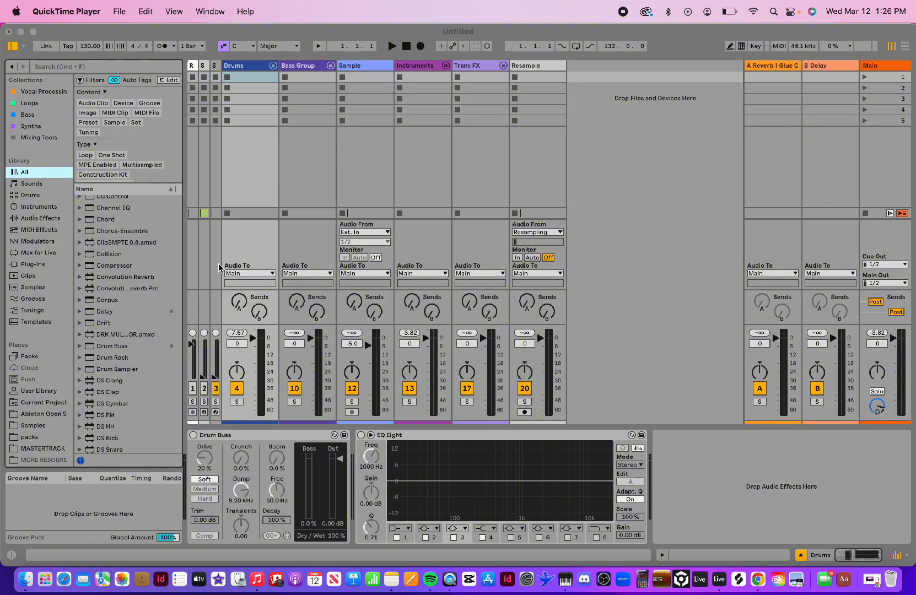
- Narrow the browser slightly, view the Drums group's effects, and unfold the group to show its tracks
left_click(183, 255)
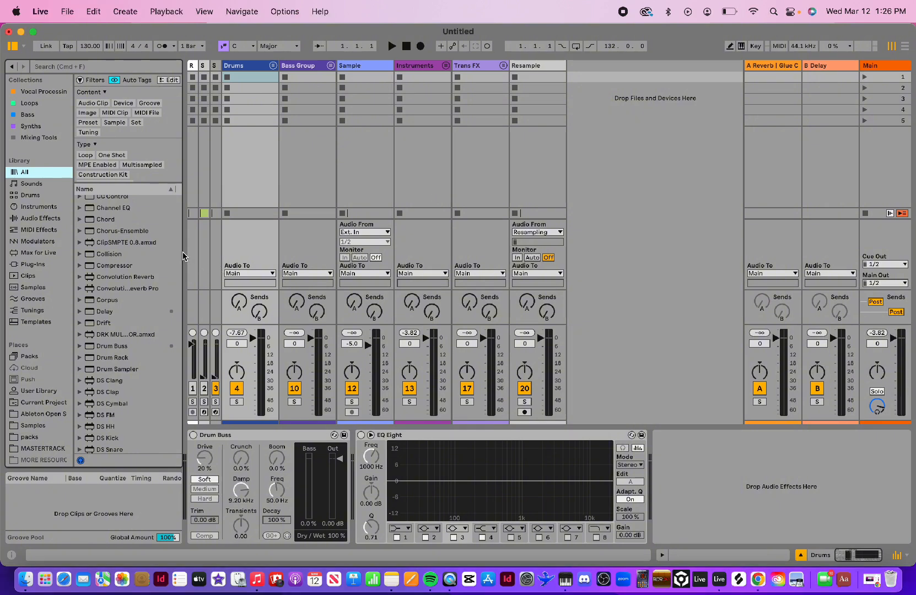
mouse_move(183, 251)
left_mouse_down()
mouse_move(195, 250)
mouse_move(171, 248)
left_mouse_up()
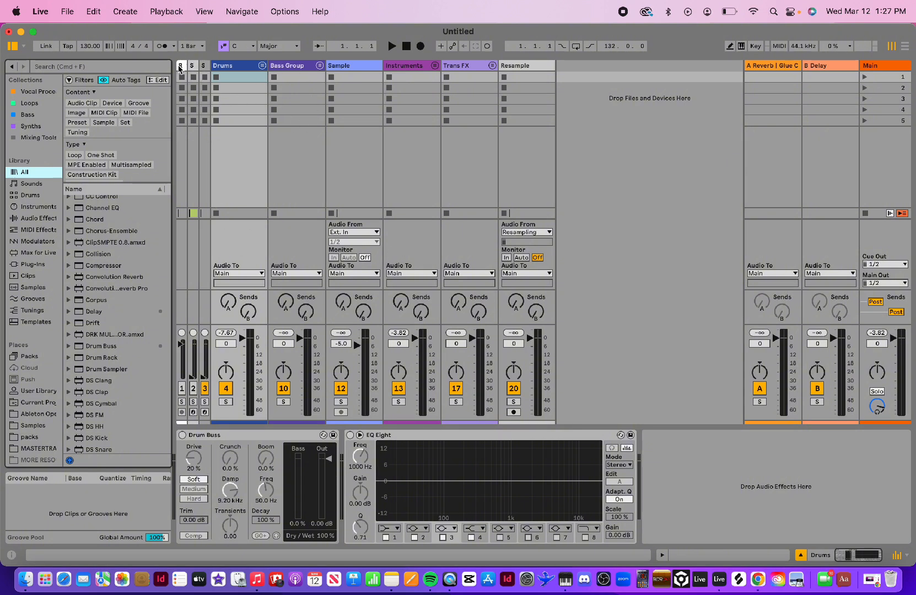
left_click(237, 66)
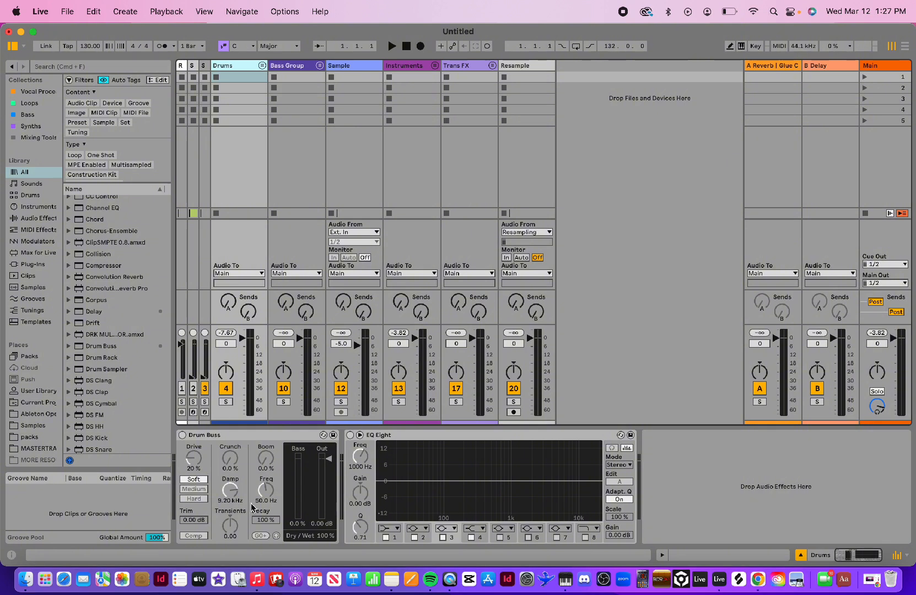
left_click(262, 66)
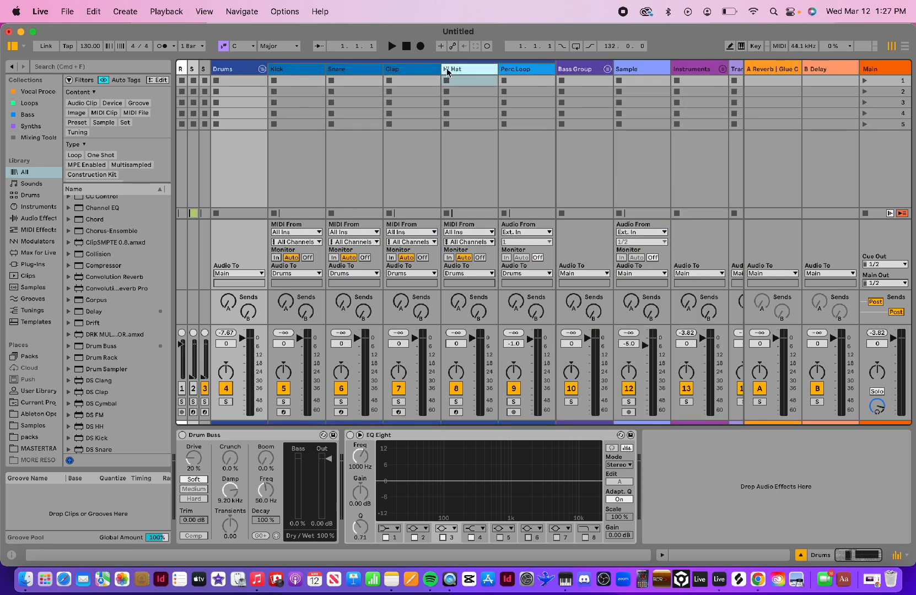
- Examine the device chains on the Kick, Snare, Clap and Hi Hat tracks inside the Drums group
left_click(413, 68)
left_click(352, 69)
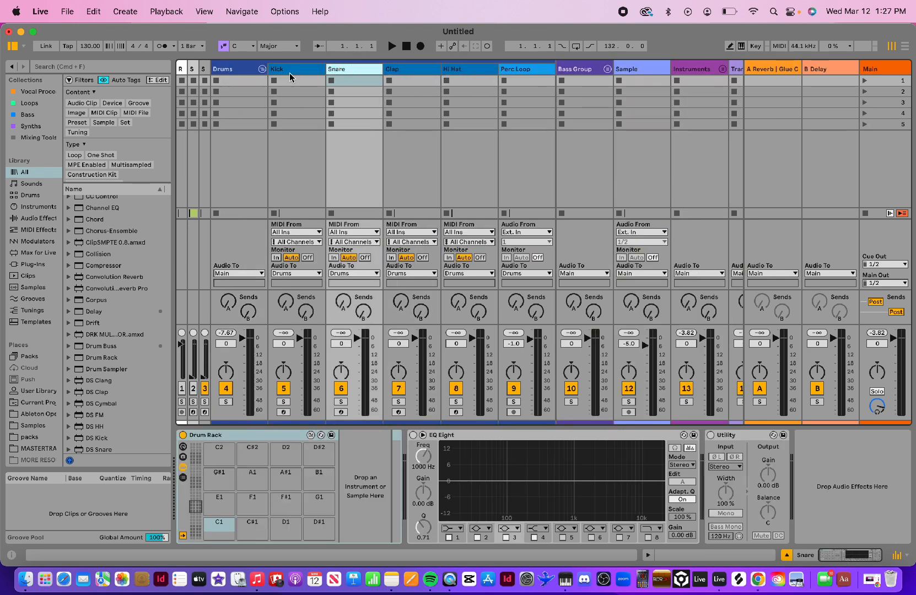
left_click(286, 72)
left_click(347, 73)
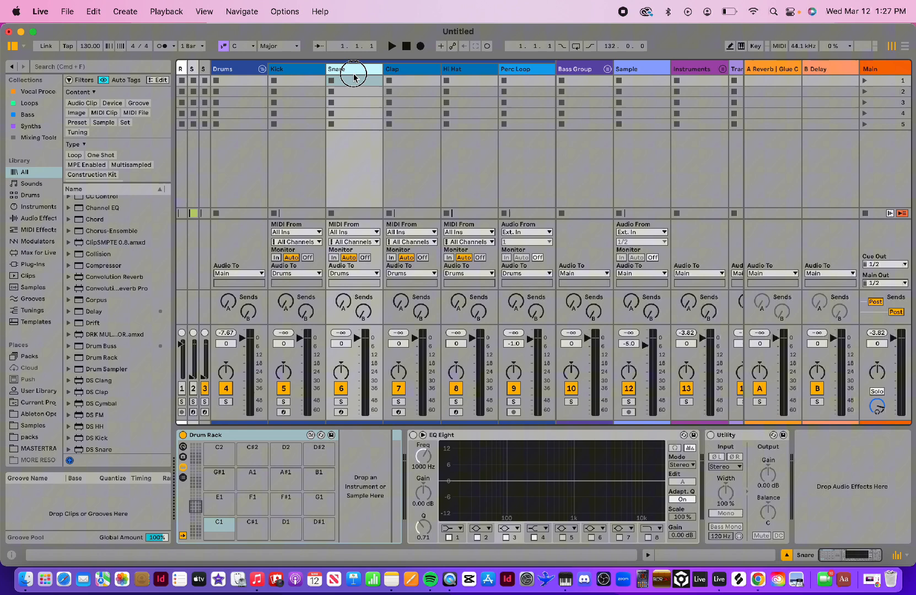
left_click(408, 70)
left_click(463, 71)
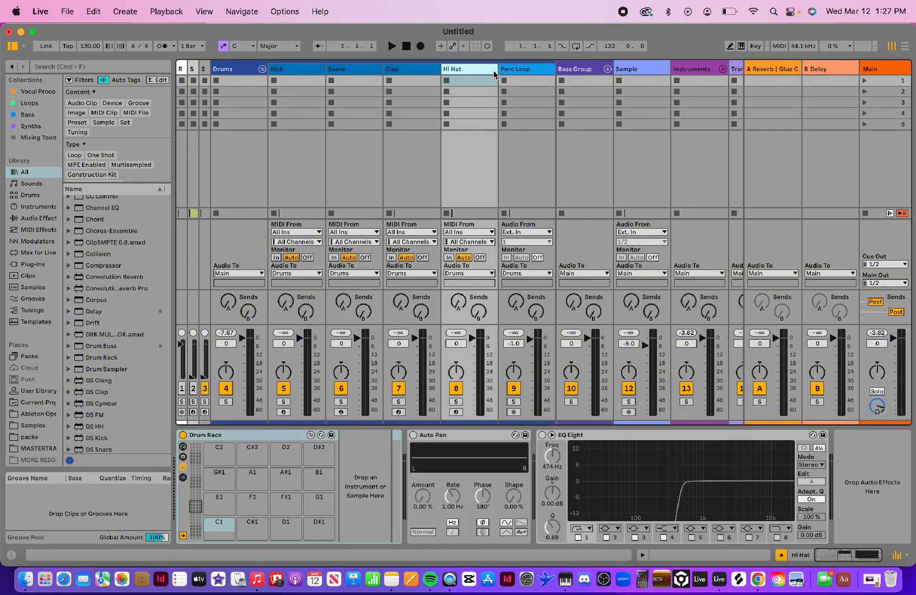
left_click(291, 73)
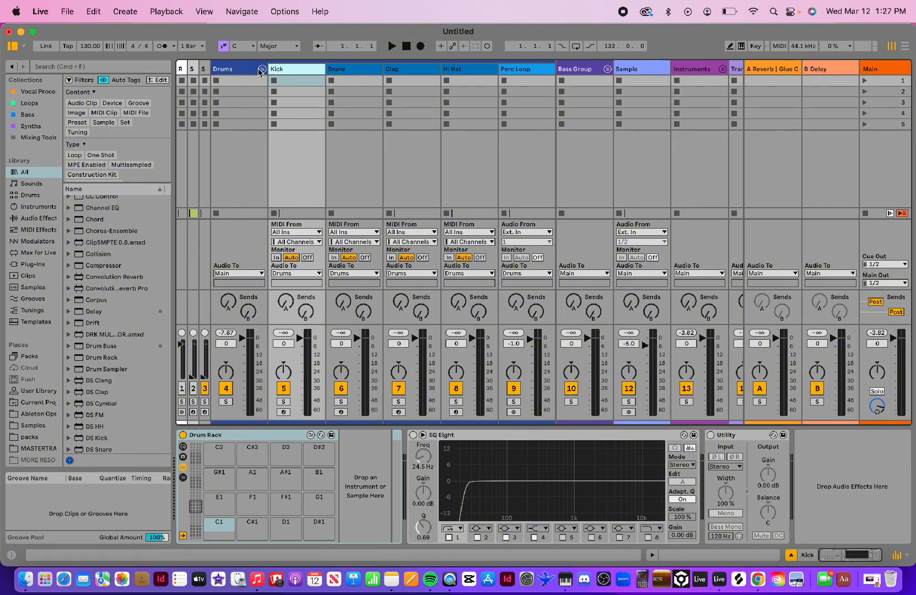
- Recheck the Snare, Clap and Hi Hat devices, inspect the Perc Loop track's devices, and fold the Drums group
left_click(352, 69)
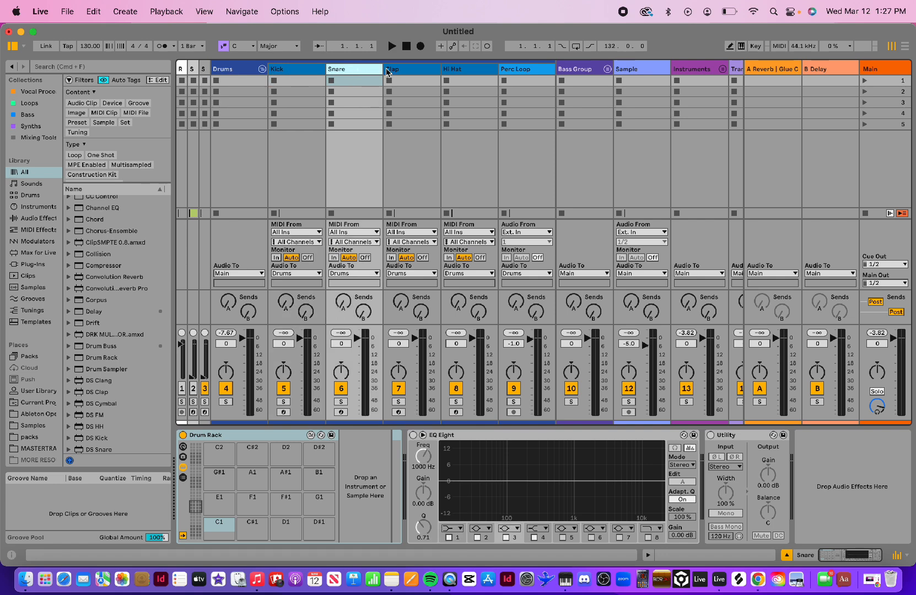
left_click(390, 70)
left_click(470, 69)
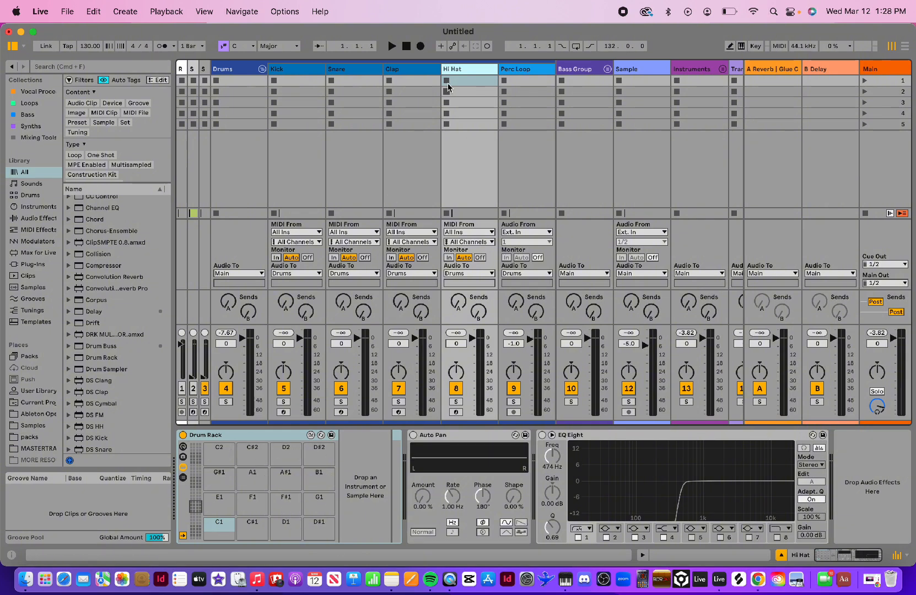
left_click(425, 71)
left_click(352, 69)
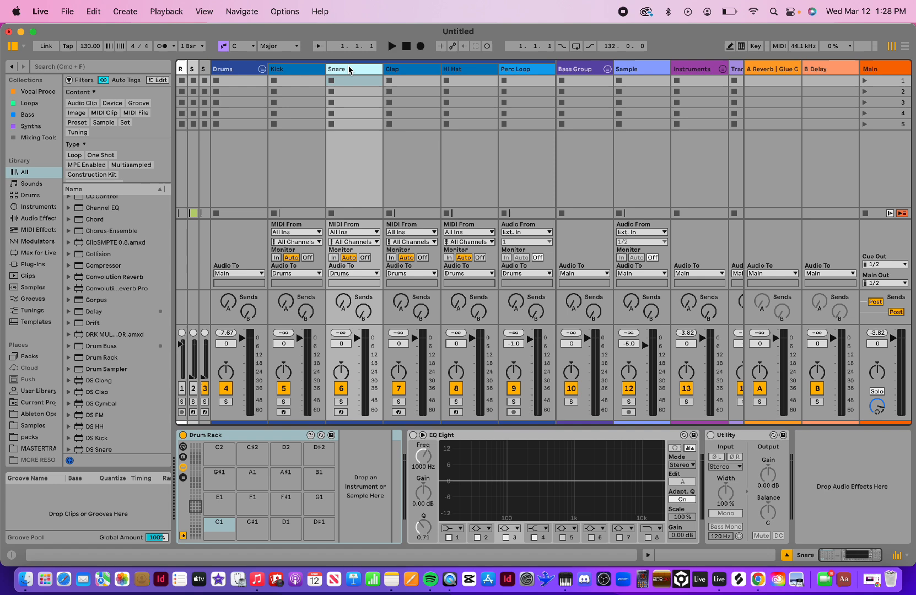
left_click(534, 72)
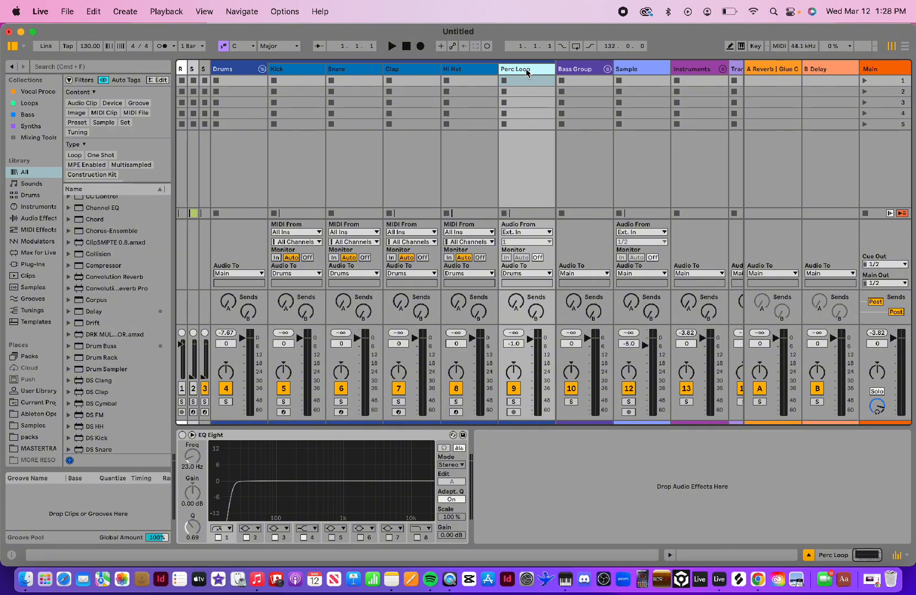
left_click(262, 68)
- Examine the effects on the Bass Group and its Bass MIDI track, and fold the group again
left_click(288, 70)
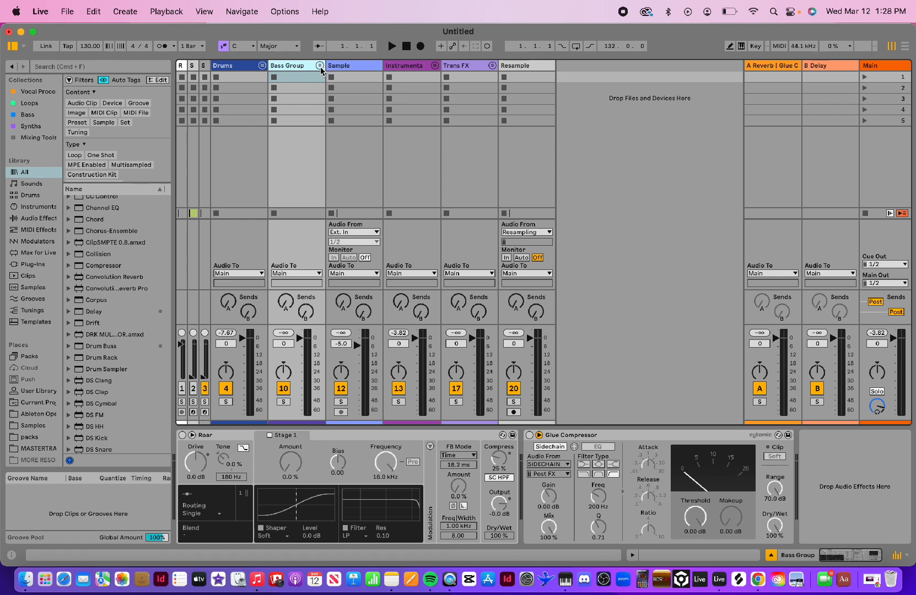
left_click(319, 66)
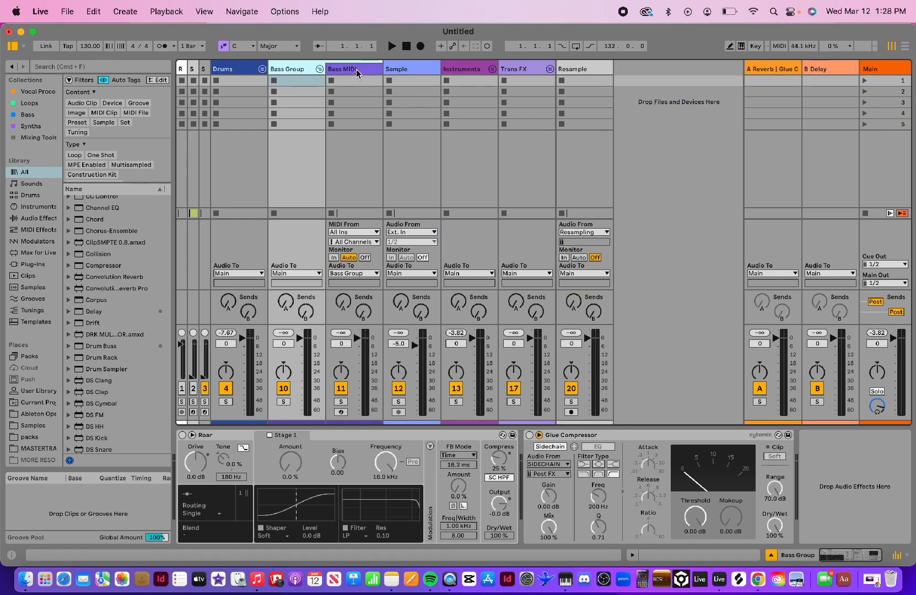
left_click(357, 69)
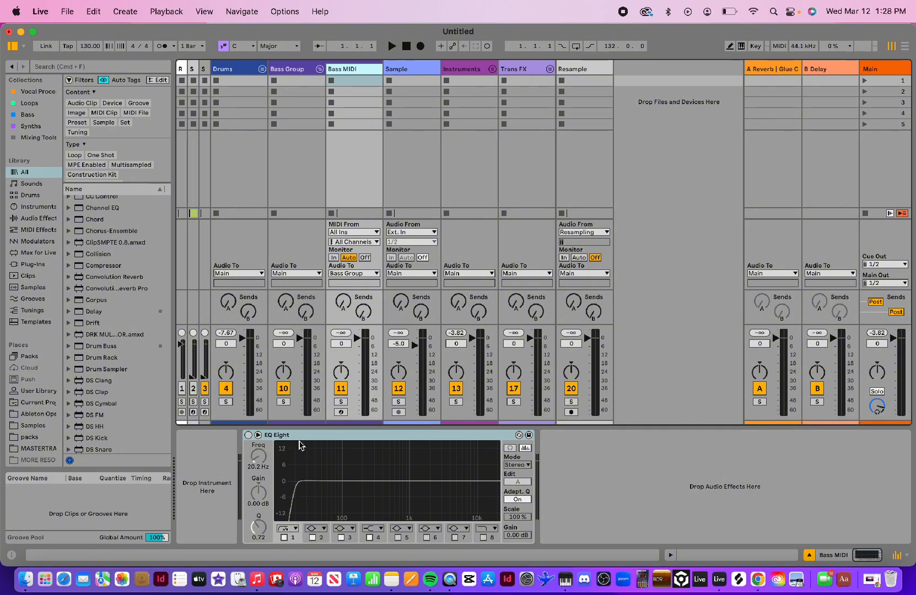
left_click(295, 68)
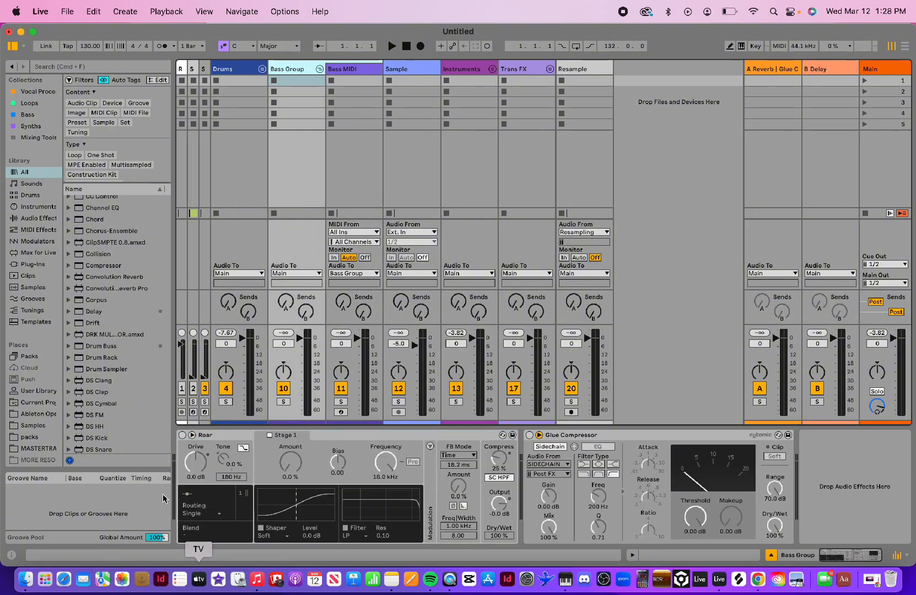
left_click(319, 69)
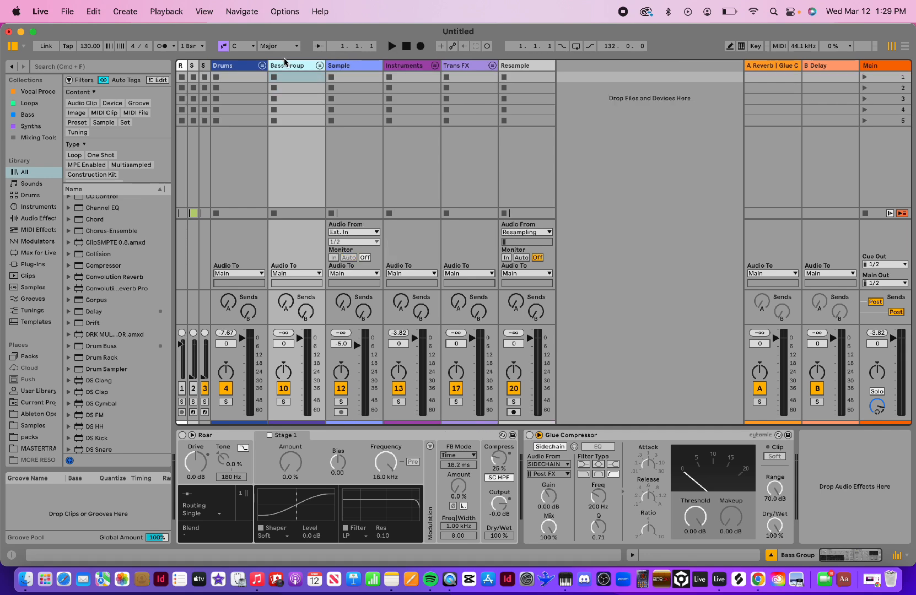
- Examine the devices on the Sample track, the Instruments group and its Pad, Keys and Lead tracks, and fold the group again
left_click(361, 66)
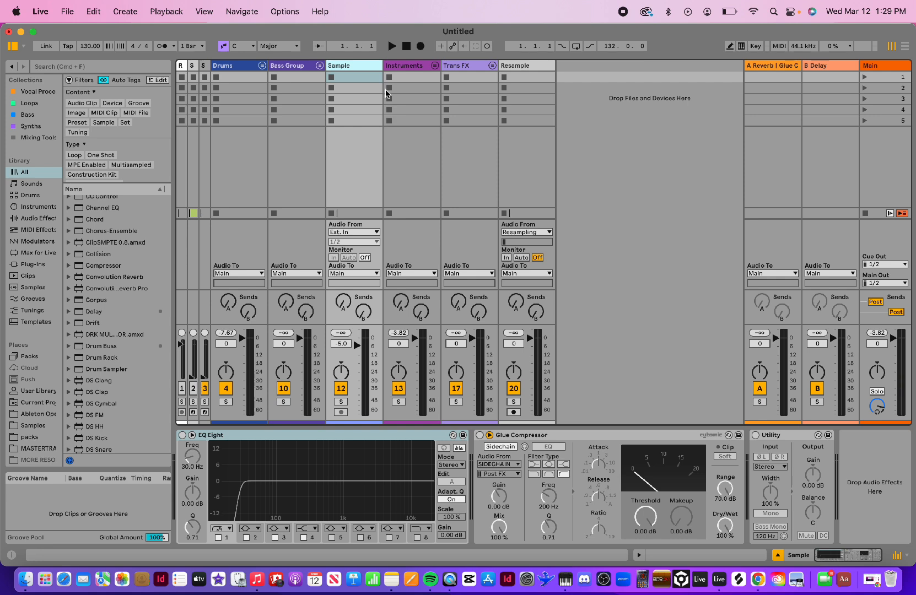
left_click(399, 69)
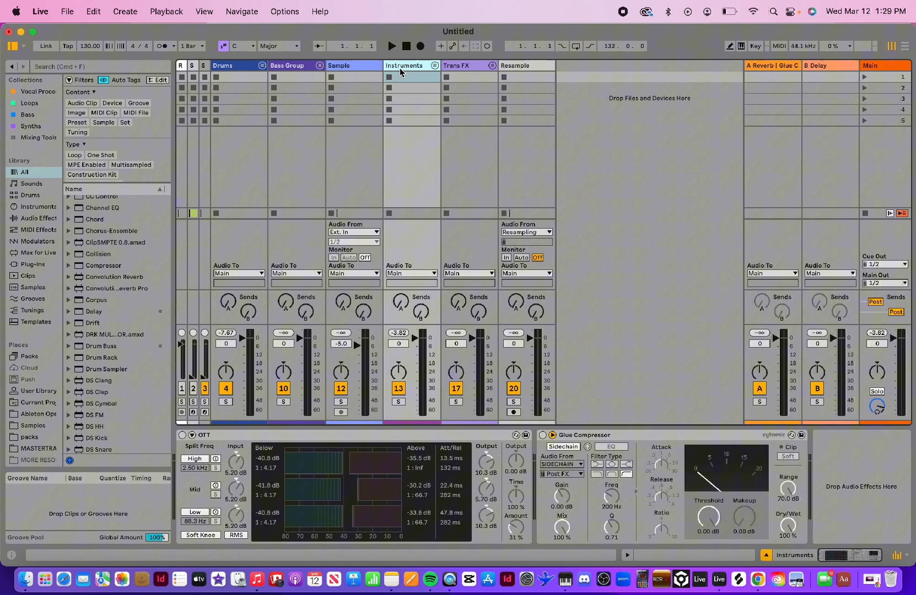
left_click(435, 66)
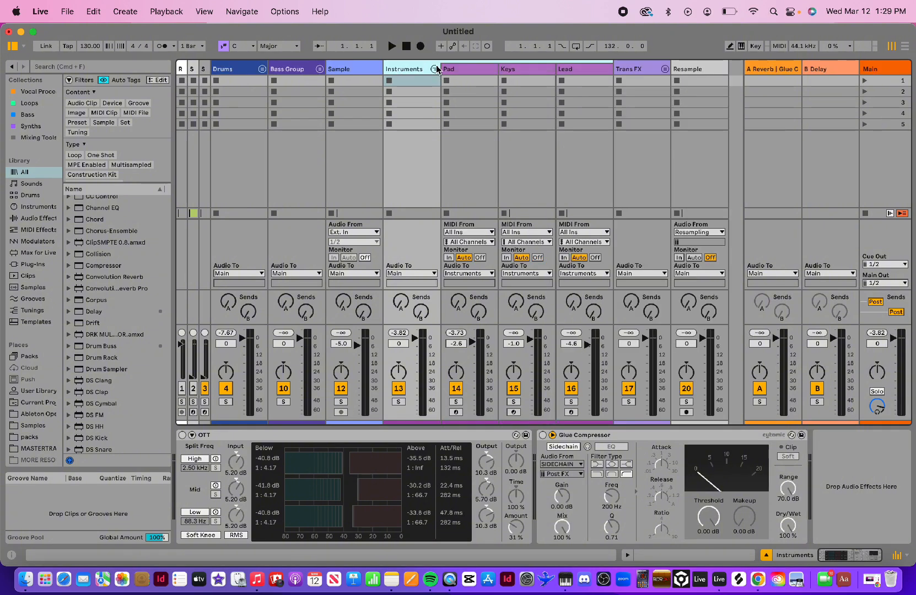
left_click(465, 67)
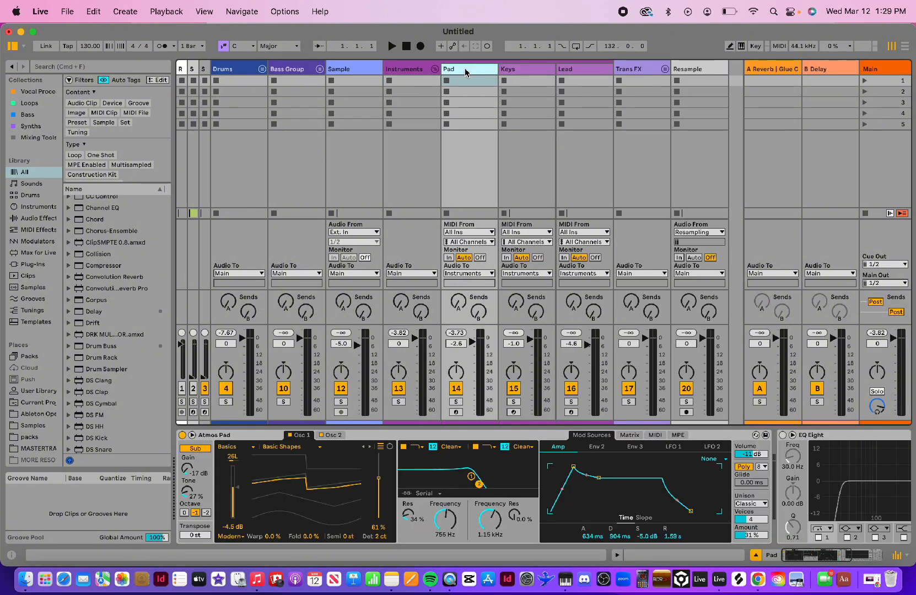
left_click(513, 70)
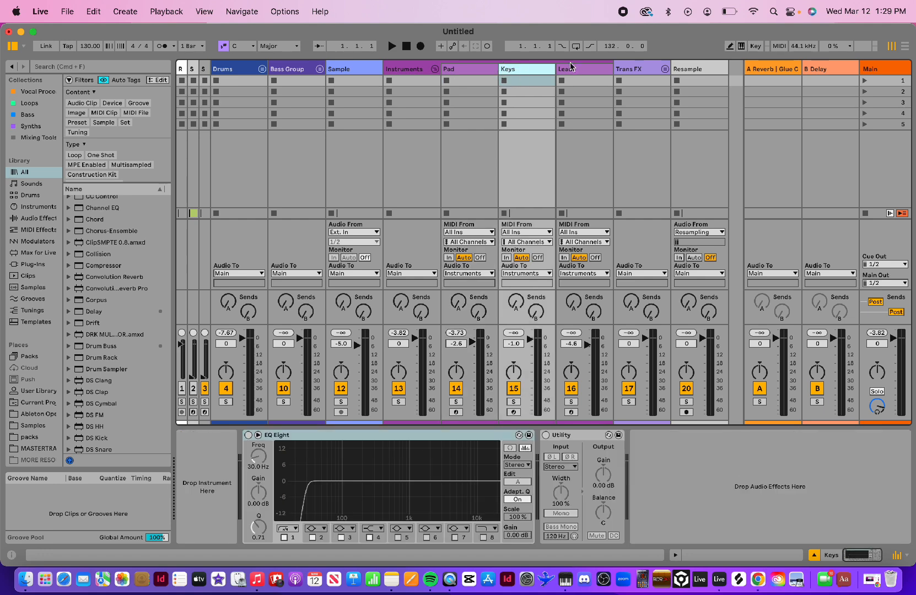
left_click(585, 72)
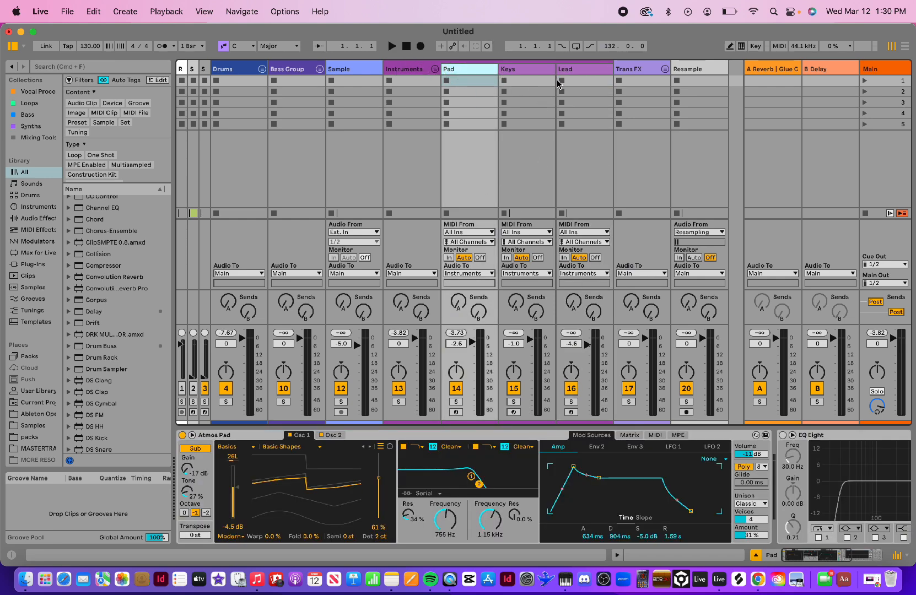
left_click(530, 70)
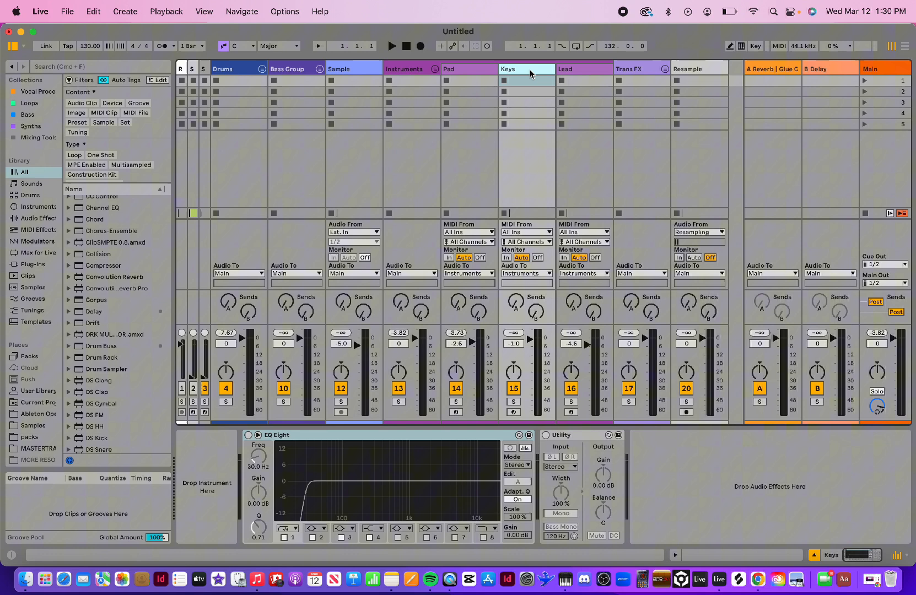
left_click(576, 73)
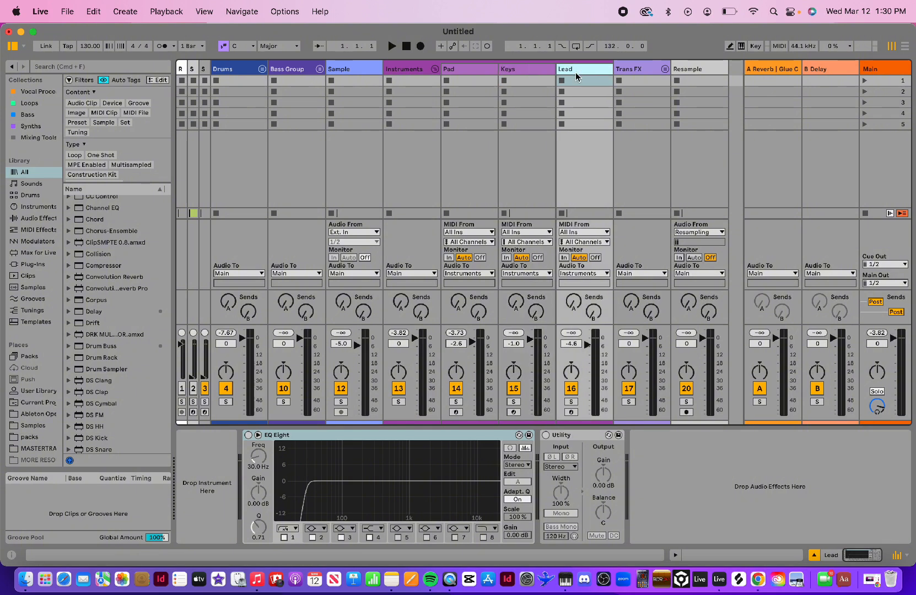
left_click(436, 72)
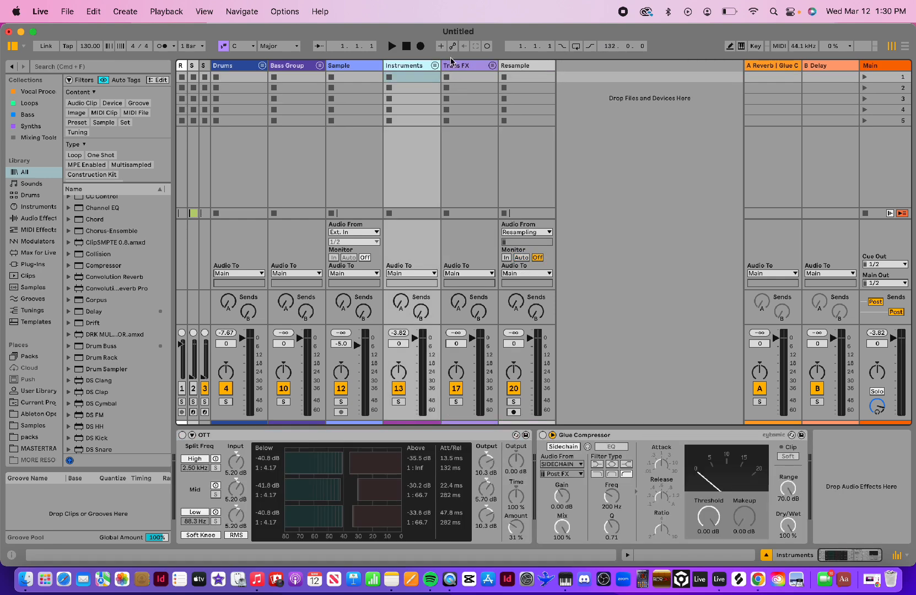
- Unfold the Trans FX group to view its two Transition FX tracks, and fold it again
left_click(471, 65)
left_click(493, 65)
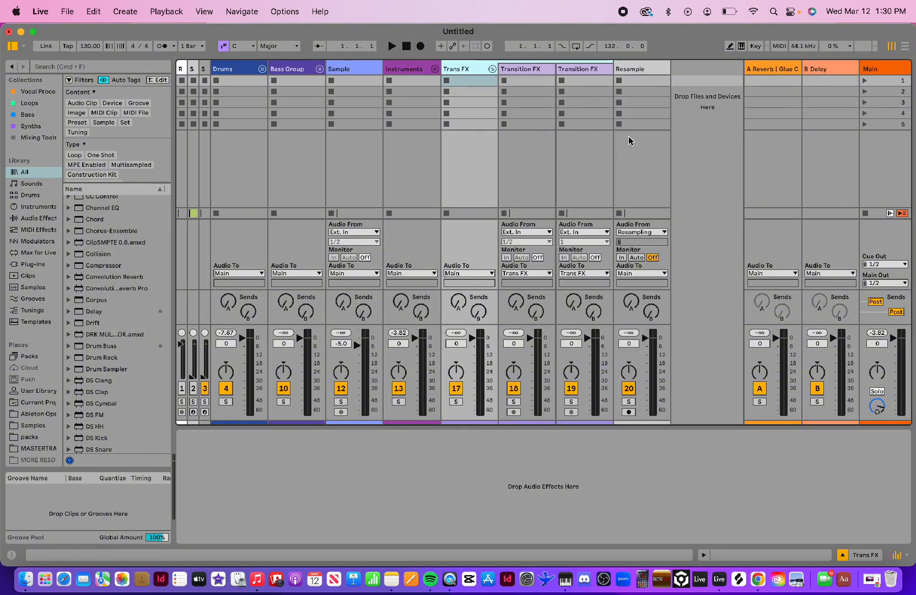
left_click(491, 68)
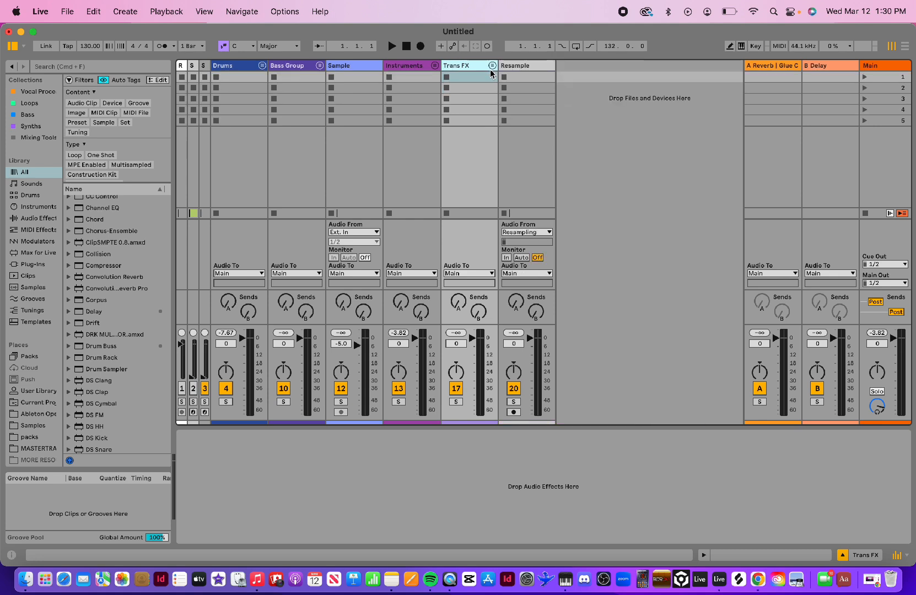
- Examine the devices on the Resample track and on the A Reverb and B Delay return tracks
left_click(524, 68)
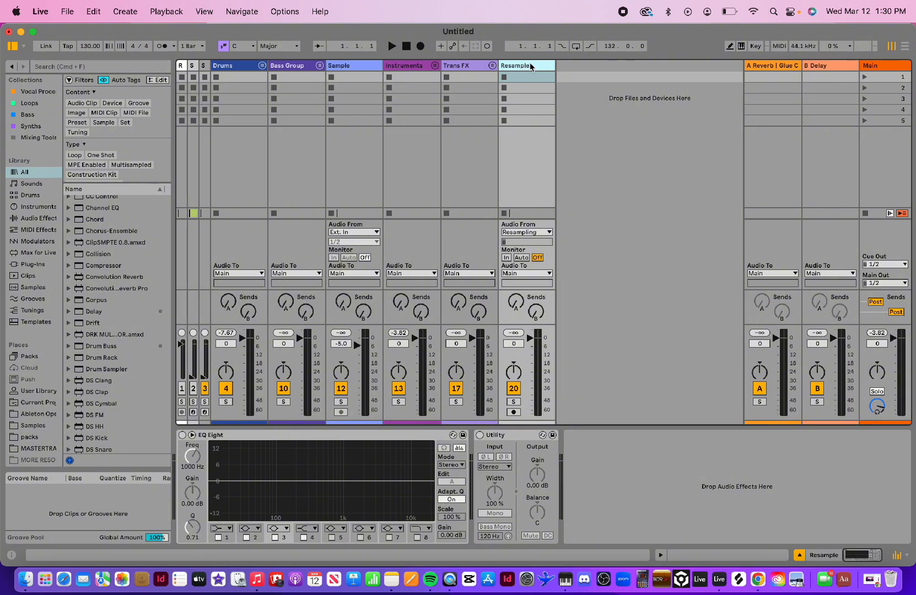
left_click(792, 66)
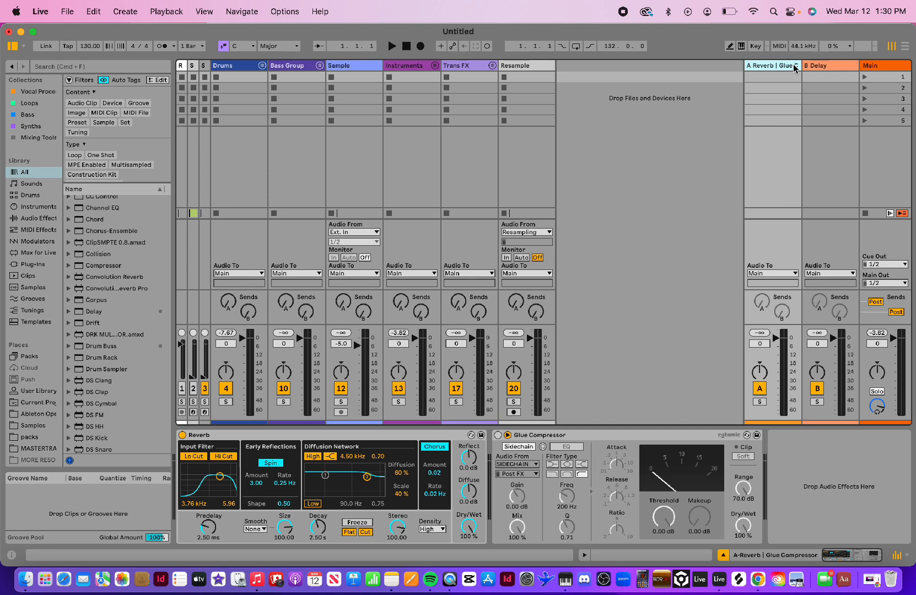
left_click(545, 435)
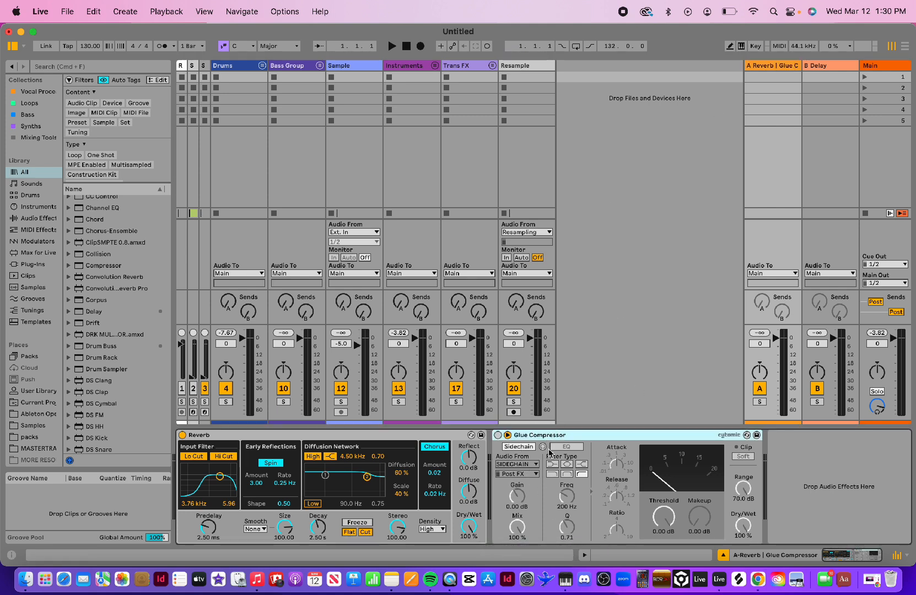
left_click(834, 62)
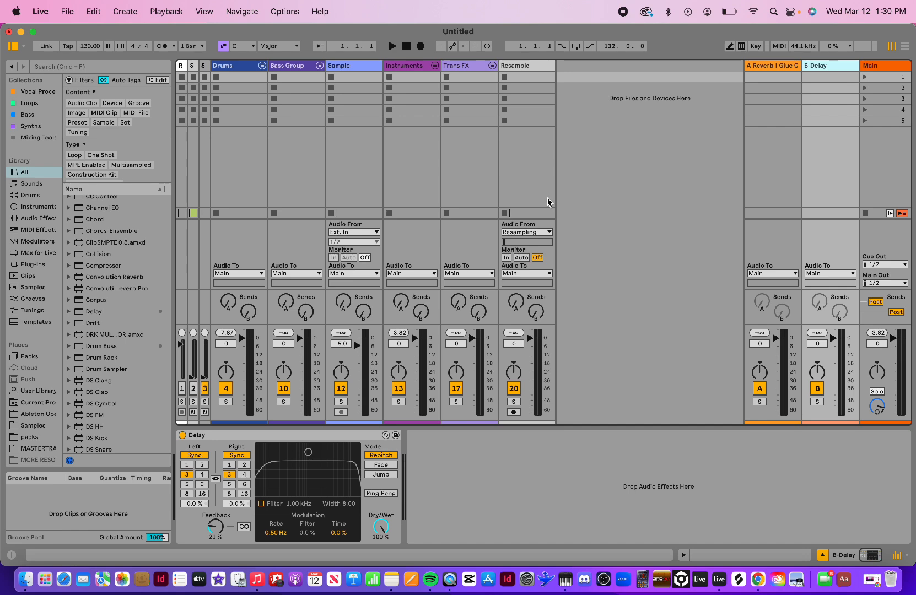
left_click(714, 198)
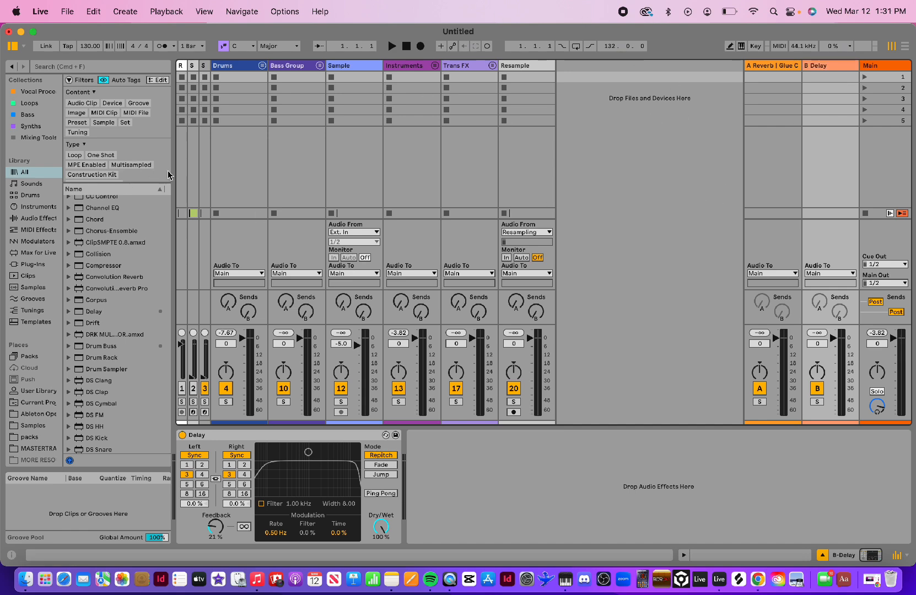
- Widen the browser slightly, enable the computer MIDI keyboard, and select the Drums group's slot in scene 2
left_click_drag(175, 171, 184, 172)
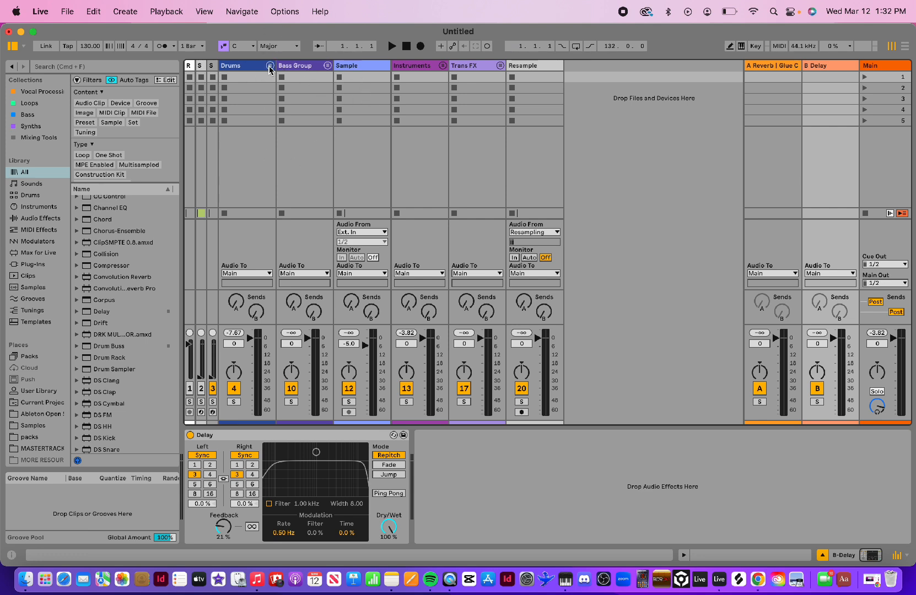
left_click(270, 65)
left_click(270, 69)
left_click(741, 46)
left_click(256, 88)
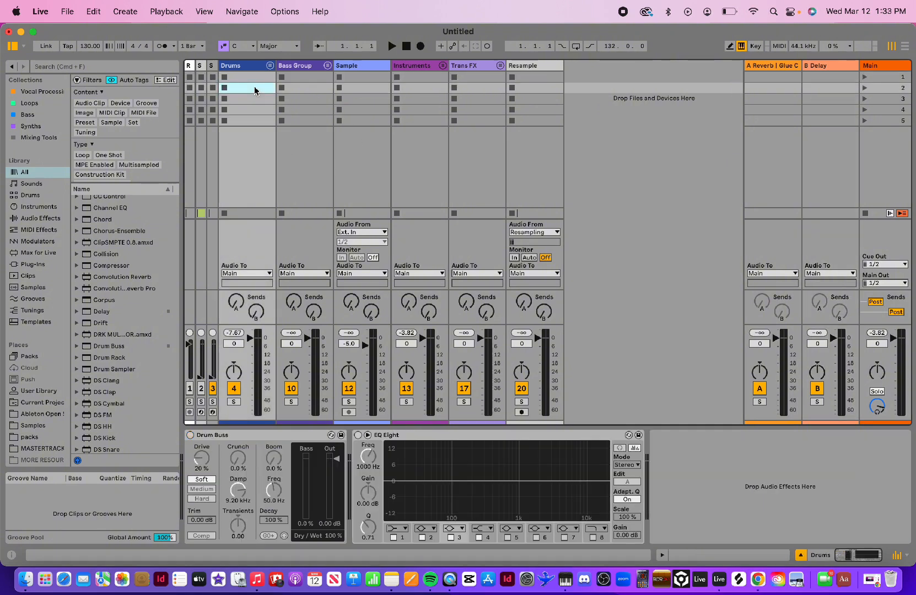
- Unfold and refold the Drums group, and glance at the song sections in the Arrangement View before returning to the Session View
left_click(267, 65)
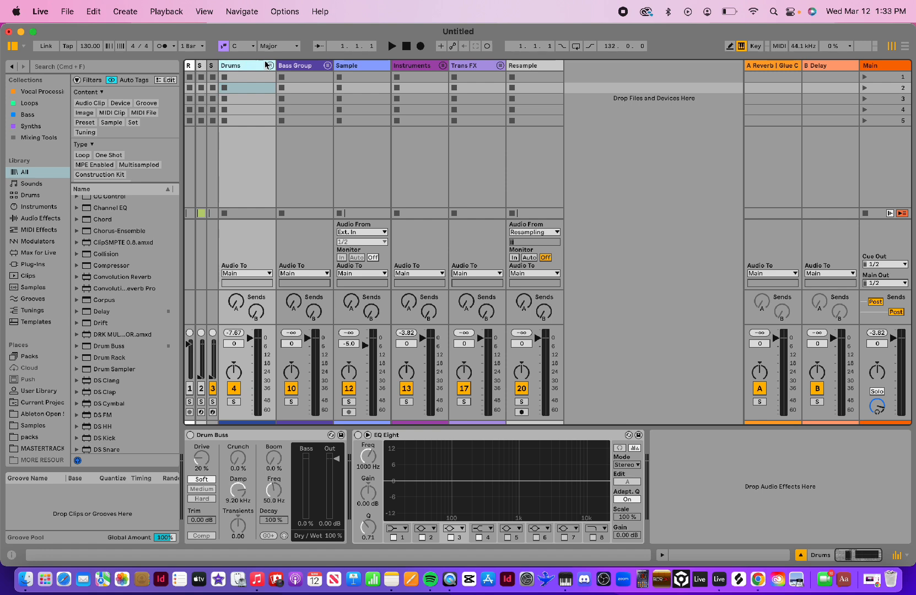
left_click(270, 66)
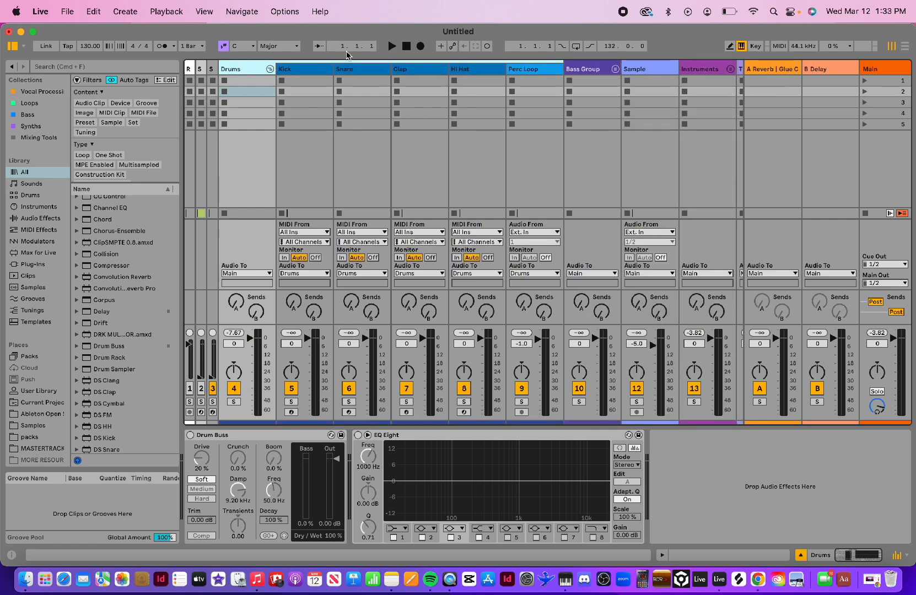
left_click(269, 69)
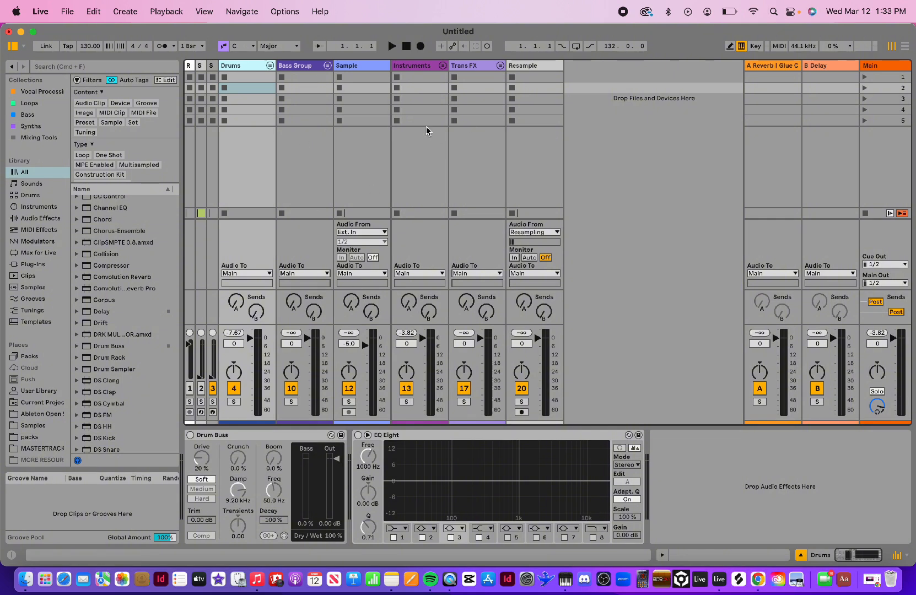
key("Tab")
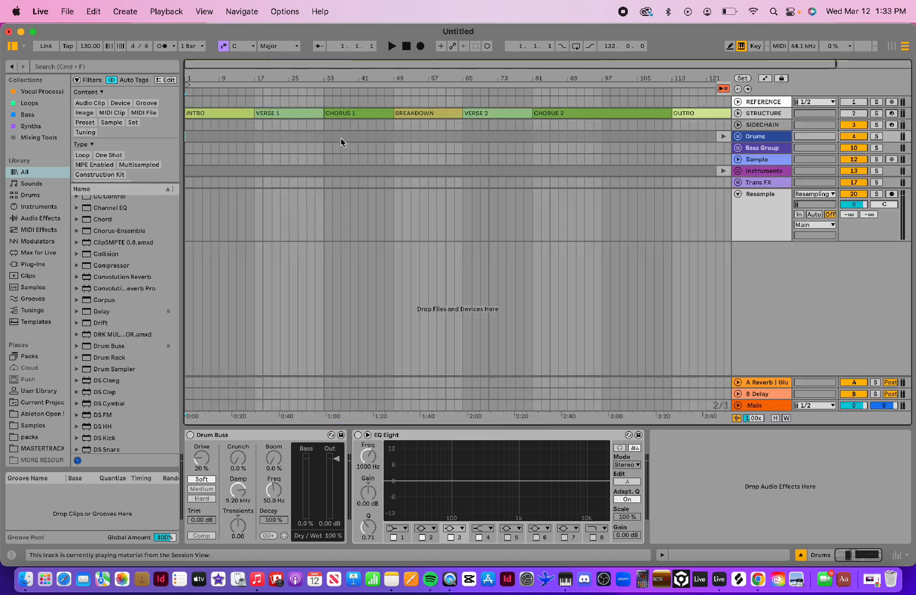
key("Tab")
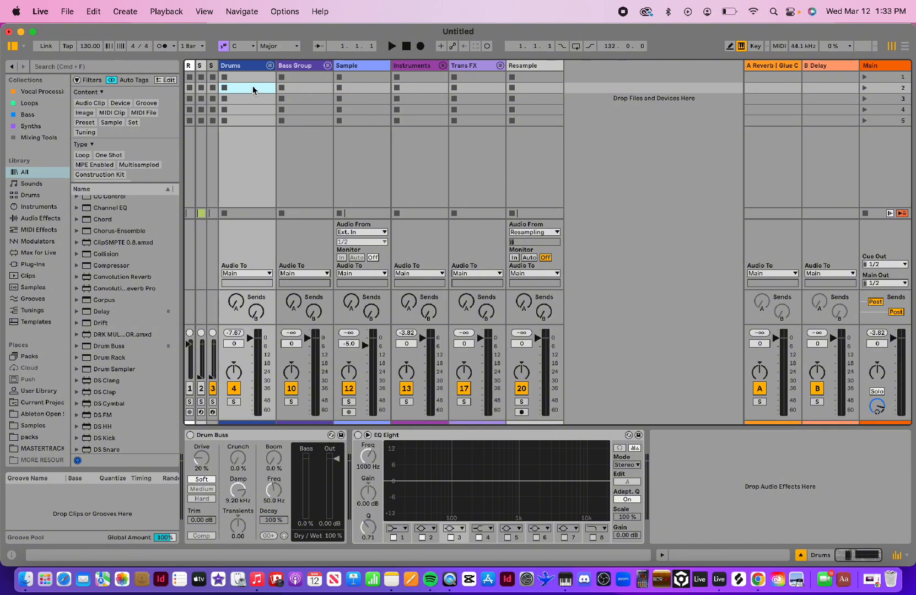
- Unfold the Drums group and examine the devices on its Kick, Snare, Clap and Hi Hat tracks
left_click(255, 69)
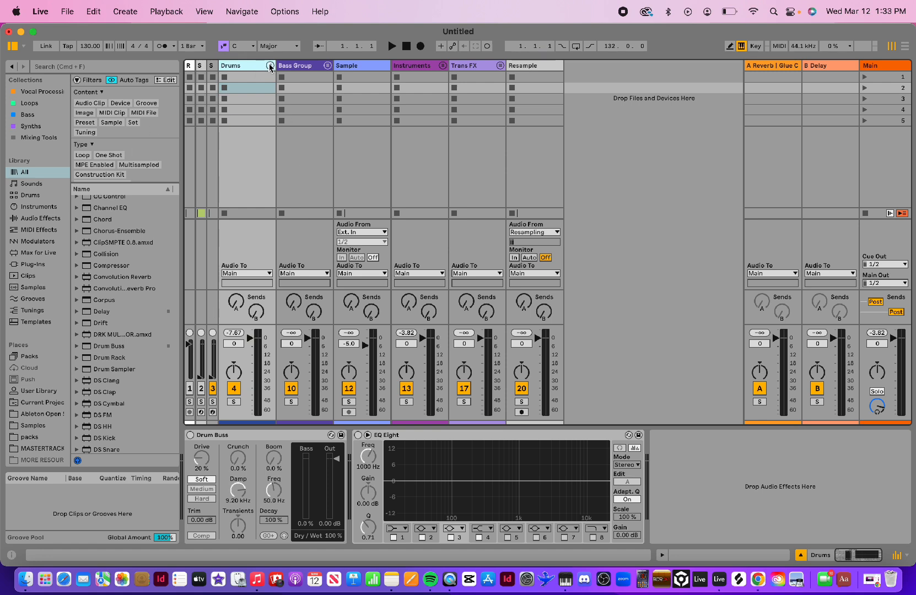
left_click(270, 66)
left_click(289, 66)
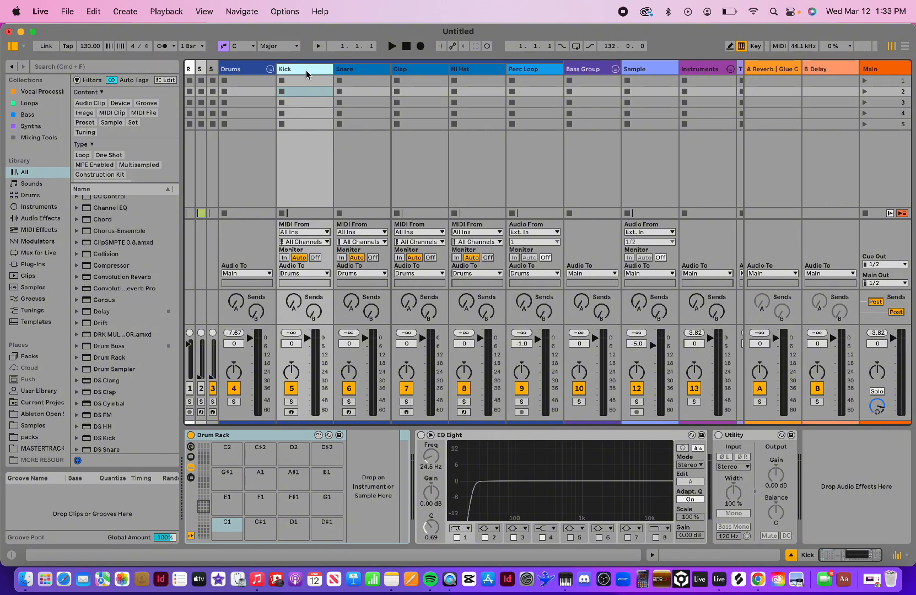
left_click(355, 68)
left_click(414, 73)
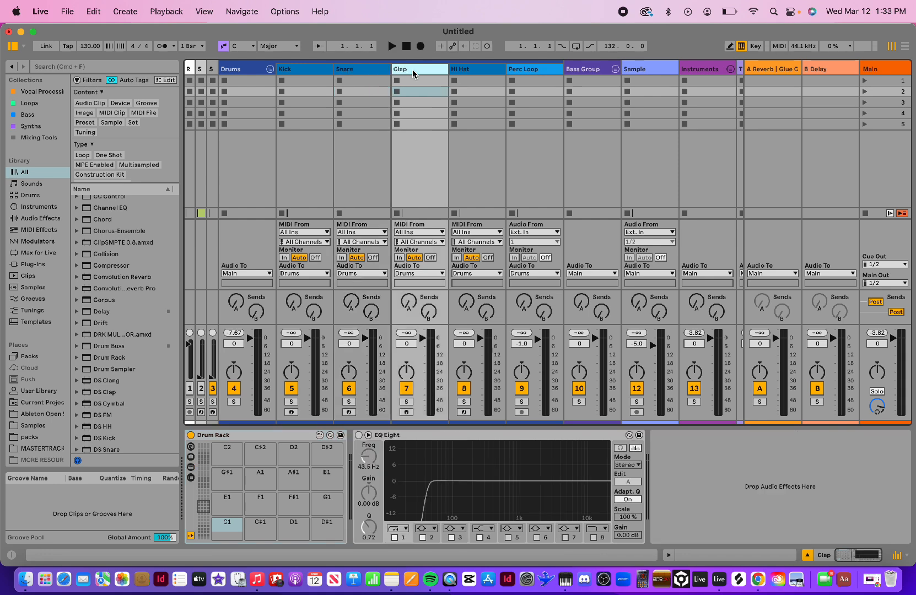
left_click(474, 68)
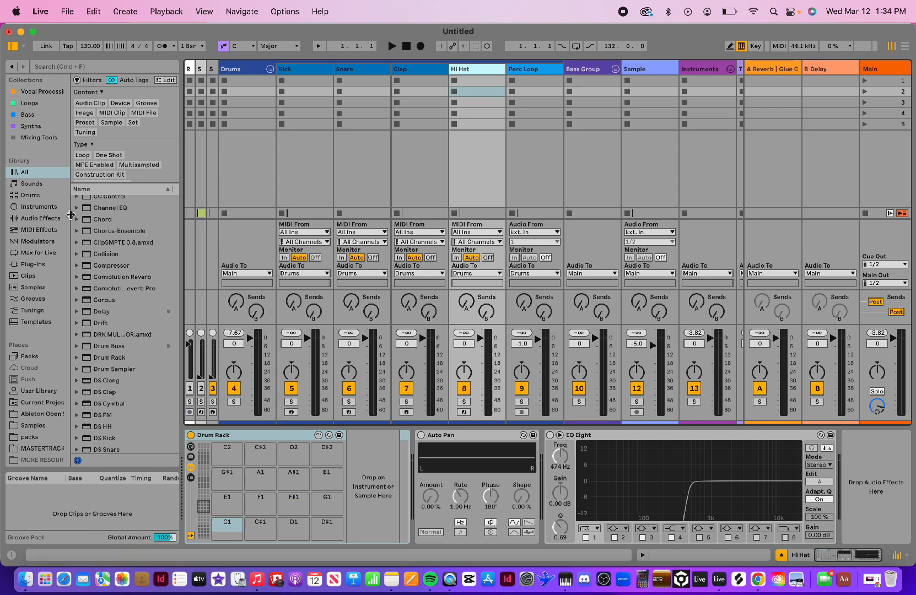
left_click(101, 67)
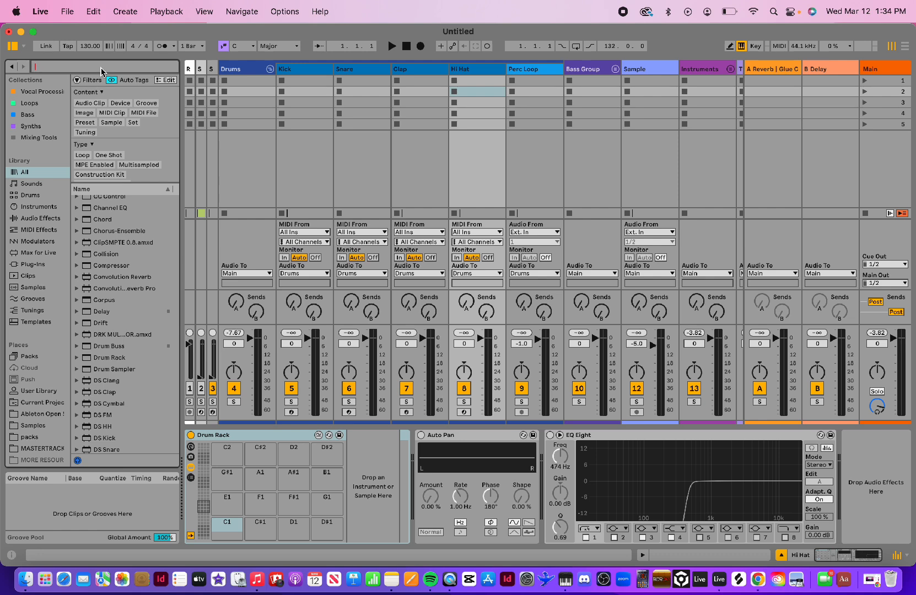
type("organic")
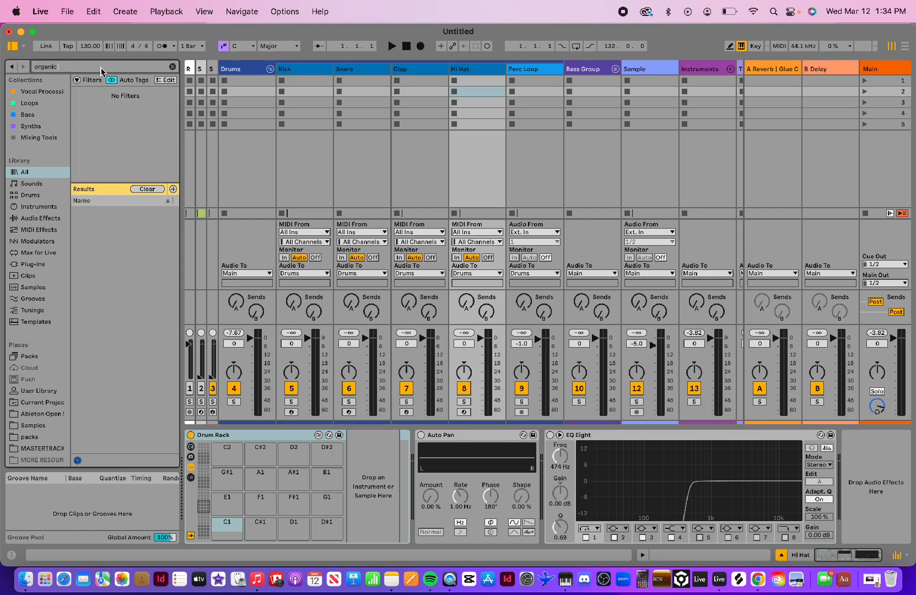
key("BackSpace")
key("BackSpace")
key("BackSpace")
key("BackSpace")
key("BackSpace")
key("BackSpace")
key("BackSpace")
key("BackSpace")
- Search the browser for "house kicks" and load Org House Kicks.adg onto the Kick track
type("hou")
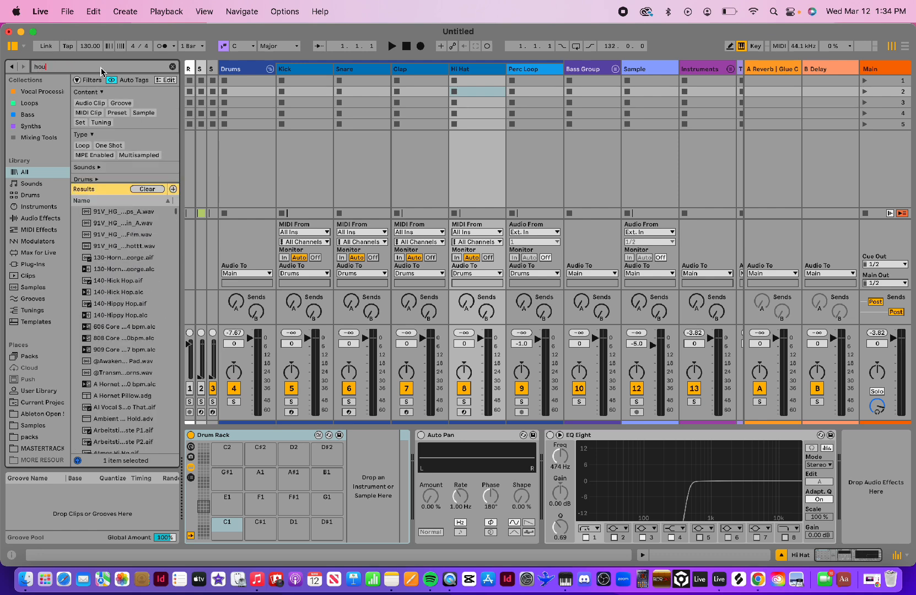
type("se kicks")
left_click(127, 215)
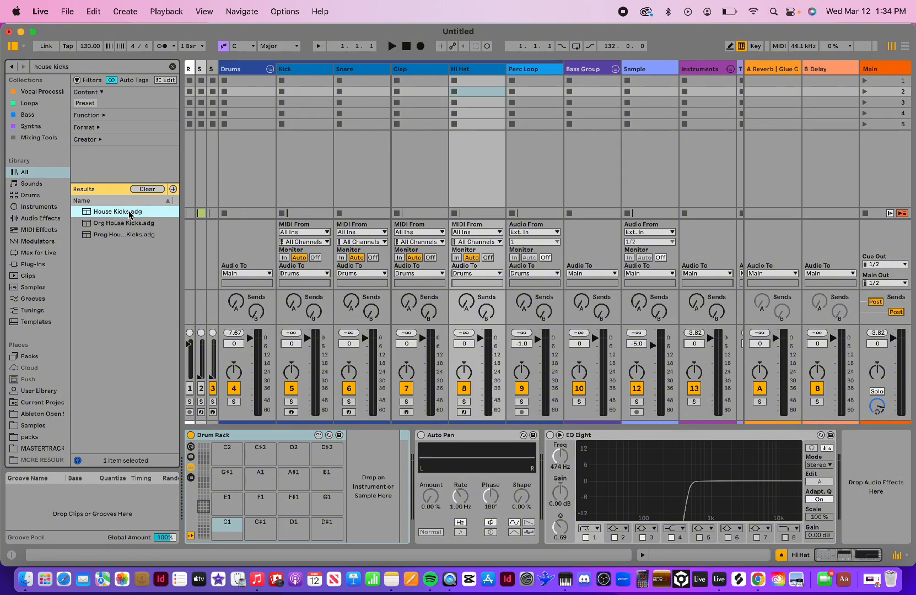
left_click(133, 225)
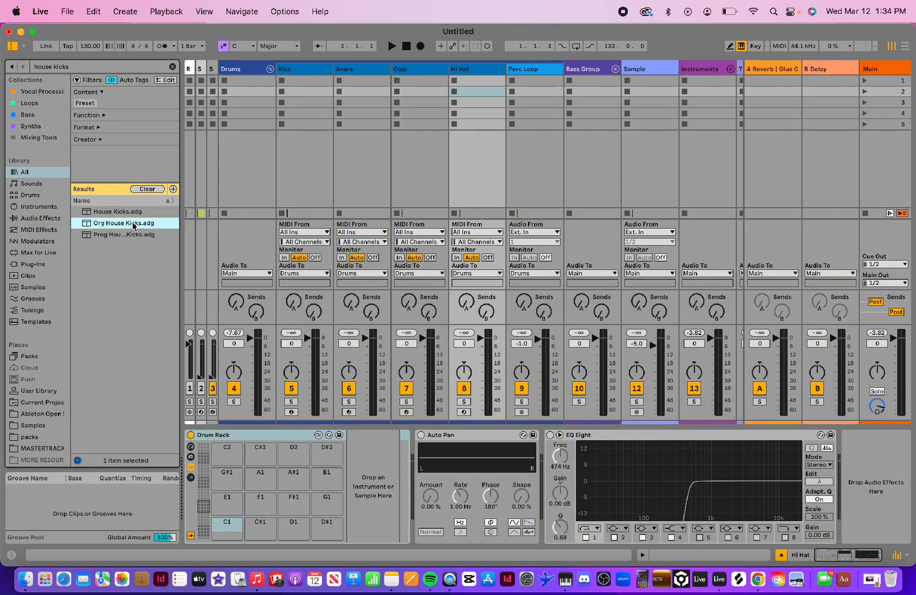
left_click_drag(134, 224, 305, 72)
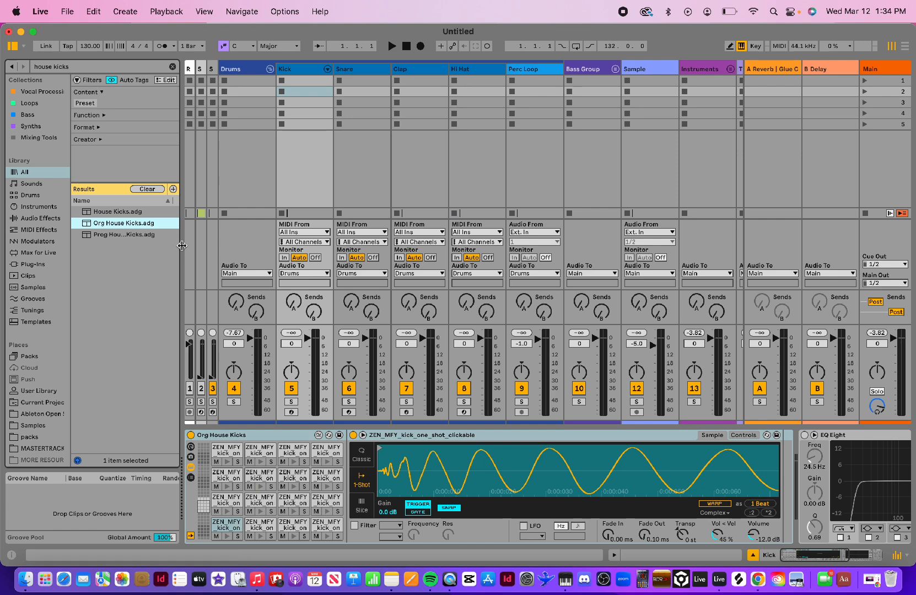
- Search the browser for "house snare", load House Snares.adg onto the Snare track, and clear the search
left_click(358, 69)
left_click(72, 66)
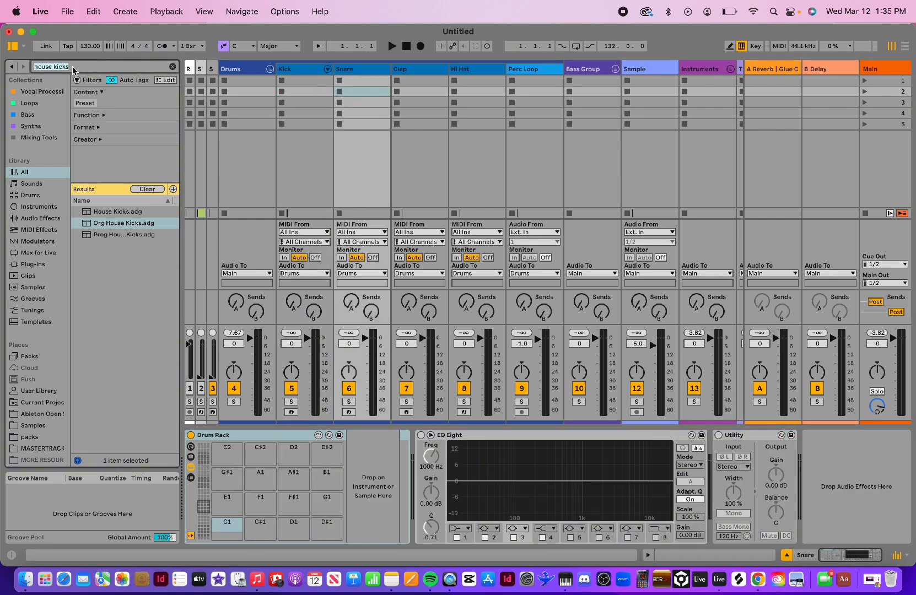
type("house")
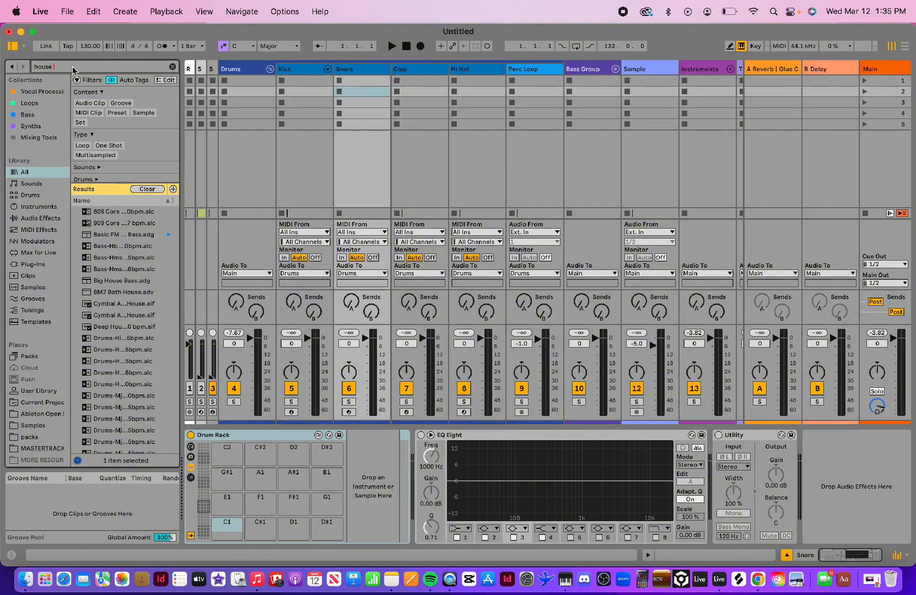
type(" snare")
left_click_drag(122, 211, 356, 66)
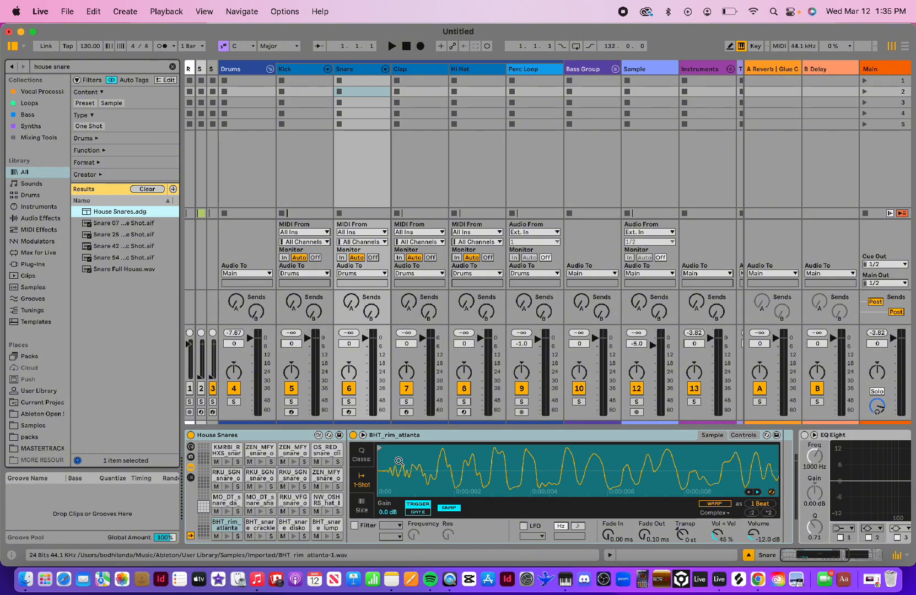
left_click(174, 66)
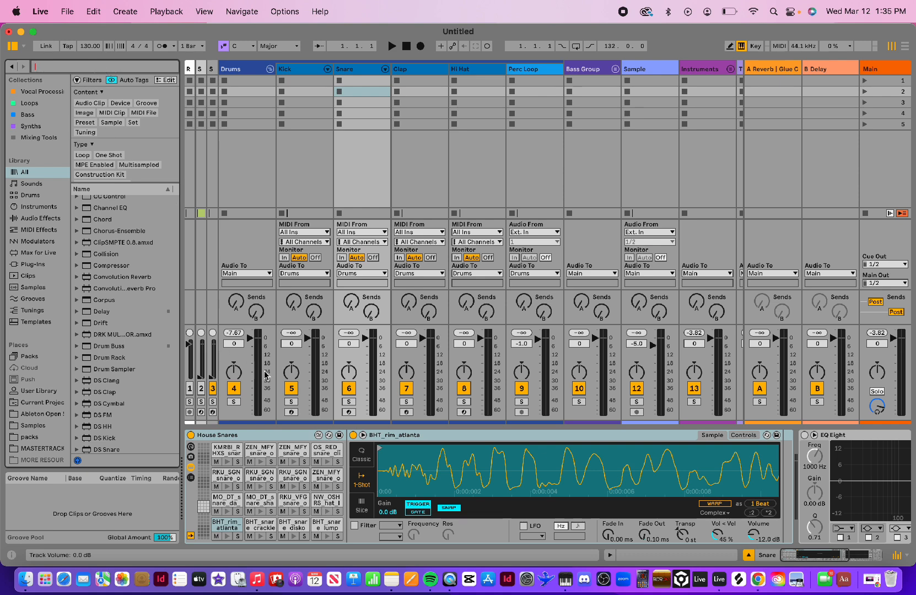
- Select the Clap track, list the installed Packs in the browser, and widen the browser to show full names
key("Right")
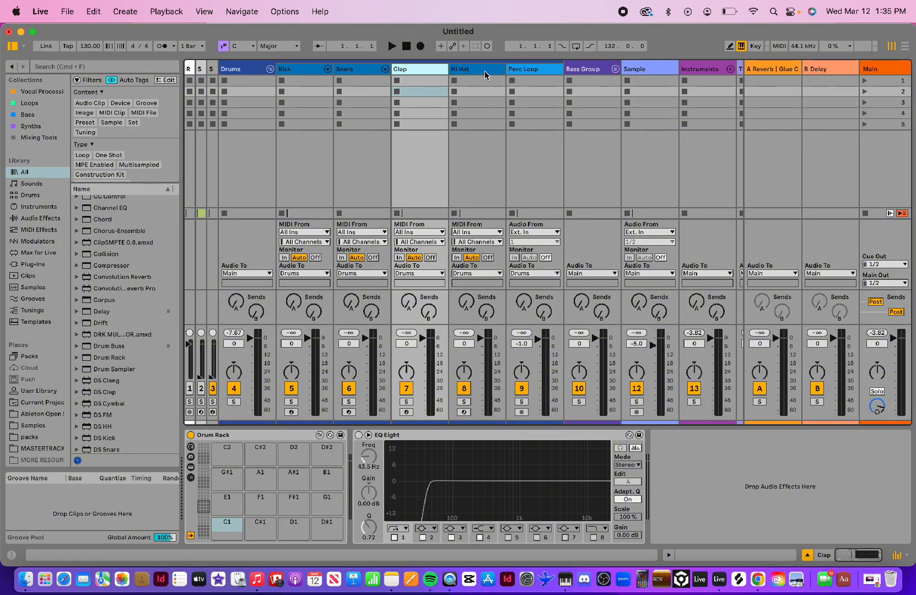
left_click(94, 67)
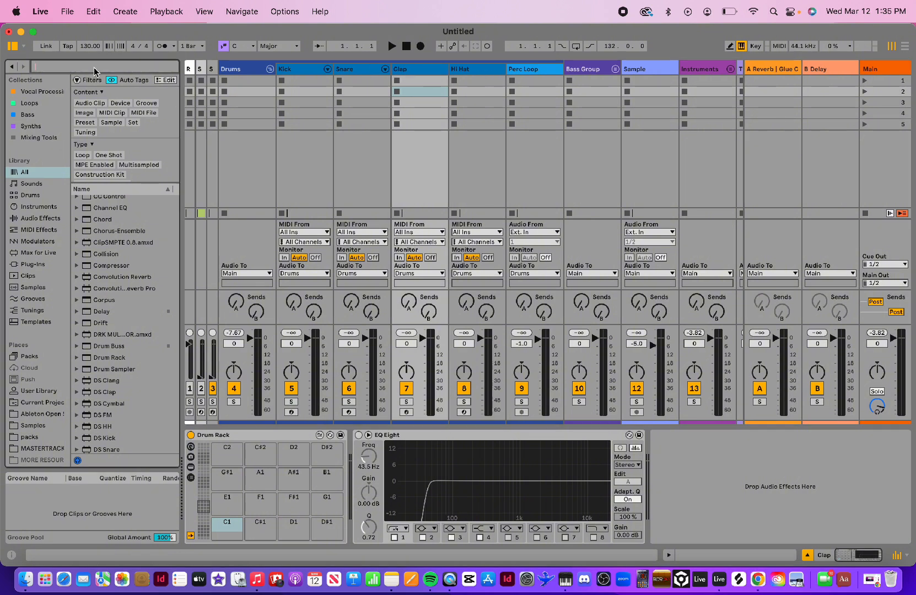
left_click(418, 69)
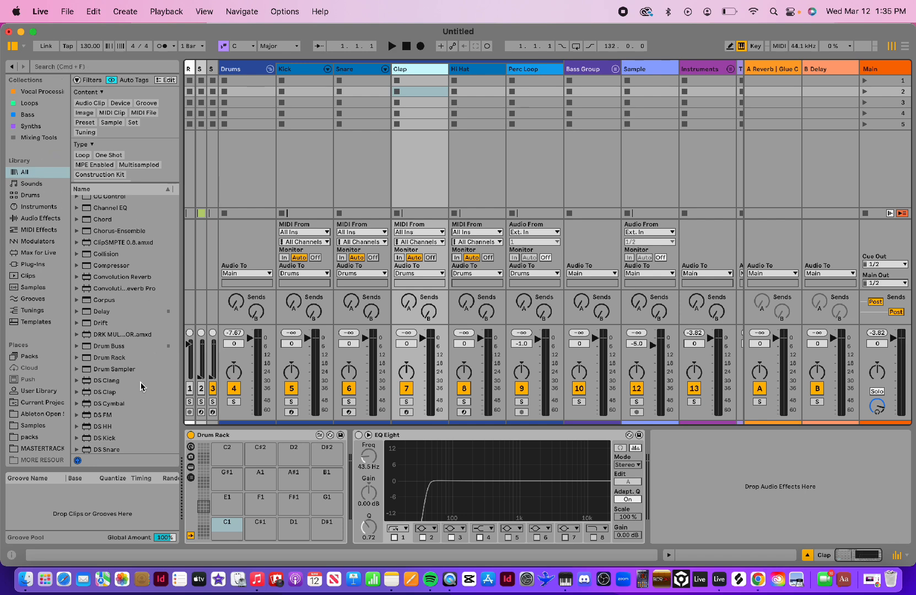
left_click(33, 358)
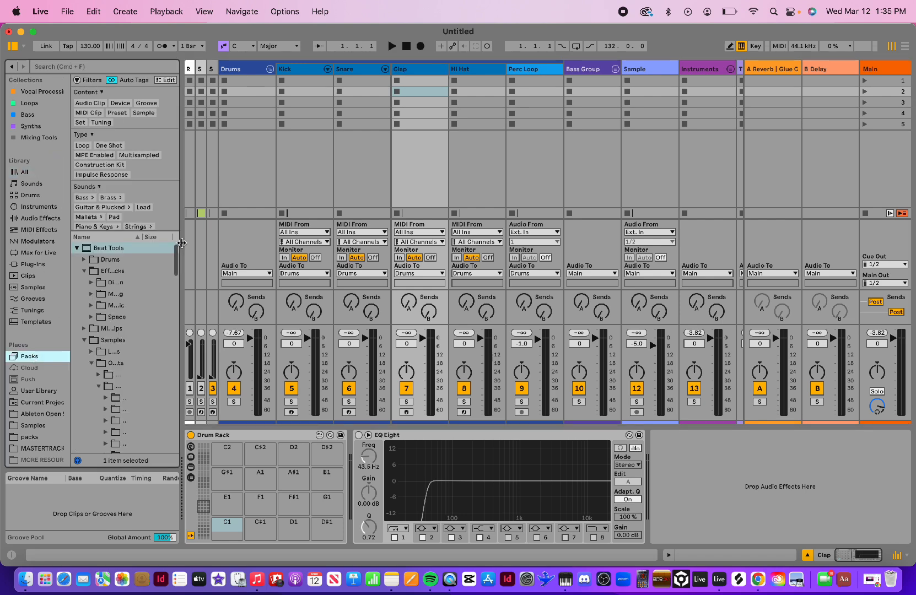
left_click_drag(182, 243, 274, 234)
- Look through the drum kits in the Beat Tools pack's Drums folder, and collapse the folder
left_click(88, 260)
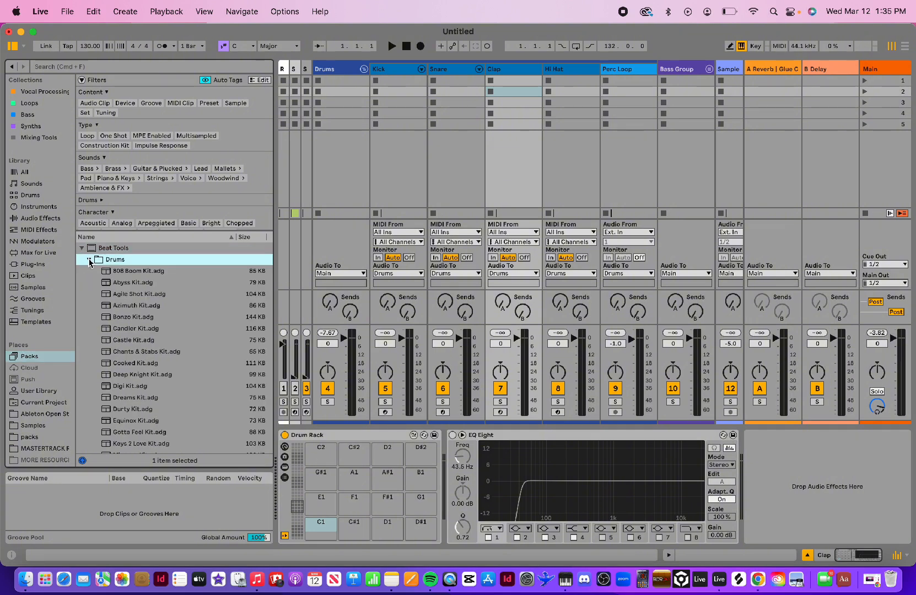
left_click(89, 260)
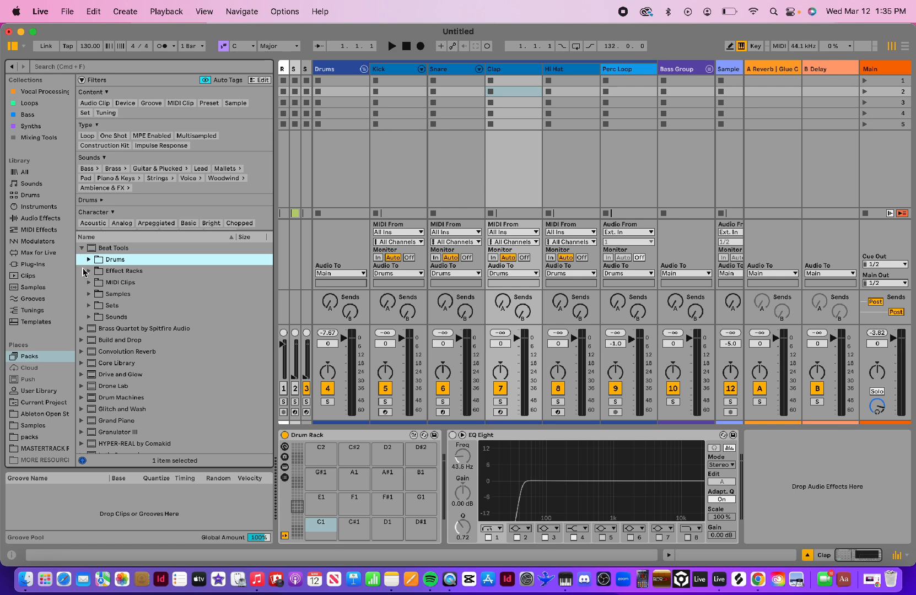
left_click(89, 260)
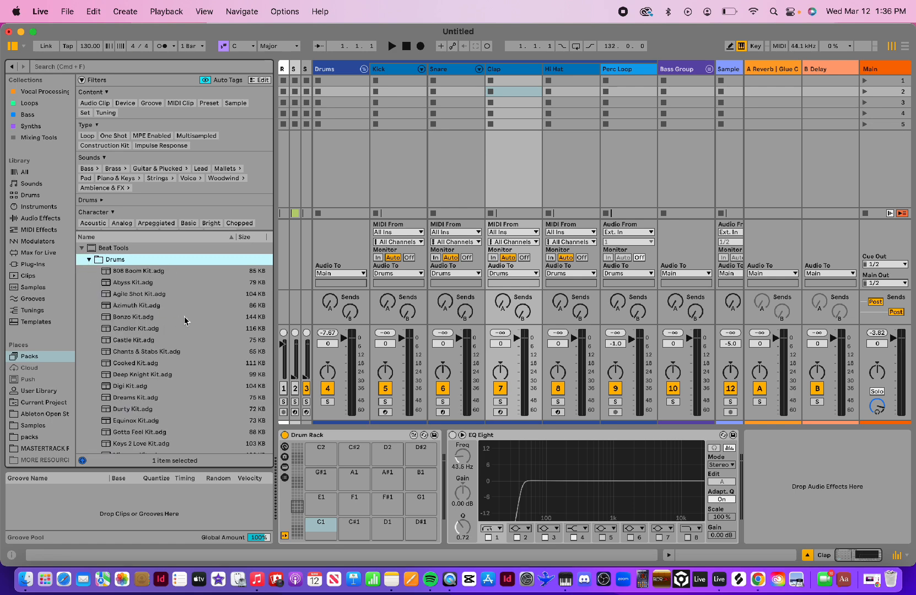
left_click(89, 260)
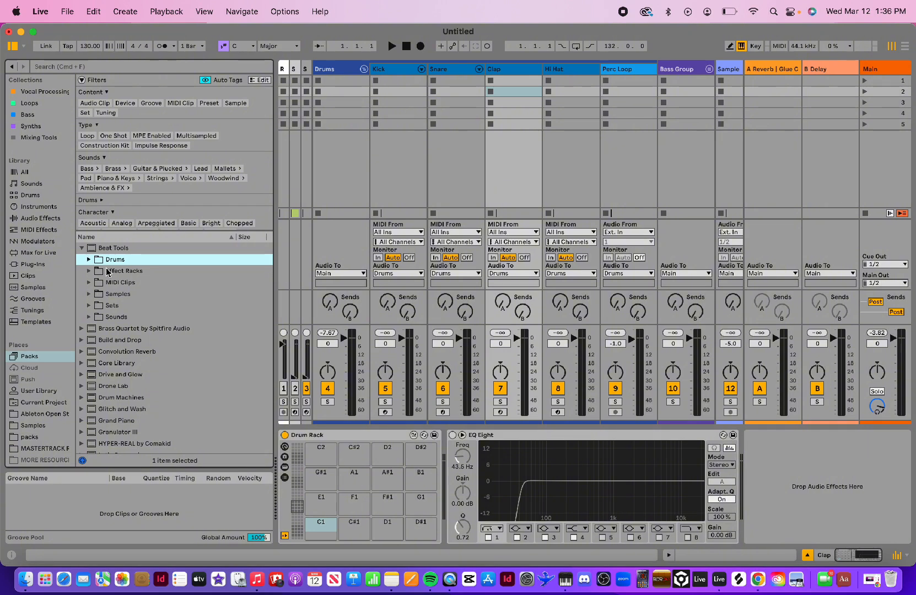
- Expand Beat Tools' Samples folder, collapse the Snare folder under its One-Shots drums, and expand the Clap folder
left_click(89, 294)
scroll(154, 376, "down", 5)
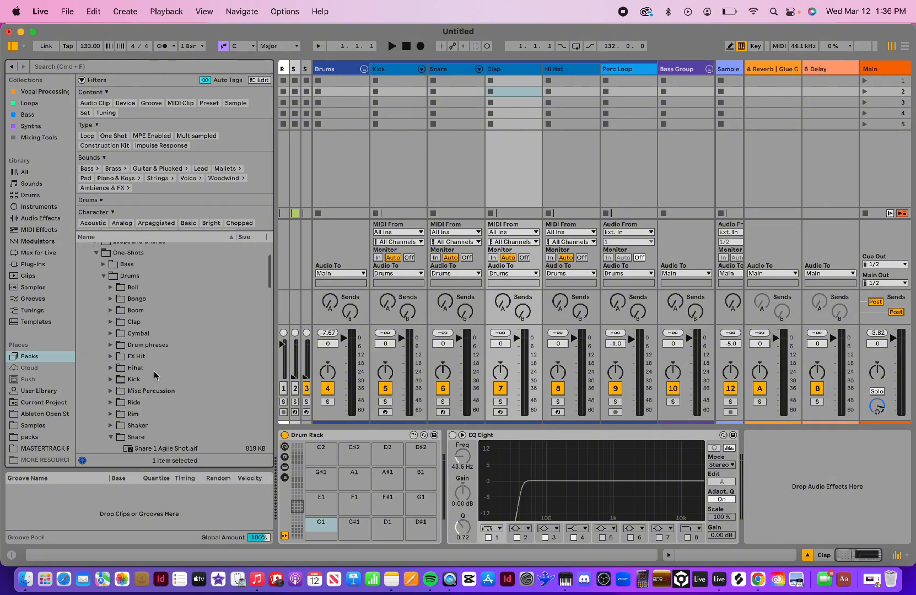
scroll(154, 376, "down", 1)
left_click(111, 420)
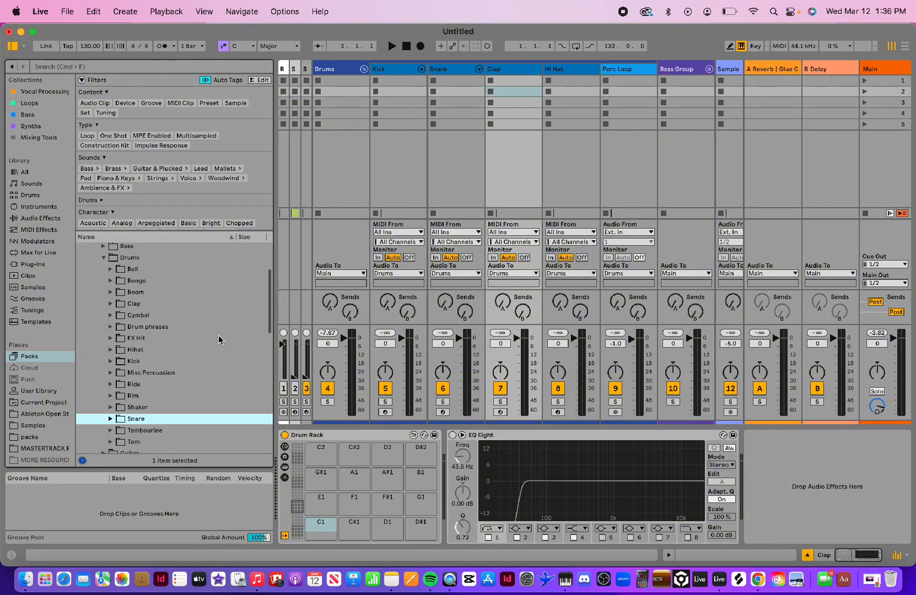
left_click(110, 303)
scroll(215, 318, "down", 3)
scroll(182, 292, "up", 2)
- Load all the clap samples from Clap 1 Azimuth.aif to Snaps Reverb Mid.aif into the Clap track's Drum Rack, starting at pad C1
left_click(171, 274)
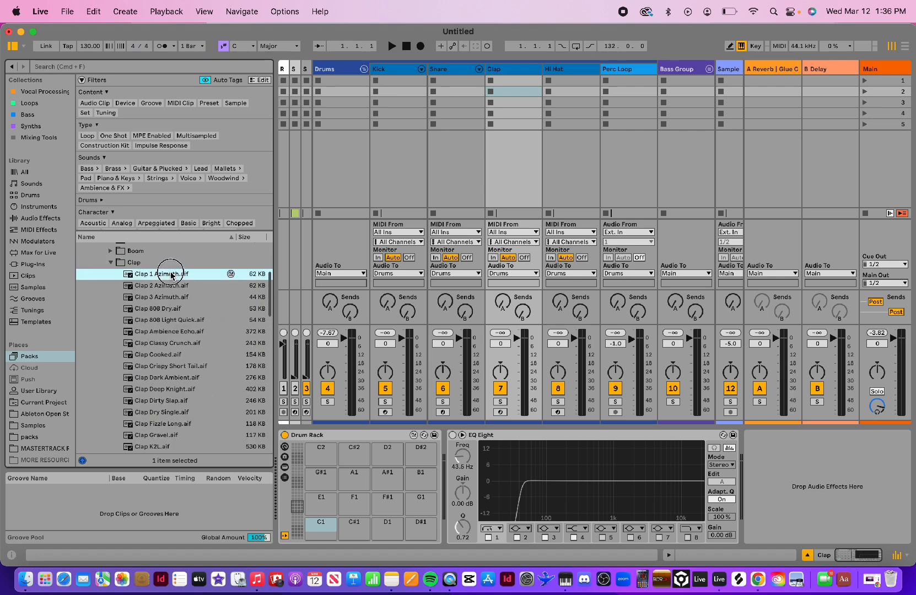
scroll(164, 332, "down", 5)
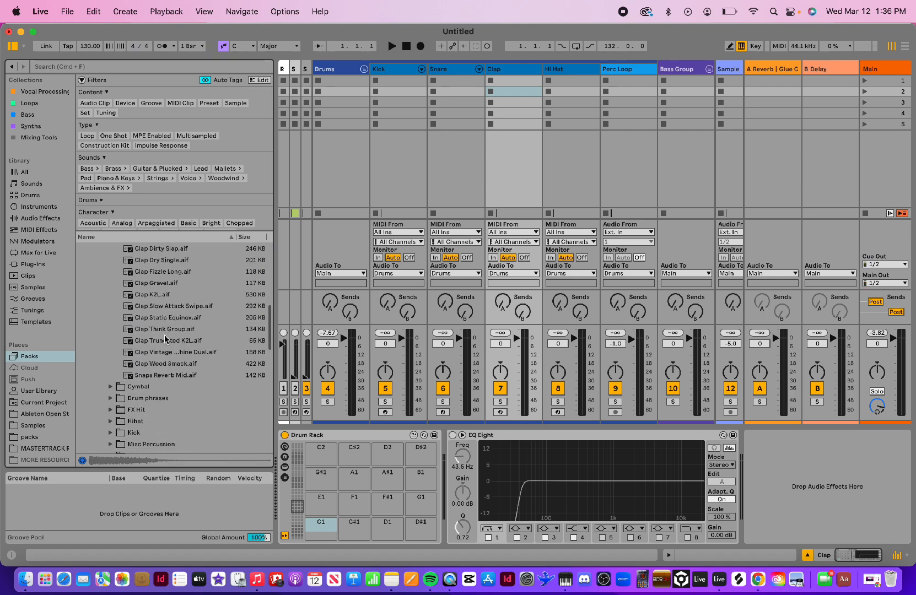
left_click(173, 375, "shift")
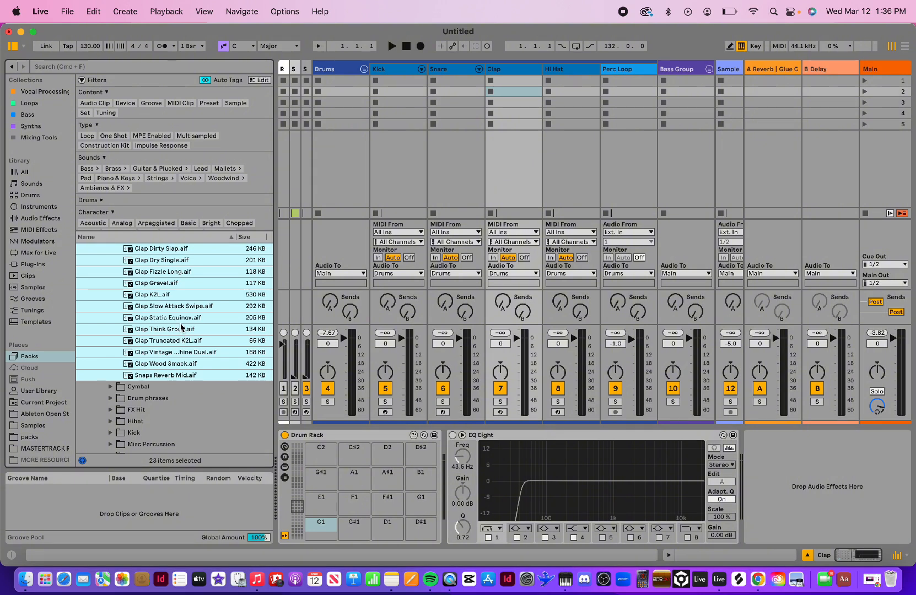
scroll(174, 286, "up", 5)
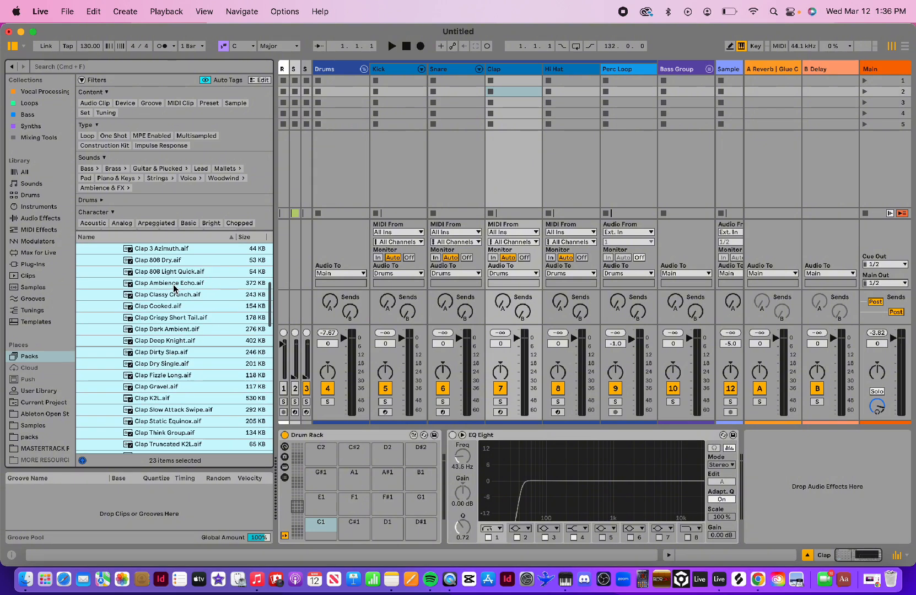
scroll(175, 287, "down", 5)
left_click_drag(174, 289, 324, 529)
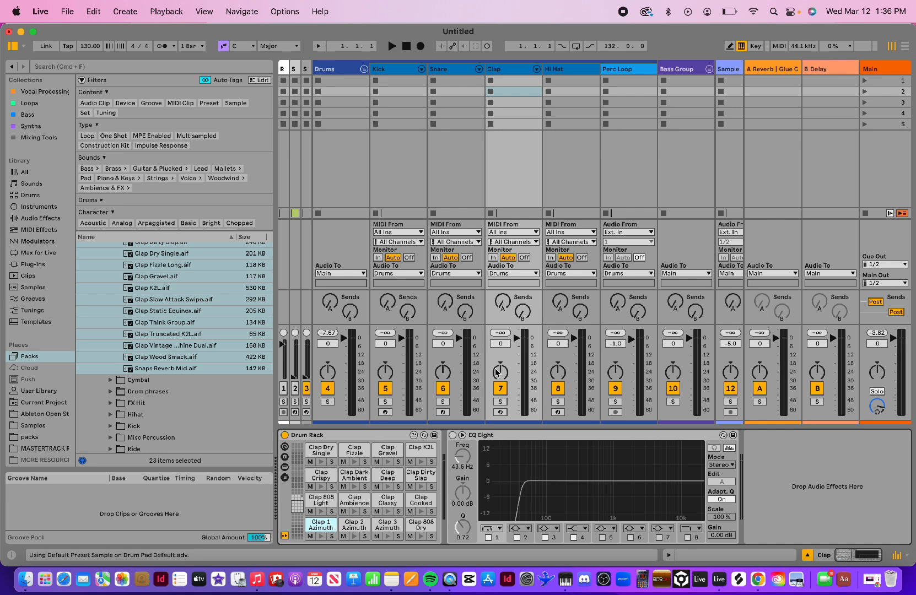
- Save the Clap track's Drum Rack to the User Library as a preset named "Beat Tools Claps"
left_click(434, 435)
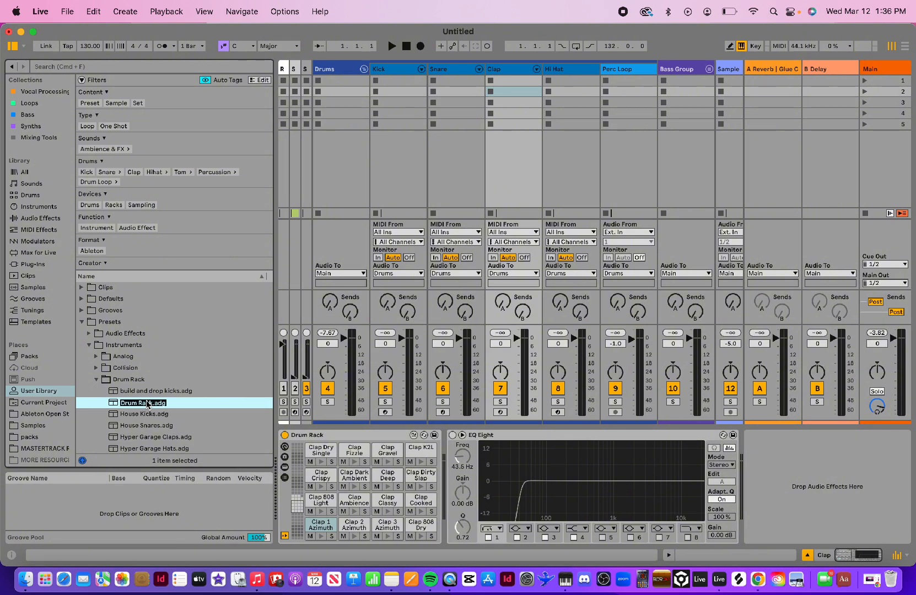
type("Beat Tools Claps")
key("Return")
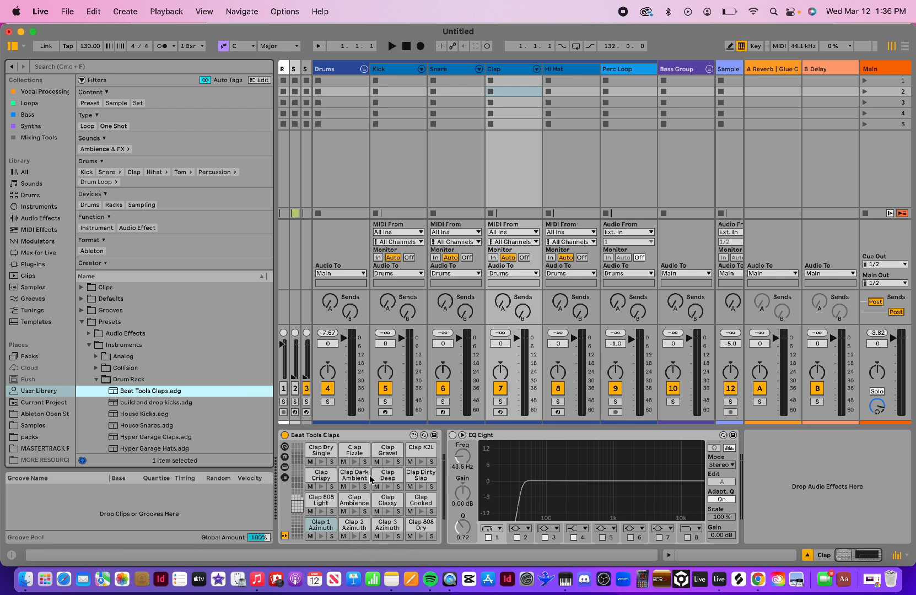
- Audition the Clap Fizzle, Clap Gravel, Clap Dirty Slap and Clap Deep pads in the Beat Tools Claps rack
left_click(354, 462)
left_click(388, 462)
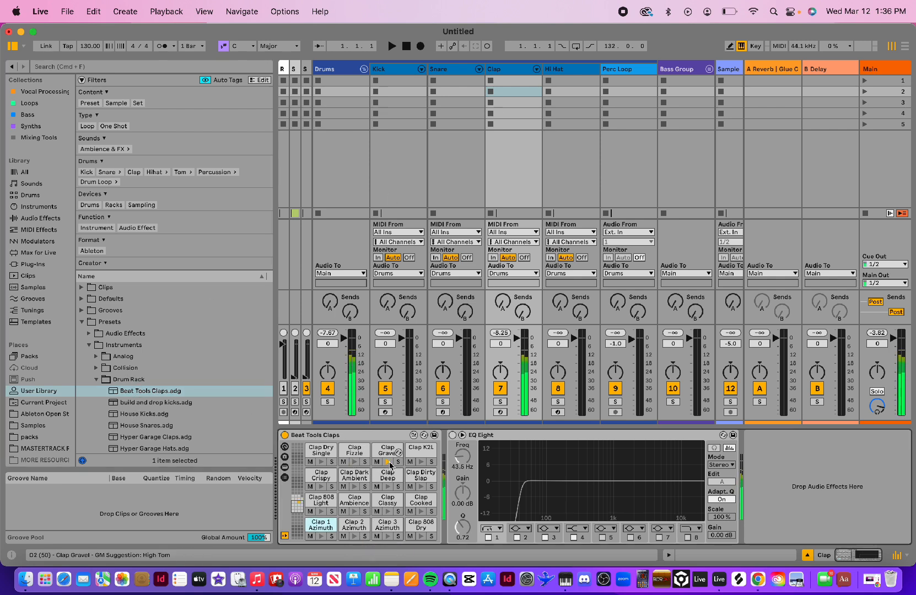
left_click(421, 488)
left_click(389, 488)
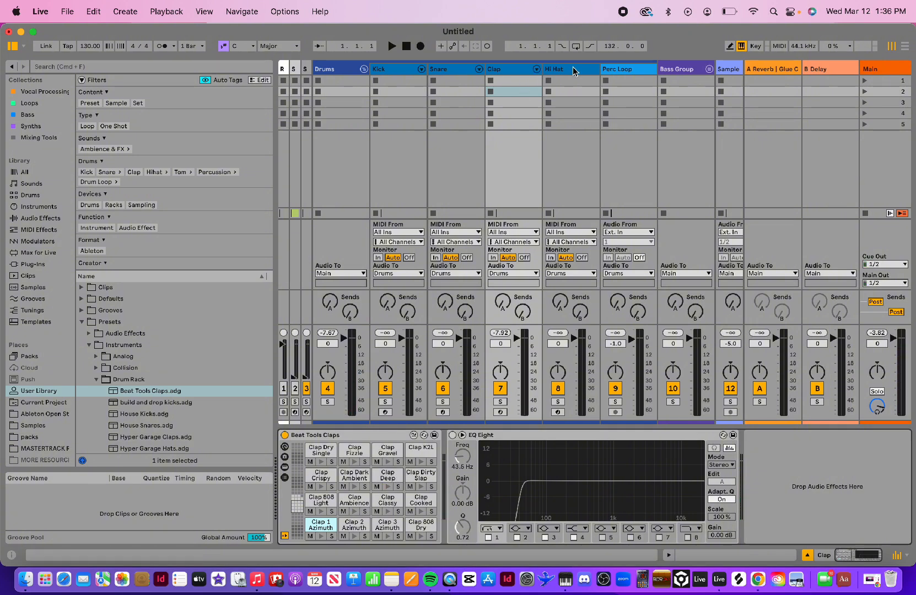
- Select the Hi Hat track and list all library content in the browser, ready for a search
left_click(574, 71)
left_click(157, 67)
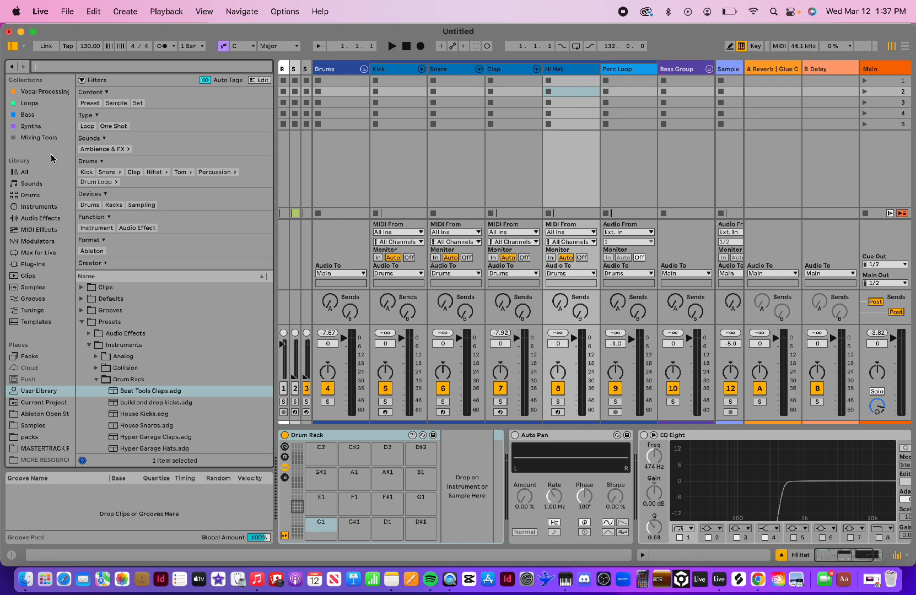
left_click(24, 171)
left_click(99, 67)
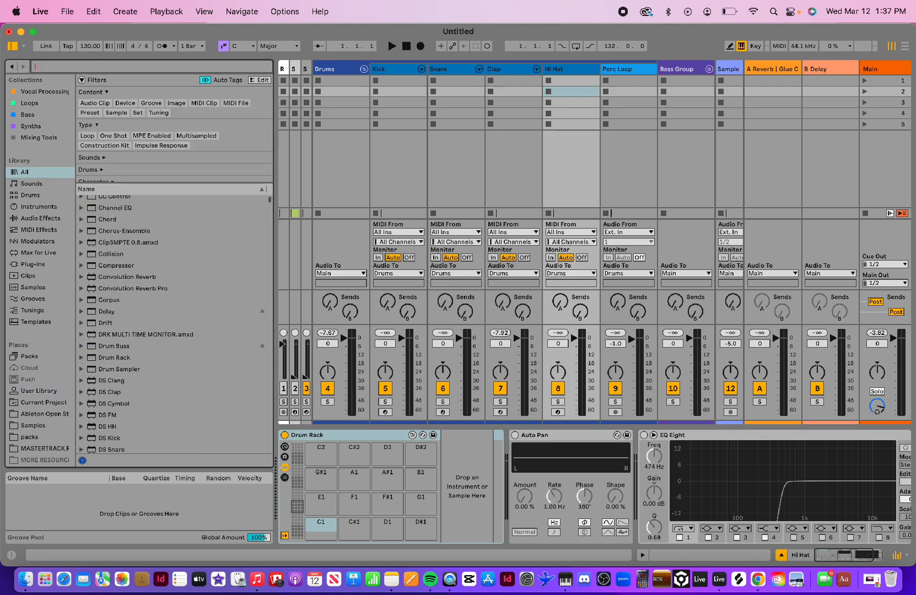
type("hi hat")
key("BackSpace")
key("BackSpace")
key("BackSpace")
key("BackSpace")
key("BackSpace")
key("BackSpace")
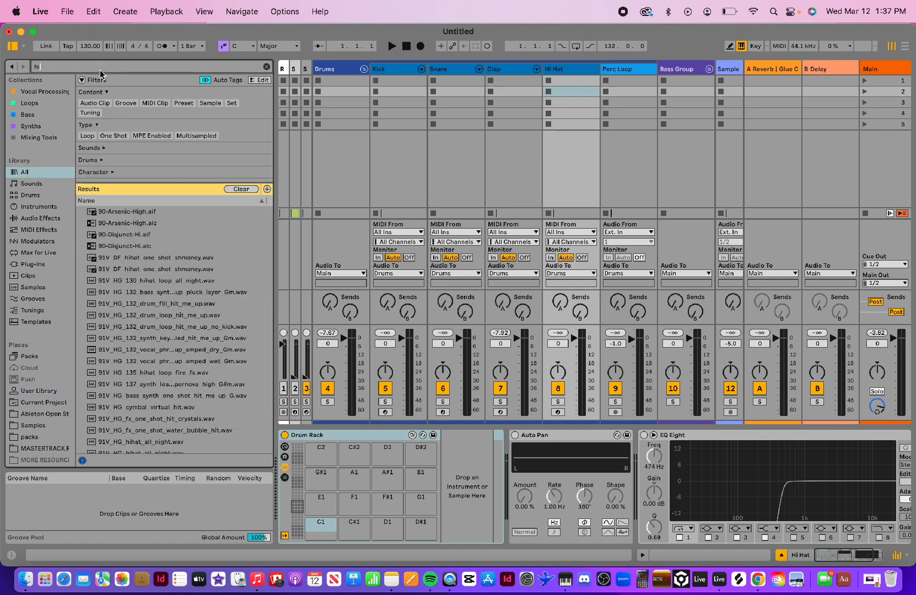
- Search the library for "hyper garage" and load Hyper Garage Hats.adg onto the Hi Hat track
type("hyper garage")
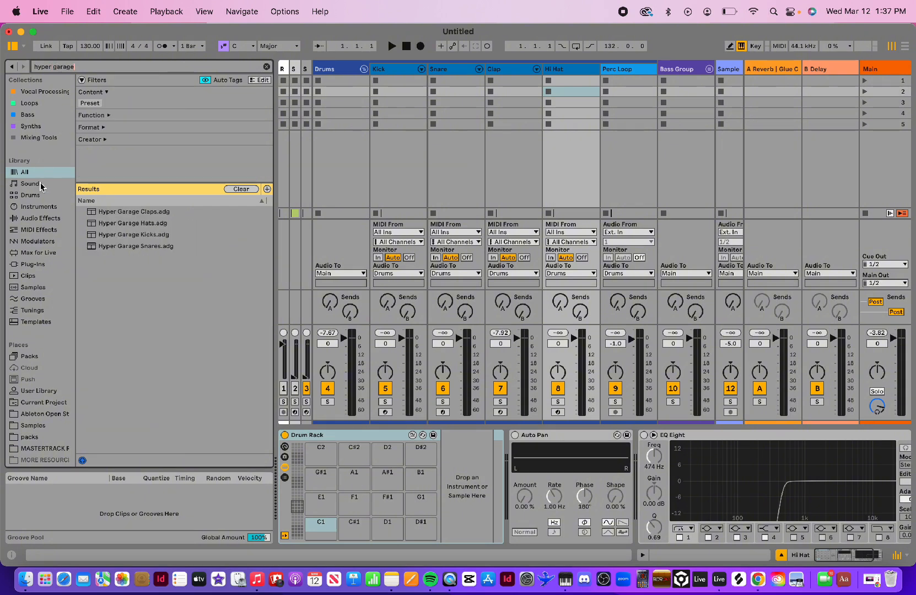
left_click(158, 224)
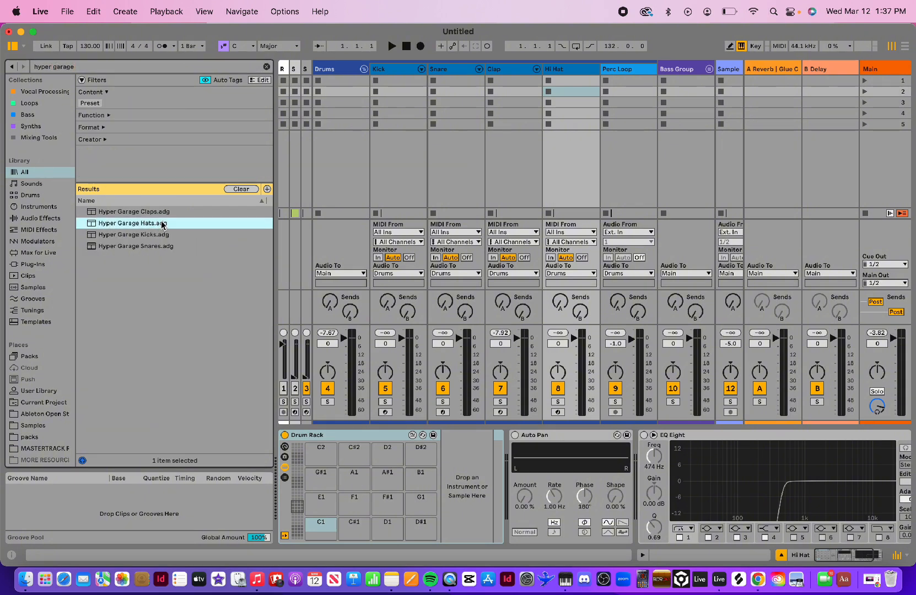
left_click_drag(163, 225, 571, 75)
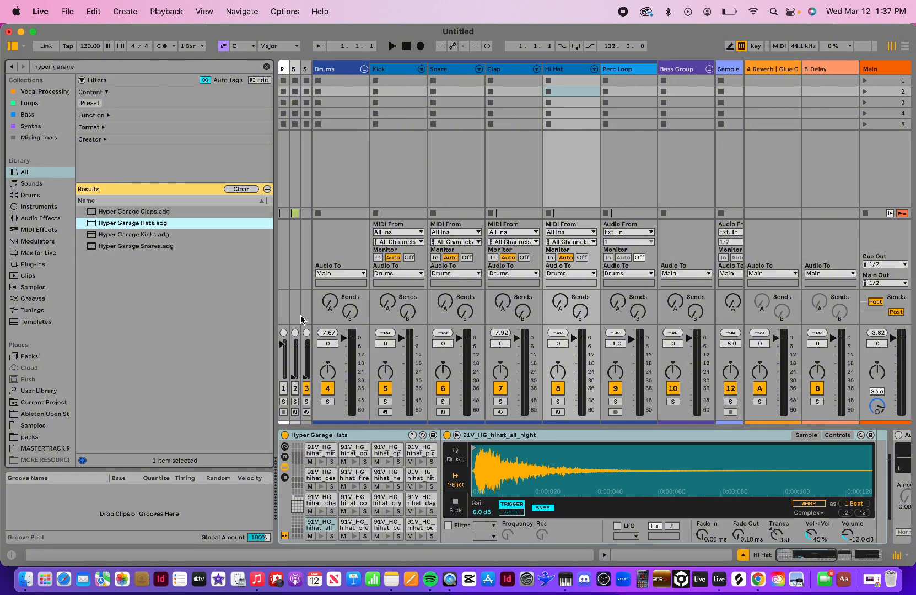
- Create a MIDI clip in the Kick track's first slot and set its loop length to 4 bars
left_click(394, 69)
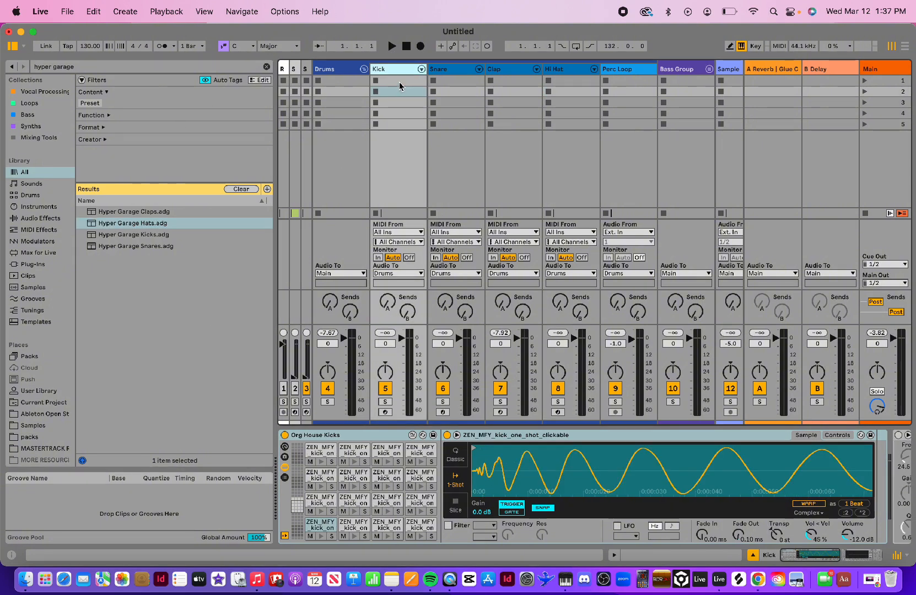
double_click(399, 81)
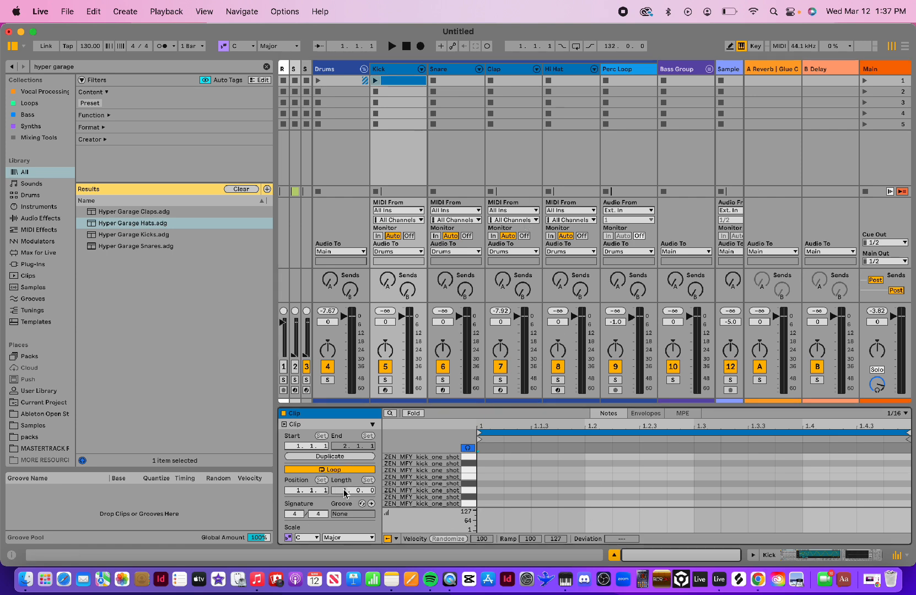
type("4")
key("Return")
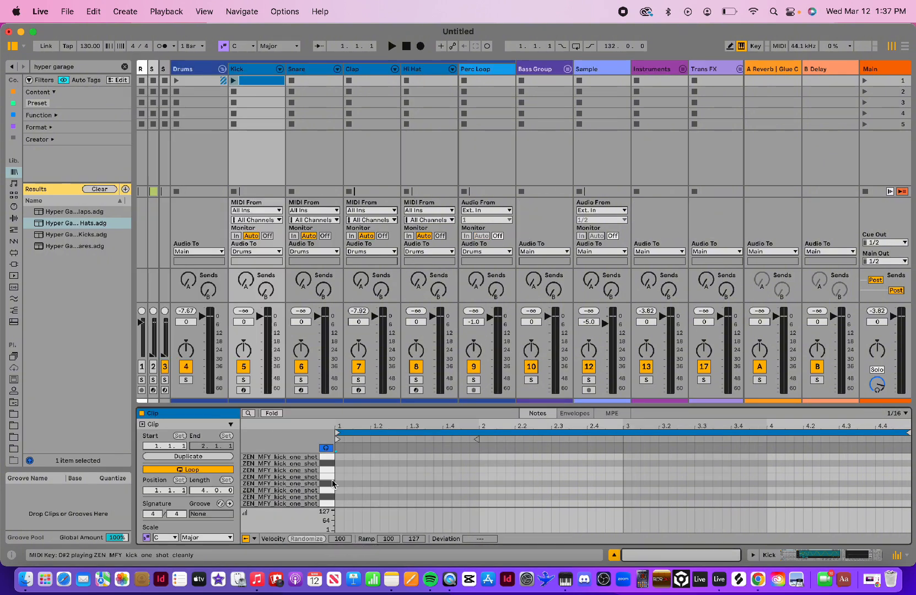
- Audition the Kick rack's samples from the note editor's keys between C#2 and G2
left_click(327, 464)
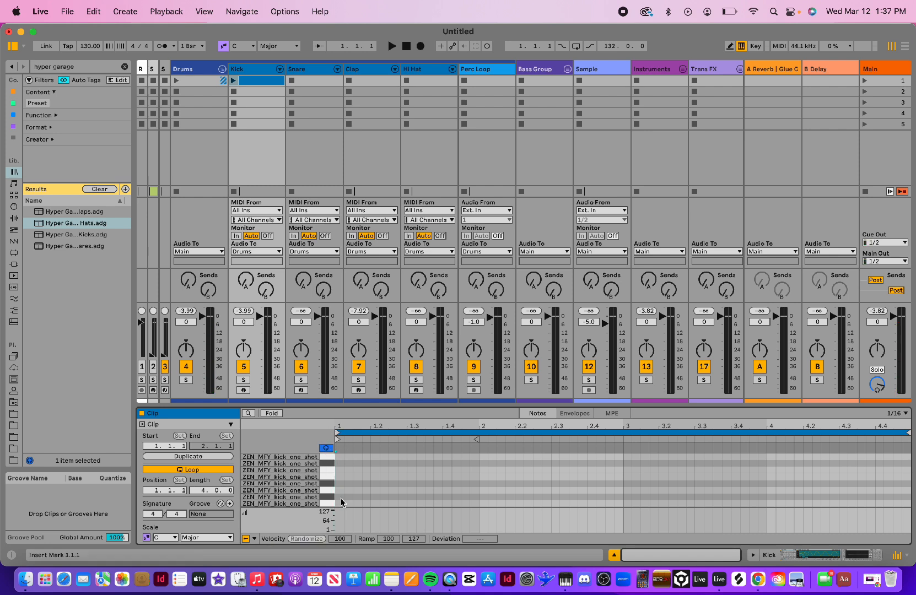
left_click(327, 468)
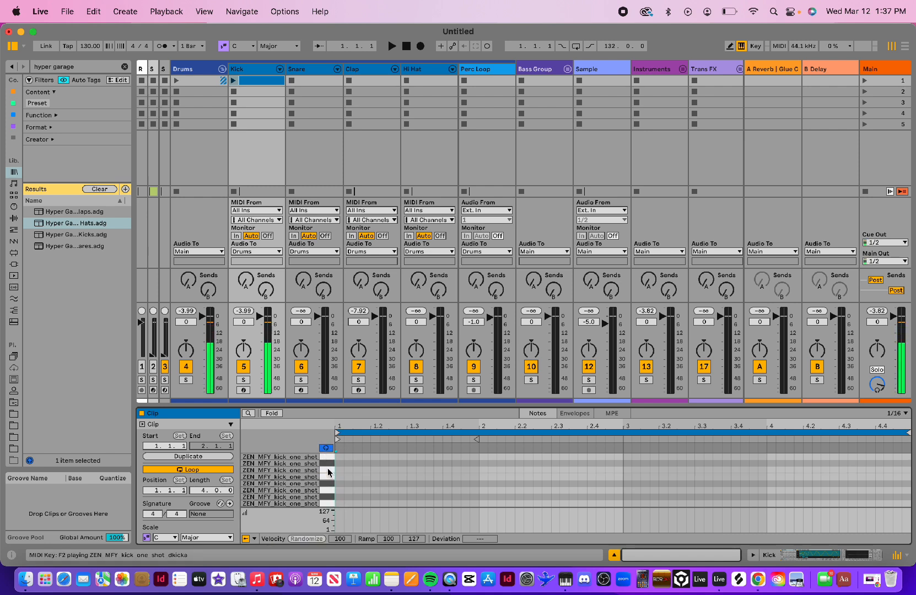
left_click(329, 470)
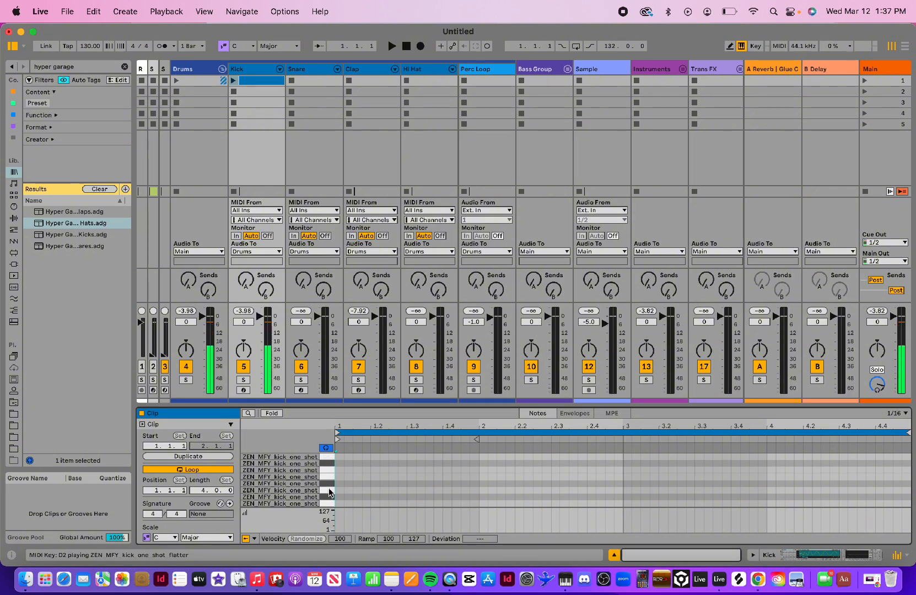
left_click(329, 490)
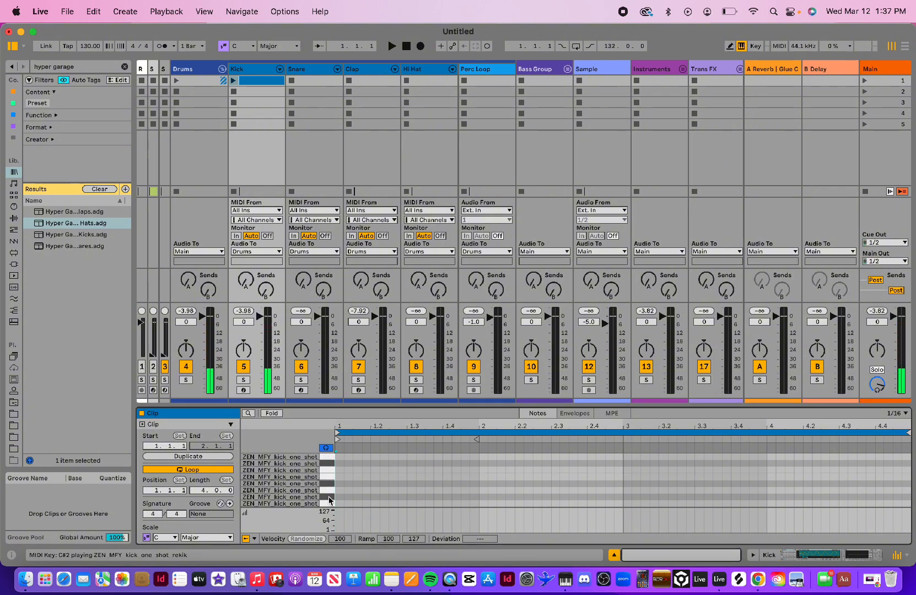
left_click(328, 496)
left_click(330, 476)
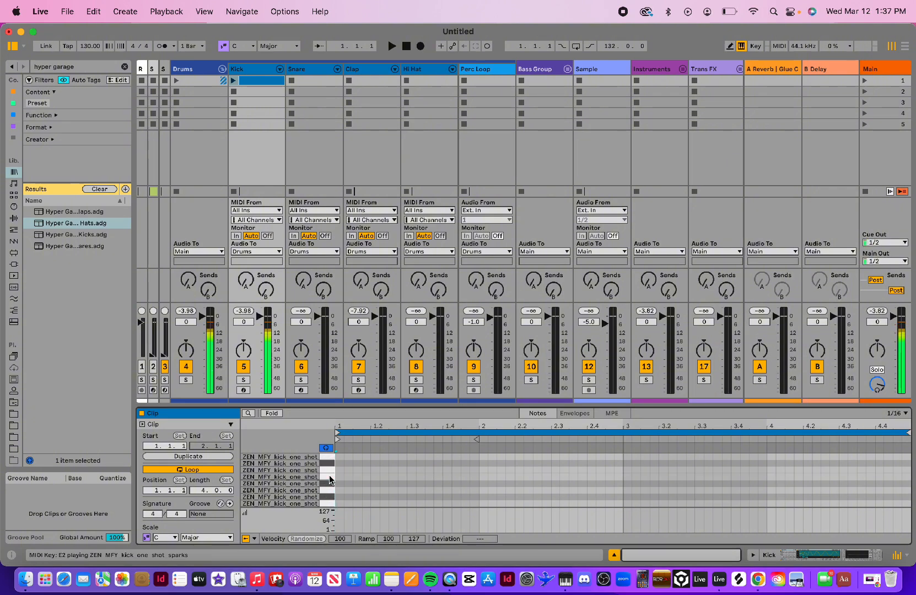
left_click(330, 473)
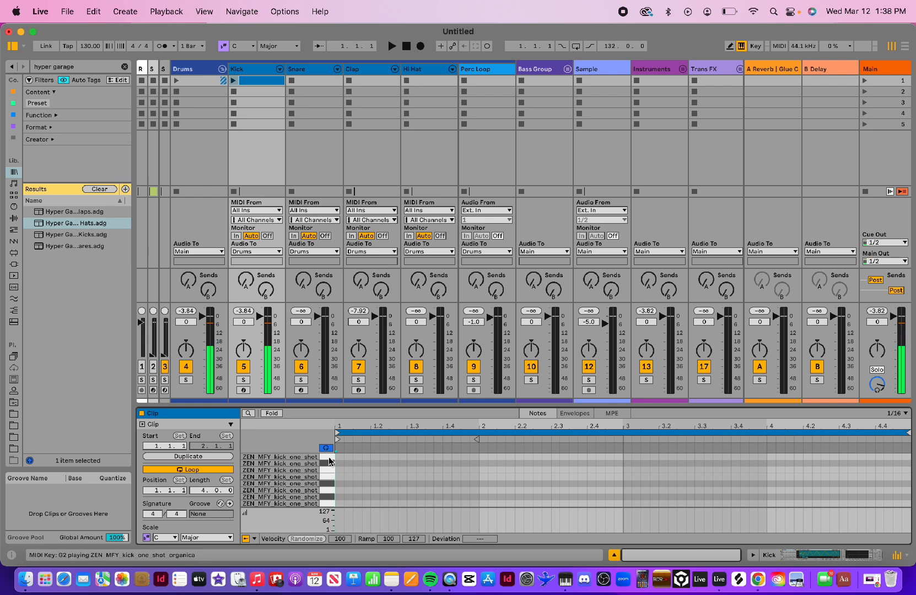
left_click(329, 458)
- Draw a G2 kick note on each of the four beats of the Kick clip's first bar
left_click(340, 456)
left_click(375, 456)
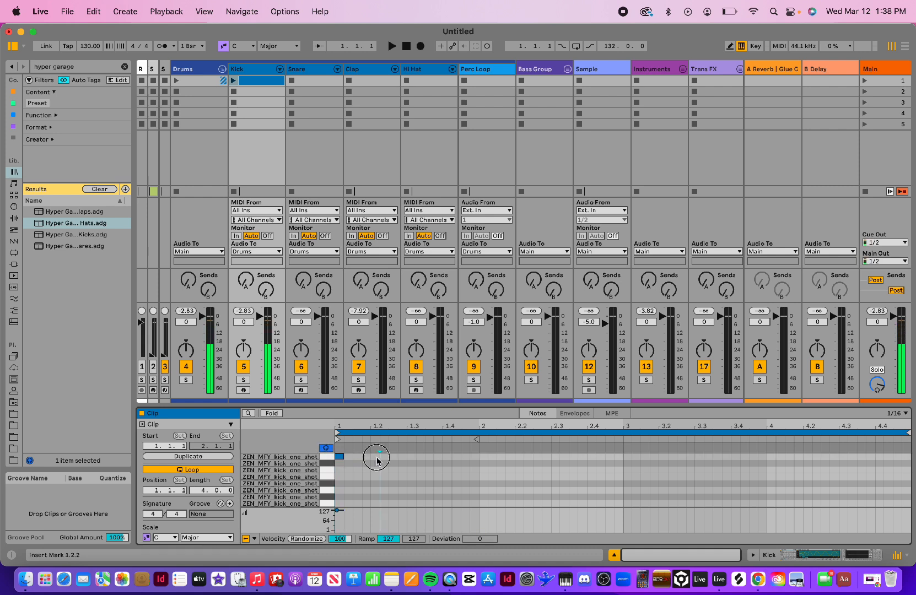
left_click(412, 457)
left_click(447, 456)
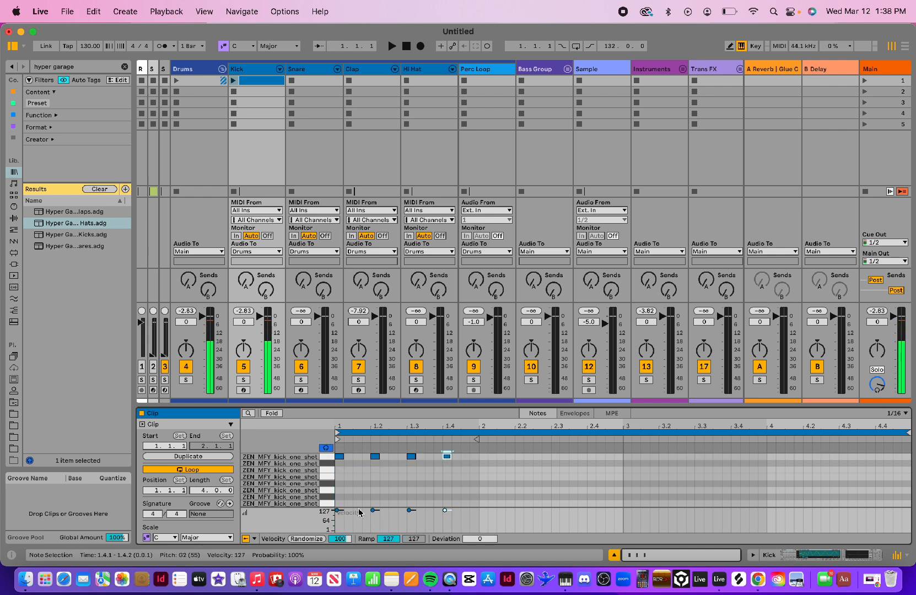
- Duplicate the first bar's four kick notes across bars 2, 3 and 4, and deselect them
left_click_drag(343, 491, 481, 437)
key("super+d")
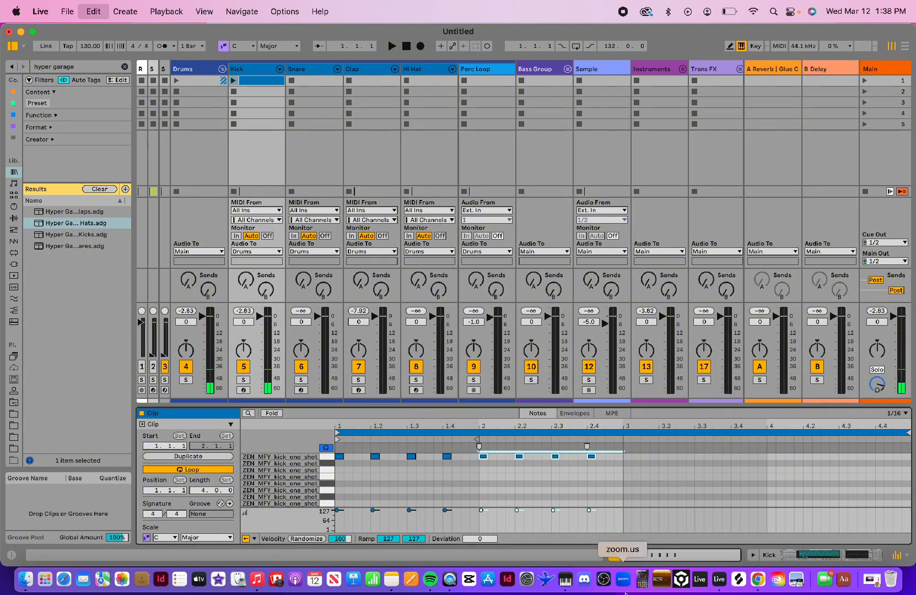
key("super+d")
key("super+d")
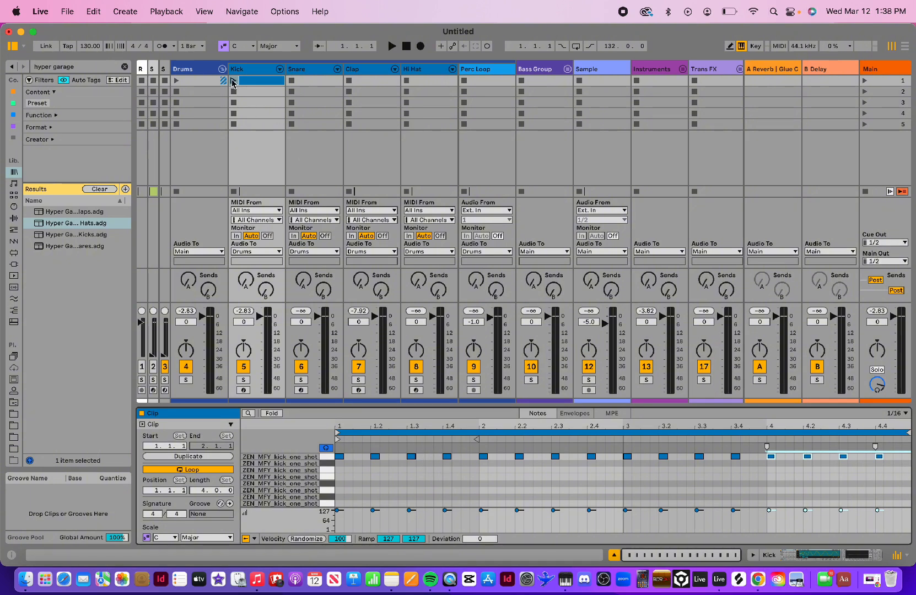
left_click(796, 497)
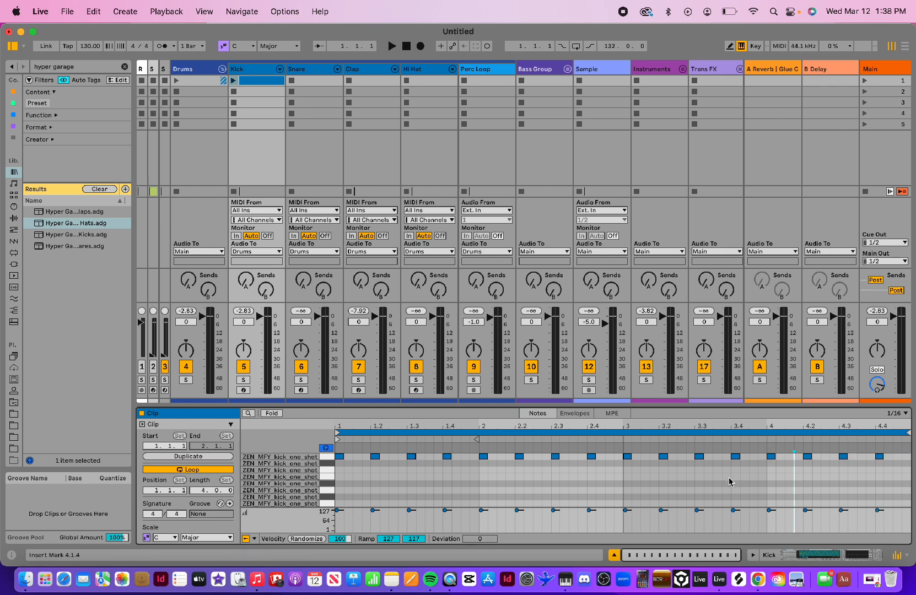
- Clear the browser search and play the Kick clip
left_click(125, 67)
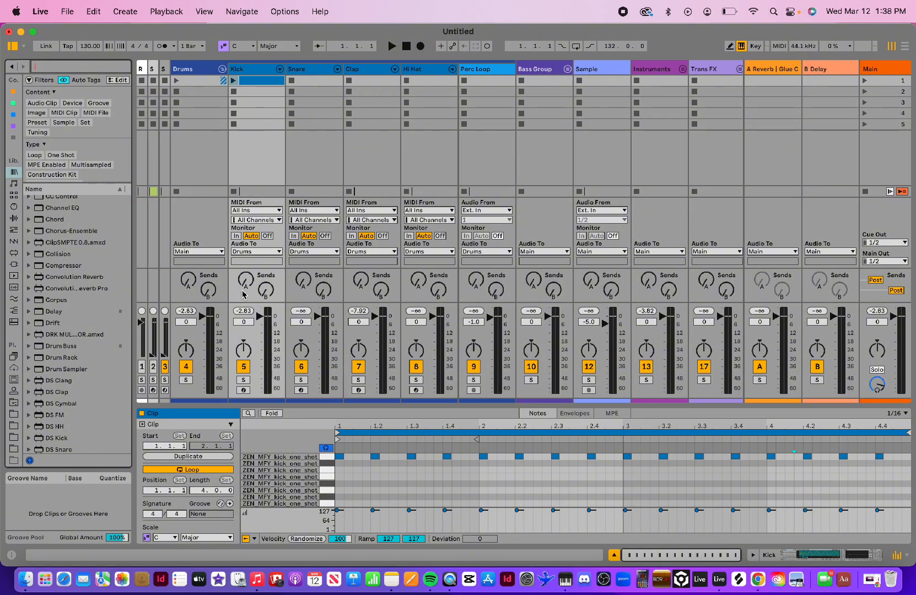
left_click(233, 80)
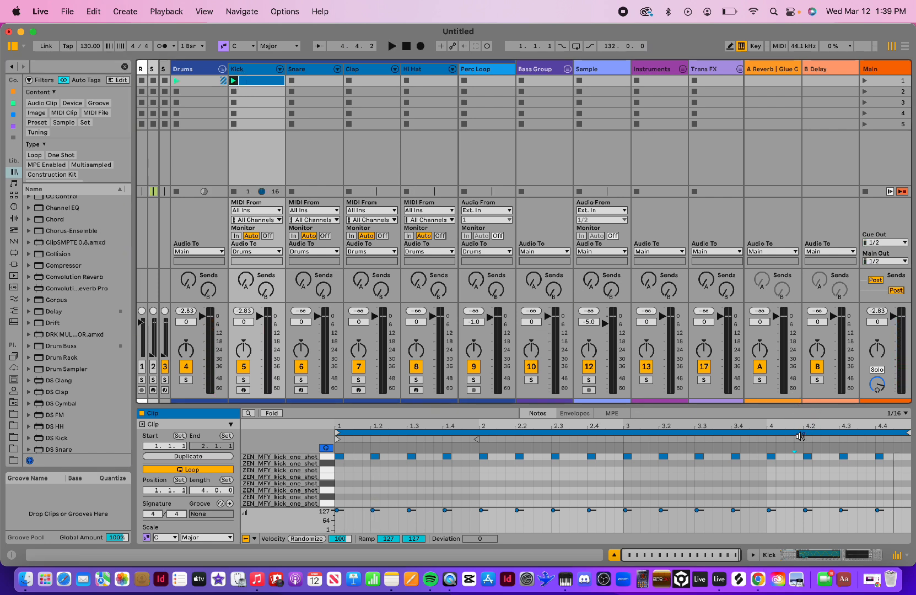
mouse_move(758, 423)
left_mouse_down()
mouse_move(757, 435)
mouse_move(750, 418)
left_mouse_up()
- Add extra G2 kick notes at 2.4.4 and 4.4.3, and play the pattern back
double_click(616, 457)
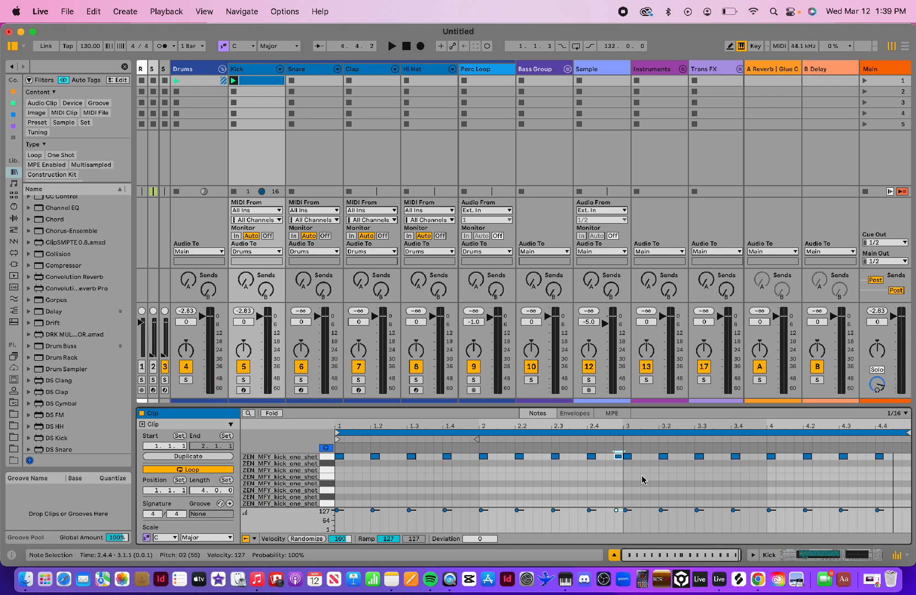
key("space")
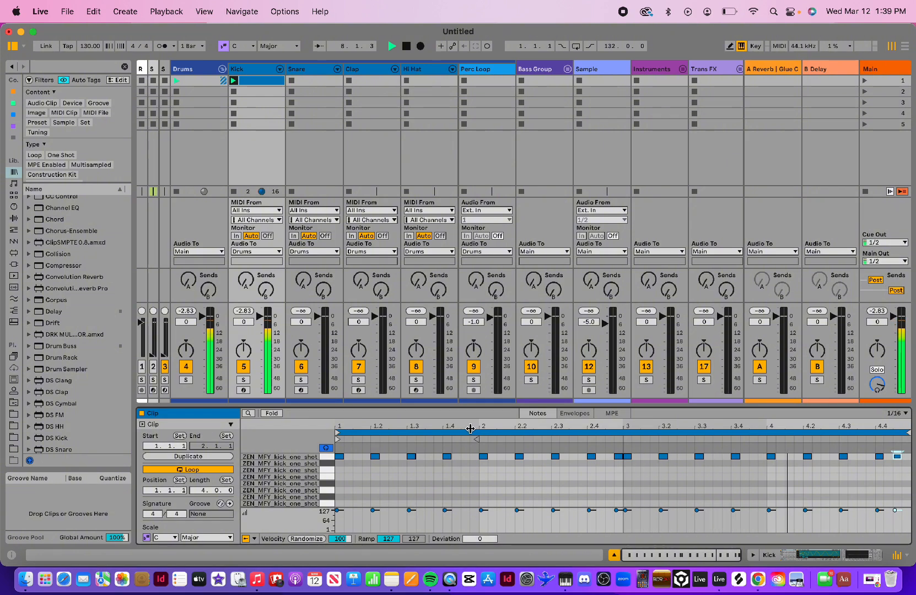
key("space")
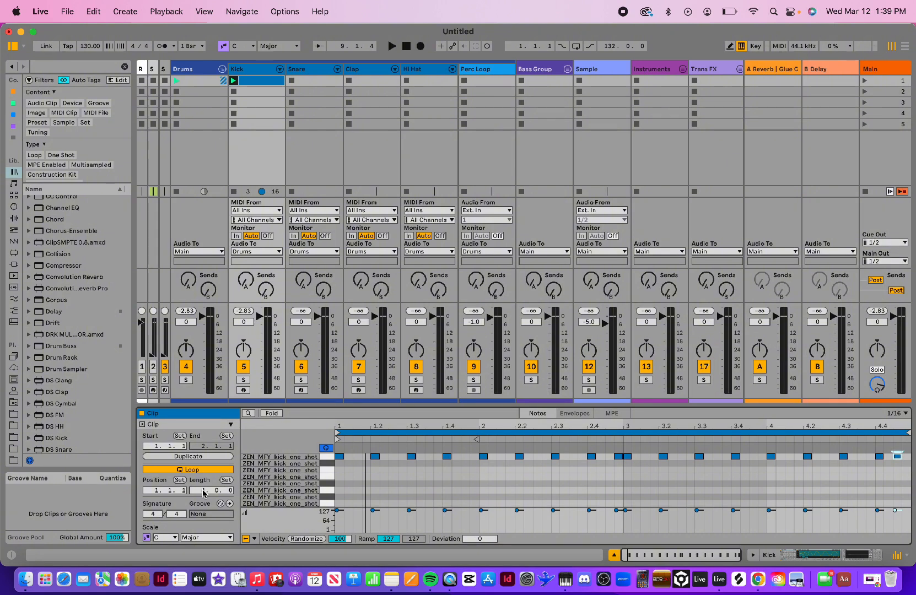
- Set the Kick clip's loop length to 8 bars
left_click(203, 490)
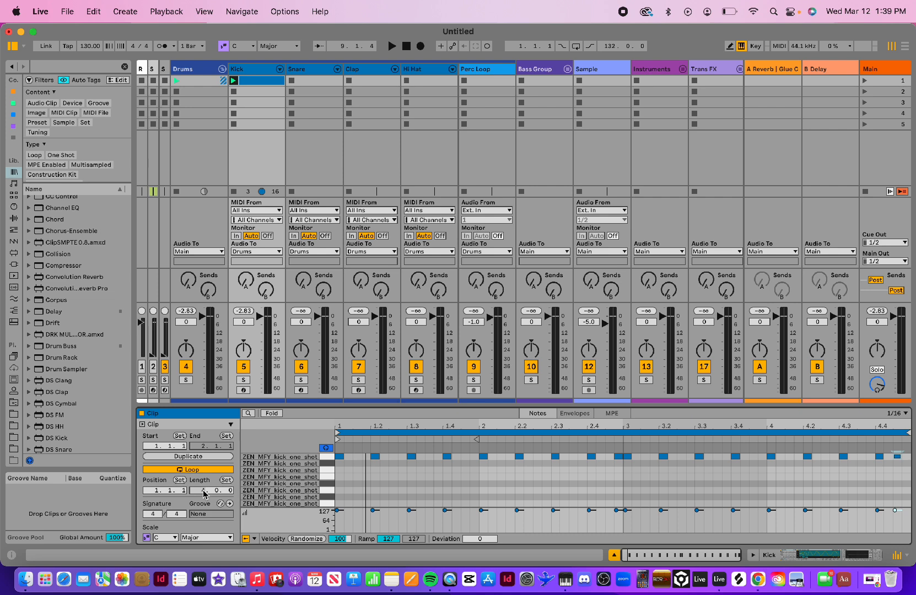
type("8")
key("Return")
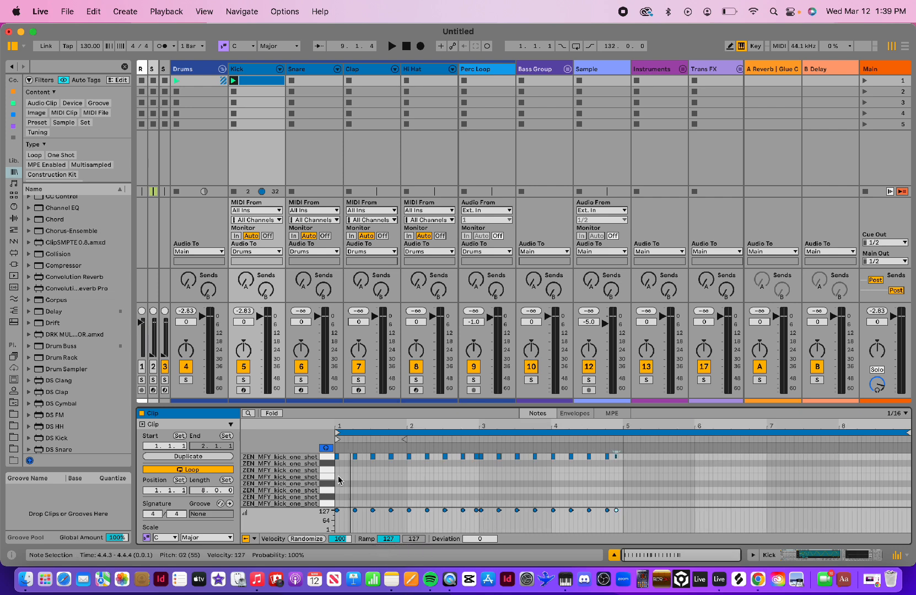
- Duplicate the first four bars of kick notes into bars 5 to 8, and add a G2 kick at 8.4.4
left_click_drag(336, 473, 623, 469)
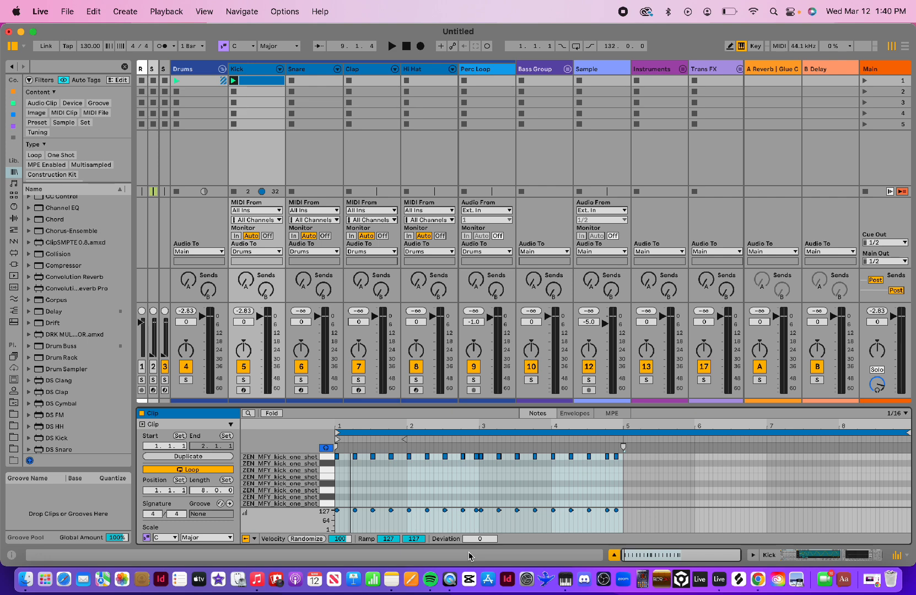
key("super+d")
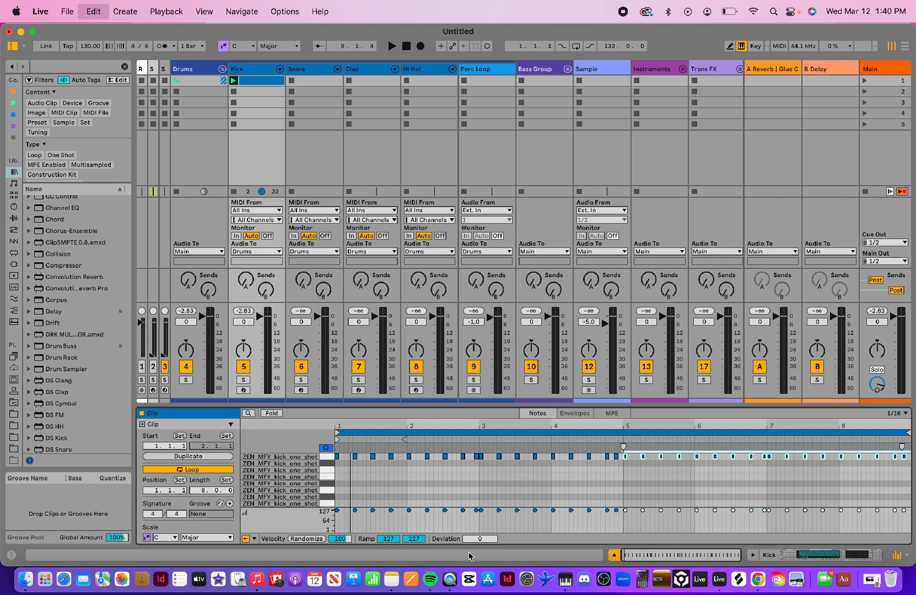
left_click(829, 484)
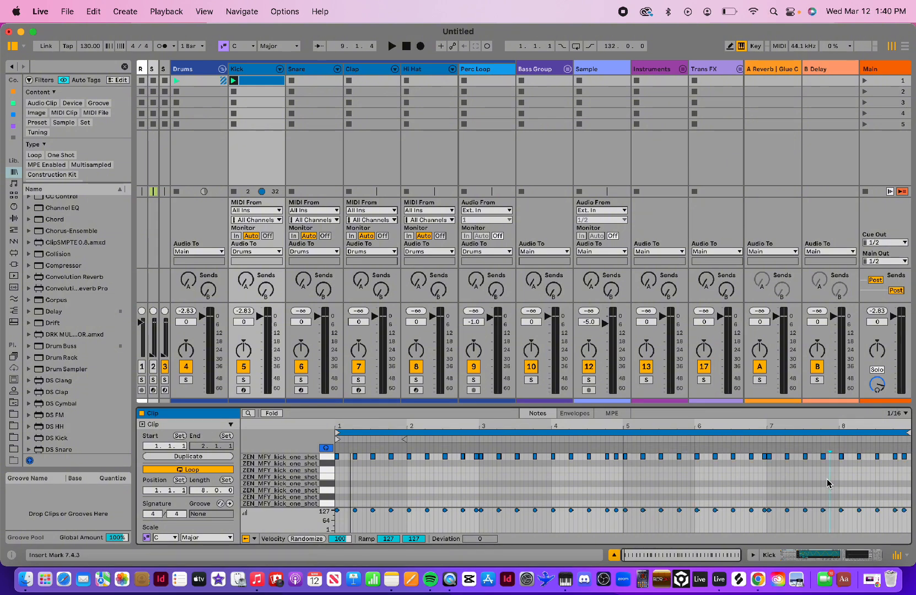
left_click(909, 457)
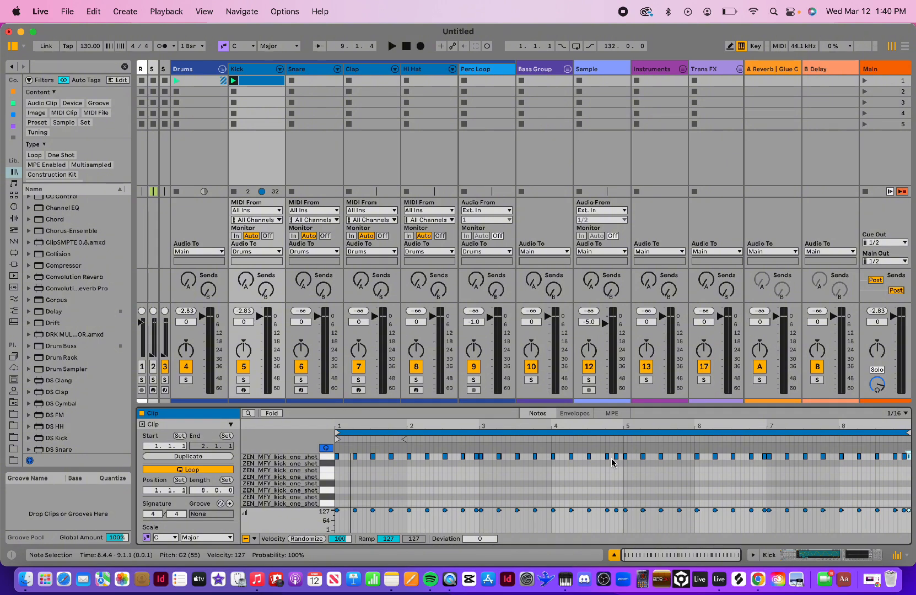
- With the Kick clip playing, create an empty MIDI clip in the Snare track's first slot
left_click(301, 72)
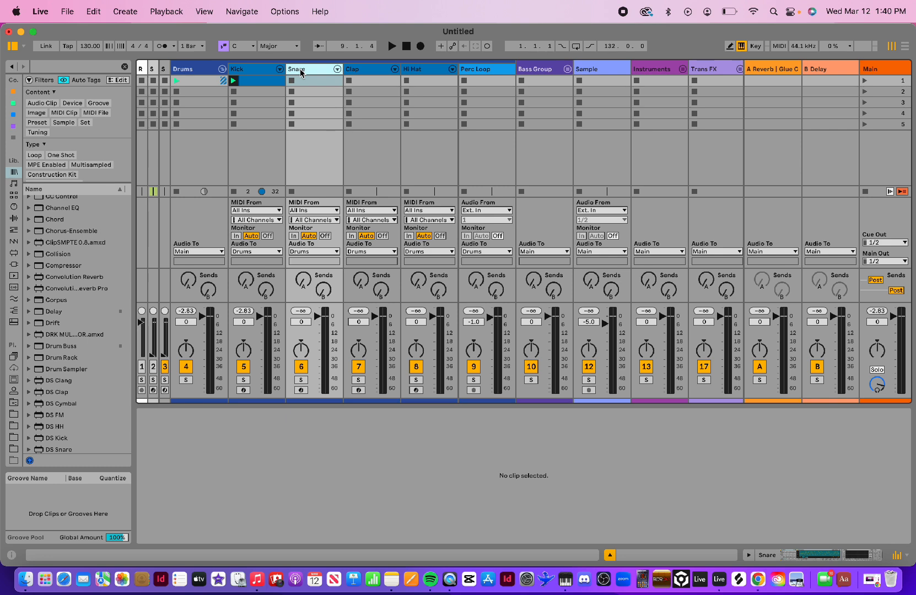
double_click(301, 72)
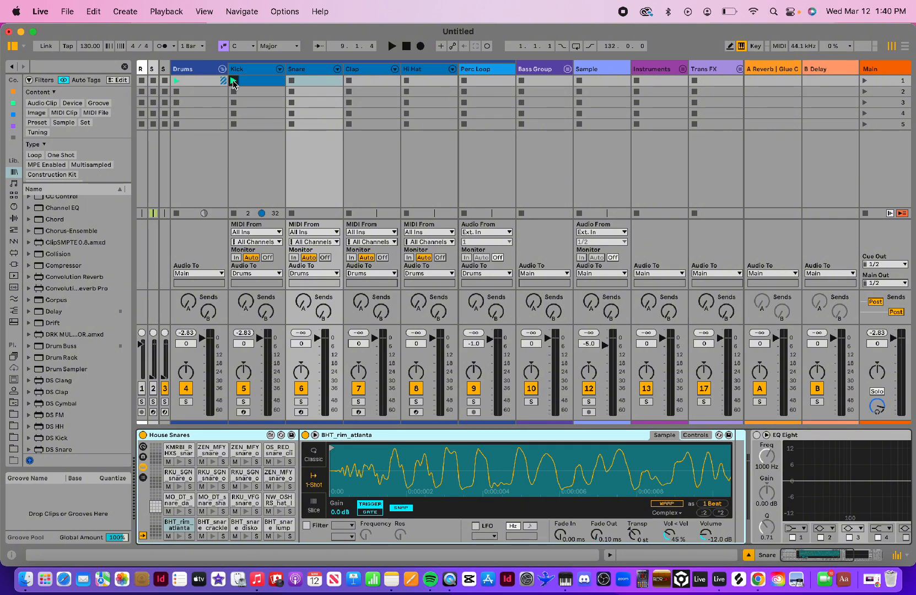
left_click(234, 81)
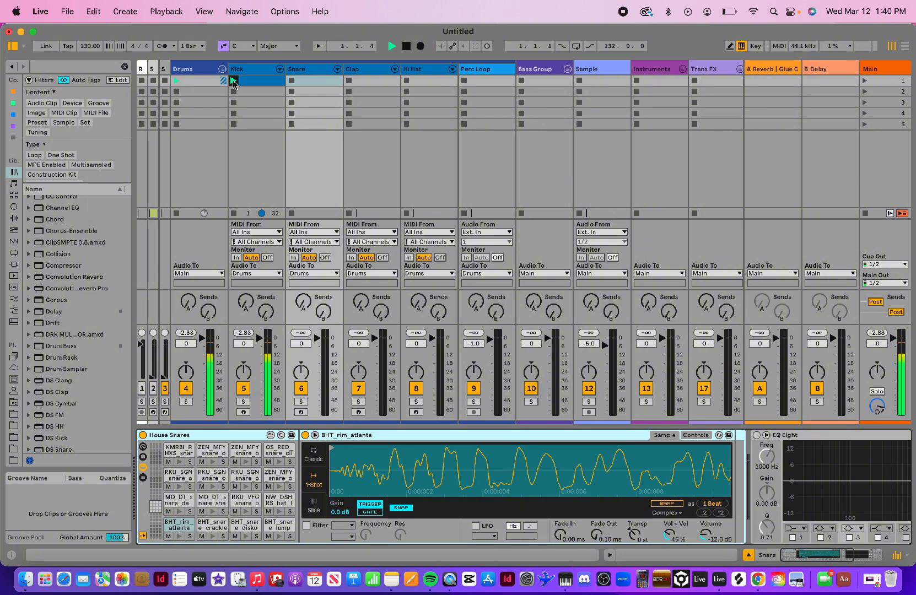
double_click(292, 82)
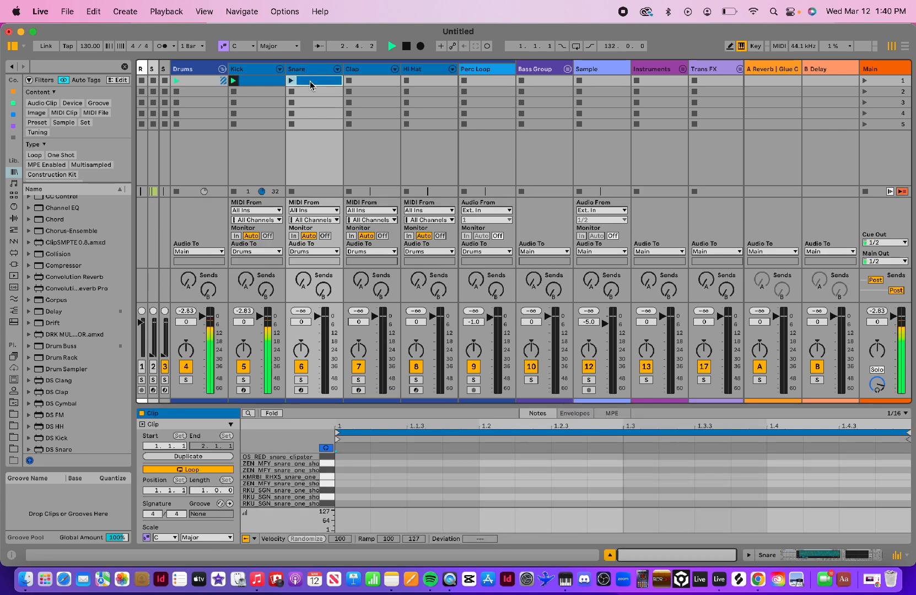
- Audition the rack's different snare sounds from the Snare clip's note lanes against the kick pattern
left_click(332, 464)
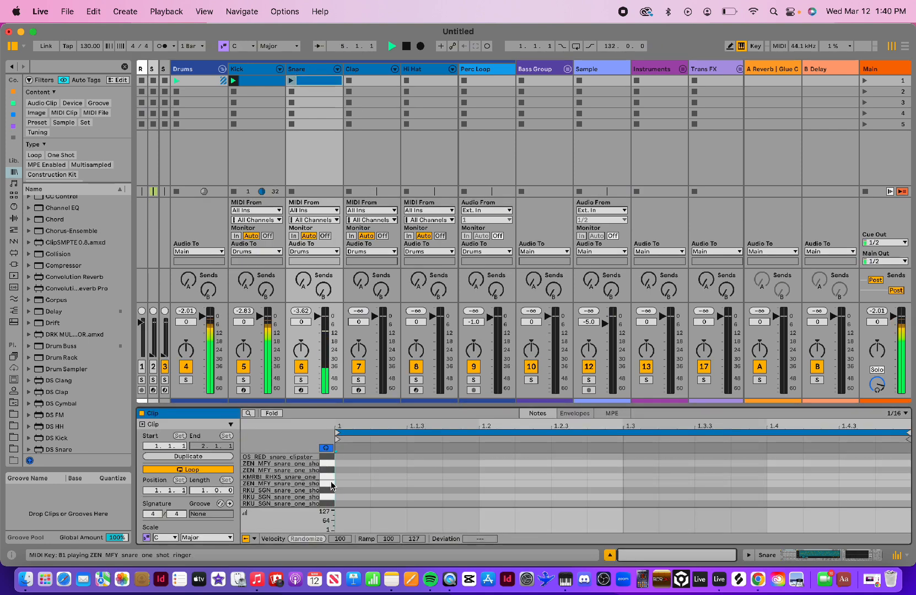
left_click(331, 486)
left_click(330, 499)
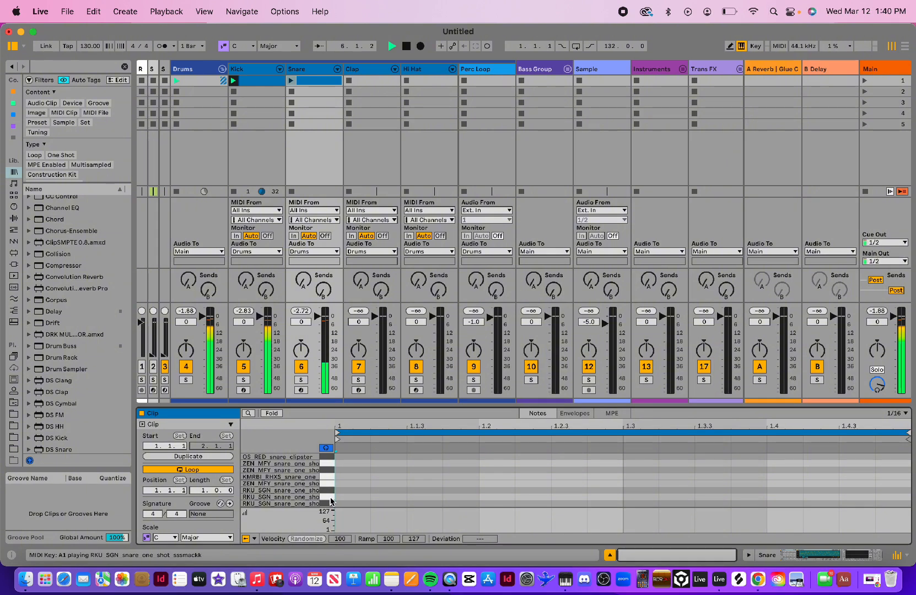
scroll(330, 499, "down", 2)
left_click(328, 495)
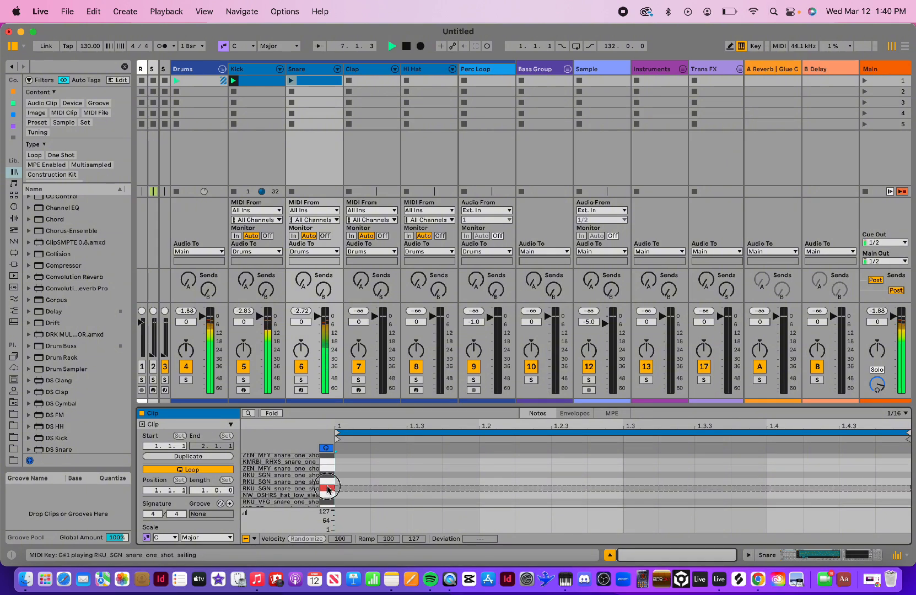
scroll(328, 496, "down", 4)
left_click(328, 475)
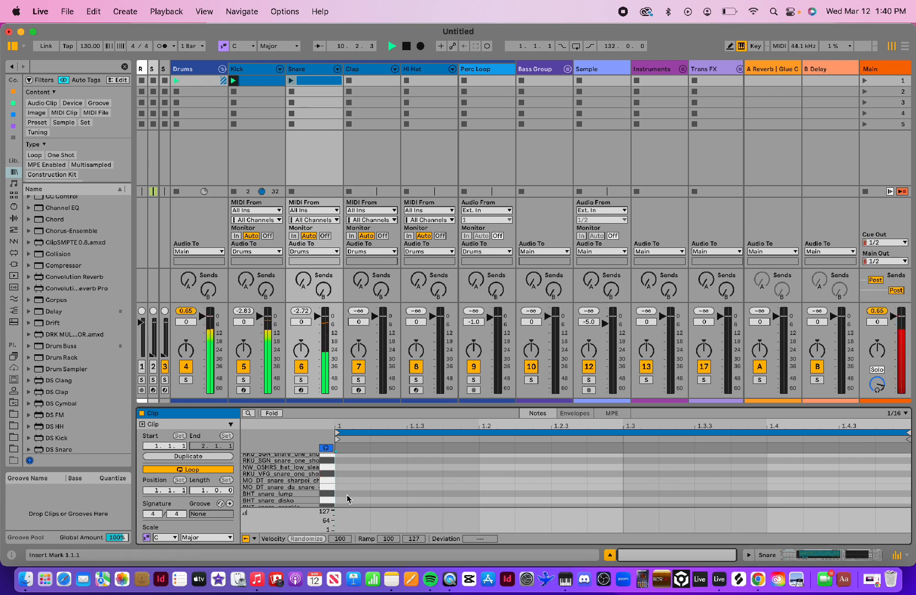
left_click(330, 482)
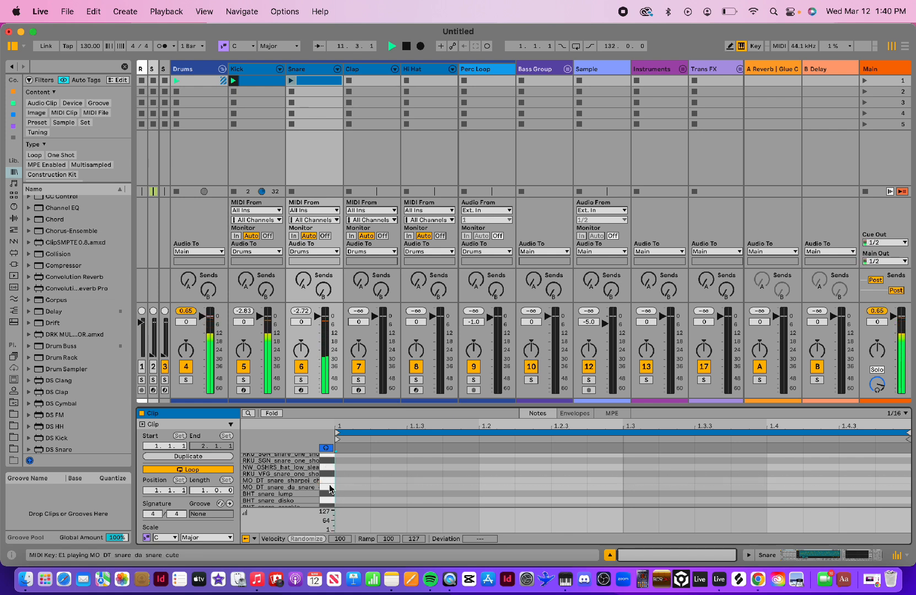
left_click(331, 495)
left_click(329, 489)
left_click(329, 489)
left_click(329, 489)
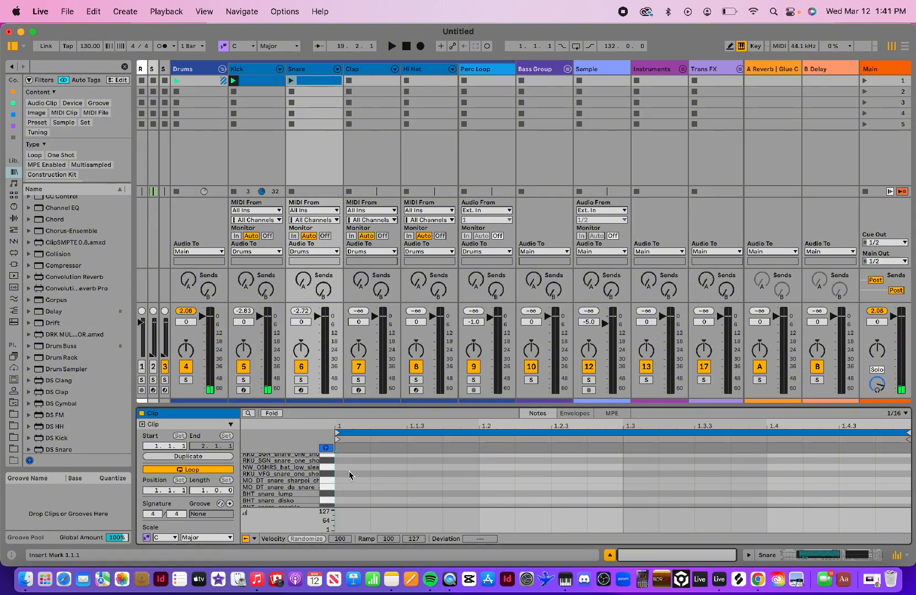
- Add F#1 snare notes at 1.2 and 1.4, and play the Snare clip together with the kick
double_click(482, 474)
double_click(770, 474)
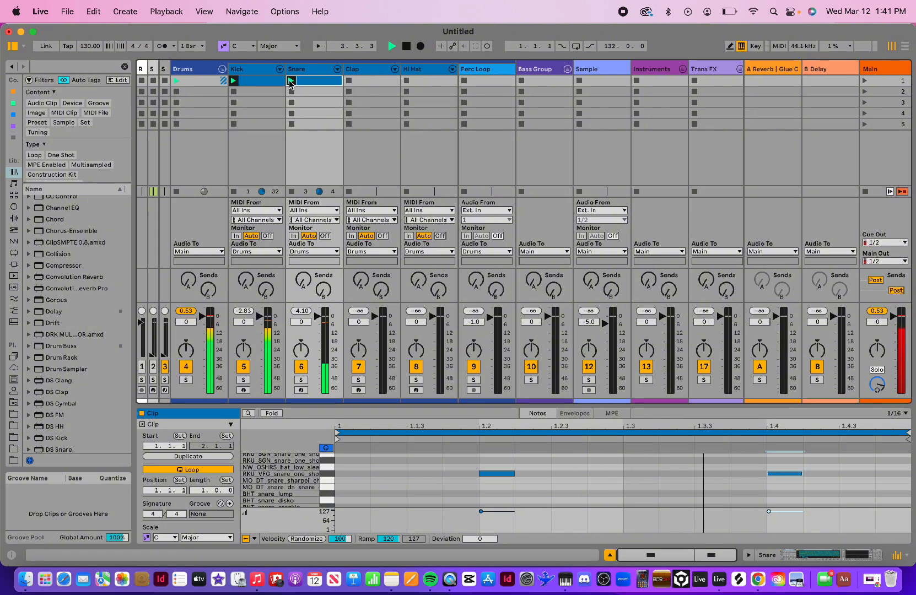
key("space")
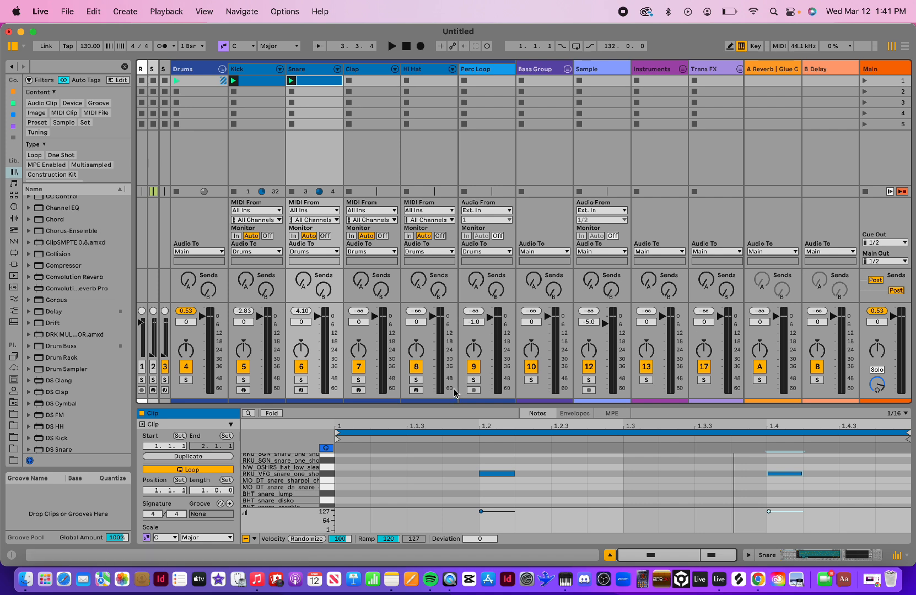
- Set the Snare clip's loop length to 8 bars
left_click(201, 491)
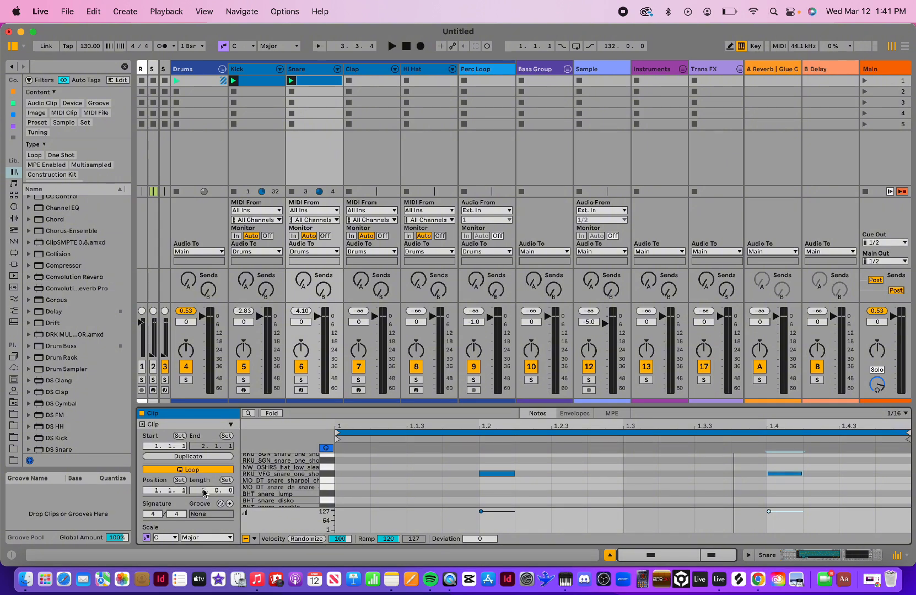
type("32")
key("Return")
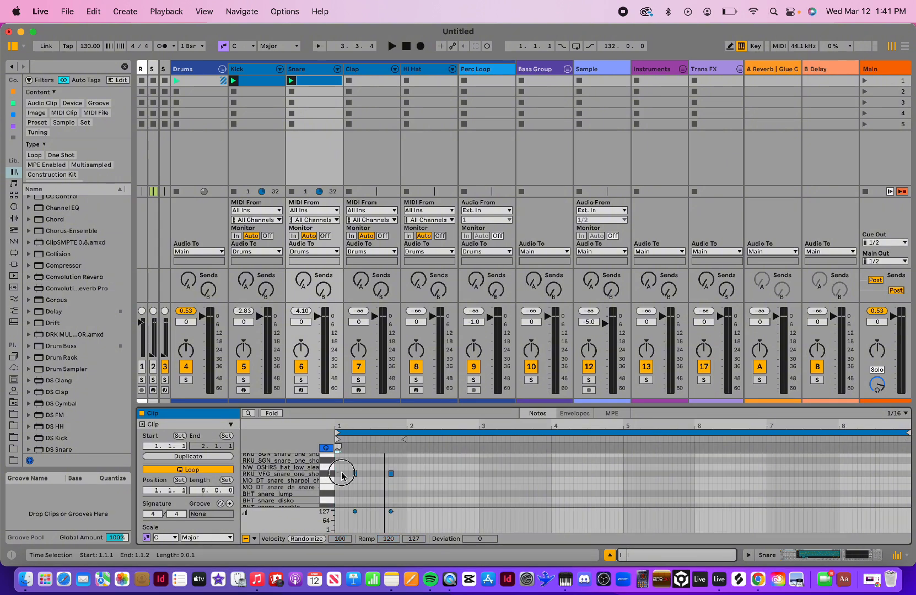
- Duplicate the first bar of F#1 snare notes through bars 2 to 8 of the clip
left_click_drag(337, 466, 408, 482)
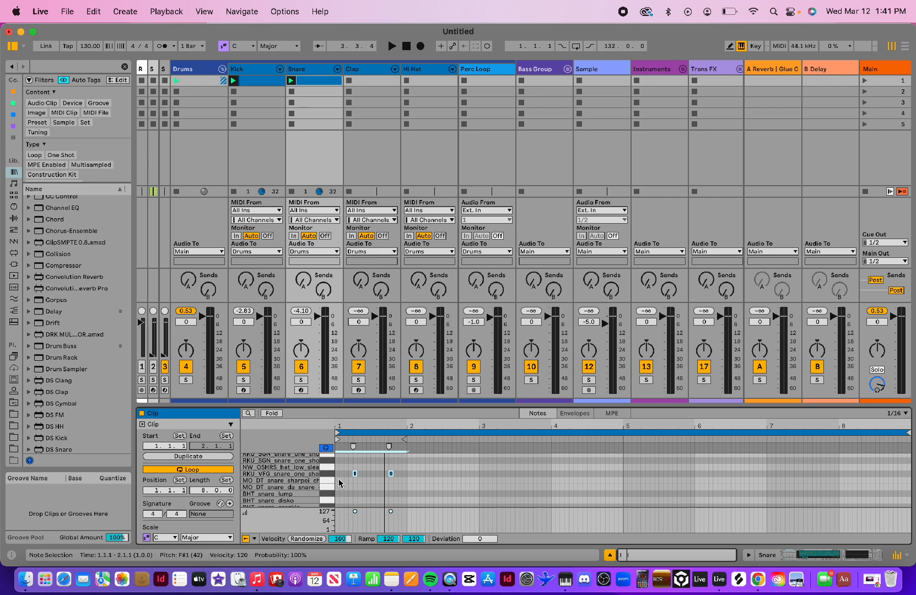
key("super+d")
key("super+d")
key("super+d")
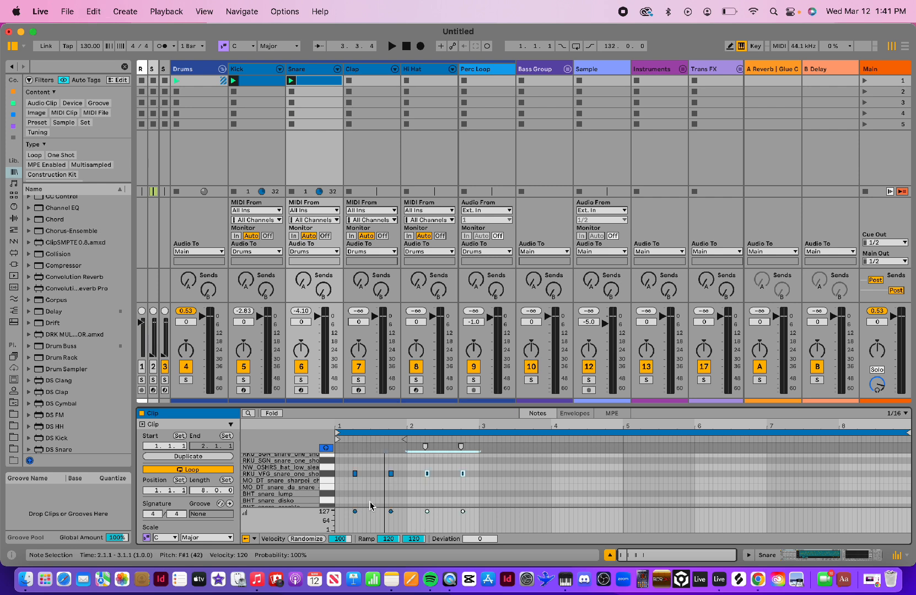
key("super+d")
key("super+d")
key("super+d")
key("super+d")
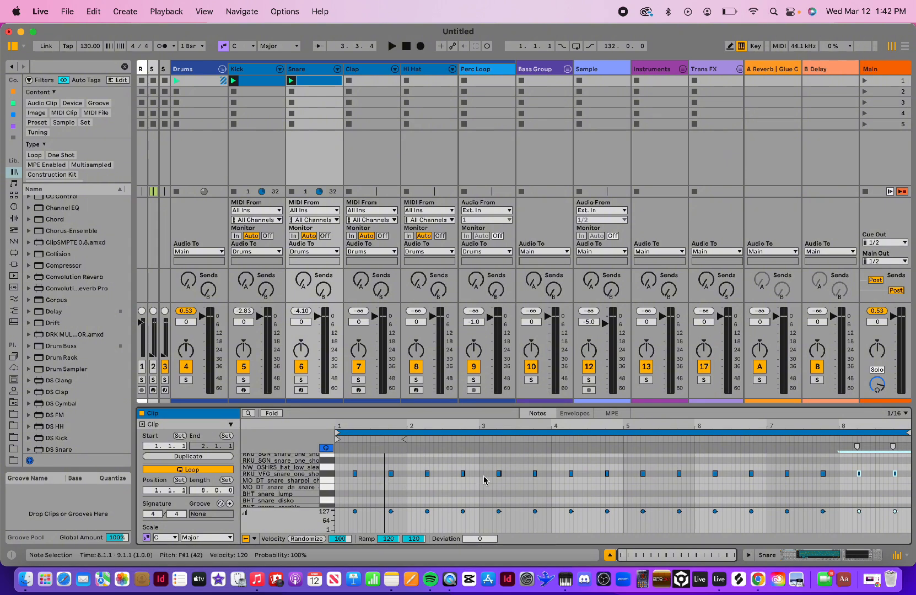
- Add an extra F#1 snare note at 3.4.3 and play the pattern back
double_click(543, 475)
key("space")
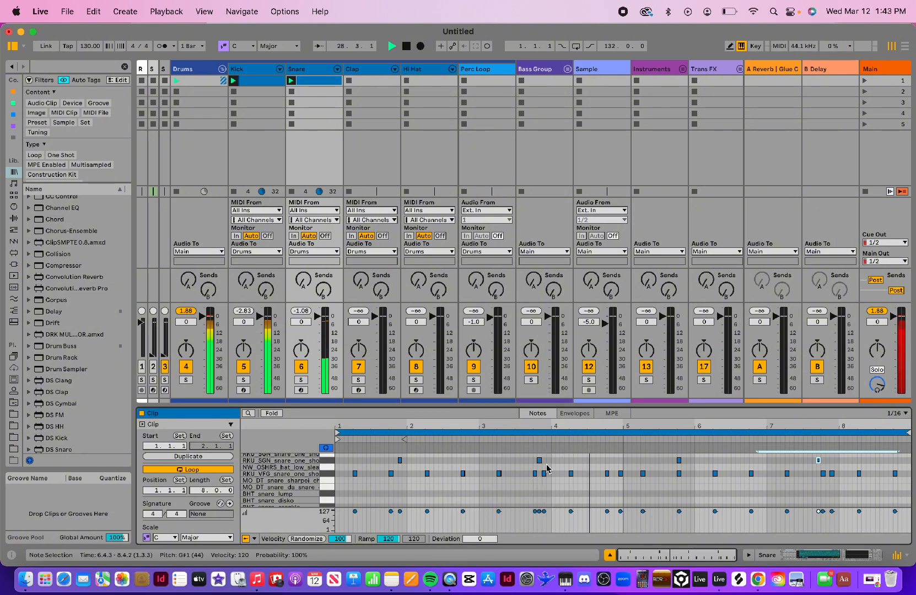
- Move the G#1 snare notes in bars 3, 5 and 7 to 3.4.3, 5.4.3 and 8.4.3
left_click_drag(540, 463, 544, 461)
left_click_drag(680, 462, 689, 463)
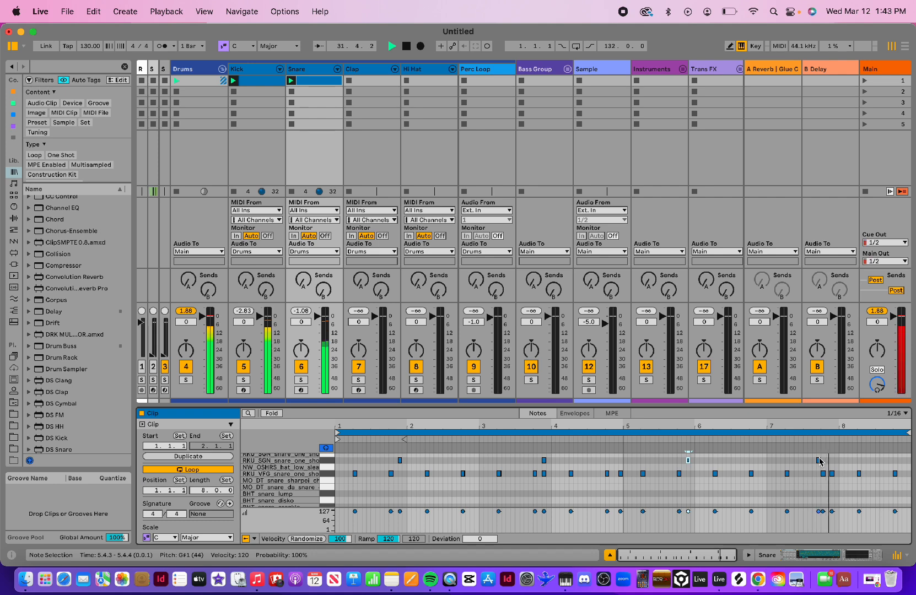
left_click_drag(818, 461, 904, 460)
- Try all G#1 snare notes on lower drum sounds down to E1, return them to G#1, and stop playback
left_click(331, 462)
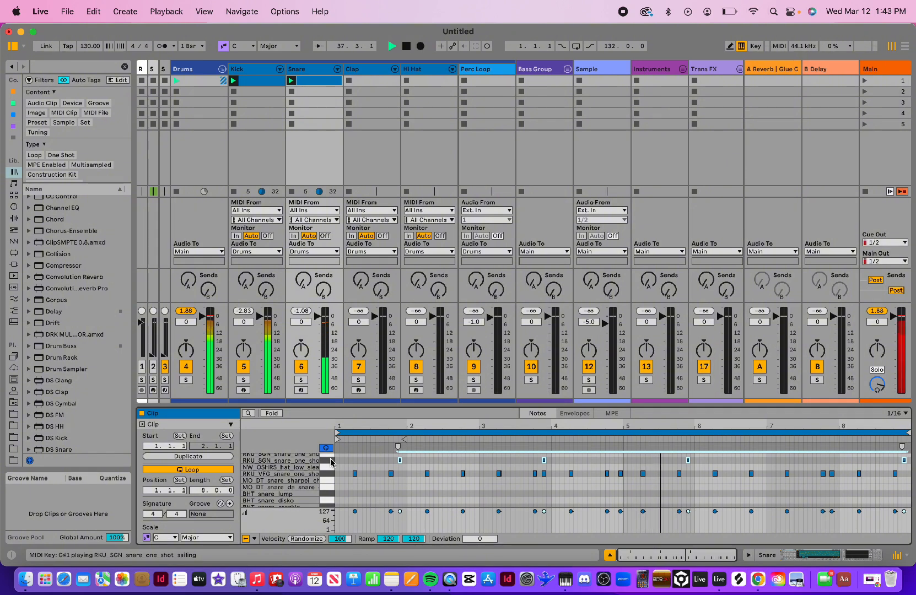
key("Down")
key("Down")
key("Down")
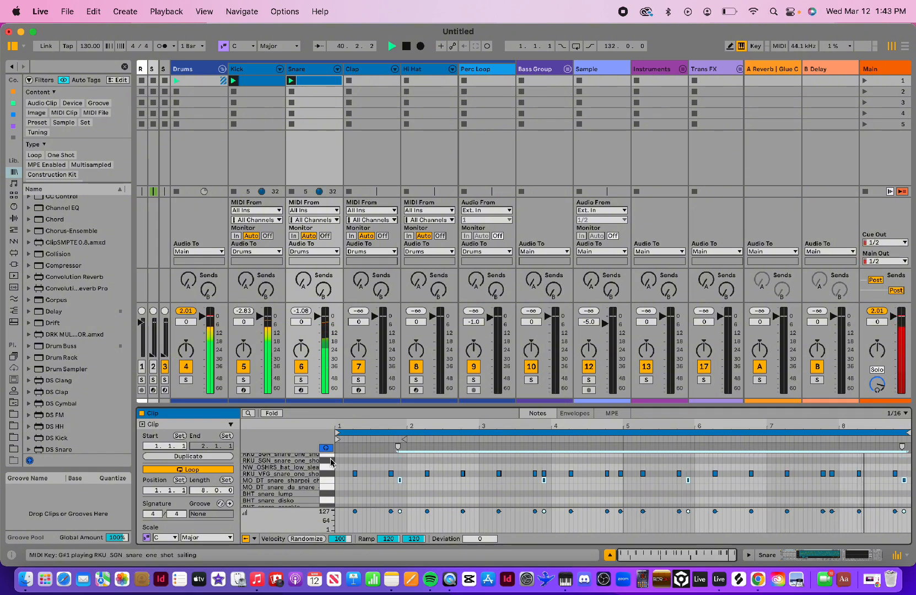
key("Down")
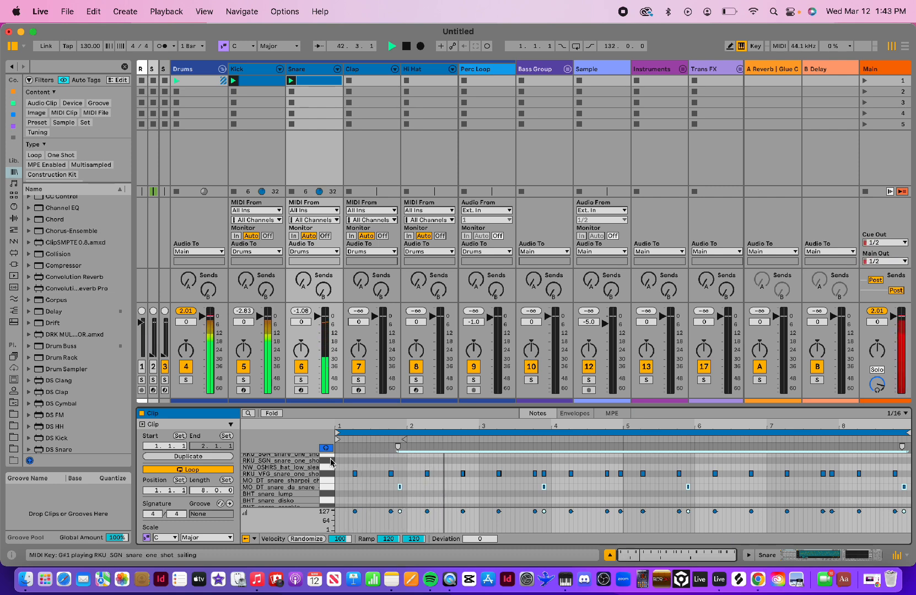
key("Up")
key("Up")
key("Up")
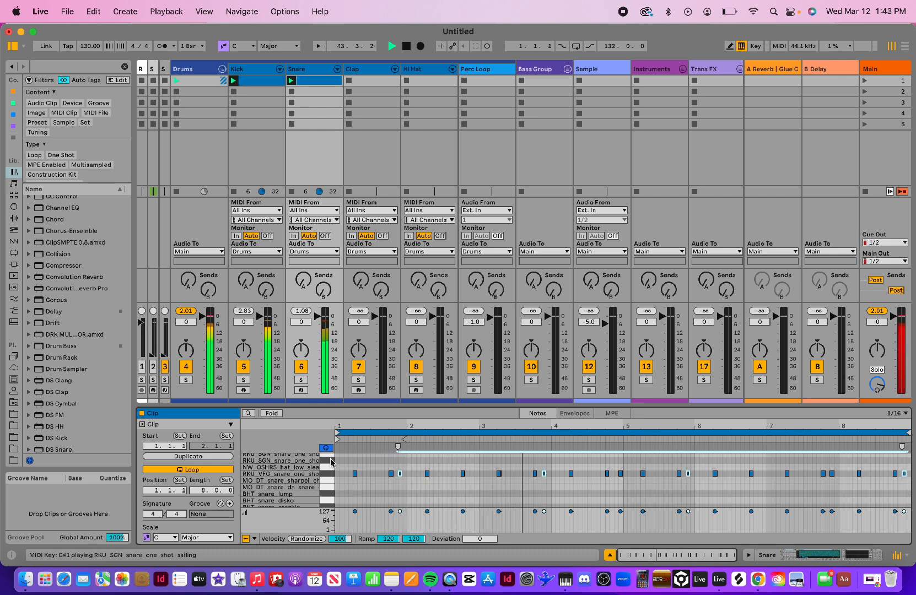
key("Up")
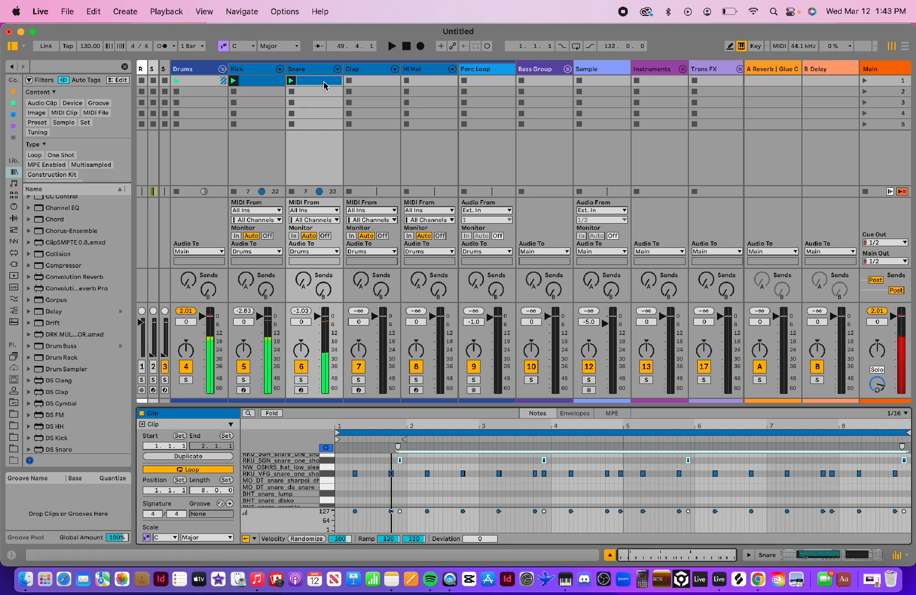
key("space")
- Show the Clap track's devices and audition the Clap Deep, Clap Fizzle and Clap 2 Azimuth pads
left_click(372, 69)
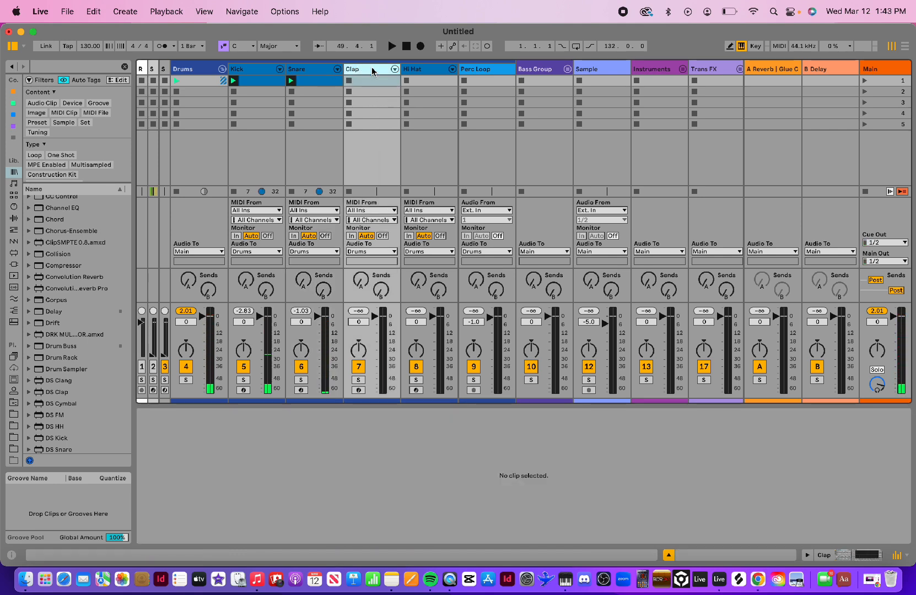
left_click(373, 70)
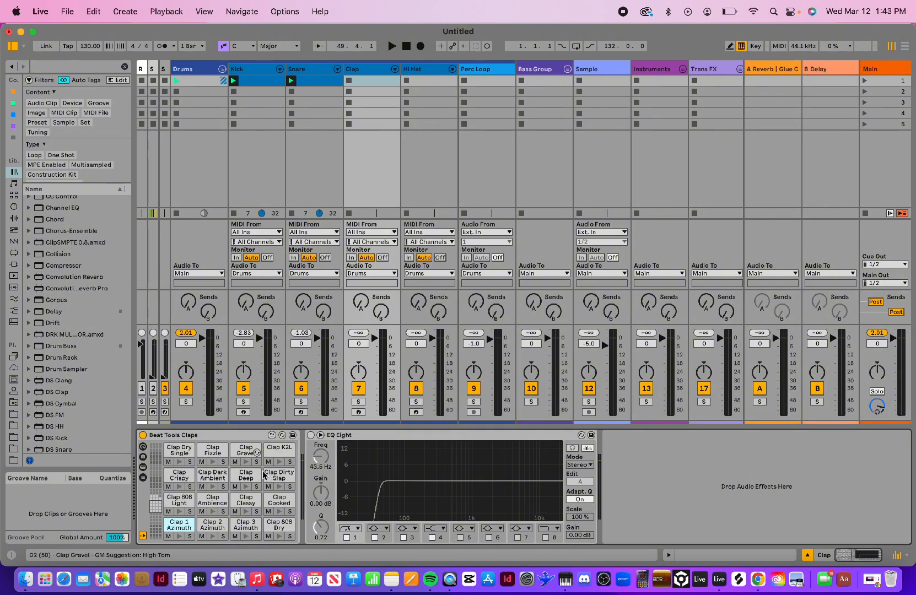
left_click(246, 488)
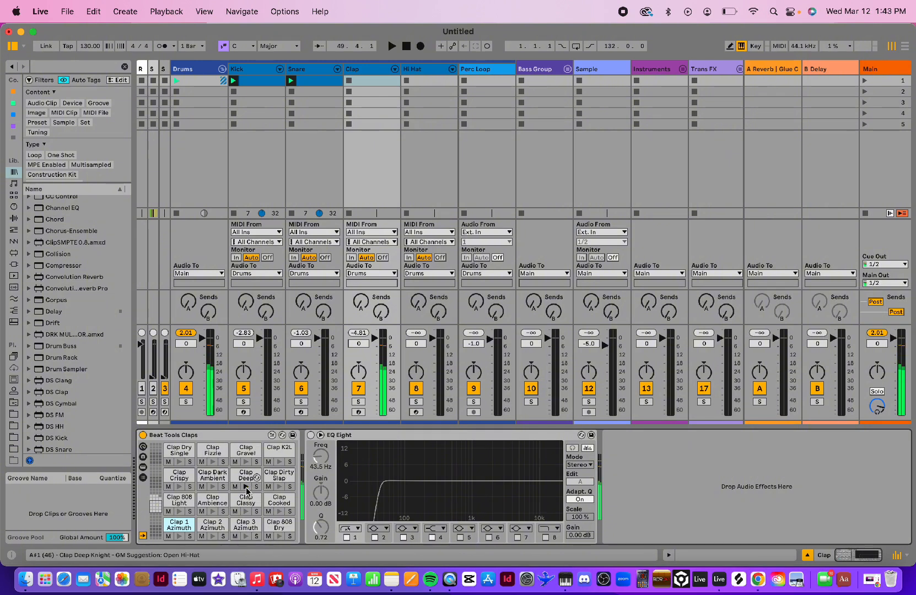
left_click(212, 462)
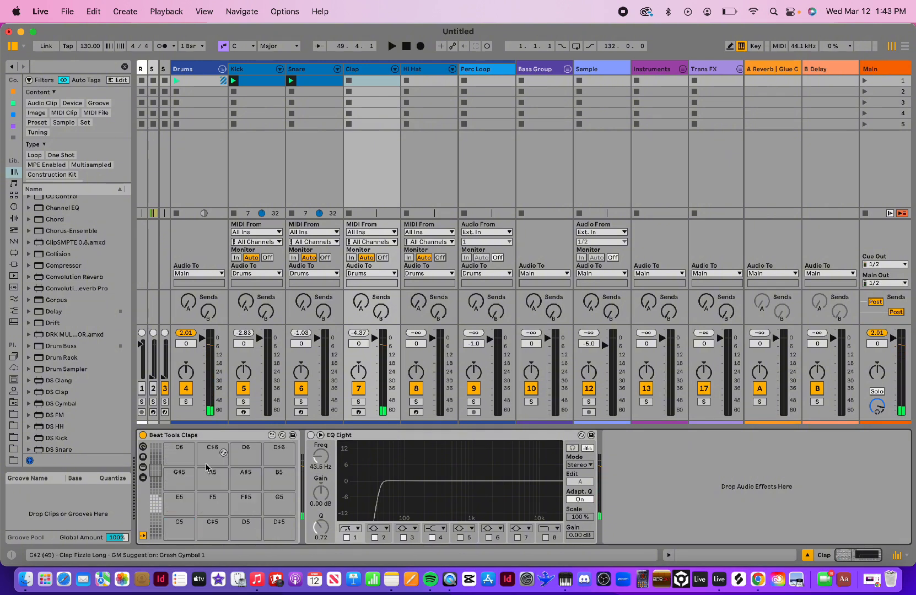
left_click(212, 538)
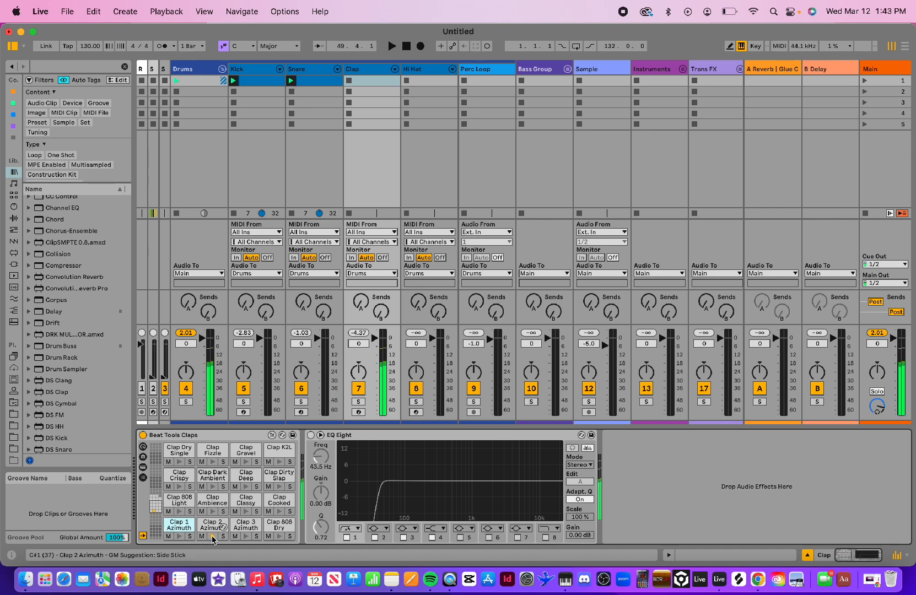
left_click(212, 538)
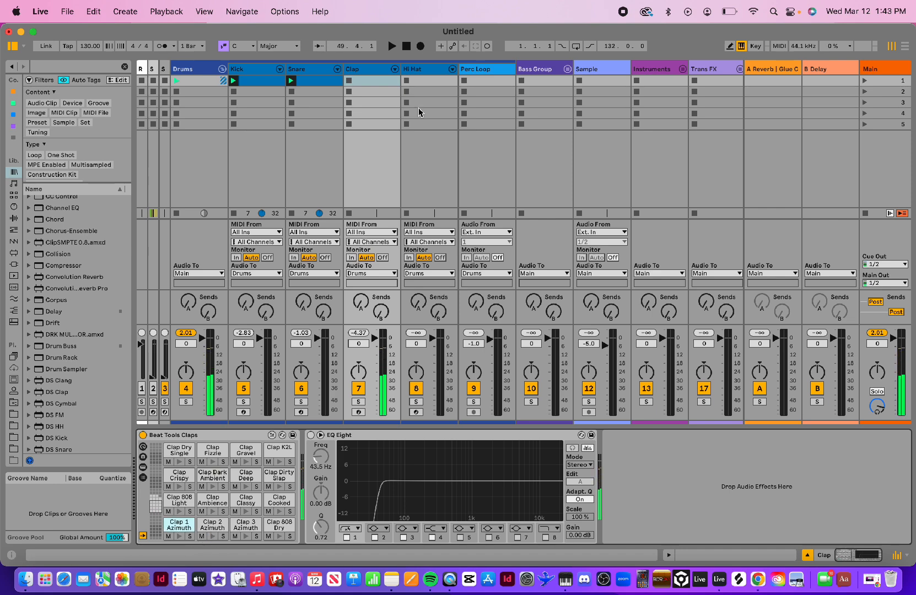
- Create an empty MIDI clip in the Clap track's first slot and set its loop length to 4 bars
double_click(361, 81)
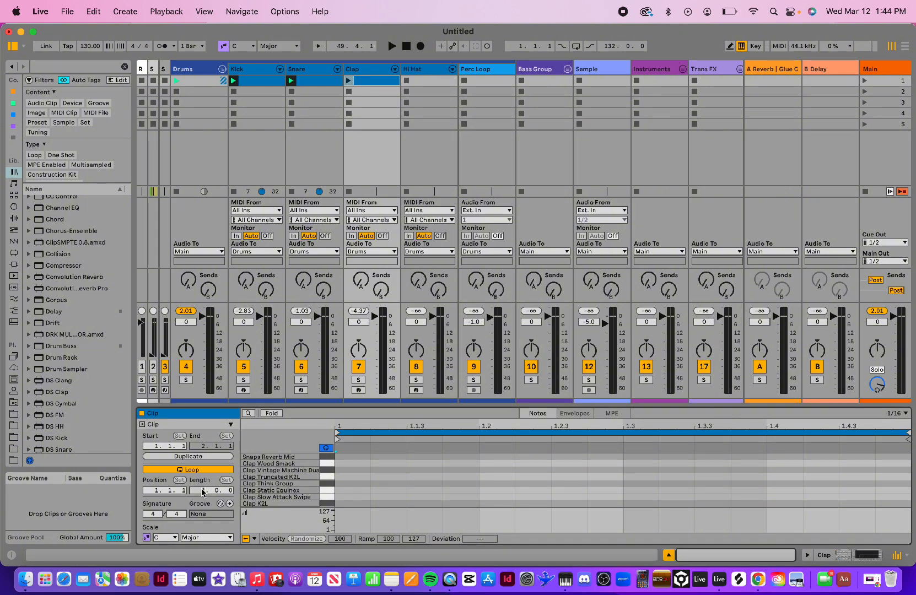
left_click_drag(203, 491, 203, 474)
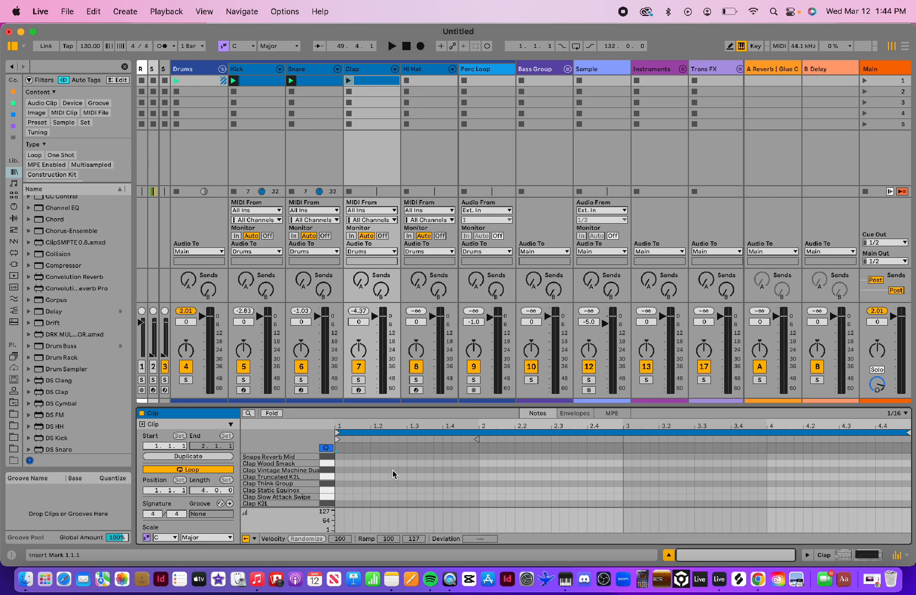
- Audition clap sounds from the Clap clip's note lanes, including Clap Truncated K2L, Clap Slow Attack Swipe and Clap 2 Azimuth
left_click(336, 478)
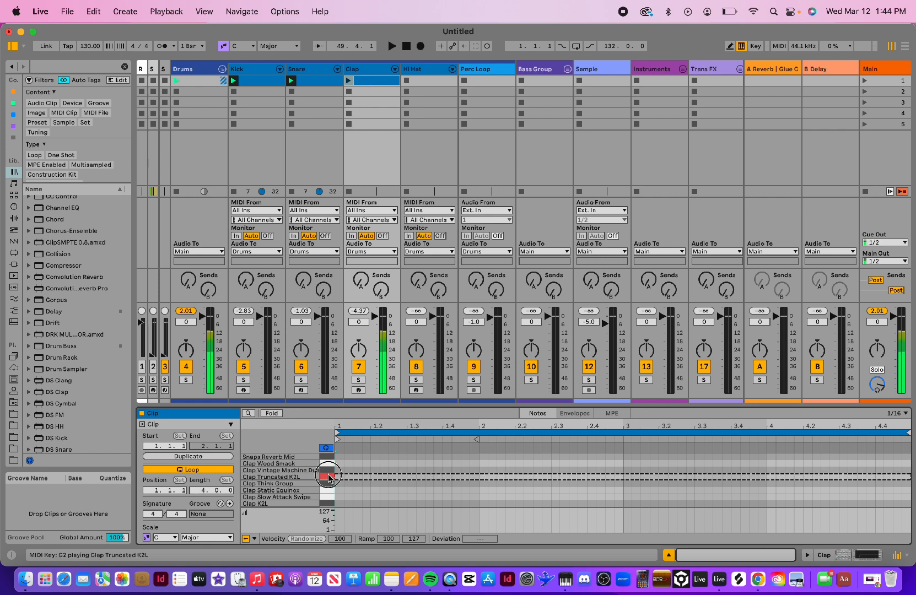
left_click(328, 498)
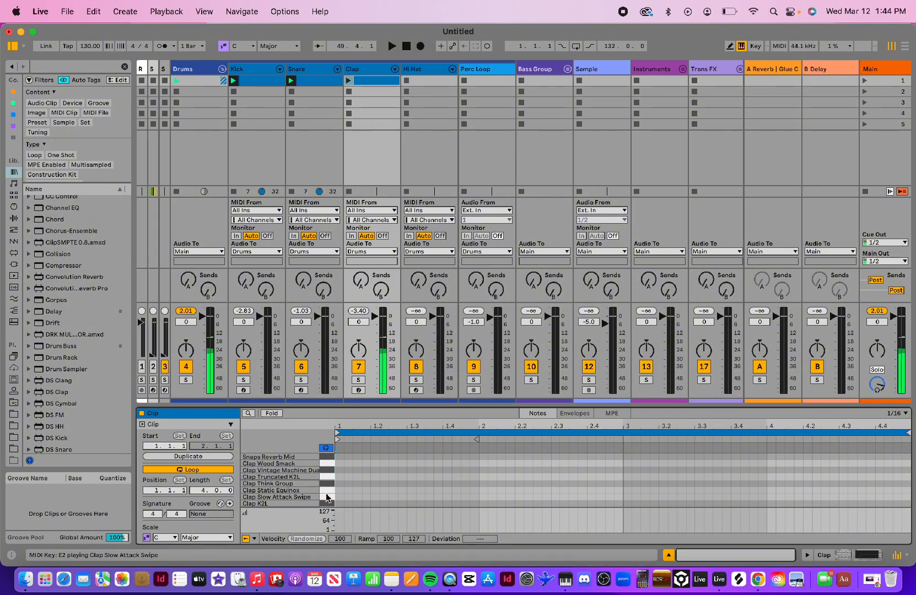
scroll(327, 497, "down", 4)
left_click(327, 495)
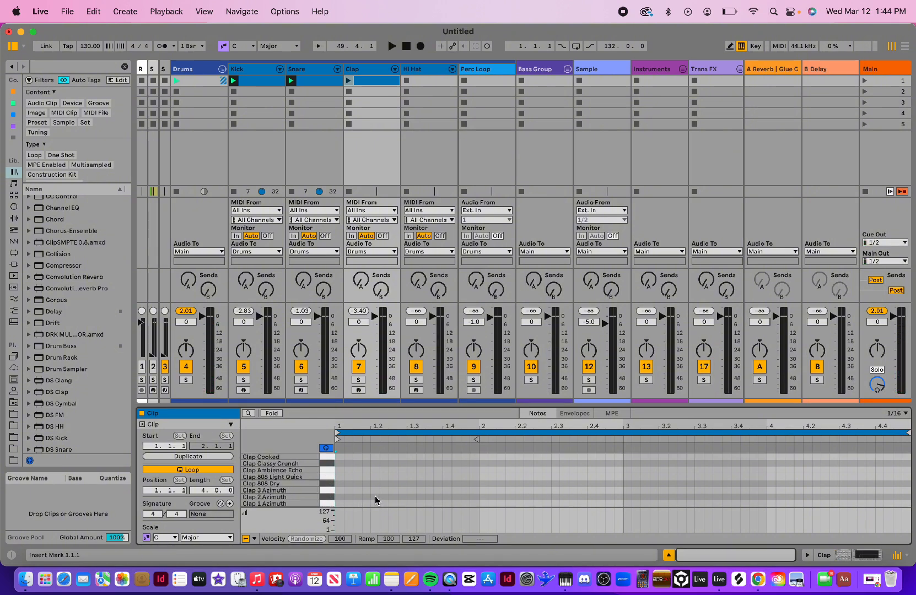
- Add a Clap 2 Azimuth note at 1.4.1 in the Clap clip and duplicate bar 1 through bar 4
double_click(447, 497)
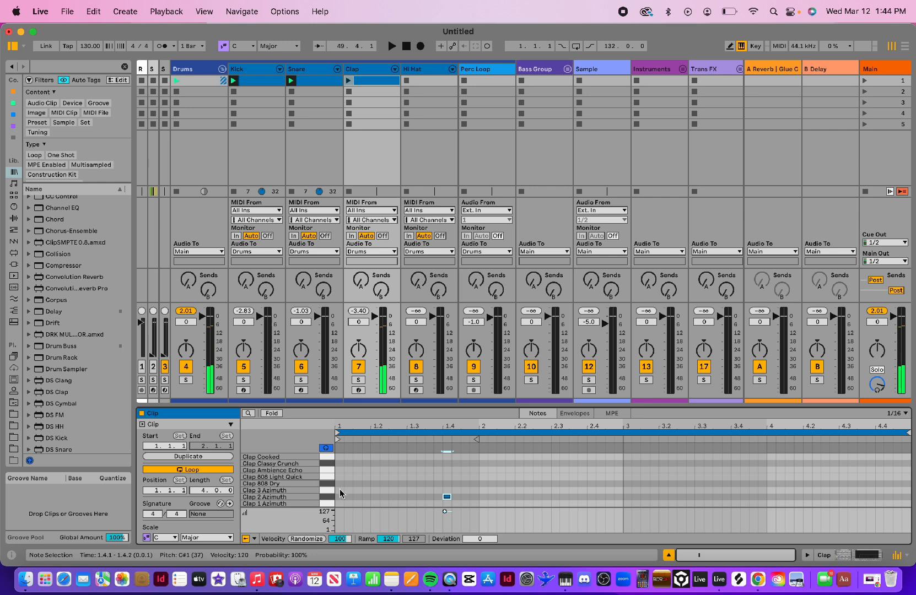
left_click_drag(337, 489, 478, 505)
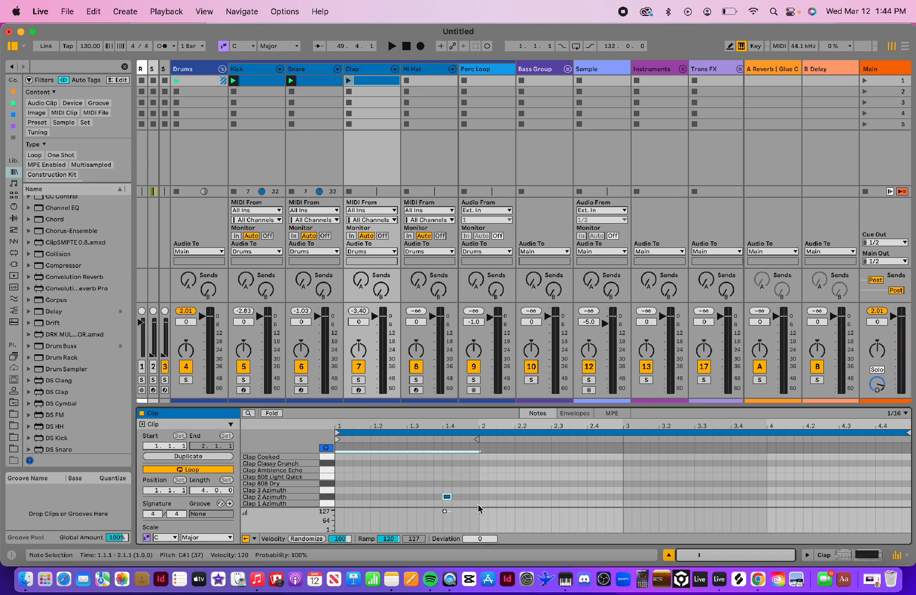
key("super+d")
key("super+d")
key("super+d")
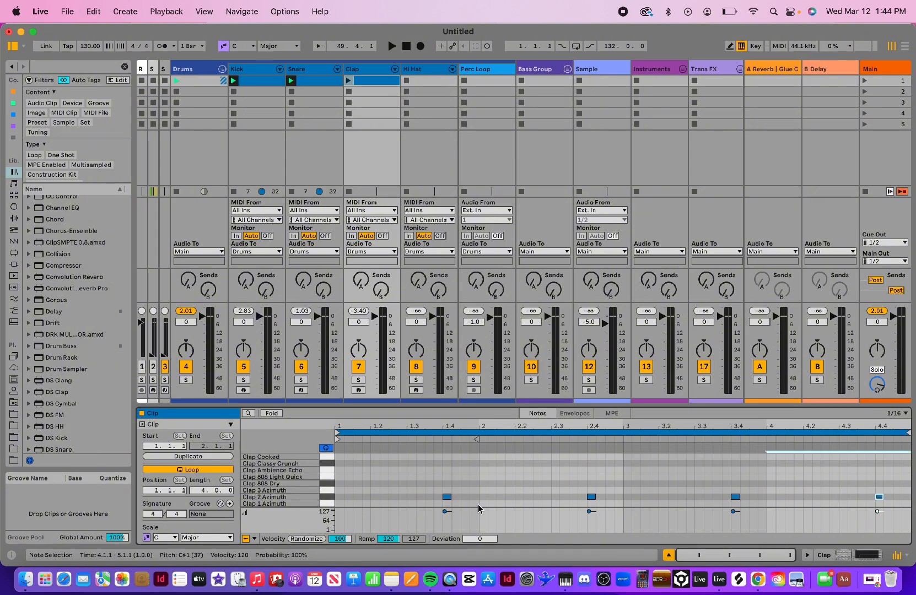
- Launch the Clap clip, set the Clap track's volume to -5.5 dB, and stop playback
left_click(349, 81)
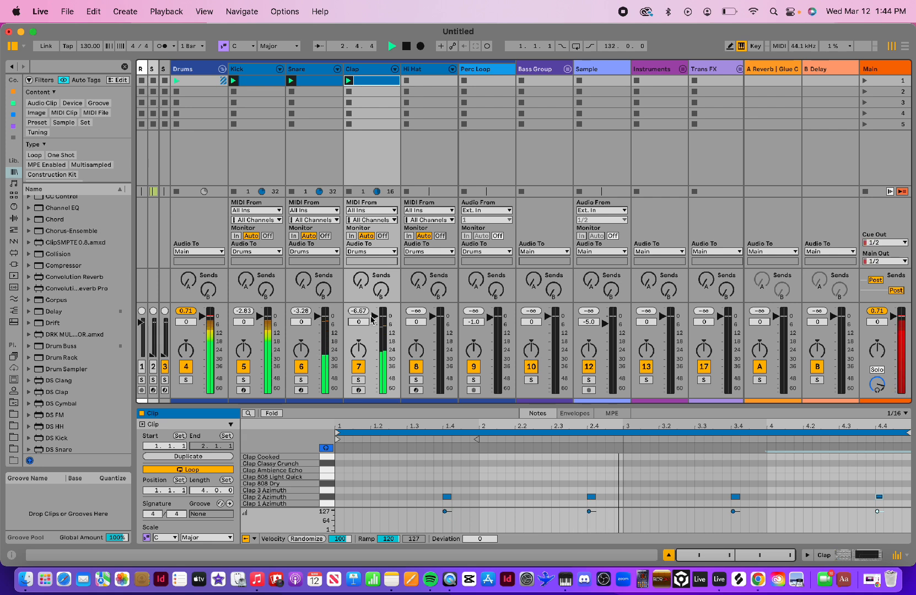
left_click_drag(372, 318, 375, 326)
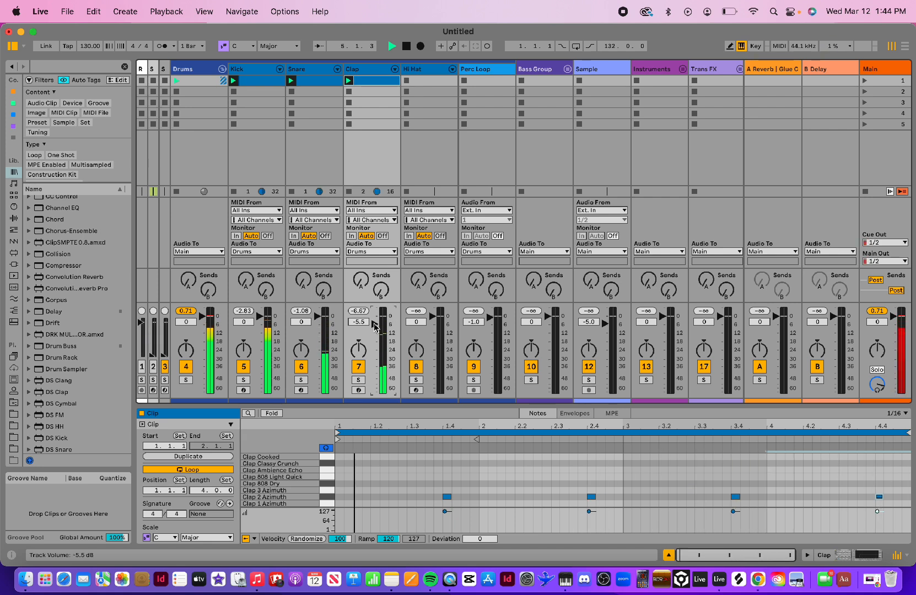
left_click(417, 71)
key("space")
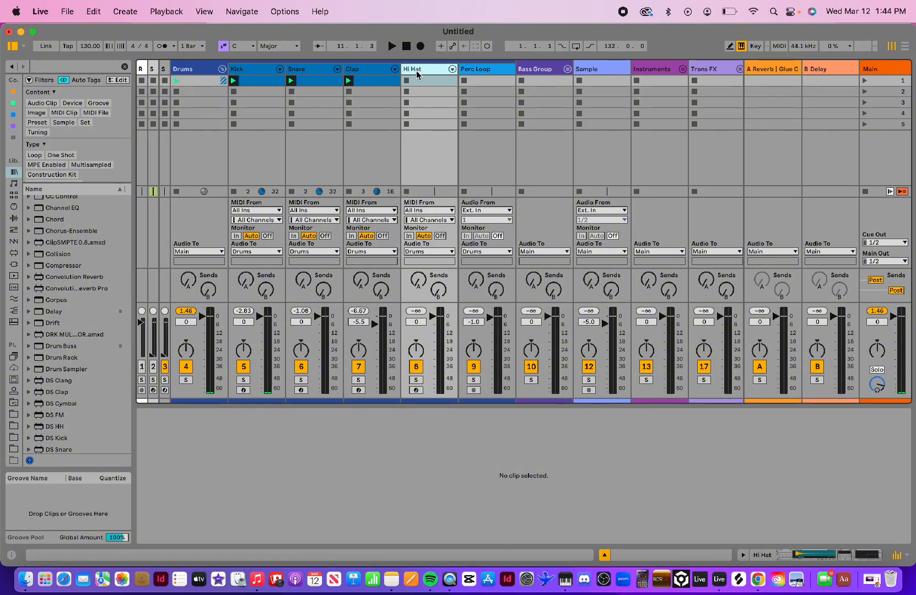
- Show the Hi Hat track's Hyper Garage Hats rack and audition its open hi-hat pads over the playing beat
double_click(417, 71)
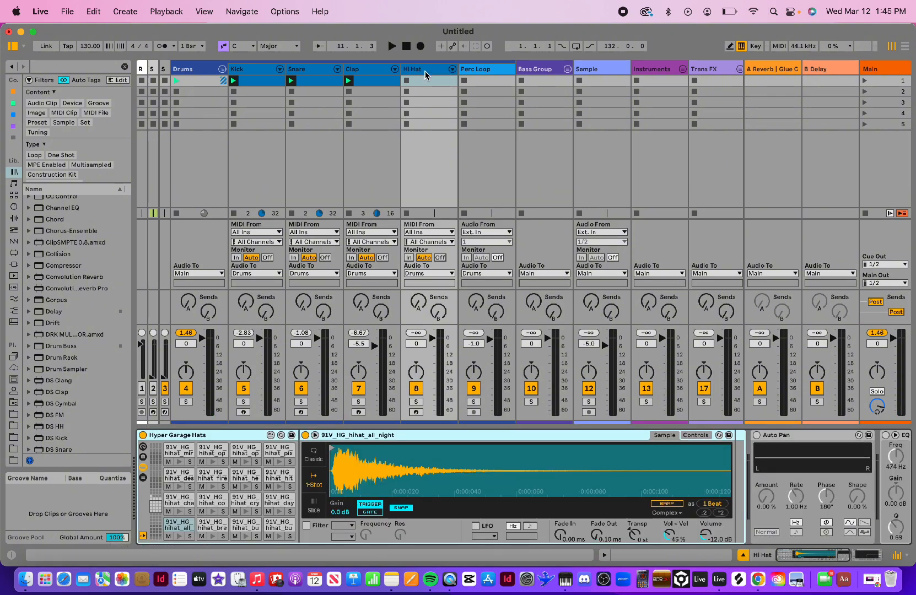
left_click(478, 71)
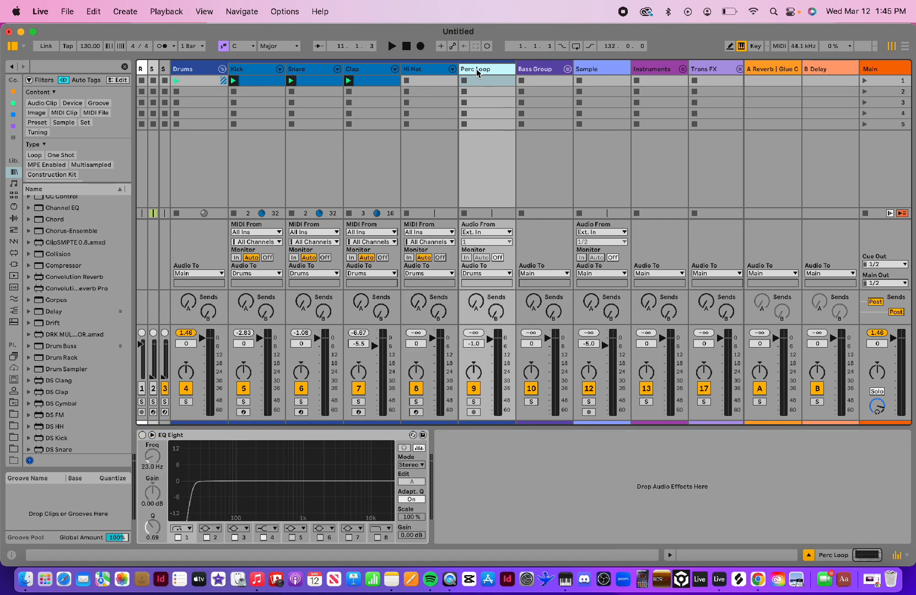
left_click(420, 70)
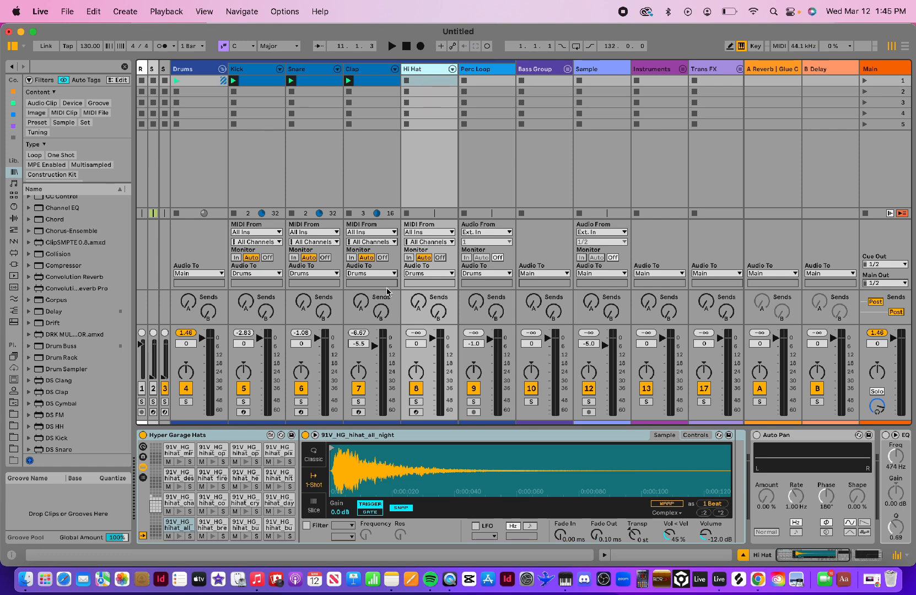
key("space")
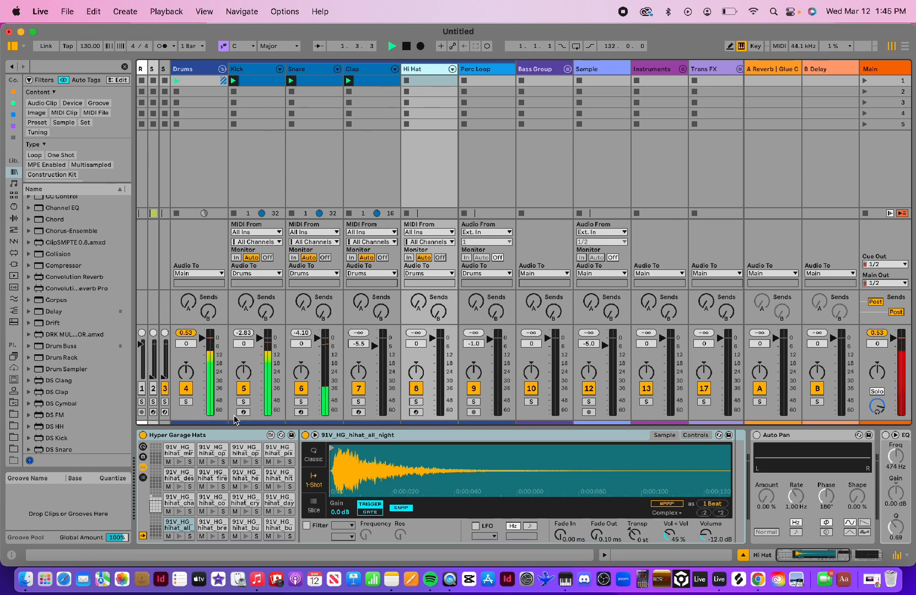
left_click(179, 462)
left_click(212, 462)
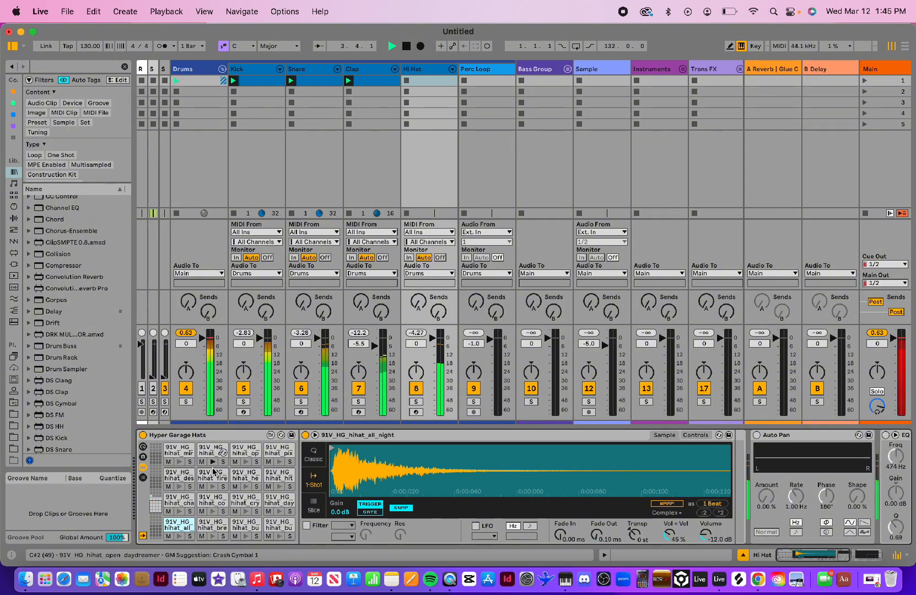
- Create an empty MIDI clip in the Hi Hat track's first slot and set its loop length to 4 bars
double_click(422, 81)
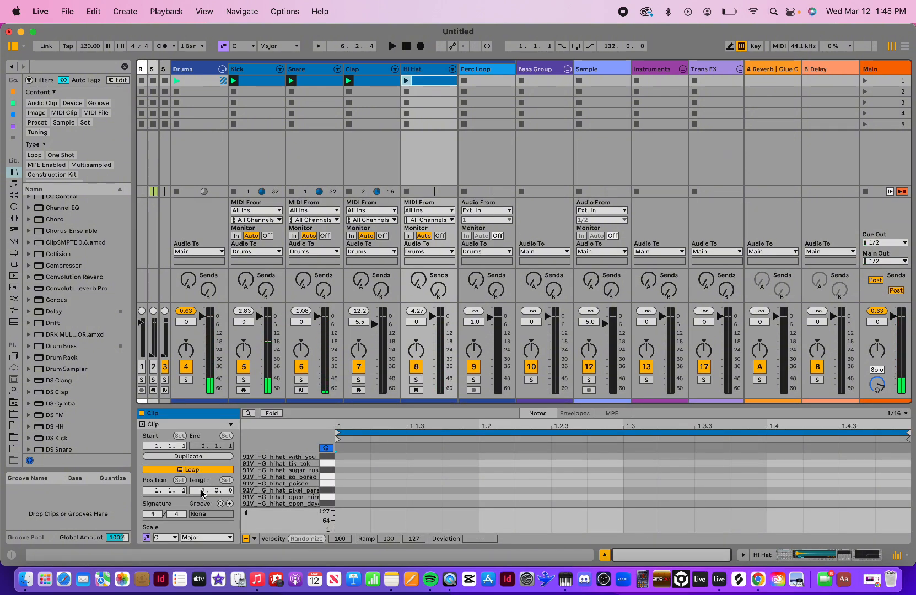
left_click(219, 492)
type("4")
key("Return")
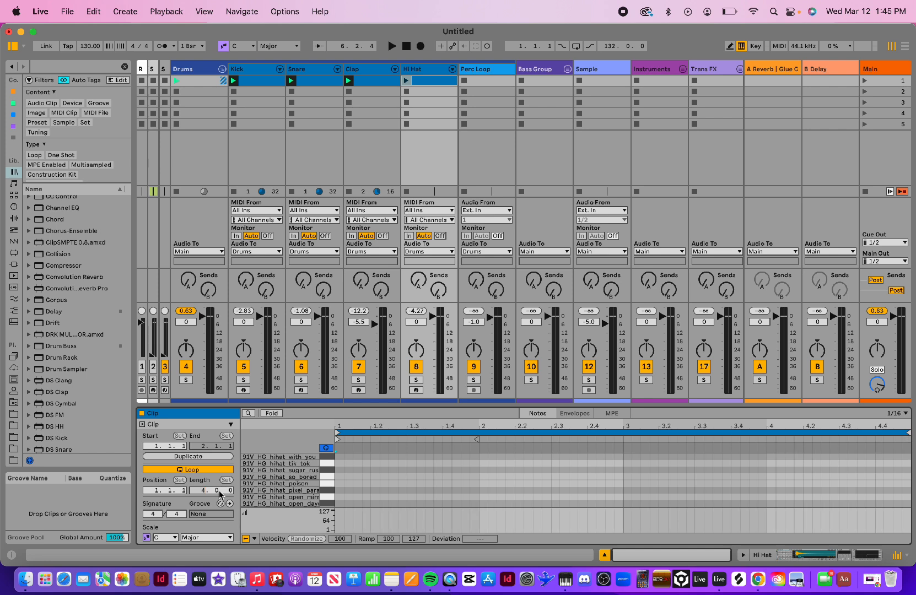
- Audition the hi-hat sounds in the clip's lowest note lanes, from all_night at C1 up to daydreamer at G1
scroll(347, 487, "down", 5)
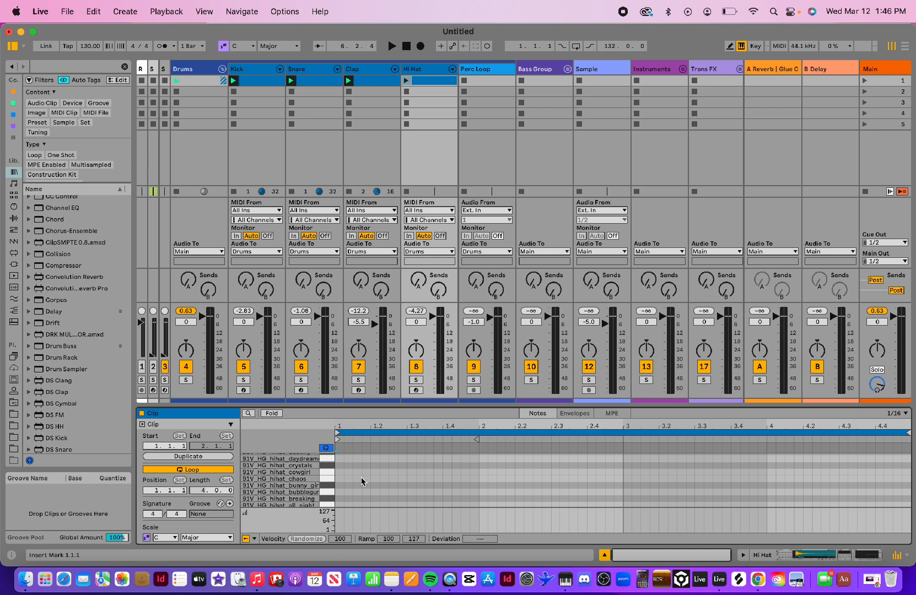
scroll(363, 483, "down", 1)
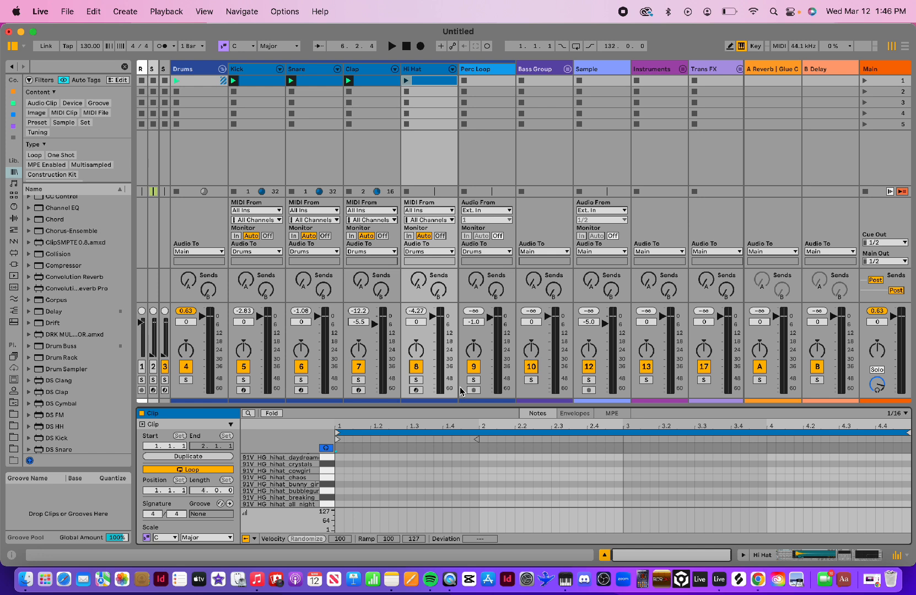
left_click(329, 507)
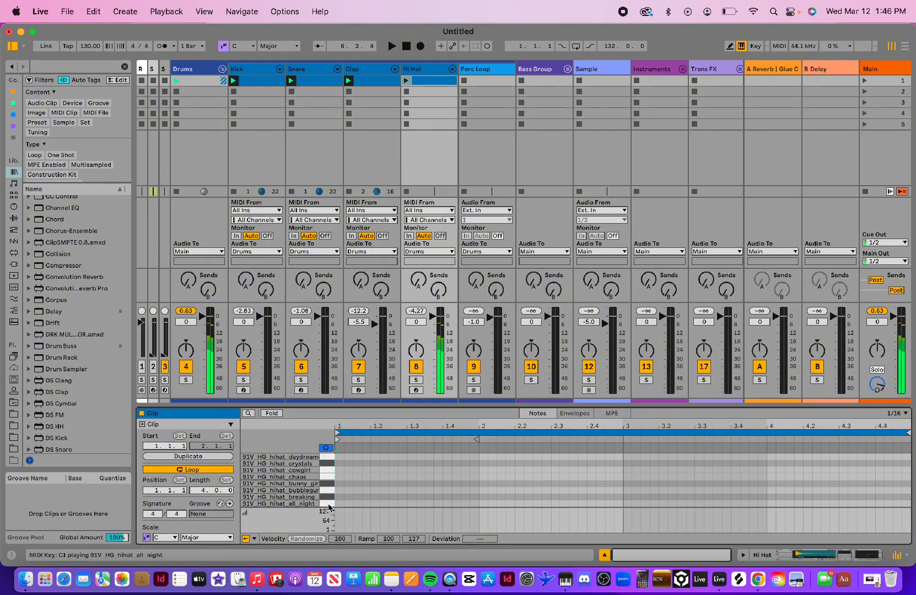
left_click(331, 496)
left_click(329, 491)
left_click(328, 483)
left_click(329, 478)
left_click(328, 457)
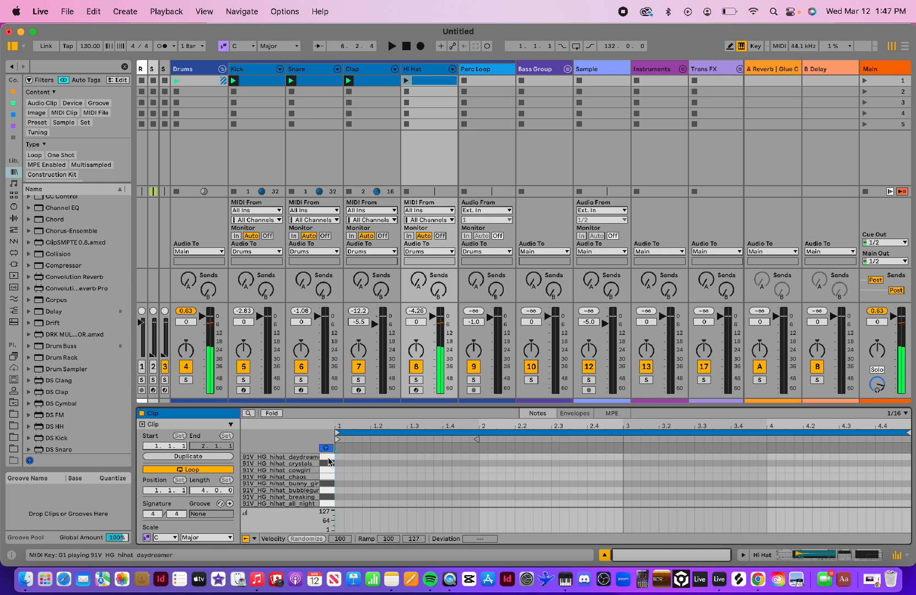
left_click(330, 503)
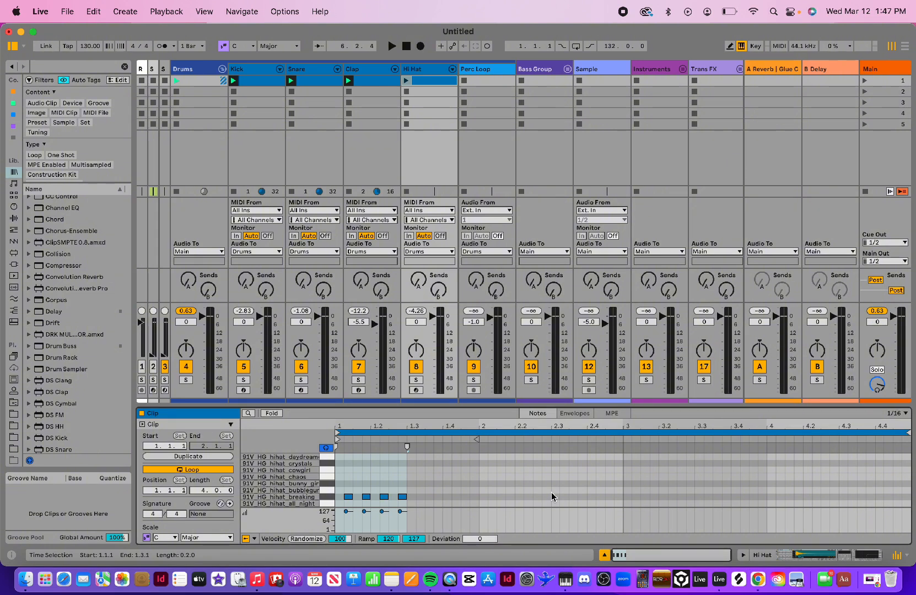
- Duplicate the four-note, two-beat hi-hat pattern until it fills all four bars of the clip
key("super+d")
key("super+d")
key("super+d")
key("super+d")
key("super+d")
key("super+d")
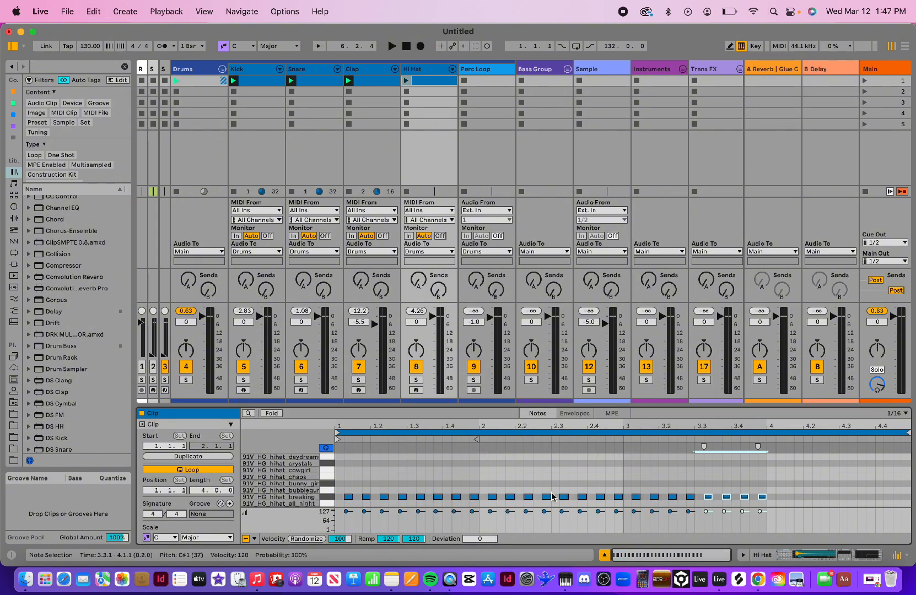
key("super+d")
- Start playback and launch the Hi Hat clip with the other drums
key("space")
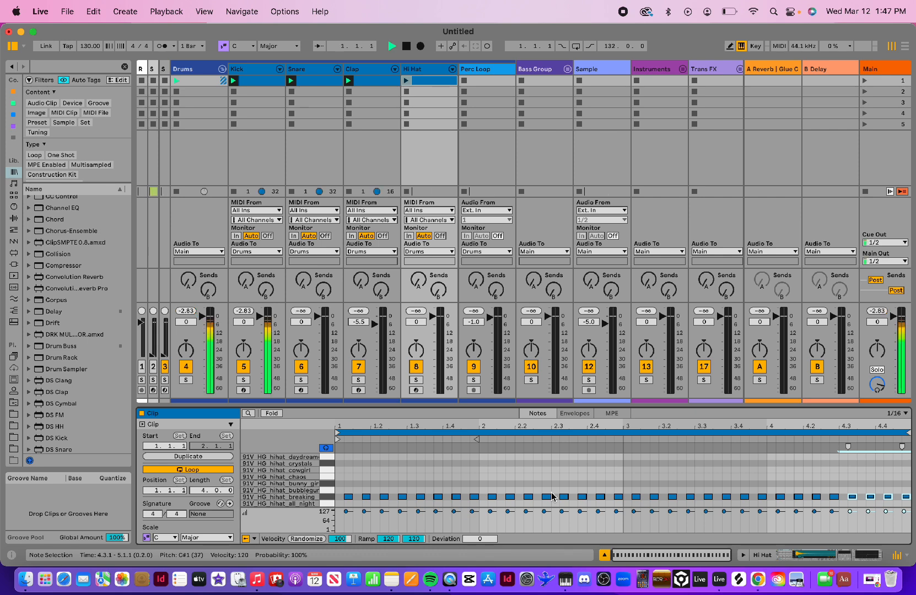
left_click(407, 81)
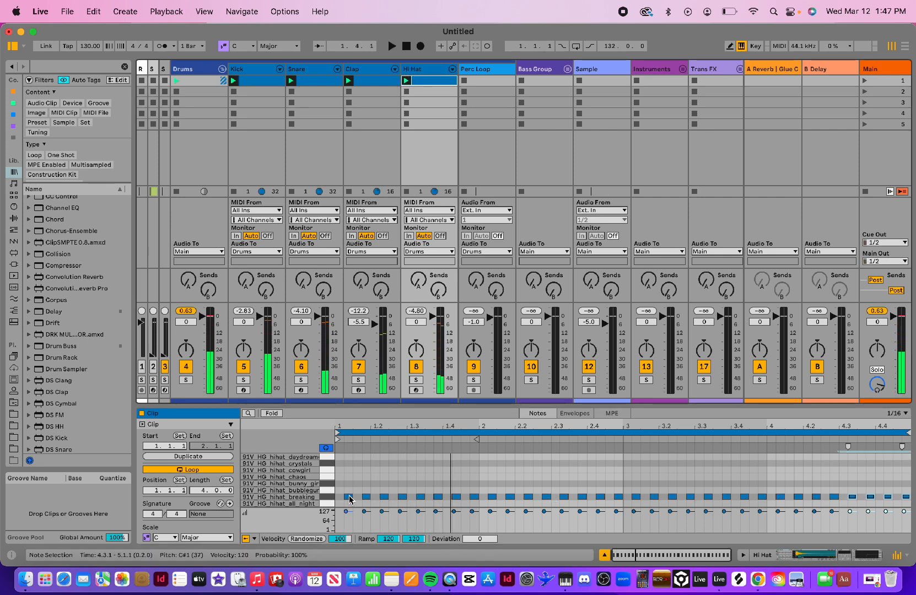
- Try the first hi-hat note at 1.1.1, and undo the note edits back to an empty clip
left_click(349, 497)
left_click(342, 496)
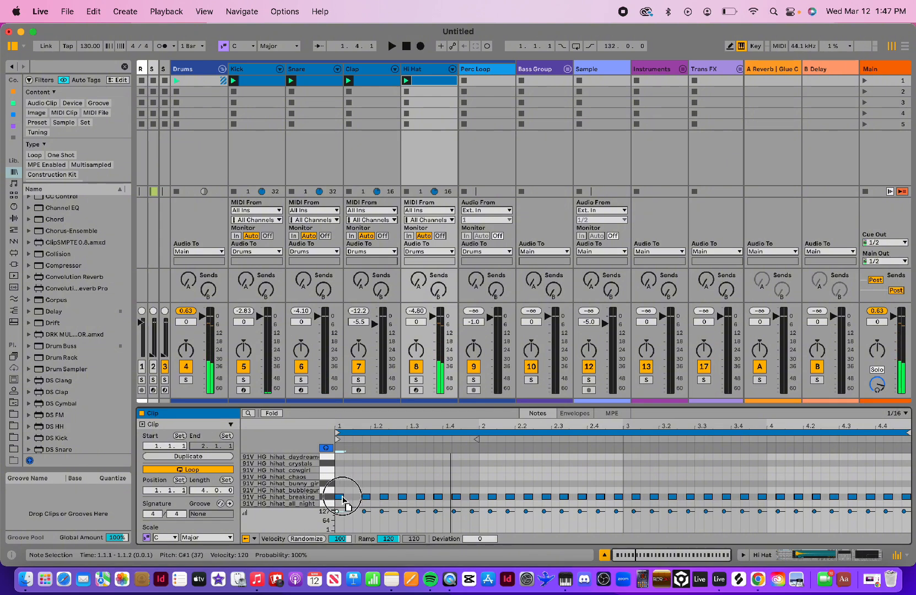
key("super+z")
key("super+z")
key("super+z")
key("super+z")
key("super+z")
key("super+z")
key("super+z")
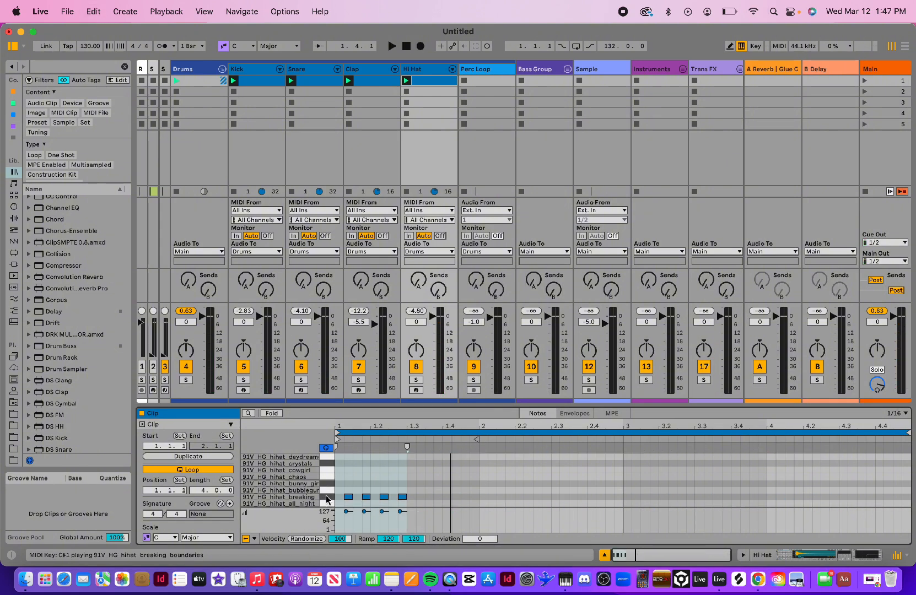
key("super+z")
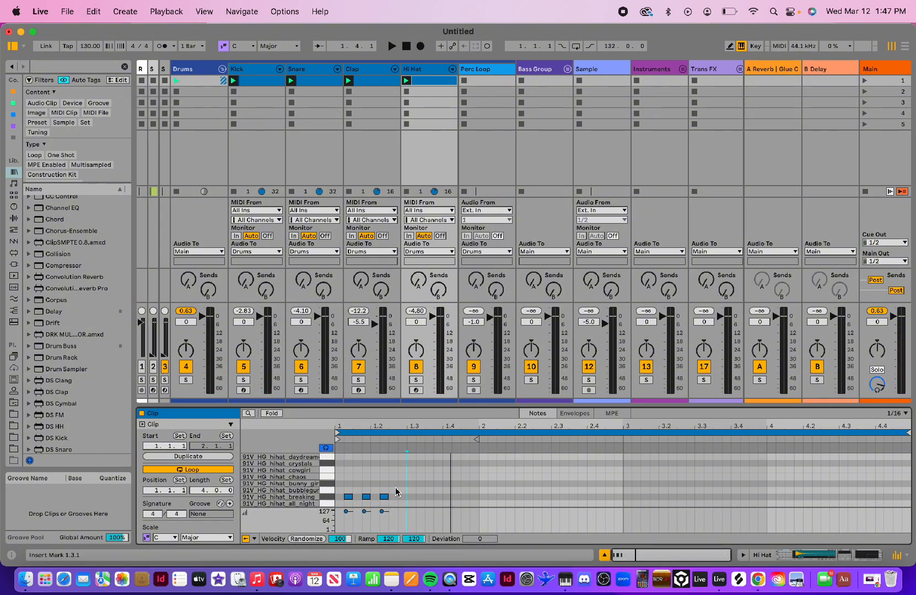
key("super+z")
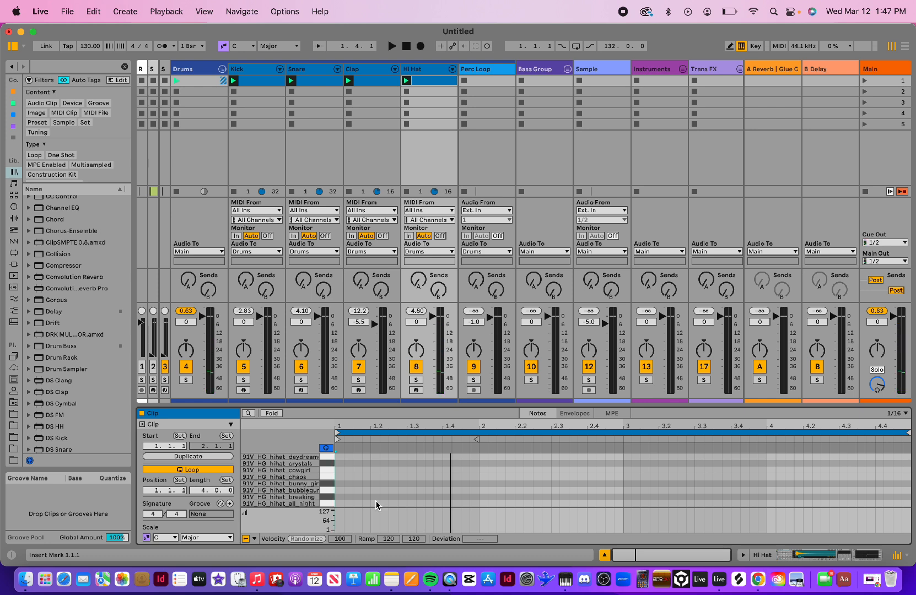
- Place hi-hat notes at 1.2.1 and 1.4.1 on the breaking boundaries lane (C#1)
left_click(375, 498)
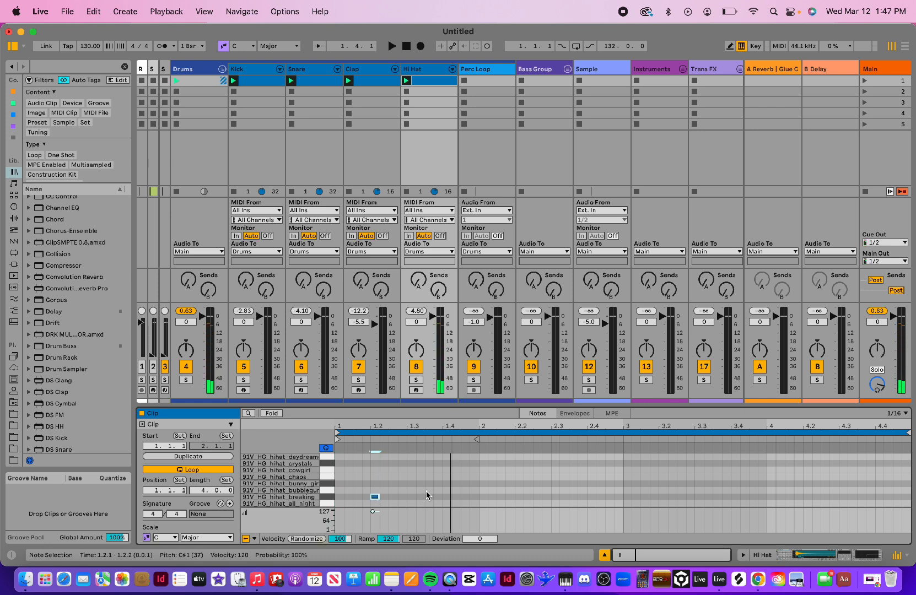
left_click(446, 490)
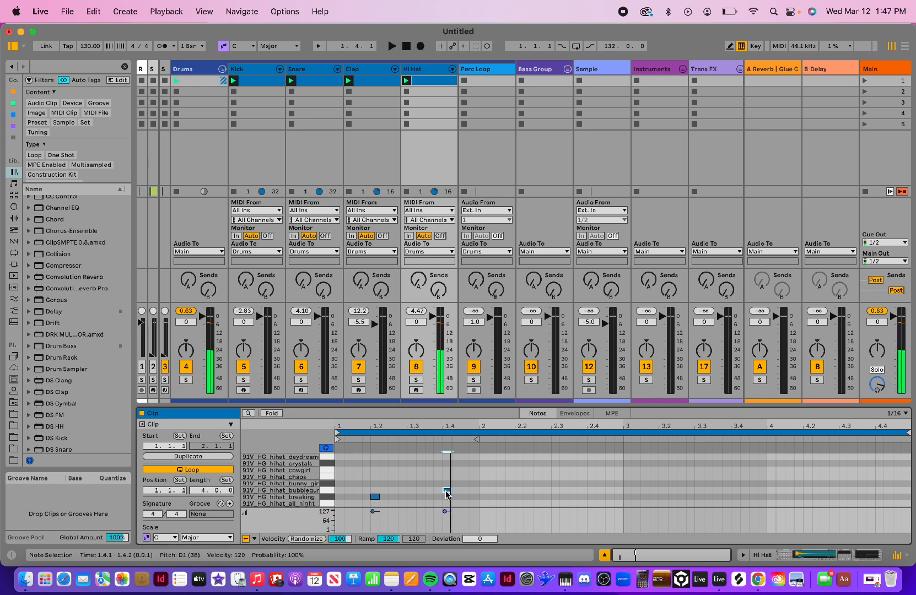
key("Down")
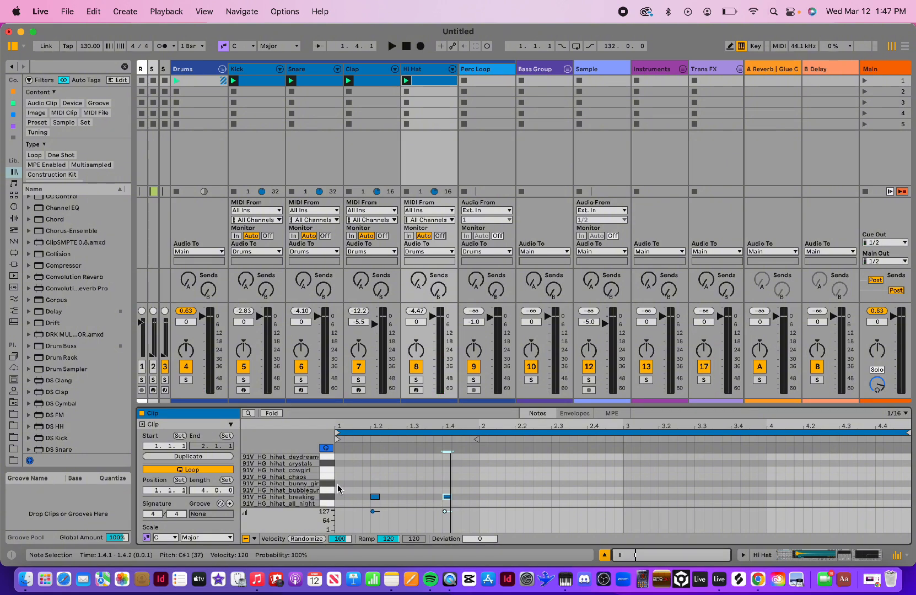
left_click(341, 497)
left_click_drag(342, 498, 481, 499)
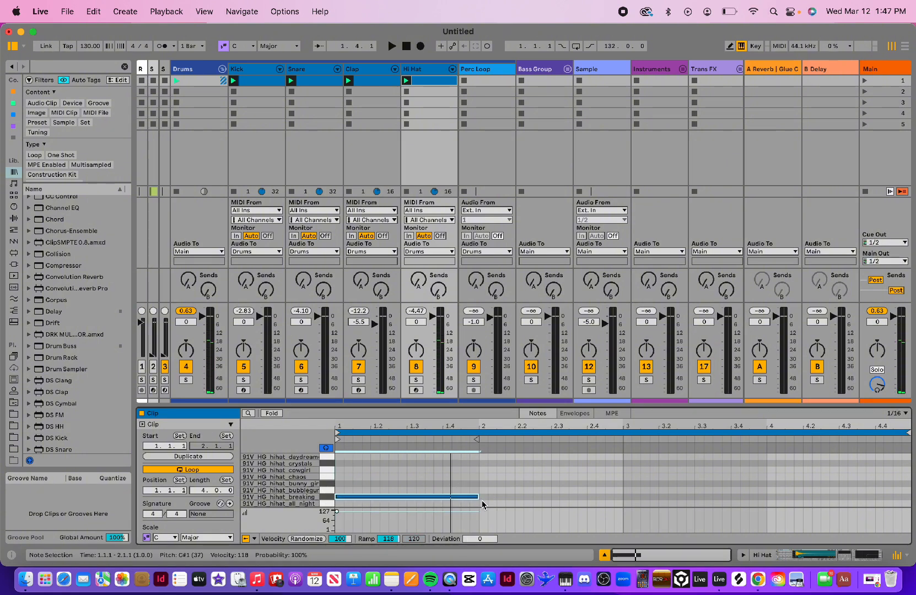
key("super+z")
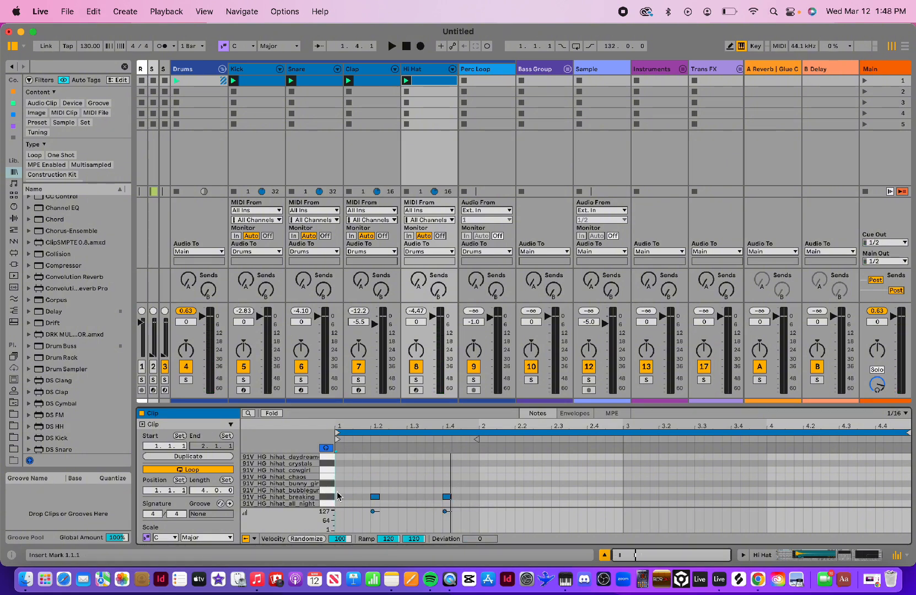
- Duplicate bar 1's hi-hat notes through bar 4 and shift all of them an eighth note earlier, starting at 1.1.3
left_click_drag(337, 490, 481, 515)
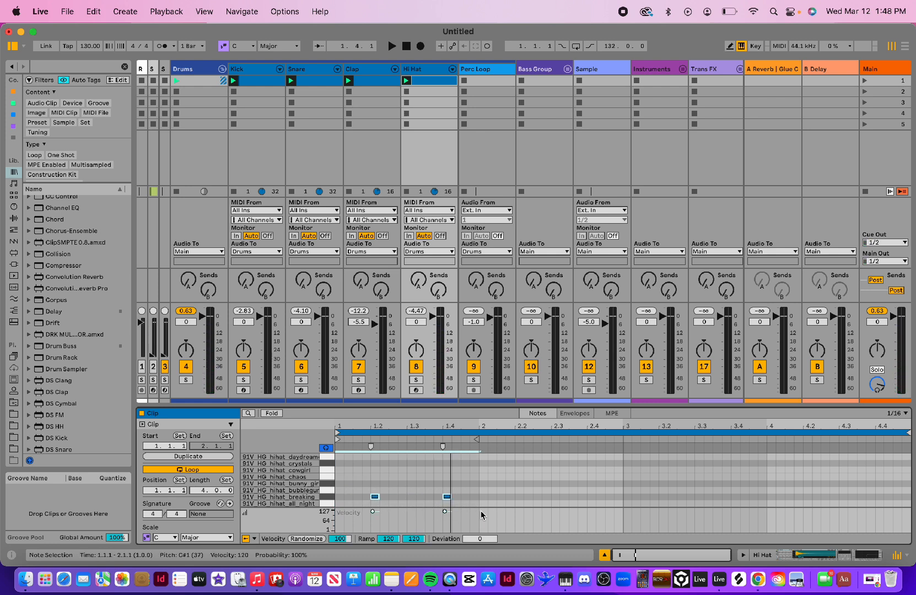
key("super+d")
key("super+d")
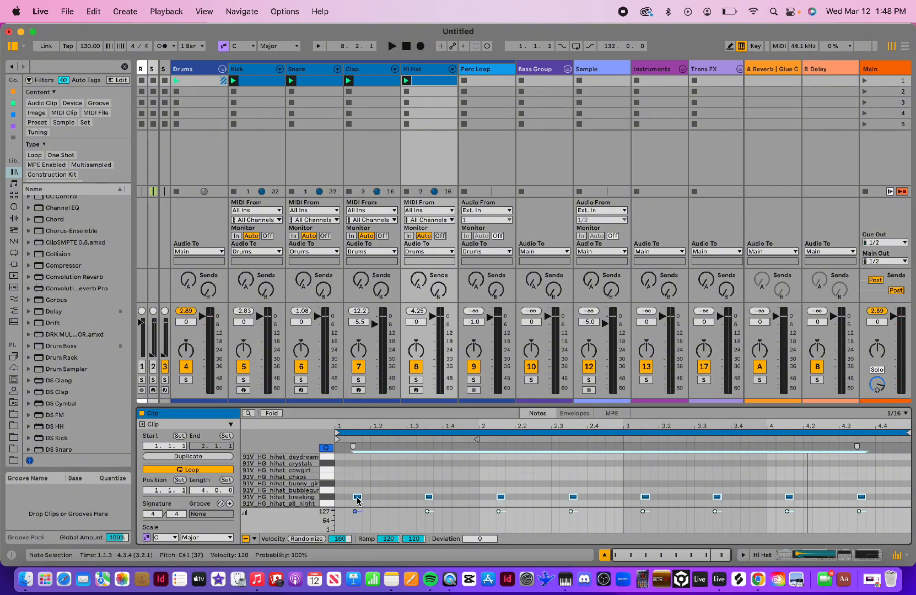
left_click(375, 499)
key("super+a")
- Copy all the hi-hat notes one beat later, starting at 1.2.3, so every beat of the clip has an offbeat hit
left_click(398, 499)
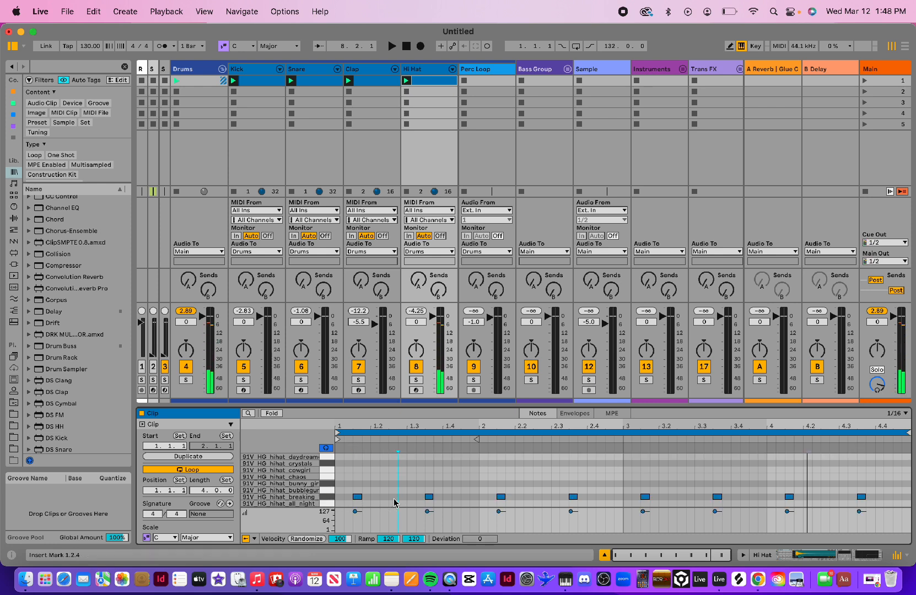
left_click(327, 500)
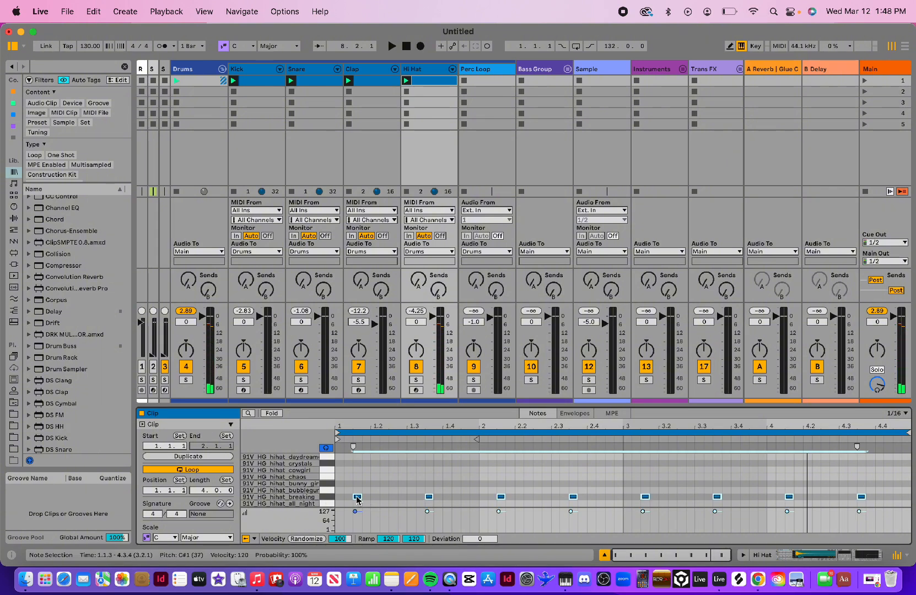
left_click_drag(357, 500, 393, 498)
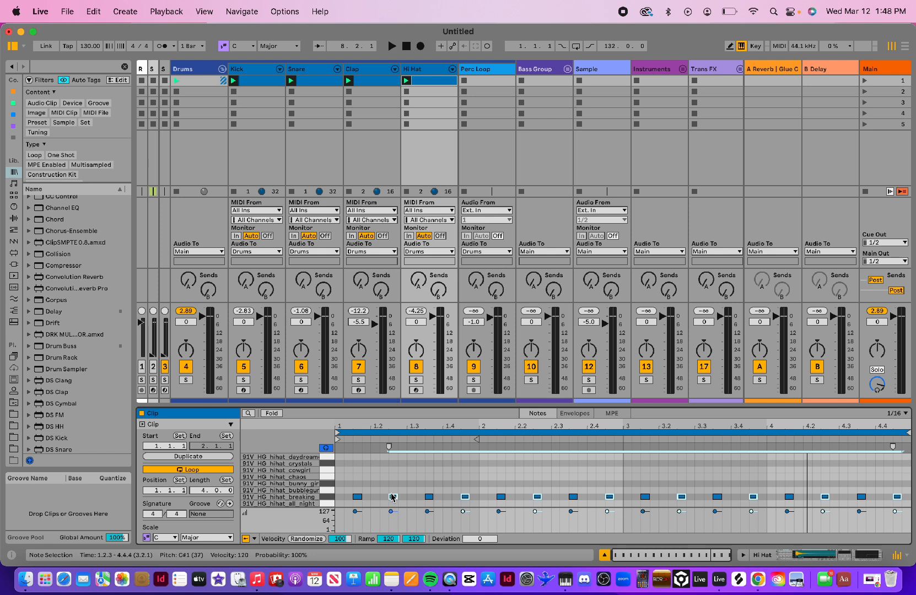
- Play back the pattern and add extra hi-hat notes at 2.4.4 and 4.2.4 on the breaking lane (C#1)
key("space")
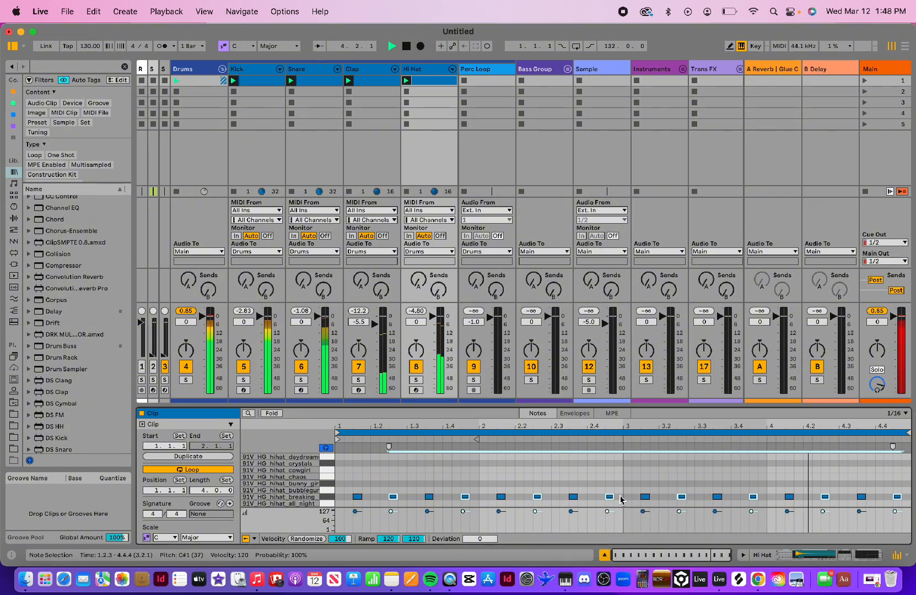
key("space")
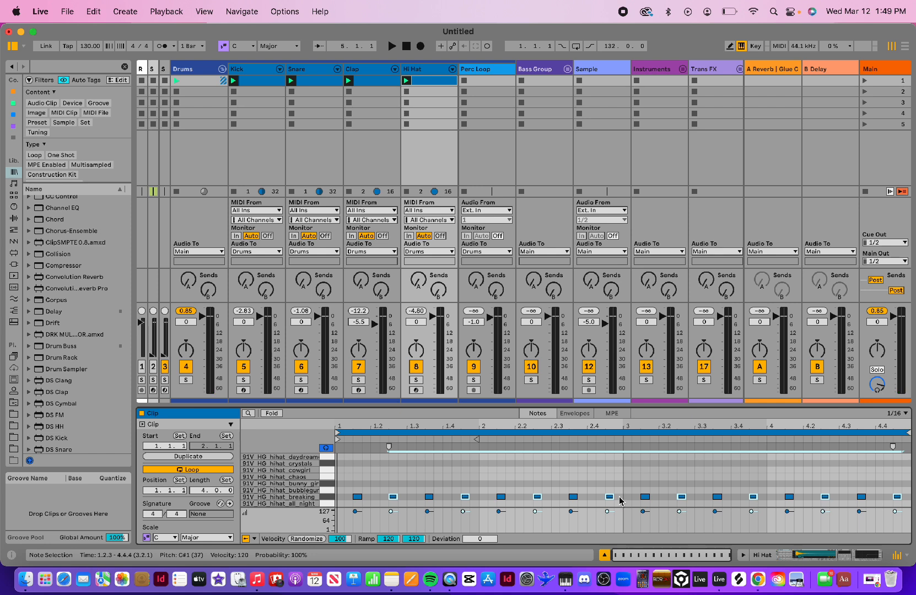
left_click(620, 499)
double_click(619, 497)
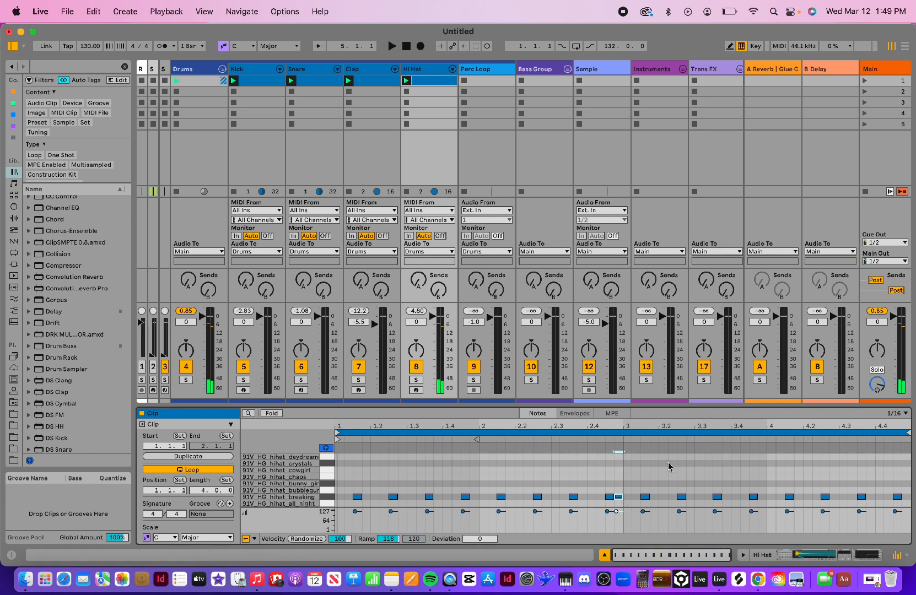
double_click(834, 497)
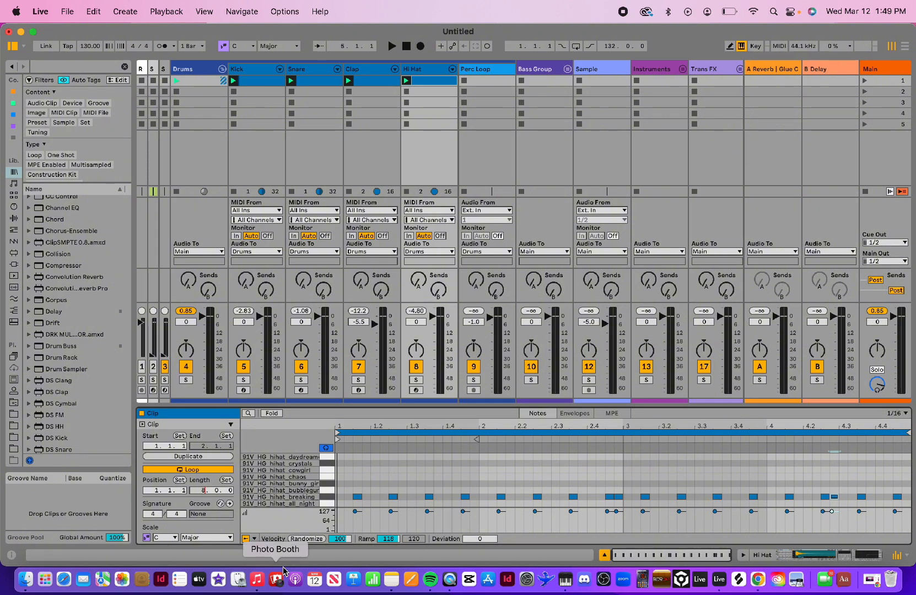
- Set the hi-hat clip's loop length to 8 bars and duplicate all its notes into bars 5 to 8
key("Return")
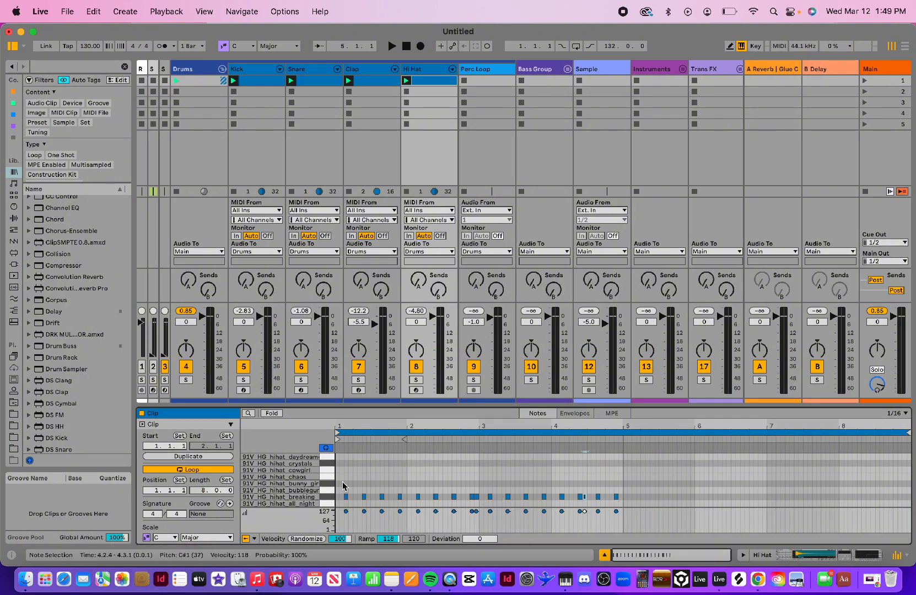
key("super+a")
key("super+d")
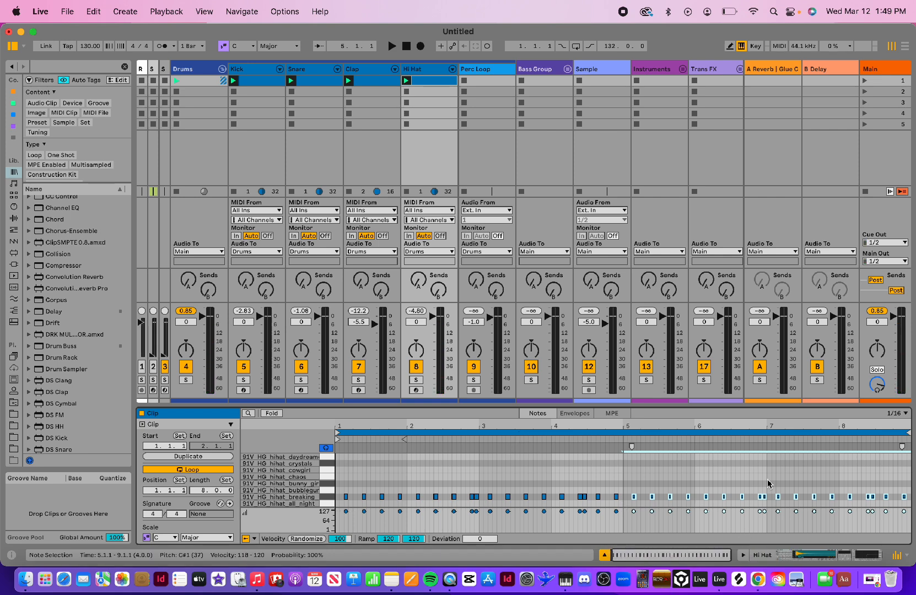
- Add hi-hat notes at 7.3.4, 7.4.1 and 8.4.2 on the breaking lane and play back the extended pattern
left_click(786, 483)
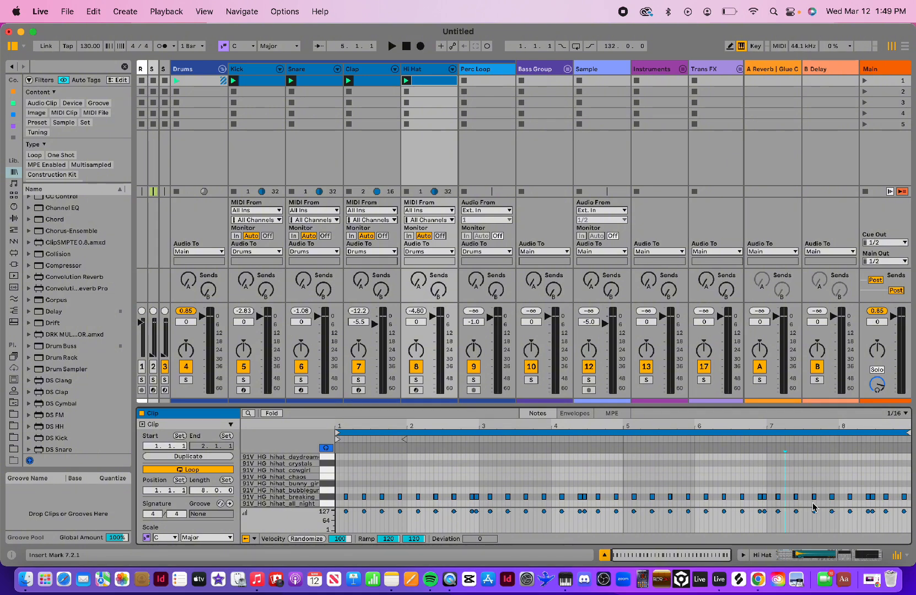
key("space")
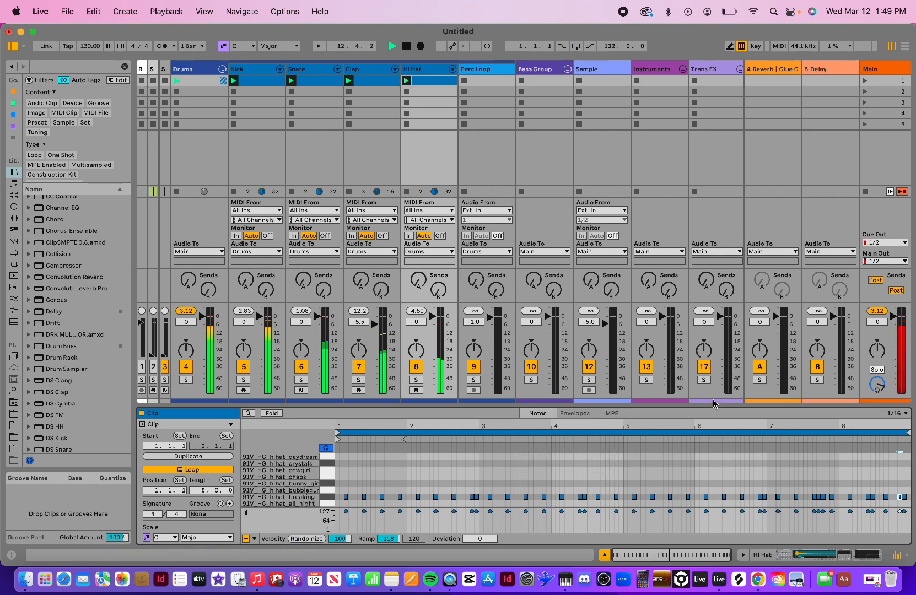
left_click_drag(694, 405, 691, 347)
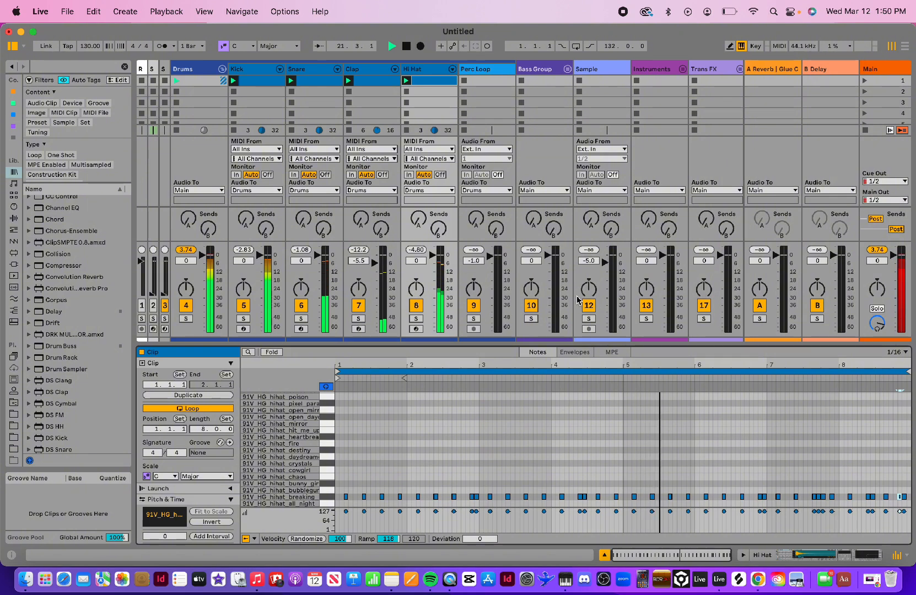
left_click(480, 72)
key("space")
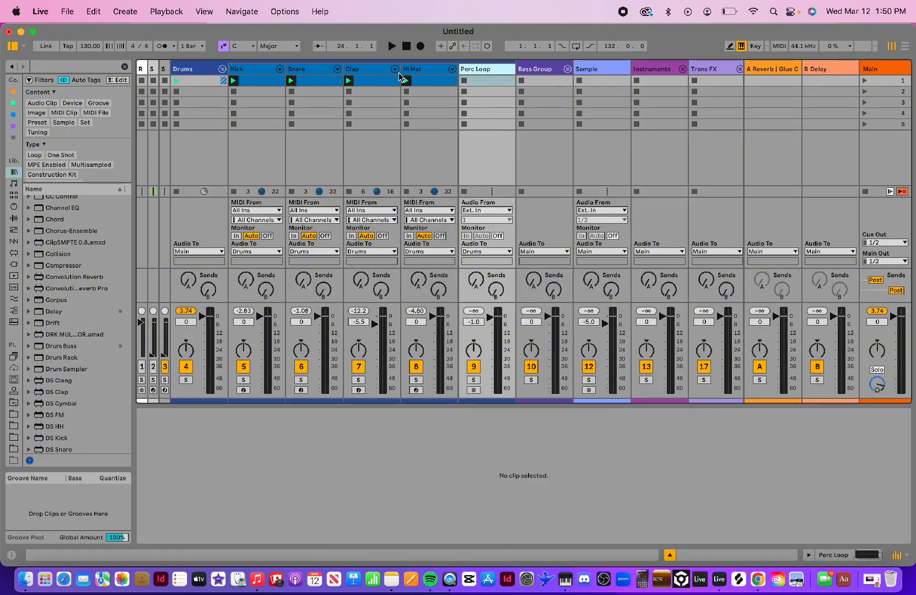
- Move the hi-hat note at 2.4.3 up to the cowgirl lane (F1) and the one at 4.2.3 up to the crystals lane (F#1)
left_click(419, 81)
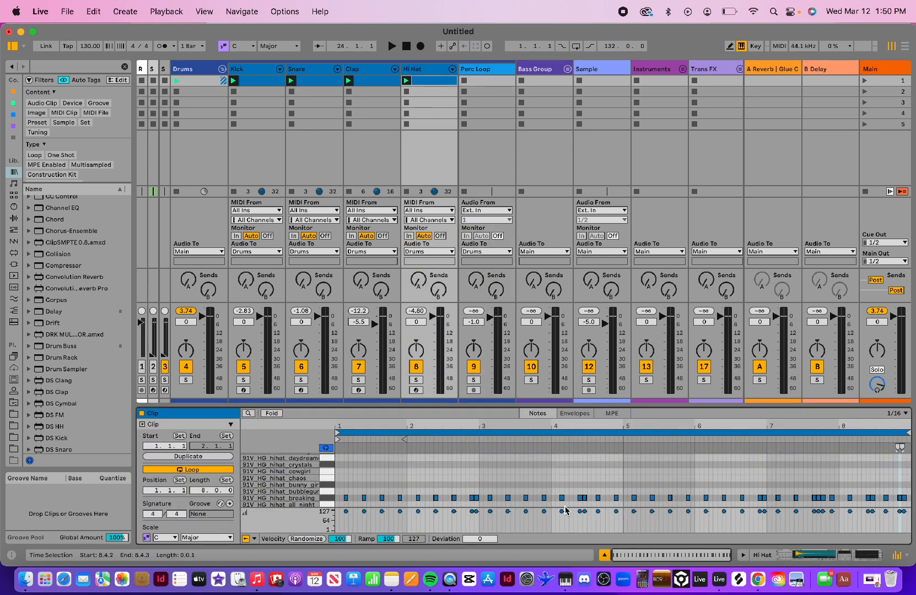
left_click(473, 498)
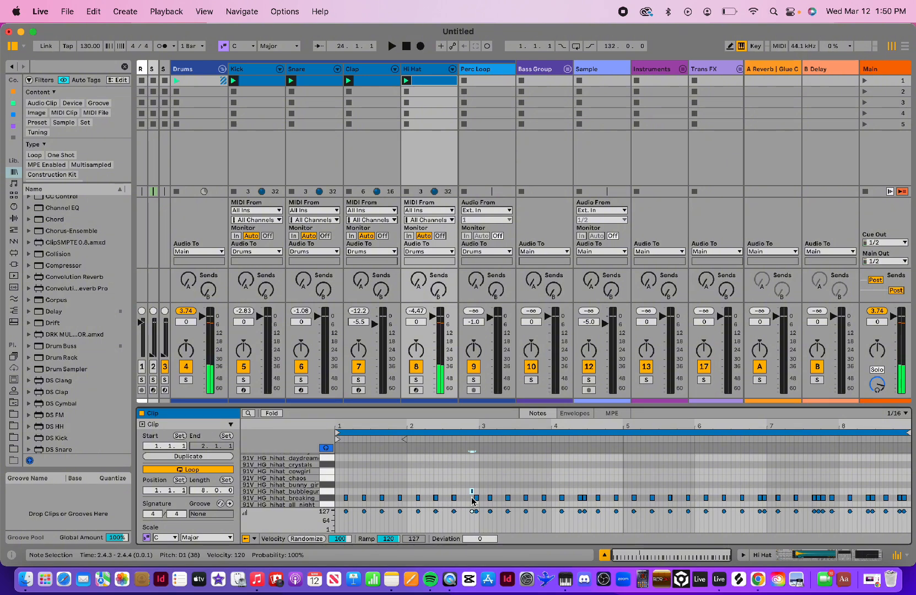
key("Up")
key("Up")
key("Up")
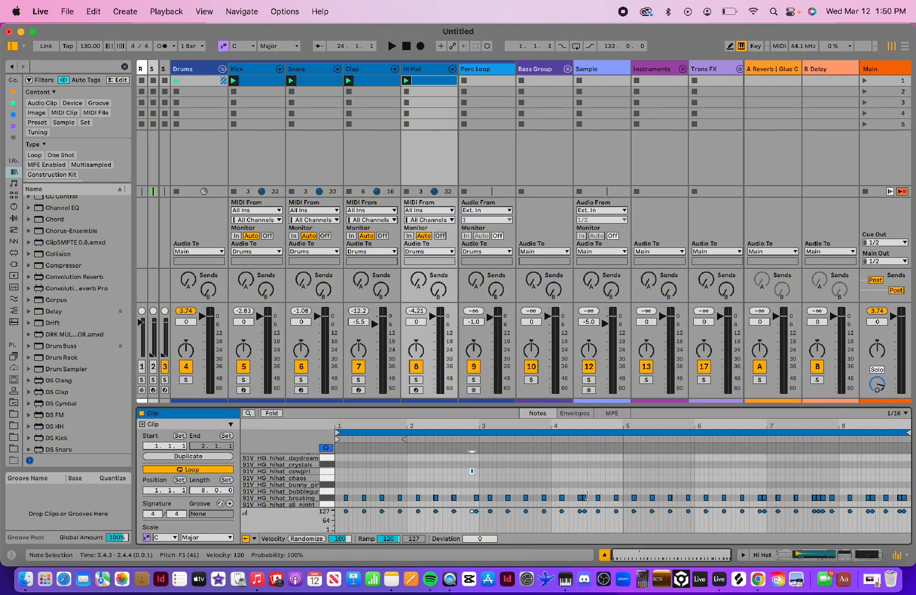
left_click(580, 465)
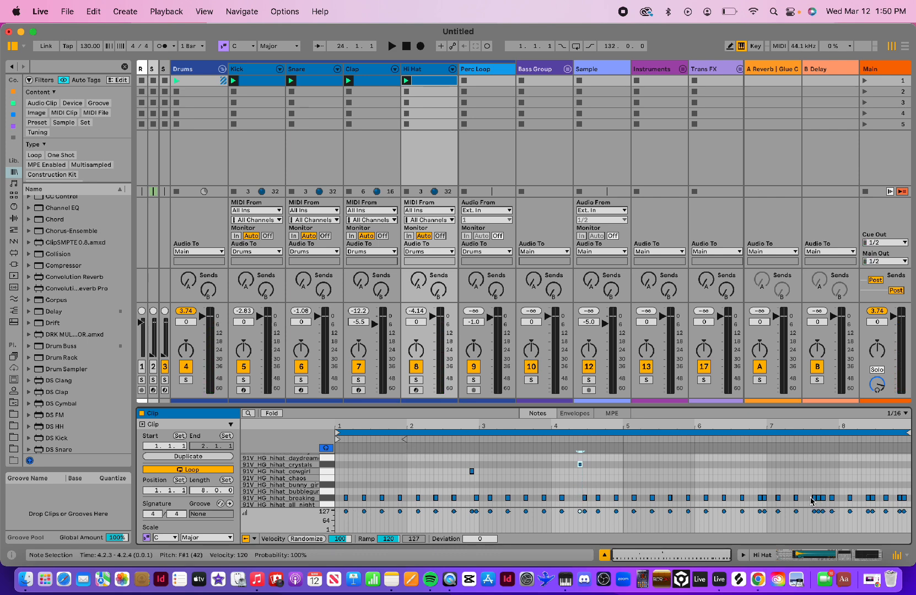
- Raise the three hi-hat notes from 7.3.3 to 7.4.1 to the cowgirl lane (F1) and play back the result
left_click_drag(810, 495, 827, 504)
key("Up")
key("Up")
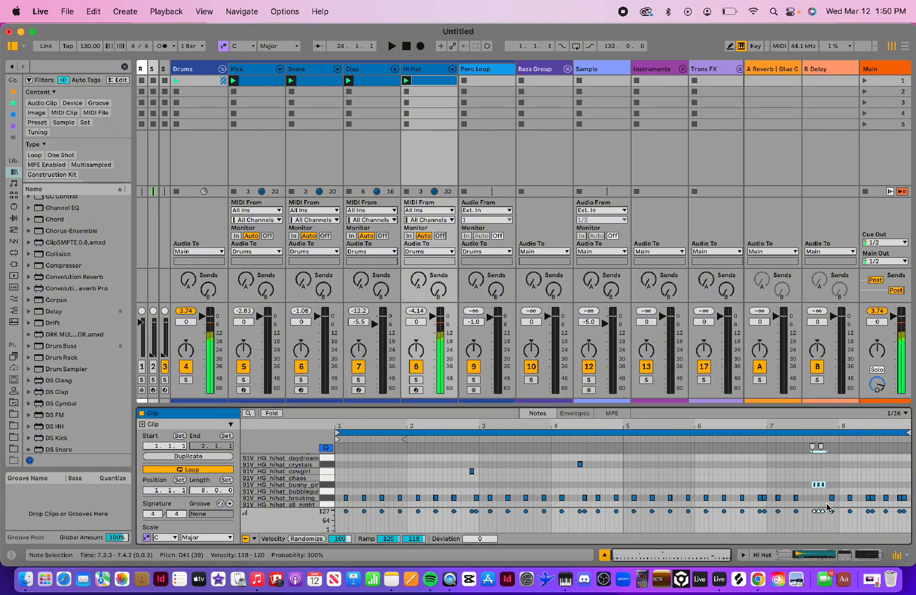
key("Up")
key("Up")
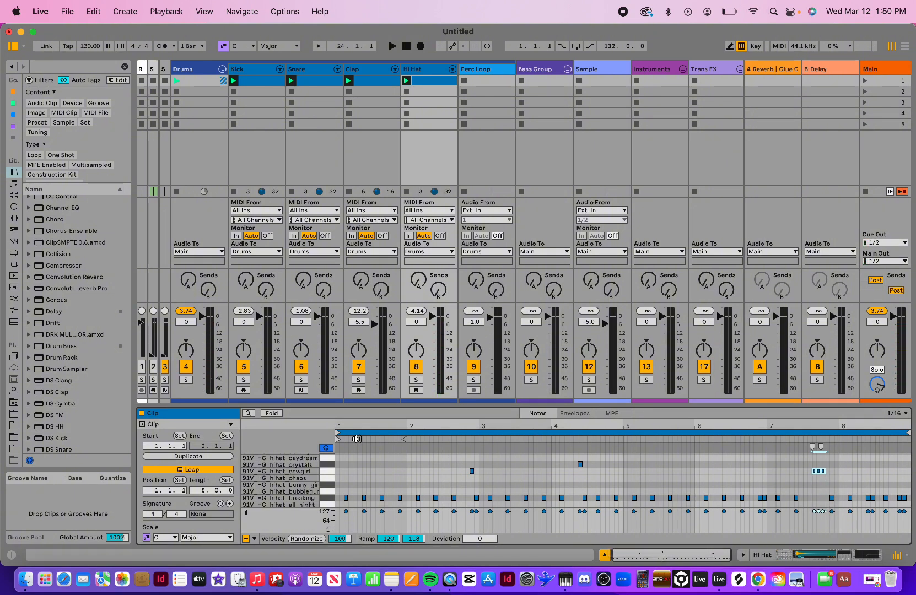
key("space")
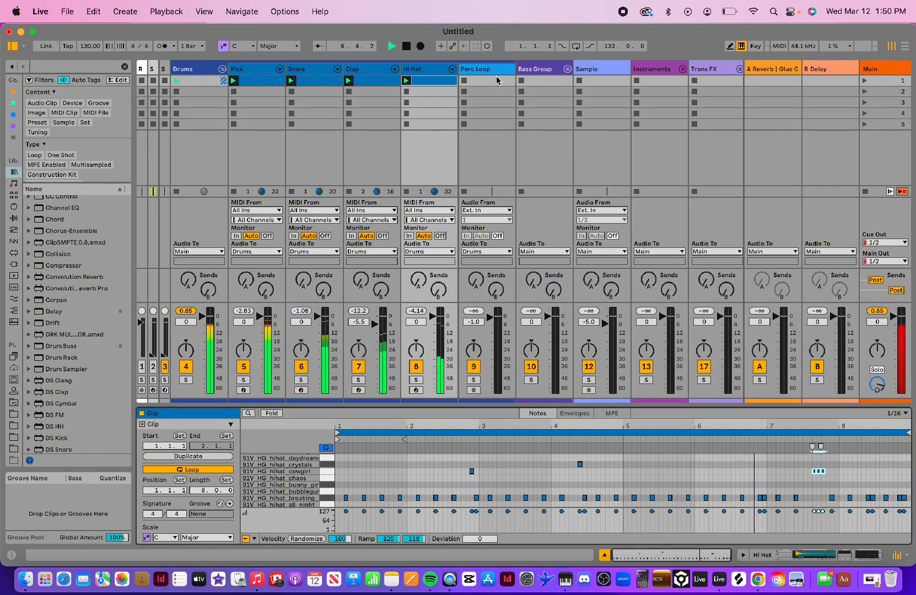
key("space")
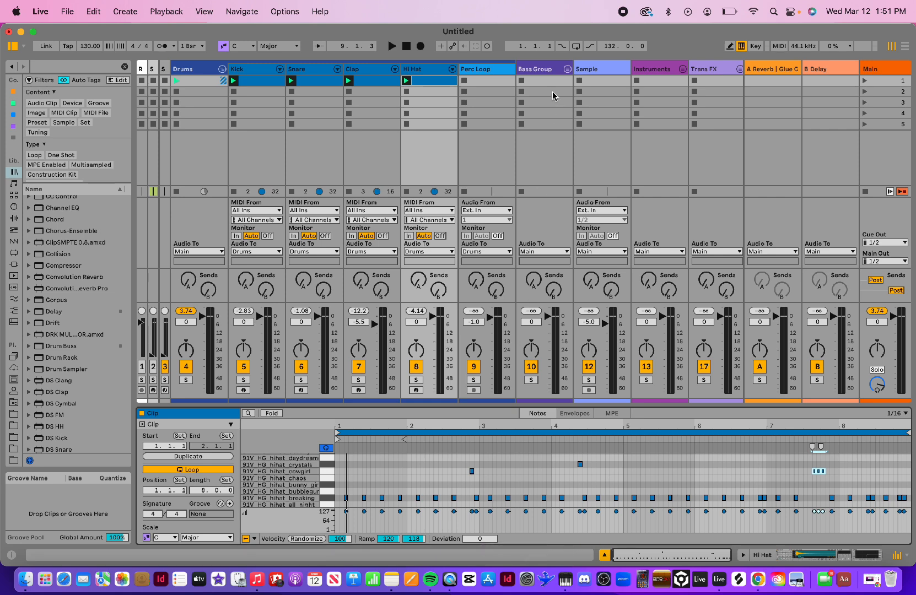
- Select the Perc Loop track, widen the browser and browse the sample folders in the packs place
left_click(481, 74)
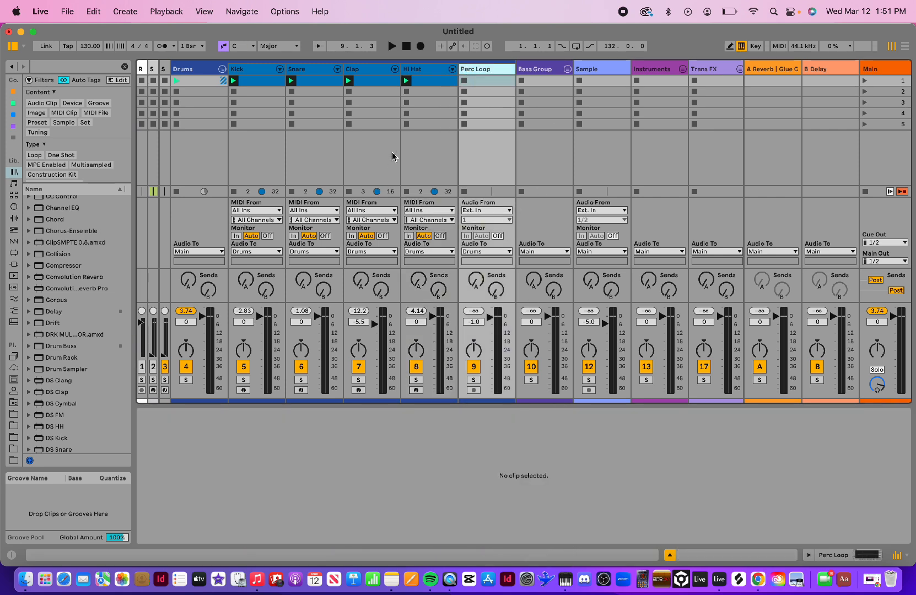
left_click(88, 66)
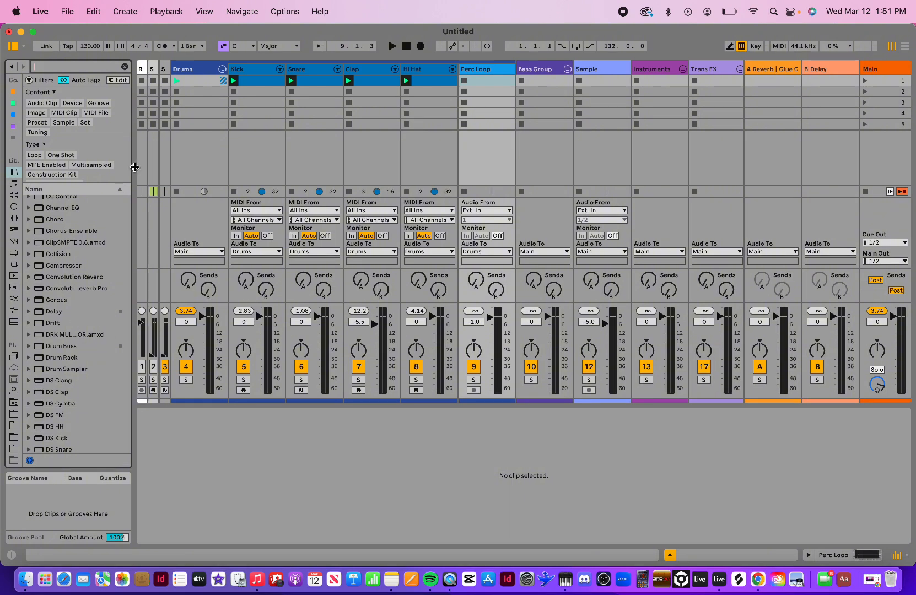
left_click_drag(132, 184, 240, 194)
left_click(29, 437)
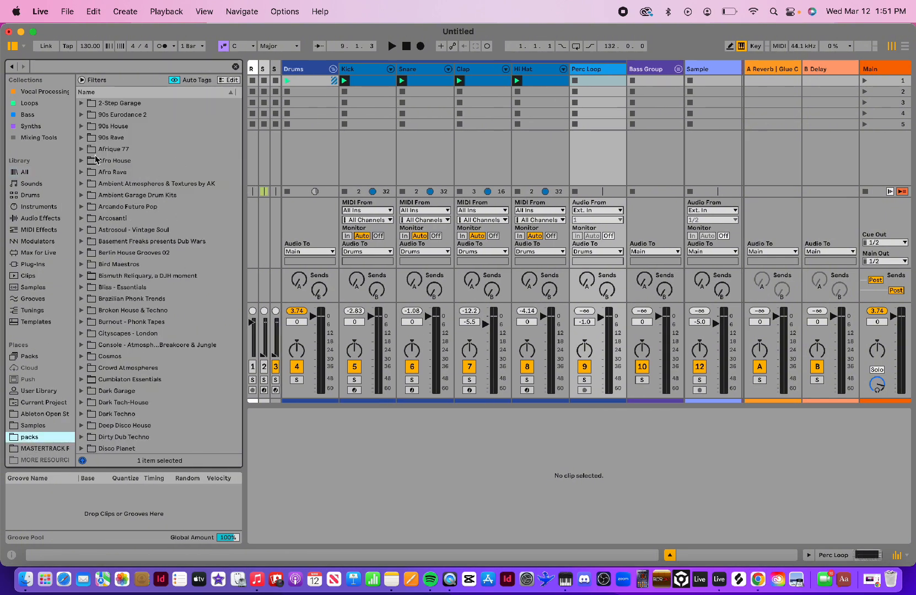
scroll(127, 141, "down", 20)
scroll(127, 141, "up", 20)
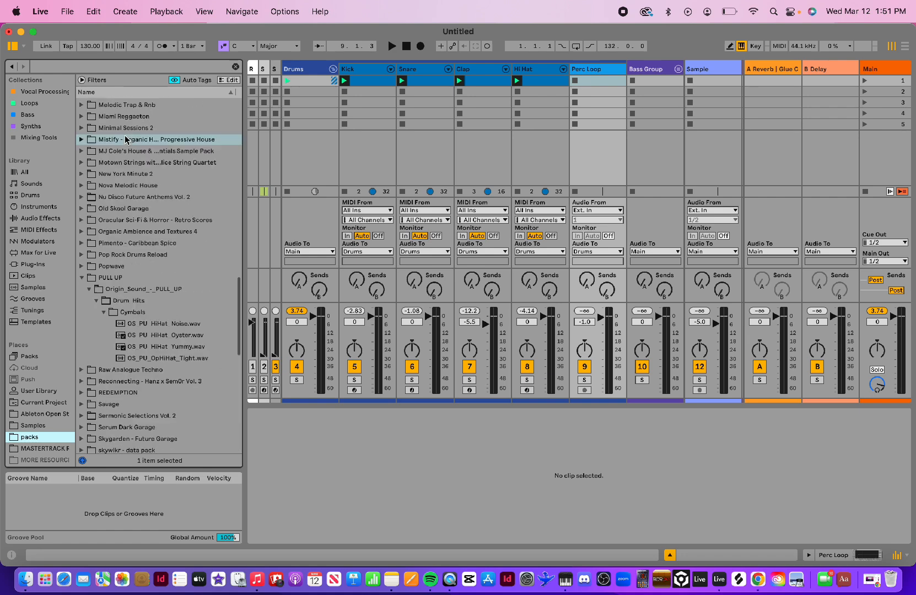
- Search the packs folder for "house"
left_click(96, 68)
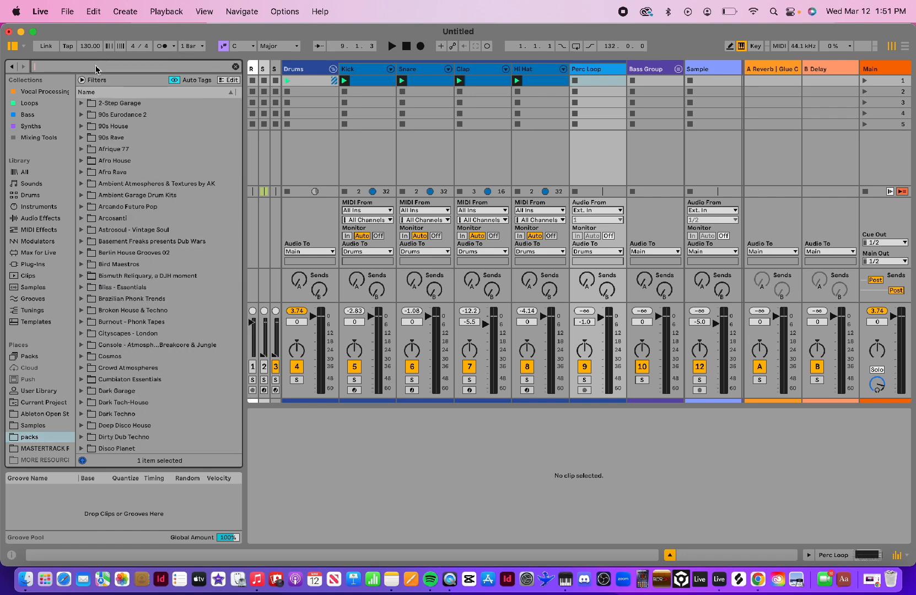
type("hosue")
key("BackSpace")
key("BackSpace")
key("BackSpace")
type("use h")
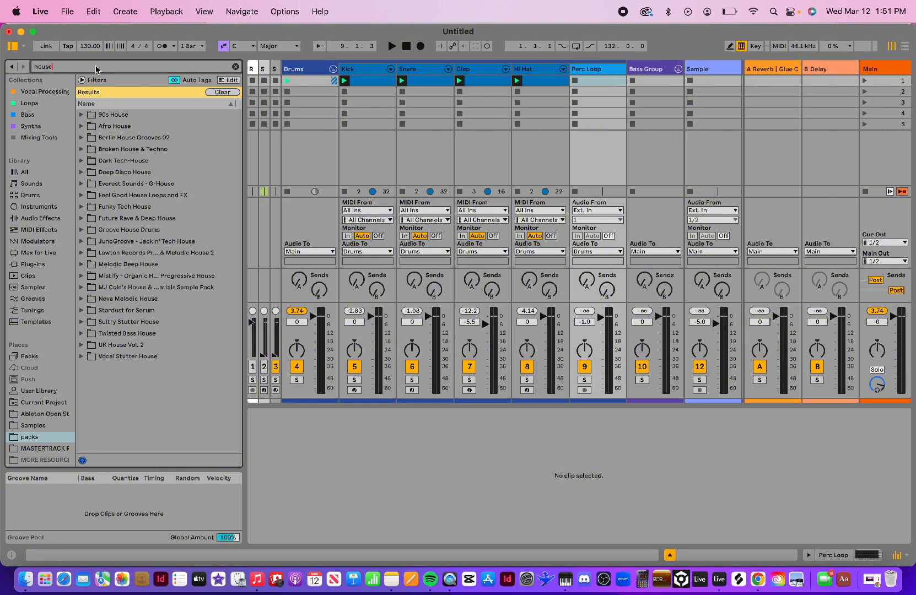
- Search the packs folder for "hi hat" instead and collapse the PULL UP folder
key("BackSpace")
key("BackSpace")
key("BackSpace")
key("BackSpace")
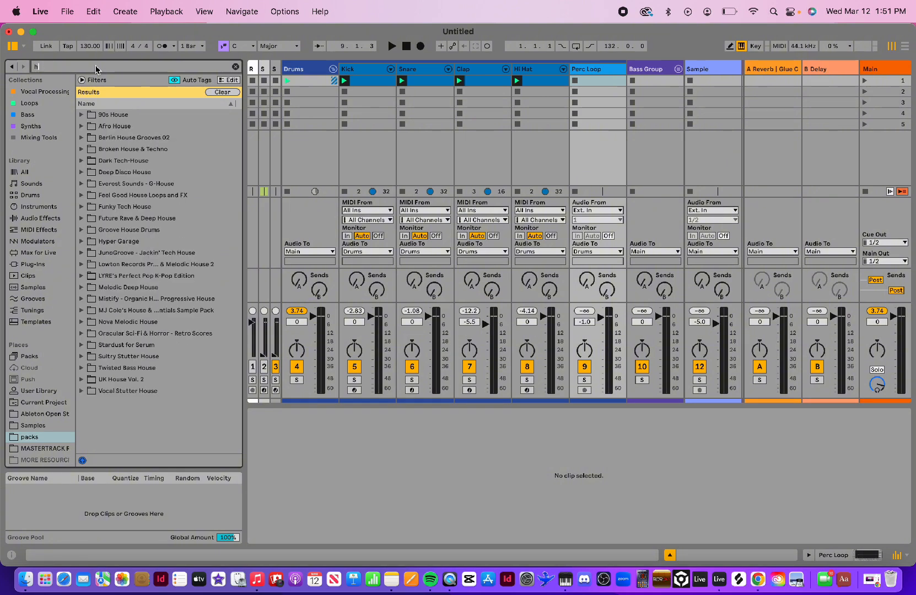
type("i hat")
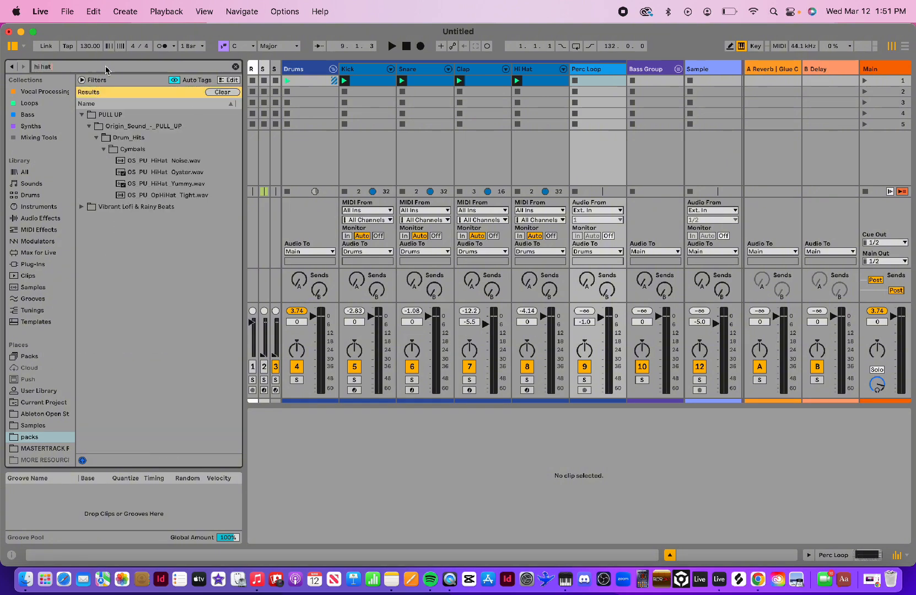
key("Return")
left_click(82, 115)
- Search for "hat loop" and load the Groove House Drums sample GHD_Kit2_hat_loop2_126_G#_minor.wav into the Perc Loop track's first clip slot
left_click(70, 68)
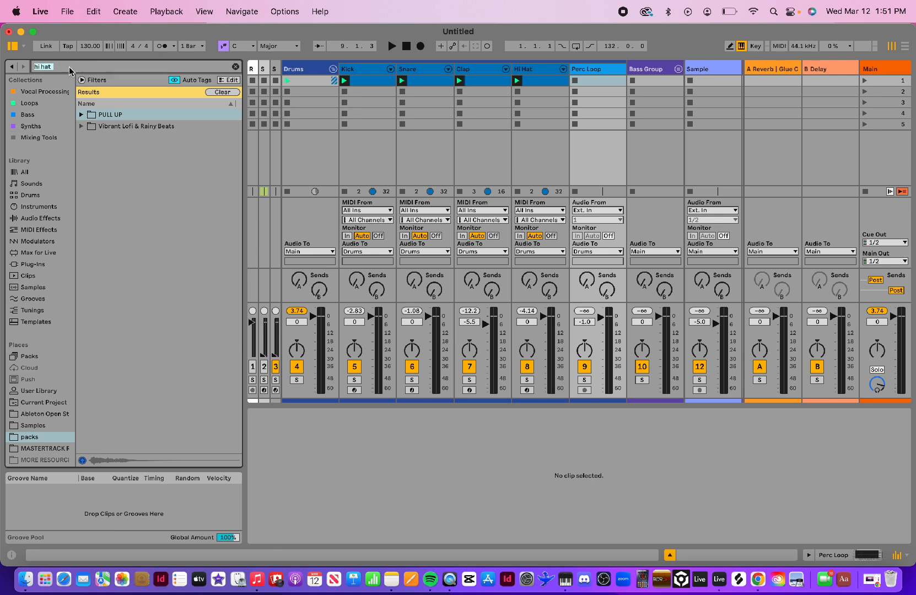
type("at loop")
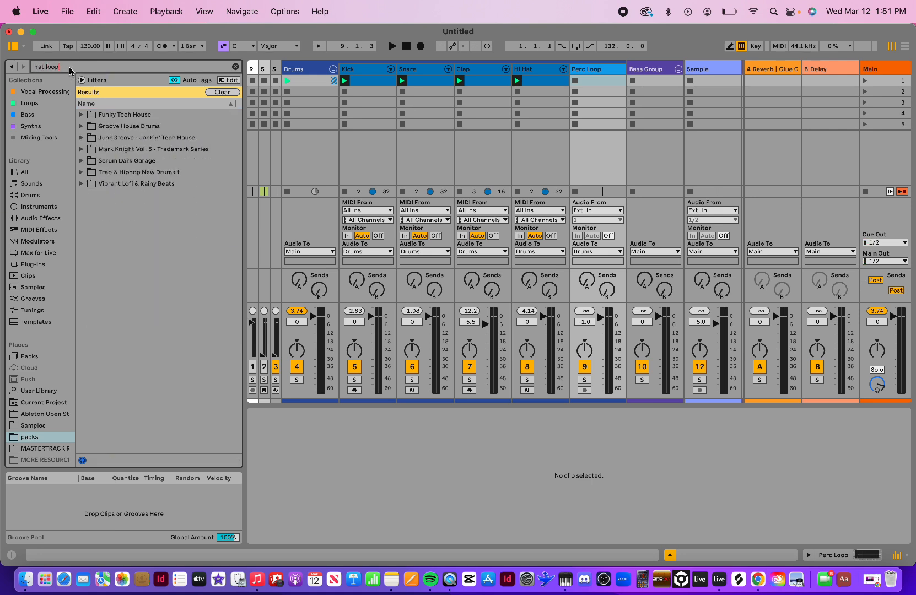
left_click(82, 126)
left_click(90, 137)
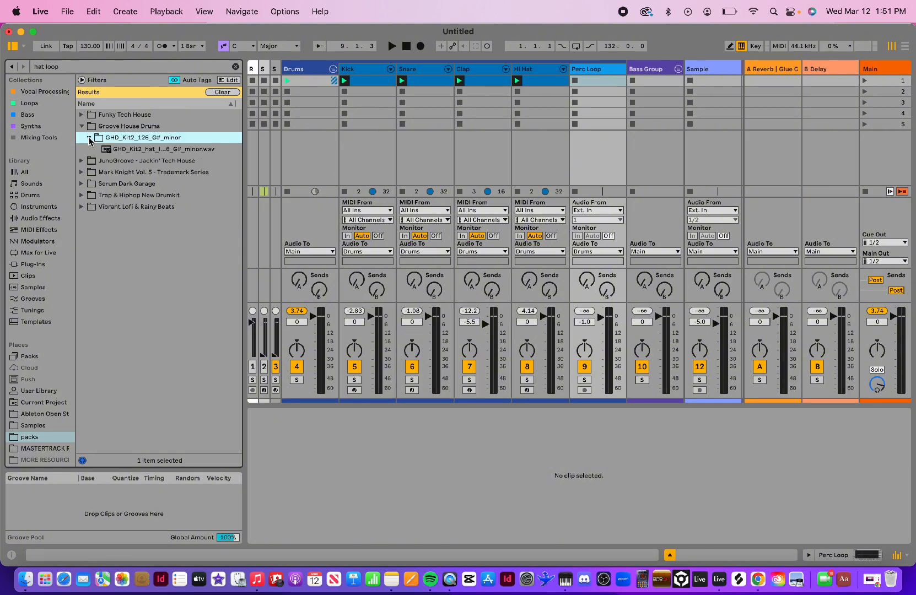
left_click(117, 151)
left_click_drag(118, 151, 585, 82)
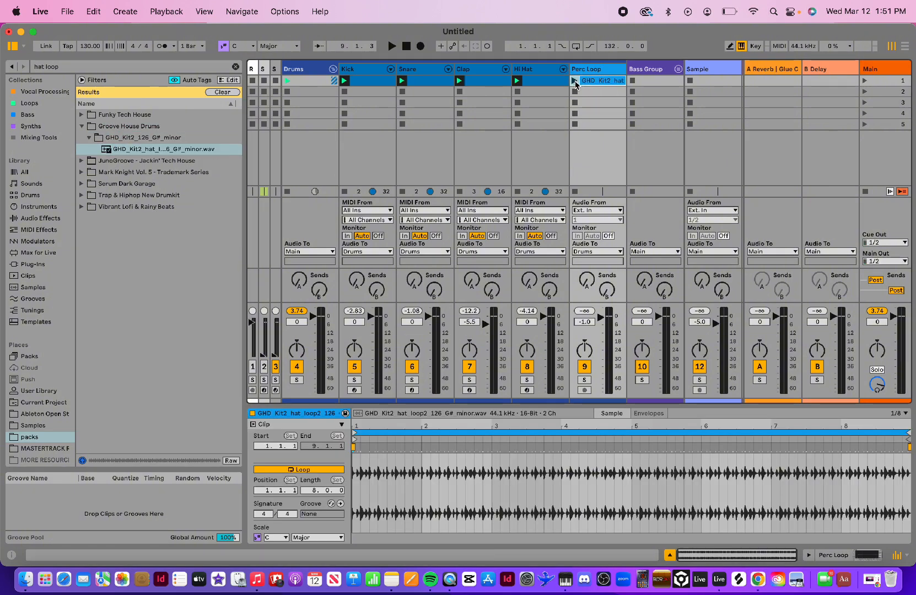
- Play the hat loop with the drums, lower the Perc Loop track's volume to -6.0 dB, and clear the browser search
left_click(575, 81)
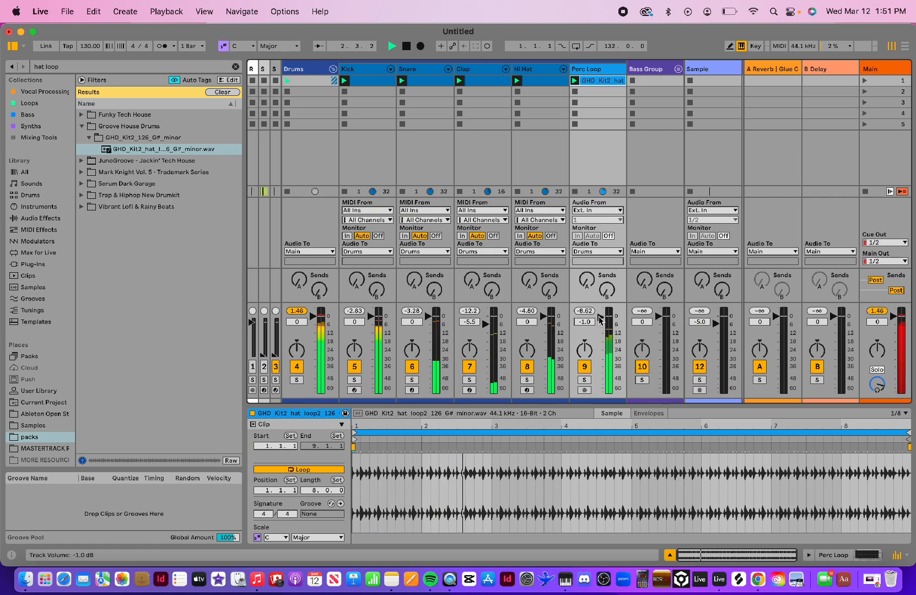
key("space")
left_click(235, 66)
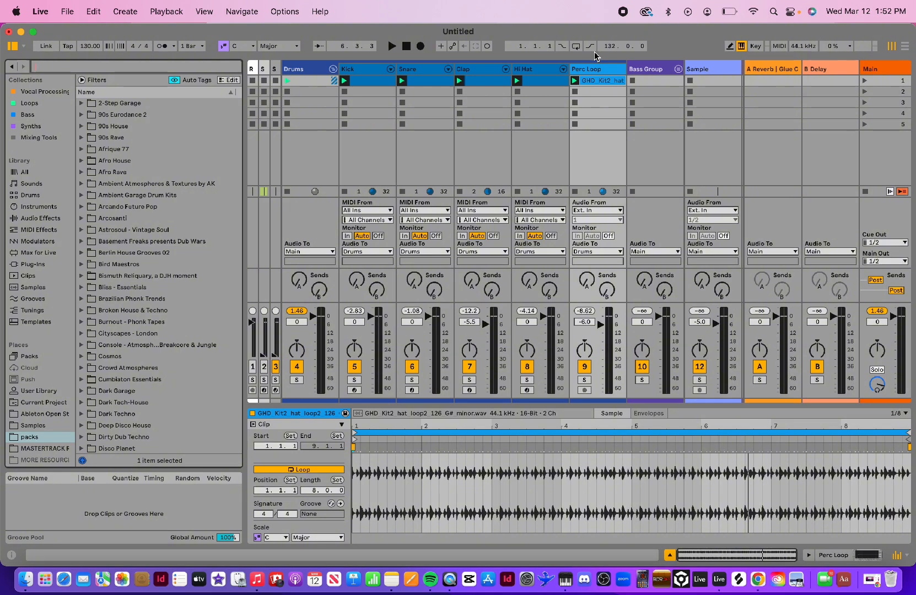
- Extract the groove from the hat loop clip on the Perc Loop track into the Groove Pool
left_click(600, 84)
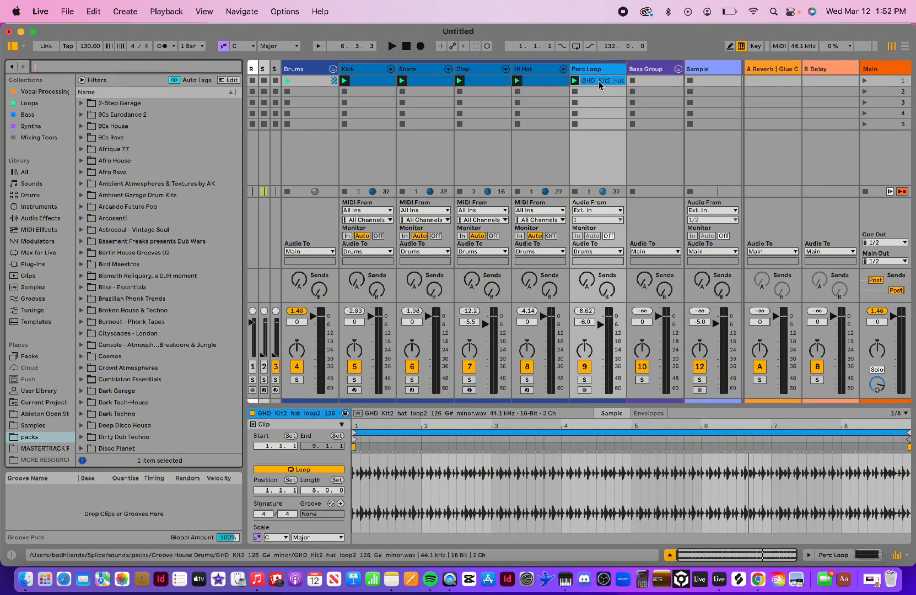
left_click(600, 85)
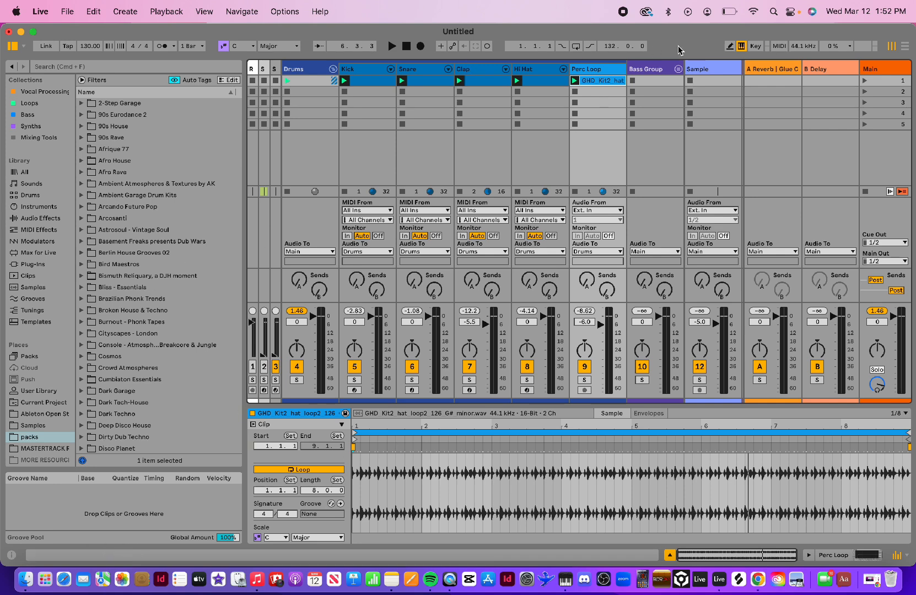
right_click(593, 83)
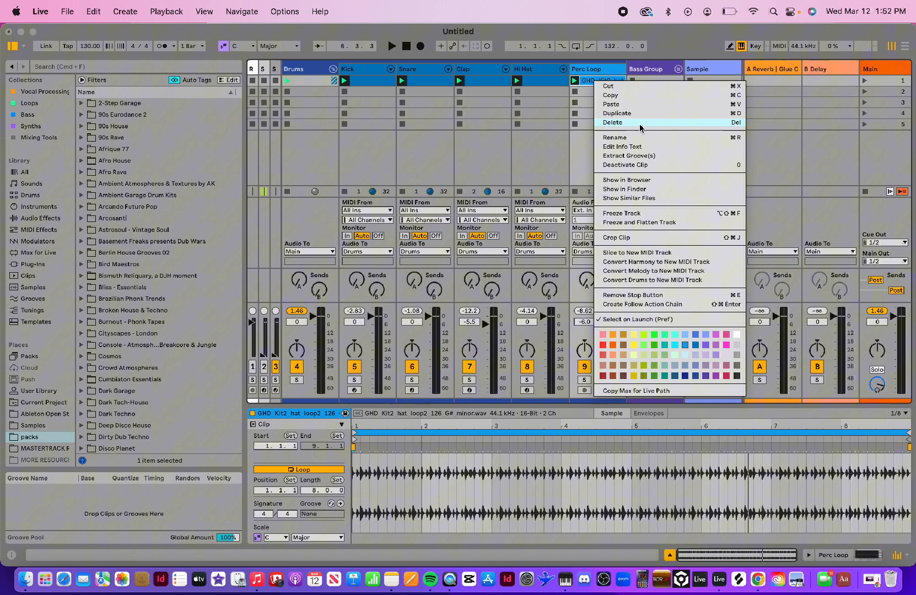
left_click(652, 157)
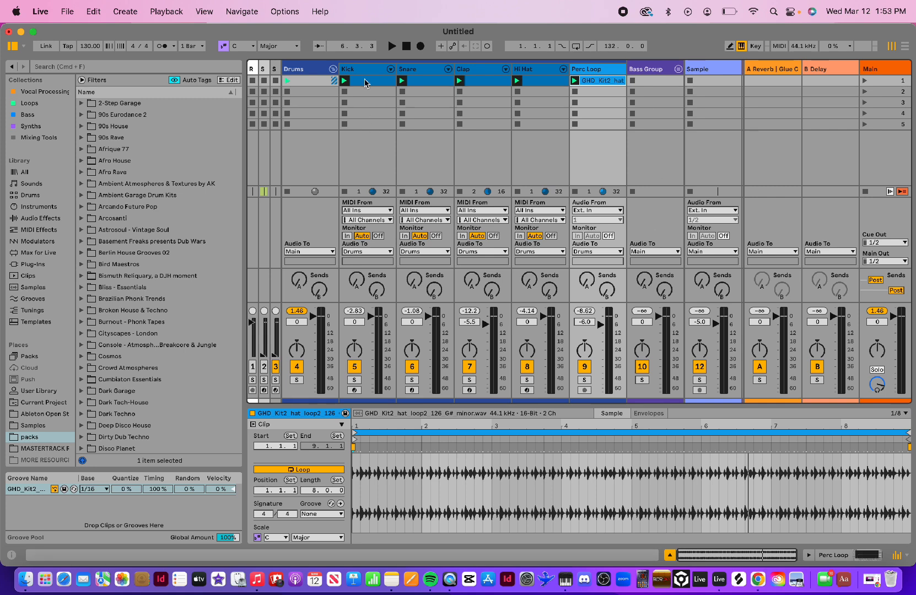
left_click(26, 491)
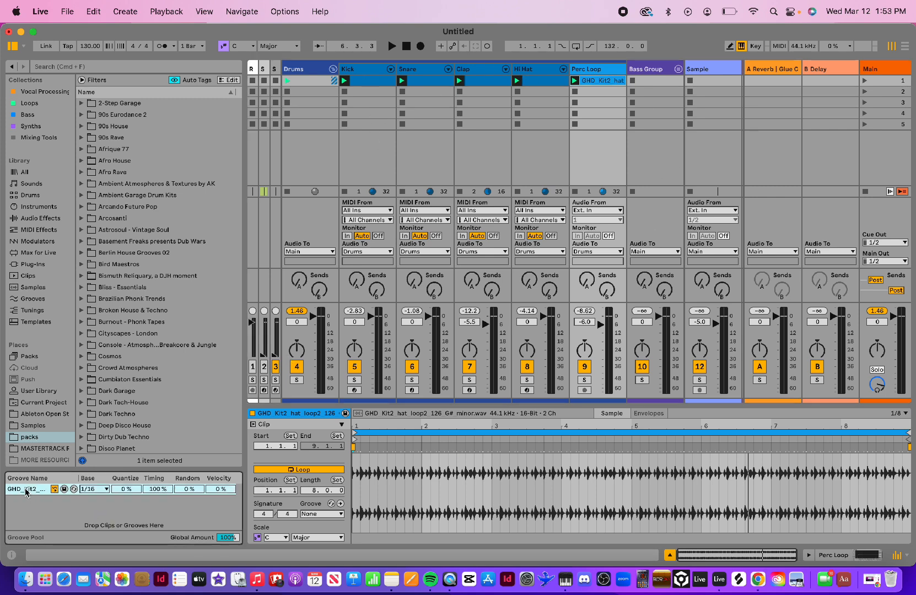
left_click(605, 83)
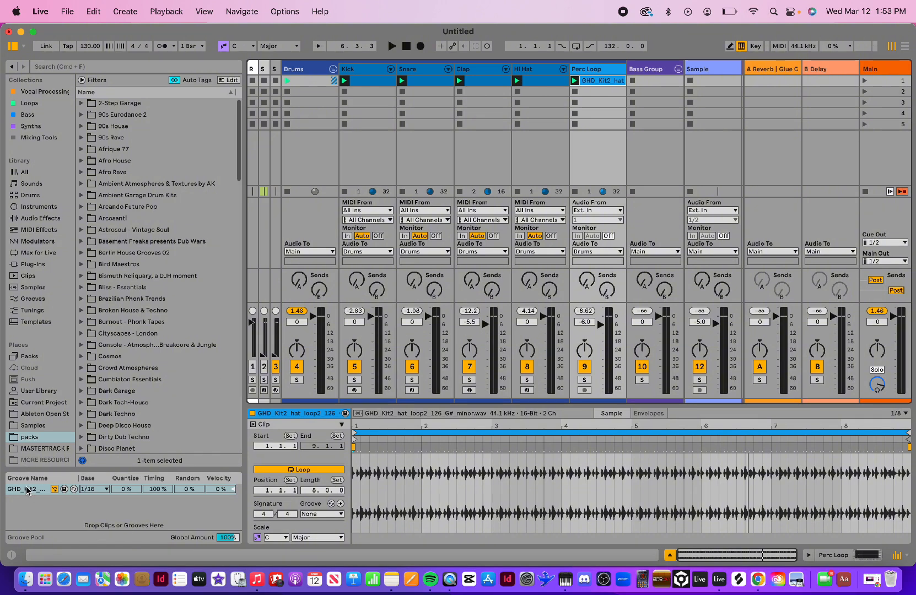
- Set the extracted groove's Quantize to 27% and Random to 46% in the Groove Pool
left_click(136, 494)
left_click_drag(126, 489, 156, 503)
left_click(158, 492)
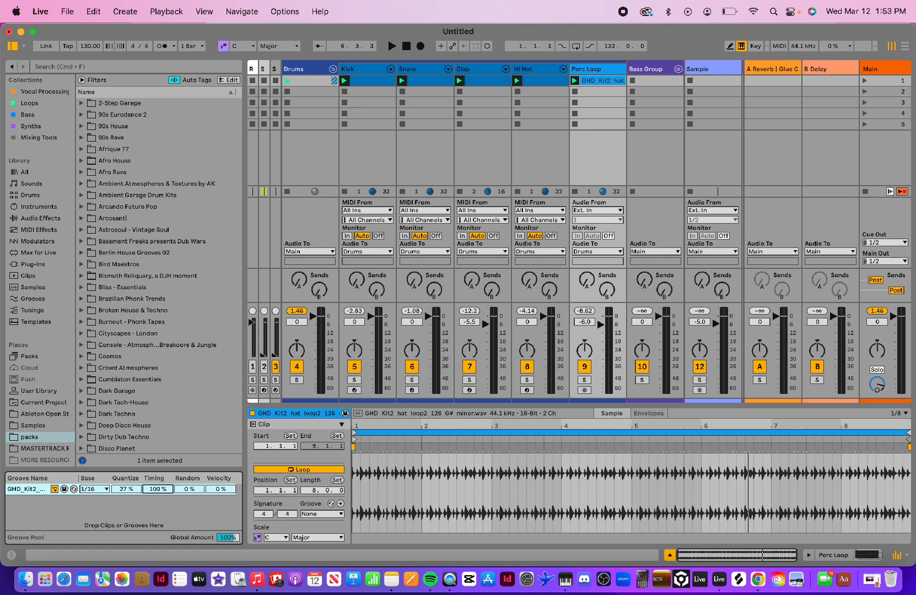
left_click_drag(187, 490, 188, 481)
- Assign the GHD Kit2 hat loop2 126 G# minor groove to the Kick, Snare, Clap and Hi Hat clips together
left_click(541, 84)
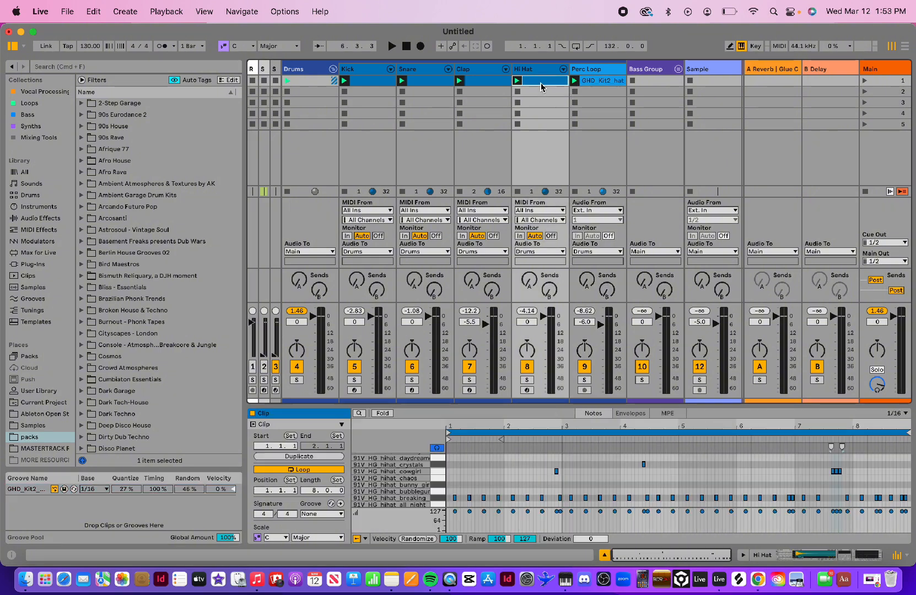
left_click(372, 84)
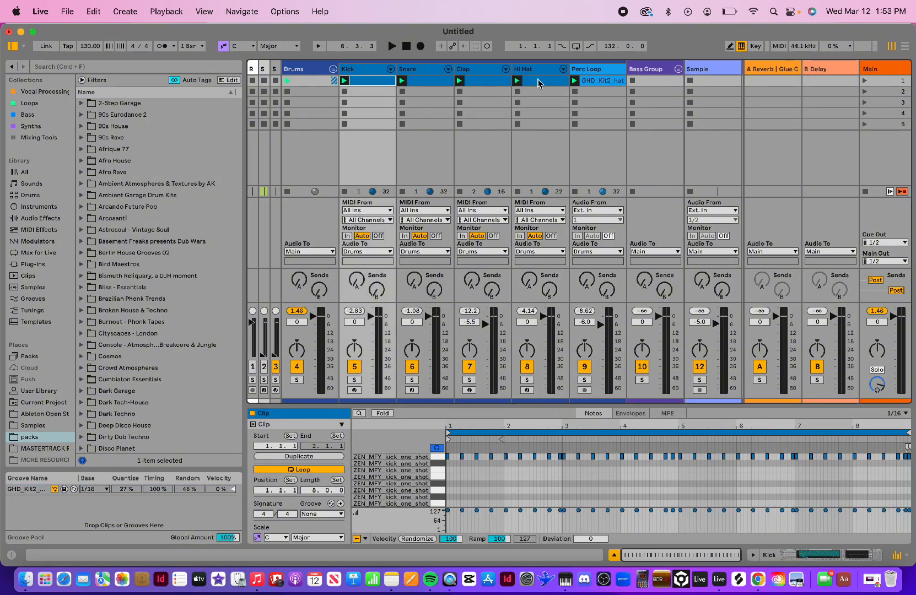
left_click(539, 83, "shift")
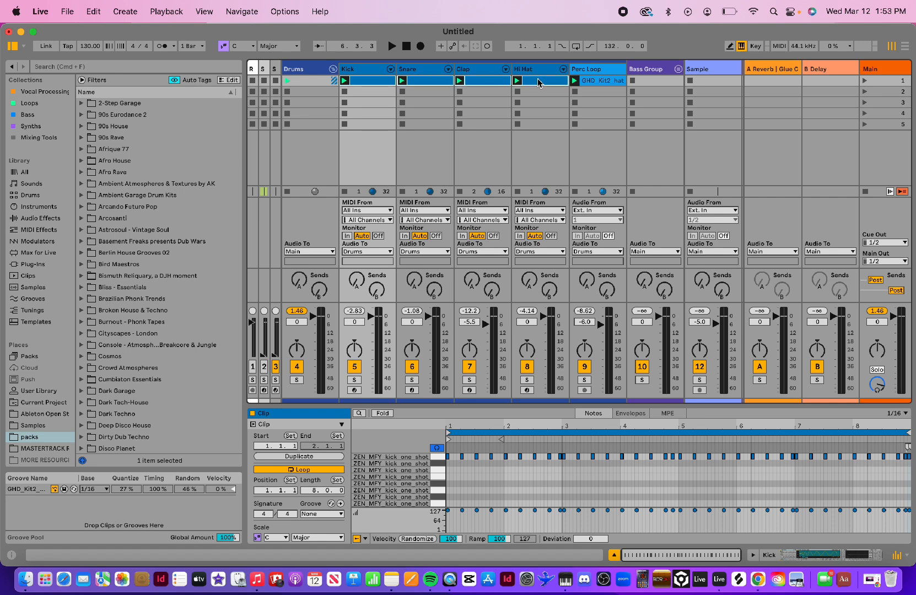
scroll(331, 478, "down", 2)
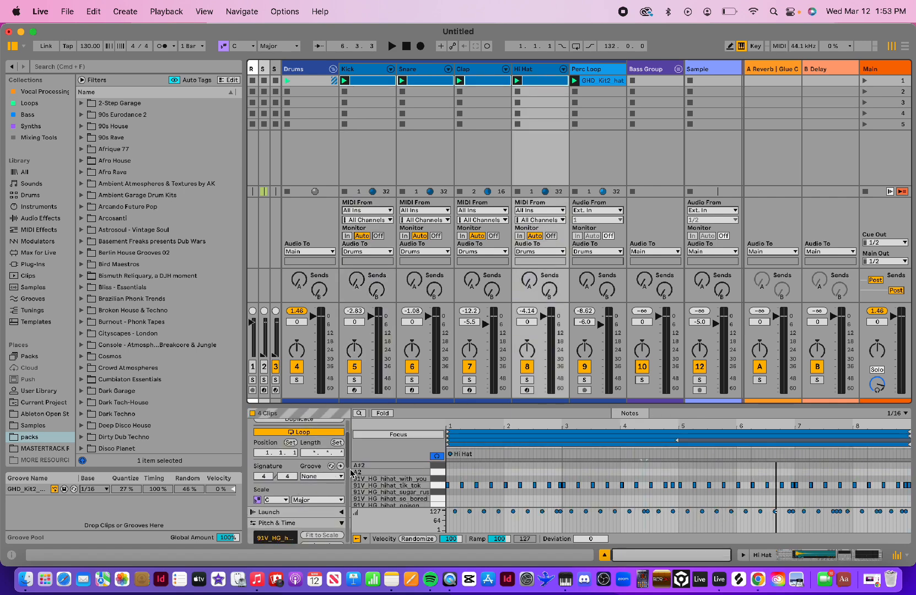
scroll(328, 466, "up", 2)
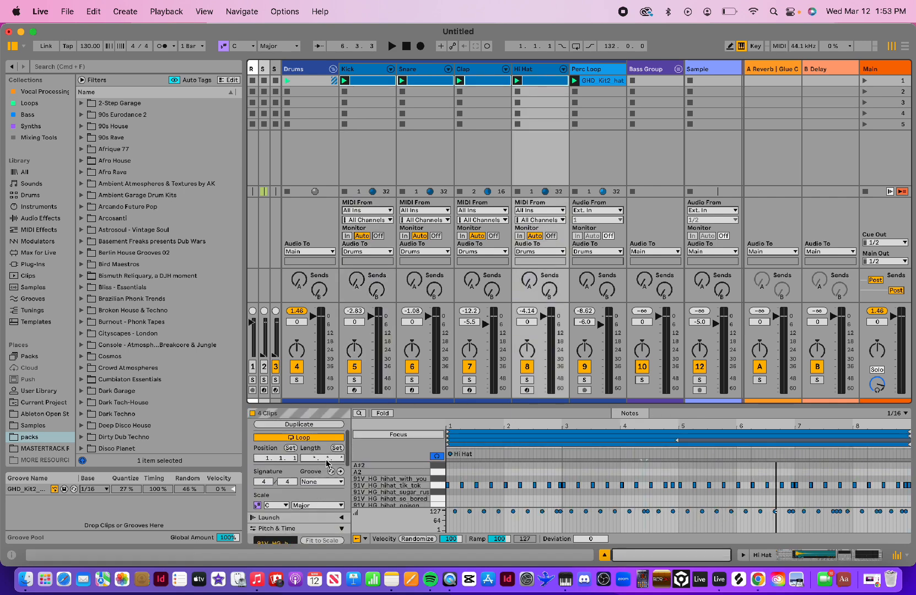
scroll(654, 489, "down", 8)
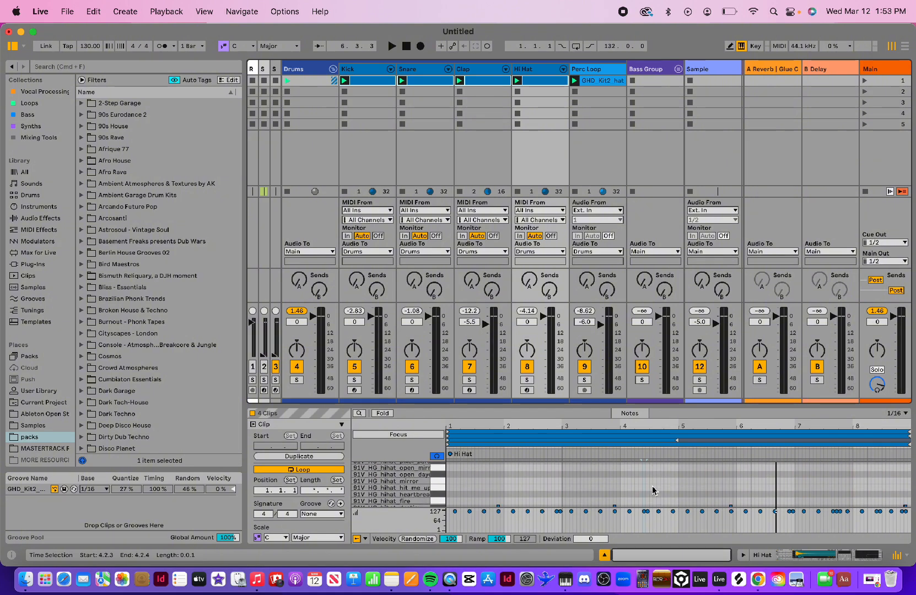
scroll(654, 490, "up", 2)
scroll(652, 490, "down", 3)
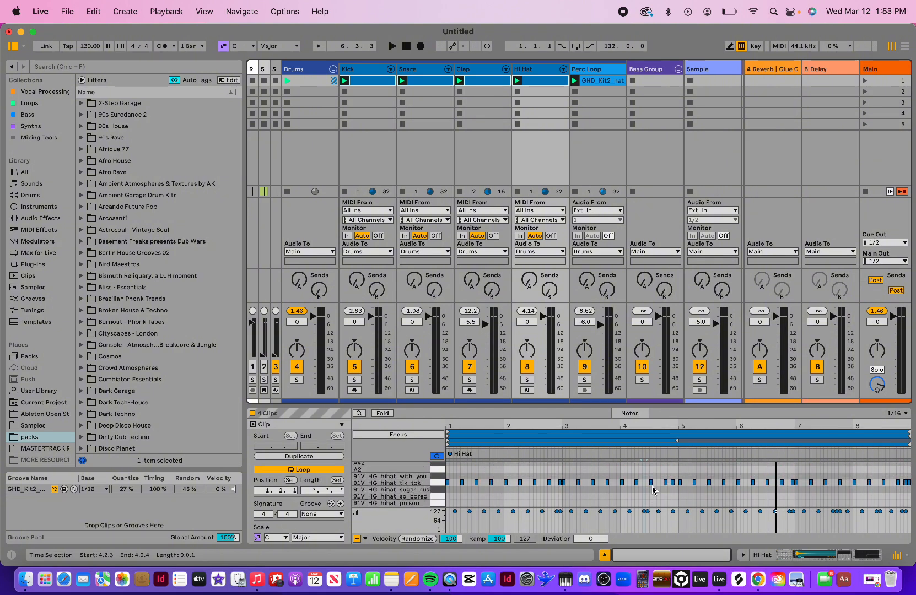
left_click(320, 515)
left_click(324, 533)
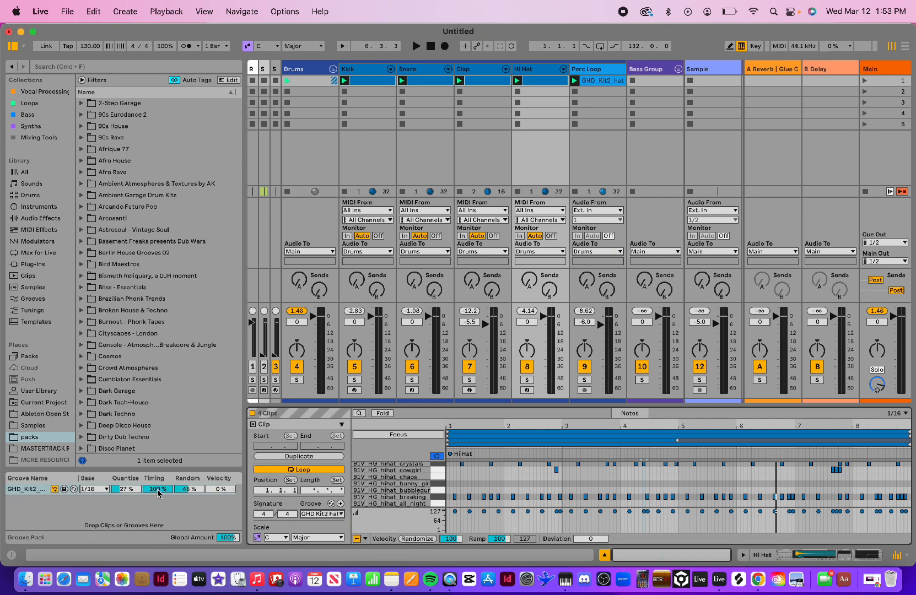
- Set the groove's Timing to 47% and Random to 31%, and play the drums to hear the result
left_click_drag(157, 488, 190, 498)
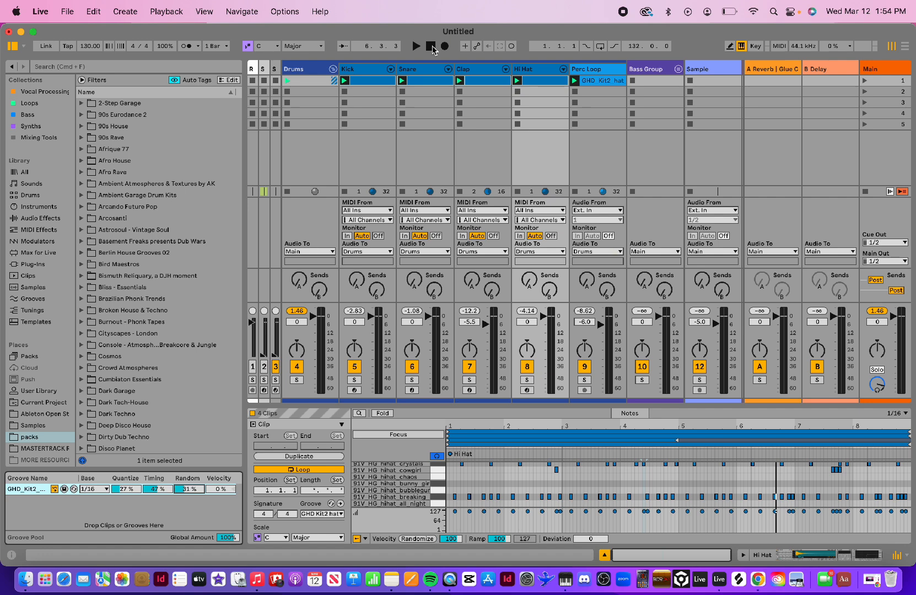
key("space")
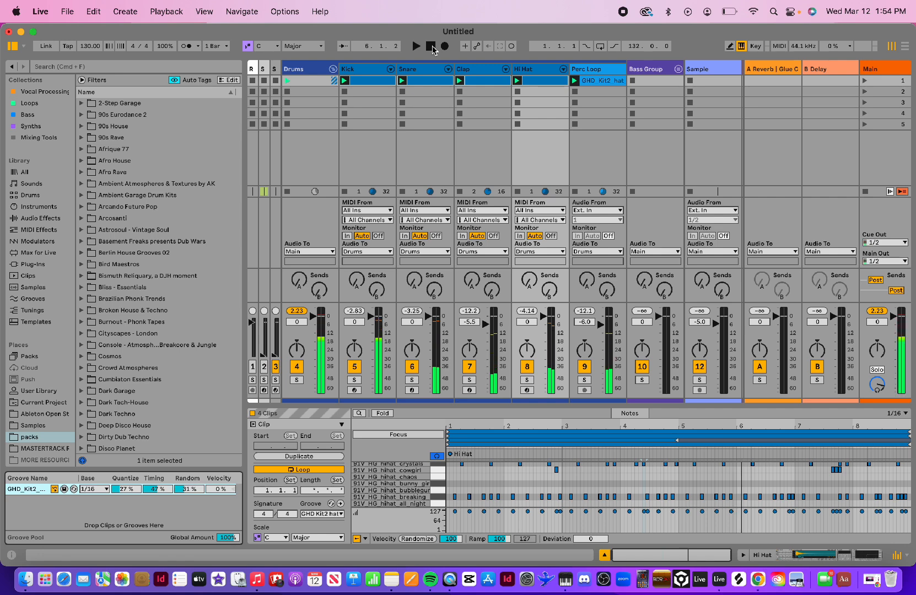
left_click(431, 47)
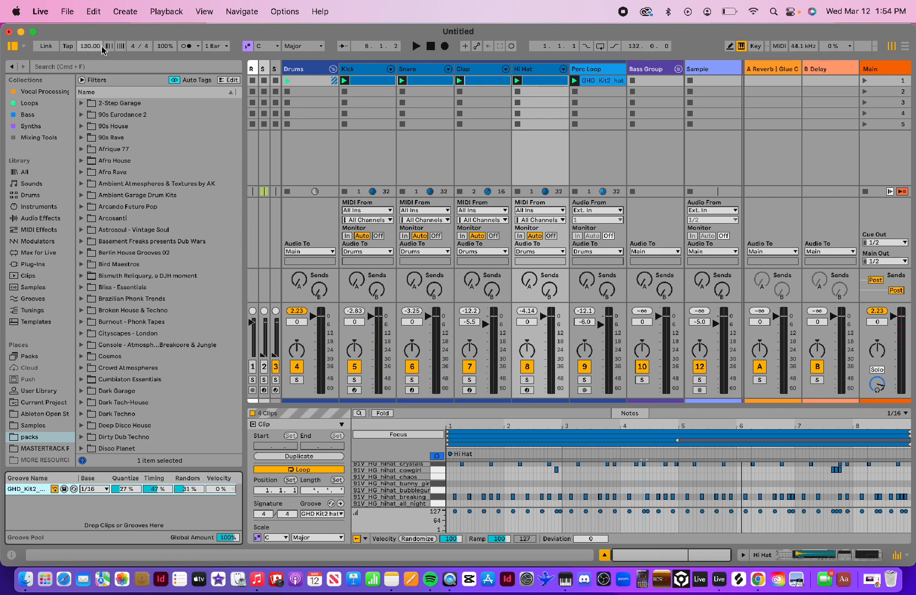
- Lower the song tempo to 126 BPM, start playback of the drums, and make the browser narrower
left_click(333, 70)
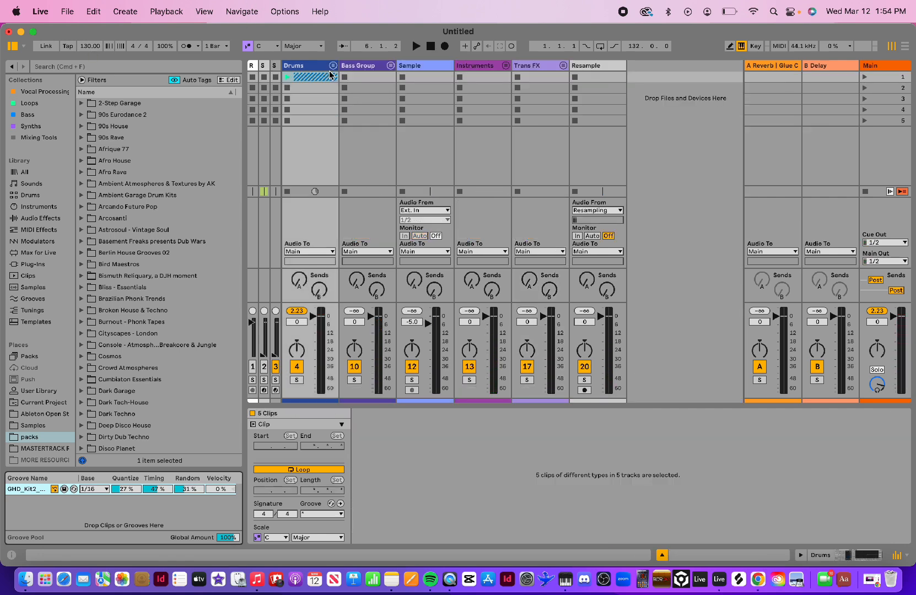
left_click(332, 67)
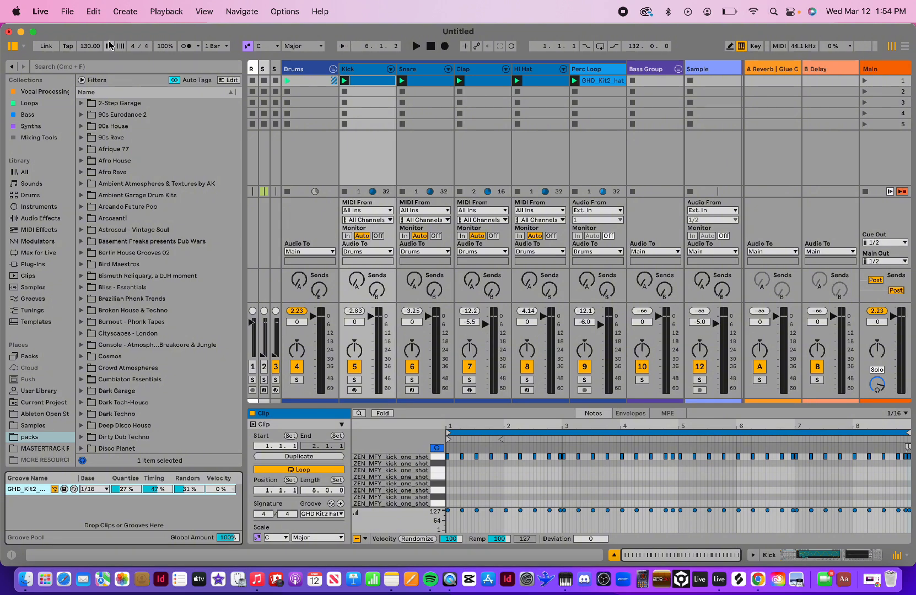
left_click_drag(91, 47, 91, 54)
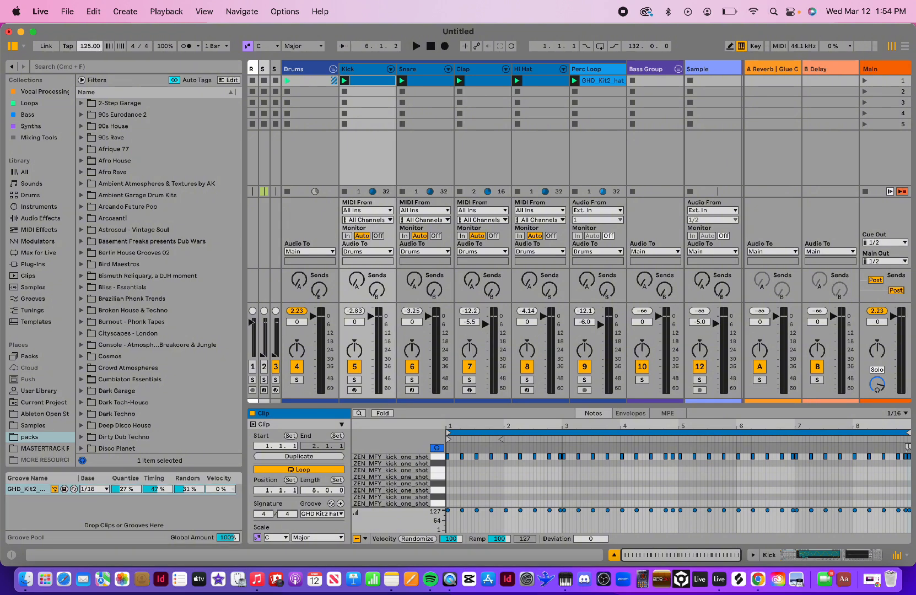
key("space")
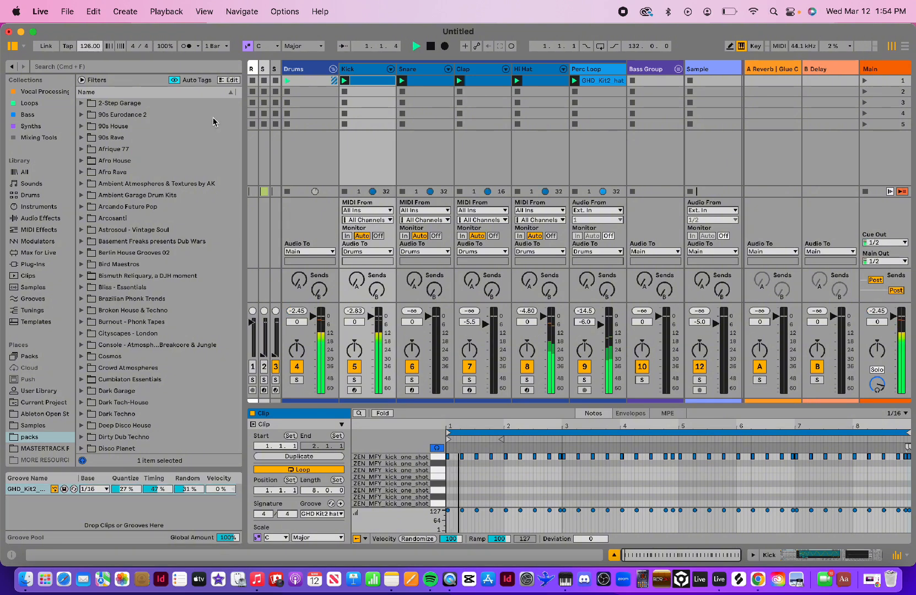
left_click_drag(242, 143, 195, 142)
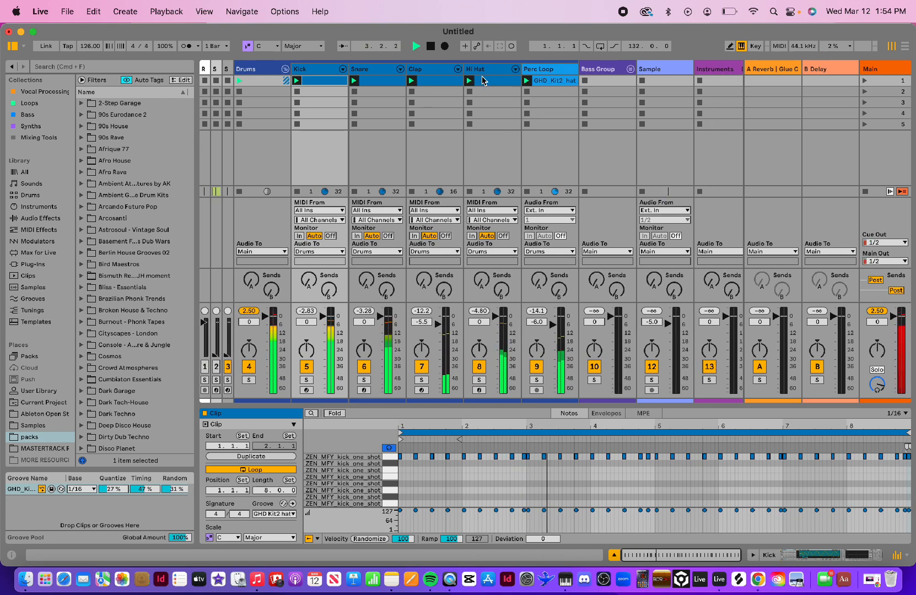
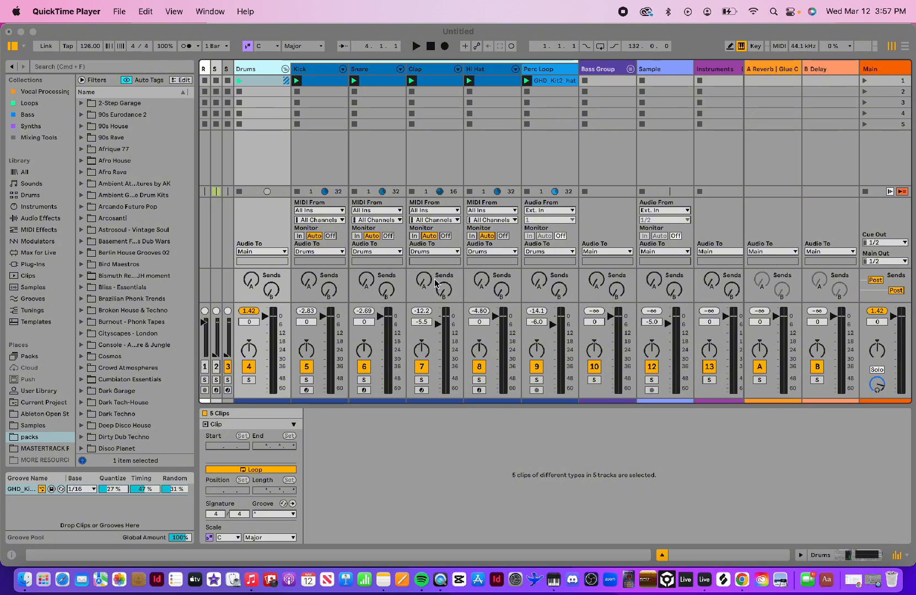
- Play the drum clips with the groove applied to check their feel, and stop playback
left_click(457, 34)
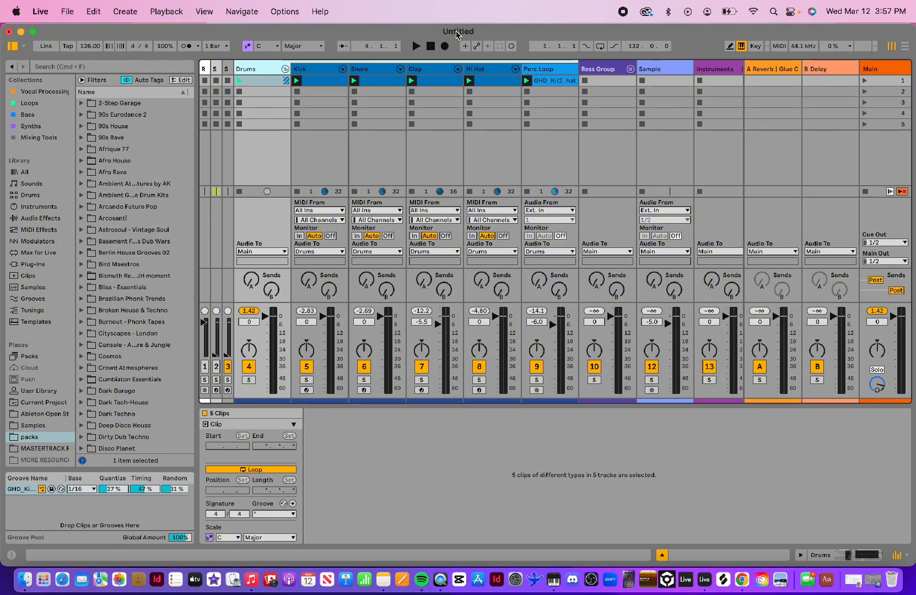
key("space")
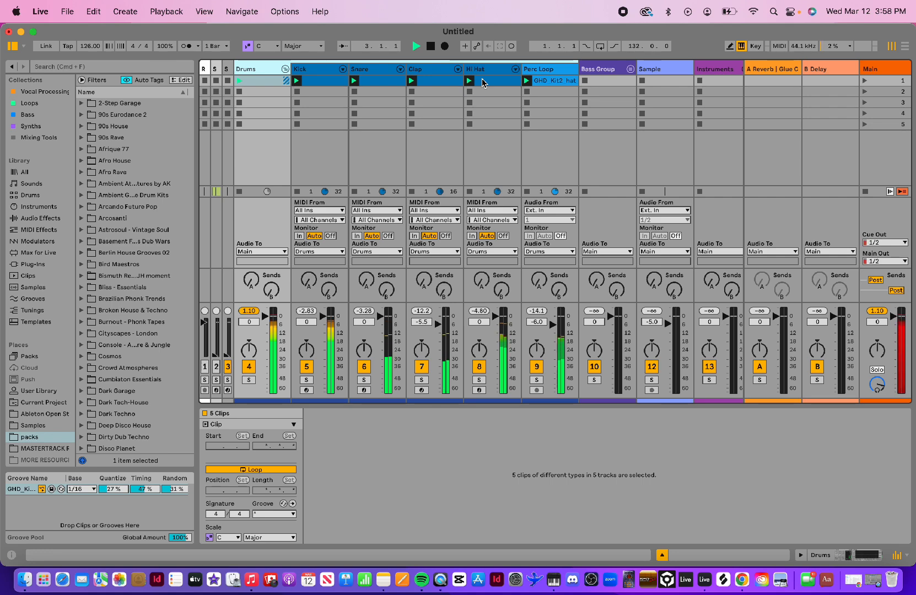
key("space")
- Remove the groove from the Hi Hat clip by setting its Groove to None
left_click(484, 83)
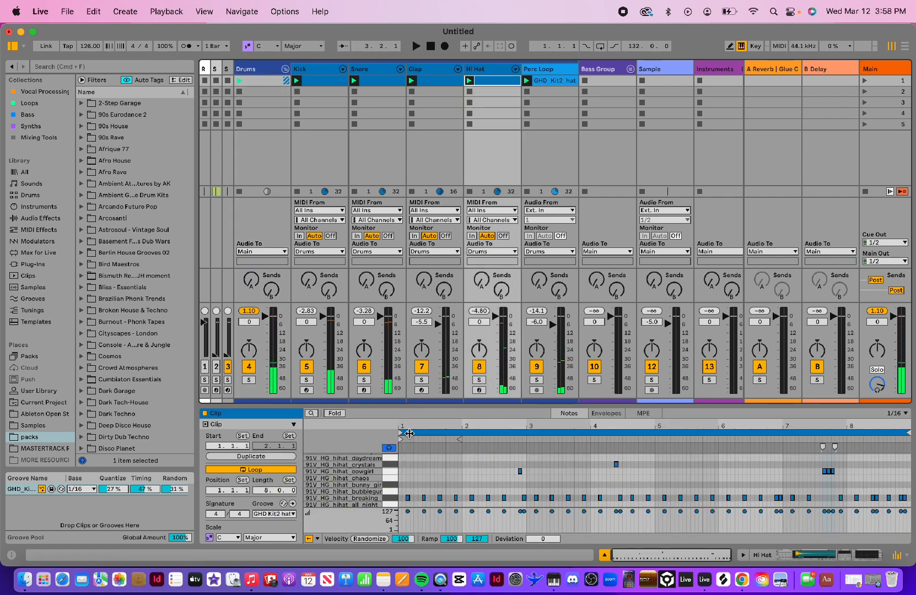
double_click(484, 79)
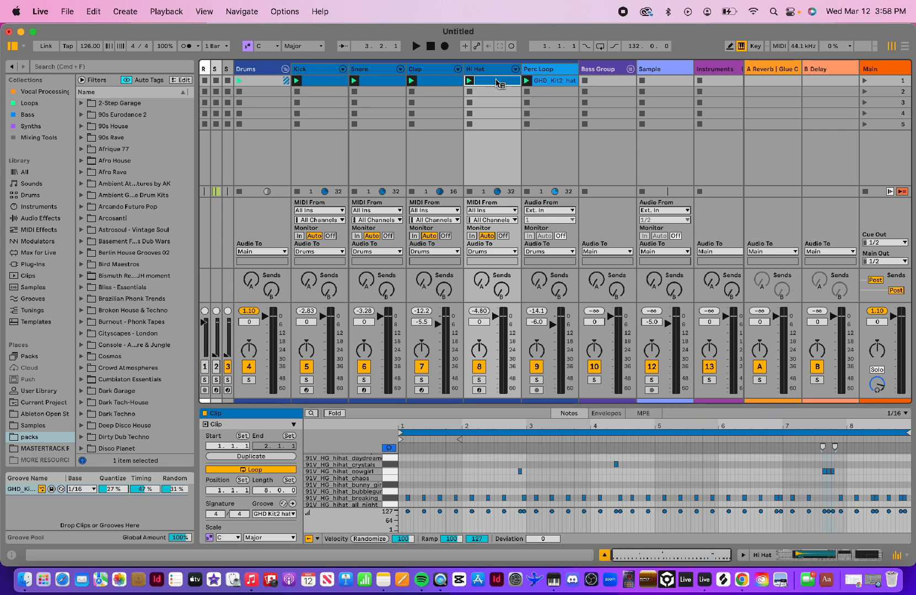
right_click(500, 84)
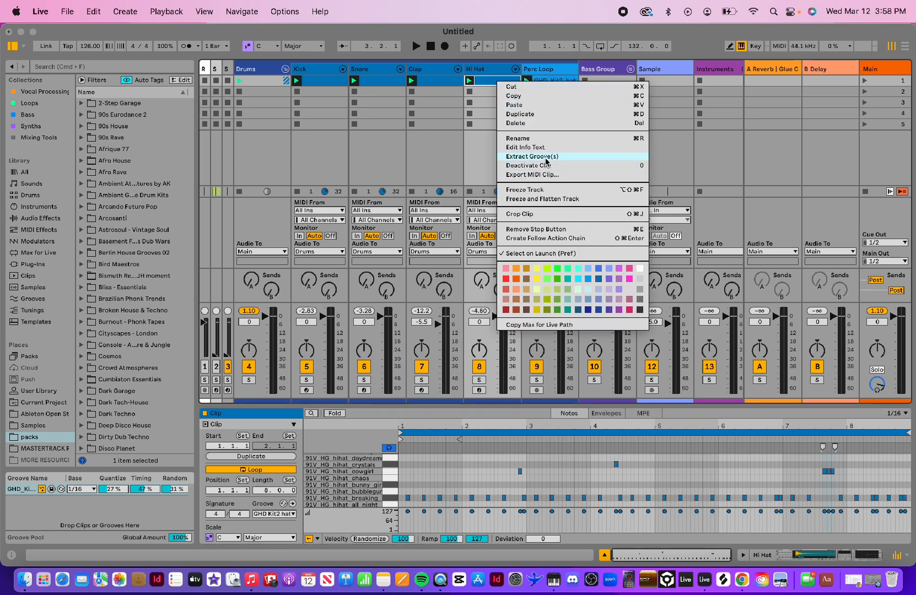
left_click(493, 80)
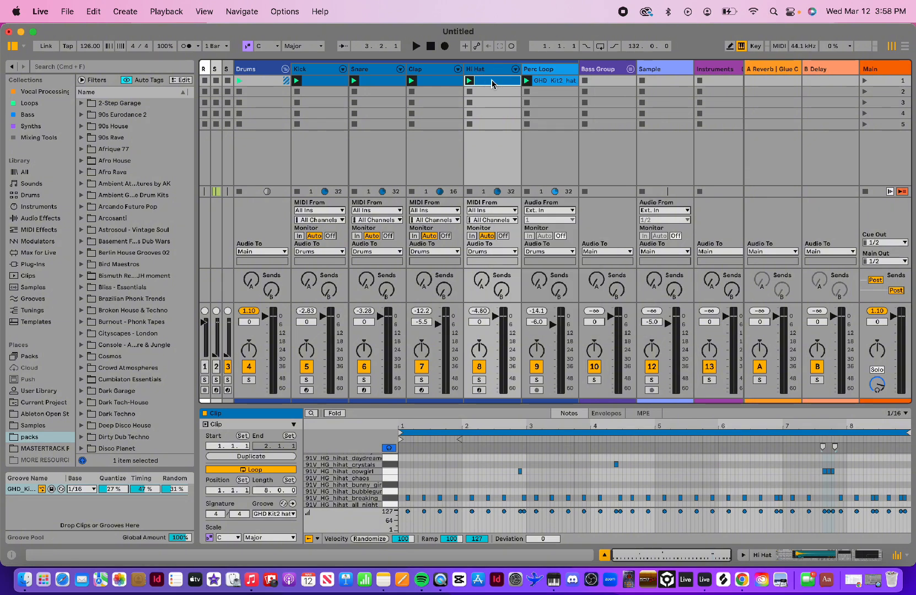
left_click(270, 513)
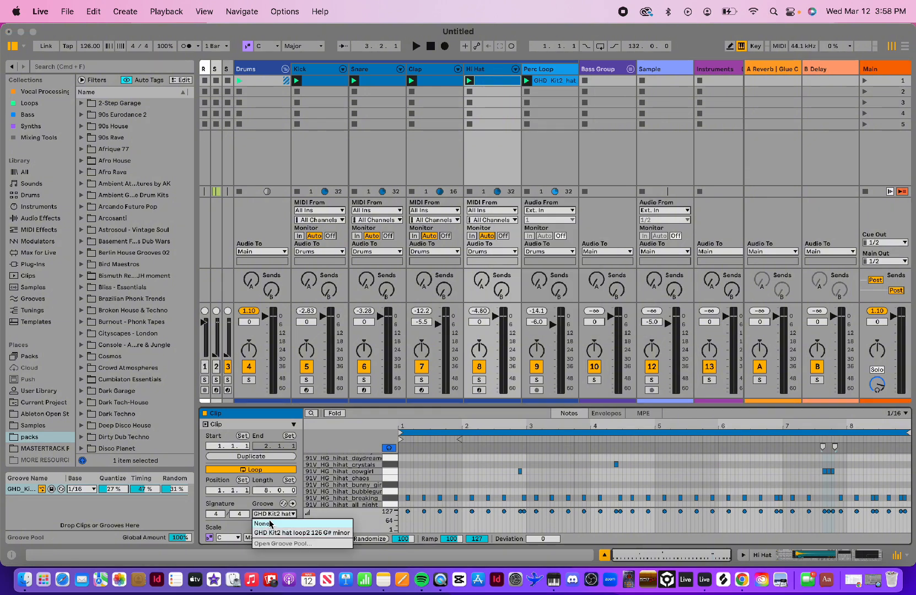
left_click(271, 527)
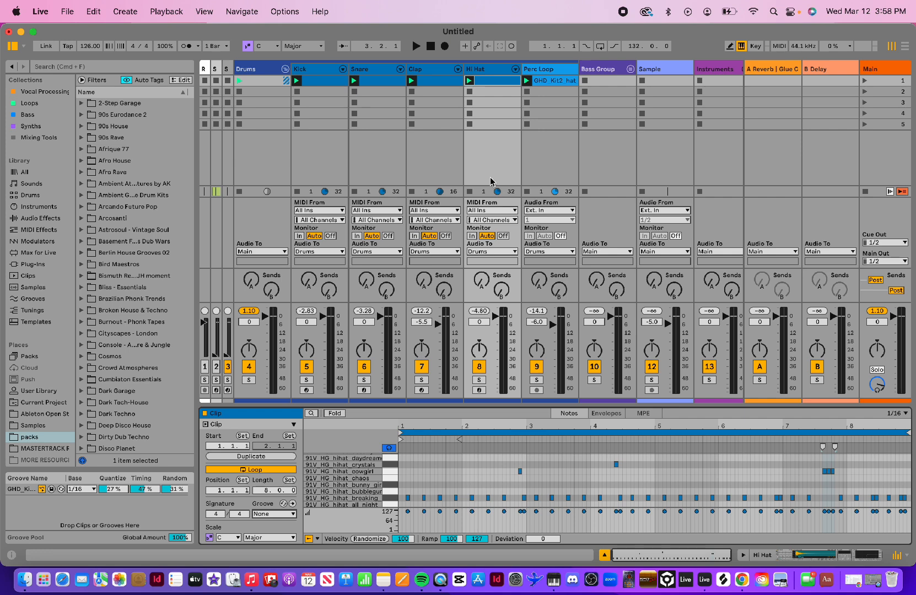
- Balance the drums during playback by setting track volumes to -5.5 dB for Hi Hat, -4.0 dB for Snare and -2.0 dB for Kick
key("space")
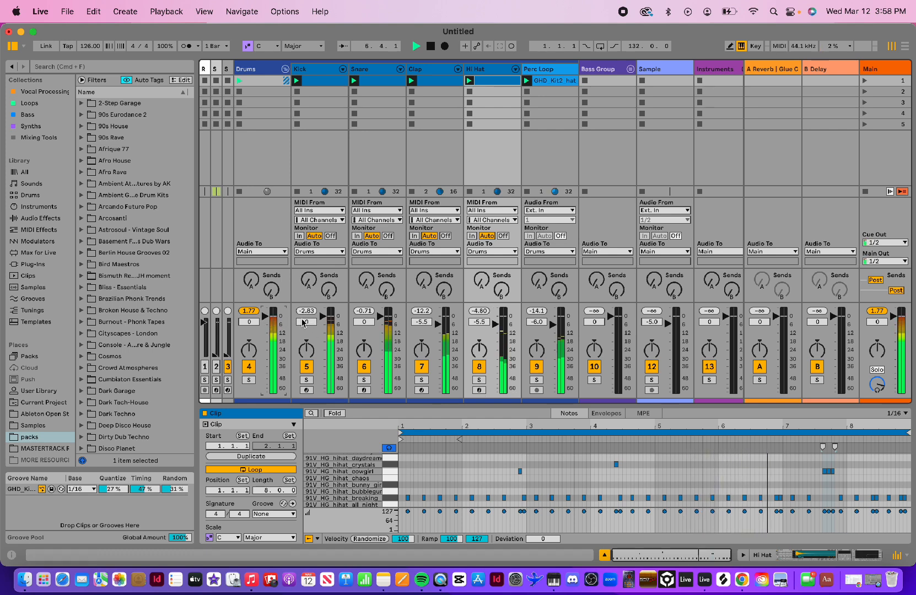
left_click_drag(323, 316, 323, 325)
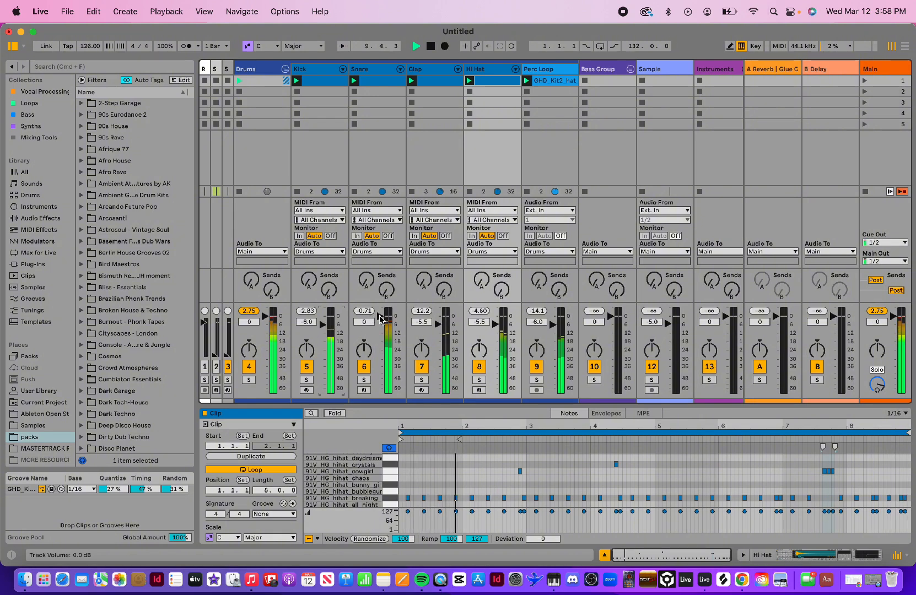
left_click_drag(383, 317, 383, 324)
left_click_drag(323, 329, 323, 319)
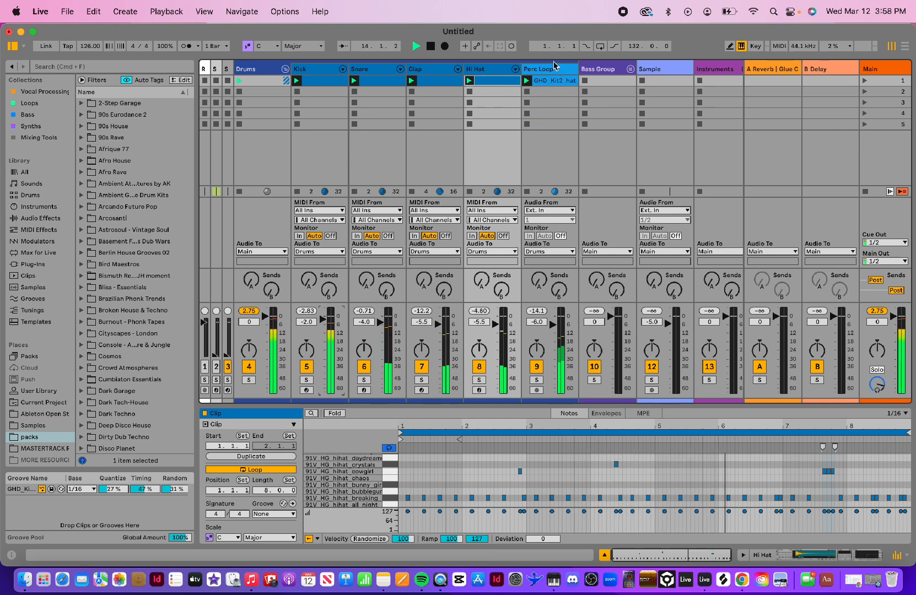
- Stop playback and collapse the Drums group
key("space")
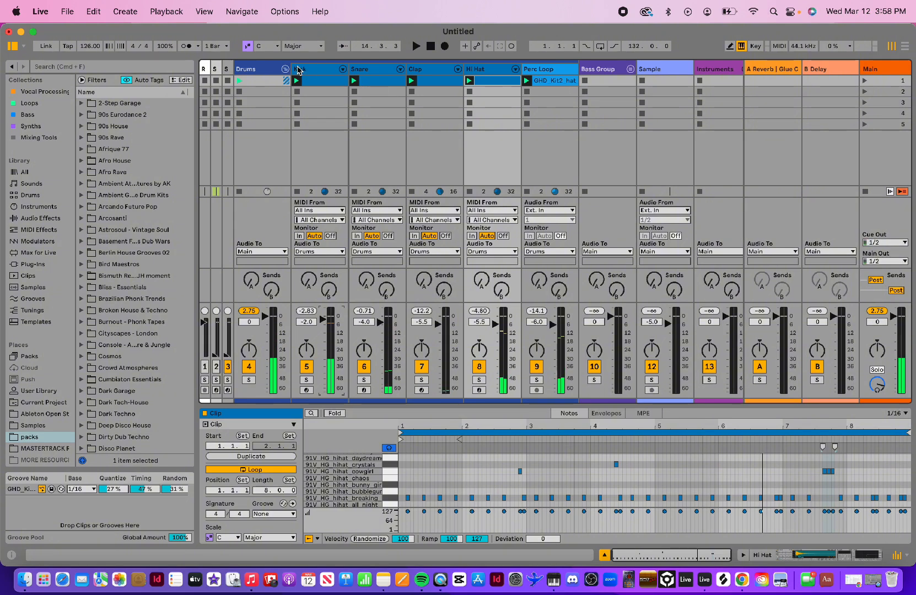
left_click(284, 69)
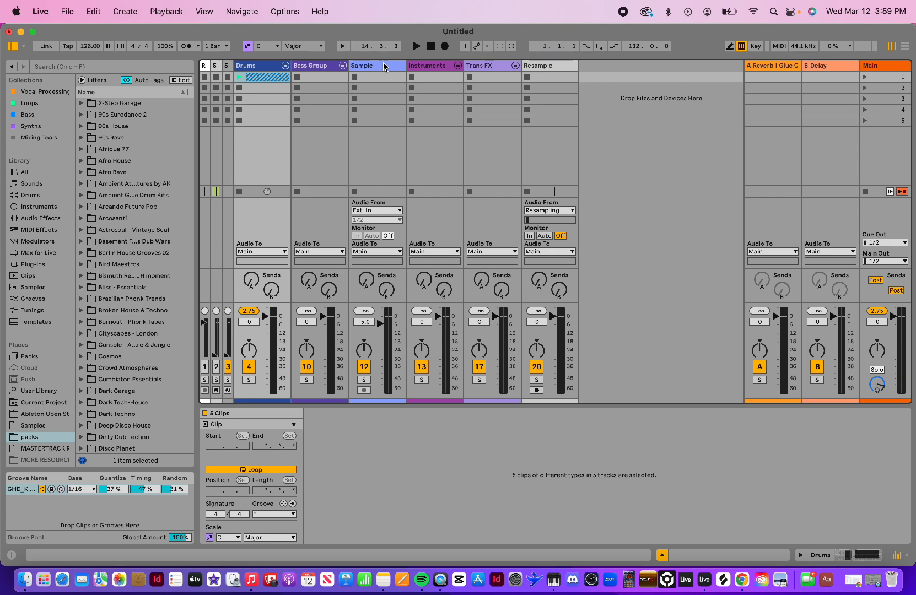
- Expand the Instruments group to review its Pad, Keys and Lead tracks, and collapse it again
left_click(433, 65)
left_click(458, 66)
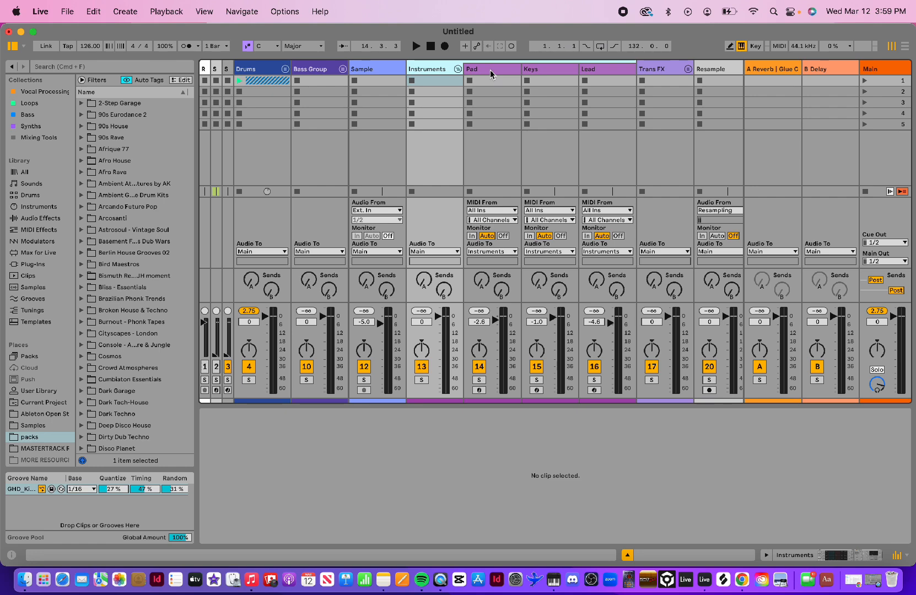
scroll(132, 238, "down", 5)
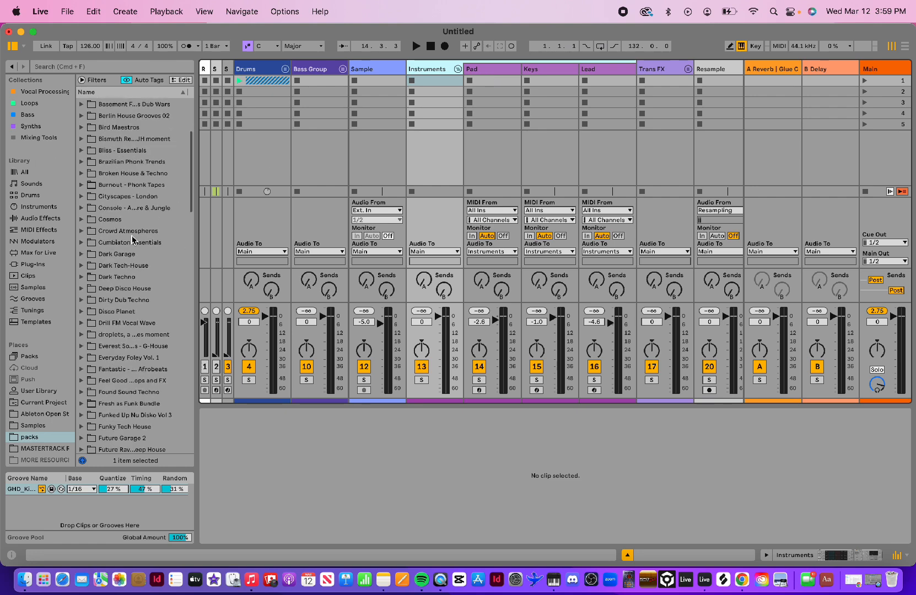
scroll(132, 238, "up", 5)
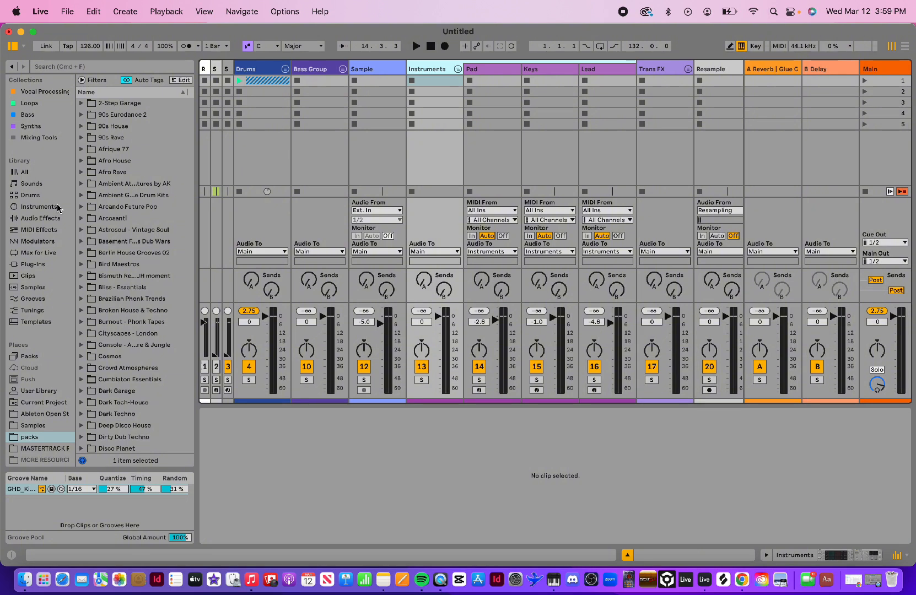
left_click(600, 69)
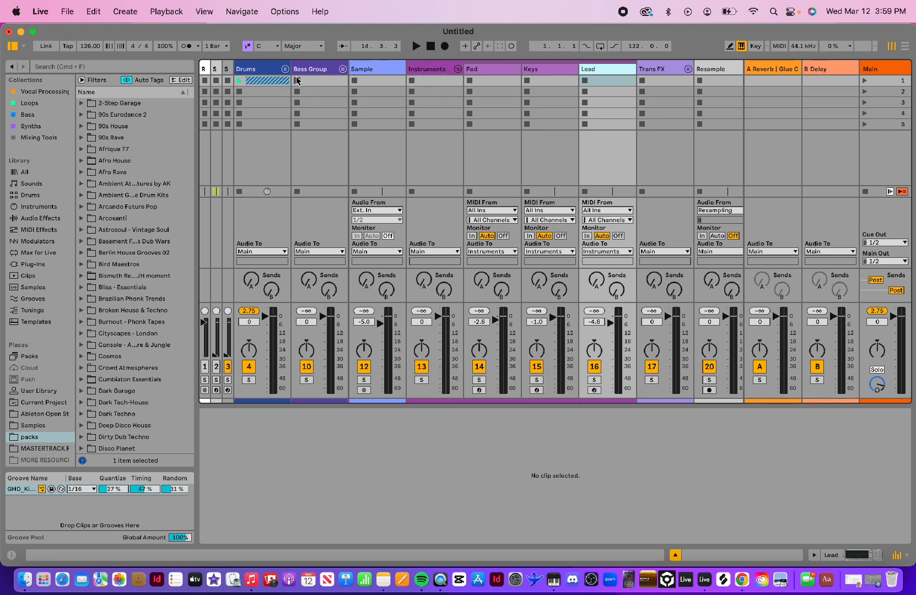
left_click(457, 69)
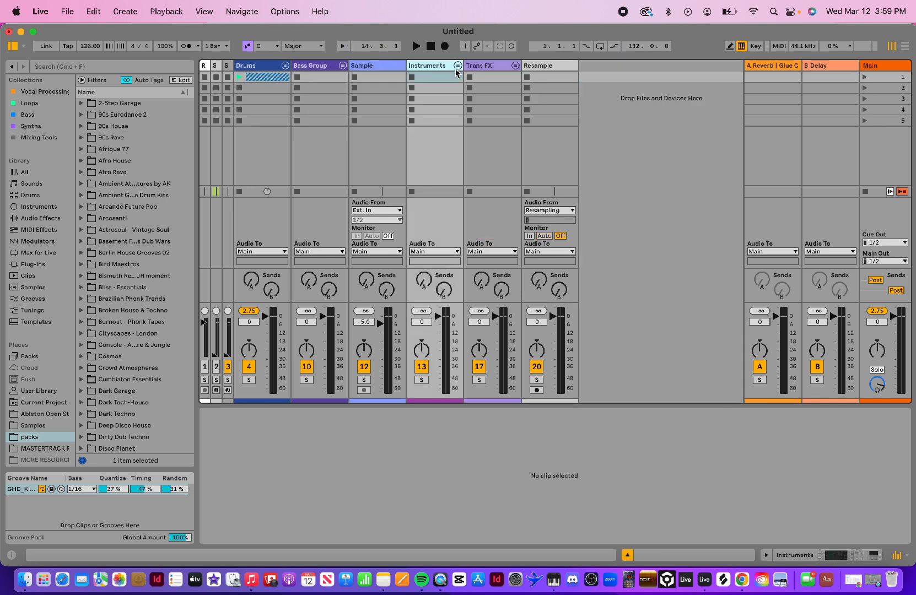
- Review the tracks inside the Drums group, collapse it, and play its clips briefly before stopping playback
left_click(285, 67)
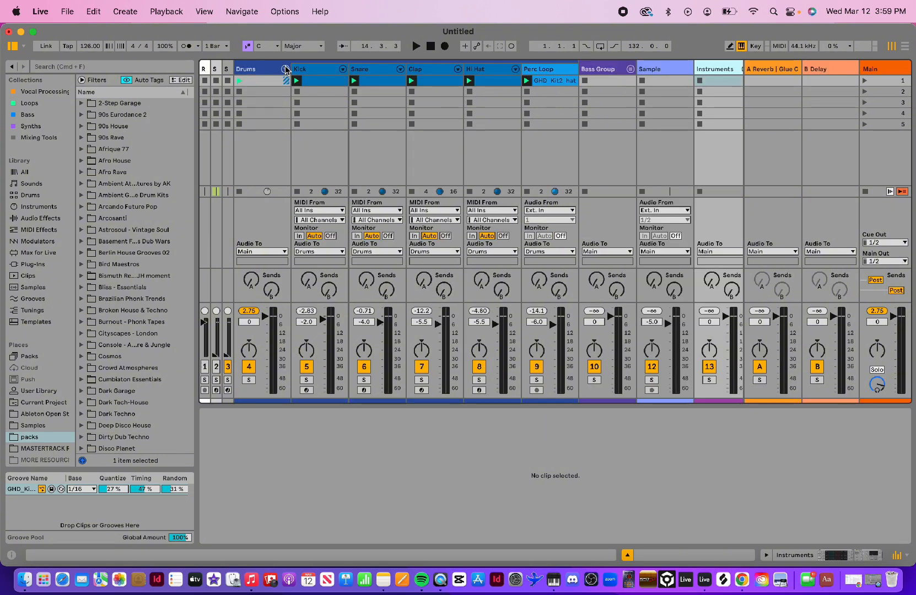
left_click(285, 69)
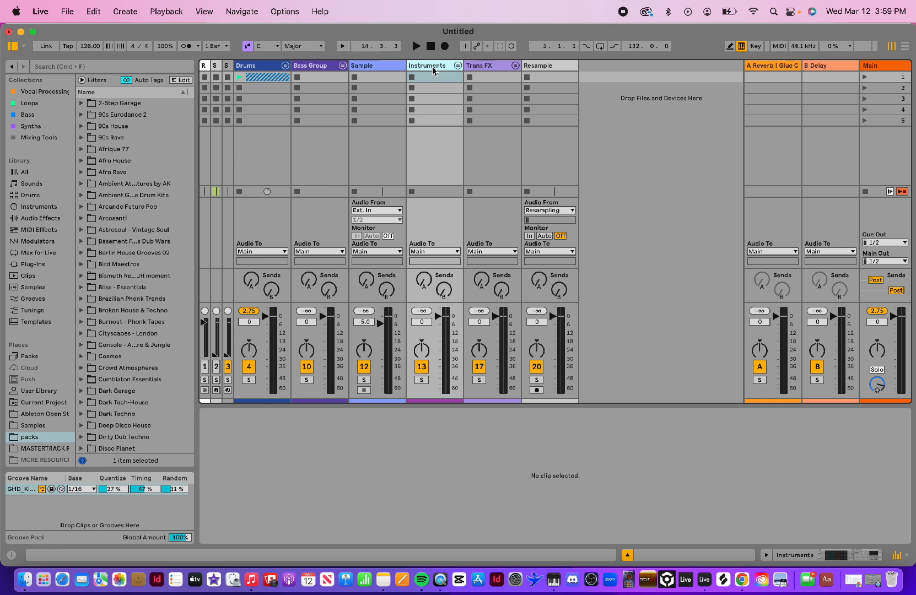
left_click(252, 67)
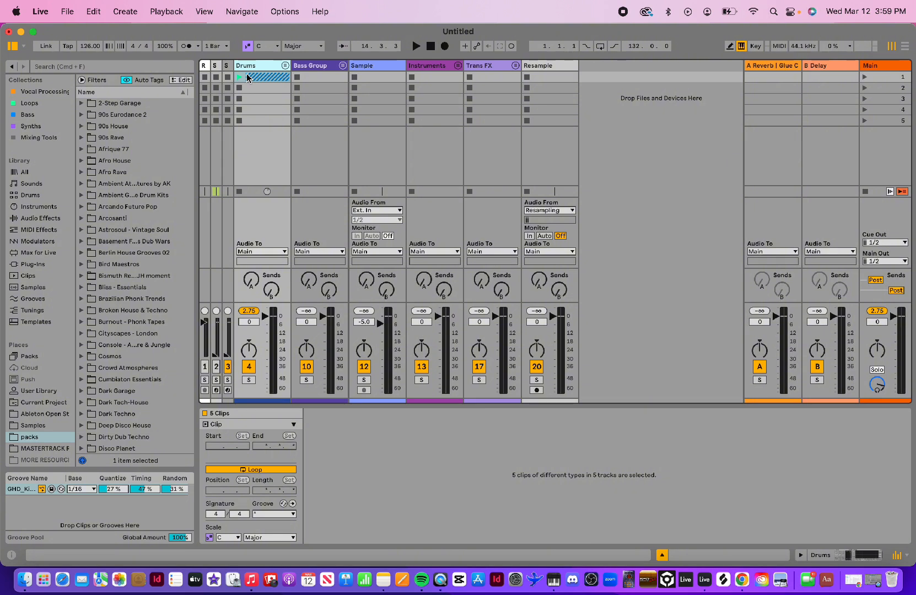
left_click(247, 72)
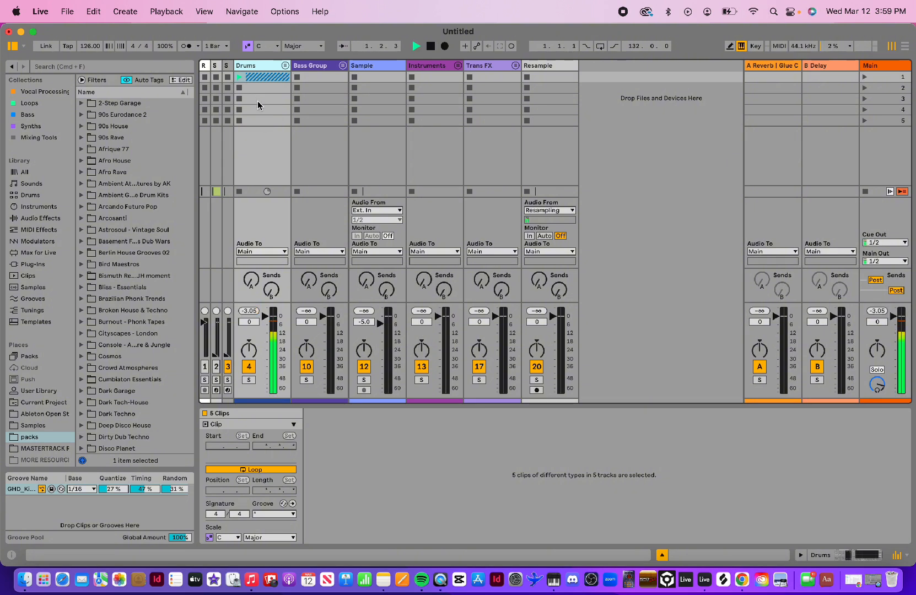
left_click(431, 45)
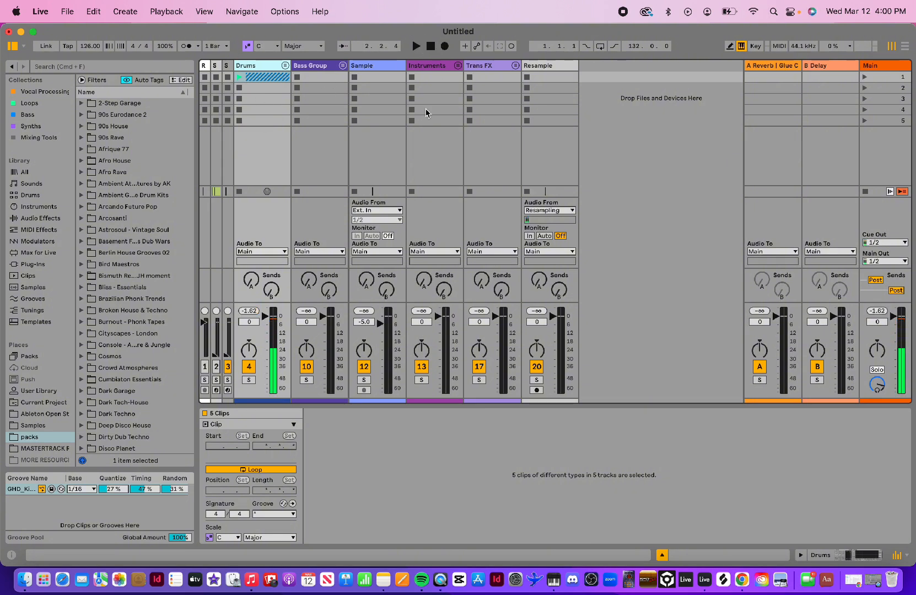
- Expand the Instruments group and insert a new MIDI track directly after the Lead track
left_click(434, 65)
left_click(458, 65)
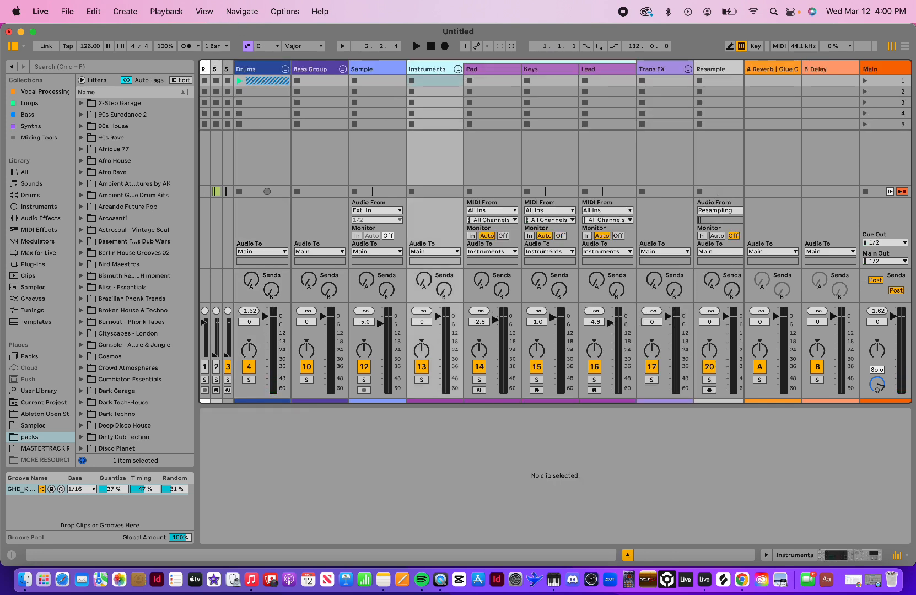
left_click(597, 71)
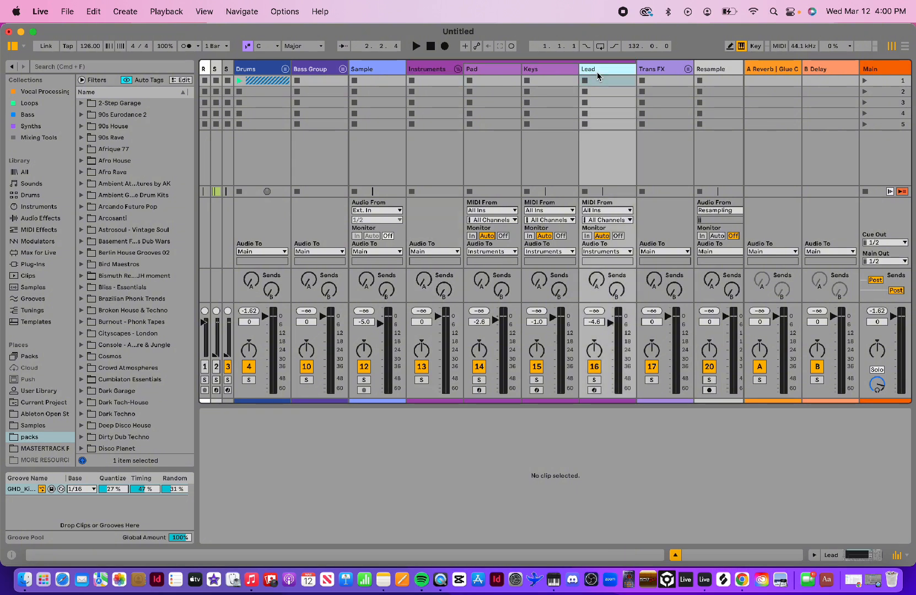
key("super+shift+t")
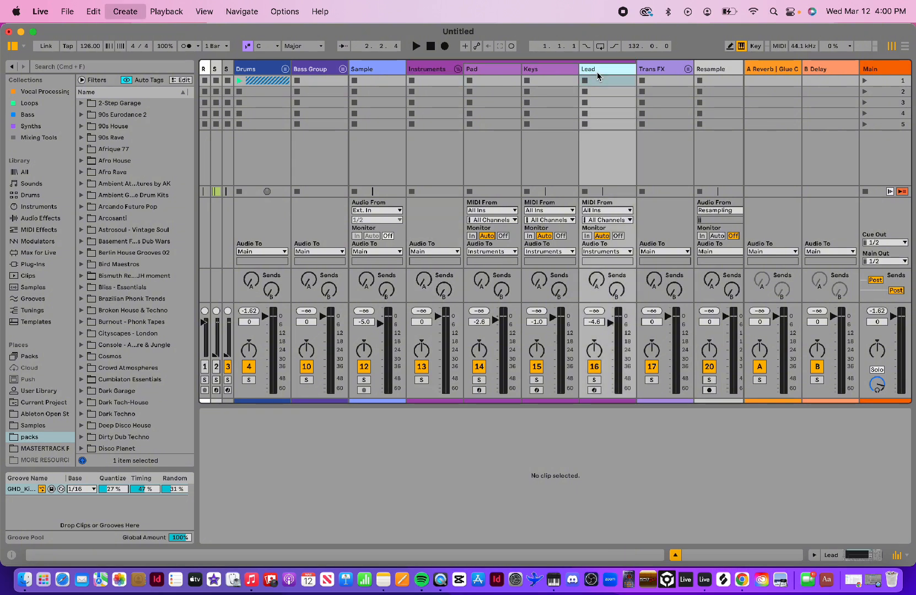
key("super+r")
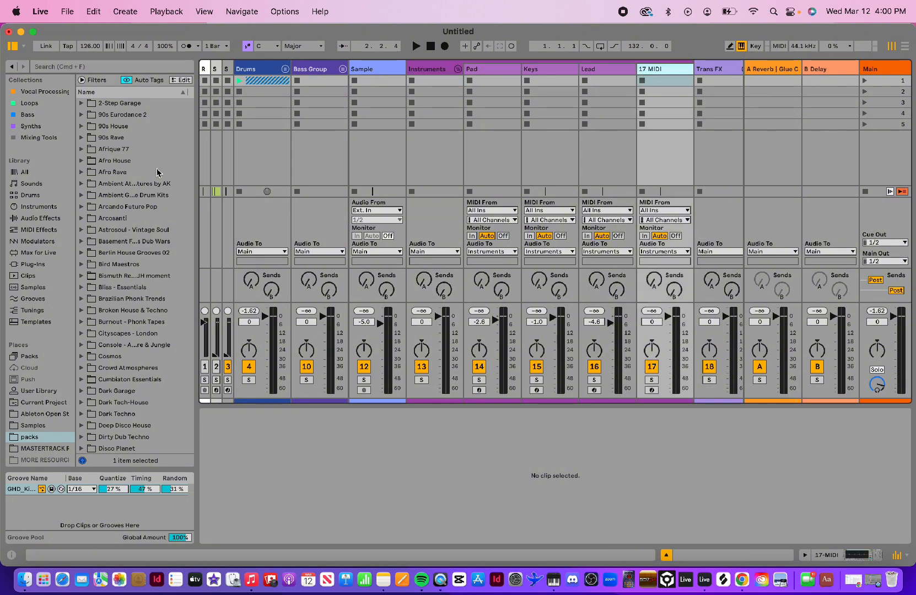
- Search the browser for "piano", narrow the search to the Sounds library, and browse to the Grand Piano presets
left_click(86, 67)
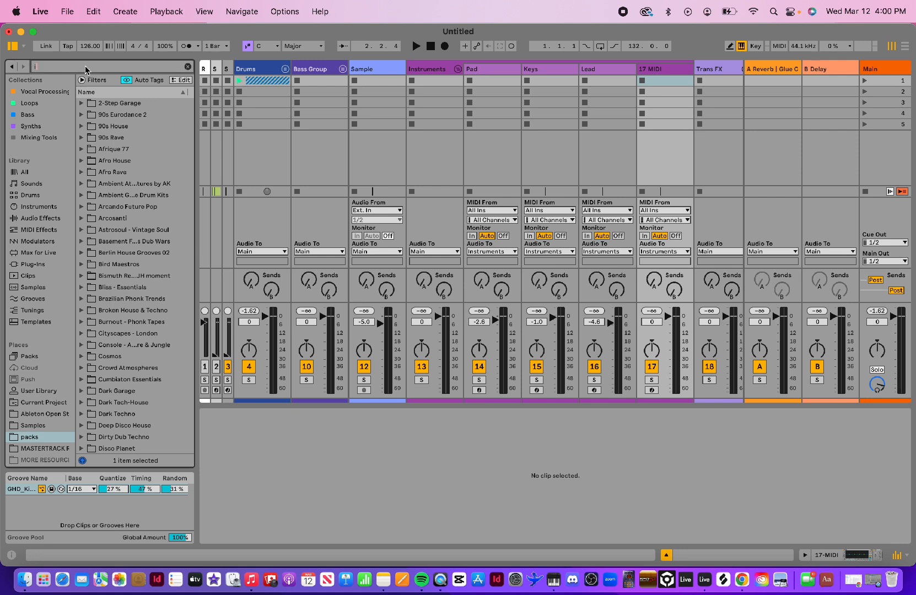
type("pian")
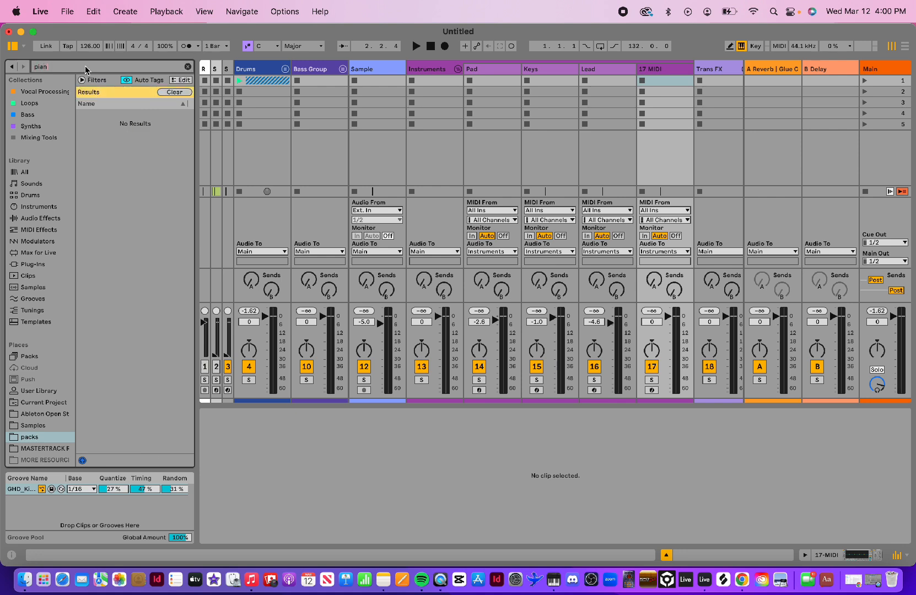
type("o")
left_click(27, 172)
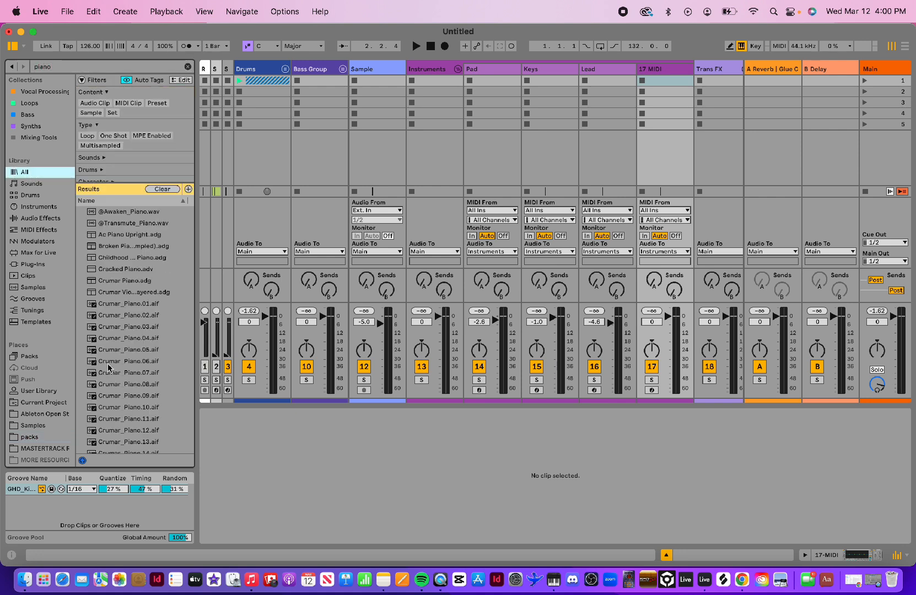
left_click(31, 186)
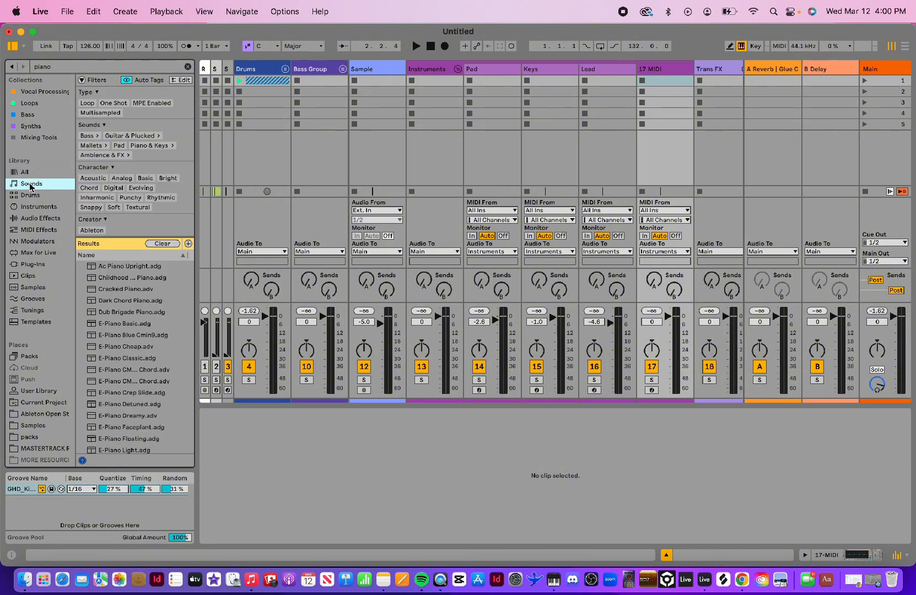
scroll(126, 392, "down", 15)
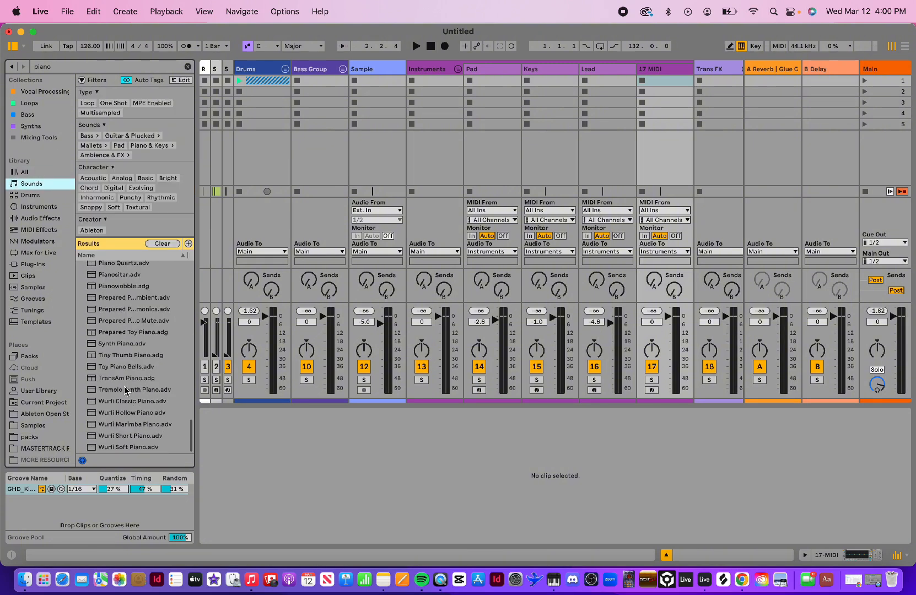
scroll(126, 391, "up", 5)
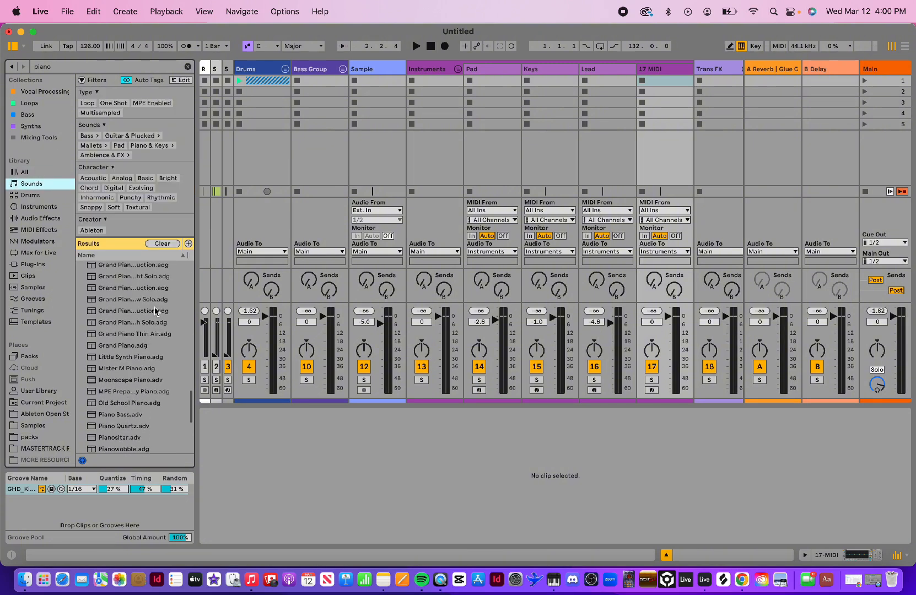
scroll(149, 284, "up", 2)
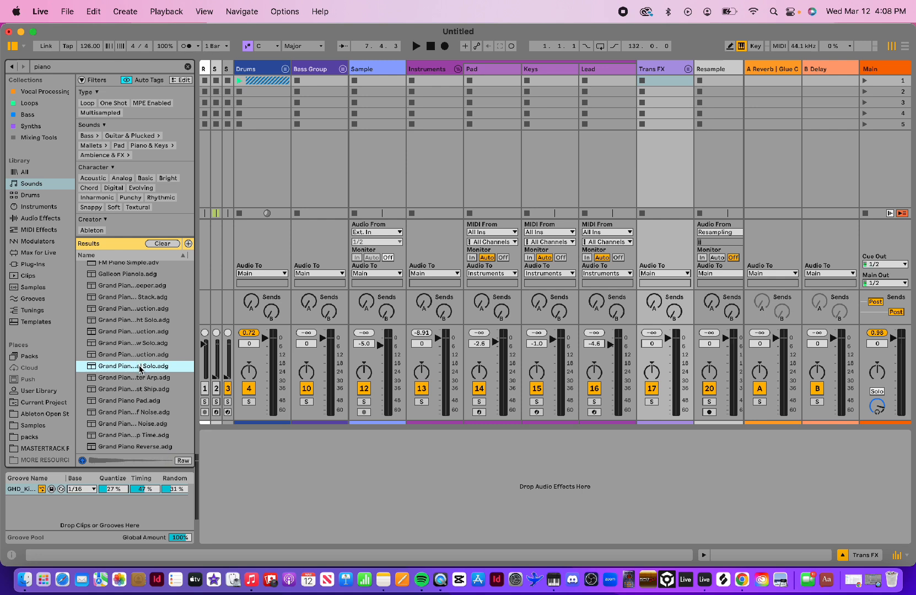
- Insert a MIDI track after Lead in the Instruments group and load the Grand Piano Equal Solo preset onto it
mouse_move(139, 370)
left_mouse_down()
mouse_move(374, 205)
mouse_move(542, 137)
mouse_move(160, 400)
mouse_move(137, 380)
left_mouse_up()
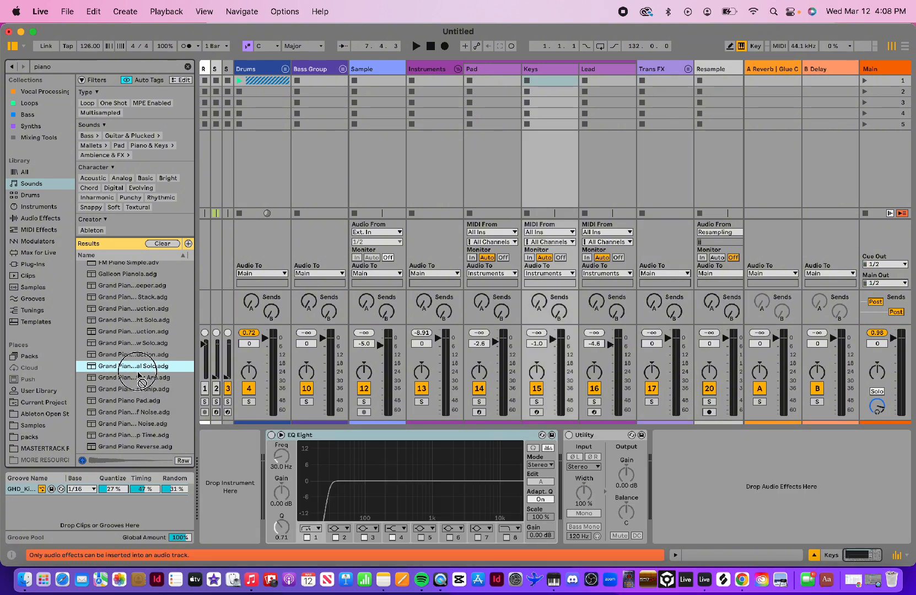
left_click(604, 67)
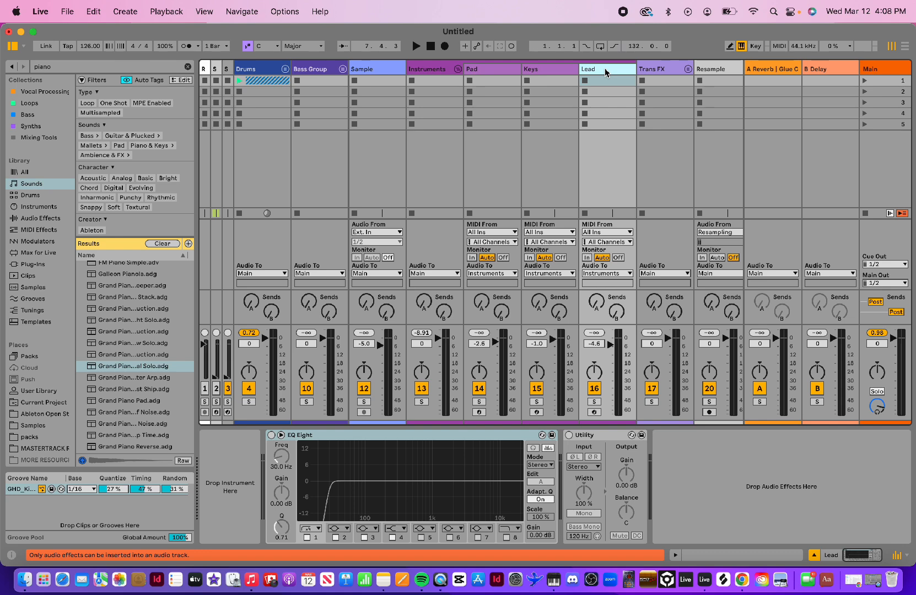
key("super+shift+t")
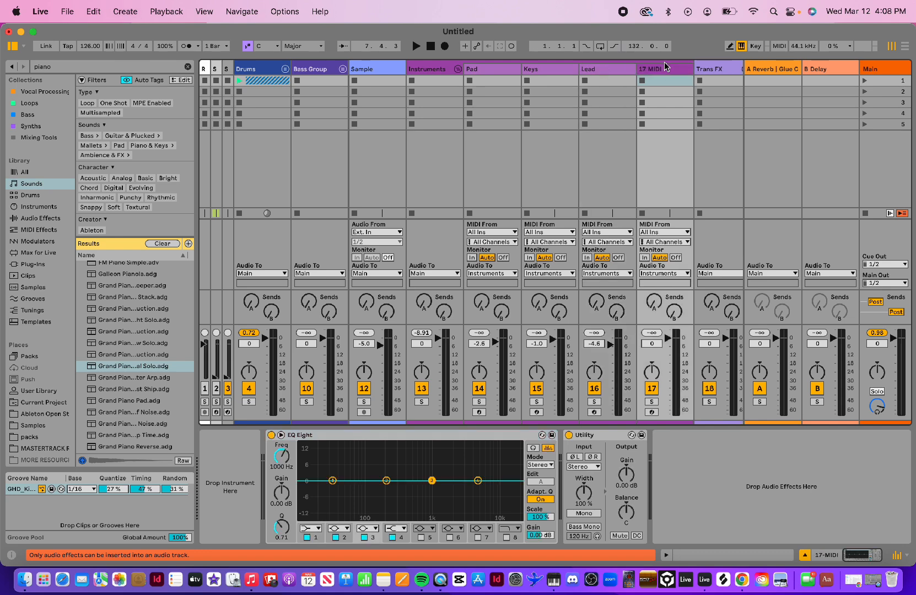
left_click(674, 72)
left_click_drag(112, 372, 652, 70)
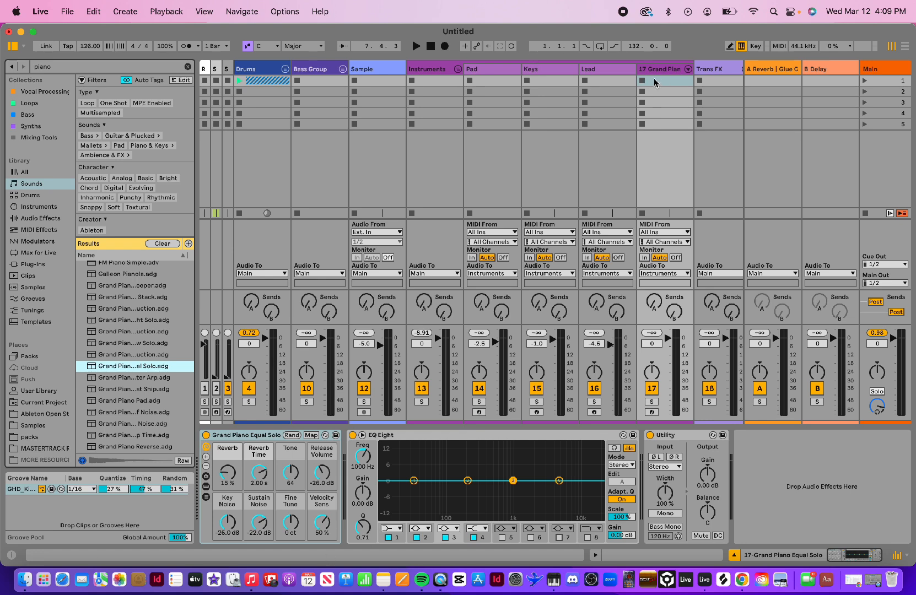
- Play the drum clips briefly with the piano track in place, and stop playback
key("space")
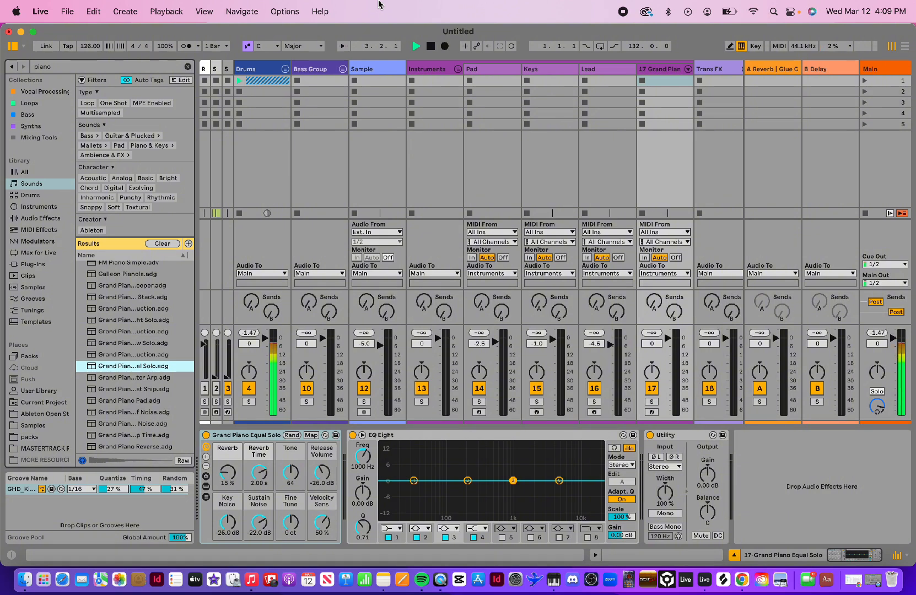
key("space")
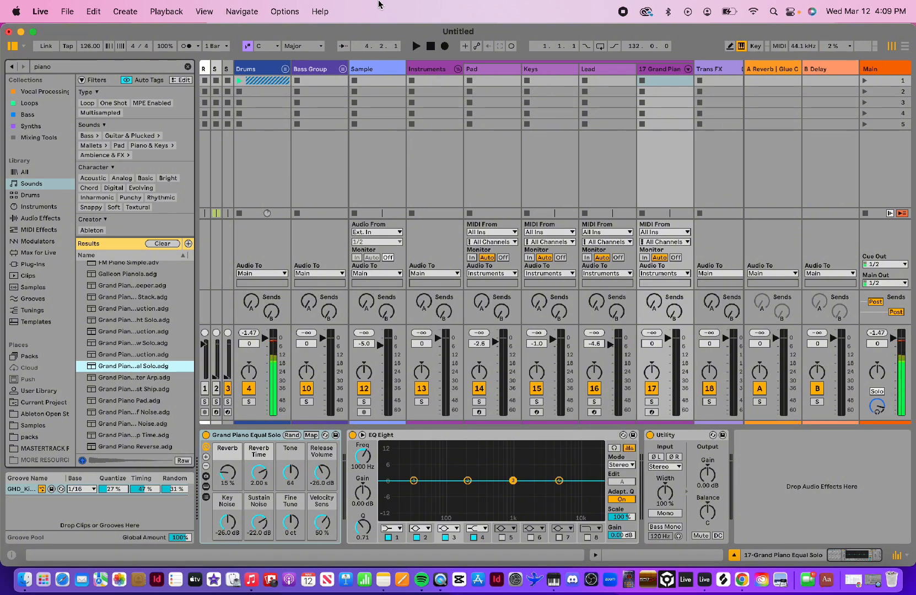
- Create an empty MIDI clip in the Grand Piano track's first slot and reduce the height of the clip editor
left_click(662, 71)
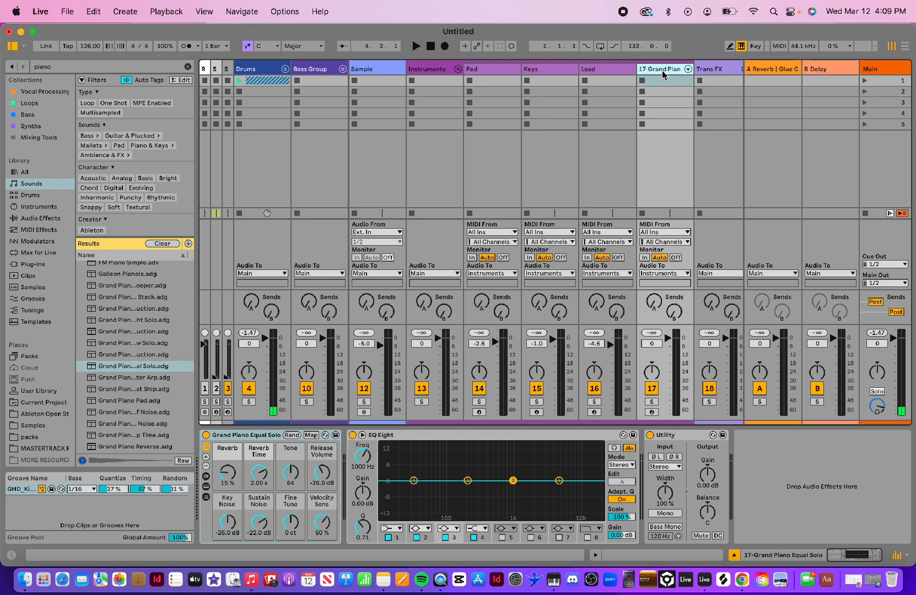
double_click(659, 83)
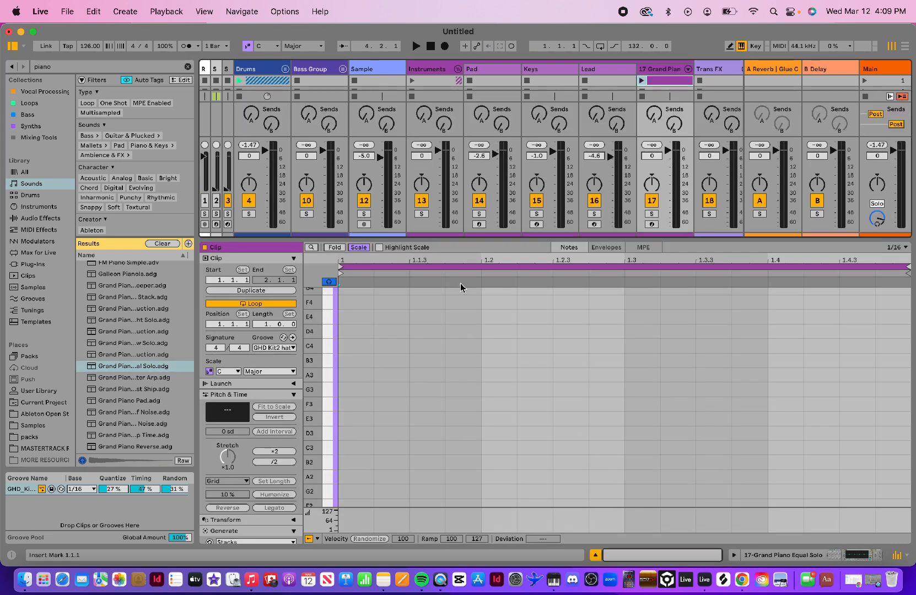
left_click_drag(451, 240, 449, 293)
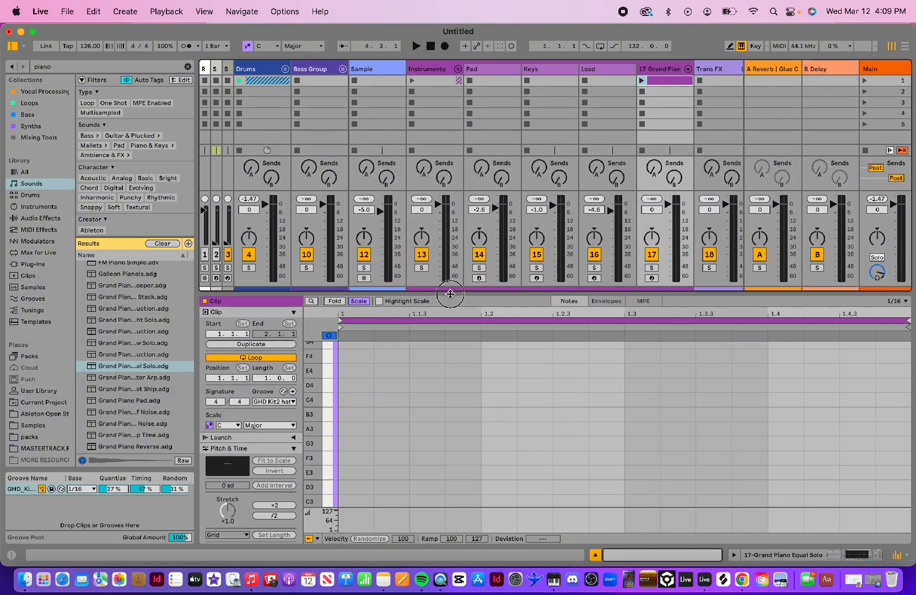
- Remove the first chord from the piano clip's Stacks generator and collapse the Generate section
scroll(255, 461, "down", 5)
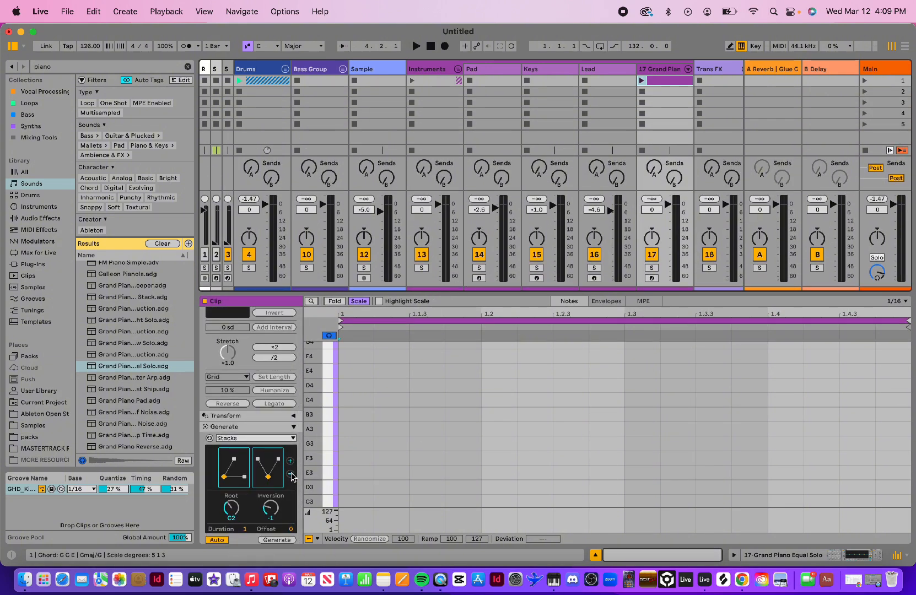
left_click(290, 474)
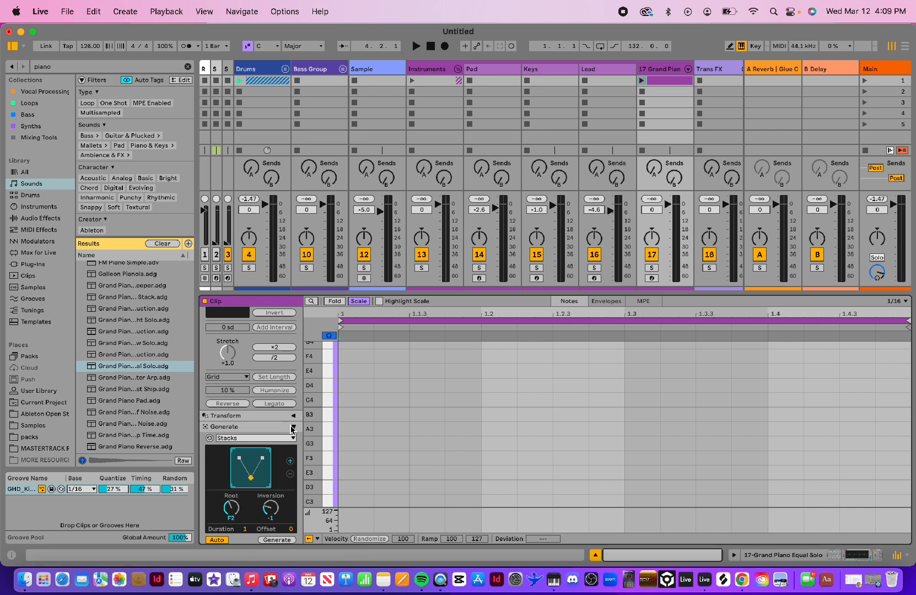
scroll(293, 430, "up", 5)
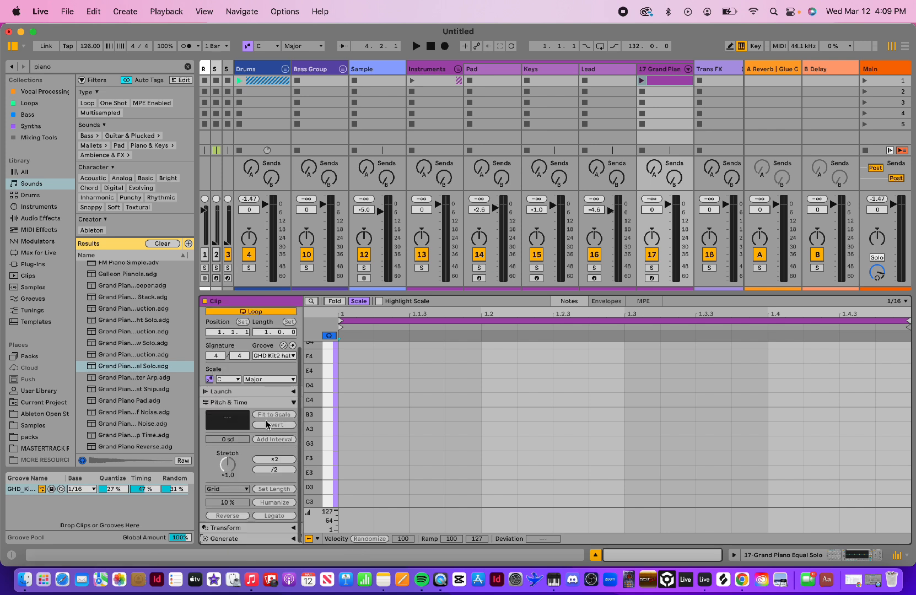
- Choose the Stacks generator for the piano clip and set the clip's loop length to 4 bars
scroll(295, 540, "down", 5)
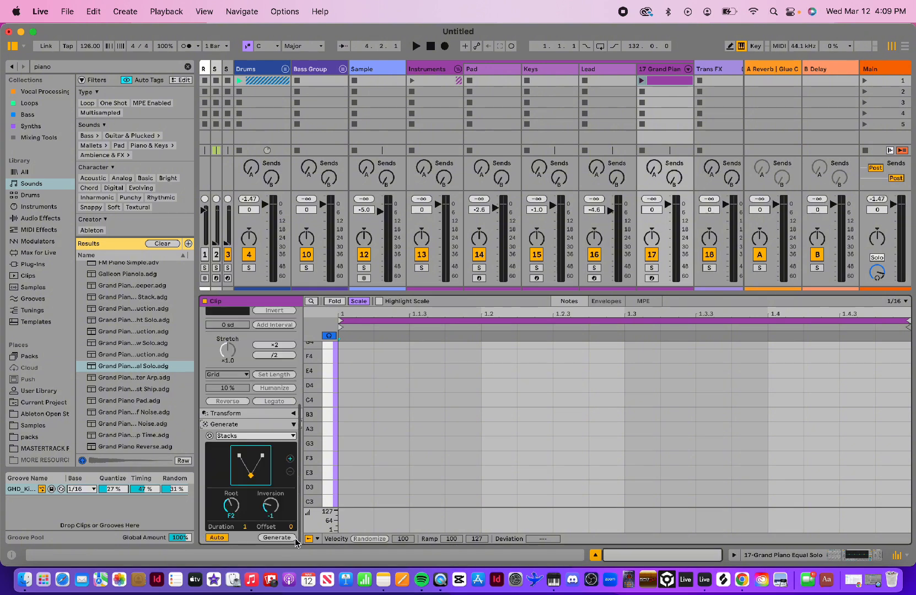
left_click(259, 437)
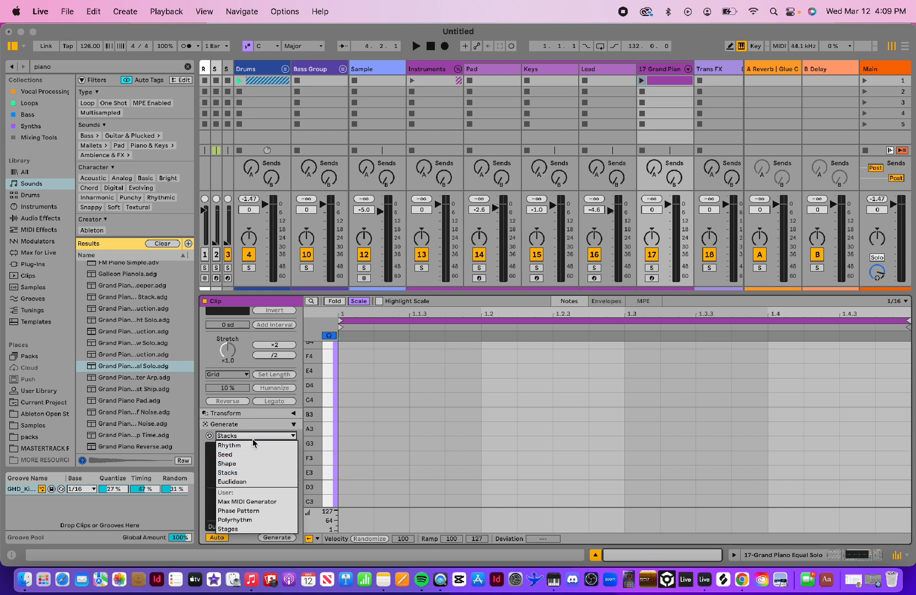
left_click(251, 473)
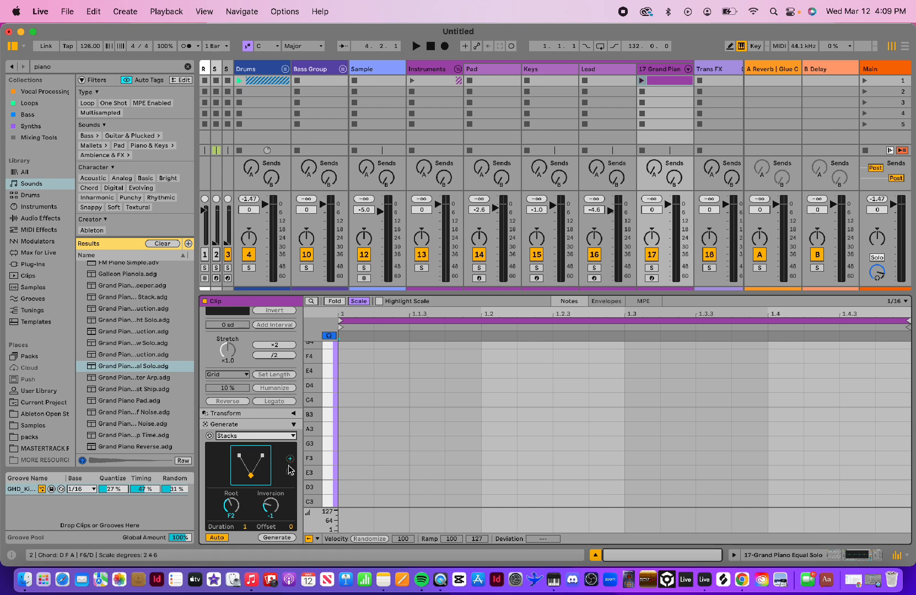
scroll(255, 380, "up", 5)
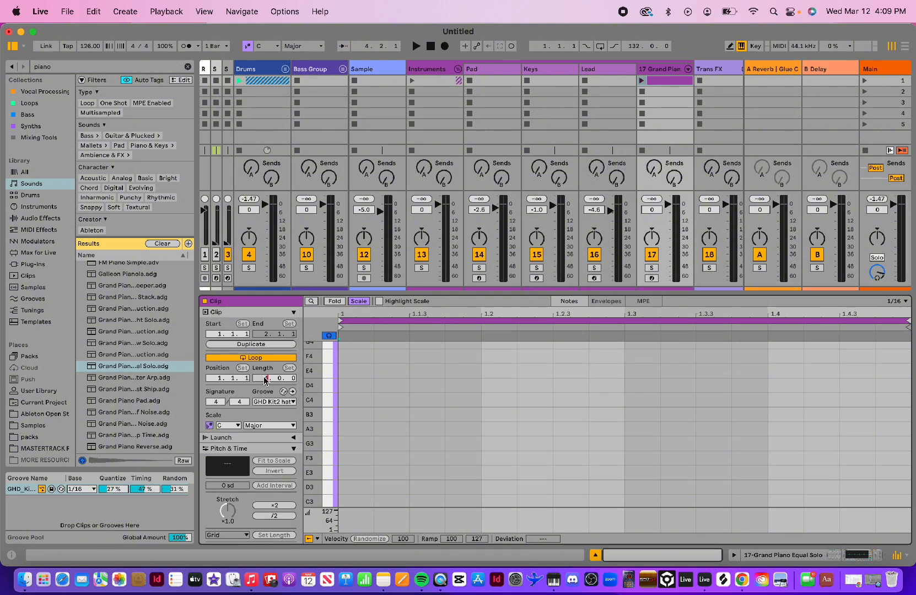
key("Return")
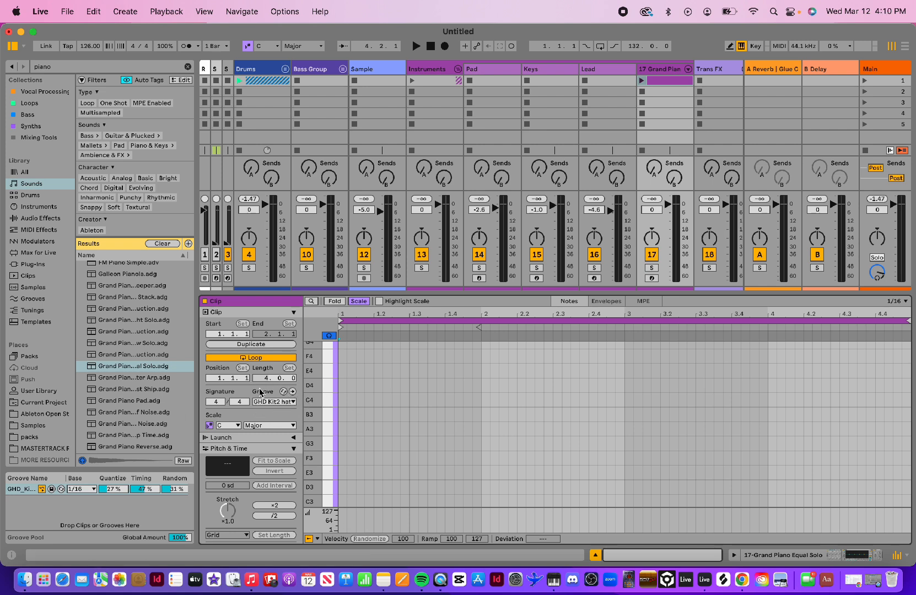
- Generate the first piano chord with Stacks, setting its root to C2
scroll(438, 348, "down", 5)
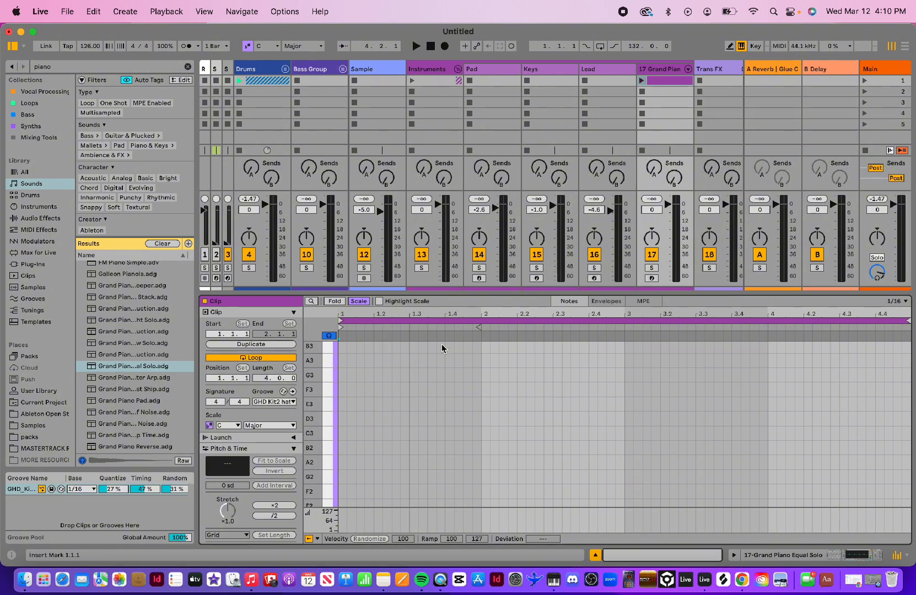
scroll(442, 348, "up", 5)
scroll(226, 427, "down", 5)
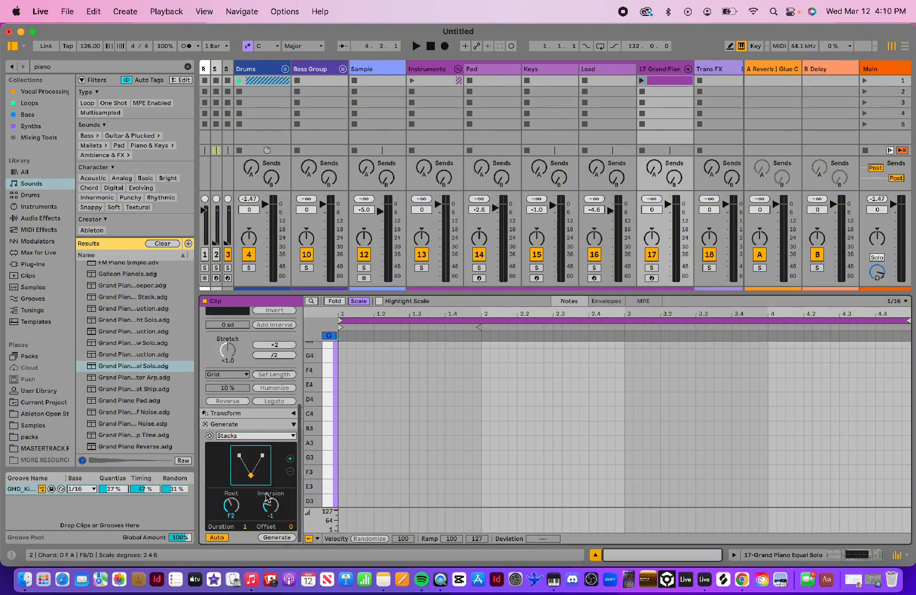
left_click(234, 505)
left_click_drag(232, 506, 232, 510)
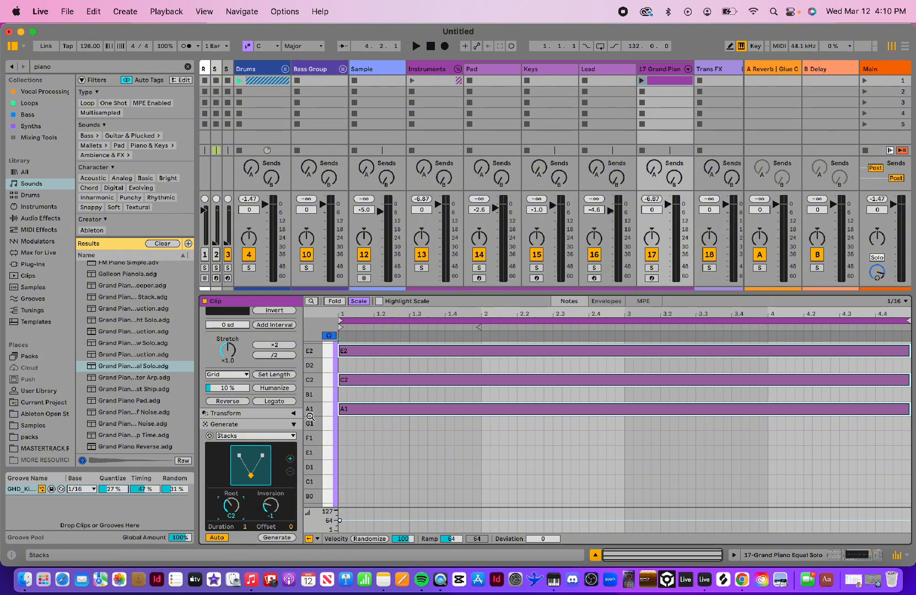
- Turn on Highlight Scale in the piano clip and compare the note grid with Scale folding off and back on
left_click(379, 302)
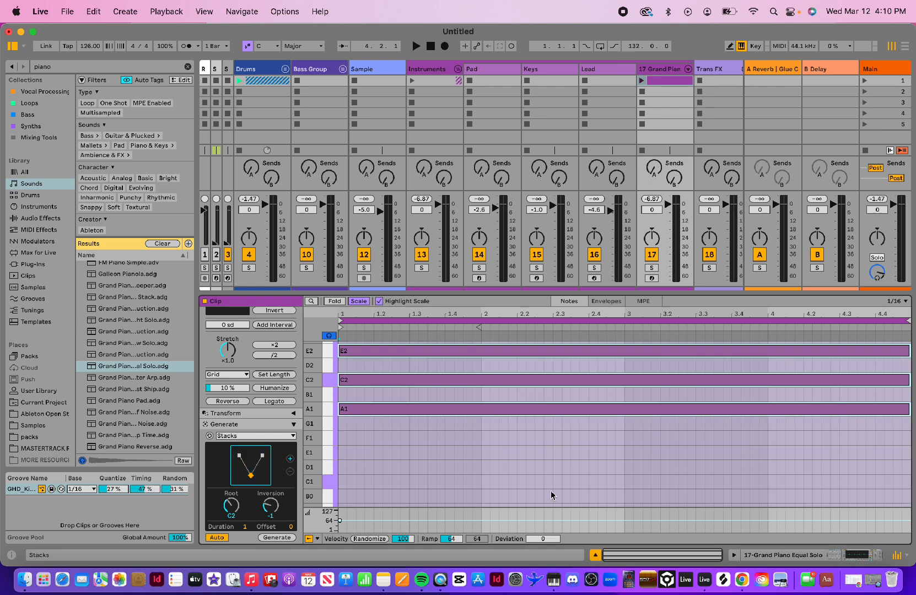
left_click(364, 302)
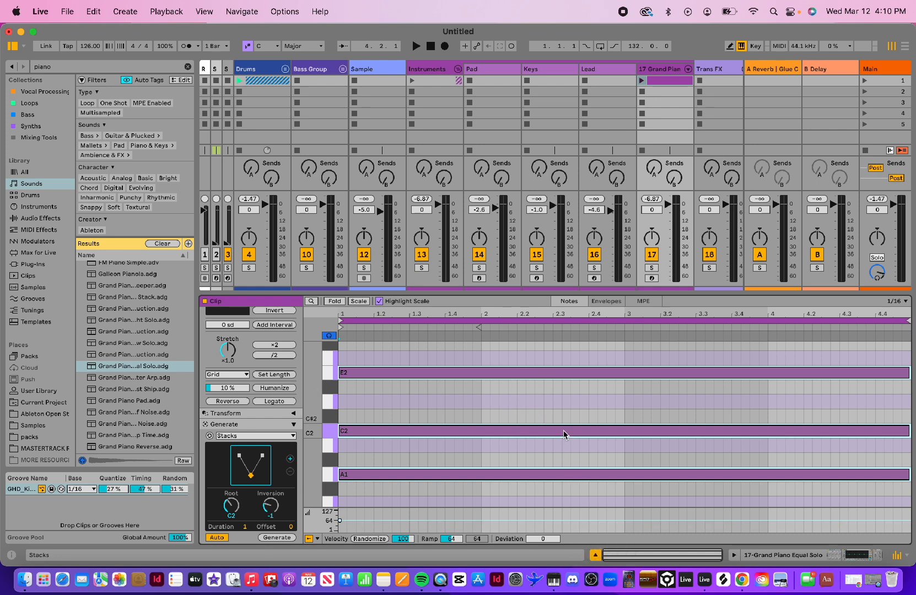
left_click(358, 302)
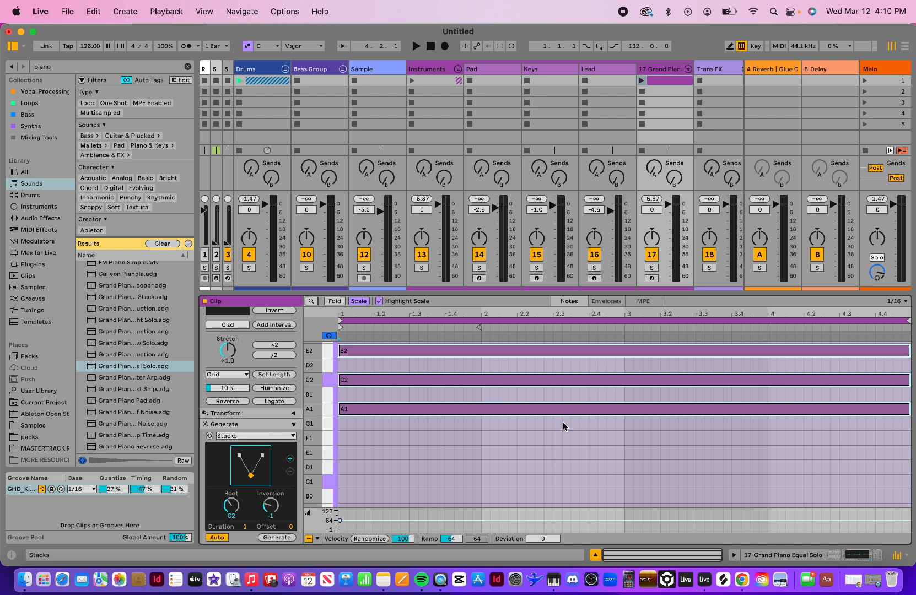
- Add a second Stacks chord, set its root to A1 and change its shape to the F–A–D voicing
left_click(290, 460)
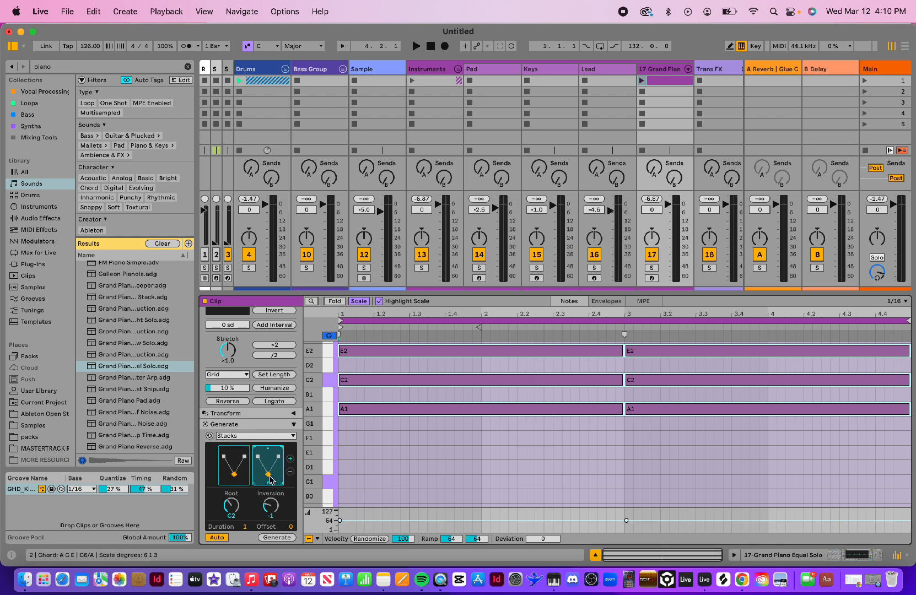
left_click_drag(270, 480, 270, 470)
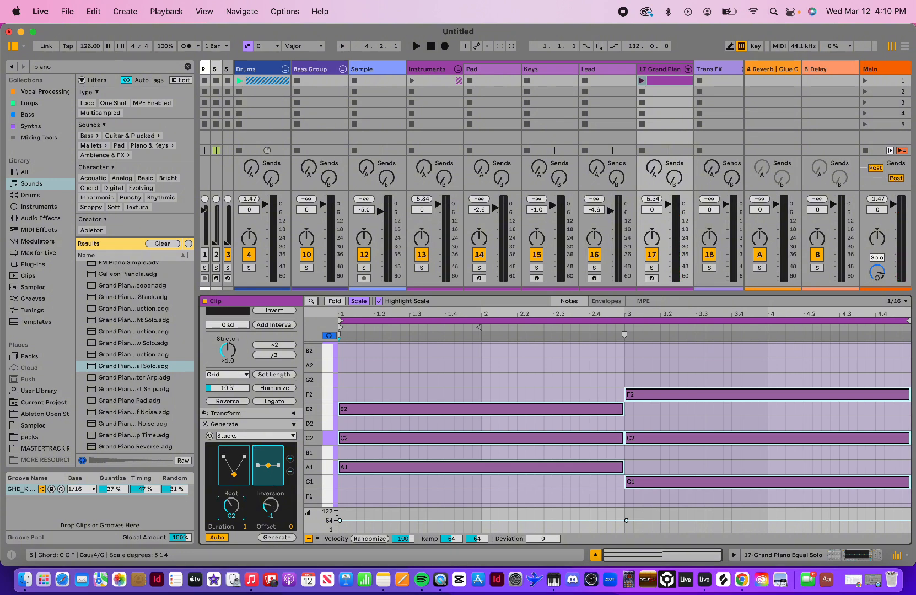
mouse_move(232, 505)
left_mouse_down()
mouse_move(232, 517)
mouse_move(232, 507)
left_mouse_up()
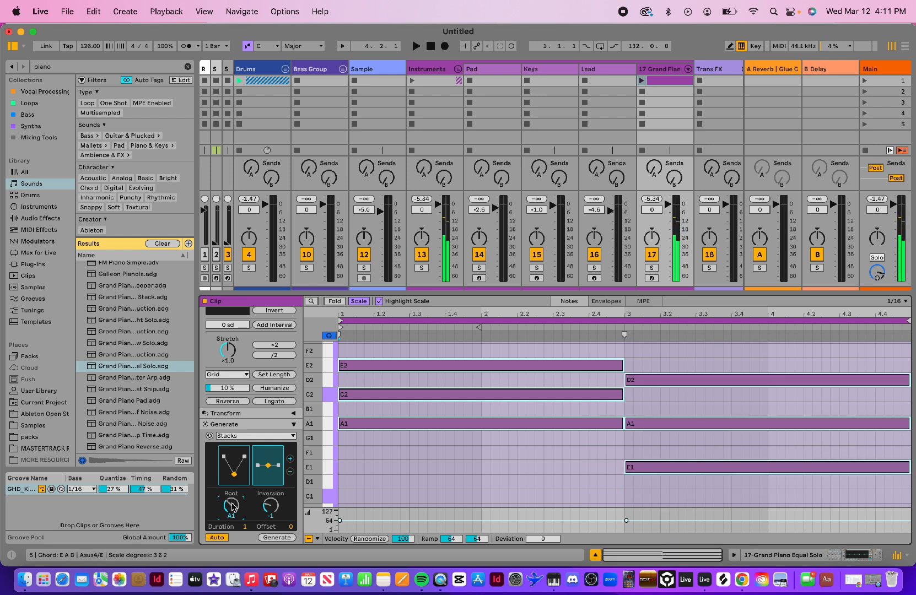
left_click(688, 472)
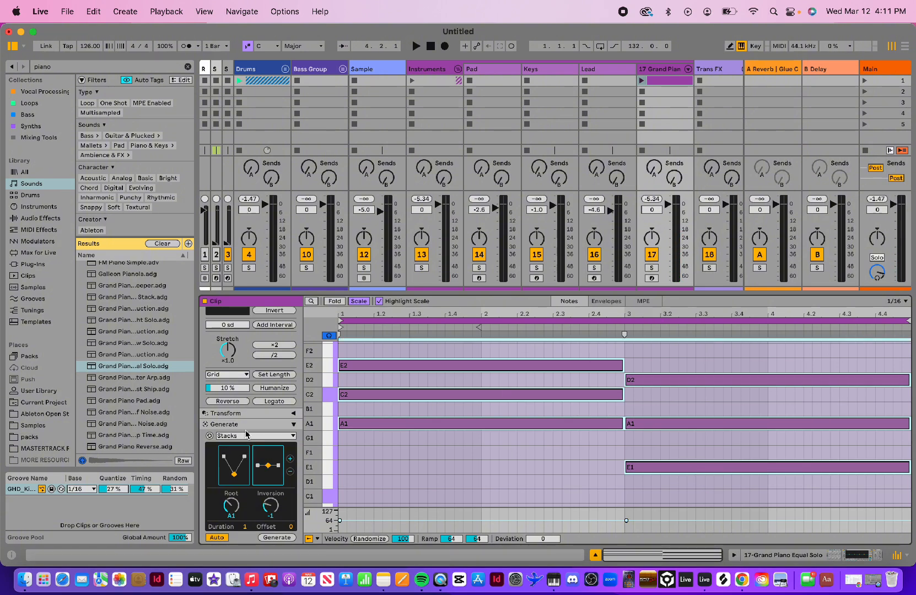
left_click_drag(268, 469, 268, 461)
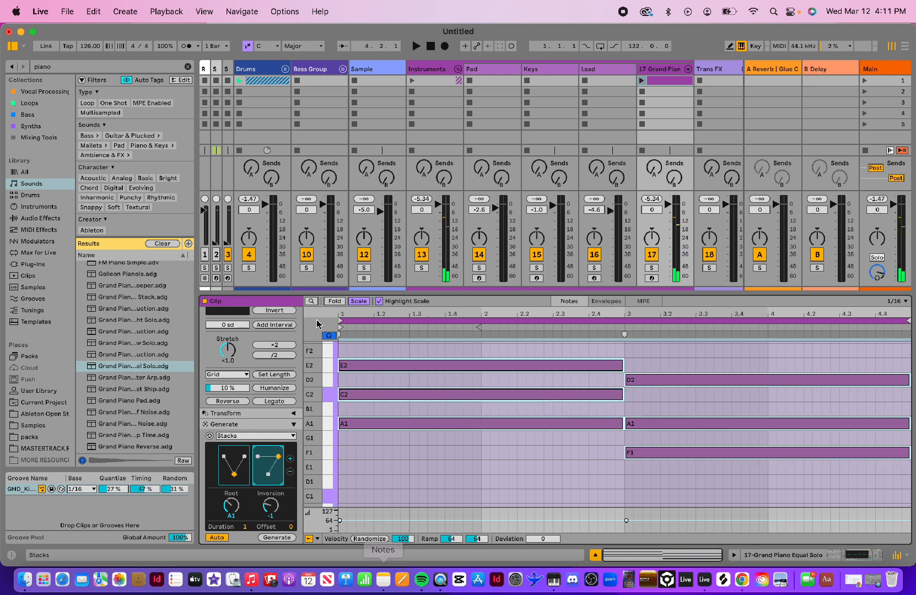
- Add a third and a fourth chord to the Stacks generator and play the piano clip with the drums
left_click(290, 459)
left_click(290, 459)
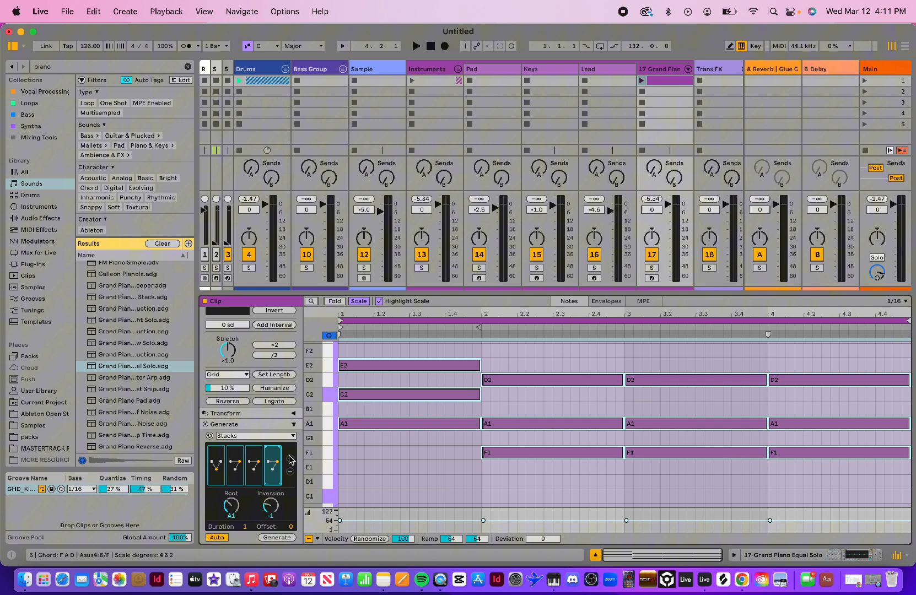
left_click(640, 82)
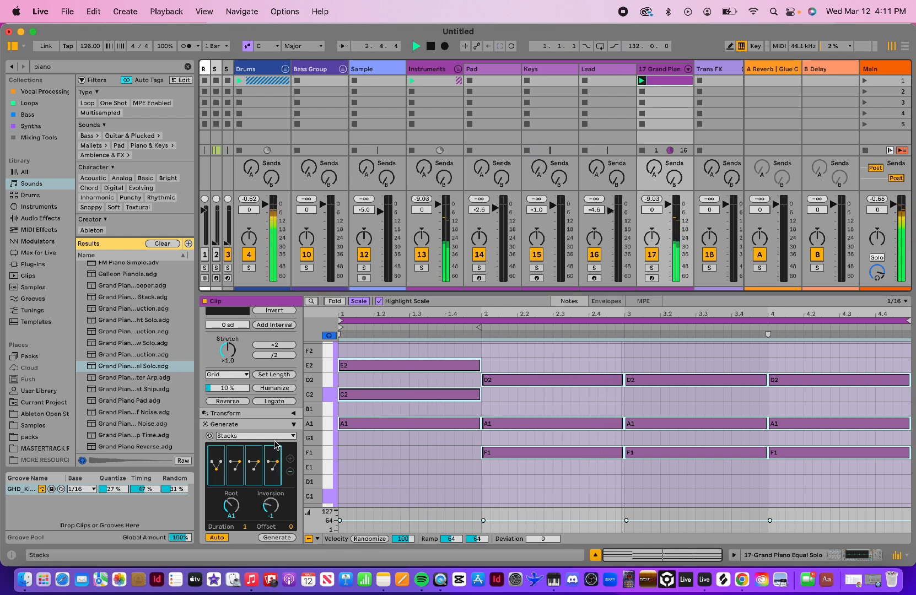
mouse_move(253, 468)
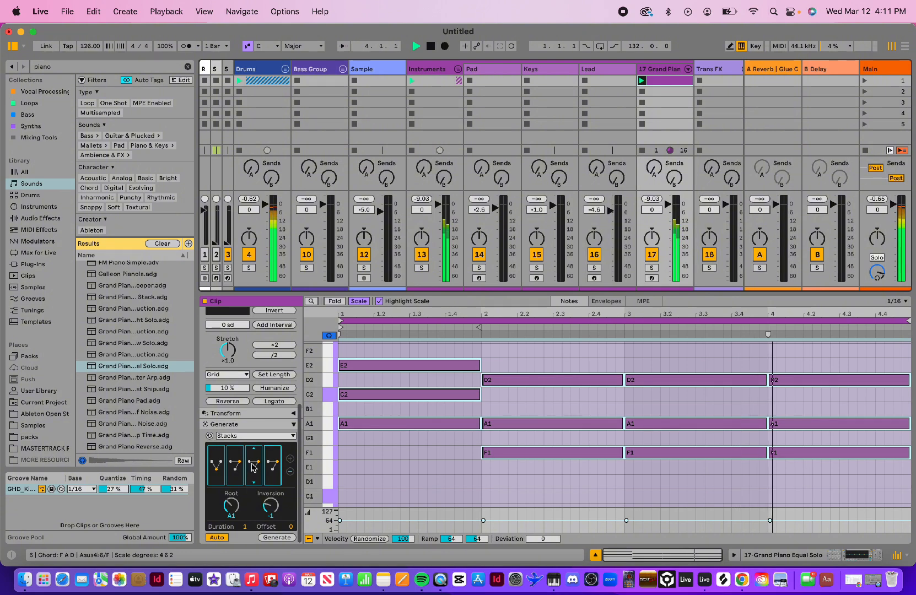
key("space")
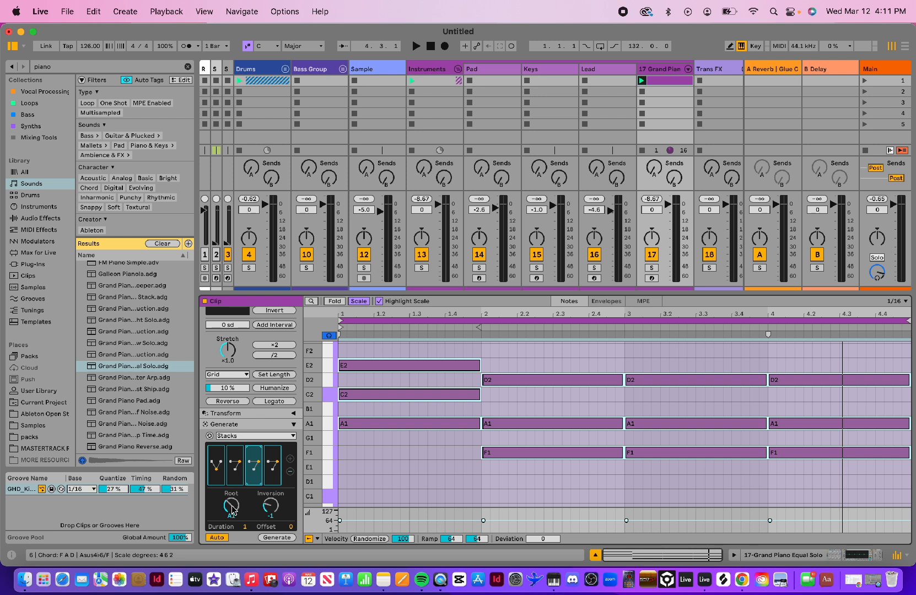
- Set the third Stacks chord's root to D2 and play back the progression
left_click_drag(230, 505, 231, 498)
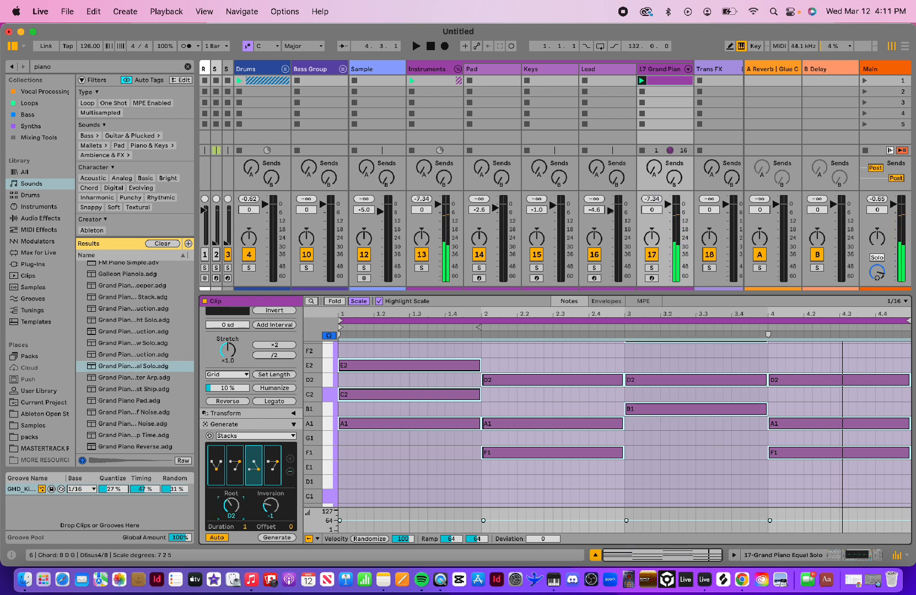
key("space")
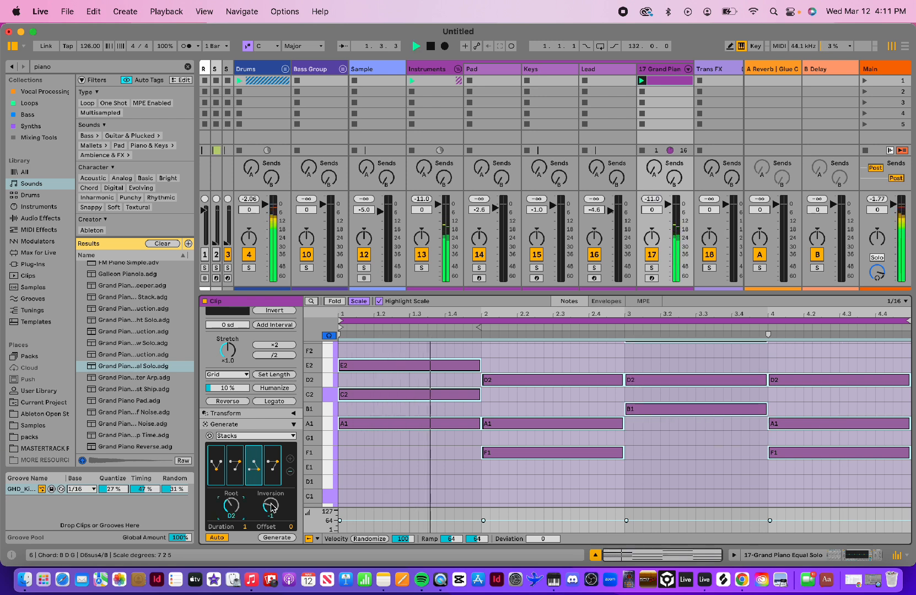
left_click_drag(271, 505, 271, 506)
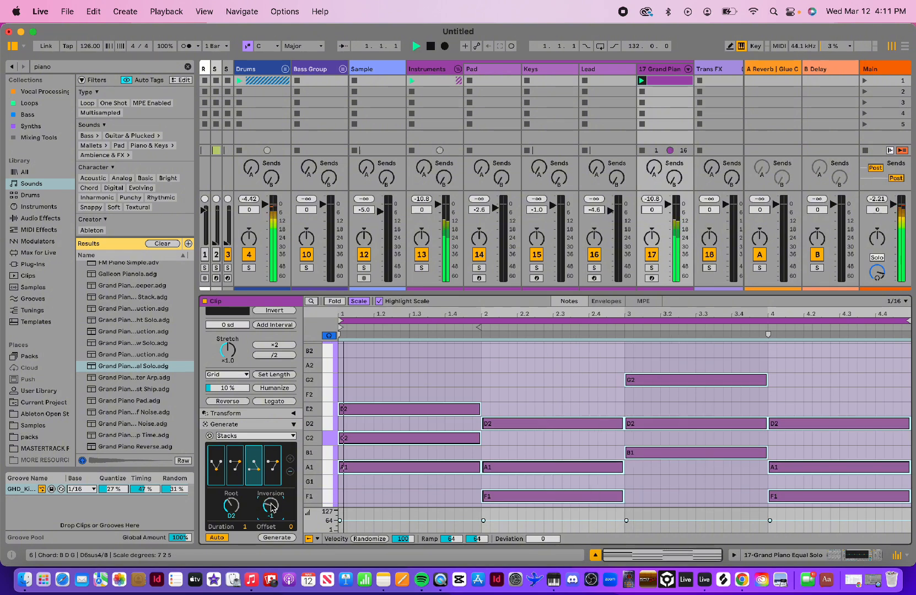
scroll(597, 381, "down", 4)
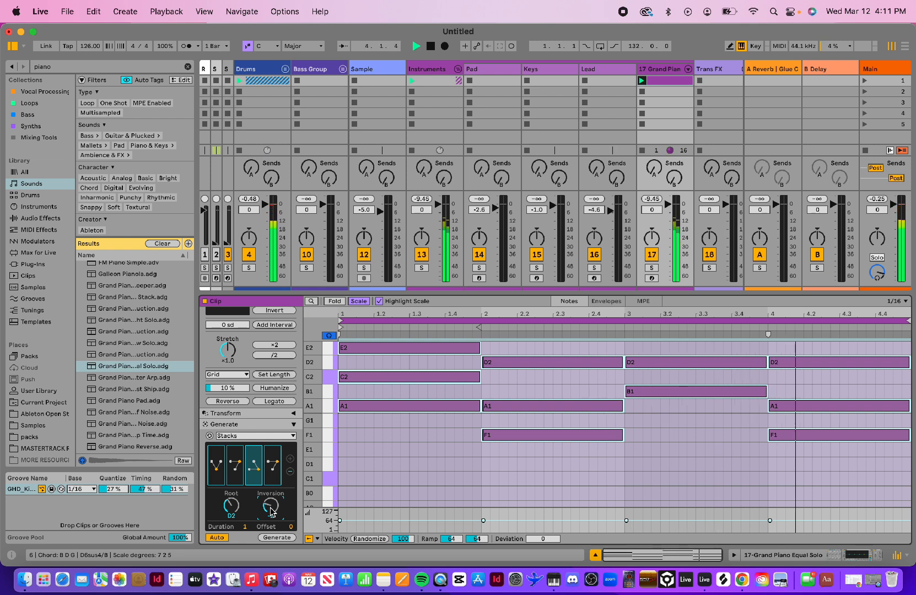
key("space")
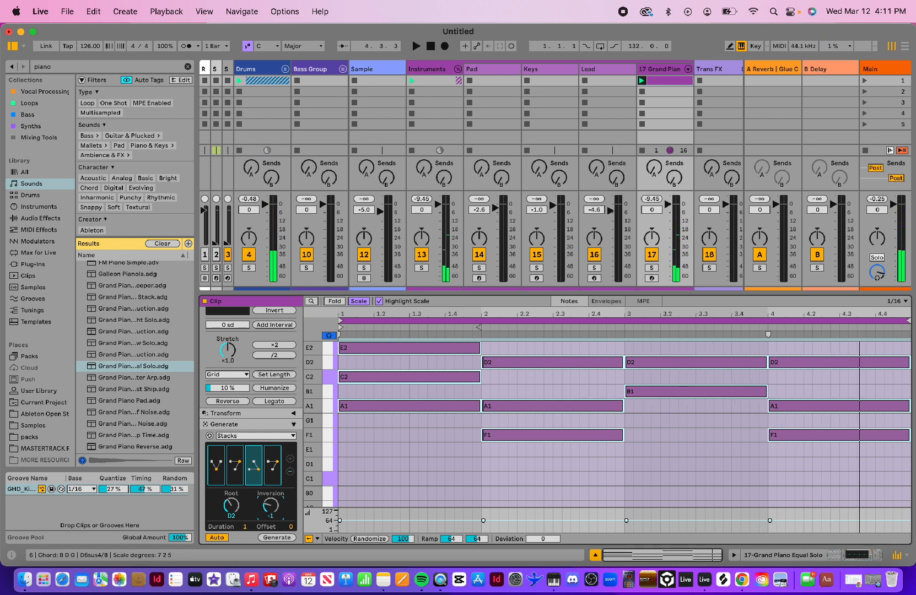
- Set the third Stacks chord's inversion to -2
left_click_drag(271, 511, 271, 520)
scroll(640, 446, "up", 2)
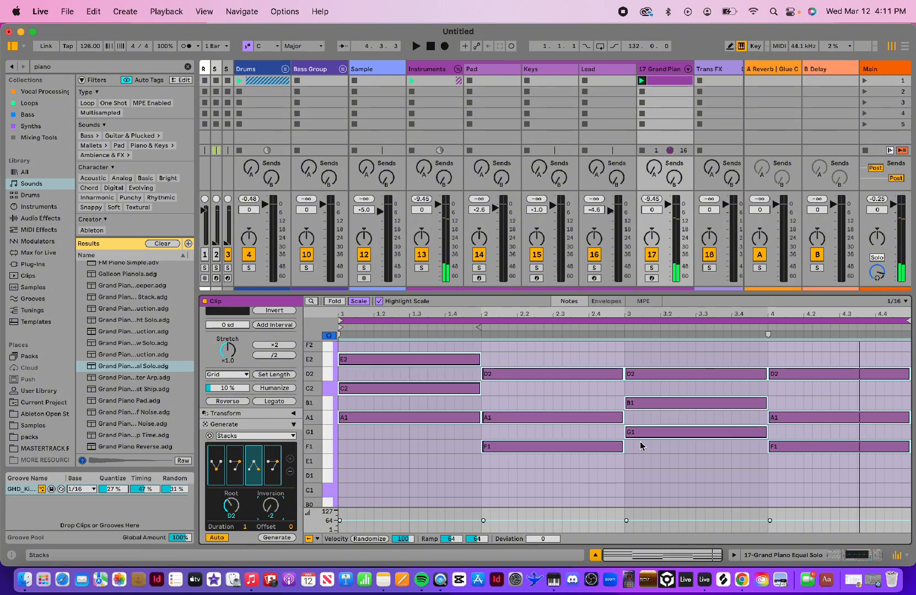
scroll(641, 446, "down", 1)
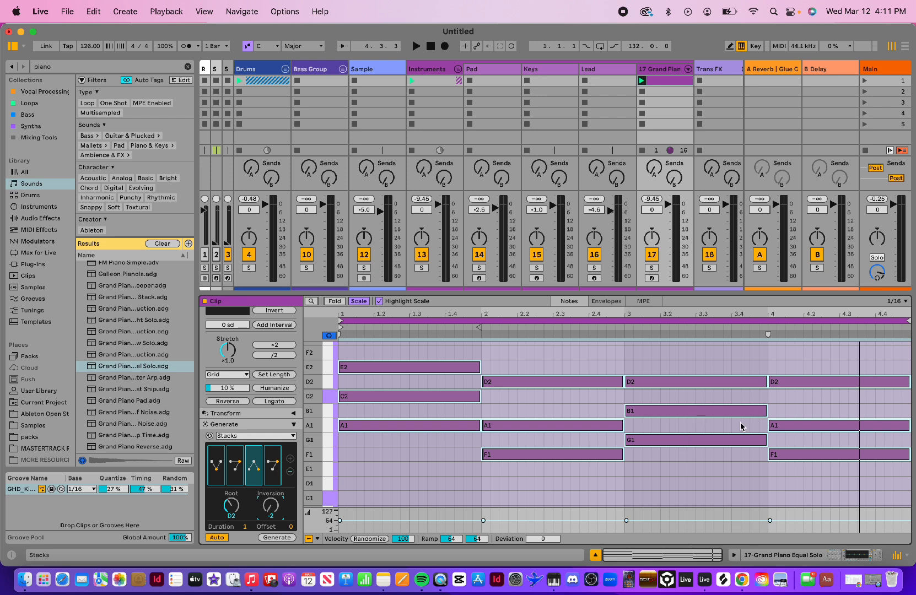
- Select the notes of the fourth chord in bar 4 and set their Stacks duration to 1/2
left_click(273, 466)
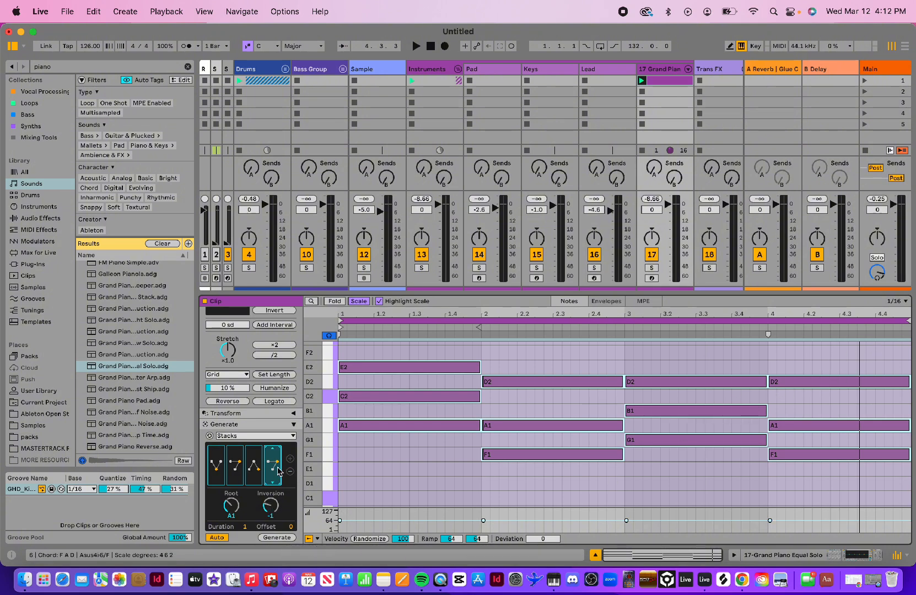
left_click(828, 359)
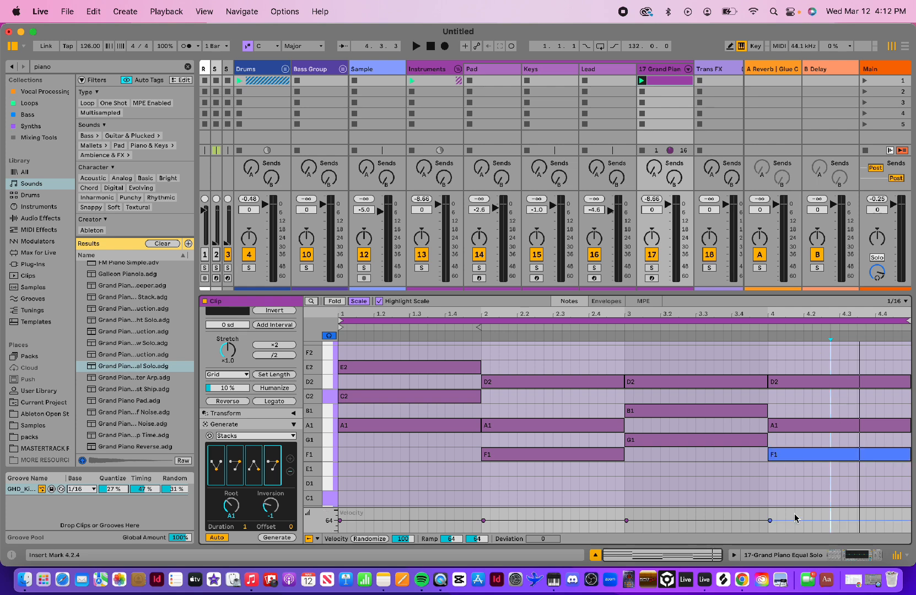
left_click_drag(809, 494, 801, 334)
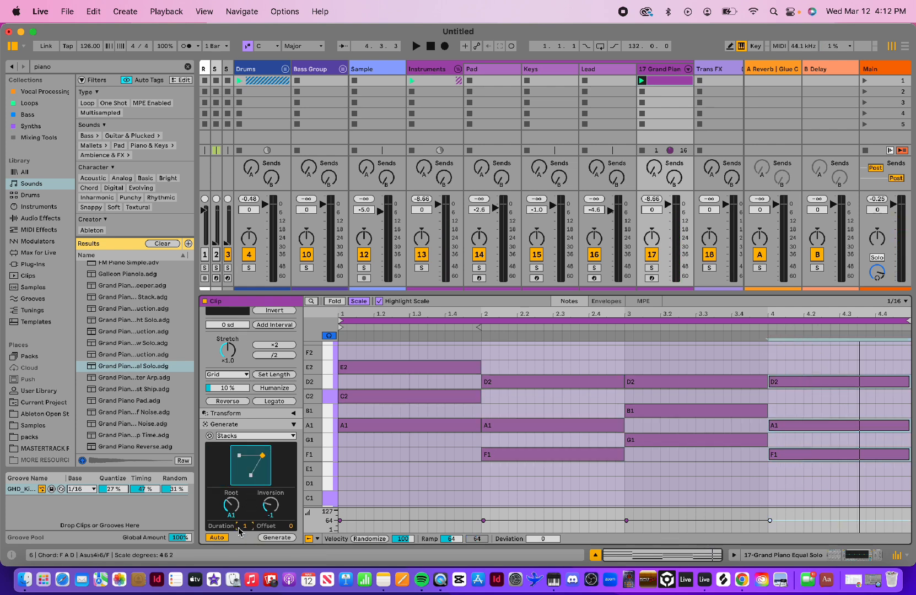
left_click_drag(239, 530, 240, 544)
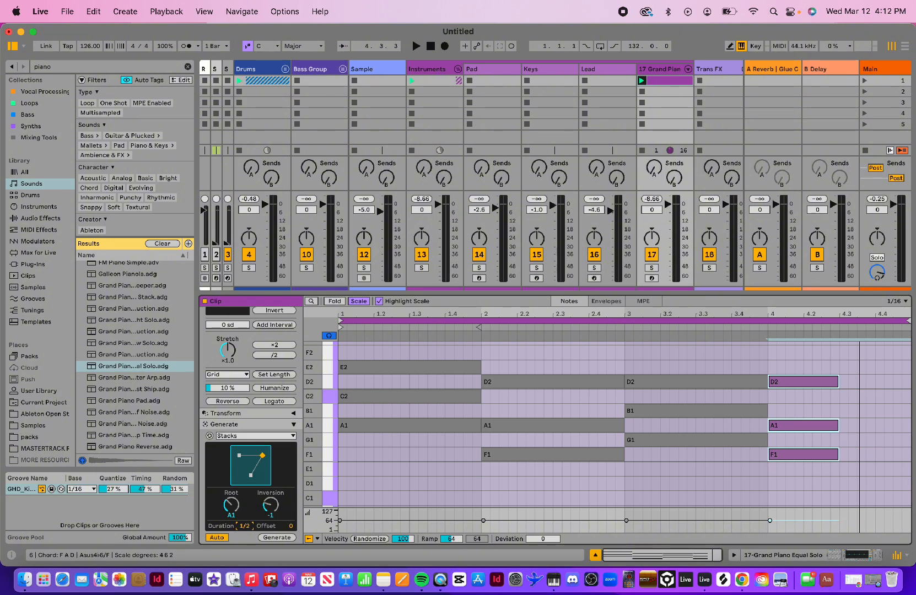
- Copy the shortened bar 4 chord to position 4.3 and set the fourth Stacks chord's root to B1 for the copy
left_click(810, 480)
left_click_drag(802, 482, 787, 382)
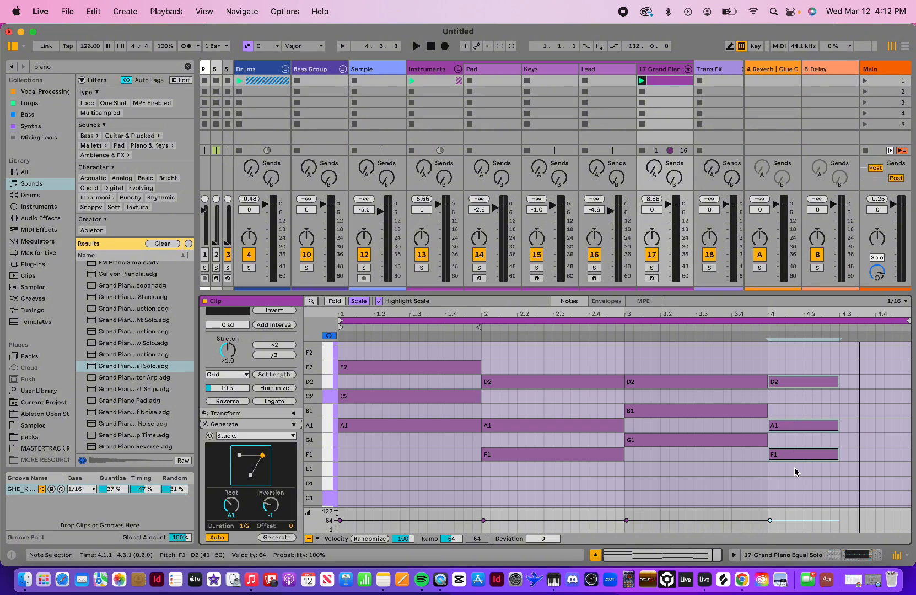
left_click_drag(794, 472, 786, 361)
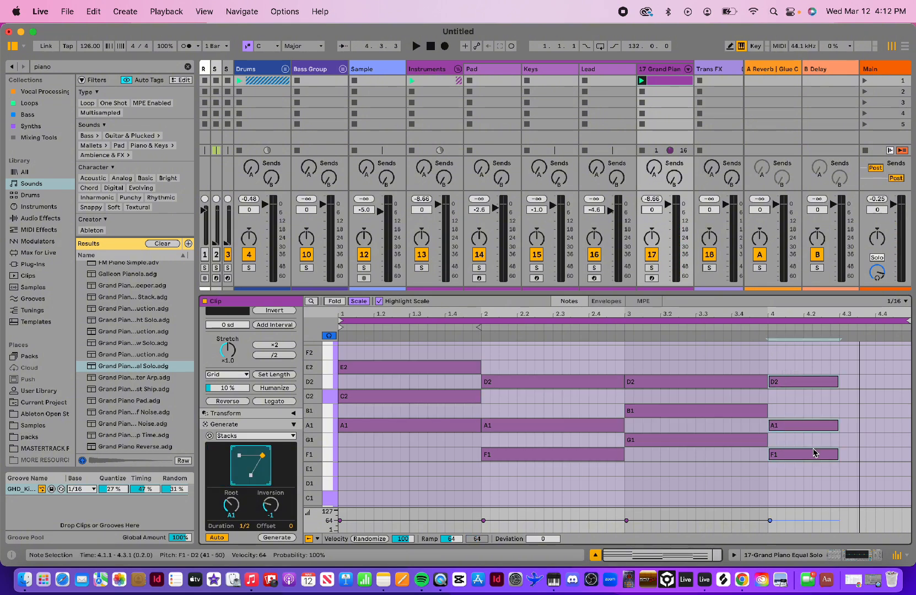
left_click_drag(816, 461, 890, 459)
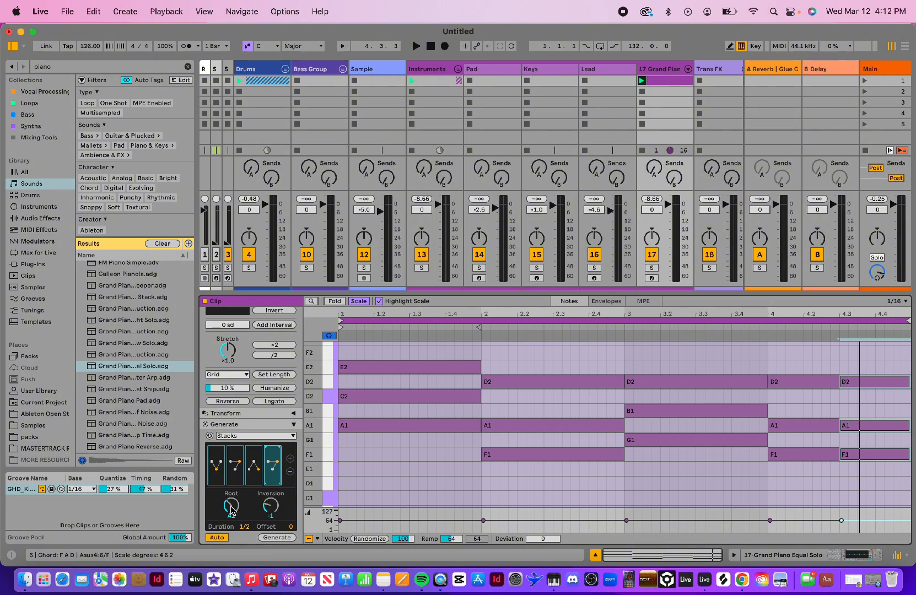
mouse_move(231, 506)
left_mouse_down()
mouse_move(231, 494)
mouse_move(231, 502)
left_mouse_up()
scroll(401, 503, "down", 3)
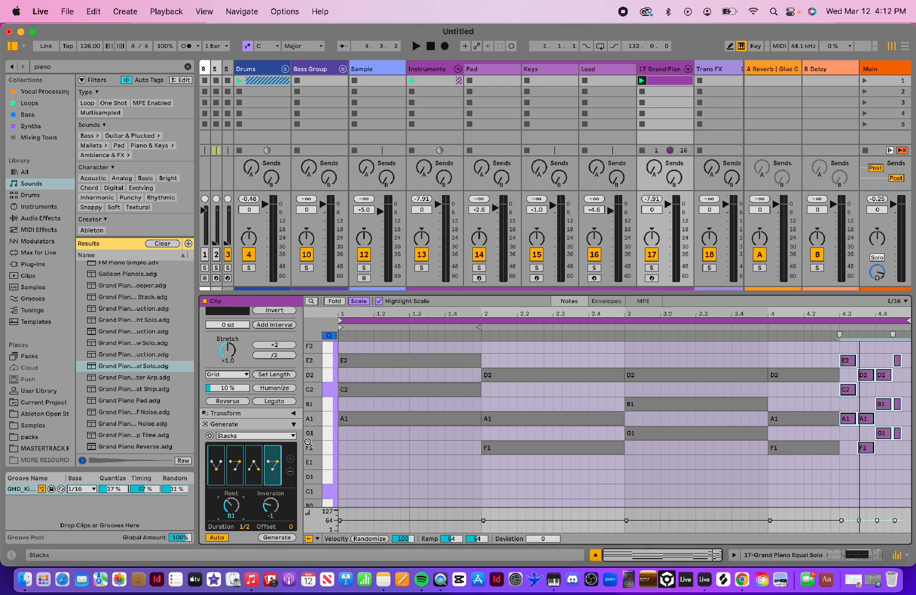
- Play back the progression and delete the short chords from position 4.3 to the end of bar 4
key("space")
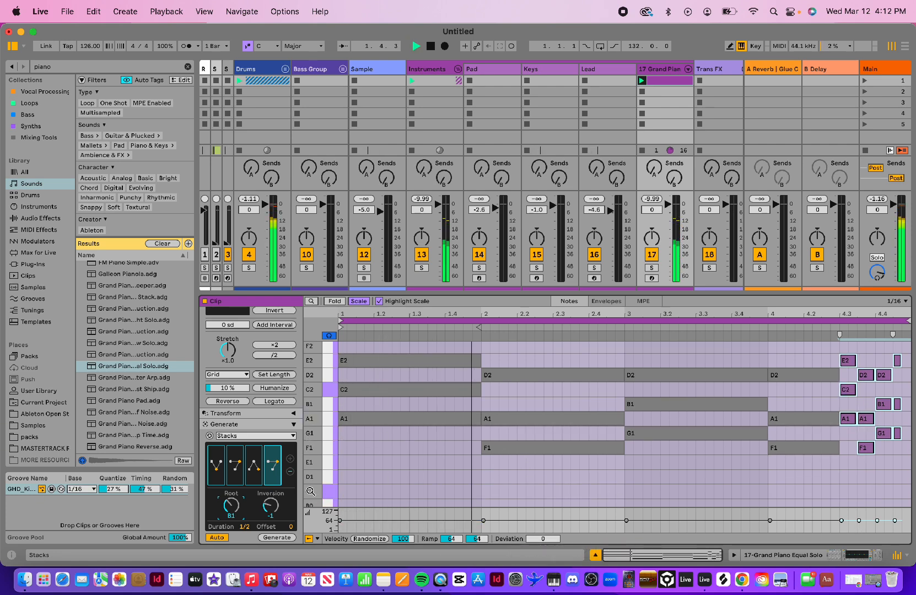
left_click(784, 484)
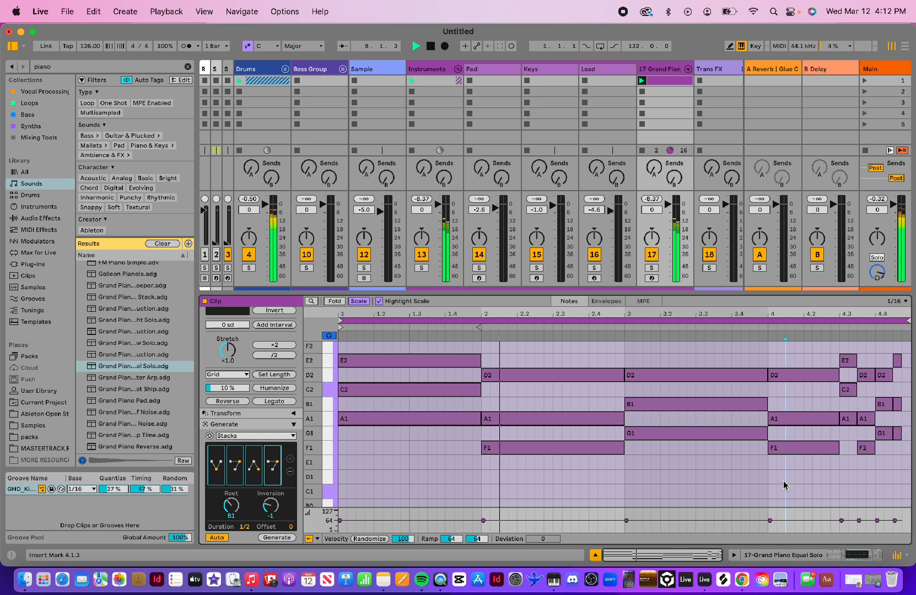
key("space")
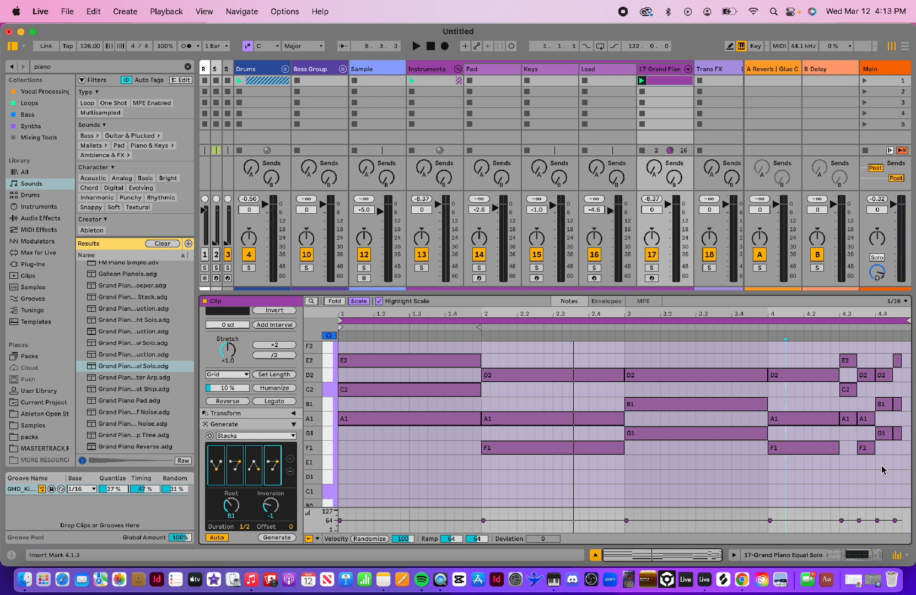
left_click_drag(839, 474, 898, 336)
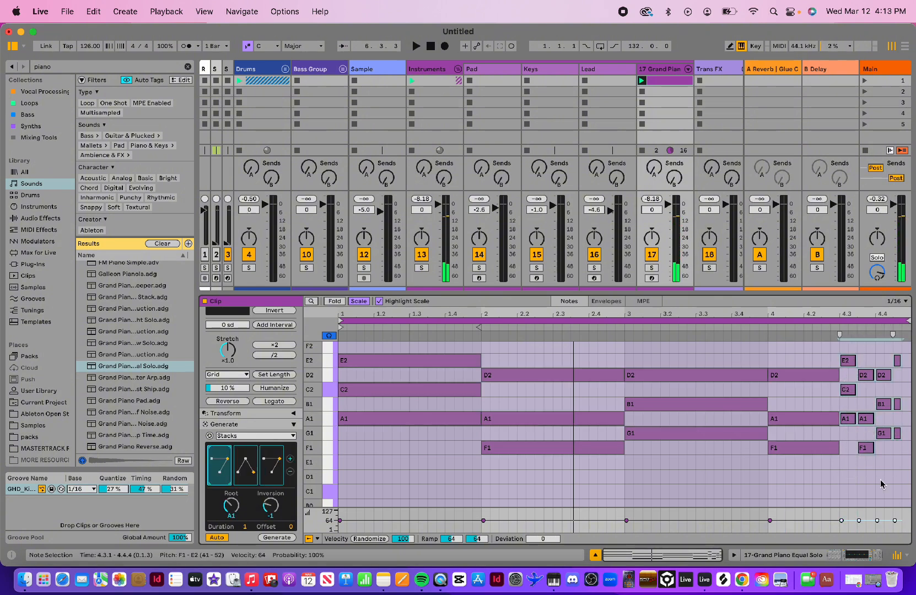
key("Delete")
key("space")
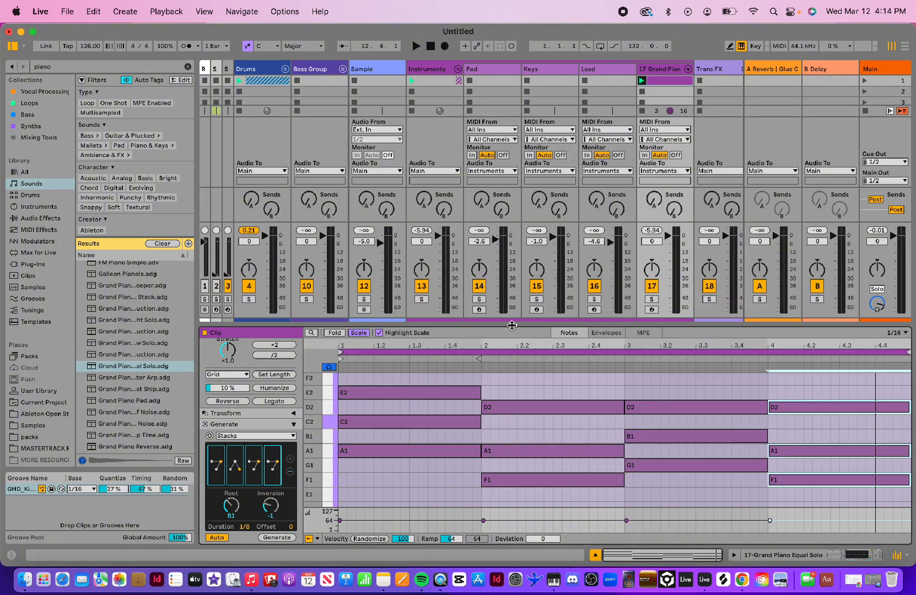
- Enlarge the clip editor and set the Grand Piano clip's loop length to 8 bars
left_click_drag(512, 325, 507, 249)
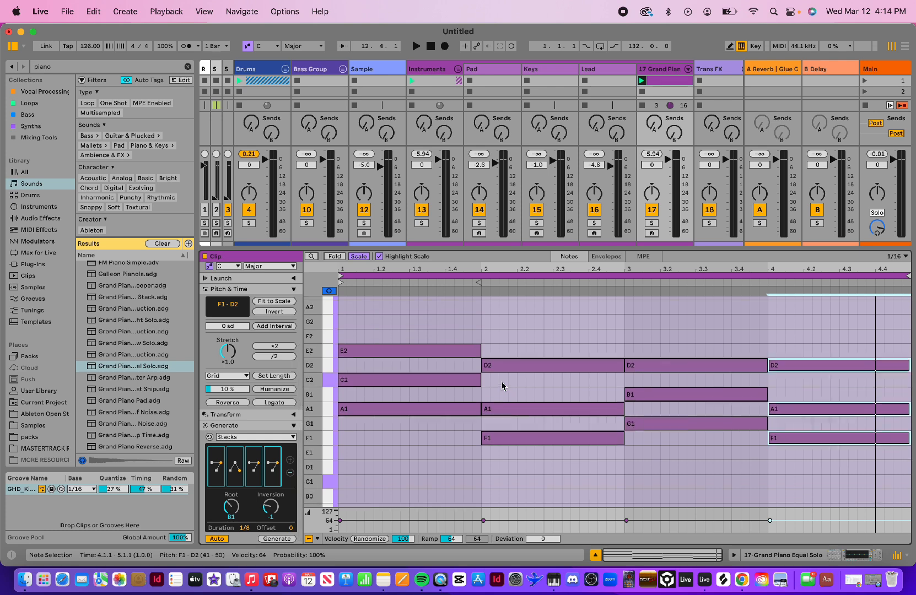
scroll(502, 385, "up", 2)
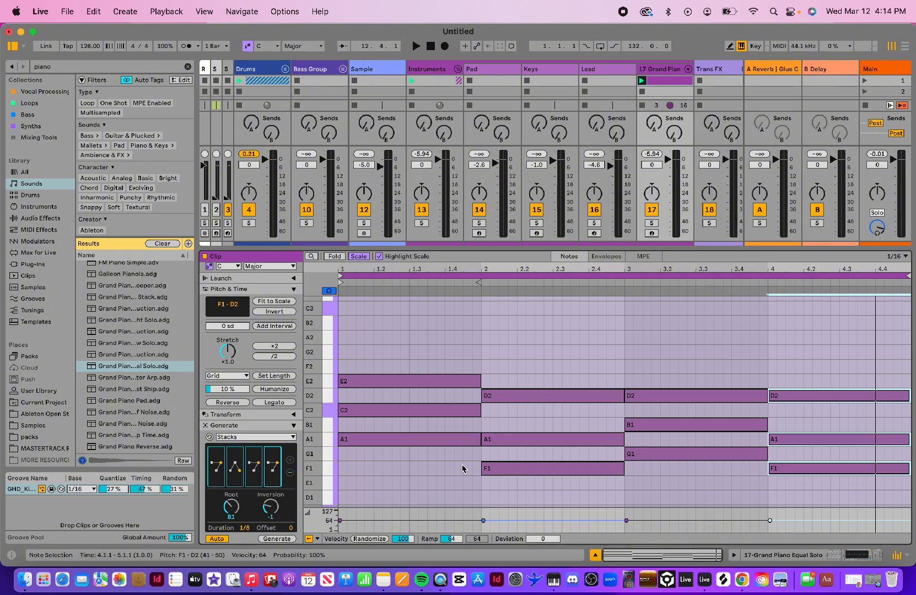
scroll(241, 342, "up", 5)
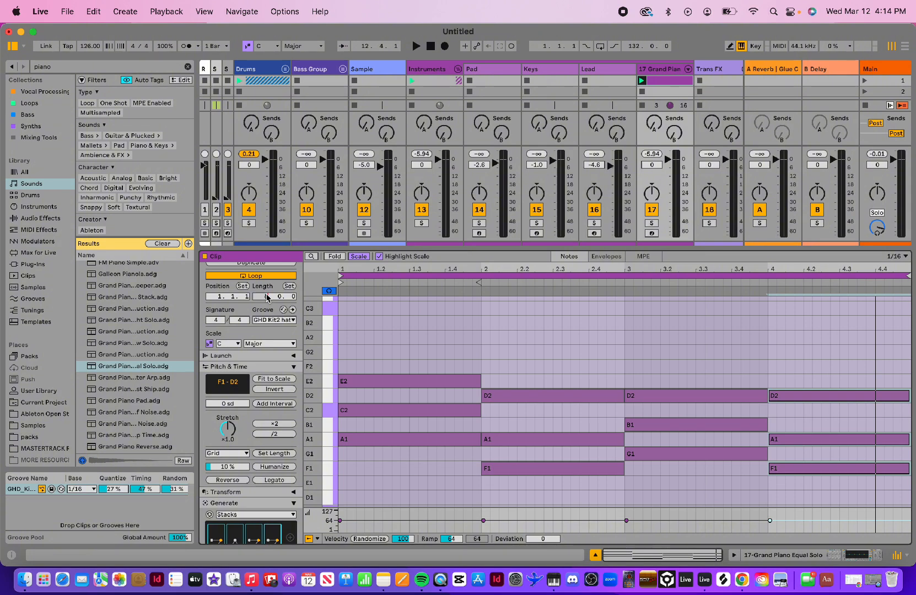
key("Return")
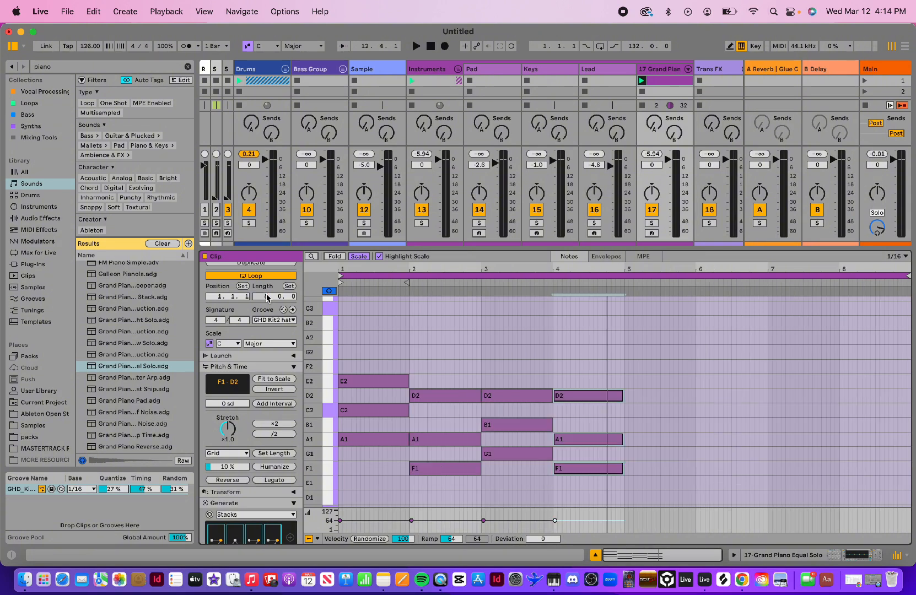
- Duplicate the four-bar chord progression into bars 5 to 8 and give the note editor more height
left_click(341, 371)
mouse_move(342, 372)
left_mouse_down()
mouse_move(430, 378)
mouse_move(631, 461)
left_mouse_up()
key("Delete")
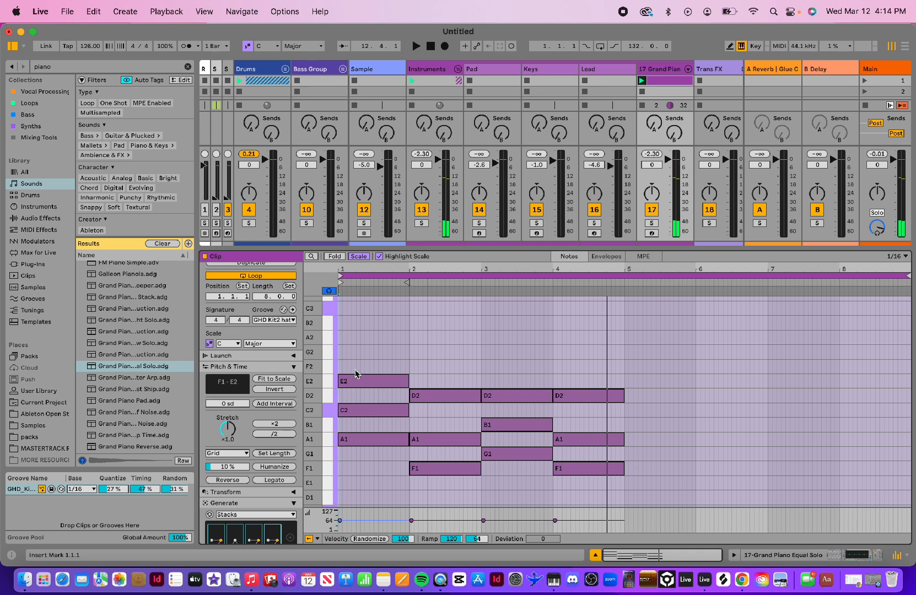
left_click_drag(338, 369, 626, 506)
key("super+d")
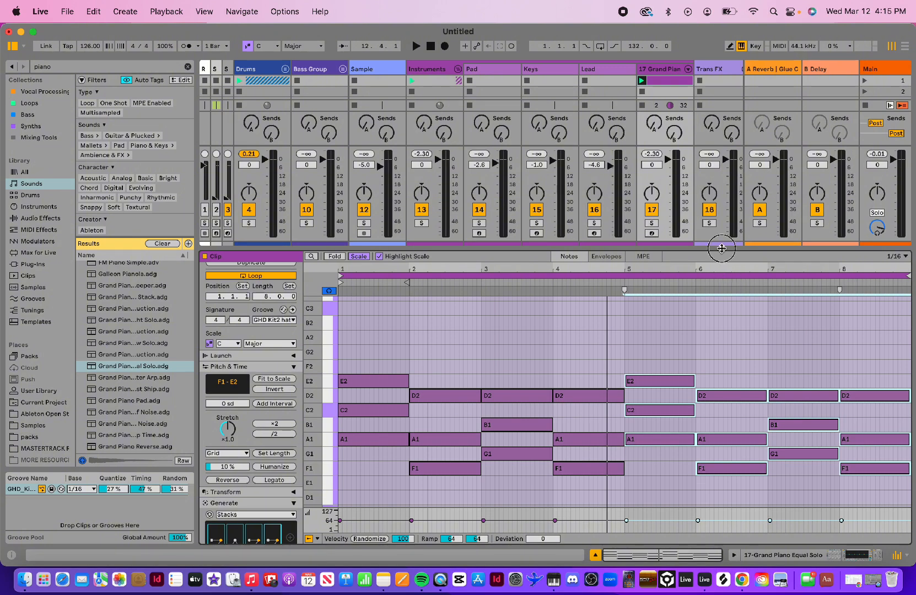
left_click_drag(721, 247, 722, 215)
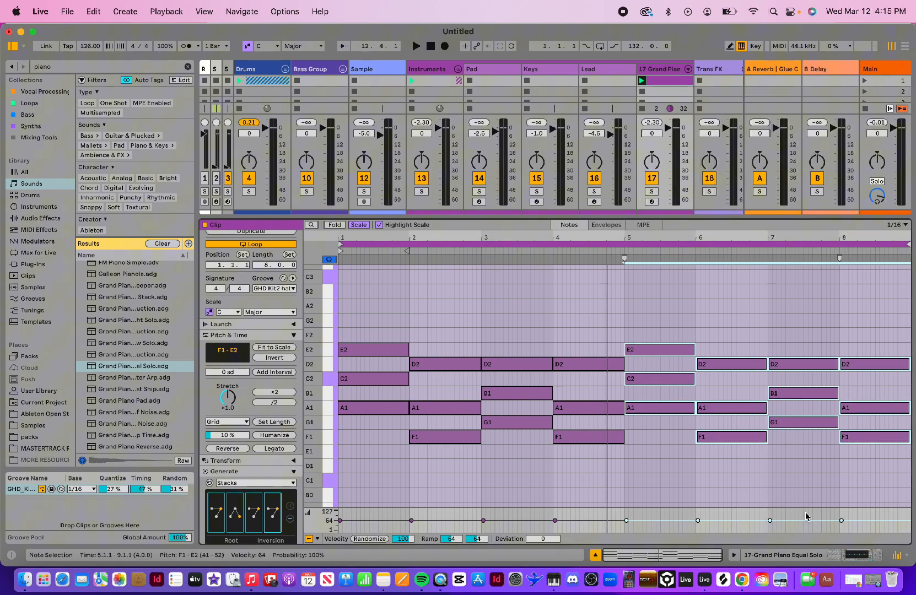
left_click(693, 477)
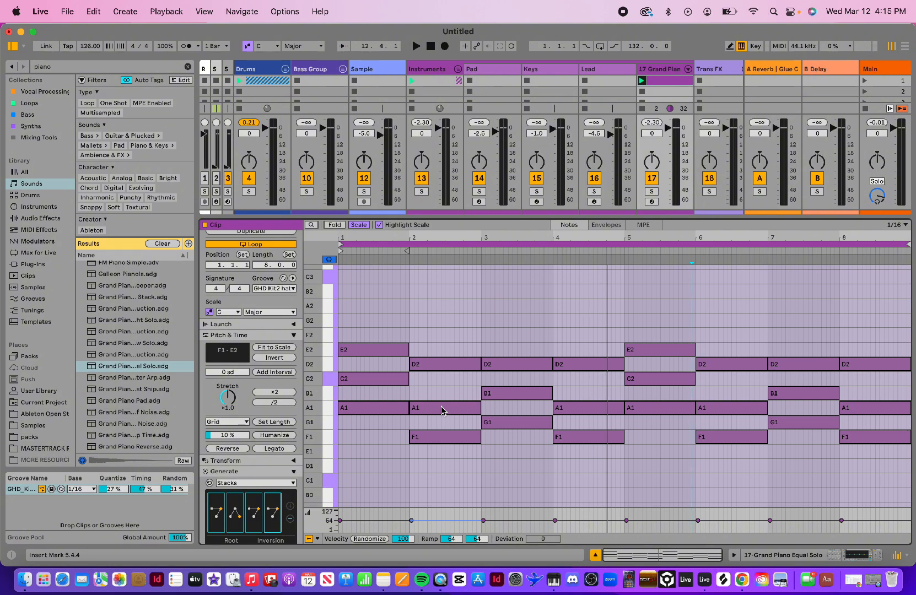
- Copy the A1 notes of bars 1 and 2 up an octave to A2 and play the result
left_click(442, 410)
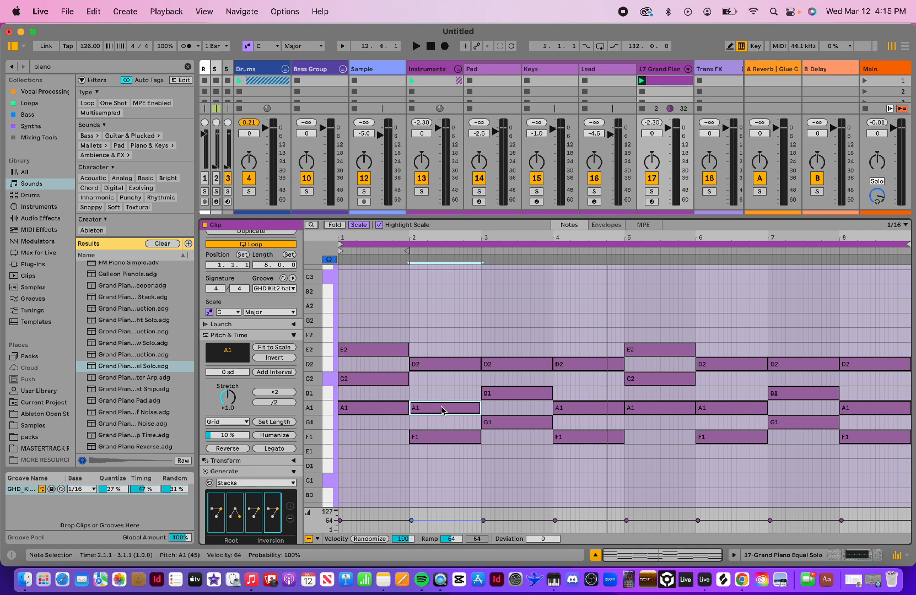
left_click_drag(441, 410, 443, 306)
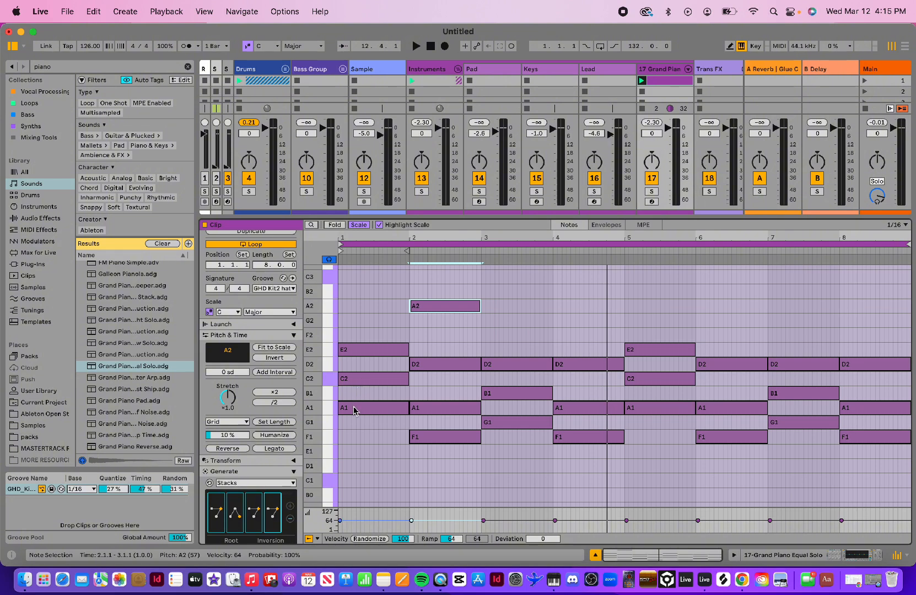
left_click_drag(354, 411, 353, 310)
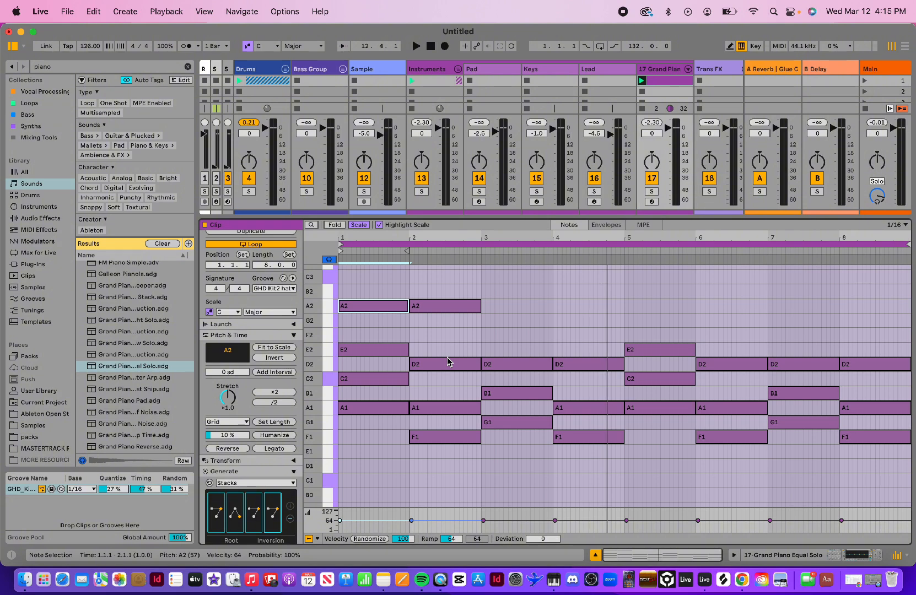
key("space")
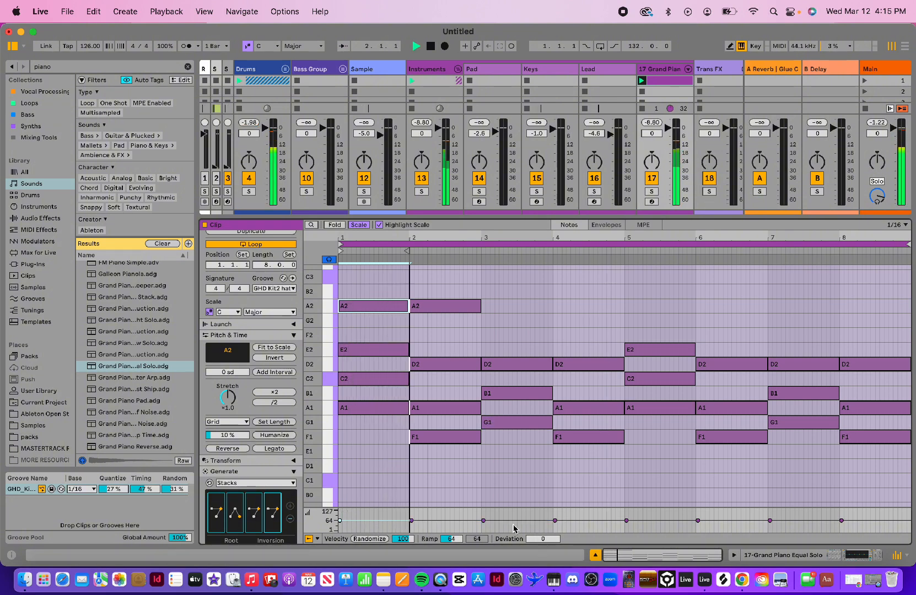
key("space")
- Copy bar 3's B1 note up to B2 and bar 4's F1 note up to F2, listening in between
left_click(514, 394)
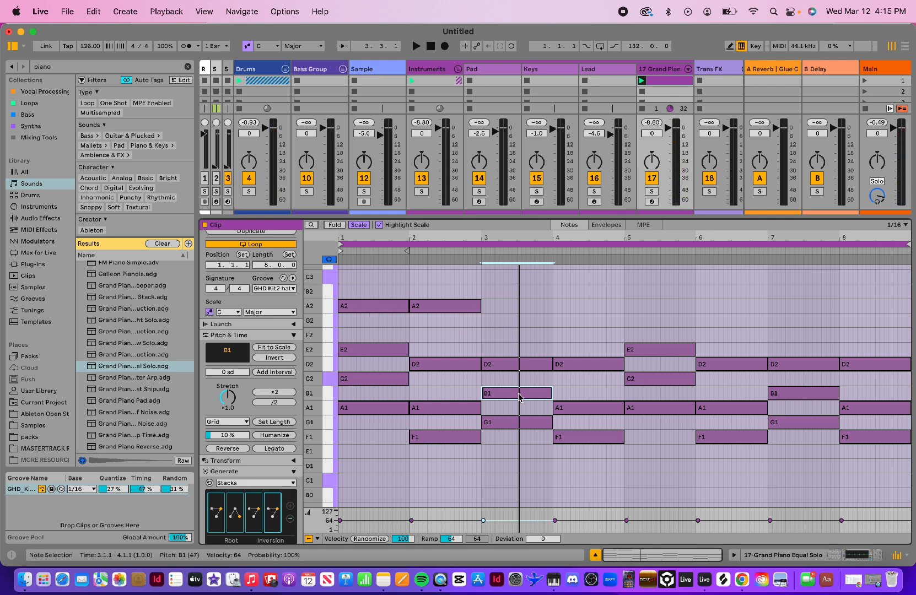
left_click_drag(503, 397, 503, 295)
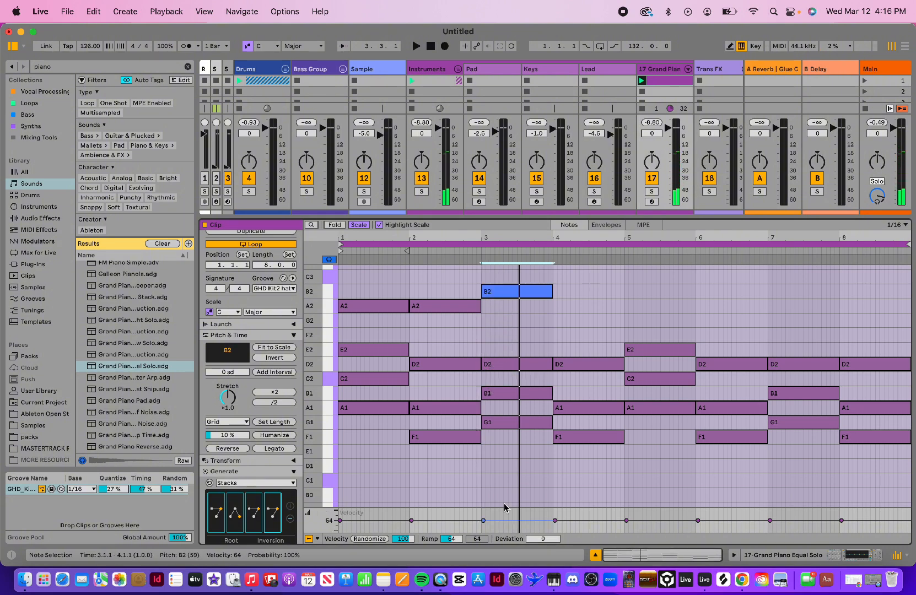
key("space")
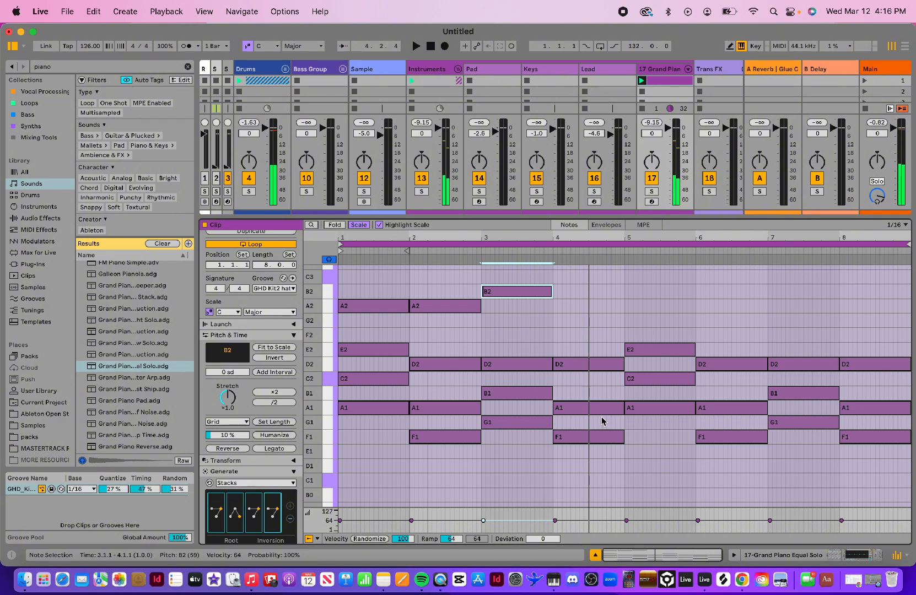
left_click(594, 439)
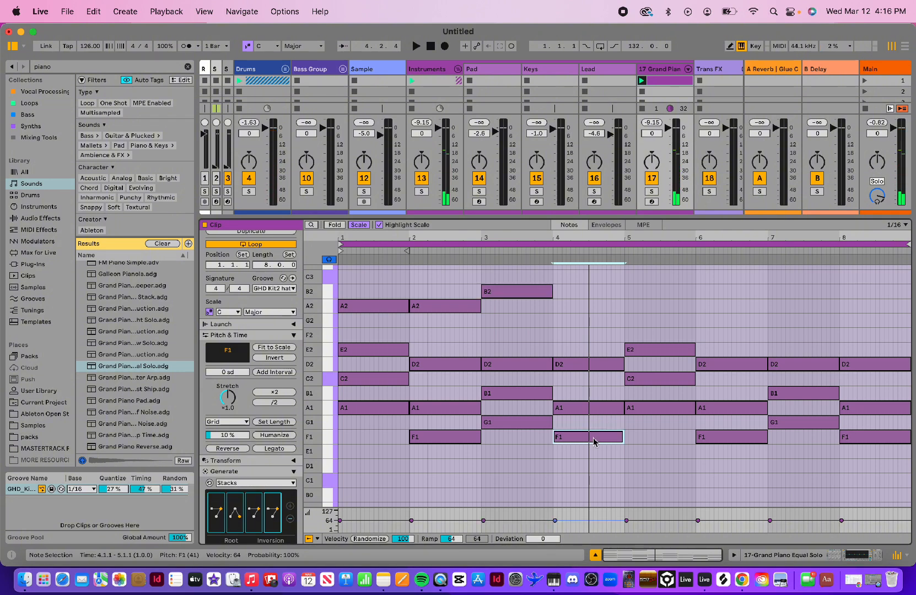
left_click_drag(594, 441, 593, 338)
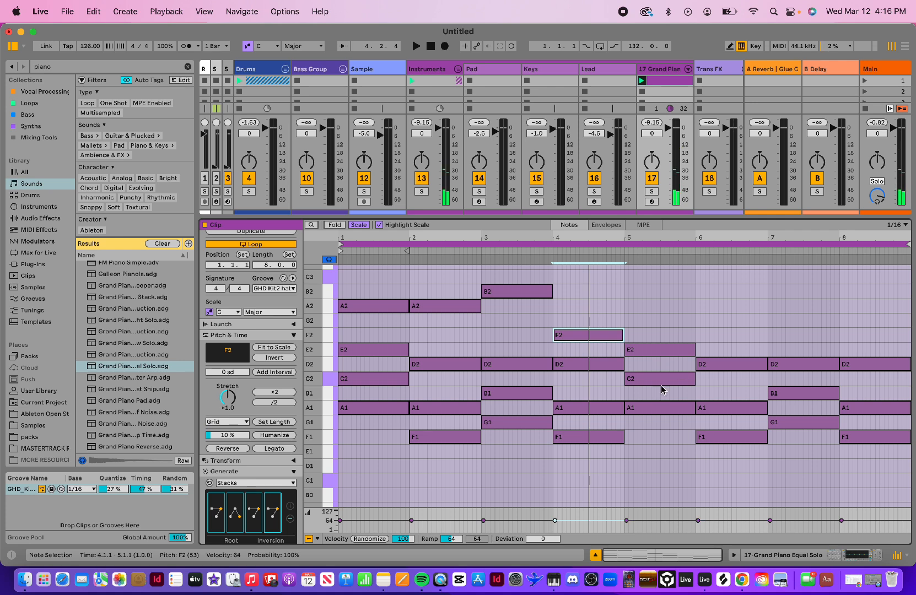
- Add octave copies in the repeat: A2 in bar 5, F2 in bar 6 and B2 in bar 7
left_click_drag(651, 439, 656, 481)
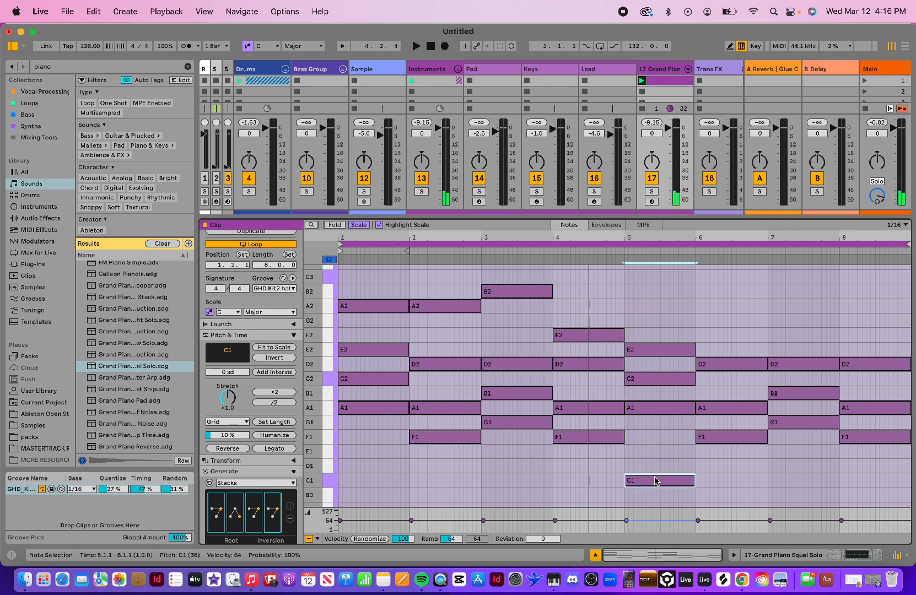
left_click(655, 481)
left_click_drag(639, 411, 641, 307)
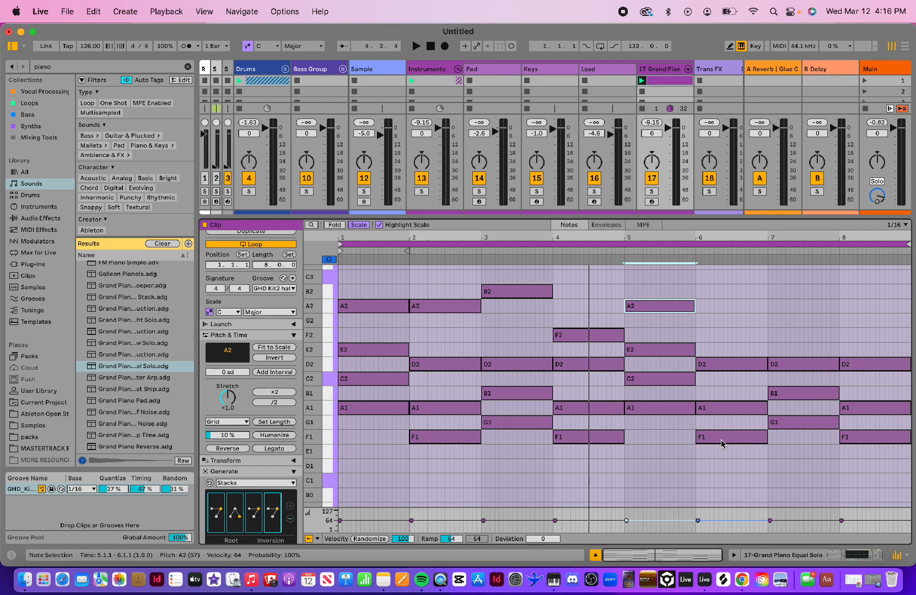
left_click_drag(722, 444, 723, 340)
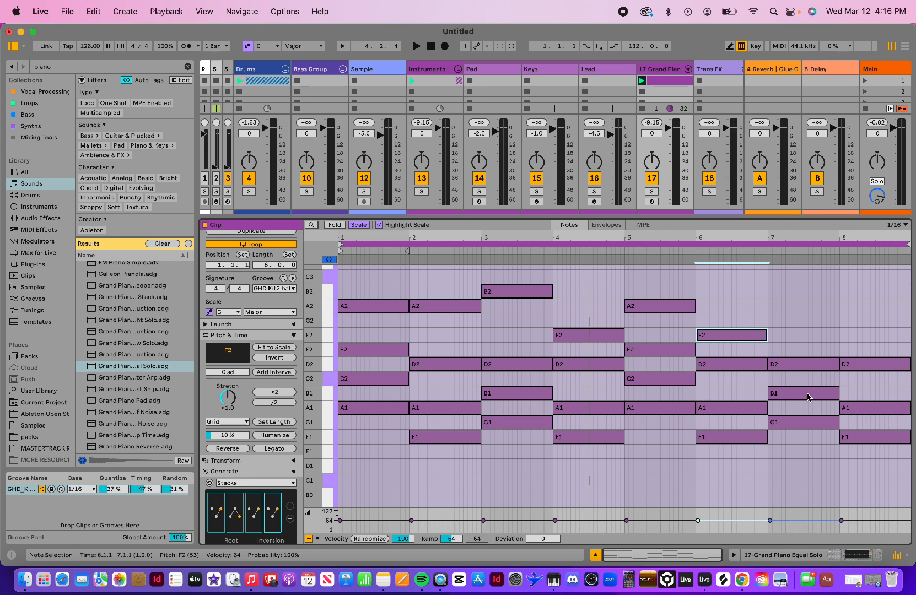
left_click_drag(806, 393, 806, 292)
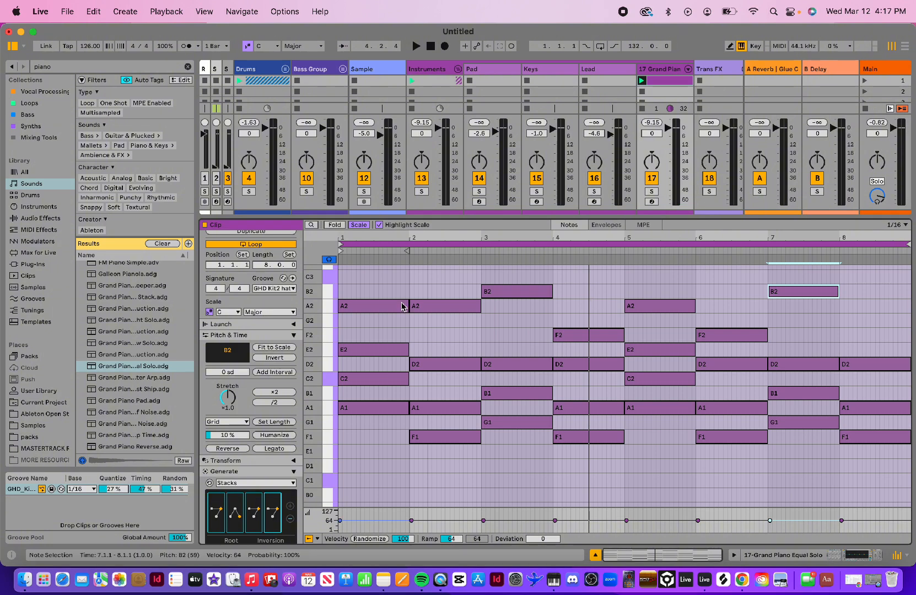
- Play back the extended progression and add A2 and G2 notes to the bar 8 chord
key("space")
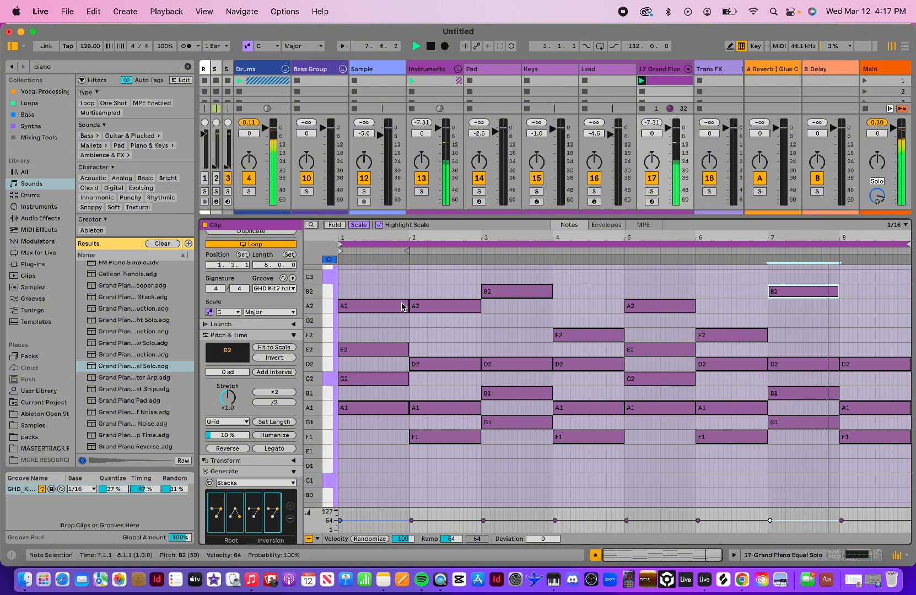
key("space")
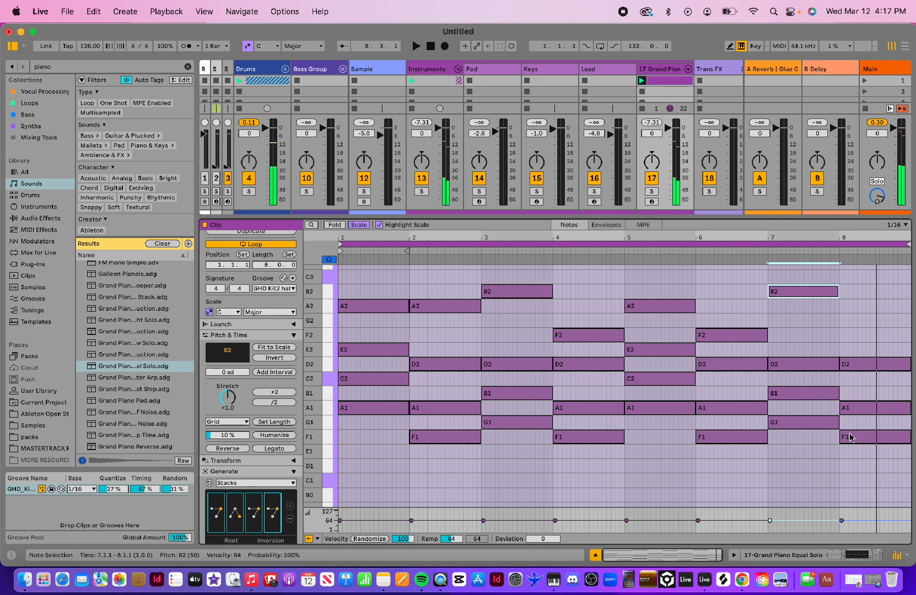
left_click(861, 410)
left_click_drag(861, 410, 861, 322)
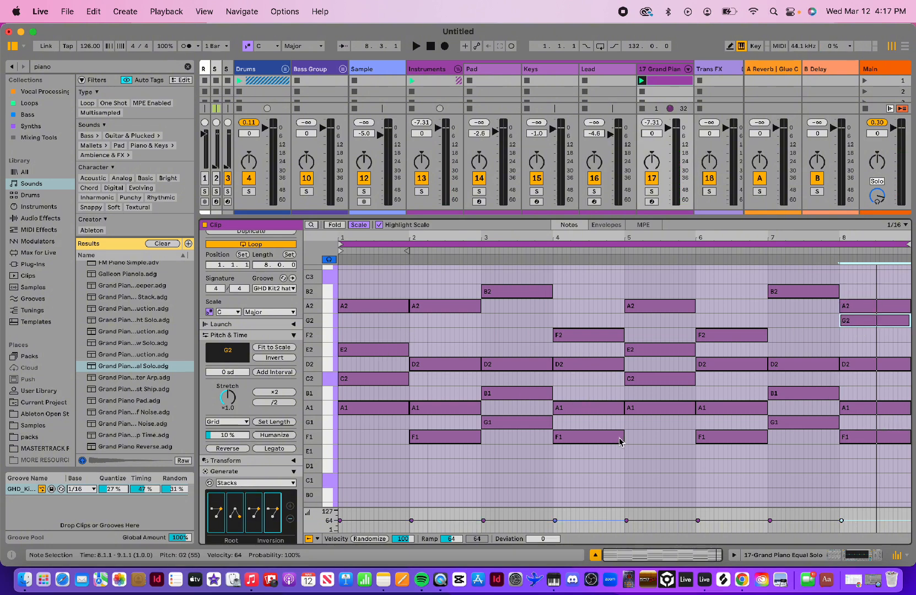
- Try adding an E2 note to the bar 7 chord and play back the progression
left_click(724, 336)
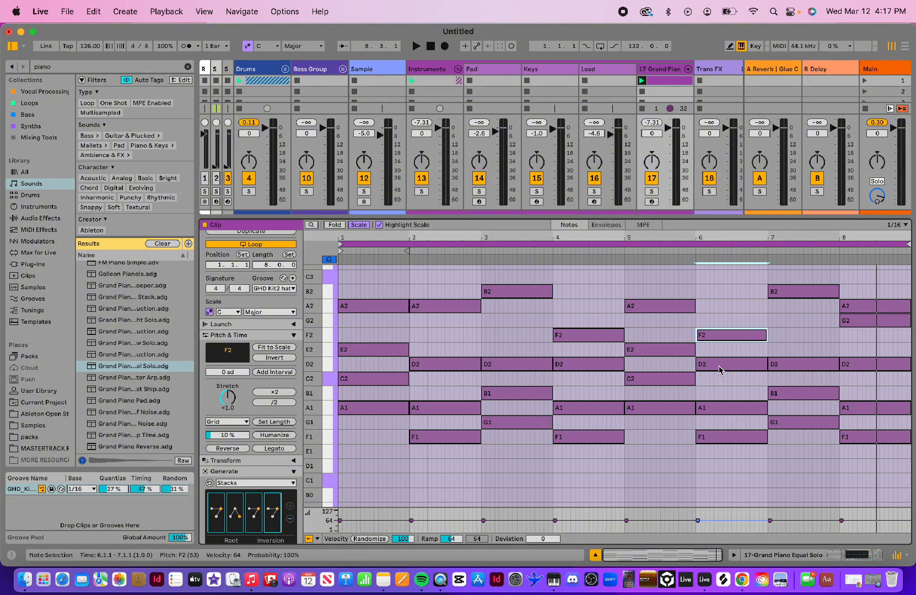
left_click(779, 366)
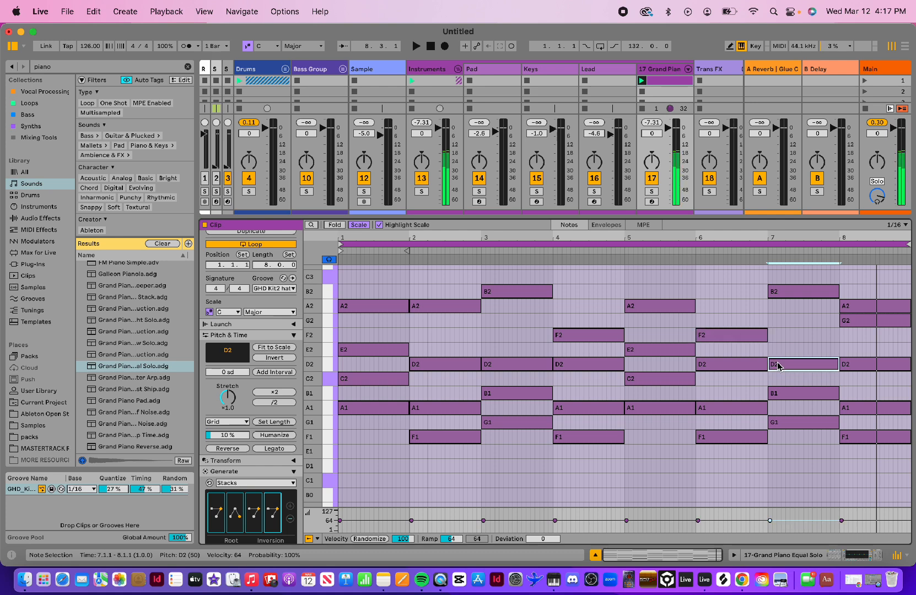
double_click(780, 351)
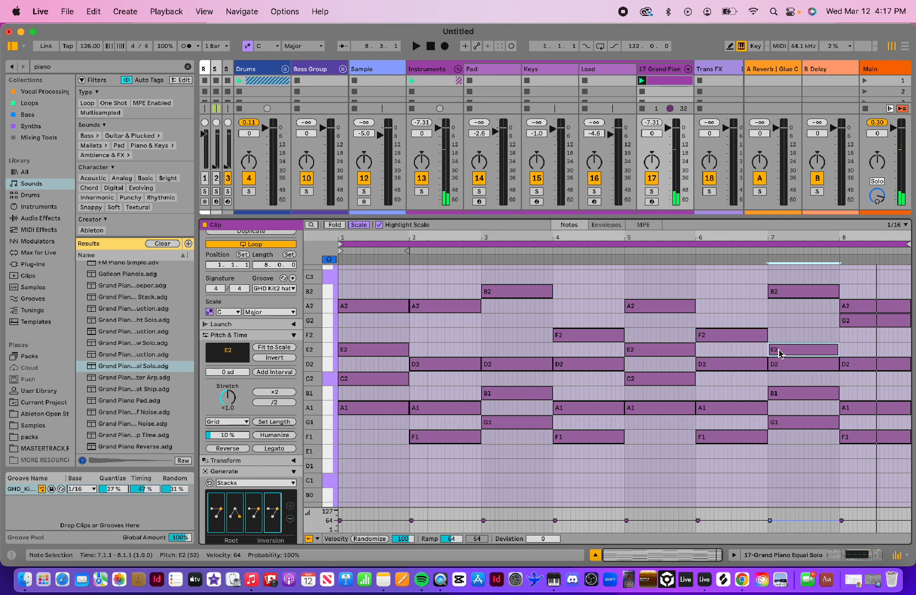
key("space")
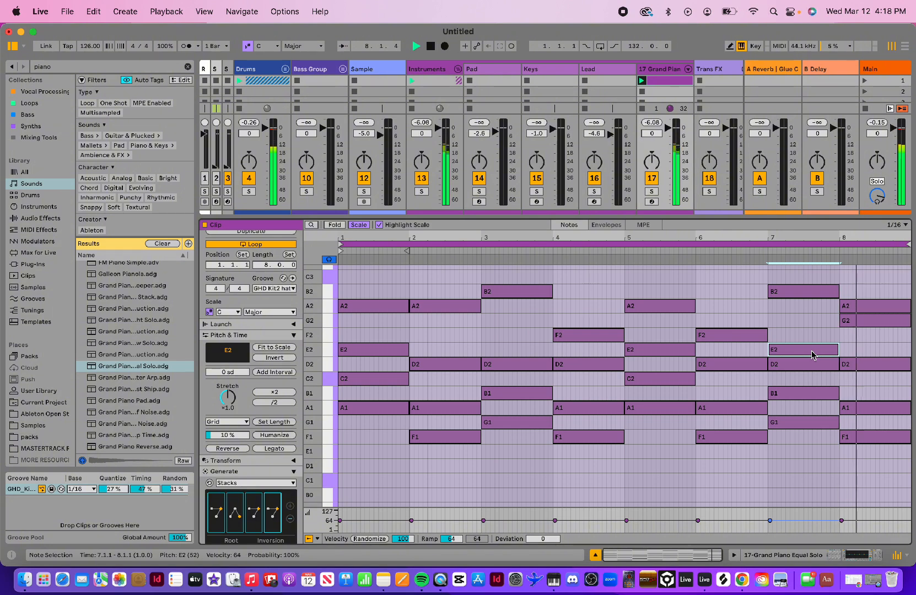
- Delete the E2 note from bar 7 and the G2 note from bar 8
key("Delete")
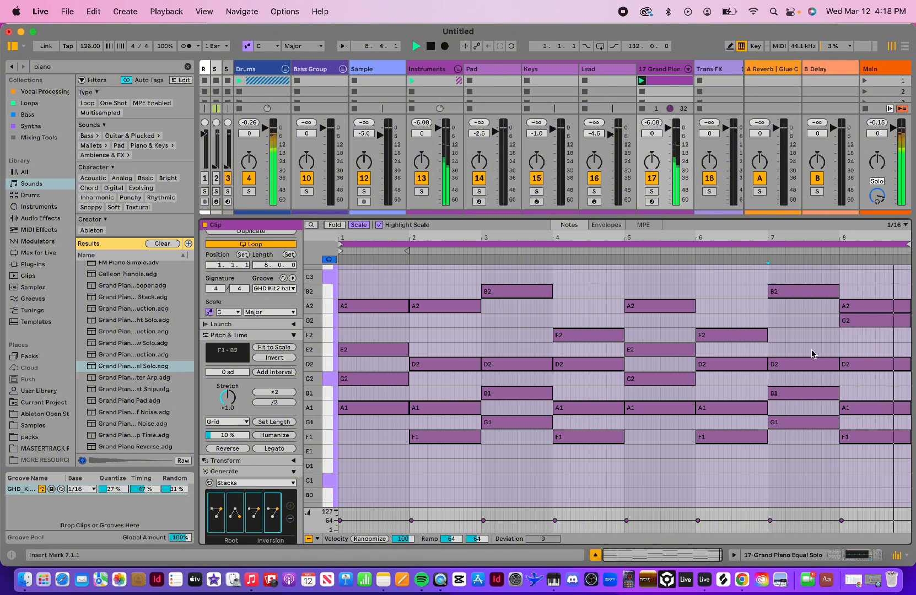
left_click(865, 325)
key("Delete")
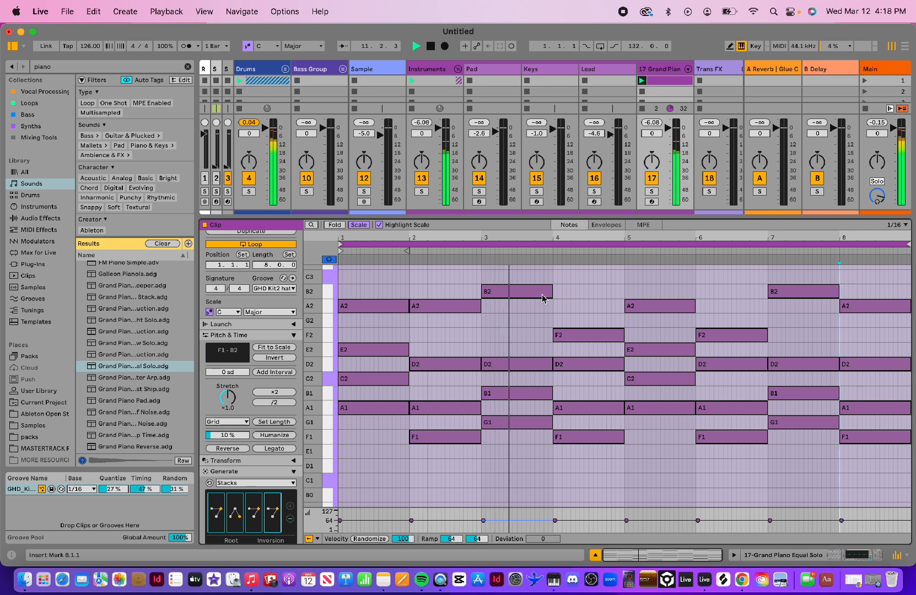
- Shorten the bar 3 B2 note to half a bar and add a C3 note in the second half
left_click_drag(550, 288, 515, 289)
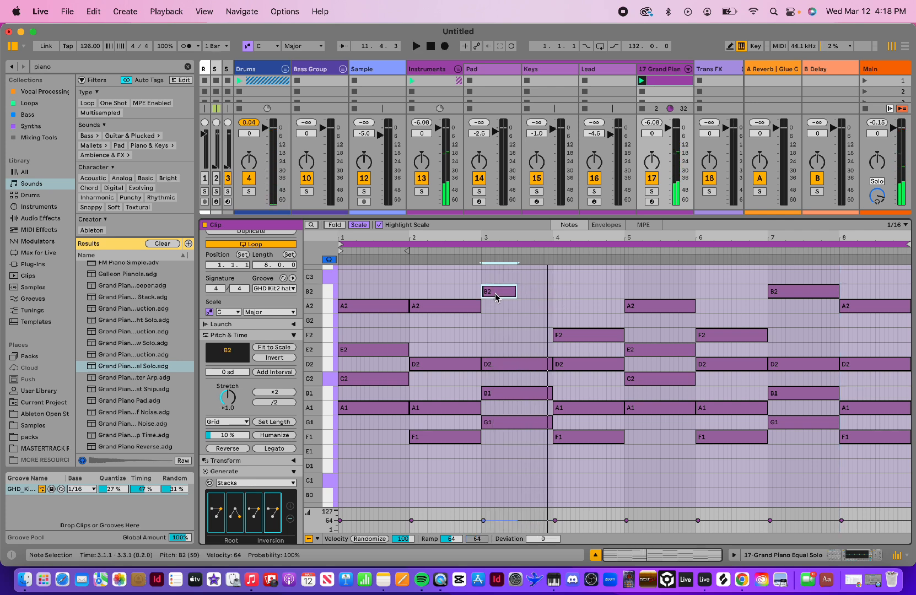
left_click(496, 294)
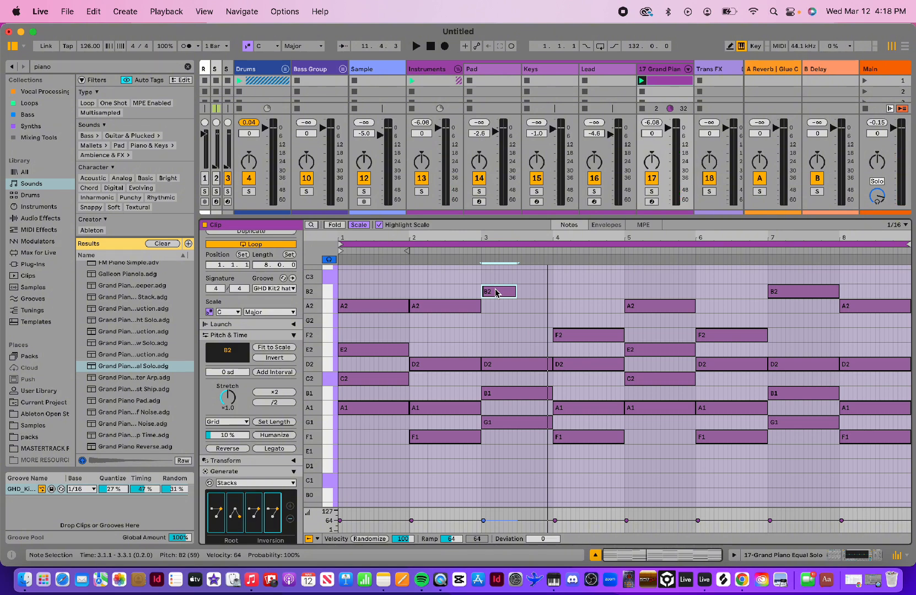
left_click_drag(496, 294, 533, 283)
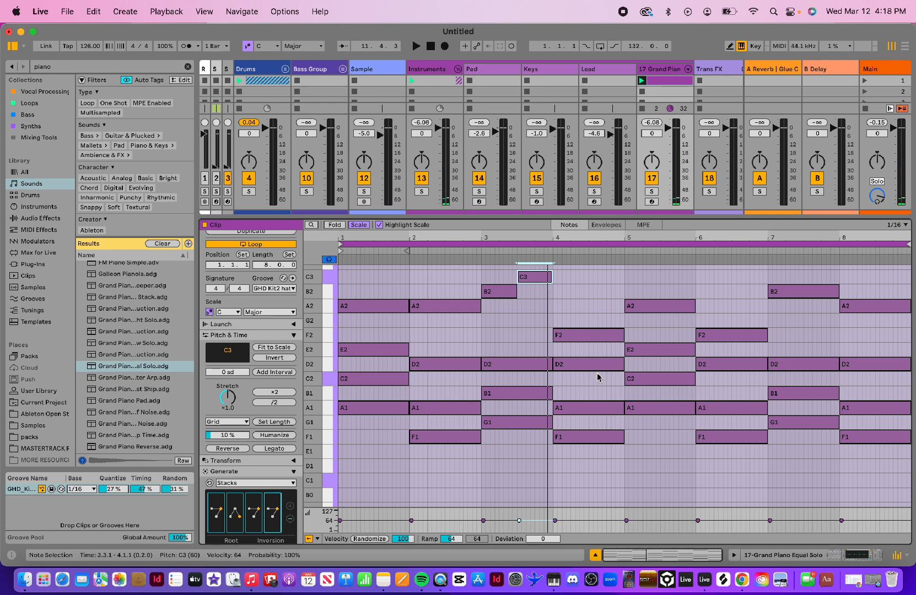
- Add half-bar A2 and G2 notes in sequence to the bar 4 chord and play back the progression
left_click_drag(575, 339, 610, 325)
left_click(575, 310)
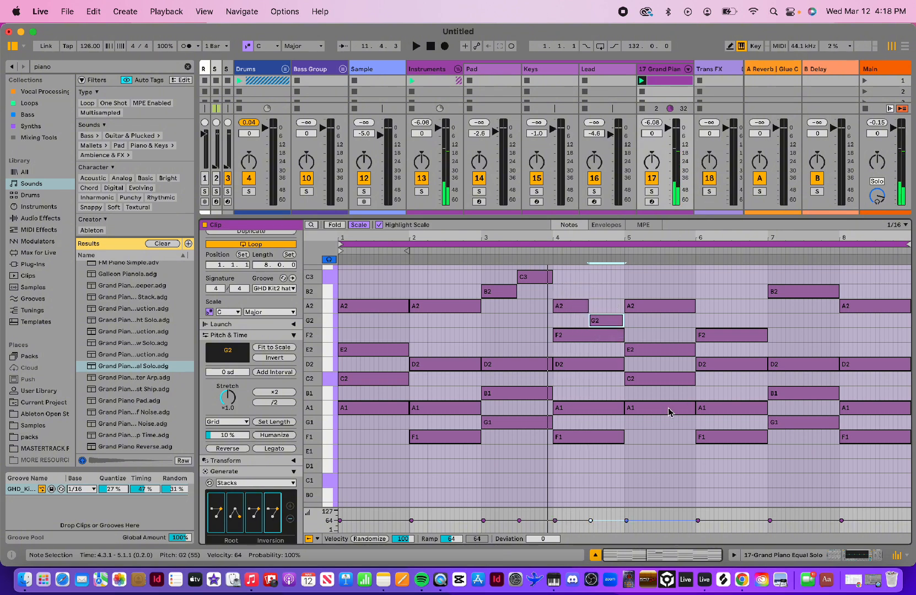
key("space")
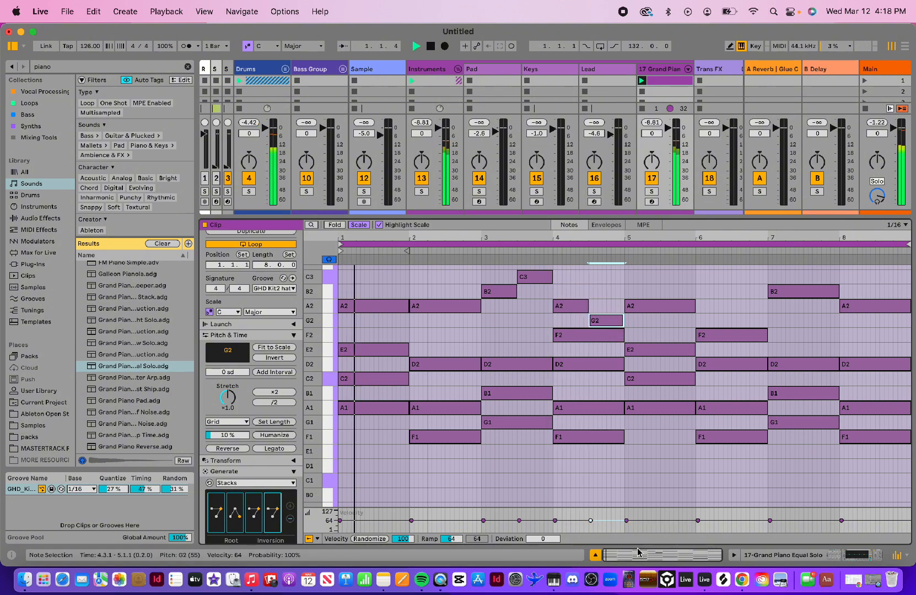
scroll(583, 390, "up", 1)
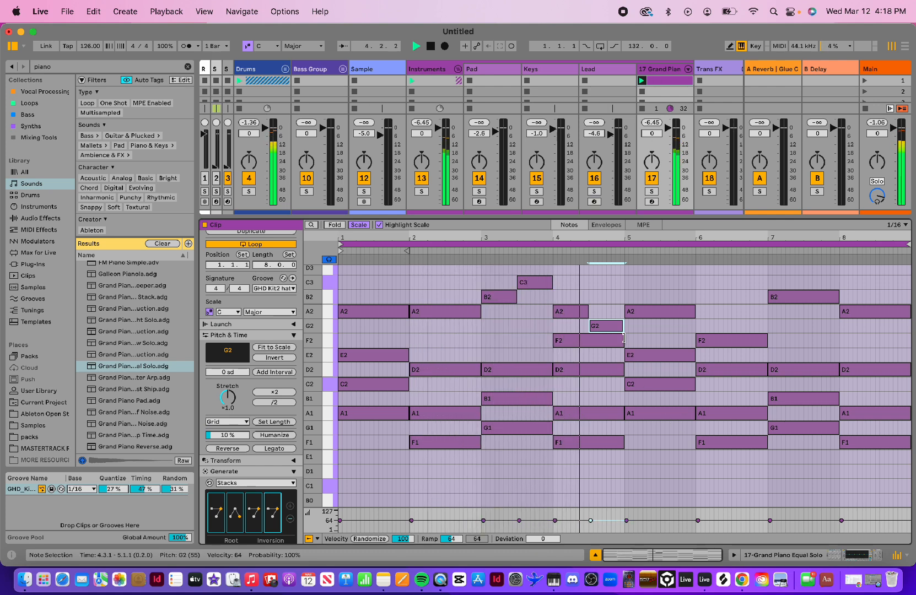
scroll(678, 355, "up", 2)
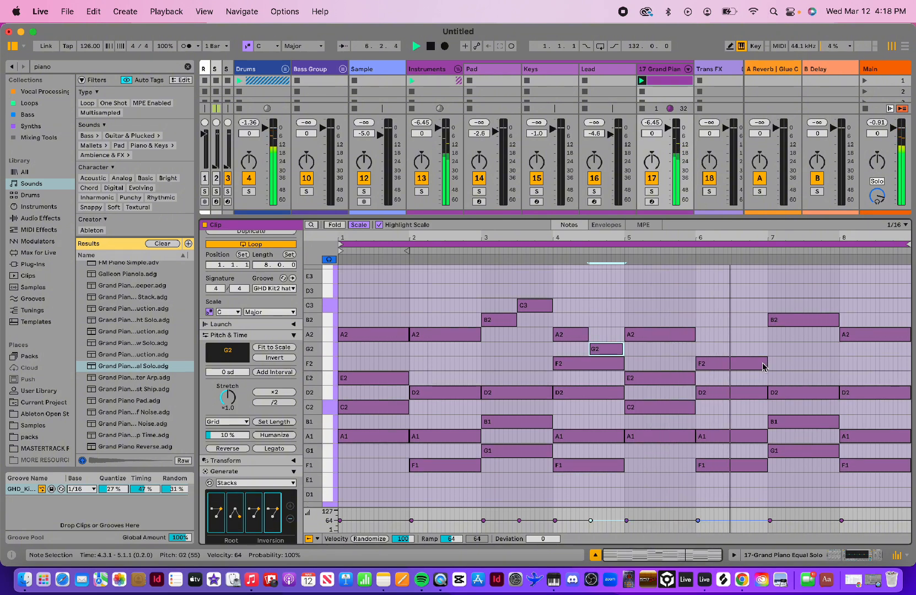
key("space")
- Shorten the bar 6 F2 note to half a bar and follow it with one-beat G2 and A2 notes
left_click_drag(764, 367, 751, 334)
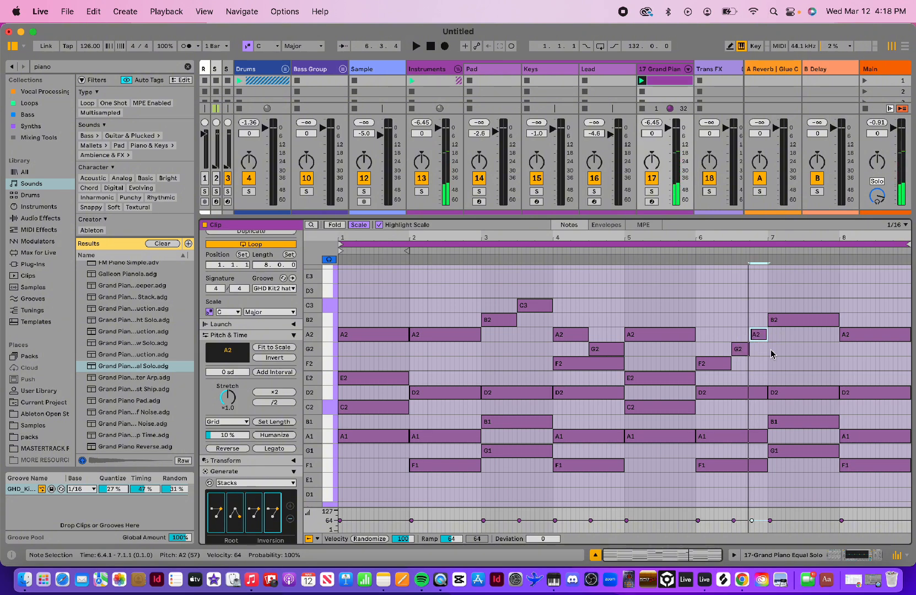
left_click(748, 352)
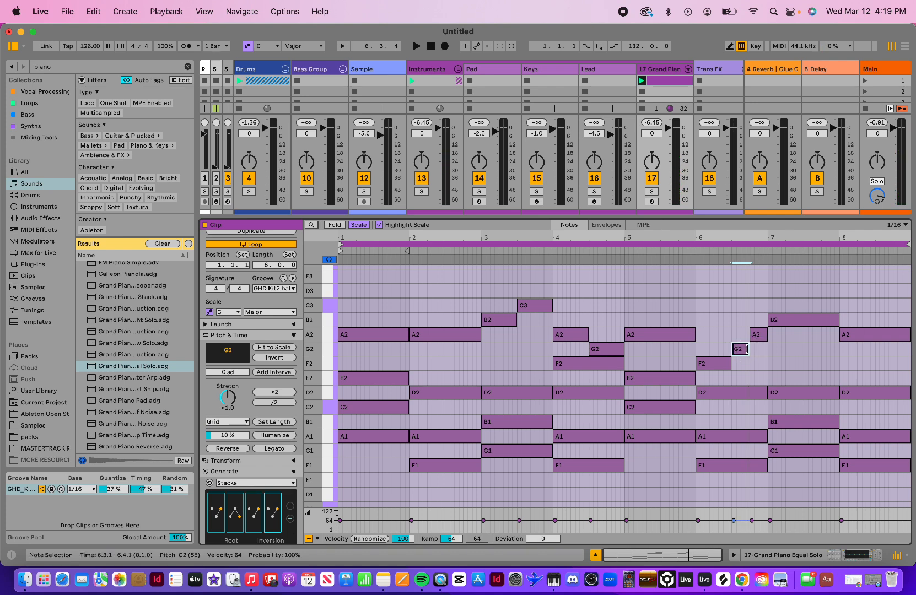
left_click(747, 349)
left_click(778, 347)
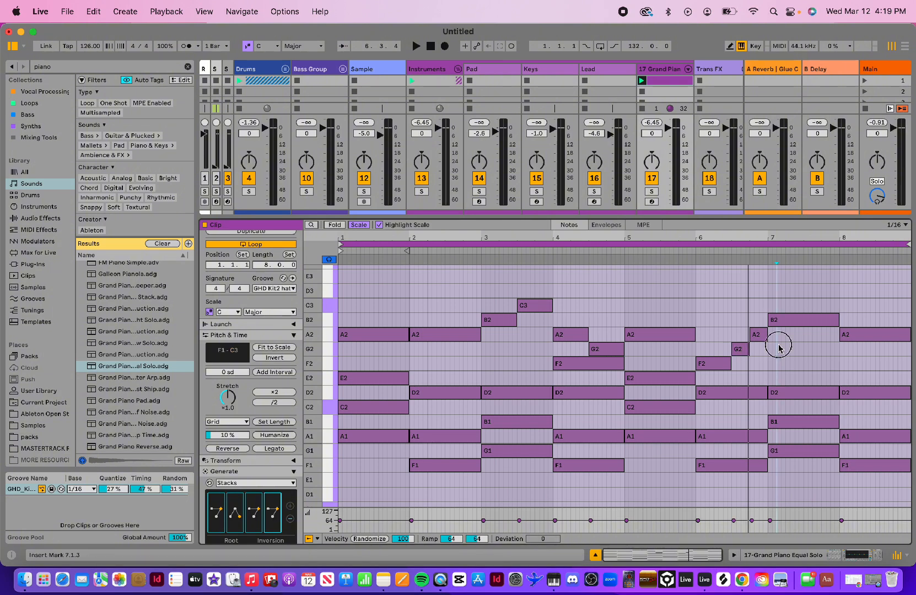
- Play back the progression, add a full-bar C3 note to the bar 8 chord and listen again
key("space")
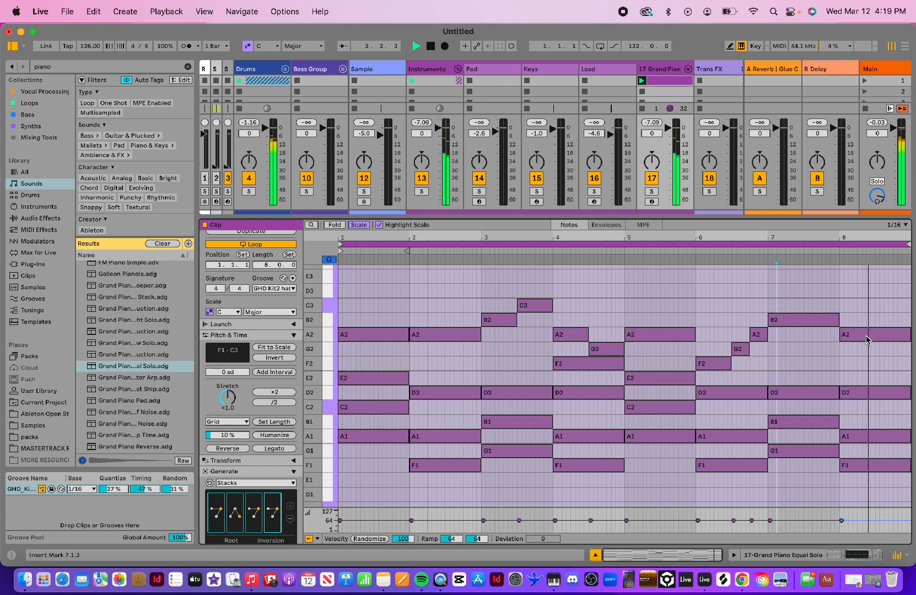
key("space")
left_click_drag(866, 340, 867, 309)
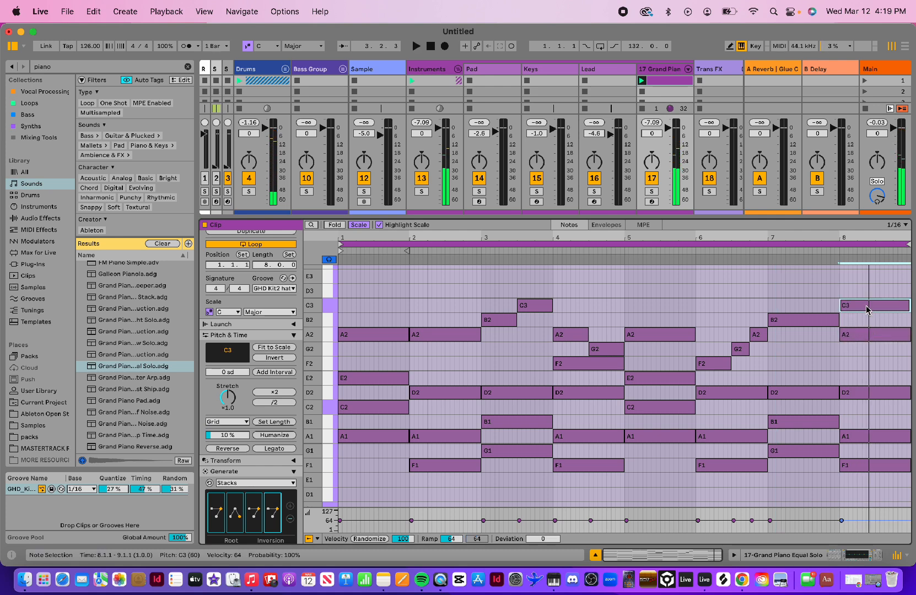
key("space")
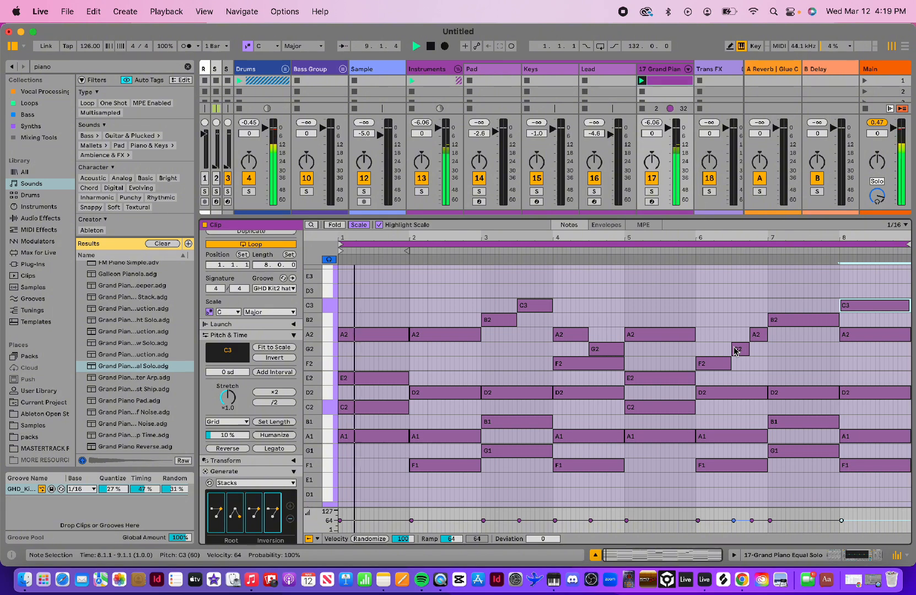
left_click_drag(788, 218, 792, 238)
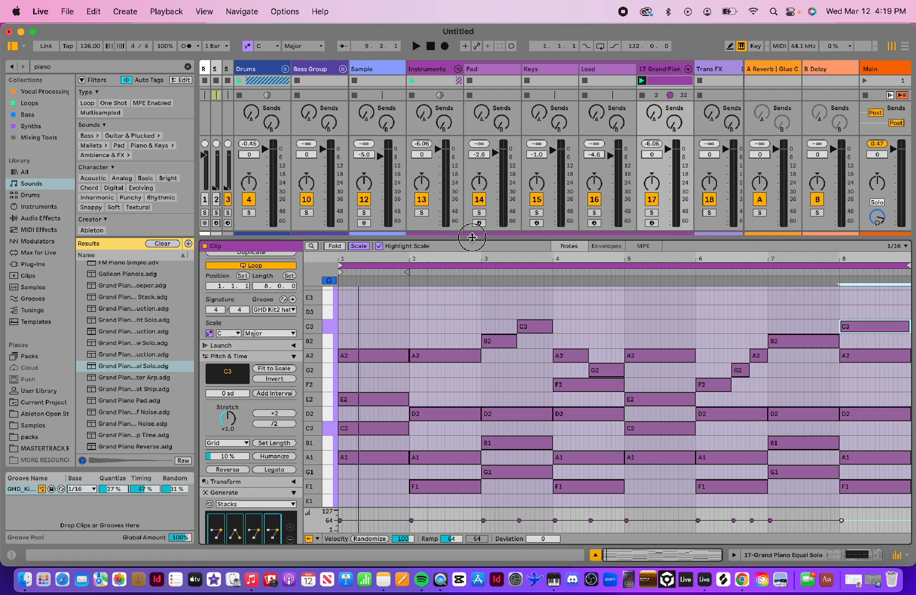
left_click_drag(472, 237, 534, 229)
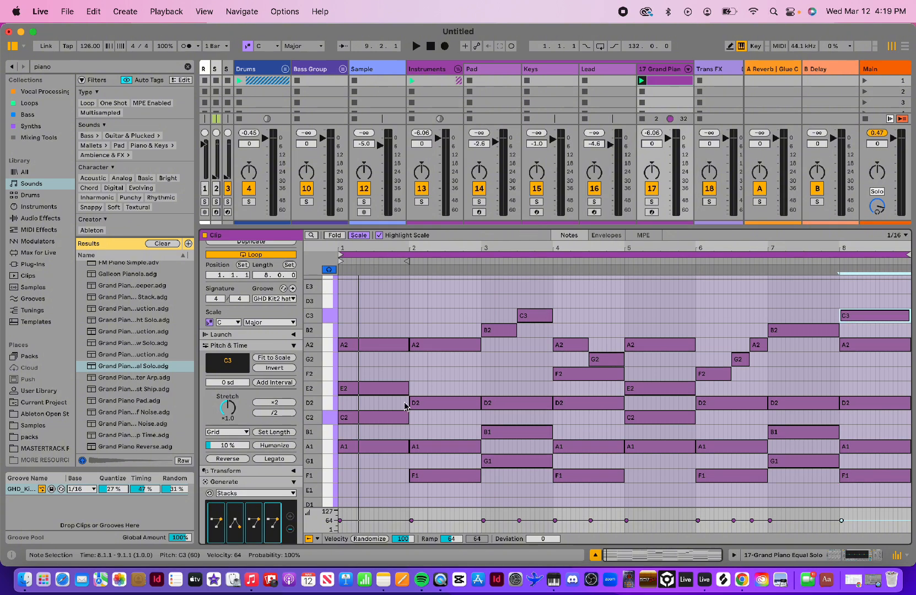
left_click(450, 313)
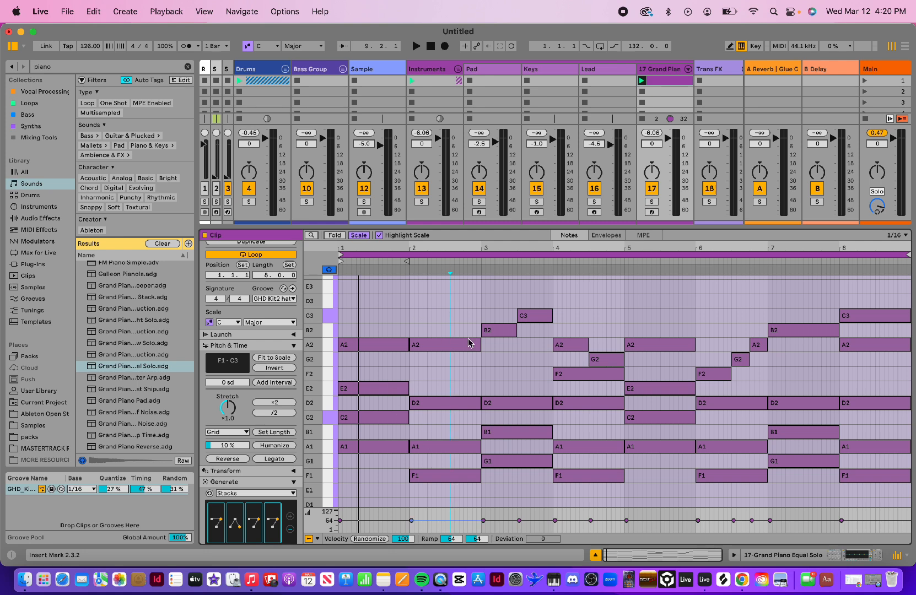
left_click(481, 304)
scroll(487, 352, "up", 10)
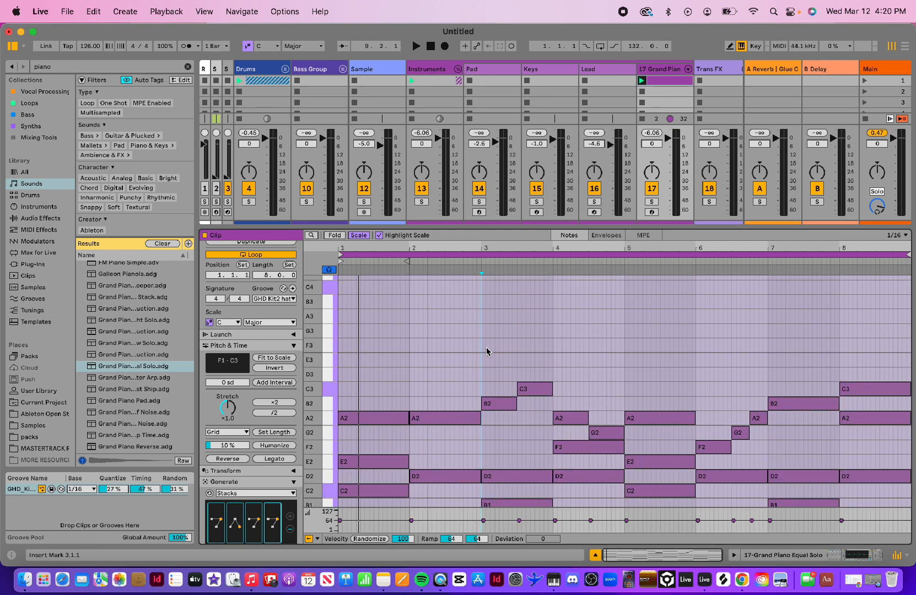
scroll(486, 352, "down", 10)
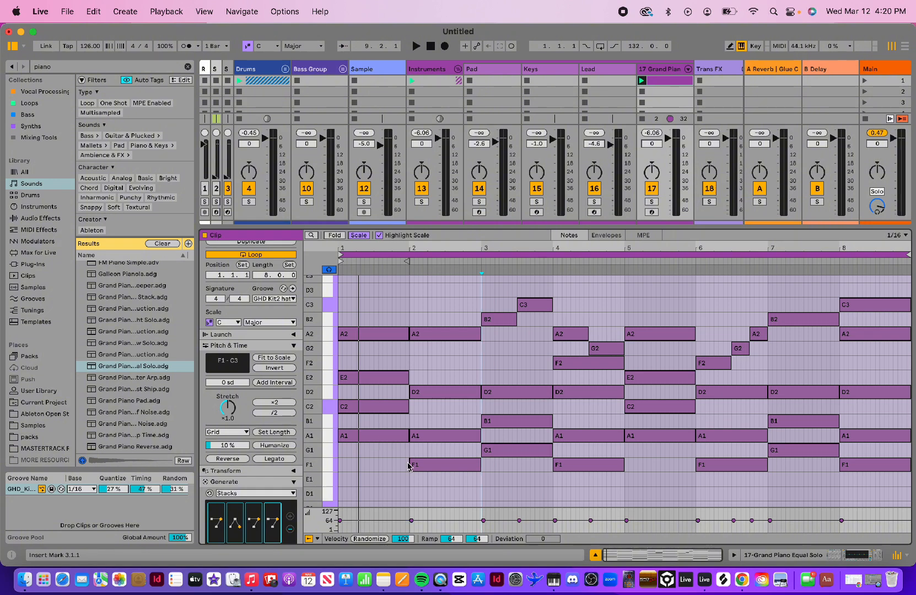
- Shorten the bar 1 chord to three beats, start the bar 2 chord one beat earlier, and play back the change
left_click_drag(389, 472, 375, 301)
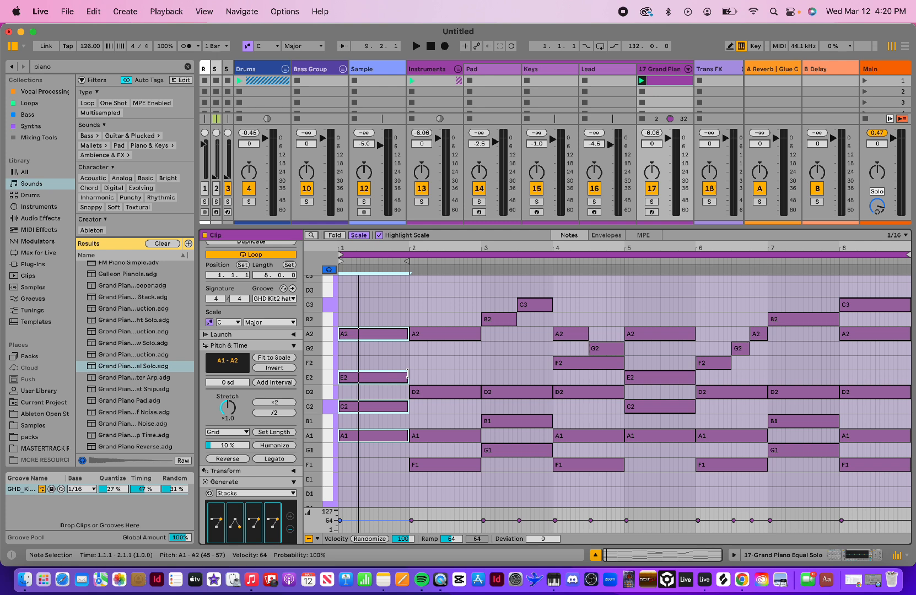
left_click(408, 374)
left_click_drag(408, 375, 392, 377)
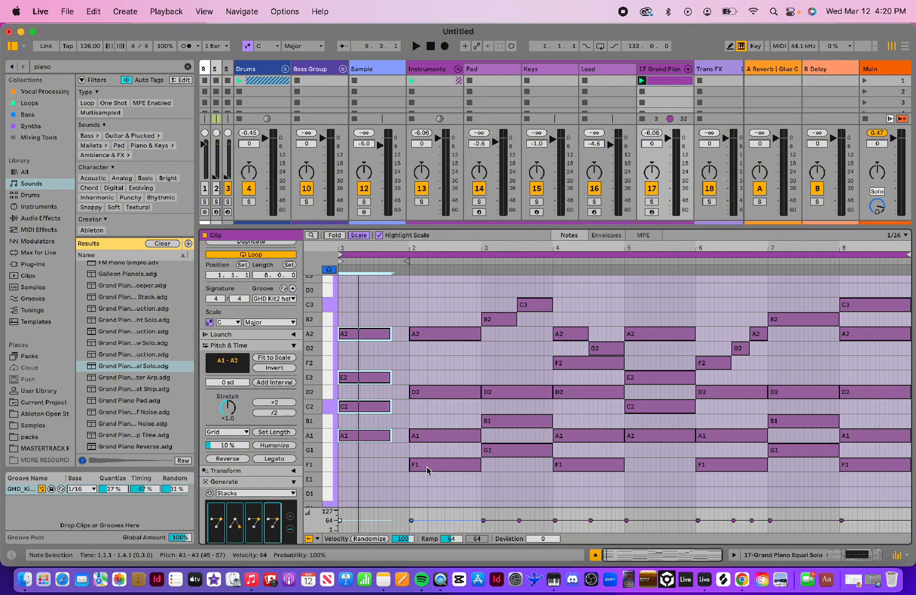
left_click_drag(427, 480, 392, 334)
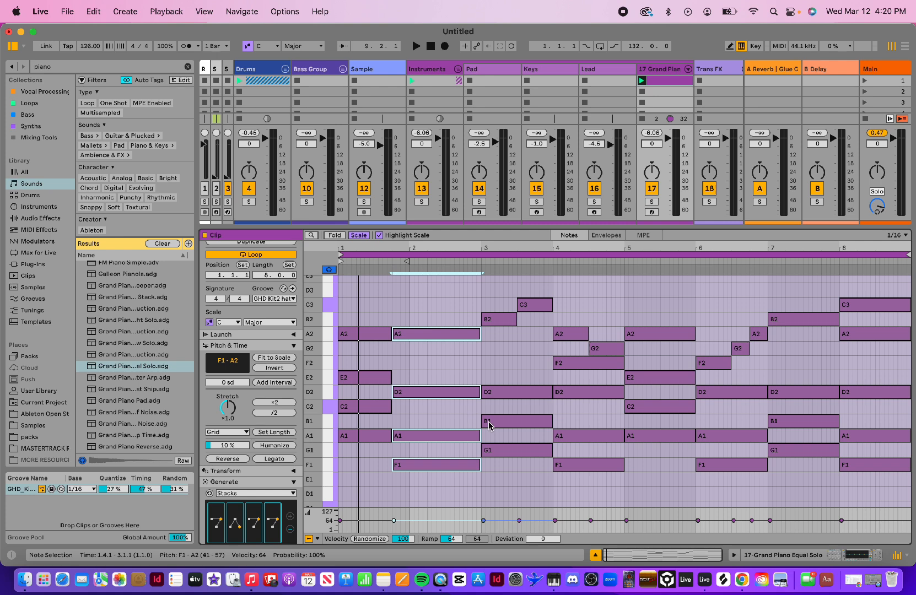
key("space")
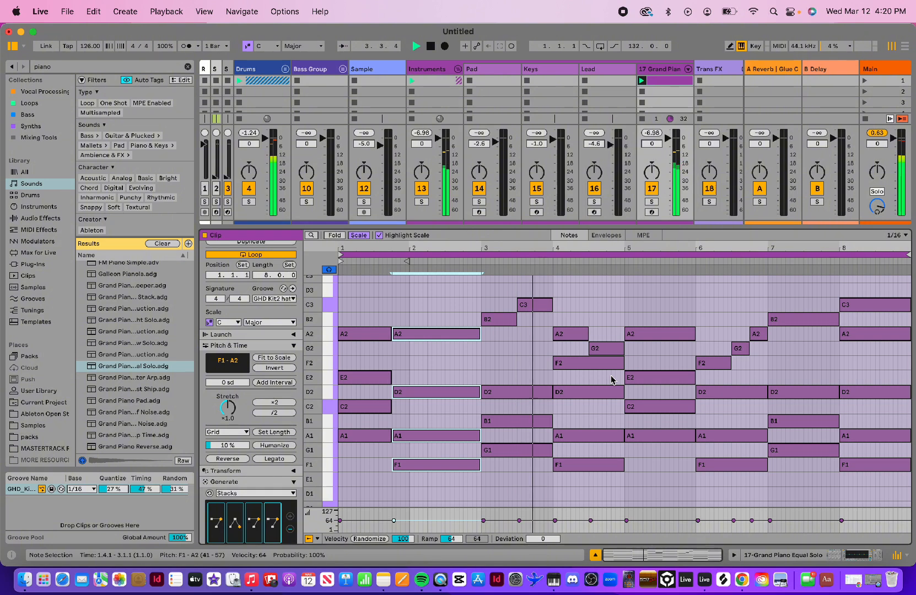
key("space")
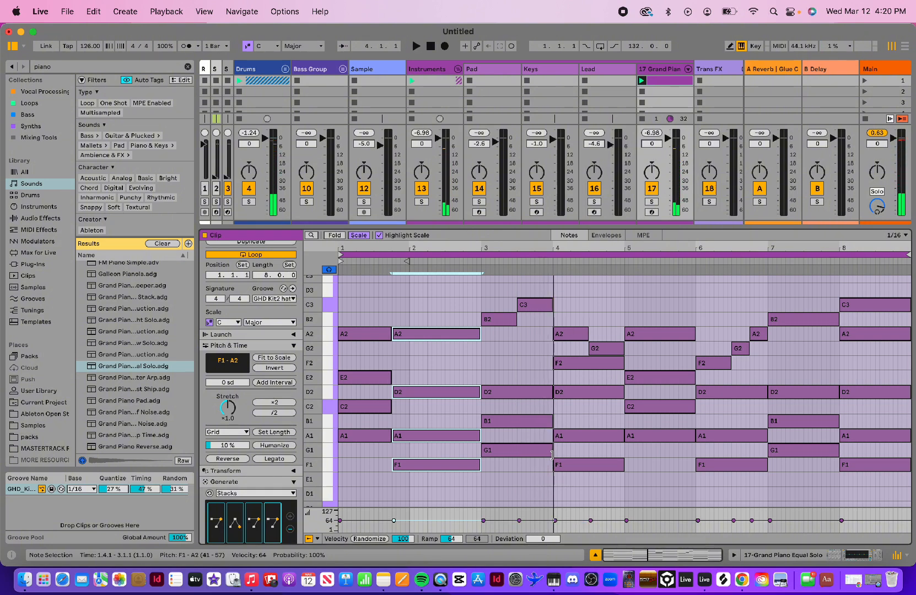
- End the bar 3 chord and its C3 note one beat sooner, extend the bar 4 chord's start one beat earlier, and play it back
left_click(541, 471)
left_click_drag(542, 471, 534, 307)
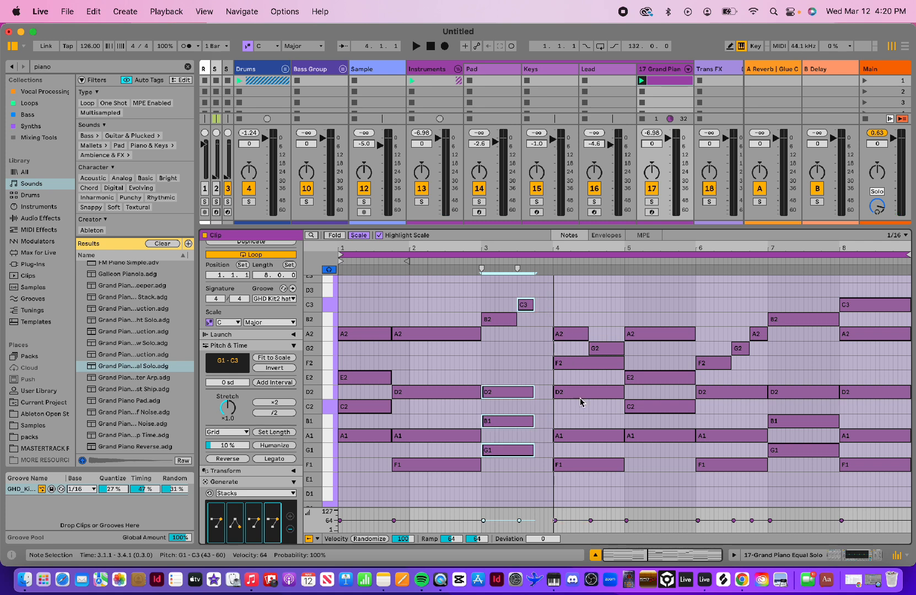
left_click_drag(569, 485, 536, 333)
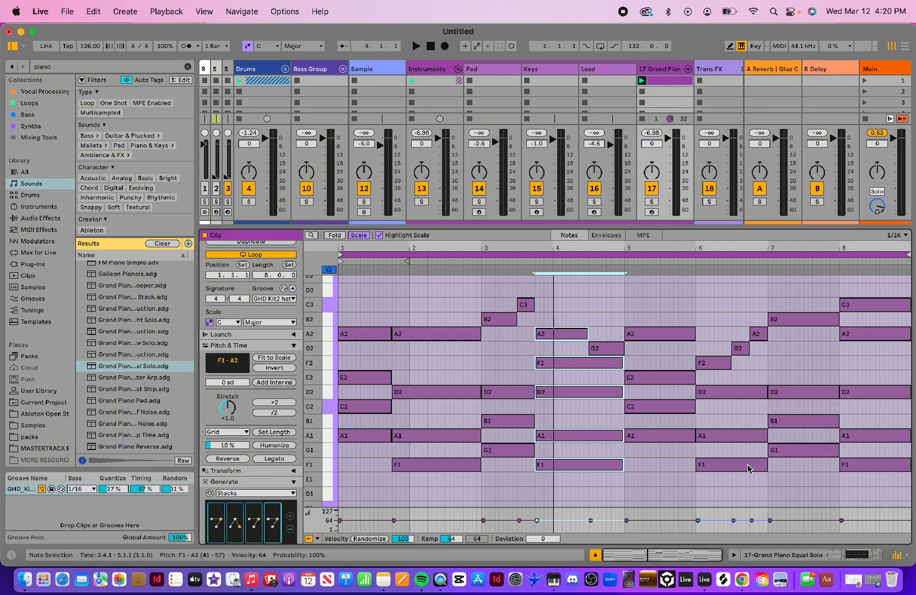
key("space")
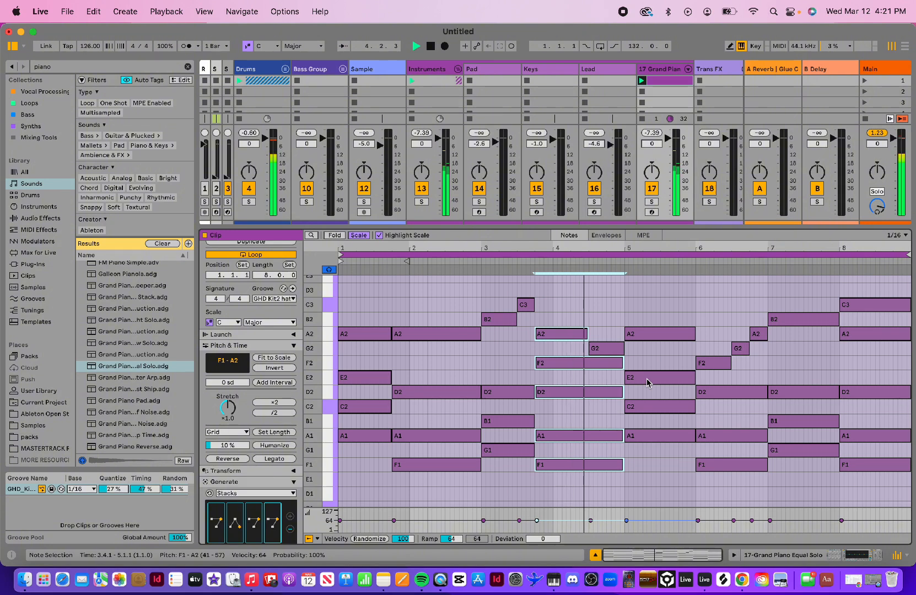
scroll(662, 381, "up", 1)
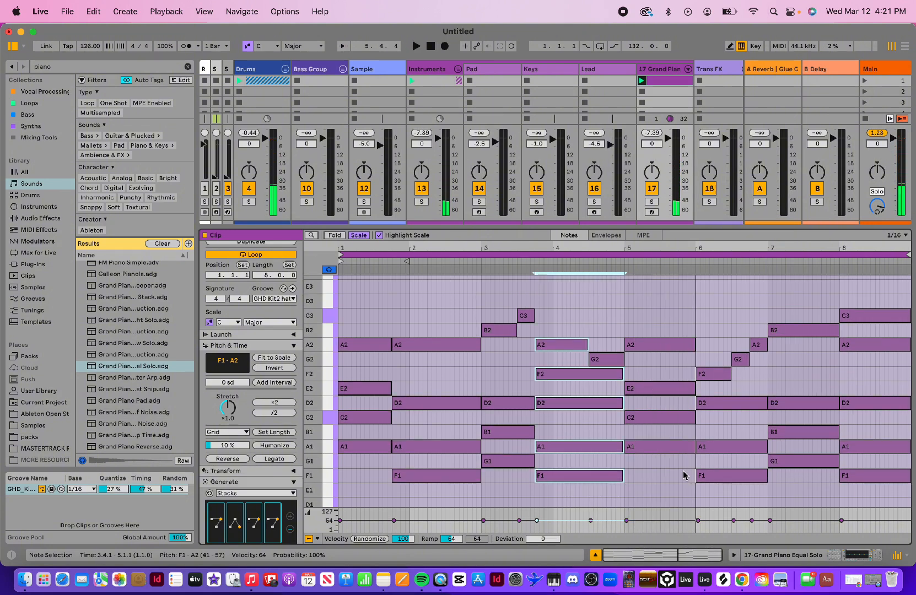
- Shorten the bar 5 and bar 7 chords to three beats and start the bar 6 and bar 8 chords one beat earlier
left_click_drag(677, 476, 676, 343)
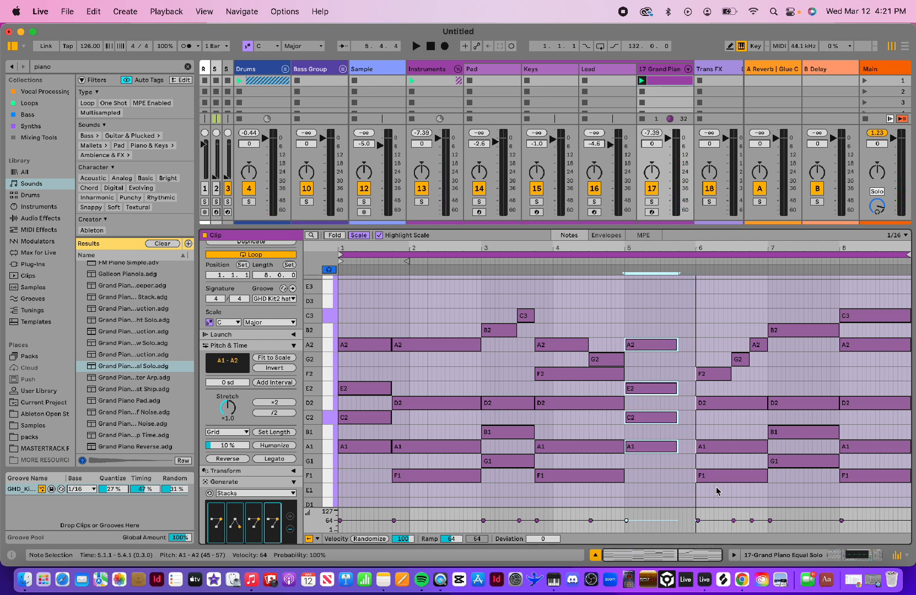
left_click_drag(717, 490, 679, 373)
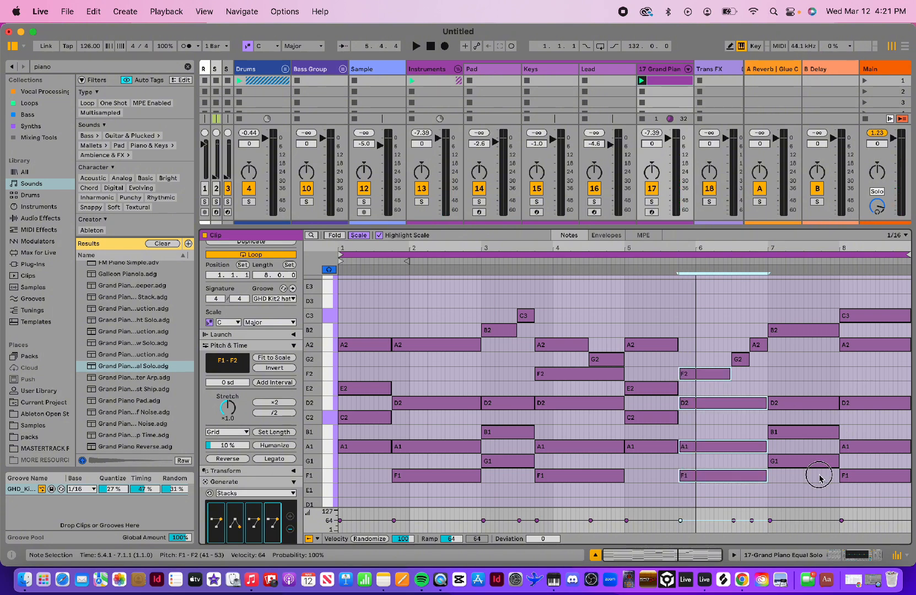
left_click_drag(819, 478, 806, 293)
left_click_drag(838, 329, 818, 328)
left_click_drag(863, 489, 822, 314)
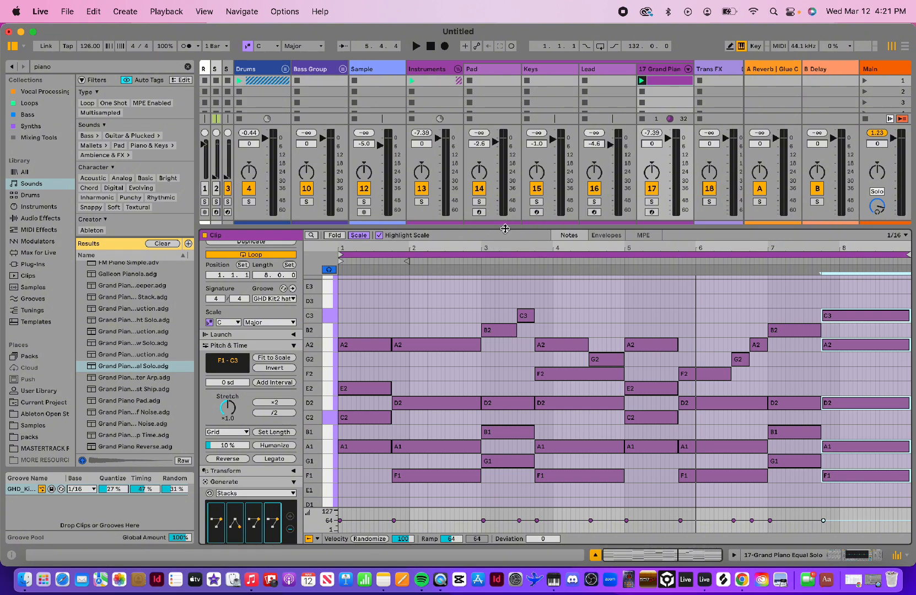
mouse_move(505, 227)
left_mouse_down()
mouse_move(497, 317)
mouse_move(528, 256)
mouse_move(518, 224)
left_mouse_up()
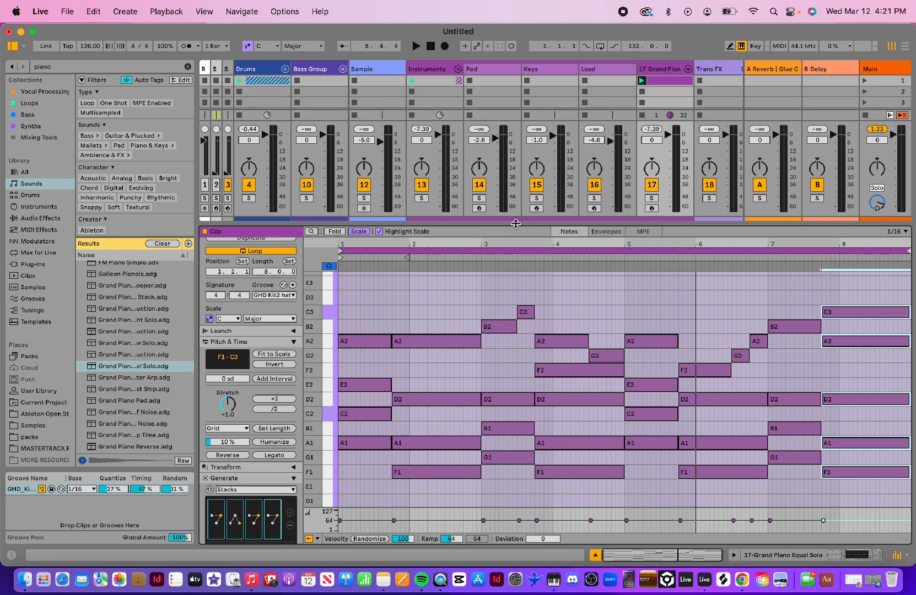
scroll(264, 488, "down", 3)
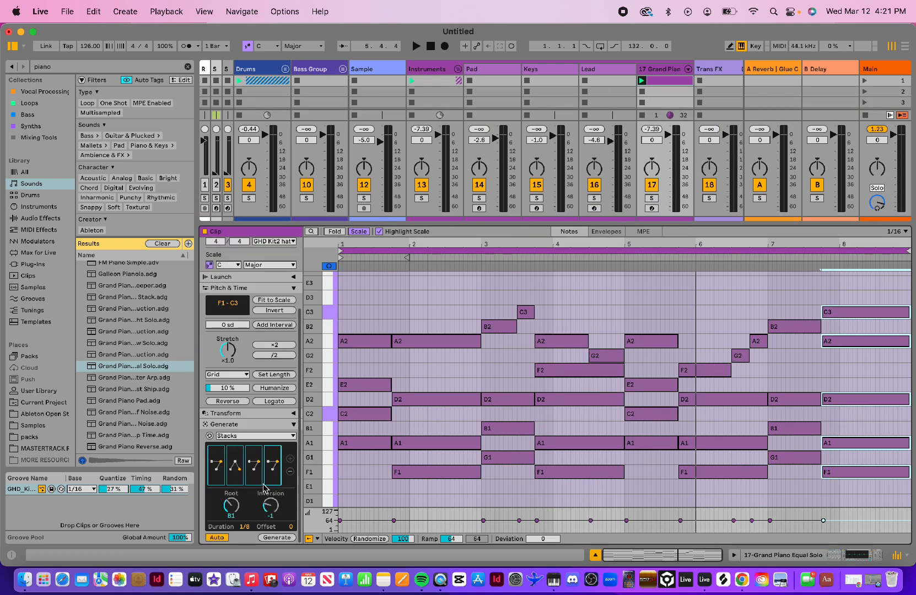
scroll(264, 488, "up", 5)
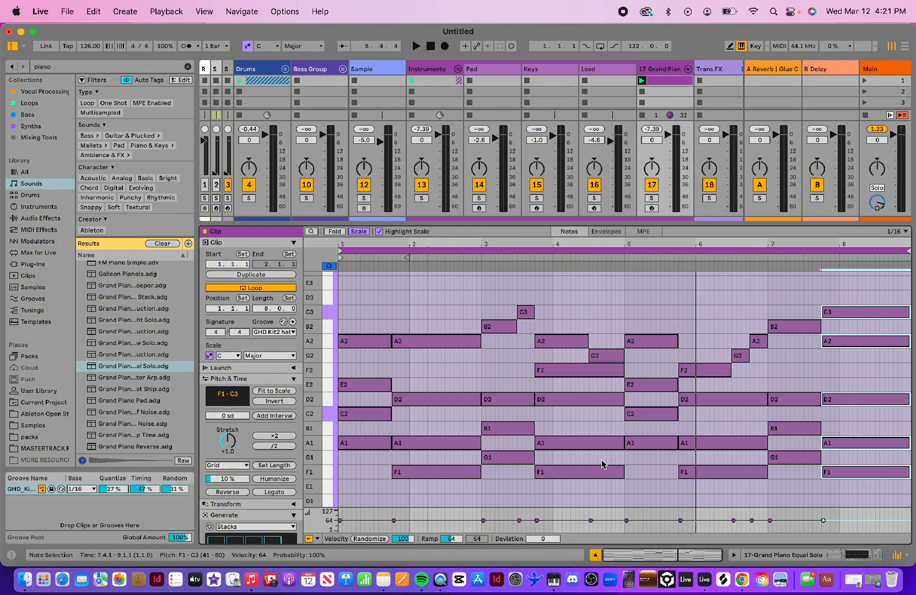
left_click(776, 304)
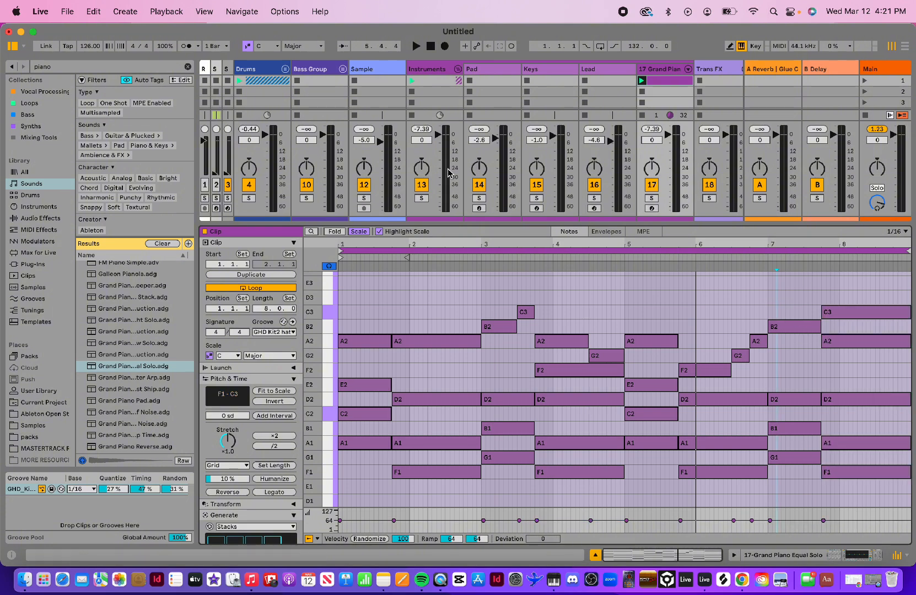
scroll(241, 439, "down", 3)
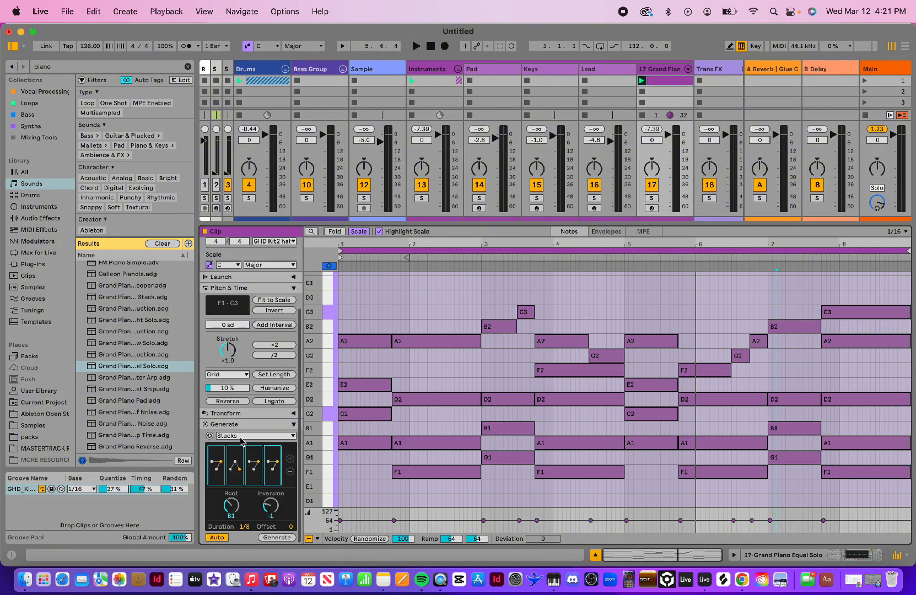
- Select all notes in the Grand Piano clip and choose the Strum MIDI transformation for them
left_click(247, 416)
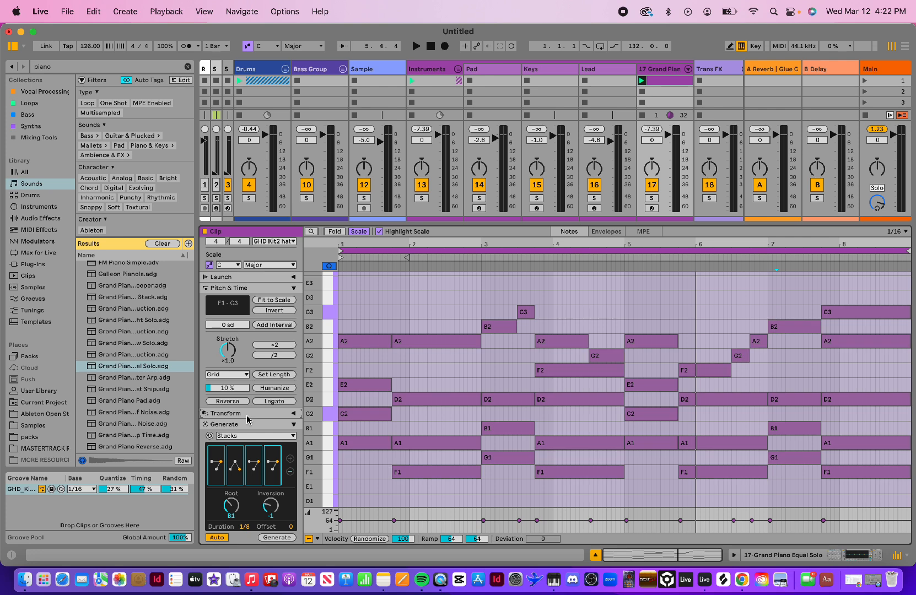
left_click(293, 414)
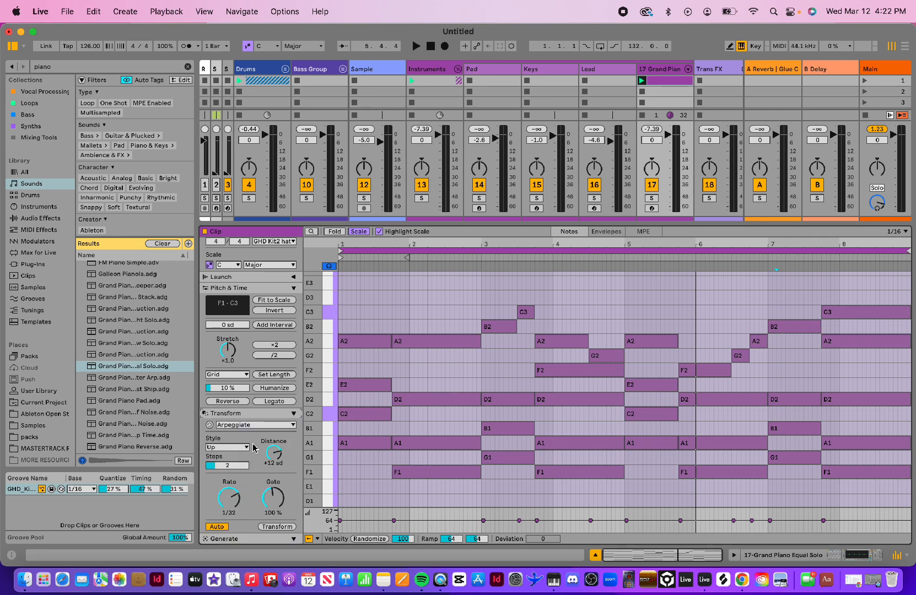
scroll(254, 448, "down", 3)
left_click(255, 379)
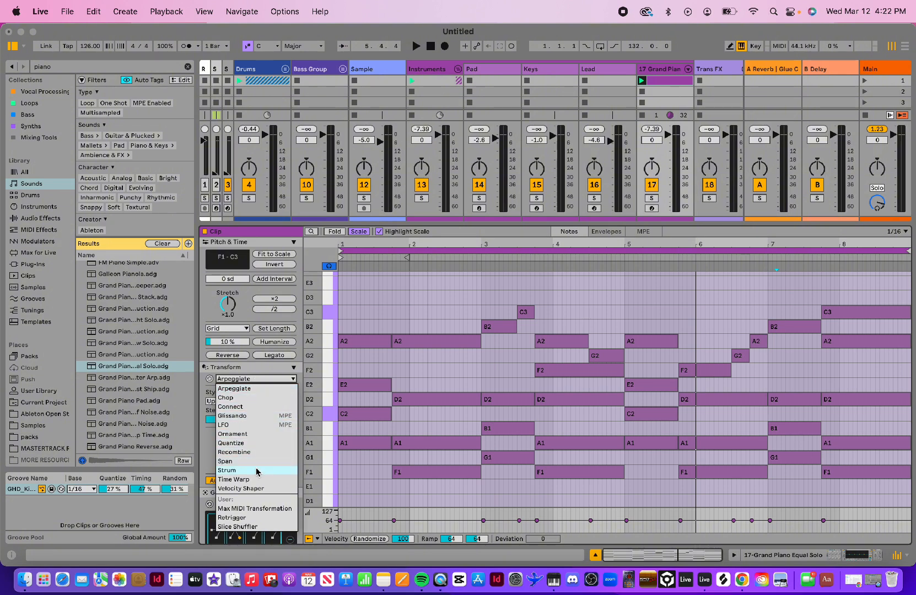
left_click(369, 313)
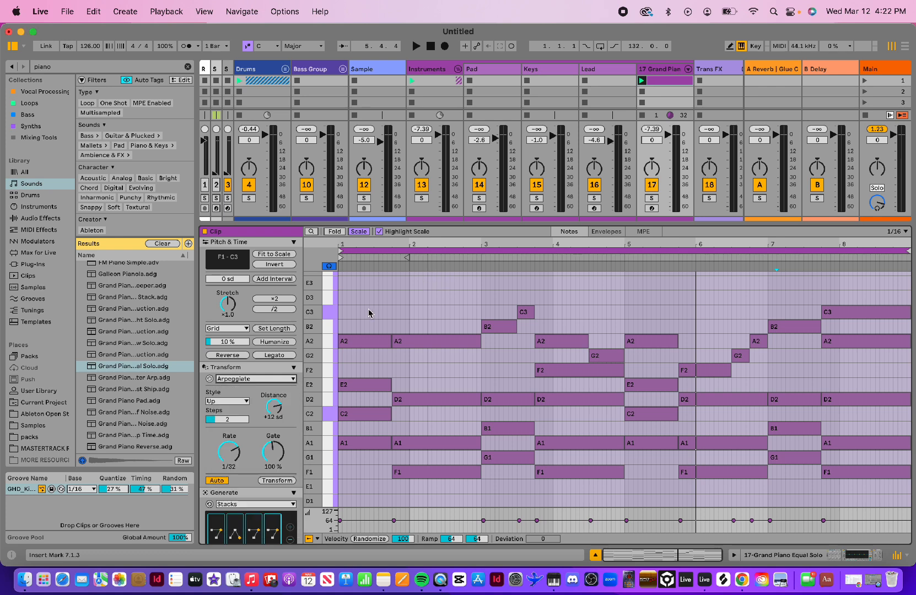
key("super+a")
key("space")
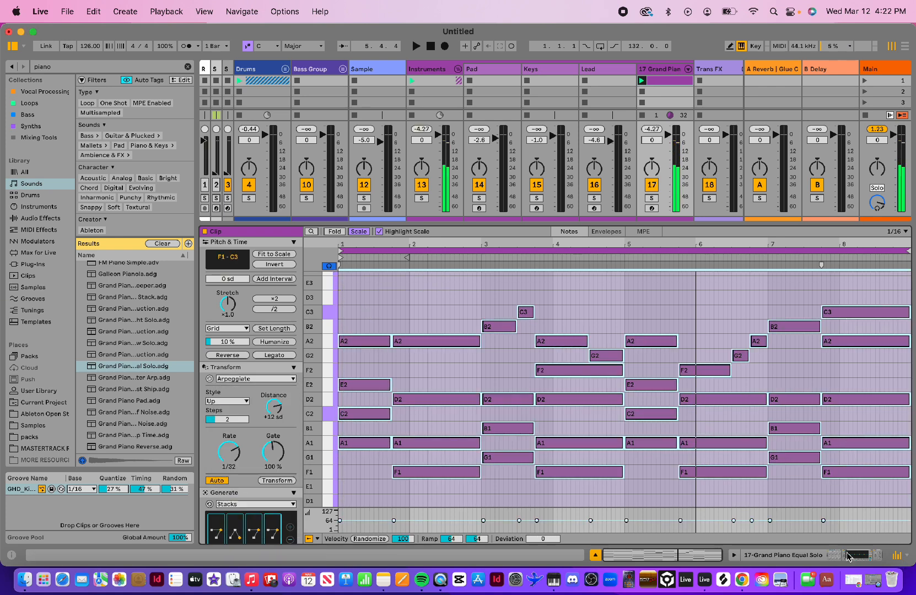
left_click(253, 379)
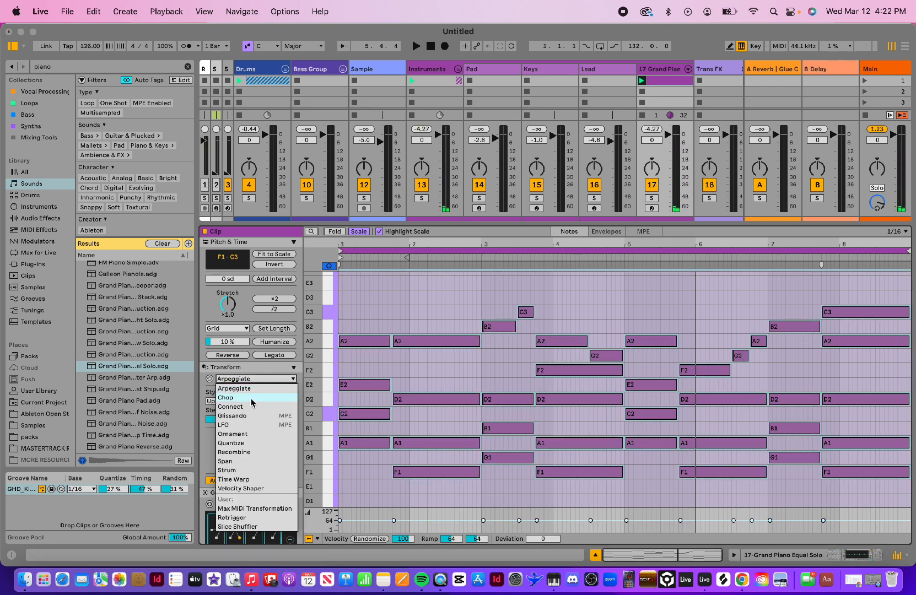
left_click(249, 471)
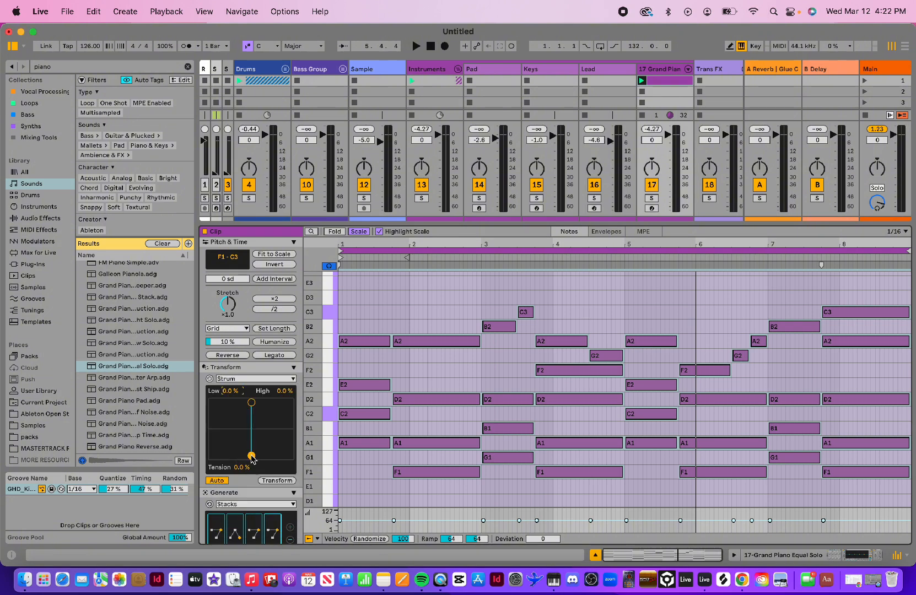
- Strum the selected chords with Low at -38 % and High at 44 %, playing the progression while adjusting the amount
left_click_drag(251, 457, 237, 461)
left_click_drag(252, 405, 271, 405)
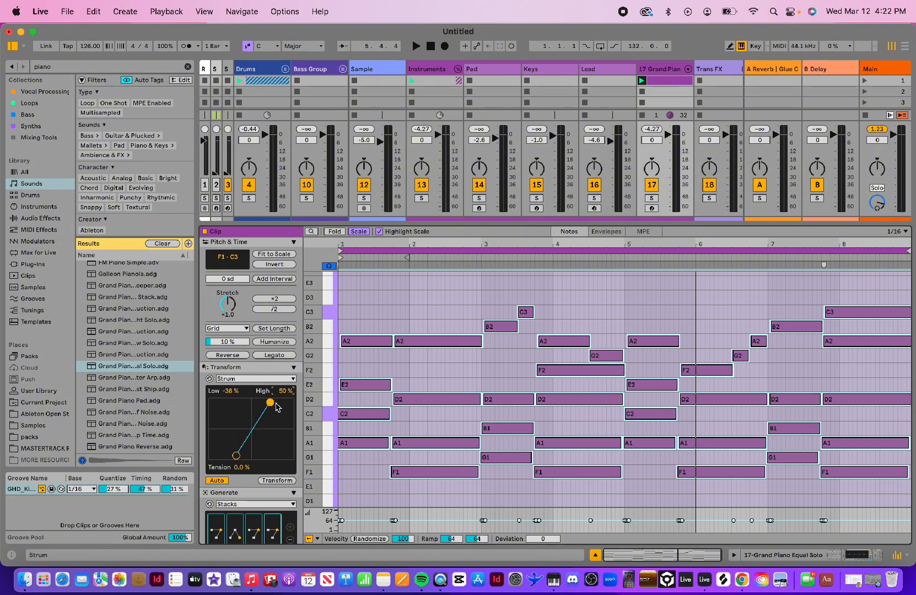
left_click_drag(268, 403, 275, 404)
key("space")
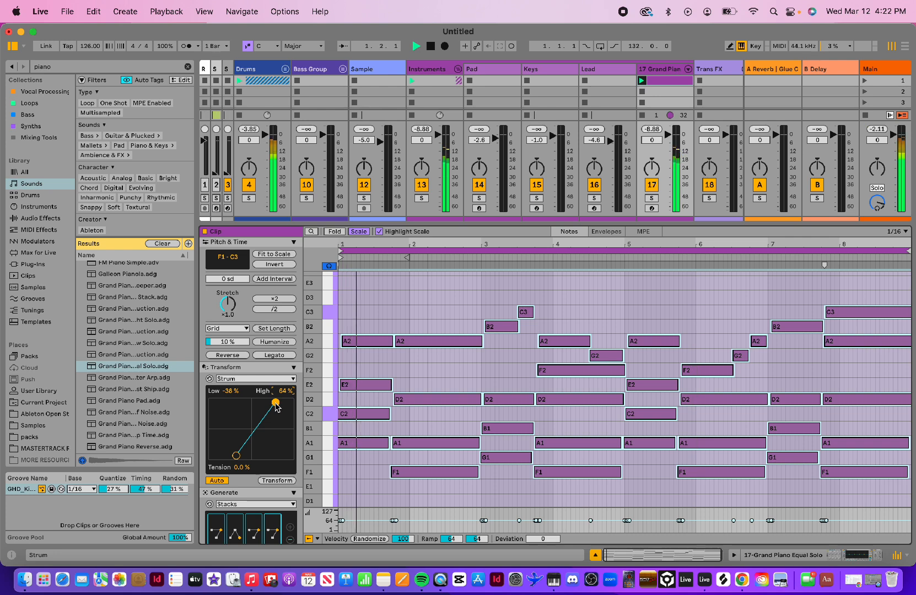
left_click_drag(275, 407, 267, 403)
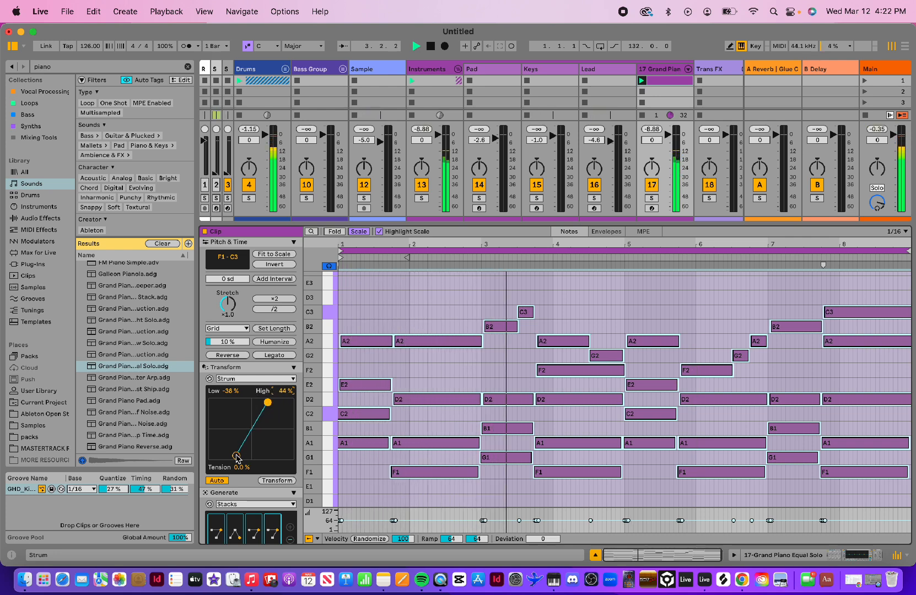
- Set the Strum transformation's low value to -32% for all notes in the grand piano clip
left_click_drag(236, 457, 245, 455)
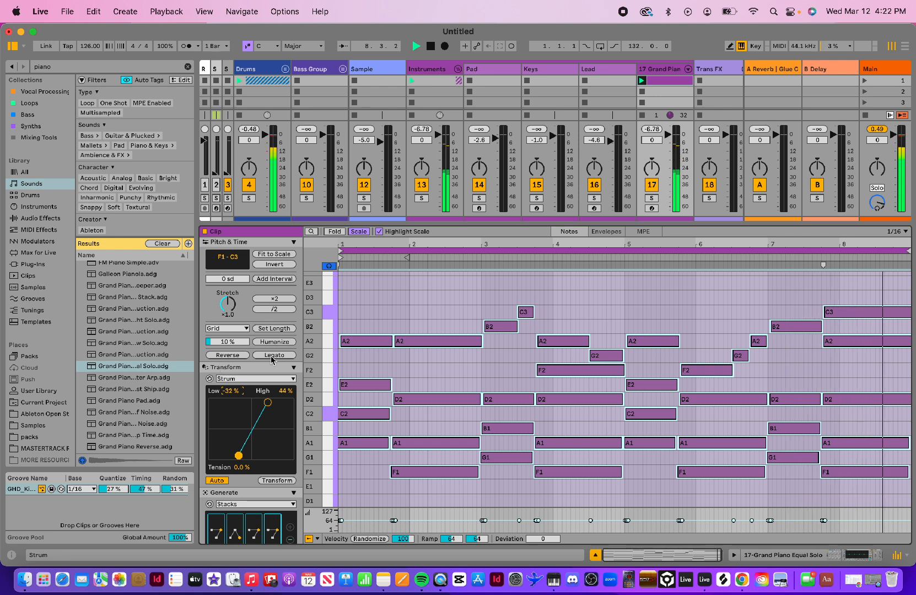
scroll(381, 370, "up", 3)
scroll(362, 373, "down", 5)
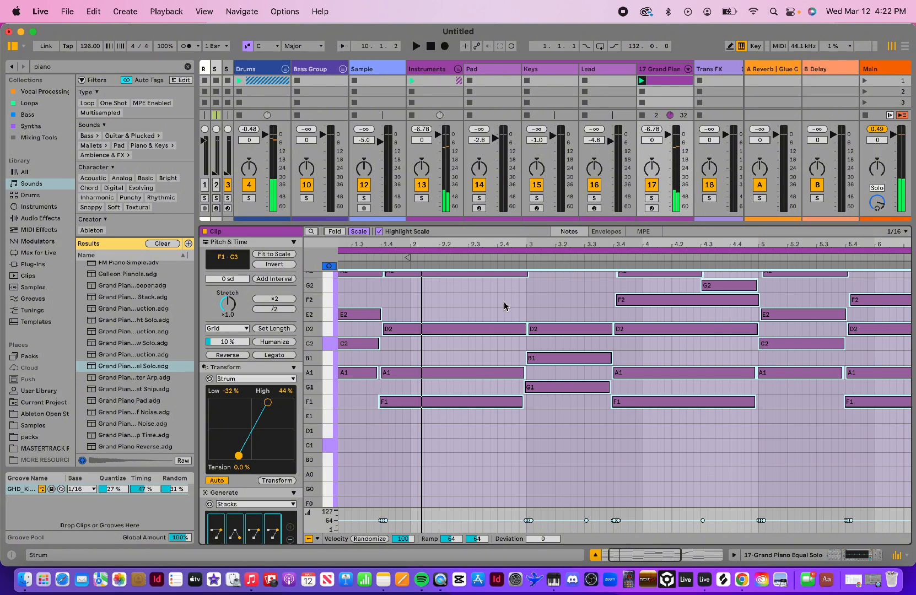
scroll(504, 307, "up", 5)
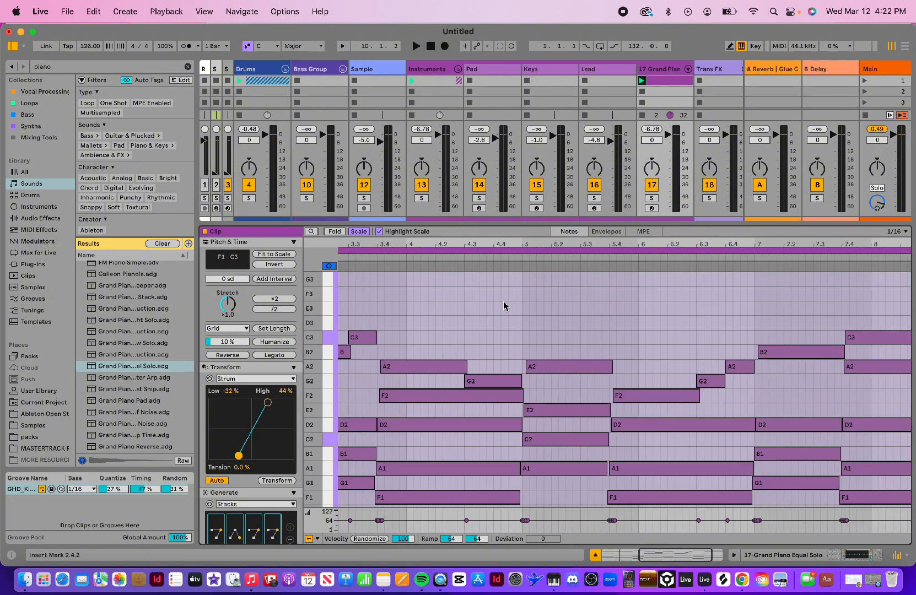
- Shorten the clip's last C3 note to end at 8.3.1 and continue it with a D3 note up to the clip's end
left_click_drag(540, 246, 635, 207)
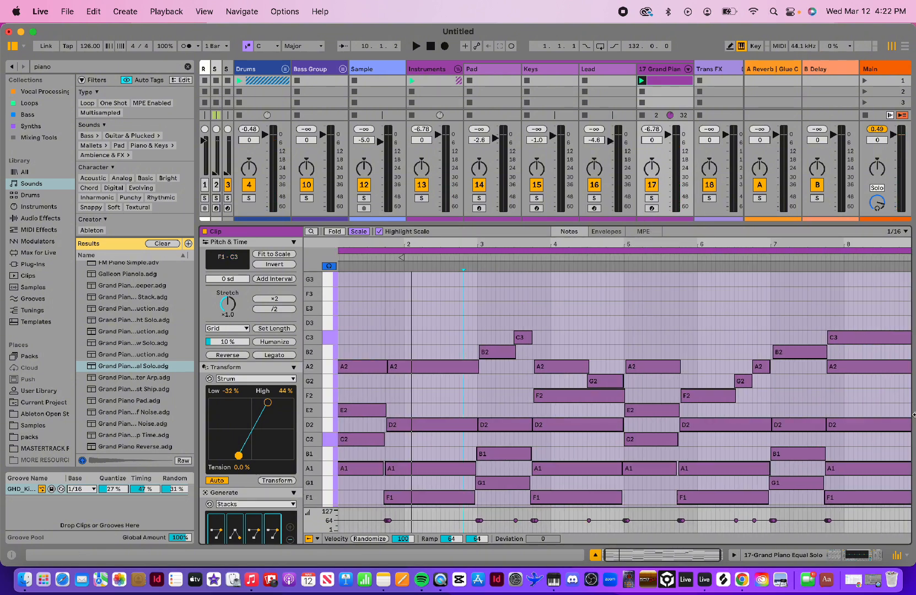
scroll(858, 355, "up", 1)
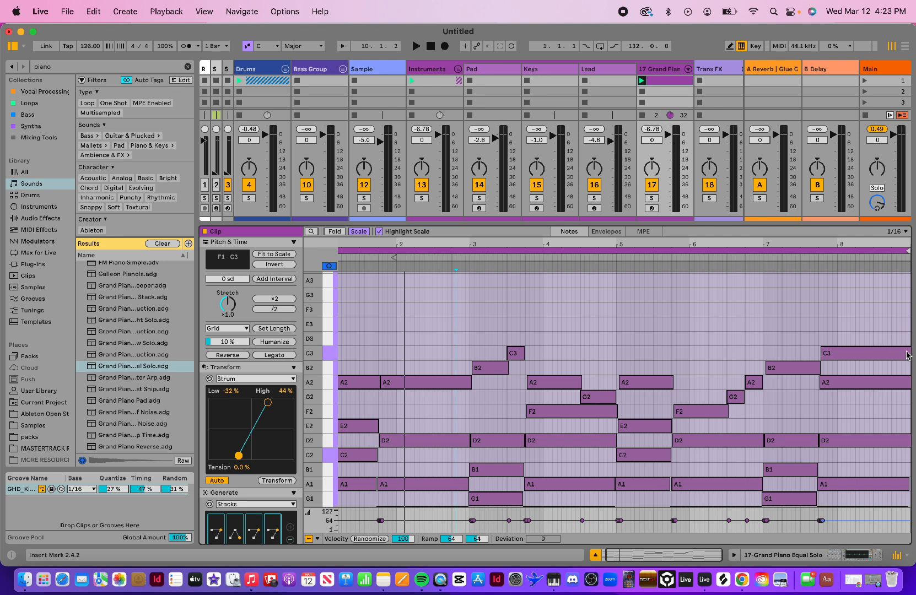
left_click(909, 356)
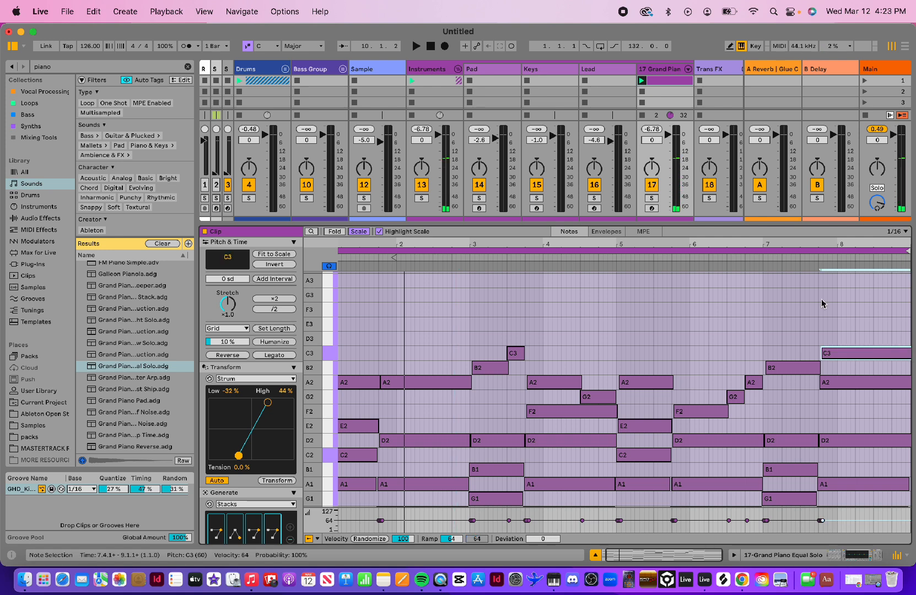
scroll(822, 304, "up", 1)
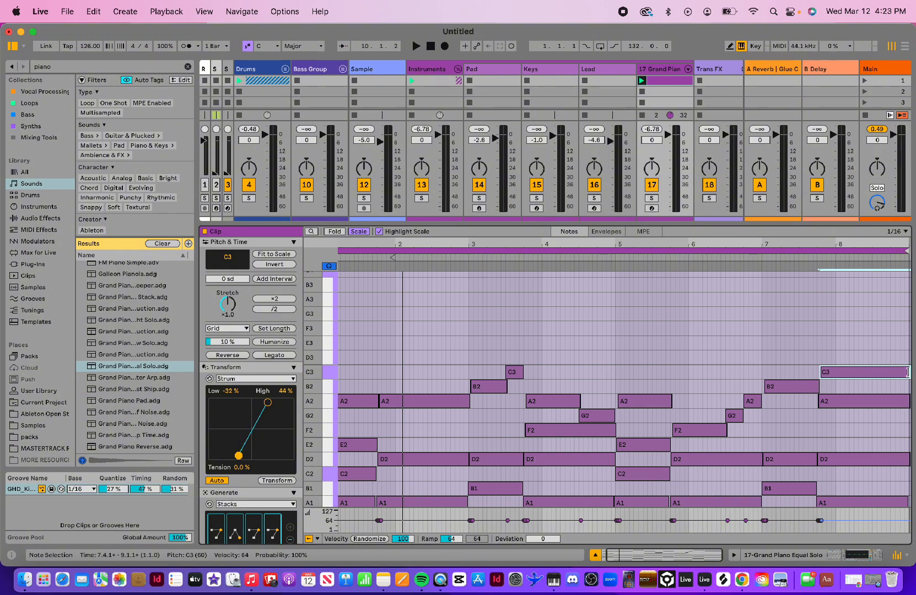
mouse_move(908, 372)
left_mouse_down()
mouse_move(863, 374)
mouse_move(884, 358)
mouse_move(904, 361)
left_mouse_up()
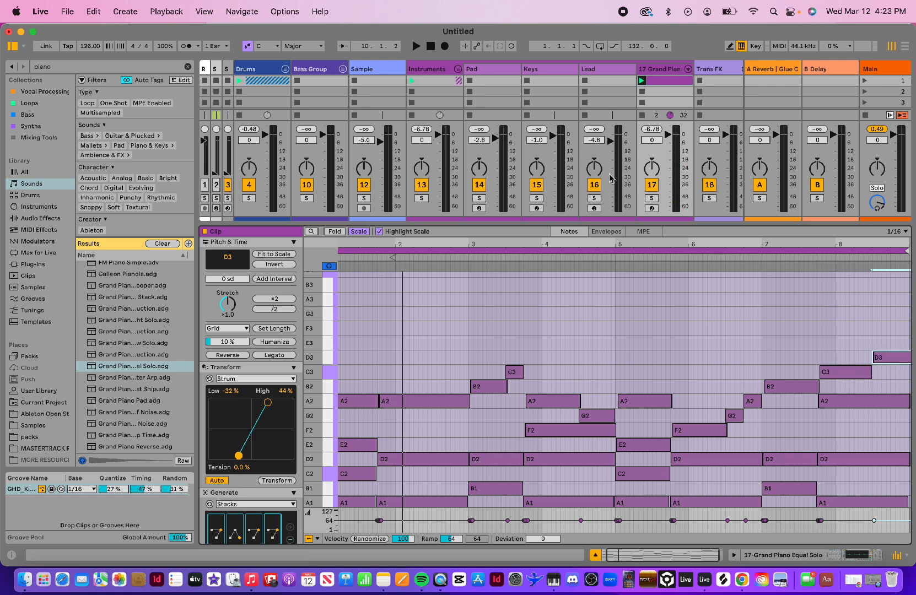
- Play the piano clip from its start with the drums to check the new ending, and stop playback
scroll(403, 331, "down", 2)
scroll(403, 331, "left", 1)
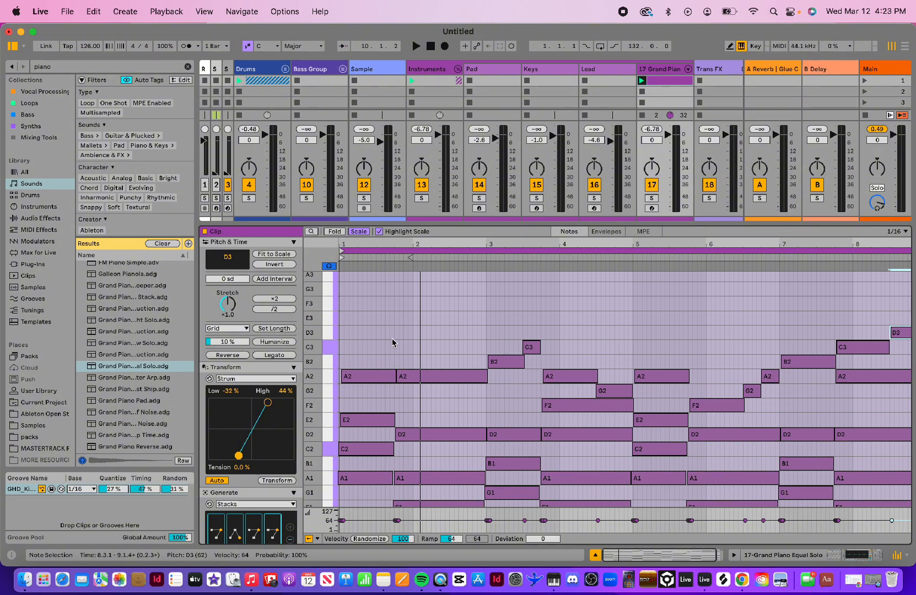
key("space")
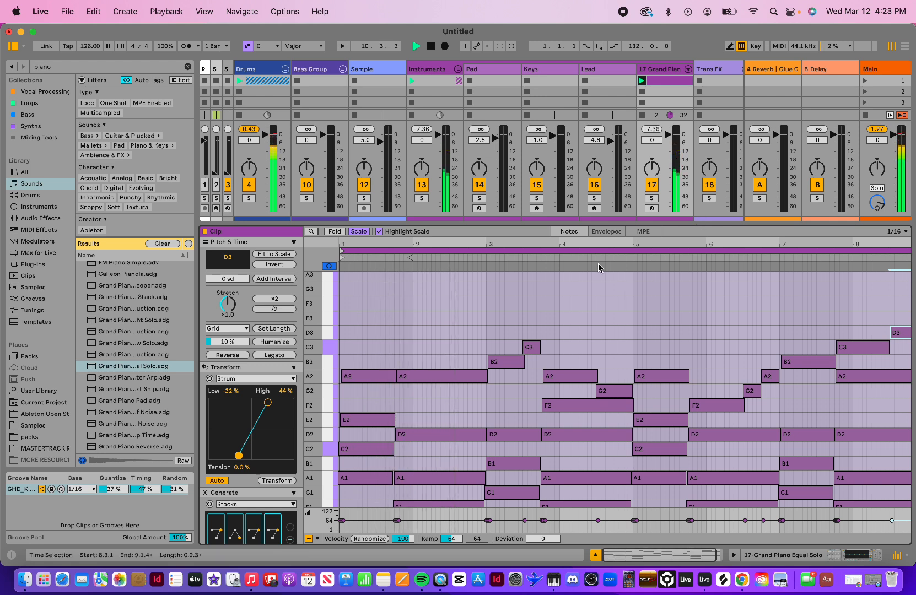
key("space")
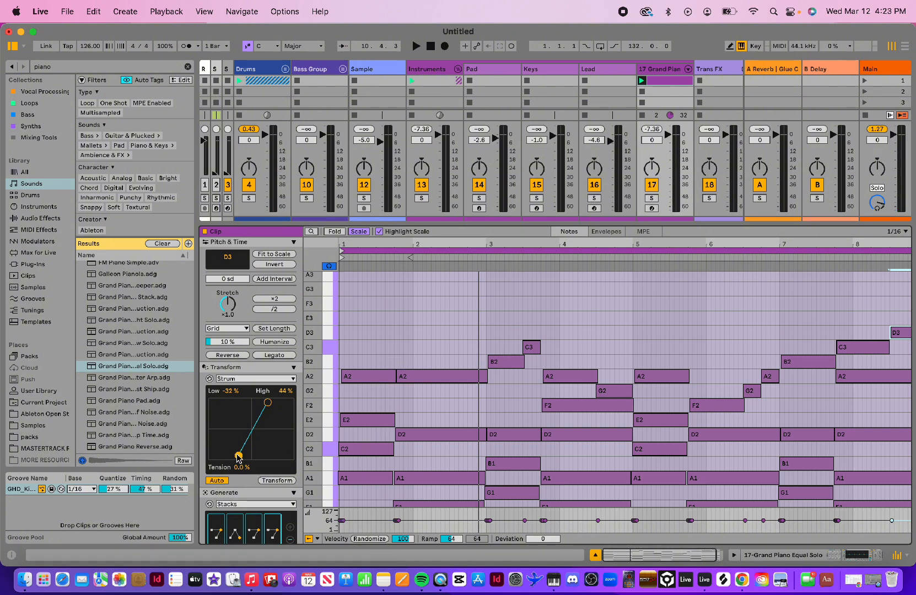
- Select all notes in the clip and set the Strum low value to 2% and the high value to 64%
left_click_drag(239, 457, 251, 458)
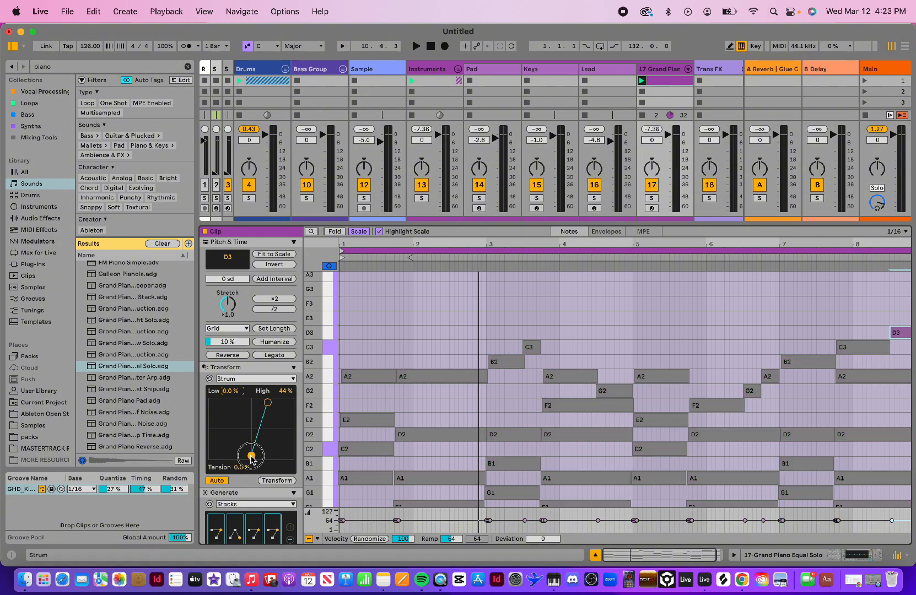
left_click(397, 298)
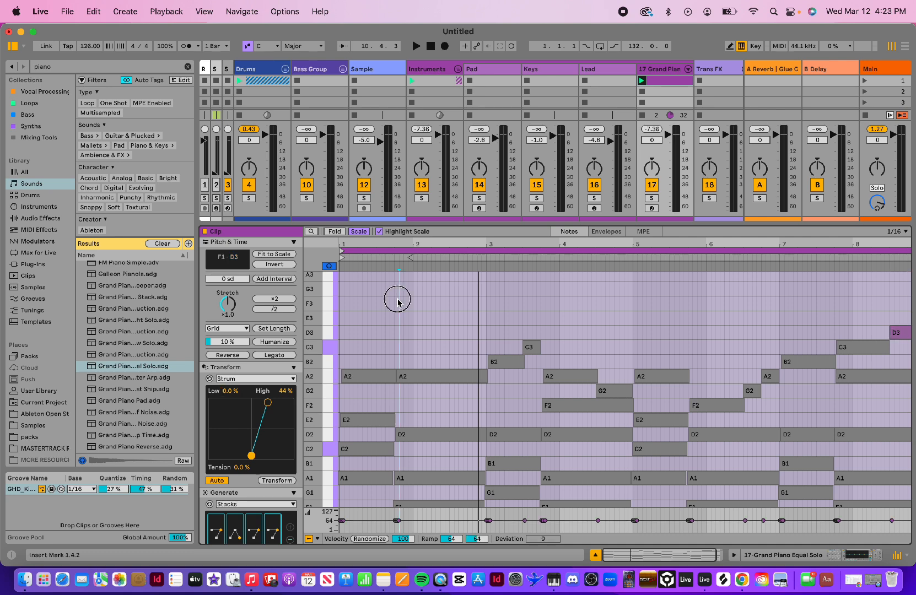
key("super+a")
left_click(375, 312)
key("super+a")
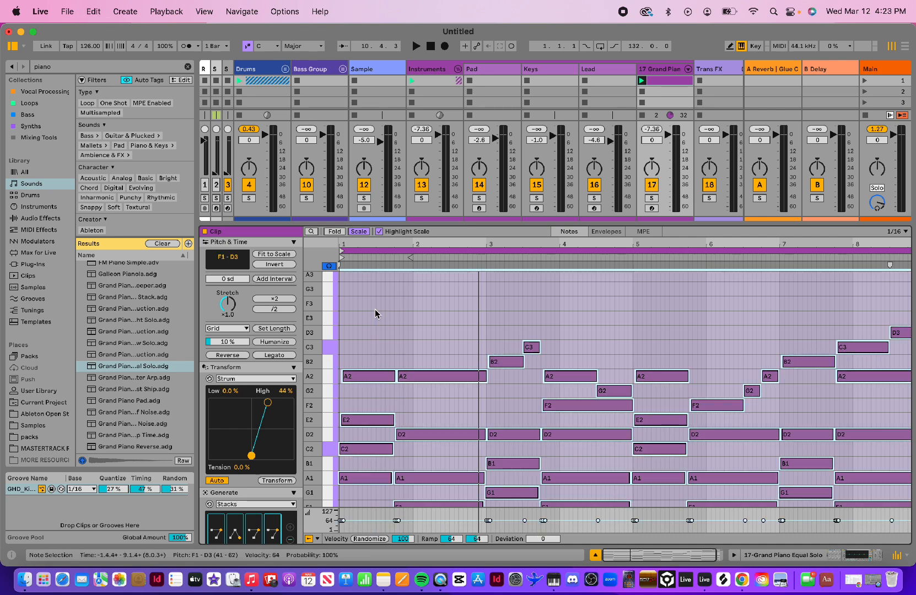
left_click_drag(252, 460, 252, 460)
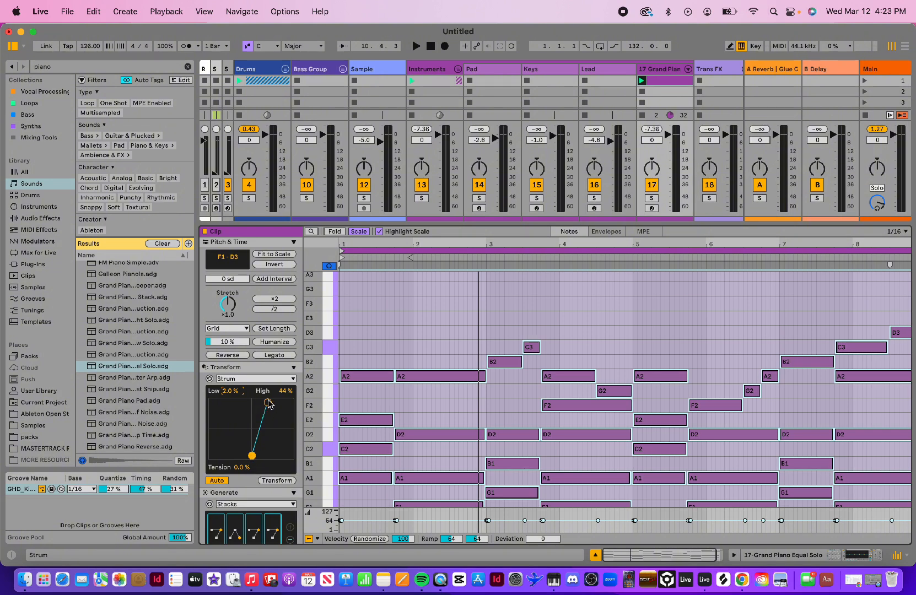
left_click_drag(269, 403, 276, 405)
- Play the strummed piano chords with the drums, deselect the notes and stop playback
key("space")
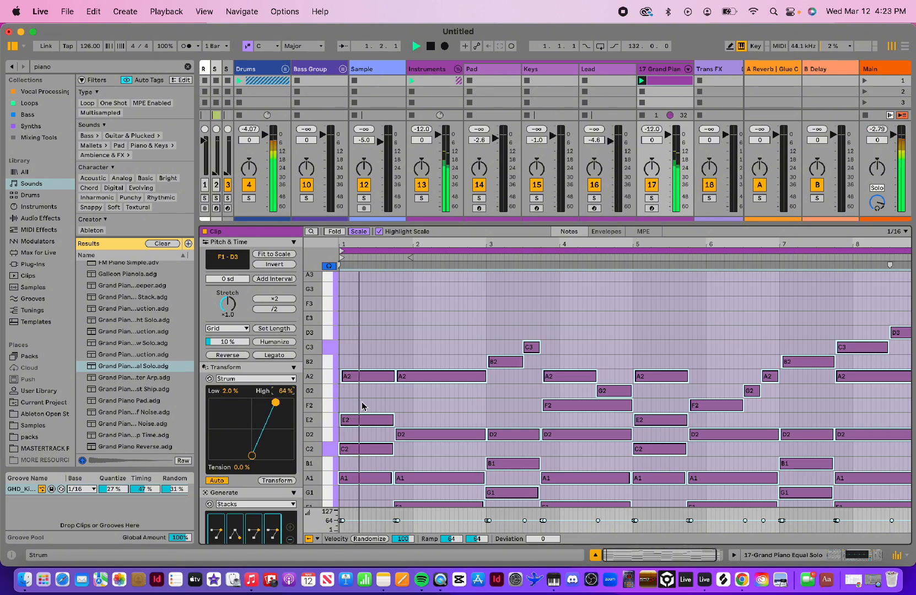
left_click(454, 316)
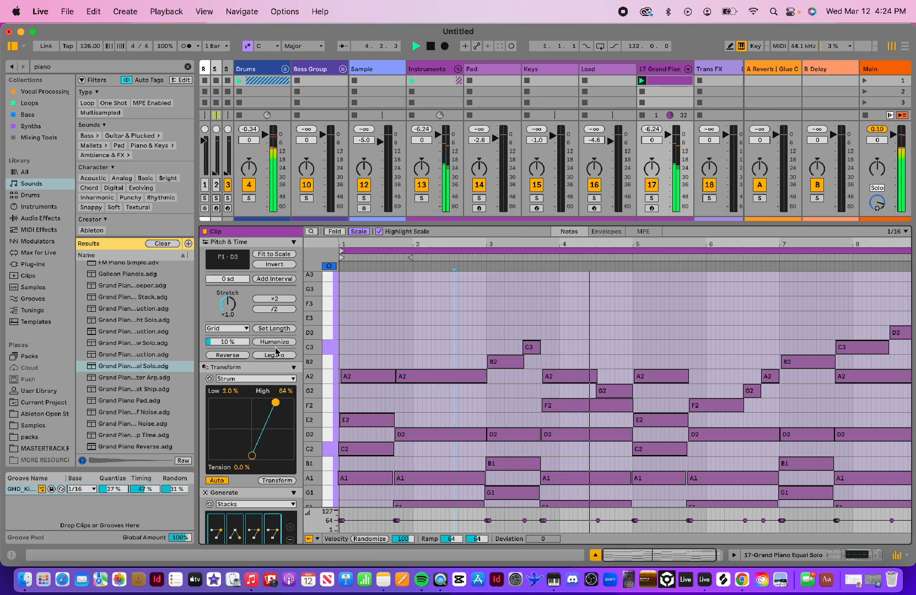
key("space")
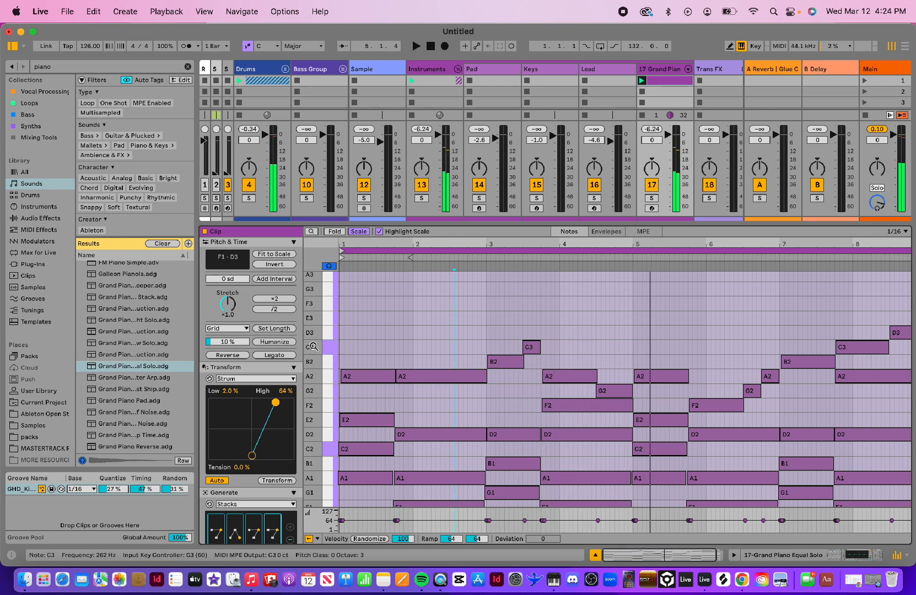
- Humanize the clip's notes by 10%, apply the Strum transformation, and play the result
left_click(278, 343)
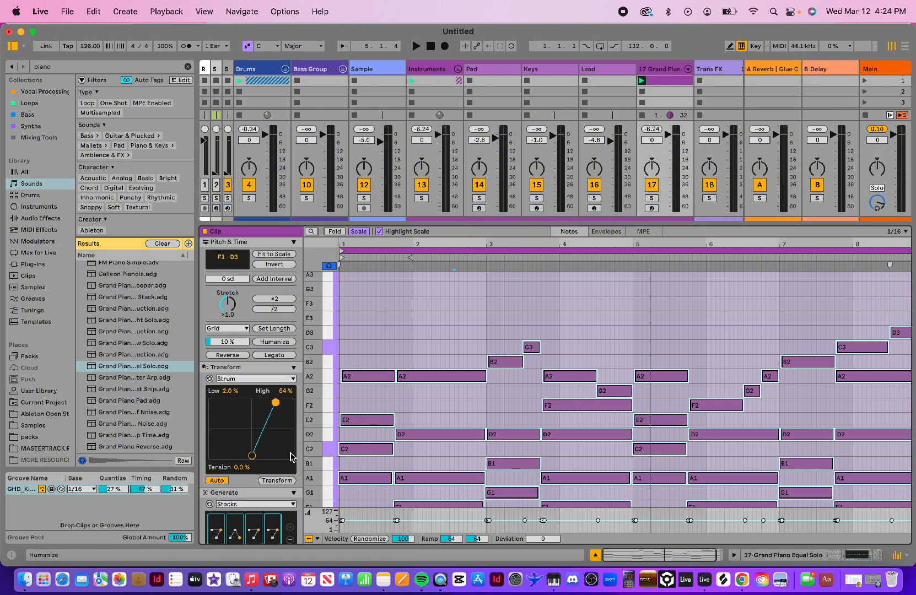
left_click(278, 481)
key("space")
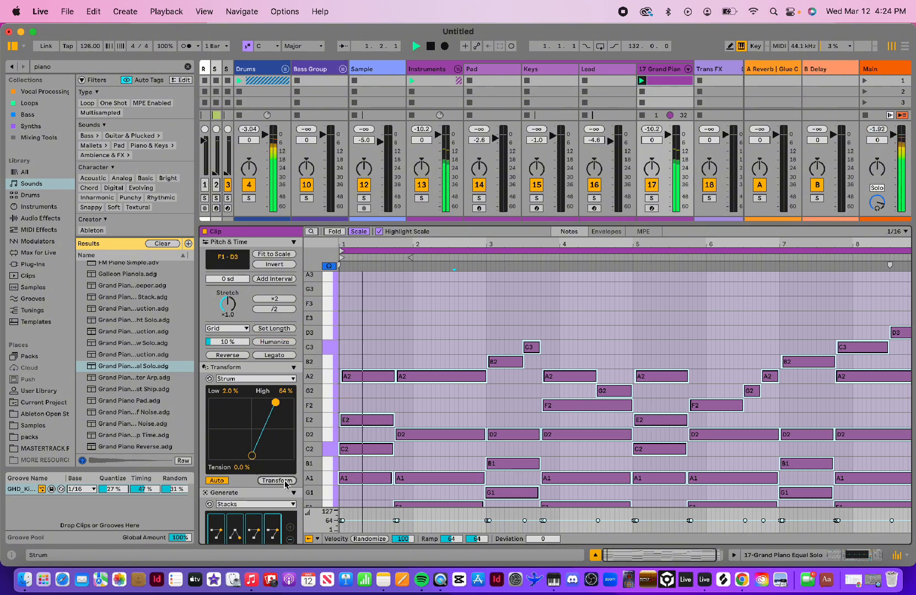
scroll(544, 454, "down", 5)
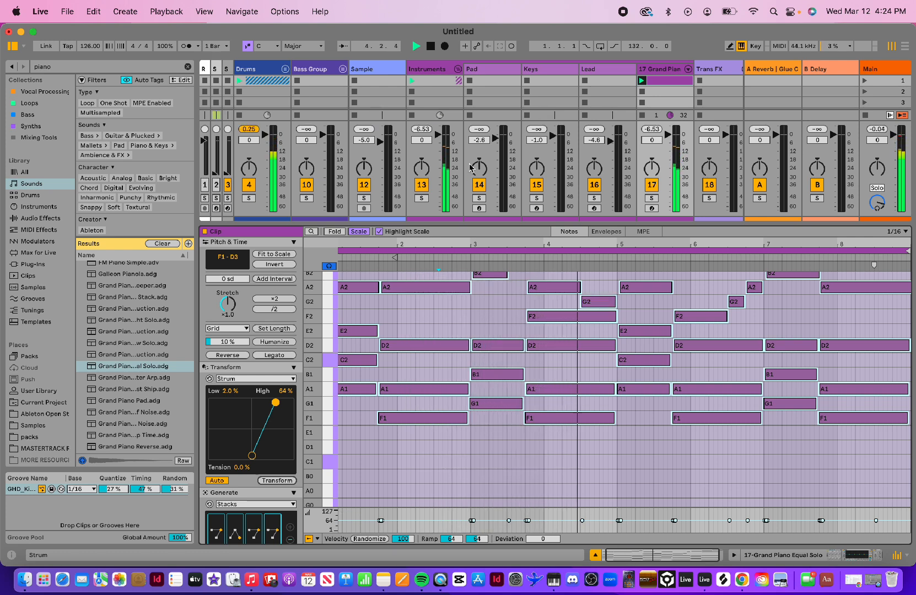
left_click(512, 484)
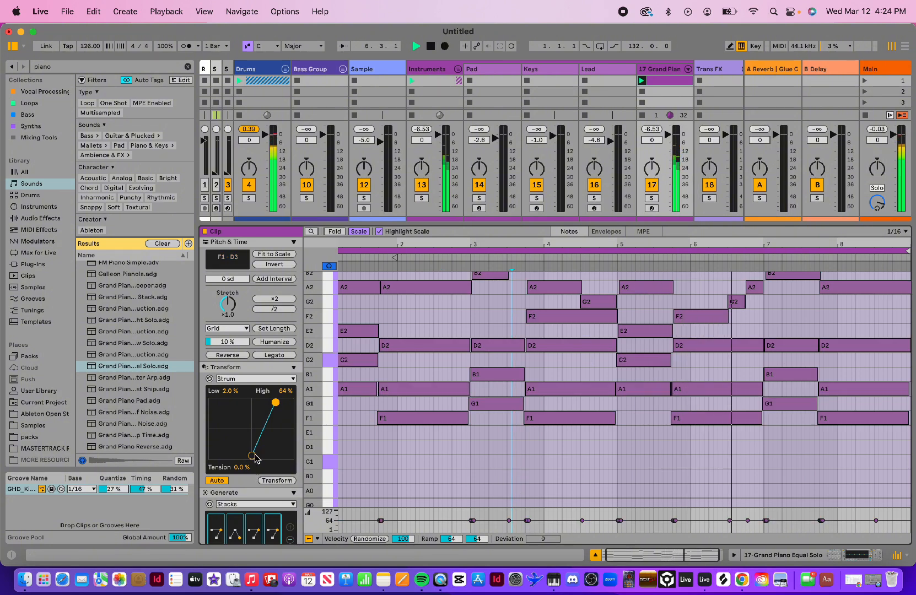
- Select all notes during playback and set the Strum low value to -36% and the tension to 1.6%
left_click_drag(252, 455, 232, 455)
scroll(453, 410, "up", 3)
scroll(453, 410, "up", 2)
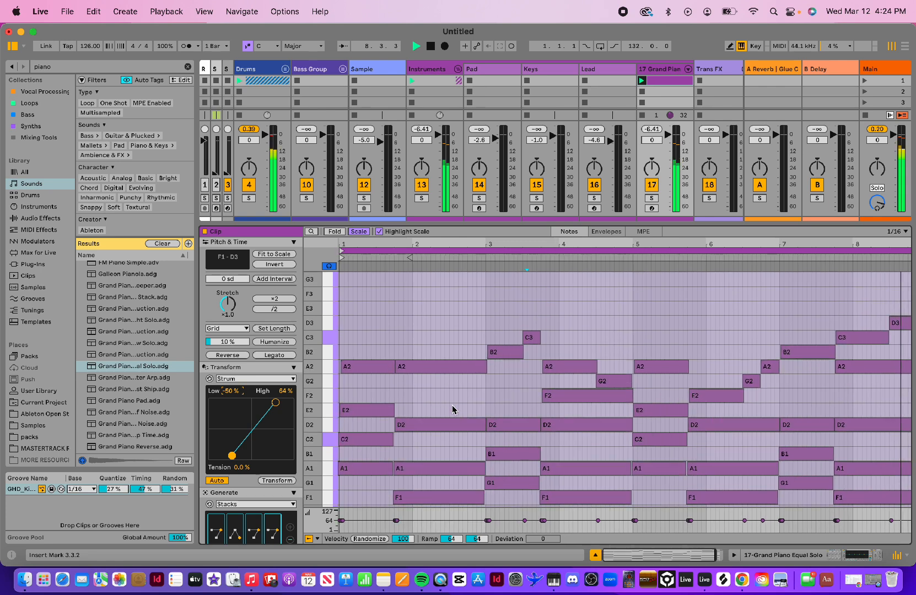
scroll(574, 389, "down", 5)
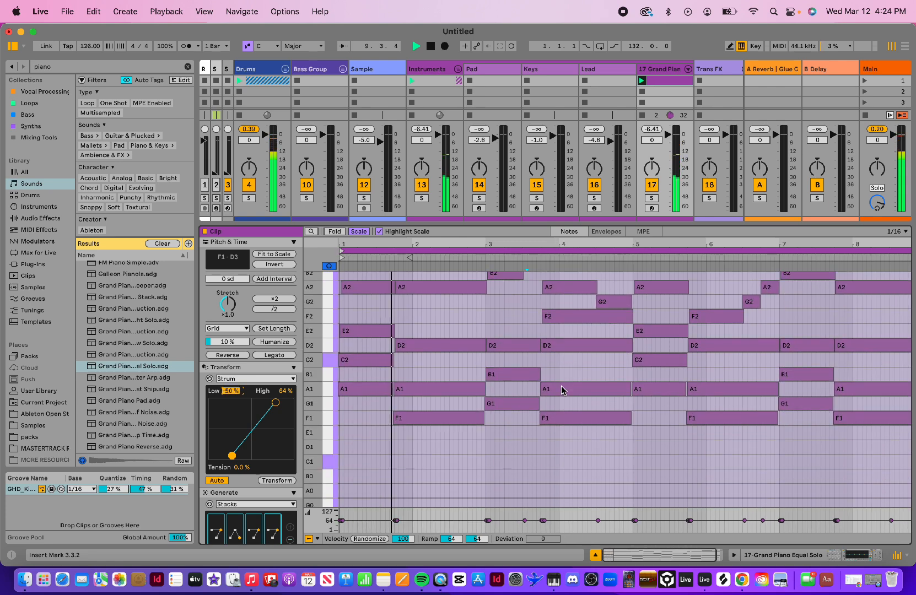
key("super+a")
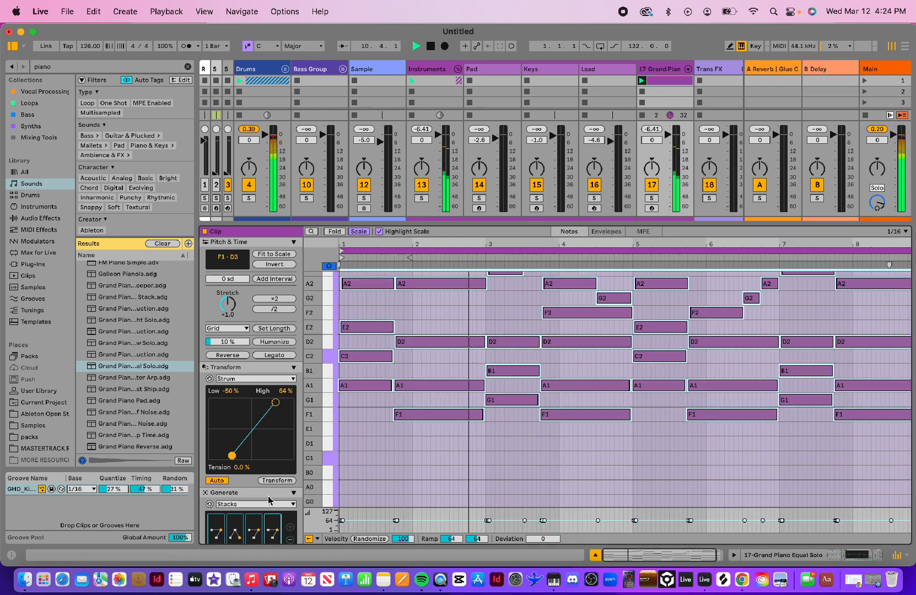
mouse_move(232, 455)
left_mouse_down()
mouse_move(218, 455)
mouse_move(242, 448)
mouse_move(242, 459)
left_mouse_up()
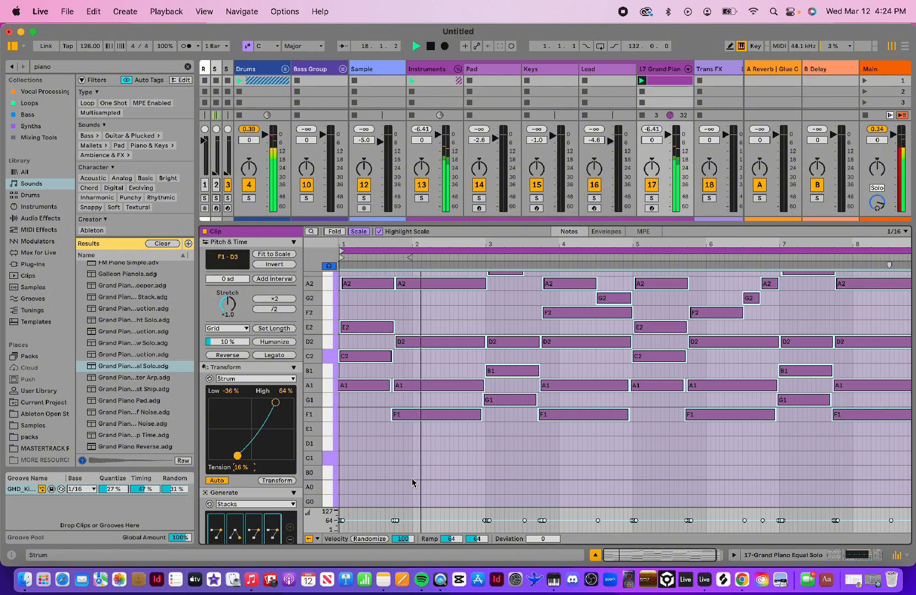
left_click_drag(242, 460, 242, 467)
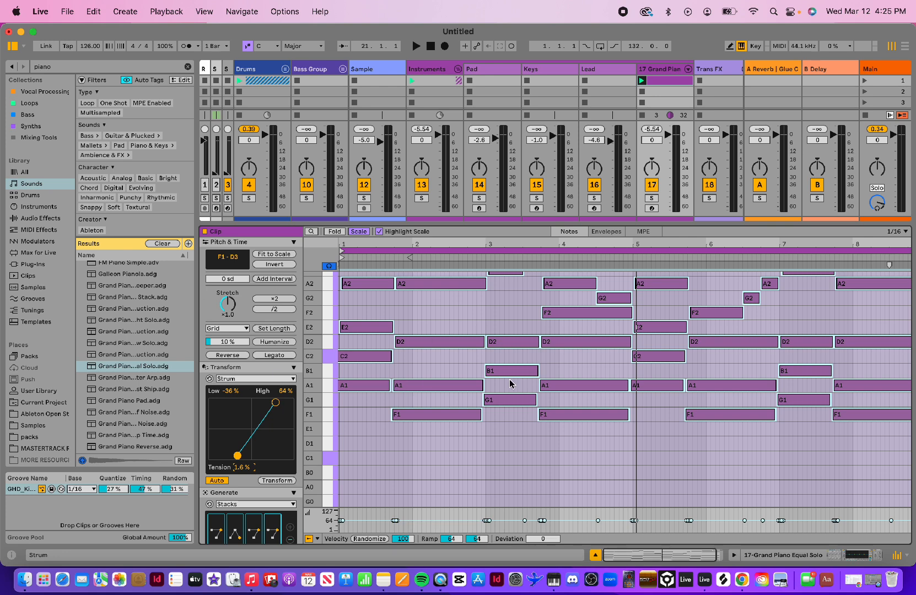
- Move the first chord's A1 and C2 notes so they start on the grid at 1.1.1
scroll(369, 380, "down", 2)
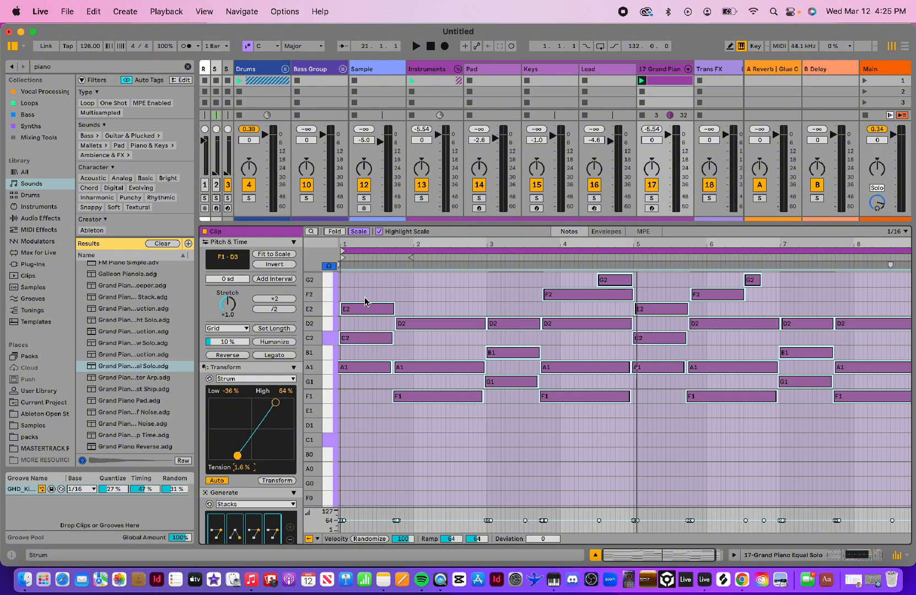
scroll(388, 355, "down", 1)
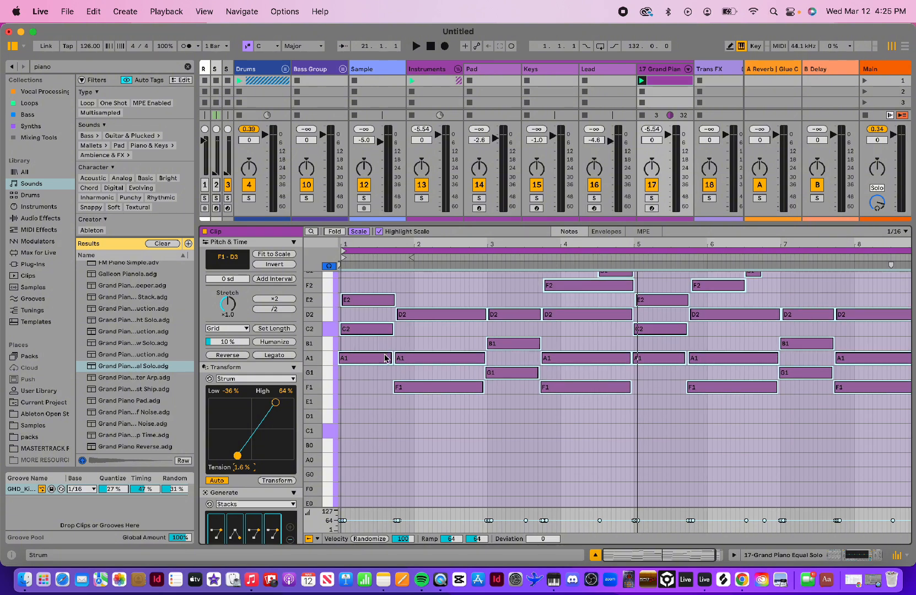
left_click(362, 425)
scroll(388, 435, "up", 3)
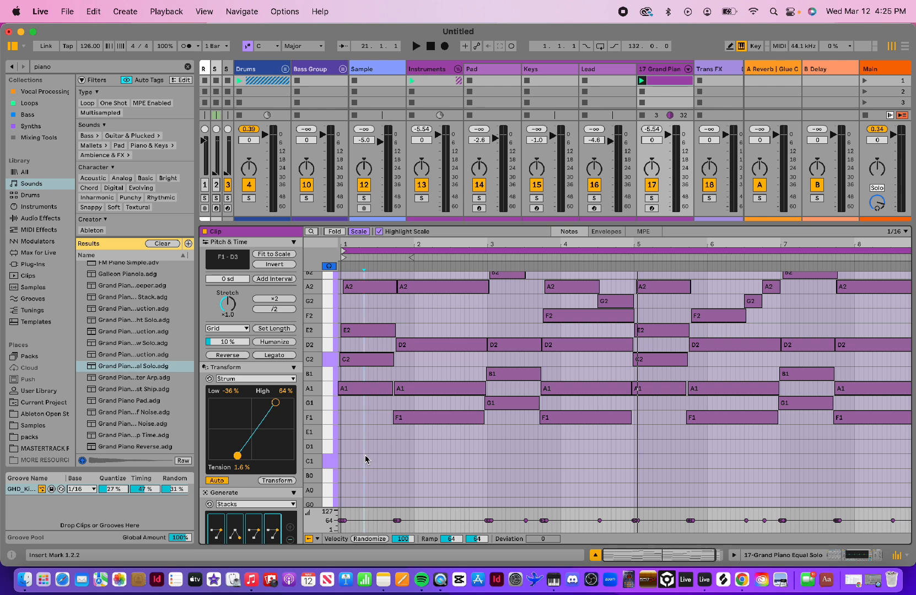
left_click_drag(365, 459, 368, 311)
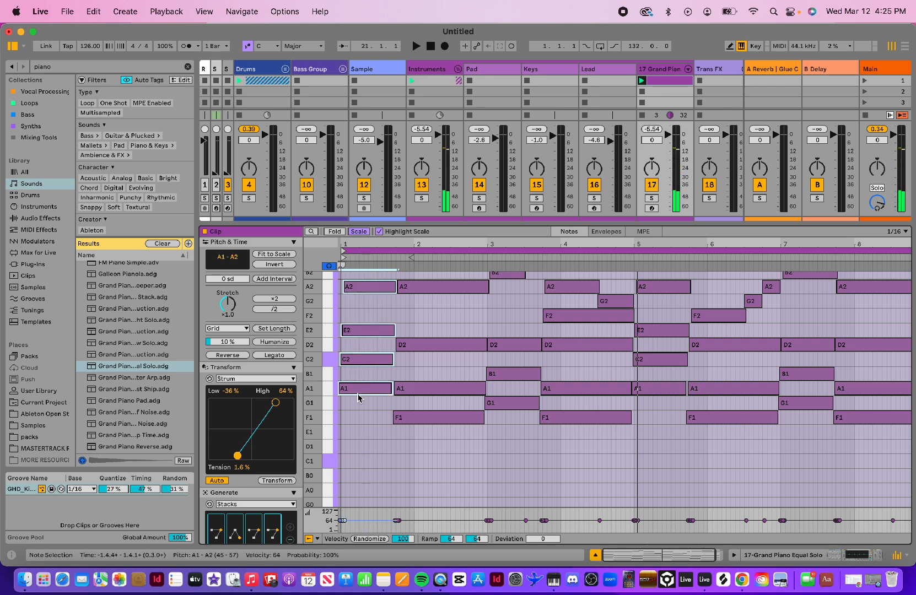
left_click_drag(358, 398, 363, 361)
left_click(368, 443)
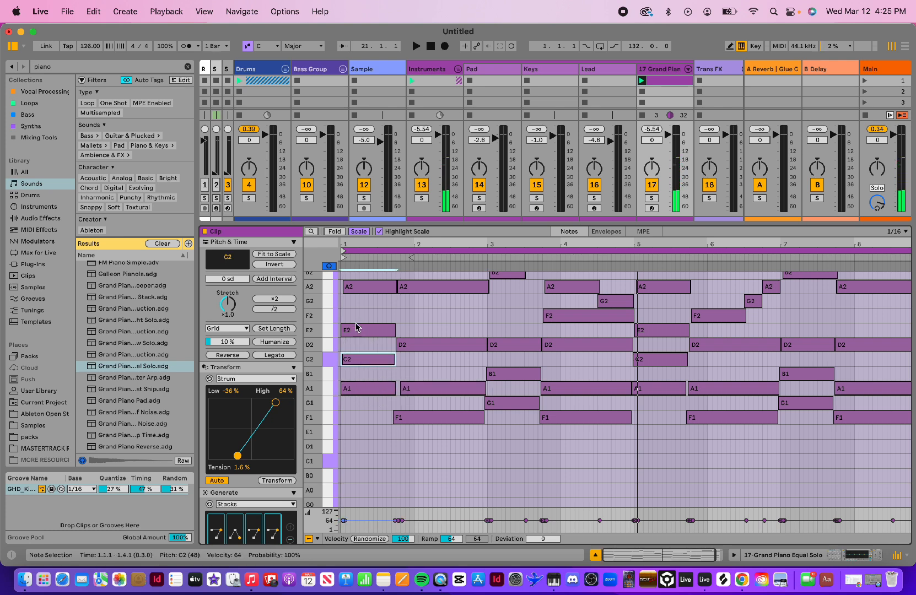
- Start playback, enlarge the mixer area to show the track sends, and deselect the notes in the clip
key("space")
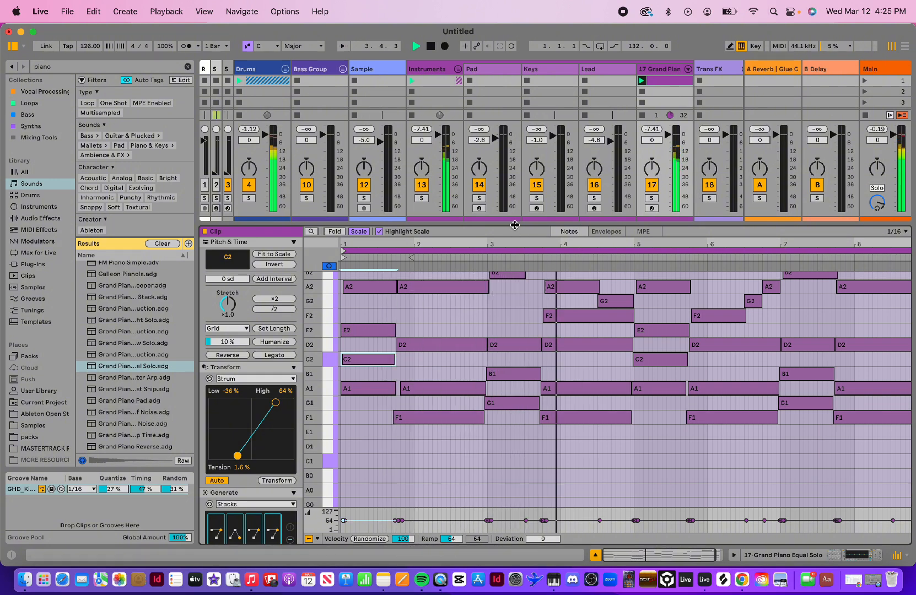
left_click_drag(514, 225, 514, 293)
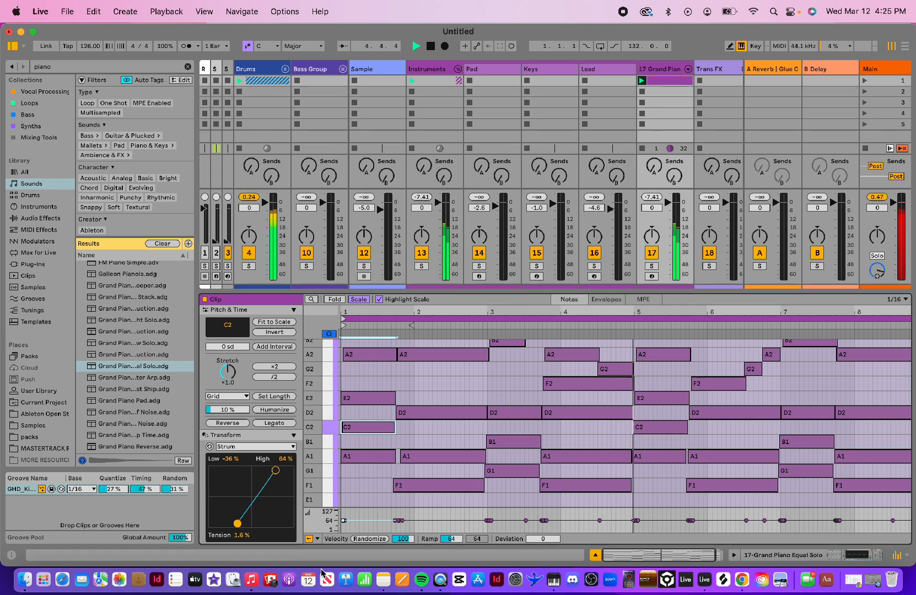
left_click(449, 389)
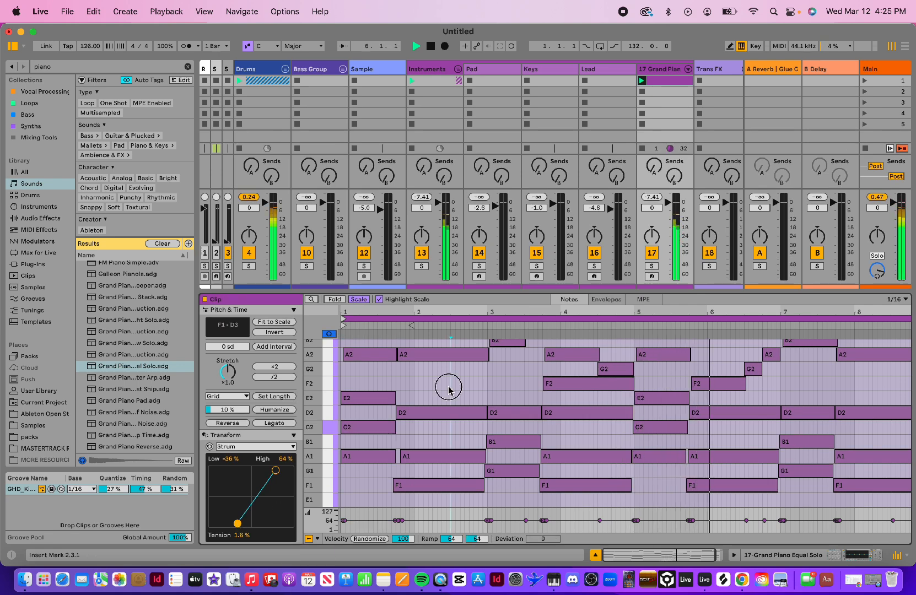
- Select all notes in the piano clip, set Strum low to -4.0% and high to 38%, and stop playback
left_click(238, 524)
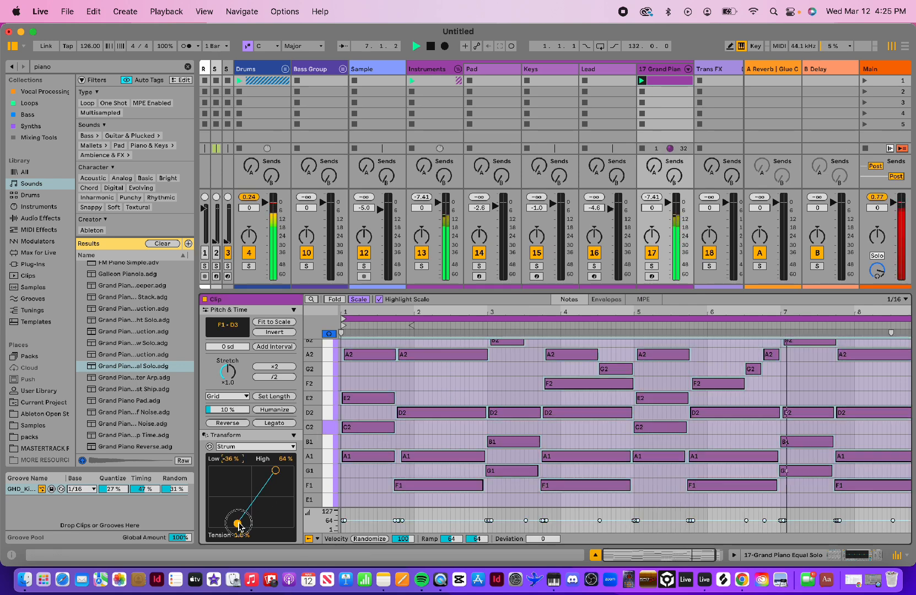
left_click_drag(238, 523, 249, 527)
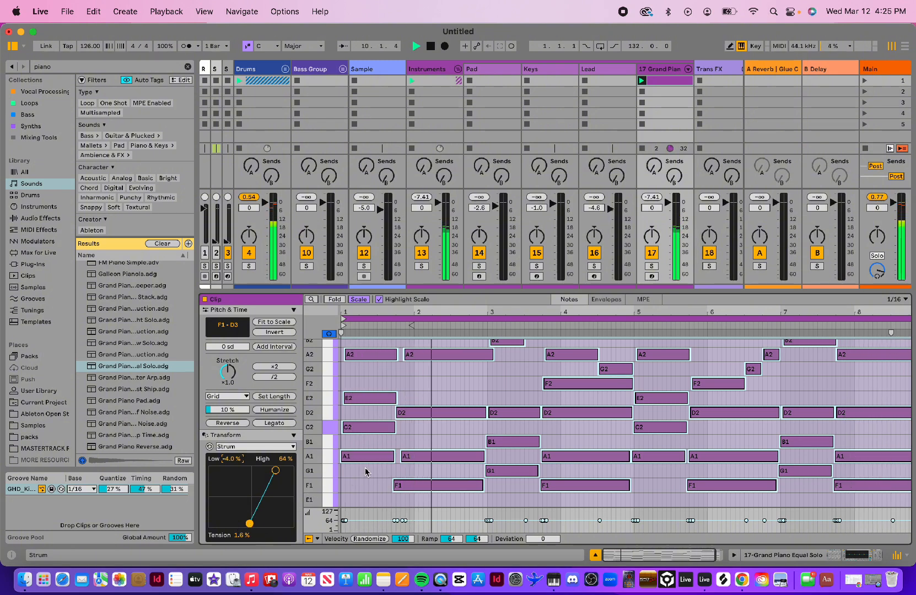
left_click_drag(275, 470, 266, 470)
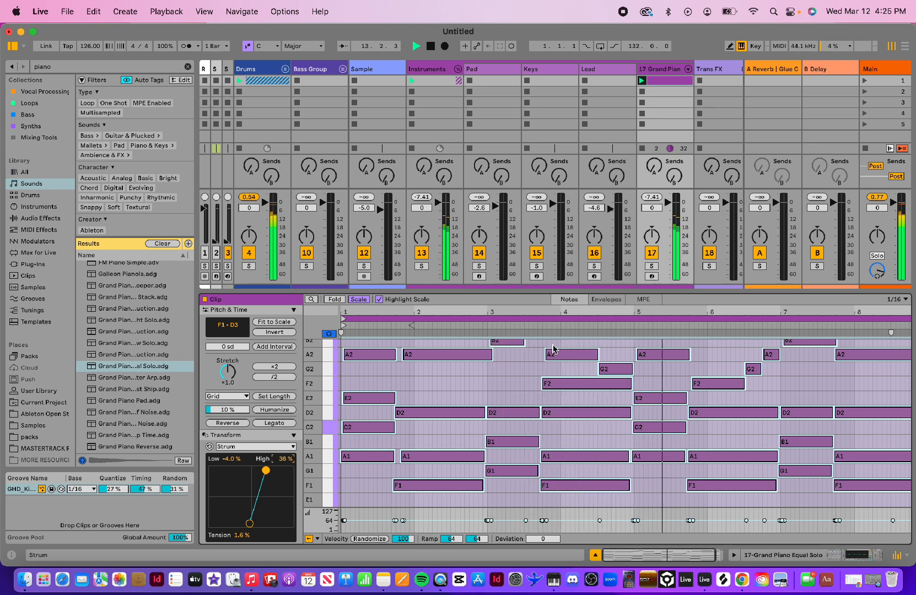
key("space")
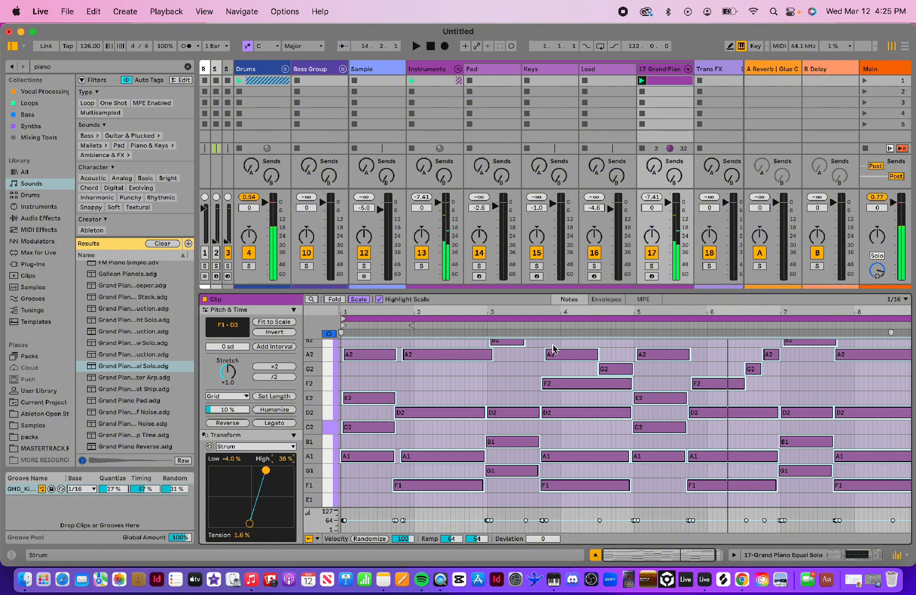
- Show the Grand Piano track's devices and set its rack's Reverb to 37%, Key Noise to -22.8 dB and Fine Tune to -2 ct
left_click_drag(541, 291, 532, 406)
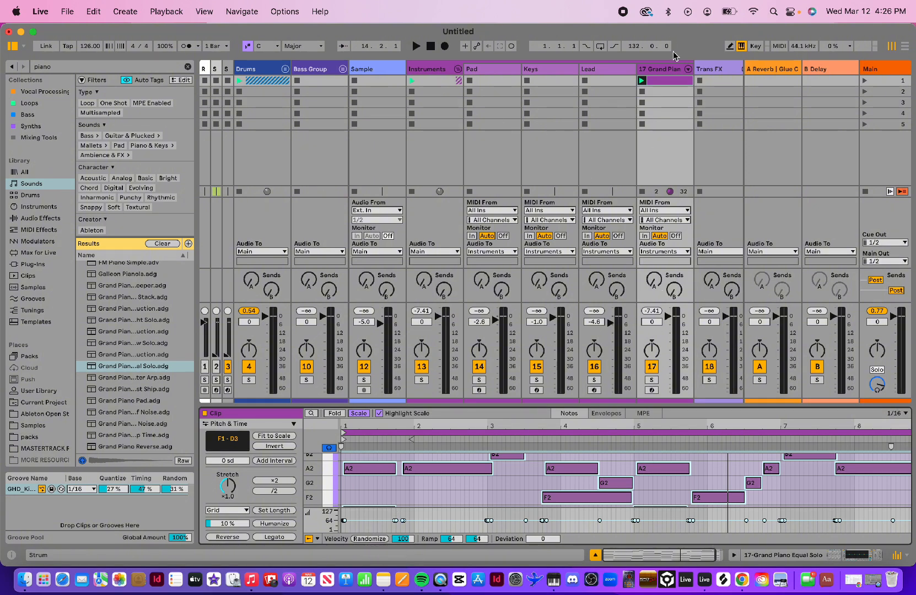
left_click(667, 70)
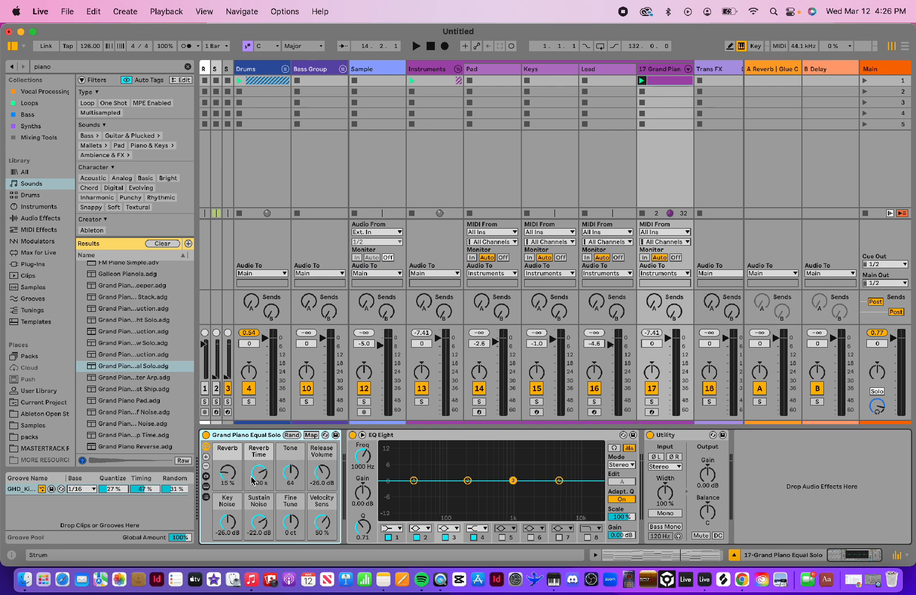
left_click(225, 475)
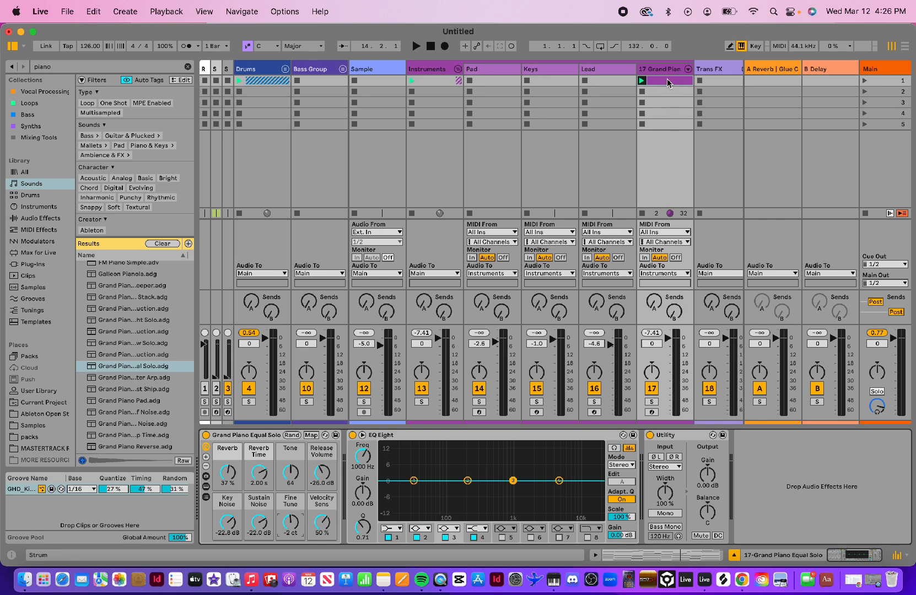
- During playback, set EQ Eight band 1 to a low cut at 86.1 Hz with Q 0.58, and raise band 4 by 4.83 dB at 1.41 kHz
key("space")
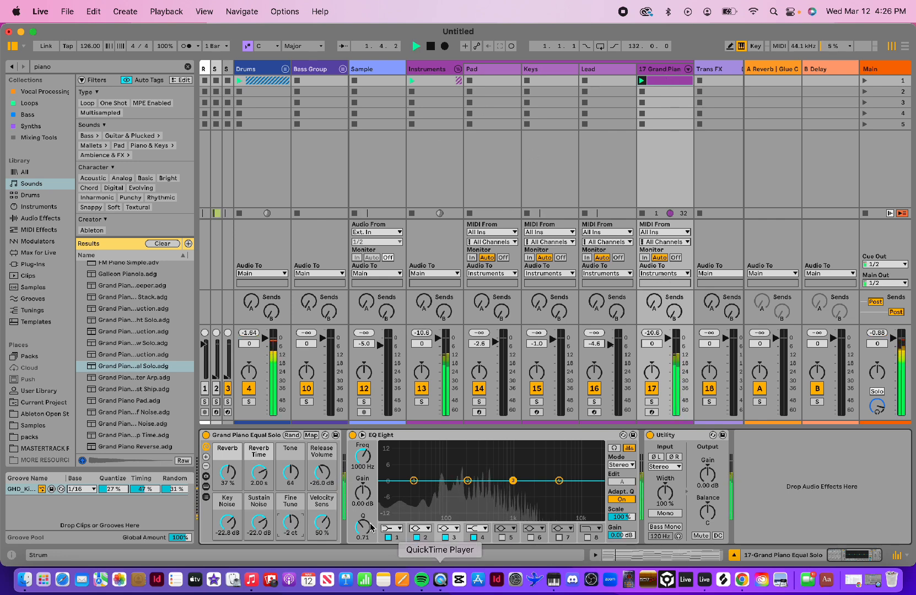
left_click(392, 529)
left_click(391, 458)
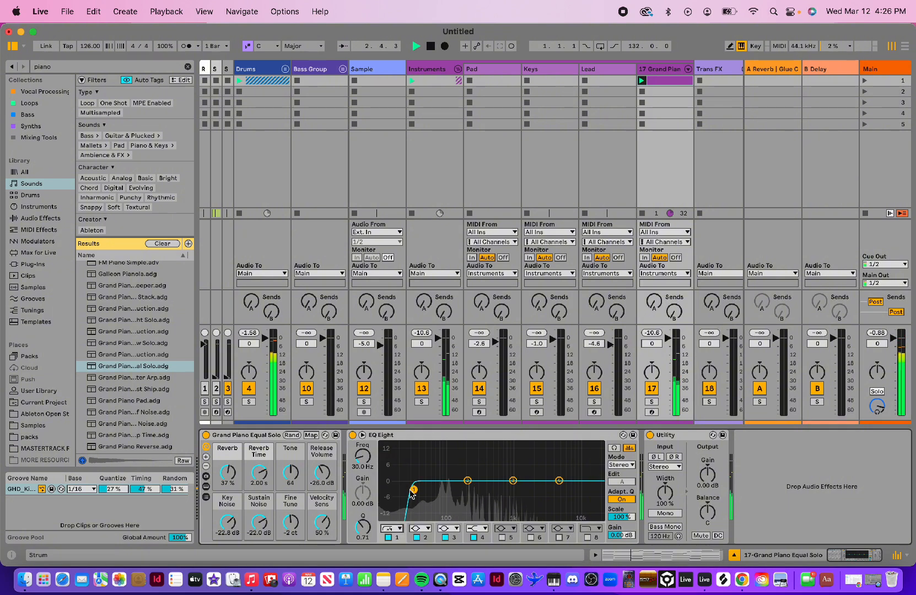
left_click_drag(413, 491, 444, 492)
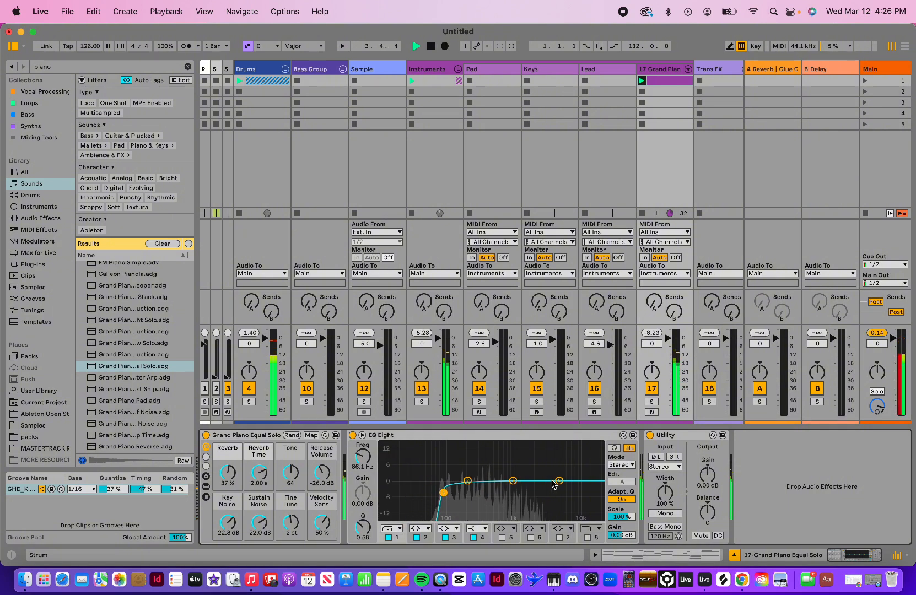
left_click_drag(552, 480, 522, 469)
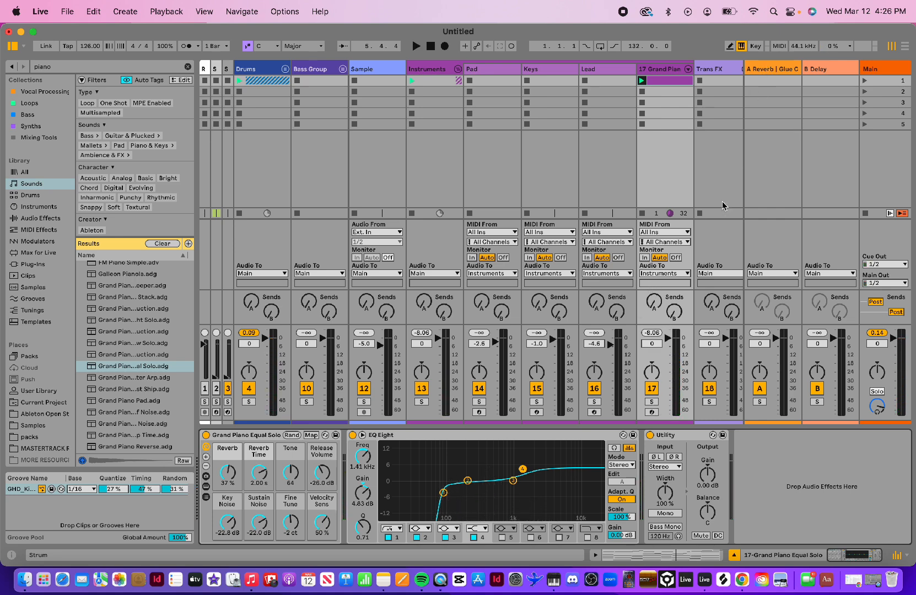
- Raise the Grand Piano track's send A and, during playback, set its volume to -4.0 dB
left_click(654, 302)
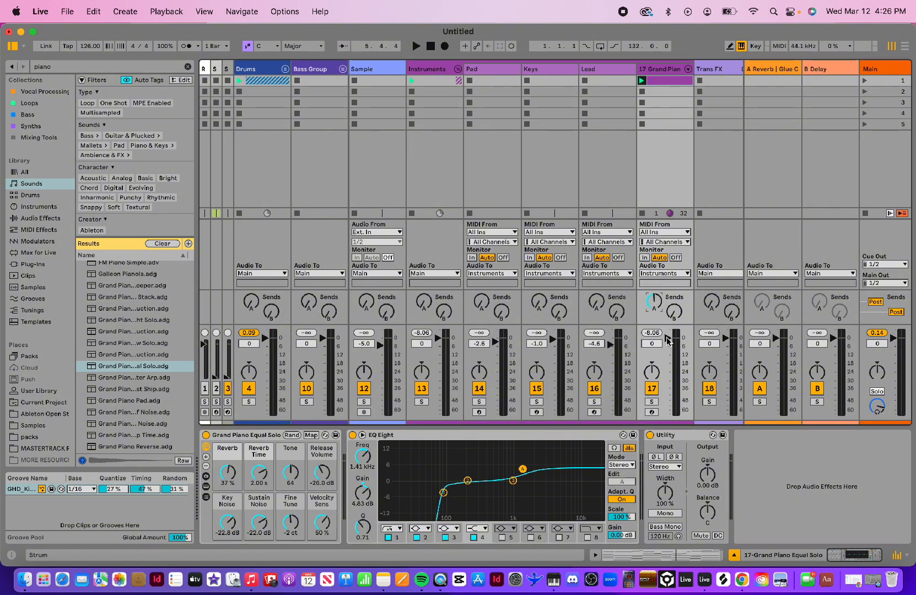
key("space")
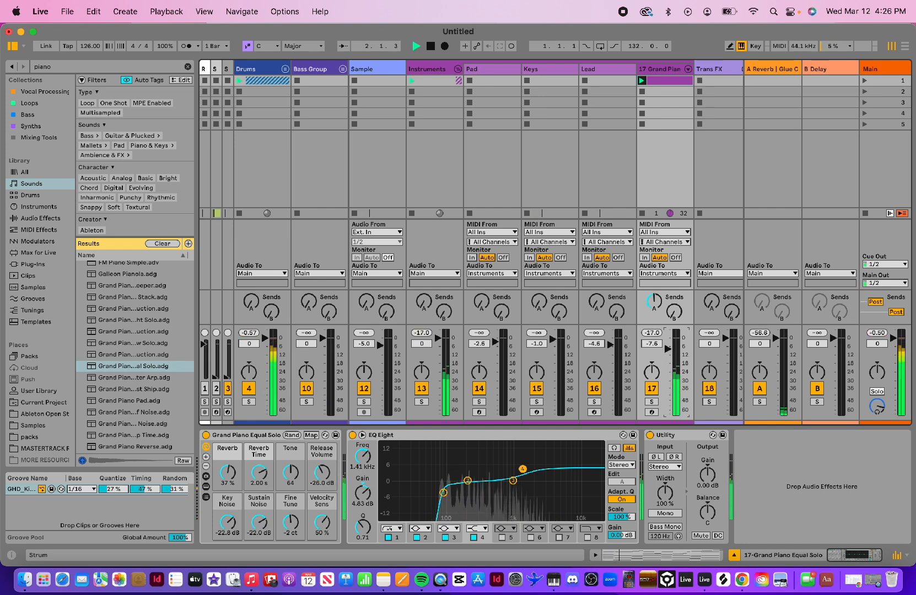
left_click_drag(668, 351, 668, 345)
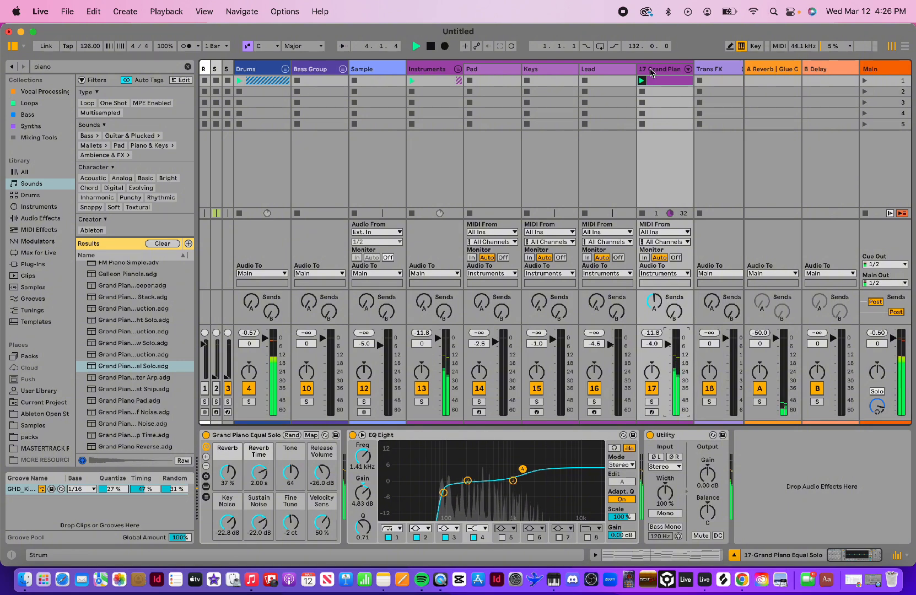
- Reopen the Grand Piano clip in an enlarged note editor and set the Strum high value to 18%
left_click(664, 80)
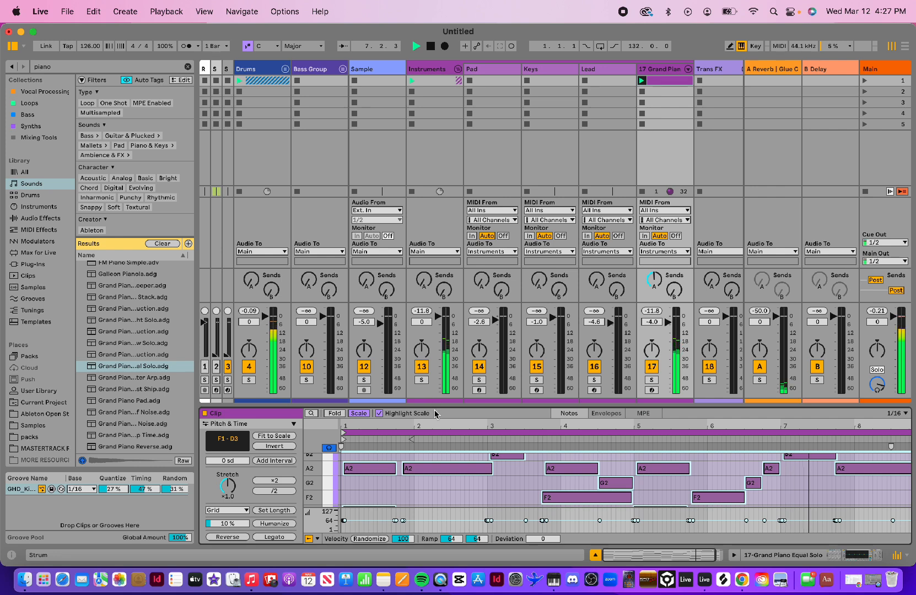
left_click_drag(434, 406, 434, 269)
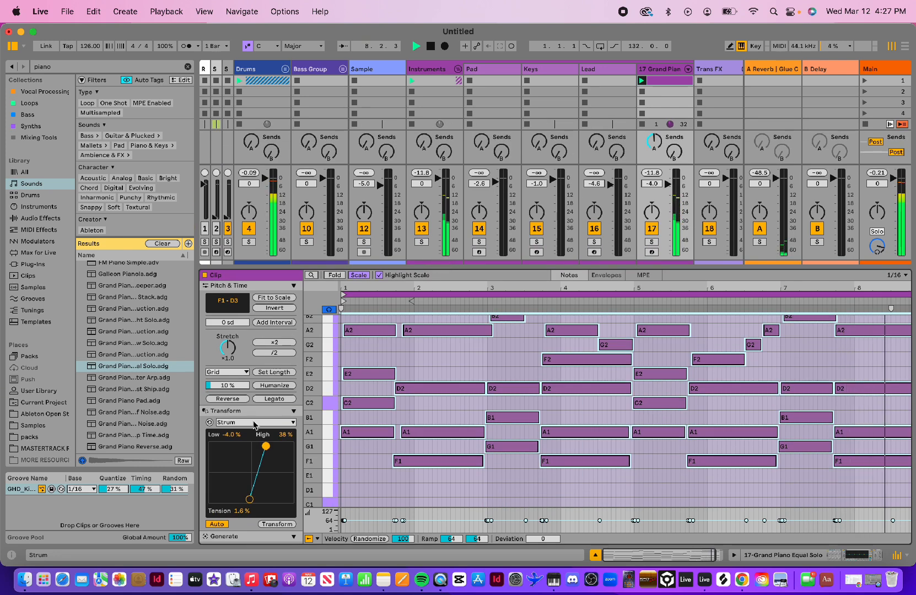
left_click_drag(268, 451, 258, 447)
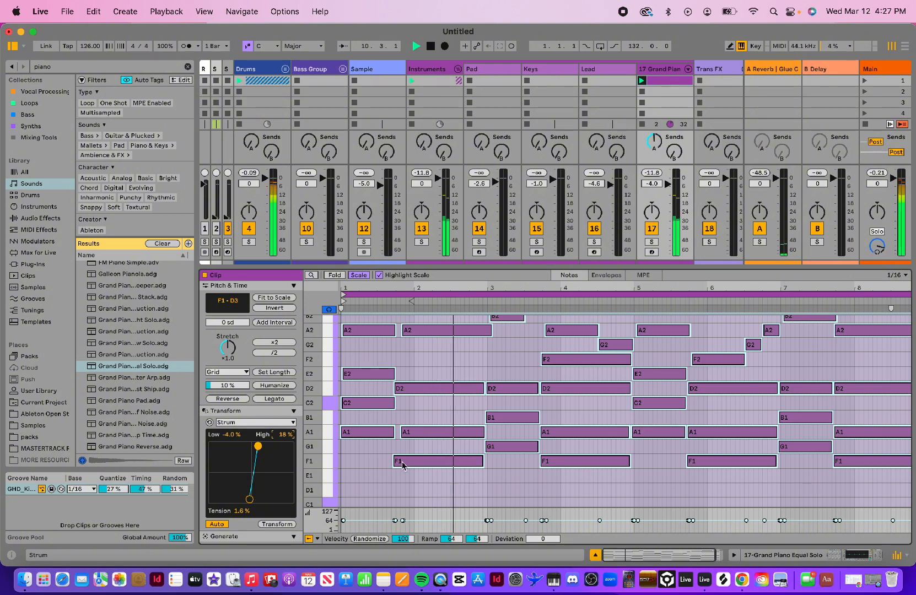
- Move the clip's first F1 note slightly later, to 1.4.1, and the second F1 note slightly earlier
left_click(424, 481)
left_click(419, 466)
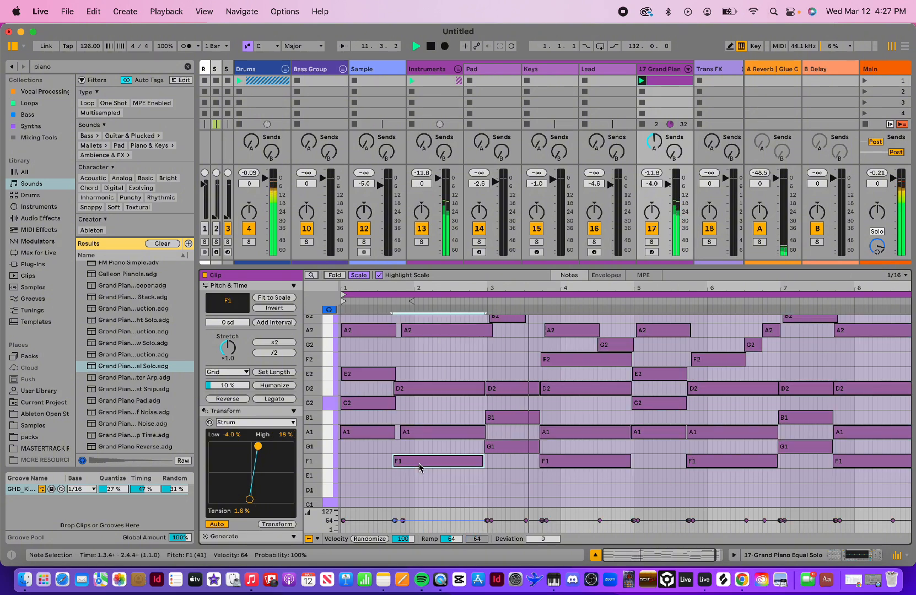
left_click_drag(419, 467, 424, 467)
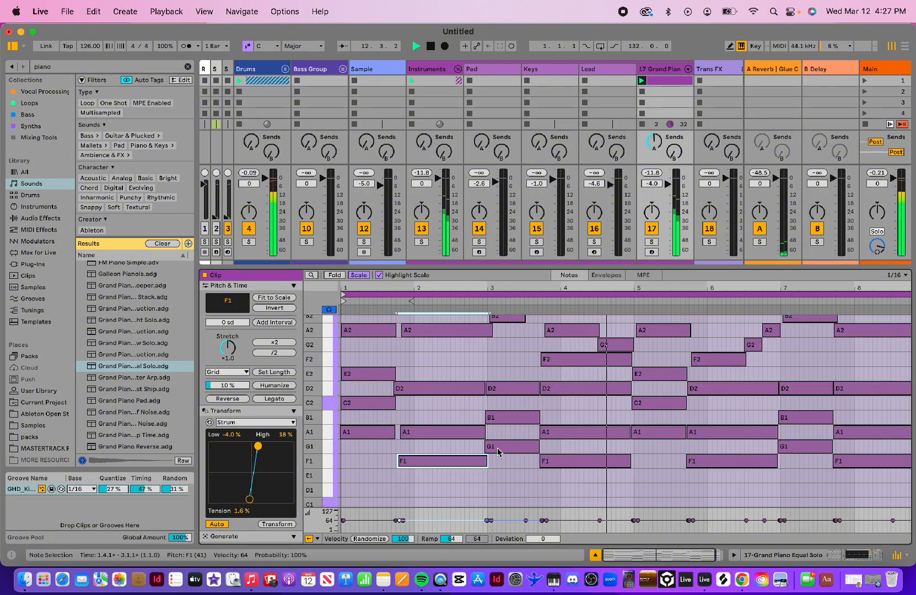
left_click_drag(551, 467, 552, 467)
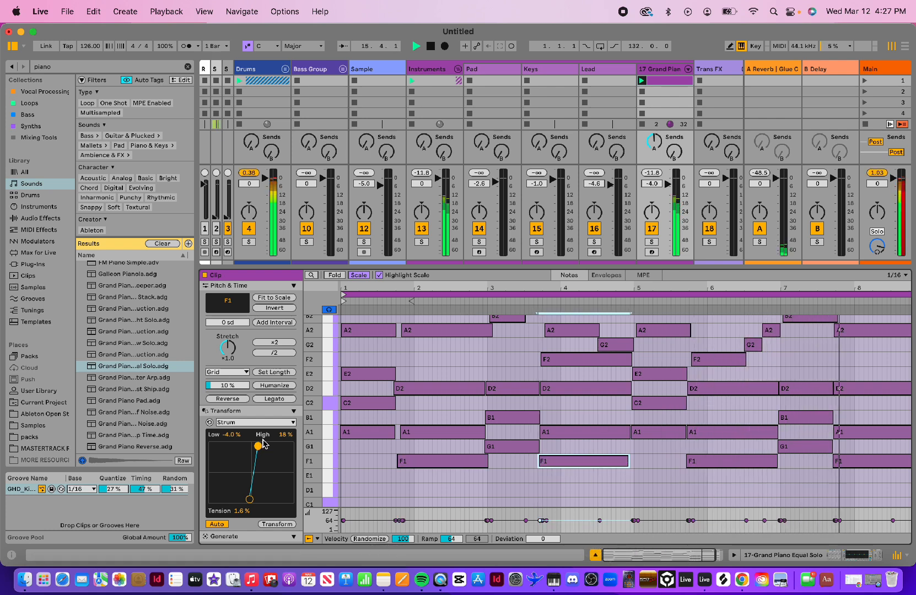
- Select all of the clip's notes, humanize them at 37%, reduce the humanize amount to 11%, and stop playback
left_click(471, 374)
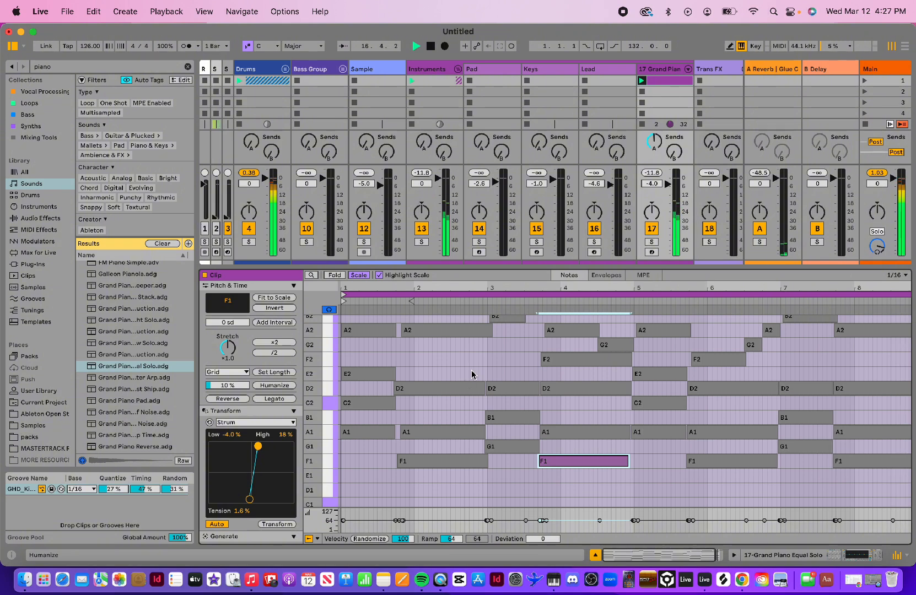
key("ctrl+a")
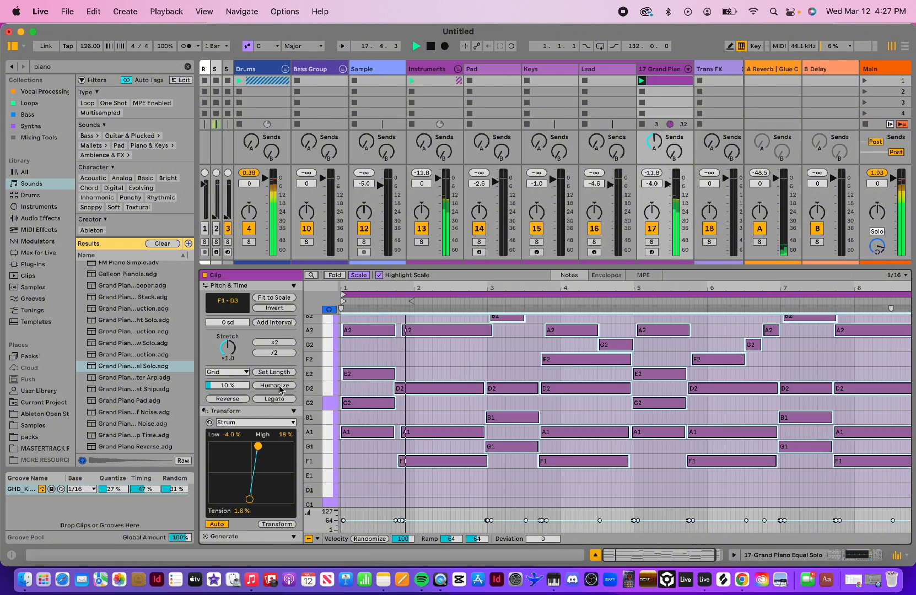
left_click_drag(228, 385, 227, 374)
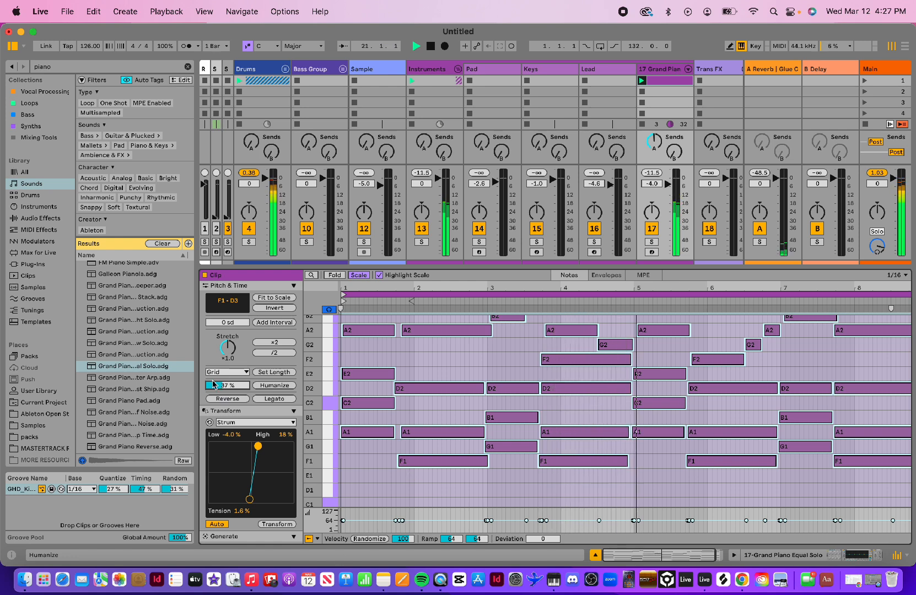
scroll(251, 355, "up", 5)
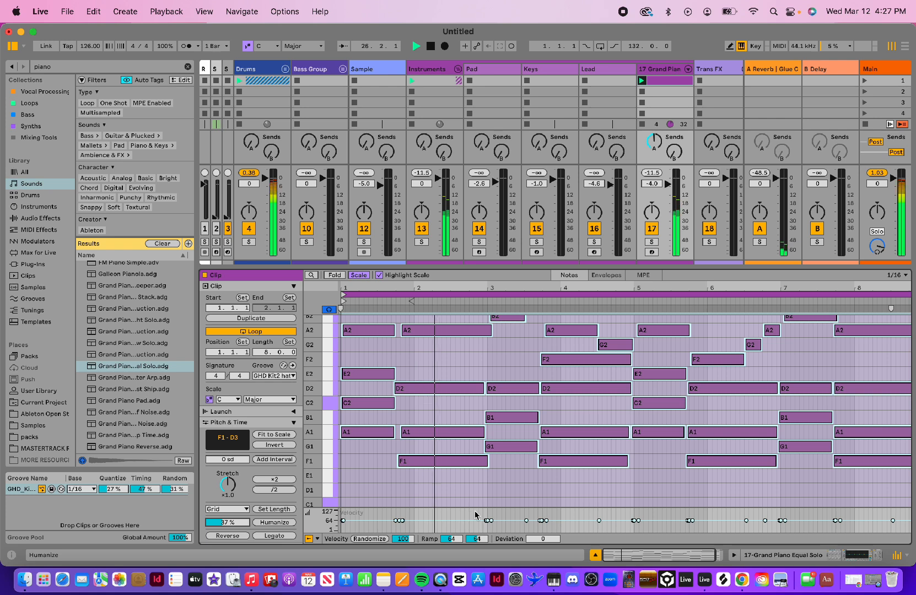
scroll(268, 490, "down", 1)
left_click_drag(228, 507, 227, 527)
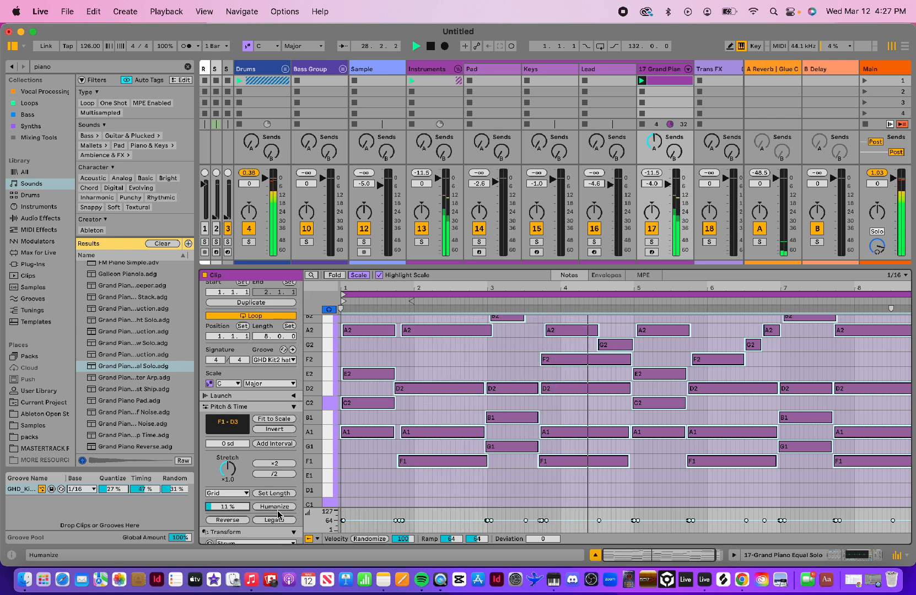
scroll(265, 480, "down", 2)
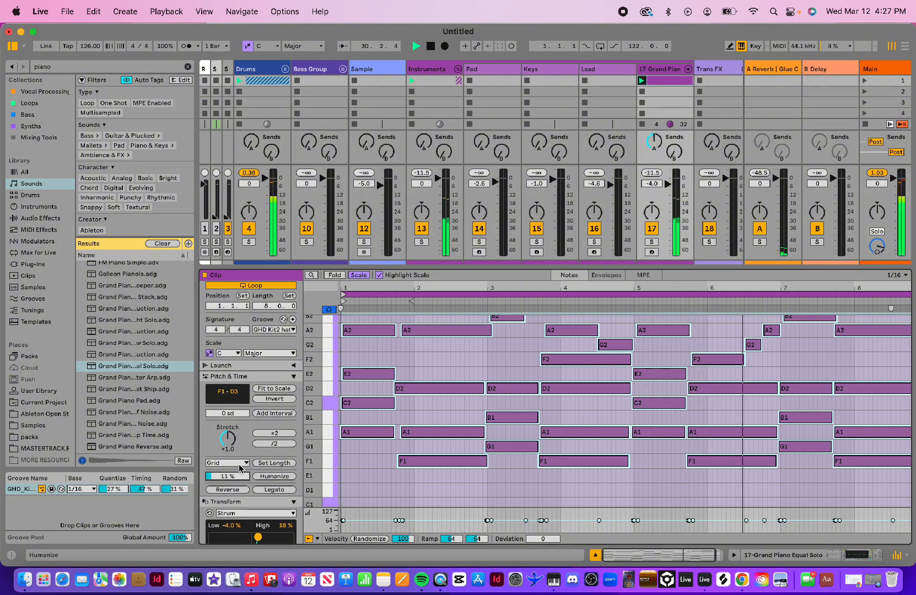
left_click(241, 464)
left_click(240, 466)
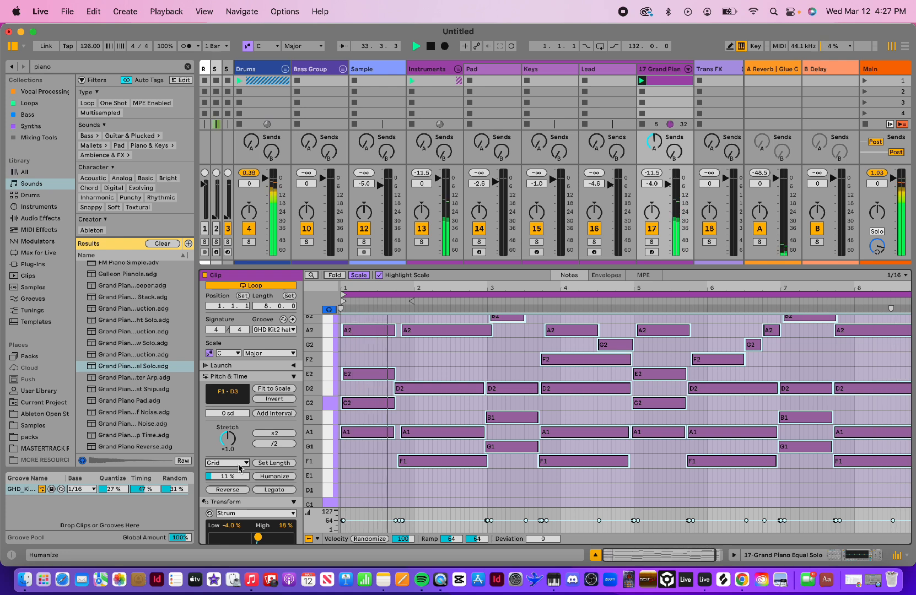
key("space")
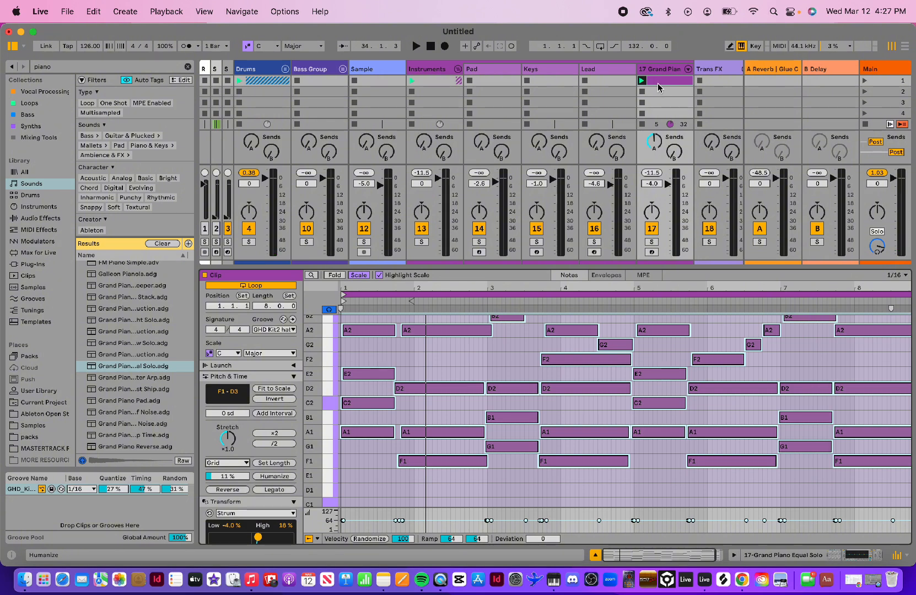
- Fold the Instruments group, unfold the Bass Group, and show the Bass MIDI track's devices
scroll(642, 319, "up", 5)
scroll(642, 318, "right", 1)
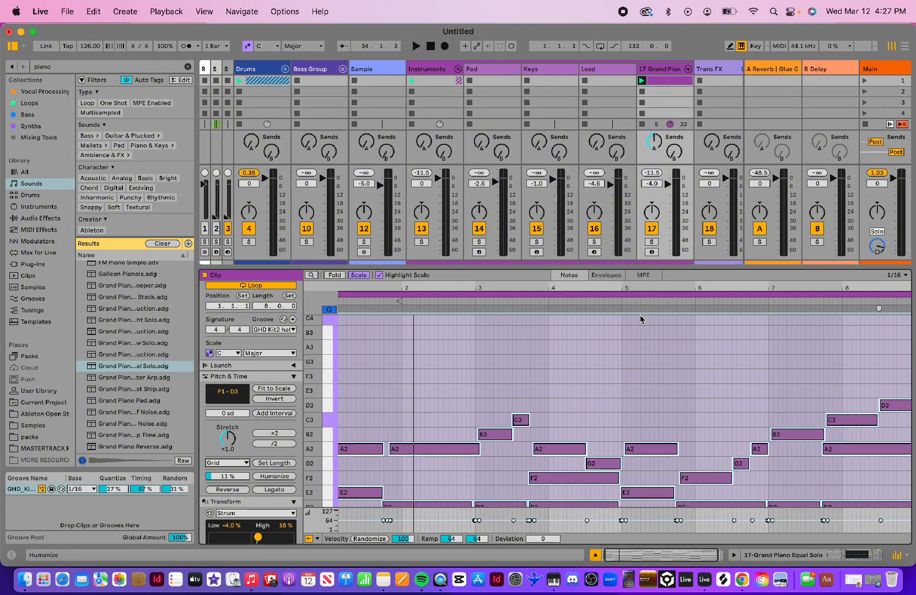
left_click(458, 70)
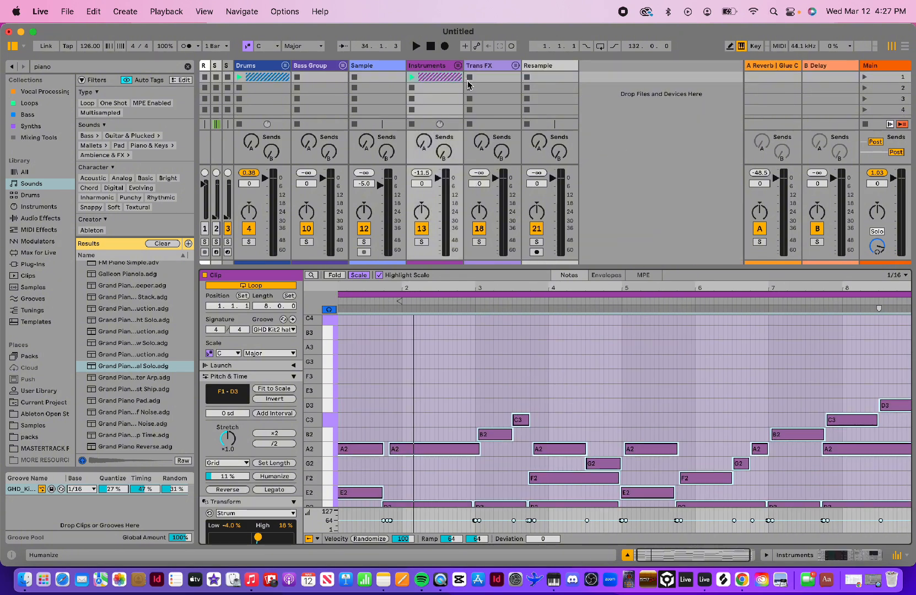
left_click(342, 67)
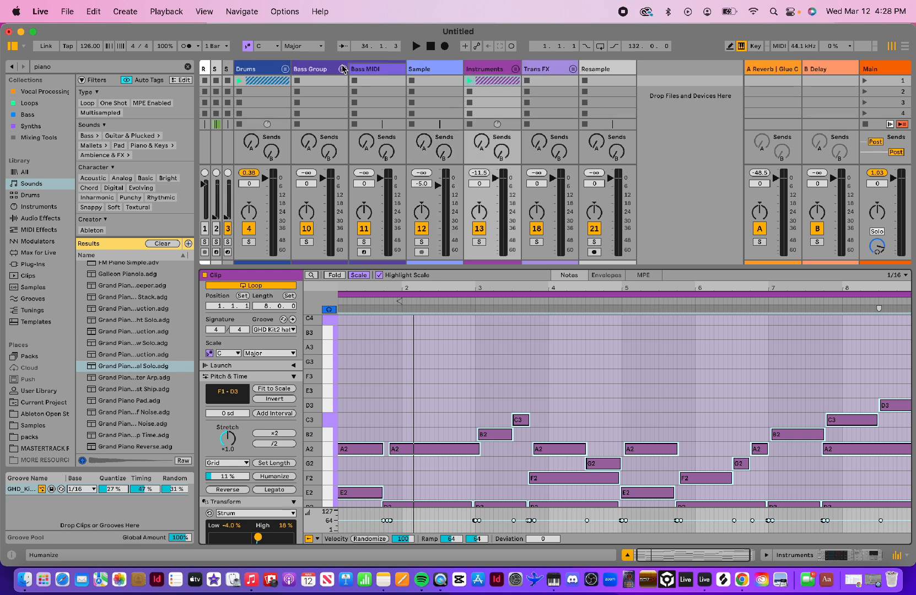
left_click(376, 70)
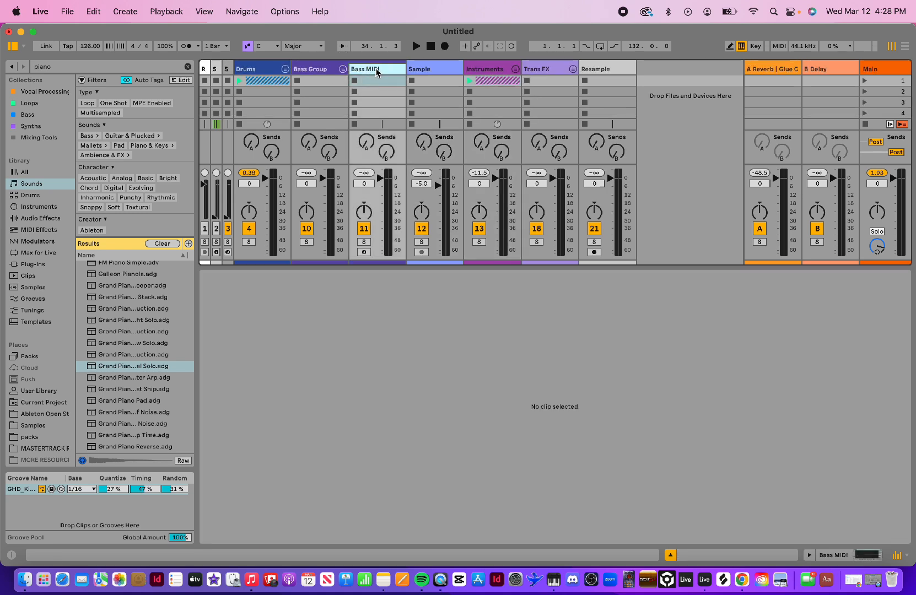
double_click(378, 72)
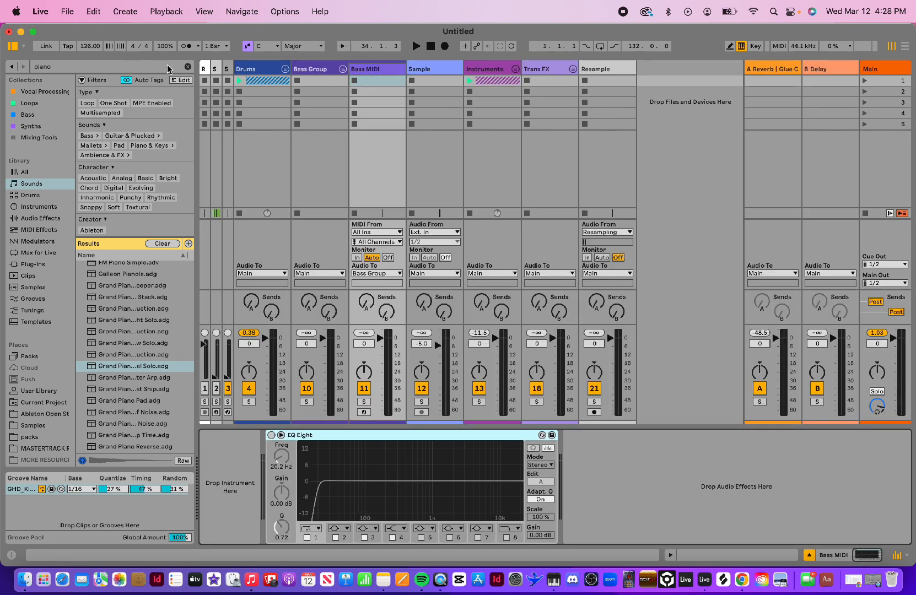
- Replace the browser's sound search with "pluck bass"
left_click(188, 67)
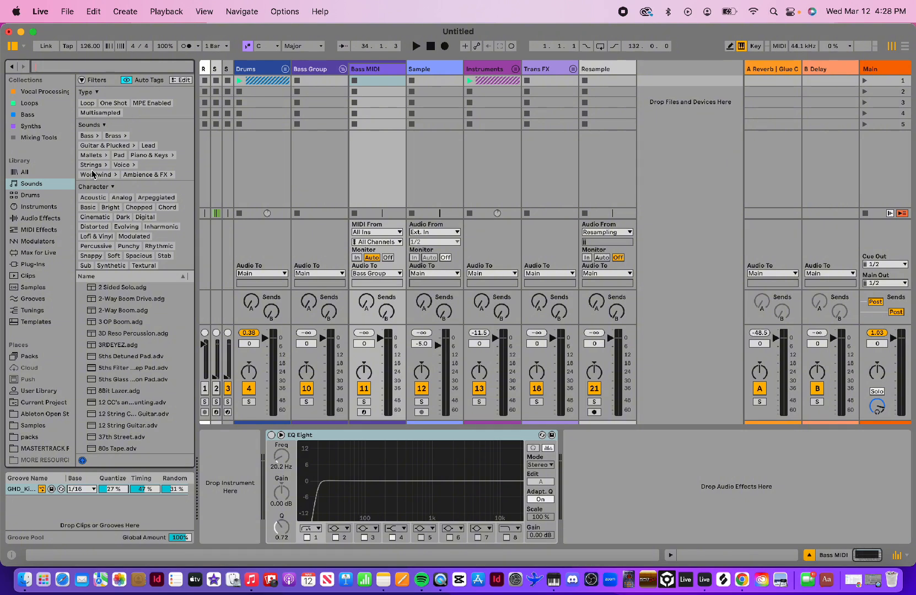
type("pluck bass")
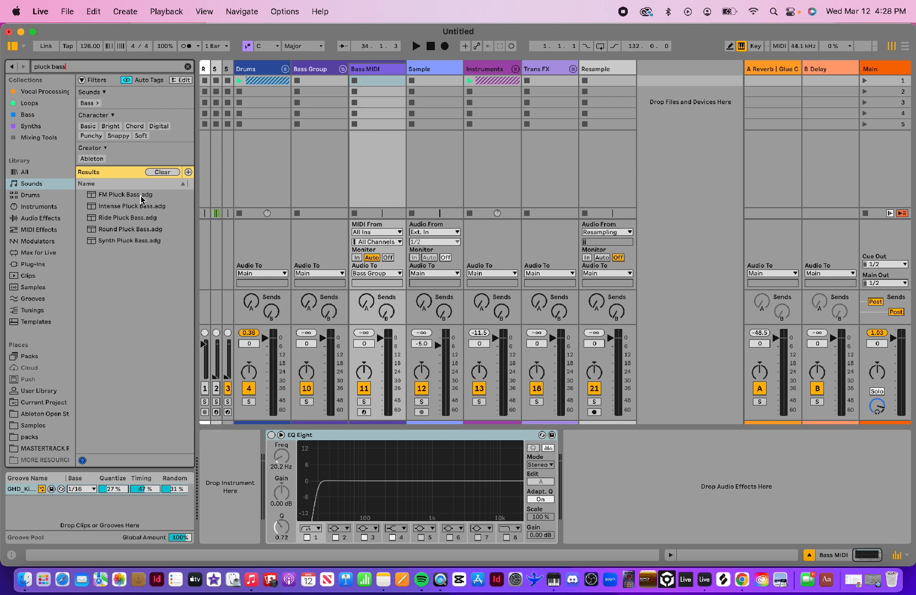
- Load the FM Pluck Bass preset onto the Bass MIDI track, briefly play the loop, and arm the track for recording
left_click(142, 199)
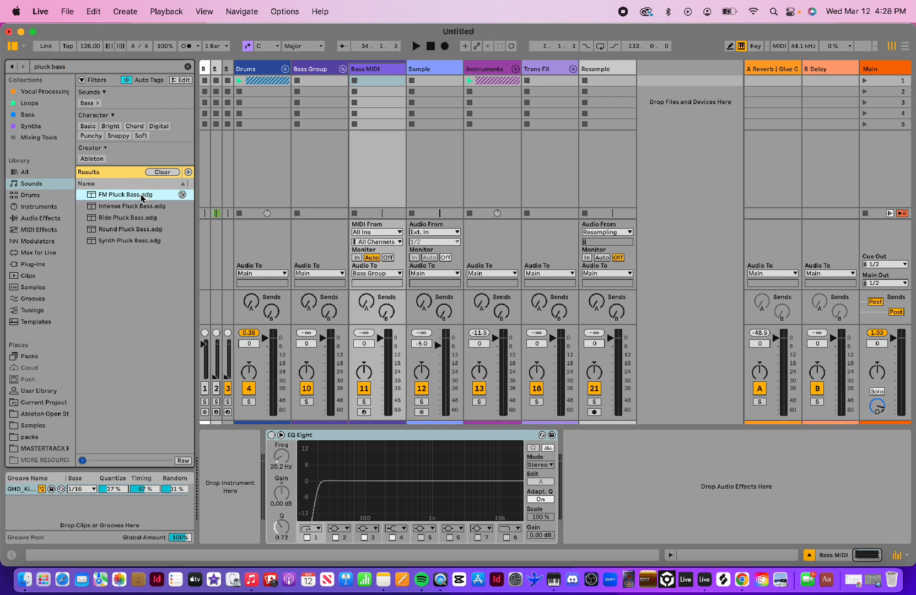
left_click_drag(325, 103, 369, 79)
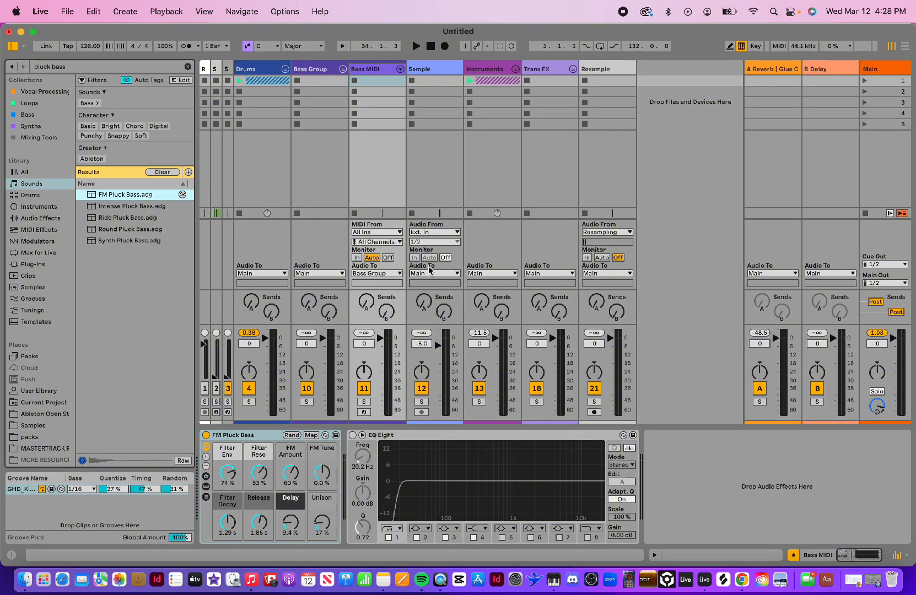
key("space")
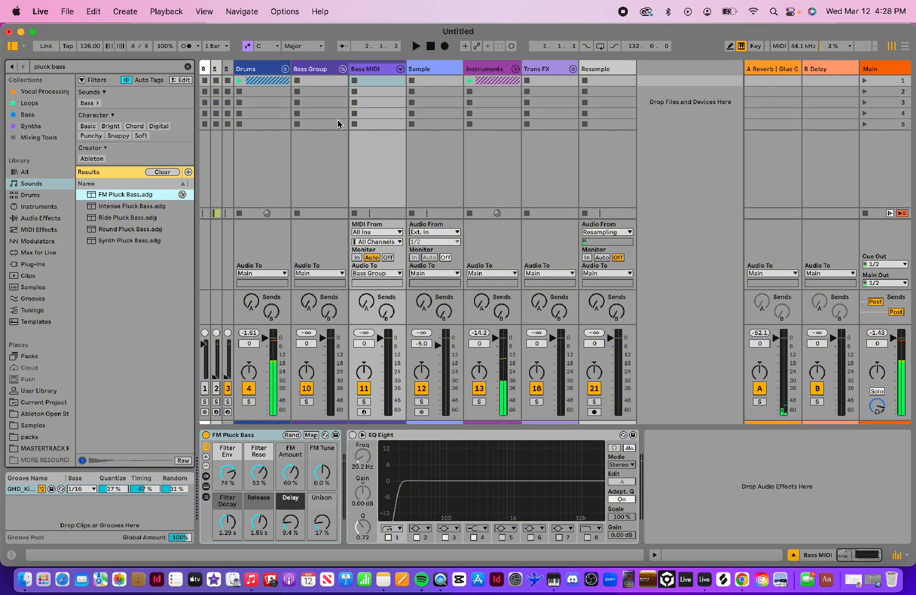
key("space")
left_click(373, 71)
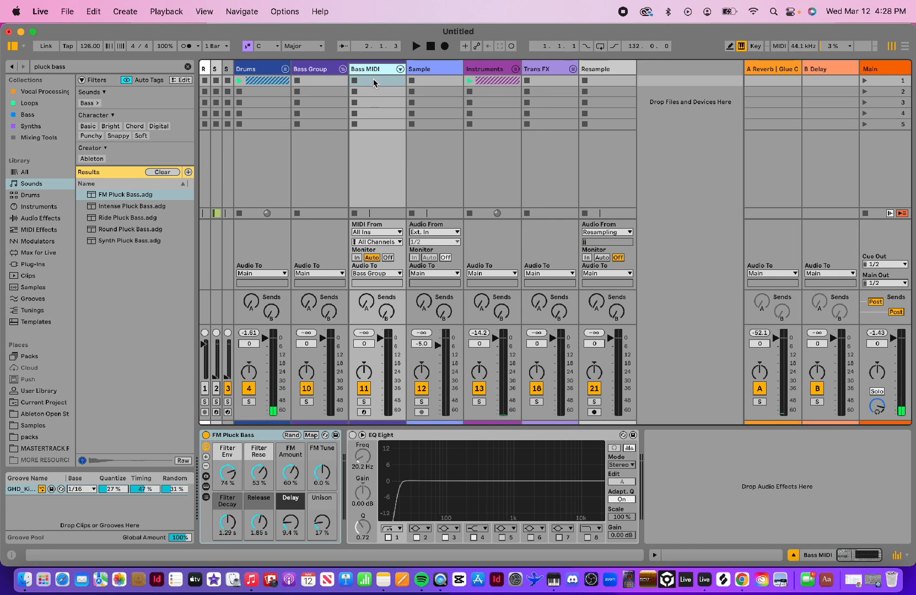
left_click(364, 412)
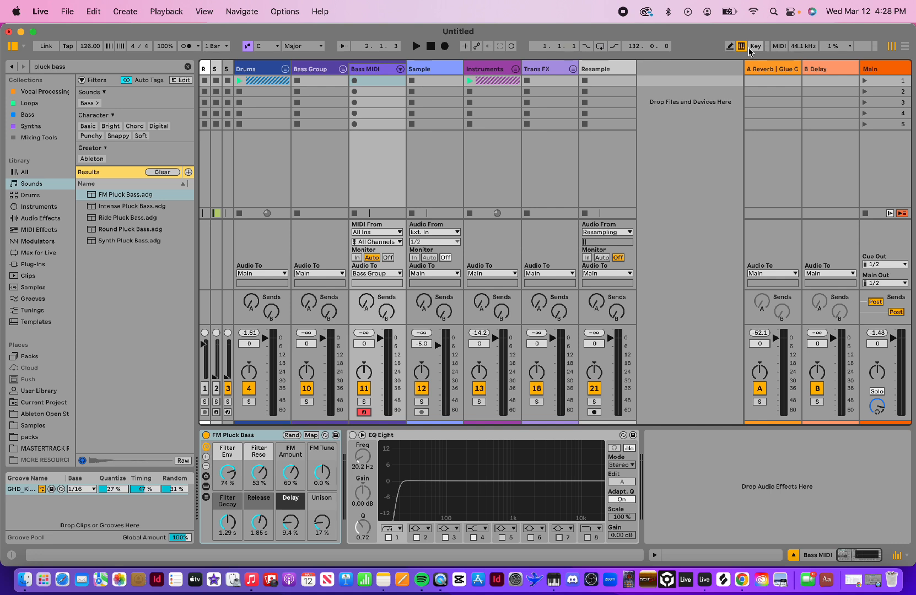
- Audition the pluck bass with several notes on the computer MIDI keyboard, lowering the octave once to test a repeated note
key("a")
key("s")
key("d")
key("f")
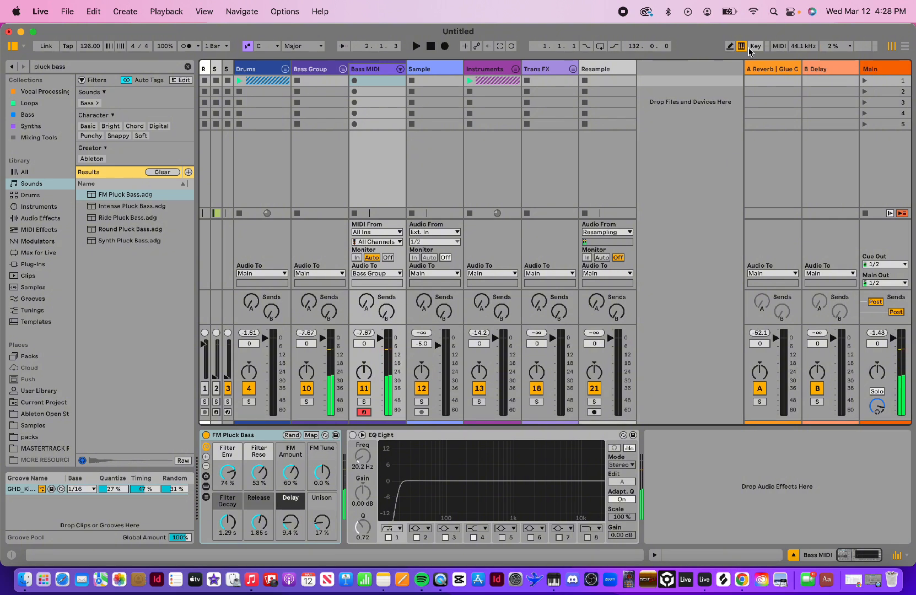
key("z")
key("a")
key("a")
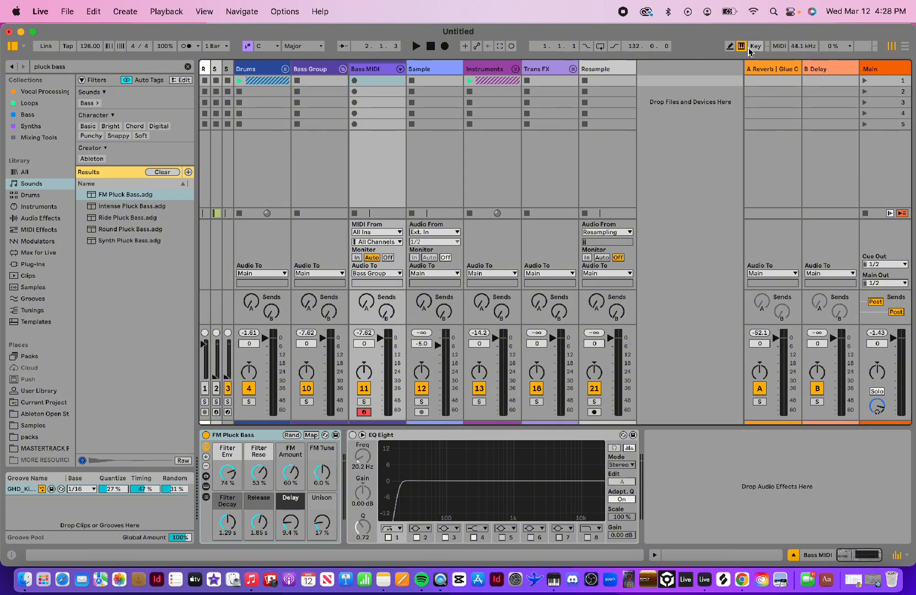
key("a")
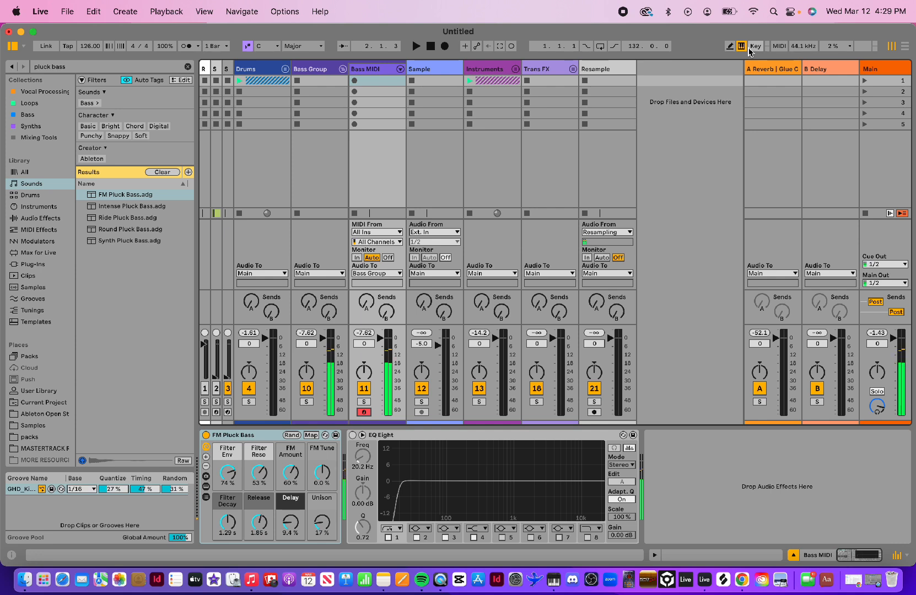
- Lower the computer MIDI keyboard to the C1–D2 and C0–D1 octaves, testing the repeated bass note in each
key("z")
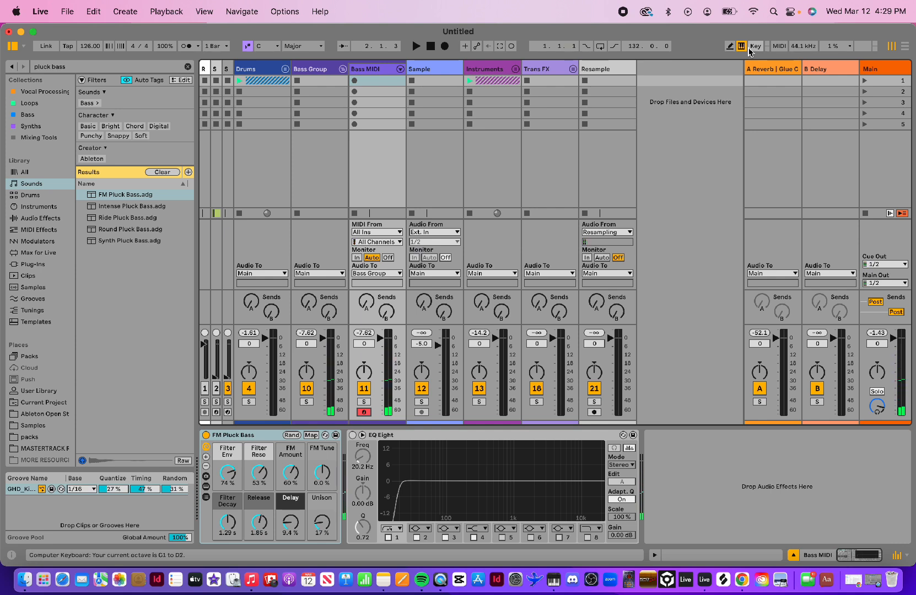
key("a")
key("a")
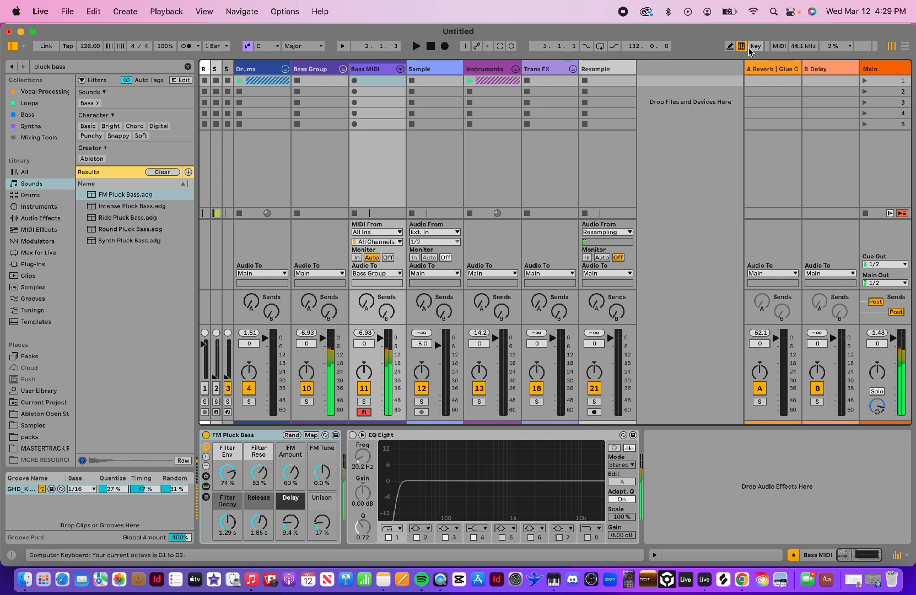
key("a")
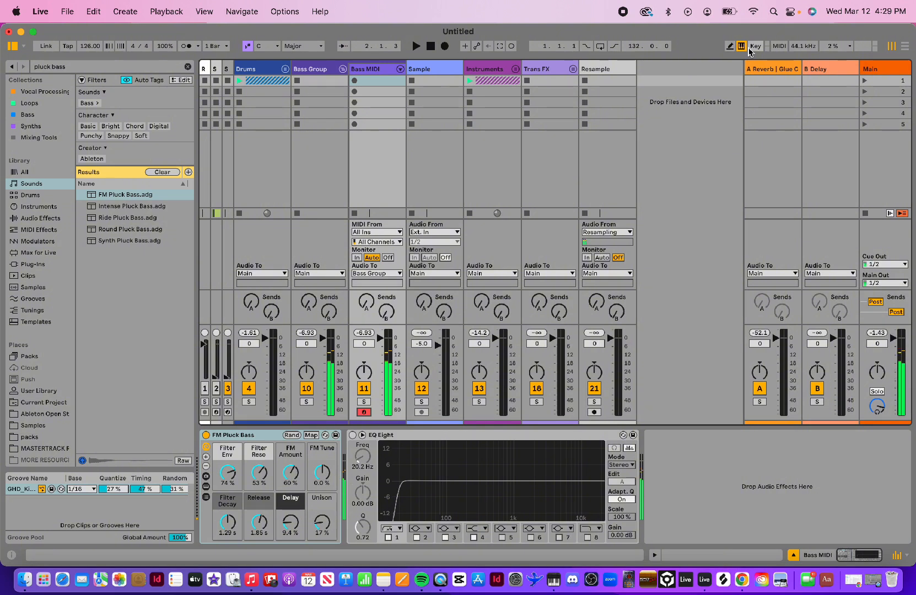
key("a")
key("z")
key("a")
key("a")
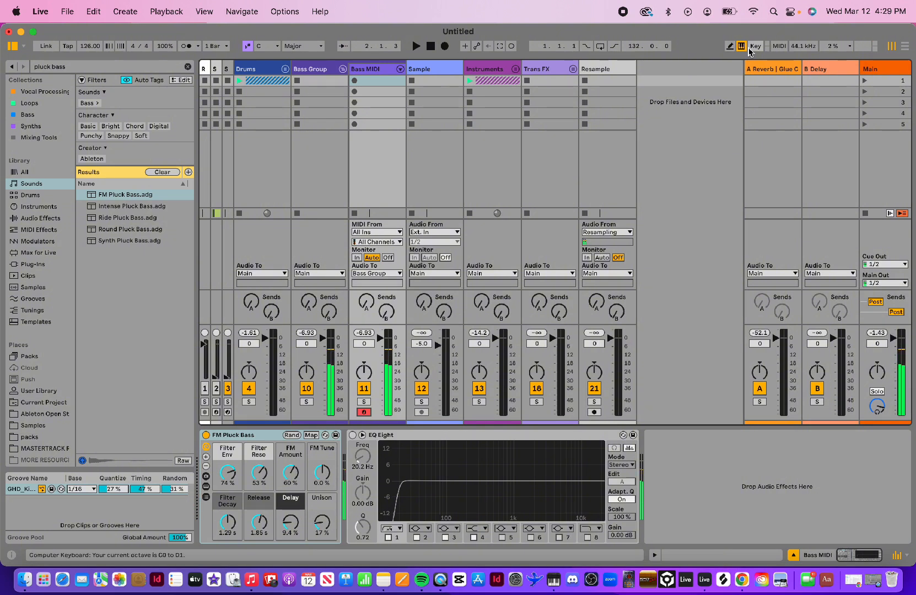
key("a")
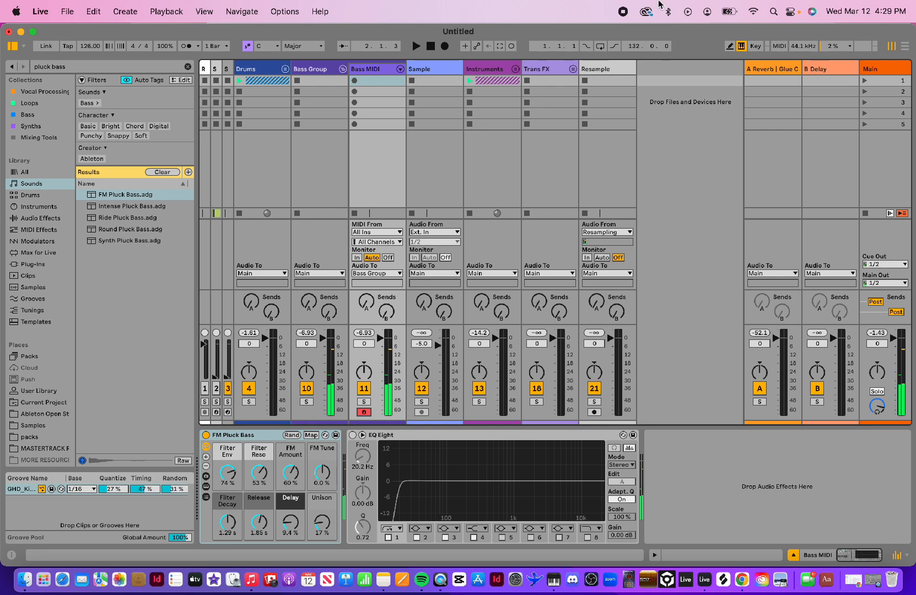
- Rehearse a bass note over the playing drums and piano, stop playback, and try the note alone with the Bass MIDI track armed
key("space")
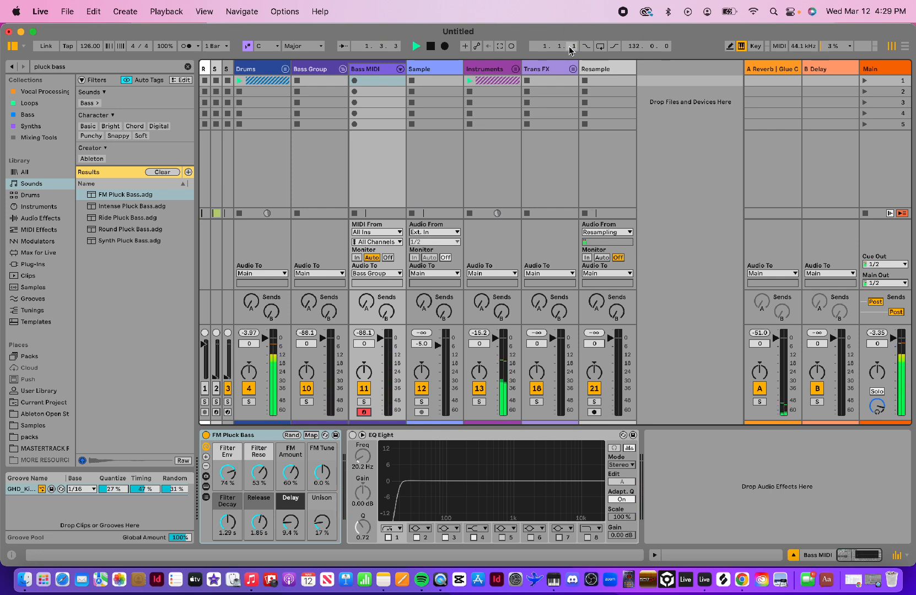
key("a")
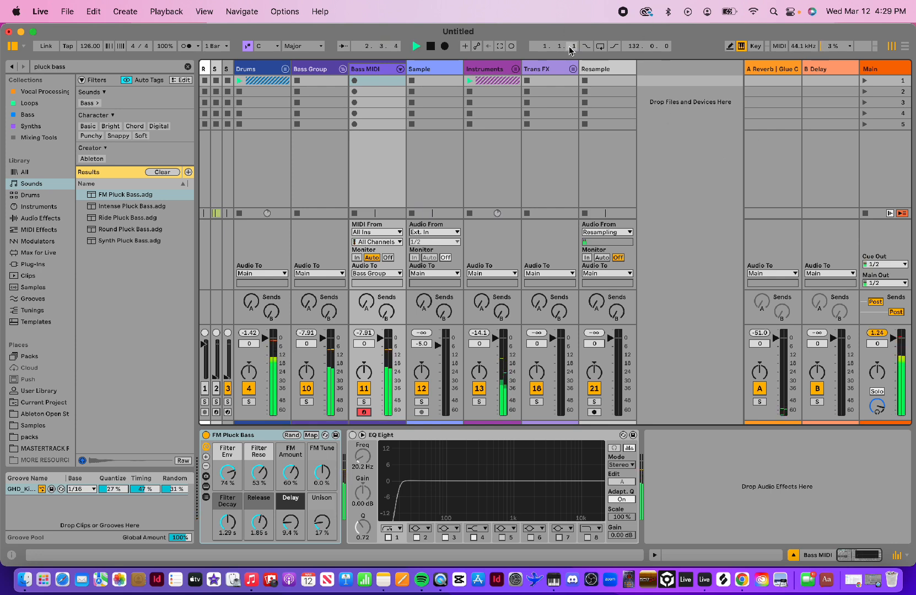
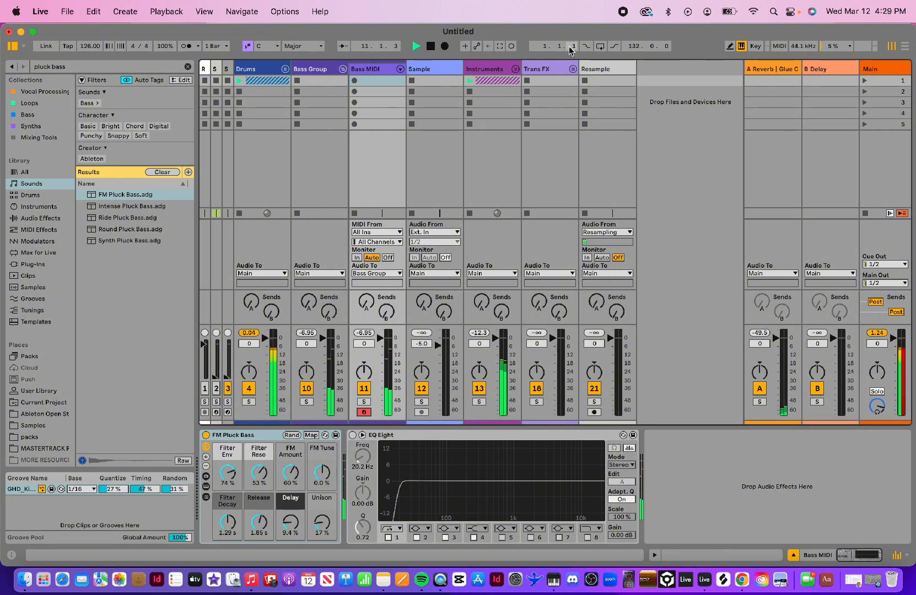
key("space")
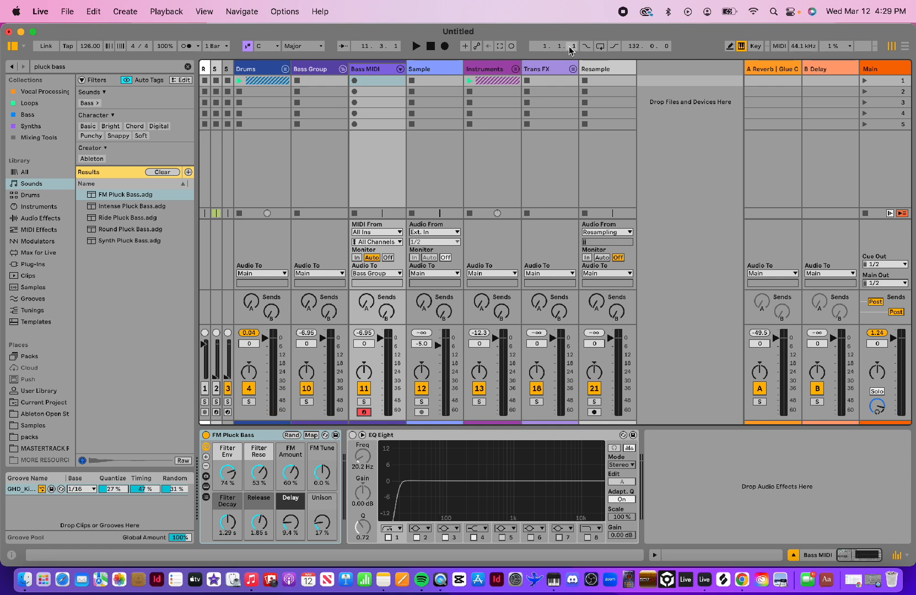
left_click(363, 412)
key("a")
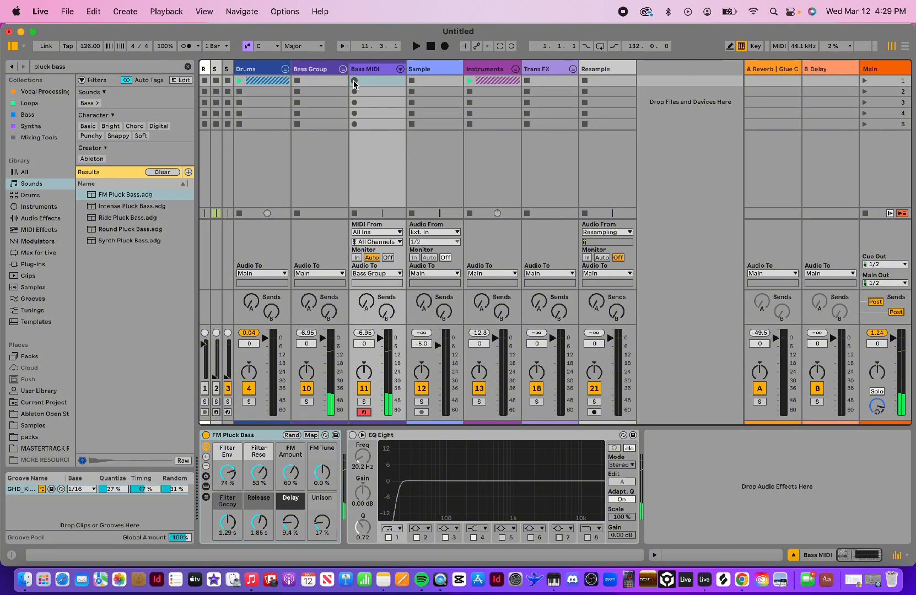
key("a")
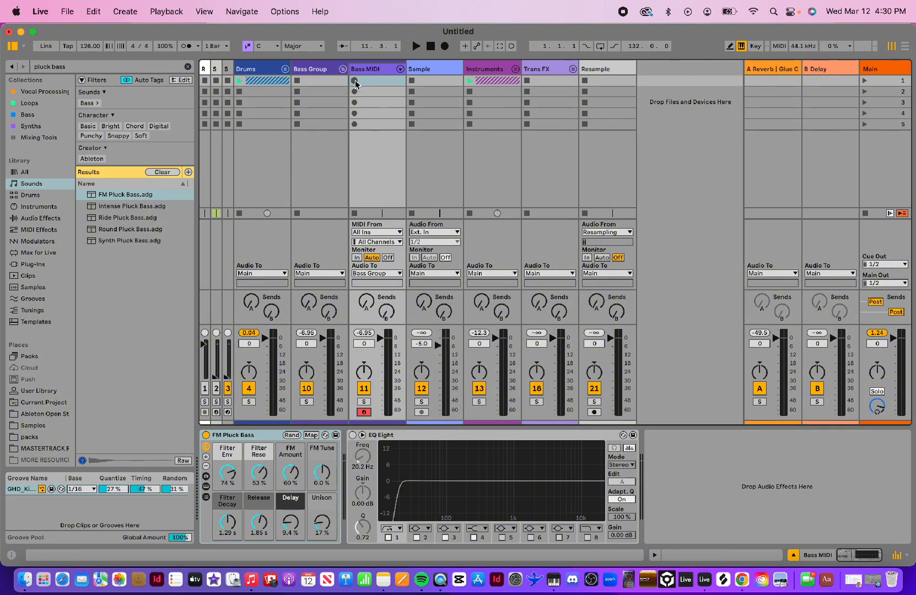
- Record a four-bar rhythm of short A0 notes in the Bass MIDI track's first slot, stop playback, and open the clip
left_click(354, 82)
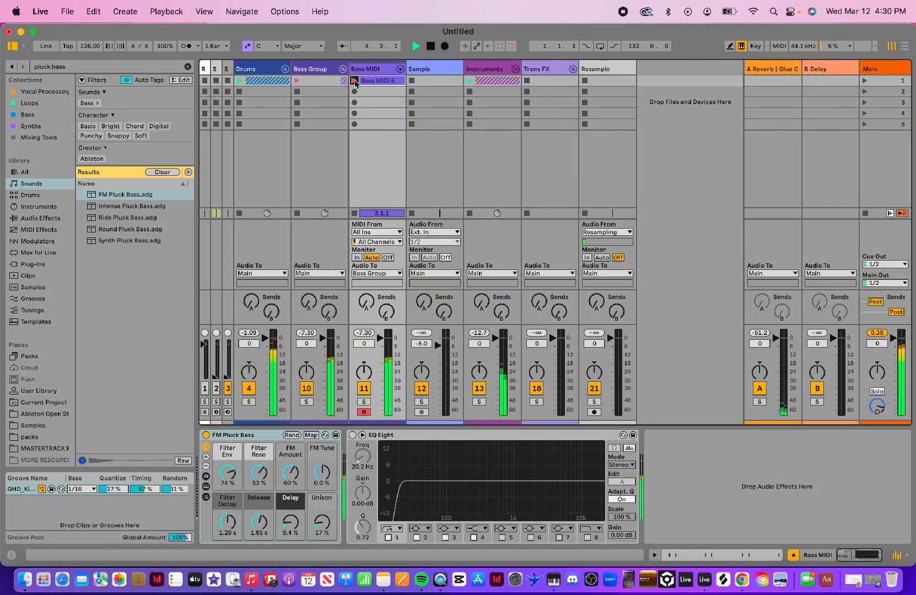
left_click(354, 81)
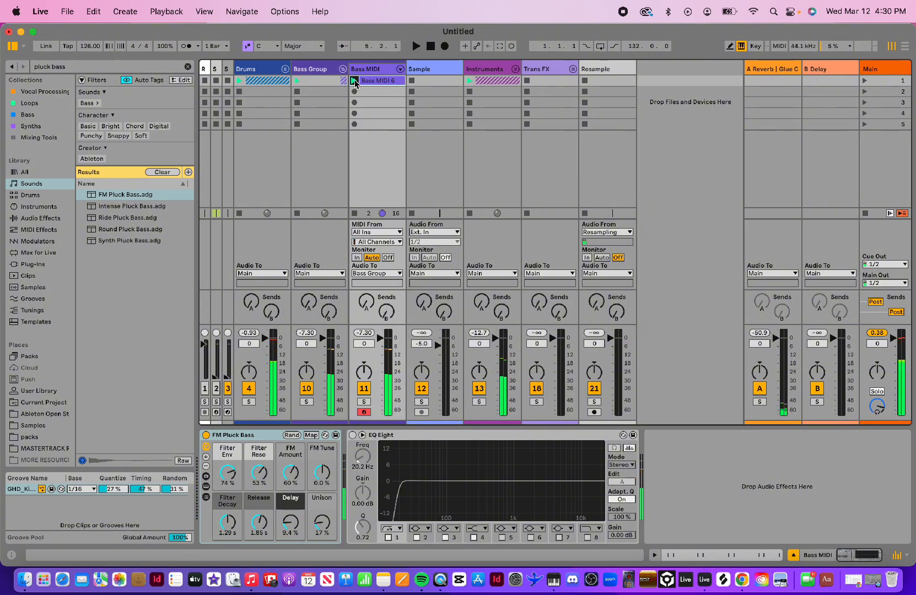
left_click(369, 80)
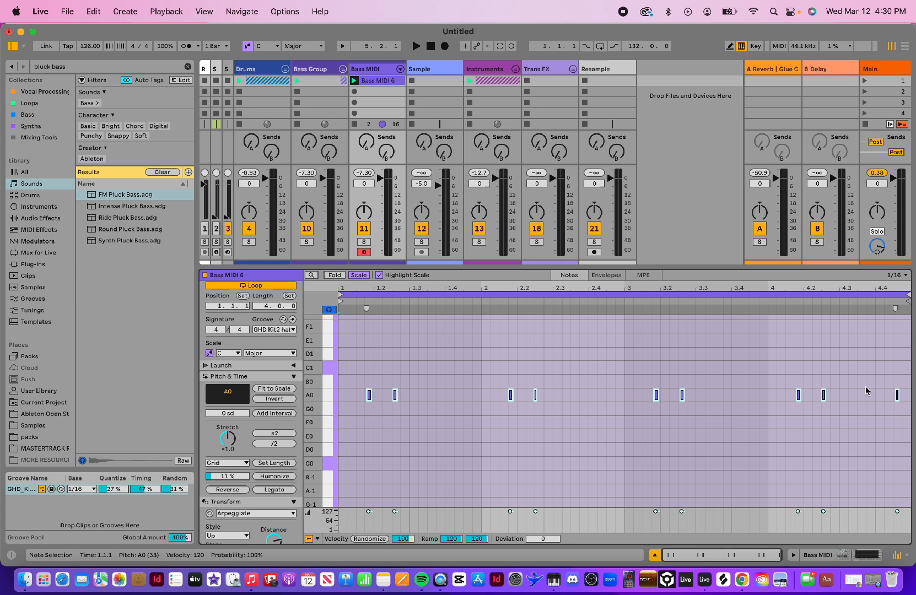
- Select all notes in the recorded bass clip and quantize them
left_click(576, 347)
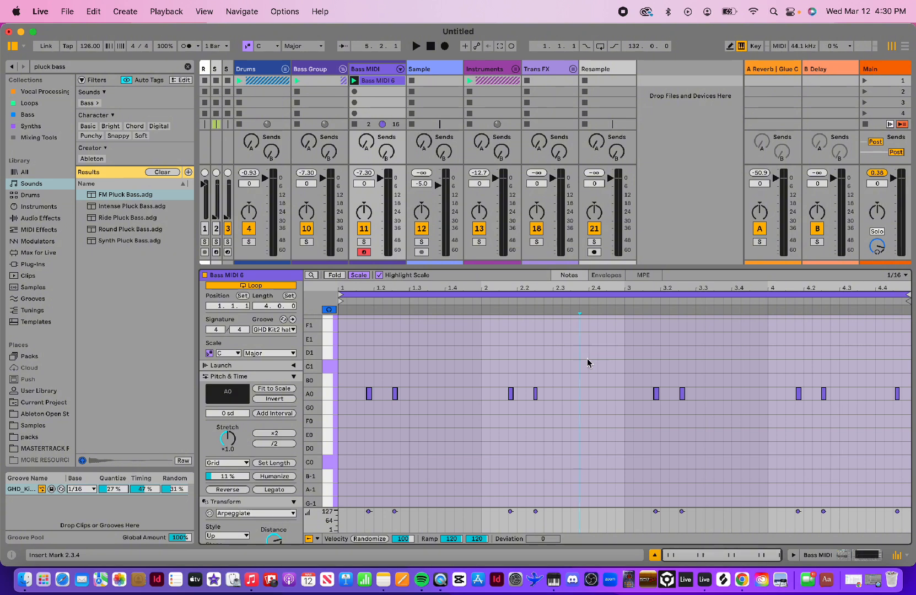
key("super+a")
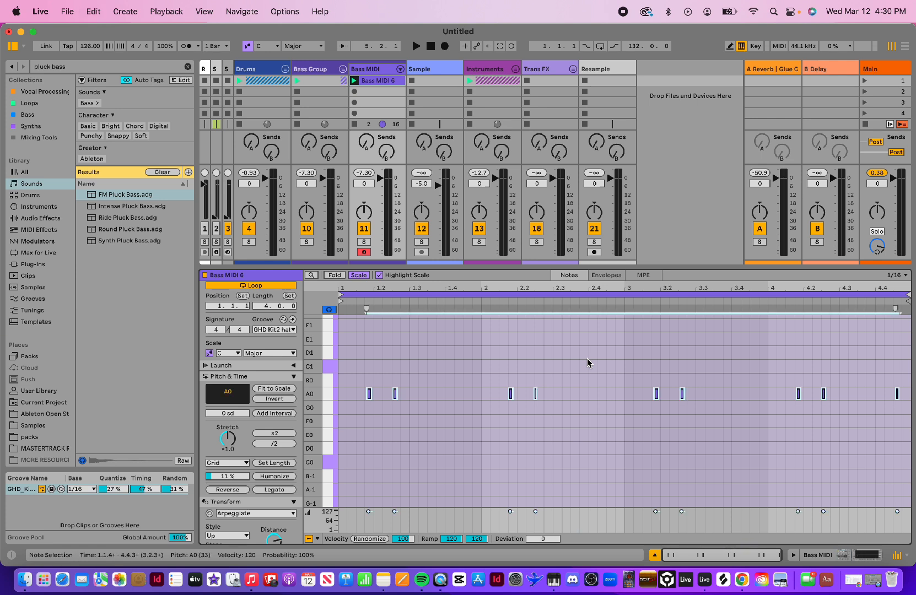
key("super+u")
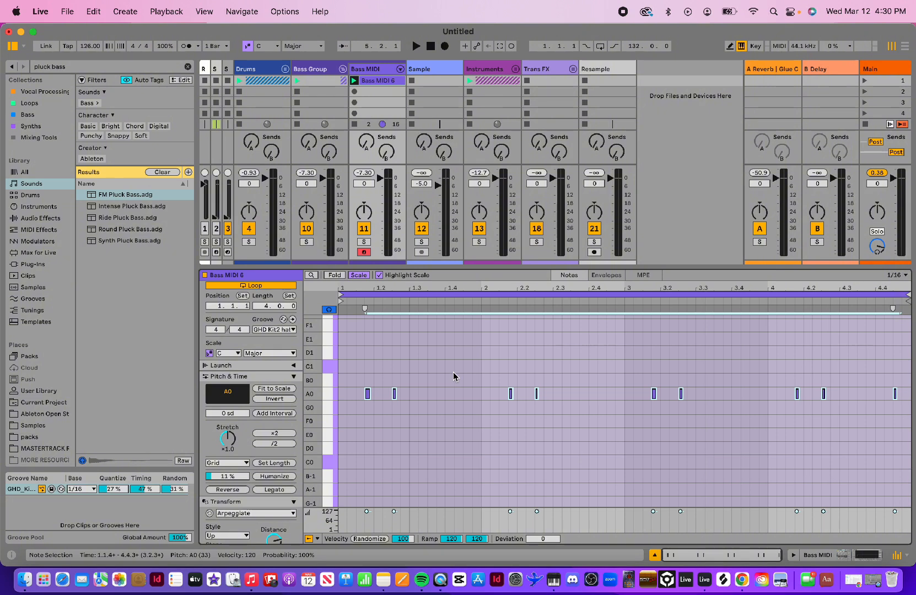
- Play the quantized bass clip with the drums and piano, shrink the clip editor's height, and stop playback
key("space")
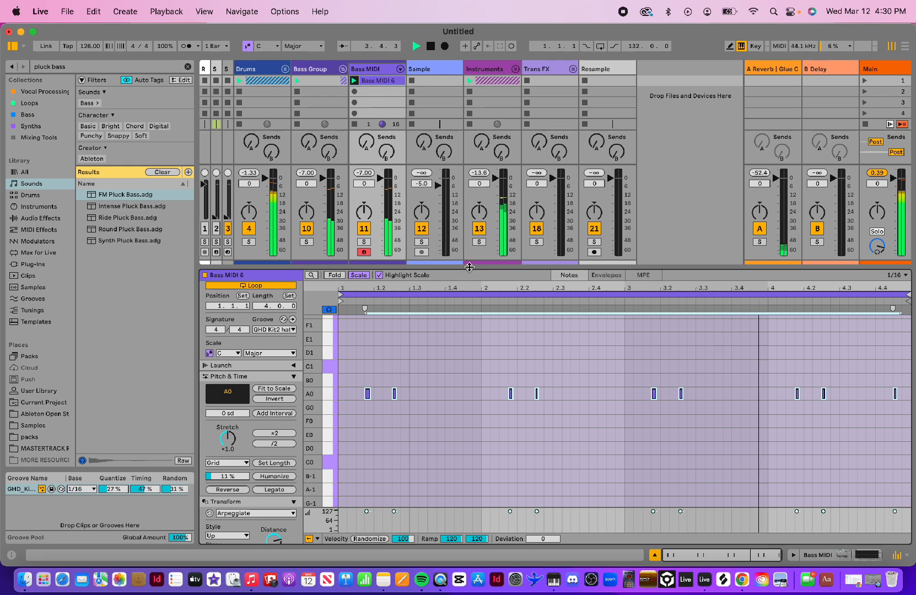
left_click_drag(469, 267, 493, 378)
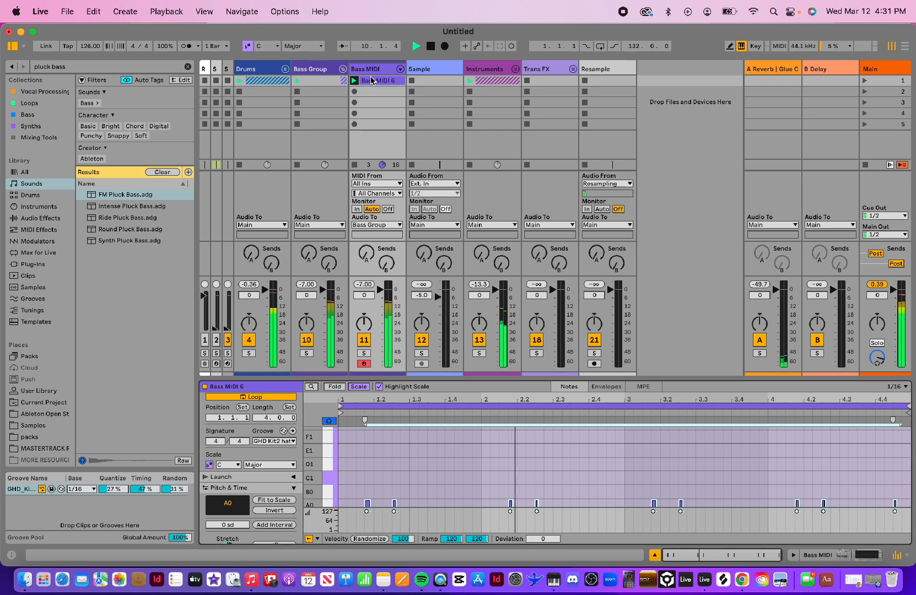
key("space")
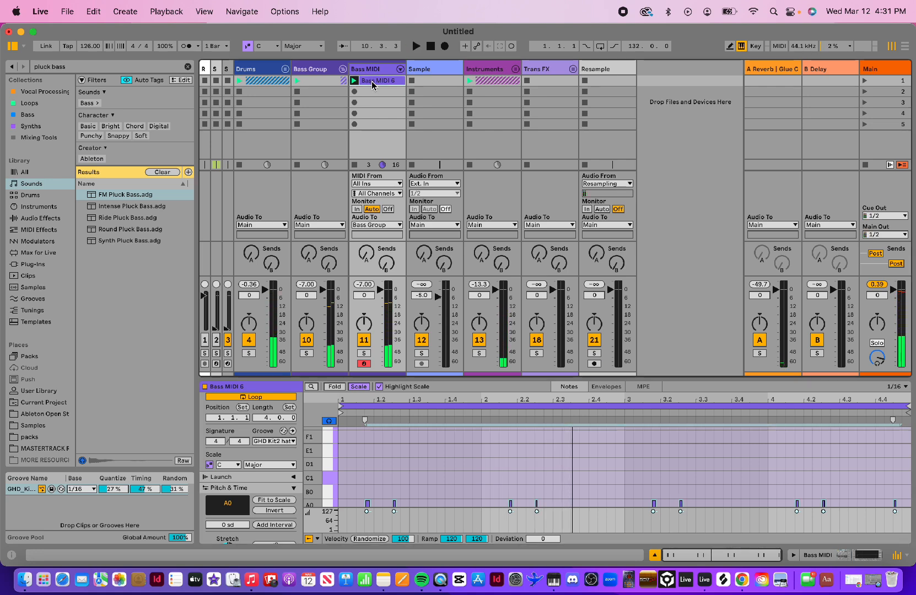
- Set the FM Pluck Bass macros Filter Env 58%, Filter Reso 38%, Release 2.43 s, Unison 36%, Delay 23%, start playback, and collapse the rack's devices
left_click(365, 71)
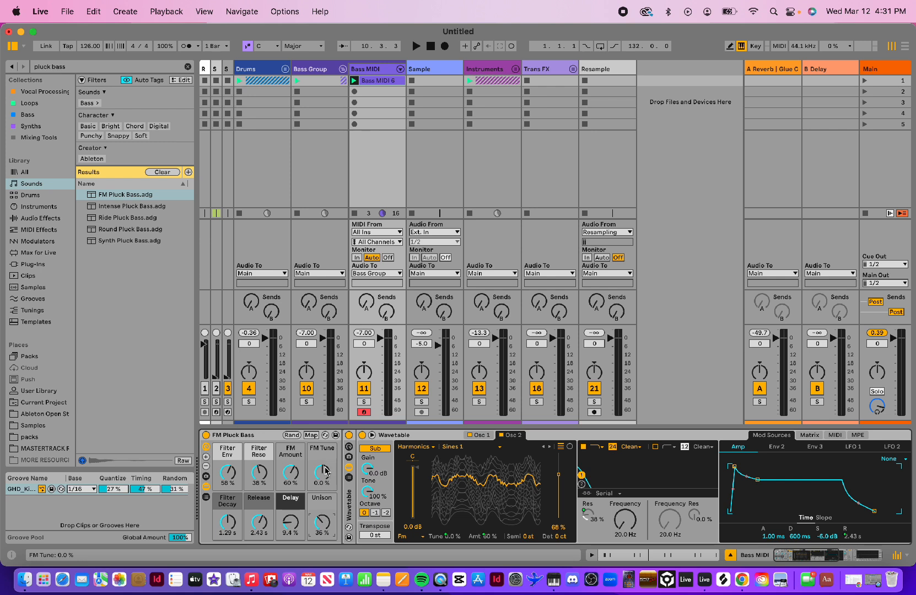
left_click_drag(291, 522, 291, 508)
key("space")
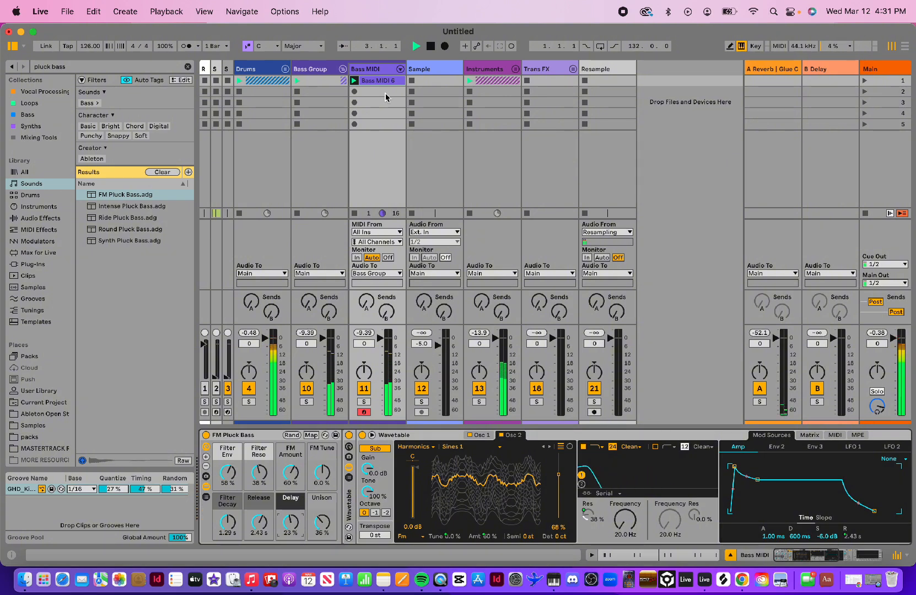
left_click(206, 489)
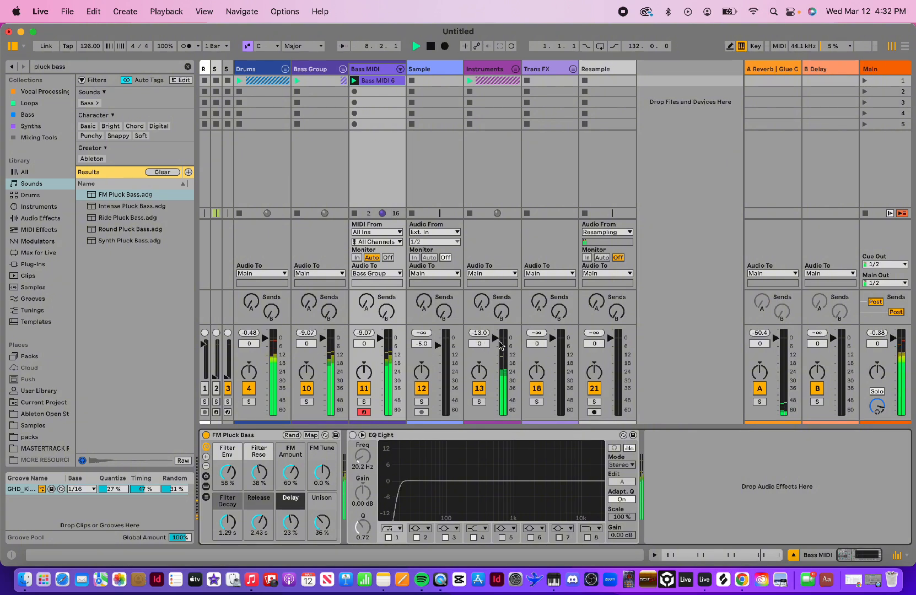
- Unfold the Instruments group, stop playback, and view the Pad track's devices followed by the Grand Piano track's devices
left_click(515, 69)
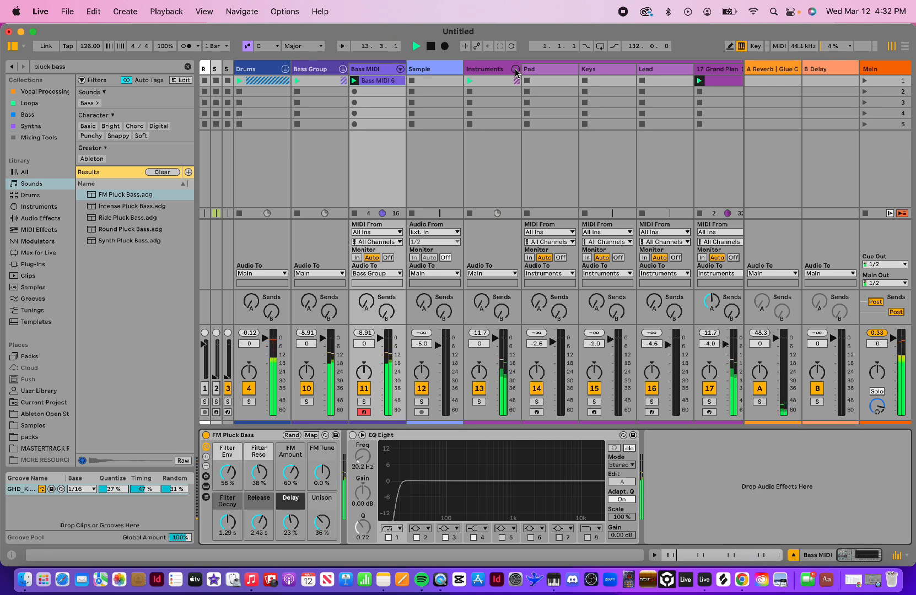
key("space")
scroll(595, 72, "right", 5)
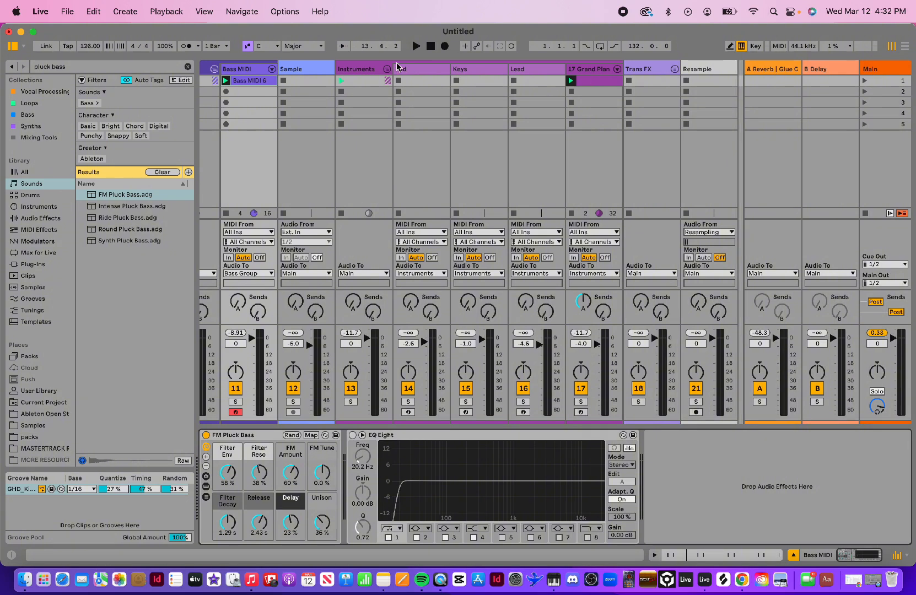
left_click(414, 73)
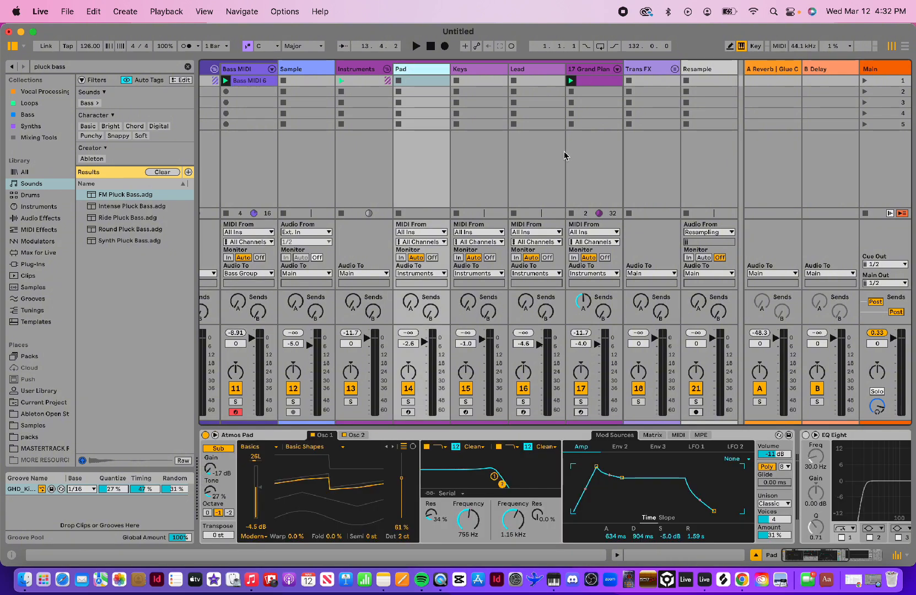
left_click(605, 81)
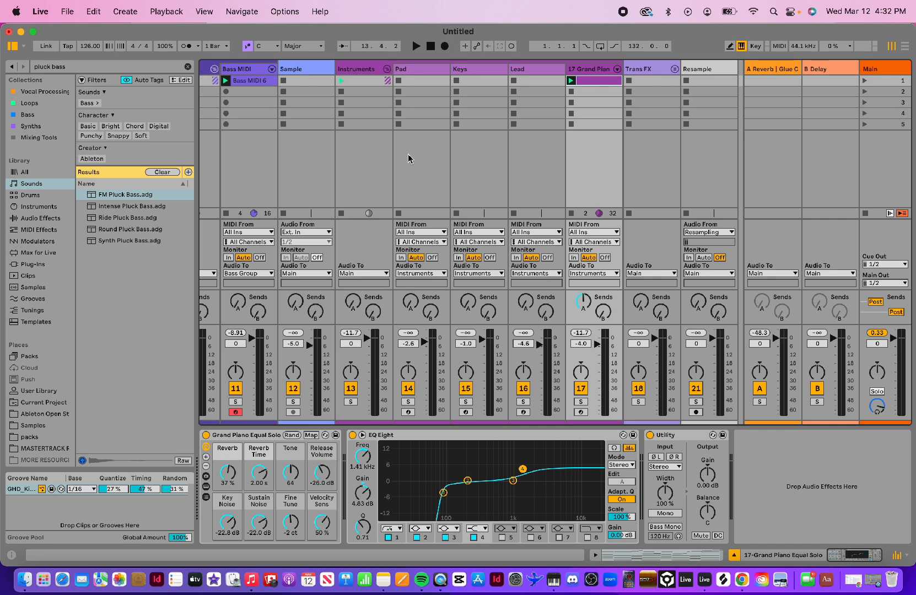
- Copy the Grand Piano clip into the first slot of the Pad track and launch the copy
left_click(410, 77)
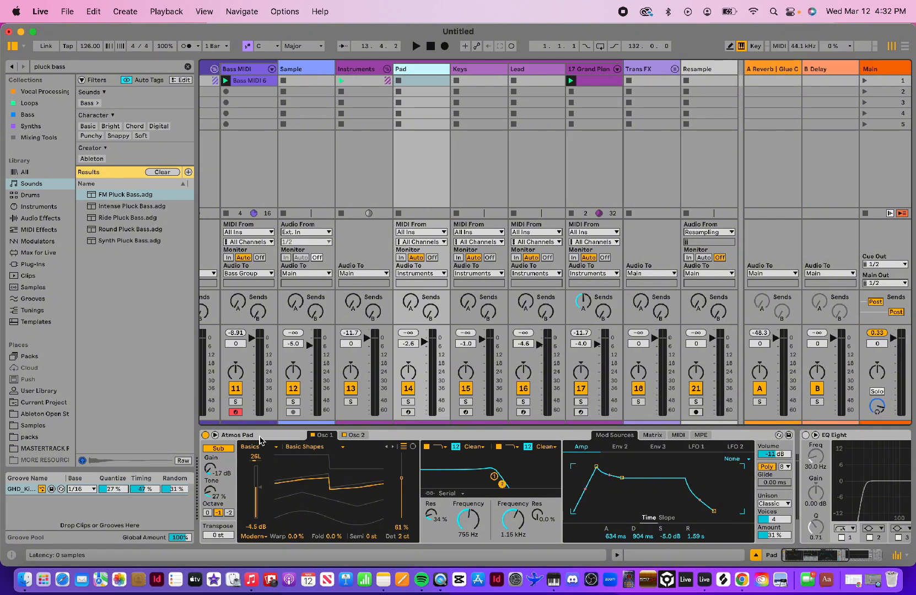
left_click(589, 82)
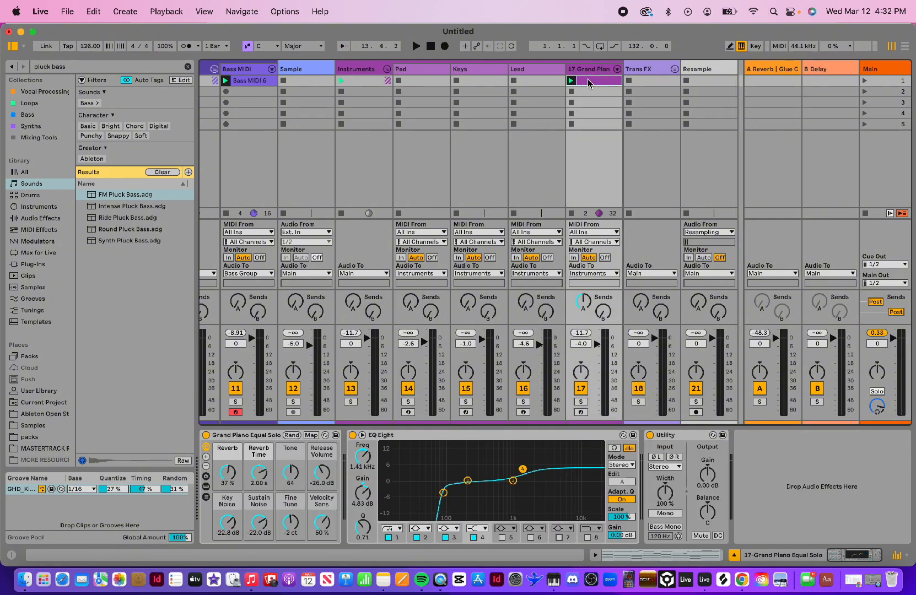
left_click(416, 81)
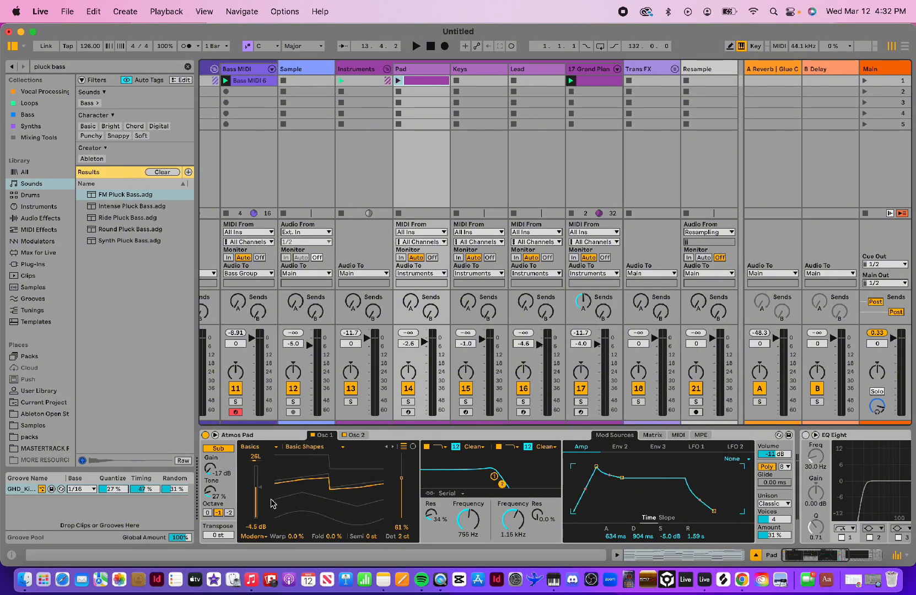
scroll(272, 501, "right", 1)
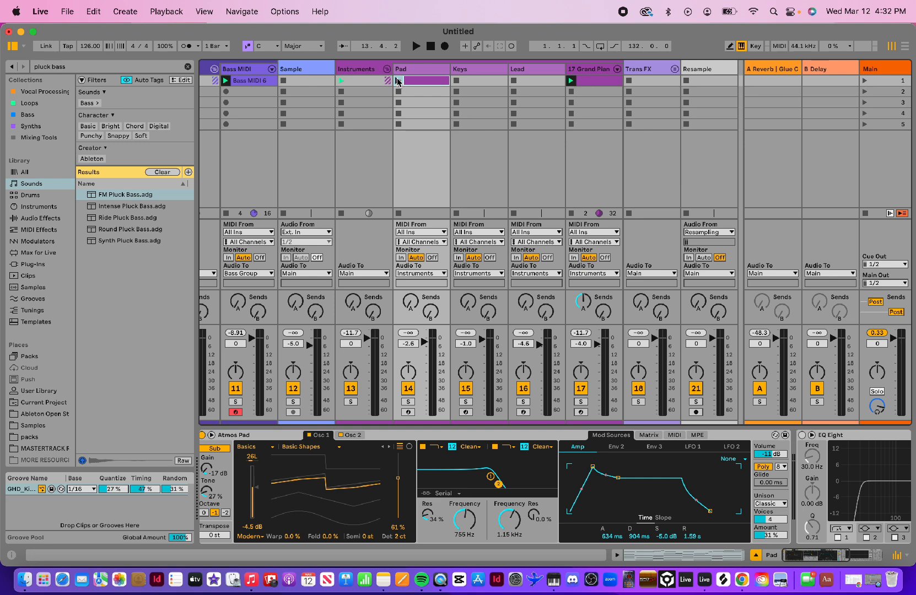
left_click(398, 81)
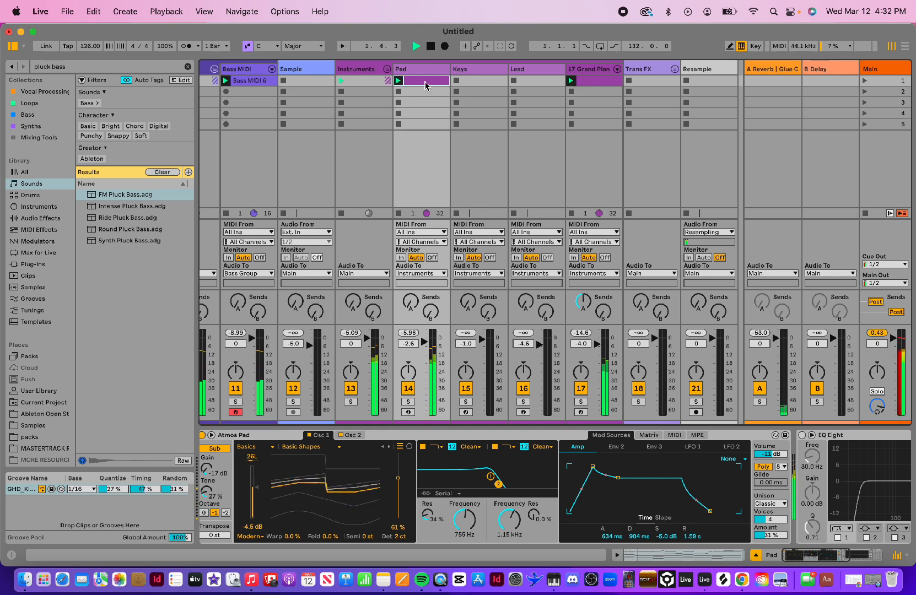
- Open the Pad clip in an enlarged note editor, stop playback, and transpose all its notes up one octave
double_click(423, 82)
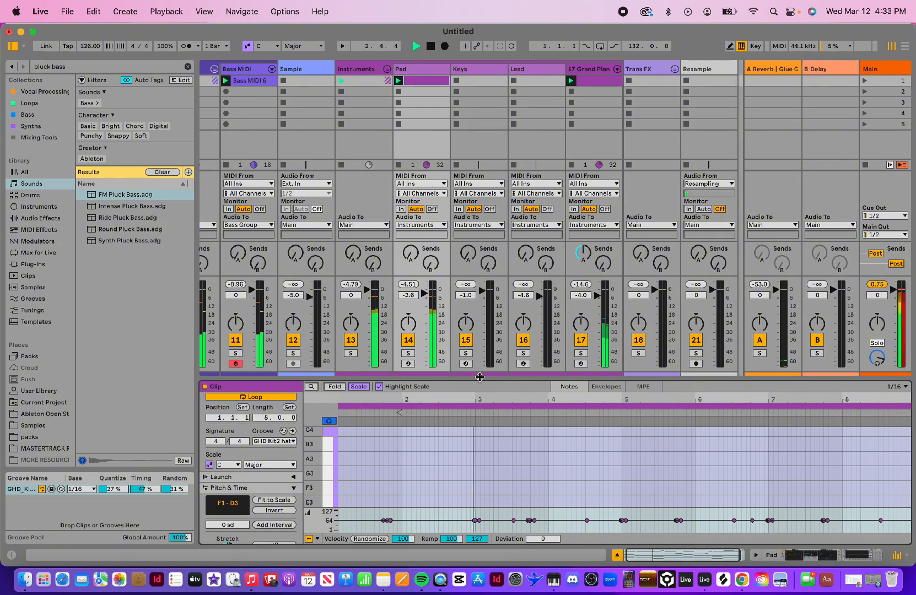
left_click_drag(480, 377, 474, 251)
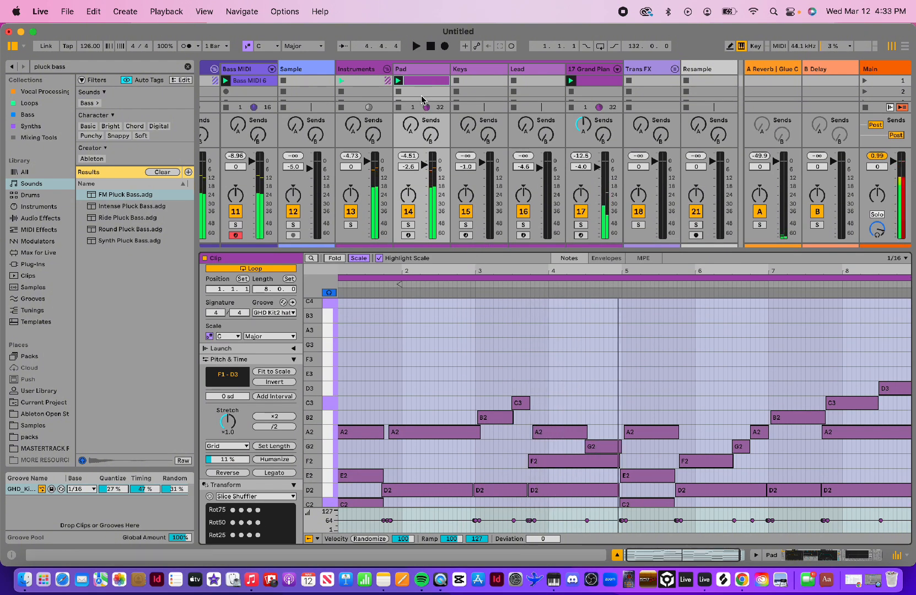
left_click(397, 355)
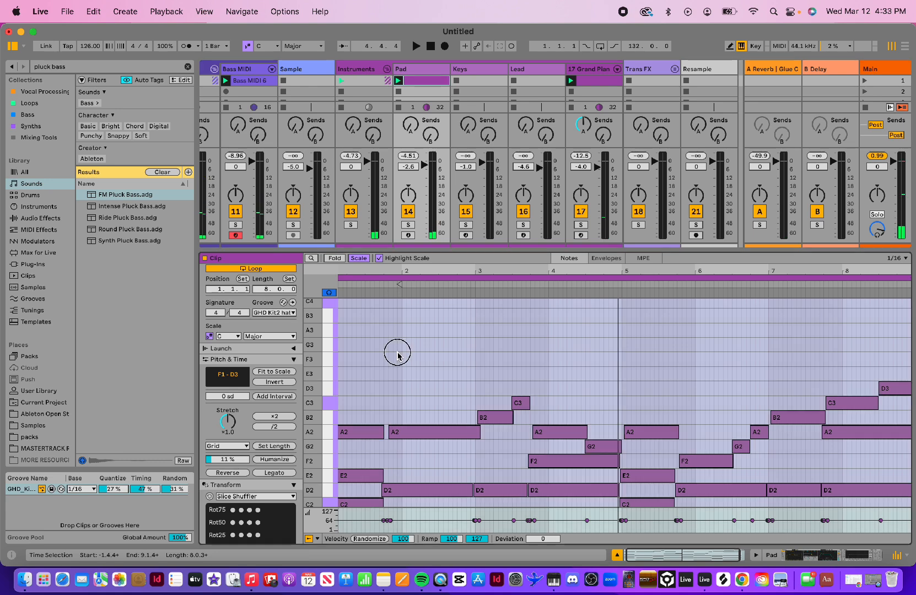
key("super+a")
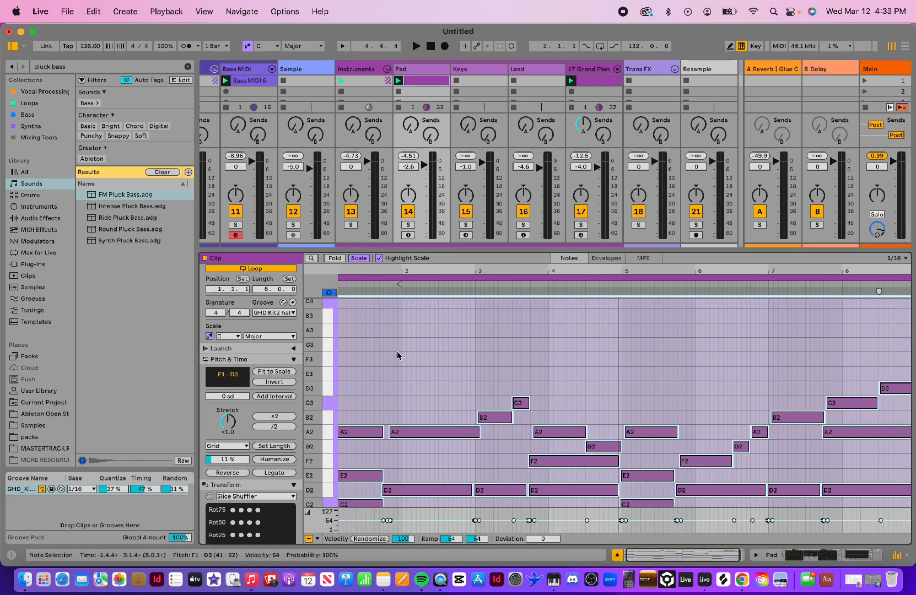
key("shift+Up")
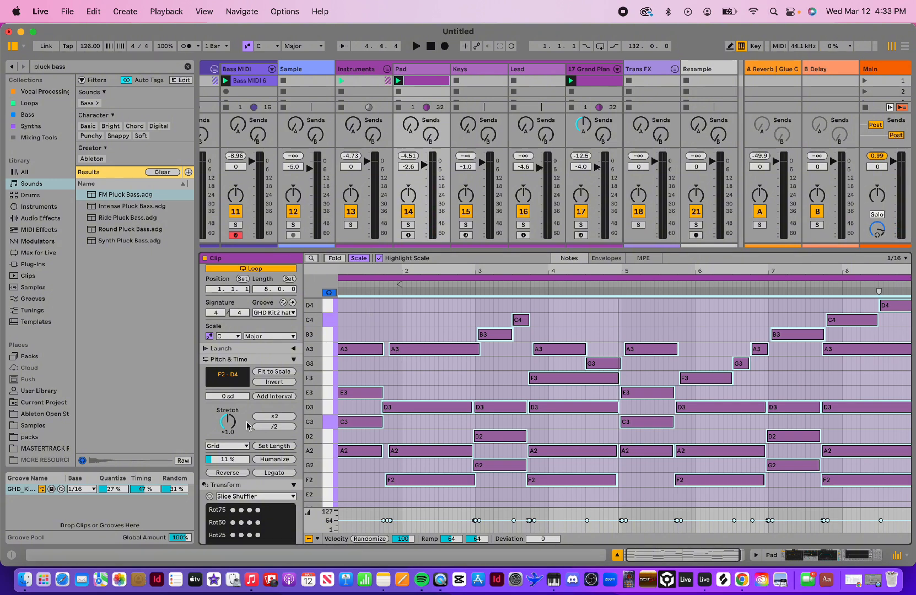
- Set the Humanize amount for the selected Pad notes to 0.0%
scroll(247, 425, "down", 8)
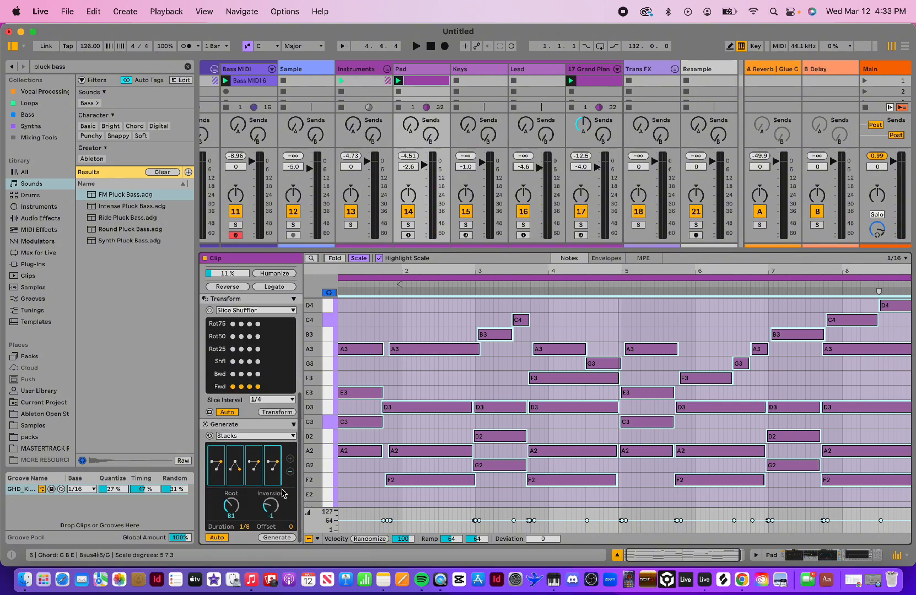
scroll(283, 492, "up", 6)
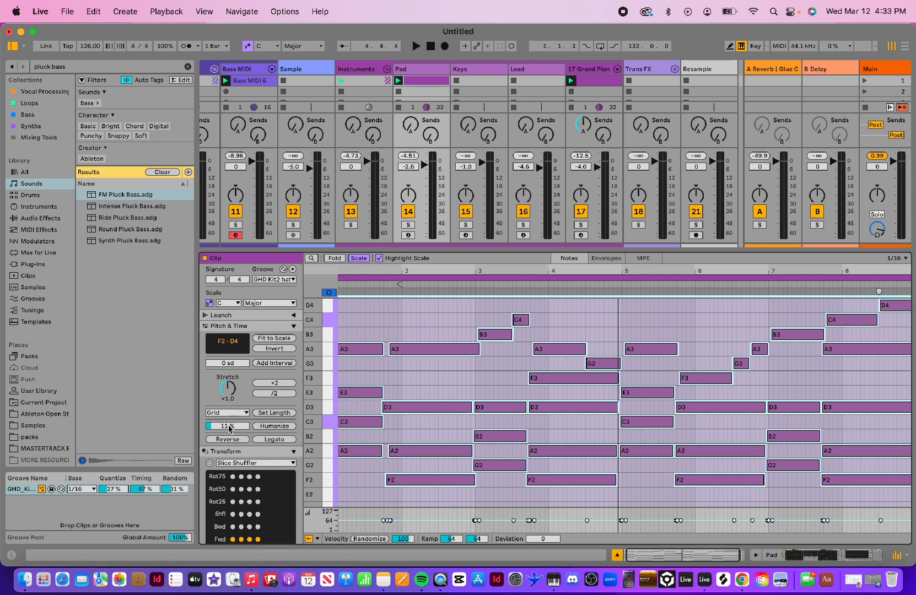
left_click_drag(229, 430, 229, 442)
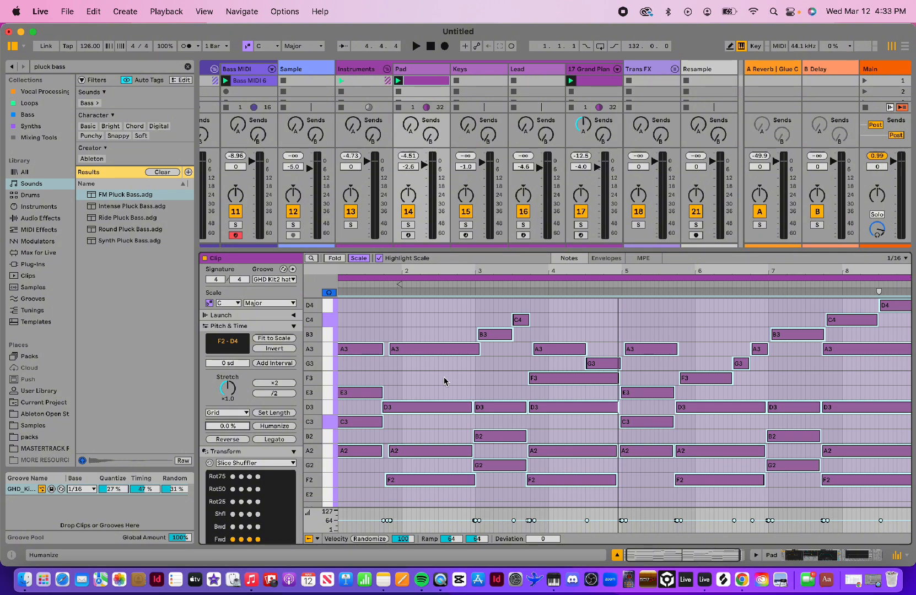
- Apply the Strum transformation to the selected Pad notes with Low at 4.0% and High at 2.0%
scroll(280, 441, "down", 5)
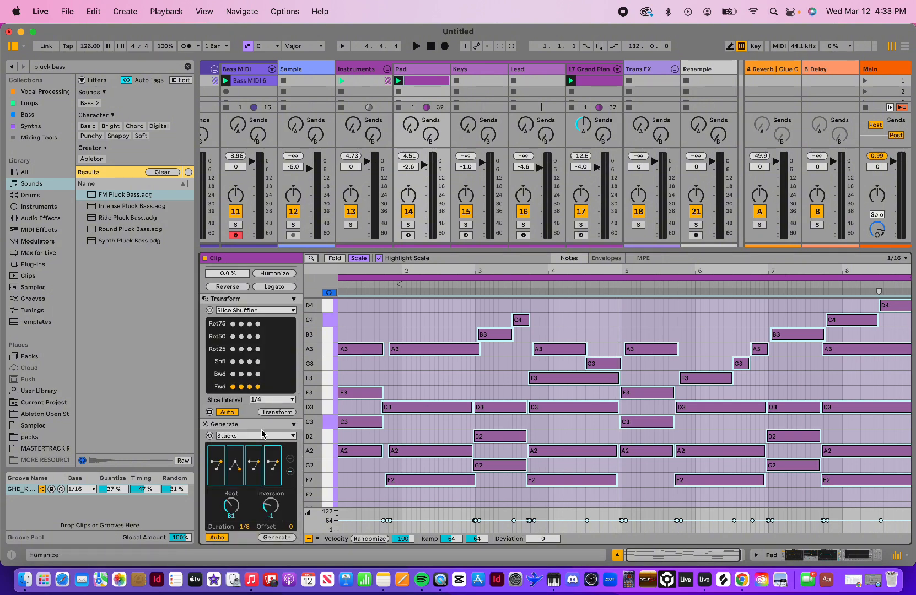
scroll(262, 470, "up", 10)
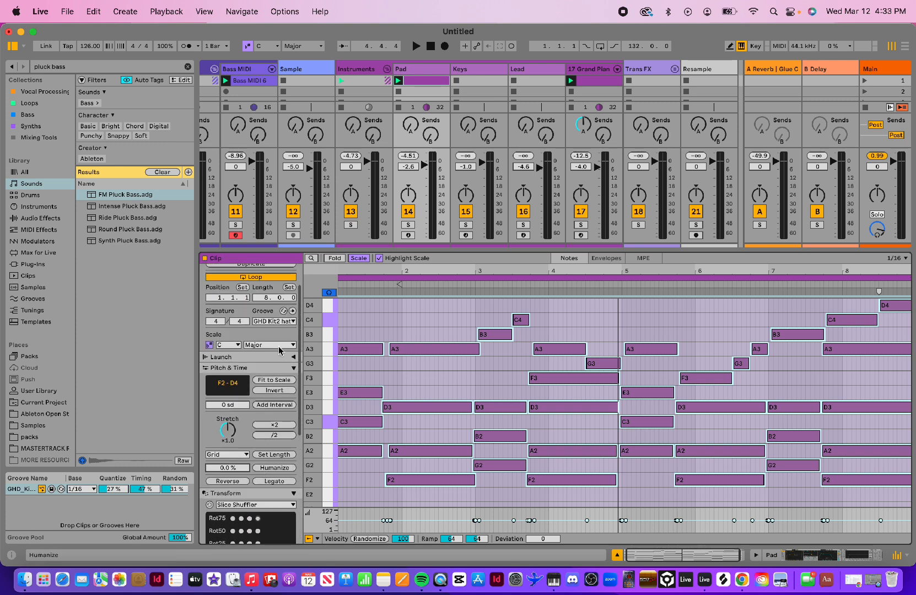
scroll(280, 402, "down", 5)
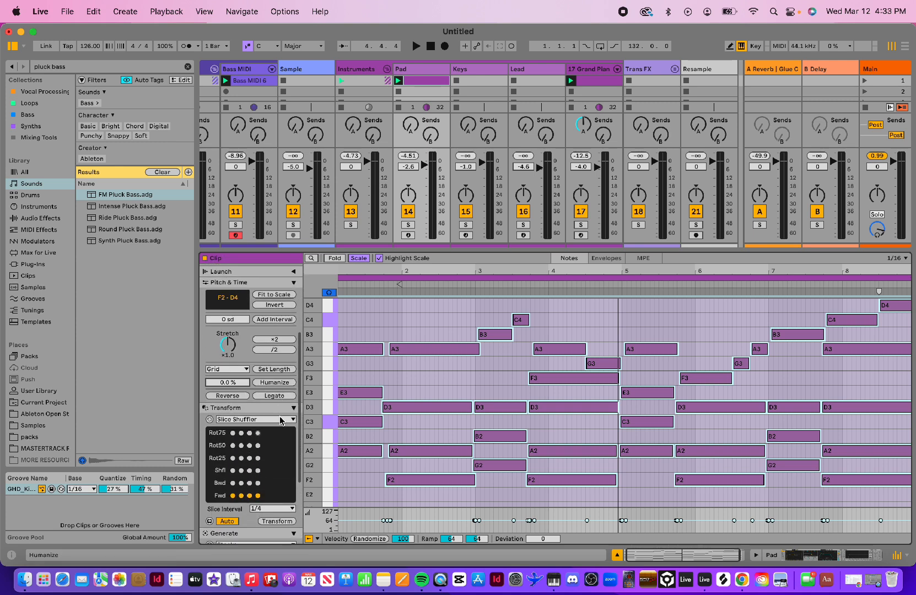
left_click(280, 420)
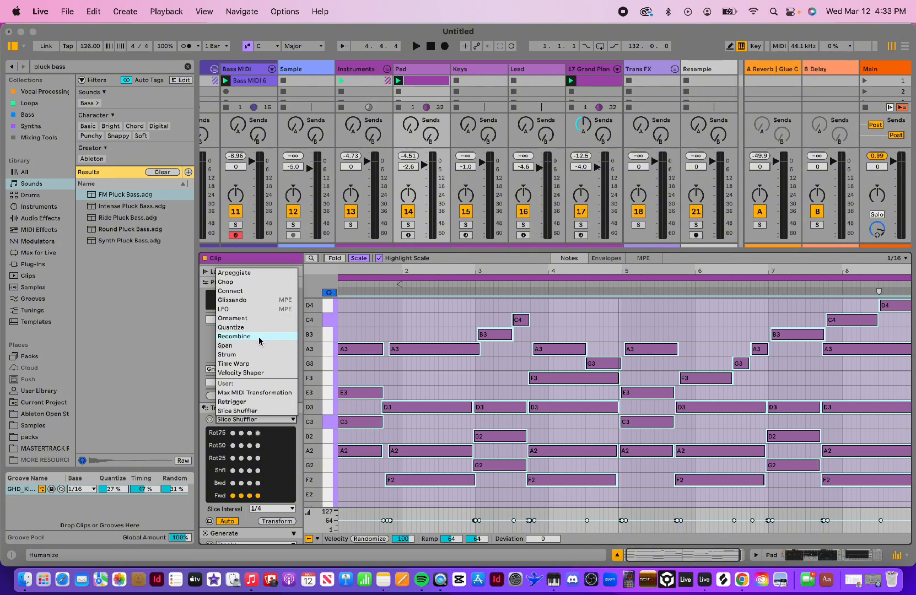
left_click(257, 355)
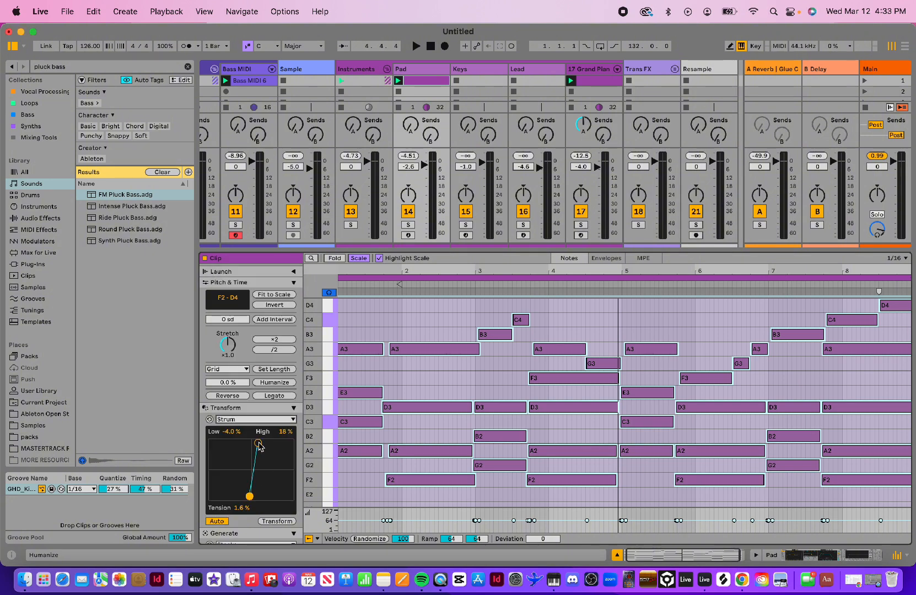
left_click_drag(259, 445, 252, 445)
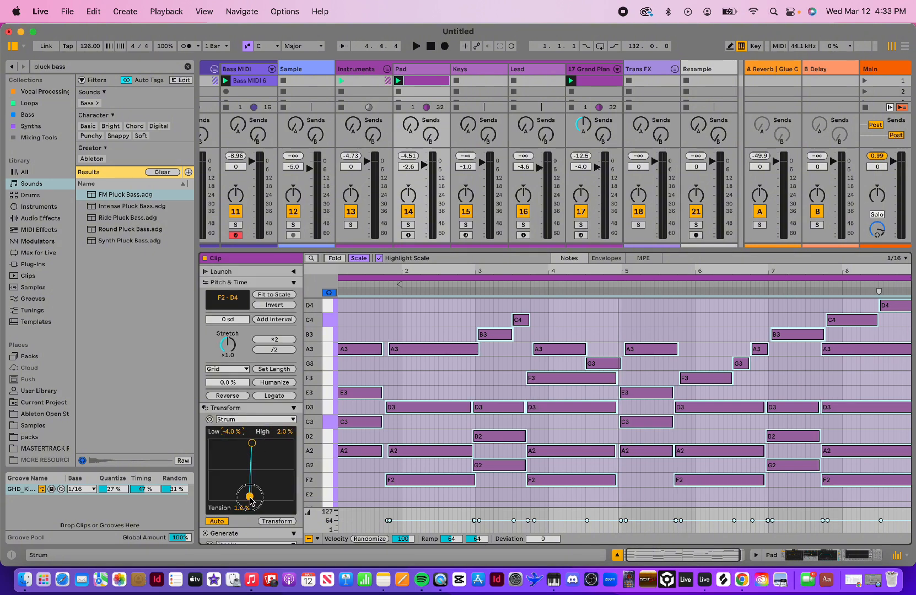
left_click_drag(250, 499, 254, 501)
- Reselect all the Pad notes, clear the selection, and play the strummed clip with the other parts before stopping playback
left_click(457, 391)
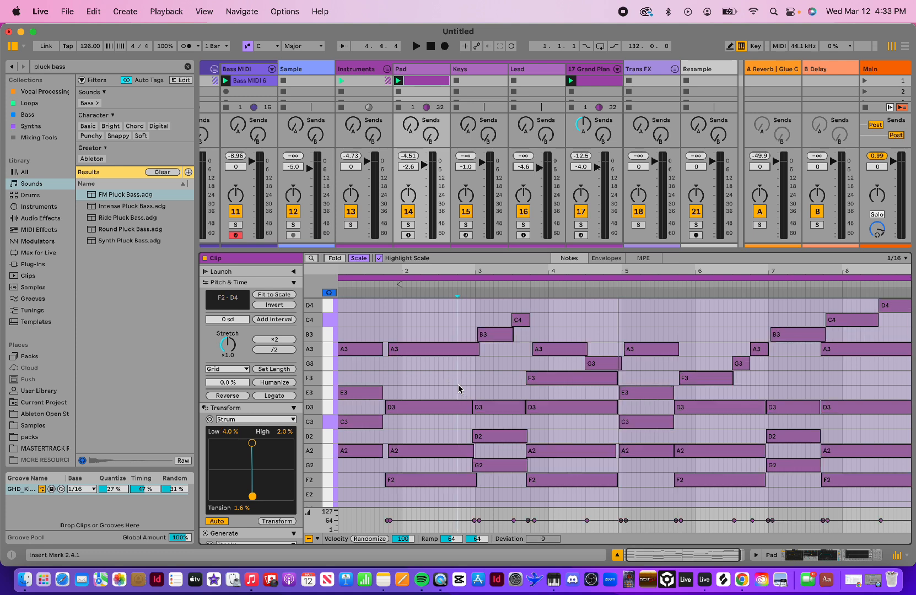
key("super+a")
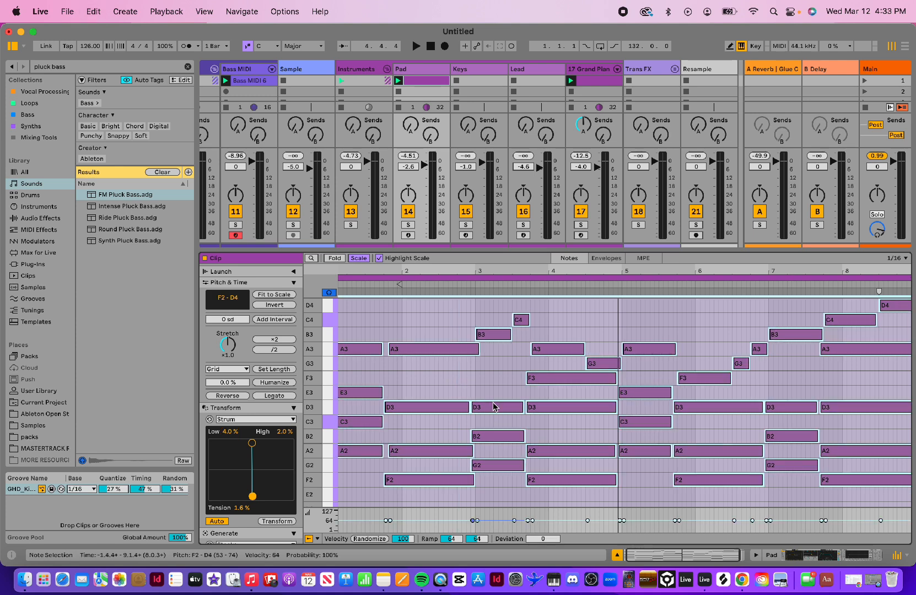
left_click(500, 494)
key("space")
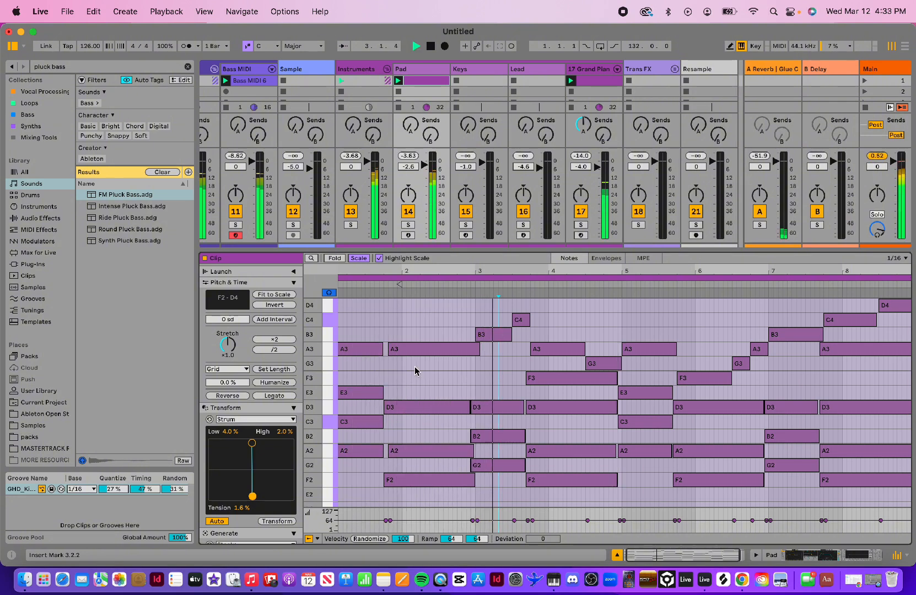
key("space")
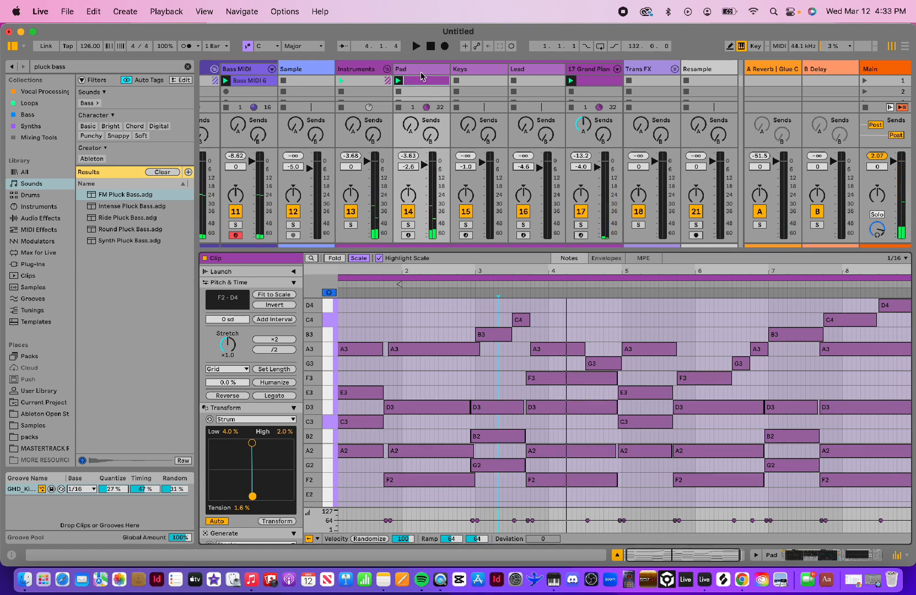
- Lower the Pad track's volume to -15.0 dB and raise its Send A slightly
left_click_drag(425, 164, 425, 183)
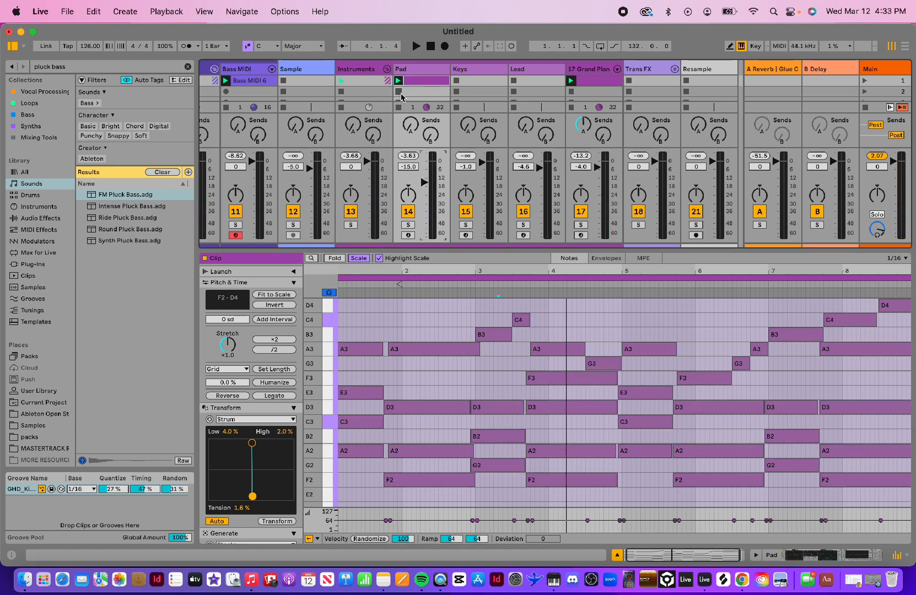
double_click(419, 80)
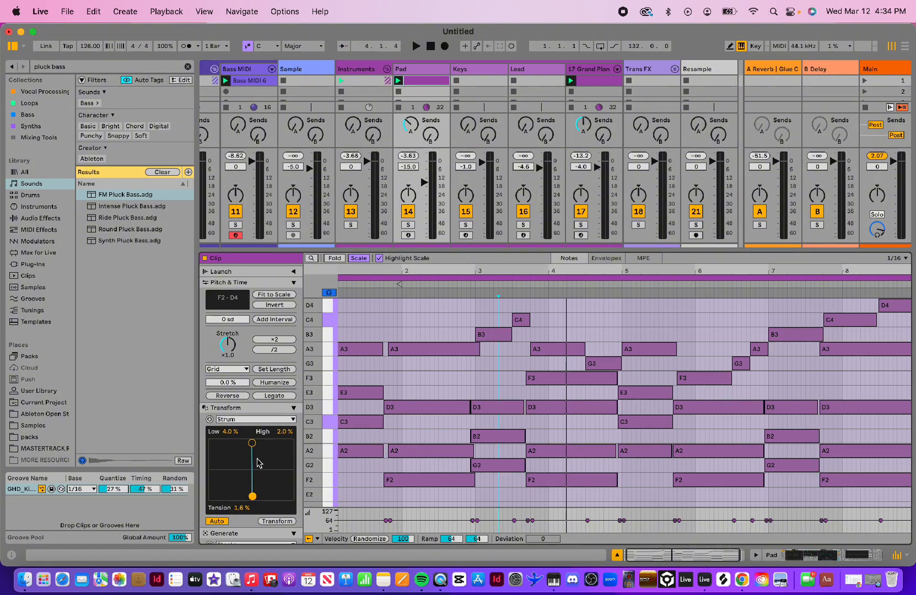
- Reset the Strum transformation's Low and High amounts to 0%
left_click_drag(256, 493, 251, 496)
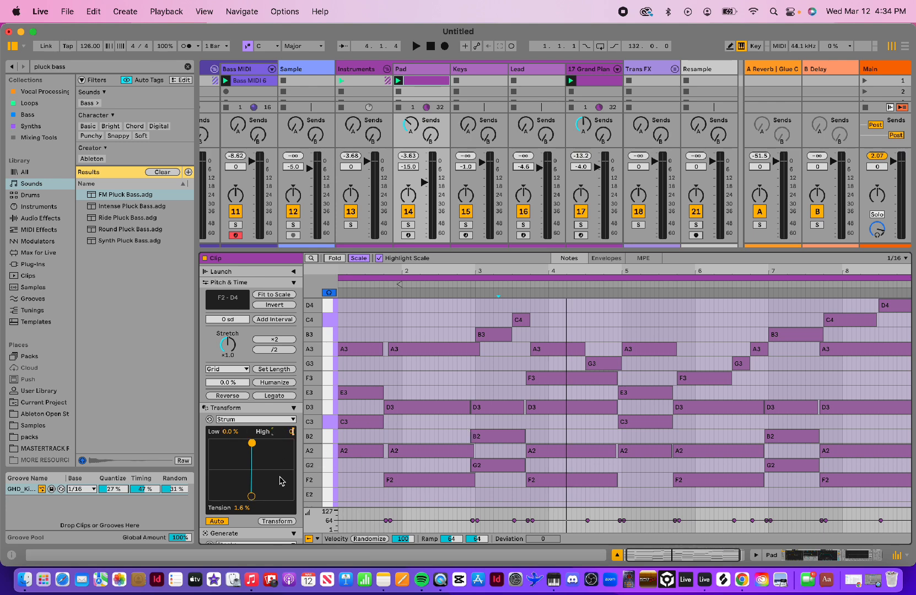
scroll(251, 474, "down", 3)
scroll(251, 471, "up", 6)
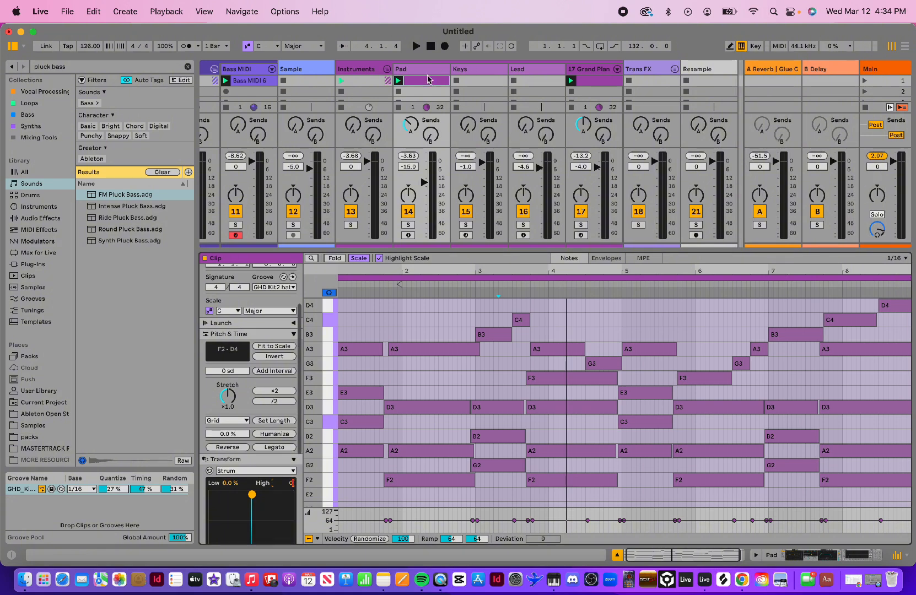
- On the Pad track's Atmos Pad, disable the Sub oscillator and set the amp envelope's attack to 0.02 ms and release to 375 ms
double_click(419, 66)
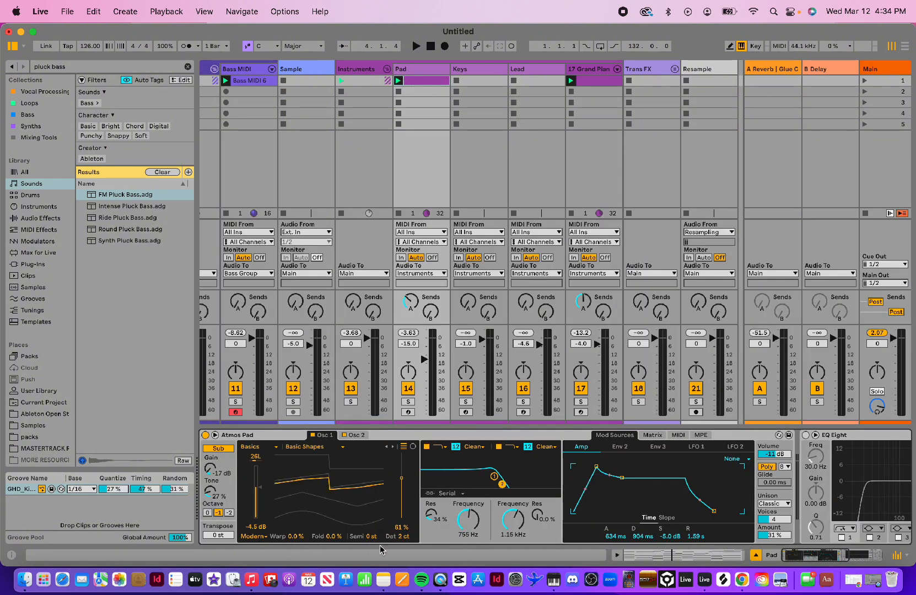
left_click(221, 452)
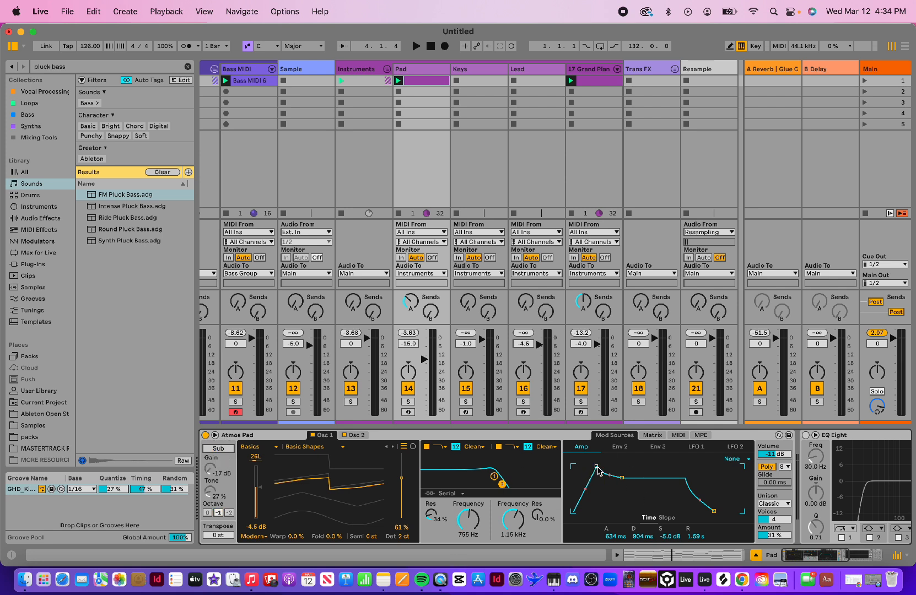
left_click_drag(596, 467, 576, 466)
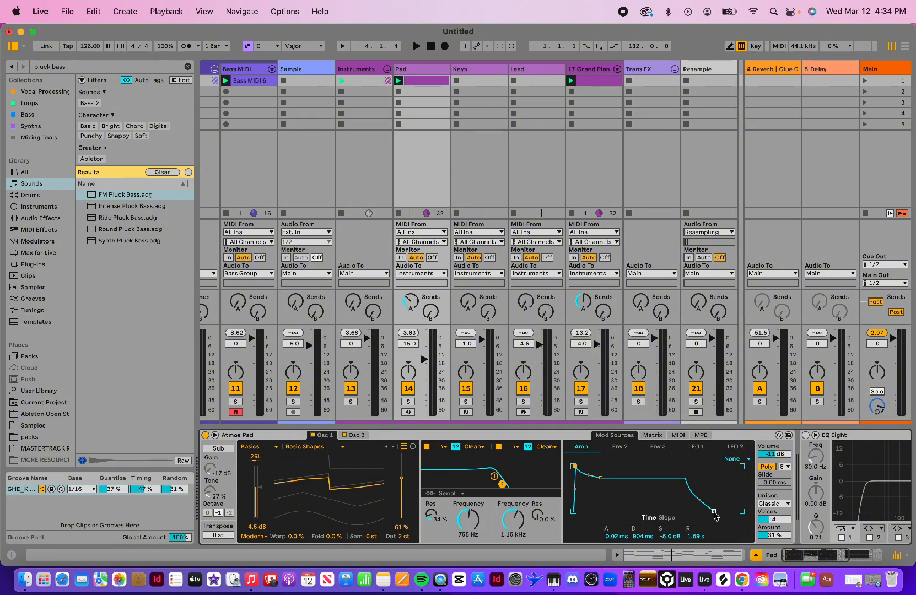
left_click_drag(713, 510, 706, 512)
- Set the Pad track's volume to -8.5 dB while the loop plays, and stop playback
key("space")
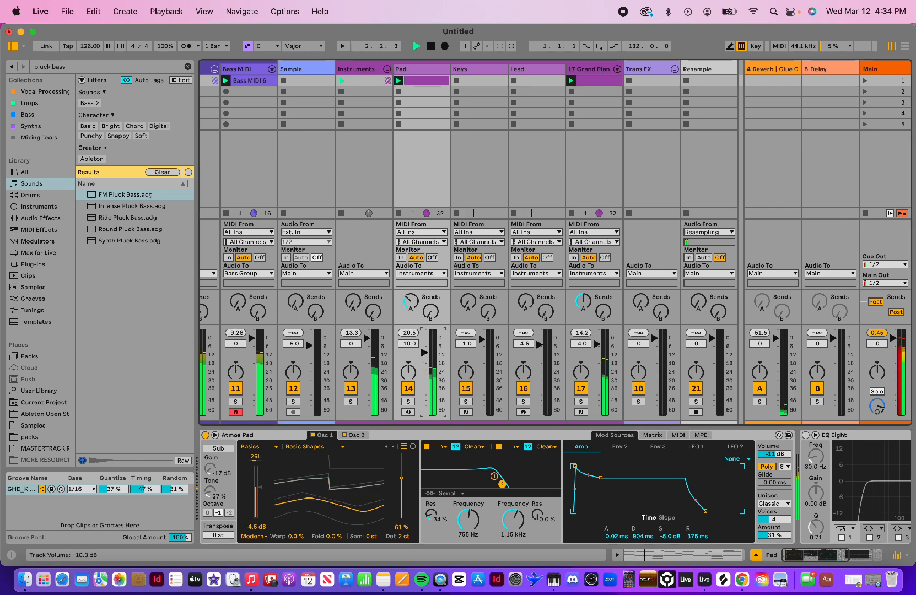
left_click_drag(425, 361, 423, 353)
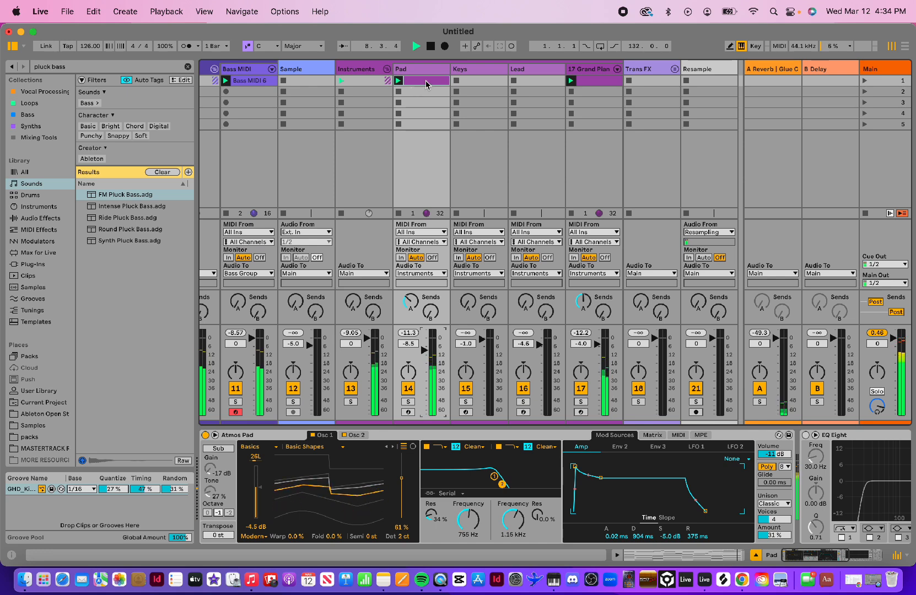
left_click(429, 46)
- Select the Drums group to show its devices and unfold it to reveal the individual drum tracks
scroll(403, 157, "left", 3)
scroll(402, 157, "left", 2)
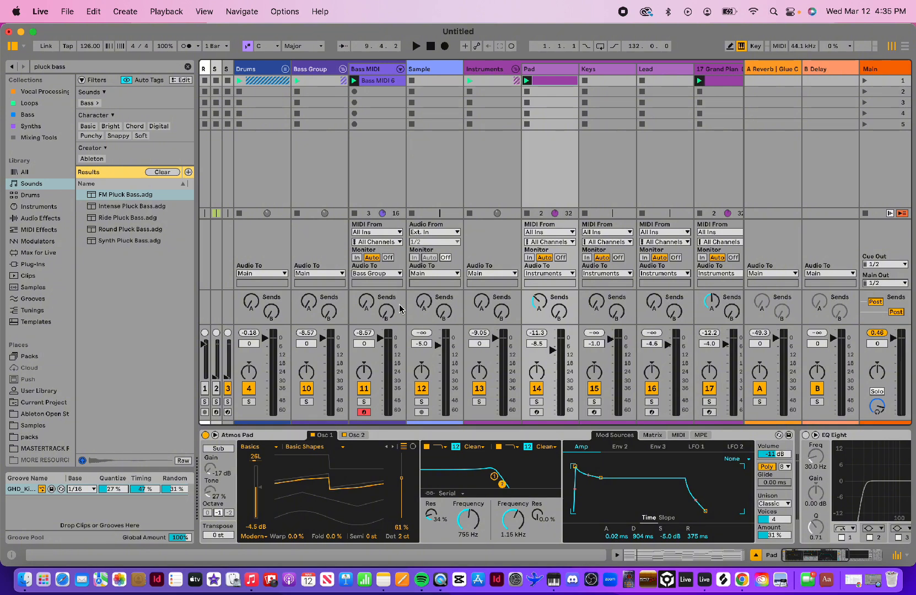
left_click(255, 70)
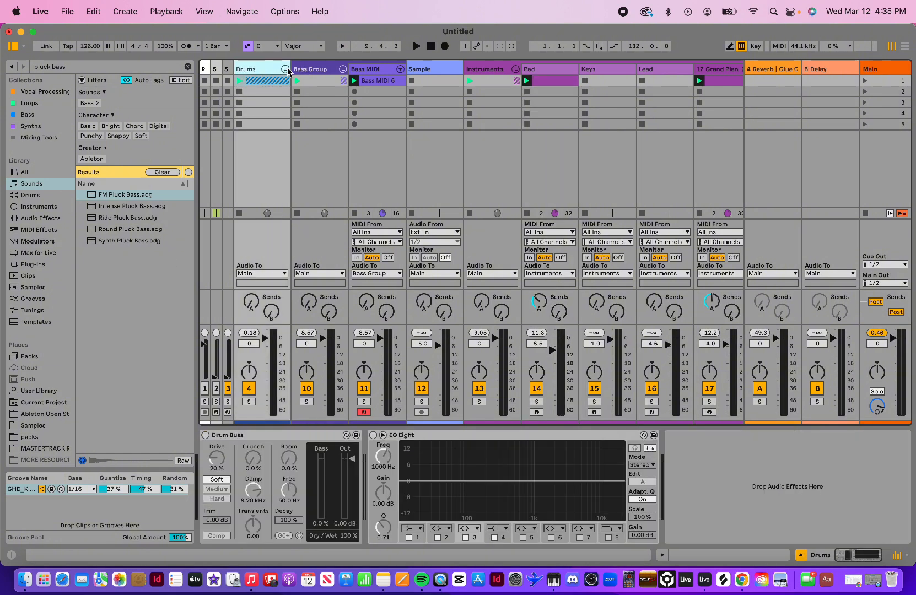
left_click(286, 70)
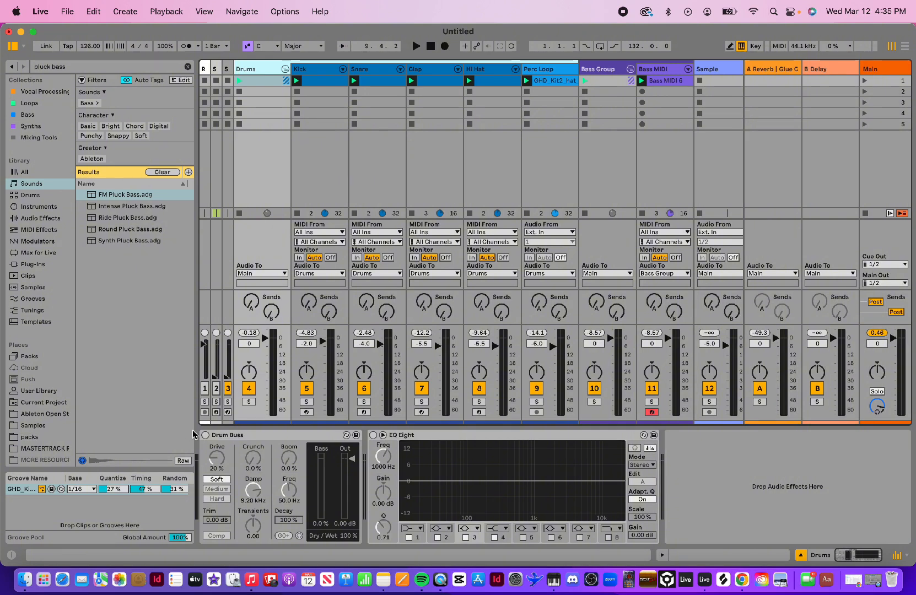
- Activate the Drum Buss on the Drums group, solo the group and start playback
left_click(231, 438)
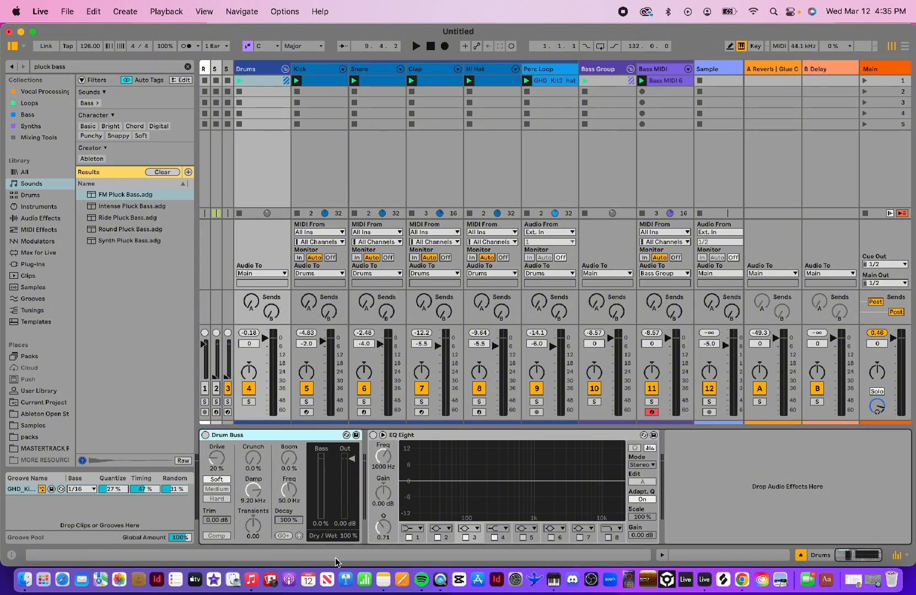
left_click(205, 436)
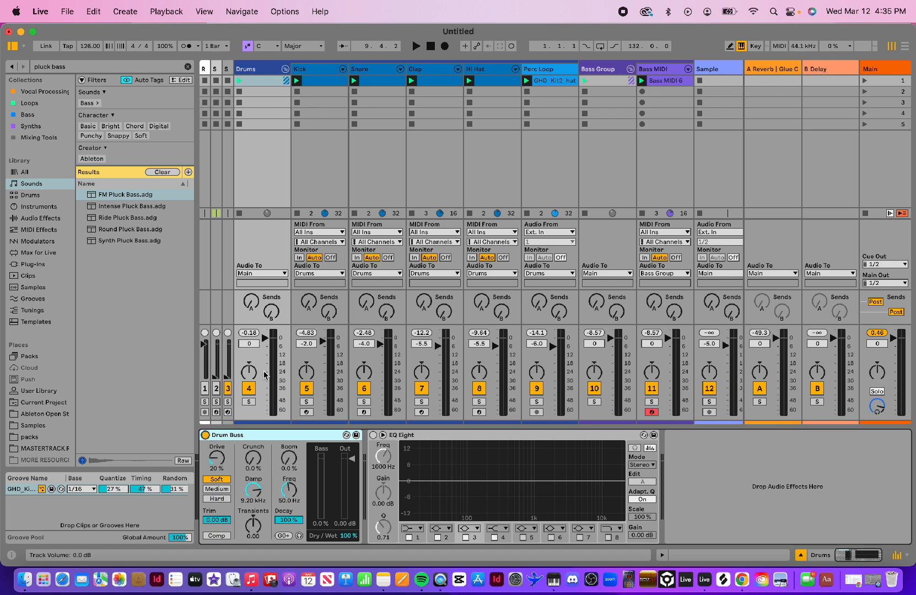
left_click(249, 402)
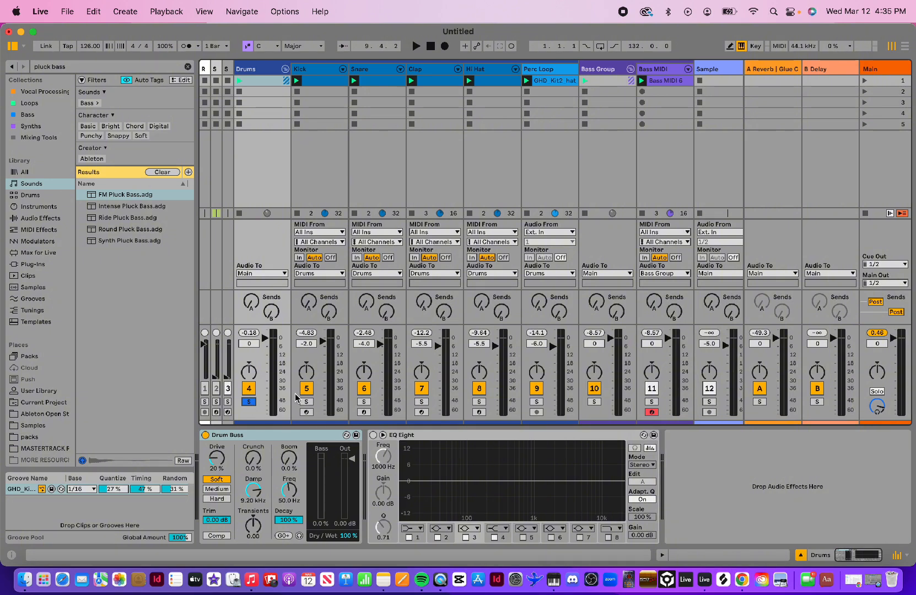
key("space")
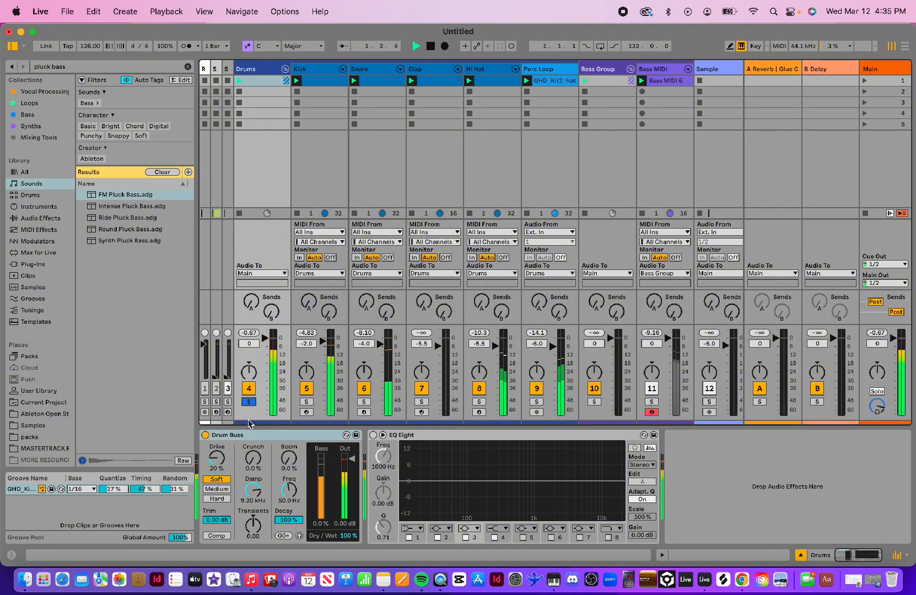
- Compare the Drums group in and out of solo, and with its Drum Buss bypassed and active
left_click(249, 402)
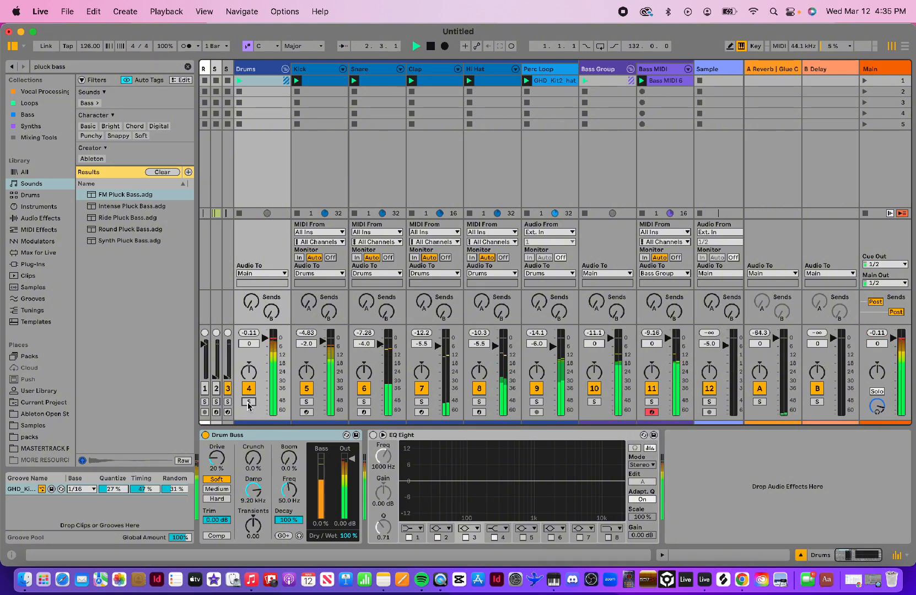
left_click(249, 403)
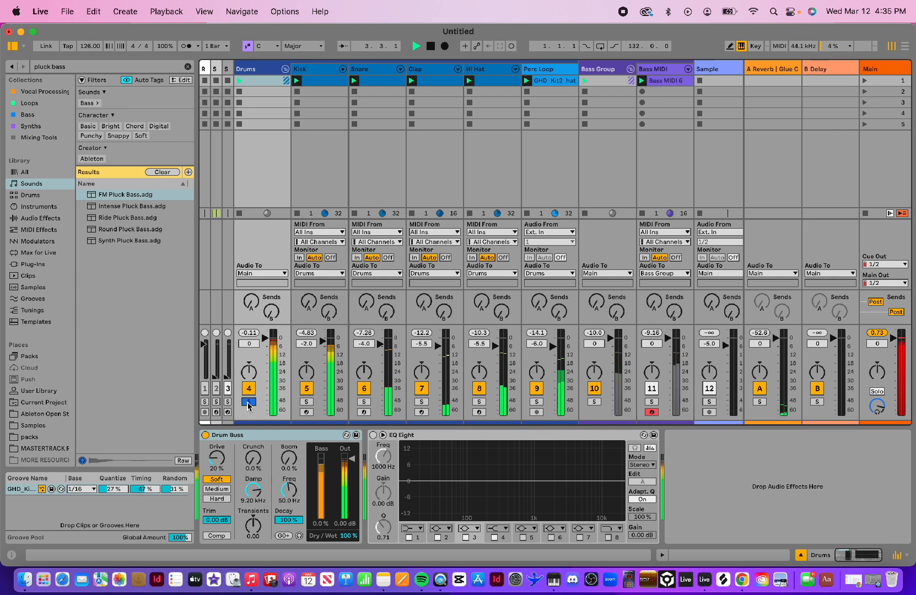
left_click(205, 435)
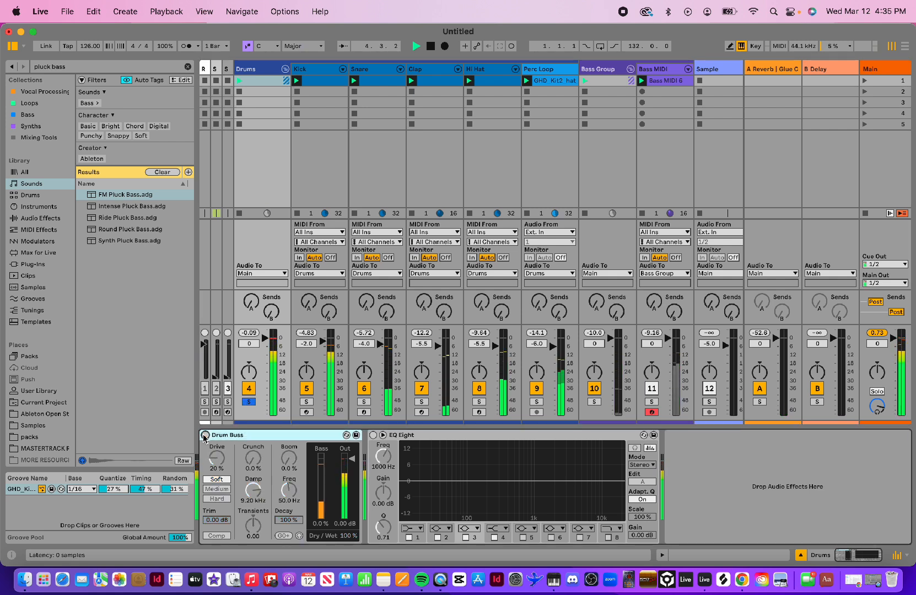
left_click(205, 435)
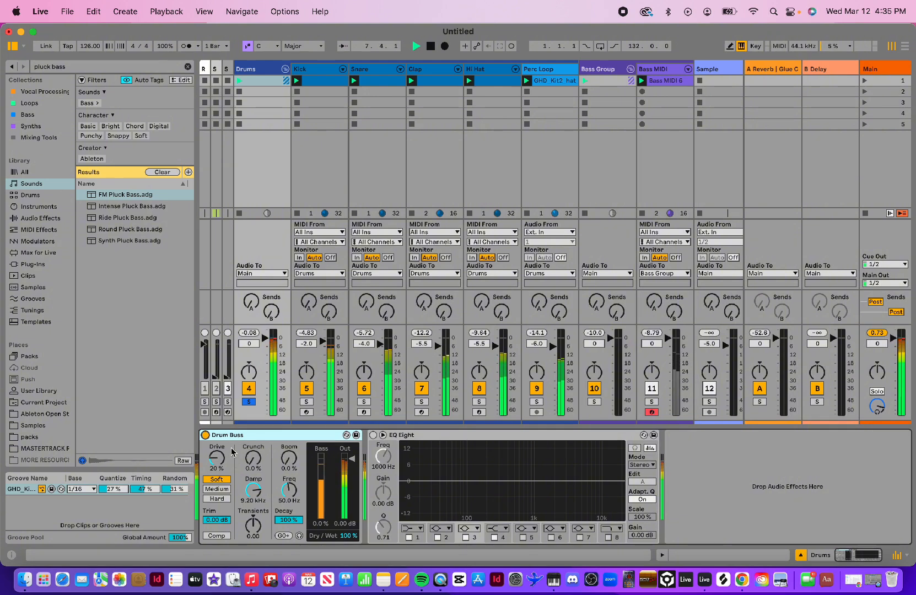
- On the Drum Buss, set Damp to 5.36 kHz, Decay to 58%, Boom to 7.1% and the Boom frequency to 48.9 Hz
key("space")
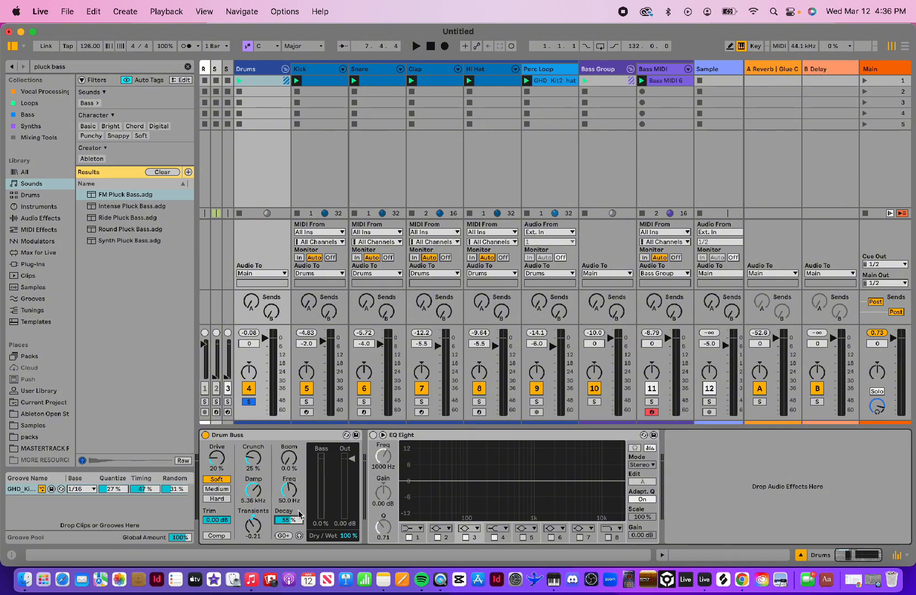
key("space")
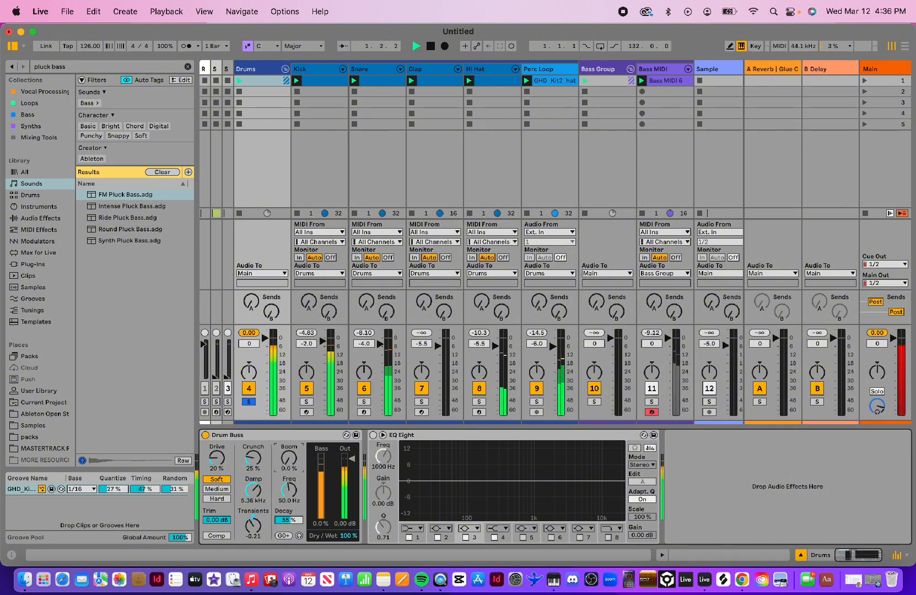
mouse_move(289, 465)
left_mouse_down()
mouse_move(290, 449)
mouse_move(289, 461)
left_mouse_up()
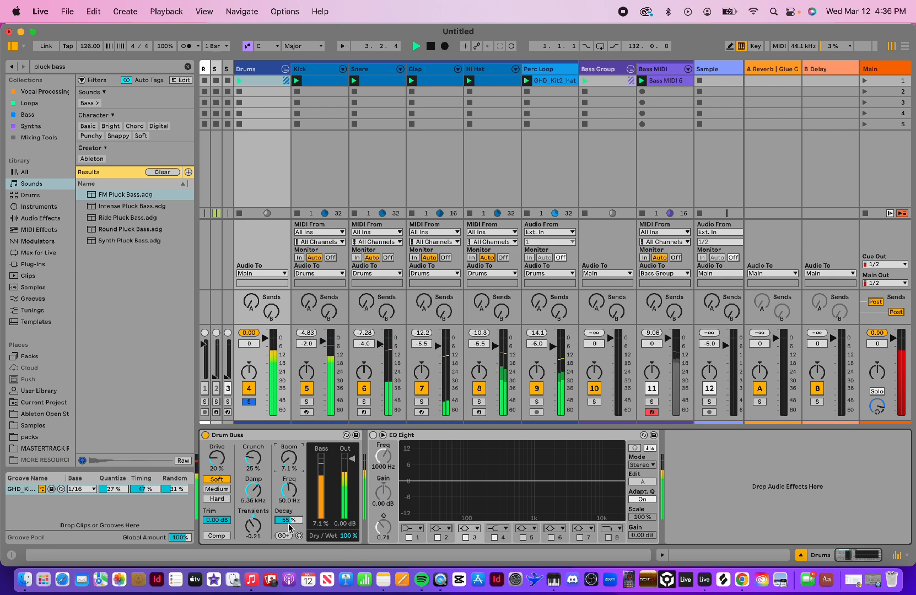
left_click_drag(287, 500, 288, 525)
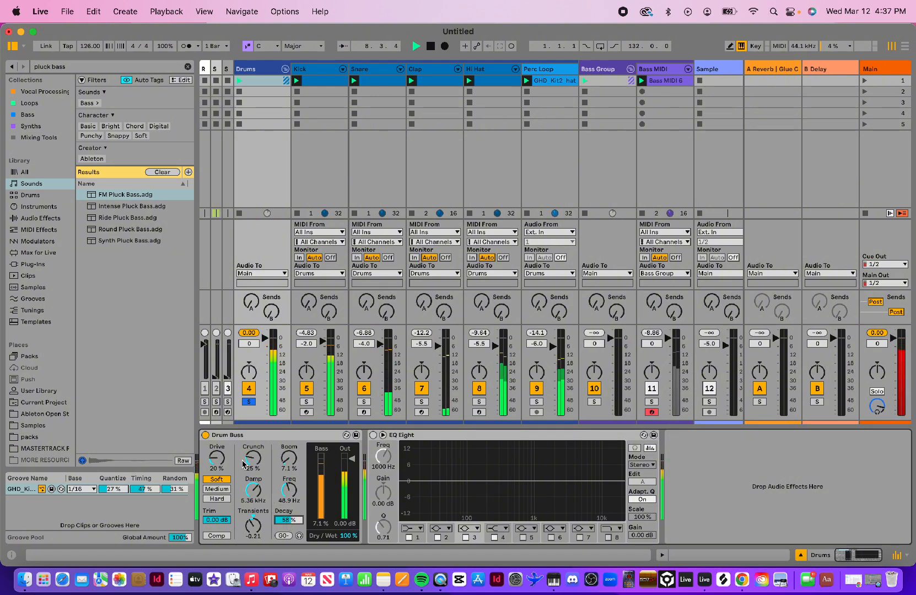
- Set the Drum Buss Crunch to 9.5% and Transients to -0.38 while the drums play, and stop playback
left_click_drag(251, 464, 250, 464)
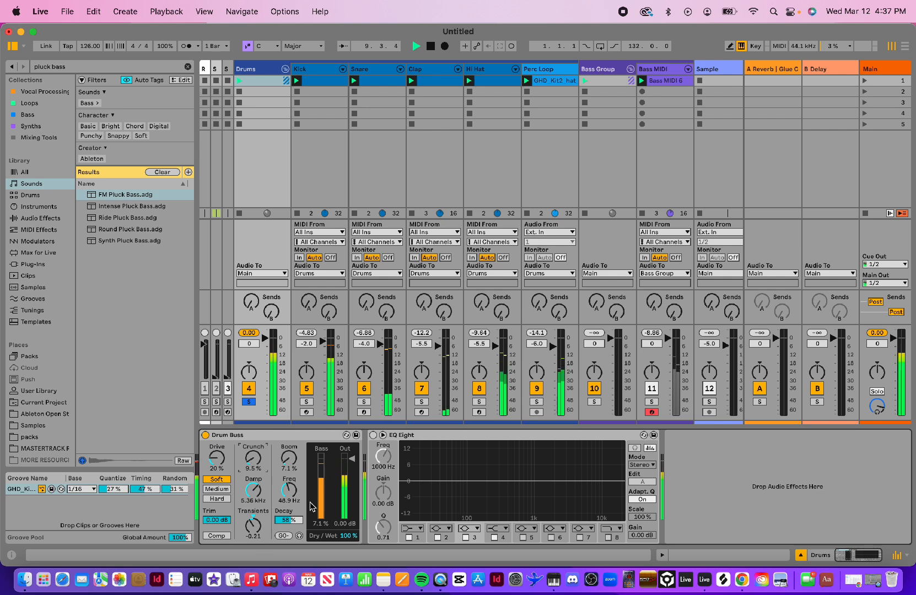
left_click_drag(253, 524, 253, 529)
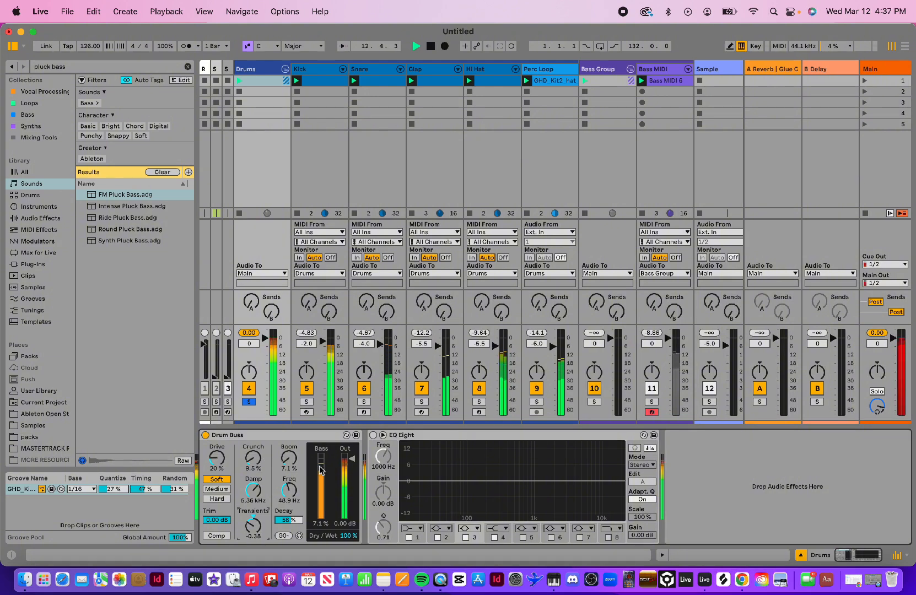
key("space")
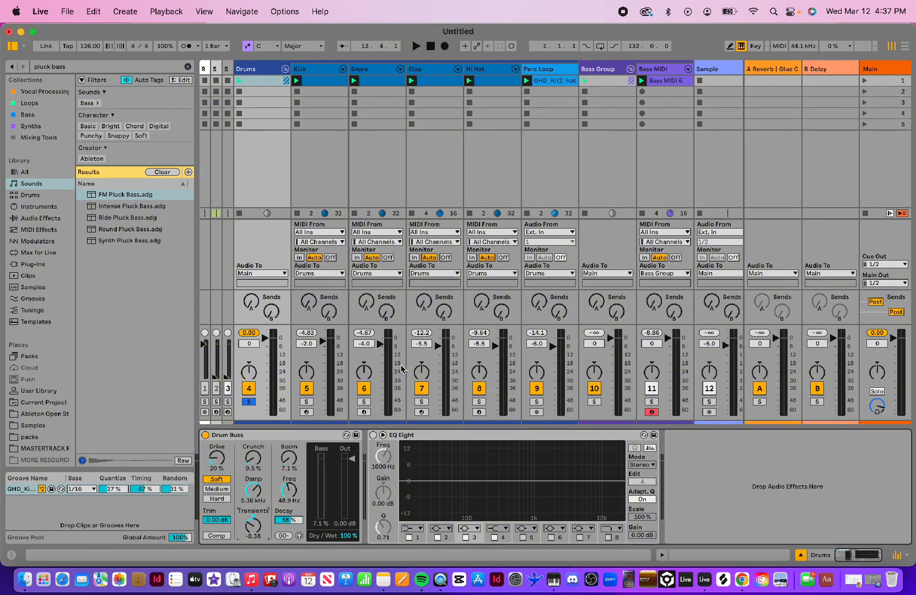
- Play the soloed drums, inspect the Hi Hat clip and audition the hihat_crystals note in bar 4
key("space")
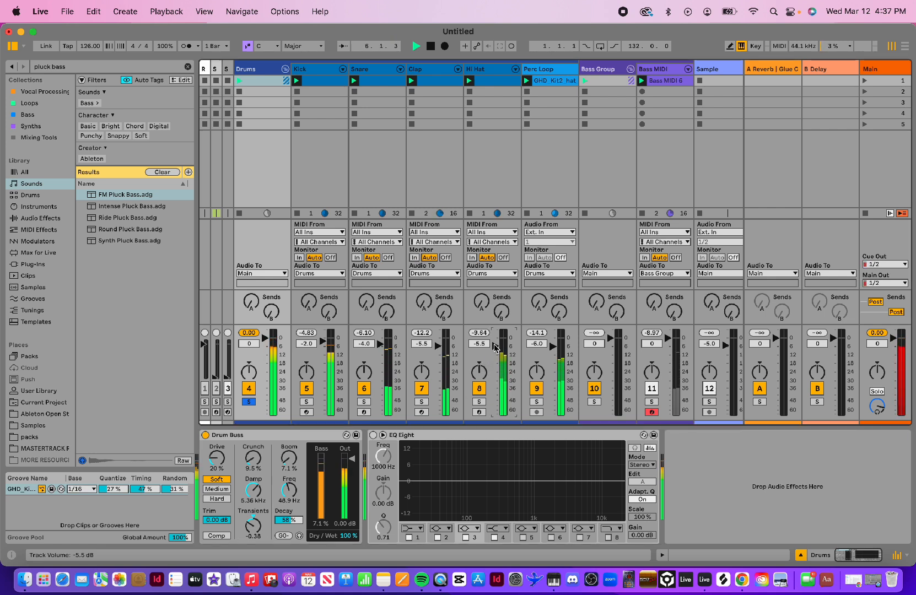
key("space")
left_click(492, 80)
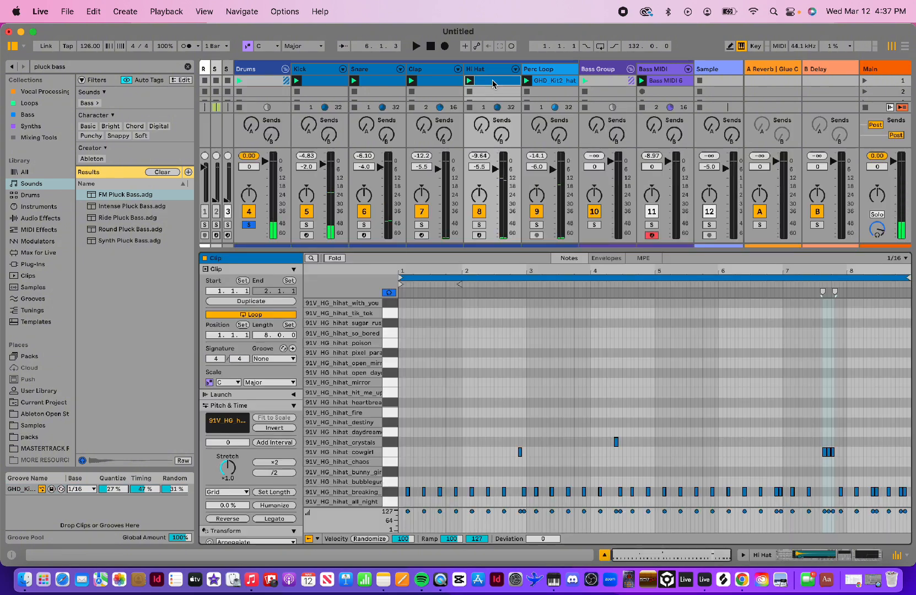
key("space")
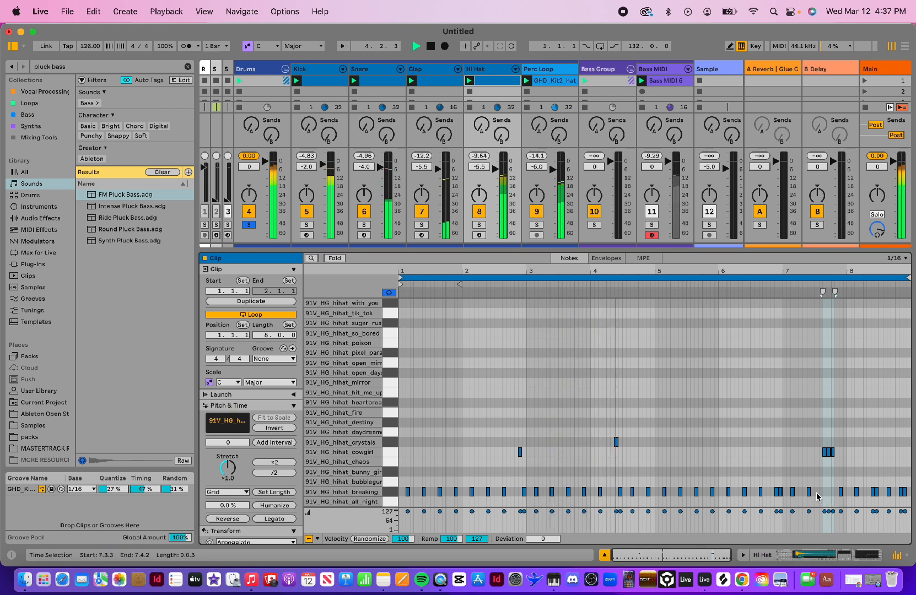
key("space")
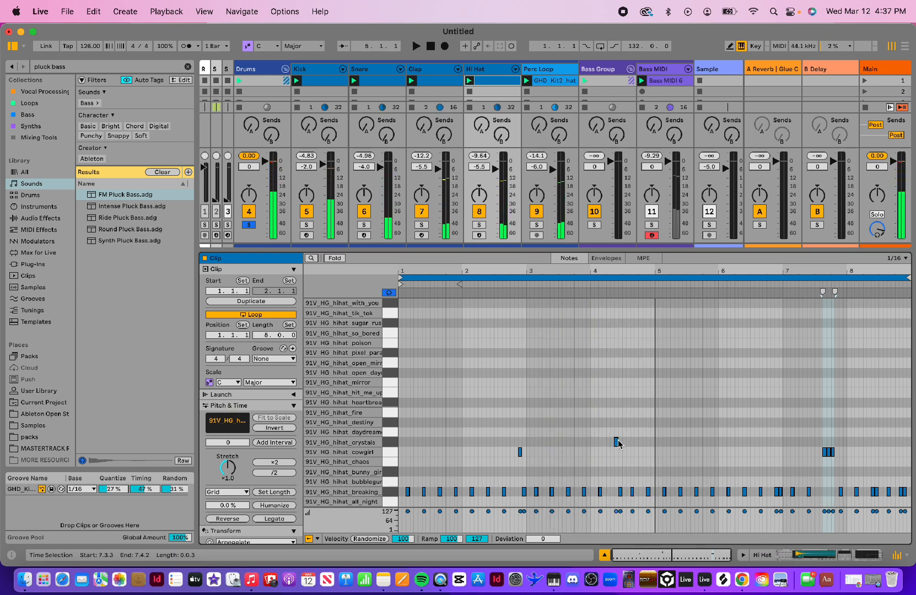
left_click(616, 442)
left_click(389, 445)
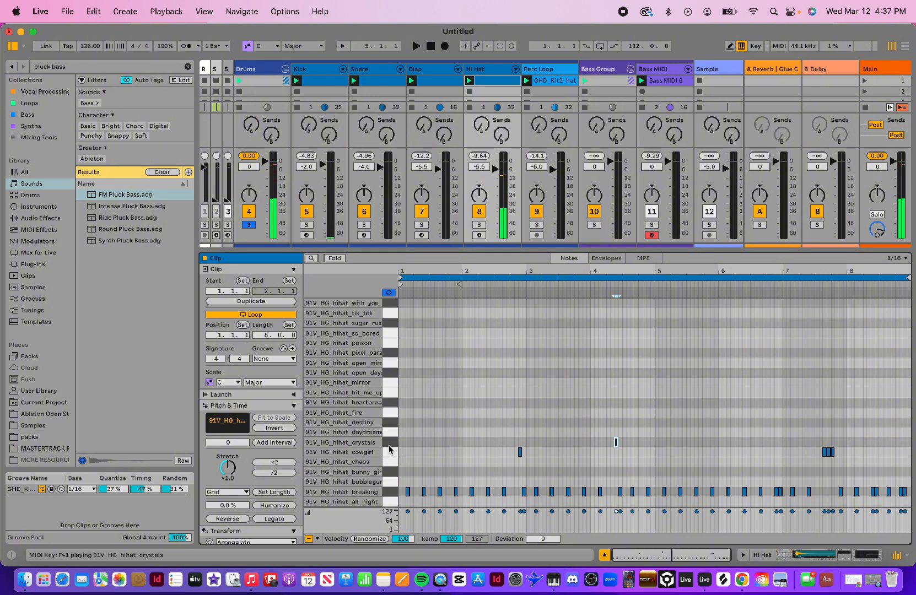
- In the Hi Hat track's Hyper Garage Hats rack, set the hihat_crystals pad's sample volume to -18.9 dB
left_click(493, 73)
key("space")
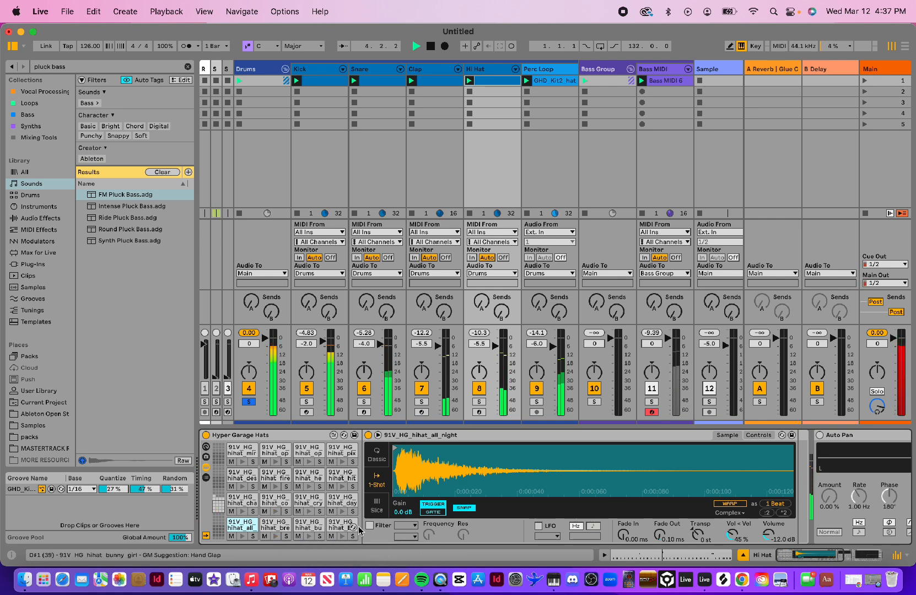
left_click(309, 501)
key("space")
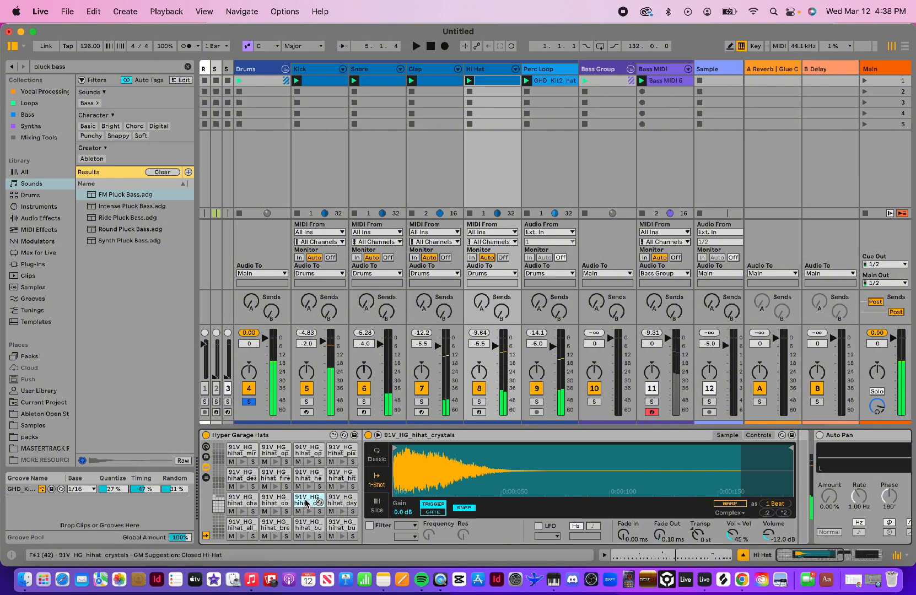
scroll(420, 510, "right", 2)
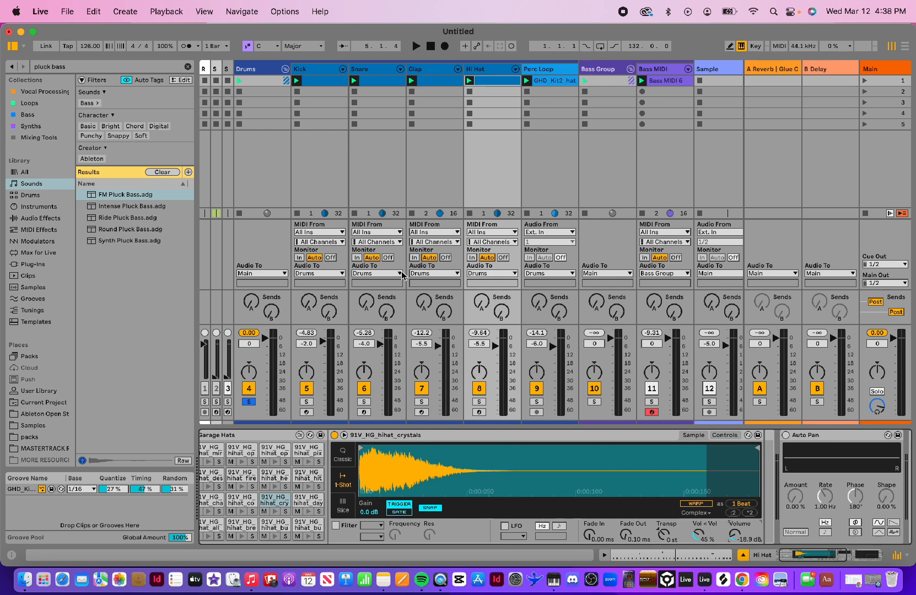
- While the drums play, set the RKU_SGN_snare_one_shot_sailing sample's volume to -15.4 dB in the Snare track's House Snares rack
key("space")
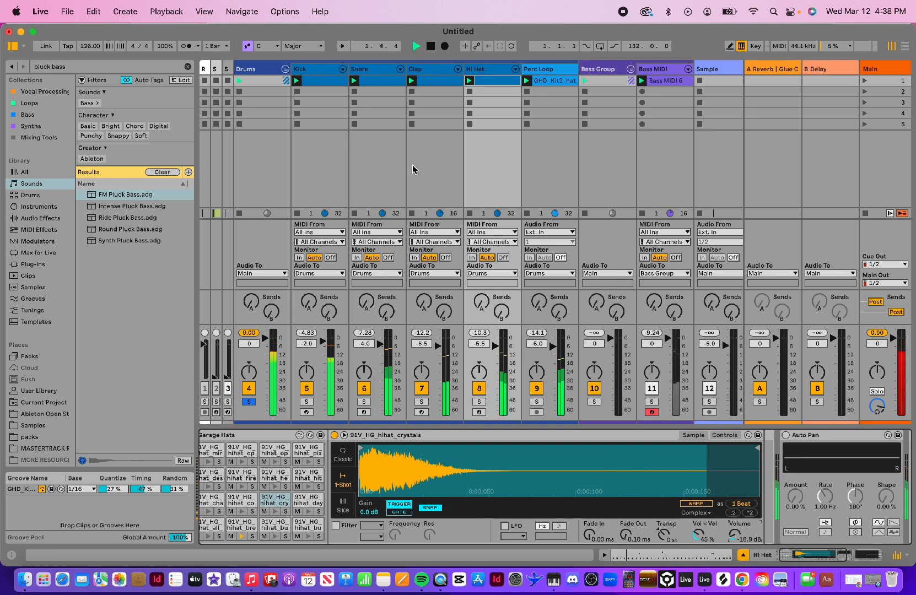
scroll(278, 488, "left", 2)
scroll(277, 488, "down", 3)
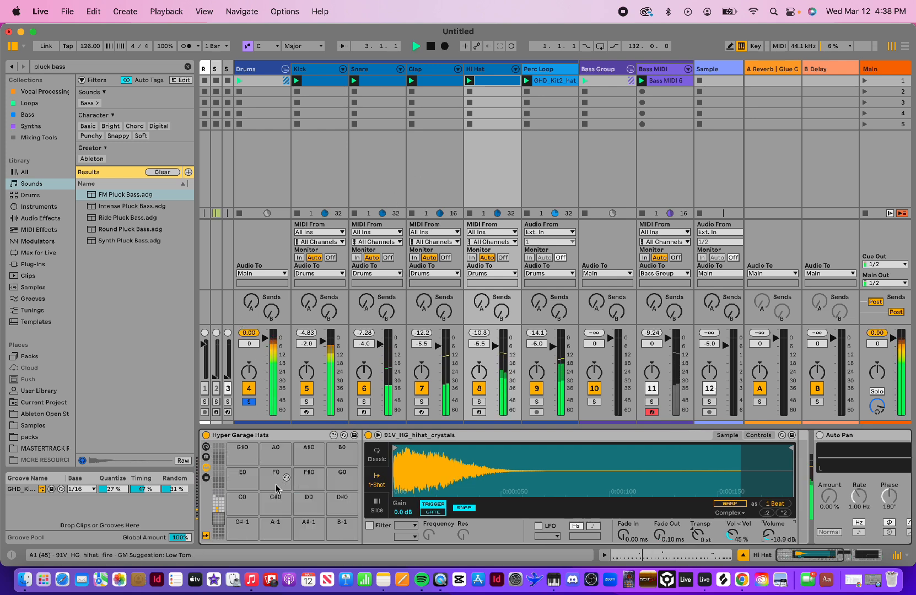
scroll(235, 503, "up", 3)
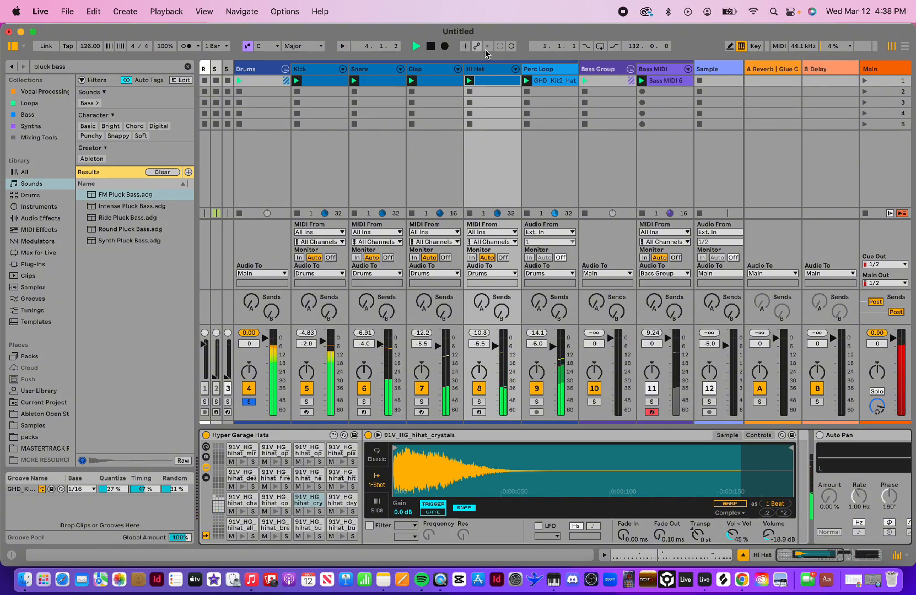
left_click(431, 79)
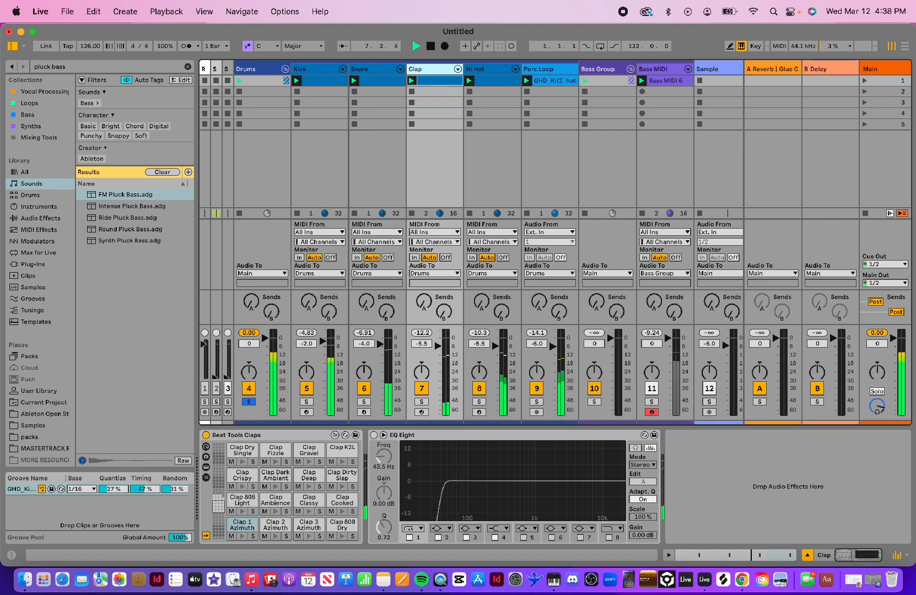
left_click(489, 72)
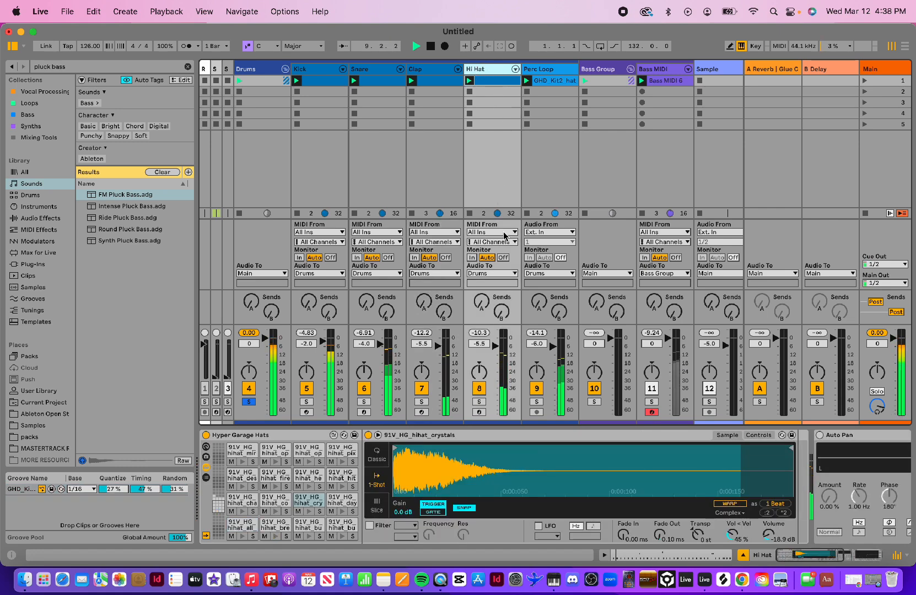
left_click(379, 73)
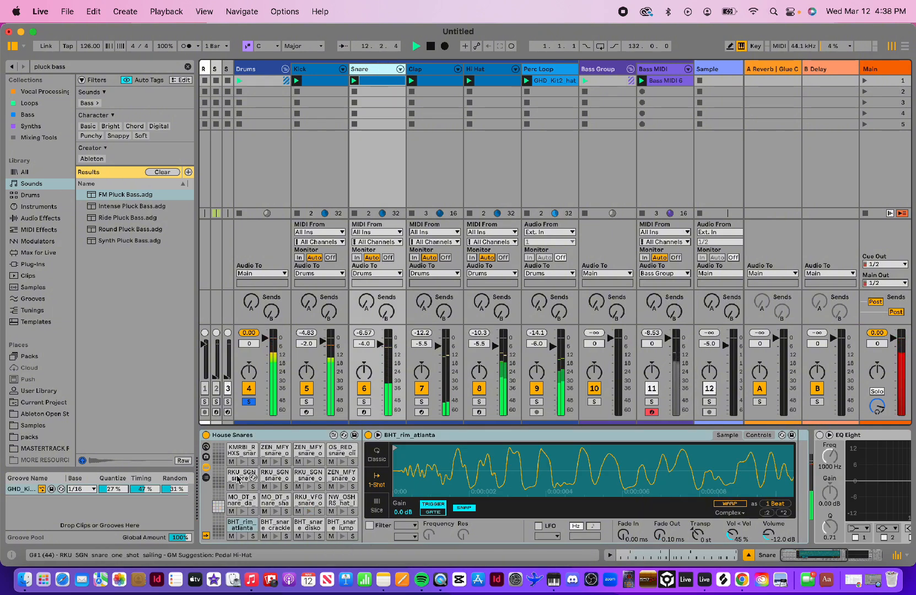
left_click_drag(768, 533, 768, 543)
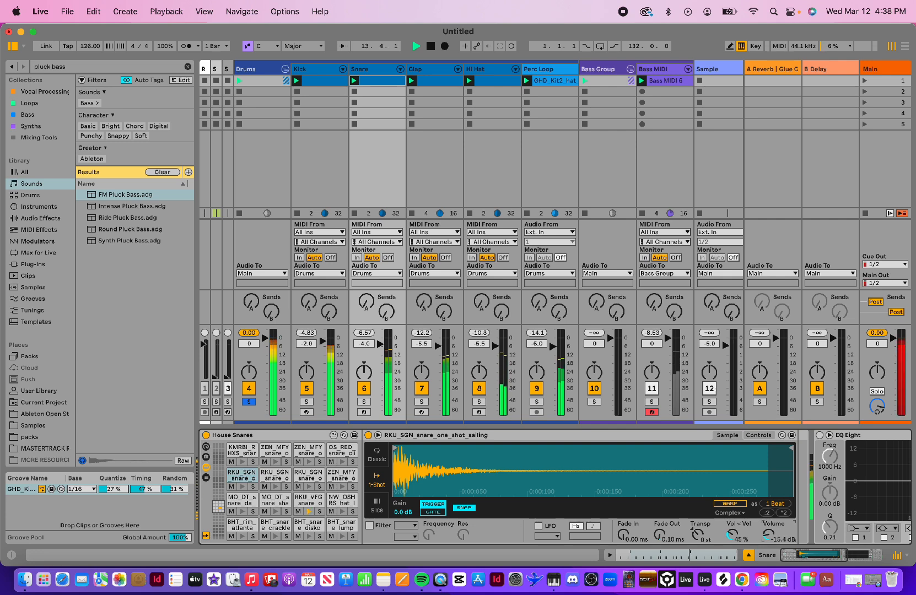
- On the Drums group's Drum Buss, set Boom to 13%, Drive to 24% and Damp to 3.77 kHz, and replay the drums
left_click(268, 69)
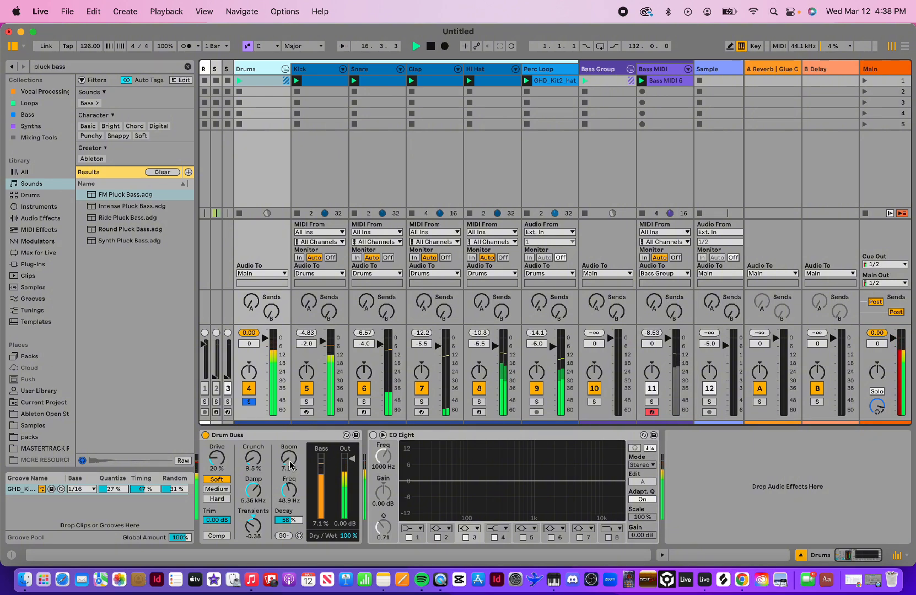
left_click_drag(289, 461, 290, 455)
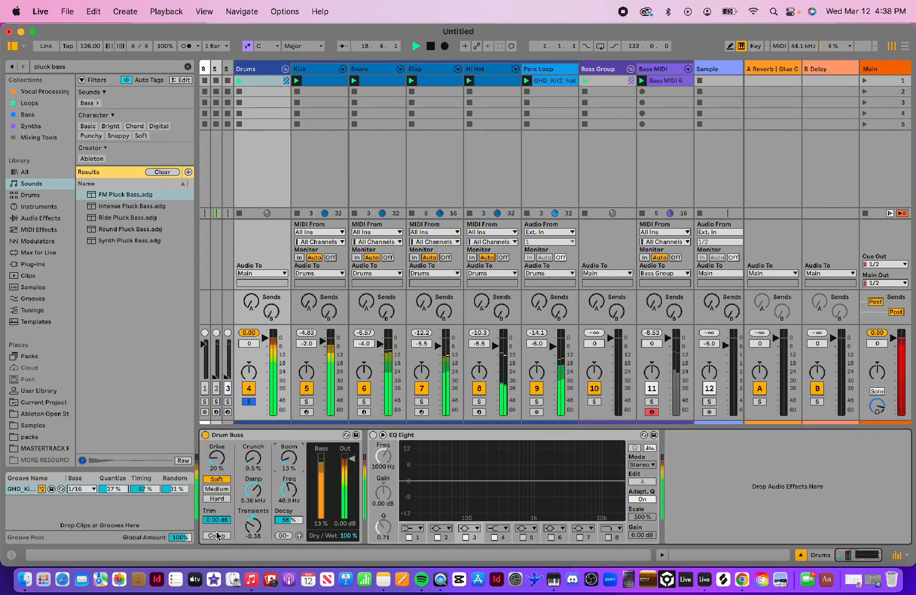
key("space")
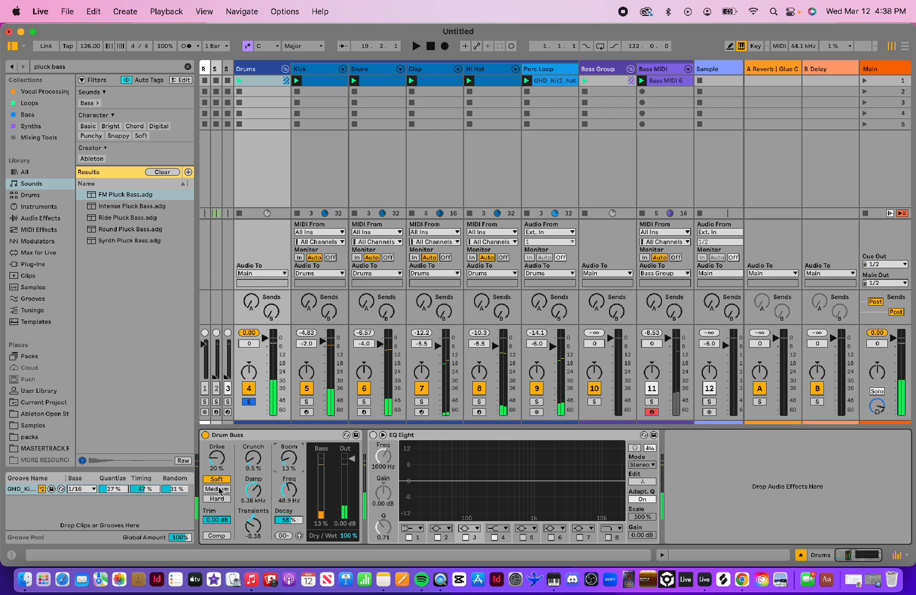
left_click_drag(216, 463, 216, 459)
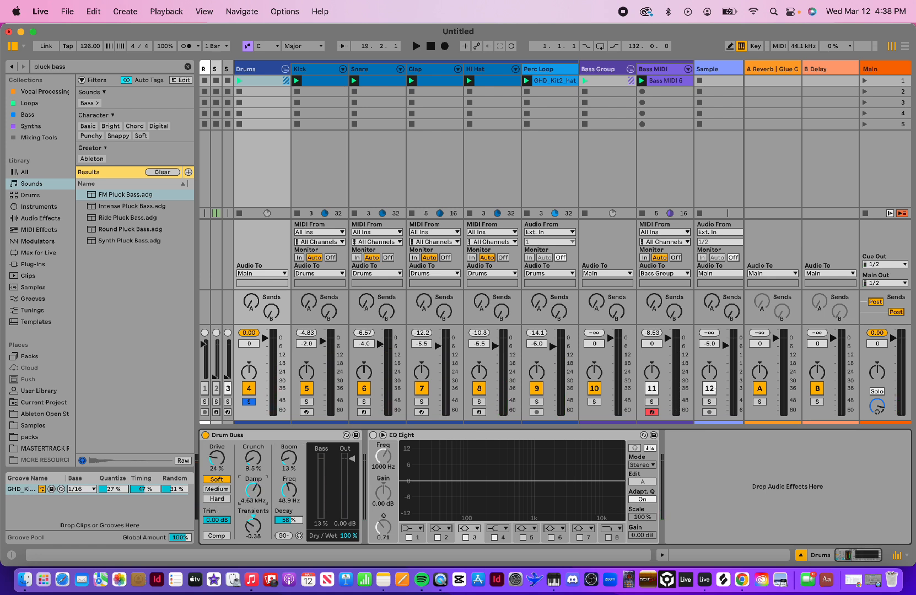
key("space")
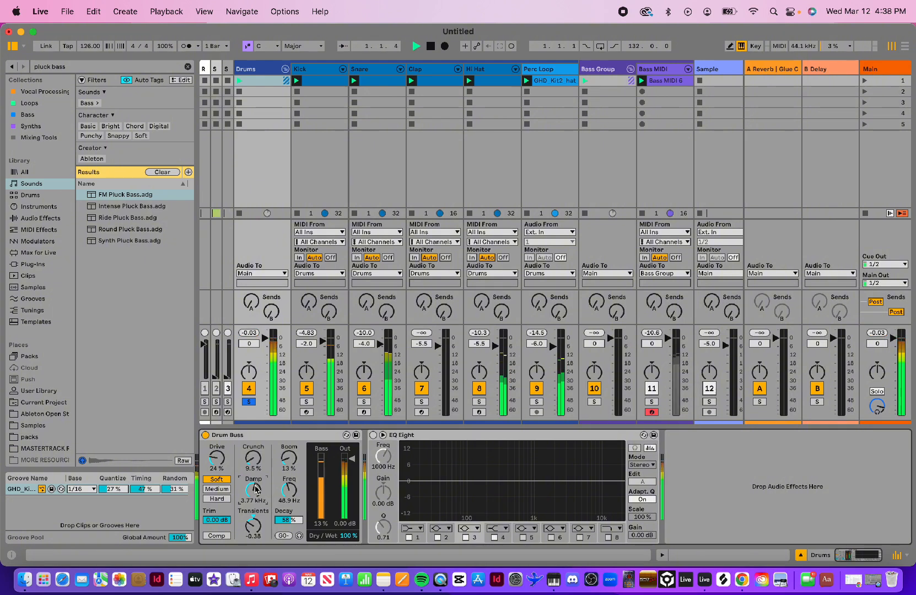
- Audition the Medium distortion type and the compressor on the Drums group's Drum Buss, returning to Soft with the compressor off
left_click(217, 490)
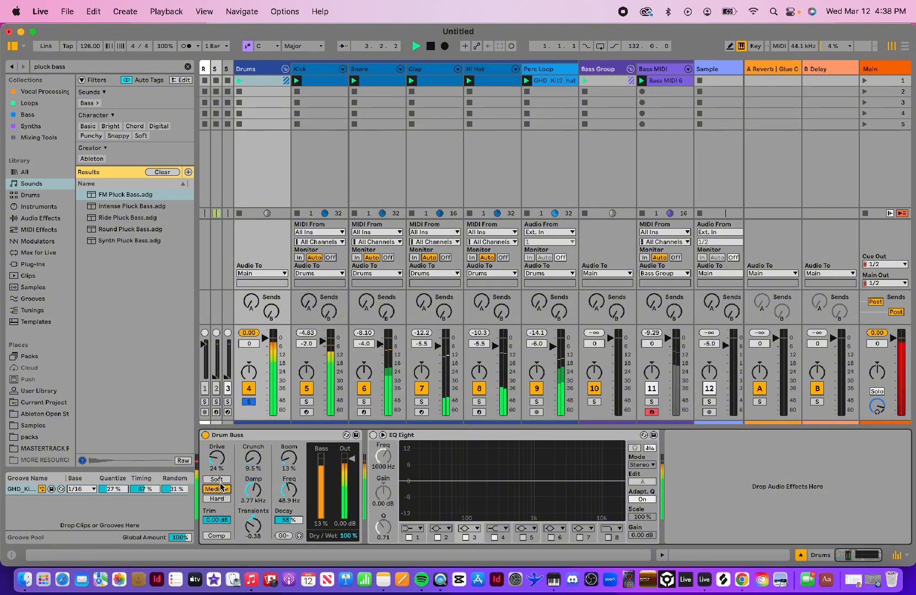
left_click(217, 479)
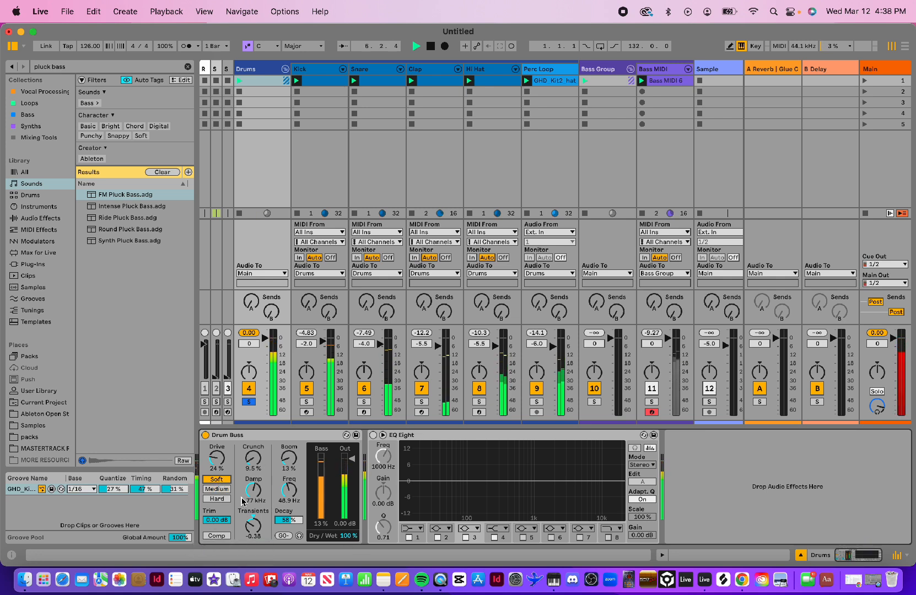
left_click(221, 536)
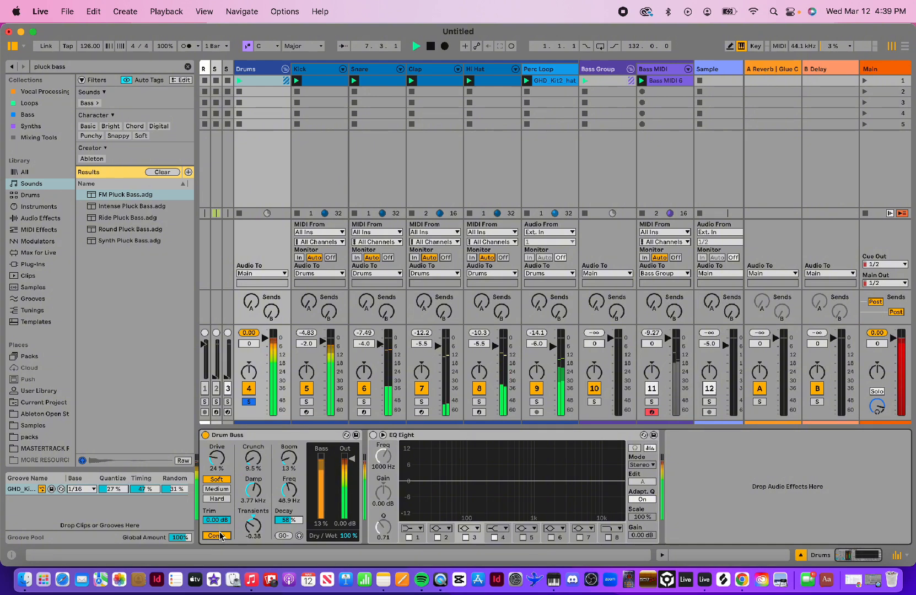
left_click(221, 536)
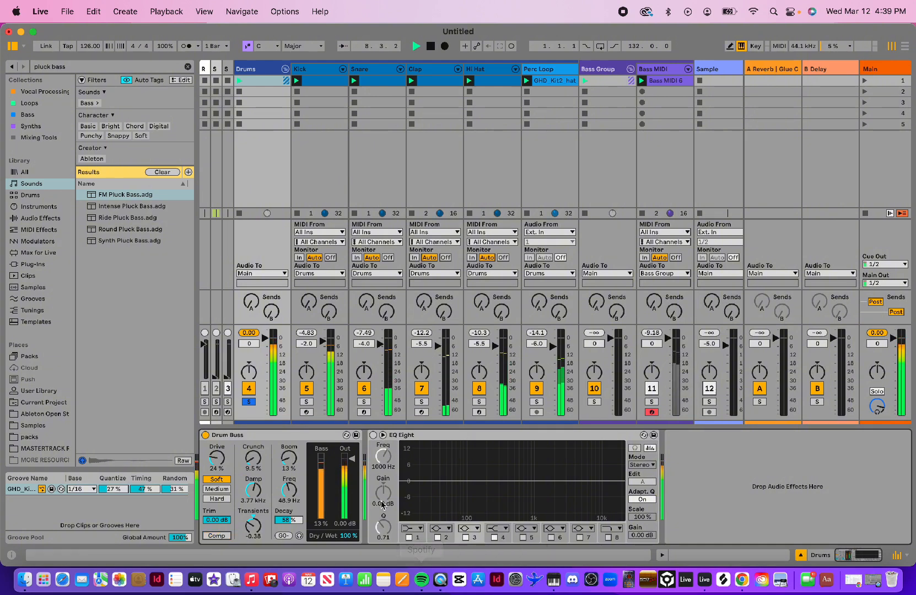
key("space")
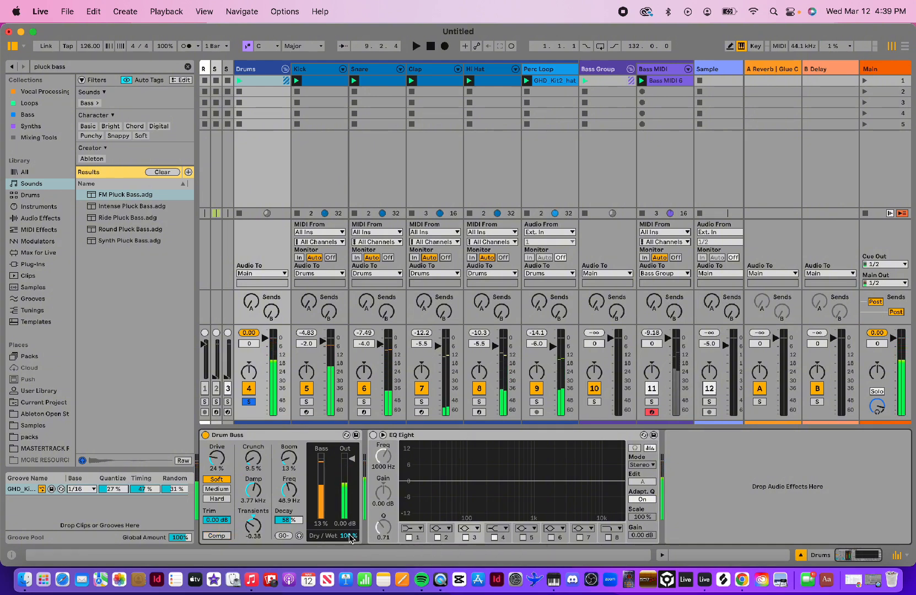
- Set the Drum Buss Dry/Wet to 80% and enable the Drums group's EQ Eight while the drums play
left_click_drag(347, 536, 347, 538)
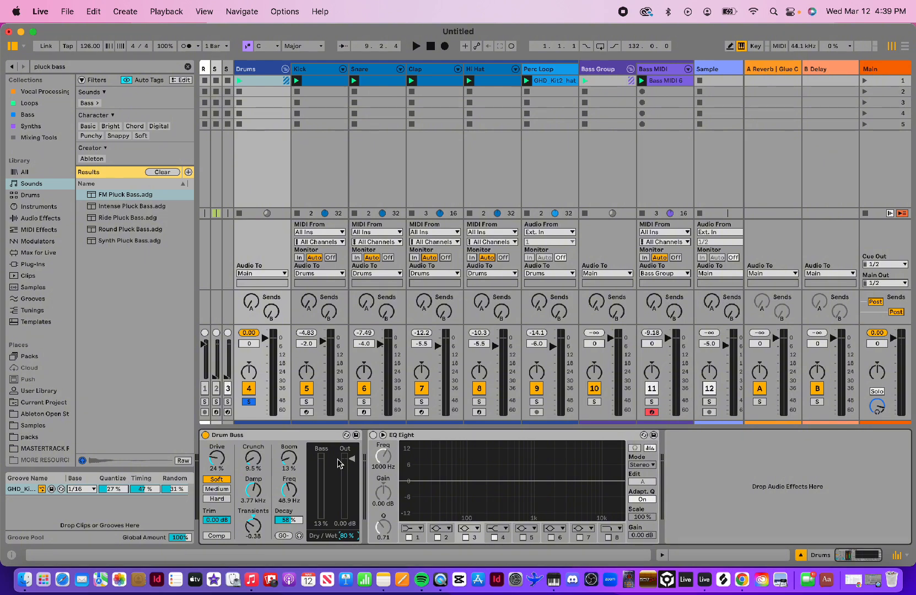
key("space")
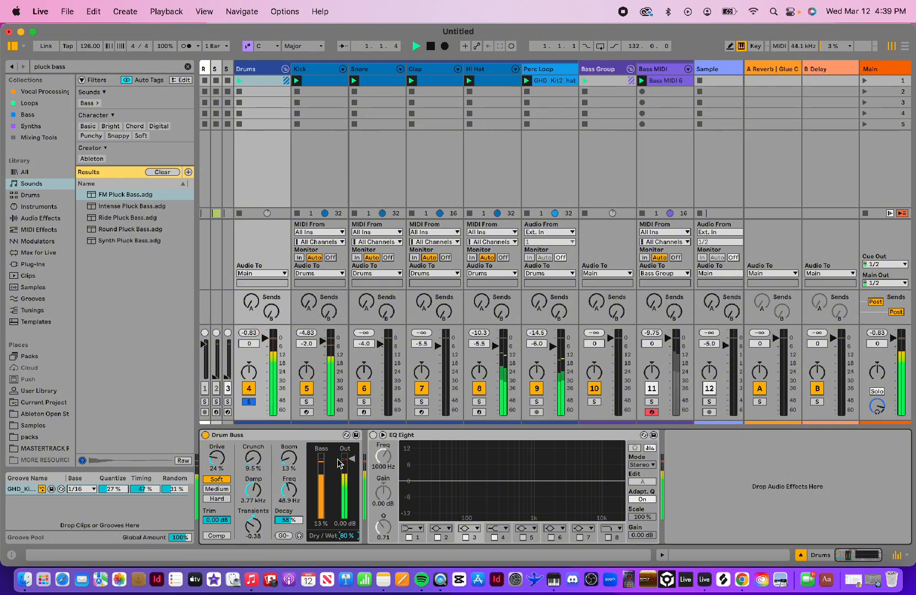
left_click(373, 436)
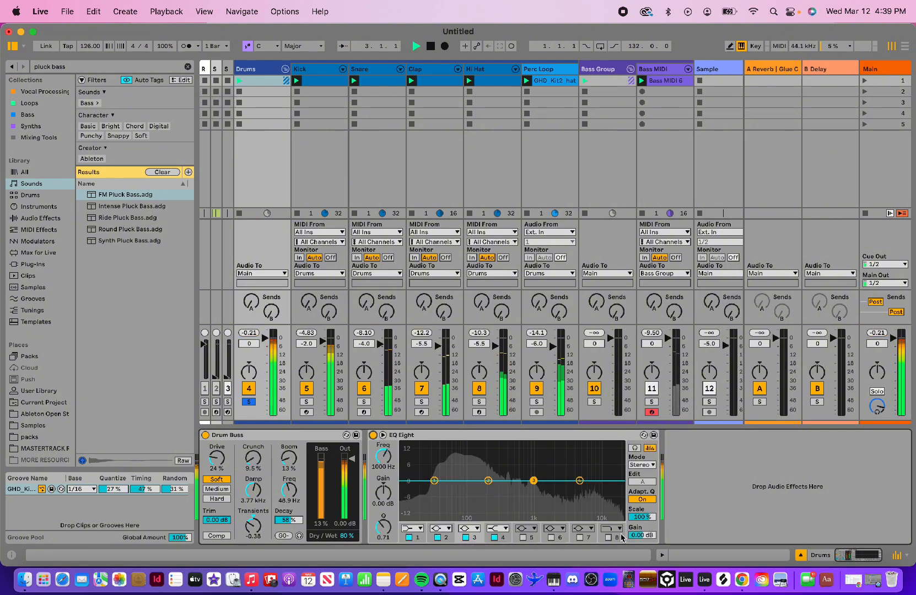
key("space")
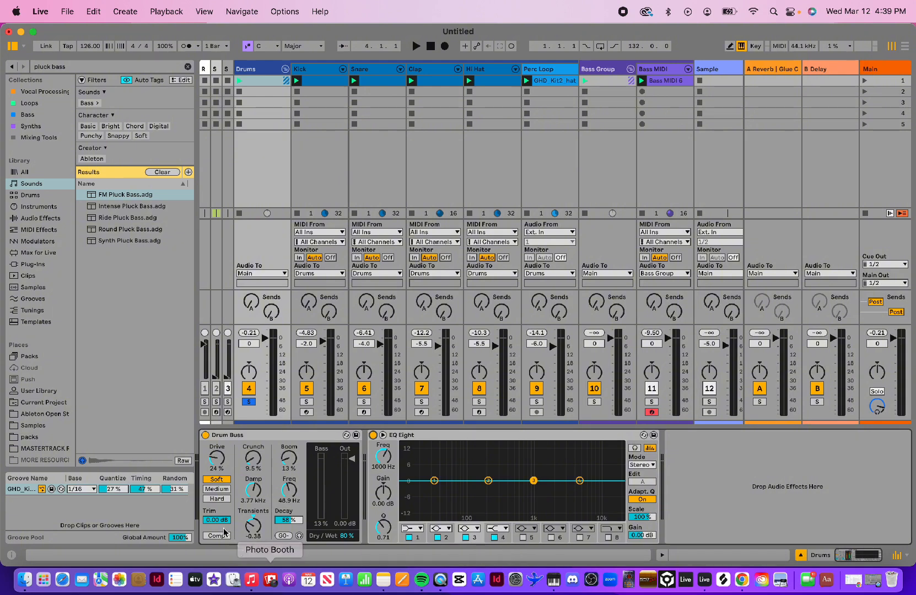
- Change EQ Eight's band 1 to a low-cut filter and set it to 31.6 Hz with a Q of 1.02
left_click(413, 530)
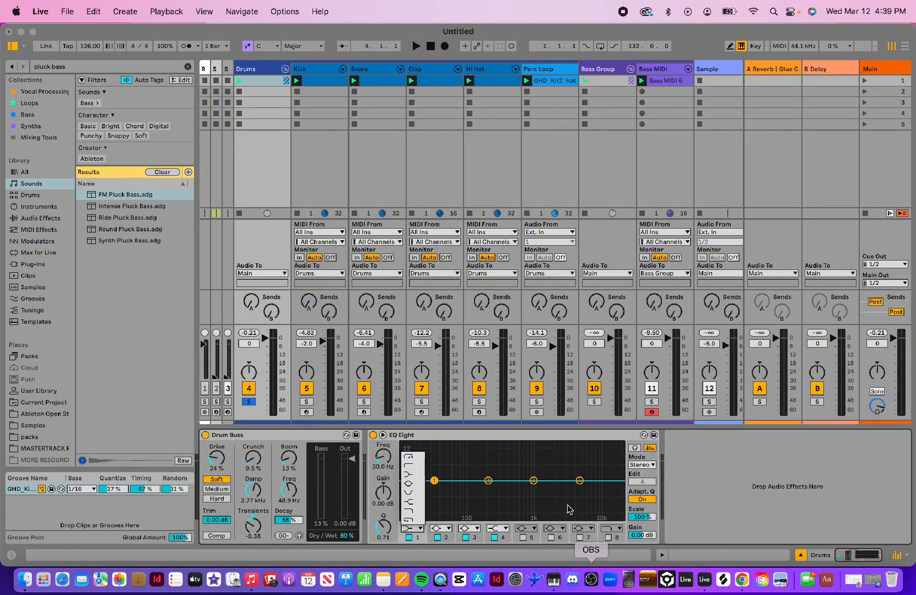
left_click(540, 462)
key("space")
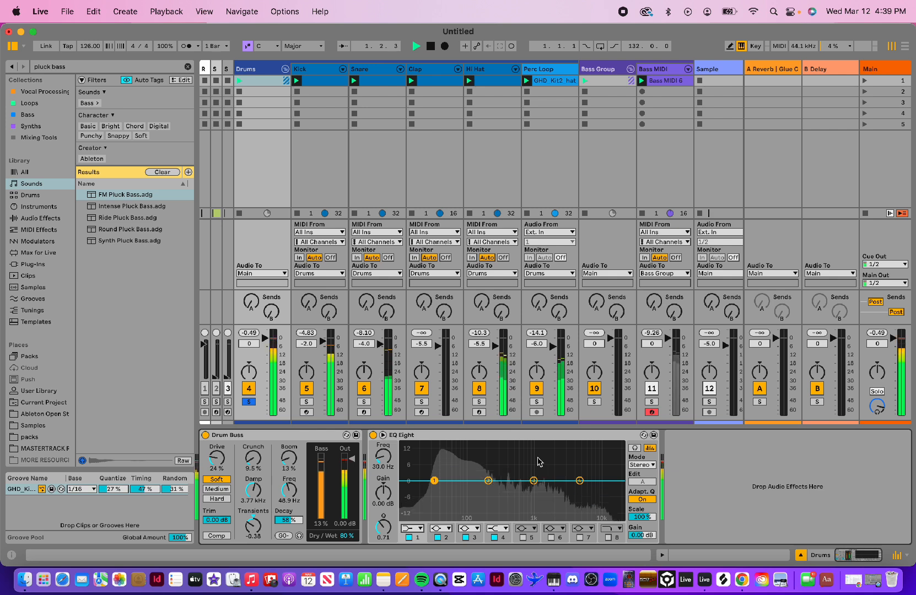
key("space")
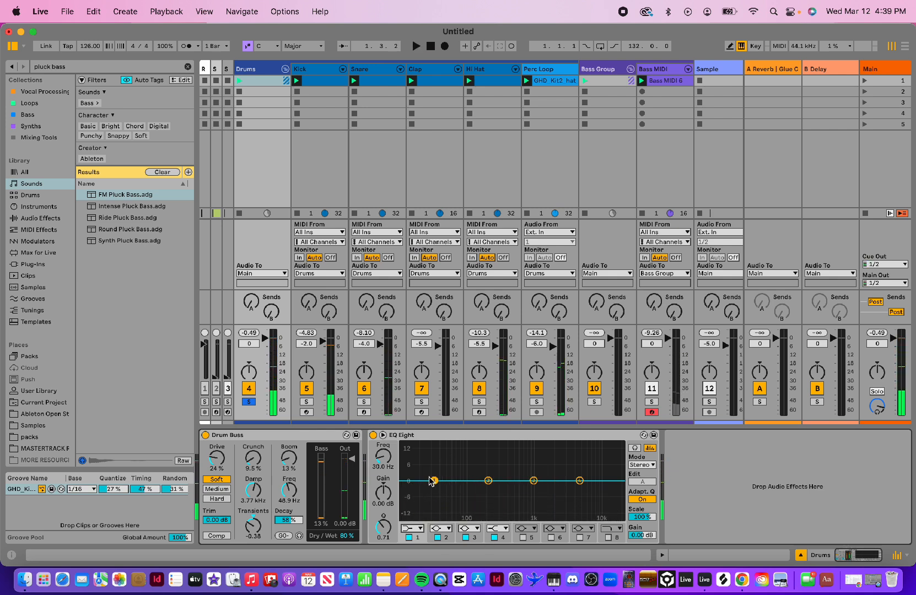
left_click(409, 531)
left_click(408, 462)
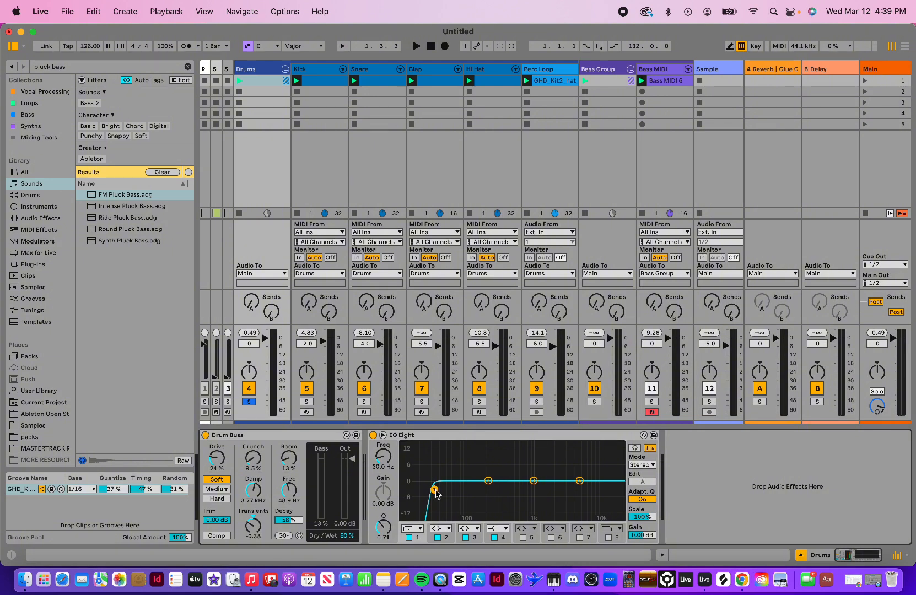
left_click_drag(434, 490, 417, 490)
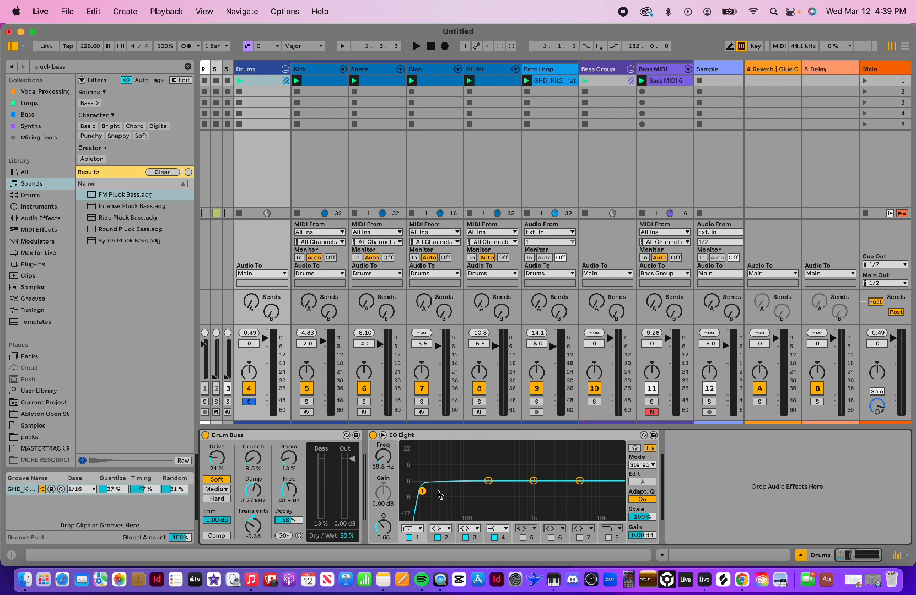
key("space")
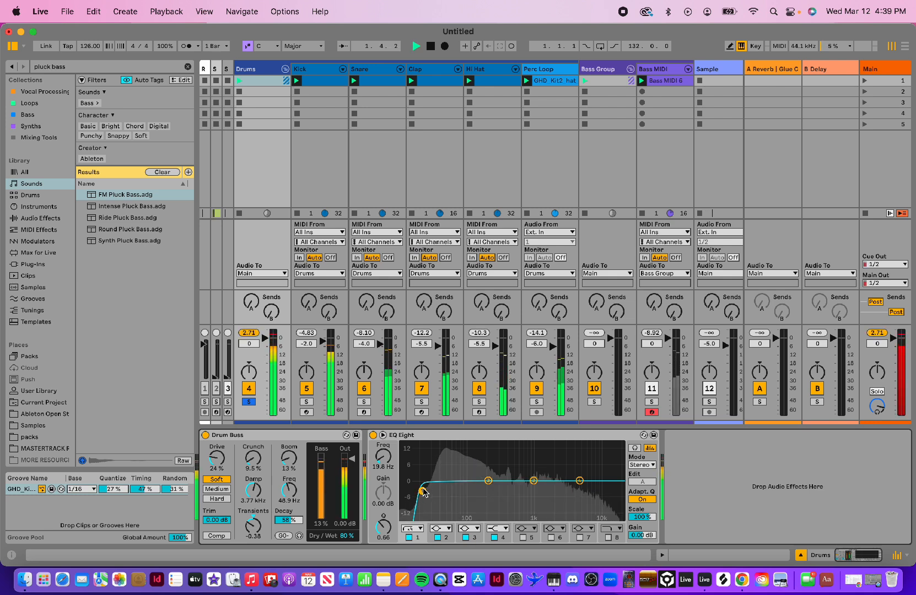
left_click_drag(427, 491, 435, 485)
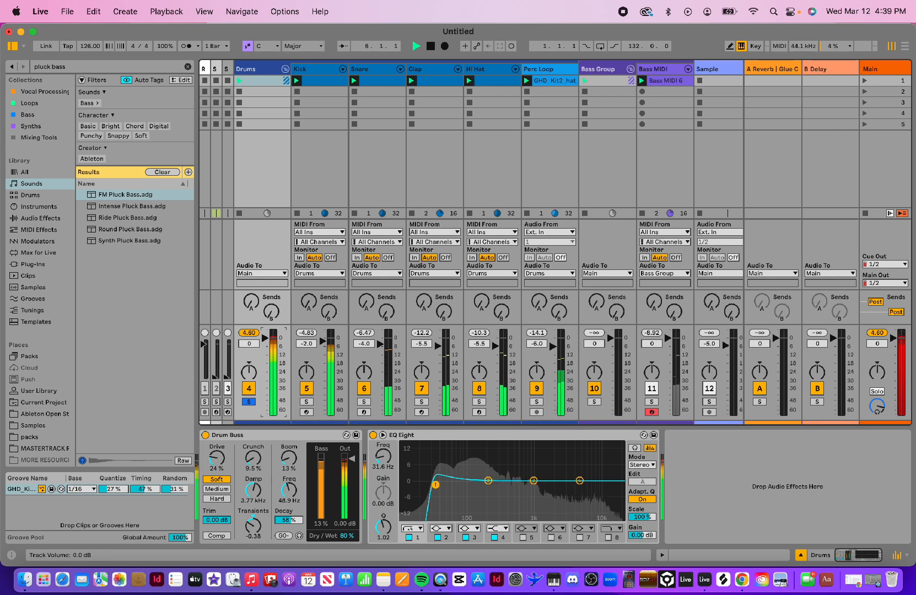
- Set the track volumes to -0.4 dB for Drums, -5.0 for Kick, -8.5 for Perc Loop, -6.0 for Hi Hat and -3.8 for Clap
left_click_drag(266, 343, 266, 344)
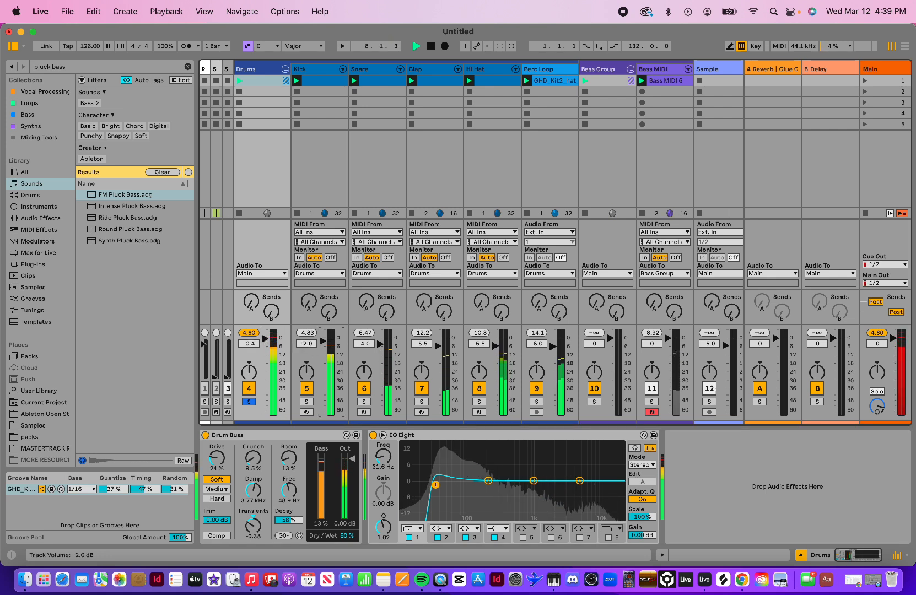
left_click_drag(307, 344, 307, 350)
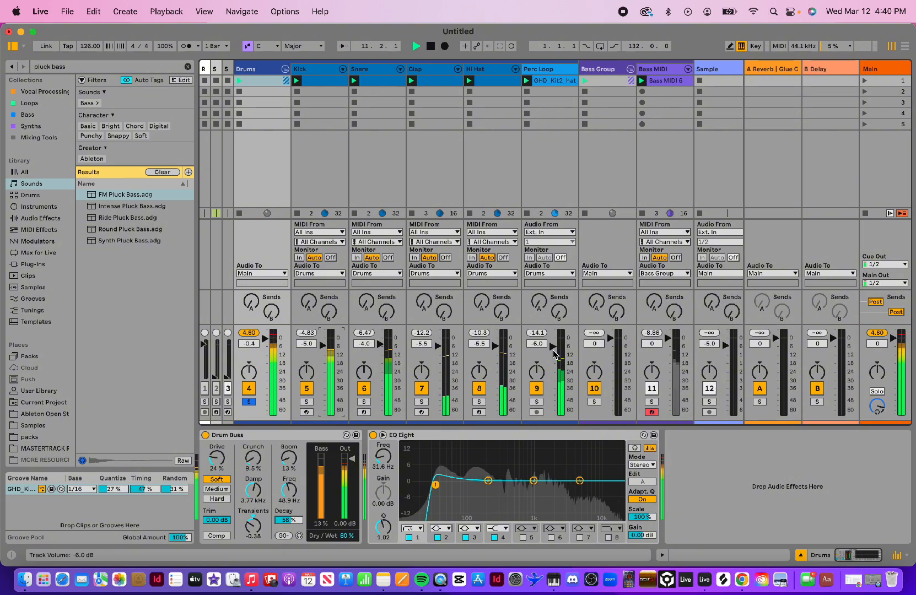
left_click_drag(537, 344, 537, 348)
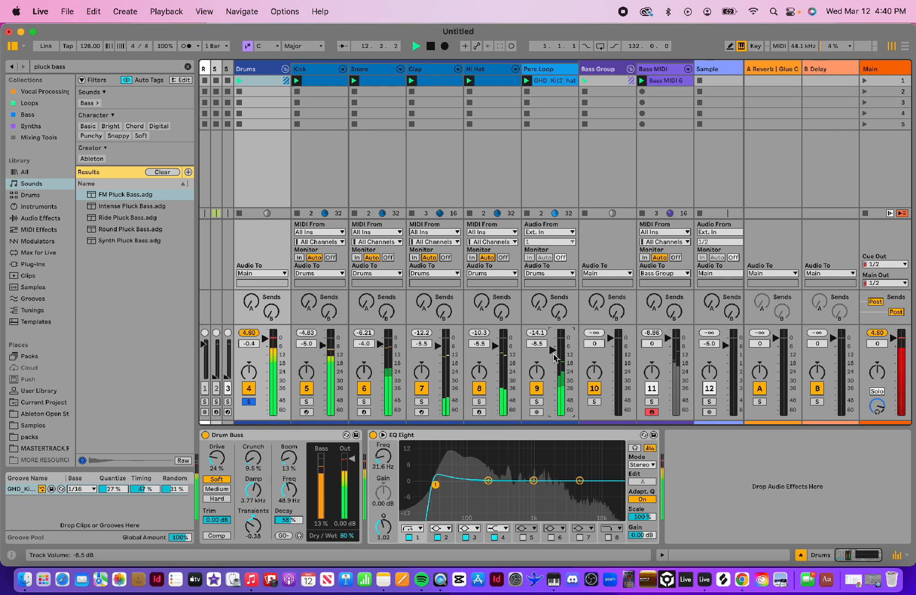
left_click_drag(496, 351, 495, 346)
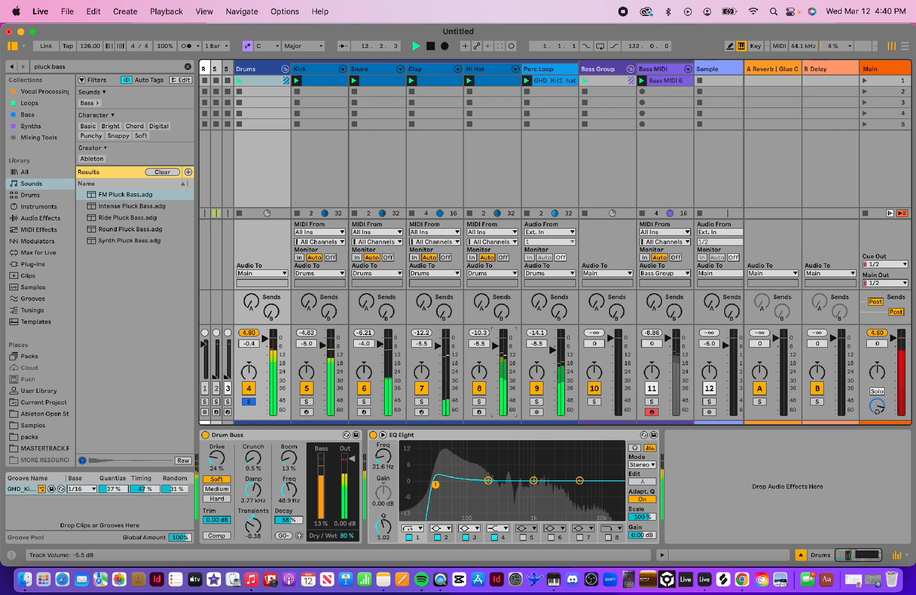
left_click_drag(438, 346, 436, 346)
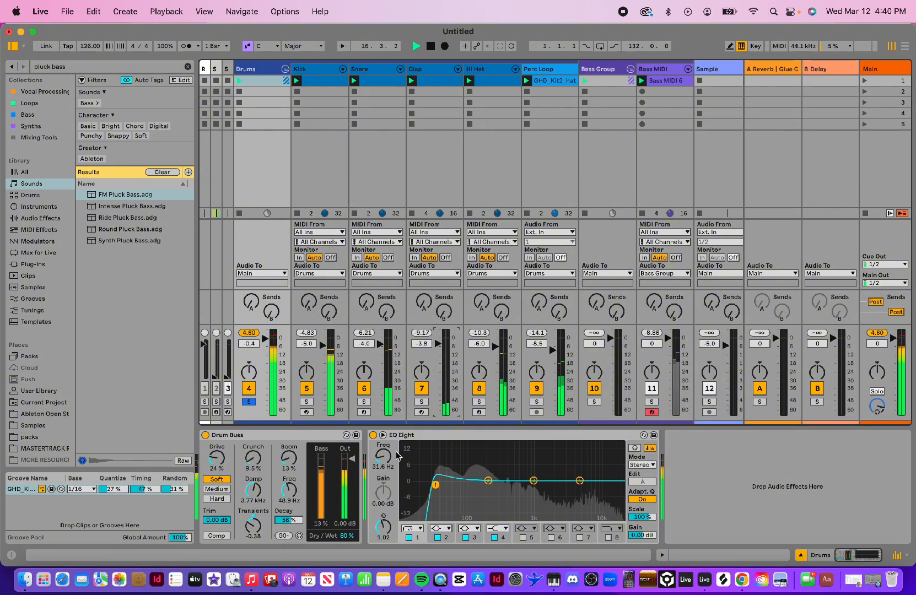
- Unsolo the Drums group to hear the full mix, narrow the browser slightly and stop playback
left_click(250, 403)
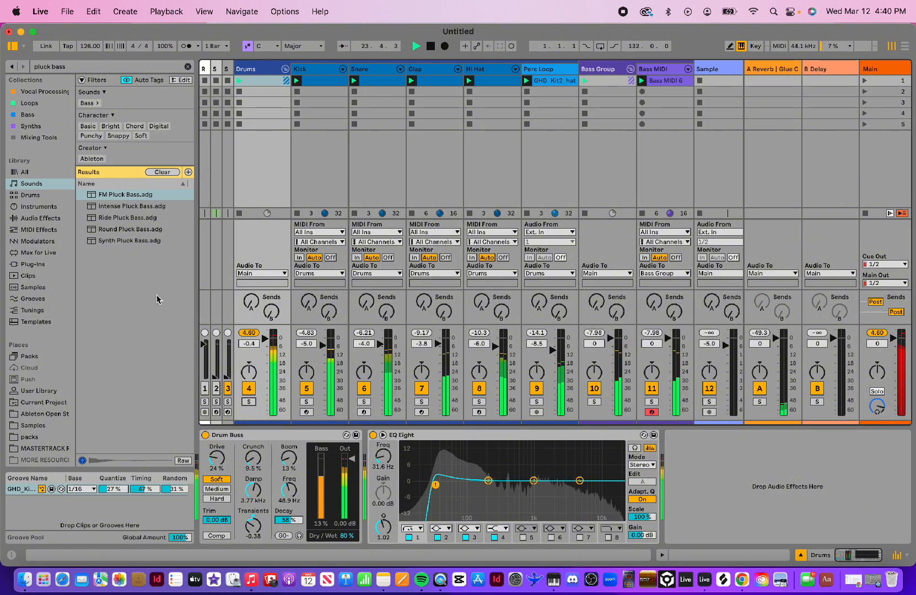
left_click_drag(196, 300, 178, 299)
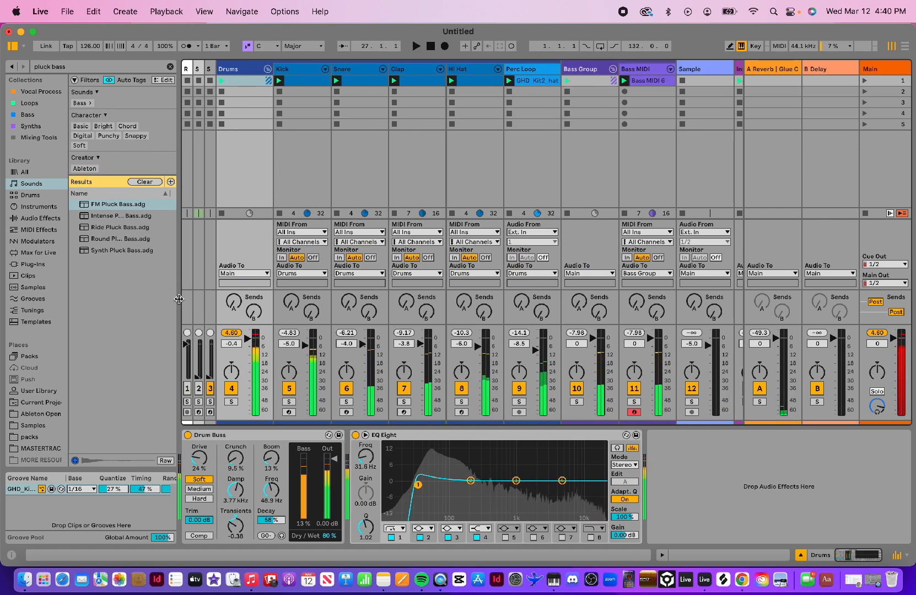
key("space")
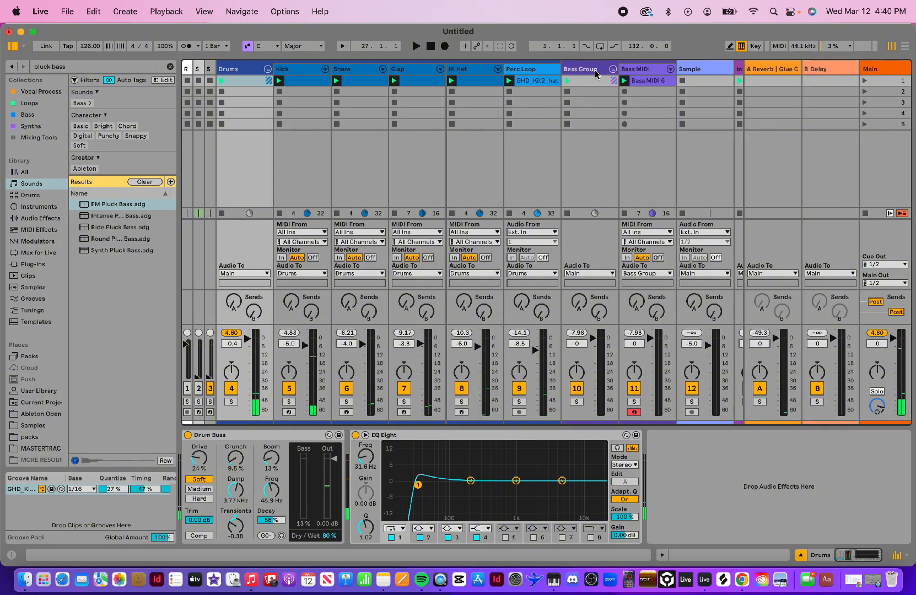
- Fold the Drums group and enable Roar on the Bass Group
scroll(597, 74, "right", 5)
scroll(596, 74, "left", 5)
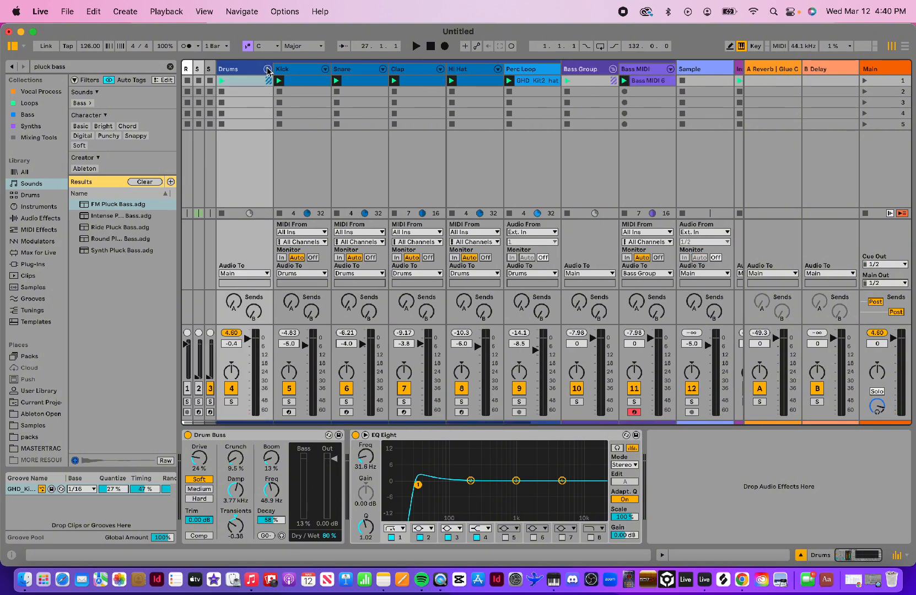
left_click(267, 69)
left_click(351, 71)
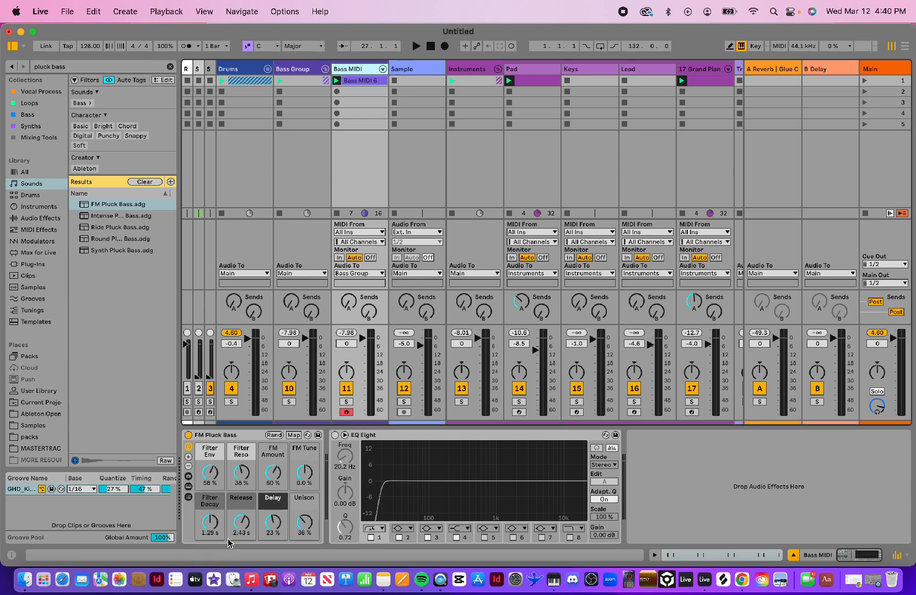
left_click(300, 74)
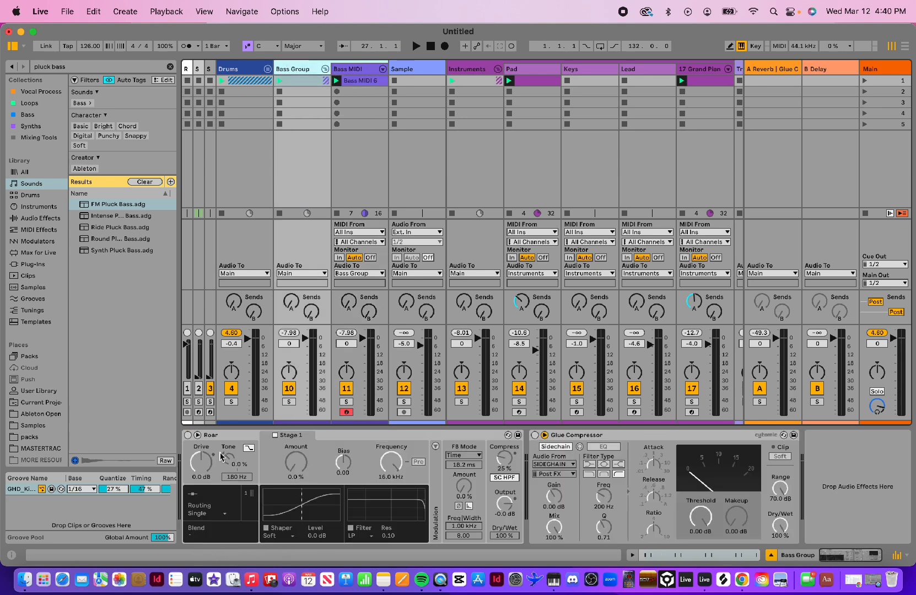
left_click(188, 435)
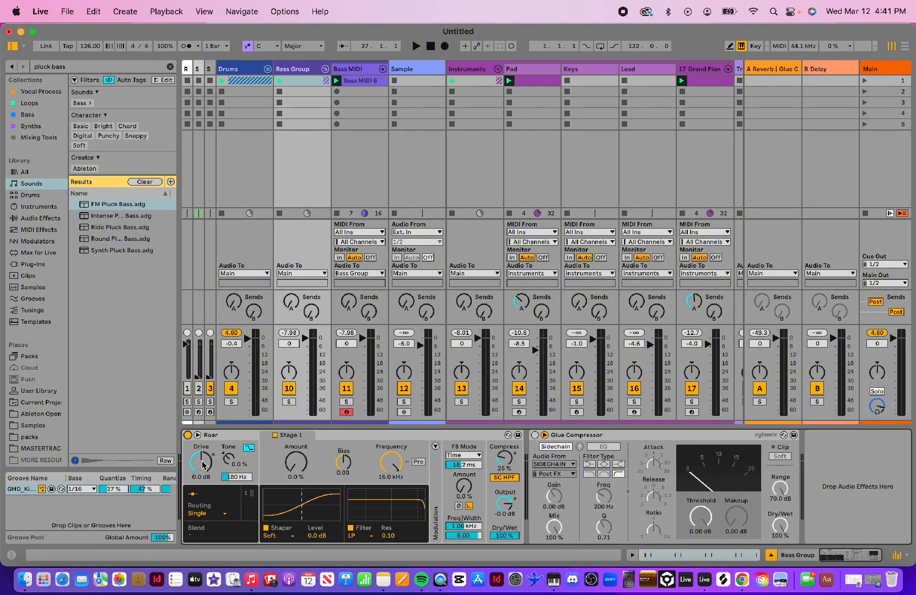
- Solo the Bass Group and compare its playback with Roar off and on, leaving Roar enabled
left_click(287, 73)
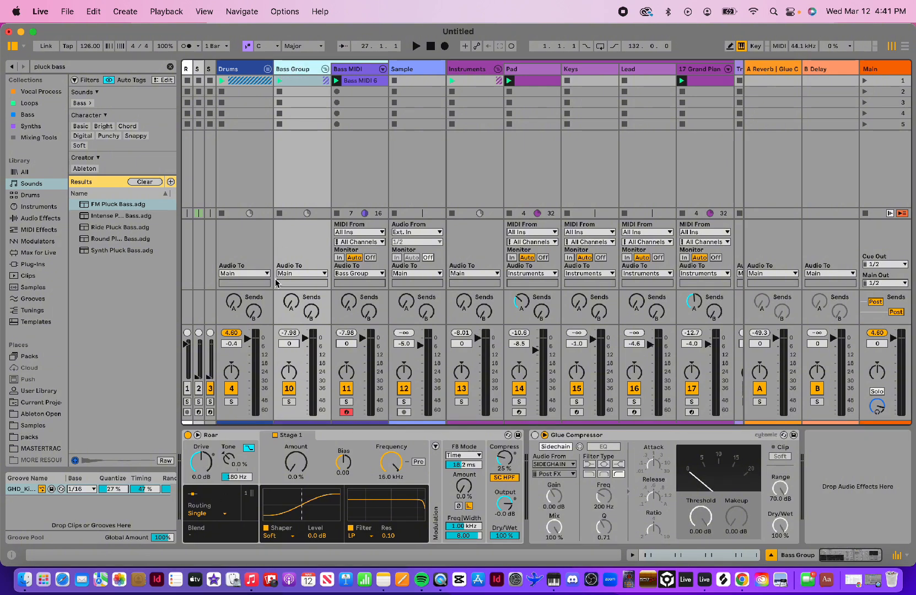
left_click(288, 402)
key("space")
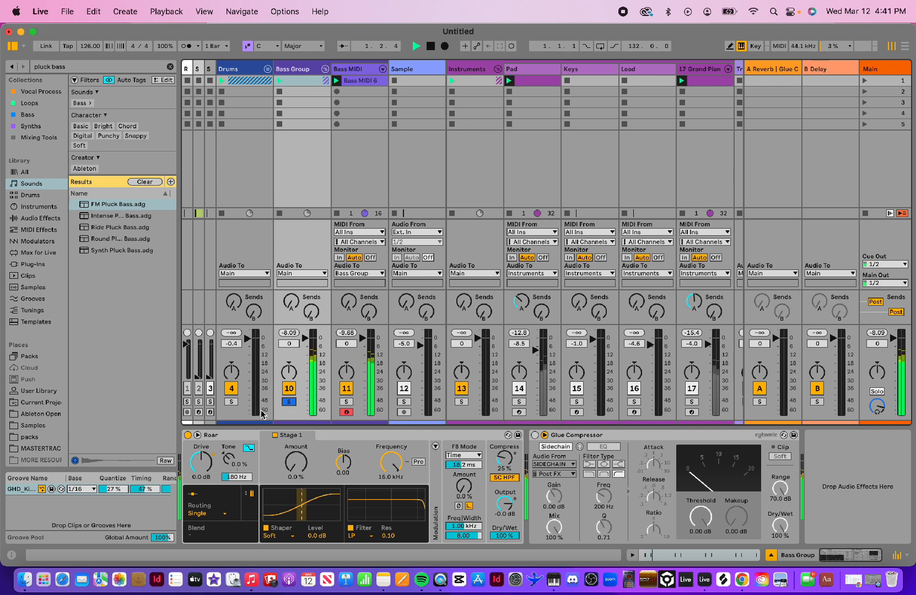
left_click(188, 435)
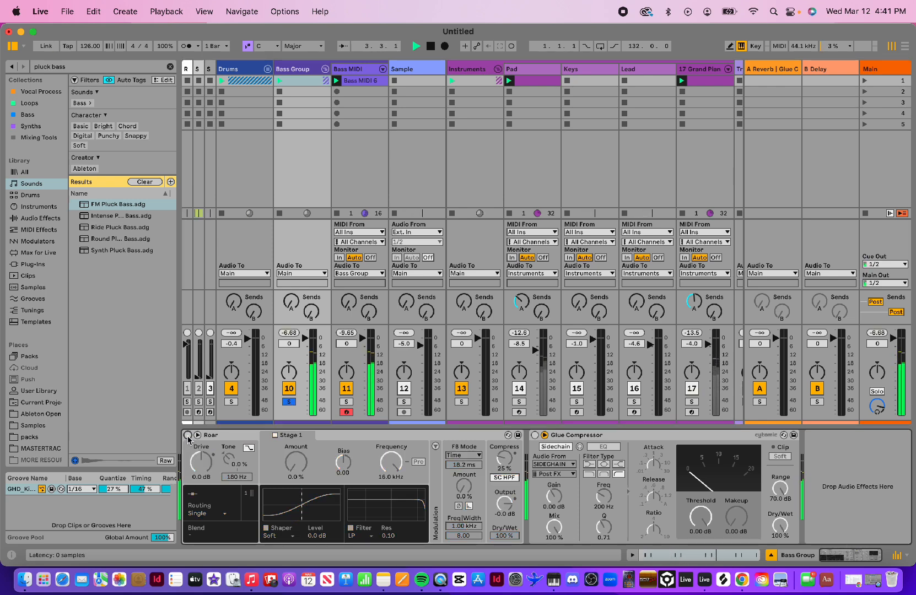
left_click(188, 435)
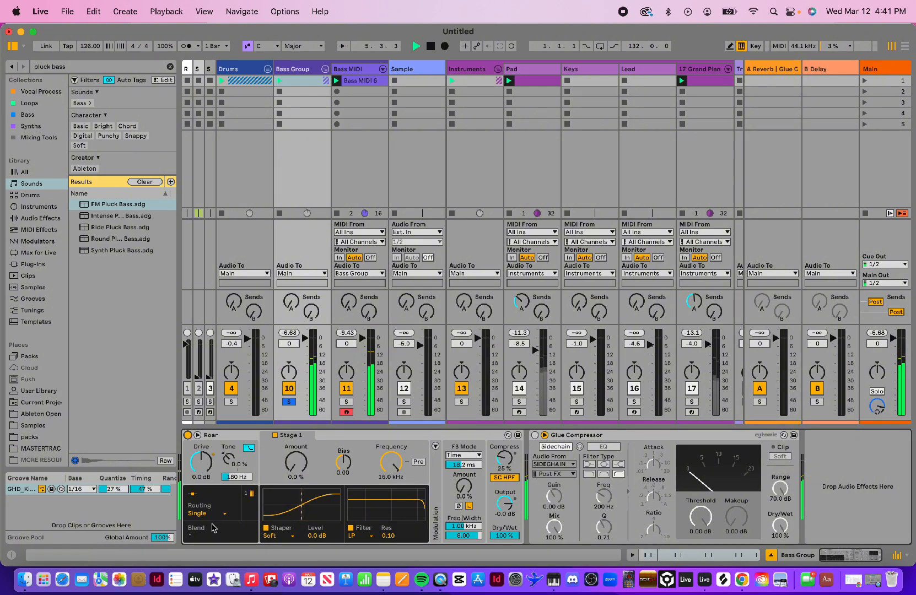
key("space")
- Set the routing of the Bass Group's Roar to Multi Band, try the Low band's Amount and show the Mid band
left_click(204, 514)
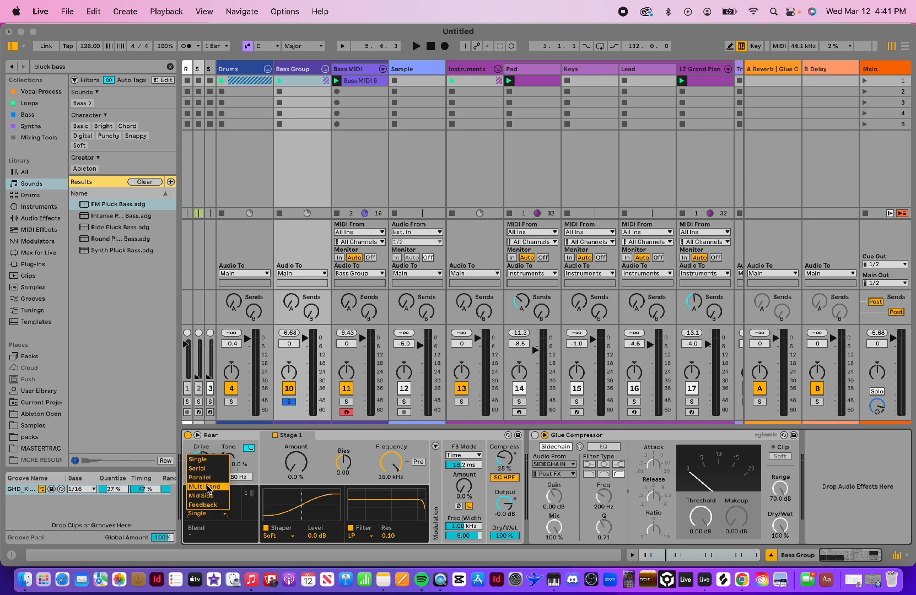
left_click(209, 488)
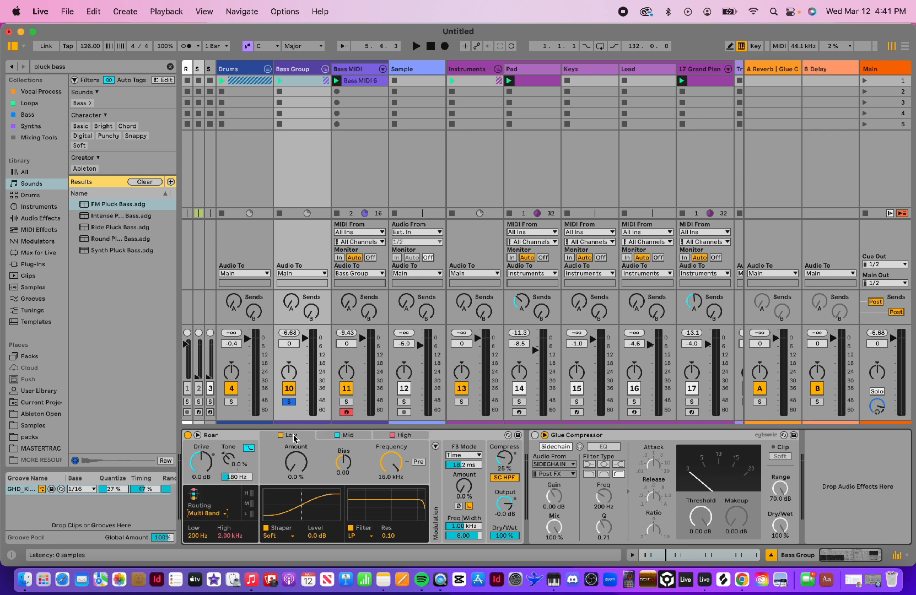
left_click_drag(298, 464, 298, 443)
left_click(342, 436)
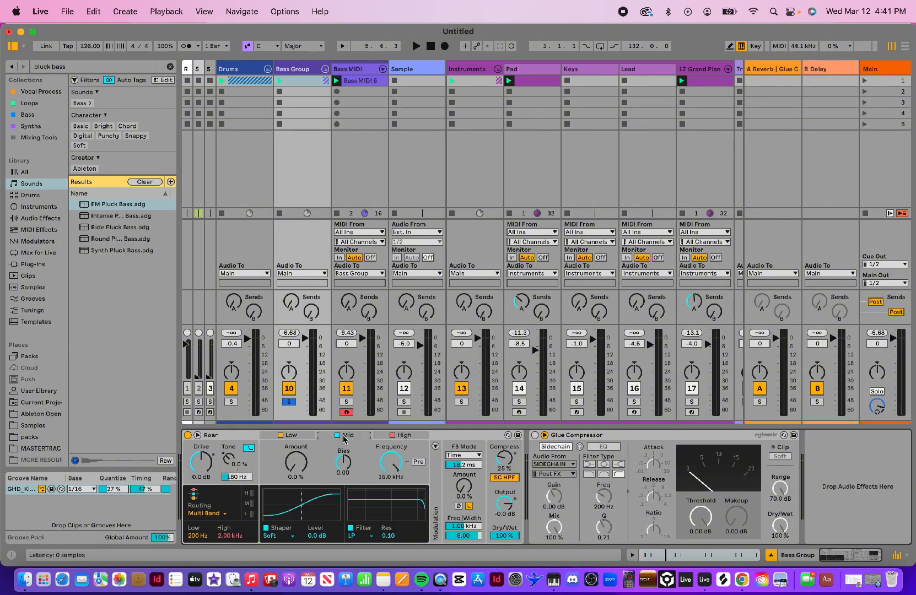
- Set the Amount of the Mid band in the Bass Group's Roar to 16% and return to the Low band
left_click(406, 436)
left_click(350, 436)
left_click_drag(296, 463, 296, 451)
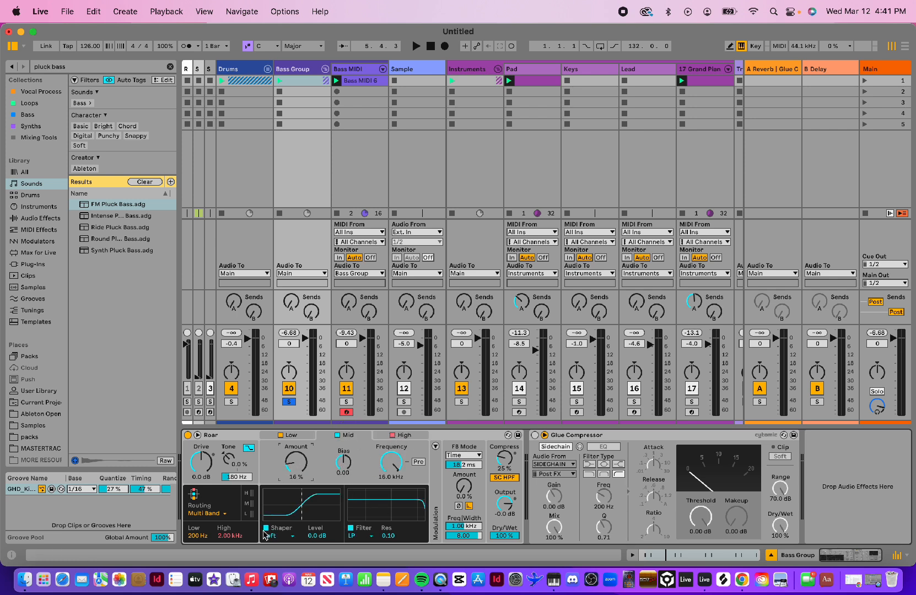
left_click(296, 436)
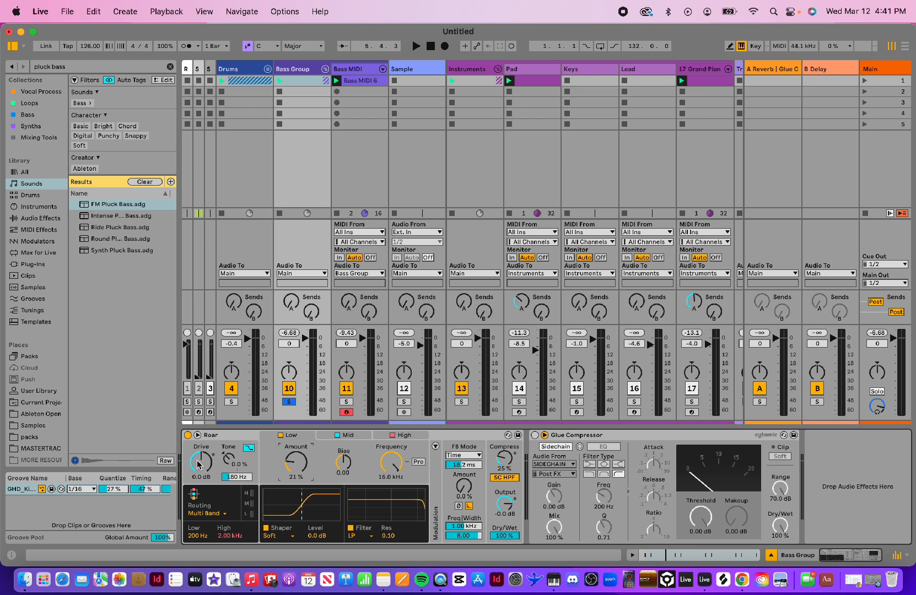
- Play the soloed Bass Group while raising Roar's Drive to 2.7 dB, and stop playback
key("space")
mouse_move(199, 465)
left_mouse_down()
mouse_move(199, 446)
mouse_move(197, 465)
left_mouse_up()
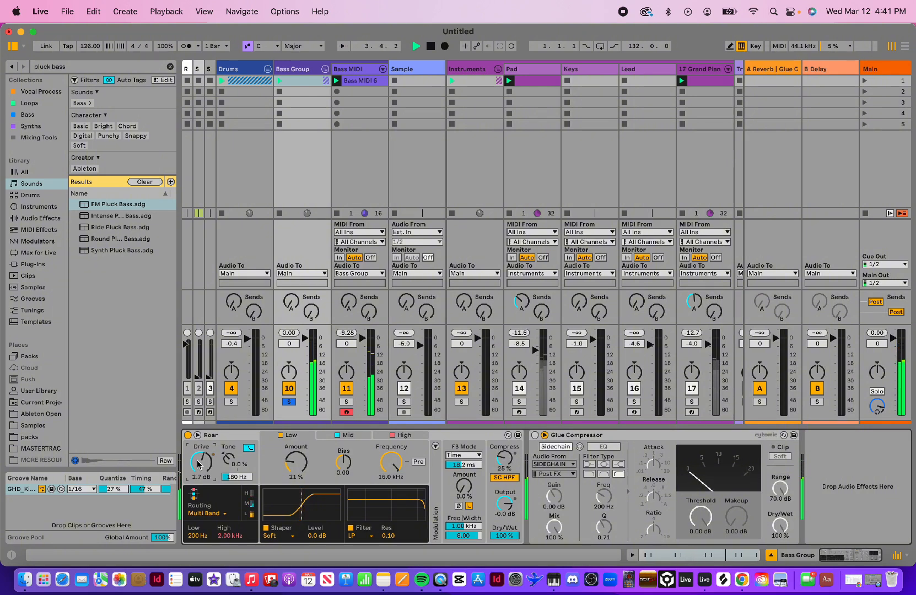
key("space")
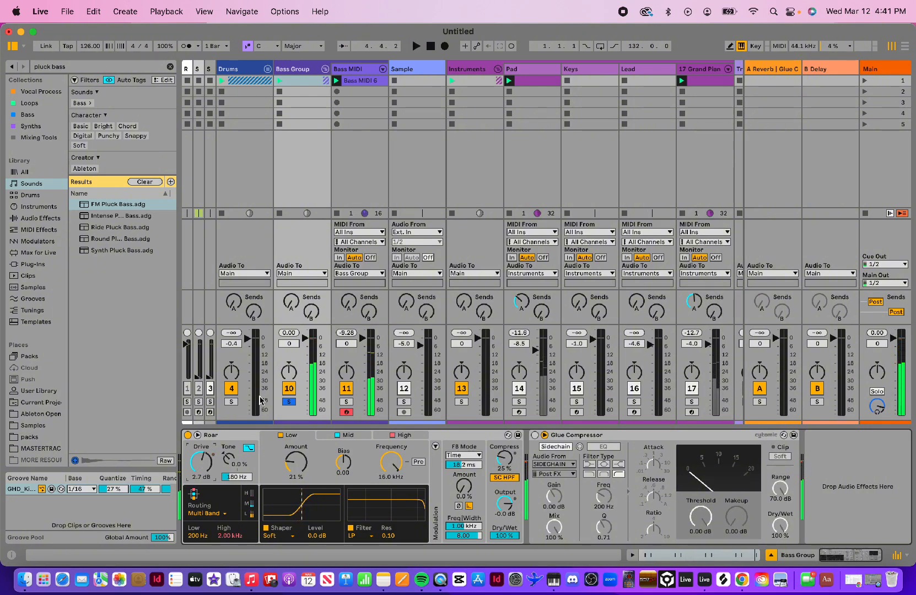
- Unsolo the Bass Group and rebalance the playing mix: Bass Group -9.0 dB, Pad -12.3 dB, Drums -3.4 dB and Grand Piano -4.6 dB
left_click(289, 403)
key("space")
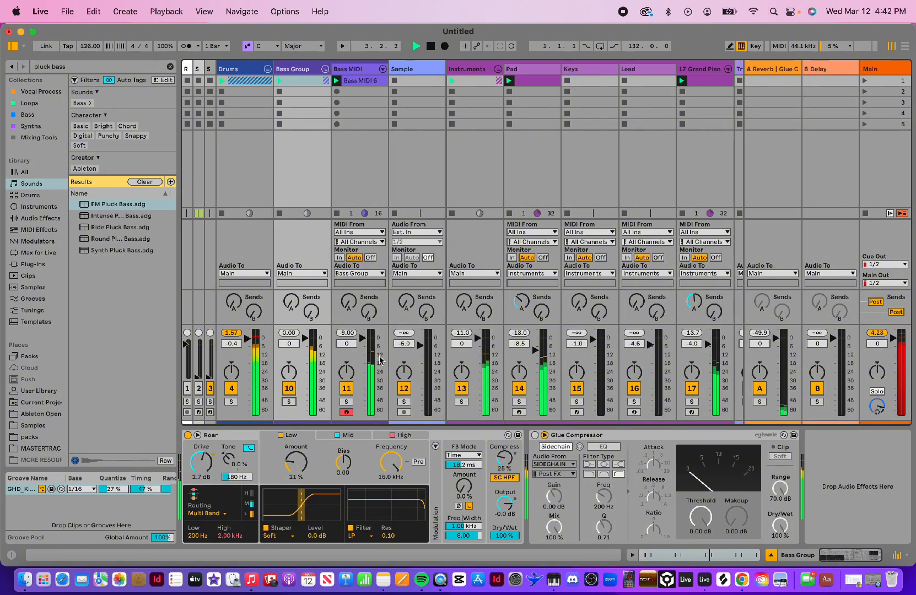
left_click_drag(304, 358, 303, 371)
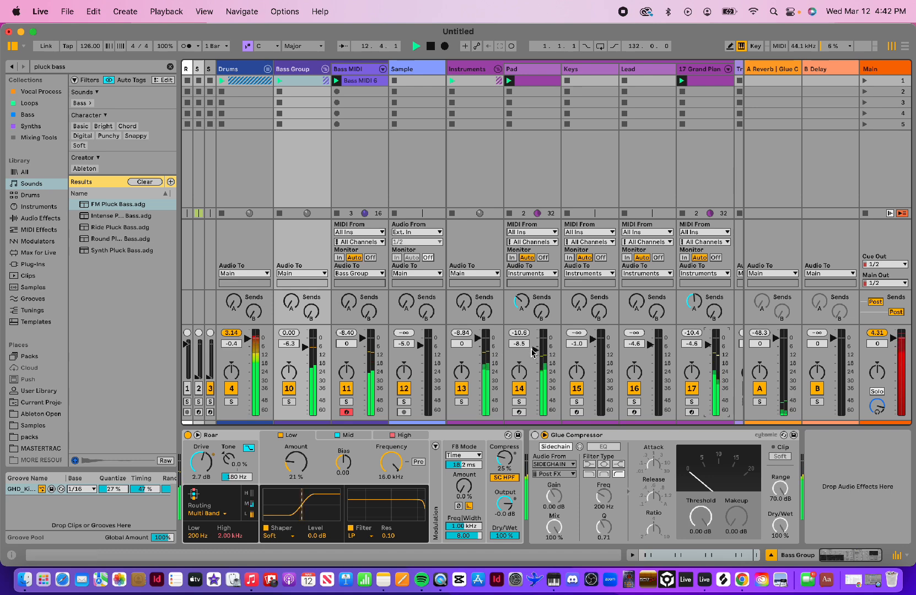
left_click_drag(534, 350, 534, 359)
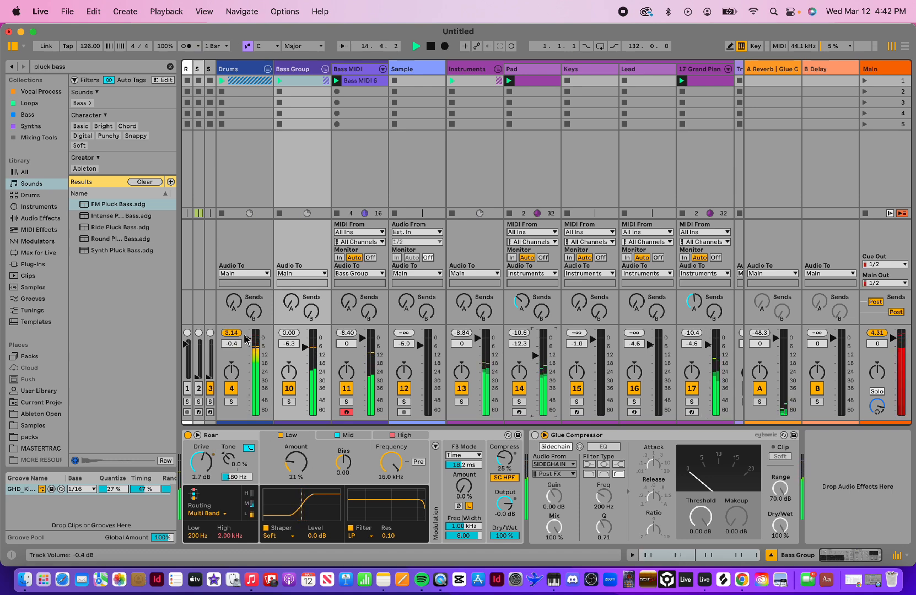
left_click_drag(246, 337, 246, 344)
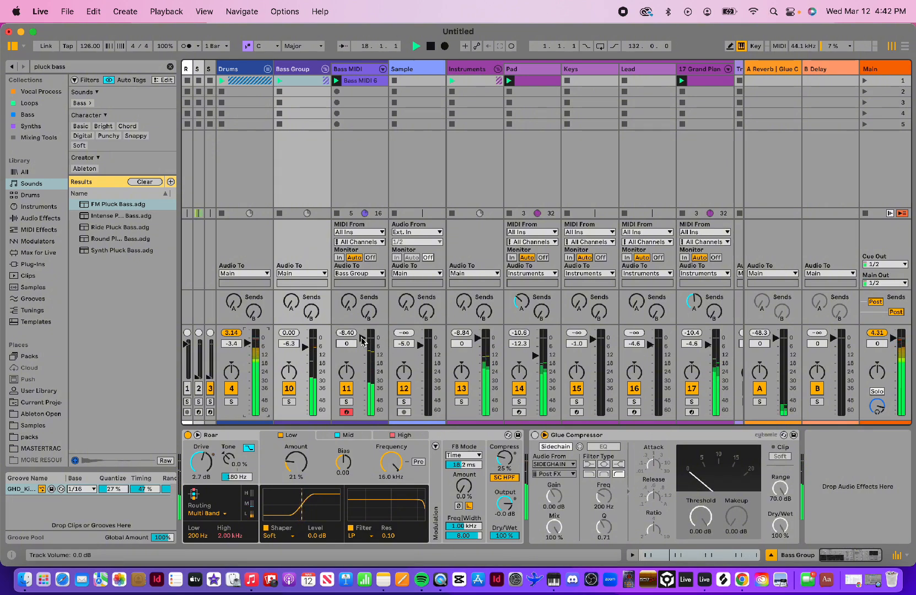
left_click_drag(305, 347, 305, 351)
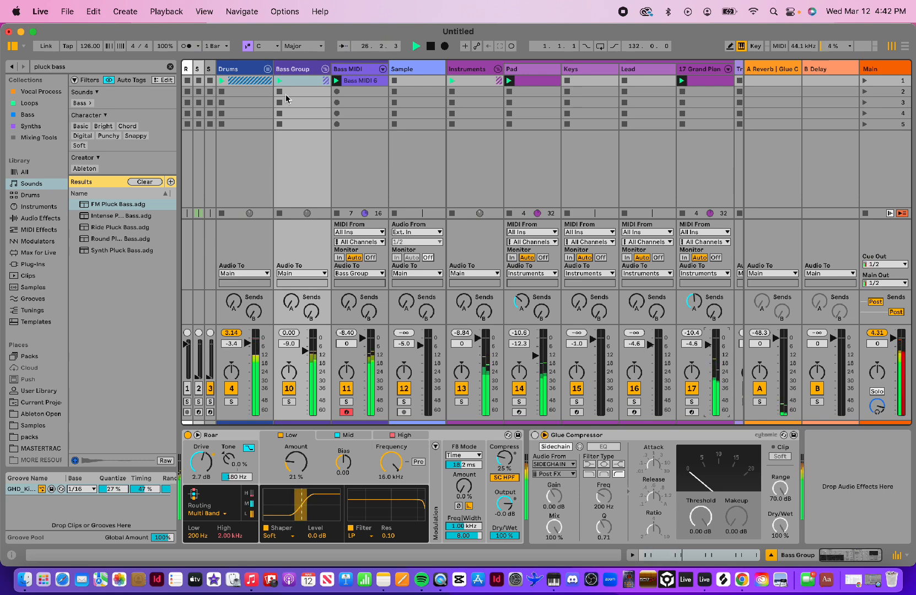
key("space")
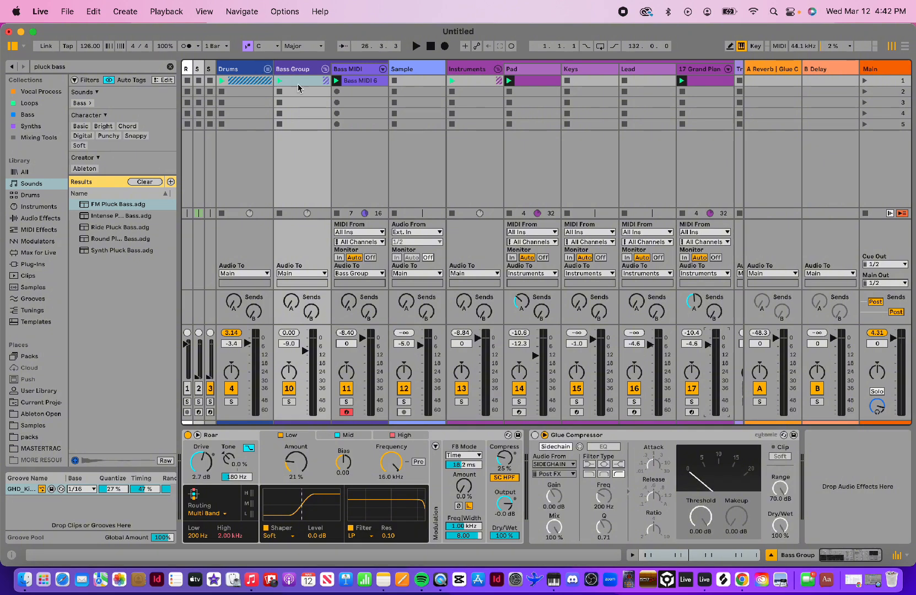
- Fold the Bass Group to hide its Bass MIDI track and select the Keys track
left_click(247, 69)
left_click(354, 68)
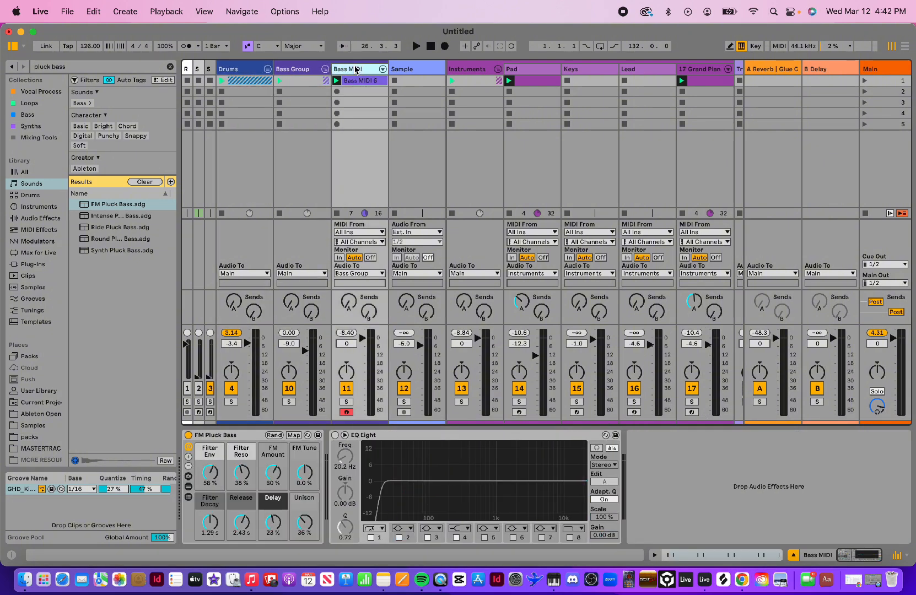
key("Delete")
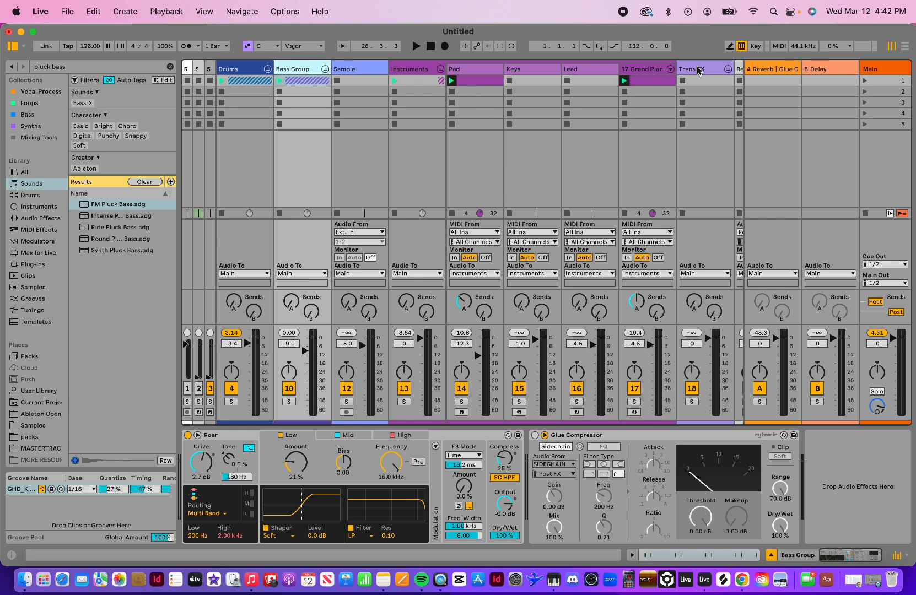
left_click(525, 71)
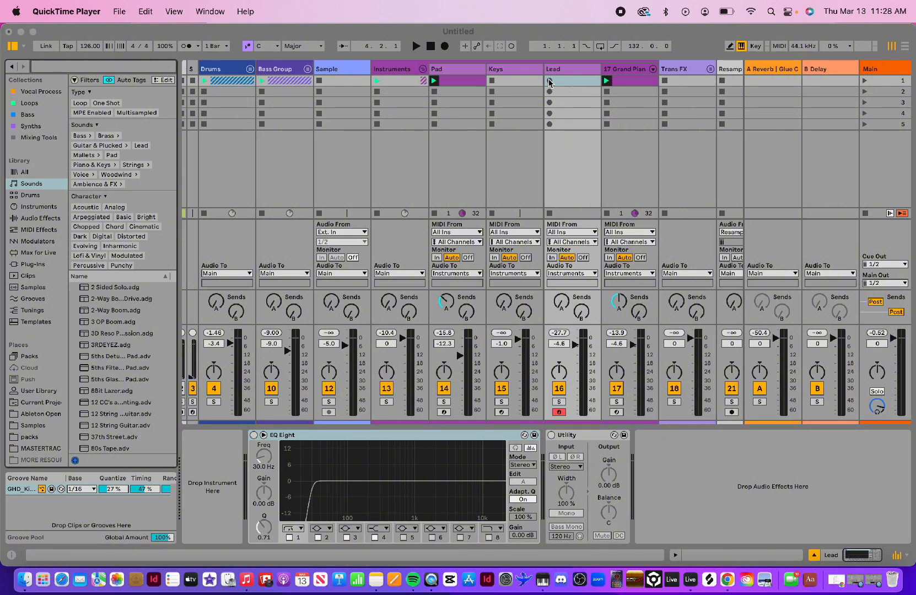
- Search the Sounds library for "iceflow", load Iceflow Shush onto the Lead track and clear the search
left_click(147, 70)
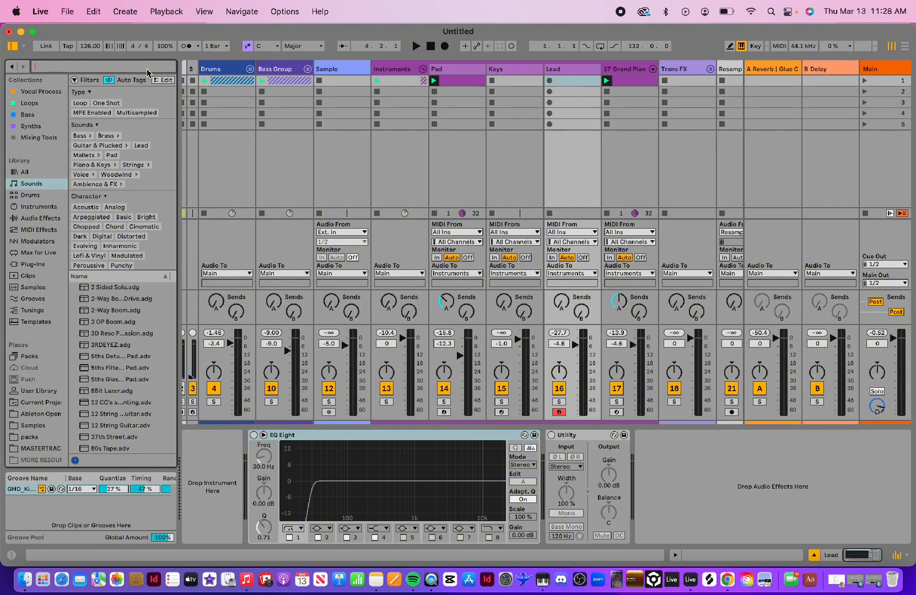
type("icelow")
key("BackSpace")
key("BackSpace")
key("BackSpace")
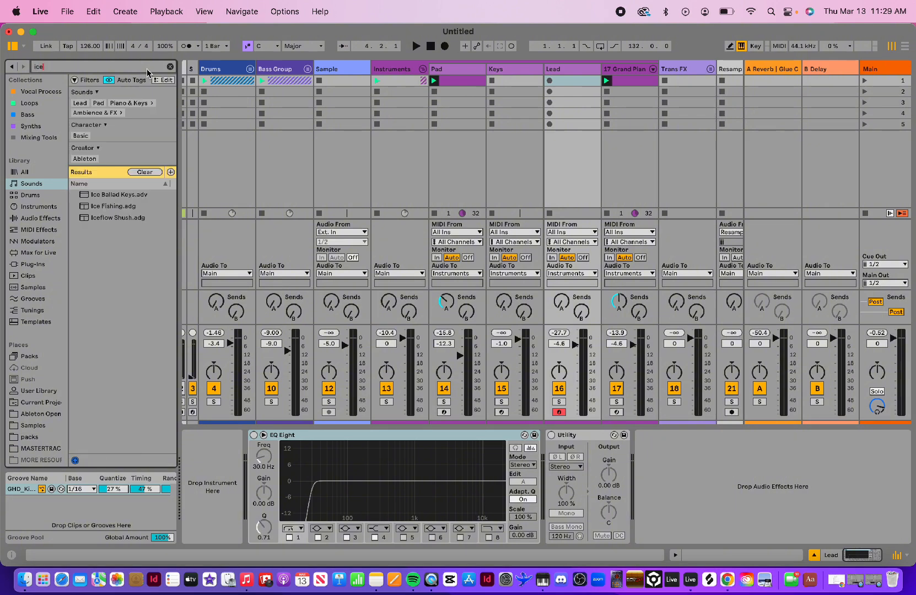
type("flow")
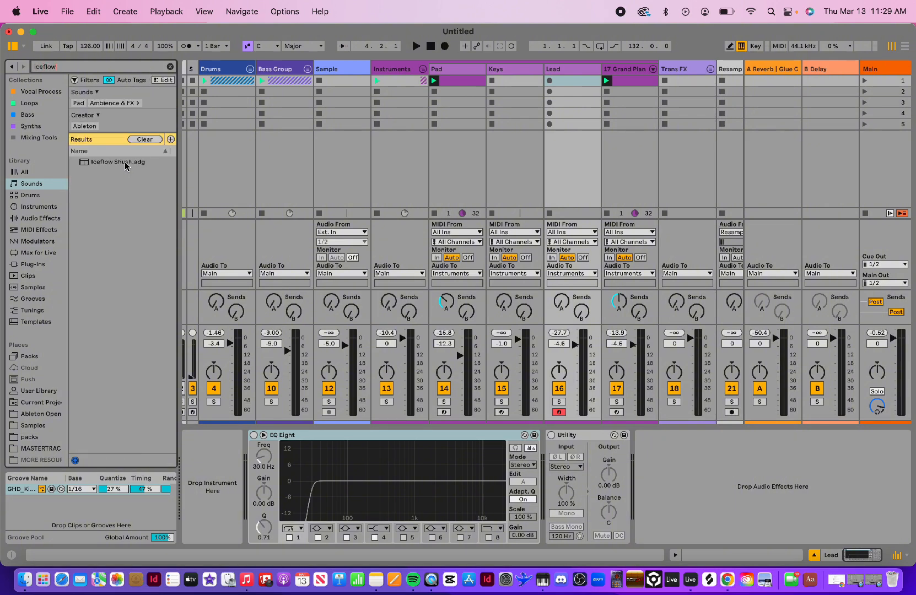
left_click_drag(126, 162, 551, 72)
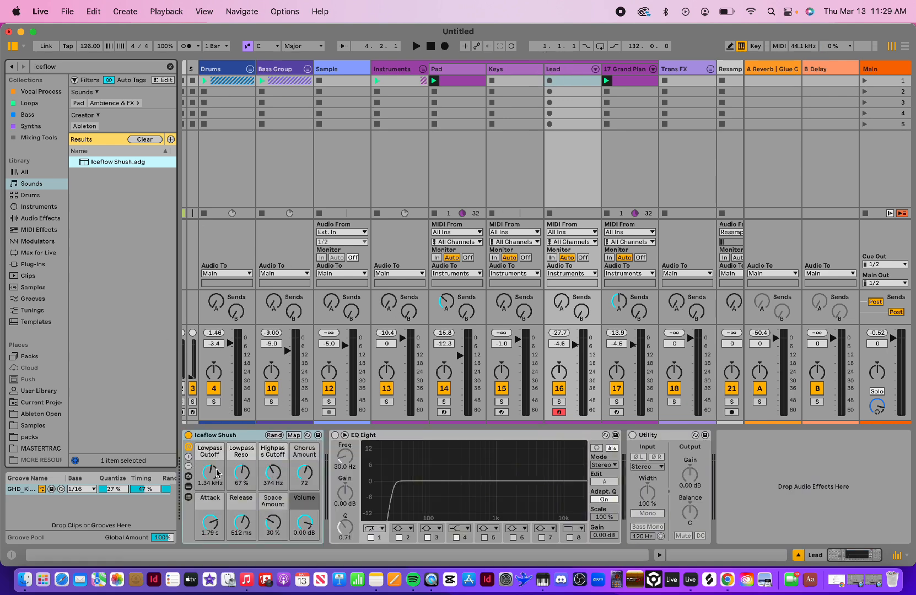
left_click(170, 67)
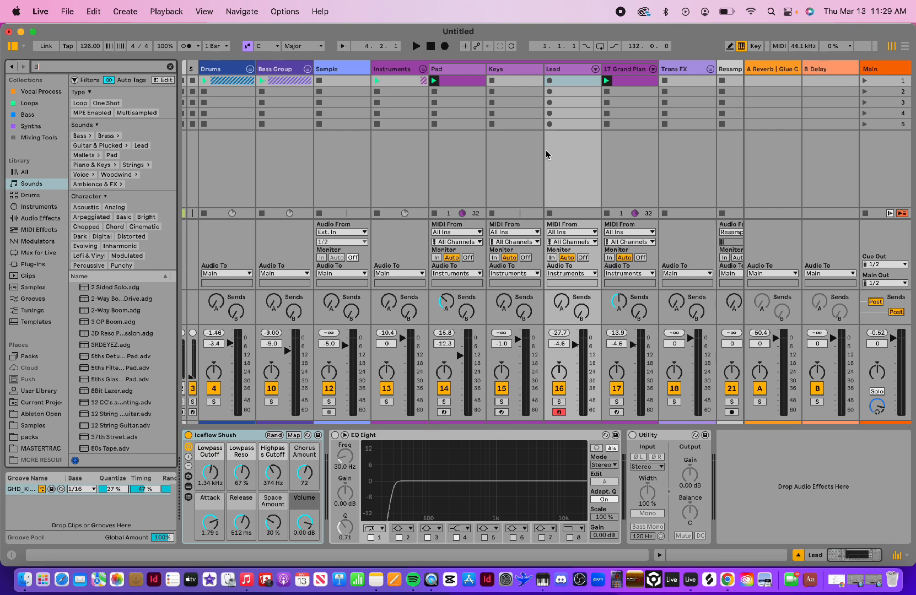
- Disarm the Lead track and arm it again for recording
left_click(565, 72)
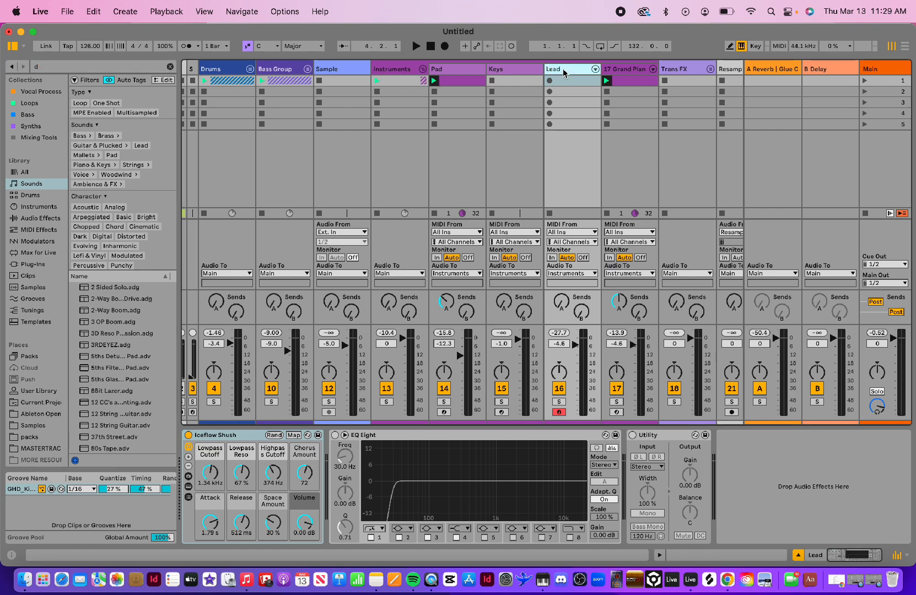
left_click(559, 412)
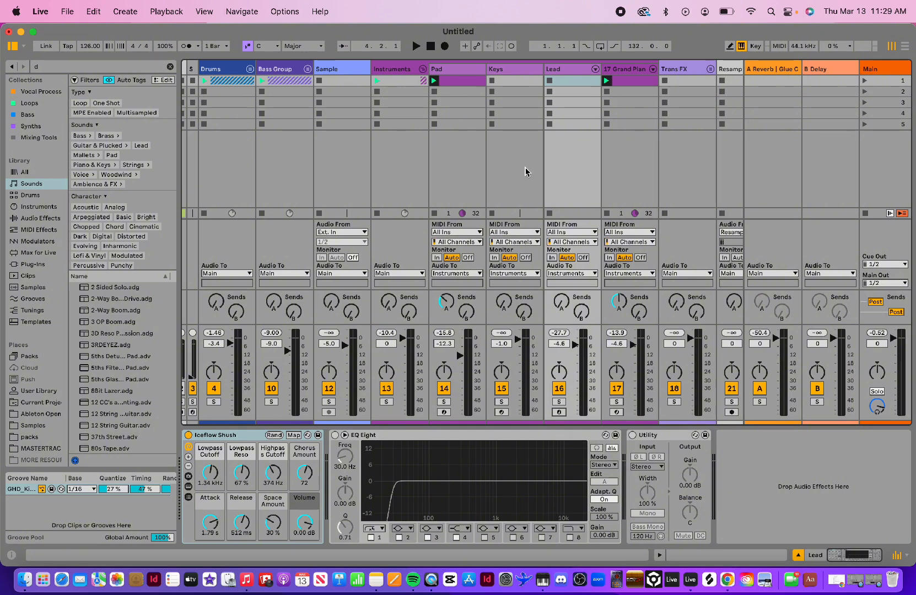
left_click(565, 71)
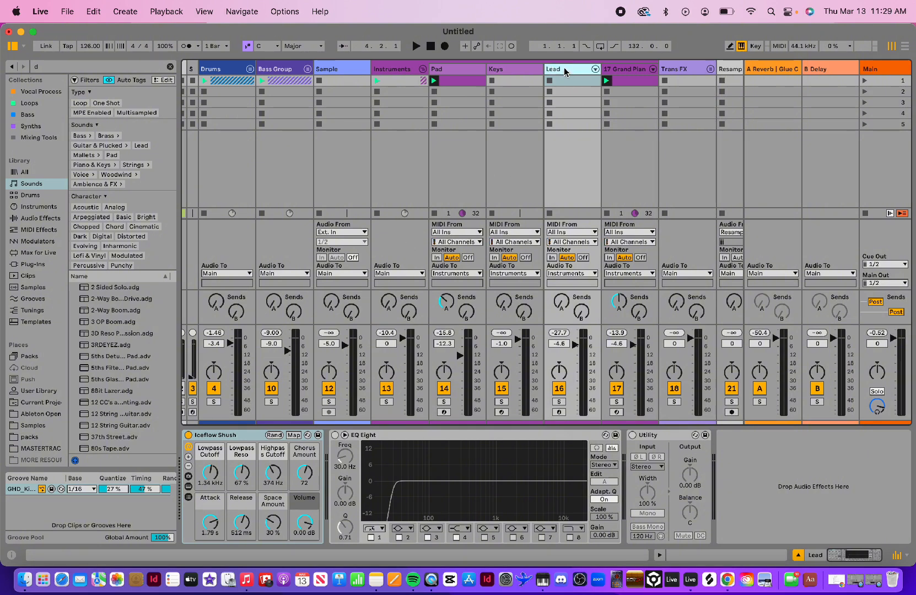
left_click(559, 413)
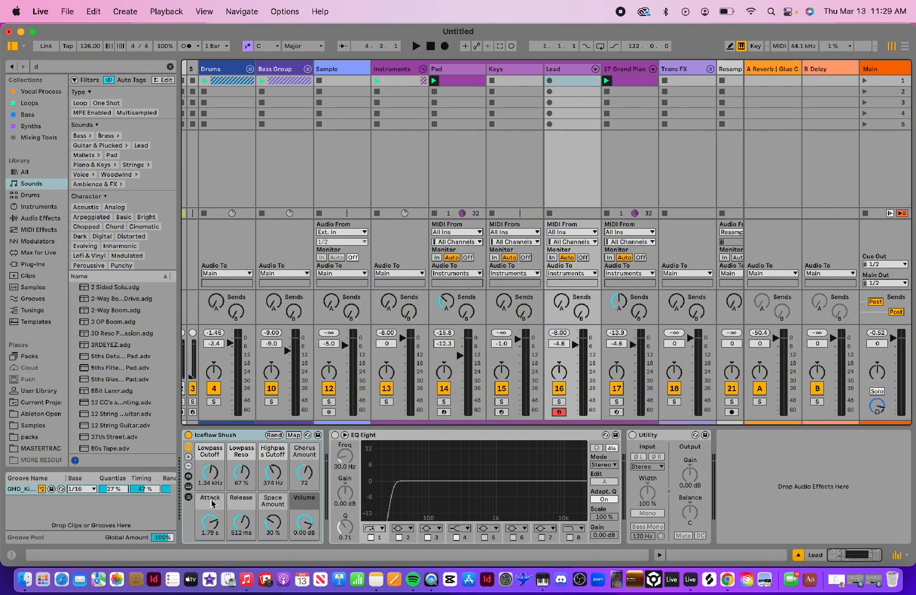
- Show the devices inside the Iceflow Shush rack and turn off its Chord device
left_click(188, 487)
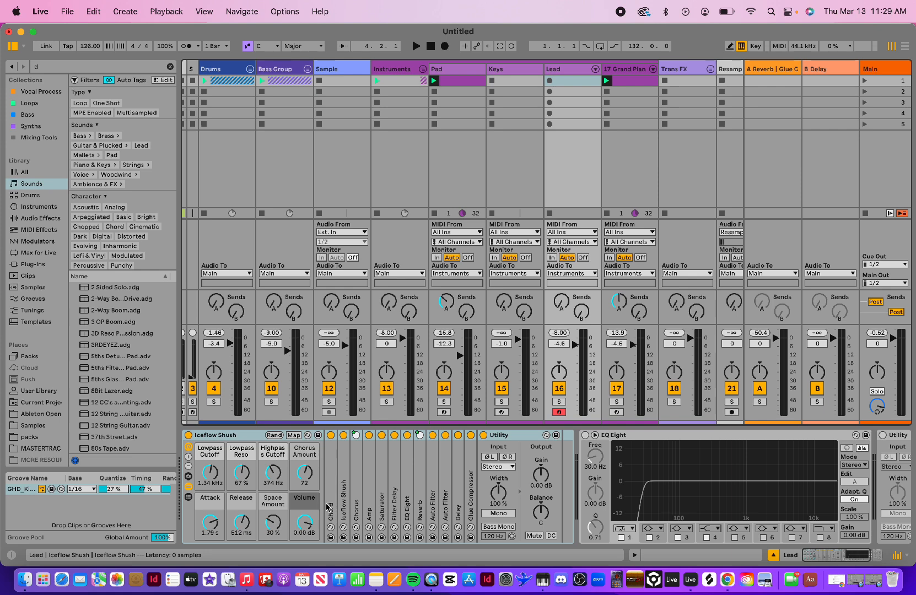
left_click(331, 435)
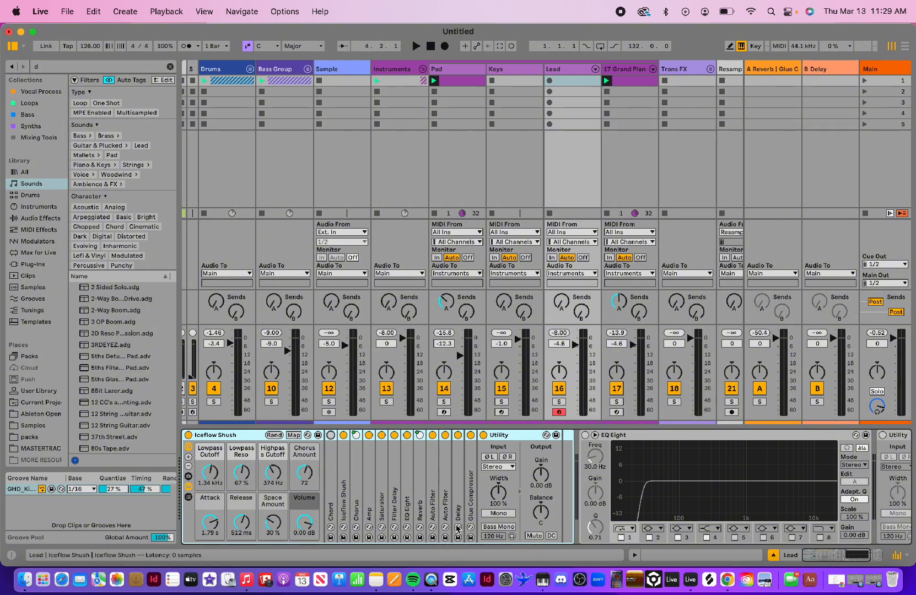
- Unfold the rack's Amp and Chorus to examine their settings, fold both again and look along the device chain
double_click(367, 493)
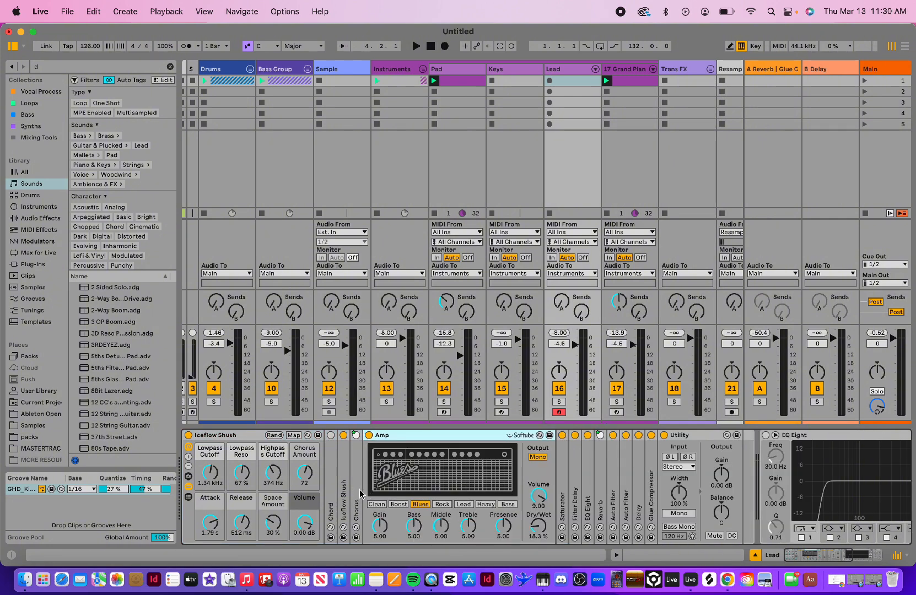
double_click(358, 493)
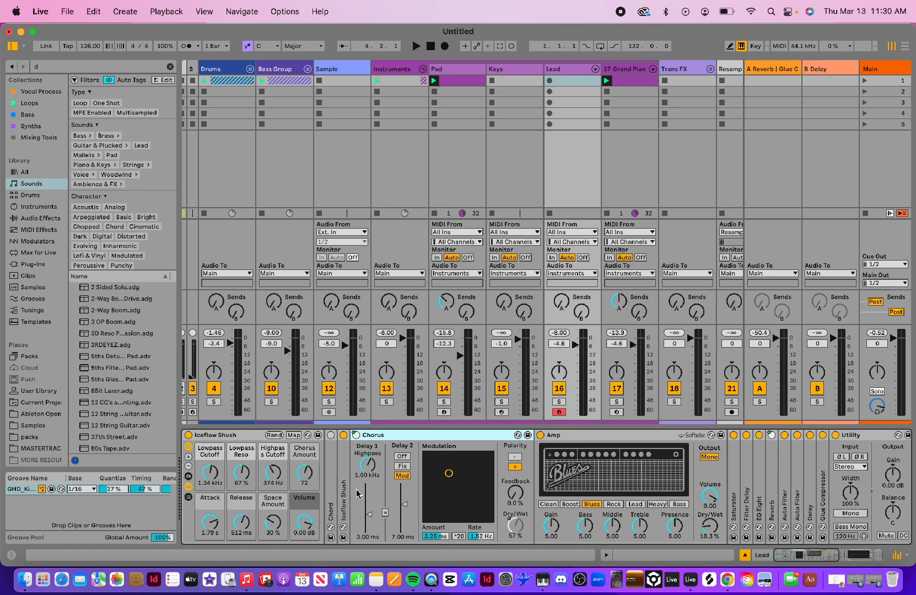
double_click(374, 435)
double_click(386, 435)
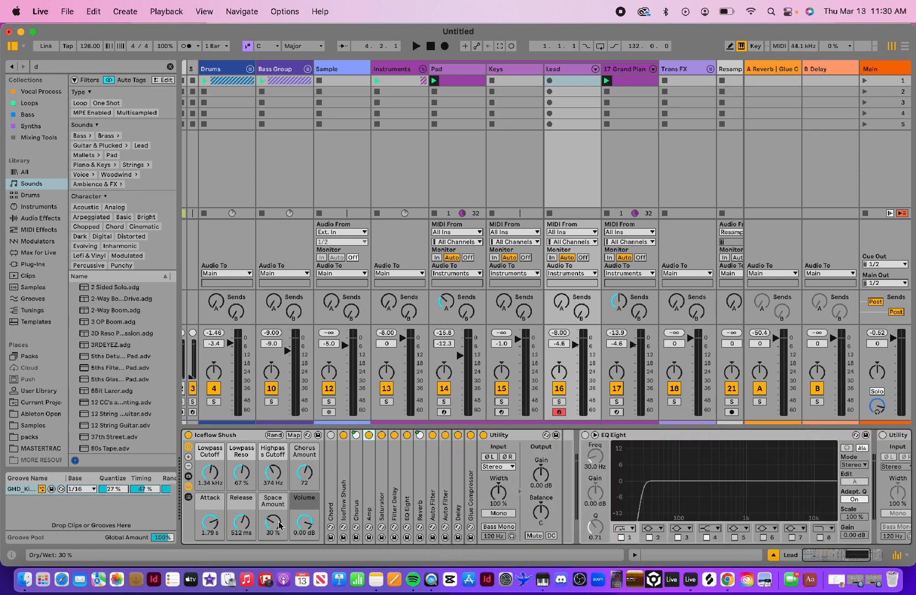
scroll(708, 494, "right", 5)
scroll(708, 494, "left", 5)
- Shift the computer MIDI keyboard's octave to C5 to D6 and rehearse the lead part over the playing loop
key("x")
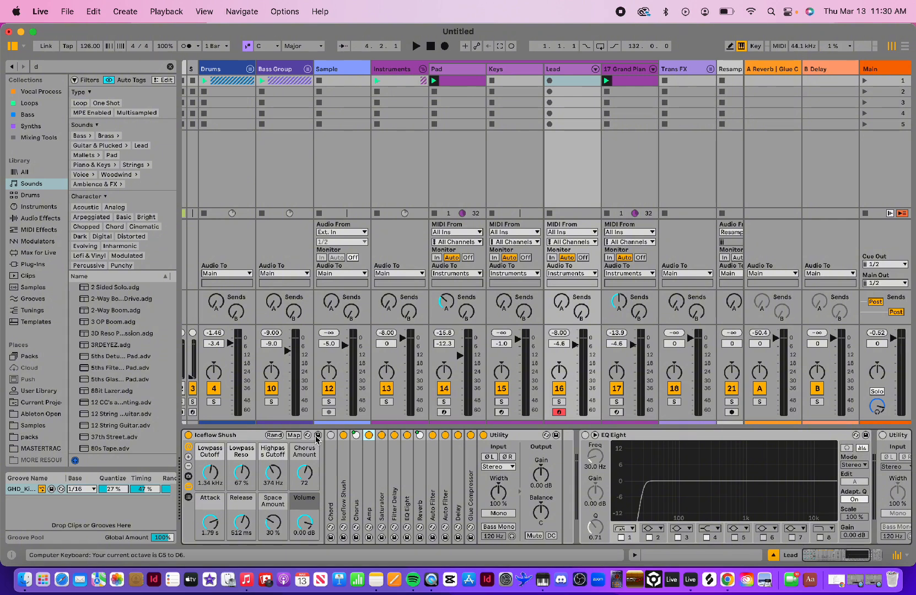
key("a")
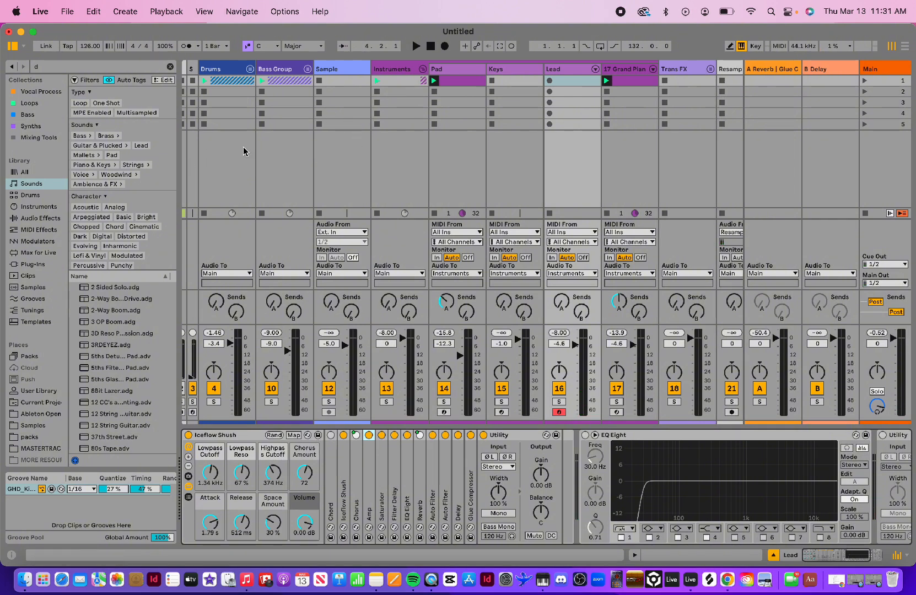
key("space")
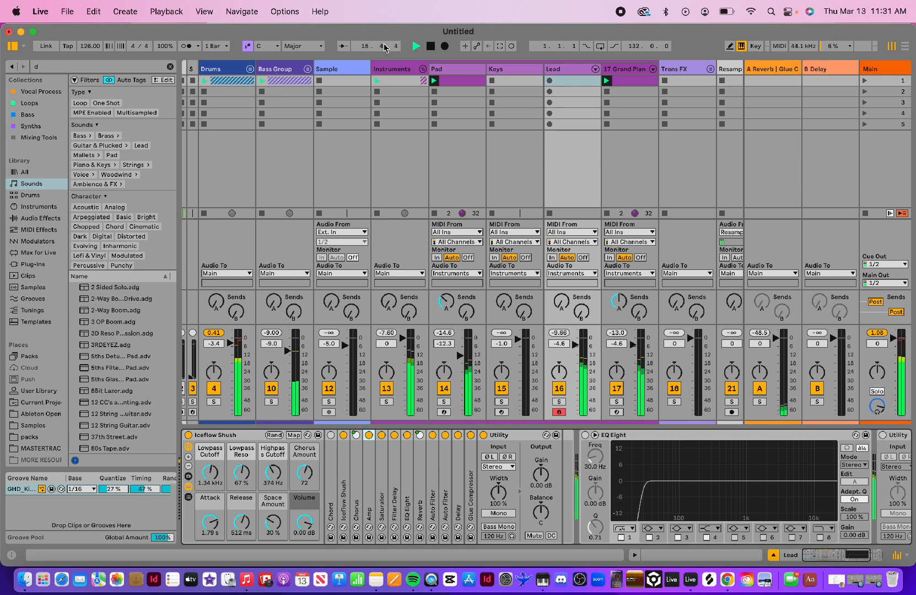
key("space")
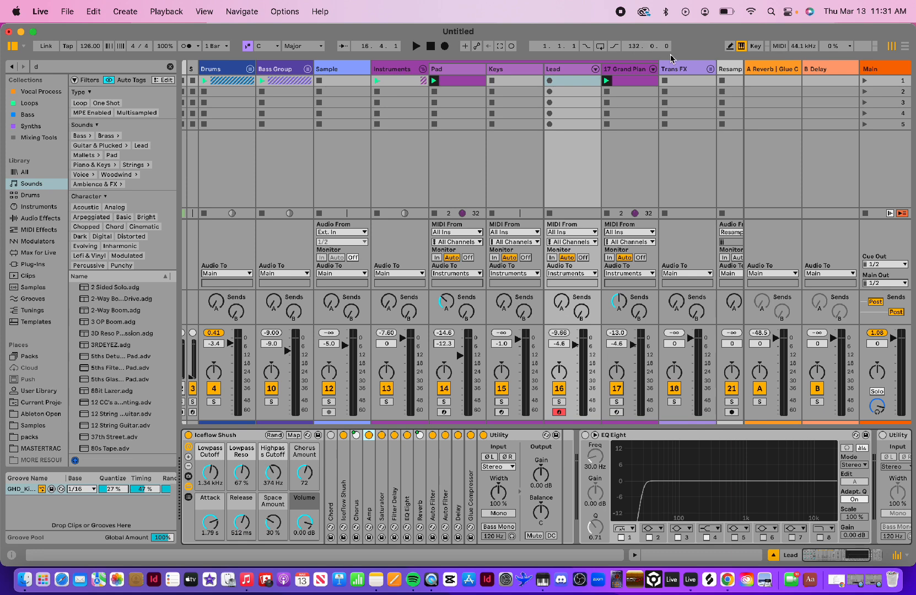
- Record a 16-bar lead clip in the Lead track's first slot and open it in the note editor
left_click(549, 81)
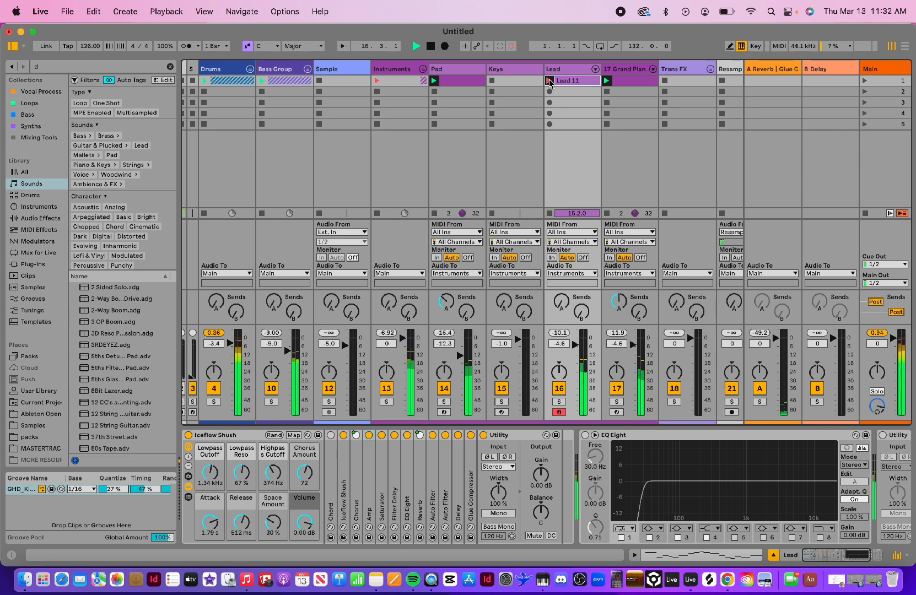
key("space")
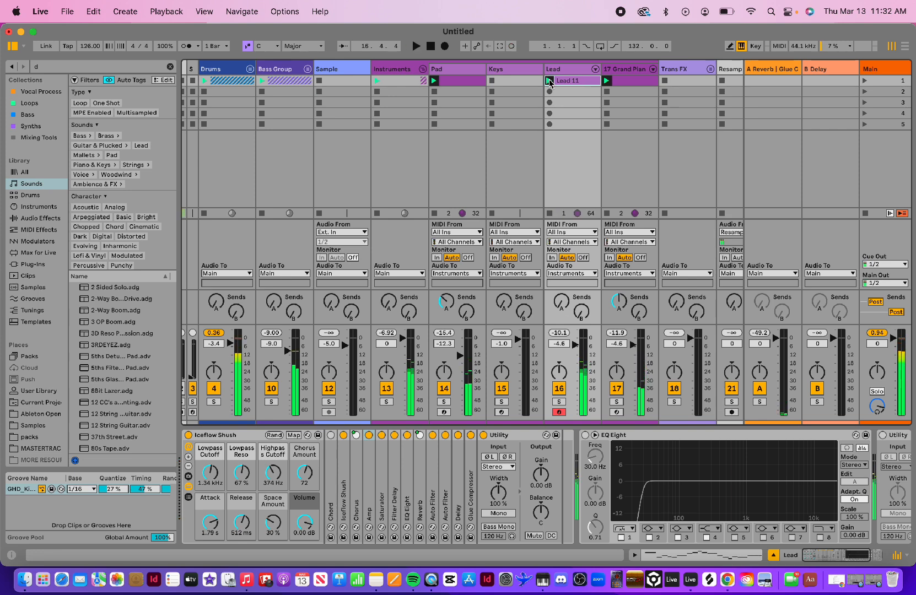
double_click(578, 83)
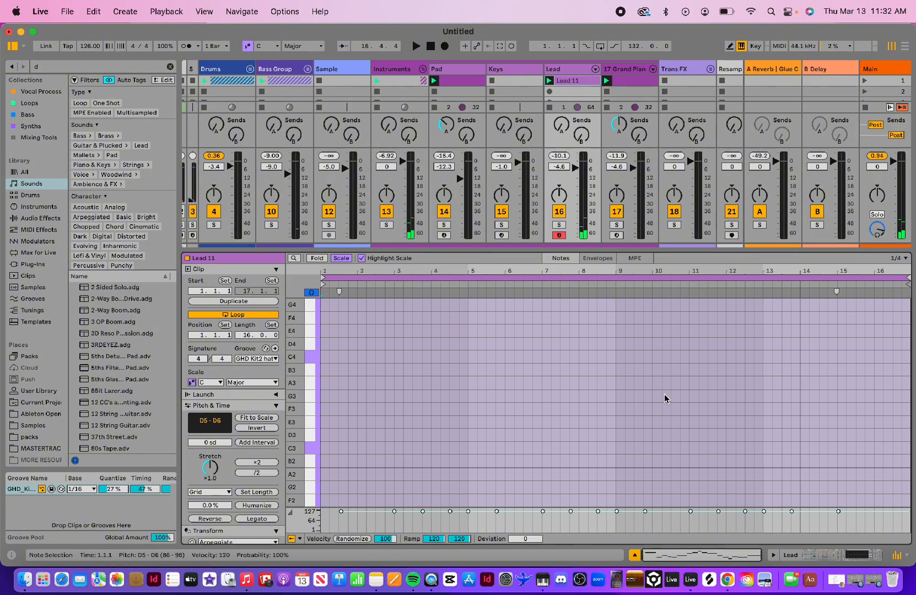
scroll(663, 359, "up", 1)
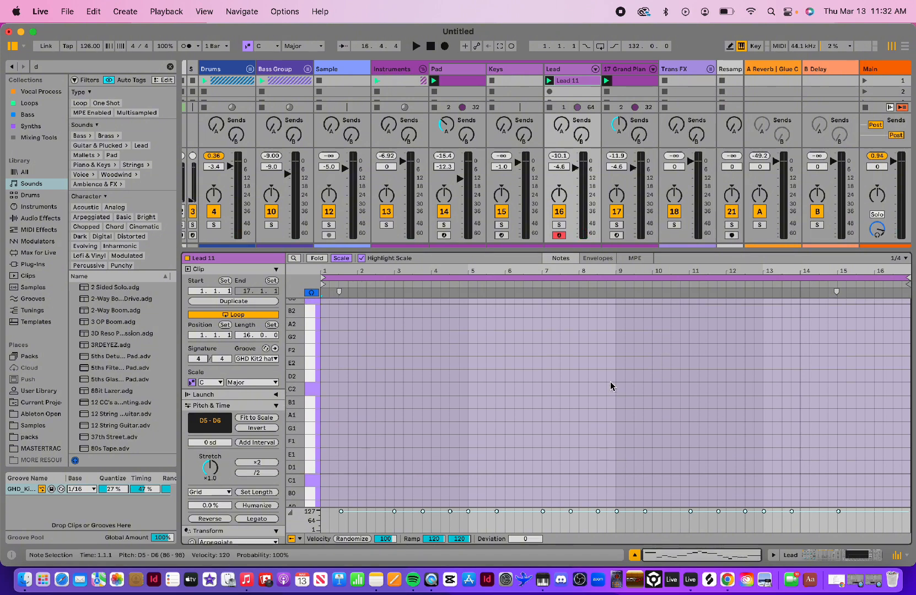
- Examine the recorded lead notes in the note editor, looking through the octaves above and below them
scroll(610, 386, "up", 10)
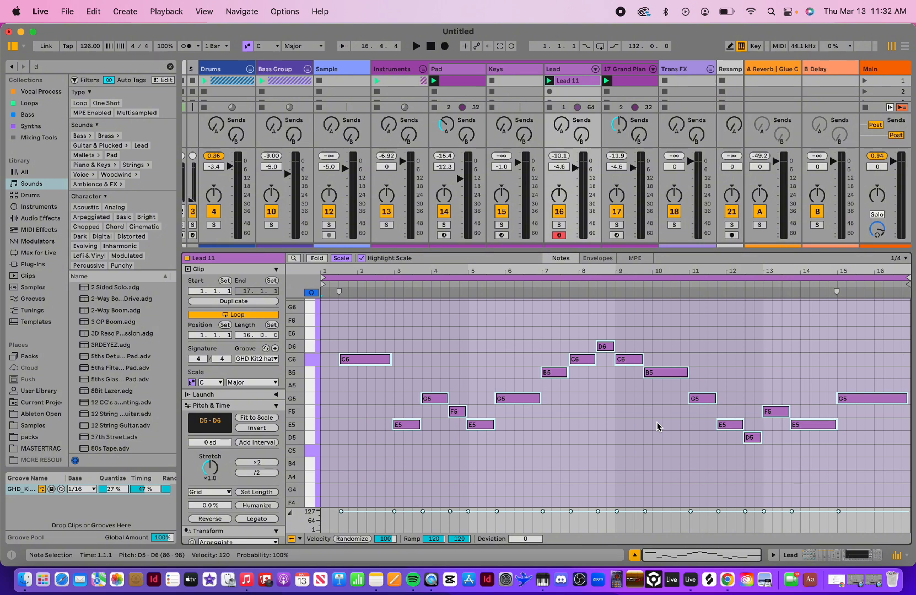
scroll(657, 426, "up", 5)
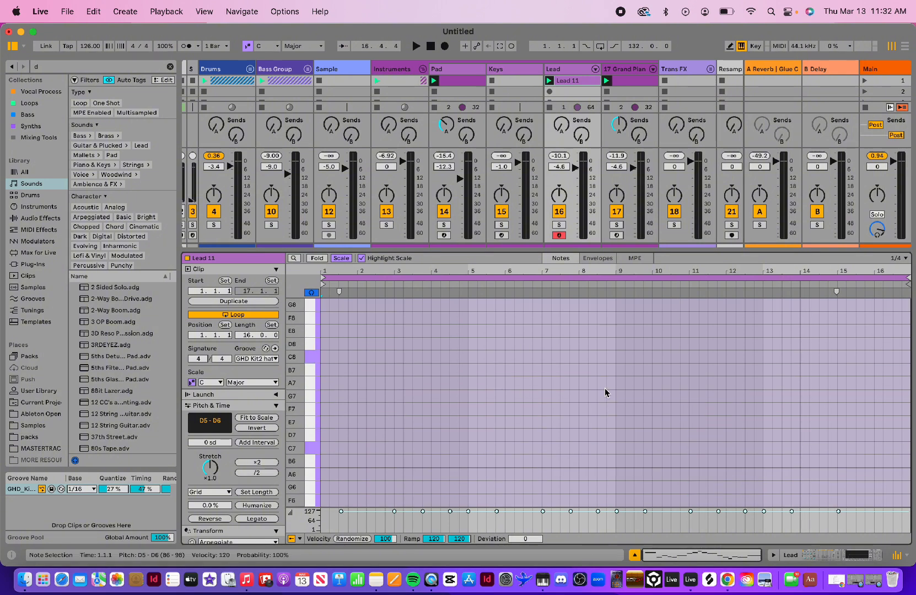
scroll(605, 392, "down", 12)
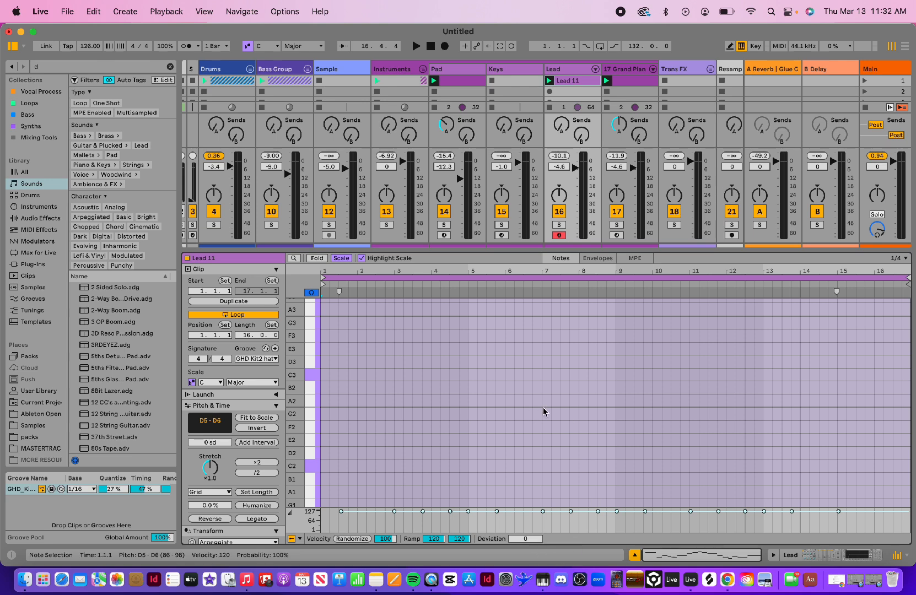
scroll(543, 411, "up", 7)
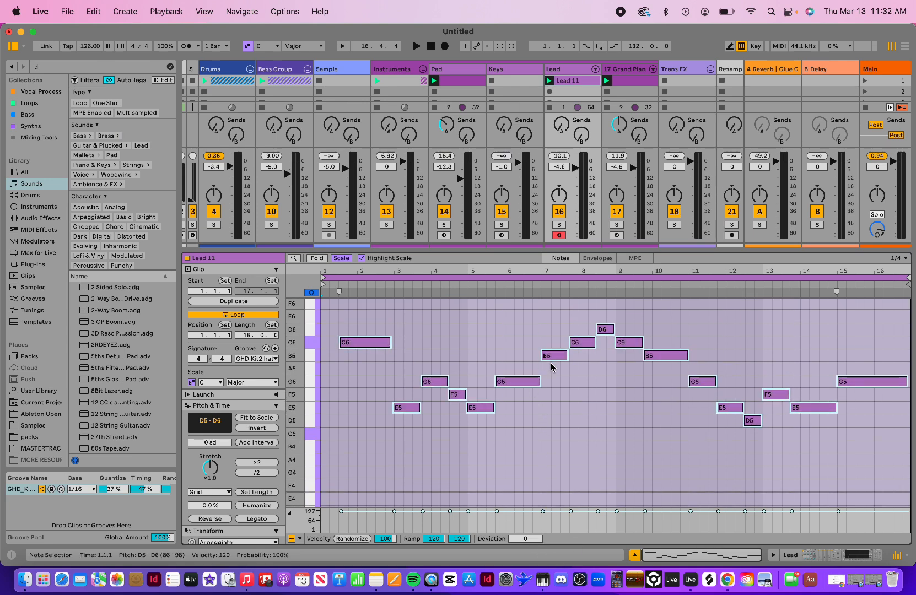
scroll(589, 413, "up", 5)
scroll(589, 414, "down", 10)
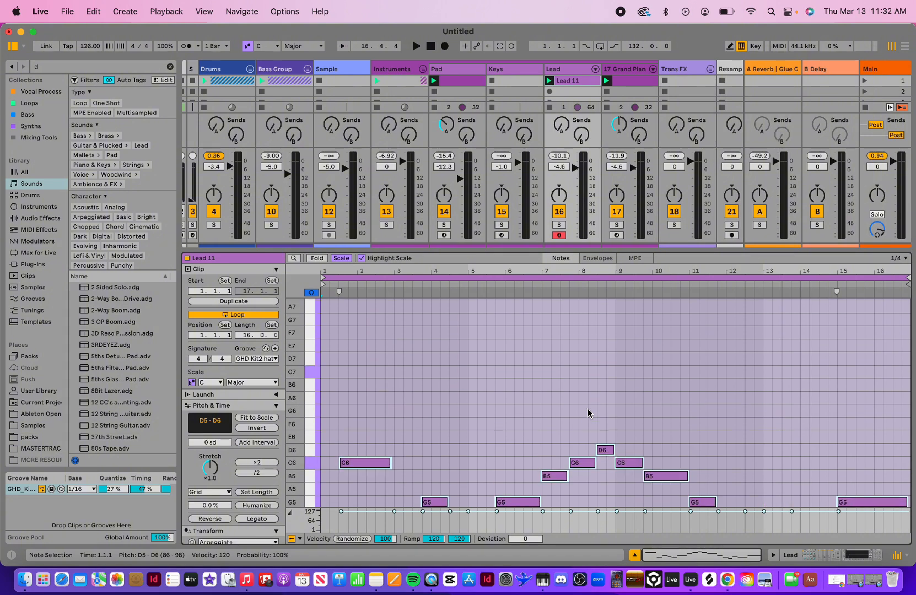
scroll(588, 413, "up", 6)
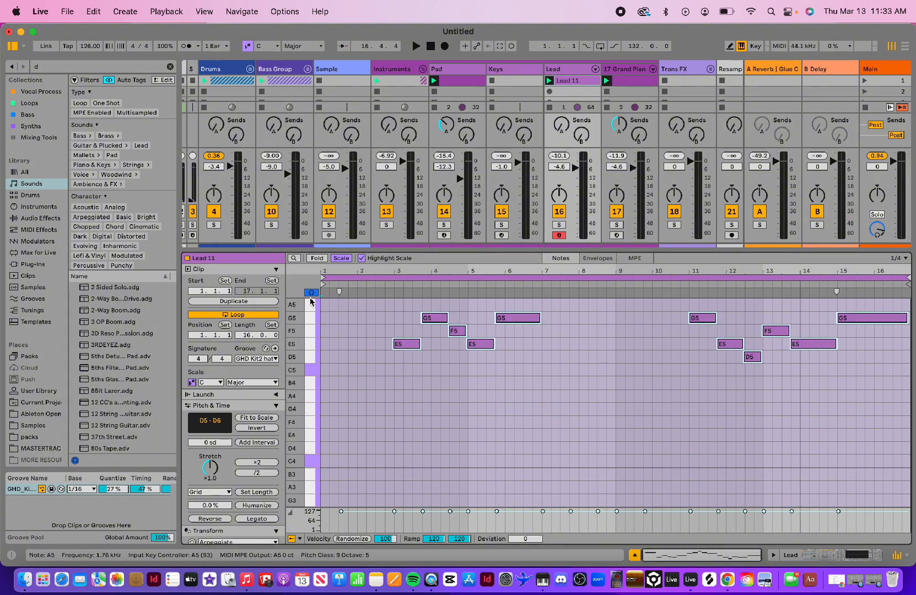
scroll(490, 361, "up", 8)
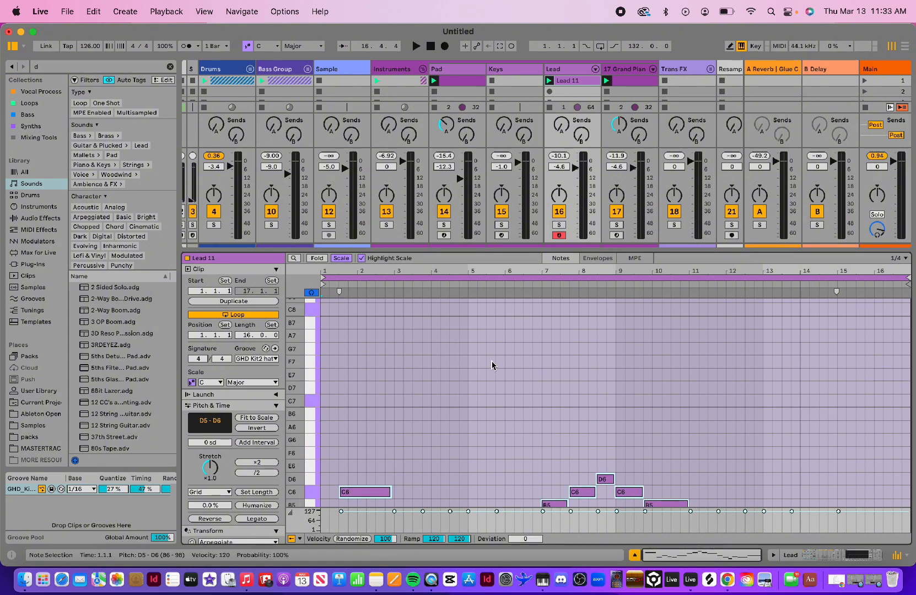
scroll(492, 364, "down", 5)
scroll(492, 364, "down", 5)
scroll(492, 365, "up", 10)
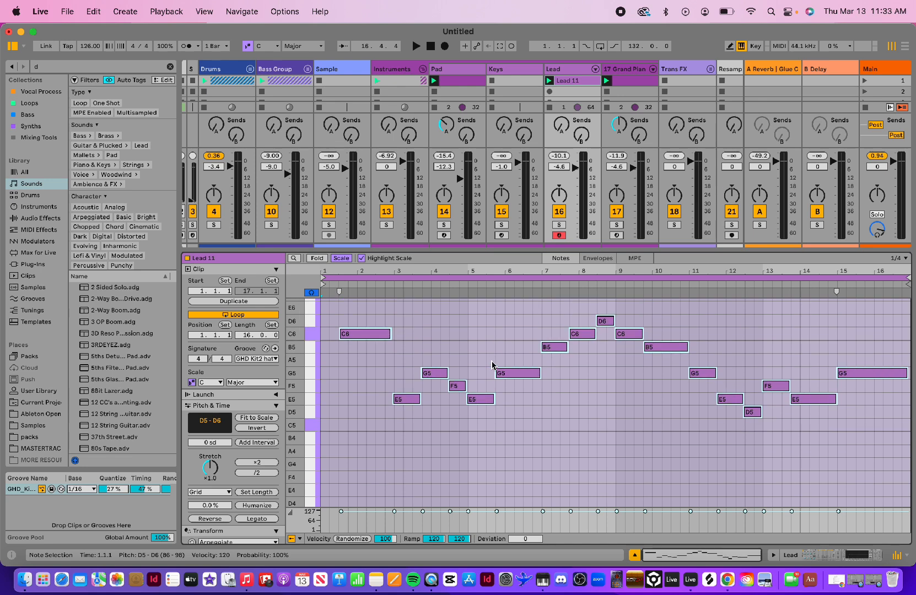
scroll(493, 365, "down", 4)
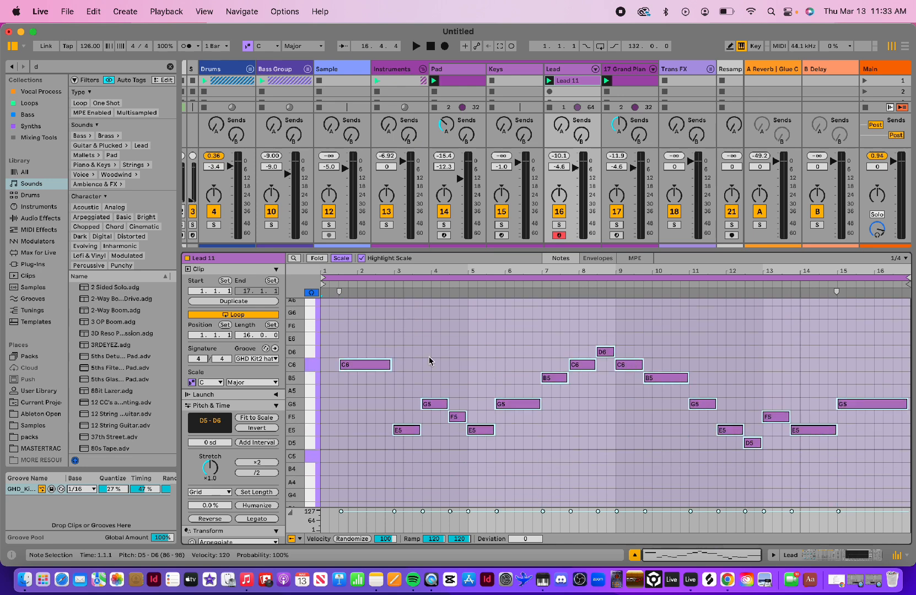
- Try the folded note view and moving all lead notes up a semitone, and undo the transposition
left_click(318, 258)
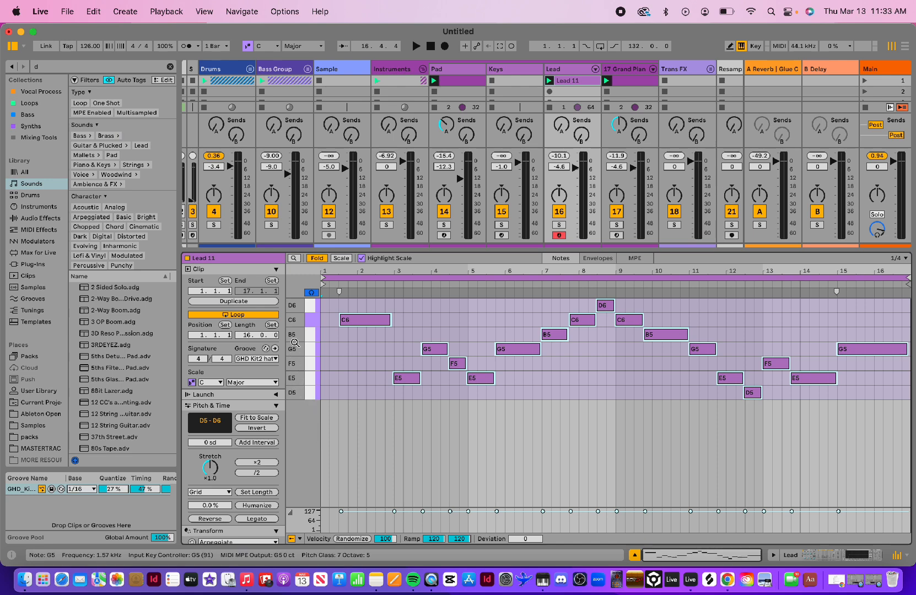
left_click(317, 258)
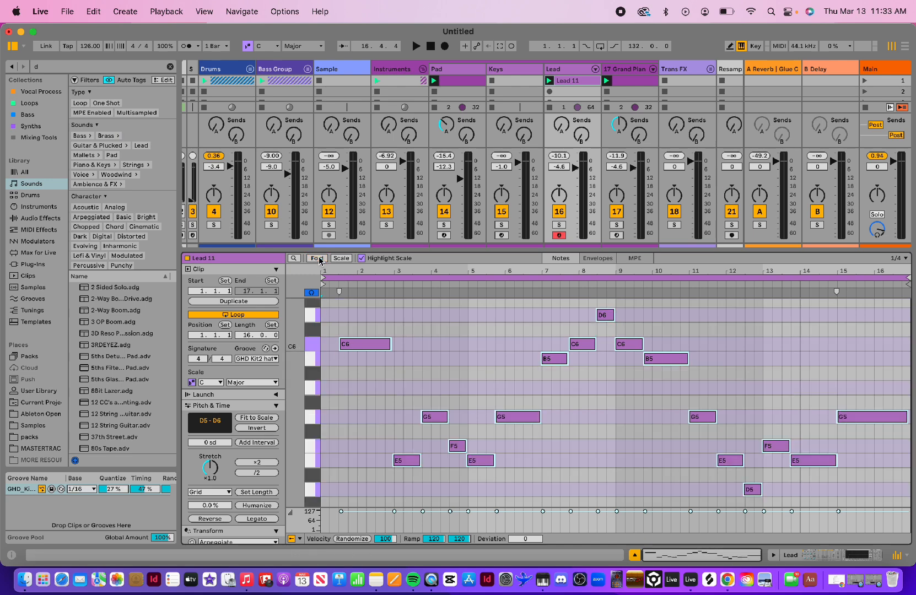
left_click(355, 343)
left_click_drag(356, 340, 356, 337)
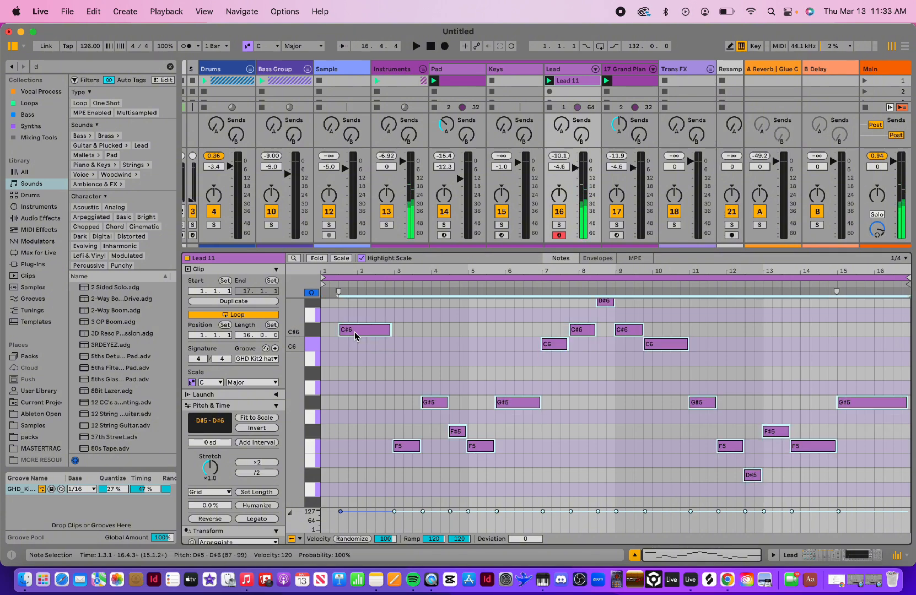
key("super+z")
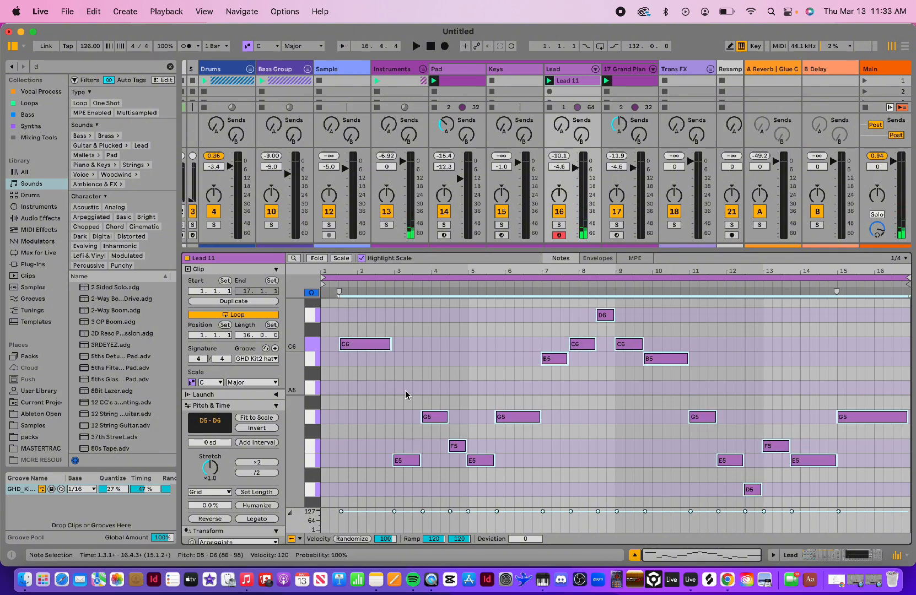
- Fold the note editor to the used pitches and extend the first C6 note back to 1.1.1
left_click(469, 373)
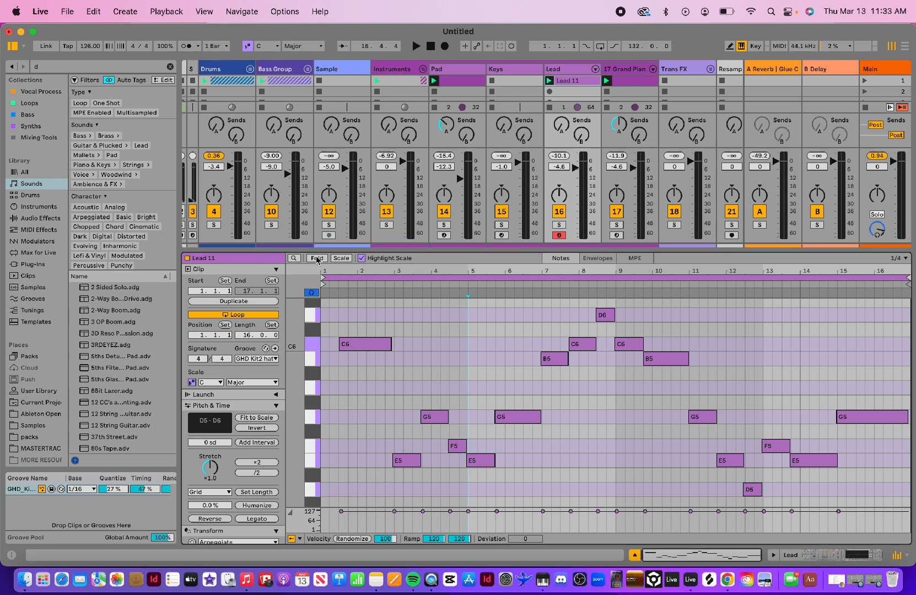
left_click(317, 258)
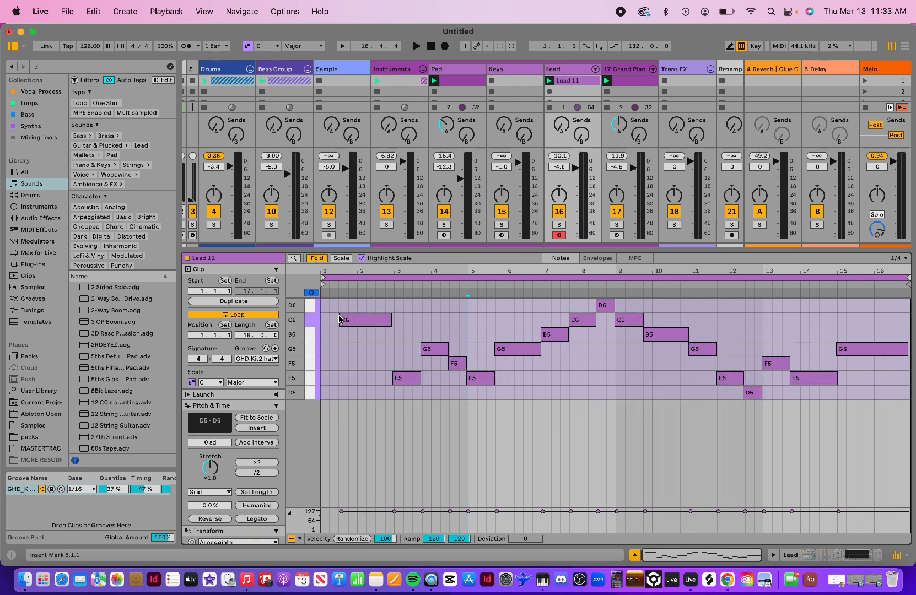
left_click_drag(340, 319, 307, 303)
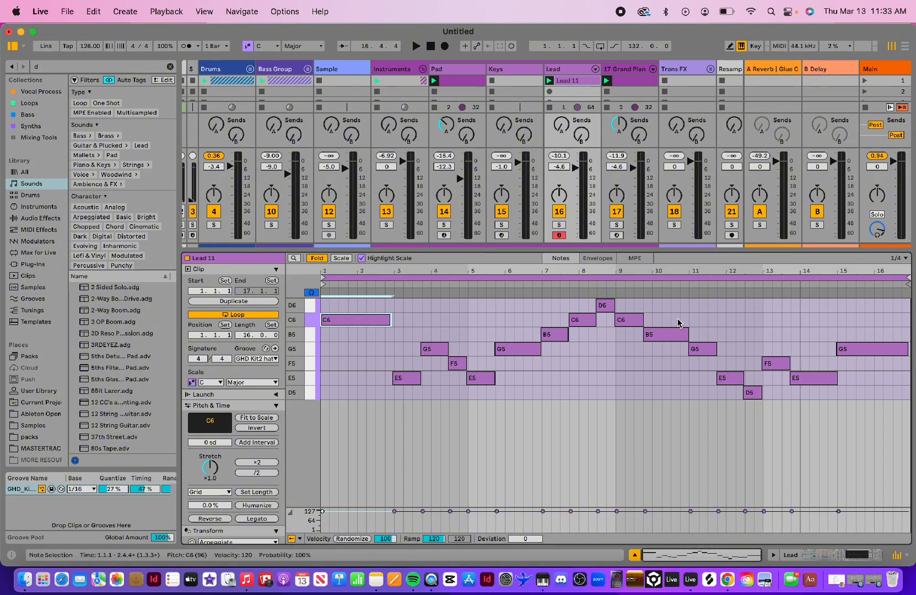
- Play the loop, delete the E5 note at bar 3 and extend the following G5 note back to about 3.1.1
key("space")
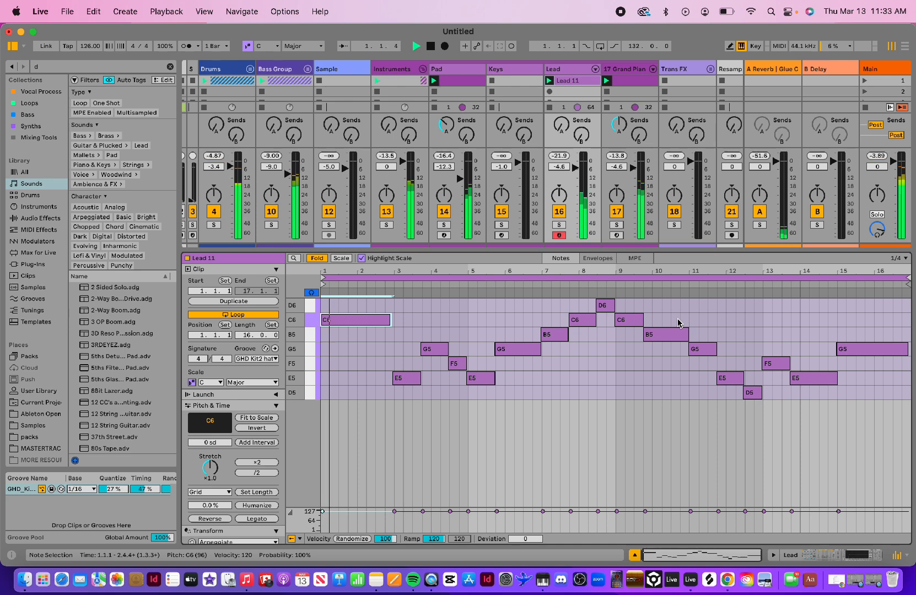
key("space")
left_click(414, 380)
key("Delete")
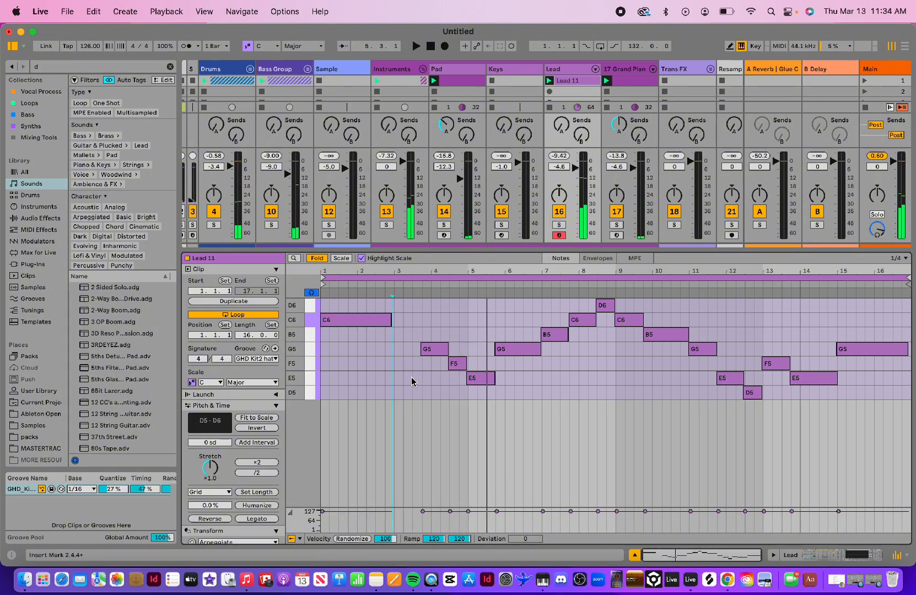
left_click_drag(421, 347, 397, 351)
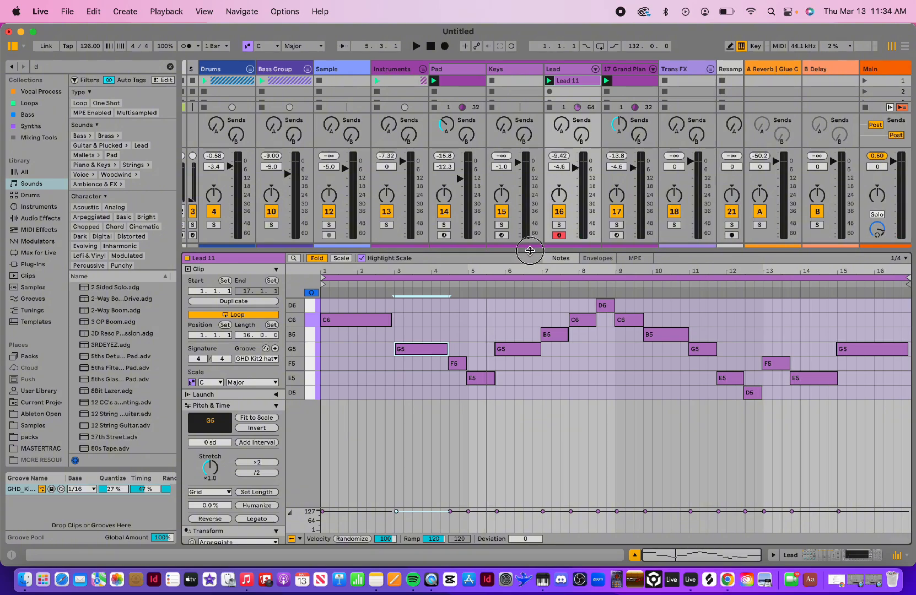
- Enlarge the mixer area above the note editor and audition the edited lead phrase in the loop
left_click_drag(530, 251, 493, 325)
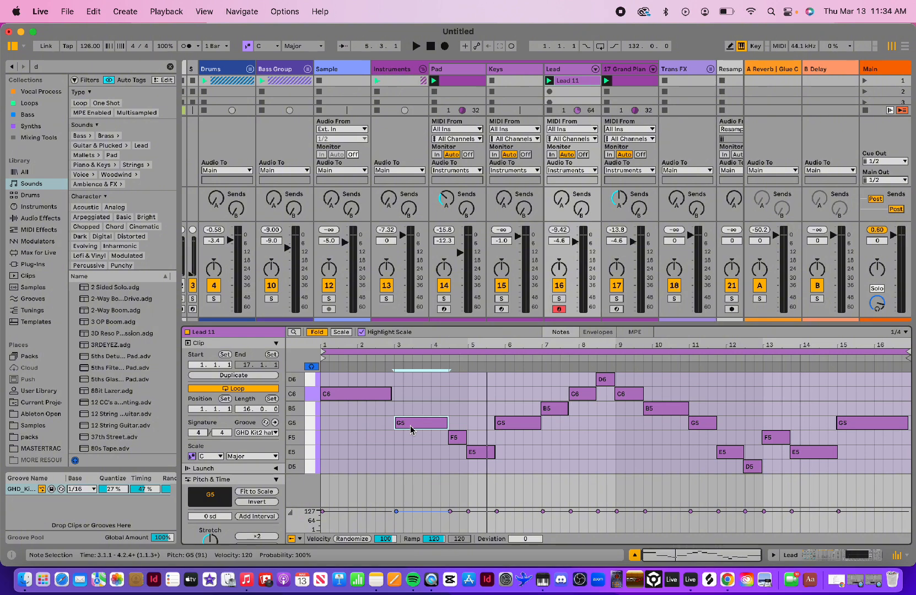
key("space")
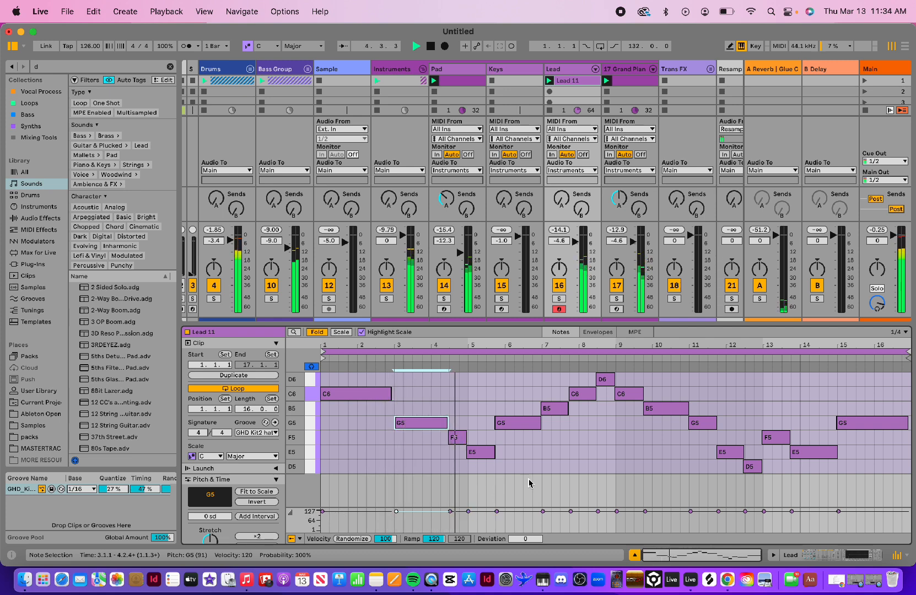
key("space")
- Delete the G5 note between bars 5 and 6, lengthen the preceding E5 to about 5.4.4 and start the following B5 there
left_click(504, 429)
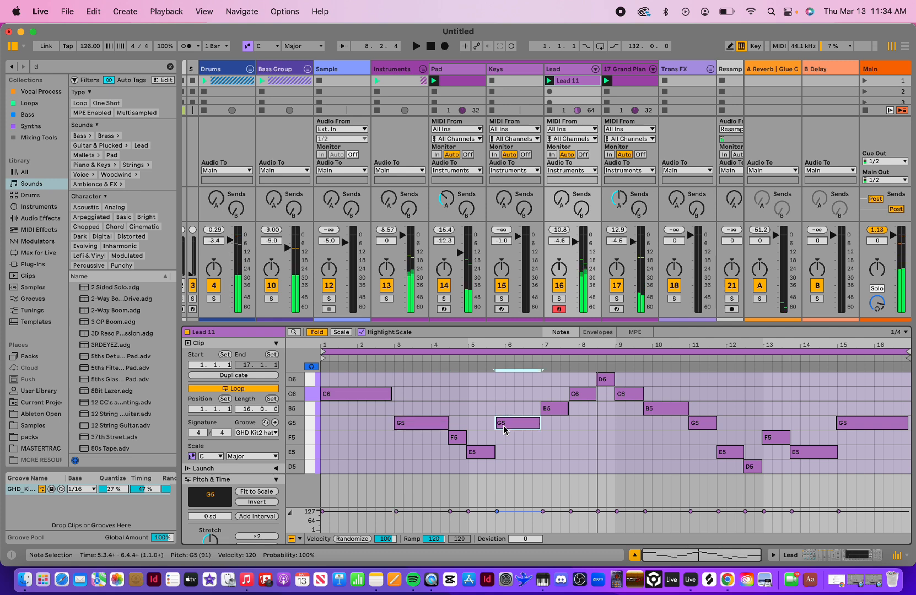
key("Delete")
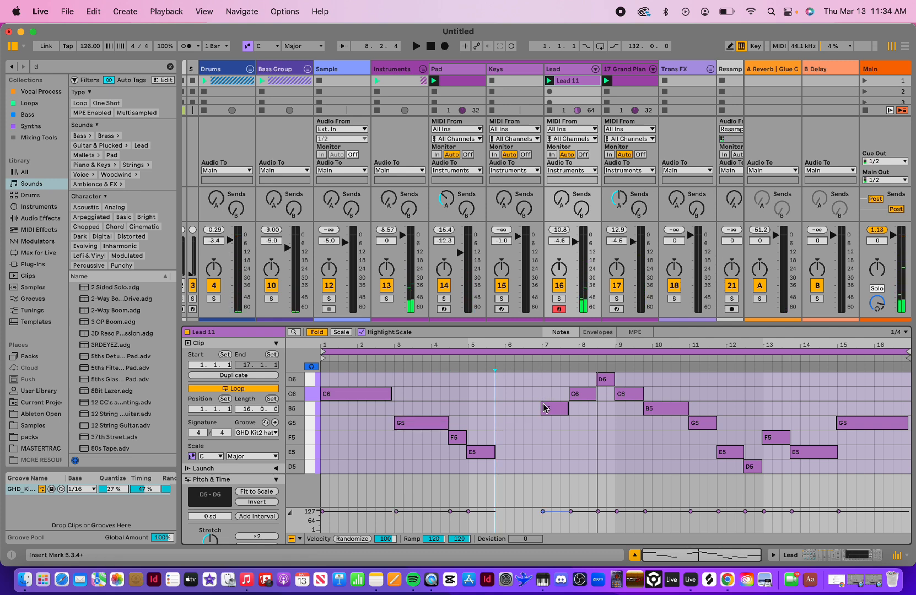
left_click_drag(541, 409, 494, 415)
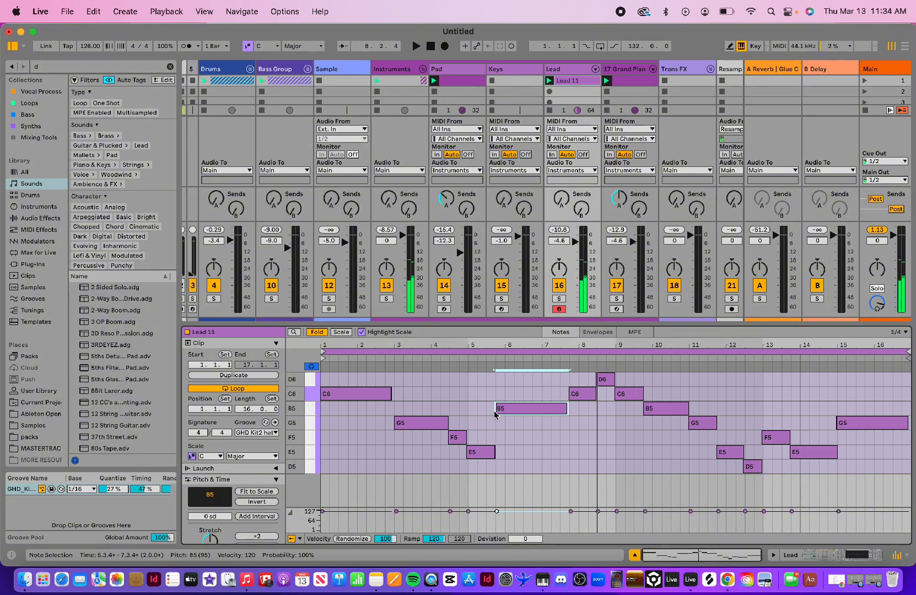
left_click_drag(495, 453, 501, 452)
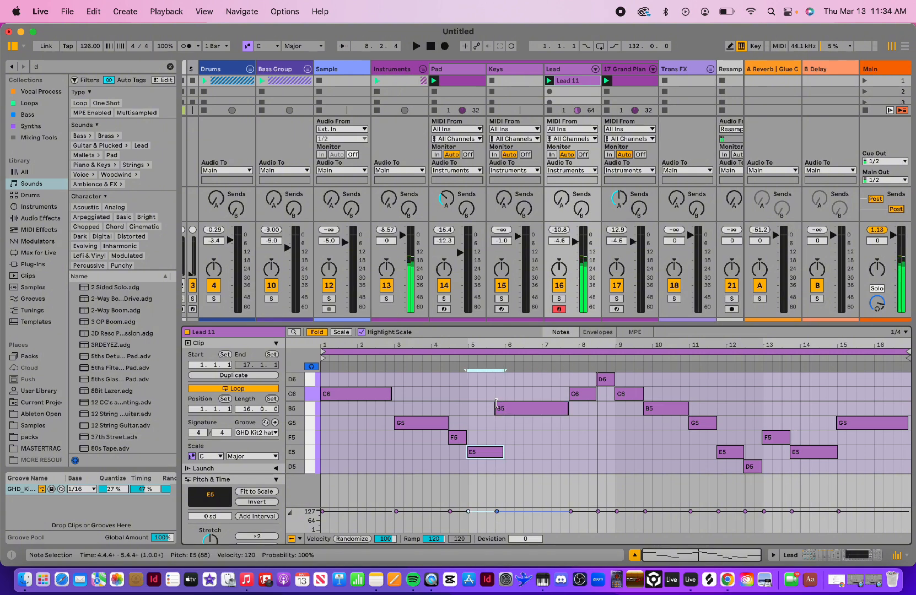
left_click_drag(496, 408, 506, 408)
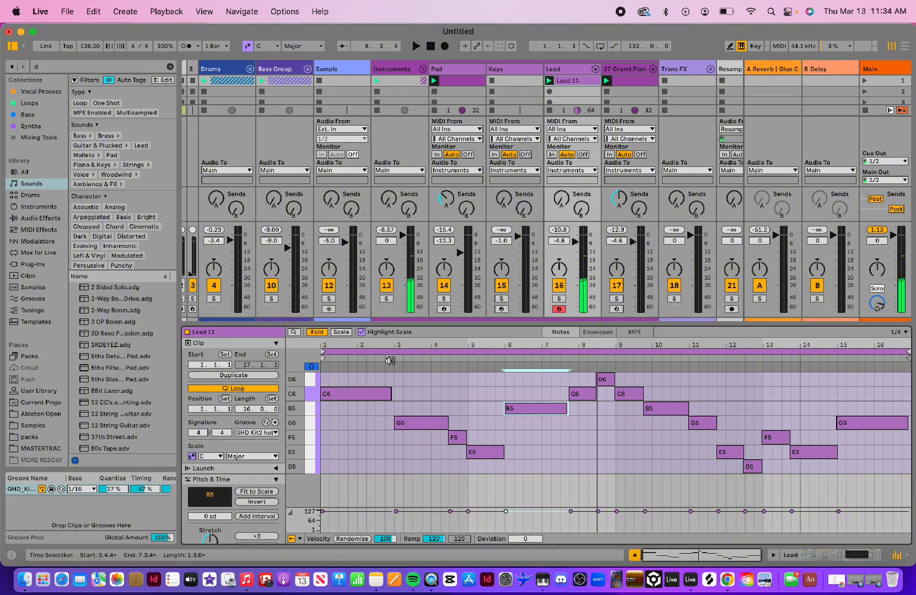
- Play the loop and lower the Lead track's volume to -9.7 dB
key("space")
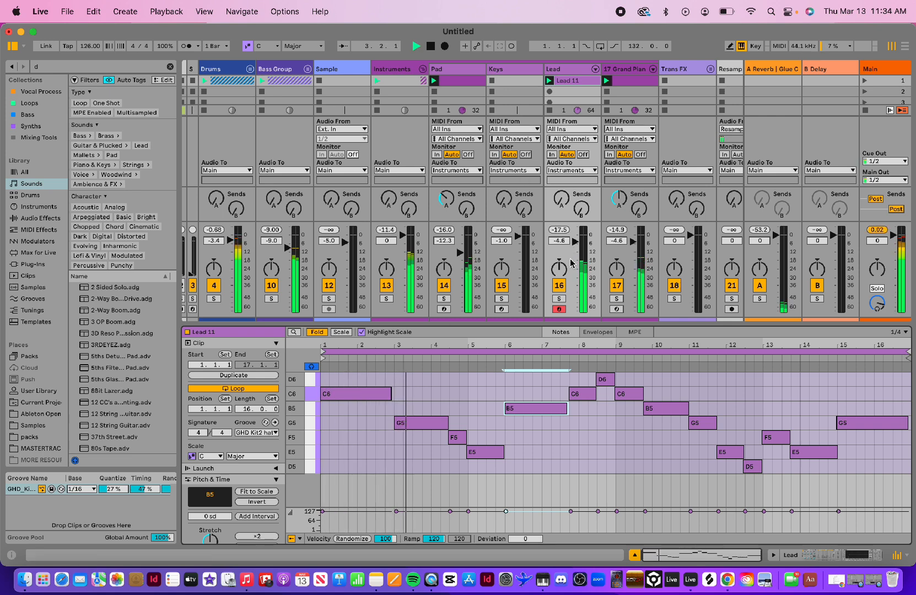
left_click_drag(576, 242, 576, 250)
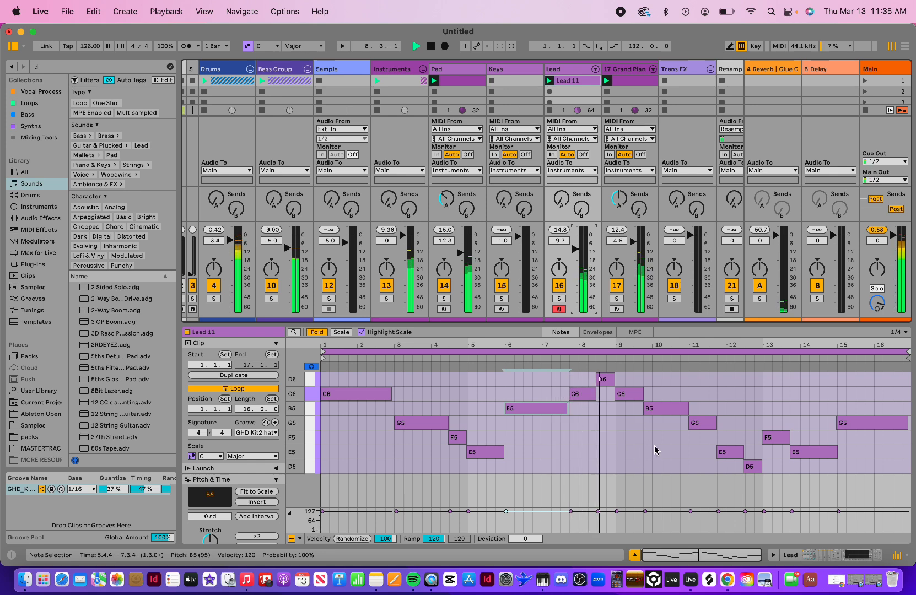
- Delete the B5 note before bar 11 and lengthen the preceding C6 to the start of bar 11
left_click(662, 413)
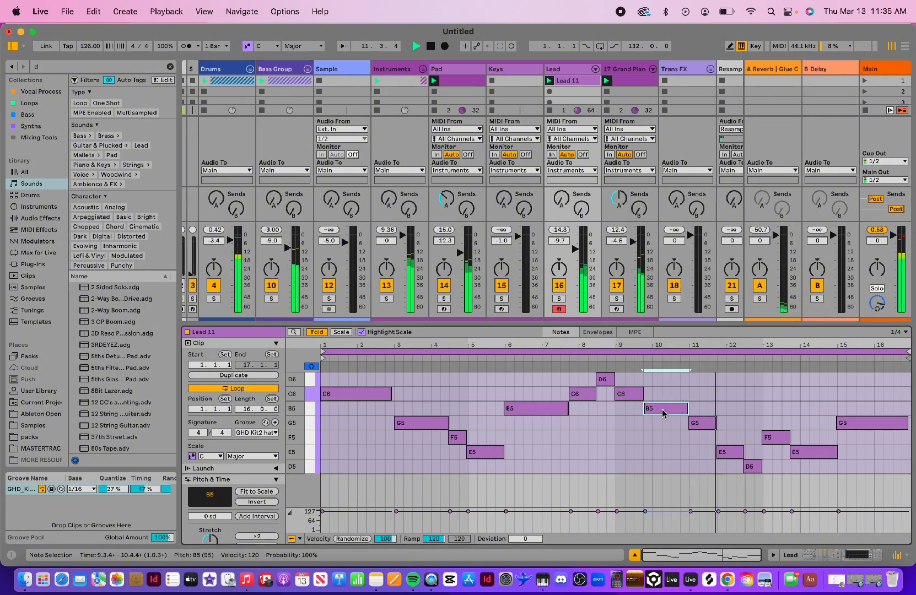
key("space")
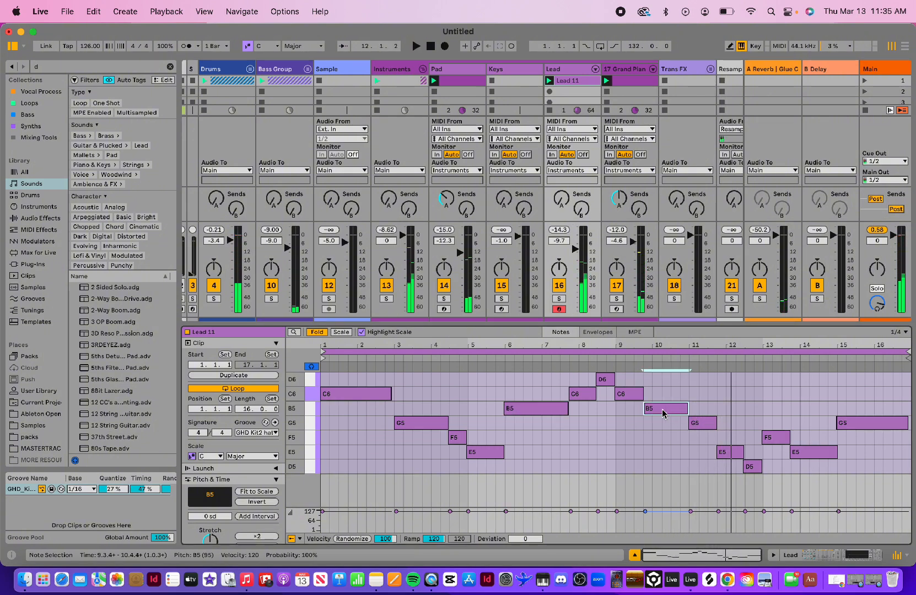
key("Delete")
left_click_drag(642, 388, 688, 393)
left_click(692, 423)
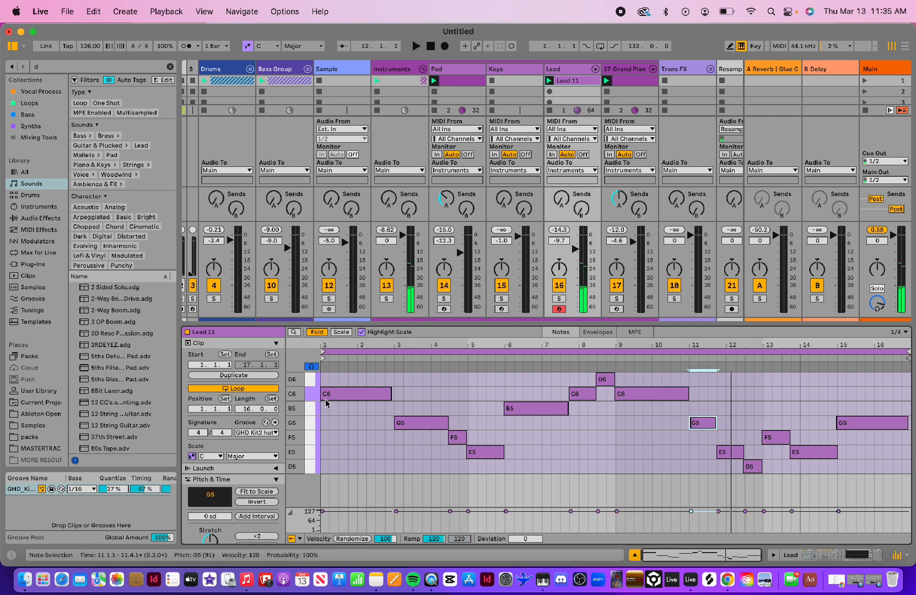
- Play the loop, remove the F5 note at bar 13 and extend the following E5 back to 13.1.1
key("space")
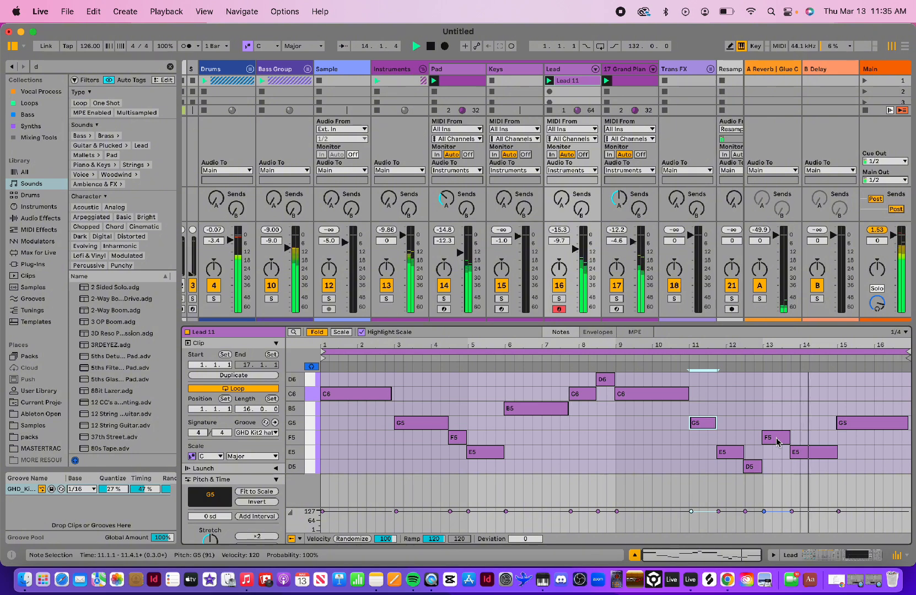
key("space")
left_click_drag(777, 442, 838, 453)
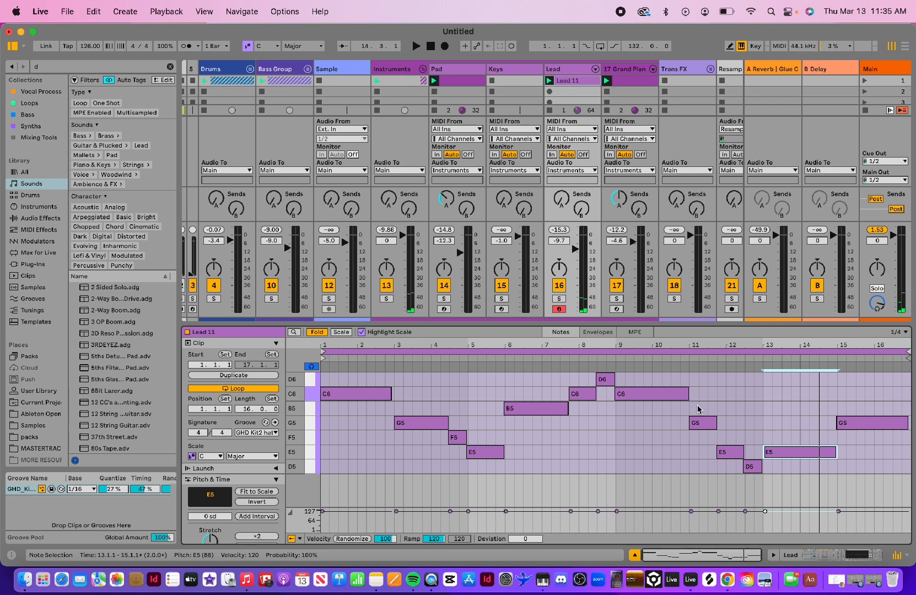
- Play the whole edited lead clip with the other tracks to check the melody, and stop playback
left_click(799, 484)
key("space")
scroll(799, 484, "right", 1)
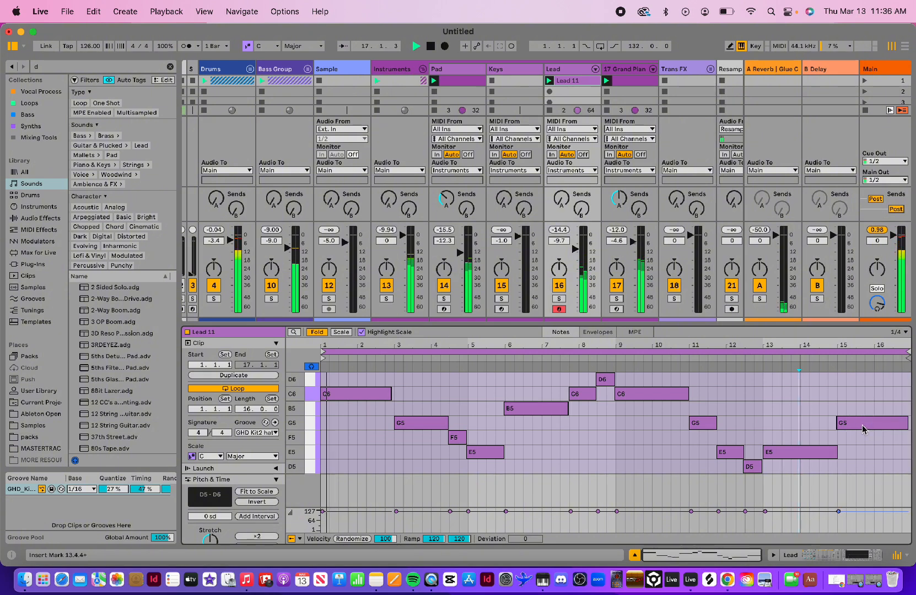
key("space")
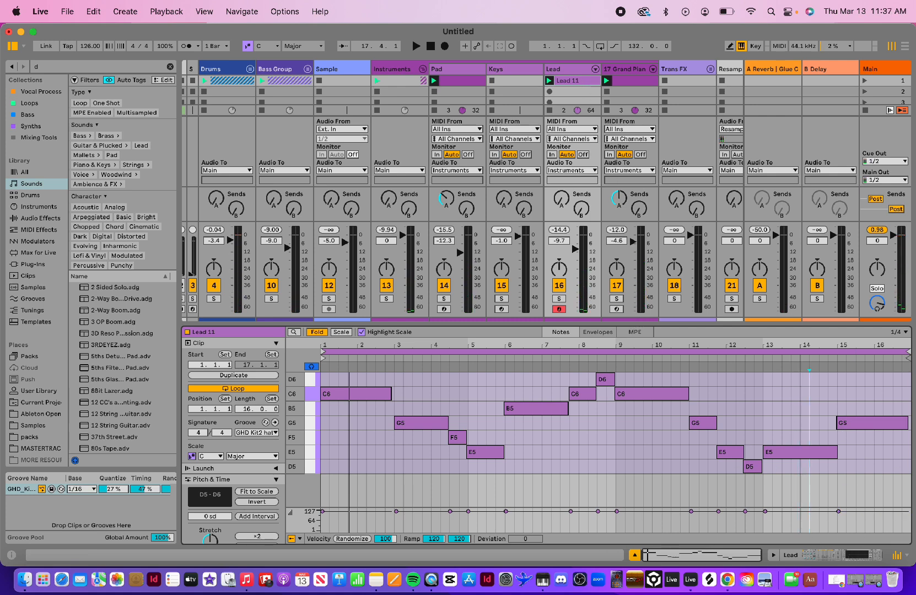
- Select the Keys track and arm it for recording in place of the Lead track
left_click_drag(623, 326, 624, 403)
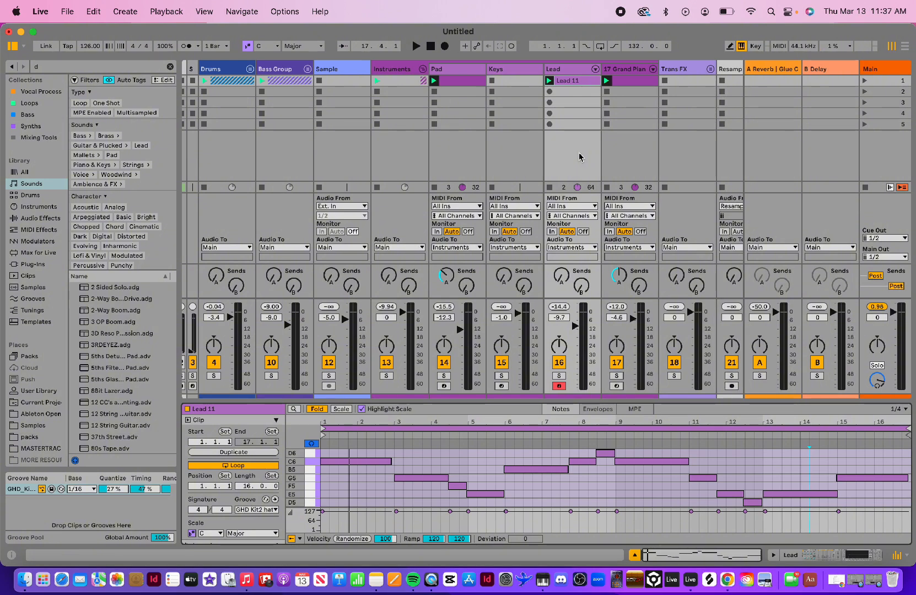
left_click(507, 67)
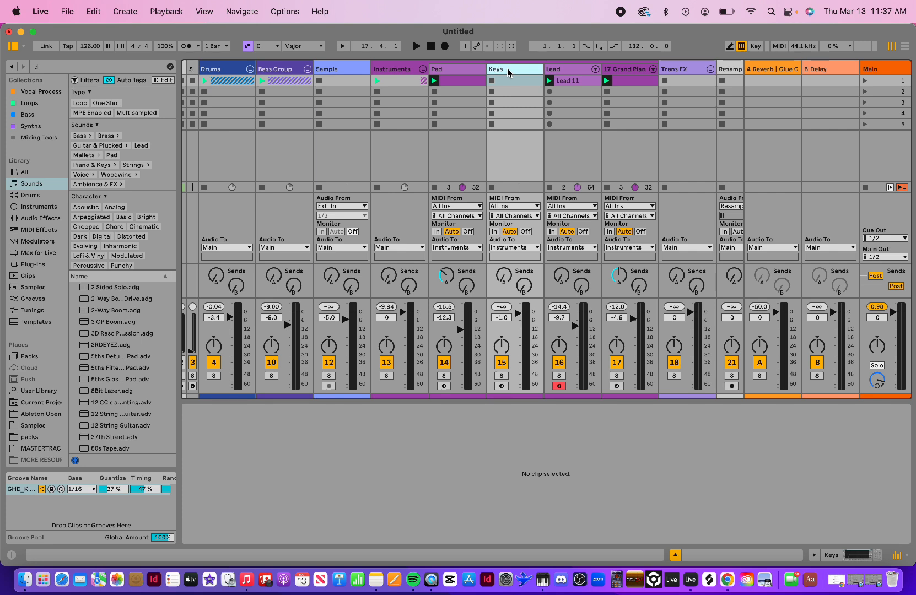
left_click(563, 388)
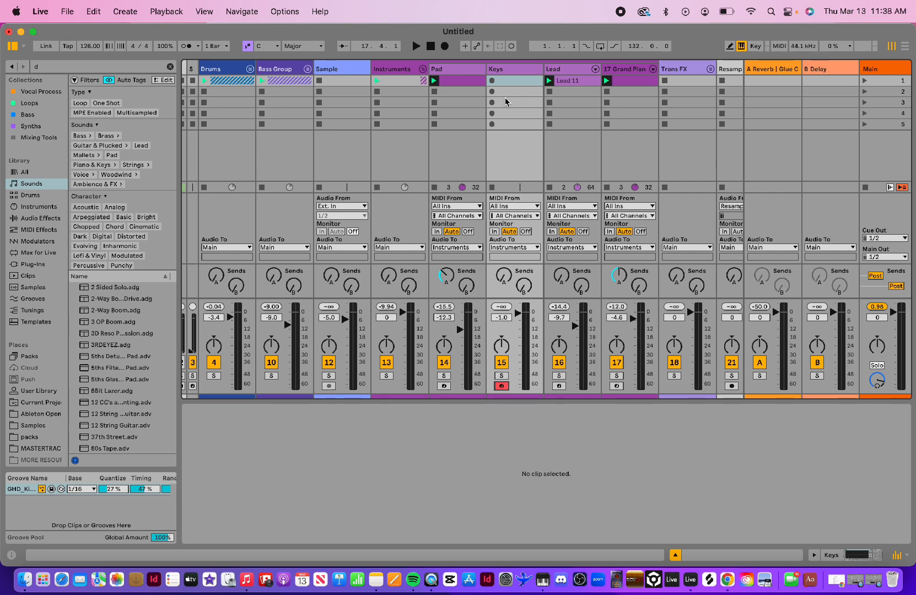
left_click(527, 70)
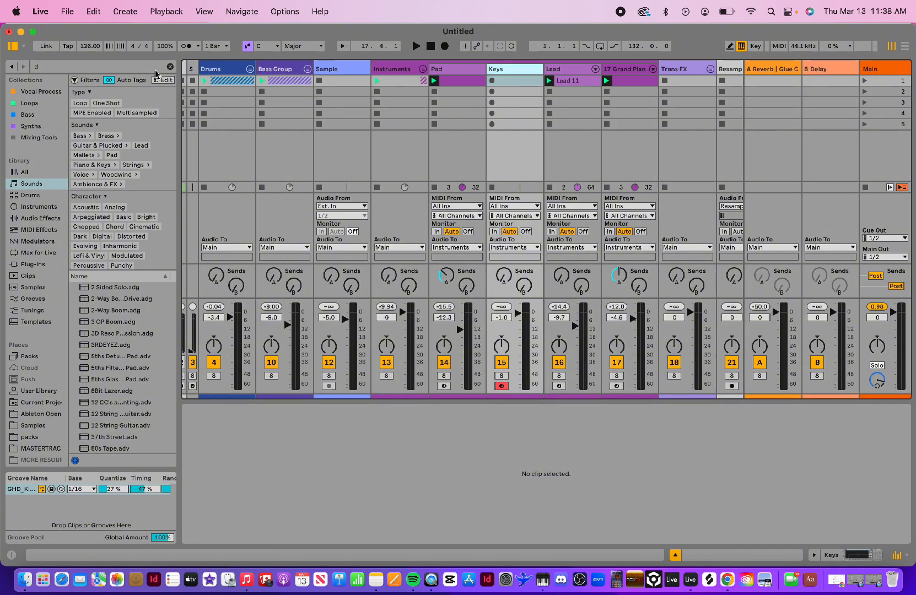
- Search the sounds for "multi", load Multi Saw Pluck onto the Keys track and lower its Filter Freq macro to 48
left_click(169, 66)
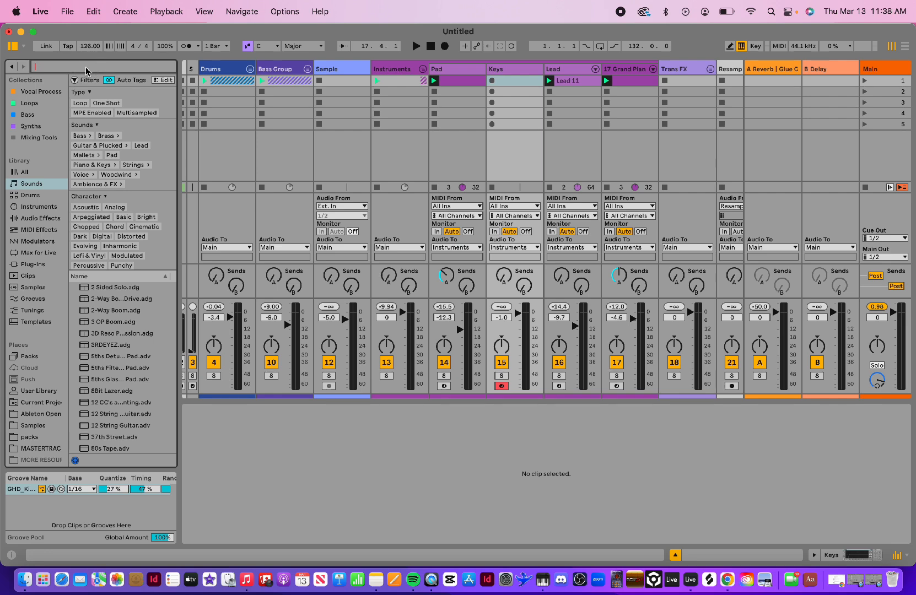
type("multi")
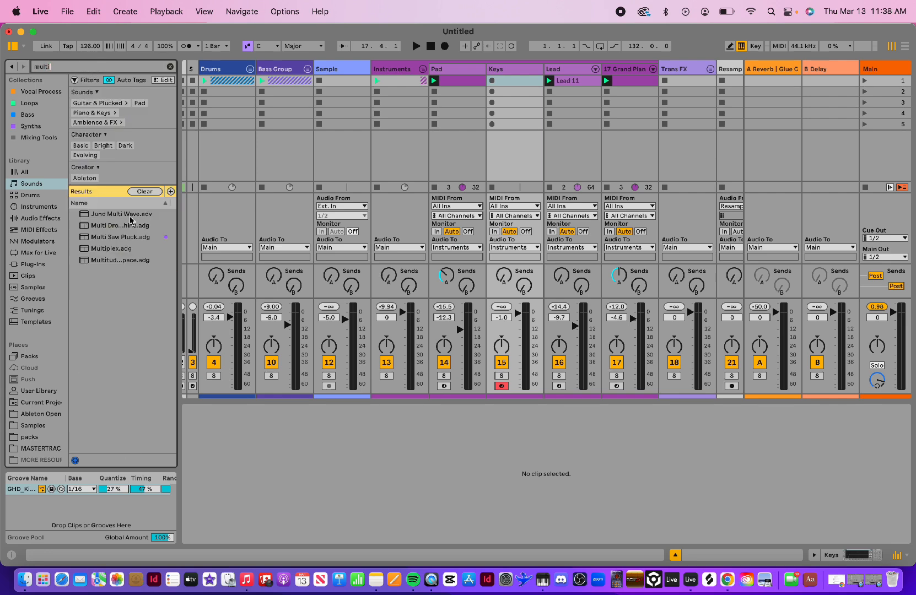
double_click(132, 241)
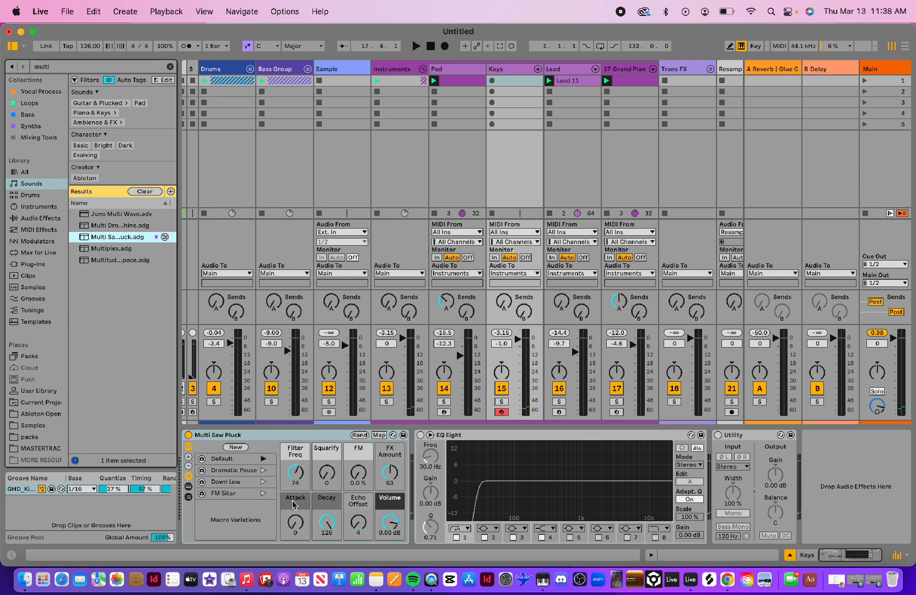
left_click(325, 475)
left_click_drag(325, 475, 325, 497)
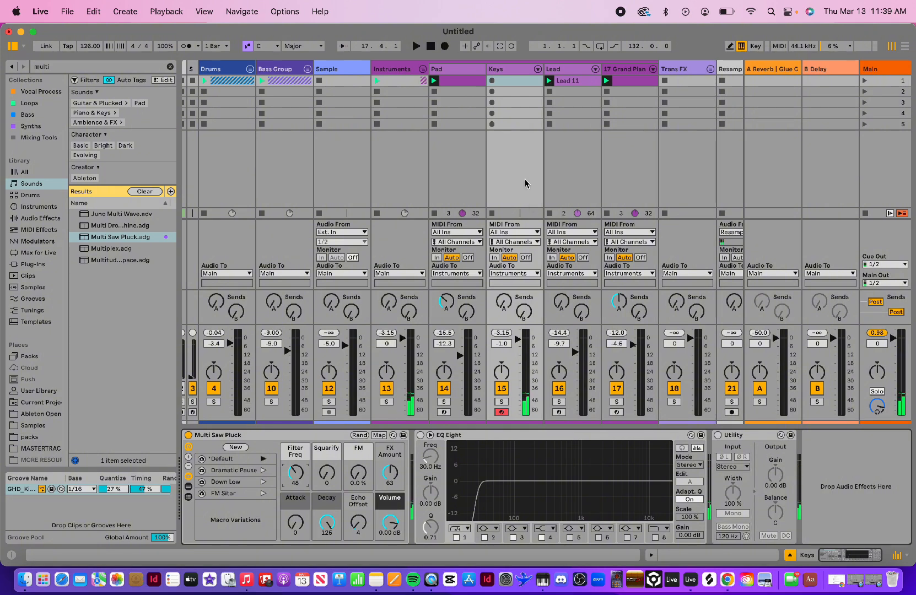
- Record a four-bar clip of two held C5–D5–G5 chords in the Keys track's first slot, and stop playback
left_click(492, 81)
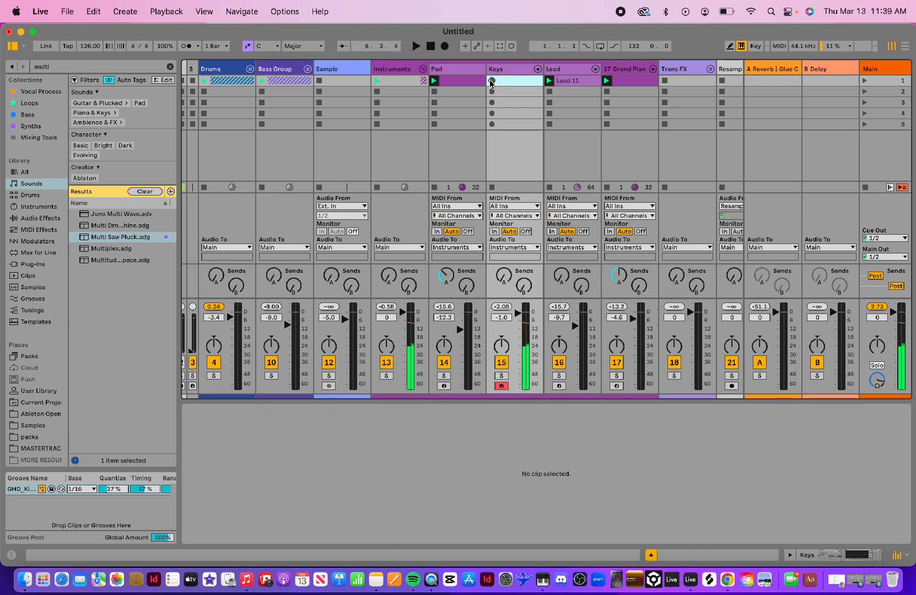
left_click(491, 81)
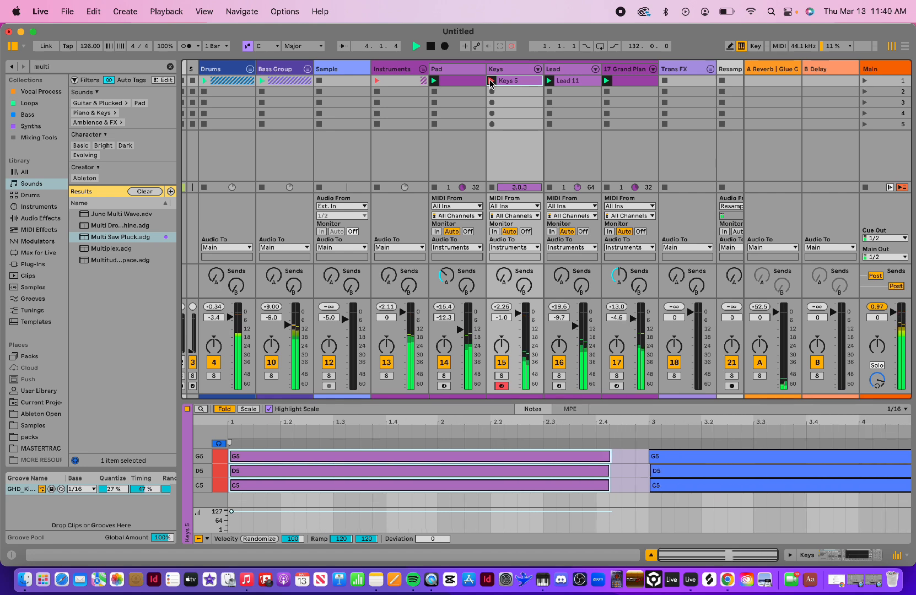
left_click(491, 84)
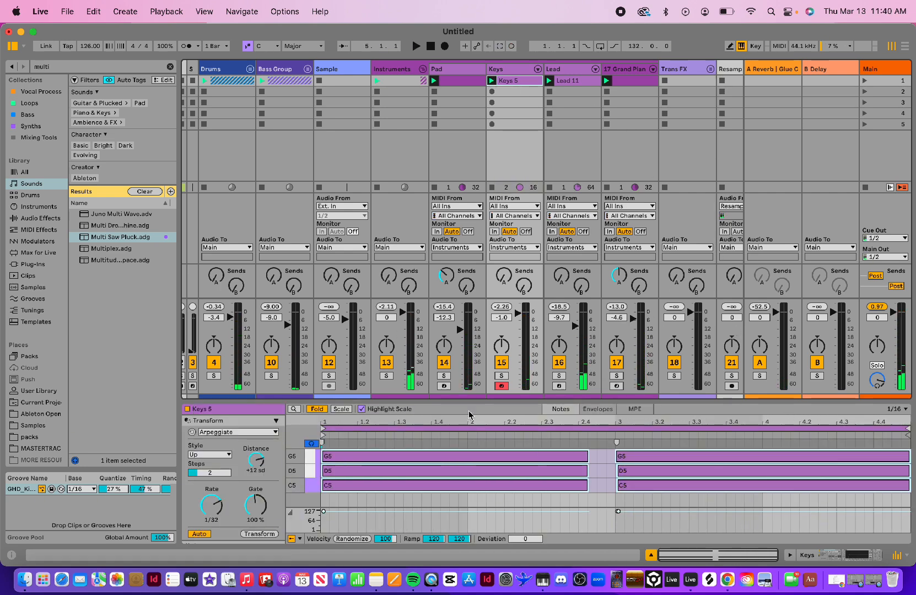
key("super+a")
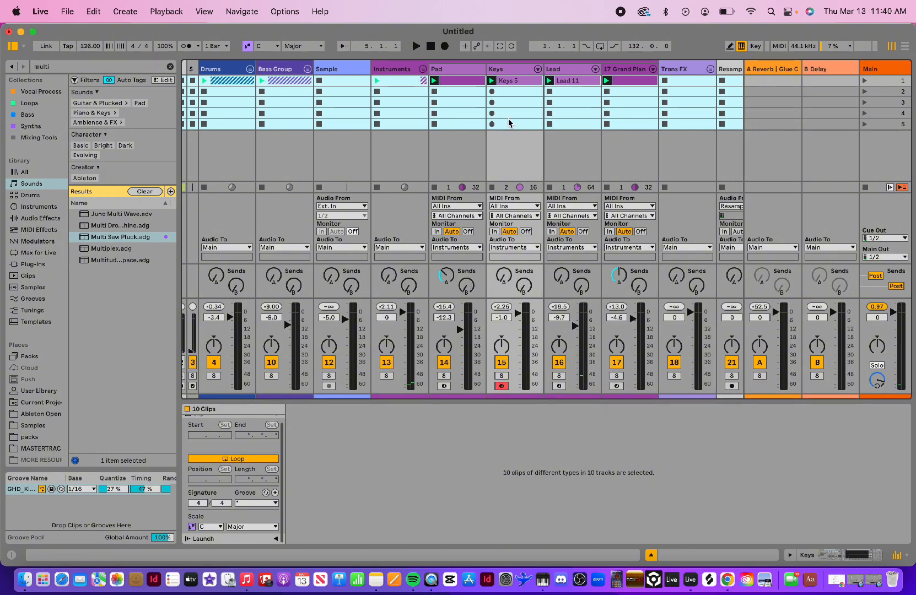
left_click(528, 101)
left_click(571, 82)
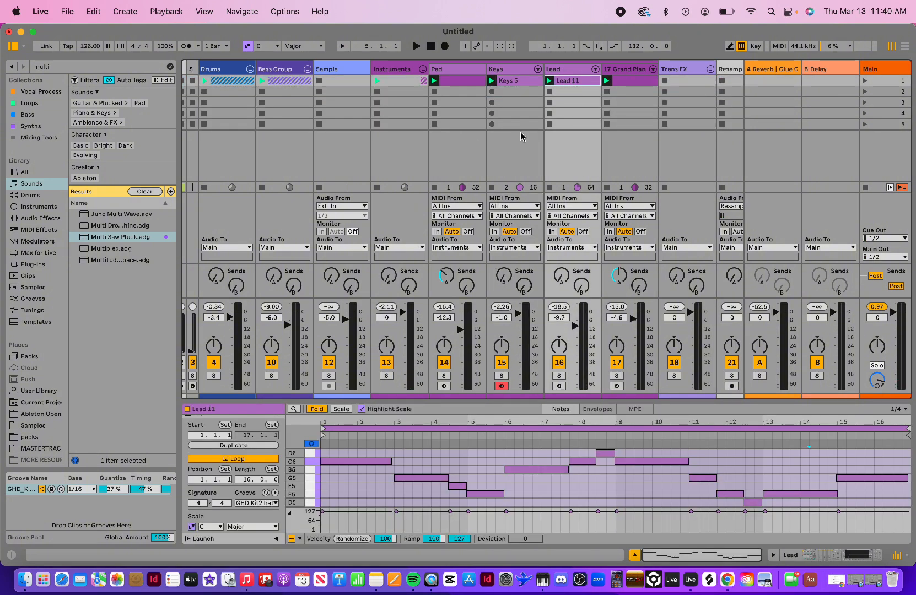
left_click(514, 82)
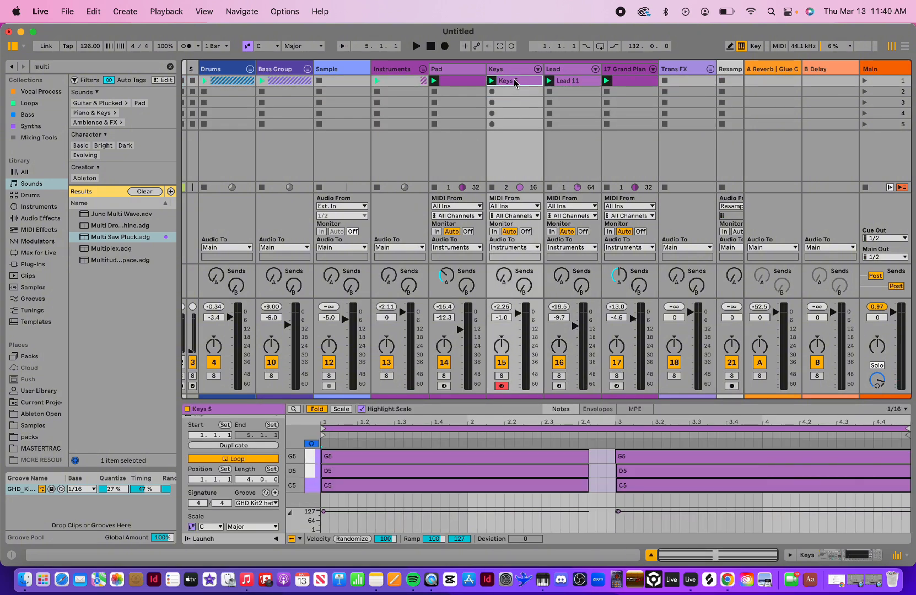
left_click(495, 502)
key("super+a")
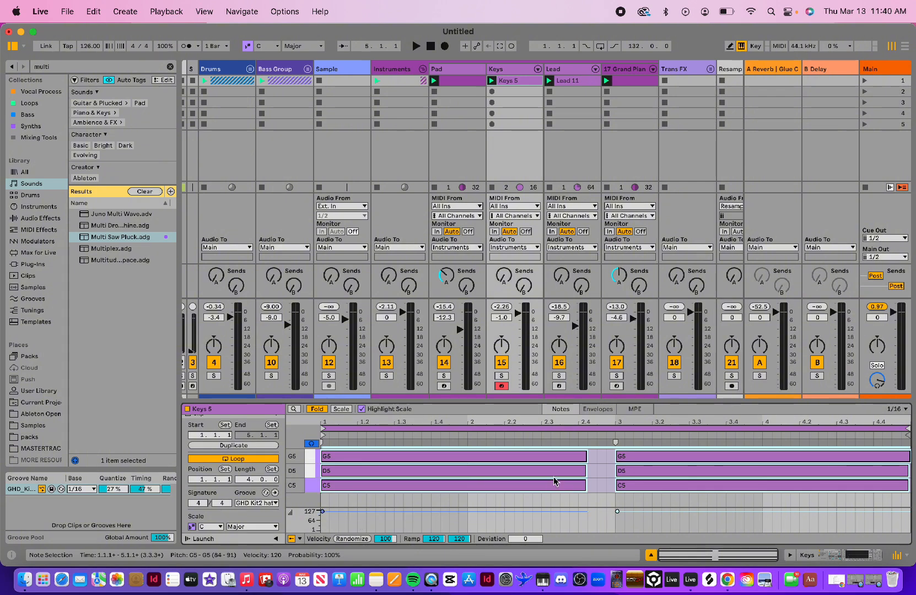
left_click(597, 475)
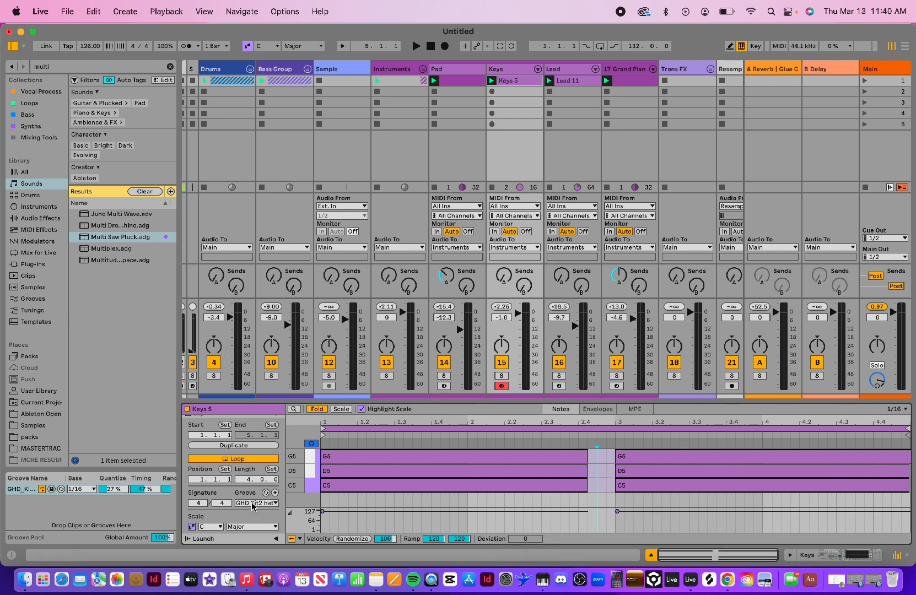
- Select all the chord notes in the Keys clip and apply Legato to close the gap before bar 3
scroll(242, 492, "down", 3)
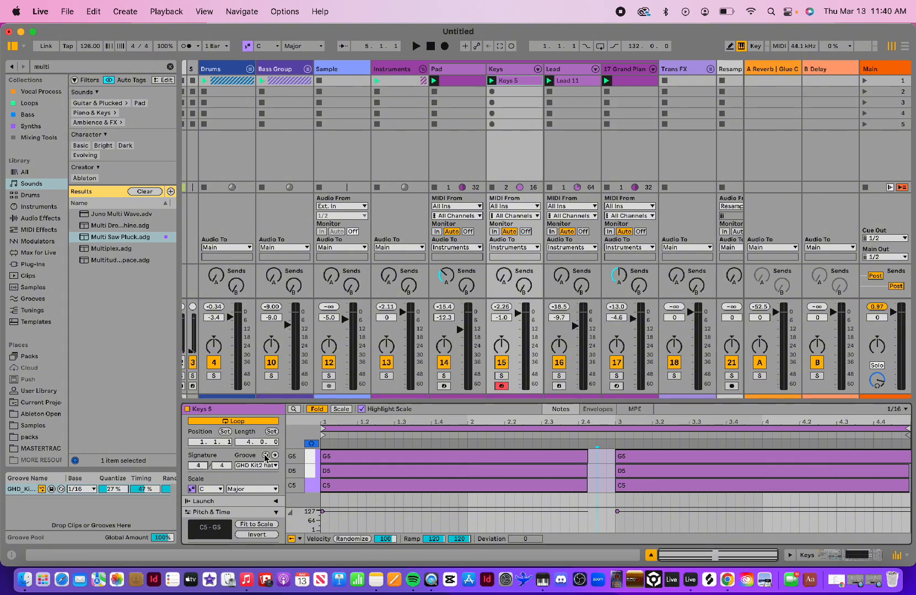
scroll(265, 460, "up", 2)
scroll(266, 457, "down", 6)
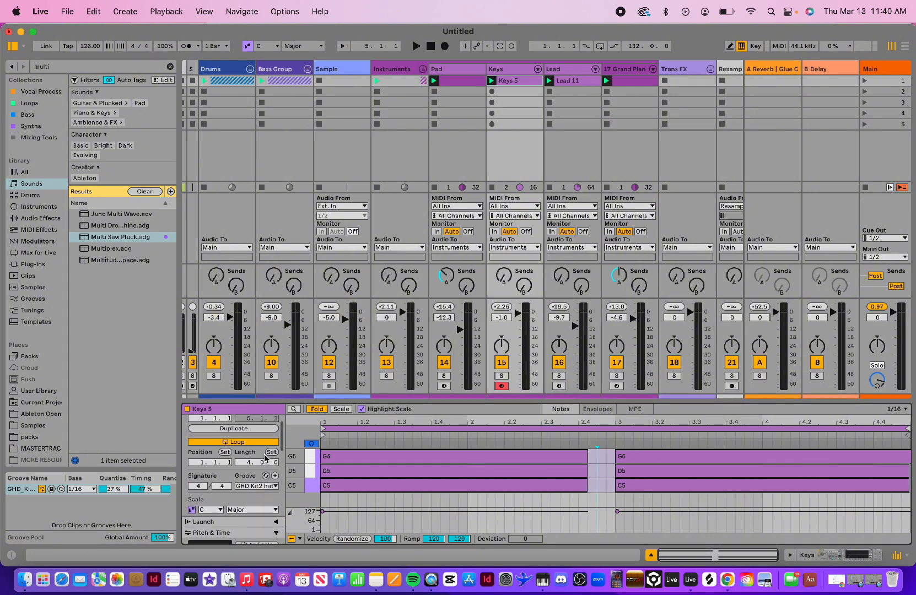
scroll(265, 458, "up", 8)
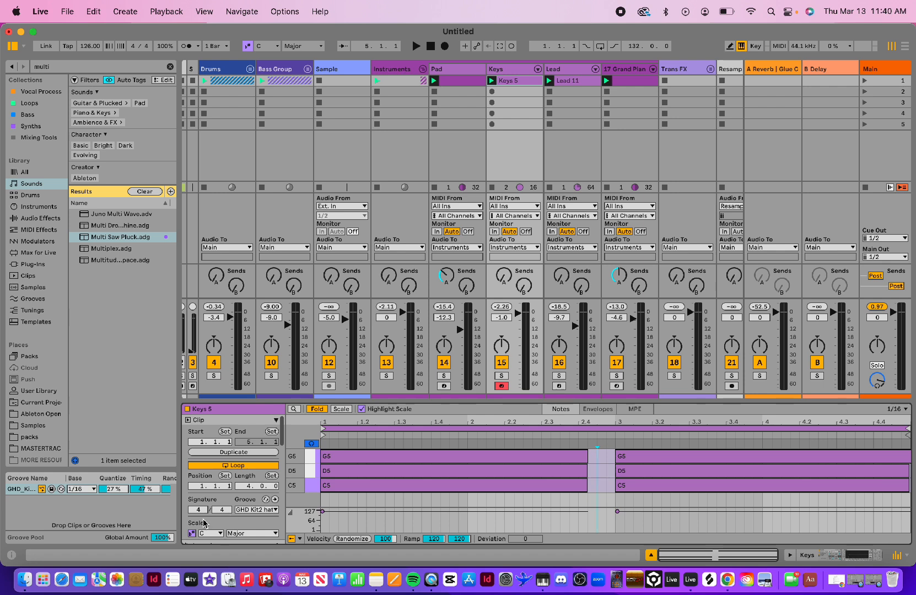
scroll(264, 501, "down", 6)
scroll(263, 504, "down", 1)
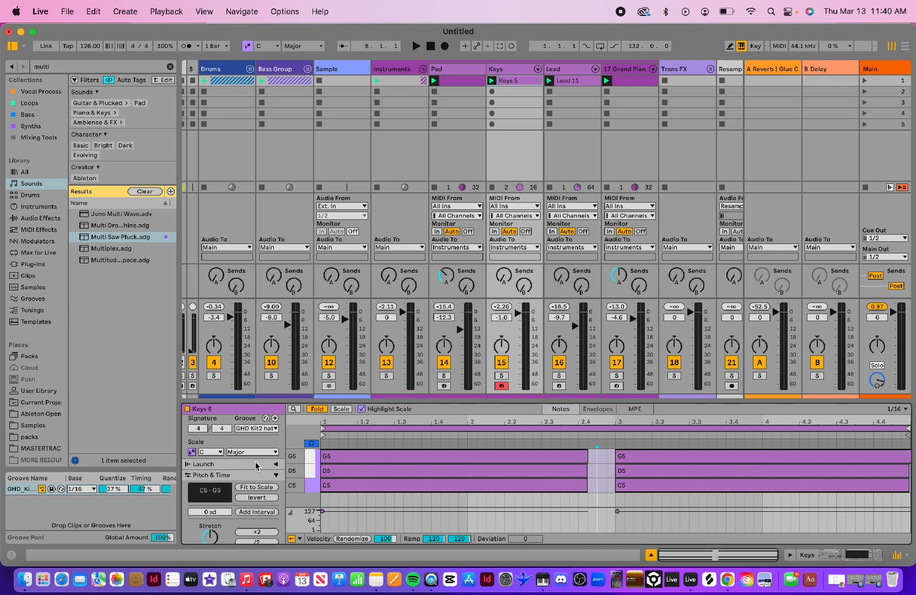
scroll(256, 466, "down", 6)
scroll(254, 461, "down", 2)
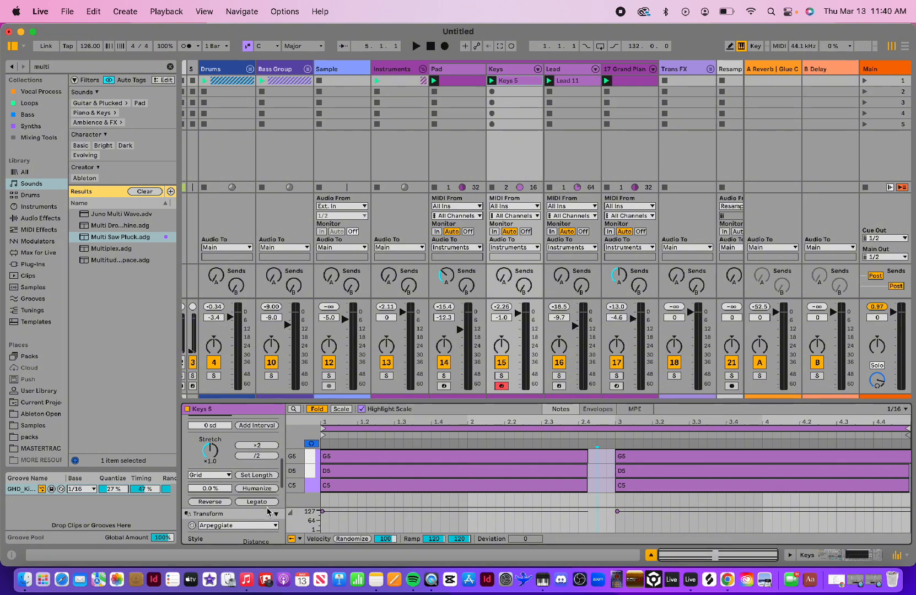
left_click(595, 473)
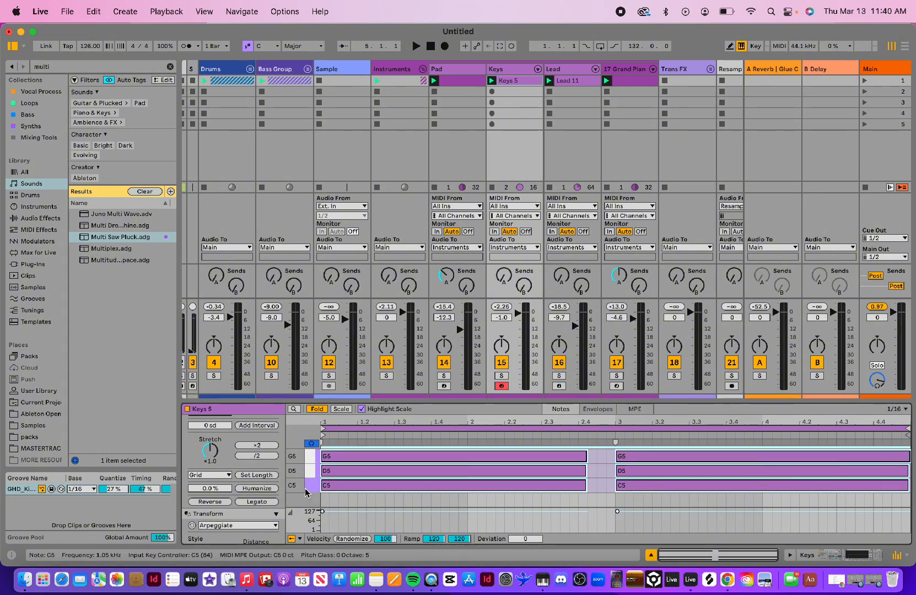
left_click(257, 501)
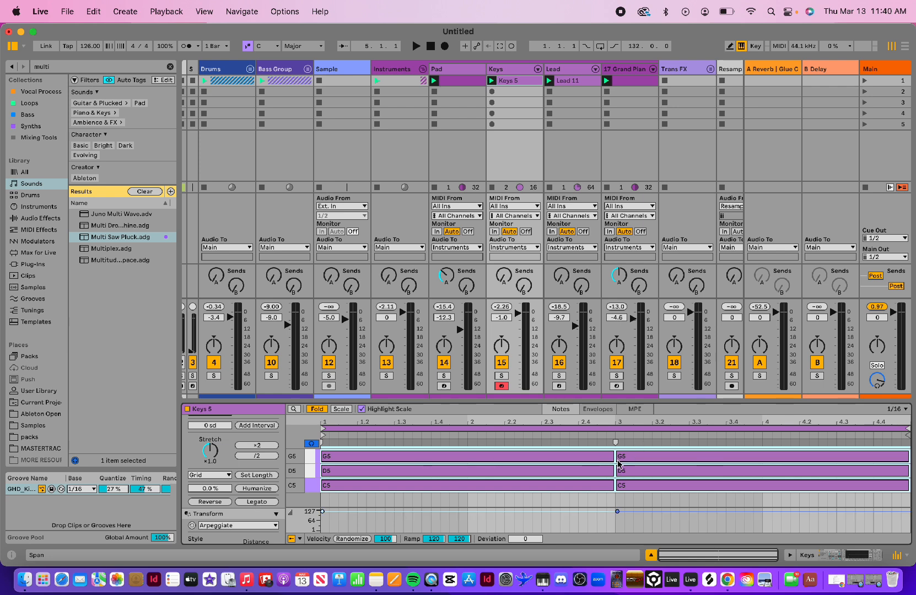
left_click(664, 500)
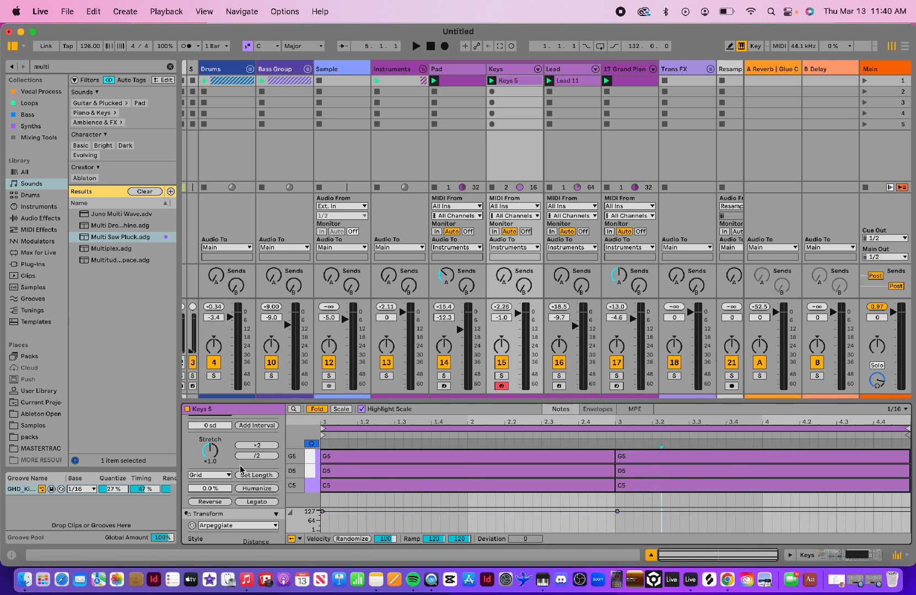
- Apply the Arpeggiate transform to the chords in the Keys clip and play the loop briefly to hear it
scroll(241, 469, "down", 4)
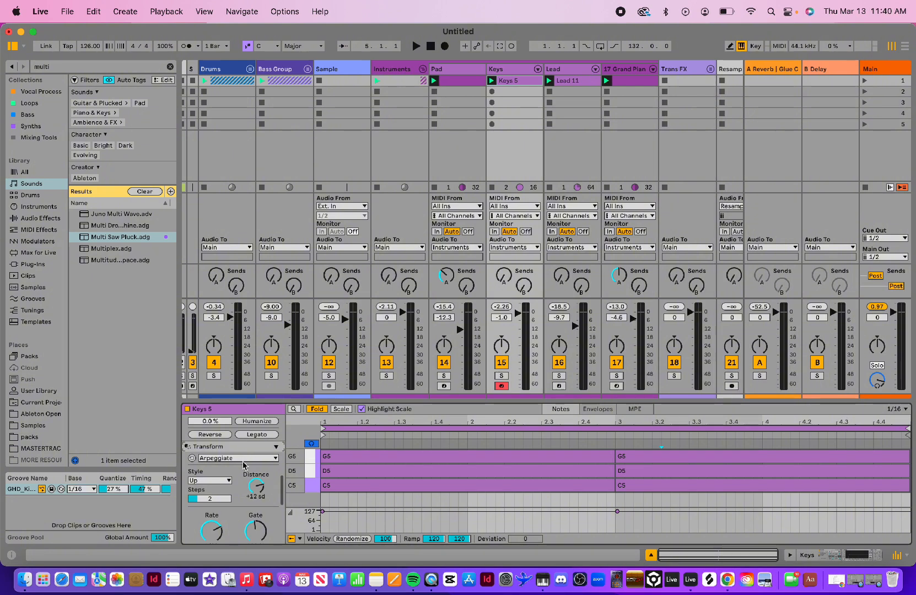
scroll(246, 466, "down", 2)
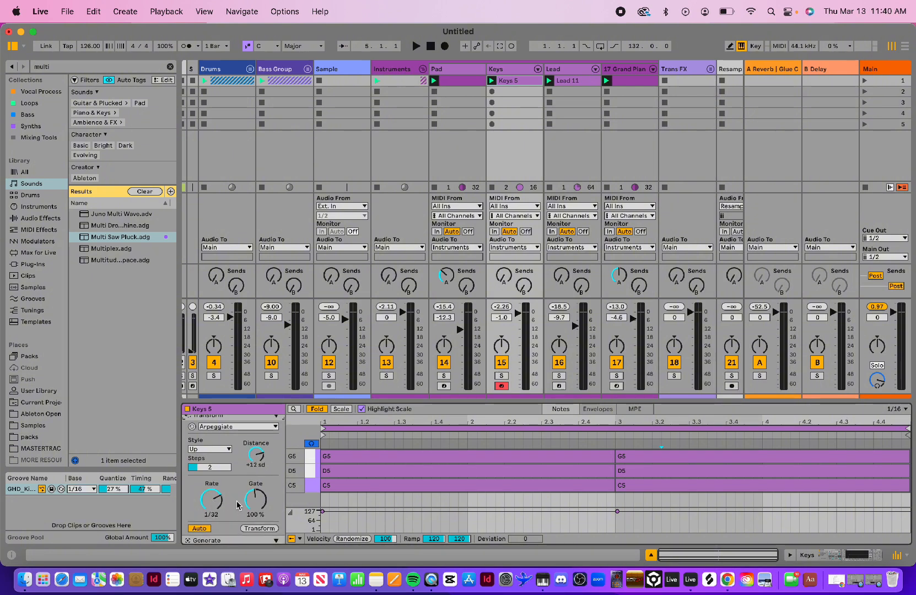
left_click(261, 529)
key("space")
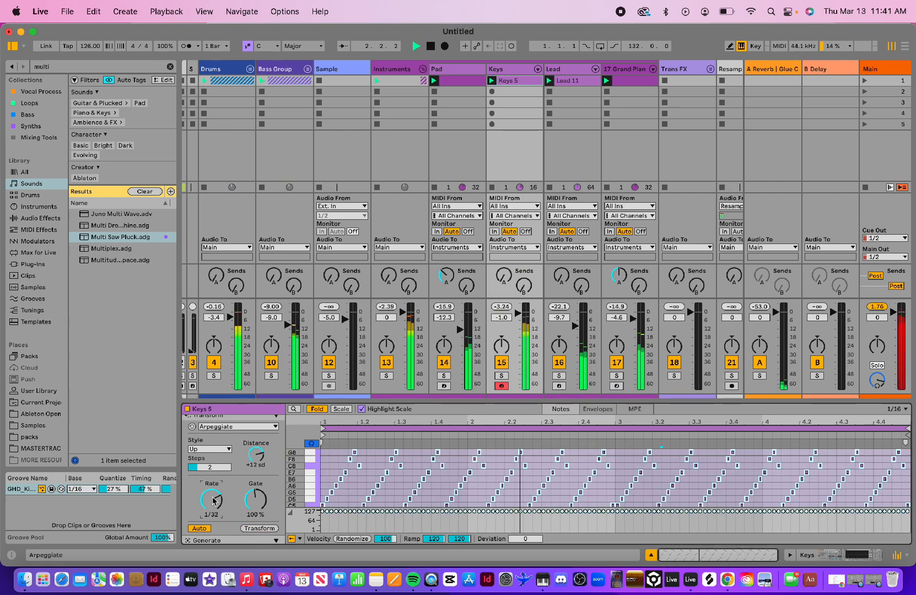
key("space")
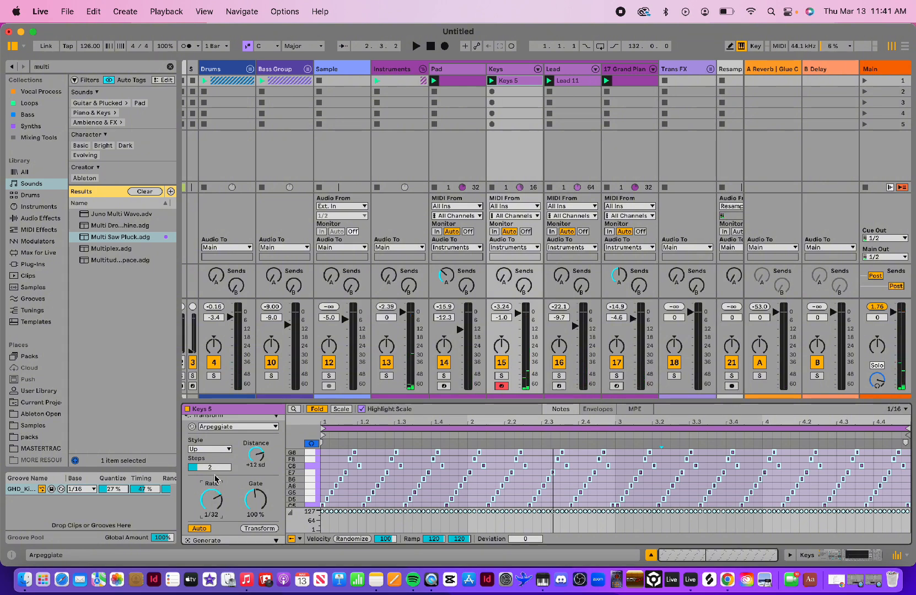
- Set the arpeggio's Steps to 1 and its Style to Up & Down
left_click(214, 468)
left_click_drag(214, 468, 214, 475)
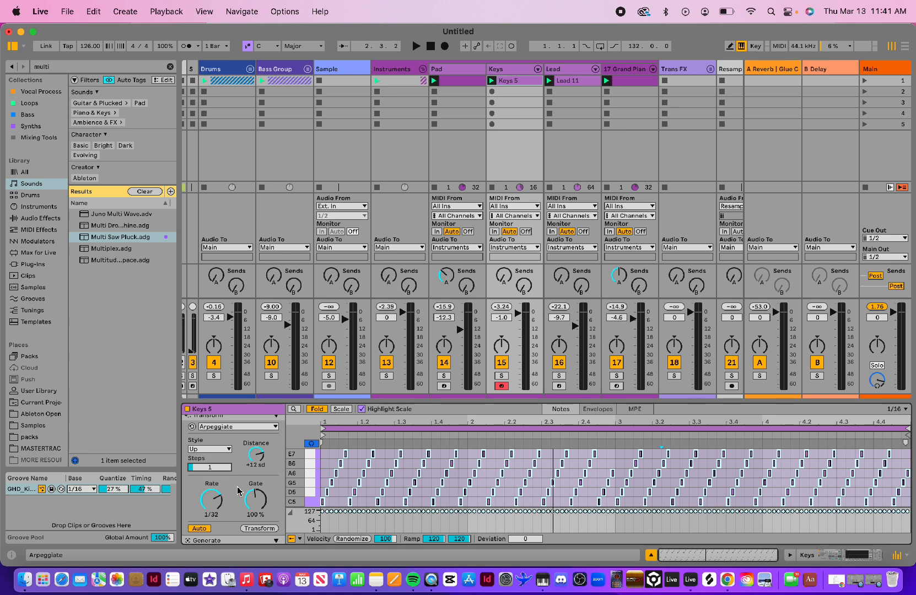
left_click(215, 453)
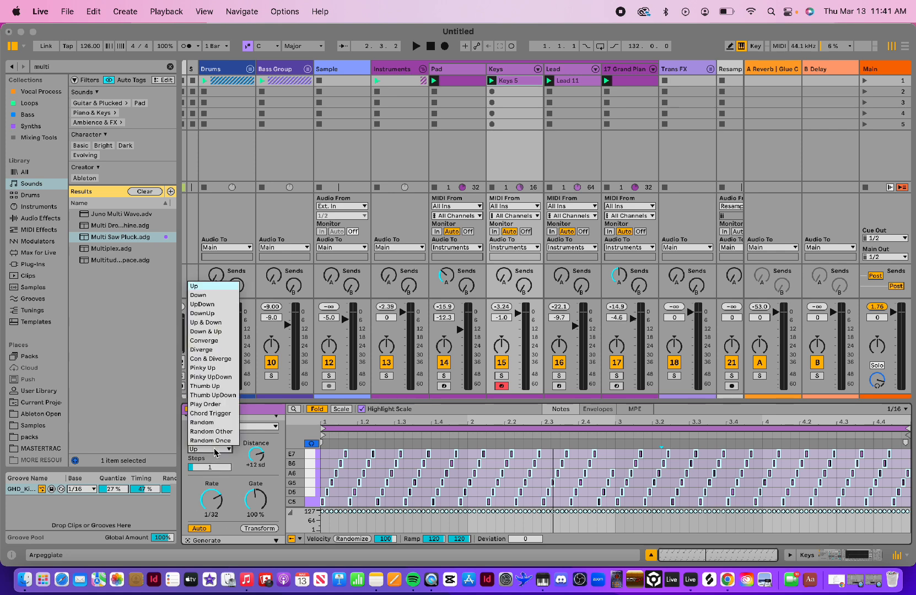
left_click(215, 453)
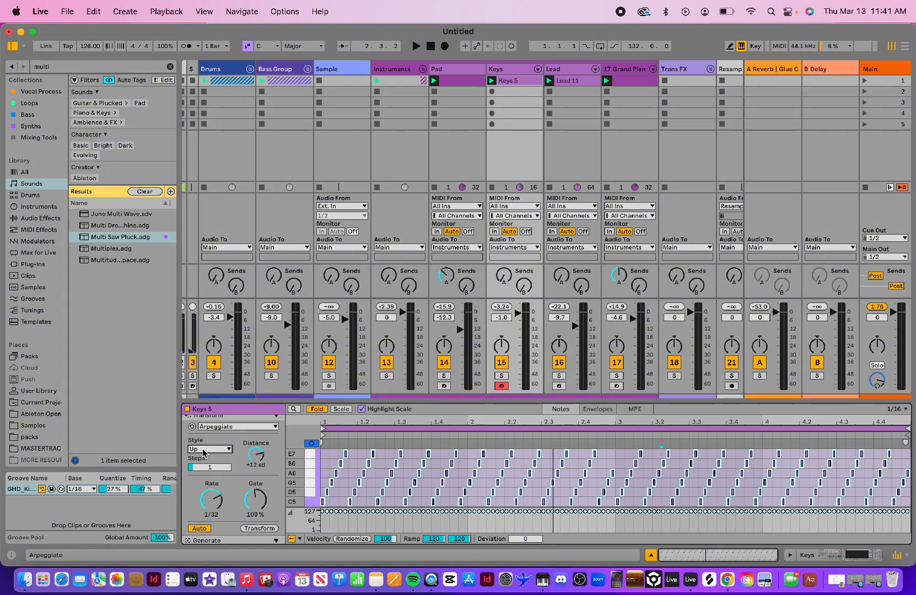
left_click(204, 453)
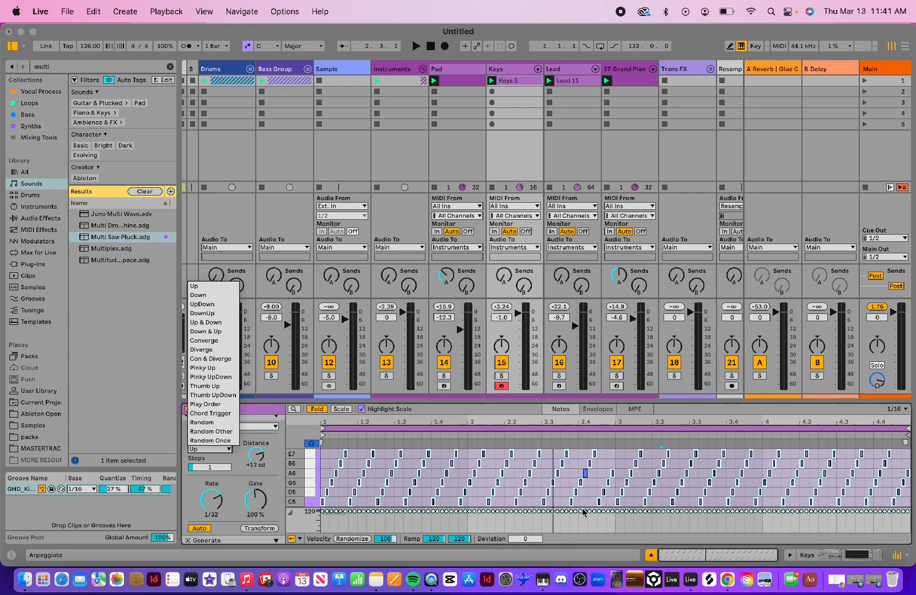
left_click(209, 324)
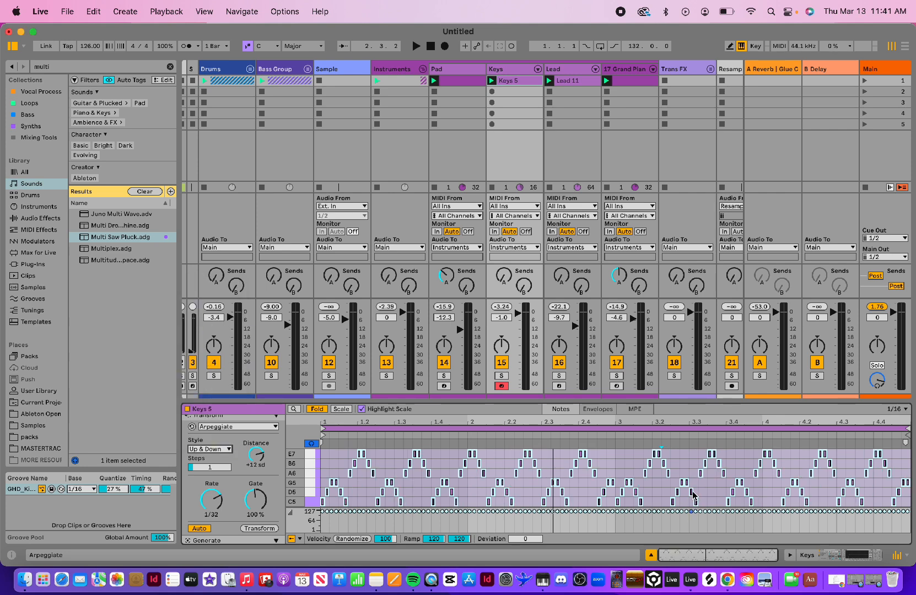
- Set the arpeggio's Rate to 1/16 and play the loop to hear it with the other tracks
left_click(213, 499)
left_click_drag(213, 500, 213, 505)
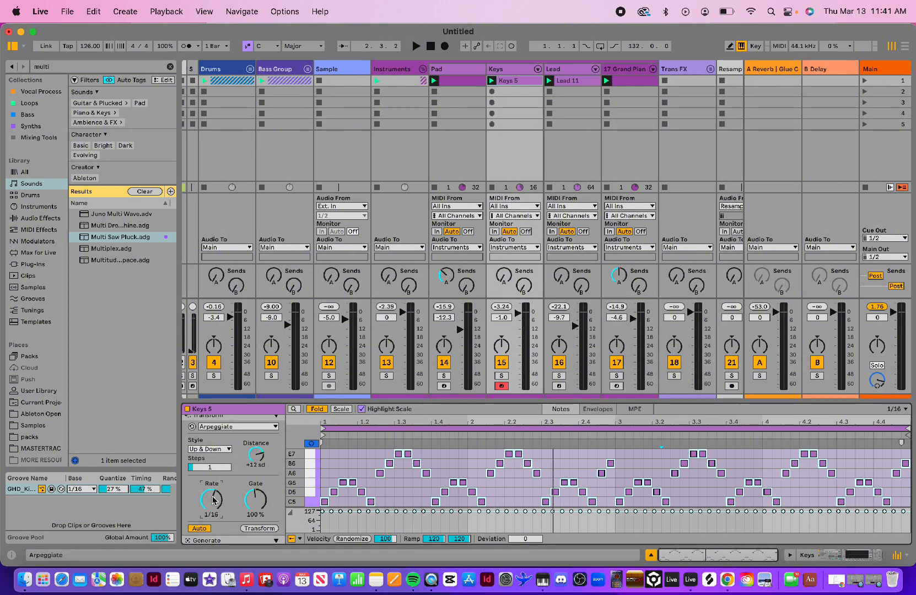
key("space")
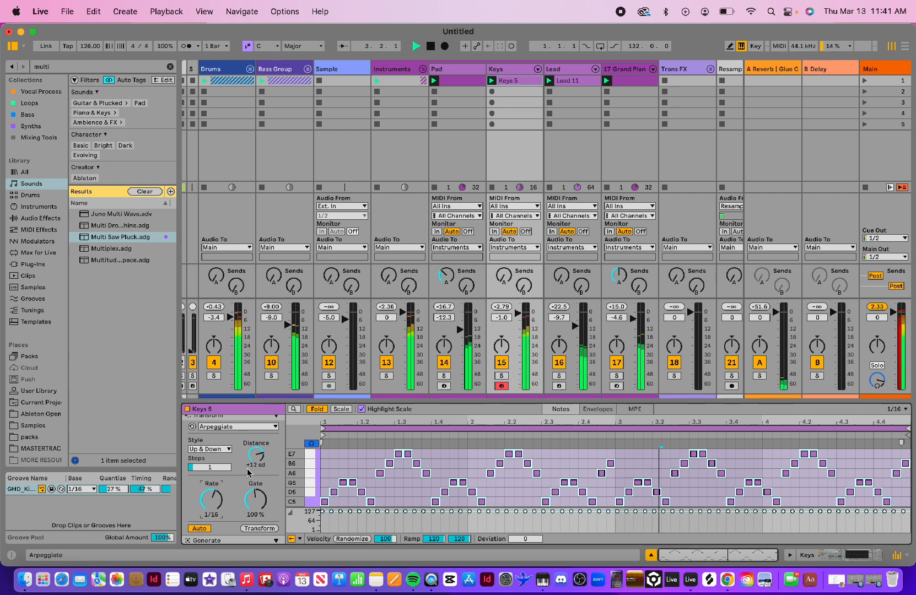
- Set the arpeggio's Distance to 0 sd and its Steps to 3 in the Keys clip
left_click_drag(256, 455, 256, 461)
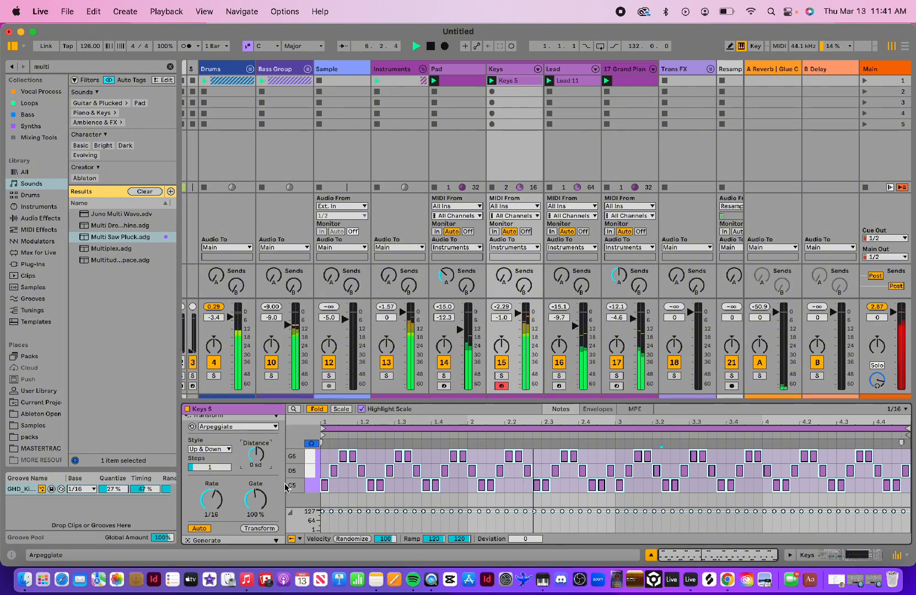
scroll(214, 468, "up", 2)
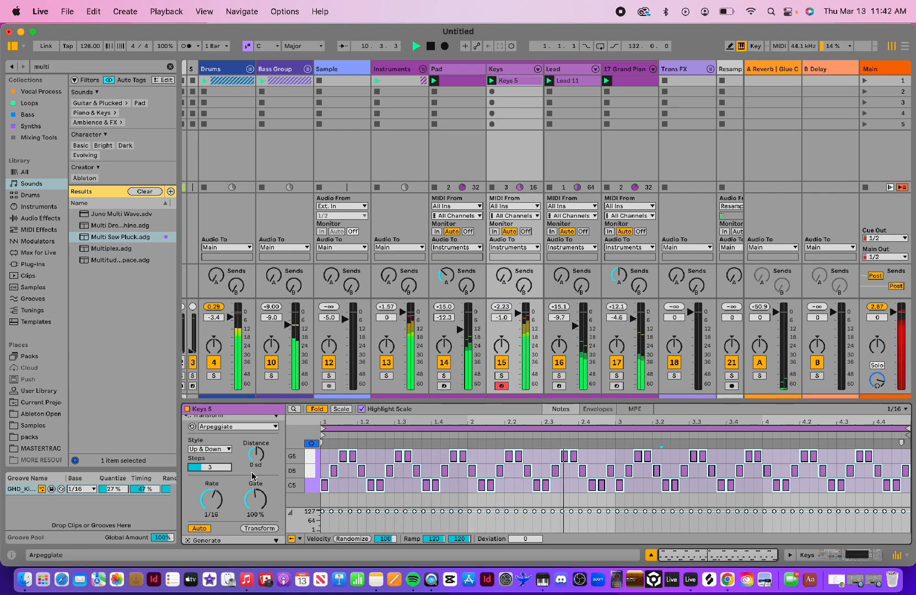
- Set the Keys clip's Groove to None
scroll(237, 485, "up", 8)
scroll(252, 475, "up", 10)
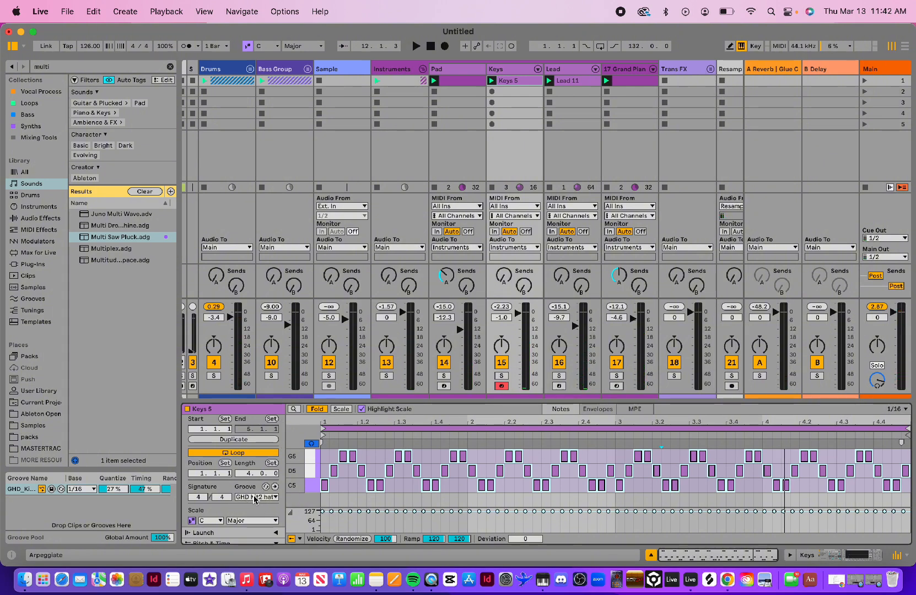
left_click(249, 497)
left_click(257, 508)
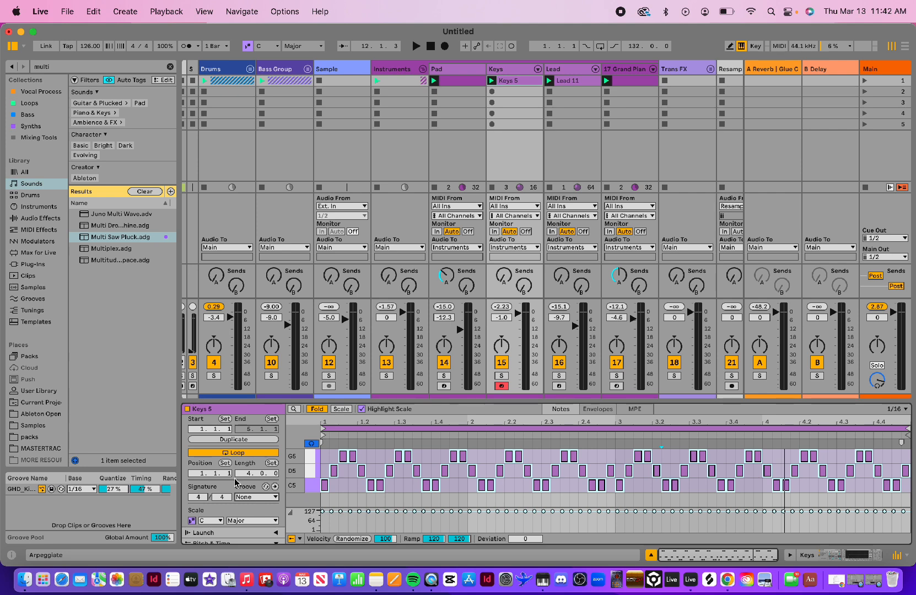
scroll(237, 484, "down", 8)
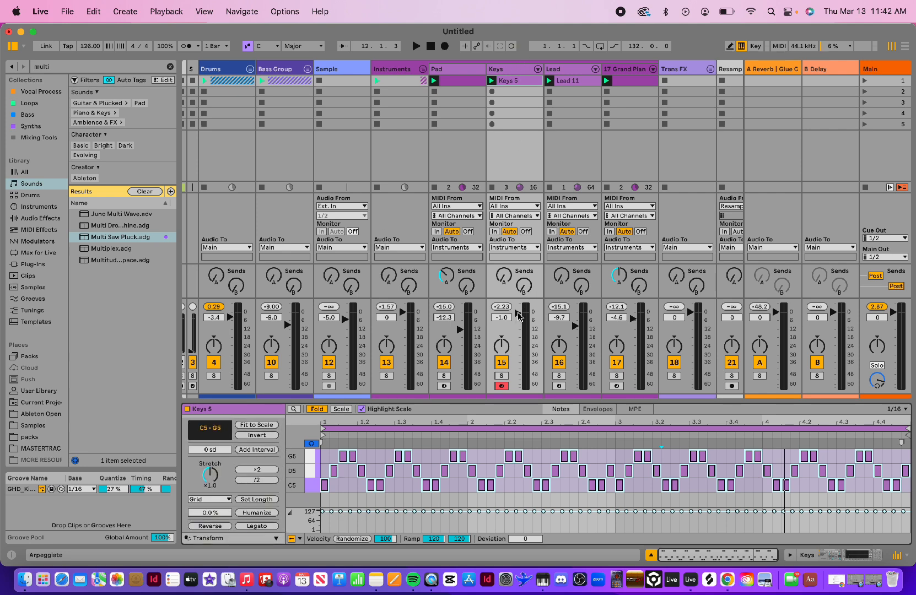
- Set the Keys track volume to -10.0 dB with a little A Reverb send, and play the loop with its devices shown
left_click_drag(518, 316, 517, 327)
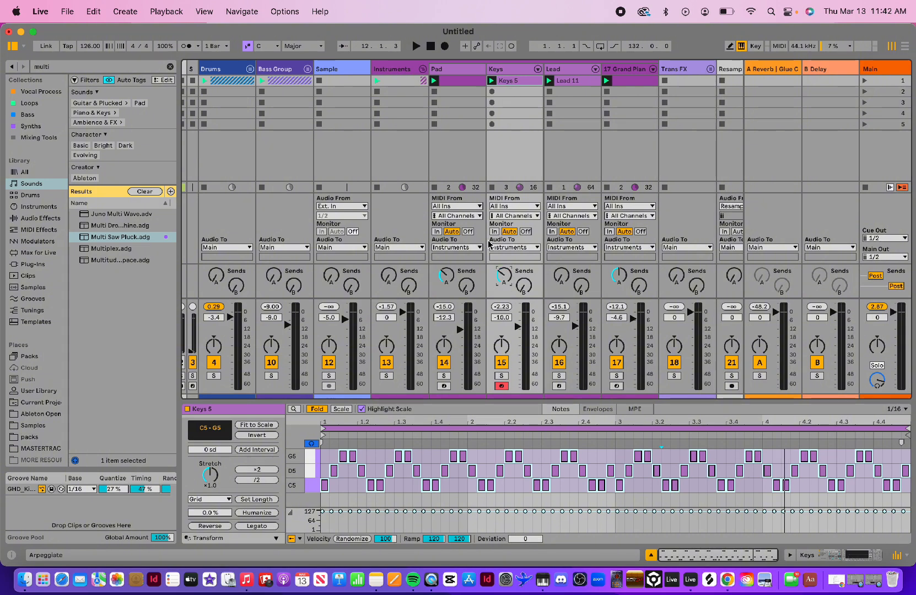
left_click(523, 72)
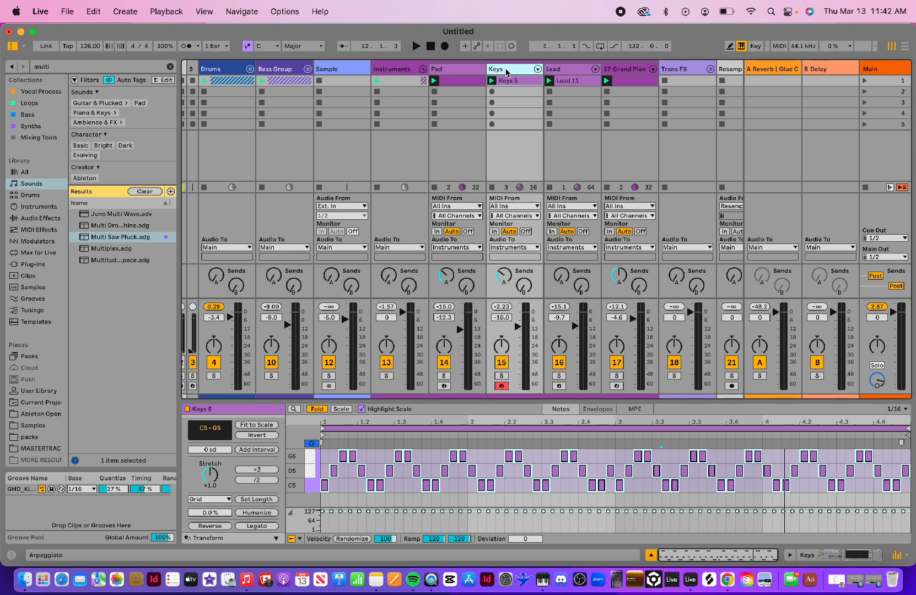
double_click(508, 75)
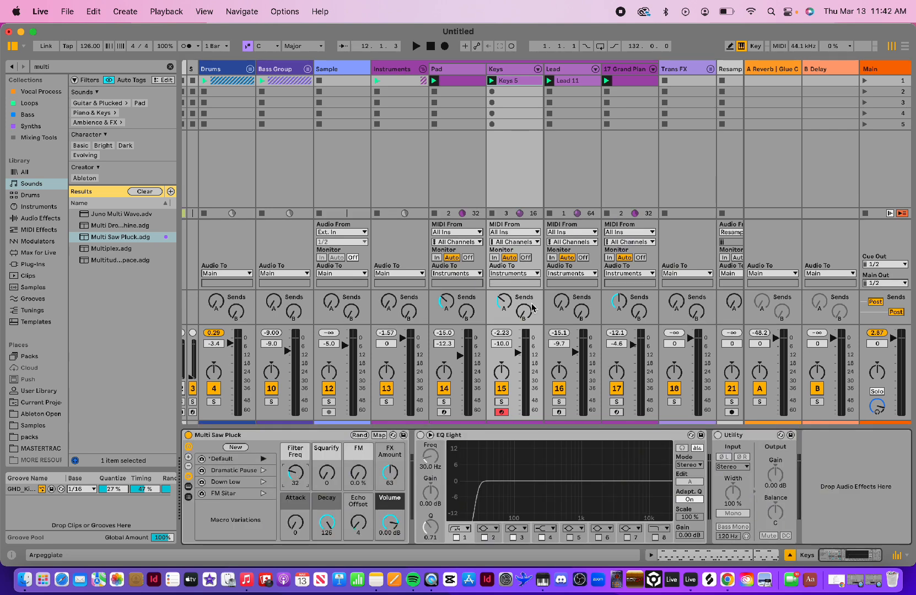
key("space")
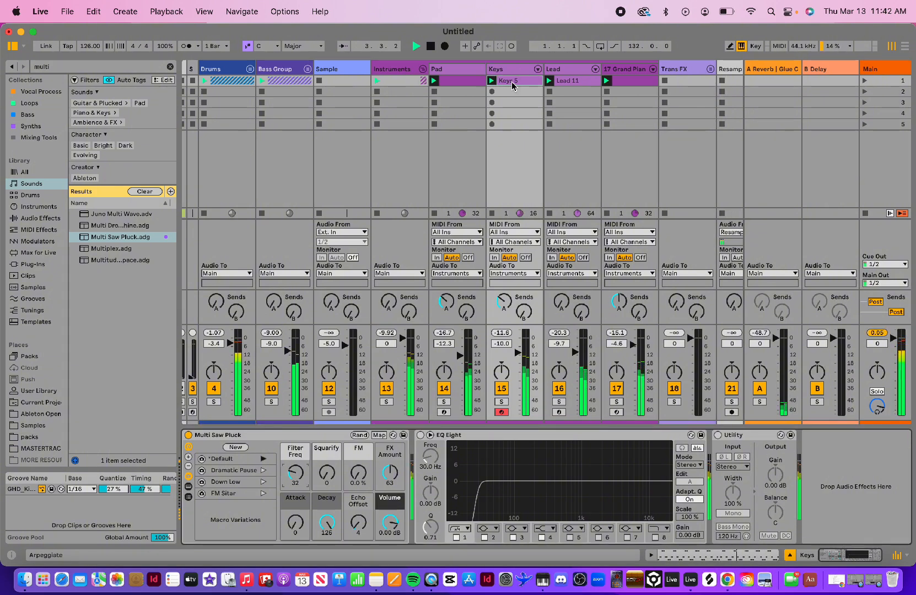
- Set the Keys clip arpeggio's Distance to +12 sd and its Steps to 2, and play the loop to hear it
left_click(510, 81)
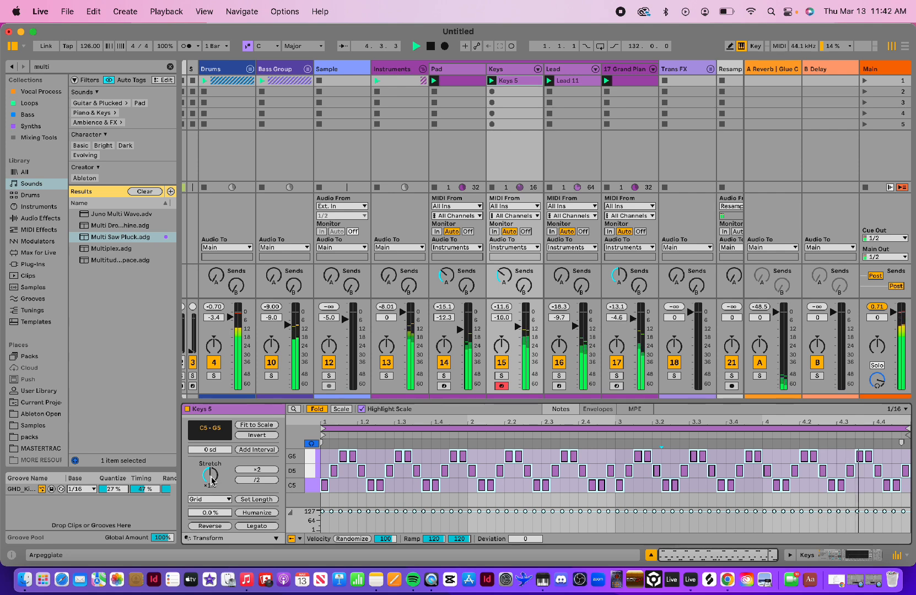
scroll(245, 494, "down", 5)
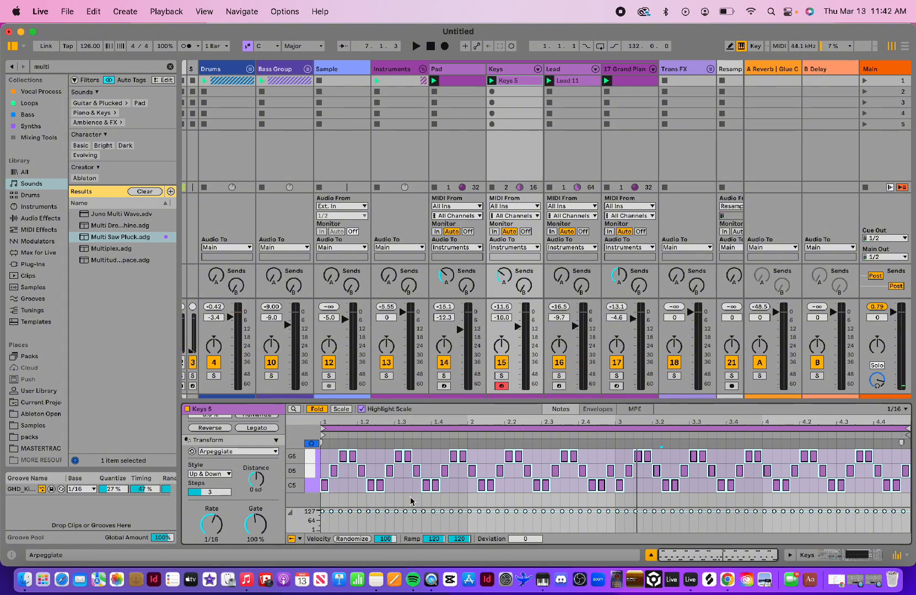
left_click_drag(256, 479, 256, 450)
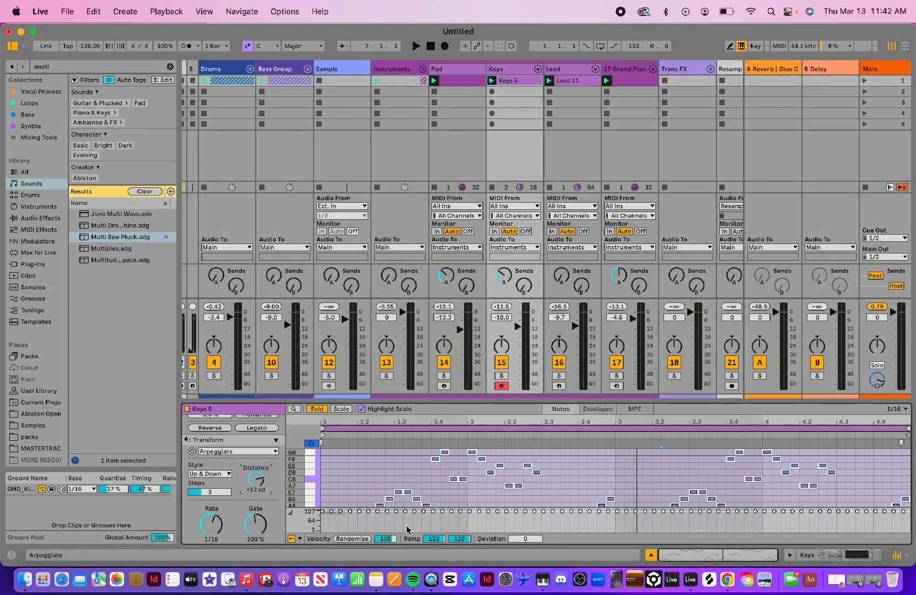
scroll(415, 472, "up", 2)
left_click_drag(215, 493, 212, 498)
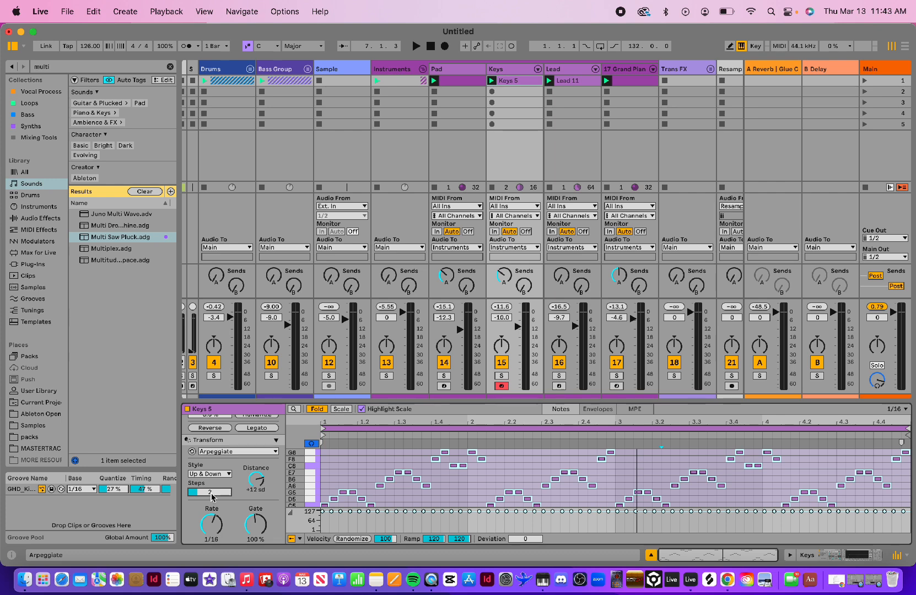
key("space")
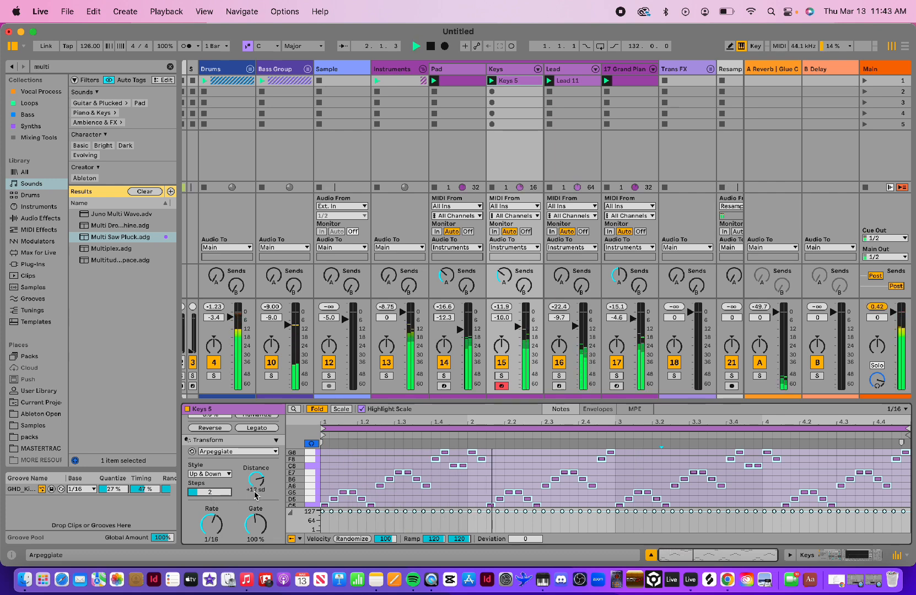
- Return the arpeggio's Distance to 0 sd while the loop plays
left_click(214, 499)
left_click_drag(213, 501, 256, 513)
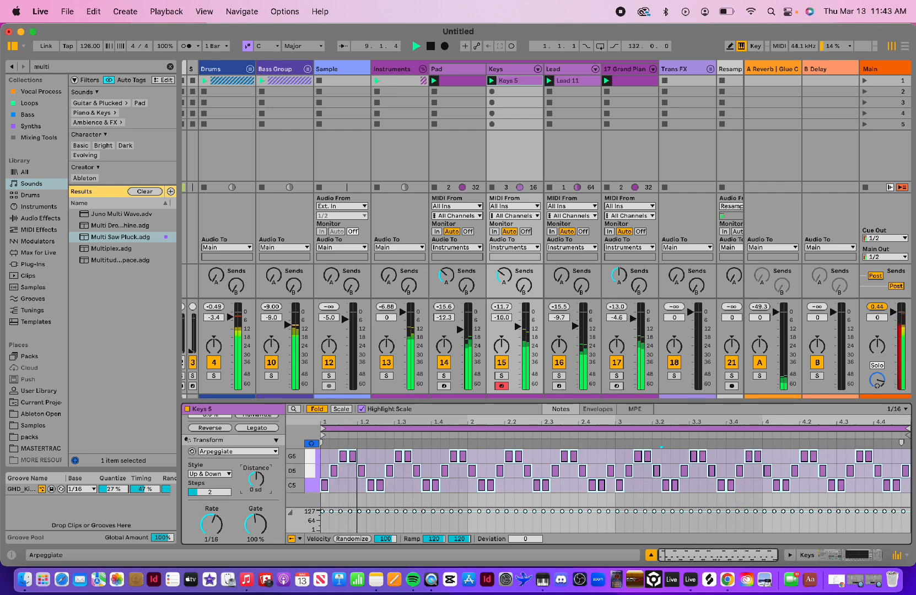
mouse_move(209, 492)
left_mouse_down()
mouse_move(209, 473)
mouse_move(208, 491)
left_mouse_up()
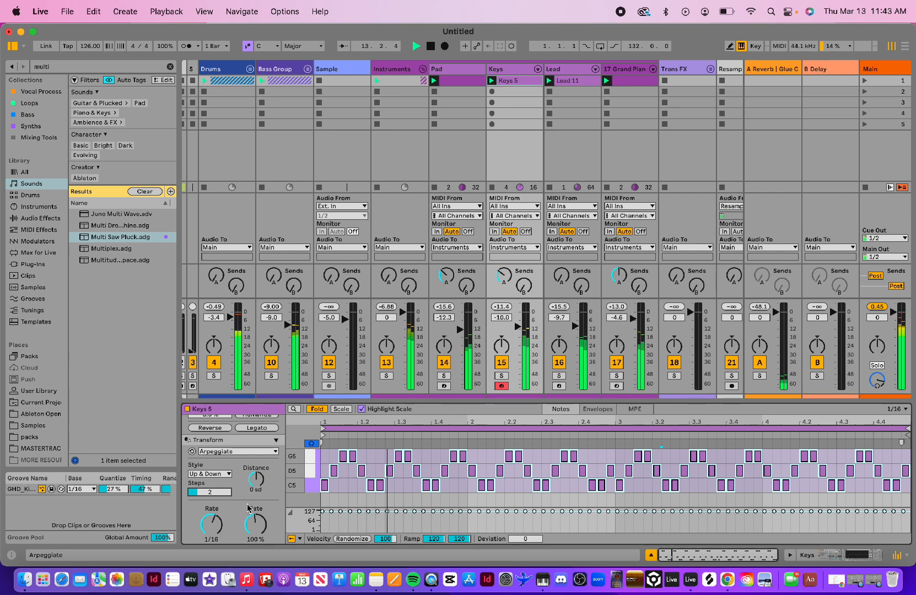
- Shorten the arpeggio notes by setting the Gate to 24%, and stop playback
scroll(248, 508, "down", 2)
left_click_drag(248, 508, 248, 533)
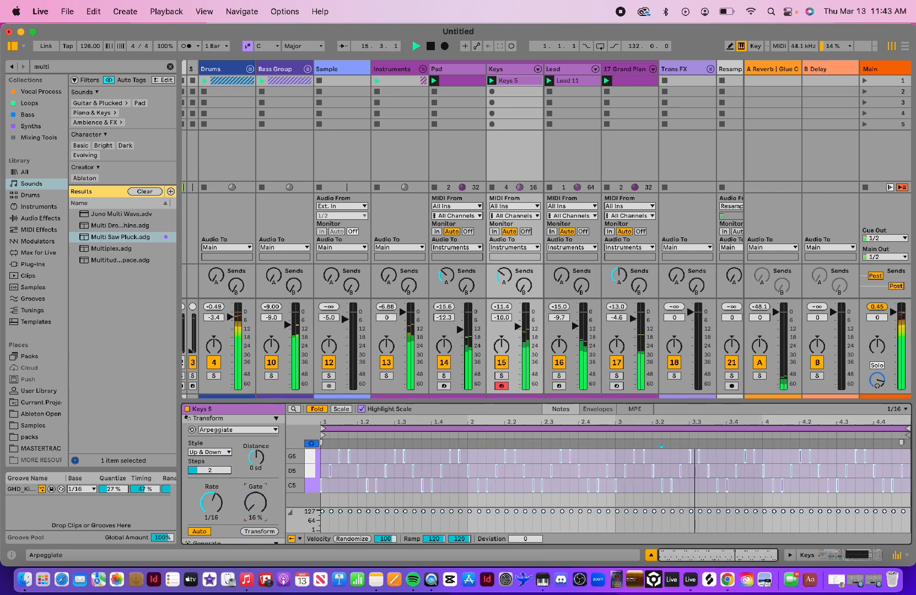
key("space")
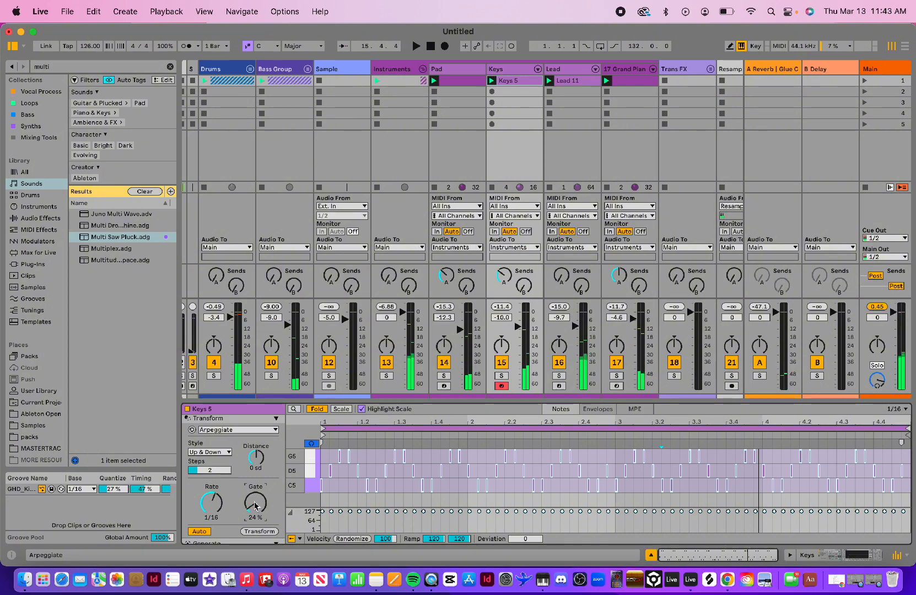
scroll(259, 491, "down", 3)
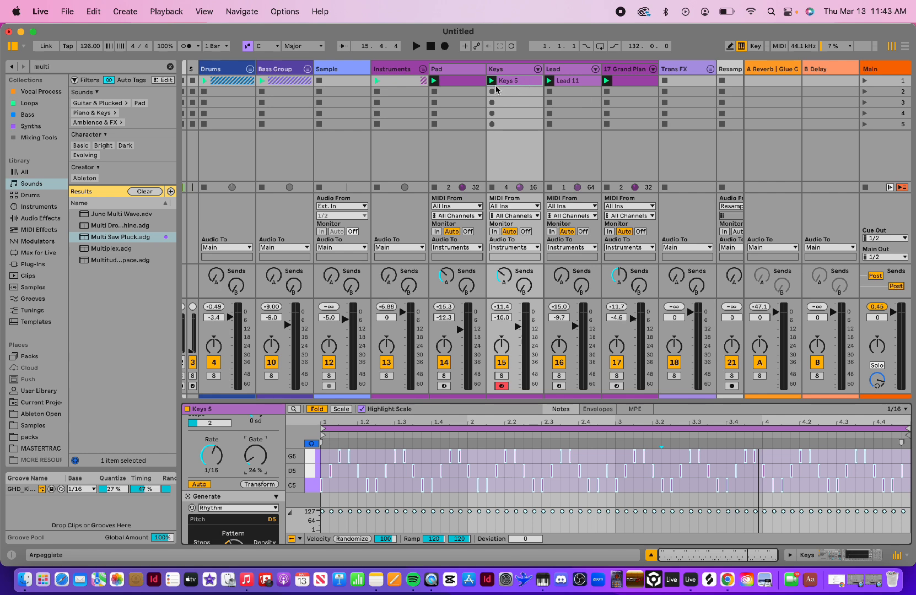
- Set Multi Saw Pluck's Filter Freq to 18 and Echo Offset to 0, and lower the Keys track to -13.6 dB during playback
left_click(510, 70)
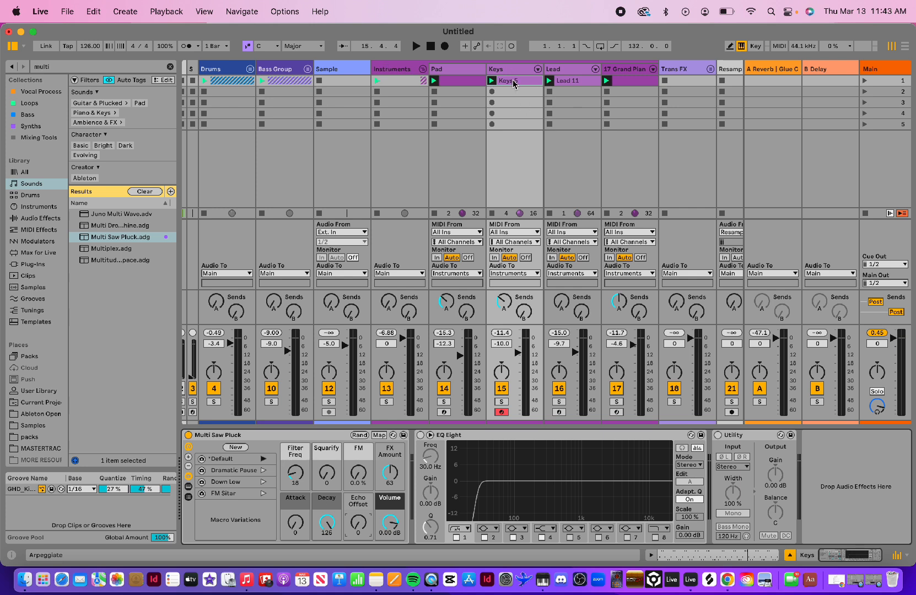
key("space")
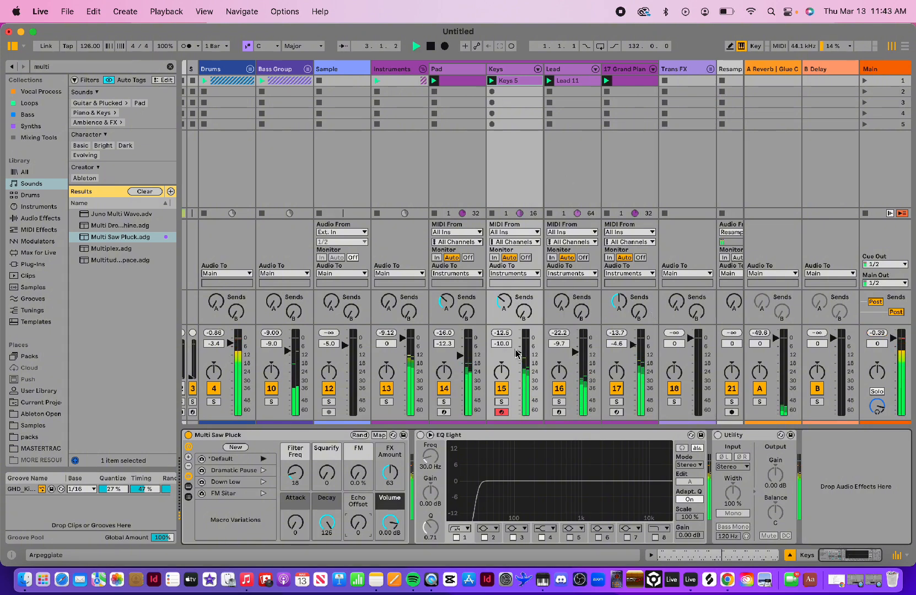
left_click_drag(518, 353, 518, 357)
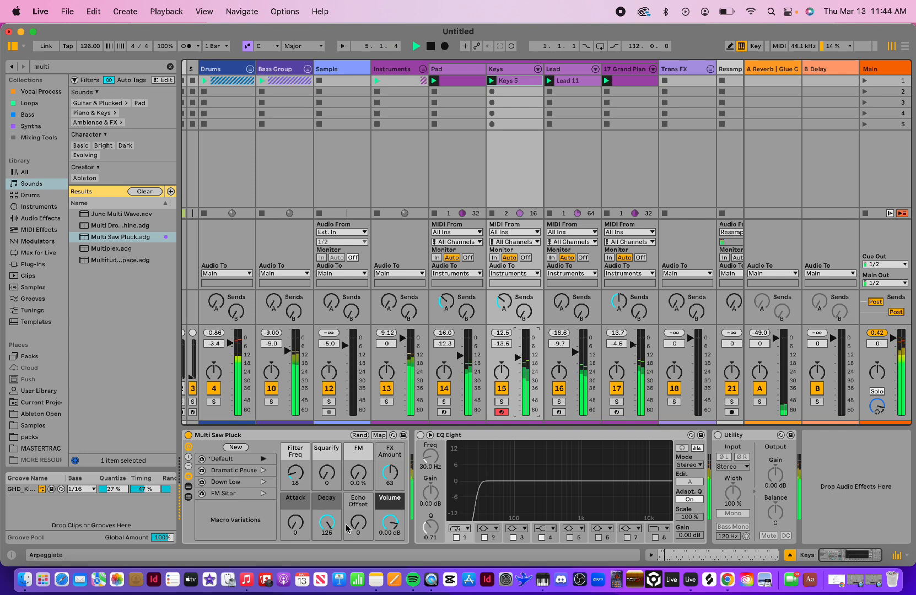
key("space")
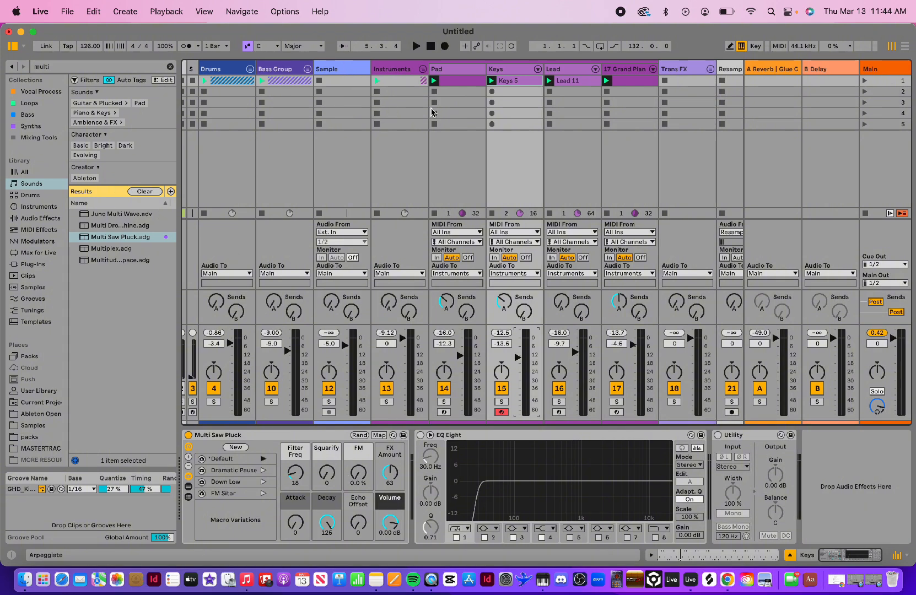
- Collapse the Instruments group and examine the effect devices on the Drums, Bass Group and Instruments tracks
scroll(533, 127, "left", 2)
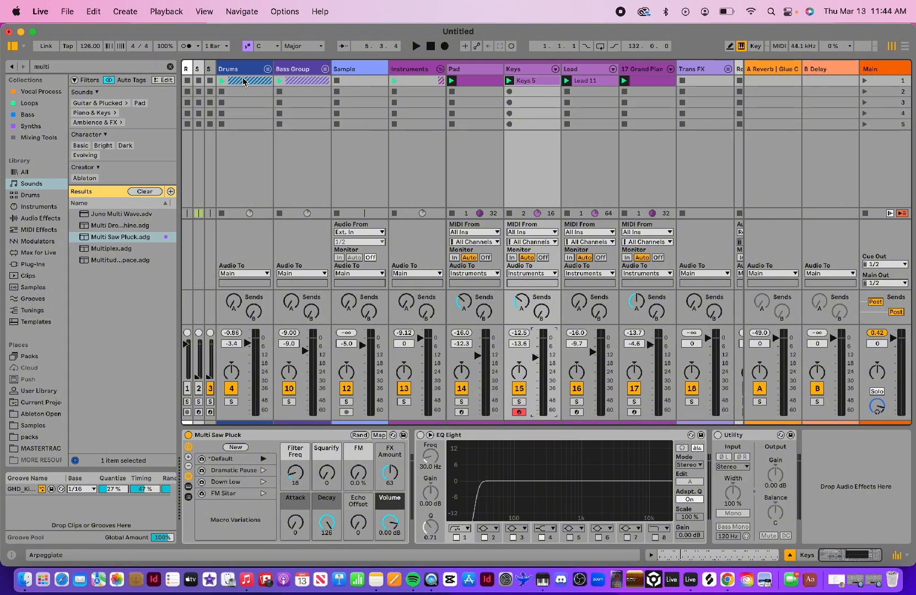
left_click(441, 69)
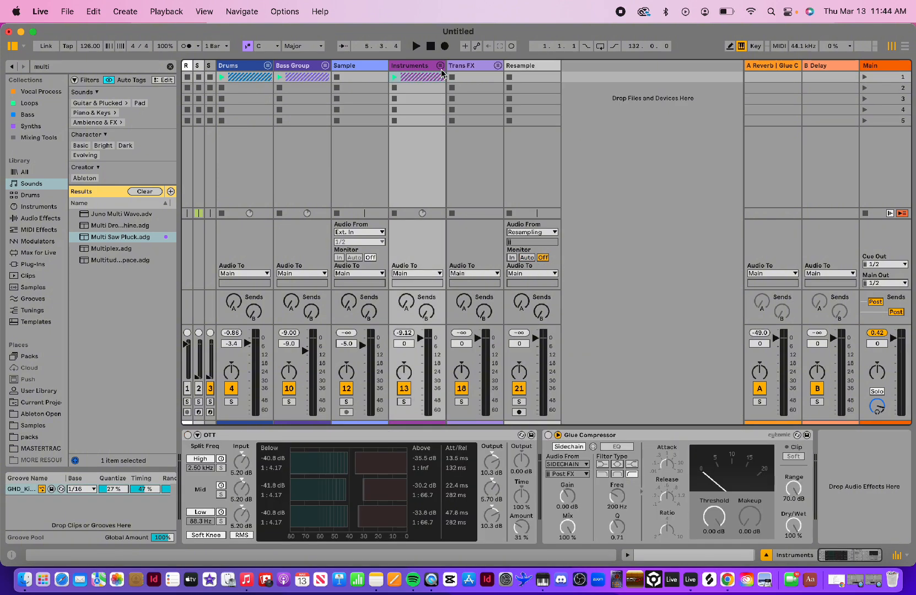
left_click(236, 67)
left_click(295, 67)
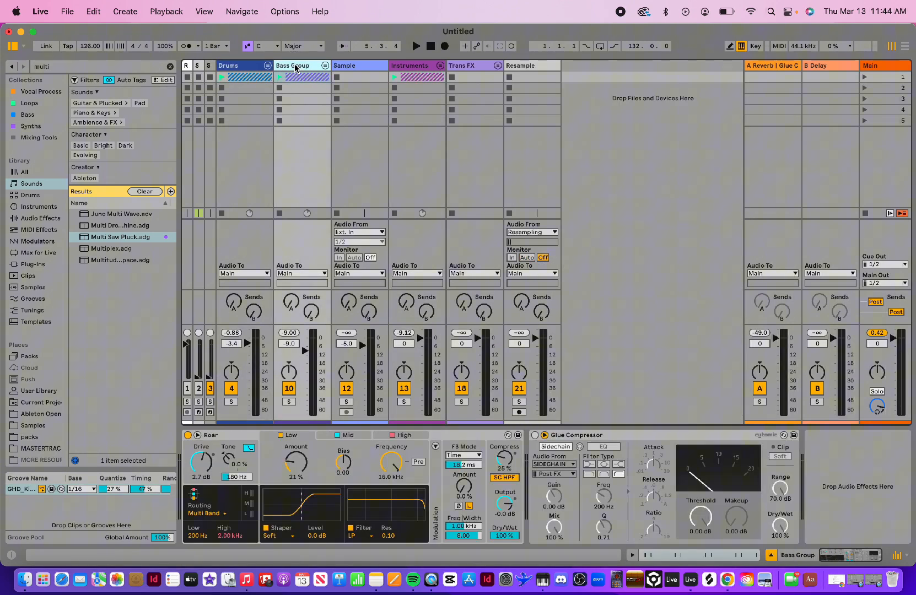
left_click(408, 69)
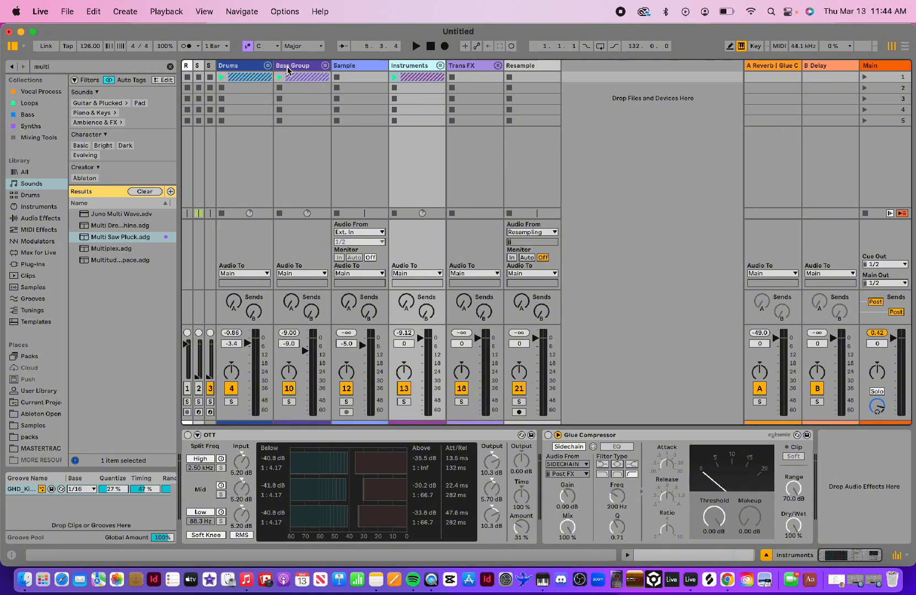
left_click(307, 68)
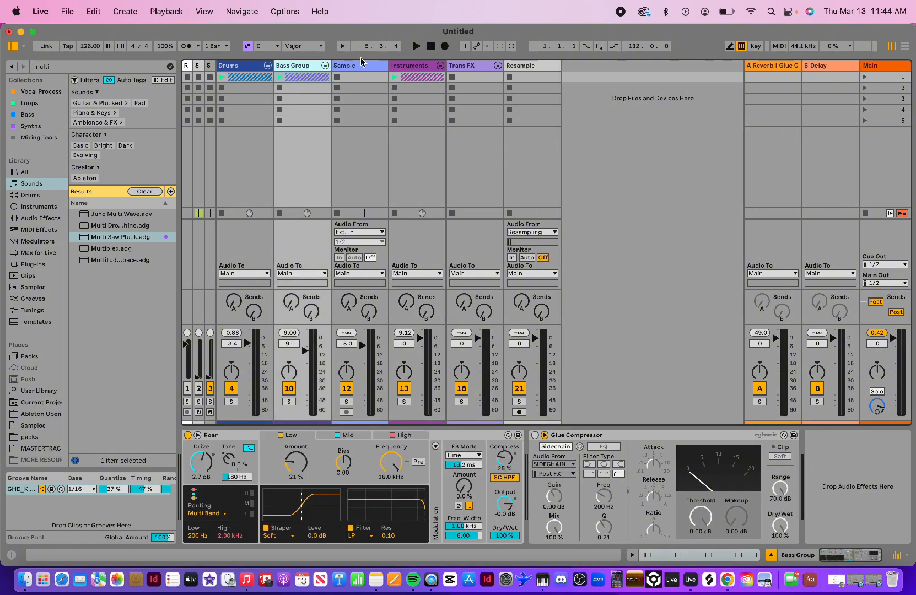
left_click(424, 68)
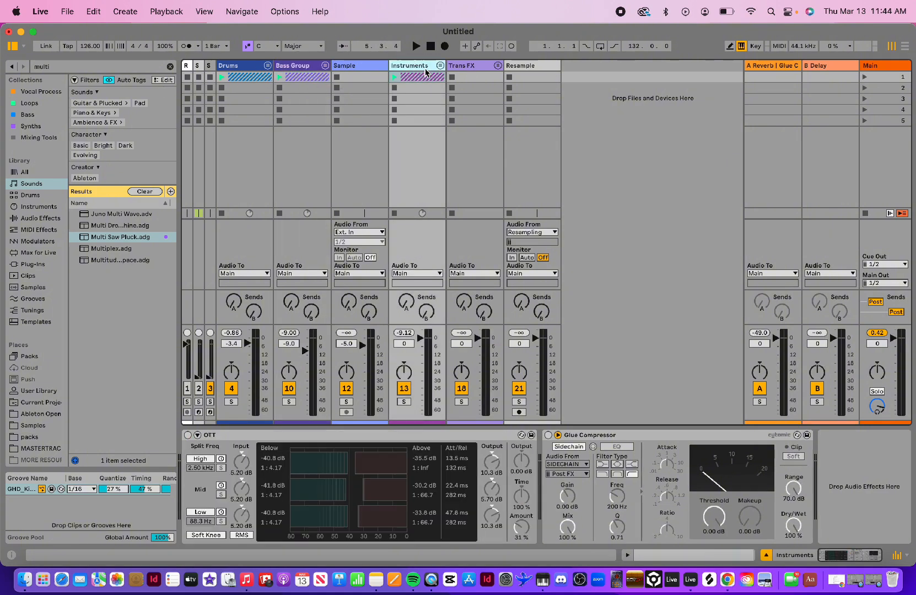
left_click(290, 68)
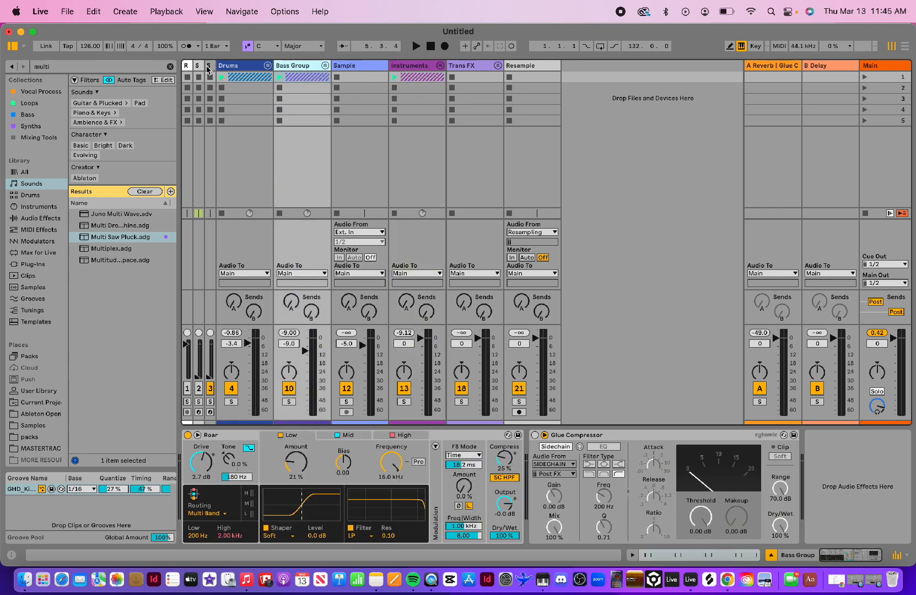
- Widen the SIDECHAIN track to show its full mixer strip, and narrow the browser slightly
left_click_drag(214, 64, 259, 67)
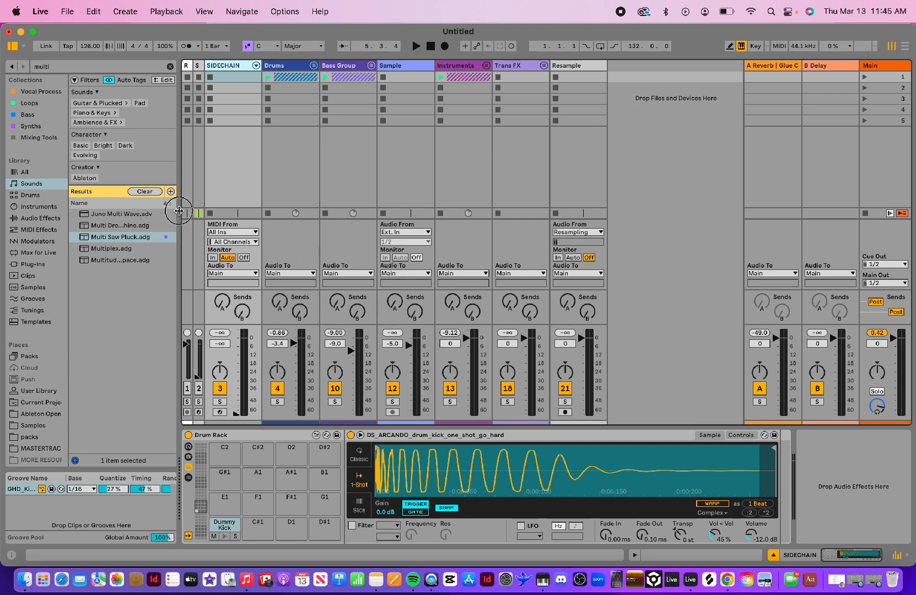
mouse_move(176, 209)
left_mouse_down()
mouse_move(143, 206)
mouse_move(171, 205)
left_mouse_up()
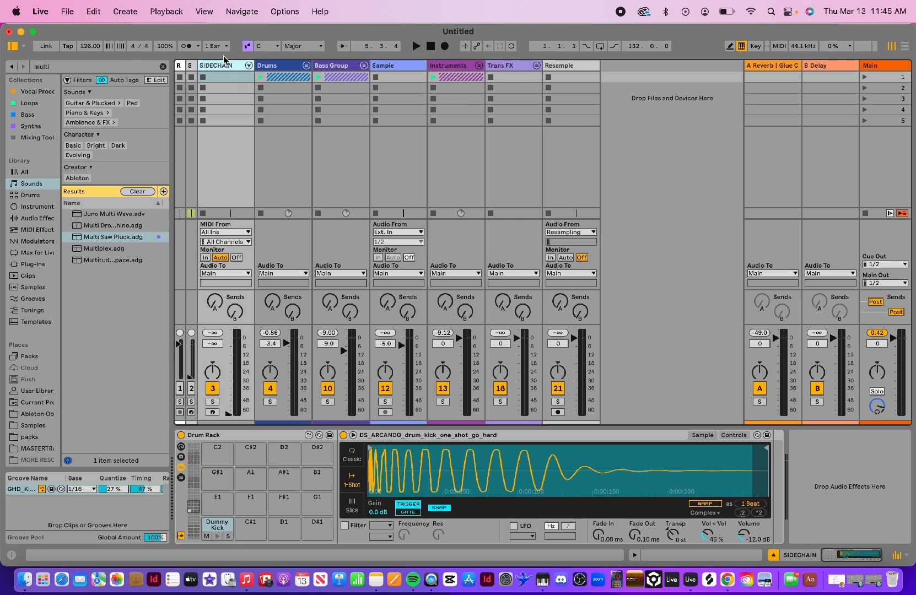
- Expand the Drums group to view the Kick clip's notes, and collapse the group again
left_click(306, 66)
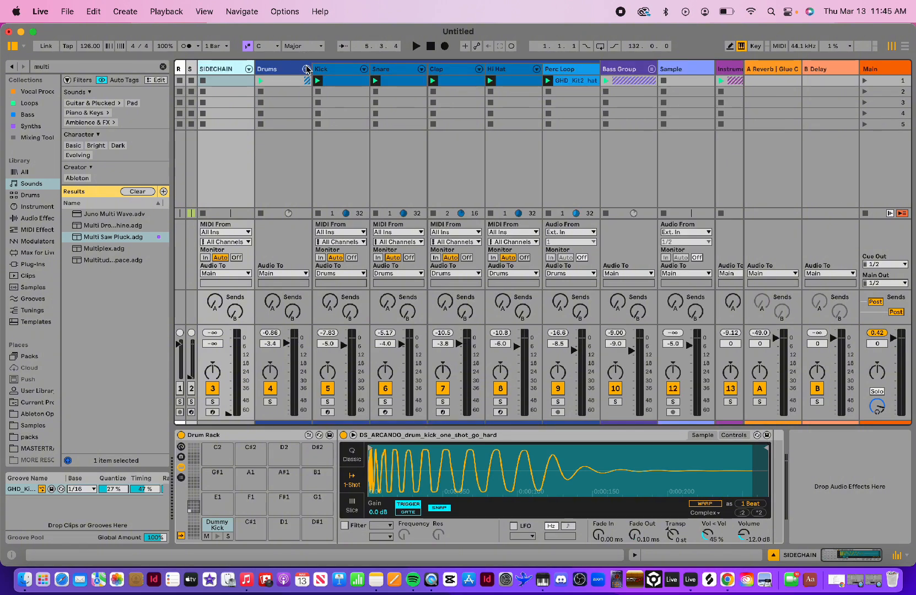
left_click(340, 81)
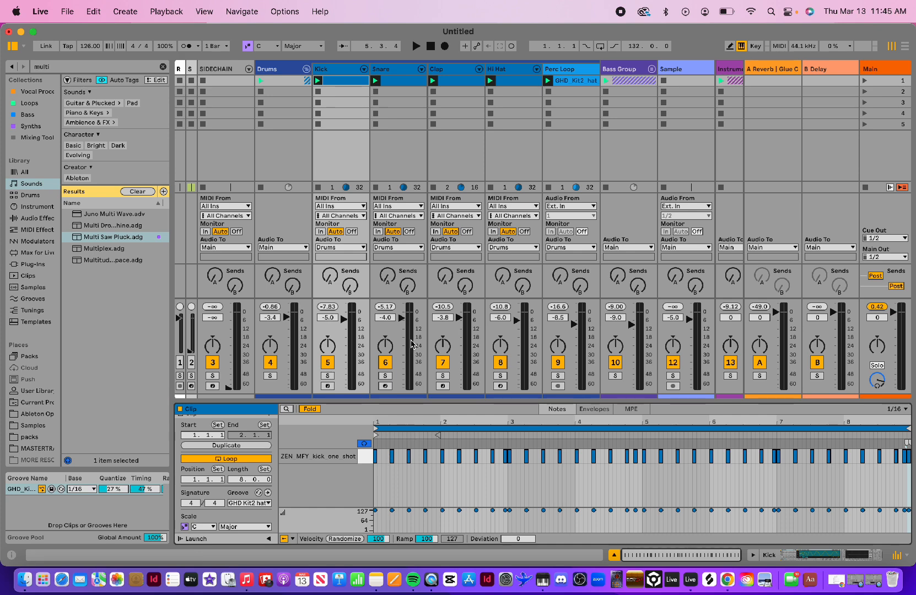
left_click(307, 70)
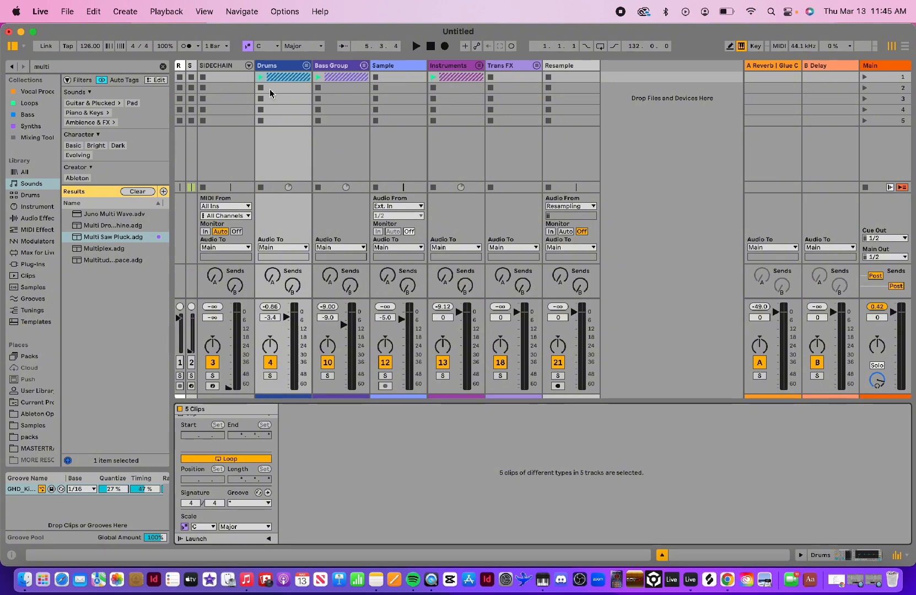
- Create a one-bar clip in the SIDECHAIN track's first slot with 1/16 Dummy Kick notes on beats 1, 2 and 3
left_click(306, 66)
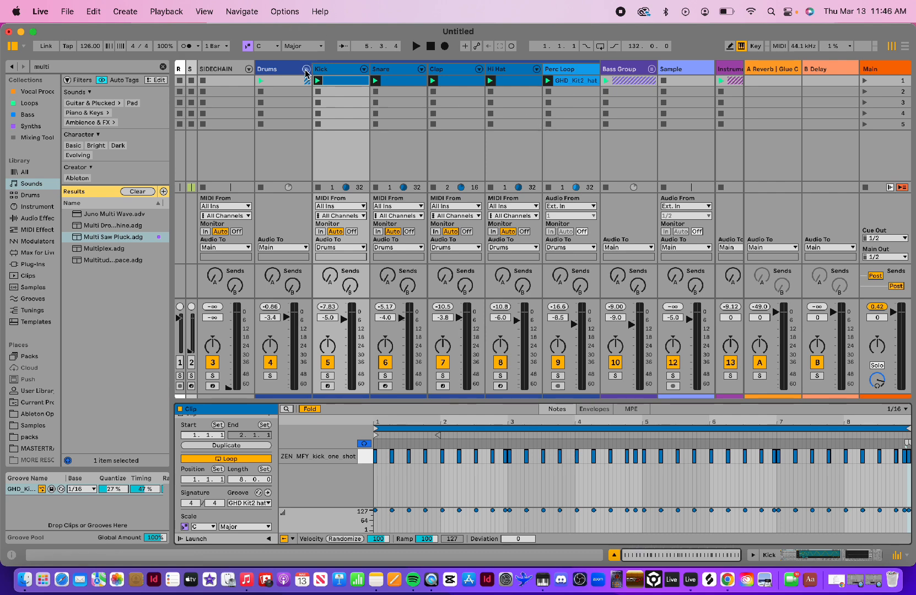
left_click(306, 69)
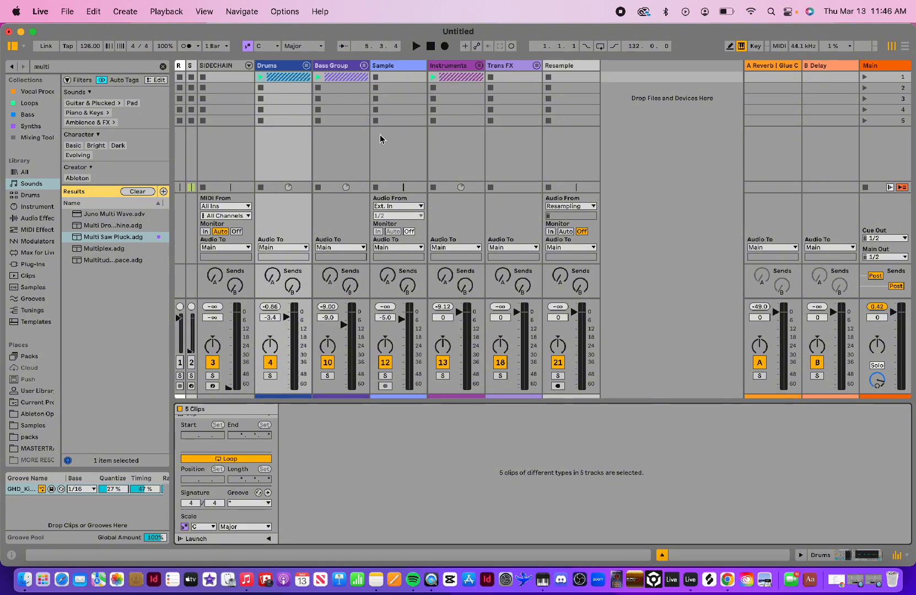
left_click(217, 65)
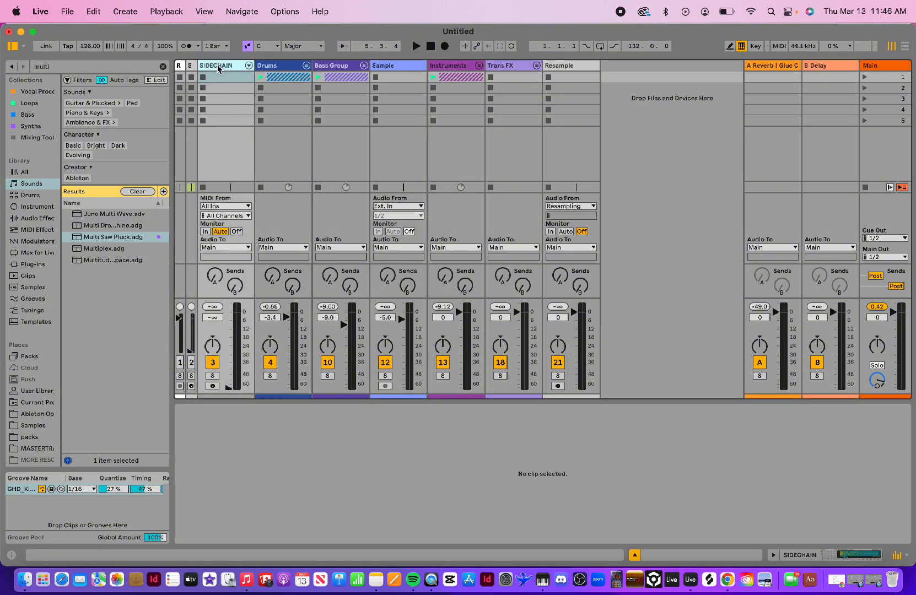
double_click(224, 76)
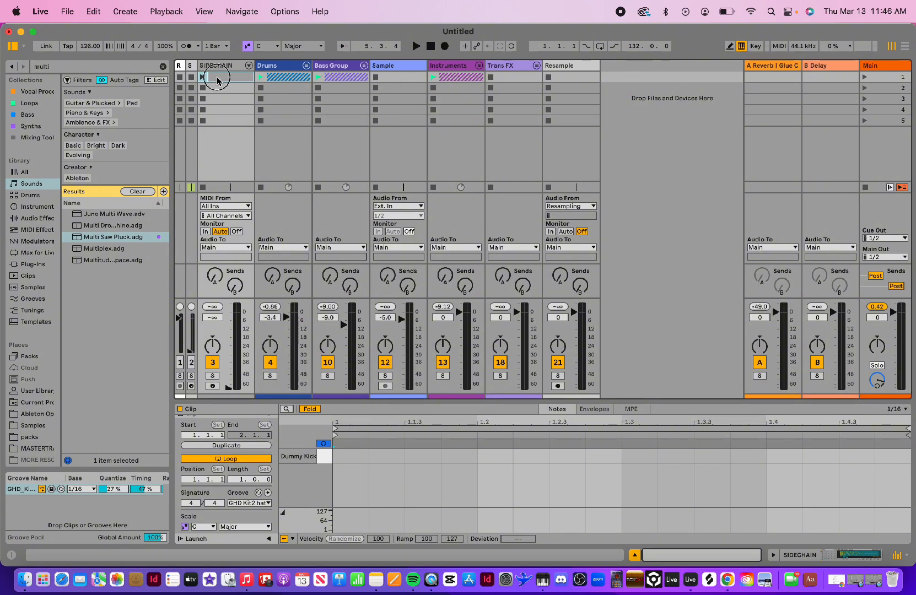
double_click(346, 455)
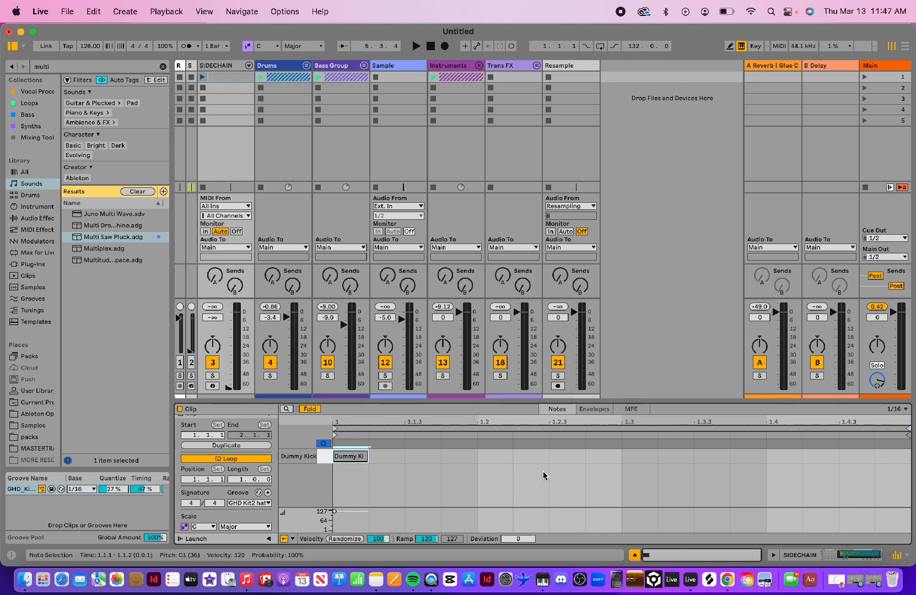
double_click(505, 459)
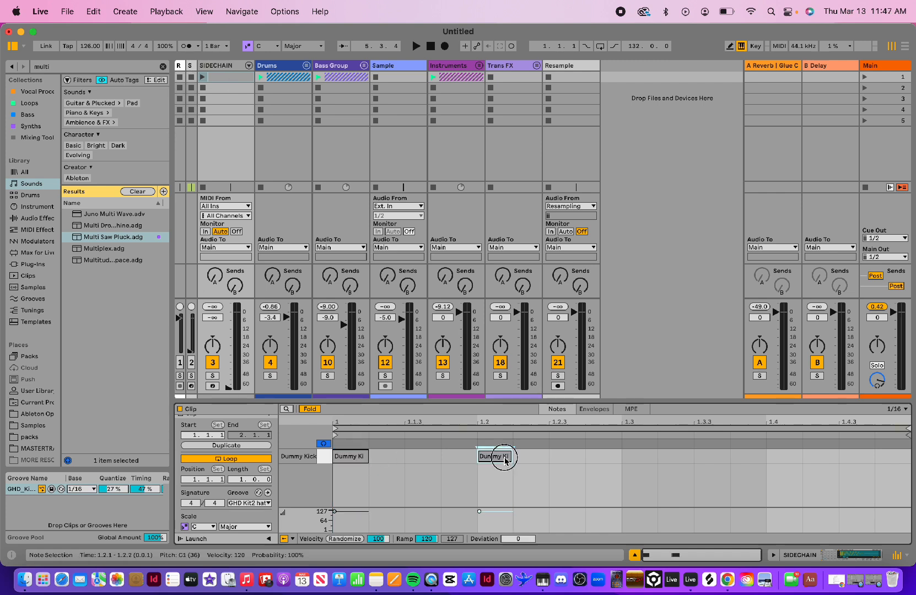
double_click(644, 460)
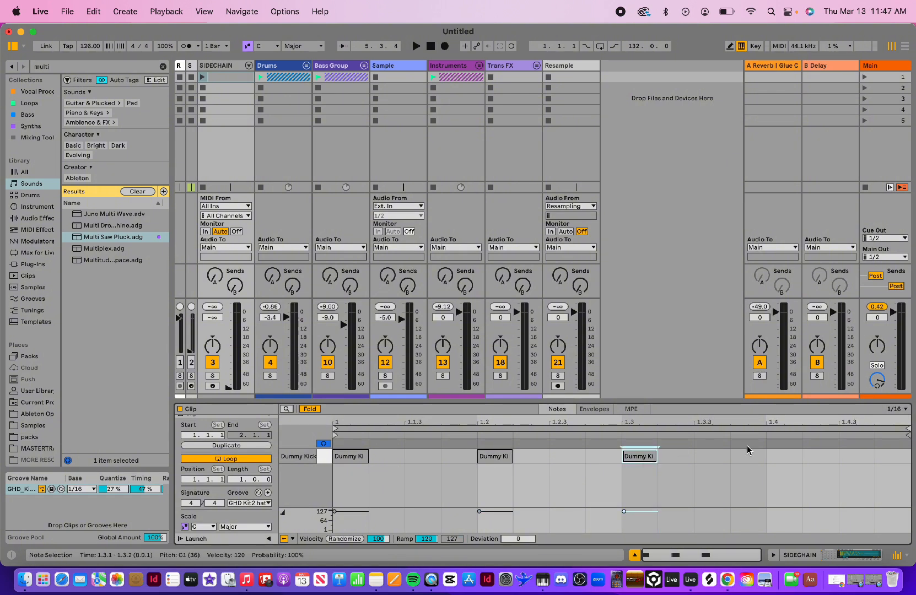
left_click(778, 458)
- Launch the SIDECHAIN clip during playback, stop playback, and add a Dummy Kick note on beat 4
key("space")
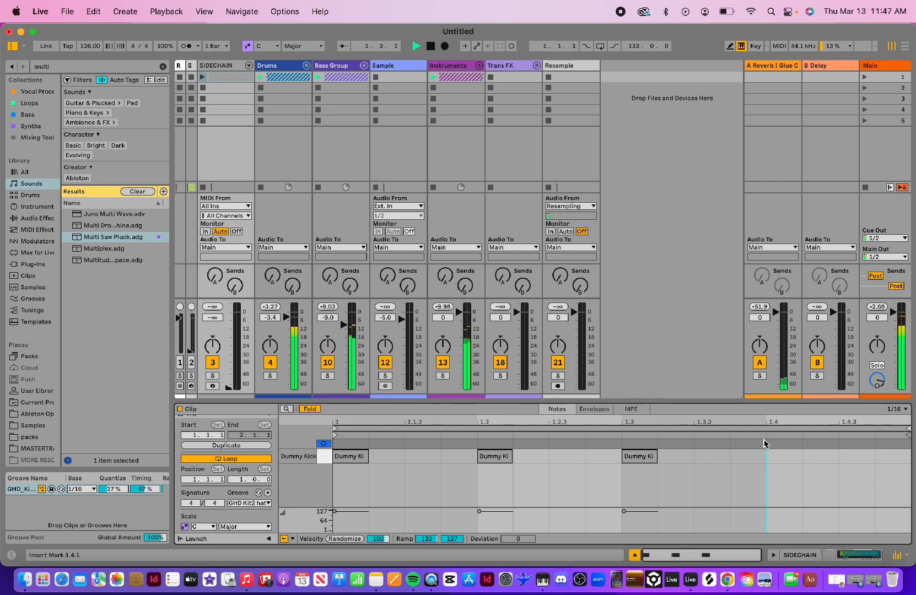
left_click(202, 77)
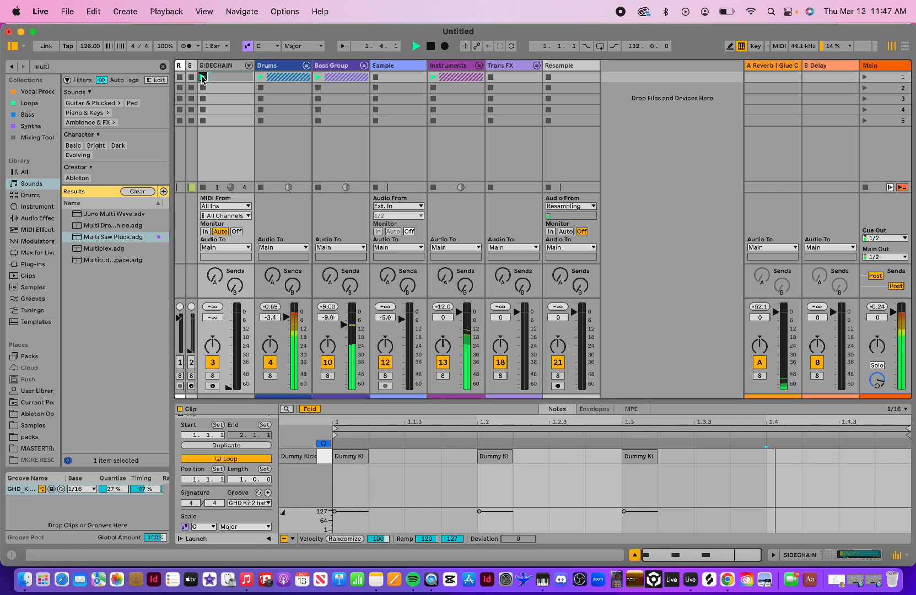
key("space")
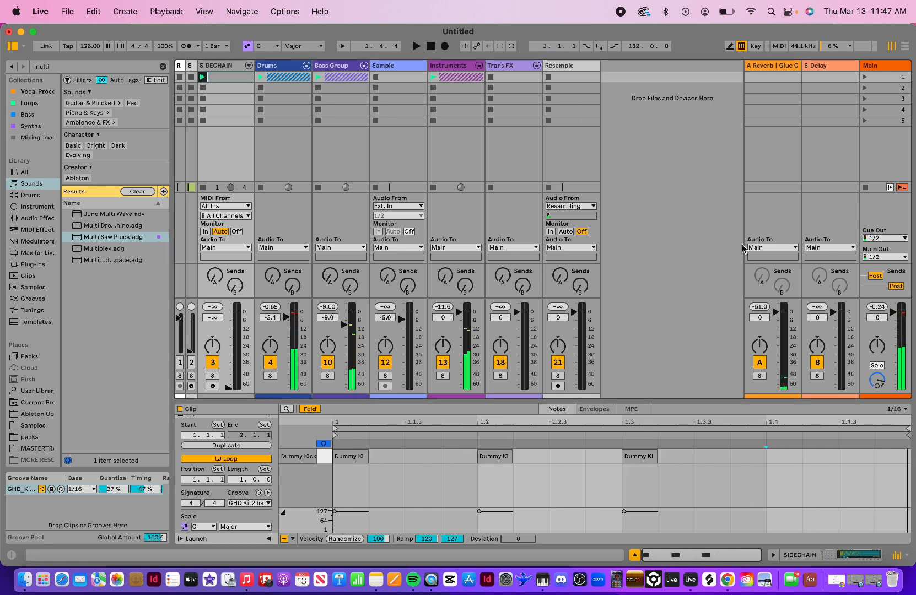
double_click(792, 455)
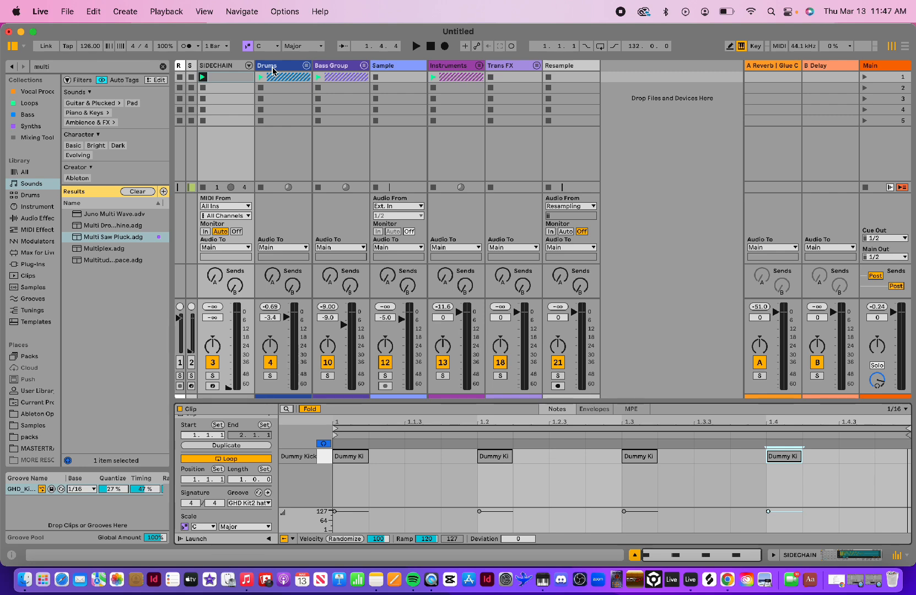
- Examine the Perc Loop clip inside the Drums group, and review the SIDECHAIN track's clip and Drum Rack
left_click(306, 66)
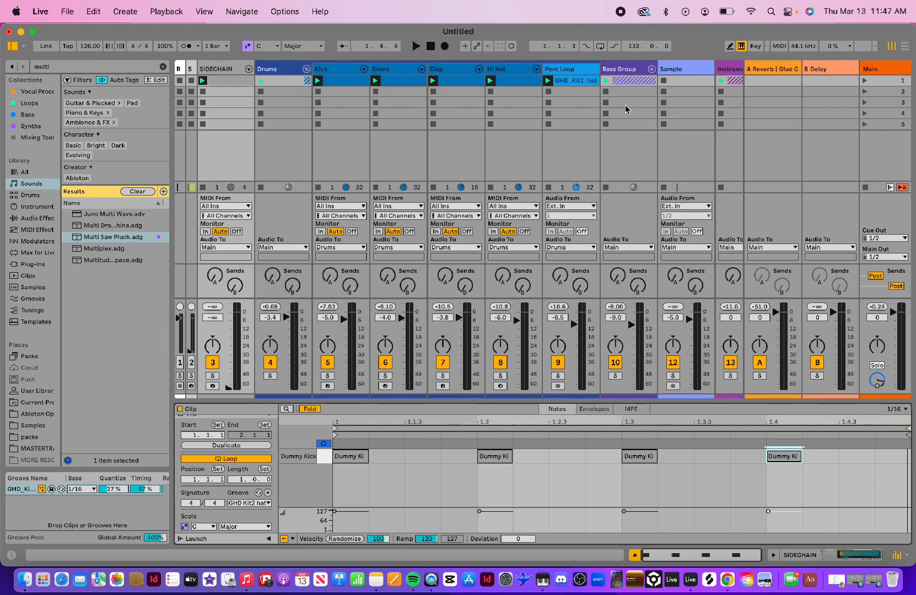
left_click(574, 82)
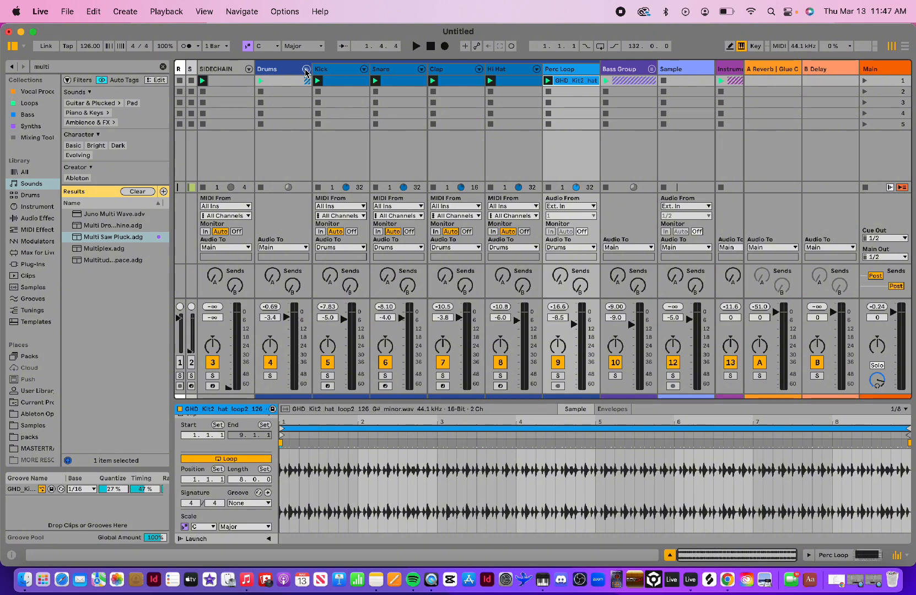
left_click(307, 70)
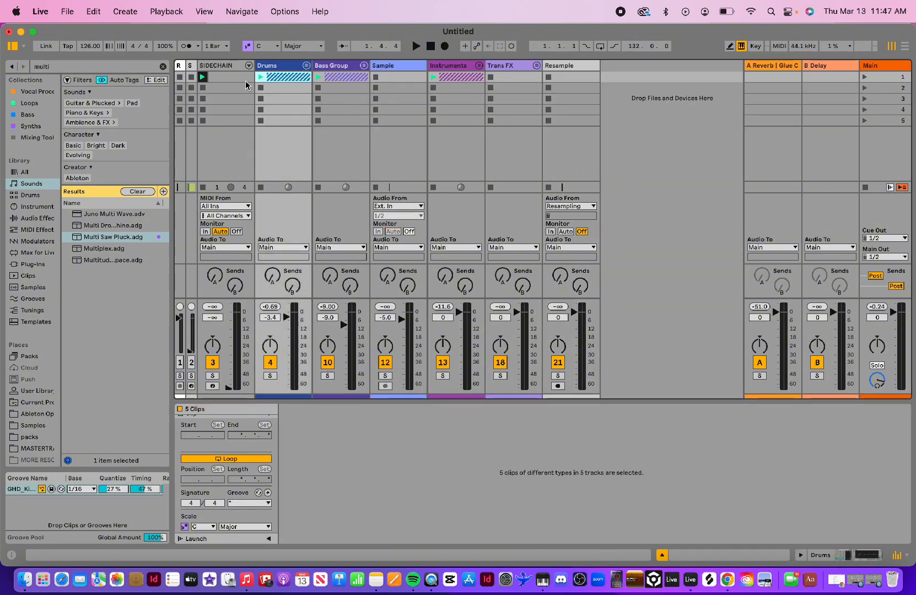
left_click(215, 78)
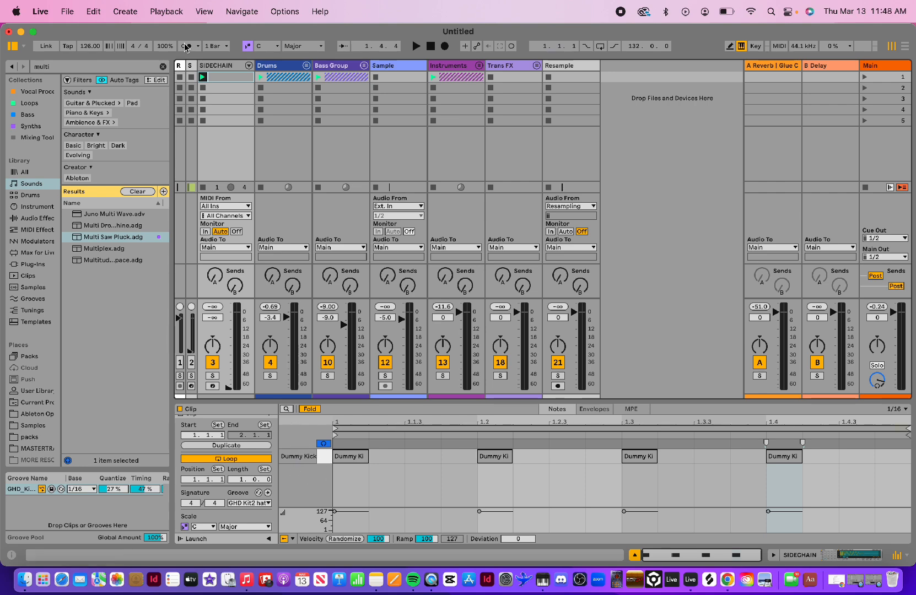
left_click(216, 66)
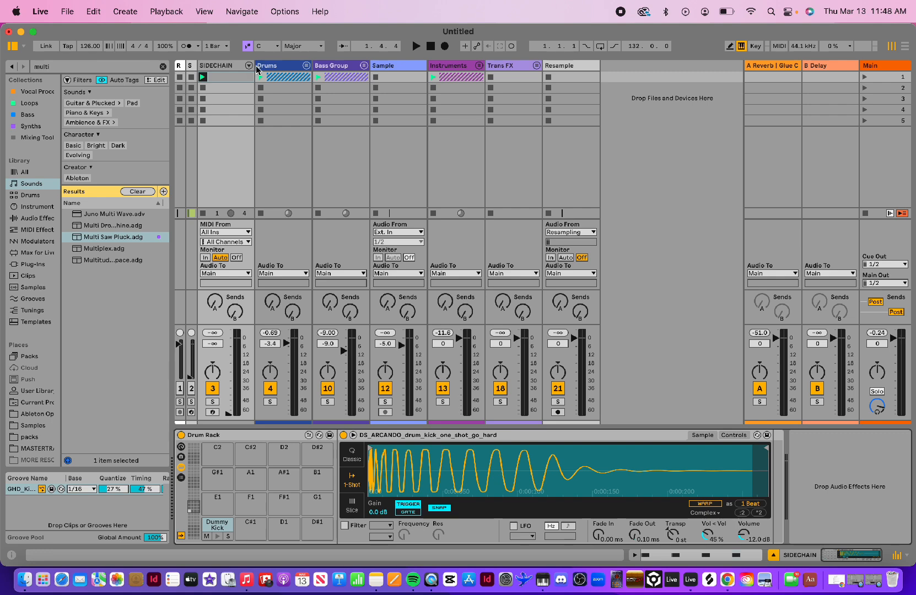
- Enable the Glue Compressor on the Bass Group with SIDECHAIN as its sidechain source
left_click(346, 67)
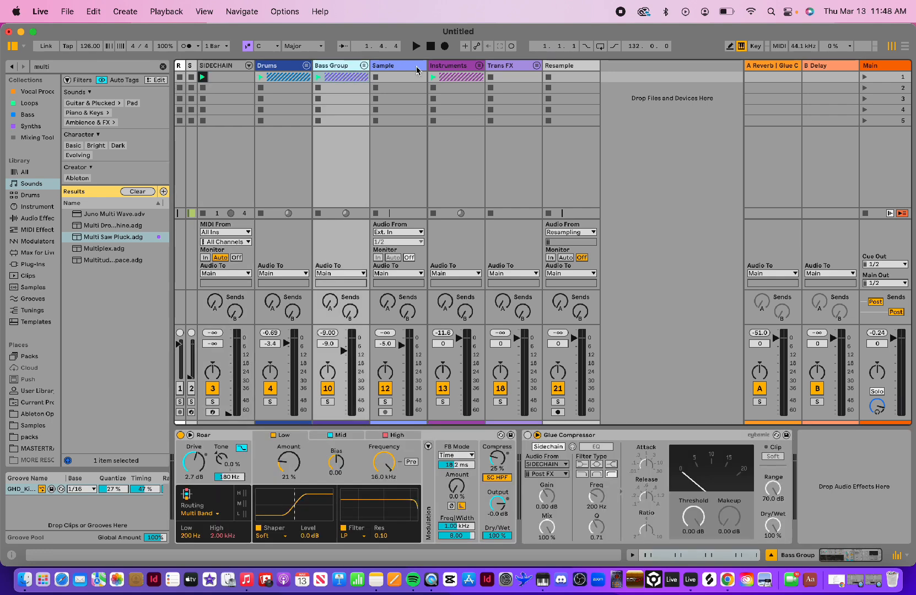
left_click(448, 66)
left_click(335, 67)
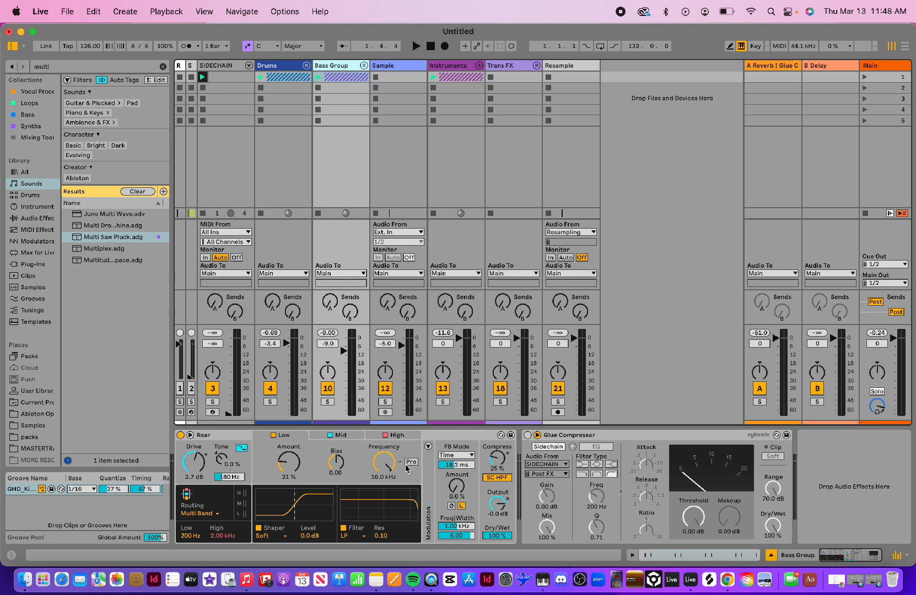
left_click(593, 436)
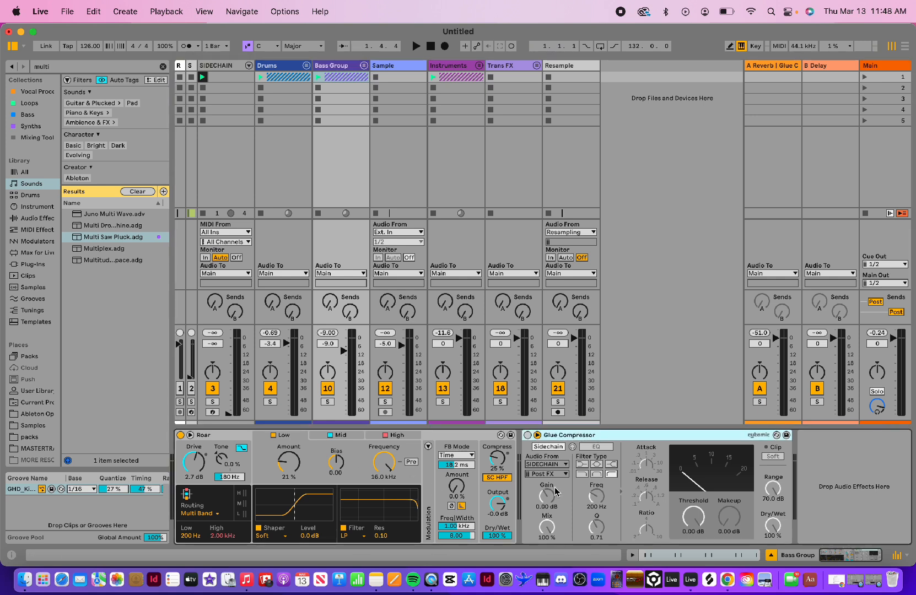
left_click(528, 436)
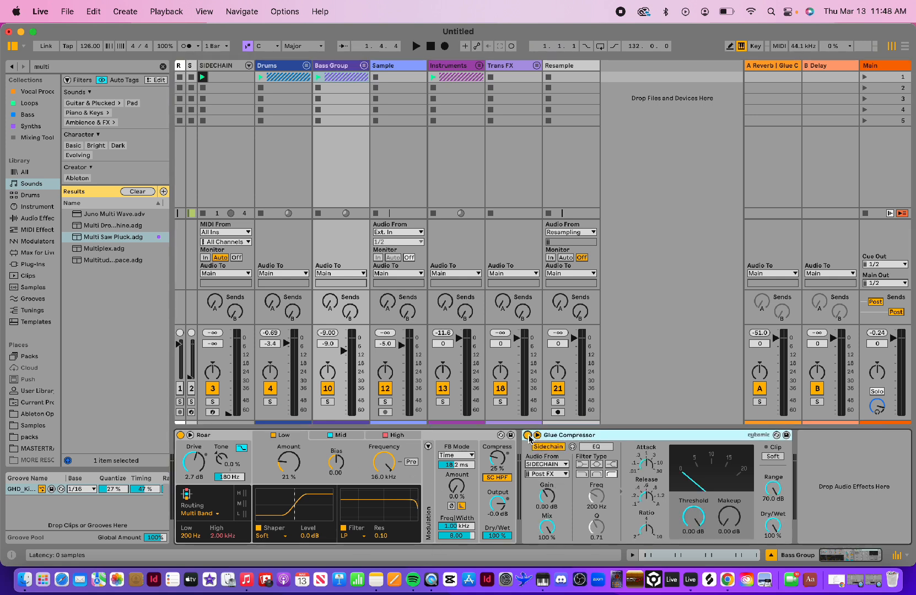
left_click(545, 465)
left_click(546, 465)
left_click(546, 465)
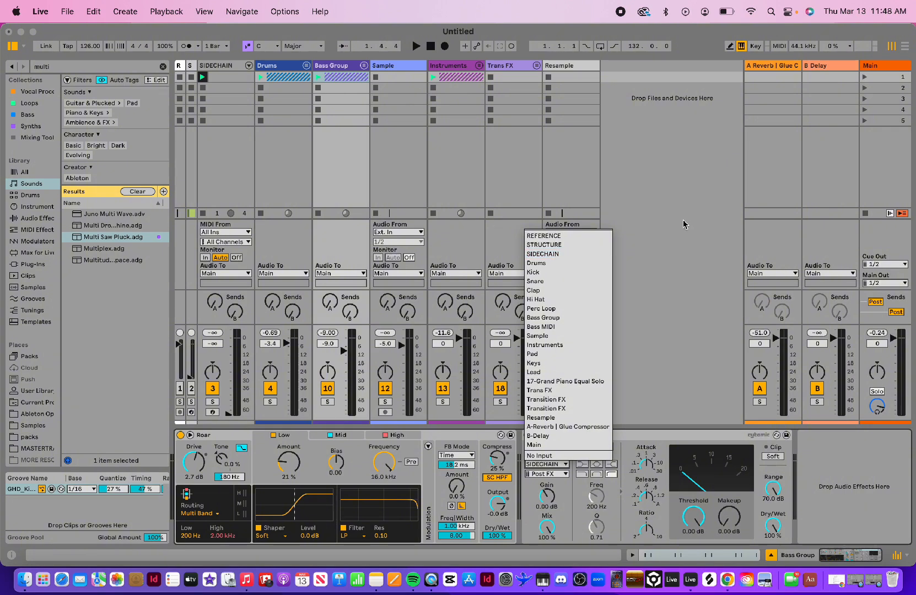
left_click(556, 255)
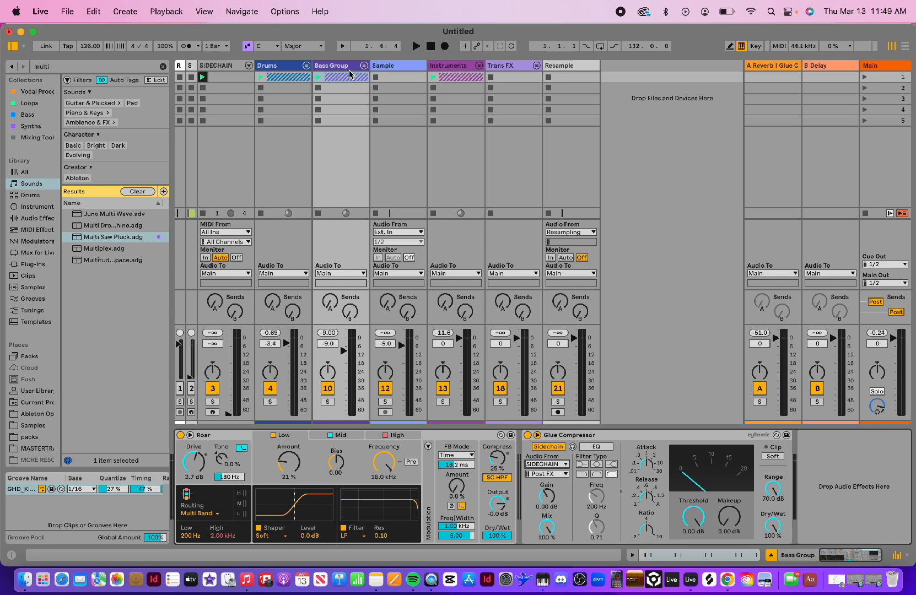
- Solo the Bass Group and lower its Glue Compressor Threshold to -15.2 dB during playback
left_click(329, 403)
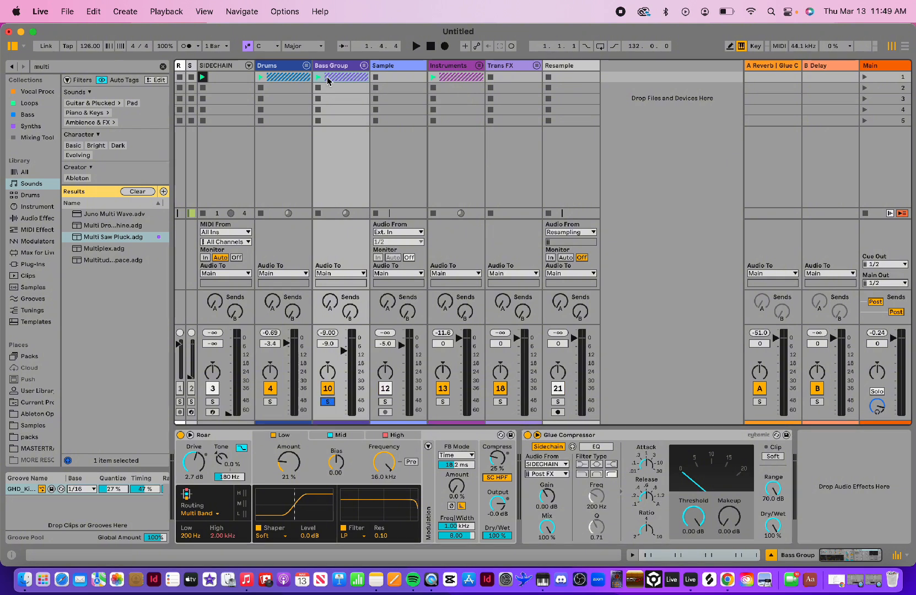
key("space")
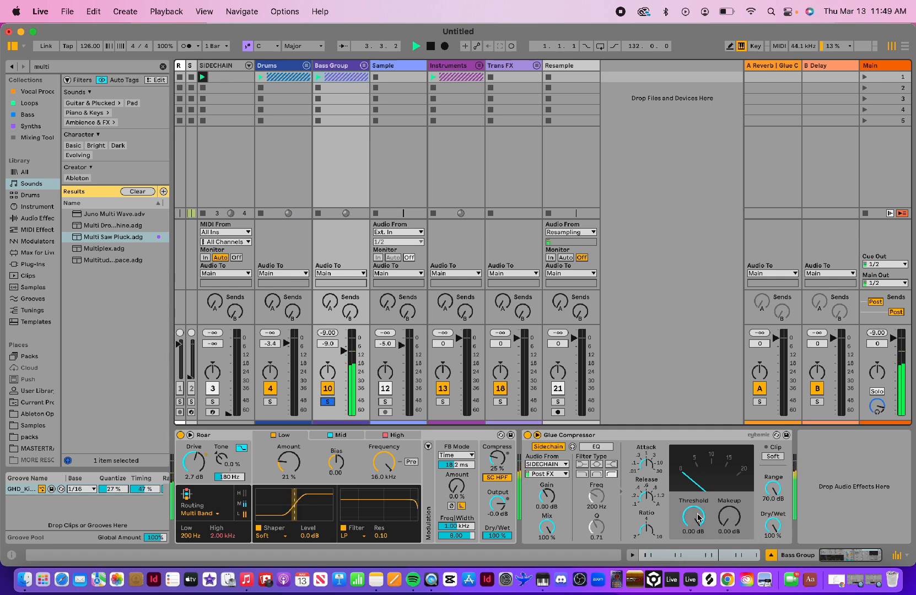
left_click_drag(694, 516, 693, 533)
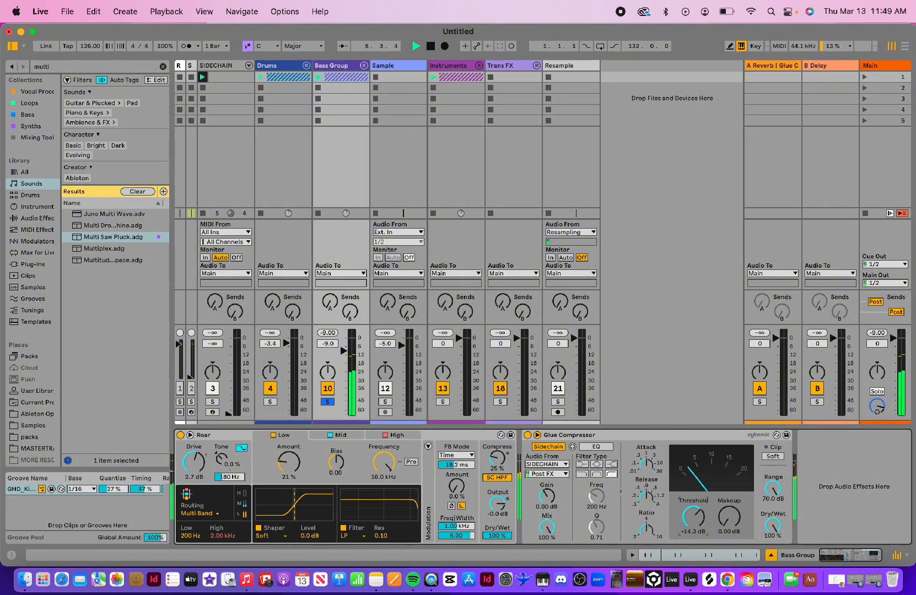
key("space")
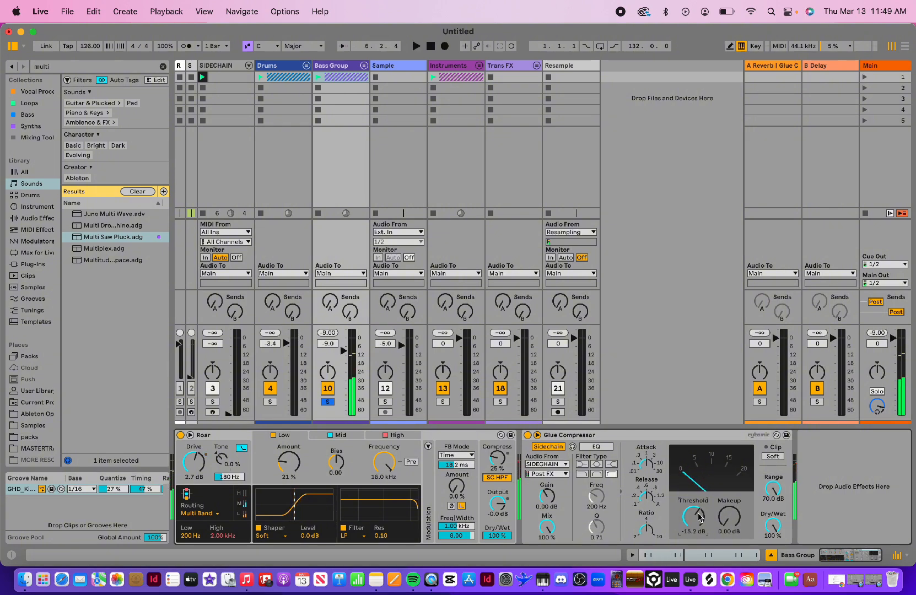
- Compare the notes of the SIDECHAIN and bass clips, and return to the Bass Group's devices
left_click(219, 78)
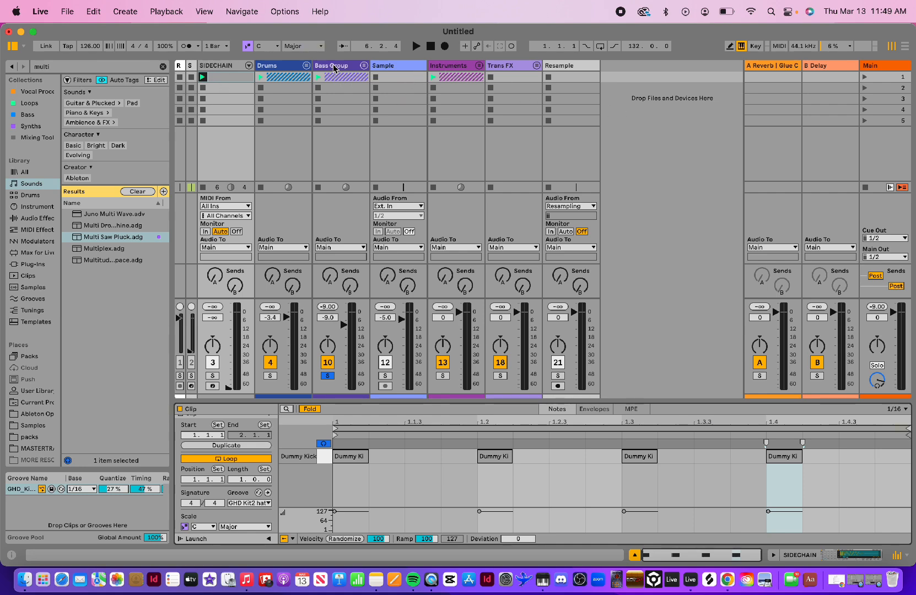
left_click(281, 67)
left_click(330, 67)
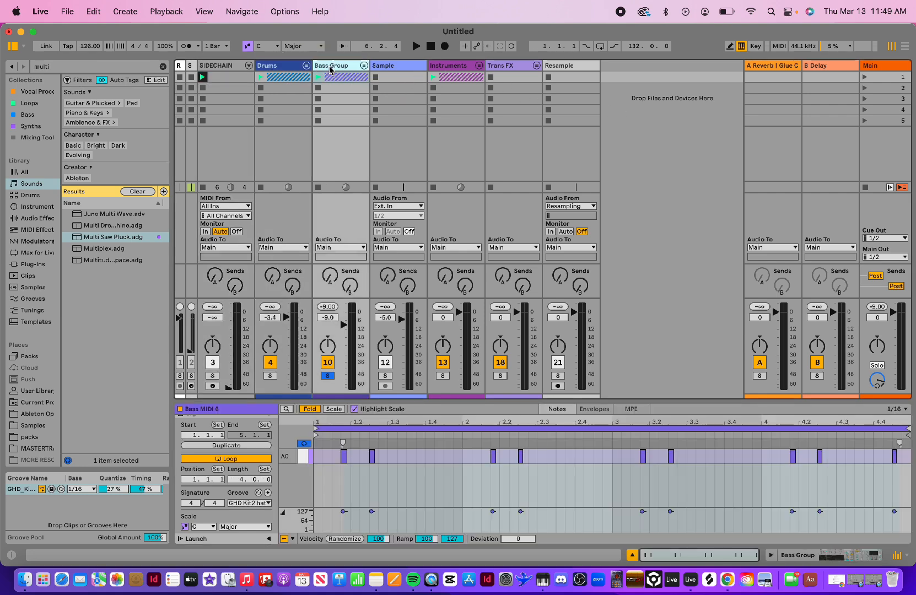
double_click(330, 70)
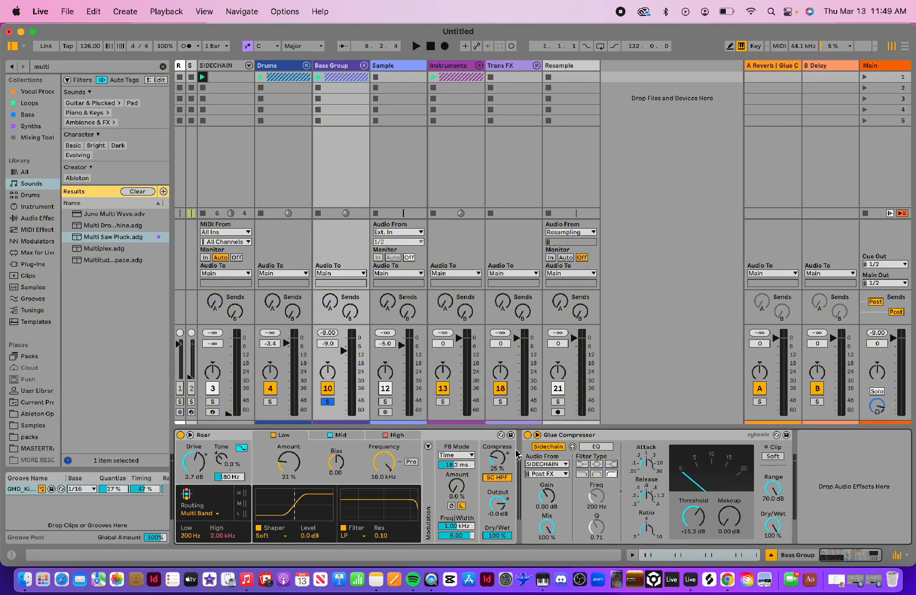
- Play the soloed Bass Group, raise its Glue Compressor Makeup to 3.33 dB, and turn on Soft clipping
key("space")
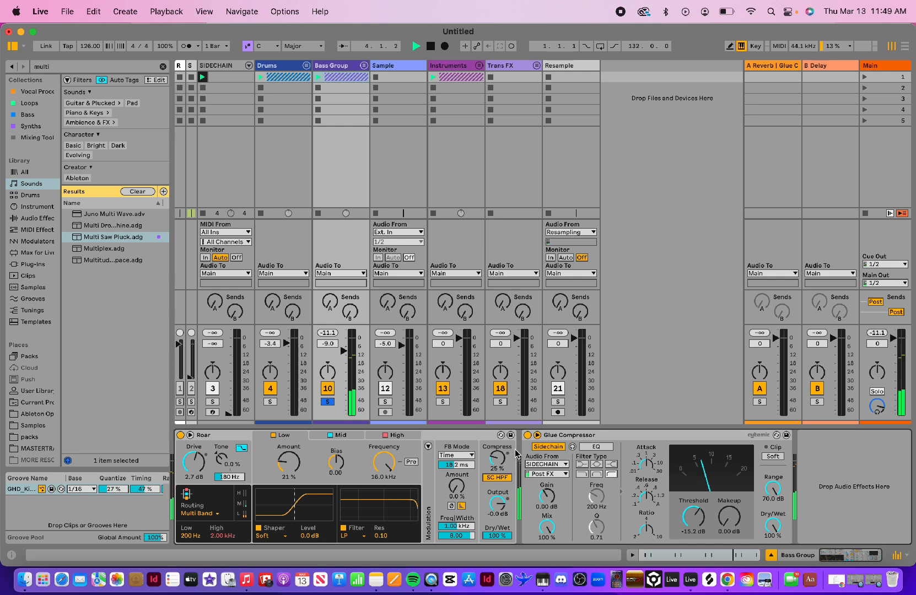
key("space")
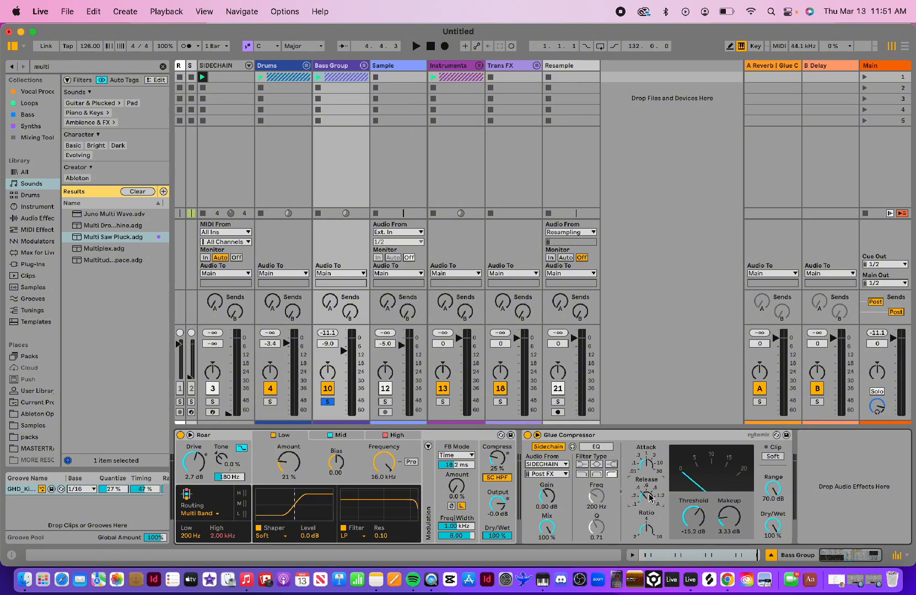
left_click(774, 457)
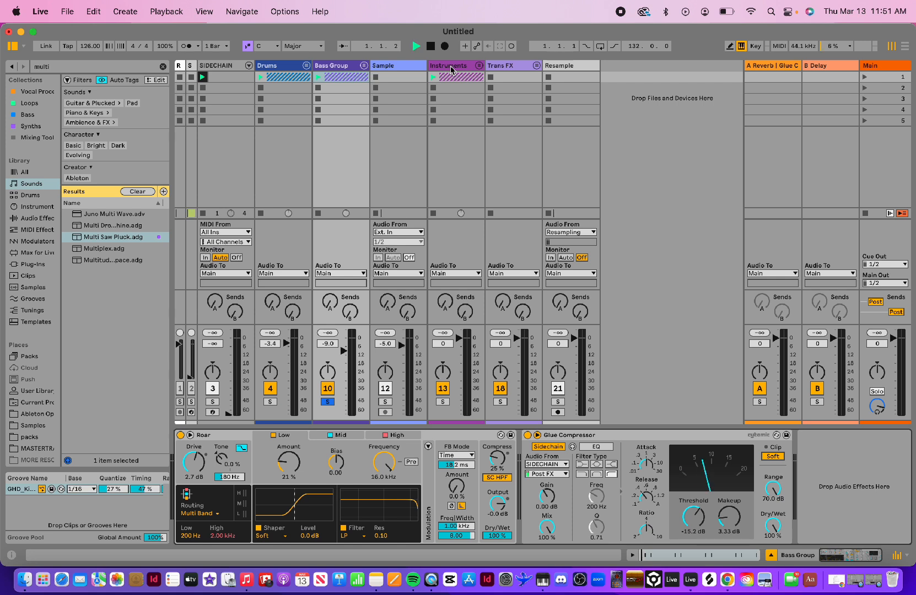
key("space")
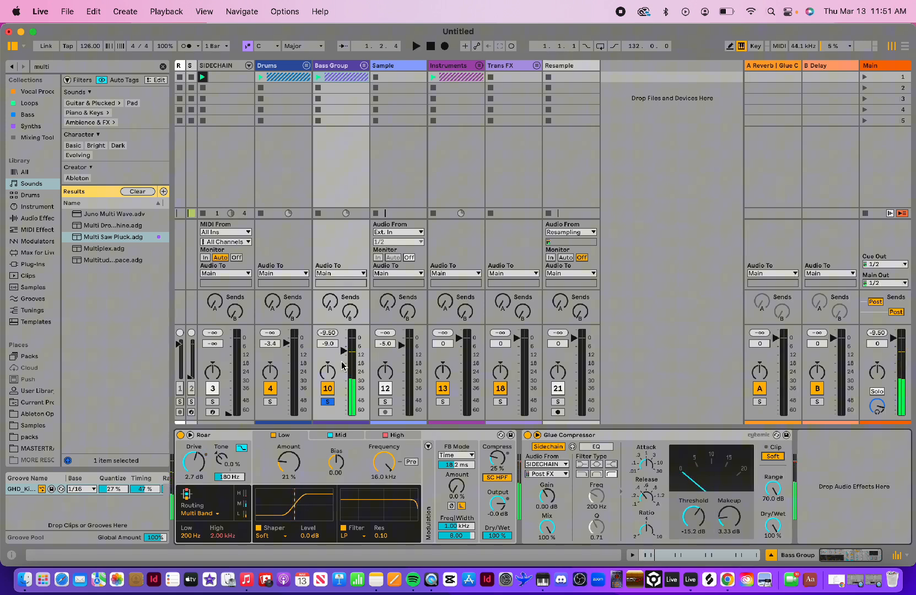
- Unsolo the Bass Group and raise its Glue Compressor Makeup to 5.40 dB while playing the full mix
left_click(328, 404)
key("space")
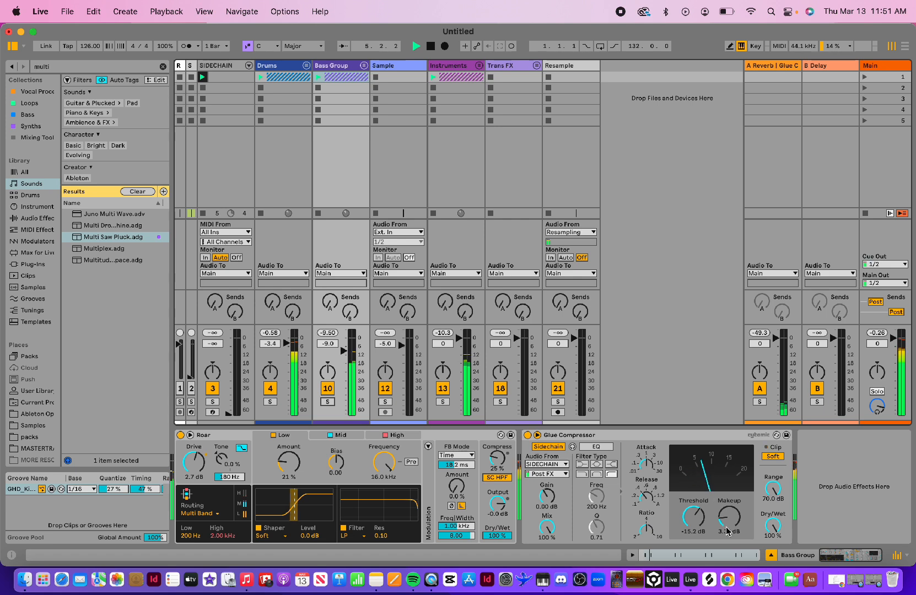
left_click_drag(727, 521, 727, 510)
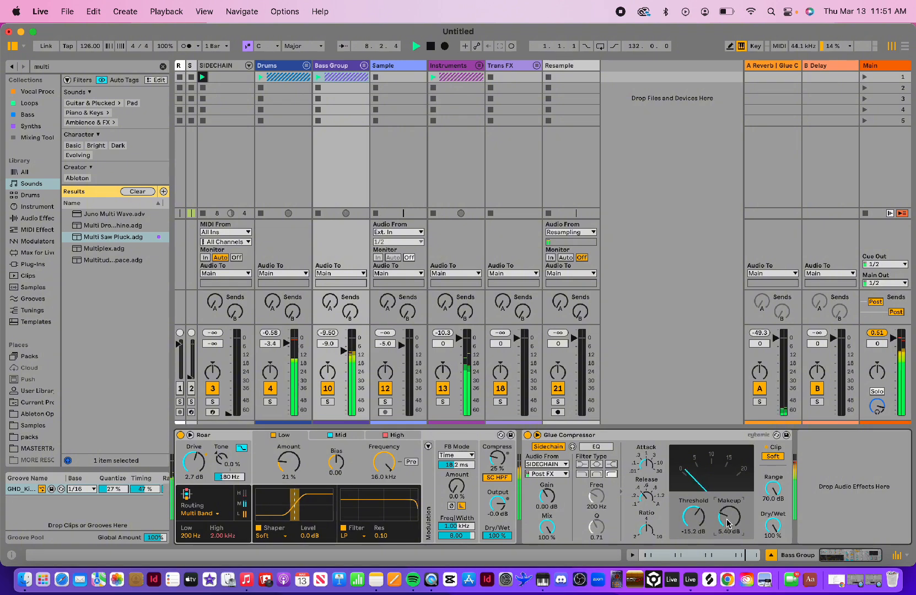
key("space")
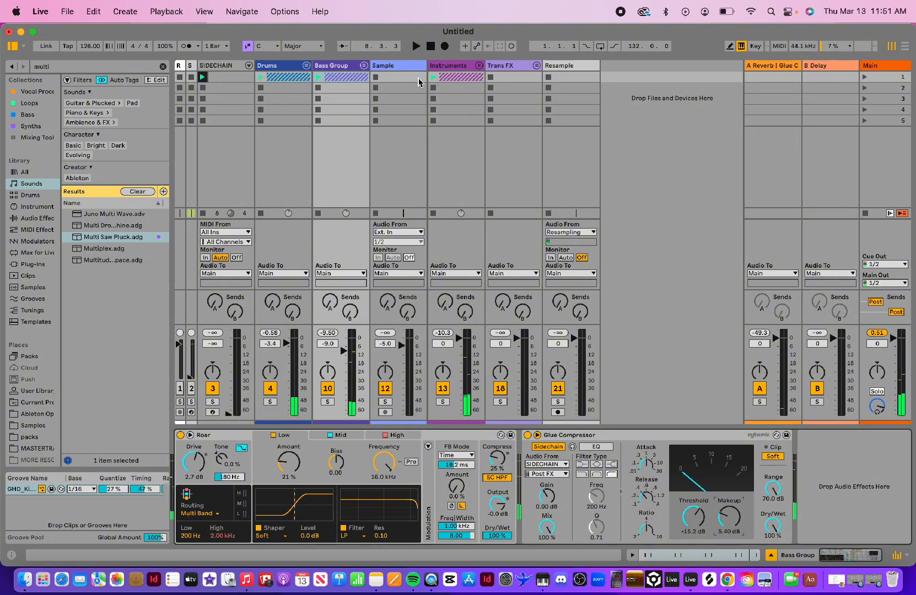
- Enable the OTT device on the Instruments group and set its Amount to 20%
left_click(454, 66)
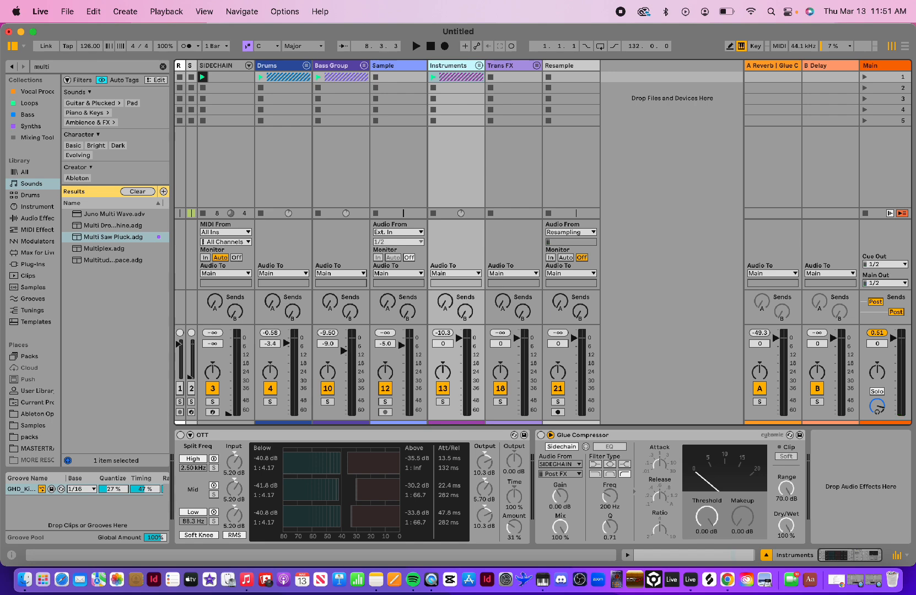
left_click(238, 436)
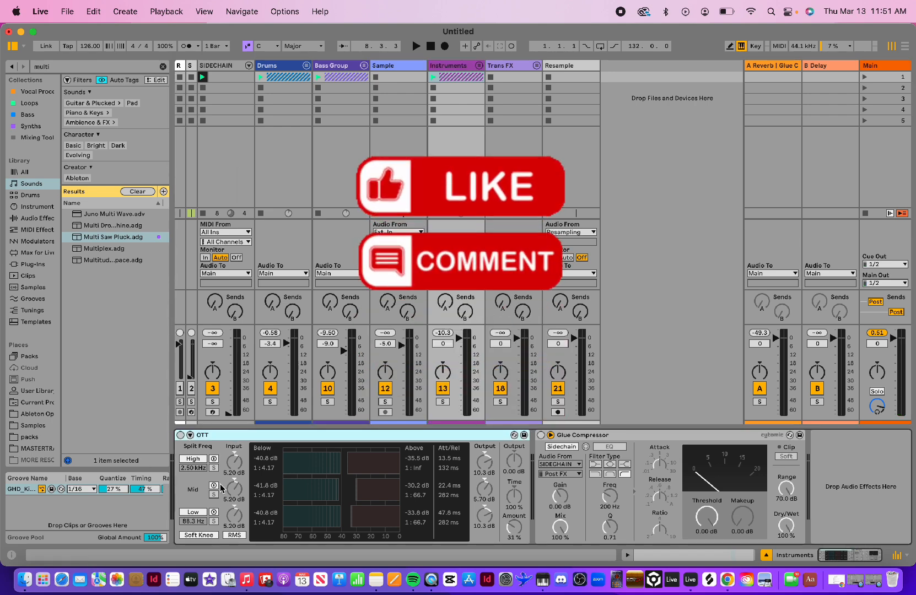
left_click(180, 435)
left_click_drag(509, 534, 510, 519)
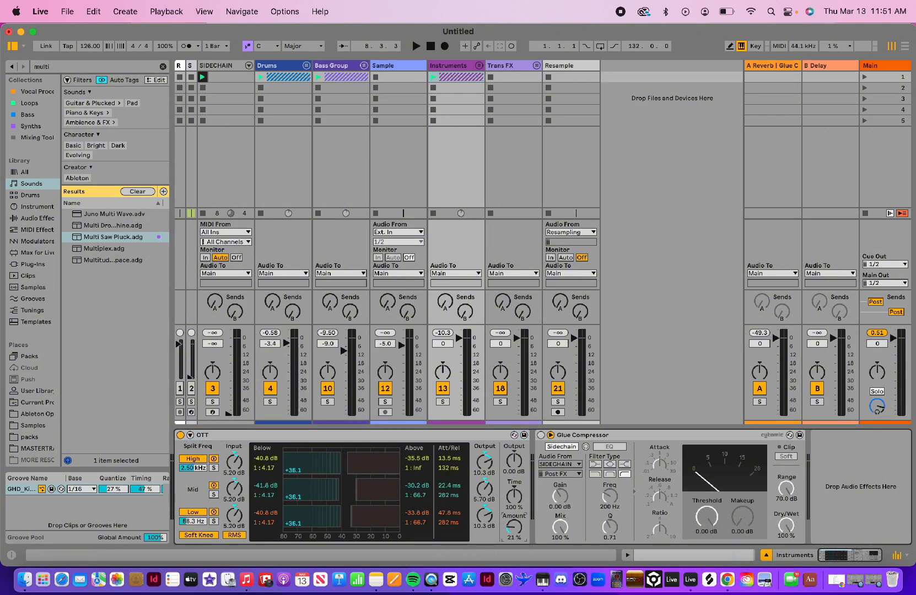
left_click(245, 437)
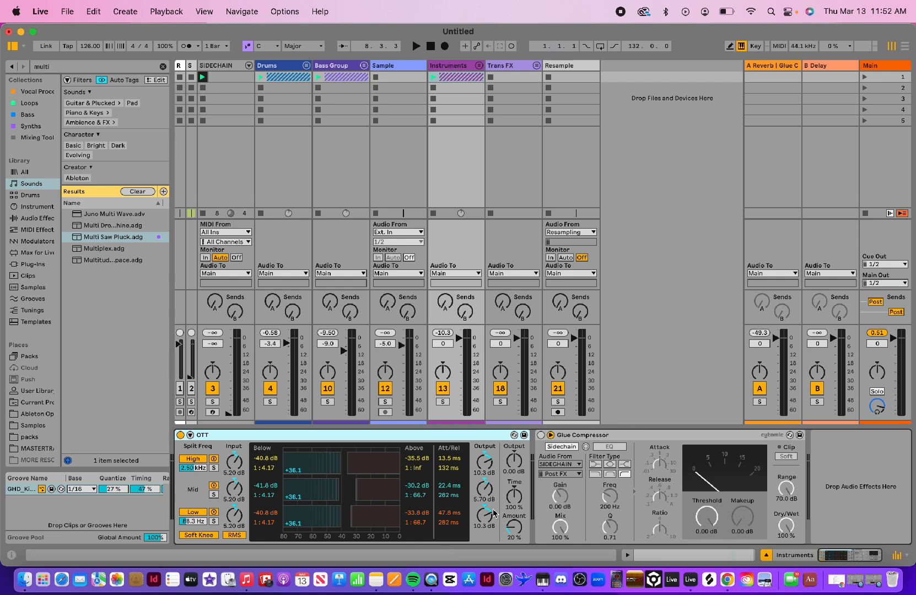
- Set OTT's Amount to 18% and audition the soloed Instruments group with OTT bypassed
left_click_drag(514, 527, 514, 530)
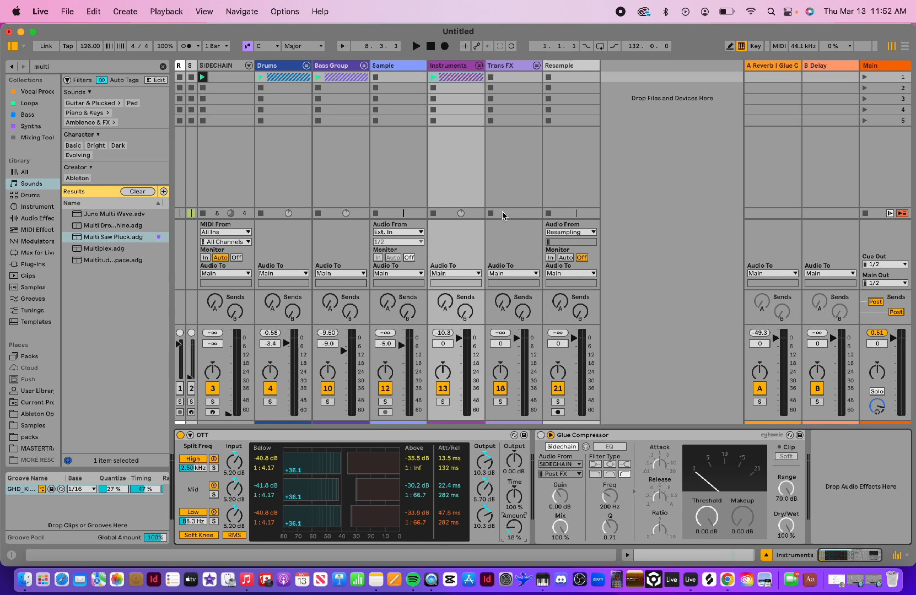
left_click(180, 435)
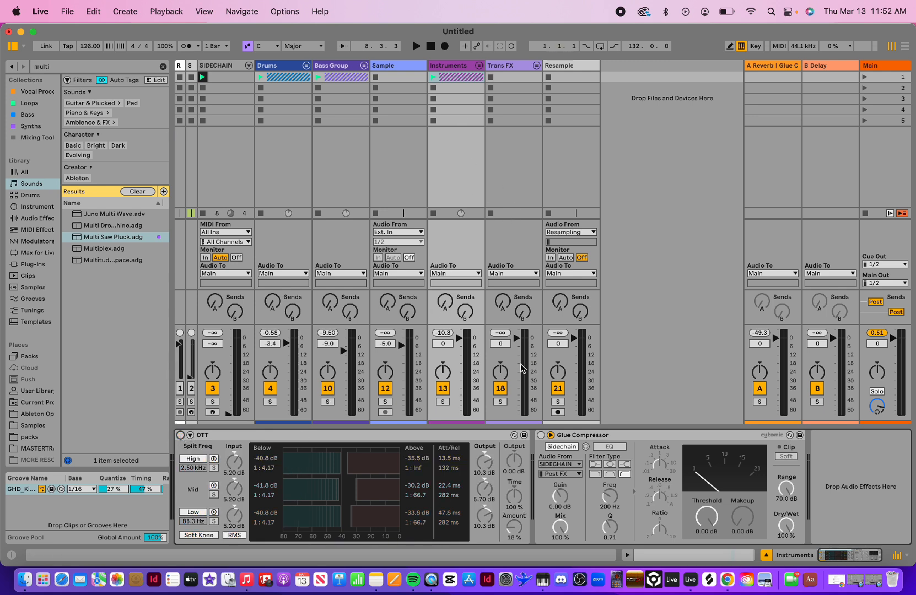
left_click(444, 402)
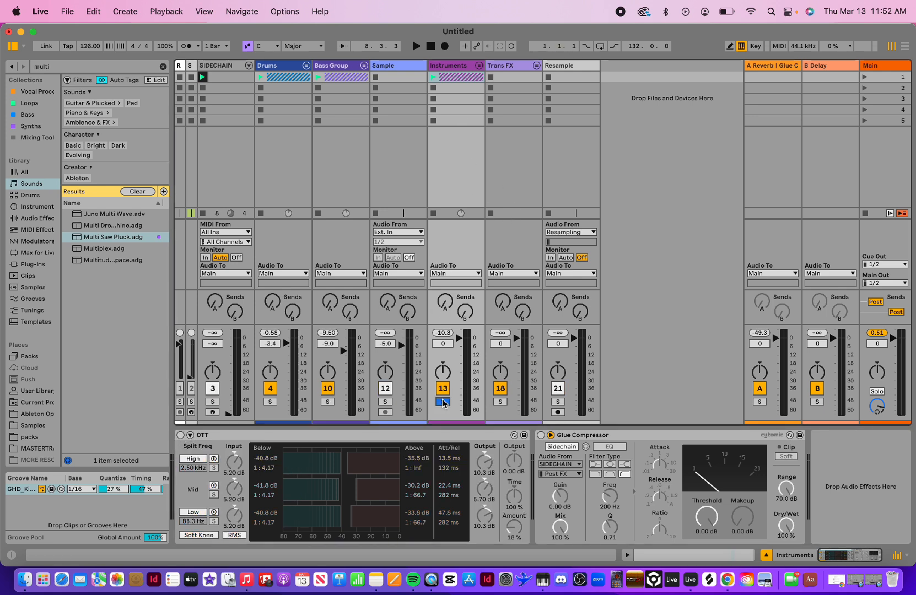
key("space")
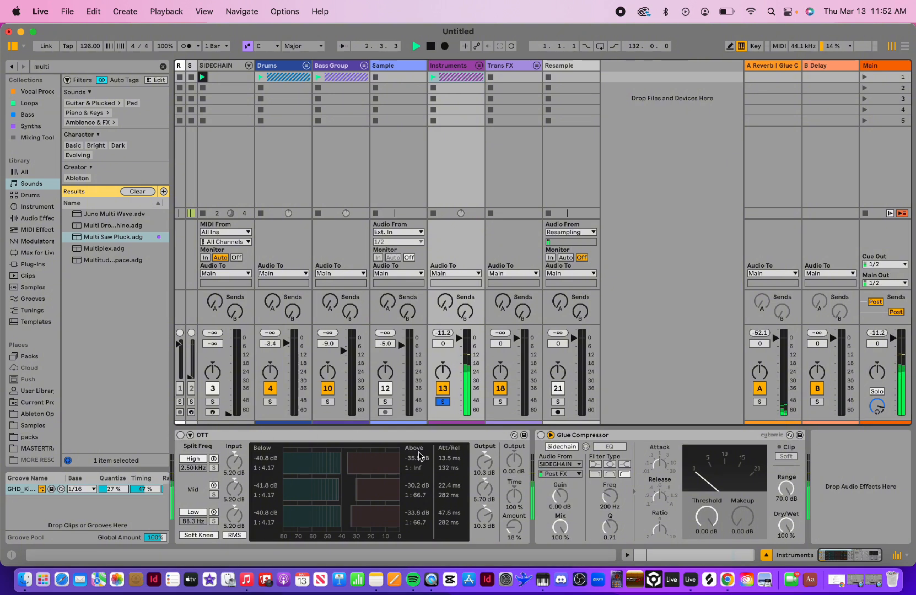
- Re-enable OTT on the Instruments group, set its Amount to 31% during playback, and unsolo the group
left_click(181, 435)
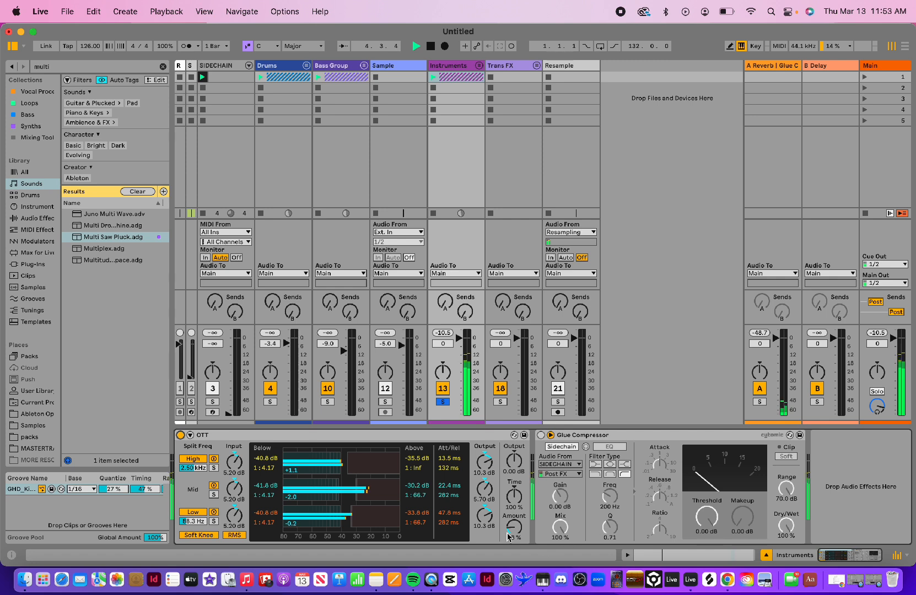
mouse_move(511, 531)
left_mouse_down()
mouse_move(511, 504)
mouse_move(514, 540)
left_mouse_up()
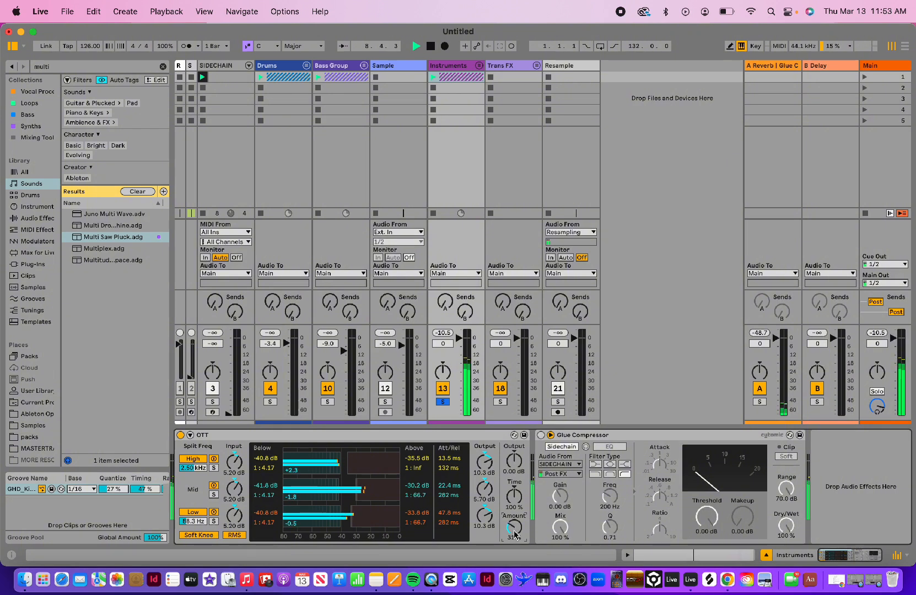
key("space")
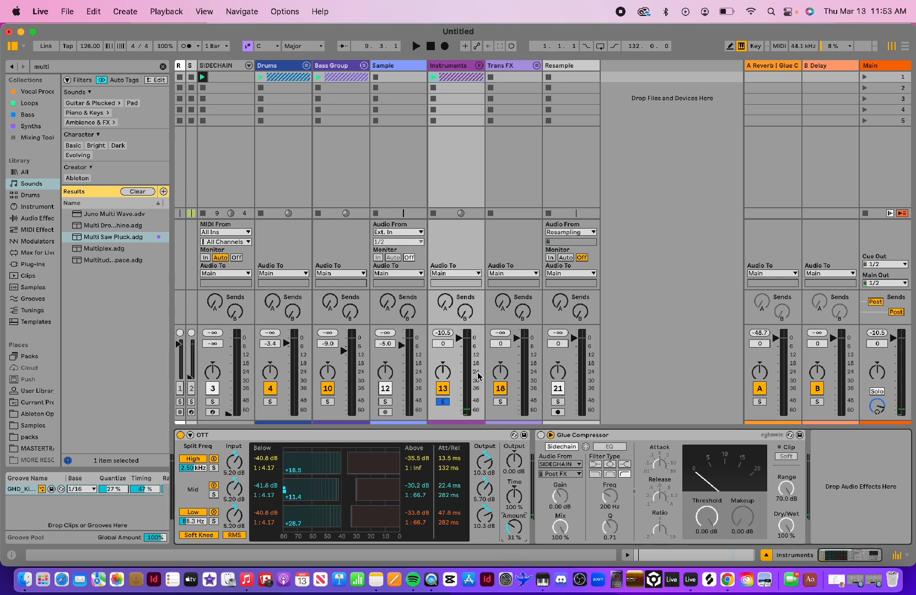
left_click(442, 404)
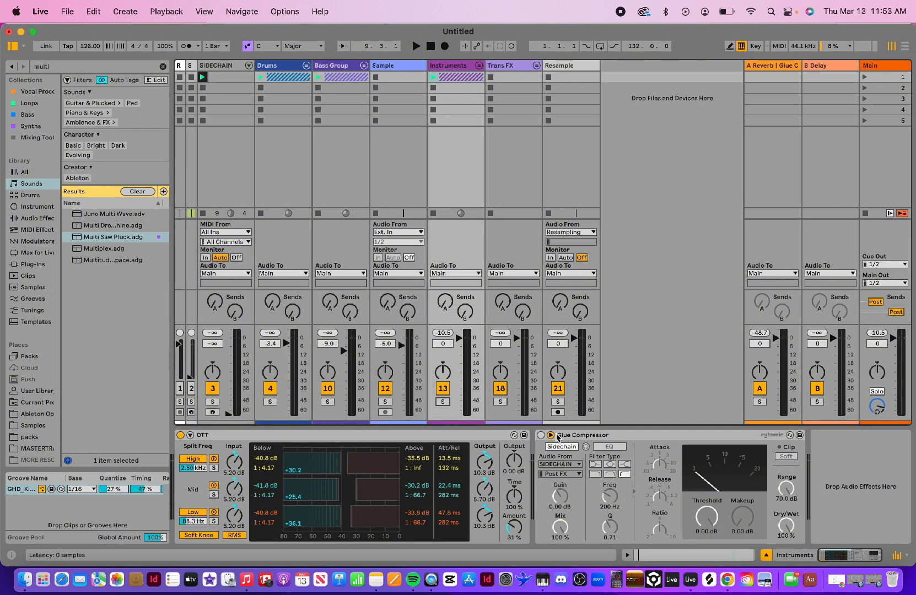
- Turn on the Instruments group's Glue Compressor with Sidechain and set its Threshold to -14.0 dB while the soloed group plays
left_click(541, 435)
left_click(562, 447)
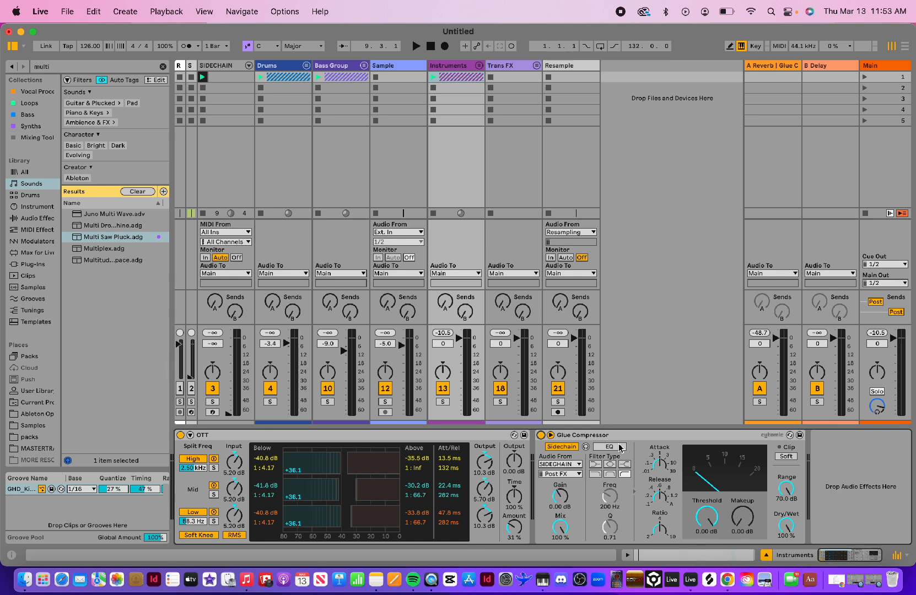
left_click(442, 402)
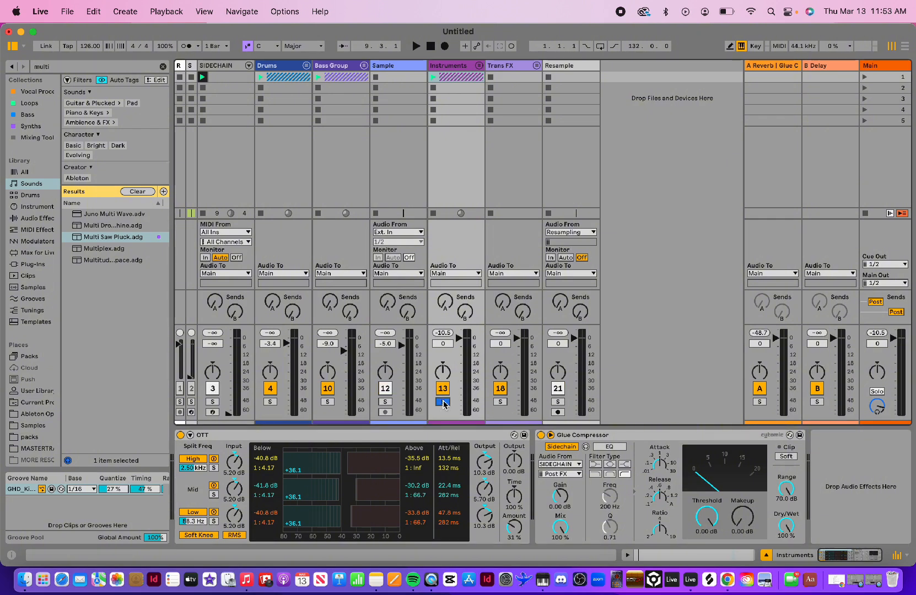
key("space")
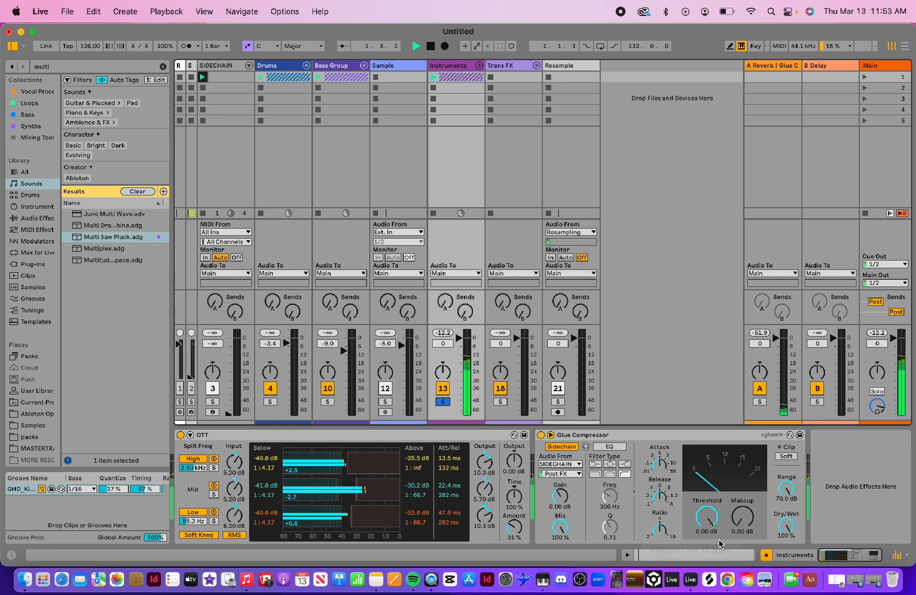
left_click_drag(715, 523, 716, 548)
key("space")
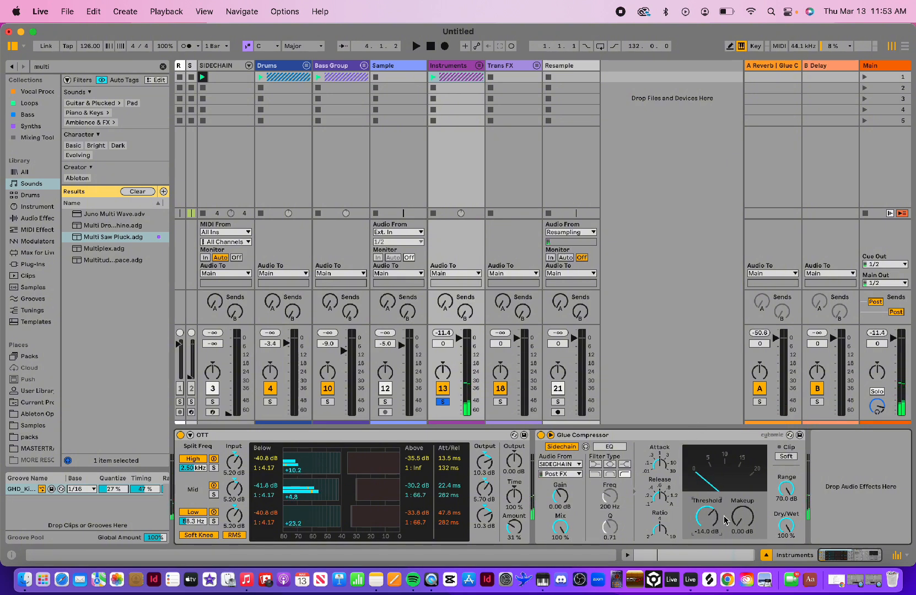
- Raise the Glue Compressor's Makeup to 4.76 dB and enable Soft clipping
left_click(743, 518)
left_click_drag(743, 518, 742, 501)
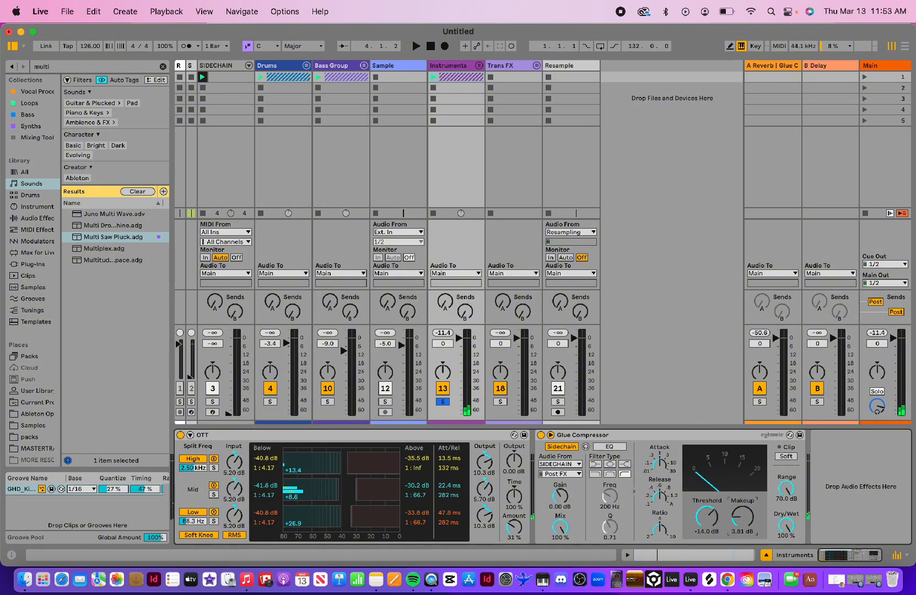
left_click(785, 458)
- Fine-tune the Glue Compressor's Threshold to -14.3 dB while auditioning the soloed Instruments group
left_click(707, 519)
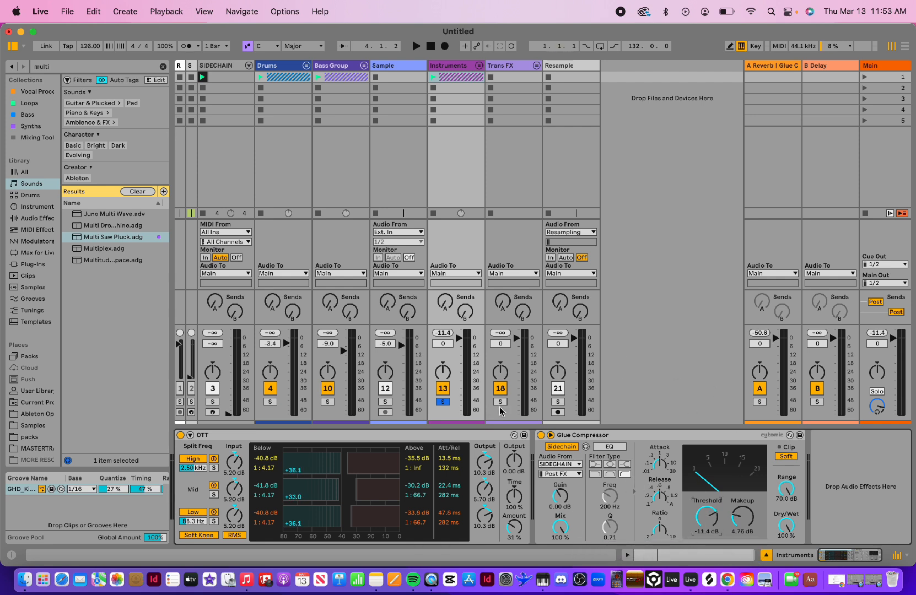
key("space")
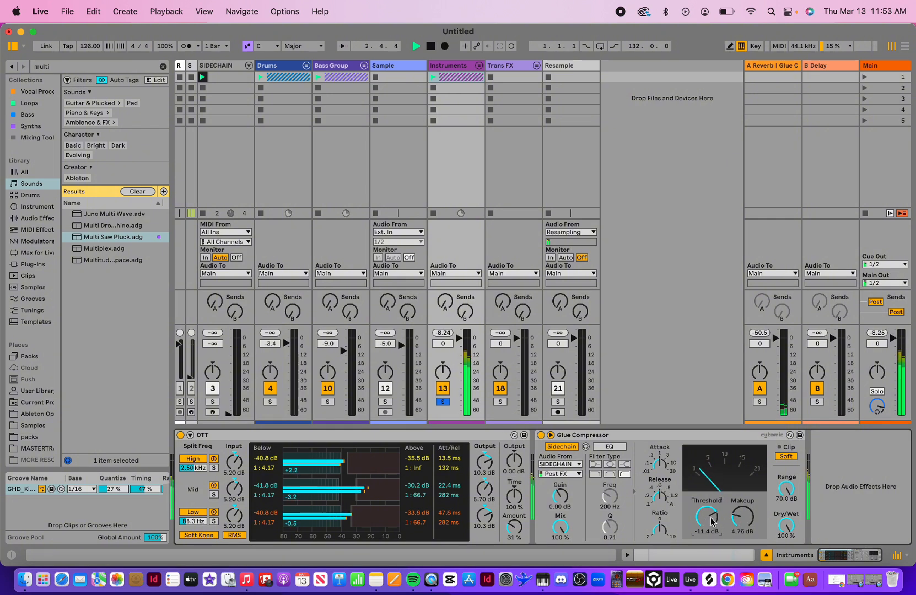
left_click_drag(707, 517, 706, 526)
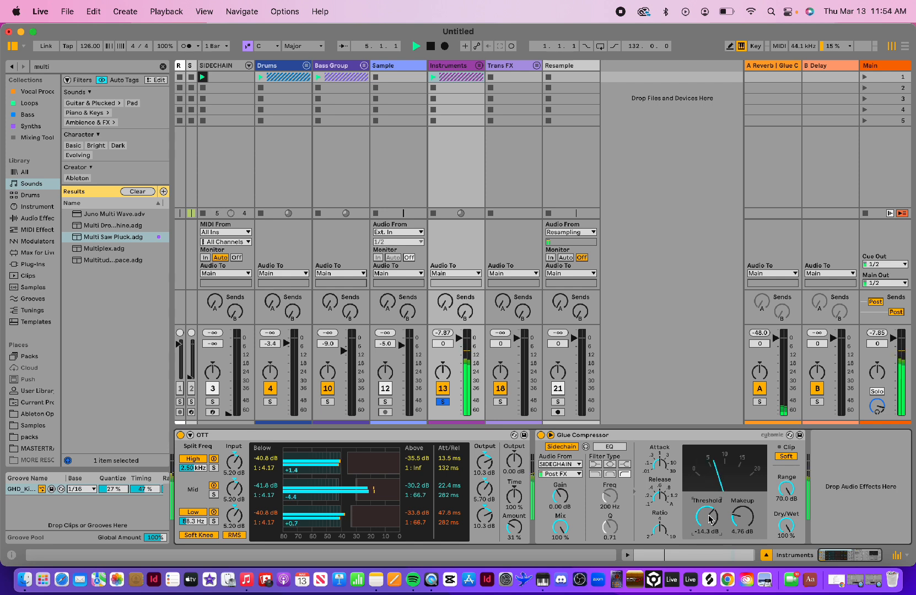
key("space")
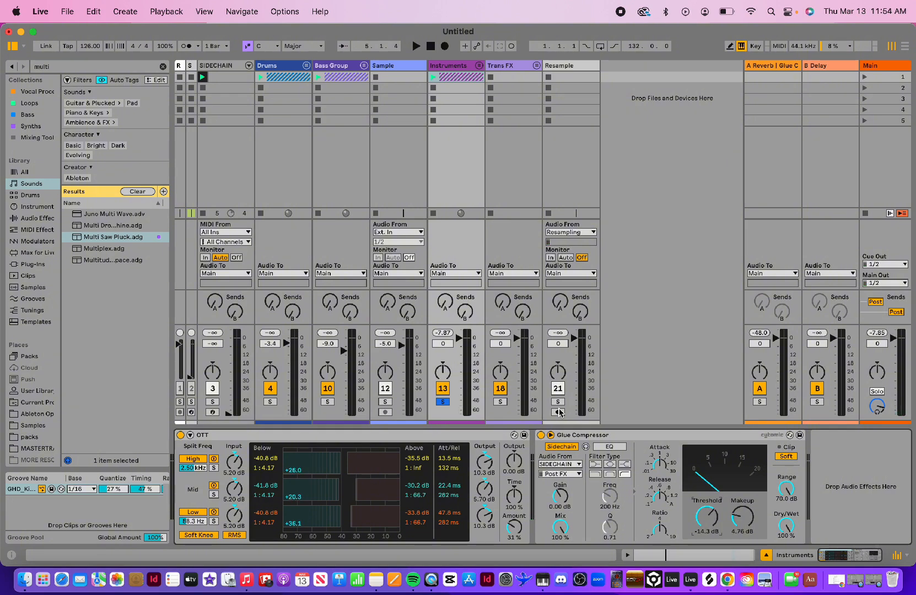
- Unsolo the Instruments group and play the full mix to hear the sidechain compression in context
left_click(306, 65)
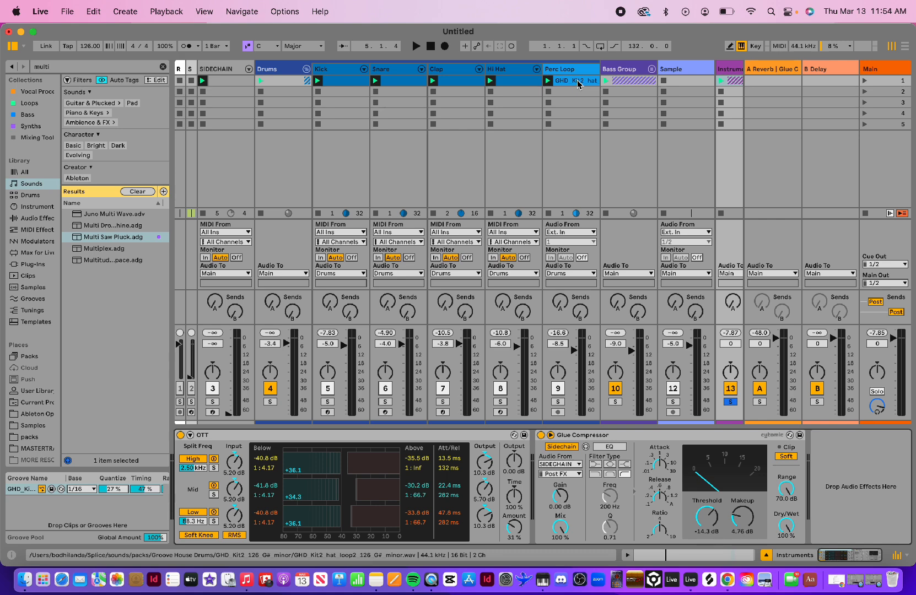
left_click(306, 69)
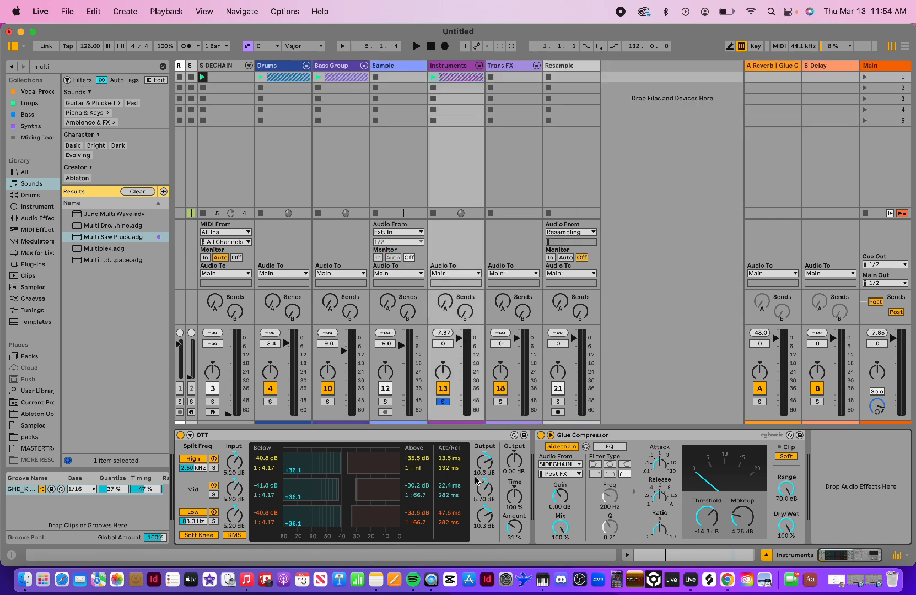
left_click(443, 403)
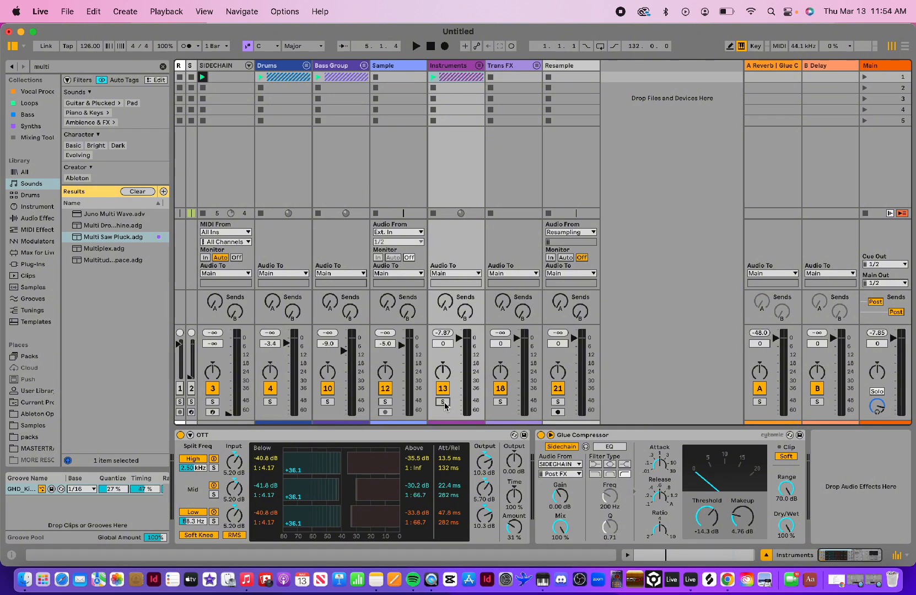
key("space")
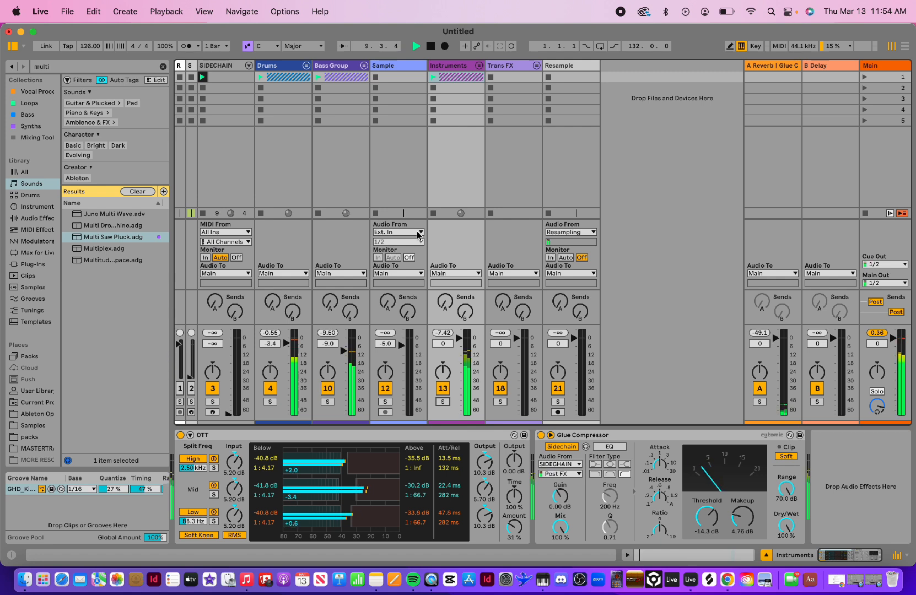
key("space")
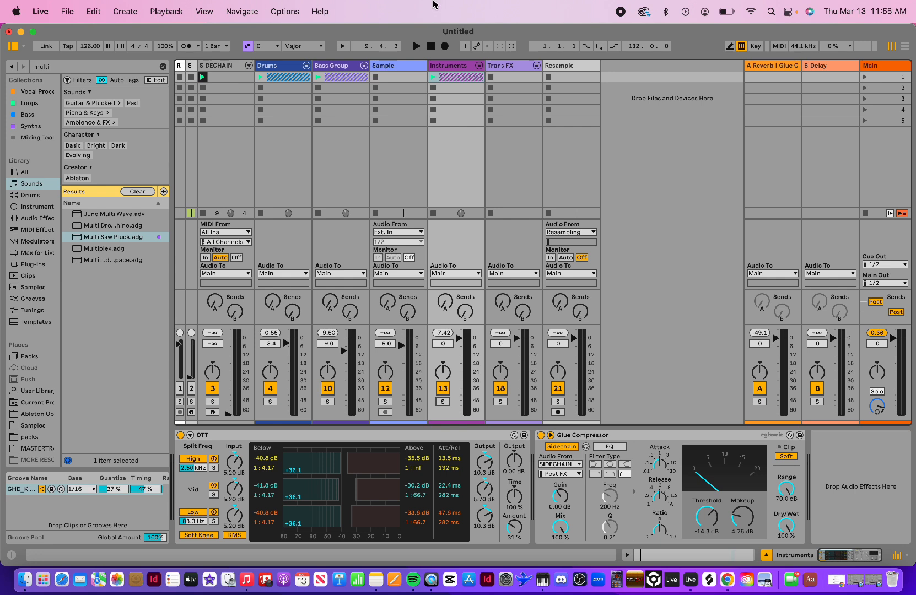
- On the A Reverb return, enable the Glue Compressor with Threshold -15.9 dB, Makeup 3.49 dB and Soft clipping
left_click(783, 66)
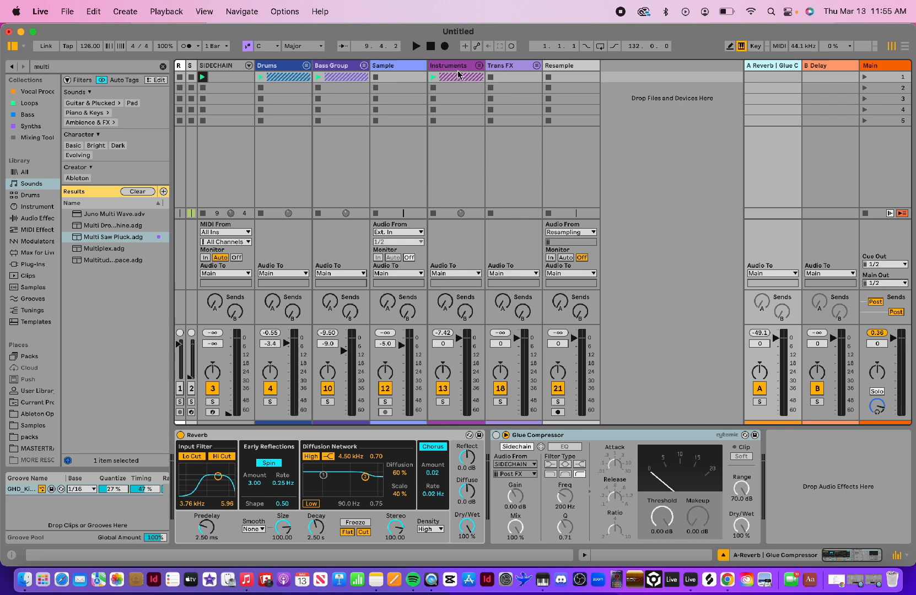
left_click(479, 66)
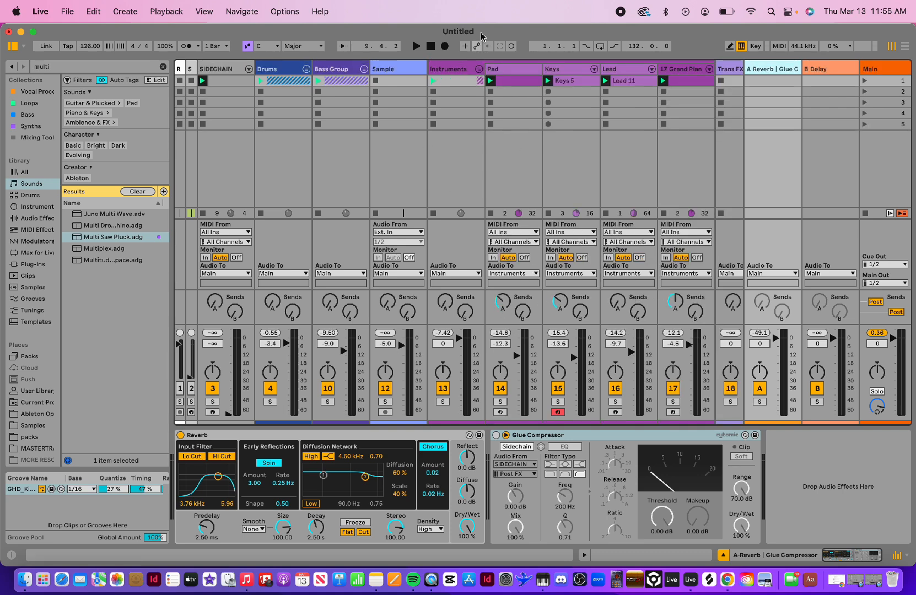
left_click(479, 69)
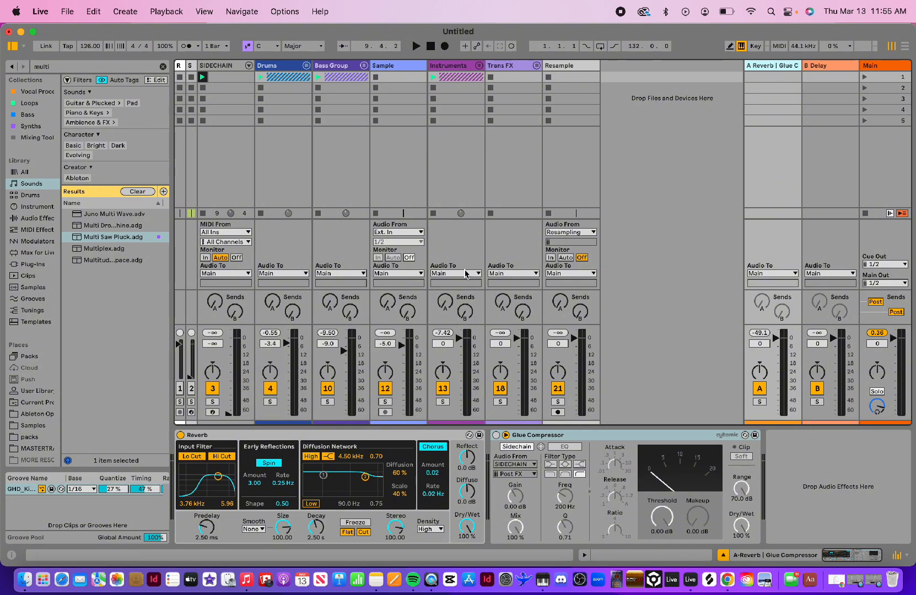
left_click(496, 436)
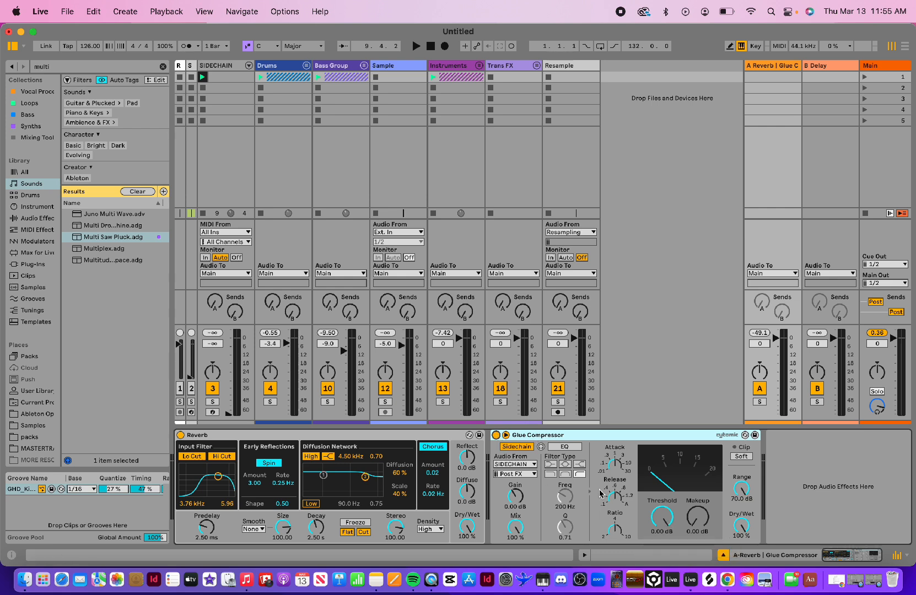
left_click_drag(665, 518, 697, 519)
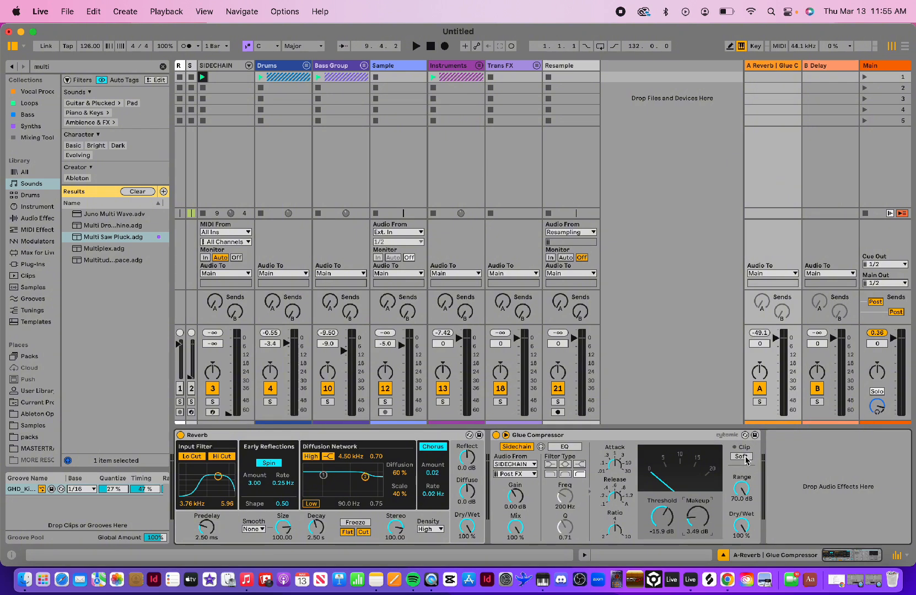
left_click(744, 457)
- Open the SIDECHAIN track's dummy kick clip, play it with the full mix, and collapse the track to minimum width
left_click(219, 69)
left_click(221, 76)
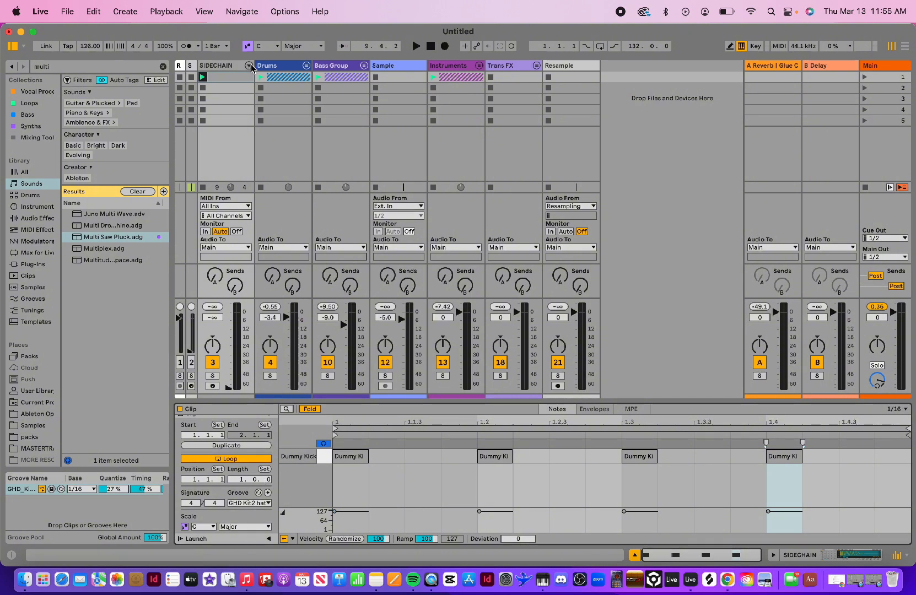
key("space")
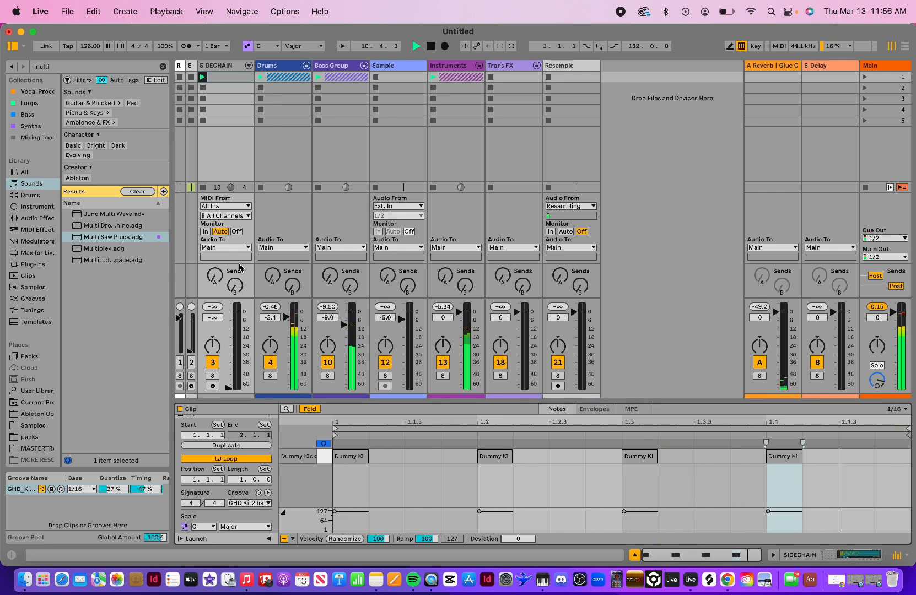
key("space")
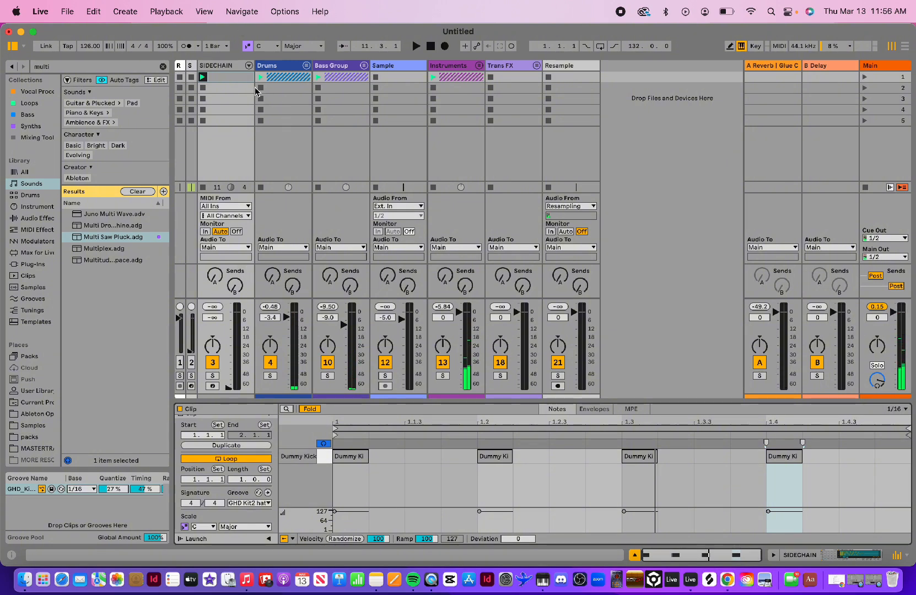
left_click_drag(256, 67, 213, 69)
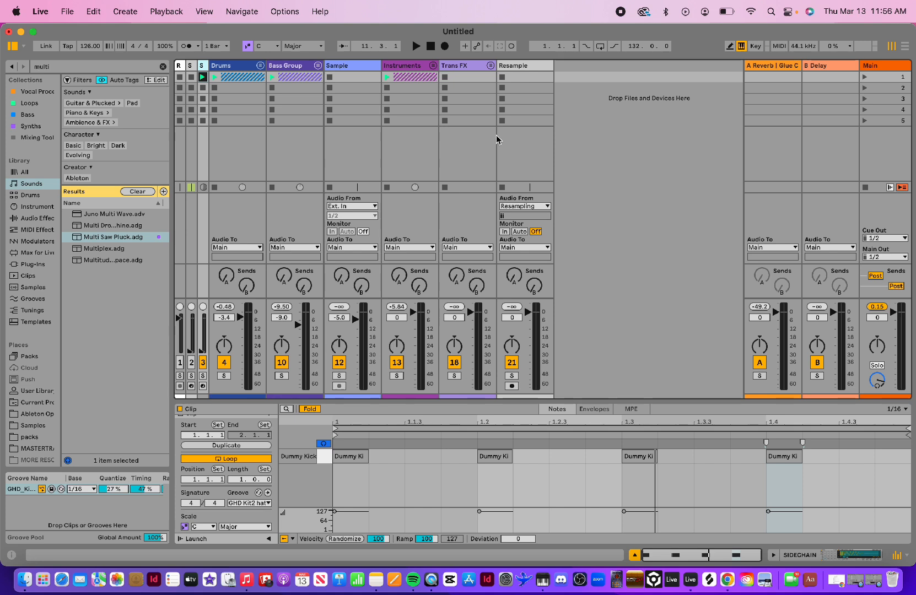
- Unfold the Bass Group and Instruments group to show their tracks, and open the Bass MIDI 6 clip
left_click(296, 67)
left_click(318, 65)
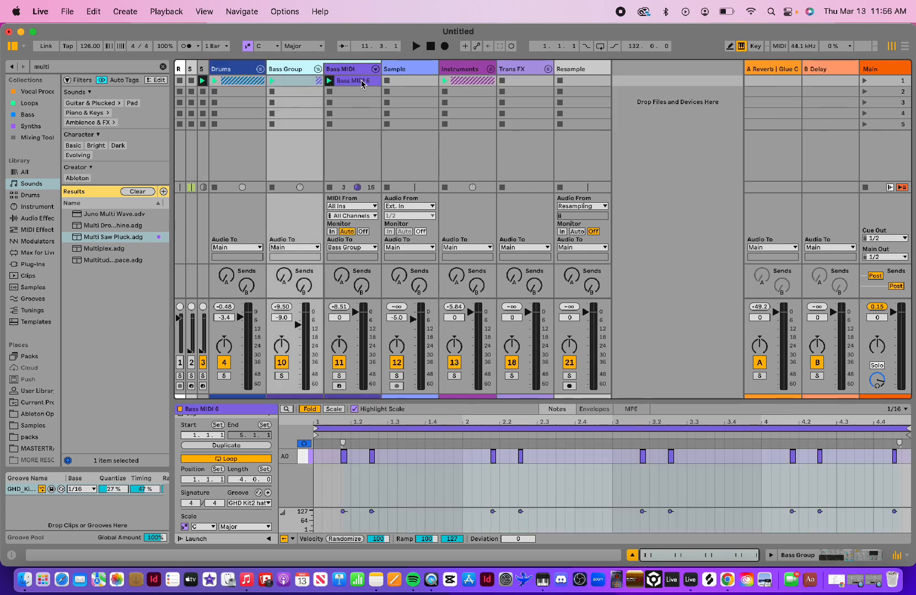
left_click(361, 82)
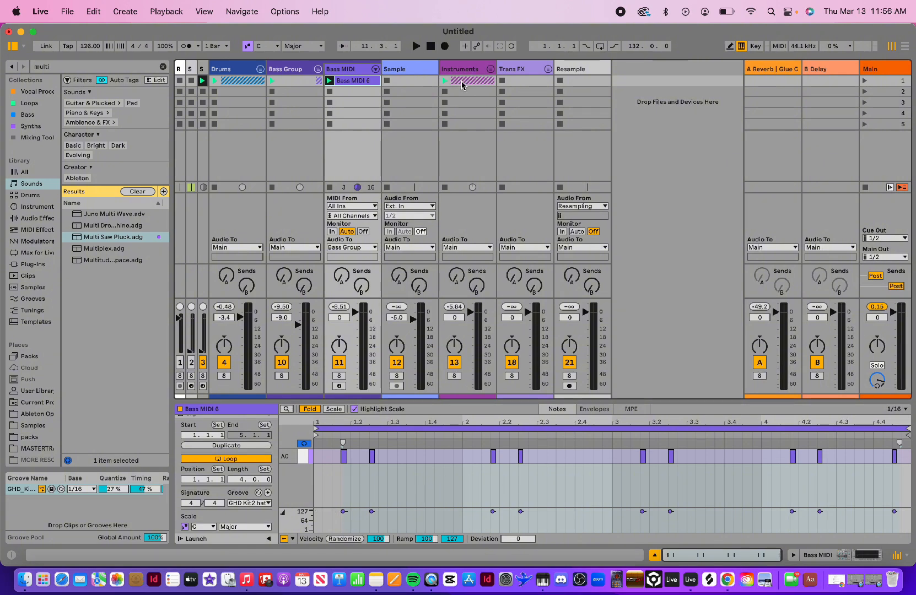
left_click(490, 68)
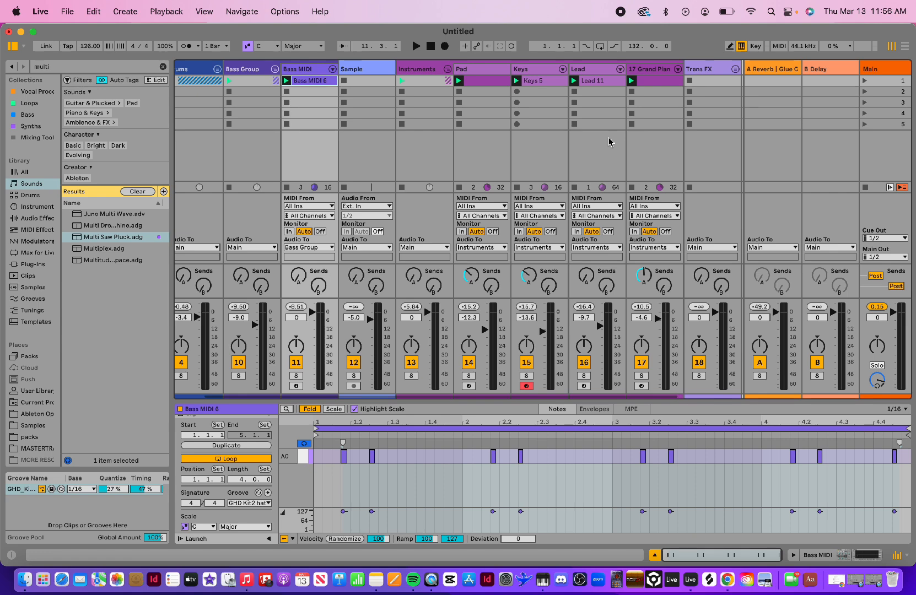
scroll(609, 141, "right", 2)
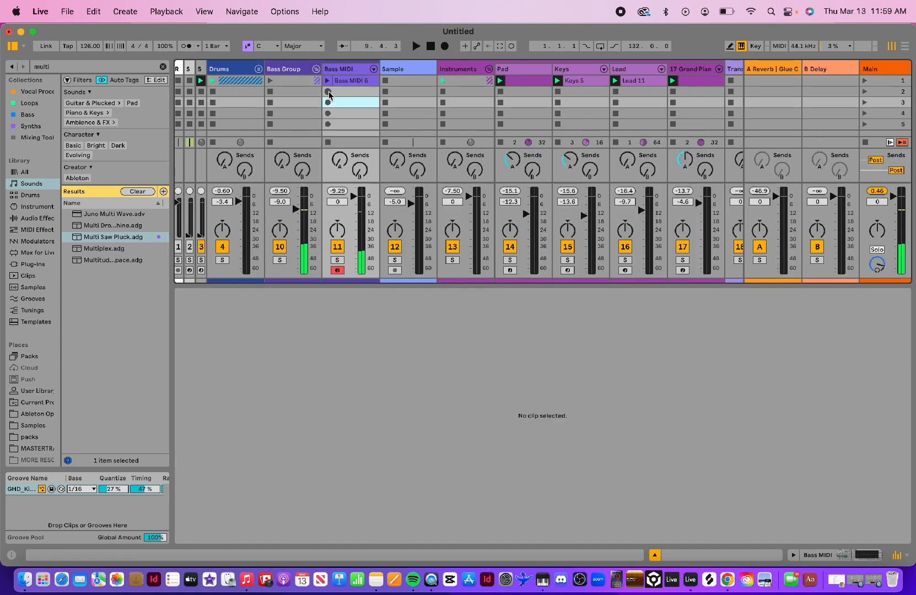
- Try recording a 16-bar bass line of A1, G1 and F1 notes in the second Bass MIDI slot, and delete the take
left_click(330, 94)
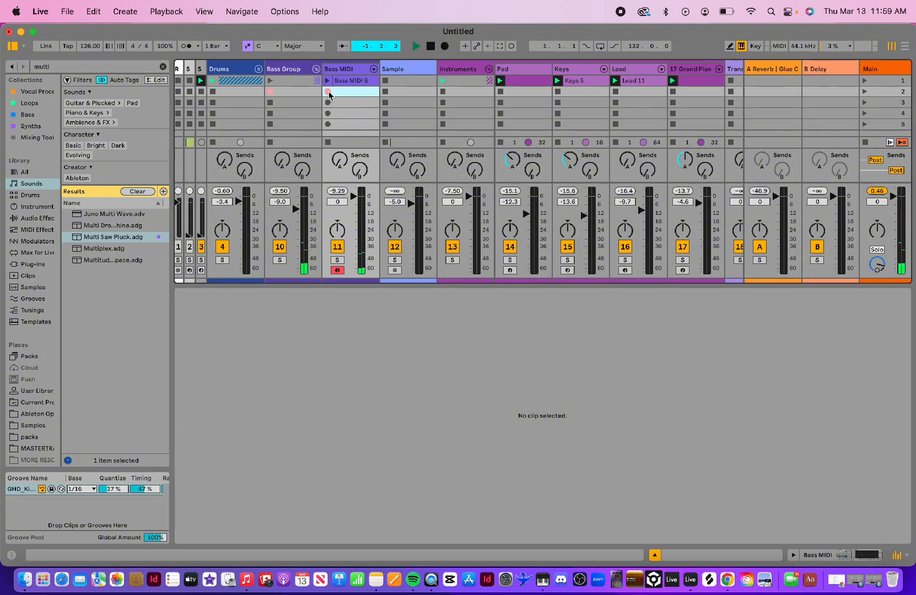
key("h")
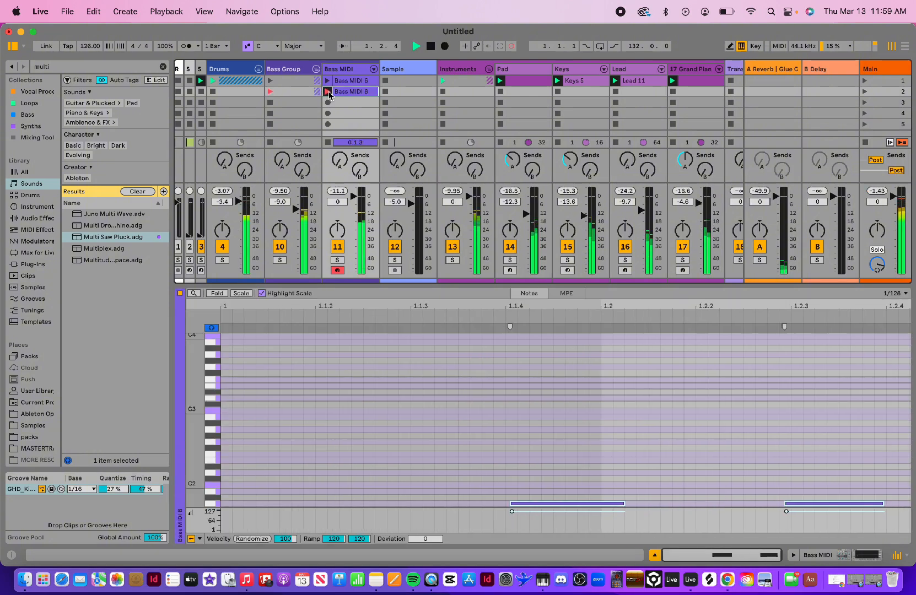
key("f")
key("f")
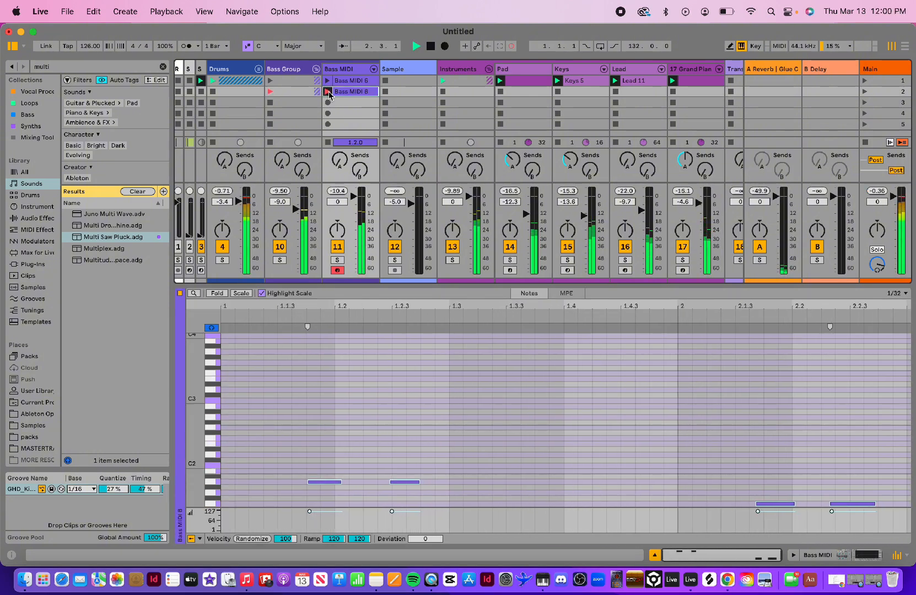
key("g")
key("g")
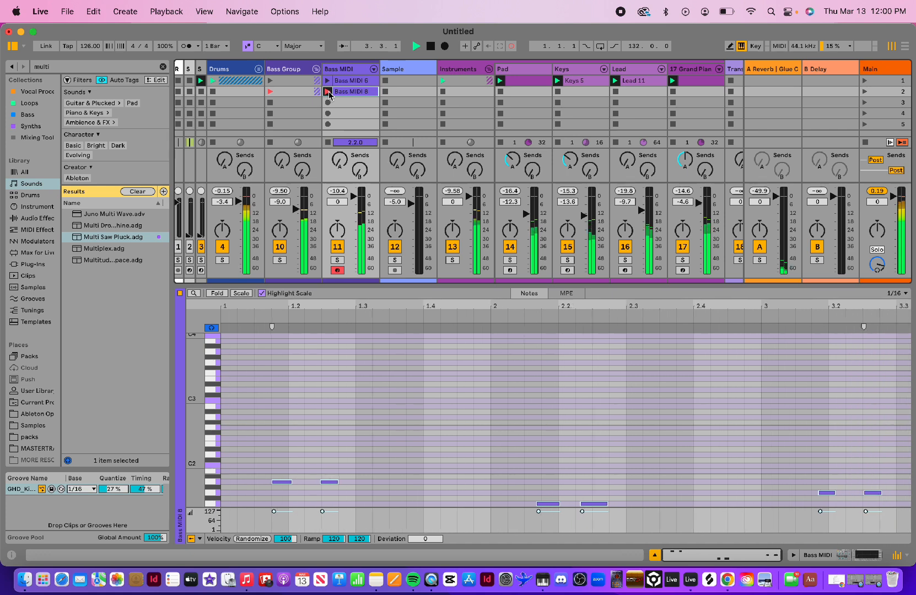
key("f")
key("f")
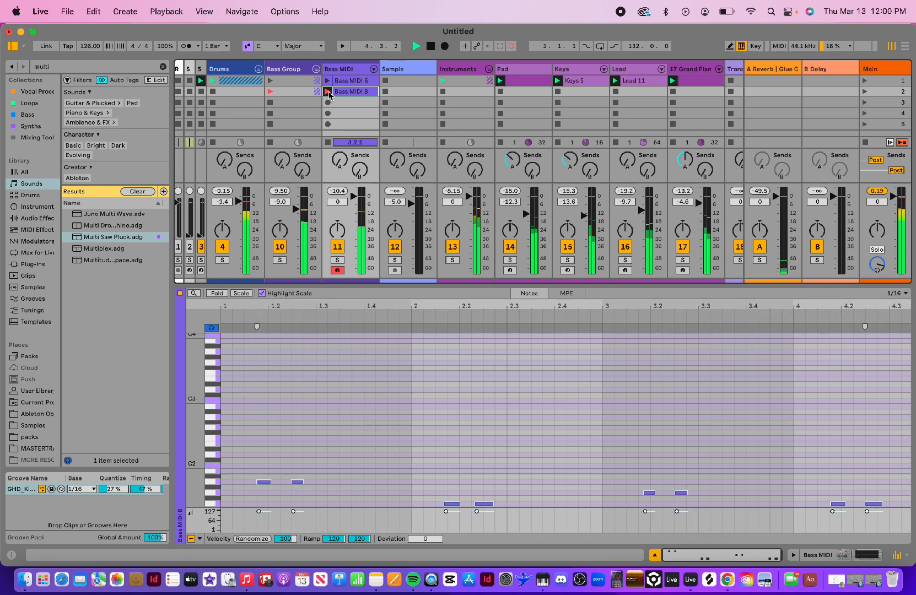
key("h")
key("h")
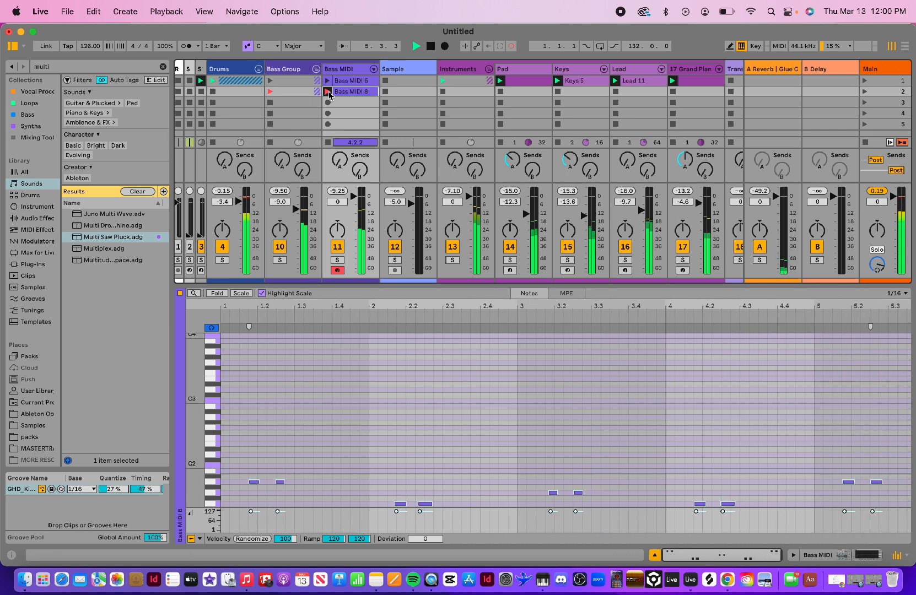
key("f")
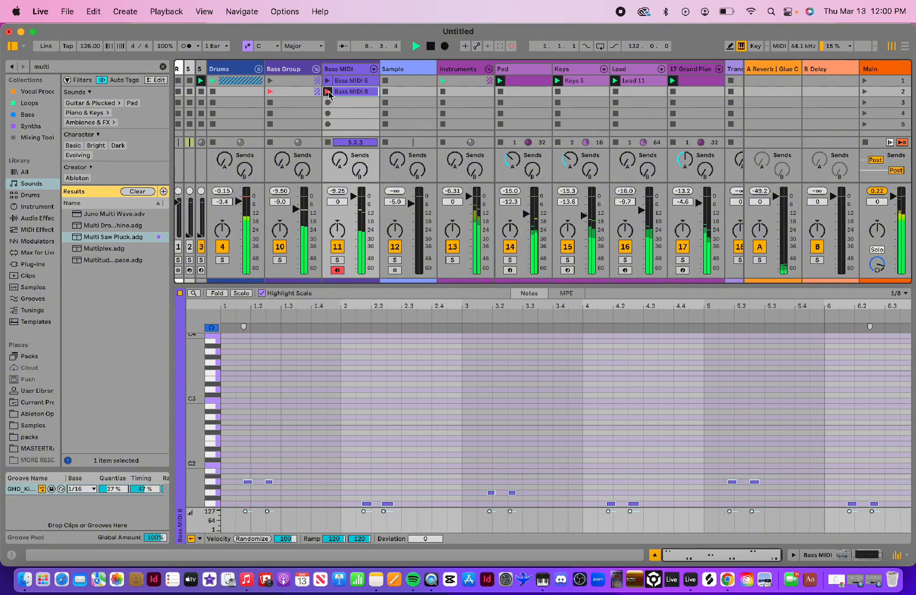
key("g")
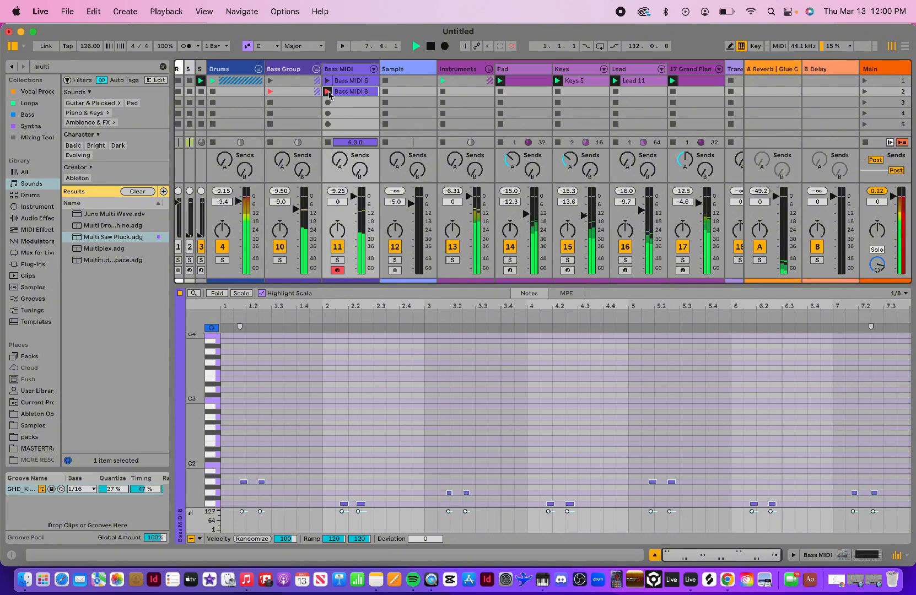
key("f")
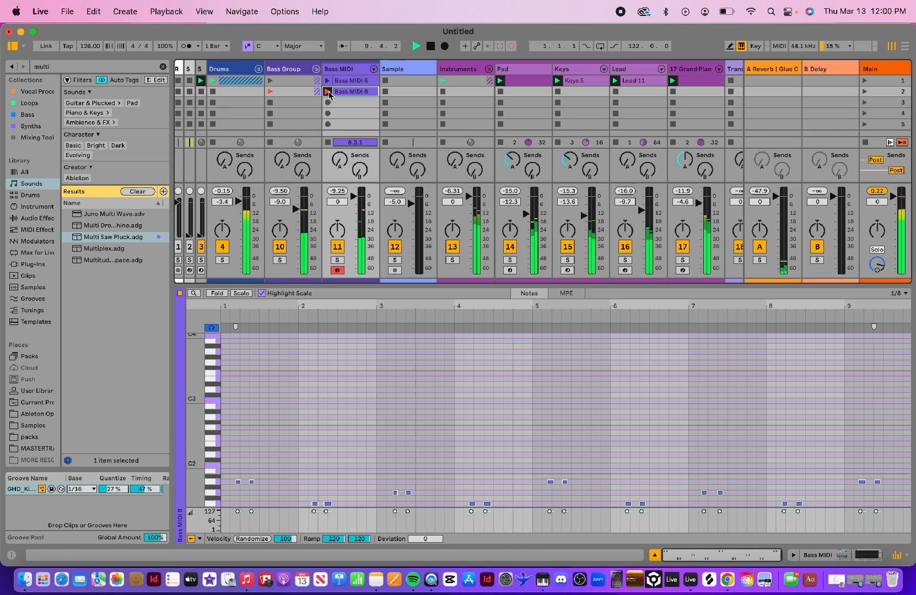
key("f")
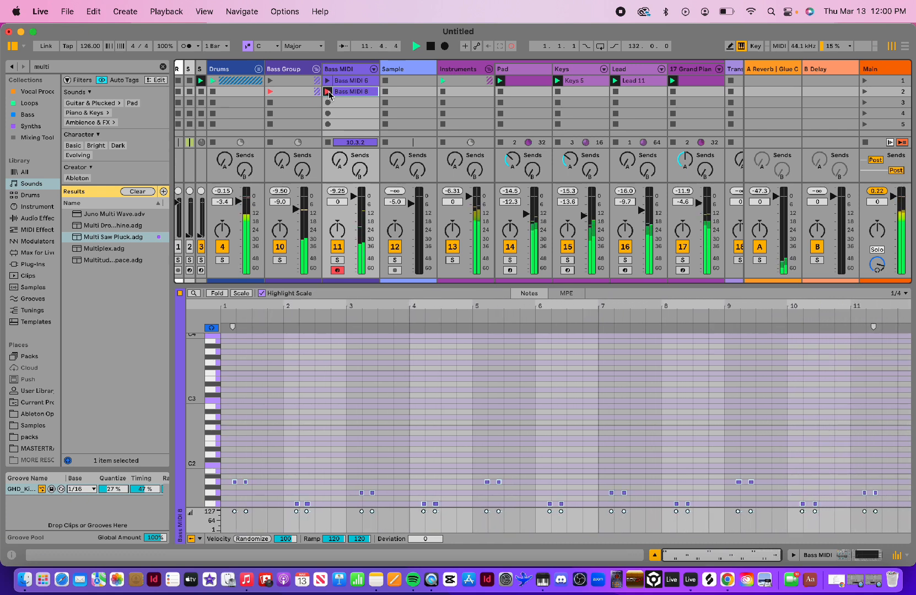
key("f")
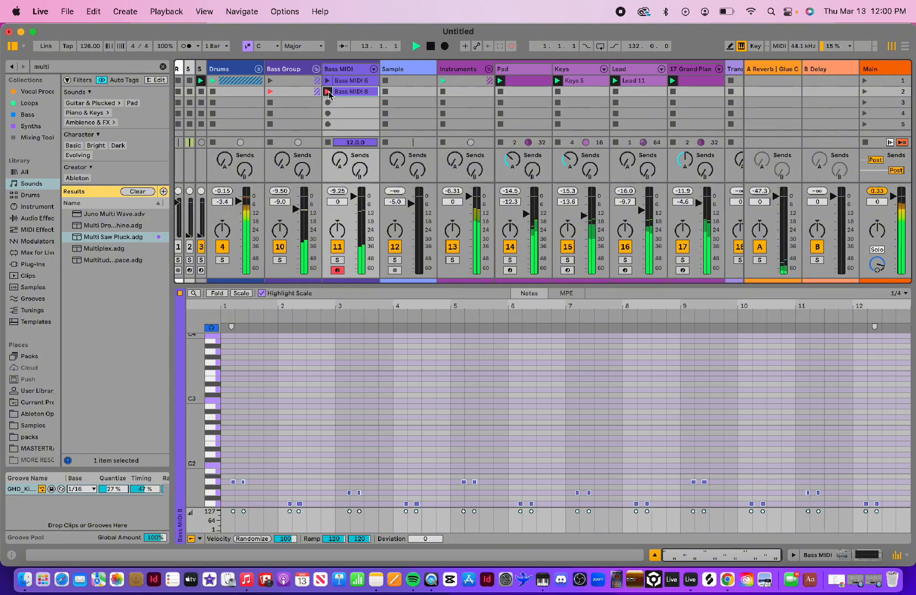
key("h")
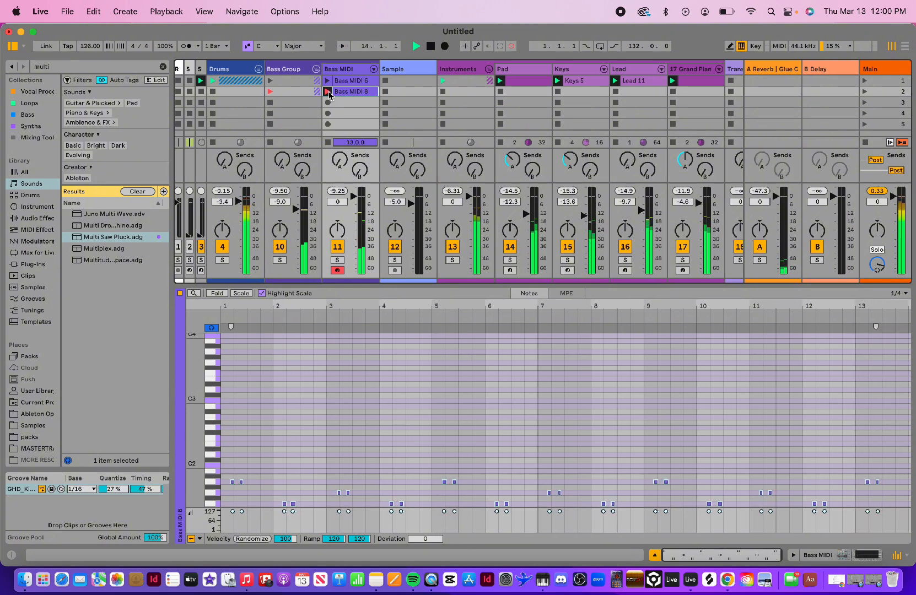
key("f")
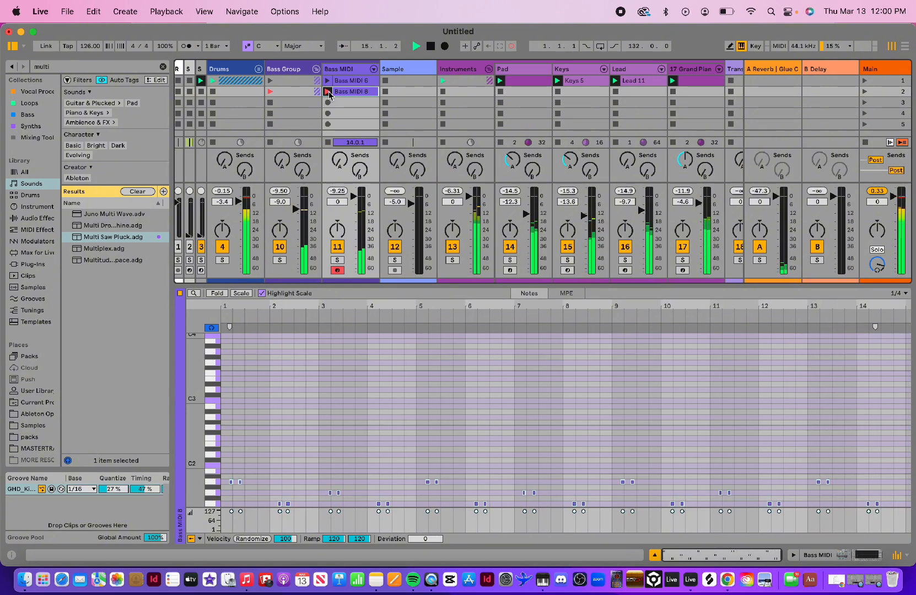
key("g")
key("g")
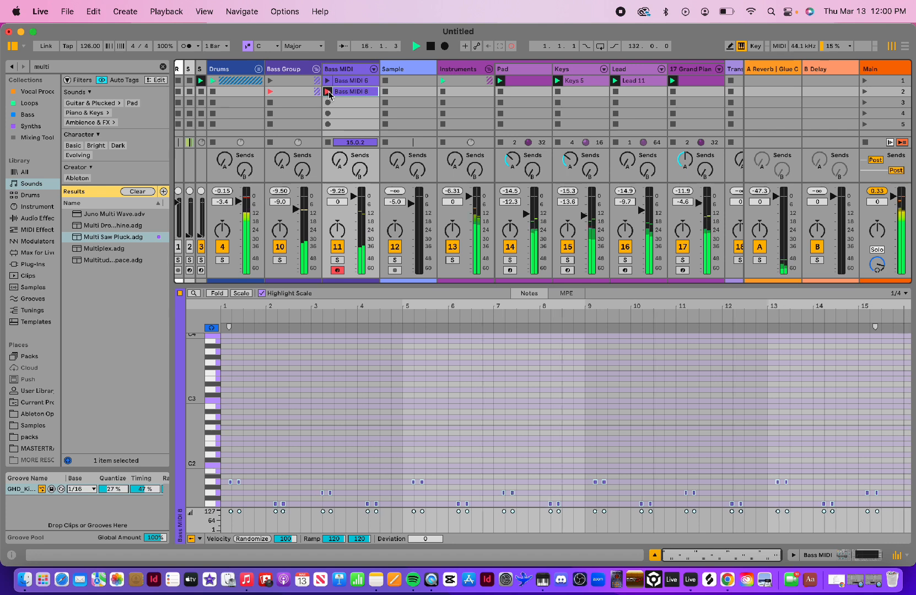
key("f")
key("f")
key("space")
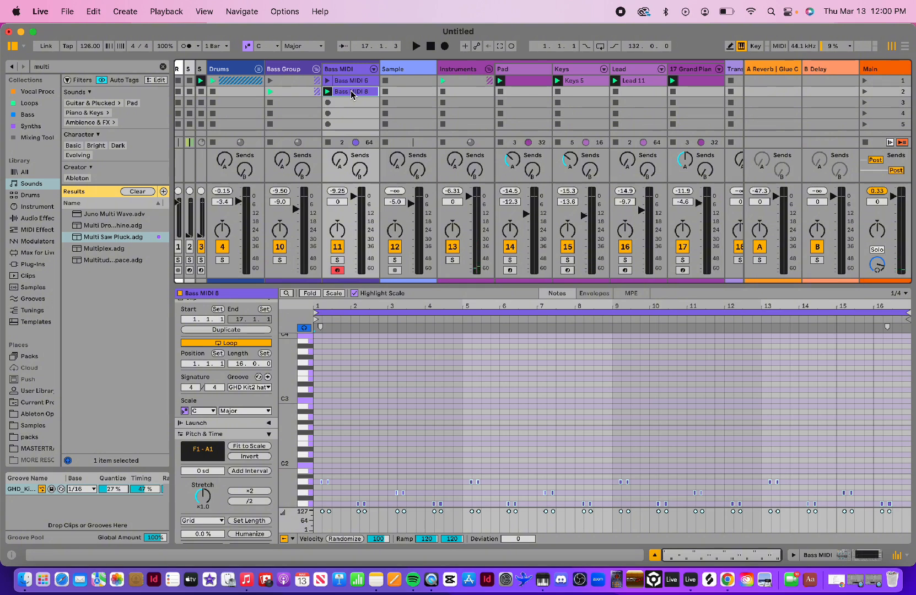
key("Delete")
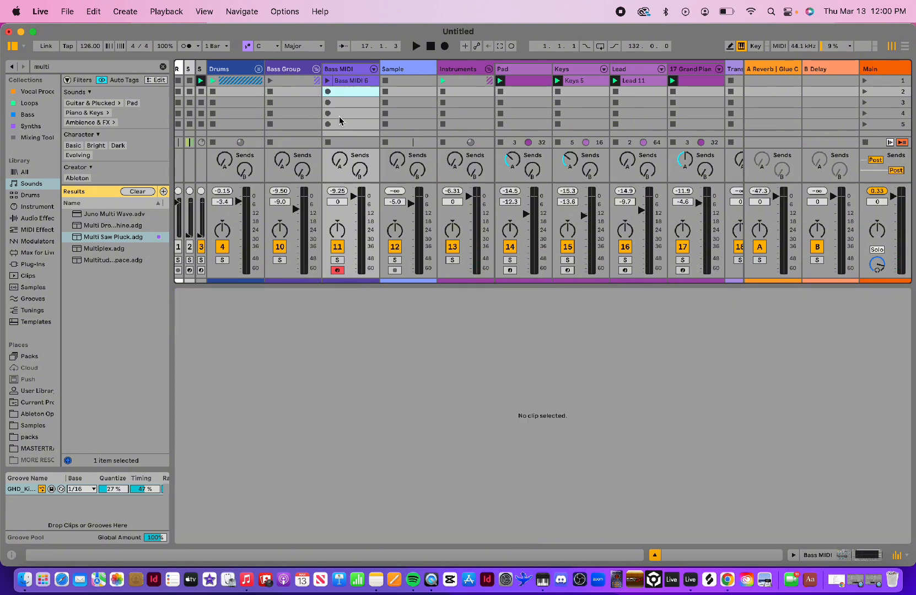
- Audition the Bass MIDI 6 clip, and record an octave-lower bass line of A0, F0 and G0 notes in the track's second slot
scroll(346, 110, "left", 1)
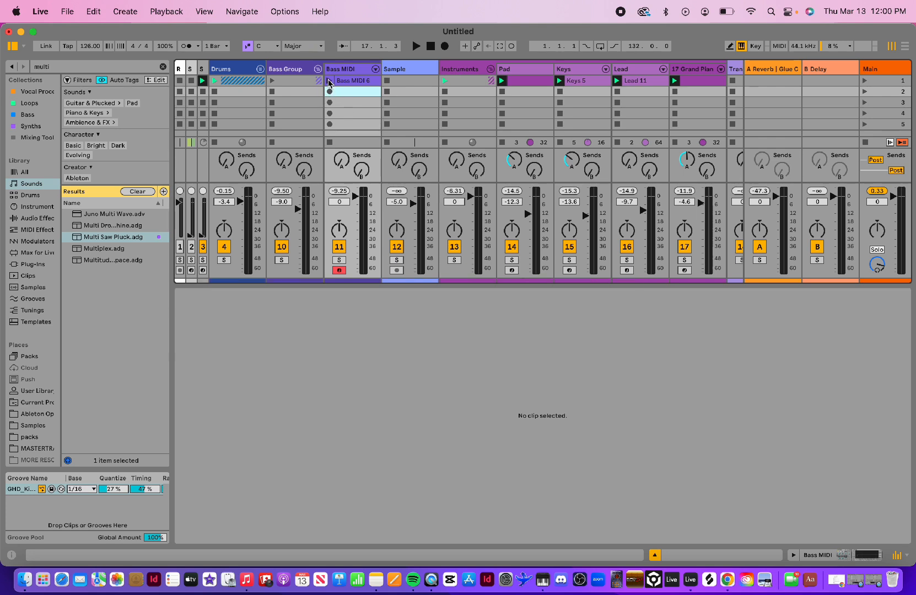
left_click(329, 81)
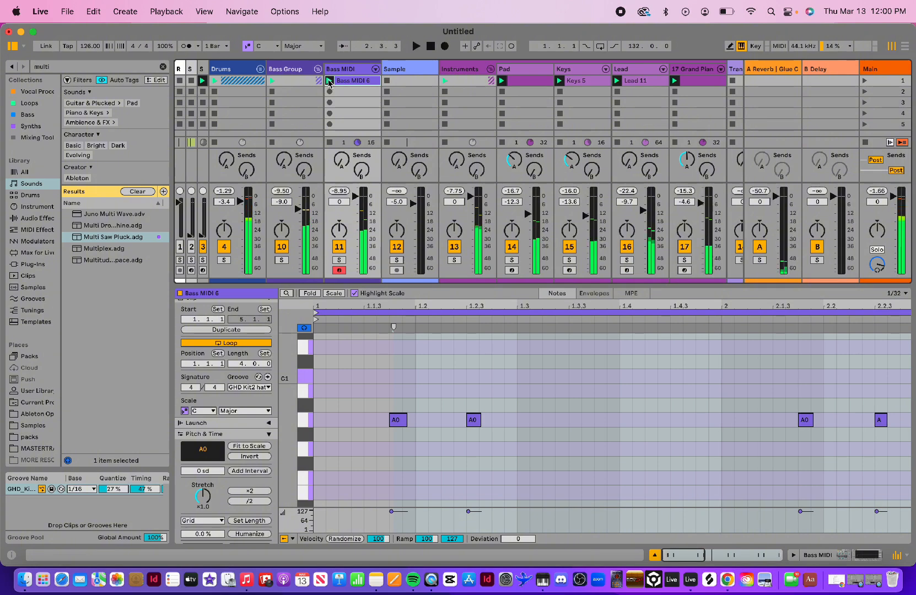
left_click(332, 92)
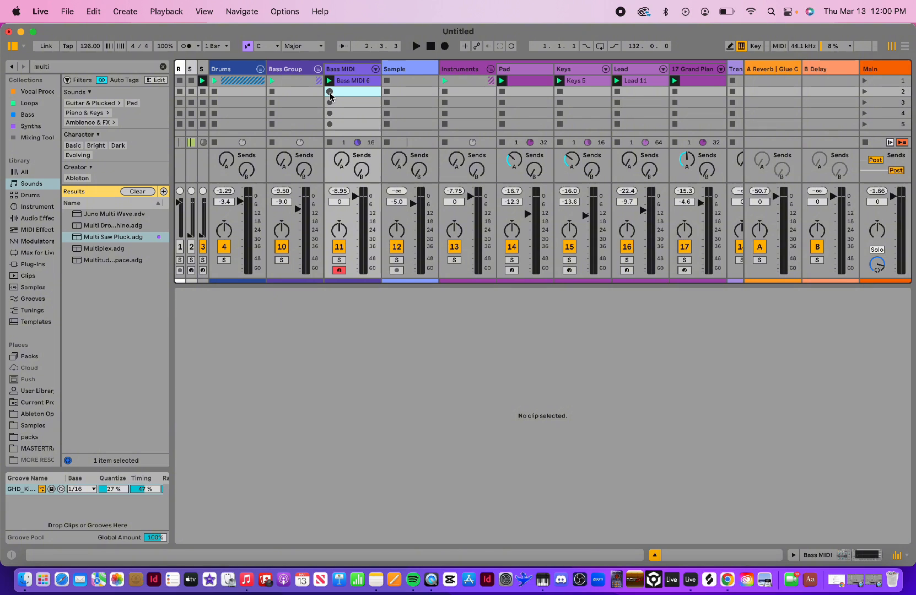
key("z")
left_click(330, 92)
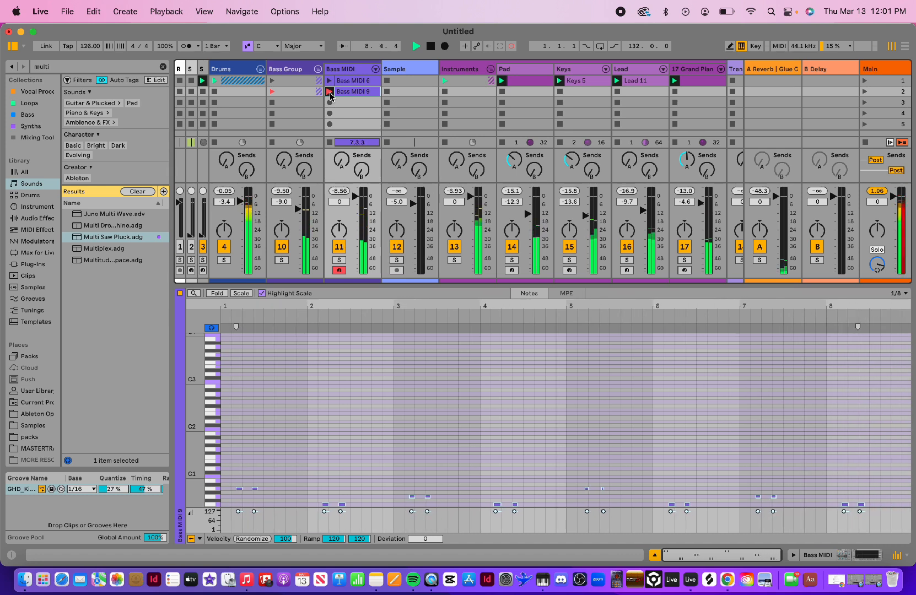
left_click(330, 92)
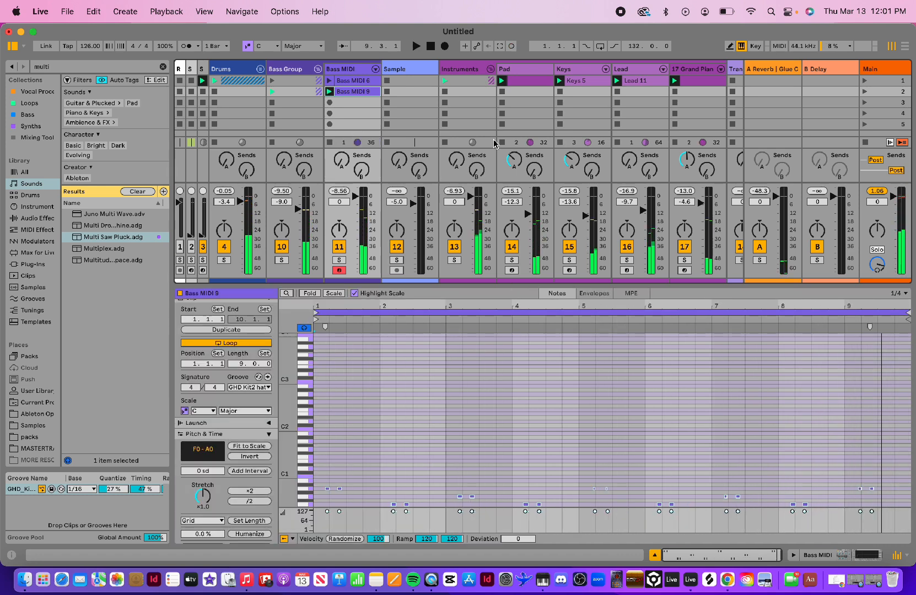
- Fold the recorded clip's note editor to its used pitches, and try quantizing all of its notes before undoing the quantization
left_click(310, 294)
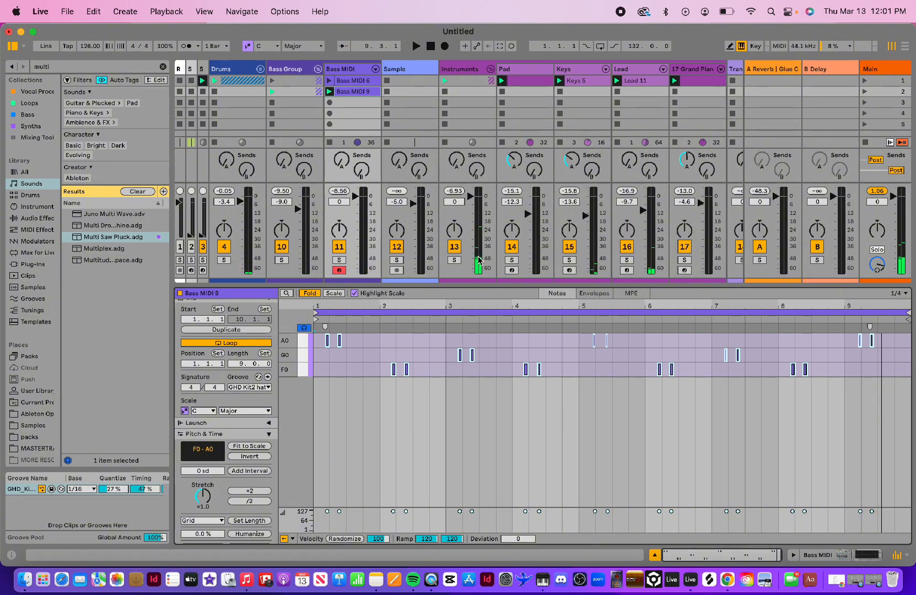
key("super+a")
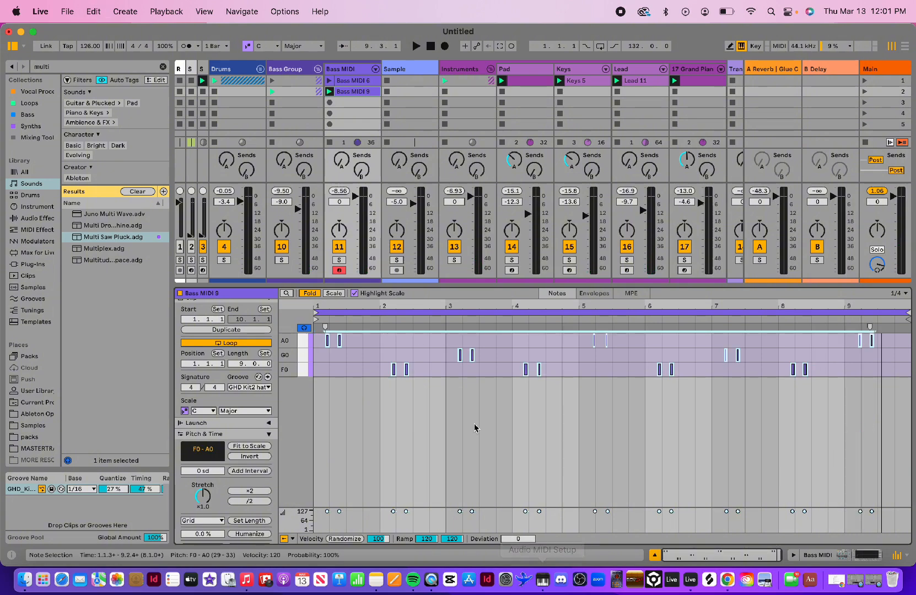
key("super+c")
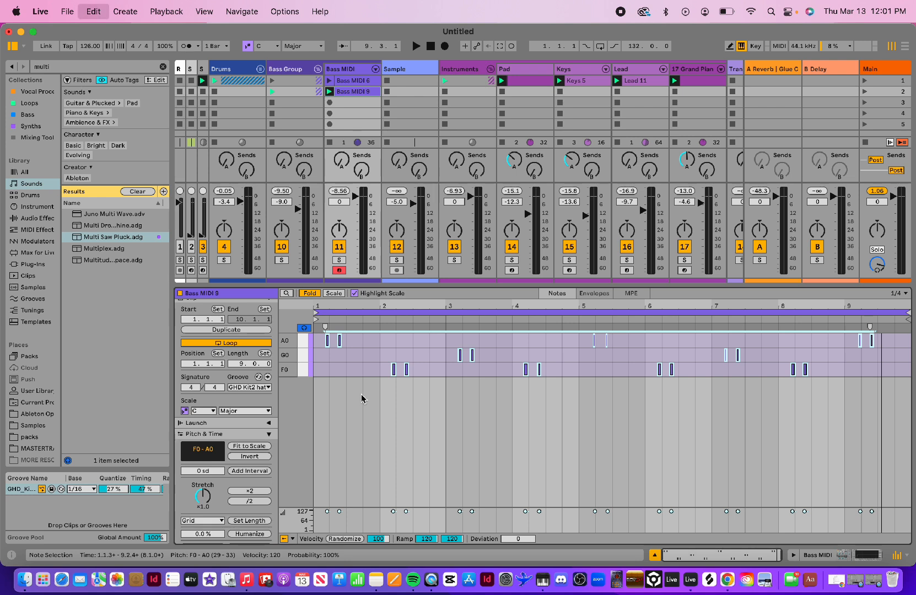
key("super+u")
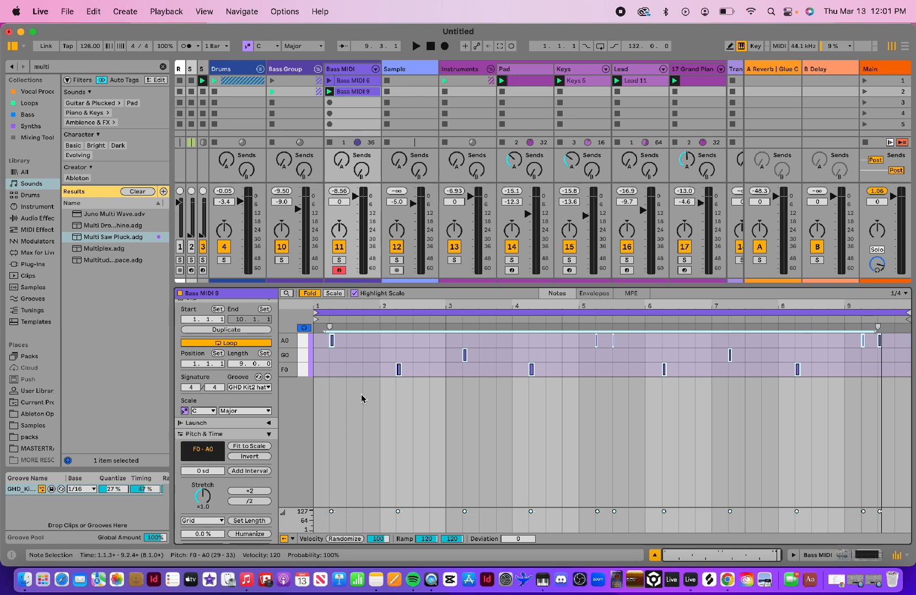
key("super+z")
left_click(486, 408)
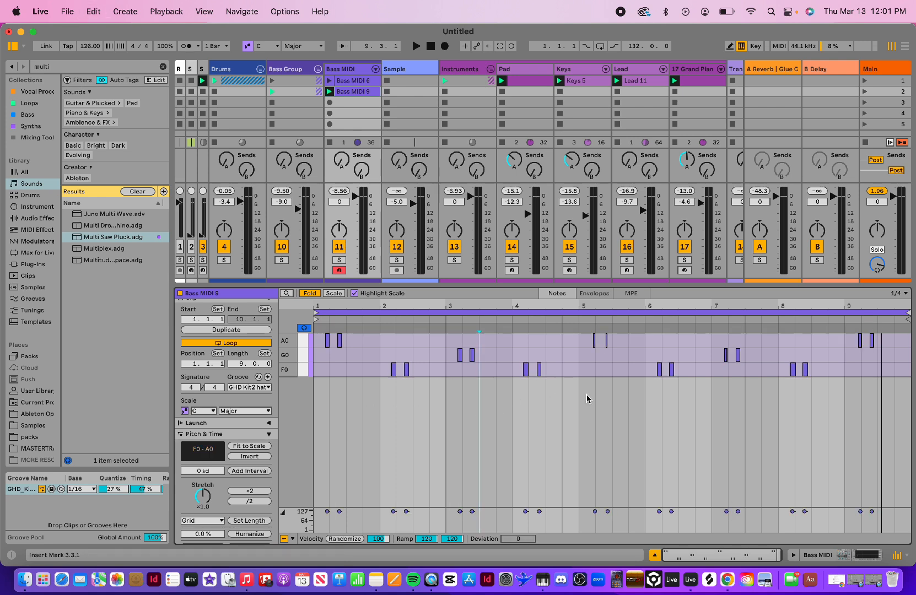
- Shorten the recorded bass clip's loop to 4 bars, ending at 5.1.1, and play it with the full mix
key("space")
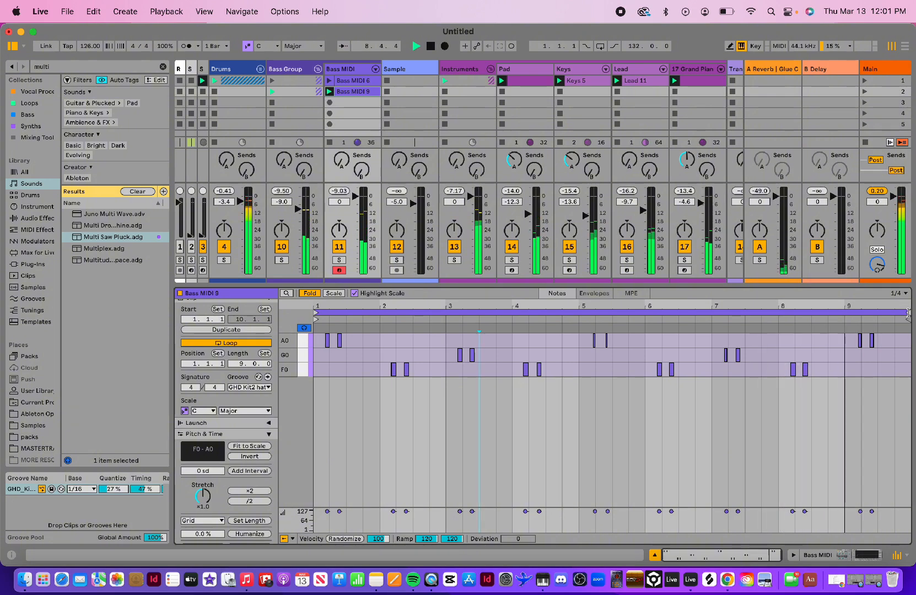
key("space")
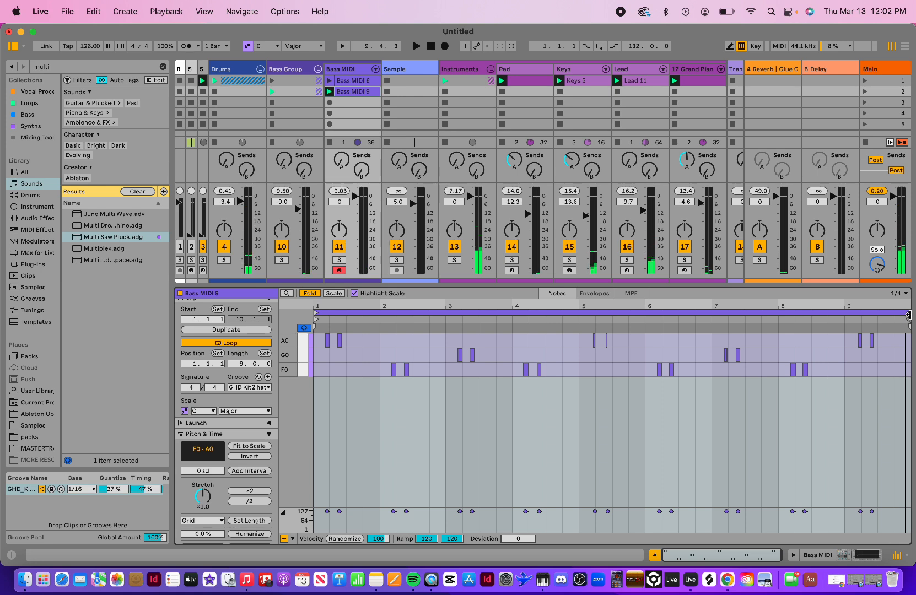
left_click_drag(907, 319, 574, 326)
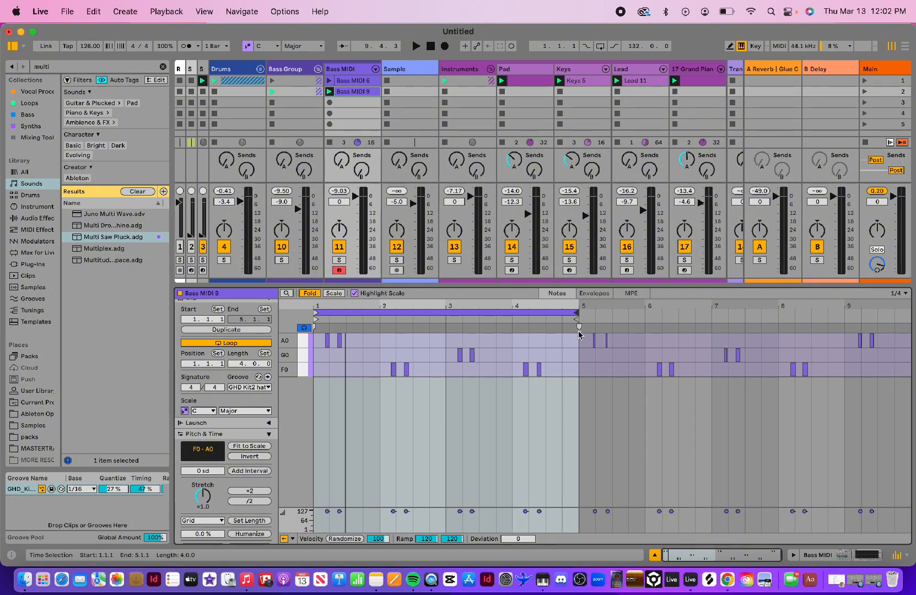
key("space")
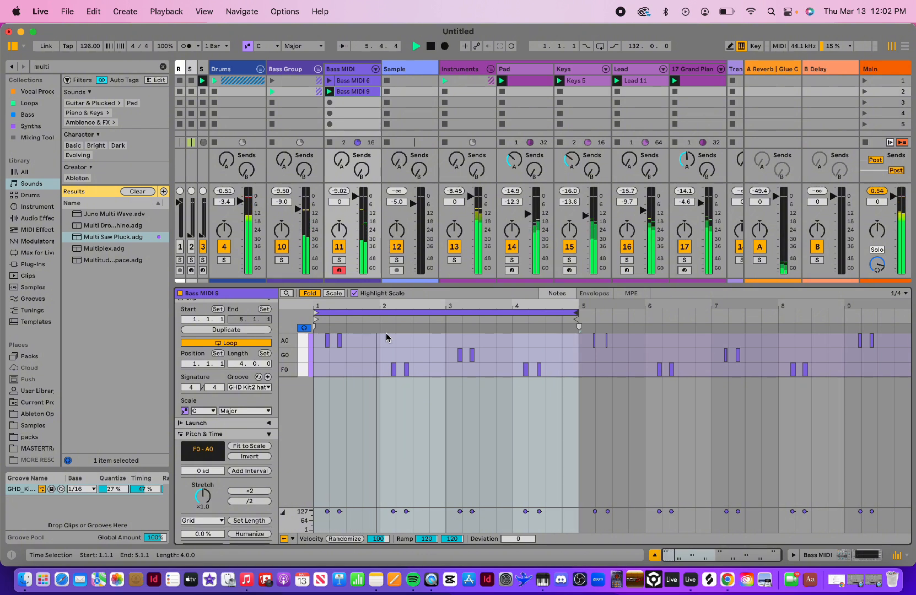
key("space")
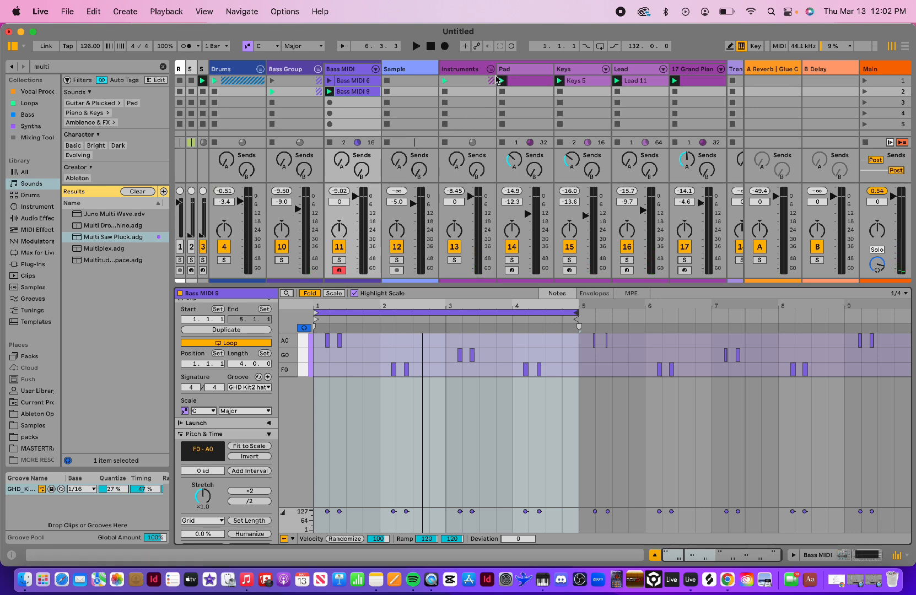
- Fold the Instruments group and Bass Group, and enlarge the mixer with the Sample track selected to show the input and output routing
left_click(491, 69)
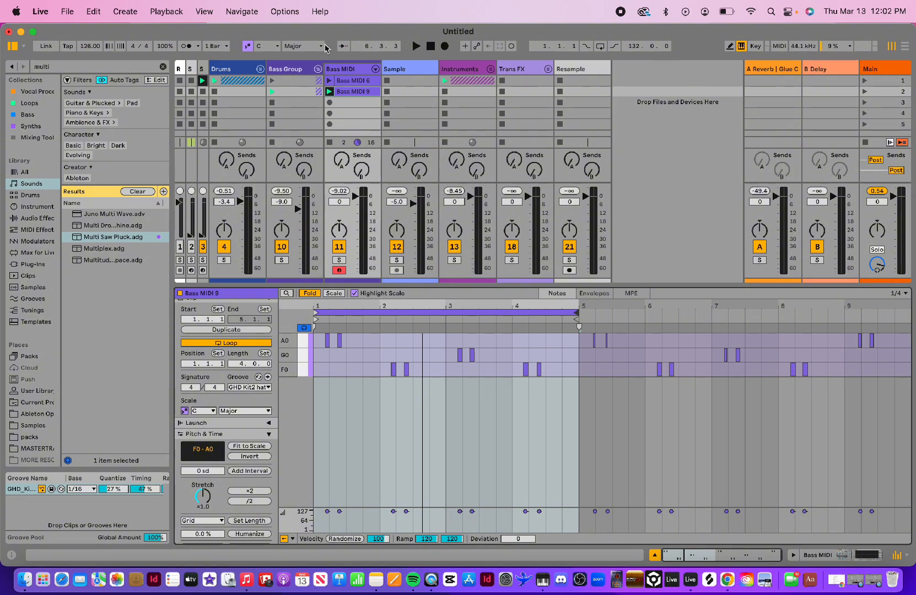
left_click(318, 70)
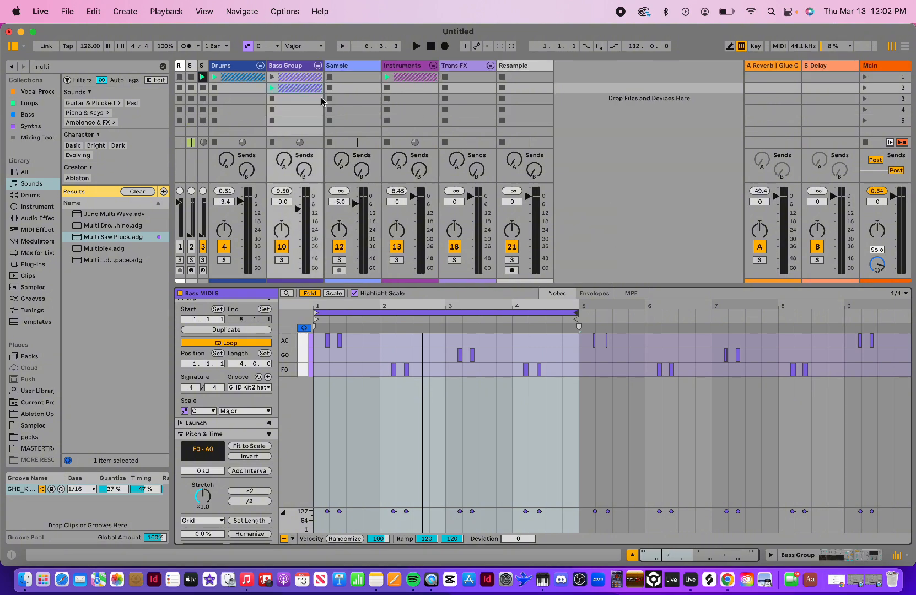
left_click(363, 72)
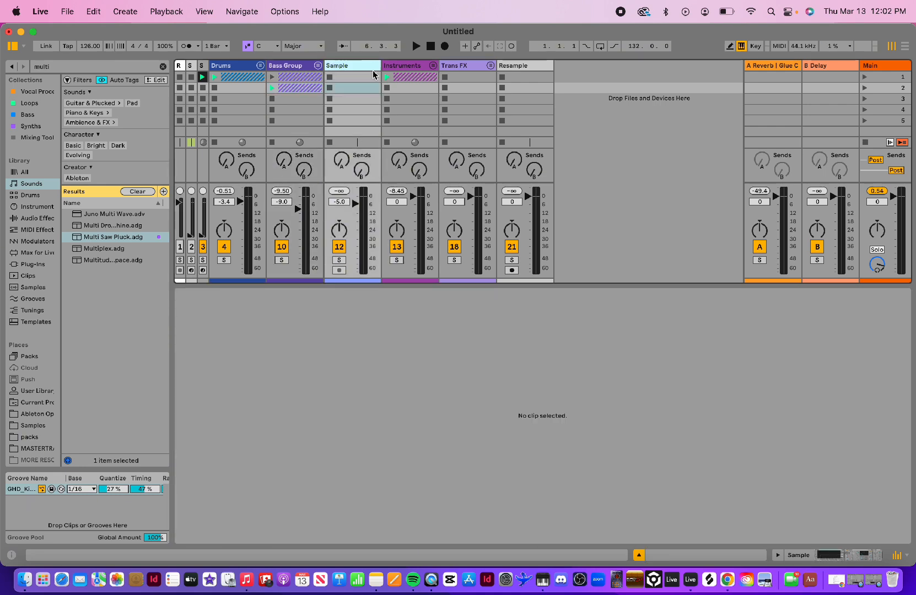
left_click_drag(514, 285, 511, 433)
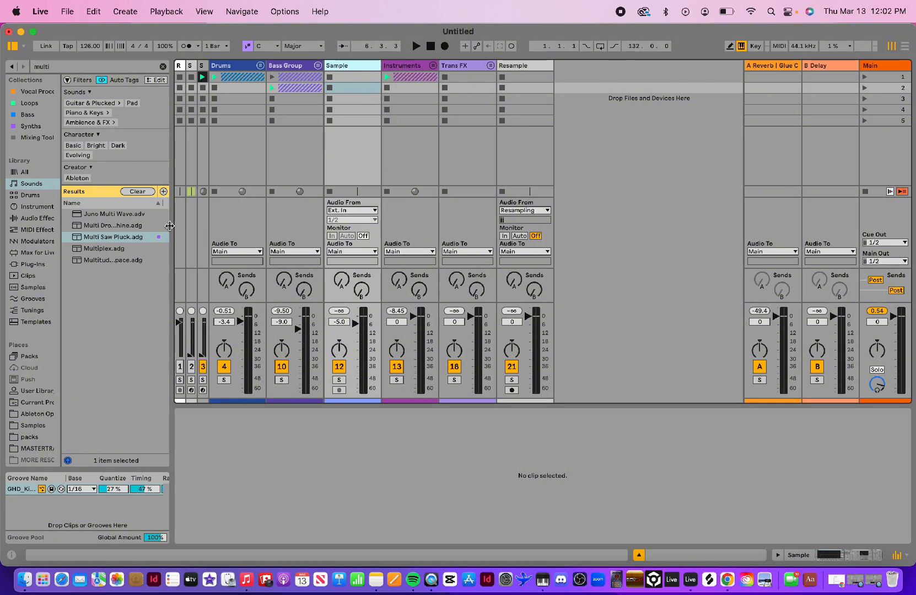
- Widen the browser, search the packs folder for "crowd", and place BRS_Crowd...Play_2.wav in the Sample track's first slot
left_click_drag(169, 225, 169, 258)
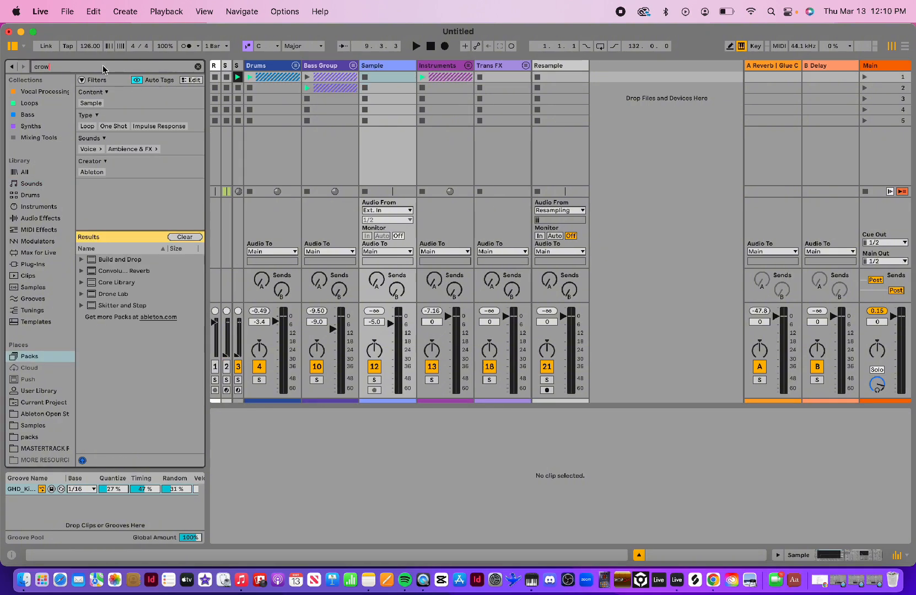
type("d")
left_click(30, 437)
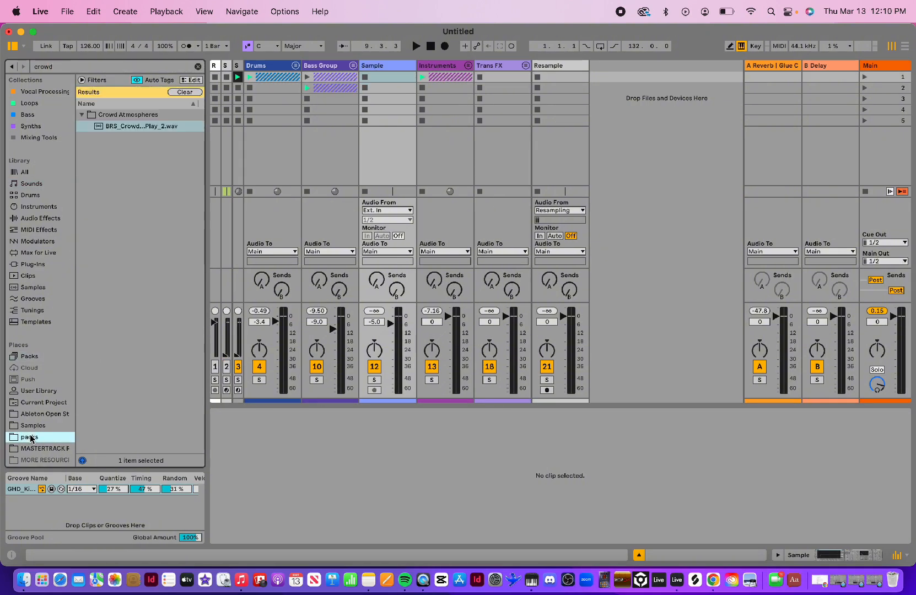
left_click(134, 126)
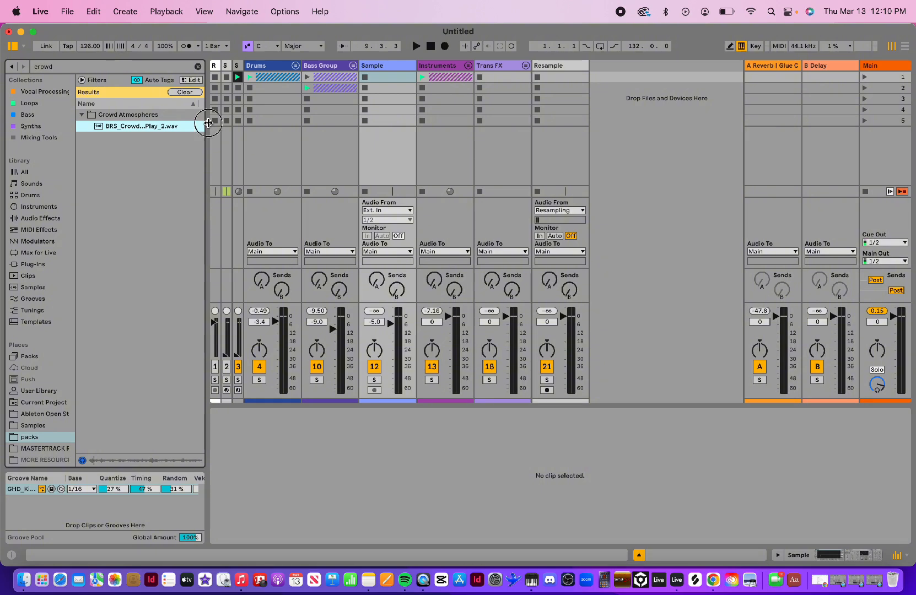
mouse_move(210, 122)
left_mouse_down()
mouse_move(310, 122)
mouse_move(205, 120)
left_mouse_up()
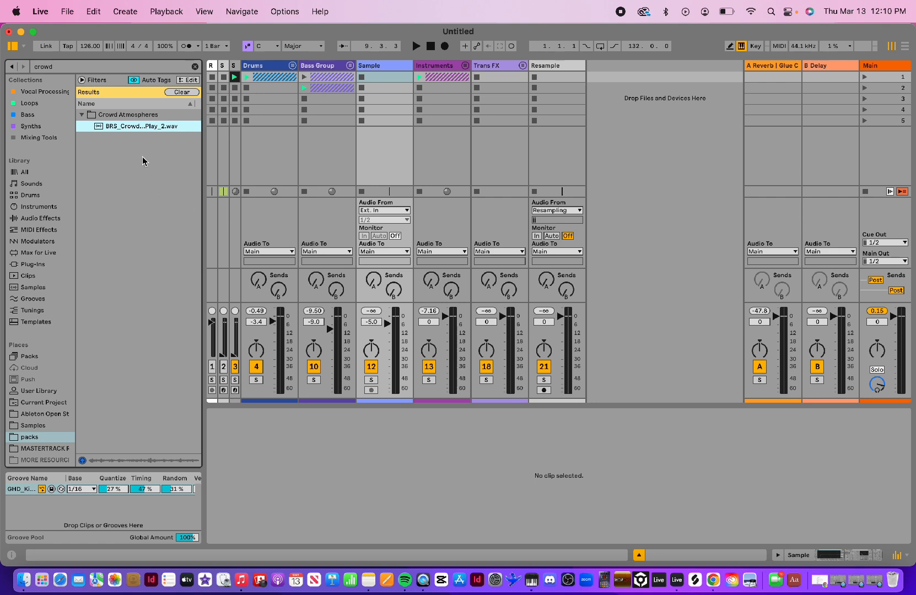
left_click_drag(155, 128, 367, 78)
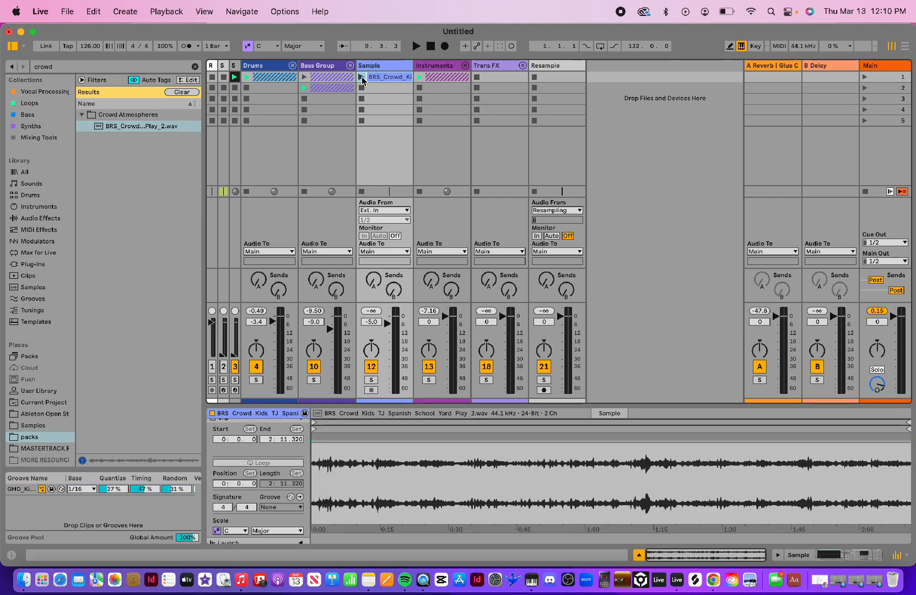
- Play the crowd clip with the full mix, set the Sample track's volume to -9.0 dB, and stop playback
left_click_drag(392, 316, 393, 327)
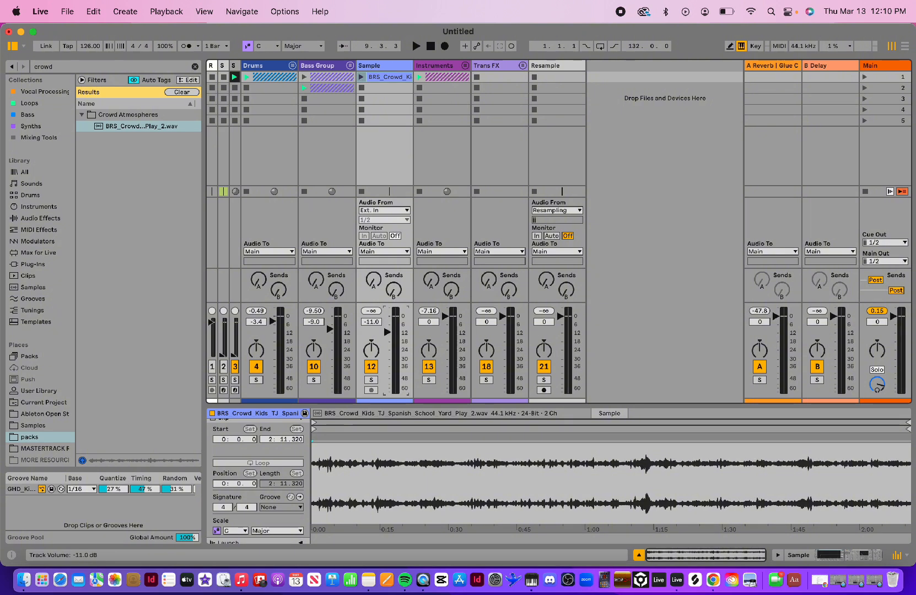
left_click(361, 77)
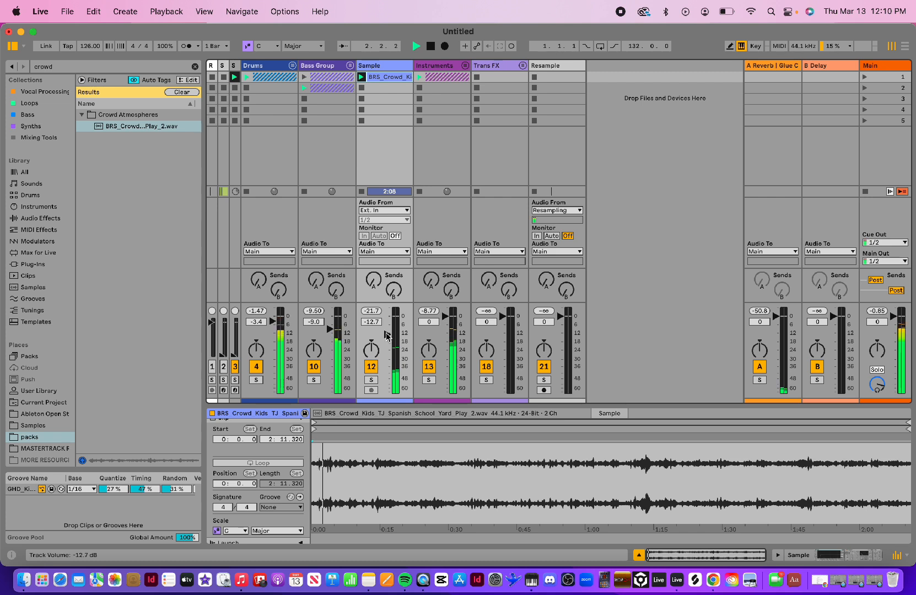
left_click_drag(387, 334, 388, 330)
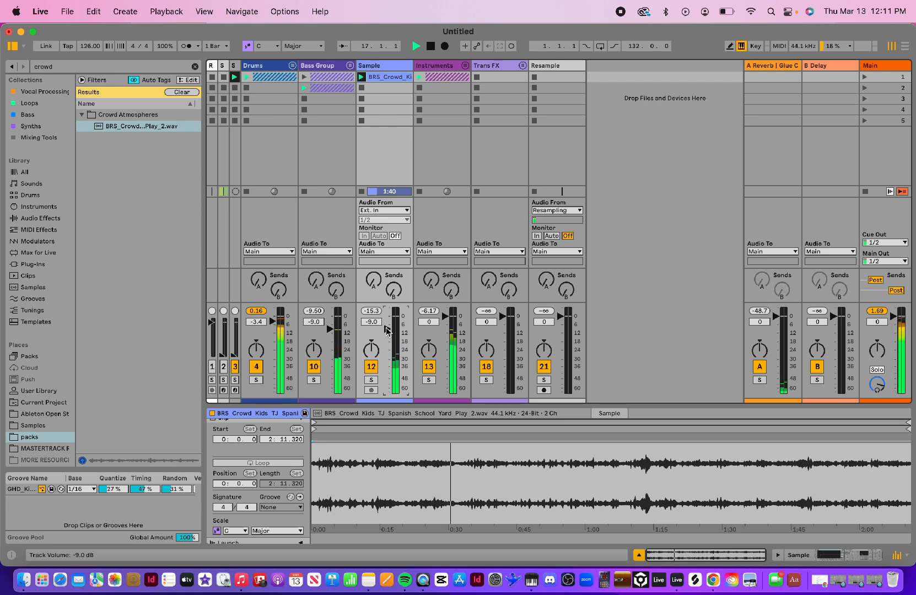
key("space")
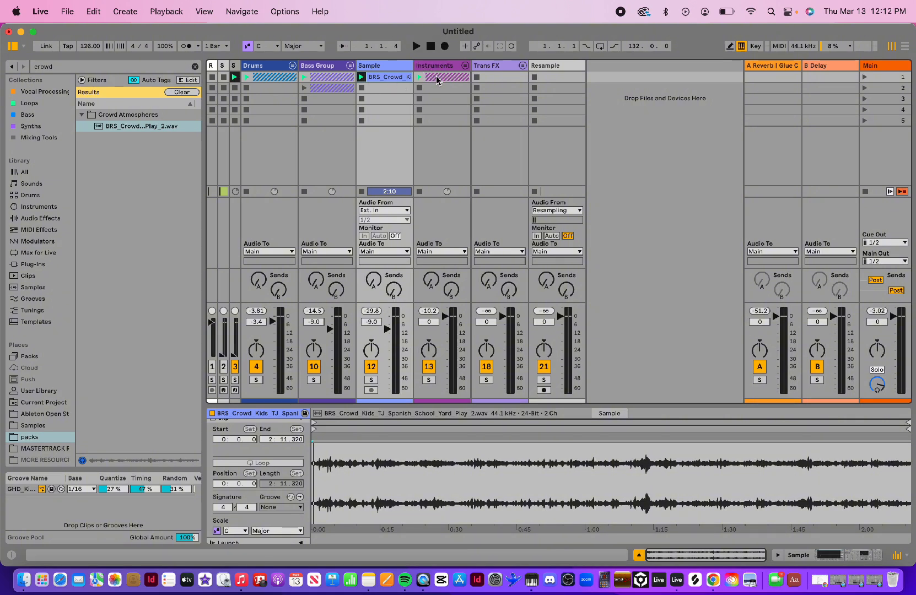
- Examine the song section layout in the Arrangement View and compare it with the Session View
key("Tab")
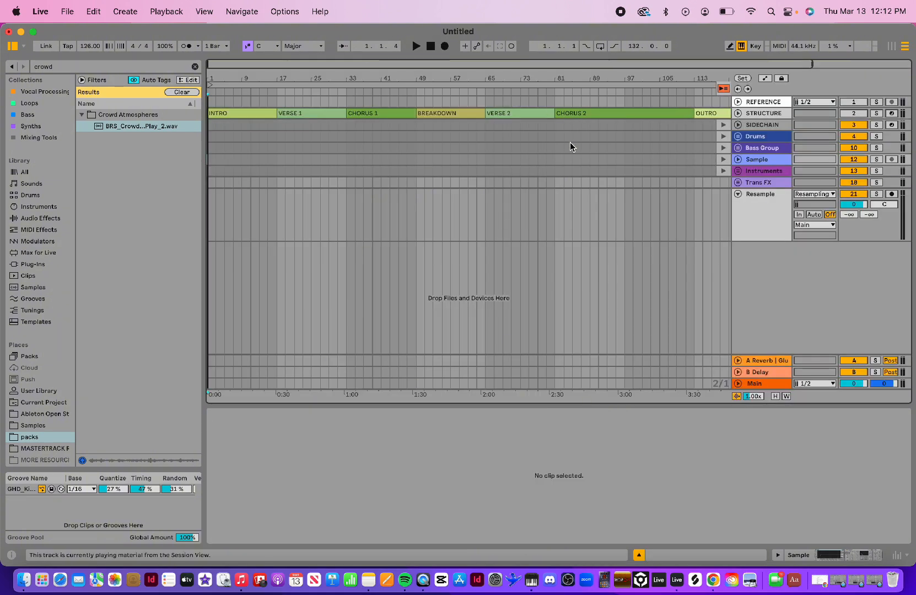
scroll(570, 142, "left", 2)
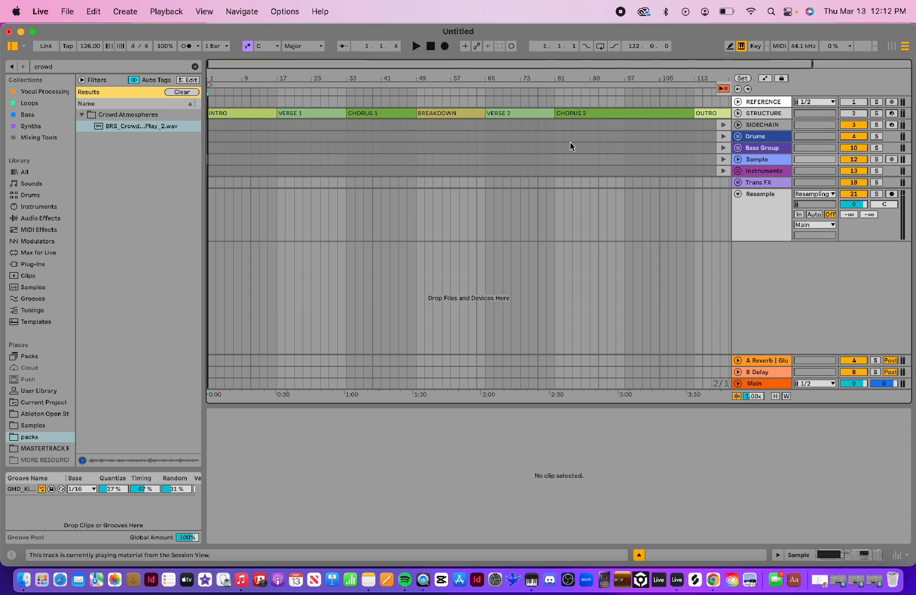
key("Tab")
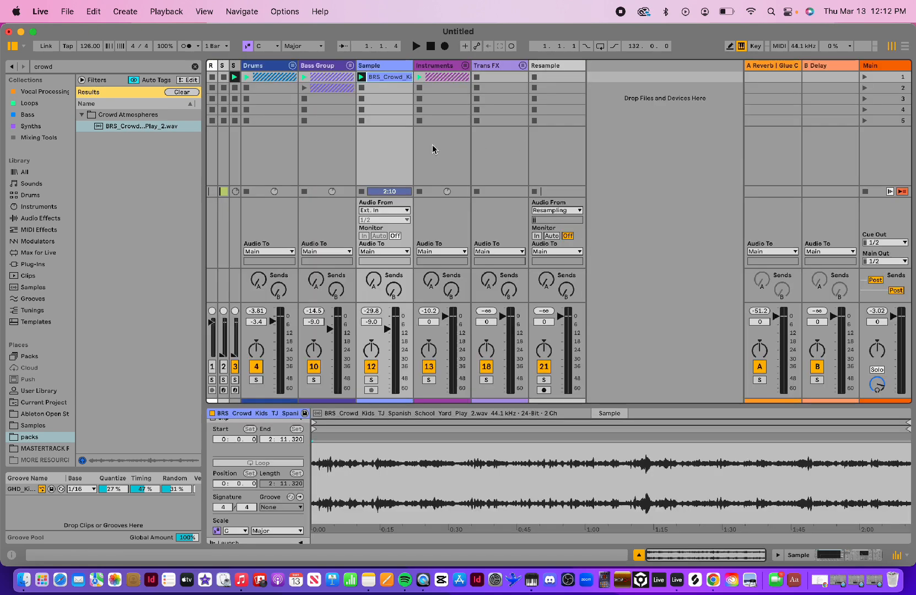
key("Tab")
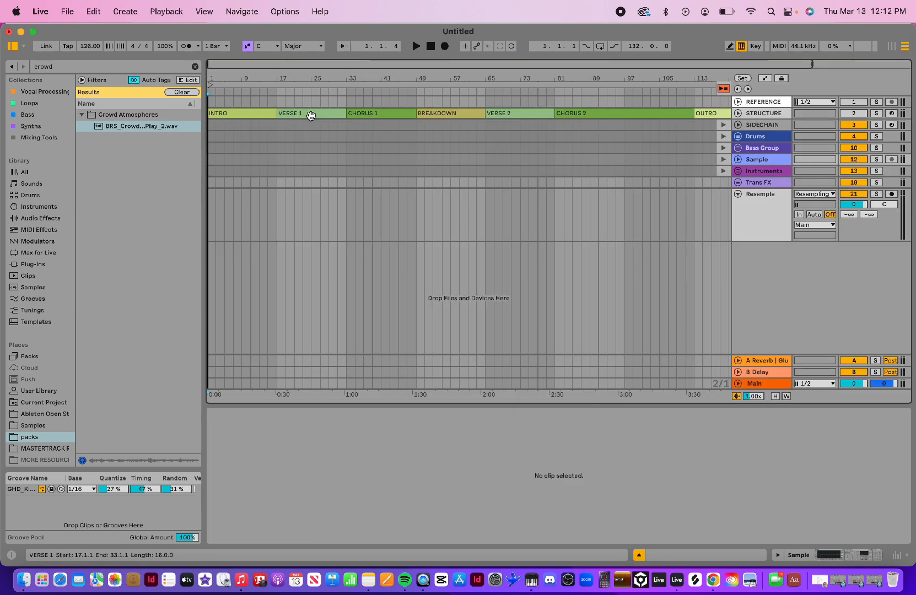
key("Tab")
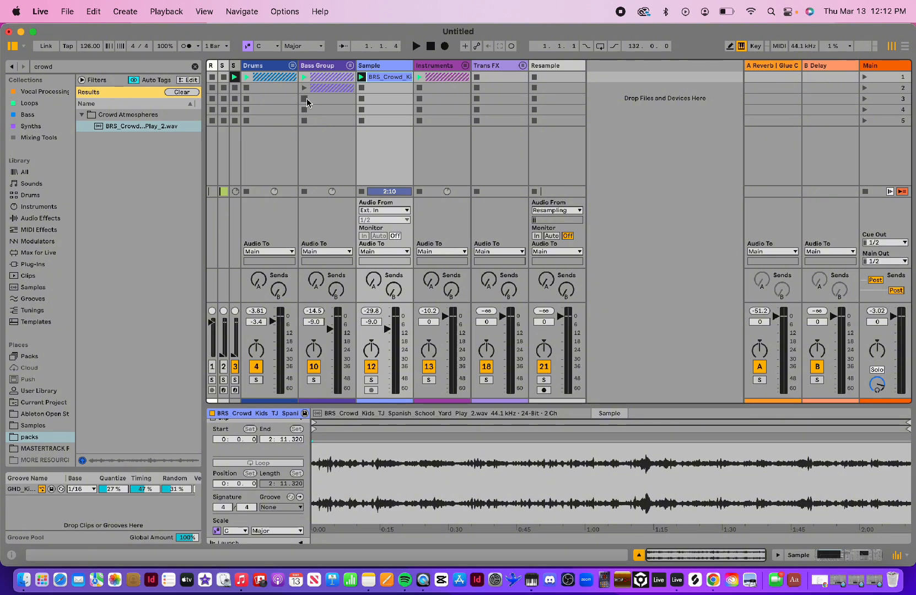
- Unfold the Drums group, try copying the Kick clip to bar 1 of the Arrangement's Kick track, and delete the copy
left_click(293, 65)
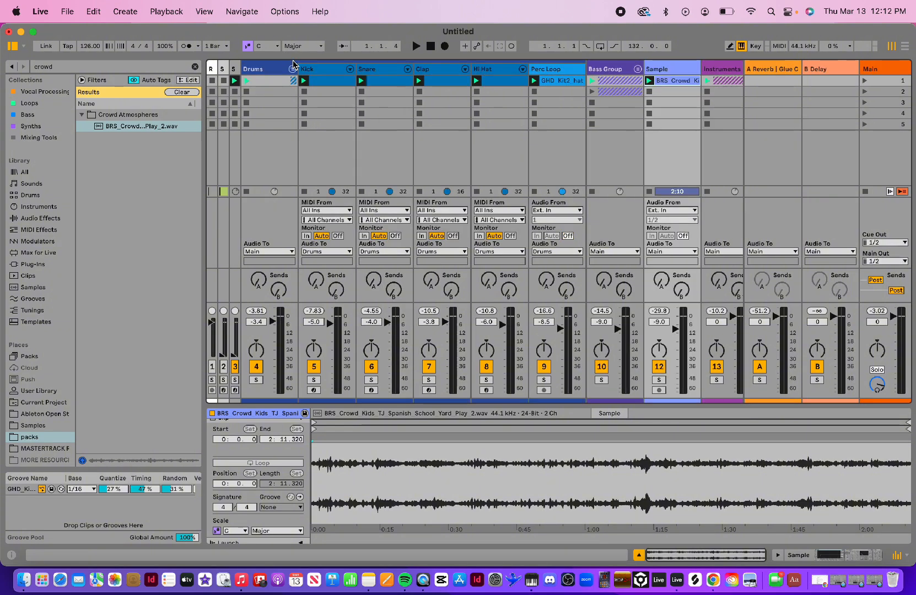
left_click(331, 83)
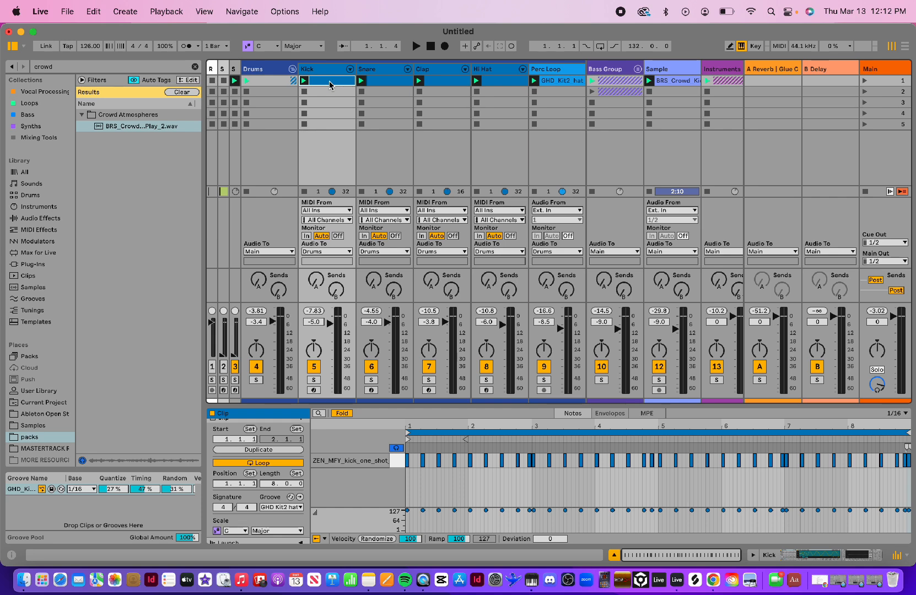
key("Tab")
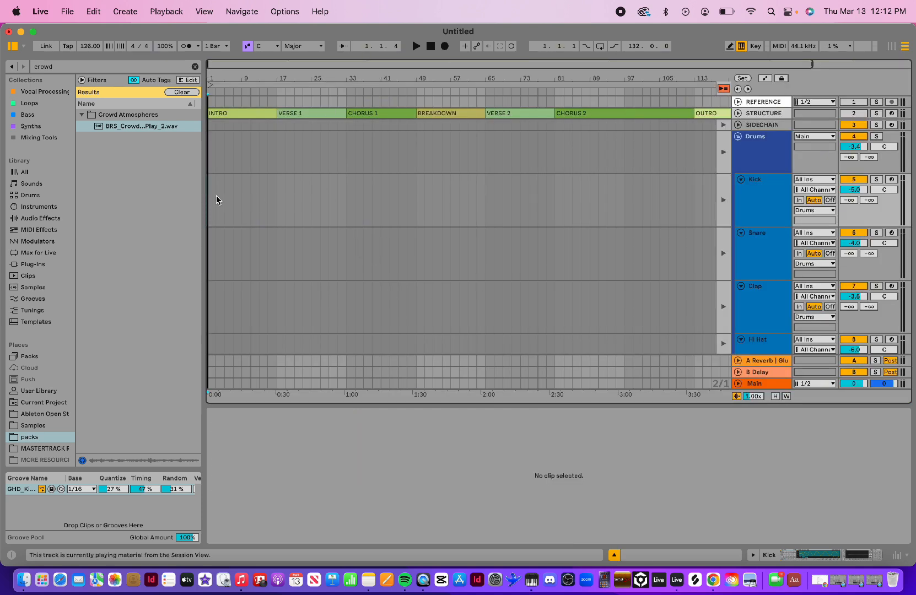
left_click(215, 195)
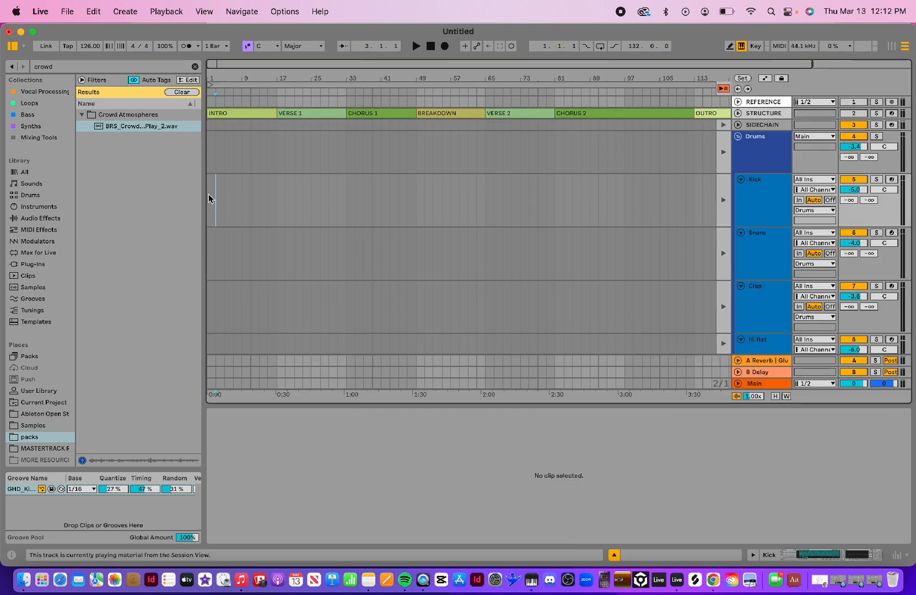
key("super+space")
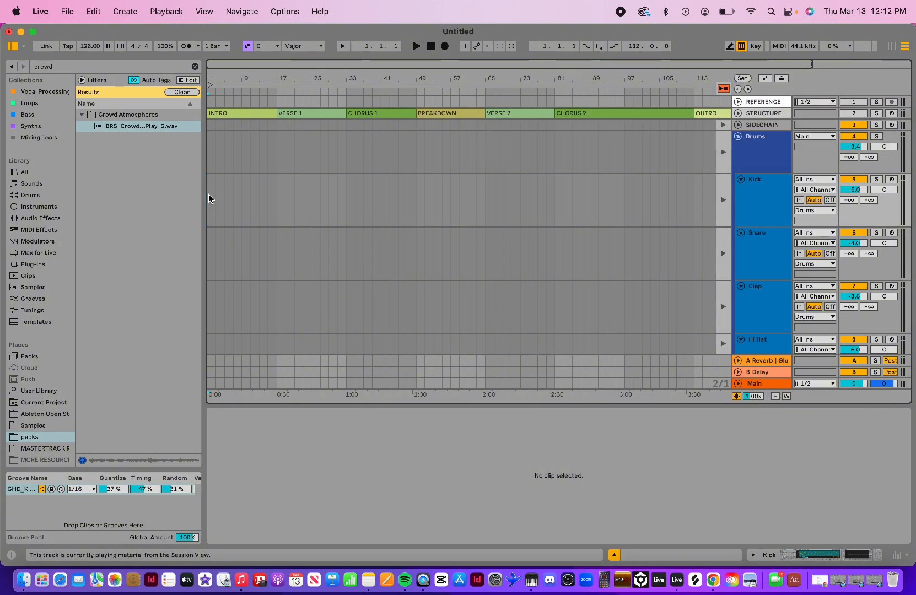
key("super+v")
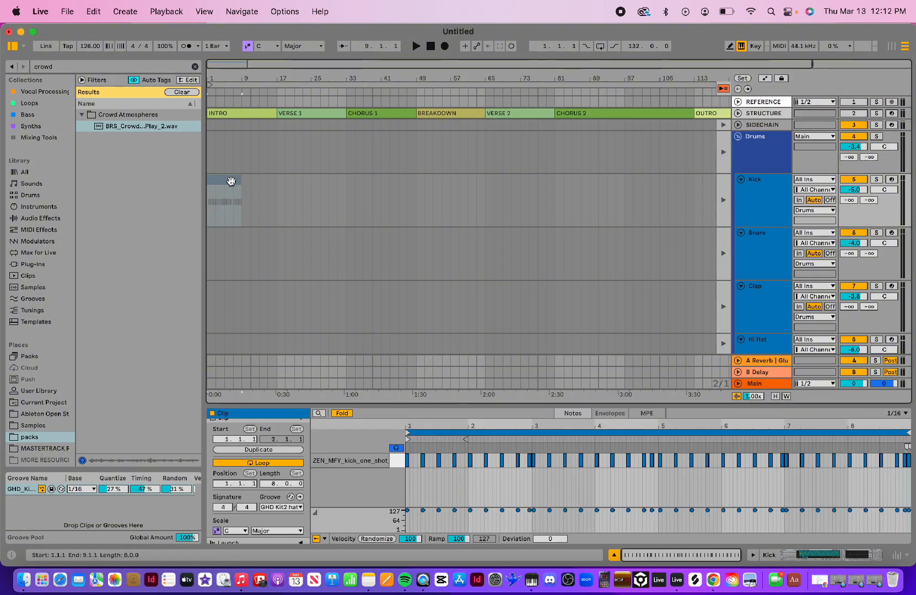
key("Delete")
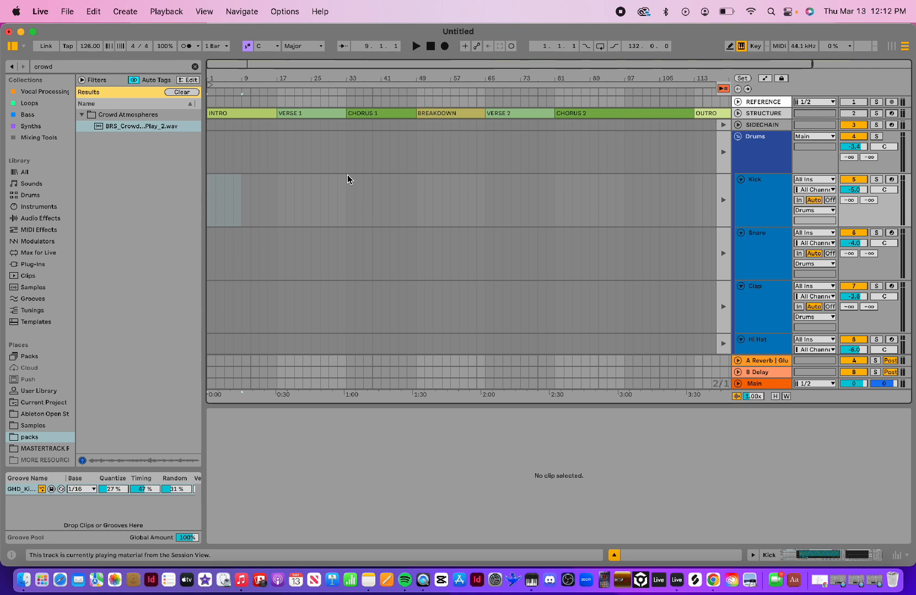
key("Tab")
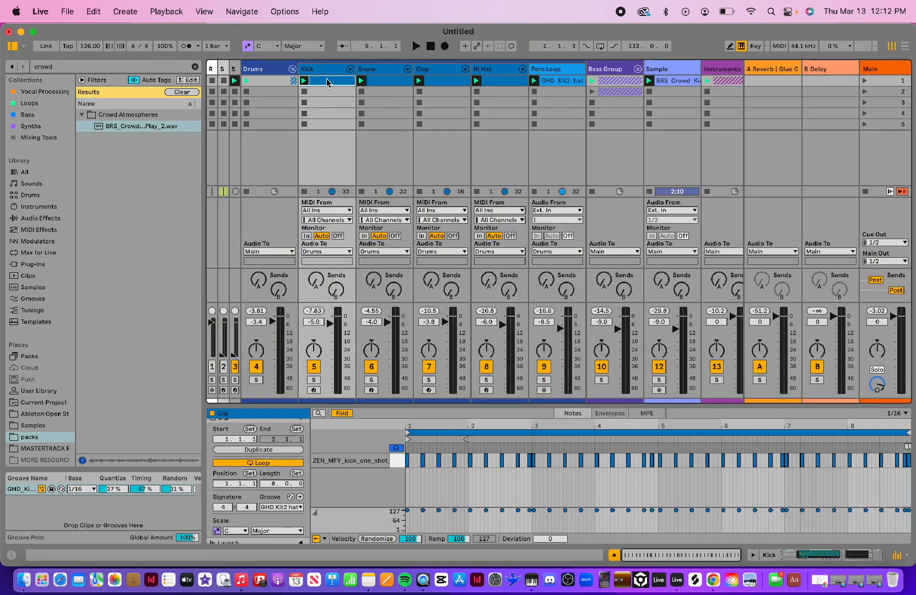
- Try copying the Kick, Snare, Clap and Hi Hat clips together to bar 1 of the Arrangement, and remove the copies
left_click(503, 83, "shift")
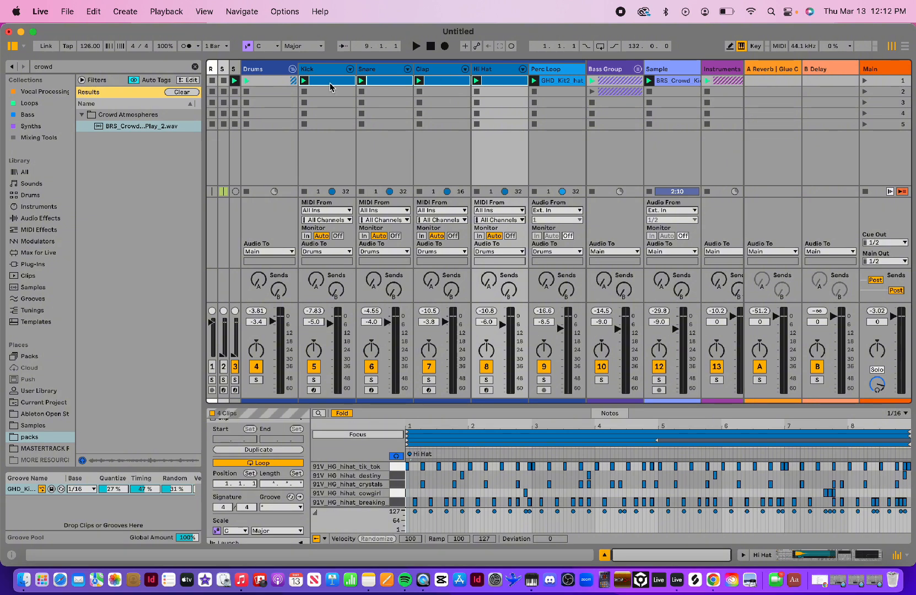
left_click_drag(330, 87, 213, 200)
key("Tab")
scroll(408, 184, "down", 5)
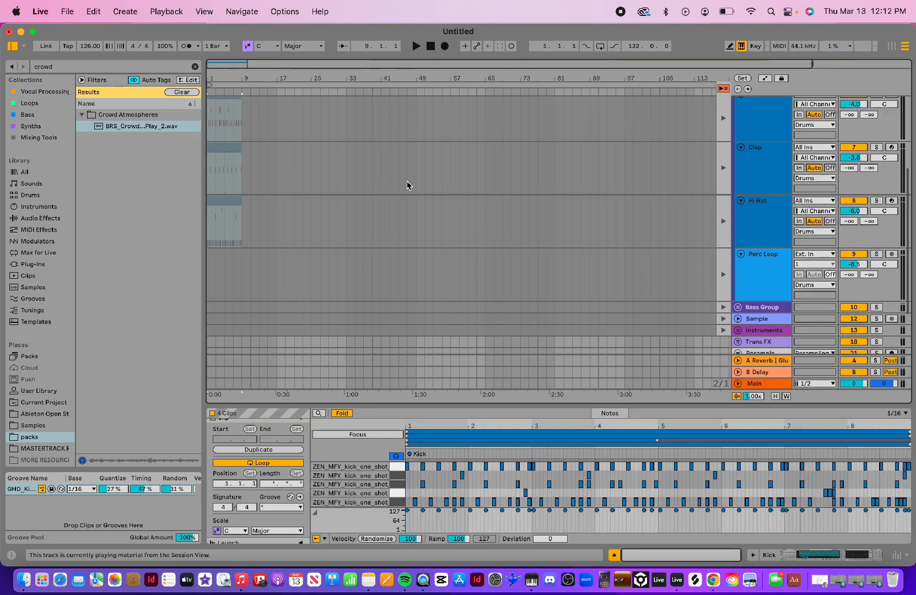
left_click(407, 186)
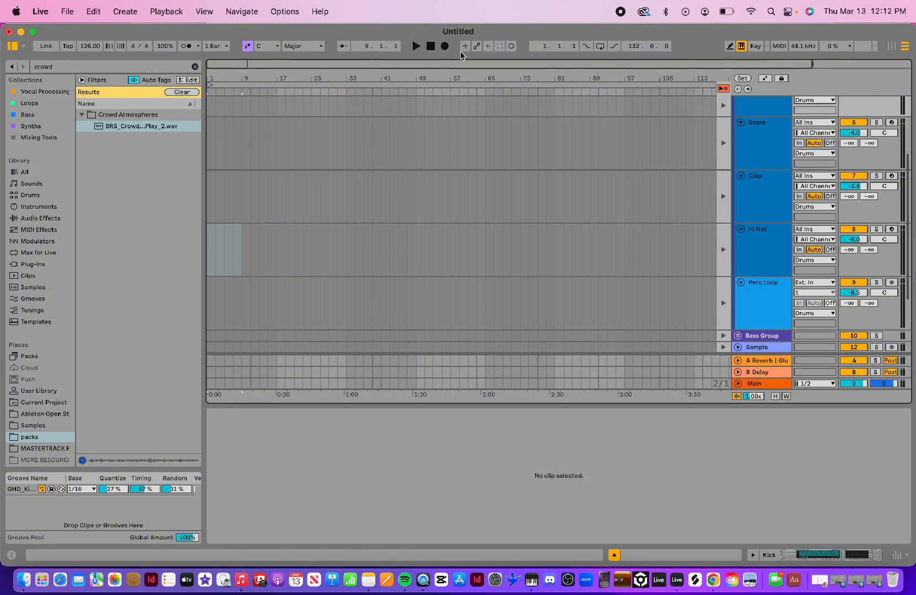
key("Tab")
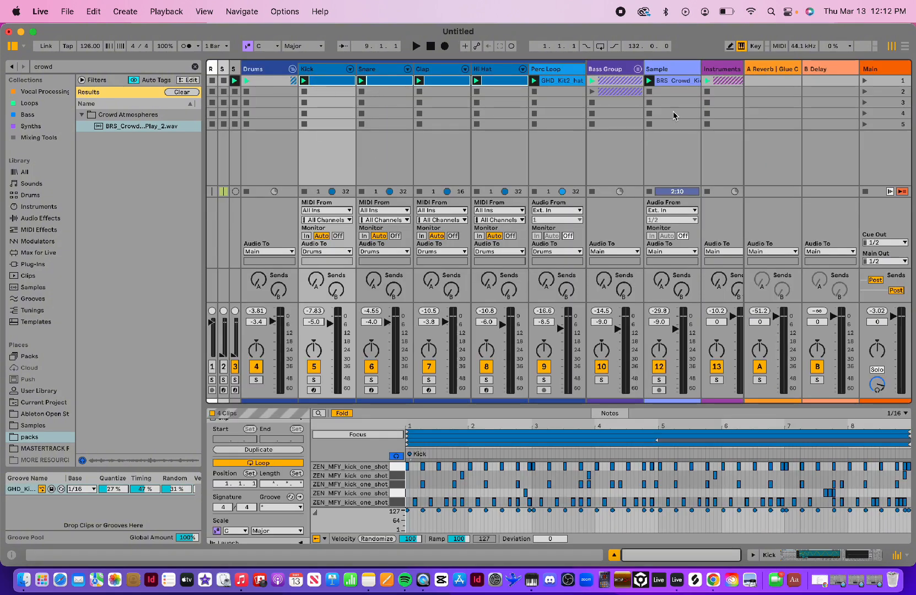
- Fold the Drums group, return the song position to the start, and show the SIDECHAIN track's clip
scroll(589, 131, "right", 3)
scroll(589, 136, "left", 4)
left_click(293, 69)
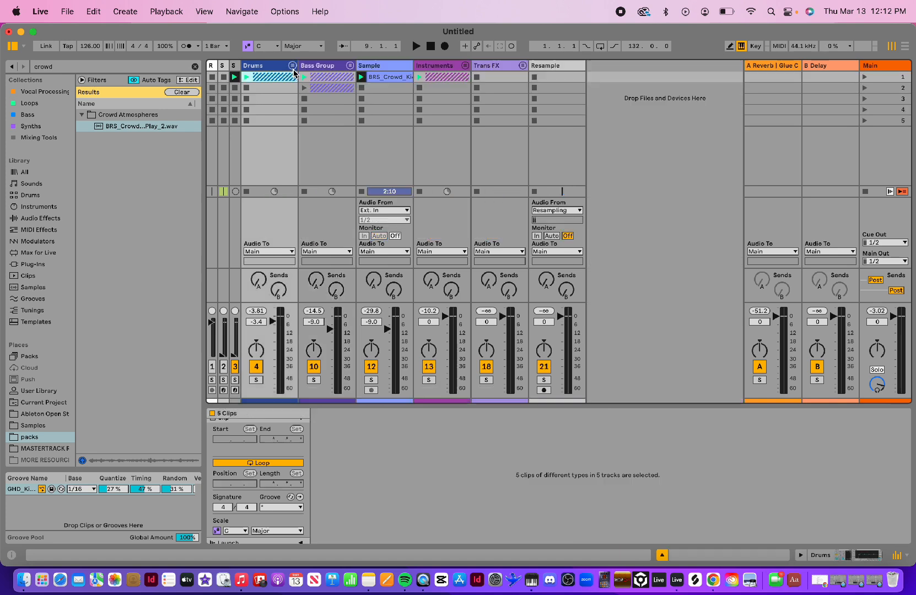
left_click(430, 46)
mouse_move(239, 63)
left_mouse_down()
mouse_move(308, 62)
mouse_move(240, 61)
left_mouse_up()
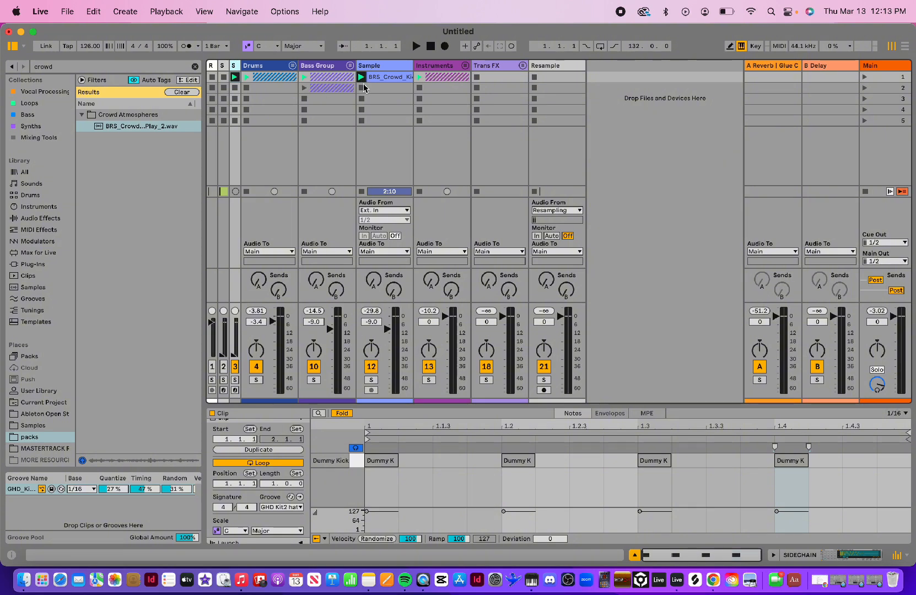
- Unfold the Bass Group, rename its first clip as Bass Pedal and its second as Bass Prog, and fold the group again
left_click(350, 66)
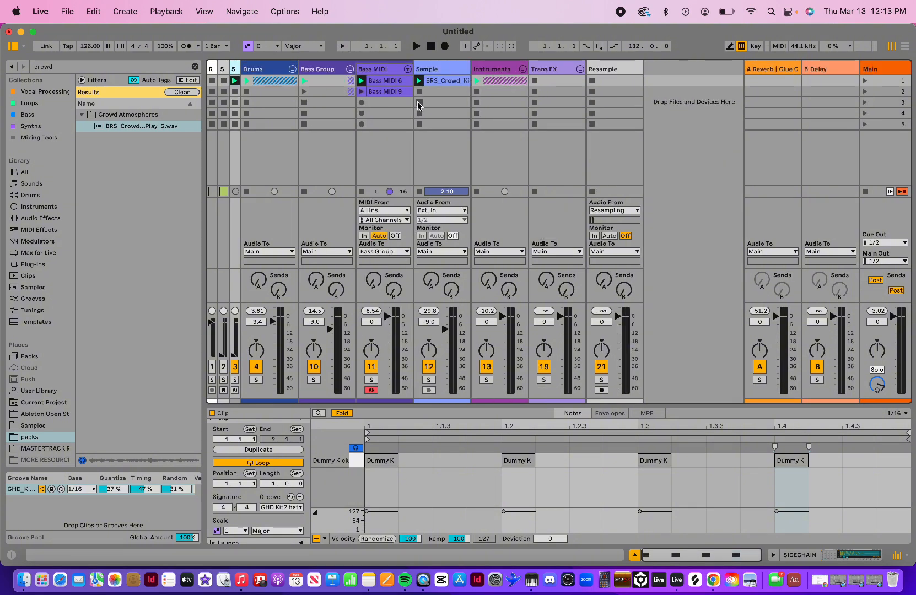
left_click(395, 82)
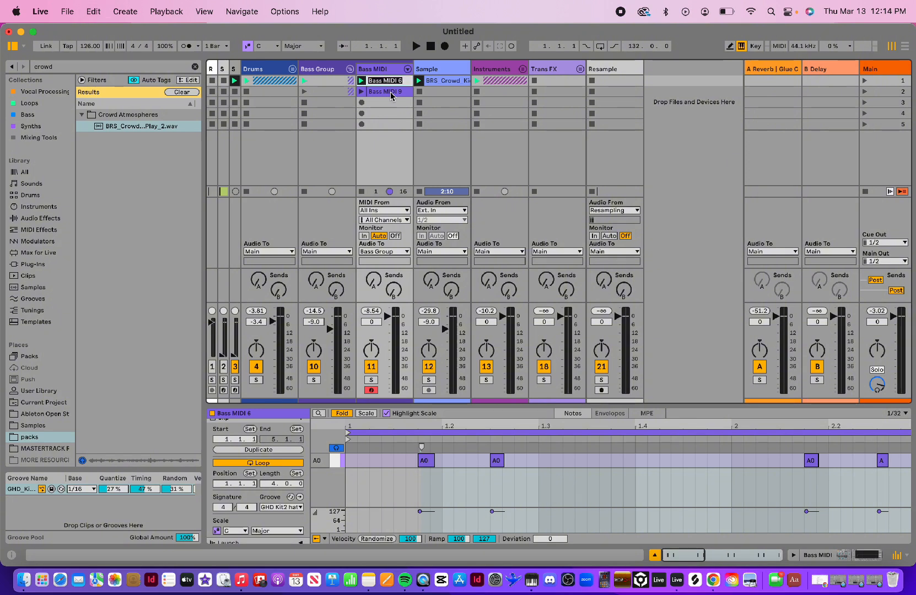
type("ass Pedal")
left_click(391, 91)
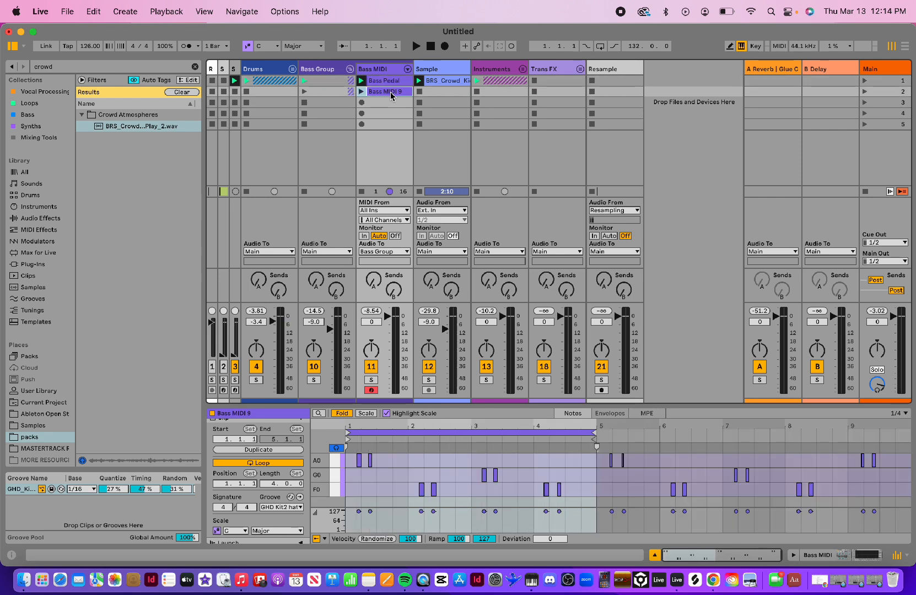
key("super+r")
type("Bass Prog")
left_click(461, 114)
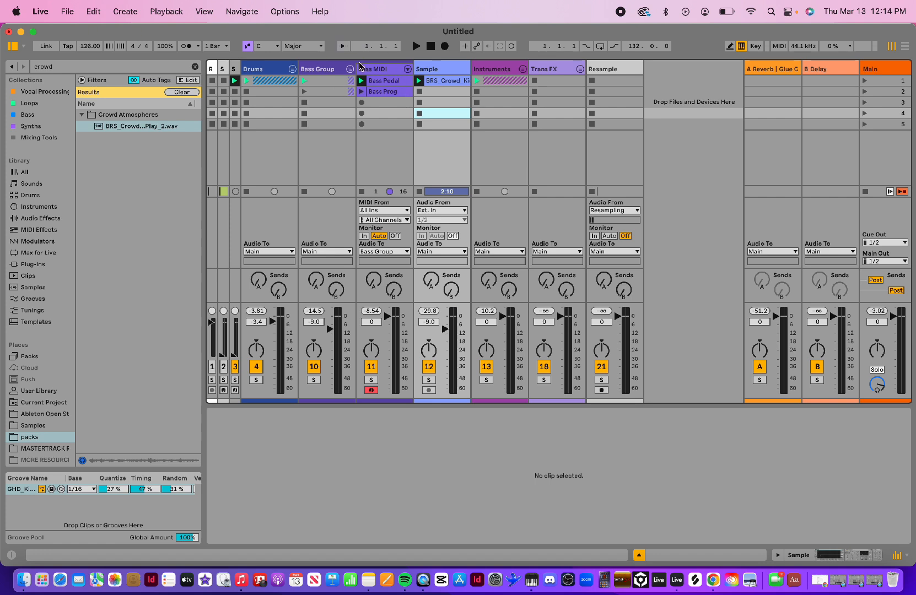
left_click(350, 69)
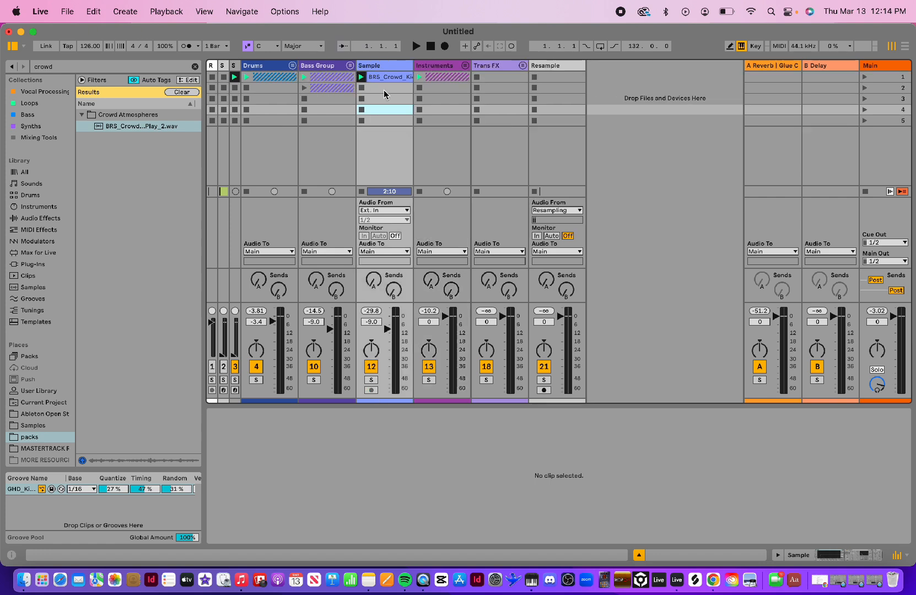
- Record the Session performance into the Arrangement up to bar 25, switching the Bass Group to its second clip partway through
left_click(446, 48)
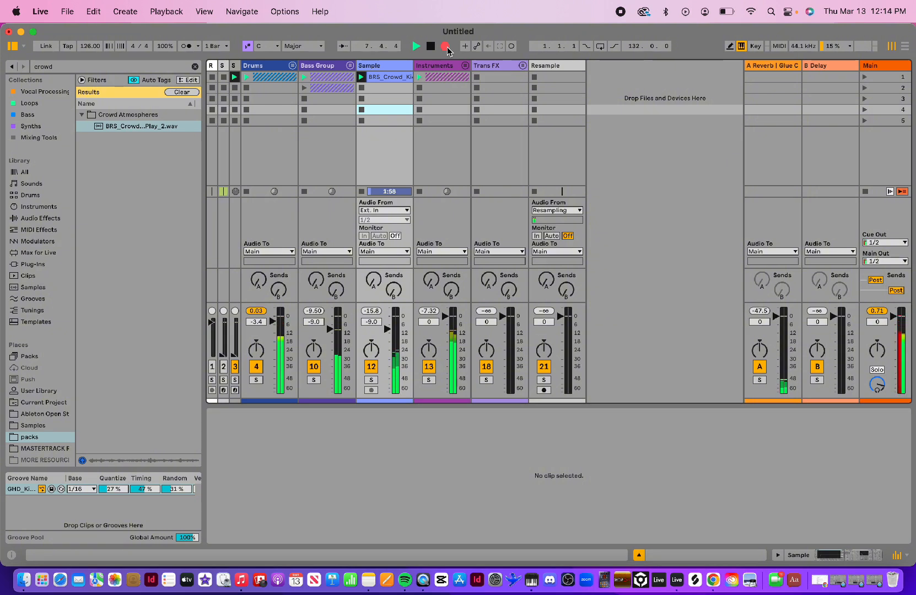
left_click(304, 89)
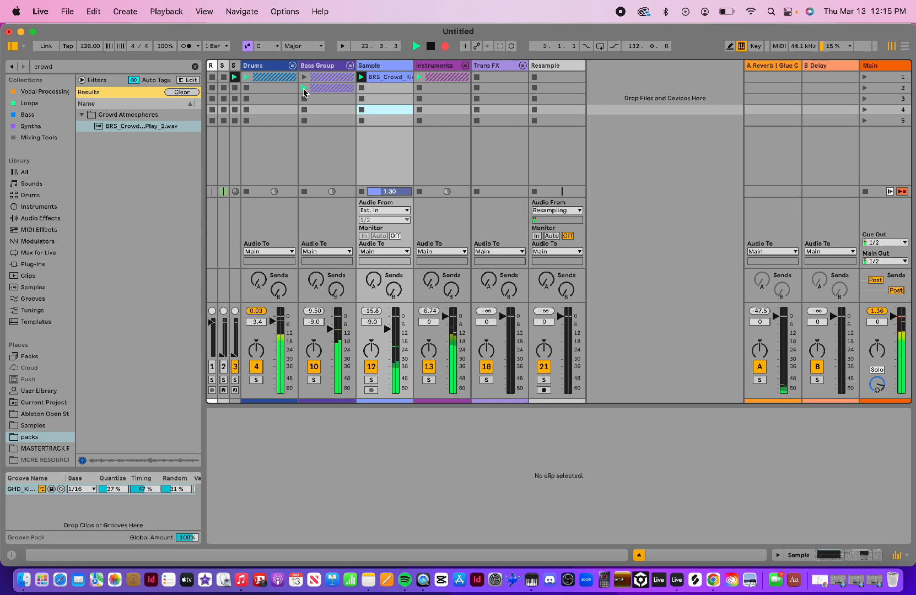
key("Tab")
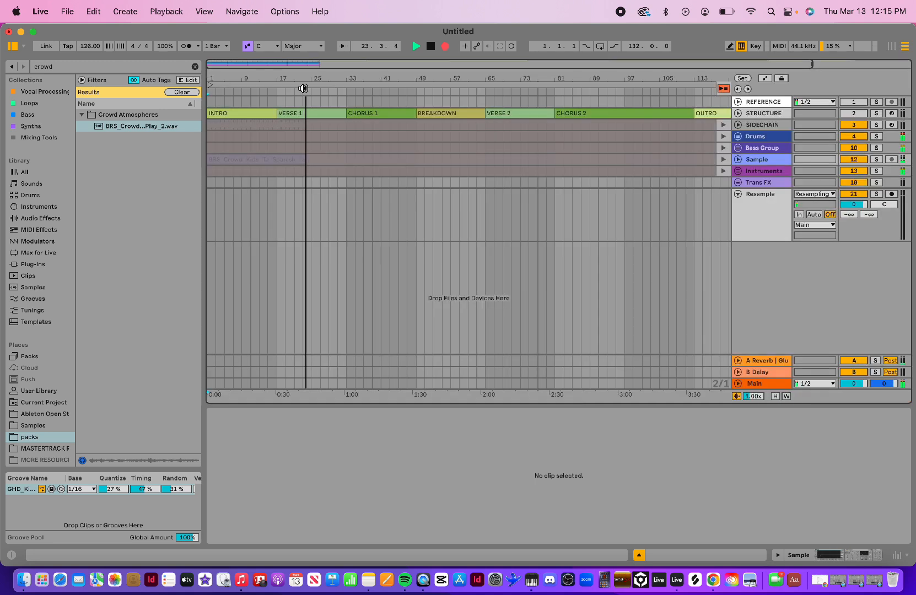
key("Tab")
left_click(432, 47)
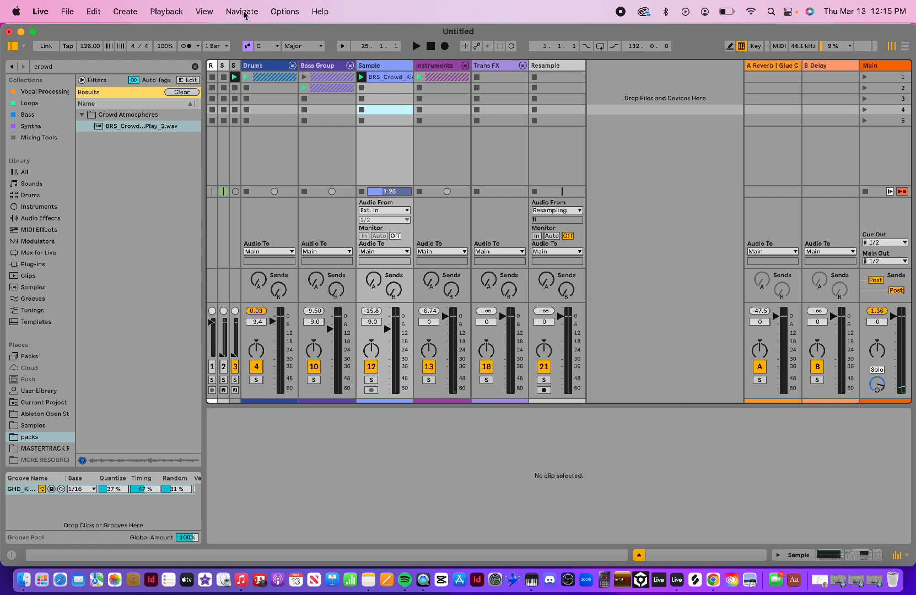
- Return all tracks to Arrangement playback and unfold the Drums, Bass Group, Sample and Instruments tracks in the Arrangement
key("Tab")
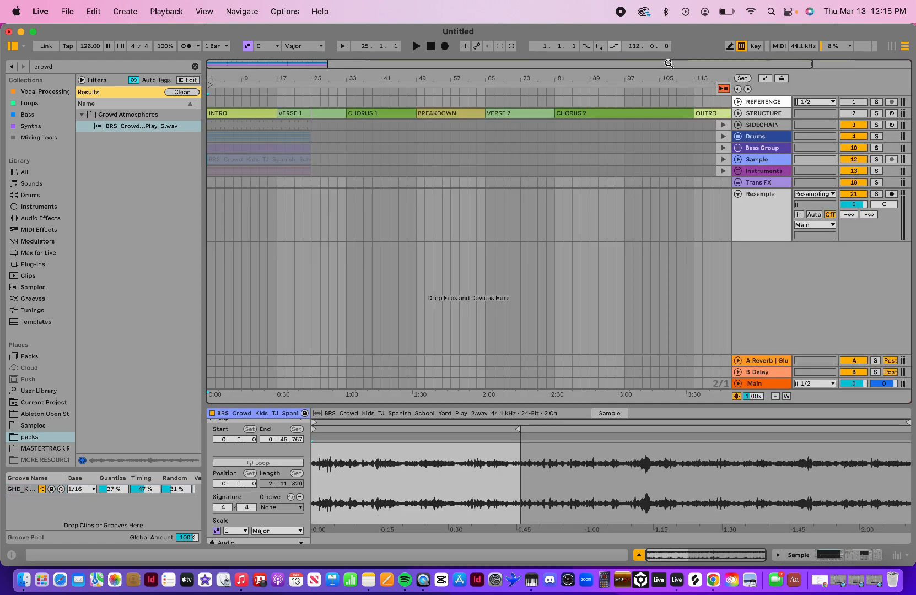
left_click(723, 88)
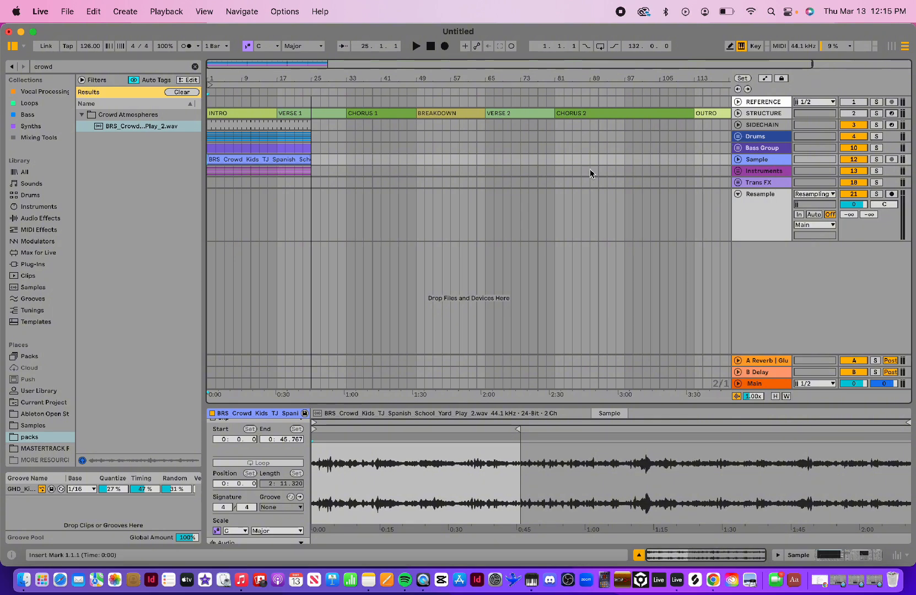
left_click(738, 136)
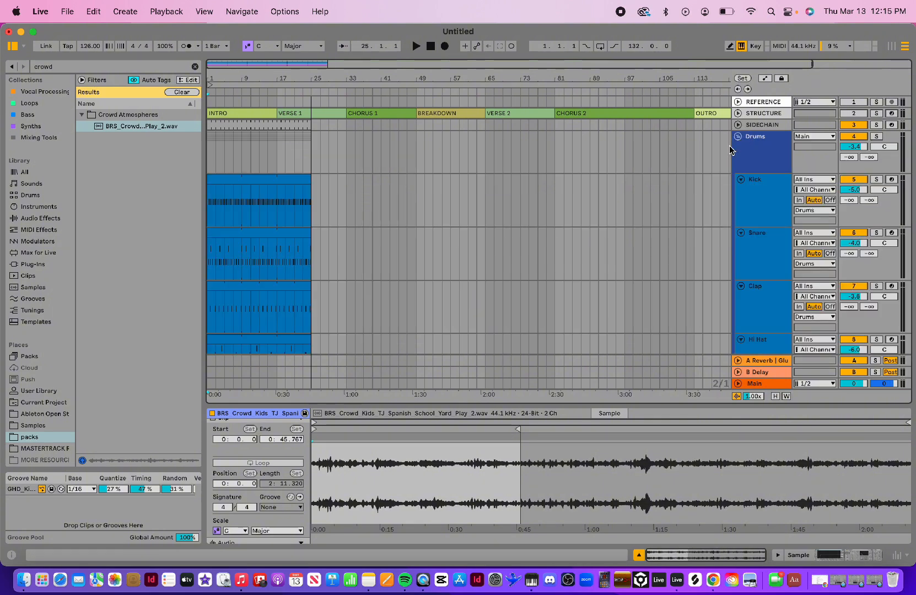
scroll(591, 210, "down", 2)
scroll(591, 211, "down", 4)
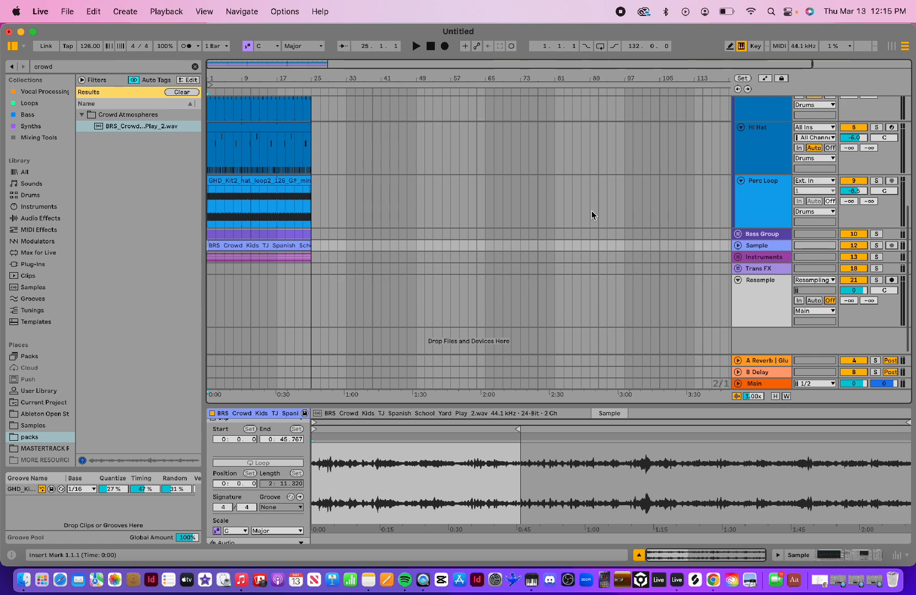
left_click(739, 235)
scroll(739, 239, "down", 3)
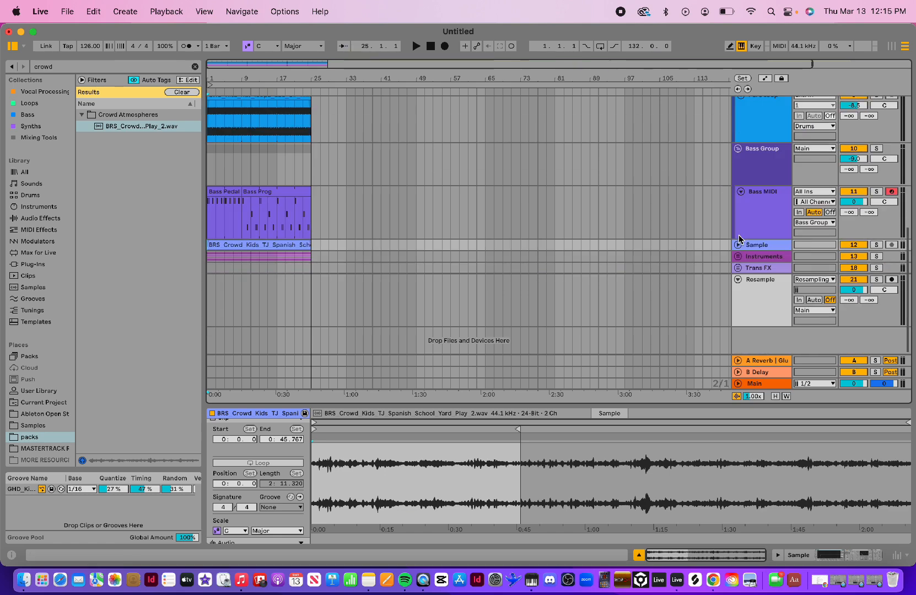
left_click(737, 246)
scroll(739, 259, "down", 2)
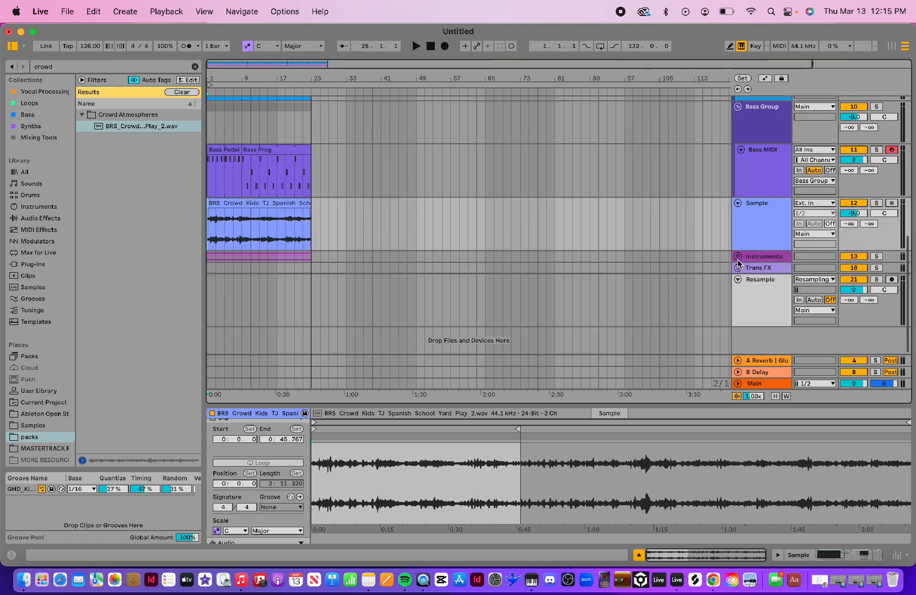
left_click(738, 258)
scroll(738, 261, "down", 5)
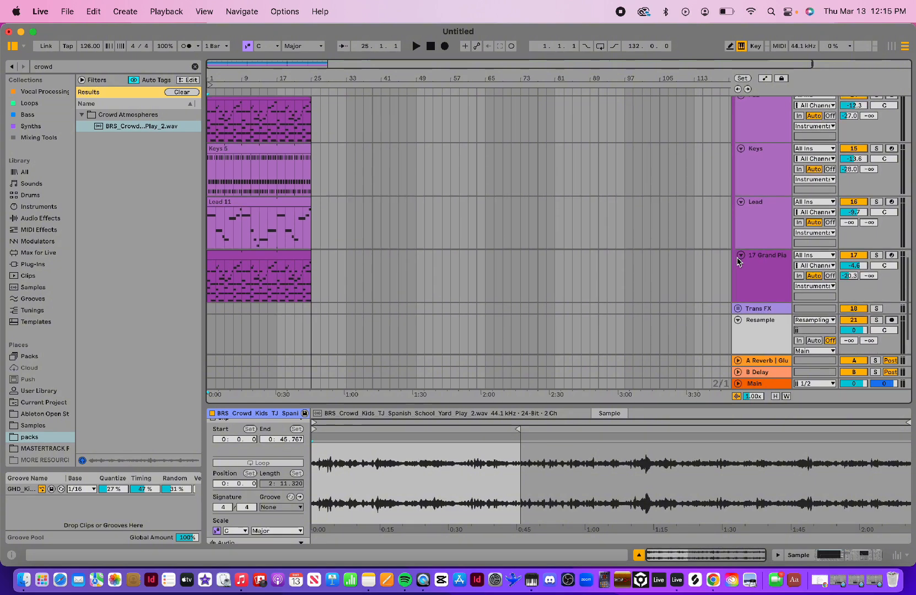
- Examine the recorded clips on the drum, bass, sample and instrument tracks of the Arrangement
scroll(738, 261, "up", 5)
scroll(738, 262, "down", 5)
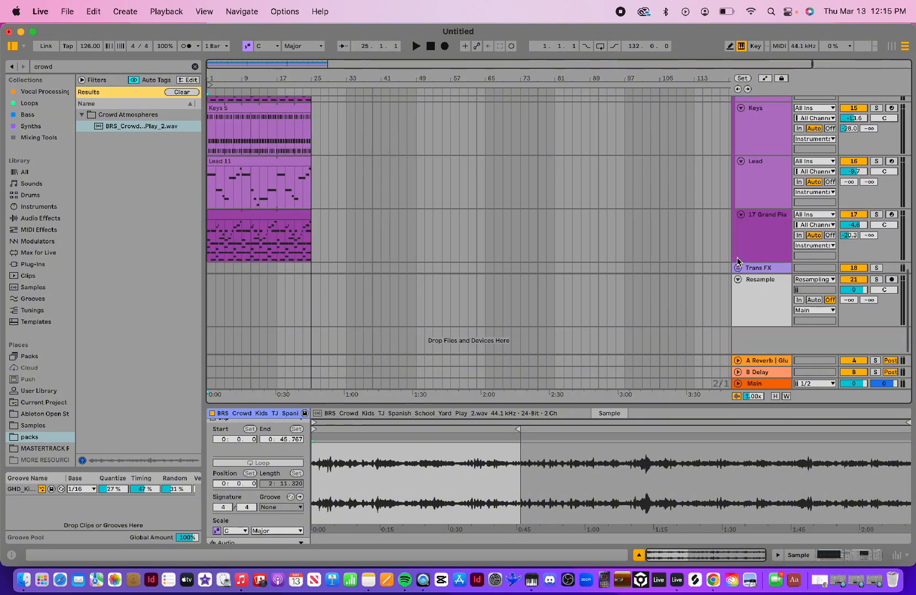
scroll(287, 179, "up", 5)
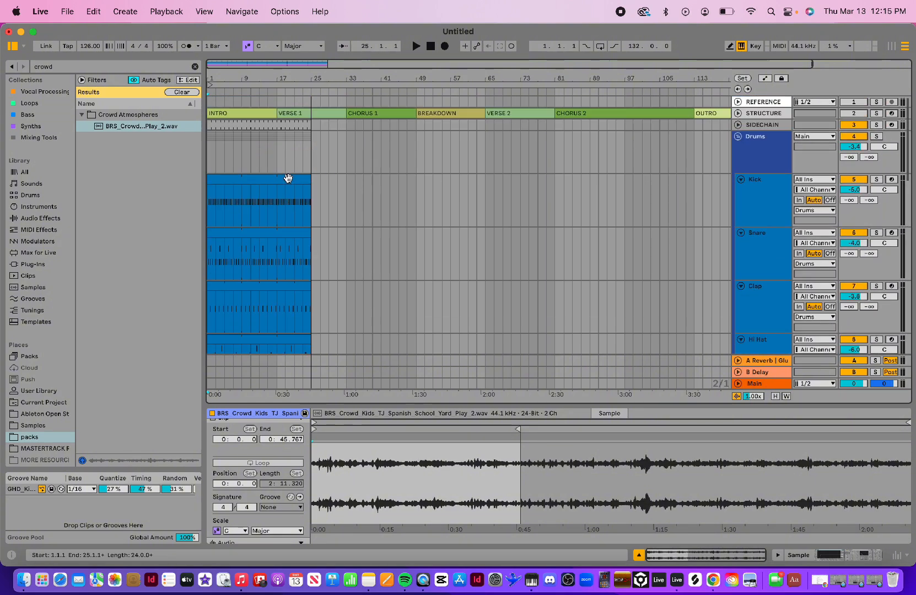
scroll(287, 177, "right", 2)
scroll(286, 178, "left", 2)
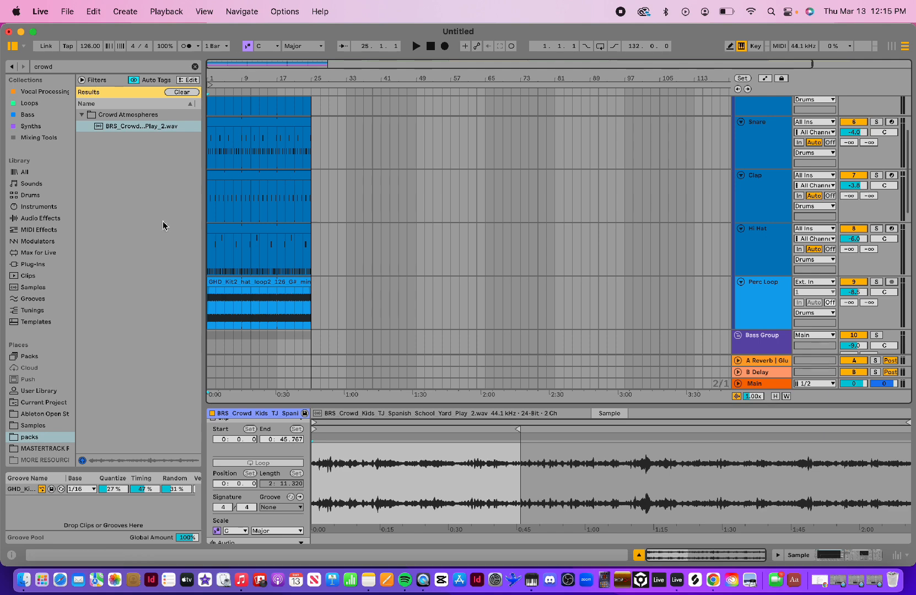
scroll(262, 139, "down", 5)
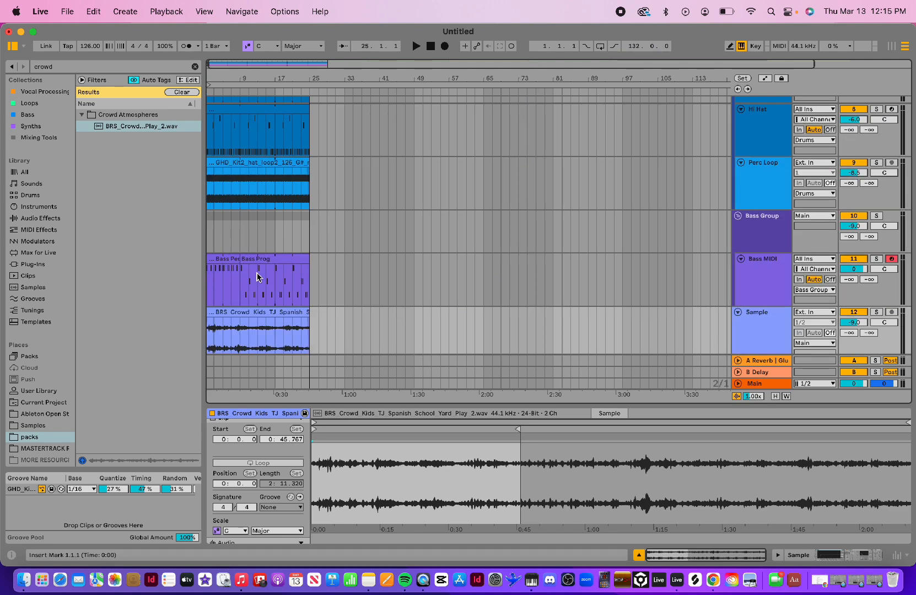
scroll(256, 237, "down", 5)
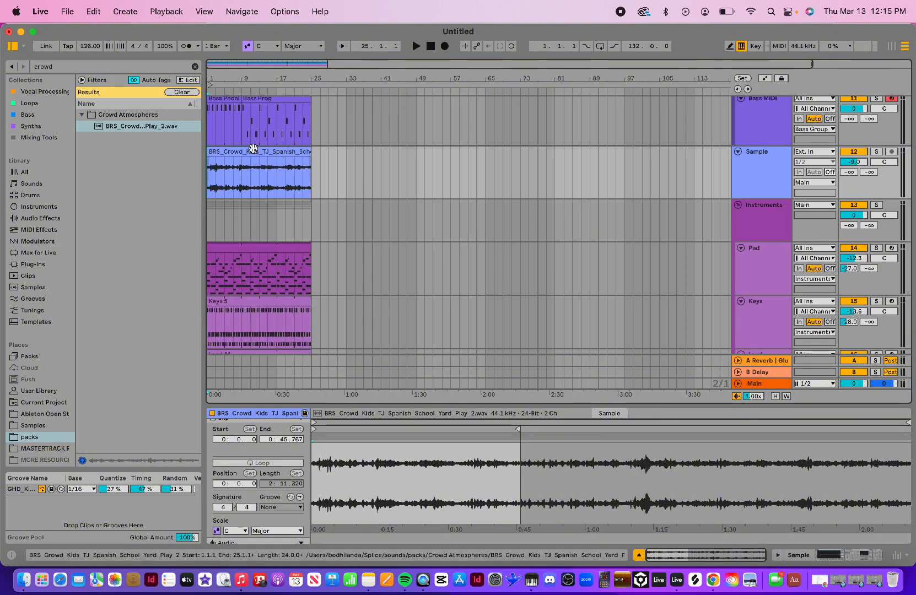
scroll(721, 172, "up", 6)
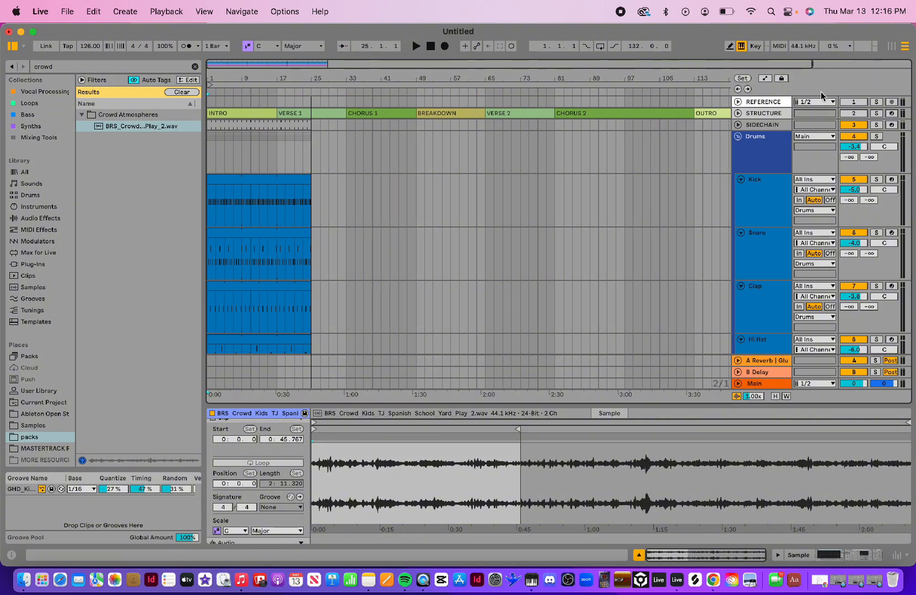
- Extend the SIDECHAIN track's recorded clip to bar 129, the end of the OUTRO section, and fit the whole song in view
left_click(772, 114)
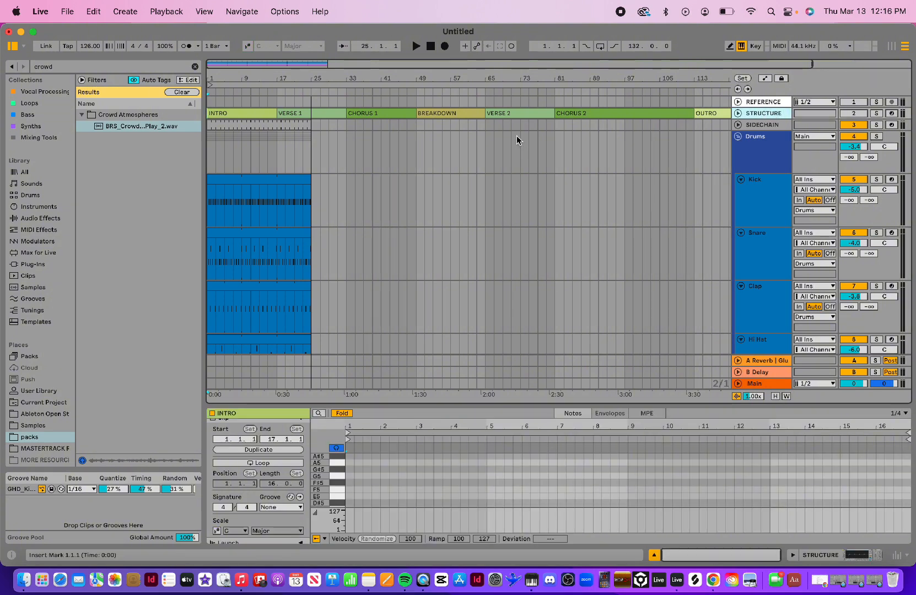
left_click_drag(307, 126, 691, 123)
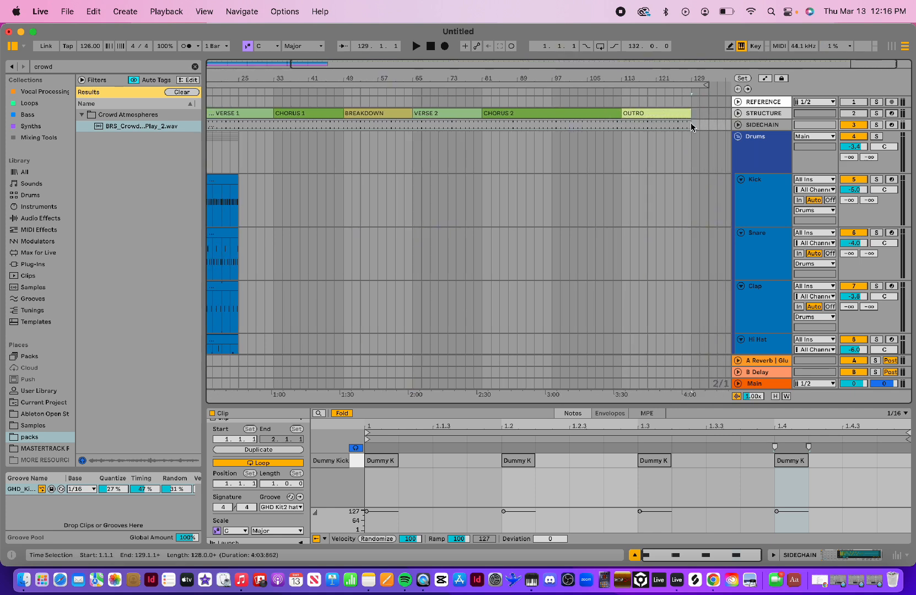
double_click(576, 79)
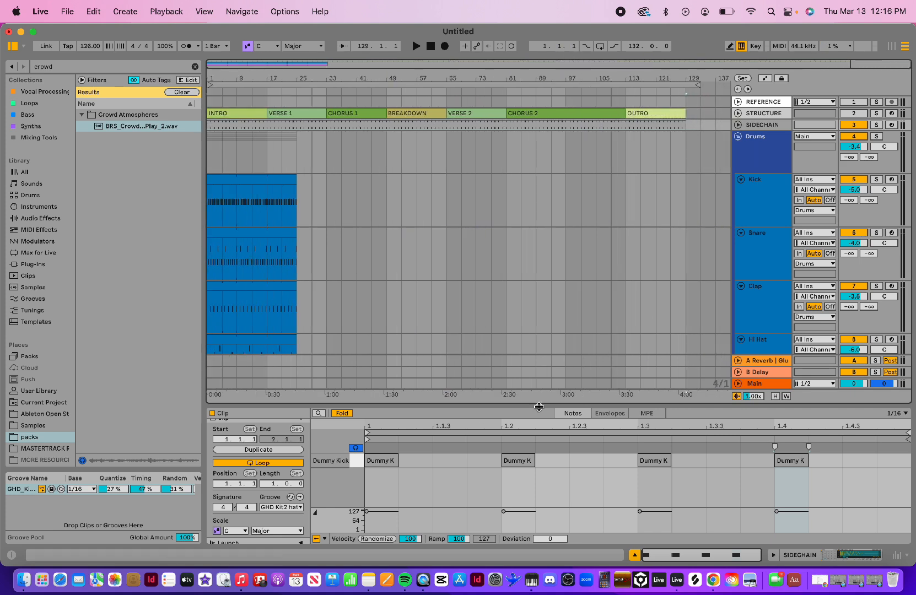
left_click(763, 114)
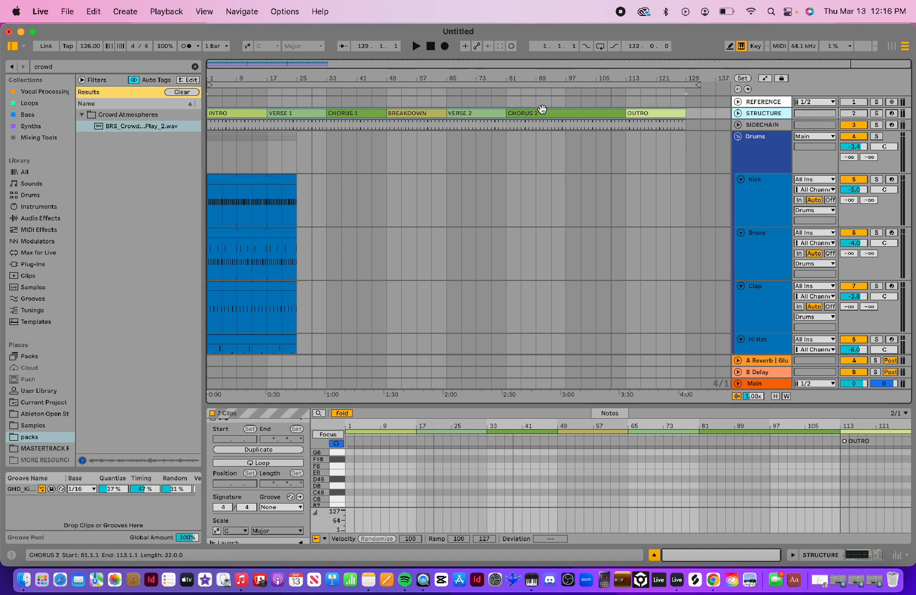
left_click(571, 114)
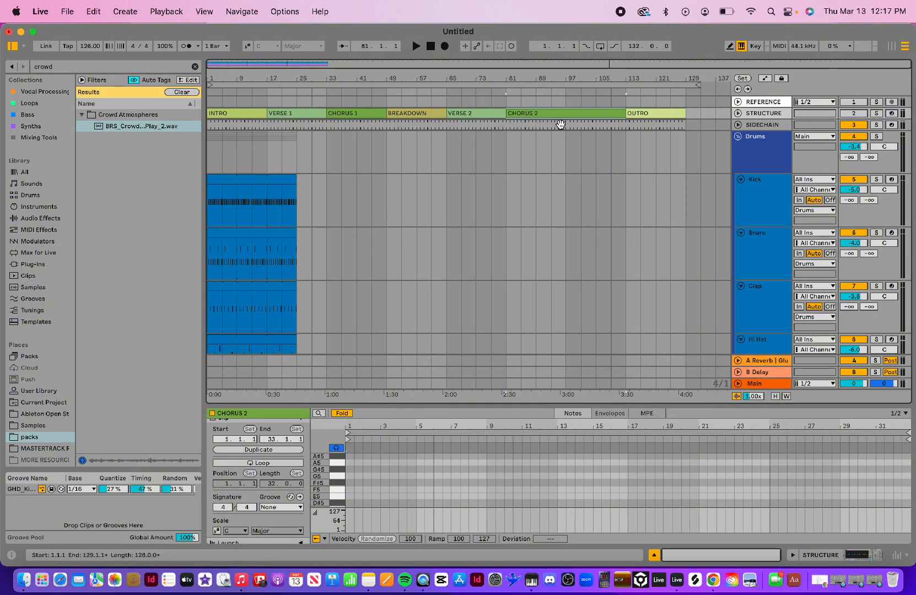
scroll(237, 243, "down", 10)
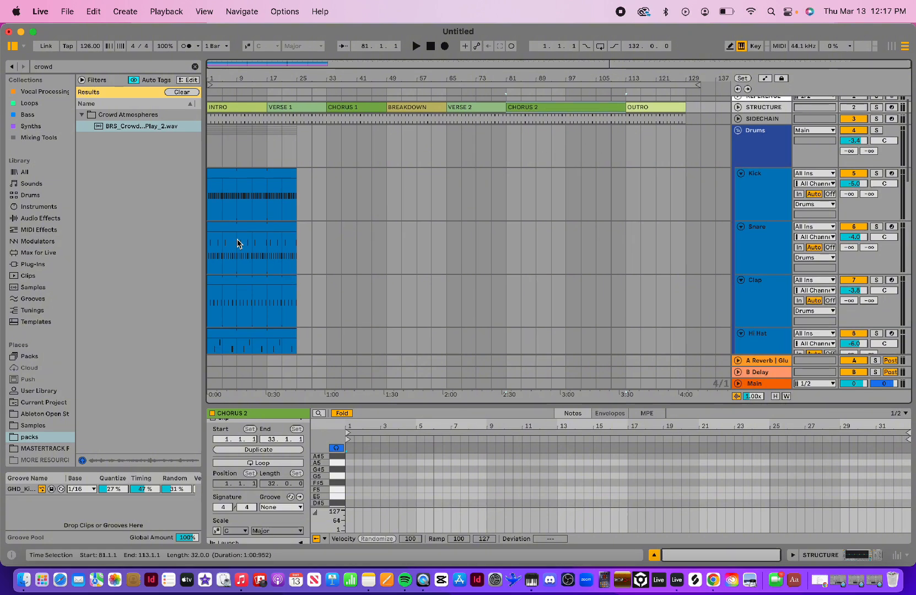
scroll(238, 243, "down", 5)
scroll(237, 242, "up", 15)
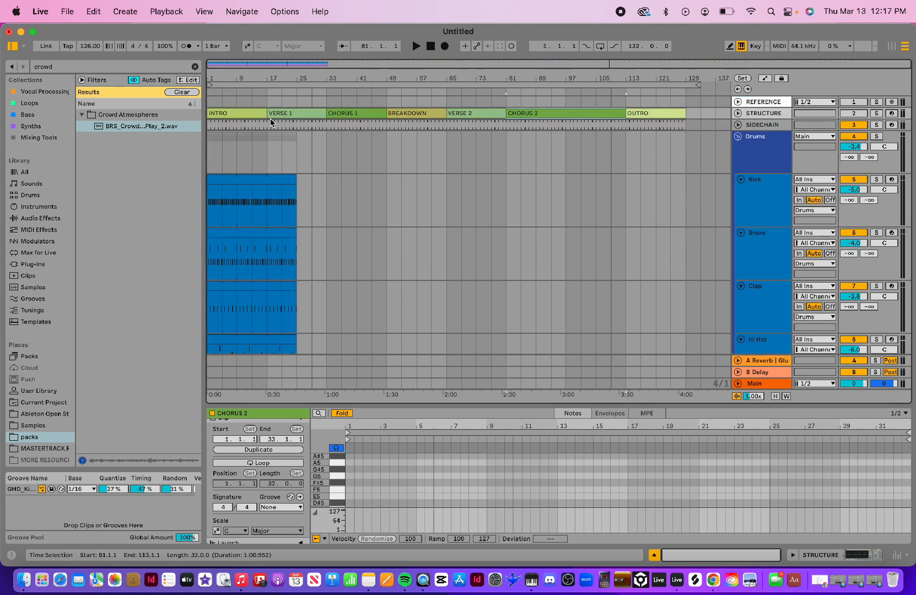
- Rename the STRUCTURE track's VERSE 1 clip as MAIN THEME and its CHORUS 1 clip as BUILD
left_click(285, 113)
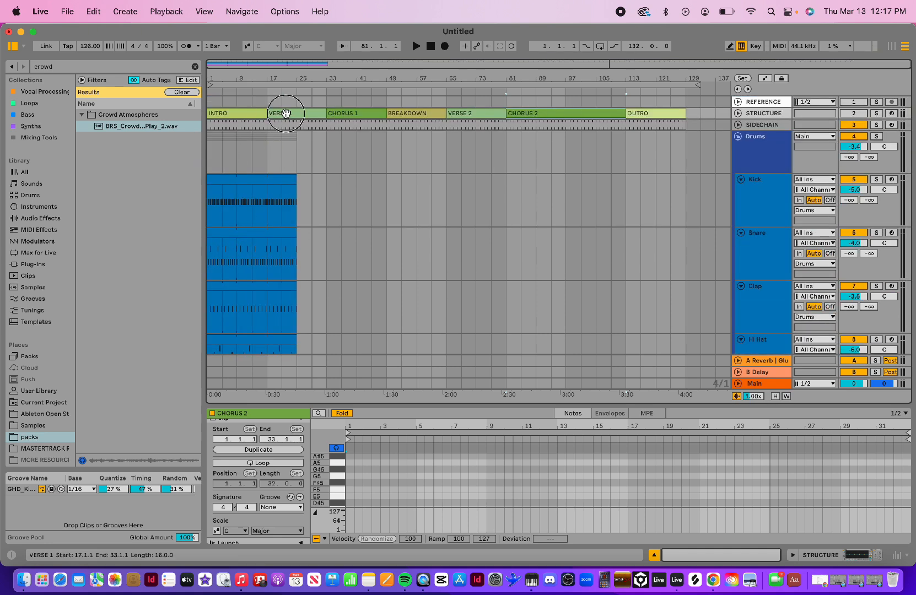
key("super+r")
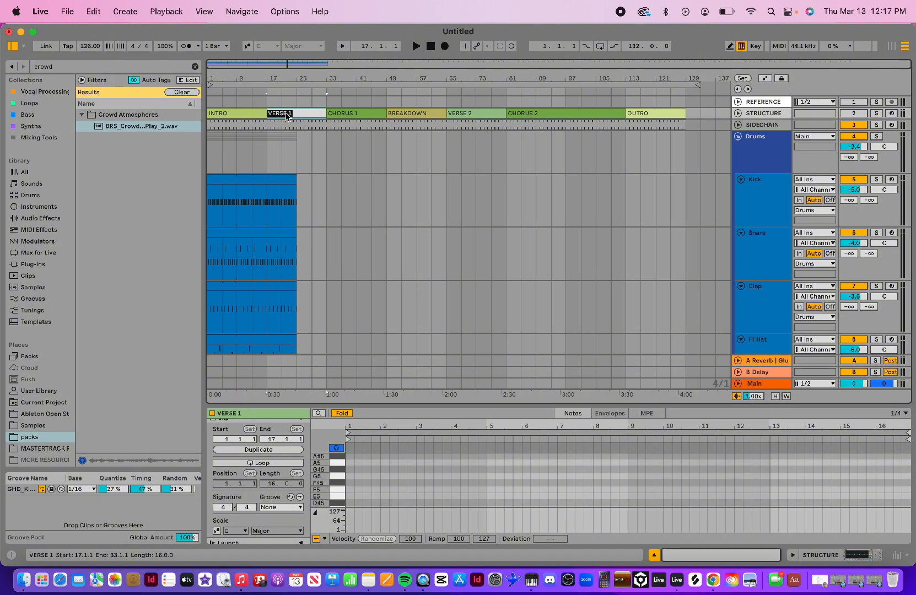
type("MAIN THEME")
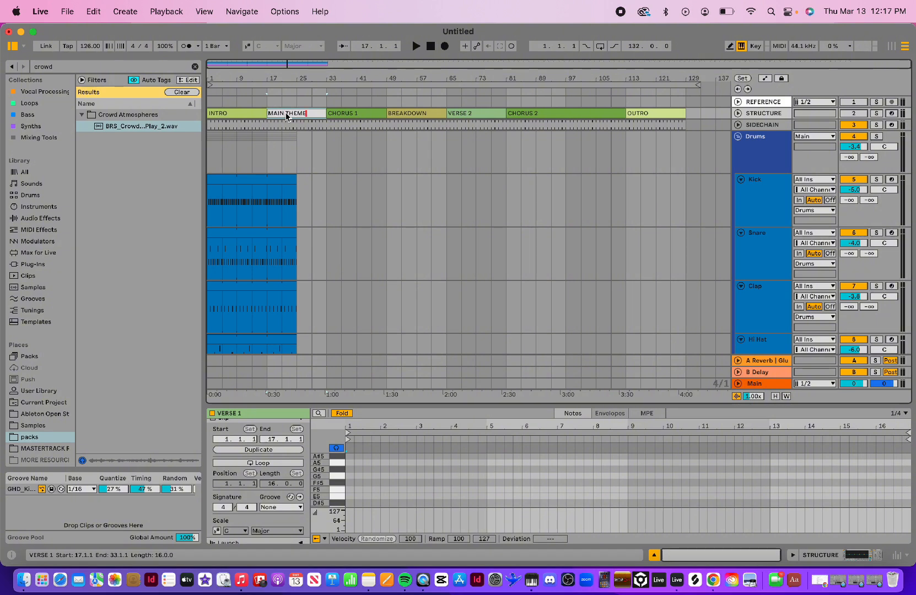
left_click(347, 113)
key("super+r")
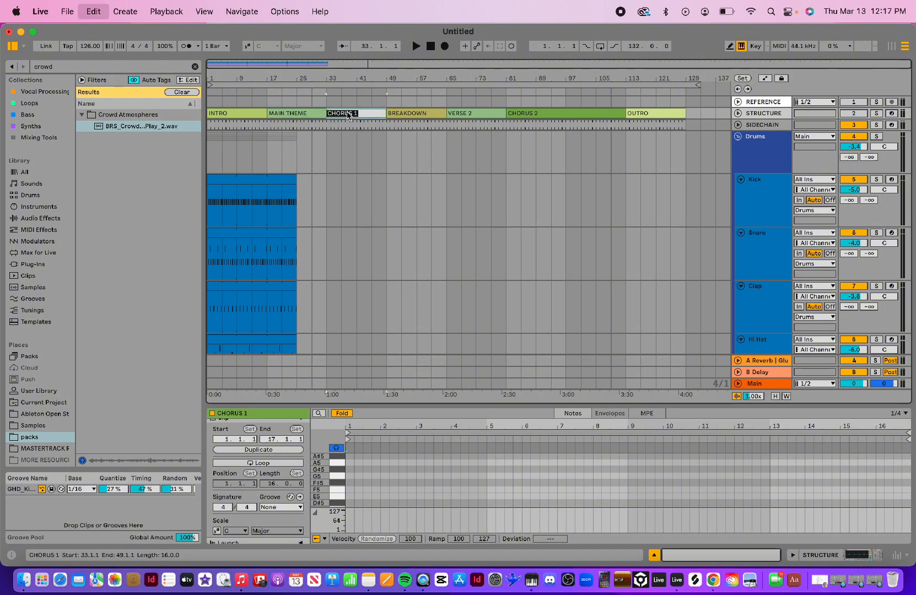
type("BUILD")
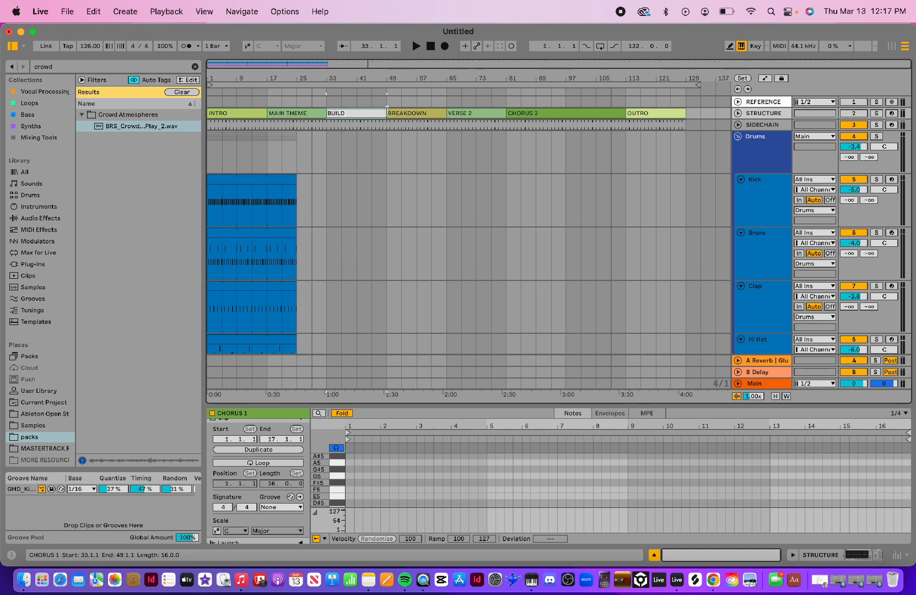
left_click(409, 113)
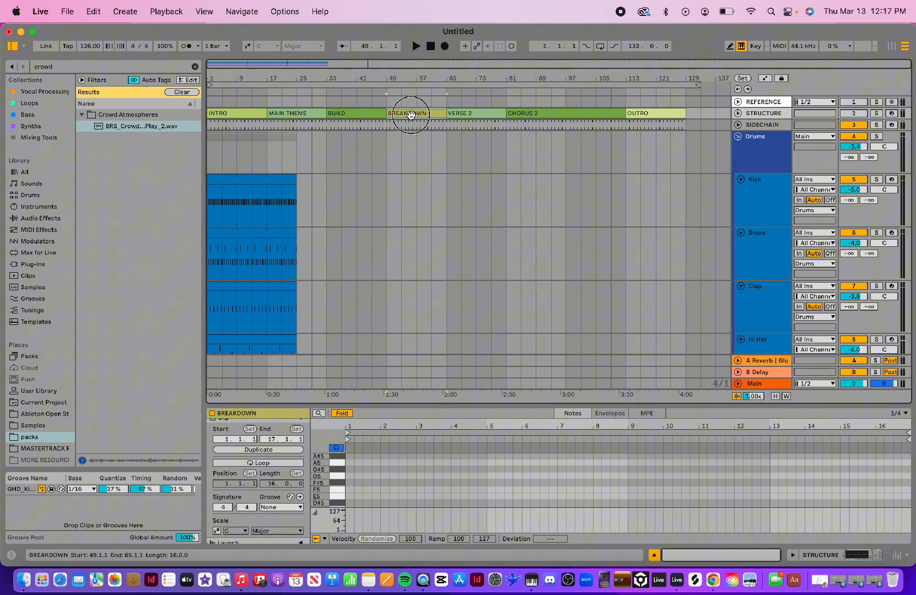
- Rename the VERSE 2 clip on the STRUCTURE track as MAIN THEME 2
left_click(476, 113)
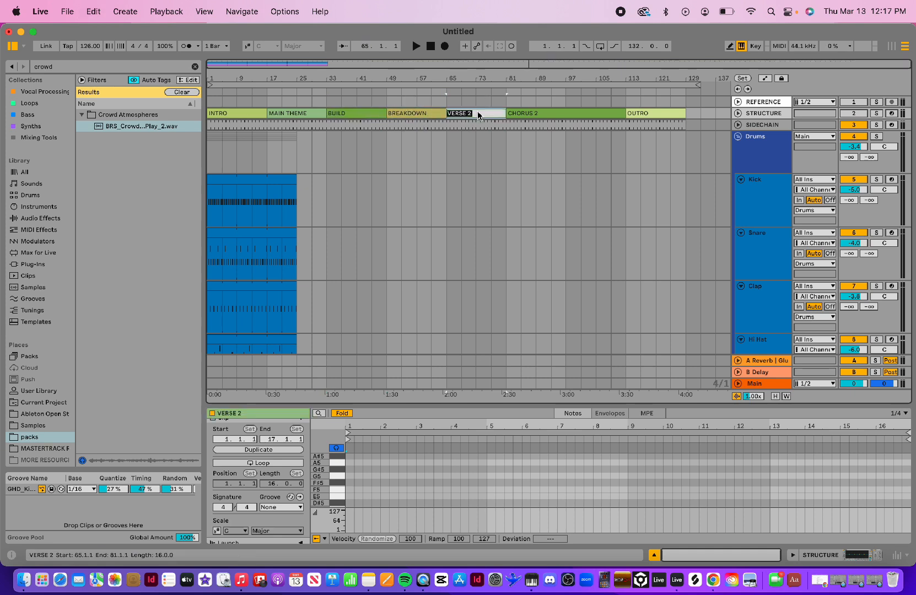
type("MAIN THEME 2")
key("Return")
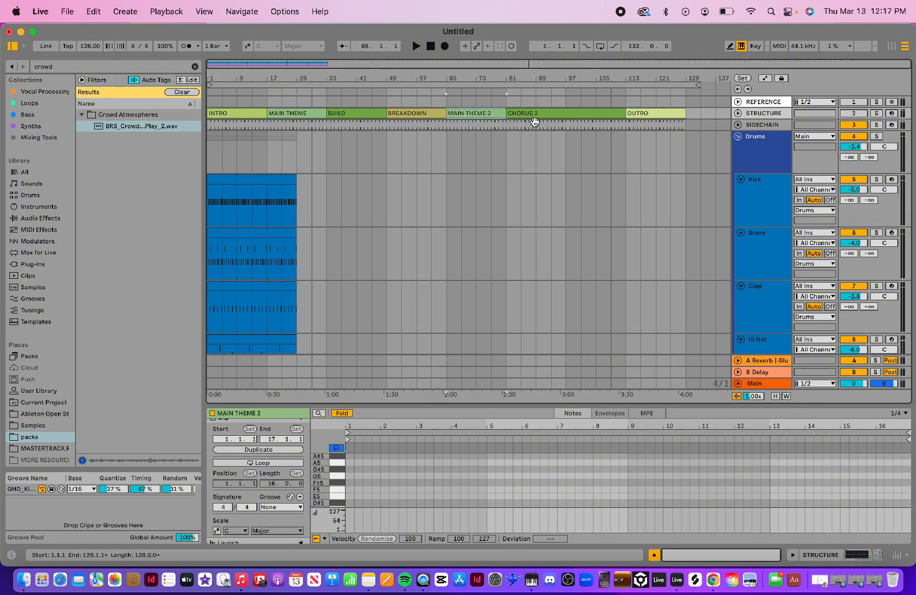
- Rename the CHORUS 2 clip on the STRUCTURE track as ALL IN SECTION
left_click(559, 113)
key("super+r")
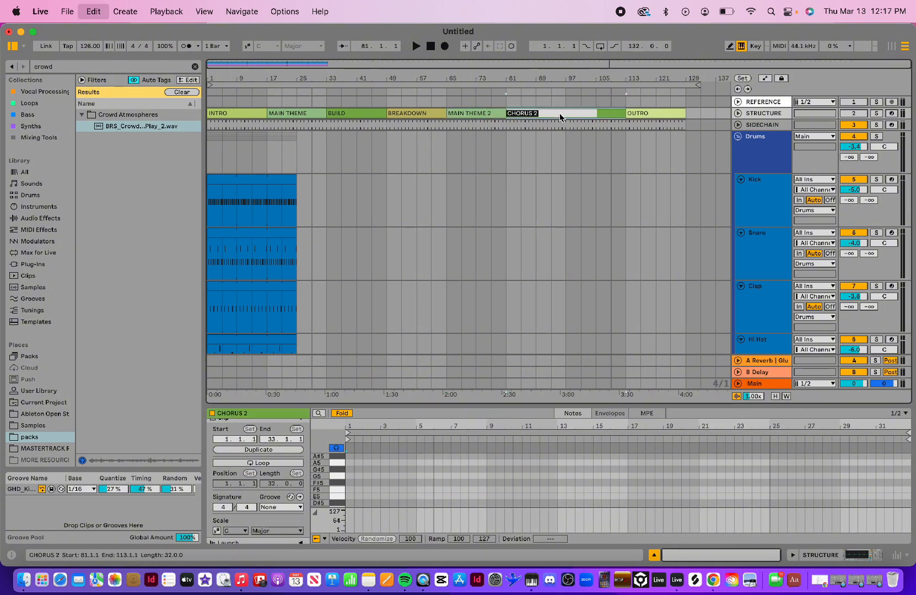
type("BIGGER")
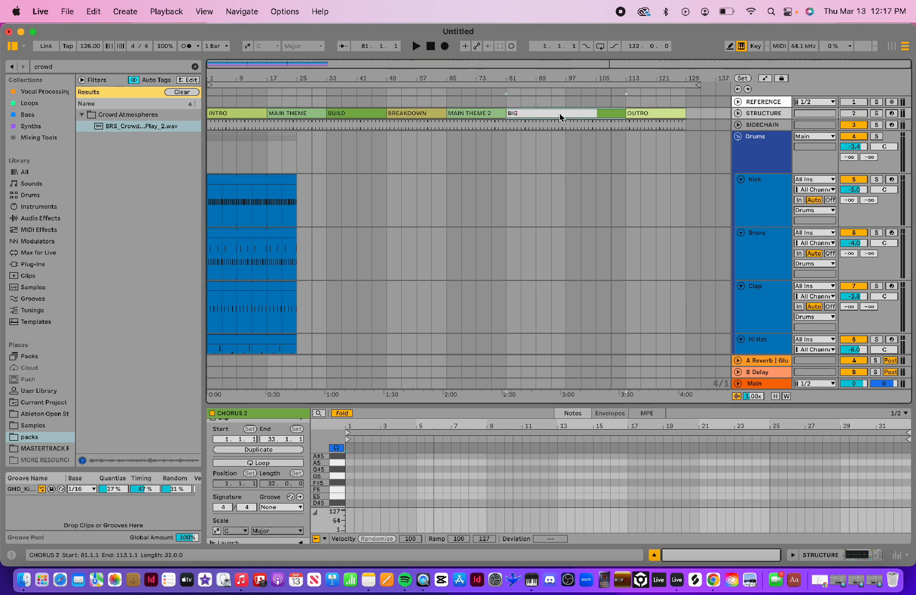
key("BackSpace")
key("BackSpace")
key("BackSpace")
key("BackSpace")
key("BackSpace")
key("BackSpace")
type("ALL IN SECTION")
key("Return")
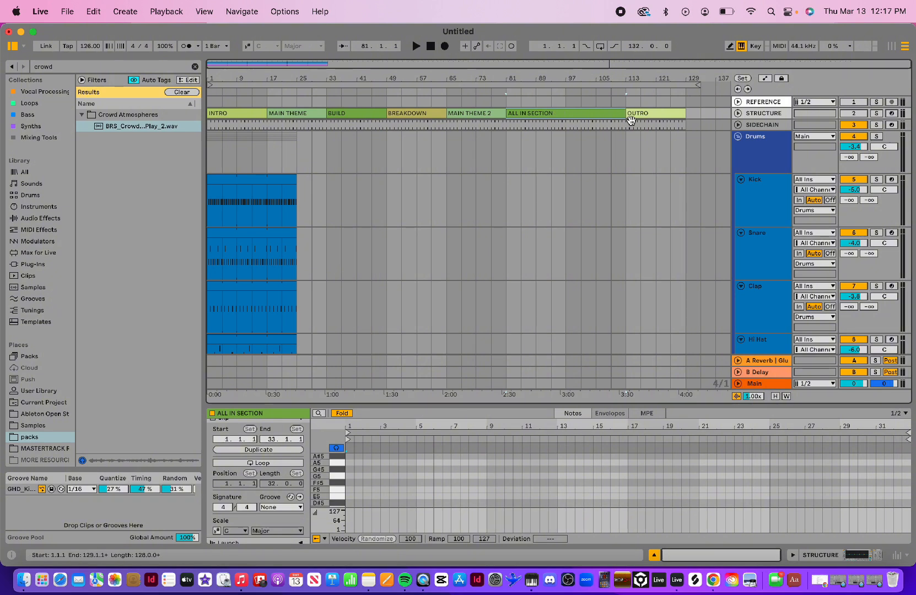
- Shorten the ALL IN SECTION clip on the STRUCTURE track to end at bar 97 and move the 16-bar OUTRO clip to start there
left_click_drag(650, 114, 595, 112)
left_click(660, 117)
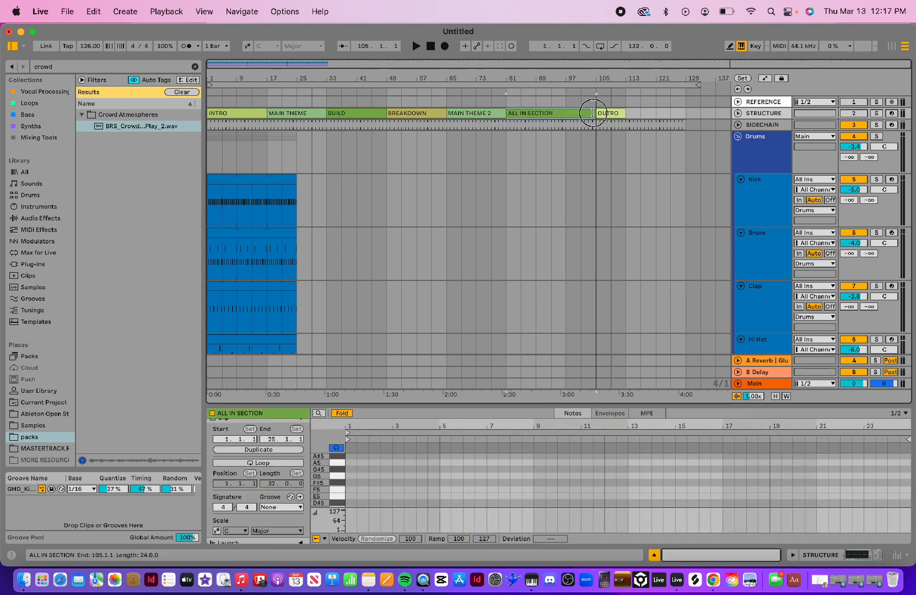
left_click(598, 114)
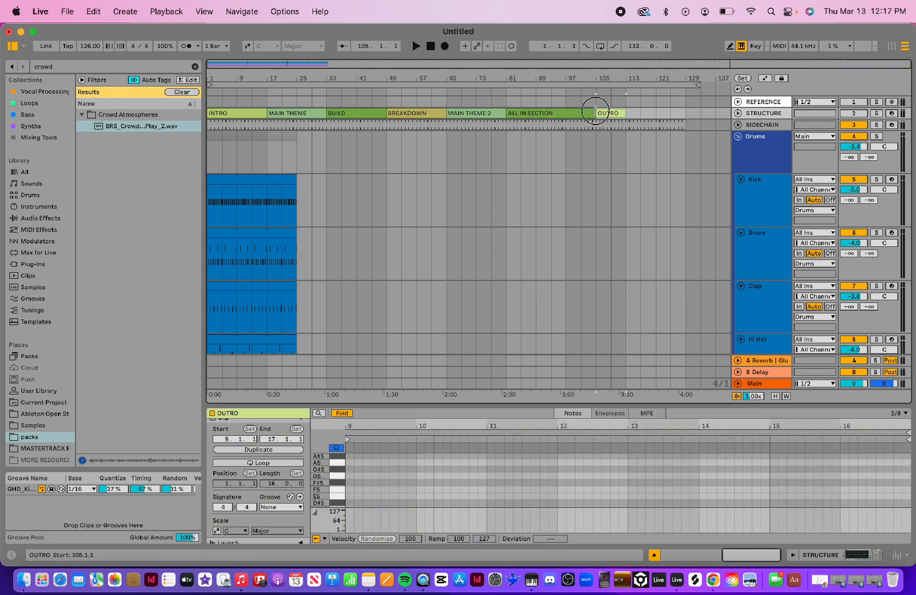
key("super+z")
key("super+z")
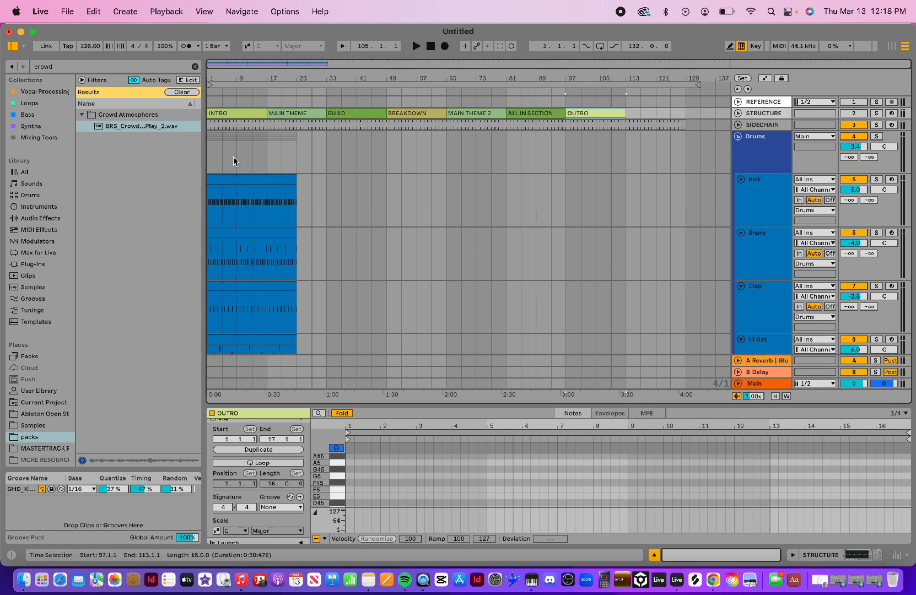
- Fit the Kick clip to the MAIN THEME section, bars 17 to 33, and paste a copy at bar 65 under MAIN THEME 2
left_click_drag(248, 178, 331, 182)
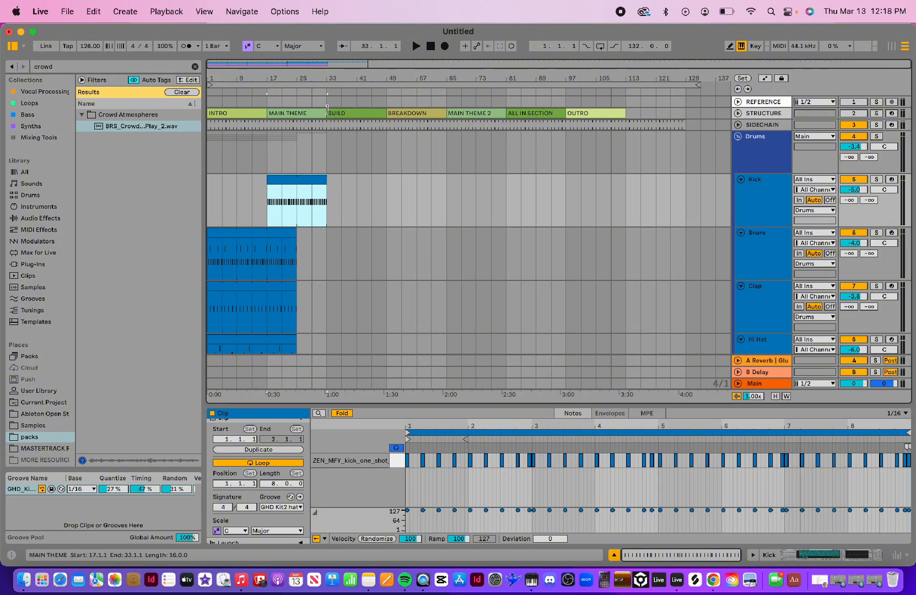
key("super+c")
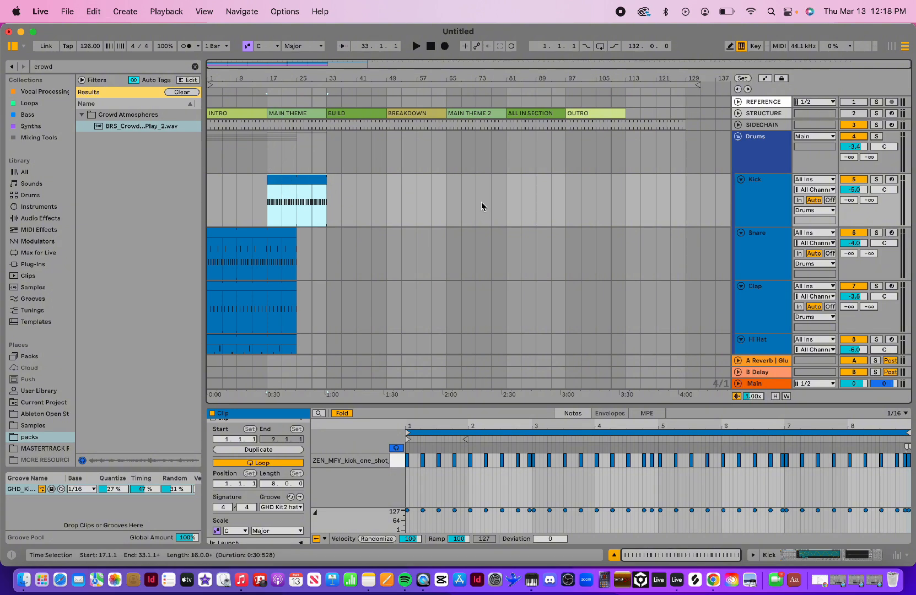
left_click(446, 194)
key("super+v")
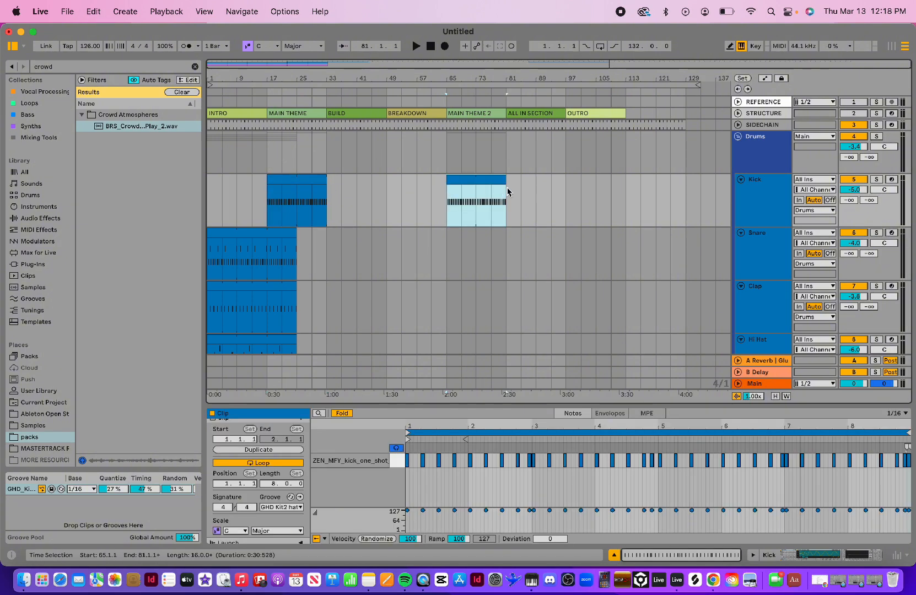
- Extend the copied Kick clip to bar 97 and duplicate the Kick's bars 25 to 33 into bars 41 to 49
left_click_drag(502, 177, 566, 180)
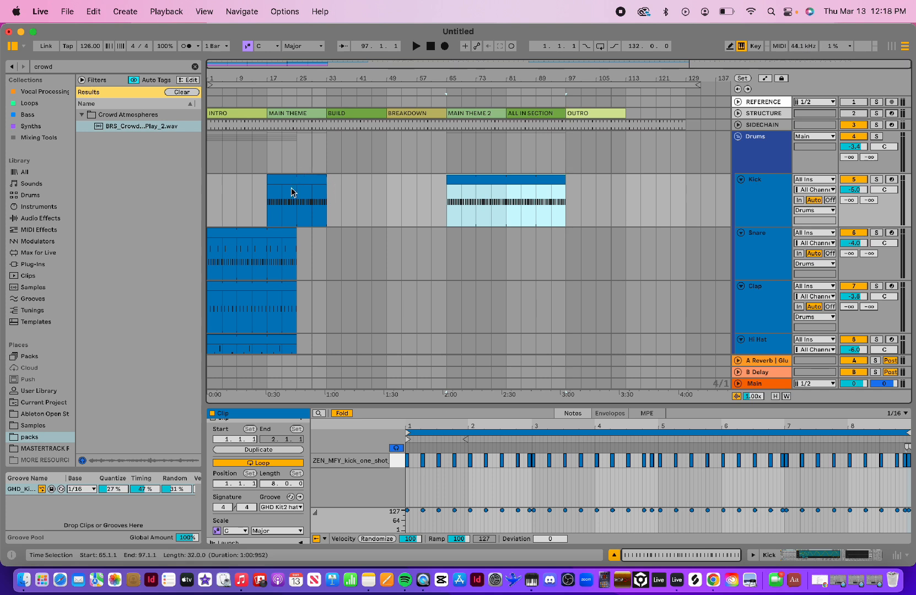
left_click_drag(296, 197, 330, 199)
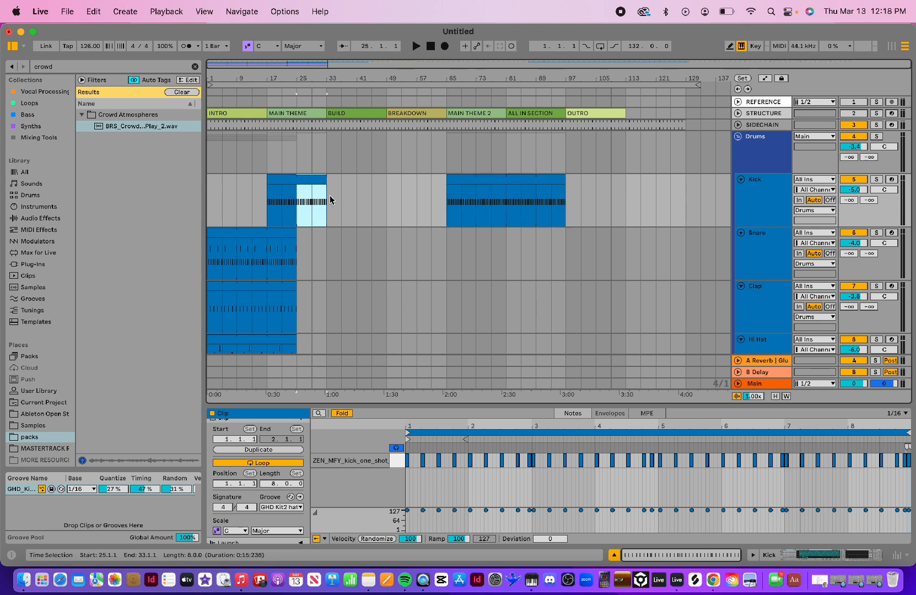
key("super+d")
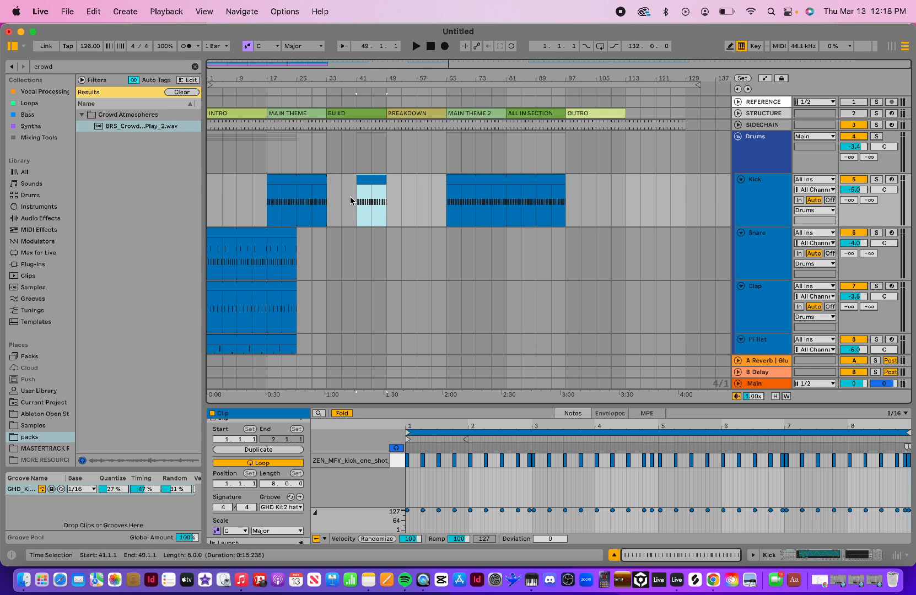
- Move the Pad, Keys, Lead and Grand Piano clips together to start at bar 17 and trim them to end at bar 33
scroll(399, 261, "down", 10)
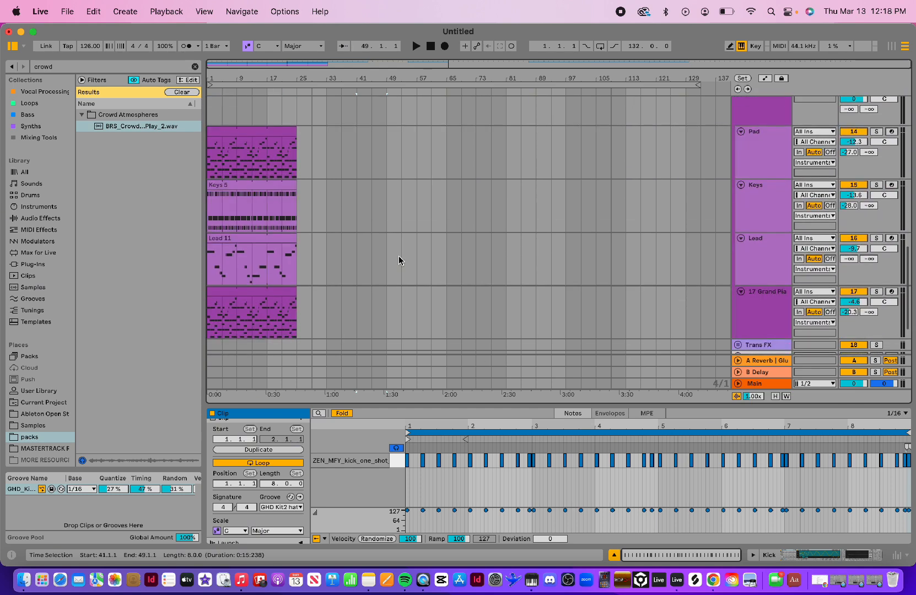
scroll(399, 260, "down", 2)
scroll(399, 260, "up", 5)
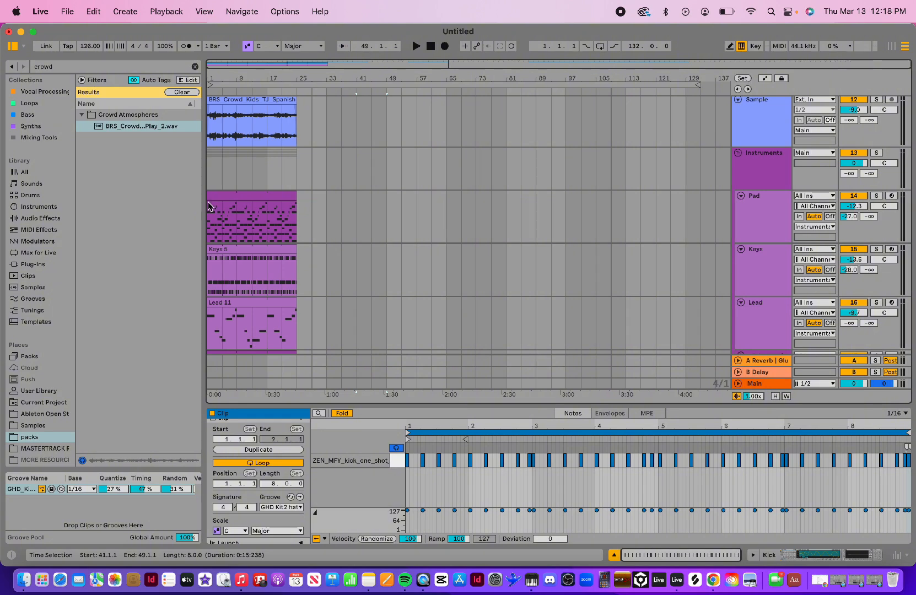
left_click(212, 132)
left_click_drag(210, 210, 300, 257)
scroll(300, 256, "up", 10)
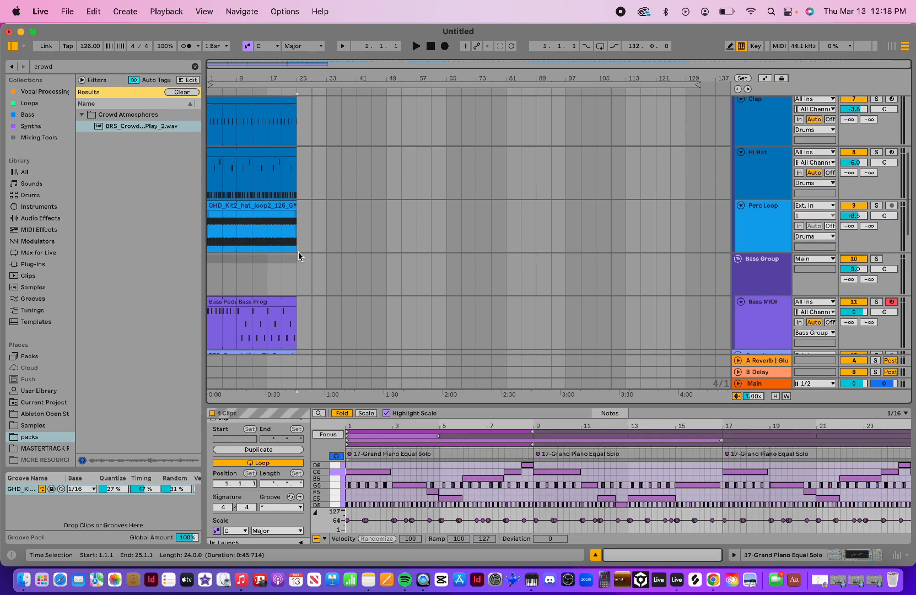
scroll(298, 256, "down", 4)
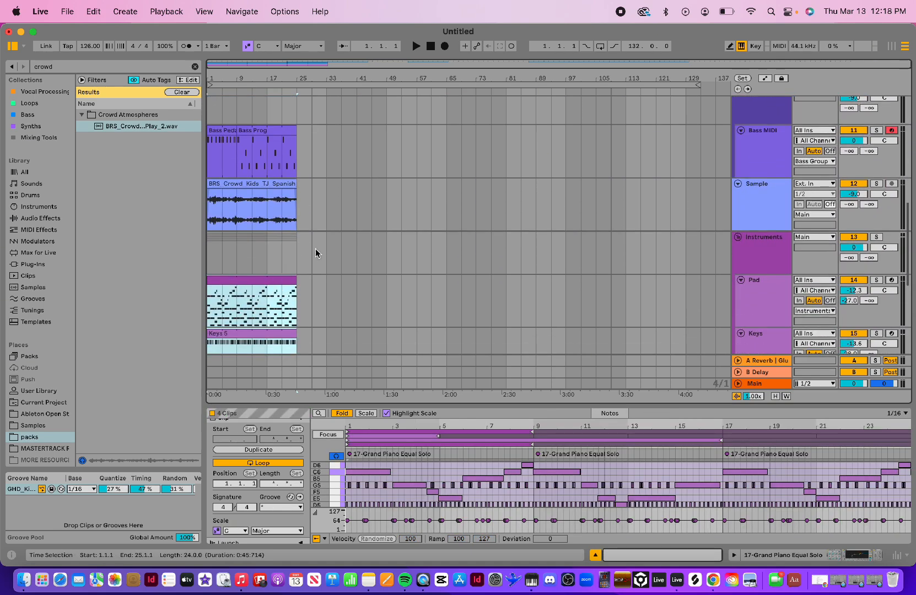
scroll(316, 254, "up", 10)
scroll(318, 252, "up", 5)
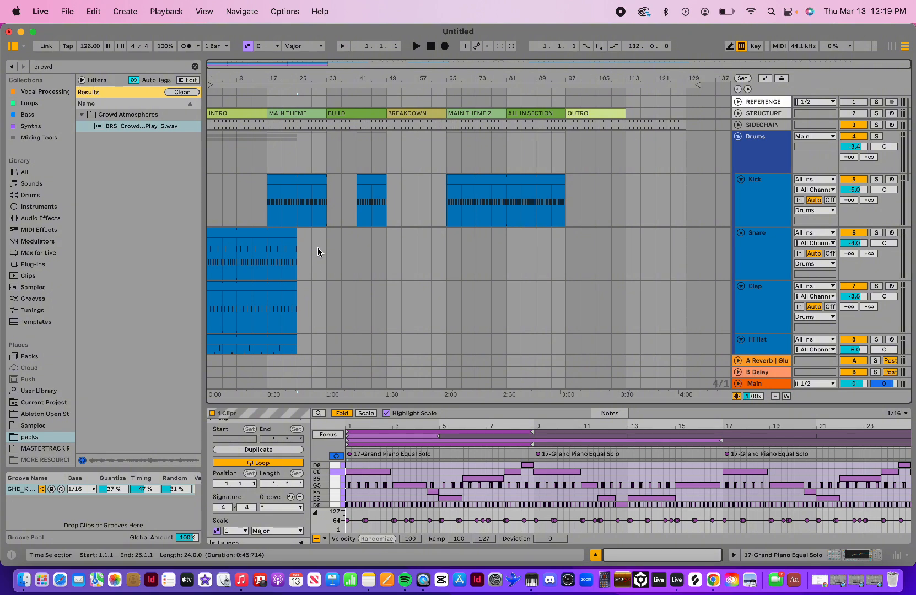
scroll(318, 251, "down", 12)
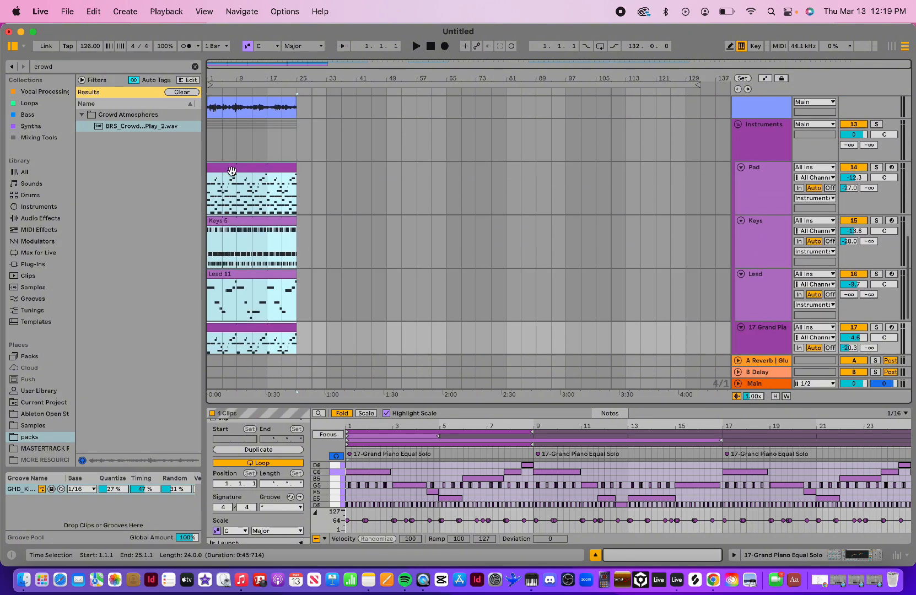
left_click_drag(231, 171, 278, 165)
left_click_drag(292, 165, 284, 163)
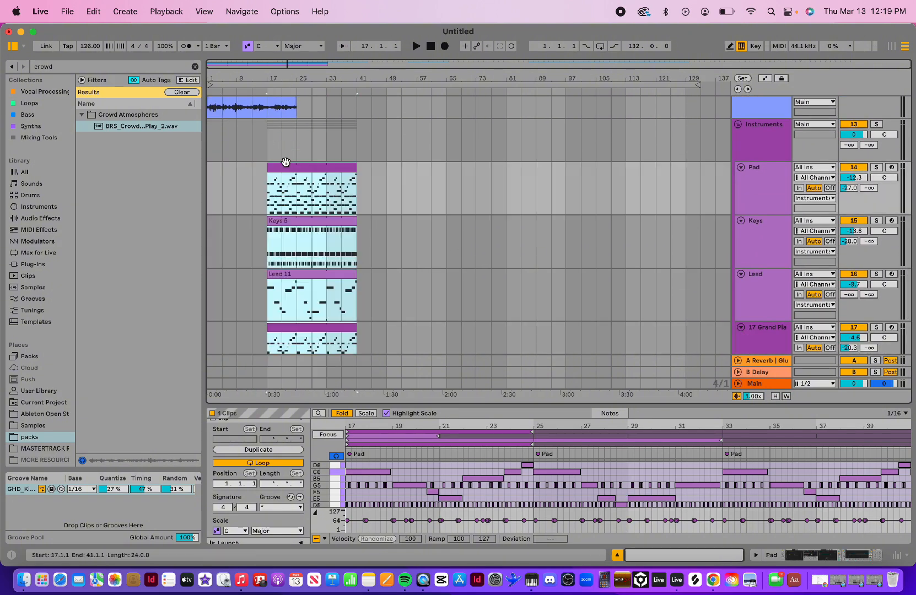
left_click_drag(356, 165, 324, 167)
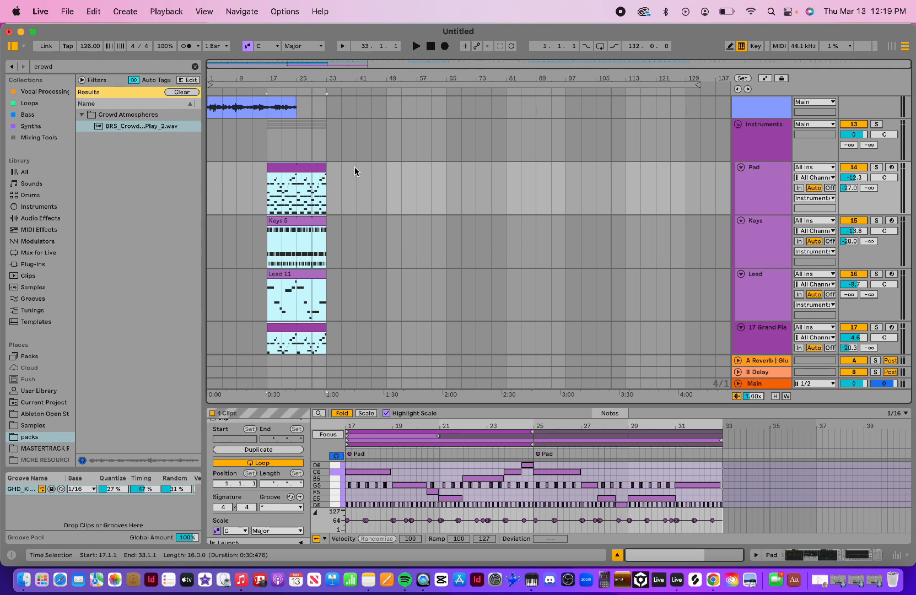
- Extend the start of the Pad clip back to bar 1 so it also covers the INTRO section
scroll(373, 158, "up", 4)
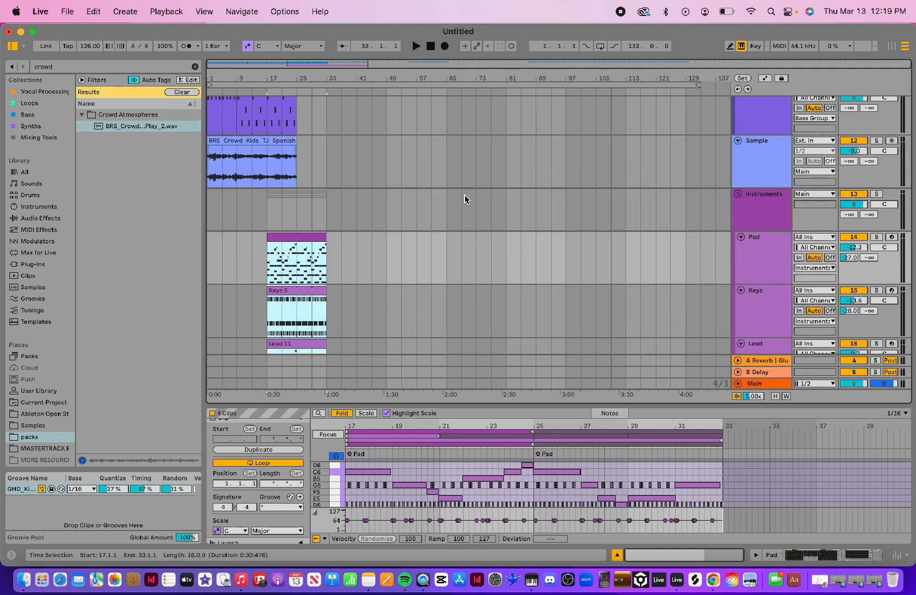
scroll(376, 231, "down", 5)
left_click(376, 231)
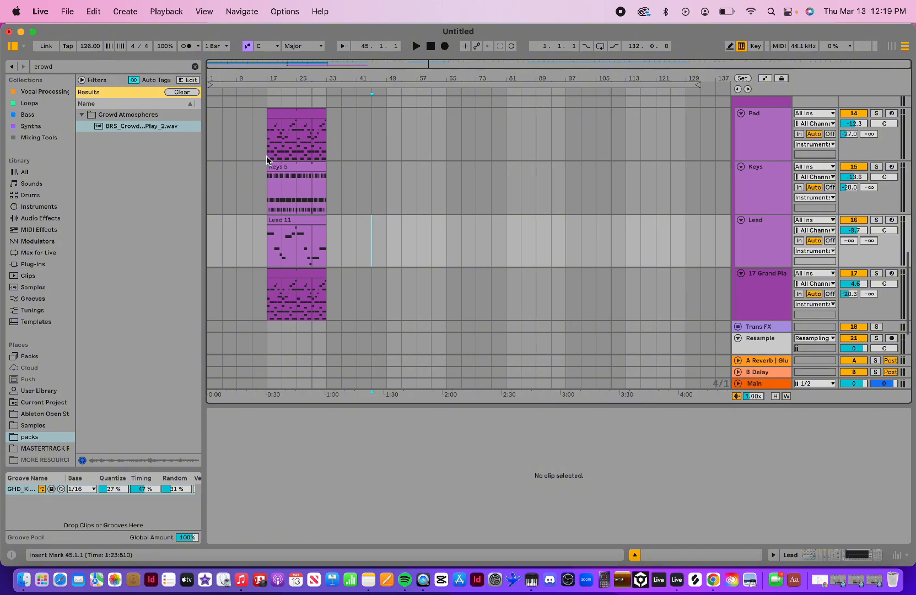
scroll(266, 158, "up", 2)
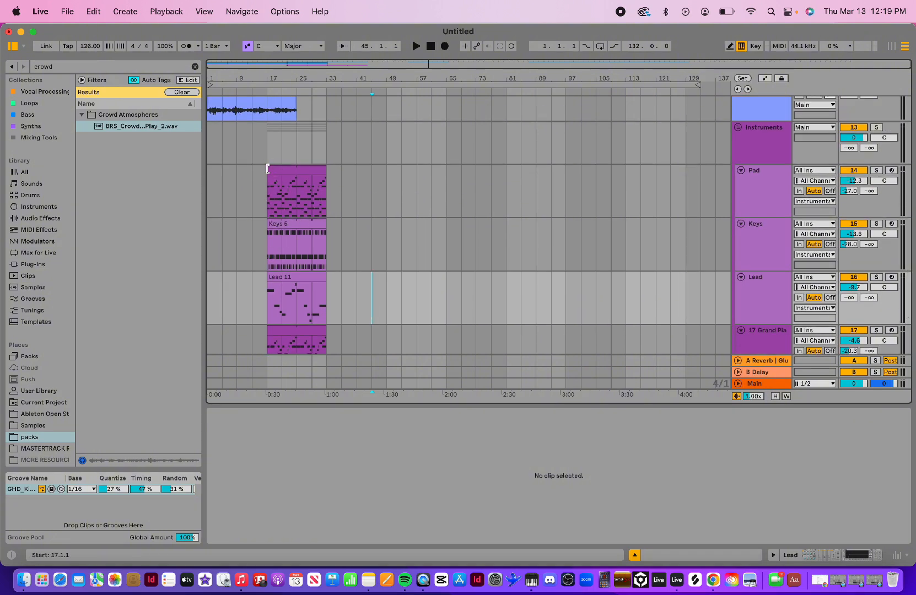
left_click(762, 204)
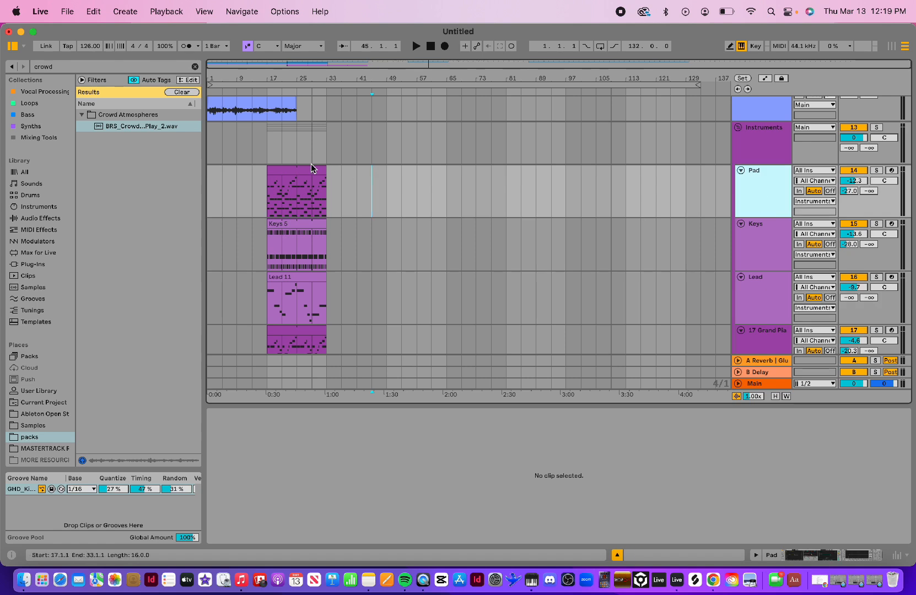
left_click_drag(267, 168, 208, 168)
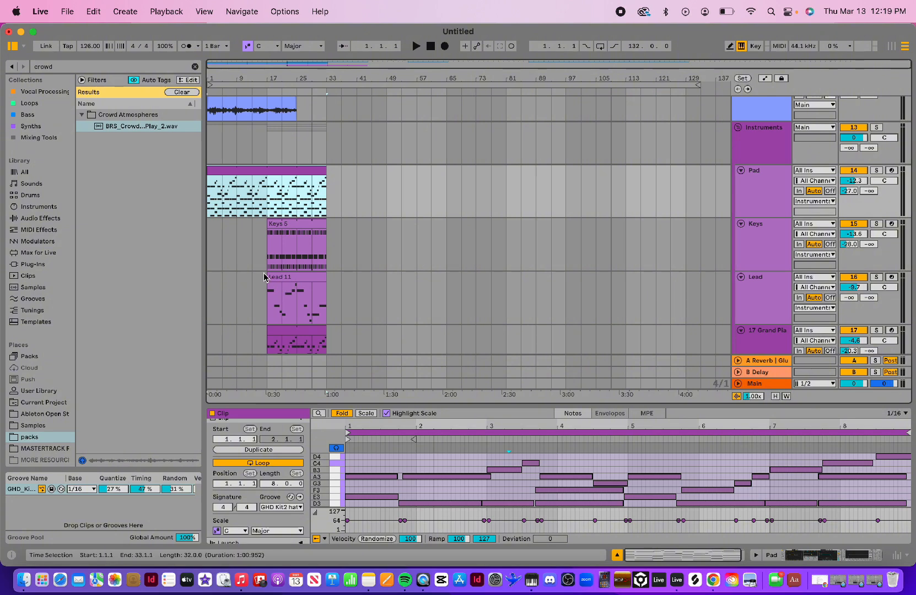
- Move the Grand Piano clip to the BREAKDOWN section, bars 49 to 65
scroll(270, 295, "down", 4)
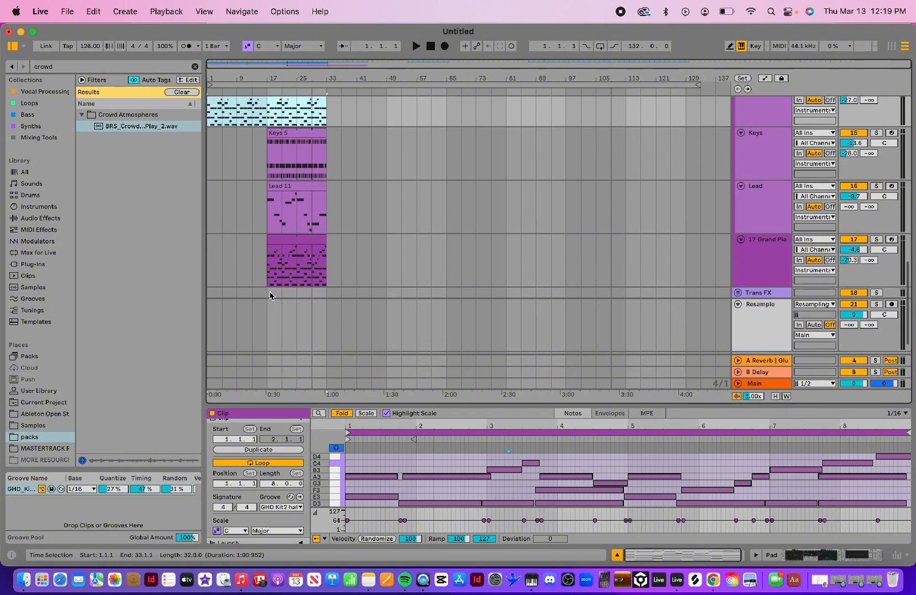
left_click(297, 237)
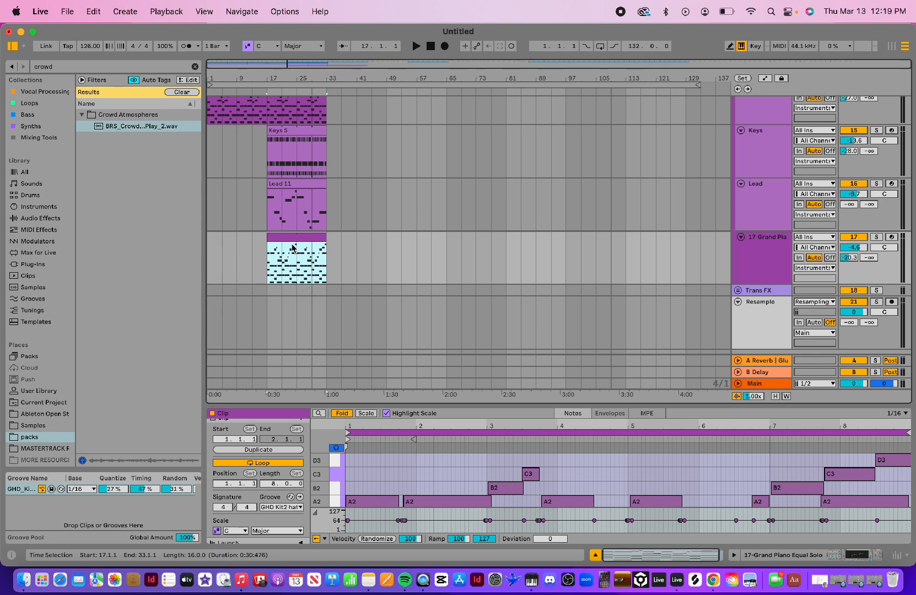
left_click_drag(283, 240, 404, 243)
- Move the Lead clip to the BUILD section at bars 33 to 49 and extend the Keys clip to bar 49
scroll(403, 242, "up", 10)
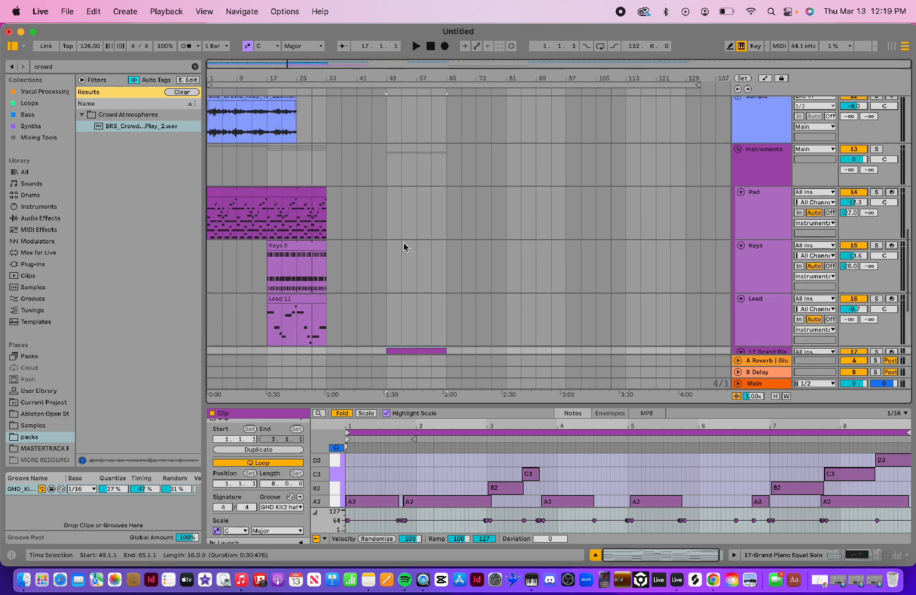
scroll(403, 243, "down", 10)
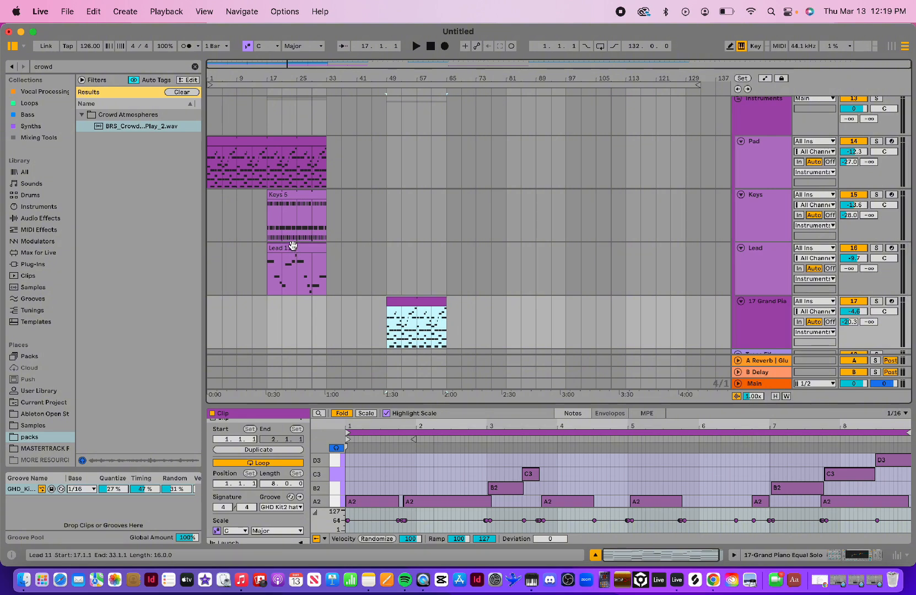
left_click_drag(293, 247, 358, 252)
left_click_drag(326, 196, 385, 206)
- Extend the end of the Pad clip to bar 49, the end of the BUILD section
scroll(385, 206, "up", 10)
scroll(384, 205, "down", 12)
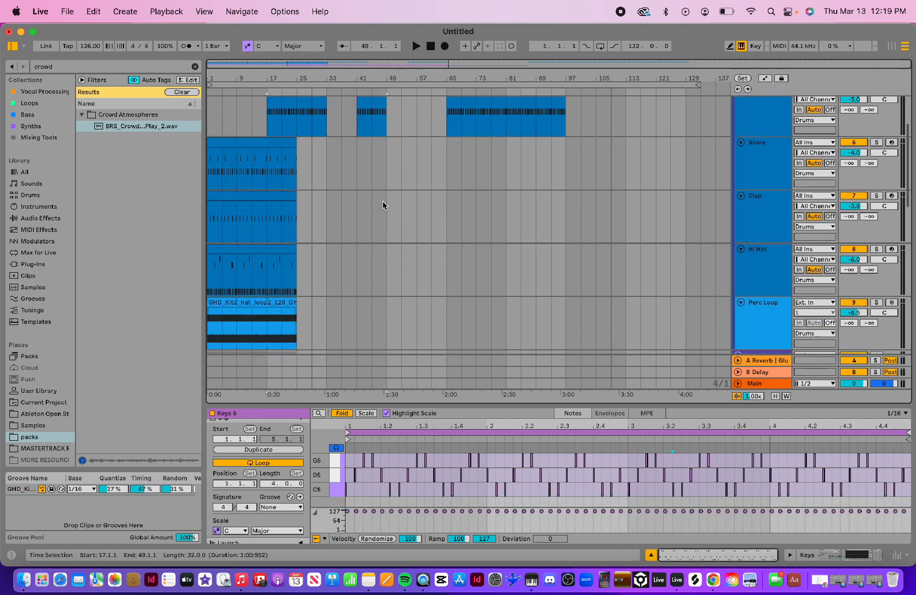
scroll(384, 206, "up", 8)
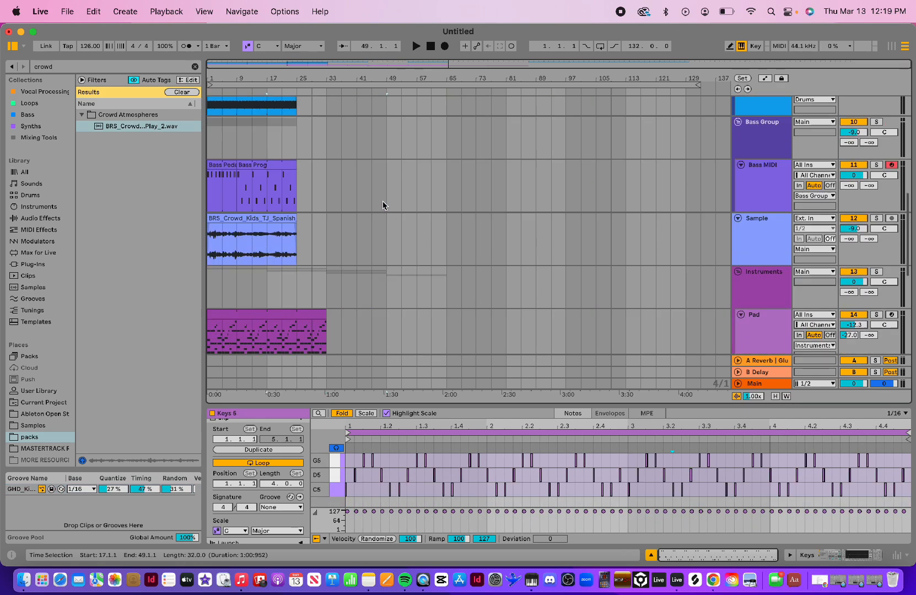
scroll(384, 205, "down", 4)
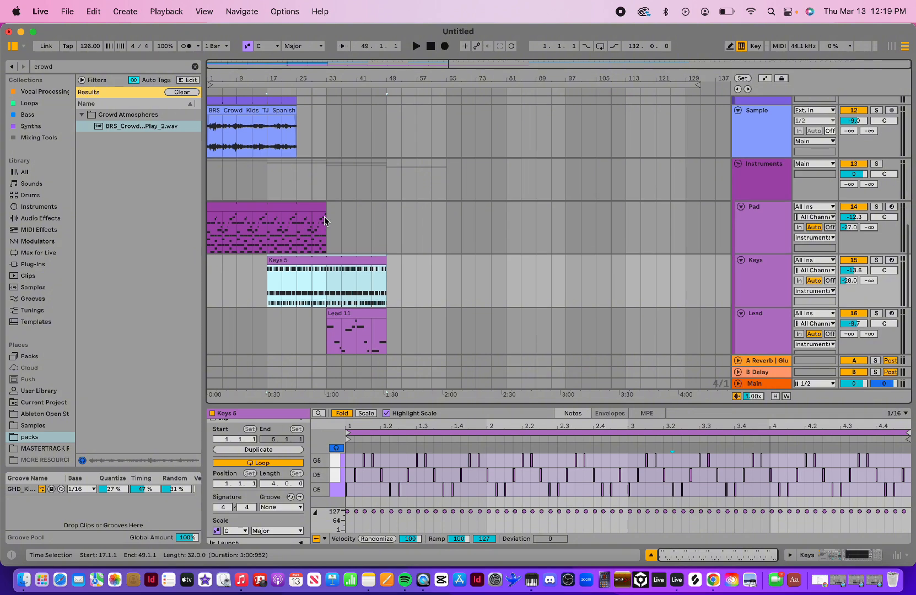
left_click(324, 206)
left_click_drag(324, 206, 386, 206)
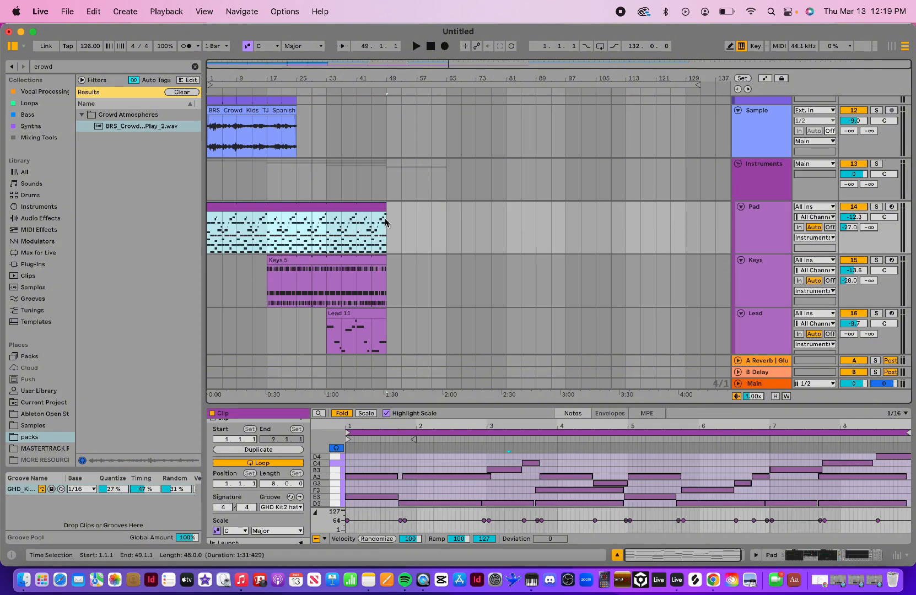
- Bring the Grand Piano clip back from the BREAKDOWN section and stretch it across bars 17 to 49
scroll(385, 222, "down", 2)
scroll(385, 222, "down", 1)
scroll(385, 222, "down", 3)
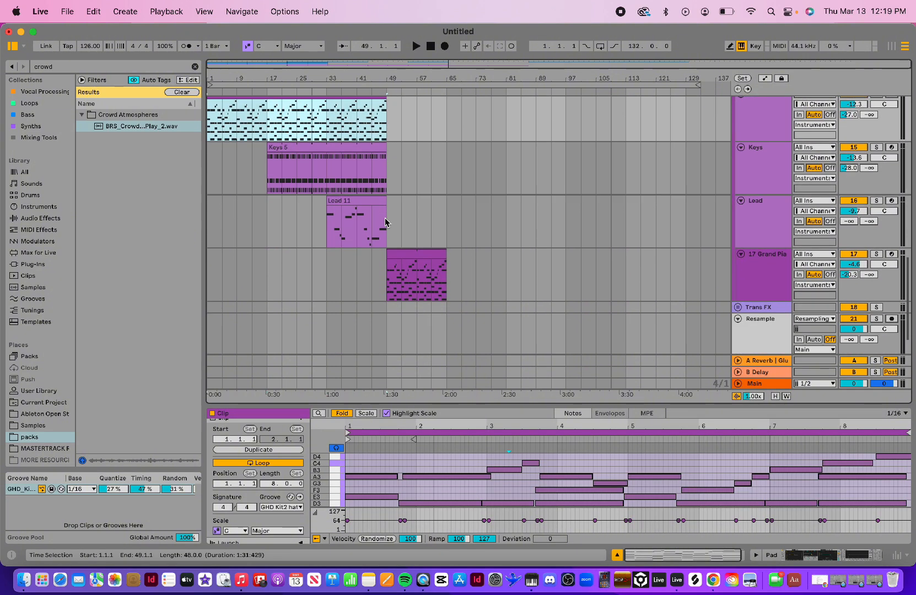
left_click(403, 254)
mouse_move(403, 254)
left_mouse_down()
mouse_move(286, 256)
mouse_move(386, 253)
left_mouse_up()
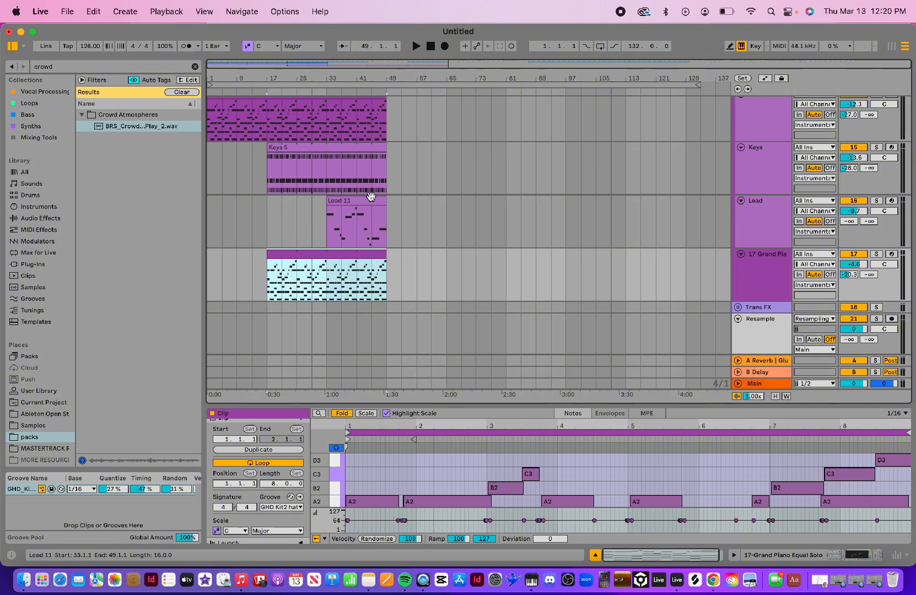
- Set the Keys clip to start at bar 41 and end at bar 65, the end of the BREAKDOWN section
left_click_drag(267, 155, 443, 150)
scroll(467, 195, "up", 10)
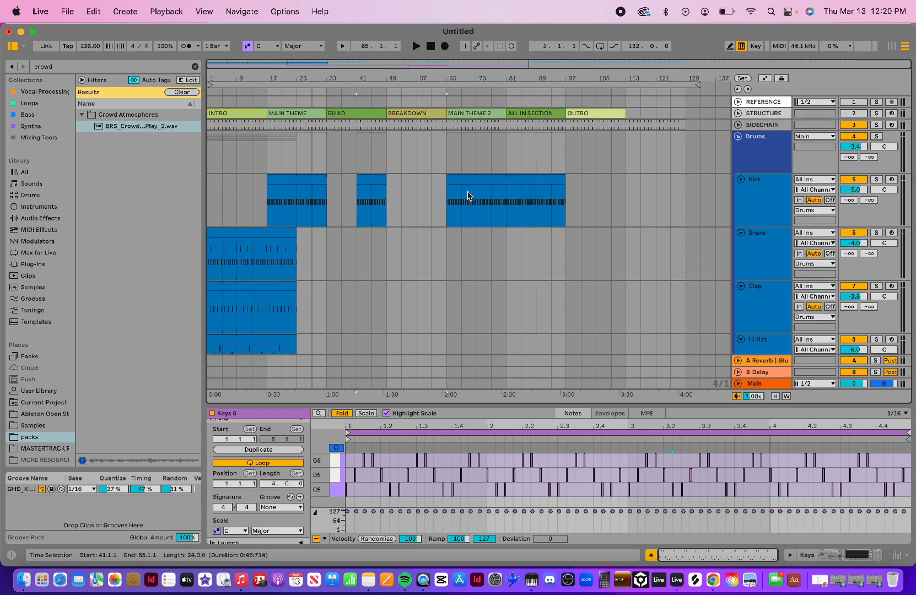
scroll(468, 195, "down", 10)
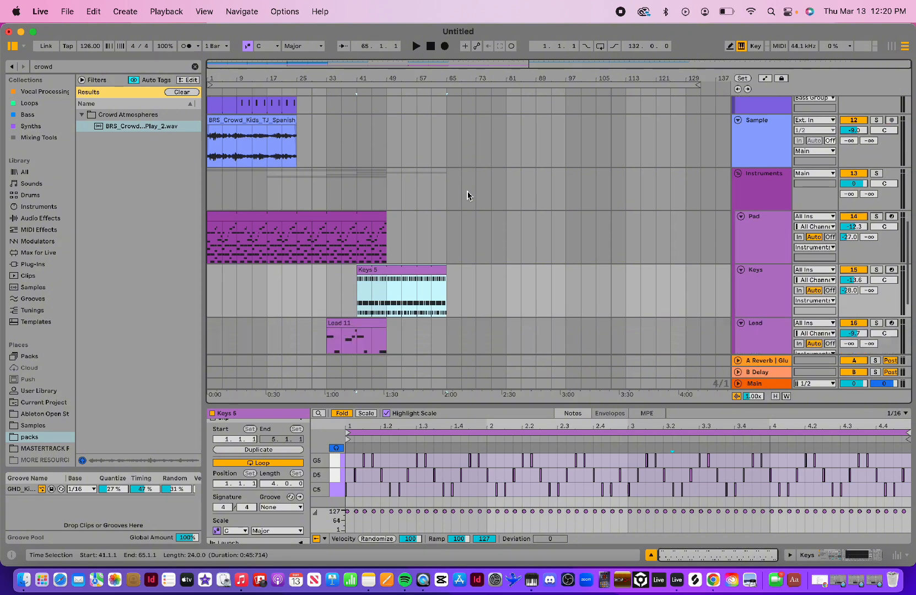
scroll(467, 195, "up", 8)
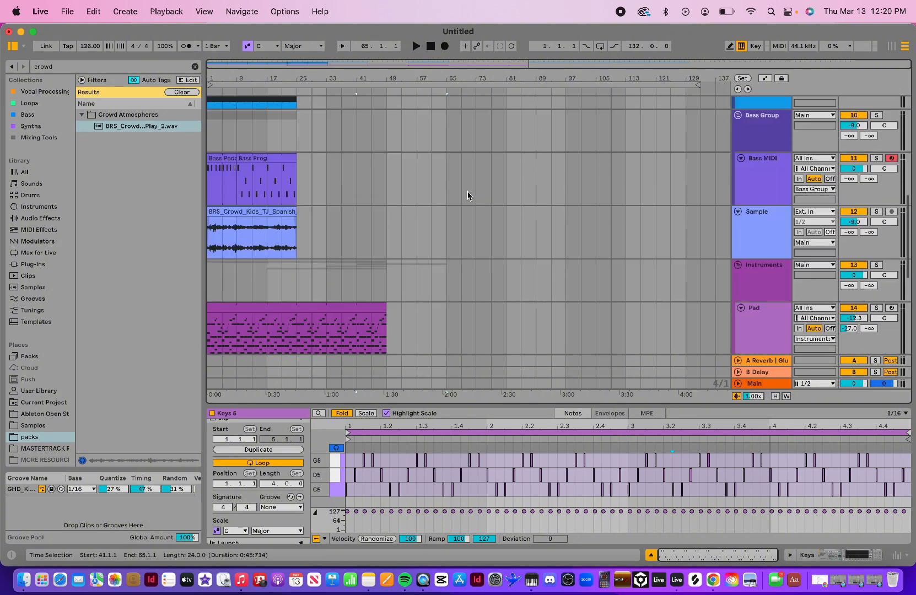
- Move the Bass Prog clip to the BUILD section at bars 33 to 49 and extend the Bass Pedal clip to bar 17
scroll(468, 195, "up", 5)
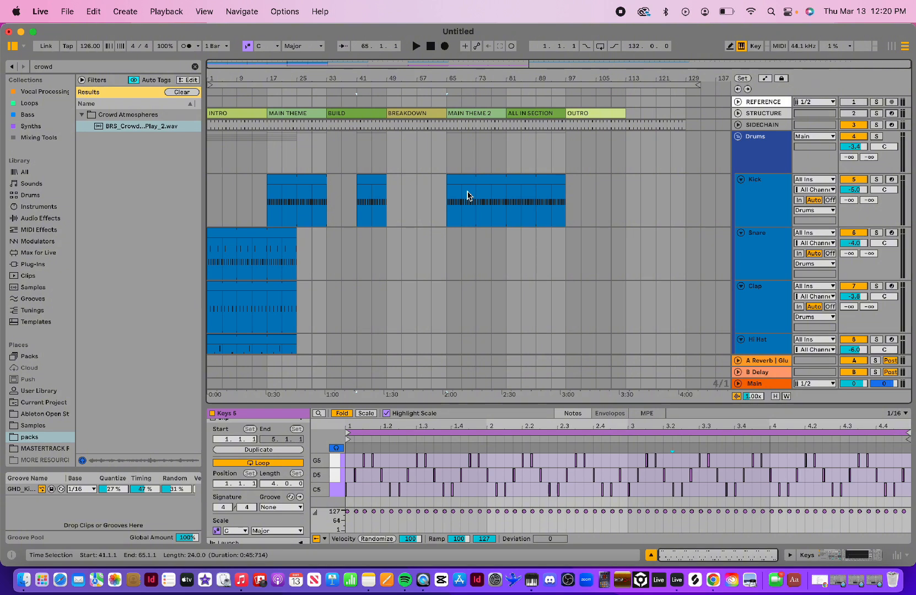
left_click(430, 48)
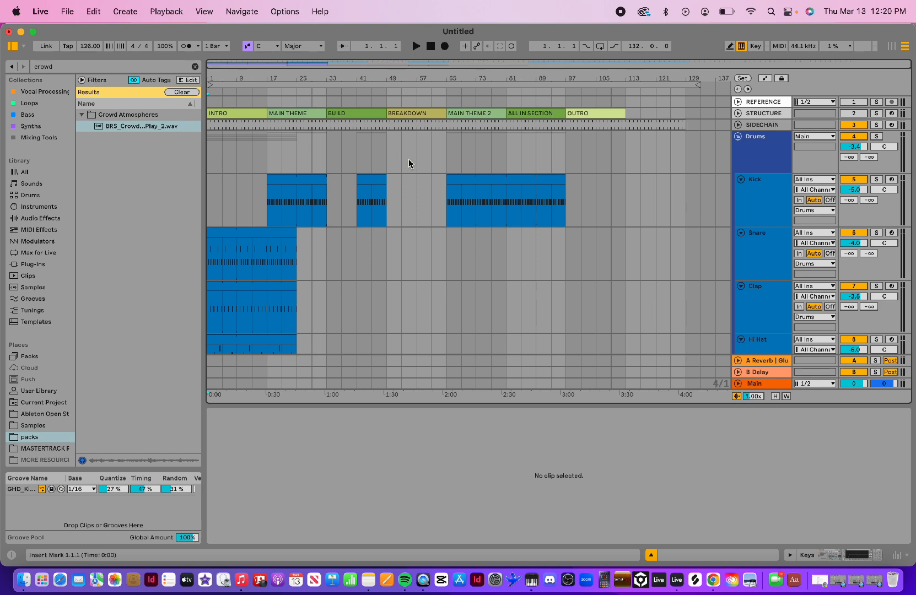
scroll(482, 266, "down", 10)
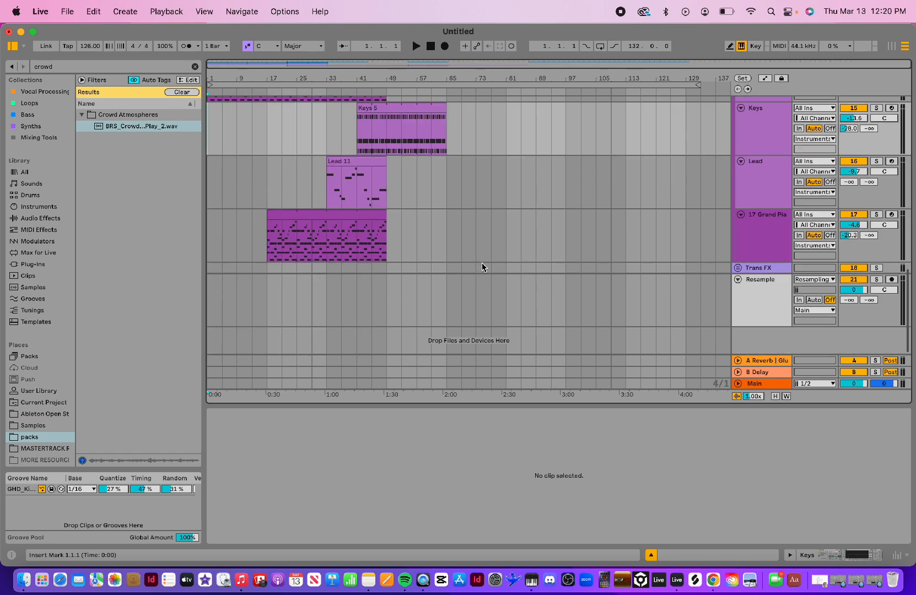
scroll(482, 263, "up", 5)
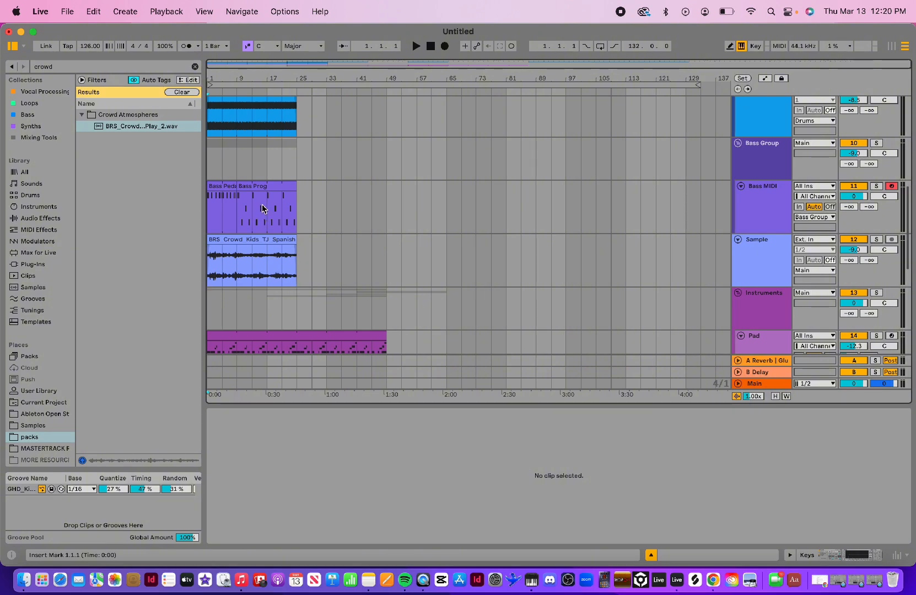
left_click_drag(261, 183, 351, 185)
scroll(390, 177, "up", 5)
scroll(390, 178, "down", 6)
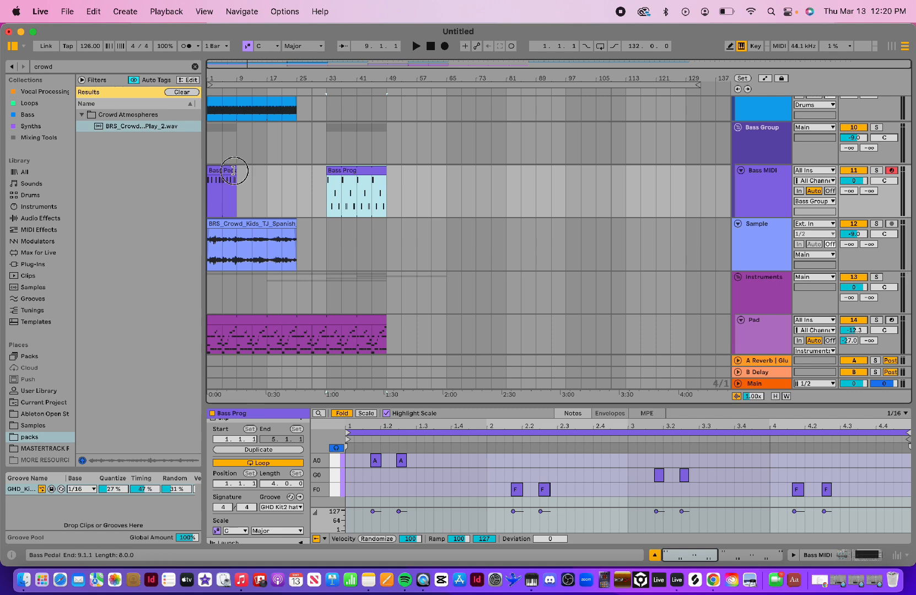
left_click_drag(237, 175, 273, 174)
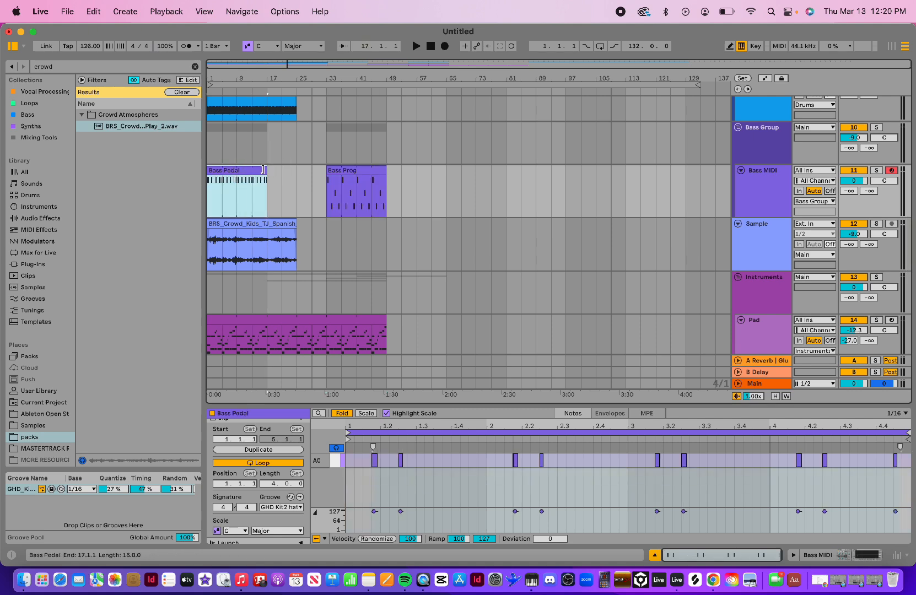
- Move the Snare, Clap and Hi Hat clips to the MAIN THEME section at bar 17 and trim their ends to bar 33
scroll(314, 170, "up", 5)
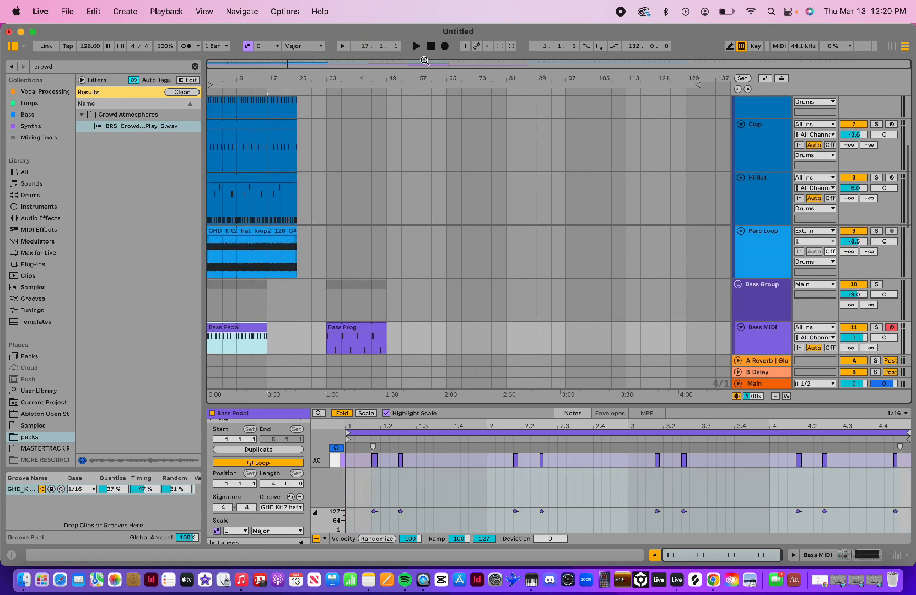
scroll(405, 180, "up", 6)
scroll(405, 184, "down", 3)
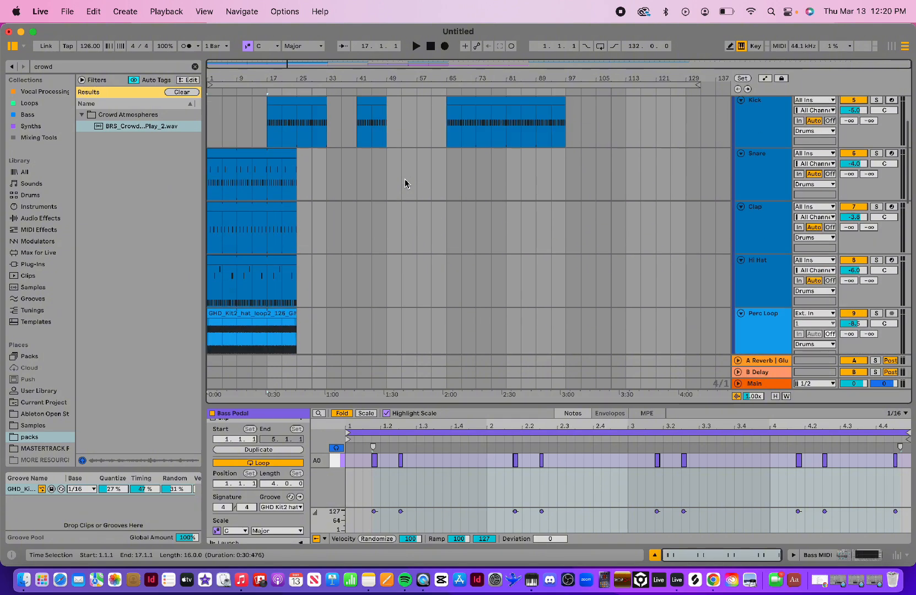
scroll(405, 184, "up", 3)
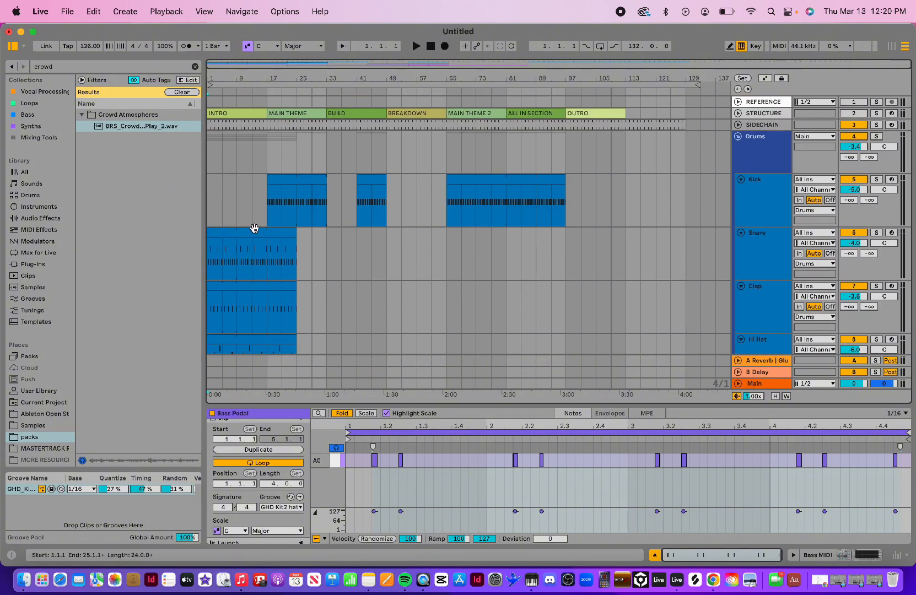
left_click_drag(239, 232, 299, 239)
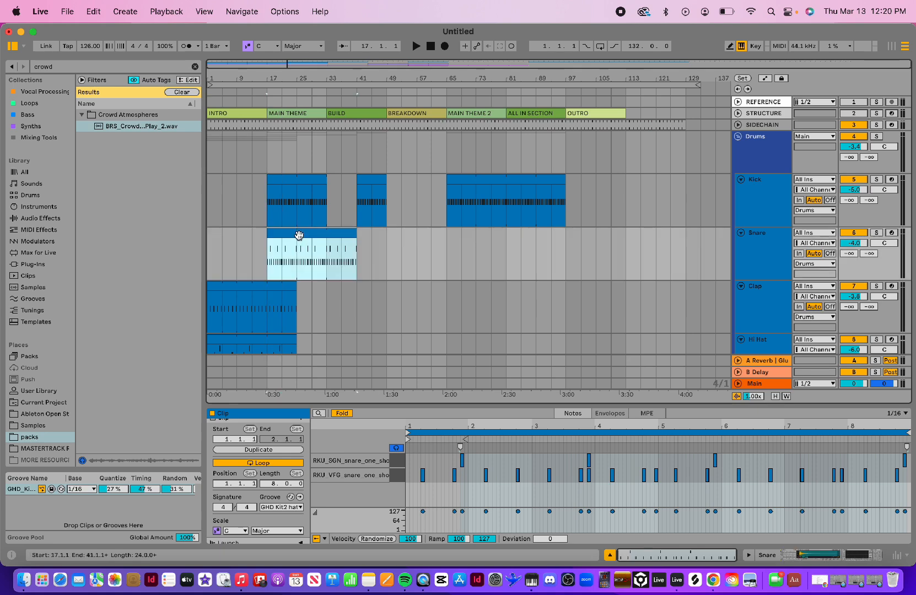
left_click_drag(222, 288, 303, 286)
scroll(304, 286, "down", 5)
left_click_drag(263, 233, 328, 236)
scroll(329, 219, "up", 5)
left_click_drag(357, 291, 328, 282)
scroll(361, 292, "down", 3)
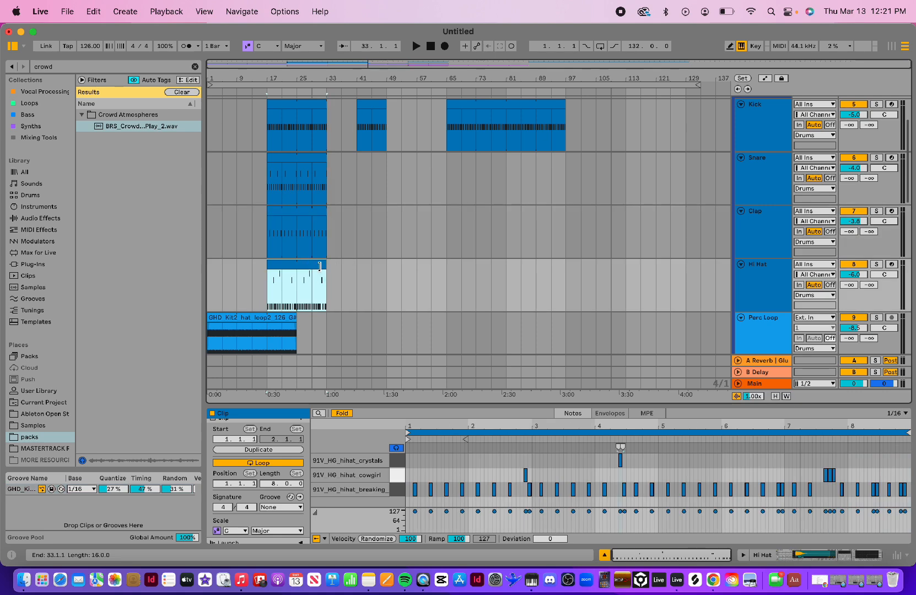
- Copy the Kick, Snare, Clap and Hi Hat clips from the MAIN THEME section to MAIN THEME 2 at bar 65
scroll(321, 266, "up", 3)
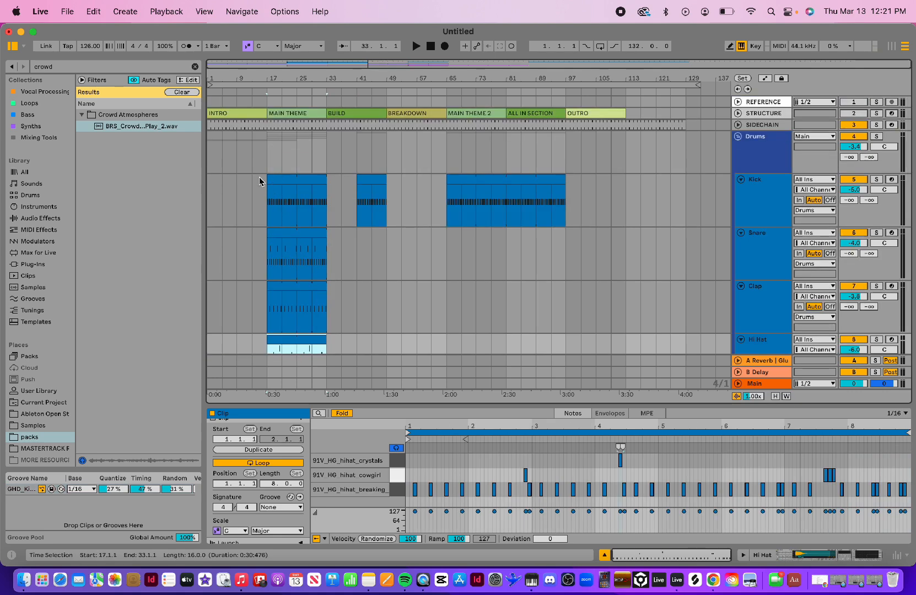
left_click_drag(267, 190, 329, 256)
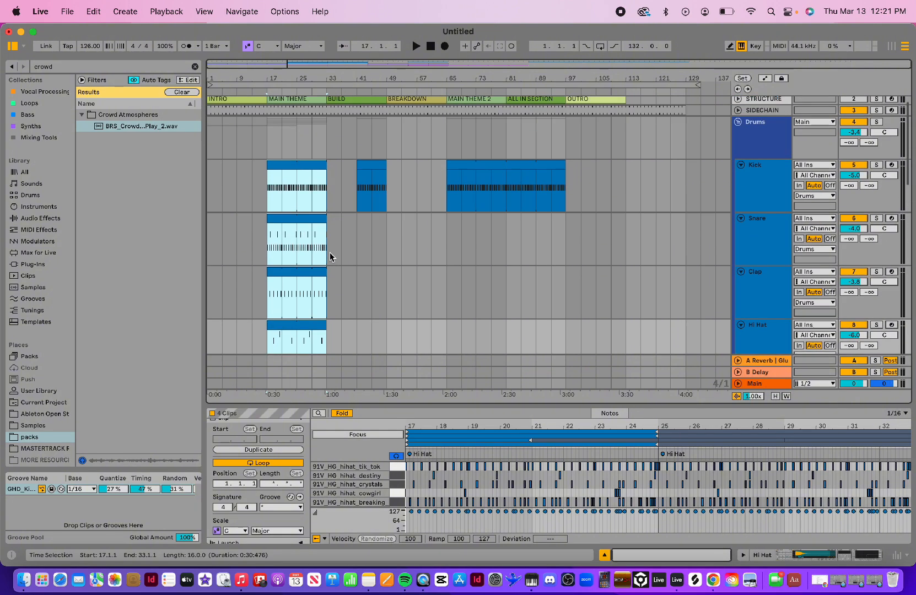
key("super+c")
scroll(450, 244, "up", 1)
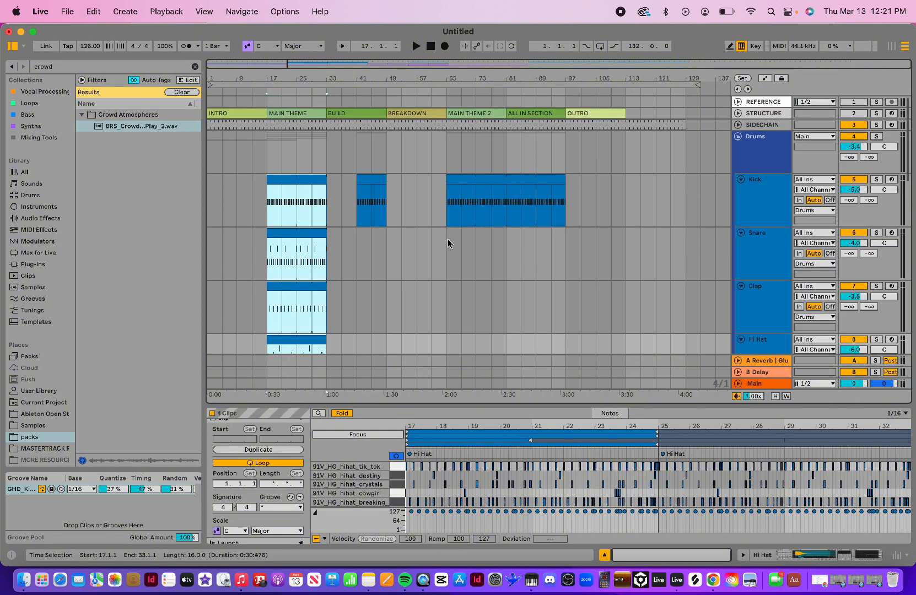
left_click(446, 208)
key("super+v")
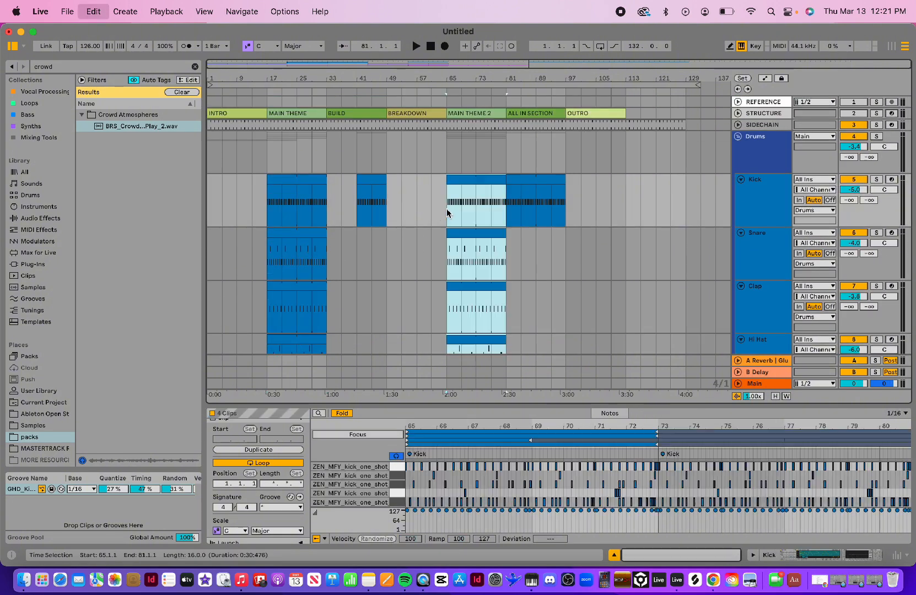
- Extend the Snare, Clap, Hi Hat and Kick clips in MAIN THEME 2 to bar 97, the end of the ALL IN SECTION
scroll(569, 229, "down", 5)
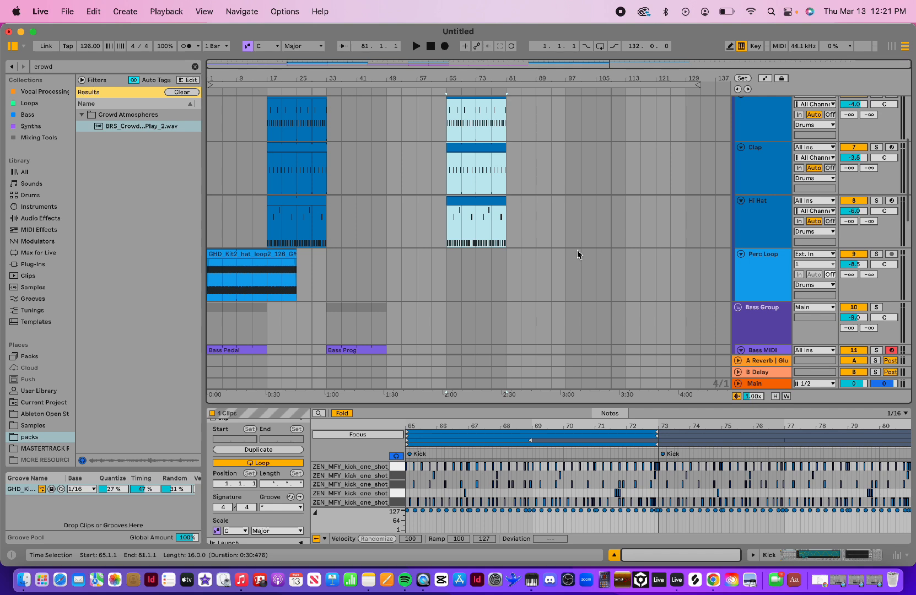
scroll(441, 146, "up", 5)
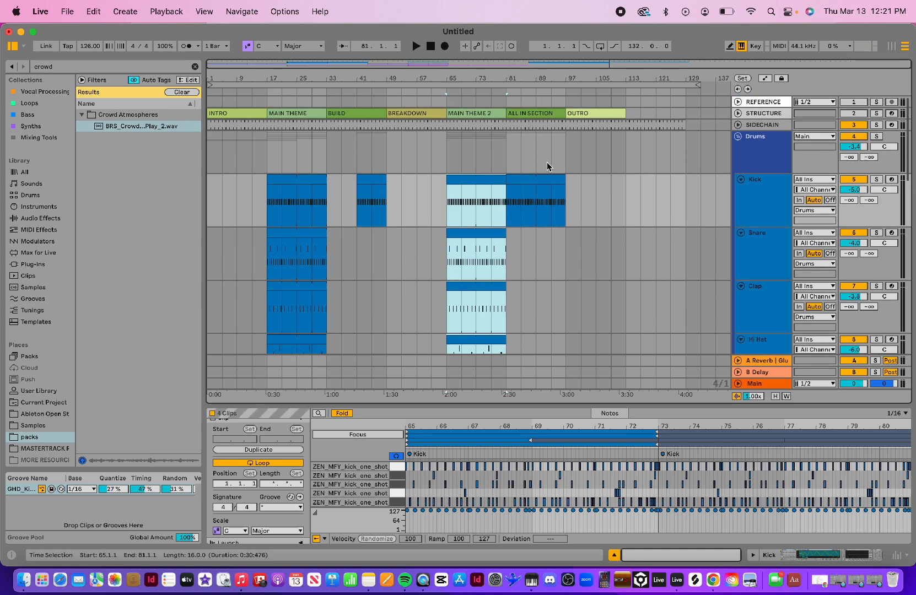
left_click(528, 251)
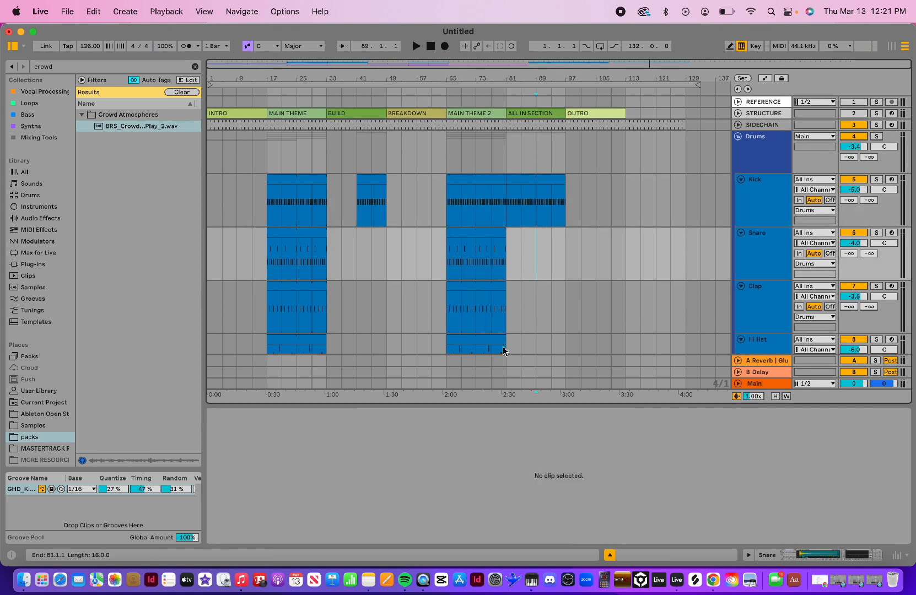
left_click_drag(505, 230, 566, 231)
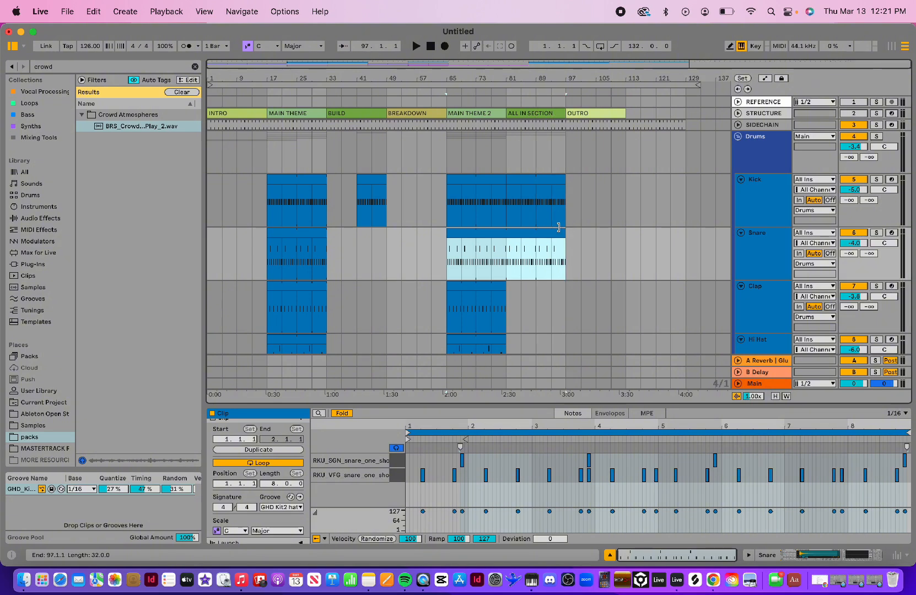
left_click_drag(502, 289, 566, 289)
scroll(565, 292, "down", 4)
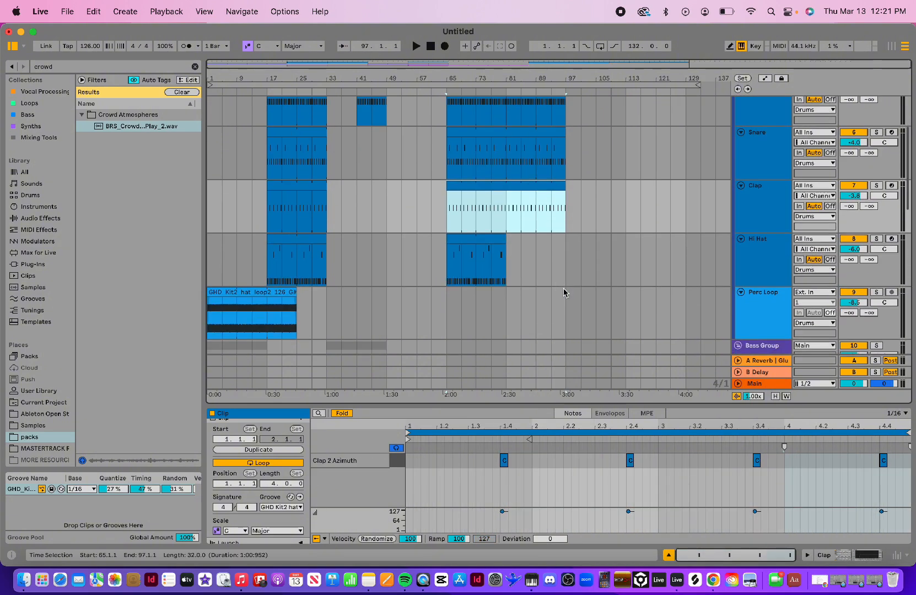
left_click_drag(502, 239, 566, 243)
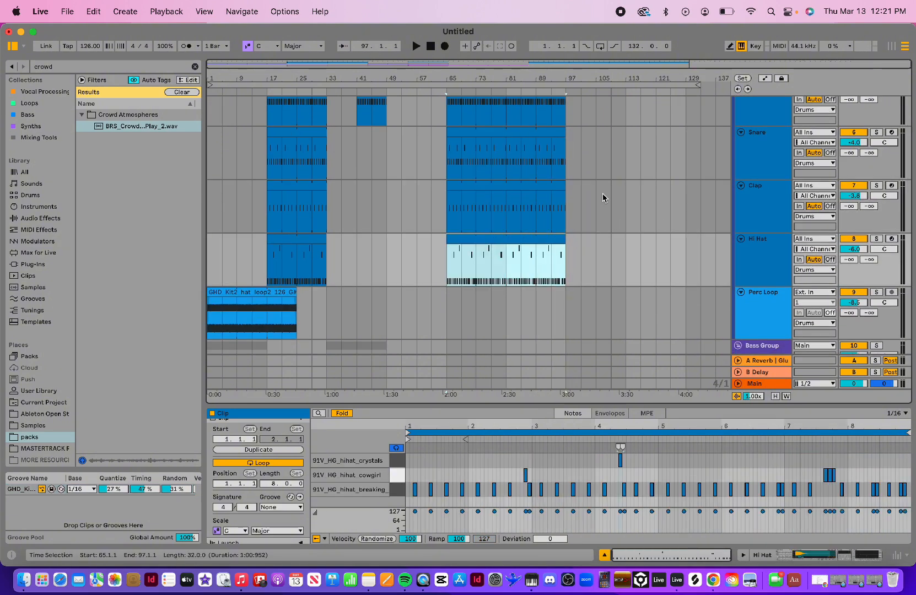
scroll(602, 198, "up", 5)
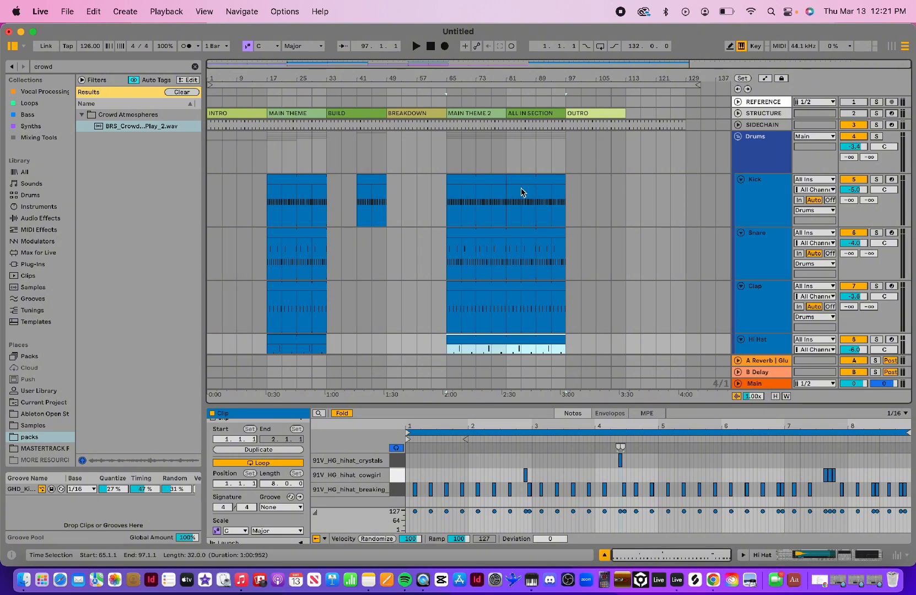
left_click(501, 180)
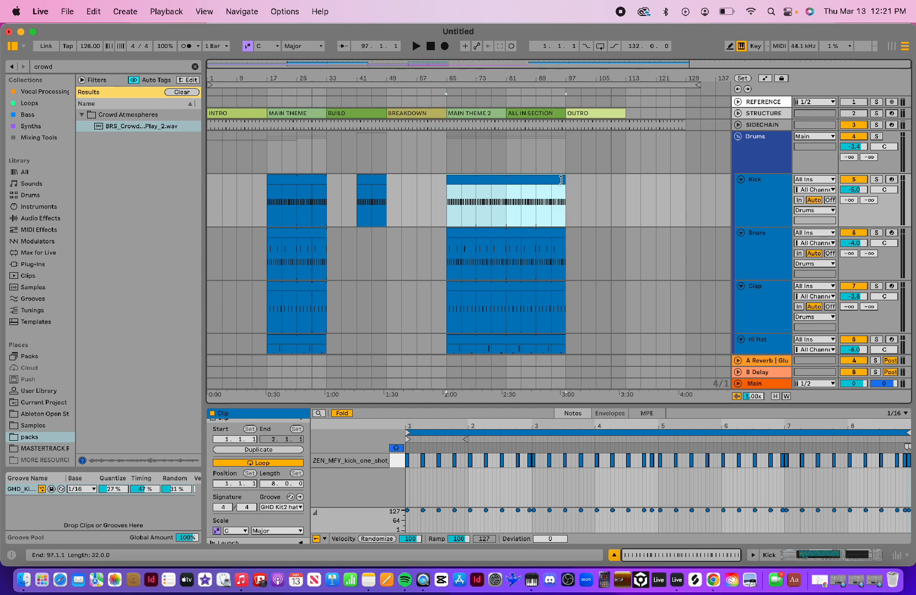
- Extend the Perc Loop clip from the start of the song to bar 113, the end of the OUTRO section
scroll(595, 247, "down", 5)
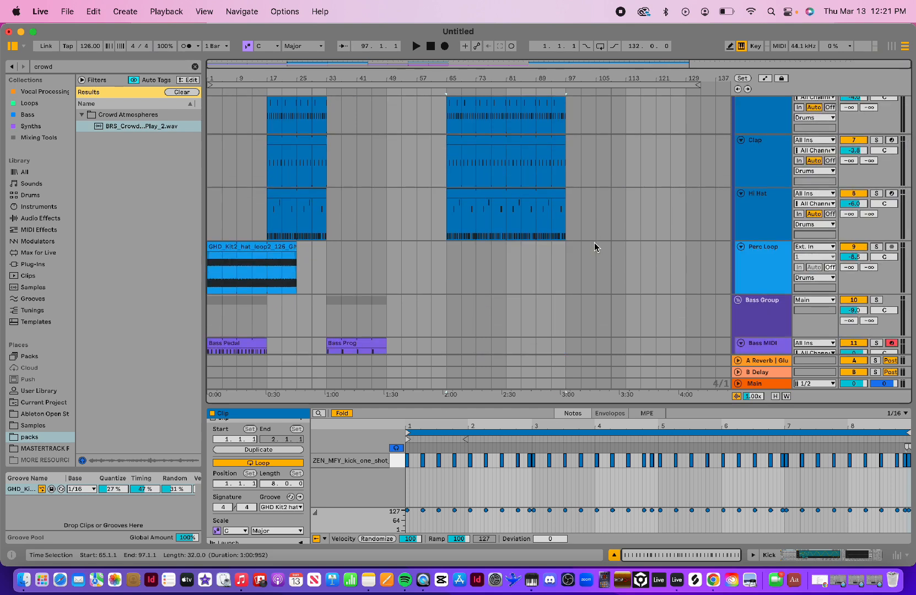
scroll(595, 247, "up", 1)
left_click_drag(302, 240, 454, 272)
left_click(450, 271)
left_click_drag(298, 259, 565, 287)
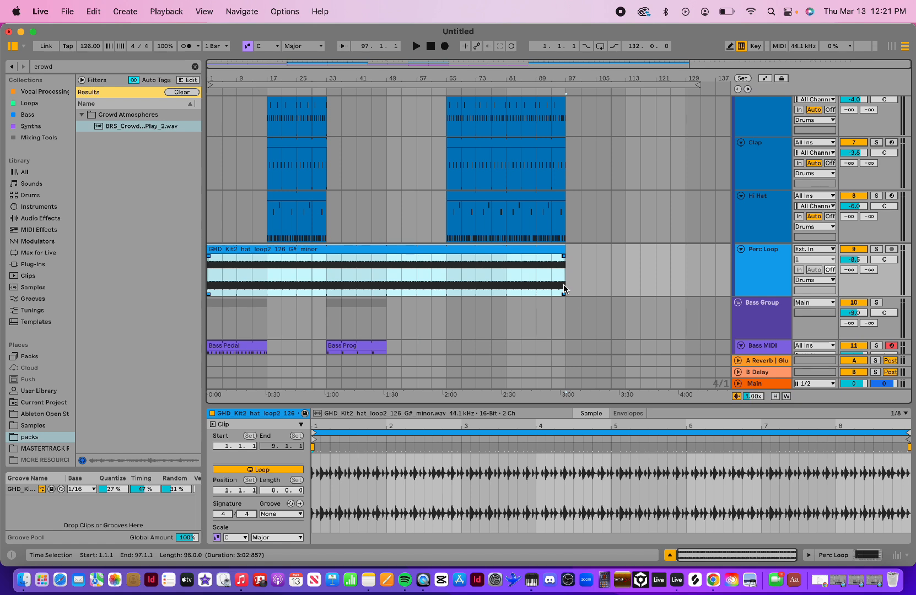
scroll(617, 190, "up", 5)
scroll(623, 245, "down", 7)
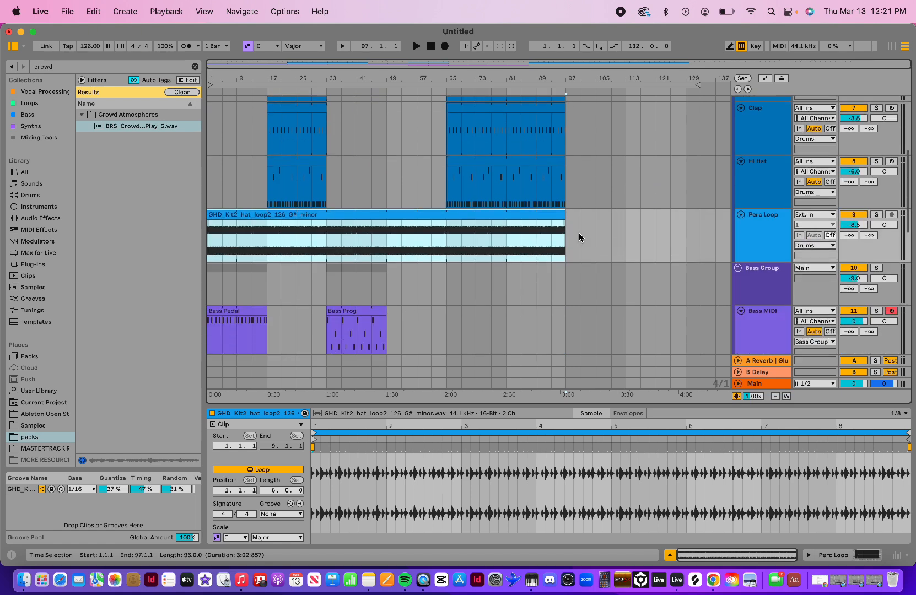
left_click_drag(566, 221, 625, 220)
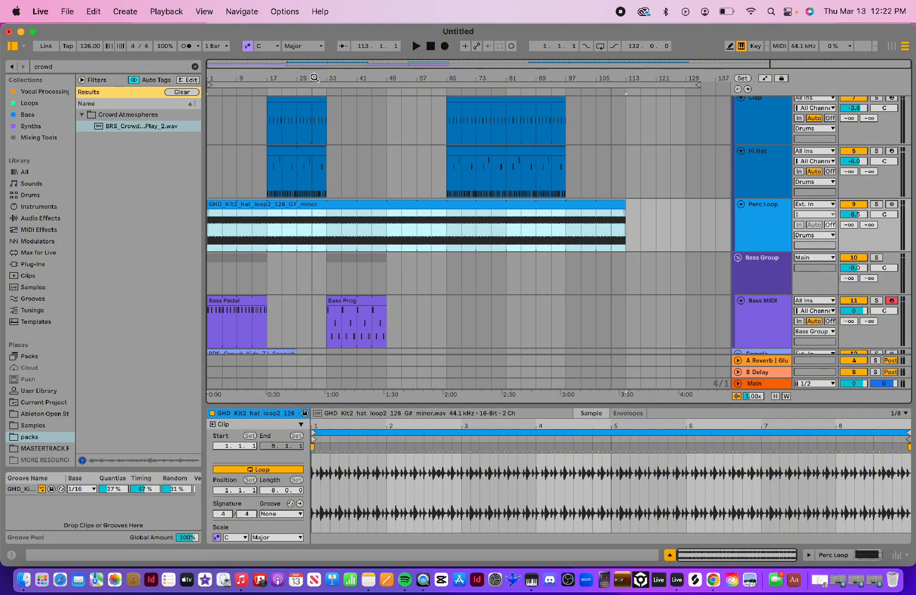
- Review the clip placement across all tracks and play the opening bars of the INTRO from bar 1
scroll(374, 220, "down", 10)
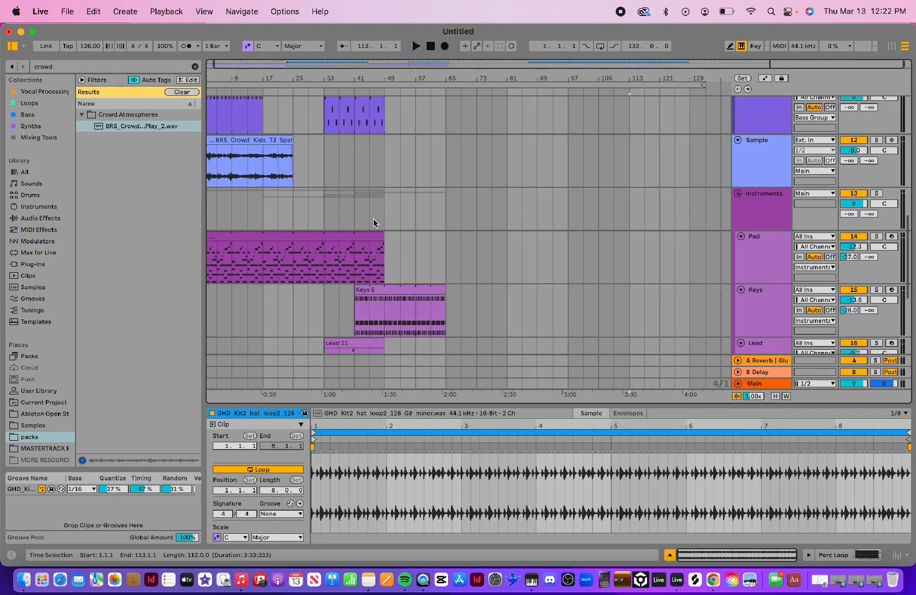
scroll(373, 219, "down", 5)
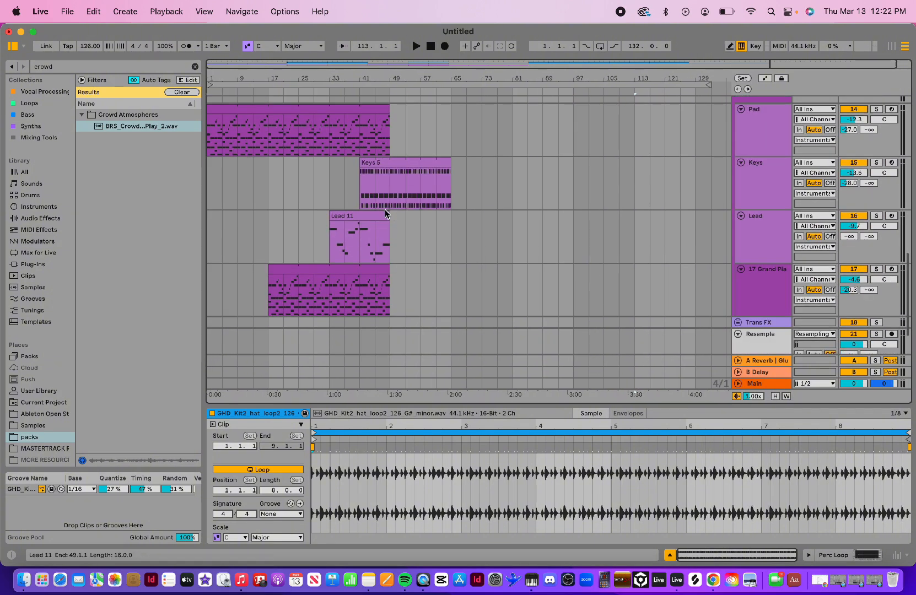
scroll(368, 112, "up", 15)
scroll(368, 112, "up", 5)
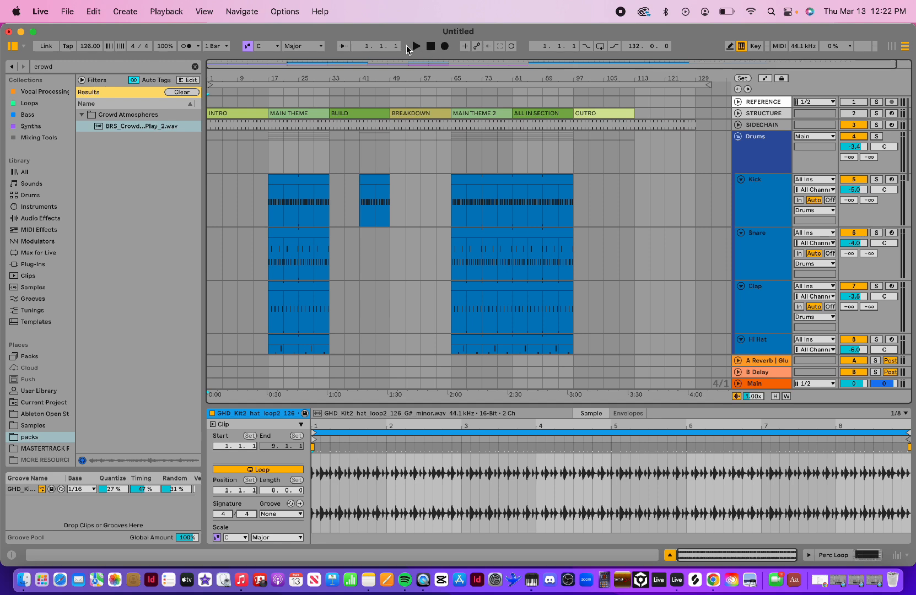
left_click(415, 46)
scroll(382, 259, "down", 8)
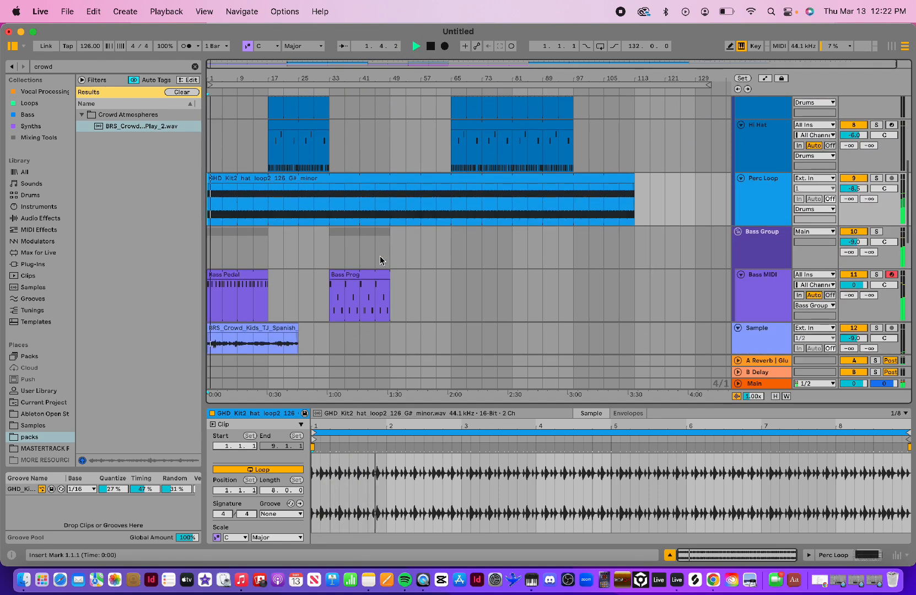
scroll(381, 260, "down", 5)
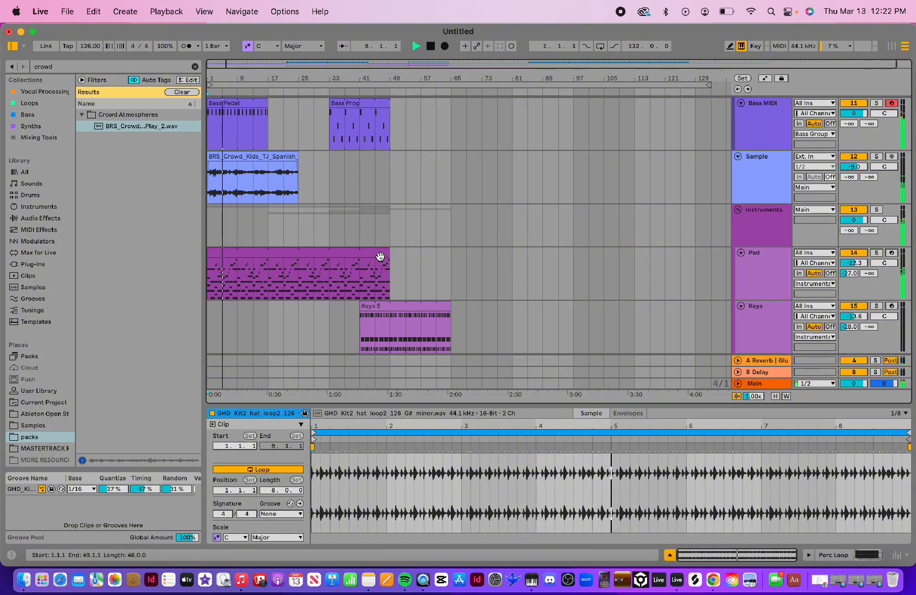
key("space")
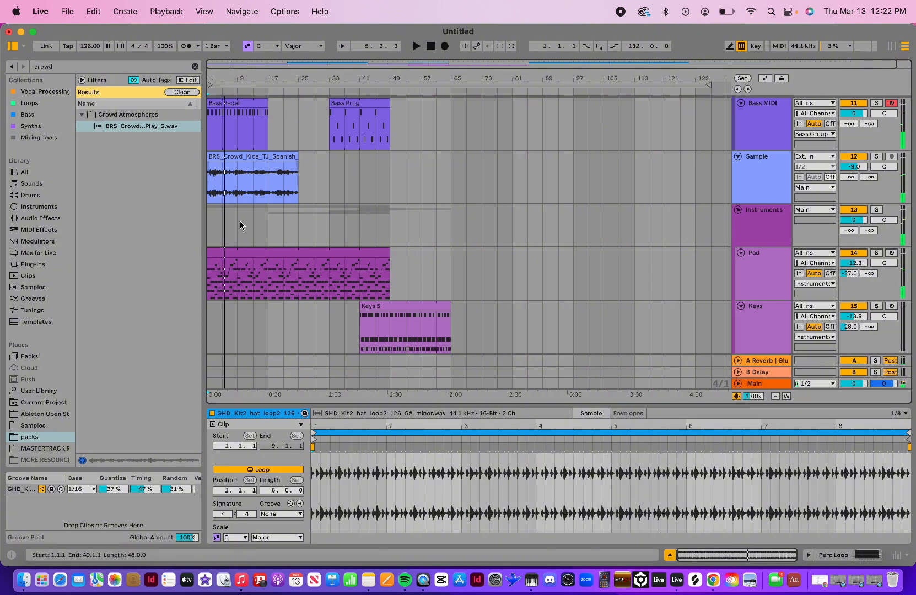
scroll(241, 227, "up", 5)
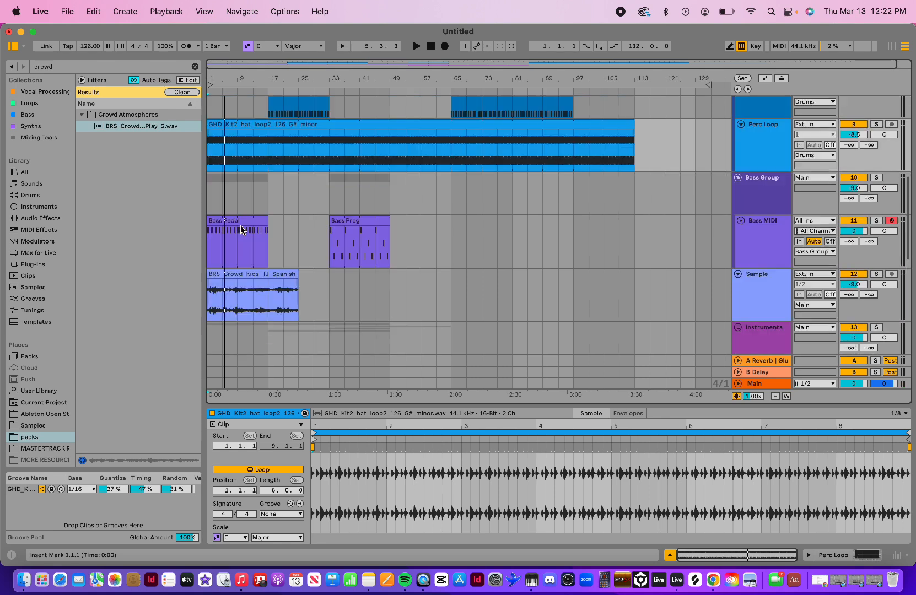
scroll(241, 228, "up", 5)
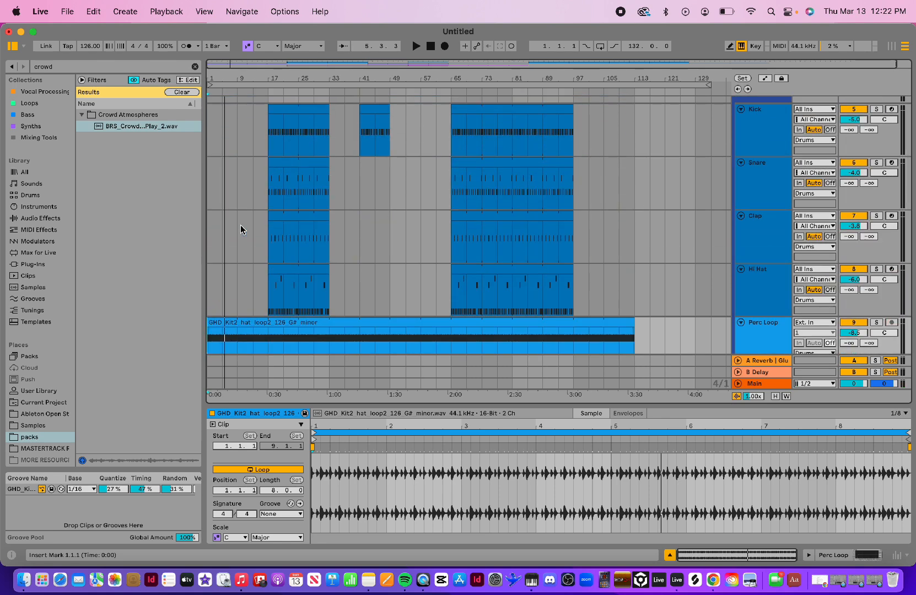
- Trim the Perc Loop clip at both ends so it spans only the MAIN THEME section, bars 17 to 33
scroll(241, 225, "down", 3)
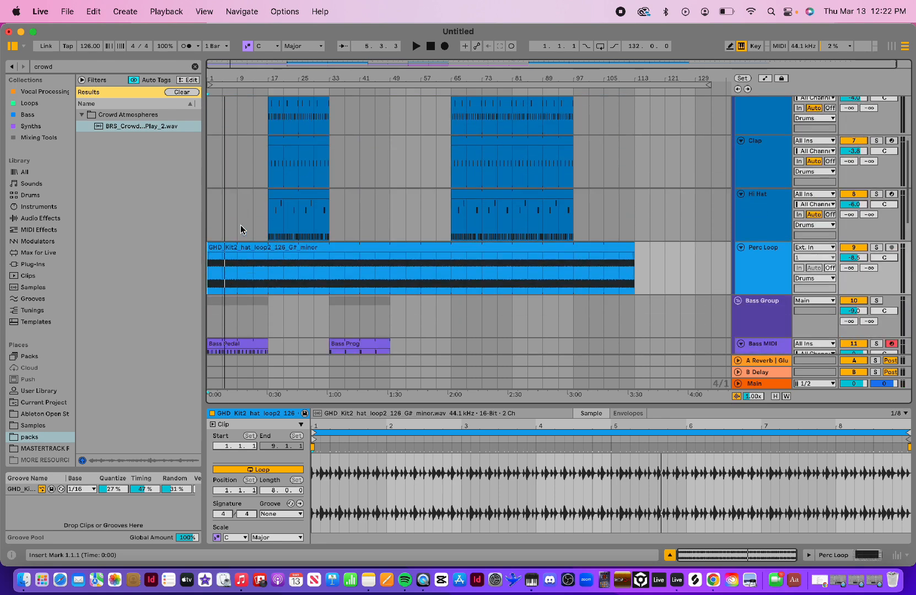
scroll(240, 224, "down", 5)
left_click_drag(280, 261, 282, 262)
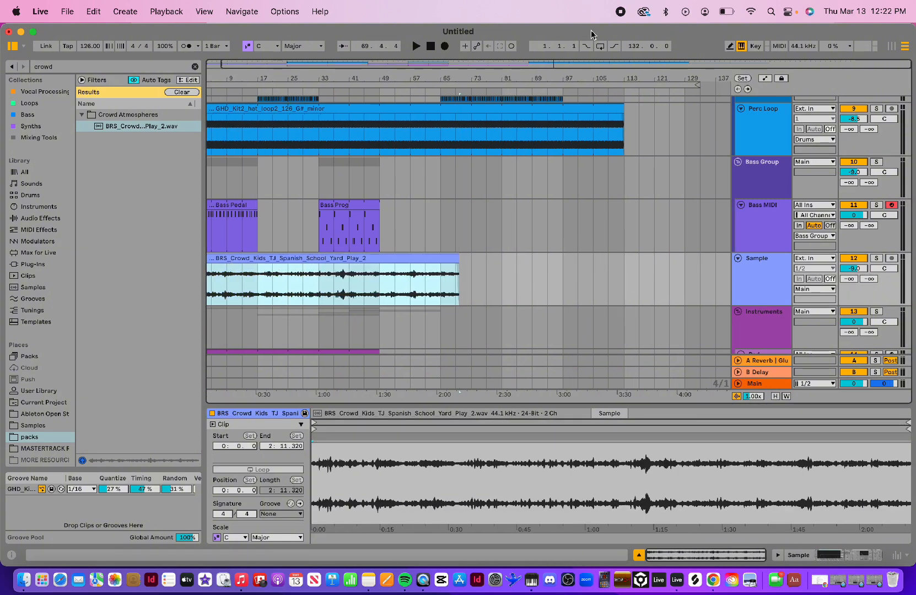
left_click_drag(622, 110, 288, 122)
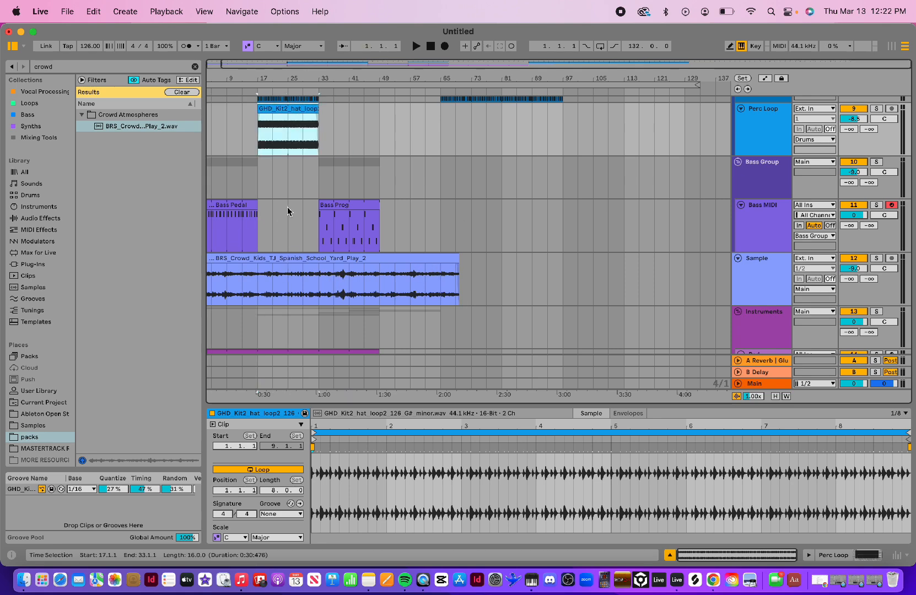
- Play the INTRO from bar 1 while examining the bass, sample and instrument clips, and stop playback around bar 9
scroll(297, 218, "up", 5)
left_click(432, 47)
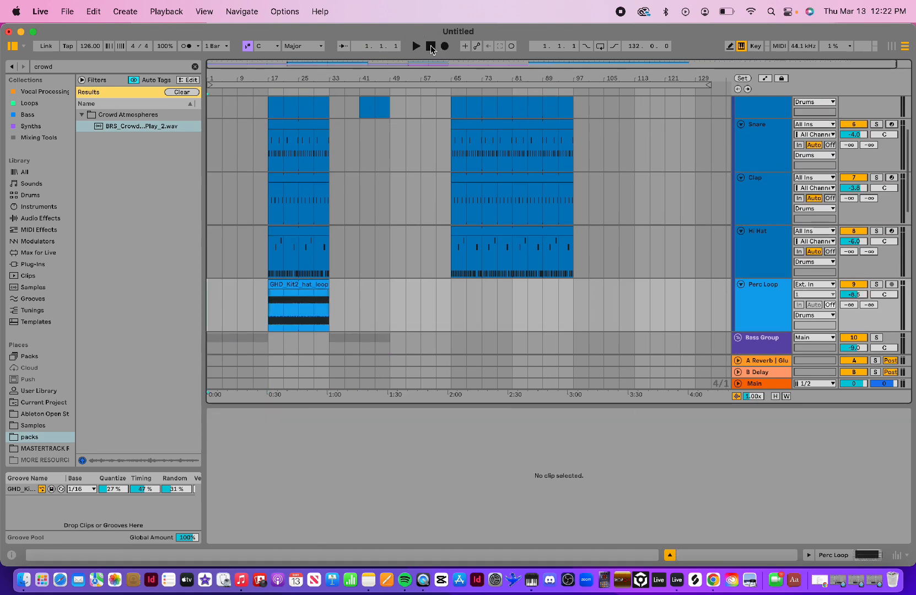
left_click(415, 48)
scroll(367, 248, "down", 10)
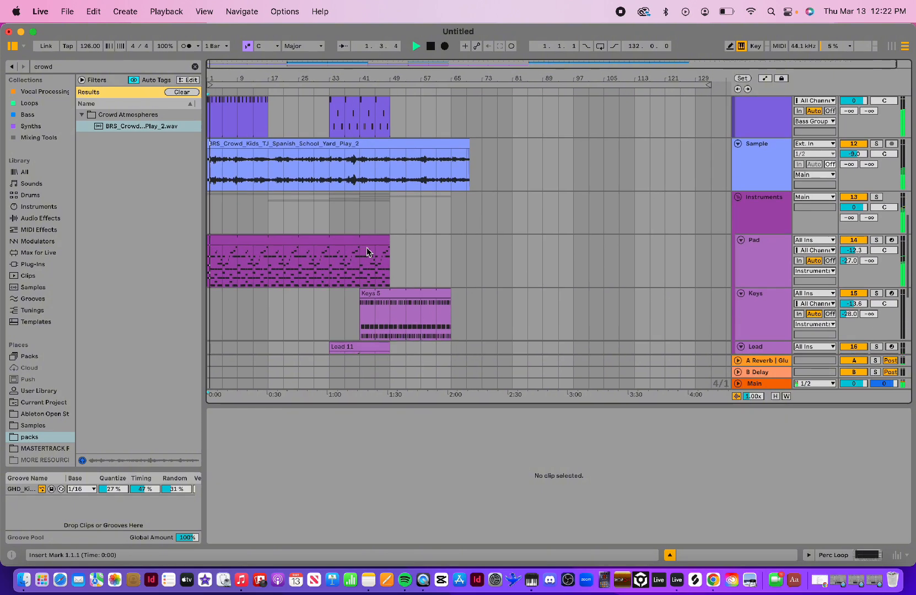
scroll(367, 248, "up", 3)
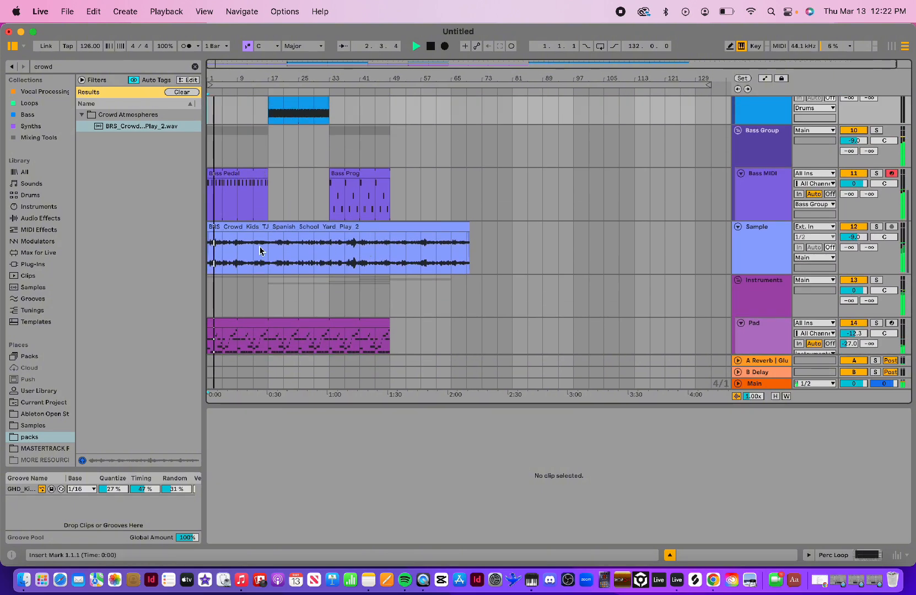
scroll(319, 286, "down", 5)
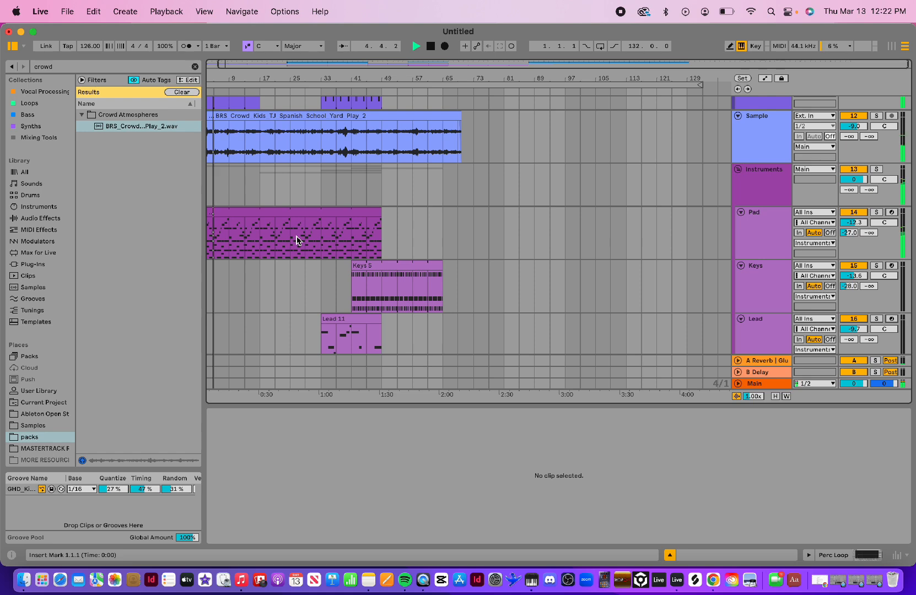
scroll(297, 240, "down", 5)
scroll(296, 240, "left", 1)
scroll(296, 240, "up", 5)
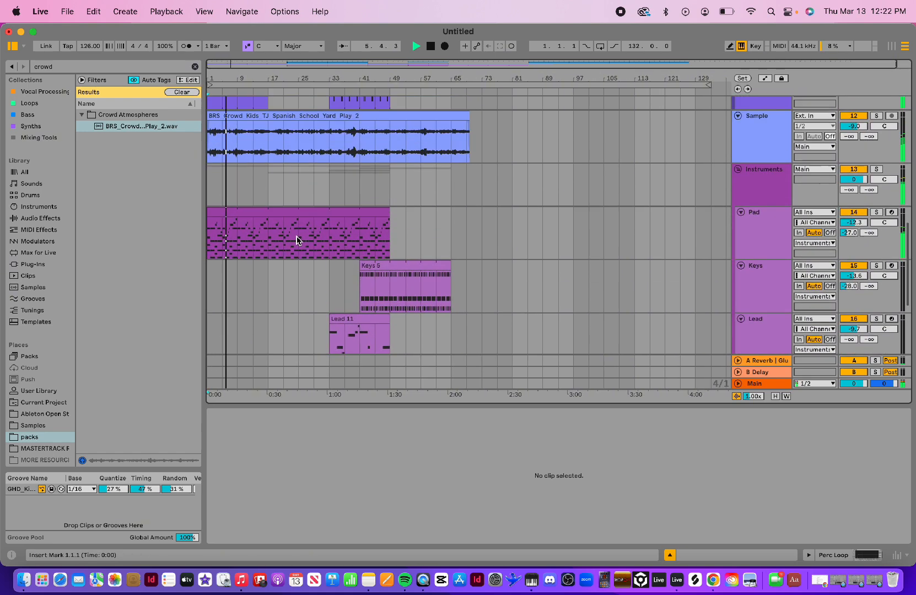
scroll(296, 241, "up", 5)
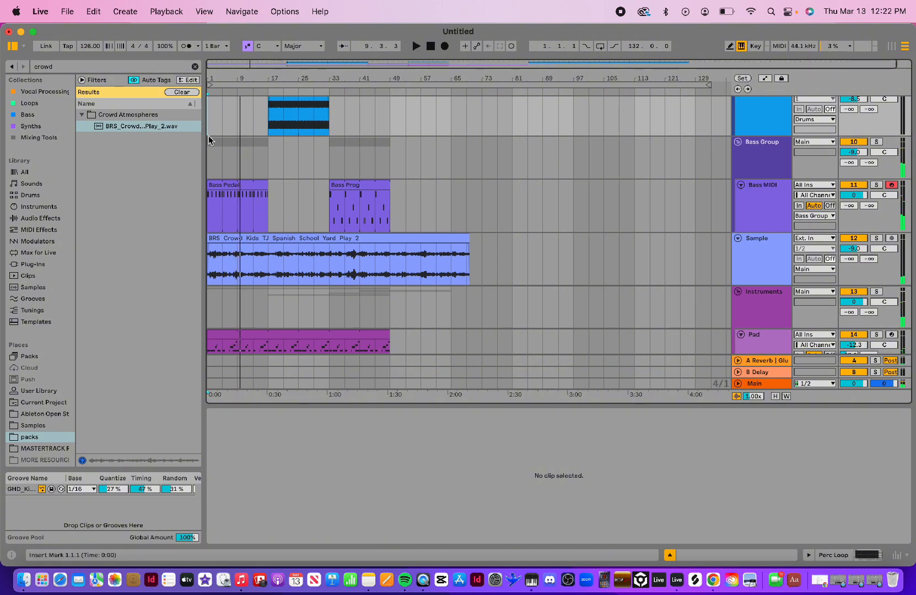
- Trim the start of the Bass Pedal clip to bar 9 and extend its end to bar 33, the end of MAIN THEME
left_click_drag(209, 187, 238, 187)
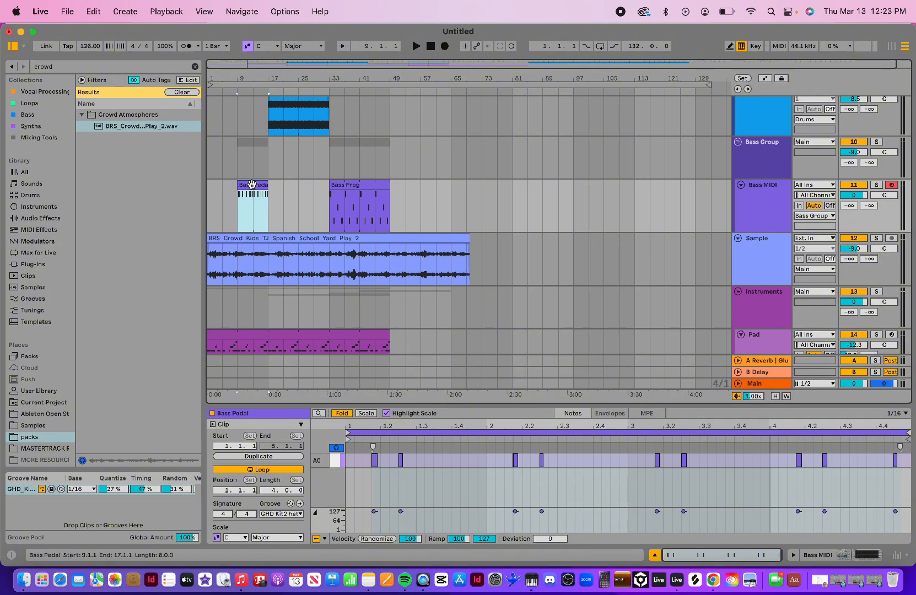
scroll(263, 148, "up", 10)
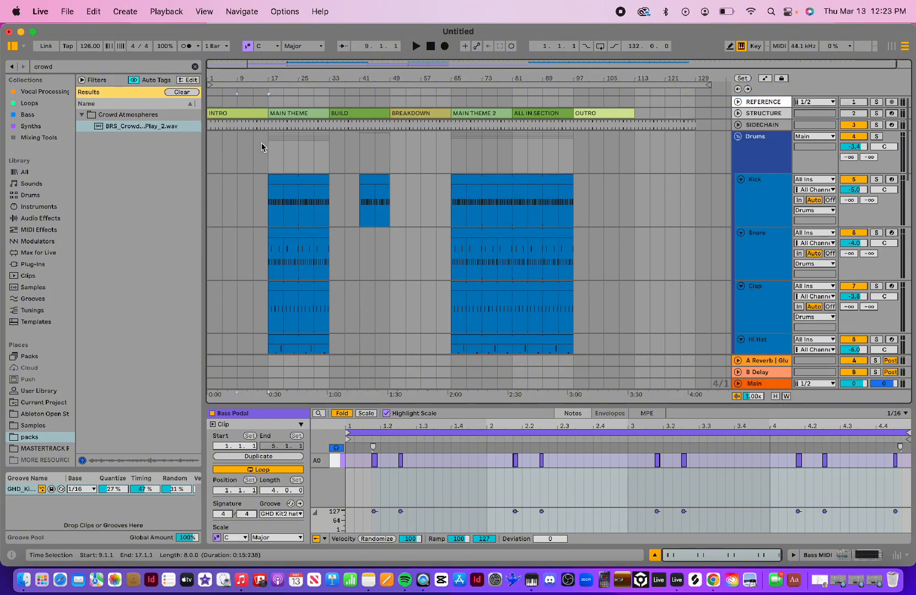
scroll(263, 148, "down", 15)
scroll(263, 147, "down", 5)
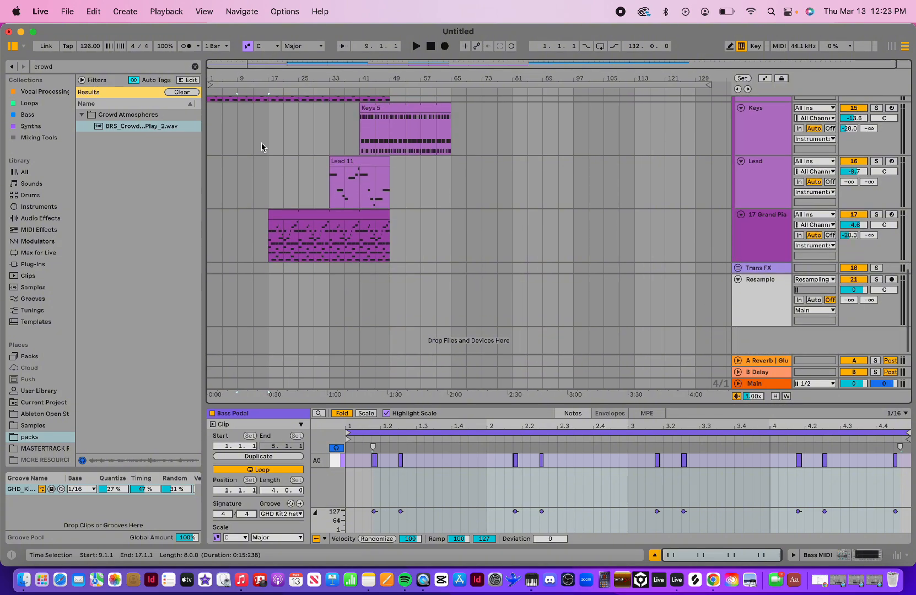
scroll(263, 147, "up", 8)
scroll(263, 147, "up", 10)
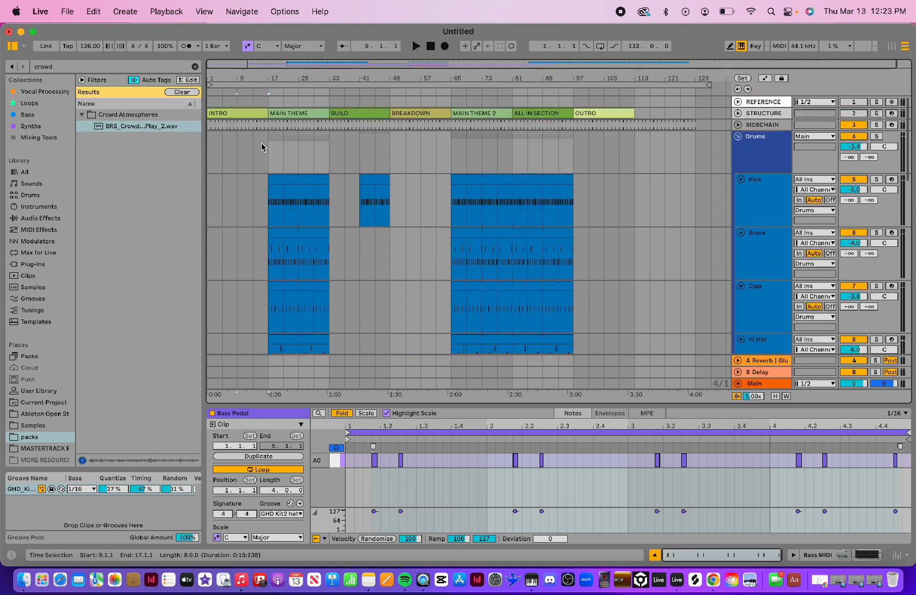
scroll(262, 148, "down", 8)
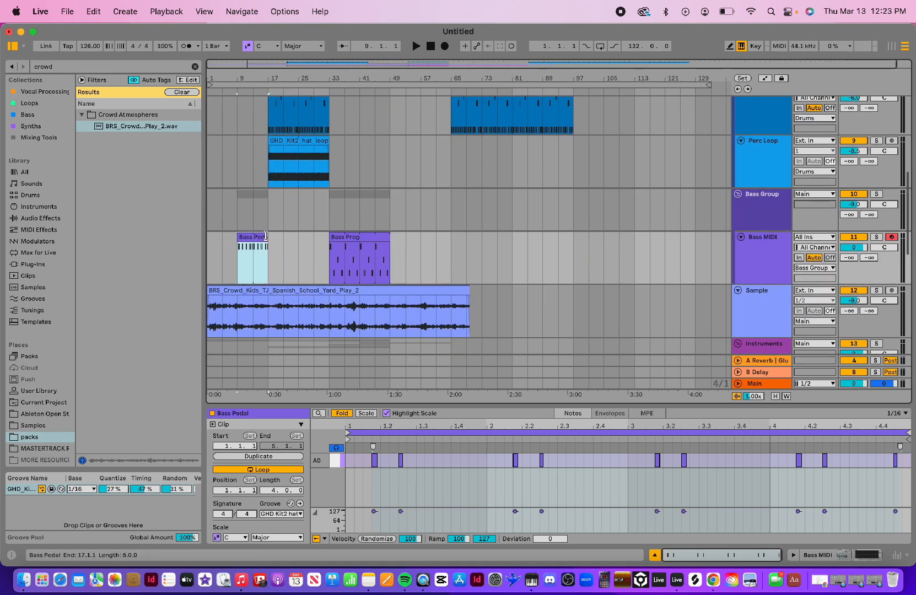
left_click_drag(267, 243, 330, 256)
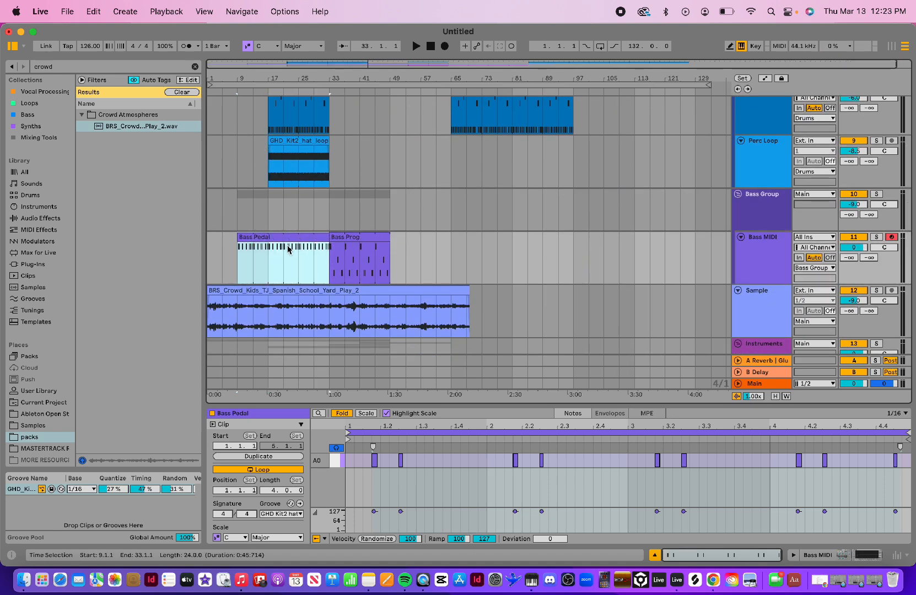
- Set the Bass Prog clip to start at bar 41 and end at bar 97, the end of the ALL IN SECTION
scroll(300, 188, "up", 8)
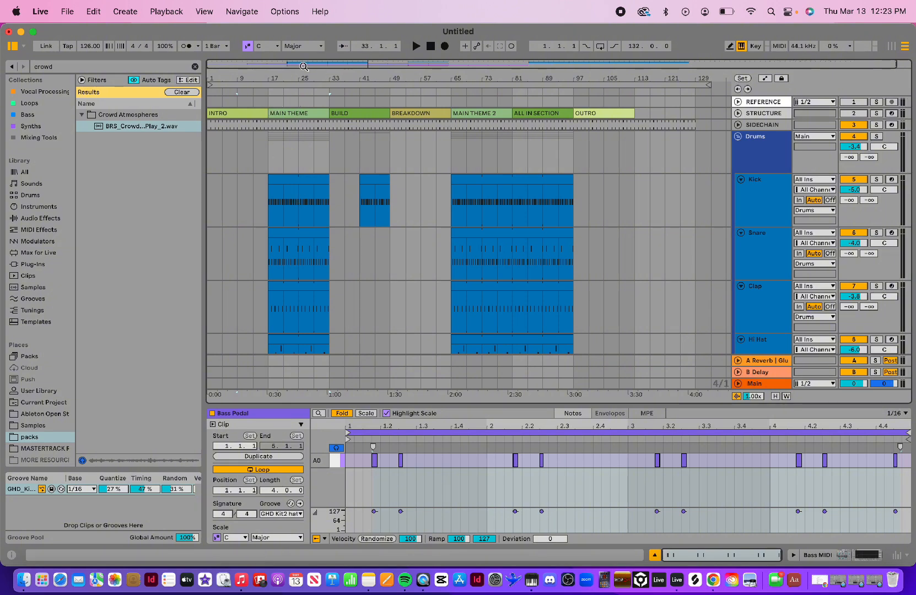
scroll(374, 292, "down", 5)
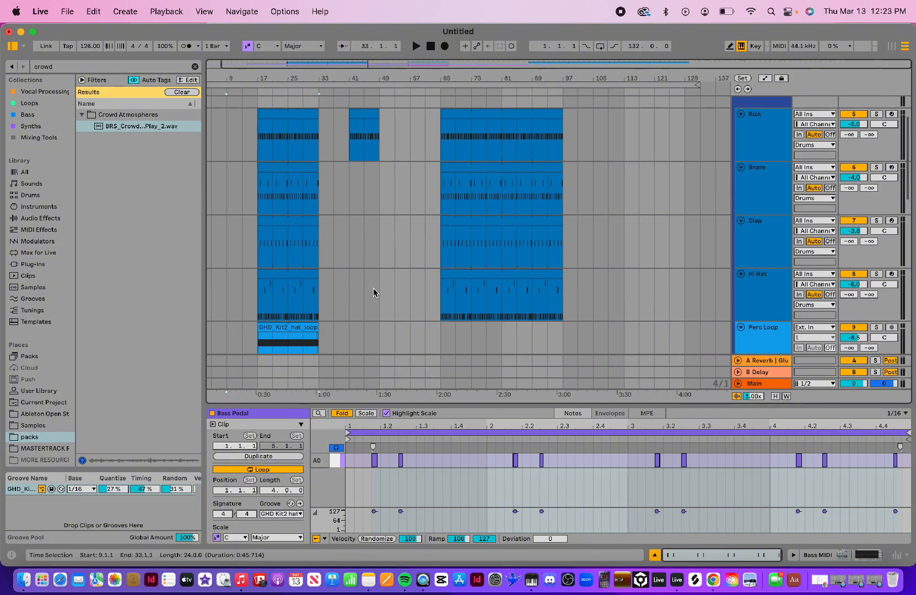
scroll(374, 292, "down", 3)
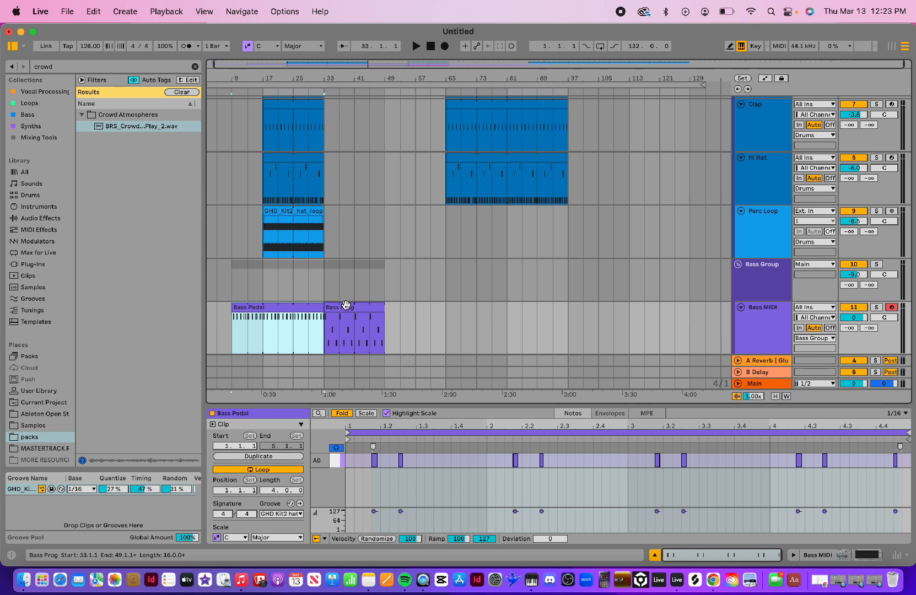
left_click_drag(329, 307, 569, 309)
- Check the bass, sample and instrument clips against the song sections and play the opening bars from bar 1
scroll(412, 340, "down", 5)
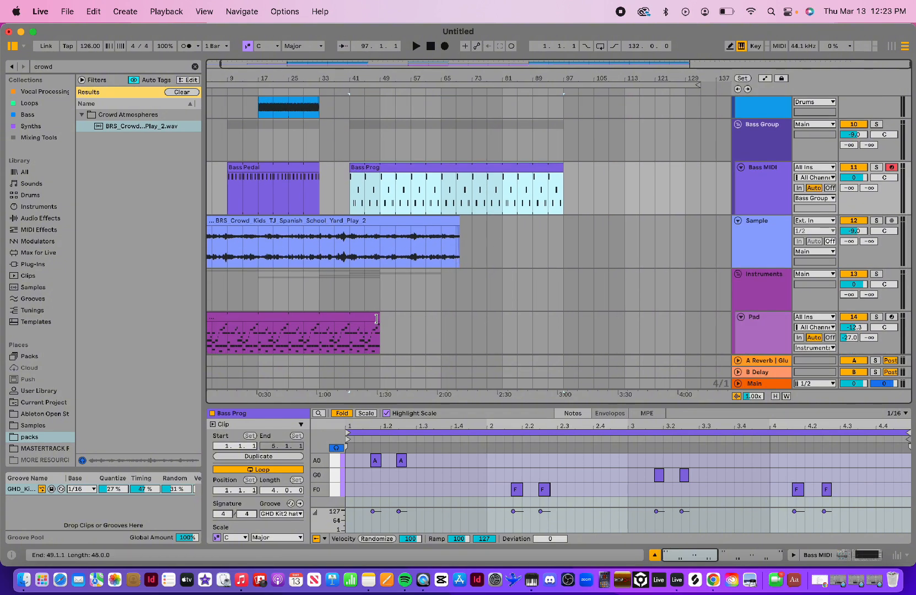
scroll(377, 318, "down", 5)
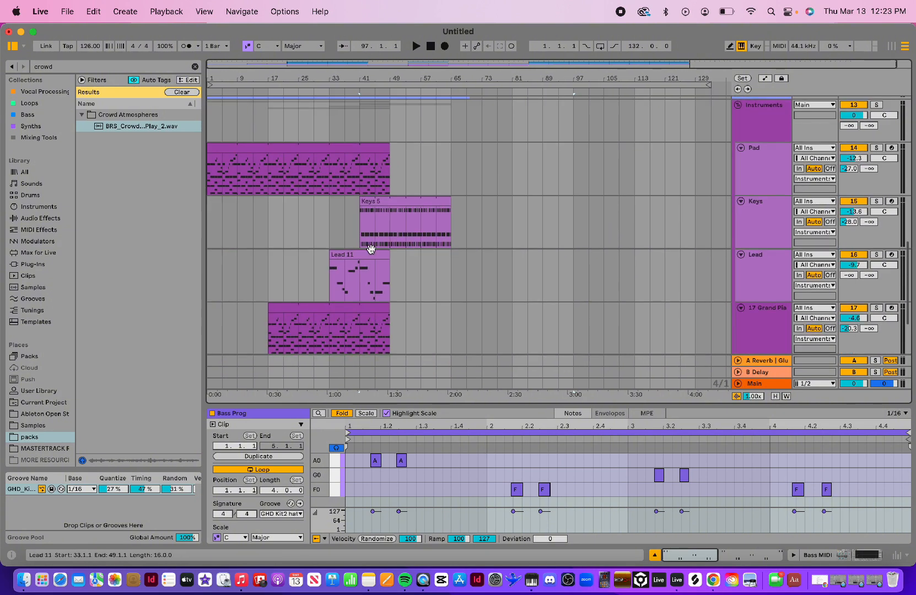
scroll(413, 182, "up", 10)
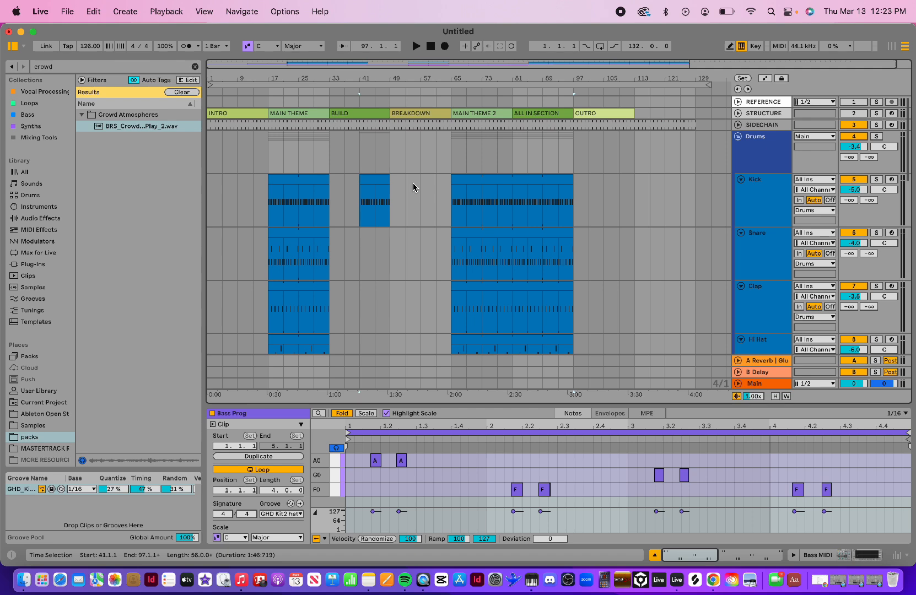
scroll(413, 177, "down", 8)
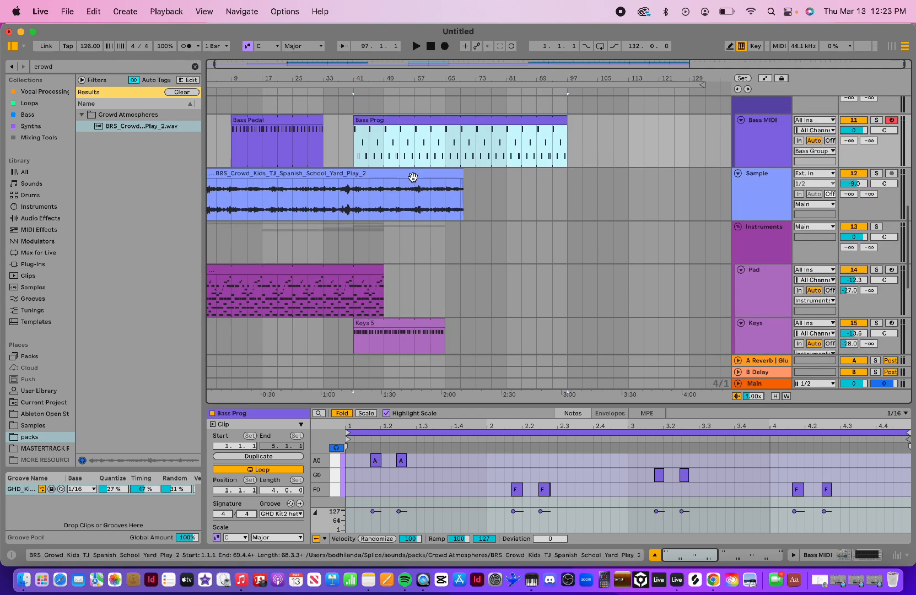
scroll(413, 177, "up", 8)
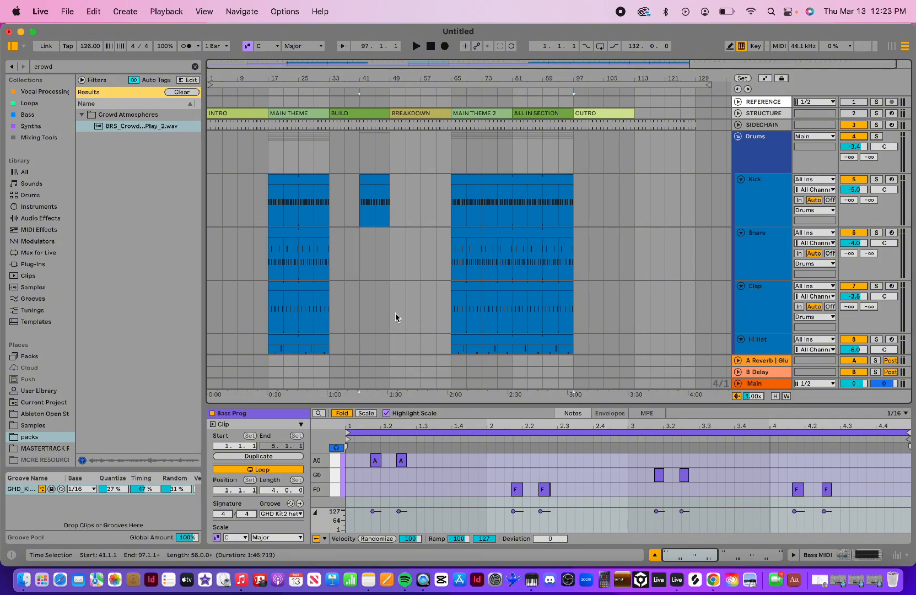
scroll(630, 273, "down", 5)
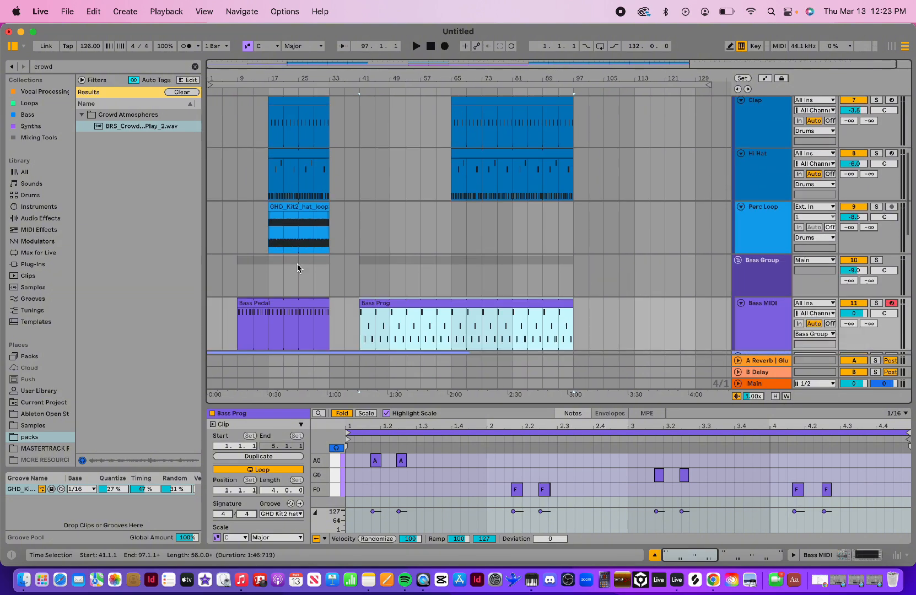
scroll(469, 298, "down", 4)
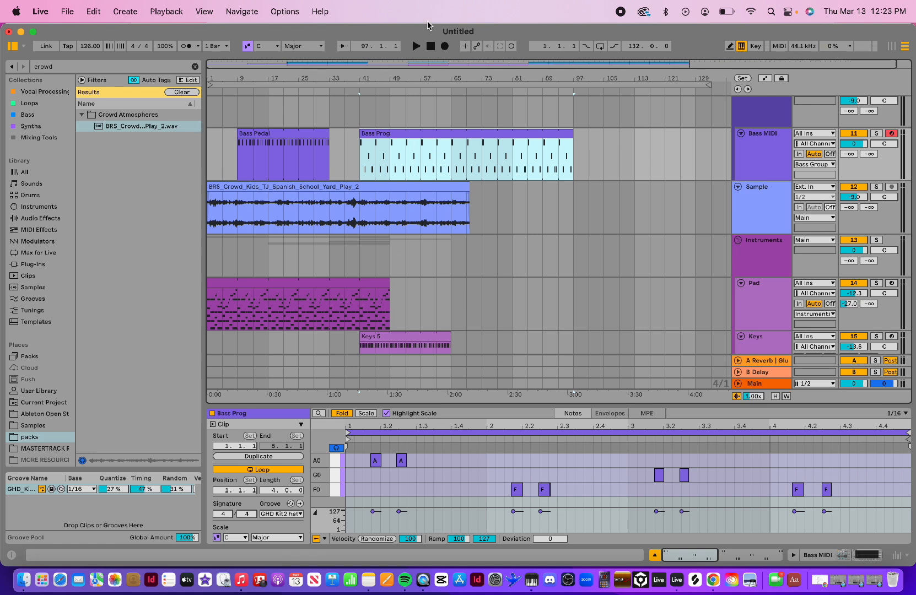
left_click(430, 46)
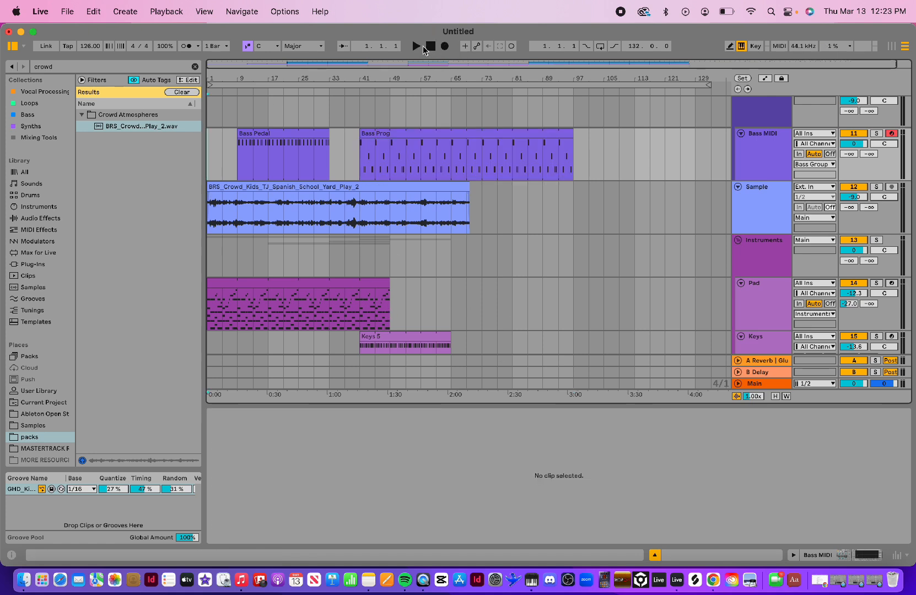
left_click(416, 46)
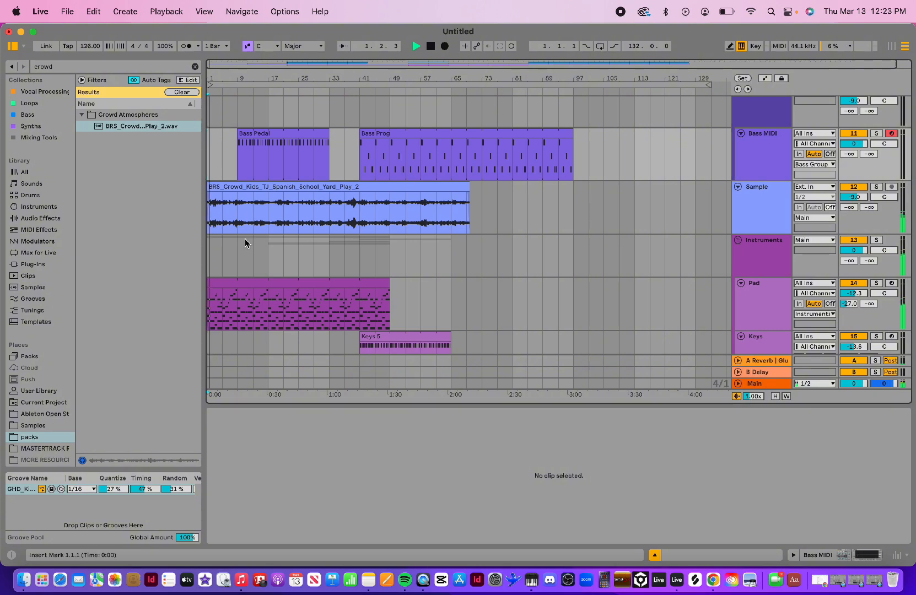
scroll(315, 304, "down", 5)
scroll(316, 308, "up", 3)
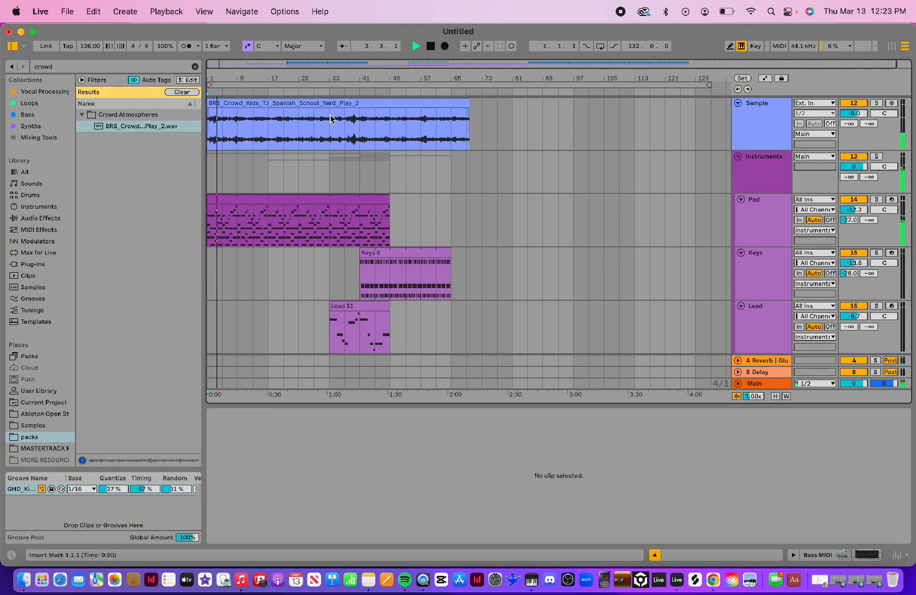
key("space")
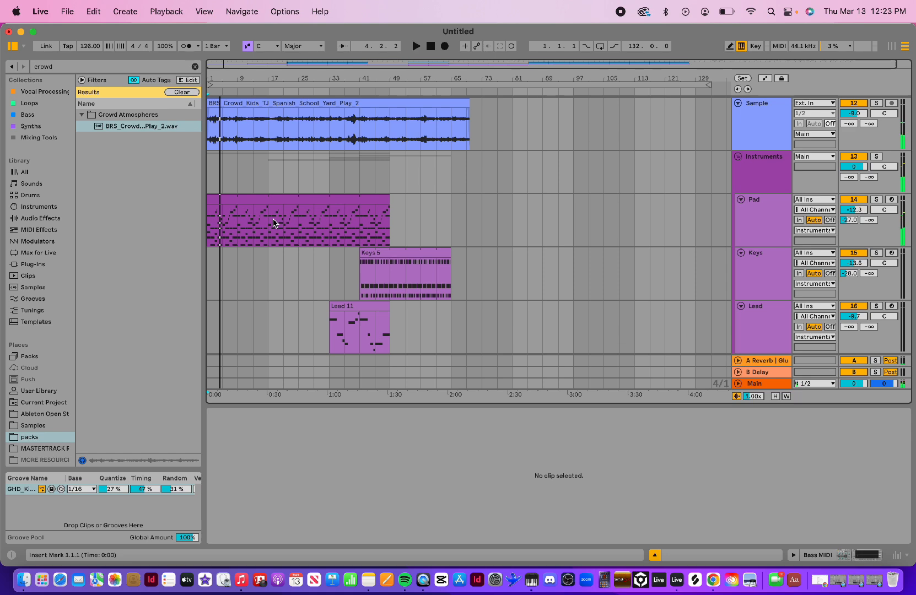
- Unfold the SIDECHAIN track and trim the start of its clip to bar 17, where MAIN THEME begins
scroll(295, 227, "up", 10)
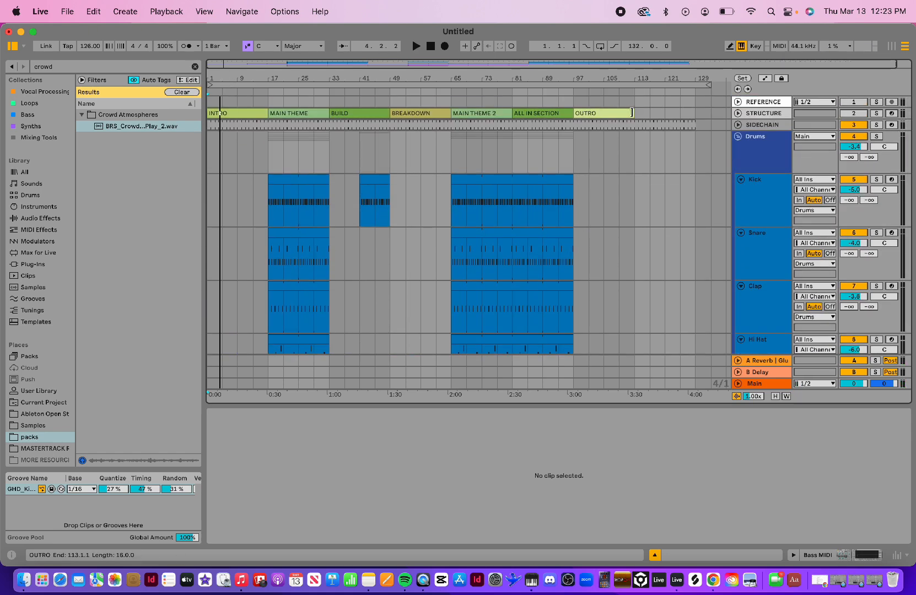
left_click(738, 125)
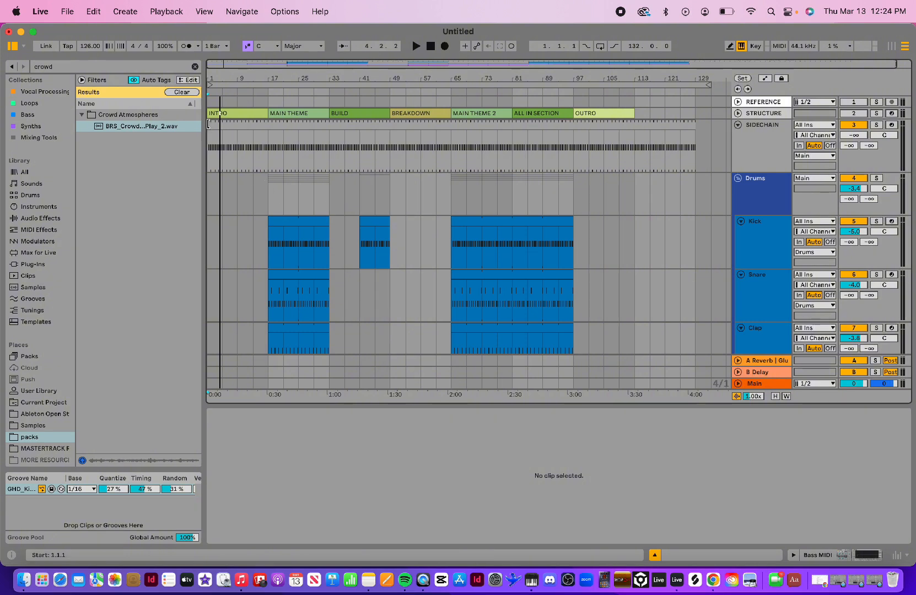
left_click_drag(208, 123, 268, 126)
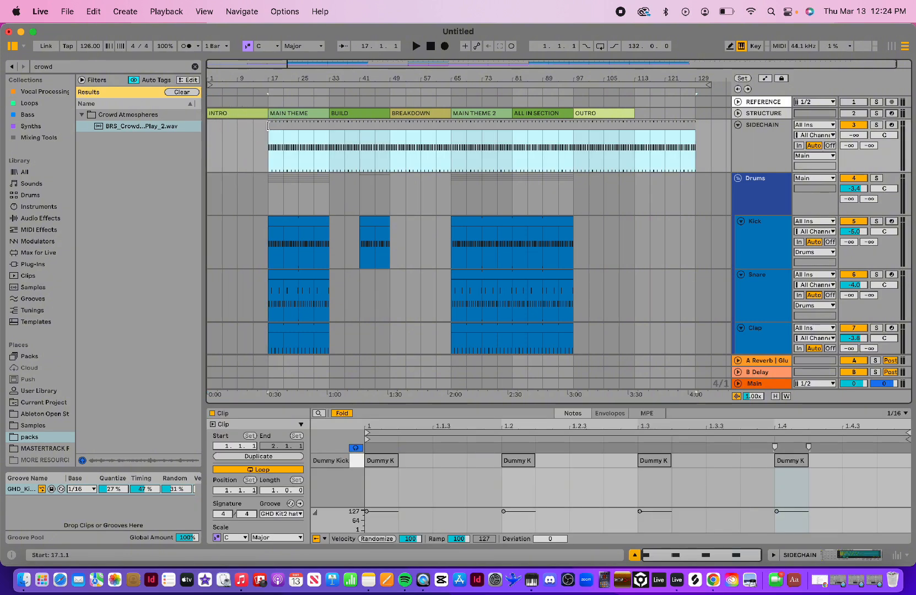
- Play the INTRO from bar 1 to hear it without the sidechain trigger, fold the SIDECHAIN track and stop playback
left_click(431, 47)
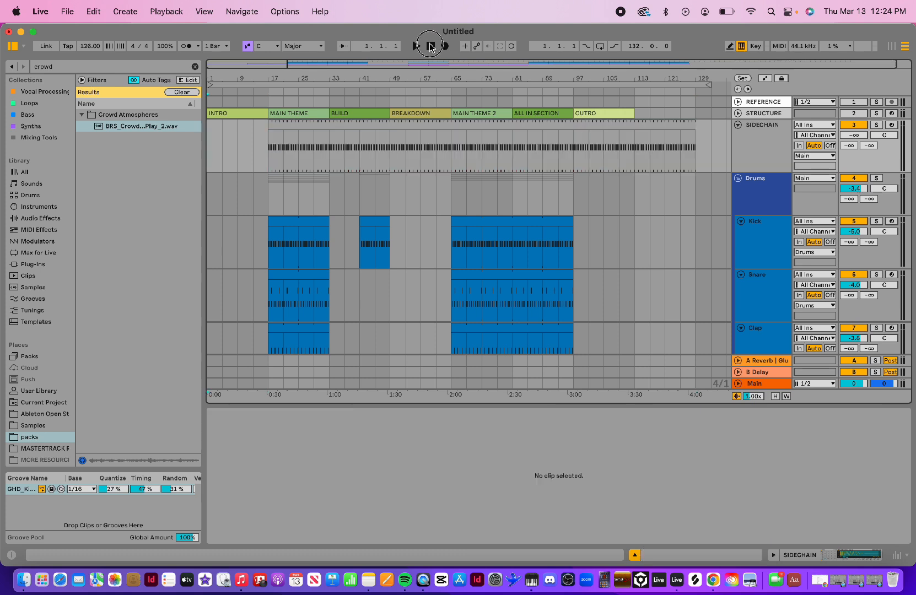
left_click(415, 47)
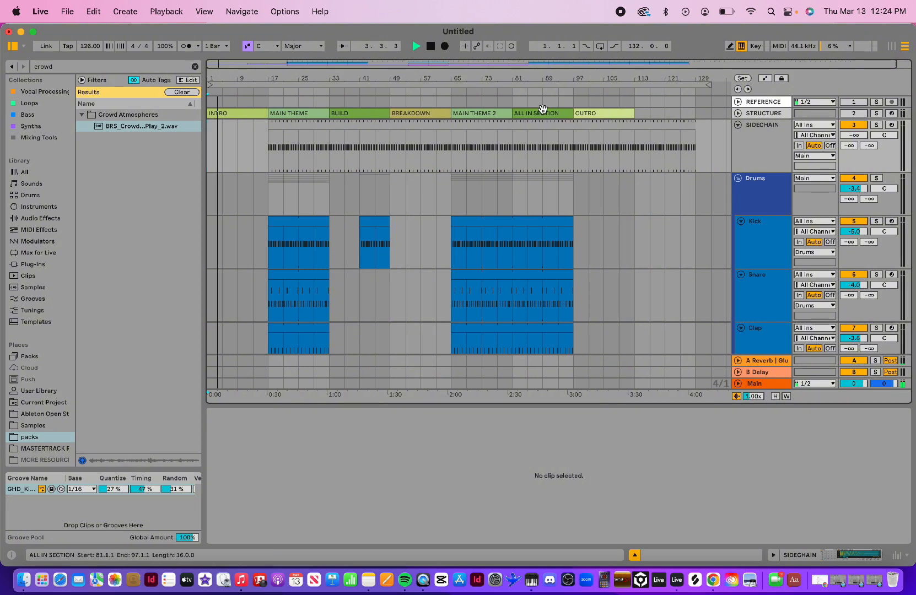
left_click(738, 125)
key("space")
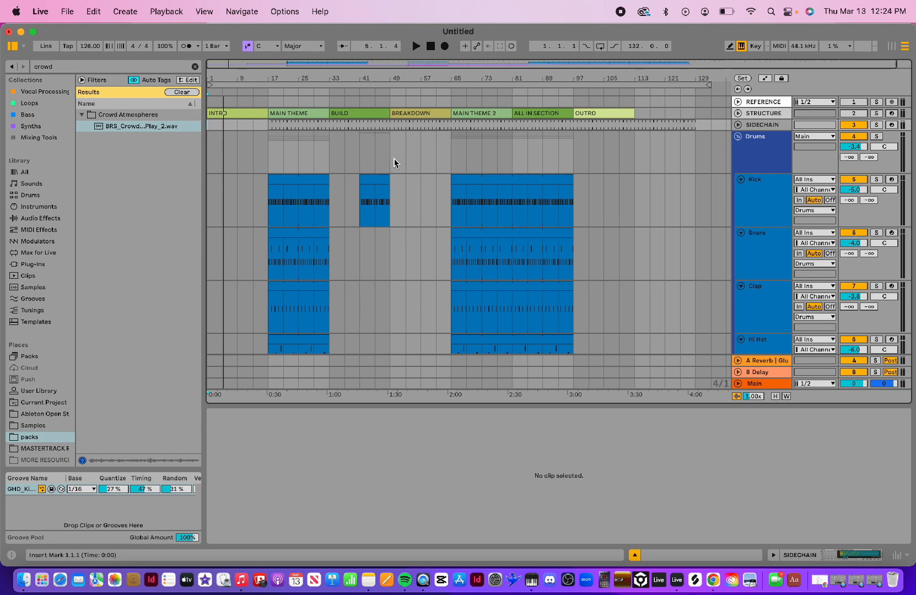
- Trim the end of the school-yard crowd clip on the Sample track back to bar 69
scroll(392, 209, "down", 15)
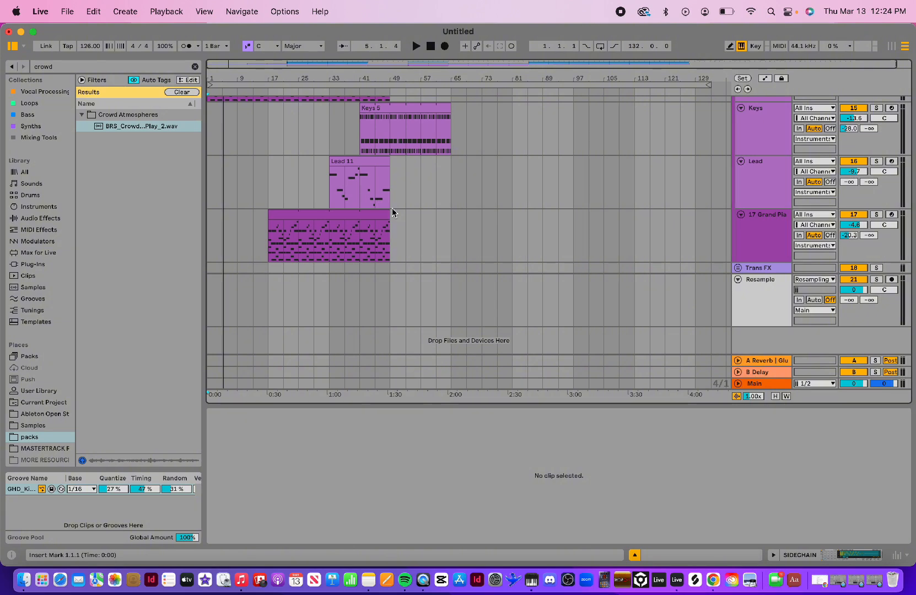
scroll(392, 213, "up", 6)
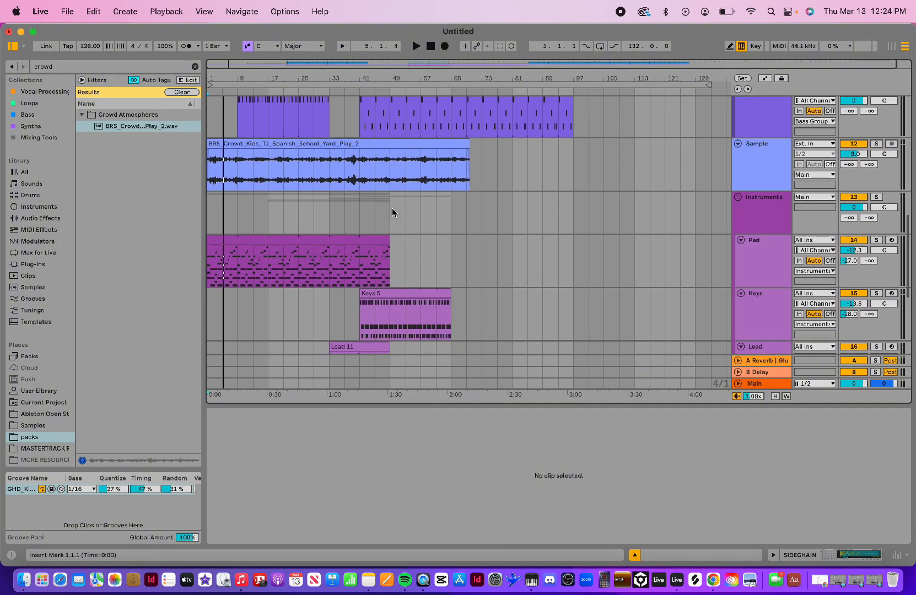
scroll(394, 213, "down", 1)
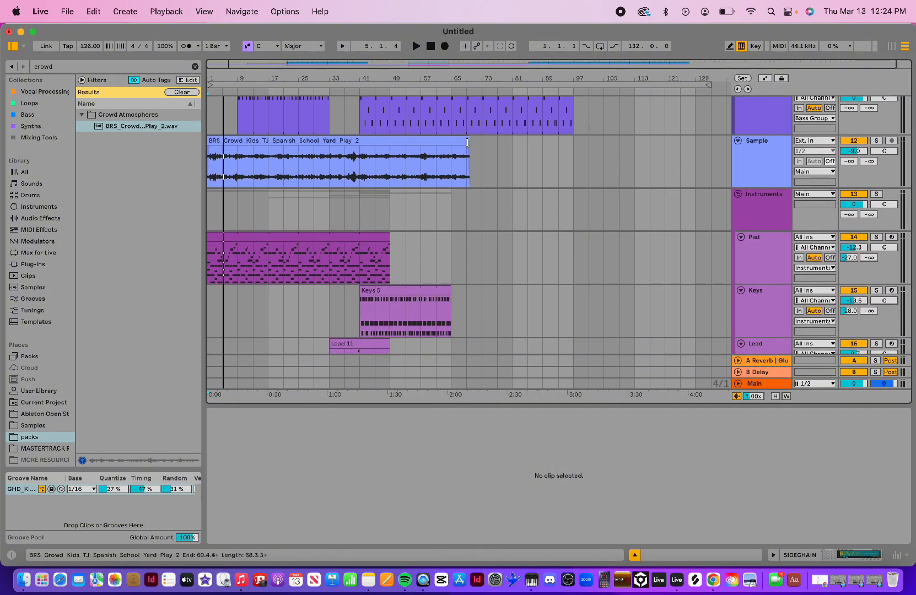
left_click_drag(468, 142, 466, 143)
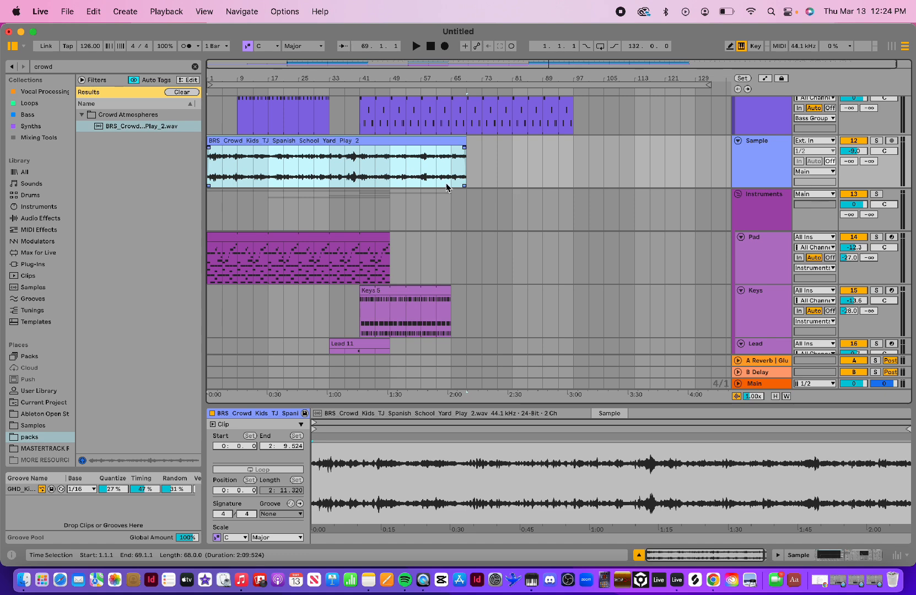
- Copy the Perc Loop hat clip to bar 65, where MAIN THEME 2 begins, and extend the copy to bar 97
scroll(446, 183, "up", 8)
scroll(446, 183, "down", 8)
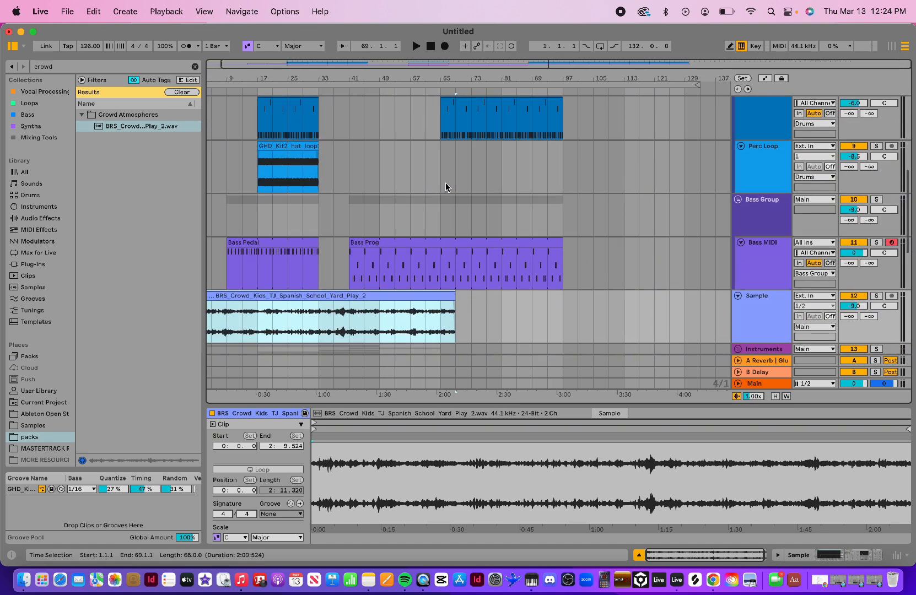
left_click(285, 148)
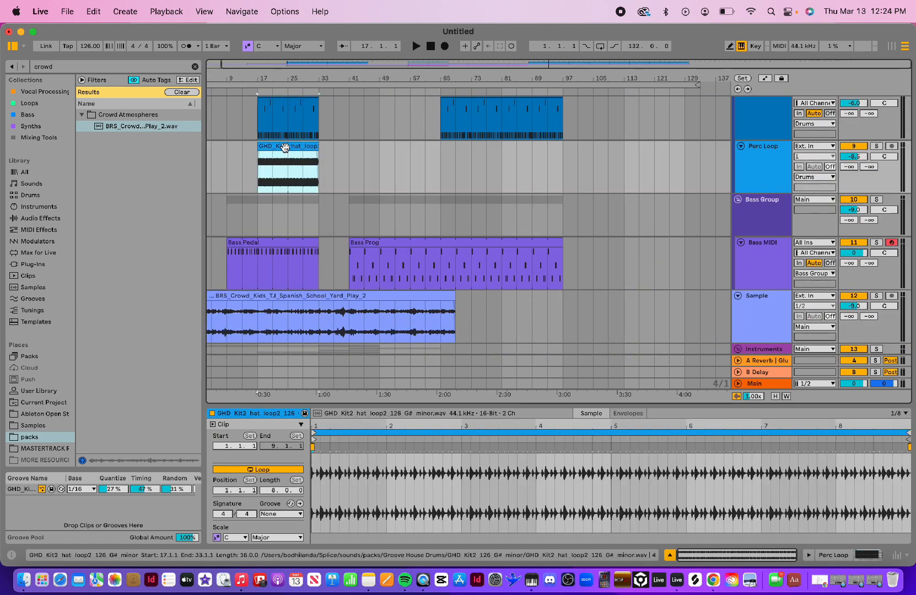
left_click(440, 175)
key("super+v")
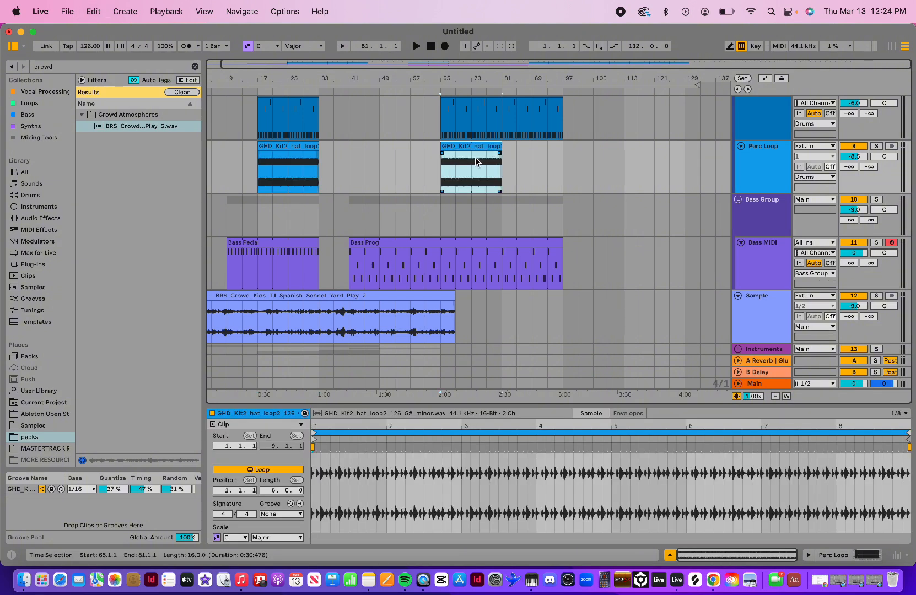
left_click_drag(501, 147, 564, 154)
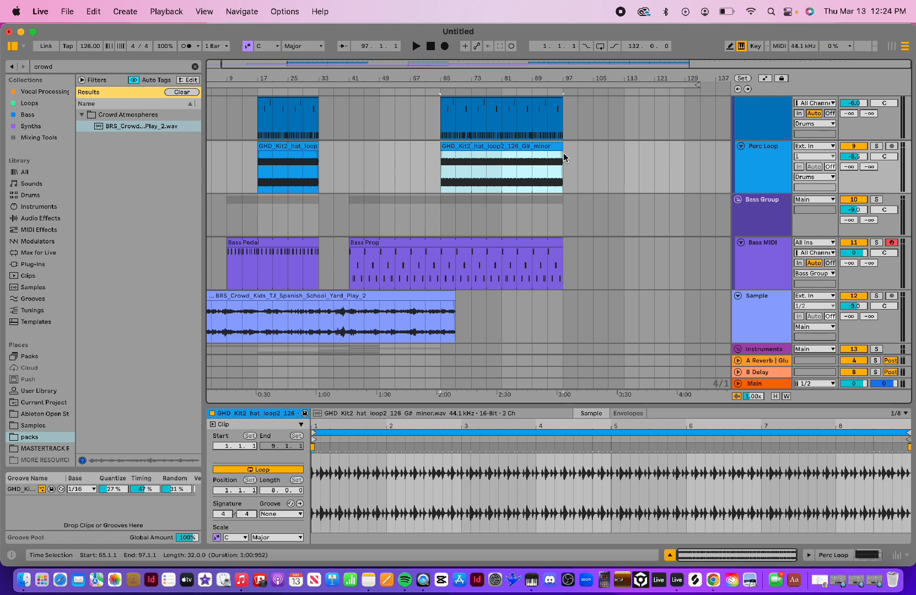
- Clear the browser search and play the arrangement from bar 1 while checking the sample and instrument clips
left_click(195, 66)
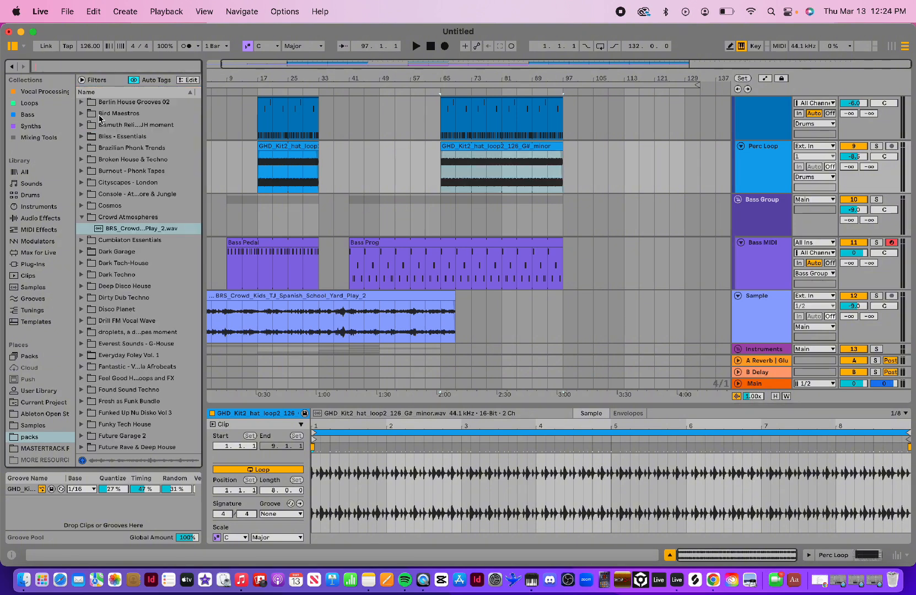
left_click(431, 47)
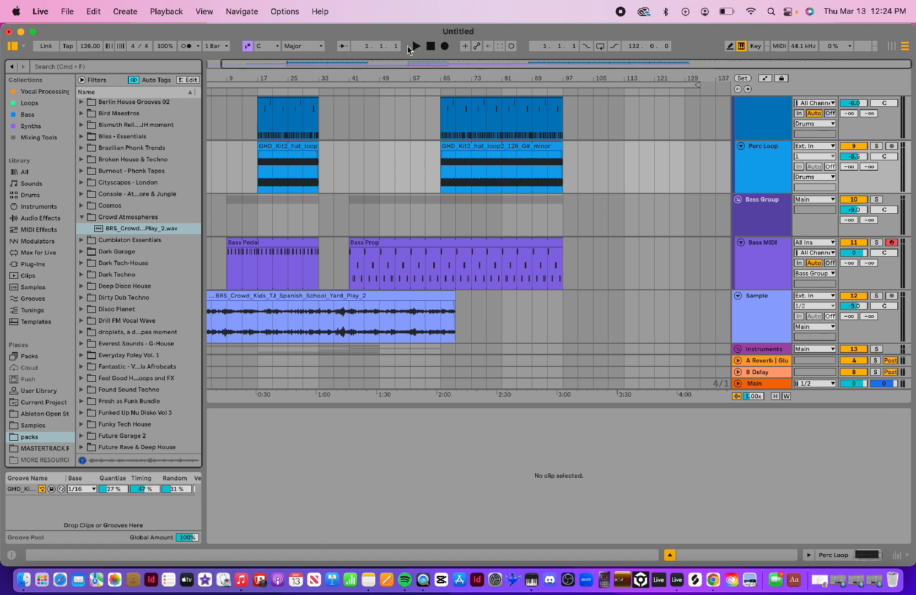
left_click(416, 47)
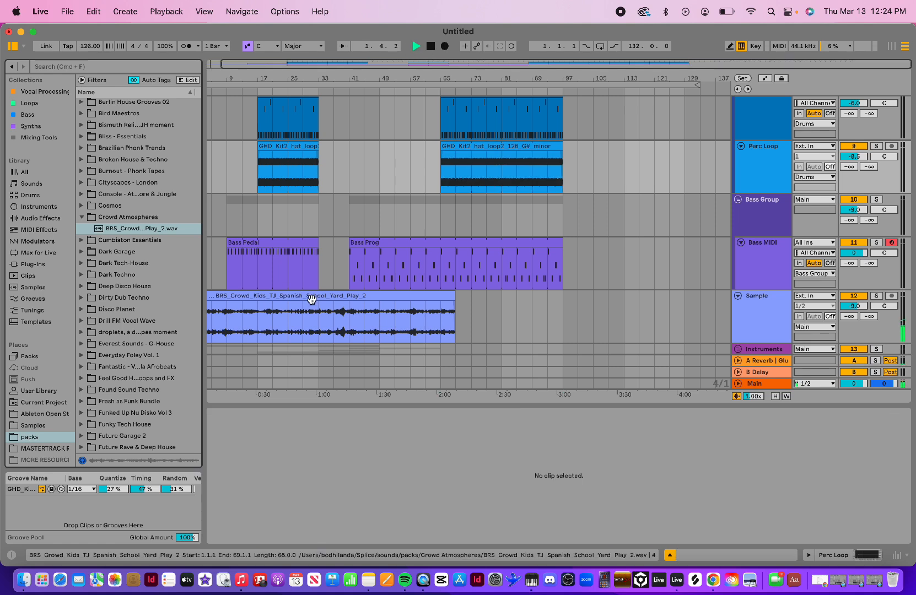
scroll(312, 298, "down", 5)
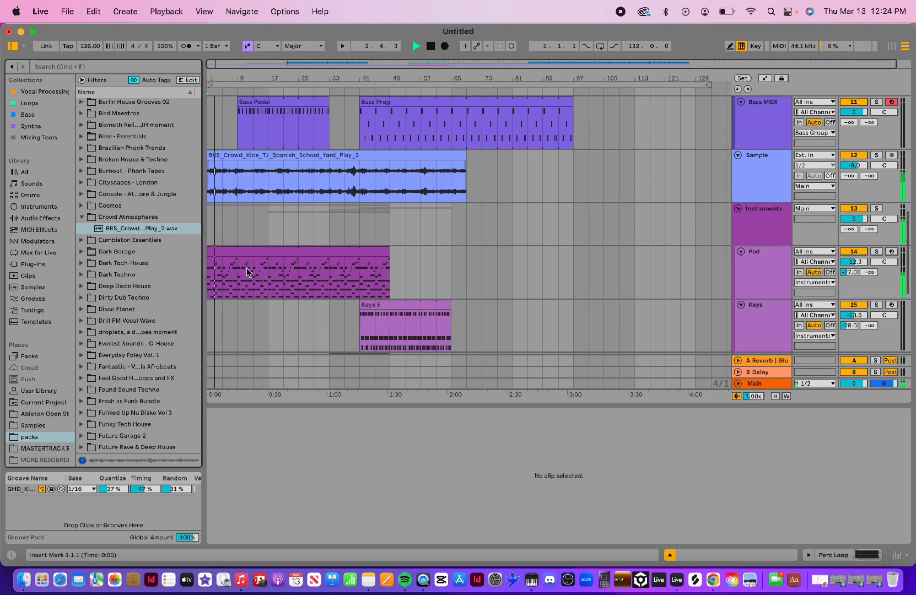
scroll(434, 264, "down", 4)
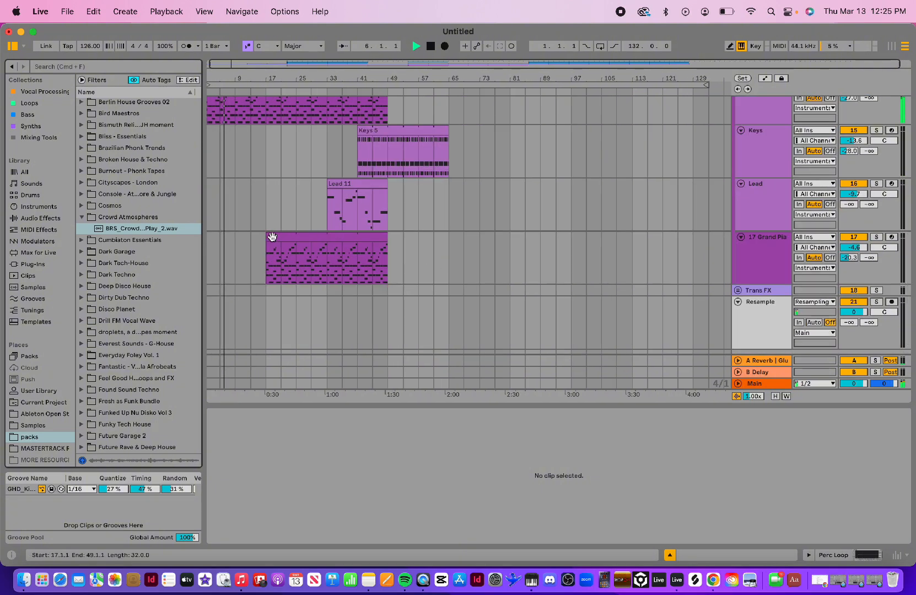
- Extend the start of the first Perc Loop hat clip back to bar 9, in line with the Bass Pedal clip
scroll(282, 172, "up", 10)
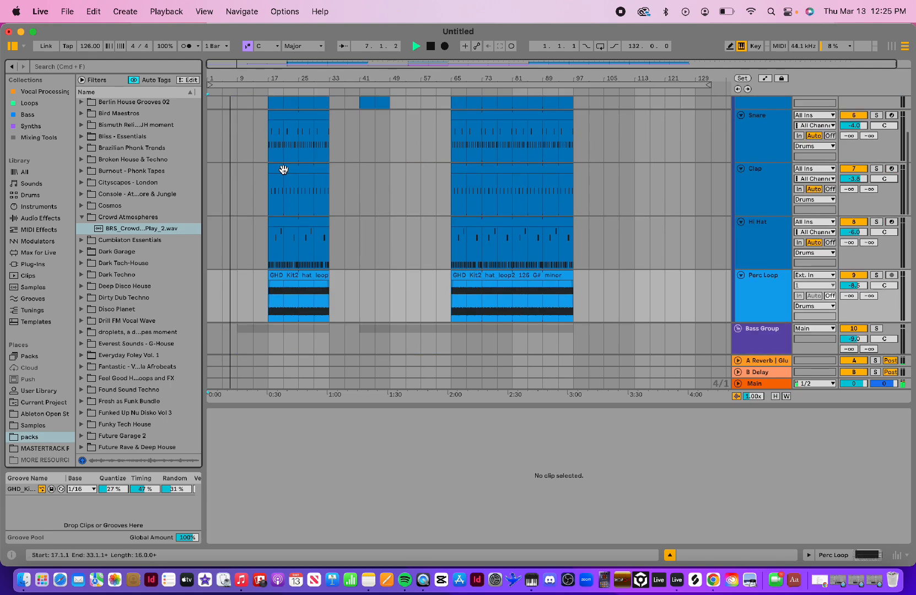
scroll(278, 182, "down", 3)
scroll(272, 205, "up", 2)
left_click_drag(268, 198, 238, 199)
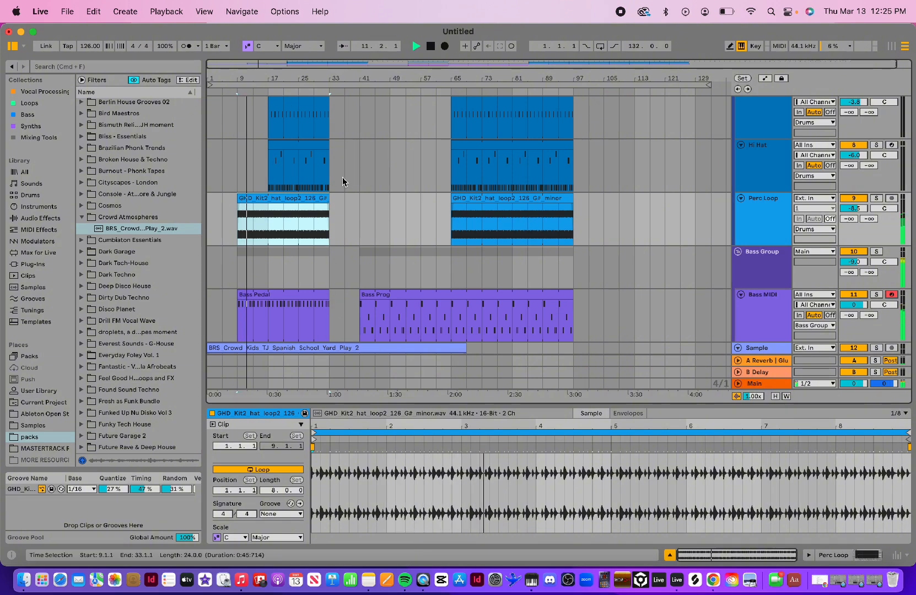
- Listen to the intro's second half up to the start of MAIN THEME, compare the clips with the sections and stop playback
scroll(343, 182, "down", 5)
scroll(343, 182, "up", 15)
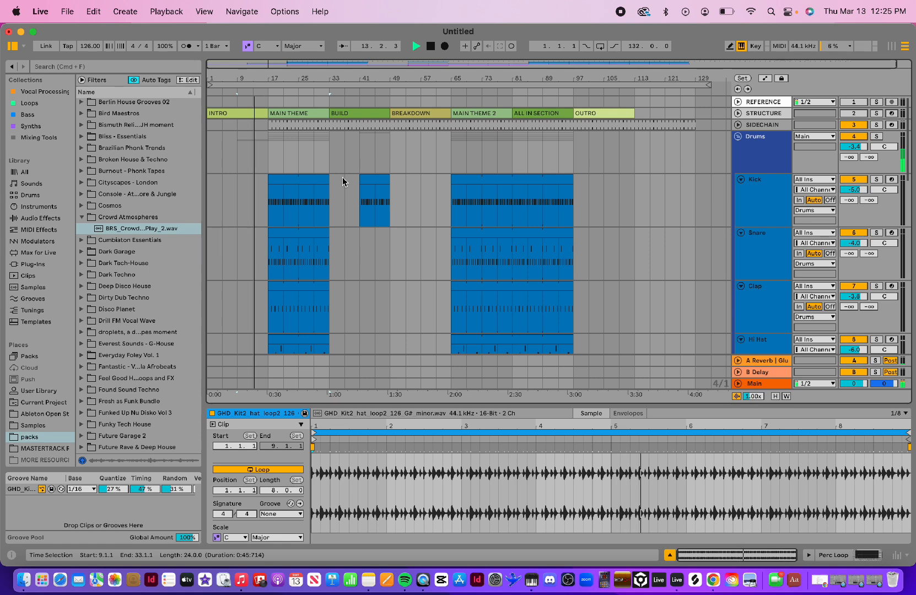
scroll(342, 177, "down", 10)
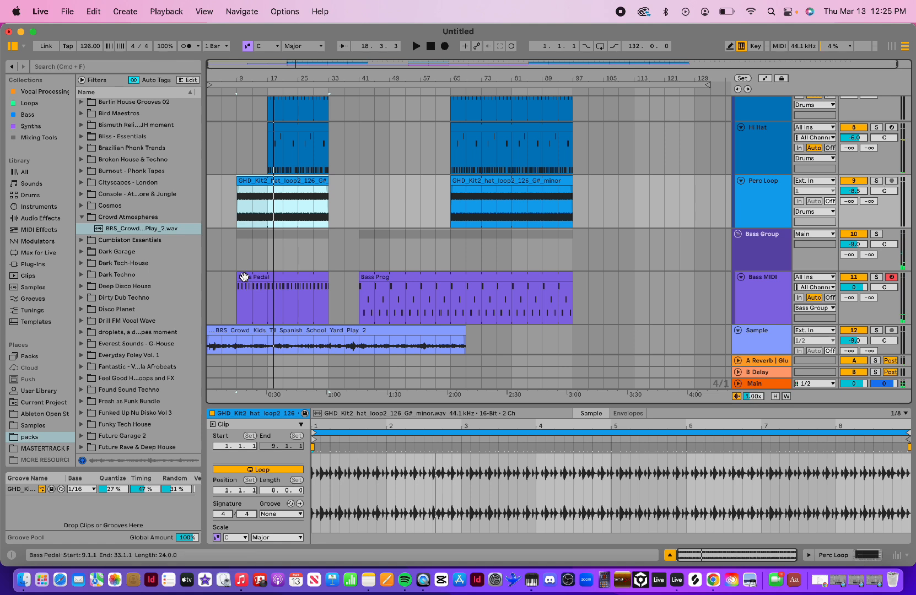
left_click_drag(238, 301, 268, 302)
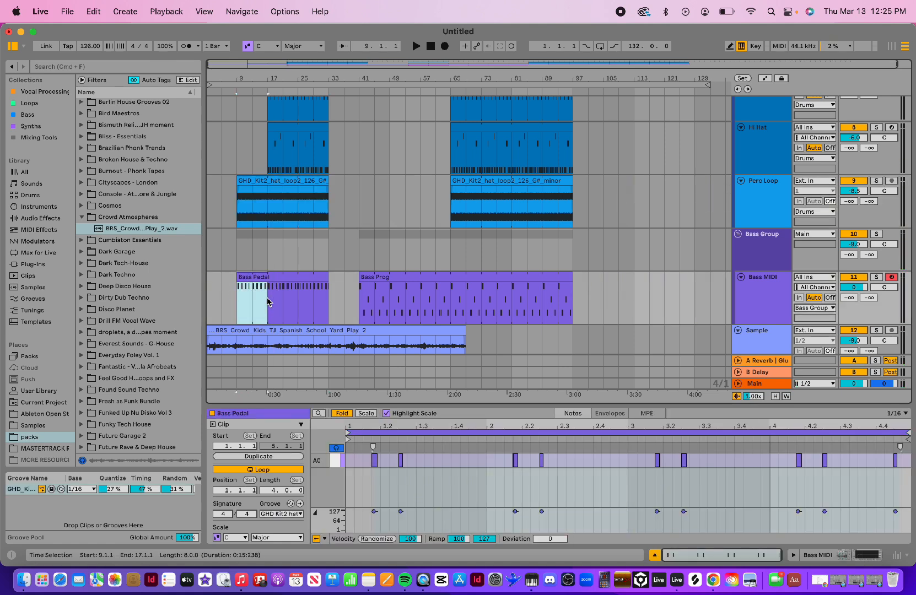
scroll(334, 181, "up", 10)
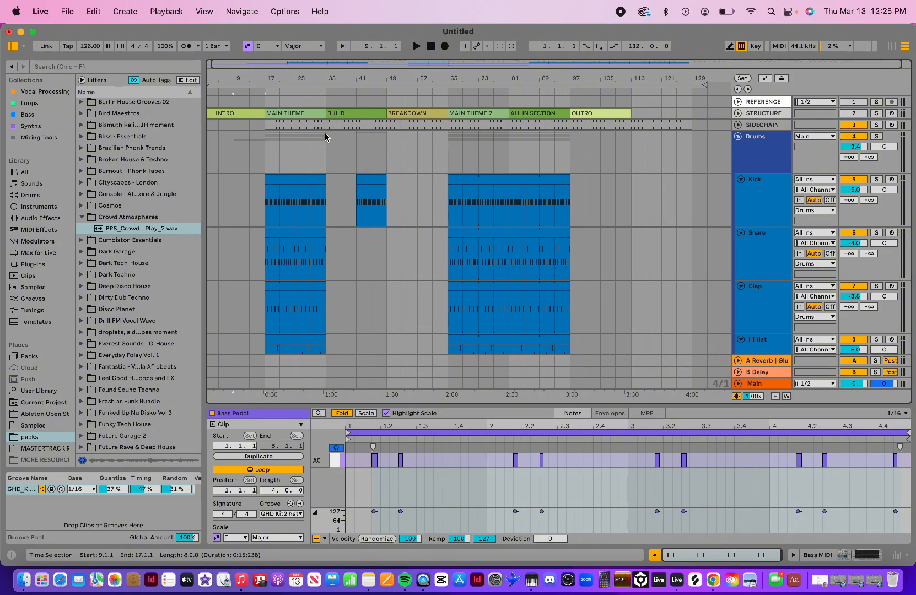
scroll(325, 136, "down", 12)
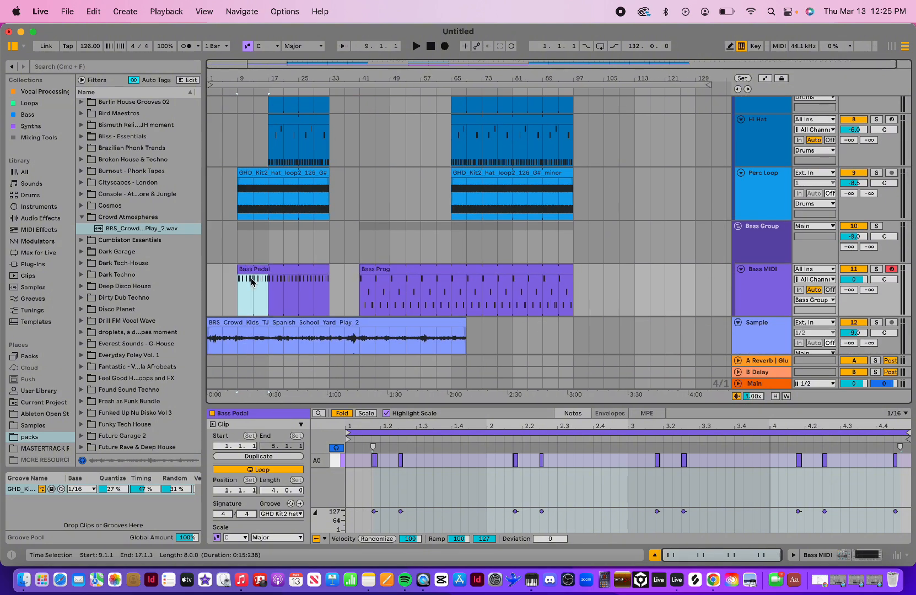
left_click(287, 233)
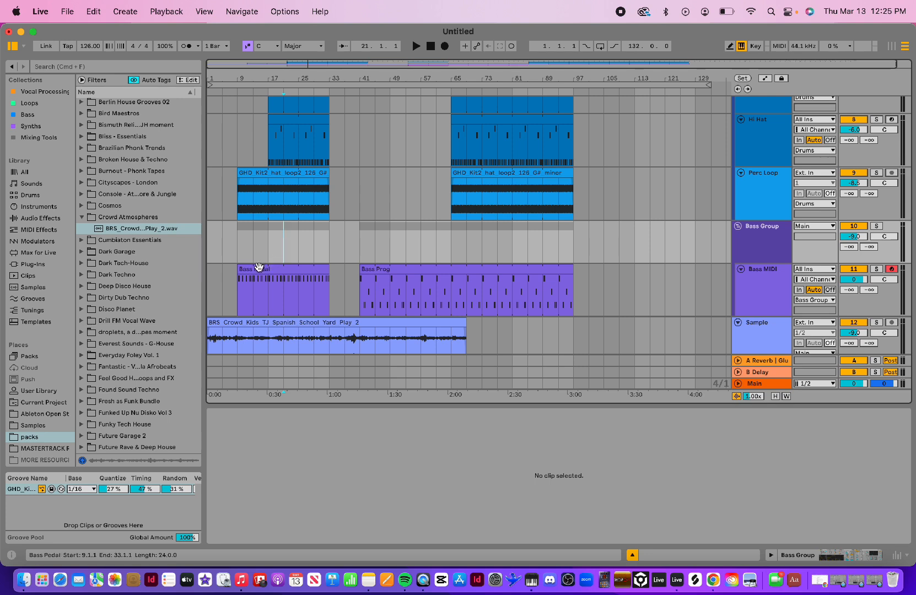
left_click(256, 269)
left_click_drag(240, 292, 270, 296)
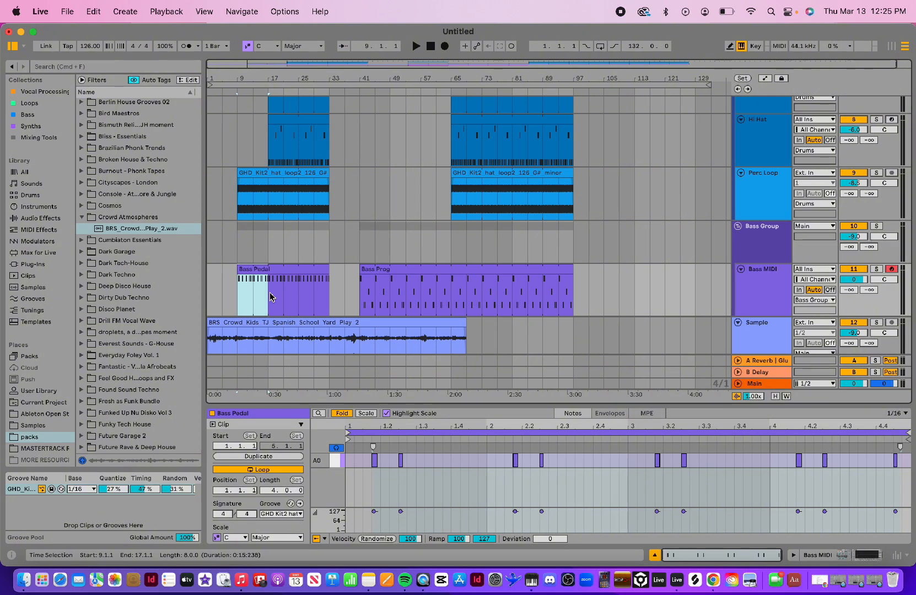
- Try to delete the last A0 note from the pattern of the whole Bass Pedal clip
left_click(244, 269)
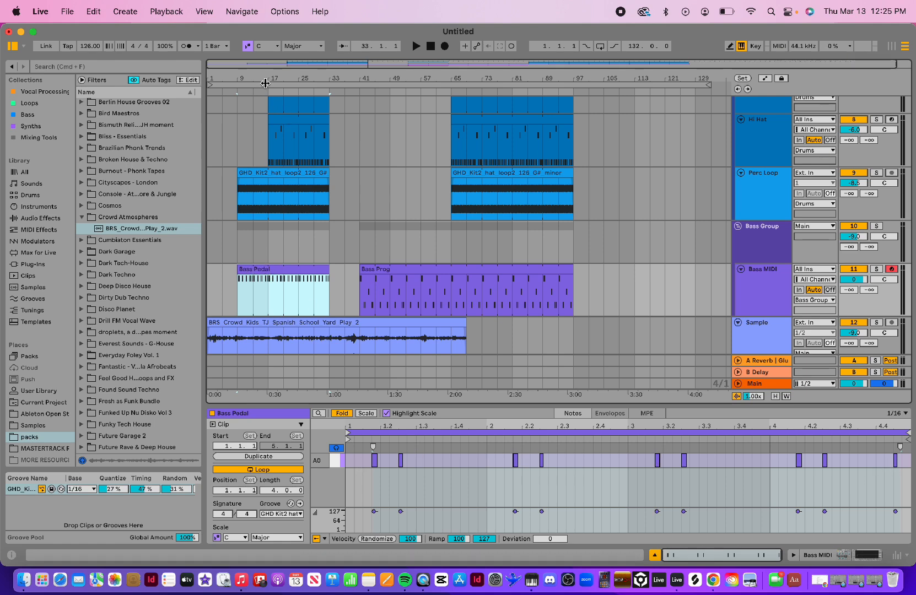
left_click_drag(259, 79, 303, 149)
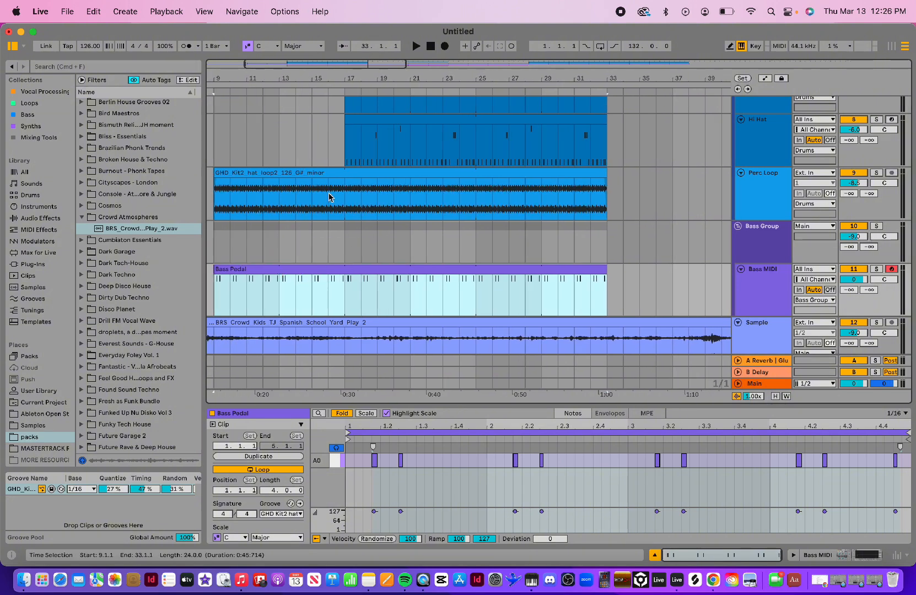
left_click_drag(301, 65, 295, 25)
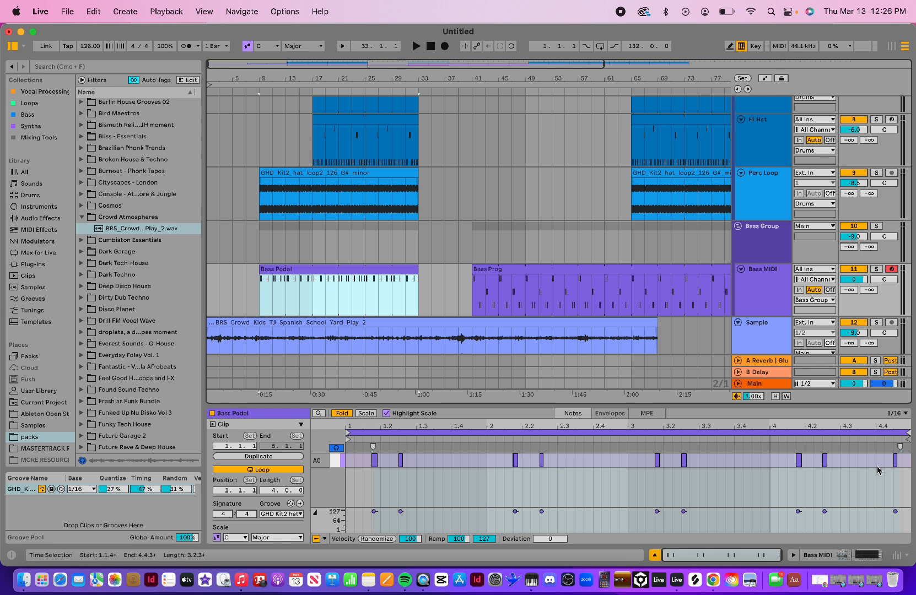
left_click(895, 461)
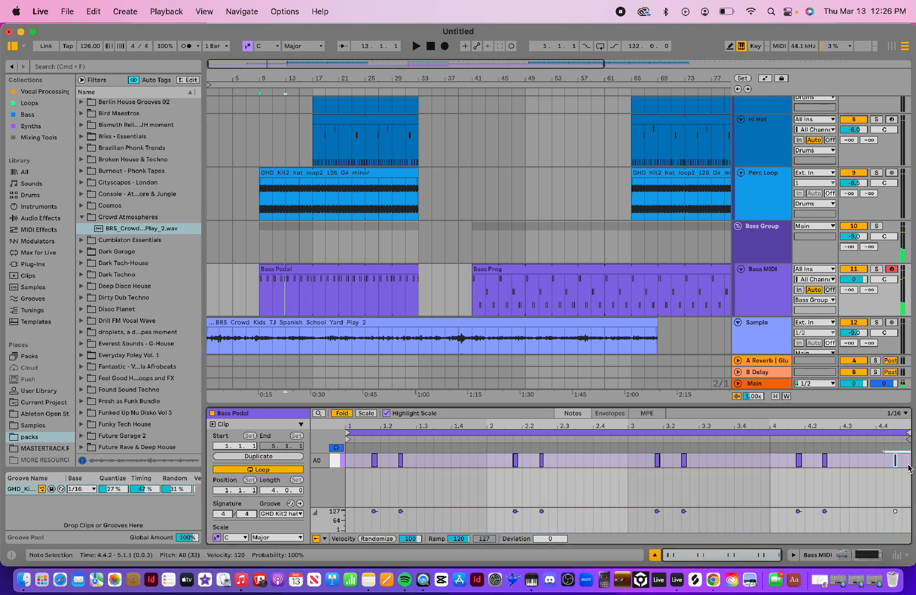
key("Delete")
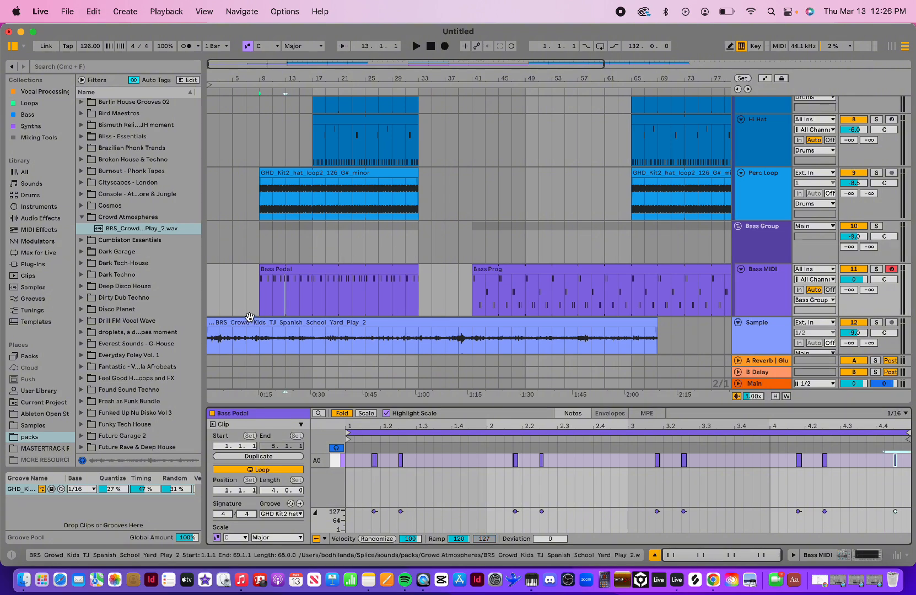
- Split the Bass Pedal clip at bar 17 and delete the last A0 note from the first part's pattern
left_click(275, 292)
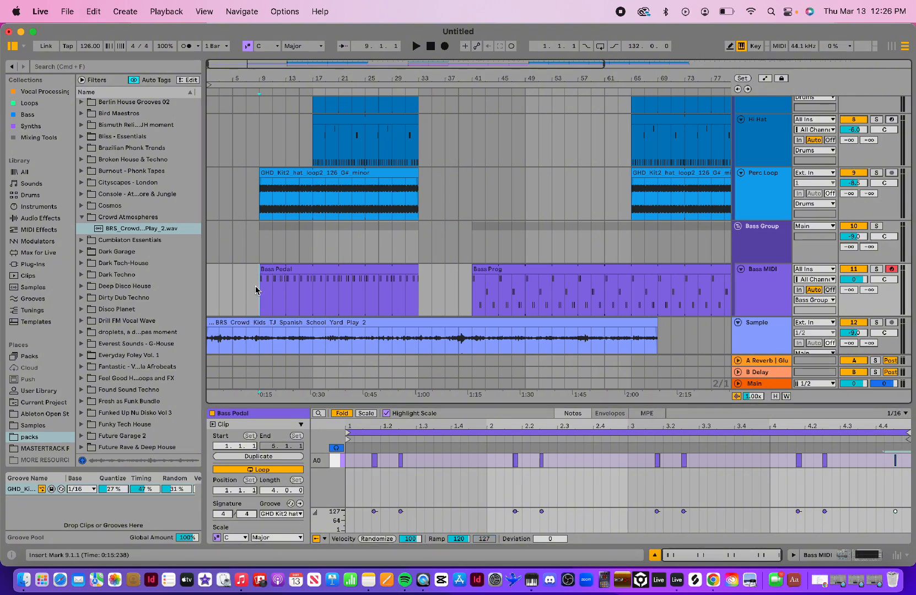
left_click_drag(259, 290, 312, 286)
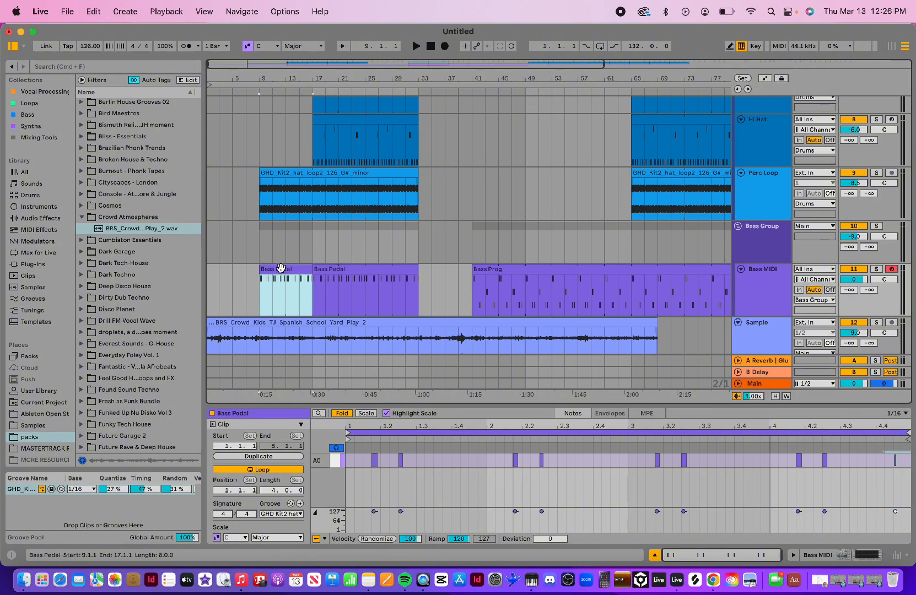
left_click_drag(880, 465, 908, 465)
key("Delete")
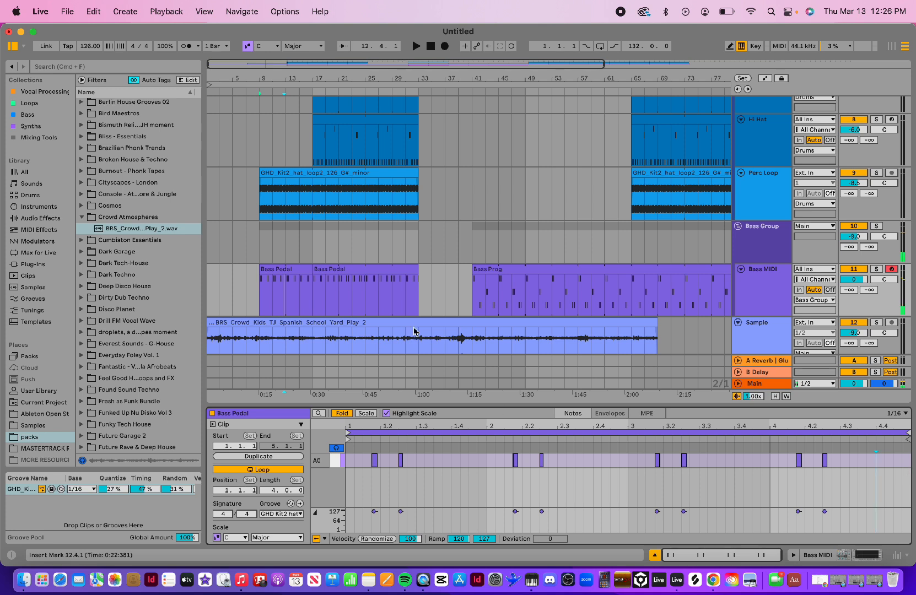
- Play the intro from bar 1, stop playback and trim the start of the first Perc Loop hat clip to bar 13
left_click(287, 253)
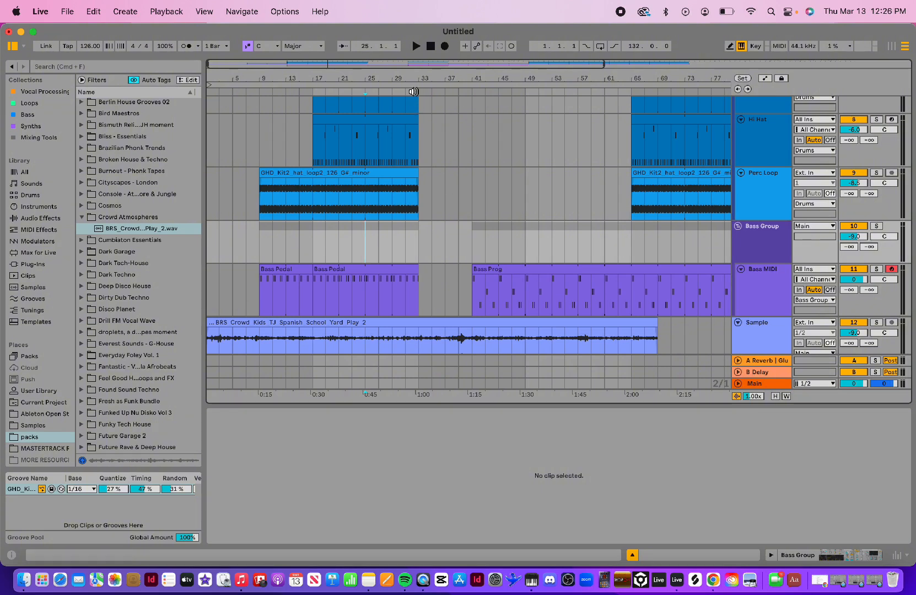
left_click_drag(445, 78, 446, 53)
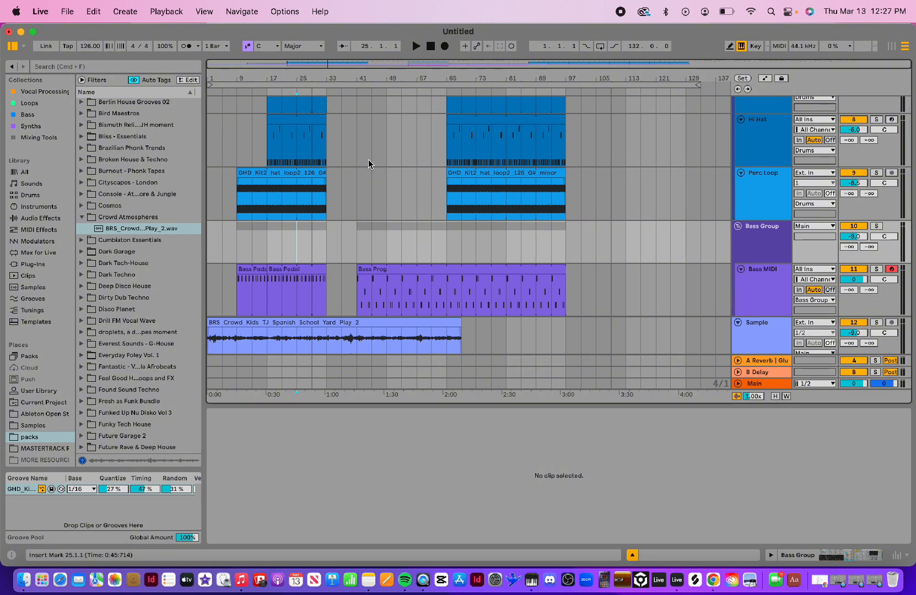
left_click(431, 47)
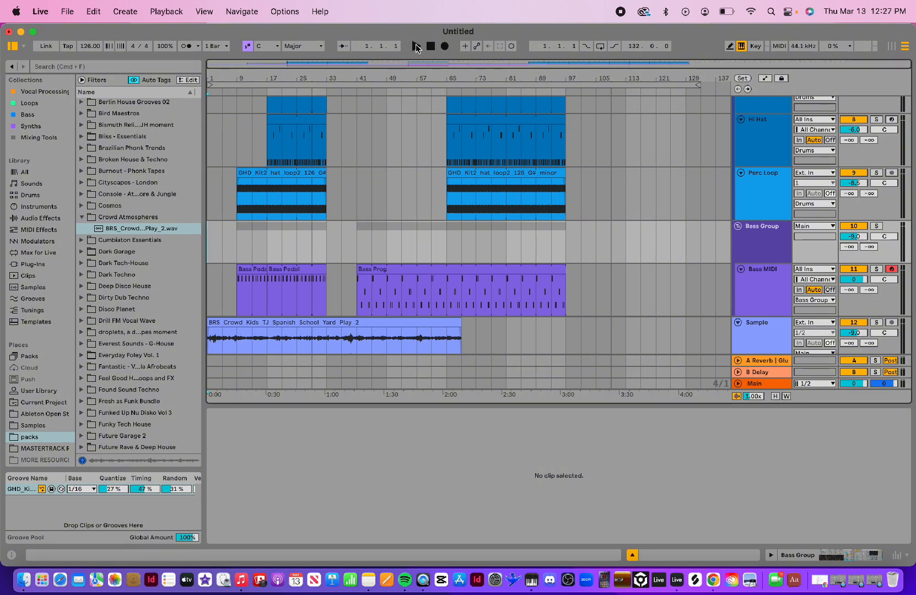
left_click(416, 47)
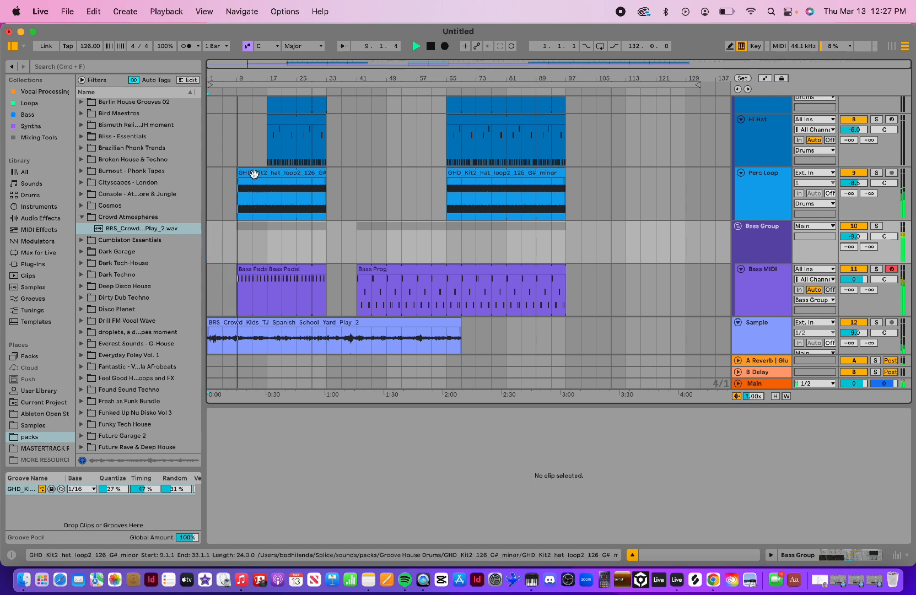
key("space")
left_click_drag(242, 173, 252, 171)
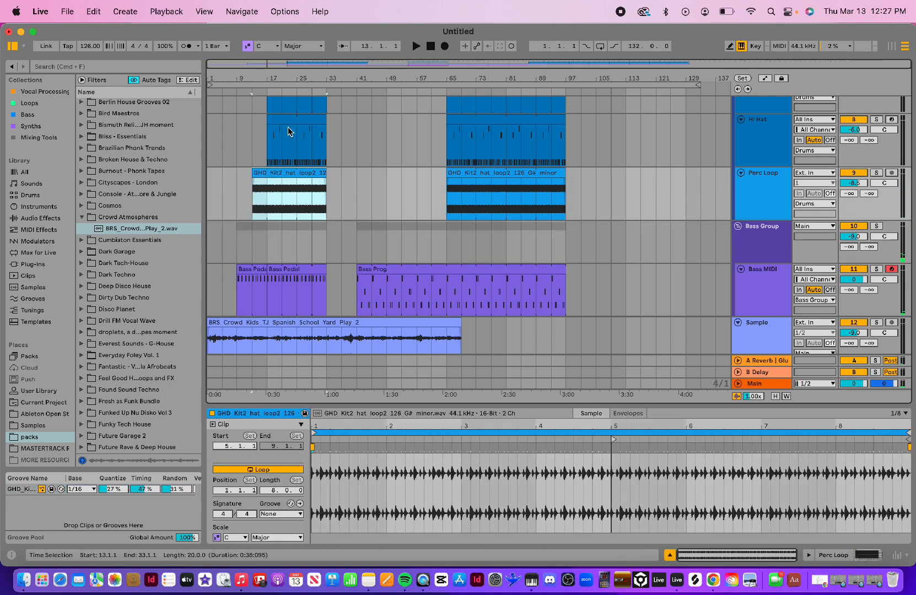
- Listen from the middle of INTRO through MAIN THEME into BUILD, comparing the drum, bass, sample and instrument clips with the sections
left_click(232, 90)
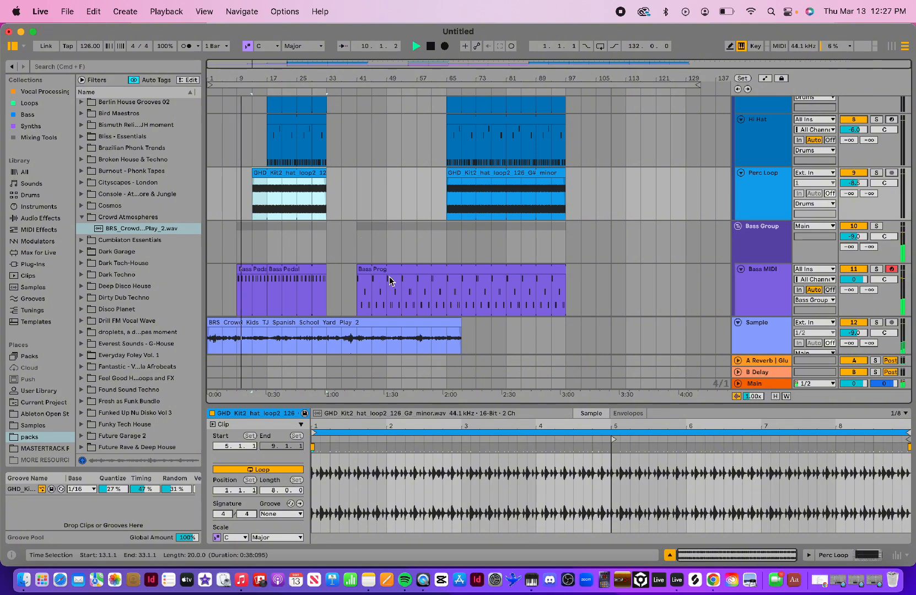
scroll(389, 279, "down", 5)
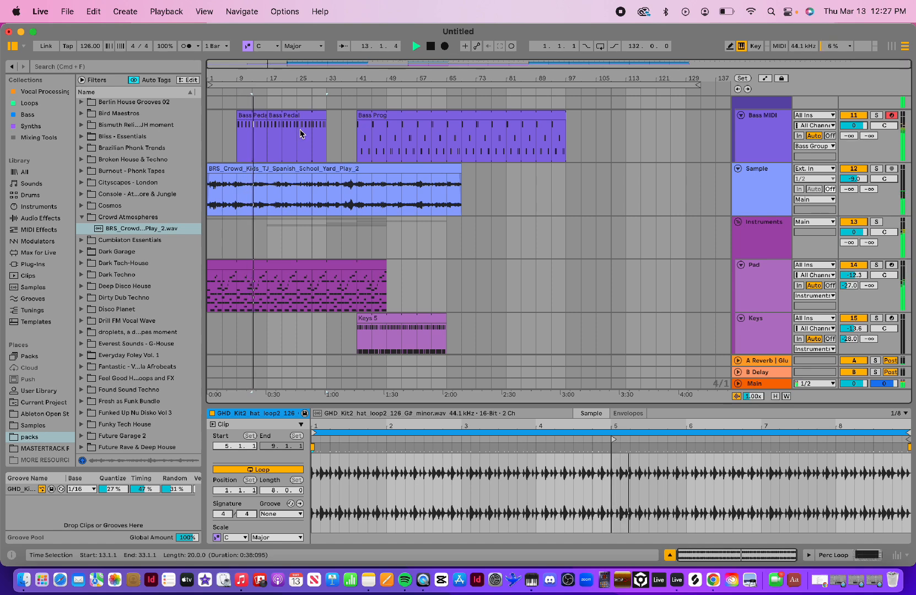
scroll(300, 133, "up", 2)
scroll(301, 133, "up", 3)
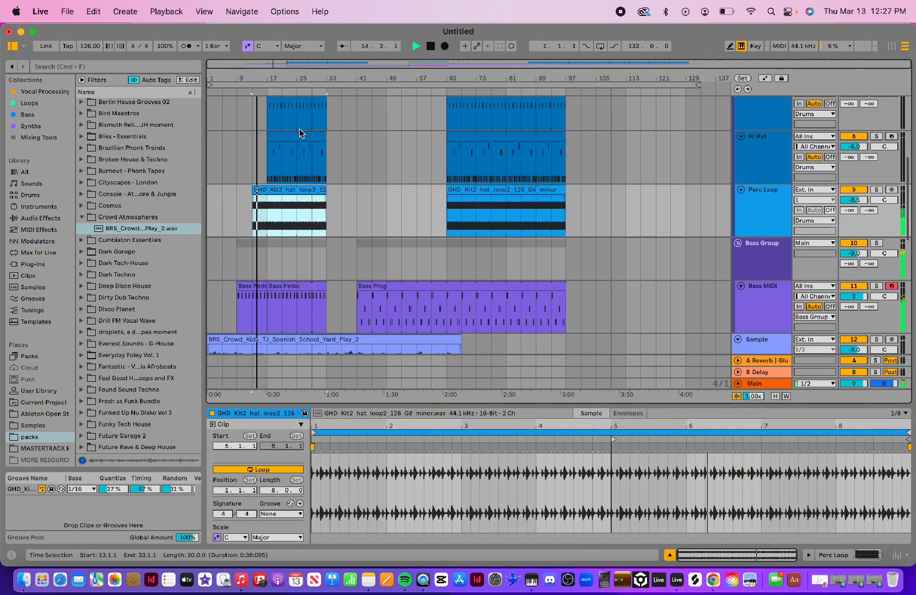
scroll(301, 132, "down", 1)
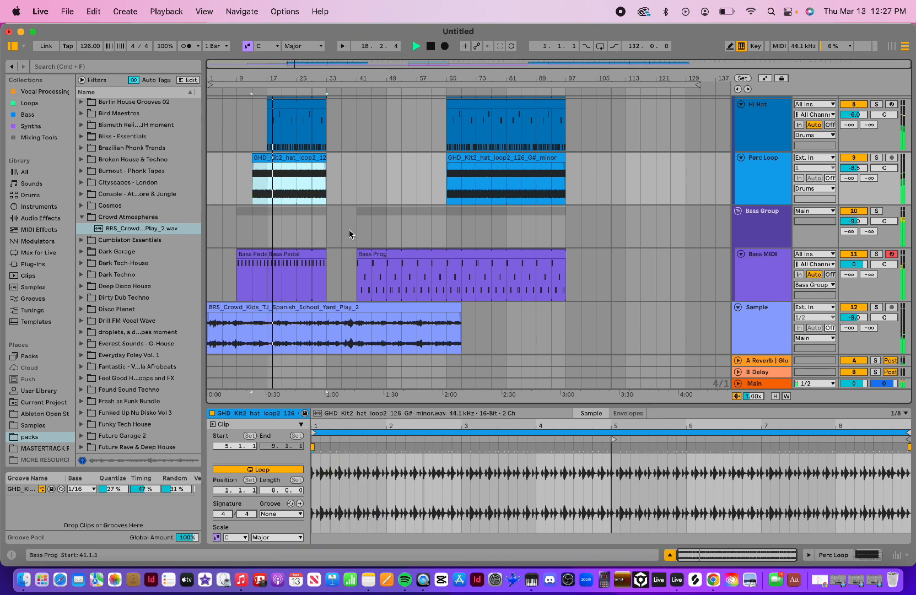
scroll(383, 230, "up", 10)
scroll(384, 230, "down", 6)
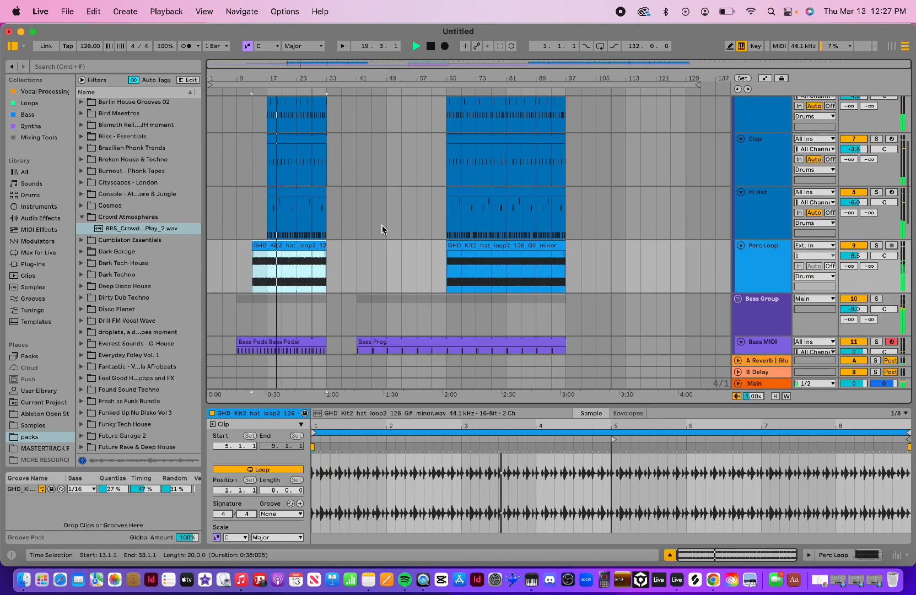
scroll(333, 196, "up", 3)
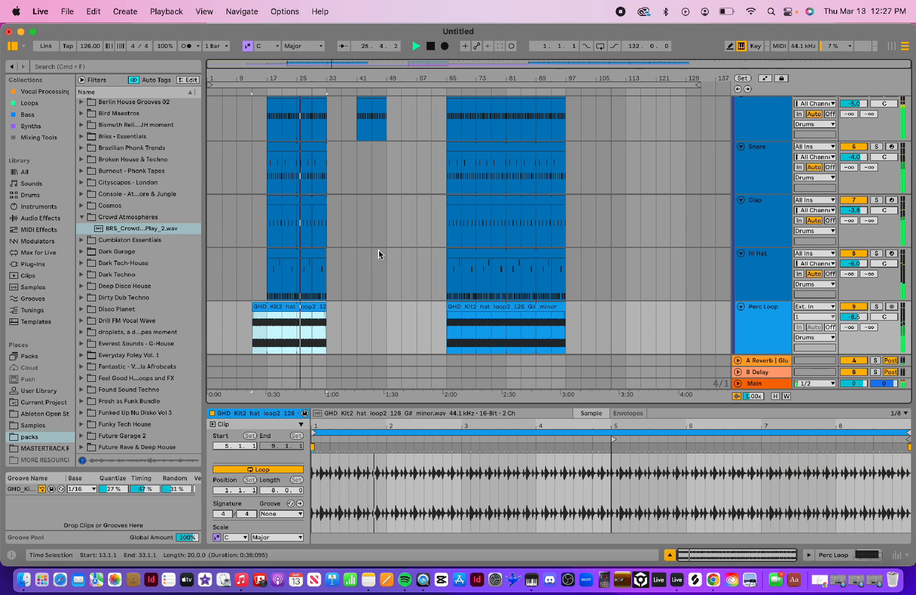
scroll(366, 209, "down", 15)
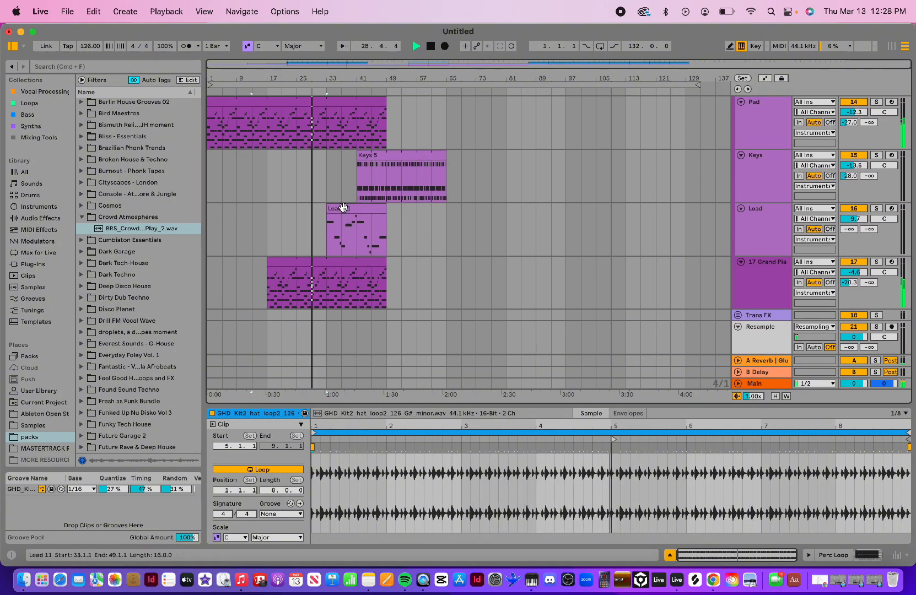
scroll(341, 208, "up", 10)
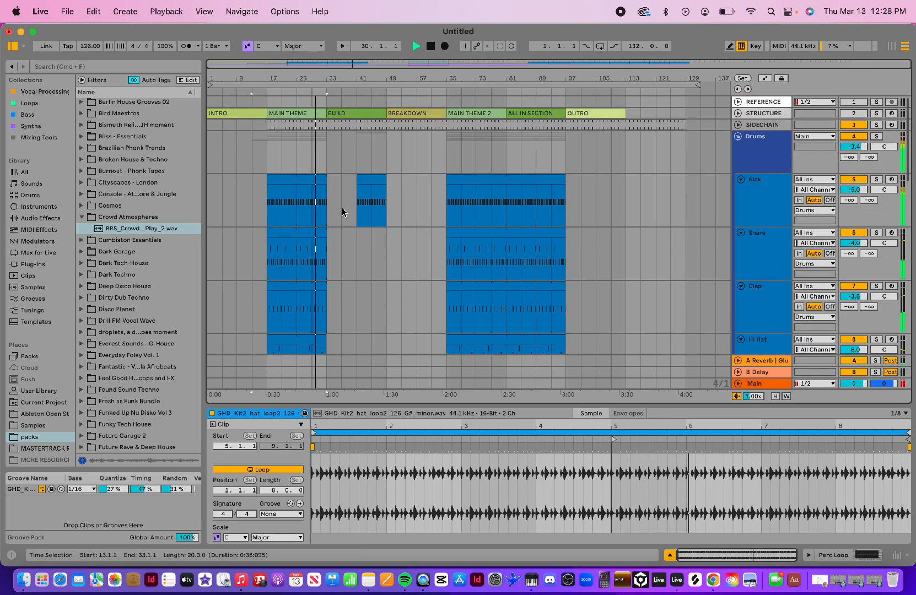
scroll(342, 211, "down", 8)
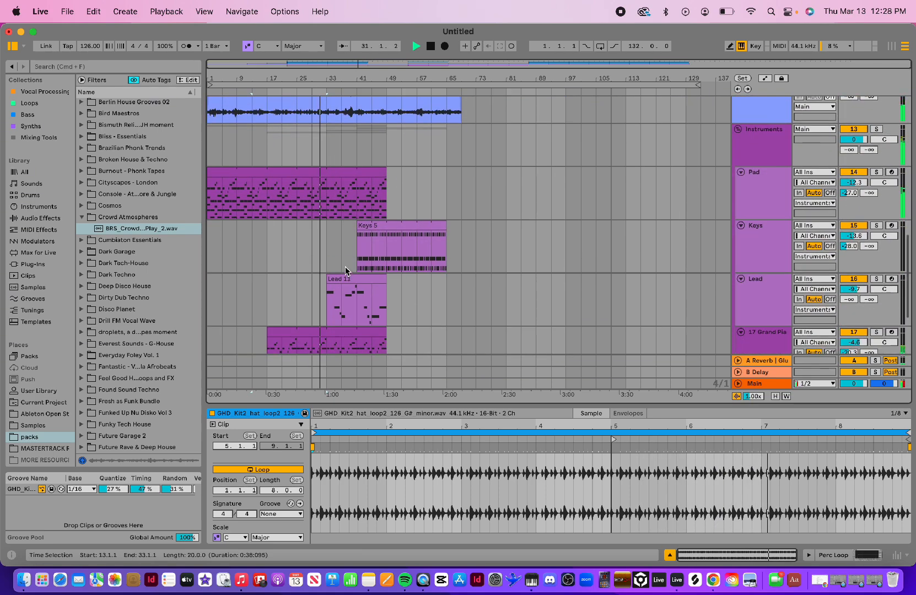
scroll(345, 266, "down", 3)
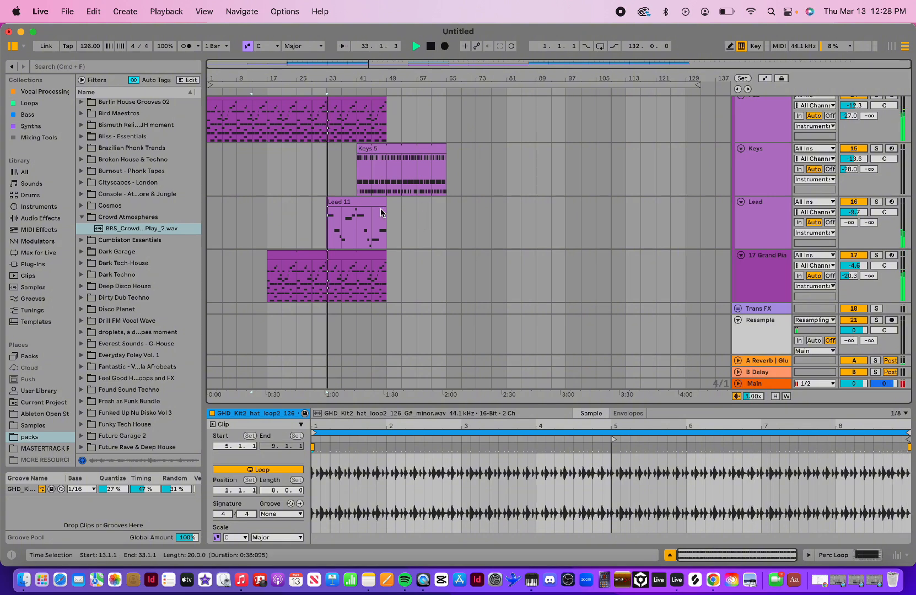
scroll(375, 148, "up", 11)
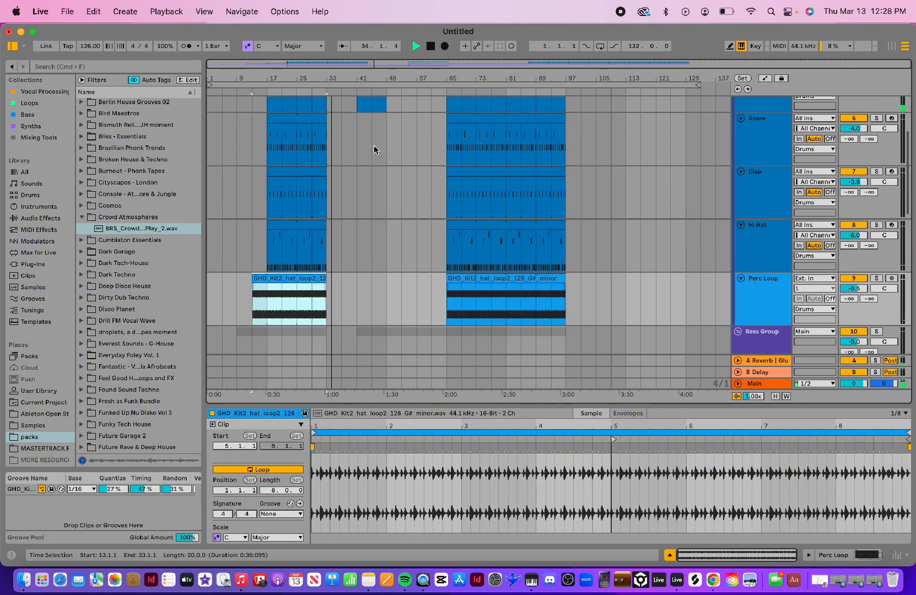
- Extend the start of the BUILD kick clip back to bar 33 and trim its end to bar 41
left_click(324, 176)
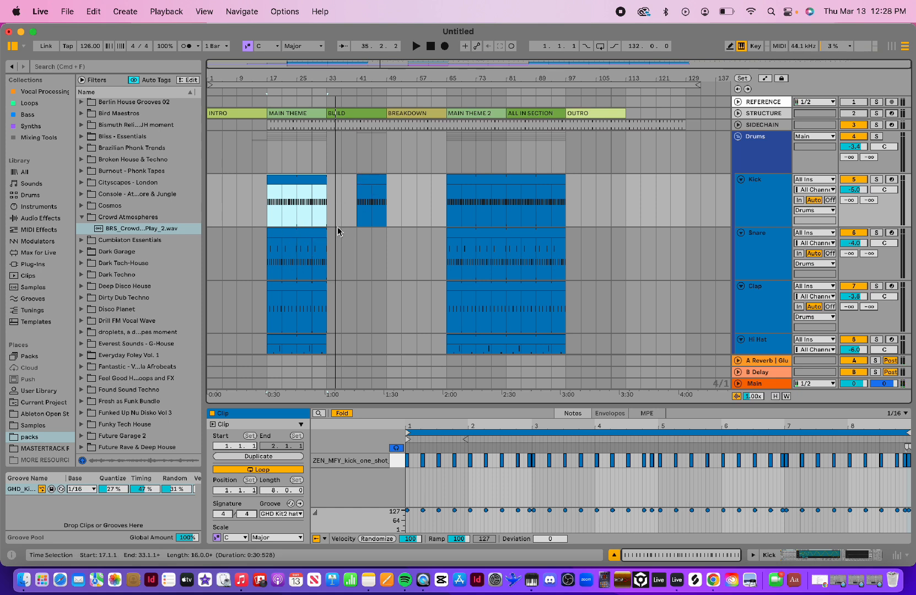
left_click_drag(358, 178, 327, 178)
left_click_drag(385, 179, 356, 182)
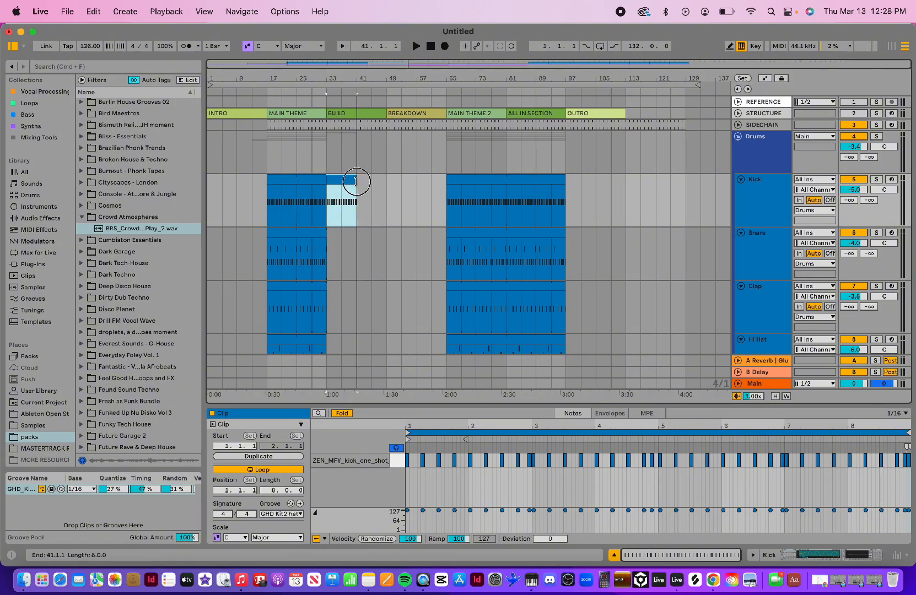
- Duplicate the MAIN THEME snare clip into BUILD and delete the copy's first half from bar 33 to bar 41
left_click(298, 236)
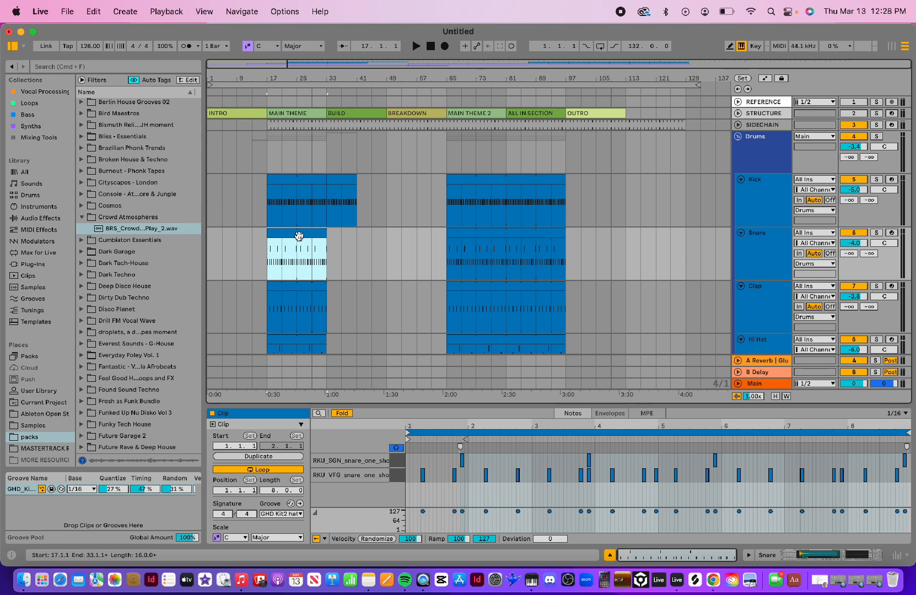
left_click_drag(299, 235, 361, 237)
left_click(332, 243)
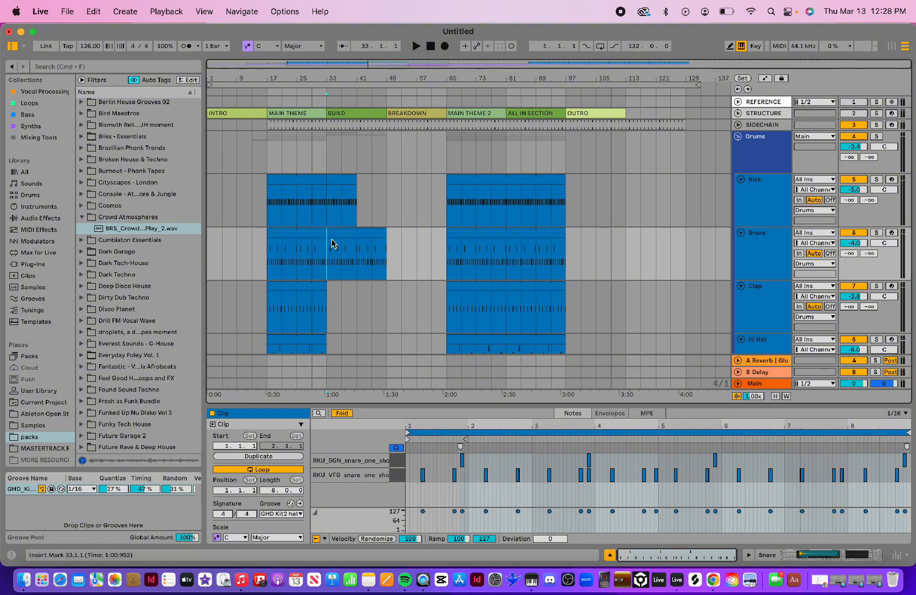
left_click_drag(333, 247, 353, 249)
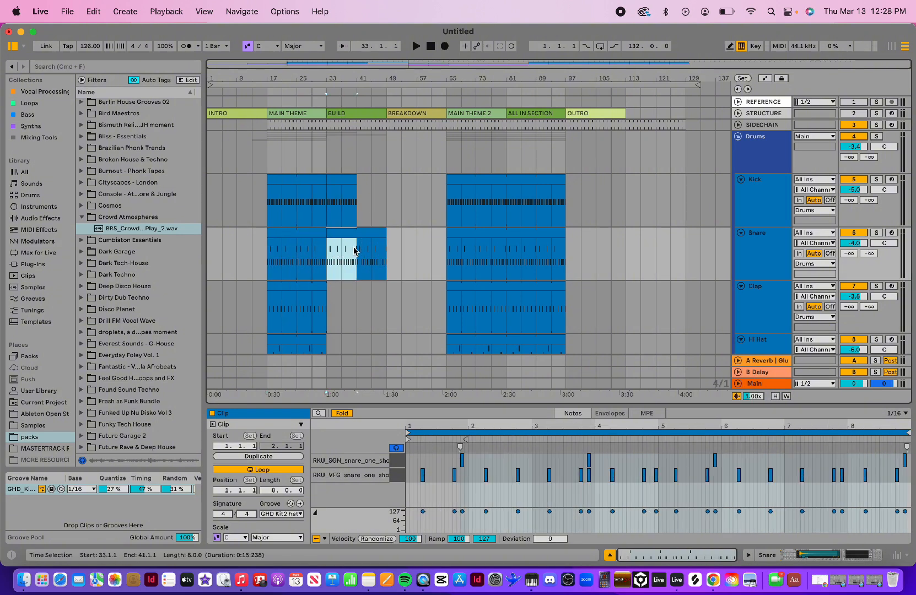
key("Delete")
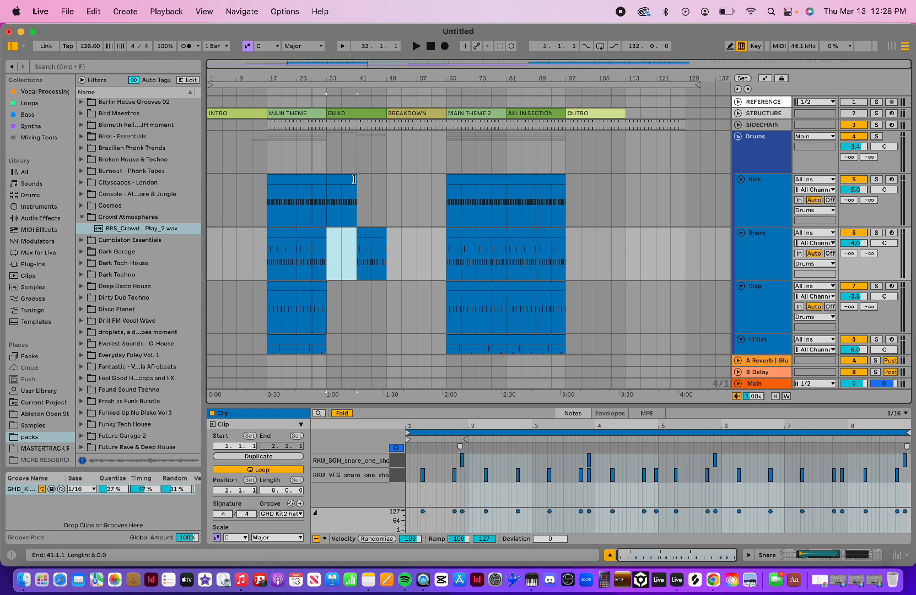
- Extend the end of the BUILD kick clip to bar 49
left_click_drag(356, 179, 387, 179)
- Duplicate the MAIN THEME clap clip into BUILD and delete the copy's bars 33 to 37
scroll(333, 282, "down", 3)
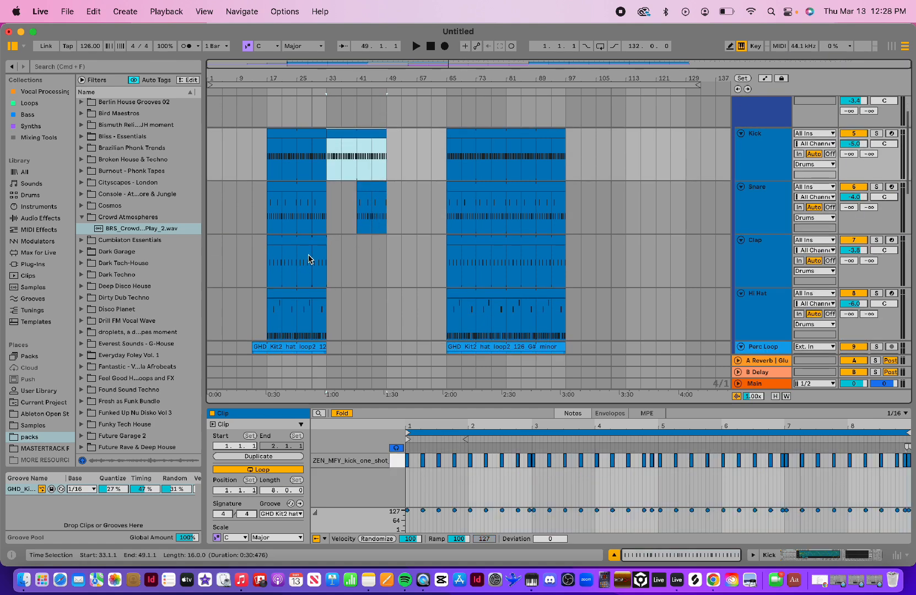
left_click(280, 241)
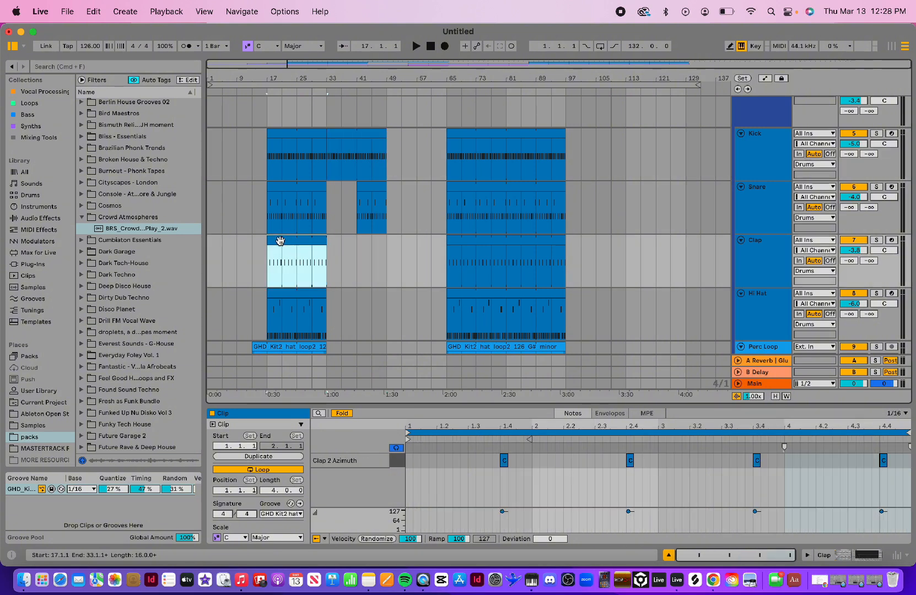
key("super+d")
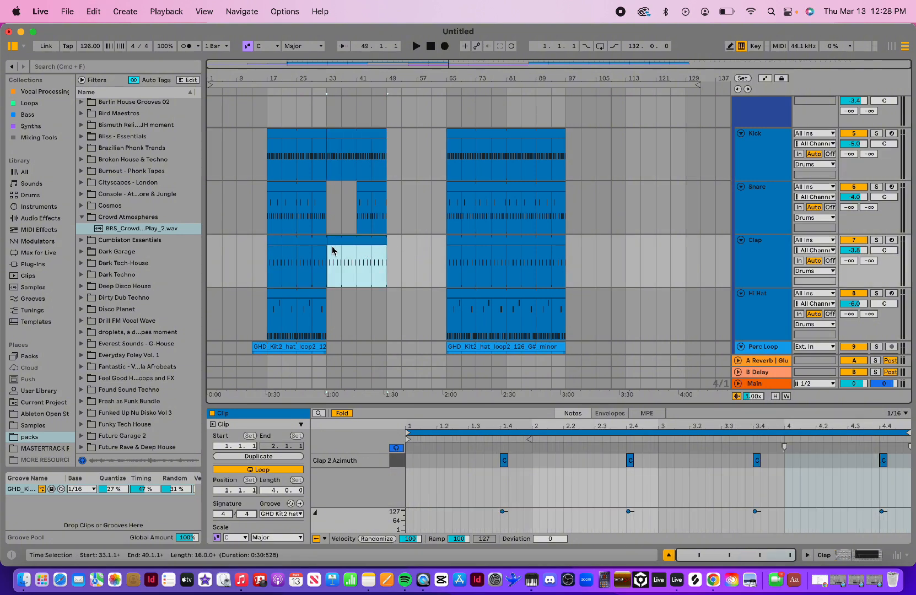
left_click_drag(333, 251, 343, 254)
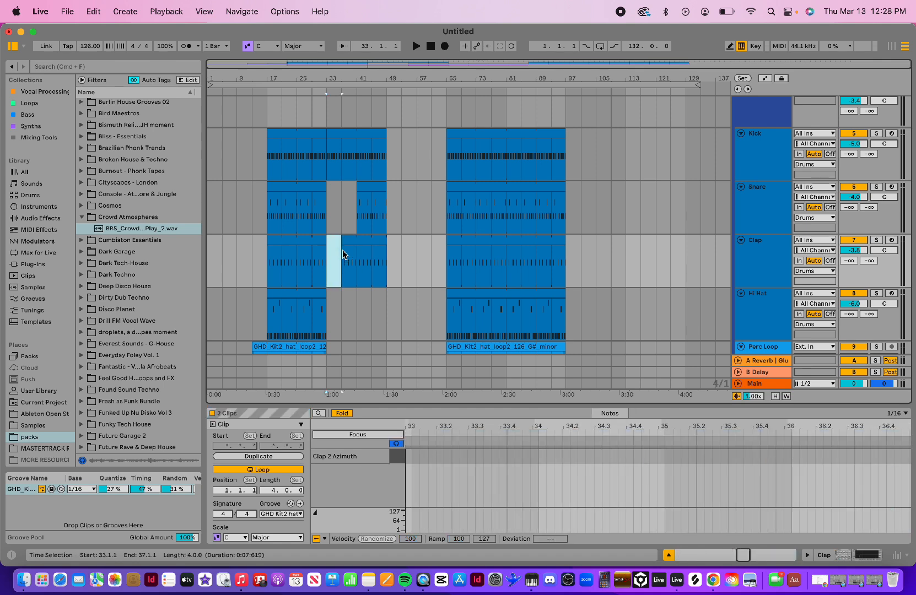
- Extend the end of the first Perc Loop hat clip to bar 49
scroll(379, 277, "down", 3)
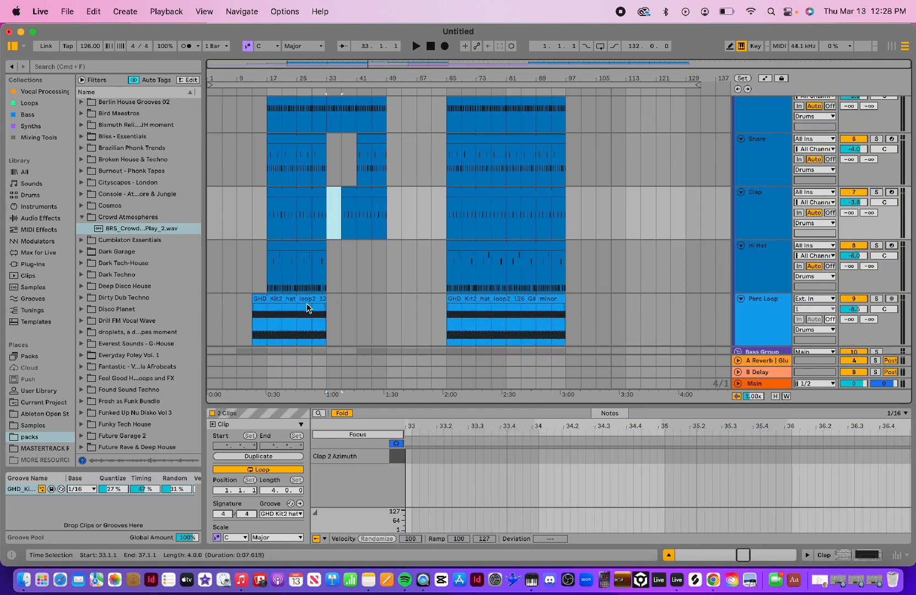
left_click_drag(326, 299, 387, 301)
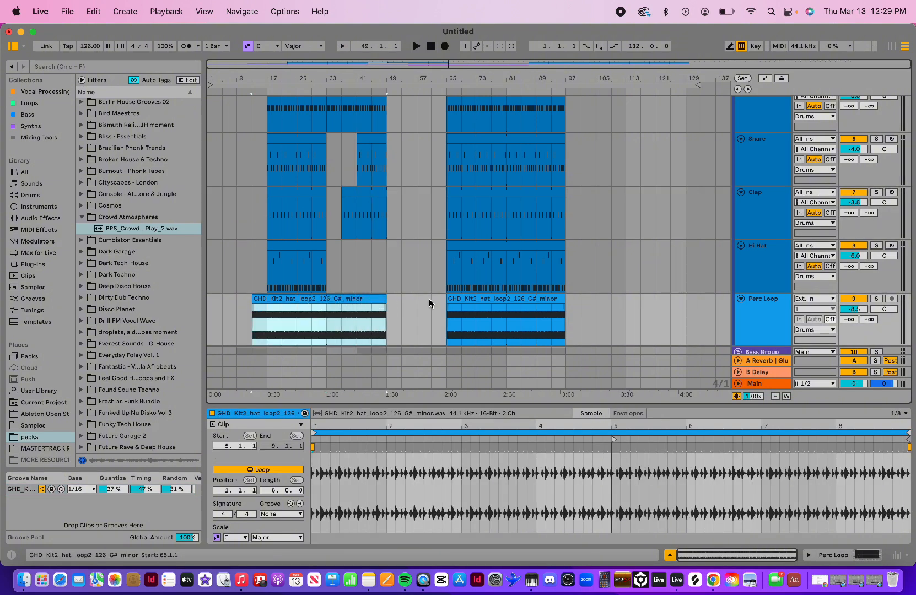
- Duplicate the MAIN THEME hi-hat clip into BUILD and delete the copy up to bar 45, keeping only its last four bars
left_click(302, 245)
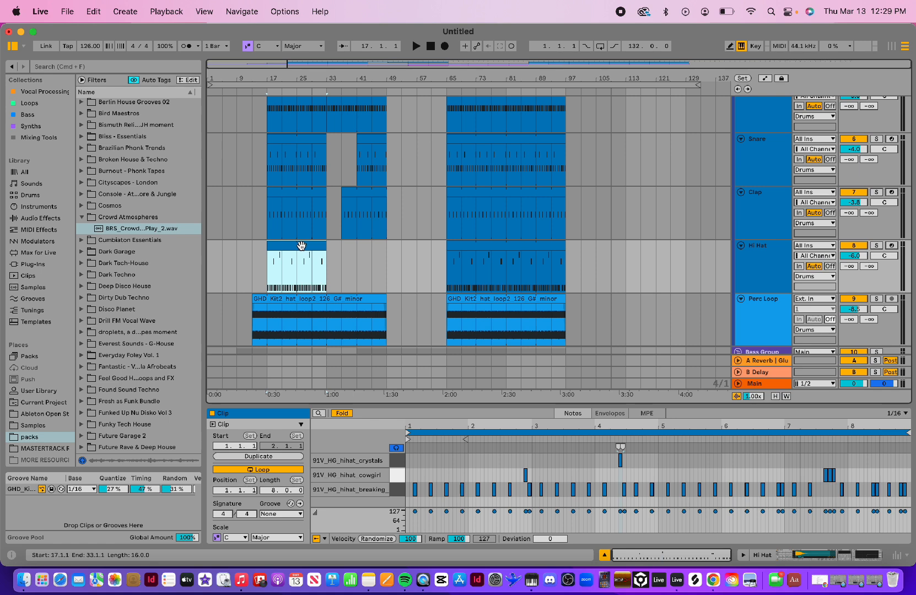
key("super+d")
left_click_drag(329, 265, 371, 245)
key("Delete")
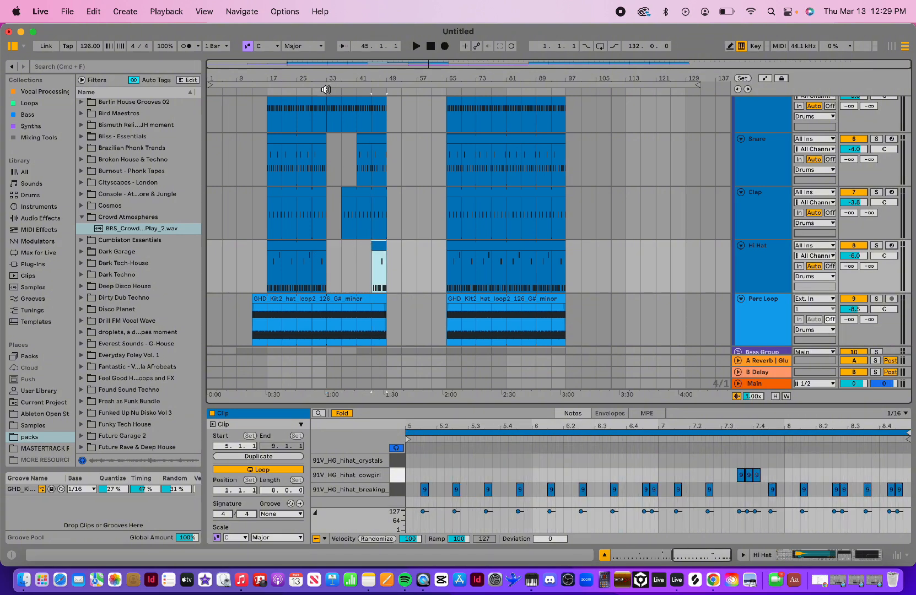
- Play from the end of MAIN THEME through BUILD, stop playback near bar 46 and select bars 45 to 49 on the Clap track
scroll(327, 93, "up", 2)
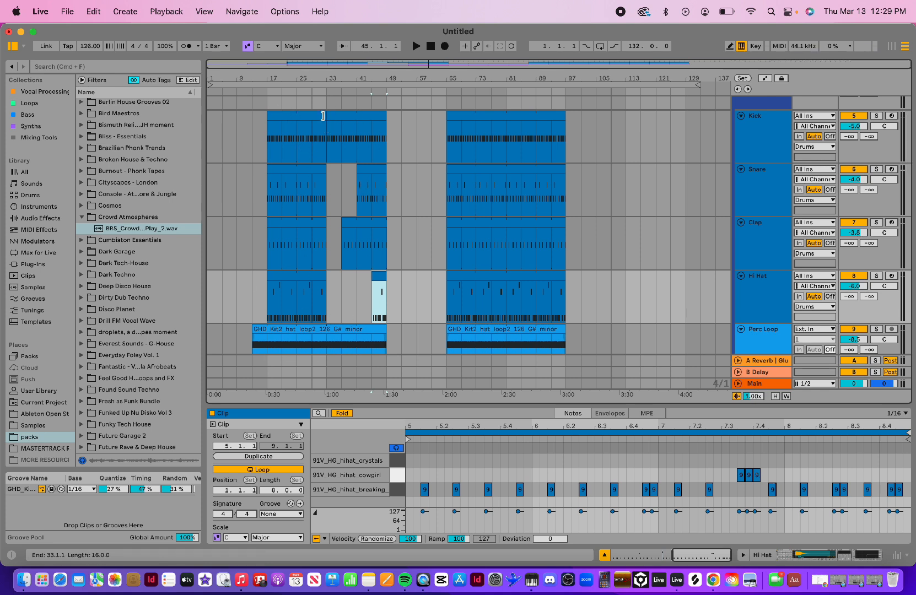
scroll(394, 162, "up", 5)
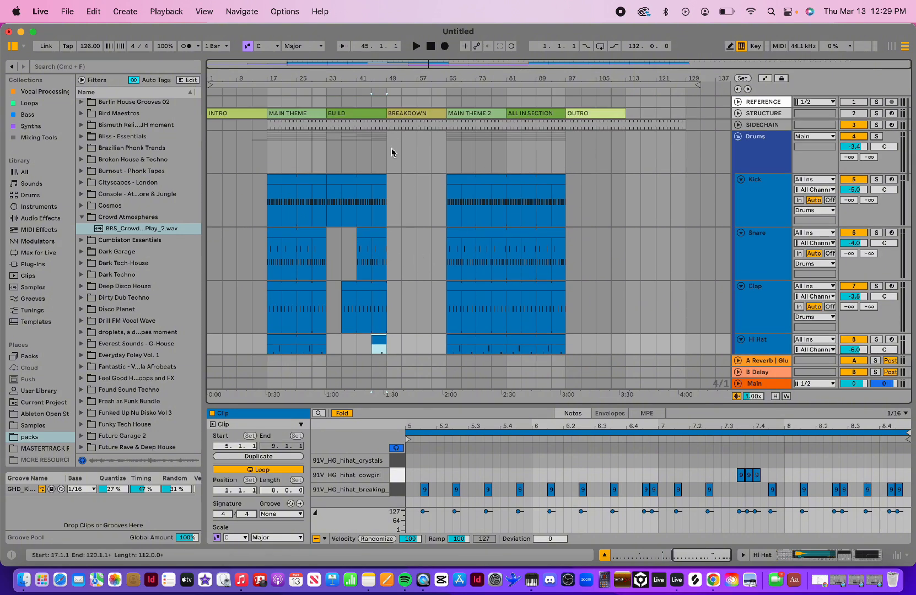
left_click(316, 92)
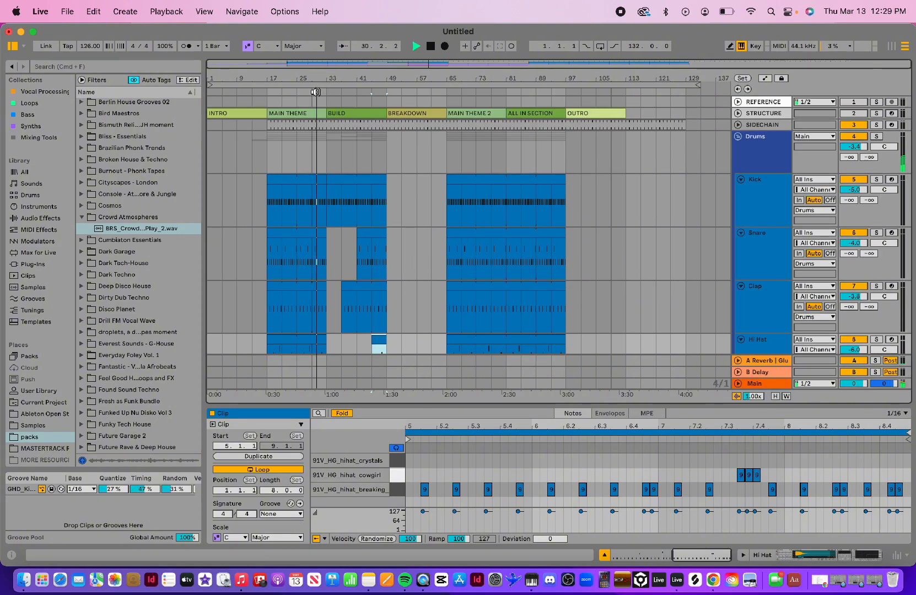
scroll(403, 232, "down", 5)
scroll(402, 232, "down", 3)
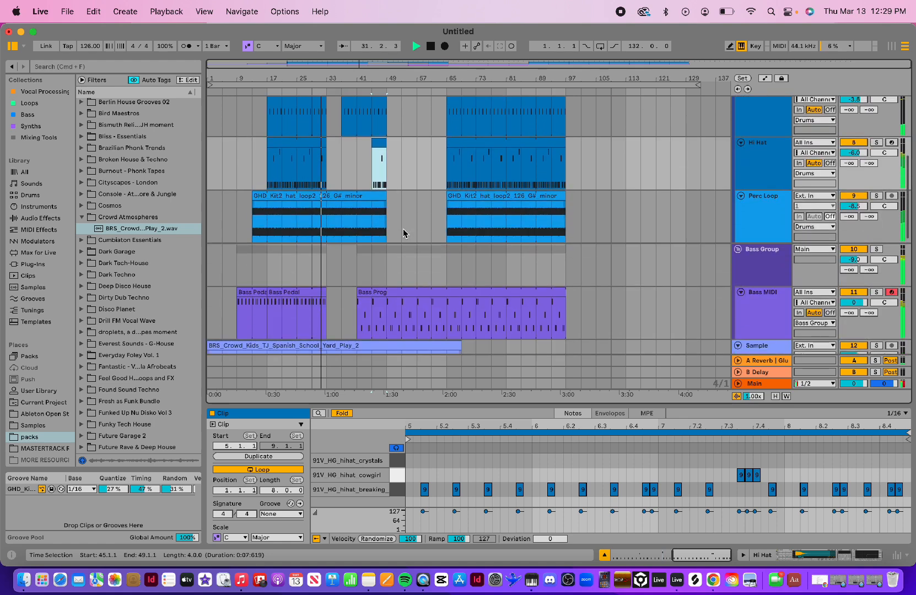
scroll(403, 230, "up", 10)
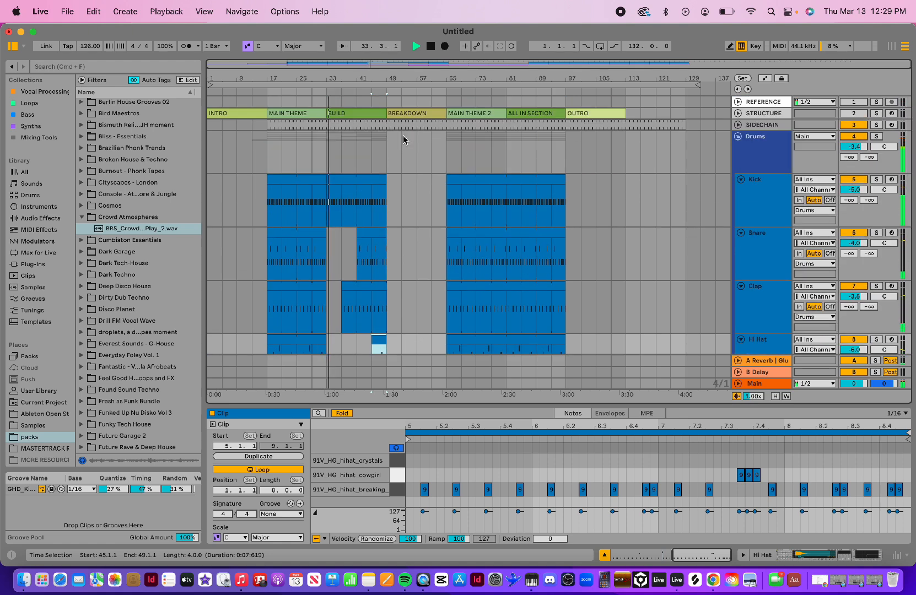
scroll(359, 239, "down", 5)
scroll(359, 239, "down", 10)
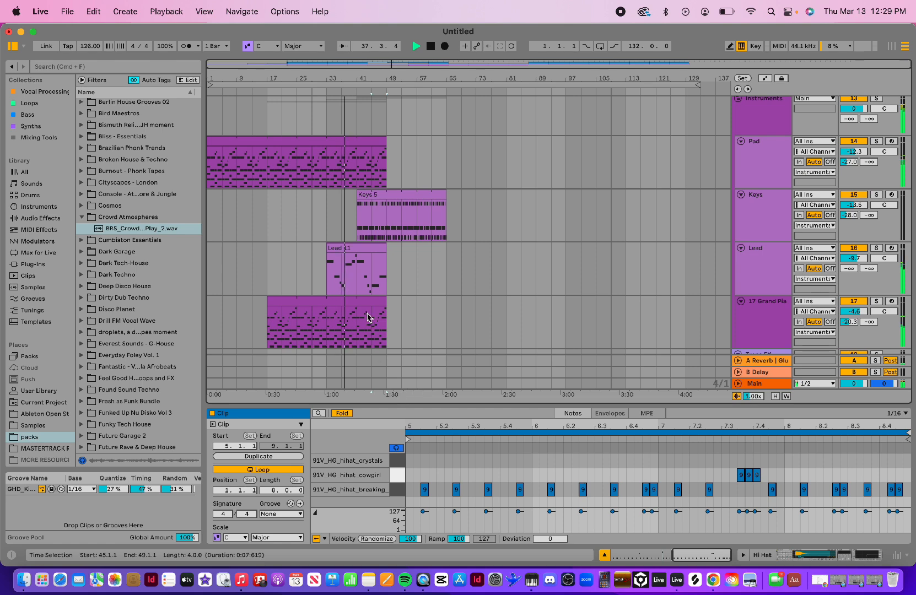
scroll(480, 261, "up", 5)
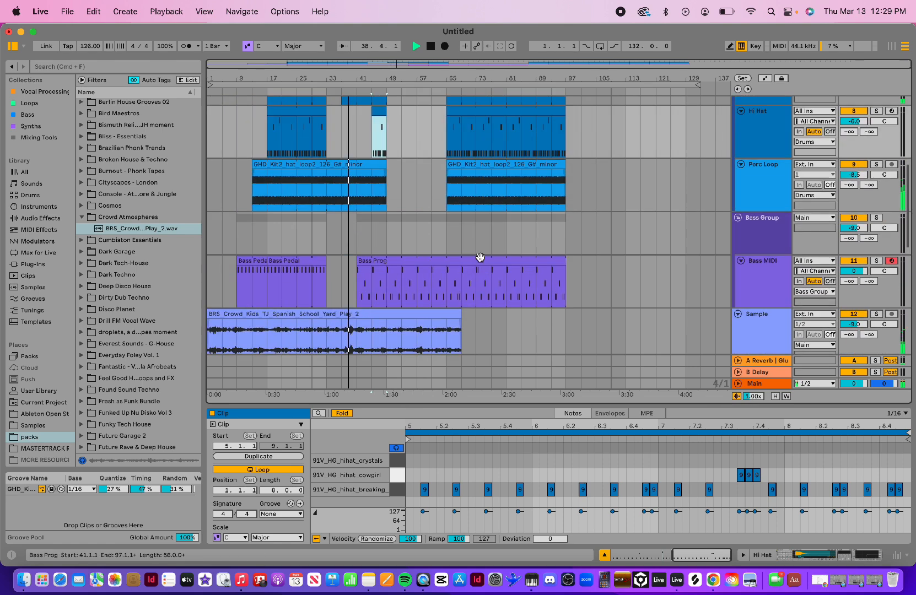
scroll(480, 261, "up", 3)
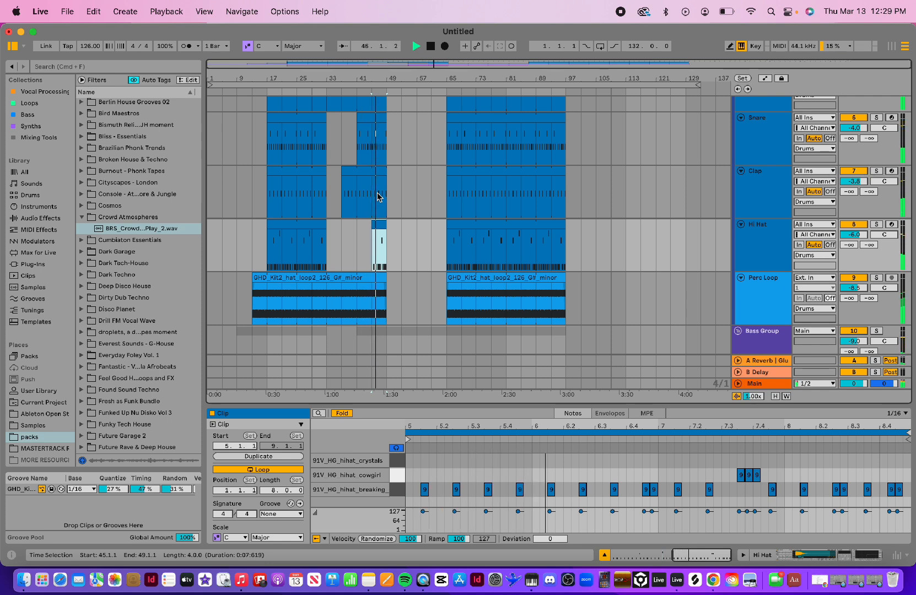
key("space")
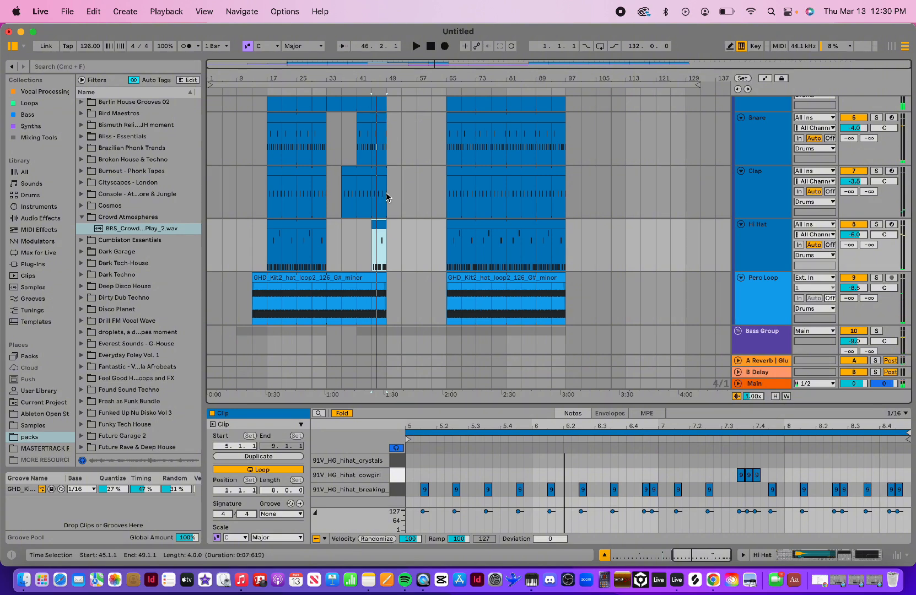
key("Up")
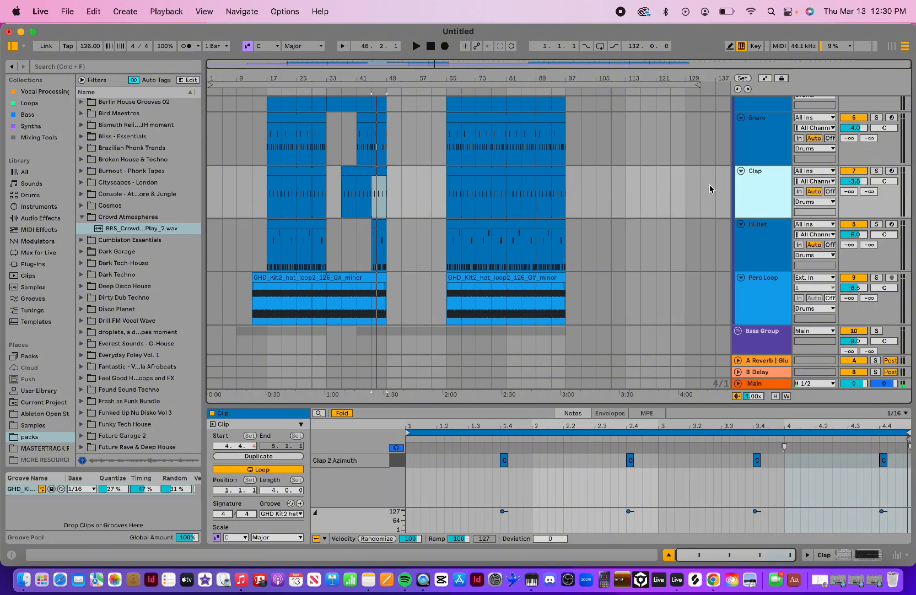
- Play briefly from bar 17, stop playback, and examine the clap clips in MAIN THEME and BUILD around bars 37 to 45
left_click(266, 90)
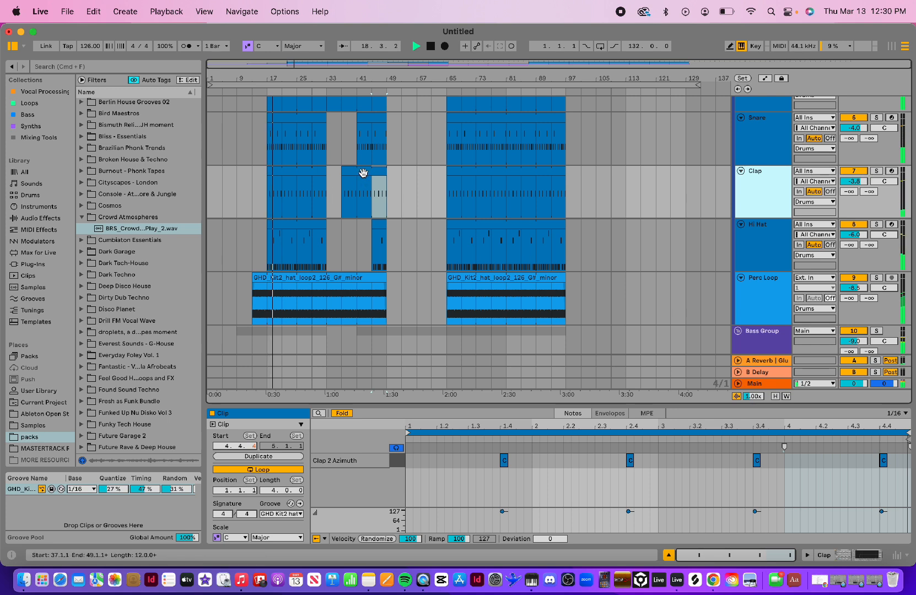
key("space")
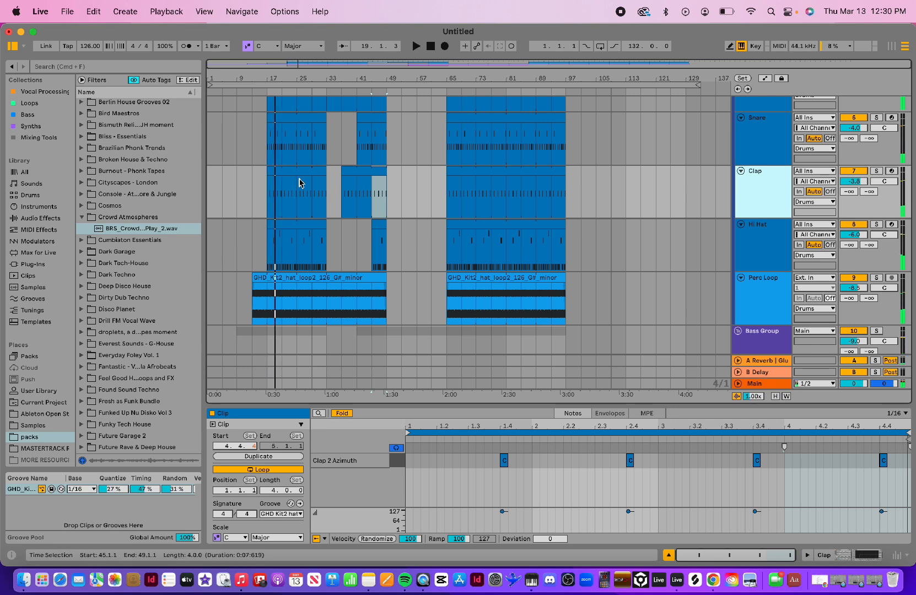
left_click(364, 170)
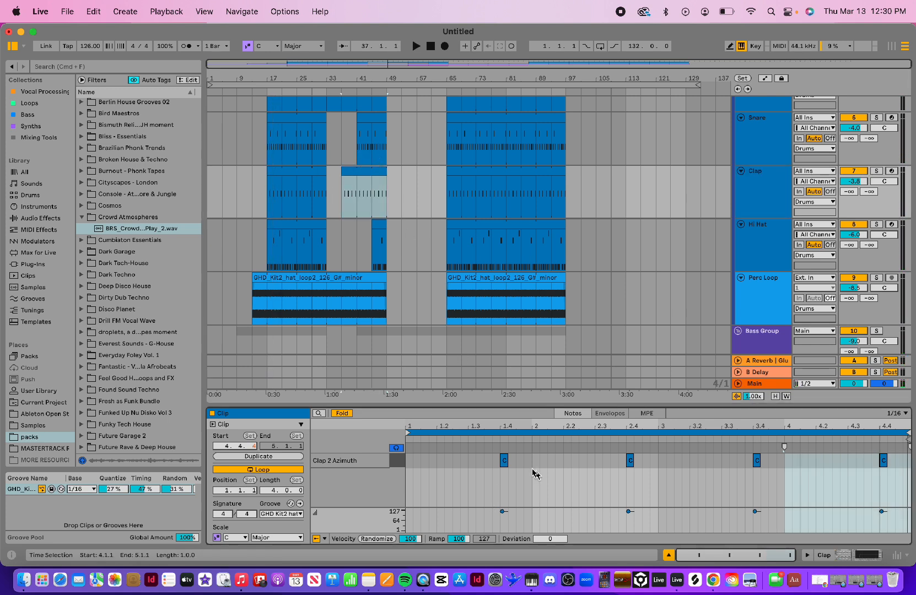
left_click_drag(372, 76, 377, 237)
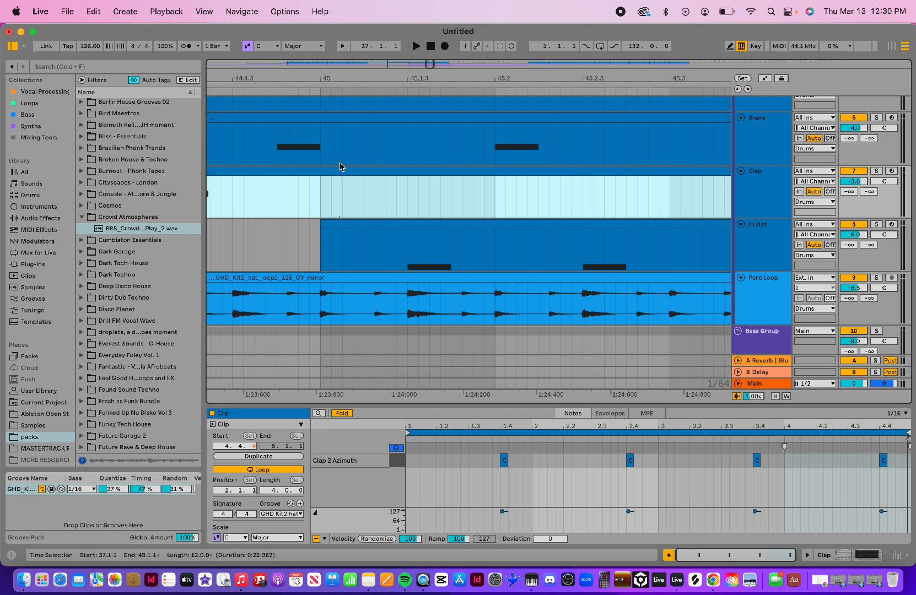
left_click_drag(346, 76, 346, 6)
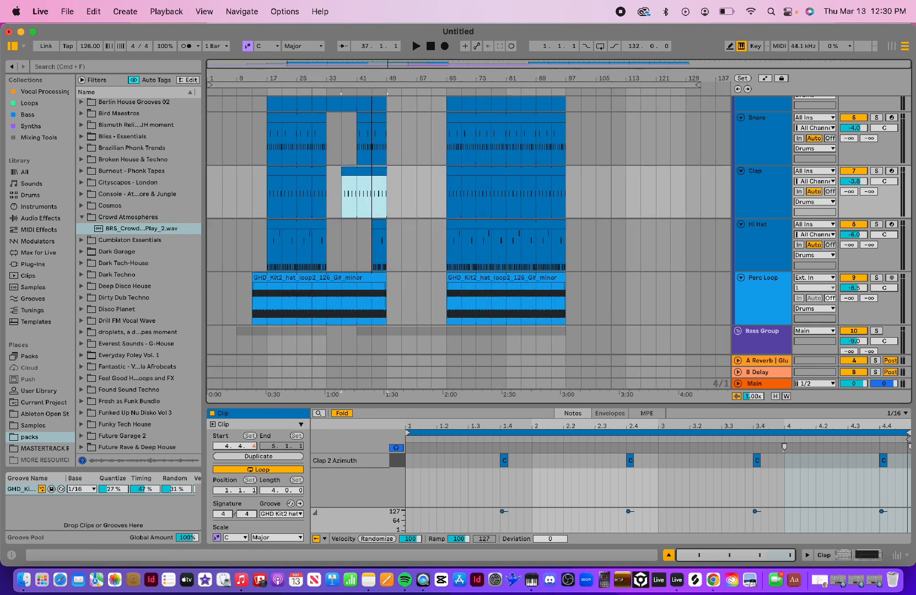
left_click(322, 170)
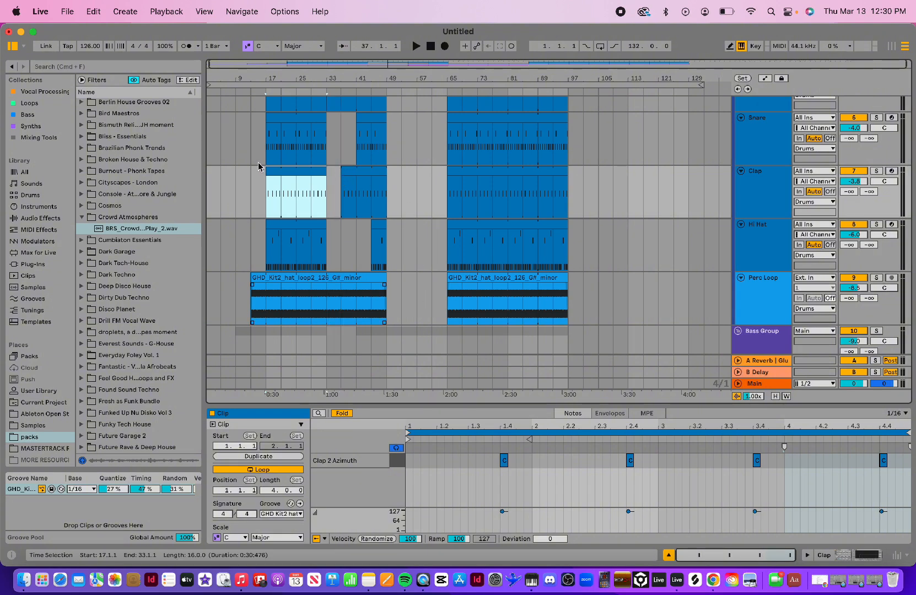
left_click(338, 183)
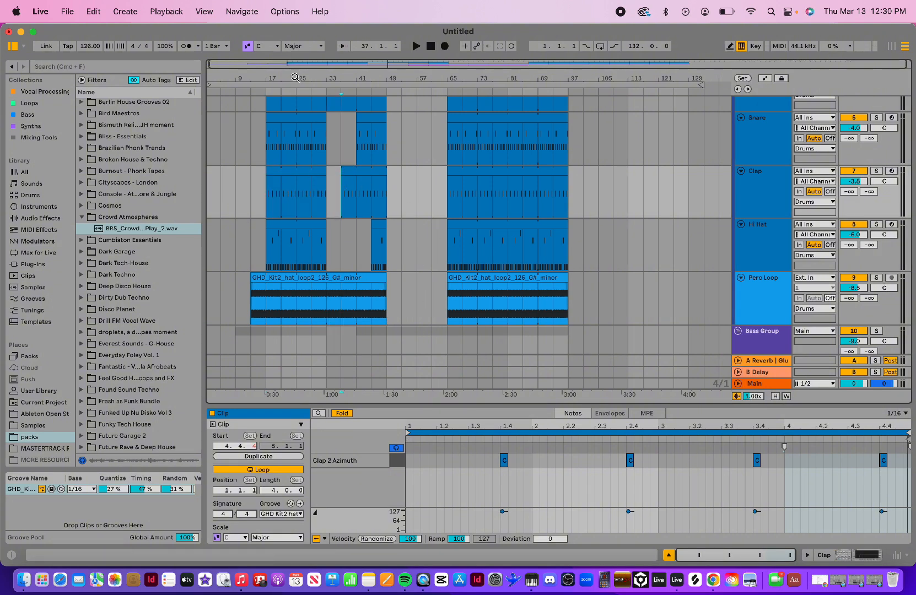
key("plus")
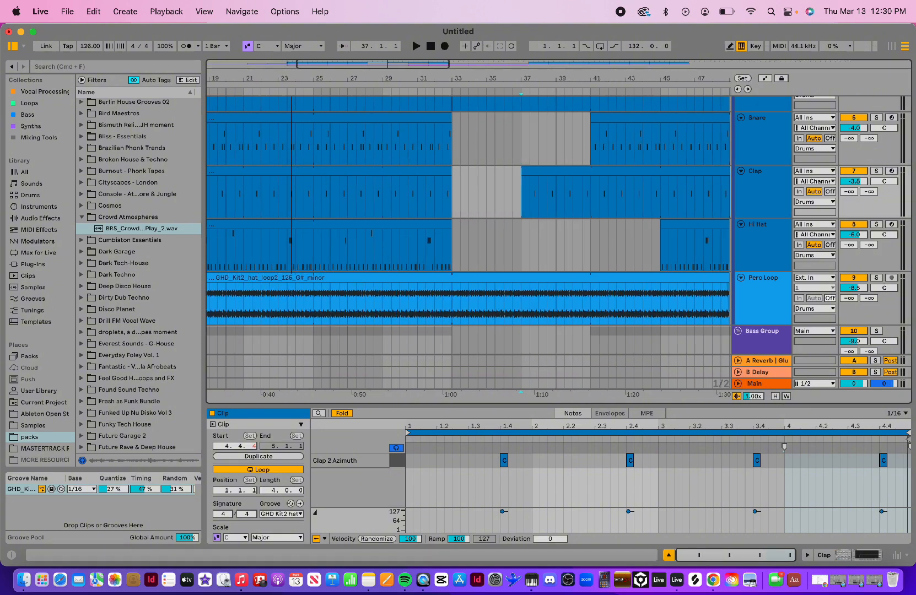
left_click_drag(280, 78, 291, 62)
left_click(394, 173)
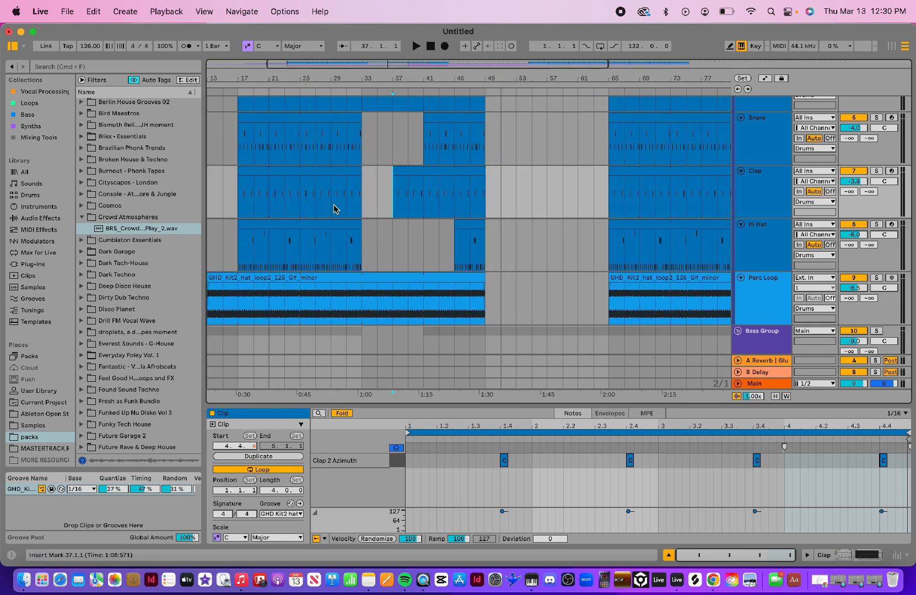
- Delete the BUILD clap clip and extend the end of the MAIN THEME clap clip to bar 49
left_click_drag(395, 171, 424, 172)
mouse_move(485, 171)
left_mouse_down()
mouse_move(511, 170)
mouse_move(473, 177)
mouse_move(485, 178)
left_mouse_up()
left_click(525, 178)
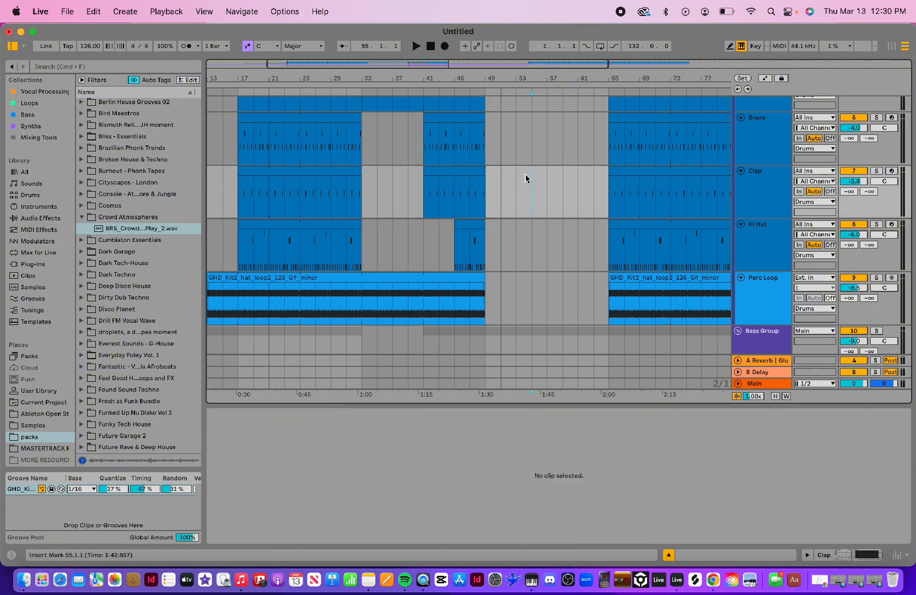
left_click(454, 171)
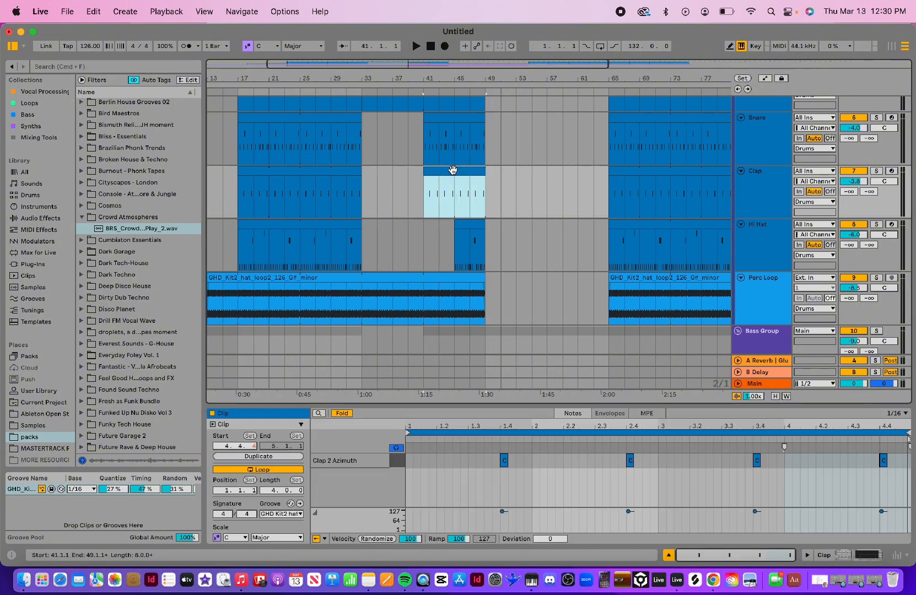
key("Delete")
left_click_drag(356, 171, 488, 182)
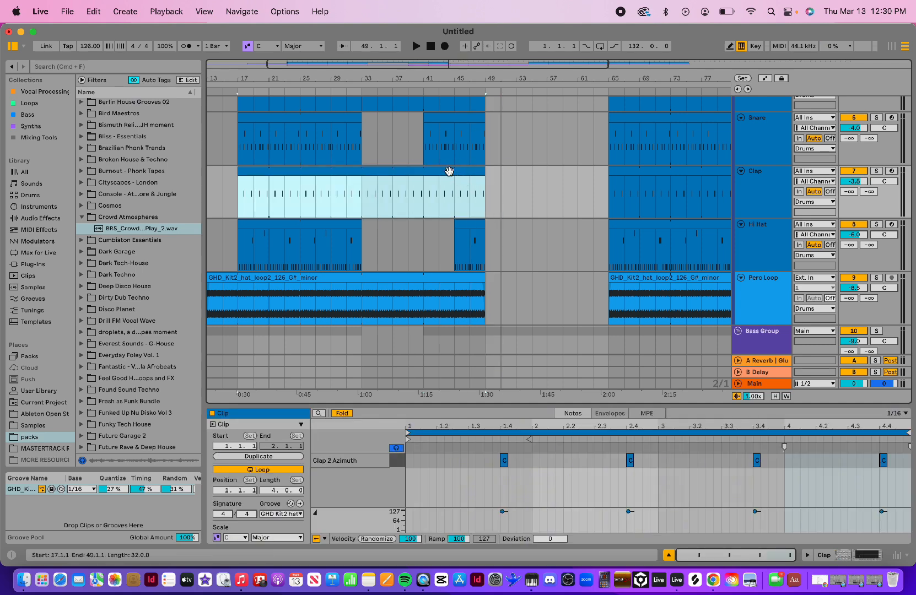
- Delete bars 33 to 37 from the extended clap clip
left_click_drag(444, 75, 404, 60)
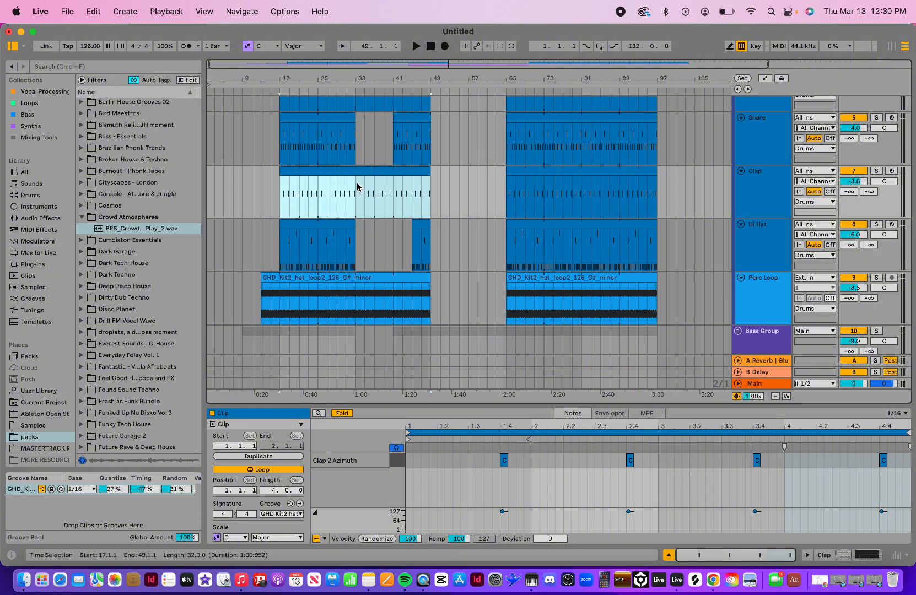
mouse_move(357, 188)
left_mouse_down()
mouse_move(384, 189)
mouse_move(374, 190)
left_mouse_up()
key("Delete")
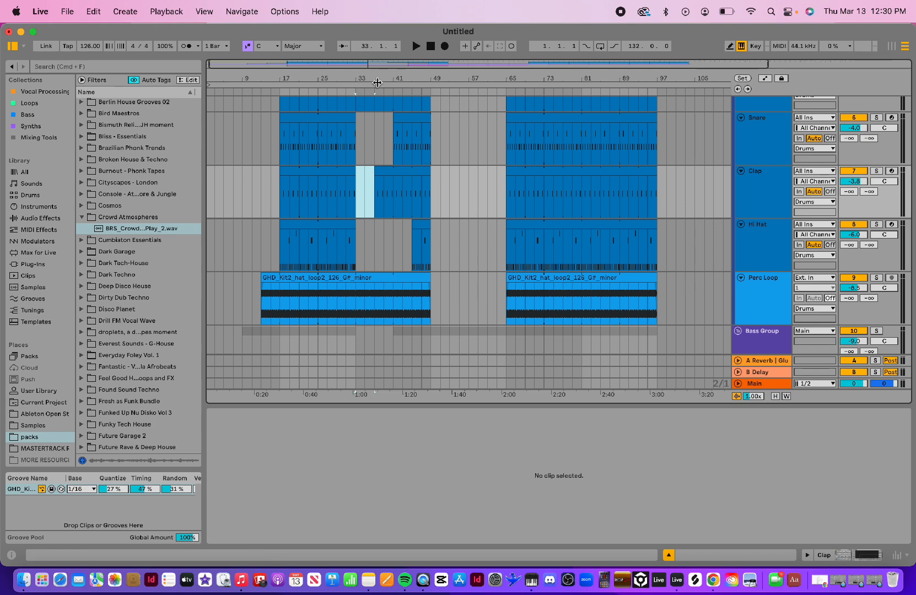
- Extend the ends of the Pad, Lead and Grand Piano clips to bar 65
left_click_drag(380, 78, 380, 63)
scroll(386, 150, "up", 5)
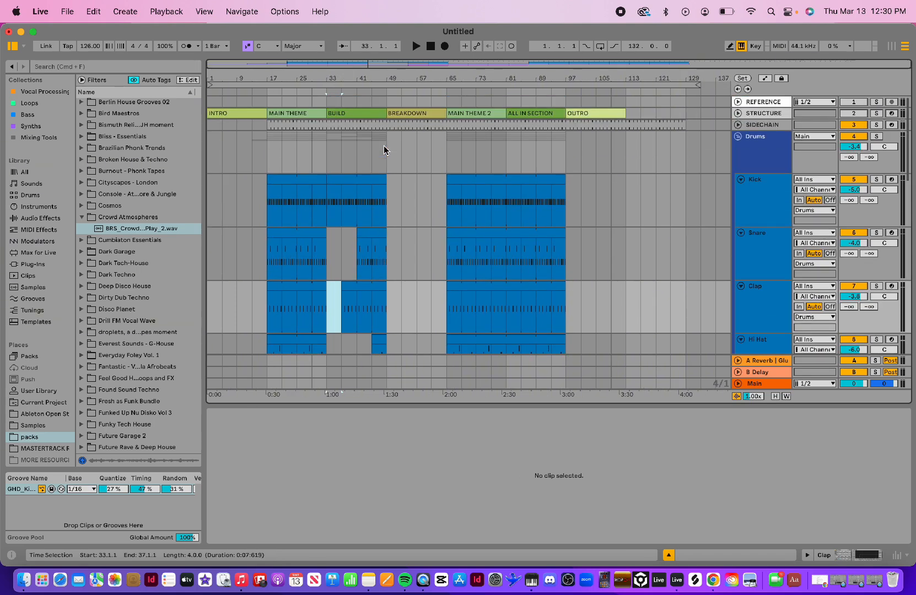
scroll(353, 238, "down", 6)
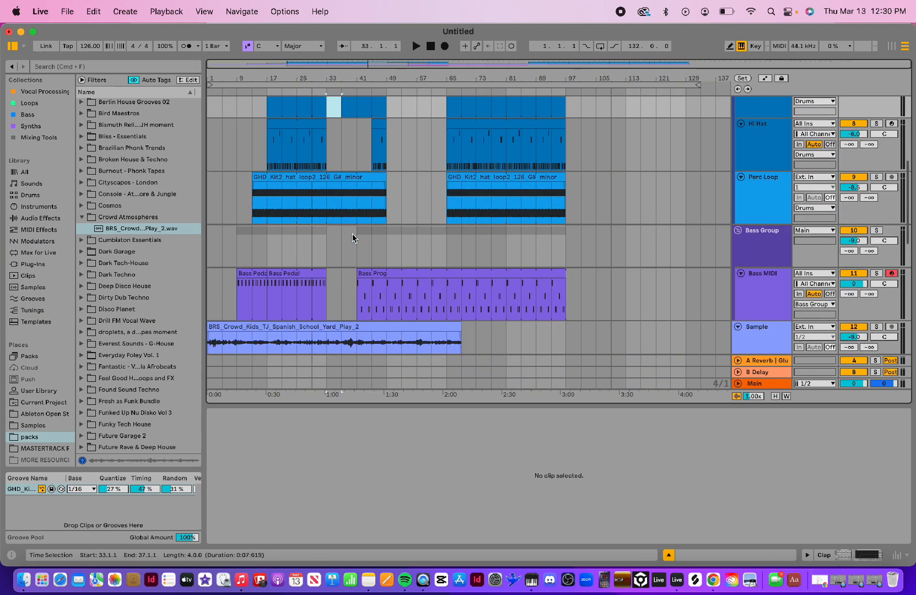
scroll(353, 238, "down", 5)
scroll(353, 239, "down", 5)
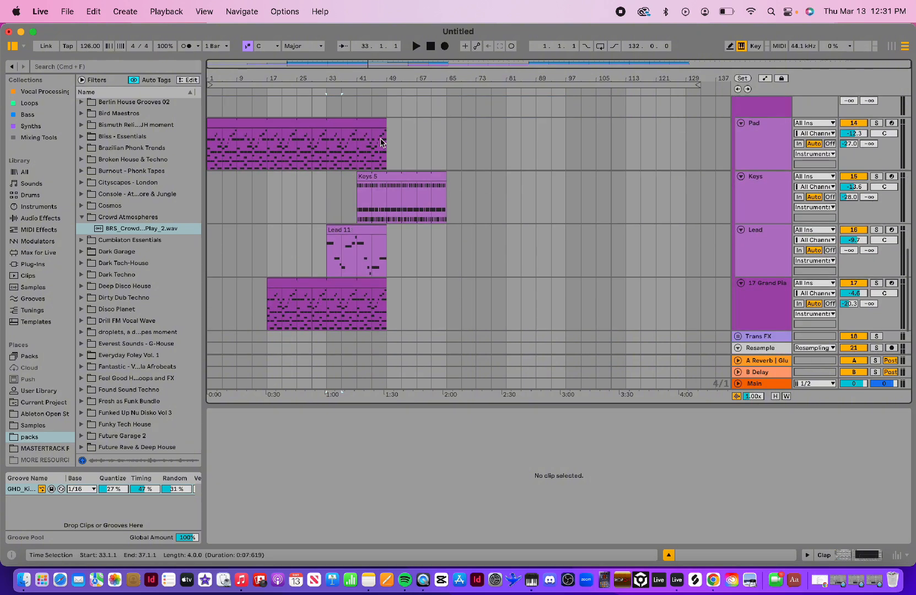
left_click_drag(386, 121, 571, 129)
left_click(428, 142)
left_click_drag(384, 134, 449, 135)
left_click_drag(381, 229, 447, 229)
left_click_drag(386, 282, 447, 286)
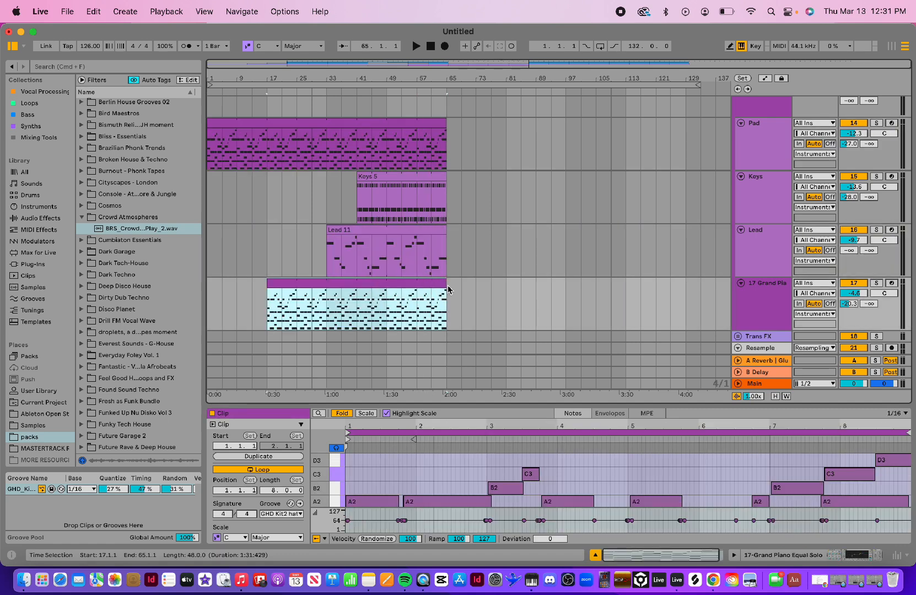
- Delete bars 49 to 65 of the Grand Piano clip so the BREAKDOWN section has no piano
scroll(427, 163, "up", 10)
scroll(426, 163, "down", 10)
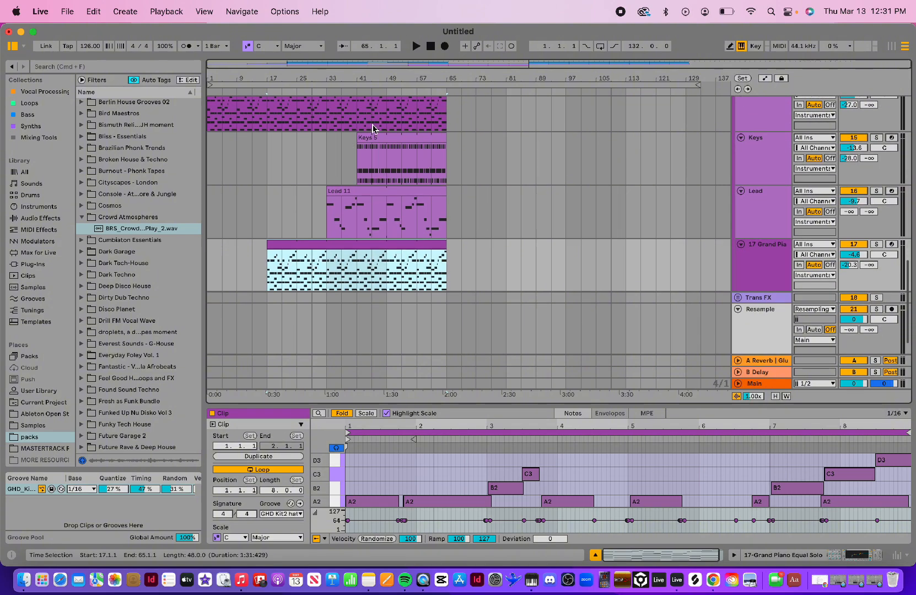
scroll(395, 241, "down", 1)
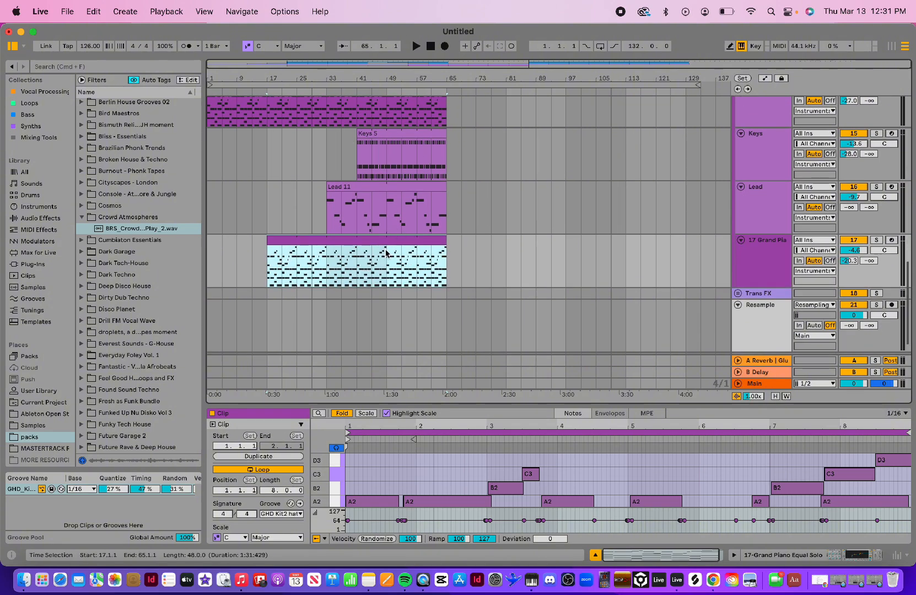
scroll(392, 253, "up", 10)
scroll(392, 253, "down", 11)
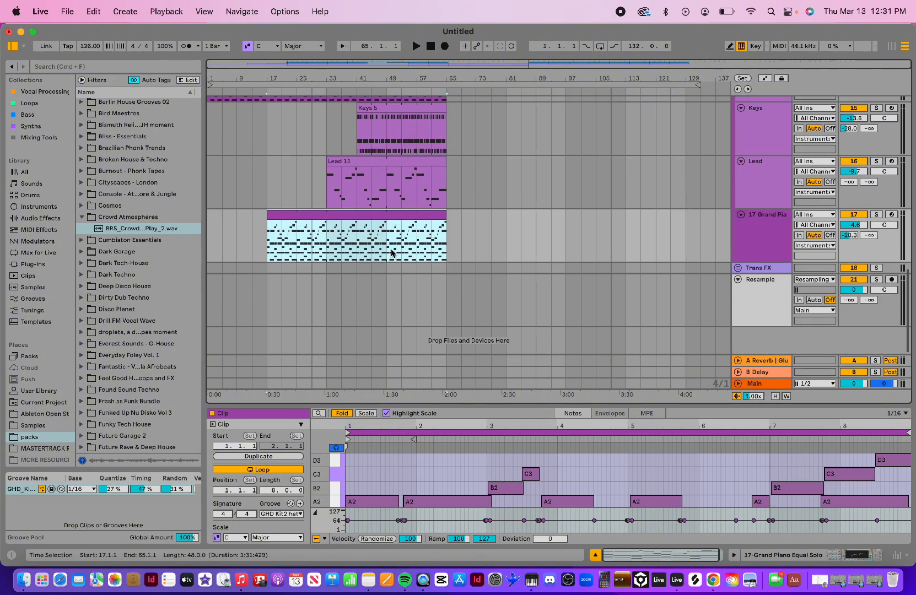
left_click_drag(386, 243, 452, 244)
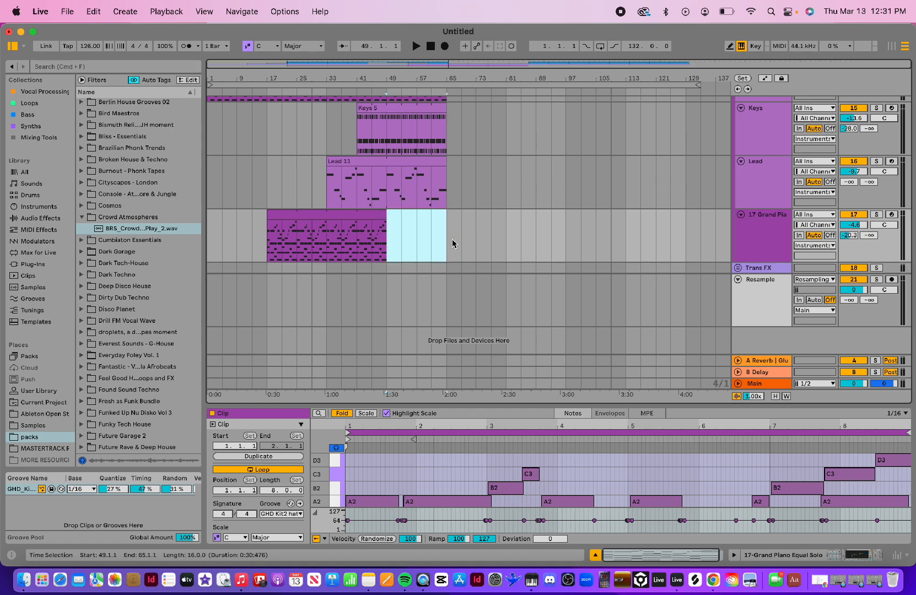
scroll(451, 180, "up", 10)
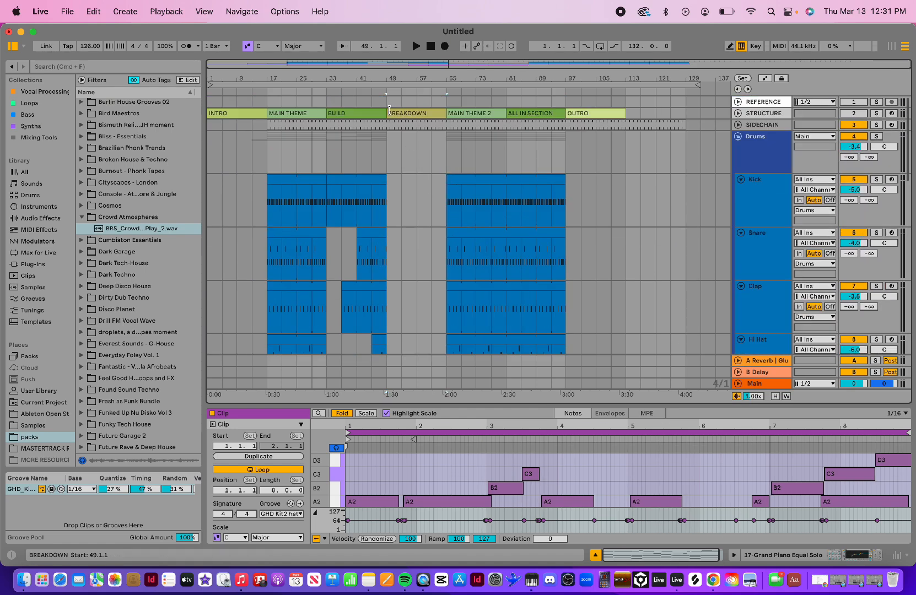
- Copy the remaining Grand Piano clip and paste it at bar 65
scroll(500, 171, "down", 11)
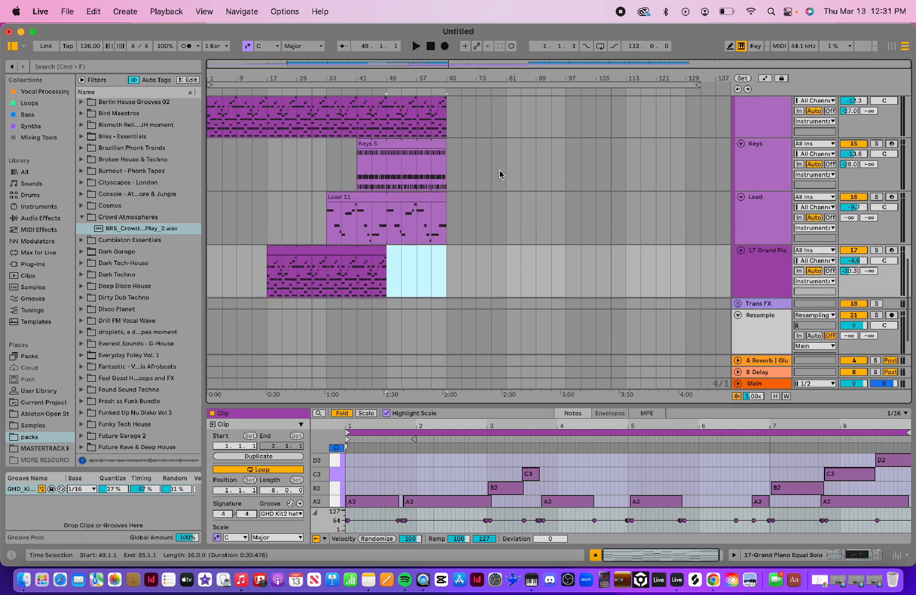
left_click(338, 248)
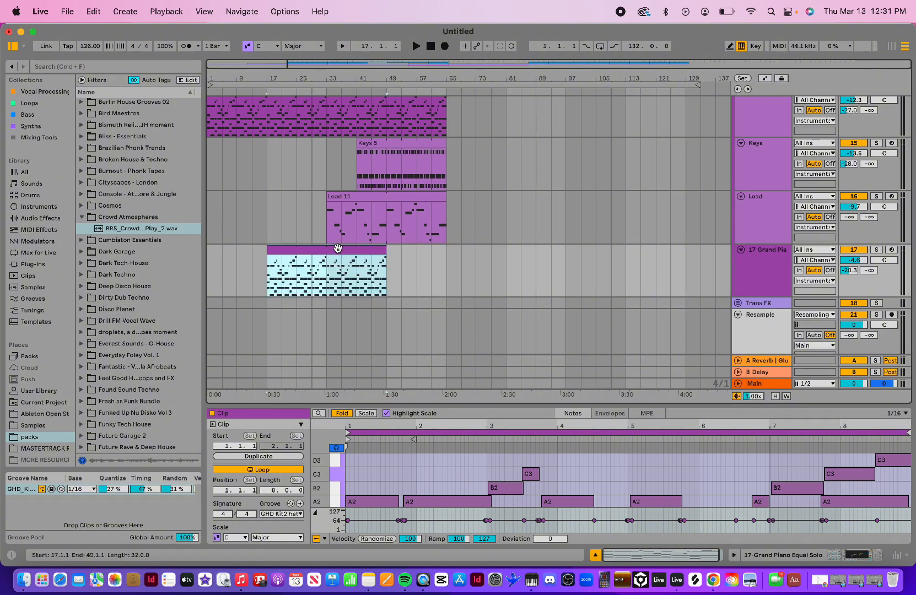
left_click(441, 268)
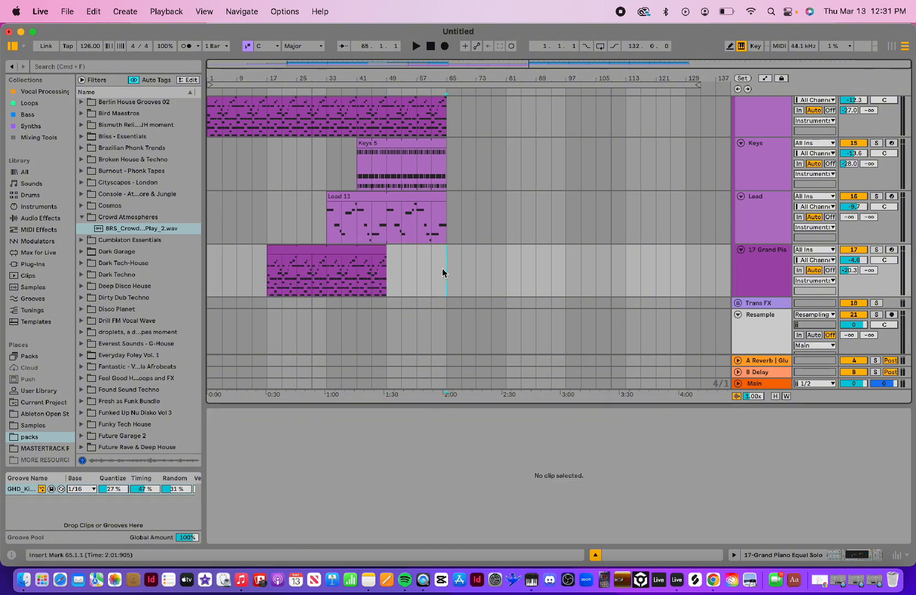
key("super+v")
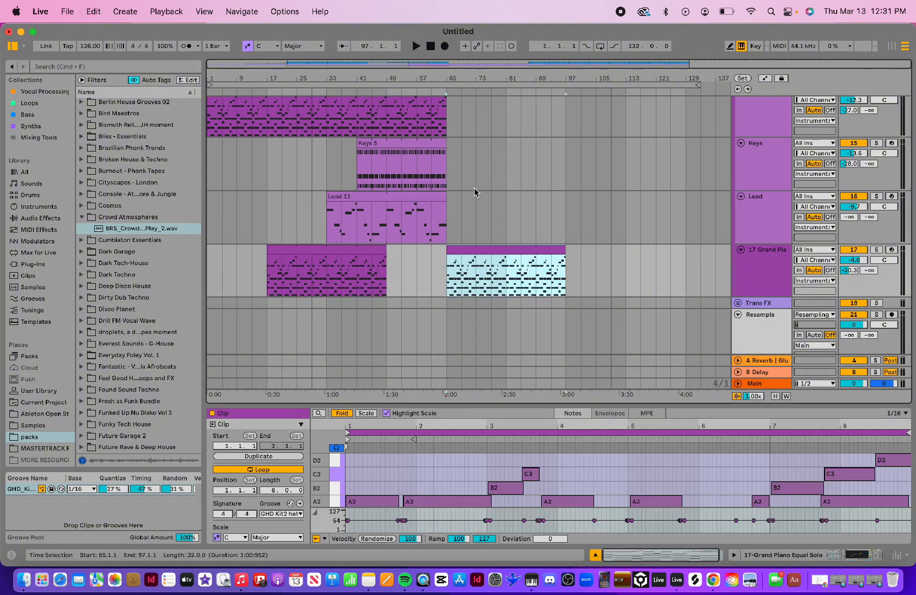
- Extend the ends of the Lead, Keys and Pad clips to bar 97
left_click_drag(446, 207, 566, 205)
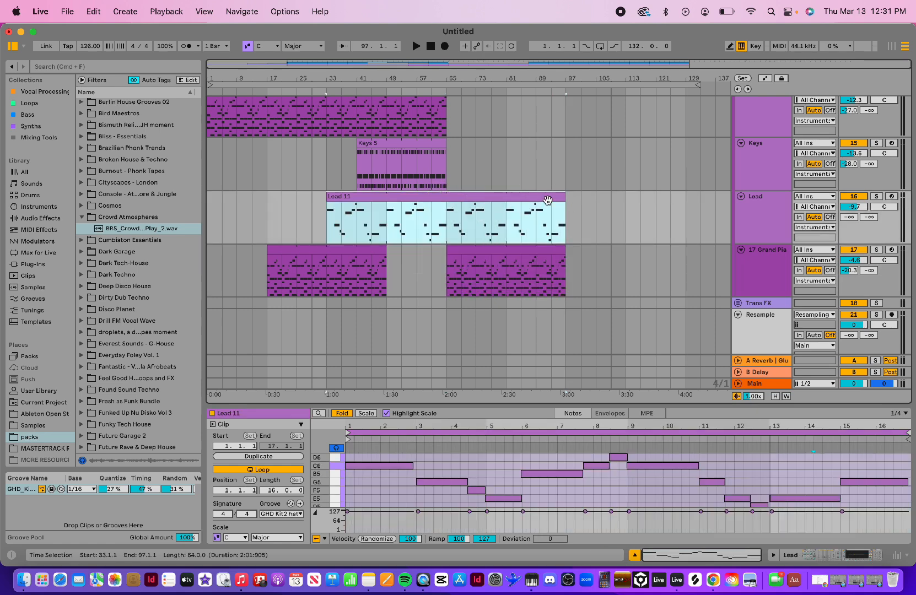
left_click_drag(446, 141, 566, 152)
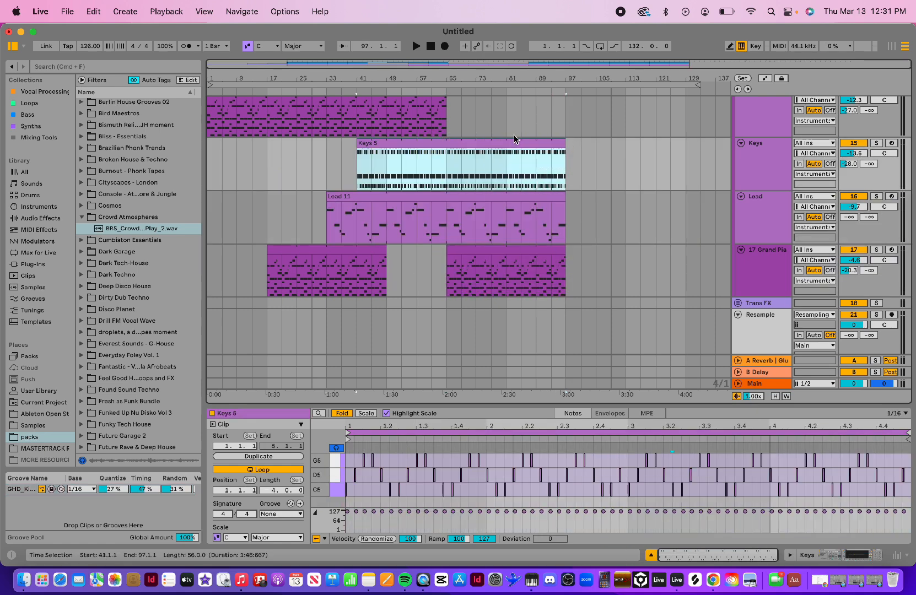
scroll(504, 160, "up", 3)
left_click_drag(446, 203, 566, 202)
- Duplicate the school yard crowd clip on the Sample track and trim the copy's end to bar 97
scroll(435, 276, "up", 8)
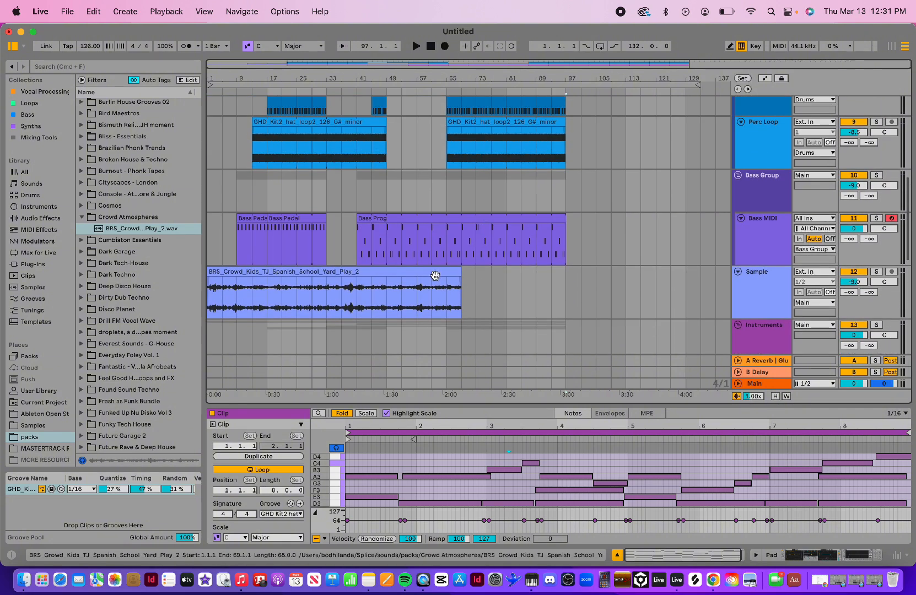
left_click(449, 274)
key("super+d")
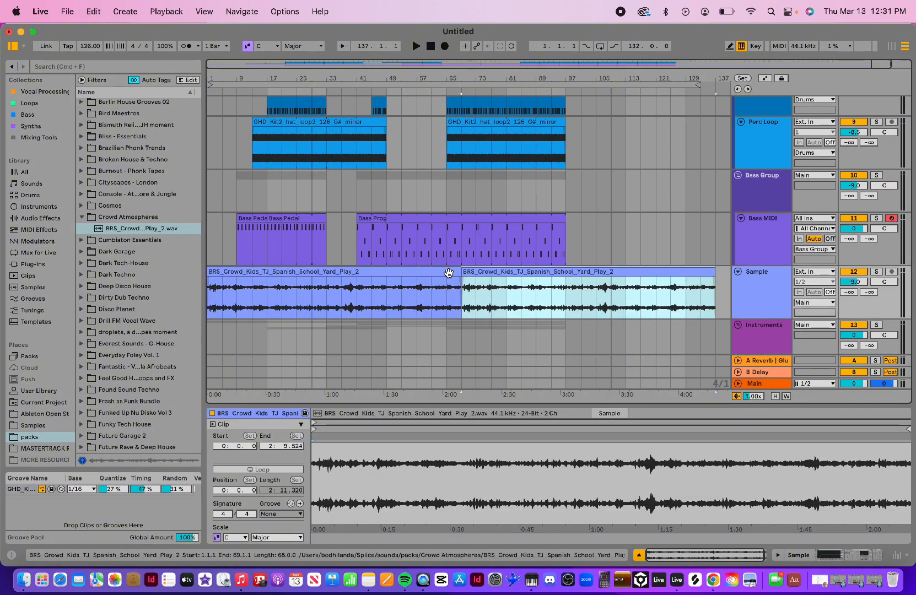
scroll(700, 250, "down", 1)
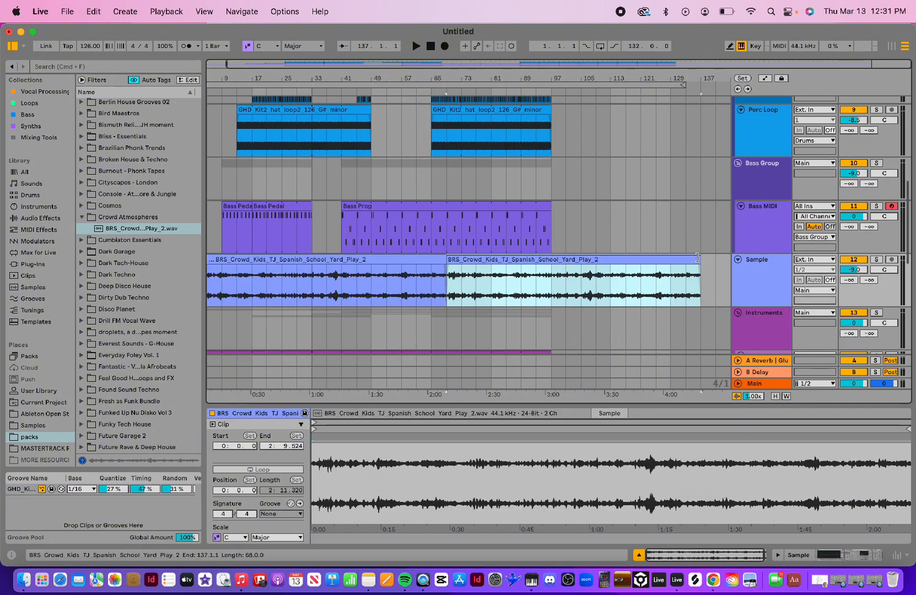
left_click_drag(700, 257, 557, 251)
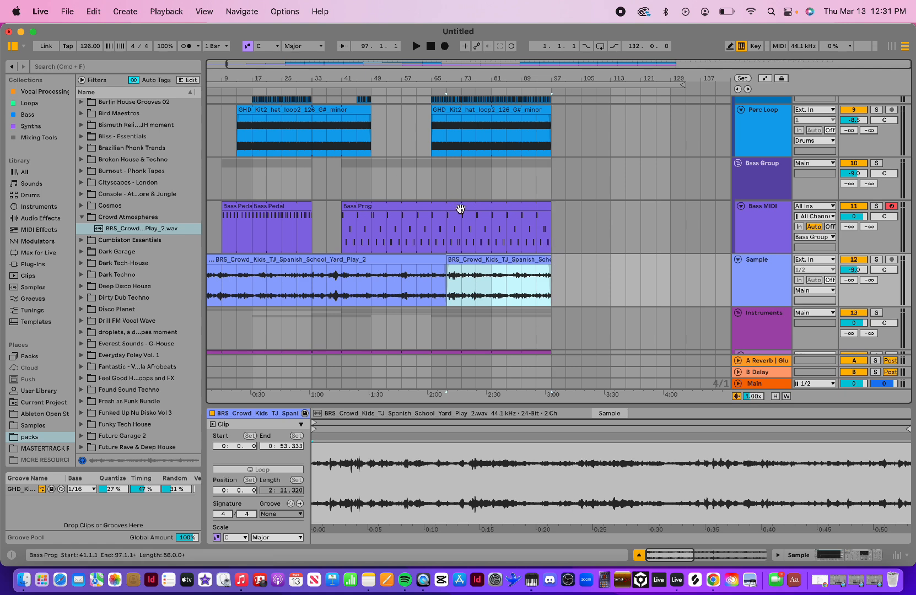
scroll(518, 223, "down", 5)
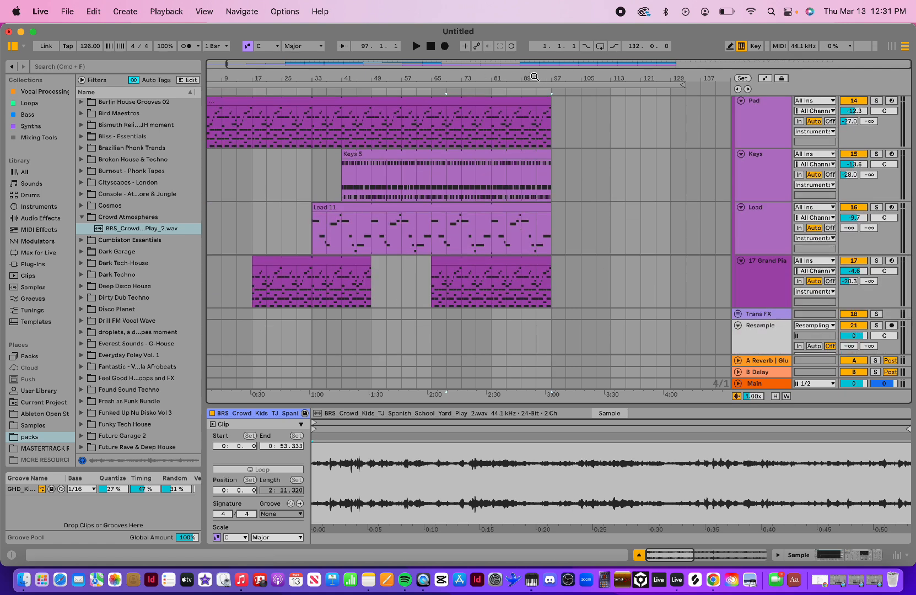
left_click_drag(510, 78, 579, 76)
scroll(503, 192, "up", 3)
scroll(503, 193, "up", 10)
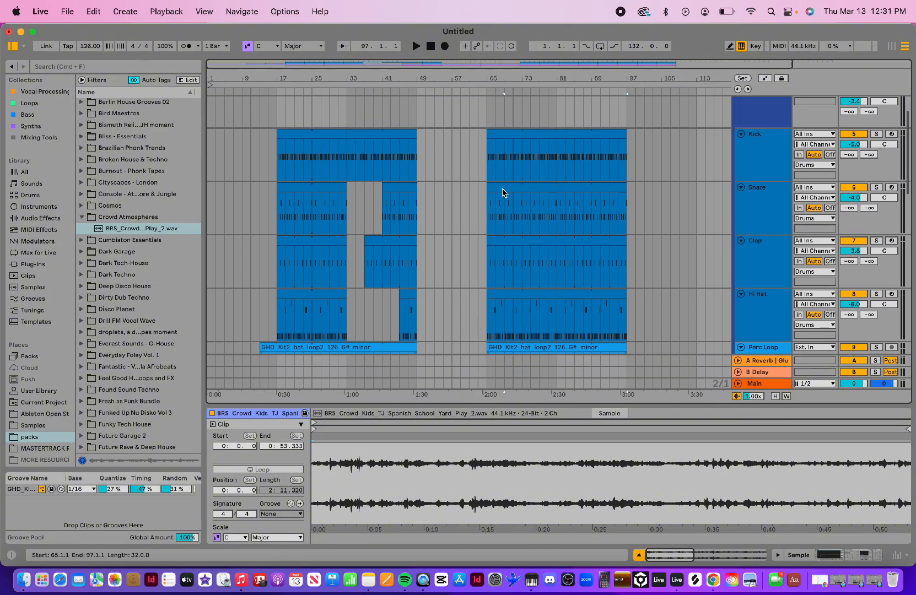
- Trim the end of the SIDECHAIN clip to bar 113 so it stops with the OUTRO section
scroll(502, 192, "down", 3)
scroll(502, 188, "down", 10)
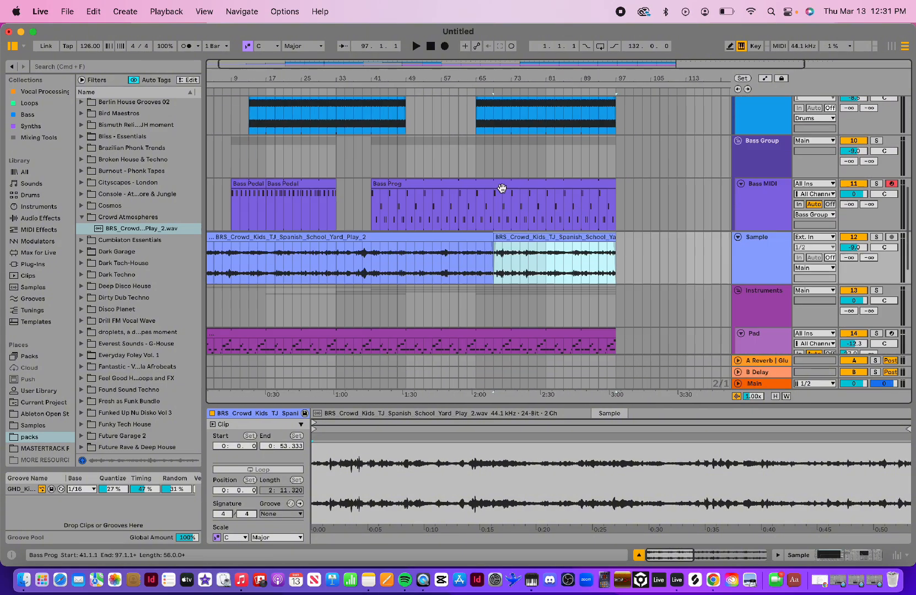
scroll(502, 187, "up", 15)
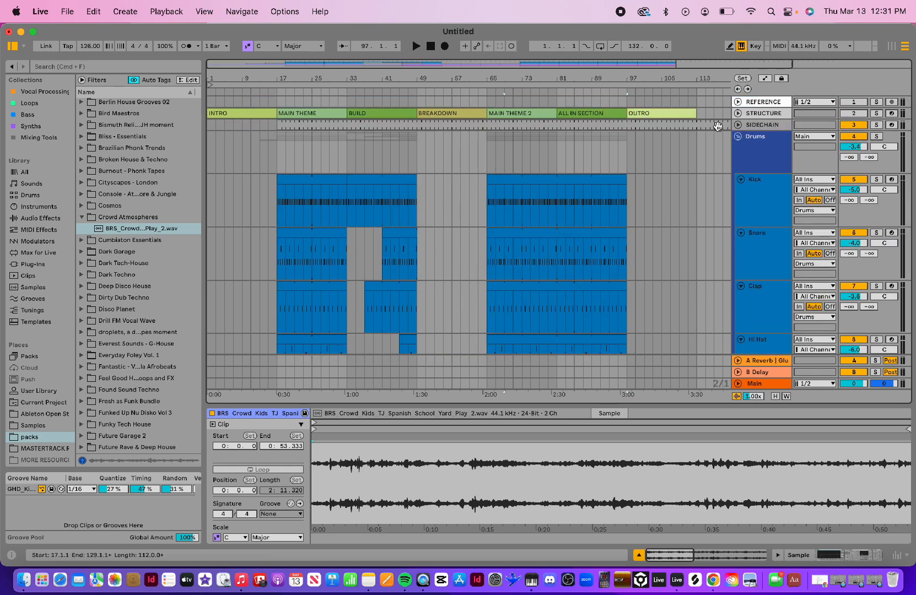
scroll(667, 116, "right", 5)
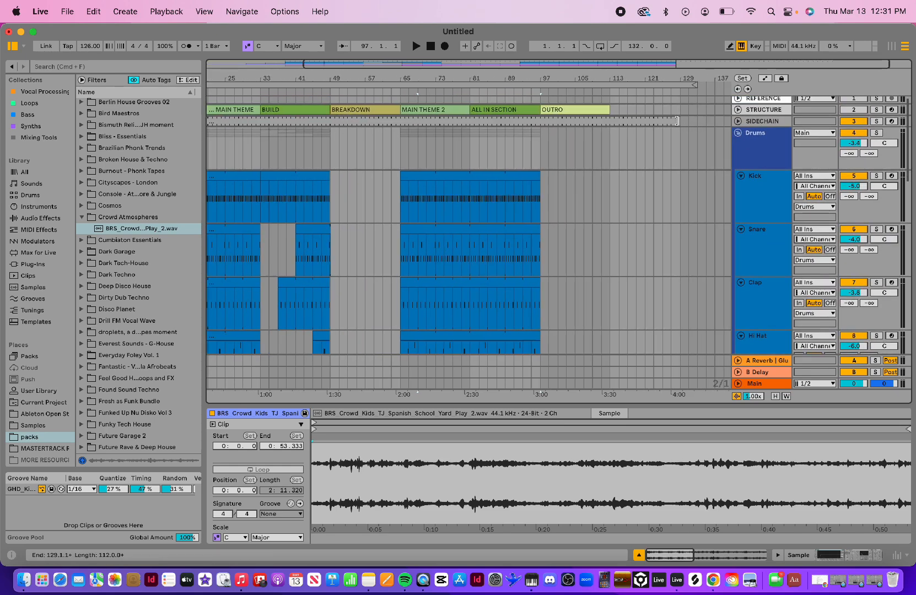
left_click_drag(675, 120, 609, 119)
scroll(474, 136, "left", 5)
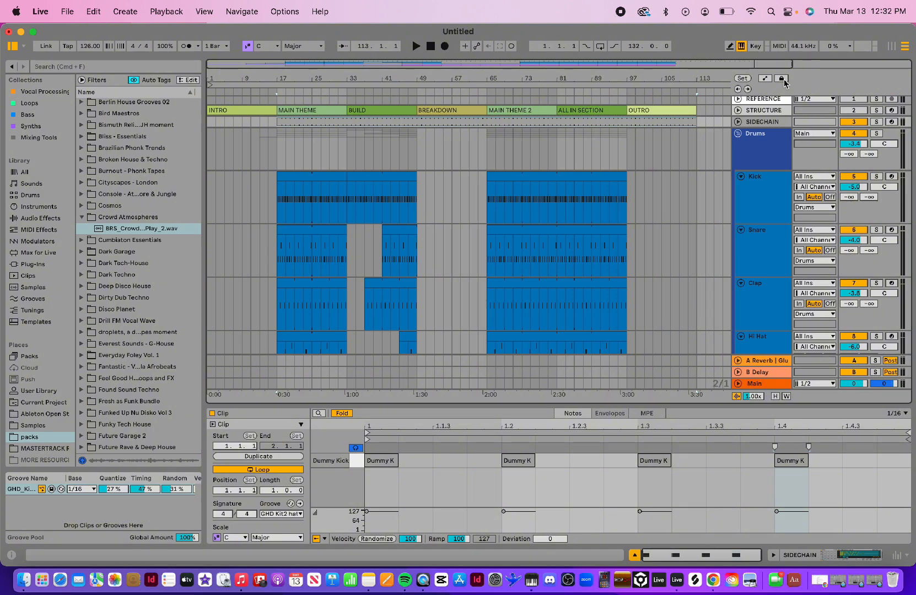
scroll(751, 219, "up", 1)
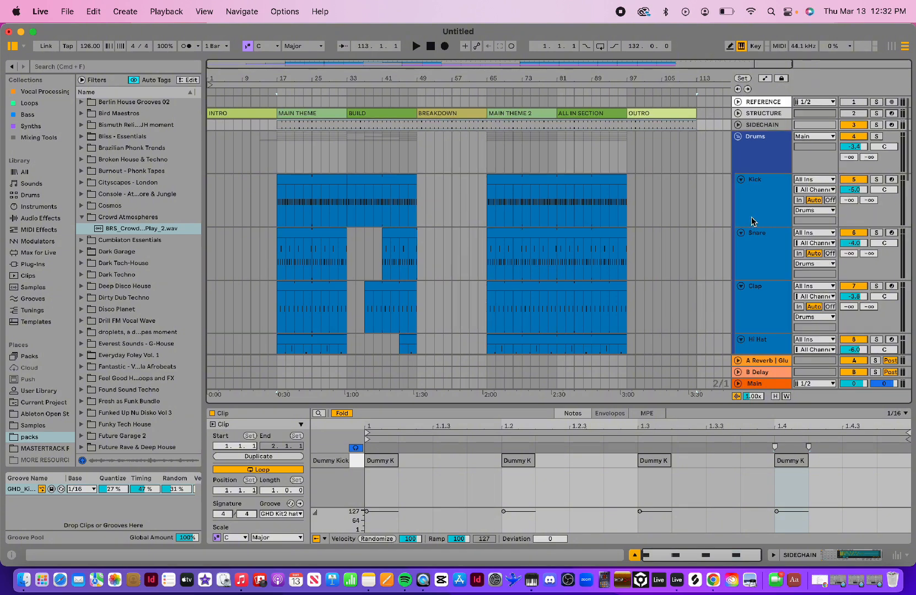
- Expand the REFERENCE track and examine its lane above the section clips
left_click(754, 103)
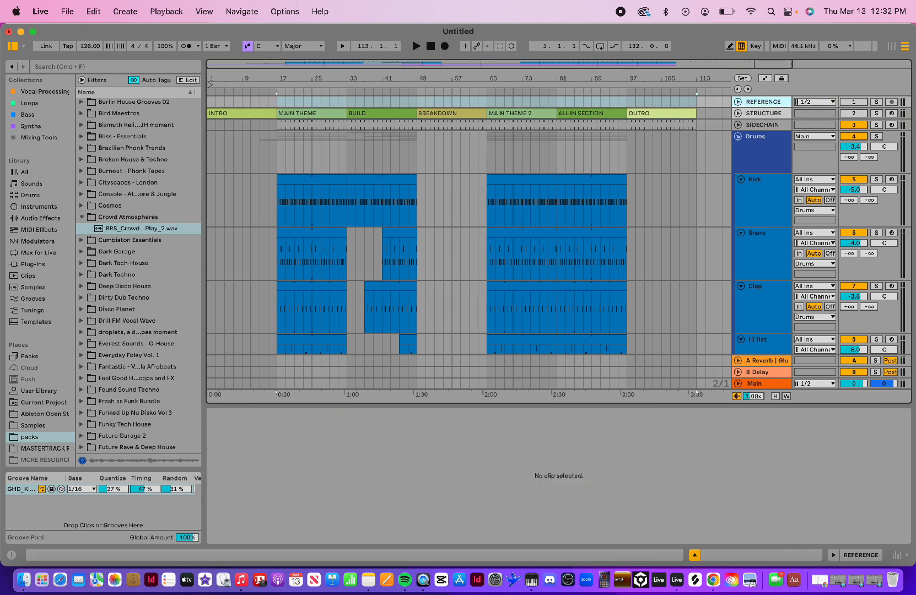
left_click(739, 103)
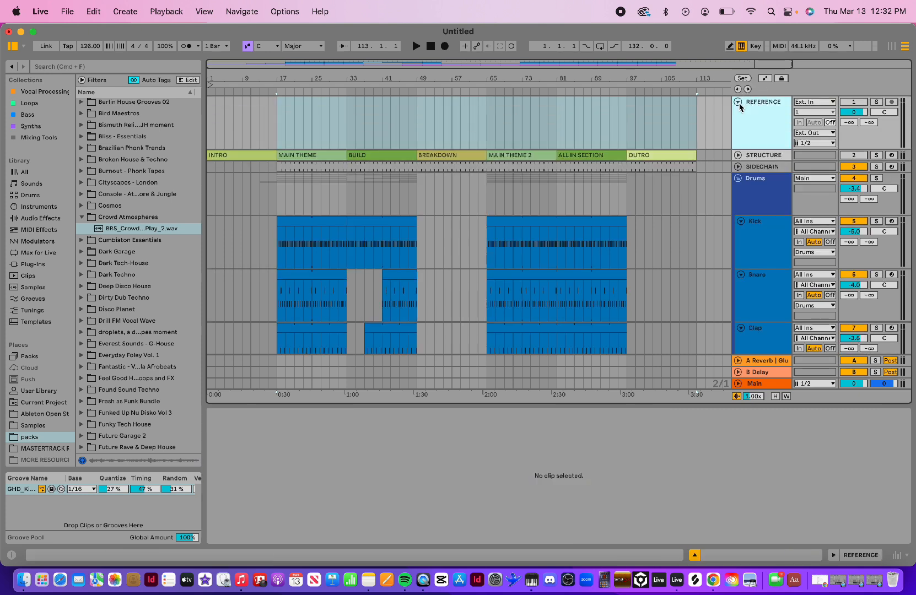
left_click(298, 126)
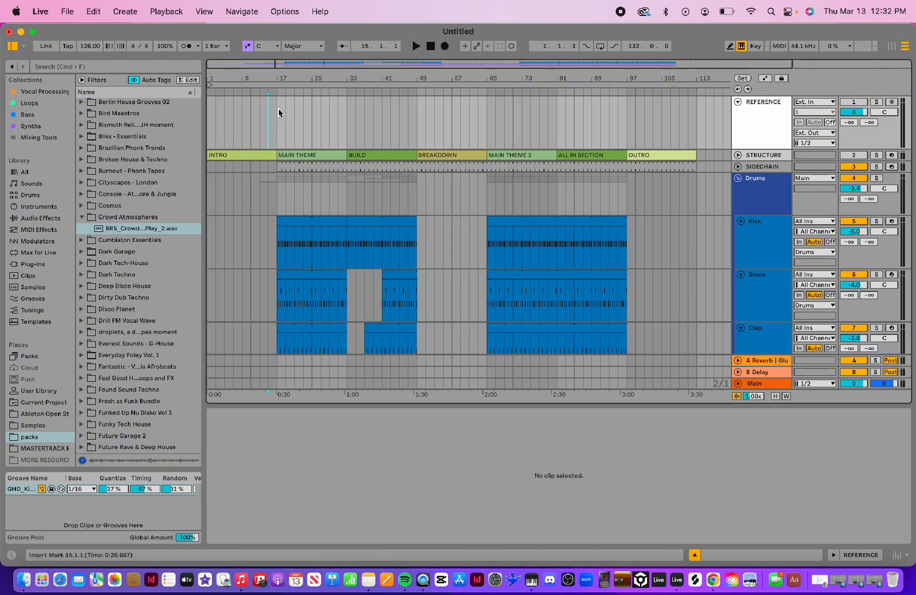
left_click(283, 108)
left_click(737, 102)
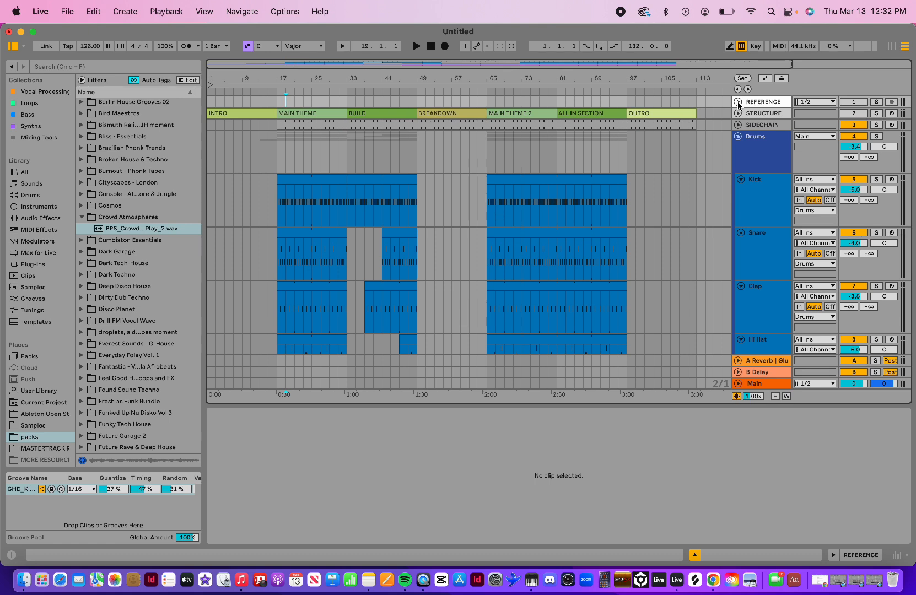
left_click(738, 103)
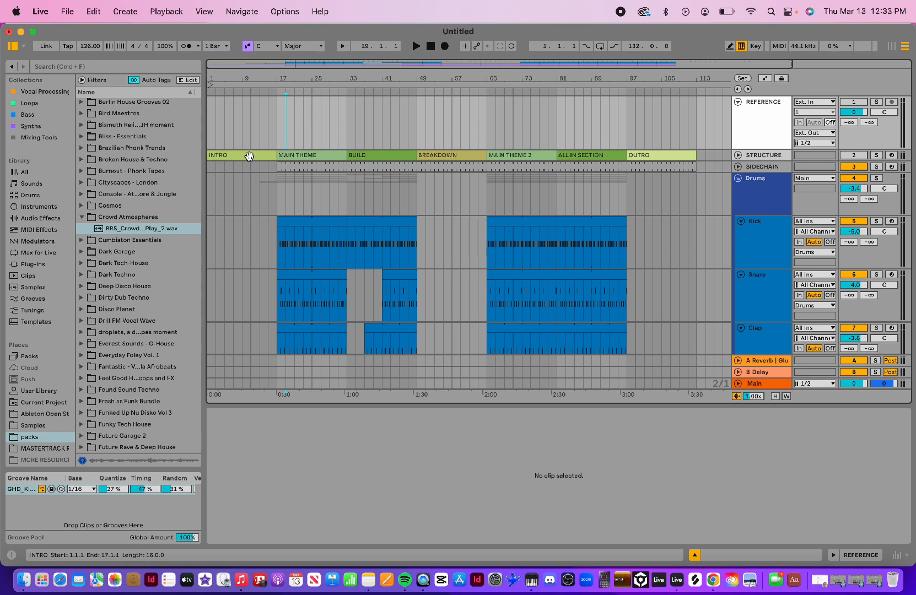
- Review the section clips on the STRUCTURE track one by one, from INTRO through OUTRO
left_click(270, 155)
left_click(298, 155)
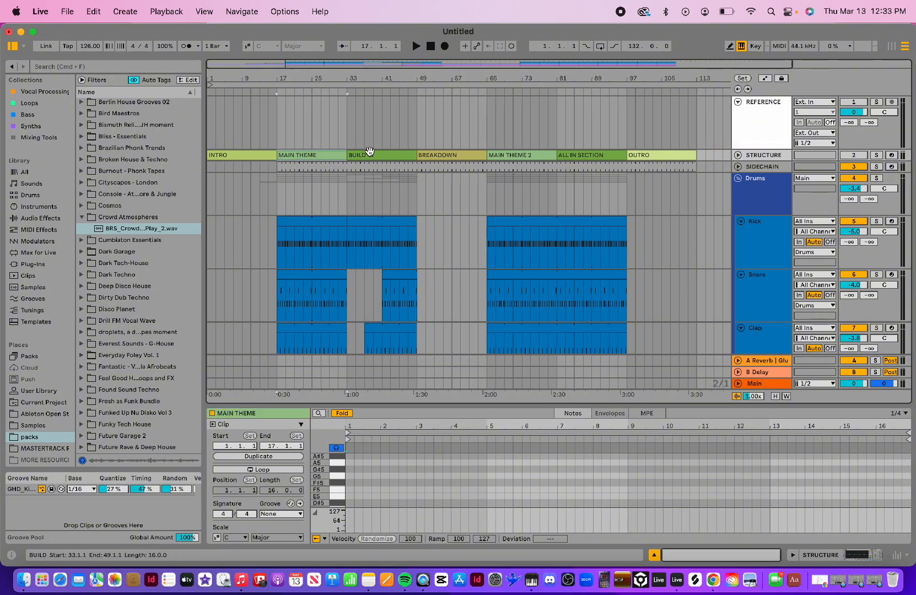
left_click(374, 155)
left_click(452, 155)
left_click(521, 155)
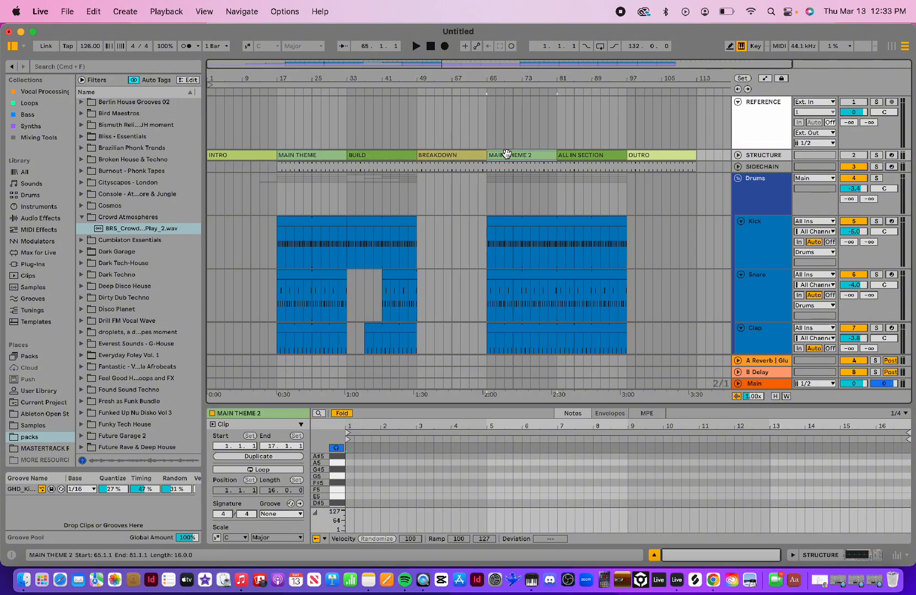
left_click(591, 155)
left_click(679, 156)
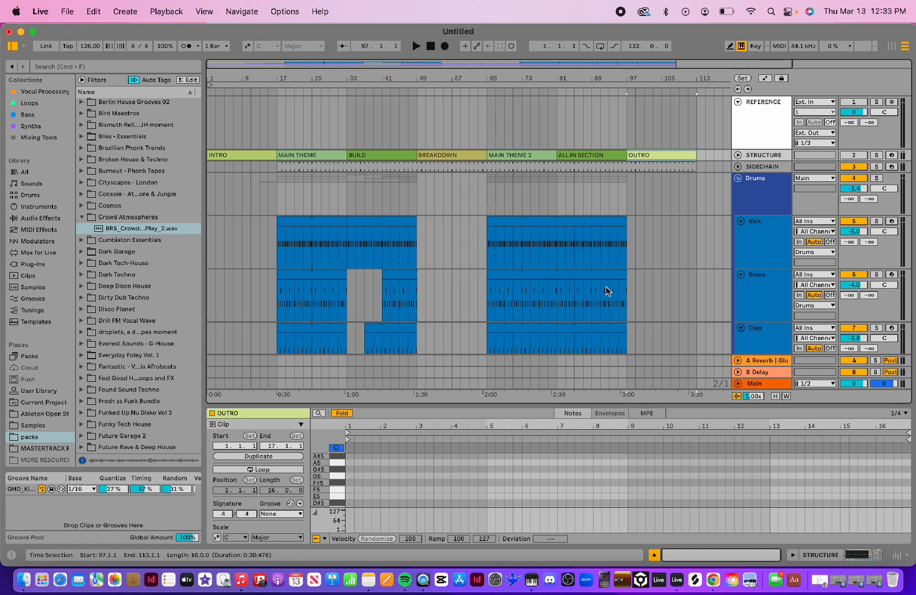
- Duplicate the STRUCTURE track and rename the copy NOTES
left_click(754, 158)
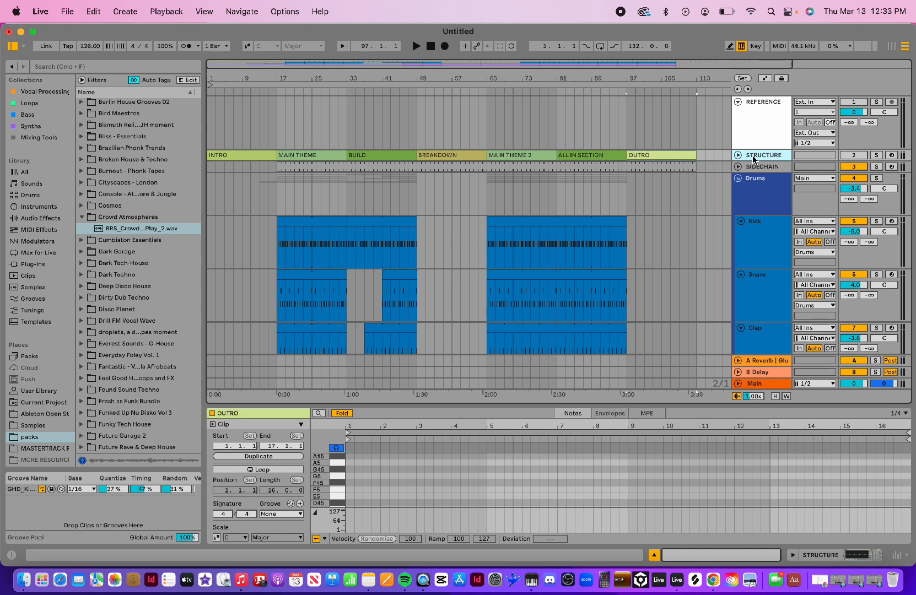
key("super+d")
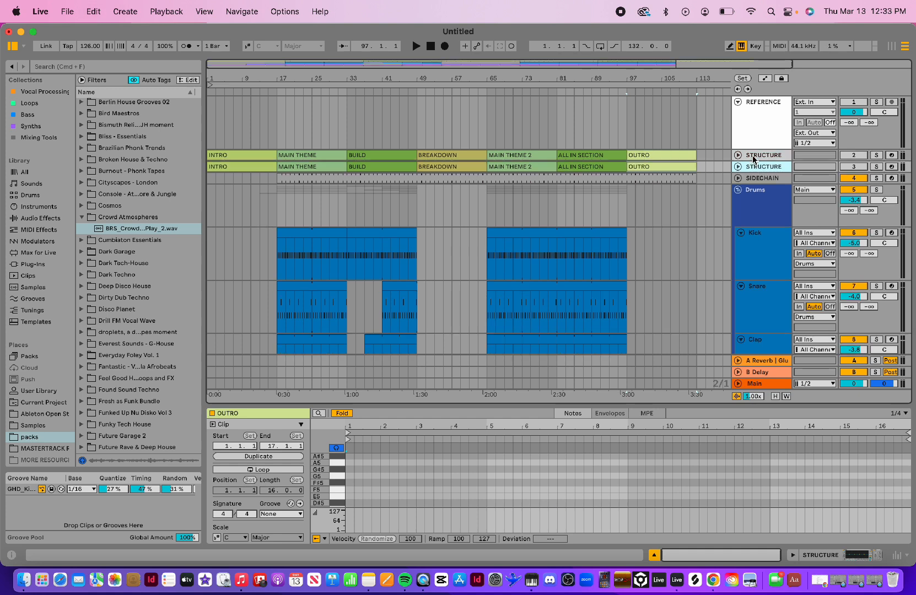
key("super+r")
type("NOTES")
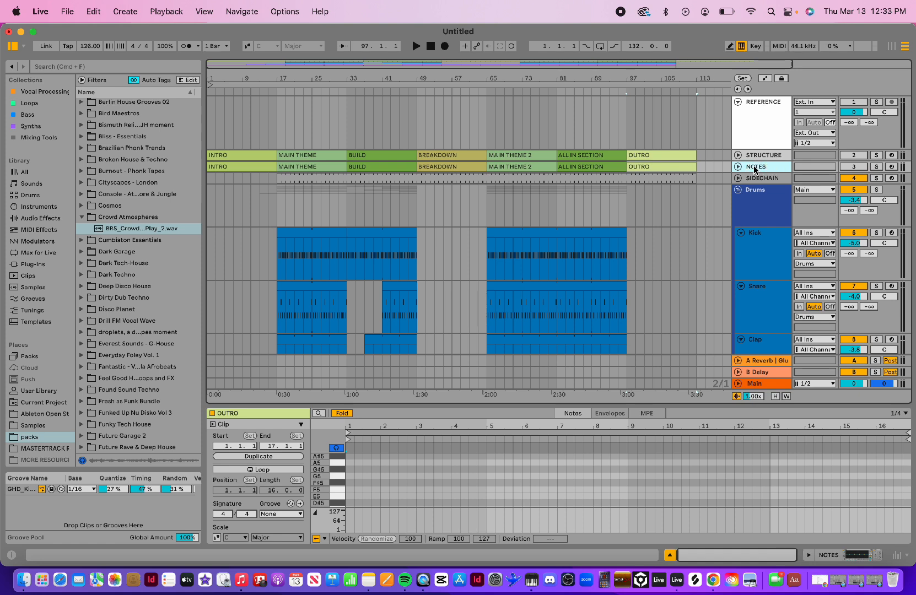
key("Return")
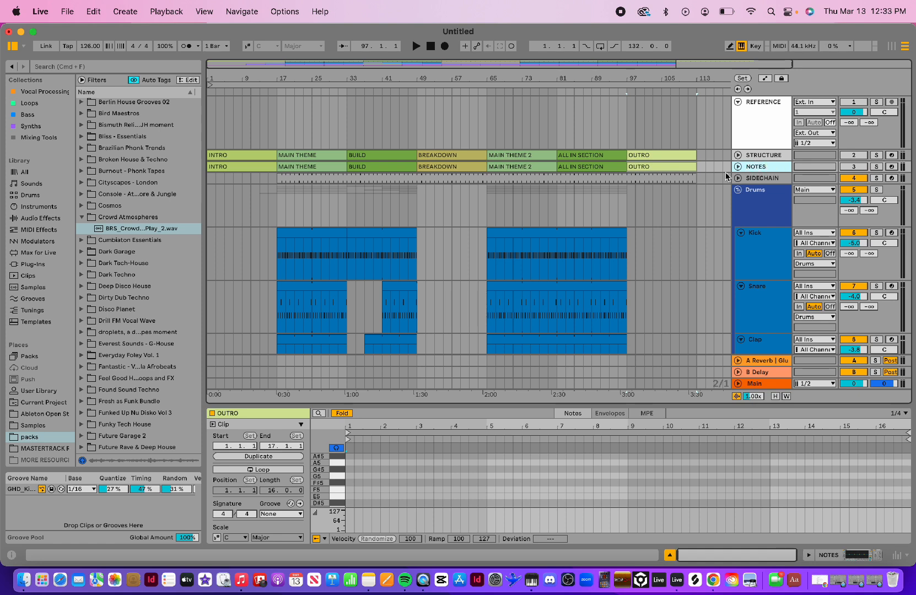
- Recolor the INTRO clip on the NOTES track light purple and rename it "just pads and HH"
left_click(236, 168)
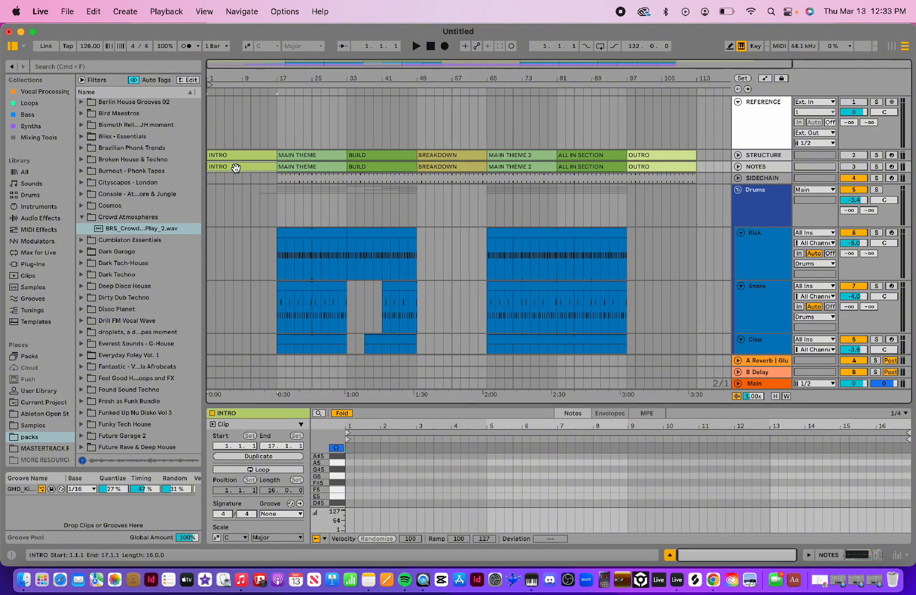
right_click(236, 167)
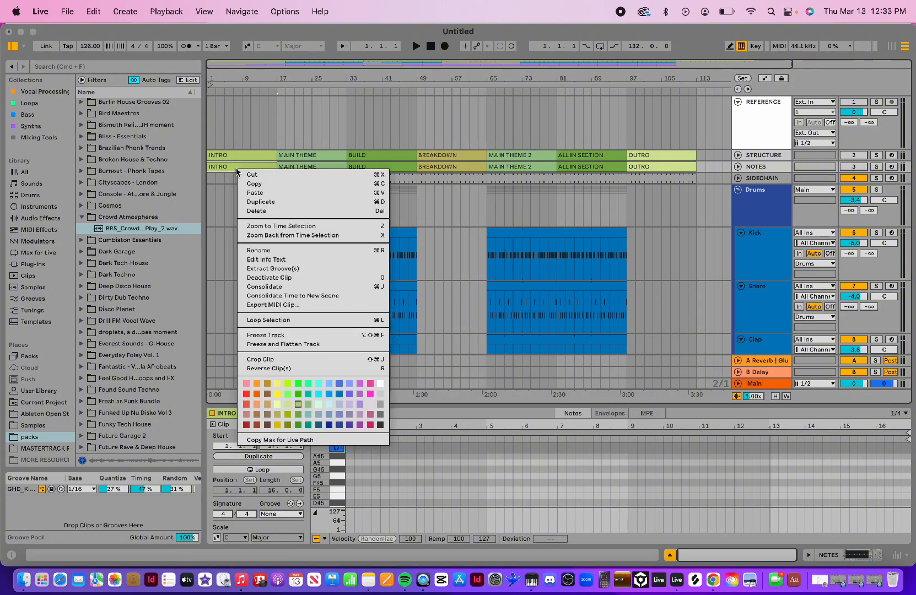
left_click(347, 406)
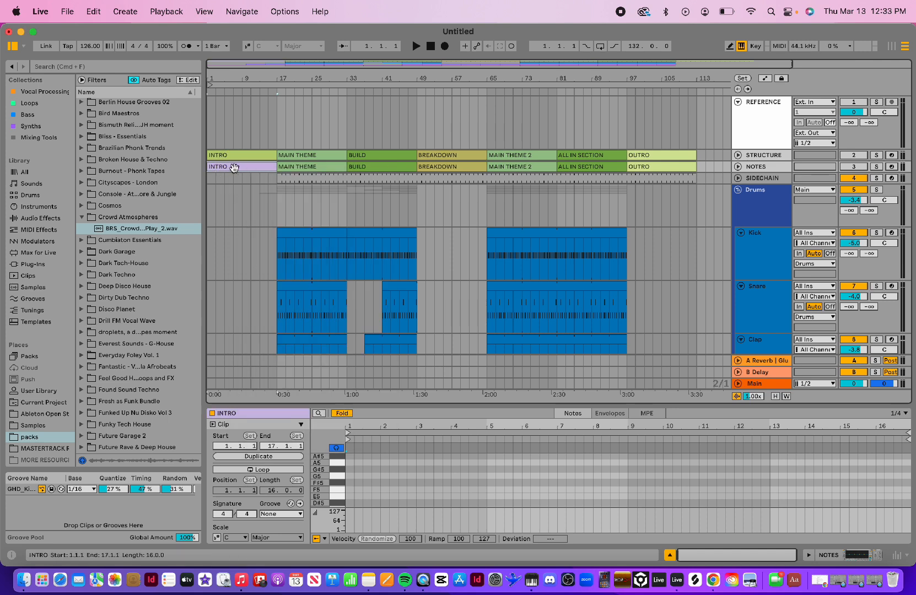
key("super+r")
type("just pads and HH")
key("Return")
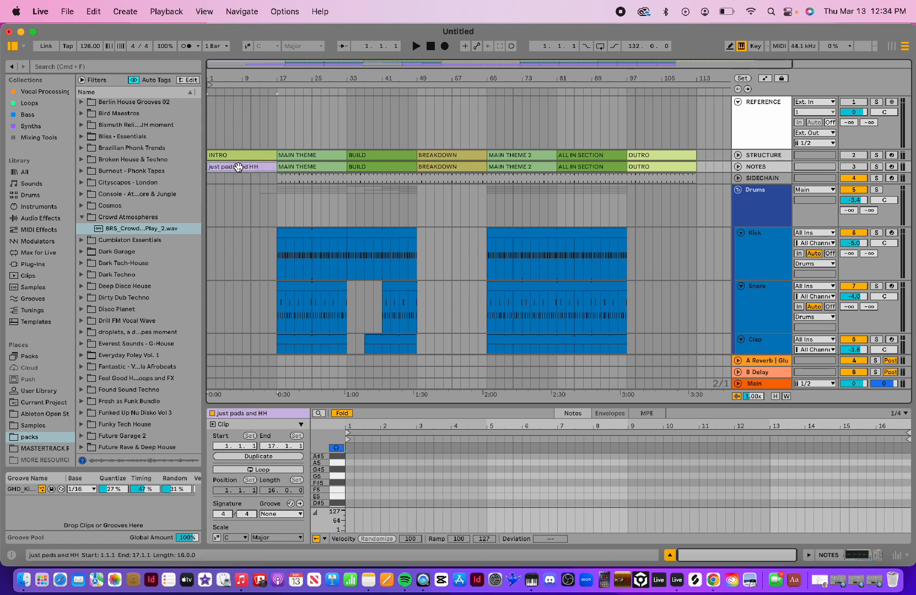
- Recolor the MAIN THEME clip on the NOTES track light blue and rename it "introduce kick"
left_click(309, 166)
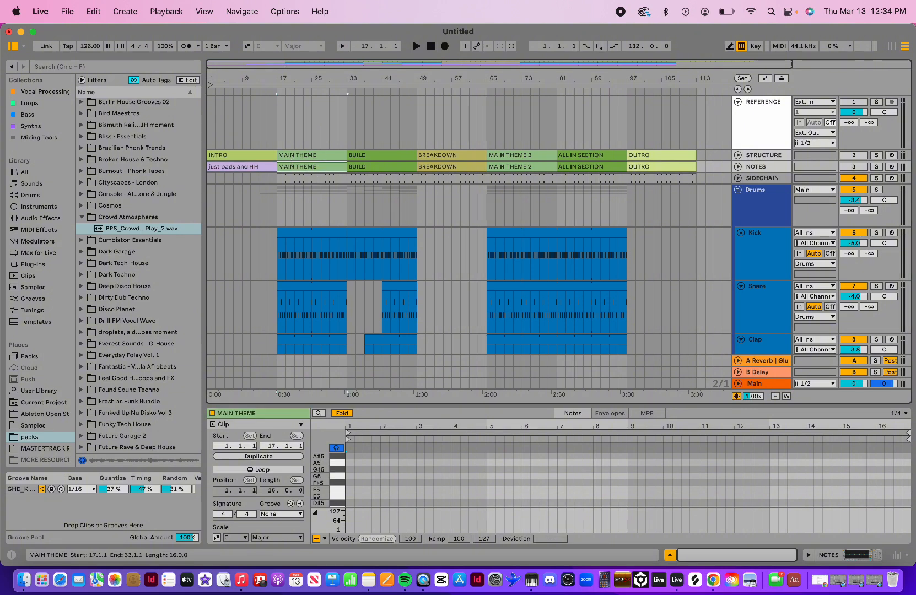
right_click(310, 166)
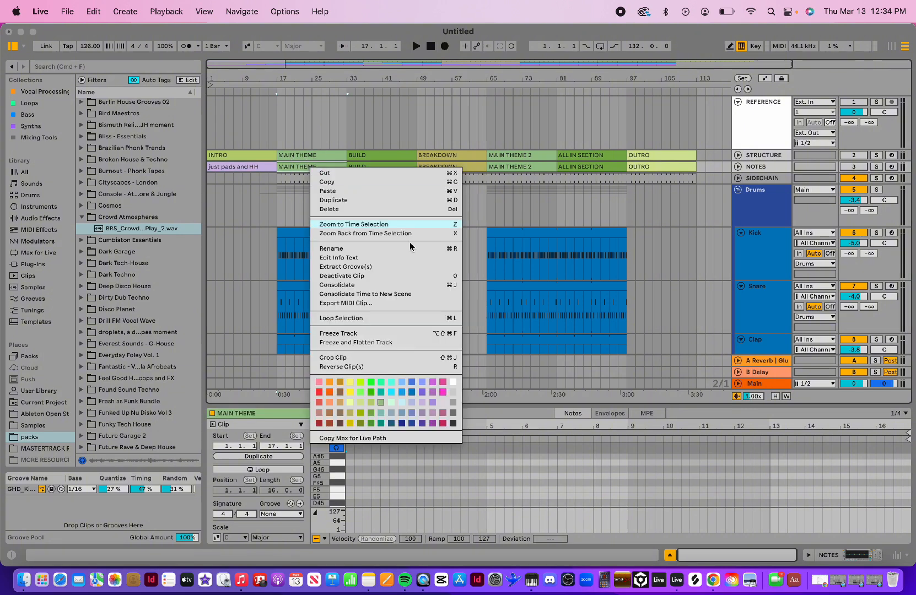
left_click(412, 403)
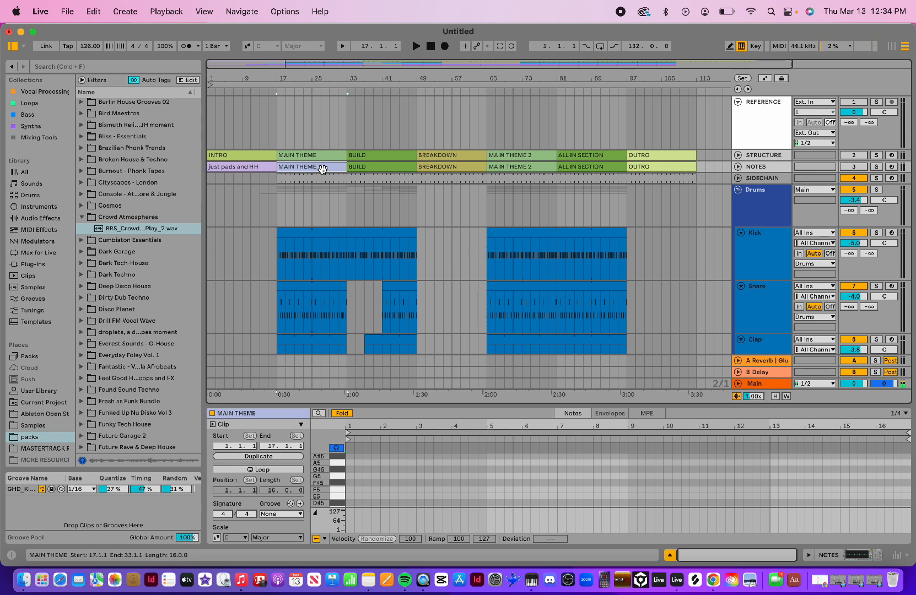
key("super+r")
type("int")
key("Tab")
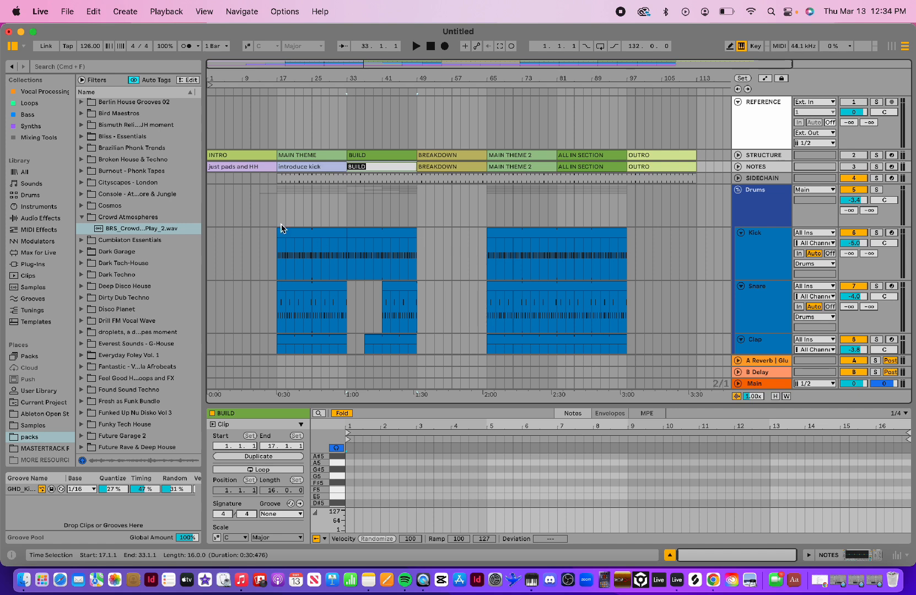
- Extend the start of the "introduce kick" clip on the NOTES track back to bar 9
left_click(277, 166)
left_click_drag(278, 166, 242, 166)
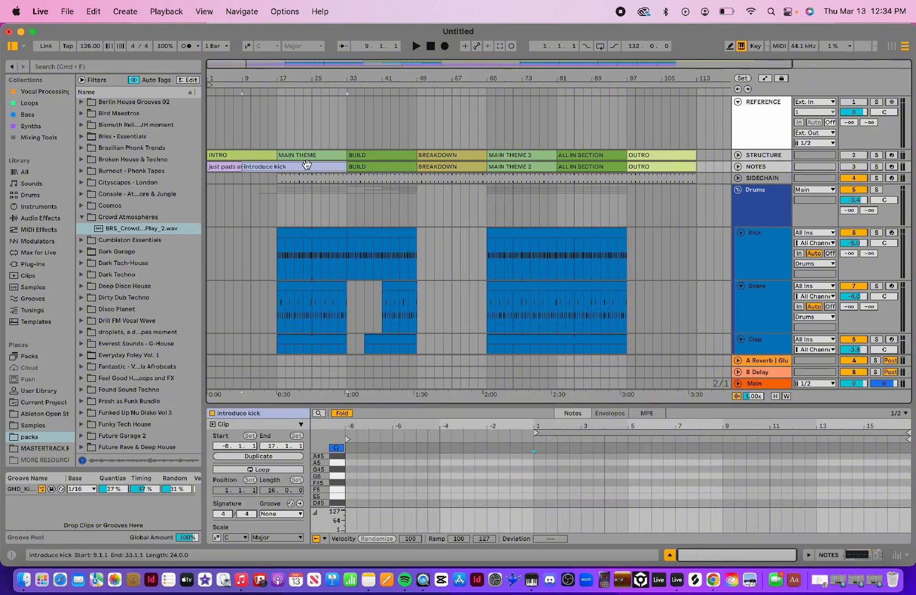
left_click(238, 215)
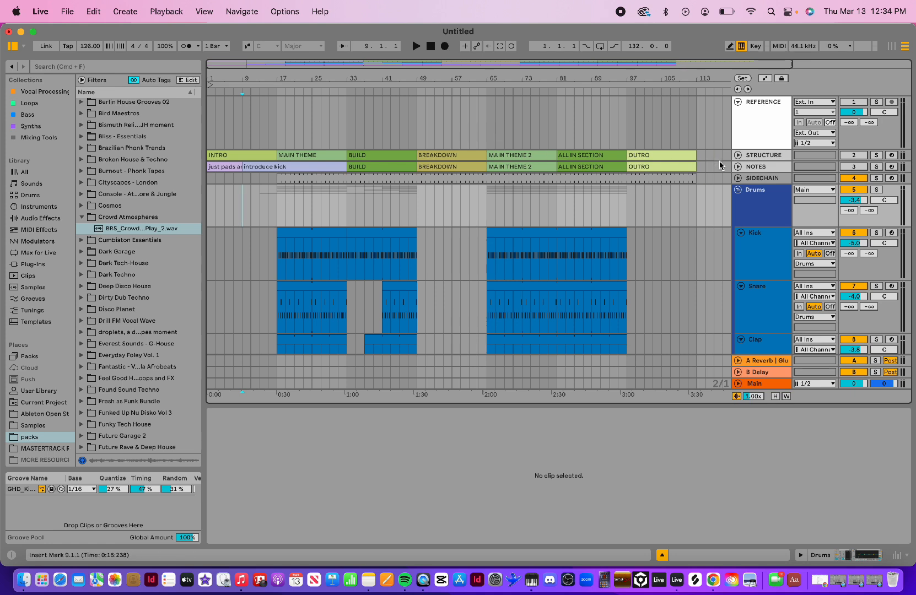
- Delete the NOTES track and collapse the REFERENCE track
left_click(764, 168)
key("Delete")
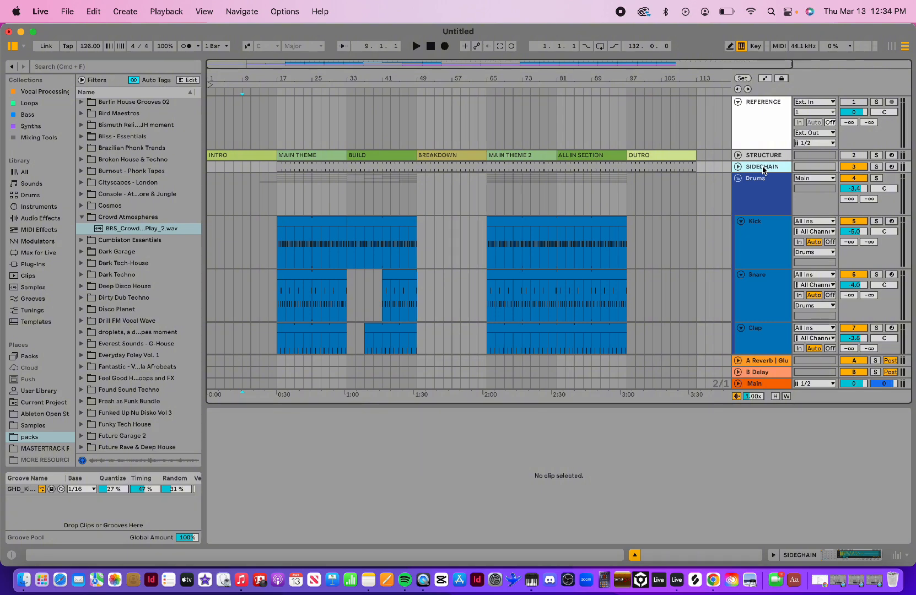
left_click(737, 103)
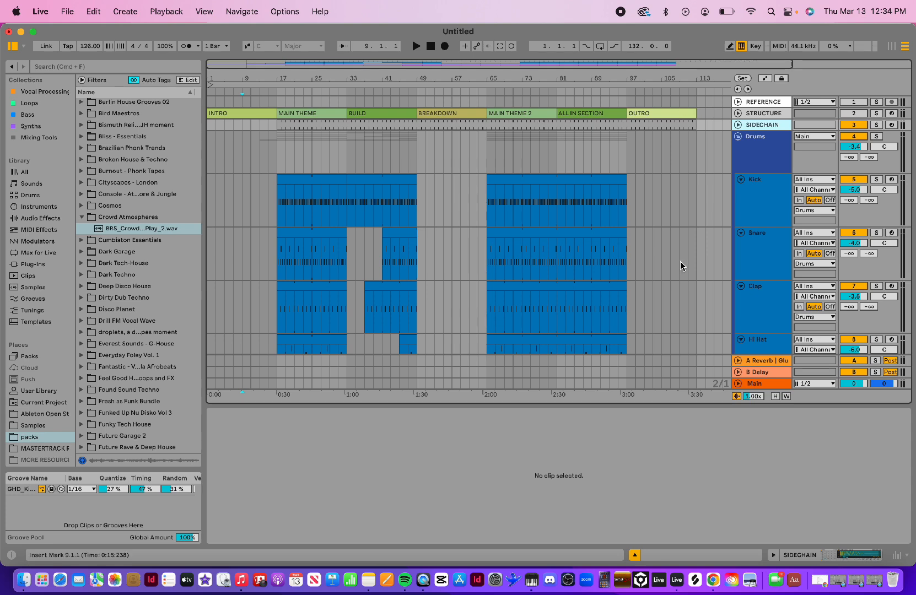
- Look over the drum, bass and sample clips across the arrangement, from the MAIN THEME to the OUTRO section
left_click(277, 145)
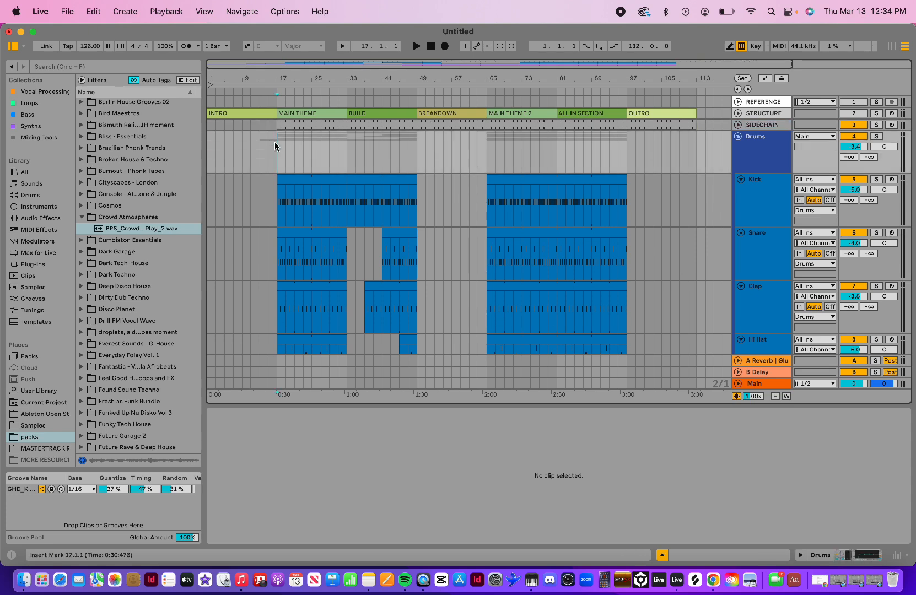
scroll(359, 240, "down", 10)
scroll(359, 241, "up", 10)
scroll(358, 245, "down", 10)
scroll(359, 244, "up", 10)
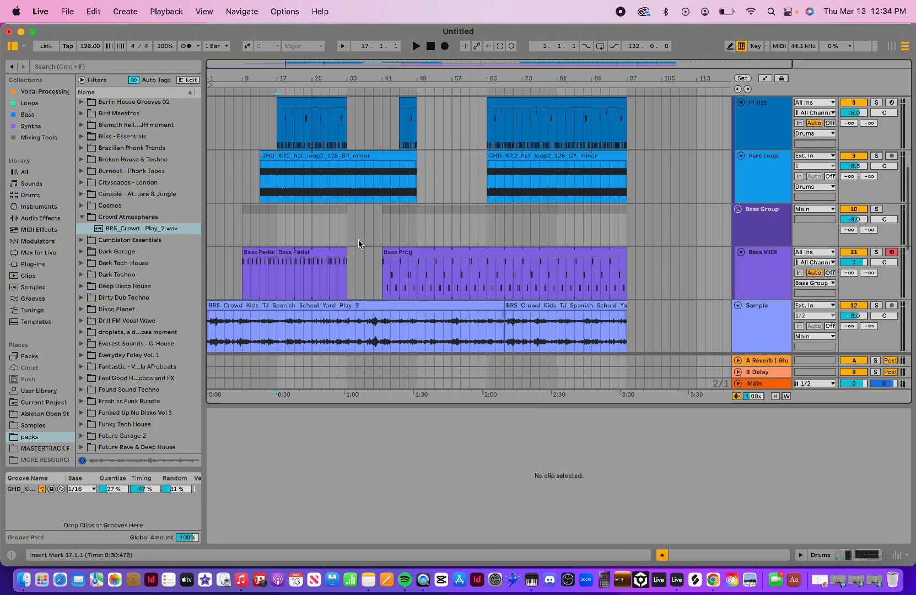
scroll(537, 204, "down", 5)
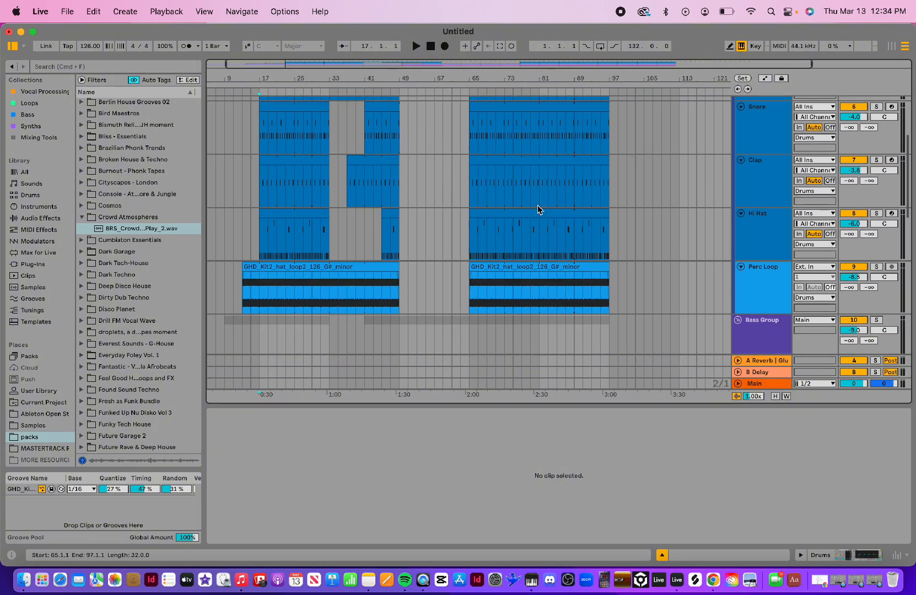
scroll(537, 205, "up", 5)
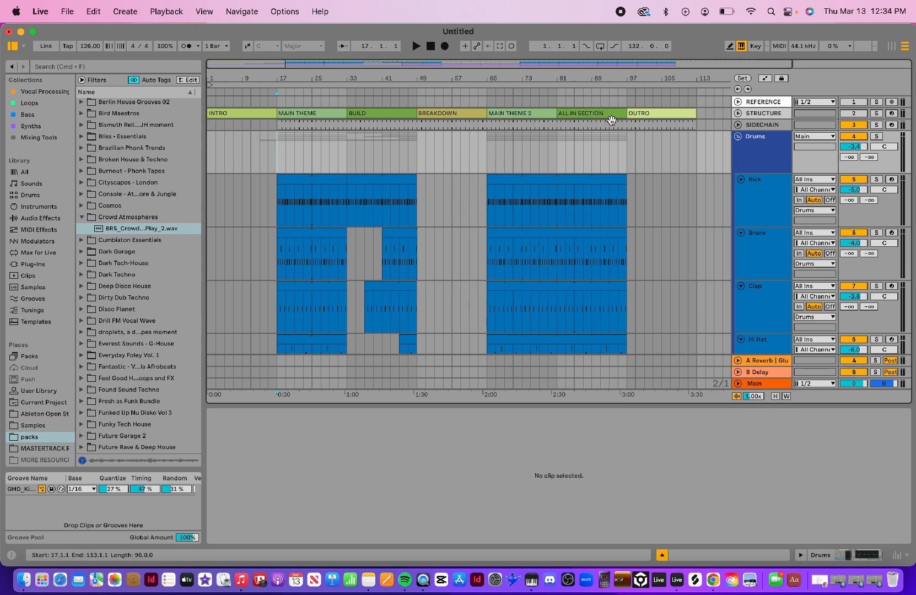
- Extend the end of the Snare clips to bar 113 so they play through the OUTRO section
left_click(623, 180)
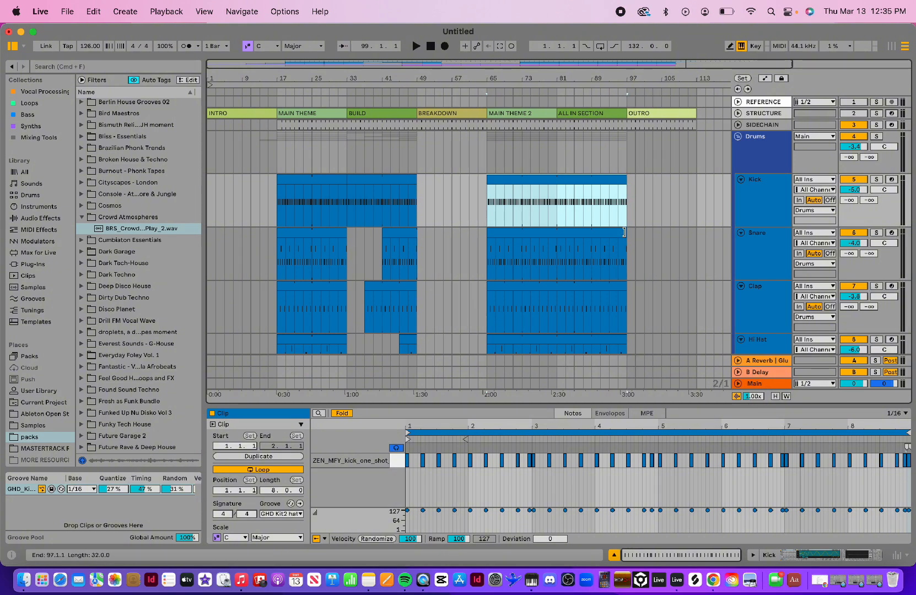
left_click_drag(626, 232, 695, 235)
scroll(692, 254, "down", 5)
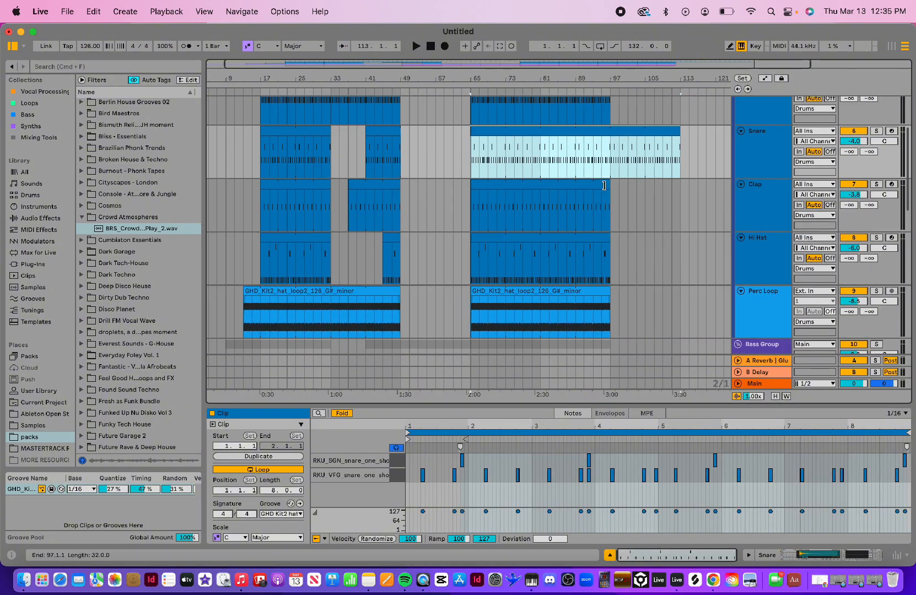
- Extend the end of the last Clap clip to bar 105 and the last Perc Loop clip to bar 113
left_click_drag(609, 186, 647, 198)
scroll(646, 197, "down", 5)
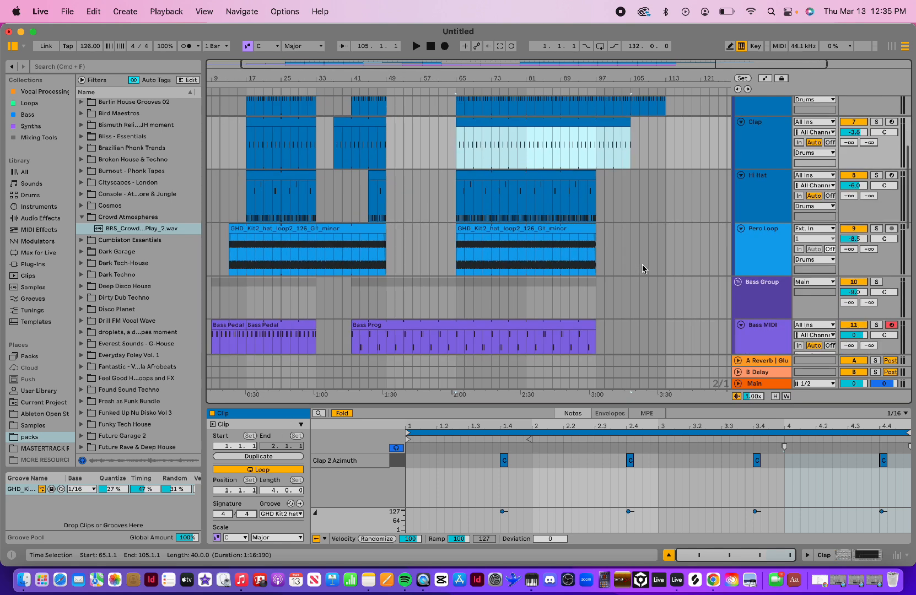
left_click_drag(596, 229, 668, 230)
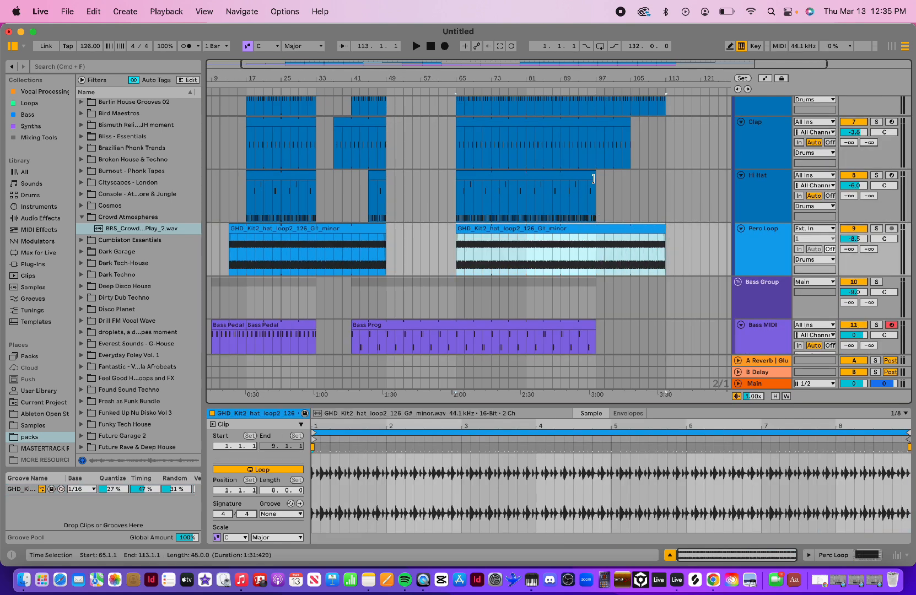
- Return the playback position to the start of the arrangement
scroll(426, 113, "up", 3)
scroll(426, 113, "left", 2)
scroll(426, 115, "up", 5)
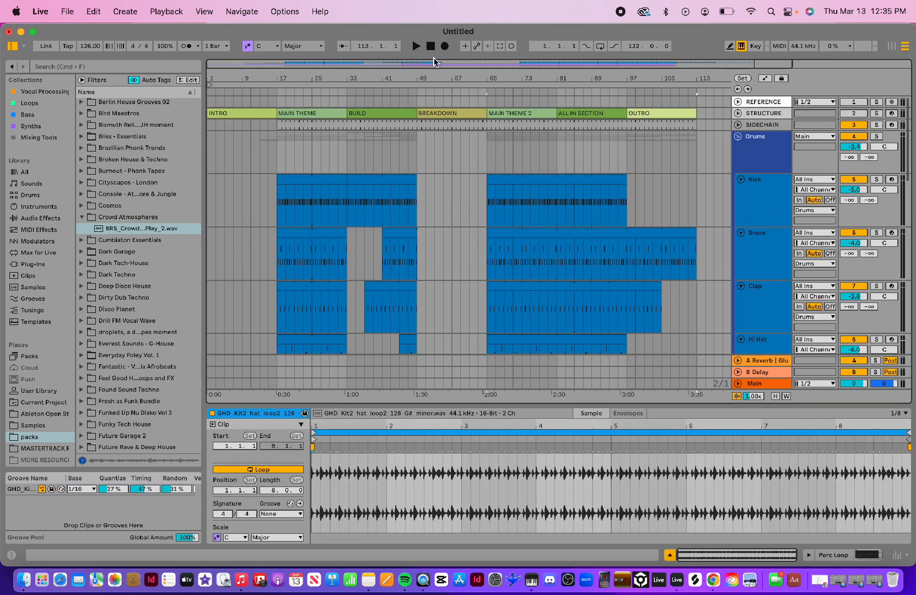
left_click(430, 47)
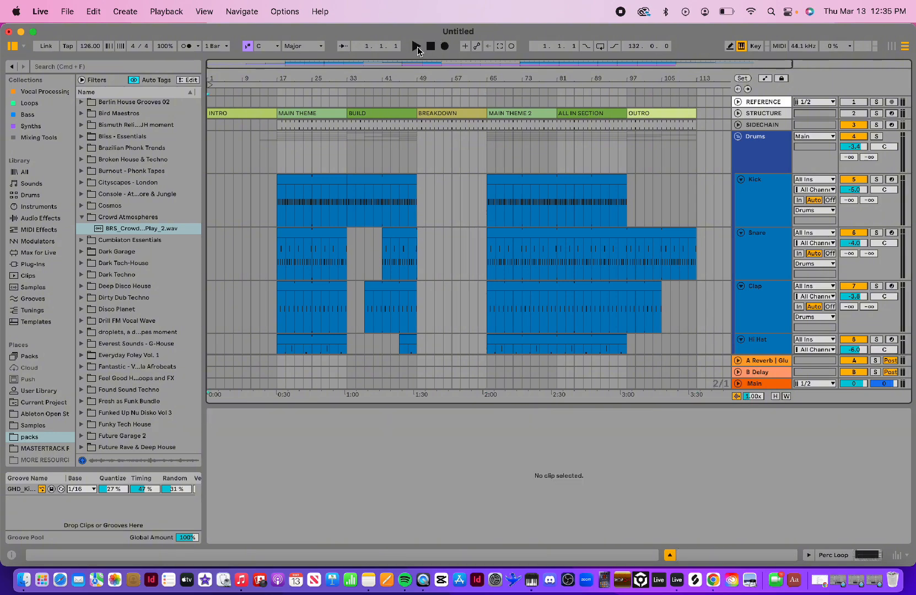
- Extend the end of the Pad clip to bar 113 so it plays through the OUTRO section
scroll(565, 338, "down", 10)
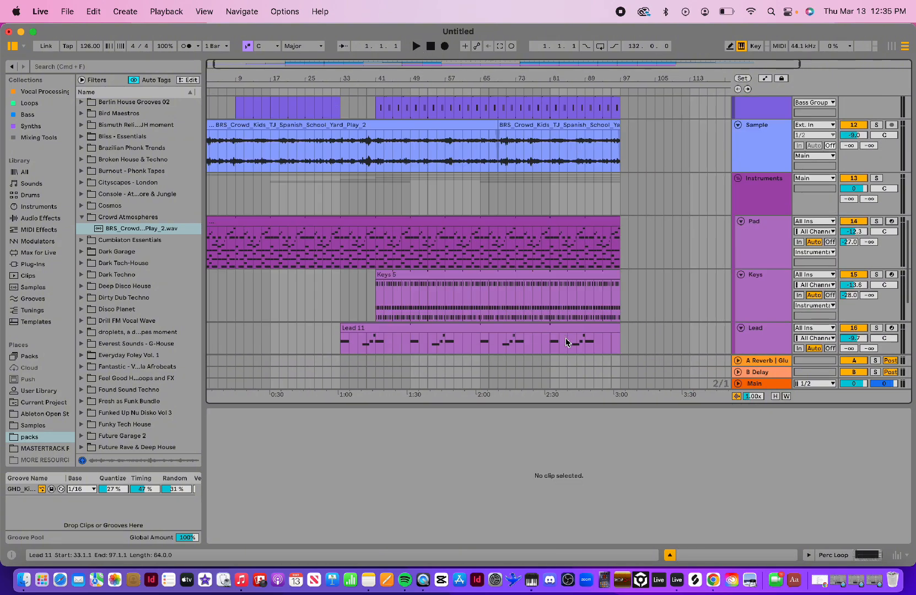
scroll(565, 340, "up", 5)
scroll(566, 339, "down", 6)
scroll(577, 292, "right", 2)
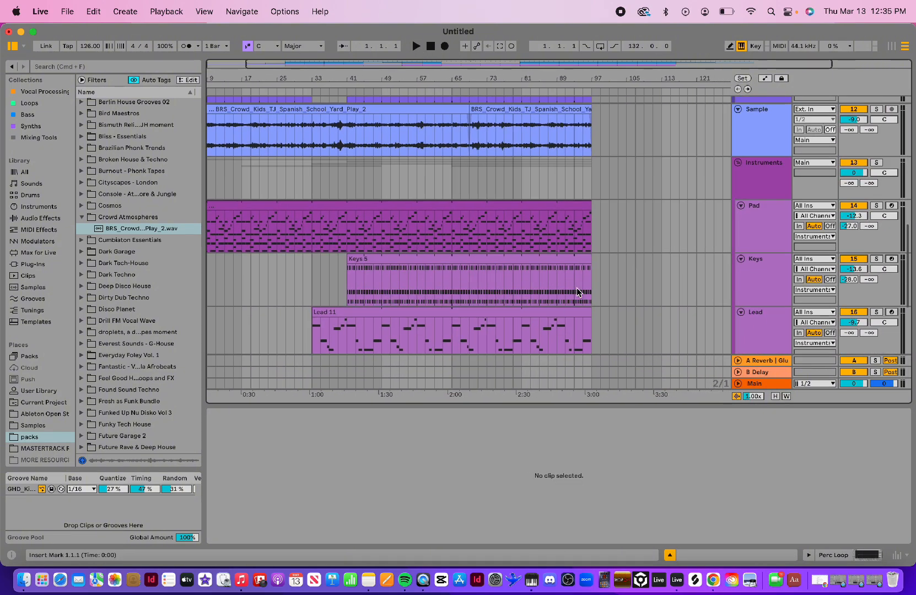
scroll(577, 293, "down", 2)
scroll(577, 292, "right", 1)
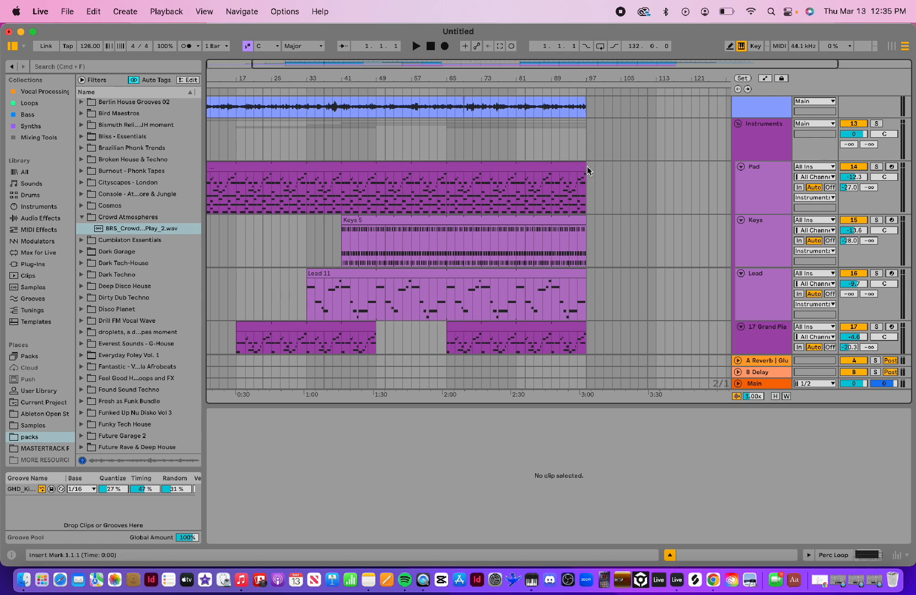
left_click_drag(588, 171, 656, 168)
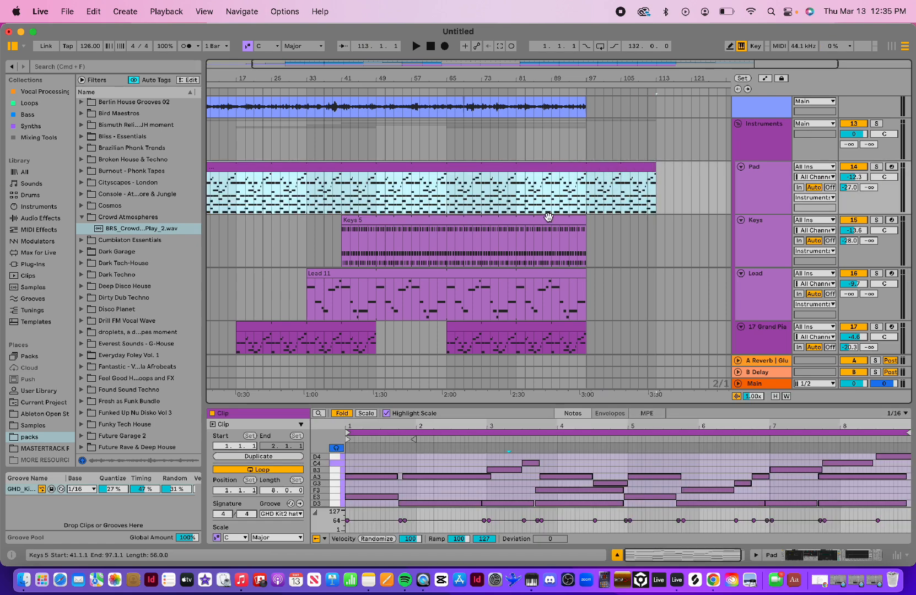
- Extend the end of the Keys 5 clip to bar 113, in line with the end of the Pad clip
scroll(588, 316, "down", 6)
scroll(588, 316, "right", 1)
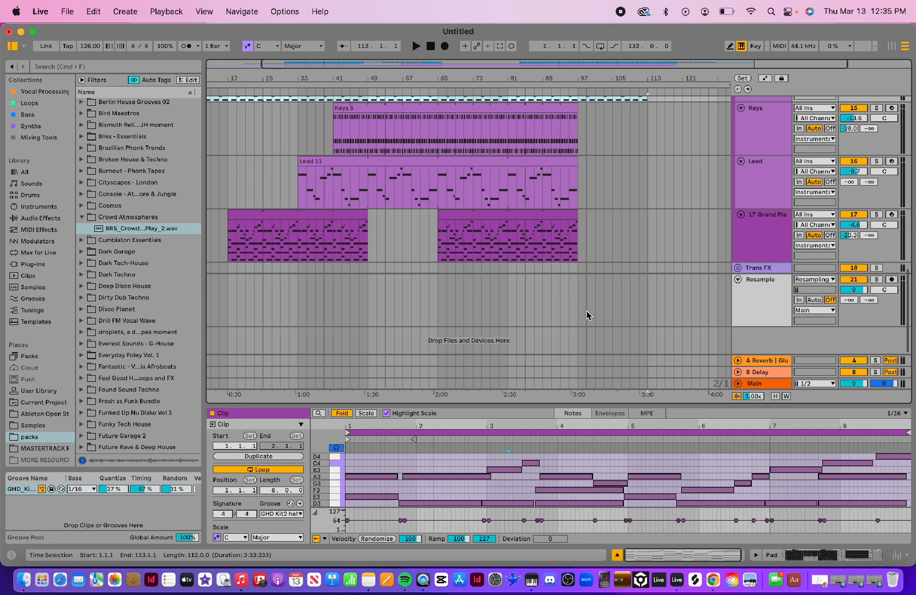
scroll(575, 218, "up", 2)
scroll(574, 218, "left", 1)
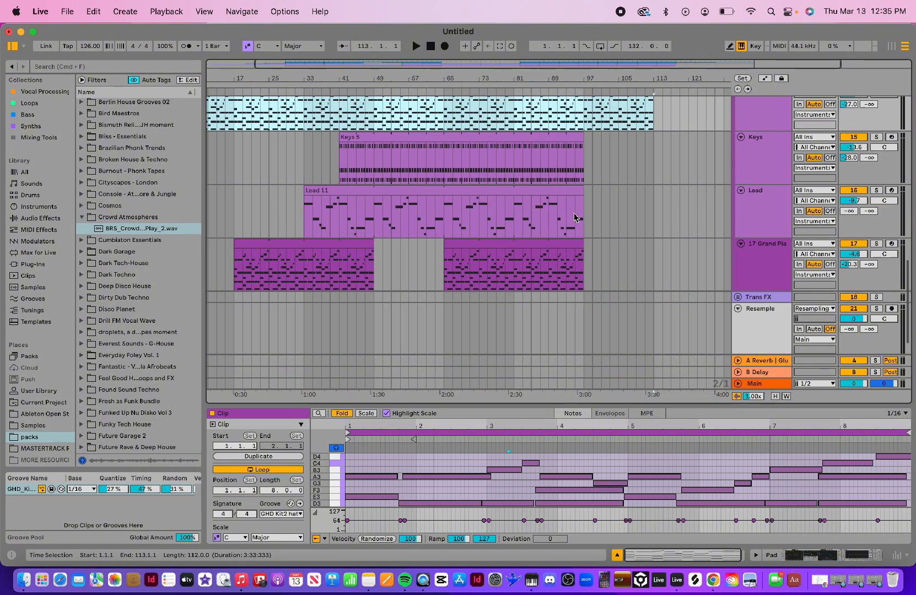
scroll(574, 217, "up", 4)
scroll(575, 217, "left", 1)
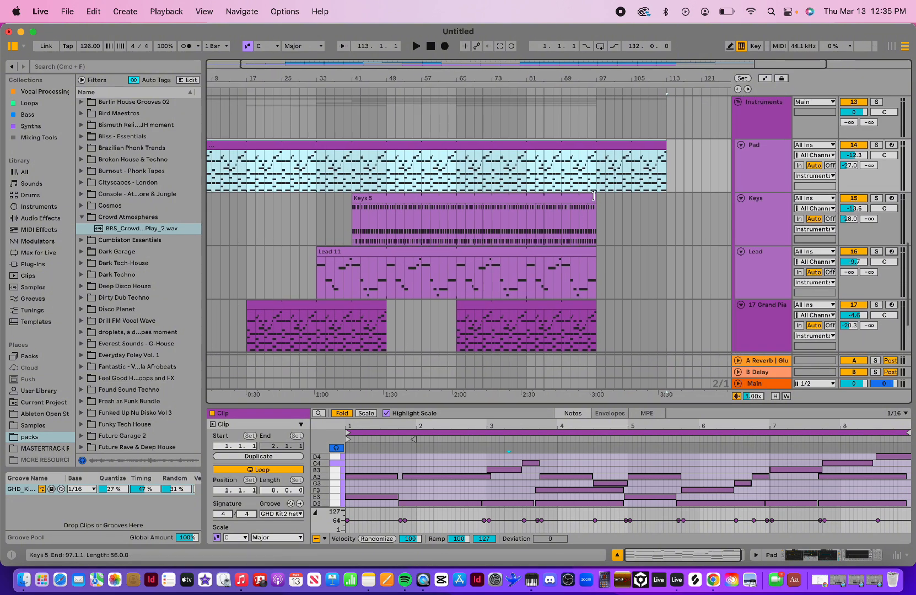
left_click_drag(593, 196, 666, 194)
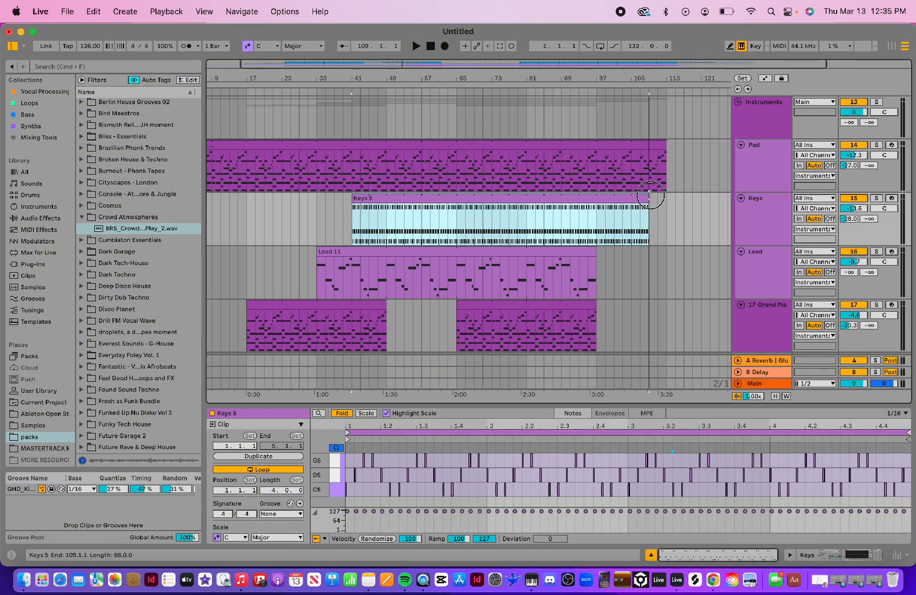
- Play the arrangement from about bar 93, toggling solo on the Keys track on and off, and stop playback
left_click(763, 212)
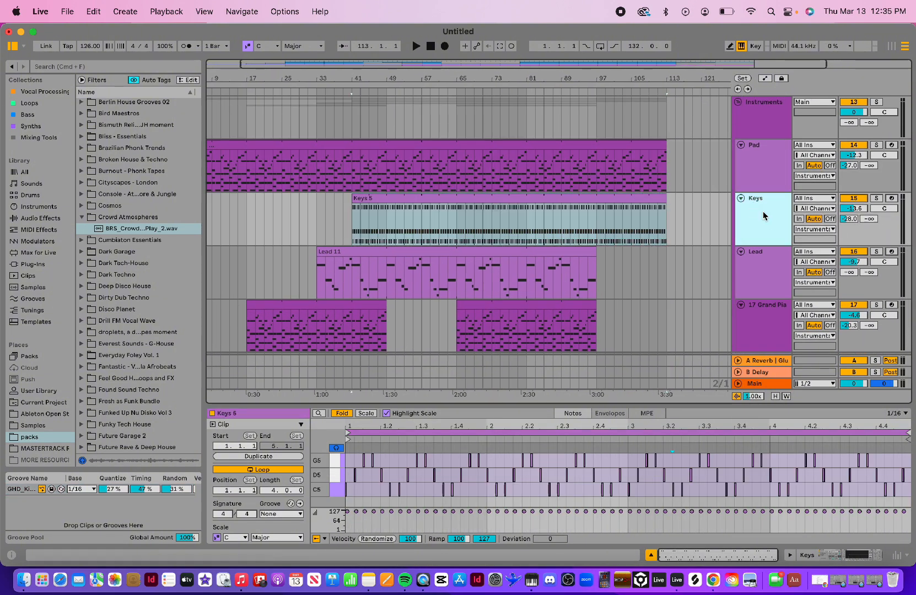
left_click(577, 87)
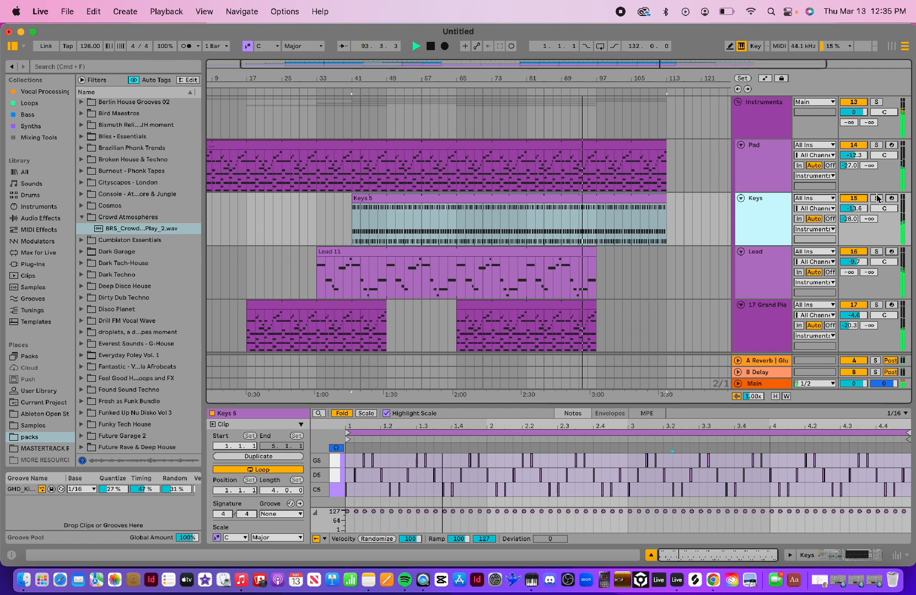
left_click(878, 198)
left_click(878, 198)
key("space")
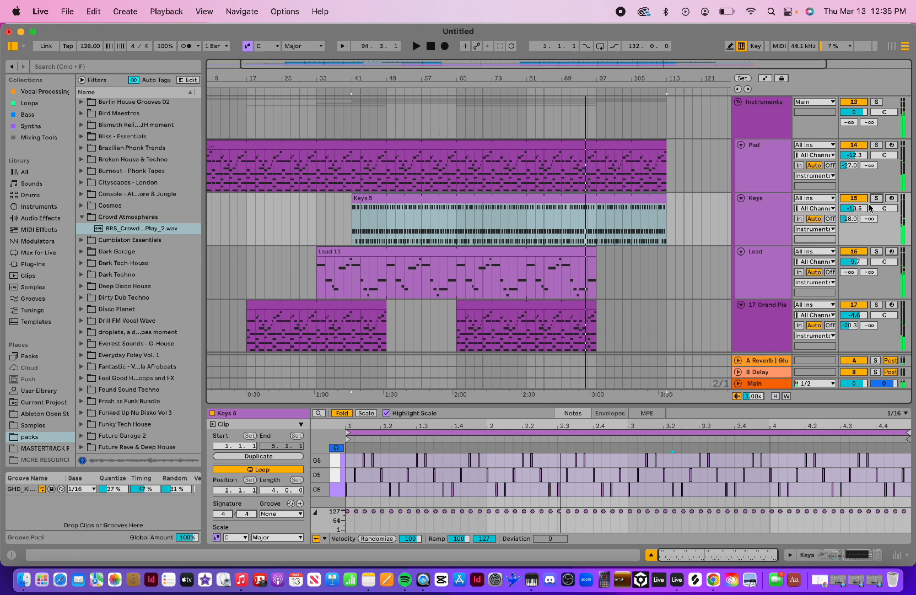
- Rename the Keys track to "Arp"
left_click(762, 218)
key("super+r")
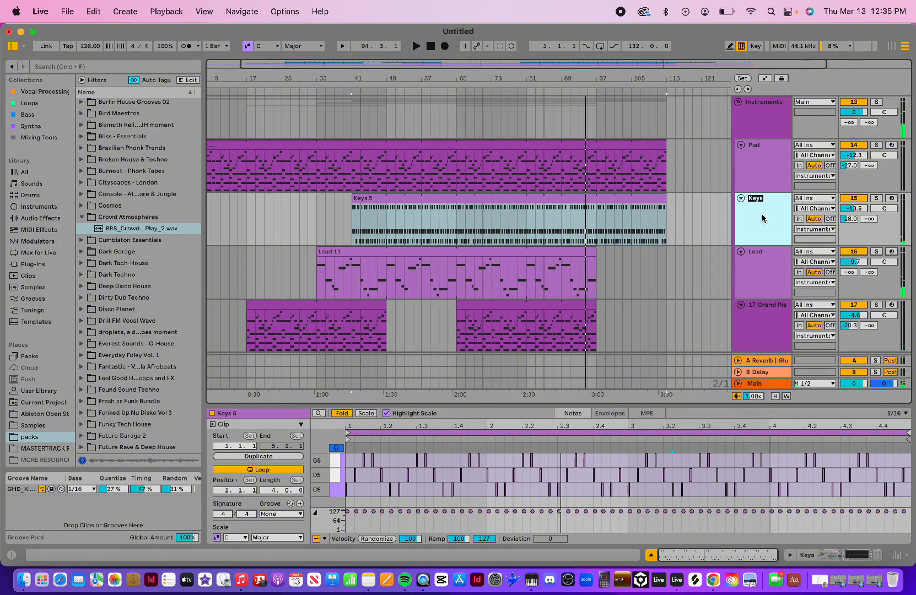
type("Arp")
key("Return")
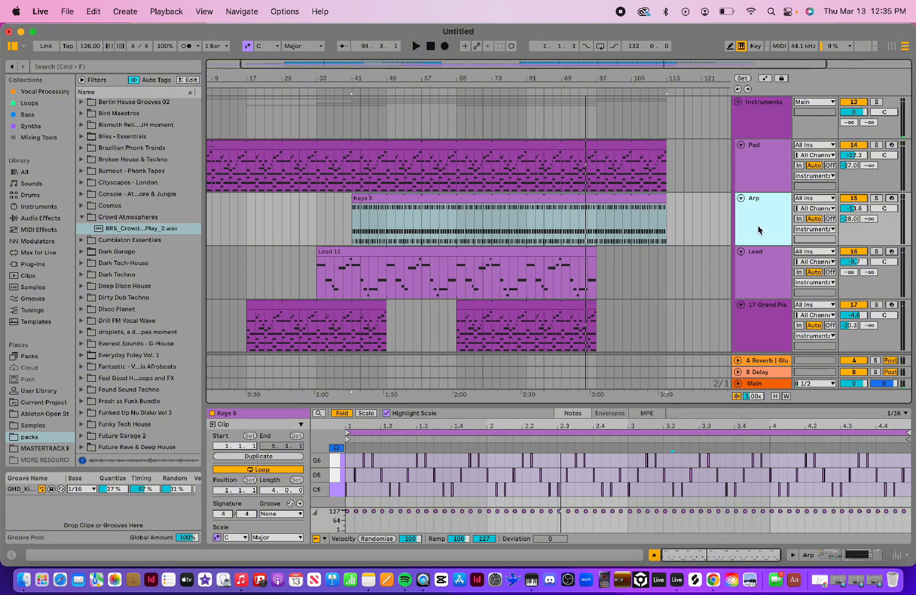
- Rename the Lead track to "high drone"
left_click(758, 272)
key("super+r")
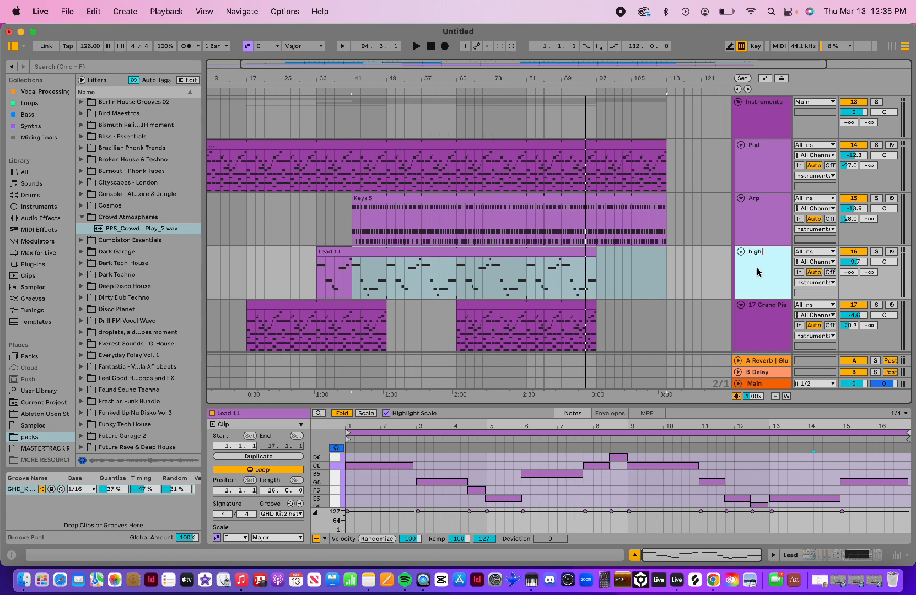
type("one")
key("Return")
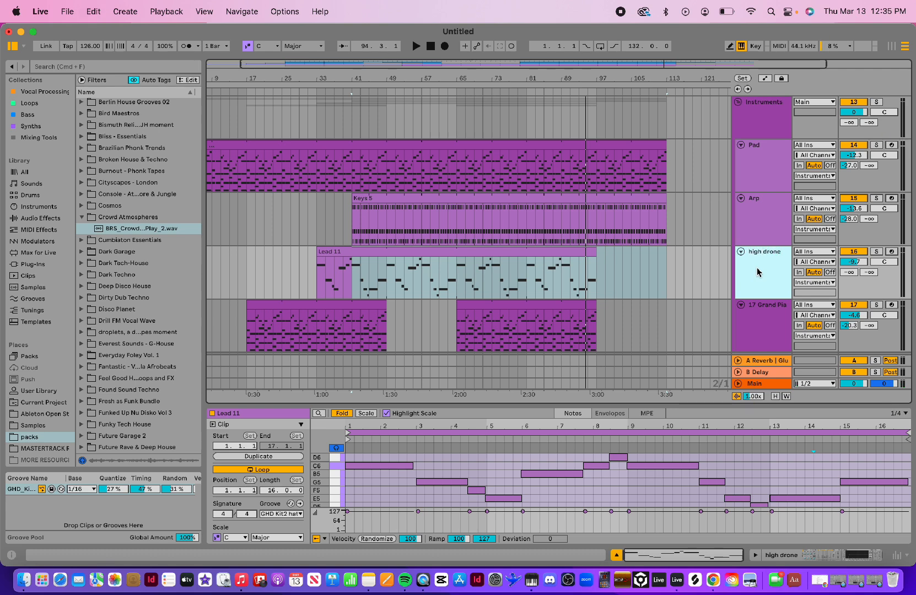
- Rename the Grand Piano track to "piano"
left_click(764, 318)
key("super+r")
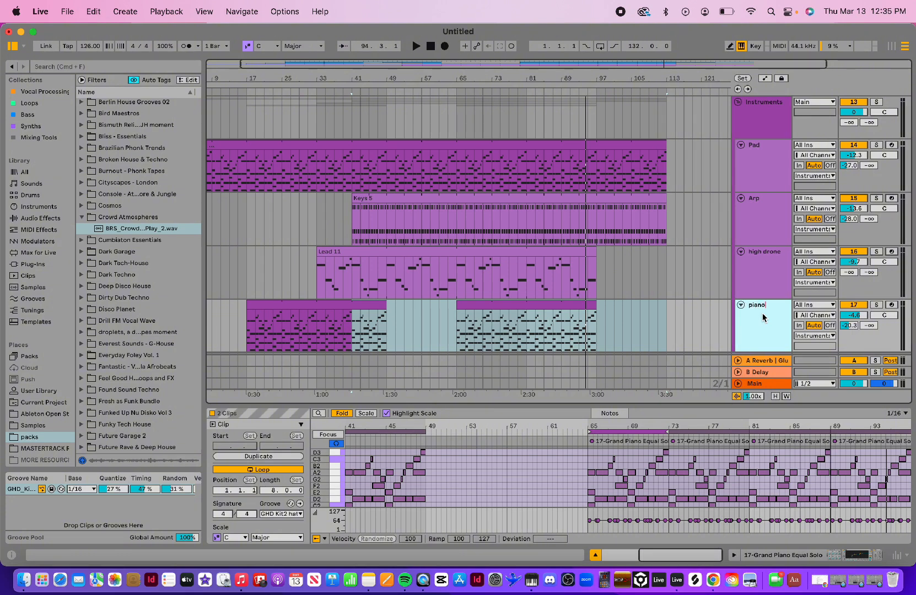
key("Return")
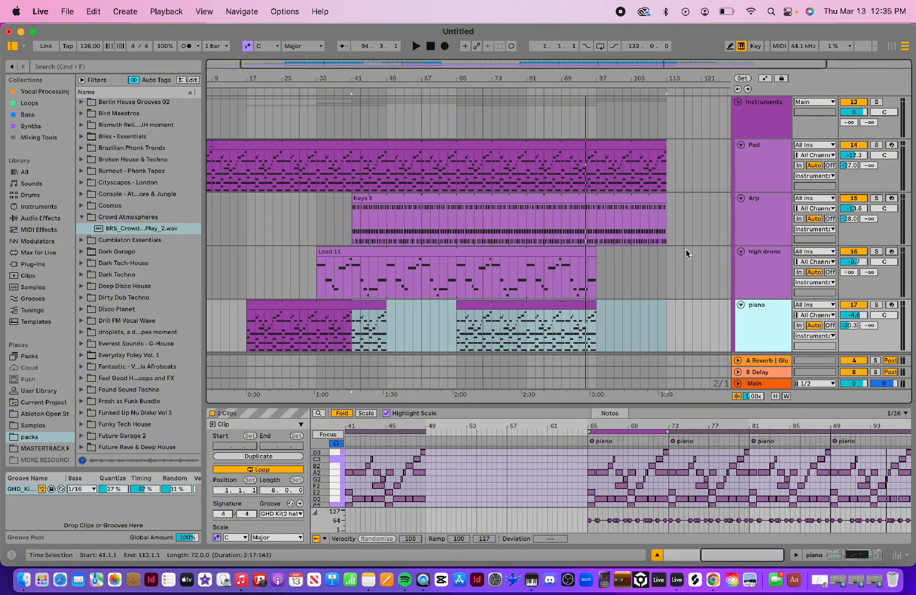
scroll(762, 209, "up", 5)
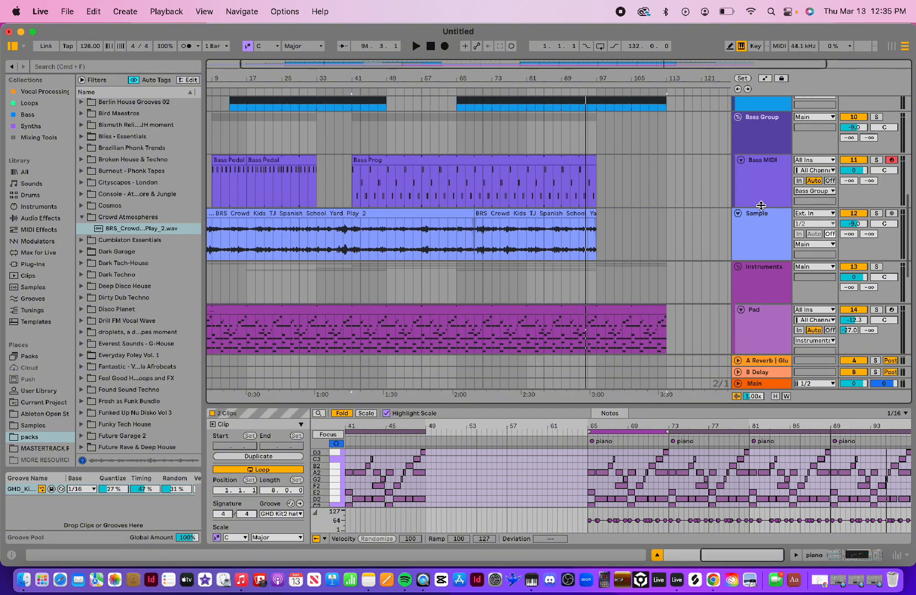
left_click(738, 267)
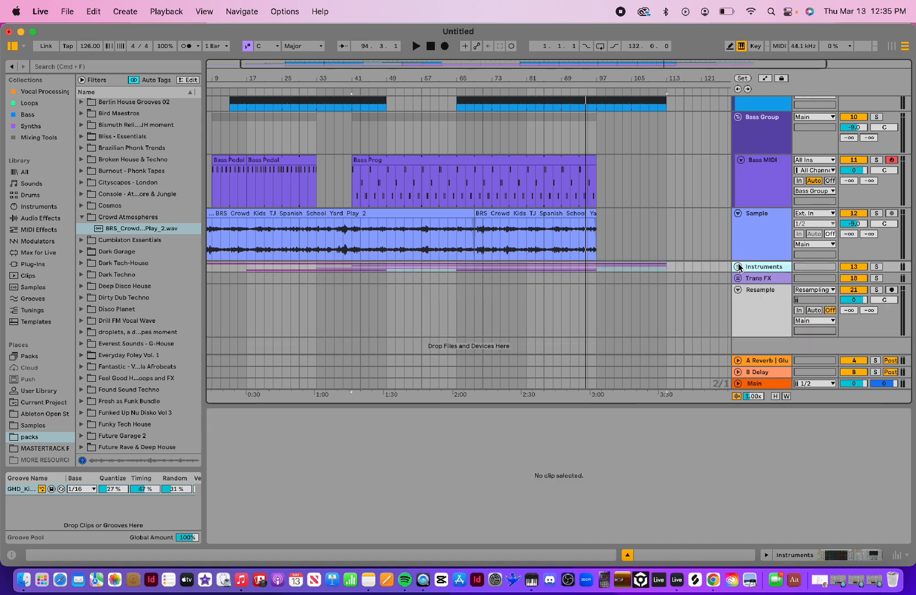
left_click(738, 267)
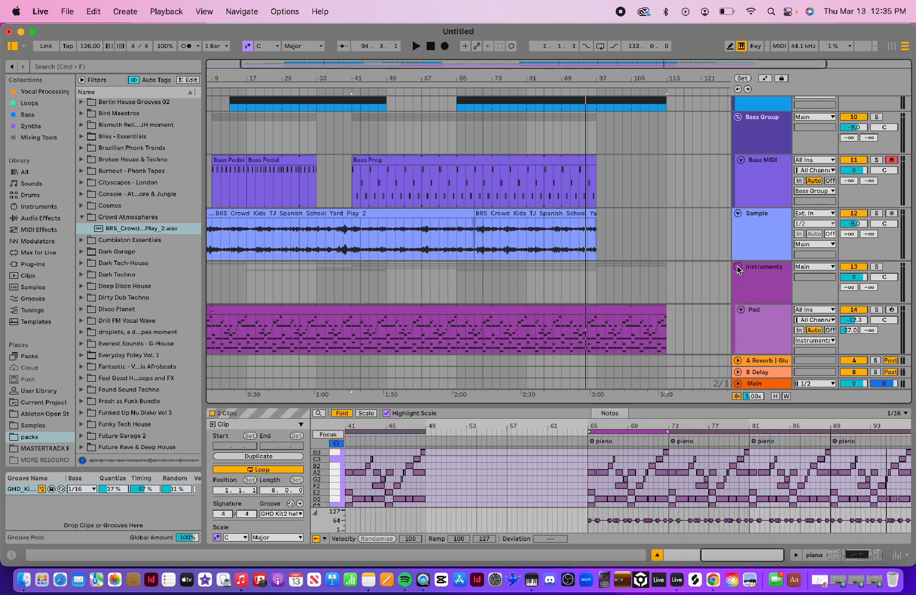
- Start playback from the beginning of the song and narrow the browser to give the arrangement more width
left_click(429, 46)
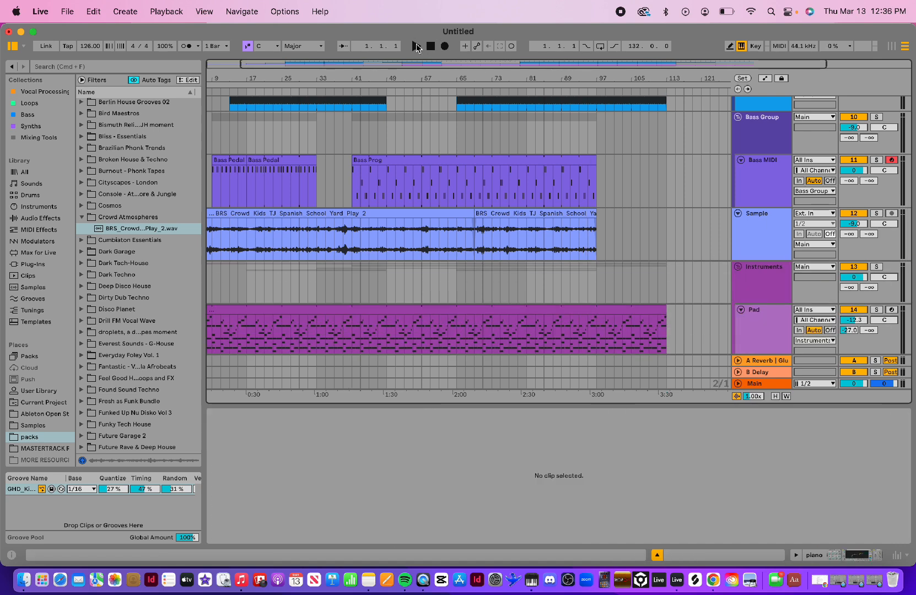
left_click(415, 45)
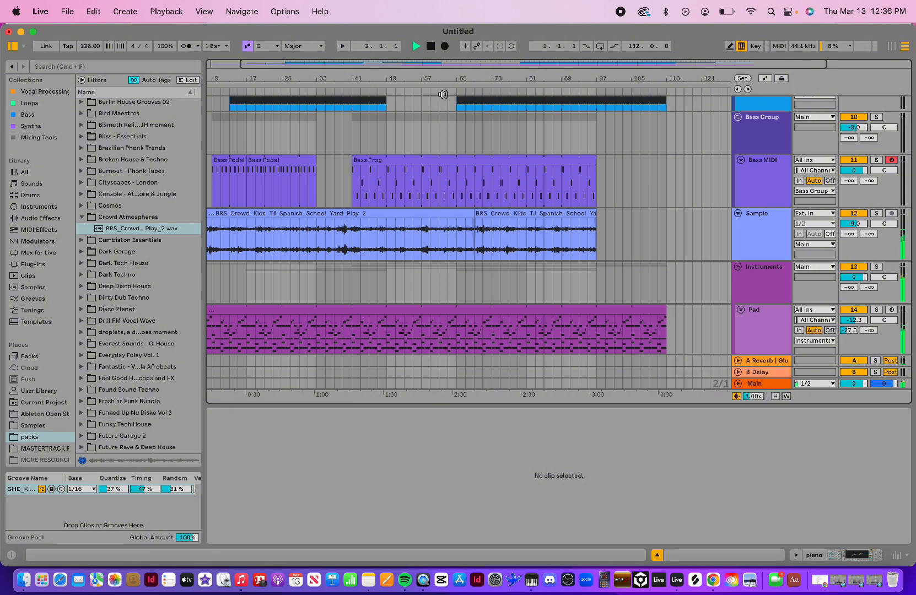
left_click_drag(203, 161, 152, 160)
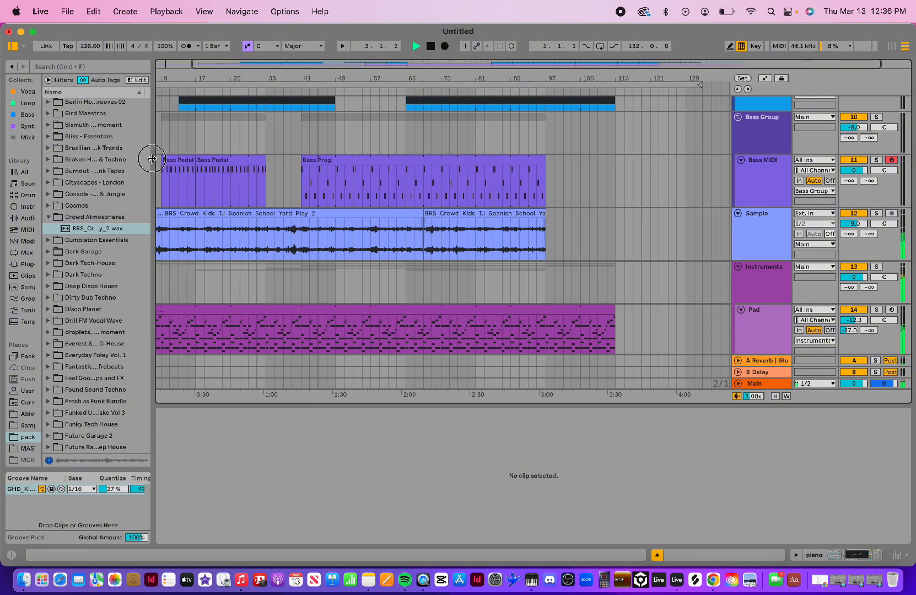
- Delete the crowd audio on the Sample track from bar 17 to bar 33, under the MAIN THEME section
scroll(377, 229, "up", 10)
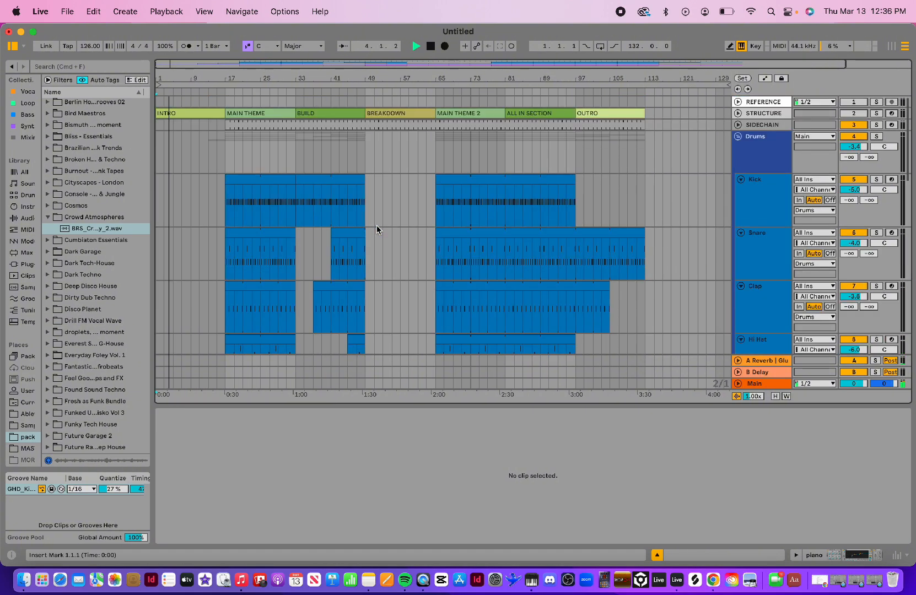
scroll(376, 229, "down", 5)
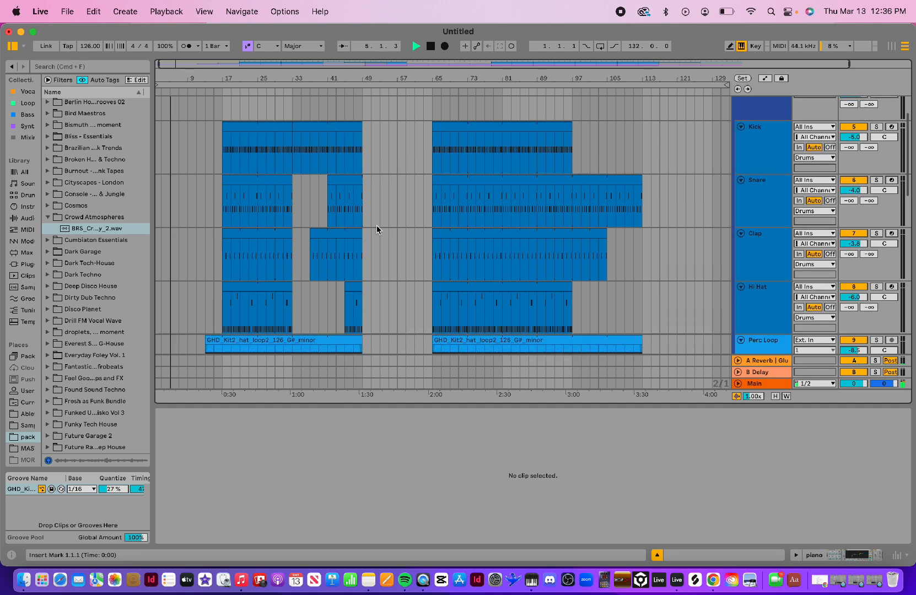
scroll(322, 291, "down", 6)
scroll(321, 291, "down", 1)
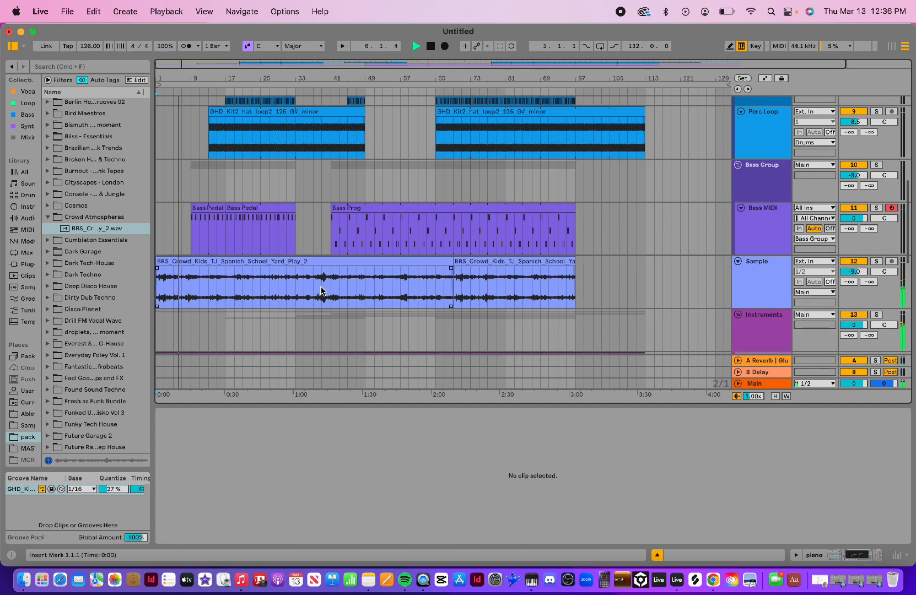
scroll(321, 290, "right", 1)
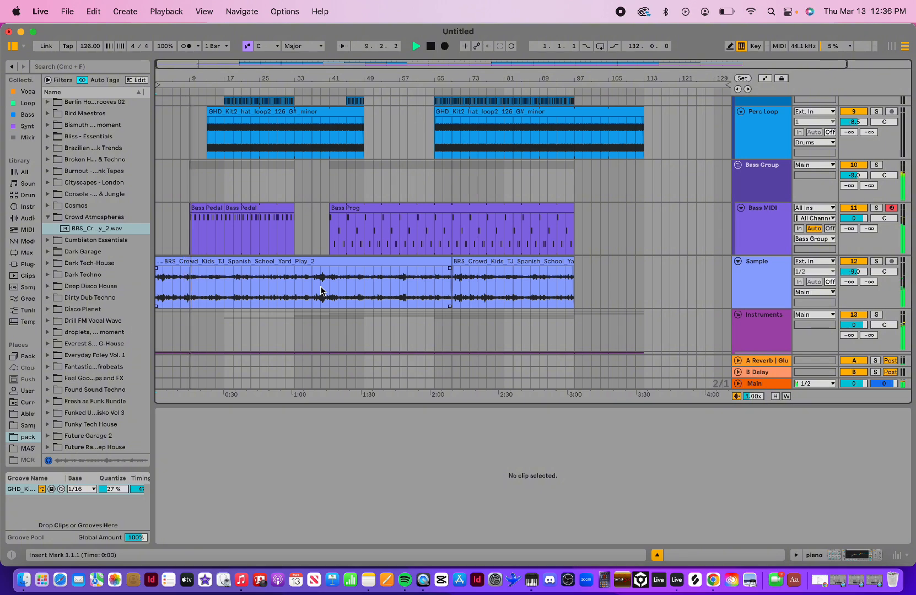
scroll(321, 290, "up", 1)
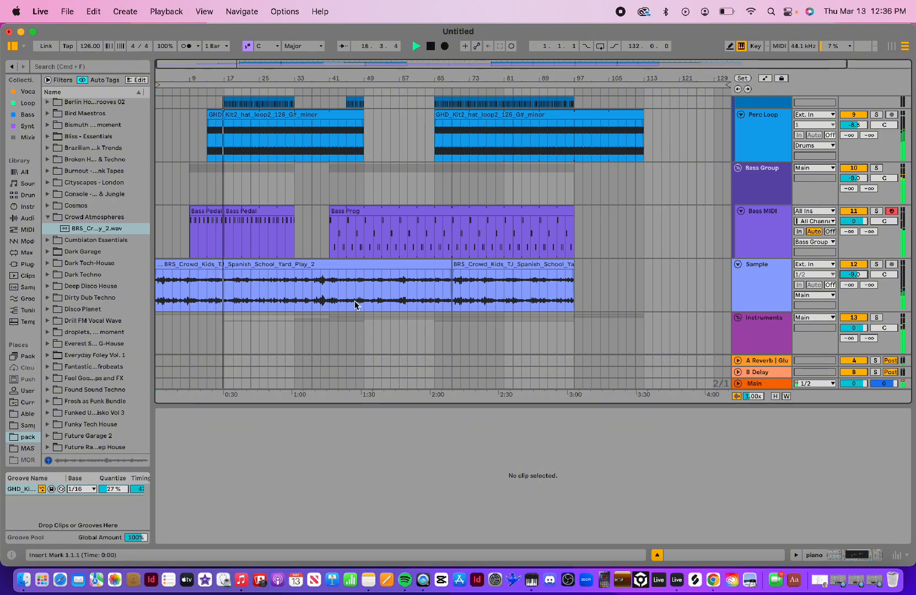
left_click_drag(223, 284, 292, 287)
key("Delete")
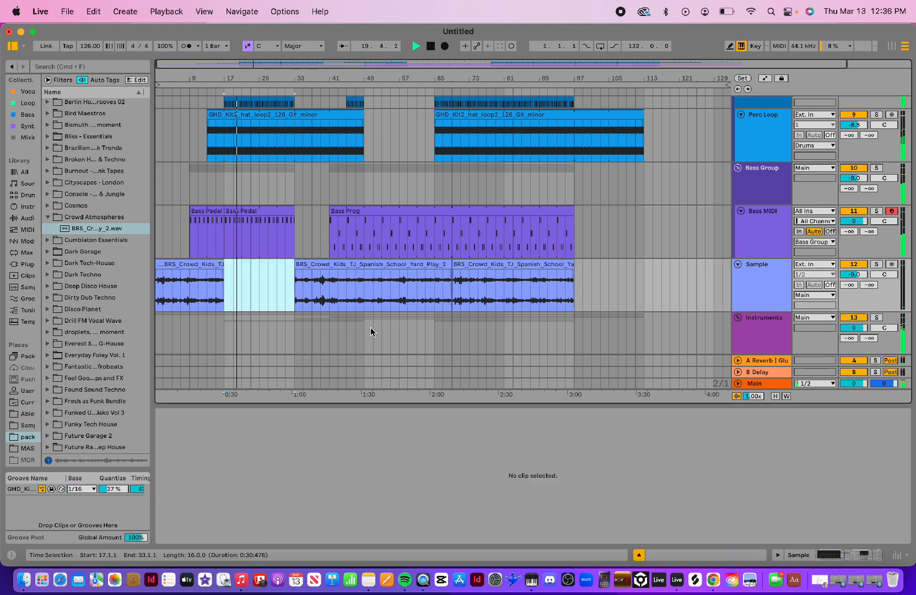
- Delete the crowd audio on the Sample track from bar 65 to bar 81, under the MAIN THEME 2 section
scroll(218, 259, "up", 1)
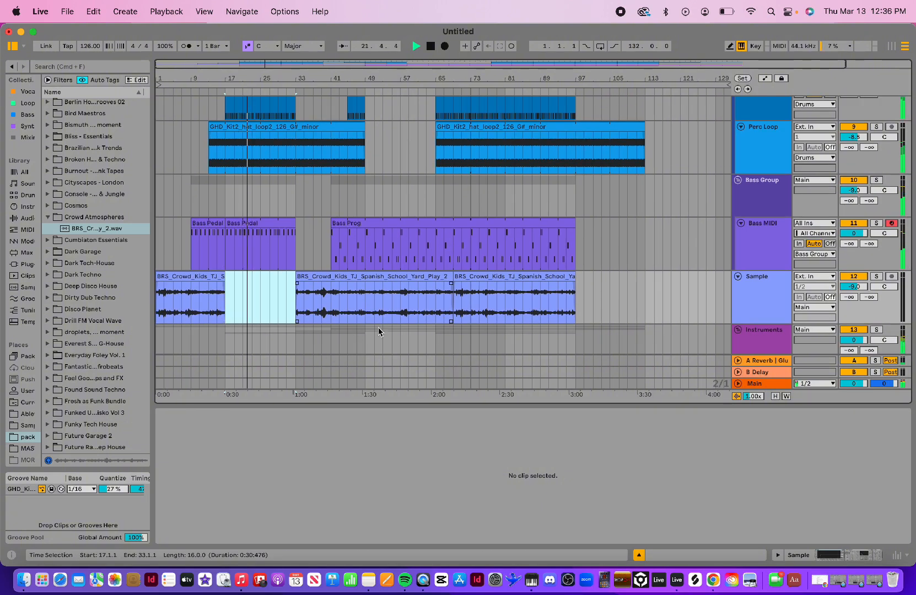
scroll(410, 274, "up", 10)
scroll(410, 271, "up", 2)
scroll(419, 281, "down", 12)
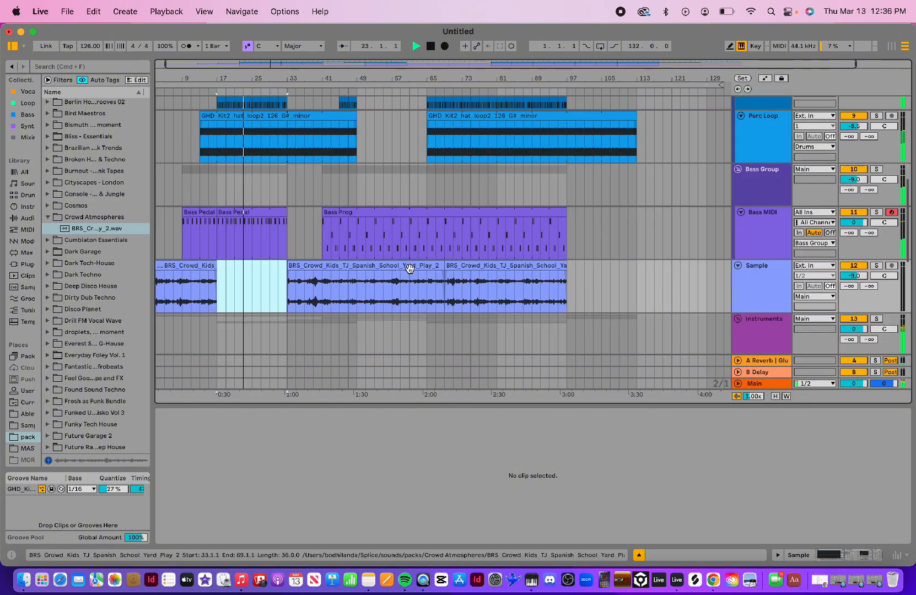
left_click_drag(424, 287, 501, 288)
key("Delete")
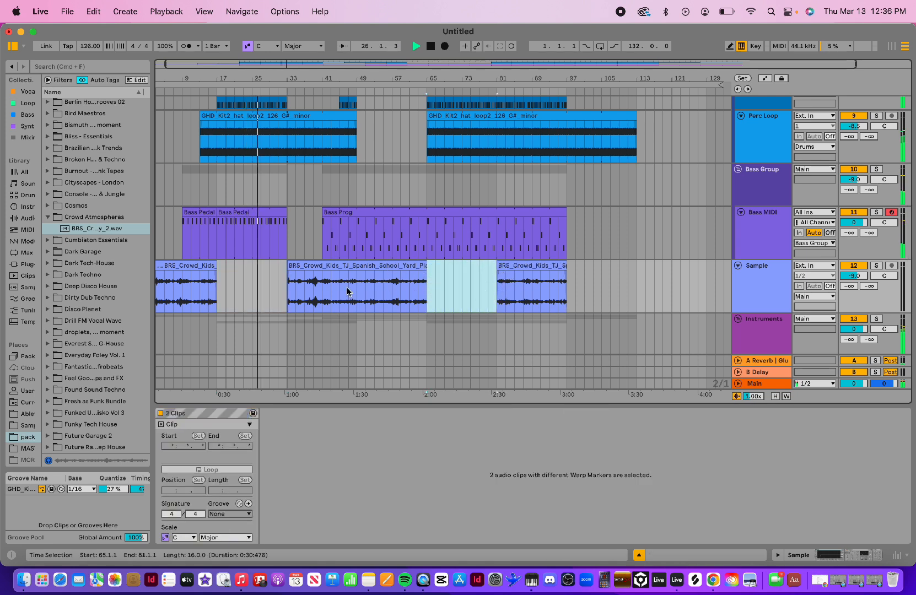
- Extend the start of the second Kick section back to bar 57, midway through the BREAKDOWN
scroll(311, 200, "up", 10)
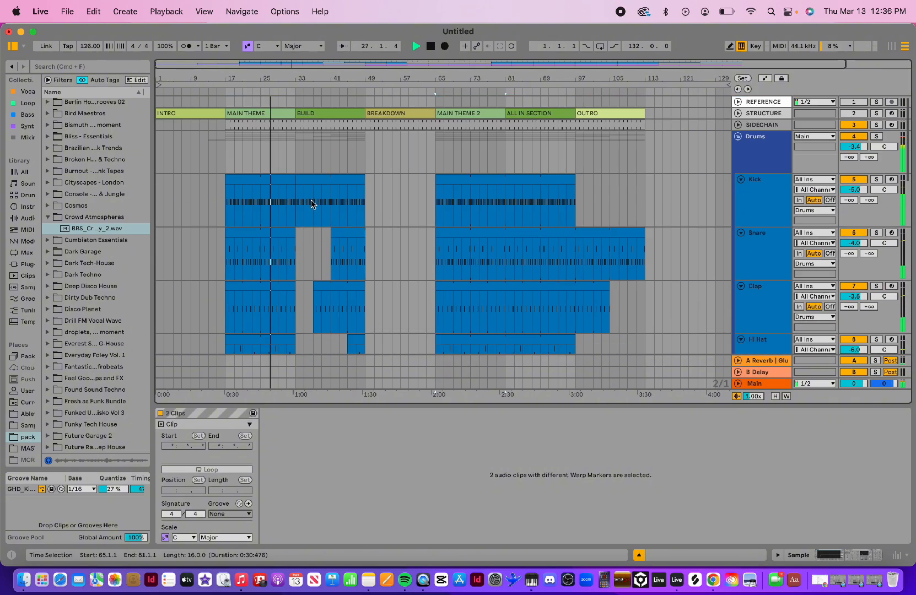
scroll(311, 201, "down", 10)
scroll(311, 204, "up", 10)
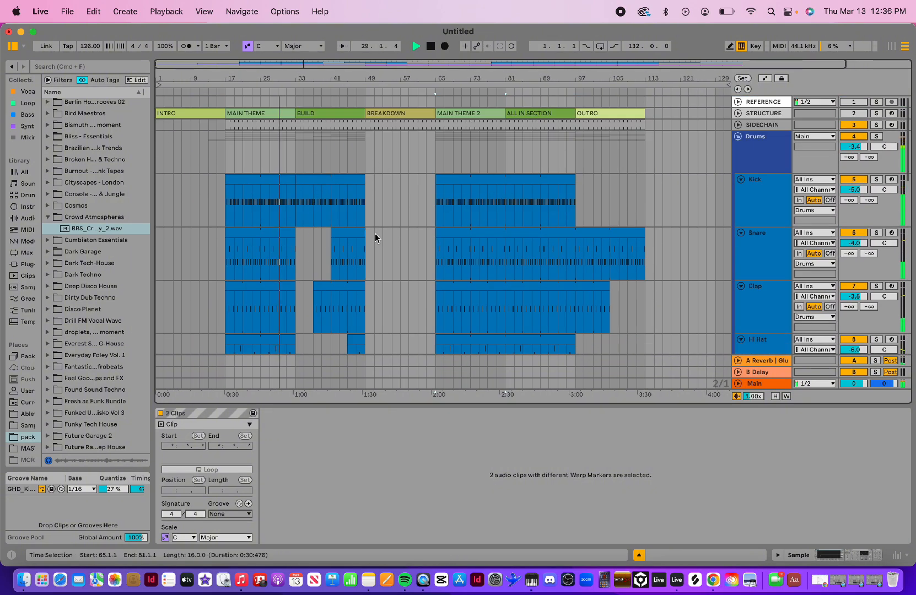
scroll(427, 237, "down", 5)
scroll(427, 237, "up", 5)
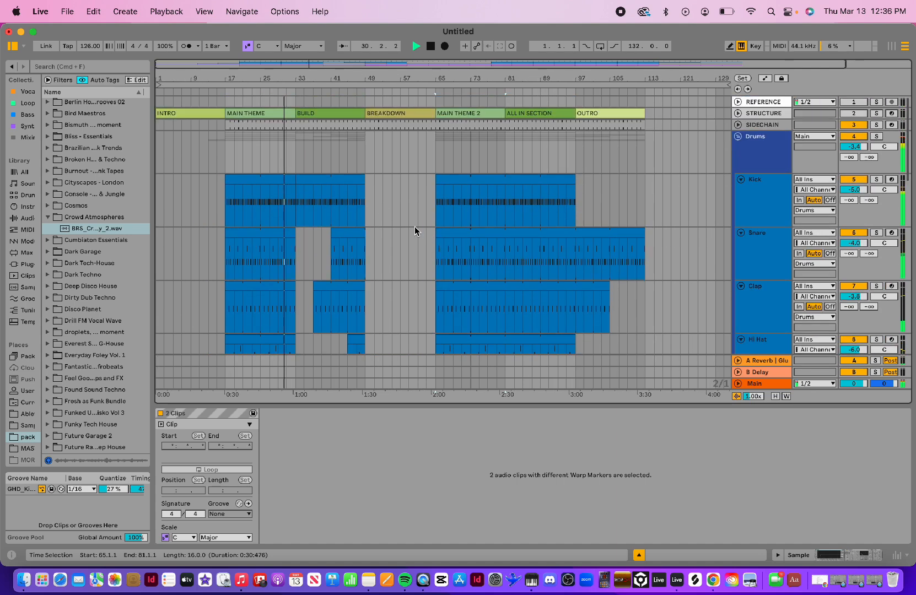
left_click_drag(436, 180, 400, 180)
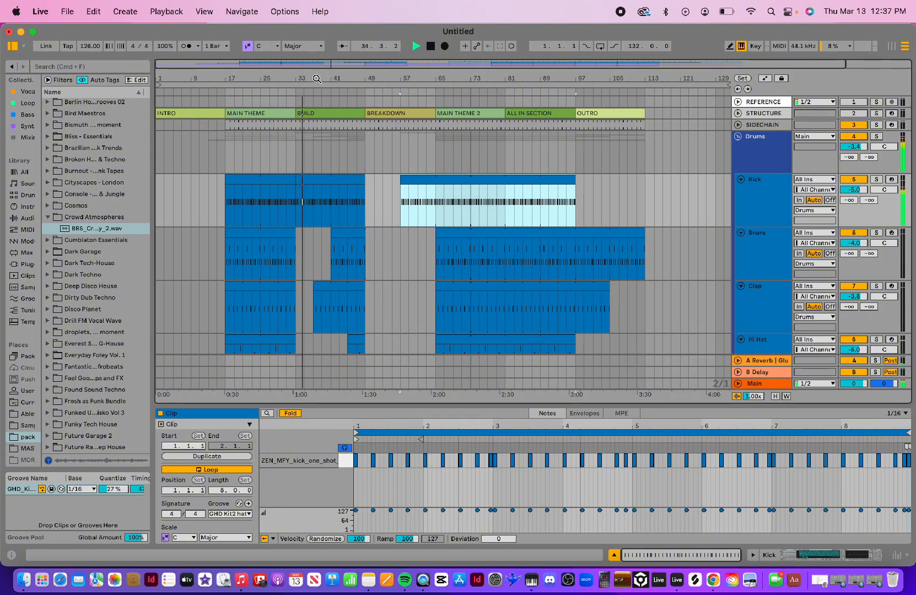
- Copy the first Bass Pedal clip, from bar 9 to bar 17, on the Bass MIDI track
scroll(368, 277, "down", 5)
scroll(368, 278, "up", 8)
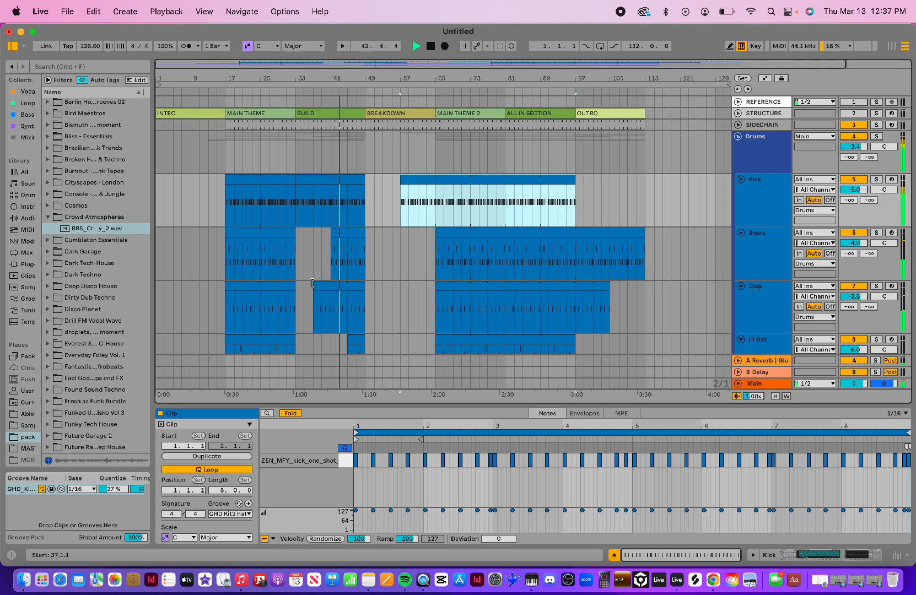
scroll(429, 318, "down", 8)
scroll(429, 318, "down", 1)
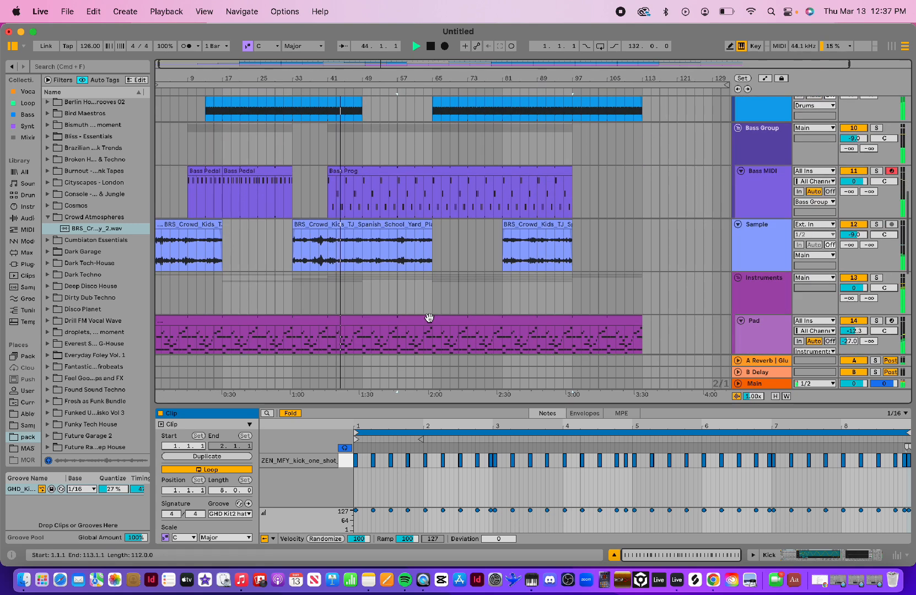
left_click(202, 170)
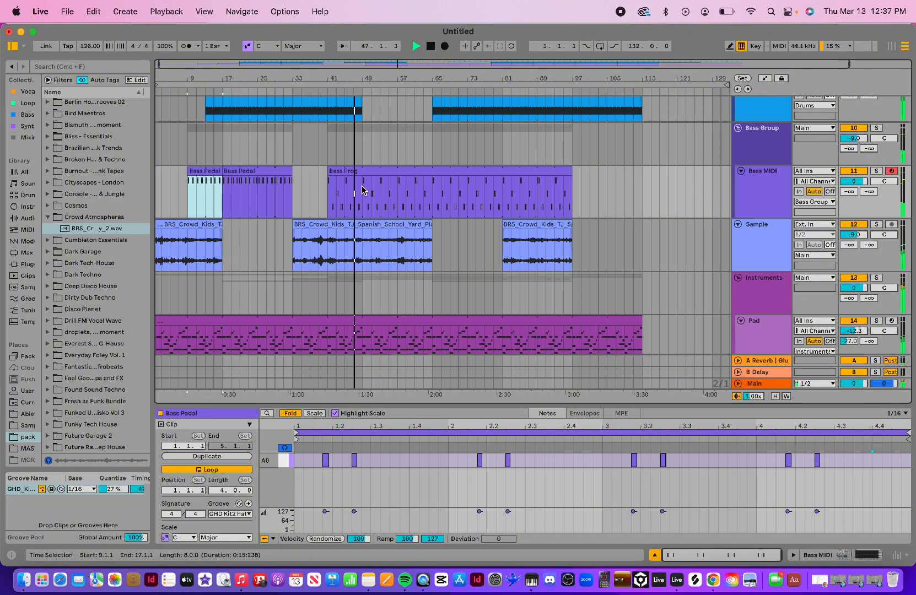
- Delete the Bass Prog section from bar 49 to bar 57 and paste the copied Bass Pedal clip at bar 57
scroll(363, 191, "up", 10)
scroll(362, 190, "down", 6)
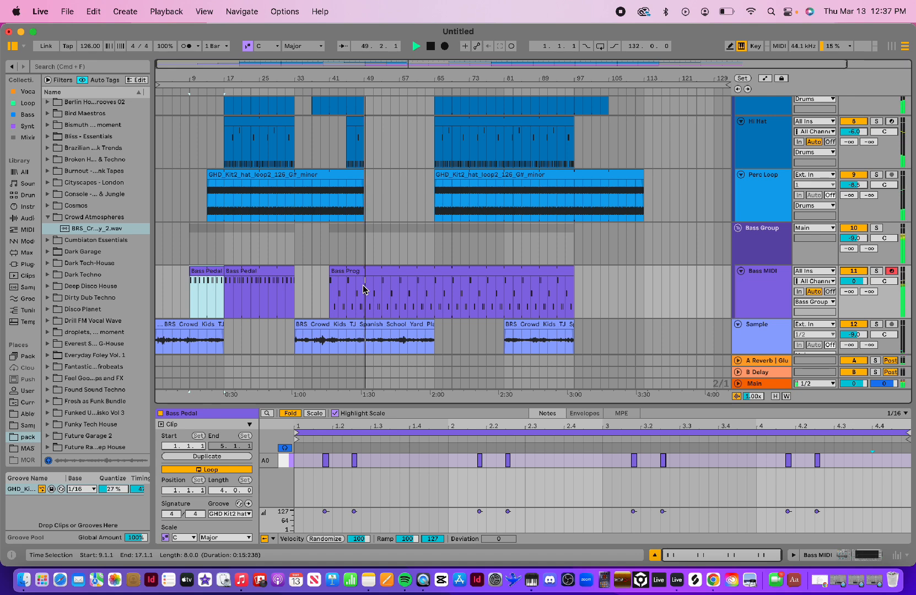
left_click_drag(364, 289, 399, 288)
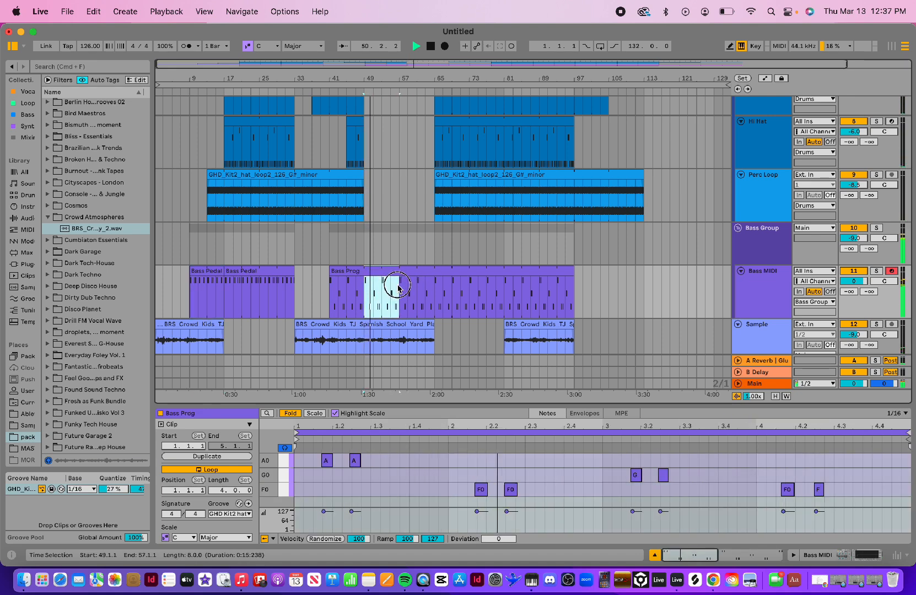
key("Delete")
left_click(401, 290)
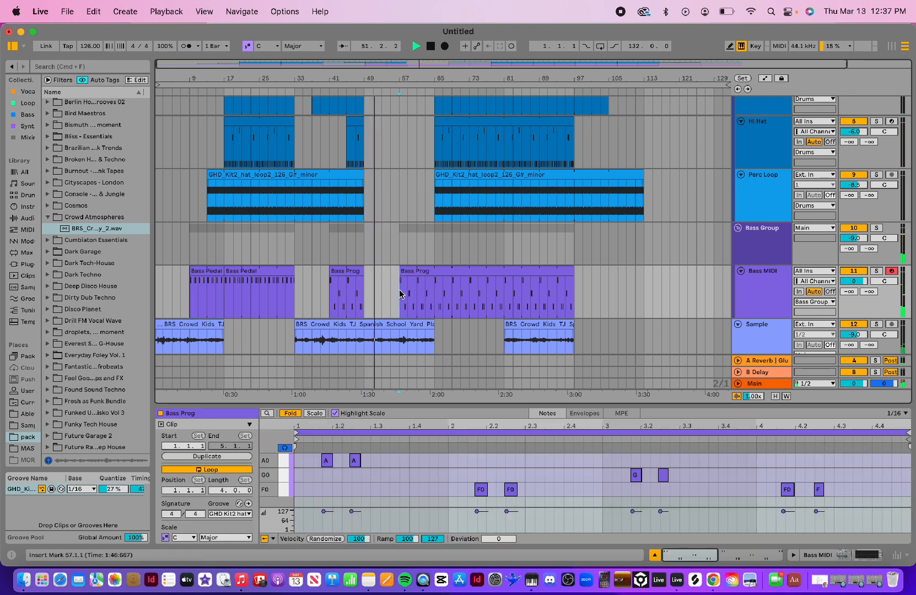
key("cmd+v")
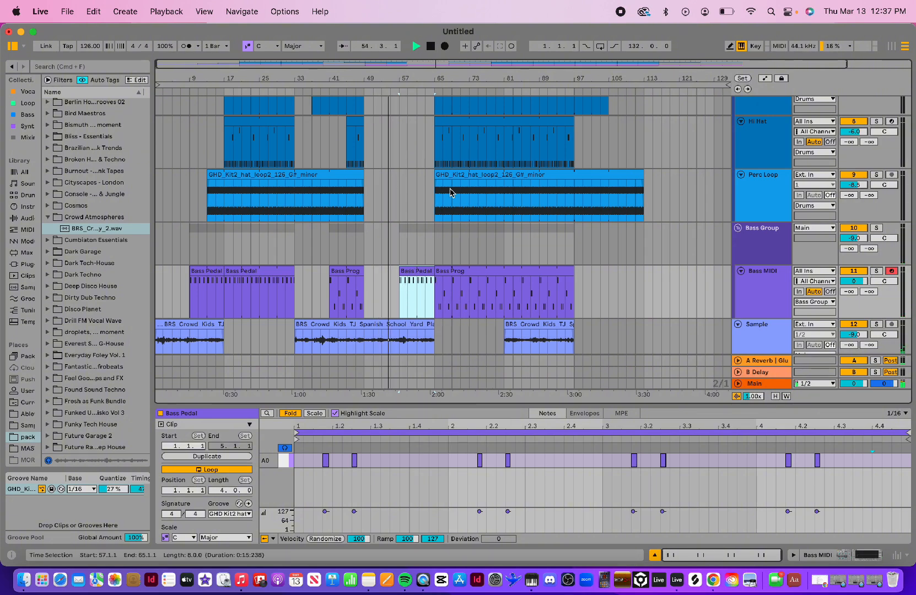
- Review the drum, bass and instrument clips against the section markers while the song plays from the BREAKDOWN into the ALL IN SECTION
scroll(372, 273, "up", 8)
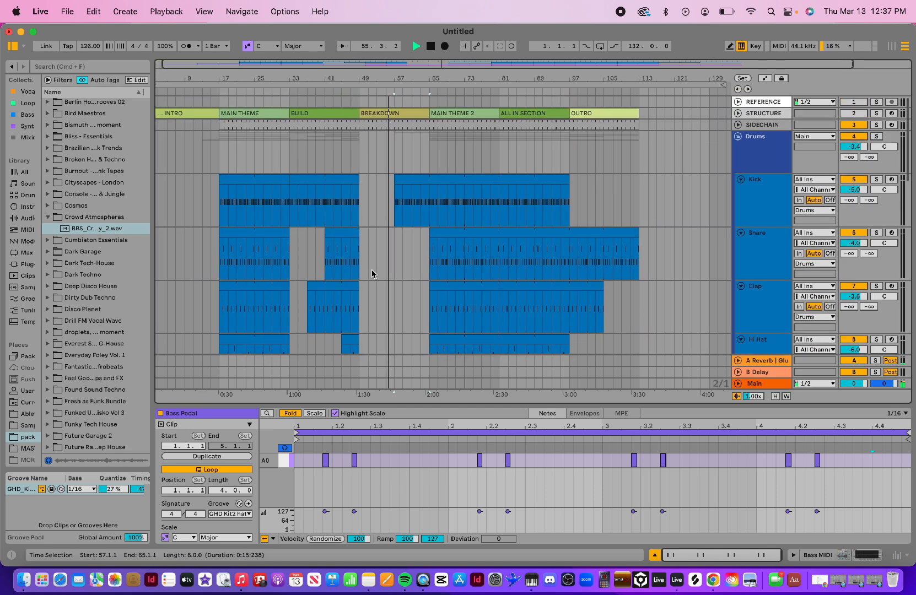
scroll(372, 274, "down", 4)
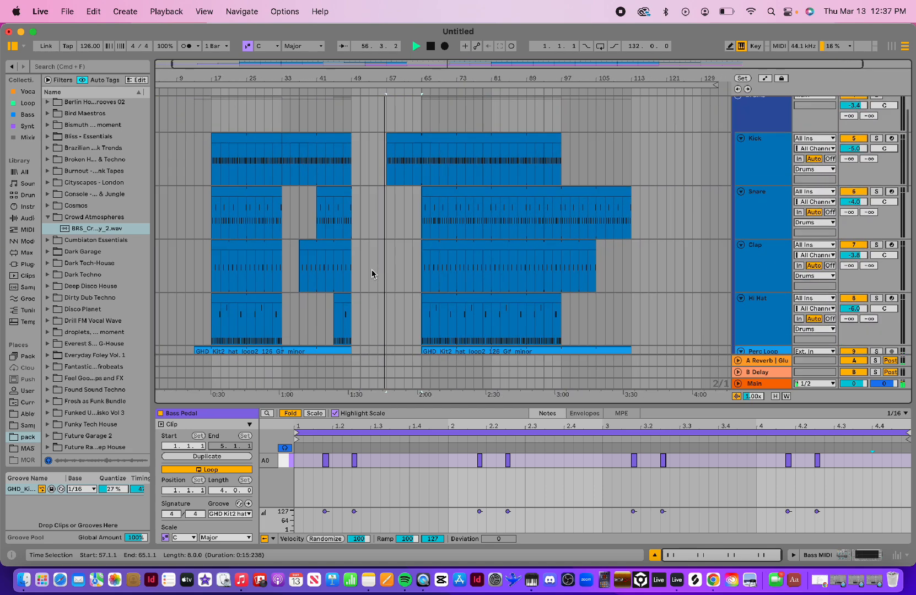
scroll(444, 181, "down", 3)
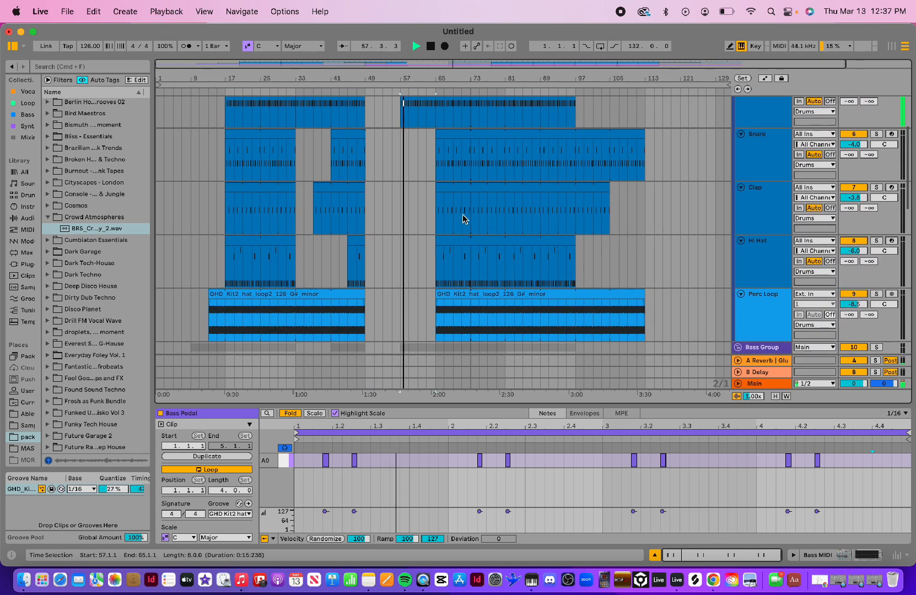
scroll(474, 194, "down", 4)
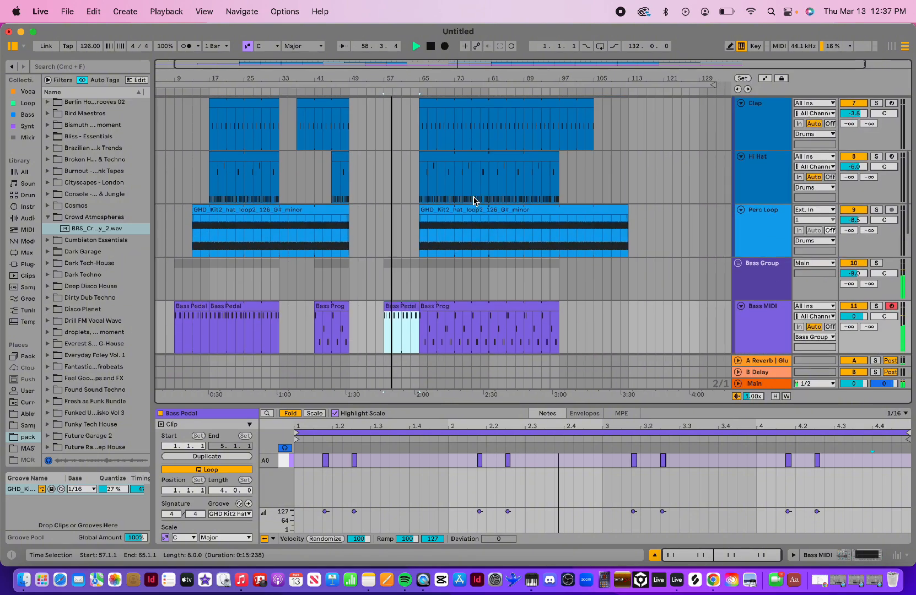
scroll(473, 200, "up", 6)
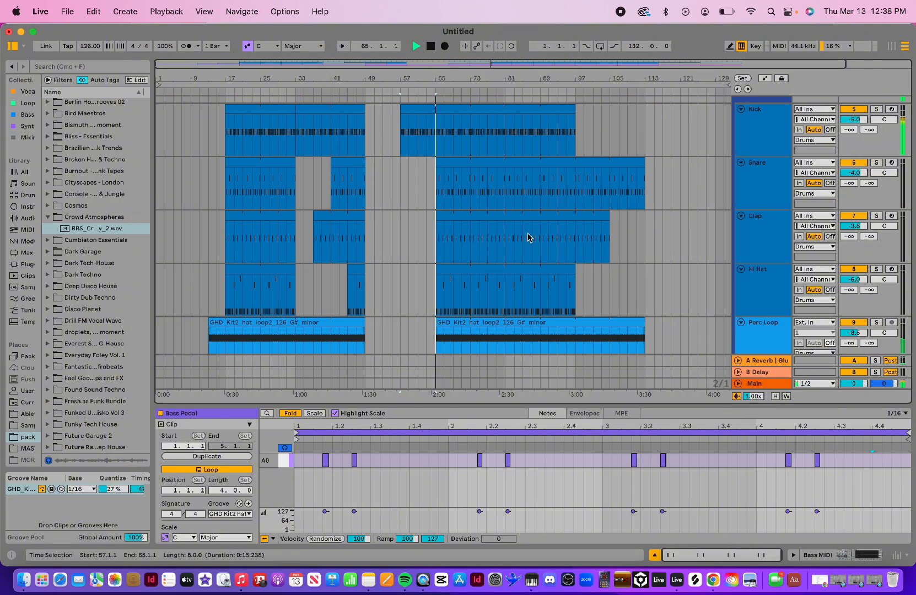
scroll(528, 238, "up", 3)
scroll(530, 246, "down", 5)
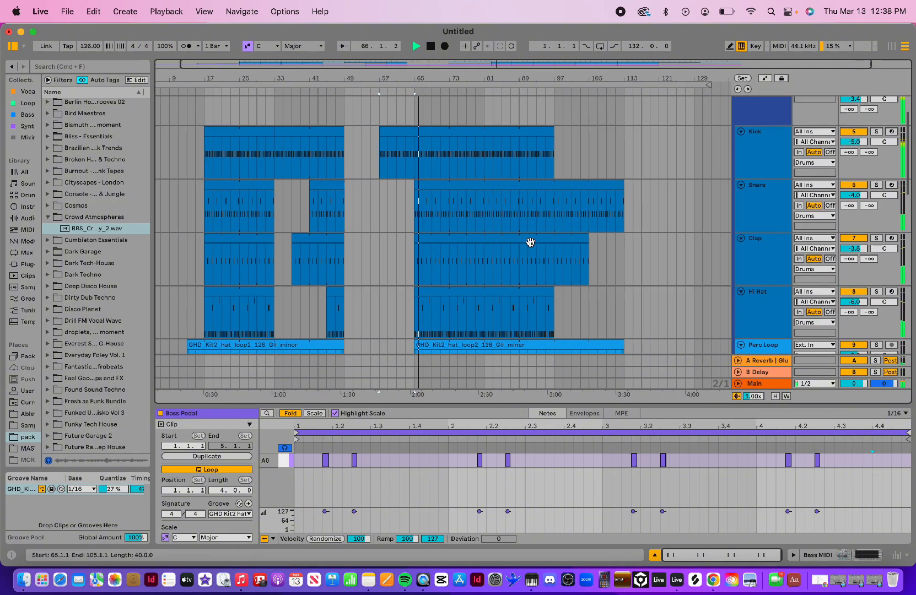
scroll(530, 246, "down", 10)
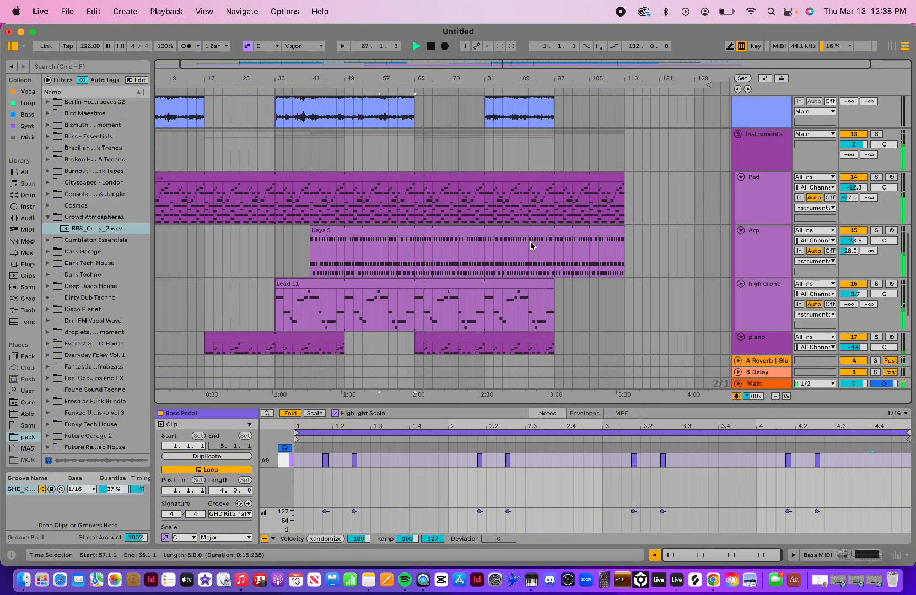
scroll(531, 246, "up", 5)
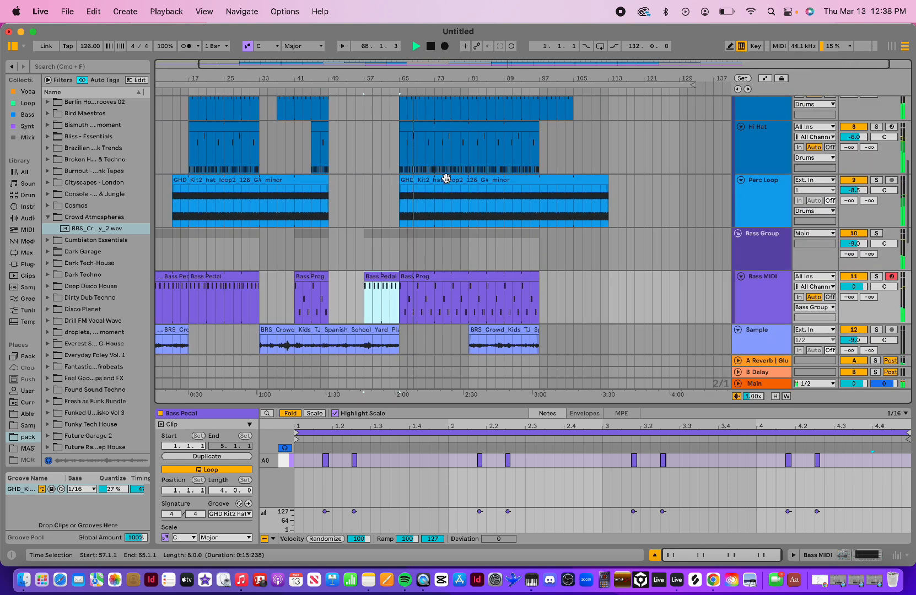
scroll(507, 203, "left", 2)
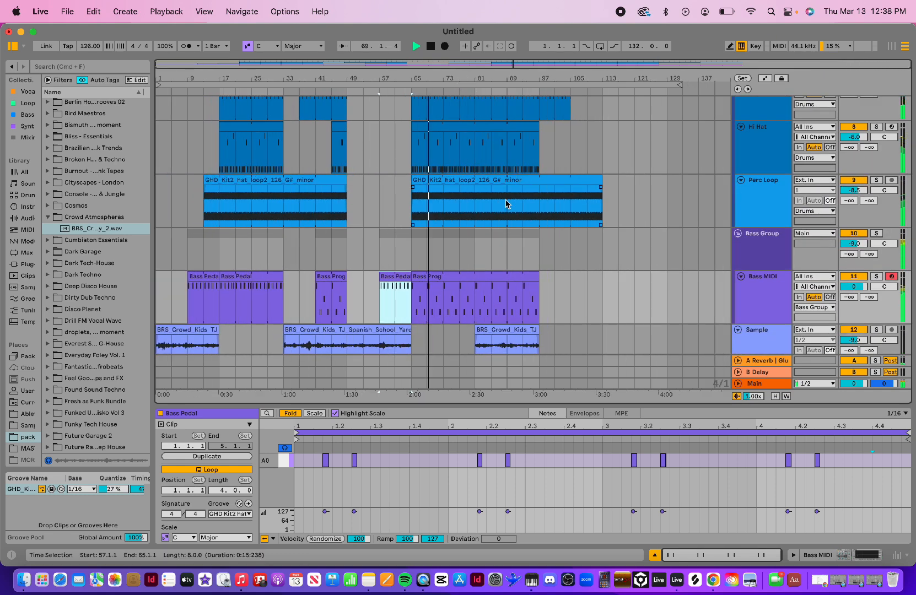
scroll(507, 203, "up", 8)
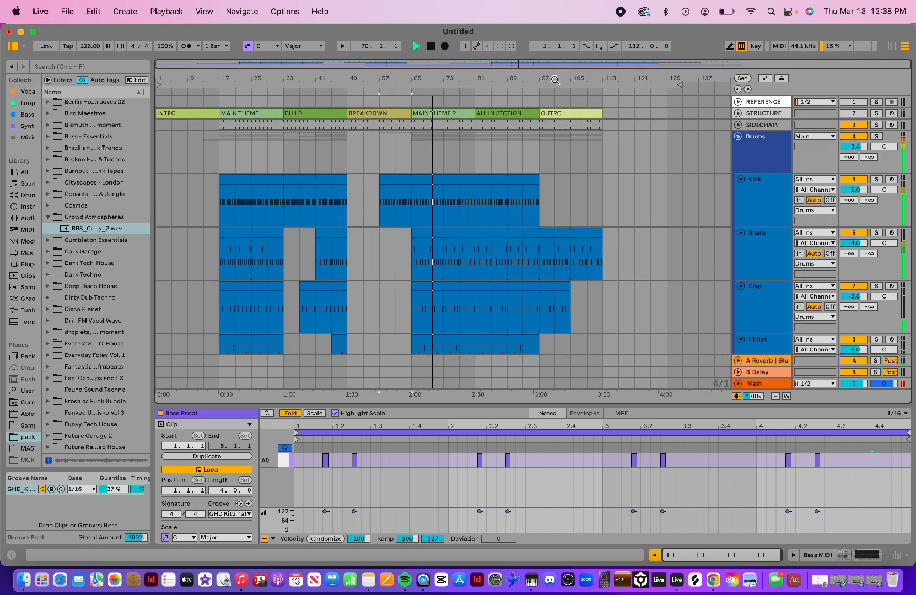
left_click_drag(528, 78, 560, 311)
scroll(547, 232, "down", 15)
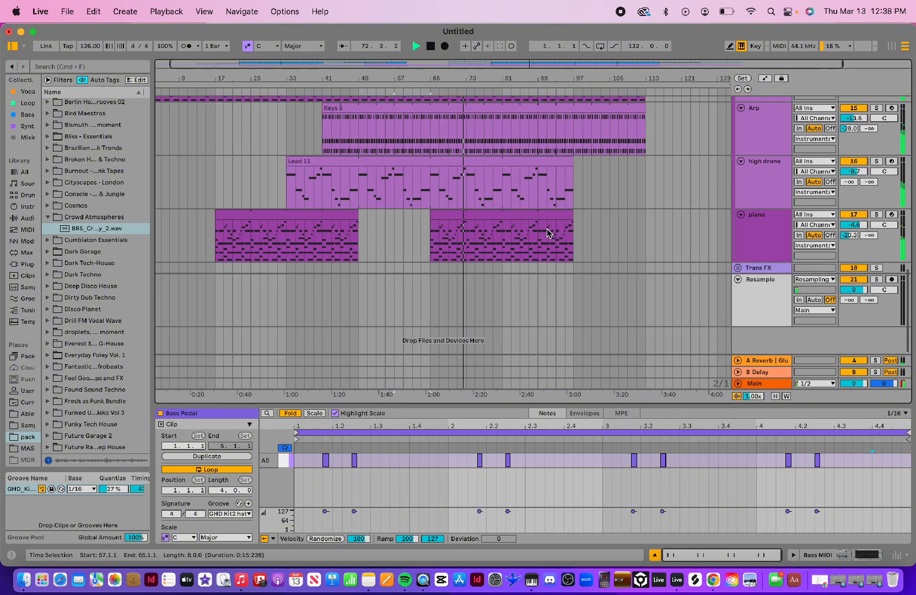
scroll(547, 232, "up", 20)
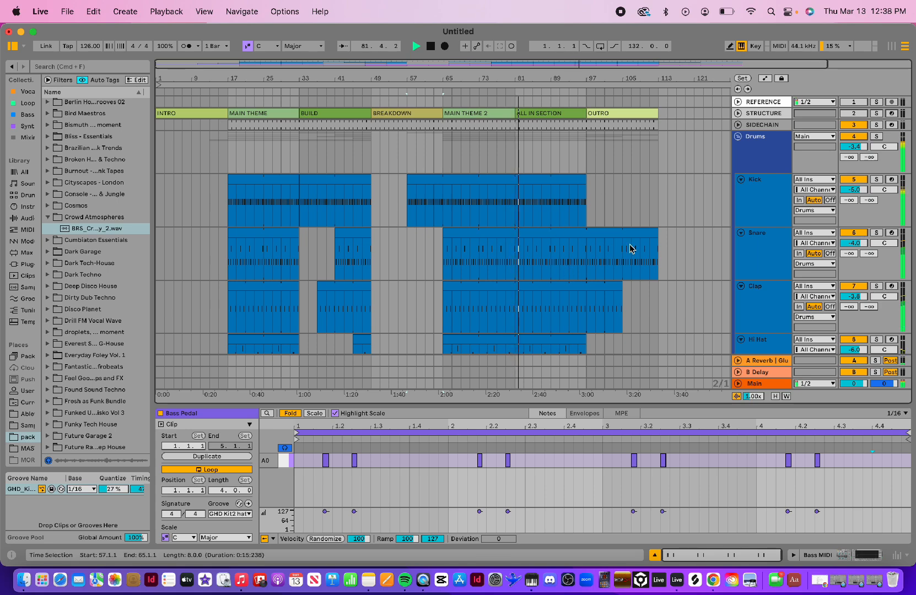
scroll(628, 248, "down", 10)
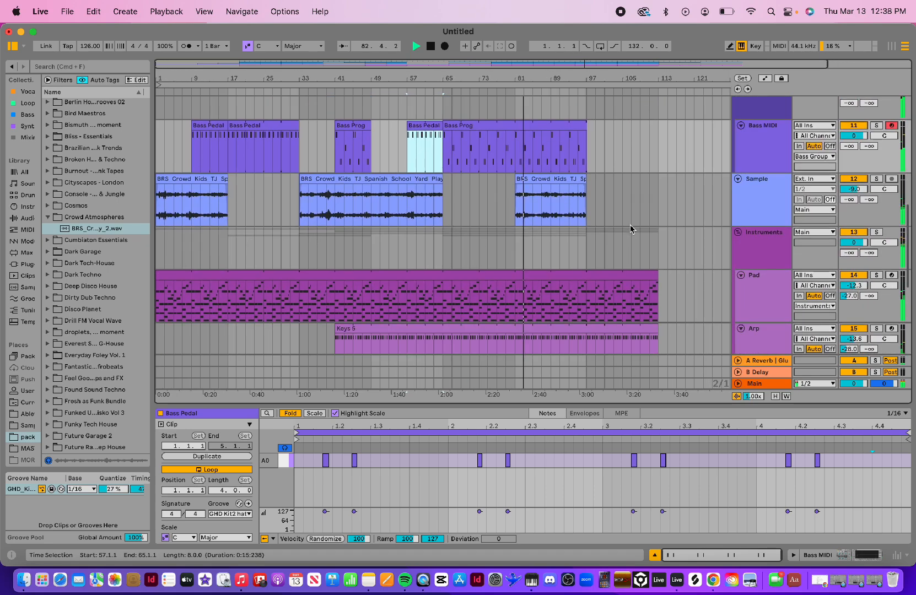
scroll(631, 229, "down", 5)
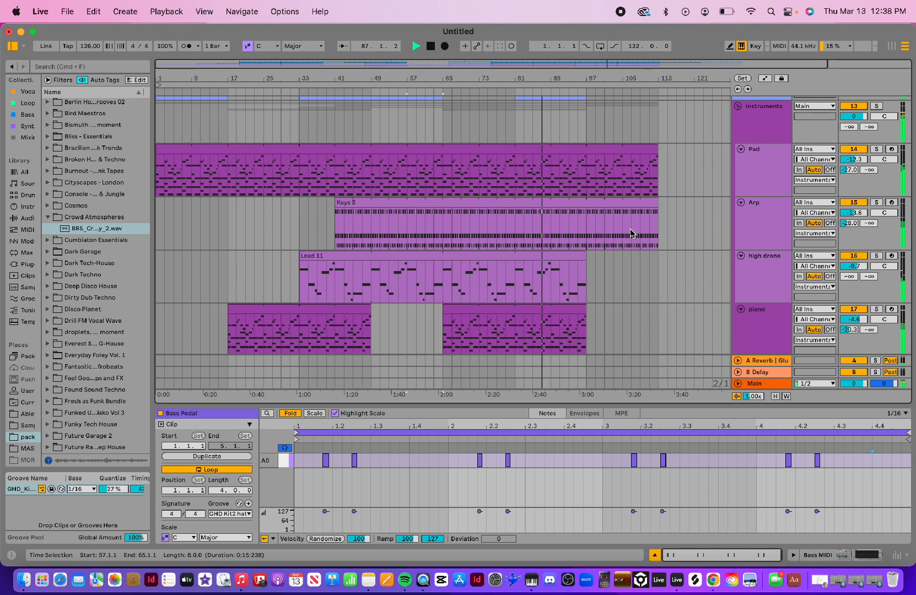
scroll(630, 232, "up", 10)
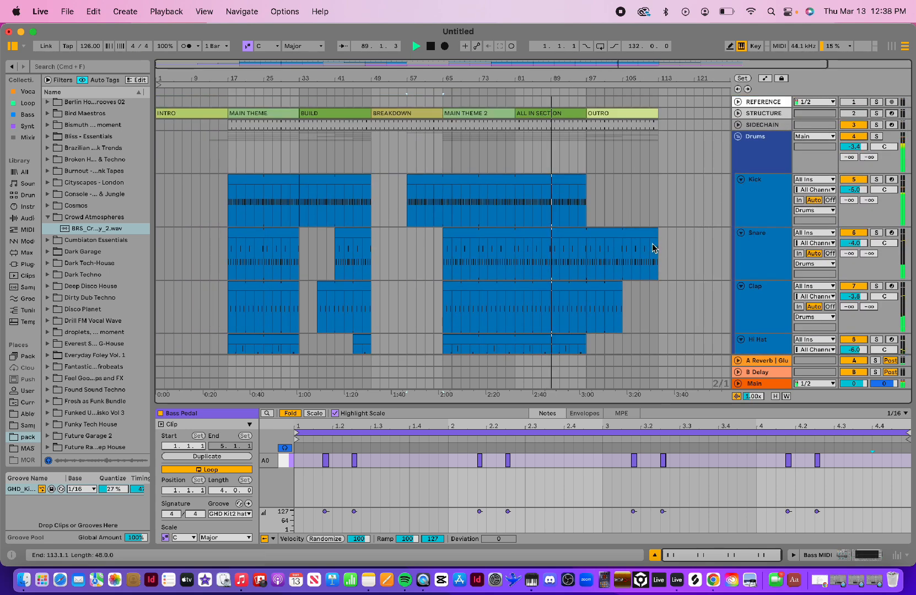
- Extend the end of the last crowd audio clip on the Sample track to bar 113, where the OUTRO ends
scroll(650, 266, "down", 5)
scroll(650, 266, "down", 4)
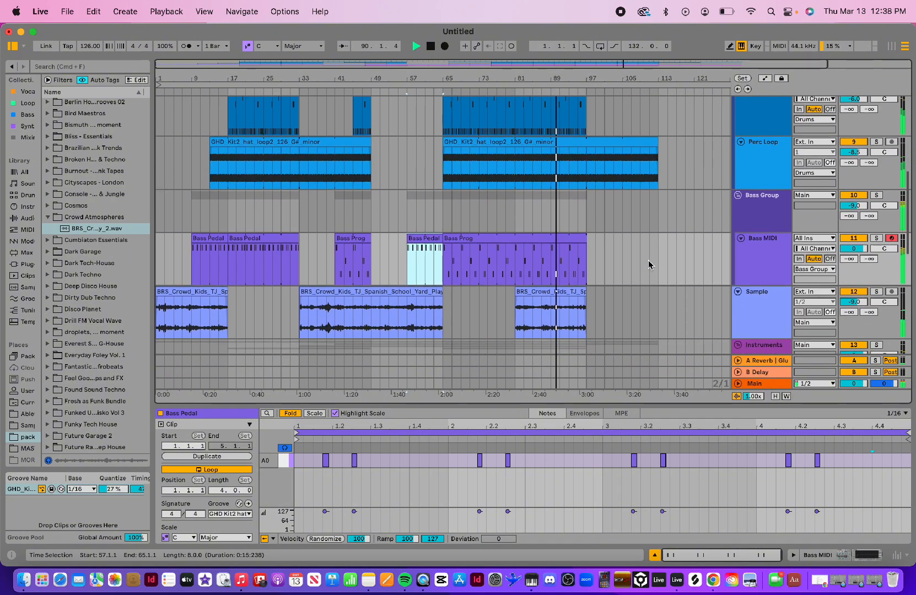
scroll(649, 265, "down", 3)
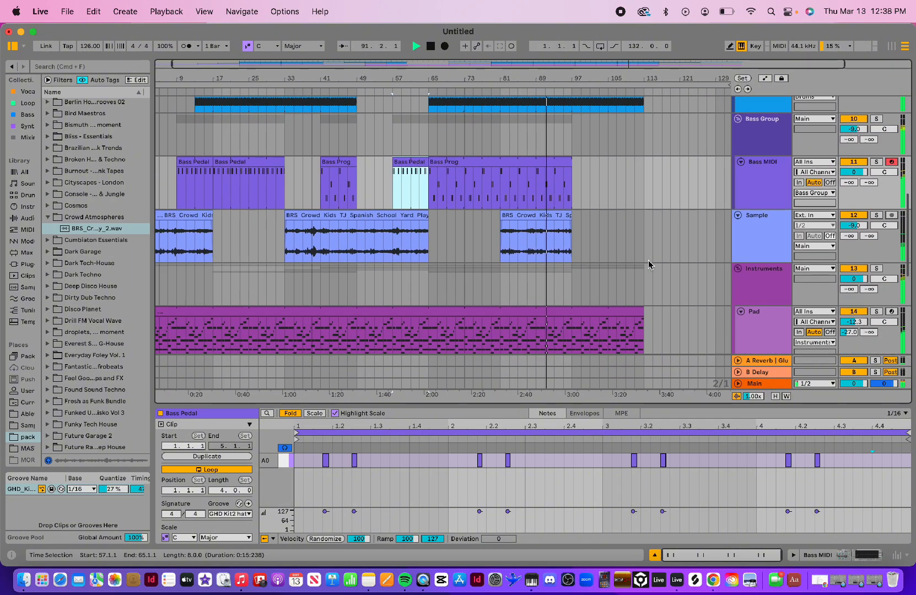
left_click_drag(567, 210, 643, 211)
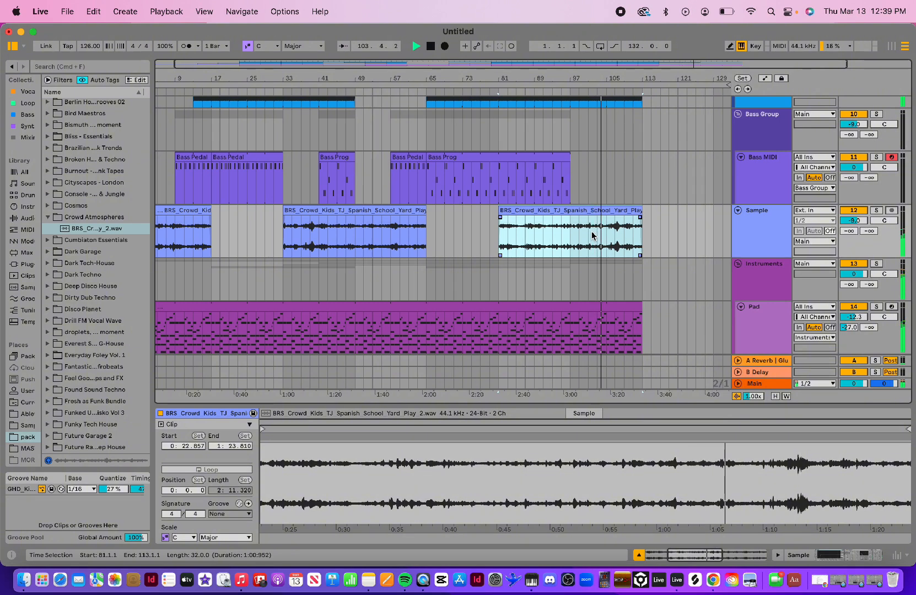
- Check where the Pad clip and the Keys 5 clip on the Arp track end
scroll(653, 304, "down", 5)
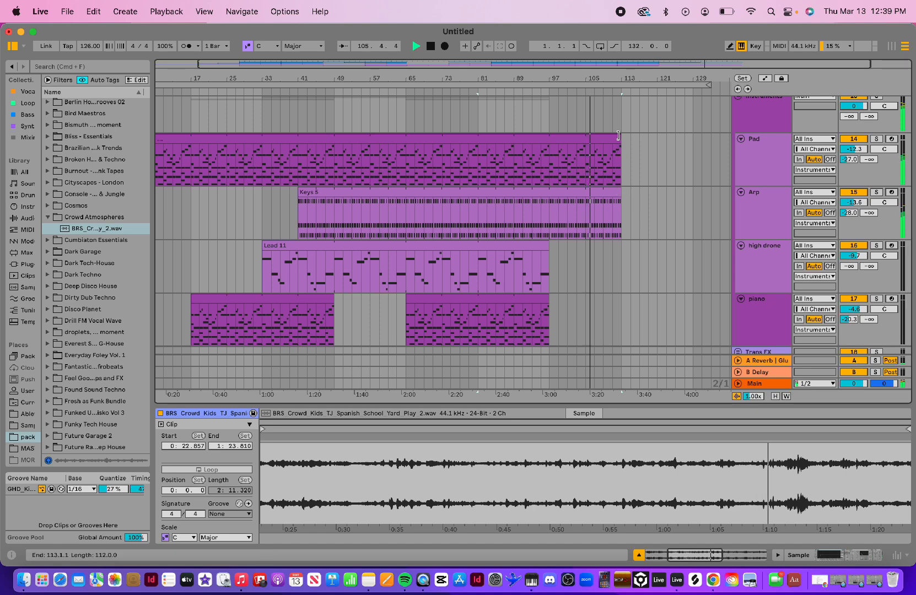
mouse_move(620, 139)
left_mouse_down()
mouse_move(586, 140)
mouse_move(623, 141)
left_mouse_up()
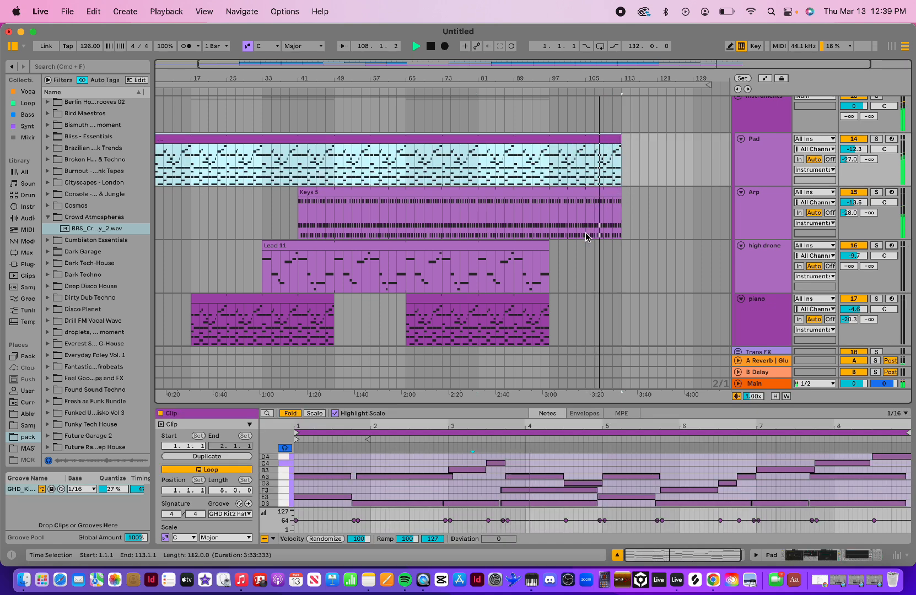
mouse_move(621, 191)
left_mouse_down()
mouse_move(609, 190)
mouse_move(621, 191)
left_mouse_up()
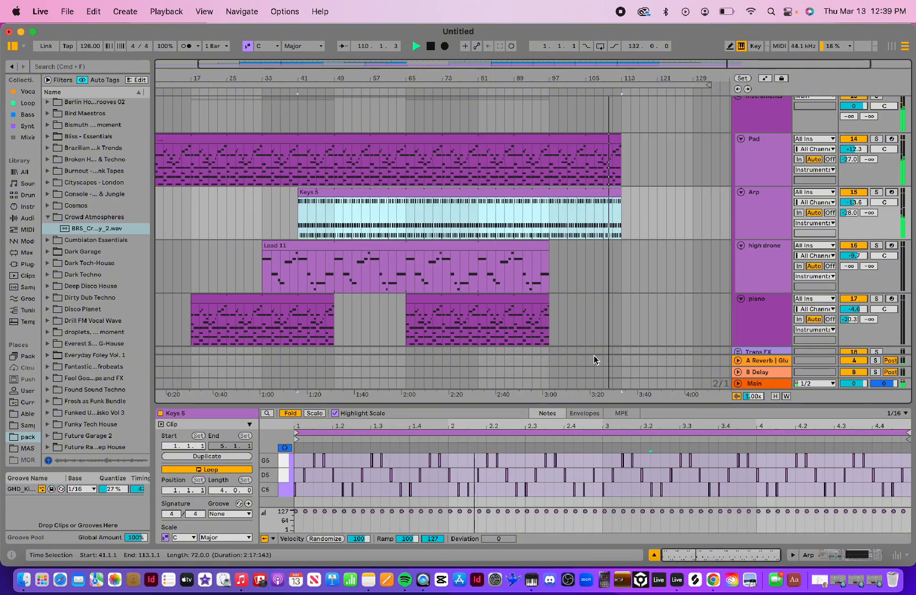
- Extend the end of the last crowd audio clip on the Sample track to bar 115, two bars past the OUTRO
scroll(633, 302, "up", 10)
scroll(633, 302, "down", 1)
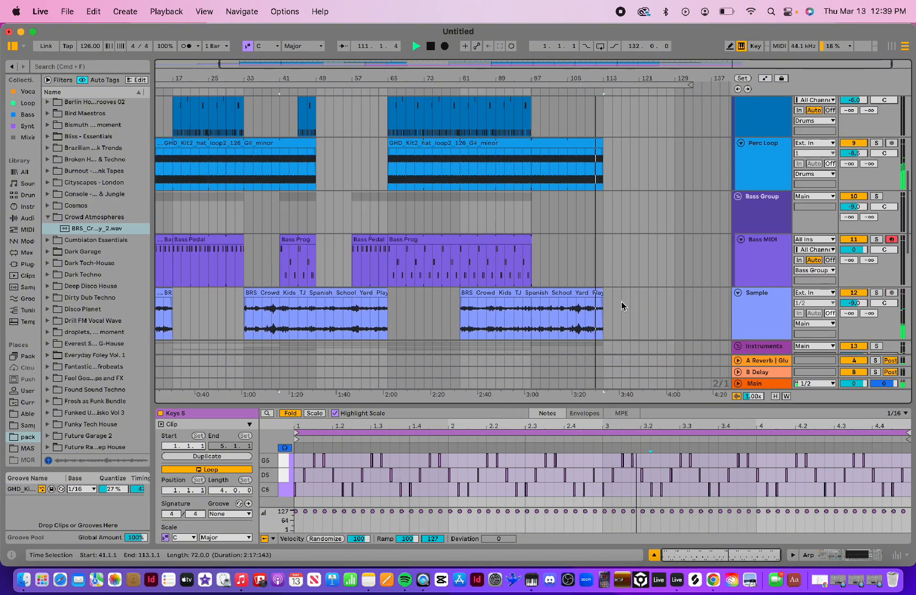
left_click_drag(602, 293, 614, 292)
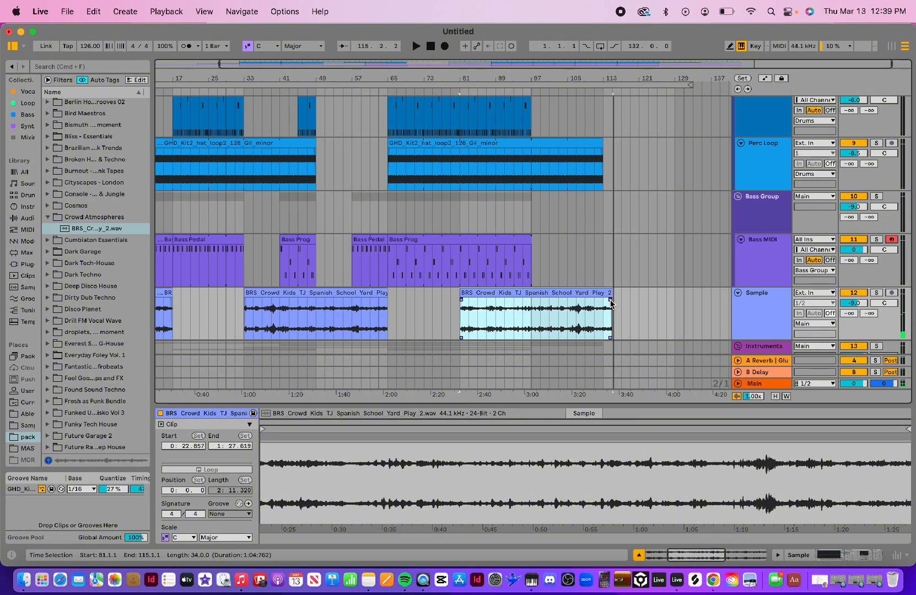
left_click(610, 300)
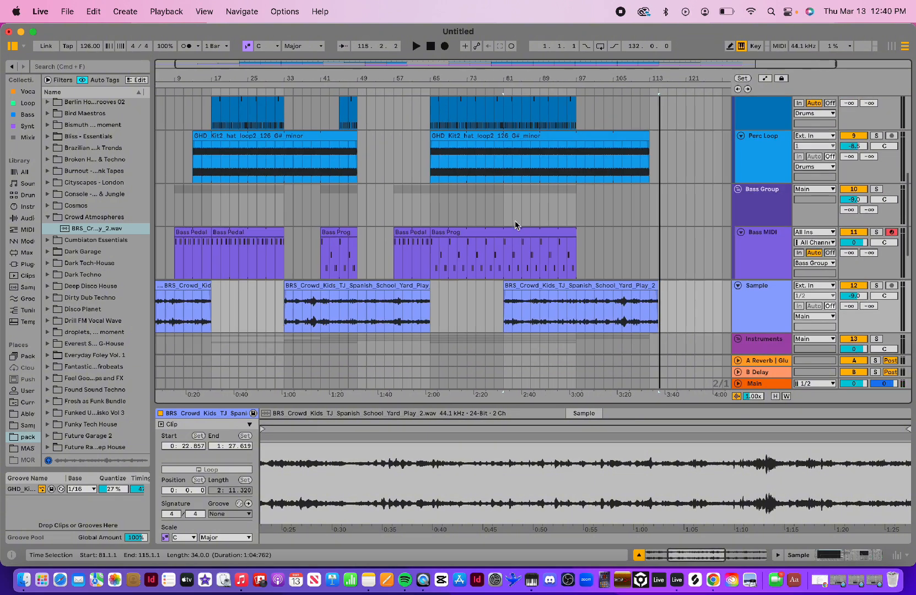
- Select the Bass MIDI track and show its device chain with FM Pluck Bass and EQ Eight
scroll(515, 220, "down", 5)
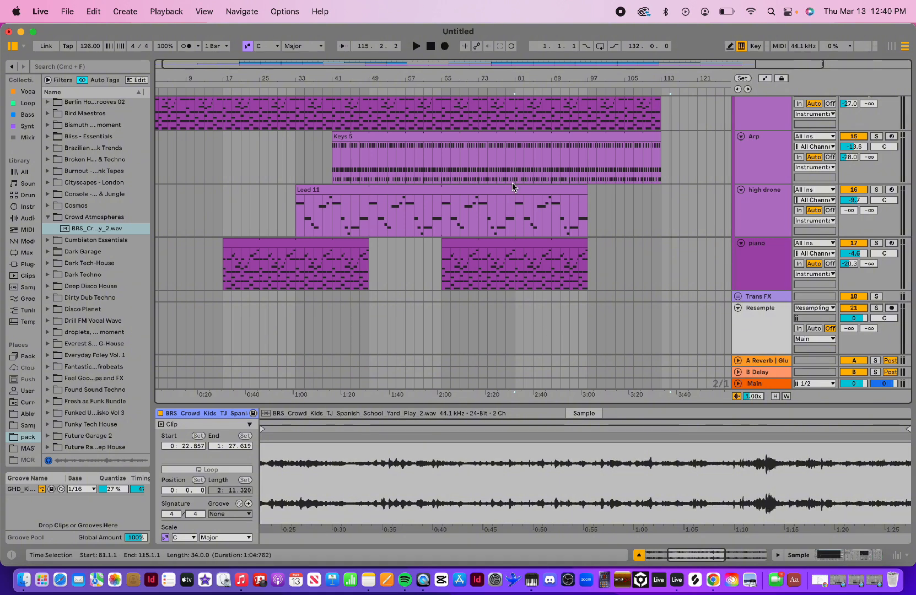
scroll(511, 183, "up", 5)
scroll(512, 186, "up", 3)
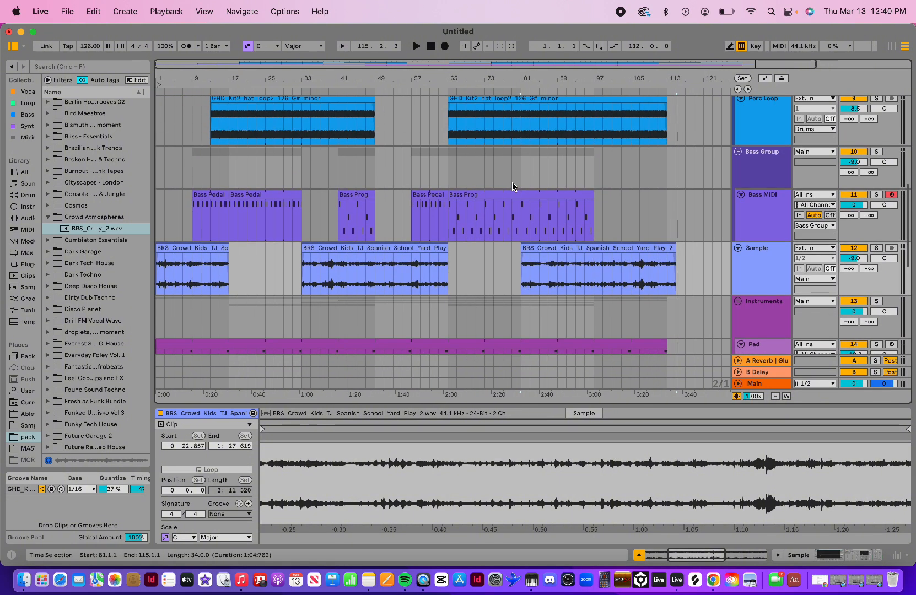
left_click(769, 223)
key("Up")
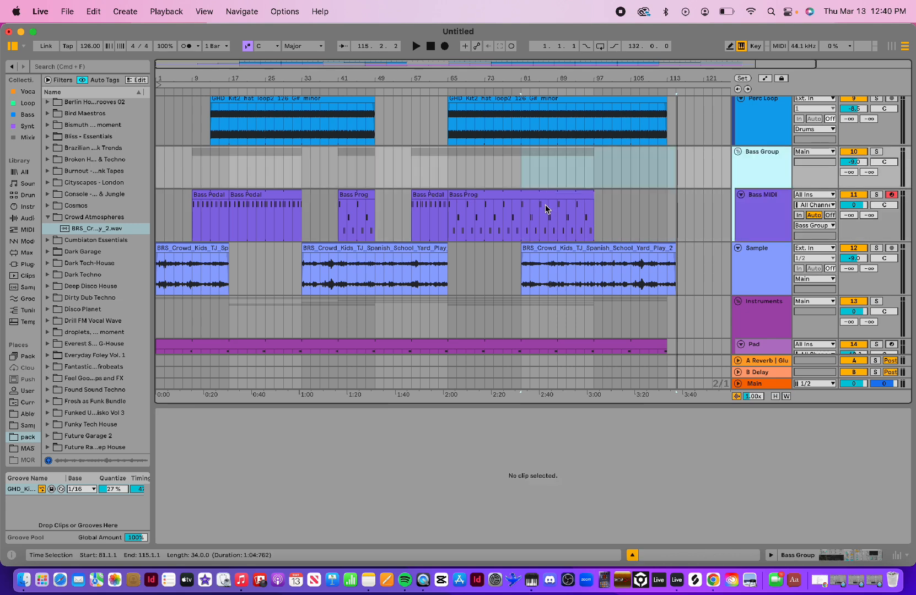
left_click(760, 212)
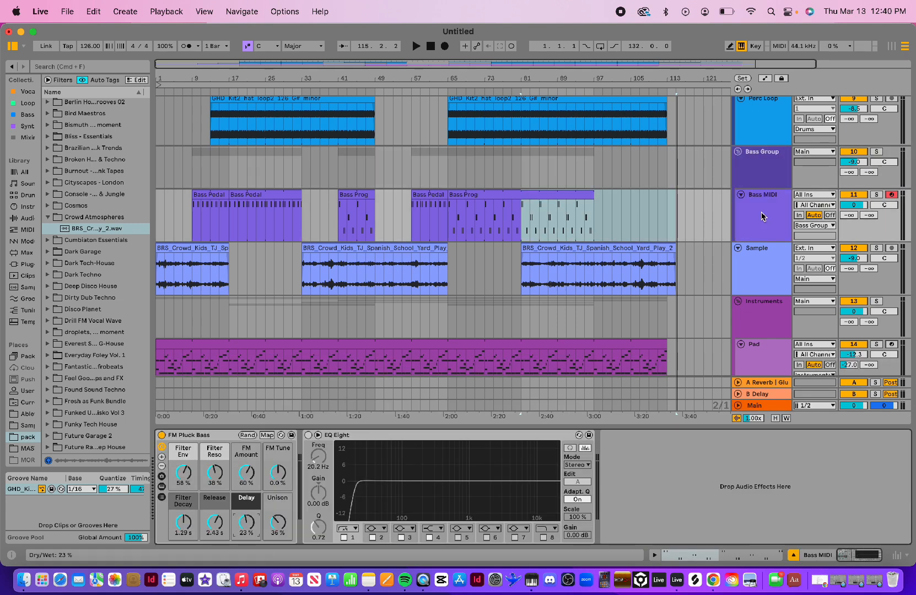
- Show the automation lane for Roar's Drive parameter on the Bass Group track
left_click(747, 176)
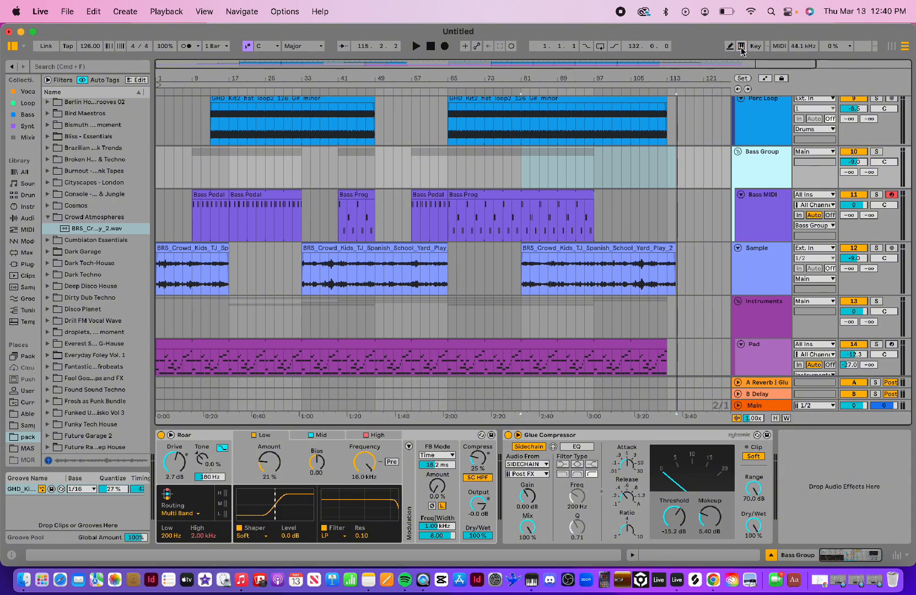
left_click(765, 80)
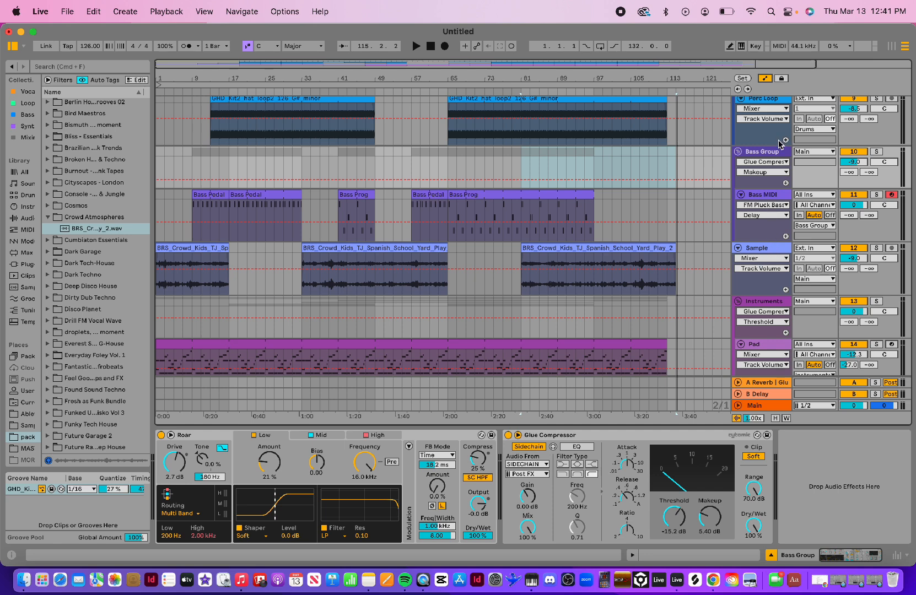
left_click(765, 78)
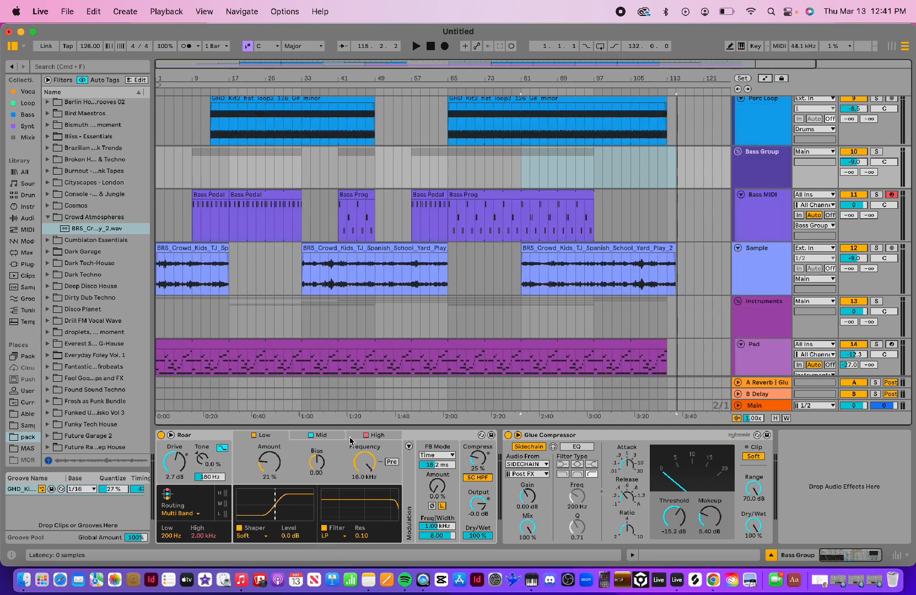
left_click(173, 463)
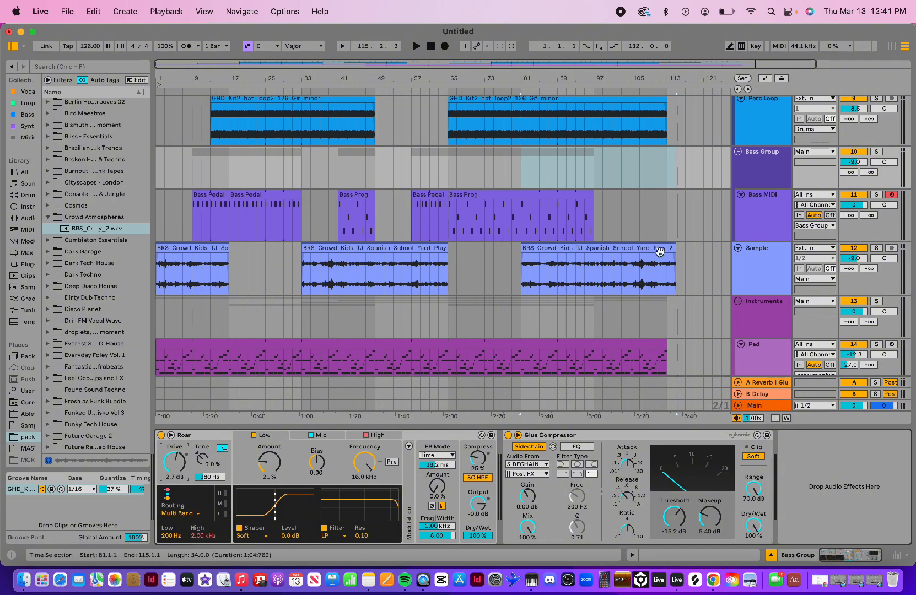
left_click(766, 159)
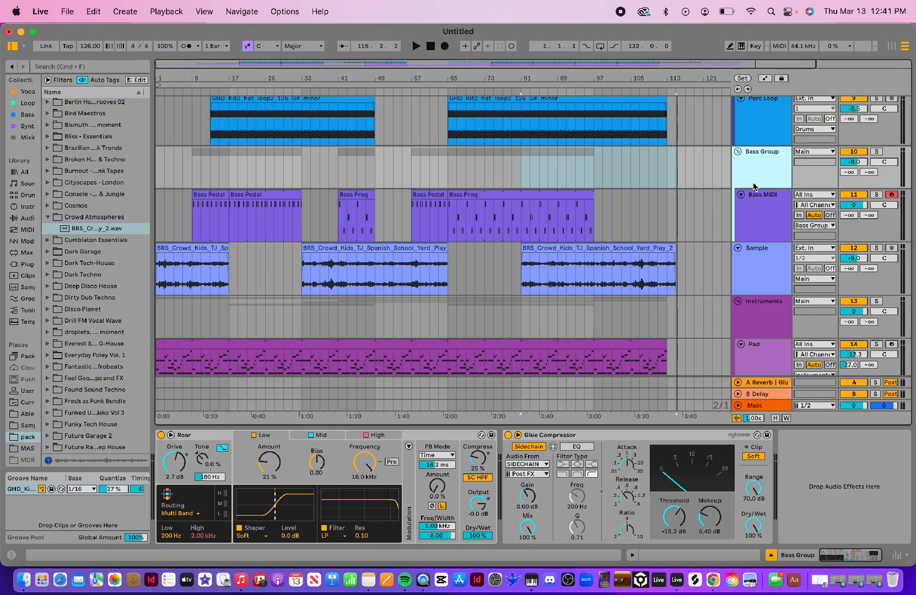
left_click(172, 472)
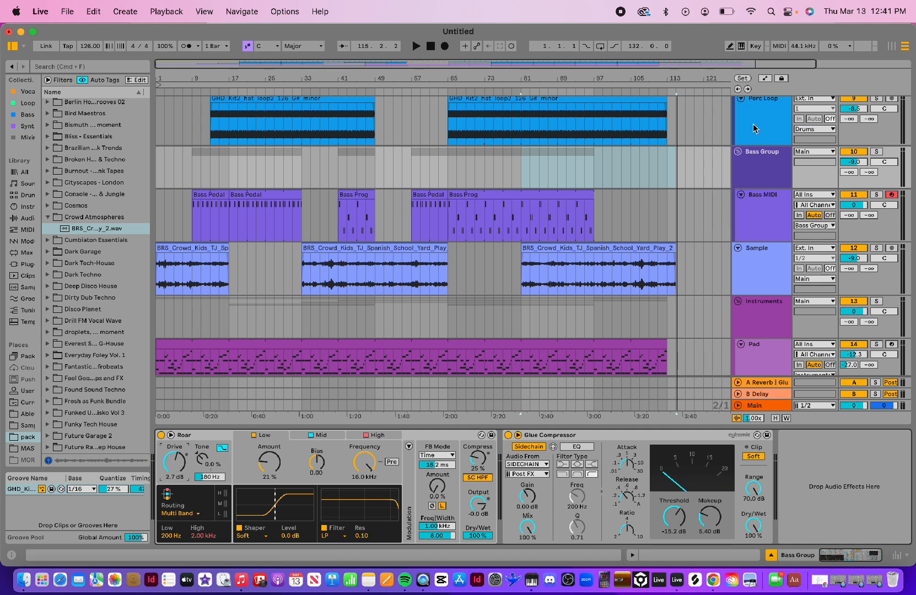
left_click(766, 79)
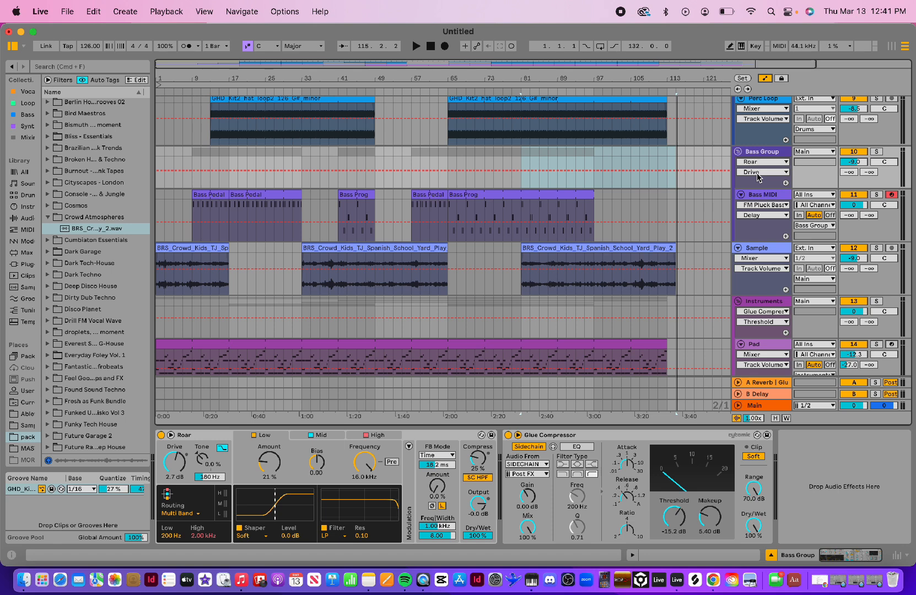
- Add Drive automation breakpoints at 2.7 dB on the Bass Group every 16 bars from bar 17 to bar 113
left_click(229, 170)
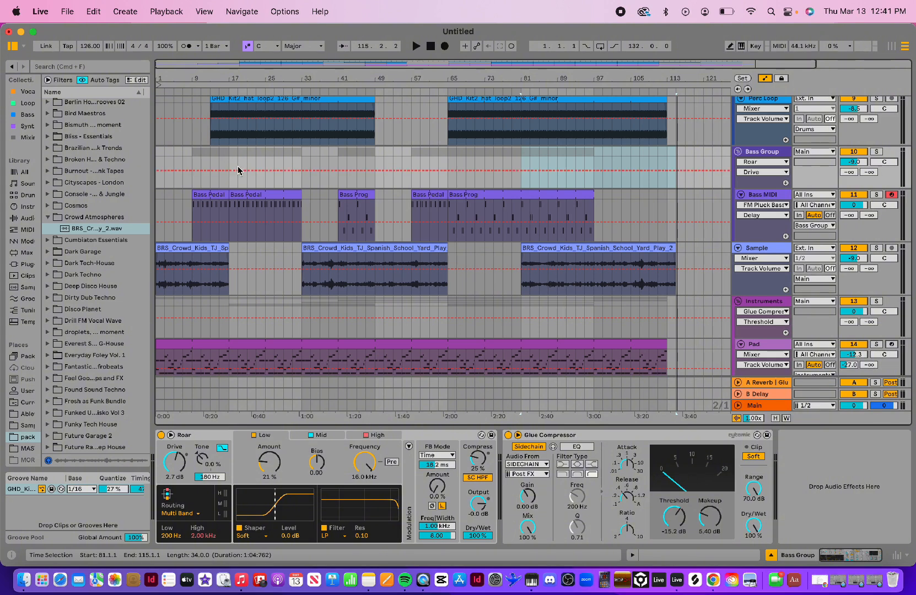
left_click(230, 171)
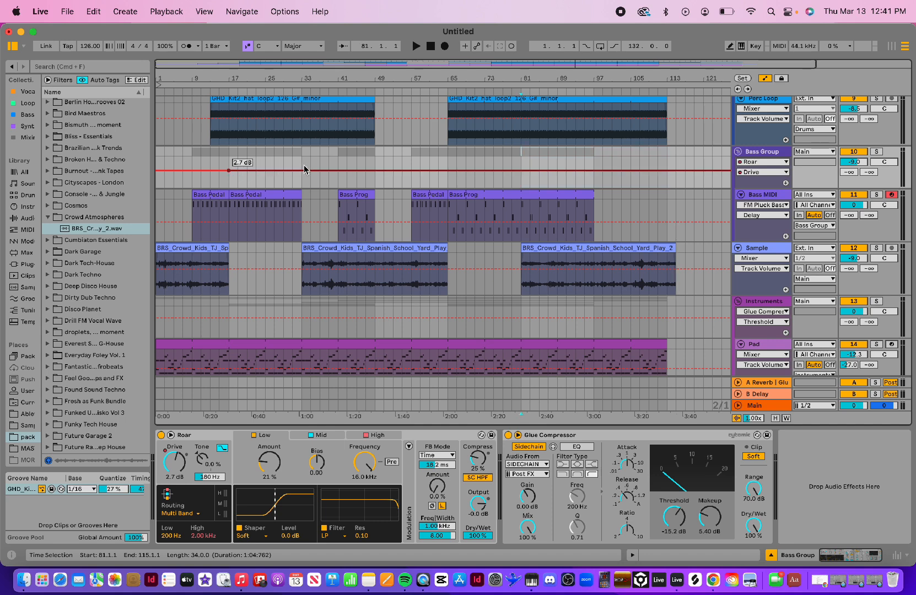
left_click(374, 171)
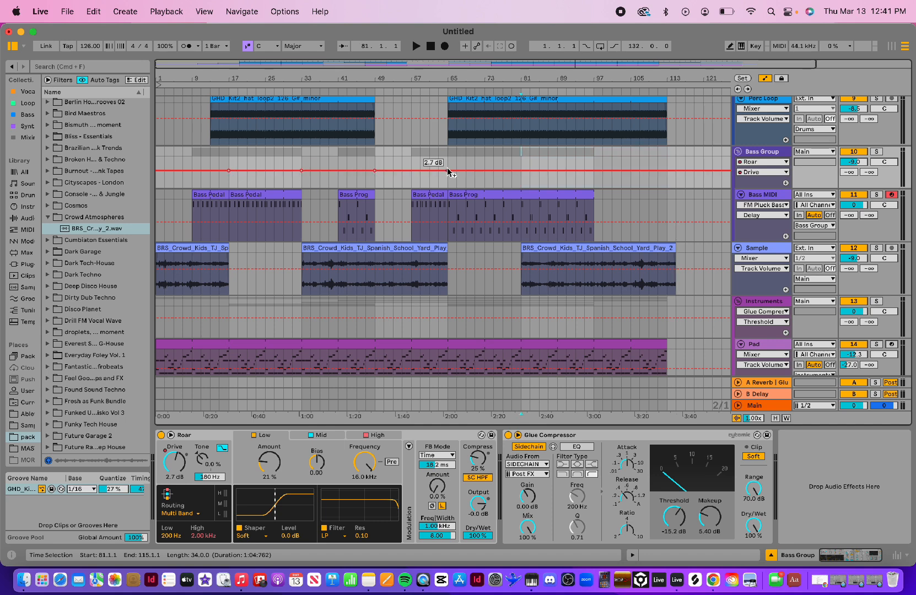
left_click(448, 171)
left_click(522, 170)
left_click(594, 171)
left_click(668, 171)
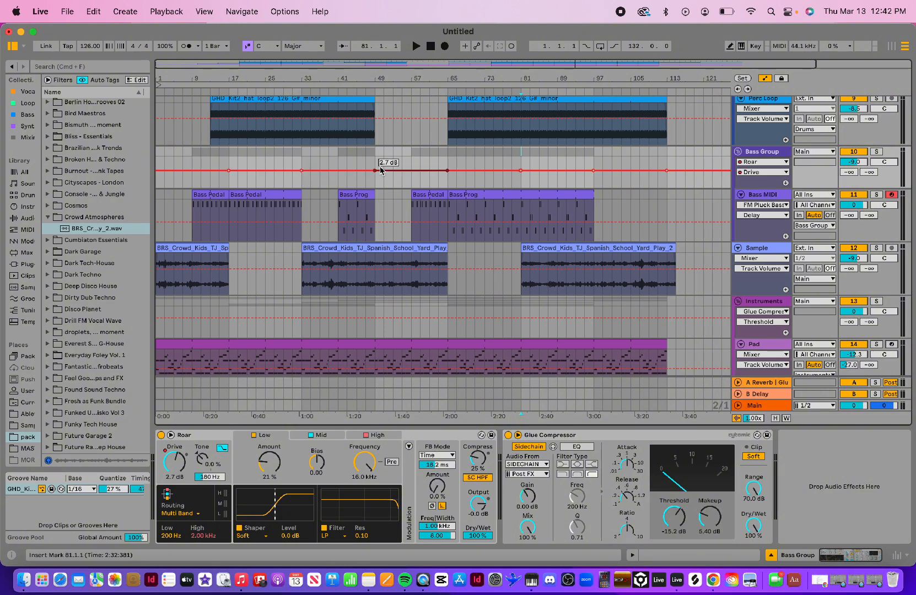
- Ramp the Bass Group's Roar Drive automation up to about 10 dB between bars 33 and 49, dropping back to 2.7 dB at bar 49
left_click(394, 77)
left_click_drag(394, 77, 394, 111)
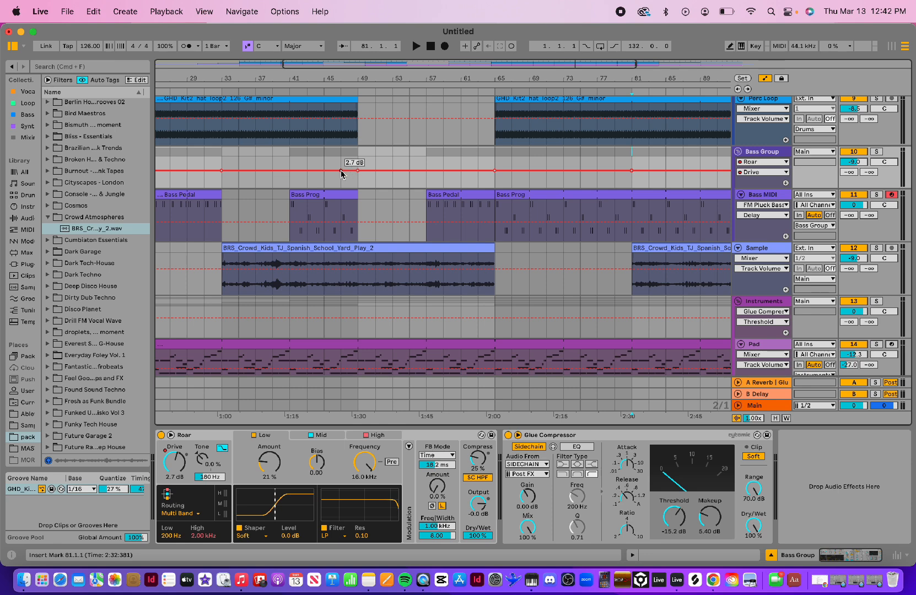
left_click_drag(341, 171, 358, 165)
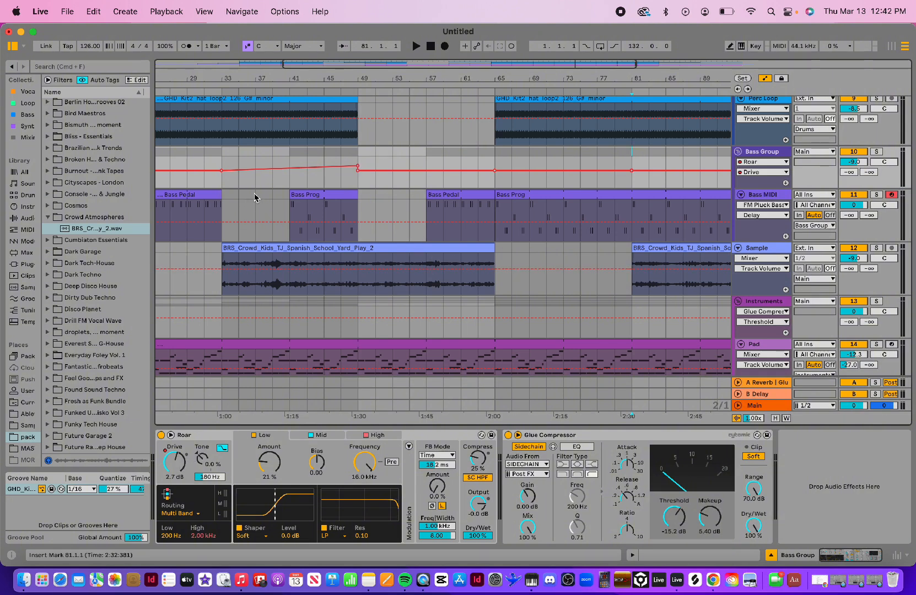
mouse_move(223, 172)
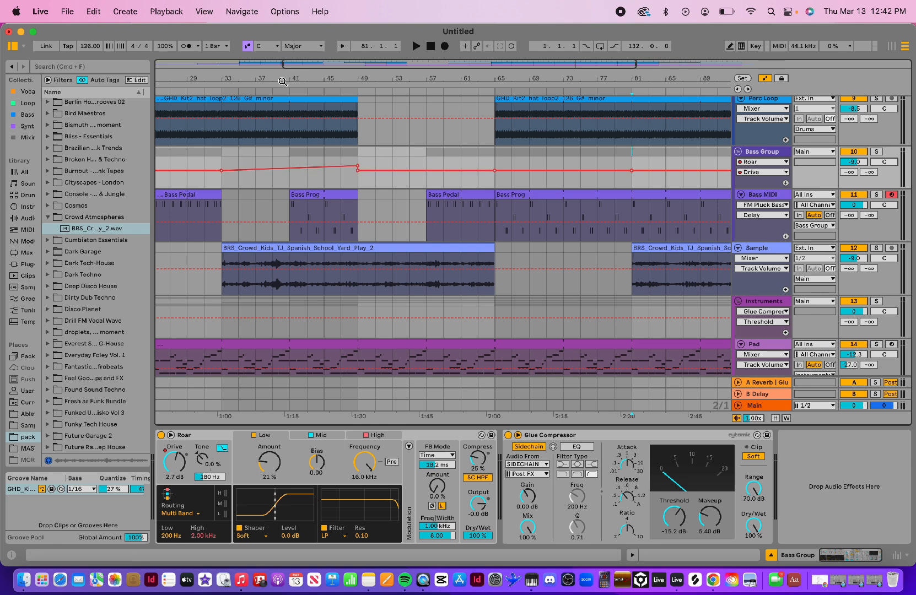
- Solo the Bass Group and play the BUILD section from about bar 32 to audition the Drive ramp
left_click(214, 91)
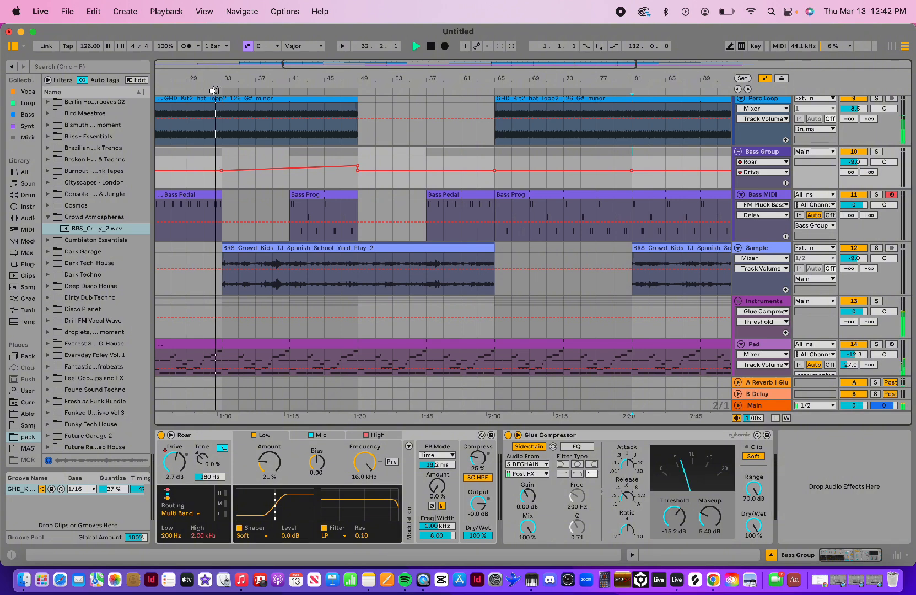
left_click(879, 154)
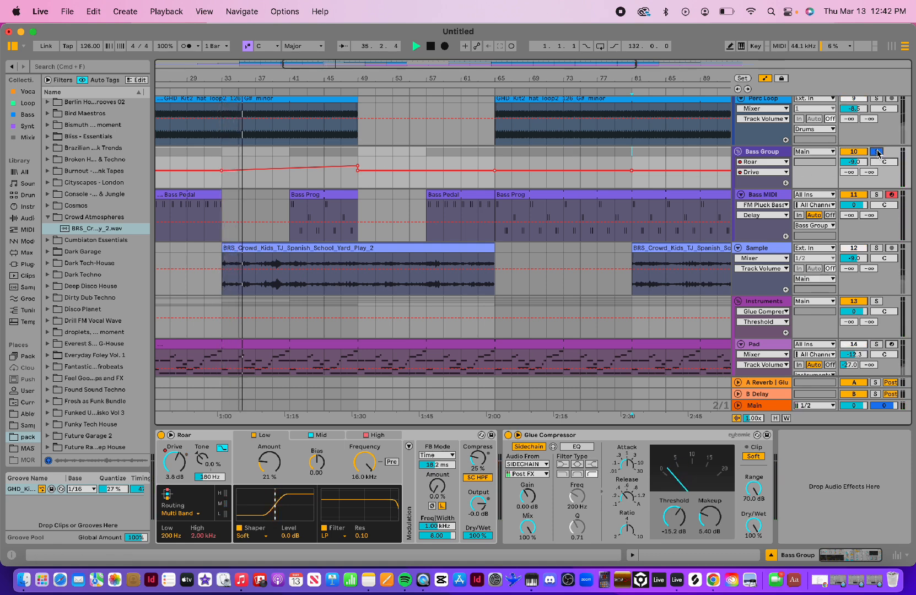
left_click(290, 99)
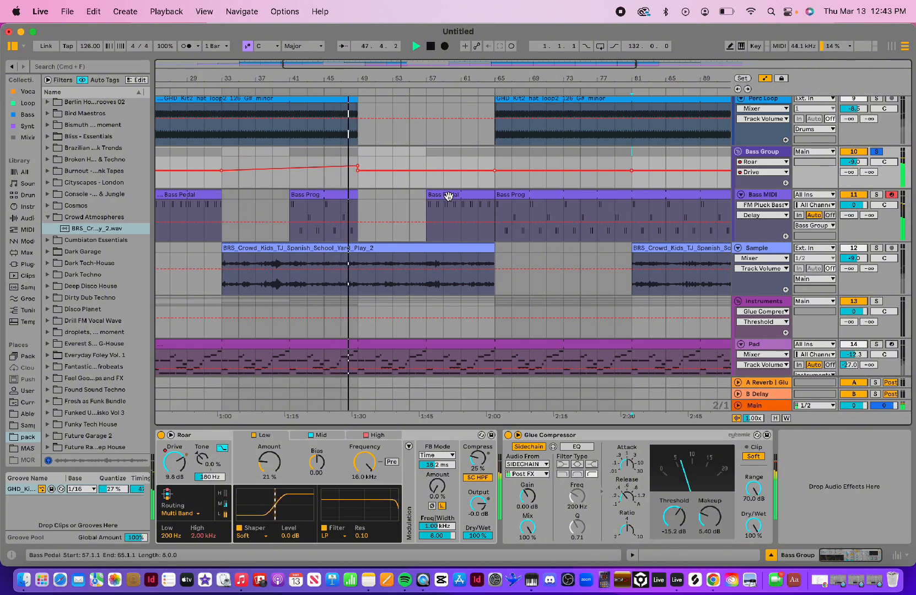
key("space")
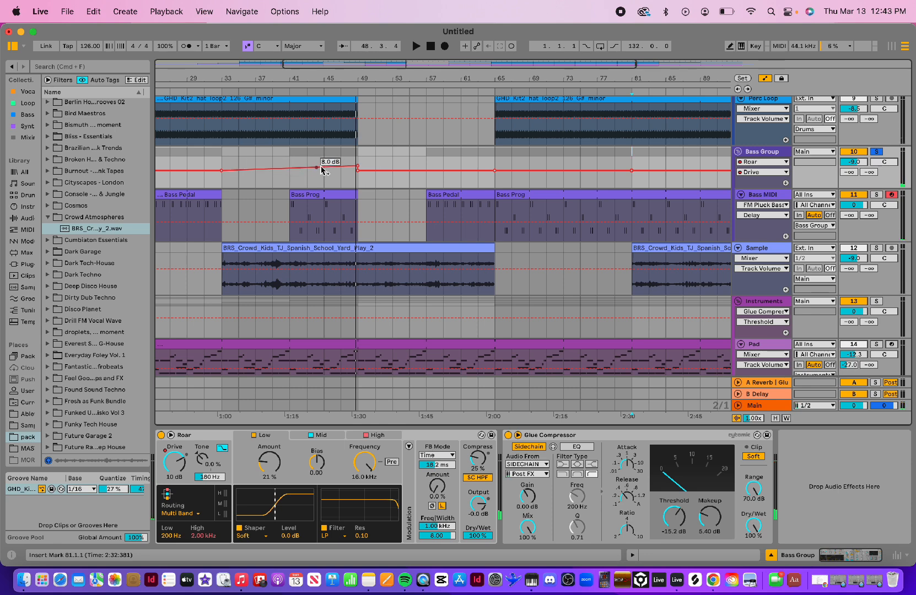
- Add a Drive breakpoint at bar 57 and ramp the Bass Group's automation up to bar 65, dropping back there
mouse_move(376, 71)
left_mouse_down()
mouse_move(377, 86)
mouse_move(377, 61)
left_mouse_up()
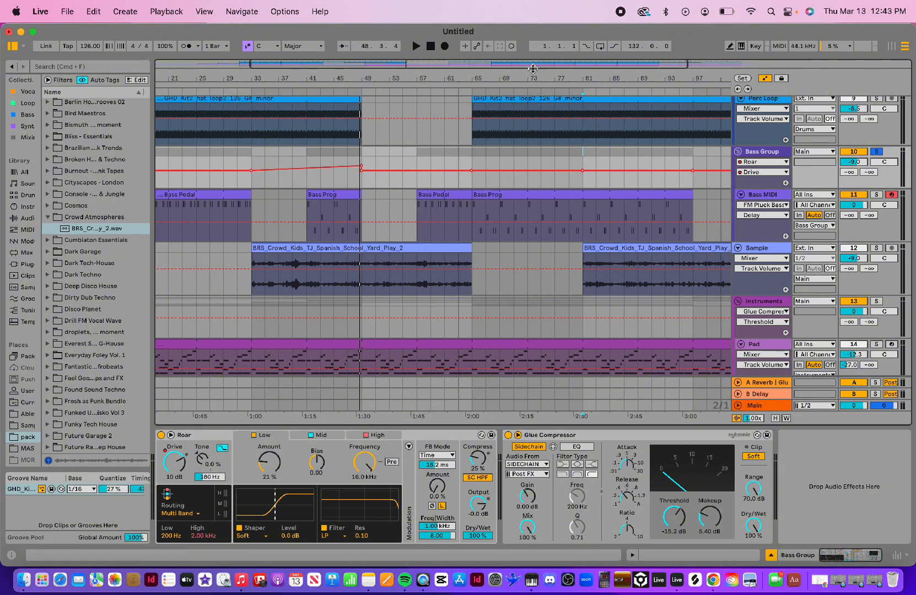
scroll(355, 130, "up", 10)
scroll(356, 130, "left", 3)
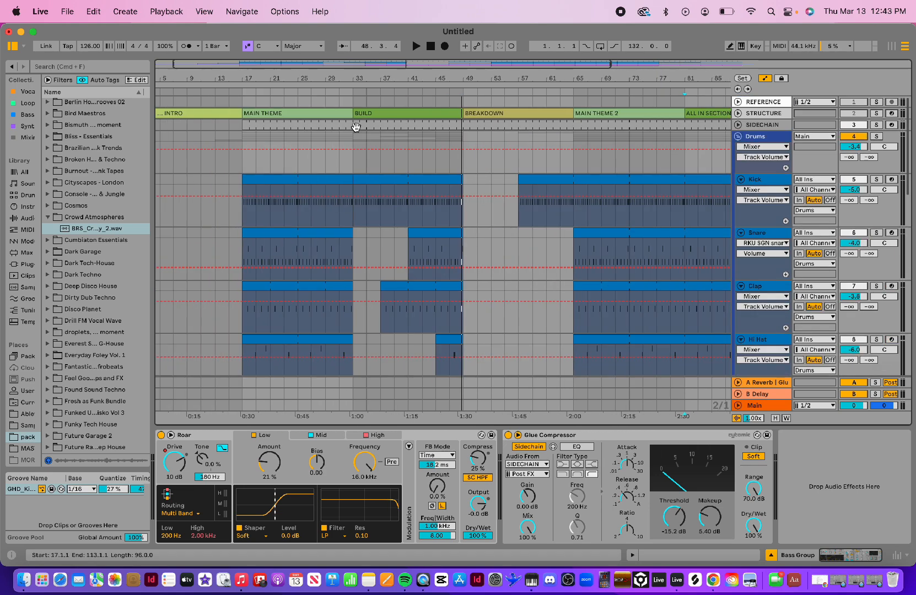
scroll(355, 131, "right", 3)
scroll(355, 131, "down", 10)
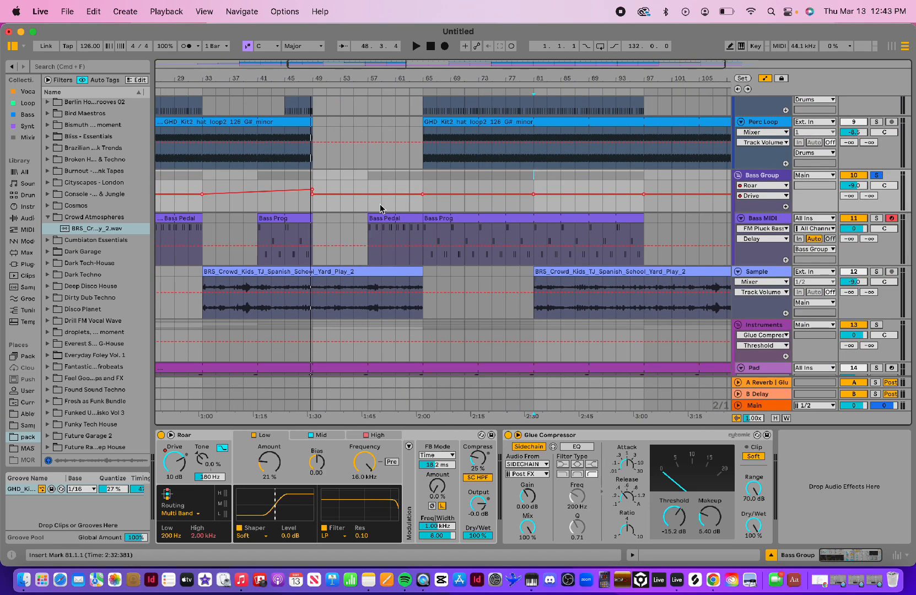
left_click(368, 194)
mouse_move(409, 194)
left_mouse_down()
mouse_move(409, 184)
mouse_move(423, 190)
left_mouse_up()
- Ramp the Bass Group's Drive automation up from bar 81 to bar 97, dropping back to 2.7 dB at bar 97
scroll(572, 198, "right", 3)
scroll(572, 198, "up", 1)
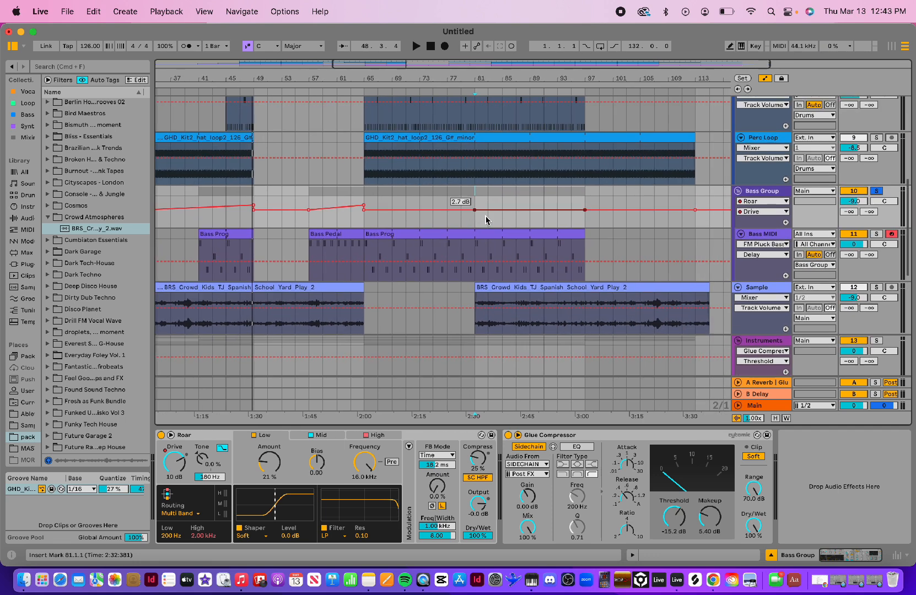
left_click_drag(585, 210, 585, 204)
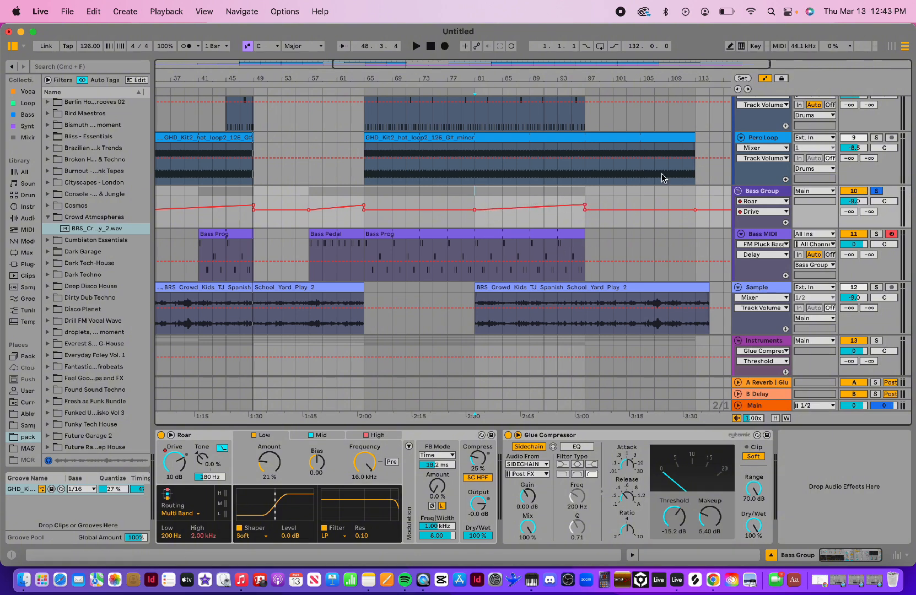
left_click_drag(576, 74, 575, 51)
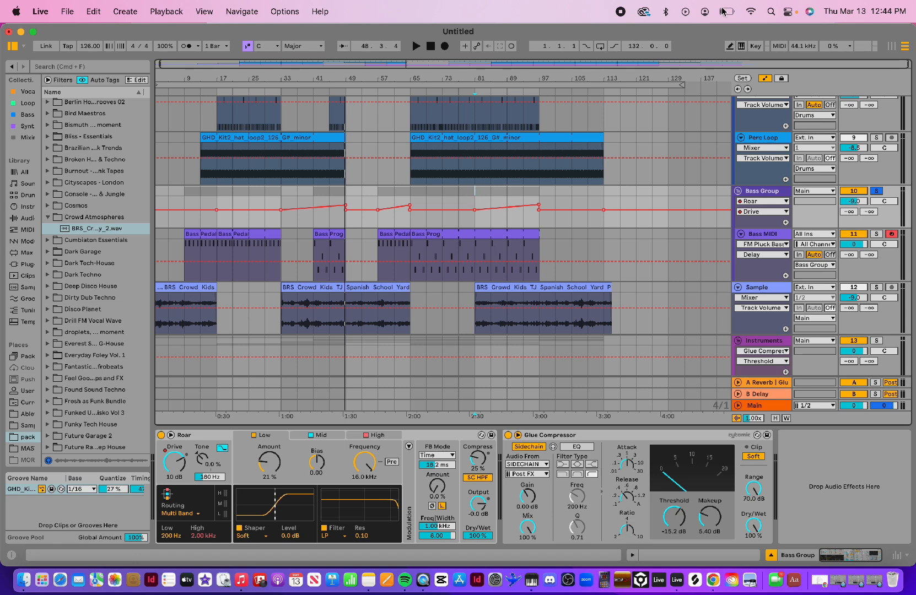
- Hide the automation lanes and show the Bass MIDI track's device chain
left_click(766, 79)
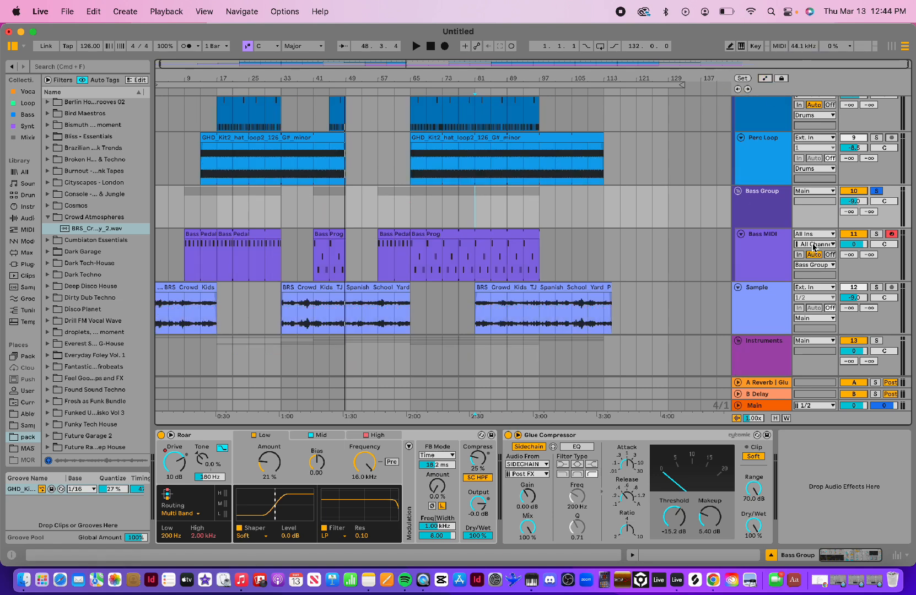
left_click(755, 213)
left_click(738, 192)
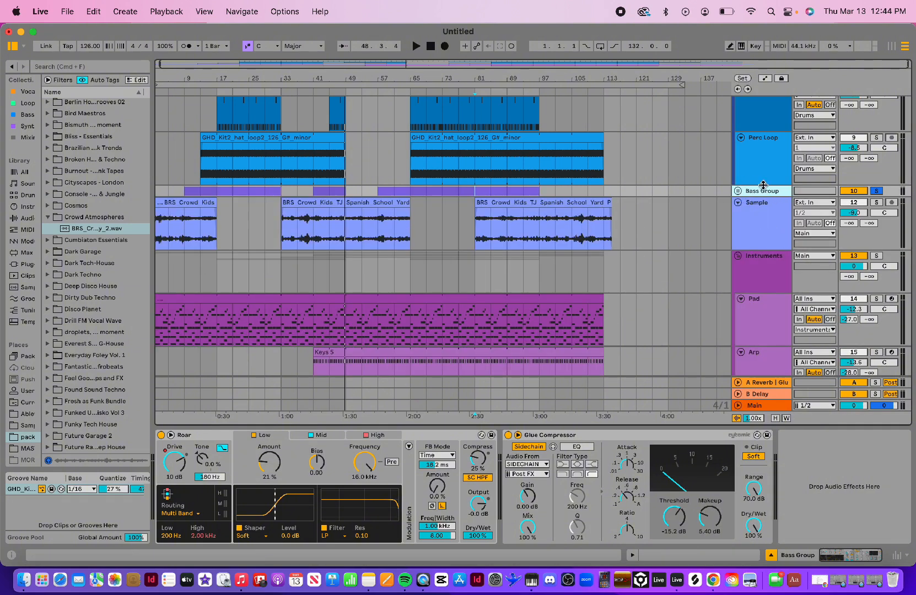
left_click(738, 191)
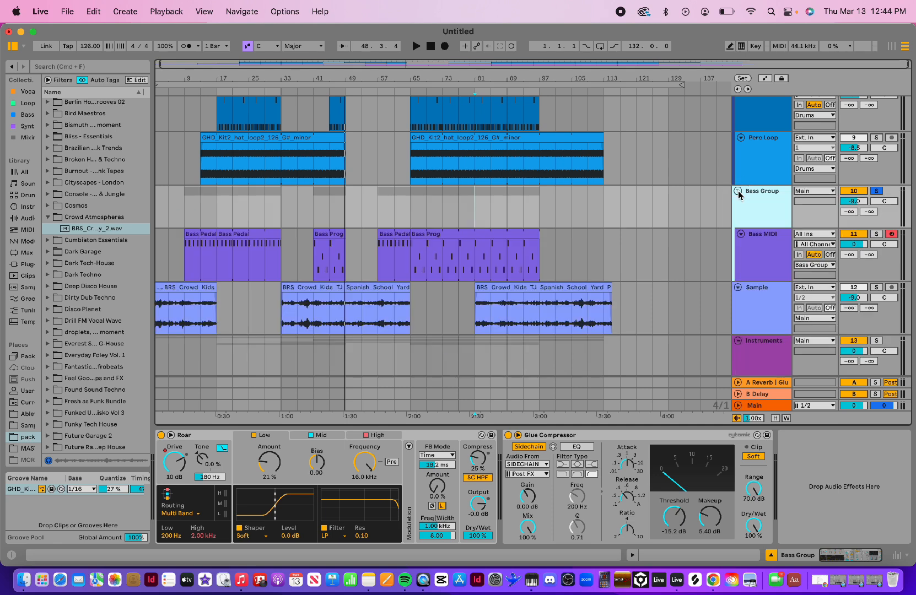
left_click(763, 259)
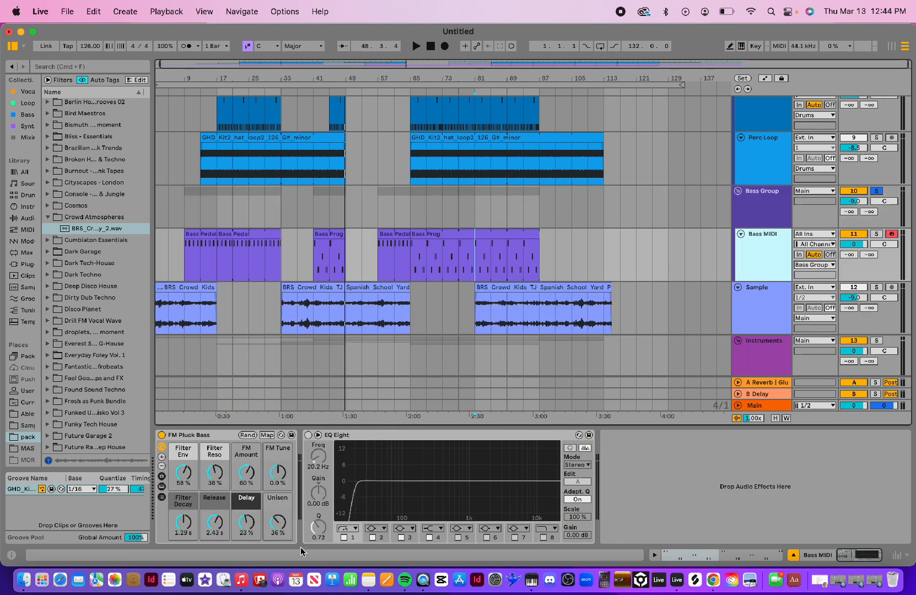
- Set the FM Pluck Bass Unison macro to 49 % while auditioning the bass from bar 65
left_click(277, 524)
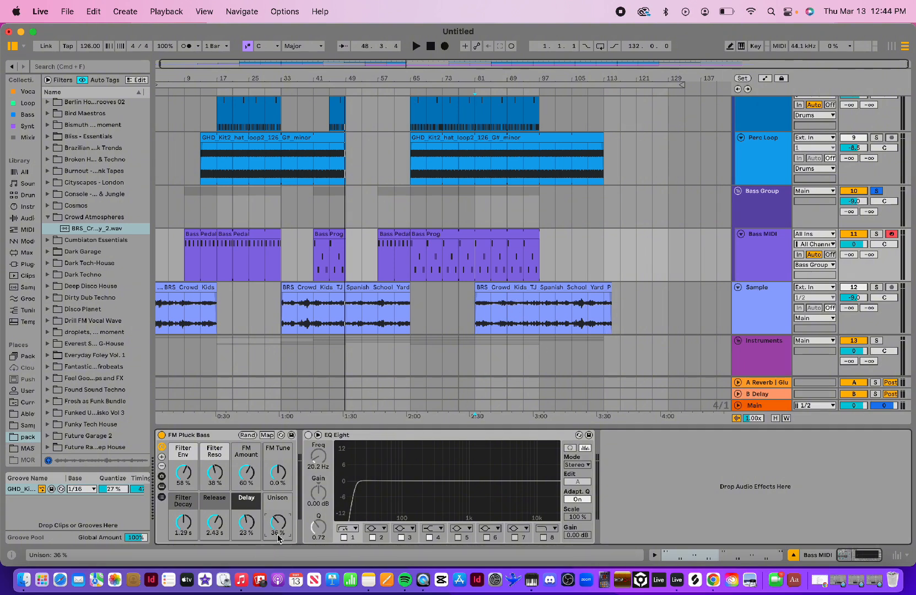
left_click(410, 89)
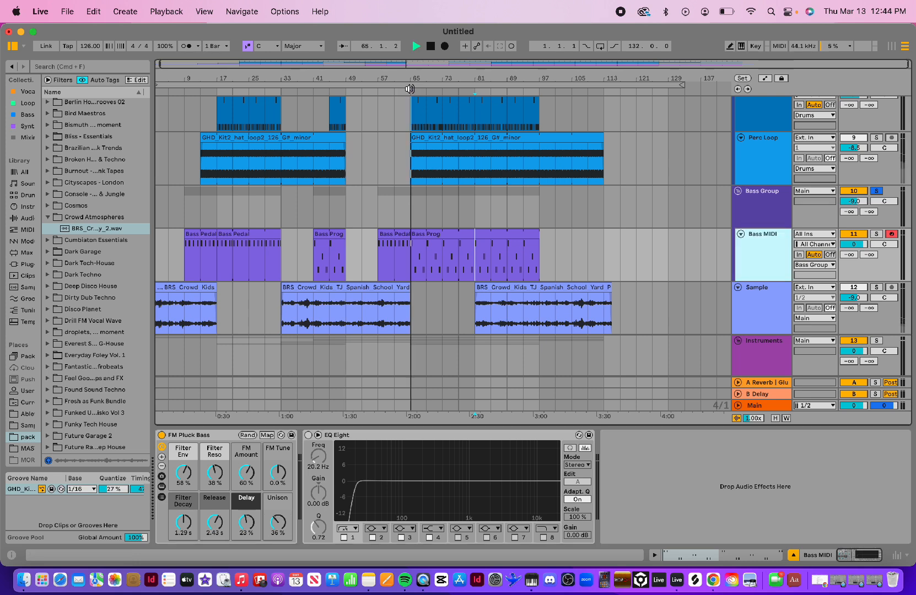
left_click_drag(272, 532, 271, 509)
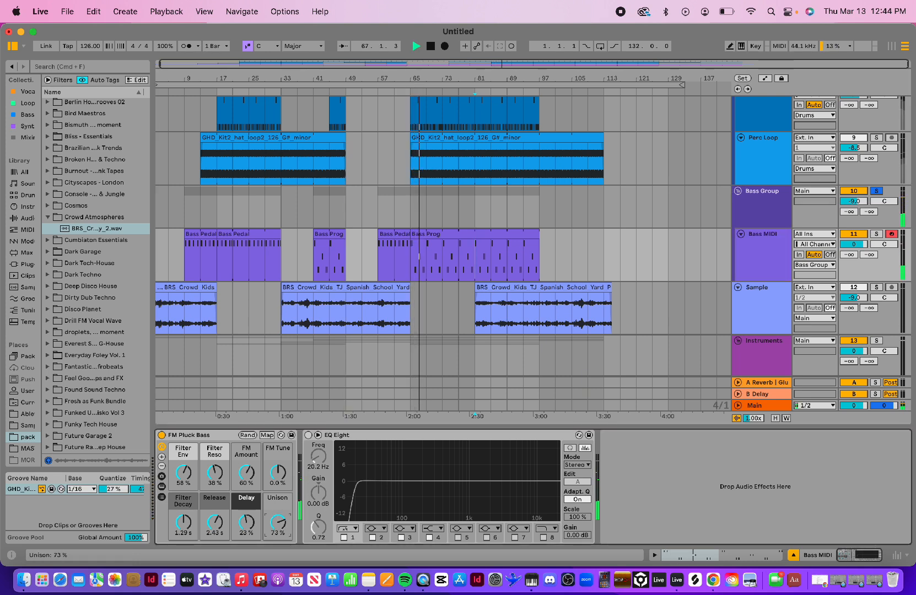
left_click_drag(272, 510, 279, 523)
key("space")
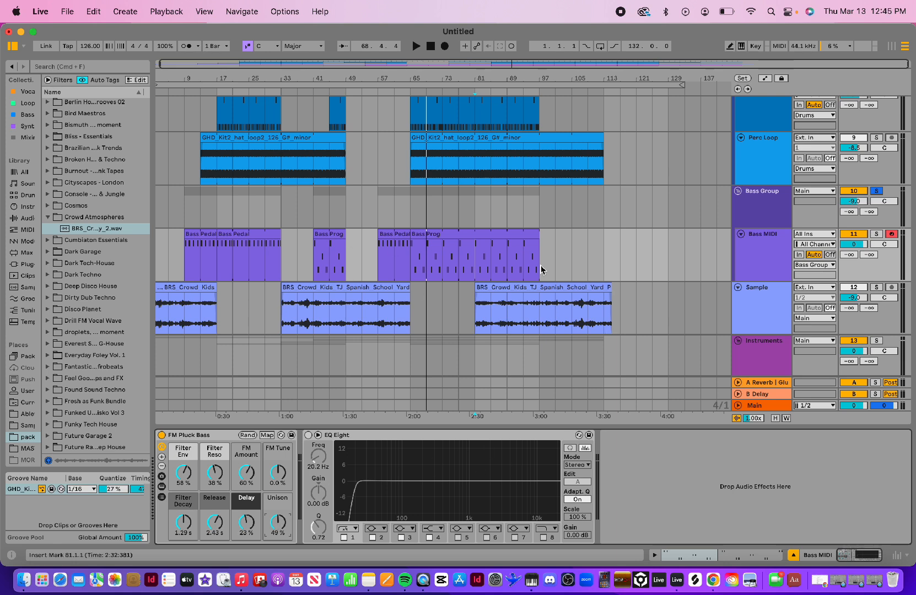
- Show the automation lane for FM Pluck Bass Unison on the Bass MIDI track
left_click(762, 268)
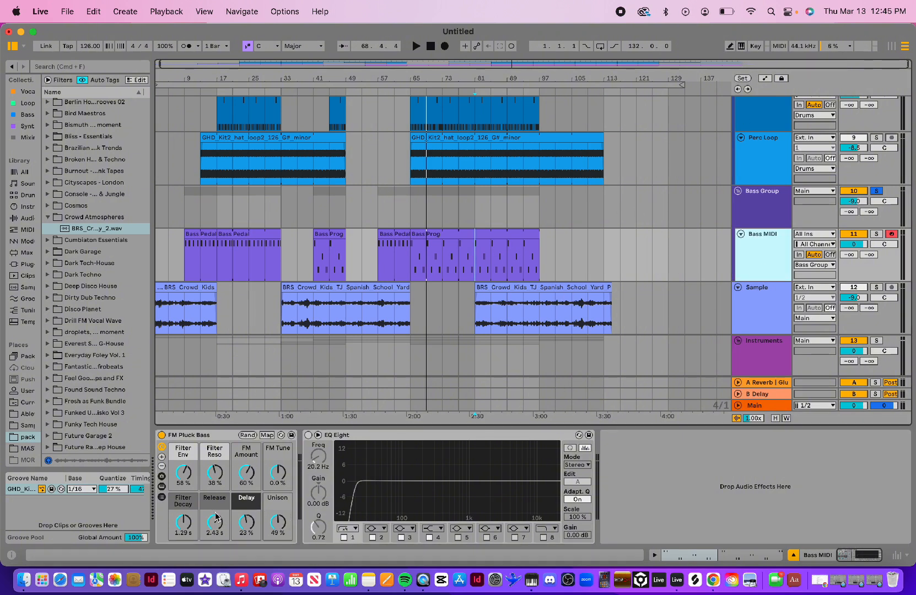
left_click(276, 508)
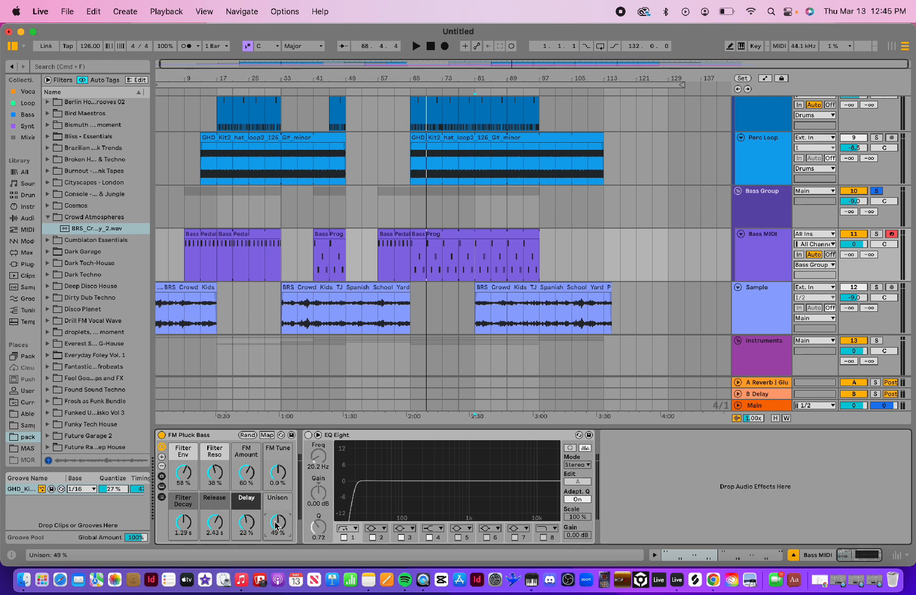
left_click(765, 79)
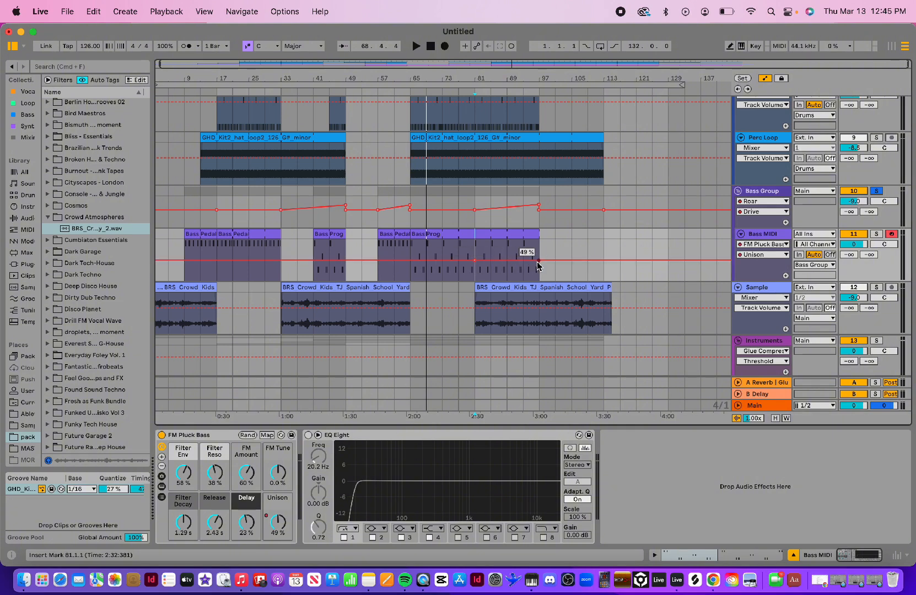
- Ramp the Bass MIDI track's Unison automation up from bar 81 to about 70 % at bar 97, dropping back to 49 % there
left_click_drag(539, 261, 539, 254)
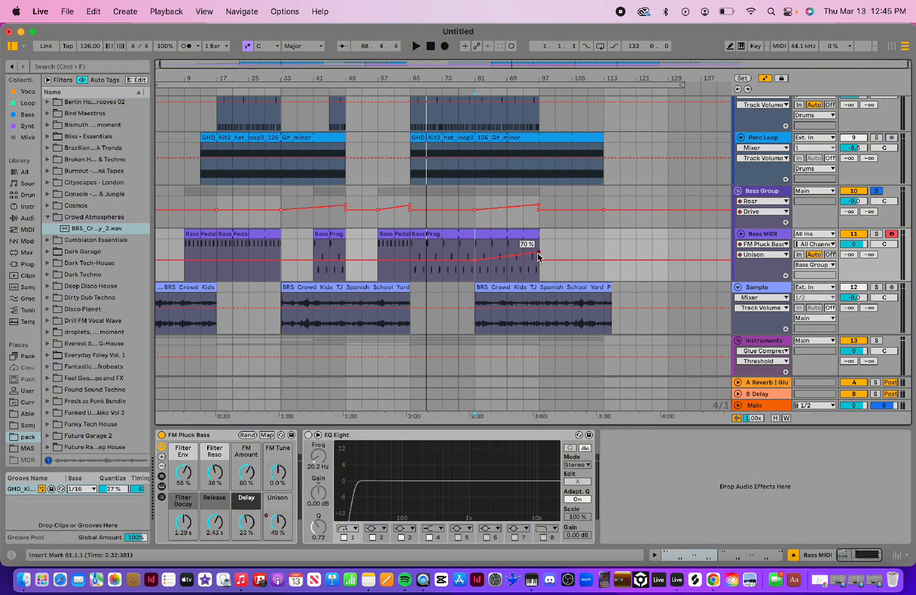
scroll(624, 288, "down", 5)
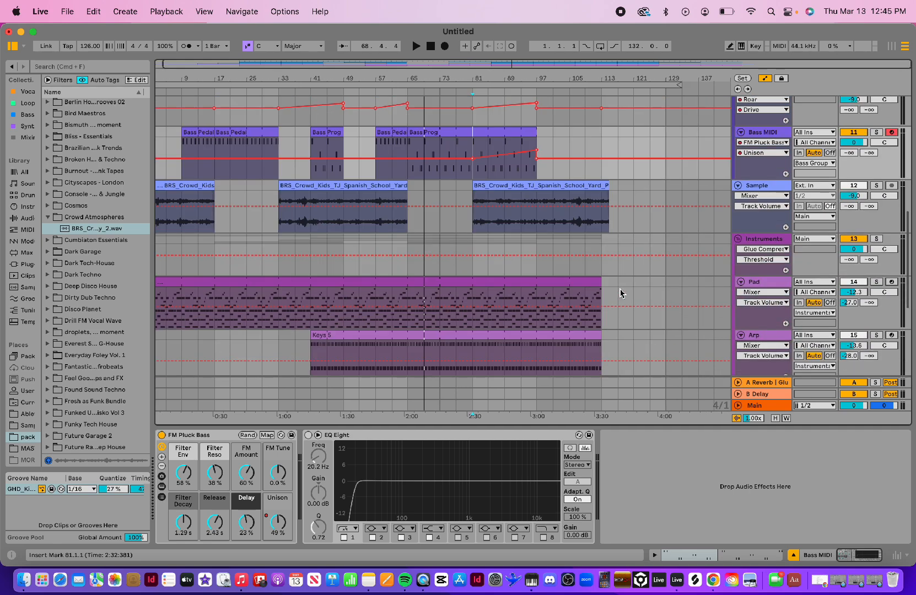
scroll(524, 157, "up", 10)
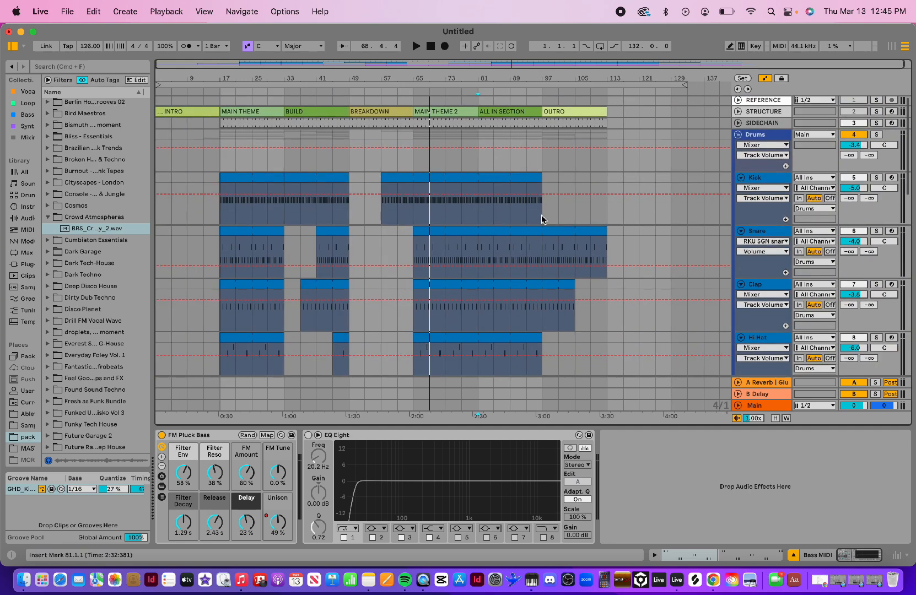
scroll(542, 220, "down", 10)
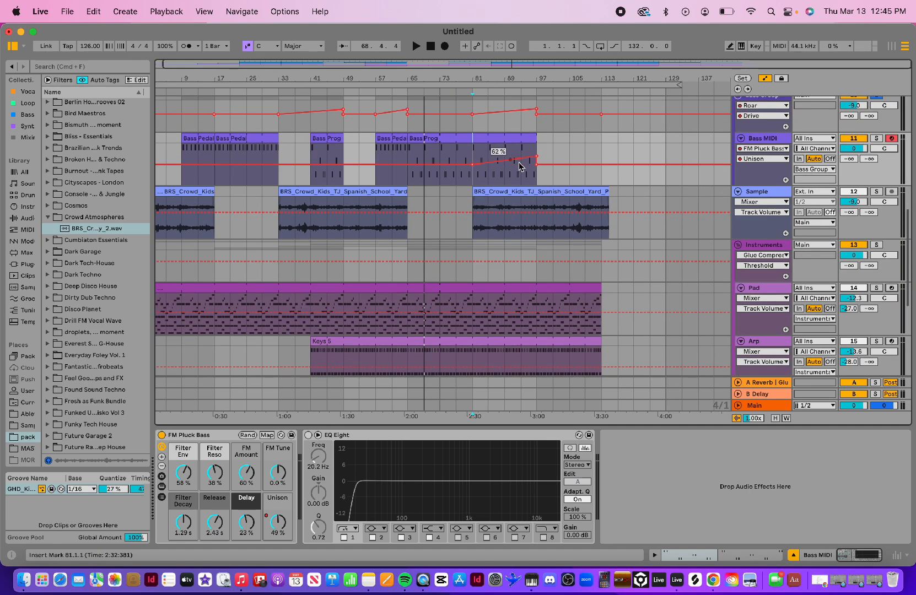
left_click_drag(537, 159, 538, 160)
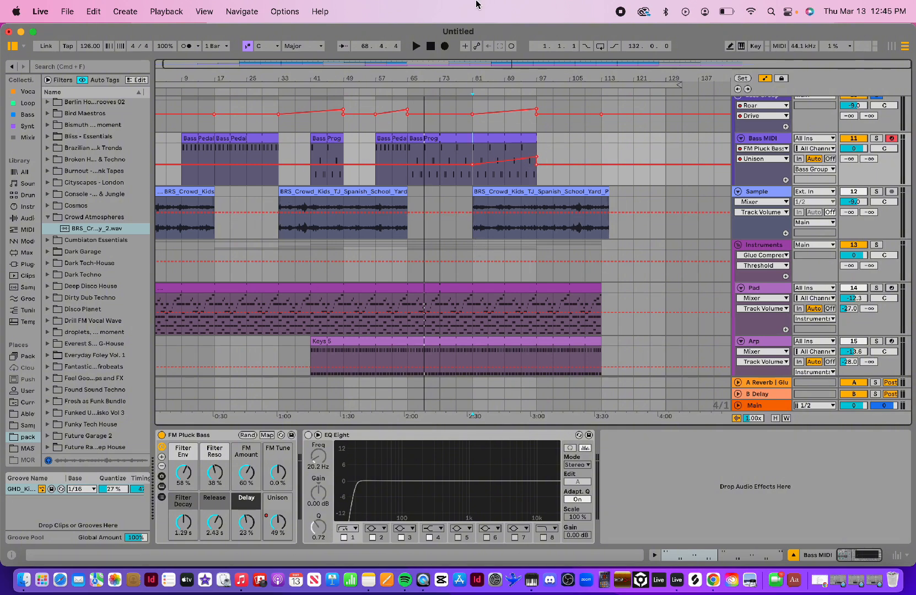
- Audition the bass Unison ramp from bar 81 and again from about bar 89, and take the Bass Group out of solo
key("space")
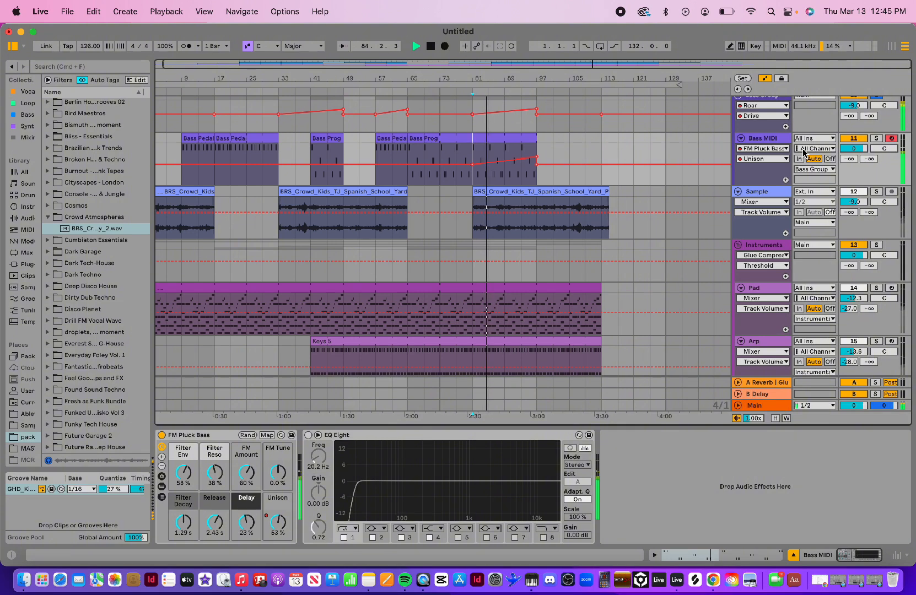
key("space")
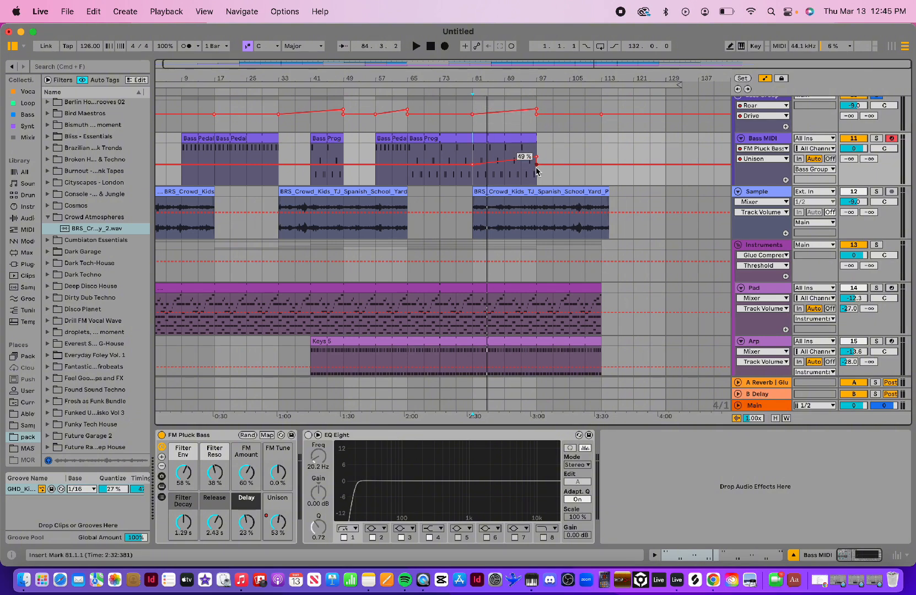
left_click(503, 93)
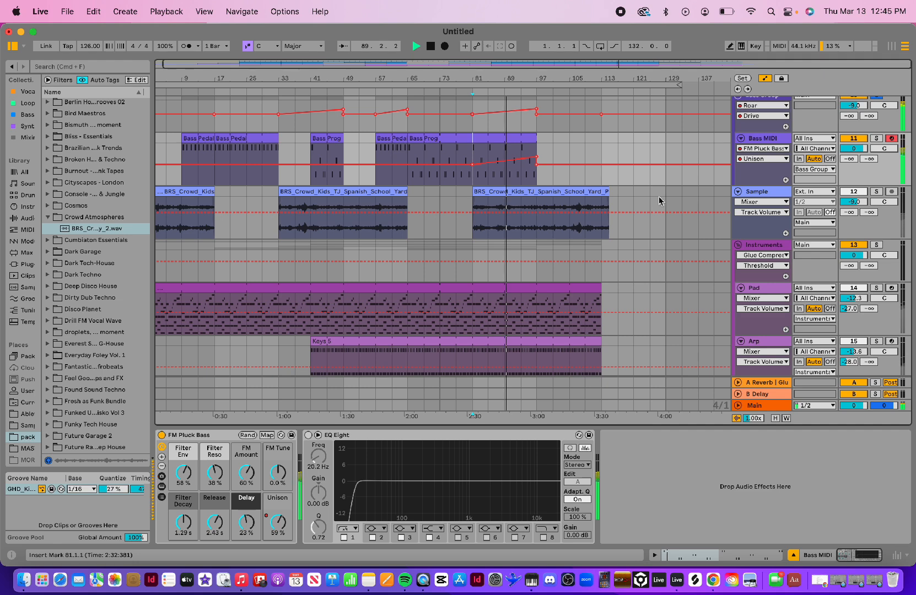
scroll(878, 127, "up", 2)
left_click(879, 129)
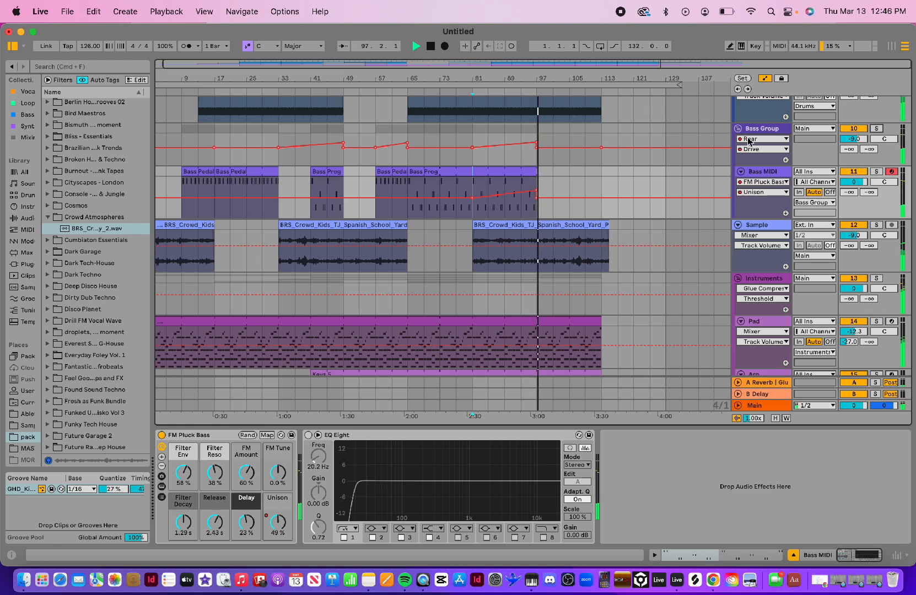
- Stop playback, hide the automation lanes and show the Pad track's Atmos Pad device chain
key("a")
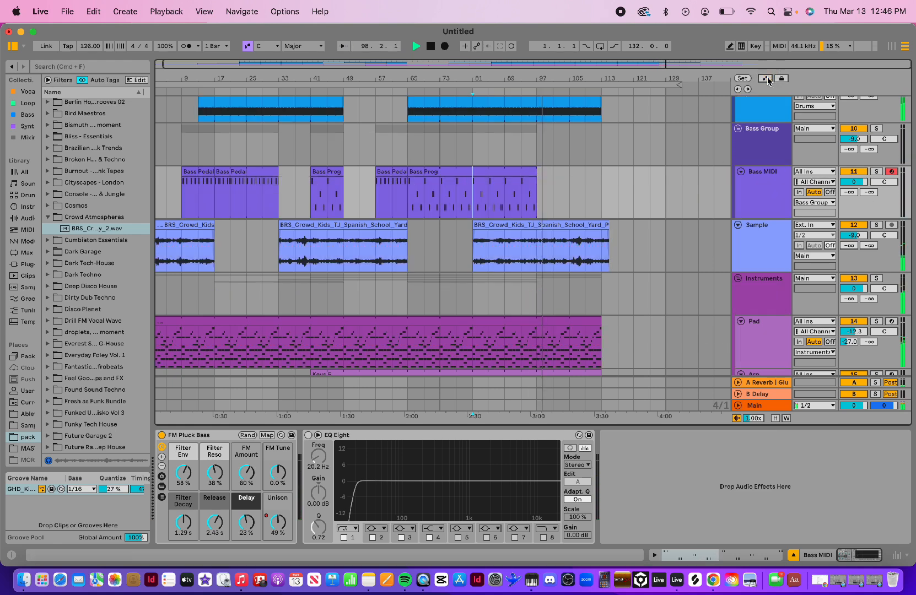
key("space")
scroll(538, 203, "down", 2)
scroll(538, 204, "down", 6)
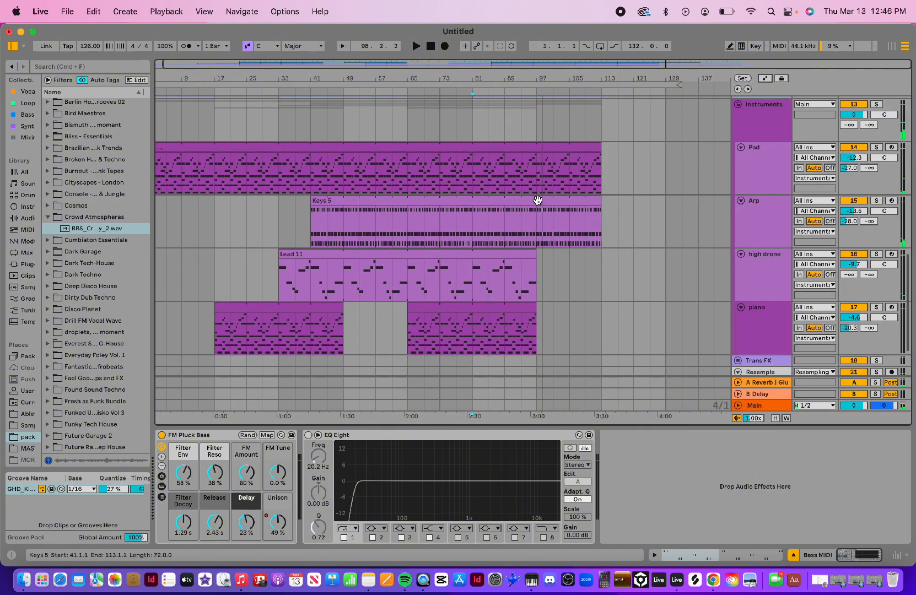
left_click(777, 187)
left_click(769, 122)
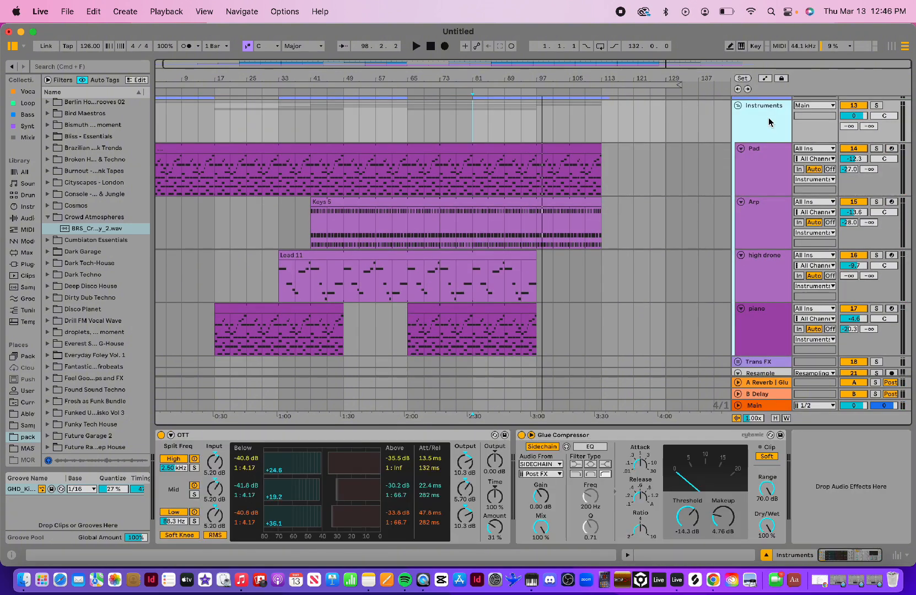
left_click(759, 169)
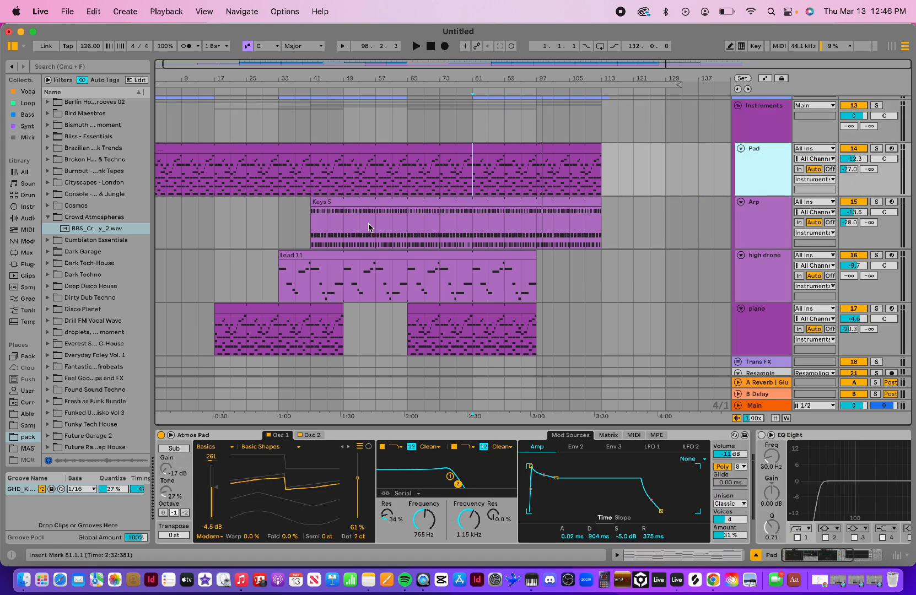
- Show the automation lane for Atmos Pad's Filter 1 Freq on the Pad track
scroll(390, 166, "up", 1)
scroll(389, 166, "up", 3)
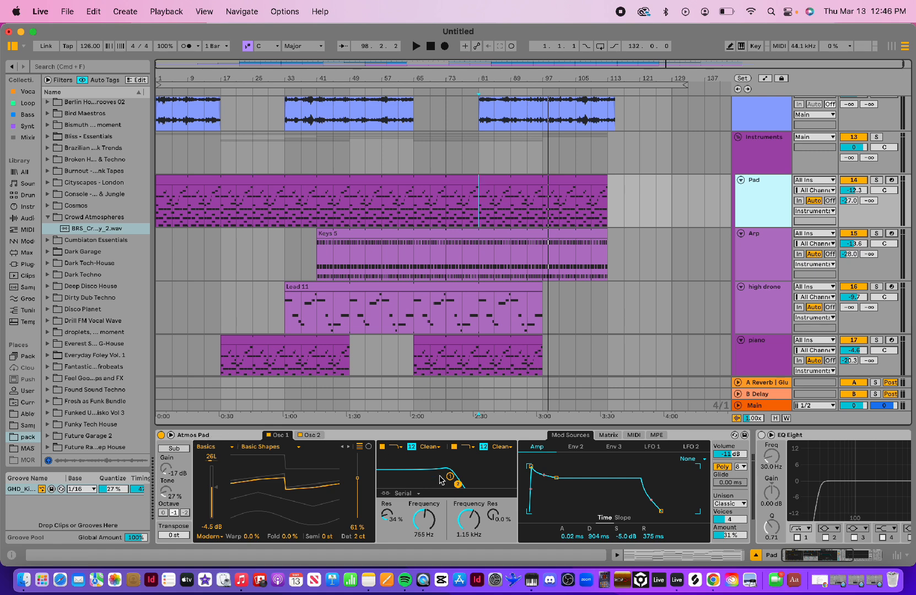
left_click(428, 519)
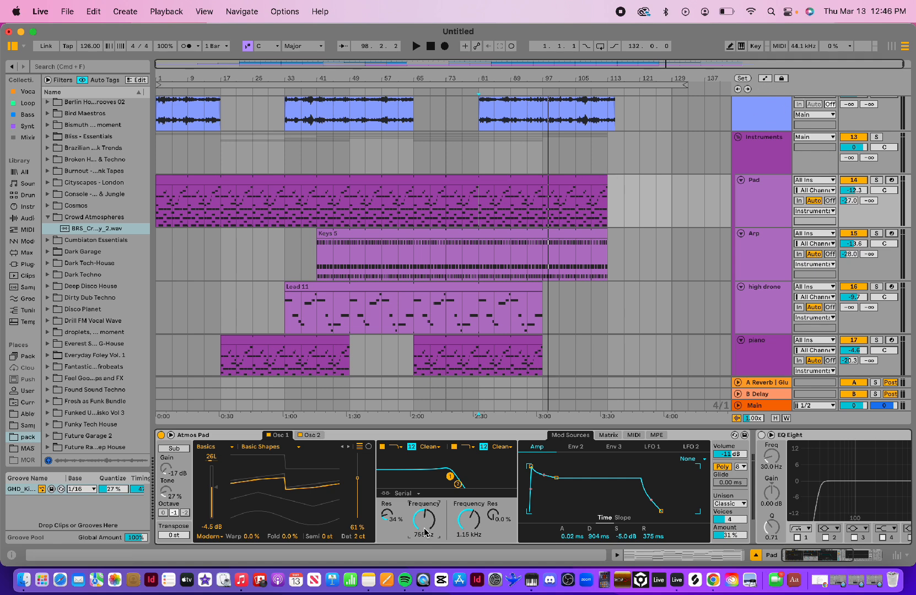
left_click(766, 78)
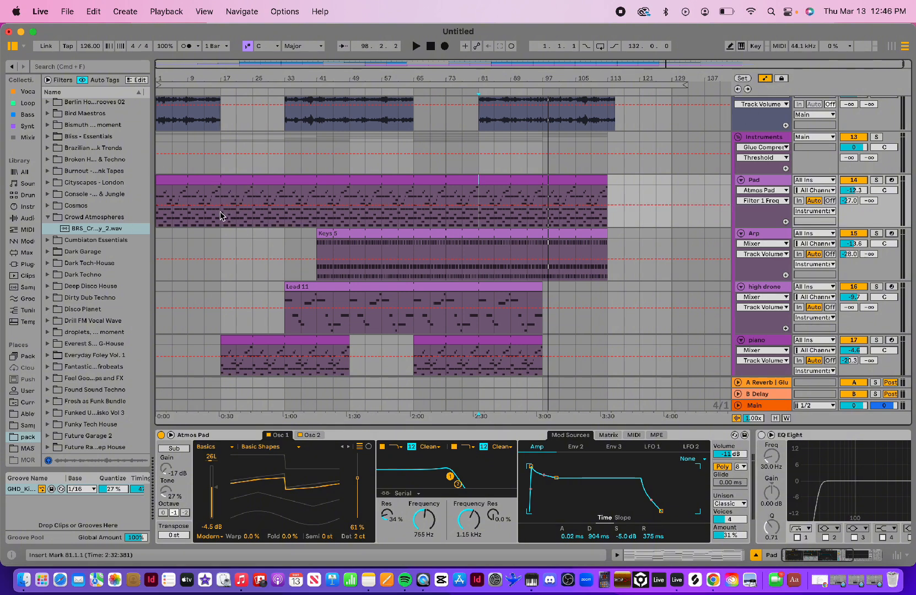
- Fold the Drums and Bass Group tracks so the Pad automation sits close to the section markers
scroll(220, 206, "up", 15)
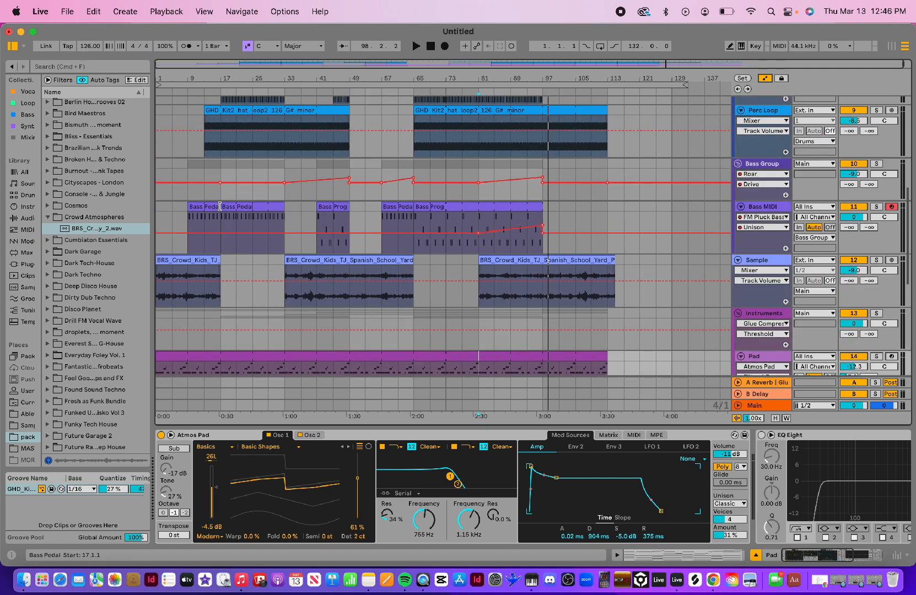
scroll(220, 209, "down", 5)
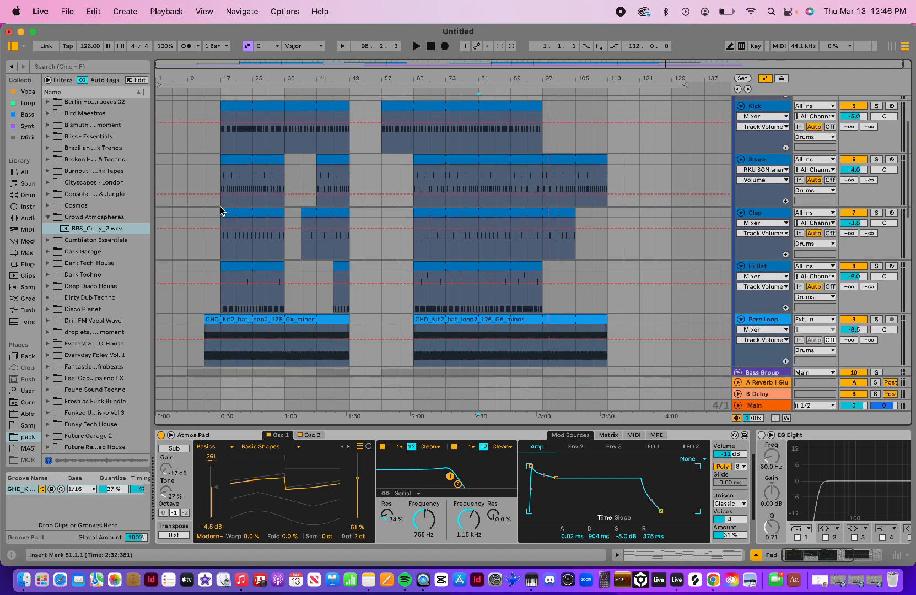
scroll(220, 208, "up", 5)
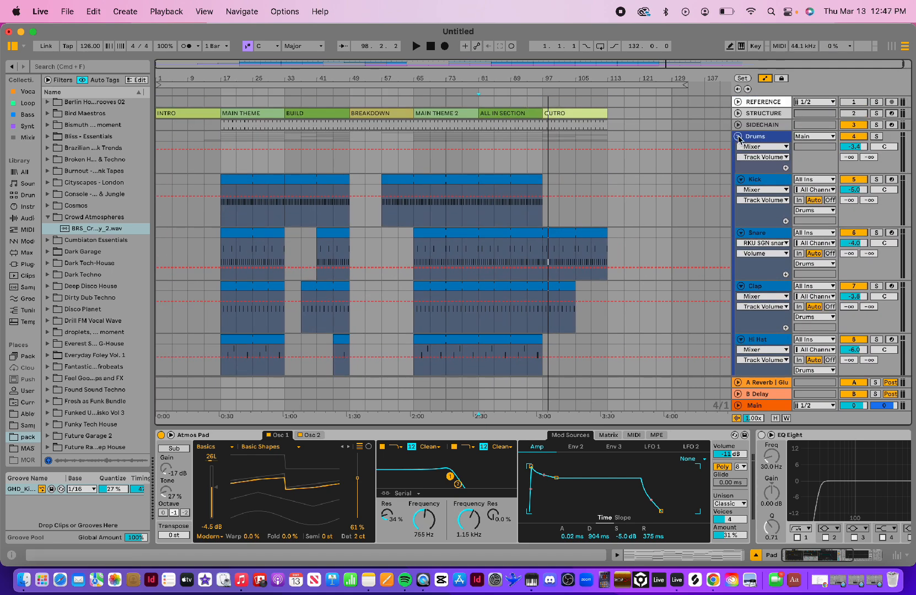
left_click(738, 138)
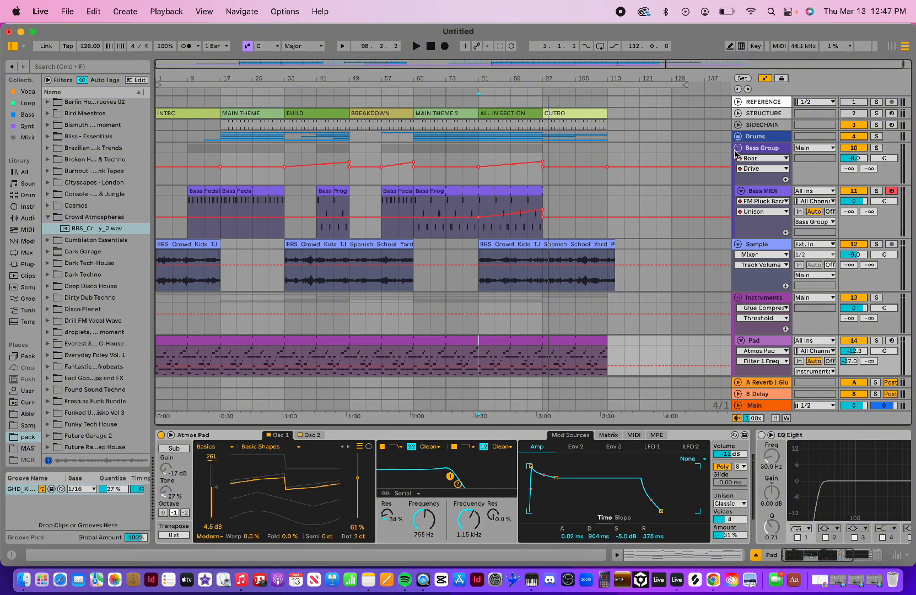
left_click(738, 148)
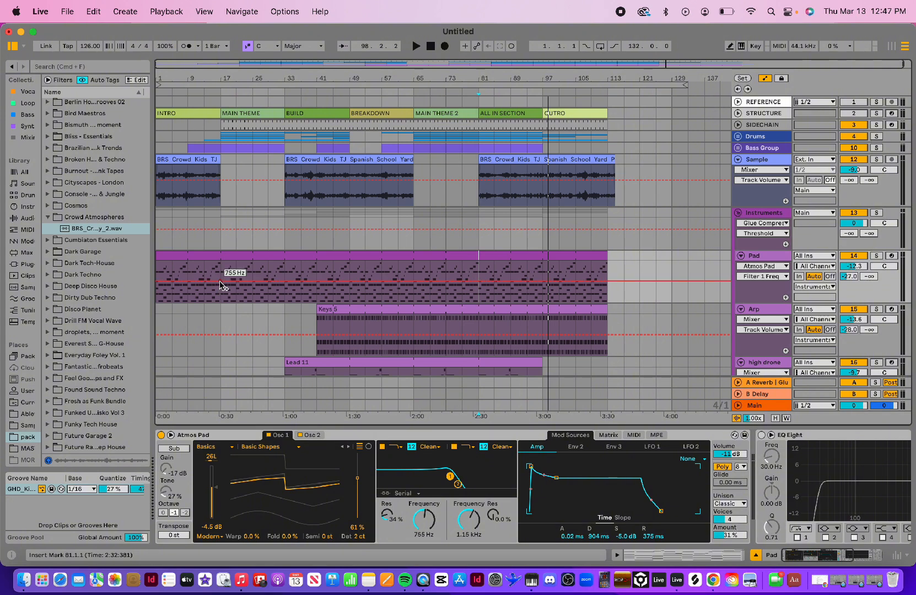
- Add 755 Hz breakpoints to the Pad's Filter 1 Freq automation at the section boundaries up to bar 97
left_click(350, 281)
left_click(414, 281)
left_click(478, 281)
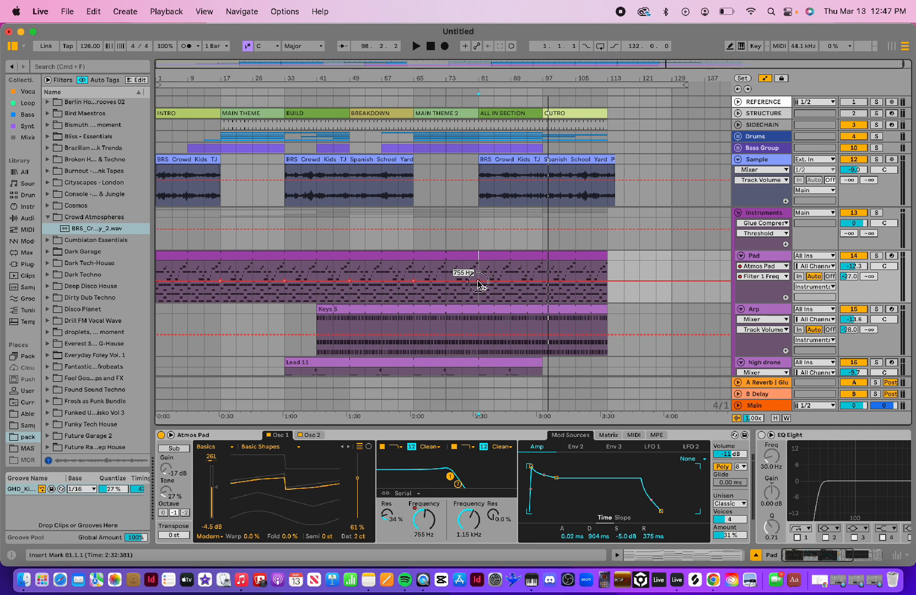
left_click(543, 282)
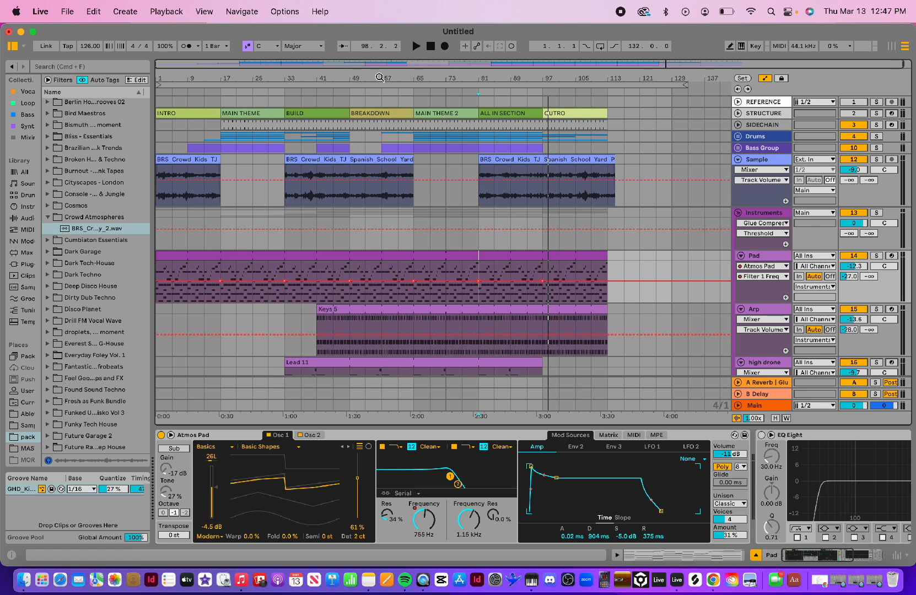
- Shape the Pad's Filter 1 Freq automation into a rise across BUILD, from about 108 Hz at bar 33 to about 2.12 kHz at bar 49
left_click_drag(379, 77, 410, 265)
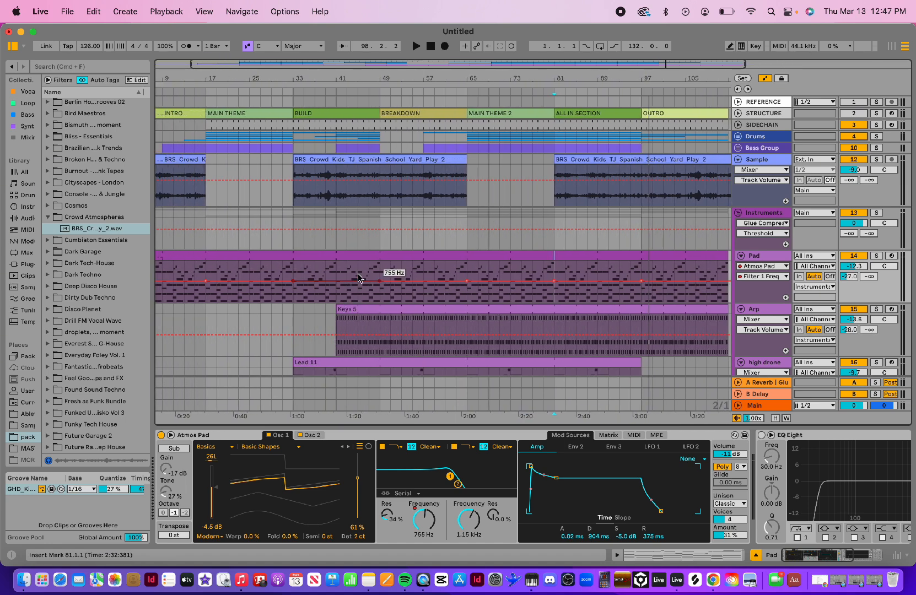
left_click_drag(358, 282, 380, 268)
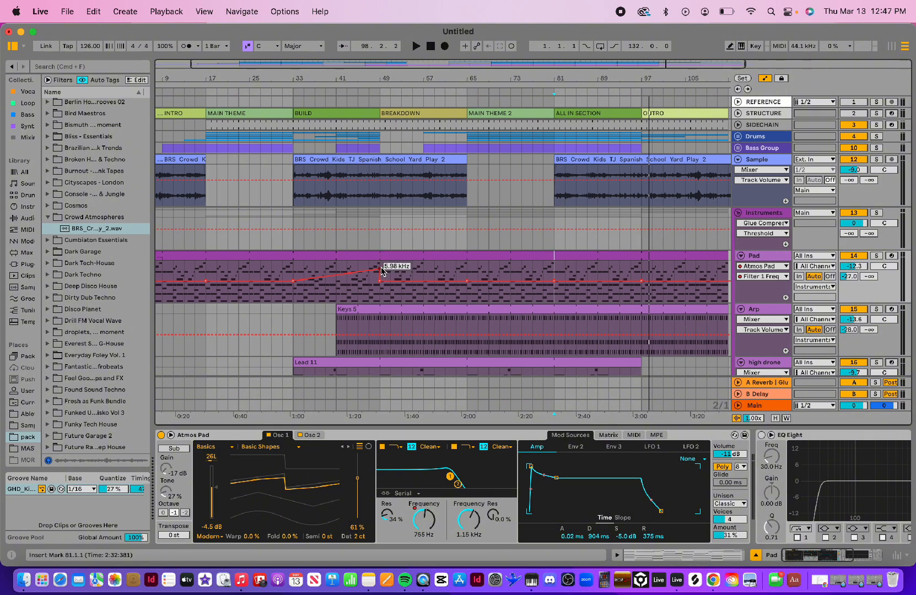
left_click_drag(379, 270, 380, 276)
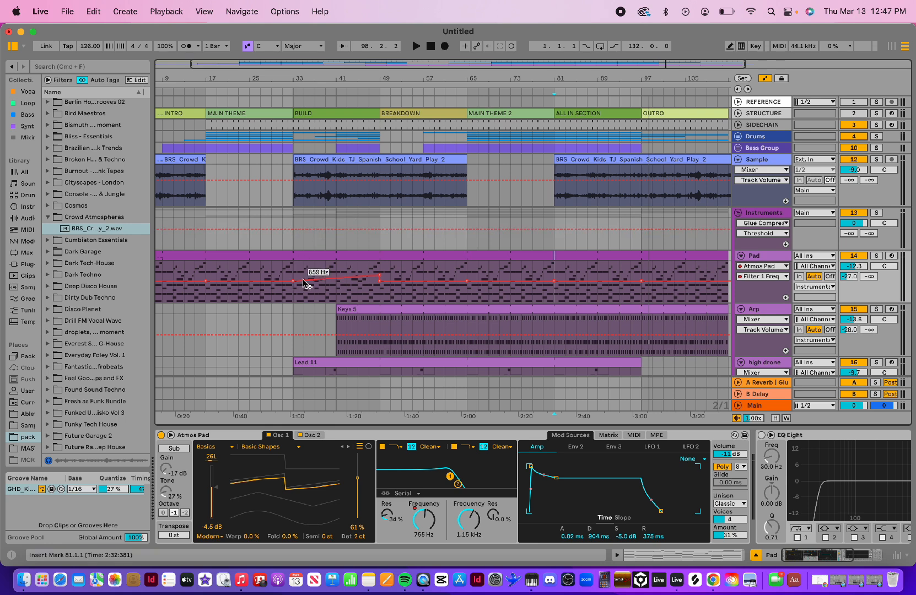
left_click_drag(304, 284, 293, 297)
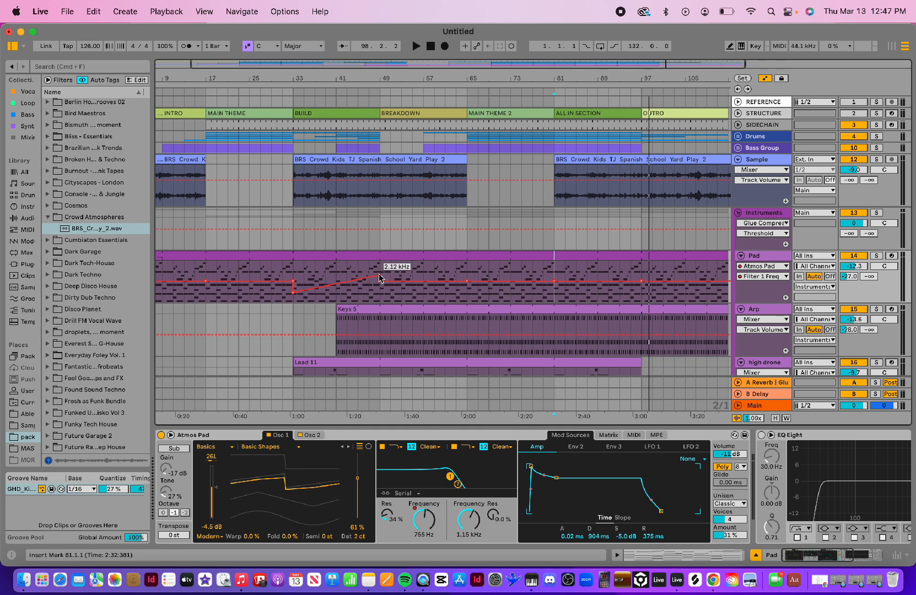
- Solo the Pad track and audition its filter sweep from bar 33 into the BREAKDOWN section
left_click(291, 91)
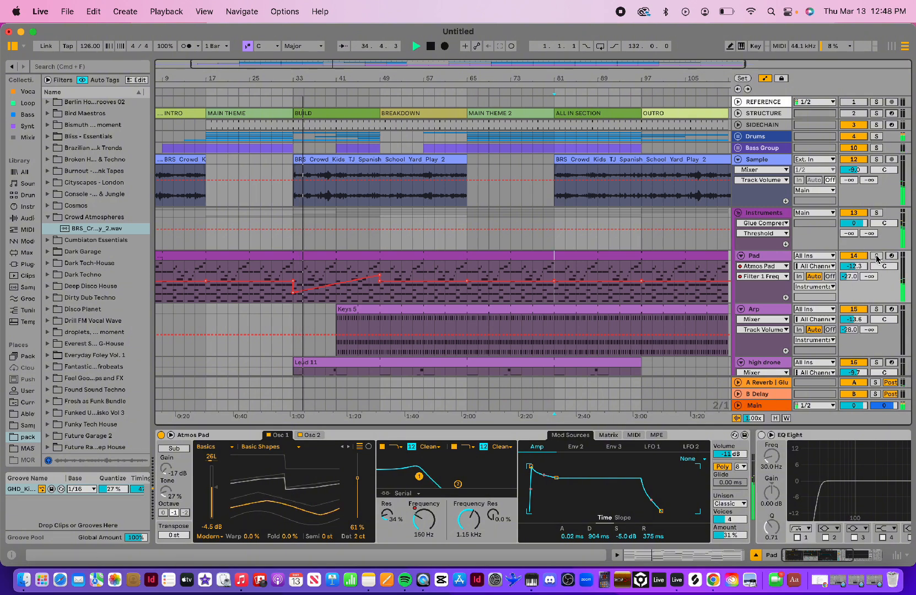
left_click(876, 256)
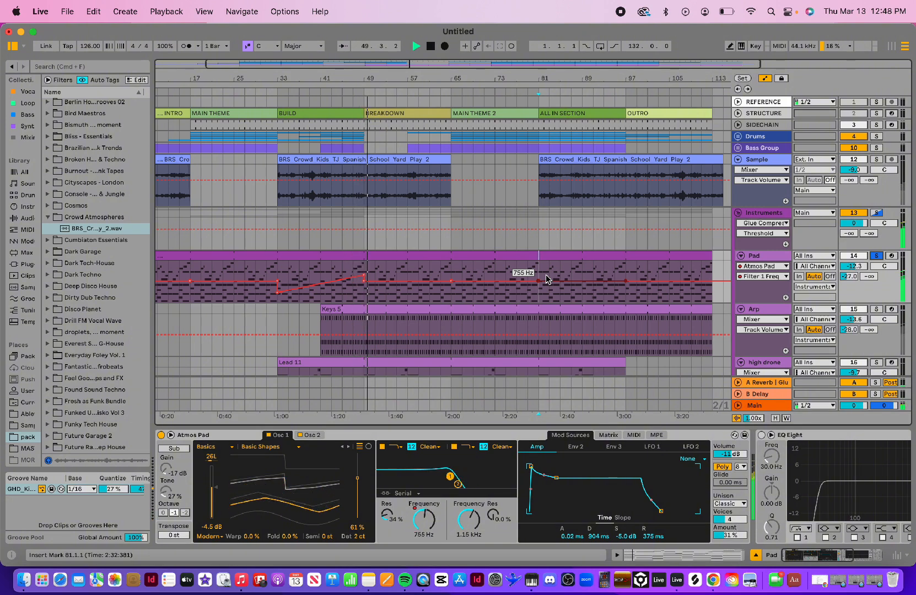
key("space")
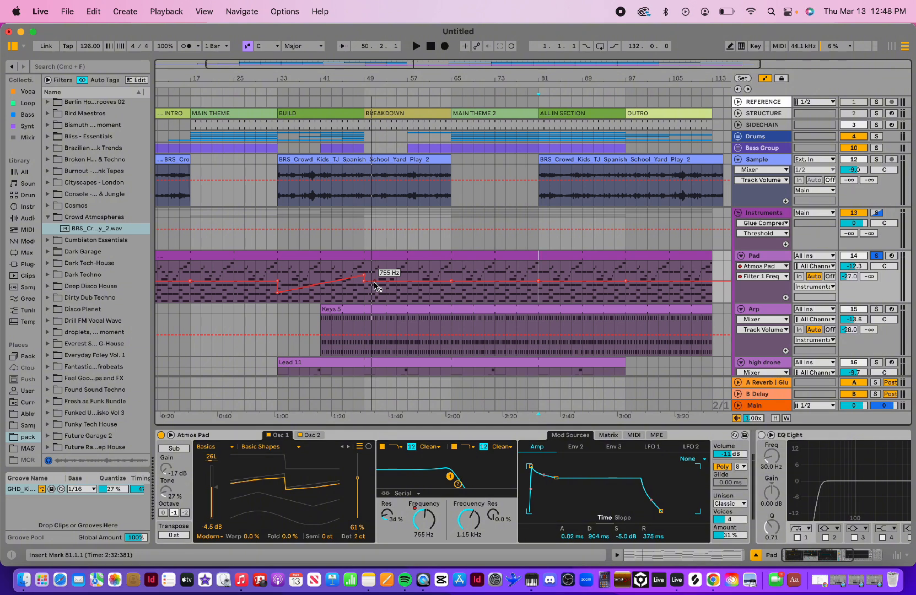
- Lower the Pad's Filter 1 Freq at bar 49 to form a ramp up to bar 65, and copy the bars 33–49 sweep to bar 81
left_click_drag(375, 286, 374, 296)
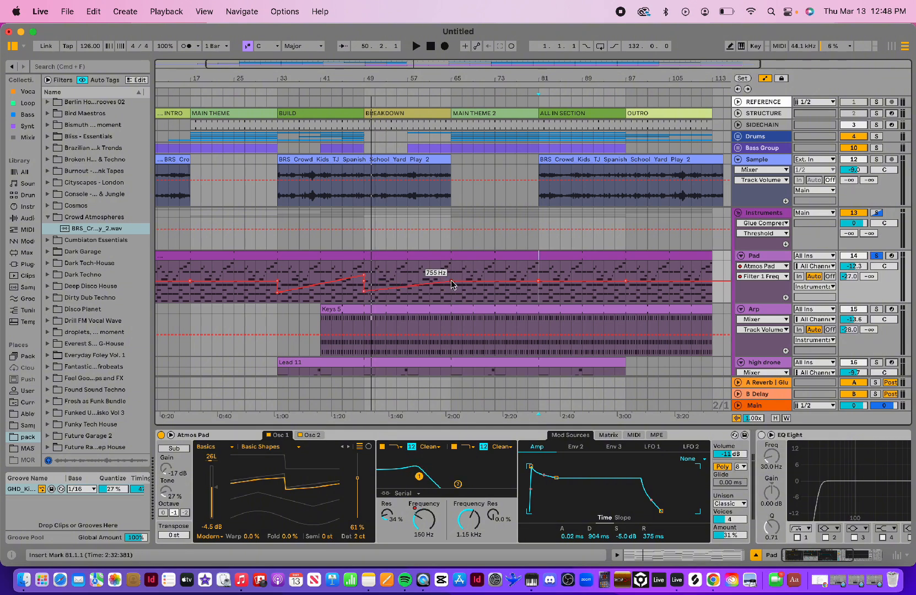
left_click_drag(278, 277, 364, 281)
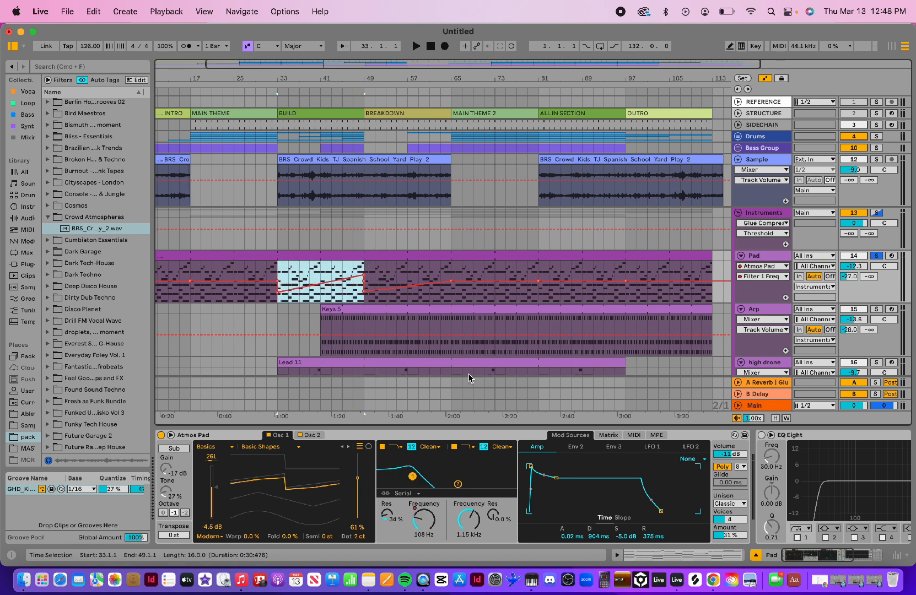
left_click(538, 298)
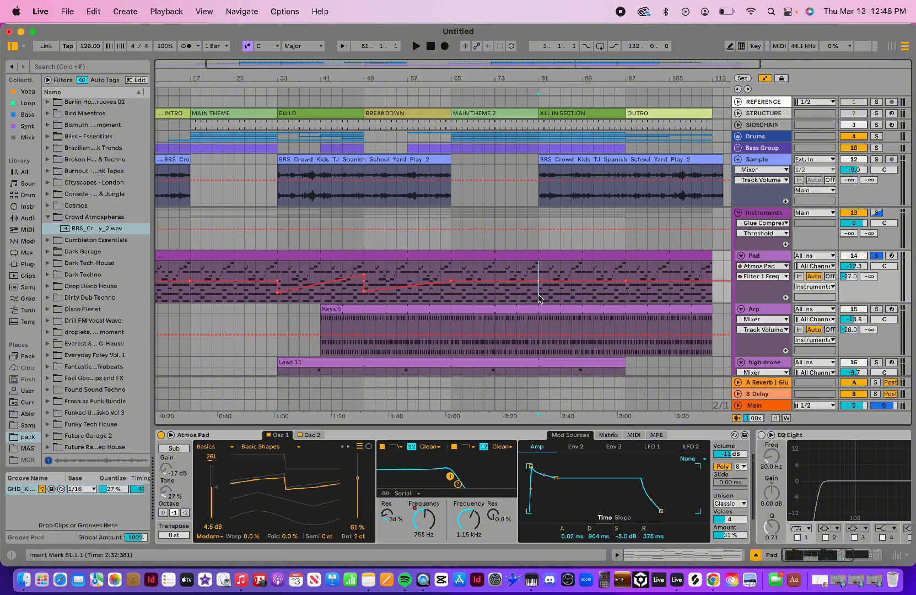
left_click_drag(538, 298, 625, 279)
scroll(597, 281, "right", 3)
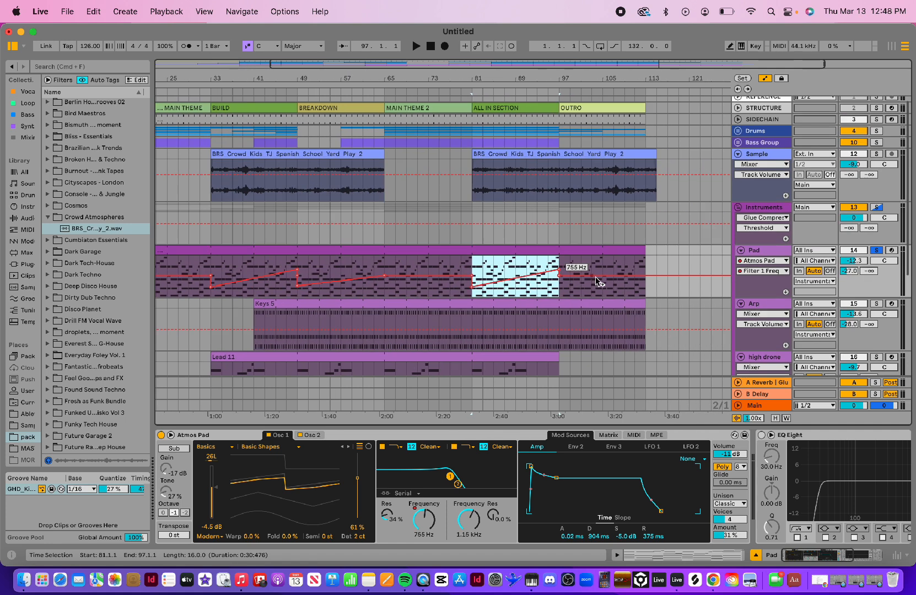
left_click(384, 290)
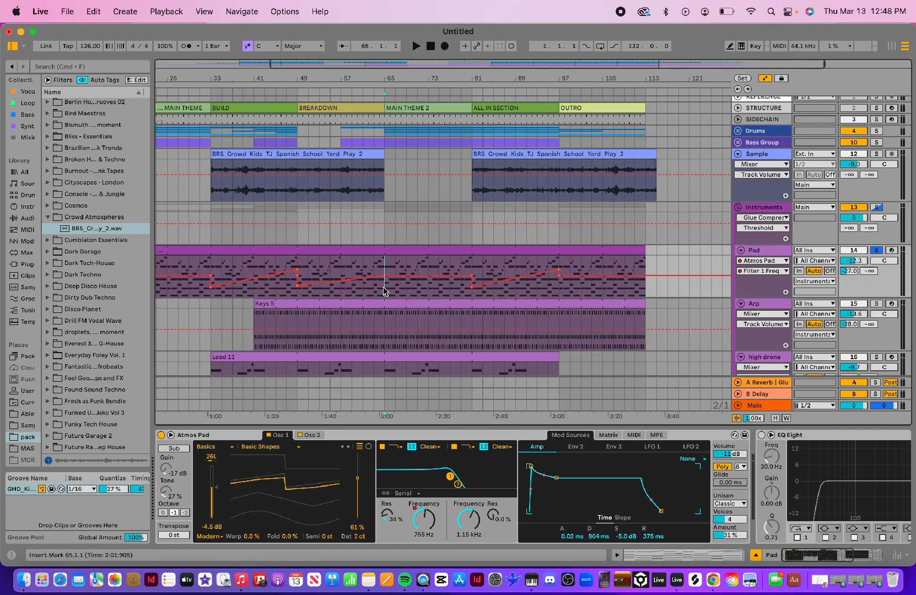
- Copy the rising Filter 1 Freq sweep into bars 65–81 of the Pad, covering MAIN THEME 2
left_click_drag(384, 291, 473, 287)
scroll(545, 299, "left", 3)
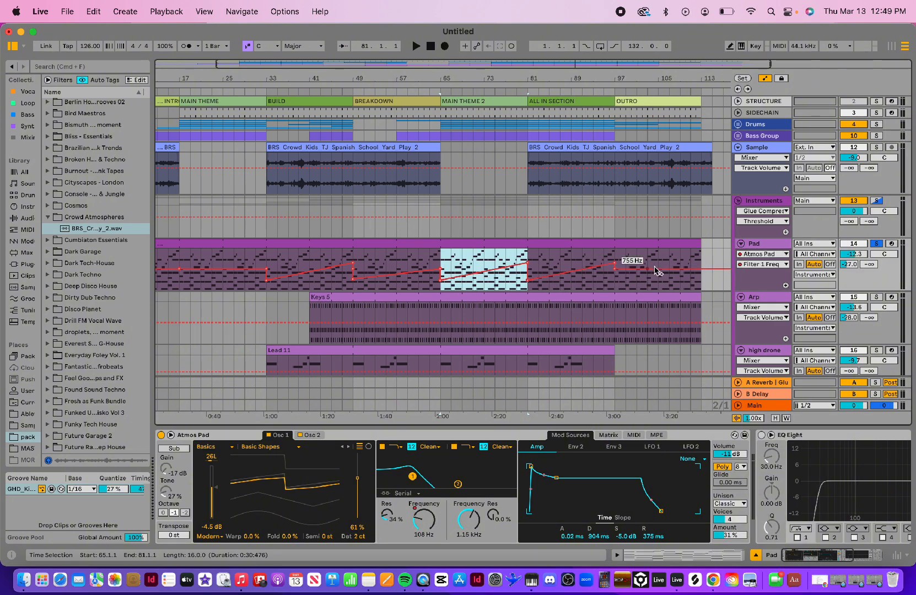
key("Left")
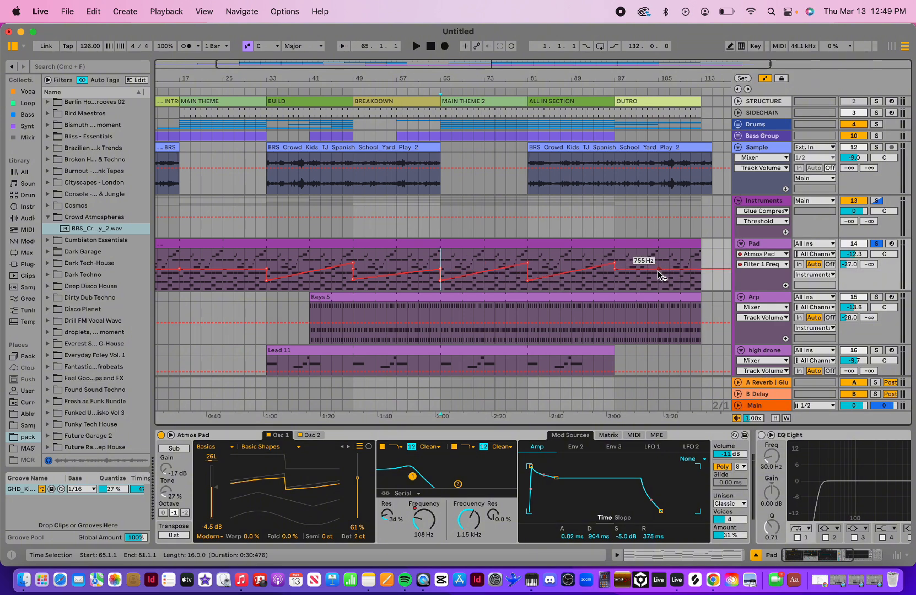
- Raise the Pad's Filter 1 Freq at bar 113 to about 5.98 kHz, and lower it at bar 1 to form a ramp up to bar 17
left_click_drag(701, 269, 702, 256)
scroll(185, 270, "left", 5)
scroll(184, 270, "down", 2)
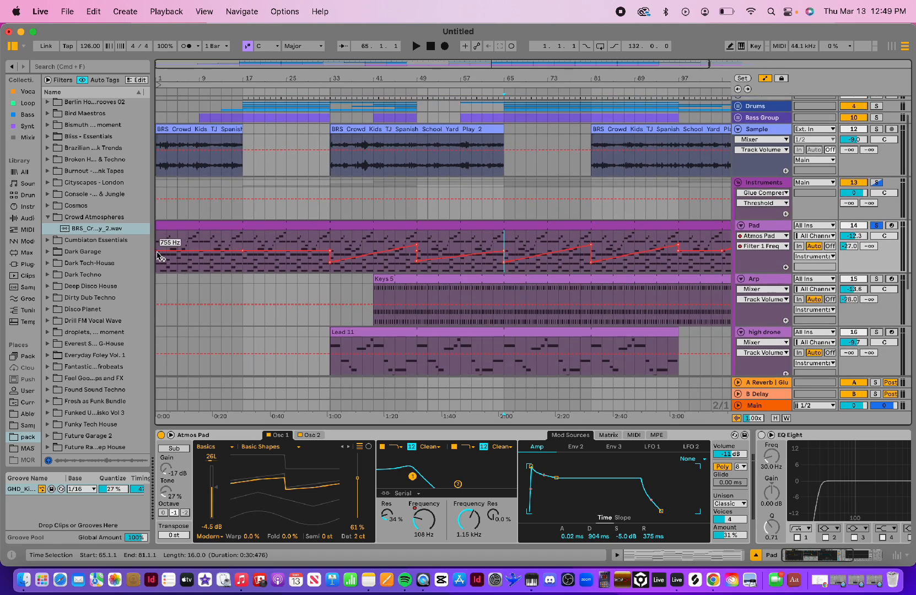
left_click_drag(158, 251, 159, 260)
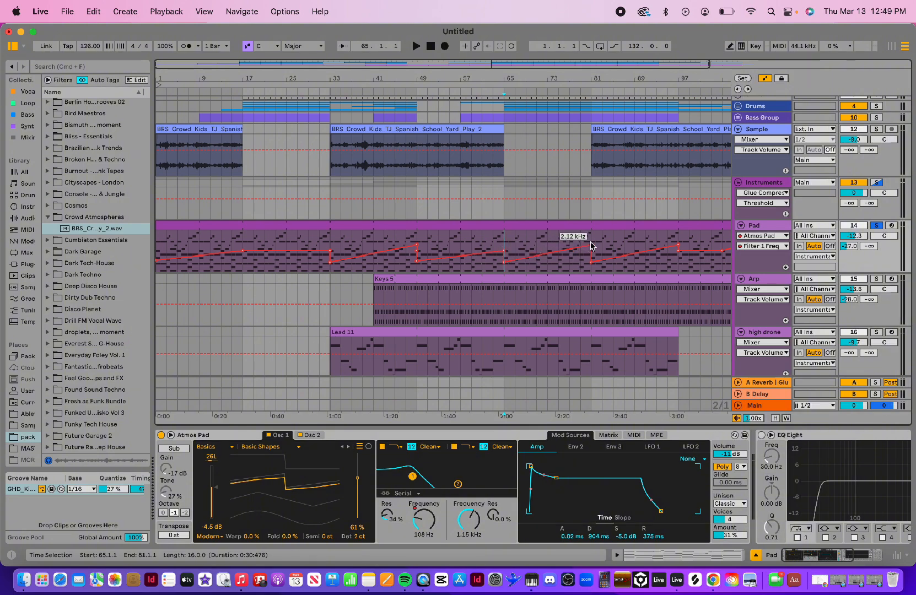
scroll(591, 246, "up", 2)
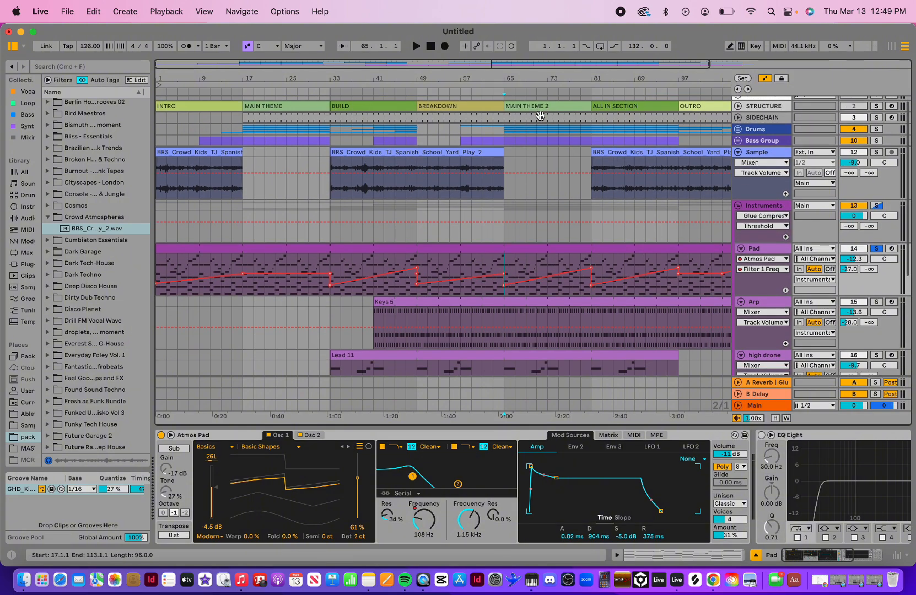
left_click(540, 115)
scroll(540, 117, "down", 4)
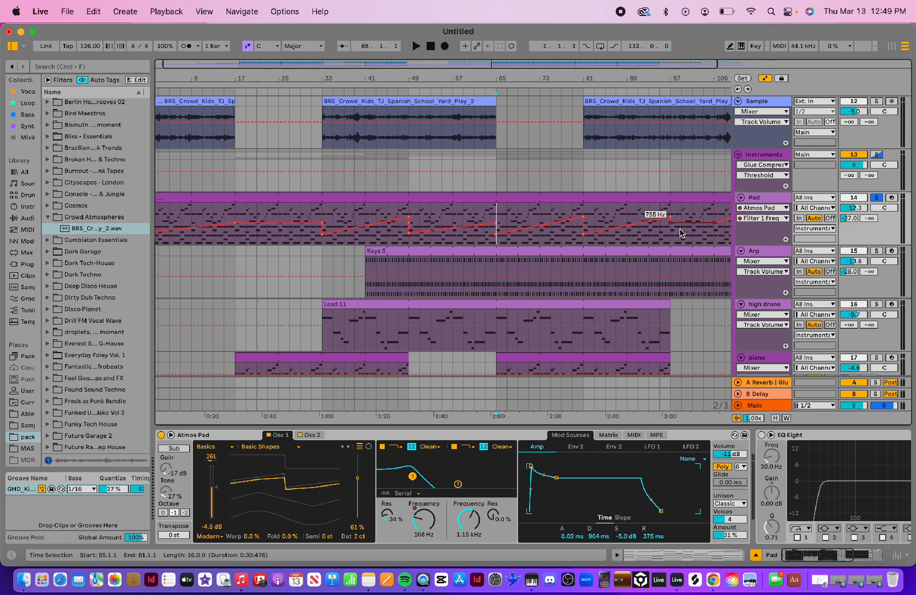
- Lower the Pad's Filter 1 Freq breakpoint at bar 113 slightly to soften the rise at the end of the OUTRO
scroll(671, 222, "up", 5)
scroll(671, 221, "right", 4)
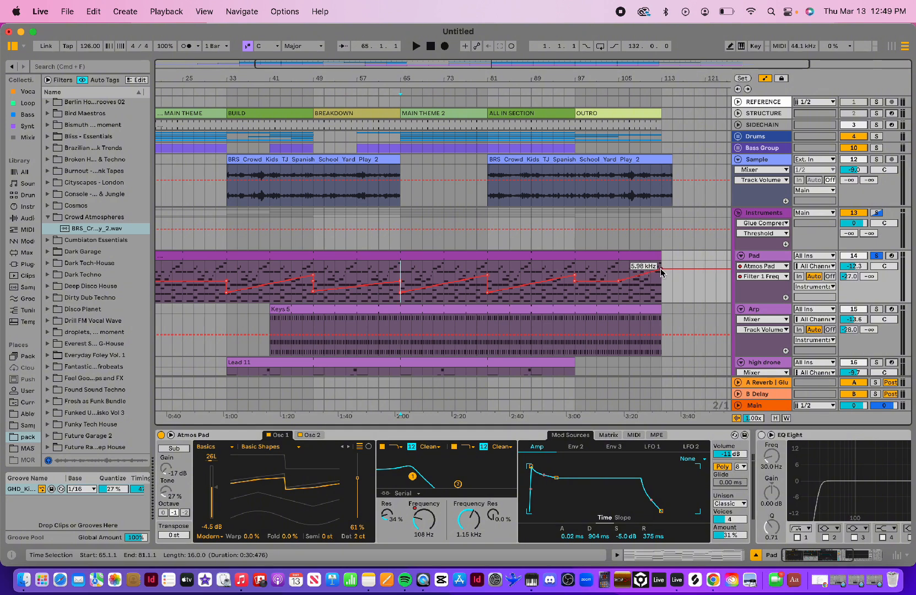
left_click_drag(661, 270, 660, 275)
scroll(423, 280, "left", 5)
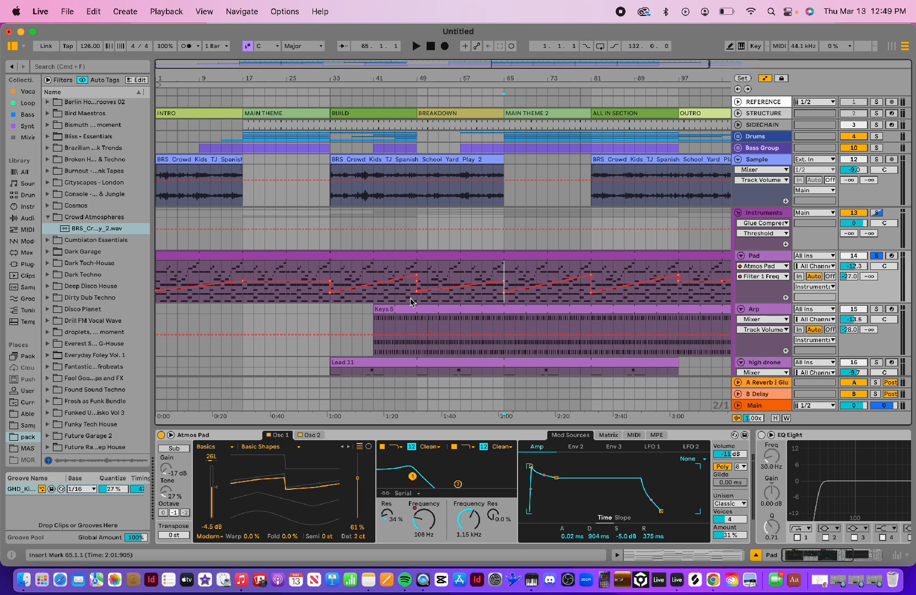
- Show the Filter Freq automation of the Multi Saw Pluck on the Arp track
scroll(454, 270, "right", 4)
scroll(455, 270, "down", 1)
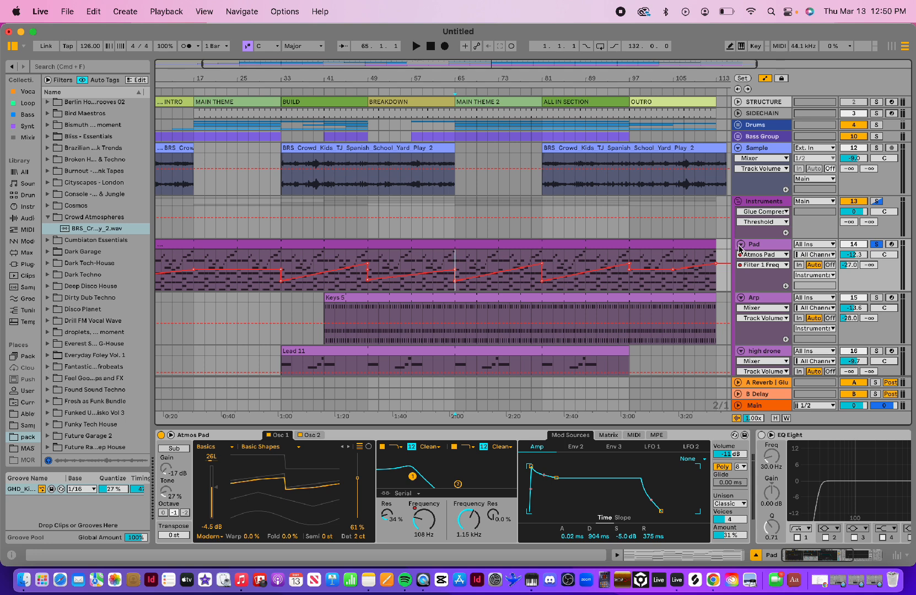
scroll(759, 286, "down", 3)
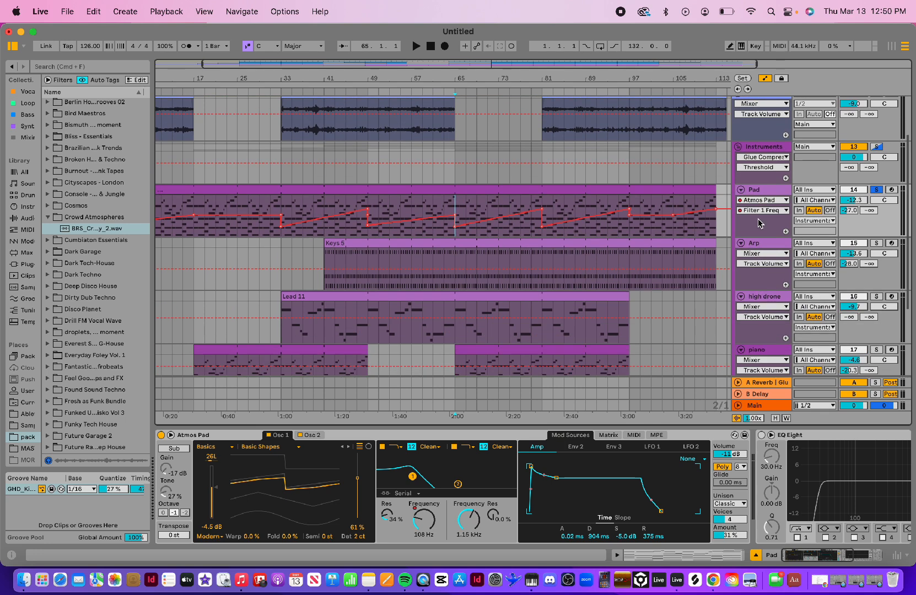
left_click(759, 245)
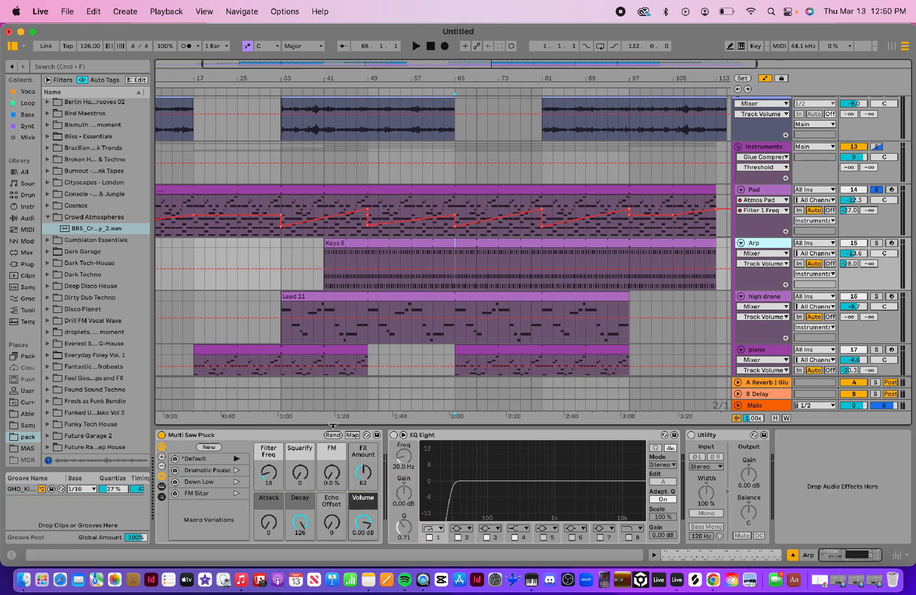
left_click(269, 473)
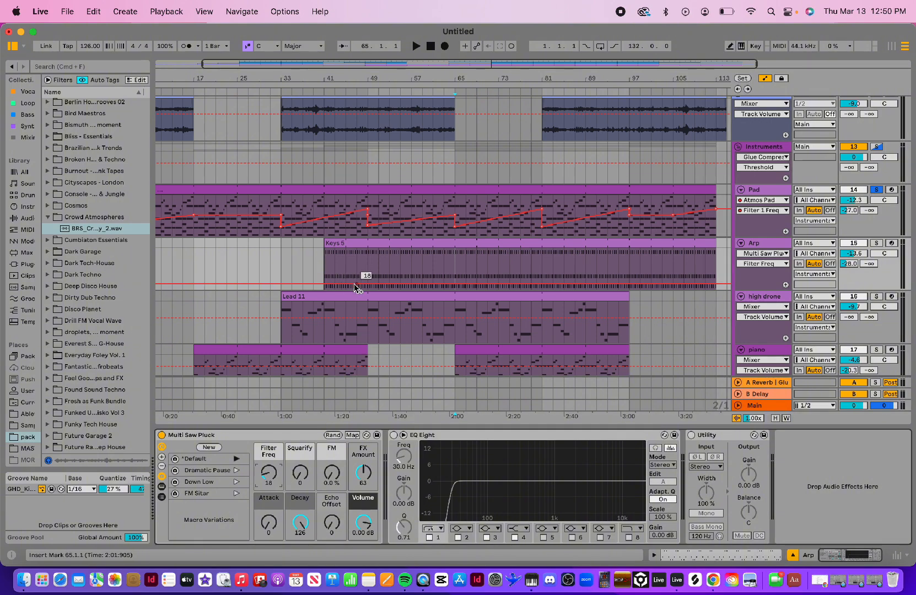
scroll(417, 204, "up", 5)
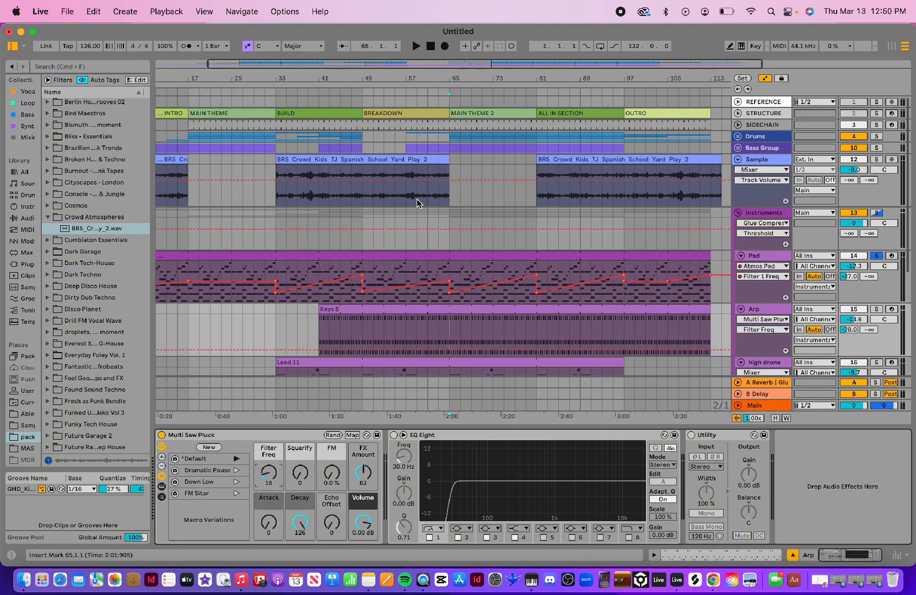
scroll(417, 204, "down", 10)
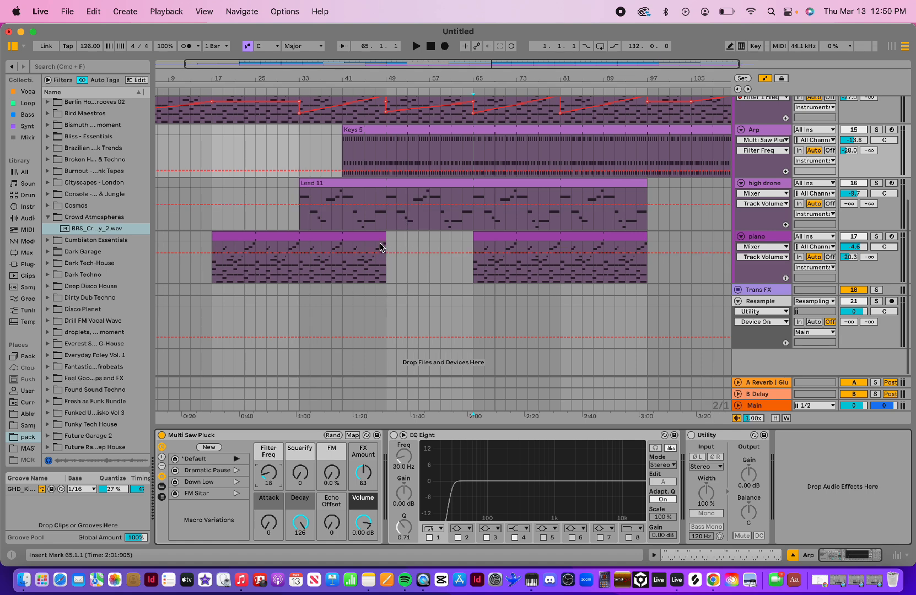
- Add Filter Freq breakpoints at 18 on the Arp's section boundaries from bar 49, and shape ramps over bars 49–65 and 81–97
left_click(389, 170)
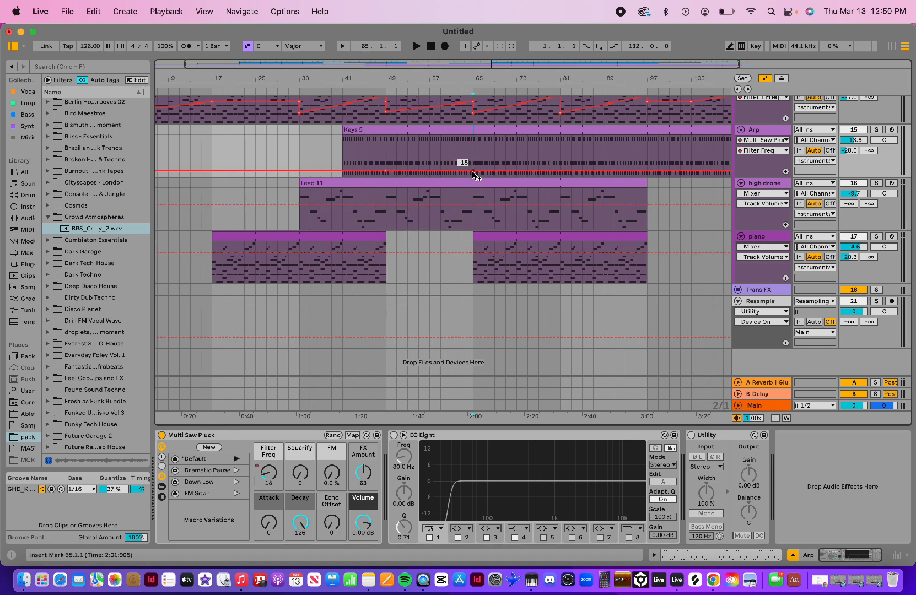
scroll(565, 175, "right", 3)
scroll(565, 175, "up", 1)
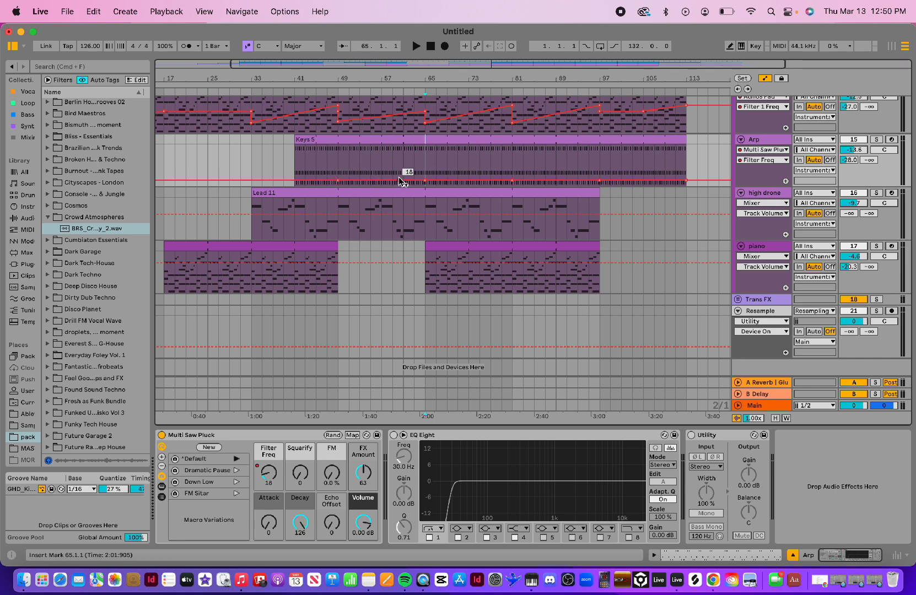
left_click_drag(403, 180, 425, 172)
left_click_drag(589, 181, 600, 167)
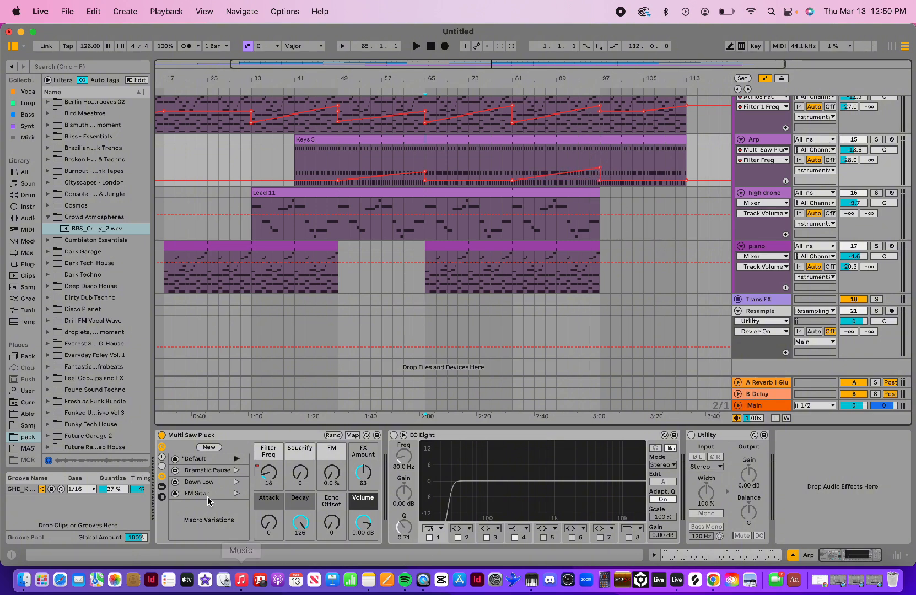
- Show the Arp's Squarify automation and add breakpoints at 0 on the section boundaries from bar 49
left_click(302, 476)
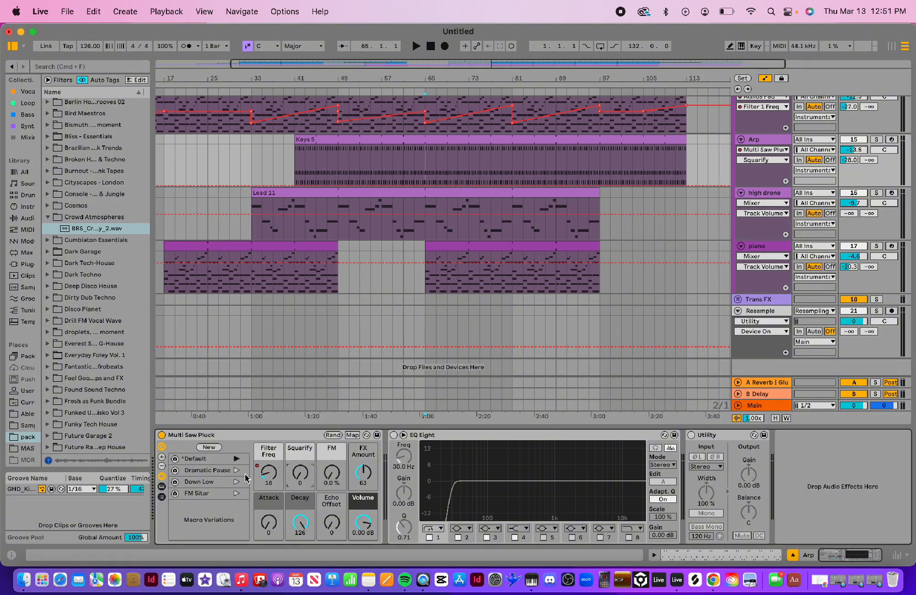
left_click(339, 186)
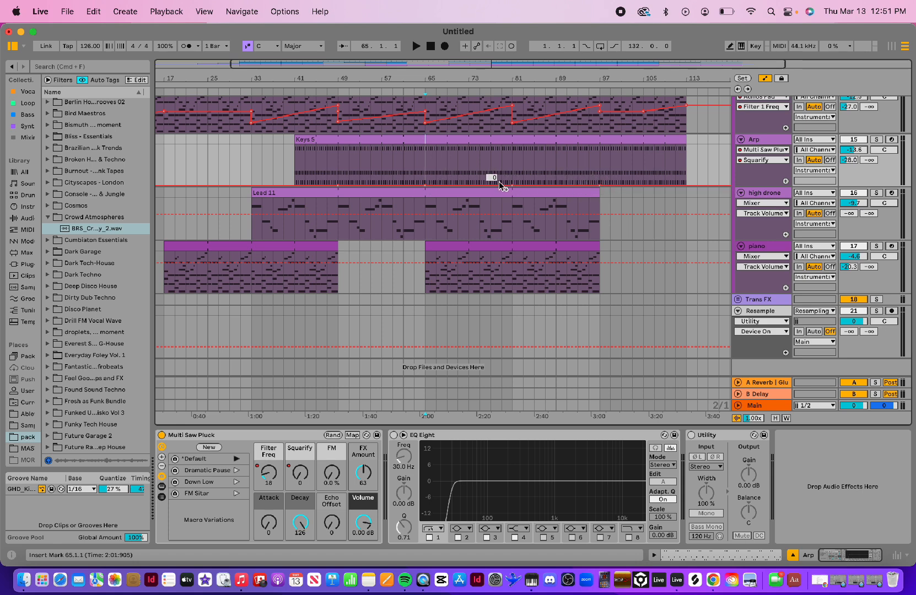
mouse_move(502, 185)
left_mouse_down()
mouse_move(479, 182)
mouse_move(512, 169)
left_mouse_up()
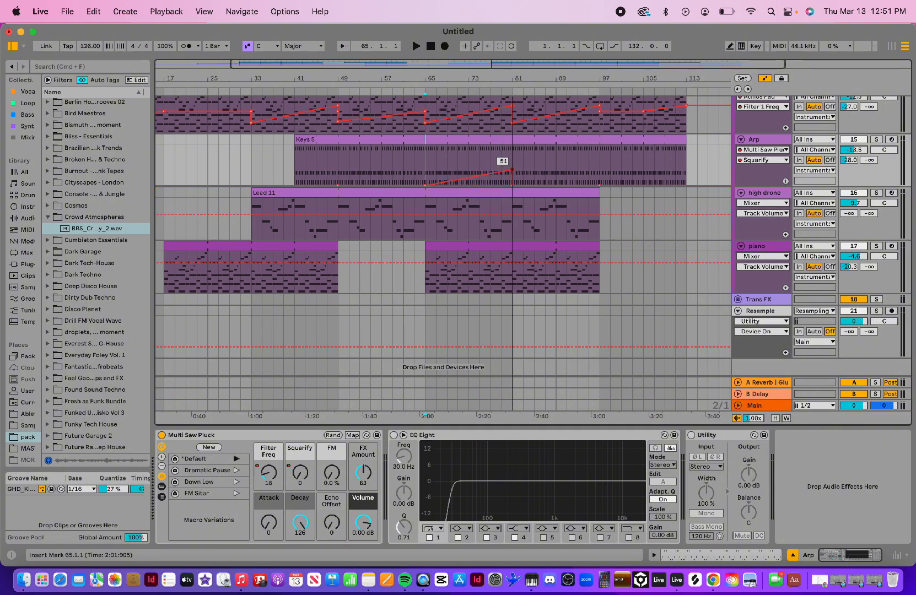
left_click_drag(512, 170, 512, 169)
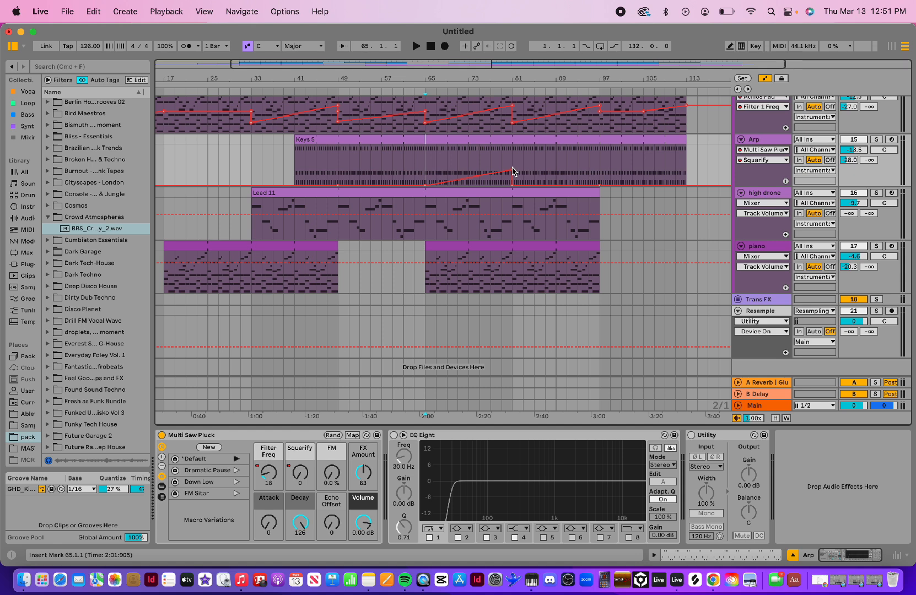
left_click(469, 191)
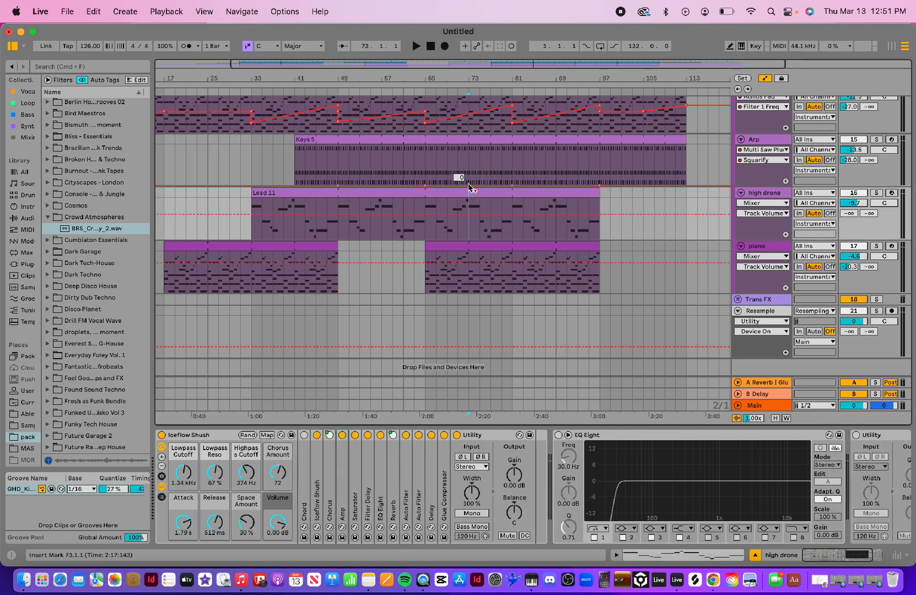
- Ramp the Arp's Squarify from 0 at bar 73 up to bar 81, and duplicate bars 65–81 twice through bar 113
left_click(469, 185)
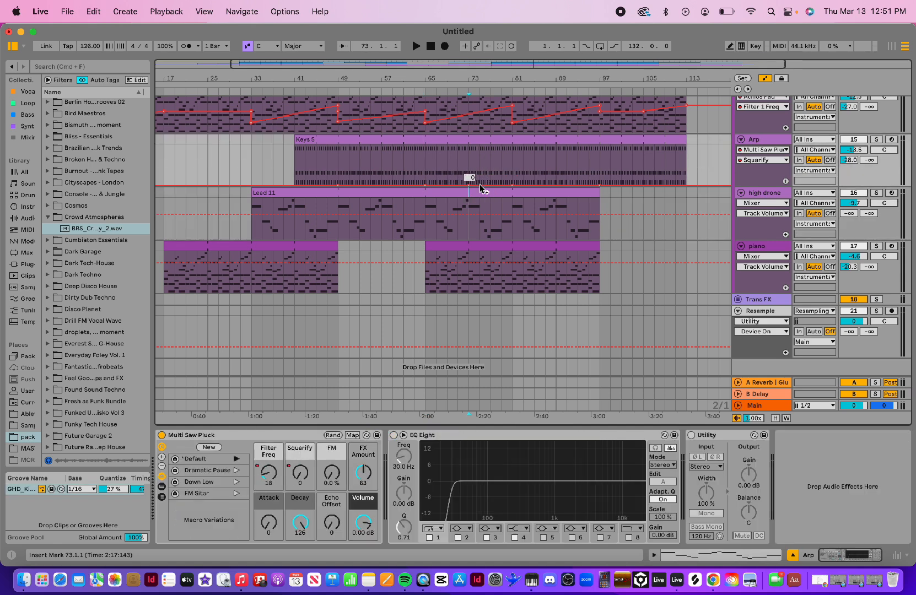
left_click_drag(490, 186, 513, 167)
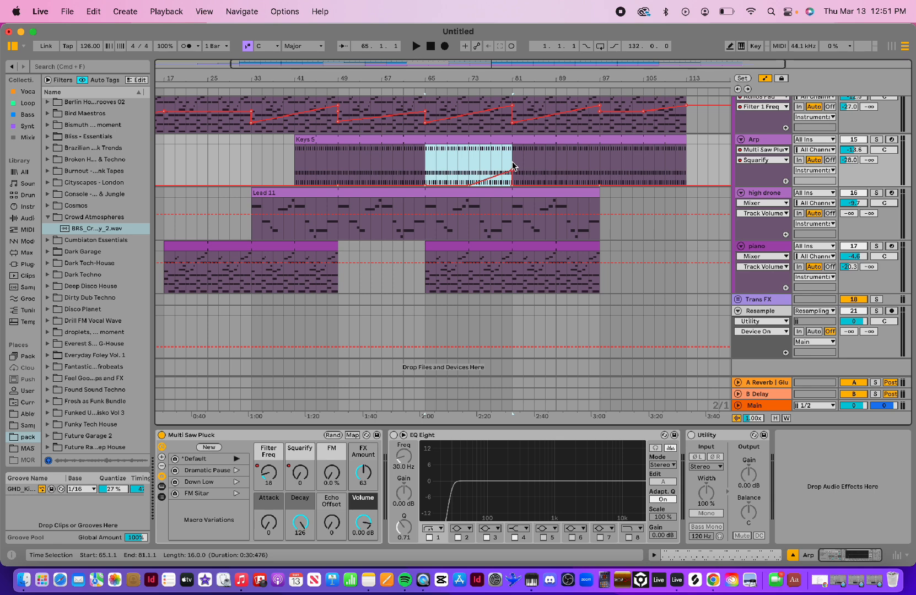
key("super+d")
key("super+d")
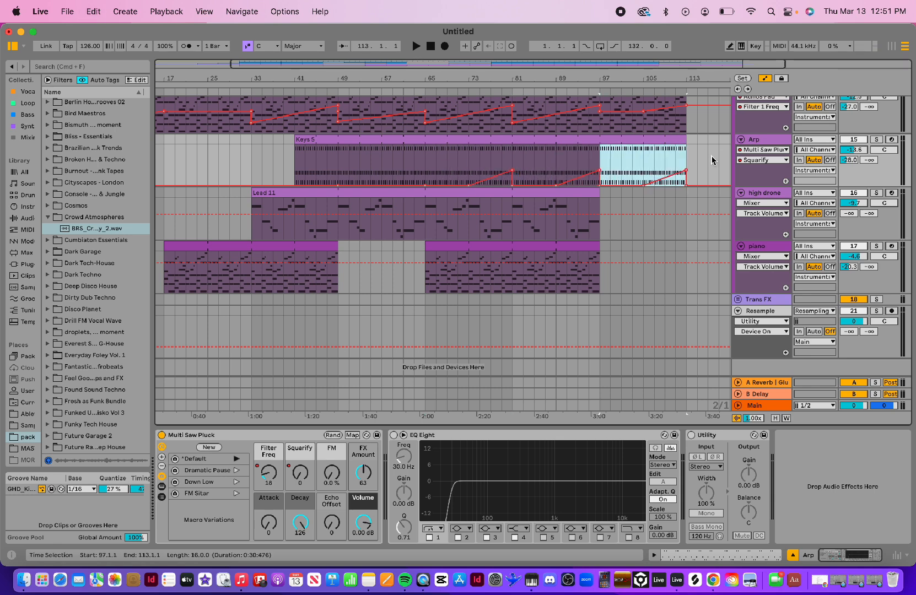
left_click(711, 160)
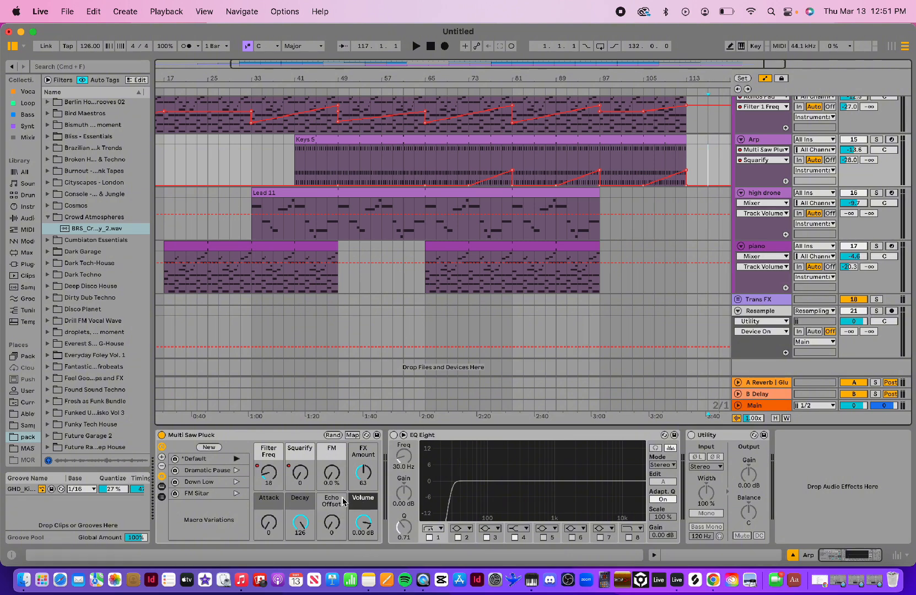
- Automate the Arp's FX Amount with breakpoints at 63 on bars 81 and 97, rising across the OUTRO to bar 113
left_click(368, 472)
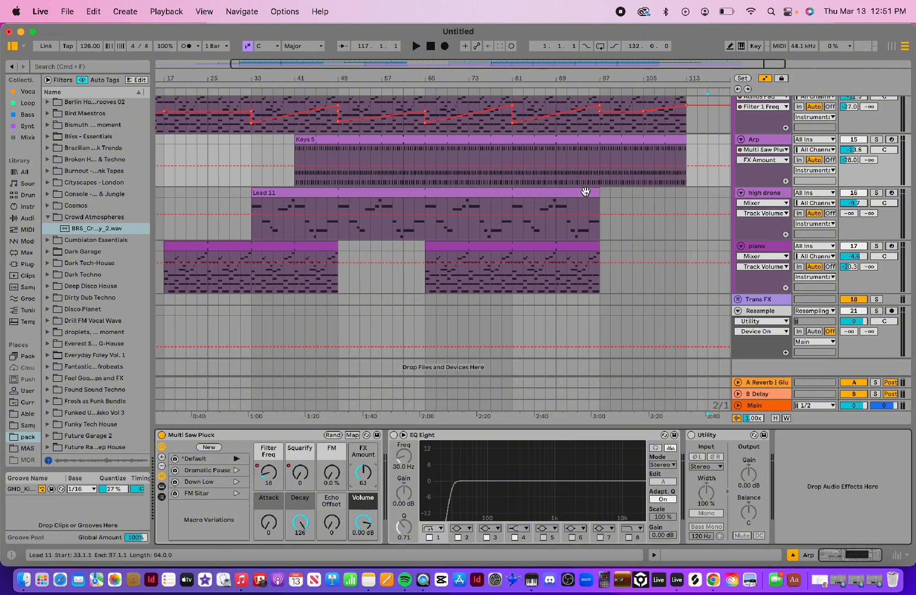
left_click(513, 166)
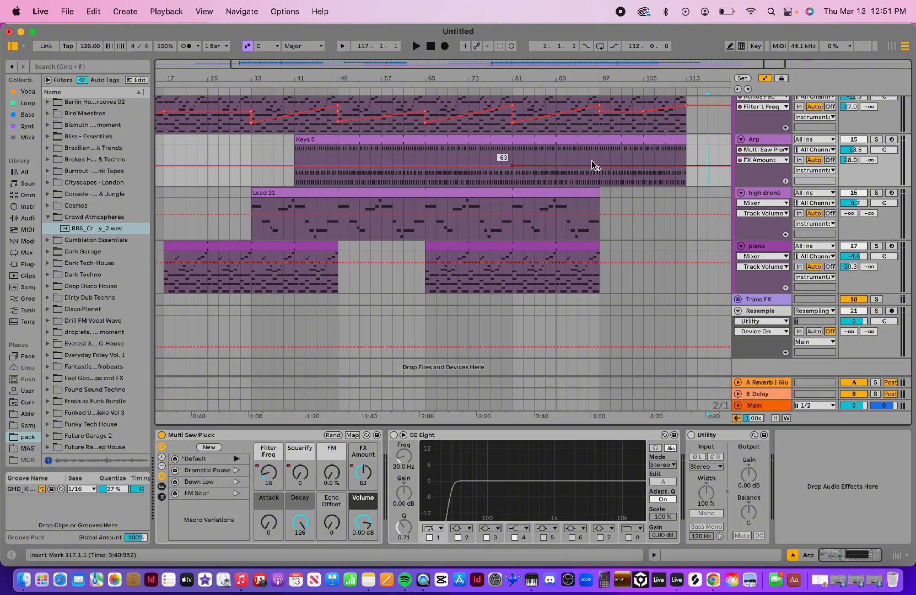
left_click(599, 165)
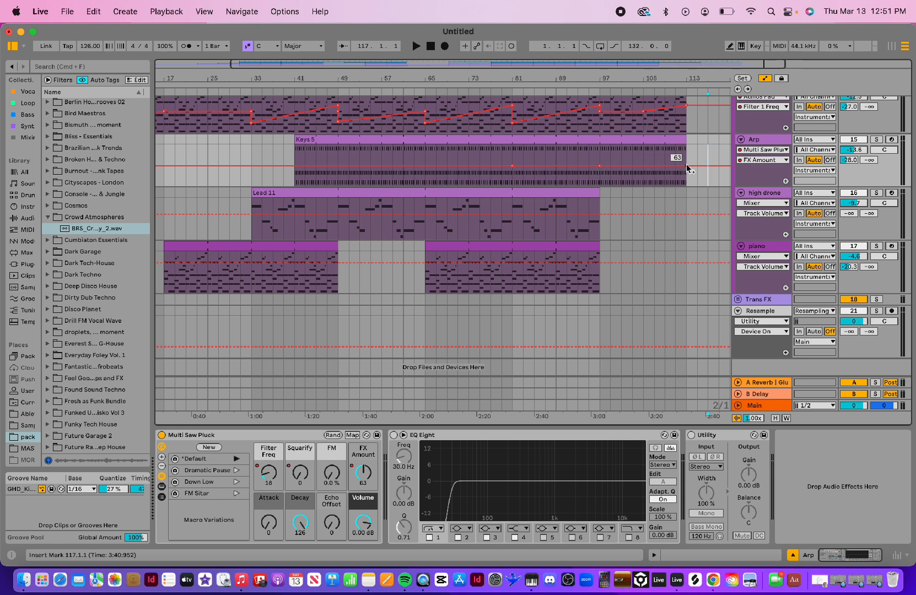
left_click_drag(686, 165, 686, 151)
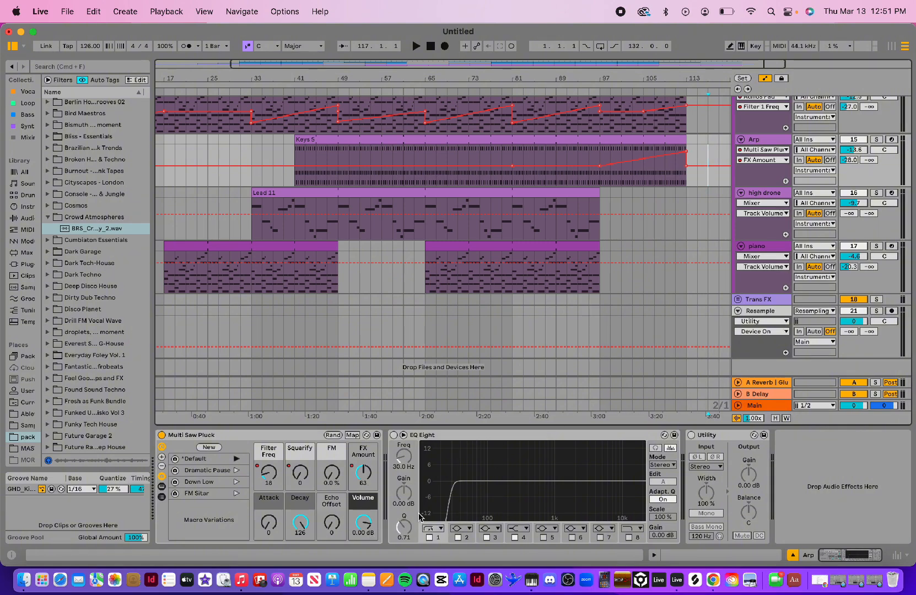
- Automate the Arp's Echo Offset to stay at 0 from bar 49 and rise from bar 57 to bar 65, dropping back to 0 there
left_click(333, 527)
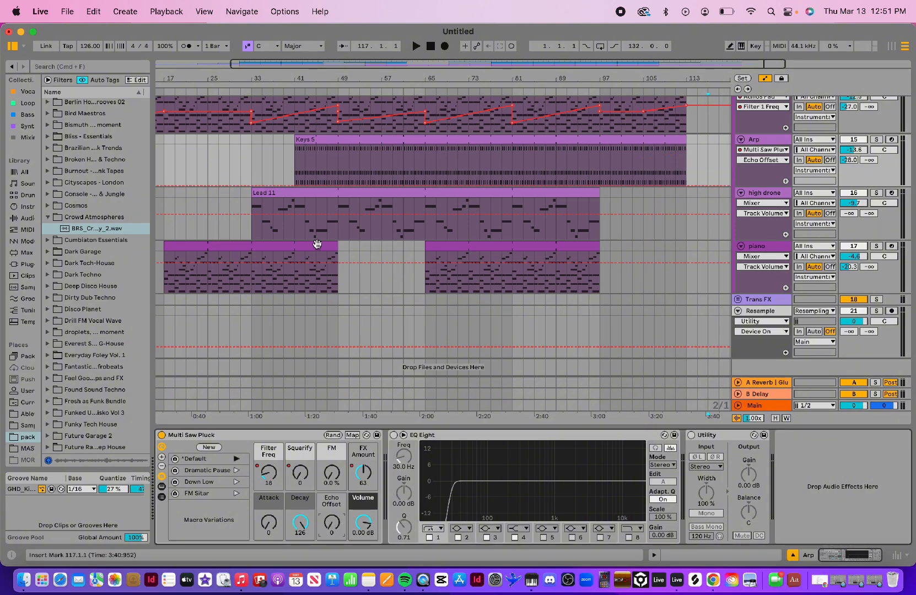
scroll(448, 184, "up", 5)
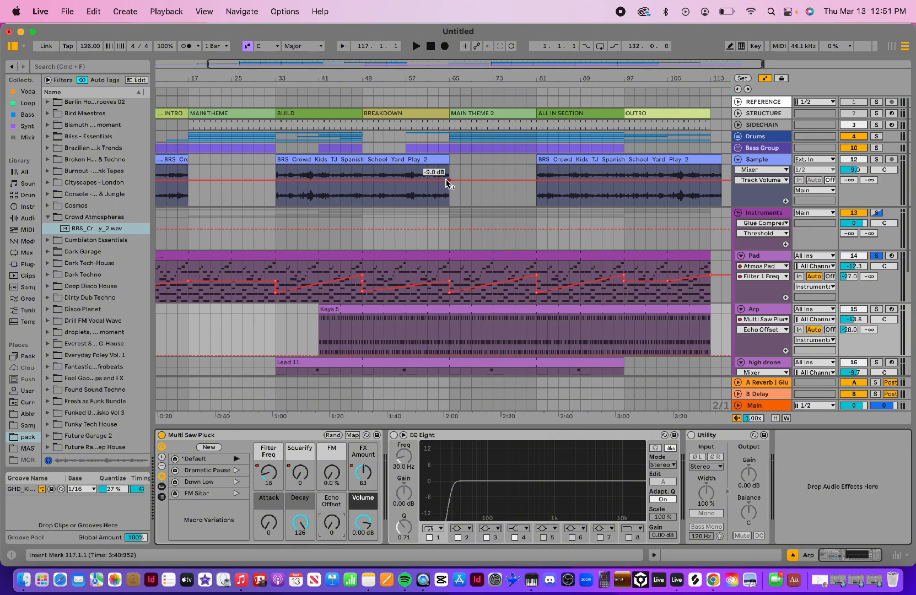
scroll(447, 184, "down", 10)
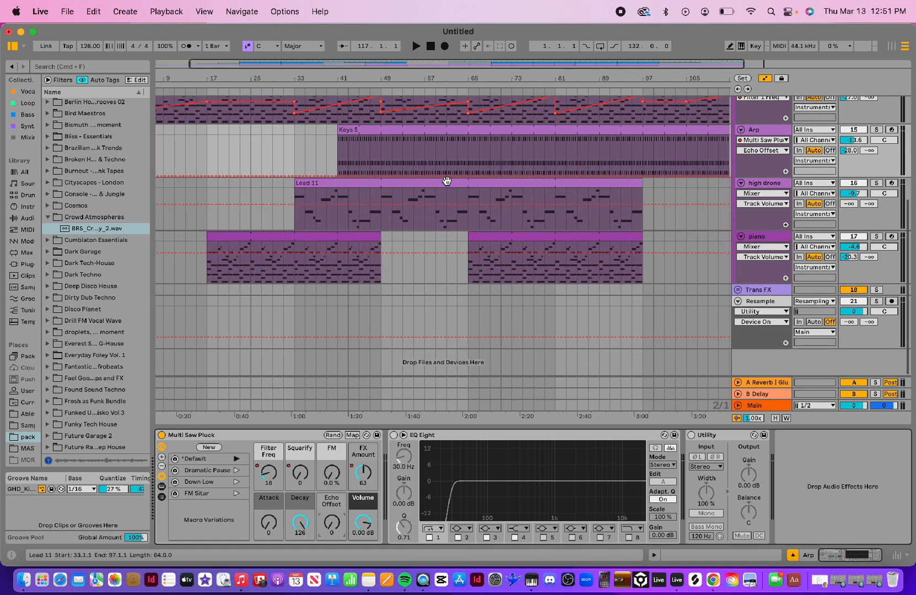
left_click(381, 176)
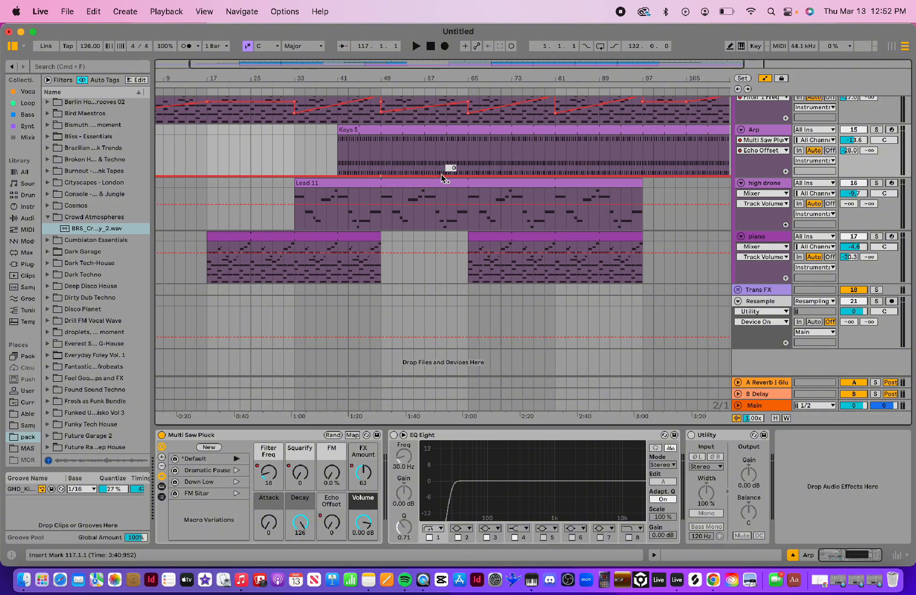
left_click(470, 176)
left_click_drag(447, 177, 468, 150)
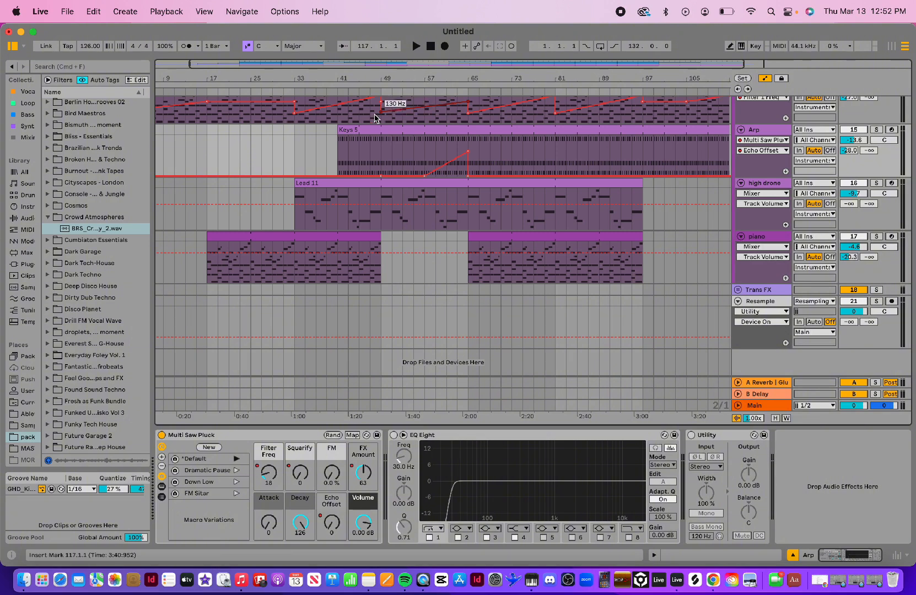
- Play the song from bar 49 and switch soloing from the Pad to the whole Instruments group
scroll(422, 187, "up", 5)
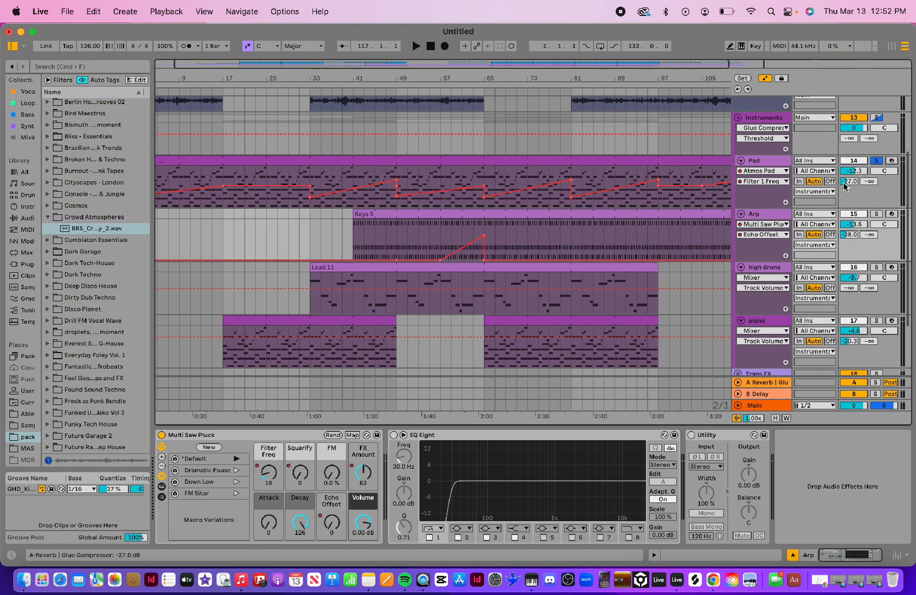
scroll(554, 193, "right", 3)
scroll(558, 202, "right", 1)
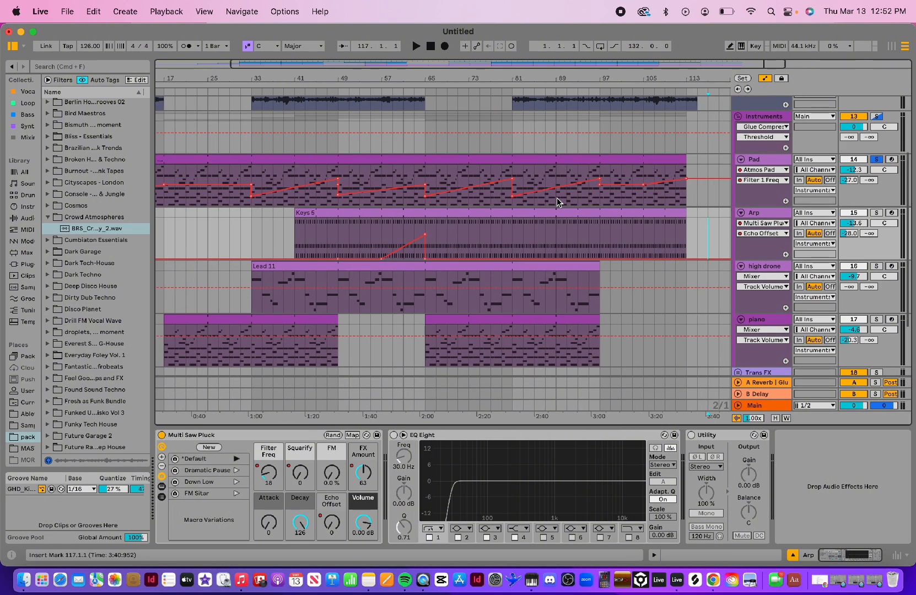
left_click(338, 87)
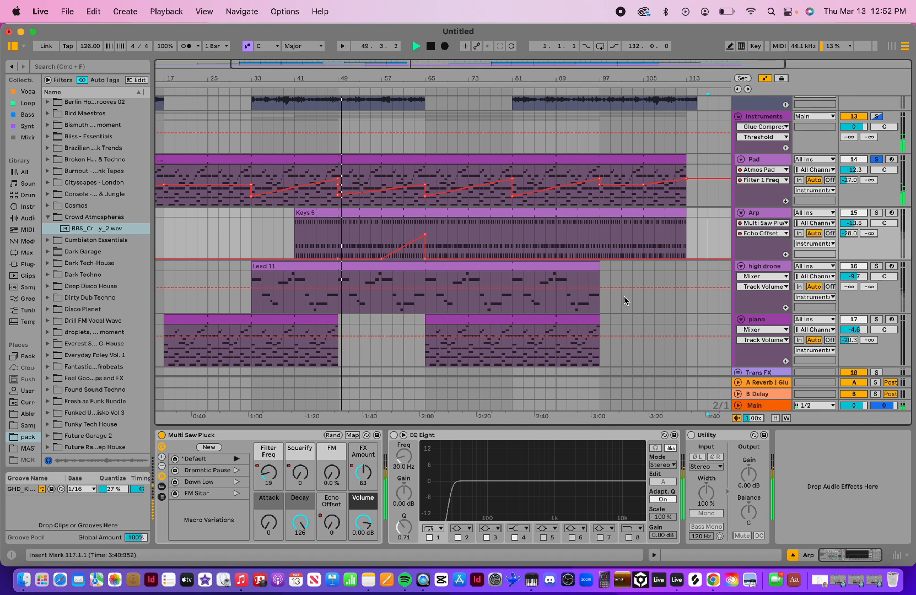
left_click(876, 117)
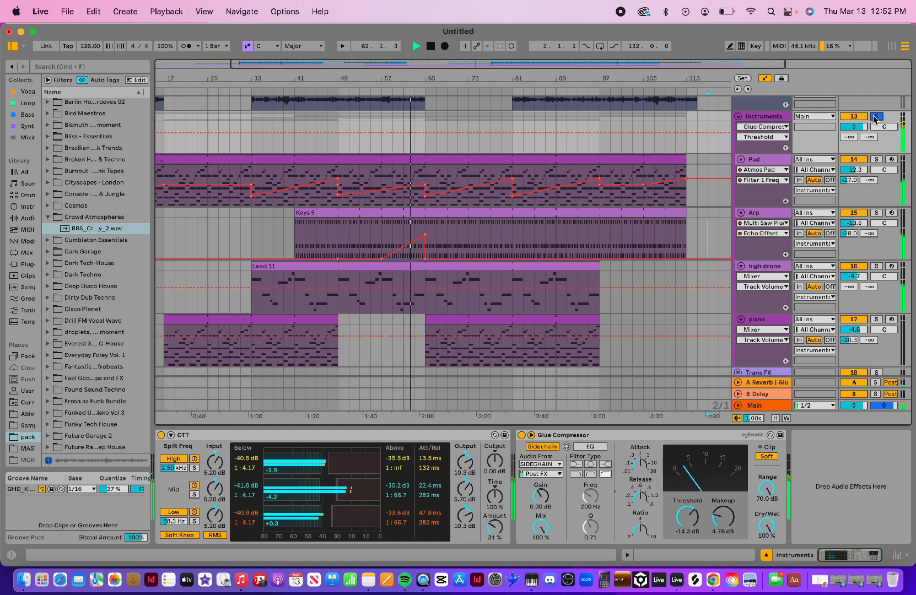
mouse_move(426, 238)
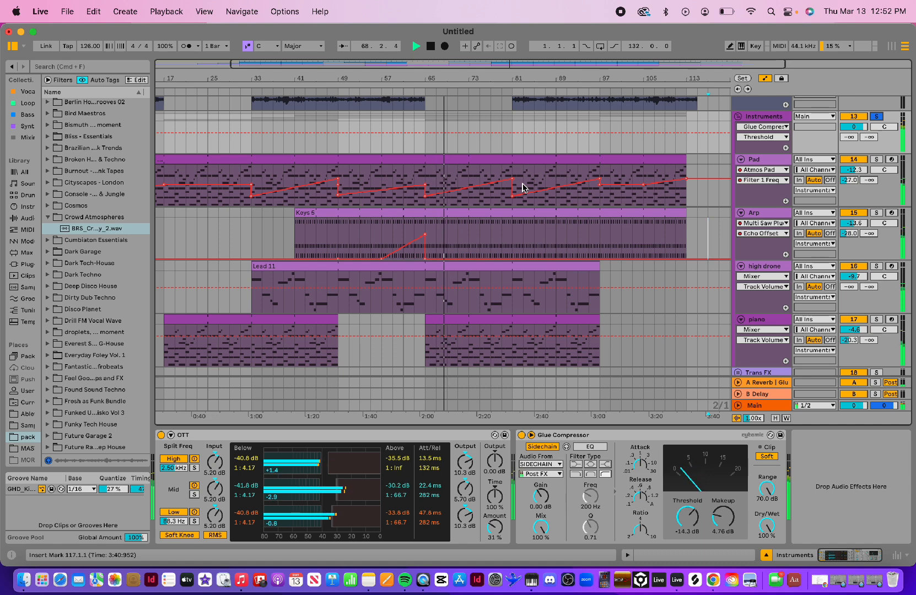
key("space")
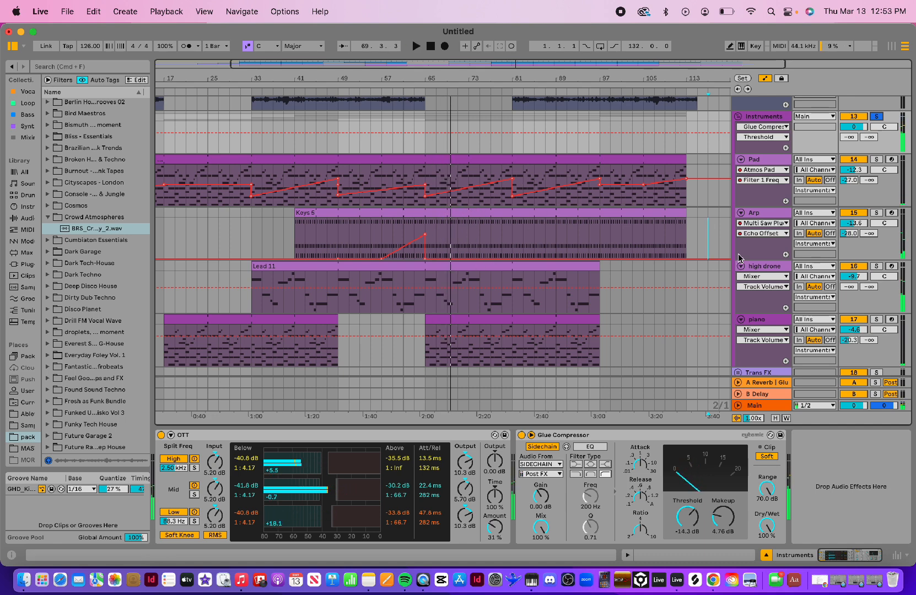
- Show the Arp's Filter Freq automation and lower the ramp's starting breakpoint at bar 65 almost to the minimum
left_click(762, 216)
left_click(763, 215)
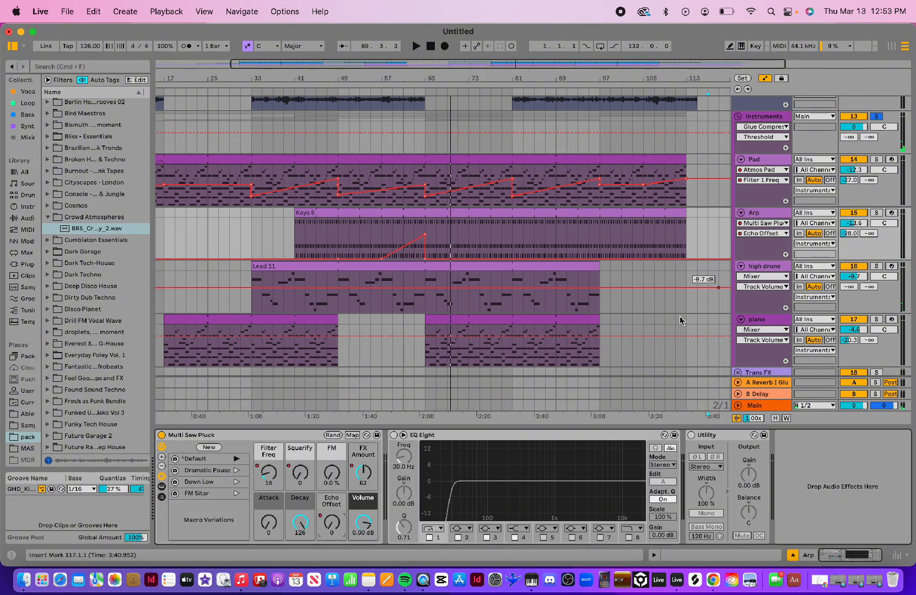
left_click(270, 454)
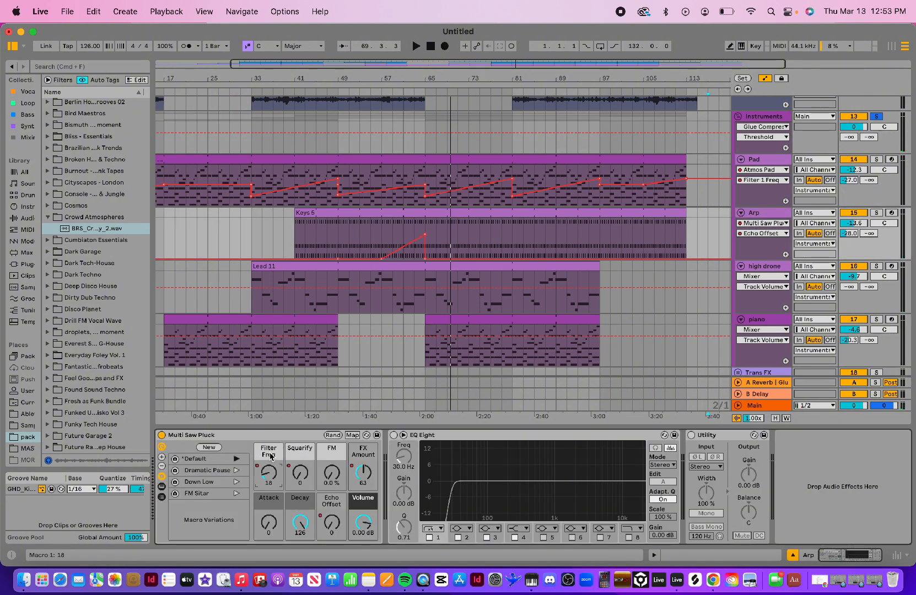
left_click(270, 483)
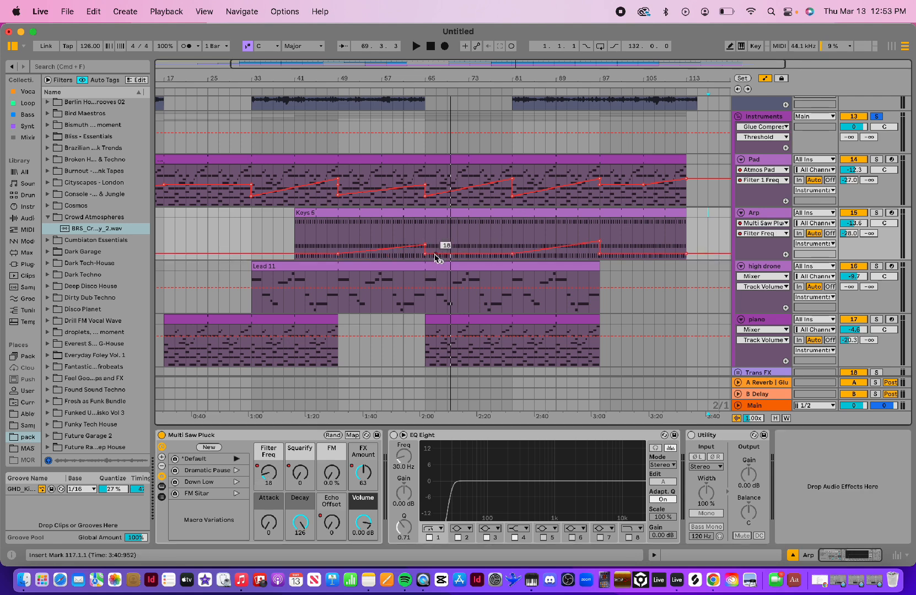
left_click_drag(425, 254, 425, 258)
left_click_drag(425, 258, 425, 259)
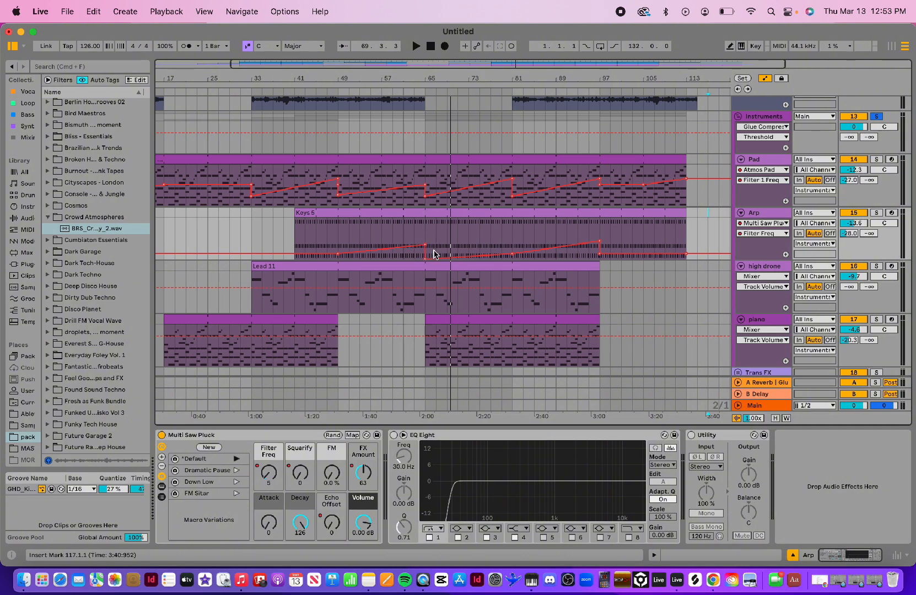
- Audition the transition into bar 65 and remove the Filter Freq breakpoint at bar 81 for one straight rise to bar 97
left_click(414, 90)
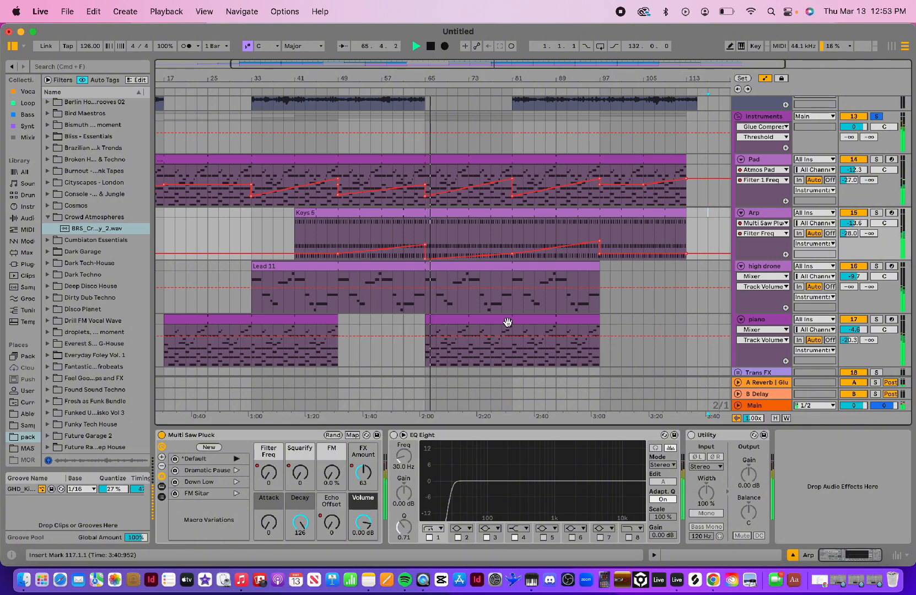
key("space")
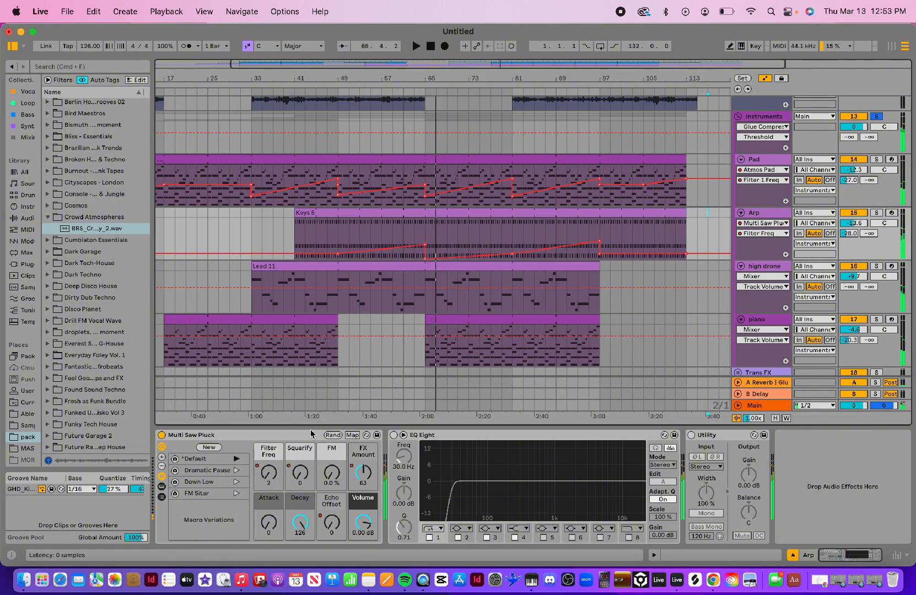
left_click(425, 258)
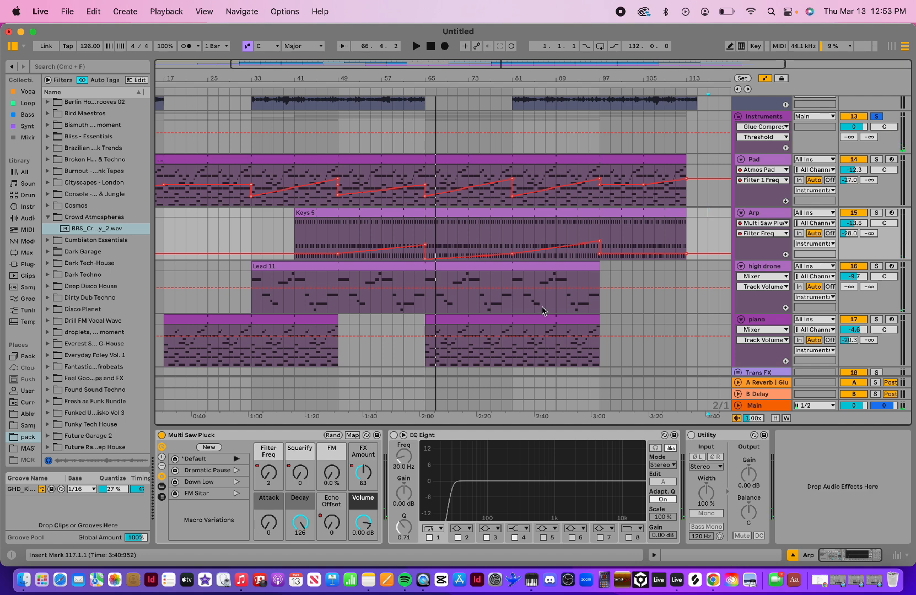
left_click(512, 254)
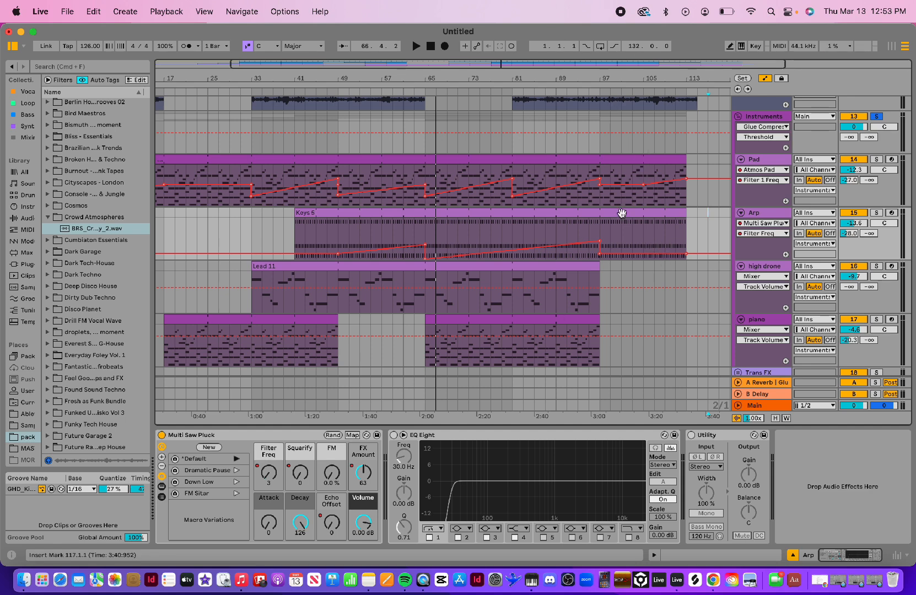
- Play the OUTRO from bar 105 and automate the Arp's Echo Offset to rise from 0 near bar 107 to about 89 at bar 113
left_click(362, 469)
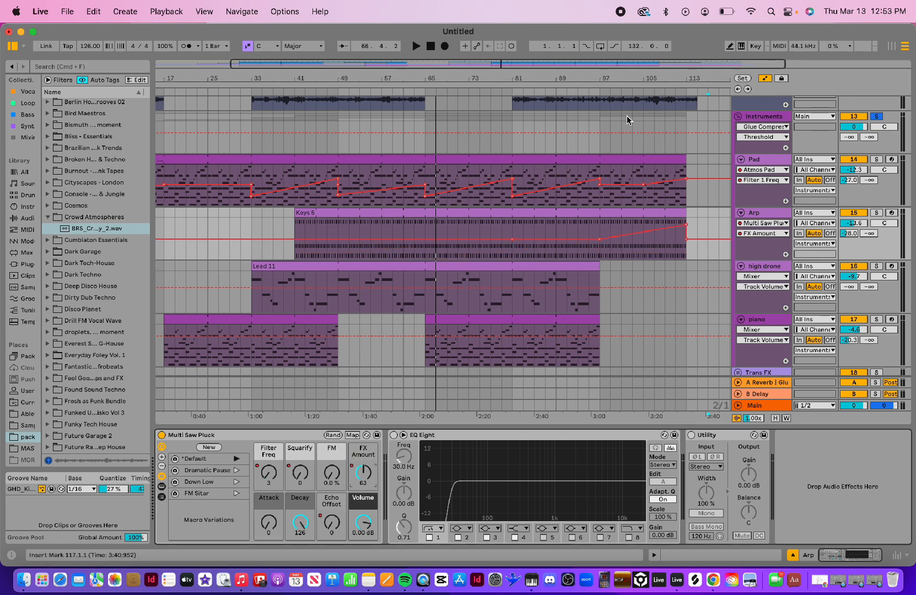
left_click(641, 92)
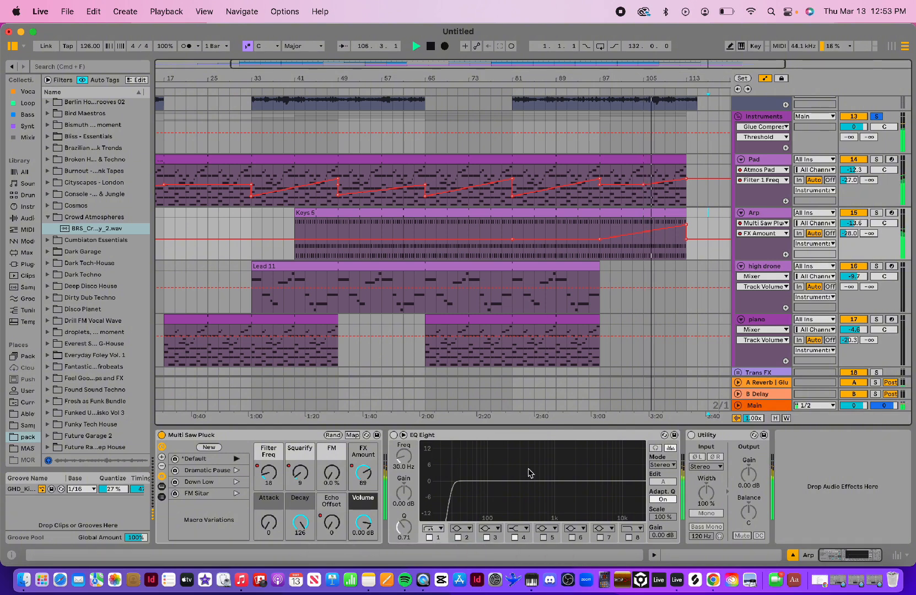
left_click(331, 521)
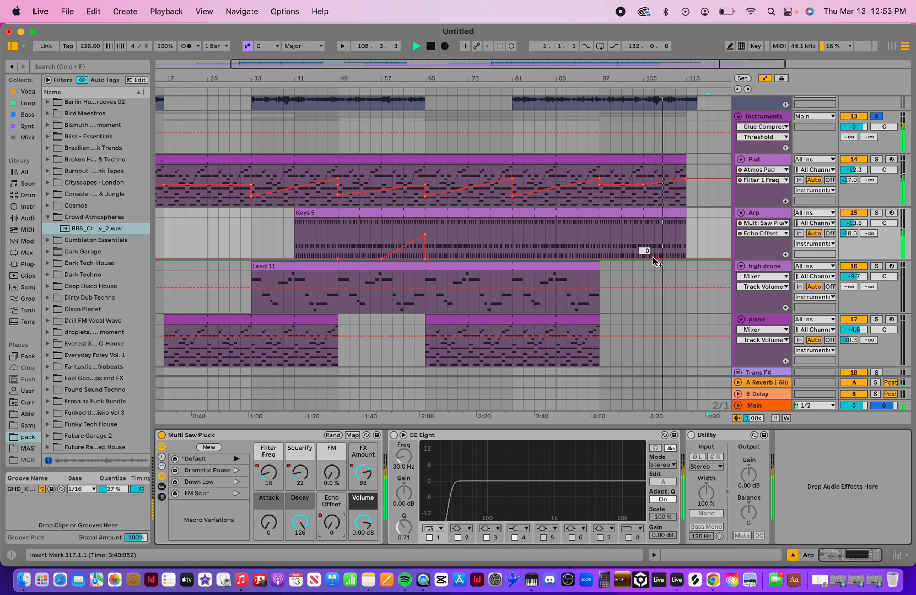
left_click_drag(685, 256, 687, 230)
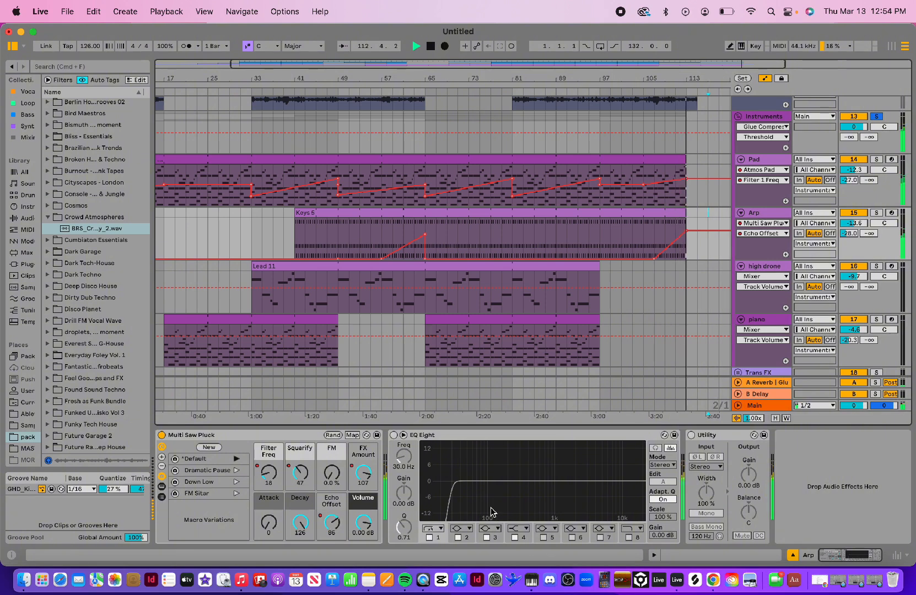
key("space")
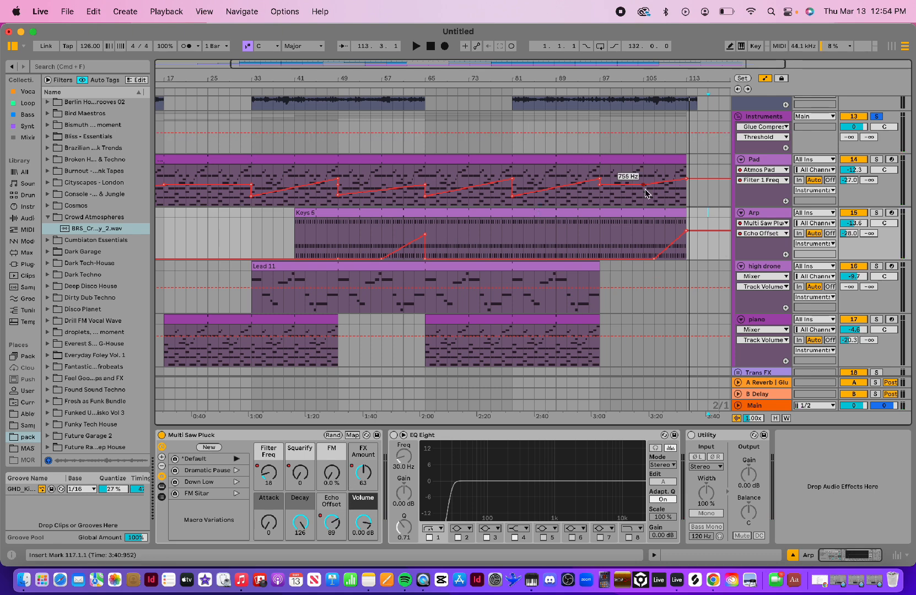
- Raise the Pad's final Filter 1 Freq breakpoint at bar 113 to about 7.35 kHz
left_click_drag(688, 183, 687, 171)
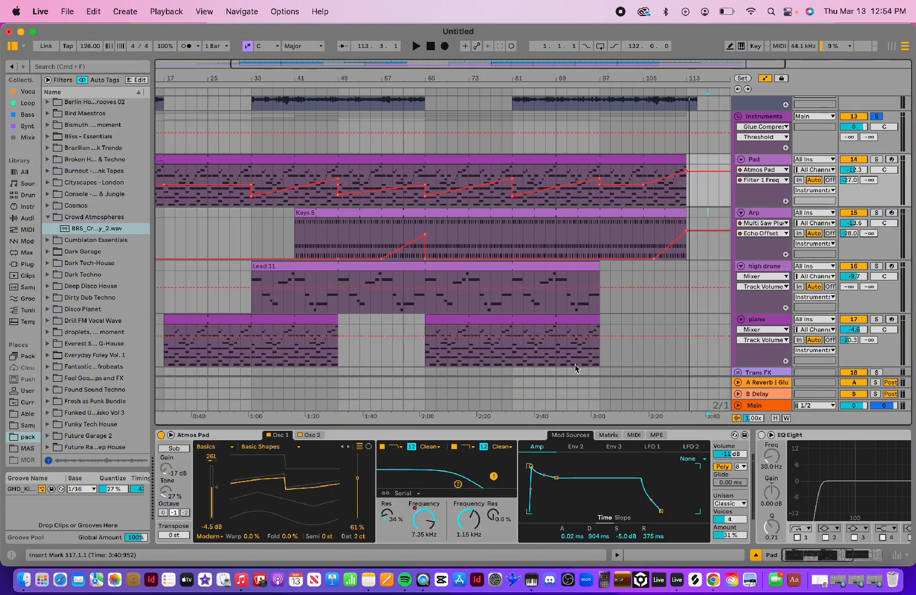
left_click(512, 197)
left_click_drag(445, 80, 425, 66)
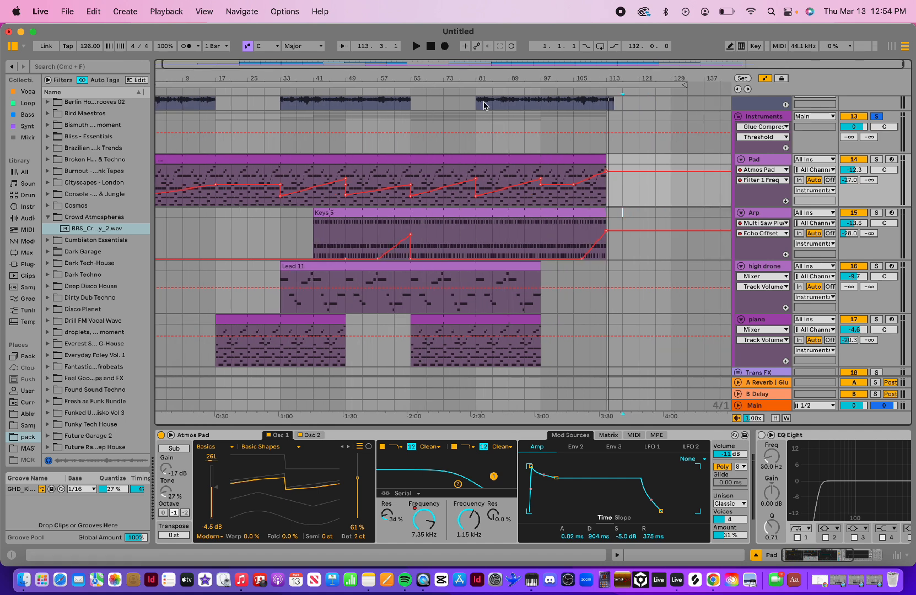
- Automate the high drone's Space Amount with 30% breakpoints on the section boundaries and a ramp rising from bar 65 to bar 81
left_click(774, 269)
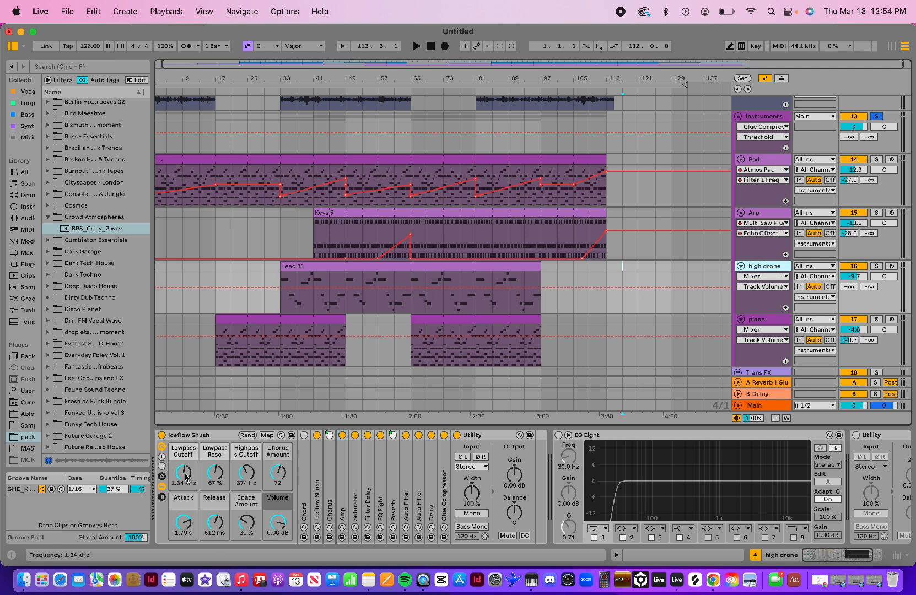
left_click(246, 527)
left_click(345, 301)
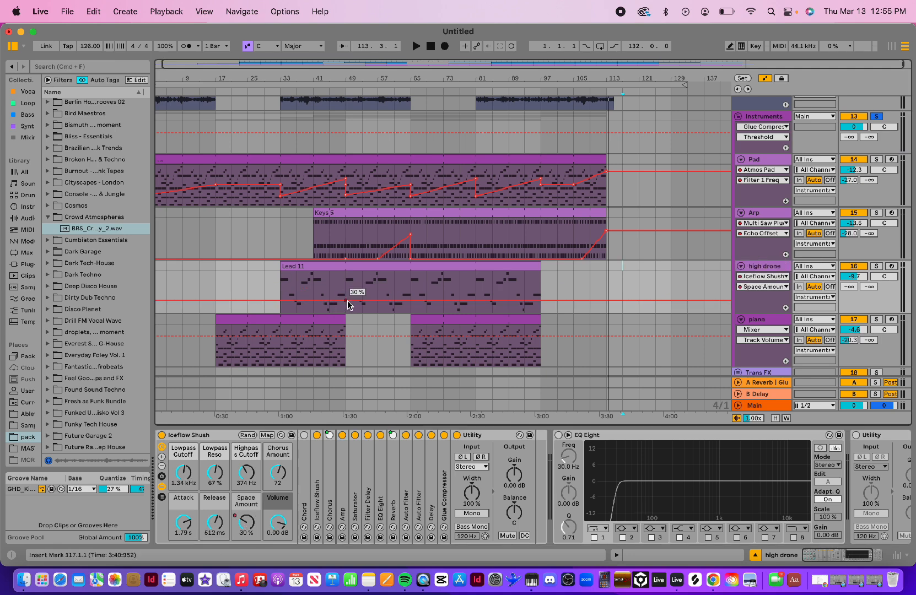
left_click(410, 301)
left_click(475, 301)
left_click_drag(476, 301, 477, 283)
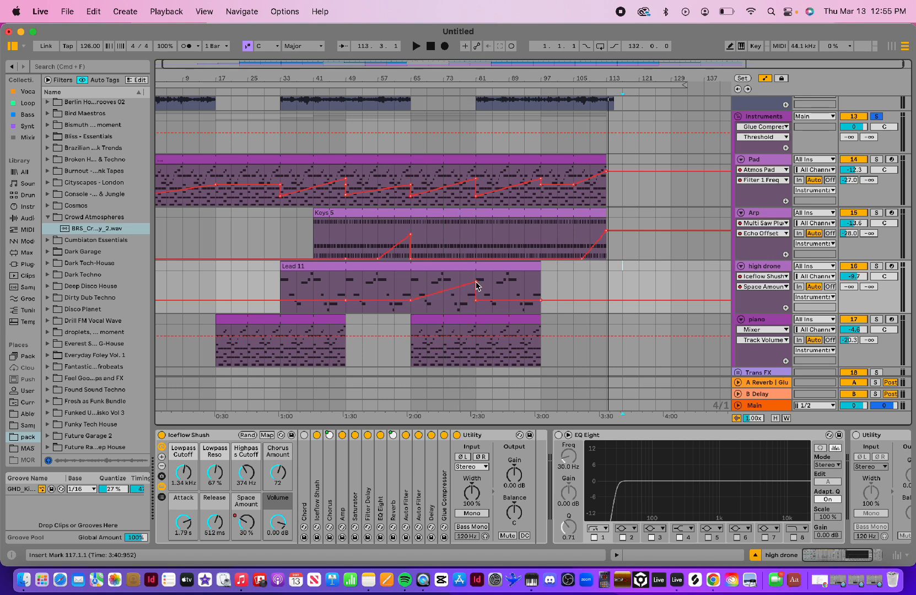
- Ramp the high drone's Space Amount from 30% at bar 33 up to about 75% at bar 49
left_click_drag(322, 301, 321, 282)
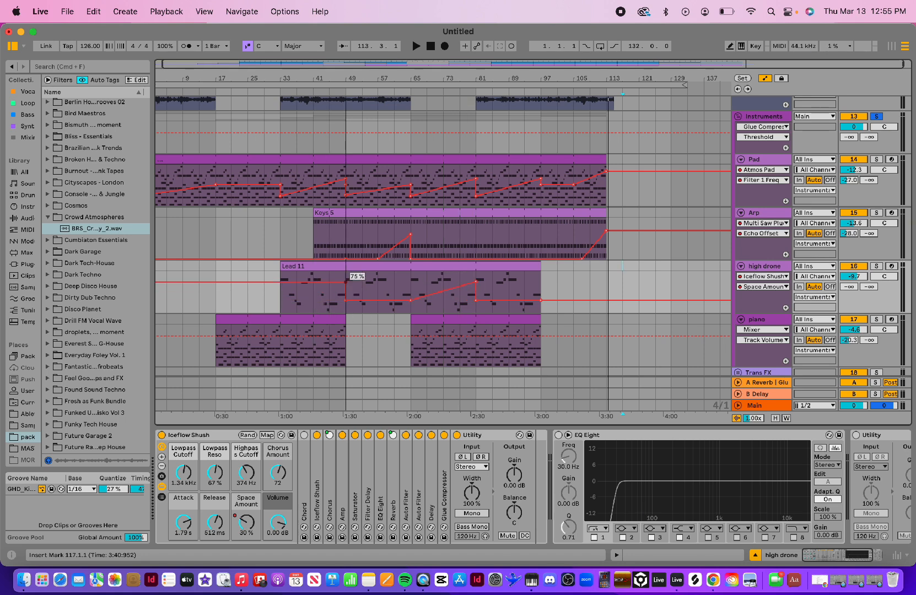
key("super+z")
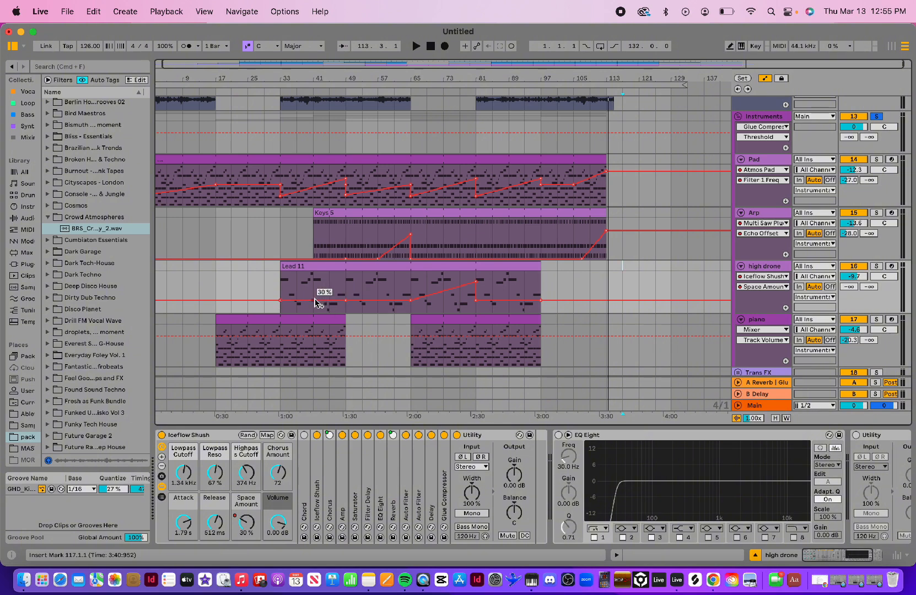
left_click_drag(313, 301, 346, 281)
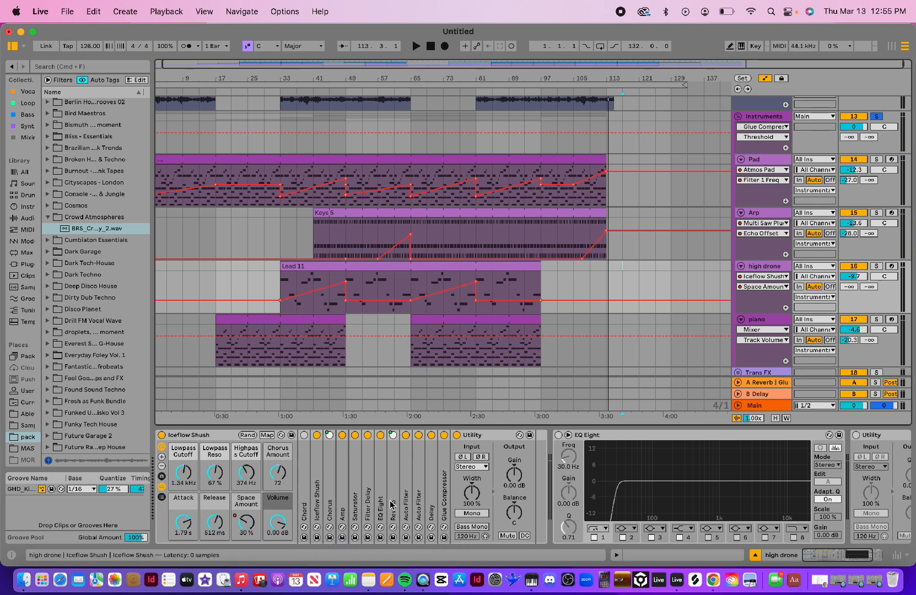
- Show the piano's Reverb automation and add 37% breakpoints on the section boundaries at bars 17, 33, 49, 65, 81 and 97
scroll(765, 236, "down", 3)
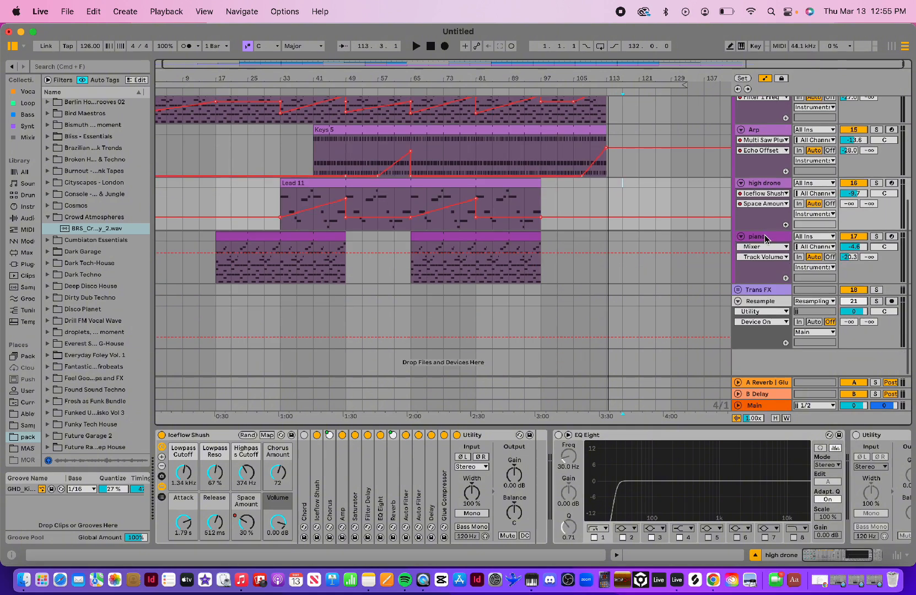
left_click(764, 236)
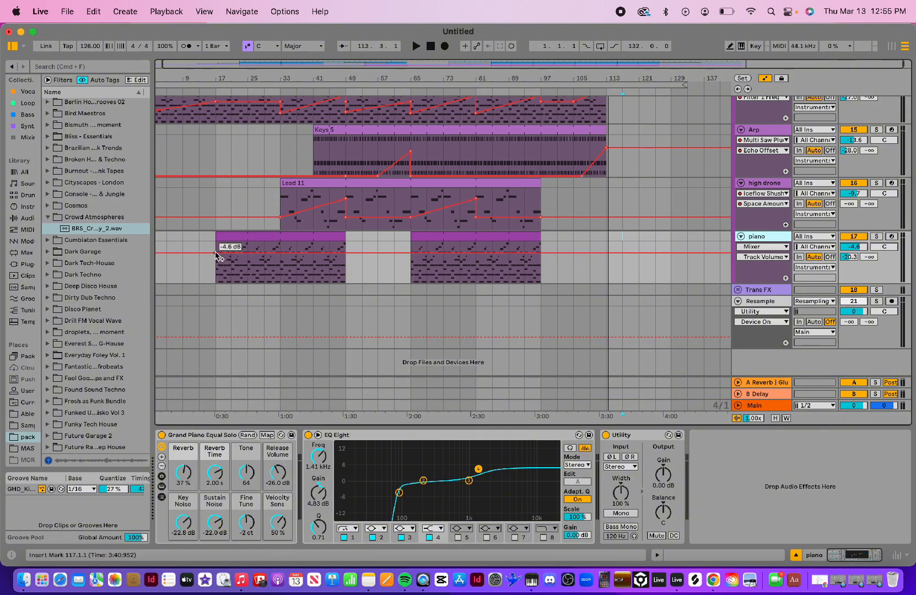
left_click(183, 473)
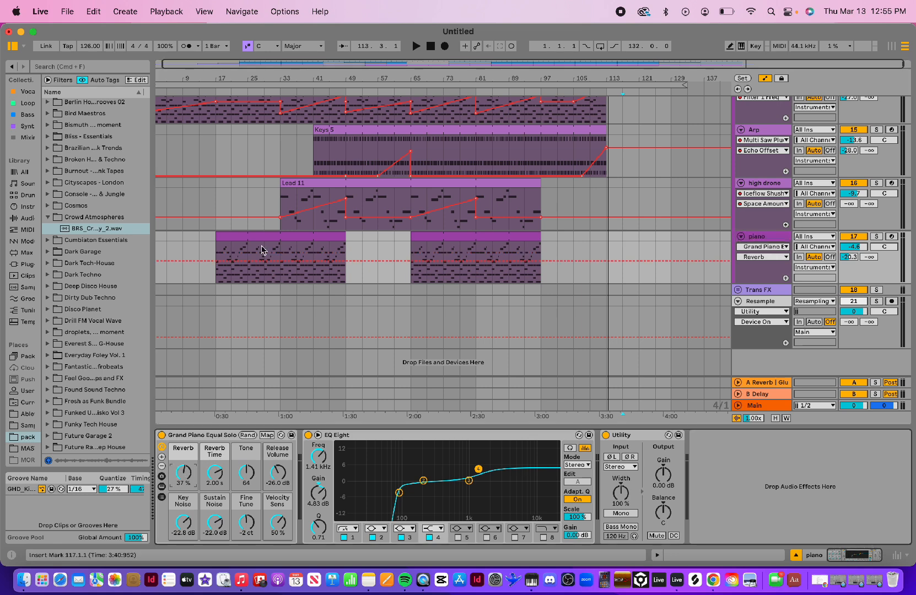
left_click(215, 262)
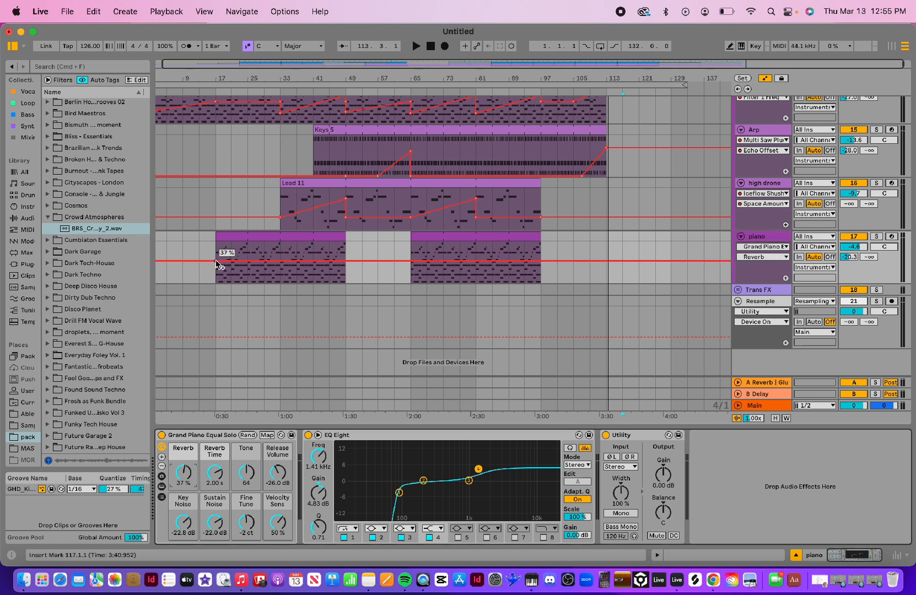
left_click(281, 262)
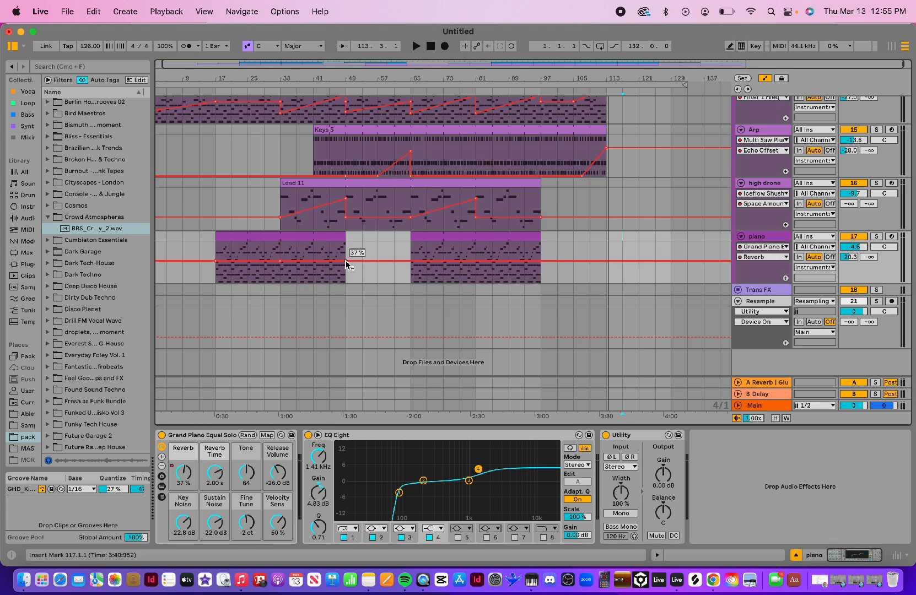
left_click(410, 262)
left_click(476, 261)
left_click(539, 261)
- Lower the piano's Reverb at bars 17 and 33 and raise it toward bars 81 and 97 so each section ramps upward
mouse_move(231, 261)
left_mouse_down()
mouse_move(232, 270)
mouse_move(216, 271)
left_mouse_up()
left_click_drag(297, 266, 280, 270)
left_click_drag(461, 263, 540, 251)
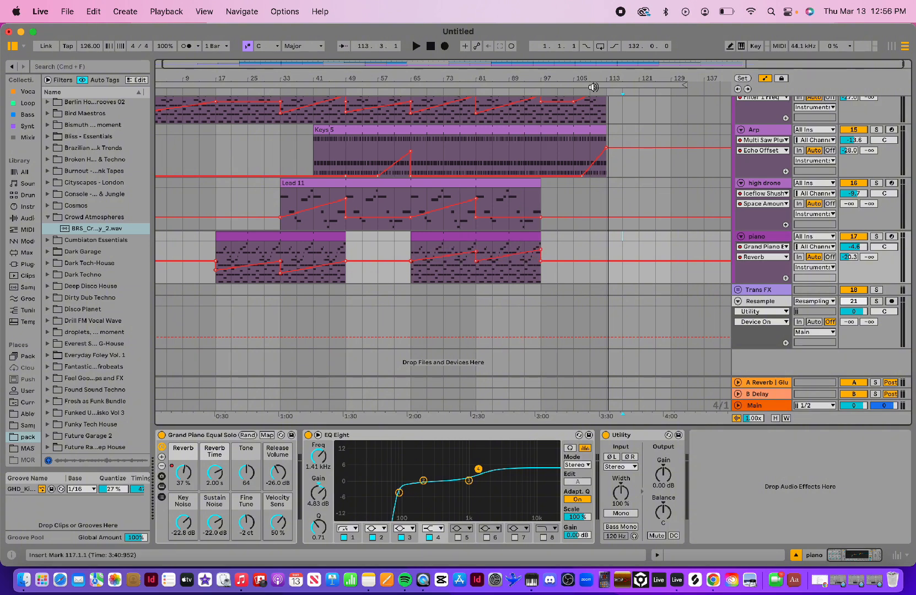
scroll(548, 277, "up", 5)
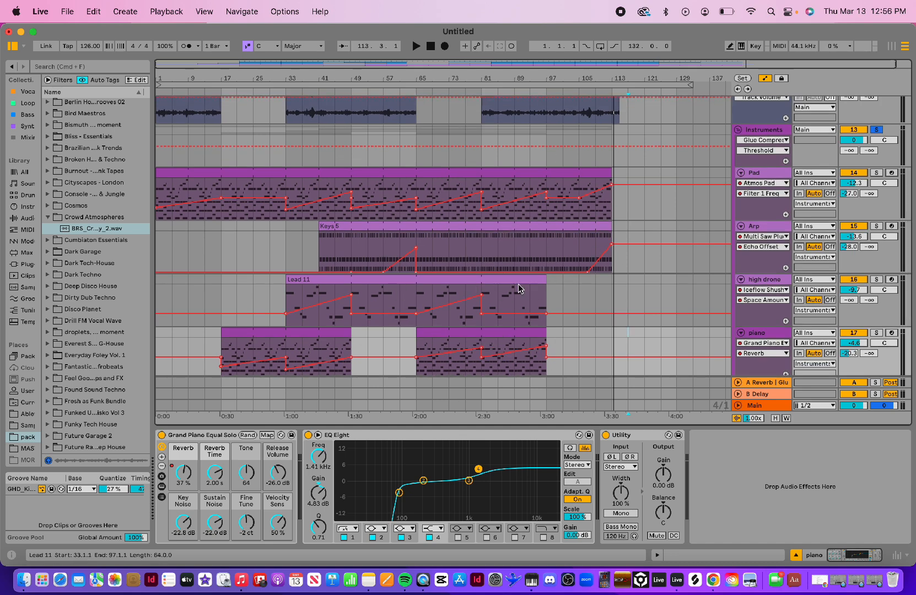
scroll(518, 286, "down", 4)
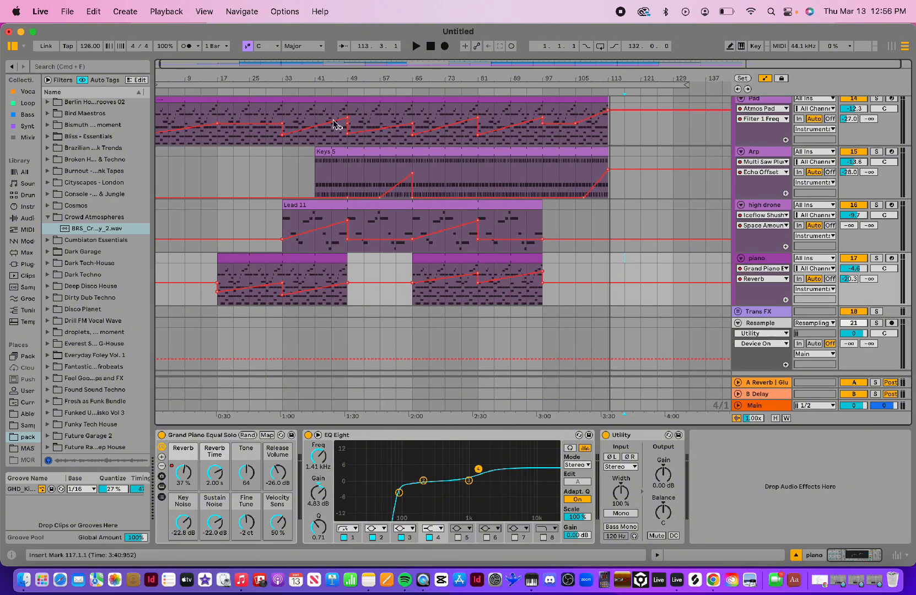
- Show the Instruments group's automation for OTT Amount
scroll(551, 197, "up", 8)
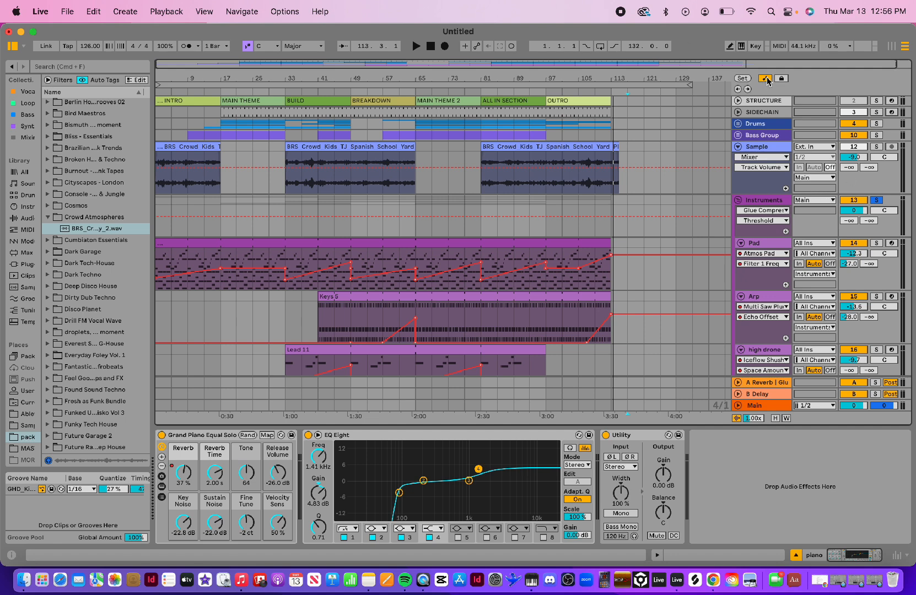
scroll(720, 250, "down", 5)
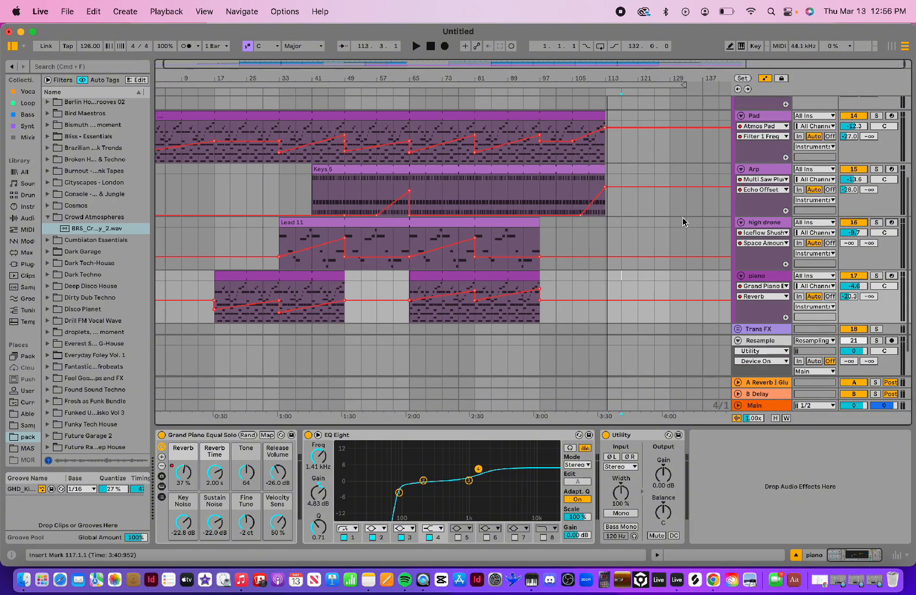
scroll(739, 199, "up", 3)
left_click(757, 162)
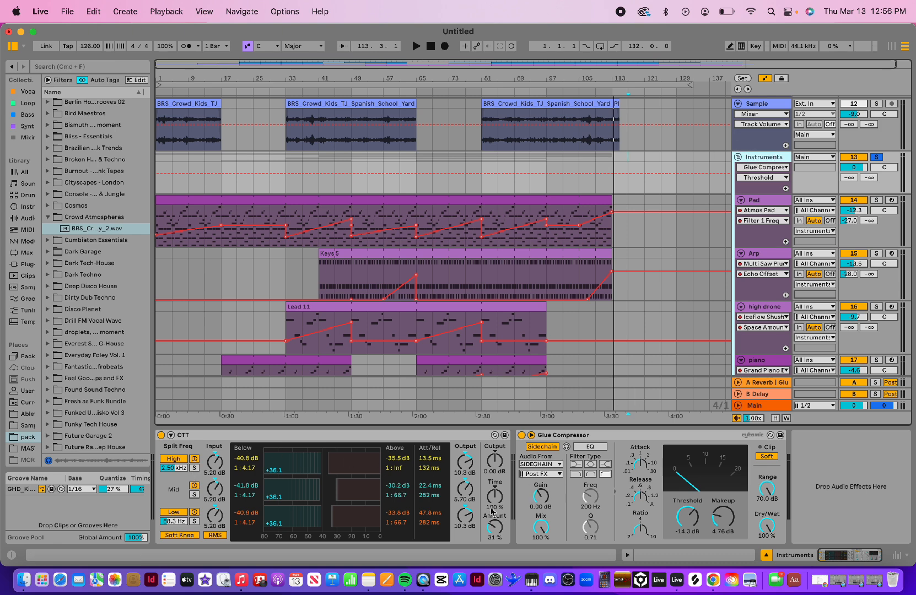
left_click(494, 529)
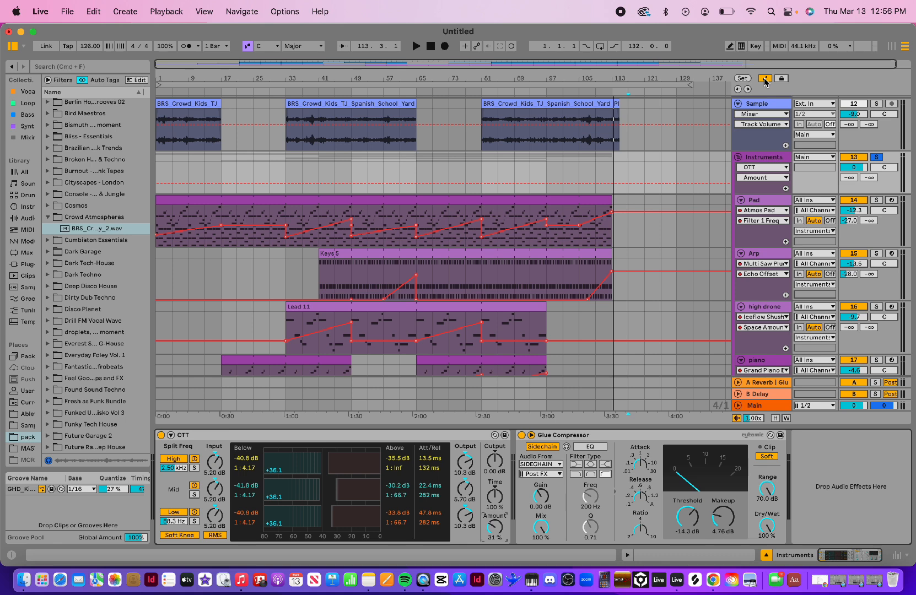
- Add 31% breakpoints to the Instruments group's OTT Amount at bars 49 and 65 and ramp it upward across the BREAKDOWN section
scroll(503, 152, "up", 3)
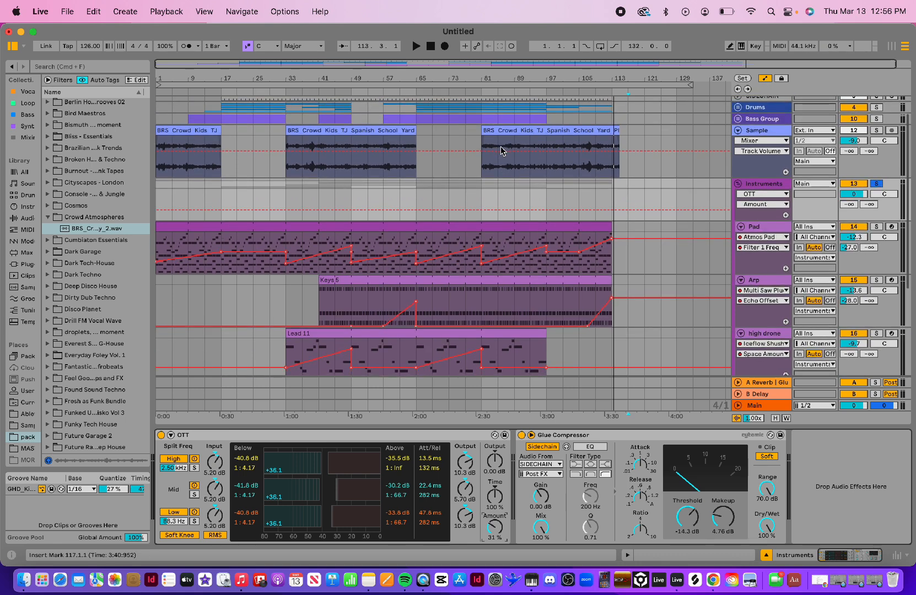
scroll(453, 183, "up", 3)
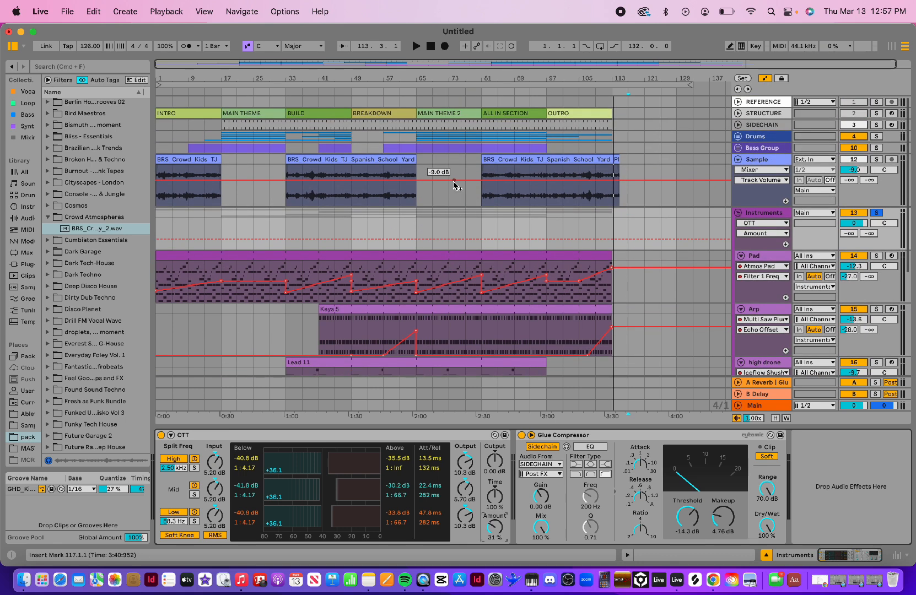
scroll(454, 182, "down", 3)
scroll(453, 182, "up", 3)
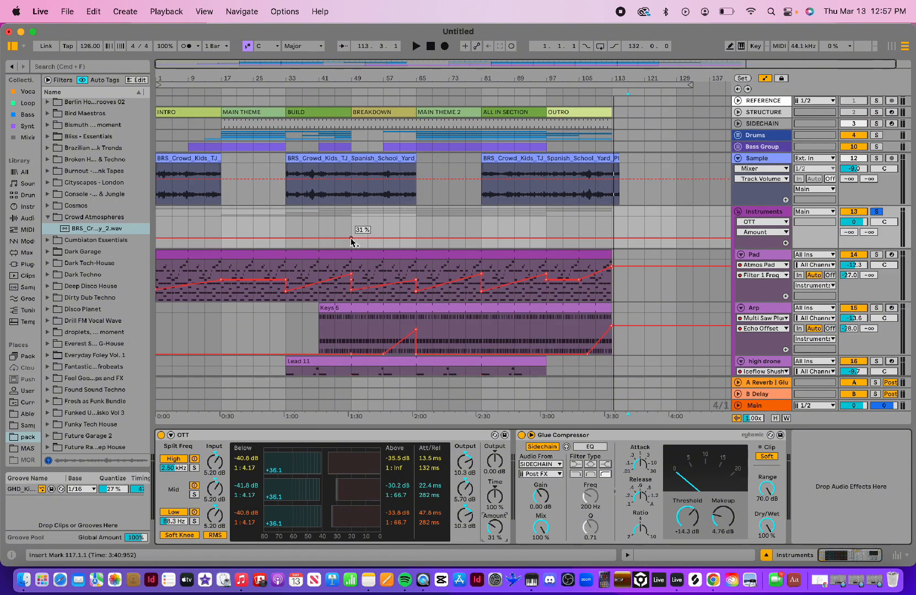
scroll(620, 267, "down", 2)
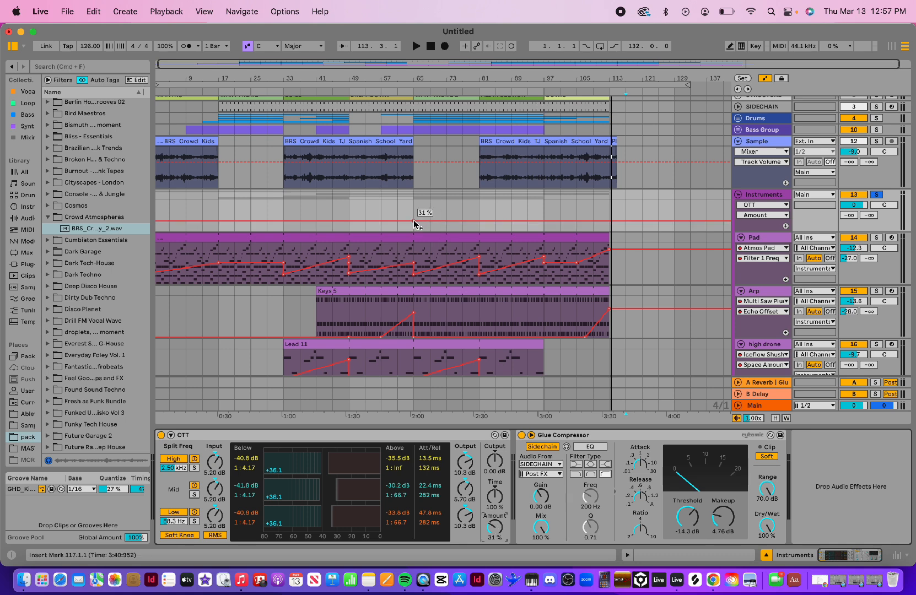
scroll(415, 223, "up", 2)
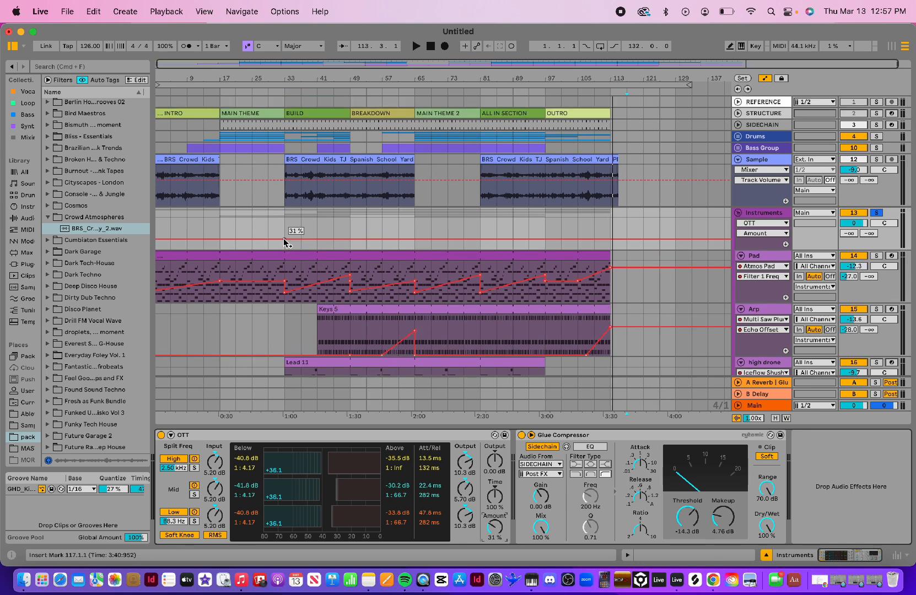
left_click(350, 239)
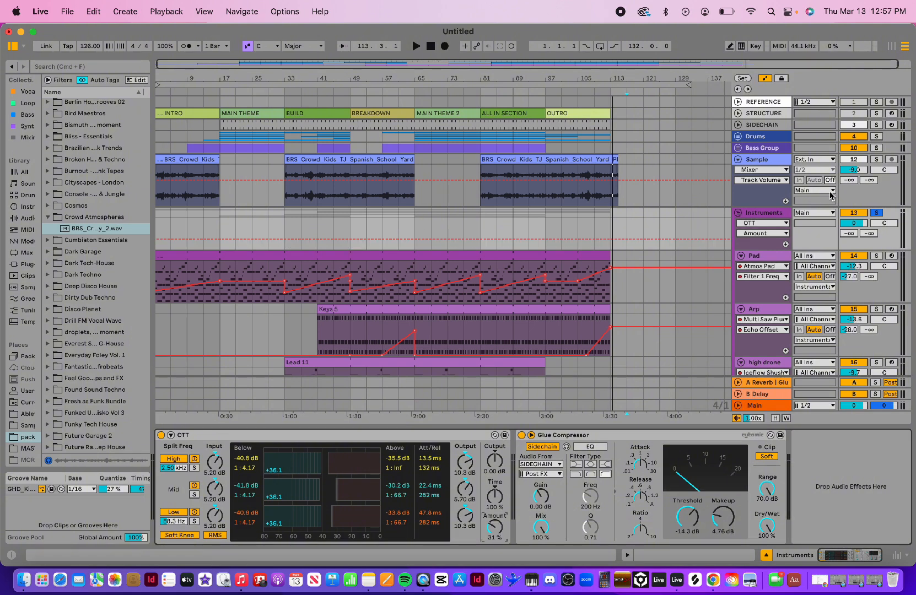
left_click(774, 215)
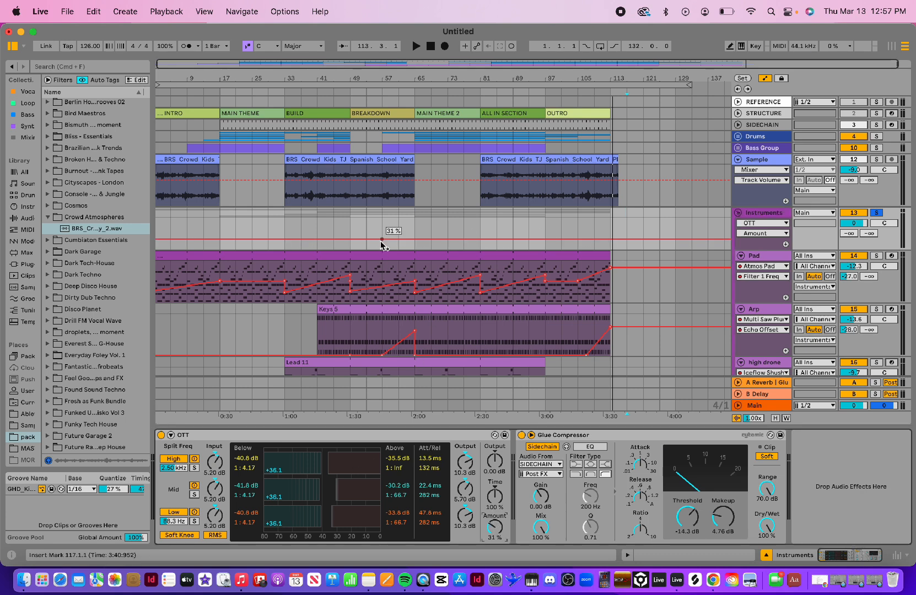
left_click(350, 237)
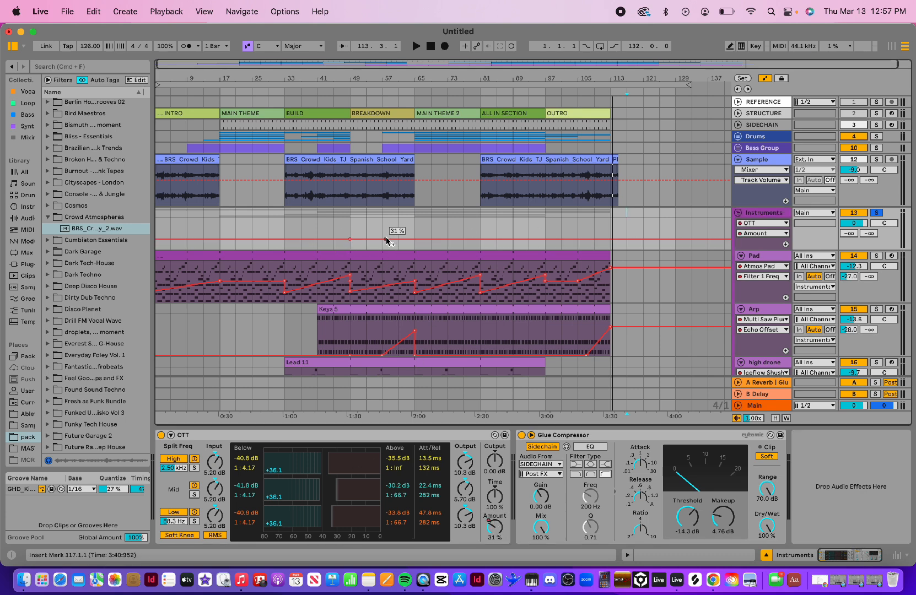
left_click(414, 237)
left_click_drag(414, 239, 414, 226)
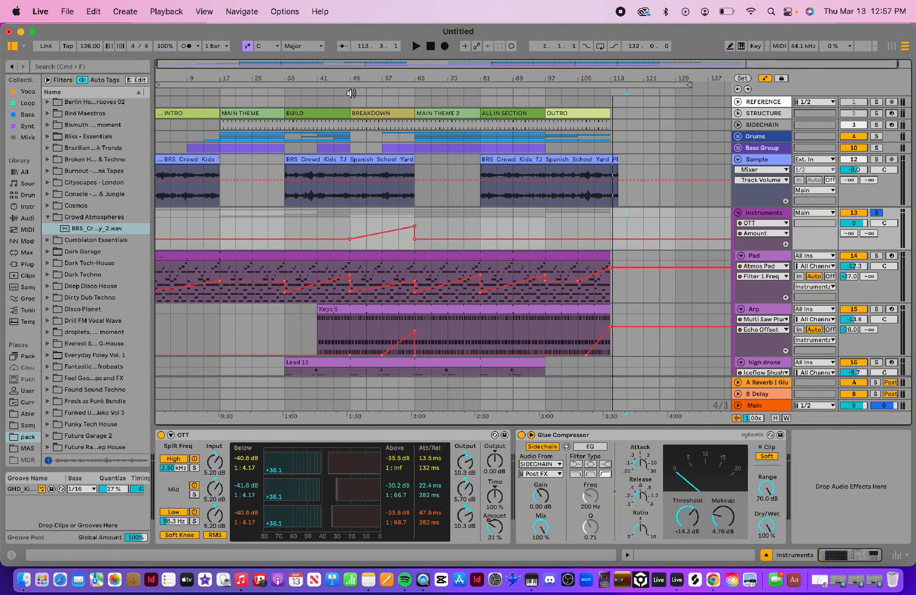
- Play the arrangement from bar 49 to check the OTT ramp and take the Instruments group out of solo
scroll(418, 292, "down", 2)
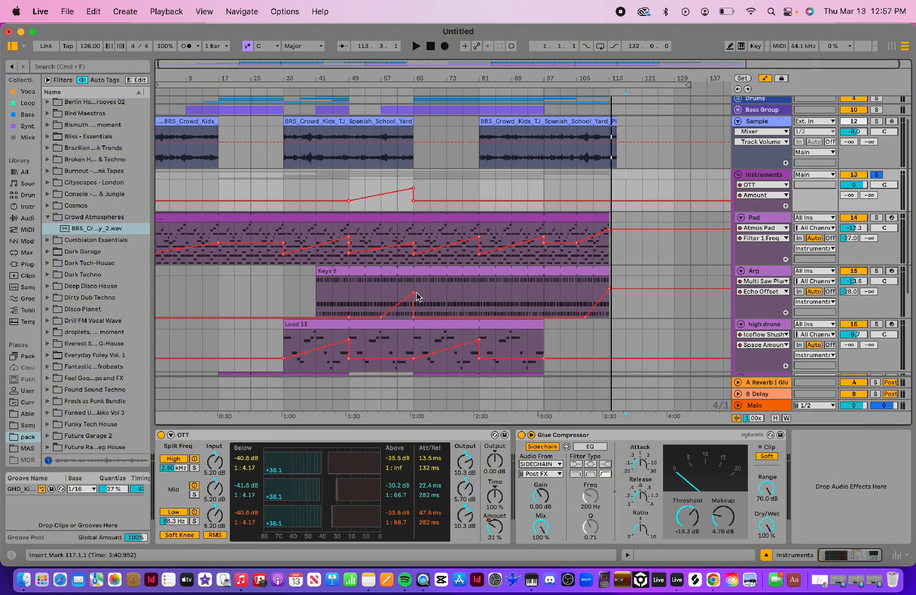
scroll(389, 312, "down", 2)
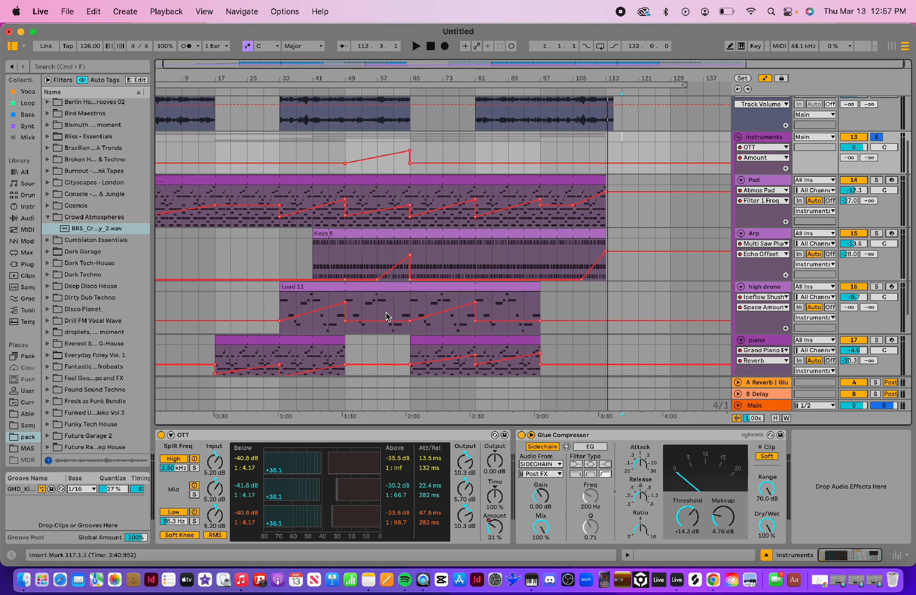
scroll(388, 337, "down", 2)
scroll(378, 256, "up", 6)
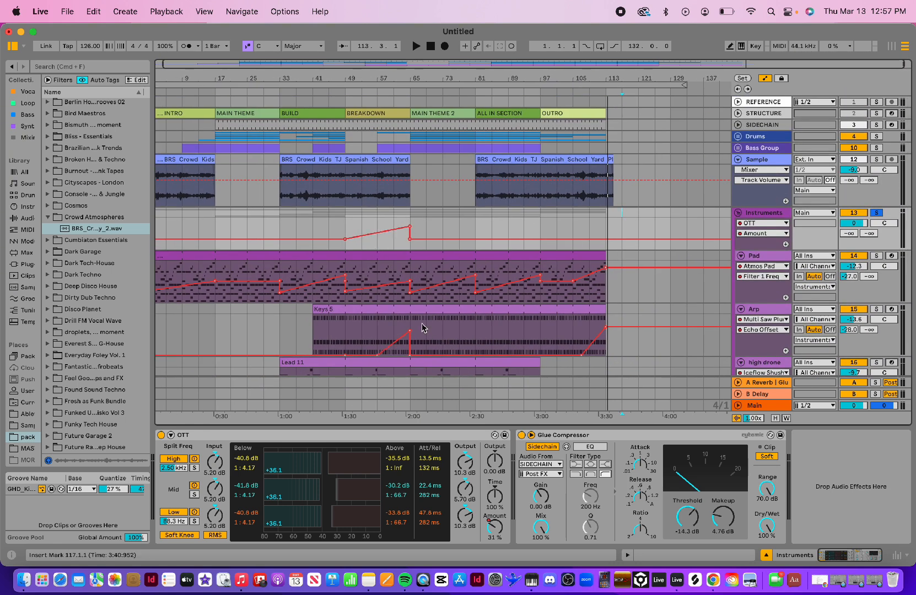
left_click(765, 214)
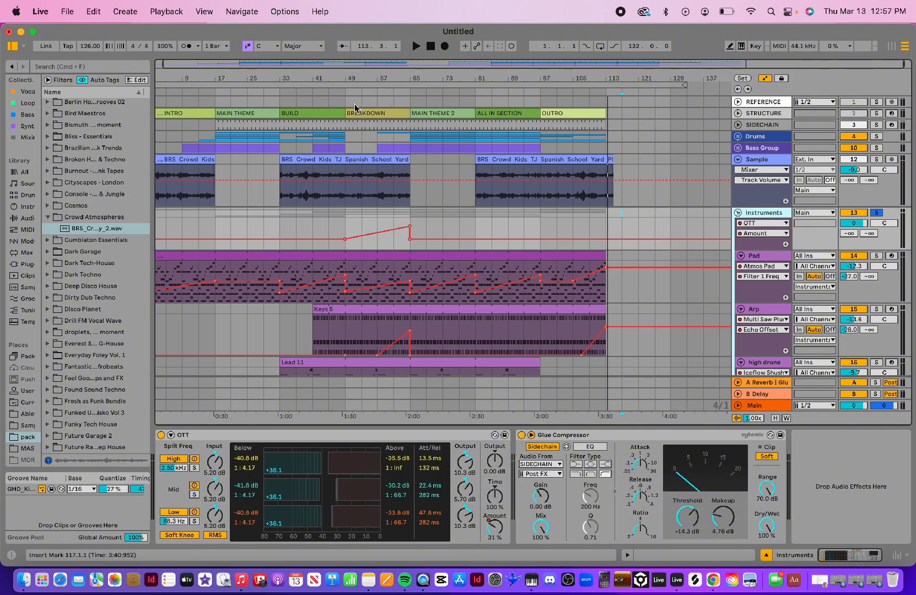
left_click(345, 90)
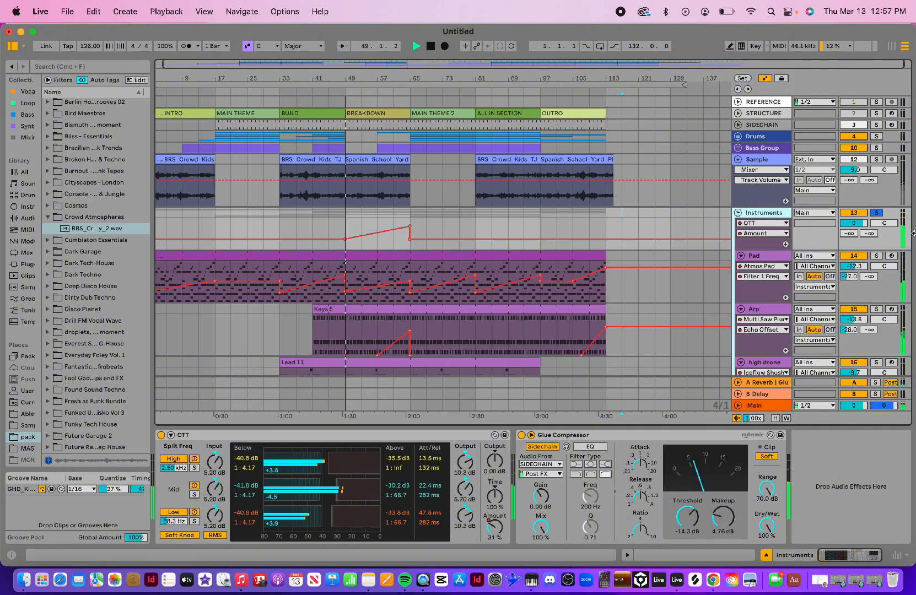
left_click(877, 213)
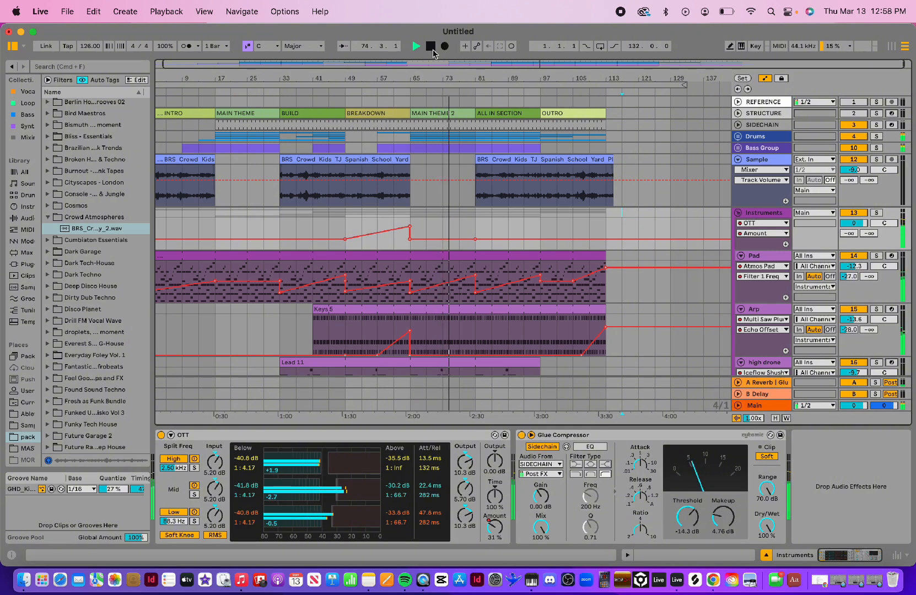
- Stop playback, fold the Instruments group and hide the automation lanes
left_click(430, 46)
left_click(739, 213)
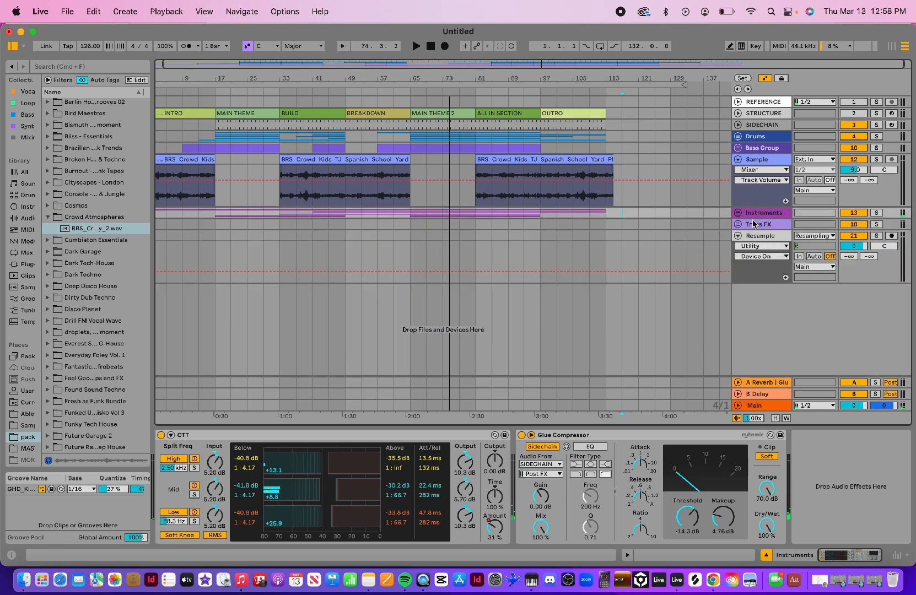
left_click(765, 79)
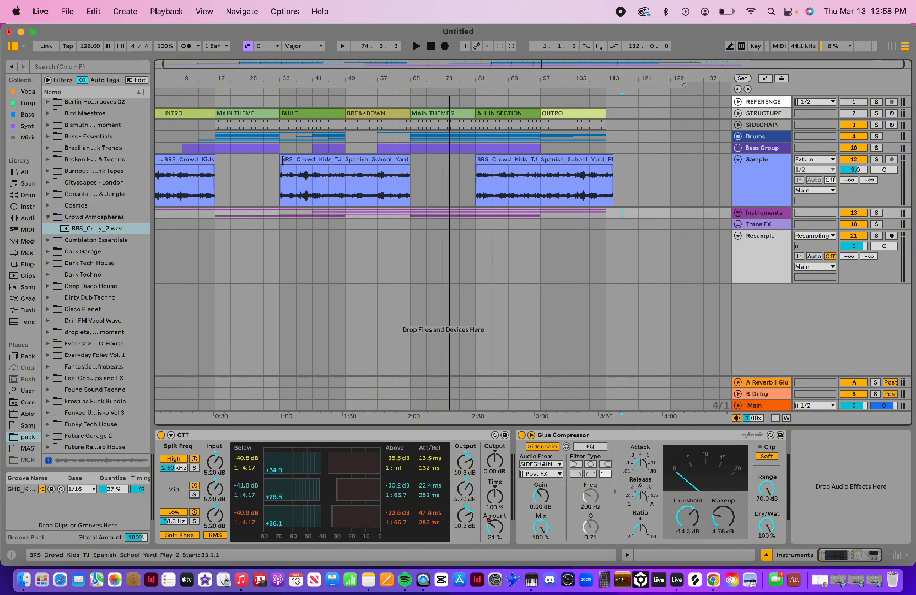
- Add a short fade-in and fade-out to the Sample track's crowd clip between bars 33 and 65
left_click(758, 191)
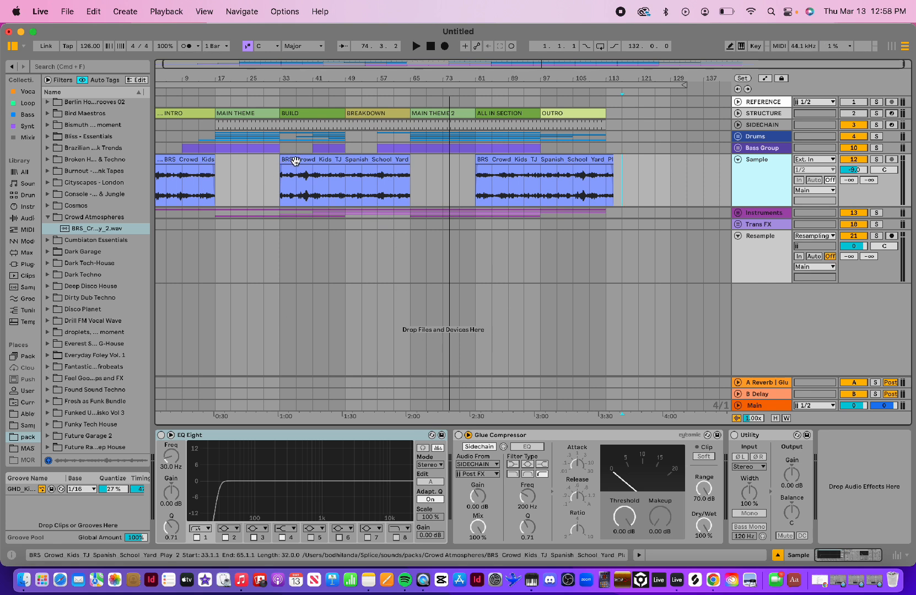
left_click(282, 168)
left_click(282, 170)
left_click_drag(282, 171, 292, 170)
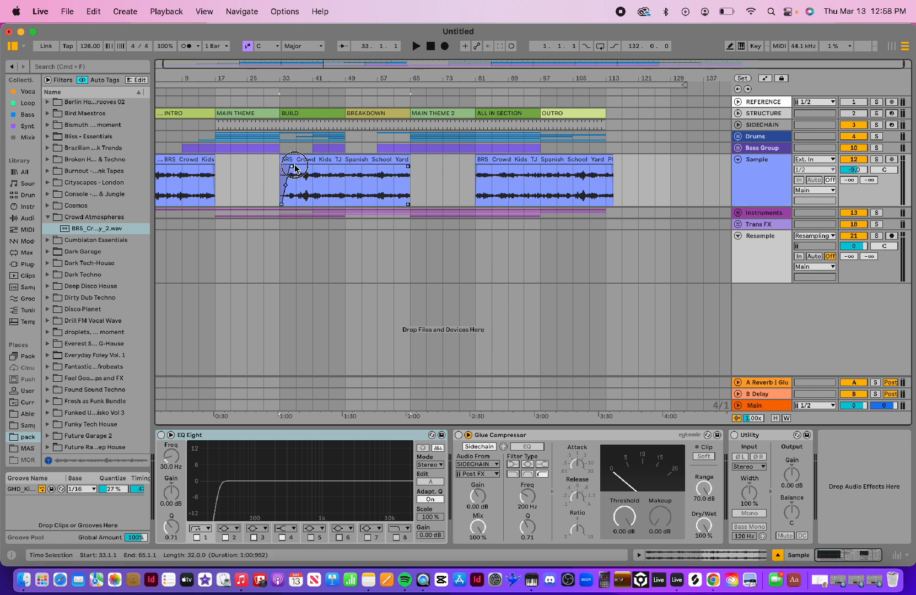
left_click_drag(409, 170, 401, 166)
- Fade the intro crowd clip in and out, and give the crowd clip from bar 81 a short fade-in and a longer fade-out
left_click(168, 156)
scroll(165, 157, "left", 1)
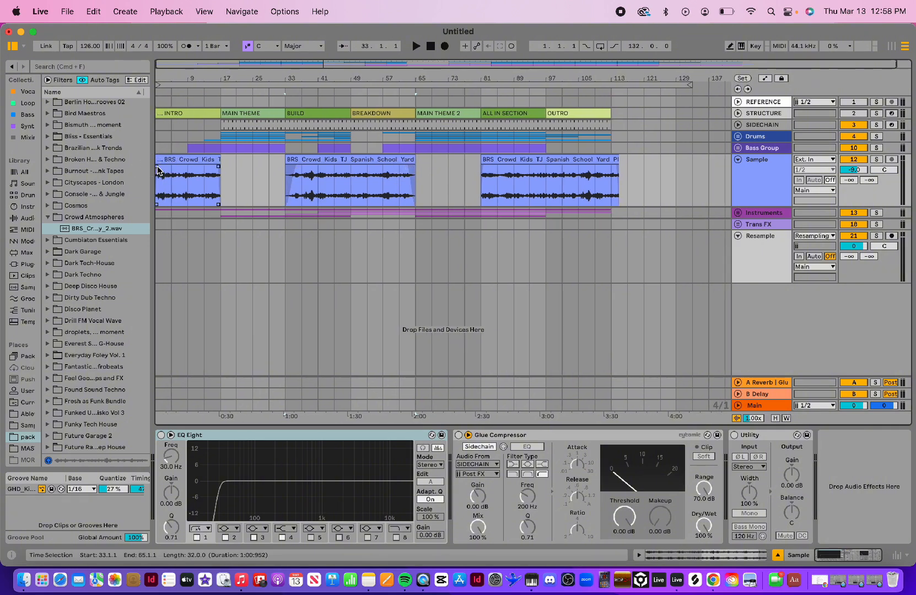
left_click_drag(158, 171, 212, 168)
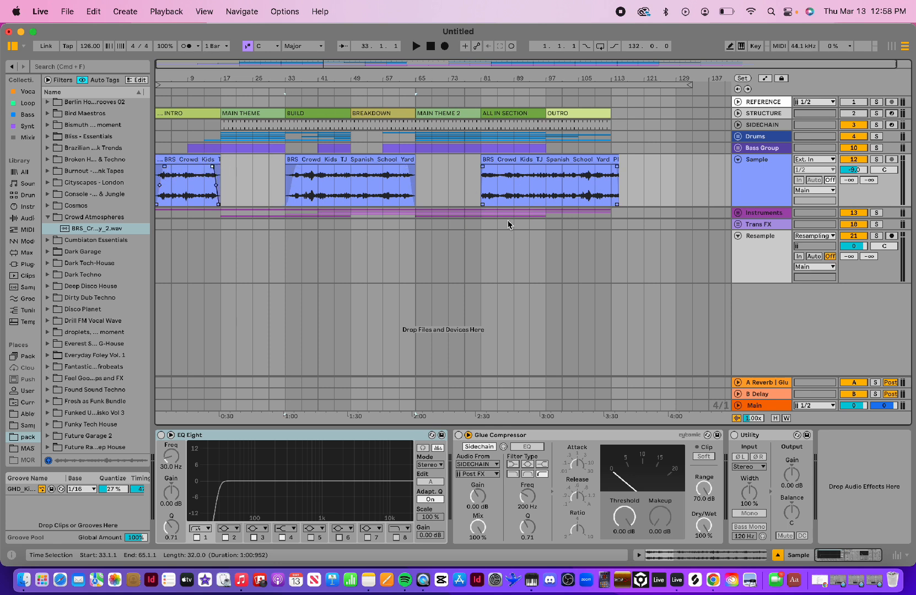
mouse_move(487, 170)
left_click_drag(483, 168, 491, 168)
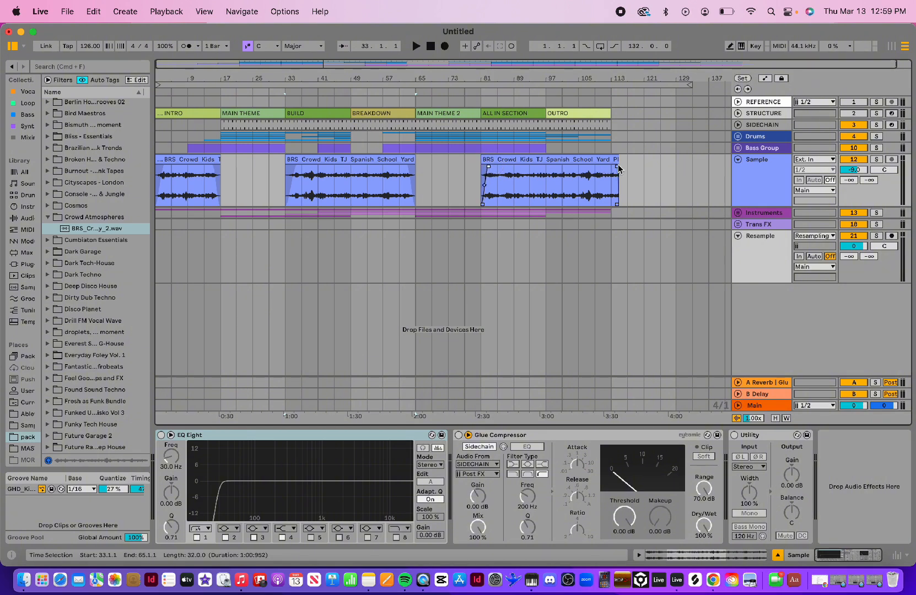
left_click_drag(617, 165, 595, 166)
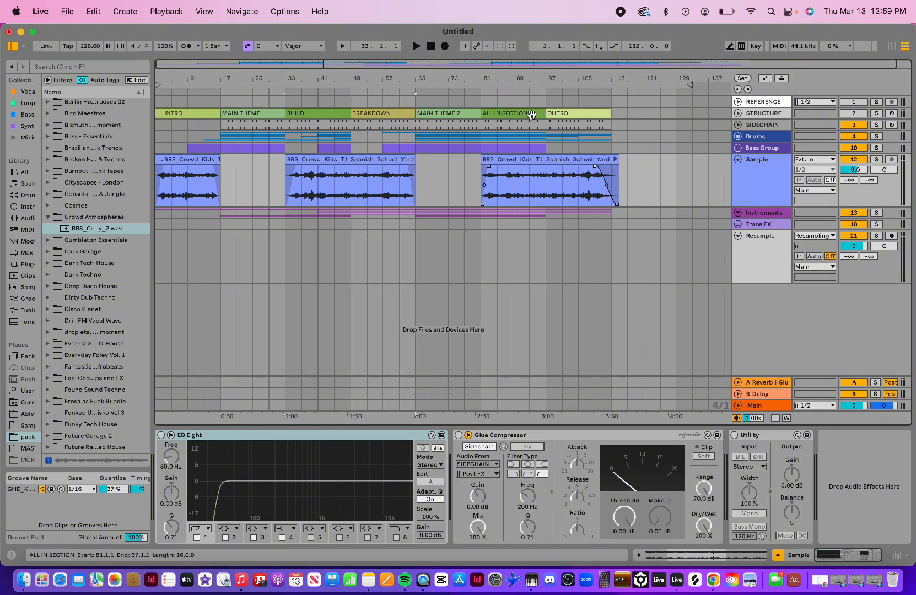
- Enable the Sample track's EQ Eight, solo the track during playback, dip band 3 slightly and boost band 4 by 2.60 dB at 4.26 kHz
left_click(775, 168)
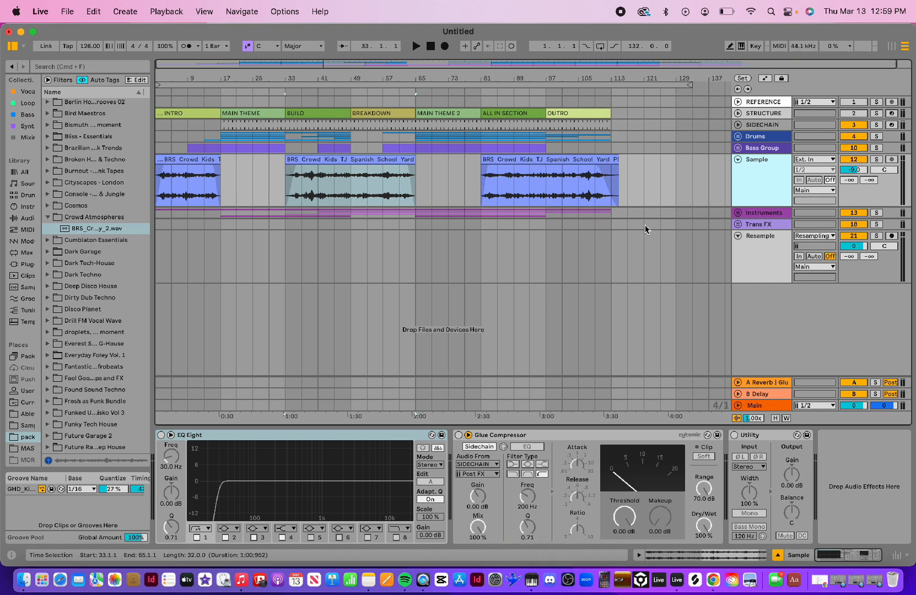
left_click(161, 436)
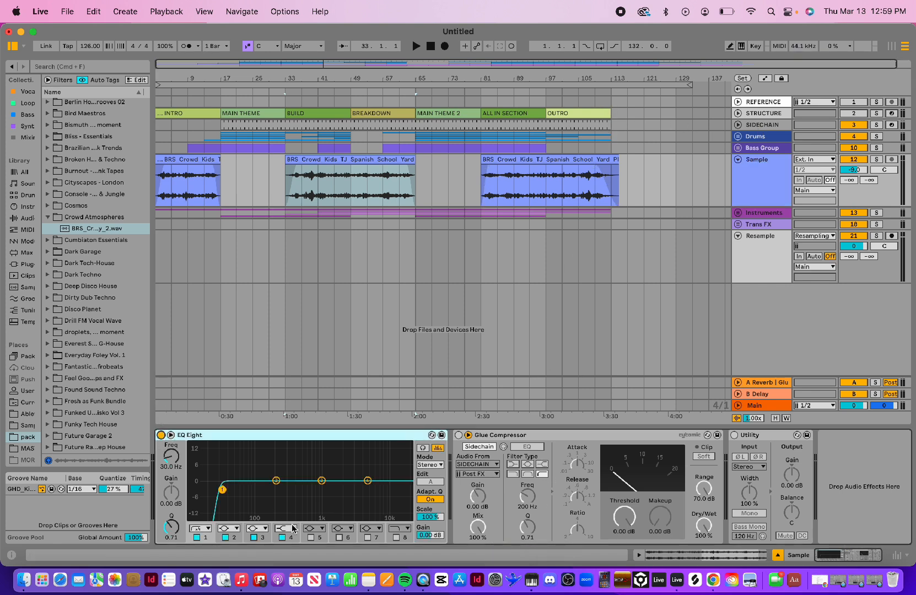
left_click(293, 91)
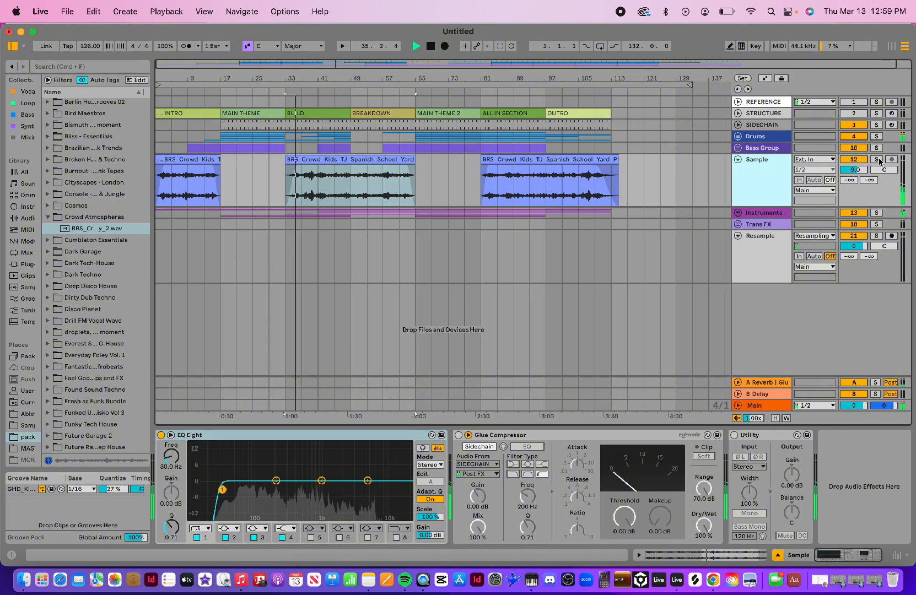
left_click(876, 159)
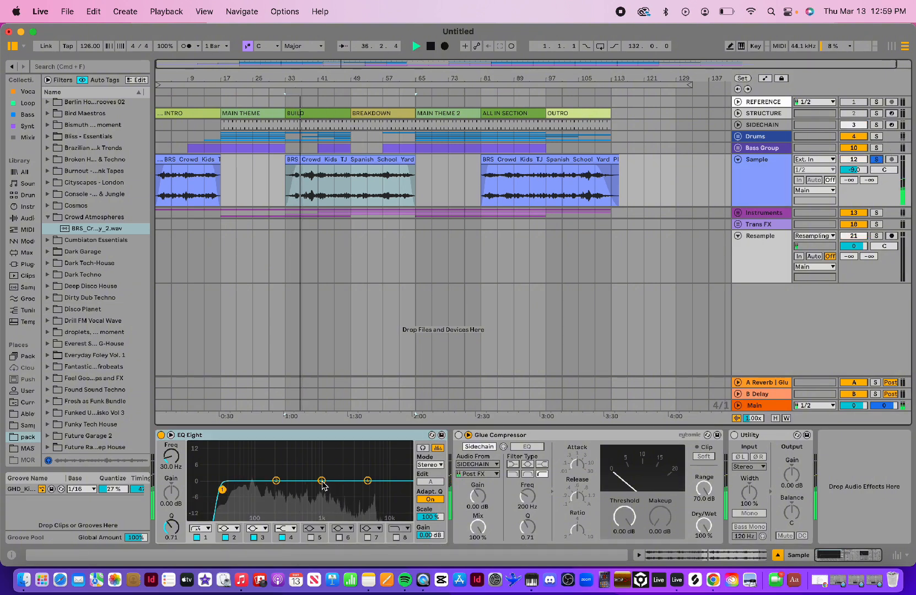
left_click_drag(323, 482, 366, 473)
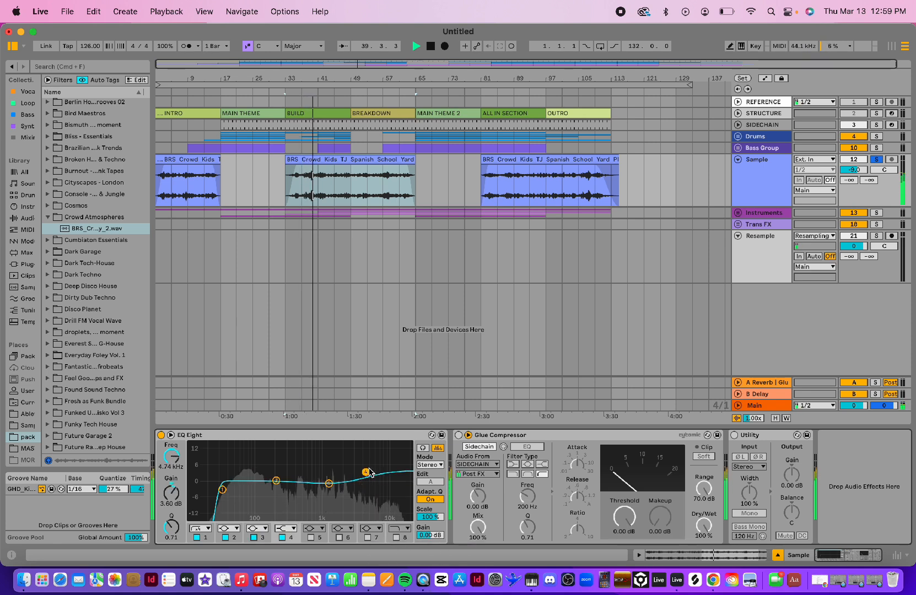
left_click_drag(365, 472, 362, 474)
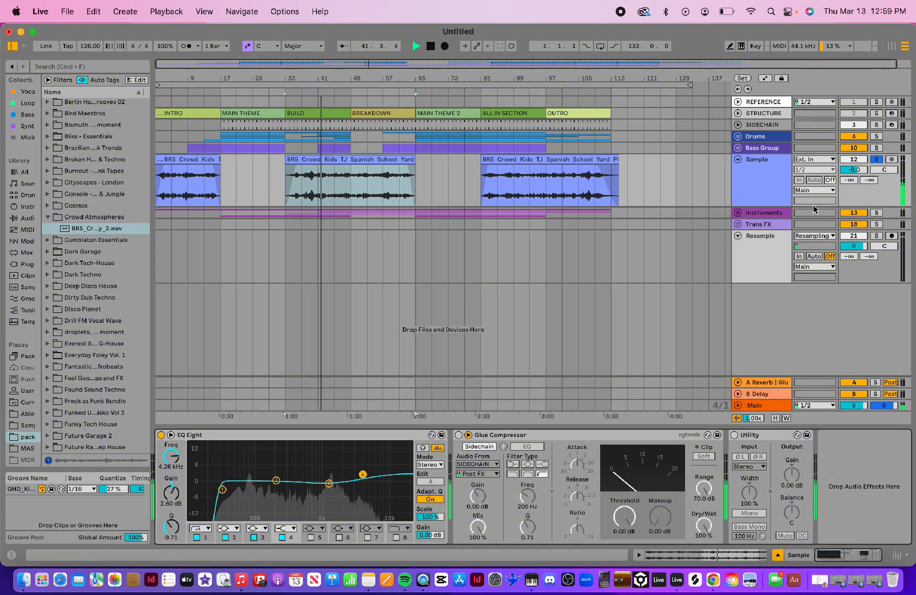
- Enable the Sample track's Glue Compressor with a -20.0 dB threshold and raise its A Reverb send to about -11.2 dB
left_click(459, 435)
left_click_drag(624, 516, 625, 553)
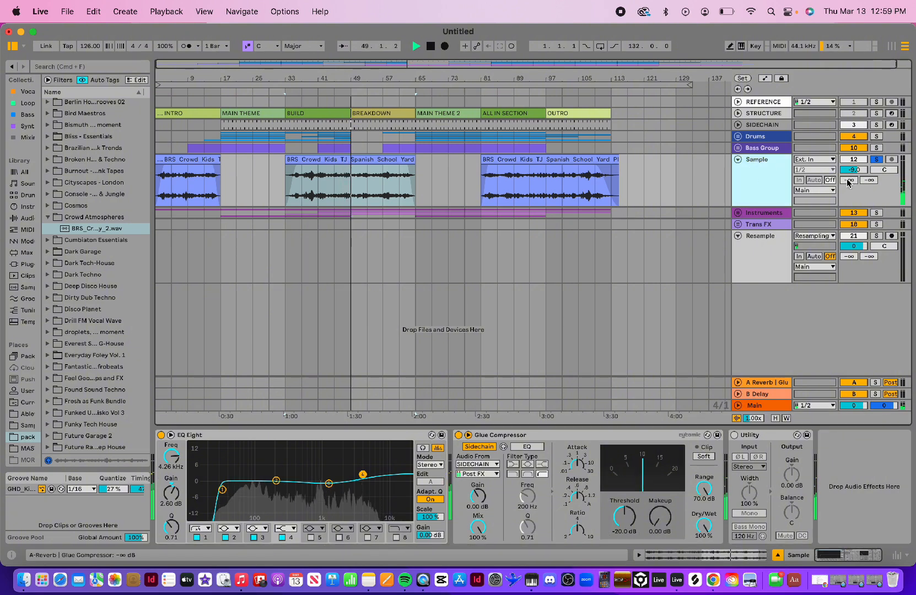
left_click_drag(852, 186, 847, 175)
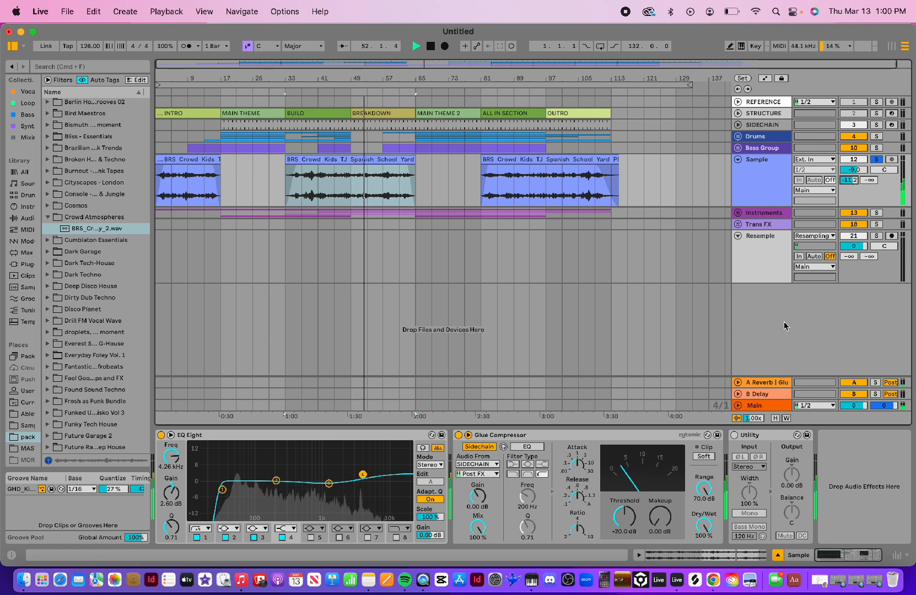
- Examine the Reverb and Glue Compressor on the A Reverb return, stop playback, and look through the Drums group's devices and tracks
left_click(769, 383)
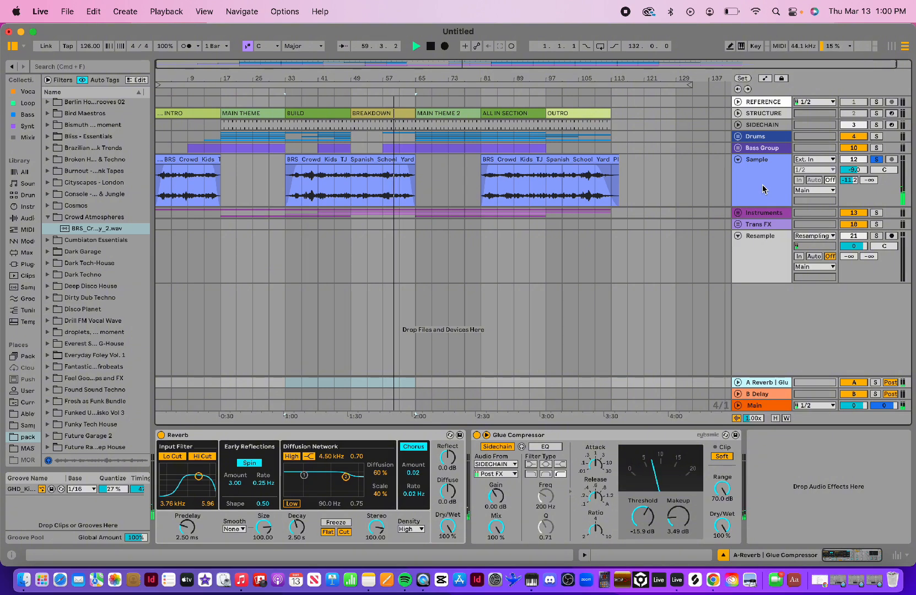
left_click(431, 46)
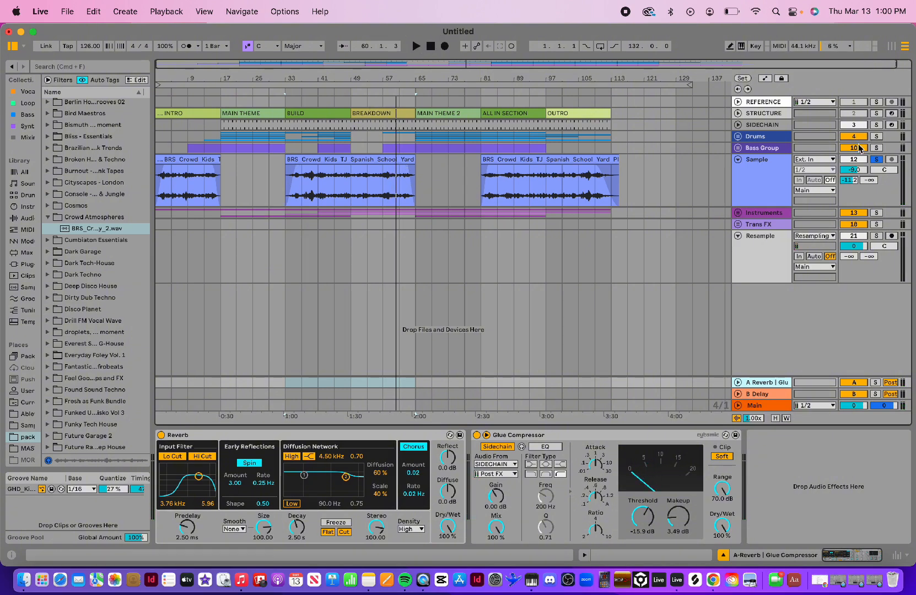
left_click(738, 160)
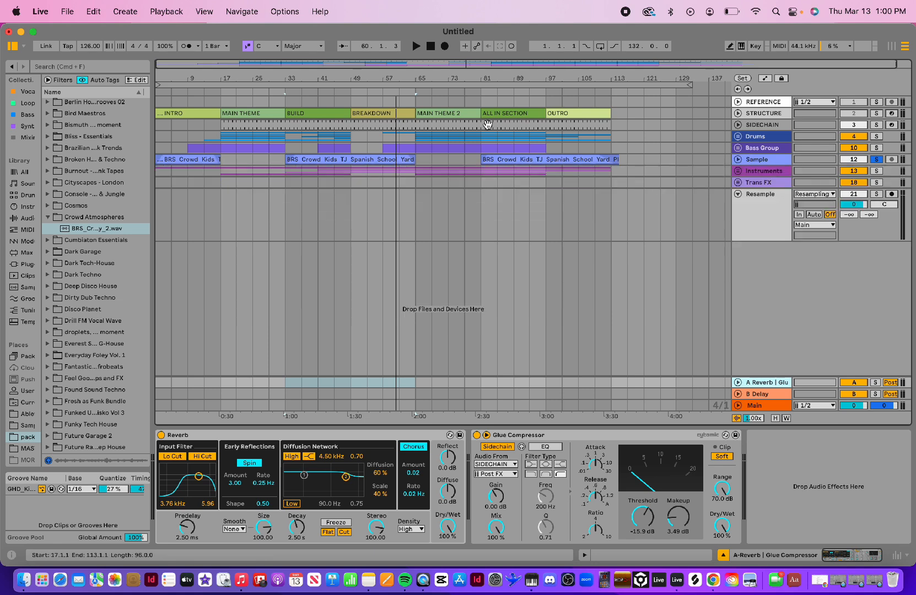
left_click(738, 160)
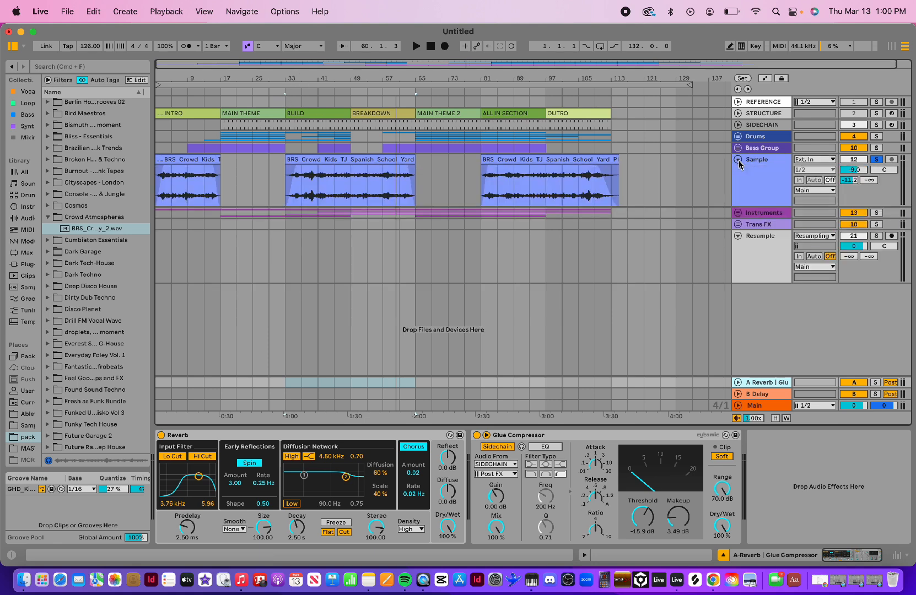
left_click(738, 136)
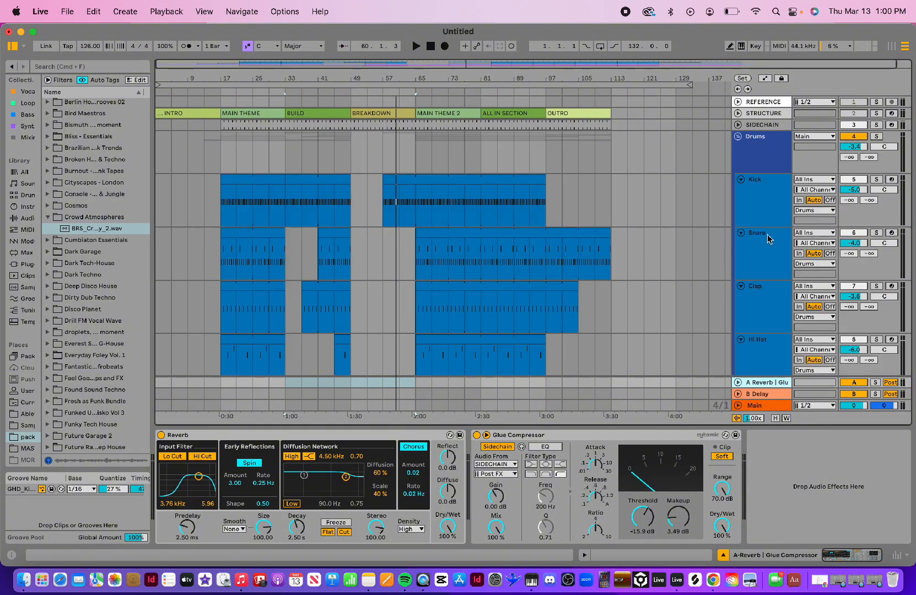
left_click(758, 162)
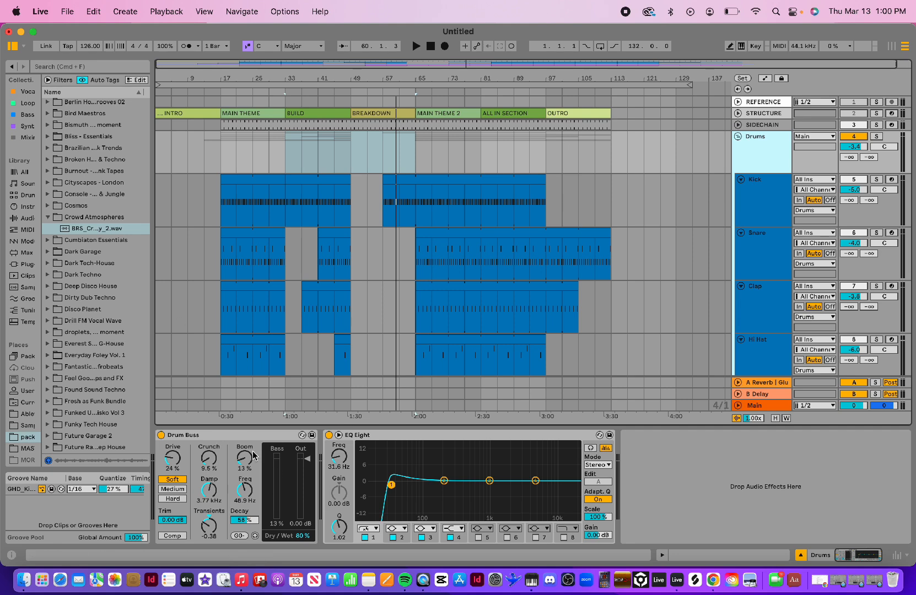
scroll(490, 292, "down", 8)
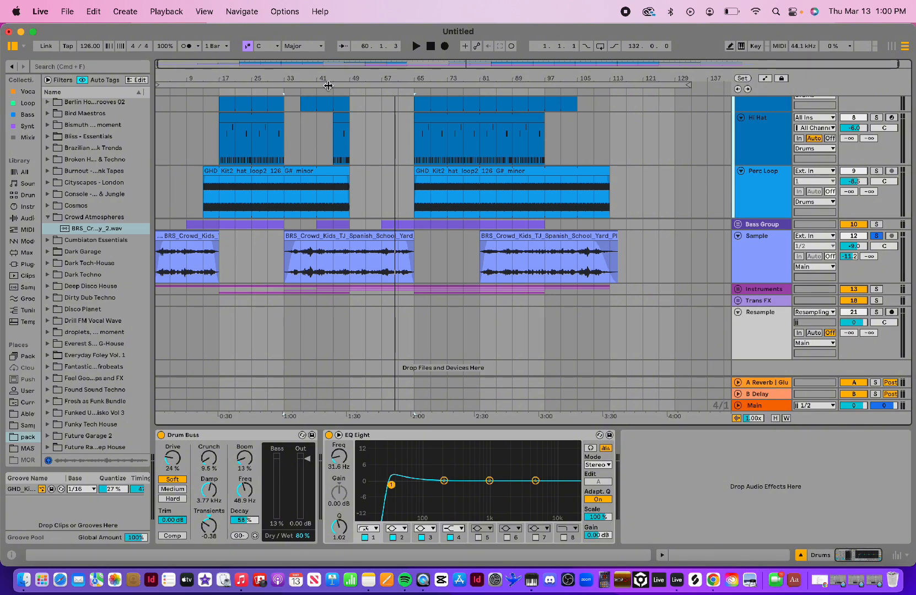
scroll(653, 204, "up", 8)
left_click(737, 137)
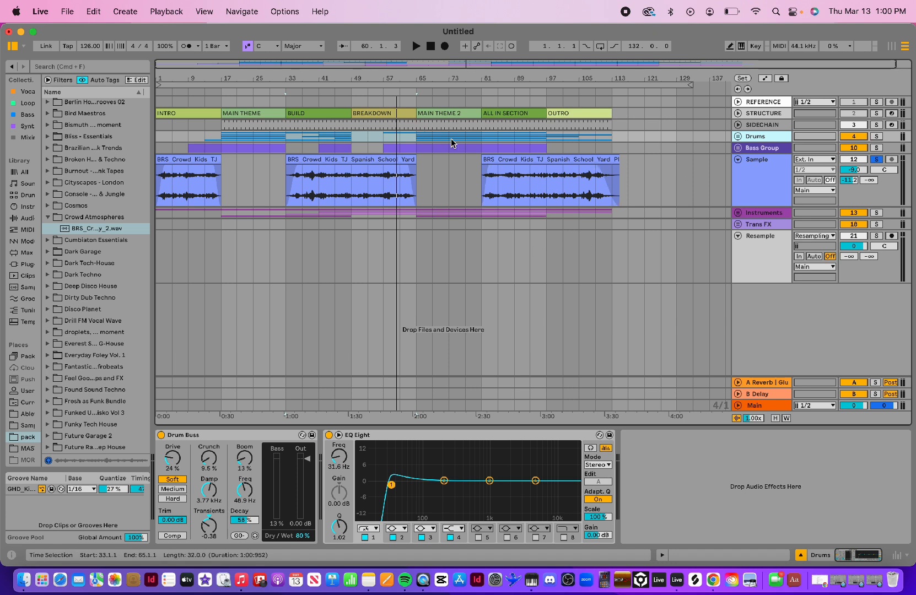
- Unsolo the Sample track and audition its crowd clip in the full mix from the BUILD section at bar 33, stopping in MAIN THEME 2
left_click(434, 179)
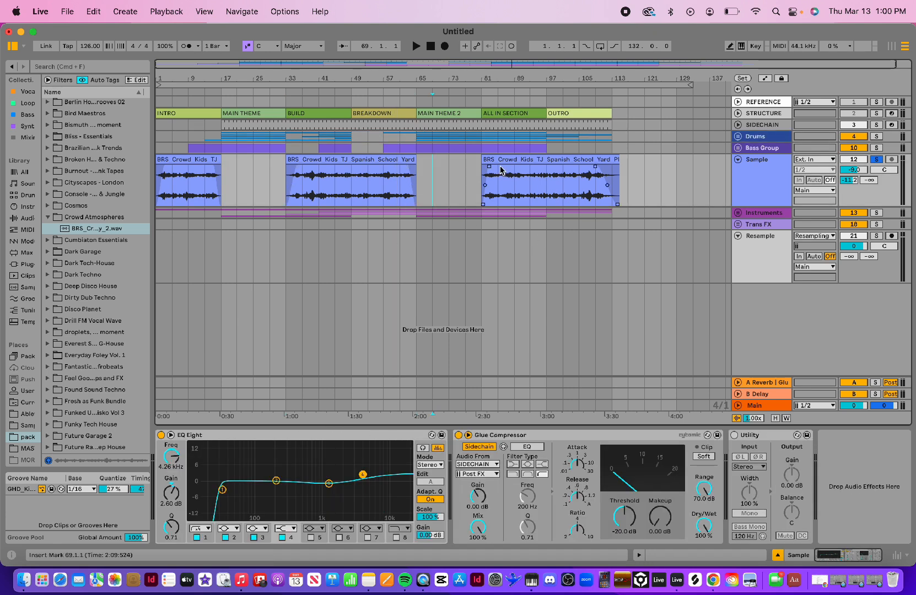
left_click(284, 89)
left_click(877, 160)
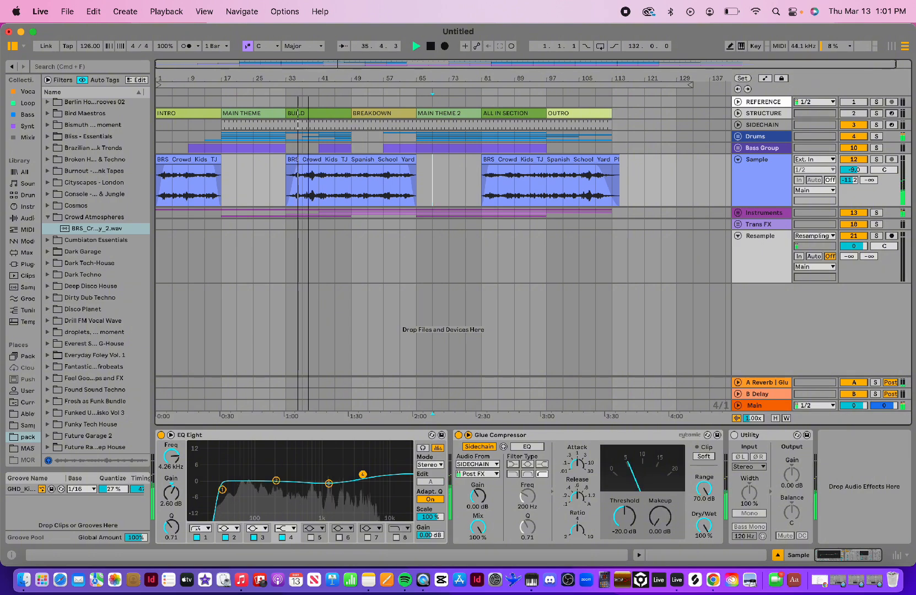
left_click_drag(308, 78, 305, 70)
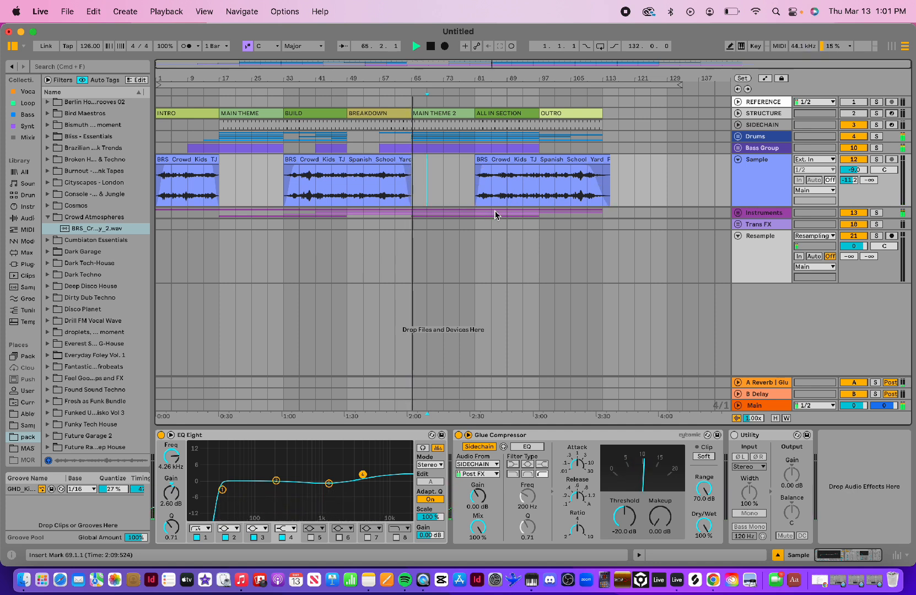
left_click(431, 49)
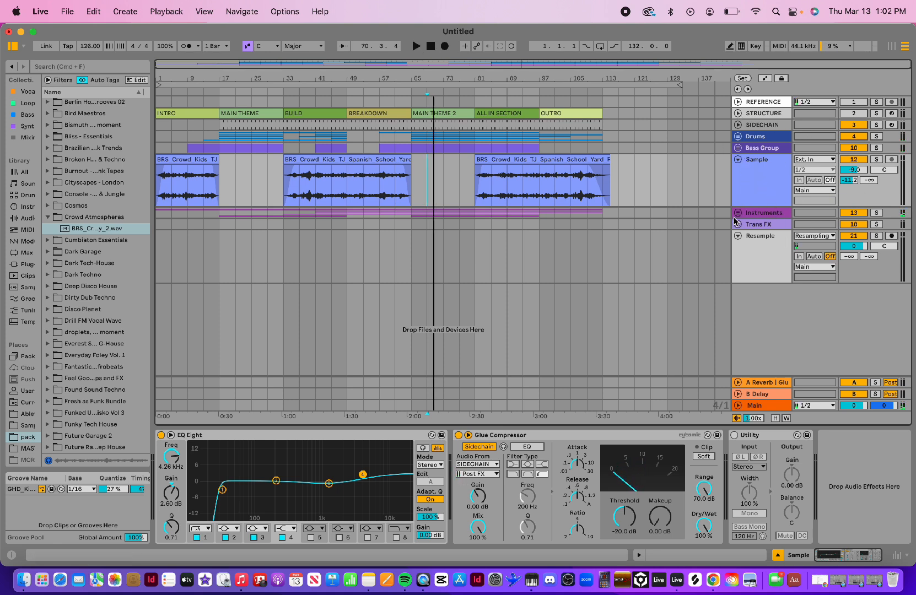
- Fold the Sample track and unfold the Trans FX group together with both of its Transition FX tracks
left_click(738, 160)
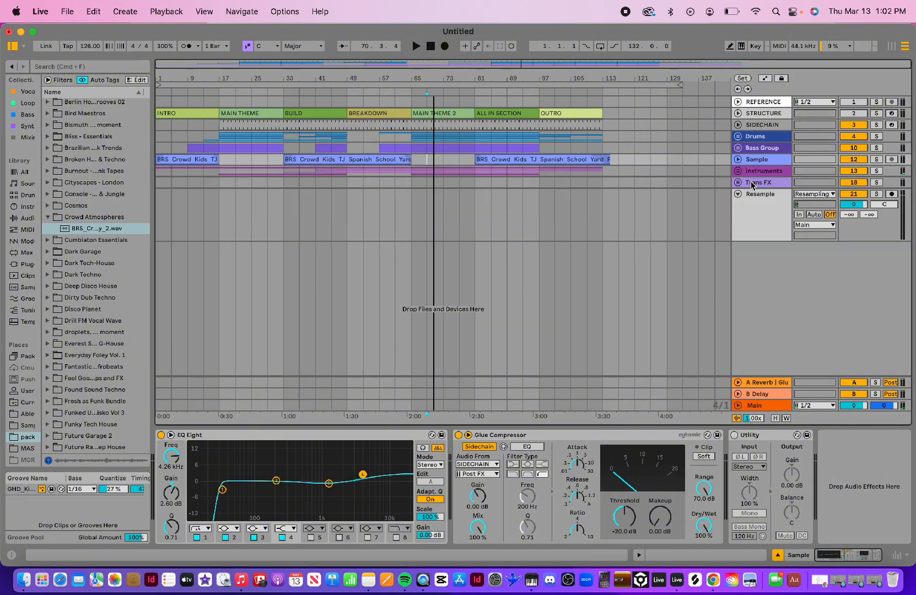
left_click(753, 184)
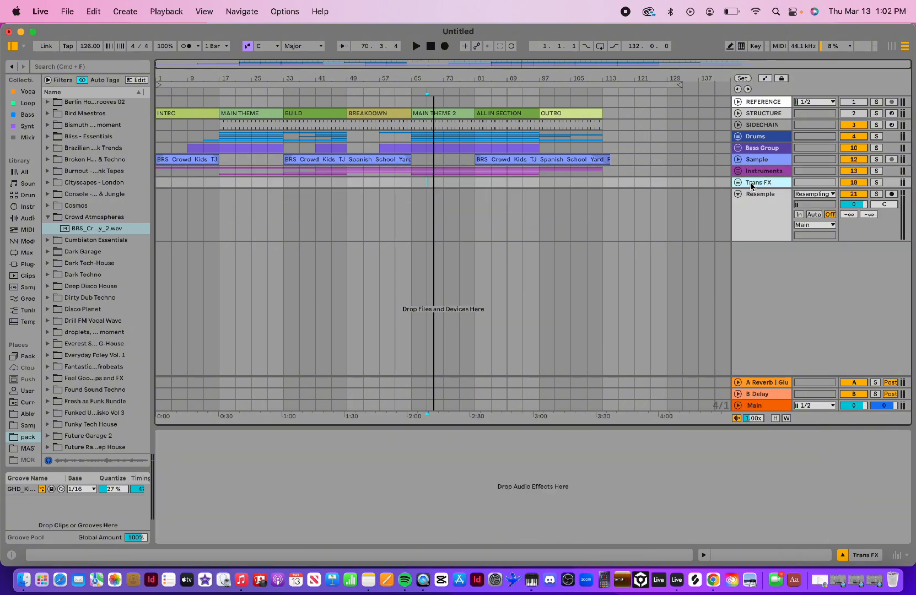
left_click(738, 183)
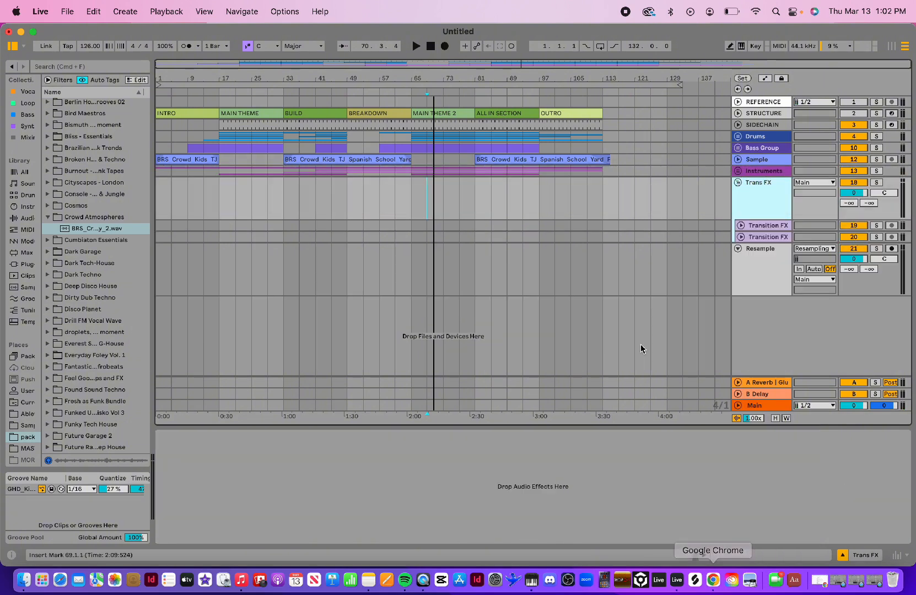
left_click(740, 226)
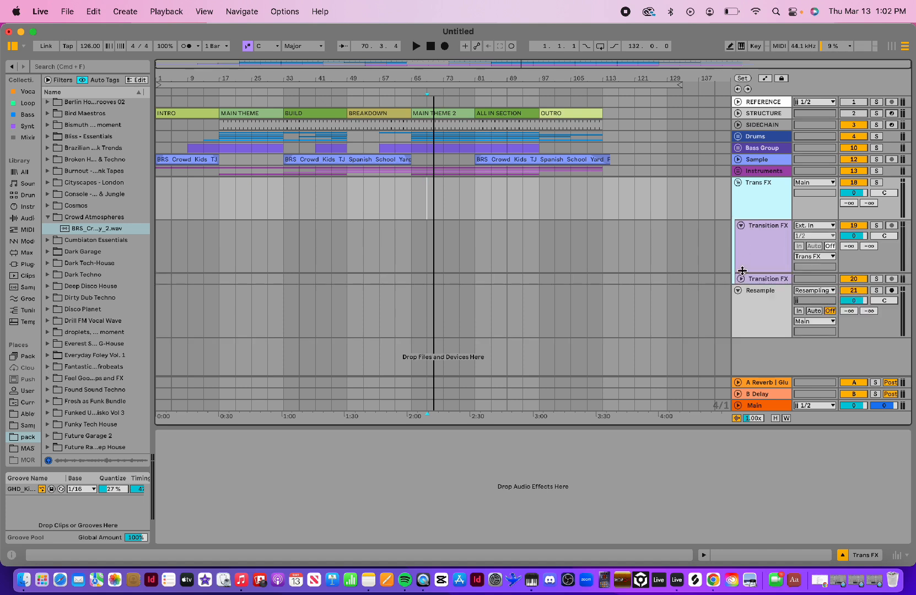
left_click(741, 279)
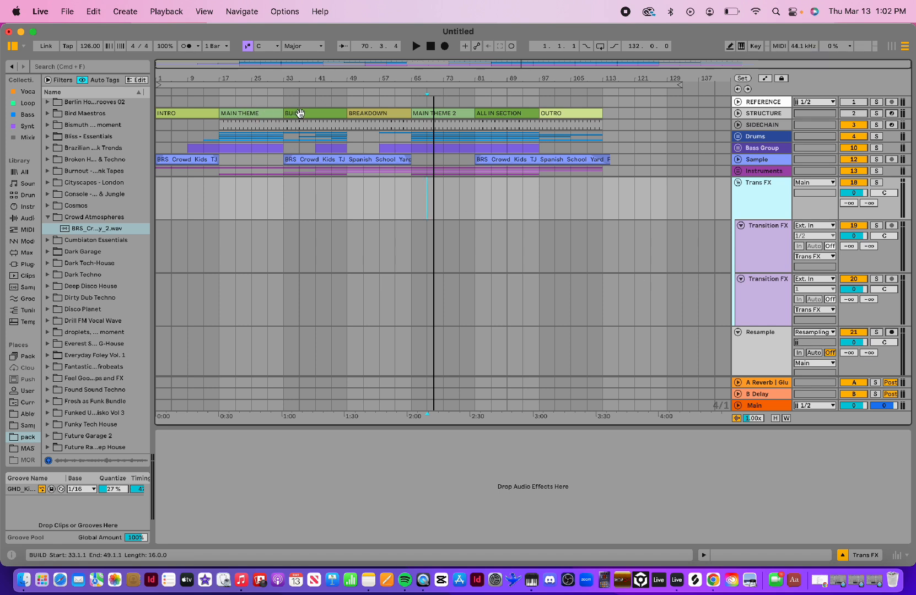
left_click(386, 114)
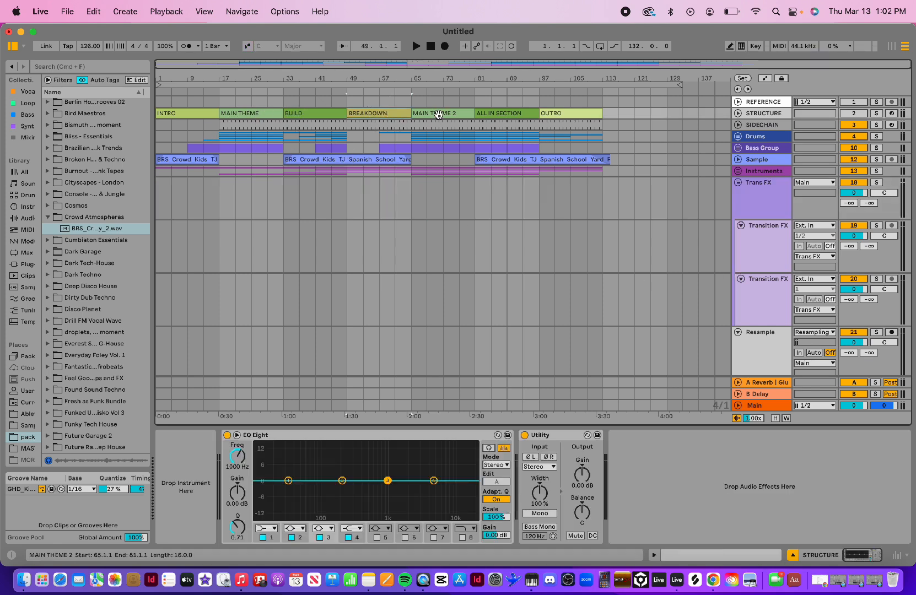
left_click(439, 114)
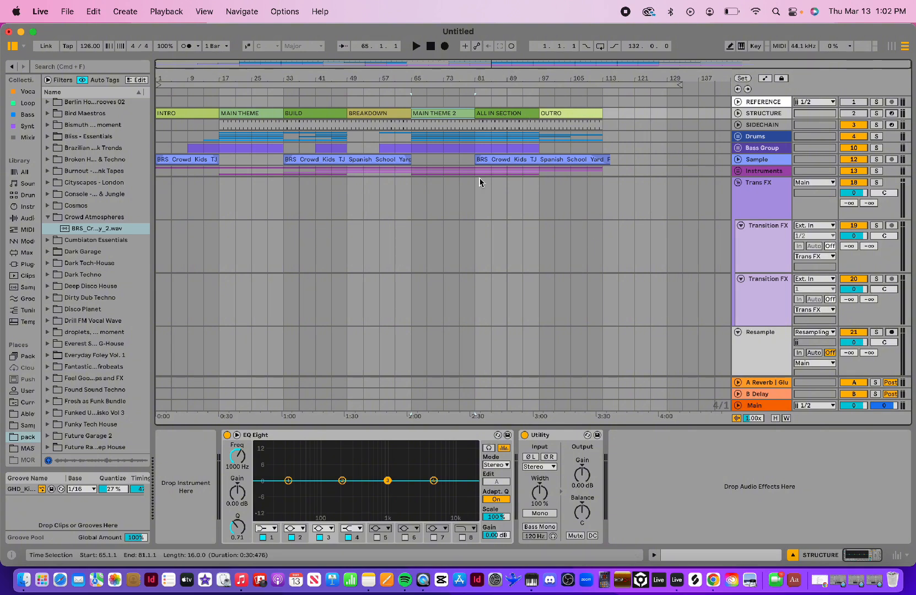
left_click(509, 114)
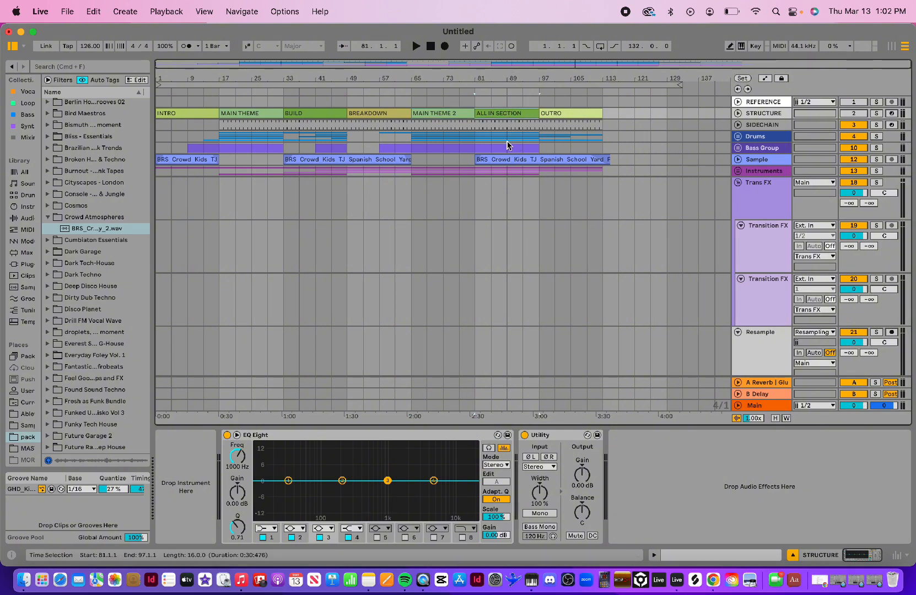
left_click(575, 147)
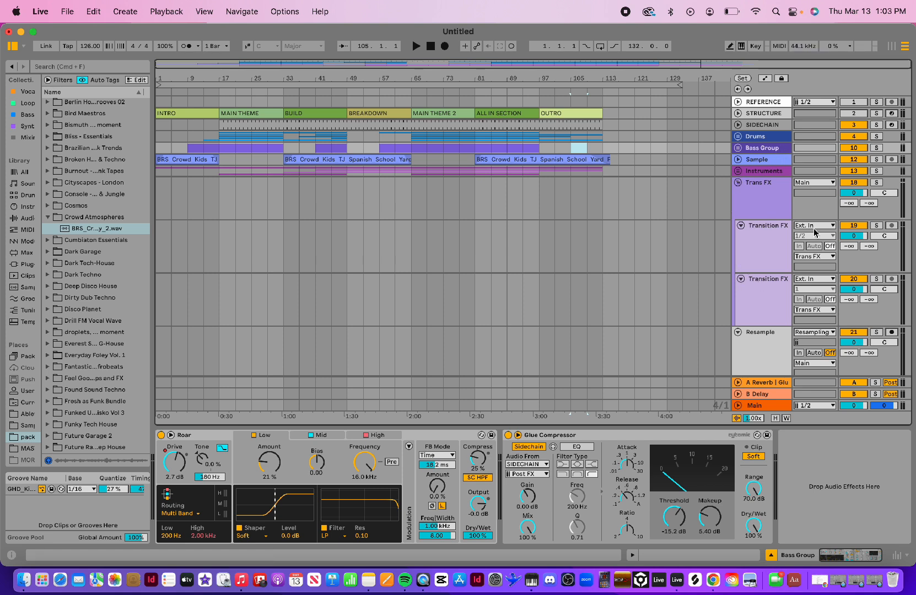
left_click(754, 201)
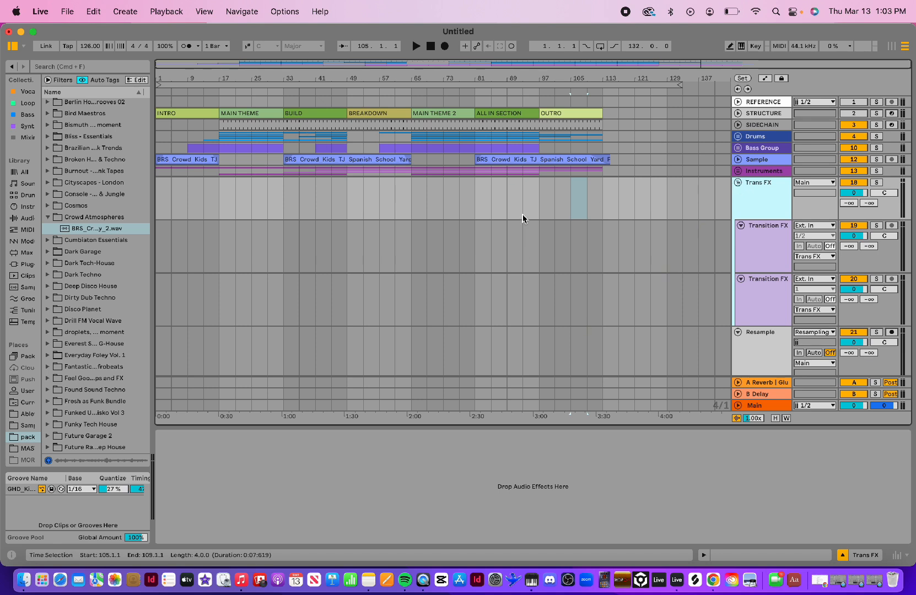
left_click(738, 182)
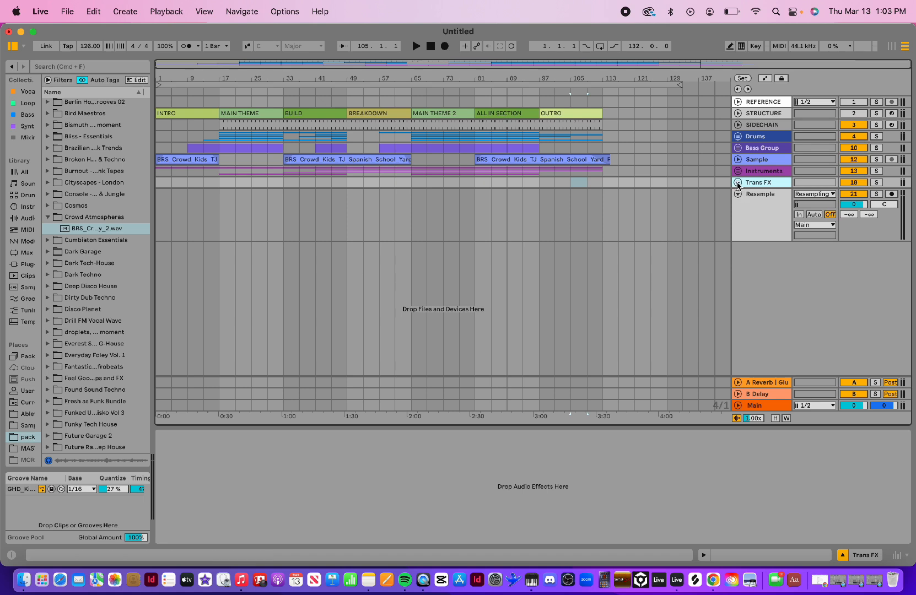
left_click(738, 182)
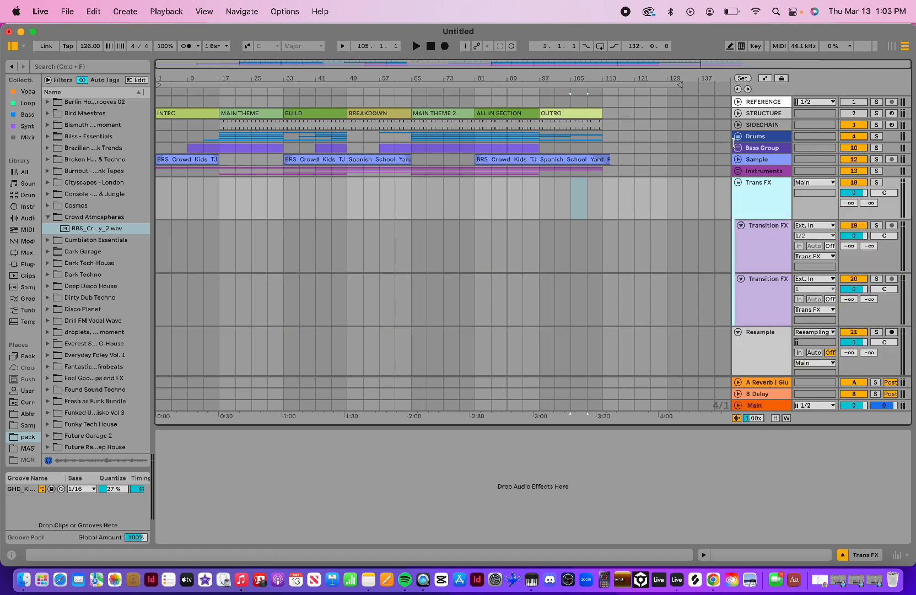
- Shorten the loop brace to 128 bars, ending at bar 129, and check the Drums group's tracks against it
left_click_drag(681, 84, 665, 84)
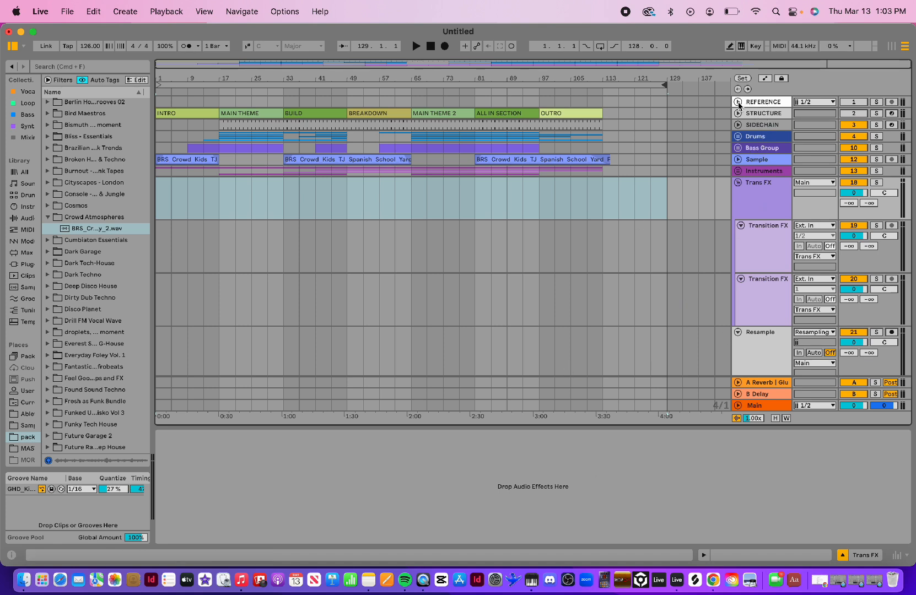
left_click(738, 136)
scroll(609, 281, "down", 5)
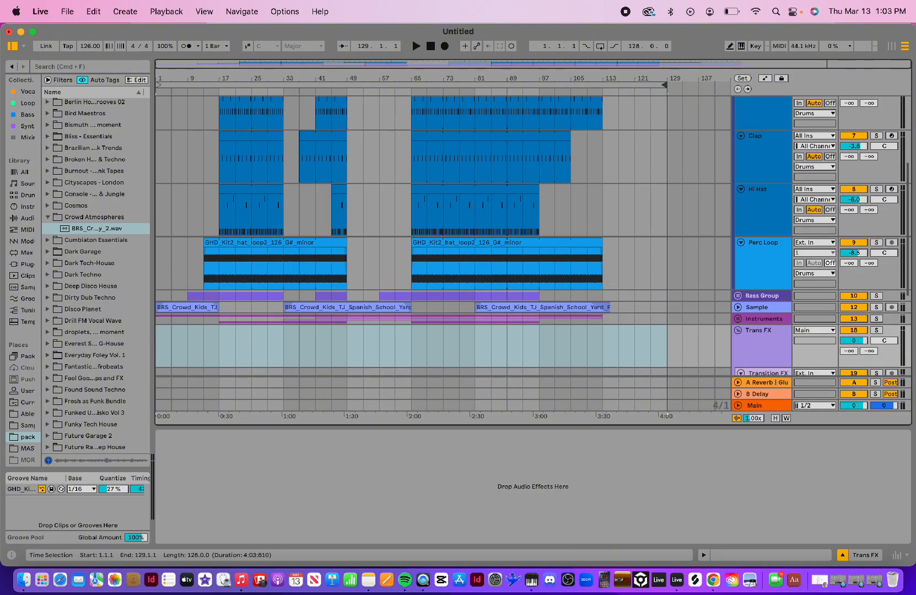
scroll(608, 281, "up", 5)
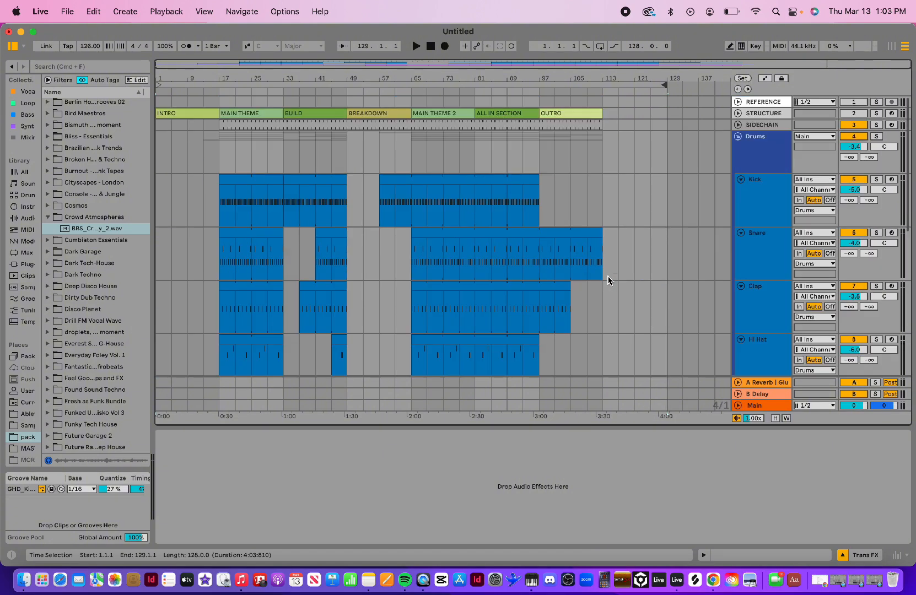
left_click(738, 138)
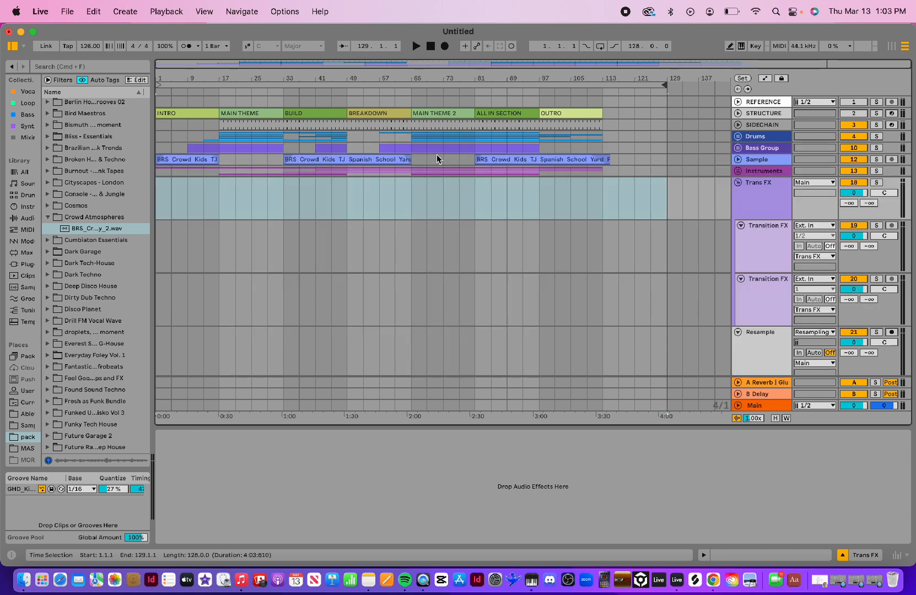
- Move the STRUCTURE track down between the Sample track and the Instruments group, outside the group, leaving Instruments folded and Trans FX unfolded
left_click(512, 115)
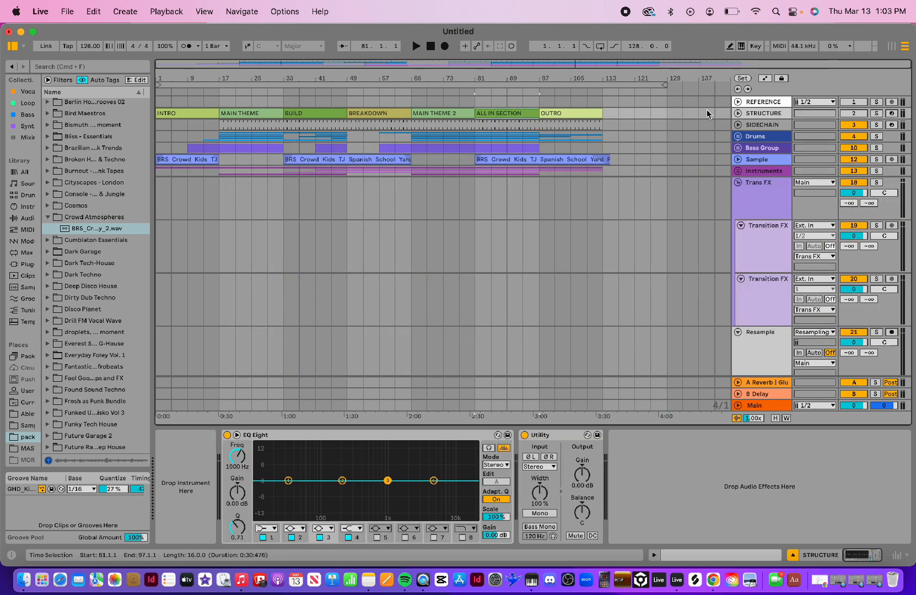
left_click(752, 114)
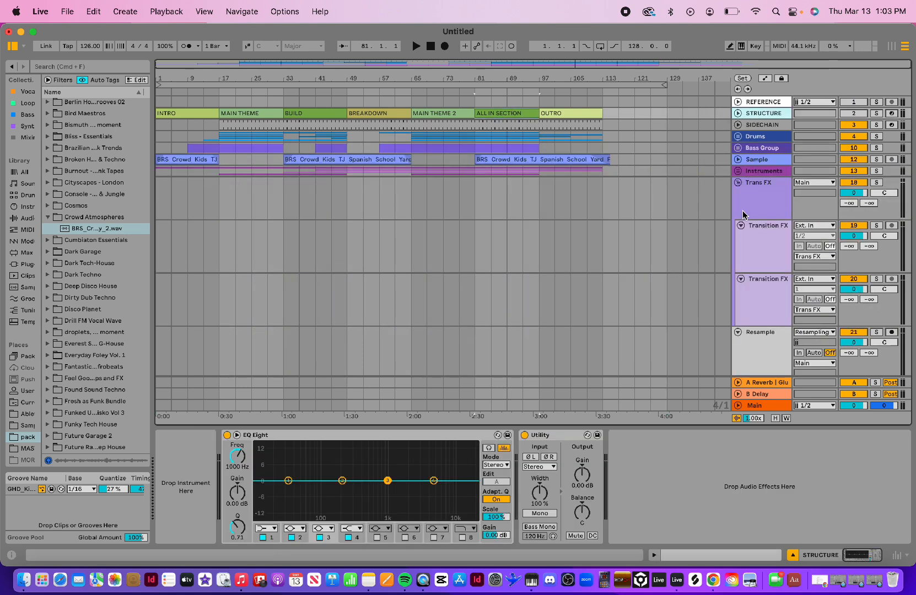
left_click(738, 183)
left_click(764, 111)
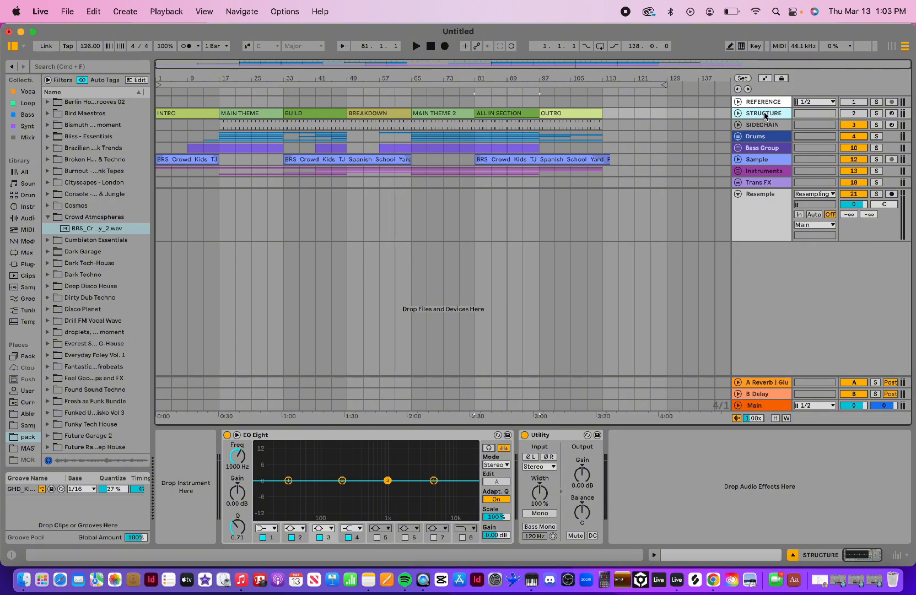
left_click_drag(765, 115, 772, 182)
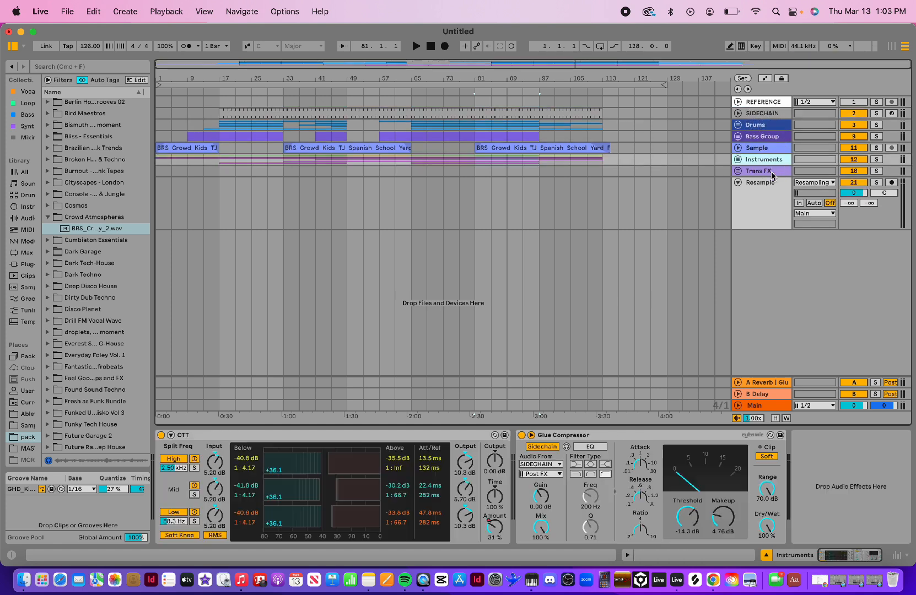
left_click(738, 171)
left_click(738, 160)
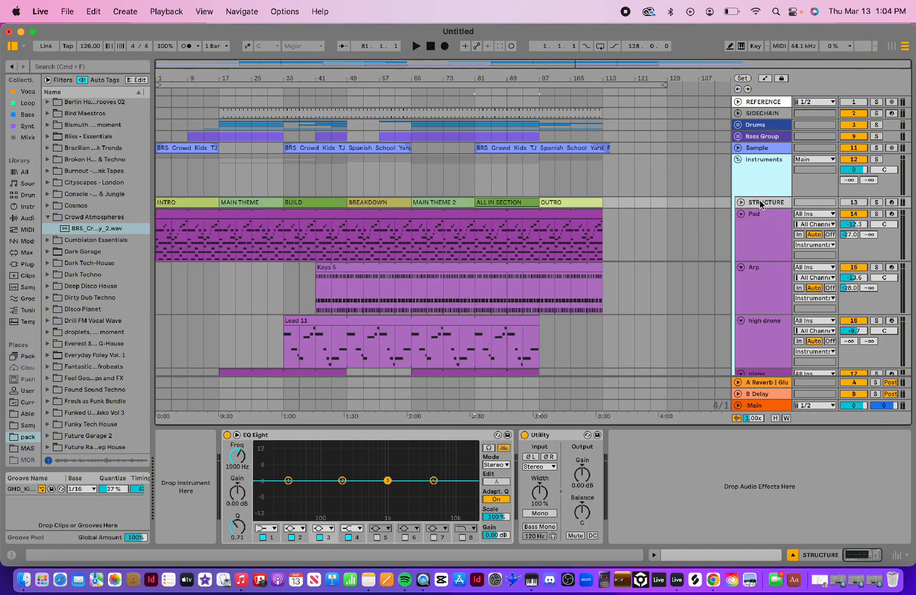
left_click_drag(761, 203, 753, 164)
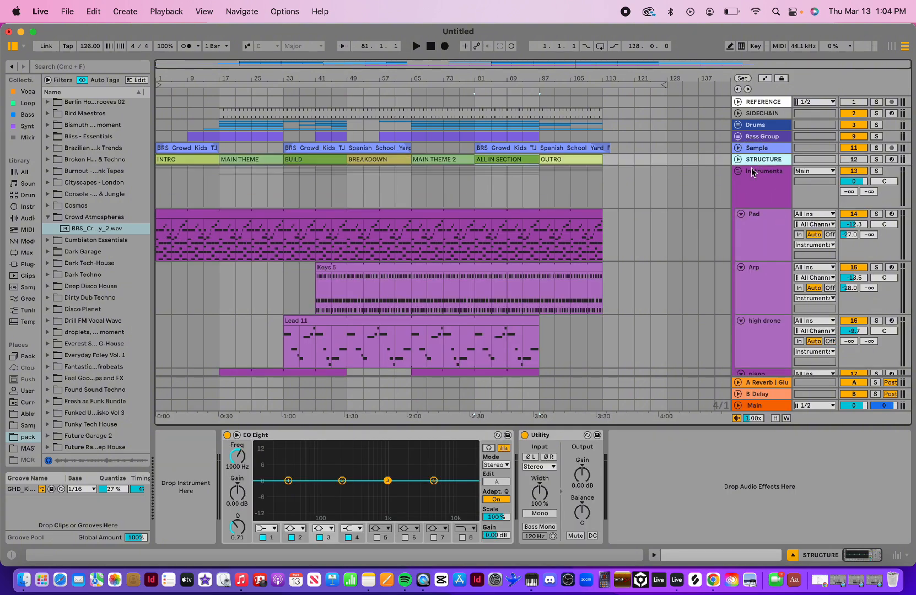
left_click(738, 171)
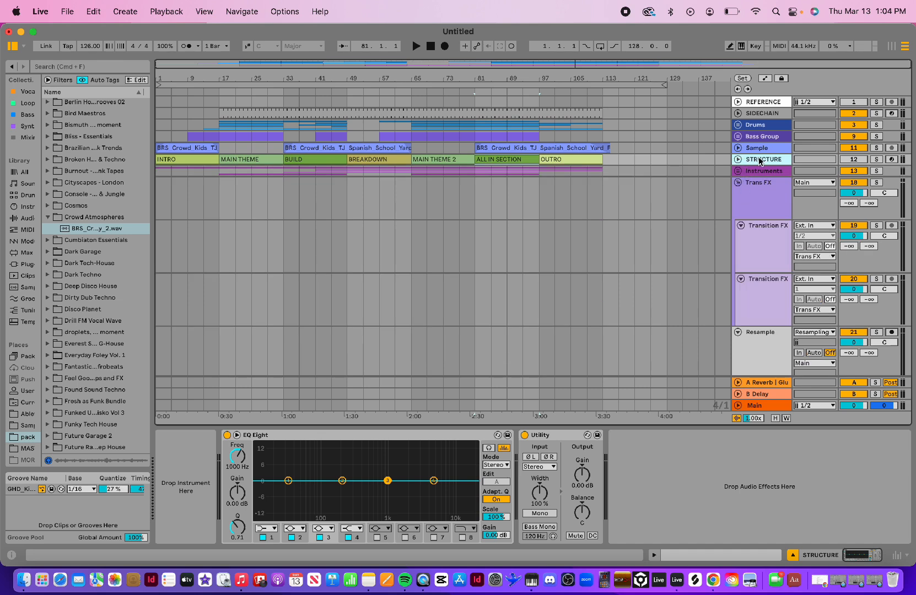
- Move the Instruments group above the STRUCTURE track, leaving STRUCTURE directly above the unfolded Trans FX group
left_click_drag(754, 175, 754, 160)
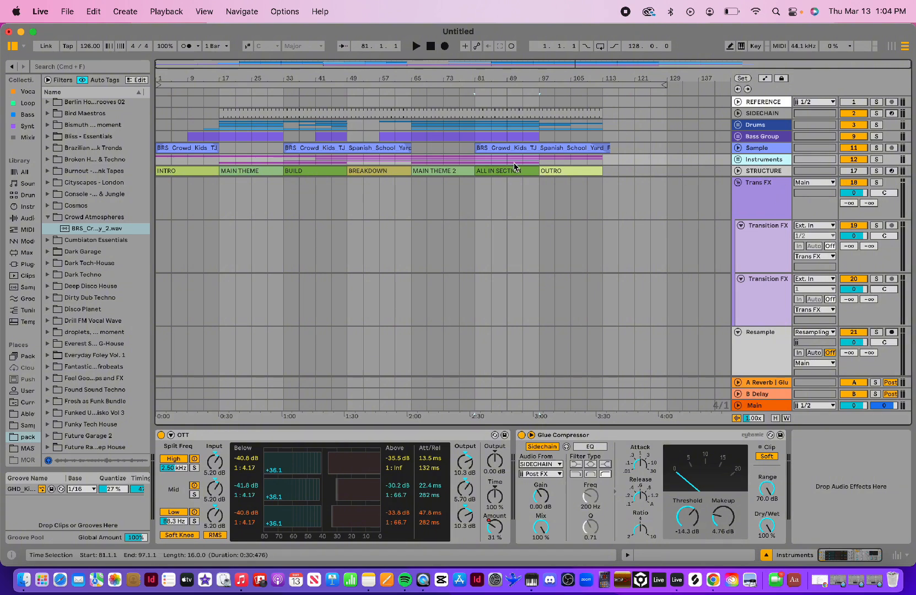
left_click(738, 183)
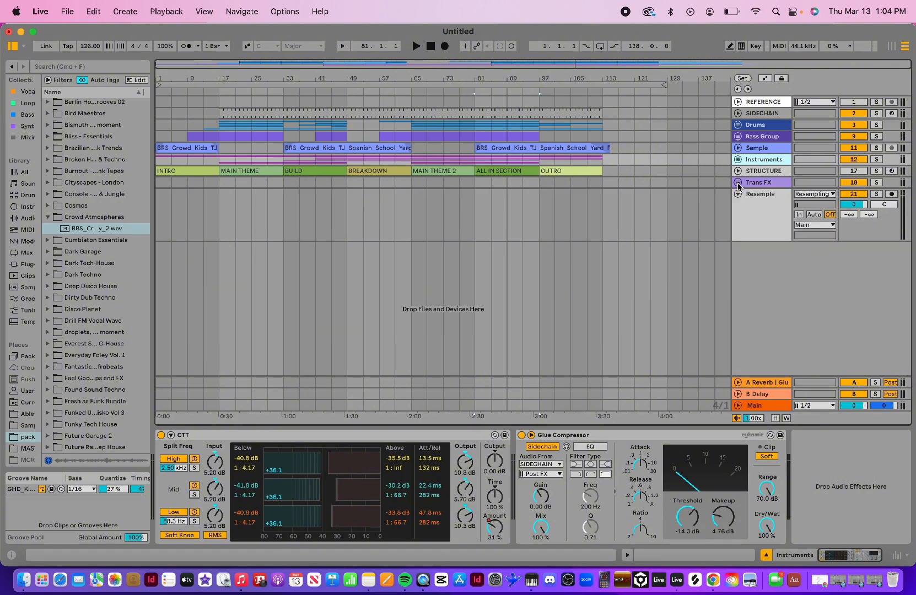
left_click(738, 183)
scroll(547, 278, "down", 1)
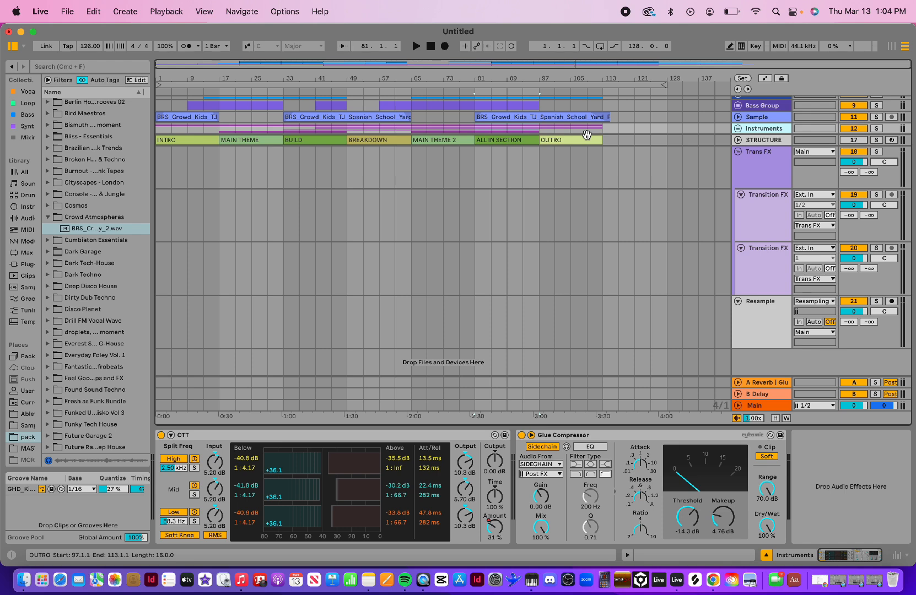
scroll(586, 135, "up", 3)
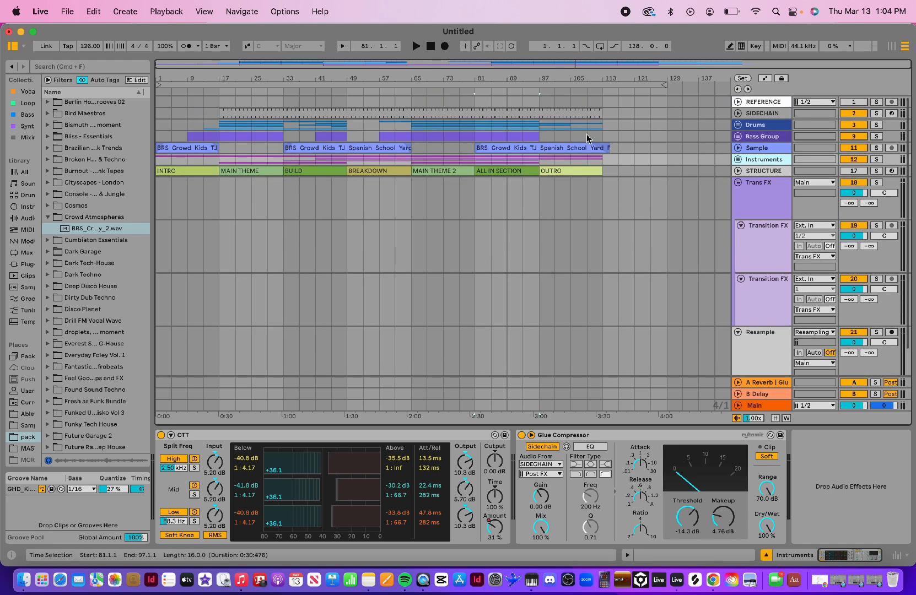
scroll(574, 219, "down", 3)
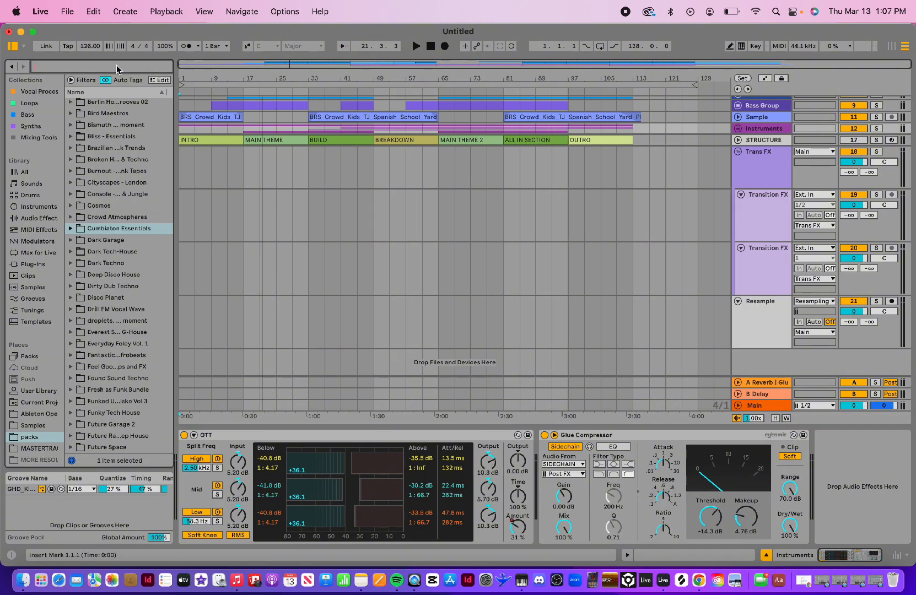
- Search the packs for "fx", expand Arcando Future Pop down to its FX_One_Shots subfolders, and widen the browser
type("fx")
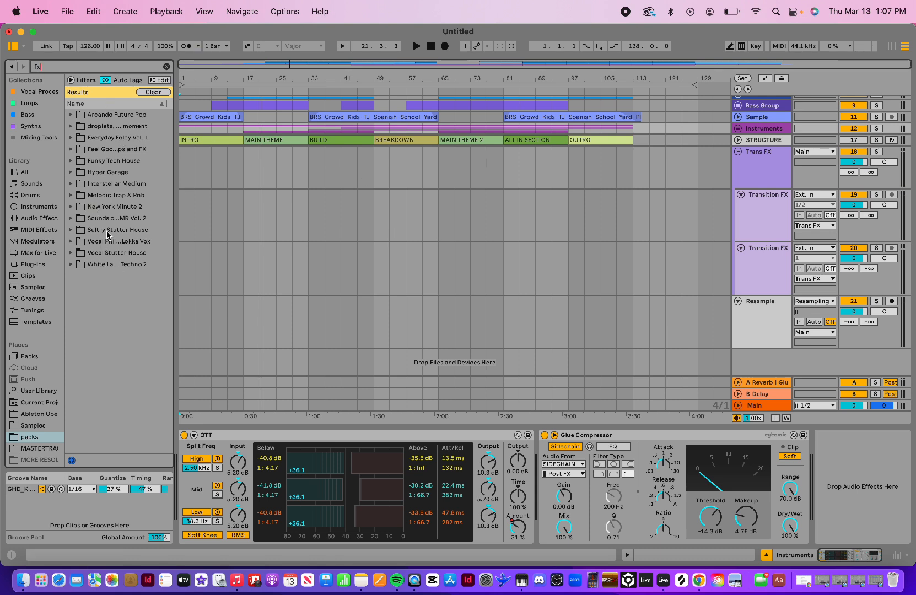
left_click(71, 115)
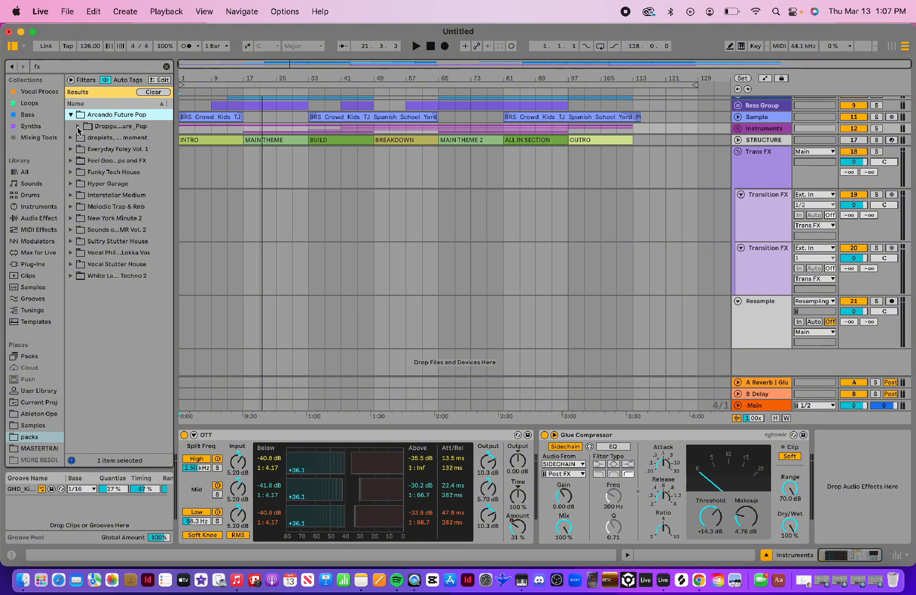
left_click(79, 126)
left_click(85, 139)
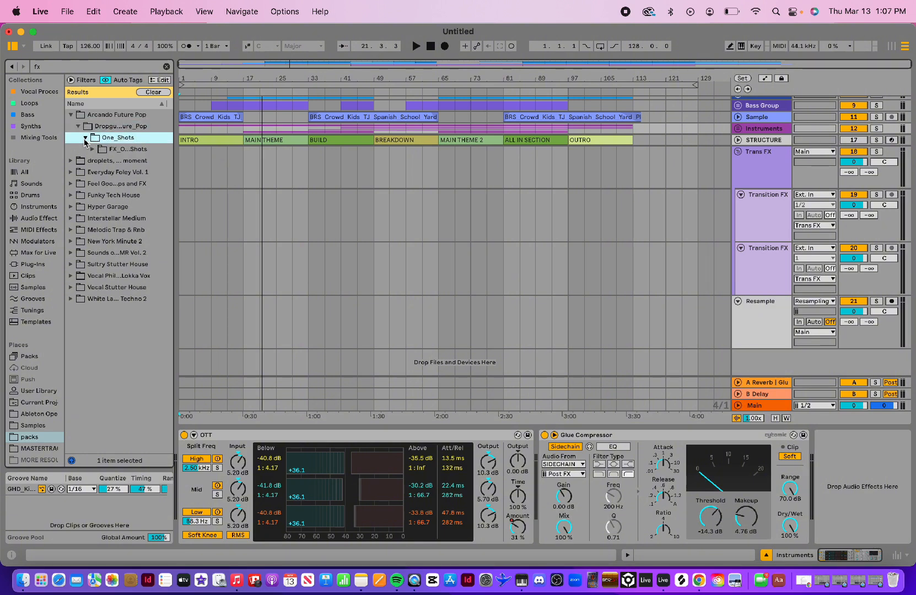
left_click(93, 150)
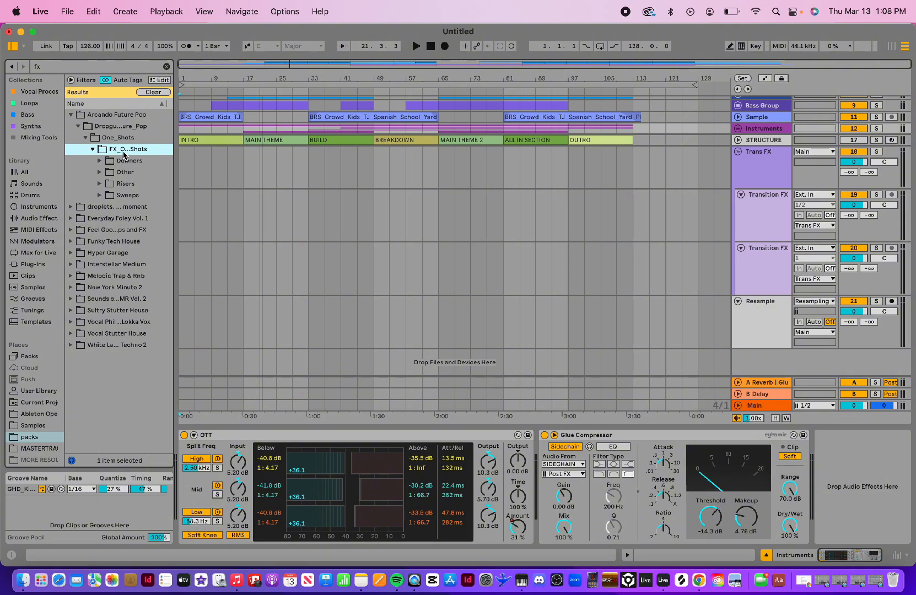
left_click_drag(175, 165, 201, 165)
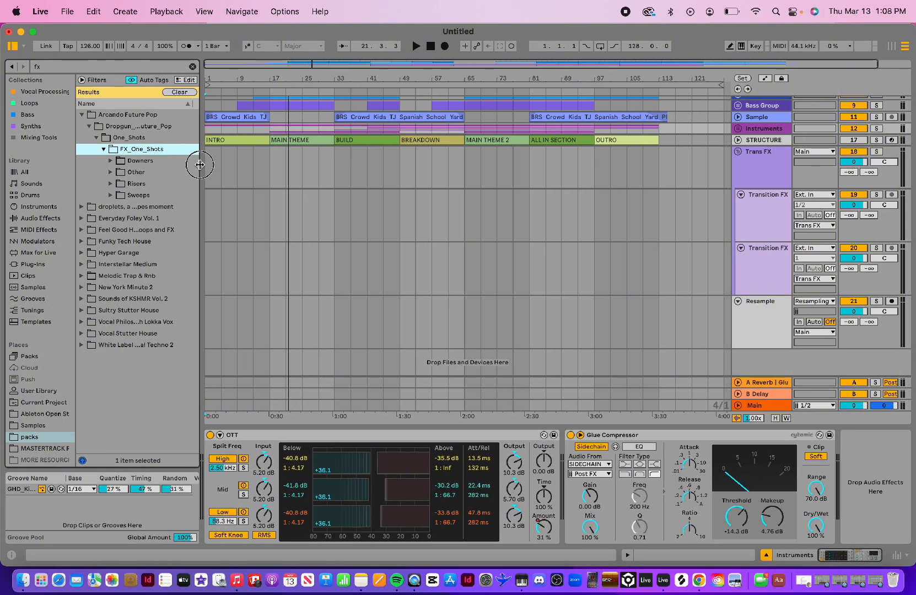
- Preview the sample in the Sweeps folder and place it on the first Transition FX track from bar 16 to 17, ending at MAIN THEME
left_click(111, 195)
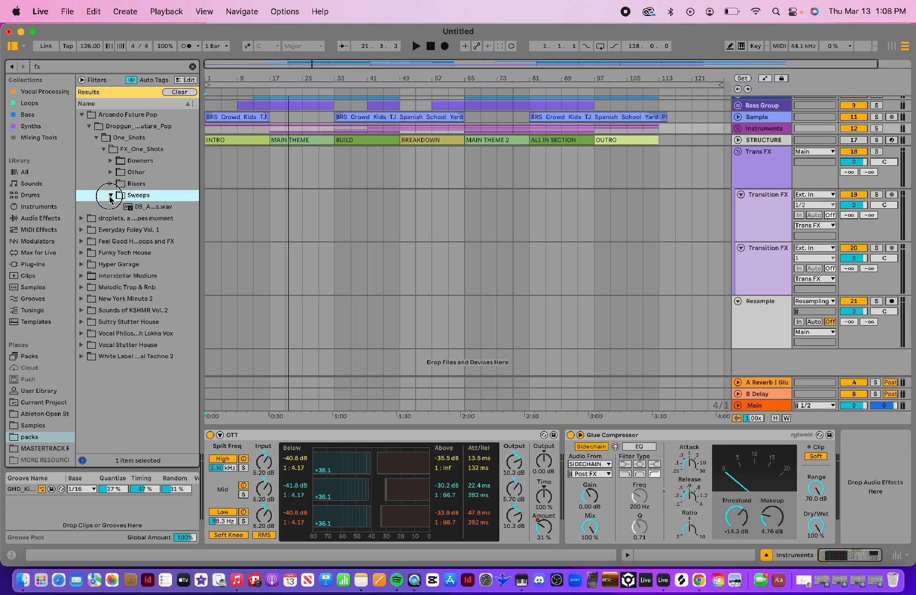
left_click(141, 208)
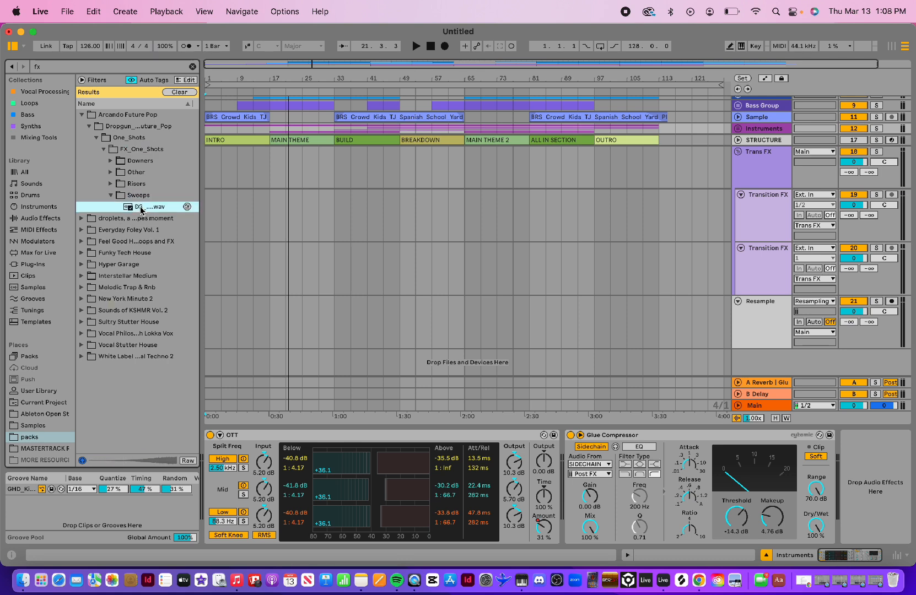
left_click_drag(141, 210, 257, 199)
left_click_drag(295, 79, 436, 138)
left_click_drag(305, 196, 345, 194)
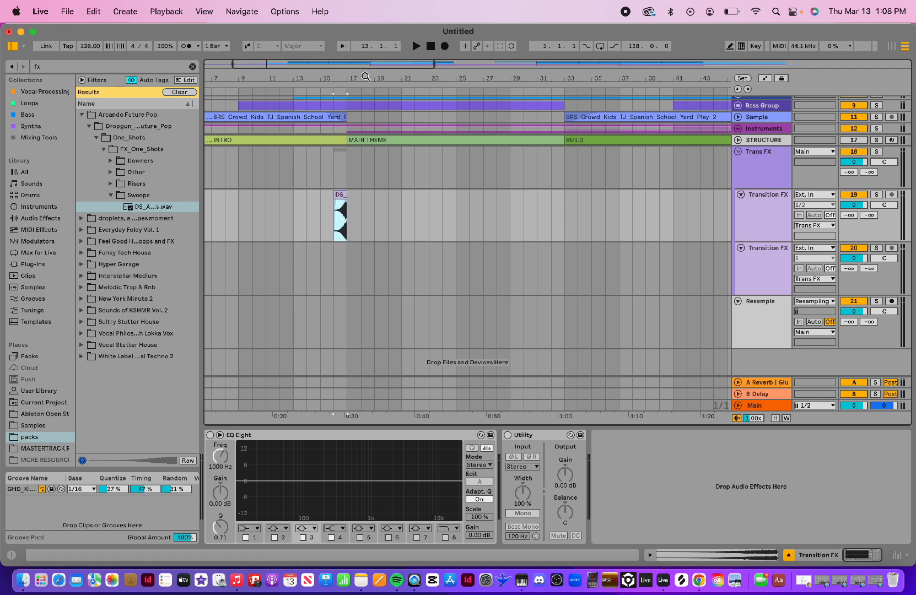
left_click_drag(364, 78, 334, 59)
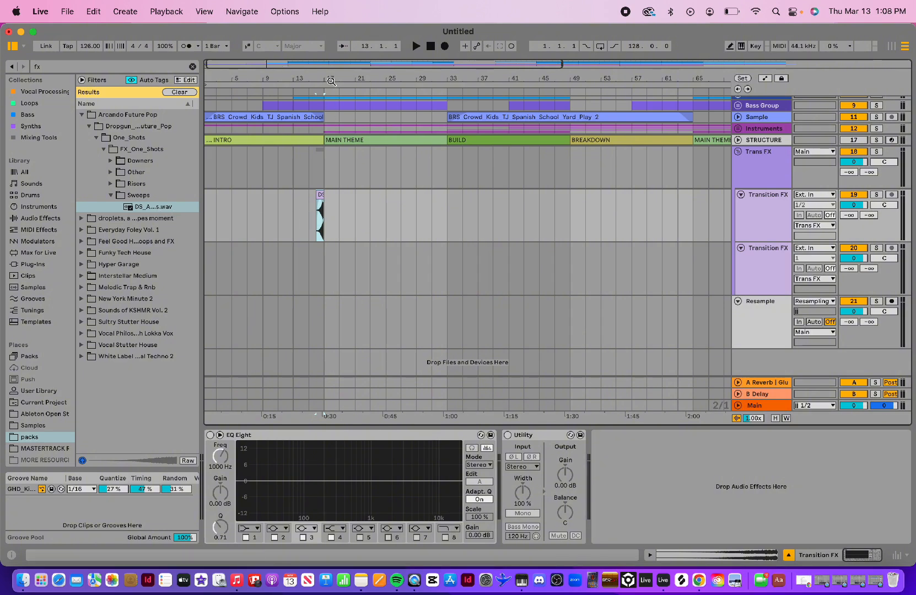
left_click_drag(341, 79, 279, 61)
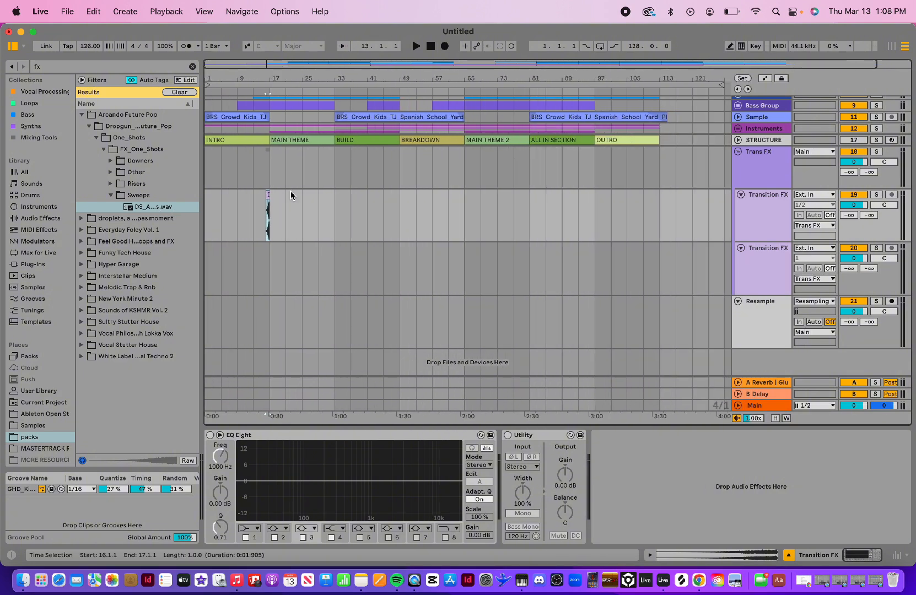
scroll(392, 192, "up", 1)
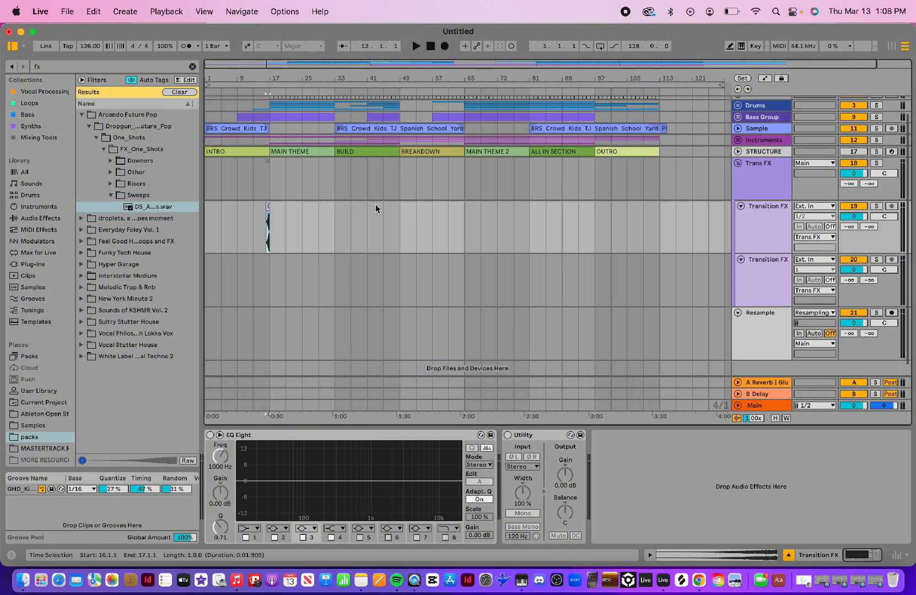
left_click_drag(209, 218, 332, 221)
left_click(279, 241)
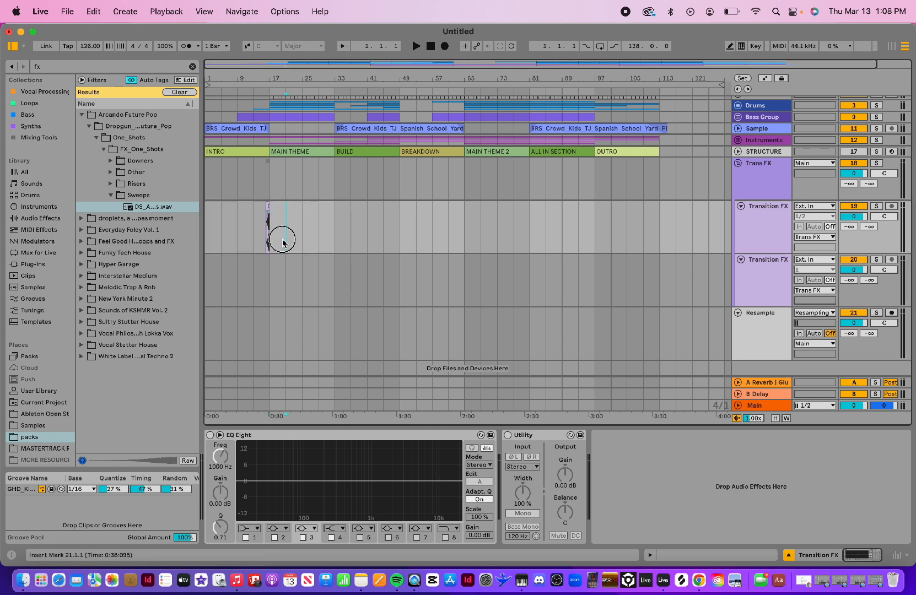
left_click_drag(210, 229, 338, 220)
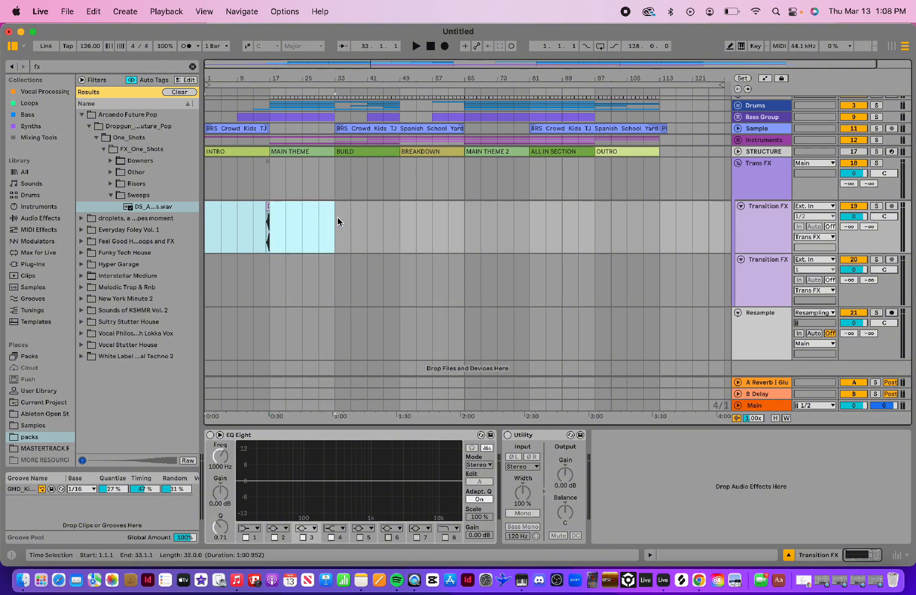
left_click(293, 222)
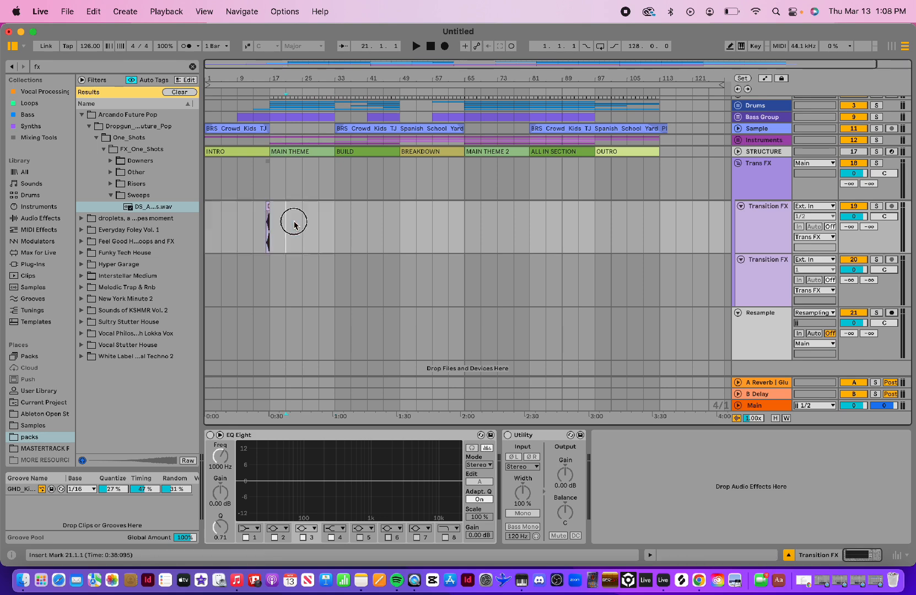
- Select bars 1 to 17 on the first Transition FX track and duplicate them six times, so a sweep ends every section up to bar 113
left_click_drag(207, 223, 275, 223)
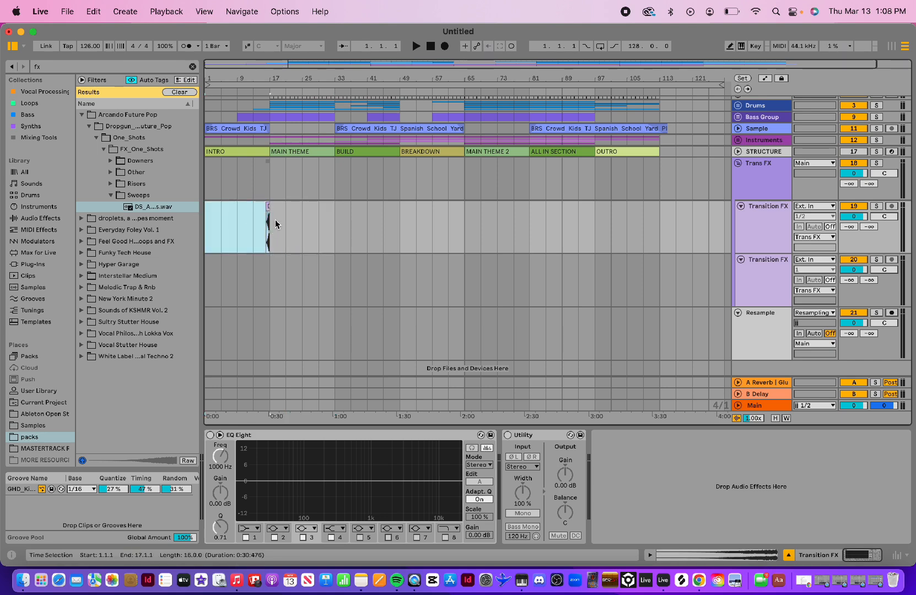
scroll(252, 220, "up", 2)
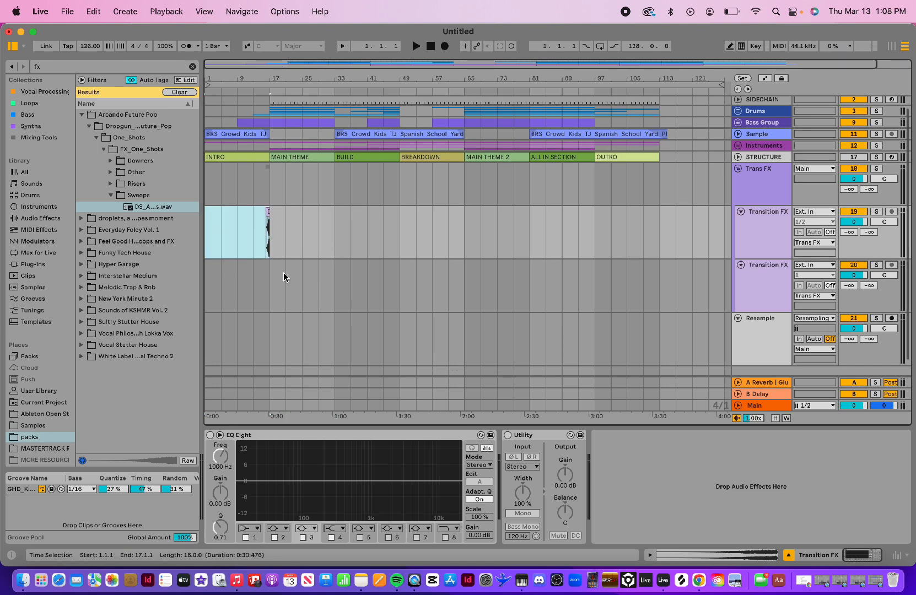
key("super+d")
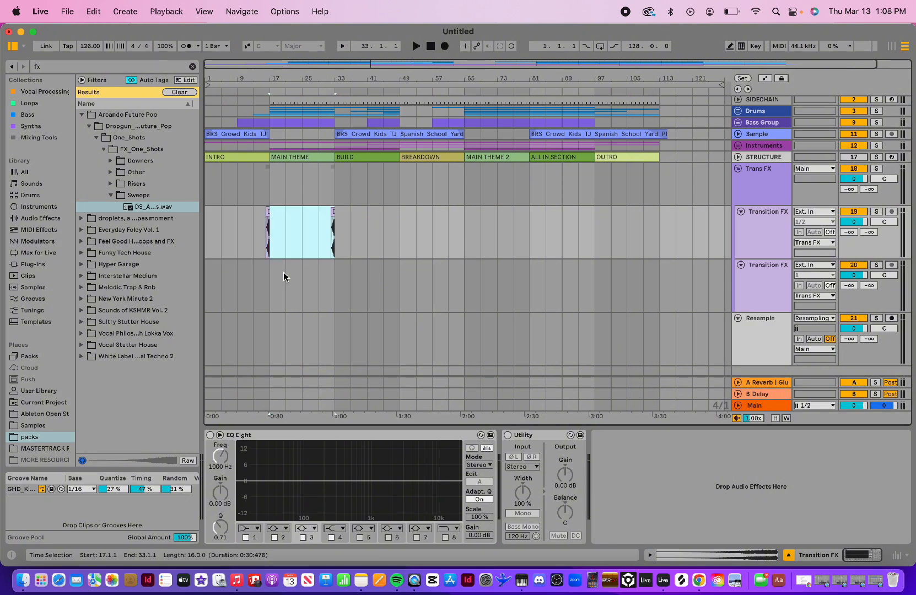
key("super+d")
key("super+d")
key("super+d")
key("super+d")
key("super+d")
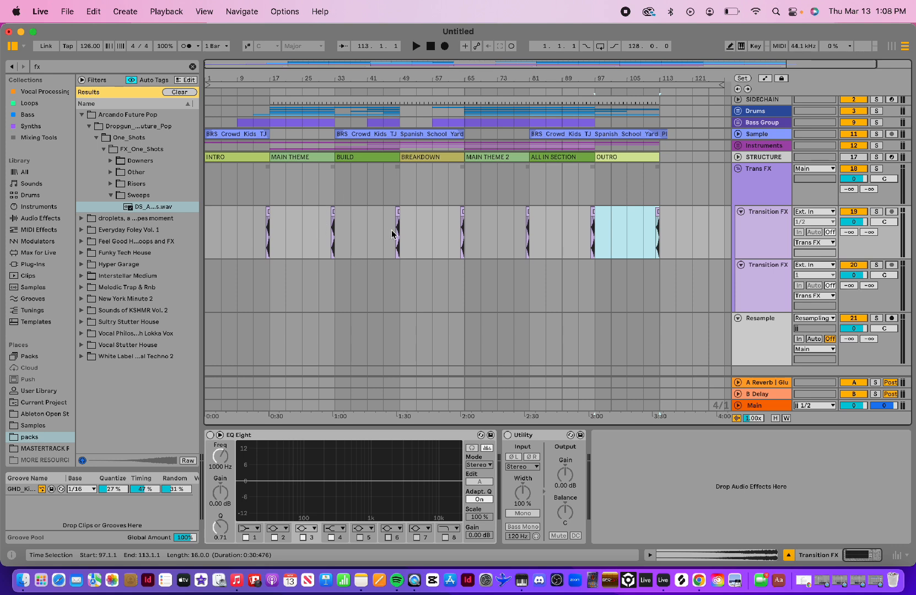
- Delete the sweep clips leading into BUILD at bar 33, into OUTRO at bar 97, and at the end of OUTRO
left_click_drag(320, 227, 366, 237)
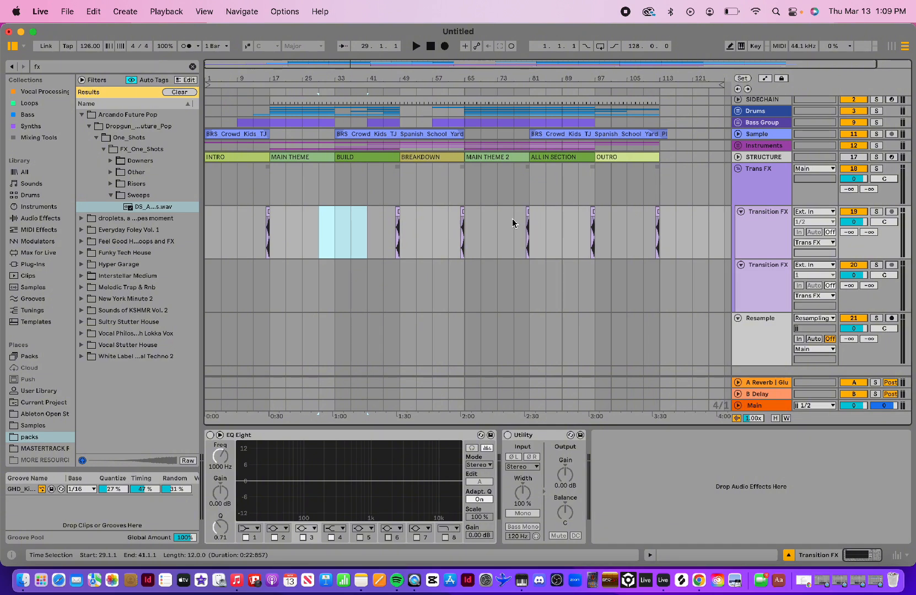
left_click_drag(578, 223, 619, 237)
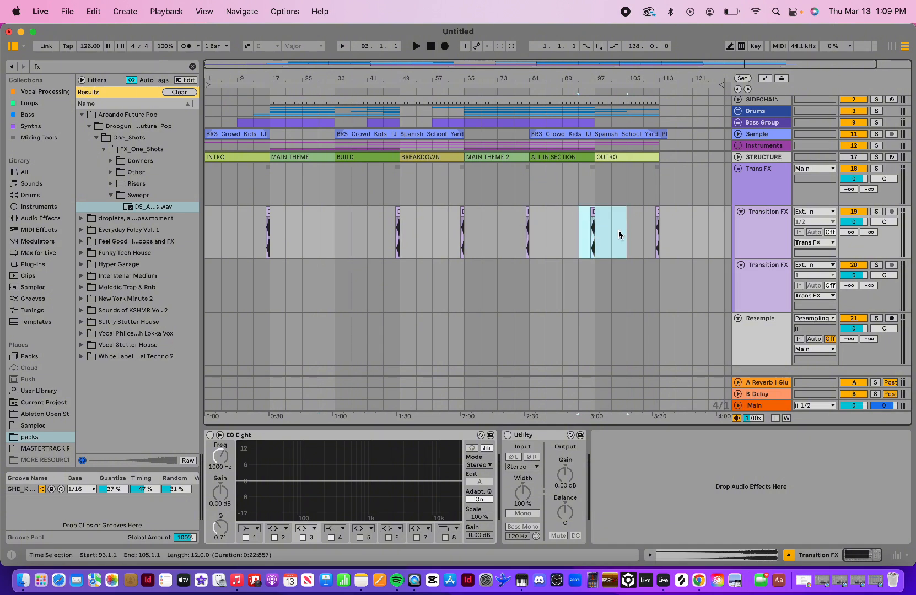
left_click(657, 212)
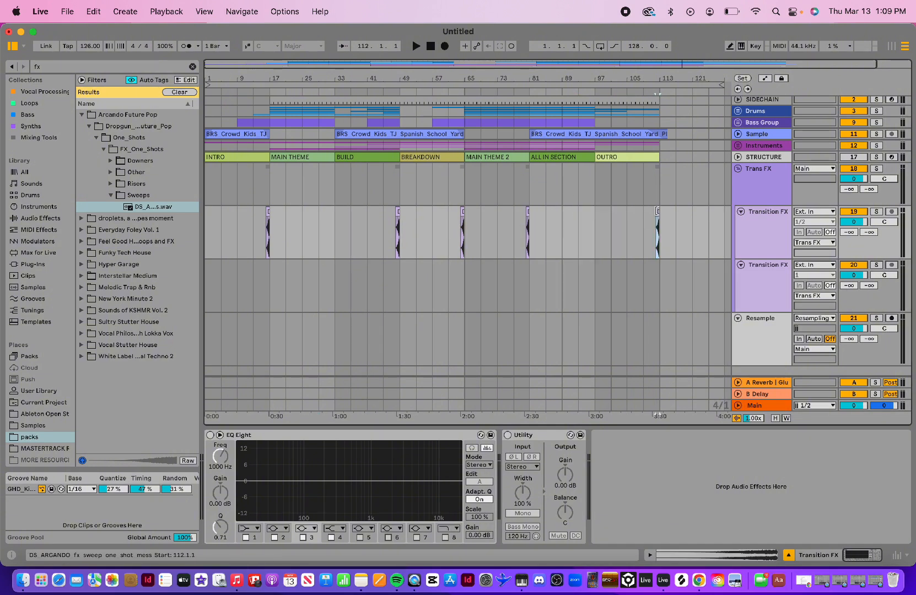
left_click(658, 213)
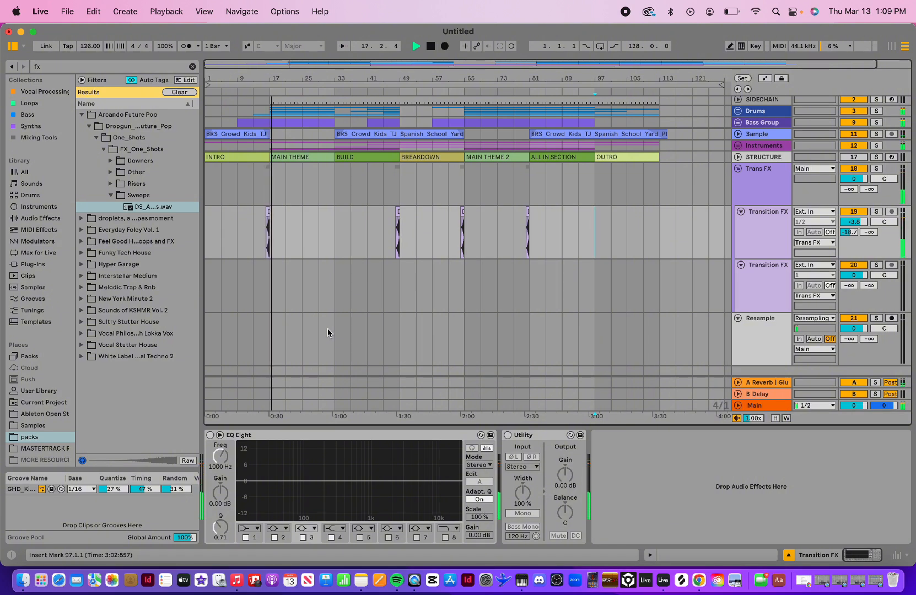
- Audition the sweep into MAIN THEME and lower the first Transition FX track's volume to -15.2 dB
key("space")
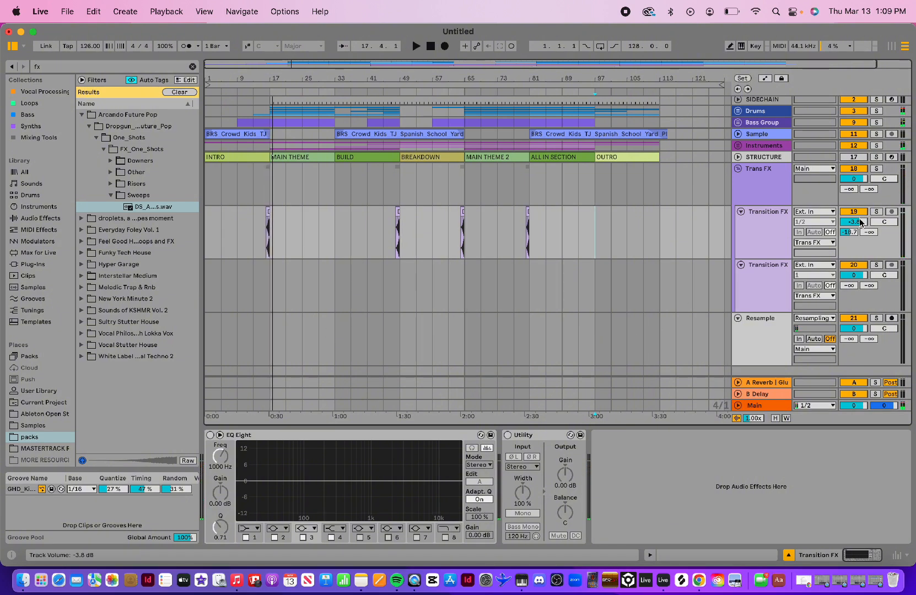
left_click_drag(860, 220, 862, 225)
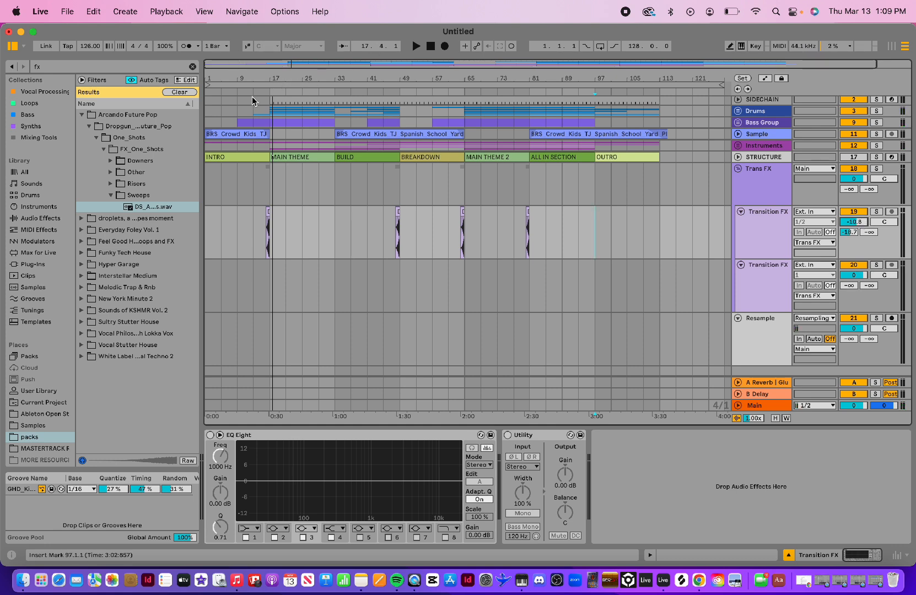
left_click_drag(260, 79, 260, 115)
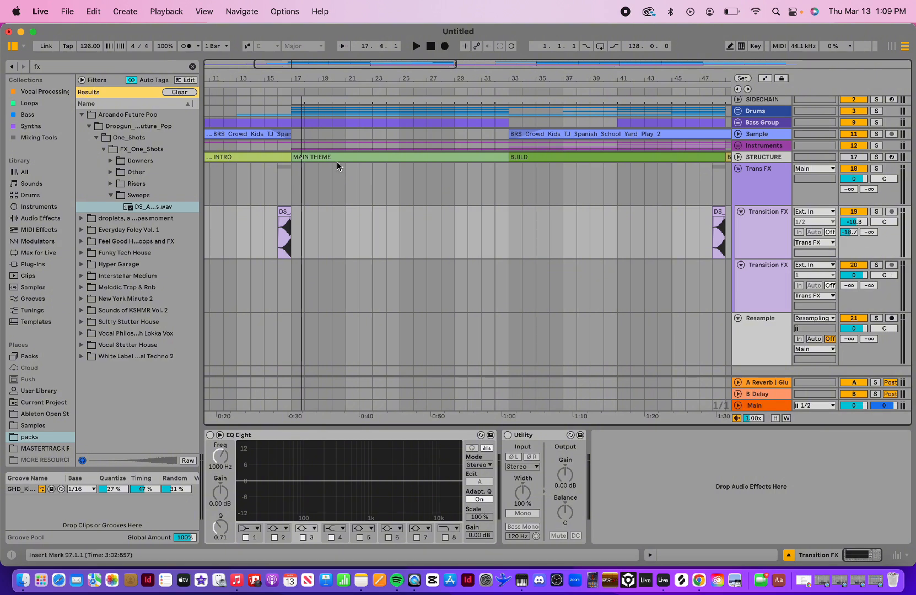
left_click(274, 90)
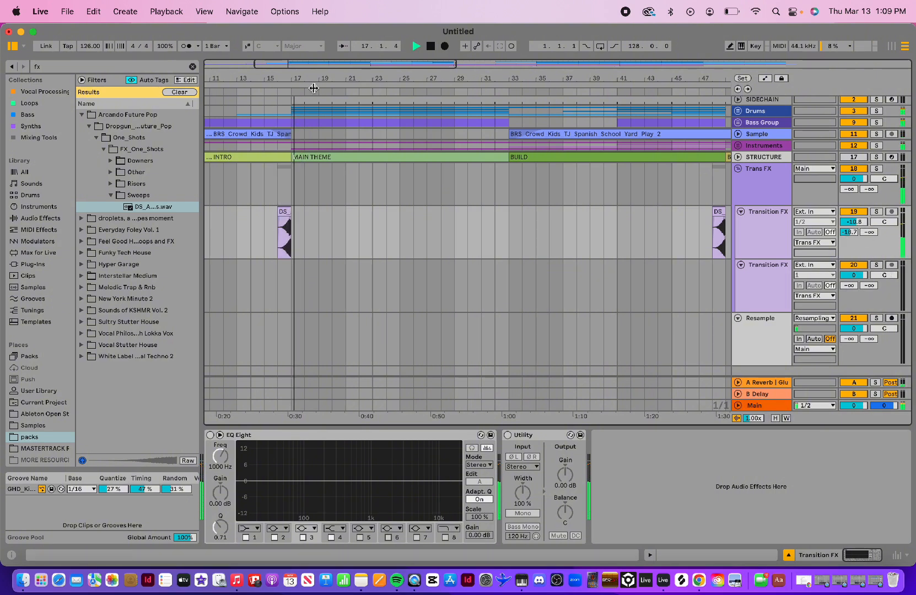
key("space")
left_click_drag(857, 223, 858, 235)
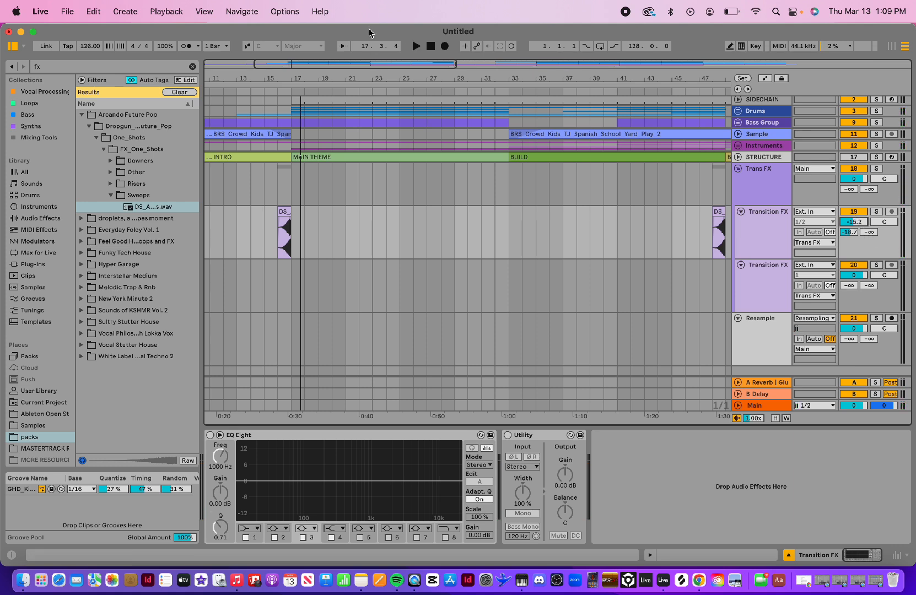
- Preview the sample in the Risers folder and place it on the second Transition FX track from bar 45 to 49, ending at BREAKDOWN
key("minus")
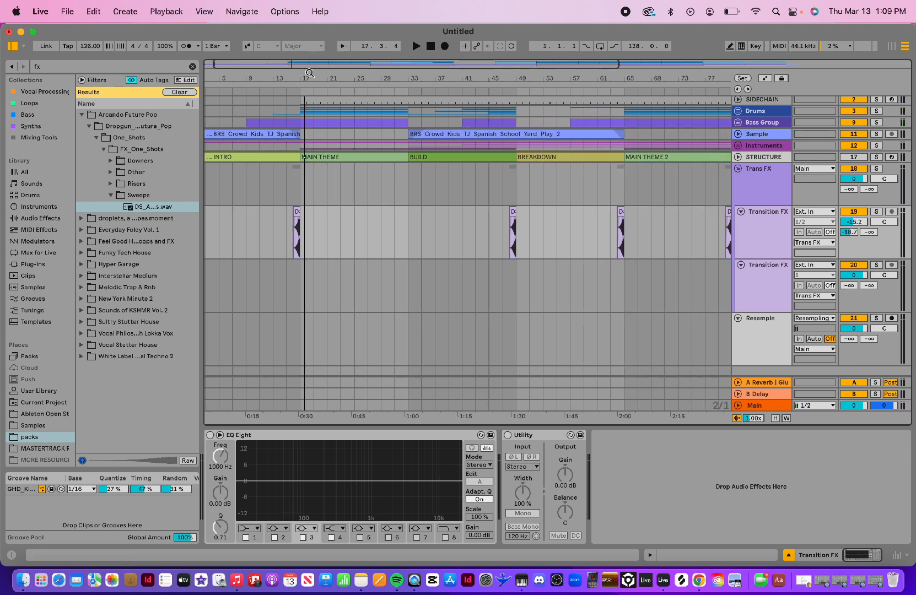
left_click(110, 184)
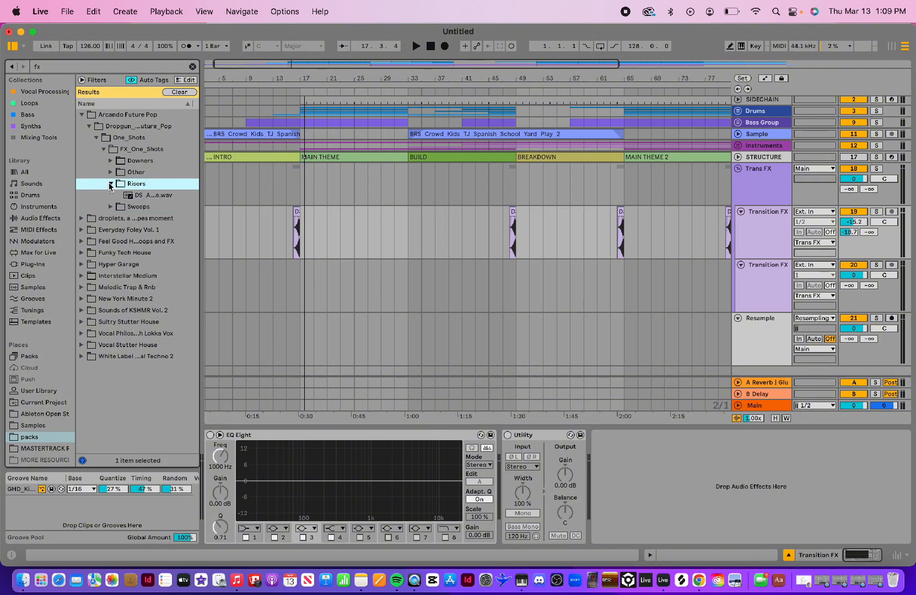
left_click(164, 196)
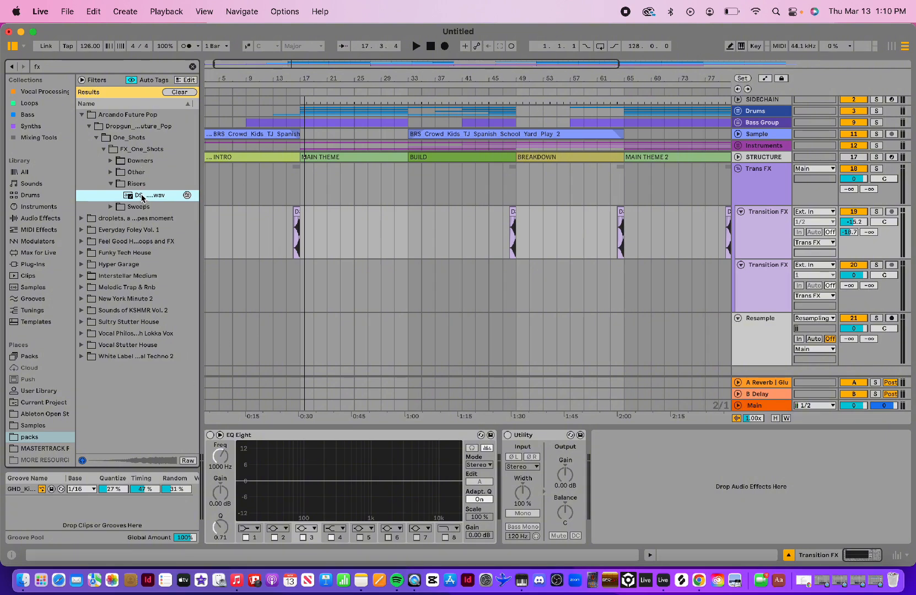
scroll(518, 253, "down", 1)
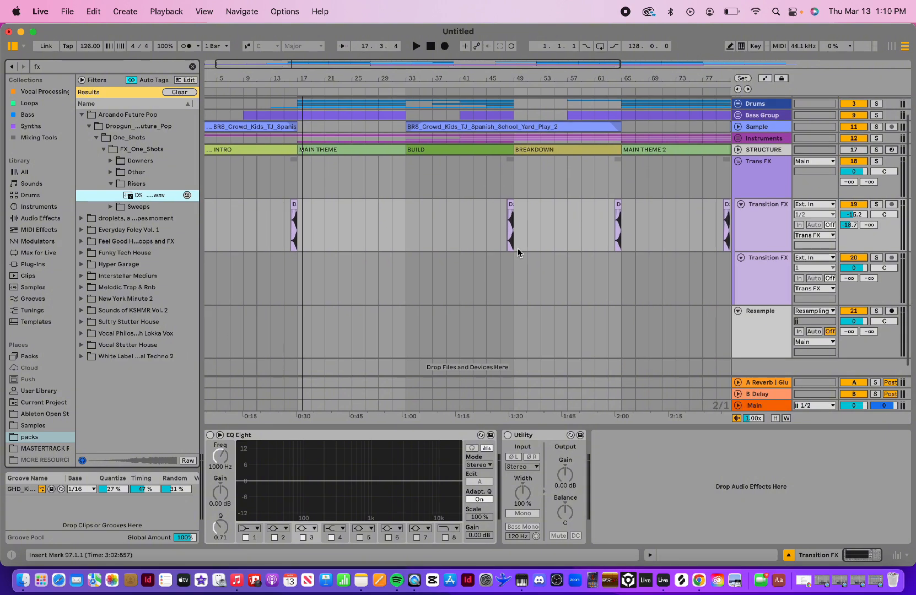
scroll(517, 251, "down", 2)
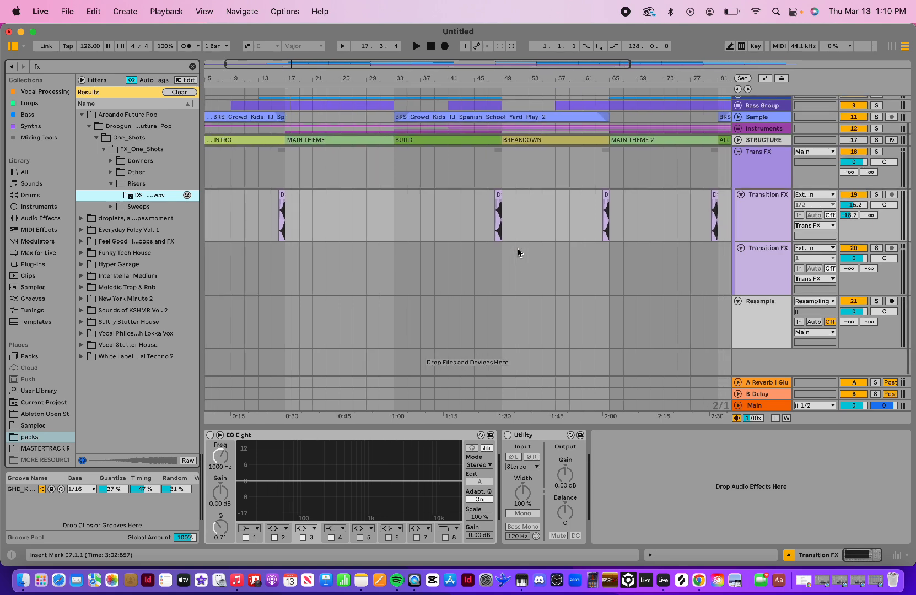
left_click_drag(149, 195, 473, 254)
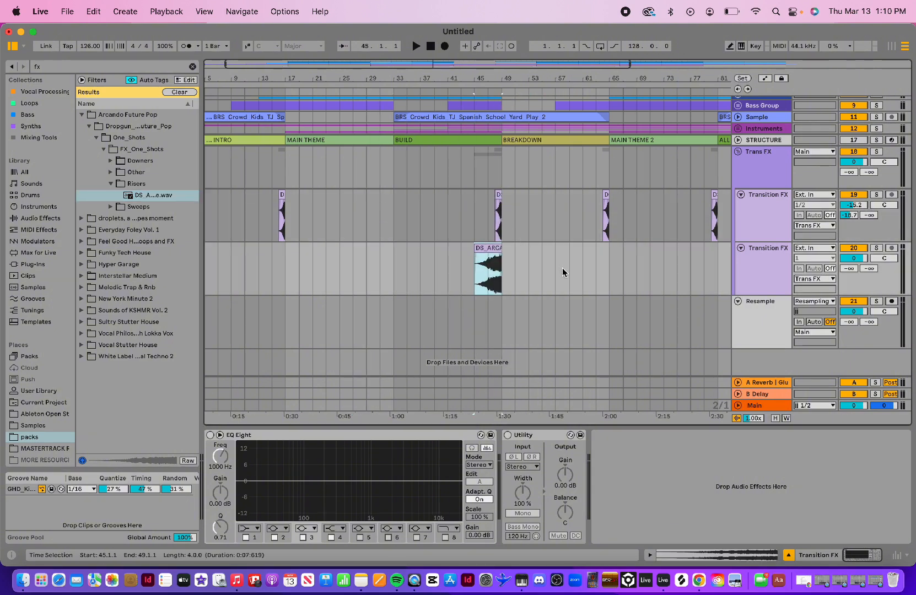
- Lower the second Transition FX track's volume to -15.6 dB and set the riser clip's gain to -5.2 dB
left_click_drag(854, 258, 854, 273)
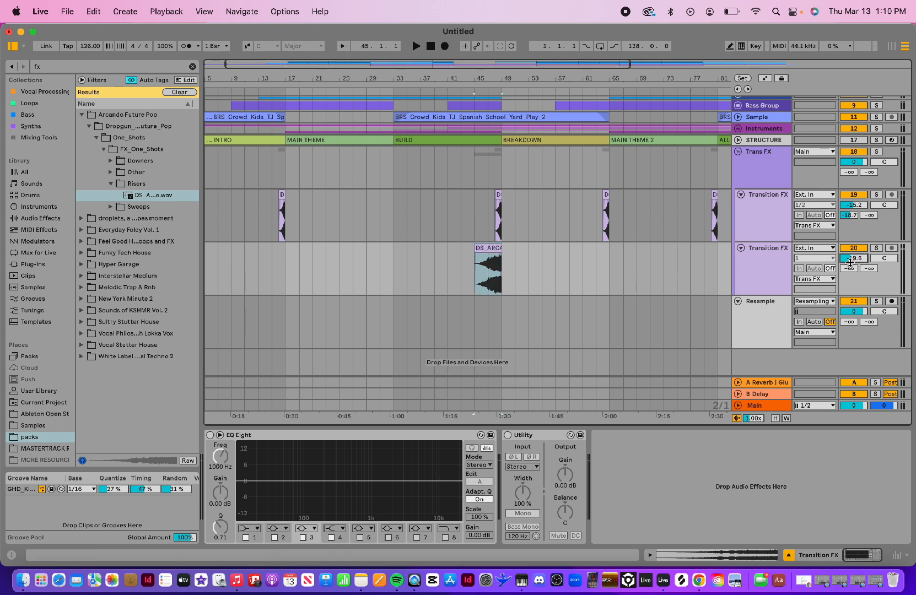
left_click_drag(852, 263, 852, 256)
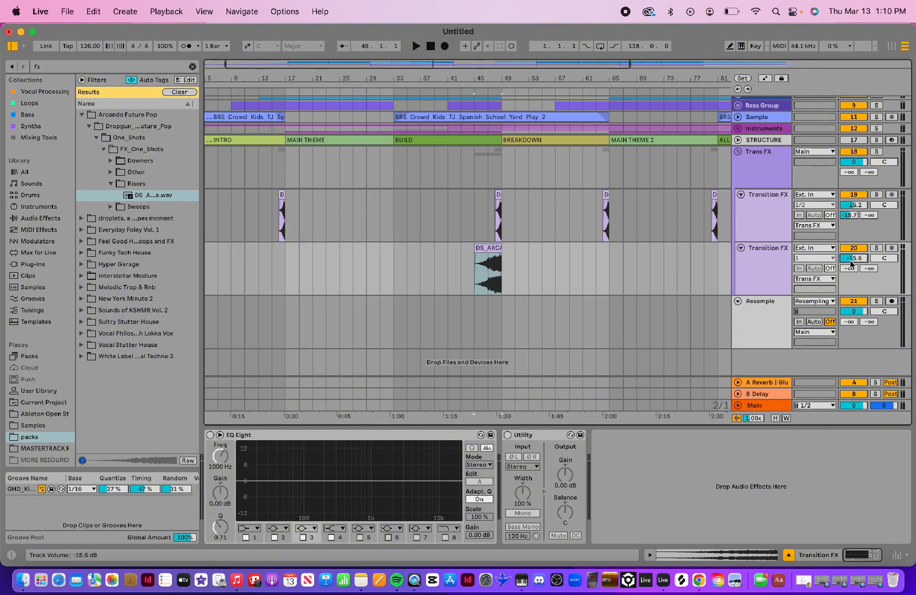
left_click(487, 247)
double_click(487, 246)
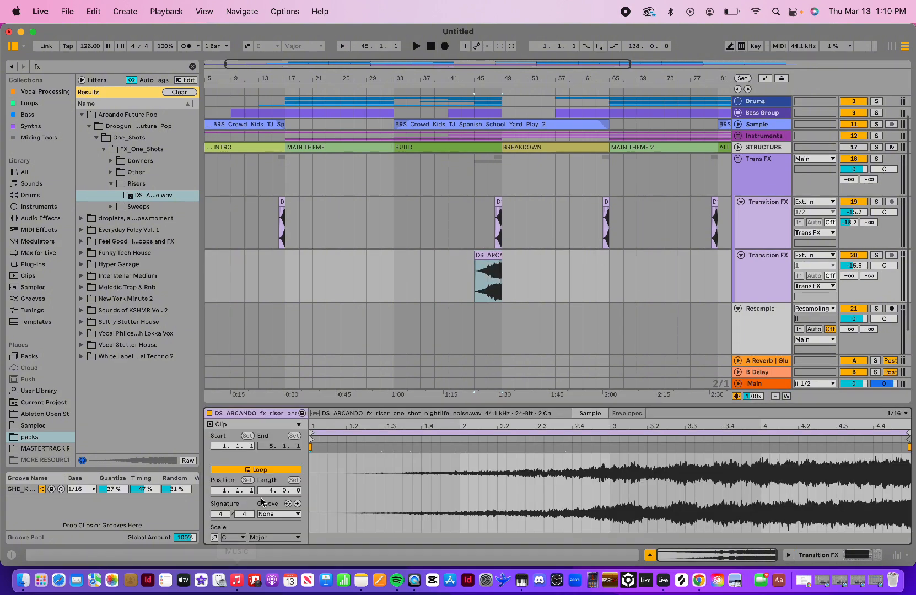
scroll(263, 500, "down", 3)
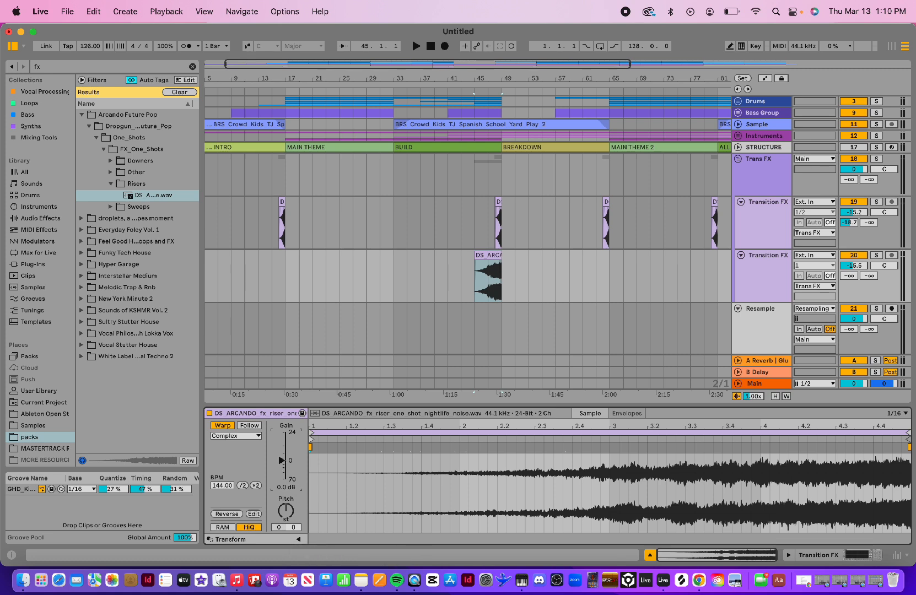
left_click_drag(281, 460, 282, 464)
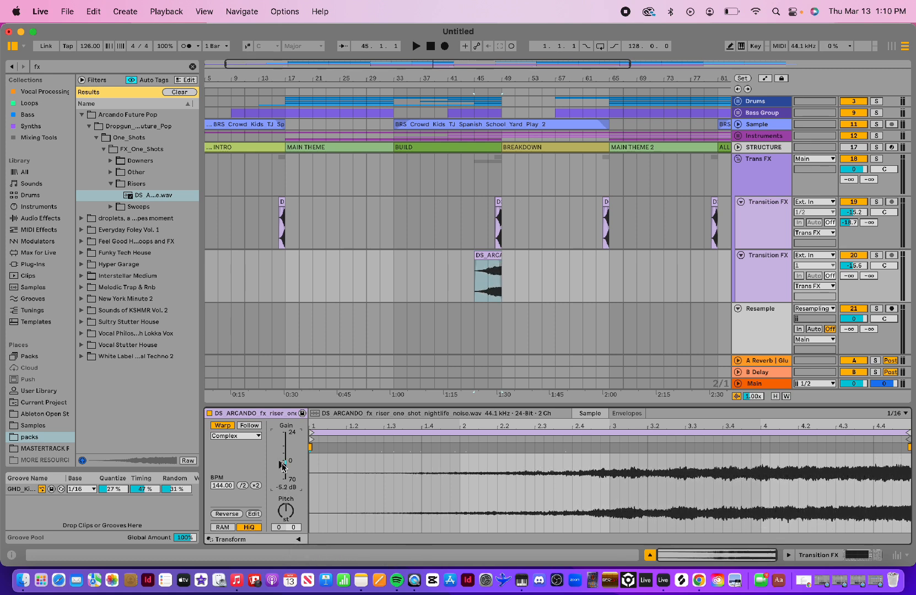
- Move the sweep clip at bar 48 to bar 32, leading into BUILD, and audition the transitions into BUILD and BREAKDOWN
left_click(497, 204)
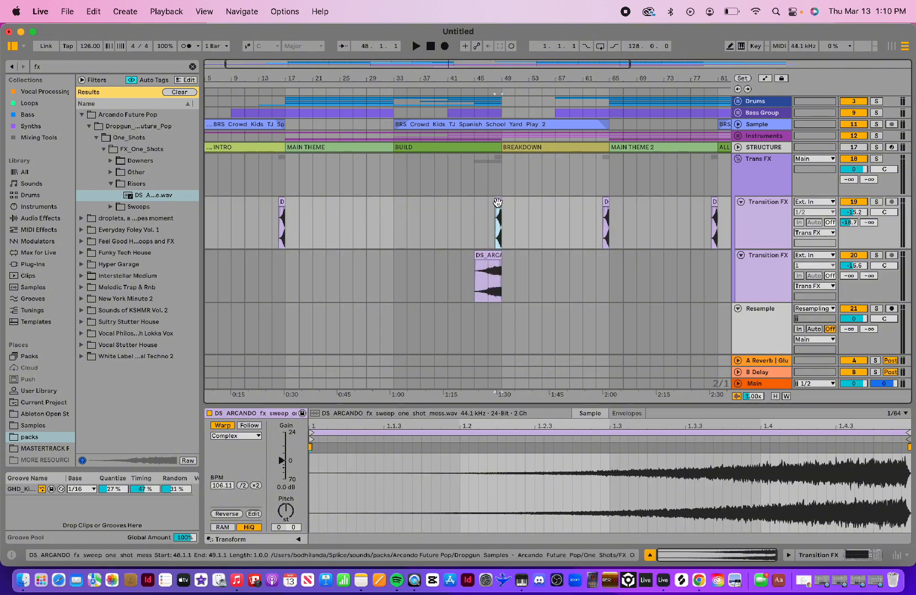
left_click_drag(498, 202, 391, 213)
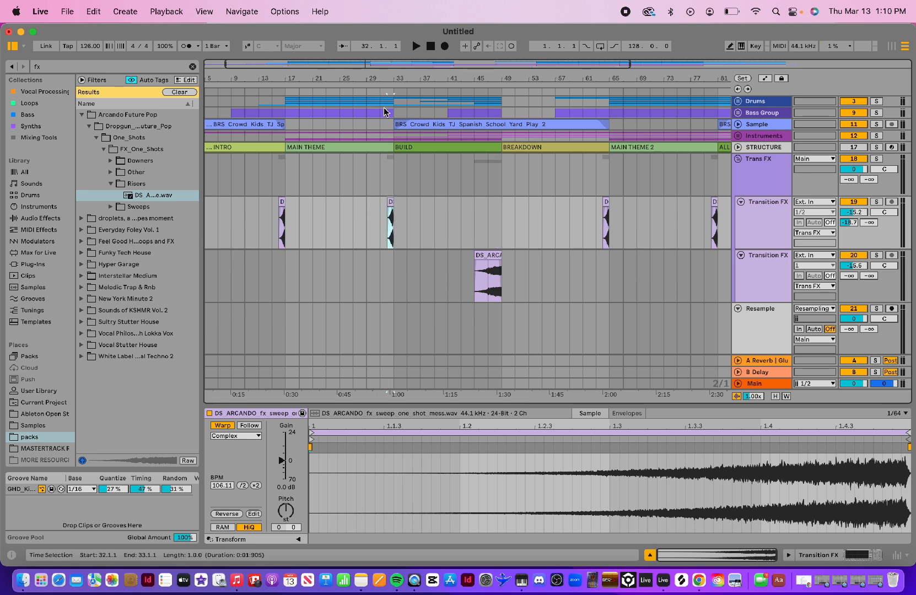
left_click(381, 91)
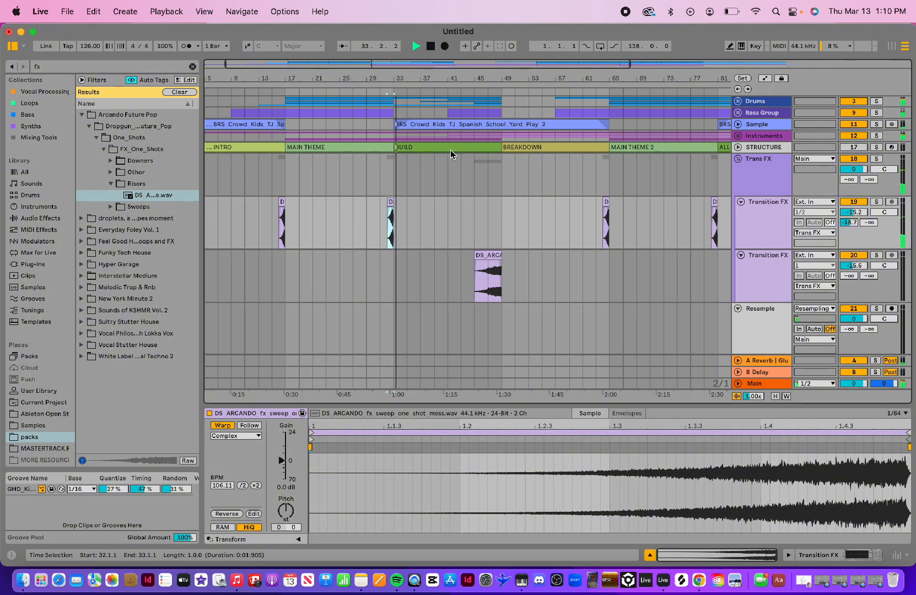
left_click(473, 91)
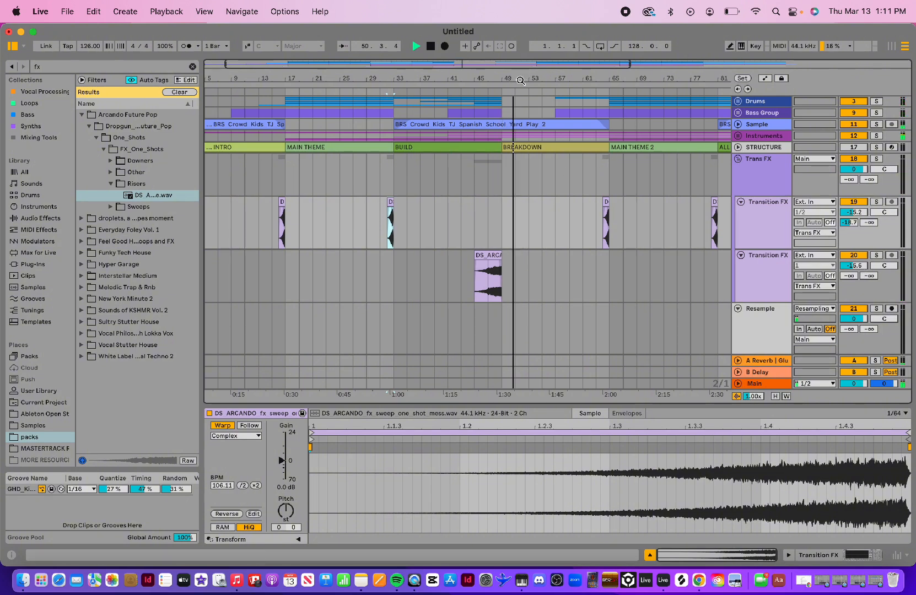
key("space")
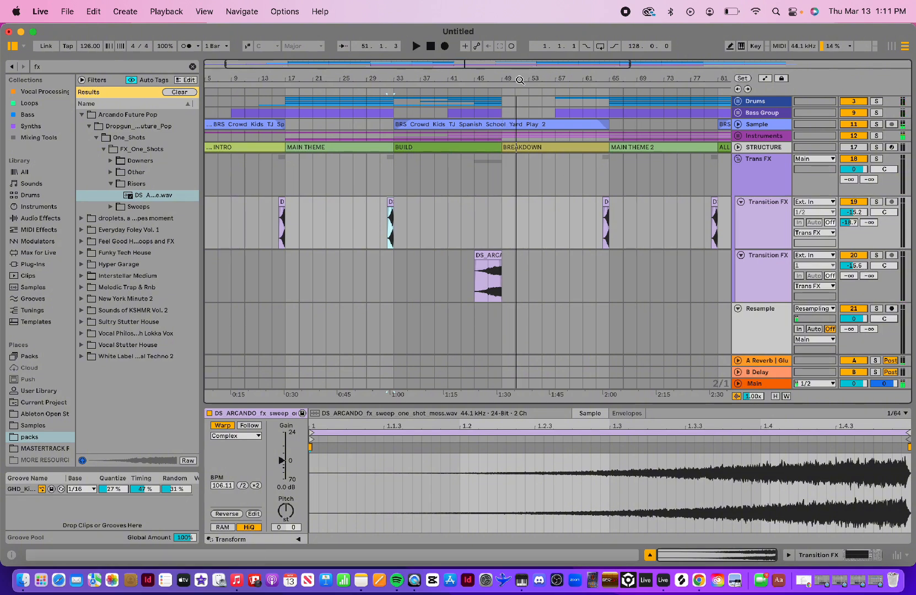
- Copy the riser clip to bars 49 to 53 at the start of BREAKDOWN, reverse the copy, and audition the pair
left_click(563, 299)
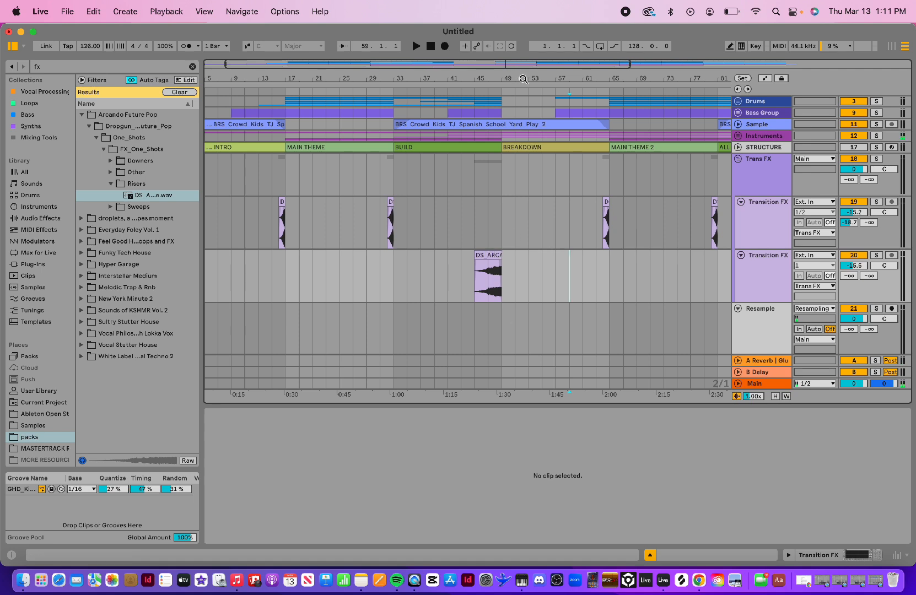
left_click_drag(523, 79, 404, 79)
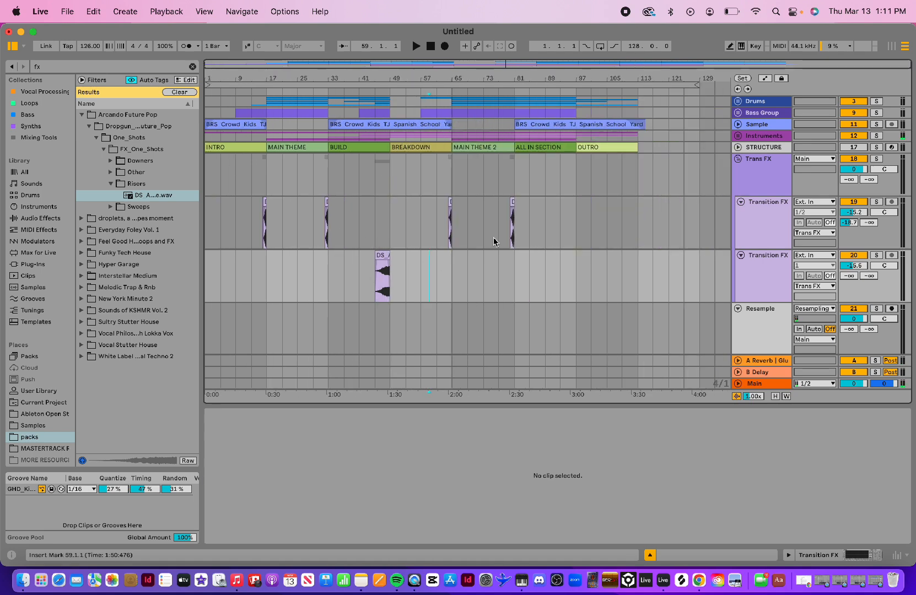
left_click(383, 278)
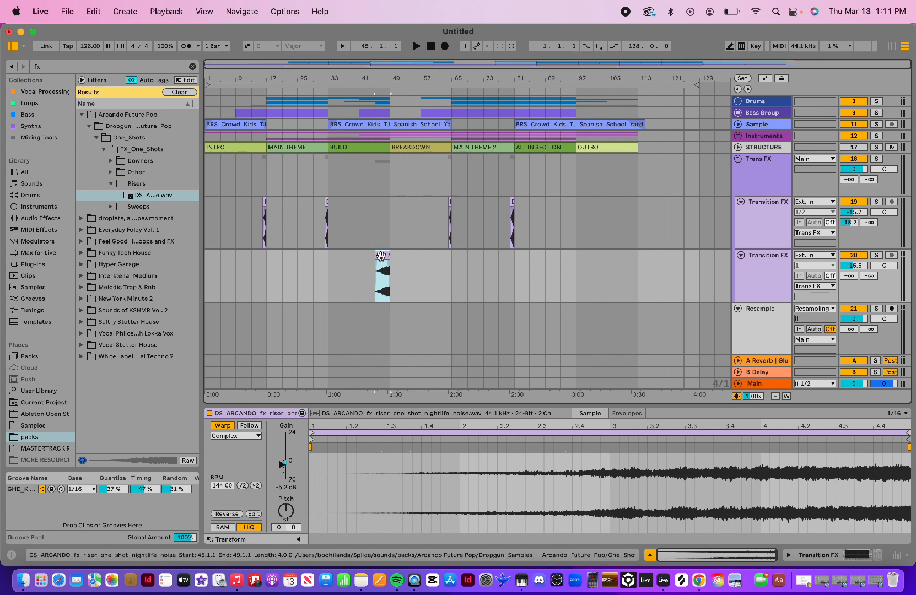
left_click_drag(380, 255, 399, 256)
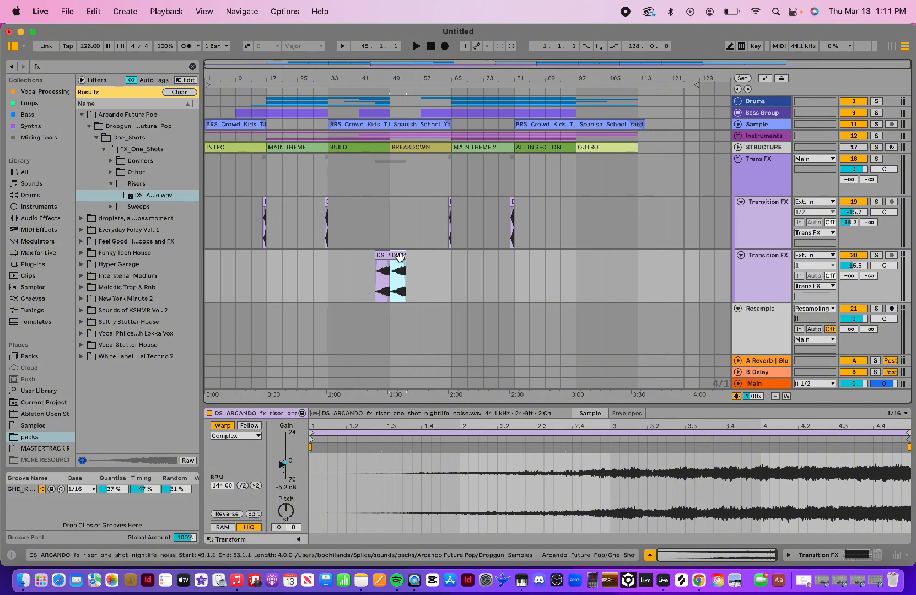
scroll(276, 507, "down", 1)
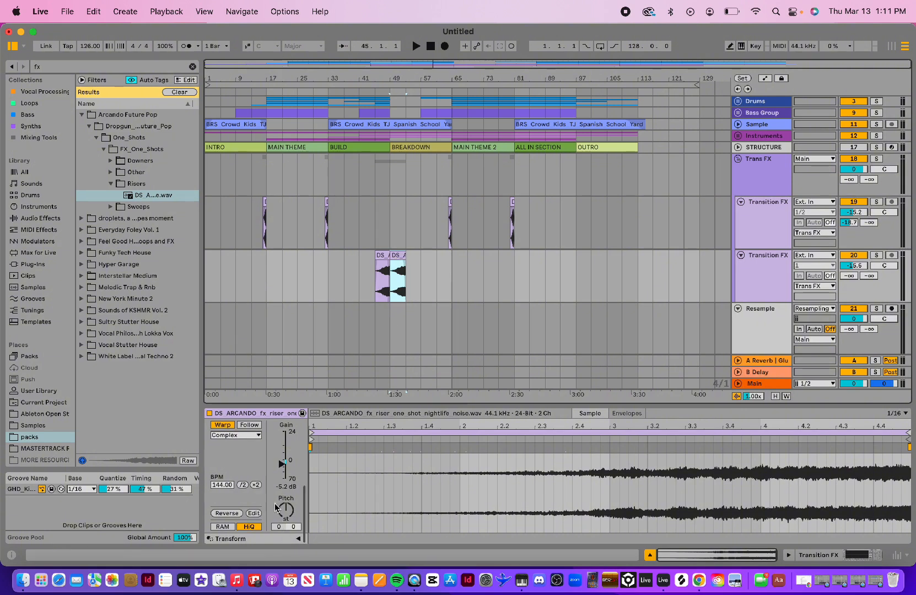
left_click(223, 513)
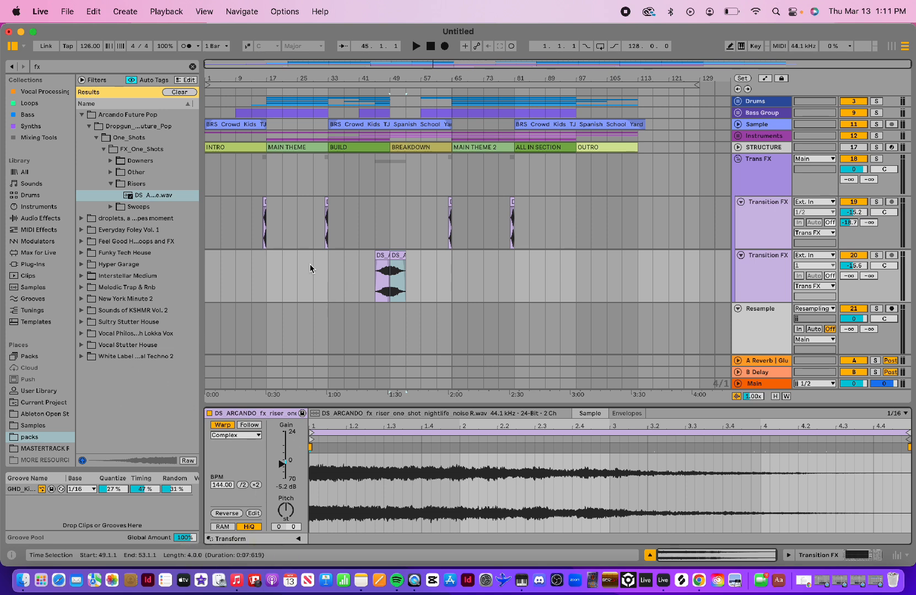
left_click(394, 269)
left_click(375, 92)
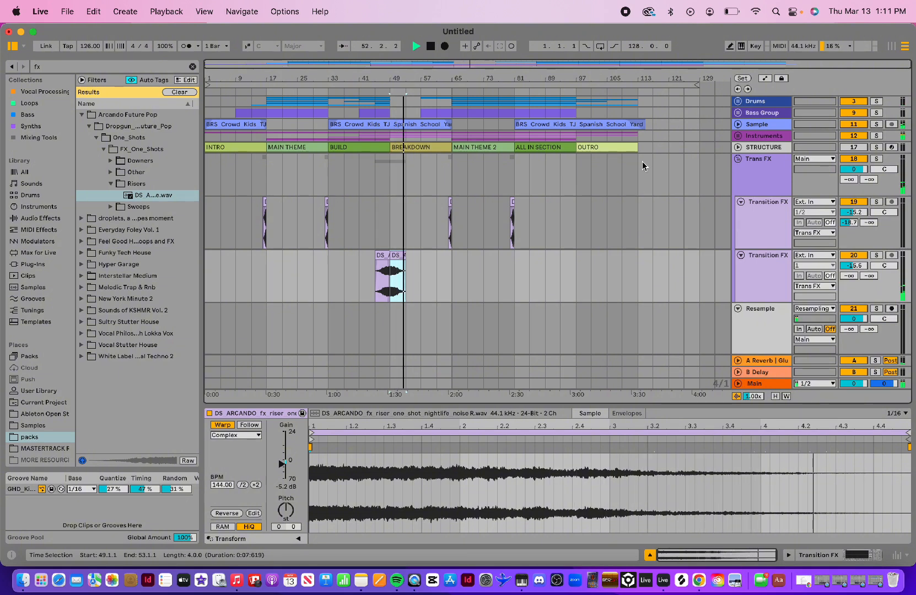
key("space")
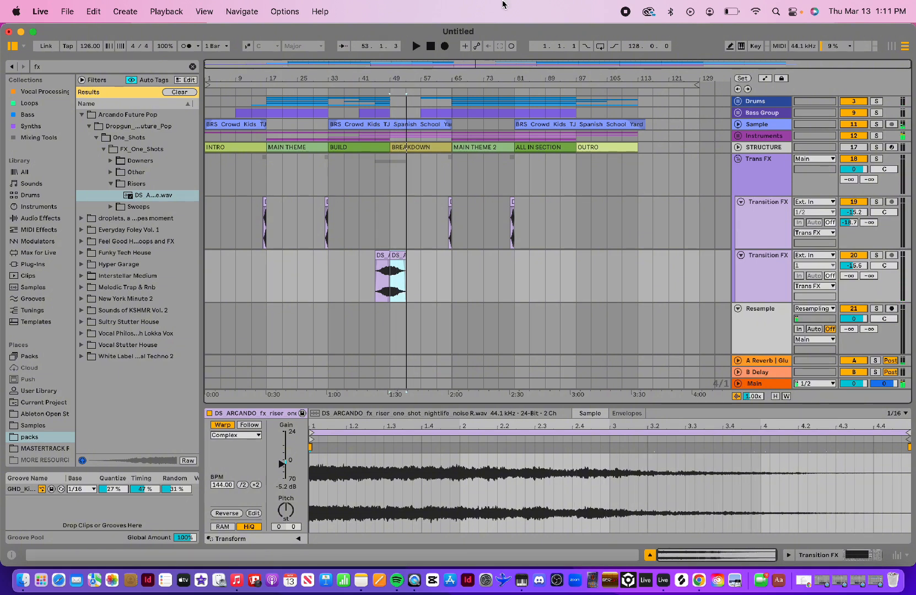
- Duplicate the sweep at bar 80 on the first Transition FX track to bar 81 and reverse the duplicate
left_click_drag(475, 77, 477, 146)
scroll(692, 241, "right", 5)
scroll(692, 241, "down", 1)
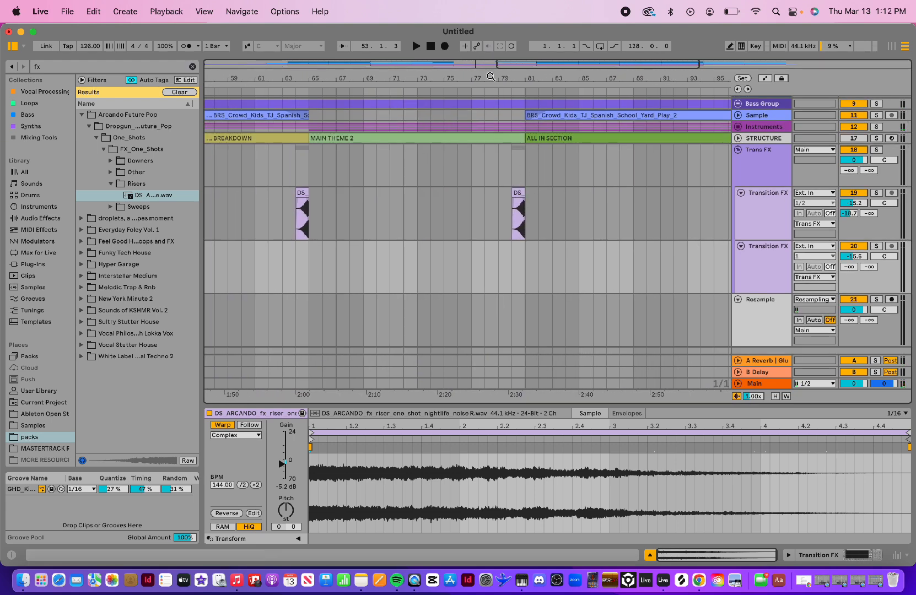
left_click_drag(490, 77, 491, 33)
left_click(769, 213)
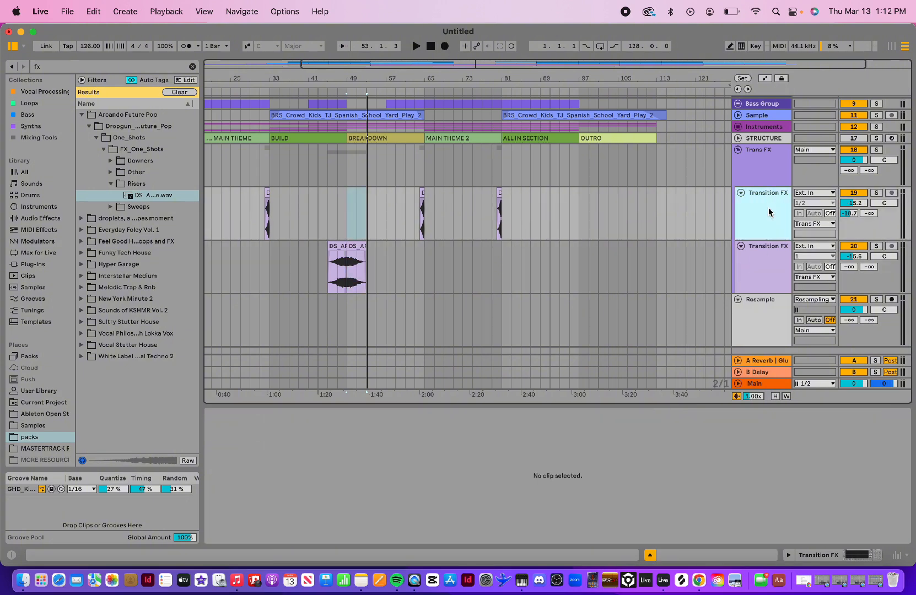
left_click(498, 192)
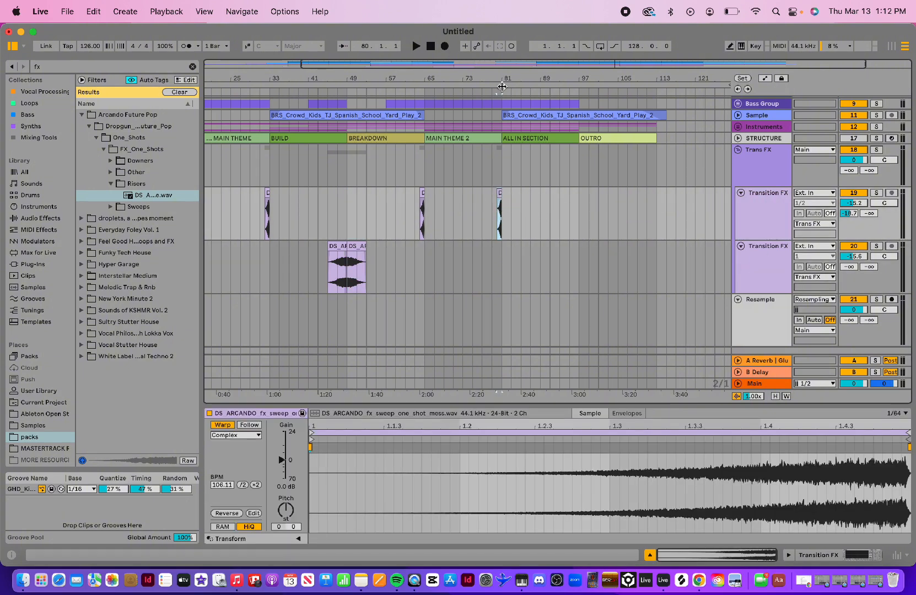
left_click_drag(491, 80, 523, 134)
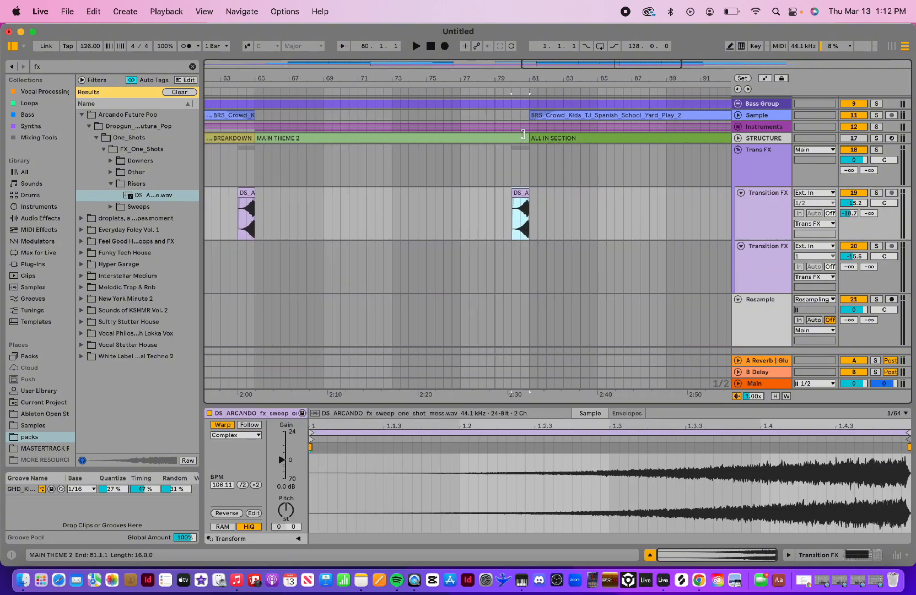
key("super+d")
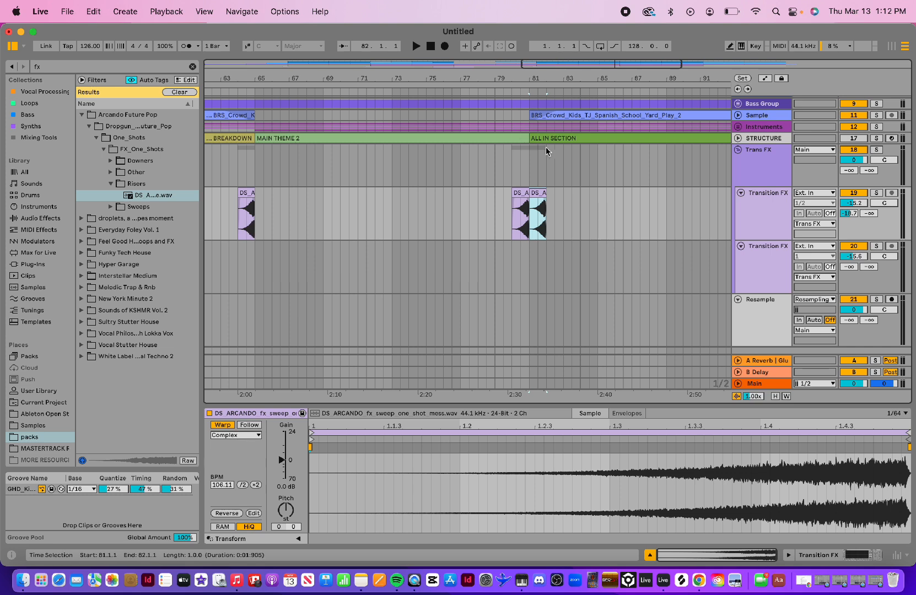
double_click(540, 193)
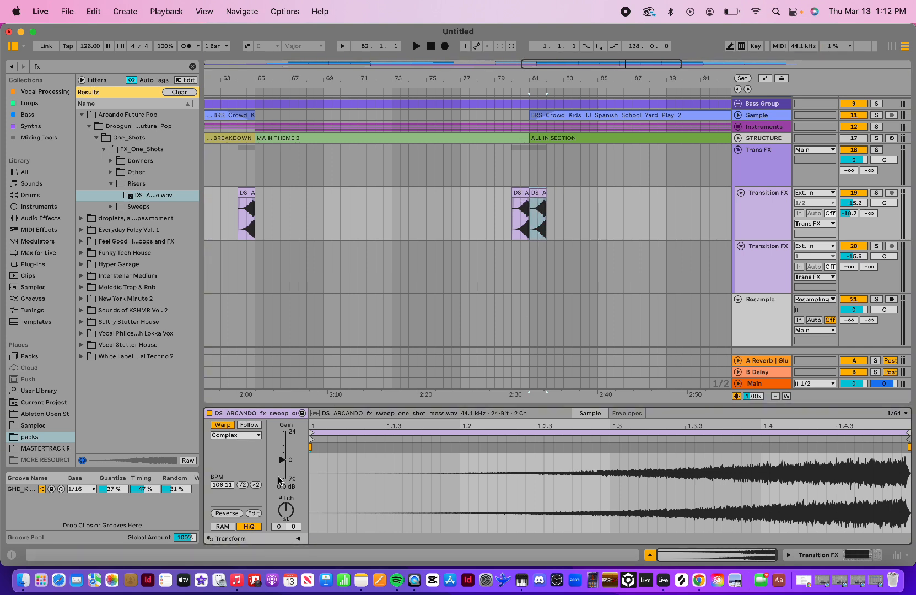
left_click(227, 514)
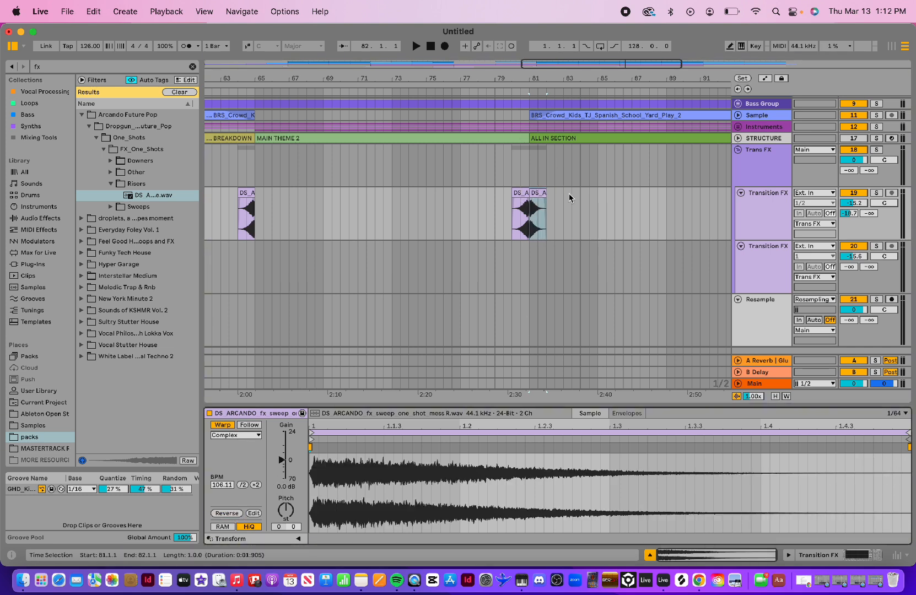
- Move the reversed sweep to bar 89 within ALL IN SECTION and paste a copy at bar 97, the start of OUTRO
left_click_drag(555, 78, 556, 28)
left_click_drag(517, 94, 541, 98)
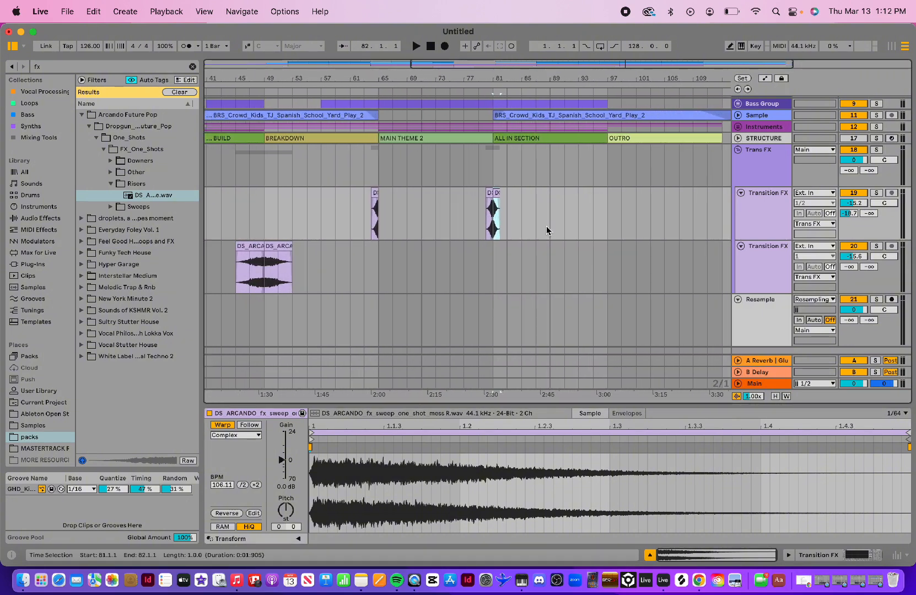
left_click_drag(496, 203, 554, 196)
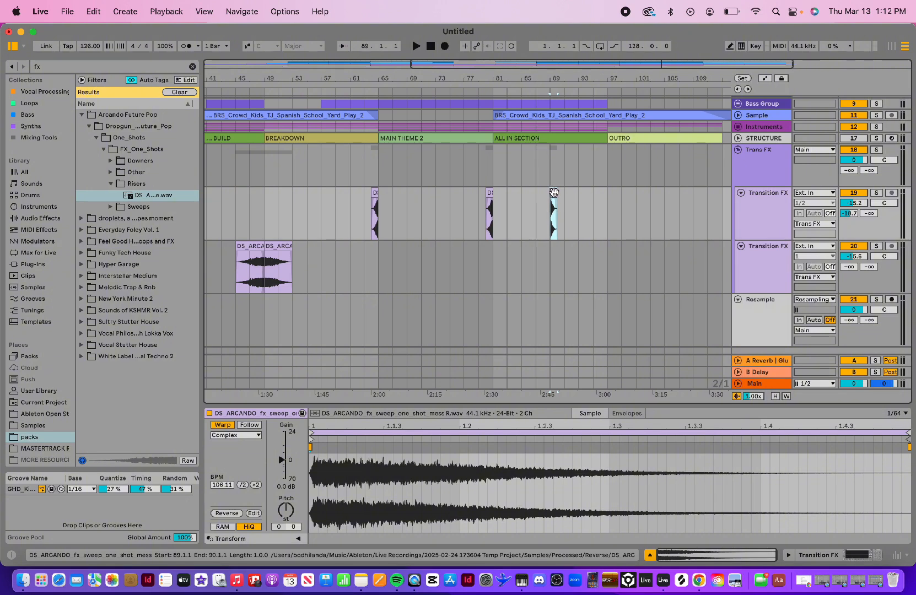
left_click(608, 222)
key("super+v")
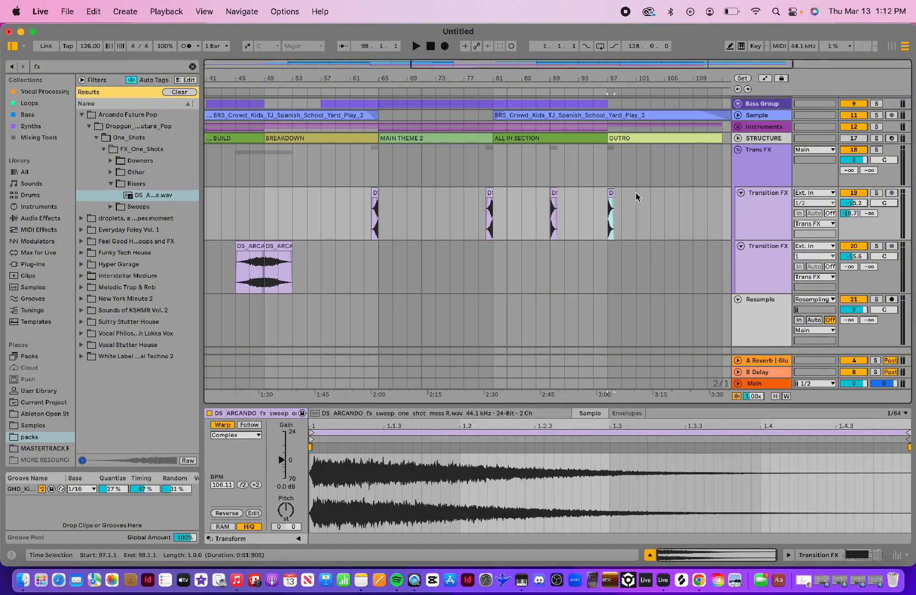
left_click_drag(630, 80, 629, 47)
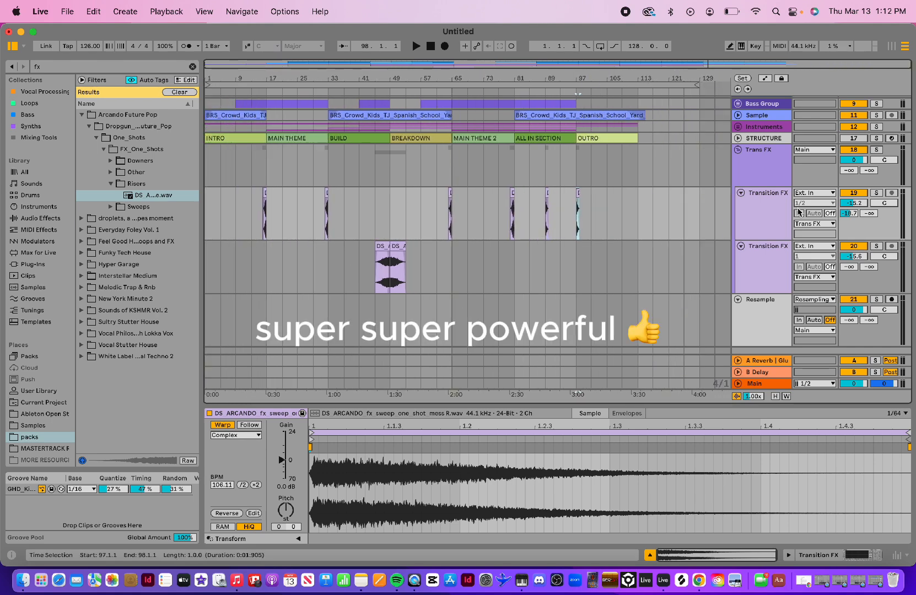
- Add an audio track below the second Transition FX track and audition both FX one-shots in the Arcando Future Pop pack's Other folder
left_click(766, 271)
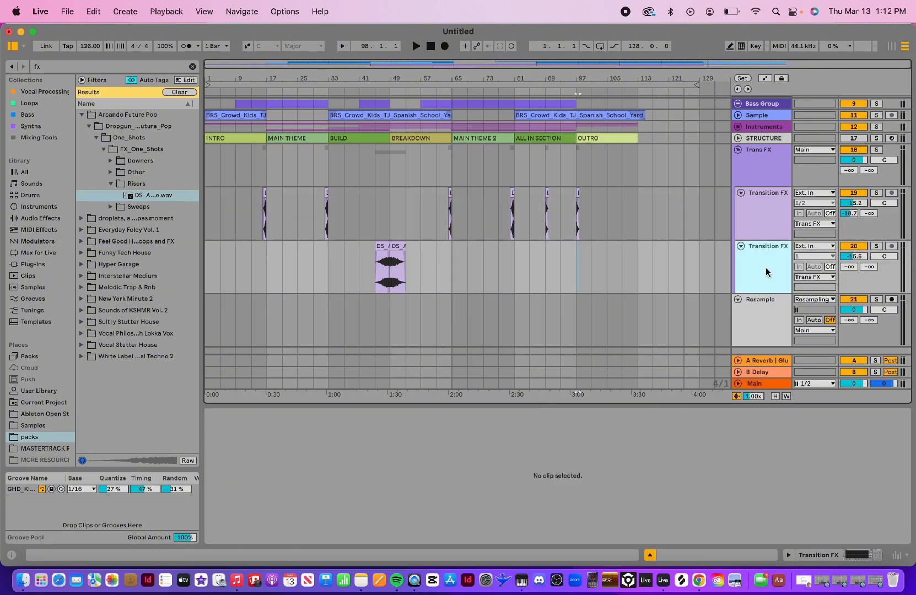
key("super+t")
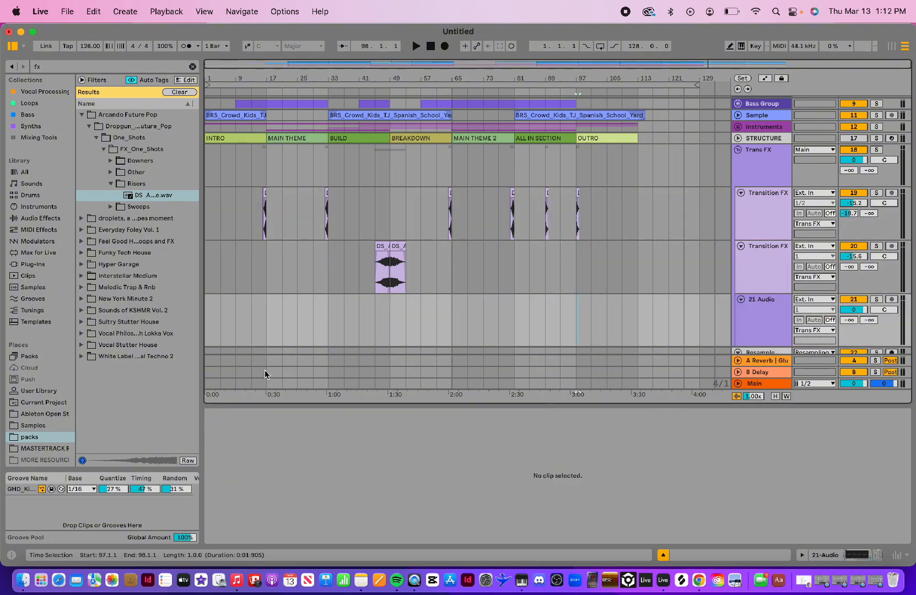
left_click(110, 172)
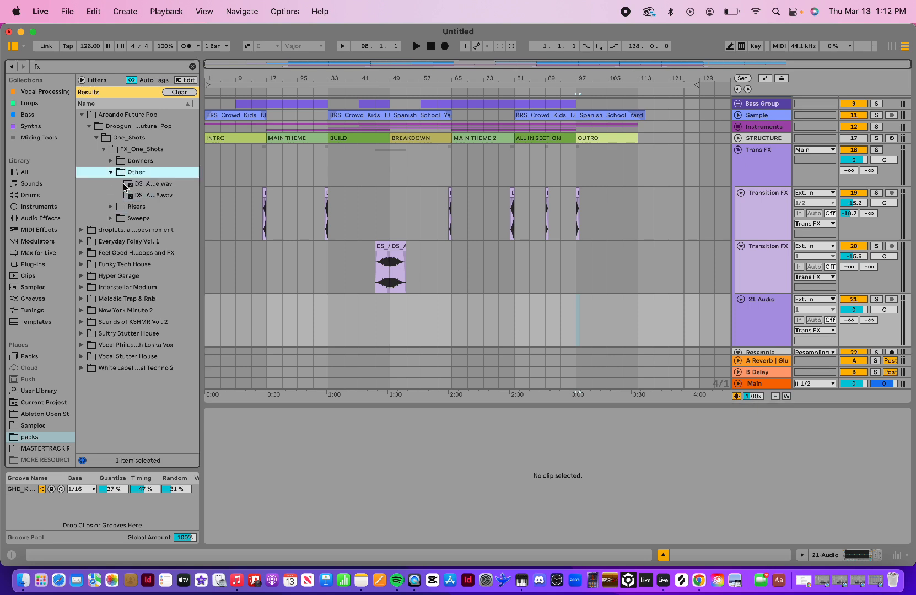
left_click(153, 184)
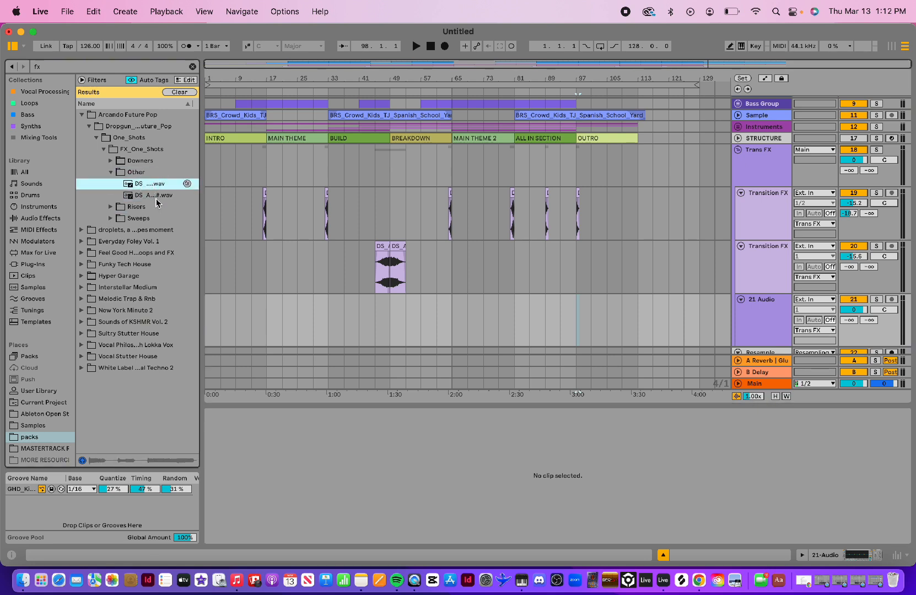
left_click(157, 197)
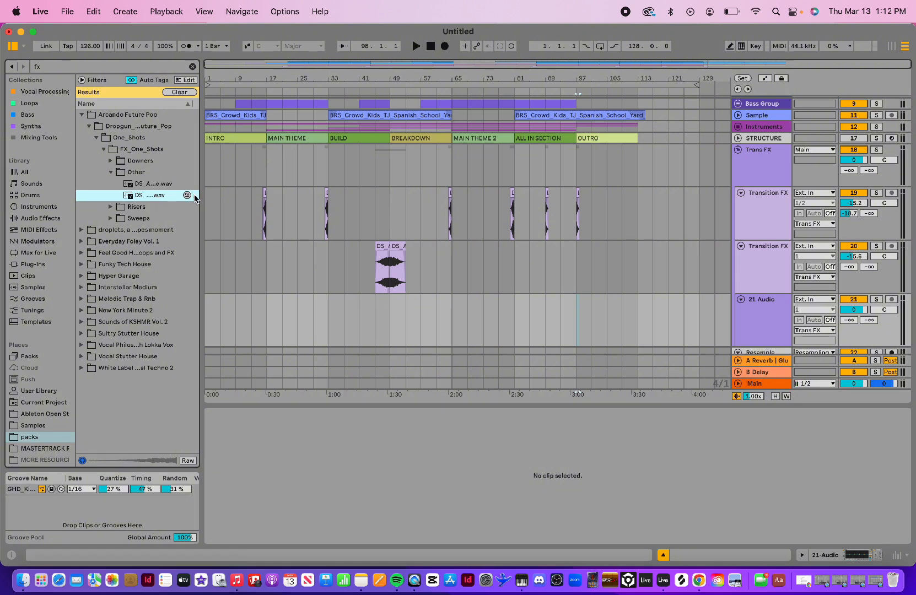
- Place DS_ARCANDO_fx_one_shot_pressure_reverse_D#.wav on the new audio track within MAIN THEME, spanning bar 24 and ending at bar 25
left_click_drag(199, 194, 332, 204)
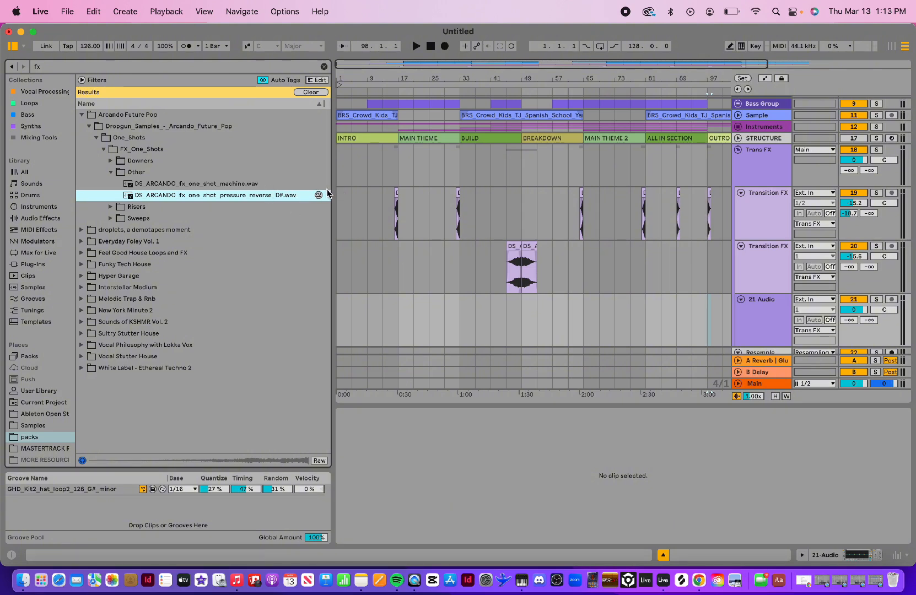
left_click_drag(331, 189, 219, 189)
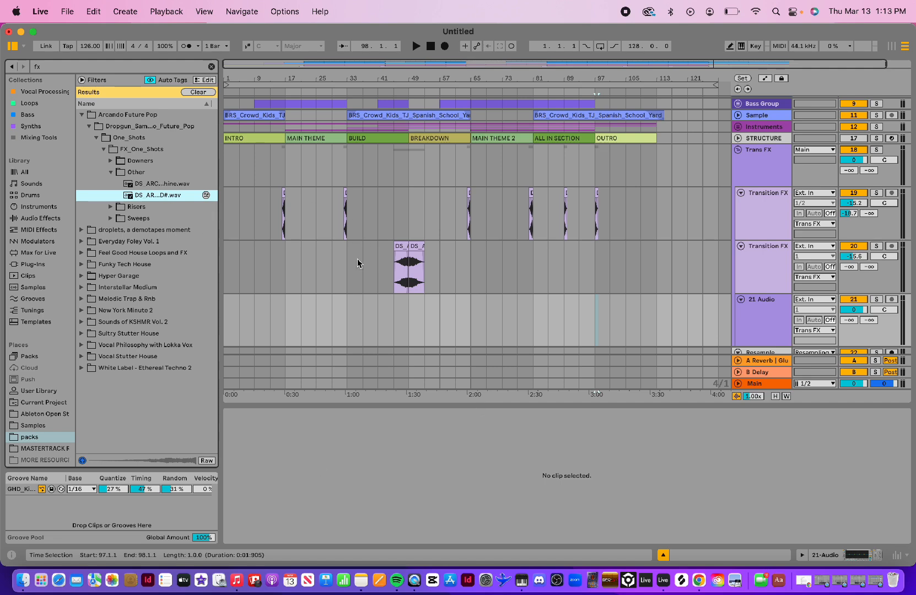
left_click_drag(163, 198, 313, 305)
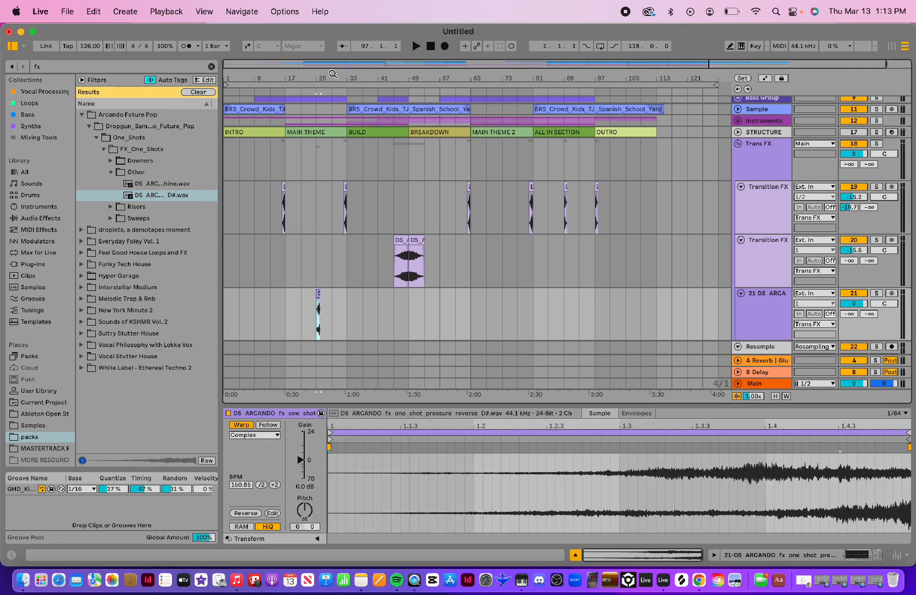
left_click_drag(331, 75, 511, 142)
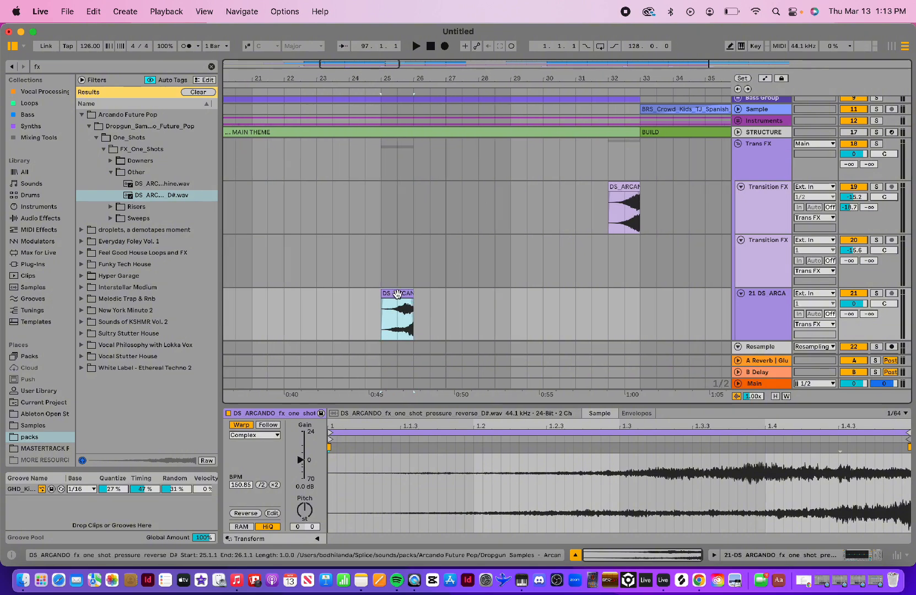
left_click_drag(398, 295, 370, 293)
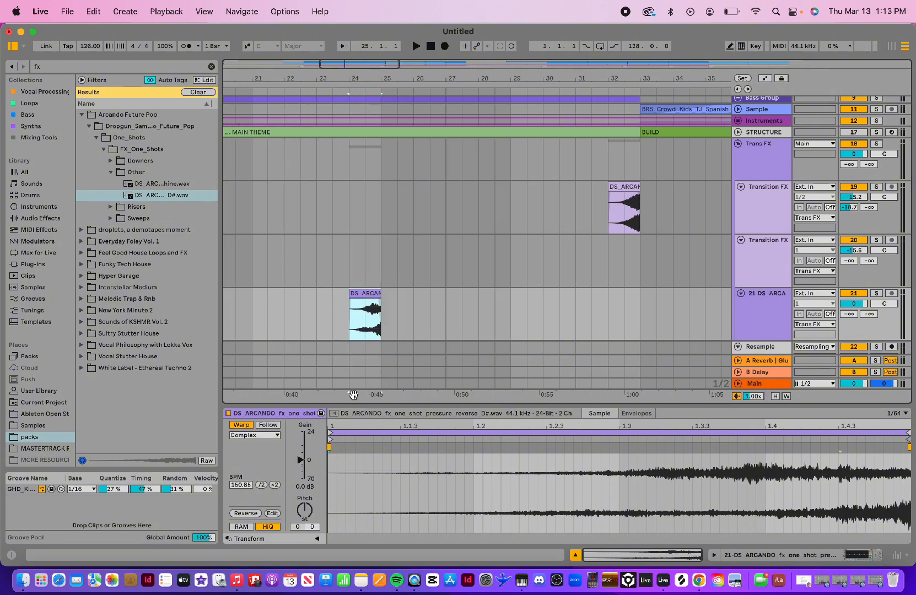
- Transpose the pressure reverse clip down 3 semitones and audition it
scroll(432, 372, "down", 1)
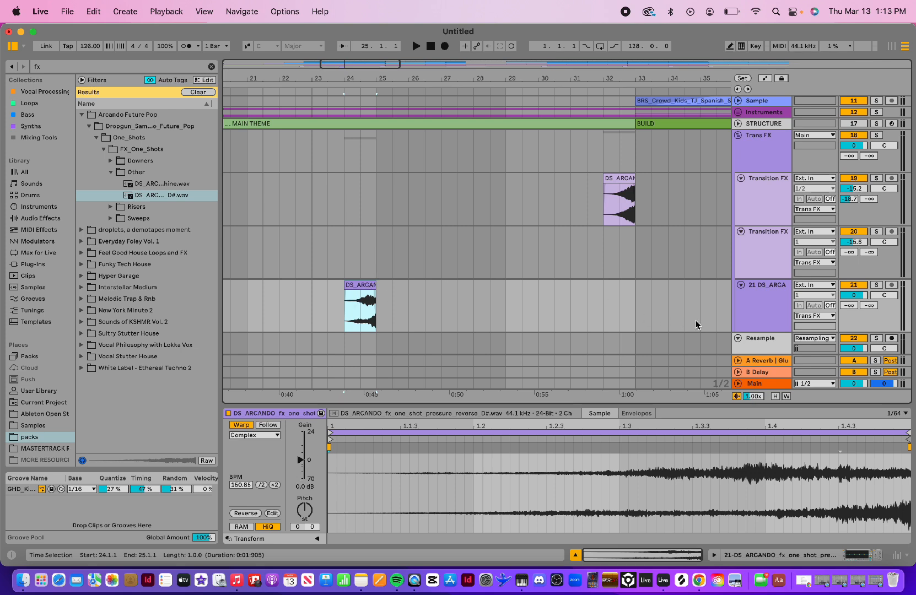
left_click(279, 456)
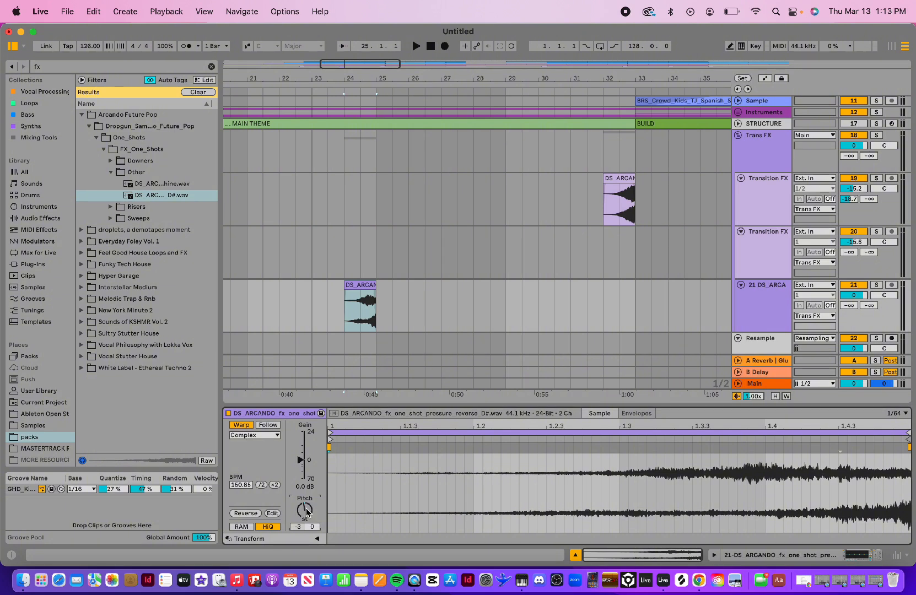
key("space")
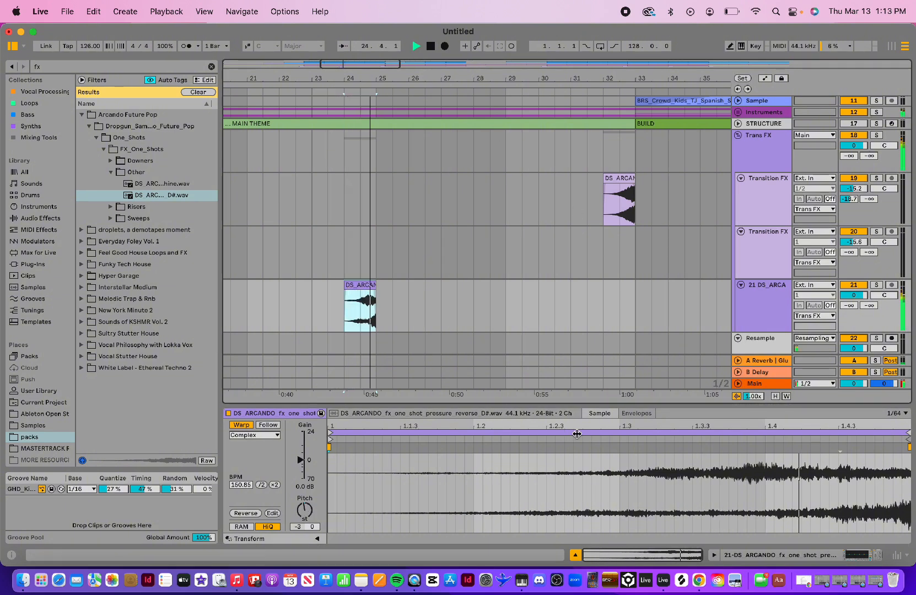
key("space")
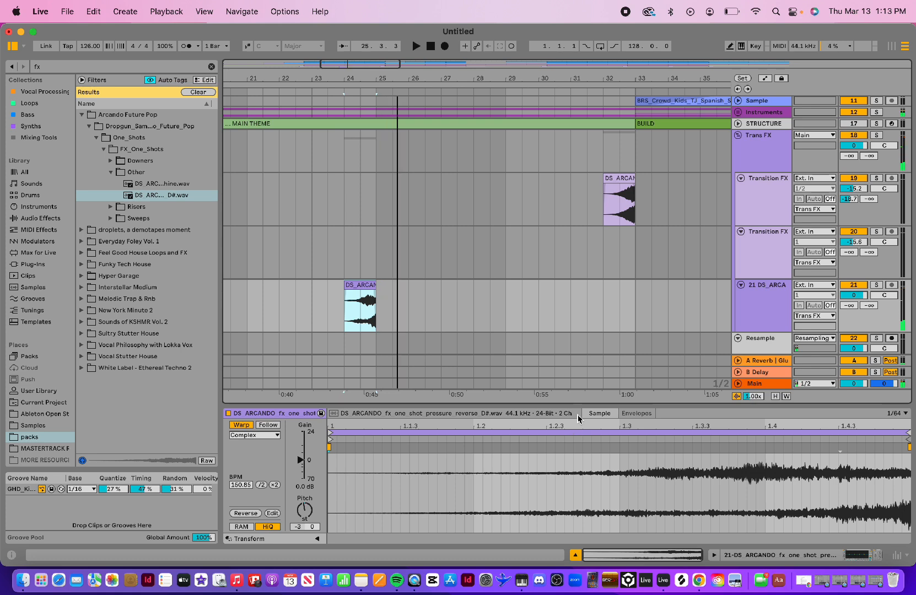
- Set the pressure reverse track's volume to -7.9 dB and its first send to -28.0 dB
left_click_drag(398, 64, 398, 80)
left_click_drag(460, 76, 395, 75)
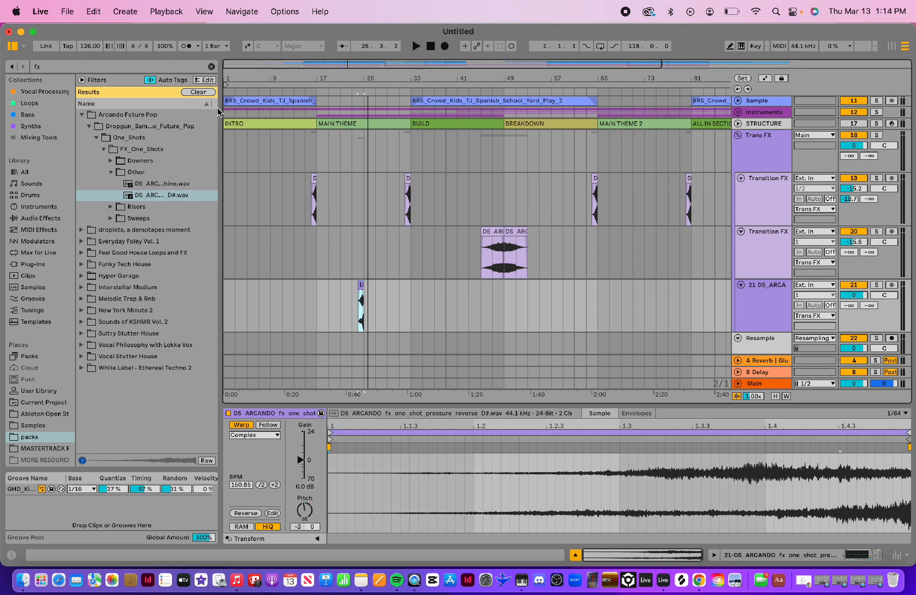
left_click_drag(221, 116, 164, 116)
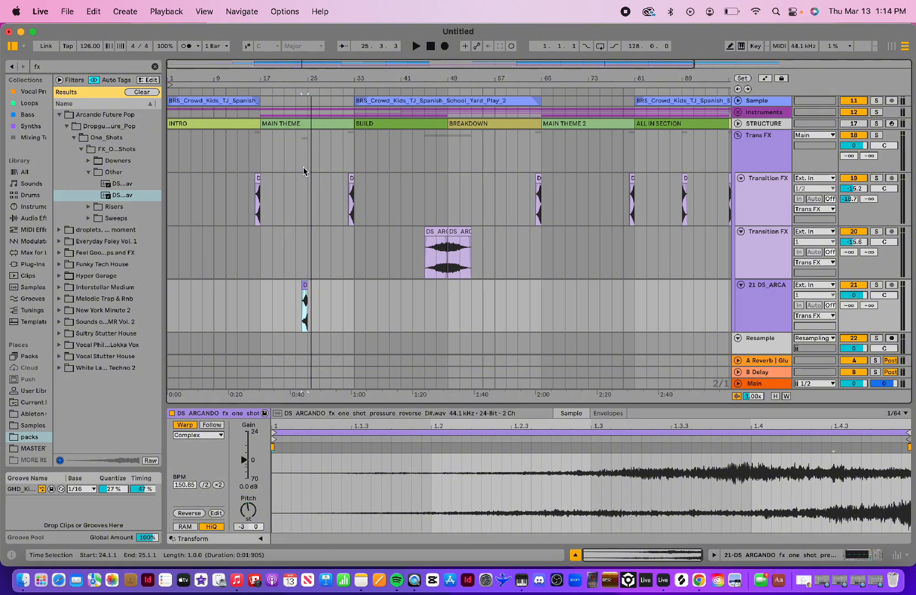
left_click_drag(335, 77, 335, 105)
left_click_drag(435, 104, 285, 77)
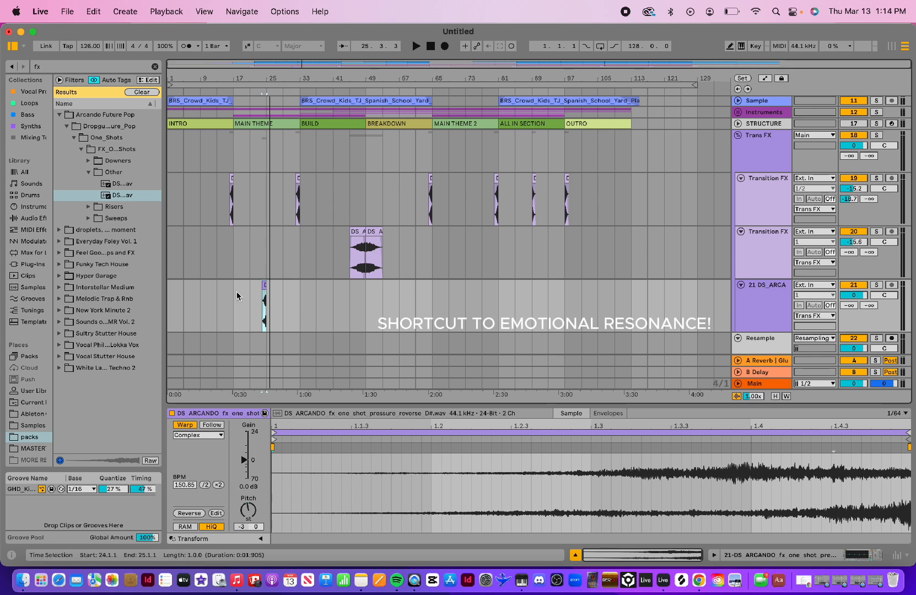
left_click_drag(232, 296, 304, 300)
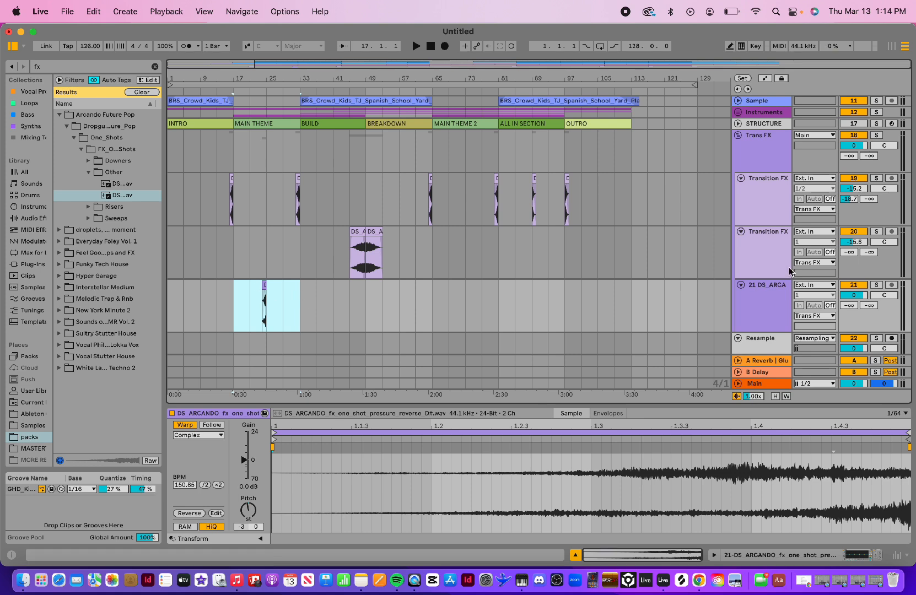
mouse_move(863, 297)
left_mouse_down()
mouse_move(864, 317)
mouse_move(852, 298)
left_mouse_up()
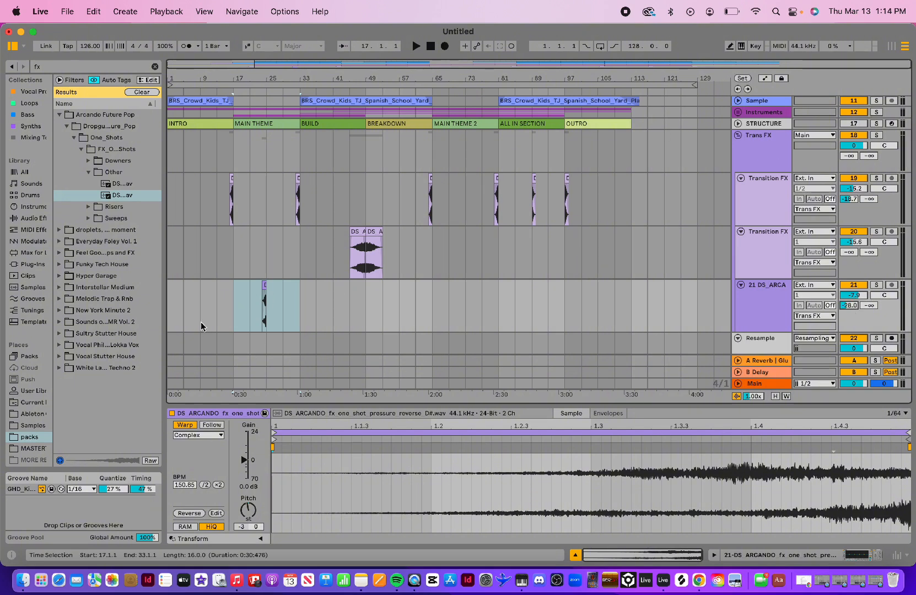
- Duplicate bars 17 to 33 of the pressure reverse track five times, so every section through OUTRO gets the effect at its midpoint
left_click(230, 302)
left_click_drag(232, 302, 300, 307)
key("super+d")
key("super+d")
key("super+d")
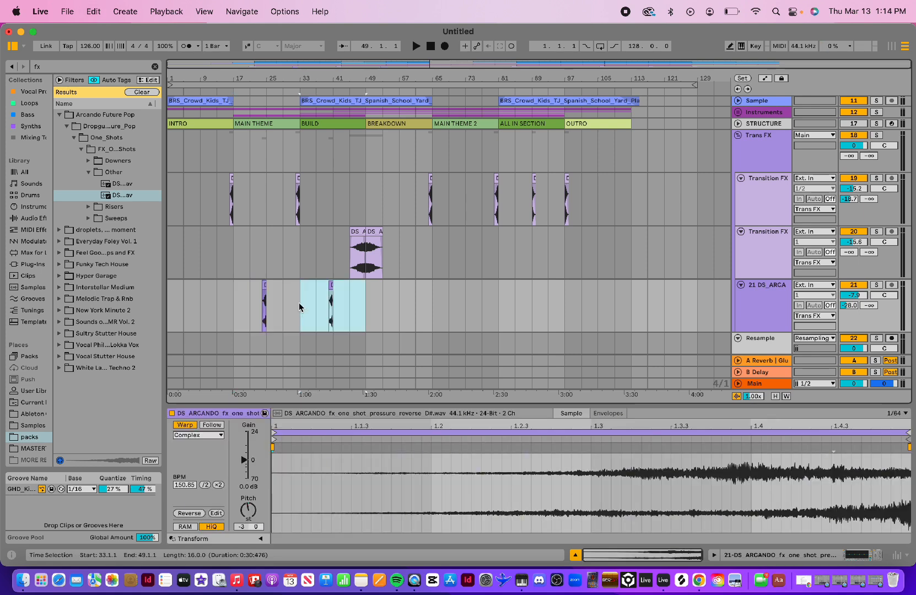
key("super+d")
key("super+d")
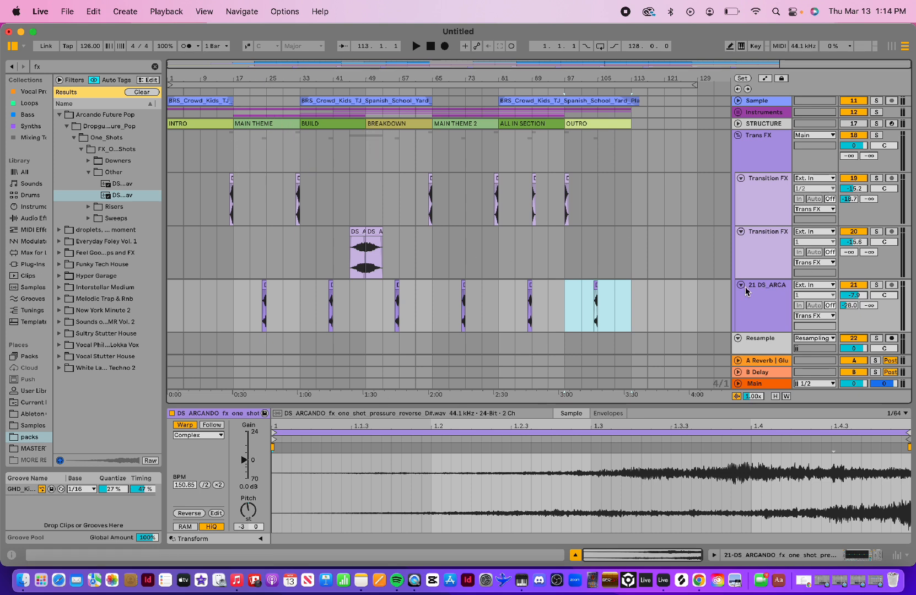
- Audition both samples in the Arcando Future Pop pack's Downers folder, then collapse the pack's sample folders
left_click(738, 136)
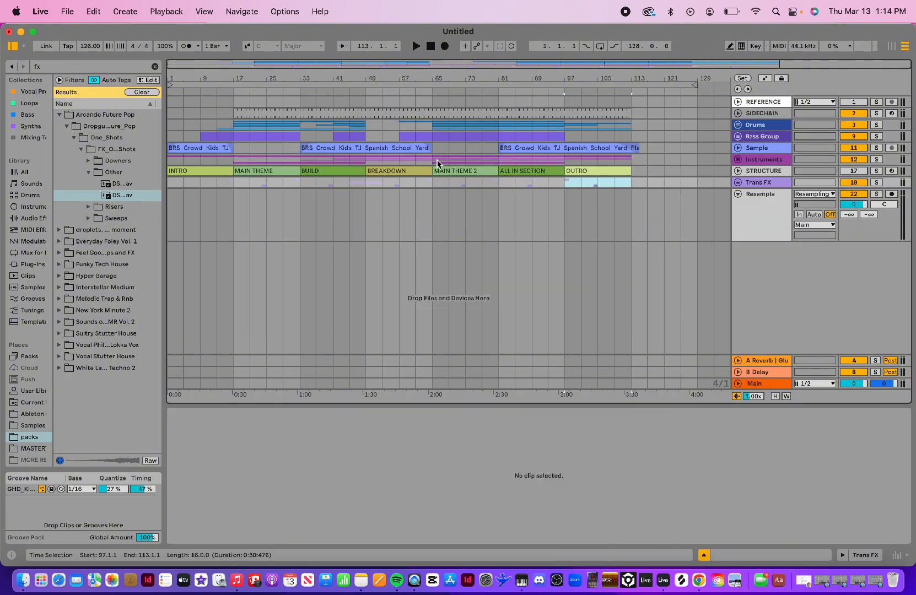
left_click(738, 183)
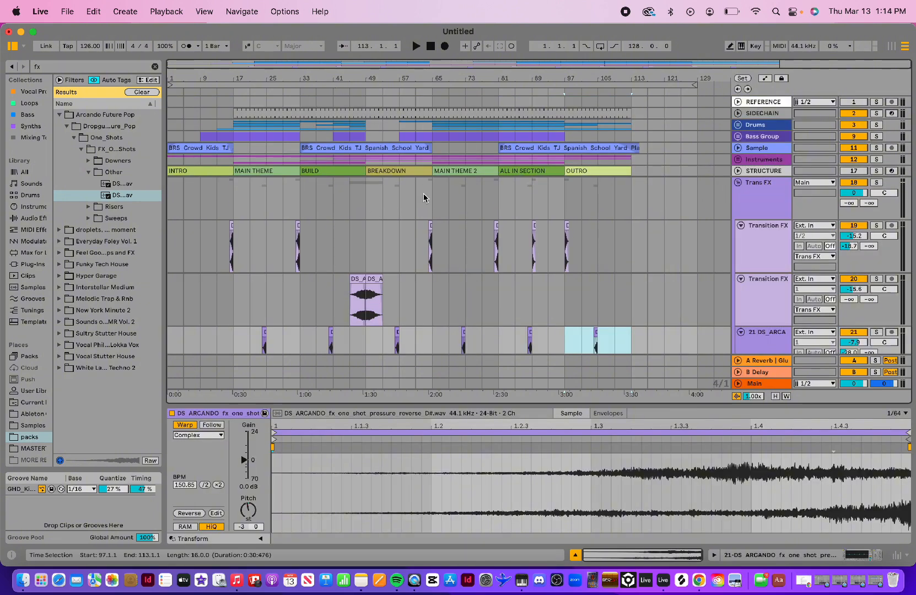
scroll(422, 198, "down", 5)
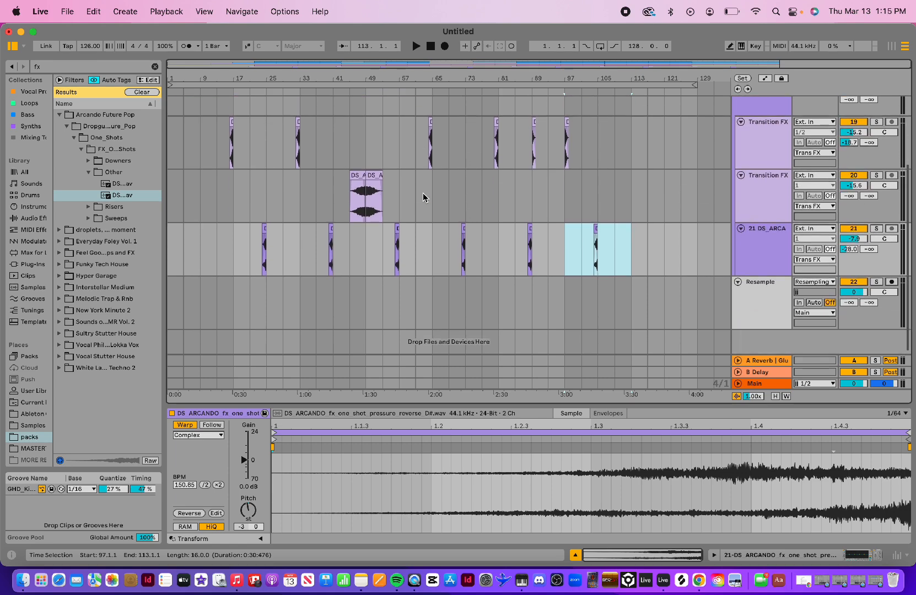
left_click(89, 175)
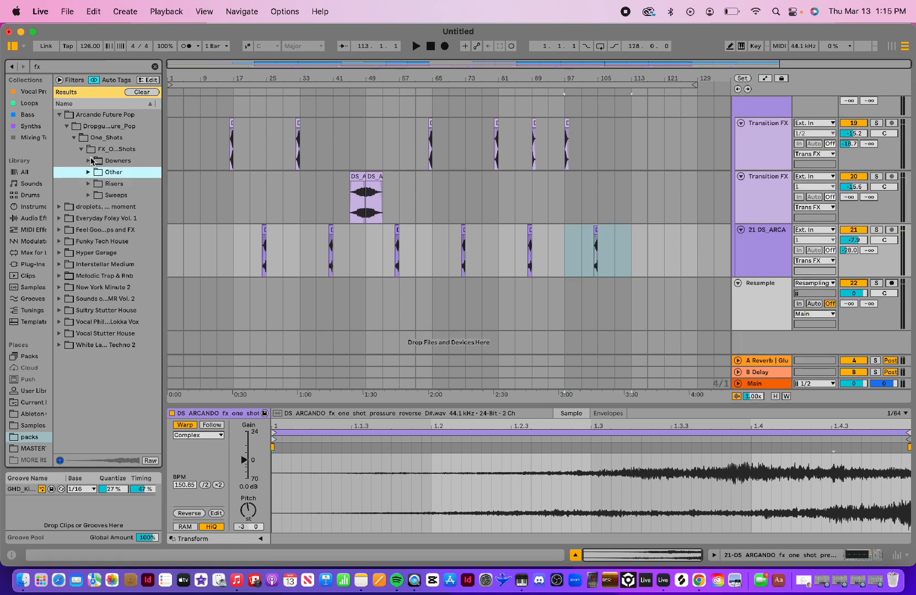
left_click(89, 161)
left_click(120, 174)
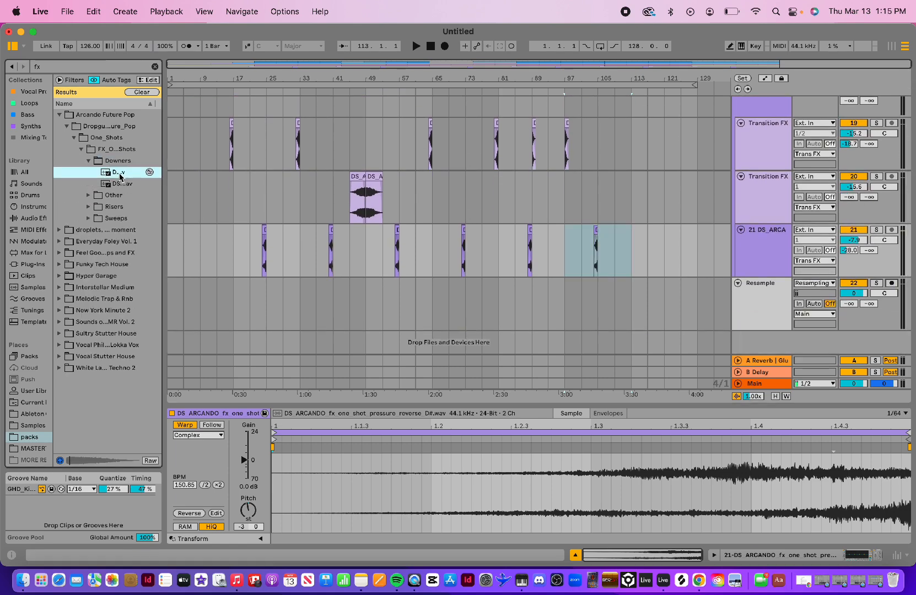
left_click(119, 185)
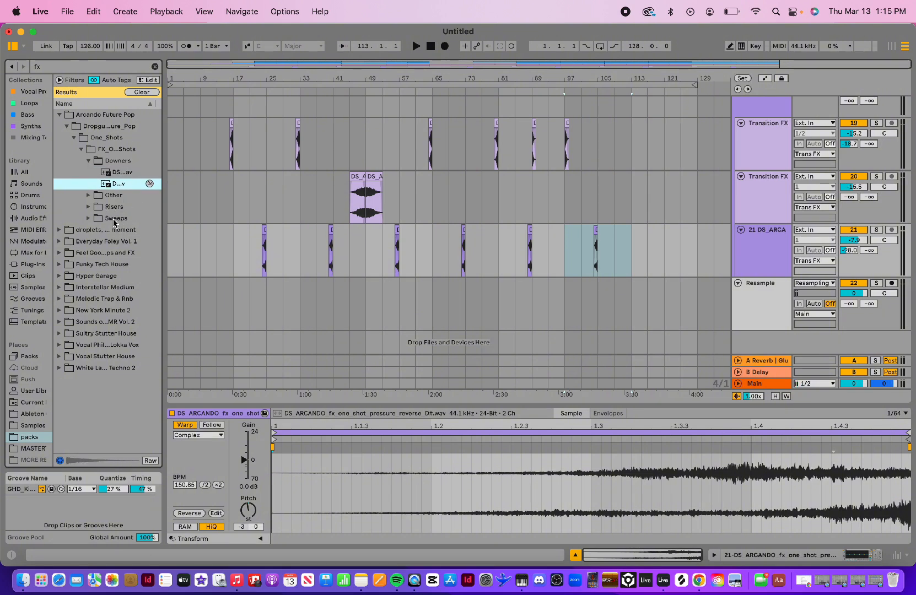
left_click(88, 161)
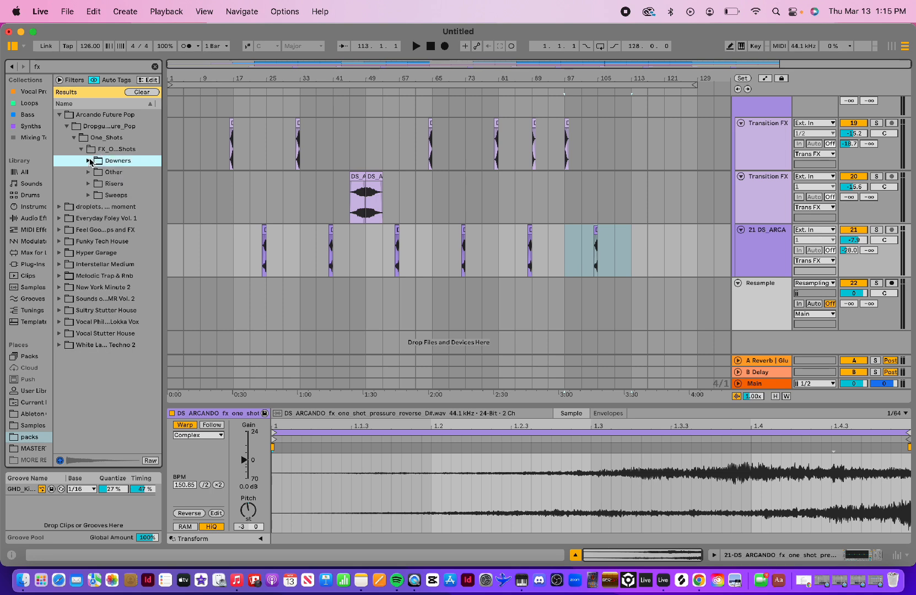
left_click(81, 149)
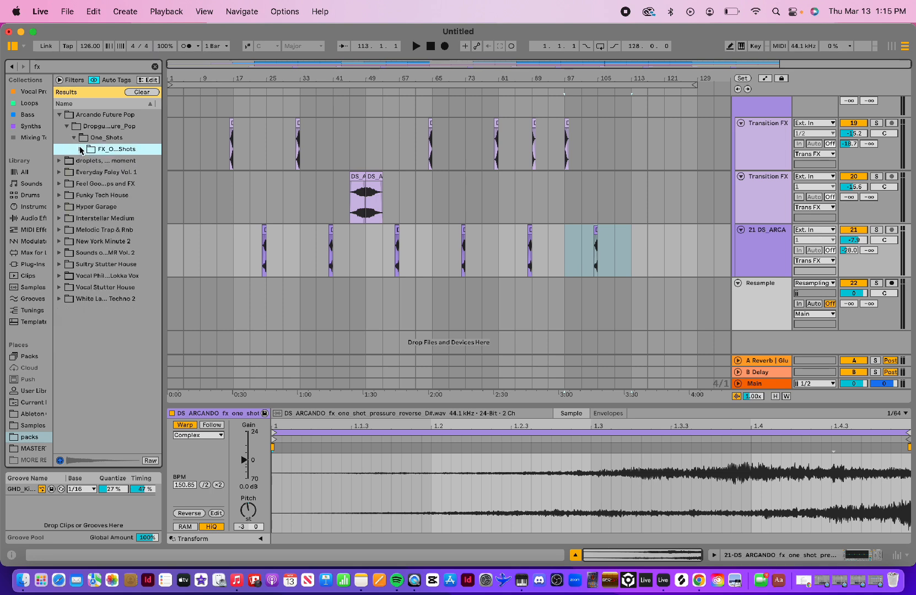
left_click(67, 126)
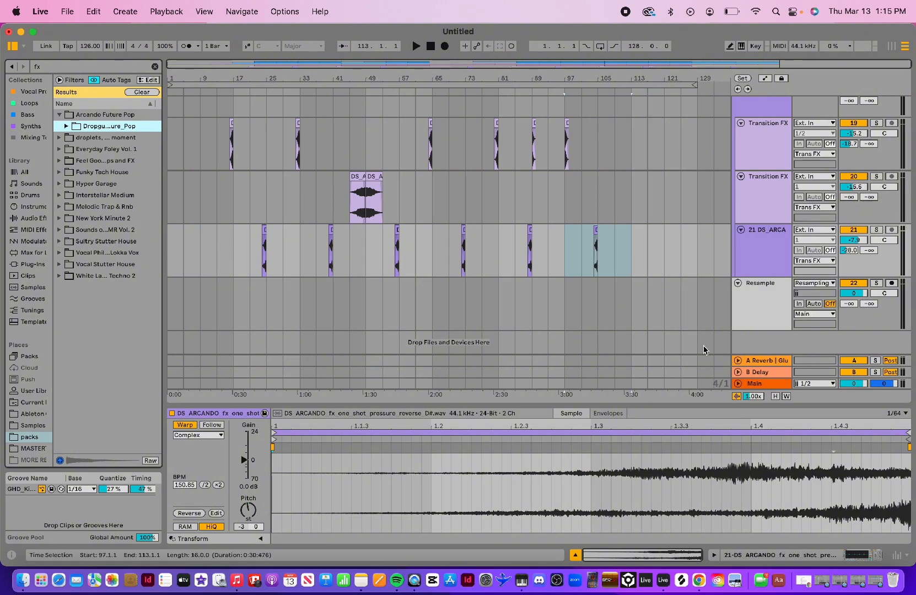
- Collapse the Trans FX group and move the STRUCTURE track directly above the Drums group
scroll(704, 185, "up", 5)
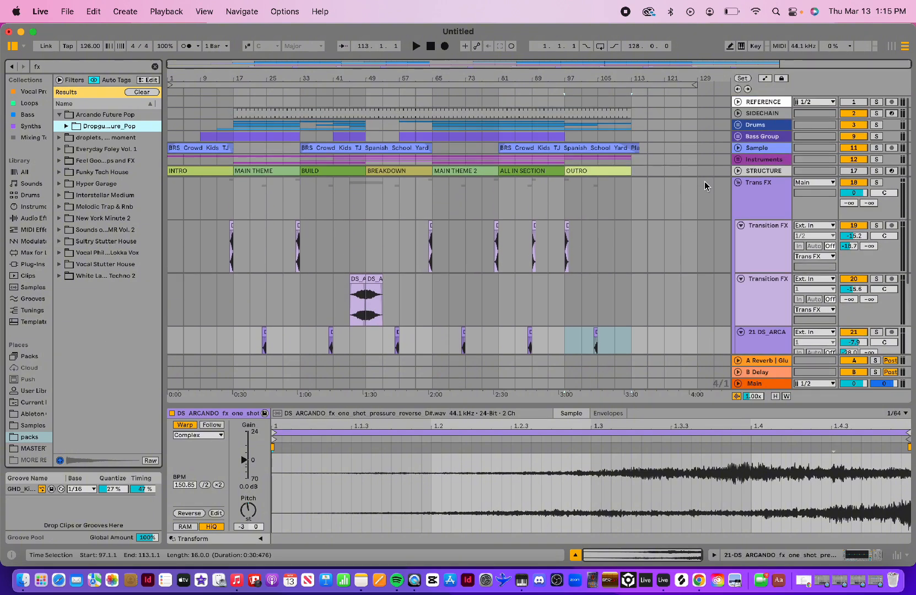
left_click(737, 176)
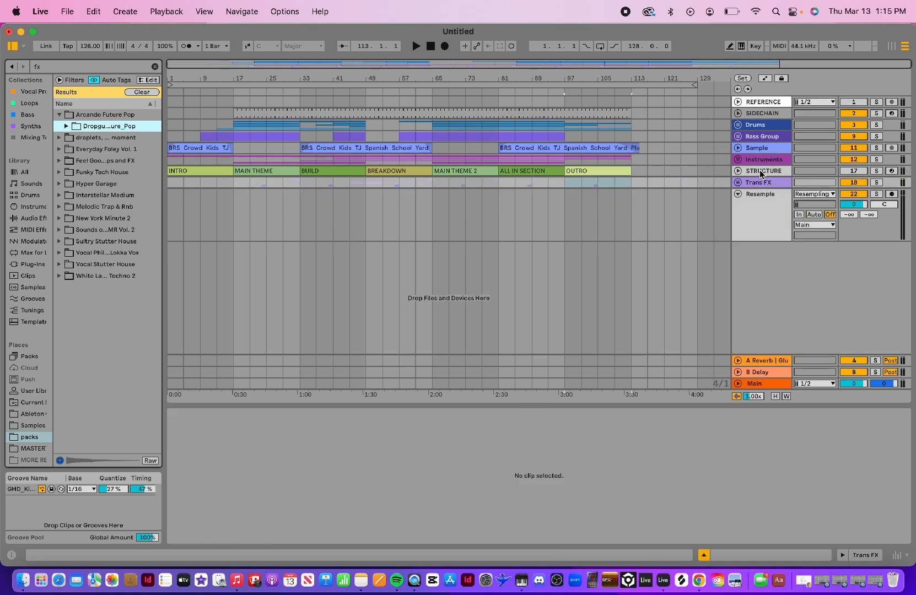
left_click_drag(761, 173, 756, 123)
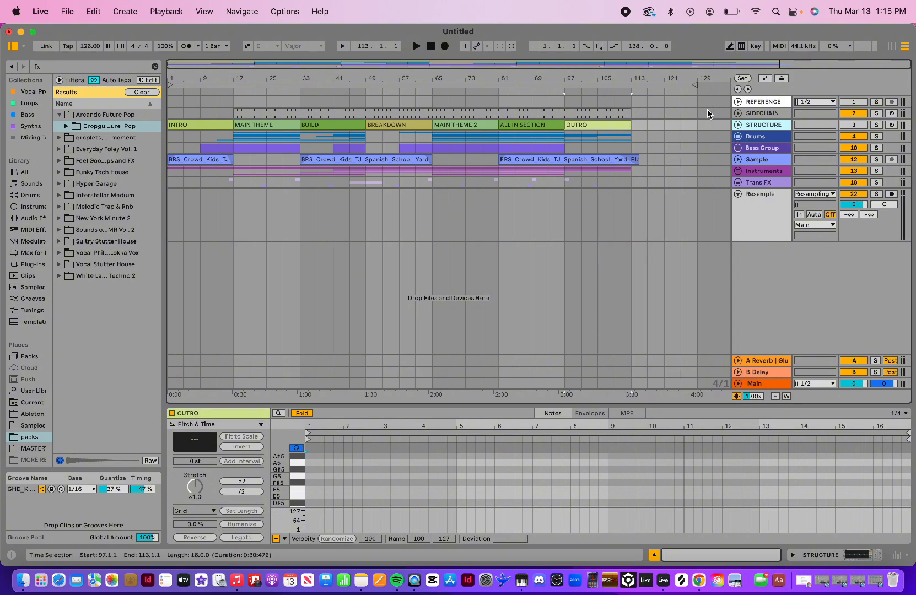
- Expand the Drums group and review the clips on its kick, snare, clap, hi-hat and percussion tracks
left_click(736, 138)
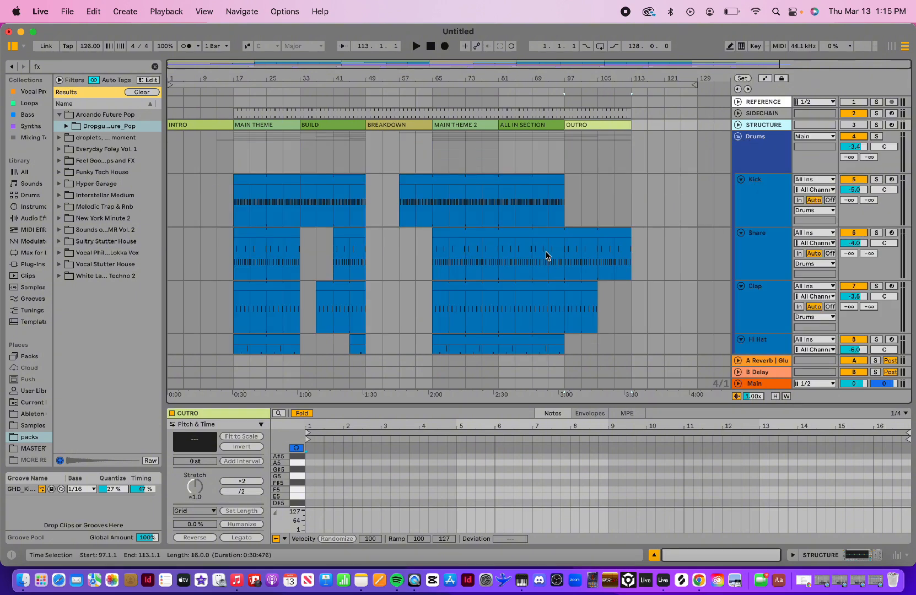
scroll(546, 254, "down", 3)
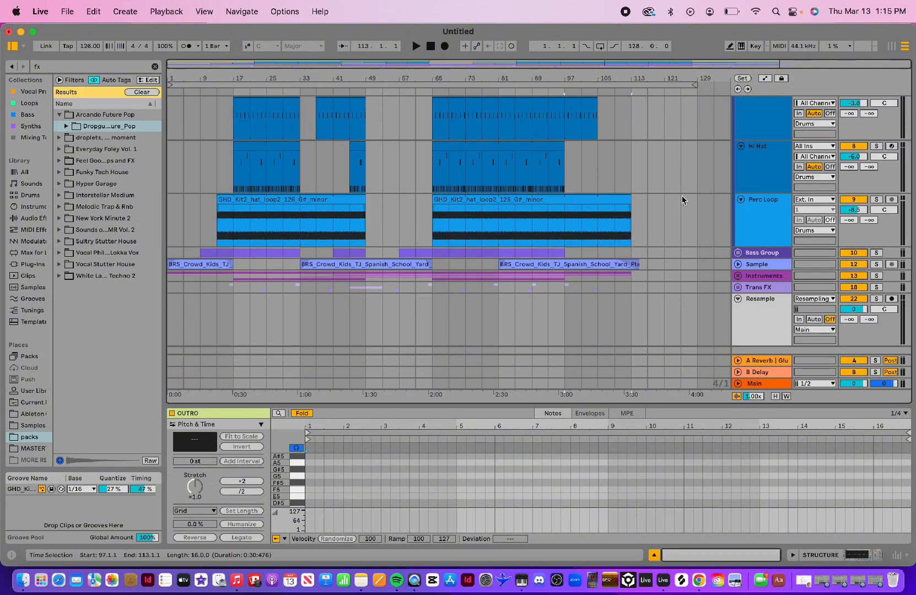
scroll(725, 170, "up", 5)
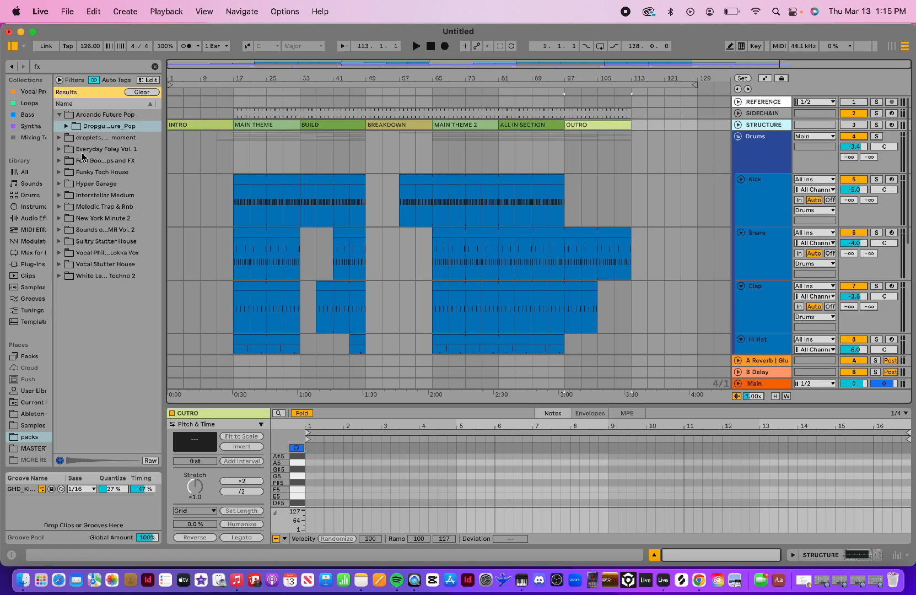
- Search the sample packs for "loop" and audition the ORBIT tambourine sample in Disco Planet's Top Loops folder
left_click(49, 69)
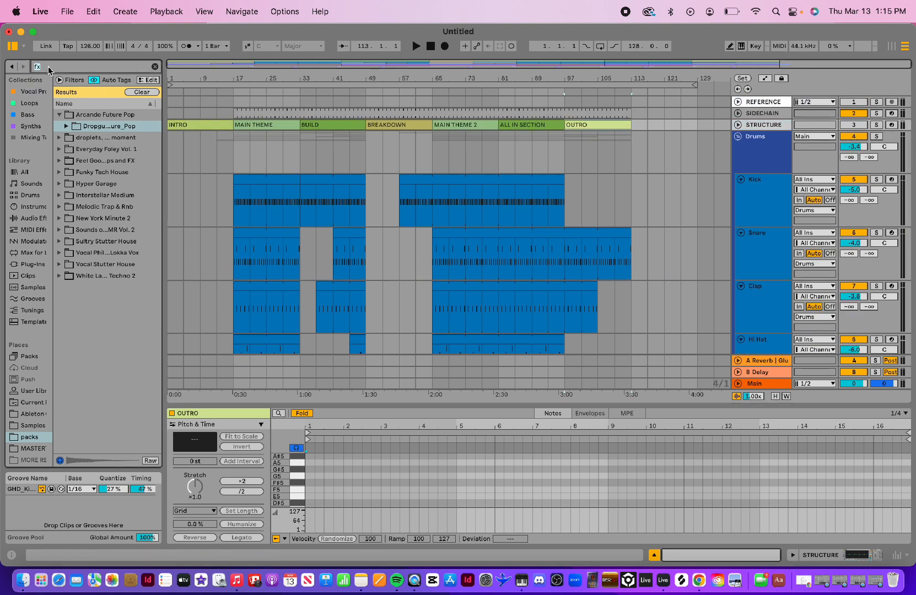
type("loops")
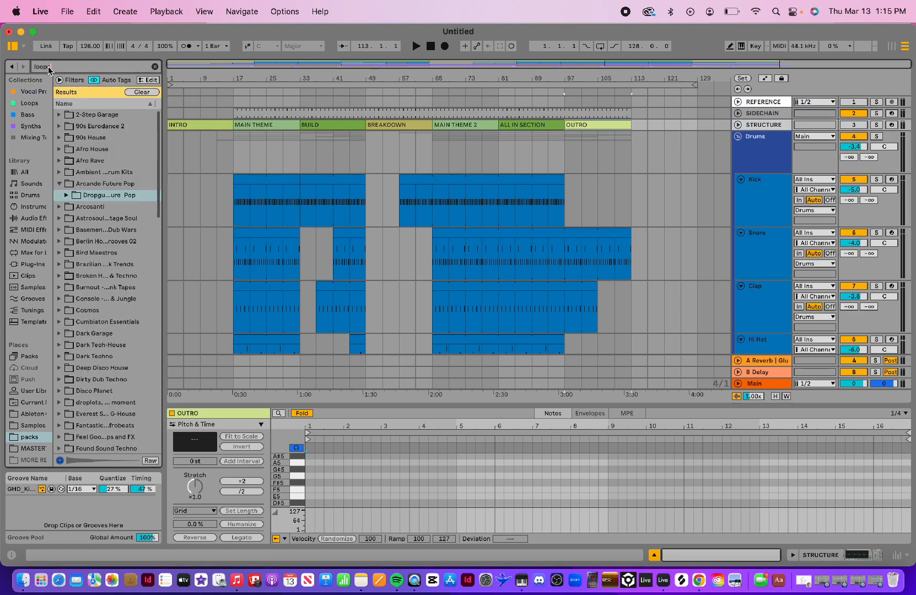
left_click(66, 65)
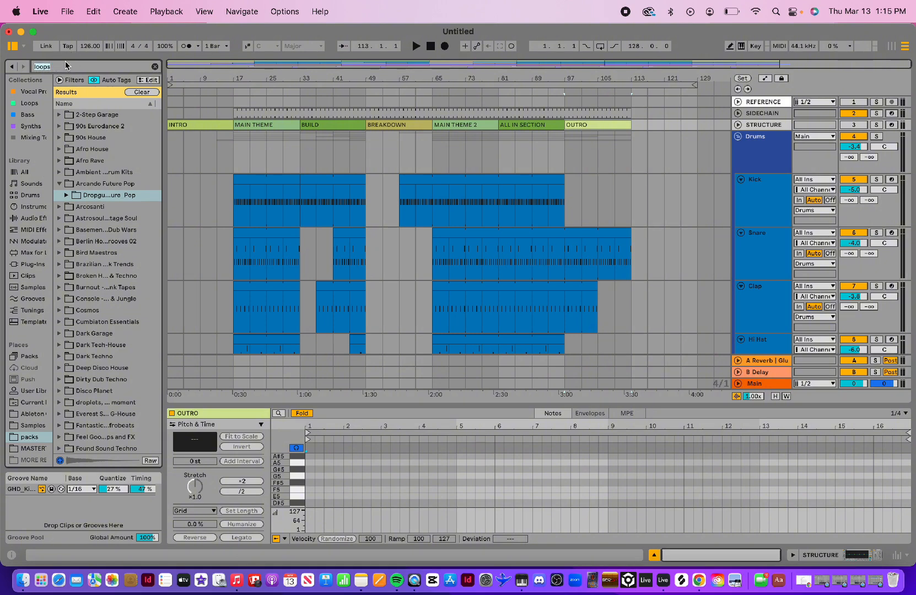
type("percussion")
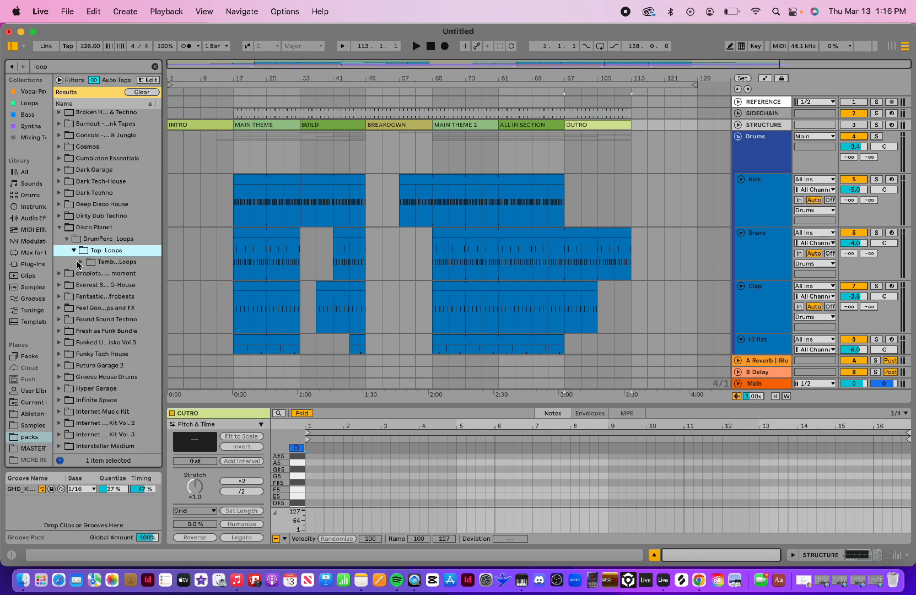
left_click(81, 262)
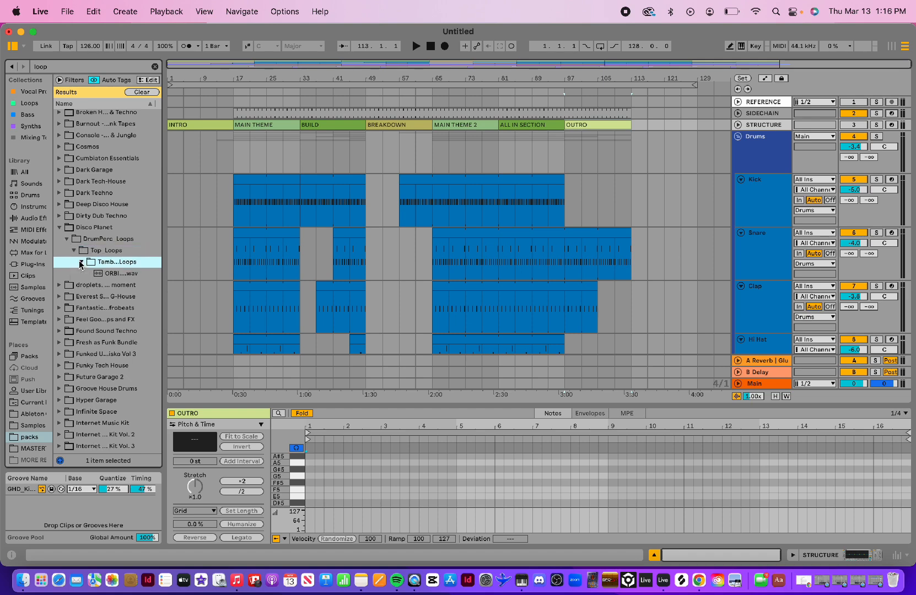
left_click(118, 274)
- Insert an audio track below Hi Hat and place the ORBIT tambourine loop on it at bar 65, where MAIN THEME 2 starts
scroll(475, 255, "down", 4)
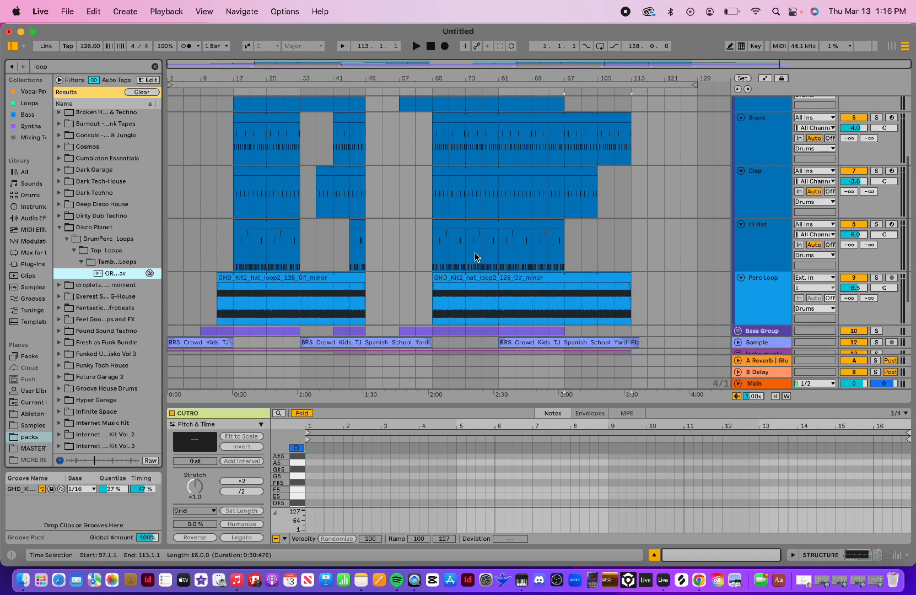
scroll(475, 256, "down", 2)
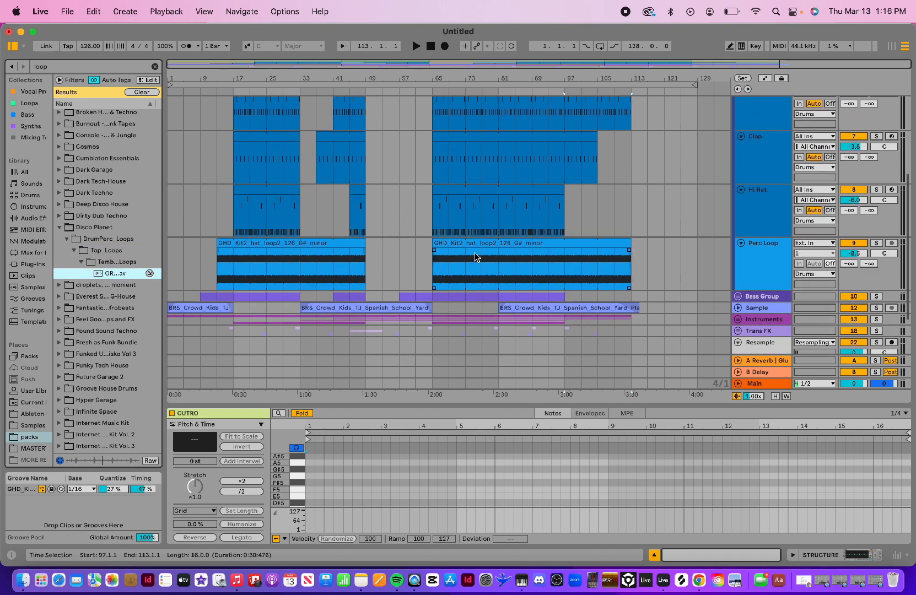
left_click(768, 211)
scroll(769, 211, "up", 8)
scroll(768, 211, "down", 5)
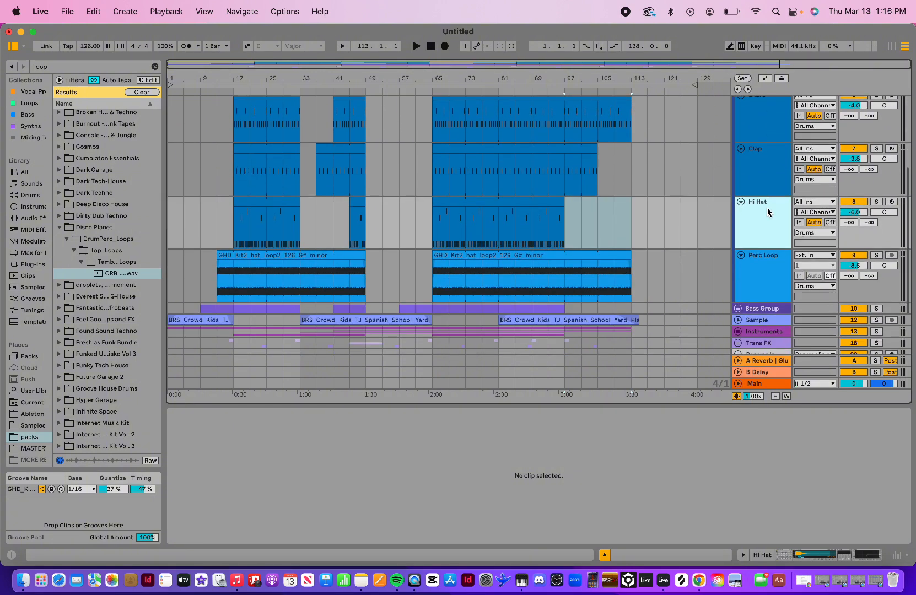
scroll(765, 208, "up", 5)
scroll(753, 200, "down", 5)
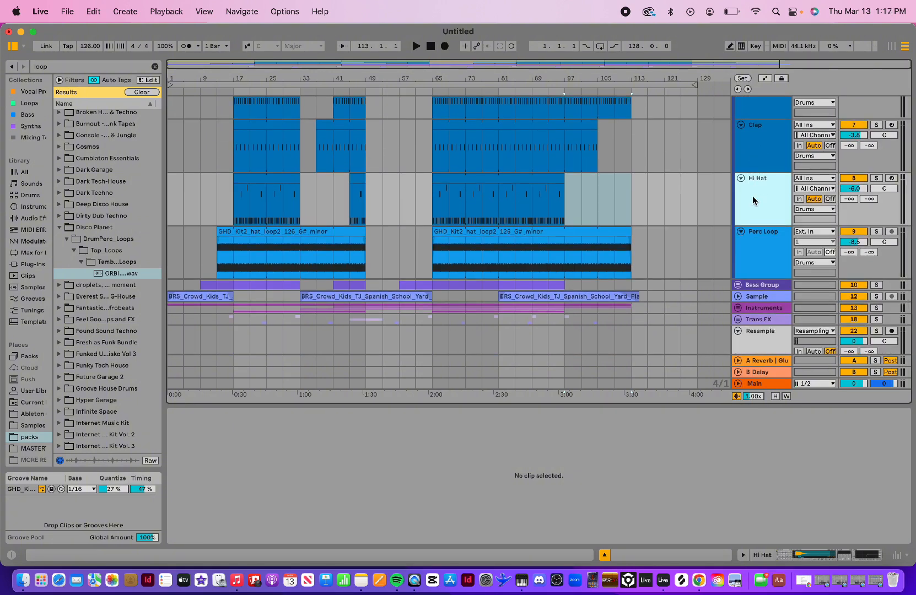
key("super+t")
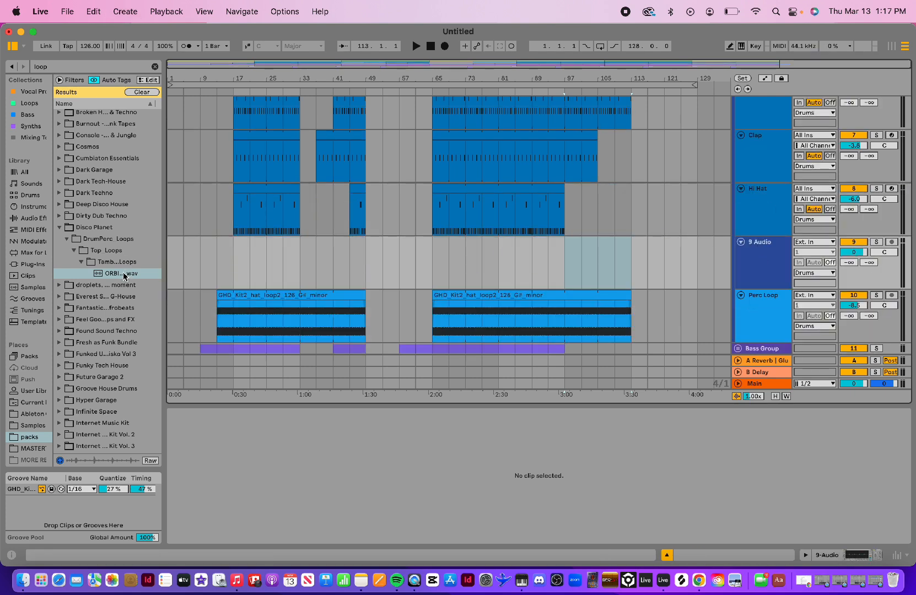
left_click_drag(125, 276, 434, 244)
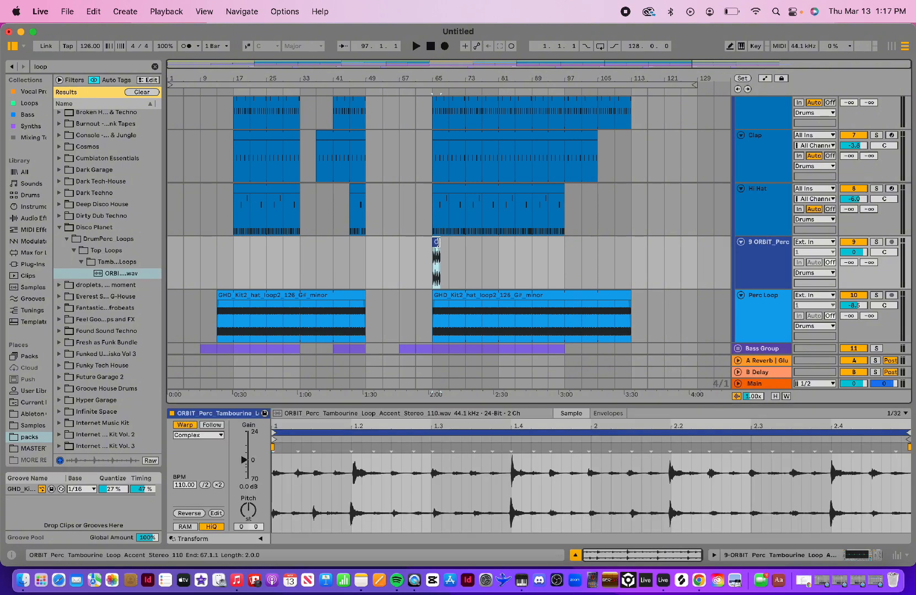
- Extend the ORBIT tambourine loop to span bars 17 to 113 and delete its section from bar 33 to 45
left_click_drag(440, 243, 634, 240)
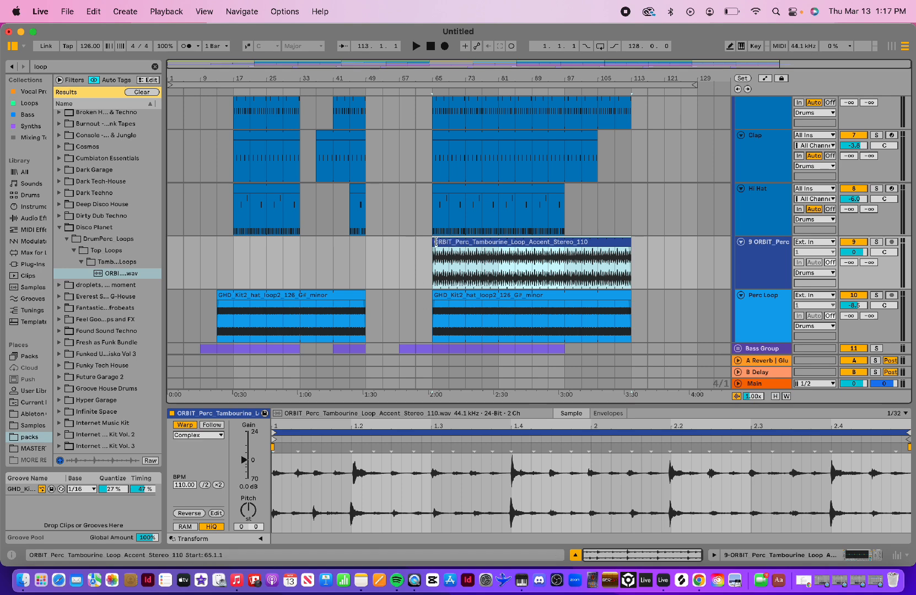
left_click_drag(434, 242, 233, 239)
left_click_drag(301, 250, 348, 253)
key("Delete")
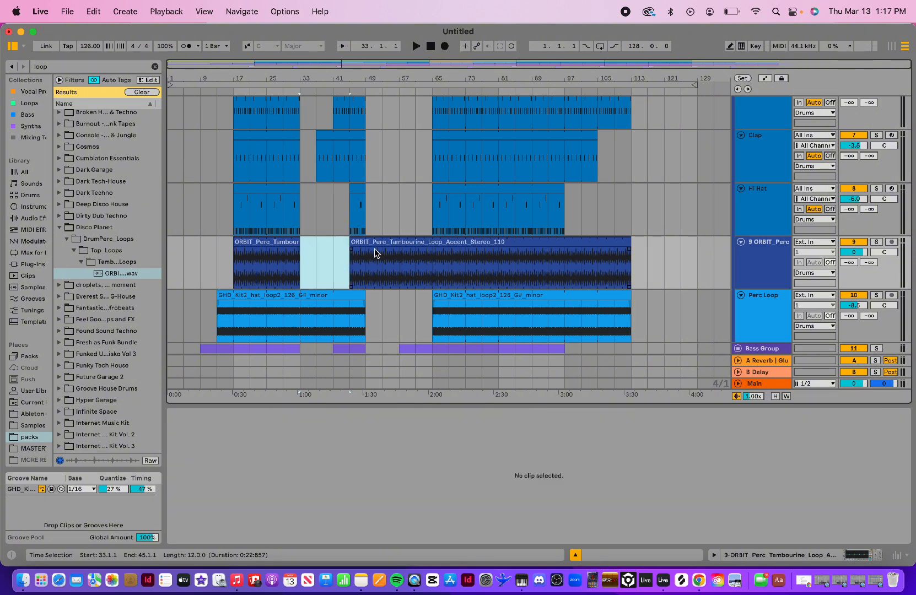
- Trim the second tambourine clip to bars 57 to 105 and extend the first clip's start back to bar 9
left_click_drag(351, 242, 402, 241)
left_click(518, 241)
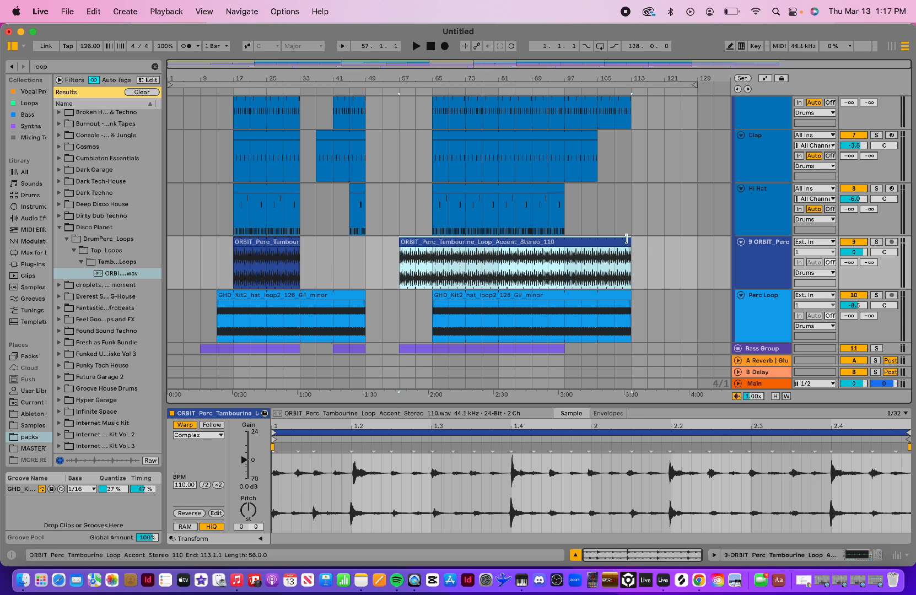
mouse_move(628, 239)
left_mouse_down()
mouse_move(568, 241)
mouse_move(627, 231)
mouse_move(597, 238)
left_mouse_up()
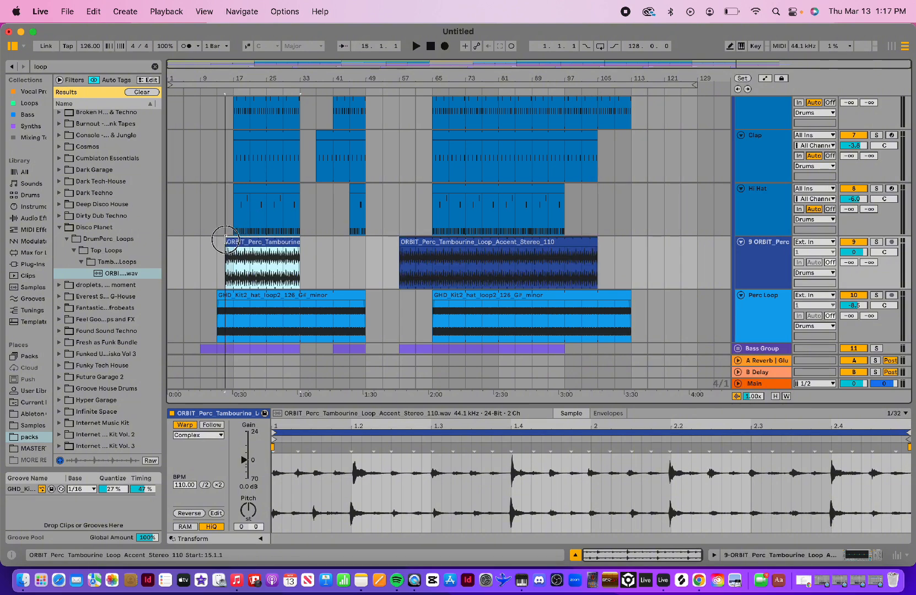
left_click_drag(234, 240, 199, 242)
- Audition the drums from bar 17, and set the ORBIT_Perc track's volume to -6.0 dB and its first send to -28.0 dB
scroll(287, 262, "down", 5)
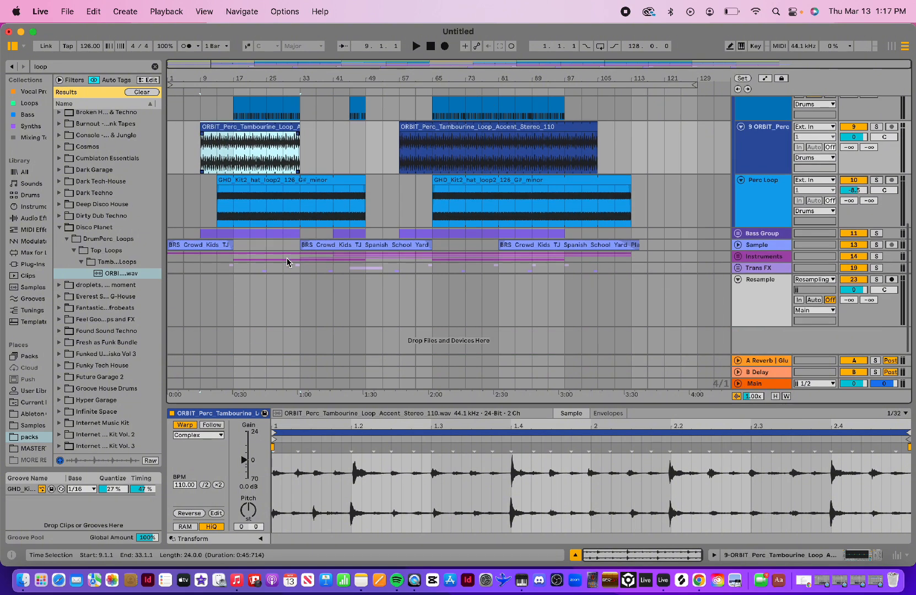
scroll(287, 262, "up", 10)
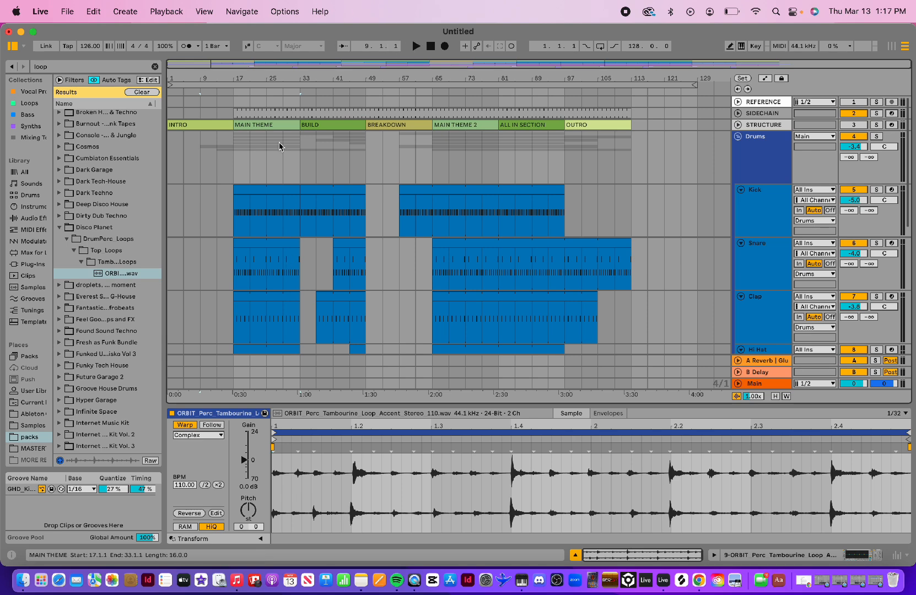
scroll(280, 147, "down", 6)
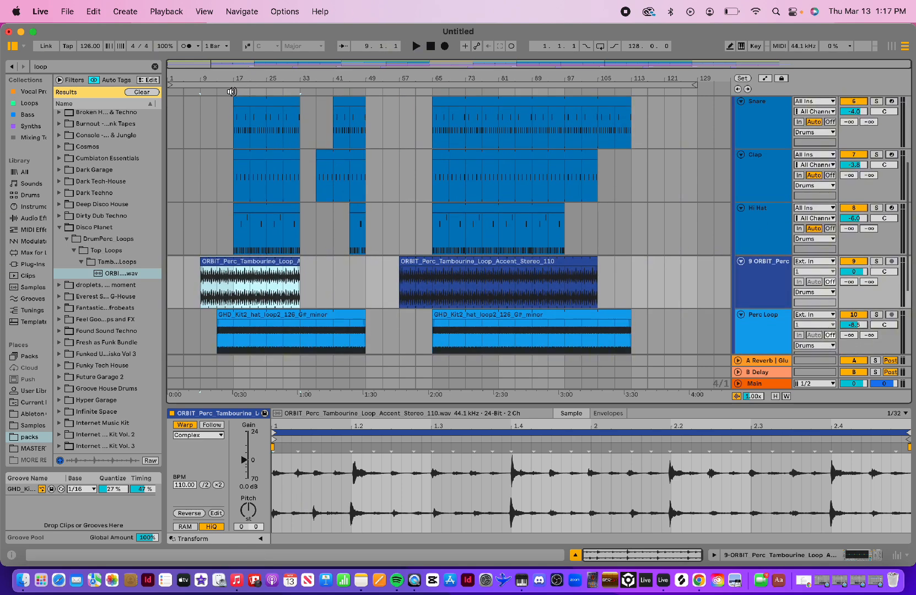
left_click(231, 90)
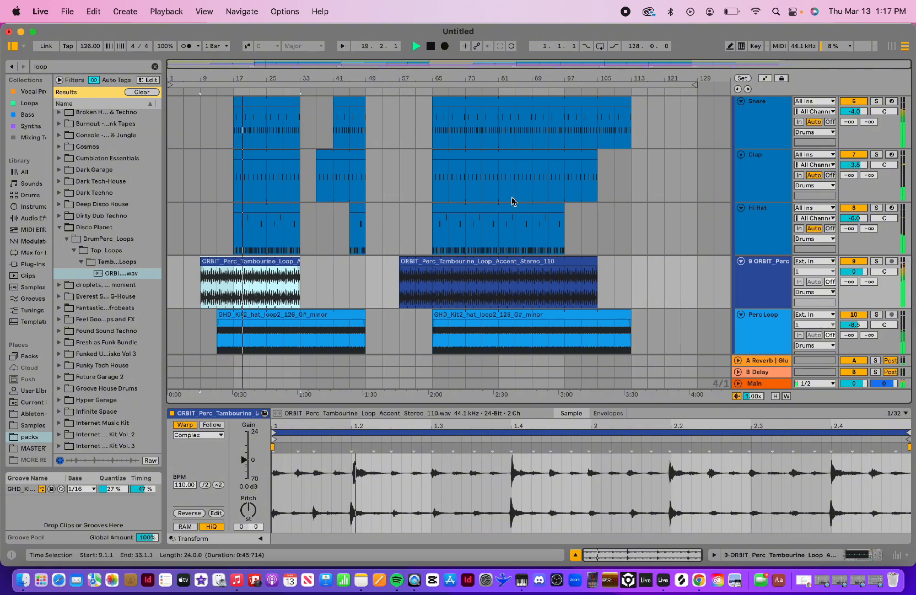
key("space")
mouse_move(858, 273)
left_mouse_down()
mouse_move(858, 287)
mouse_move(850, 281)
left_mouse_up()
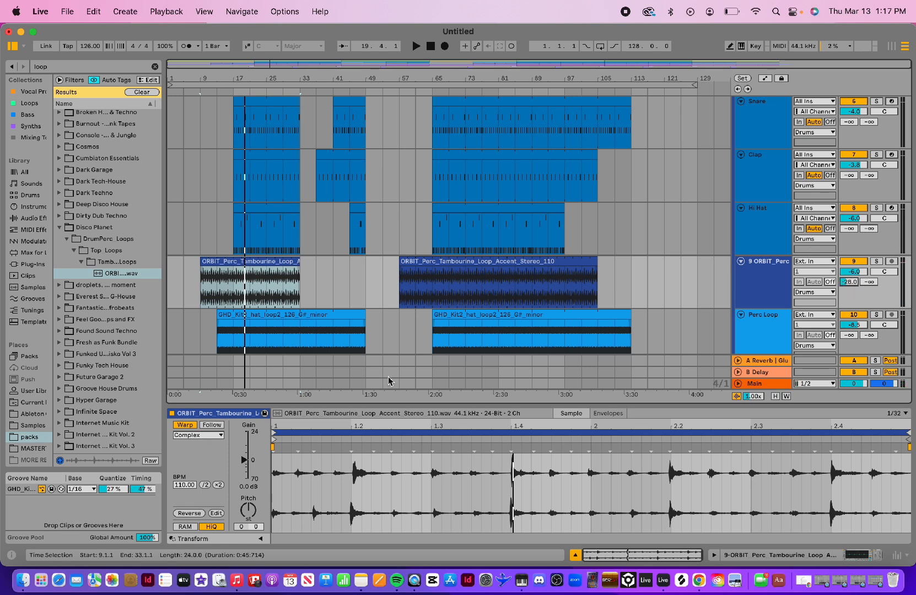
left_click(764, 283)
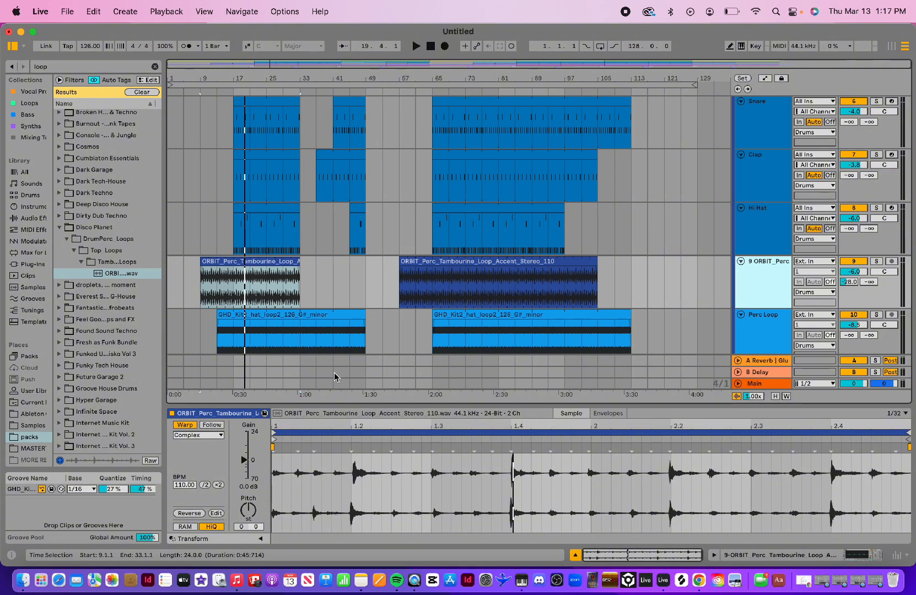
- Apply the GHD Kit2 hat loop2 126 G# minor groove to both tambourine clips
scroll(203, 477, "up", 5)
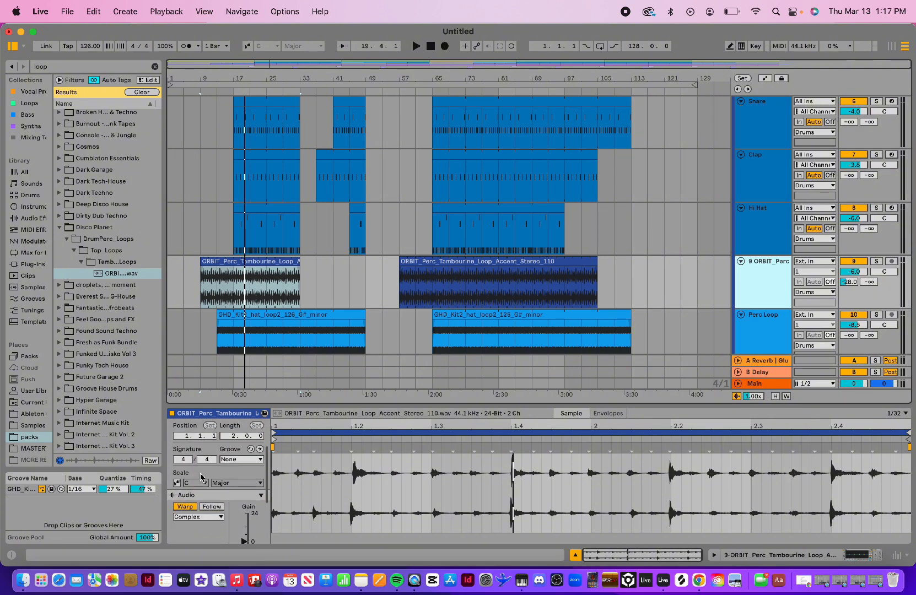
scroll(202, 477, "down", 1)
left_click(237, 457)
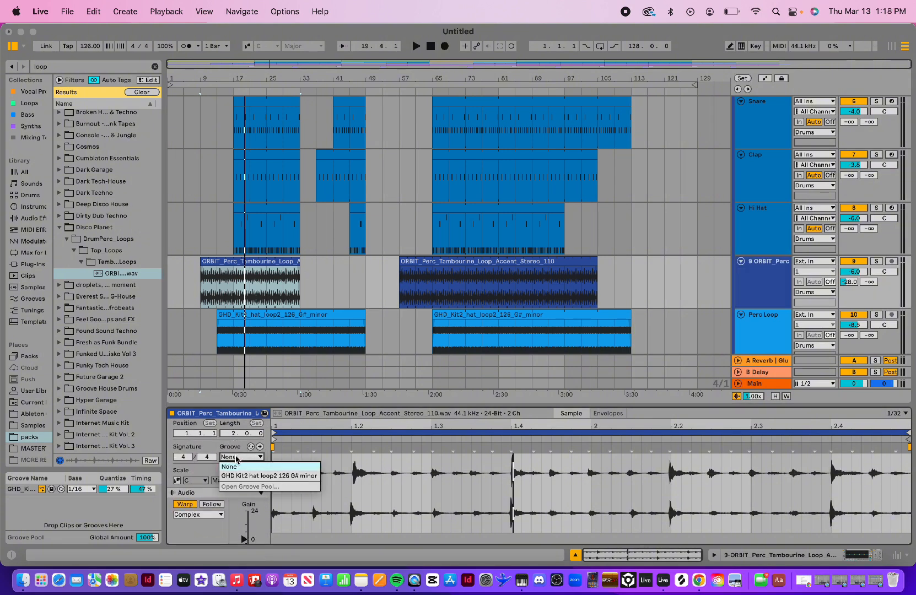
left_click(245, 479)
left_click(421, 258)
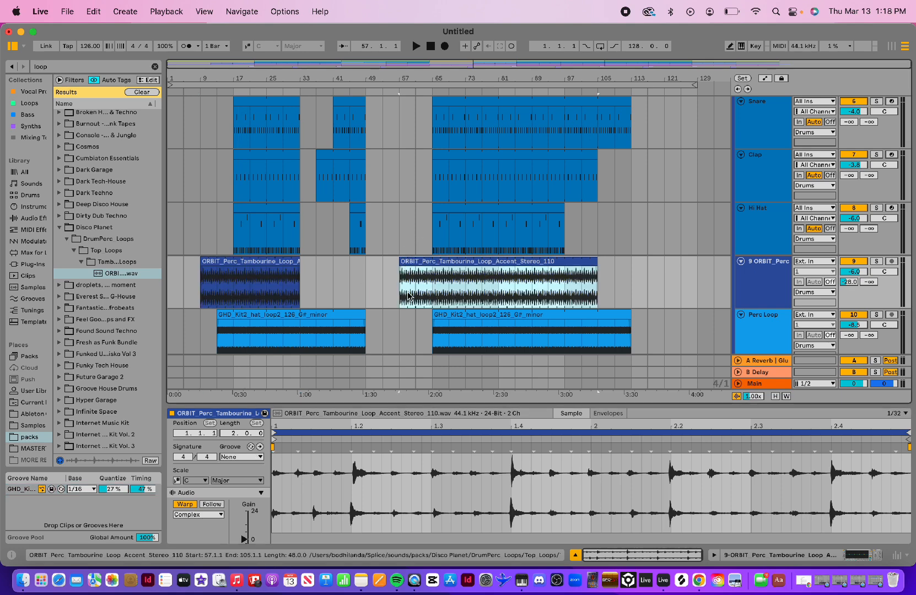
left_click(237, 456)
left_click(237, 476)
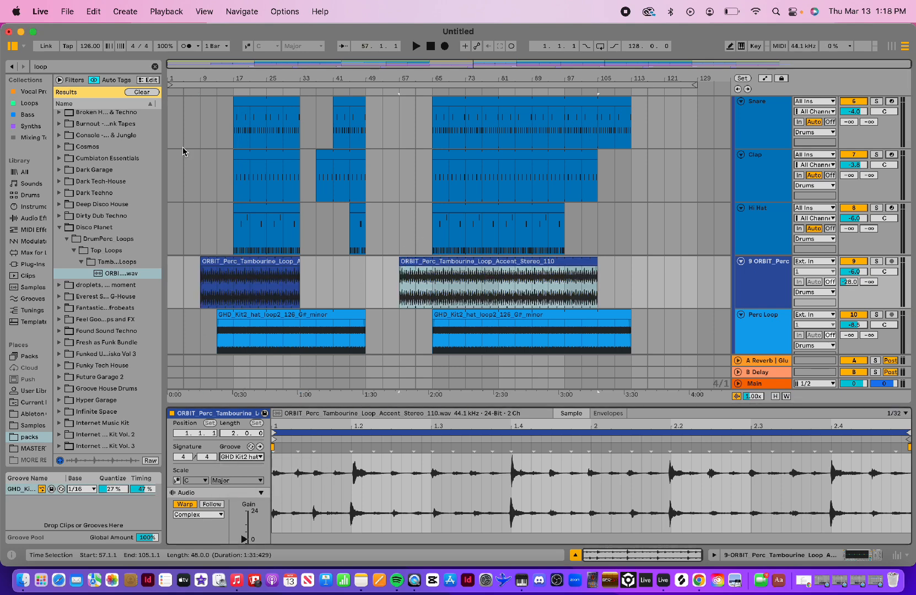
- Play the arrangement and delete bars 17 to 25 and bars 65 to 73 from the tambourine clips
left_click(202, 104)
key("space")
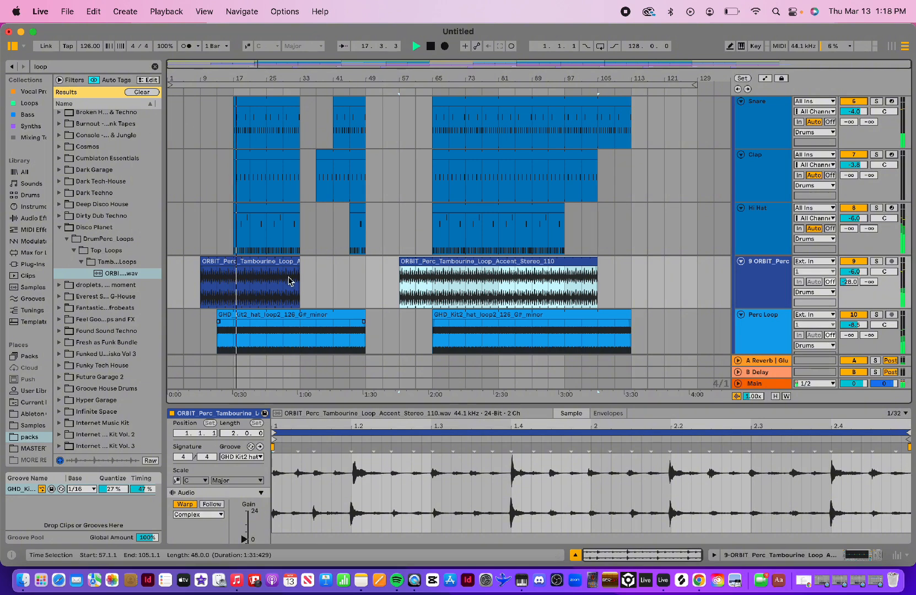
left_click_drag(235, 286, 269, 286)
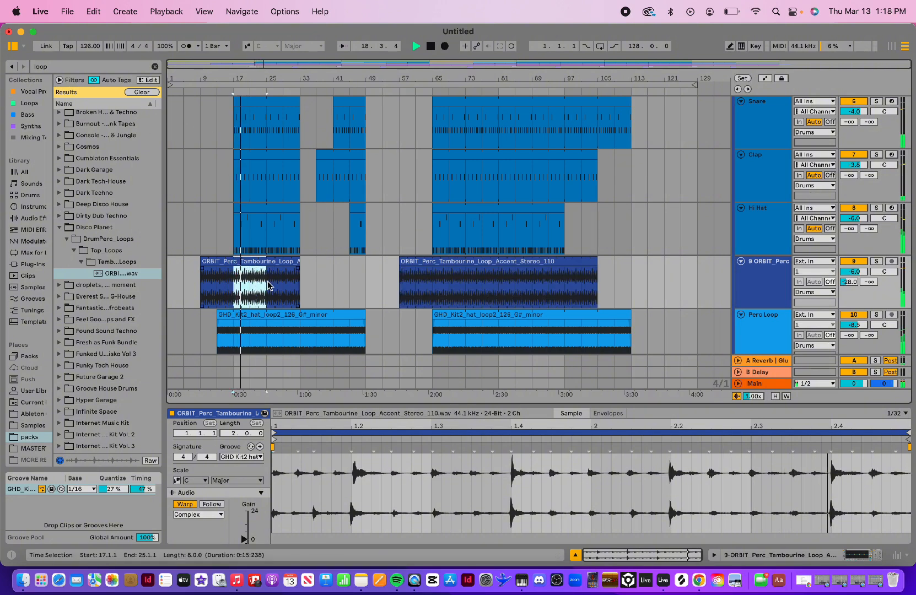
key("Delete")
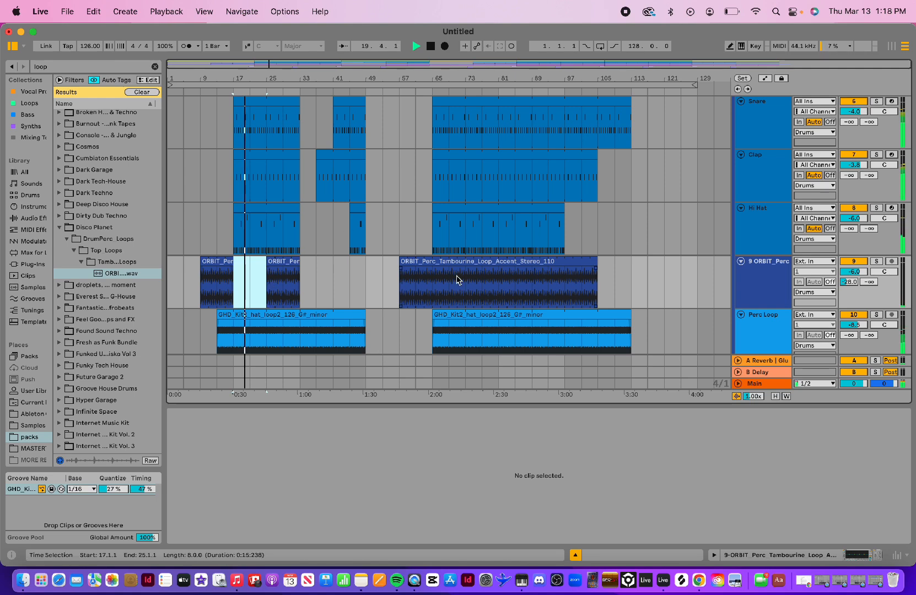
left_click_drag(432, 280, 465, 278)
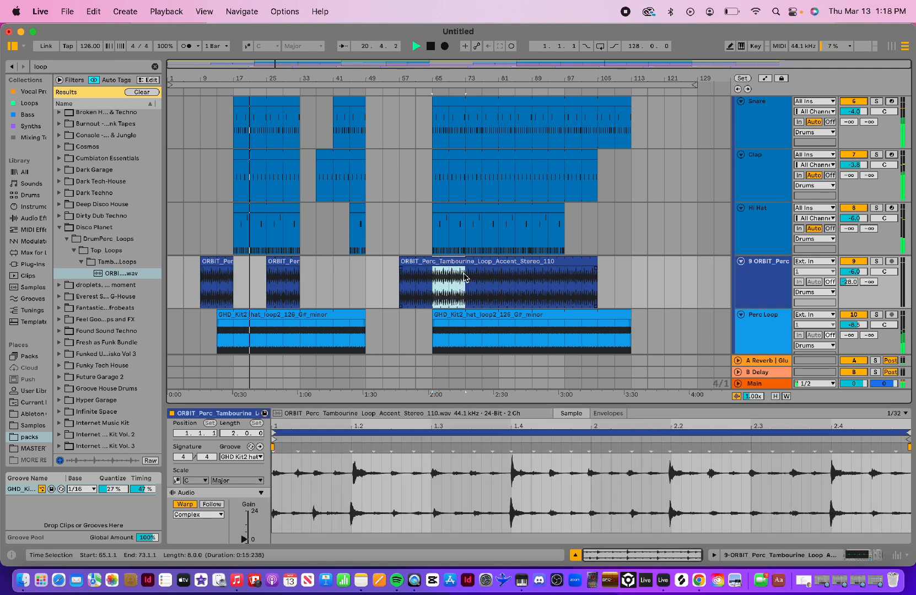
key("Delete")
- Review the arrangement's tracks and section markers, and listen to the main theme from bar 17
scroll(464, 277, "up", 3)
scroll(465, 277, "down", 2)
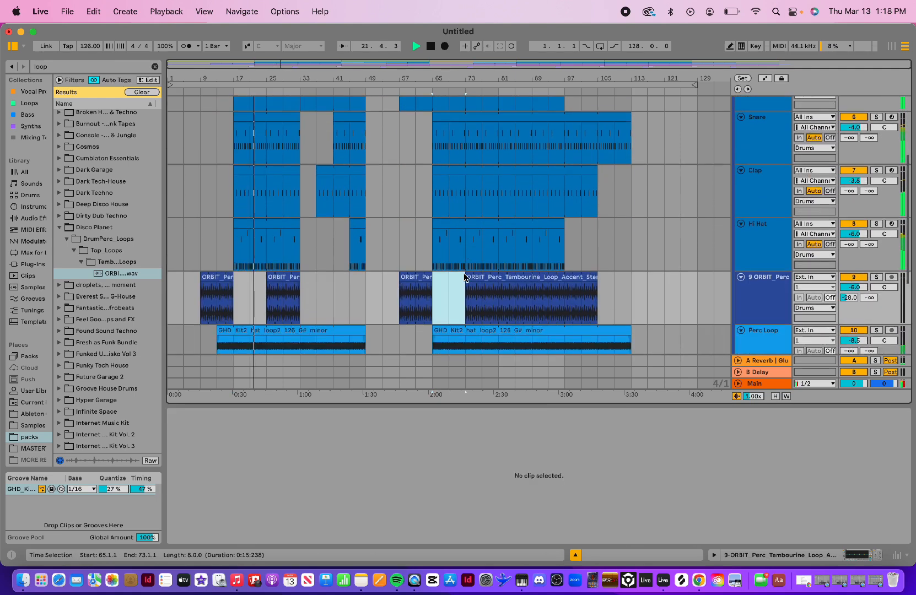
scroll(465, 277, "down", 2)
scroll(465, 277, "up", 5)
scroll(464, 273, "down", 8)
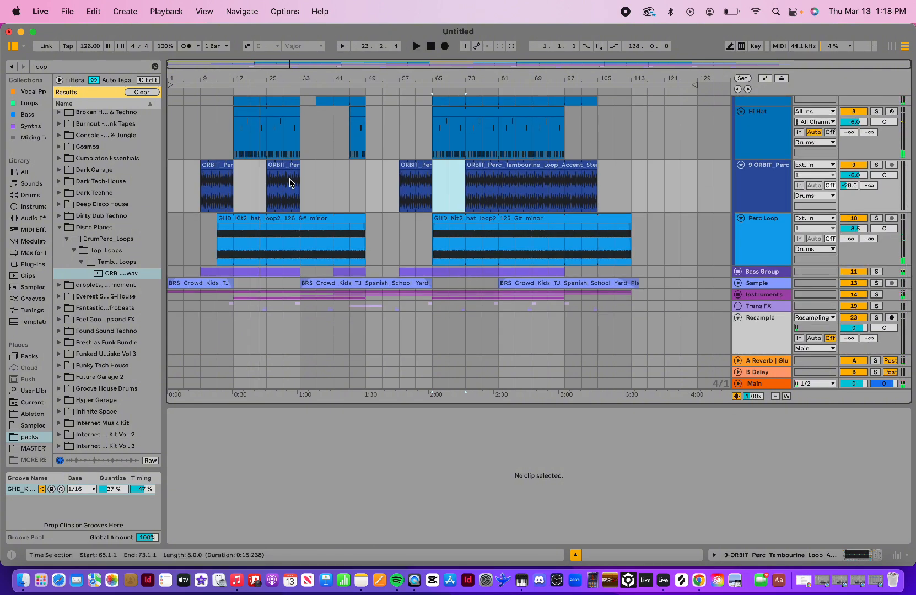
scroll(285, 166, "up", 15)
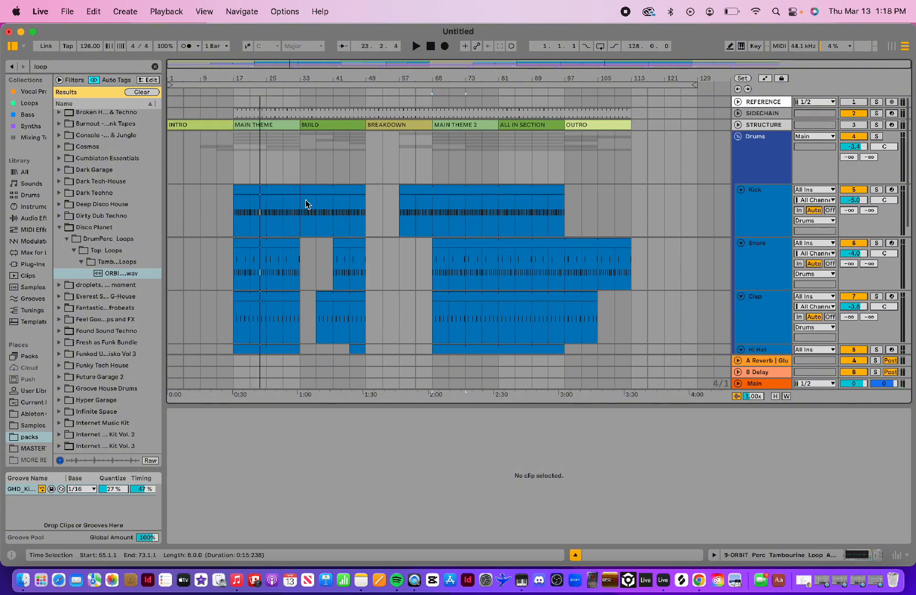
scroll(305, 199, "down", 9)
scroll(304, 209, "up", 3)
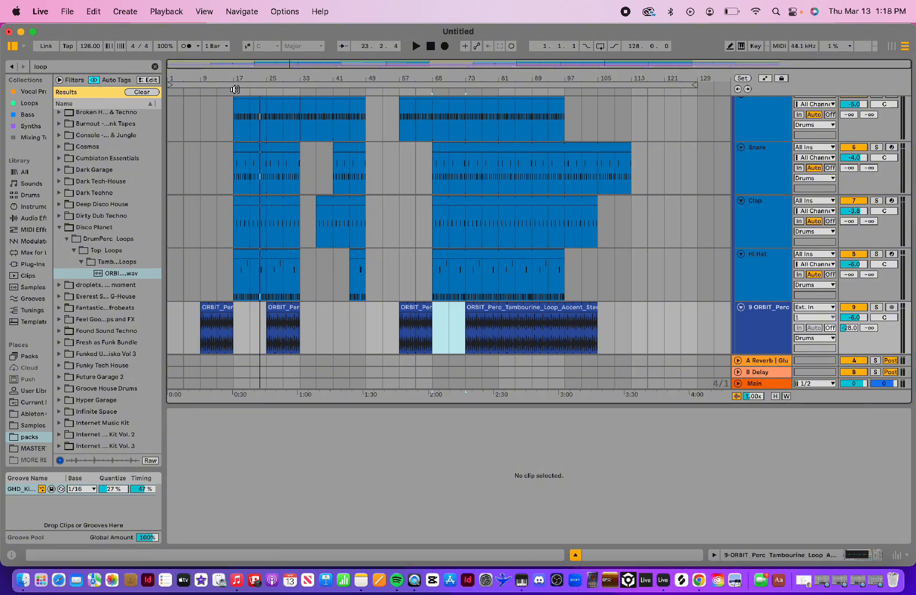
left_click(234, 89)
scroll(365, 305, "down", 9)
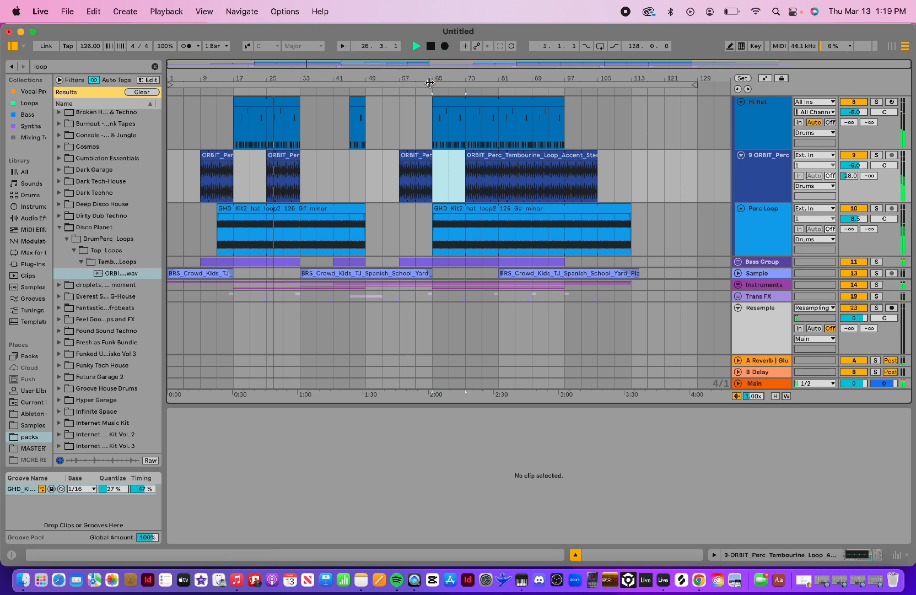
key("space")
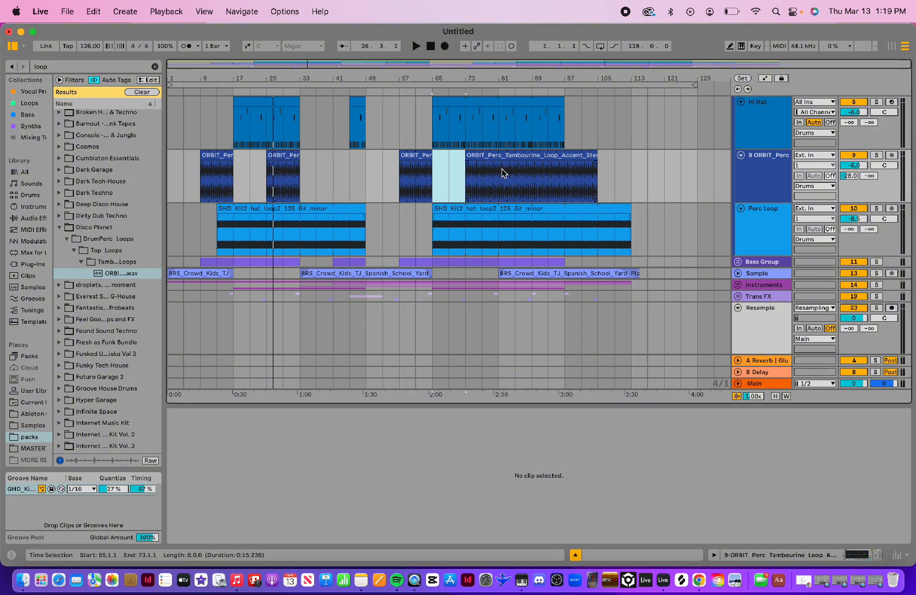
- Delete bars 81 to 89 of the tambourine loop, at the start of the All In section
scroll(573, 157, "up", 3)
scroll(572, 158, "up", 3)
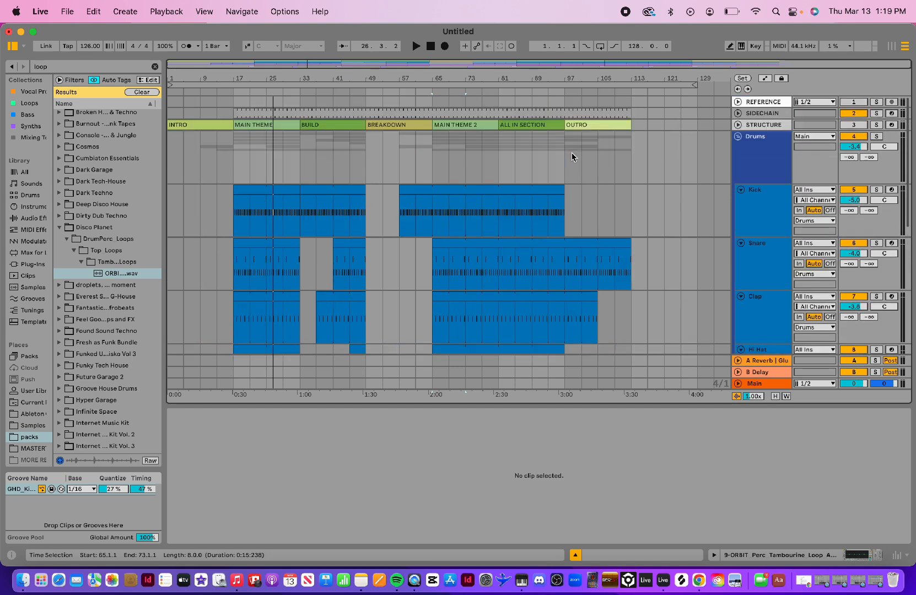
scroll(572, 157, "down", 4)
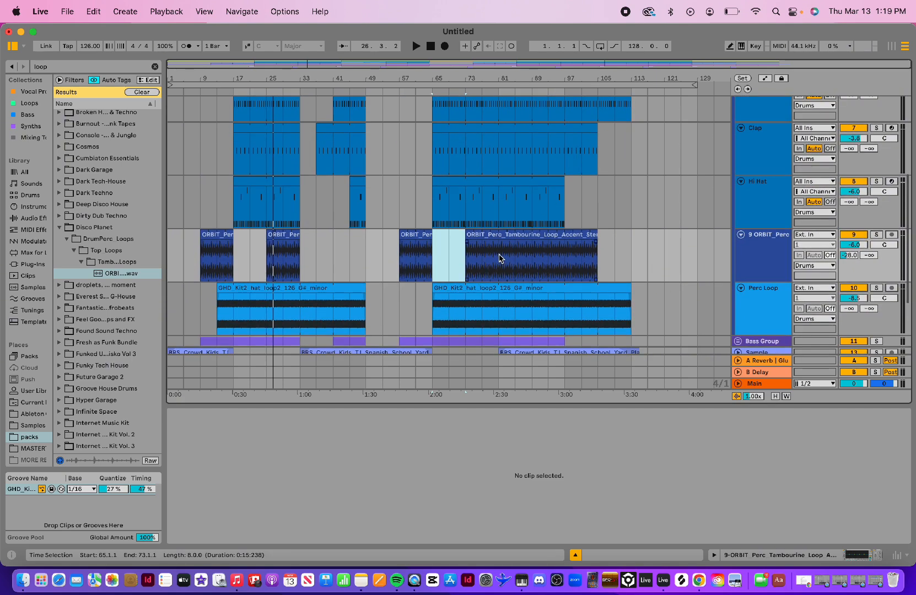
left_click_drag(499, 258, 533, 255)
key("Delete")
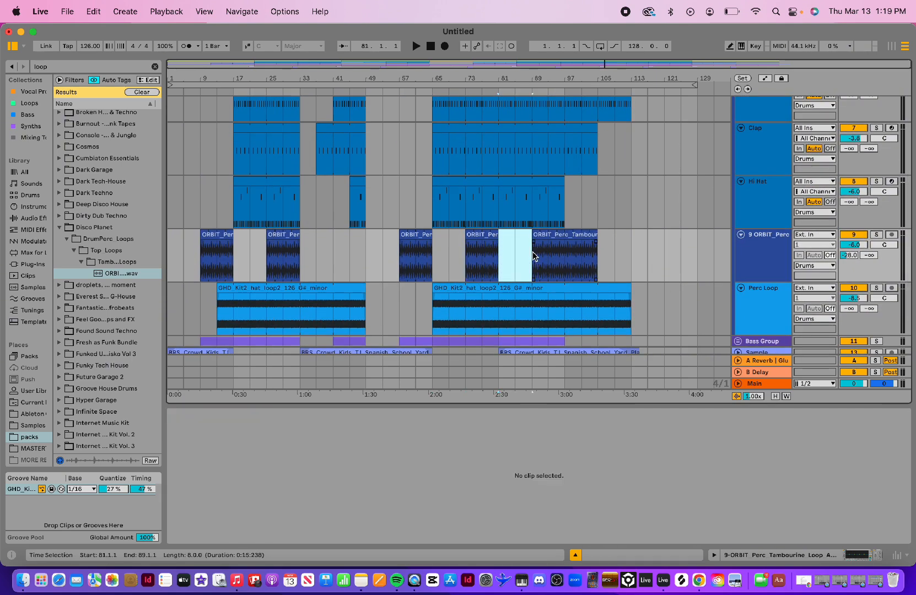
- Close the Disco Planet pack and preview the drum loop inside the Found Sound Techno pack's drum_loops folder
scroll(667, 256, "down", 5)
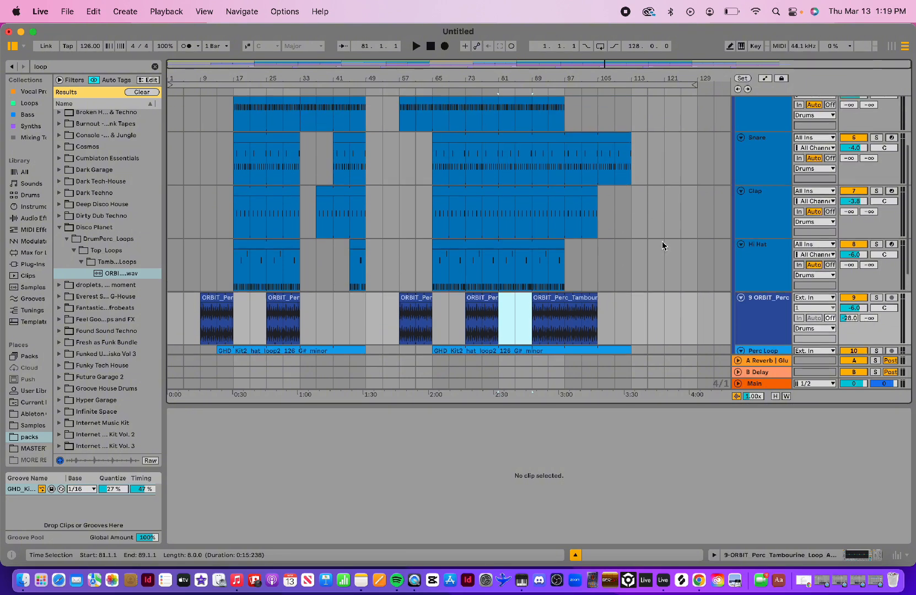
left_click(59, 228)
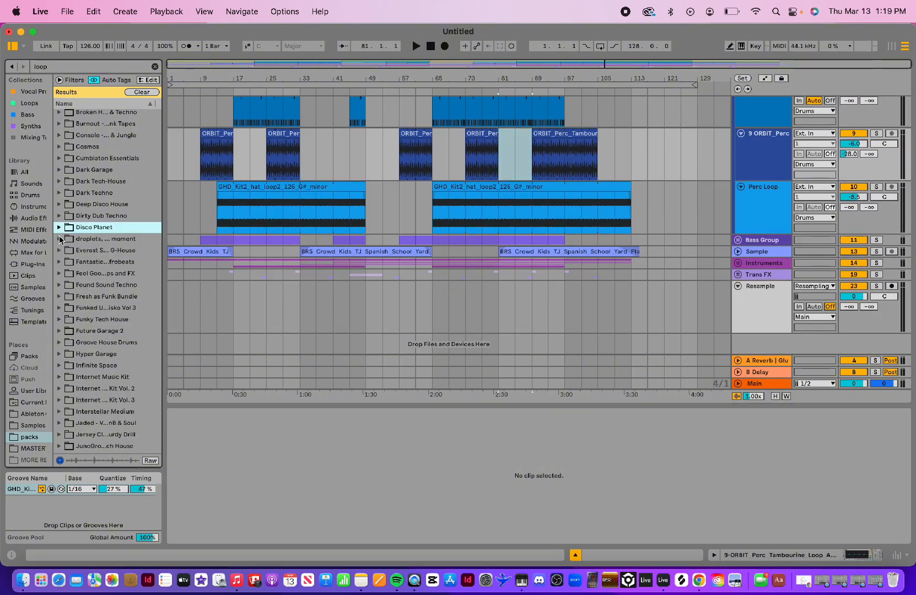
left_click(59, 285)
left_click(66, 297)
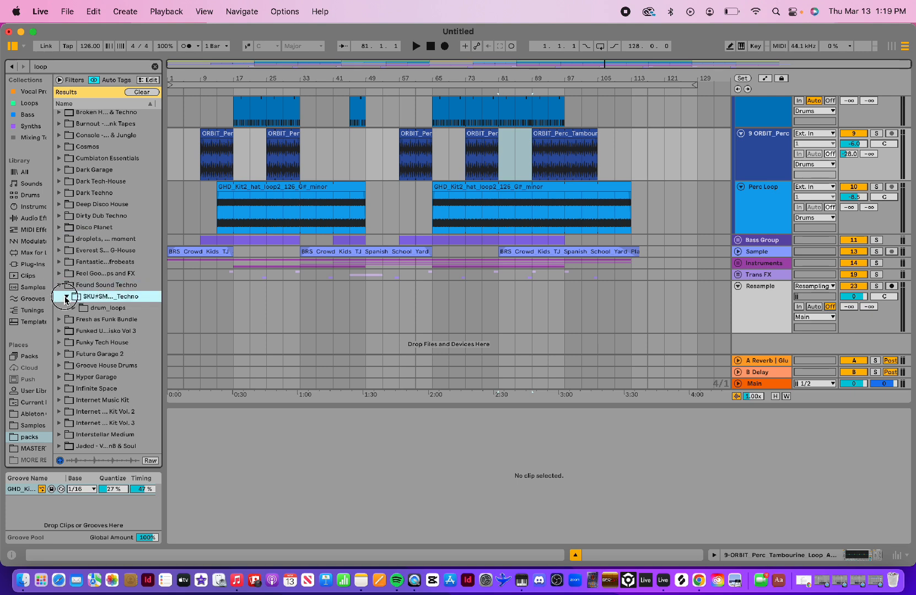
left_click(73, 308)
left_click(105, 320)
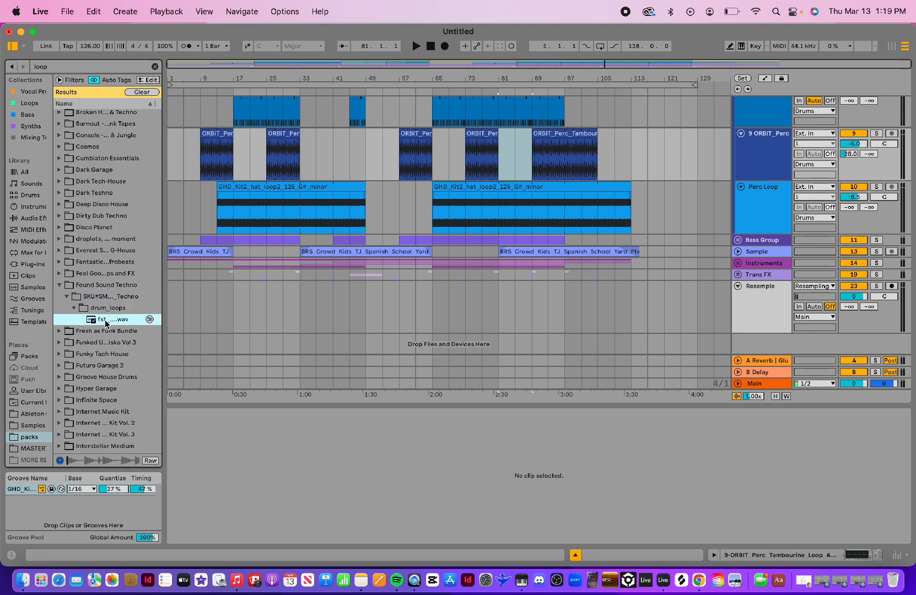
left_click(59, 285)
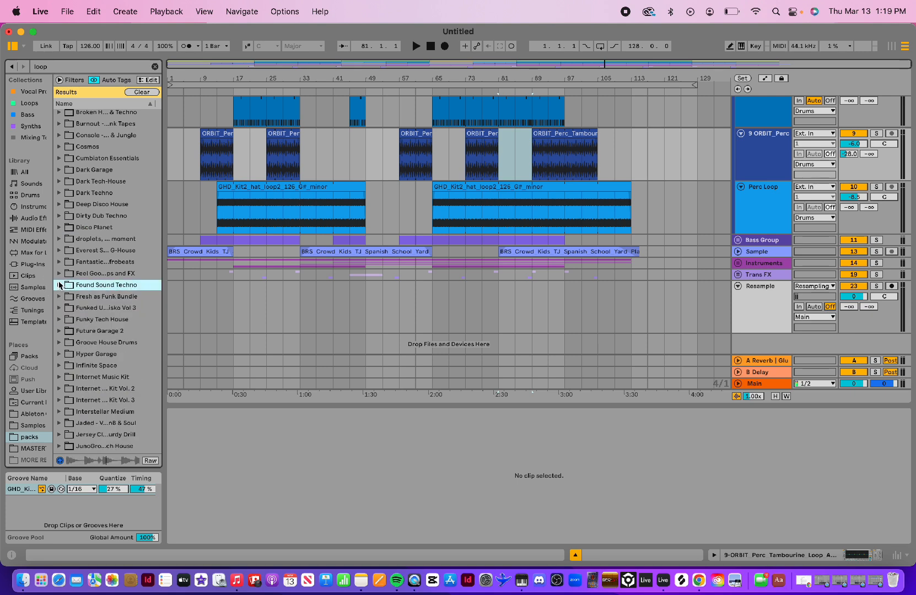
- Open the Fresh as Funk Bundle pack and preview the loop inside the Groove House Drums pack
left_click(60, 297)
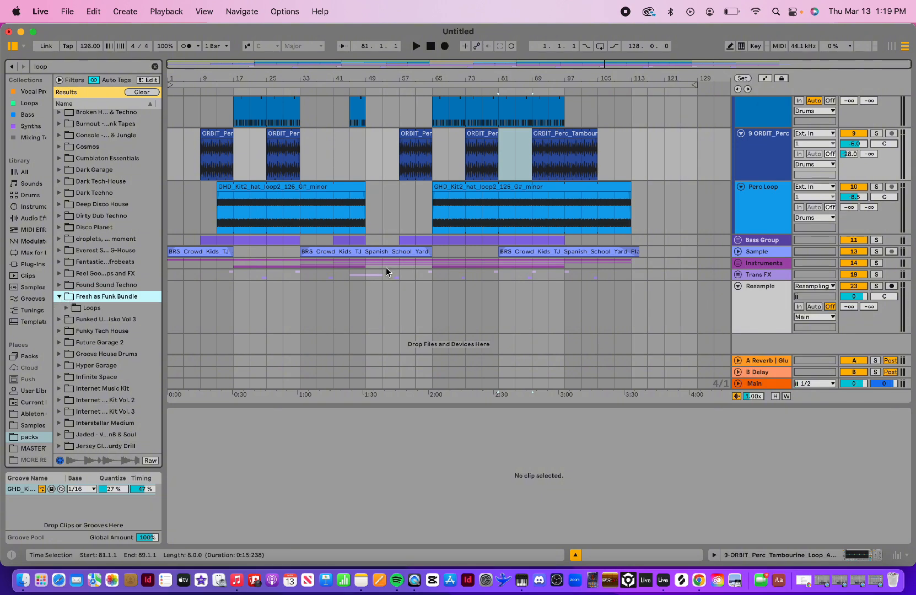
scroll(414, 209, "up", 10)
scroll(415, 212, "down", 5)
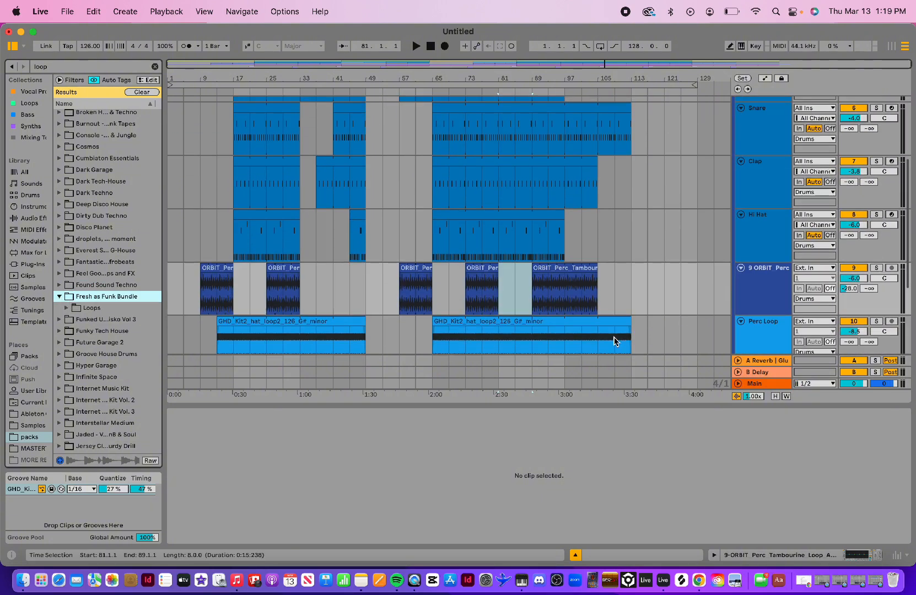
left_click(63, 357)
scroll(96, 352, "down", 2)
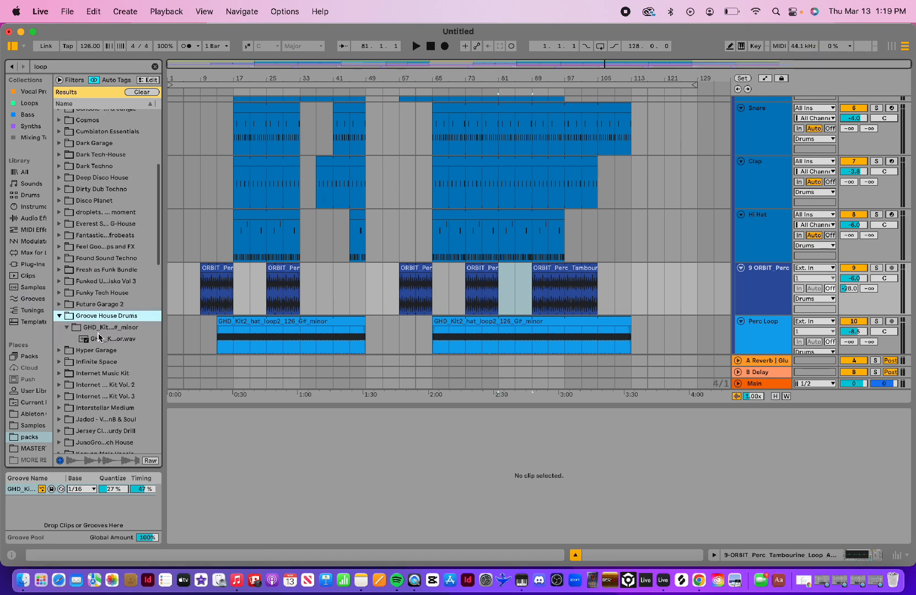
left_click(100, 340)
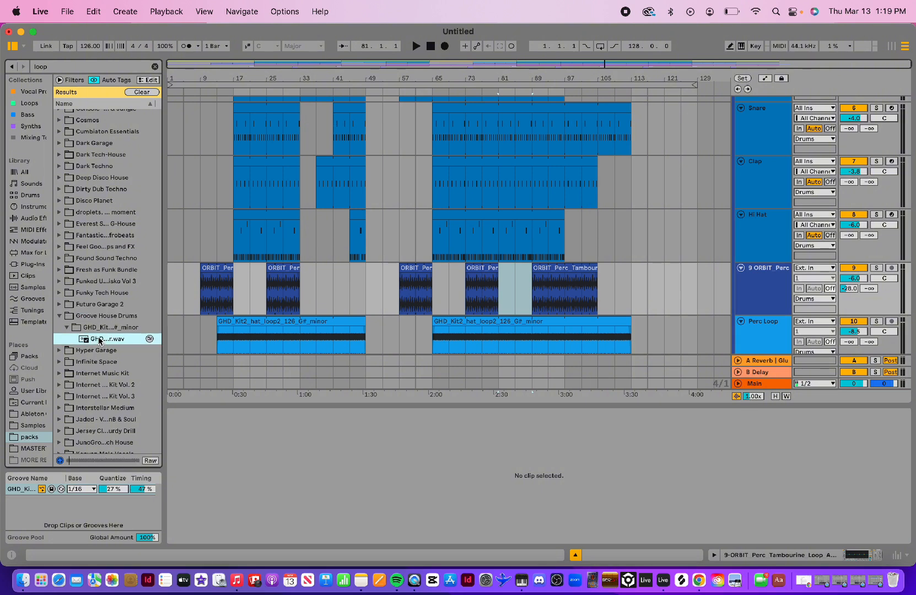
left_click(58, 317)
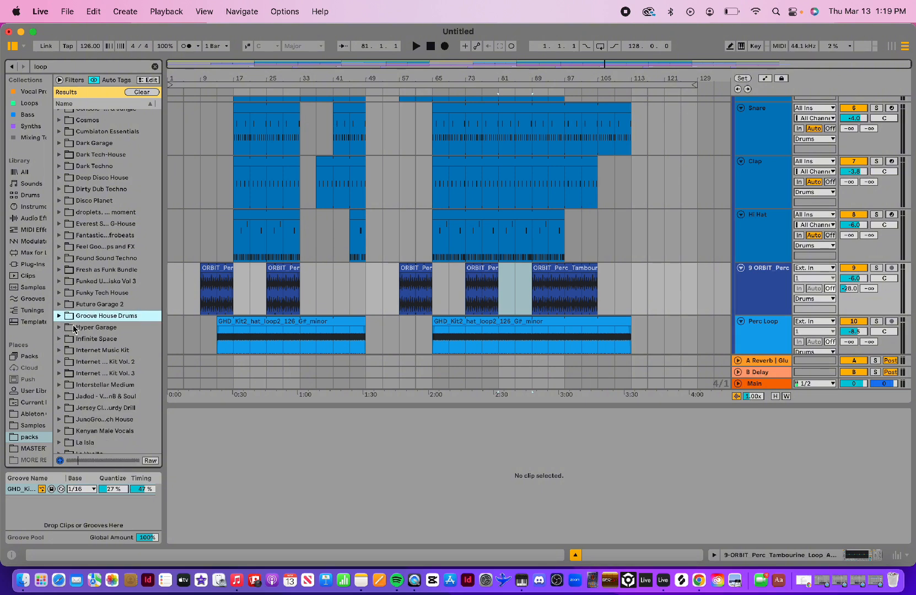
- Preview the OSG drum loop inside the Old Skool Garage pack's drum_loops folder
left_click(88, 339)
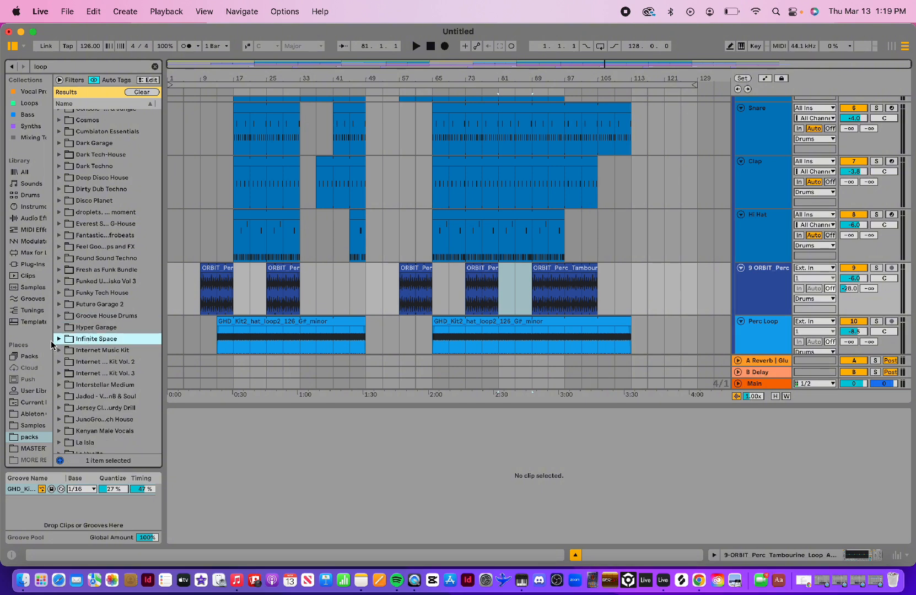
scroll(83, 347, "down", 10)
left_click(110, 349)
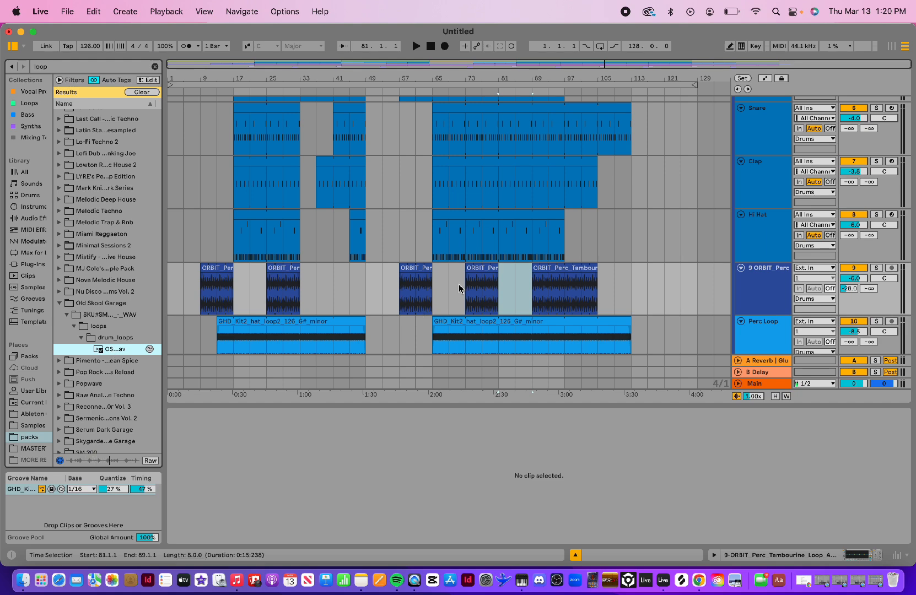
- Insert an audio track below the tambourine track and place the OSG 130 vinyl champagne snare drum loop on it from bar 49
scroll(759, 150, "down", 3)
left_click(765, 227)
key("space")
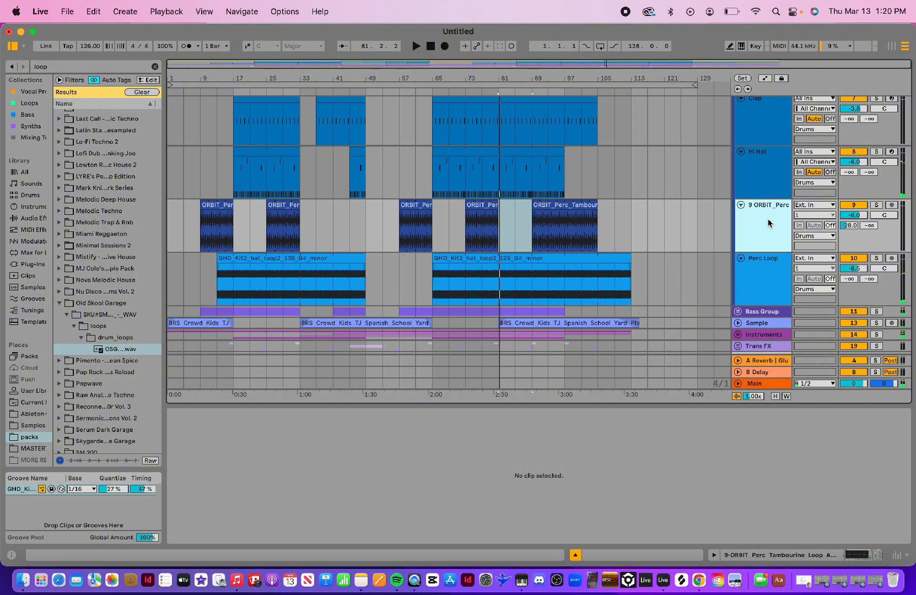
key("super+t")
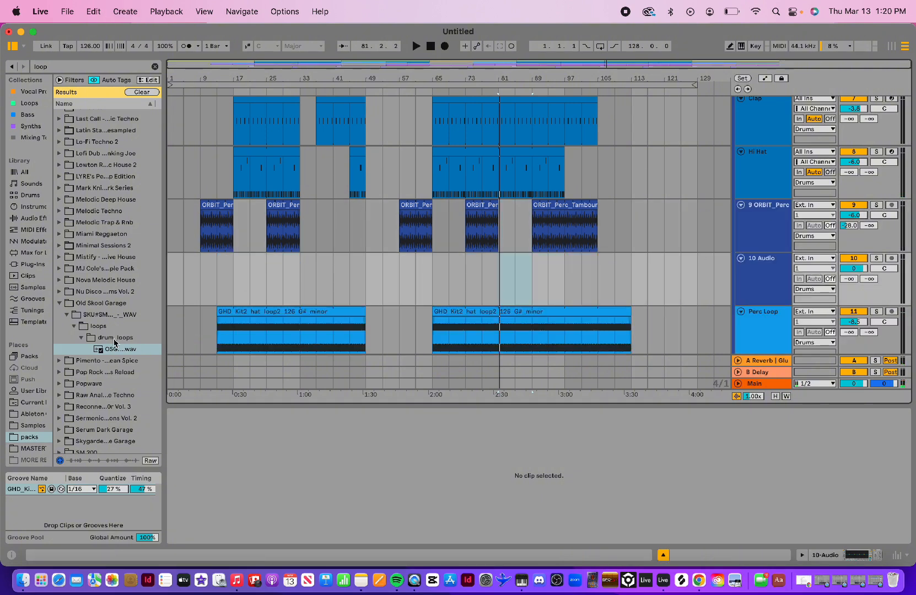
left_click_drag(115, 353, 436, 282)
- Duplicate the OSG drum loop clip to bars 65 and 81, and copy the bar 49 clip to bar 17
key("super+d")
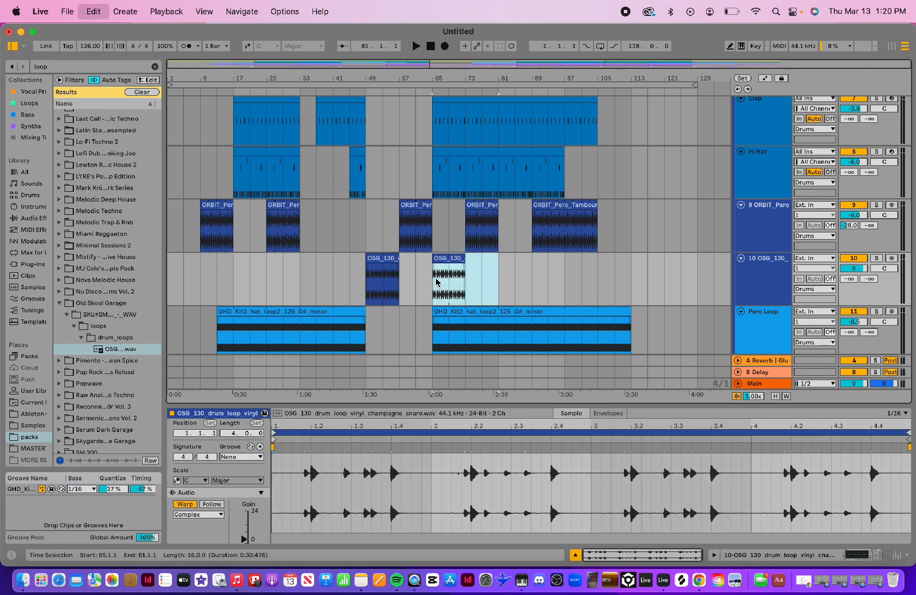
key("super+d")
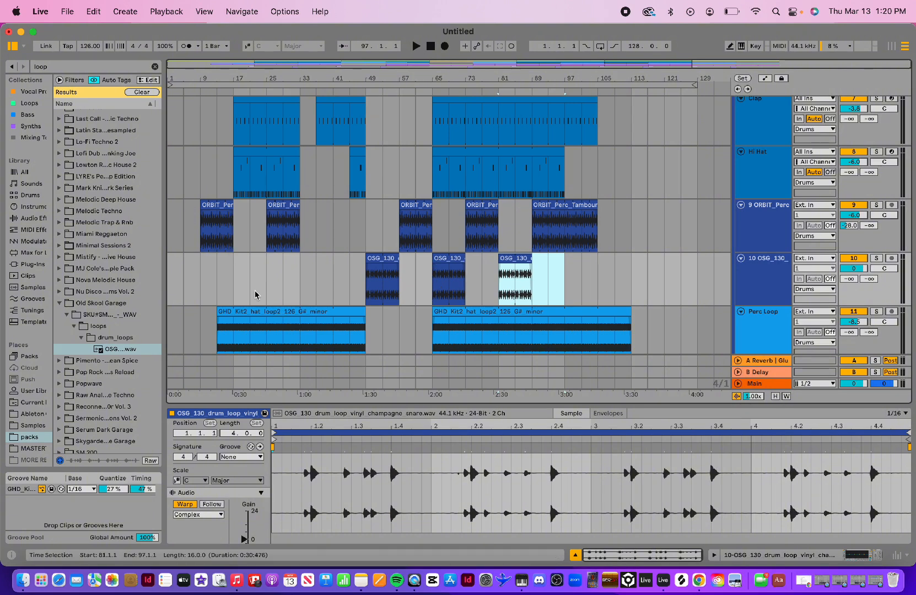
left_click(380, 259)
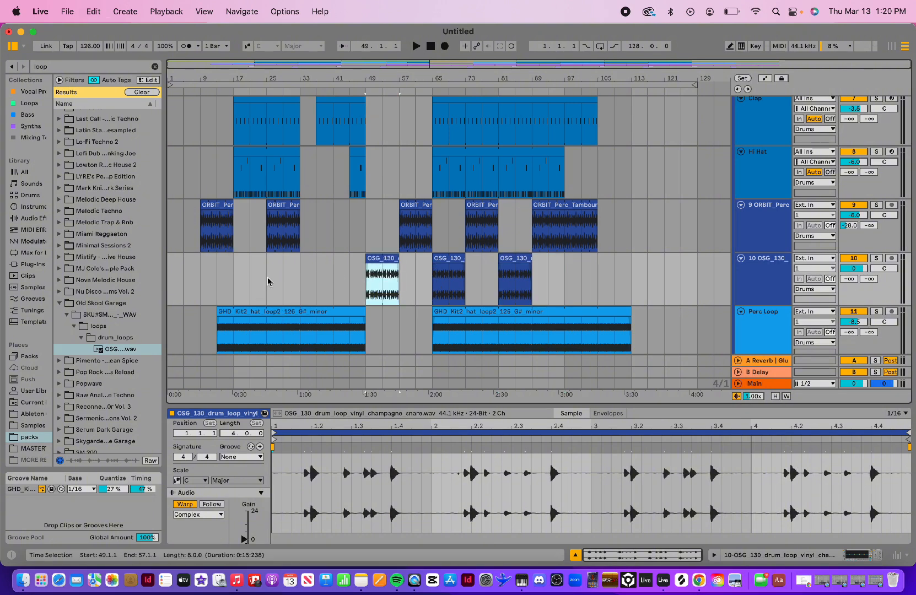
left_click(237, 275)
key("super+v")
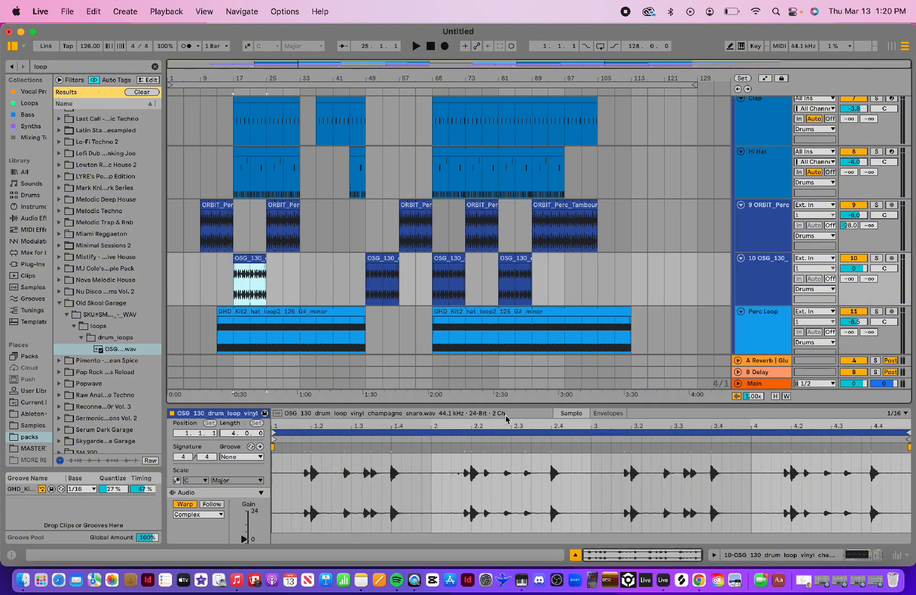
- Lower the OSG drum loop track's volume to -17.2 dB and play from bar 17, briefly soloing the track
left_click_drag(863, 268, 862, 271)
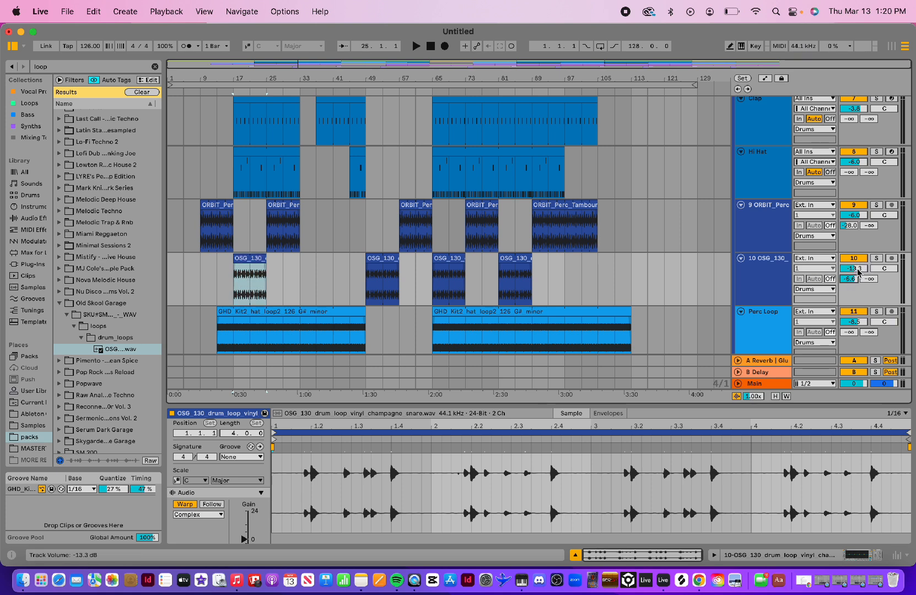
left_click_drag(854, 269, 853, 272)
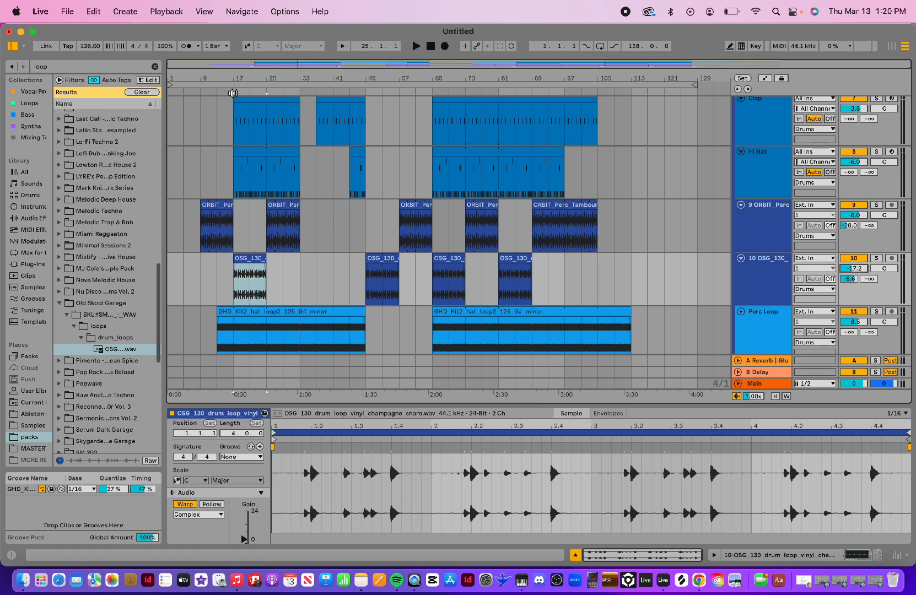
left_click(232, 93)
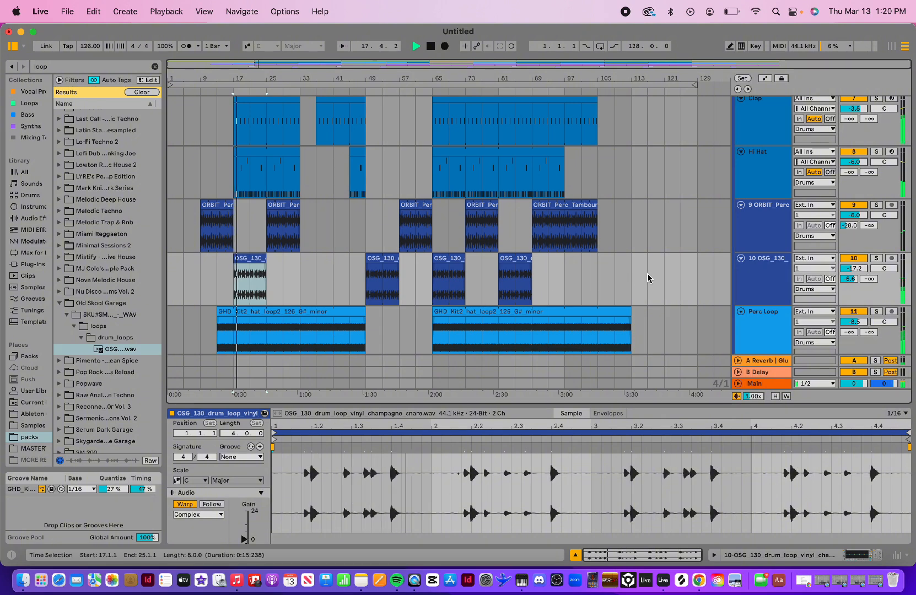
left_click(877, 259)
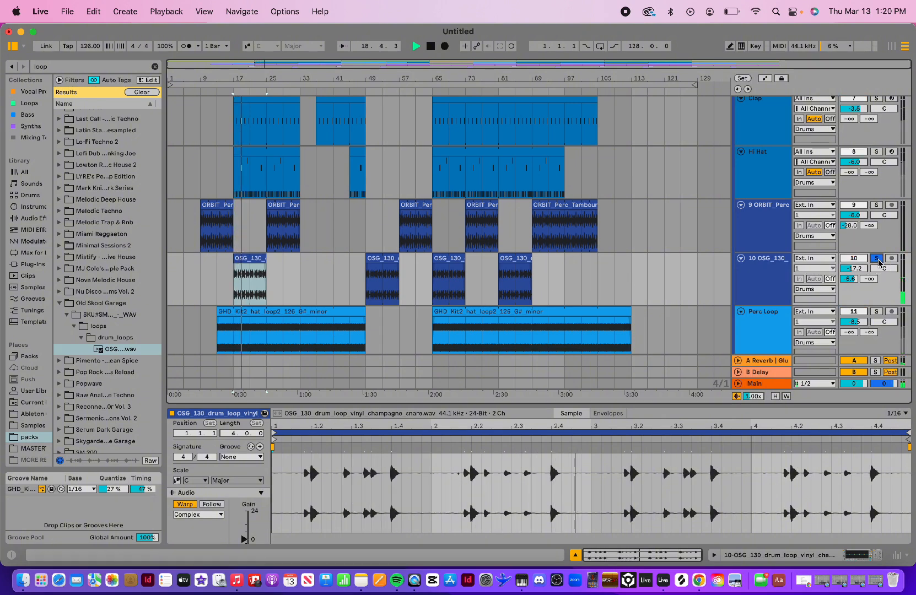
left_click(877, 259)
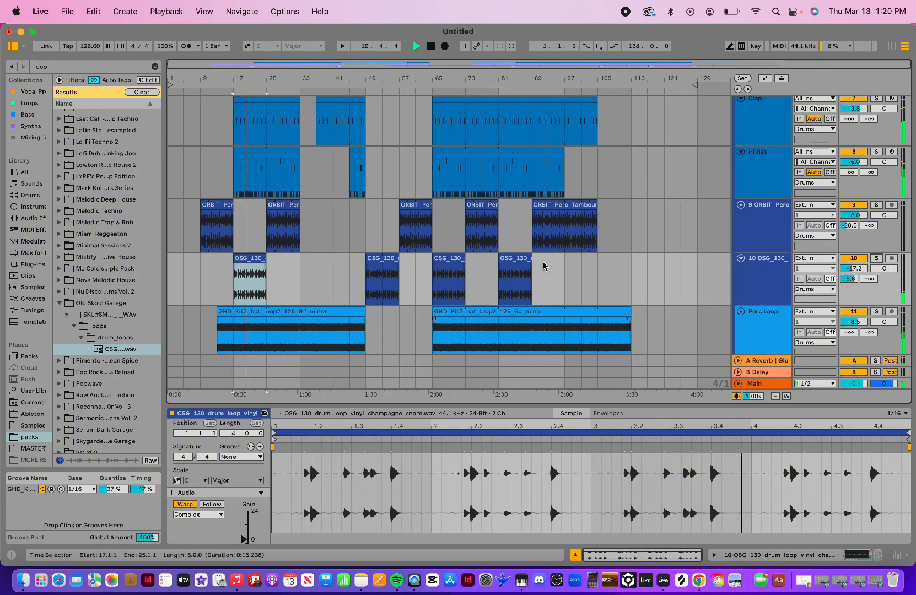
- Apply the GHD Kit2 hat loop2 126 G# minor groove to all OSG drum loop clips and extend the last clip to bar 105
left_click_drag(532, 281, 235, 271)
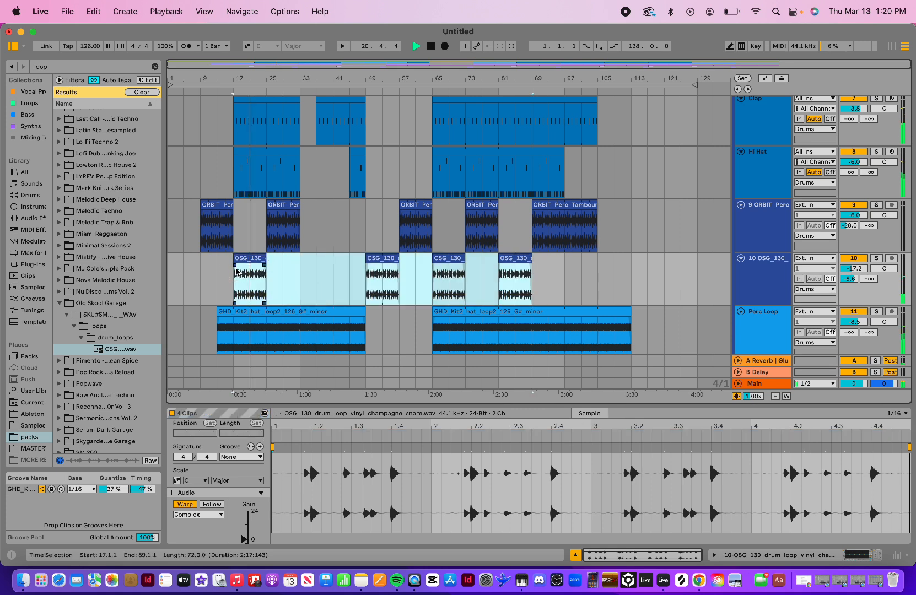
key("space")
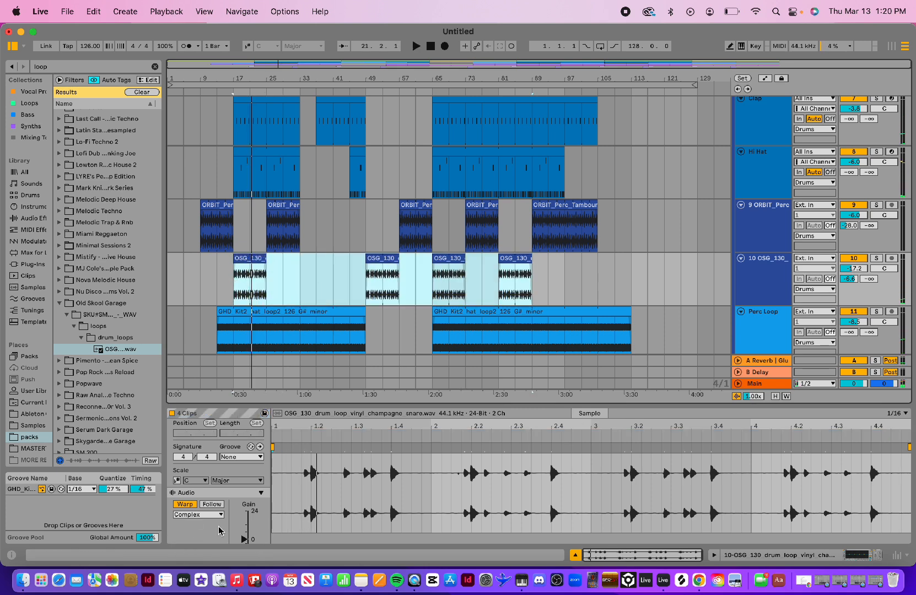
scroll(241, 478, "up", 3)
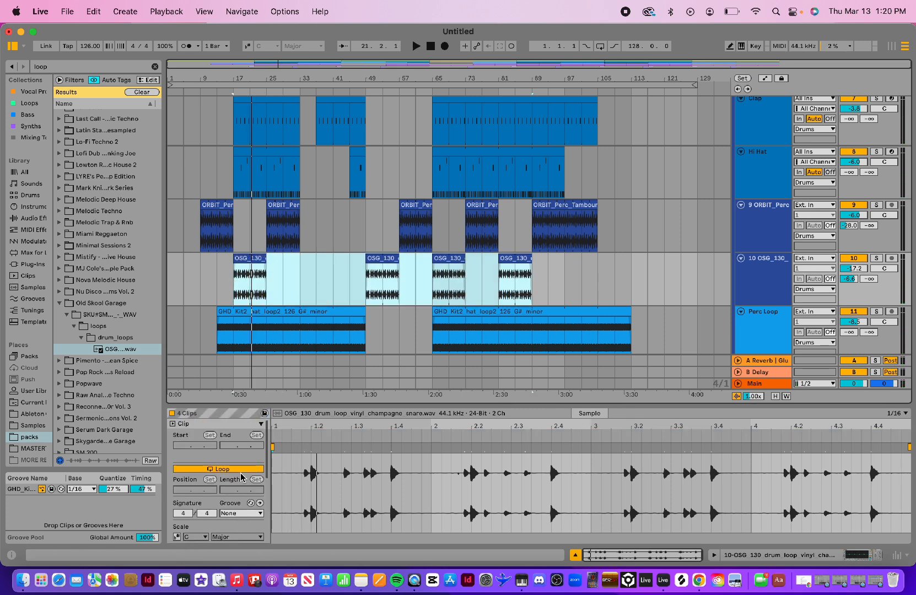
left_click(241, 487)
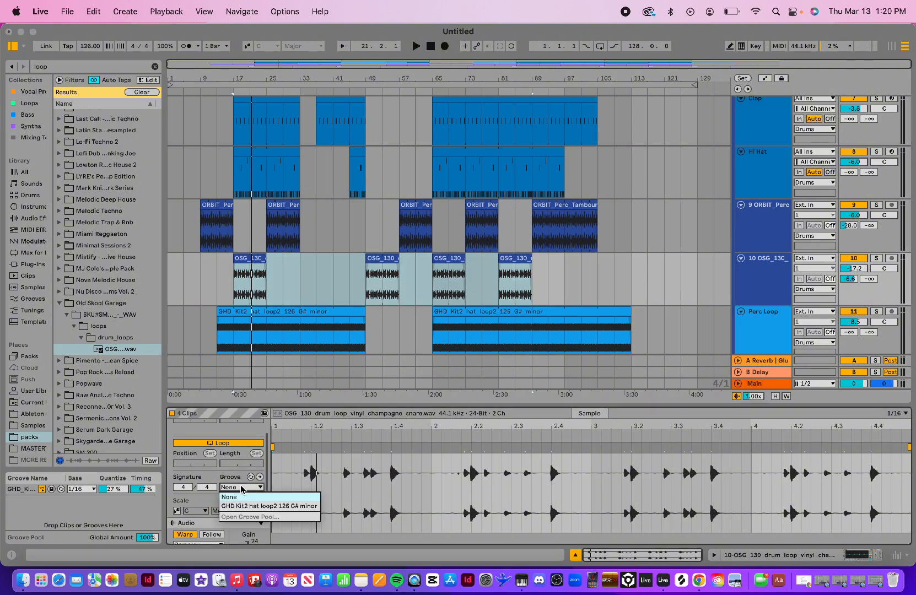
left_click(563, 287)
left_click_drag(563, 286, 236, 278)
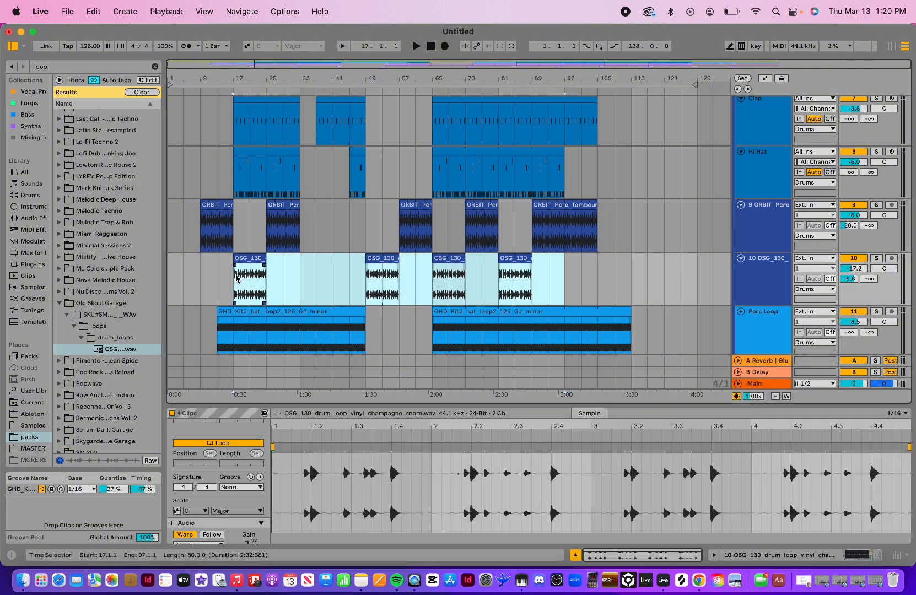
left_click(239, 487)
left_click(243, 508)
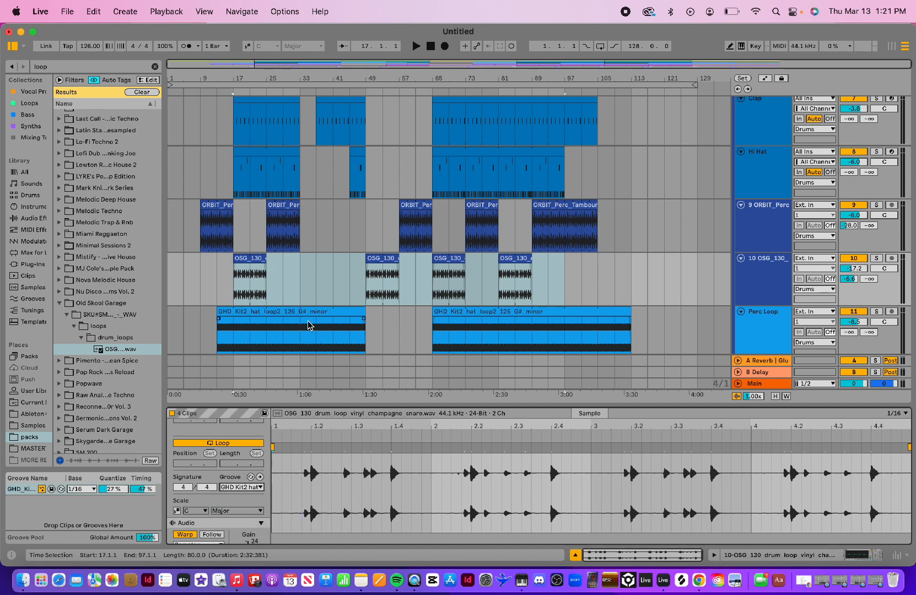
left_click_drag(530, 259, 604, 258)
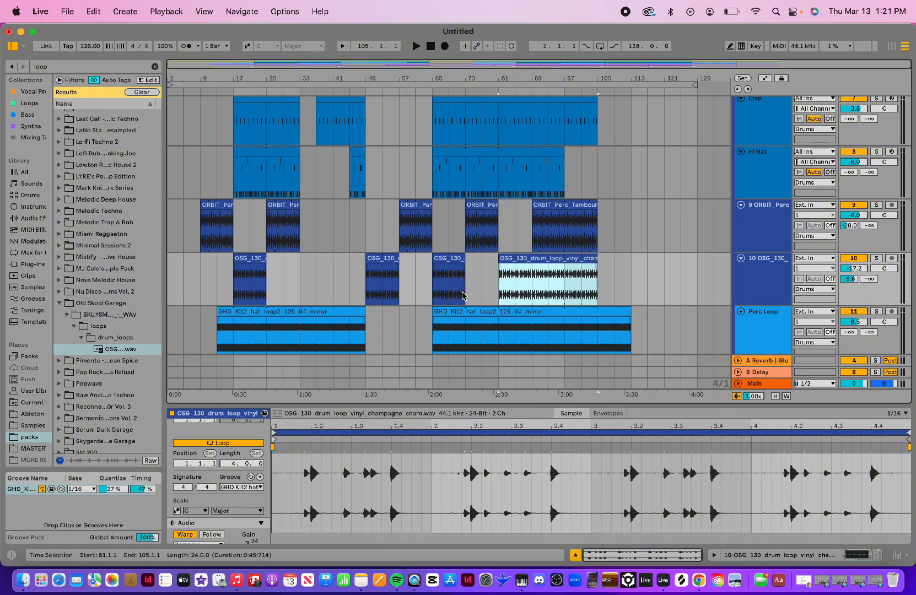
- Review the drum and percussion clips against the section markers across the whole arrangement
scroll(492, 202, "up", 3)
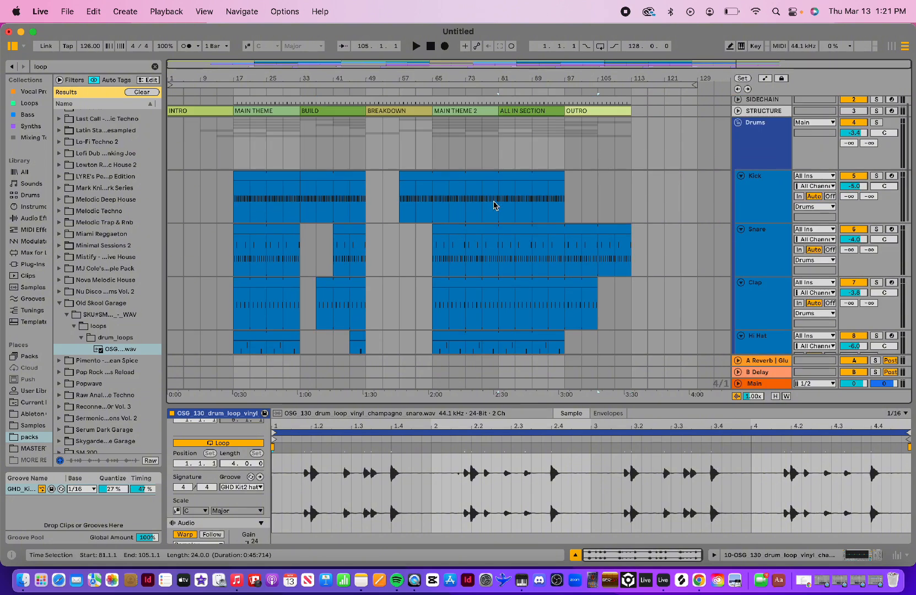
scroll(533, 185, "up", 10)
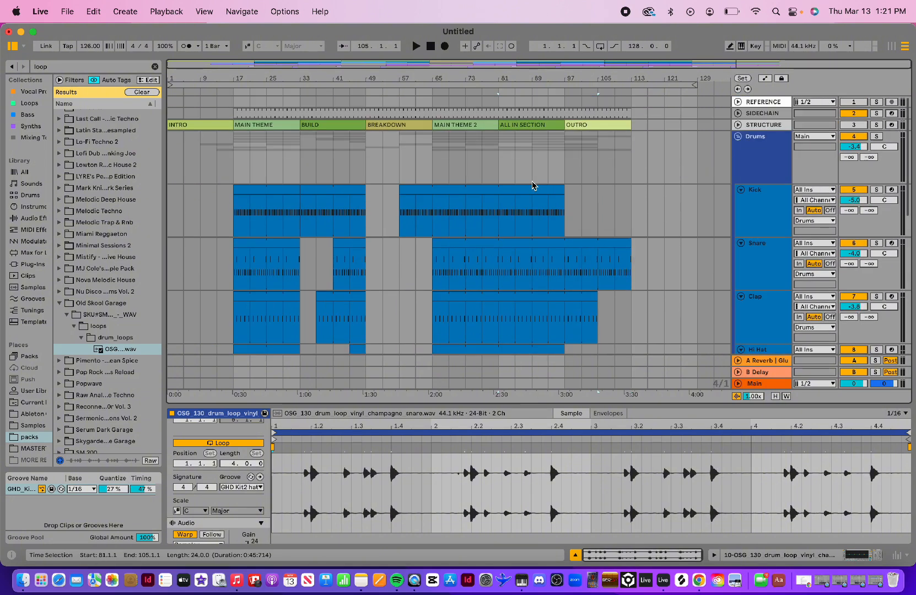
scroll(530, 181, "down", 5)
scroll(531, 182, "up", 5)
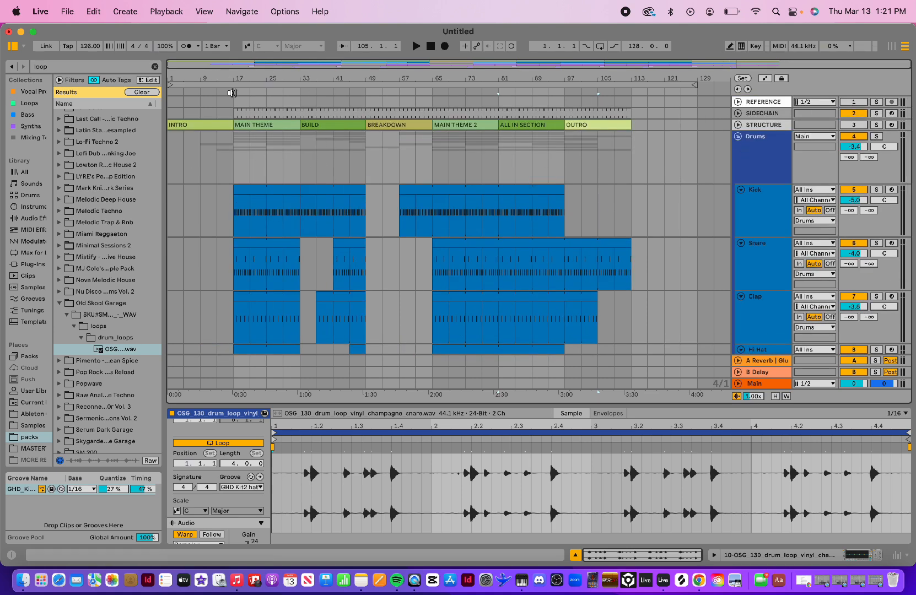
scroll(305, 225, "down", 10)
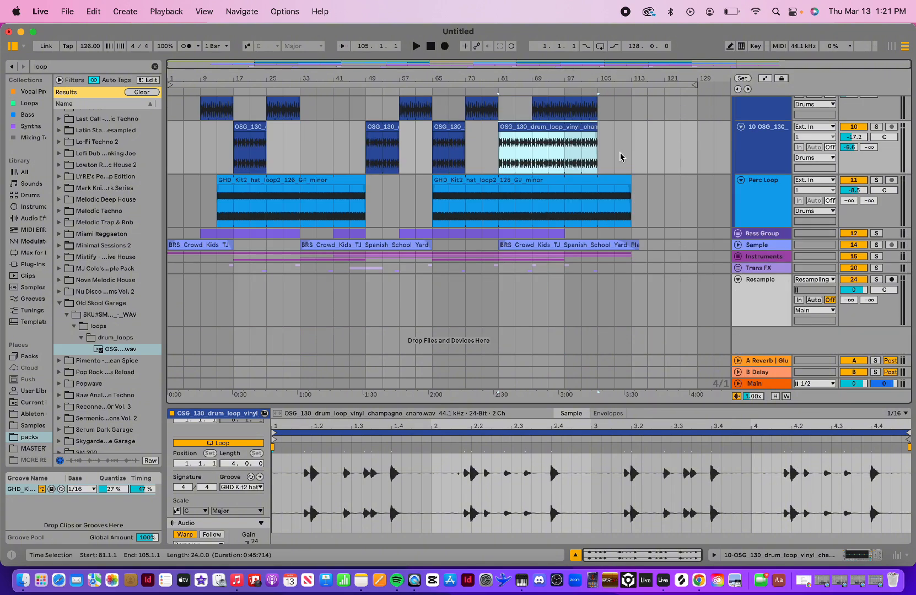
scroll(269, 173, "up", 10)
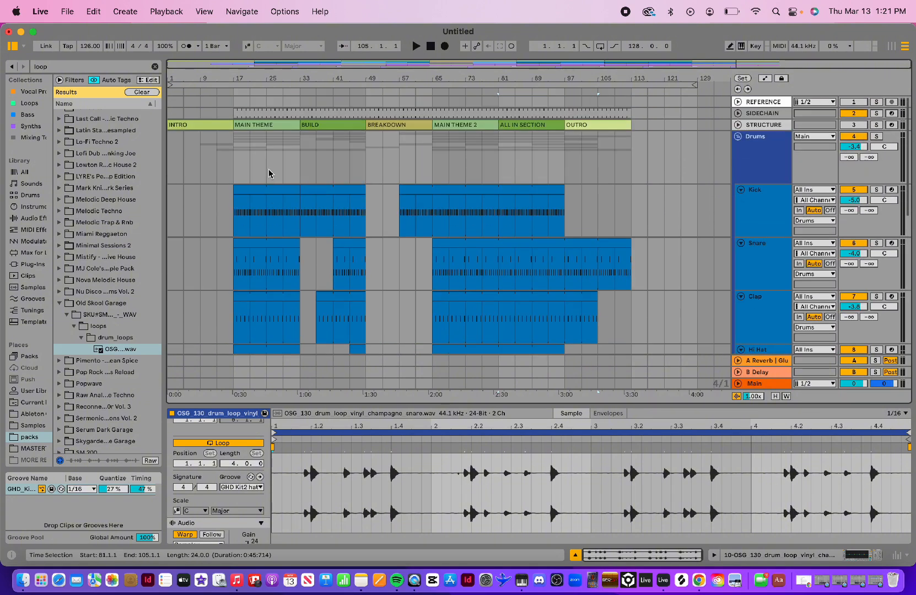
scroll(269, 174, "down", 8)
scroll(267, 171, "up", 8)
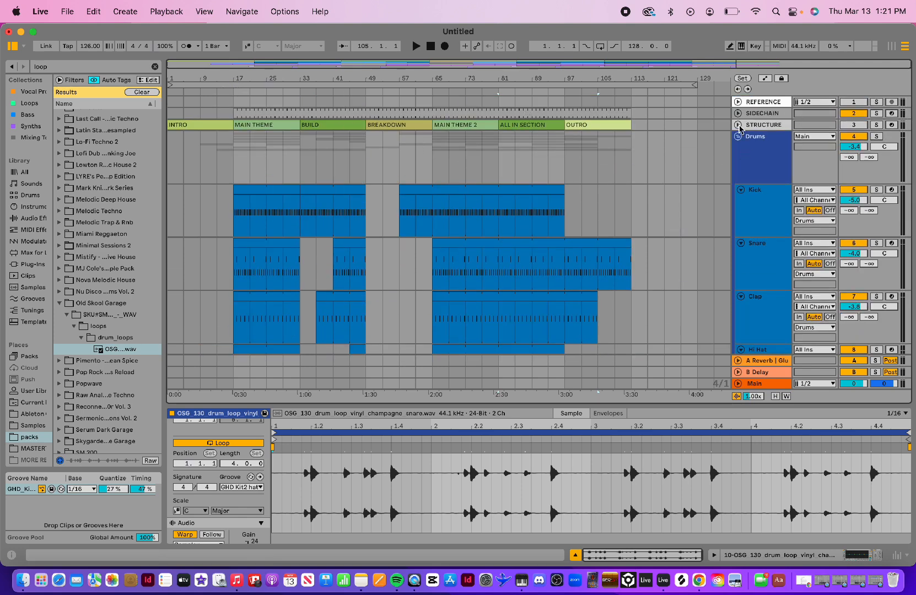
- Unfold the SIDECHAIN track and delete bars 49 to 57 of its clip at the start of the Breakdown, folding the Drums group meanwhile
left_click(738, 136)
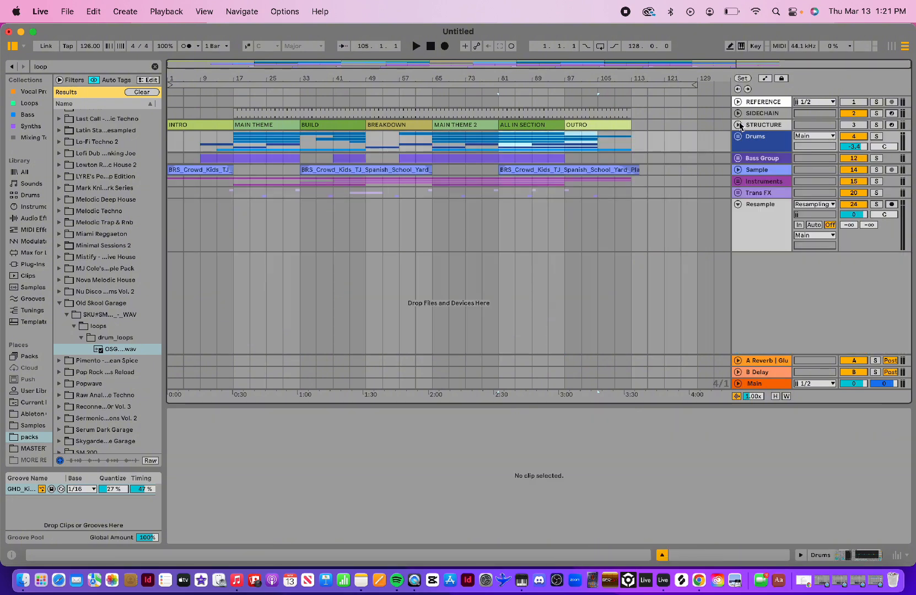
left_click(738, 113)
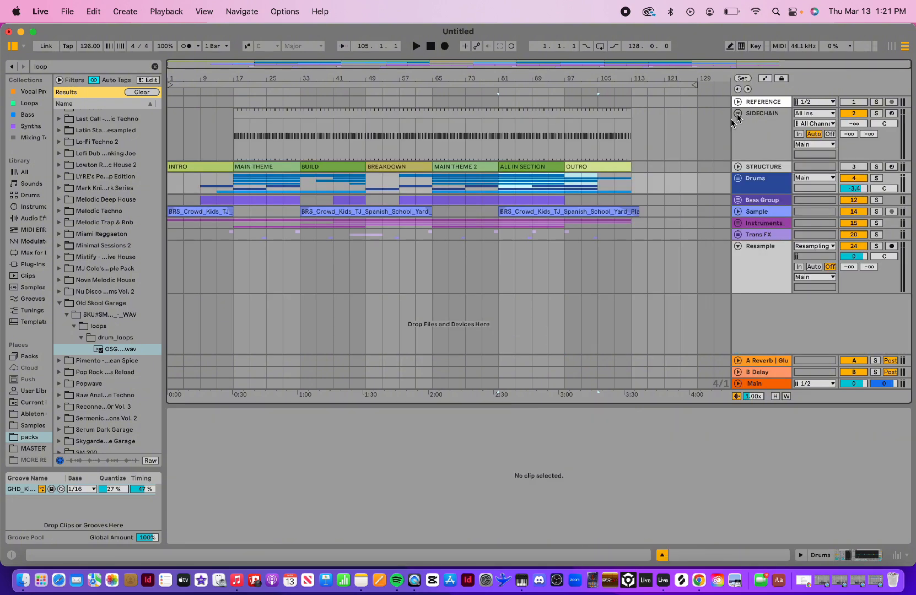
left_click_drag(364, 125, 402, 122)
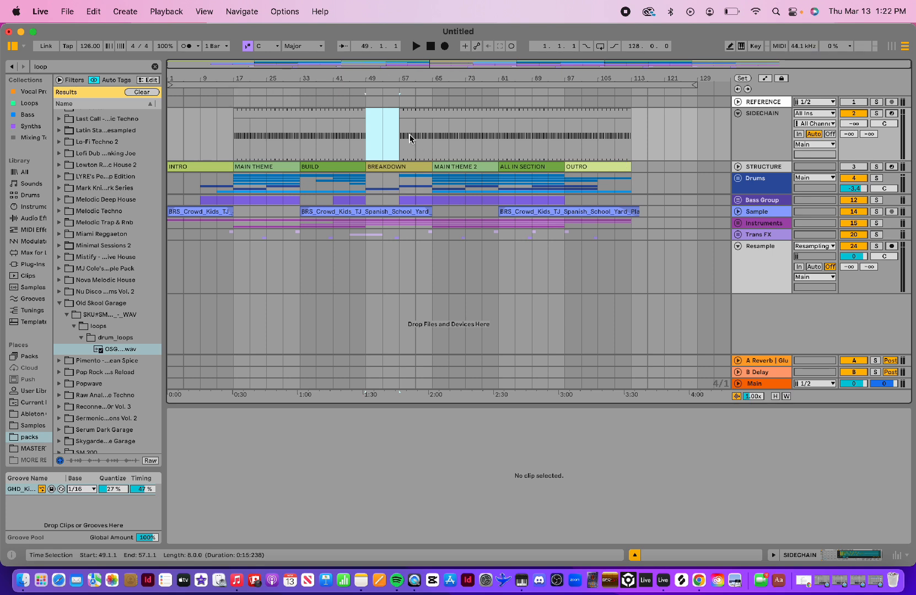
left_click(737, 179)
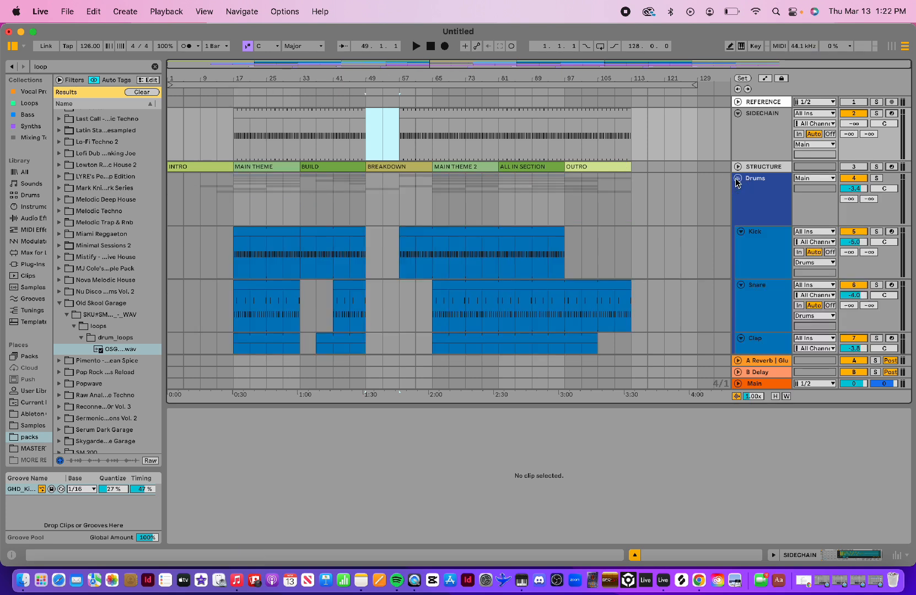
- Fold the Drums group and the SIDECHAIN track, and select the group tracks in turn down to Resample
left_click(737, 179)
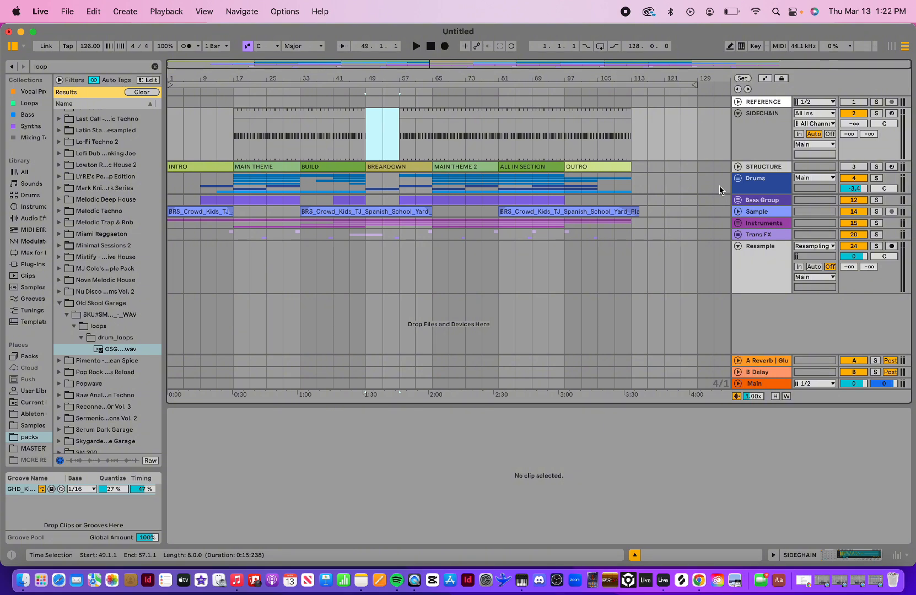
left_click(738, 113)
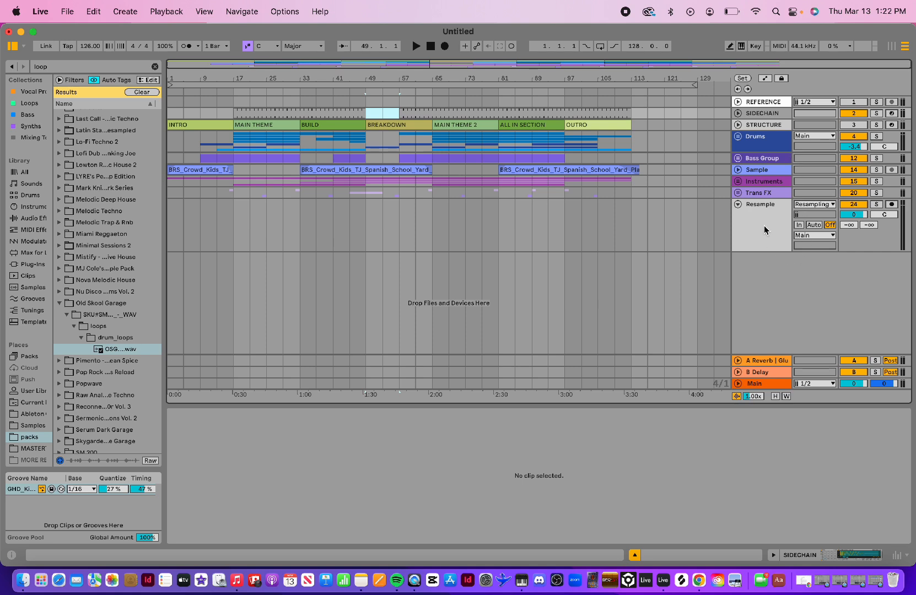
left_click(771, 145)
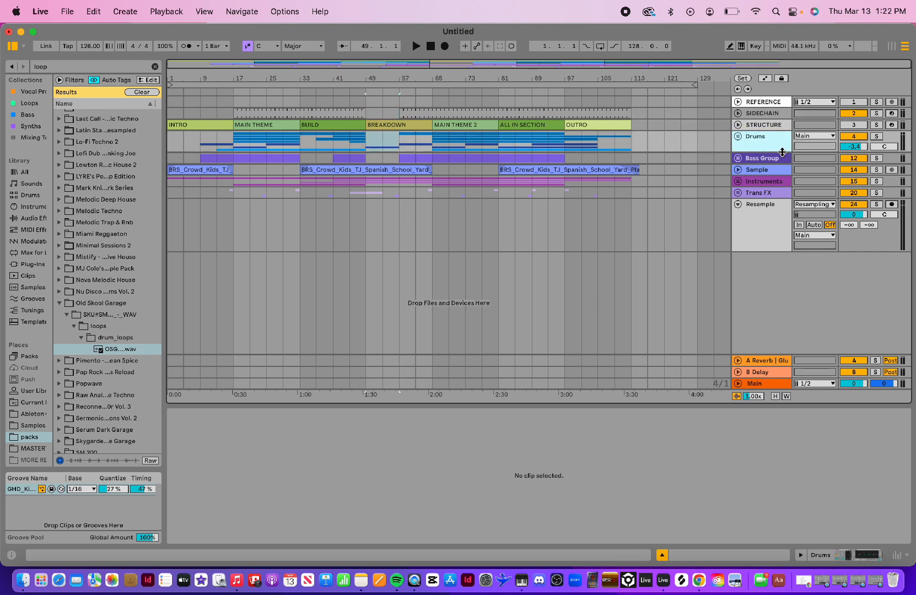
left_click(768, 174)
left_click(770, 182)
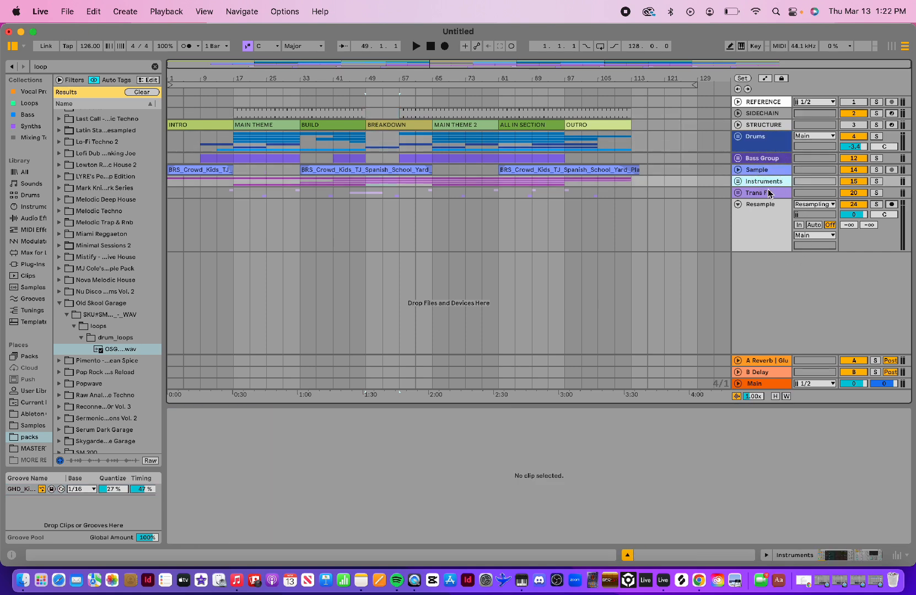
left_click(769, 193)
left_click(763, 222)
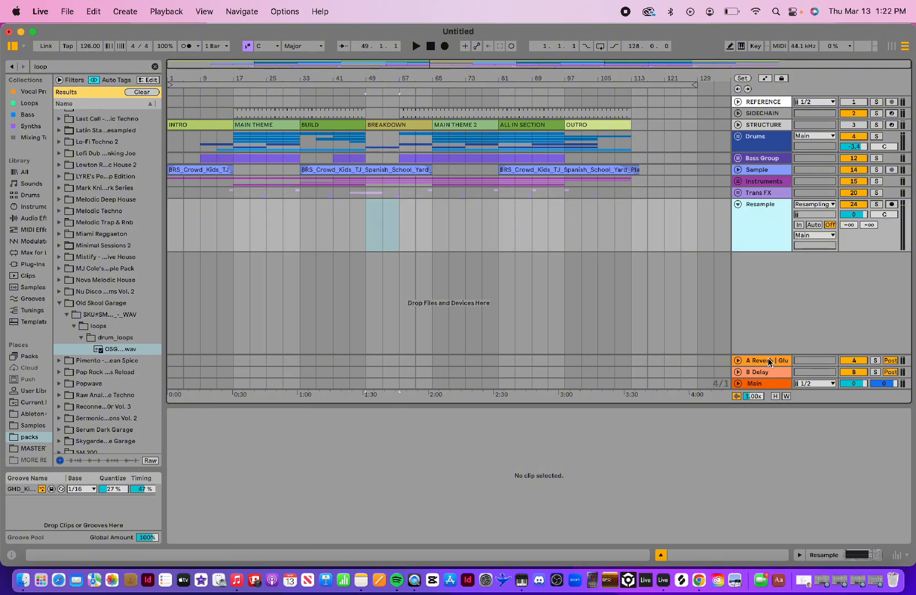
- Examine the device chains on the Main and Resample tracks, including the switched-off Master Chain rack
left_click(765, 384)
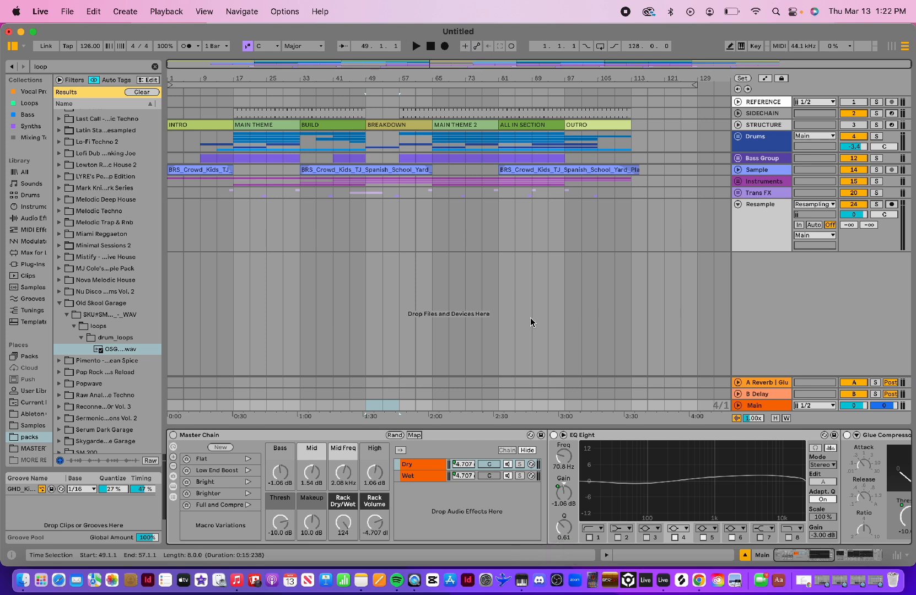
scroll(630, 458, "right", 10)
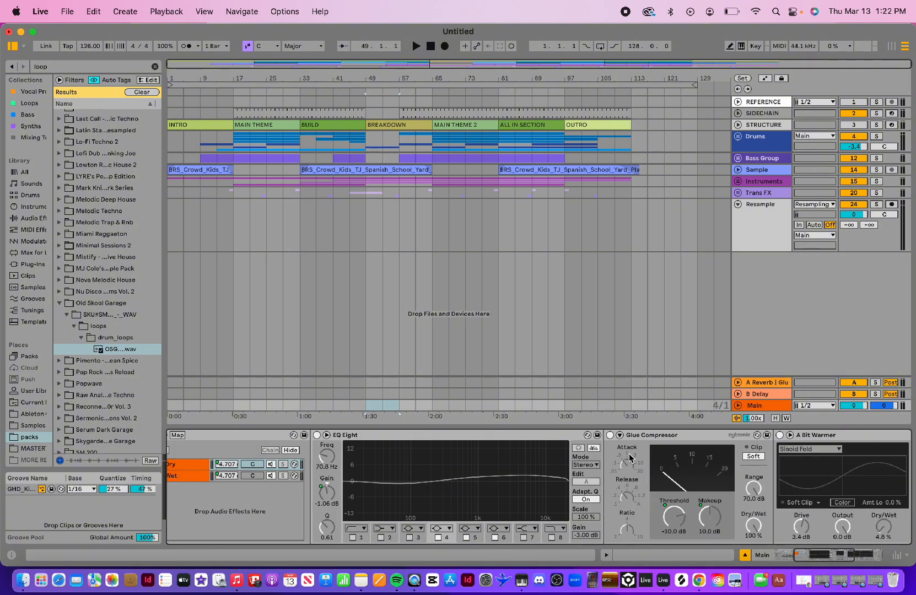
scroll(630, 458, "left", 10)
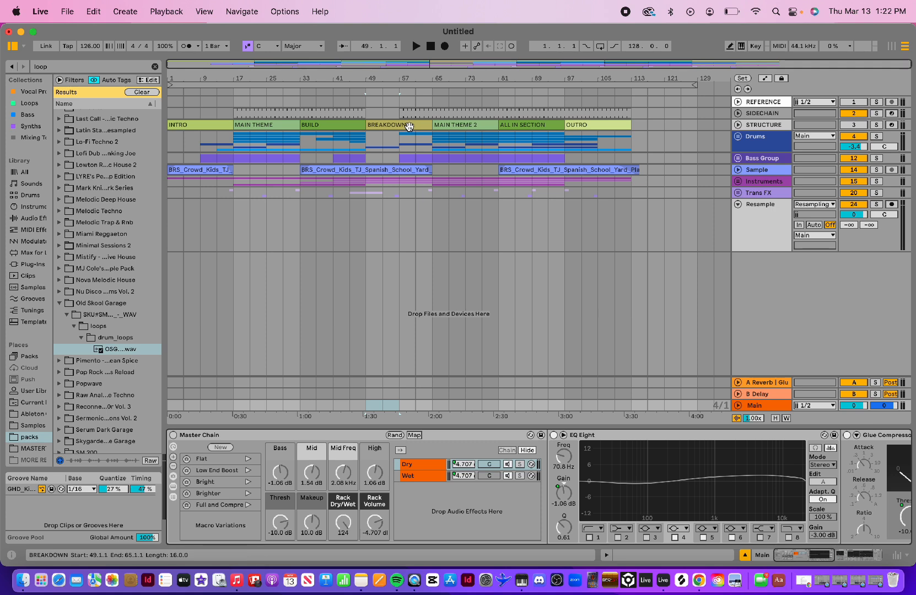
left_click(761, 215)
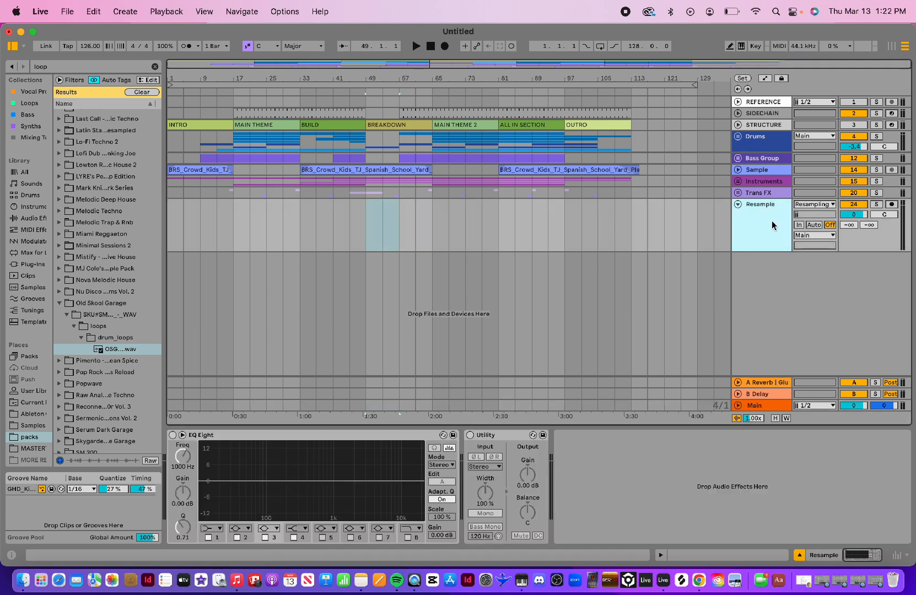
left_click(769, 406)
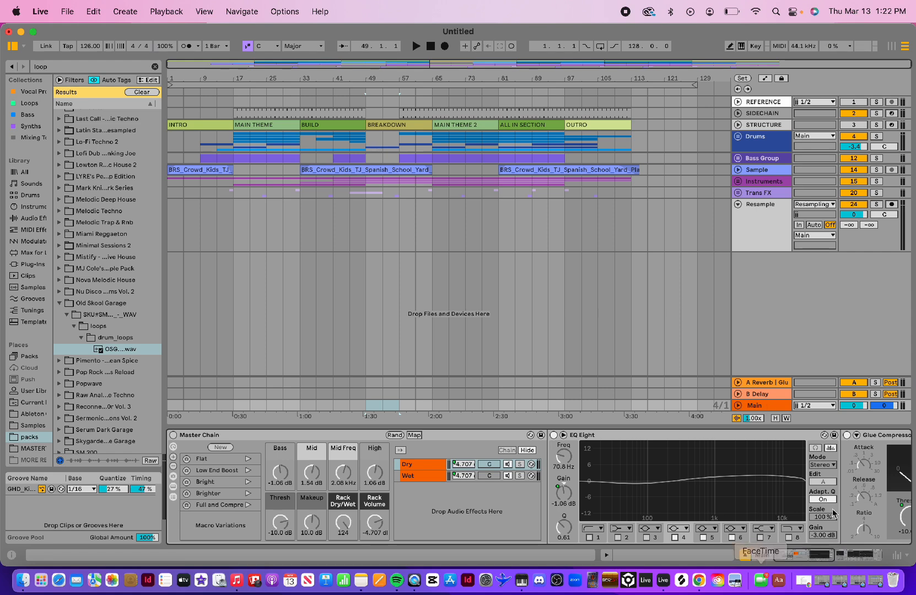
scroll(687, 498, "right", 10)
scroll(687, 498, "left", 10)
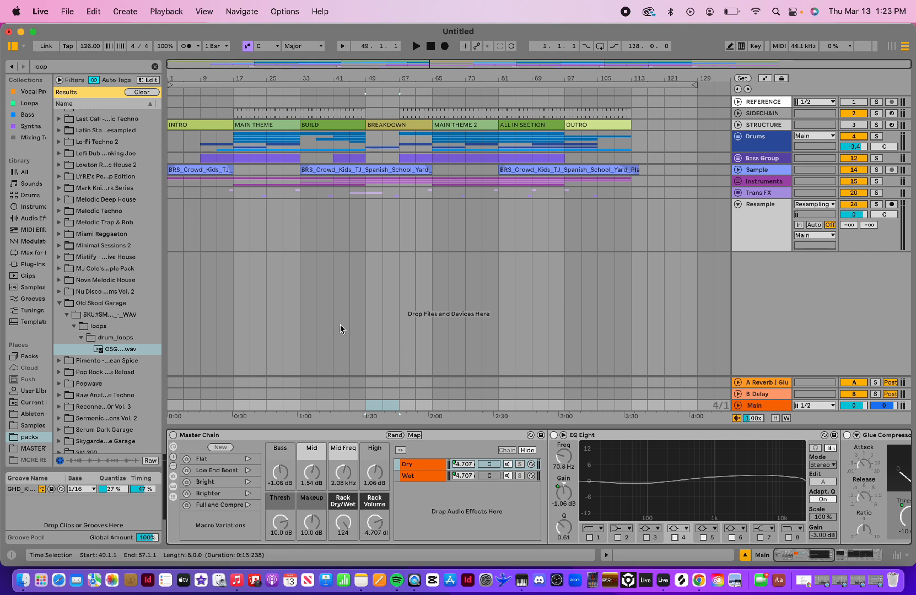
left_click(761, 249)
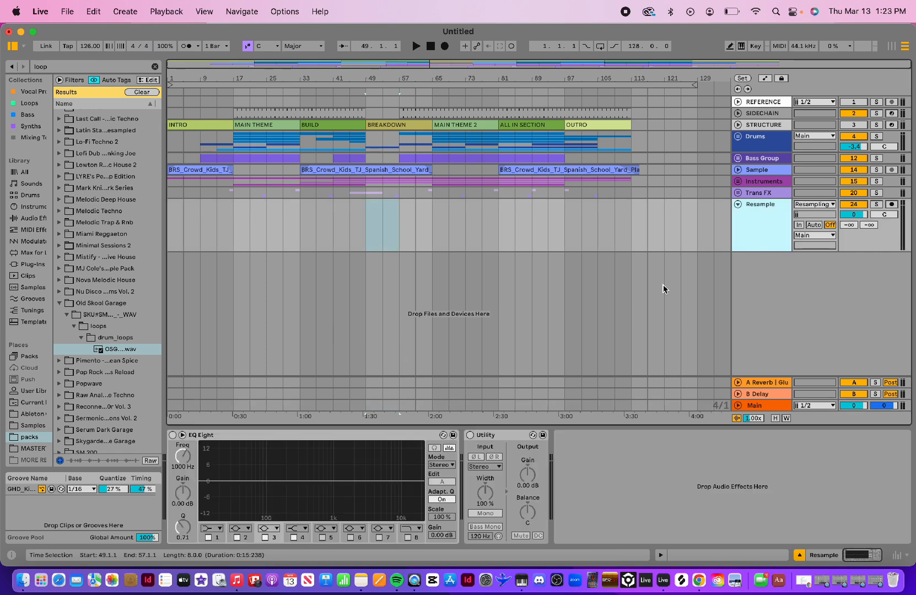
left_click(754, 407)
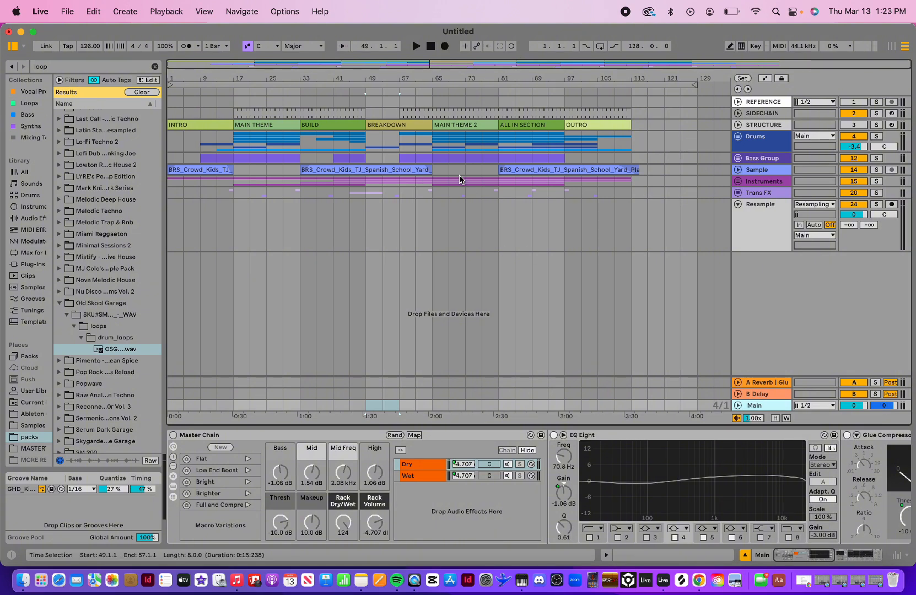
- Switch on the Master Chain rack on the Main track
left_click(173, 435)
scroll(587, 457, "right", 5)
scroll(587, 457, "right", 6)
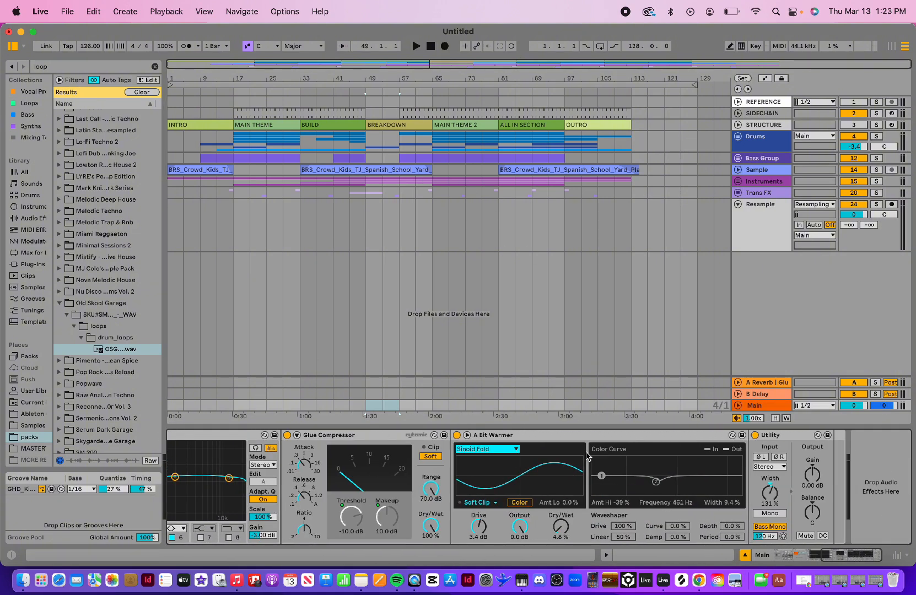
scroll(587, 456, "left", 10)
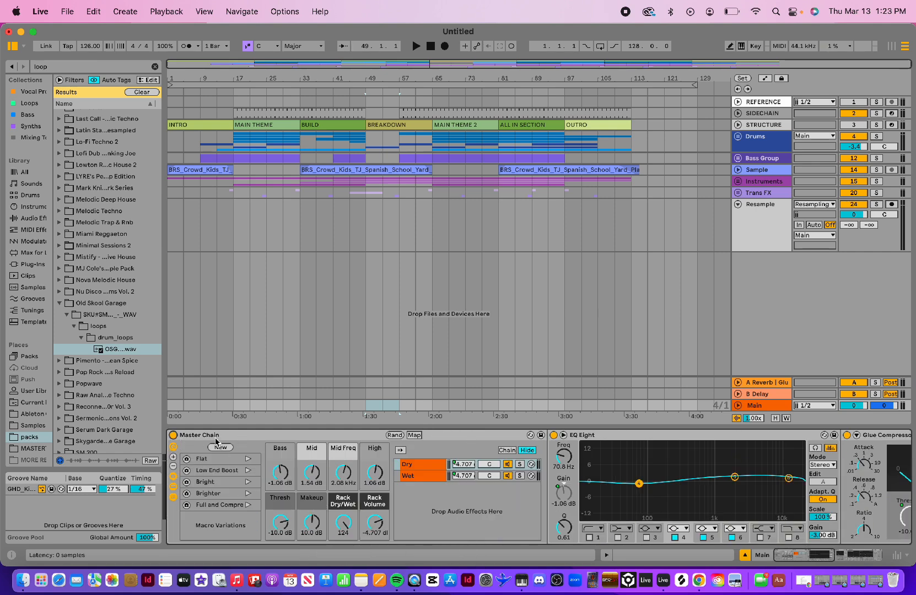
- Look over the whole Master Chain rack, from its macro controls and Dry/Wet chains through to the Utility device
scroll(518, 494, "right", 5)
scroll(507, 494, "left", 5)
scroll(480, 444, "right", 3)
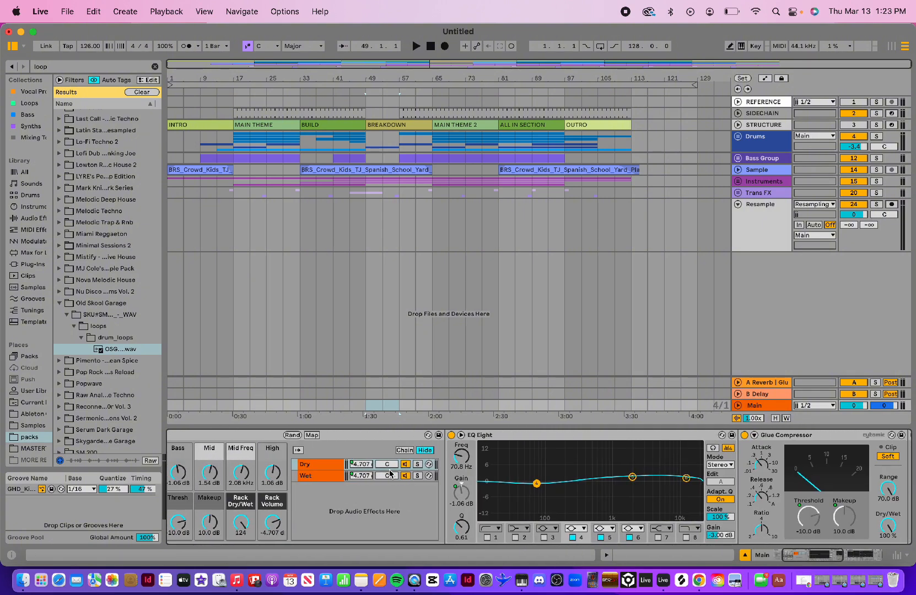
scroll(484, 437, "right", 6)
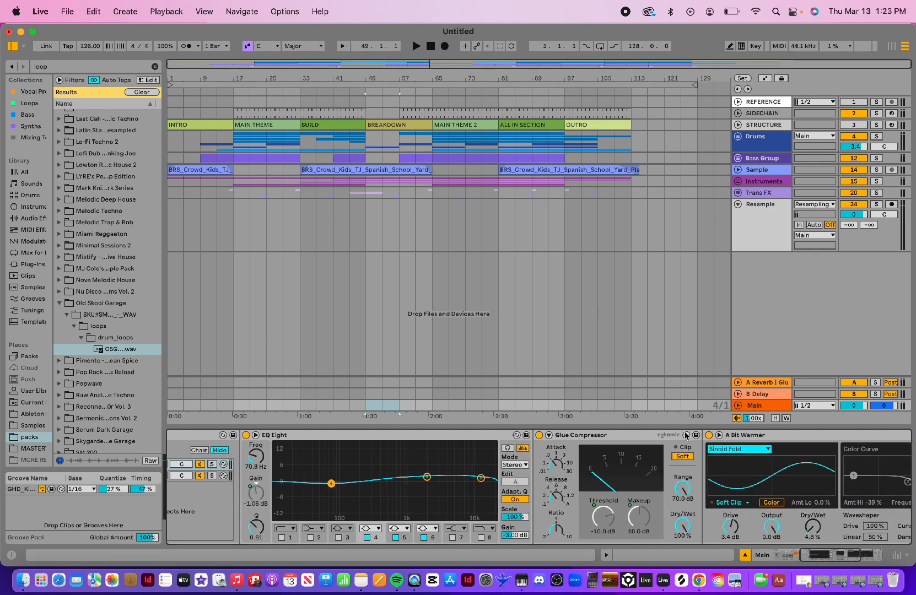
scroll(618, 453, "right", 4)
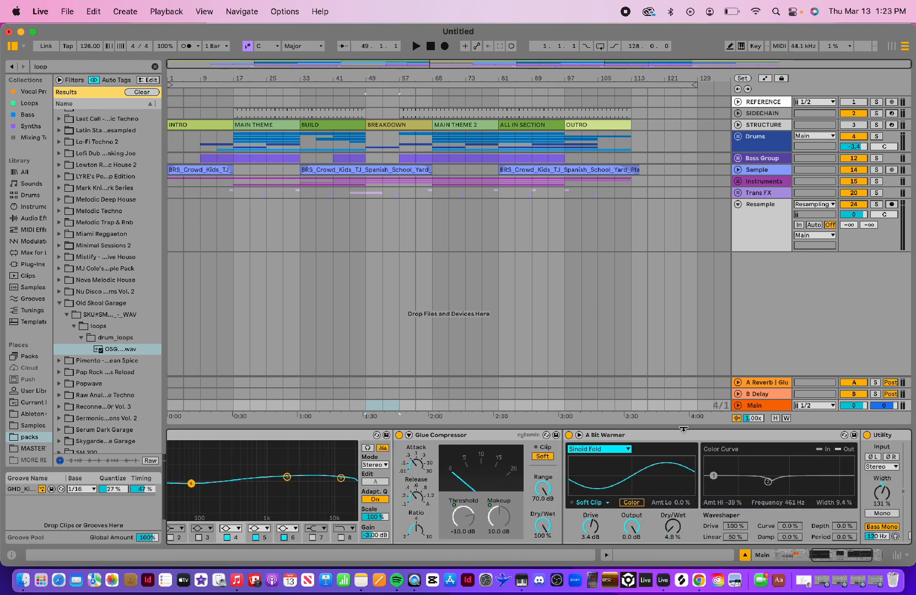
scroll(717, 474, "right", 4)
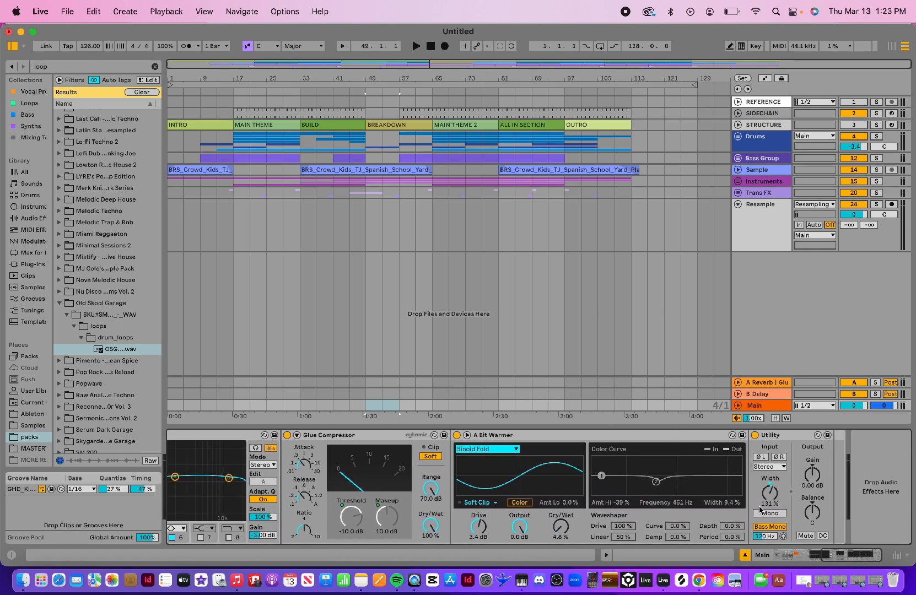
scroll(787, 492, "left", 10)
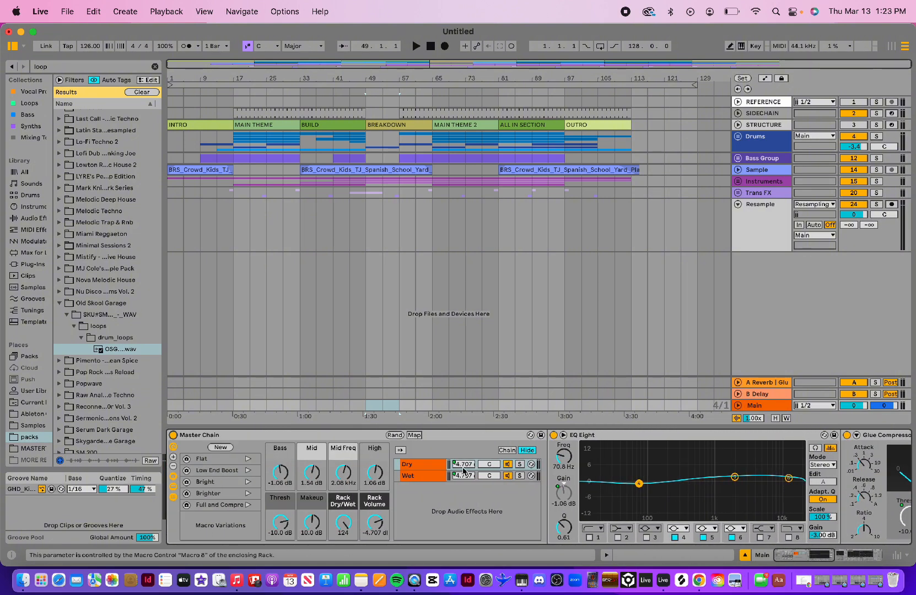
- Examine the settings of the Master Chain's EQ Eight, Glue Compressor and A Bit Warmer devices one after another
scroll(462, 473, "right", 5)
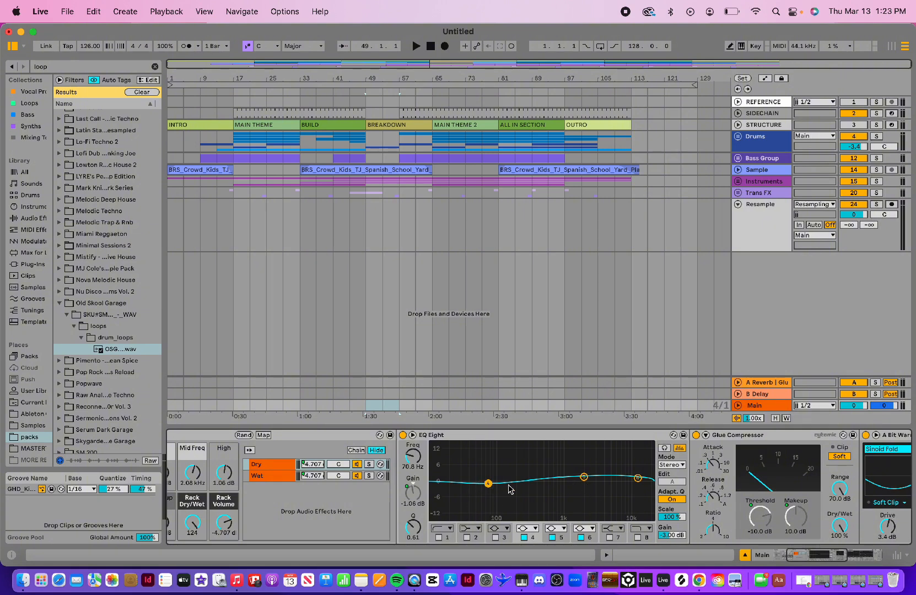
scroll(575, 494, "left", 3)
scroll(575, 494, "left", 2)
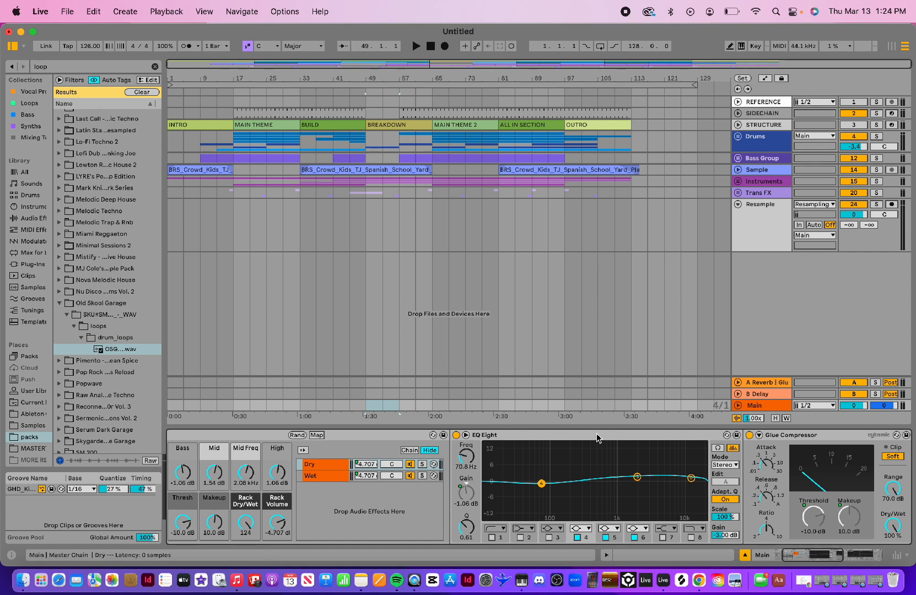
scroll(591, 450, "right", 3)
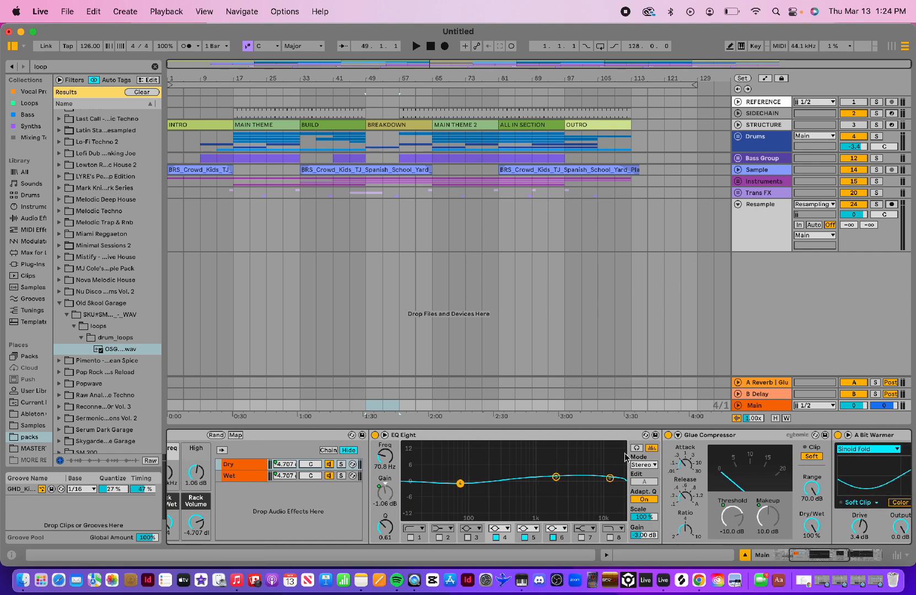
scroll(626, 456, "right", 5)
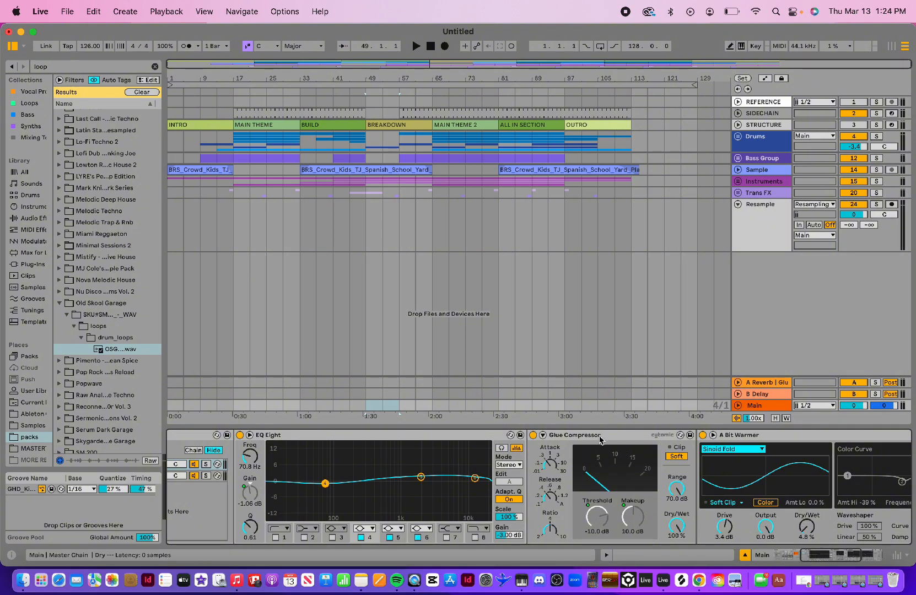
scroll(648, 485, "right", 5)
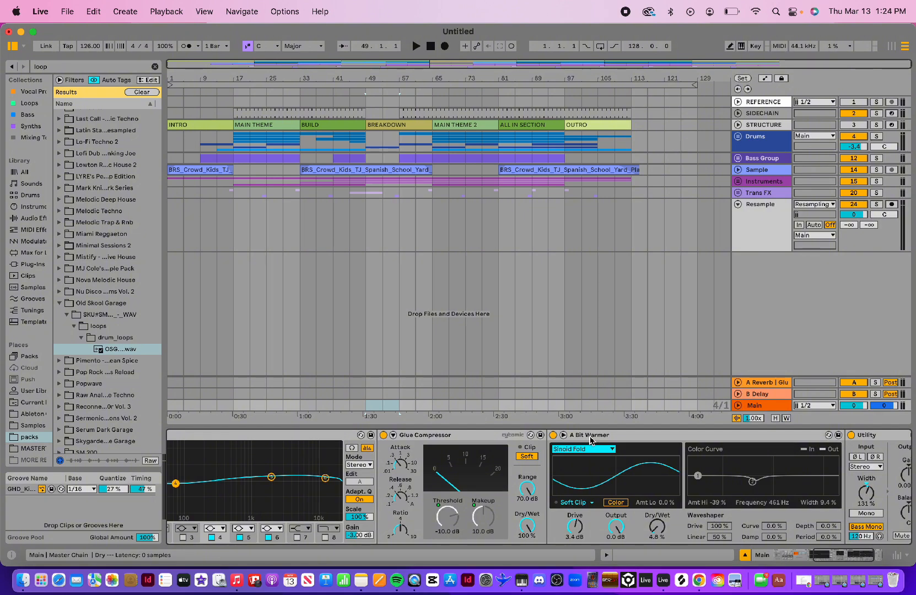
scroll(641, 463, "right", 3)
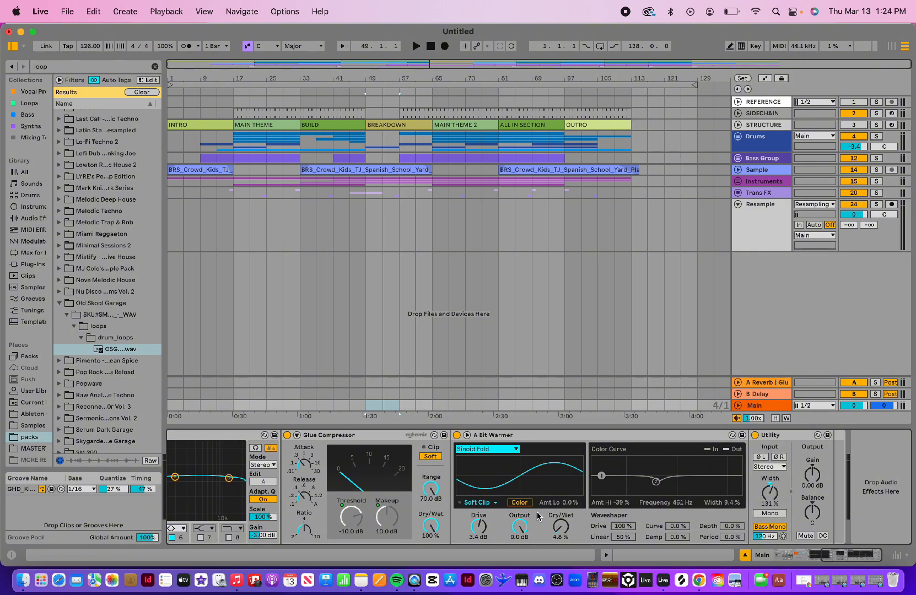
left_click(585, 439)
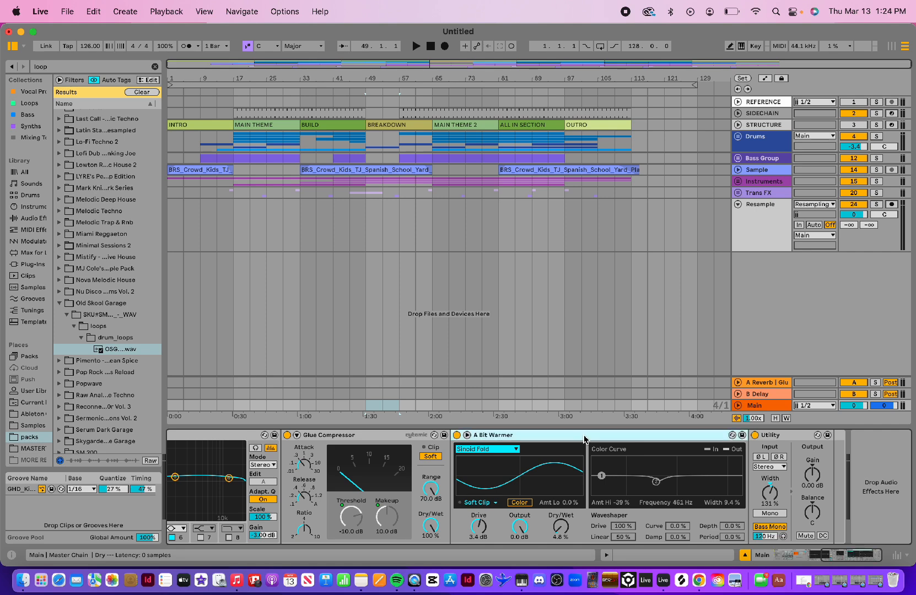
scroll(885, 460, "left", 2)
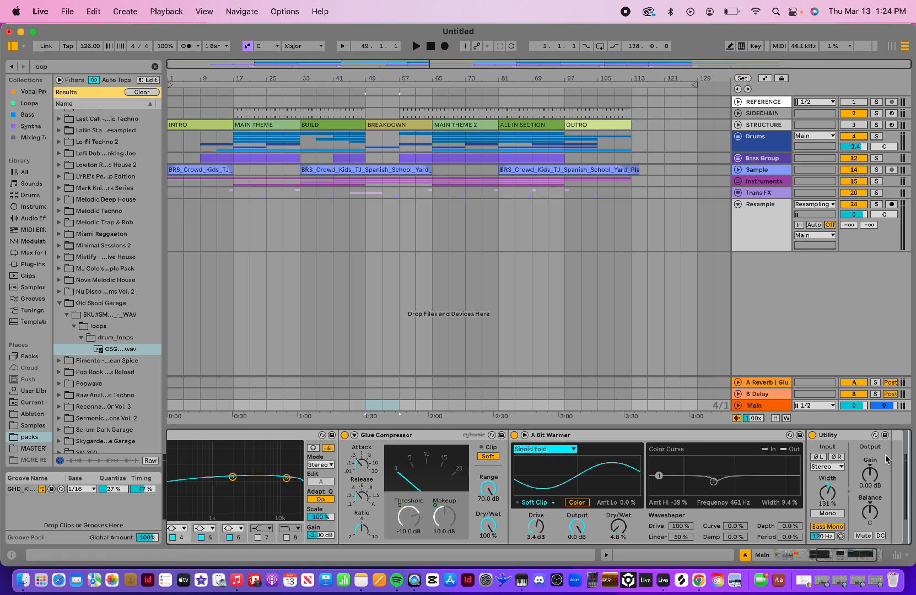
scroll(863, 472, "right", 2)
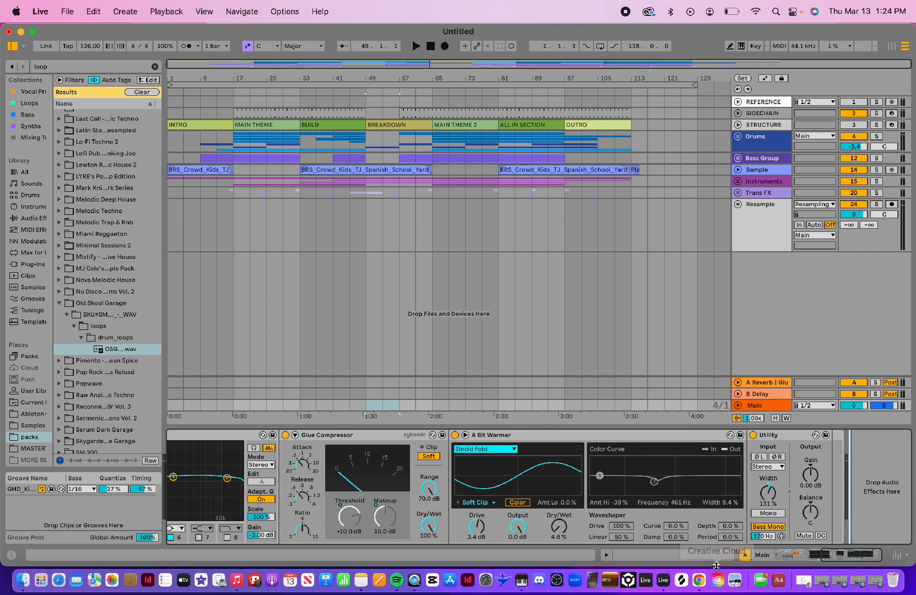
- Toggle the Utility's Bass Mono off and back on, and review the Master Chain devices from end to end
left_click(784, 436)
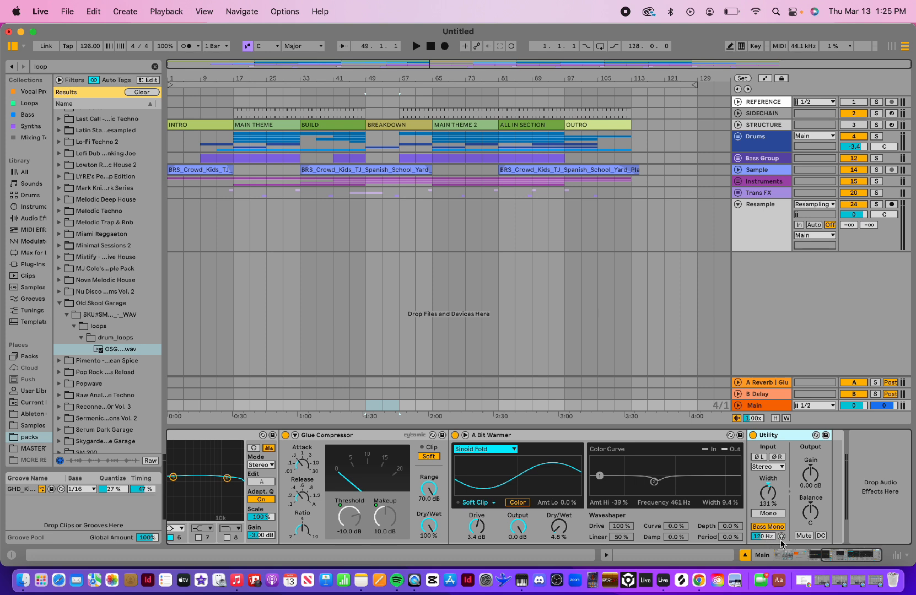
left_click(769, 526)
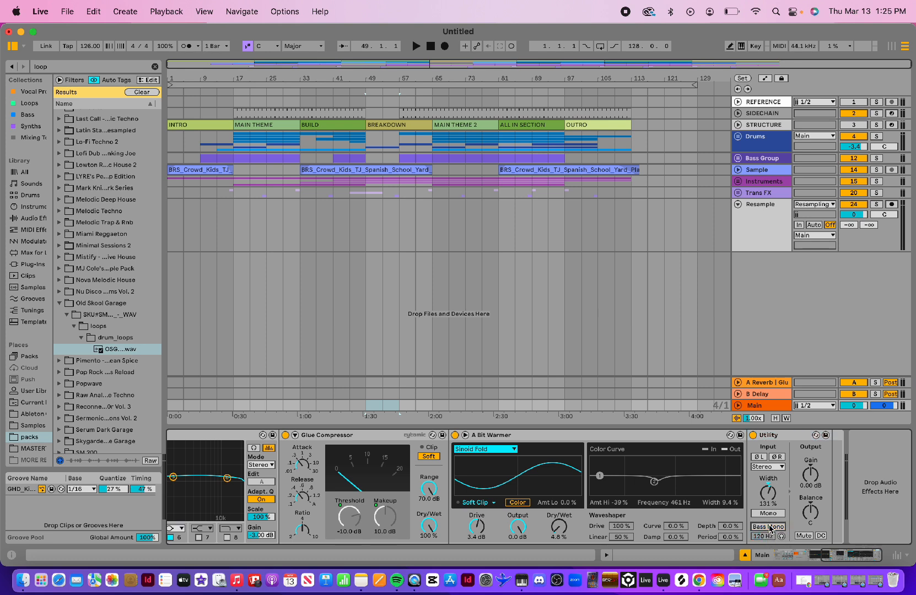
left_click(770, 526)
scroll(465, 508, "left", 5)
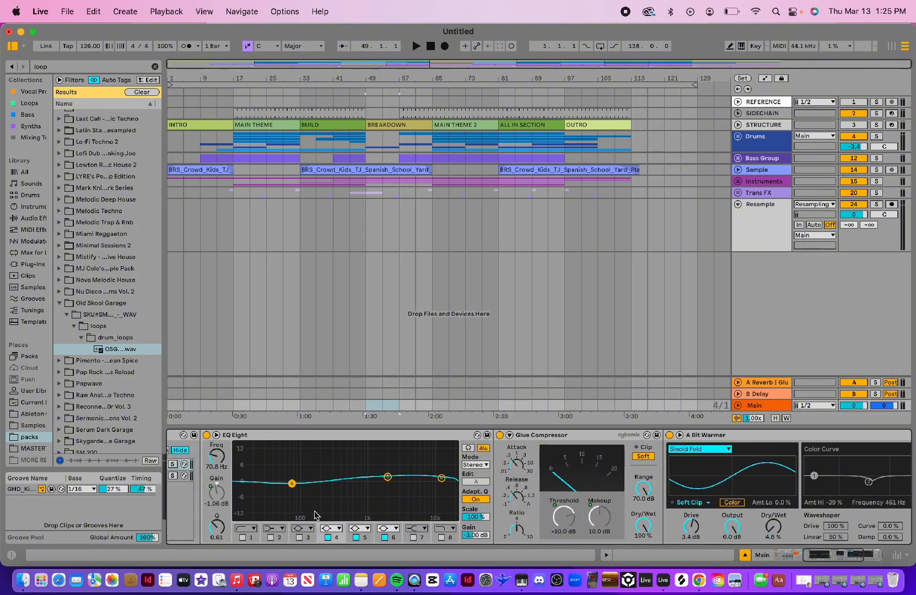
scroll(423, 518, "right", 5)
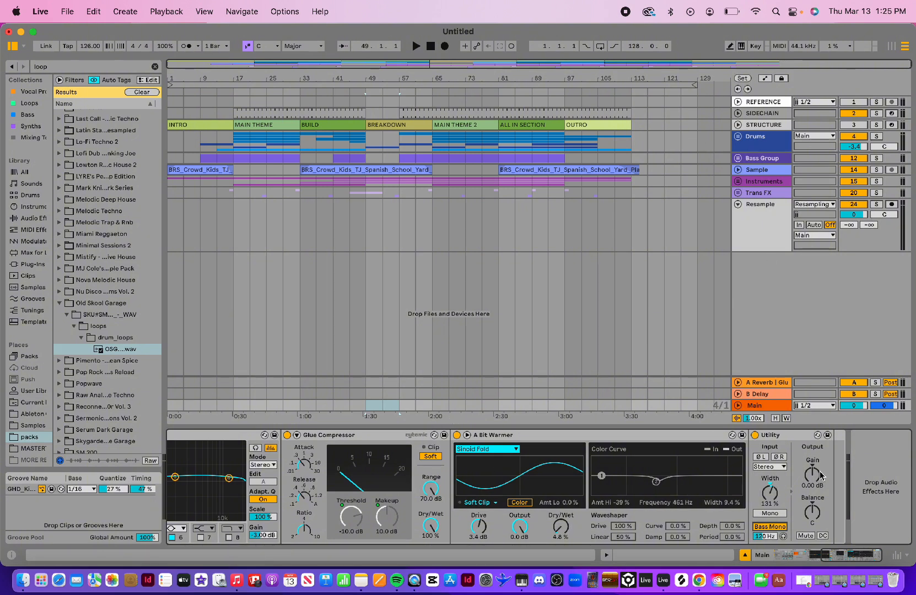
scroll(686, 456, "left", 10)
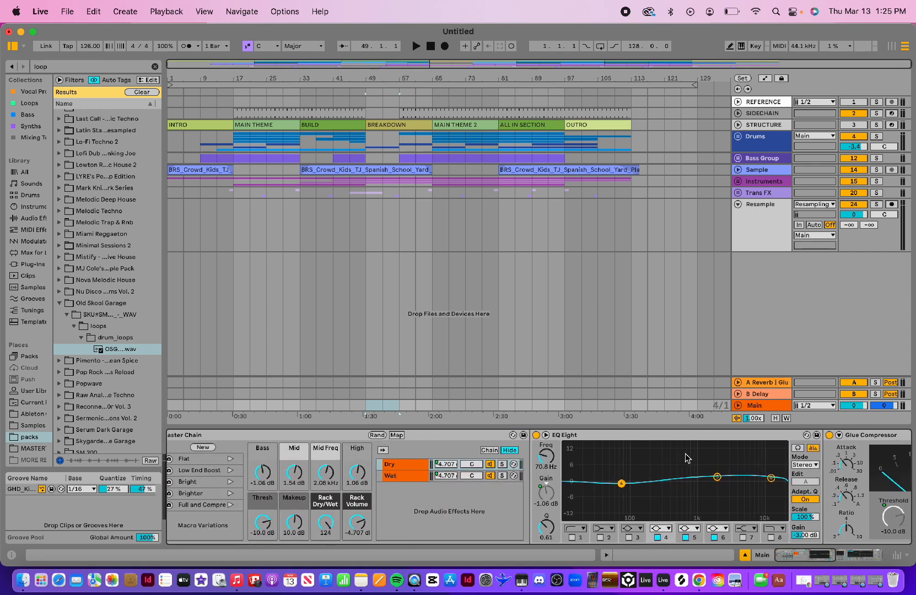
scroll(687, 458, "right", 15)
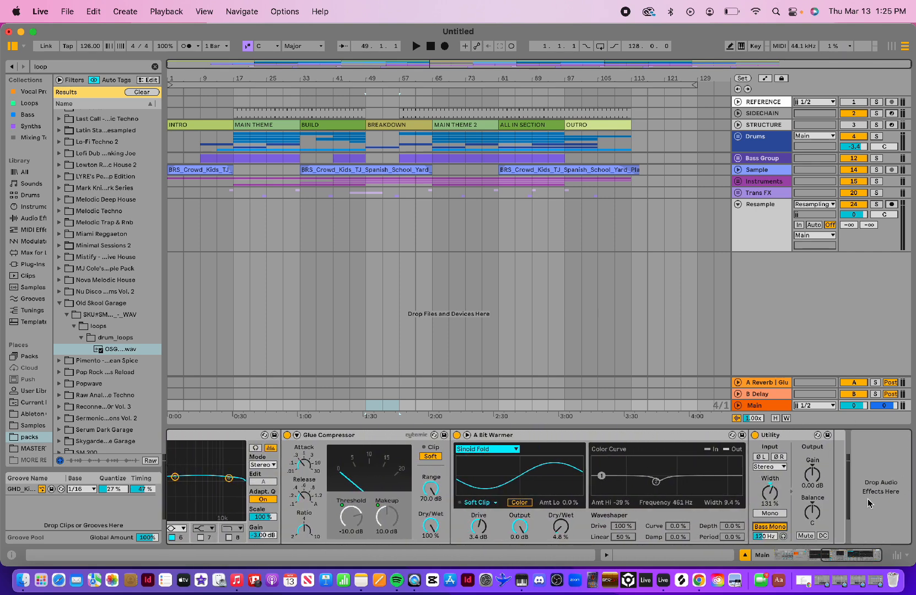
- Bypass the Master Chain rack, play from MAIN THEME 2 at bar 65, and switch the rack back on to compare the sound
scroll(774, 471, "left", 20)
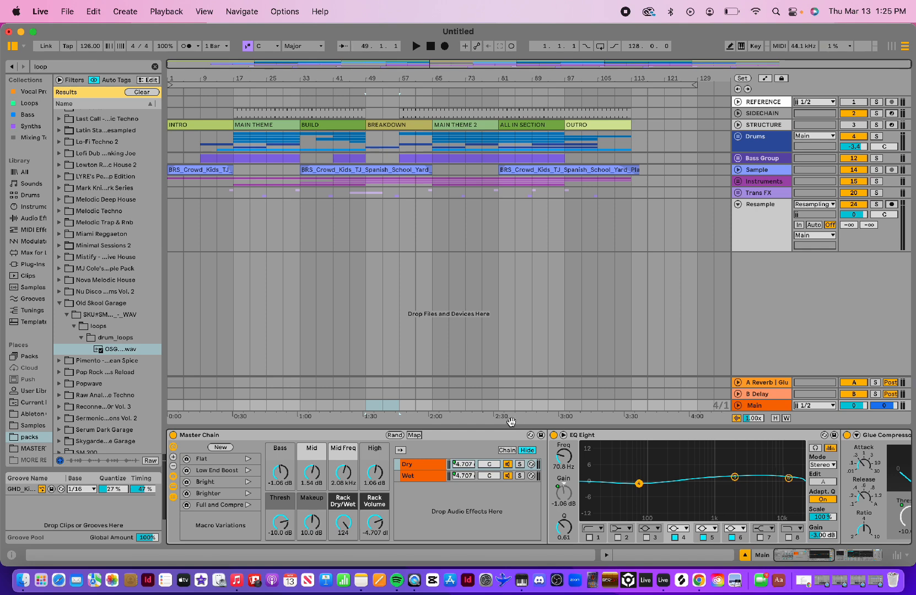
scroll(474, 463, "right", 8)
scroll(472, 466, "left", 8)
scroll(477, 458, "right", 8)
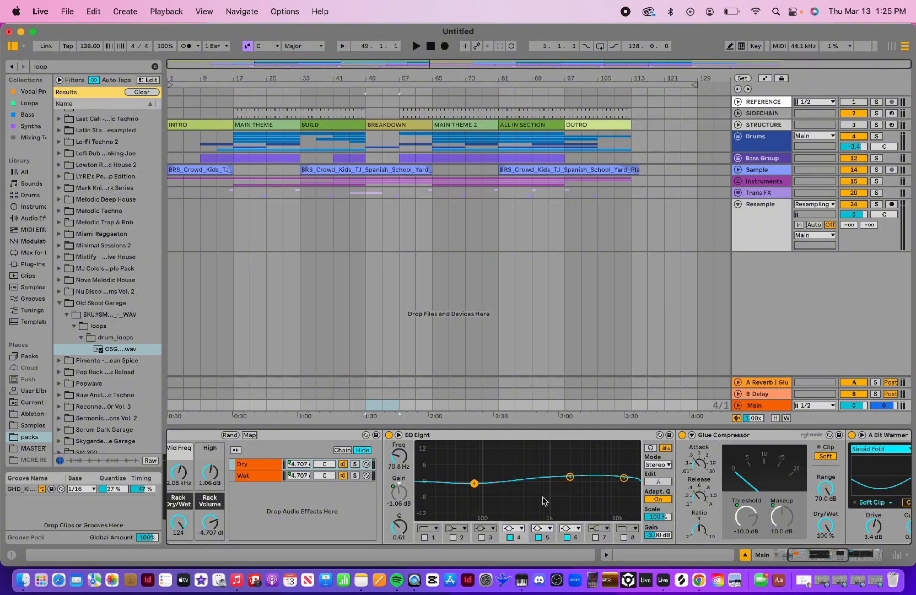
scroll(303, 441, "left", 8)
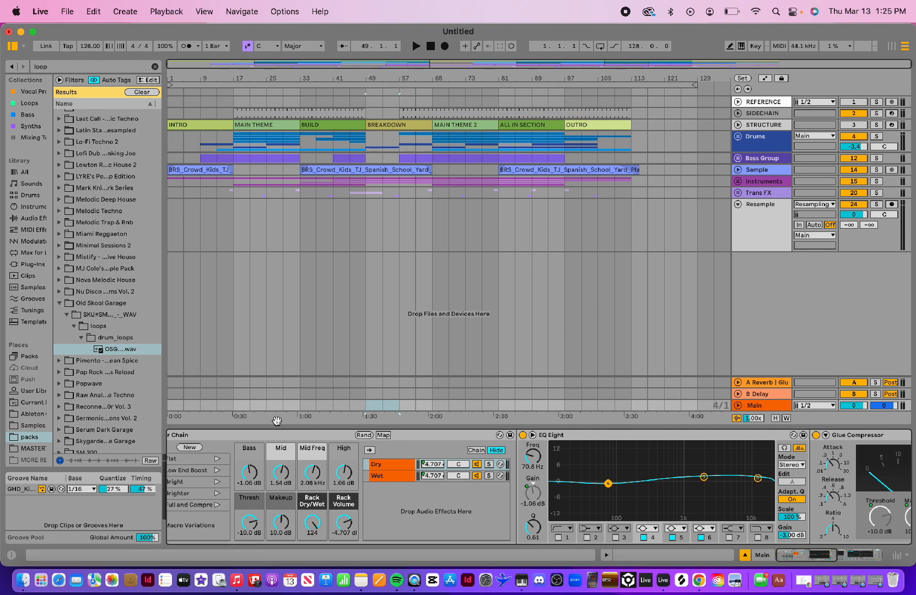
scroll(230, 472, "left", 2)
left_click(173, 435)
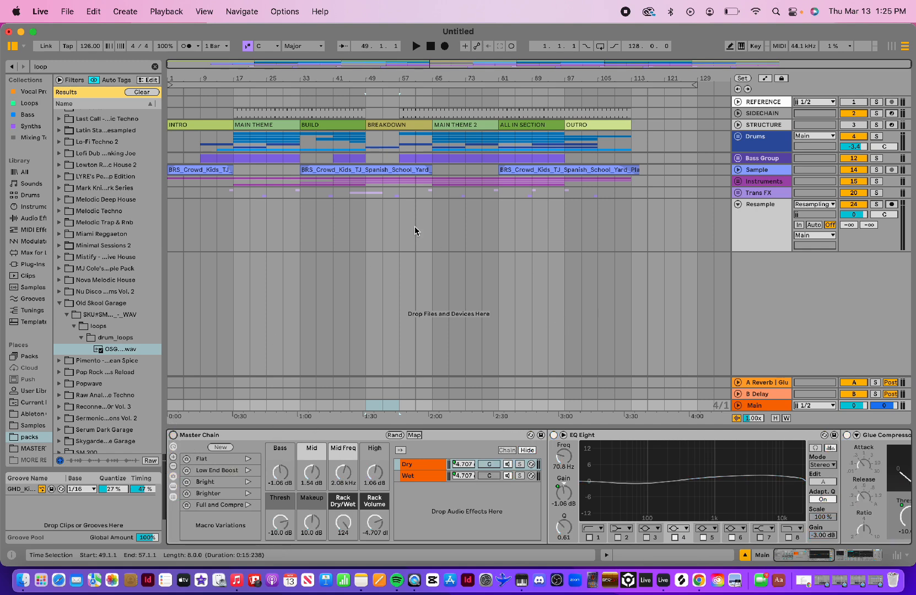
left_click(431, 92)
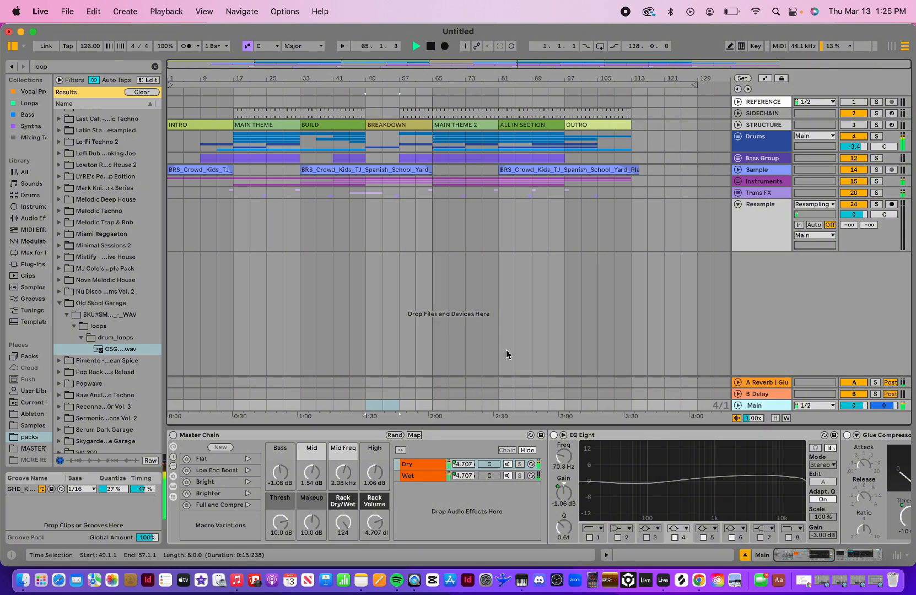
left_click(173, 436)
left_click(174, 435)
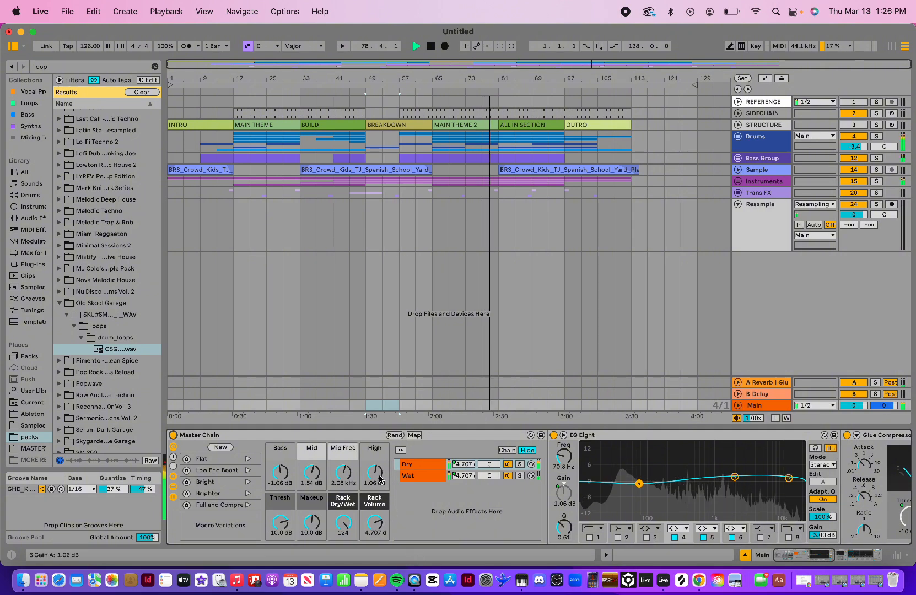
- Try the Master Chain's High macro at -0.83 dB, stop playback, and set Mid to 1.77 dB and High to 0.83 dB
left_click_drag(379, 476, 378, 482)
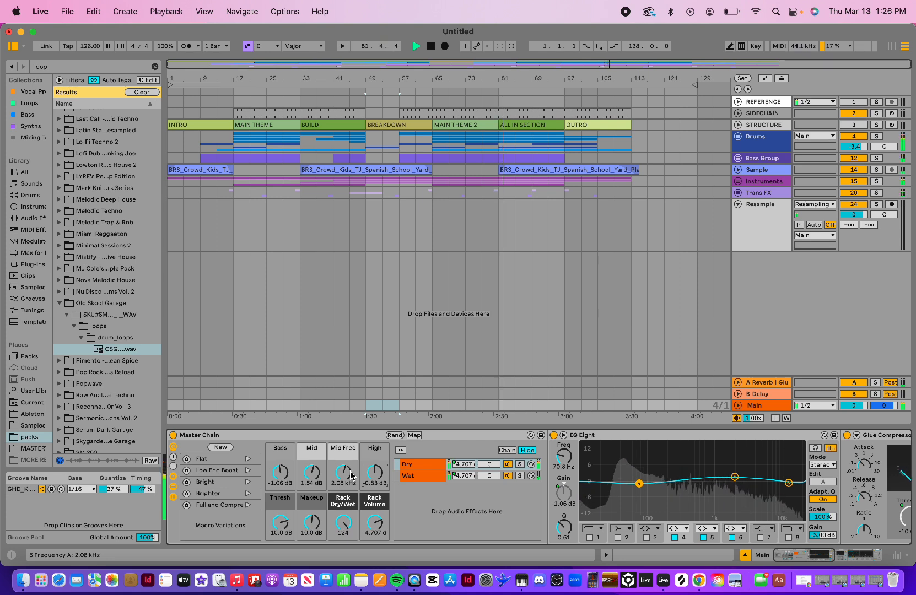
key("space")
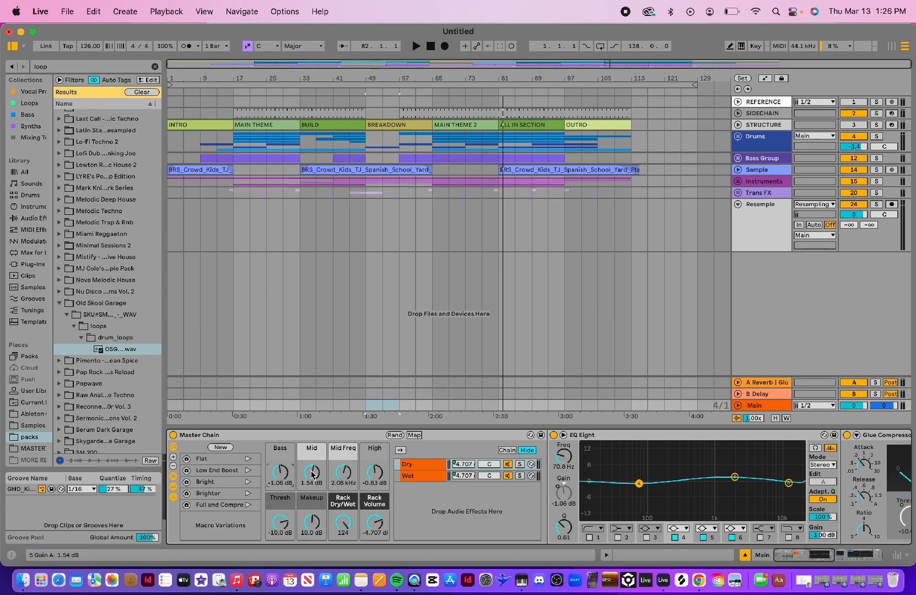
left_click_drag(312, 474, 344, 473)
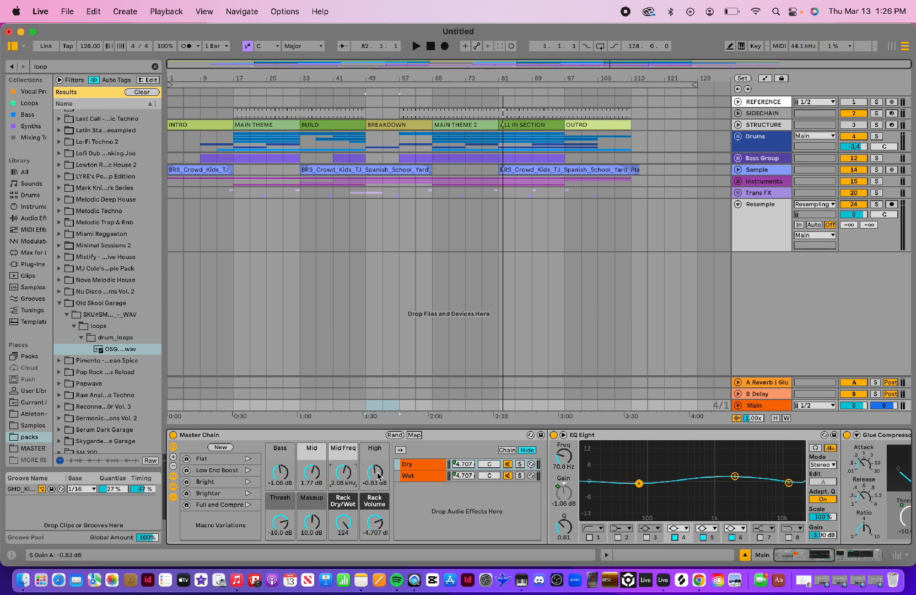
left_click_drag(376, 472, 376, 468)
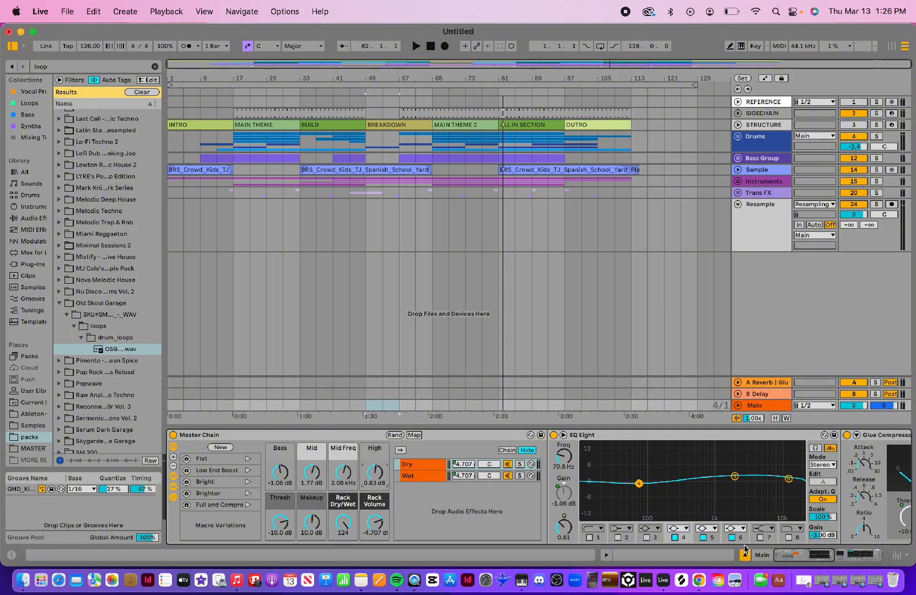
- Audition the start of ALL IN SECTION while checking the Master Chain's EQ Eight and Glue Compressor response, and stop playback
scroll(367, 475, "right", 1)
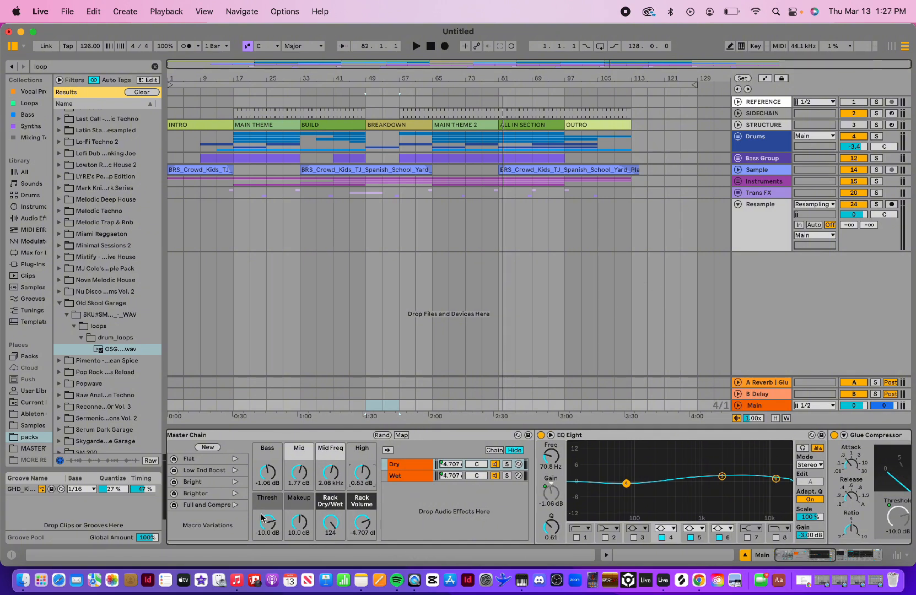
scroll(405, 513, "right", 8)
scroll(405, 513, "right", 1)
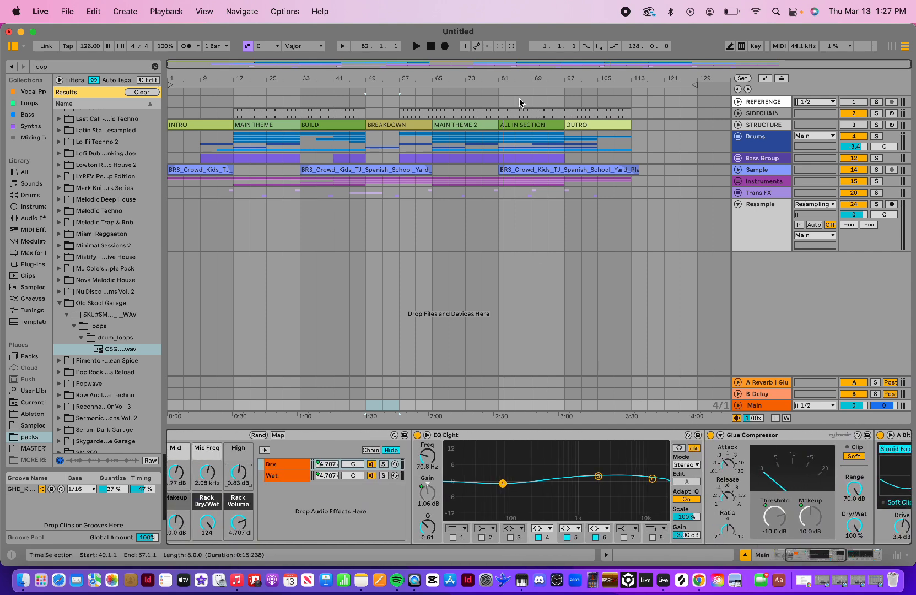
left_click(496, 91)
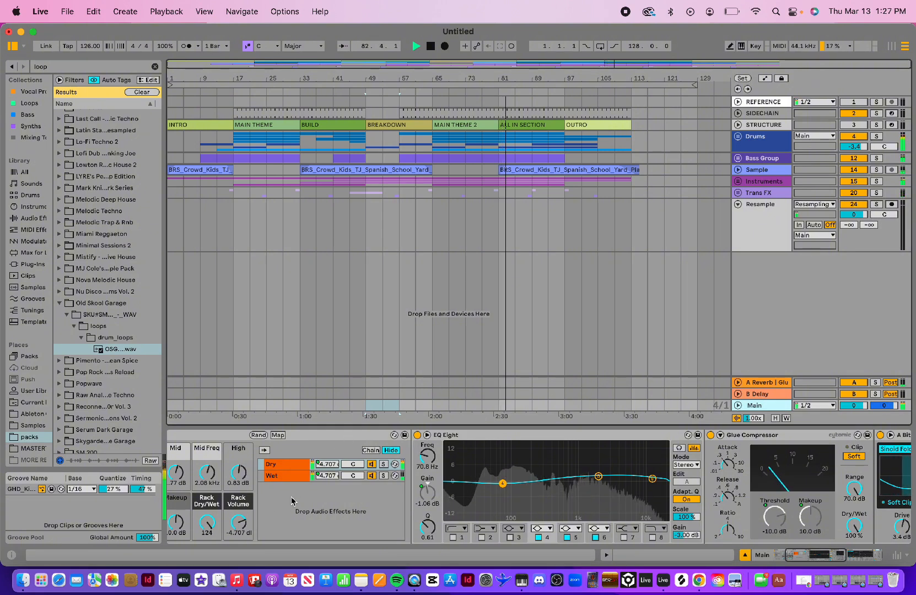
scroll(290, 502, "left", 3)
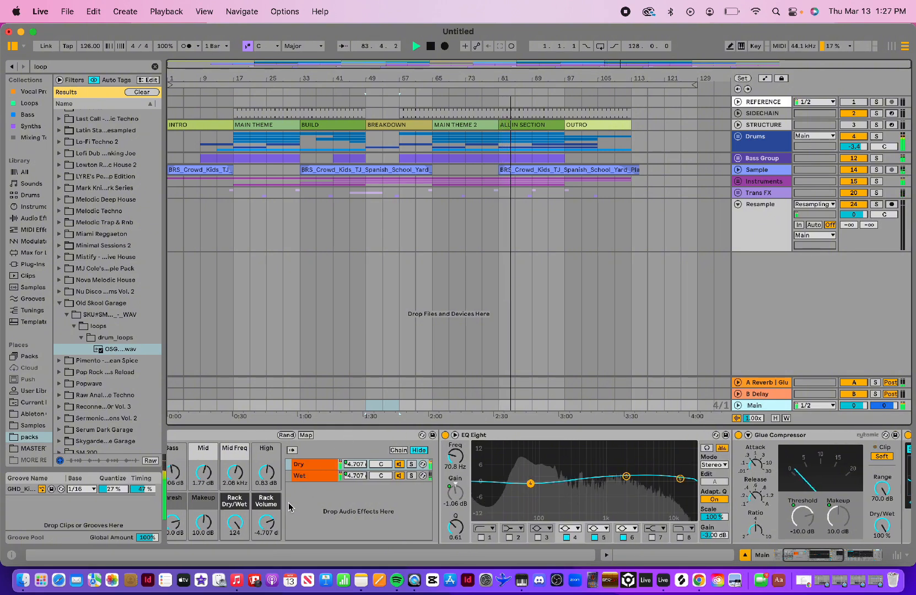
key("space")
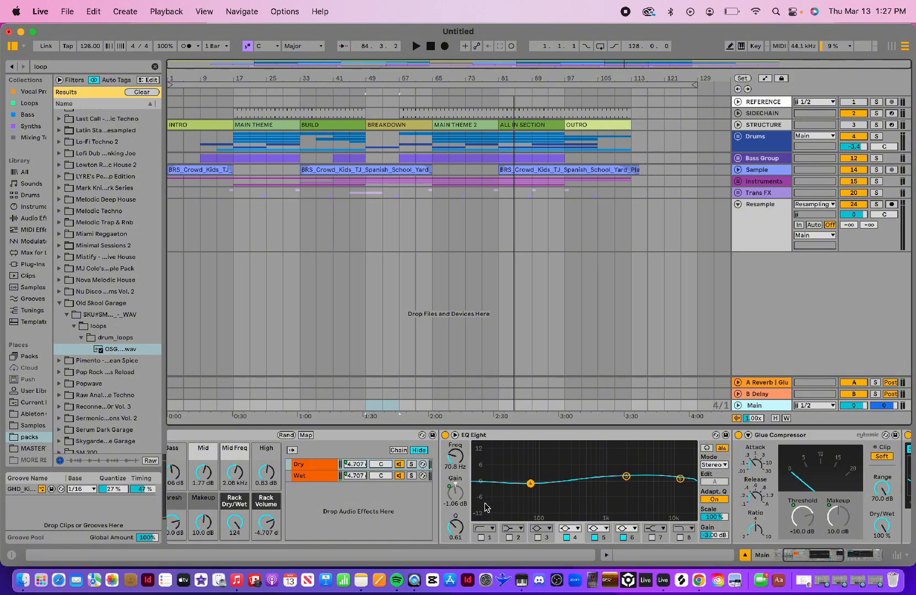
- Raise the Master Chain's Thresh macro to -8.19 dB and check it on the Glue Compressor
scroll(485, 507, "left", 2)
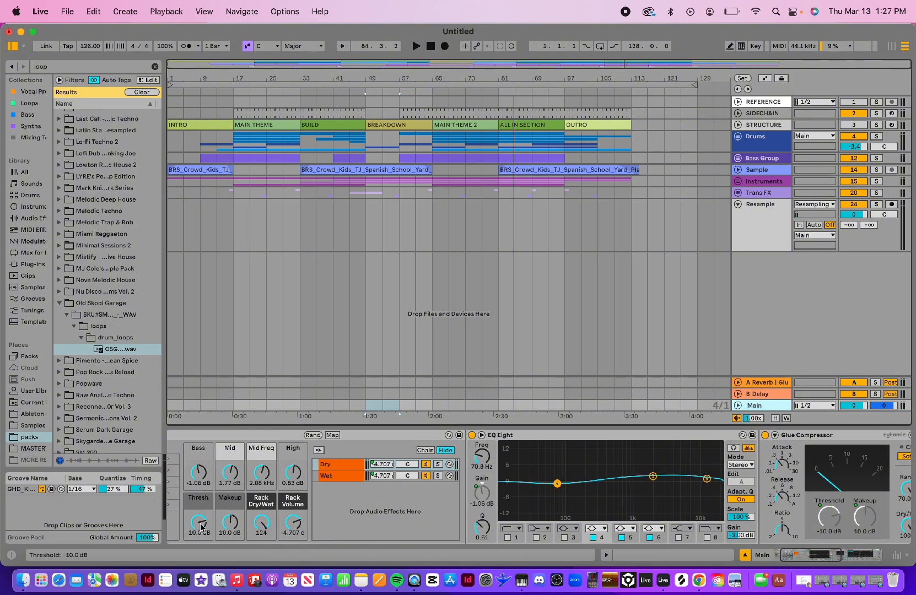
left_click_drag(200, 528, 201, 522)
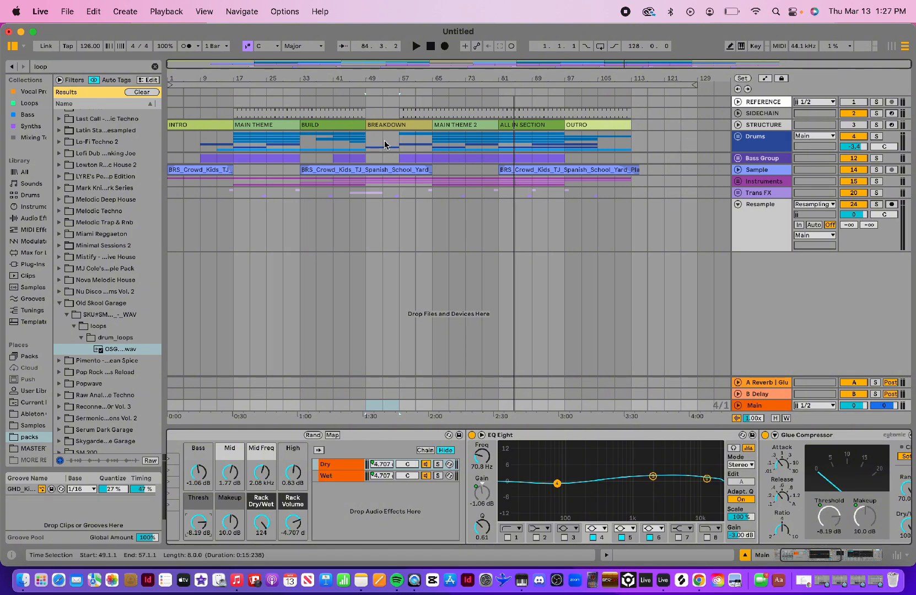
scroll(793, 437, "right", 5)
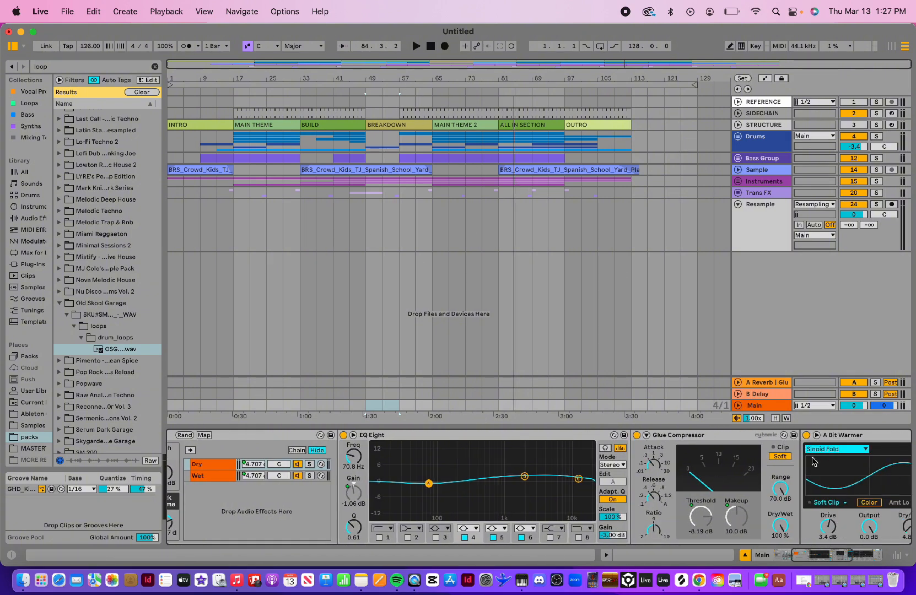
- Play from MAIN THEME 2 at bar 65 and set the Master Chain's Thresh macro to -10.1 dB
left_click(431, 91)
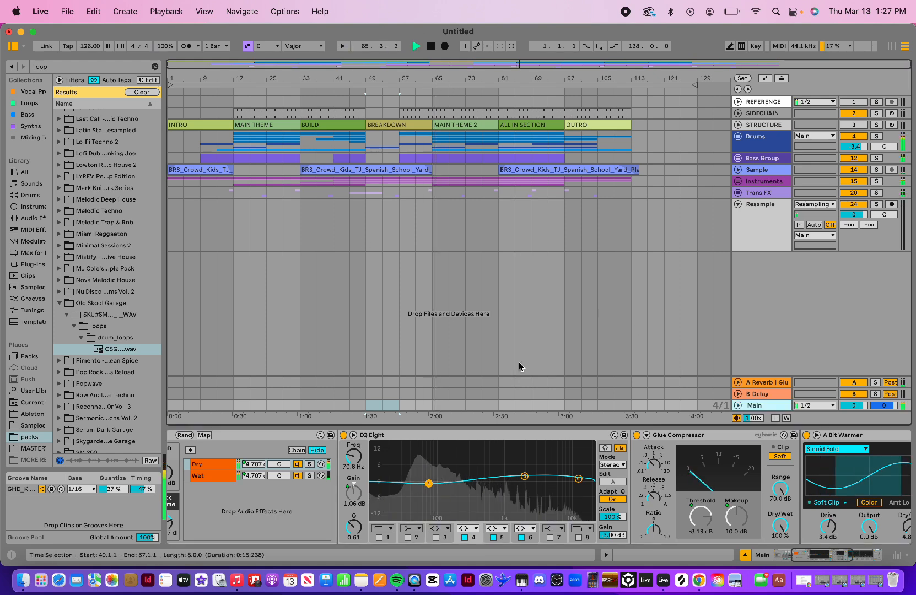
scroll(285, 507, "left", 4)
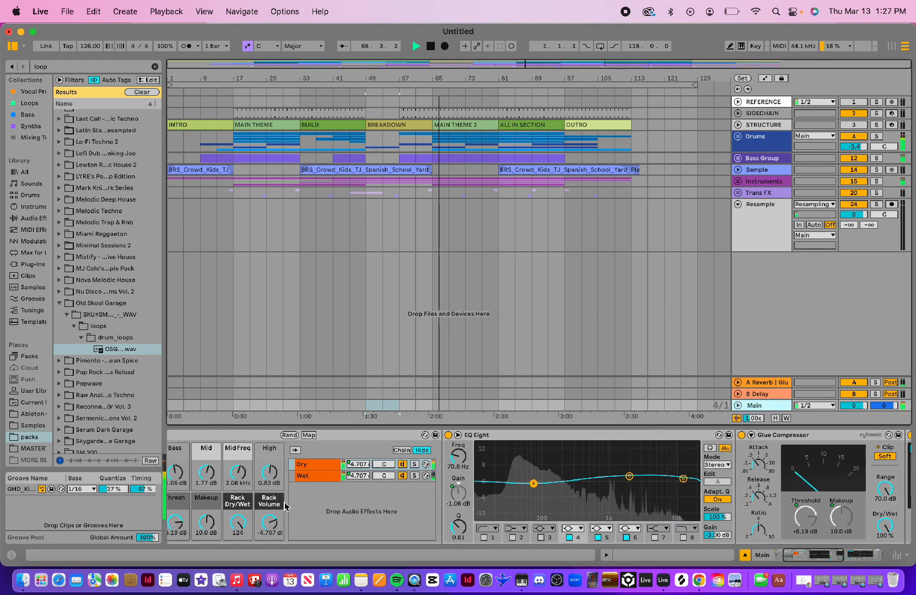
scroll(285, 506, "left", 3)
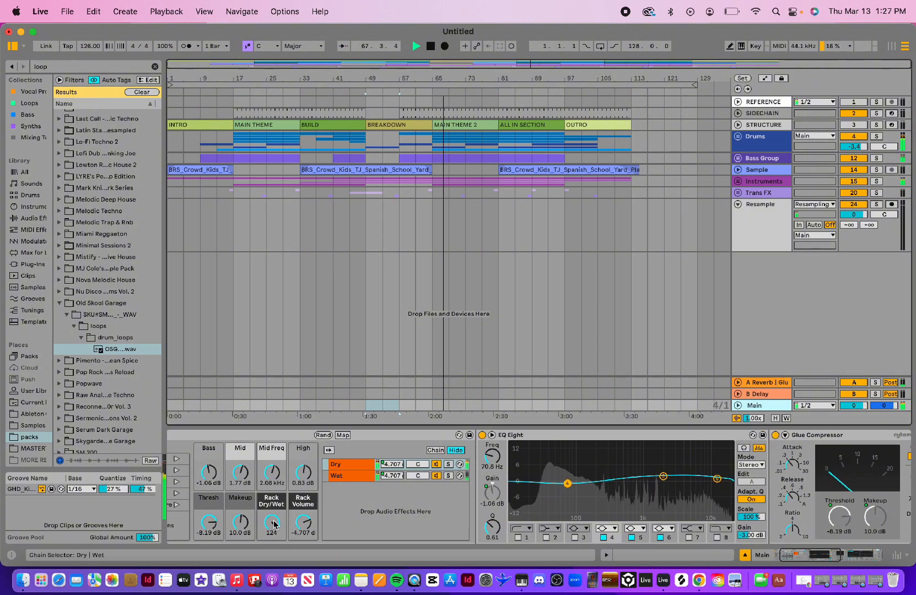
left_click(209, 522)
left_click_drag(209, 522, 209, 526)
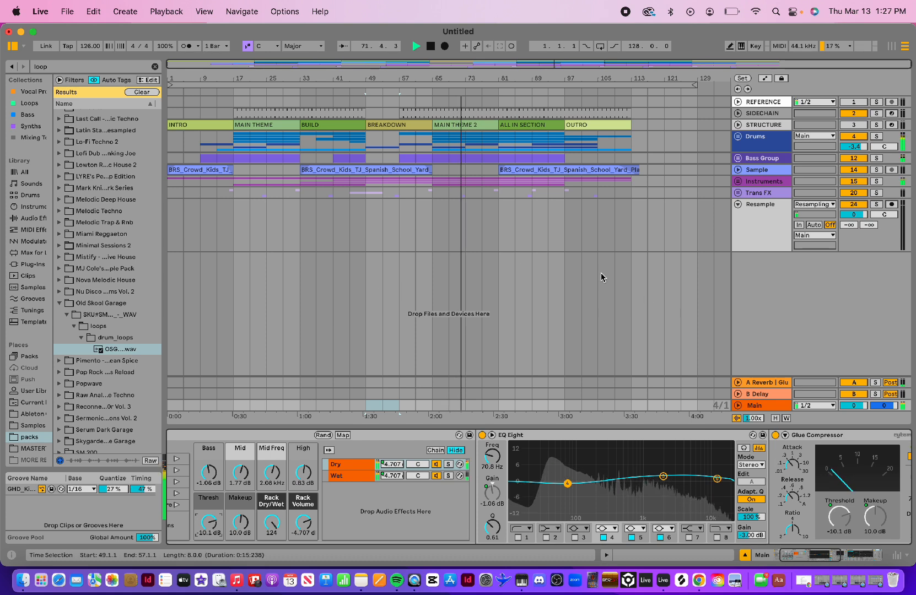
- Set the Master Chain's High macro to -0.59 dB and Mid to 0.83 dB, check the devices during playback, and stop
left_click_drag(307, 474, 308, 477)
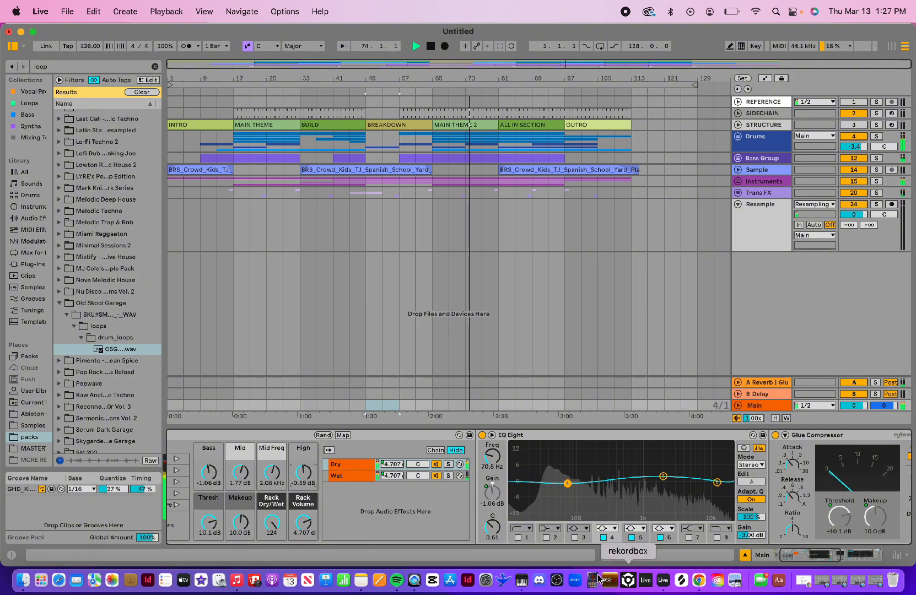
left_click_drag(240, 472, 241, 474)
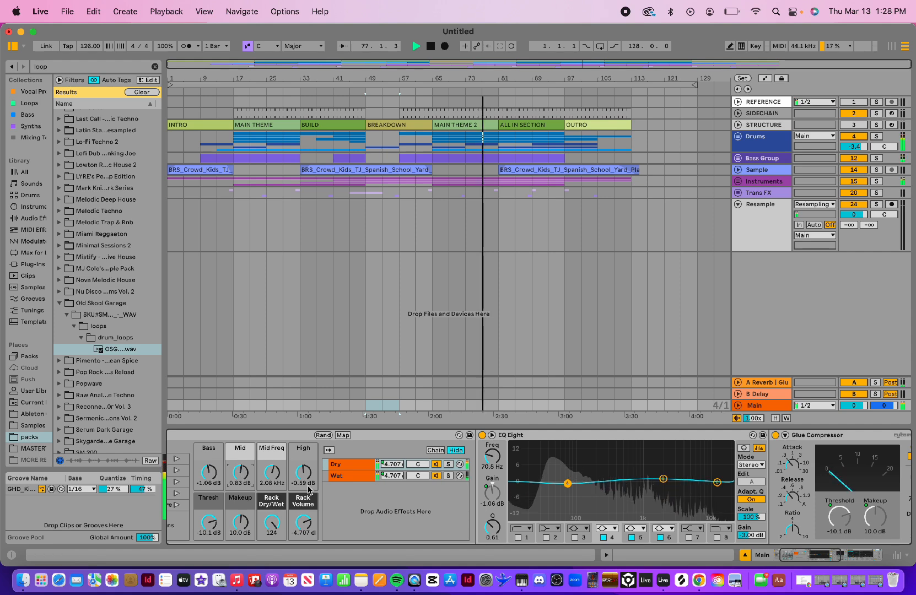
scroll(409, 467, "right", 10)
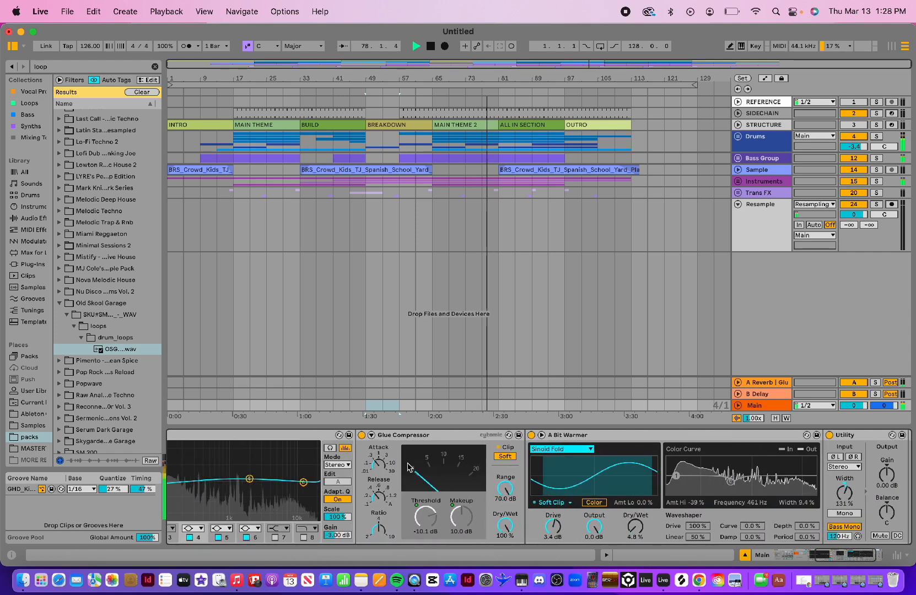
scroll(409, 467, "right", 3)
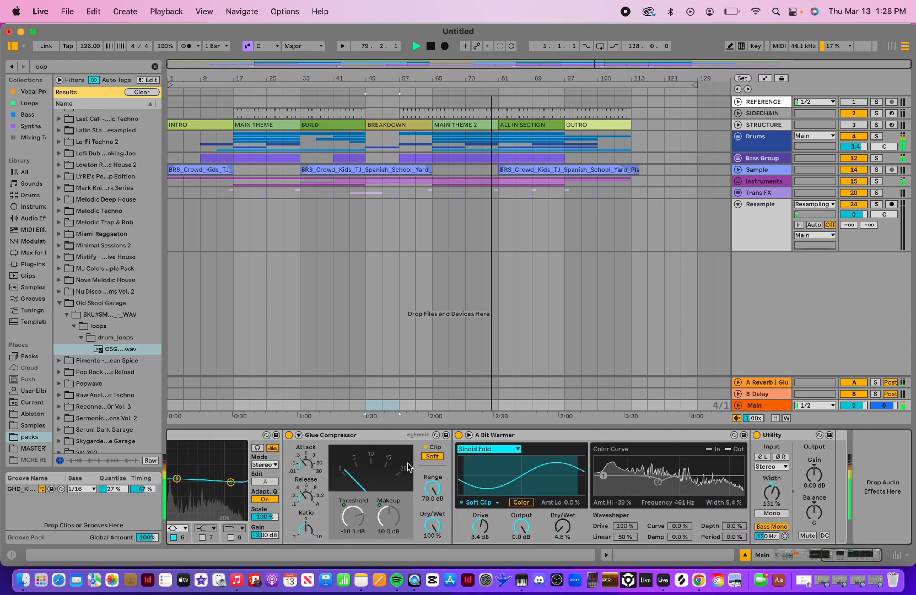
scroll(409, 468, "left", 1)
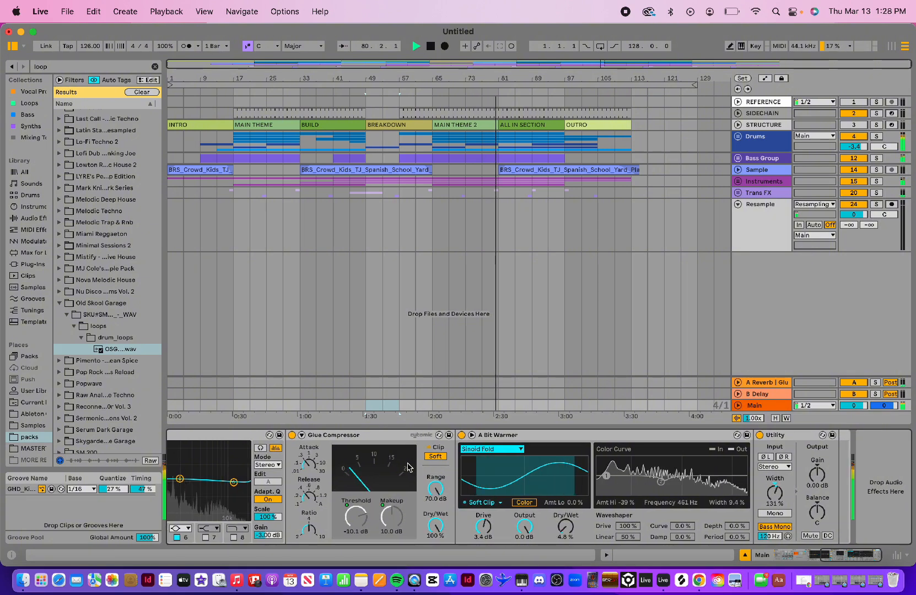
scroll(408, 467, "left", 7)
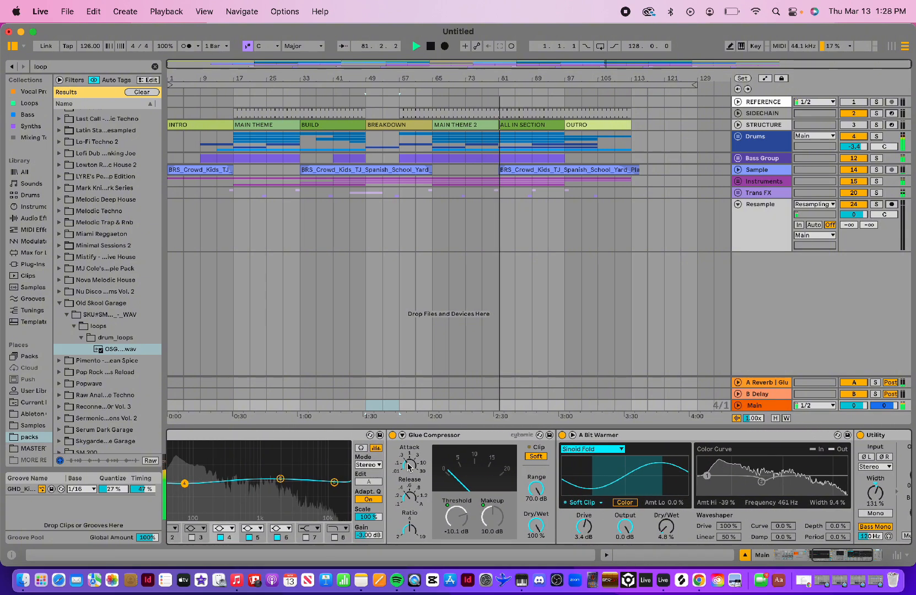
key("space")
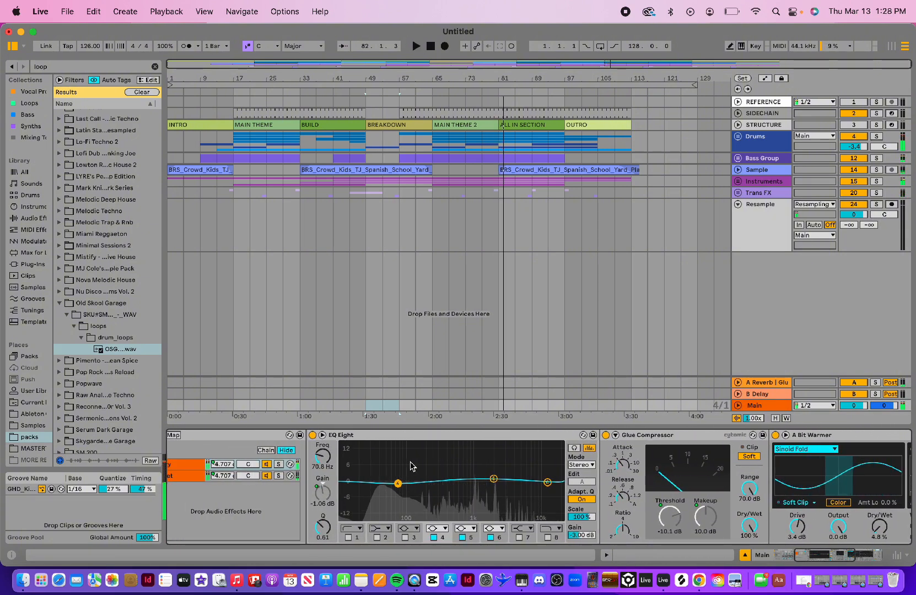
- Switch off the A Bit Warmer and Utility devices in the Master Chain
scroll(408, 467, "left", 6)
scroll(655, 446, "right", 11)
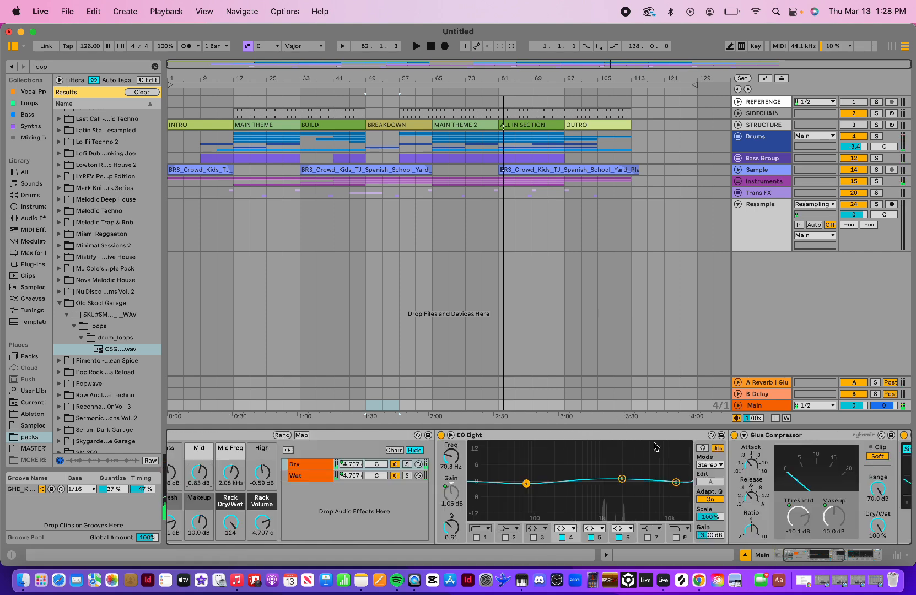
left_click(544, 435)
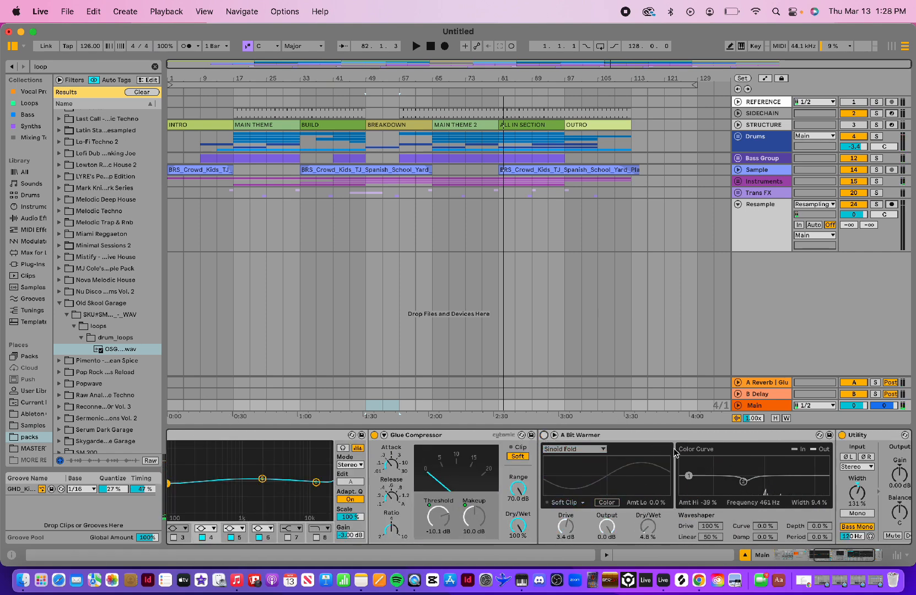
scroll(675, 453, "right", 2)
left_click(755, 435)
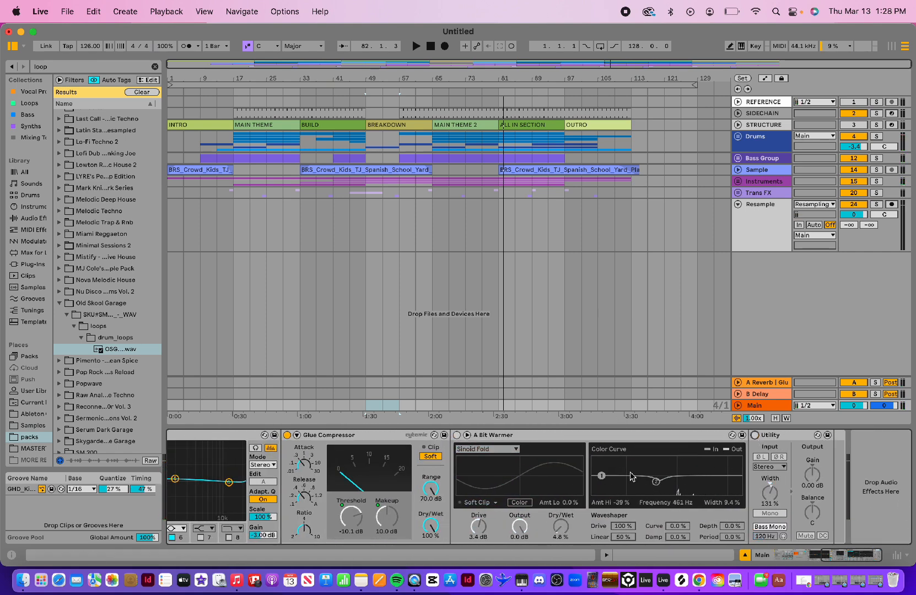
scroll(345, 477, "left", 8)
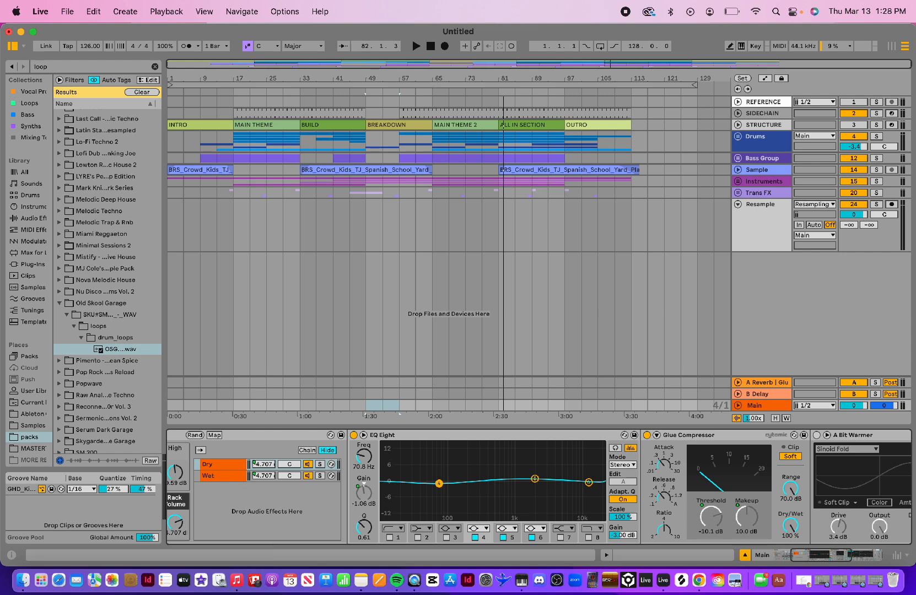
- Play from MAIN THEME 2 at bar 65, switch the A Bit Warmer and Utility devices on the Main track back on, and stop playback
left_click(430, 90)
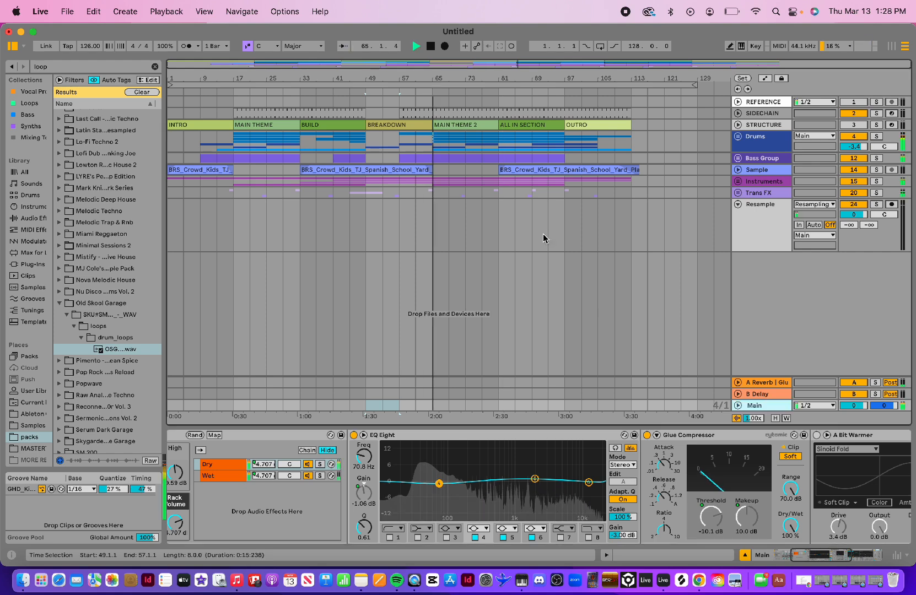
scroll(665, 465, "right", 10)
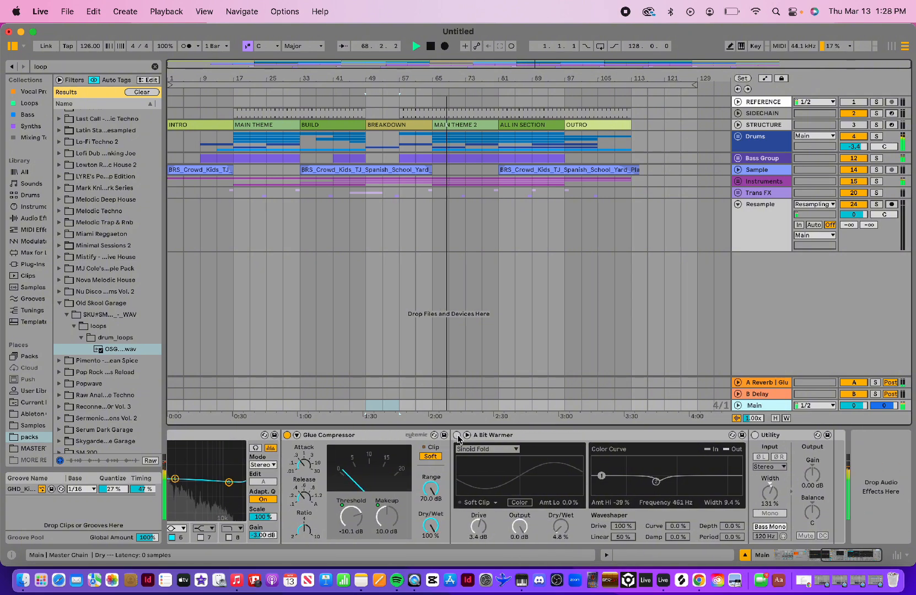
left_click(457, 436)
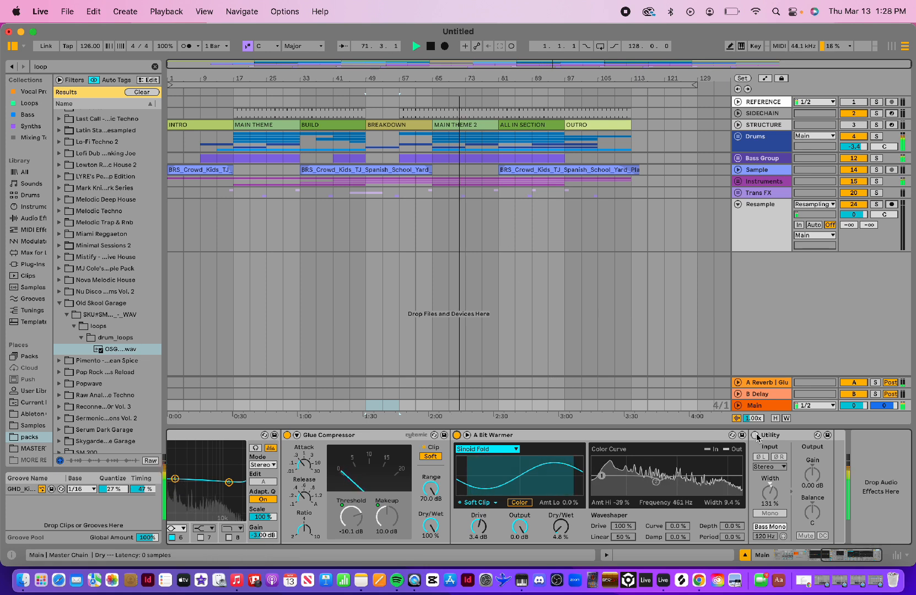
left_click(755, 435)
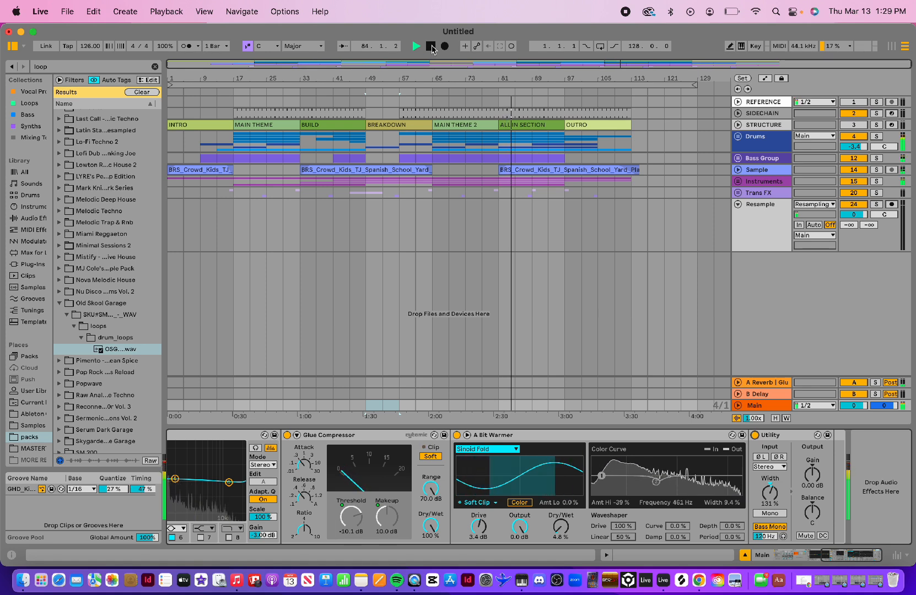
key("space")
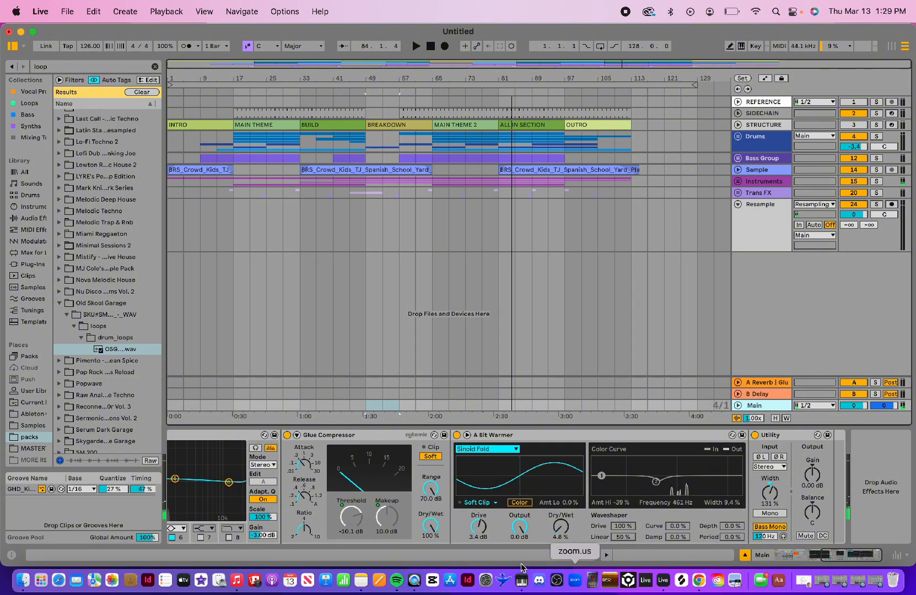
scroll(462, 502, "left", 10)
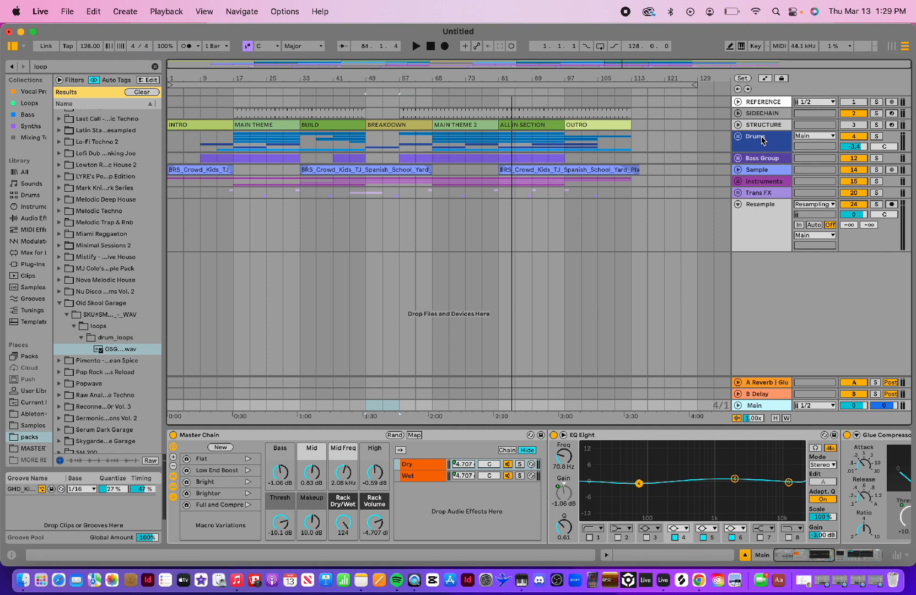
- Expand the Drums group, clear the browser search, and move the Perc Loop track directly below the Hi Hat track
left_click(738, 137)
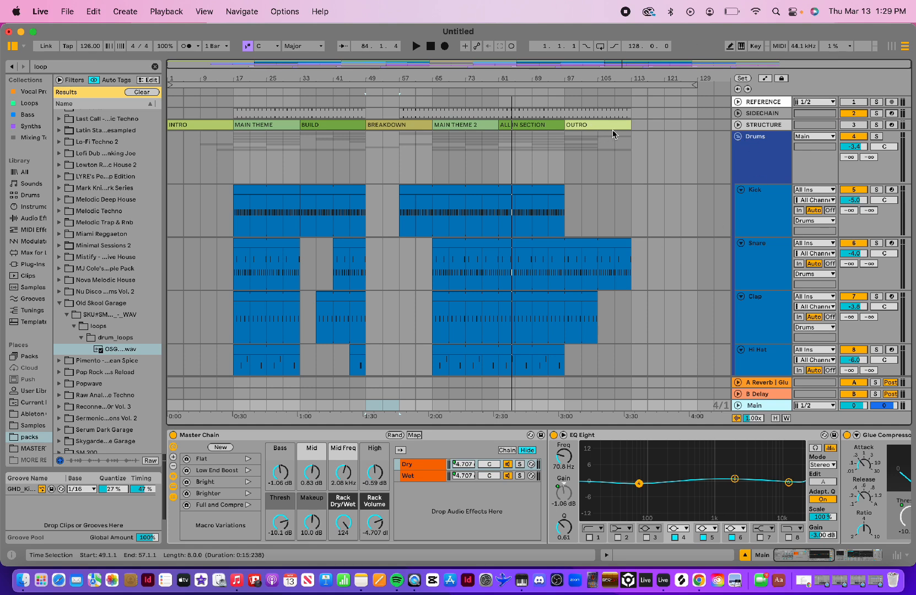
scroll(659, 195, "down", 4)
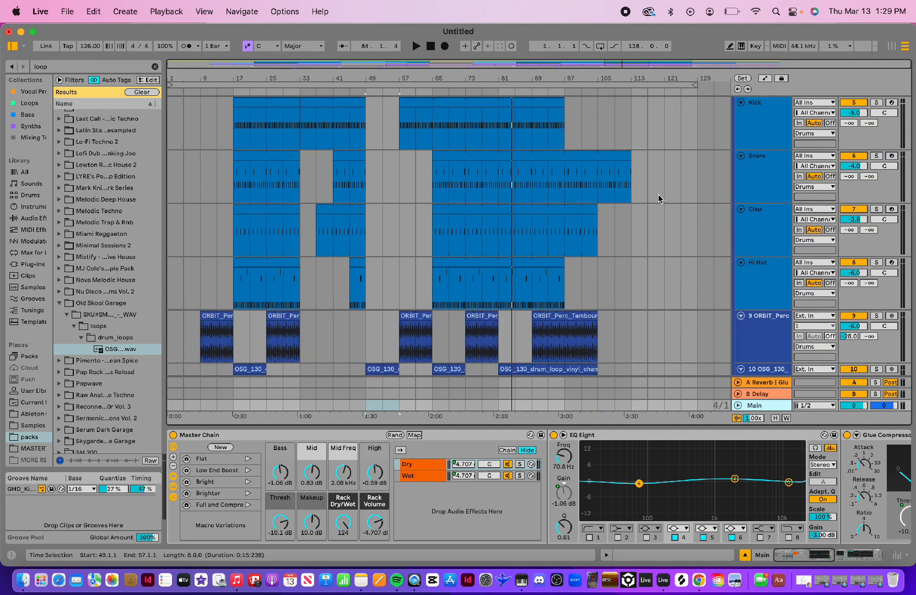
left_click(155, 66)
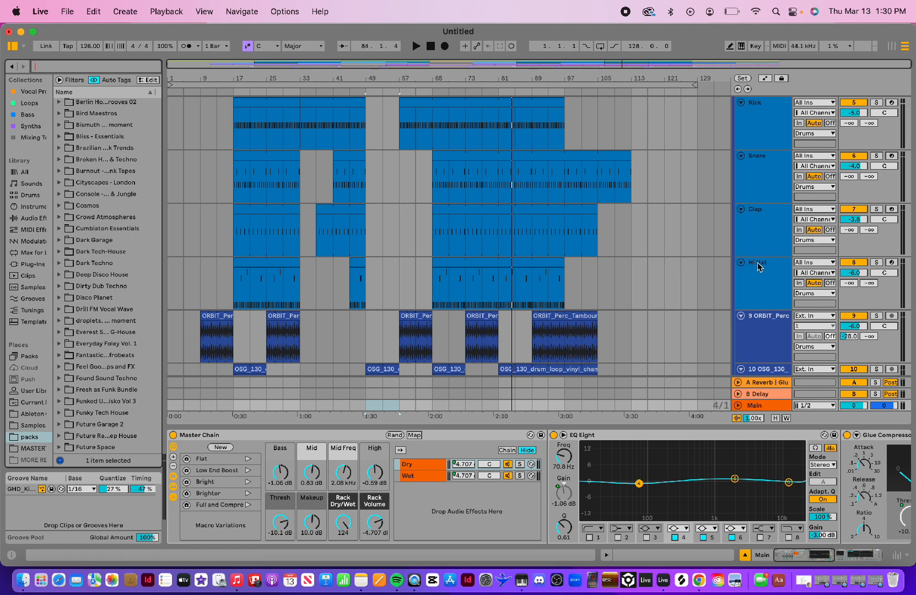
scroll(753, 230, "up", 3)
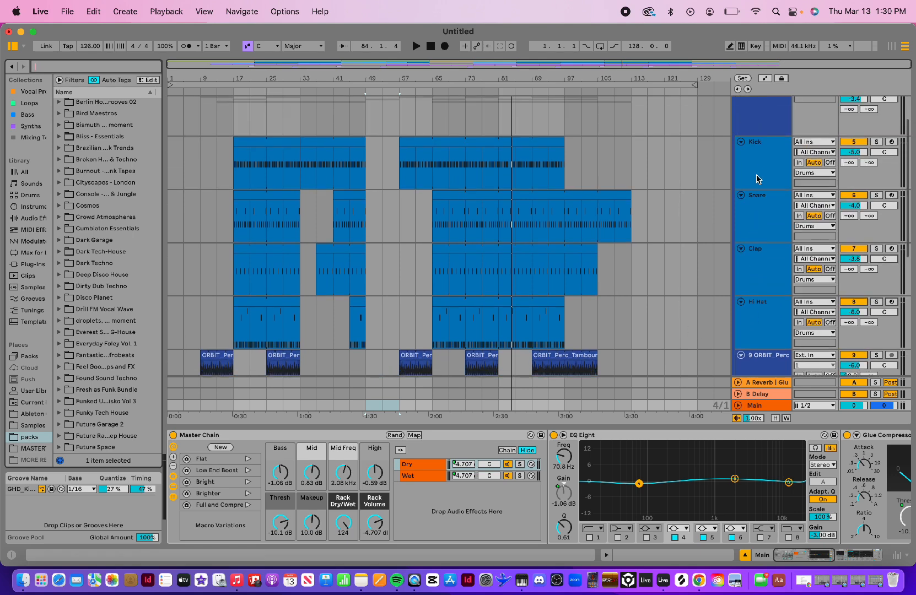
scroll(759, 259, "down", 10)
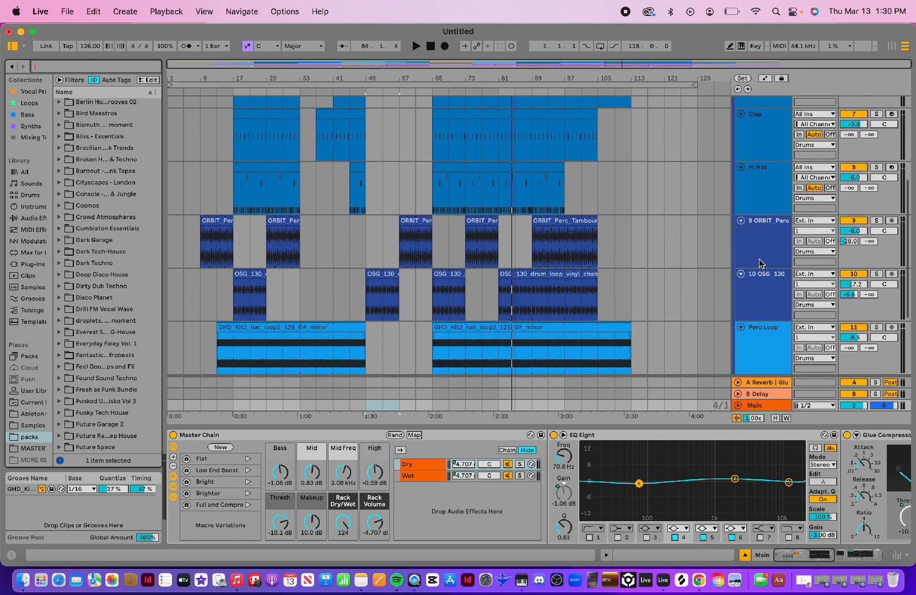
left_click(781, 193)
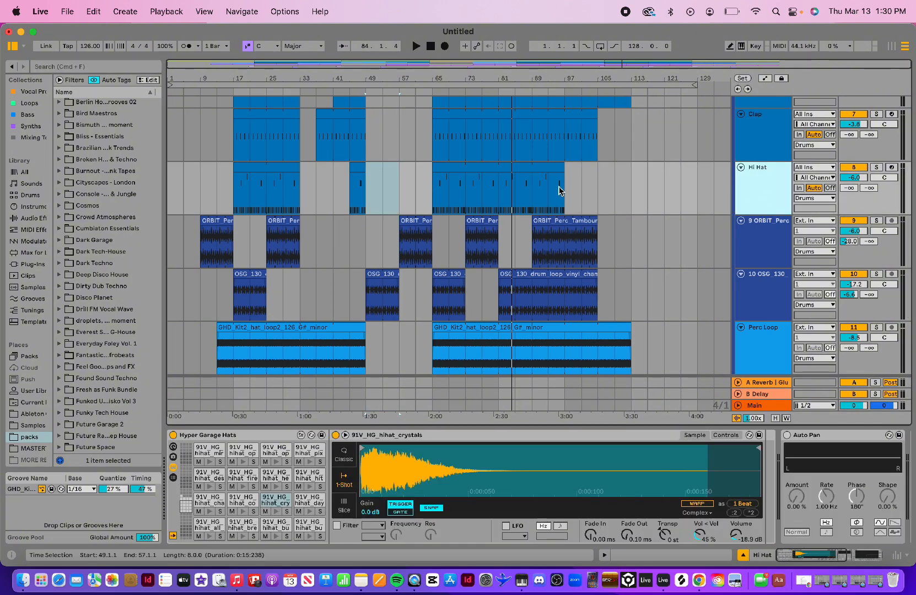
left_click_drag(760, 336, 755, 216)
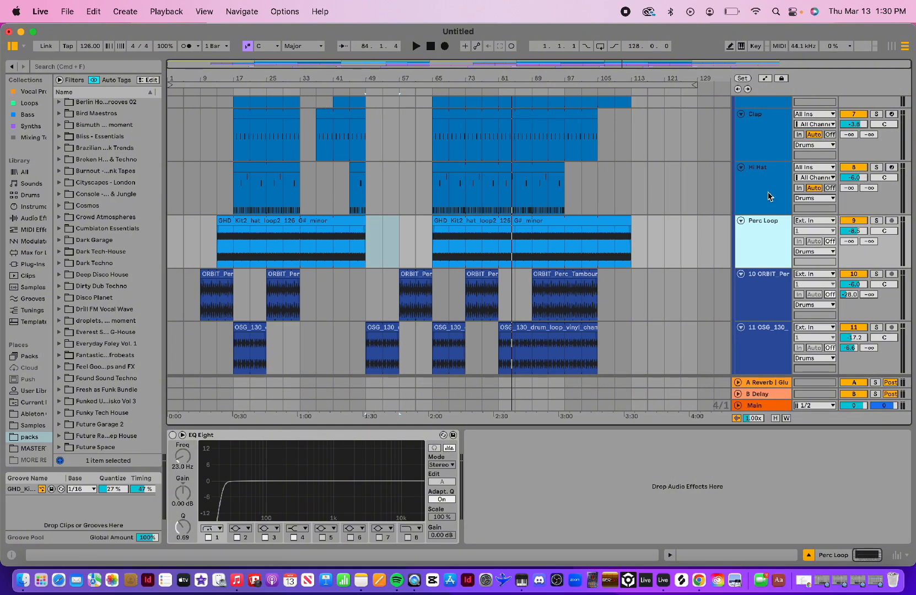
- Pan the Hi Hat track to 10R and the Perc Loop track to 10L
left_click(887, 179)
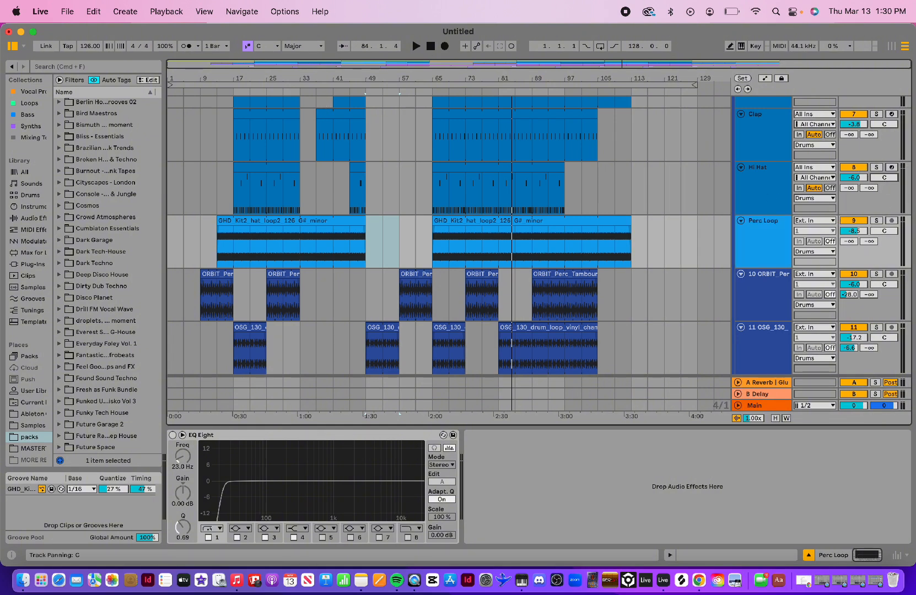
left_click_drag(888, 236, 888, 239)
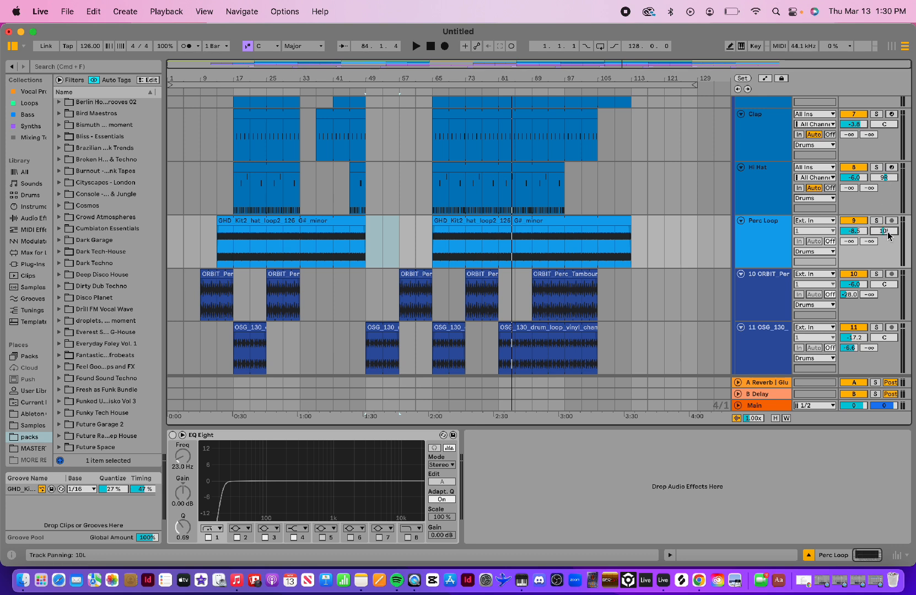
left_click(886, 179)
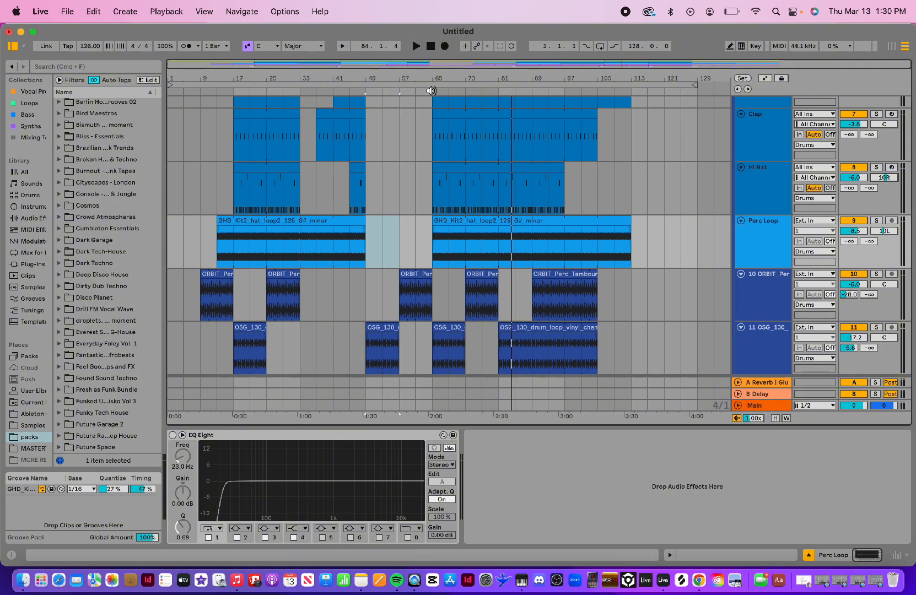
- Play from bar 65 with Hi Hat and Perc Loop soloed, pan them to 19R and 14L, then clear the solos and stop
left_click(431, 90)
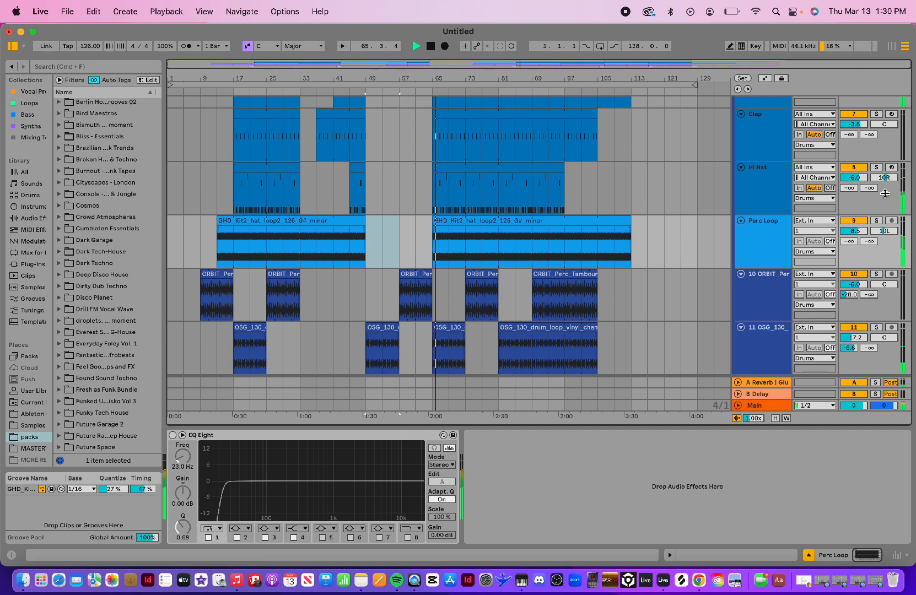
left_click(876, 168)
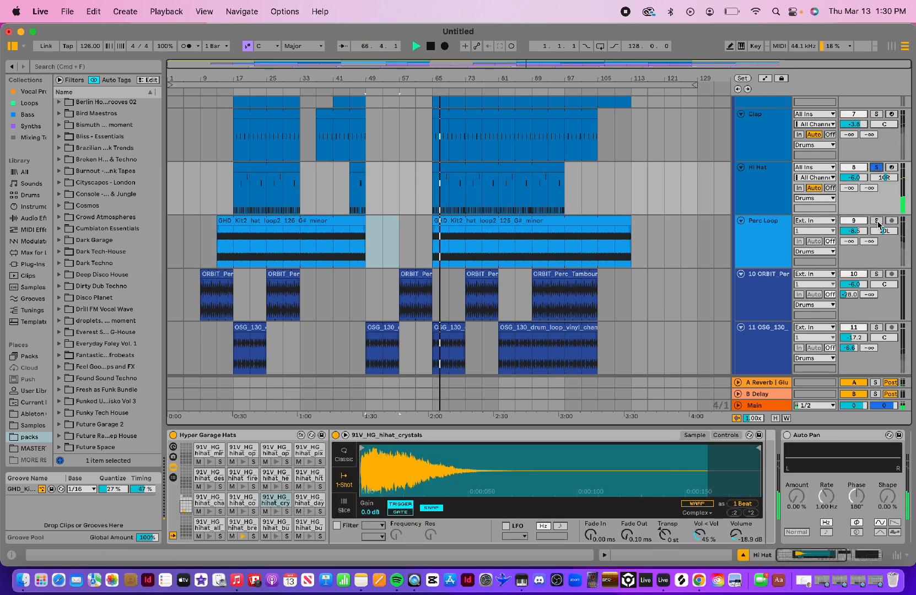
left_click(876, 221)
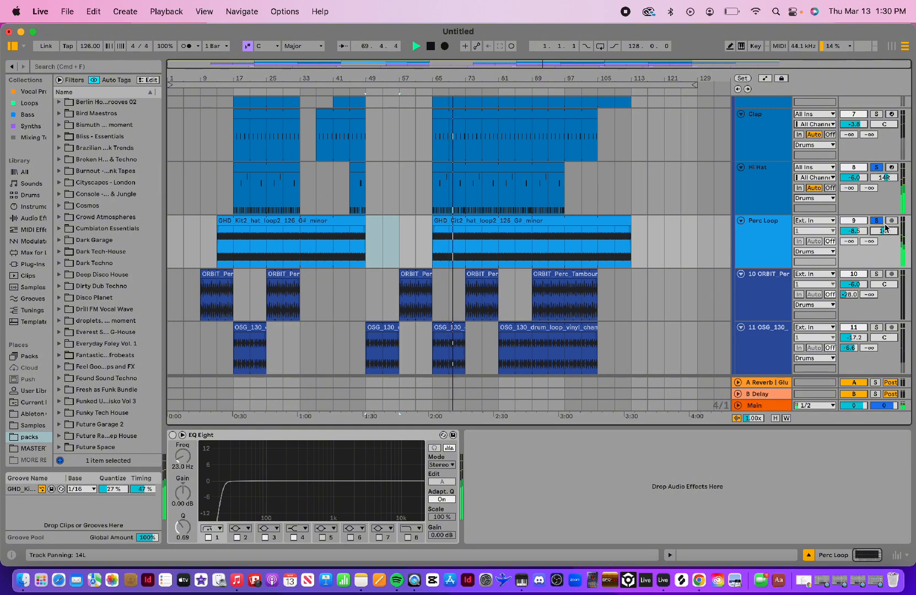
left_click_drag(888, 181, 887, 176)
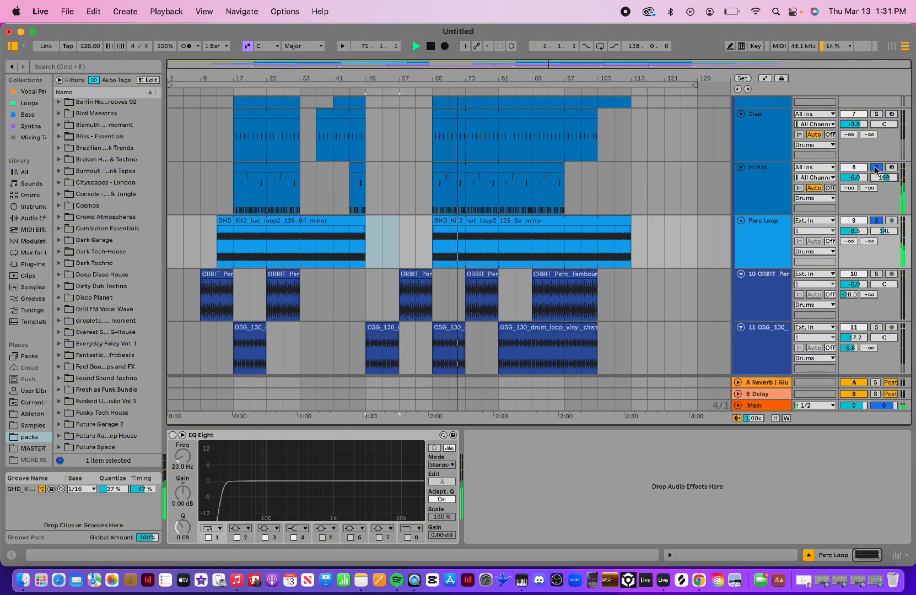
left_click(877, 167)
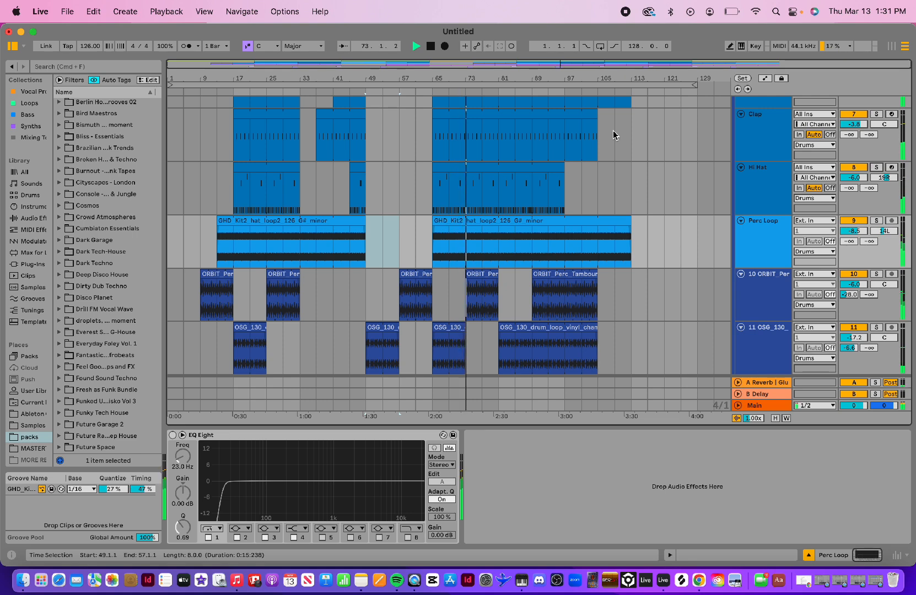
key("space")
- Pan the ORBIT Perc track to 14R and the OSG_130 drum loop track to 14L, and collapse the Drums group
scroll(594, 345, "down", 5)
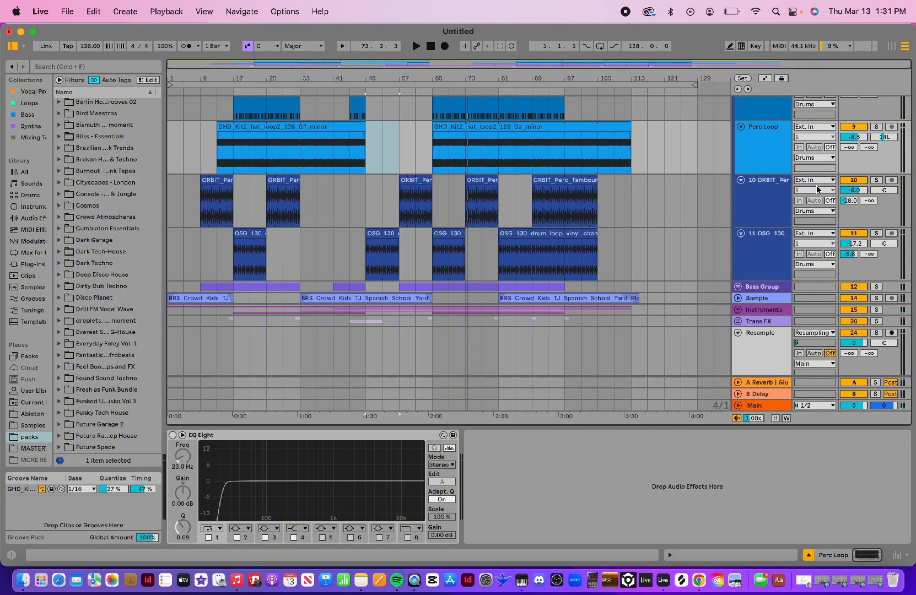
left_click_drag(885, 191, 884, 182)
left_click_drag(884, 243, 884, 250)
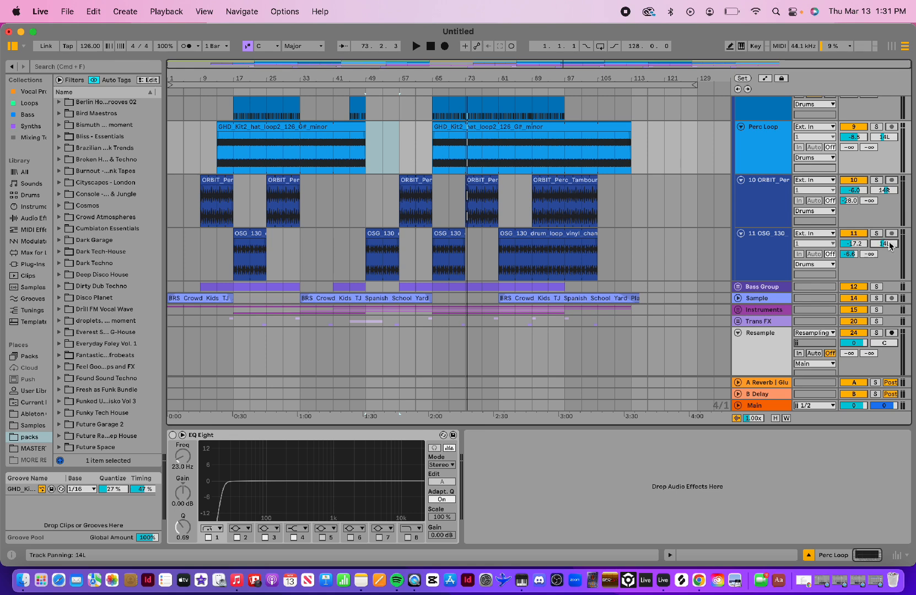
scroll(771, 183, "up", 4)
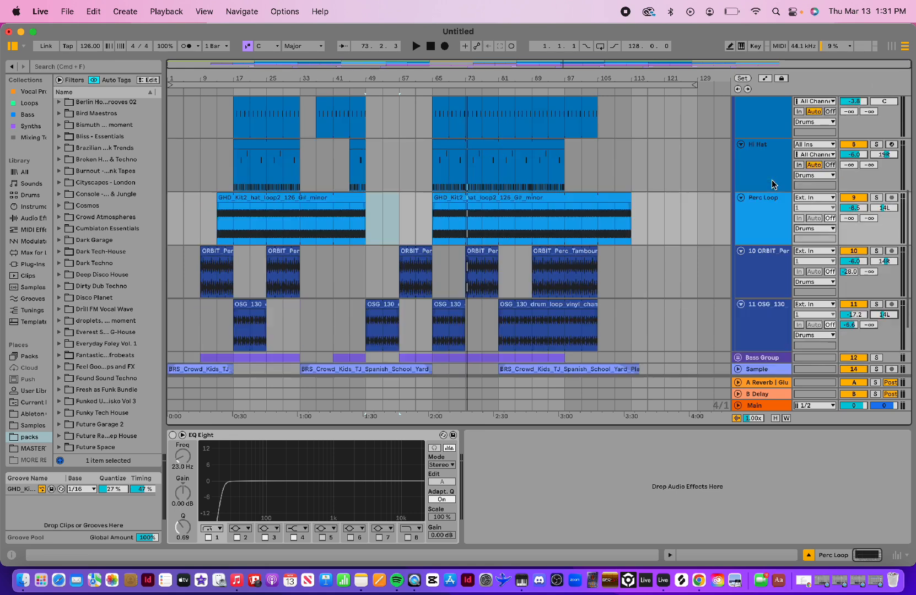
scroll(772, 185, "down", 6)
scroll(774, 185, "up", 15)
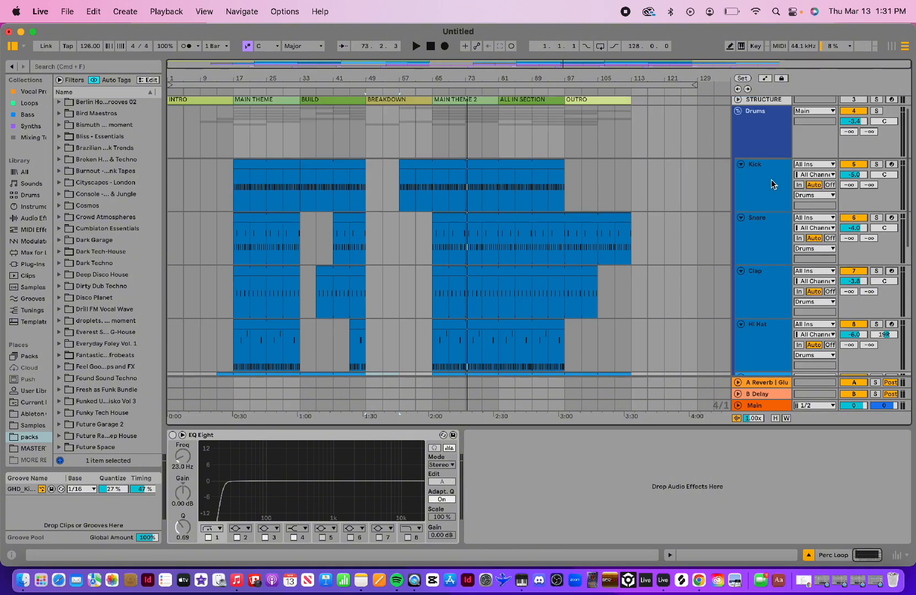
left_click(741, 113)
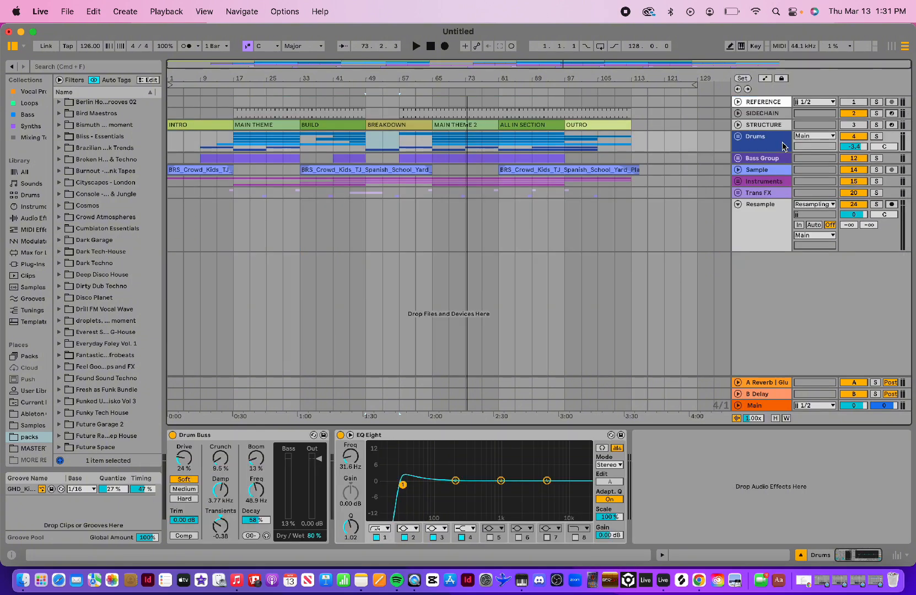
- Switch to Session View and expand the Drums and Instruments groups to show their individual mixer channels
key("Tab")
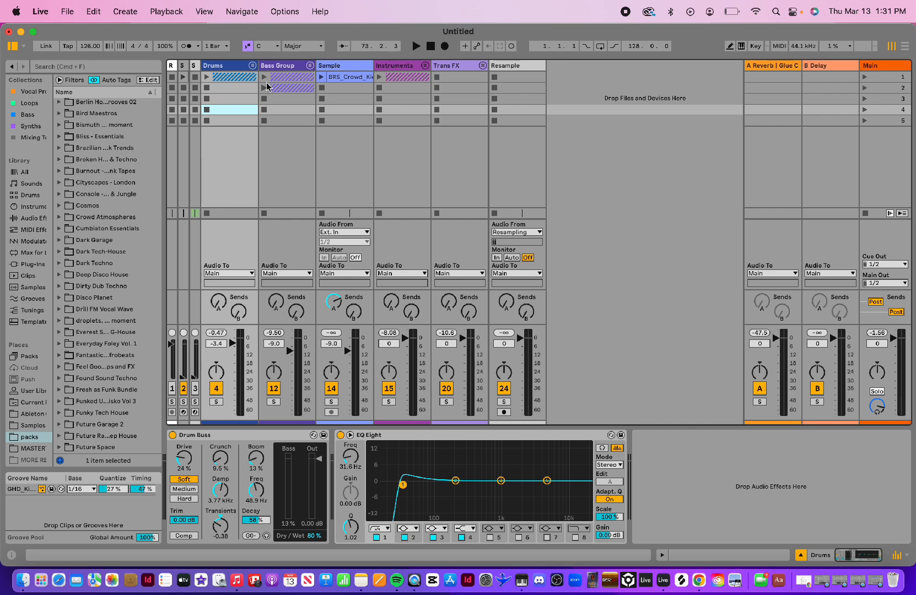
left_click(253, 65)
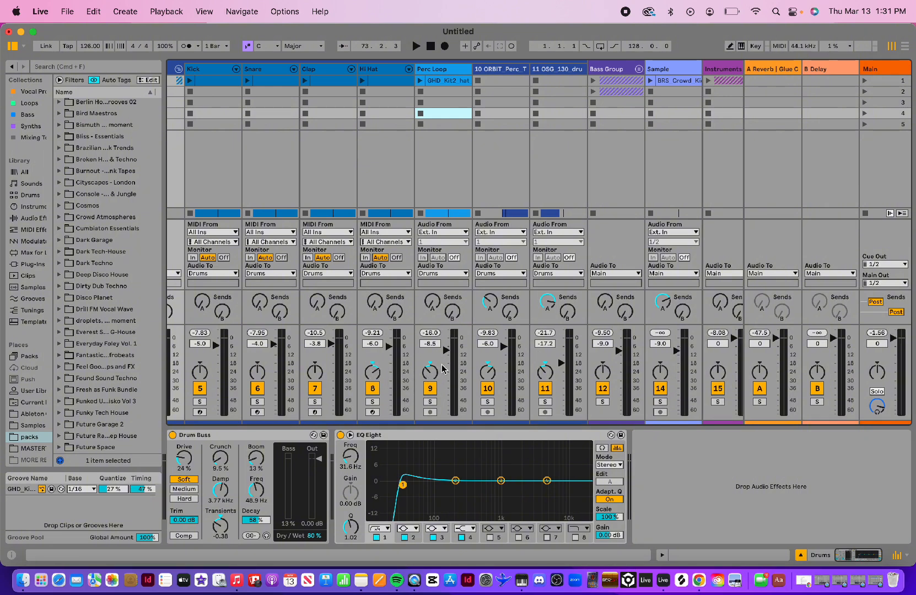
scroll(435, 380, "right", 3)
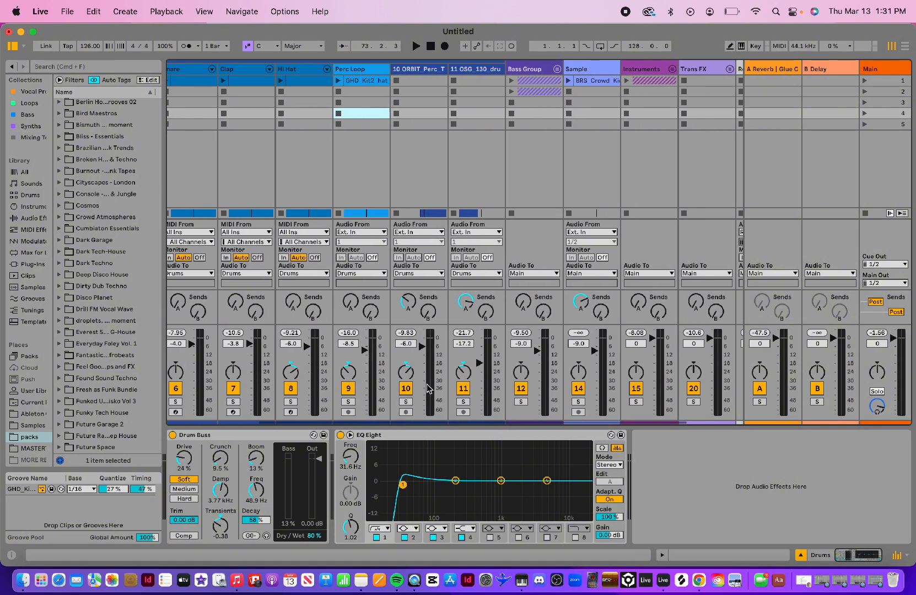
scroll(428, 389, "right", 3)
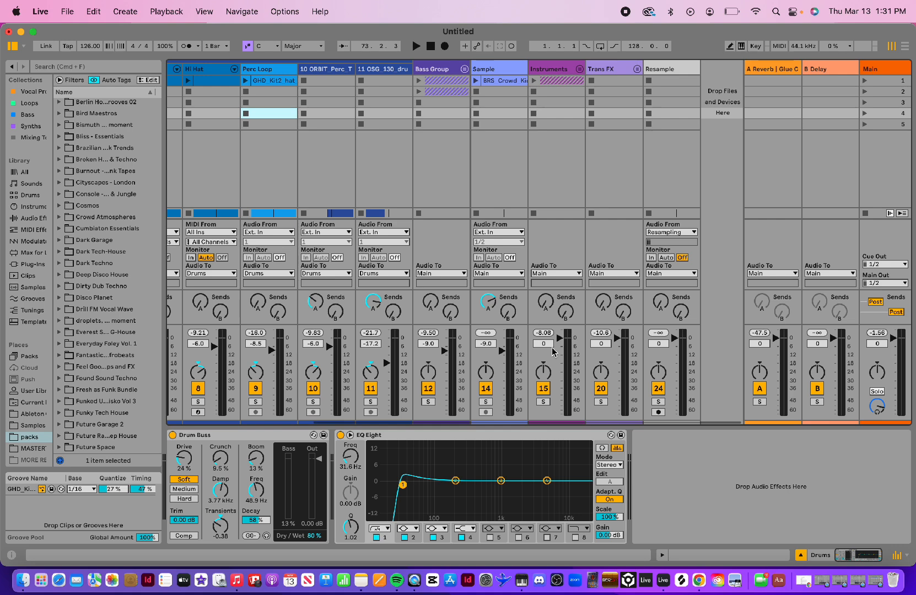
left_click(580, 69)
scroll(633, 126, "right", 3)
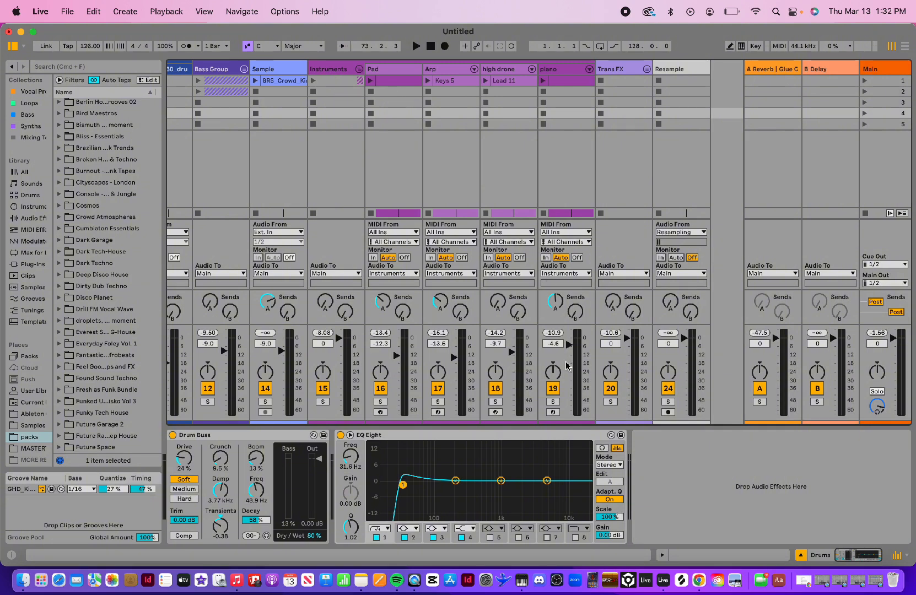
- Check the devices on the piano, high drone and Arp tracks, and pan the Arp and high drone tracks off centre
left_click(568, 68)
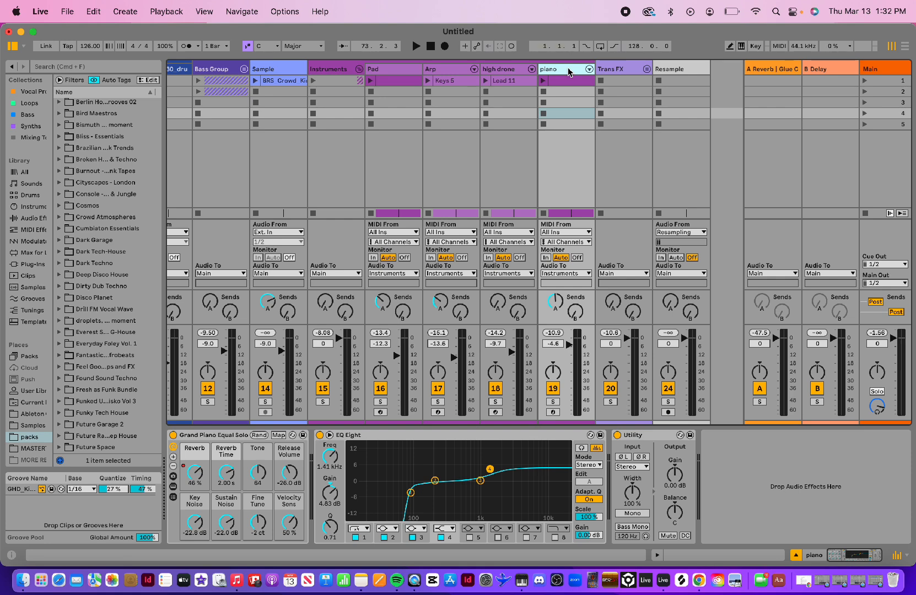
left_click(506, 70)
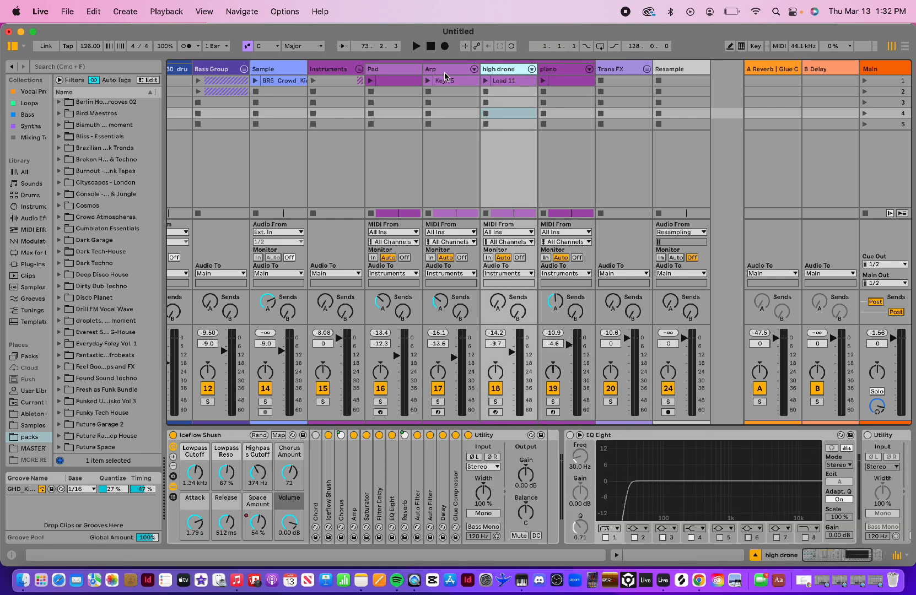
left_click(446, 72)
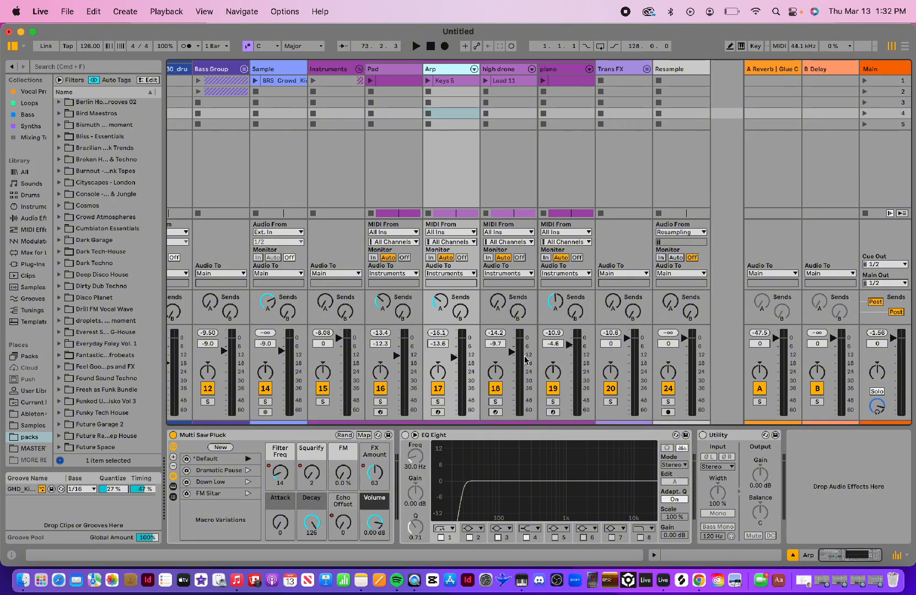
left_click_drag(498, 374, 499, 366)
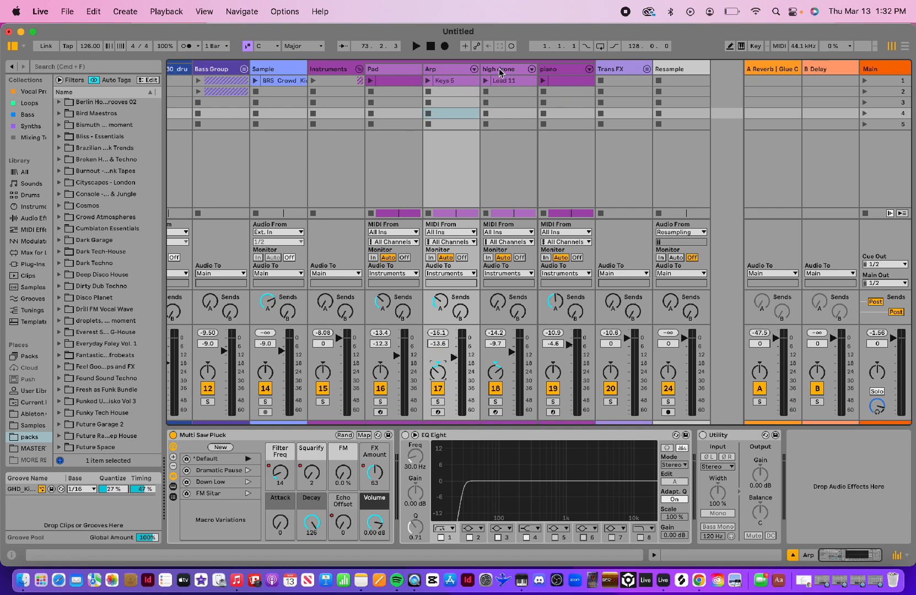
- Check the Pad and piano devices, then collapse the Instruments and Drums groups and return to Arrangement View
left_click(383, 70)
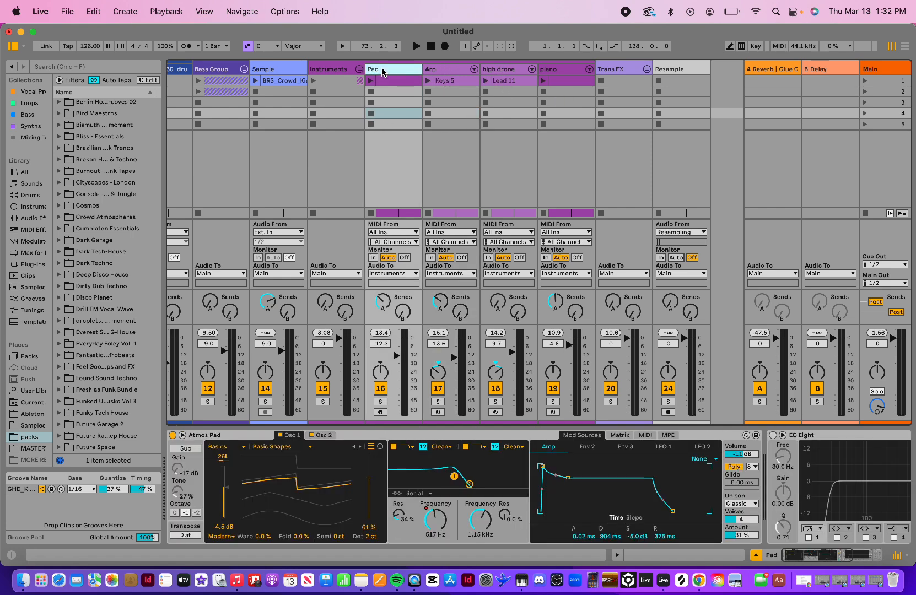
left_click(564, 70)
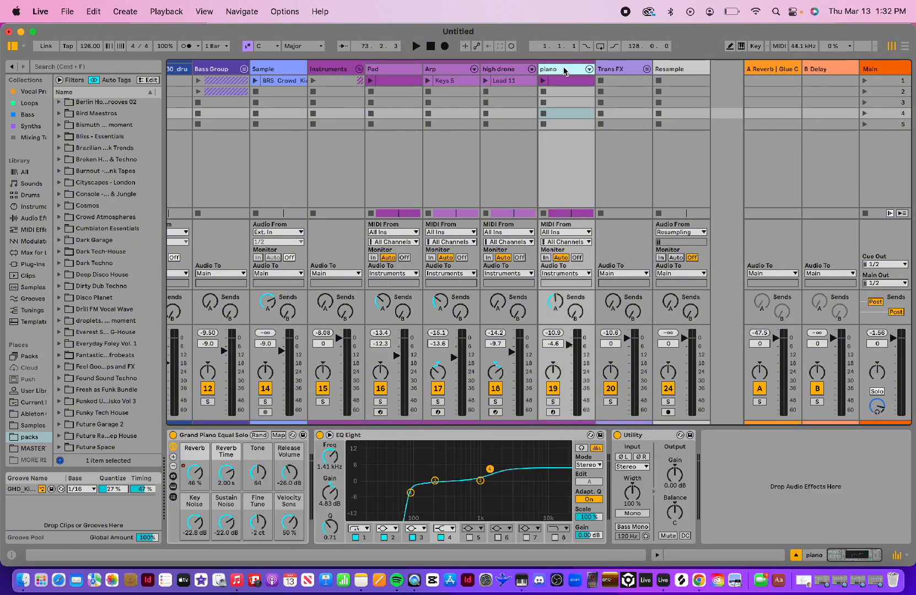
left_click(358, 70)
scroll(478, 142, "left", 5)
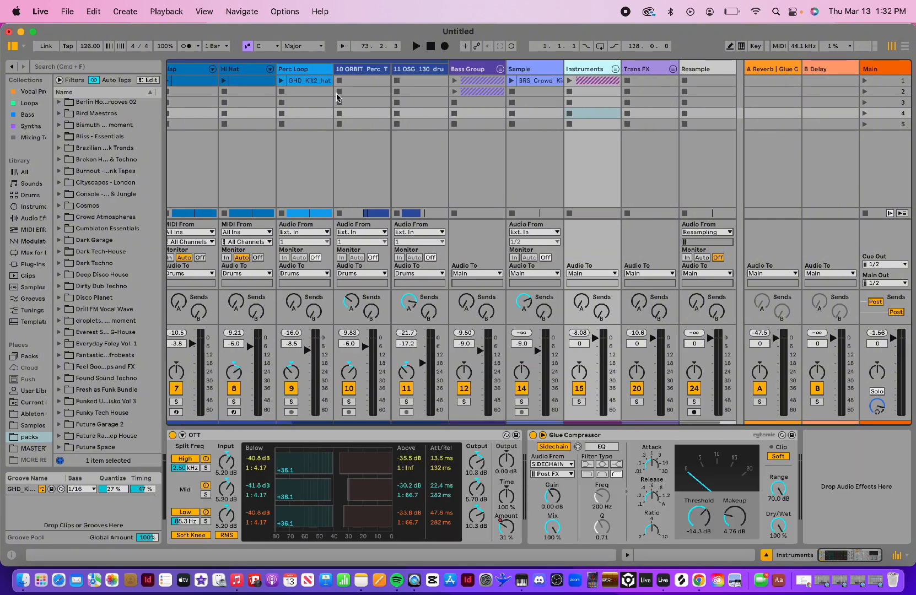
left_click(250, 69)
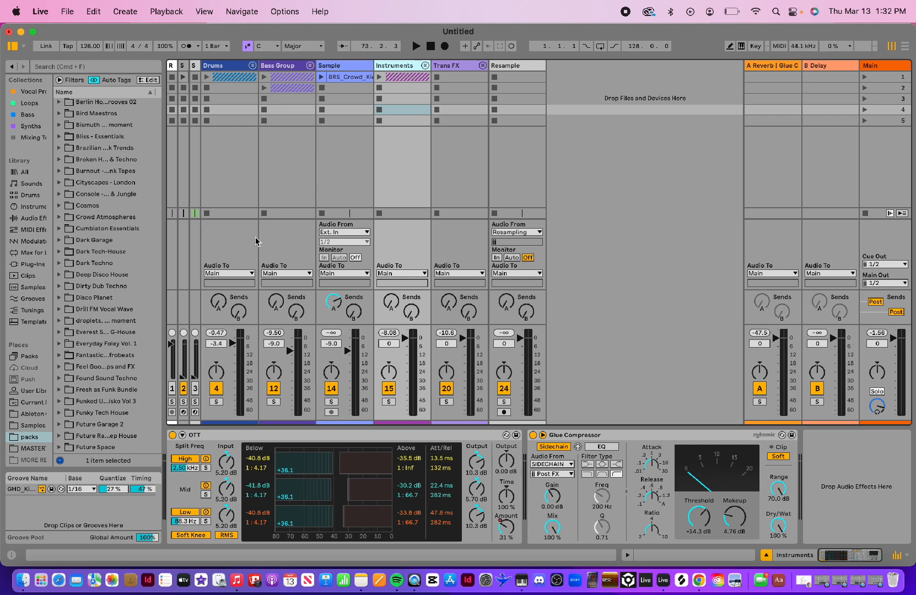
key("Tab")
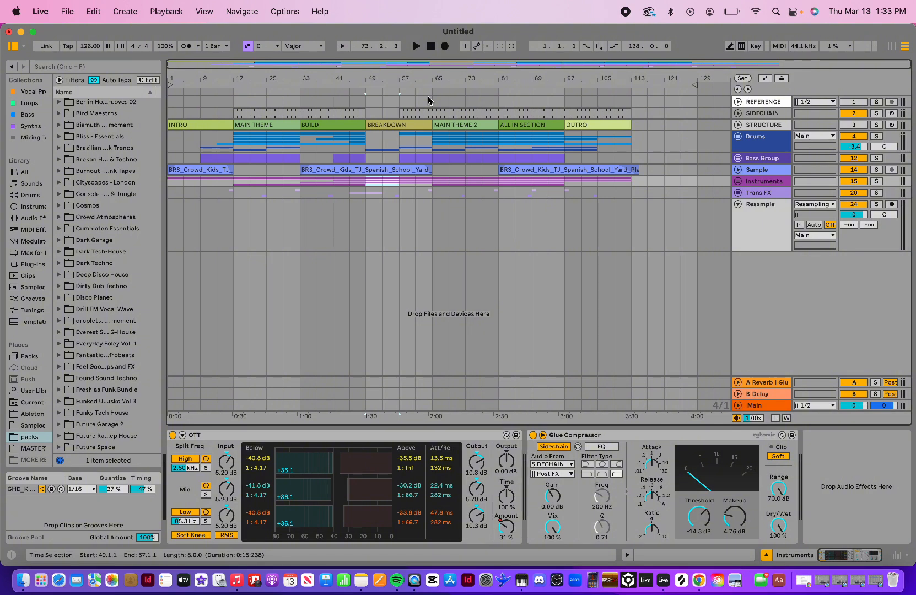
left_click_drag(162, 190, 173, 190)
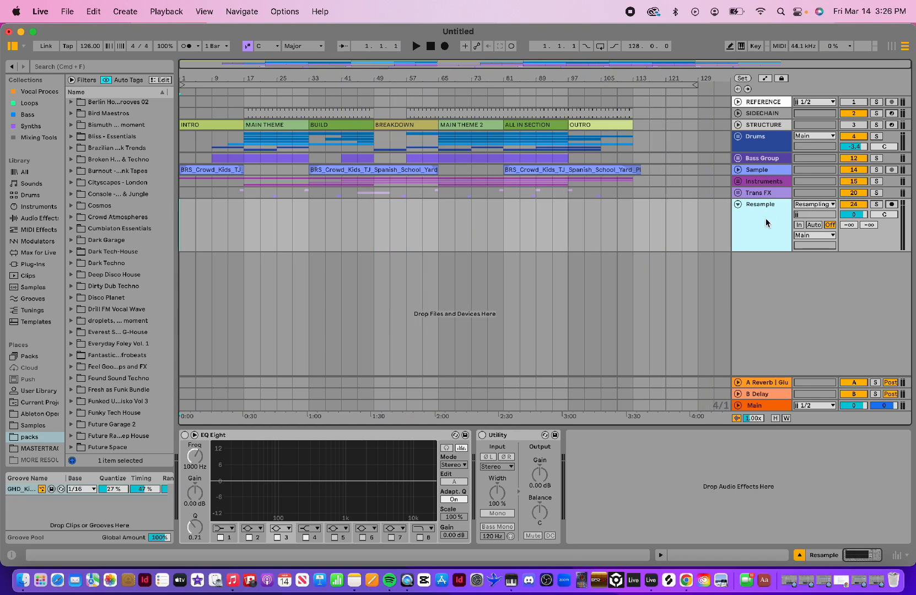
- Examine the Resample track's input source options and the bar 81 to 97 section intended for recording
left_click(819, 204)
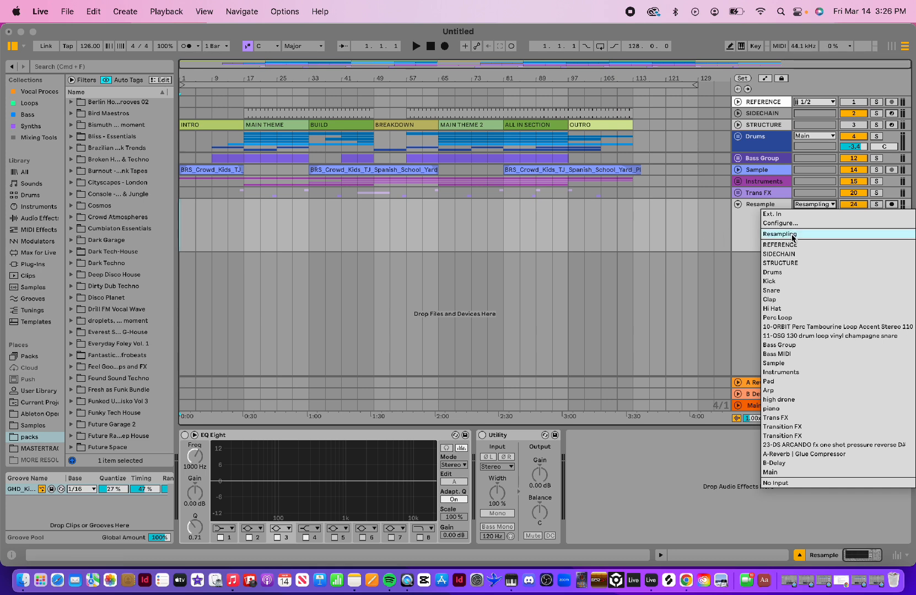
left_click(726, 235)
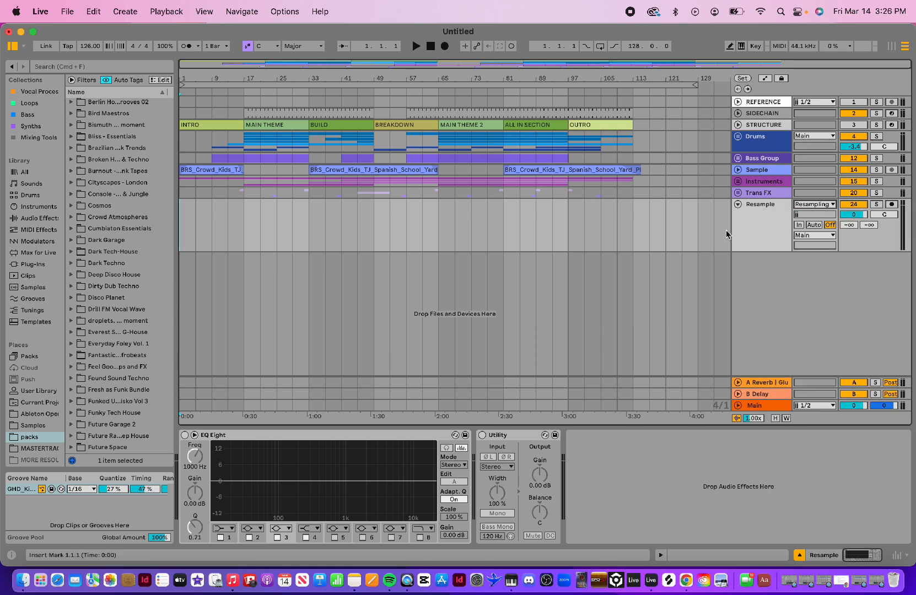
left_click(763, 229)
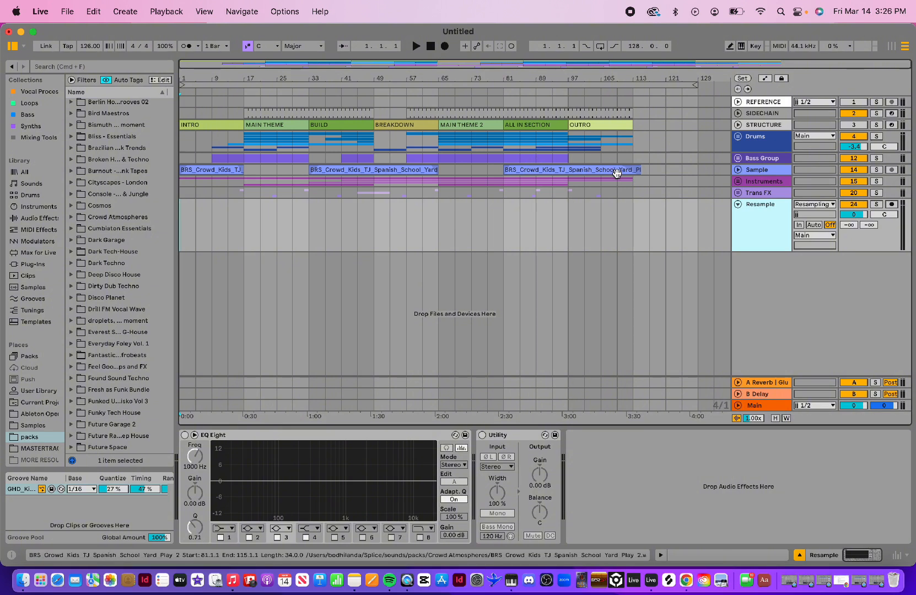
left_click(504, 212)
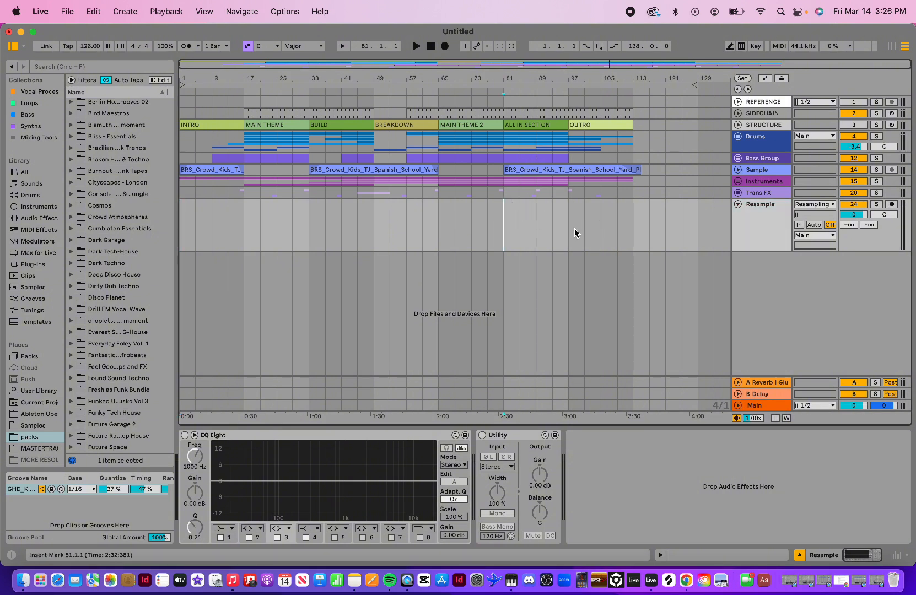
left_click(771, 226)
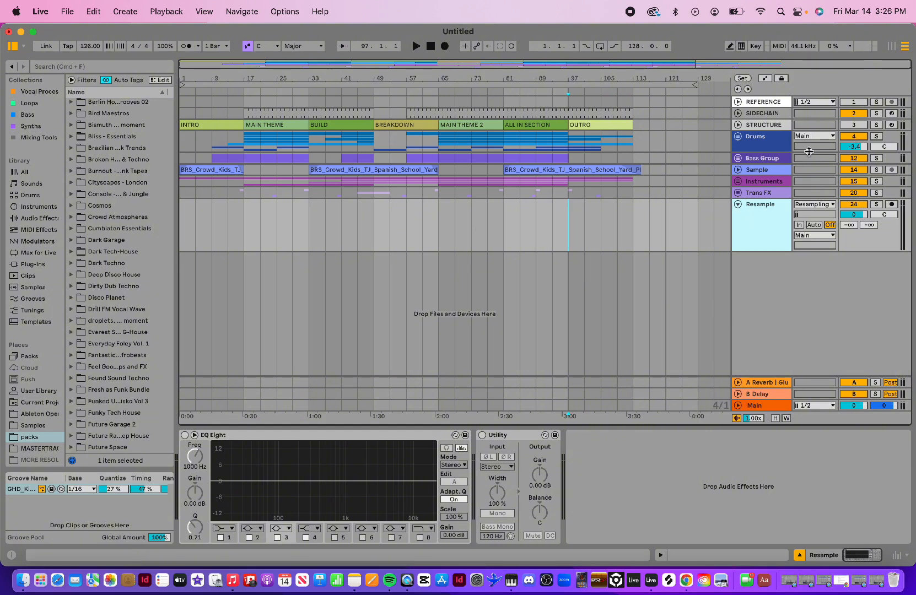
- Solo the Drums group, record it onto the armed Resample track from bar 81 to bar 97, and disarm the track
left_click(778, 148)
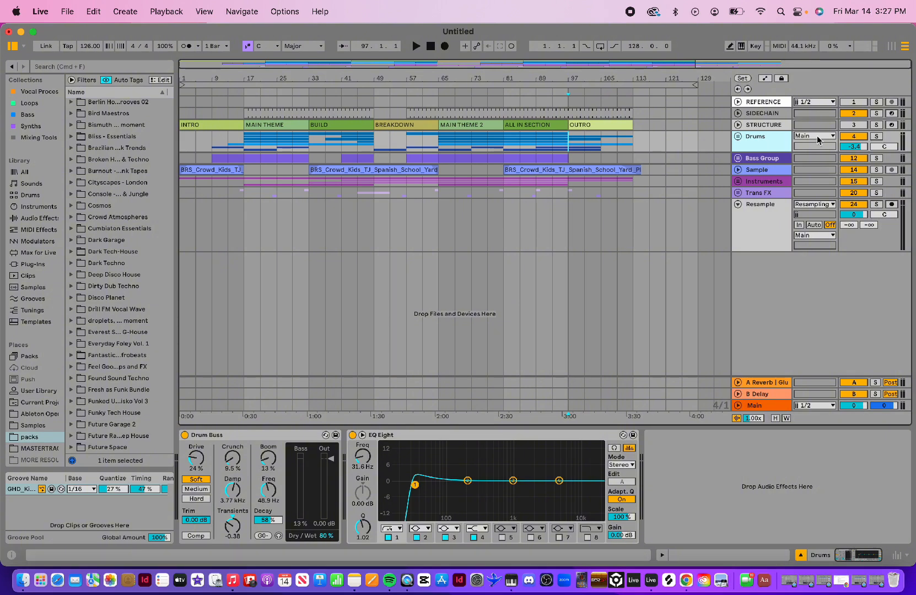
left_click(877, 137)
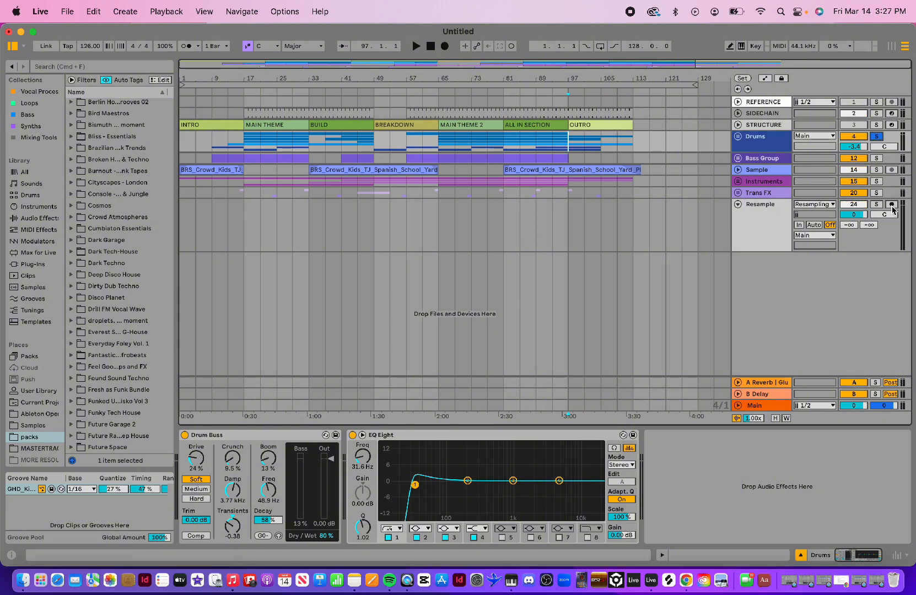
left_click(891, 204)
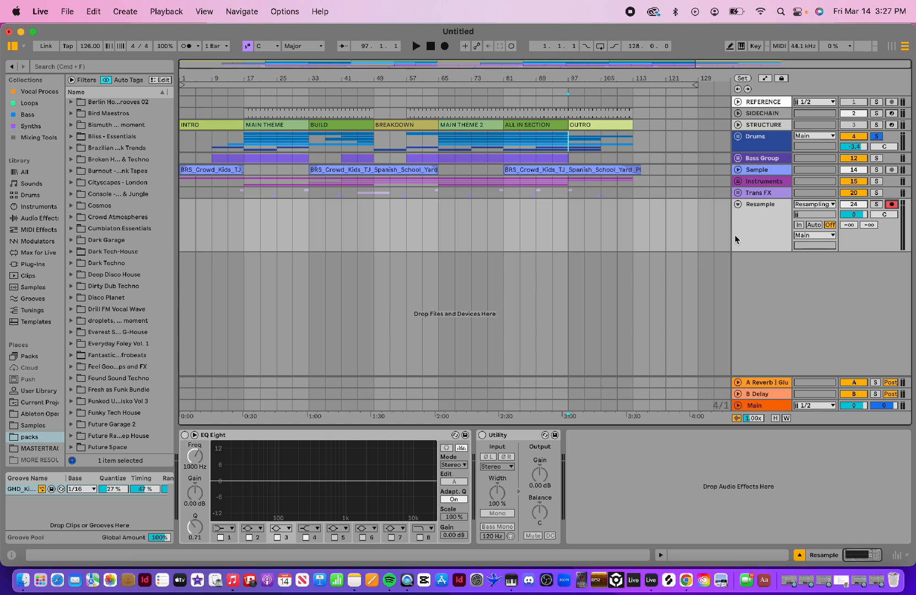
left_click(503, 222)
left_click(445, 47)
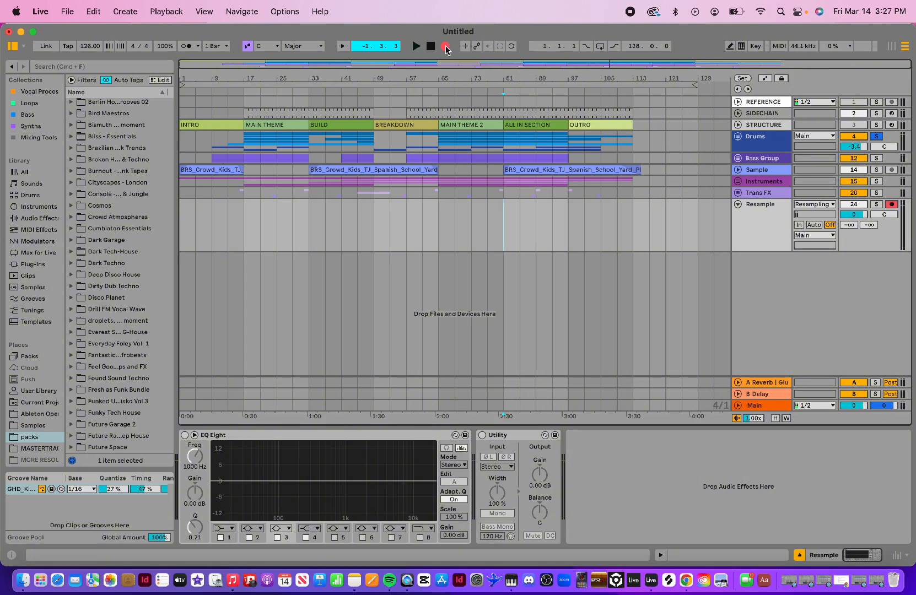
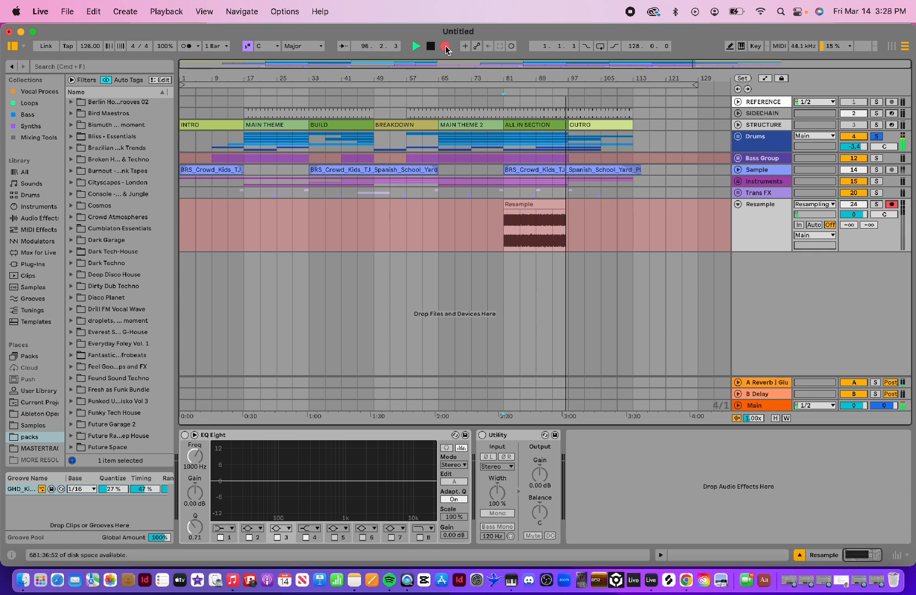
key("space")
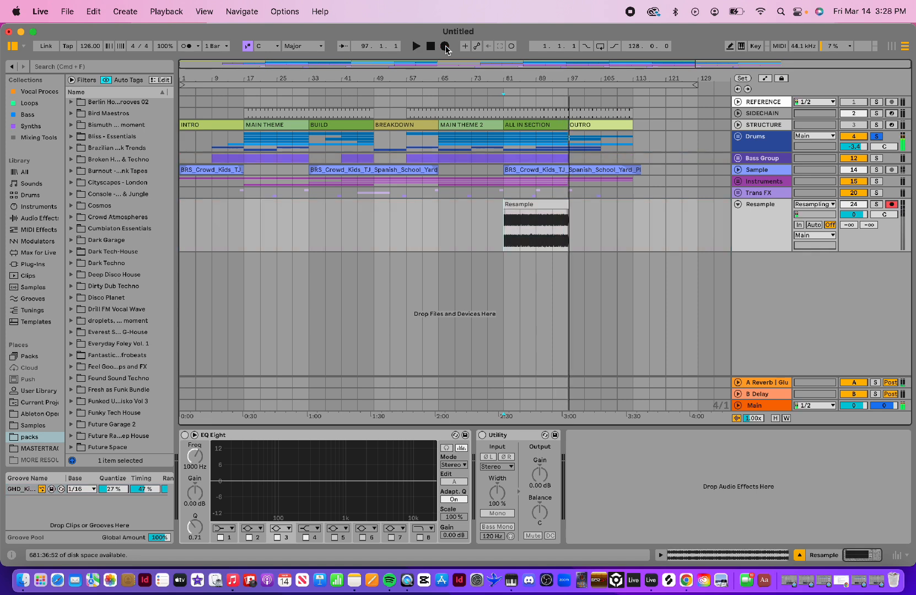
left_click(891, 205)
- Move the drum recording onto a new track named "drum sample", with the clip starting at bar 97
left_click(528, 205)
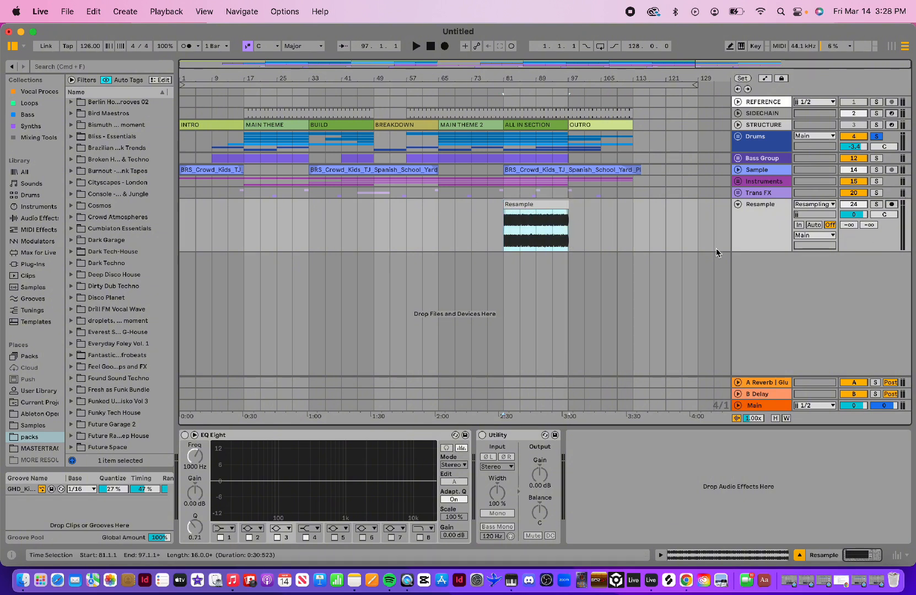
left_click(633, 236)
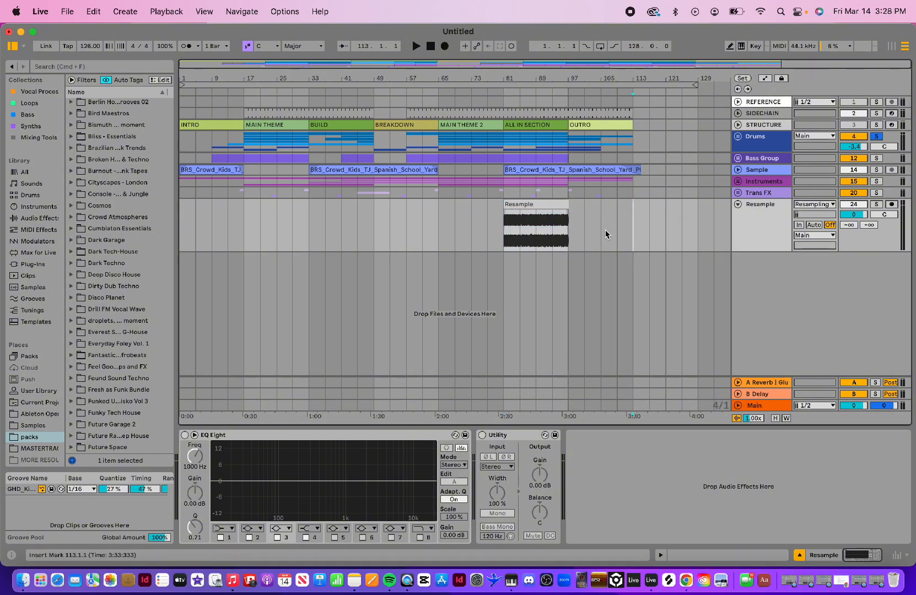
left_click_drag(539, 205, 544, 285)
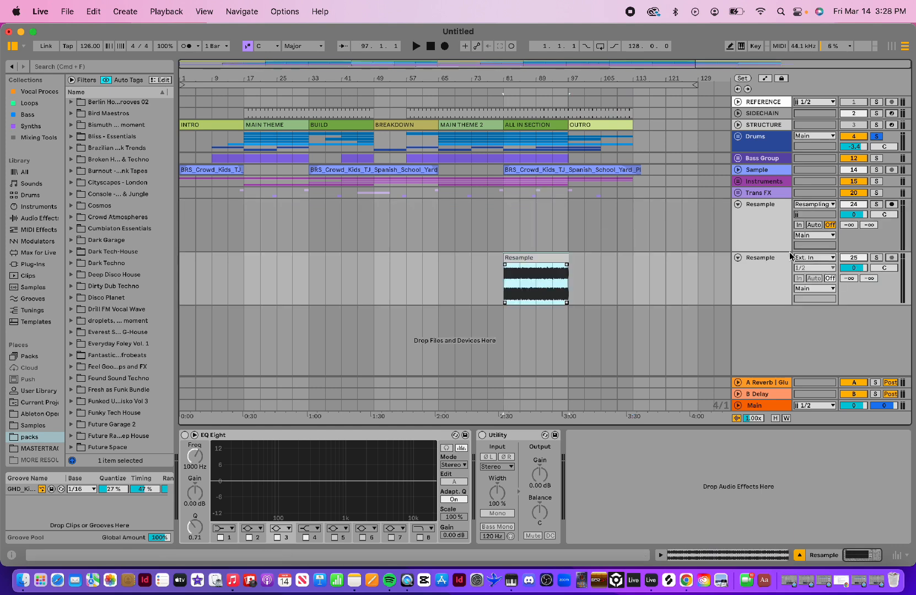
left_click(760, 263)
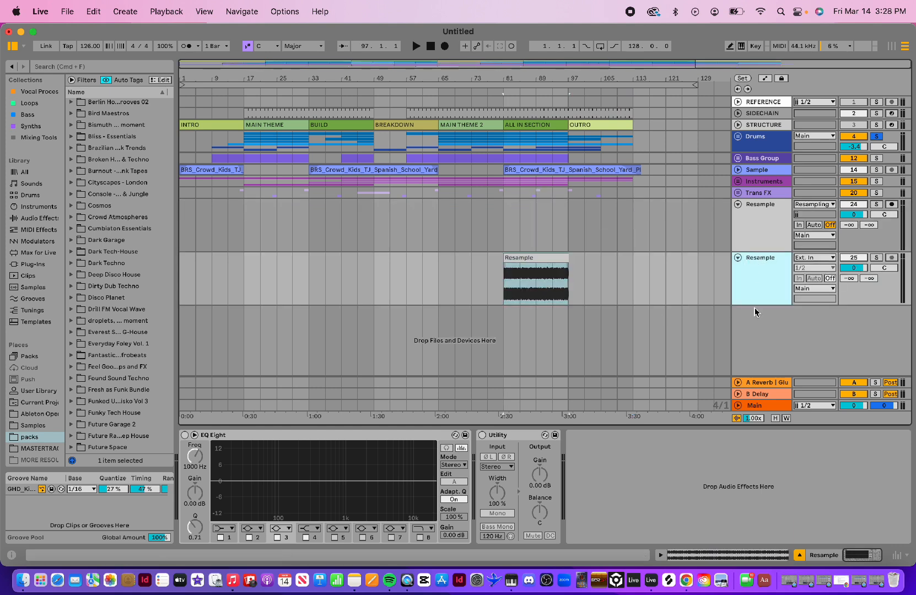
key("super+r")
type("d")
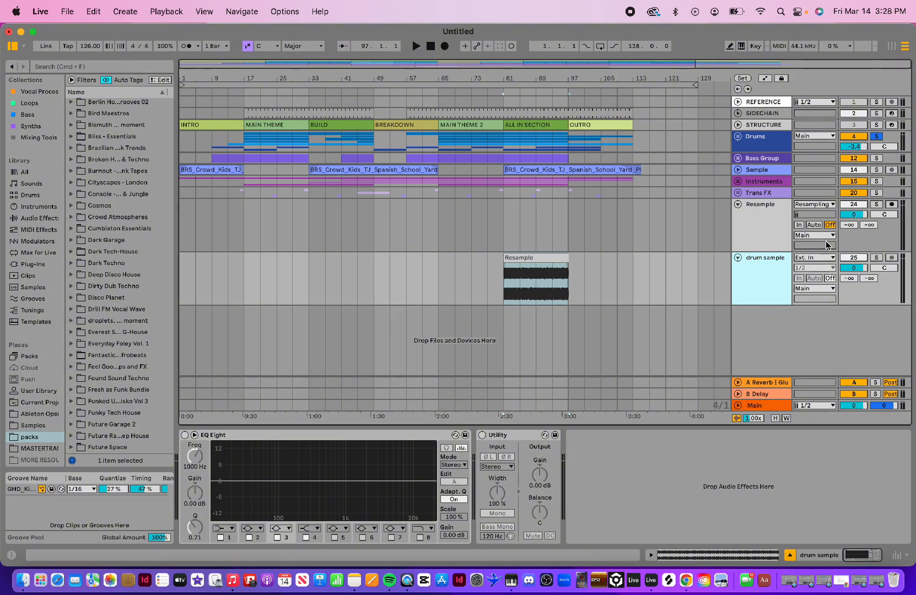
left_click(738, 228)
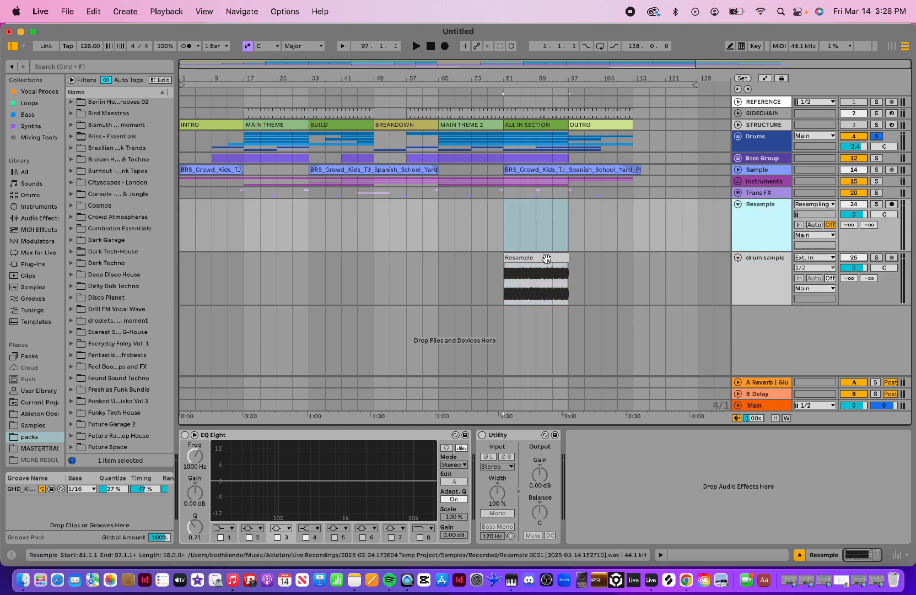
left_click_drag(546, 257, 605, 262)
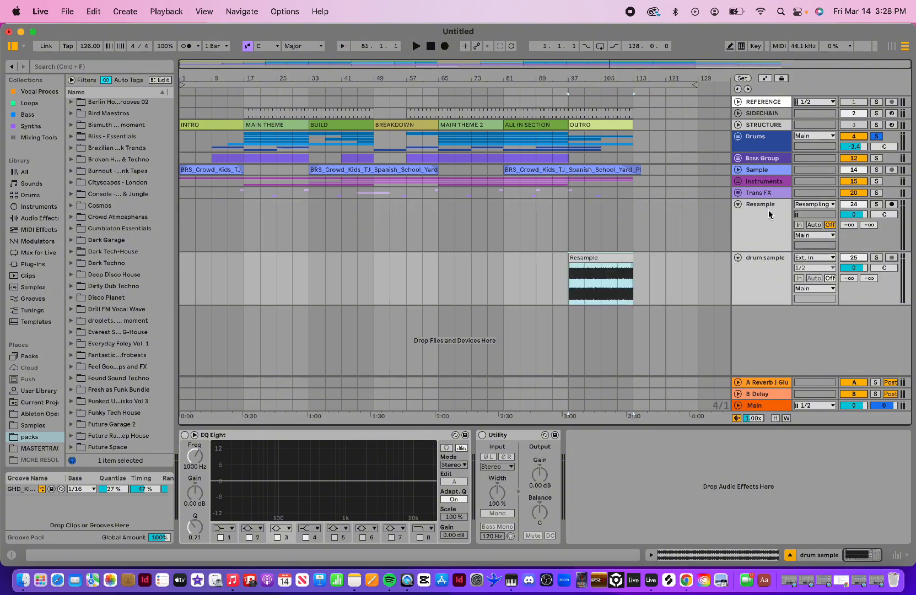
- Solo the Instruments group instead of Drums and record it onto the armed Resample track from bar 81 to bar 97
left_click(880, 136)
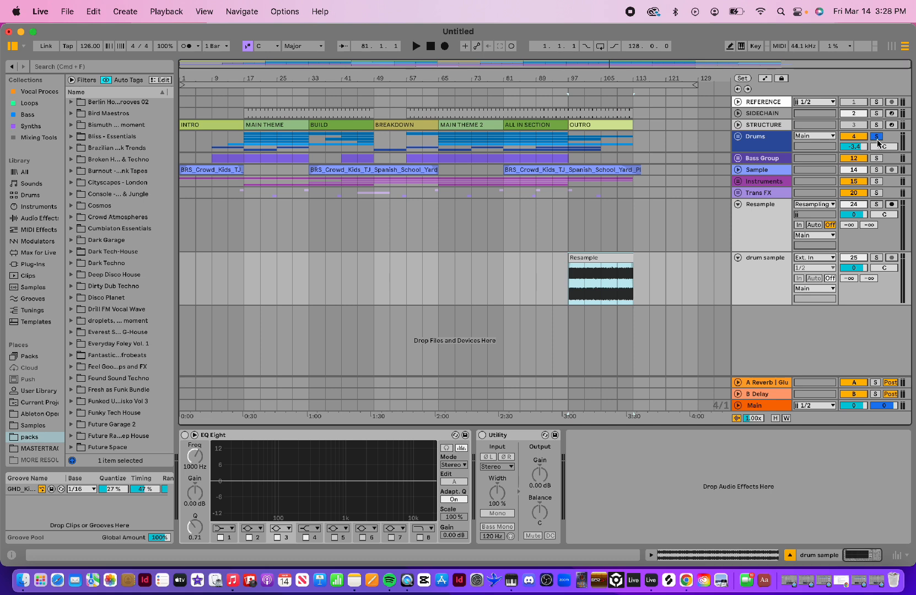
left_click(877, 183)
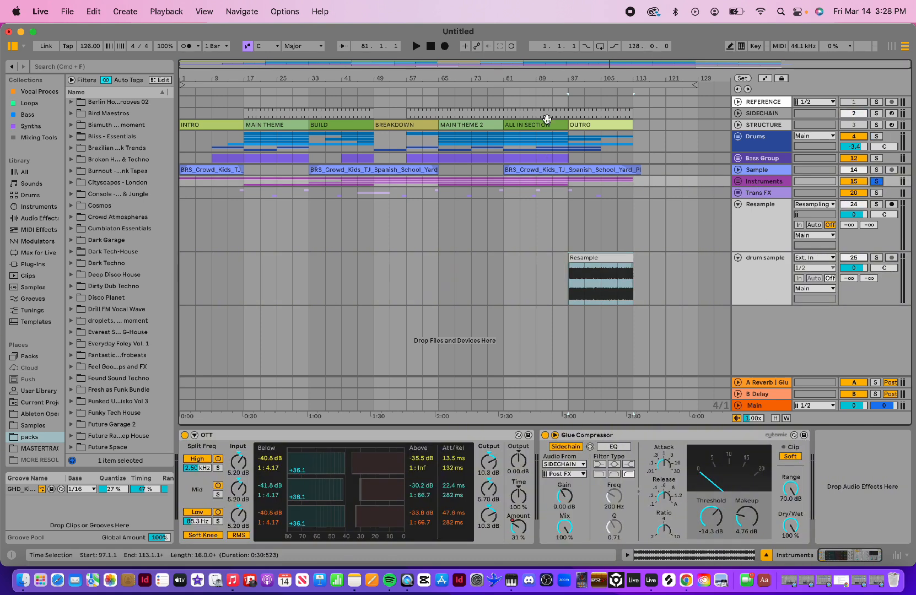
left_click(893, 208)
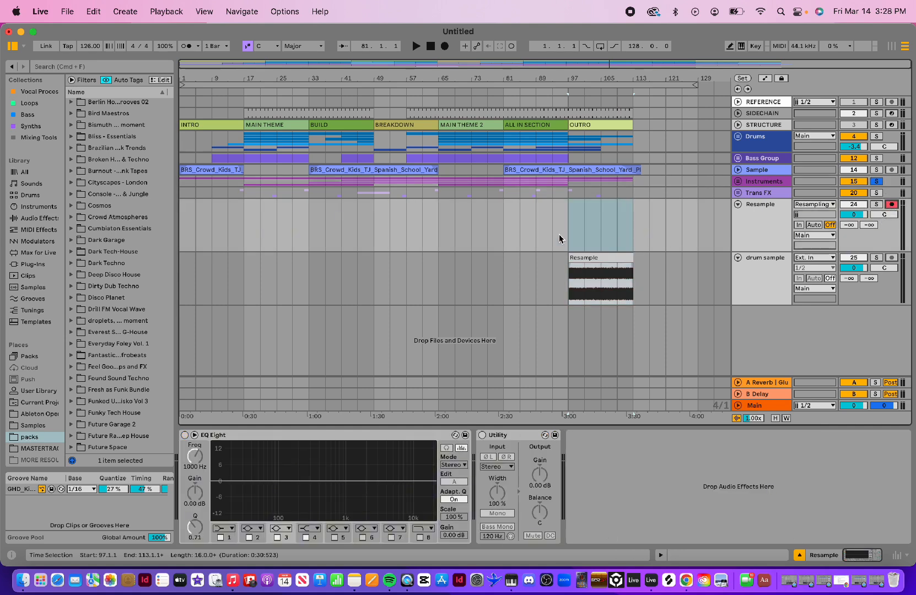
left_click(503, 219)
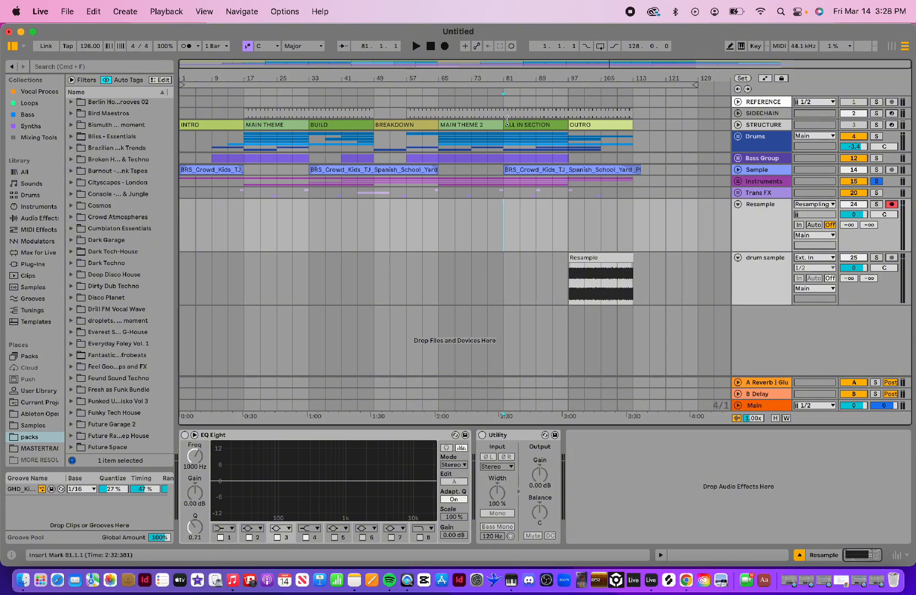
left_click(445, 47)
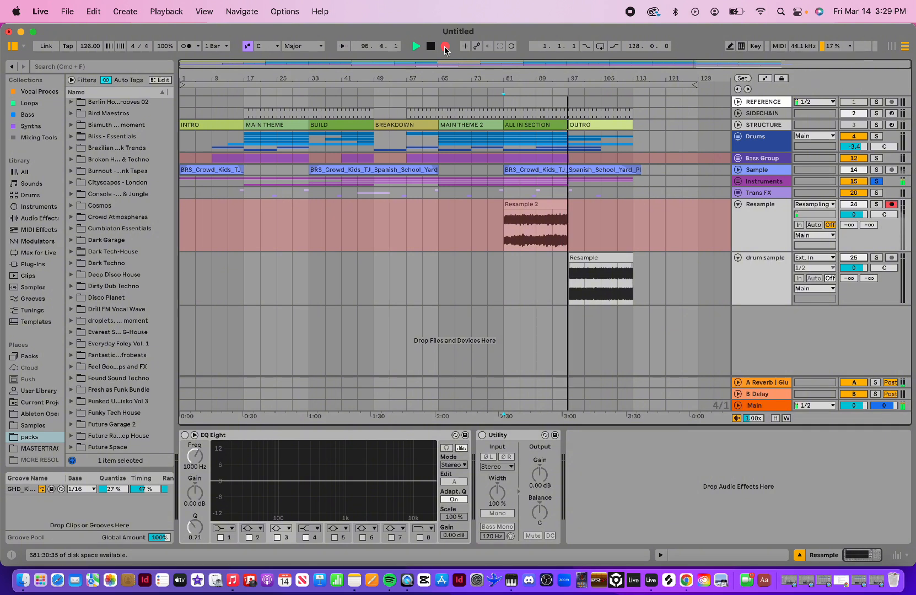
left_click(445, 47)
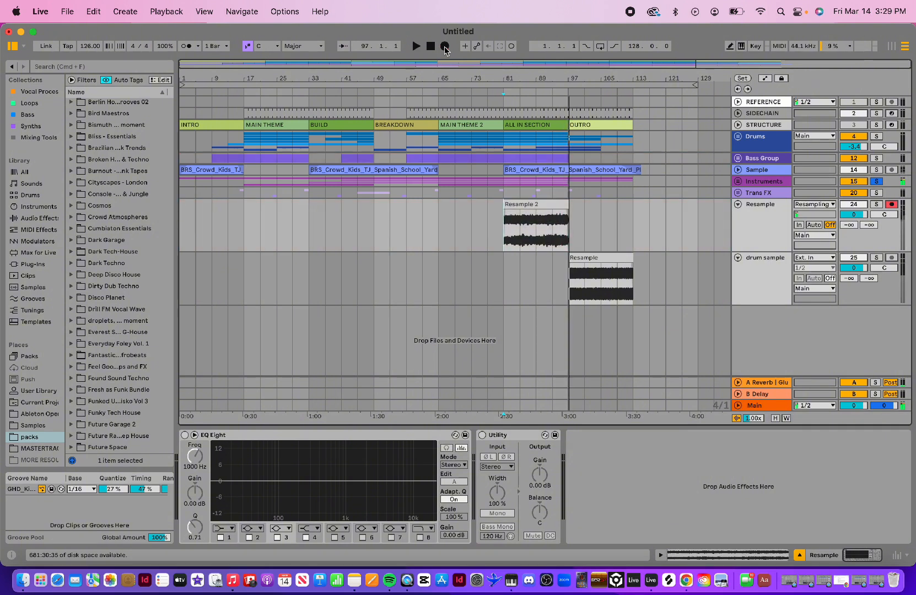
- Rename the new recording on the Resample track "synth group sample"
left_click(532, 201)
key("super+r")
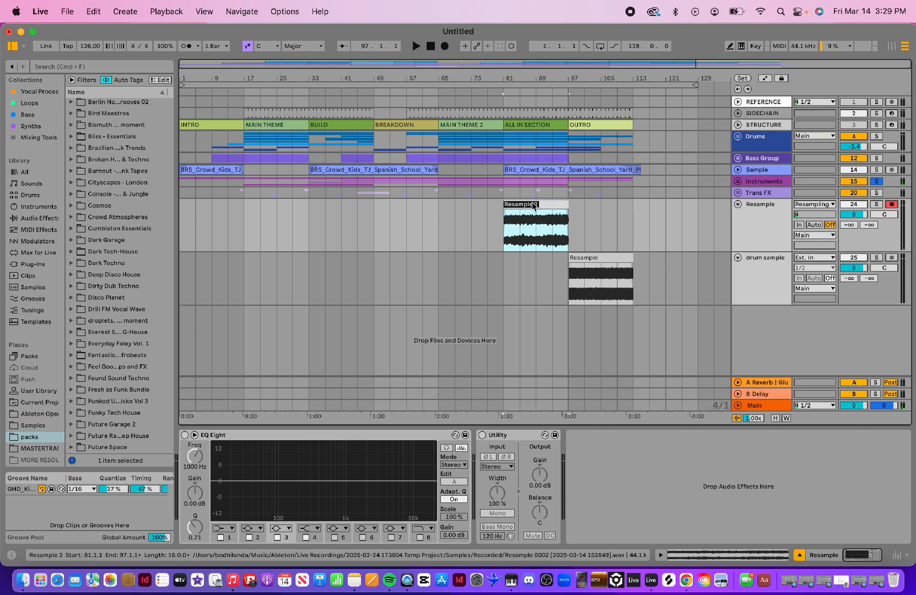
type("synth group sample")
key("Return")
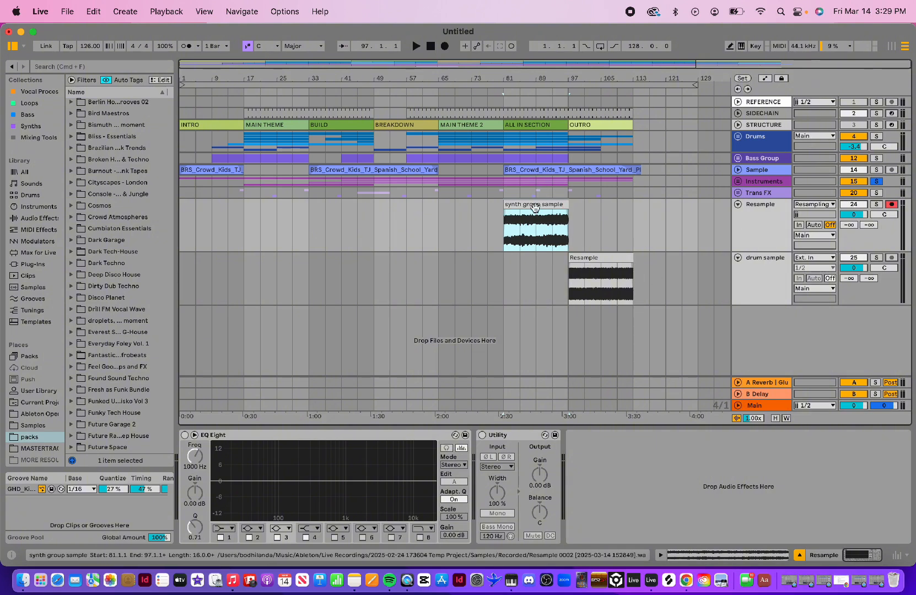
- Move the synth group clip onto a new track below drum sample and name that track "synth group sample"
left_click_drag(531, 208, 532, 359)
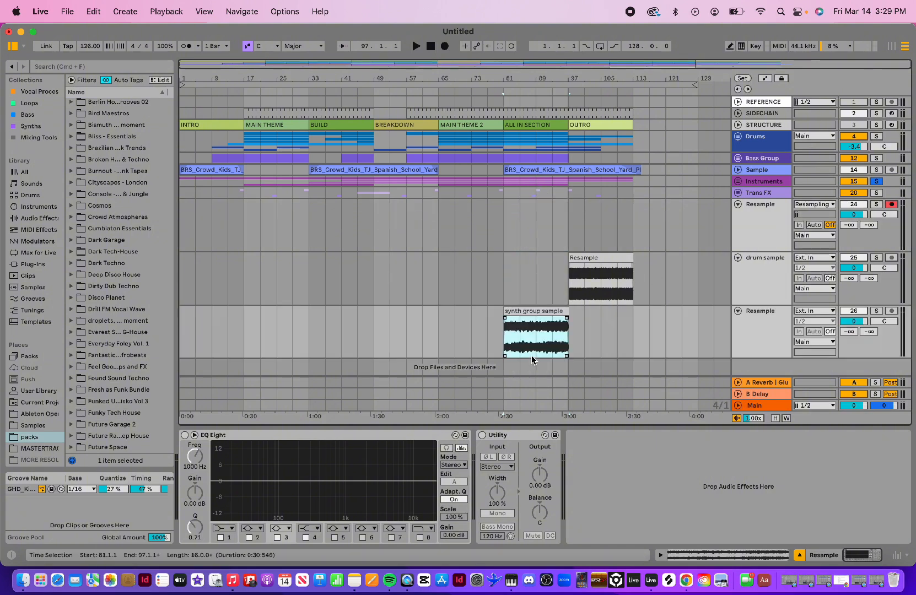
left_click(752, 314)
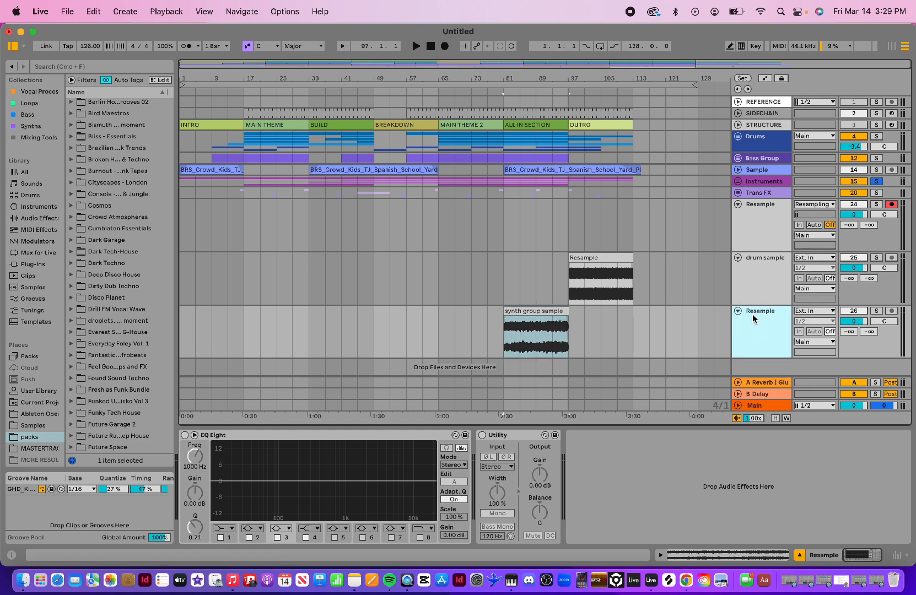
key("super+r")
type("synth group sample")
key("Return")
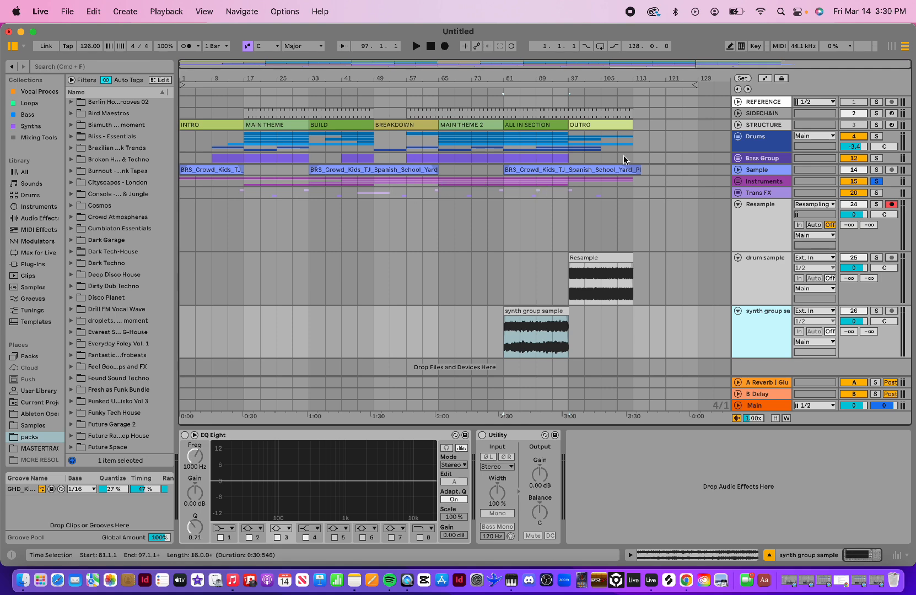
- Unfold the Instruments group to show its individual tracks and select the piano track
left_click(771, 185)
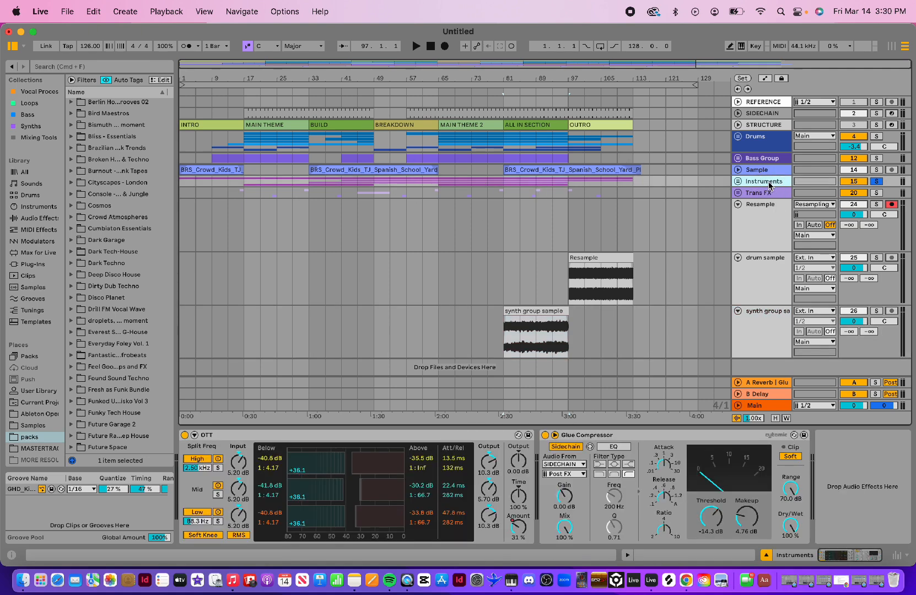
left_click(738, 181)
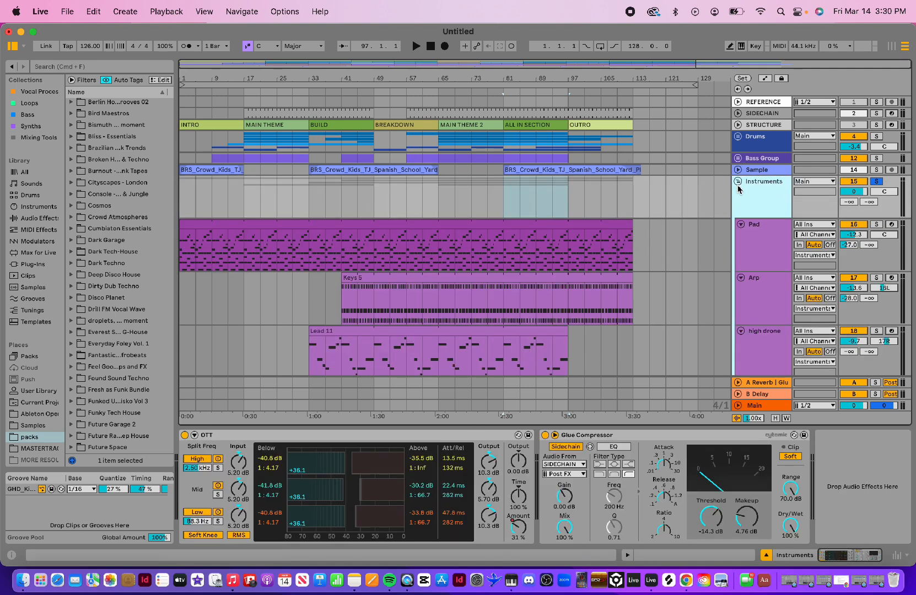
scroll(728, 265, "down", 5)
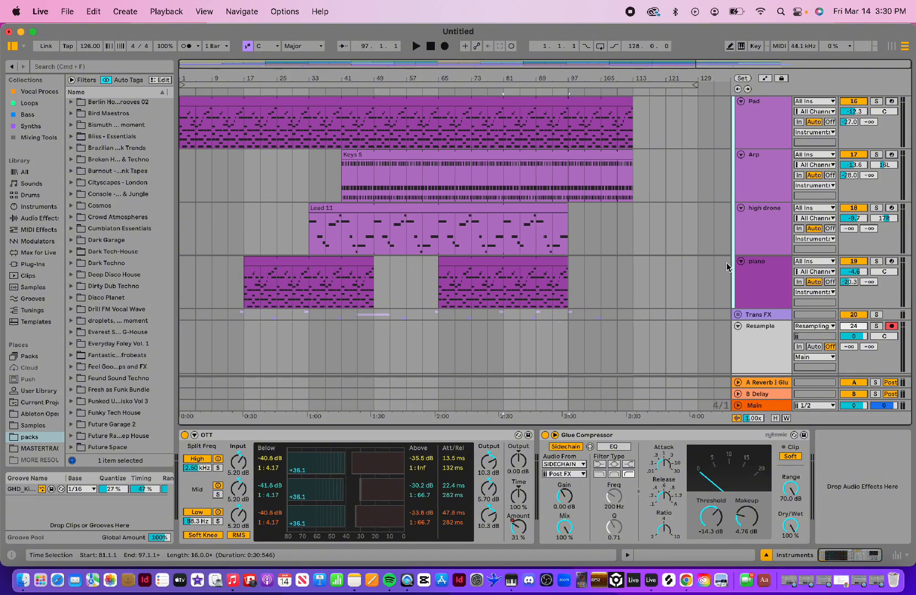
scroll(716, 201, "down", 3)
left_click(761, 194)
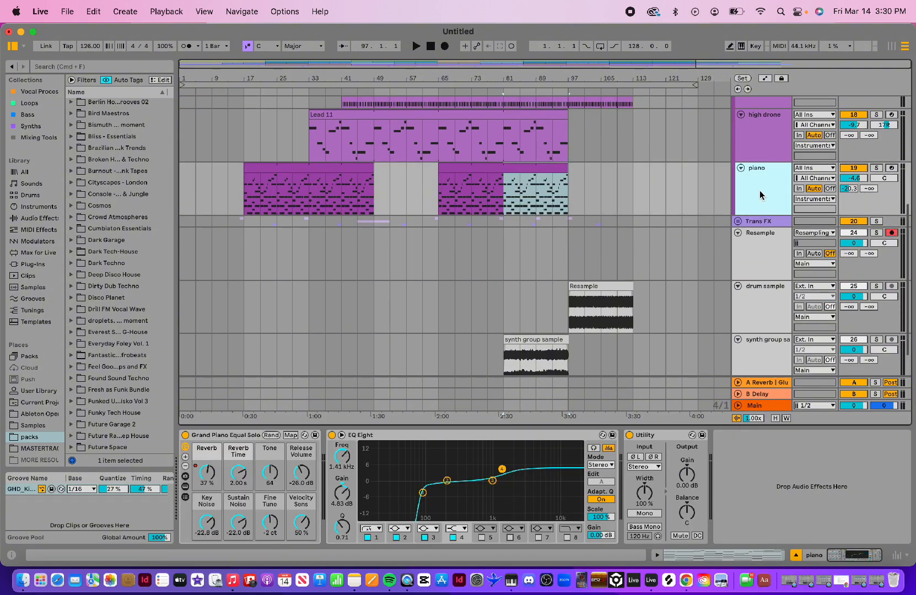
scroll(688, 161, "down", 2)
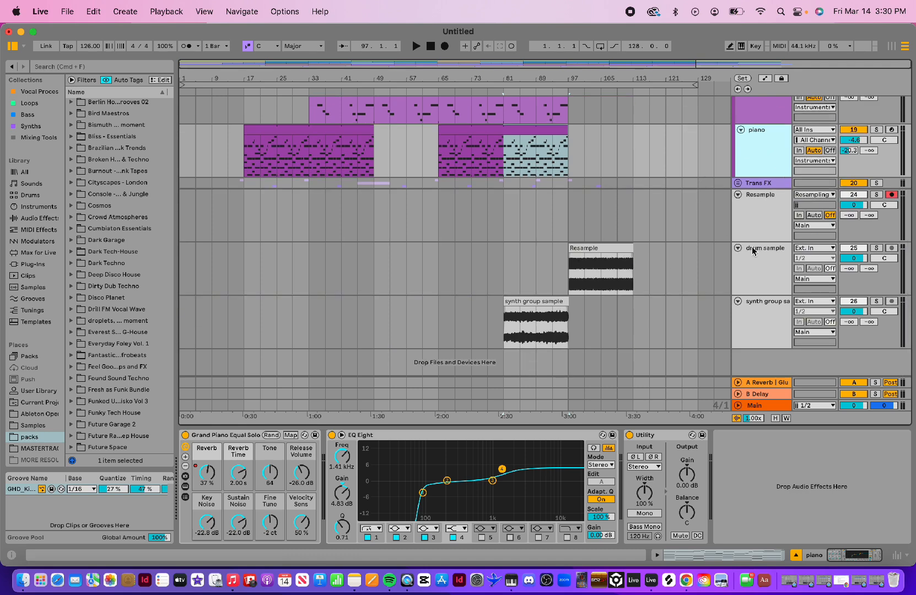
- Duplicate the piano track inside the Instruments group
left_click(476, 130)
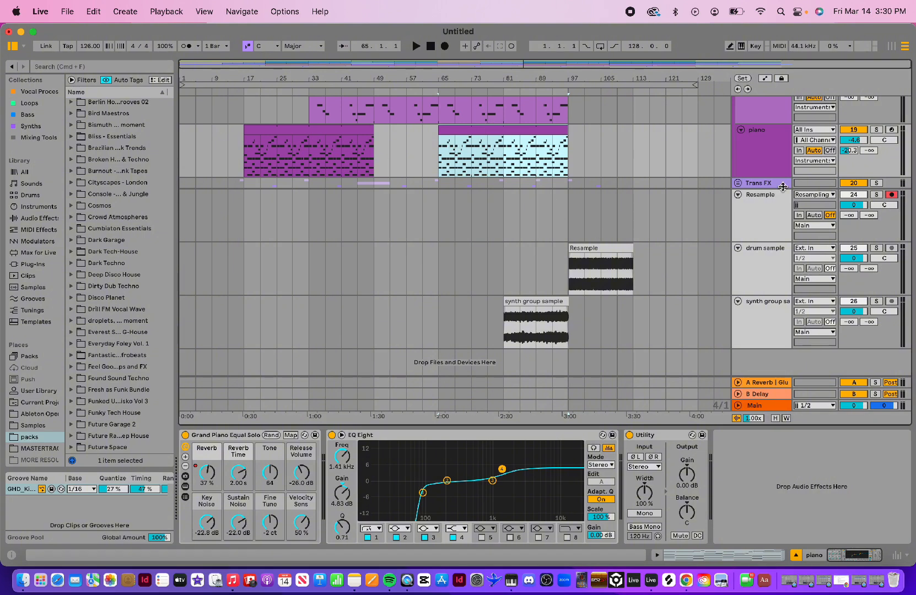
left_click(764, 152)
key("super+d")
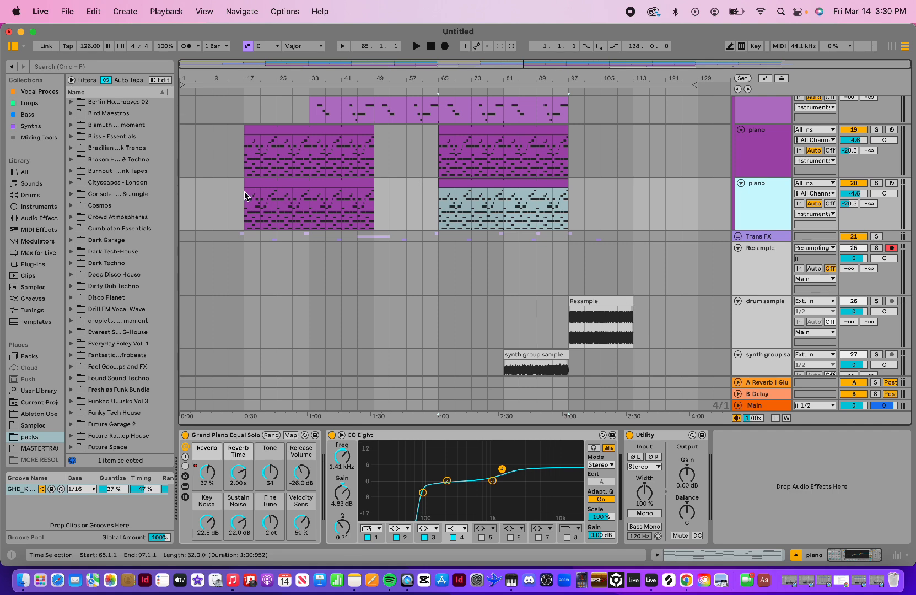
- Transpose all notes in both clips of the duplicated piano track up one octave
left_click_drag(244, 196, 568, 220)
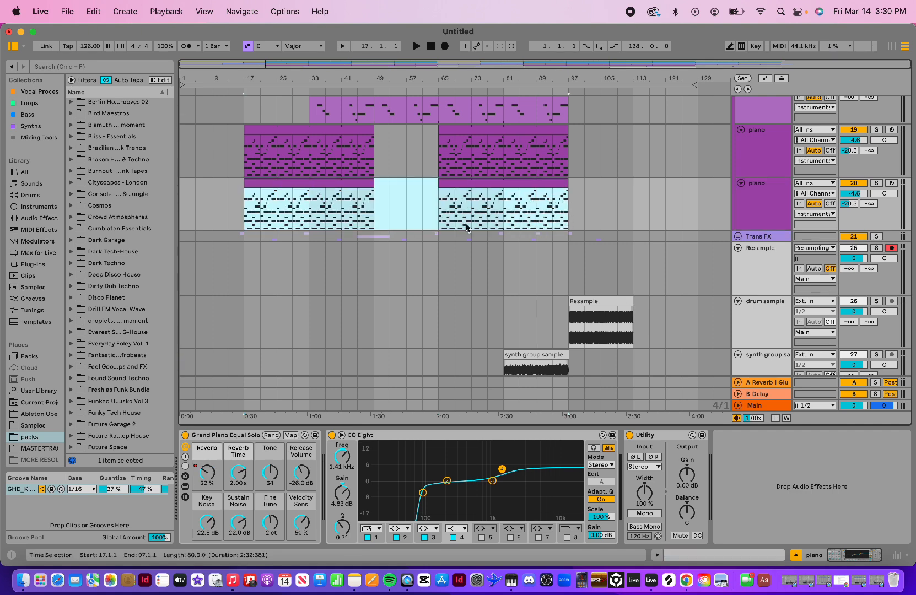
left_click(327, 182)
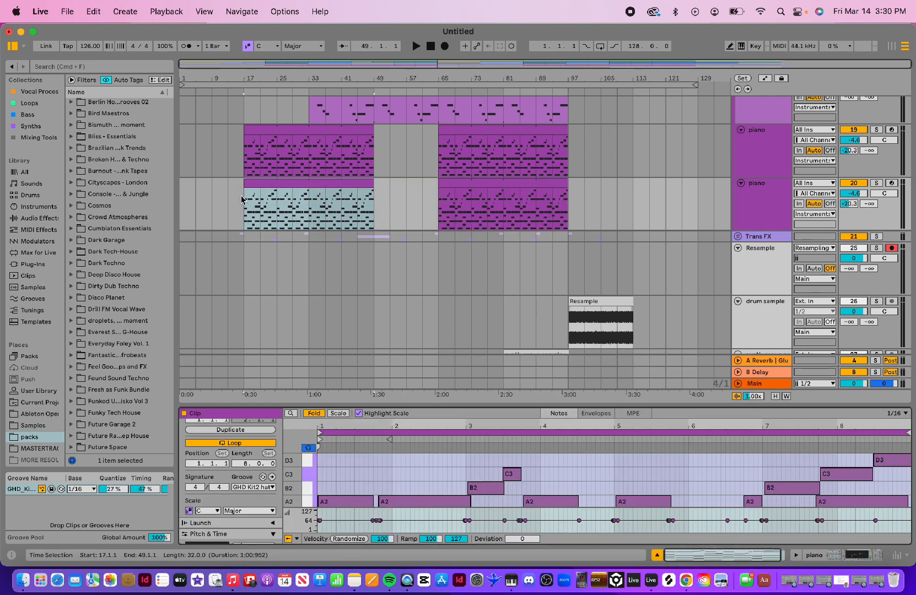
left_click_drag(242, 199, 568, 219)
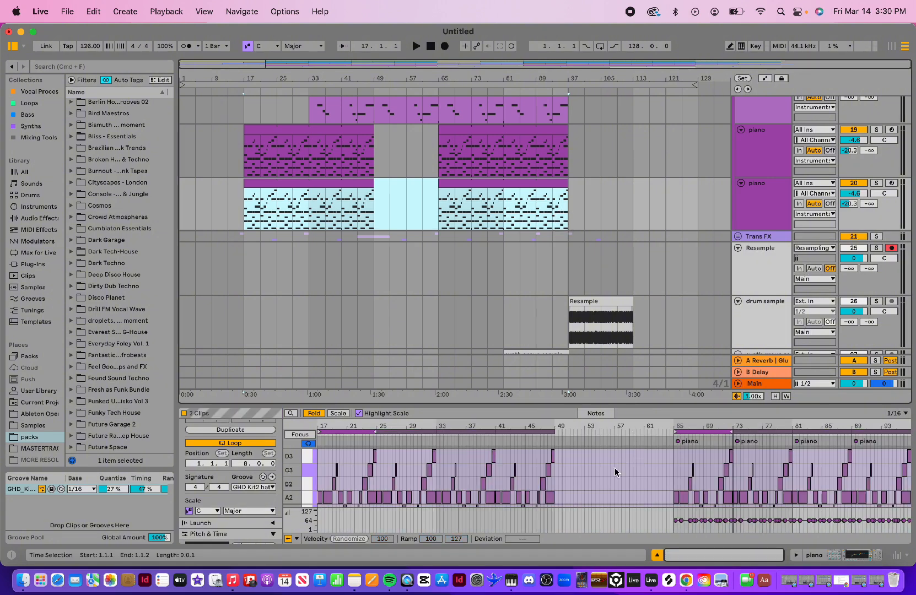
left_click(614, 472)
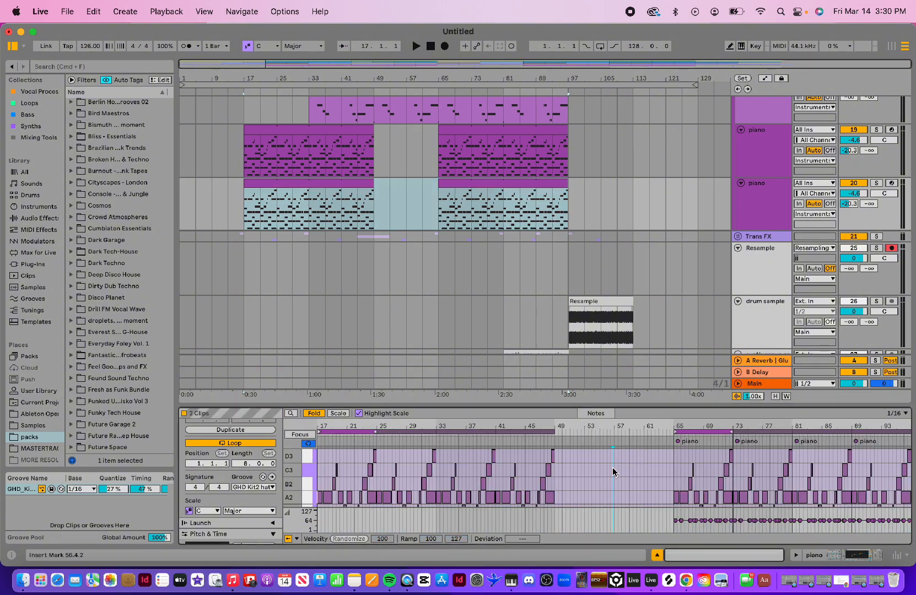
key("super+a")
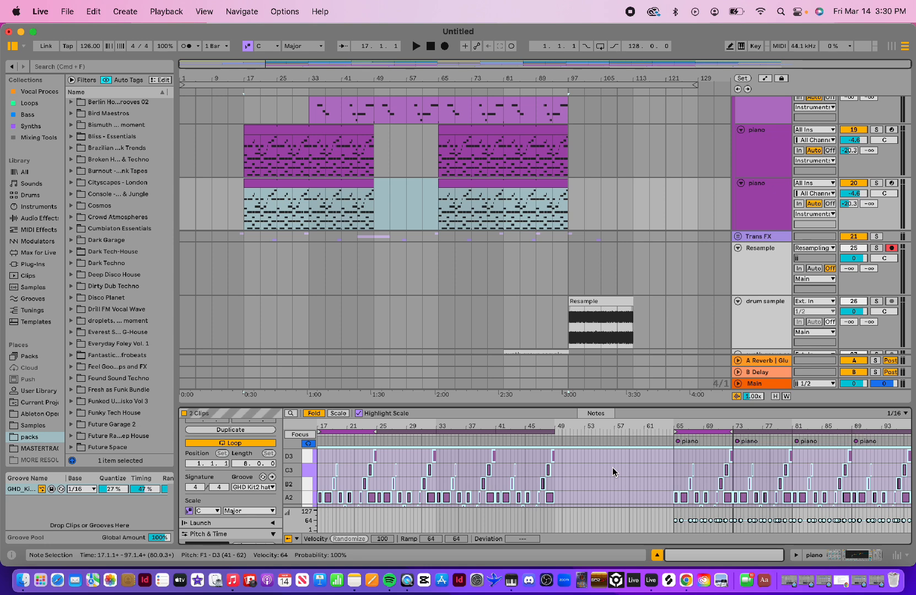
key("z")
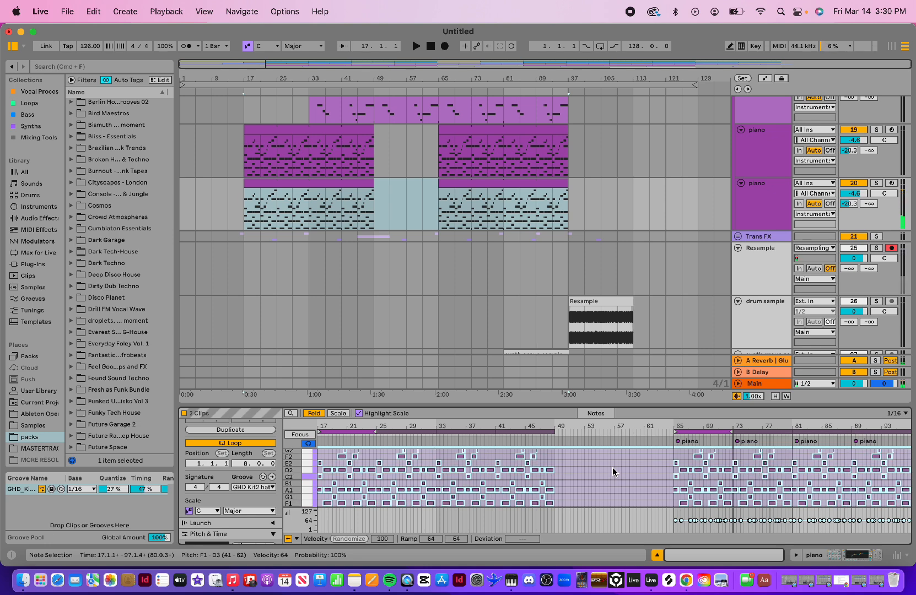
key("shift+Up")
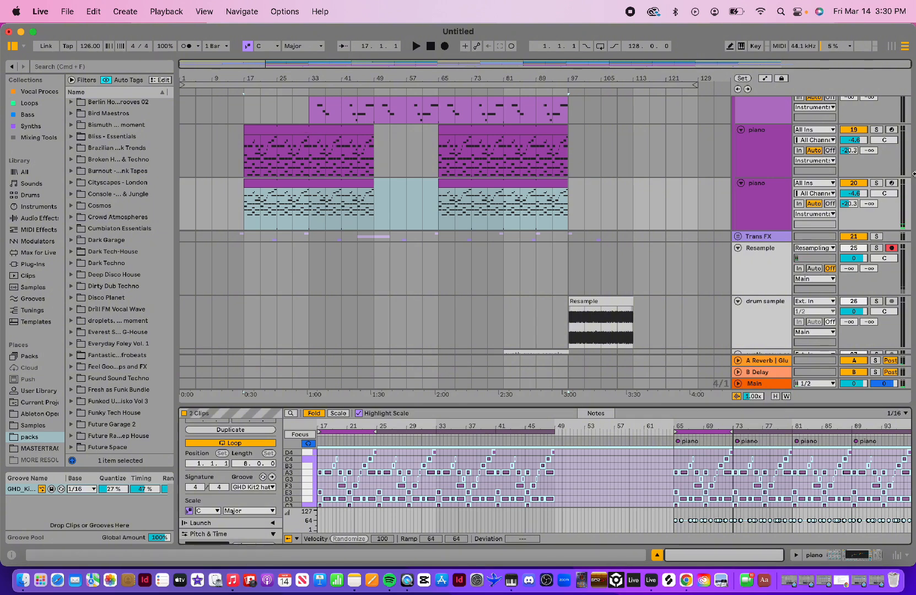
- Solo the duplicated piano track and play it from bar 17 to hear the octave-up part
left_click(876, 183)
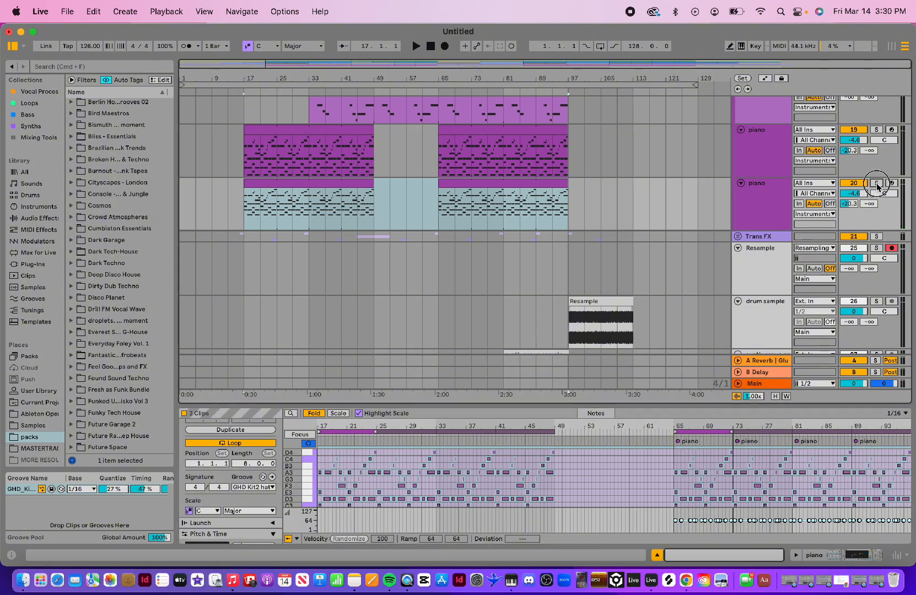
left_click(244, 89)
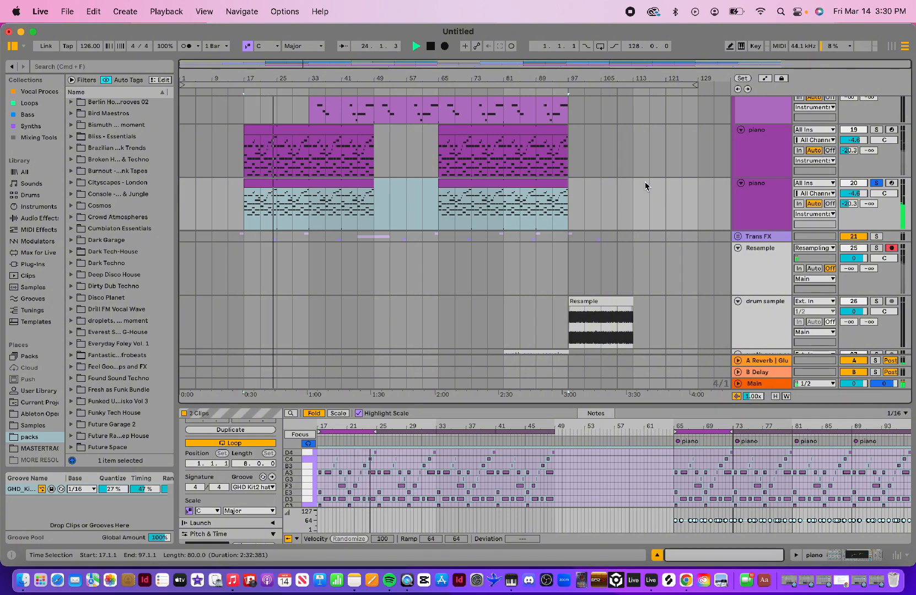
key("space")
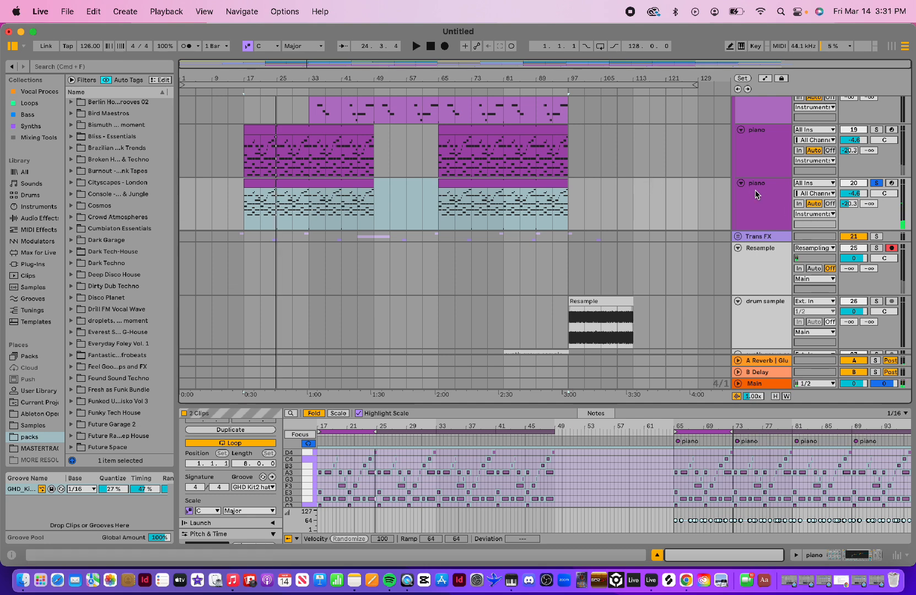
- Delete the duplicated piano track
left_click(766, 199)
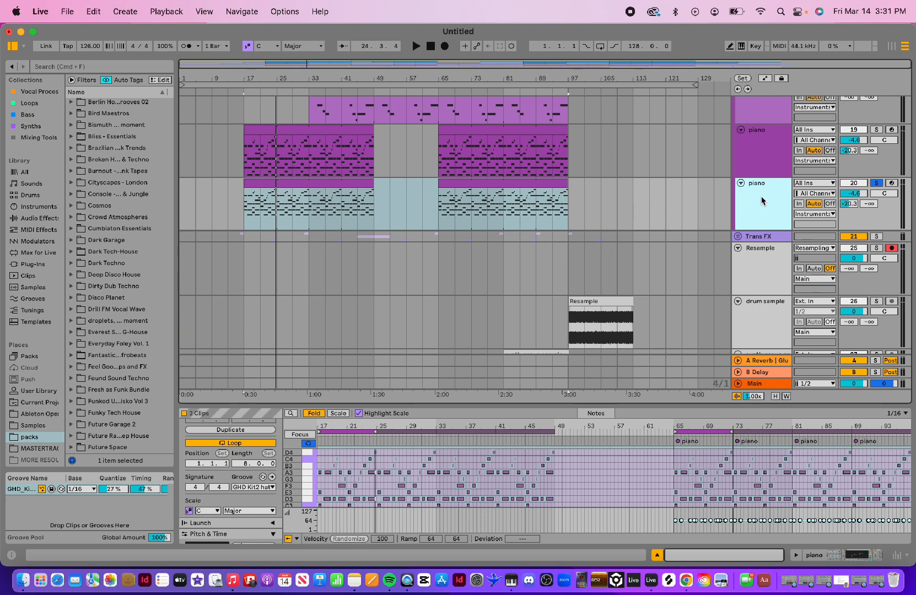
key("Delete")
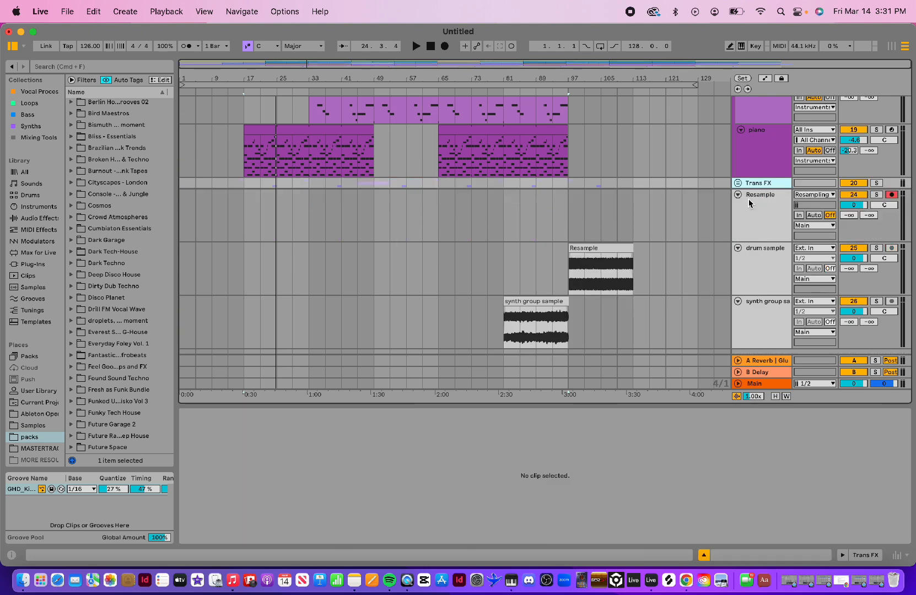
scroll(750, 264, "up", 1)
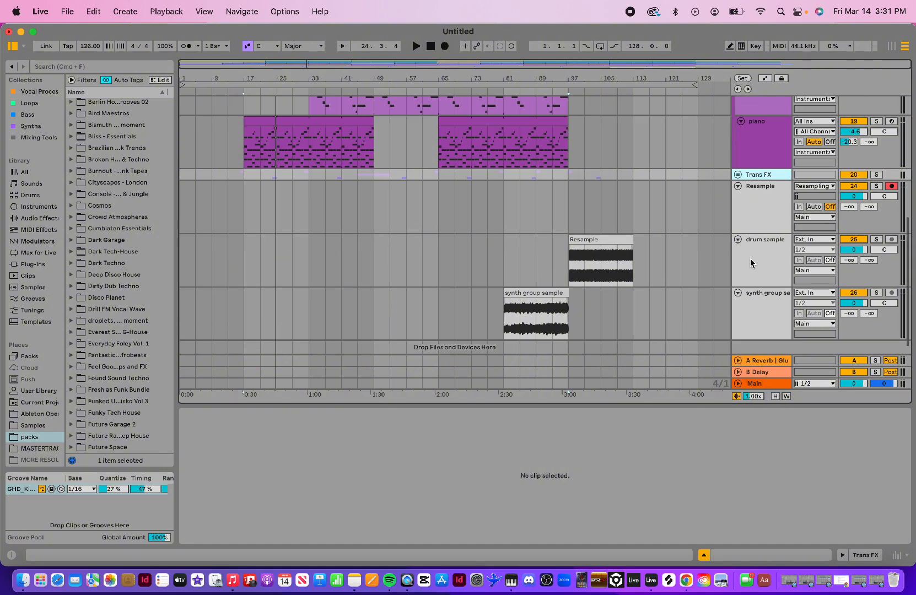
- Solo the piano track and record it onto the armed Resample track from bar 65 to about bar 73
left_click(878, 123)
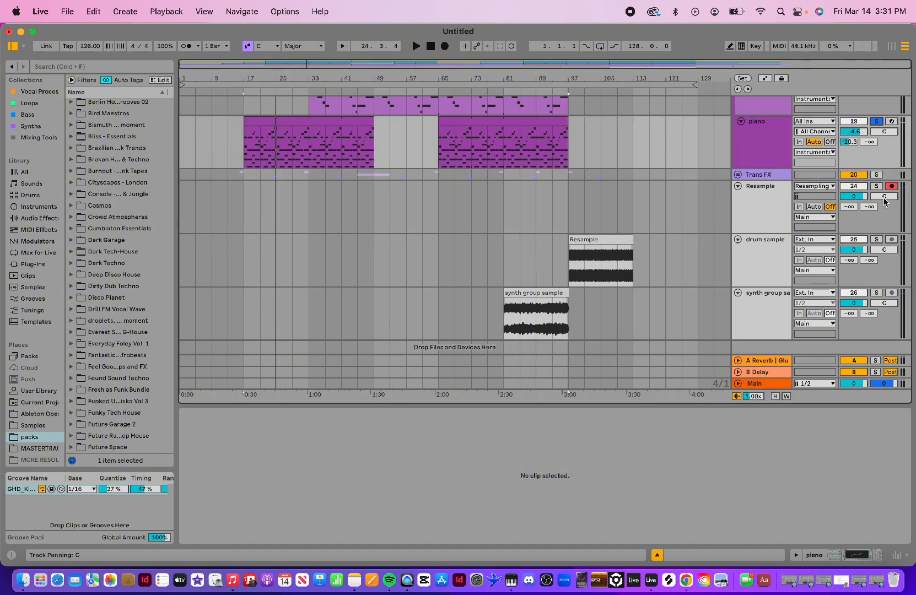
left_click(436, 207)
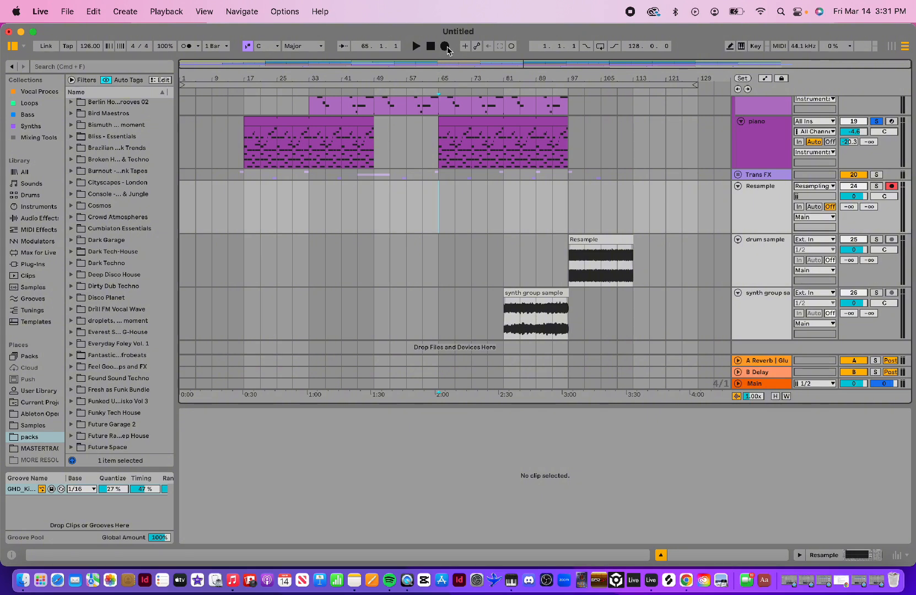
left_click(446, 47)
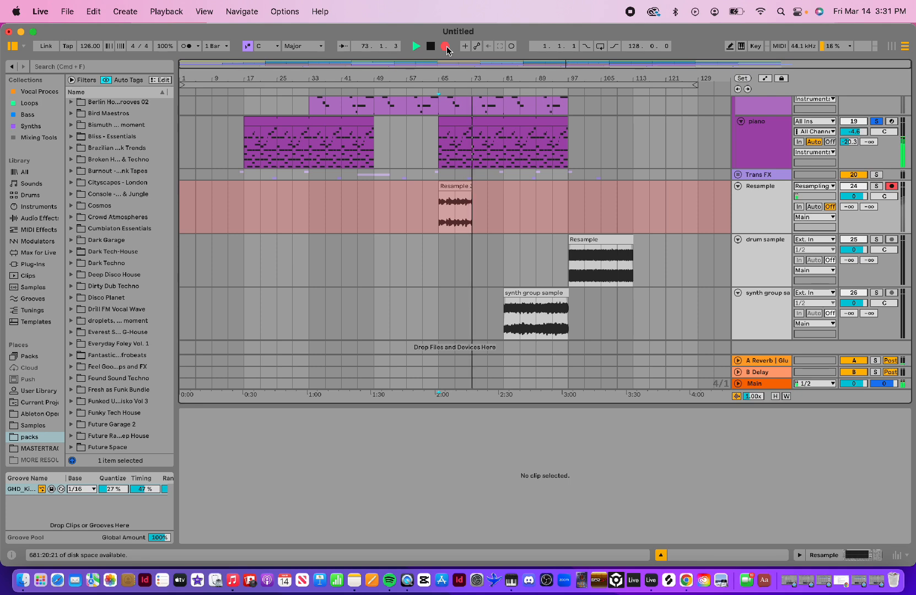
key("space")
- Trim the end of the new piano recording on the Resample track to bar 73
left_click(488, 199)
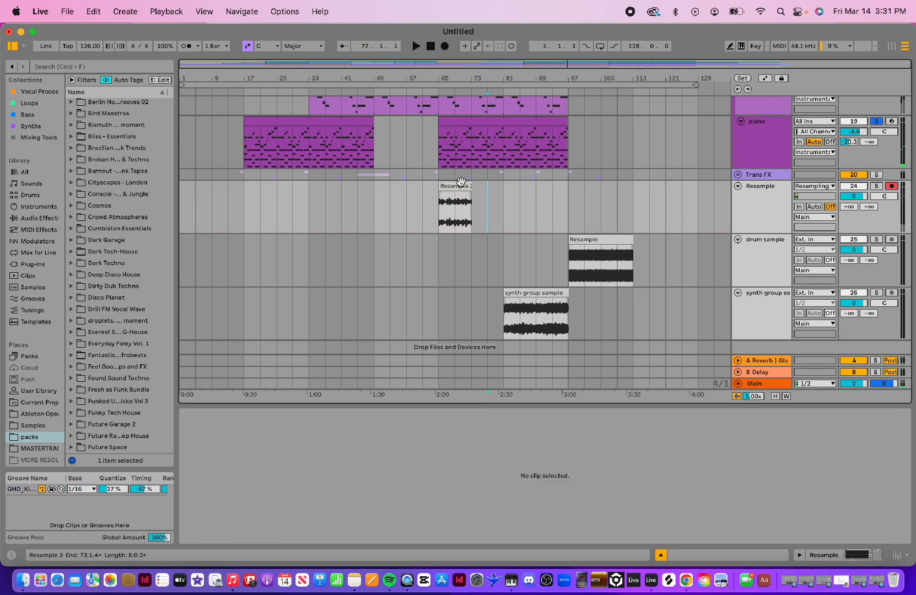
left_click(466, 187)
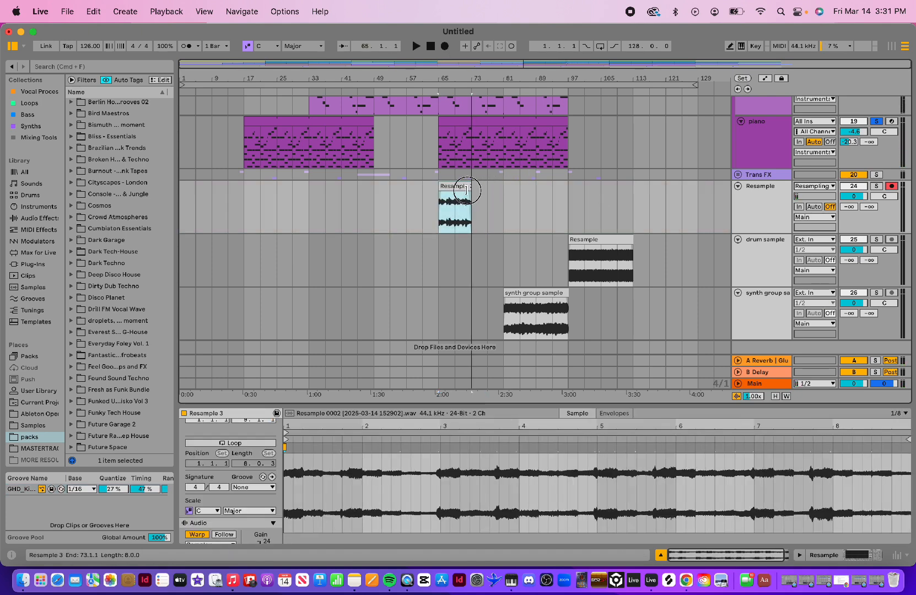
left_click(519, 199)
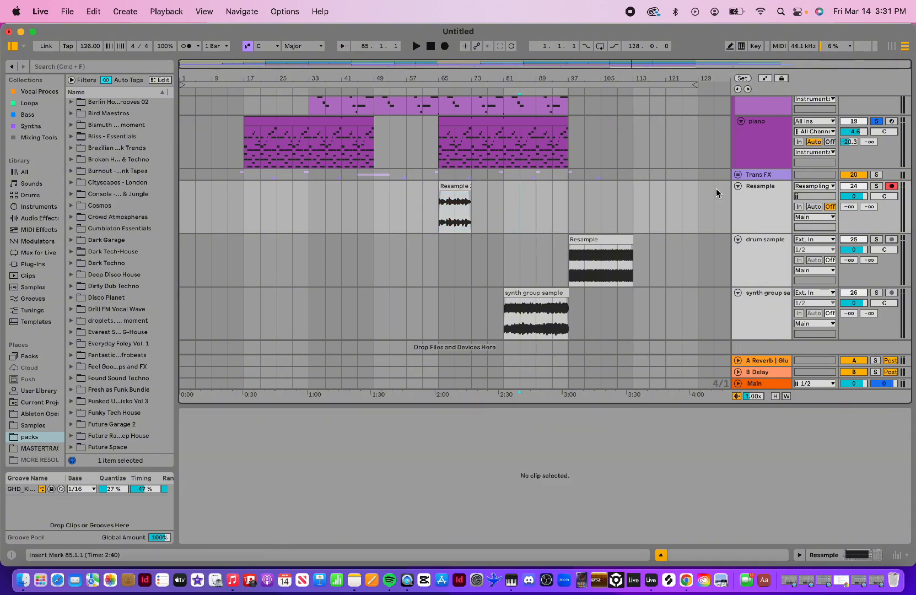
- Transpose the piano recording on the Resample track up 12 semitones, keeping the Complex warp mode
left_click(463, 190)
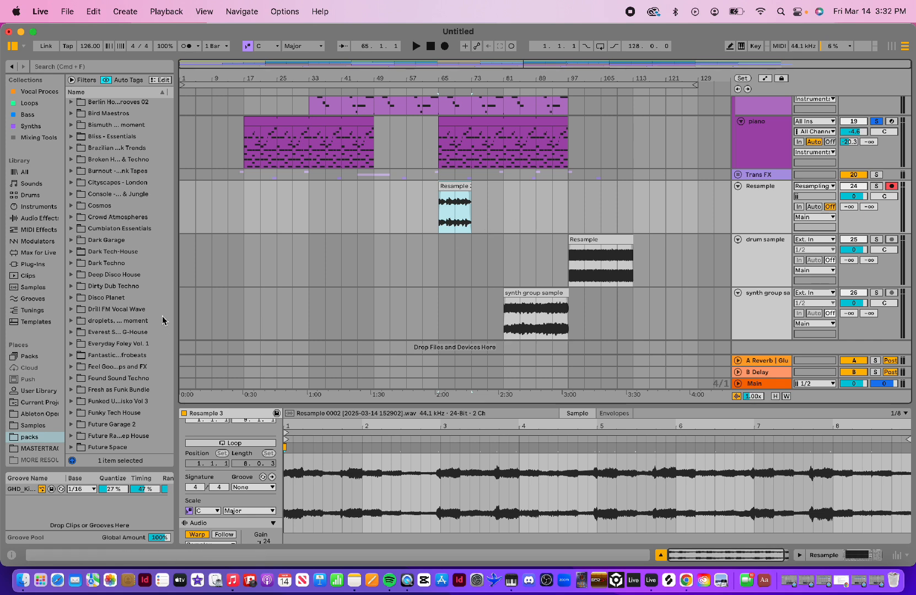
scroll(220, 495, "down", 3)
scroll(256, 521, "down", 2)
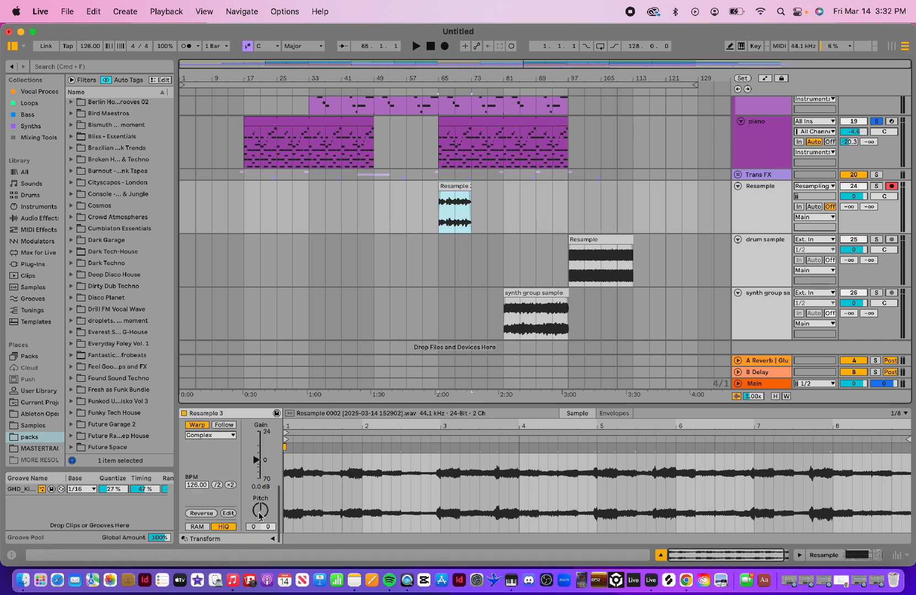
left_click(260, 516)
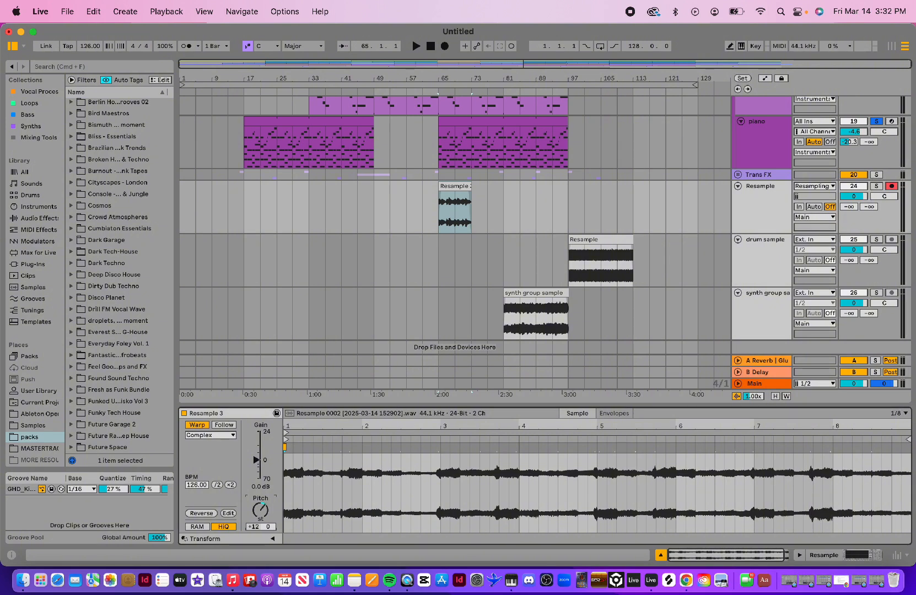
scroll(234, 457, "up", 2)
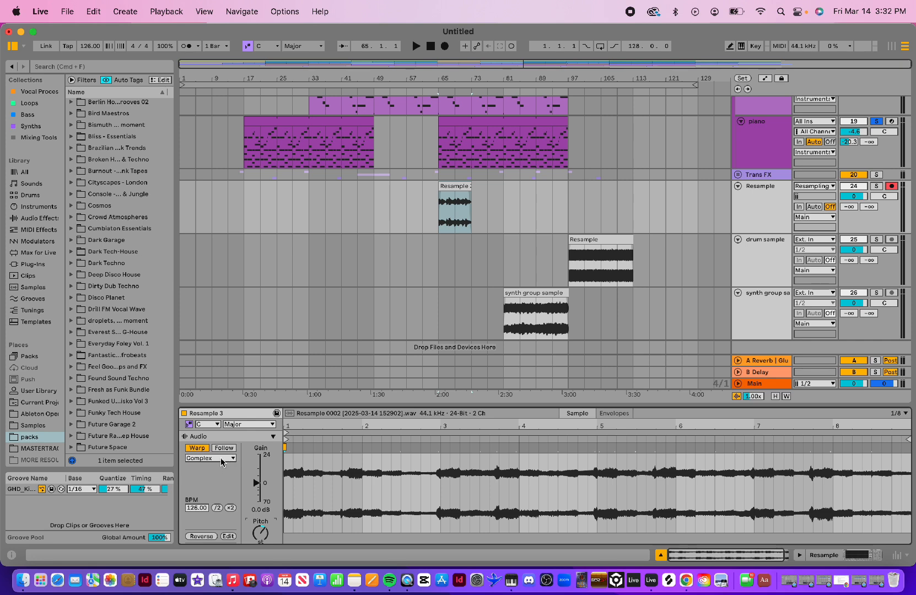
left_click(221, 459)
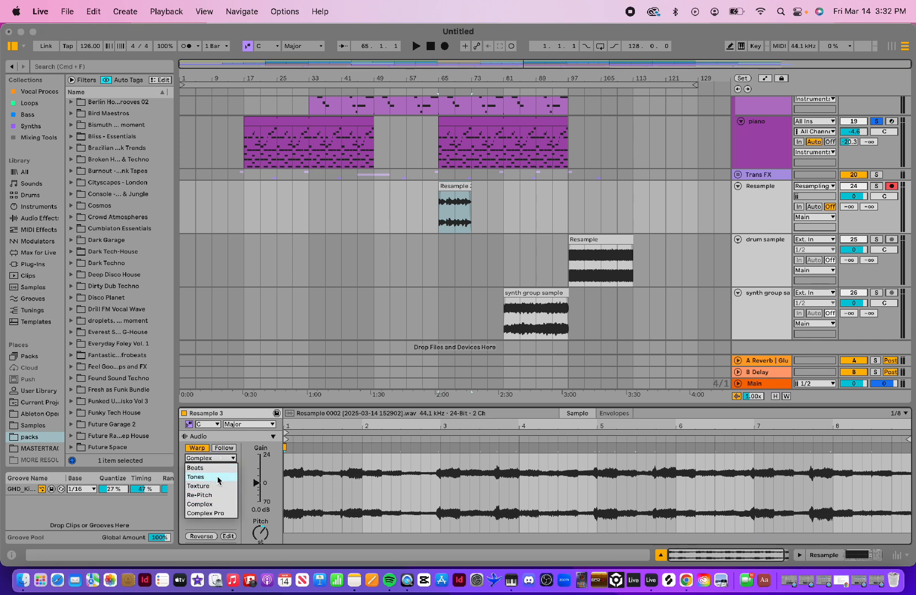
left_click(219, 506)
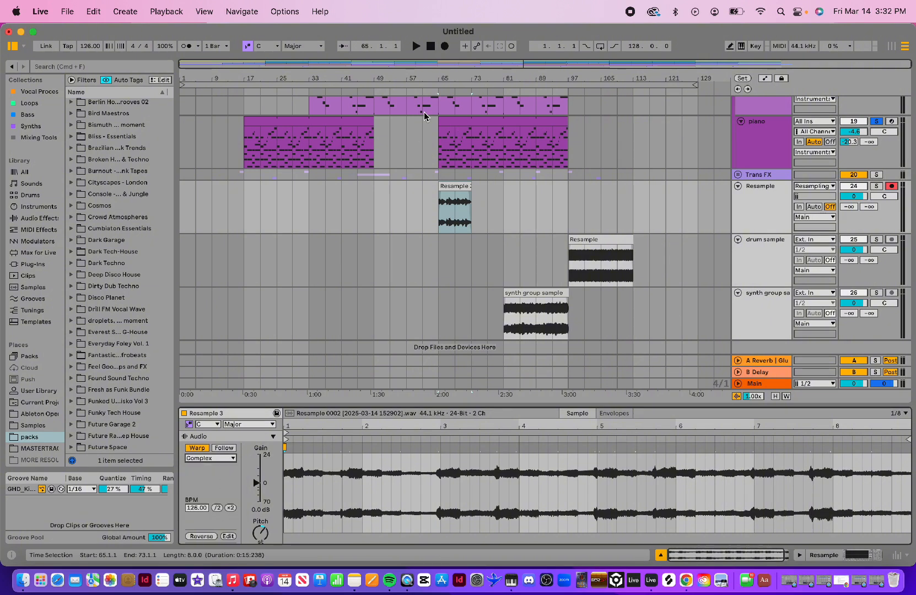
- Solo the Resample track and disarm its recording
left_click(876, 175)
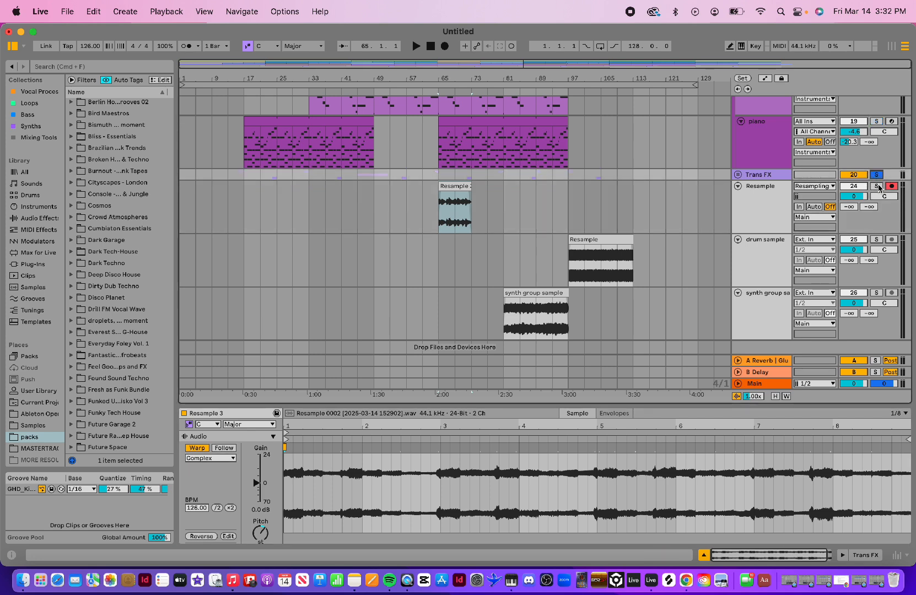
left_click(877, 186)
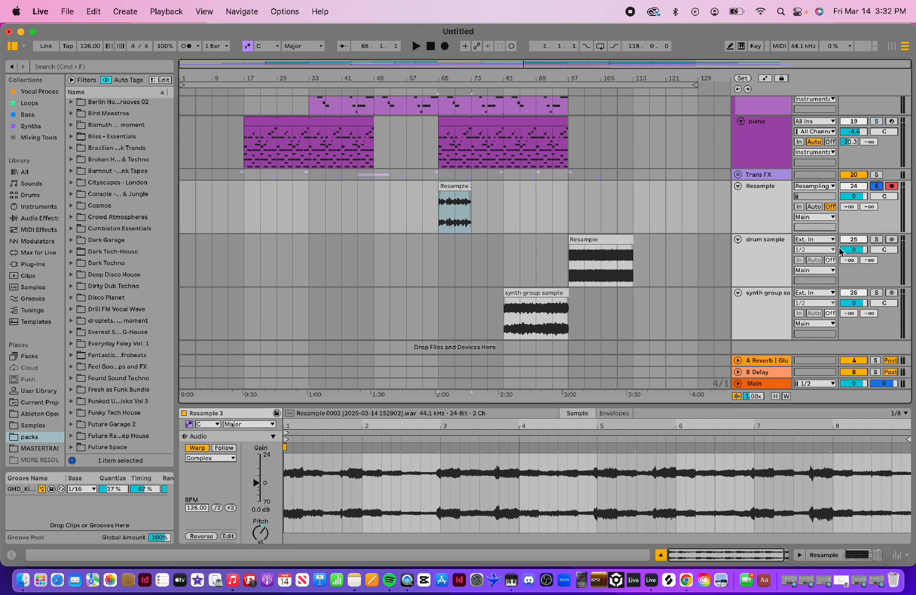
left_click(892, 188)
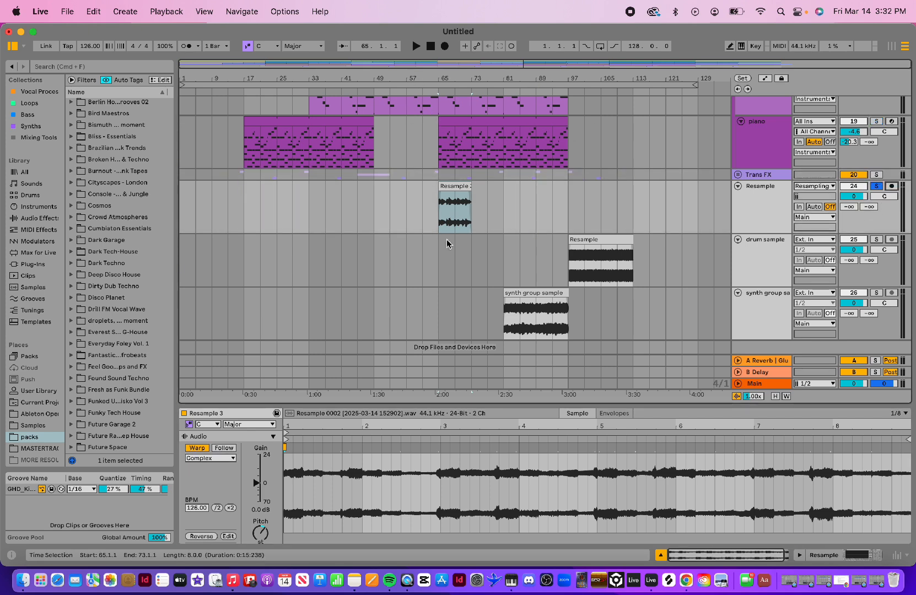
- Play the transposed piano clip from bar 65 and move it onto a new audio track below the synth group sample track
left_click(437, 89)
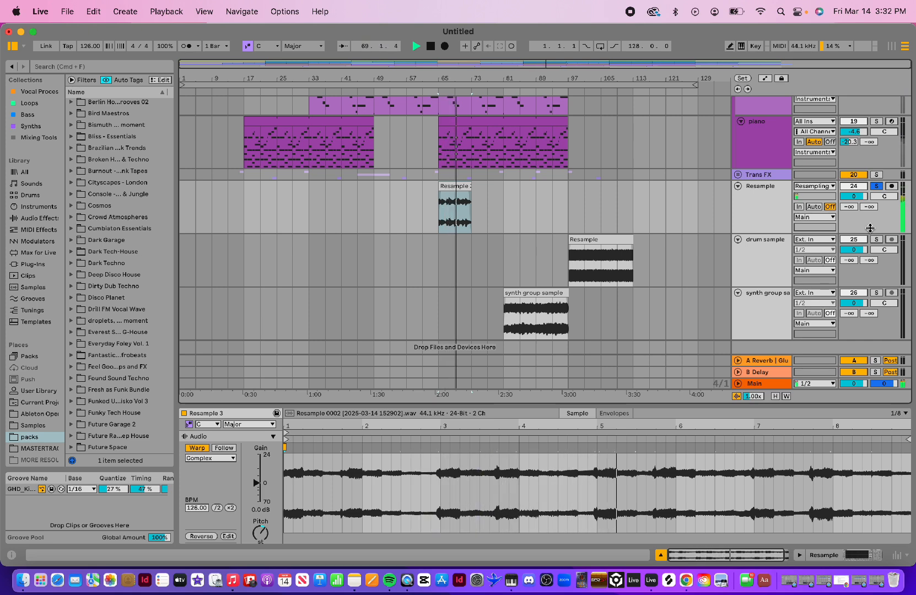
key("space")
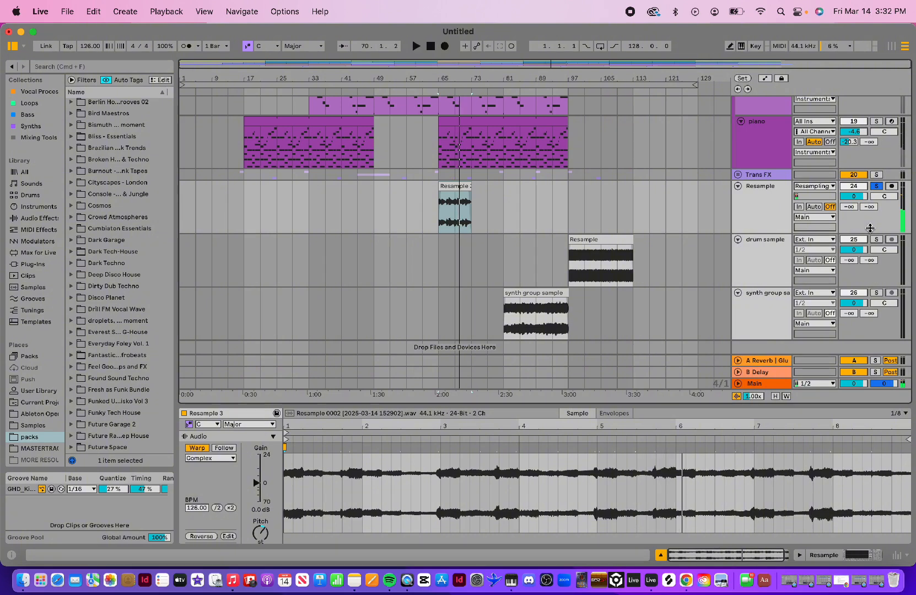
left_click_drag(455, 187, 460, 352)
scroll(527, 325, "down", 2)
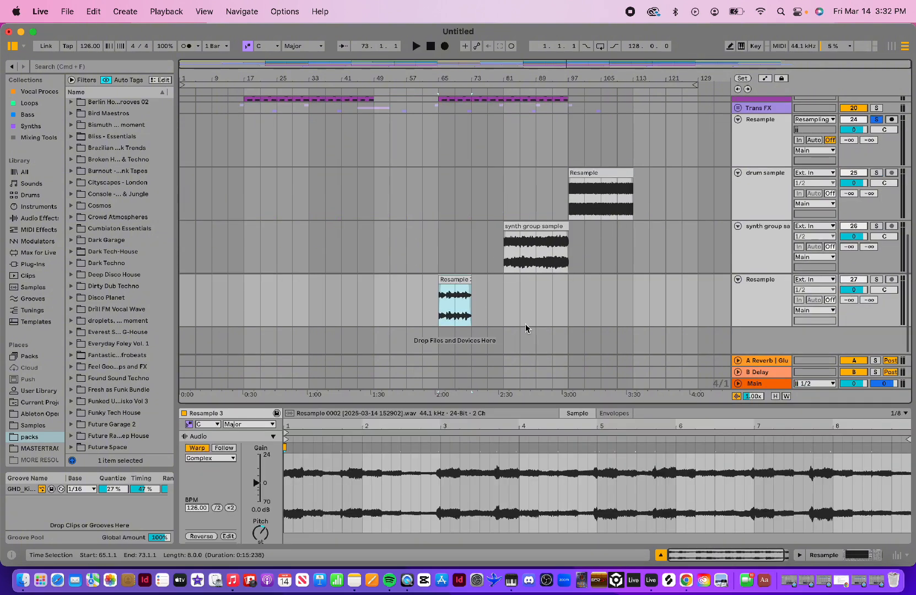
left_click(750, 310)
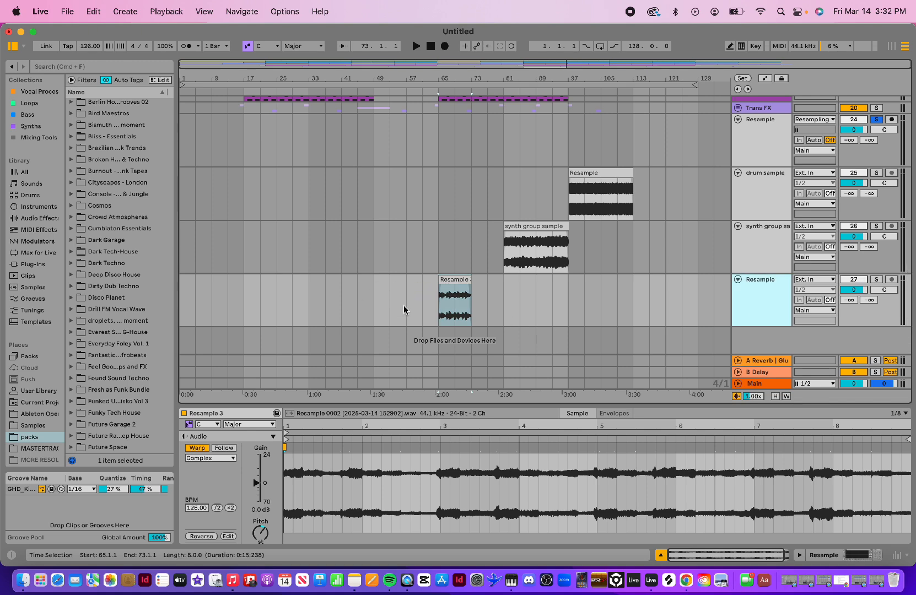
- Collapse the Instruments group in the arrangement
scroll(546, 150, "up", 4)
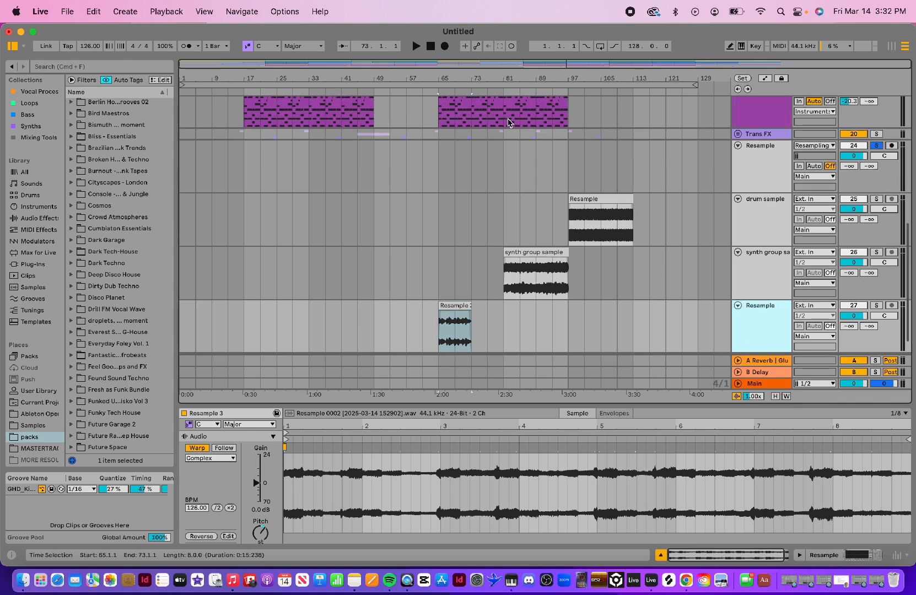
scroll(660, 139, "up", 4)
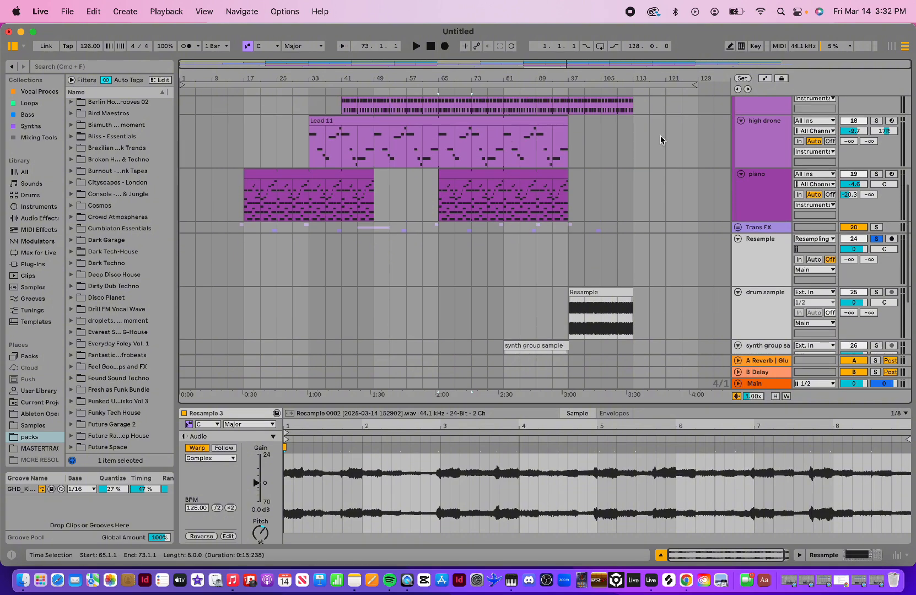
scroll(770, 115, "up", 5)
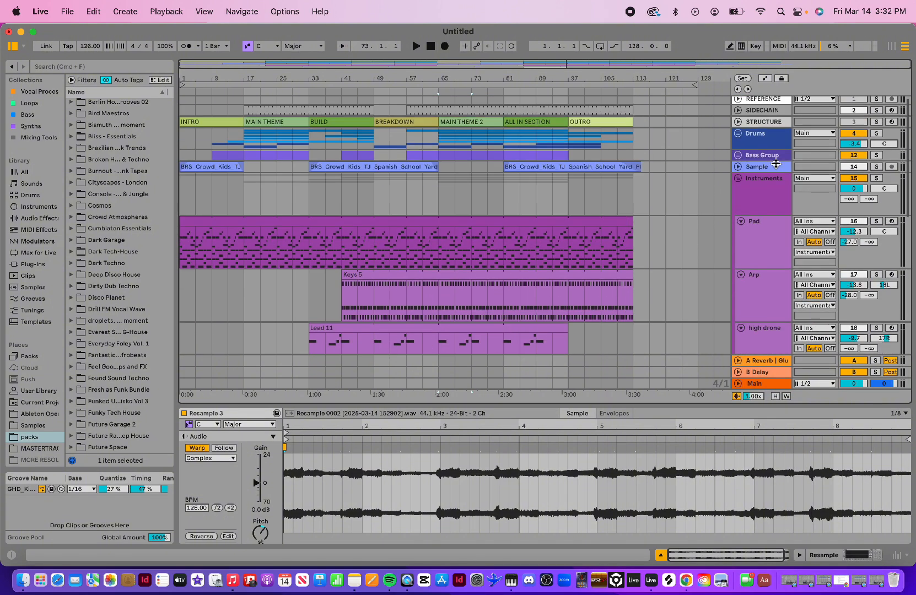
left_click(737, 181)
key("super+v")
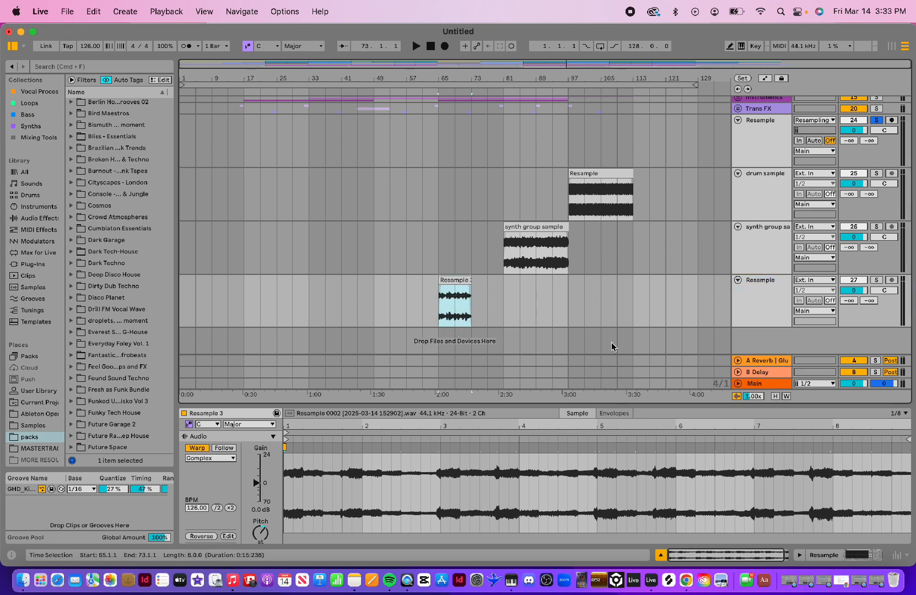
- Lower the new piano audio track's volume to -15.7 dB and move the track directly below Trans FX
left_click(768, 295)
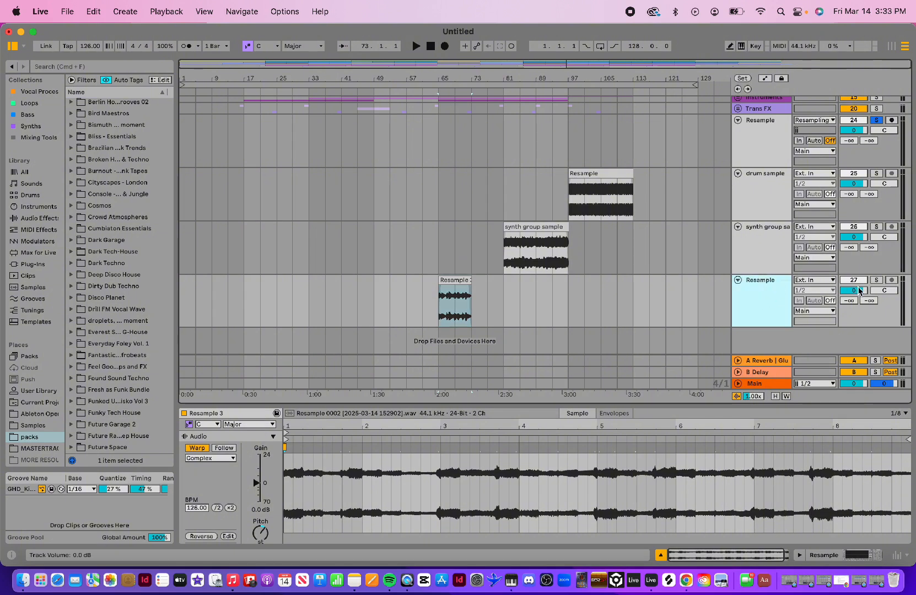
left_click_drag(860, 290, 859, 297)
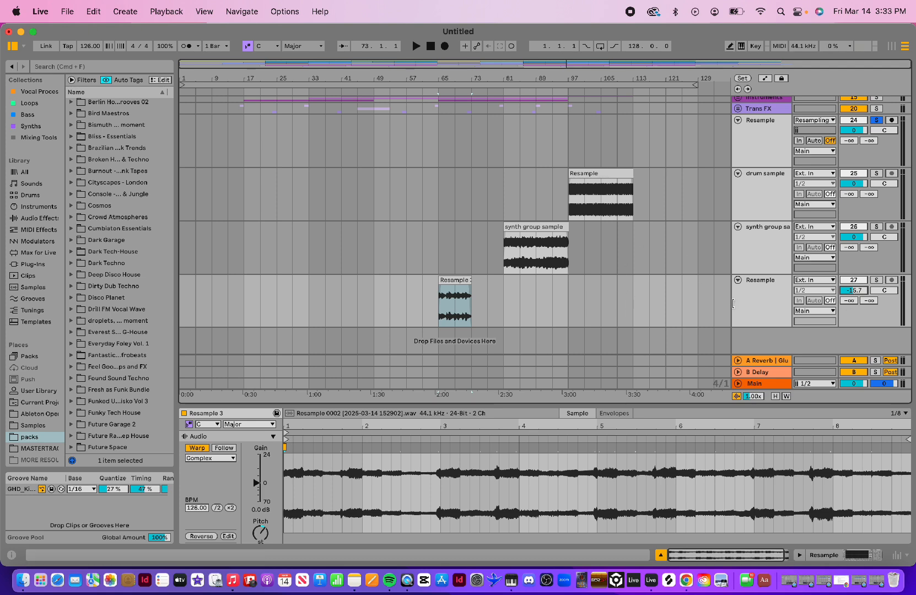
left_click_drag(744, 292, 757, 130)
scroll(756, 132, "up", 3)
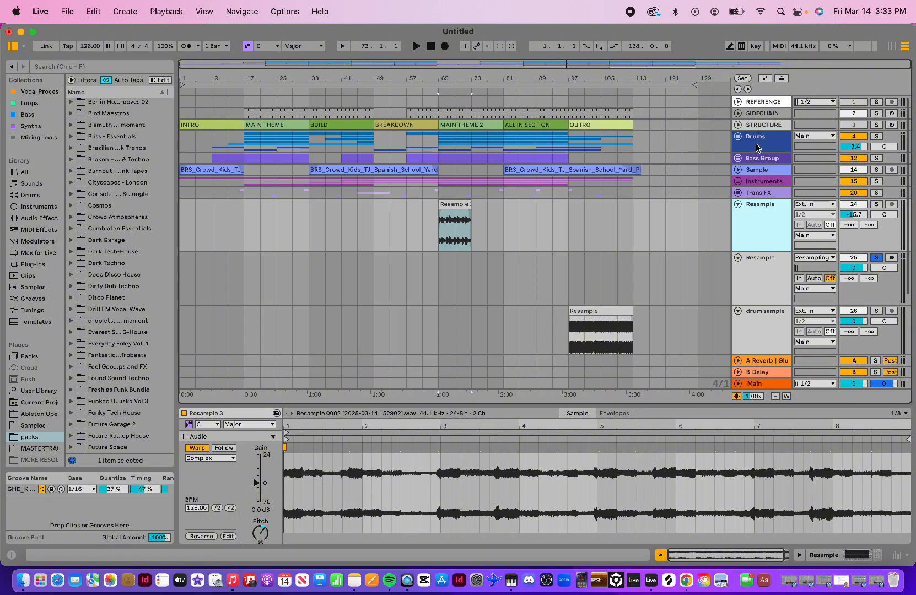
left_click(765, 182)
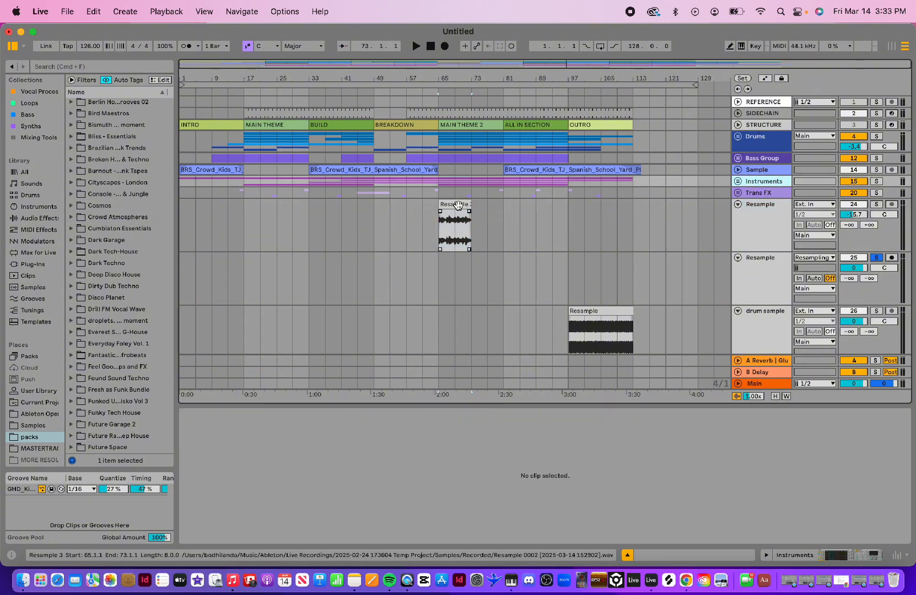
- Move the octave-up piano clip to bars 89 to 97 and raise its track's send to A Reverb
left_click_drag(455, 205, 556, 207)
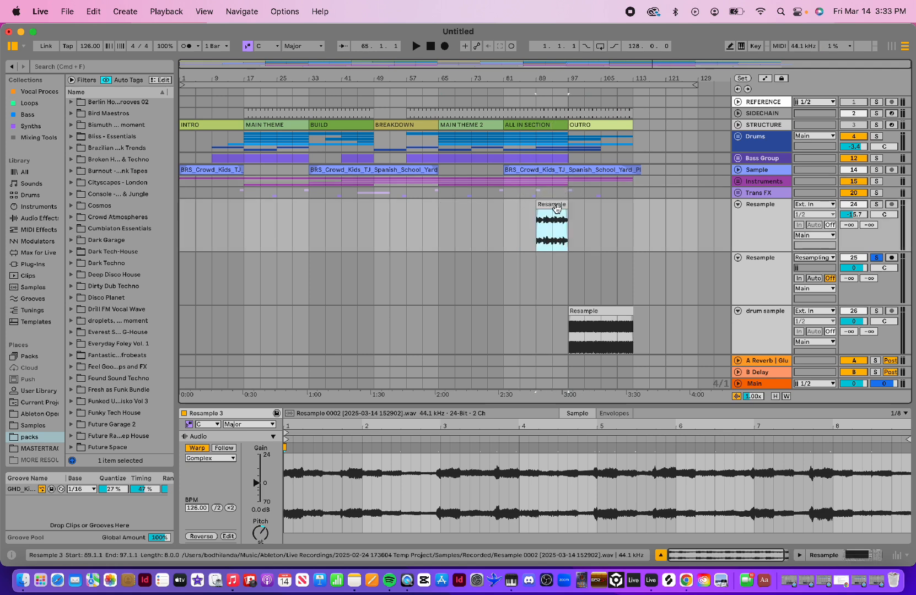
left_click(557, 205)
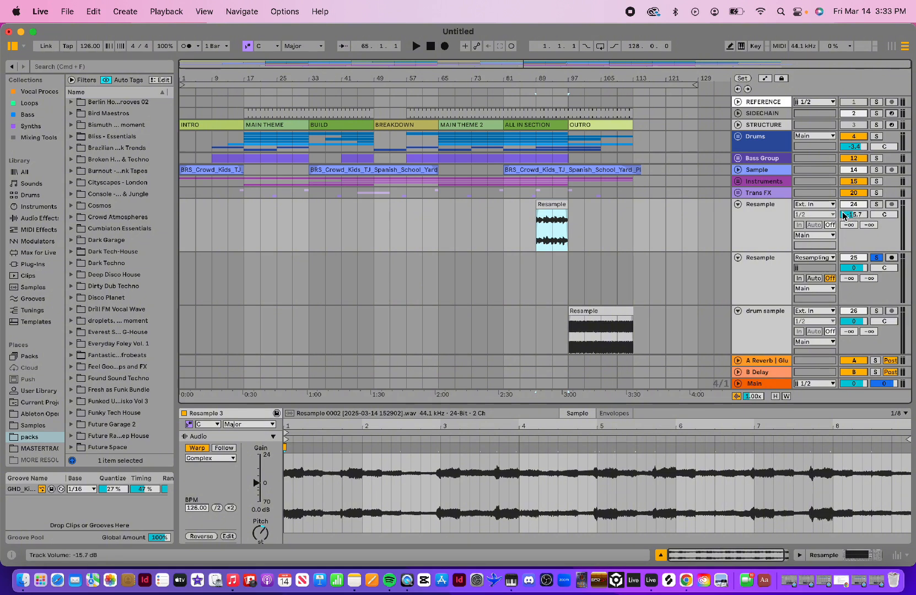
left_click_drag(849, 225, 850, 211)
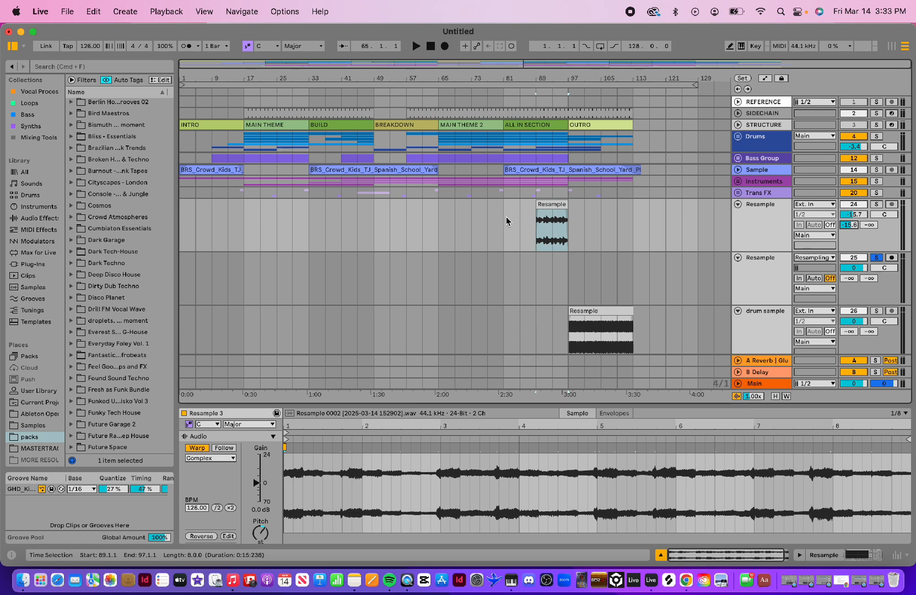
- Copy bars 81 to 97 of the octave-up piano track and paste that section at bars 49, 33 and 97
left_click_drag(507, 221, 570, 223)
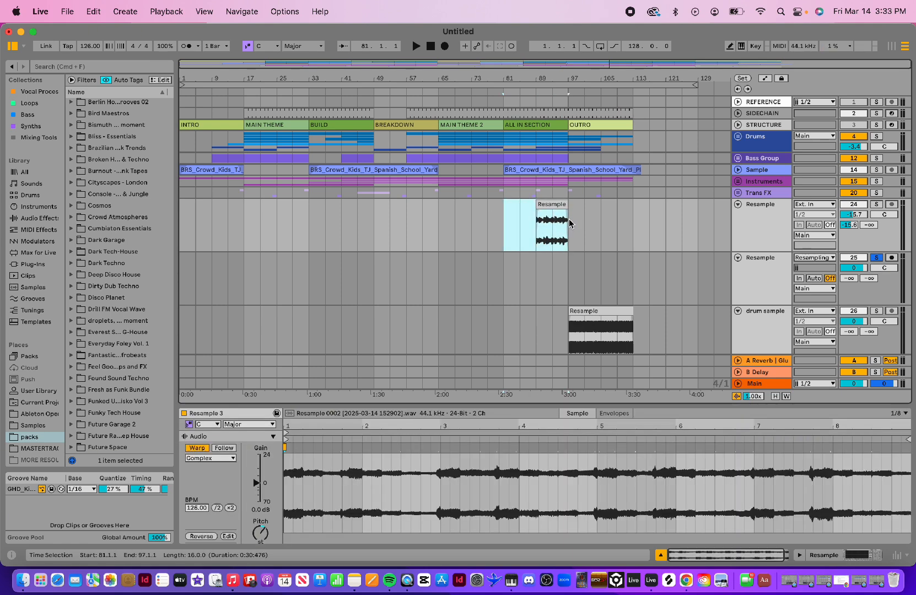
left_click(374, 228)
key("super+v")
left_click(307, 223)
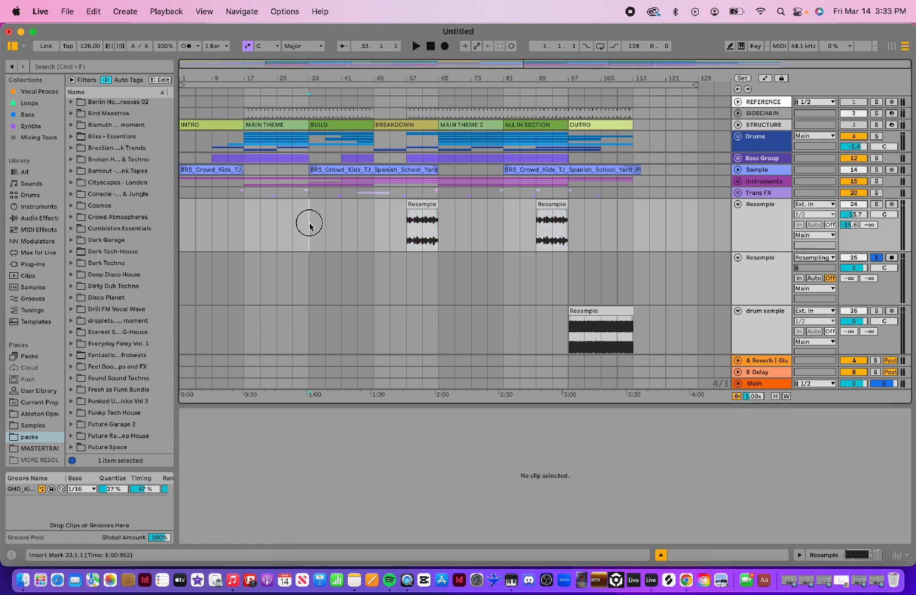
key("super+v")
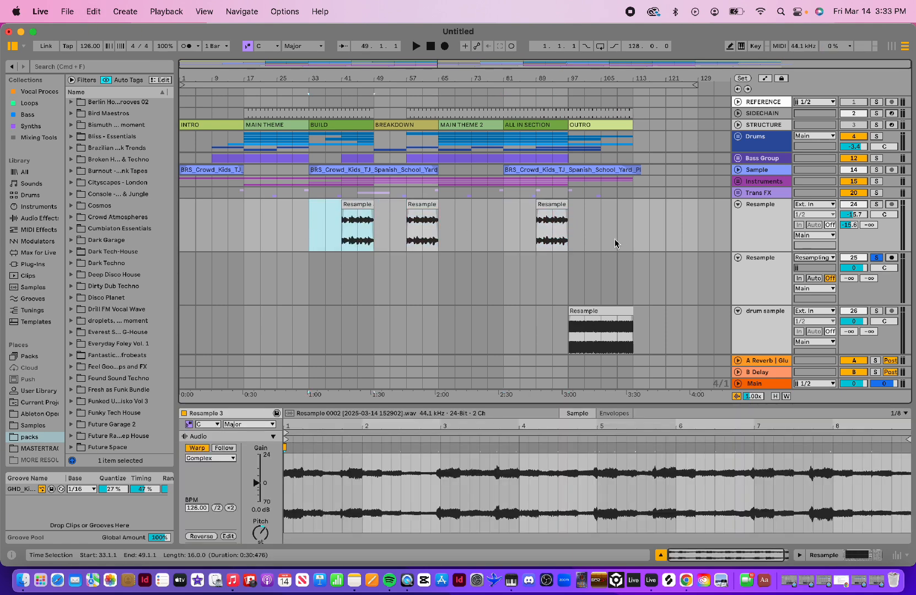
left_click(570, 227)
key("super+v")
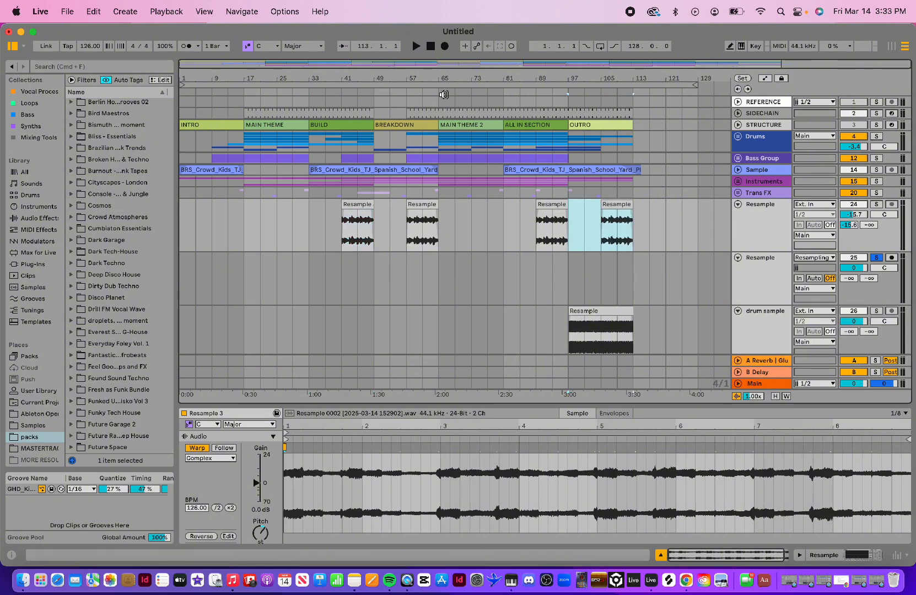
- Rename the octave-up piano track as high piano
left_click(762, 231)
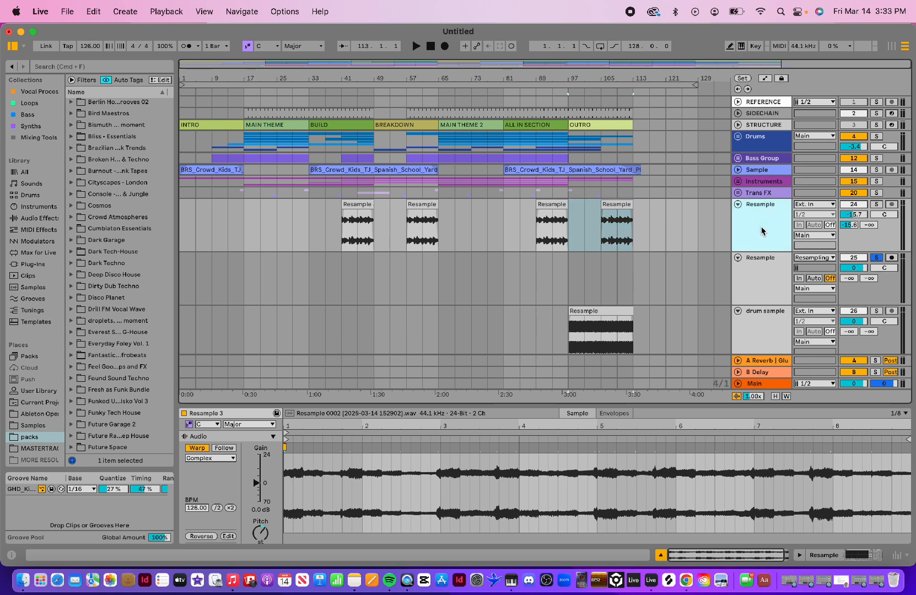
key("super+r")
type("hig")
key("Return")
type("h piano")
key("Return")
- Move the high piano track into the Instruments group and place it directly below the piano track
left_click_drag(762, 230, 756, 184)
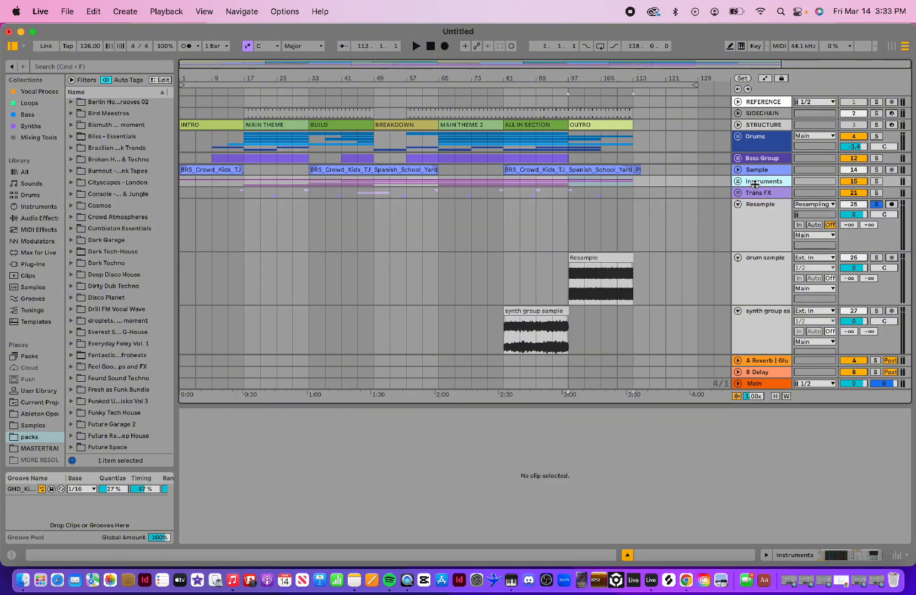
left_click(738, 183)
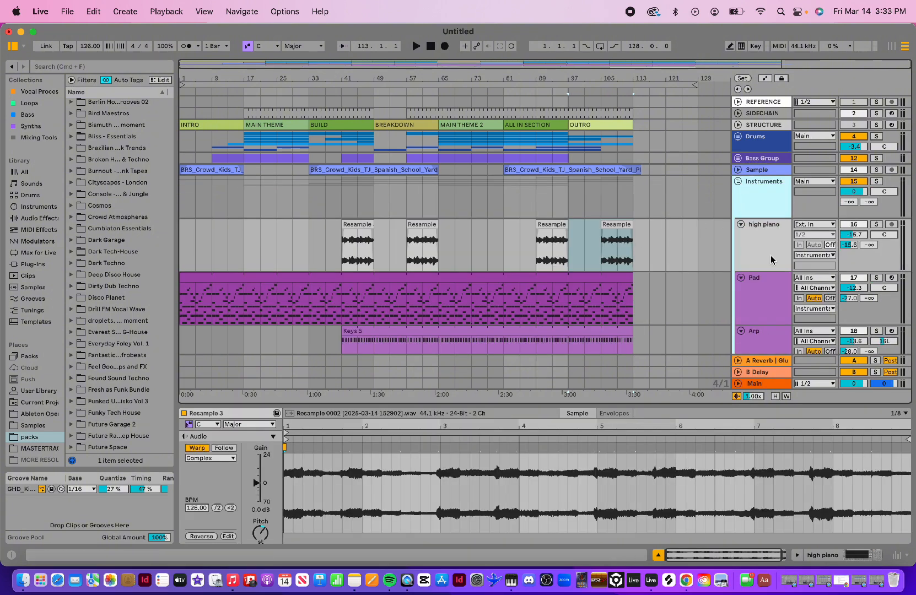
scroll(772, 260, "down", 4)
left_click_drag(769, 165, 771, 337)
scroll(770, 334, "down", 5)
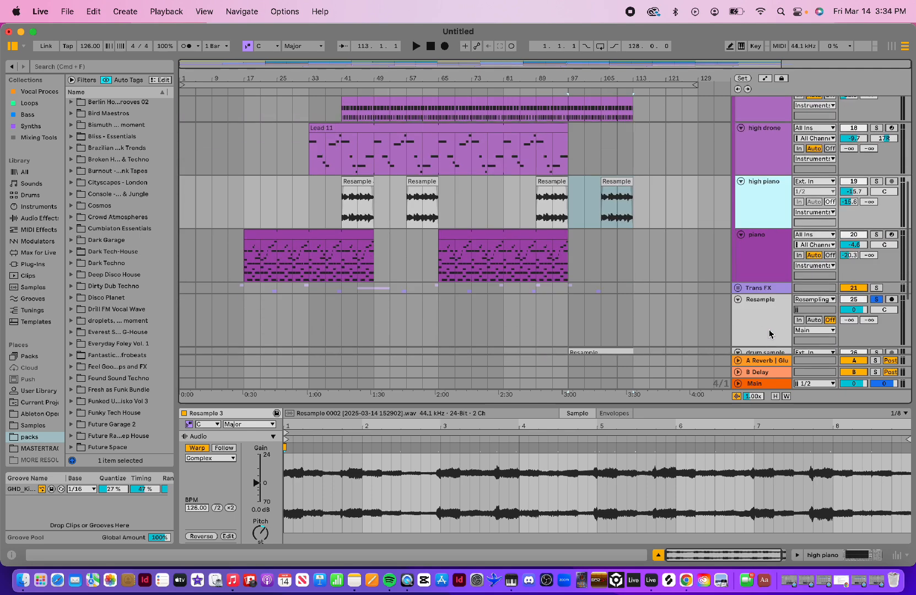
left_click_drag(765, 196, 758, 284)
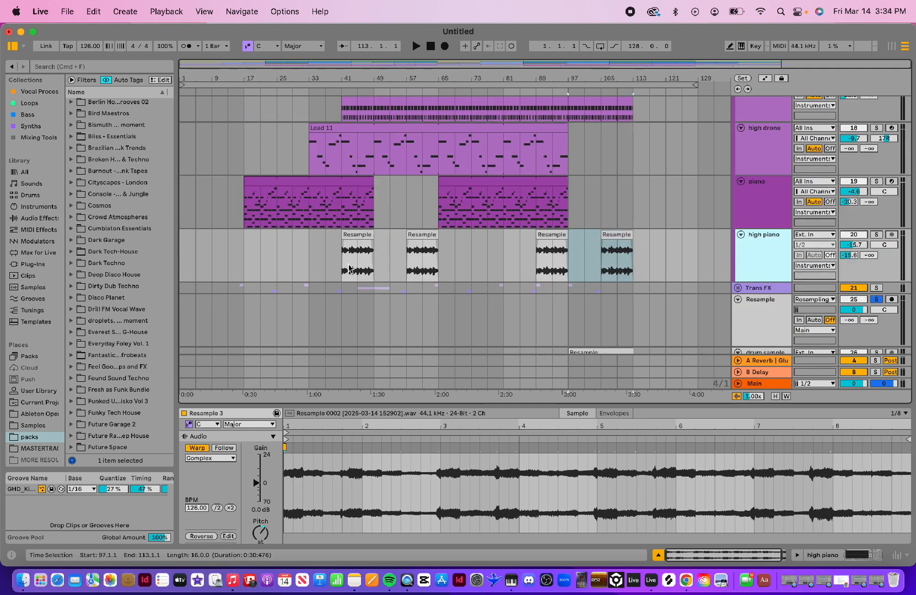
- Unsolo the Resample track
scroll(487, 192, "up", 10)
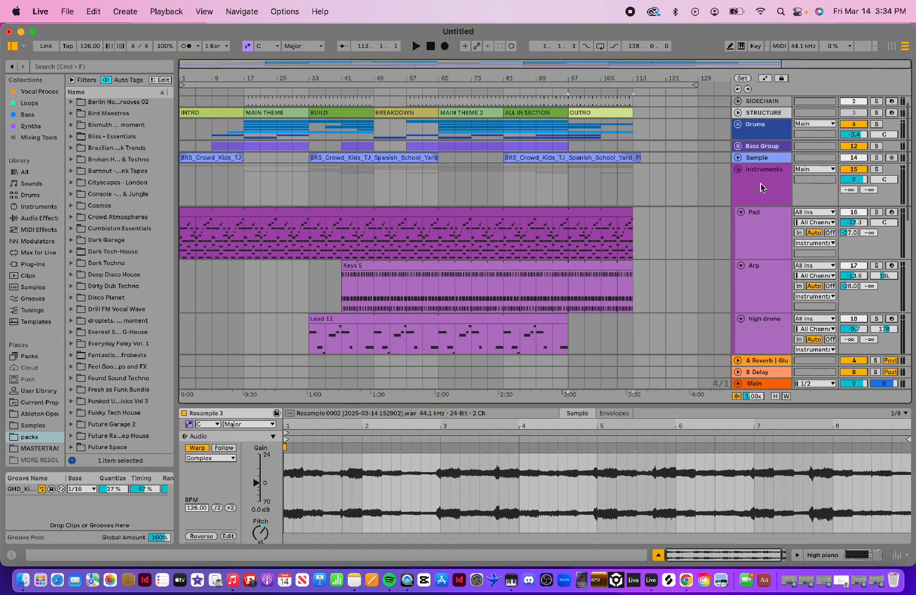
left_click(752, 184)
scroll(508, 178, "down", 8)
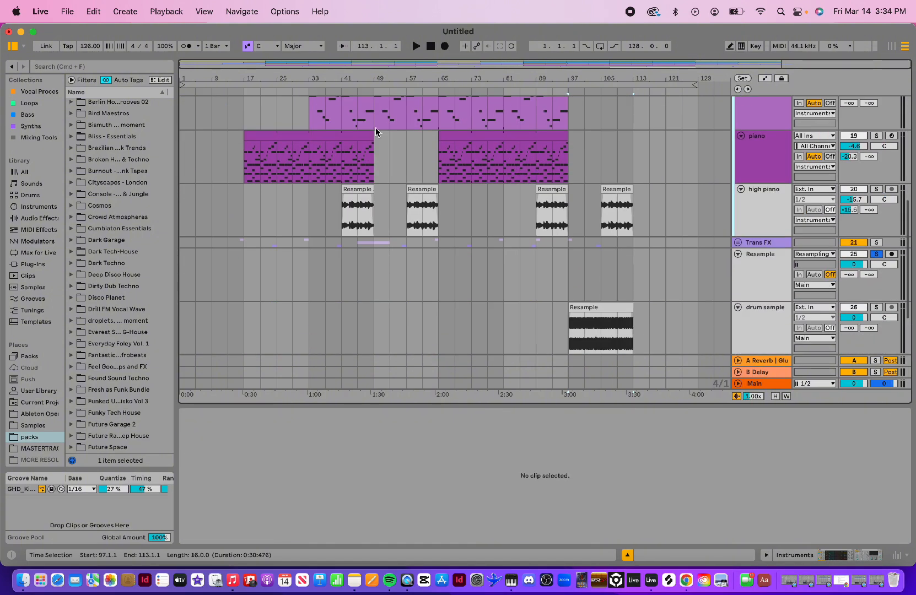
left_click(334, 92)
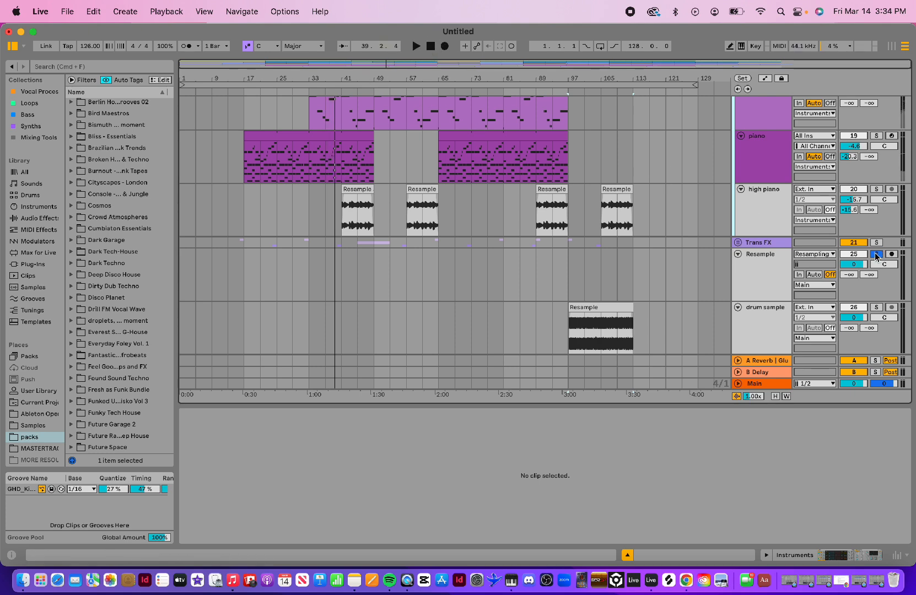
left_click(875, 255)
- Play the full mix from about bar 38 and set the high piano track's volume to -13.8 dB
left_click(329, 91)
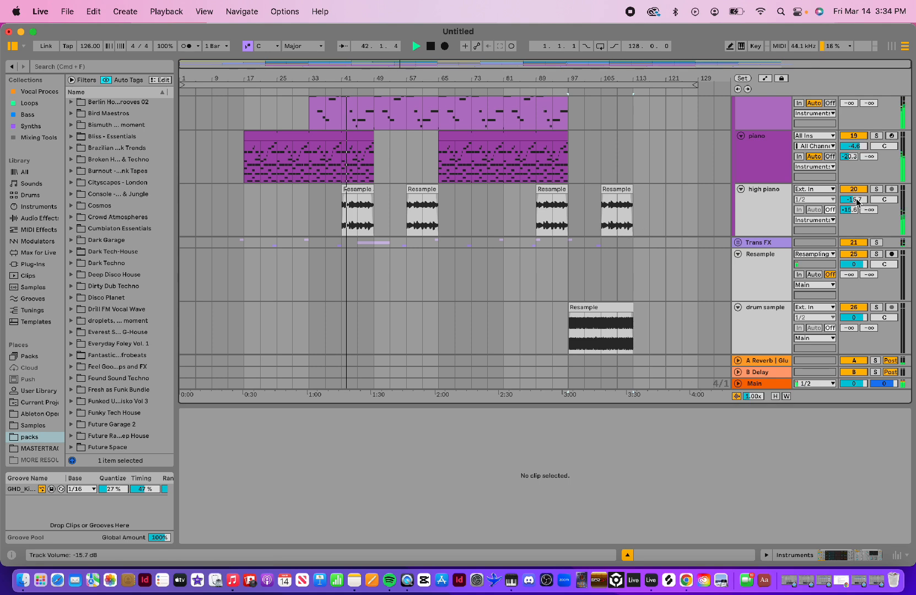
left_click_drag(854, 199, 857, 200)
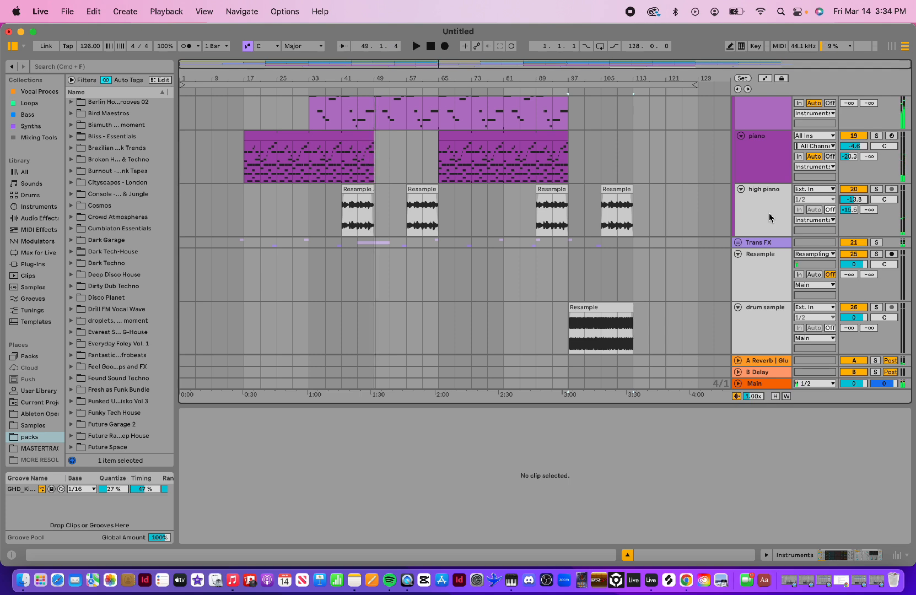
left_click(611, 226)
left_click(685, 223)
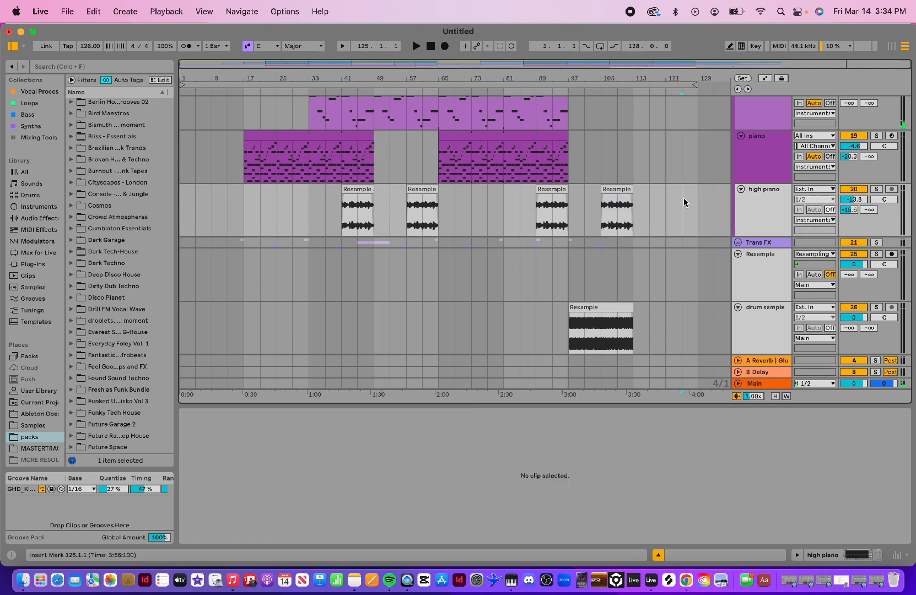
- Switch on the EQ Eight on the high piano track and start playback from bar 41
left_click(767, 225)
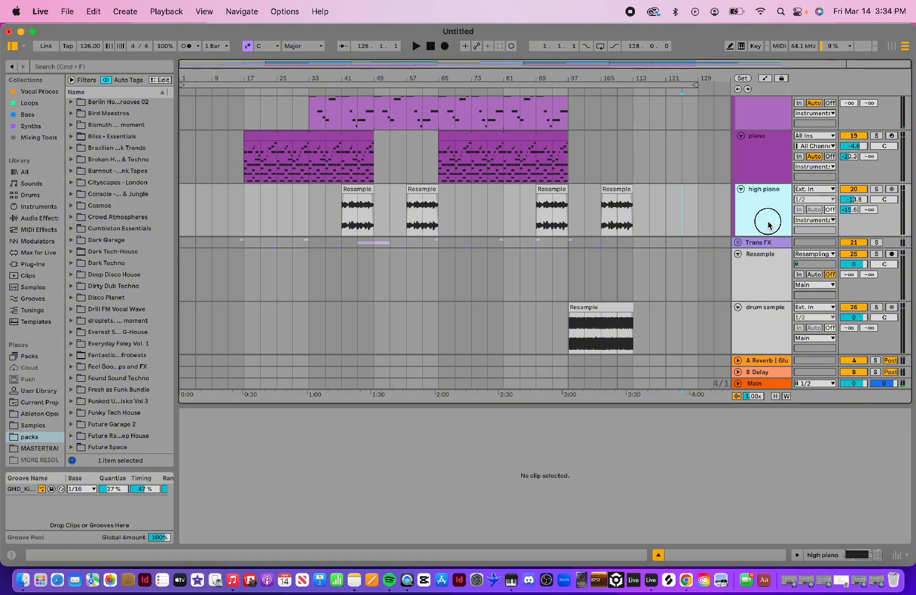
scroll(770, 225, "up", 3)
left_click(769, 225)
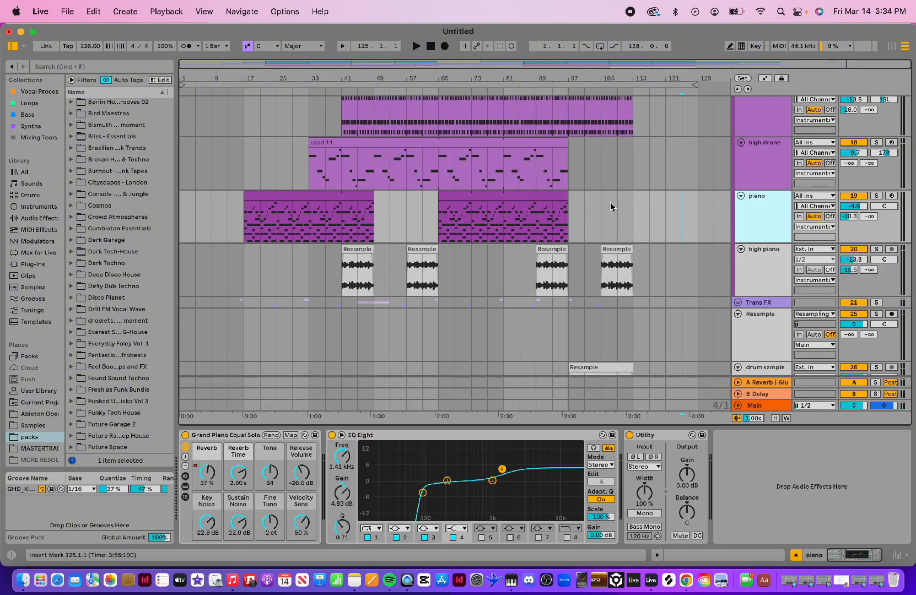
left_click(772, 279)
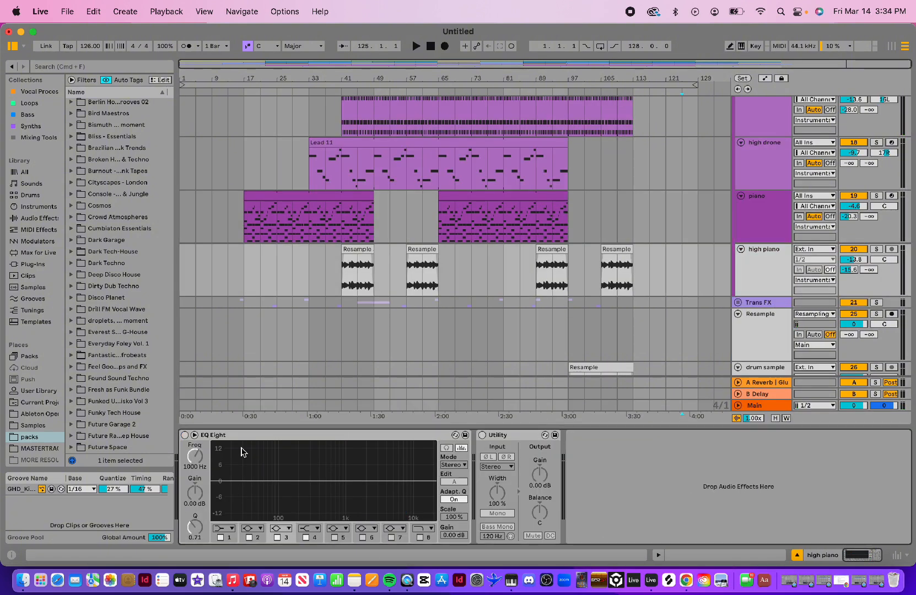
left_click(184, 435)
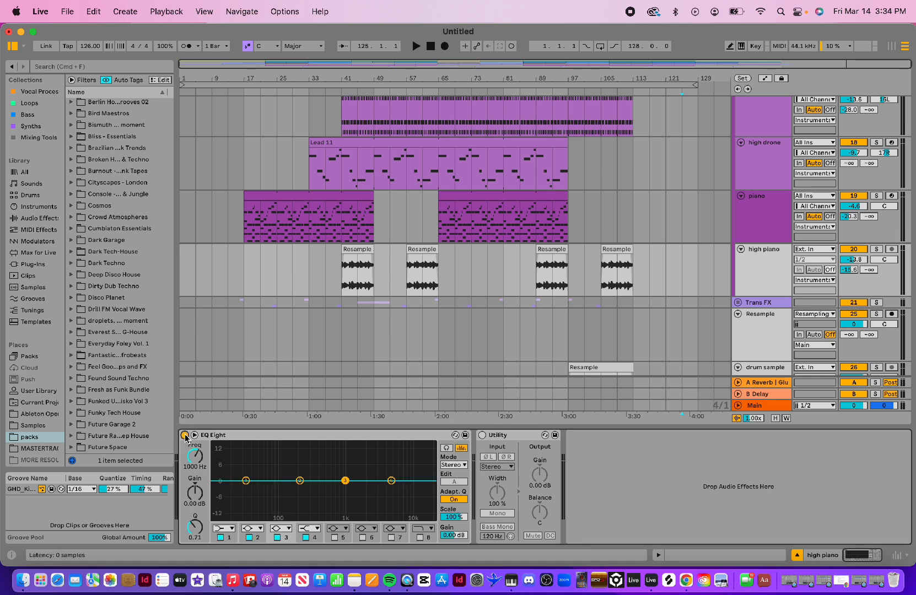
left_click(340, 91)
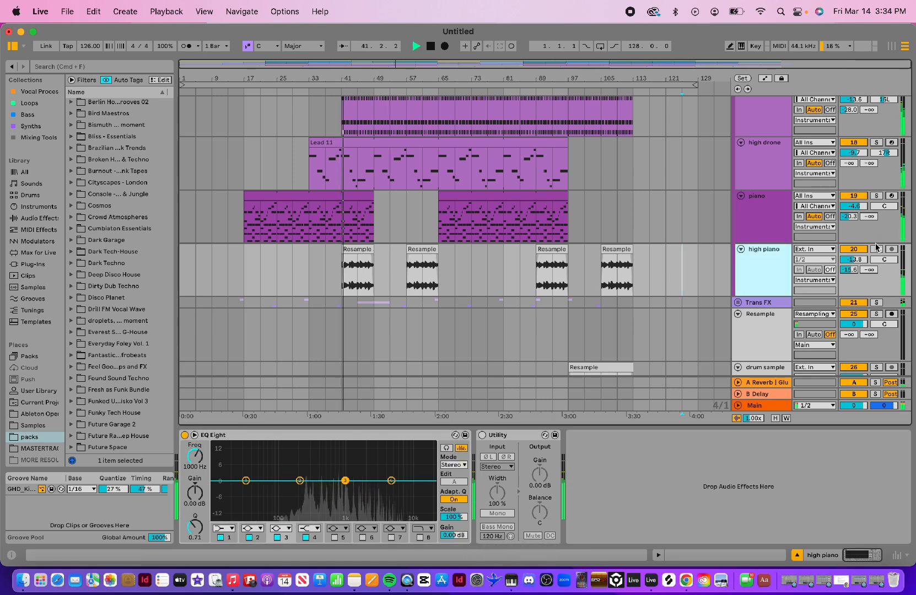
- Solo the high piano track and turn its EQ Eight band 1 into a low cut at about 163 Hz
left_click(876, 249)
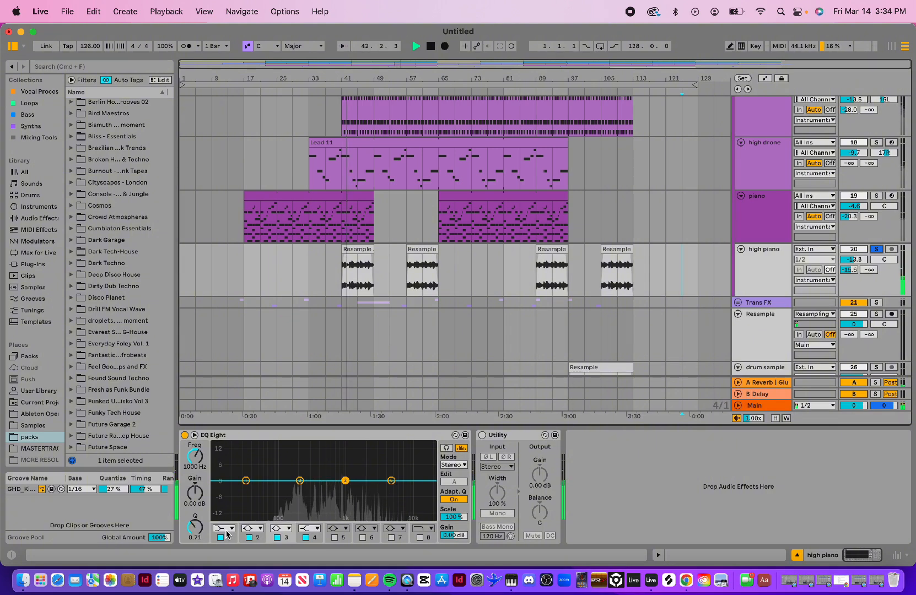
left_click(227, 534)
left_click(223, 461)
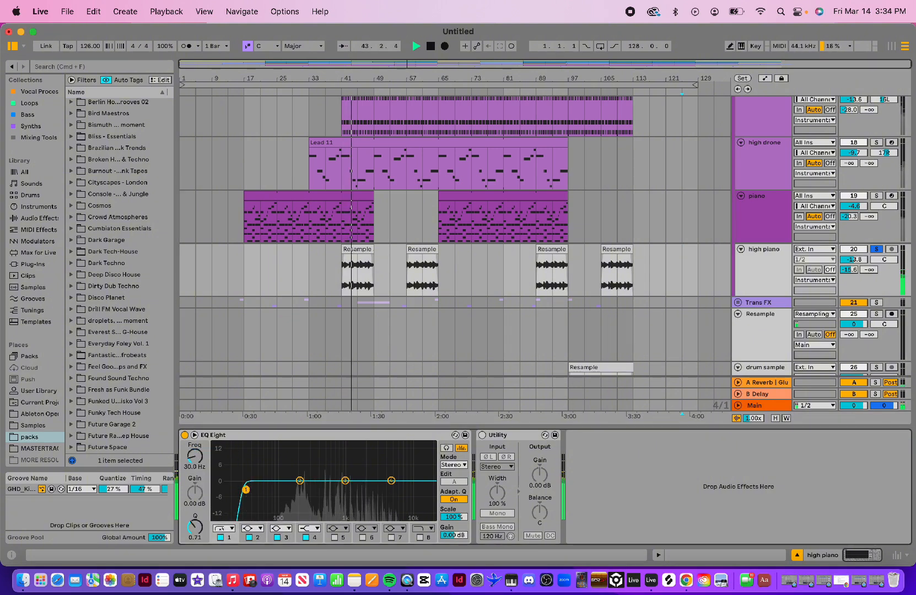
left_click_drag(246, 489, 293, 490)
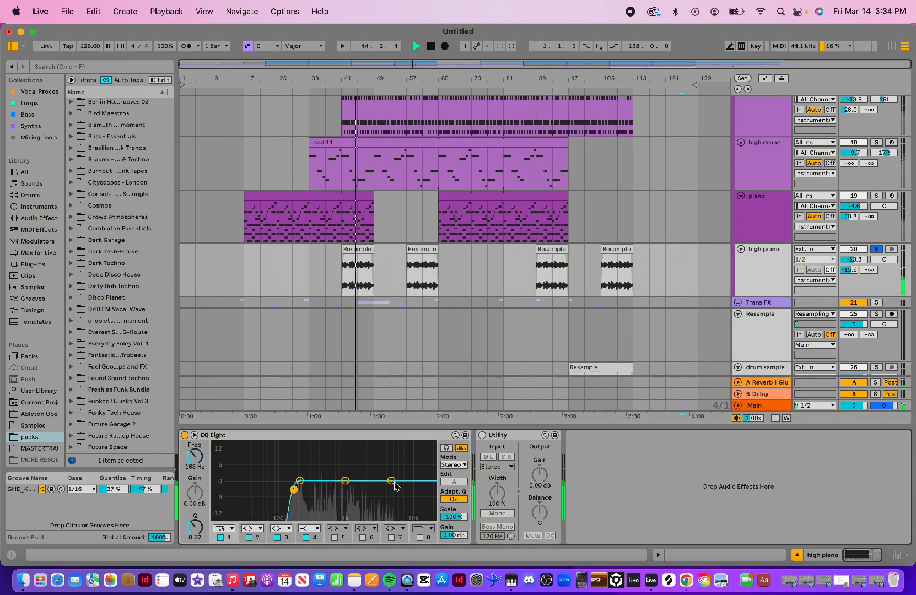
- Make band 4 of the high piano EQ a high cut at about 2.25 kHz and set the low cut to about 272 Hz
left_click(310, 528)
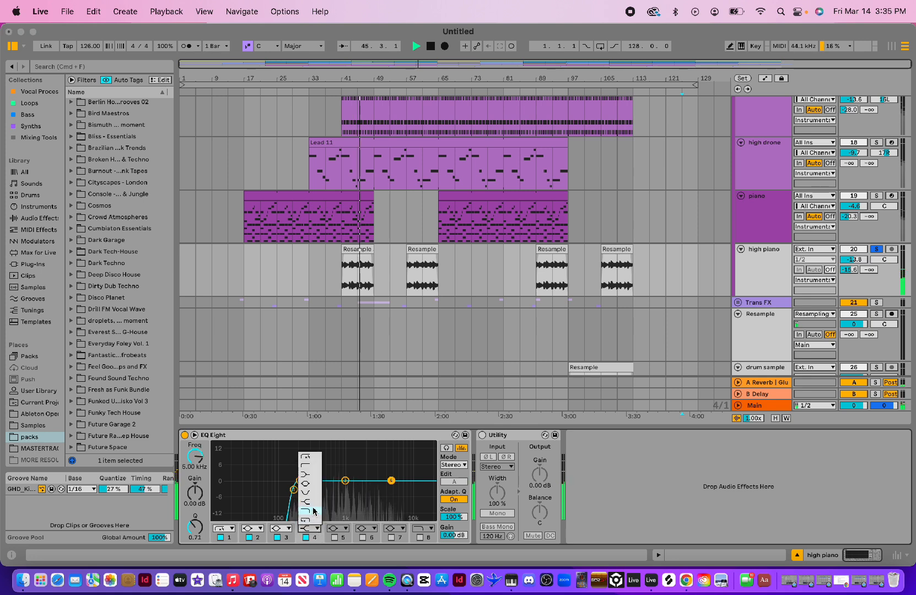
left_click(313, 511)
left_click_drag(391, 480, 373, 472)
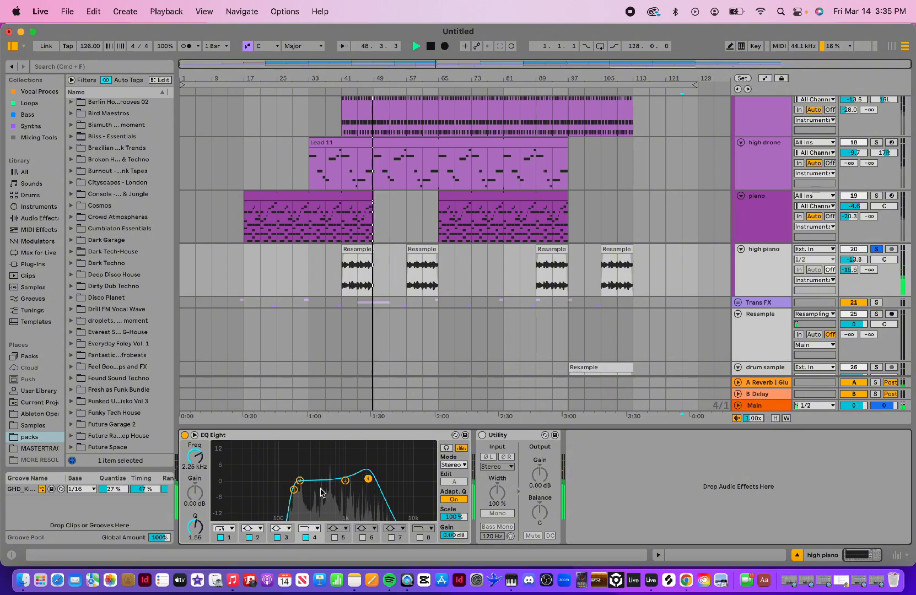
left_click_drag(294, 490, 308, 491)
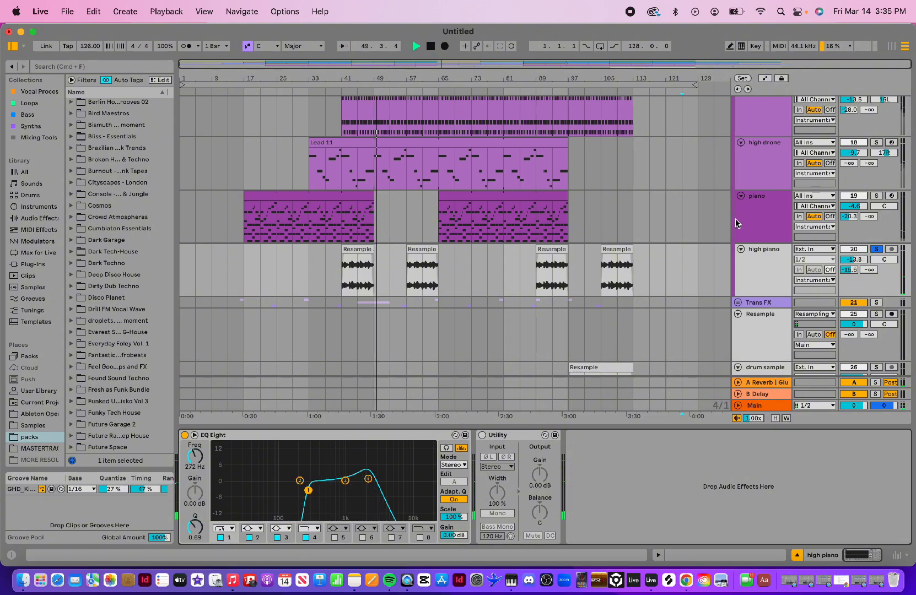
key("space")
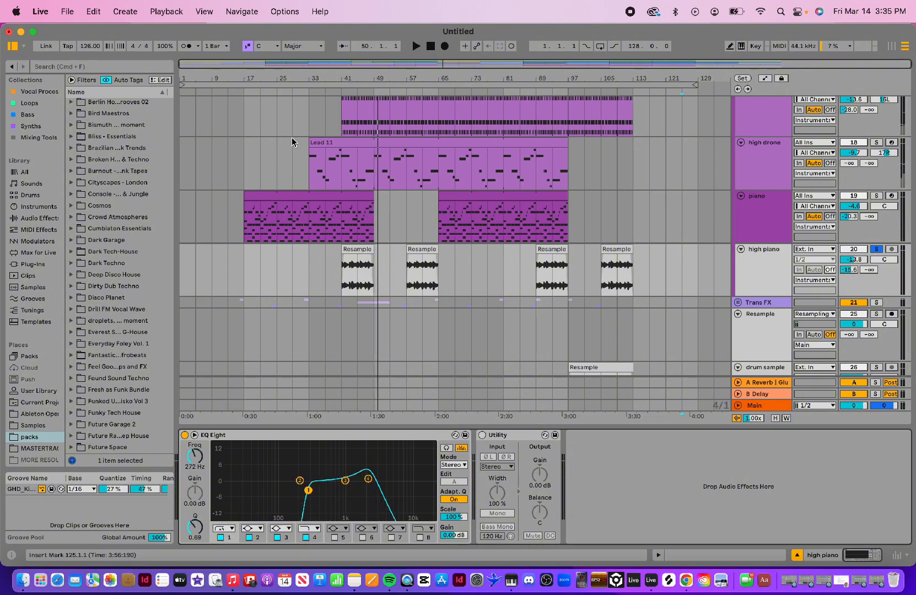
- Play from bar 41 with the piano track also soloed and set the piano's EQ Eight low cut to about 135 Hz
key("space")
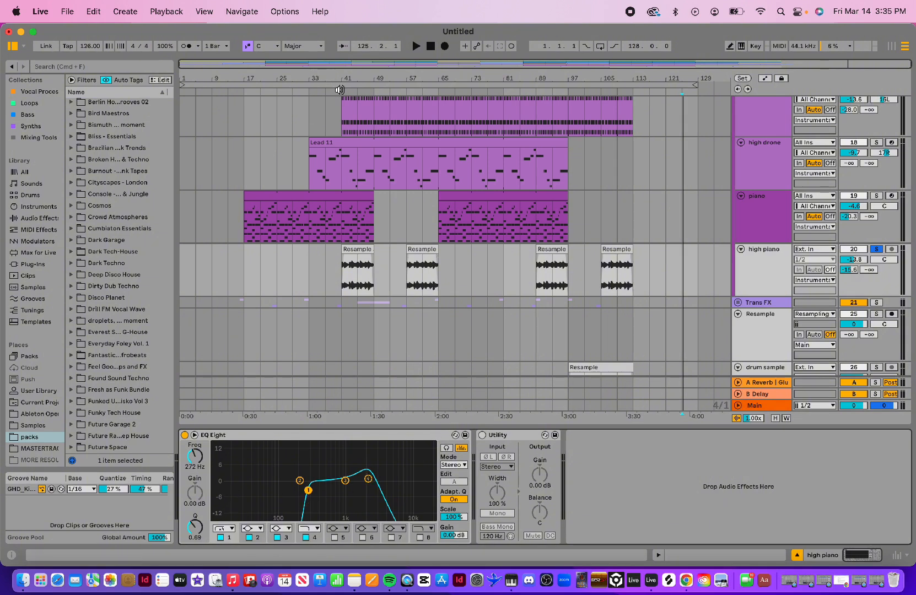
left_click(338, 89)
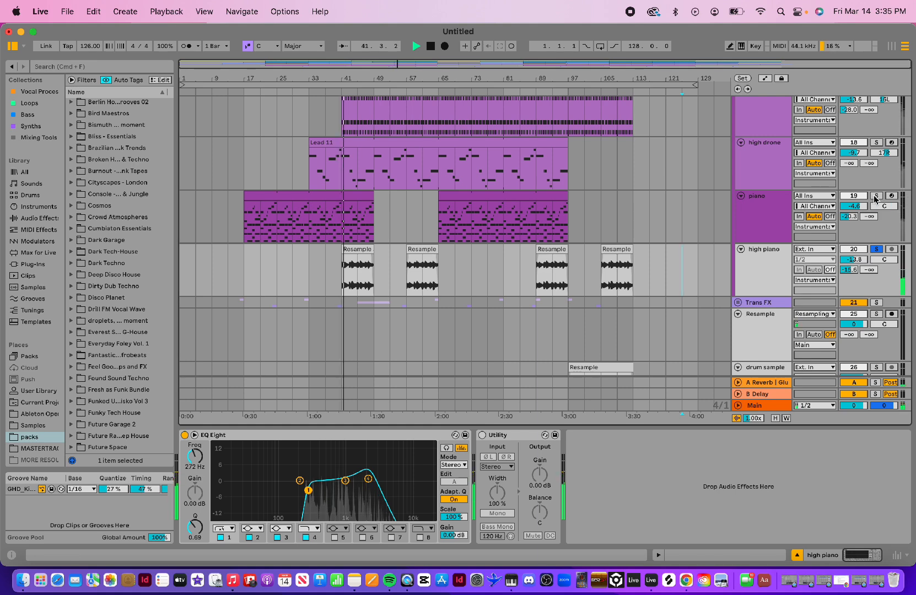
left_click(876, 196)
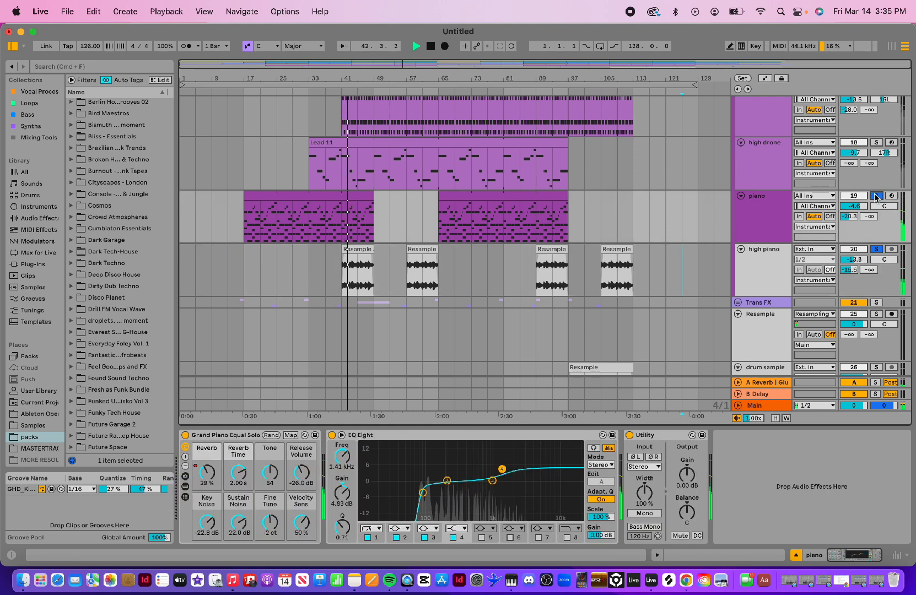
left_click(758, 210)
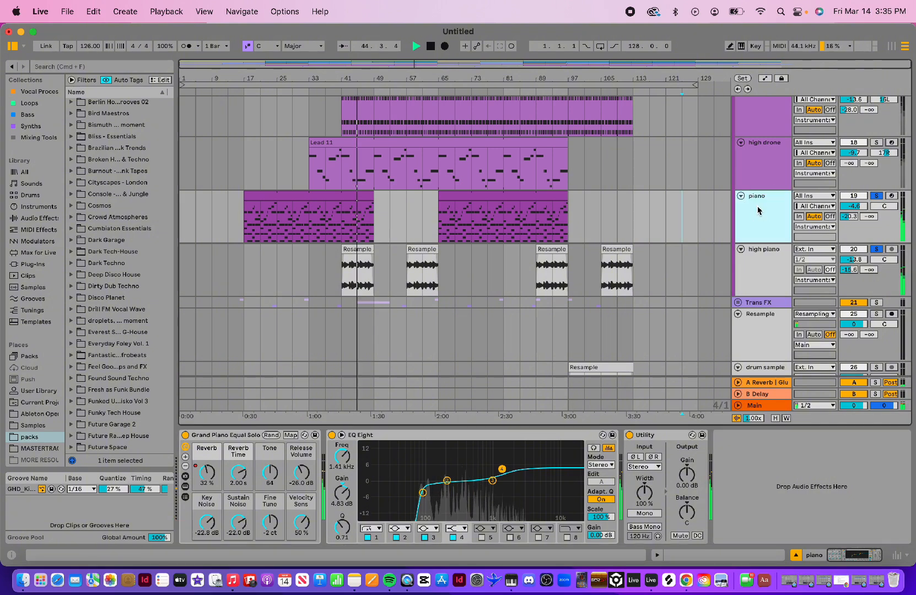
left_click(874, 91)
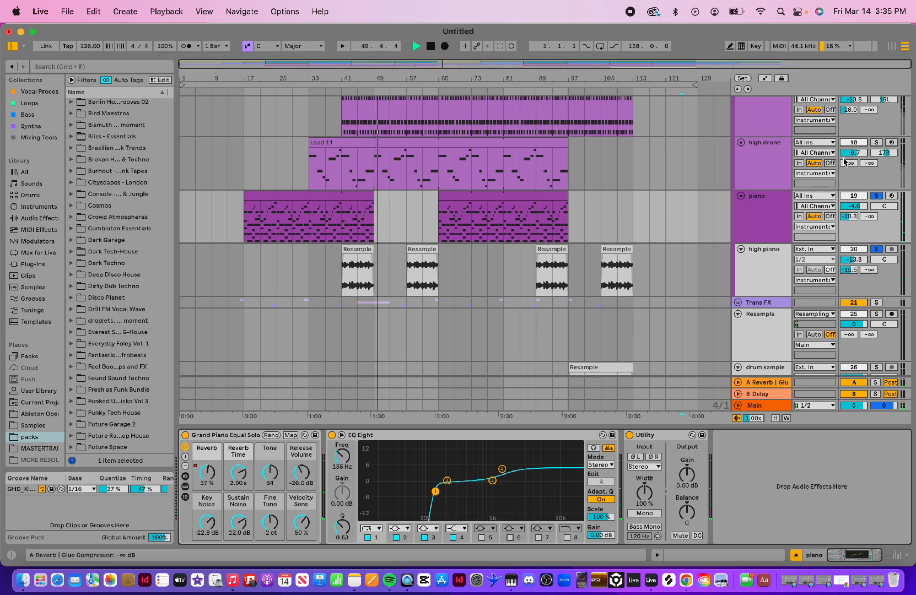
- Unsolo the piano and high piano tracks and stop playback
left_click(877, 249)
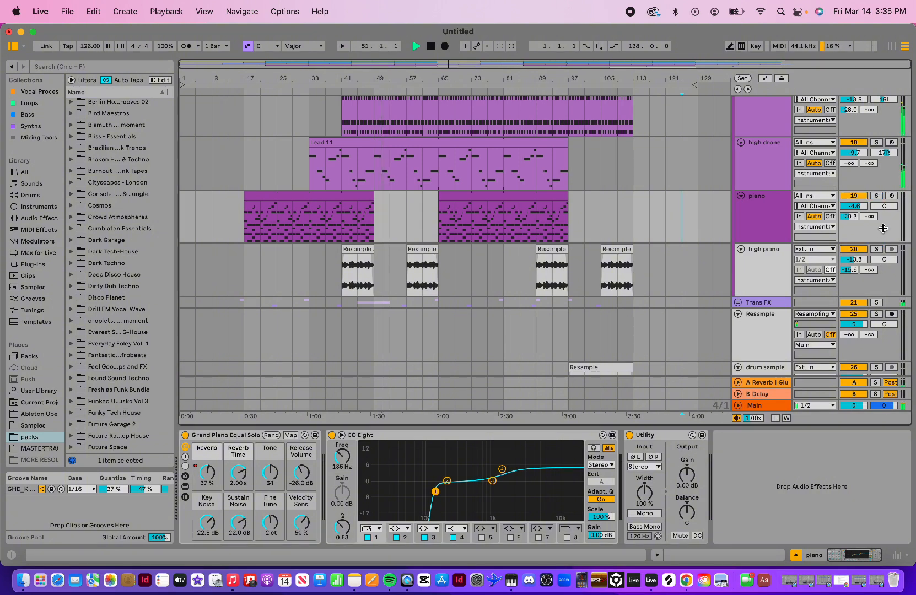
key("space")
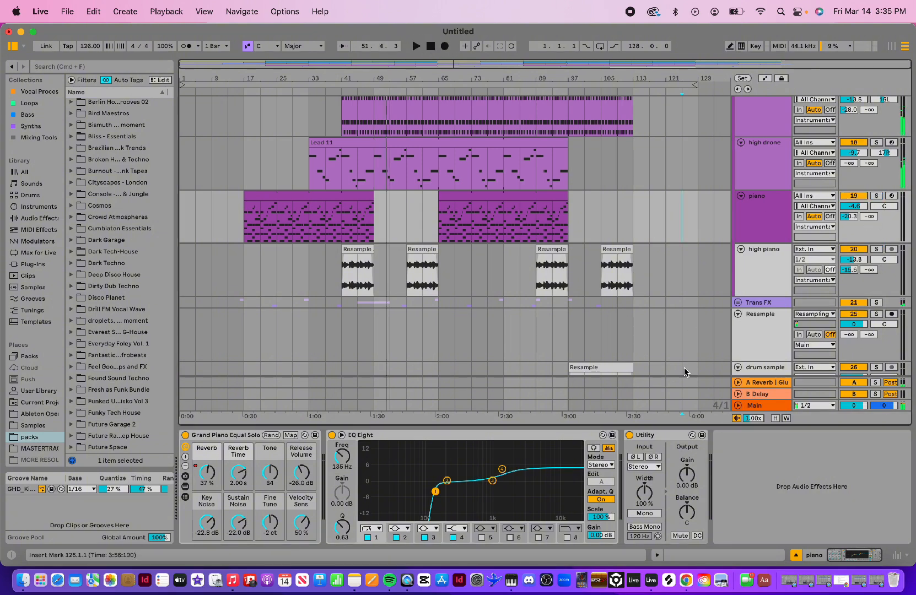
- Solo the Pad track in the Instruments group
scroll(602, 219, "down", 5)
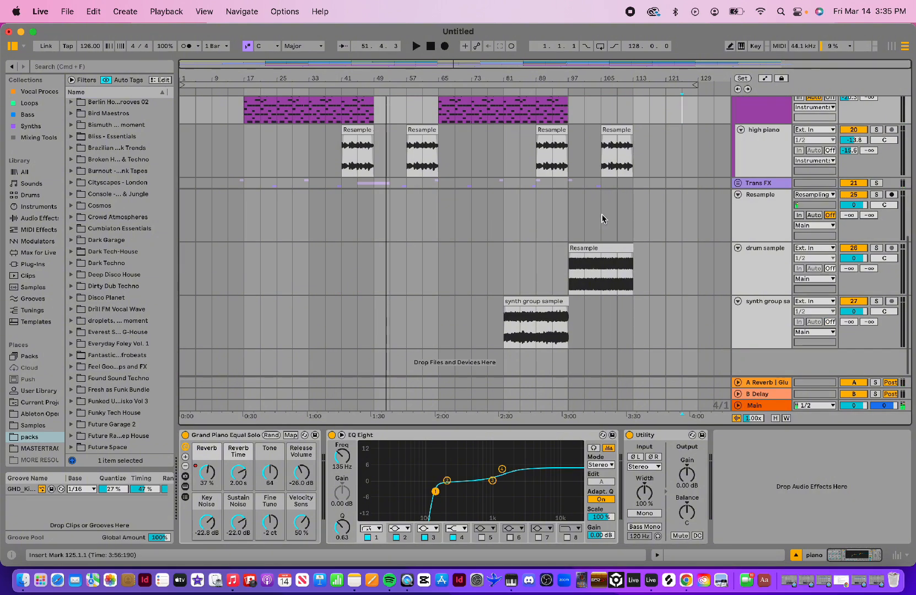
scroll(760, 215, "up", 2)
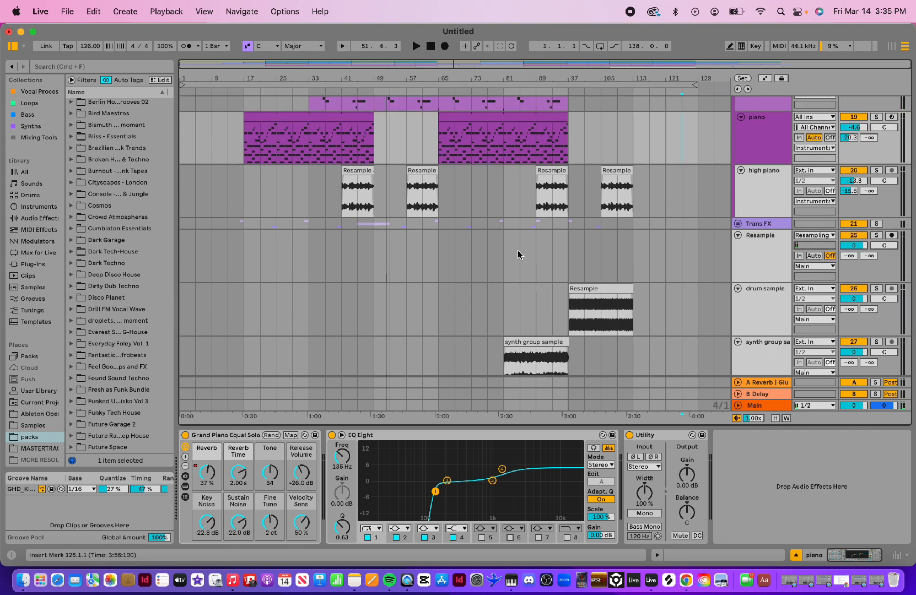
left_click(753, 270)
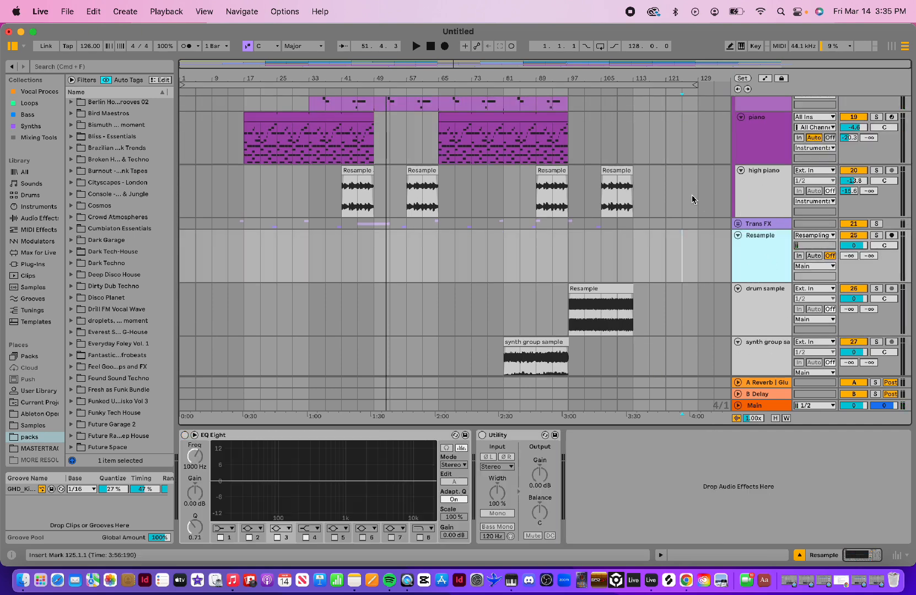
scroll(691, 198, "up", 3)
scroll(693, 199, "up", 5)
scroll(692, 199, "down", 10)
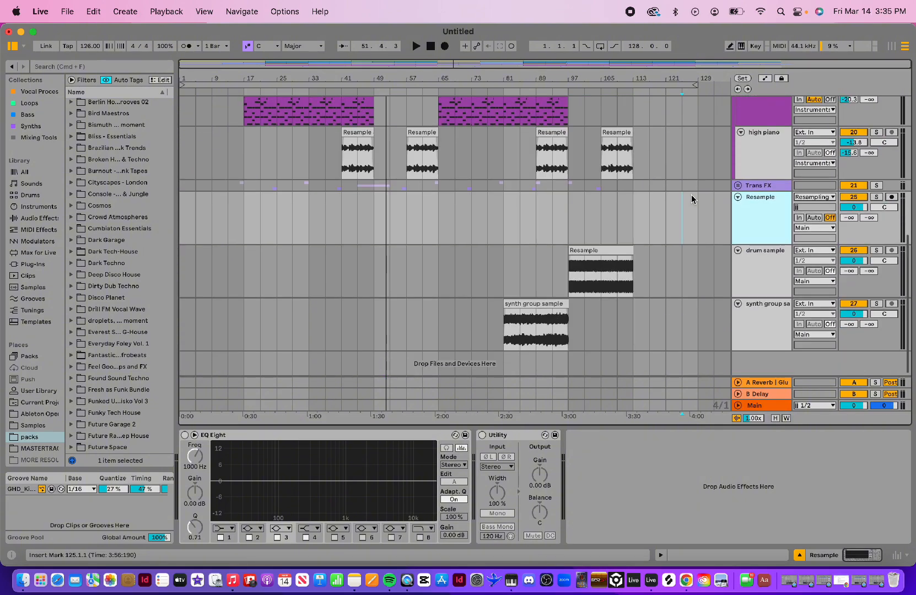
scroll(693, 199, "up", 5)
scroll(691, 195, "up", 5)
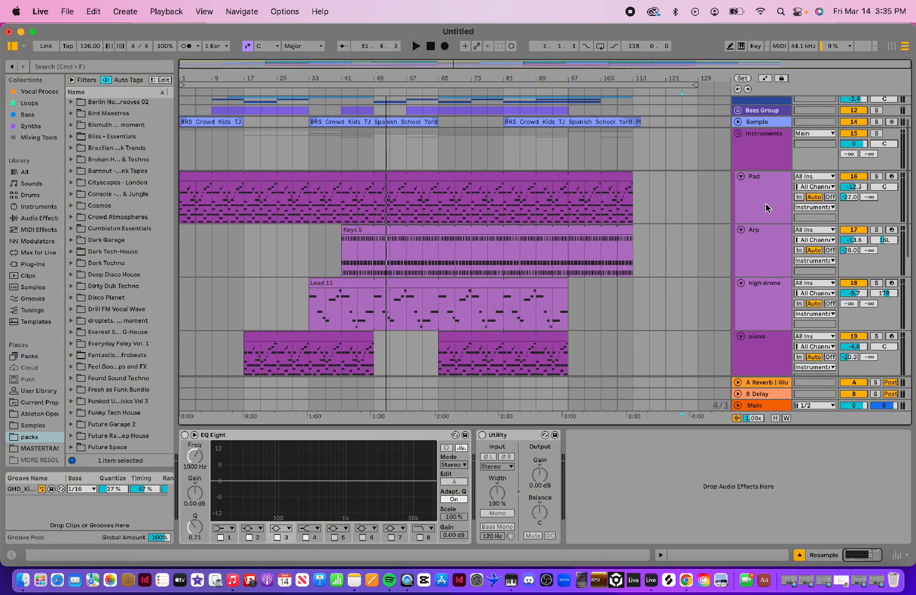
left_click(765, 209)
scroll(494, 181, "down", 2)
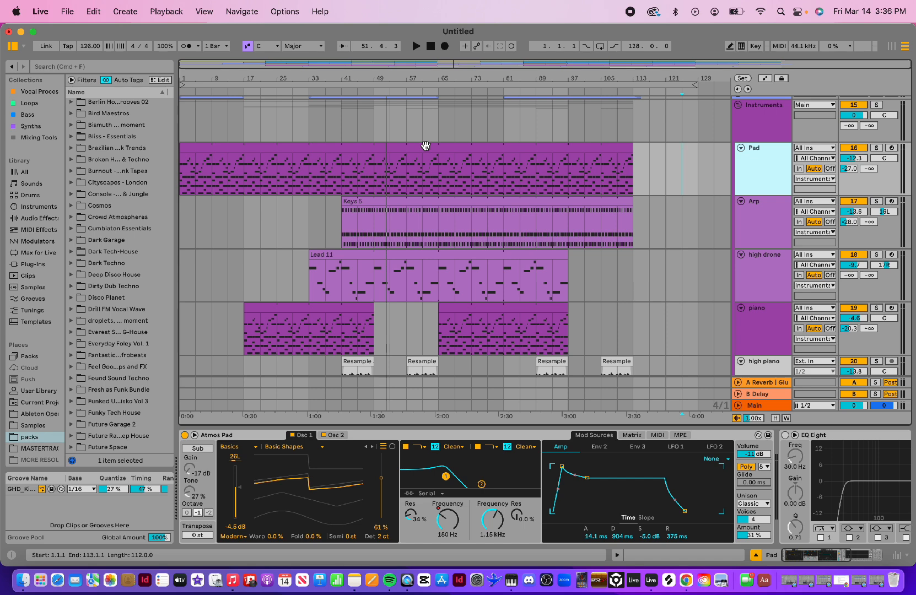
left_click(877, 147)
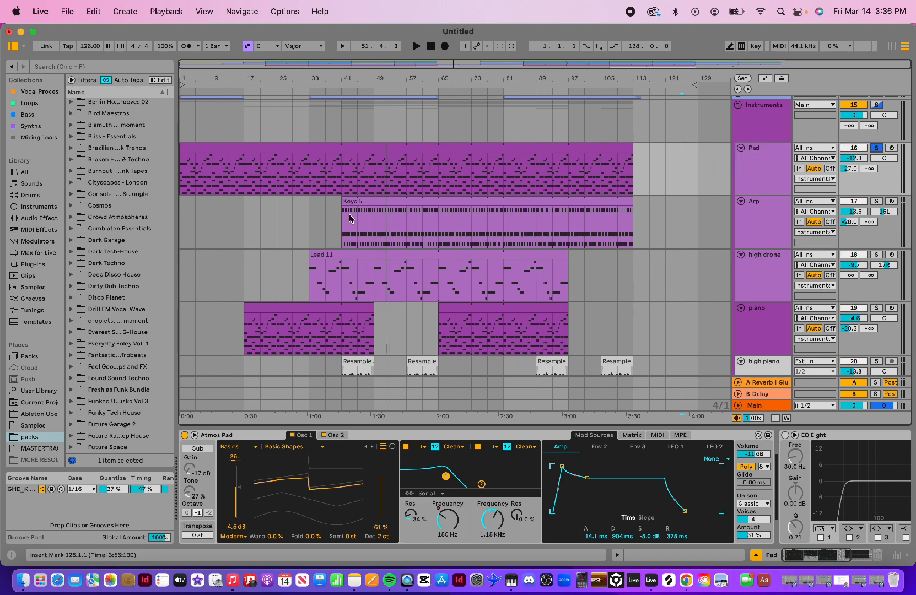
- Arm the Resample track and record the soloed pad from bar 17 to just past bar 25
scroll(351, 218, "down", 1)
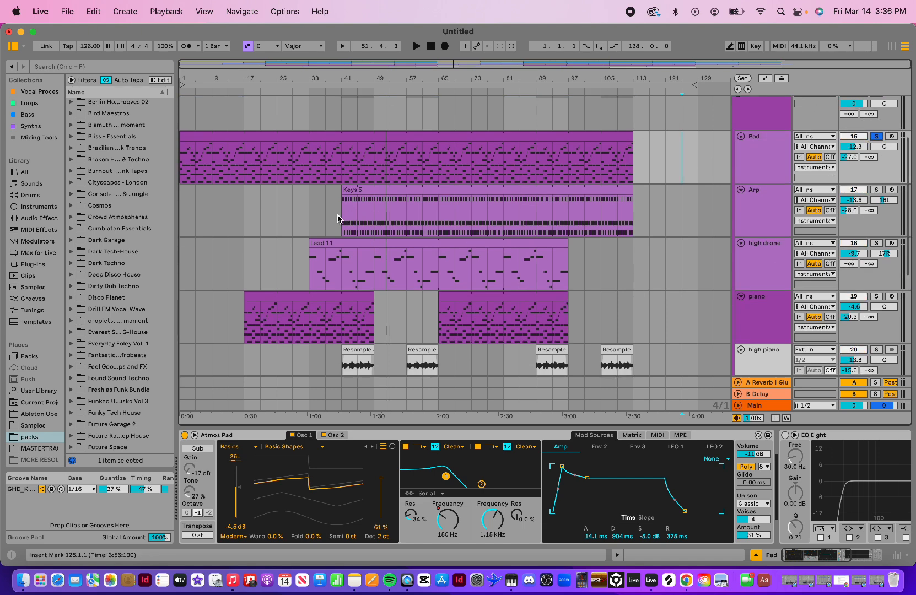
left_click(246, 218)
scroll(453, 255, "down", 15)
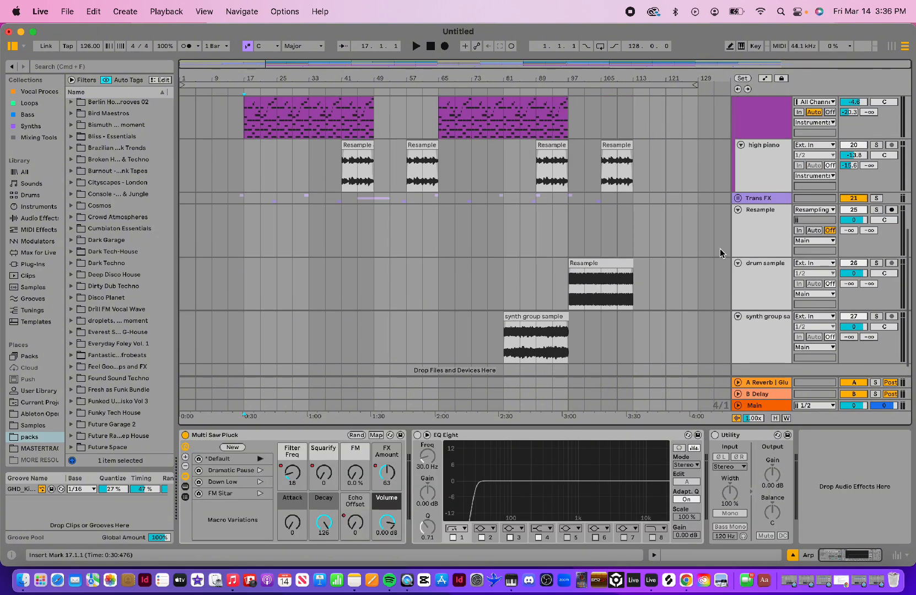
left_click(892, 210)
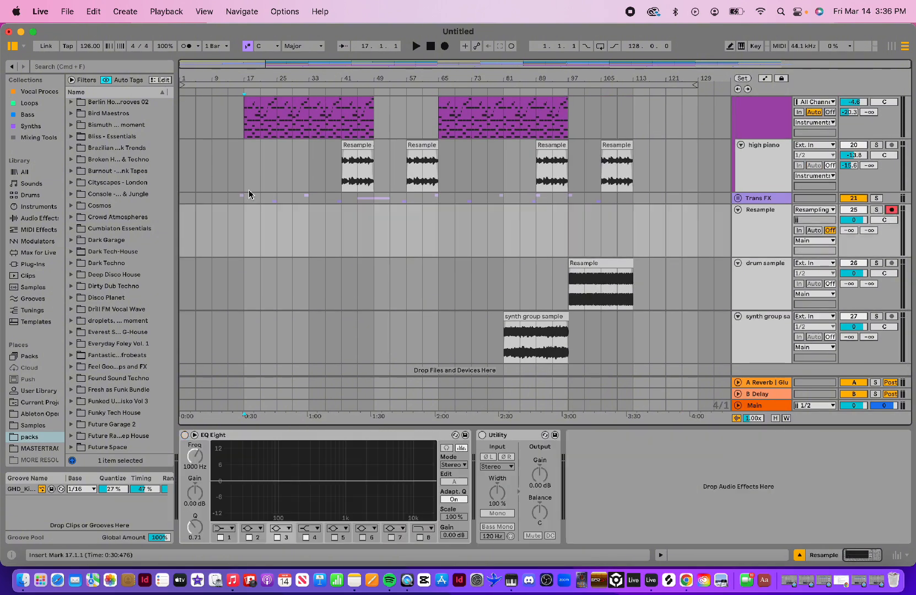
left_click(243, 224)
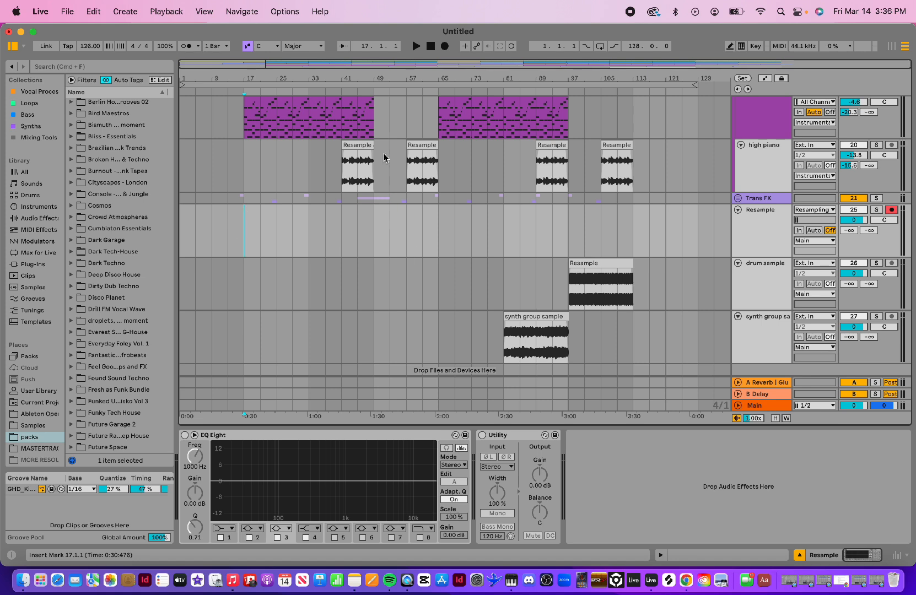
left_click(445, 47)
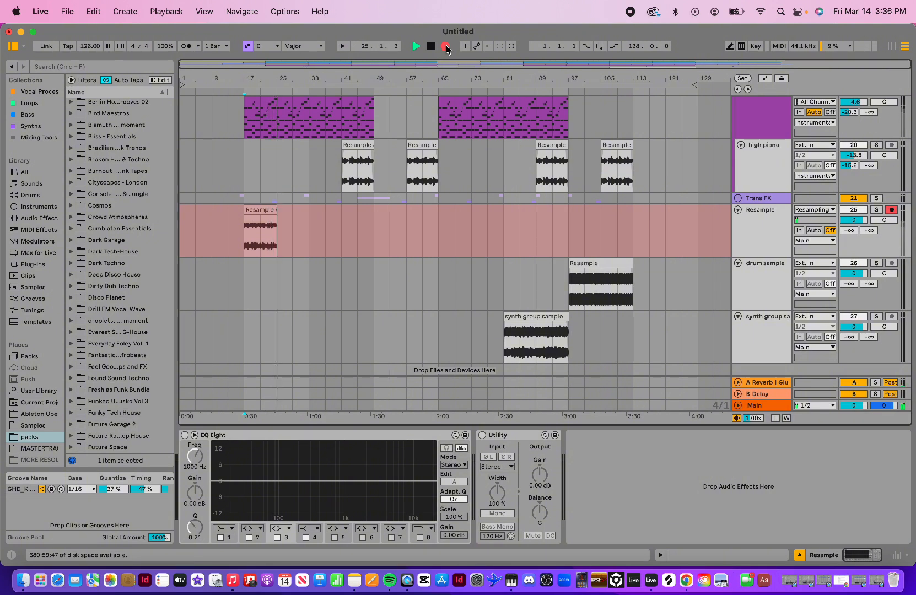
key("space")
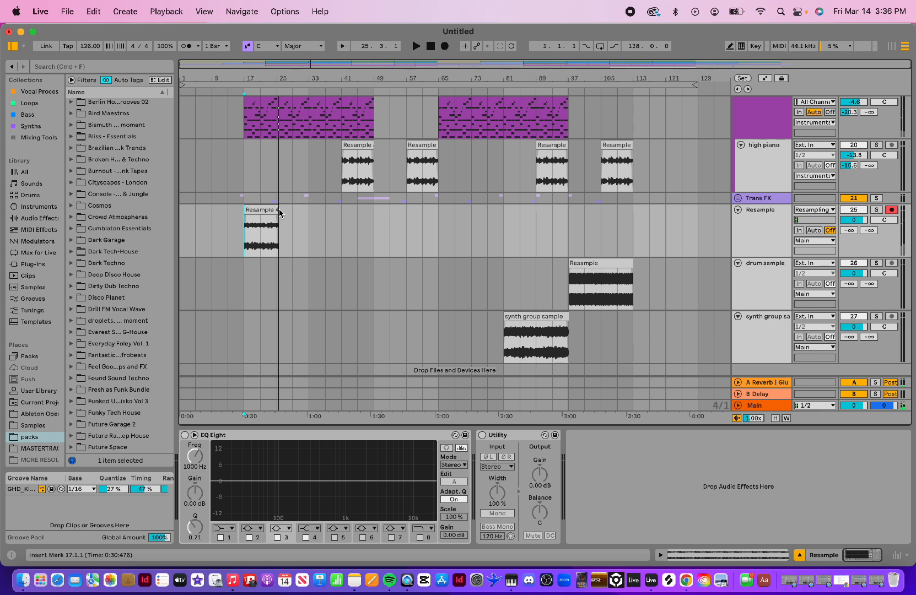
- Trim the recorded pad clip to end at bar 25 and move it onto a new track below the synth group sample track
left_click_drag(277, 210, 273, 210)
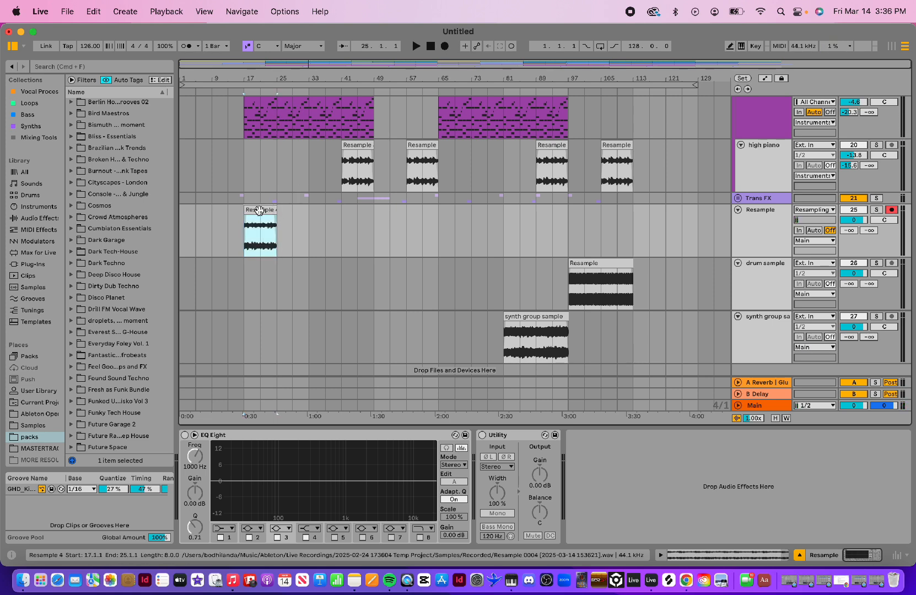
left_click_drag(766, 229, 697, 371)
scroll(697, 371, "down", 1)
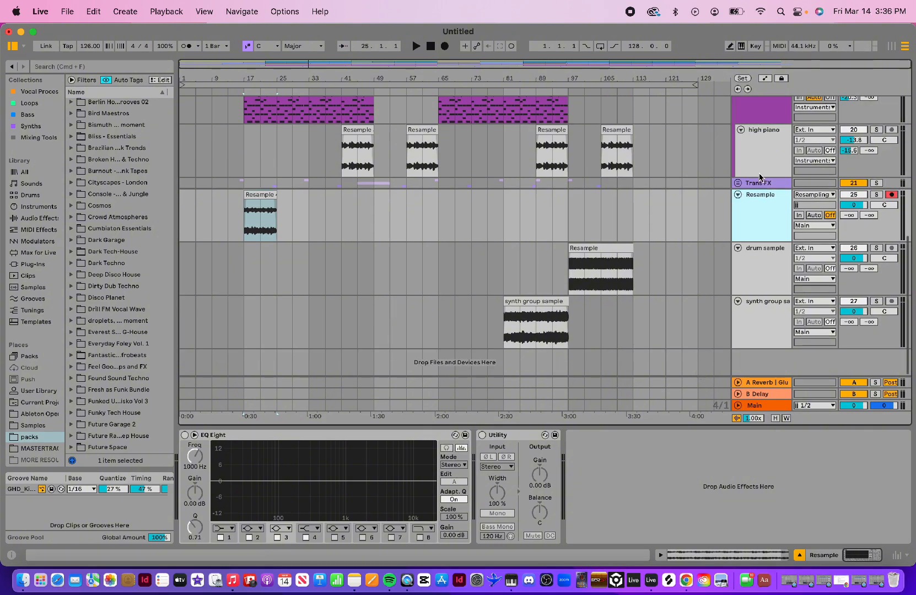
left_click_drag(756, 213, 653, 359)
left_click_drag(255, 234, 256, 357)
scroll(815, 230, "down", 3)
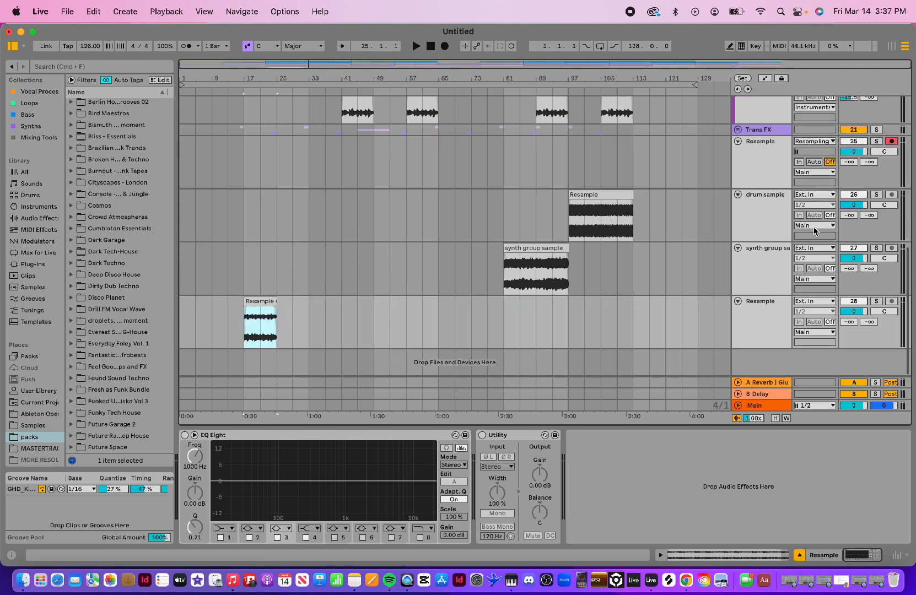
left_click(776, 321)
key("super+t")
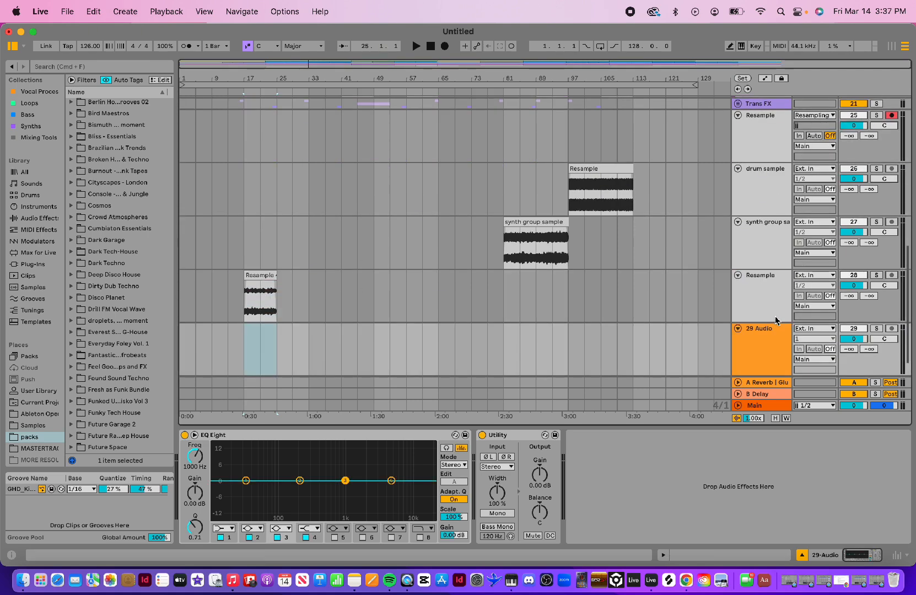
key("super+z")
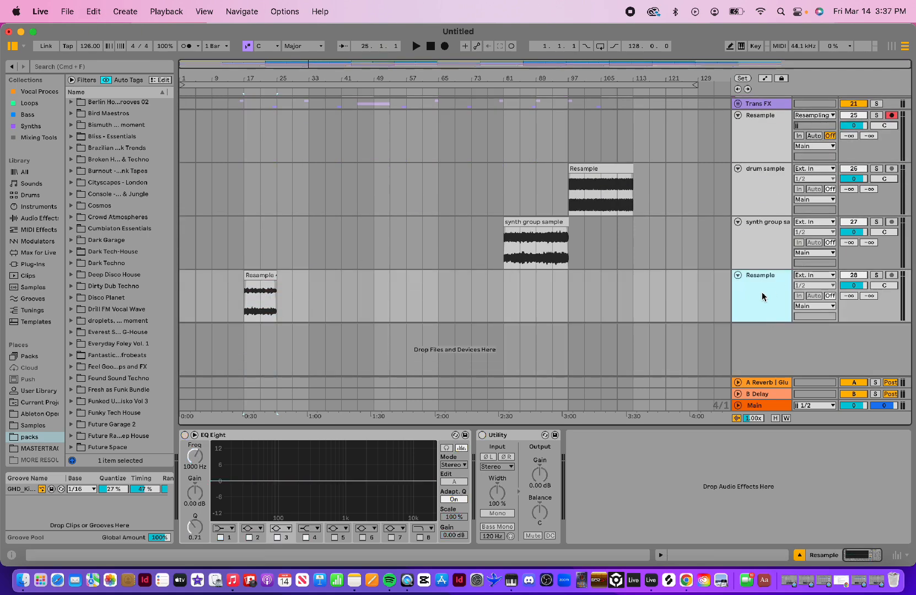
- Rename the new track as high pad and open its resampled clip for editing
key("super+r")
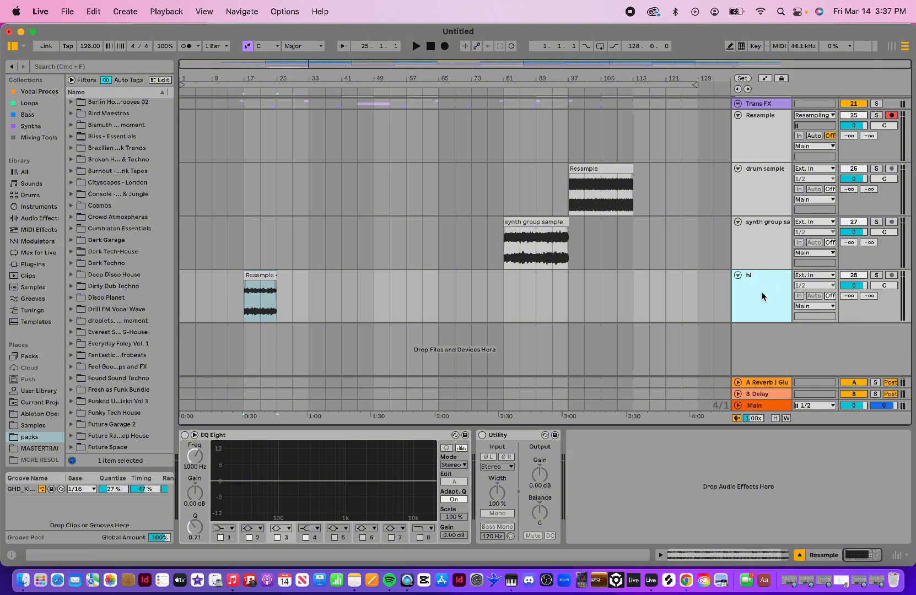
type("high pad")
key("Return")
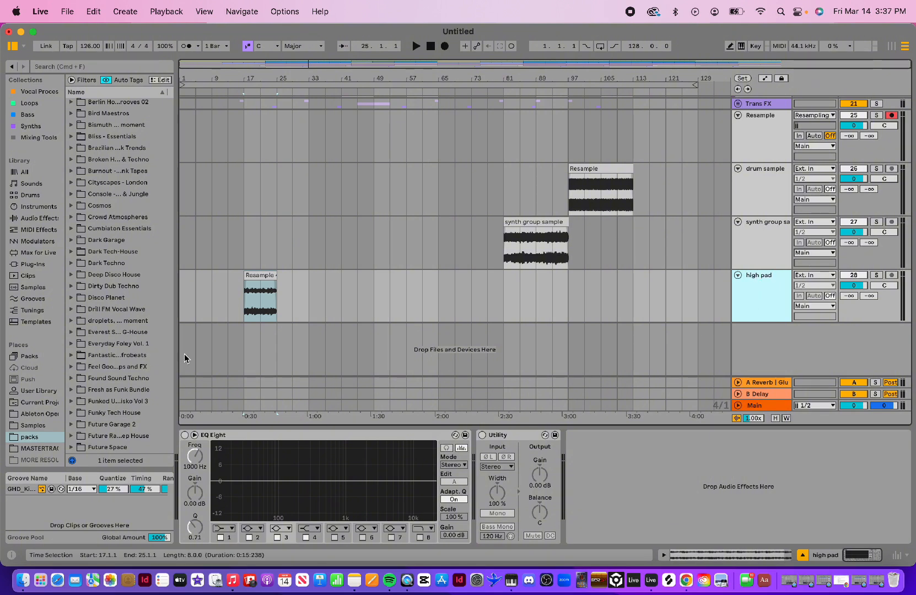
left_click(256, 274)
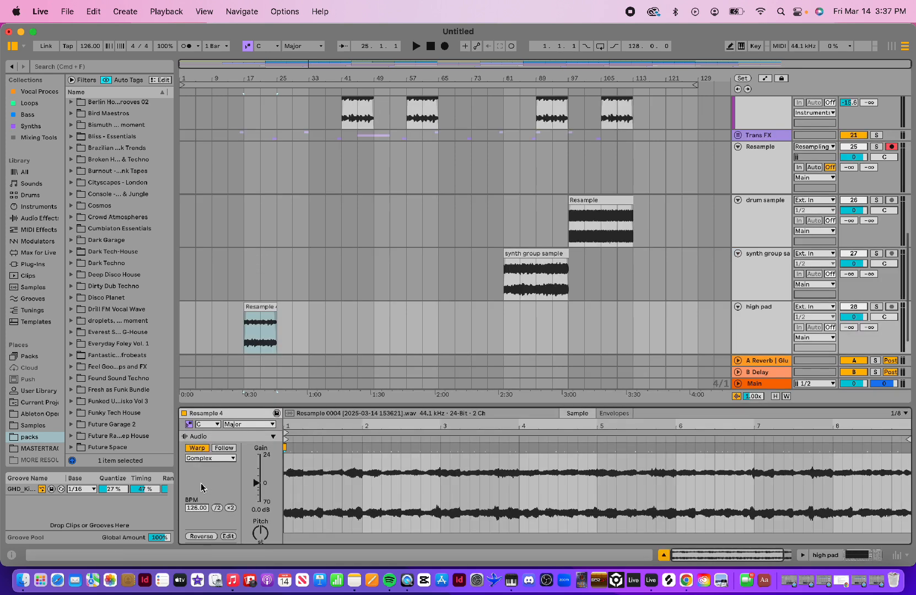
- Set the high pad clip's warp mode to Tones and transpose it up 12 semitones
left_click(210, 458)
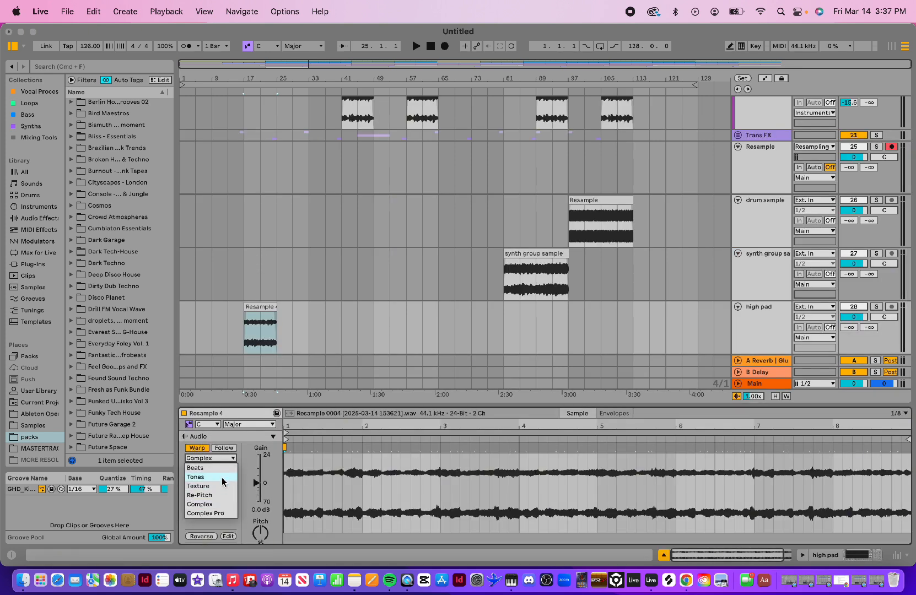
left_click(210, 476)
scroll(261, 532, "down", 2)
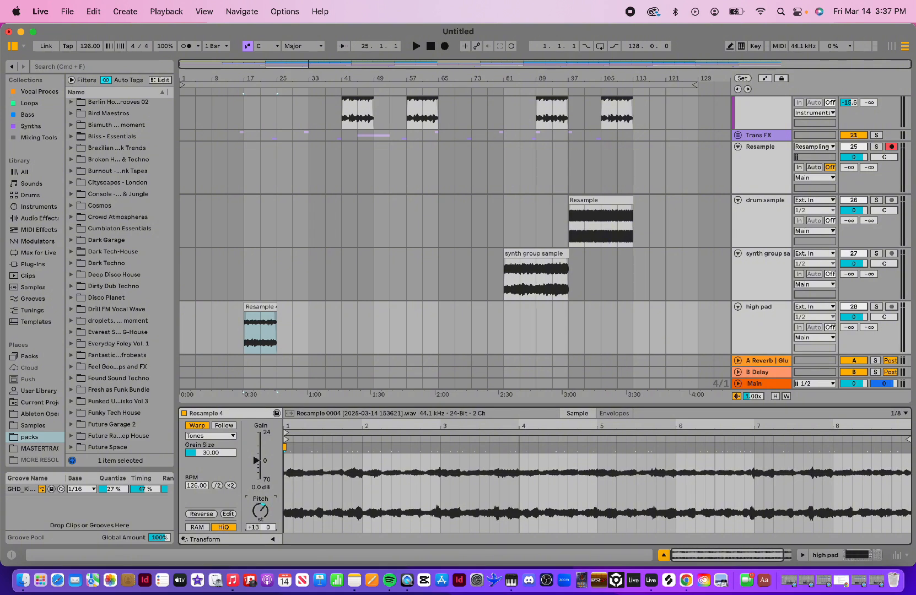
- Play the soloed high pad track from bar 17 and lower its volume to about -10.3 dB
left_click(243, 90)
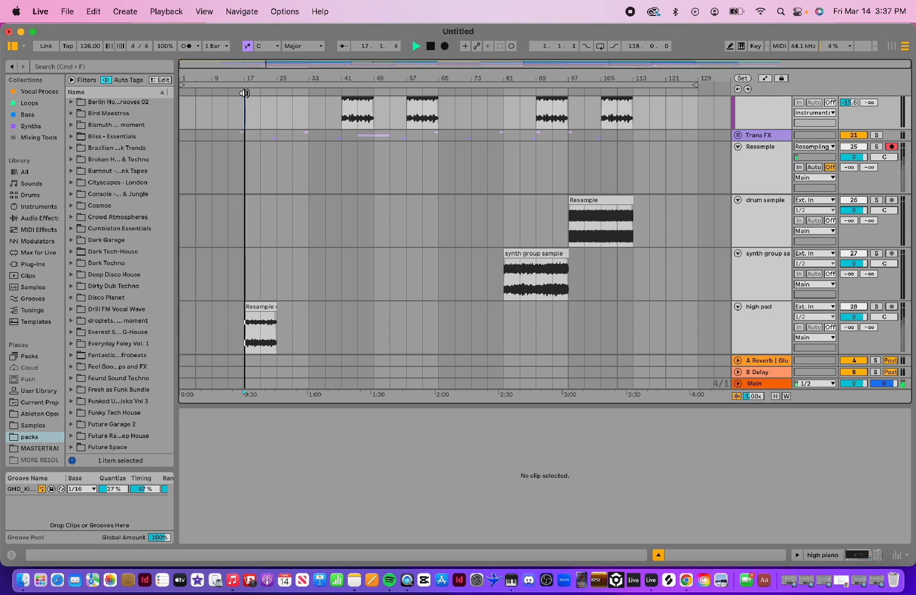
left_click(877, 306)
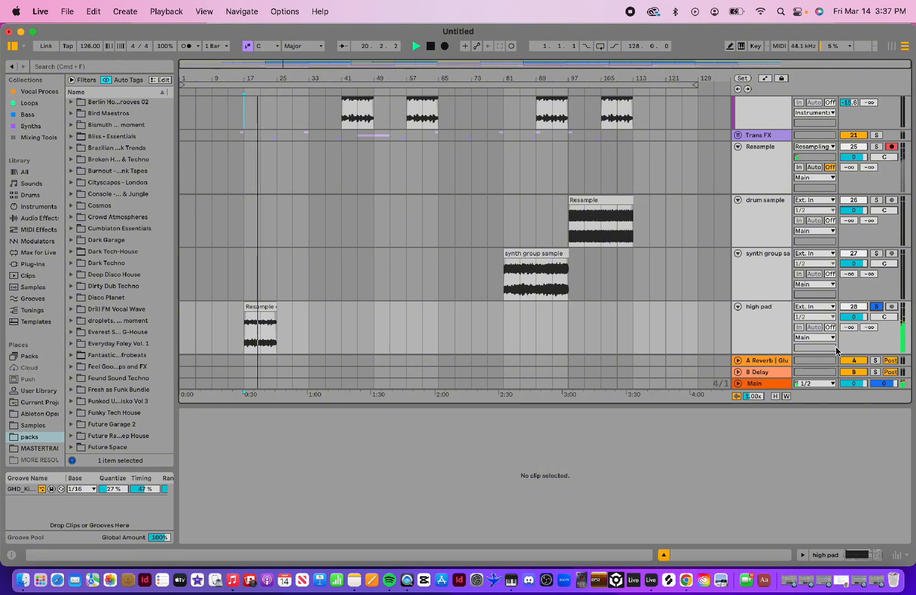
mouse_move(854, 318)
left_mouse_down()
mouse_move(854, 337)
mouse_move(849, 315)
left_mouse_up()
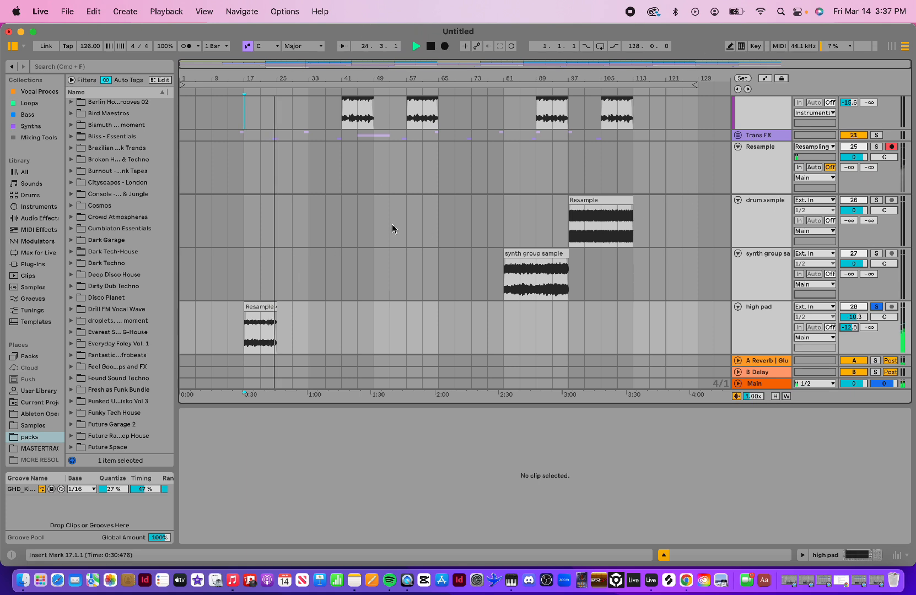
key("space")
- Set the high pad clip's warp mode to Complex and listen to it from bar 17
left_click(261, 312)
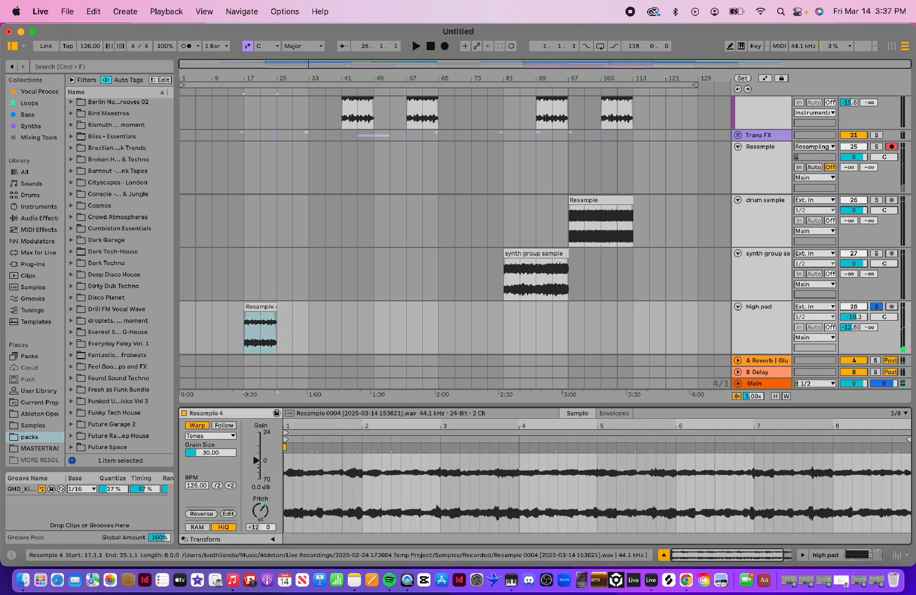
left_click(206, 436)
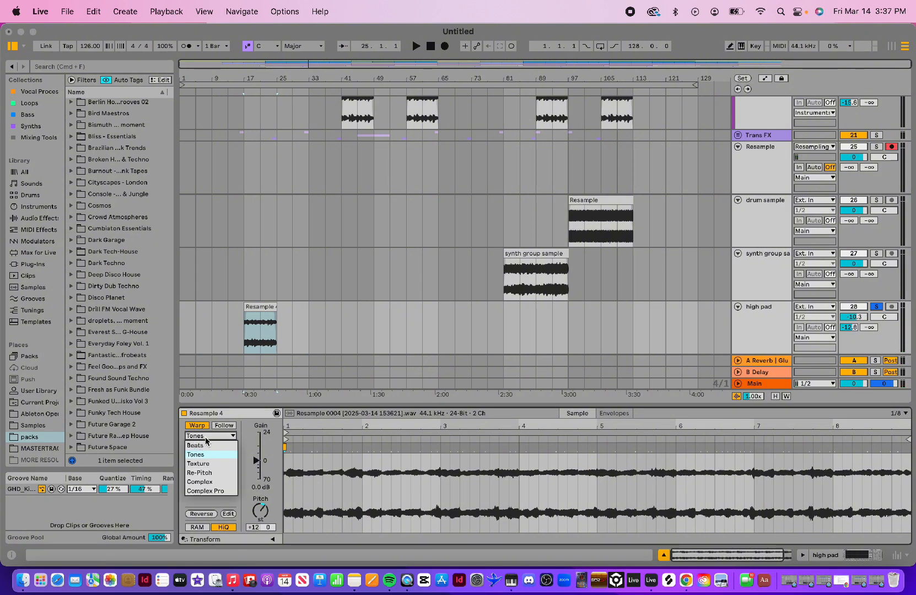
left_click(218, 487)
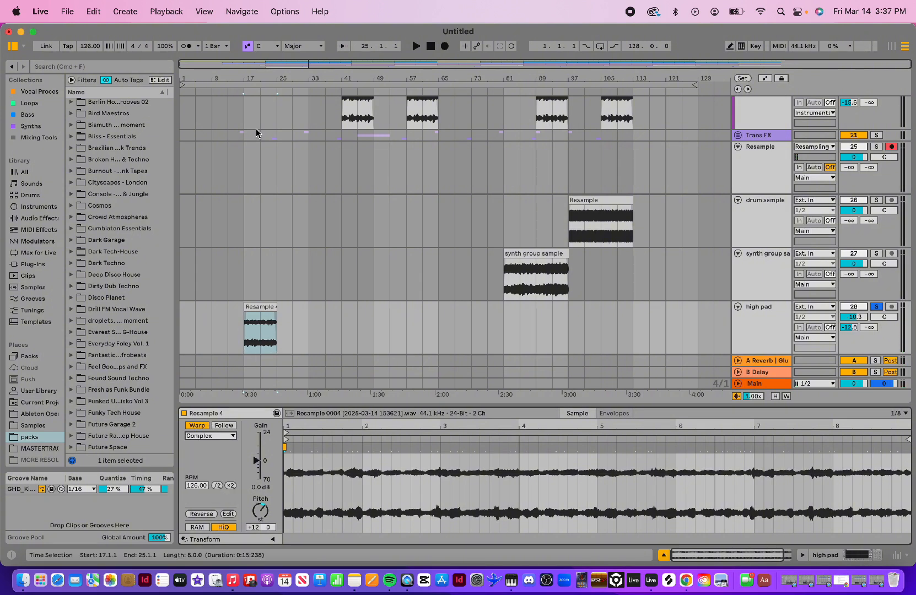
left_click(244, 89)
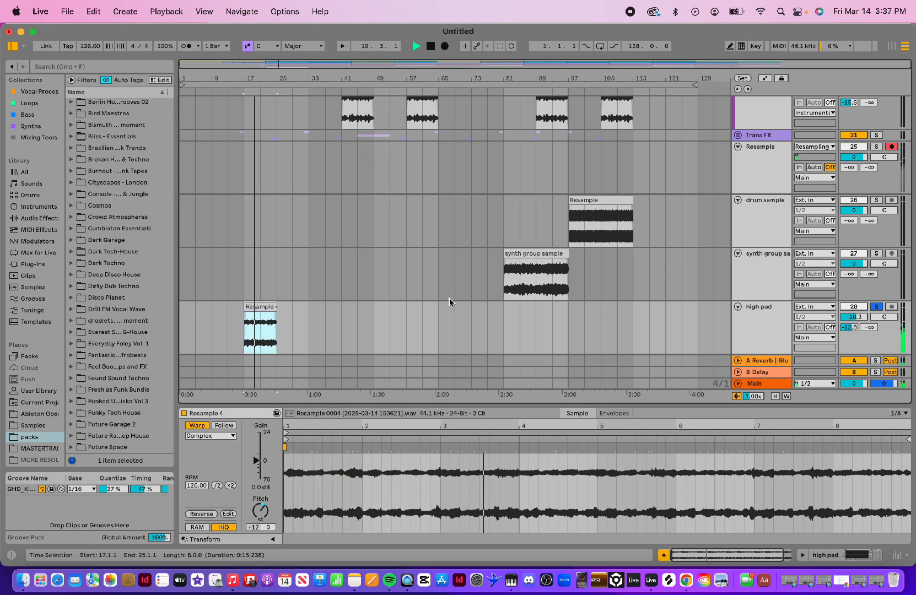
key("space")
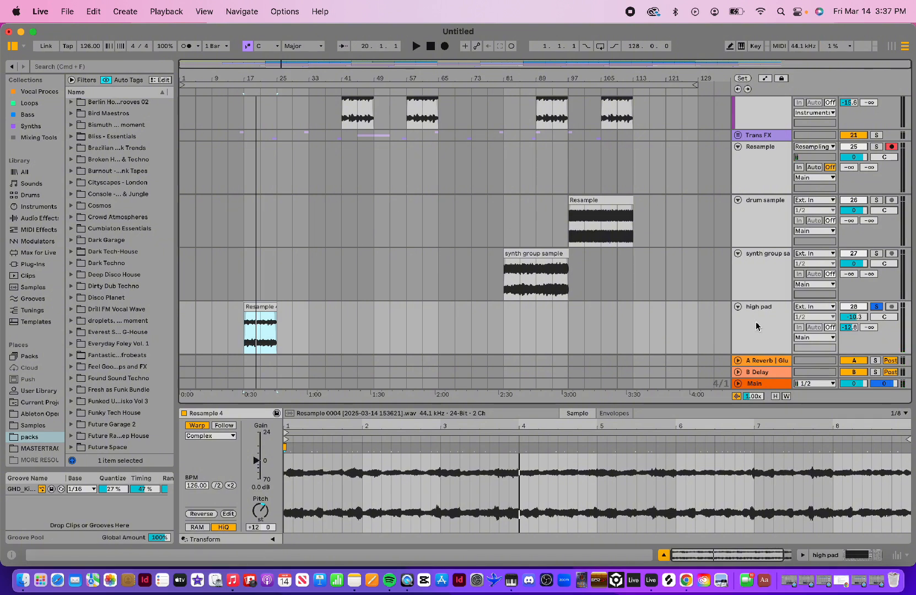
- Search the audio effects for "grain" and add Grain Delay to the high pad track
left_click(766, 348)
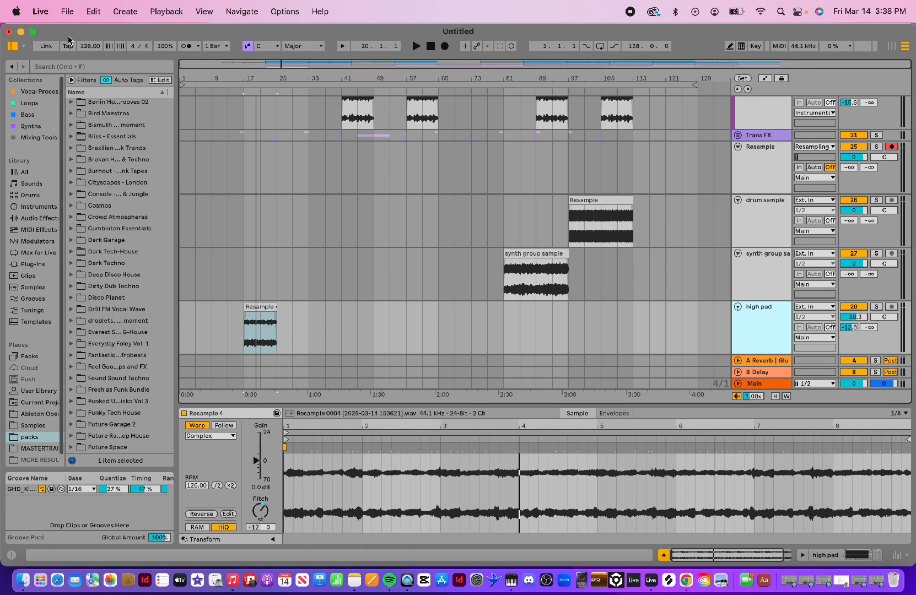
left_click(86, 65)
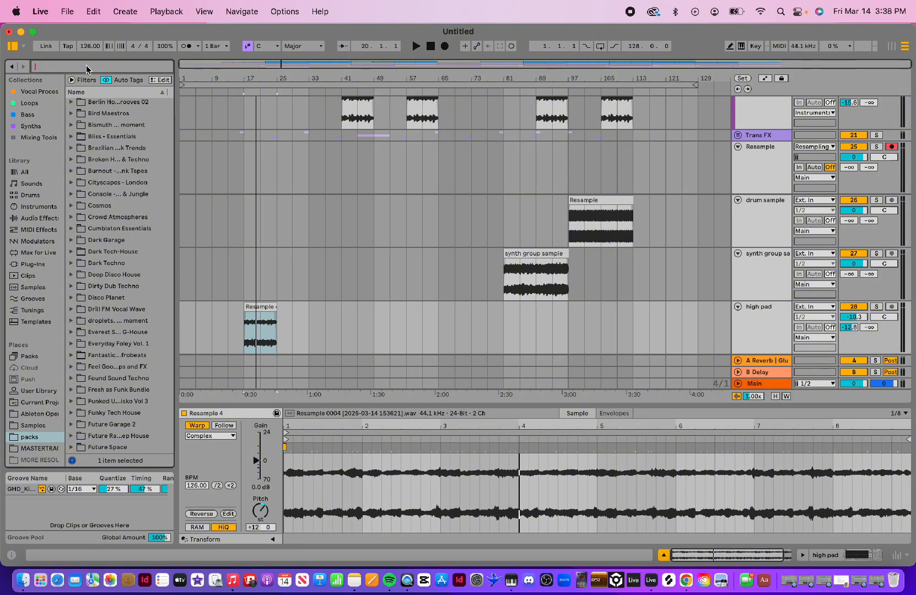
type("grain")
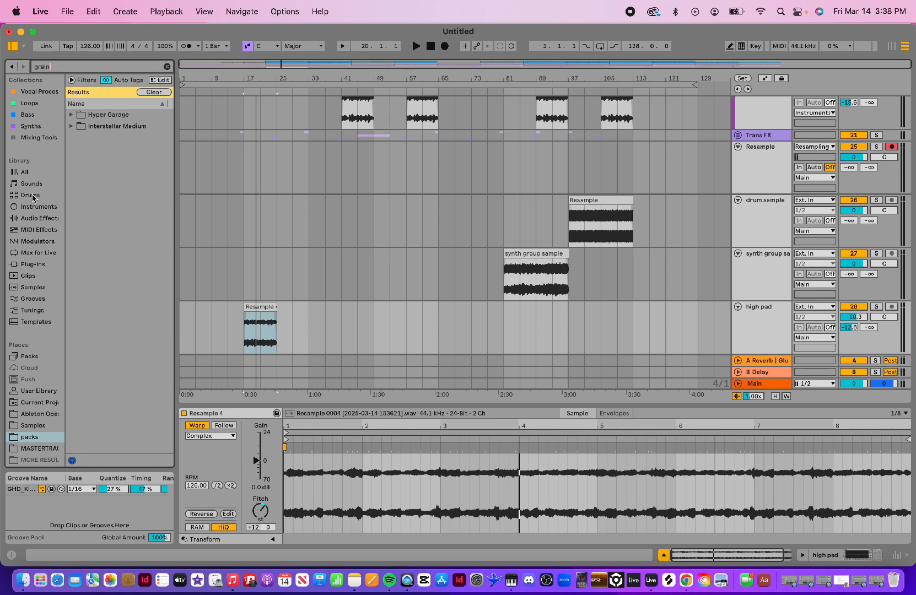
left_click(37, 219)
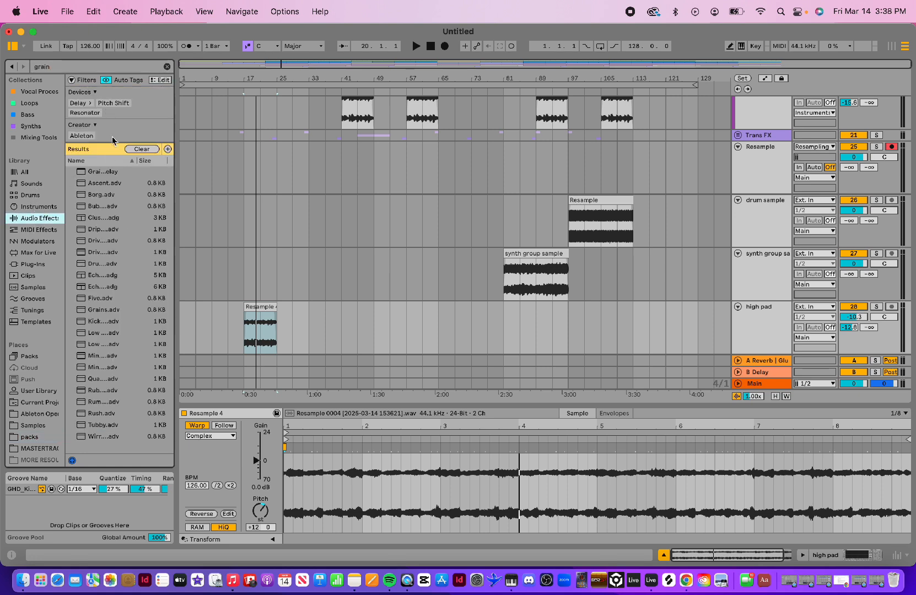
left_click_drag(174, 182, 230, 179)
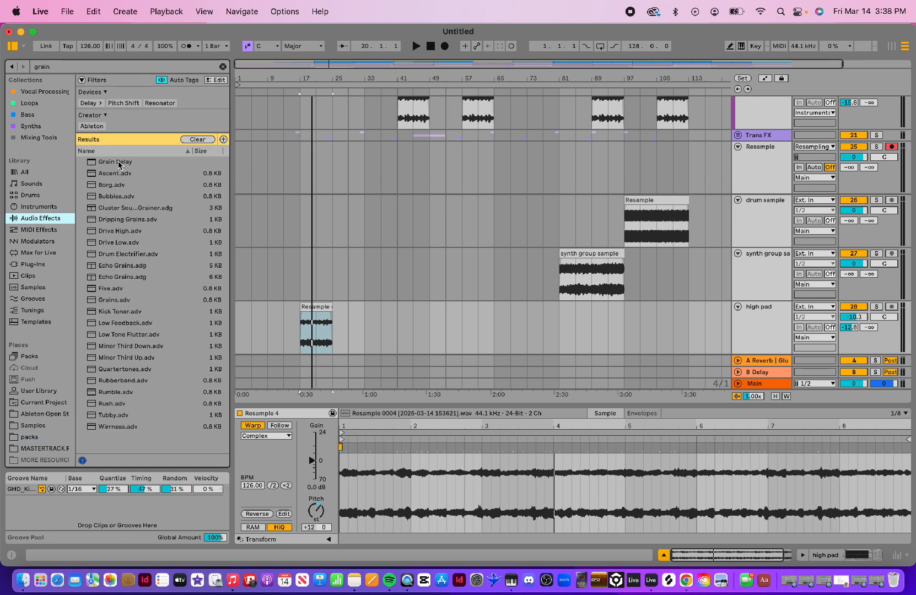
left_click_drag(118, 165, 318, 326)
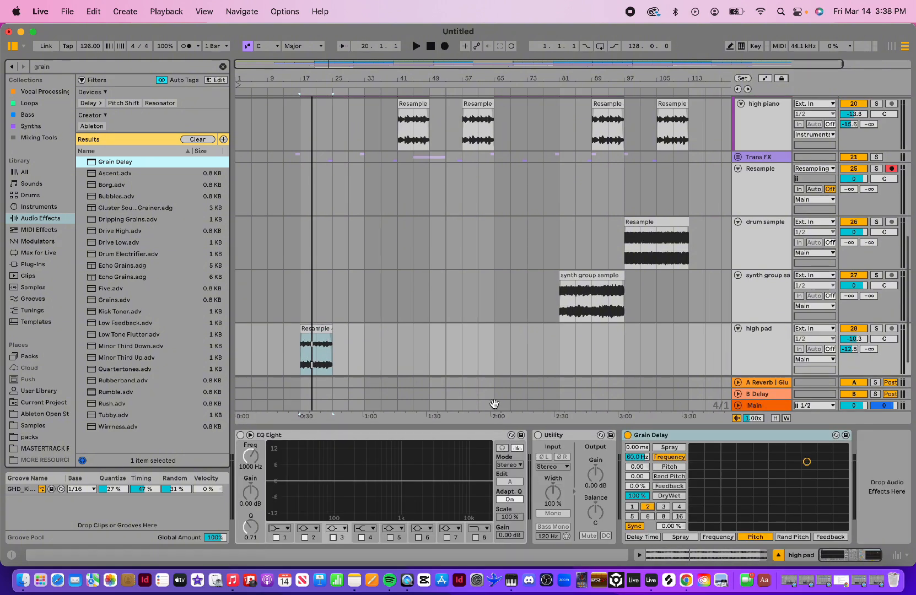
- Enable EQ Eight on the high pad with a low cut at 30 Hz and a high cut at about 1.63 kHz
left_click(240, 434)
left_click(283, 528)
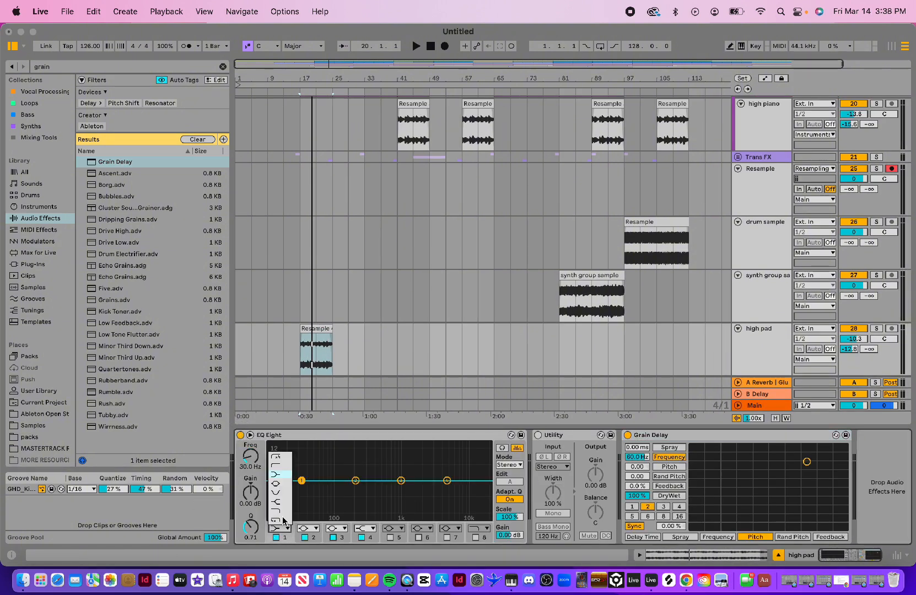
left_click(276, 457)
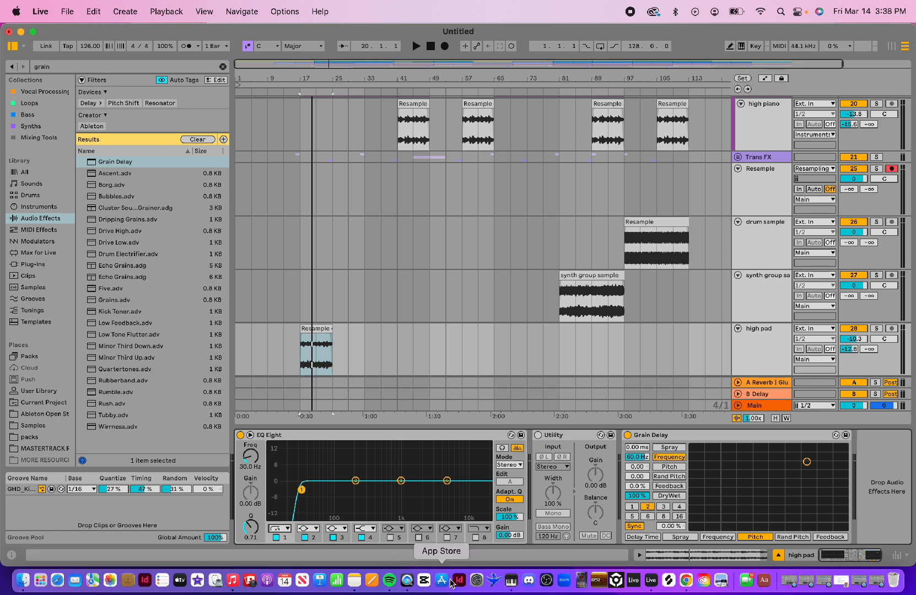
left_click(367, 529)
left_click(372, 512)
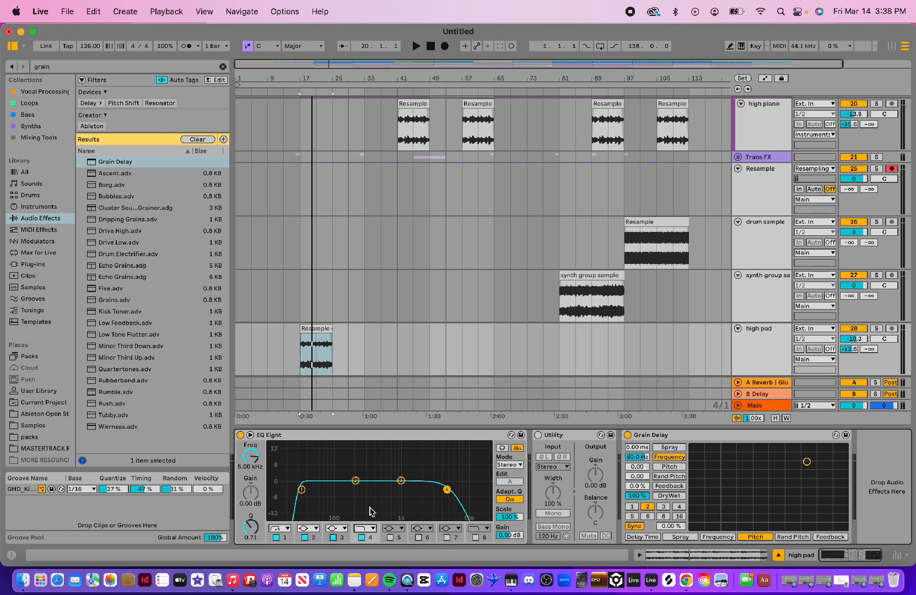
left_click_drag(448, 489, 416, 489)
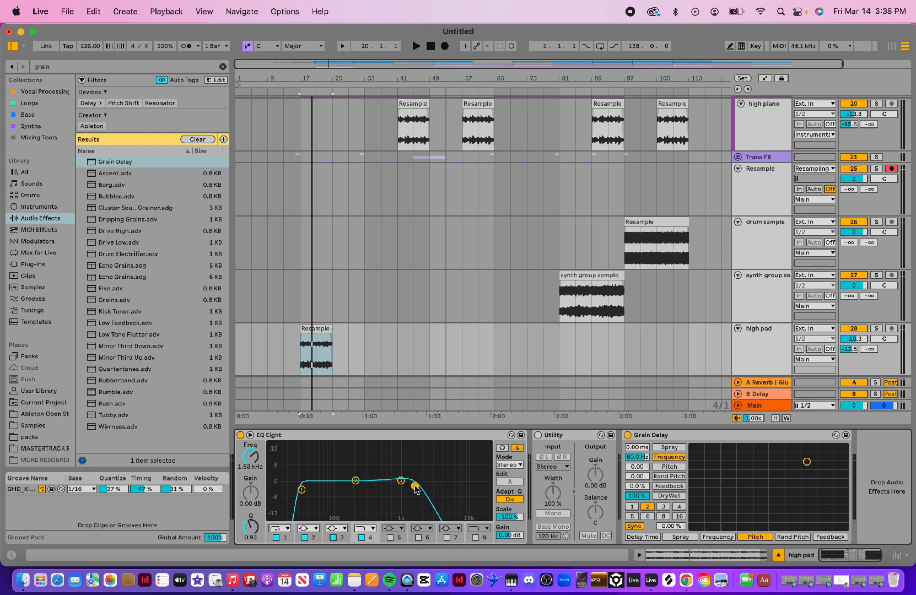
- Set Grain Delay's spray to 200 ms, frequency to 30.1 Hz, pitch to 12 and dry/wet to about 46%
scroll(767, 503, "right", 1)
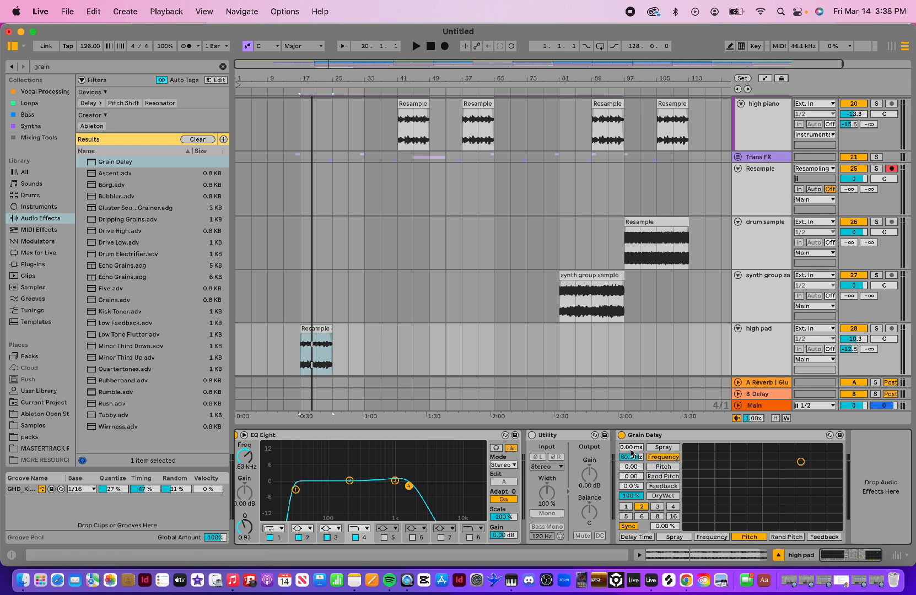
left_click_drag(631, 451, 631, 413)
left_click_drag(633, 498, 632, 529)
left_click(666, 467)
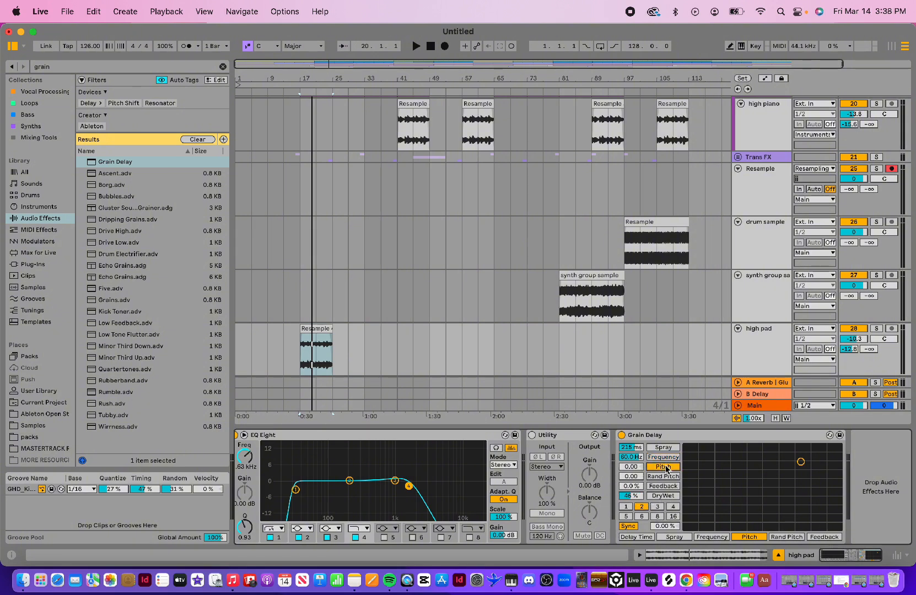
left_click(631, 469)
type("12")
key("Return")
left_click_drag(631, 448, 633, 465)
- Set Grain Delay's feedback to 21%, its synced delay time to 1 and its dry/wet to 51%
left_click(664, 486)
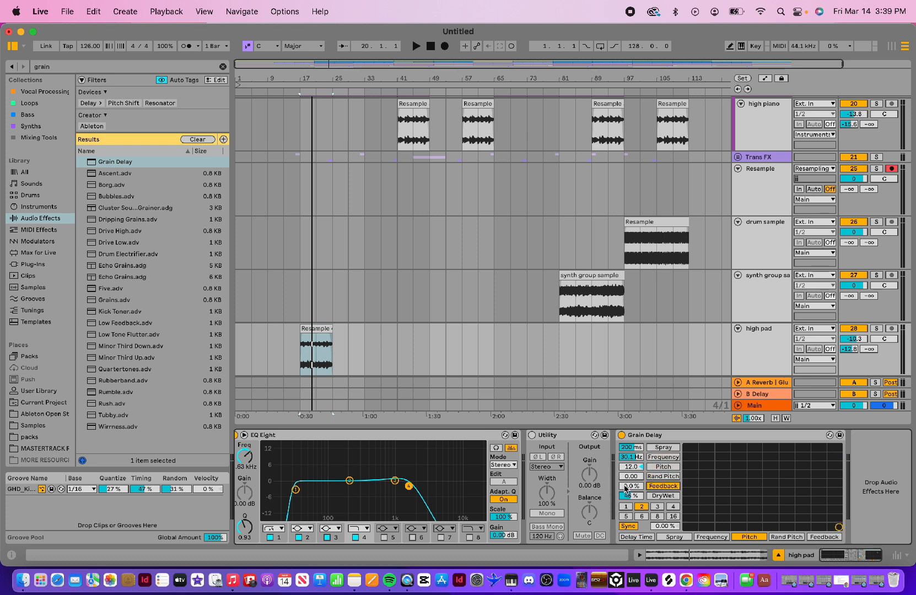
left_click_drag(627, 486, 627, 474)
left_click(624, 507)
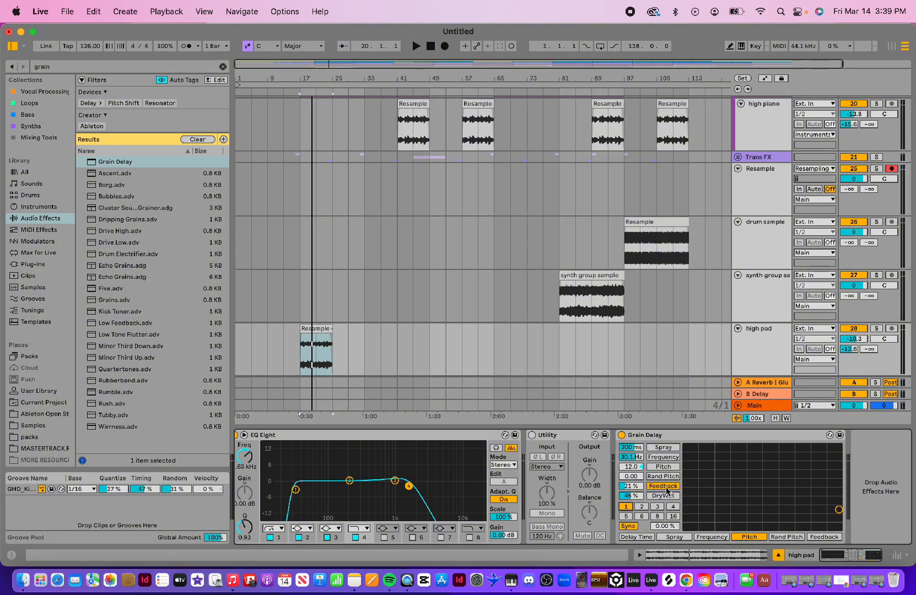
left_click_drag(631, 496, 632, 493)
- Solo the high pad track and listen to it from just before its clip at bar 17
left_click(294, 92)
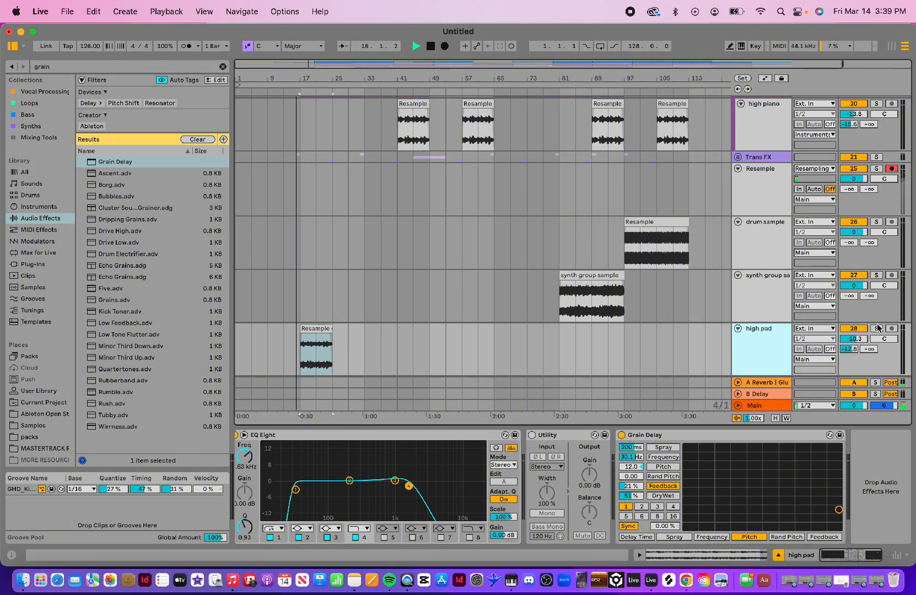
left_click(877, 328)
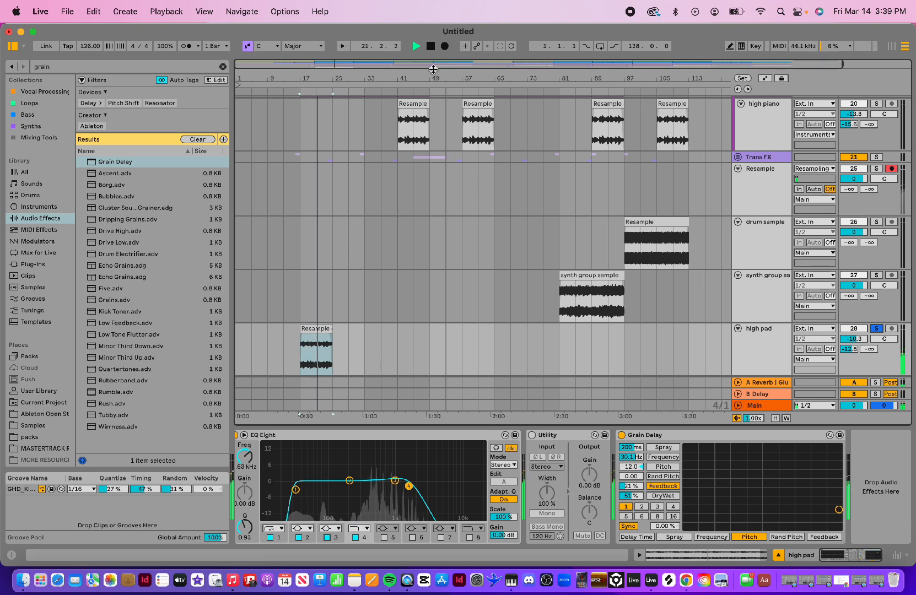
key("space")
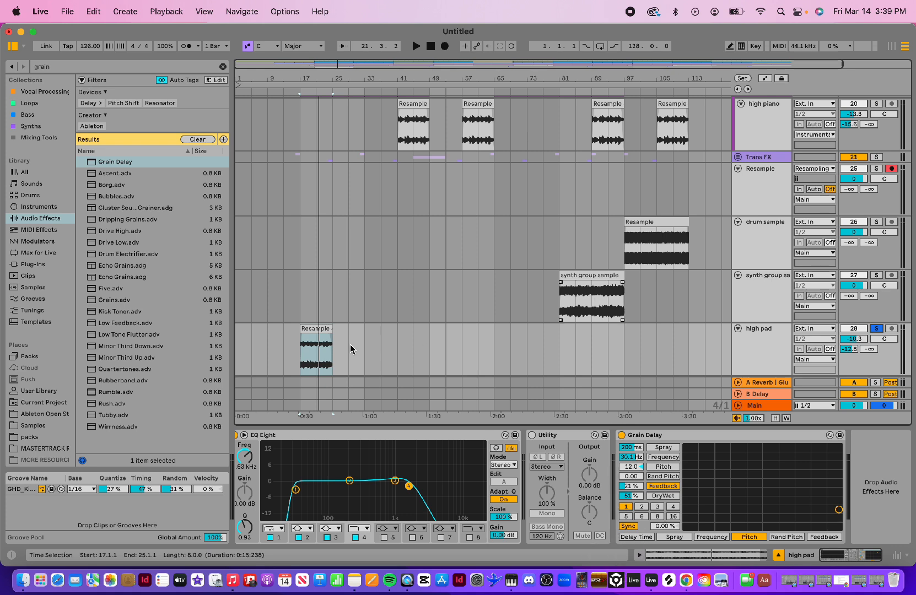
- Search the audio effects for "auto pan" and add Auto Pan to the high pad track
left_click(773, 351)
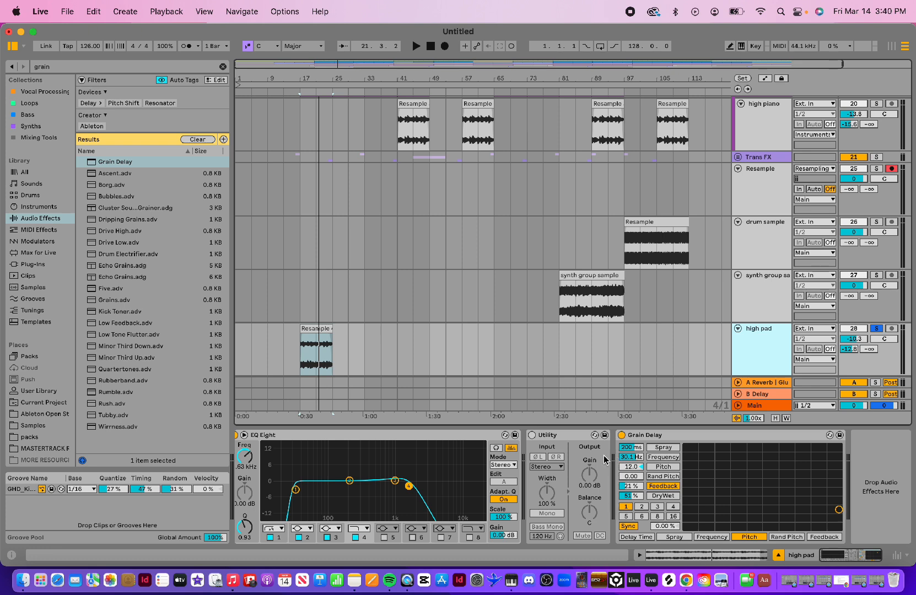
left_click(222, 66)
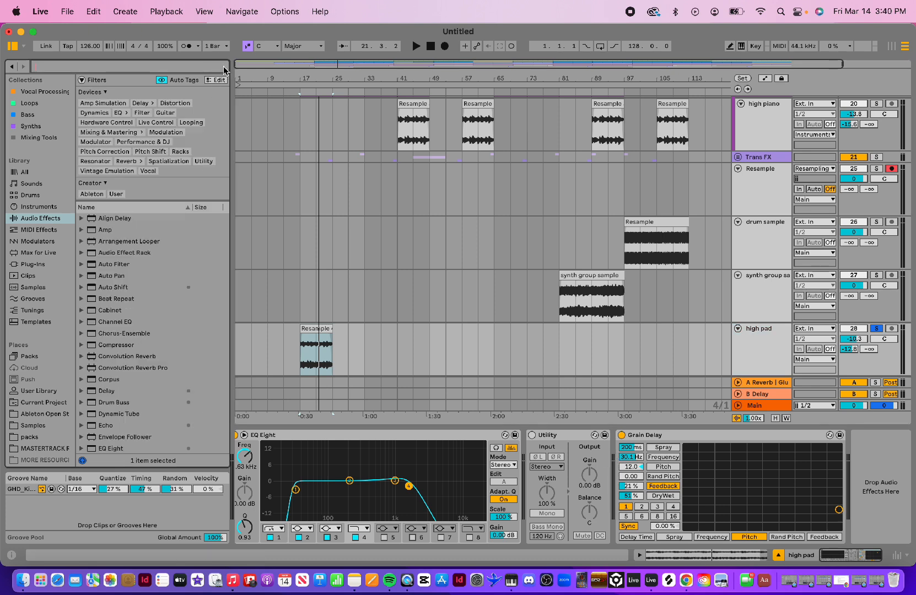
left_click(117, 68)
type("auto pan")
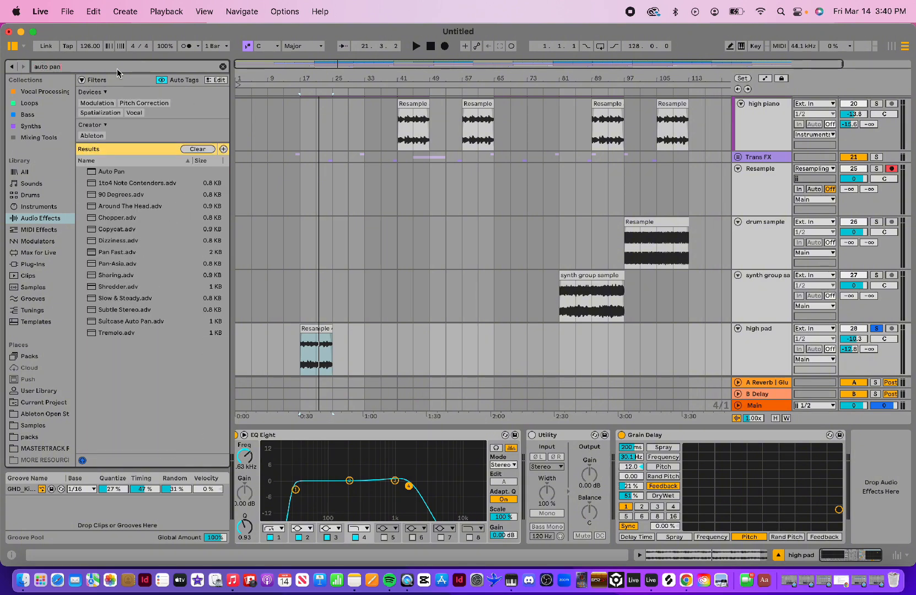
left_click_drag(110, 172, 349, 359)
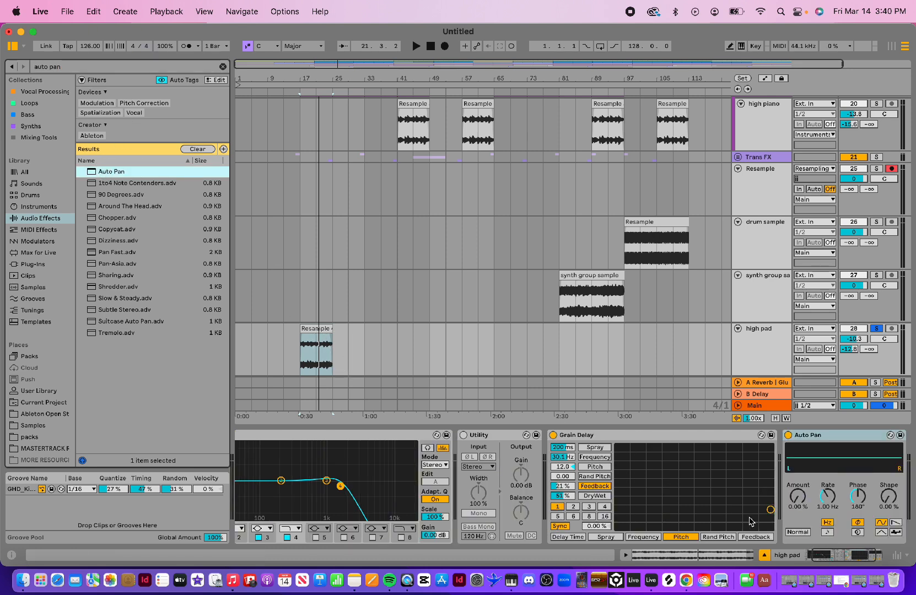
- Set Auto Pan's phase to 354°, shape to 99.2%, rate to a synced 1/16 and amount to 49.2%
scroll(752, 522, "right", 3)
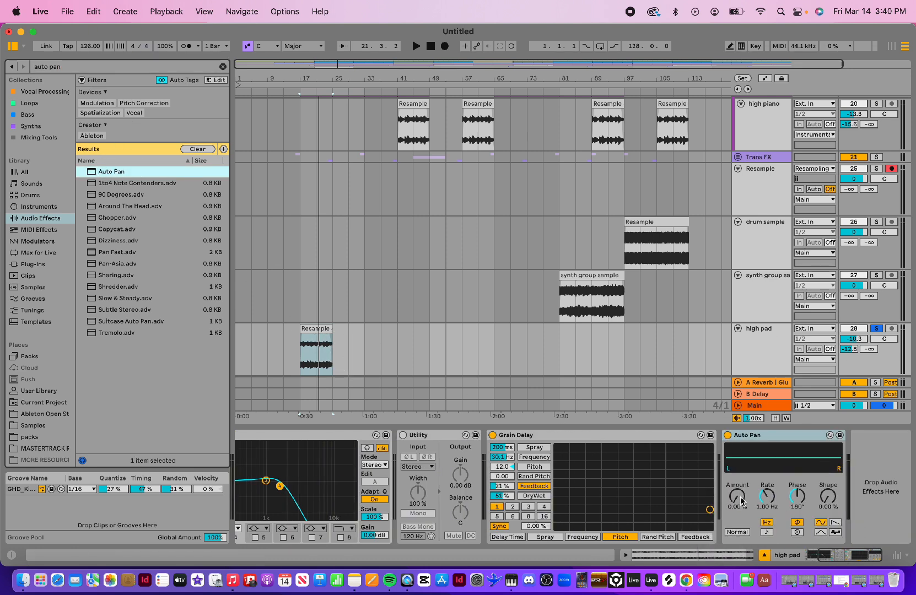
left_click(796, 500)
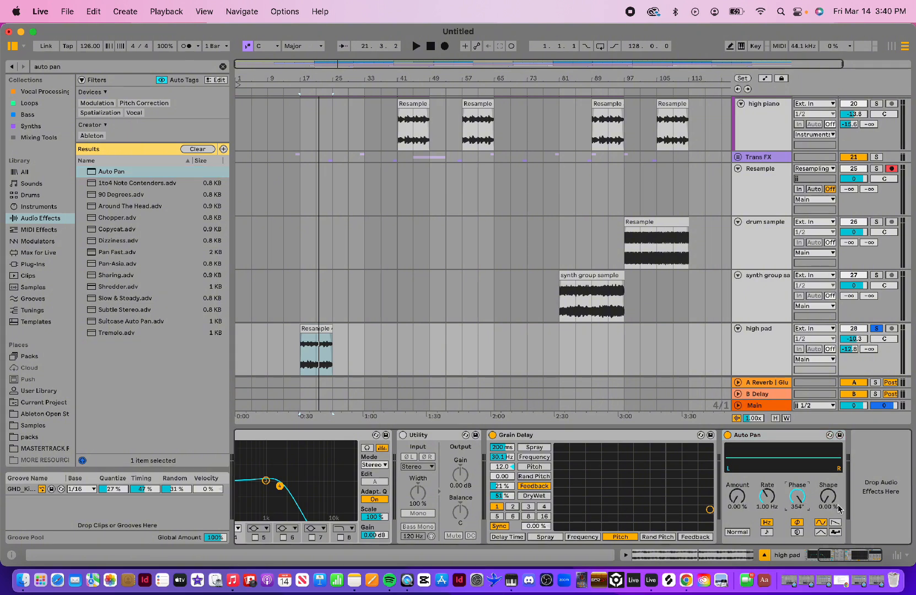
left_click_drag(822, 499, 822, 433)
left_click(767, 532)
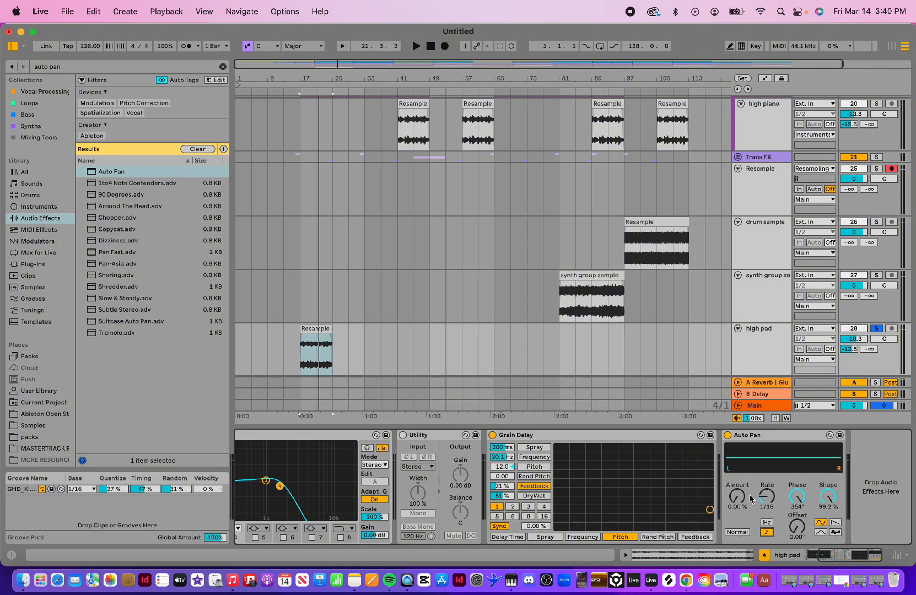
left_click_drag(739, 498, 738, 479)
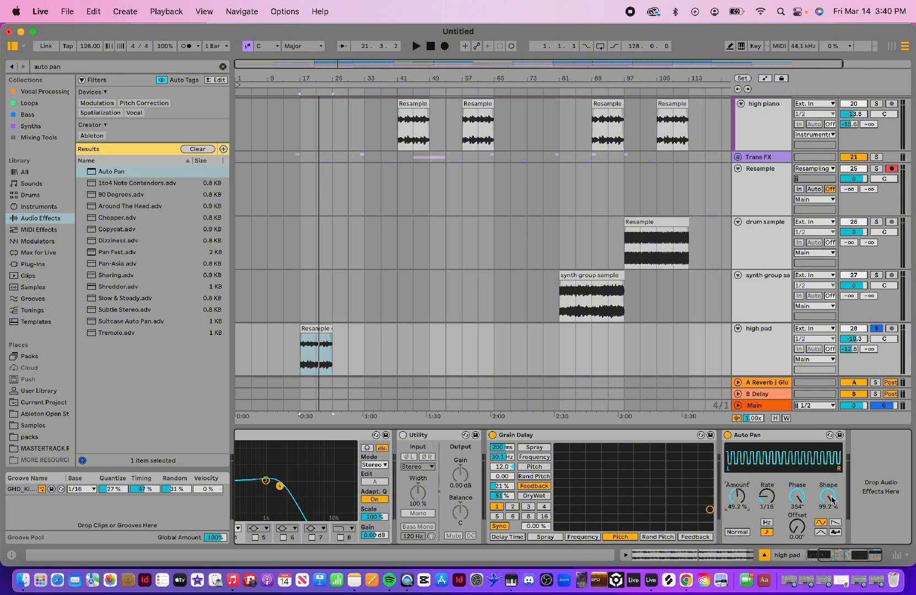
- Set Auto Pan's phase to 360°, amount to 87.3% and shape to 89.7%, using the sawtooth waveform
left_click_drag(828, 496, 797, 498)
mouse_move(737, 496)
left_mouse_down()
mouse_move(736, 504)
mouse_move(737, 488)
left_mouse_up()
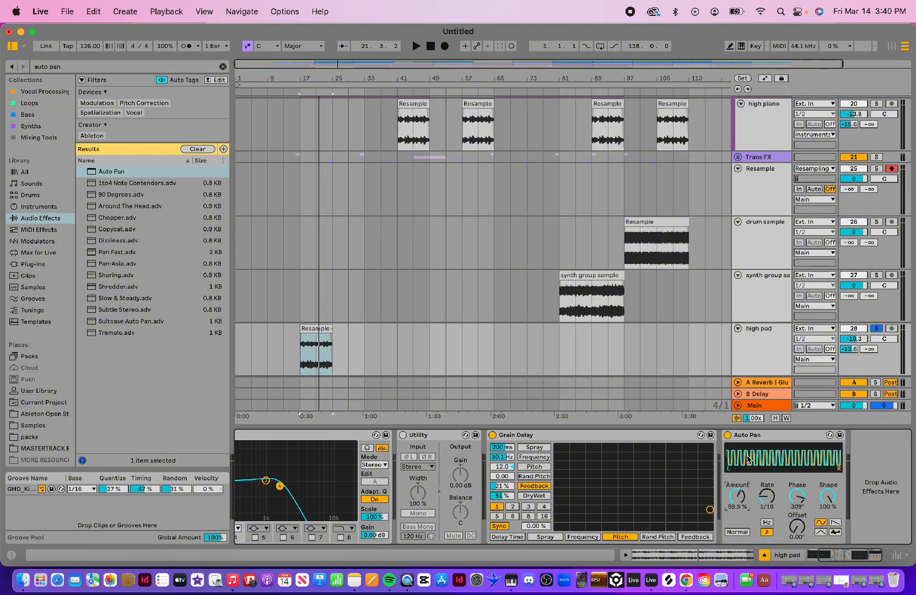
left_click_drag(797, 497, 797, 479)
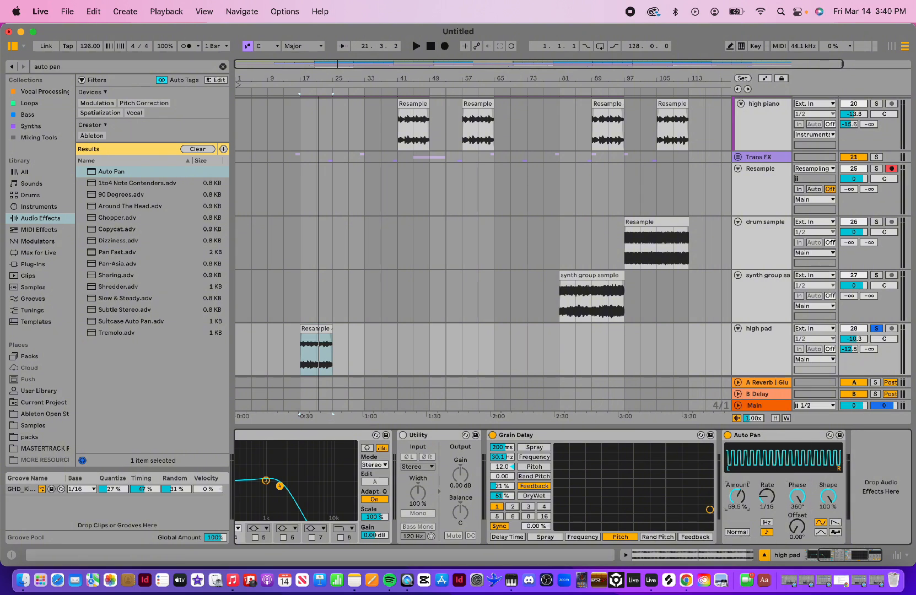
left_click_drag(738, 496, 737, 484)
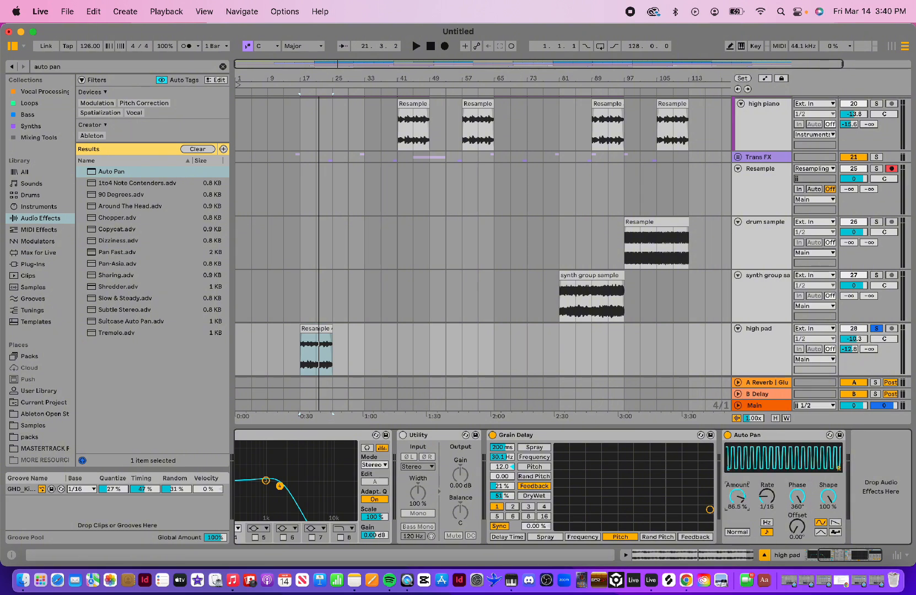
left_click(836, 522)
left_click_drag(829, 497, 829, 499)
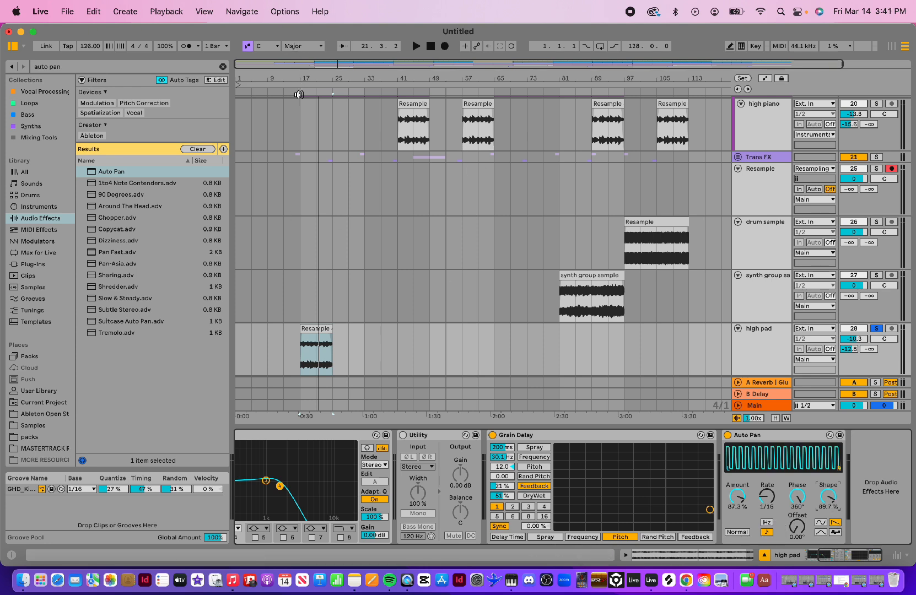
- Listen to the high pad clip at bar 17 with Auto Pan enabled and bypassed, leaving the effect on
left_click(298, 91)
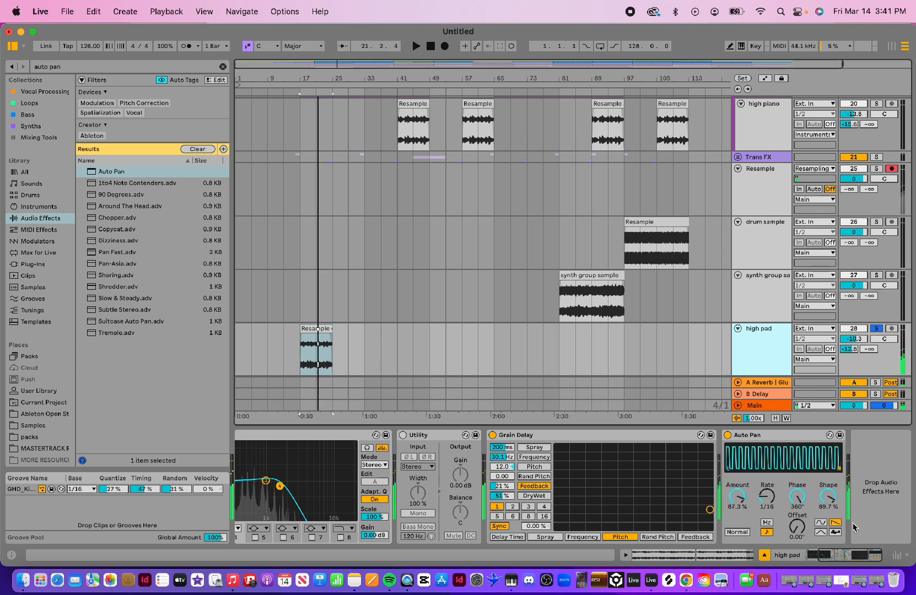
key("space")
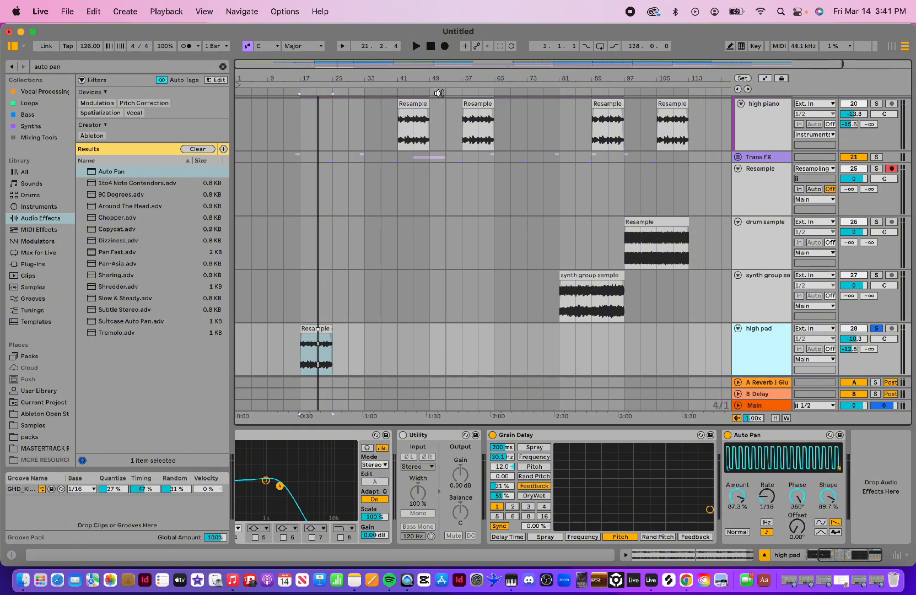
left_click(285, 93)
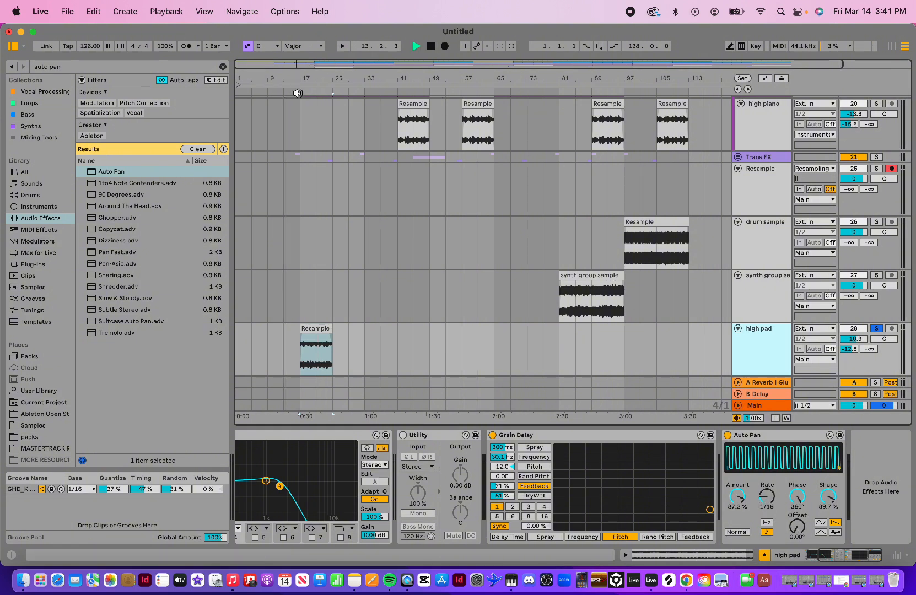
left_click(728, 435)
left_click(300, 92)
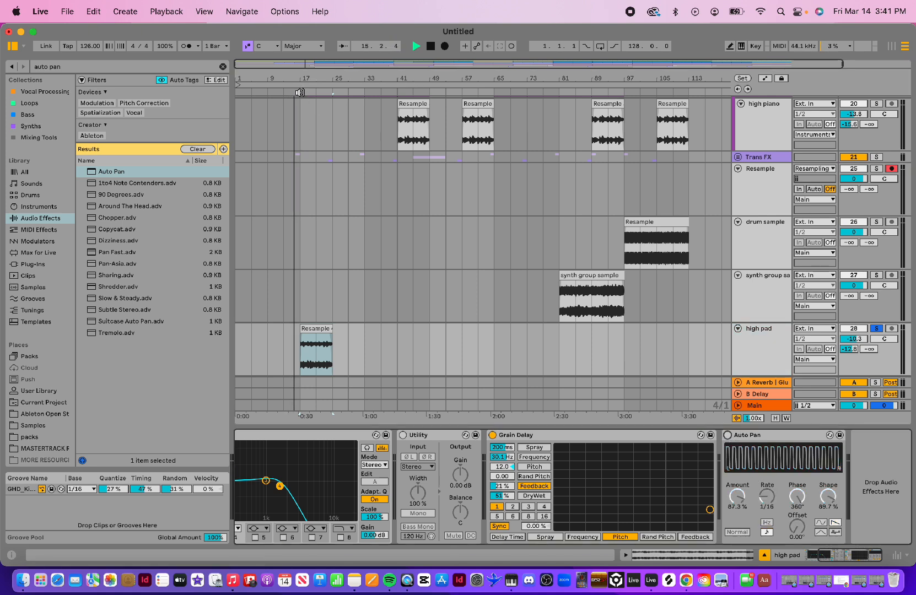
left_click(727, 435)
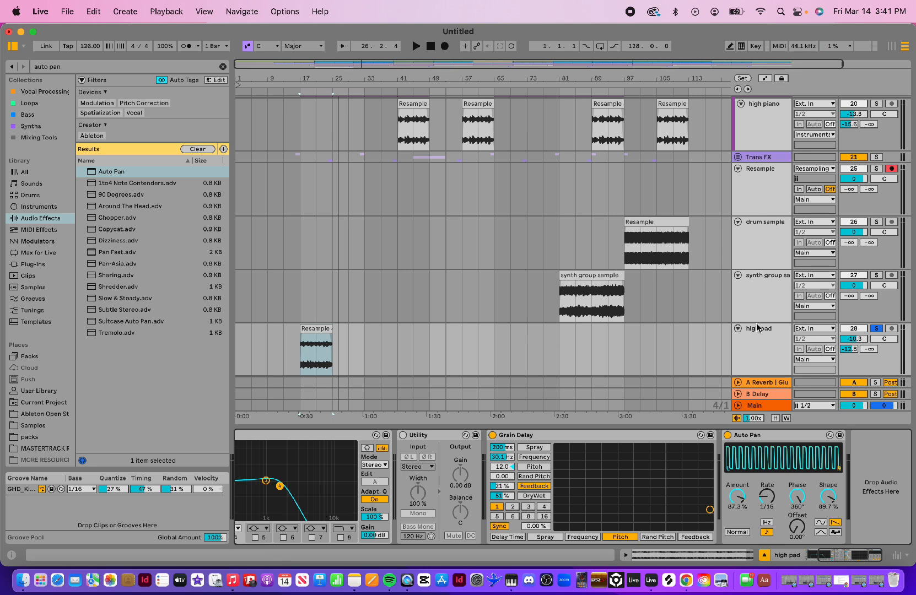
- Rename the high pad track "rhythmic pad" and turn off its solo
left_click(758, 347)
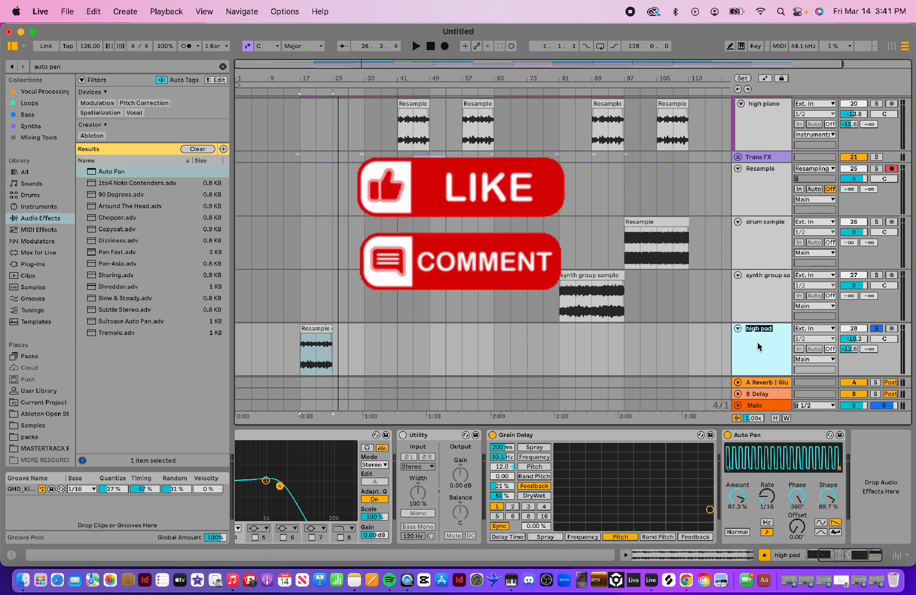
type("rhythmic pad")
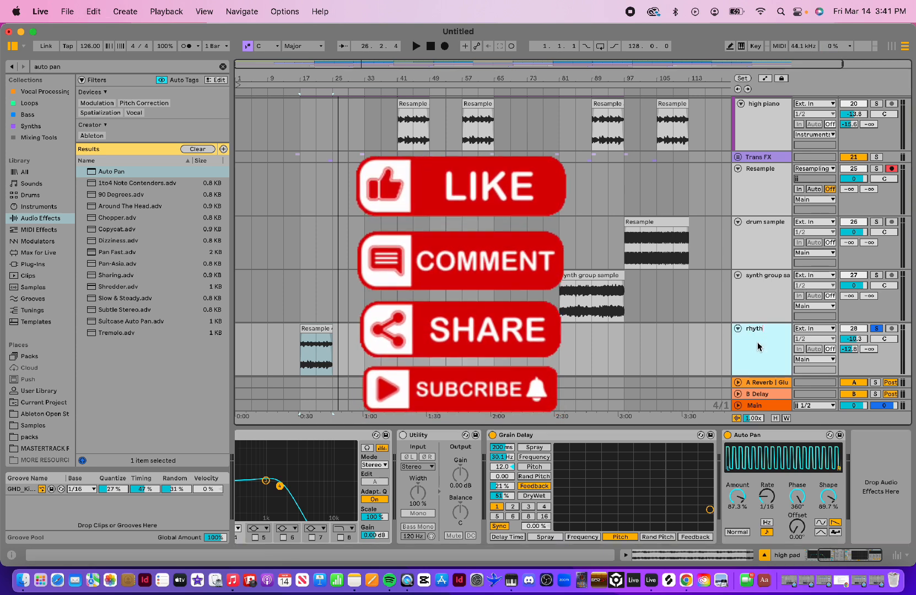
key("Return")
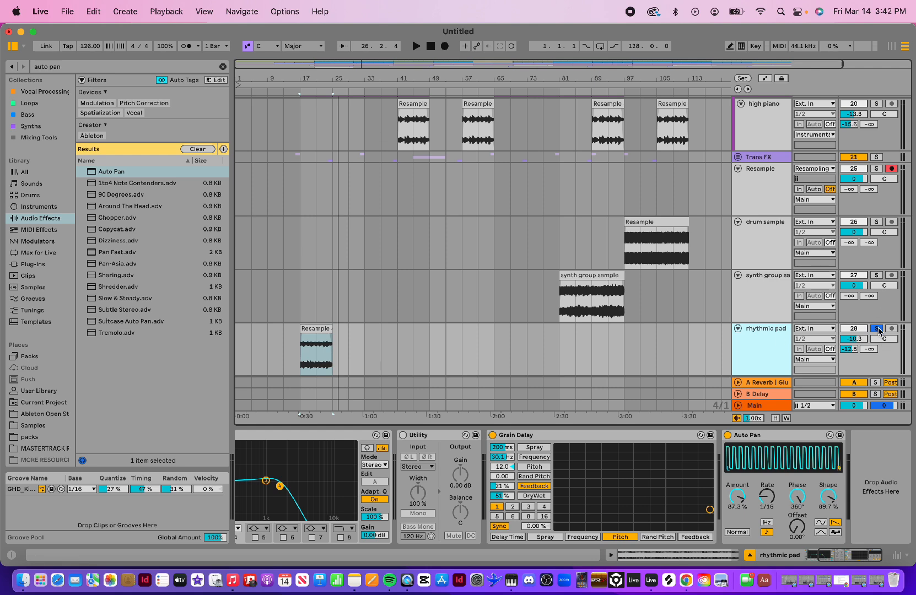
left_click(878, 329)
- Move the rhythmic pad track into the instruments group, between the piano and high piano tracks
left_click(773, 355)
scroll(773, 355, "down", 2)
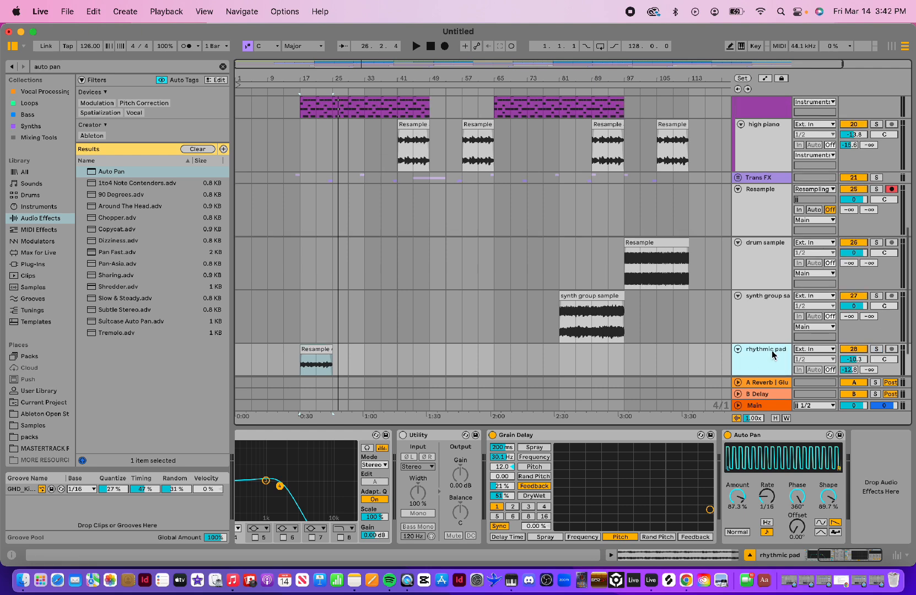
scroll(772, 355, "up", 3)
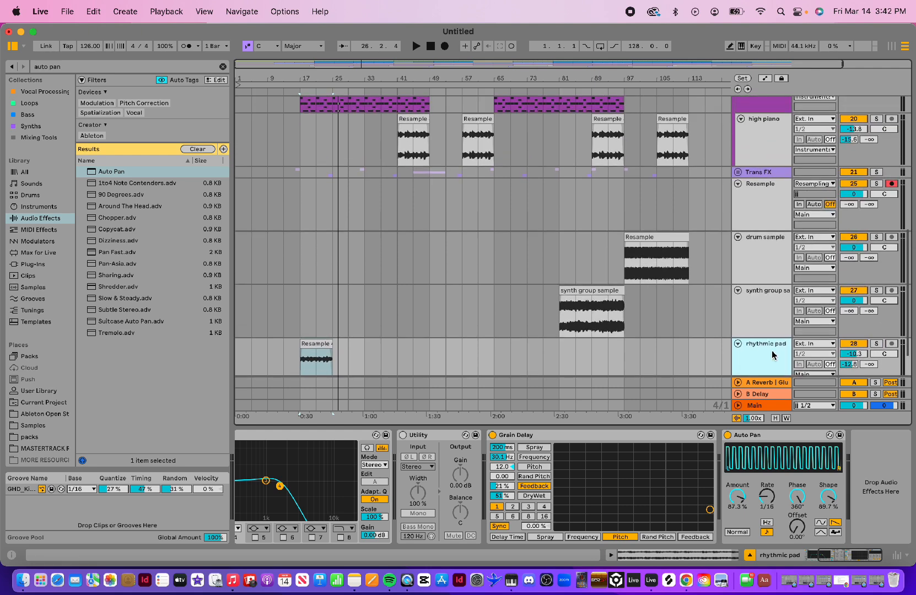
left_click(761, 124)
left_click_drag(761, 124, 759, 119)
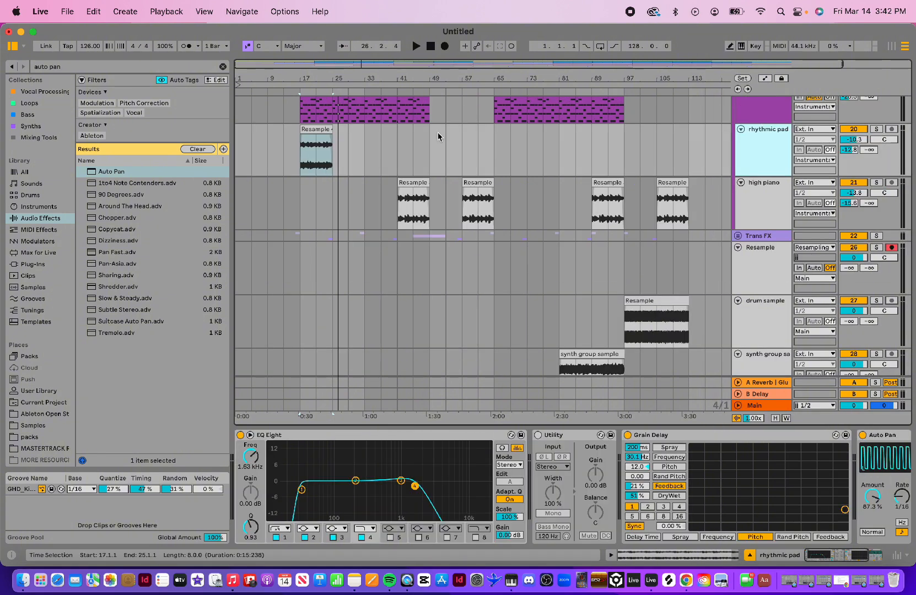
- Move the rhythmic pad clip to bar 33 and place copies of it at bars 49 and 57
left_click_drag(323, 128, 394, 130)
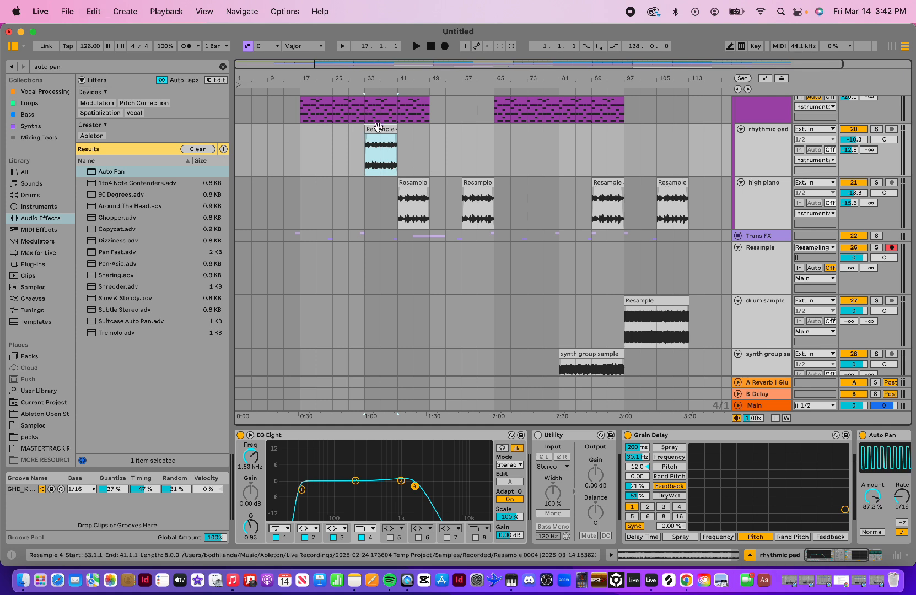
left_click(435, 163)
key("super+v")
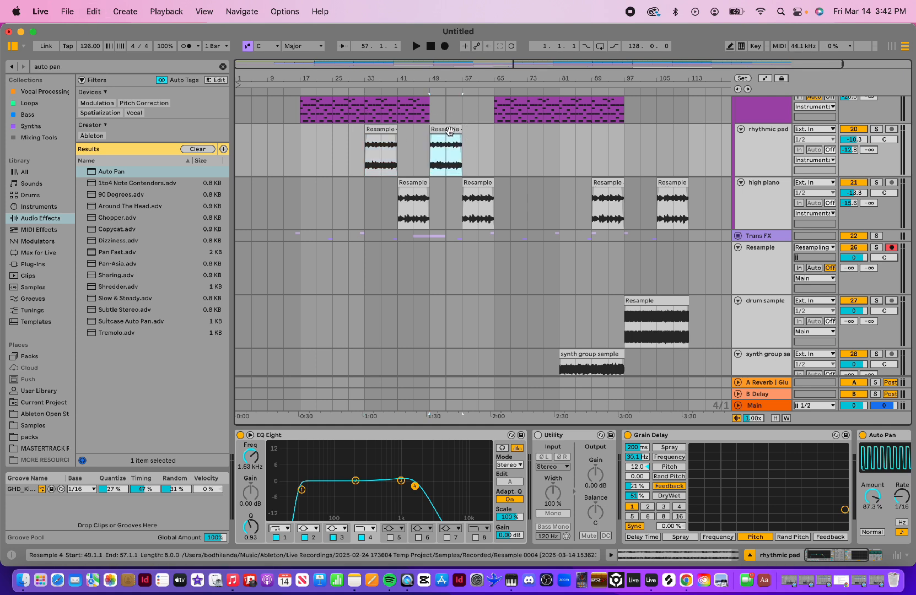
key("super+v")
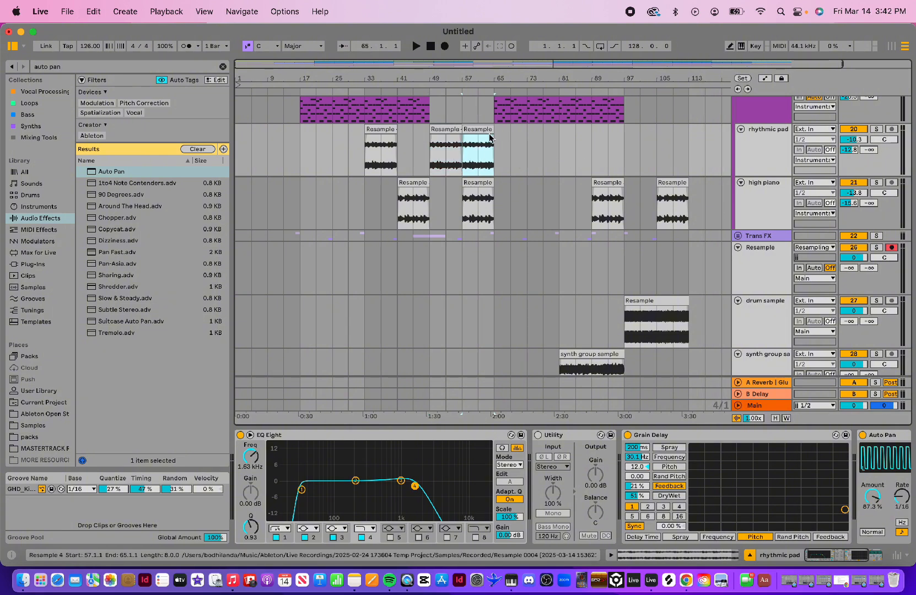
- Copy bars 33 to 49 of the rhythmic pad track to bar 81 and duplicate them at bar 97
left_click_drag(365, 154, 428, 154)
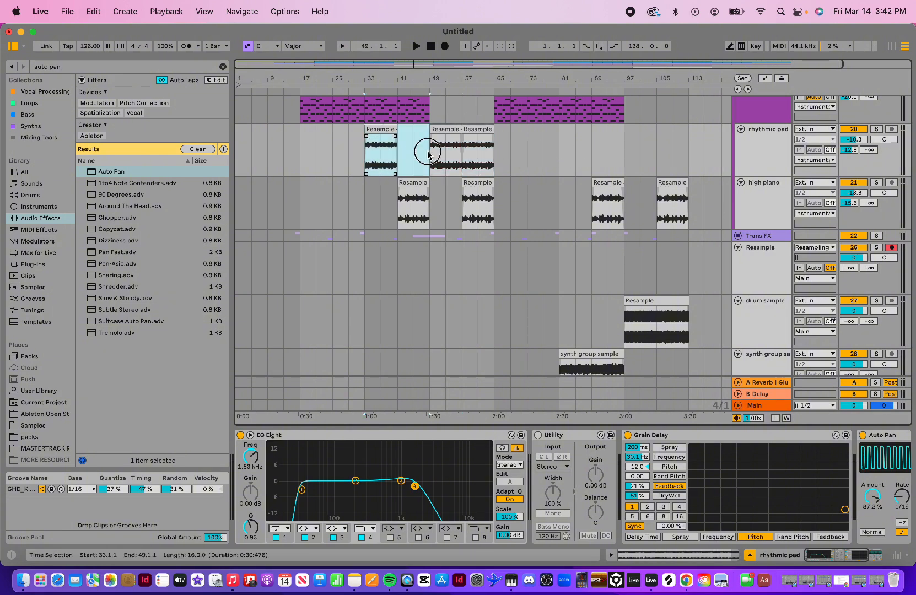
left_click(558, 154)
key("cmd+v")
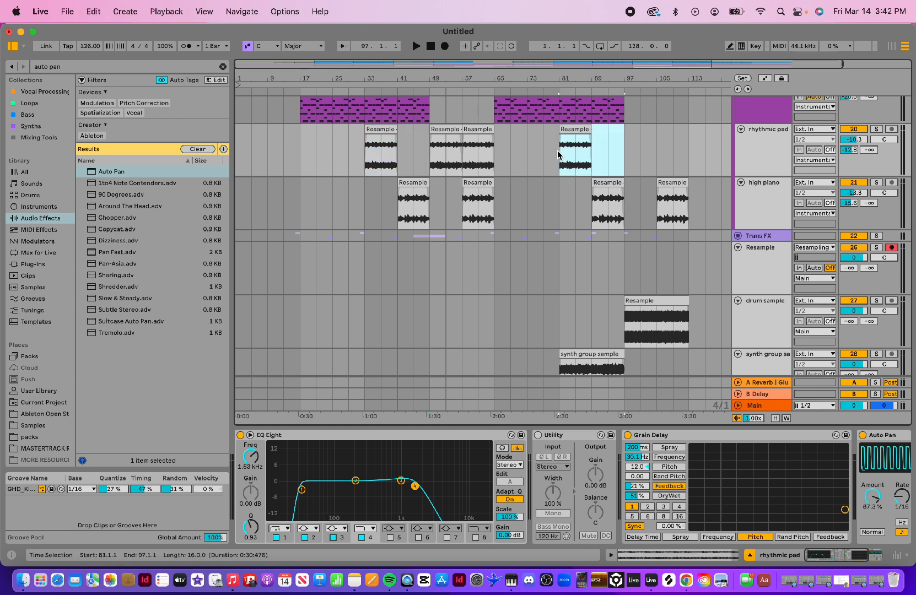
key("super+d")
key("super+d")
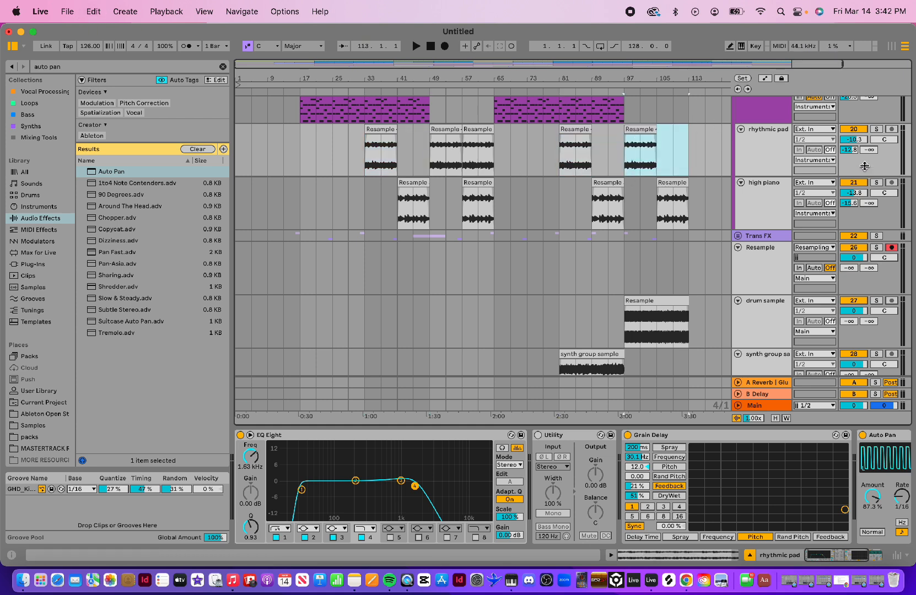
- Pan the high piano track to 13L and the rhythmic pad track to 15R
left_click(884, 194)
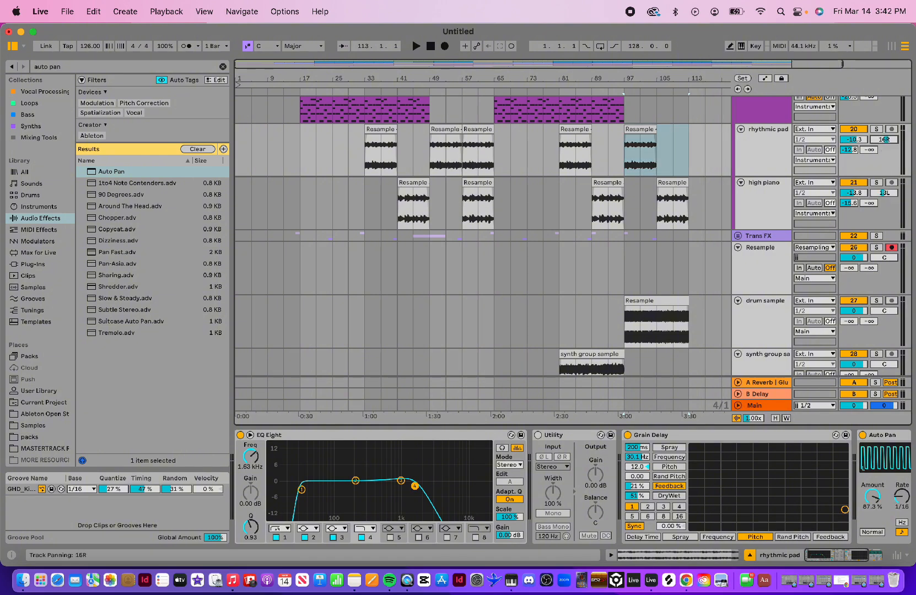
scroll(633, 230, "up", 5)
scroll(632, 230, "down", 5)
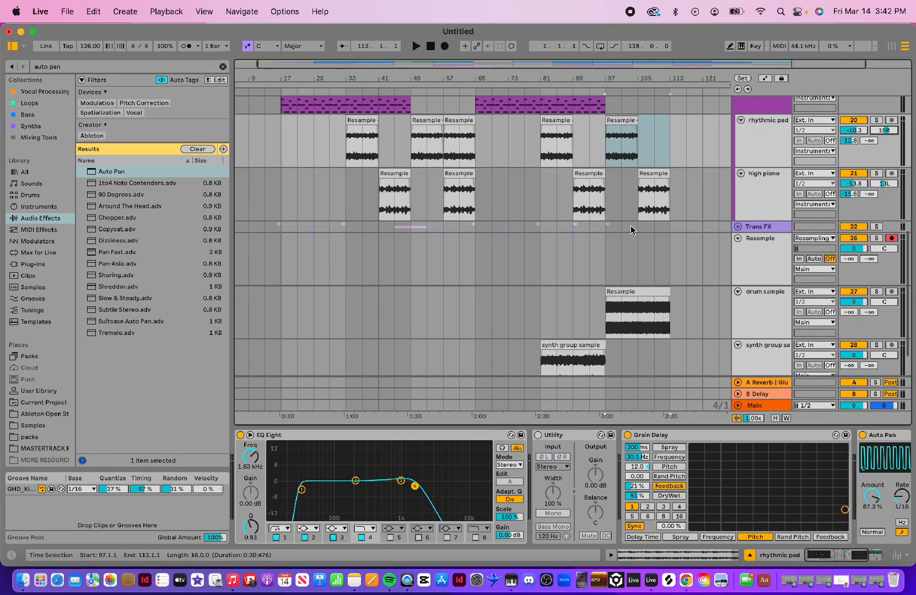
scroll(632, 231, "up", 1)
scroll(631, 230, "down", 3)
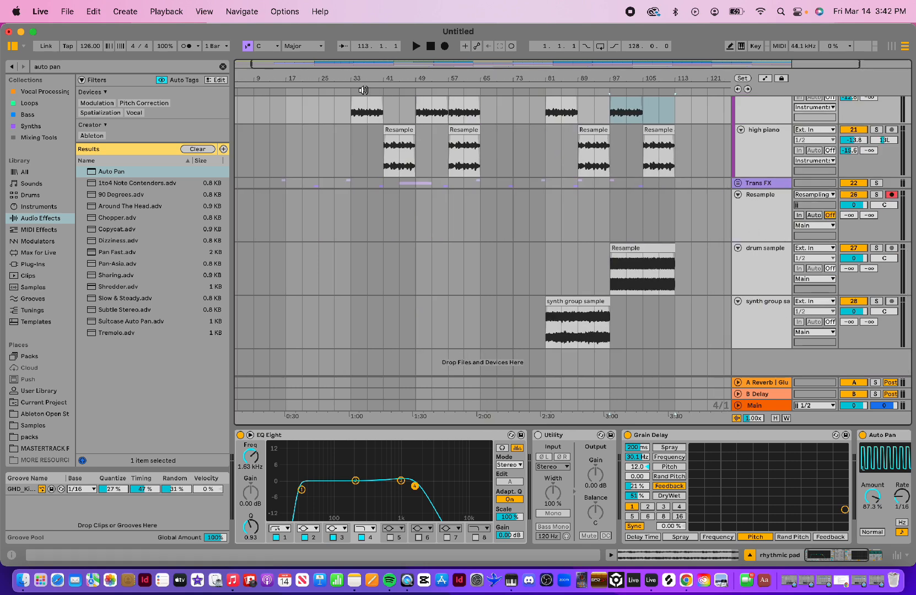
- Play from bar 33 and lower the rhythmic pad's Auto Pan amount to 61.1% and the Arp track's volume to -15.8 dB
left_click(352, 92)
left_click(661, 150)
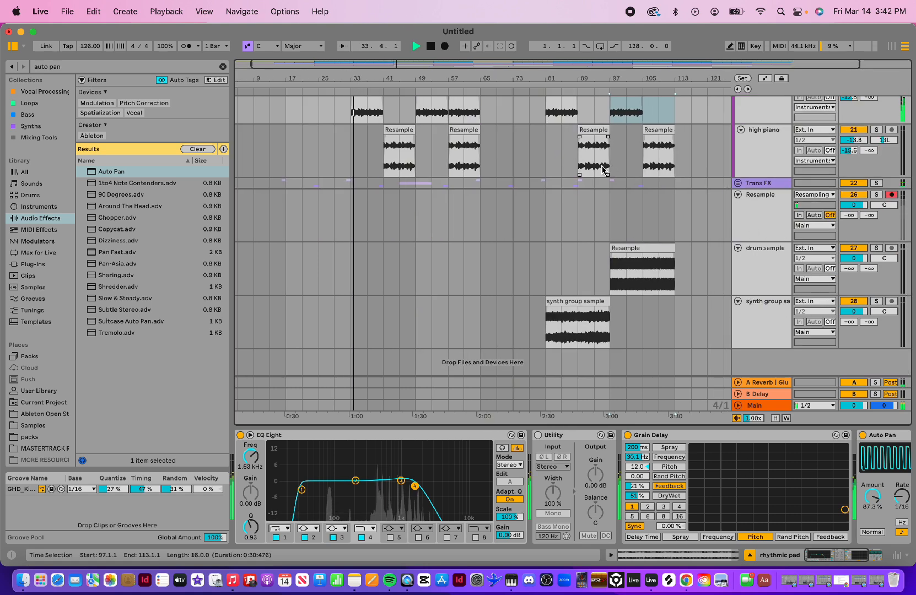
scroll(663, 150, "up", 5)
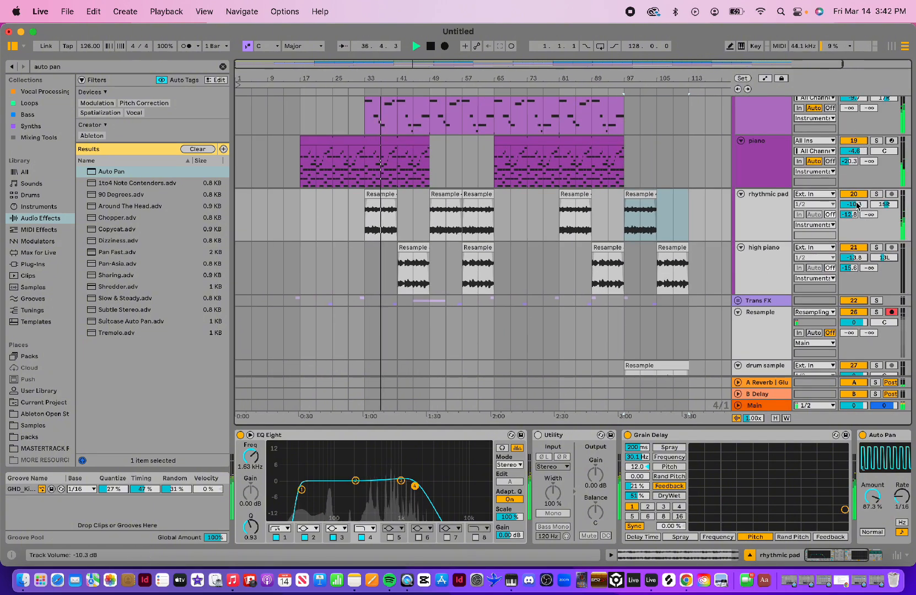
scroll(741, 487, "right", 3)
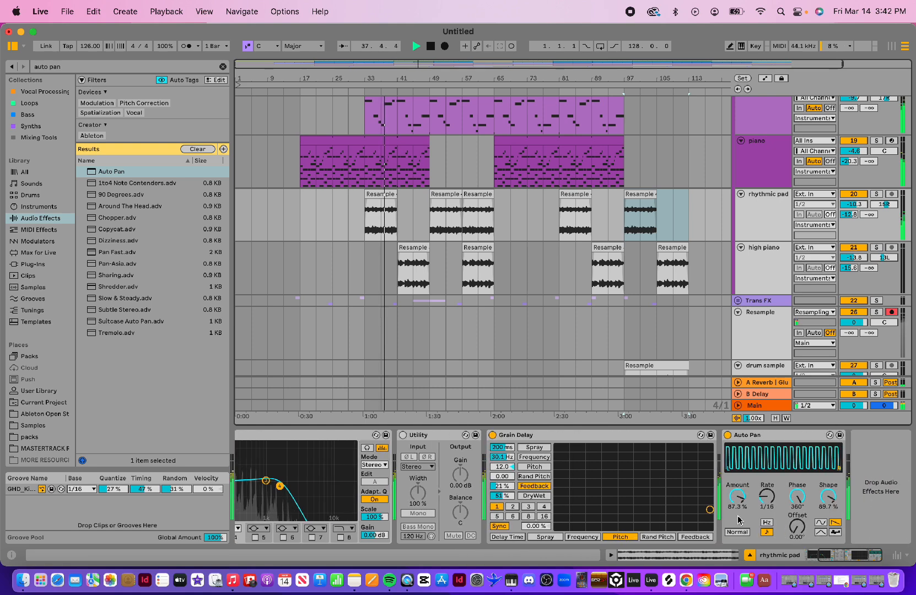
left_click_drag(740, 486, 741, 512)
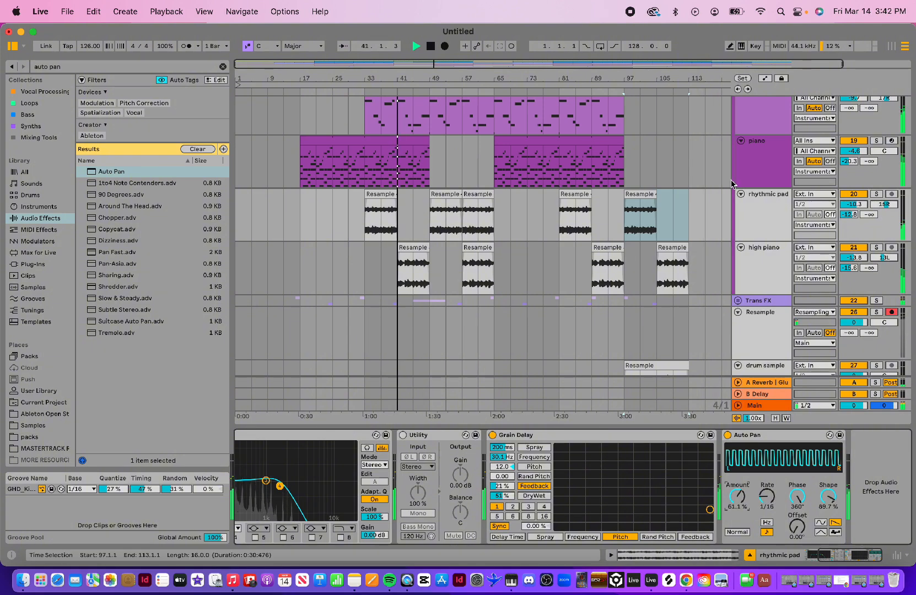
scroll(672, 226, "up", 8)
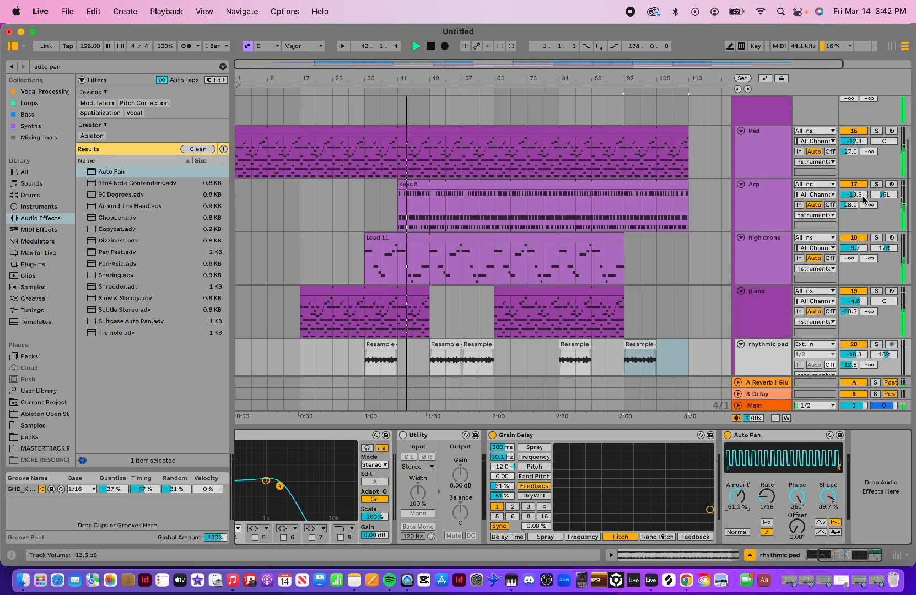
left_click_drag(853, 194, 853, 204)
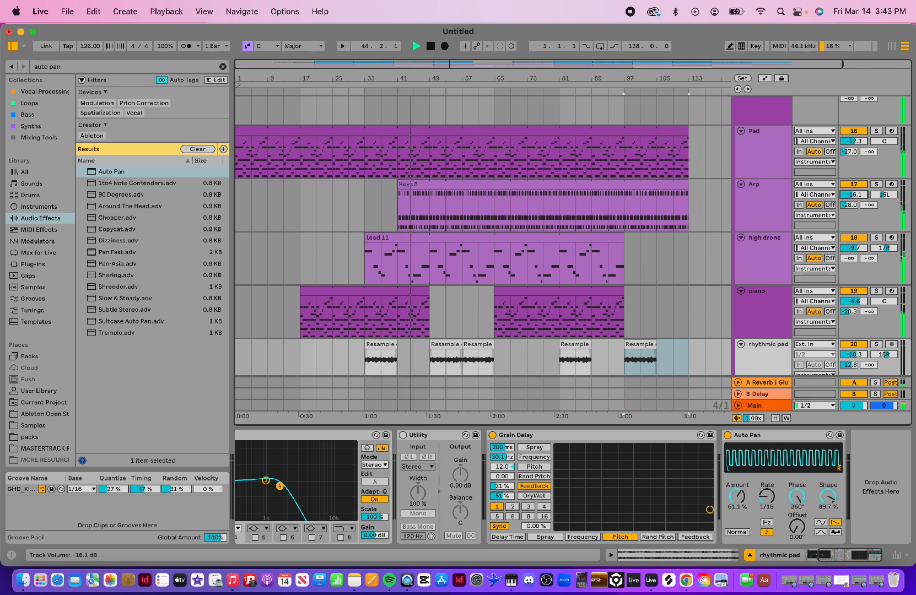
- Listen to the arrangement up to bar 54 while checking how the piano, pad and arp clips line up, and stop playback
scroll(695, 289, "down", 4)
scroll(695, 290, "down", 4)
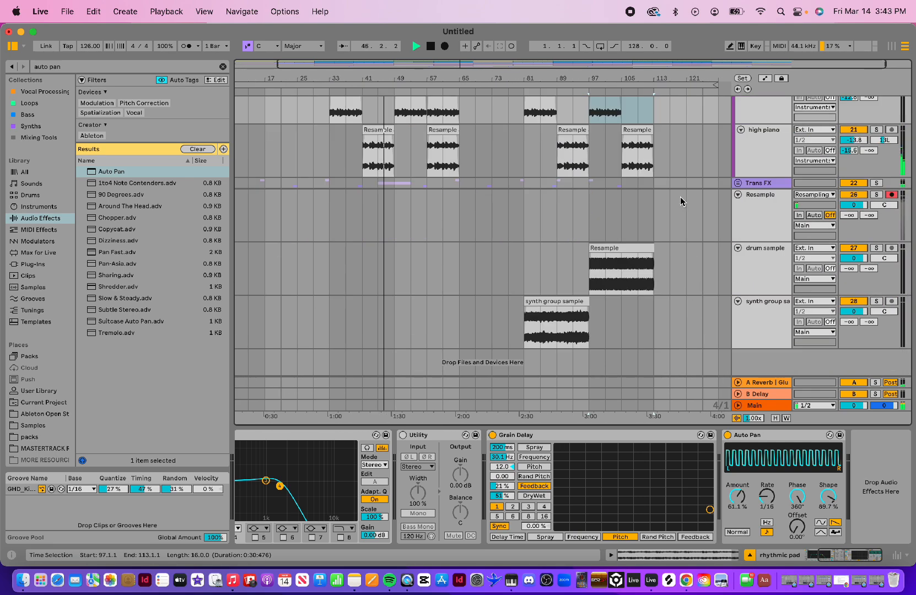
scroll(681, 201, "up", 4)
scroll(681, 201, "down", 4)
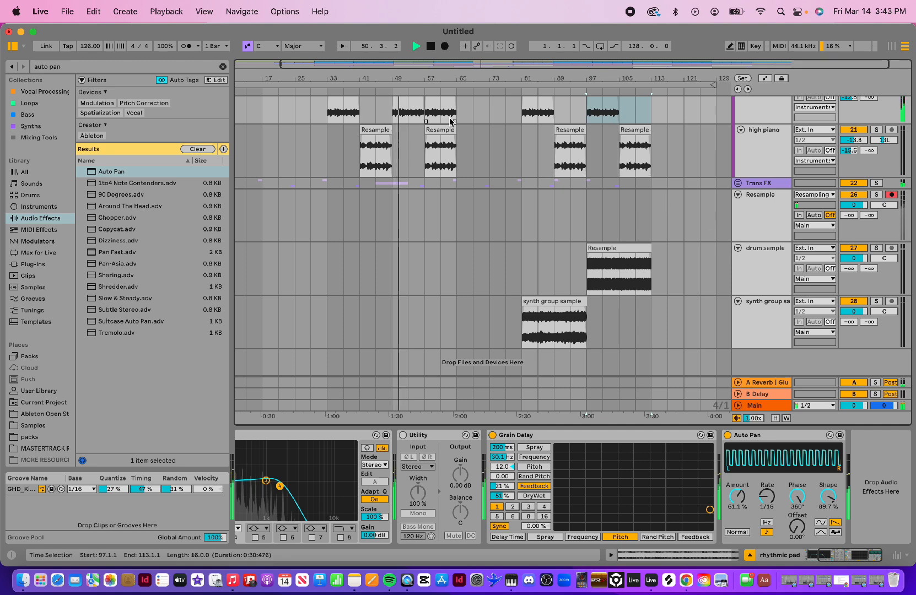
scroll(544, 182, "up", 5)
scroll(544, 182, "left", 1)
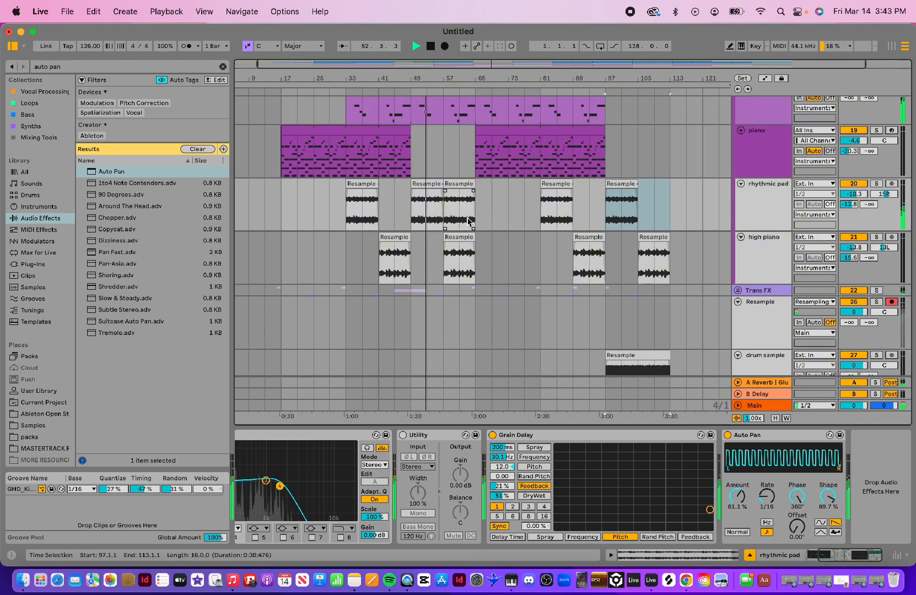
scroll(466, 184, "up", 5)
scroll(467, 185, "right", 1)
scroll(466, 185, "up", 2)
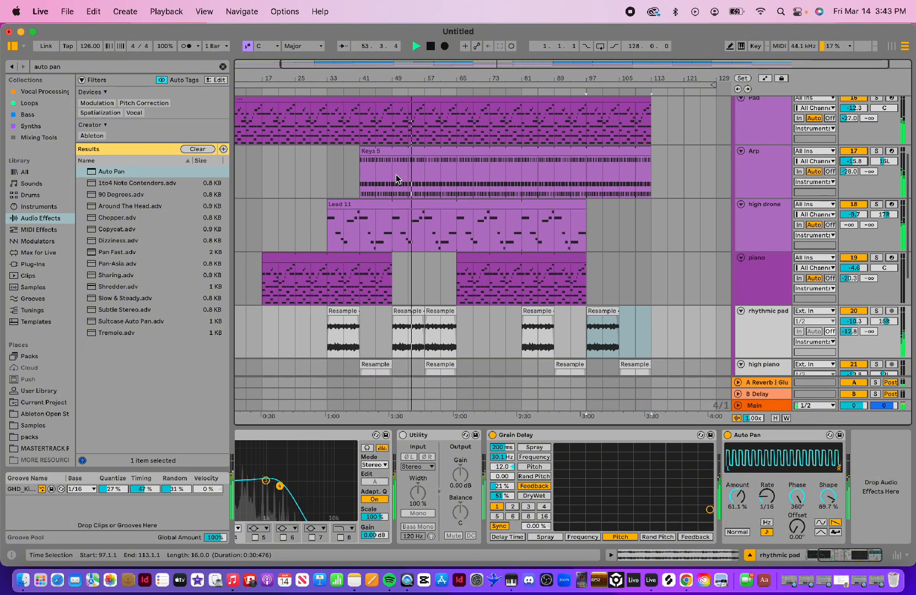
key("space")
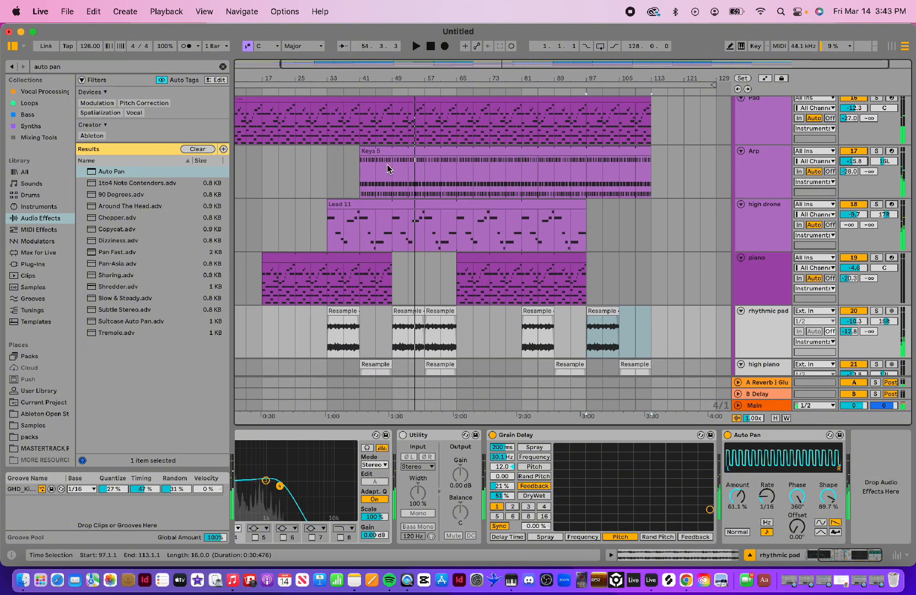
- Delete the section of the Arp track's clip from bar 49 to bar 57
scroll(559, 348, "down", 3)
scroll(554, 358, "down", 5)
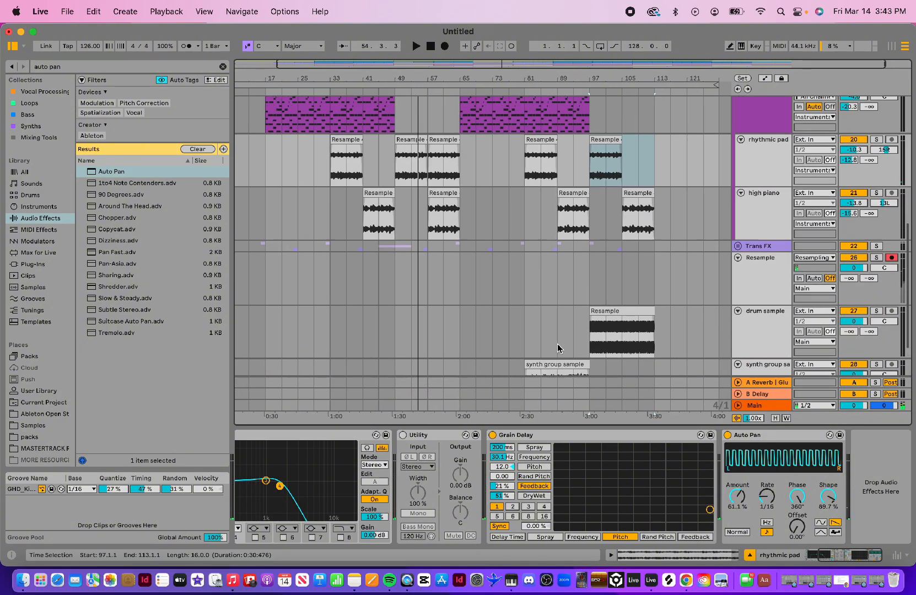
scroll(555, 350, "up", 6)
scroll(554, 210, "down", 4)
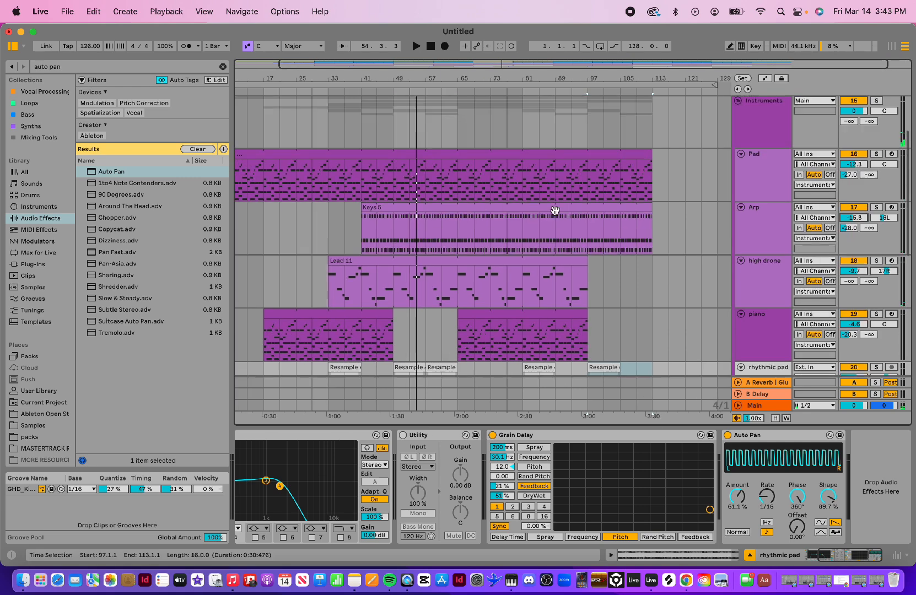
scroll(554, 214, "down", 3)
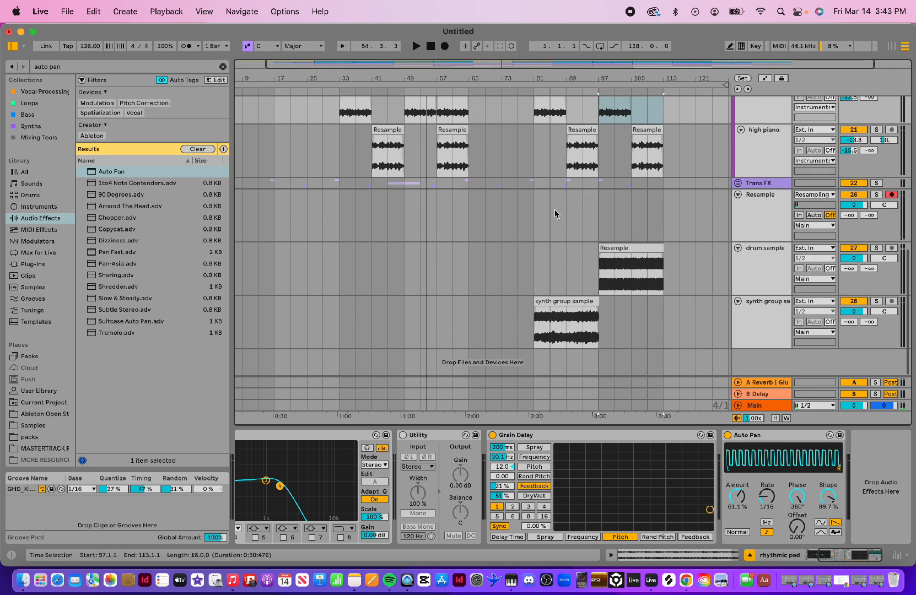
scroll(555, 214, "up", 6)
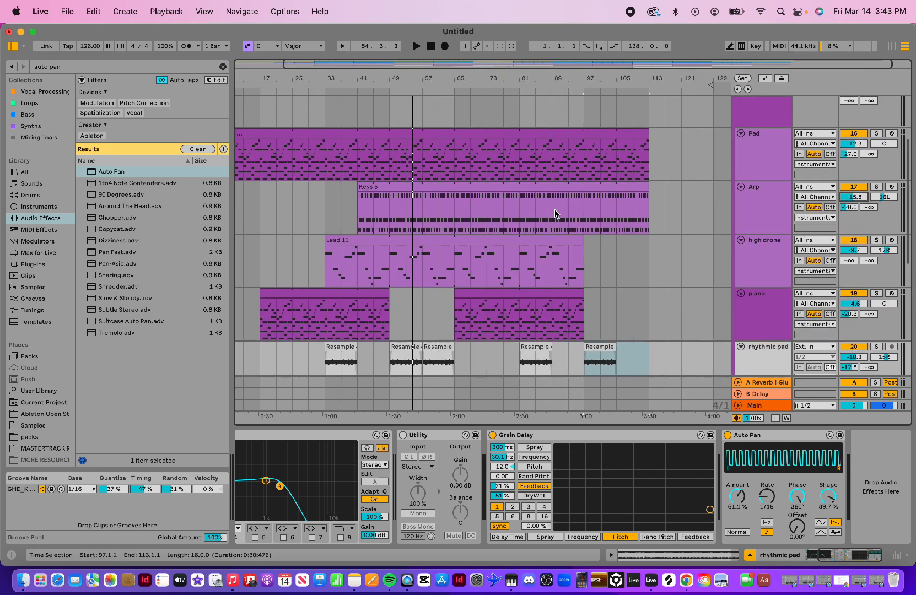
left_click_drag(390, 216, 424, 218)
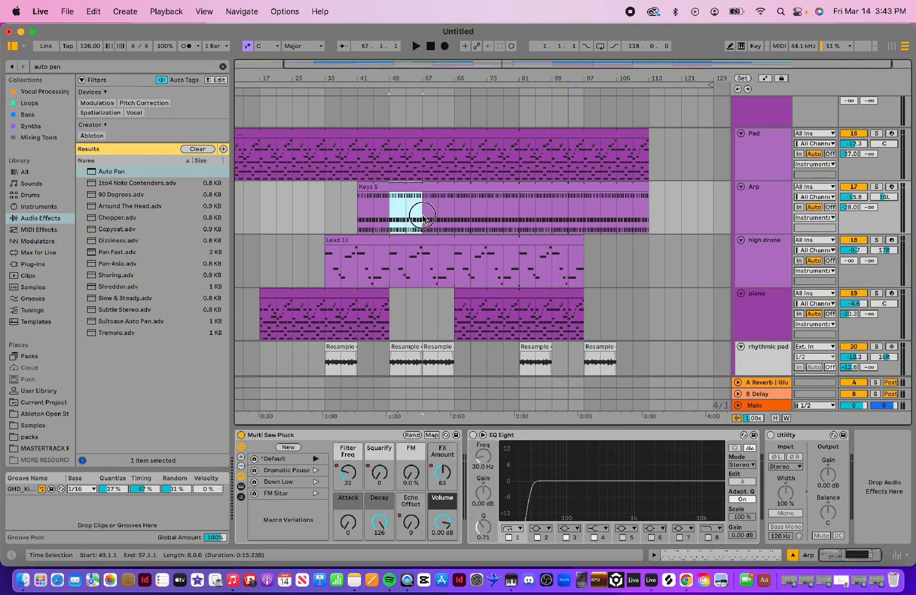
key("Delete")
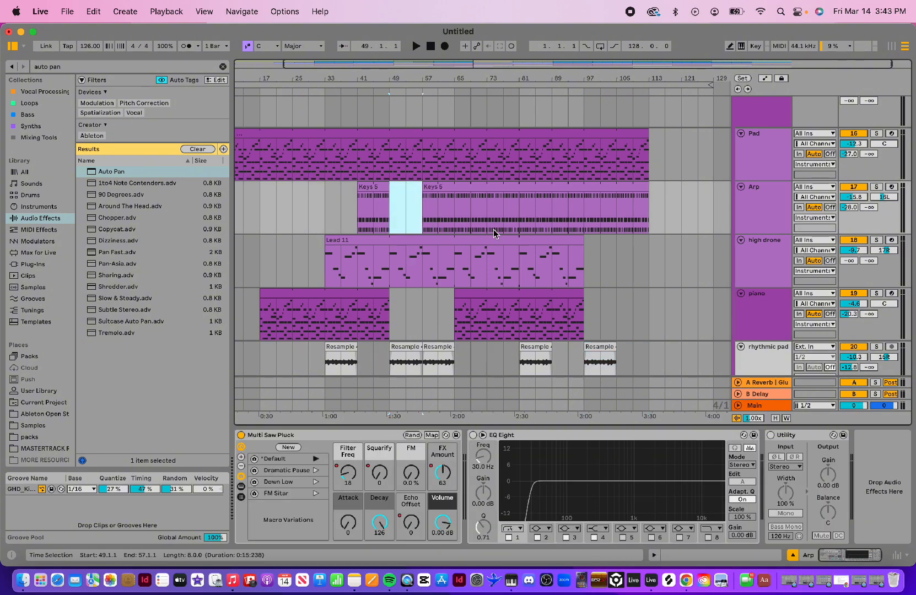
- Delete the Arp track's notes from bar 65 to bar 81 and play the arrangement from bar 41
scroll(464, 209, "up", 5)
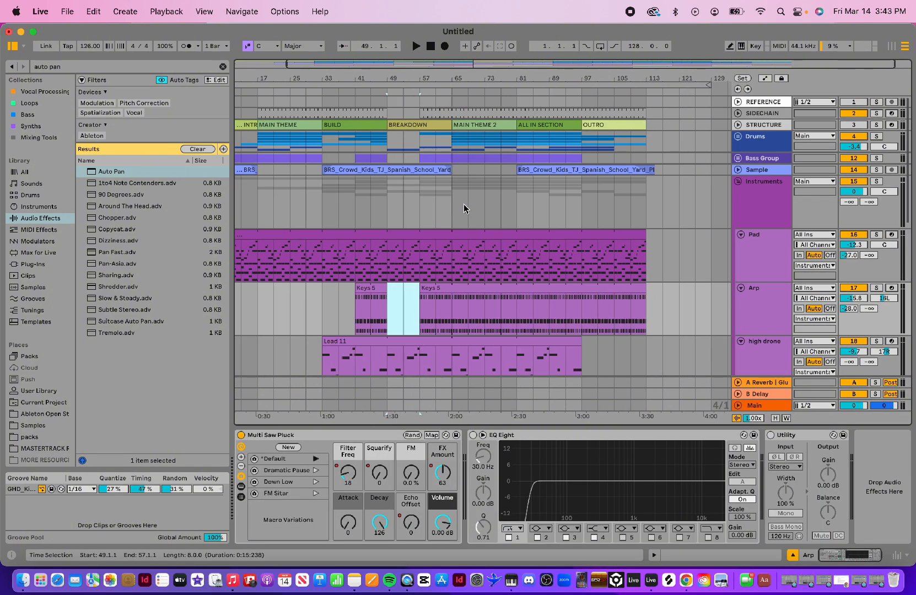
scroll(464, 208, "down", 6)
left_click_drag(464, 208, 530, 215)
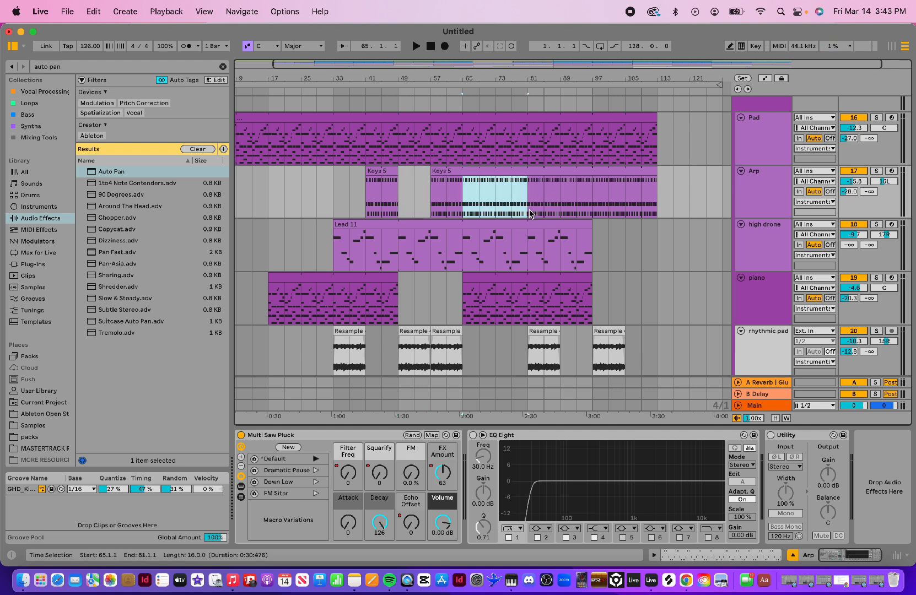
key("cmd+e")
left_click(364, 90)
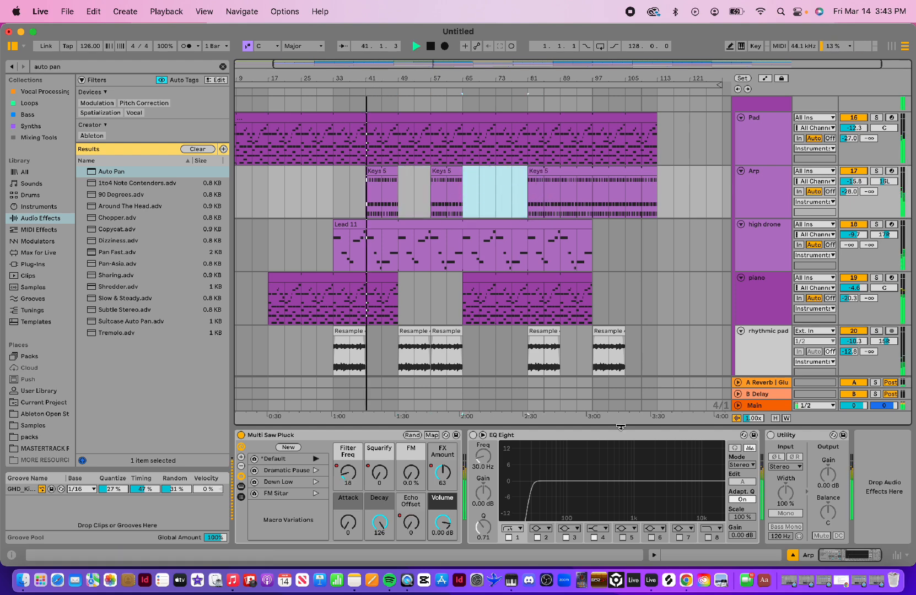
scroll(467, 272, "up", 5)
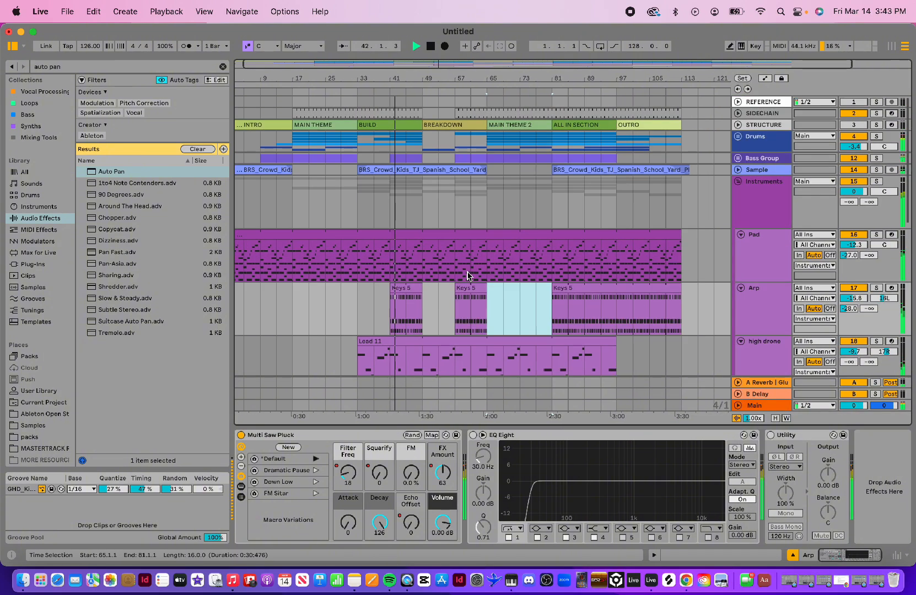
- Extend the start of the last Arp clip back to bar 73
scroll(468, 275, "down", 5)
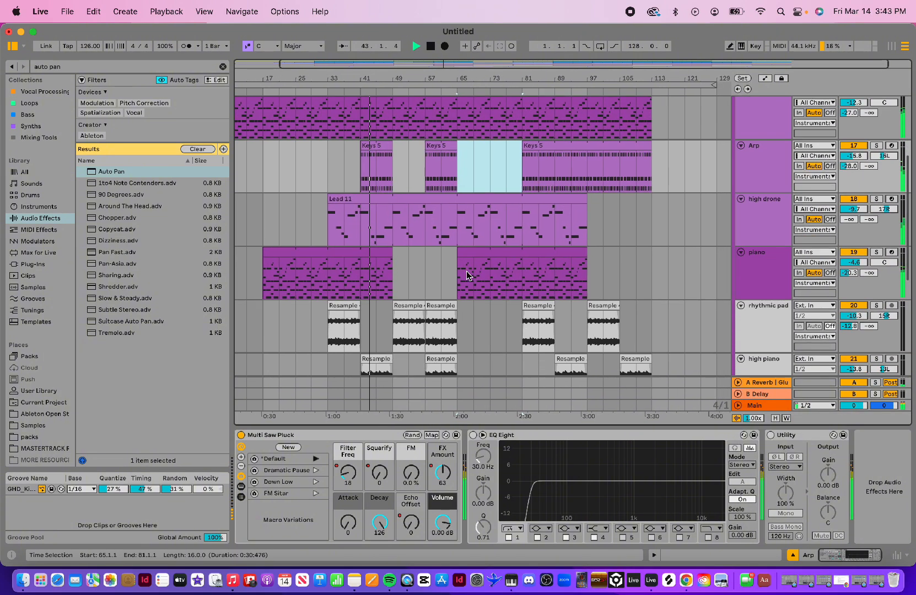
scroll(496, 281, "up", 5)
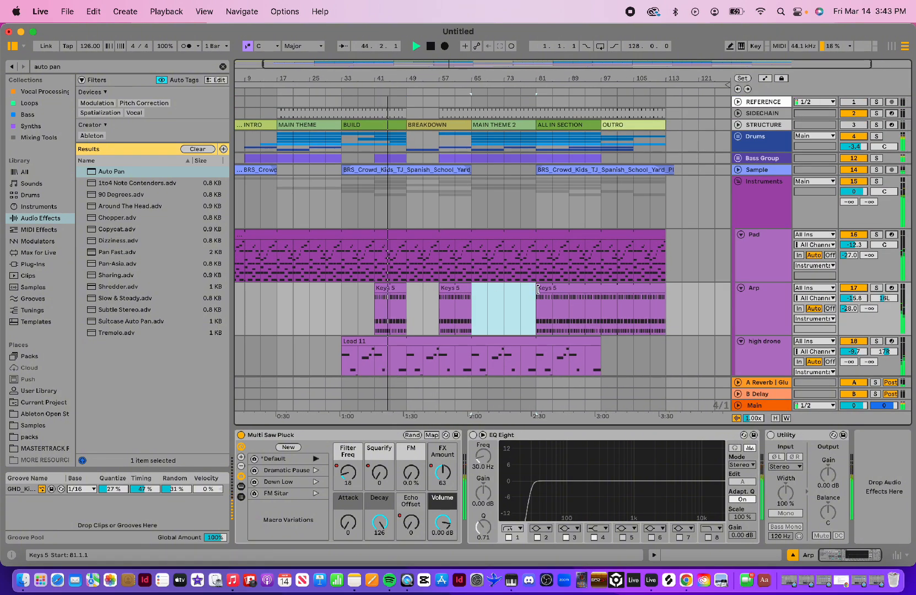
left_click_drag(539, 291, 507, 291)
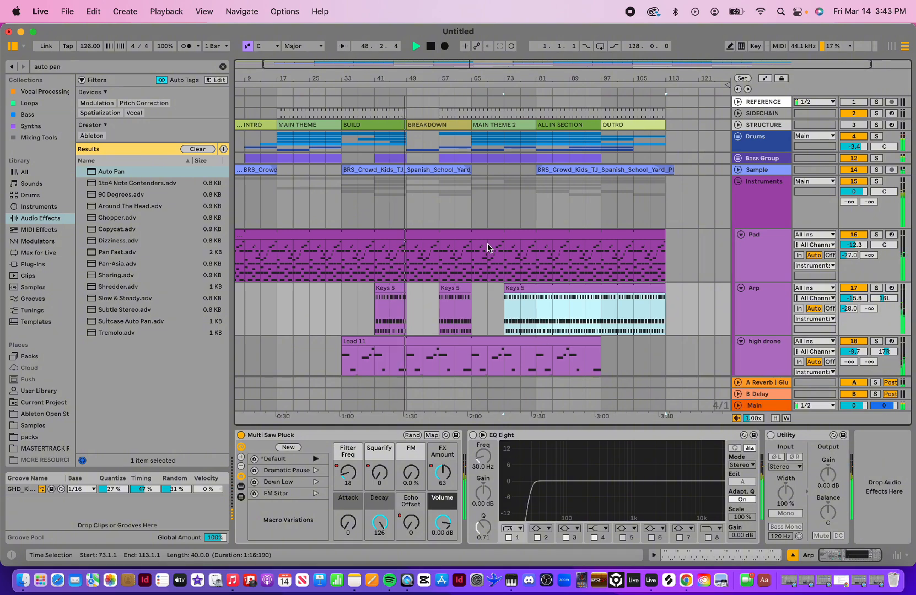
- Listen through the instrument tracks into the breakdown section while reviewing their clips, and stop playback
scroll(487, 248, "down", 10)
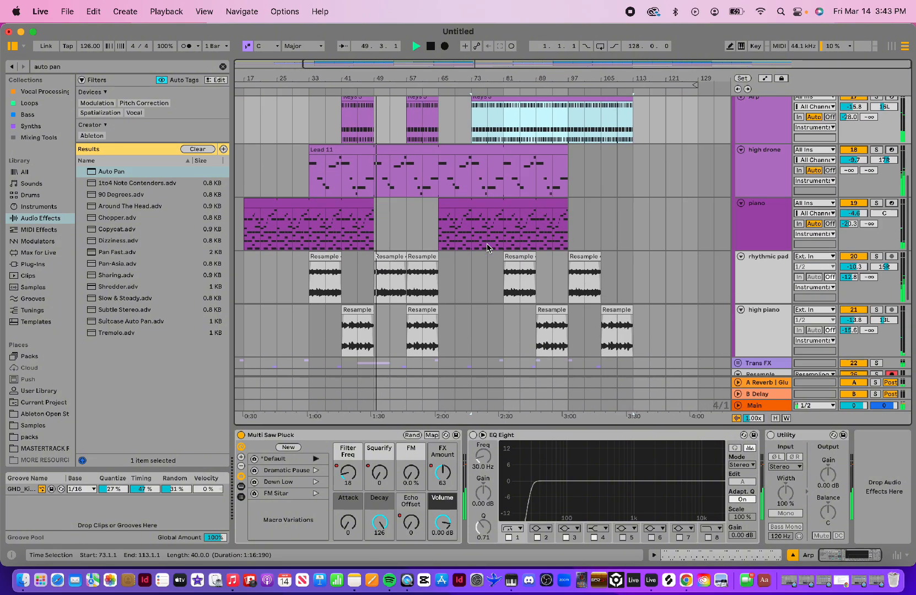
scroll(487, 248, "up", 10)
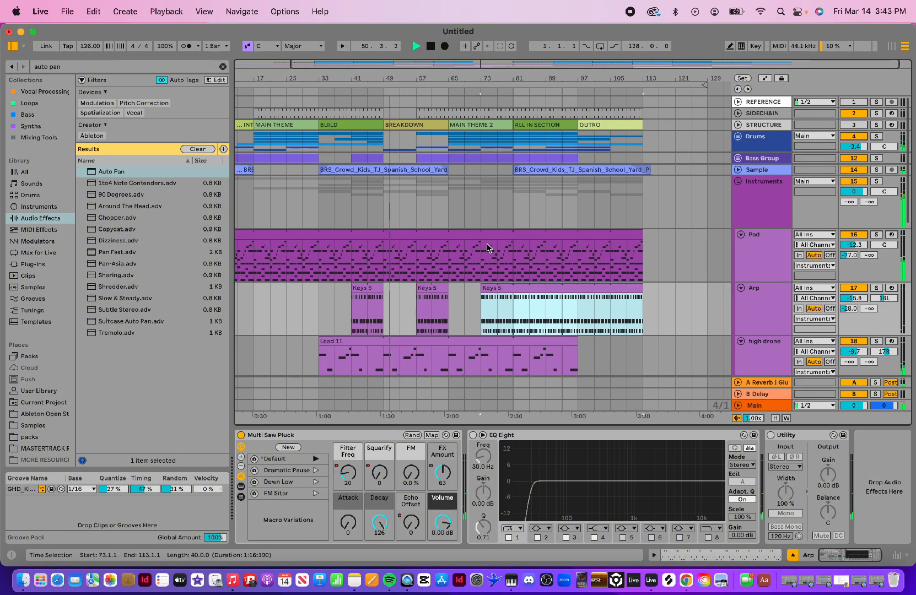
scroll(487, 248, "down", 5)
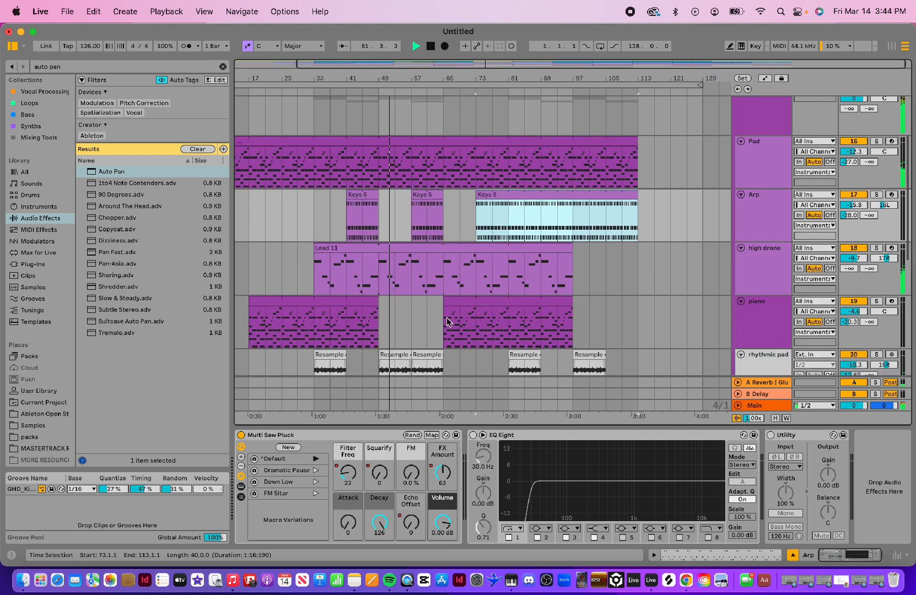
scroll(441, 219, "down", 6)
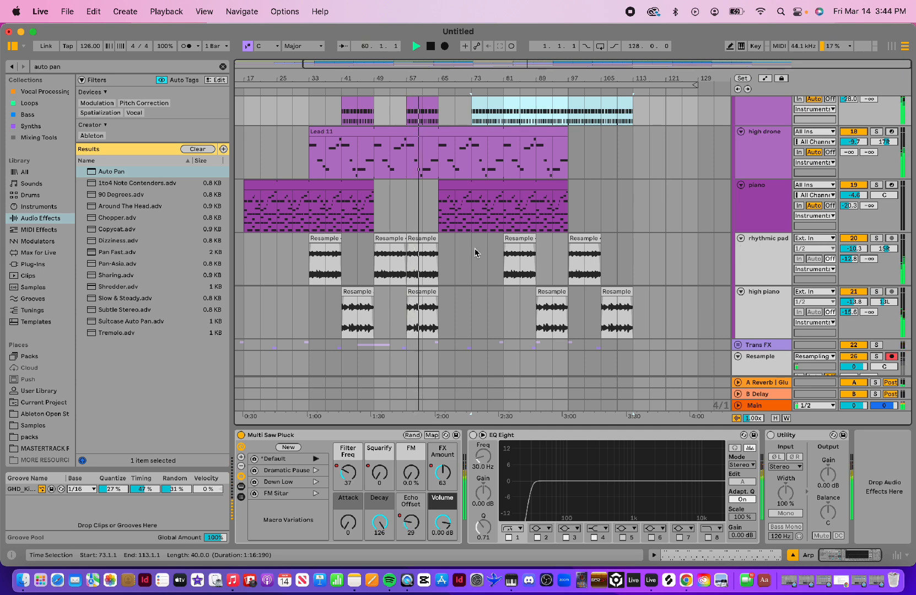
key("space")
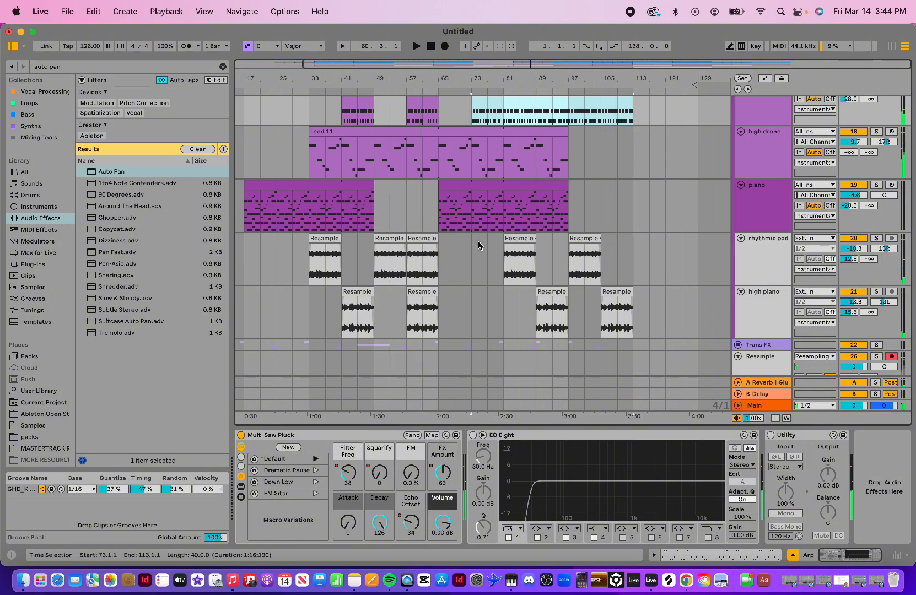
- Fold the Instruments group and delete the "synth group sample" track
scroll(479, 245, "up", 5)
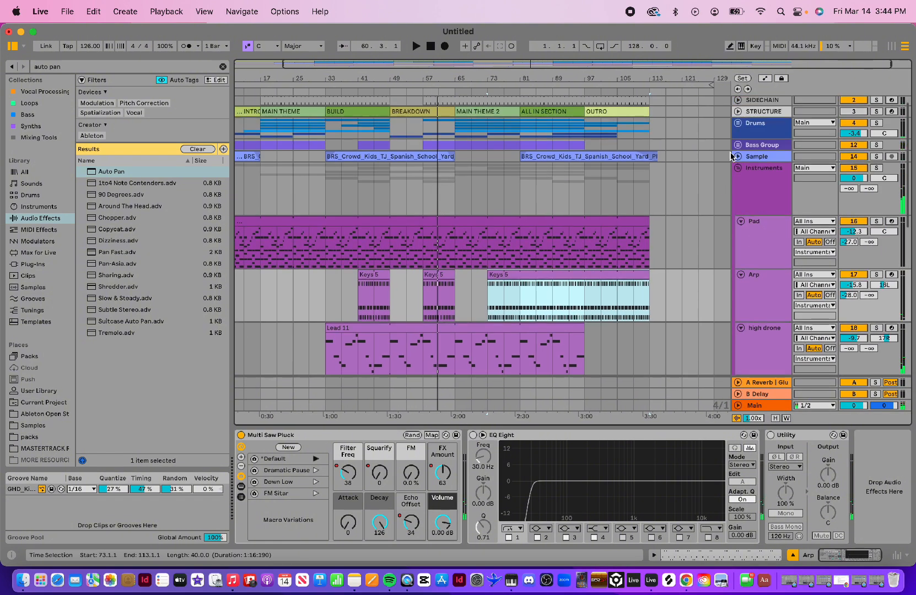
left_click(738, 168)
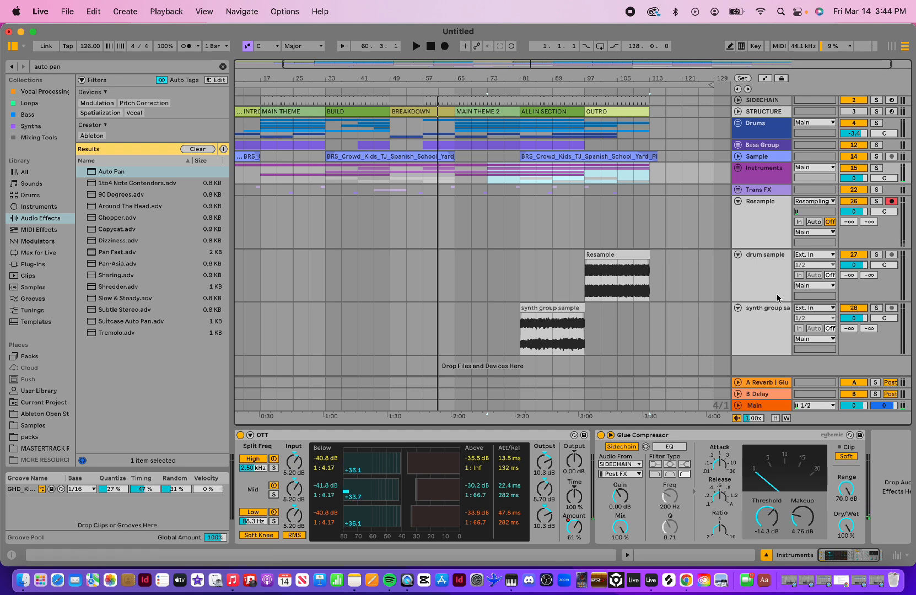
left_click(764, 328)
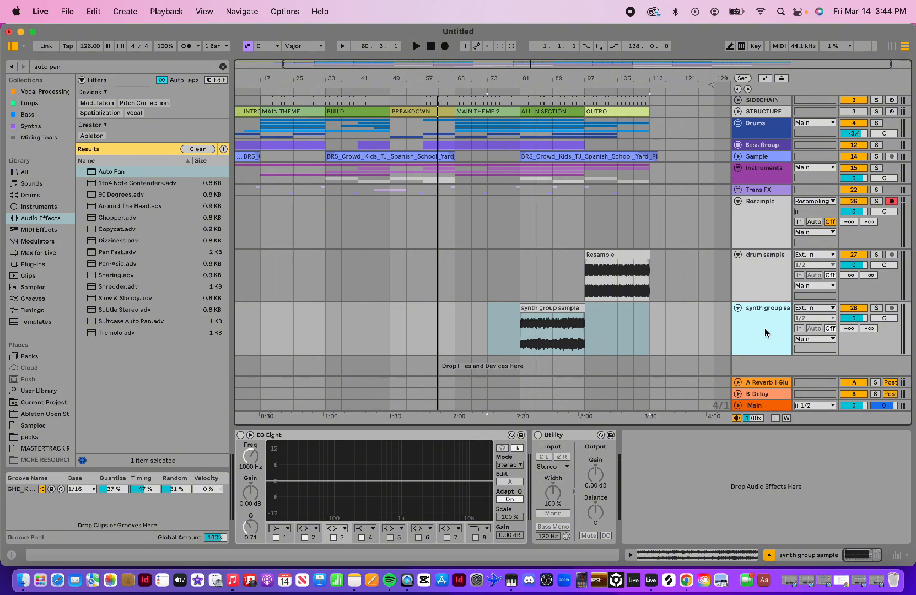
key("Delete")
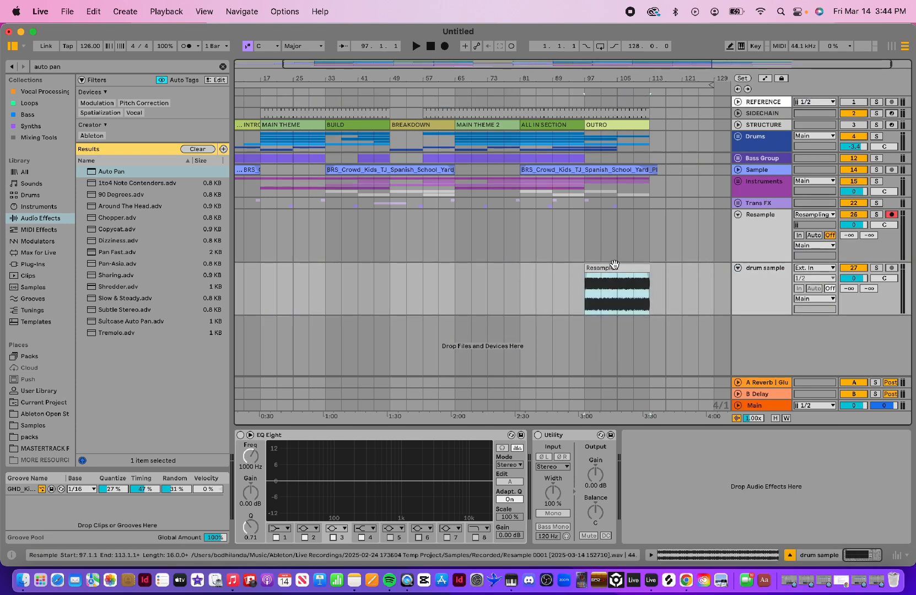
- Move the Resample clip on the drum sample track from the outro to bar 1, at the start of the intro
left_click_drag(614, 274, 355, 282)
left_click(434, 303)
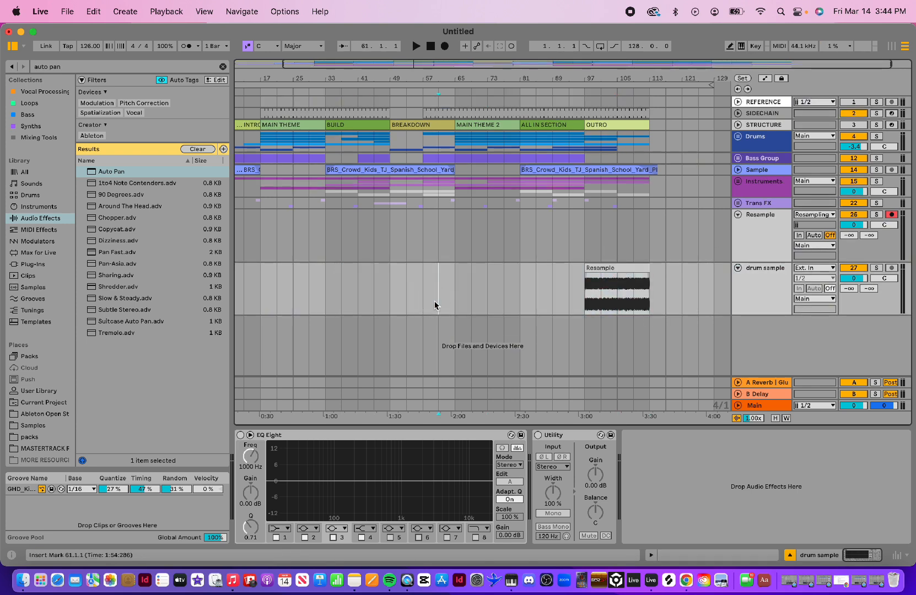
scroll(439, 233, "left", 3)
left_click(668, 268)
left_click_drag(668, 267, 277, 266)
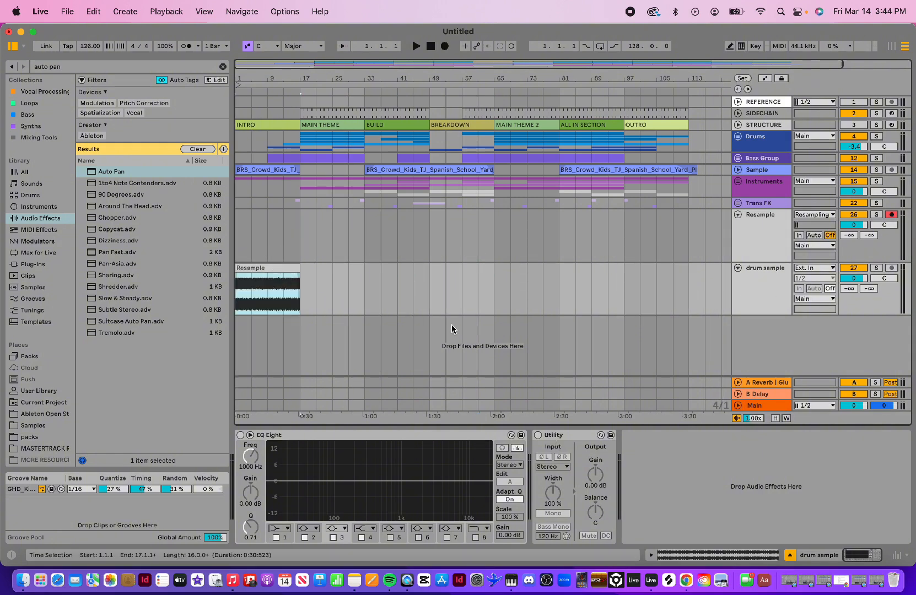
- Enable EQ Eight on the drum sample track and make band 1 a low-cut filter at about 261 Hz
left_click(240, 436)
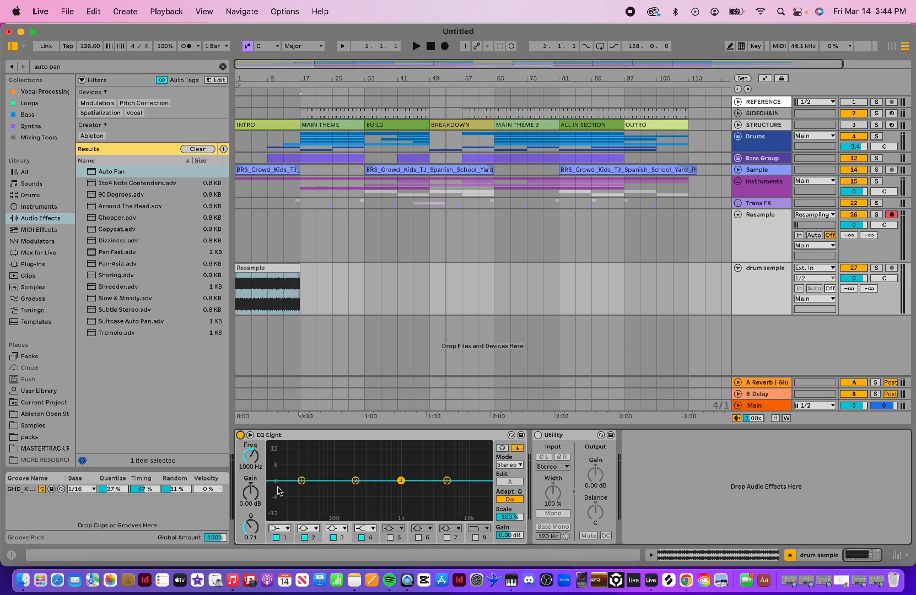
left_click(287, 529)
left_click(283, 458)
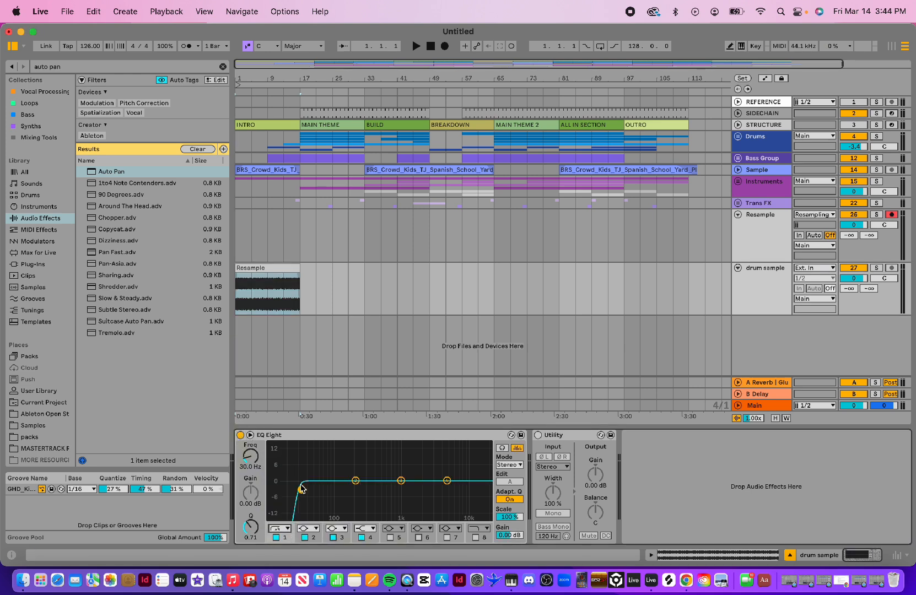
left_click_drag(301, 490, 363, 494)
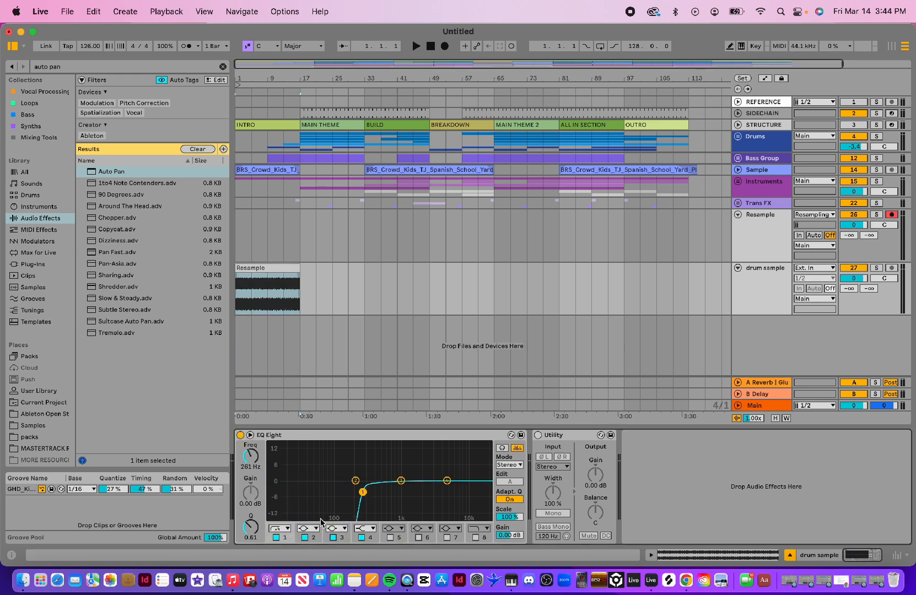
- Change EQ Eight's band 4 to a high-cut filter and set its frequency to about 2.30 kHz
left_click(370, 531)
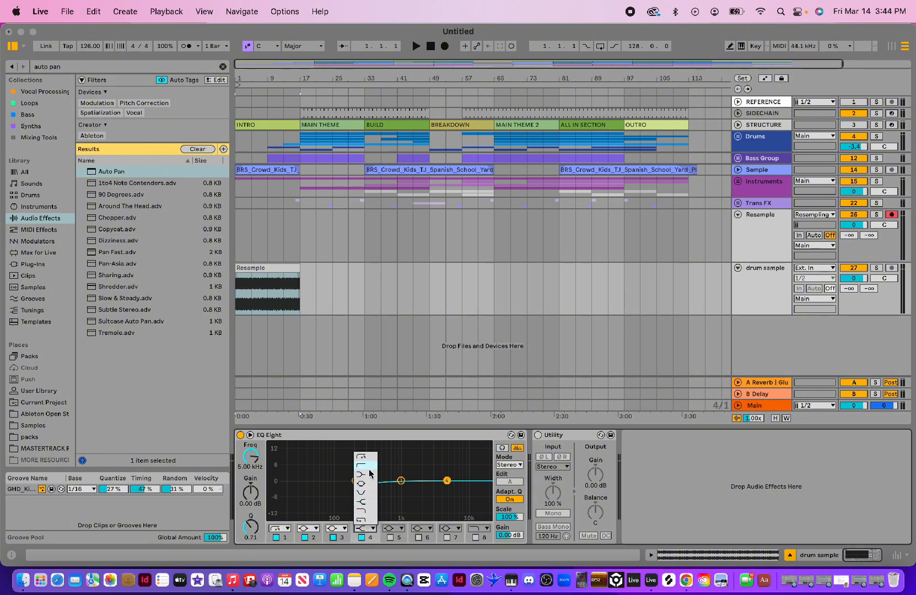
left_click(374, 514)
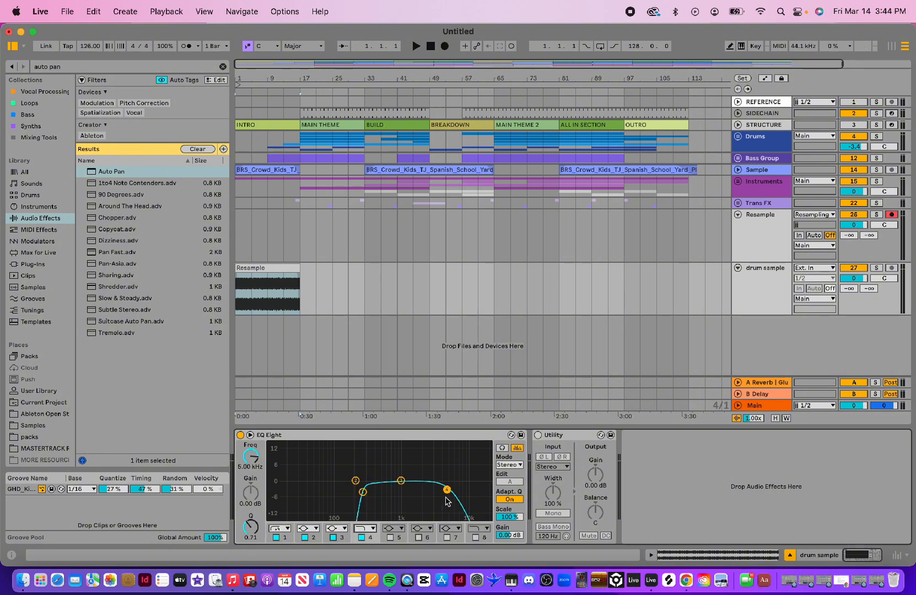
left_click_drag(447, 489, 424, 488)
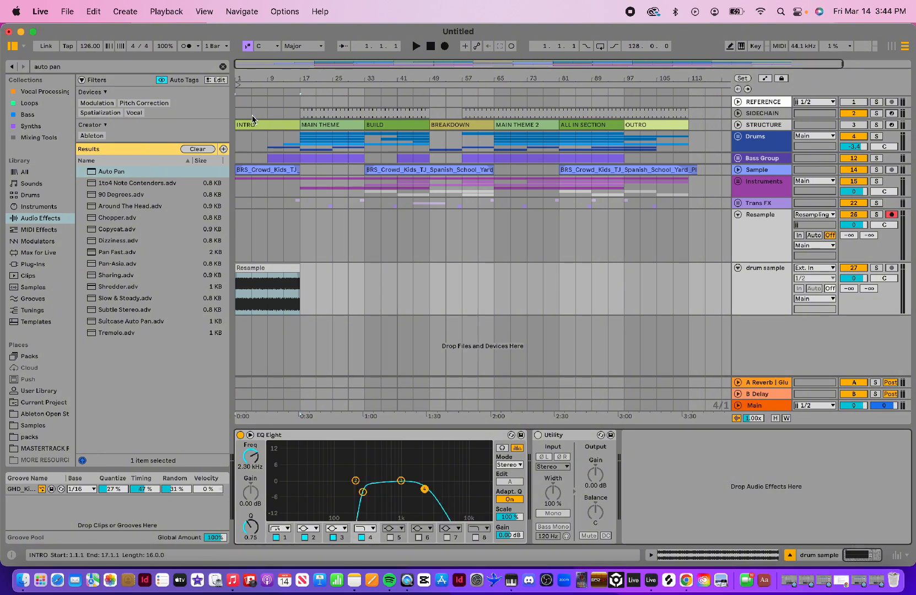
- Play from the start and, while listening, adjust EQ Eight's band 1 to about 550 Hz and band 4 to about 2.78 kHz
left_click(430, 47)
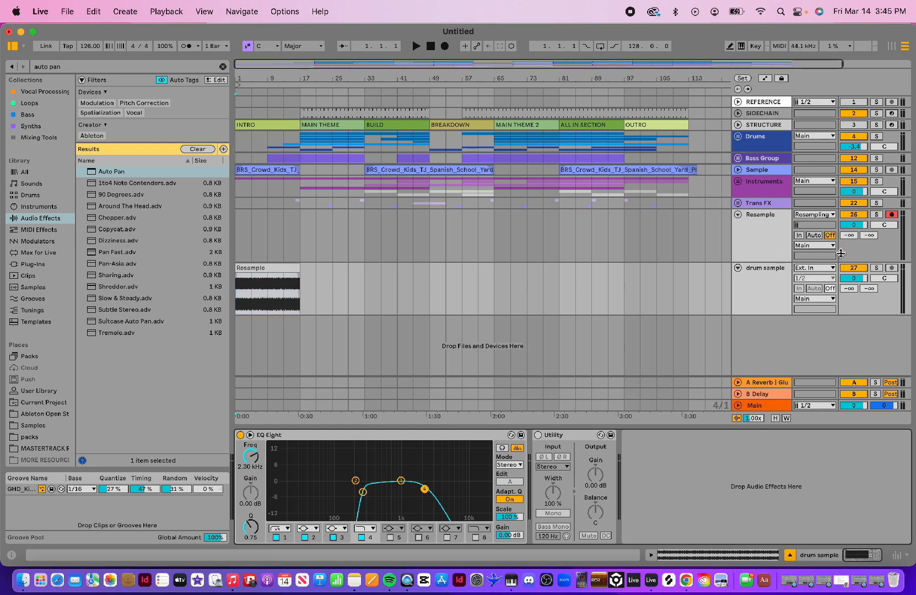
left_click(770, 296)
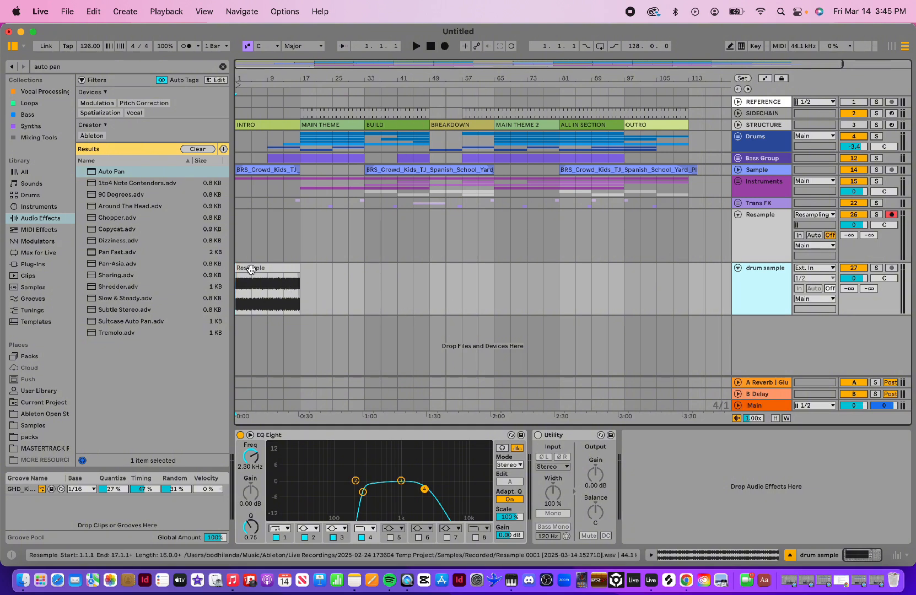
key("space")
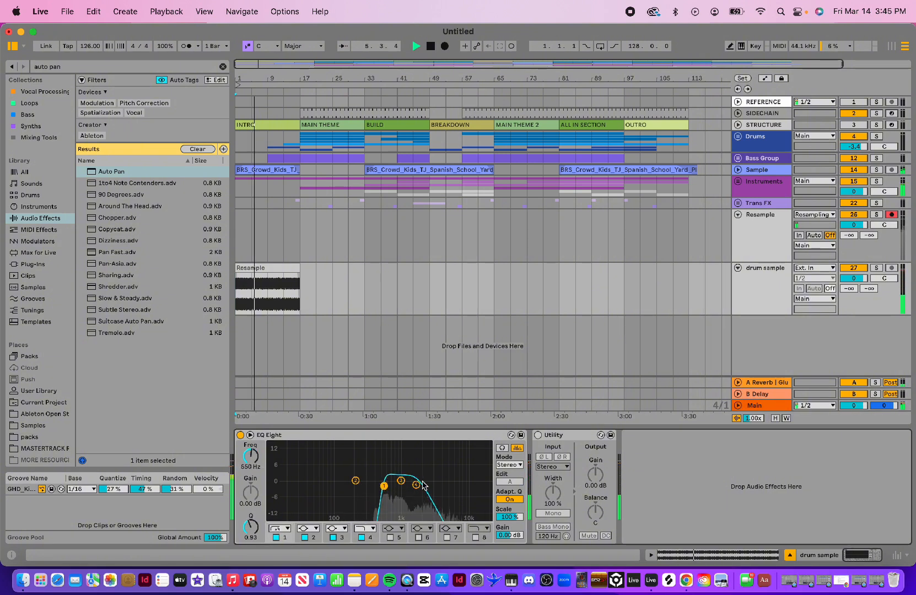
left_click_drag(431, 482, 430, 484)
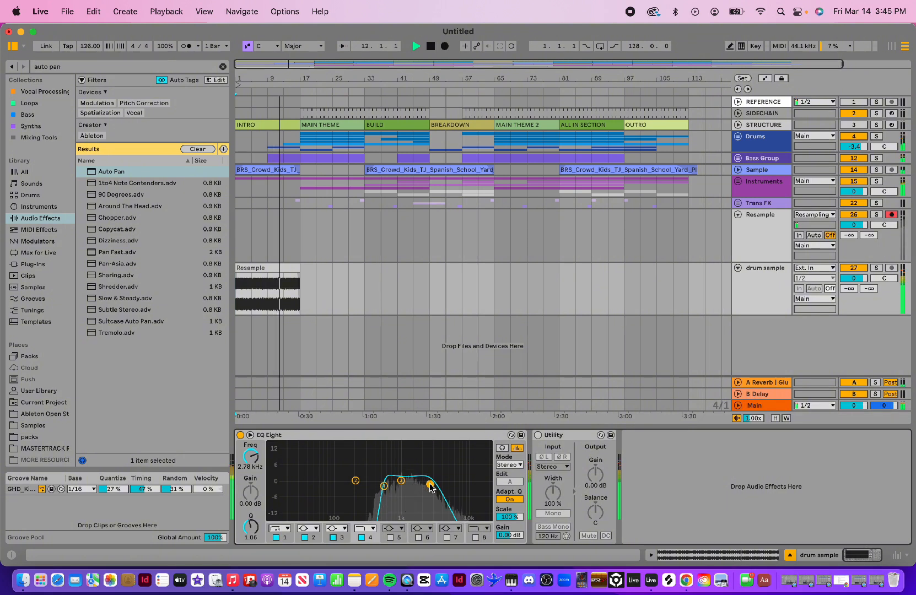
key("space")
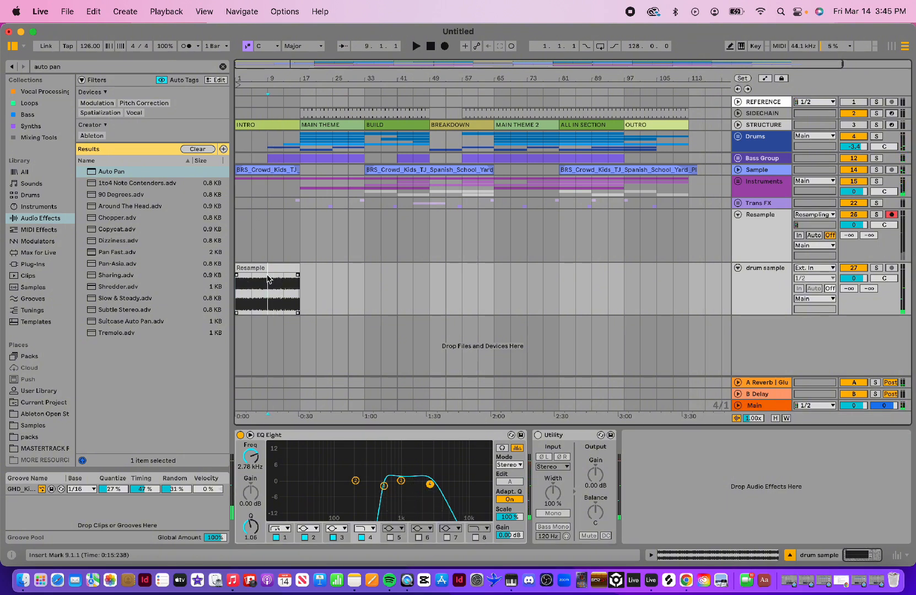
- Trim the Resample clip to start at bar 9 and give it a fade-in about two bars long
left_click_drag(236, 268, 267, 268)
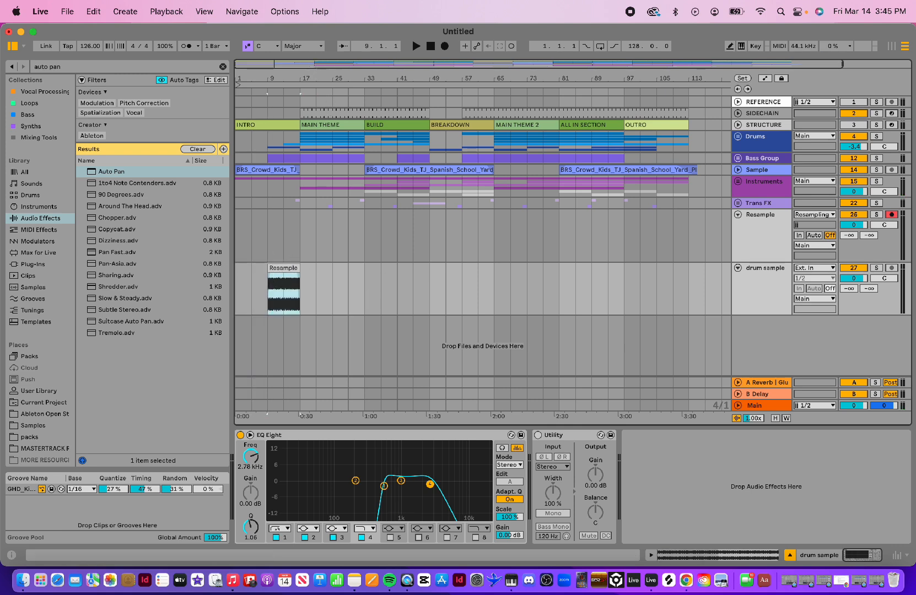
left_click_drag(275, 65, 277, 132)
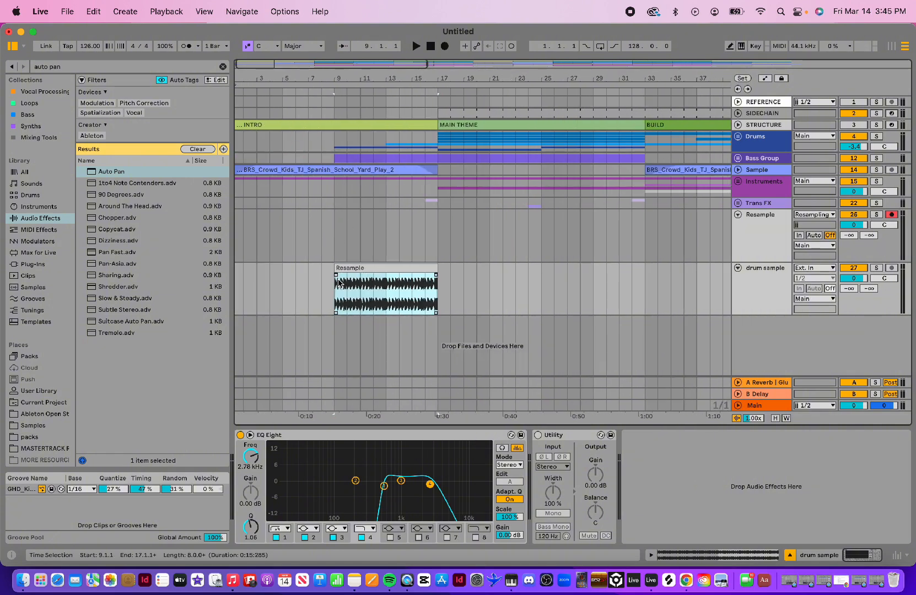
left_click_drag(336, 275, 361, 271)
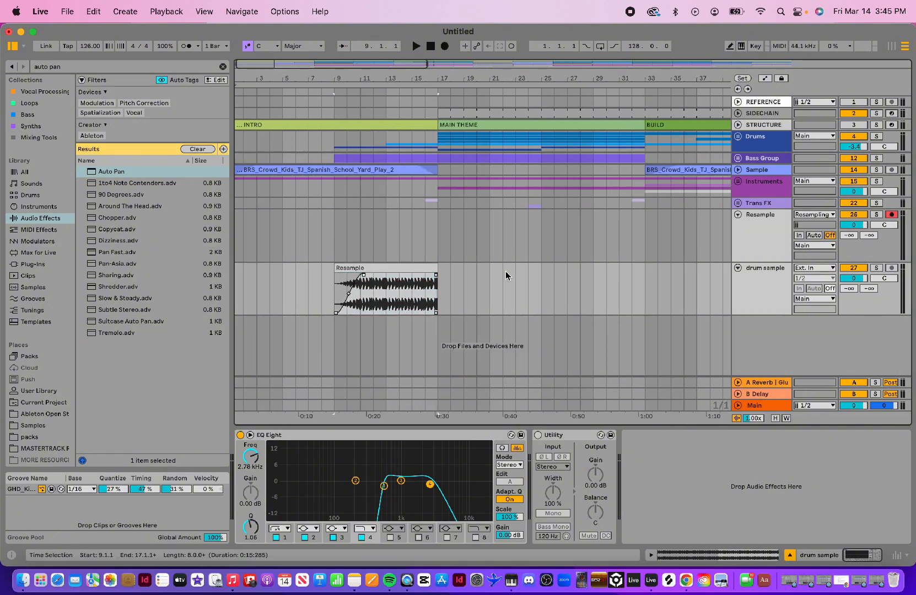
- Adjust EQ Eight's band 4 high cut to about 2.06 kHz with a Q of about 1.49
scroll(505, 271, "right", 3)
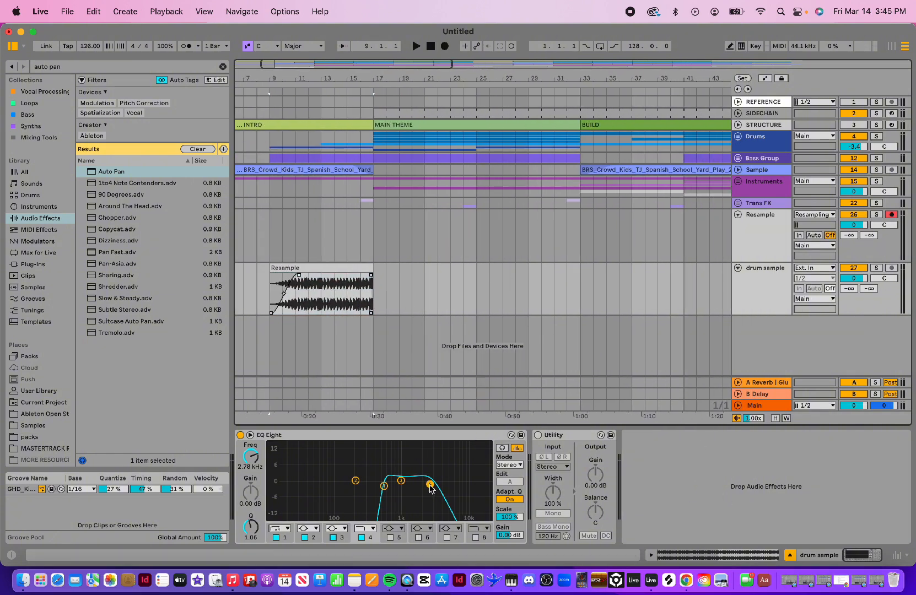
left_click(430, 486)
mouse_move(431, 484)
left_mouse_down()
mouse_move(411, 482)
mouse_move(422, 482)
left_mouse_up()
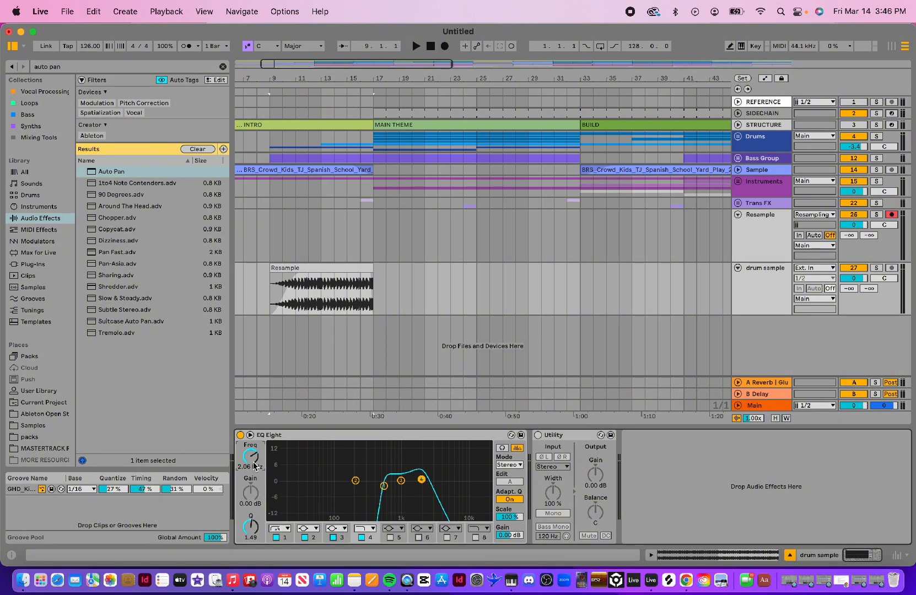
- Show automation, set EQ Eight's band 4 frequency to about 1.21 kHz, and automate it to rise from bar 13 to bar 17 on the drum sample track
left_click(764, 78)
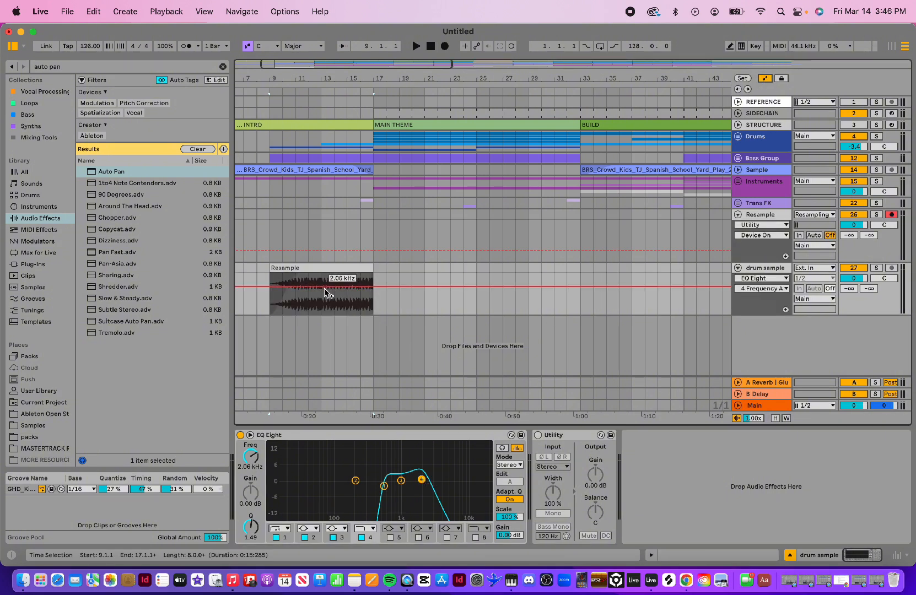
left_click_drag(421, 479, 407, 482)
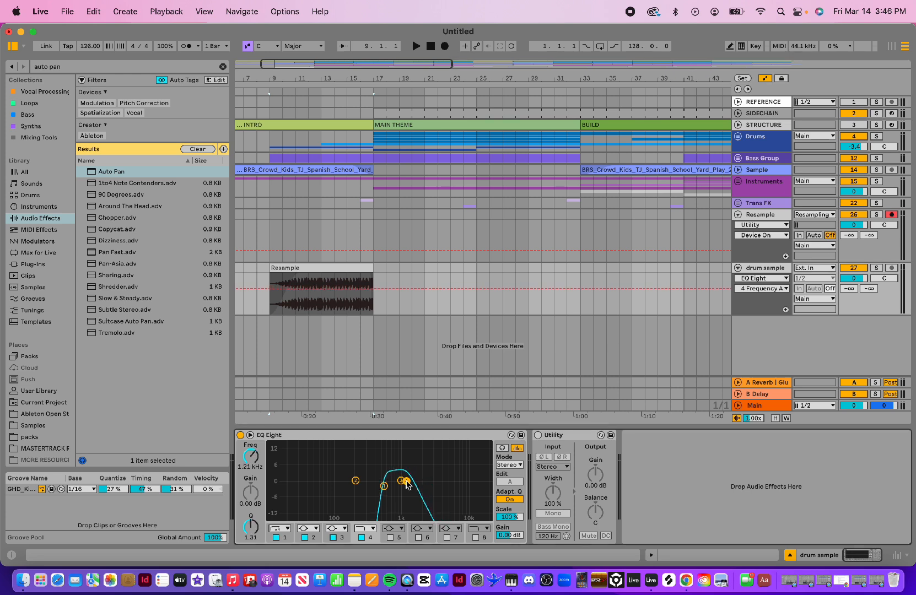
left_click(321, 289)
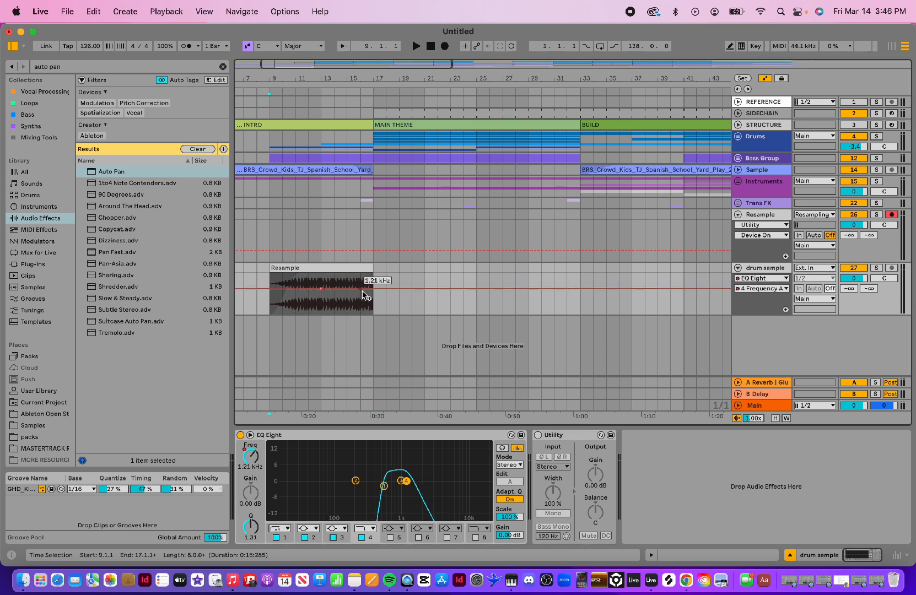
left_click_drag(373, 288, 373, 286)
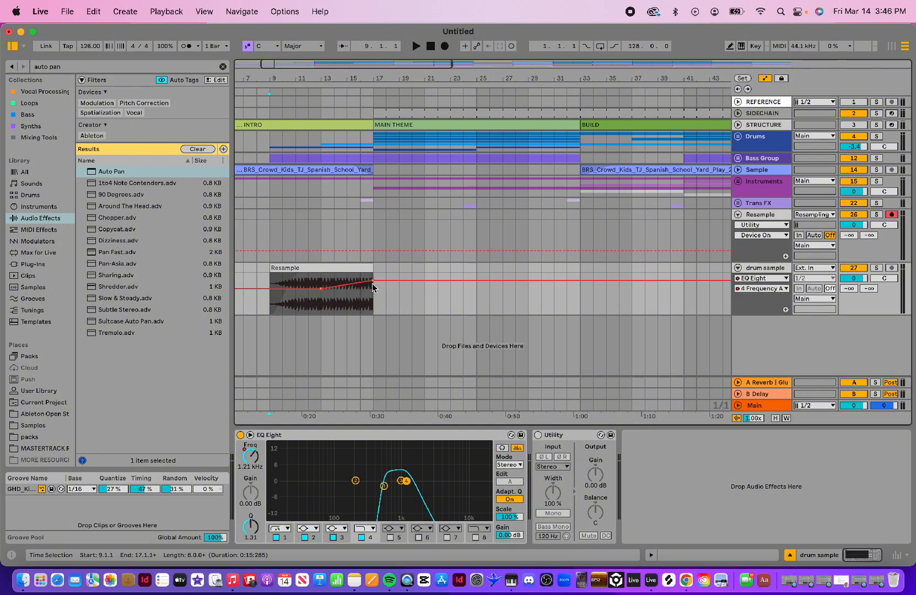
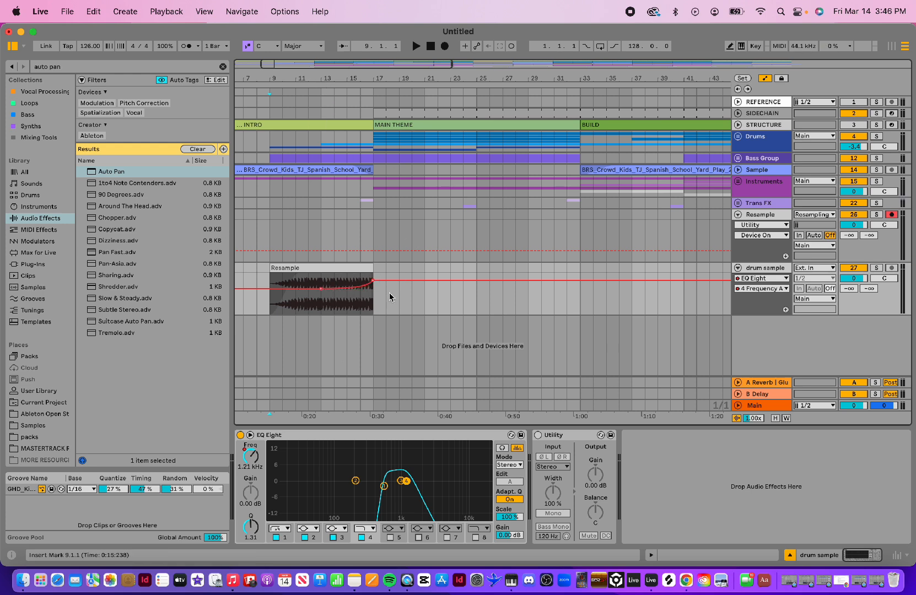
- Undo the automation curve, lower EQ Eight's band 4 automation up to bar 13 to about 765 Hz, and play from bar 9
key("super+z")
left_click_drag(322, 294, 322, 296)
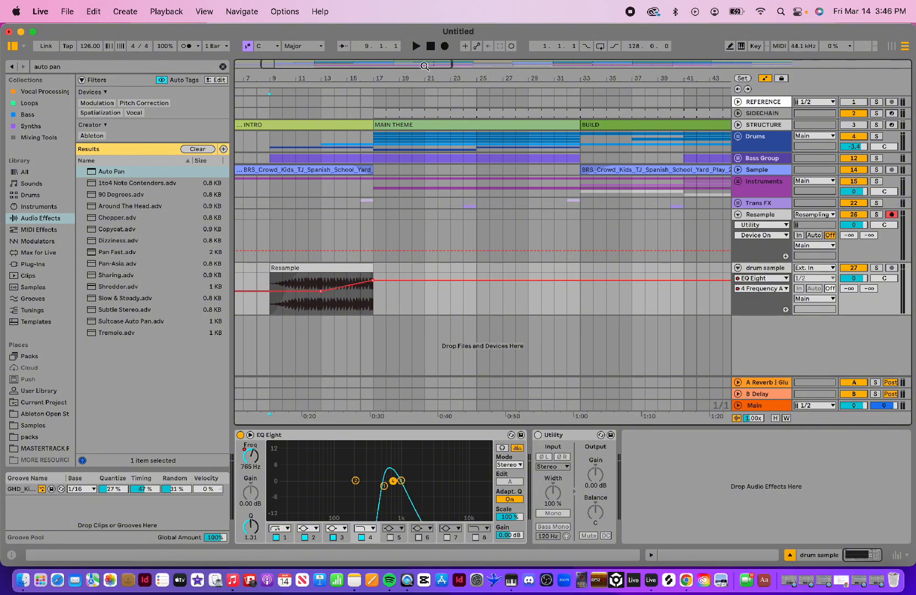
left_click(270, 92)
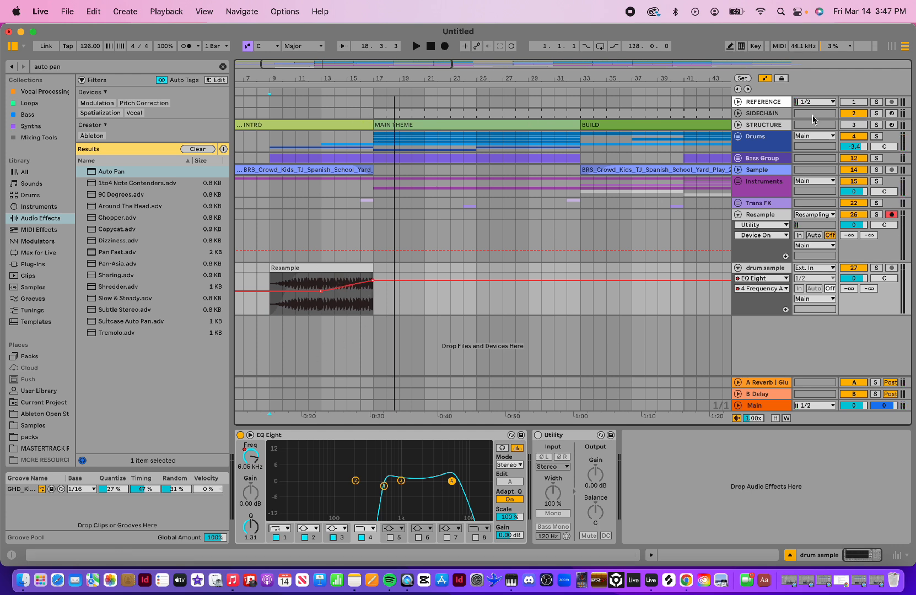
- Hide automation and move the drum sample track into the Trans FX group, between the second Transition FX track and the ARCANDO track
left_click(763, 79)
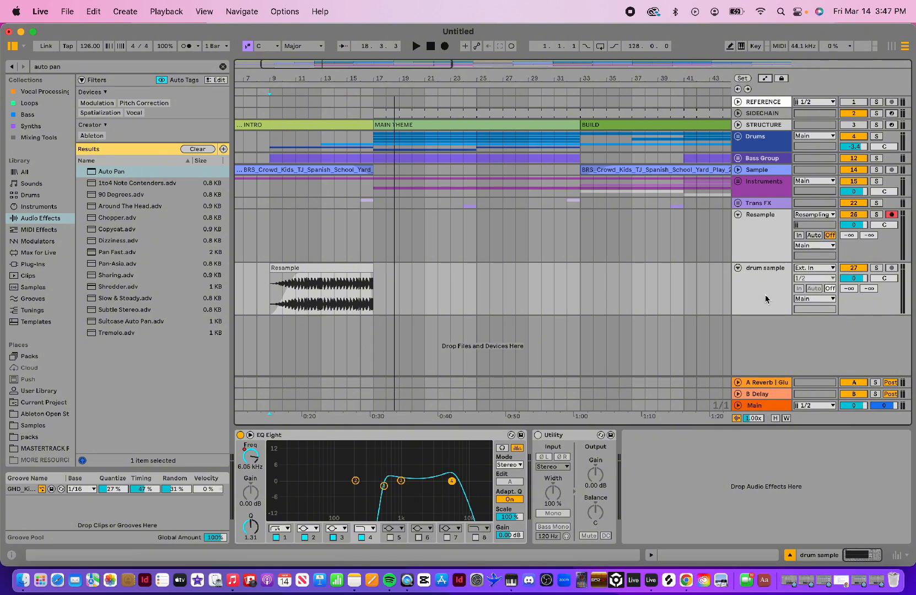
left_click_drag(765, 299, 758, 224)
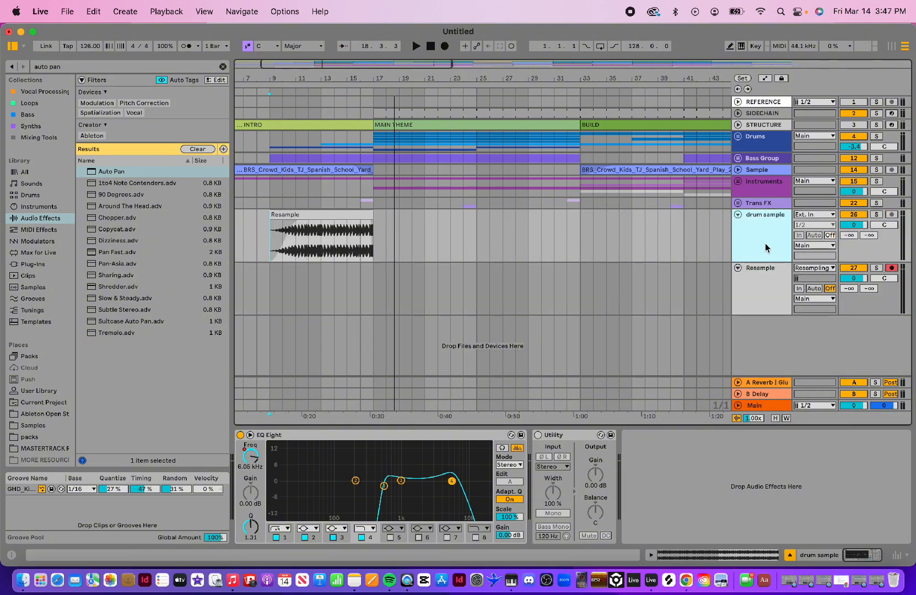
left_click(738, 203)
scroll(741, 275, "down", 5)
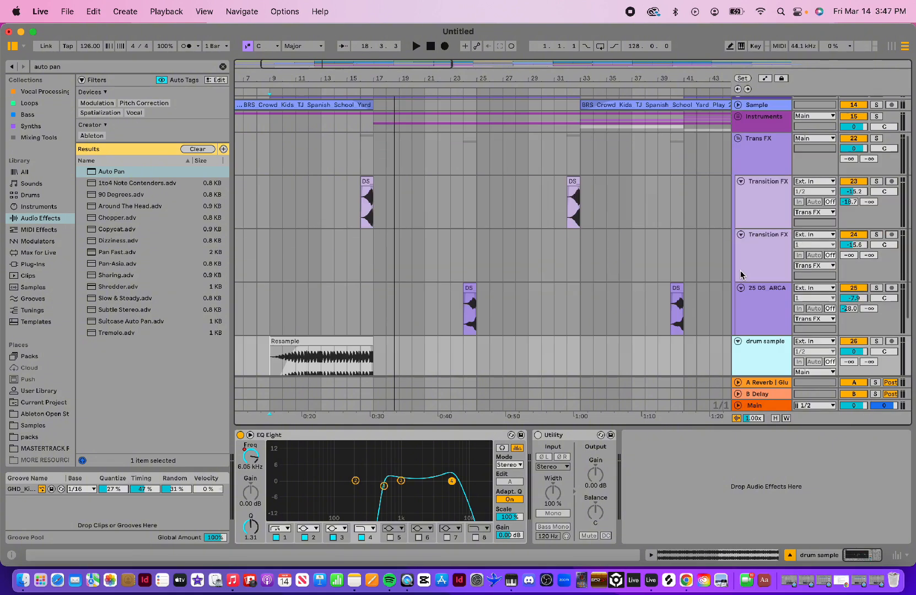
left_click_drag(754, 271, 756, 196)
scroll(755, 200, "up", 1)
scroll(755, 199, "up", 4)
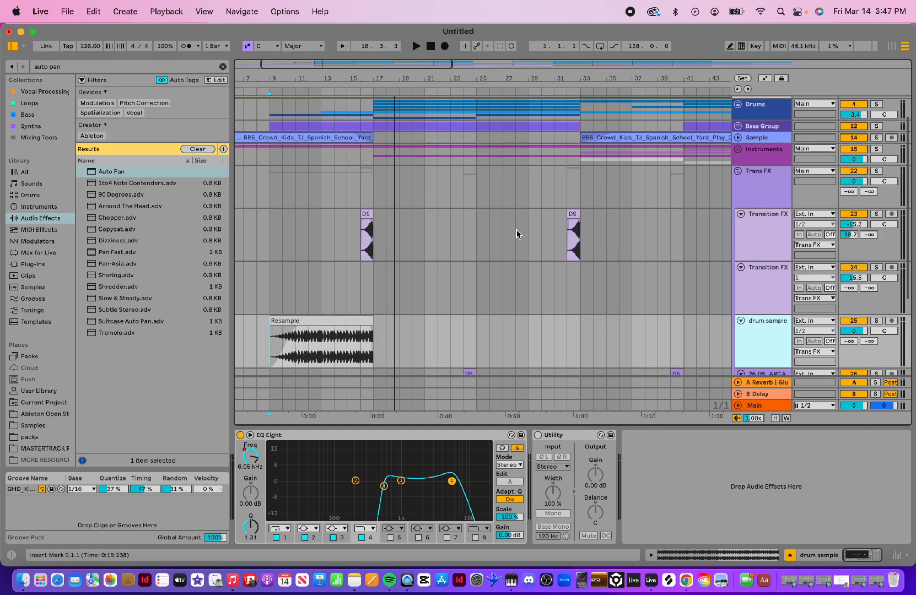
- Copy the intro's Resample clip to bar 49 on the drum sample track
left_click_drag(334, 79, 334, 33)
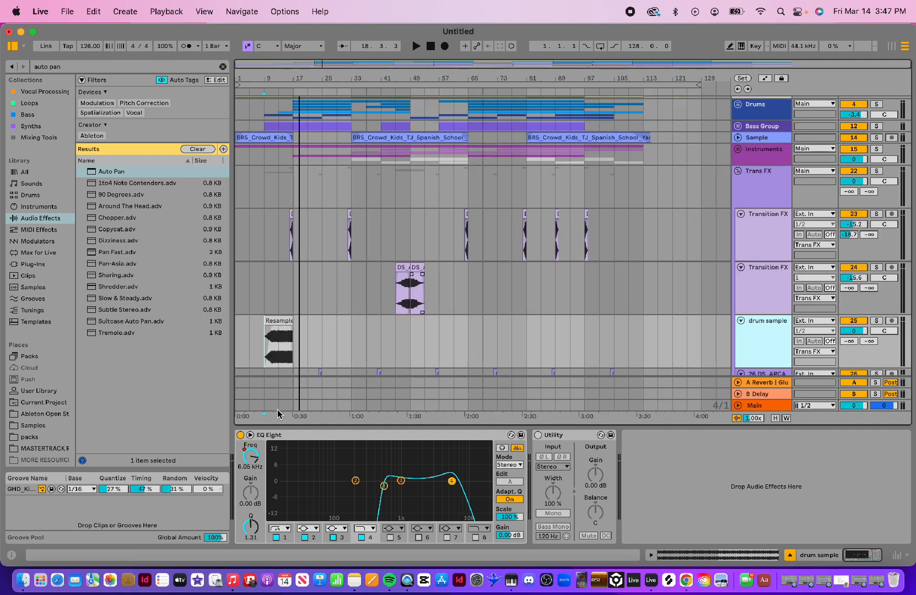
scroll(359, 354, "down", 2)
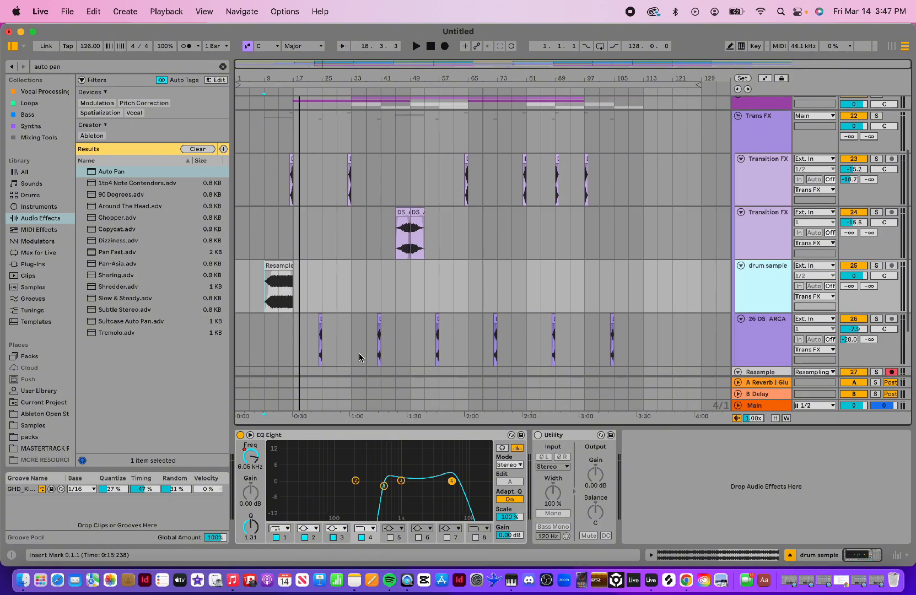
scroll(359, 354, "up", 4)
scroll(359, 353, "down", 3)
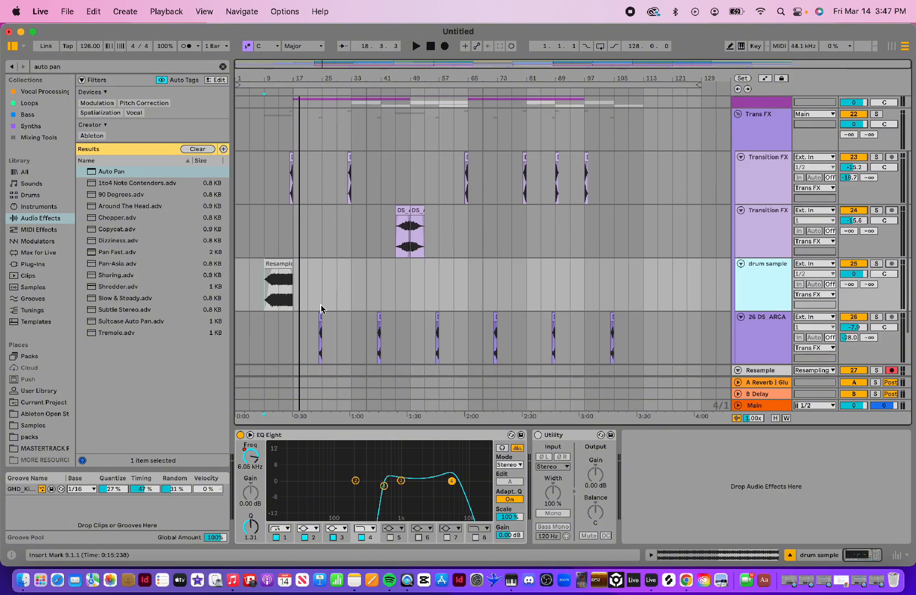
left_click(276, 264)
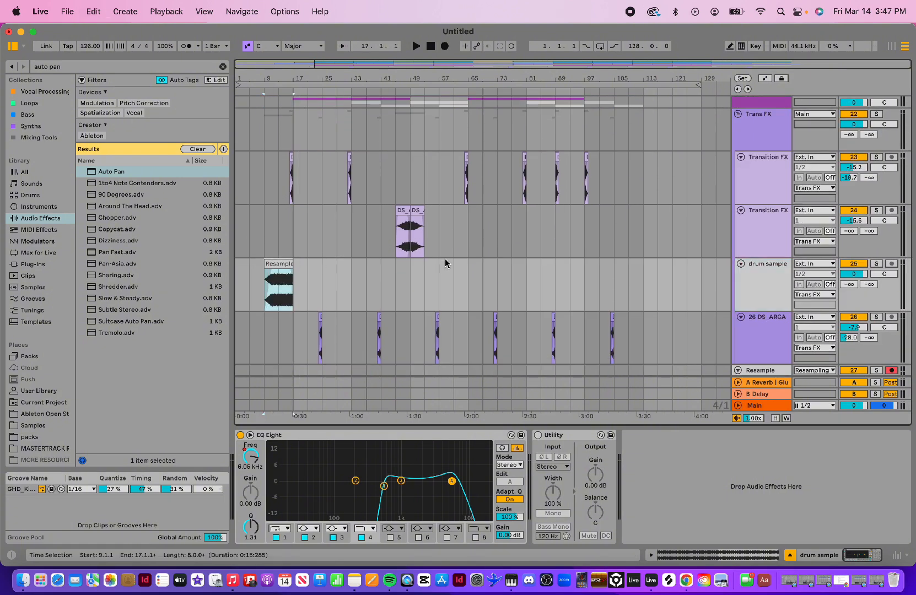
scroll(446, 262, "up", 4)
scroll(446, 263, "down", 3)
left_click(409, 302)
key("super+v")
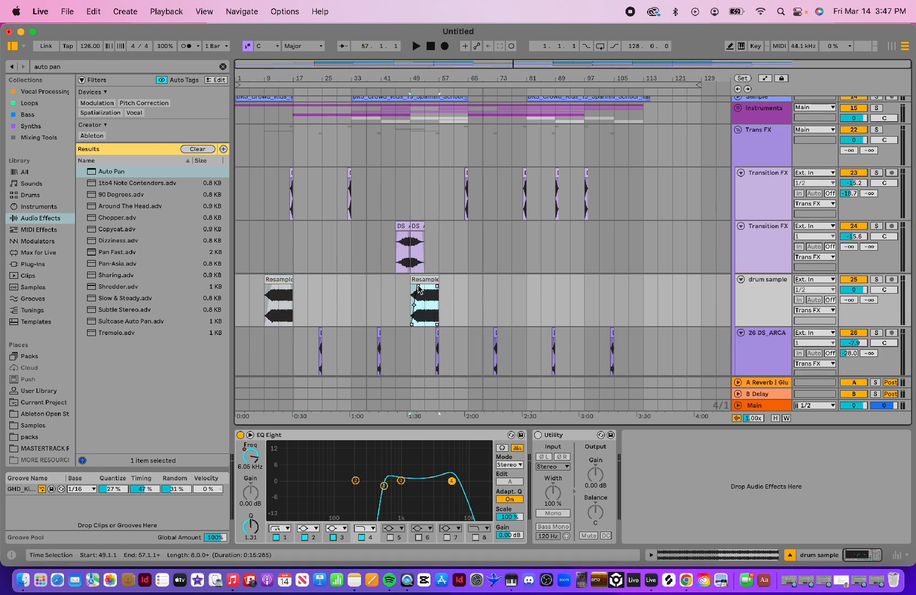
- Remove the copied Resample clip's fade-in and trim its start to bar 53 while playing from bar 49
left_click(421, 291)
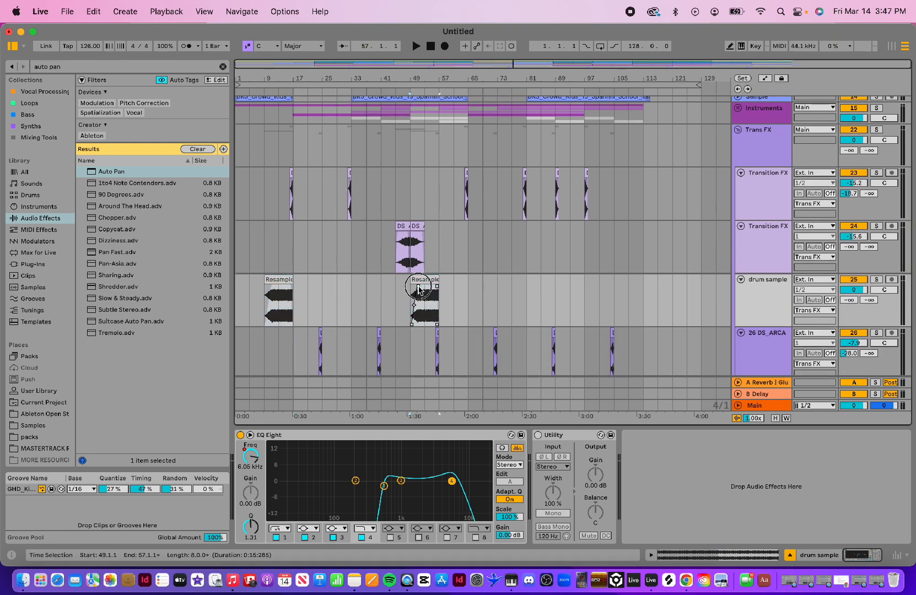
left_click(406, 89)
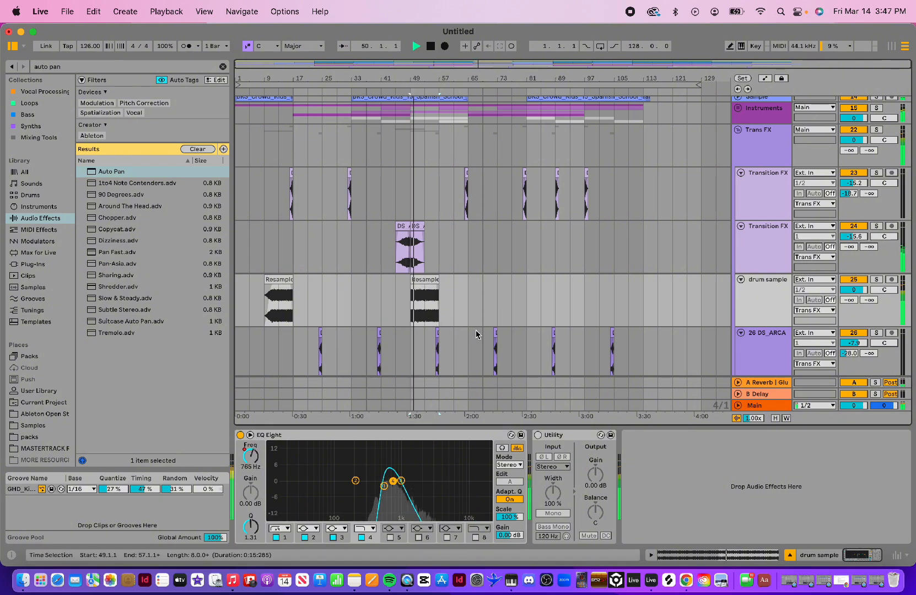
left_click_drag(457, 74, 544, 74)
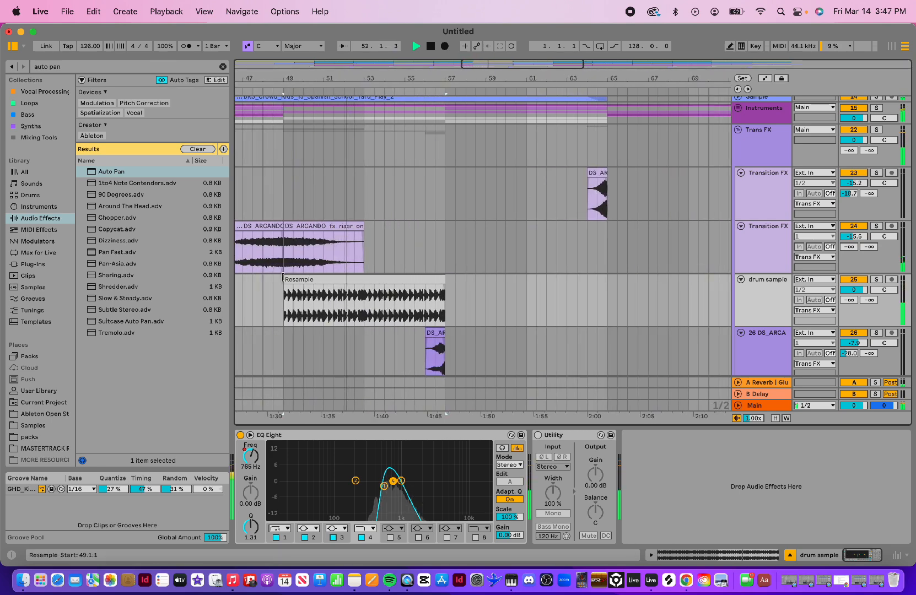
left_click_drag(283, 279, 364, 278)
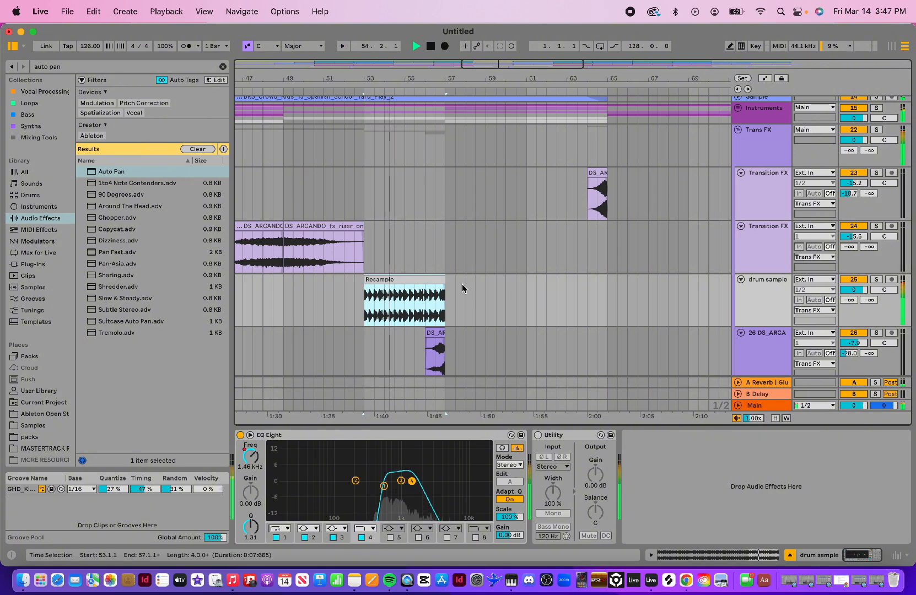
scroll(539, 297, "up", 5)
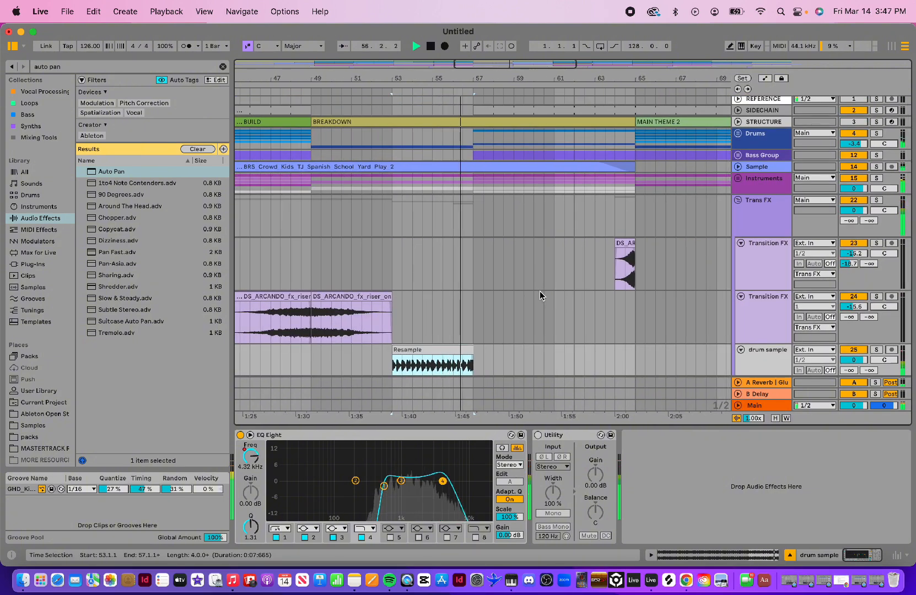
scroll(485, 292, "down", 3)
scroll(485, 292, "right", 1)
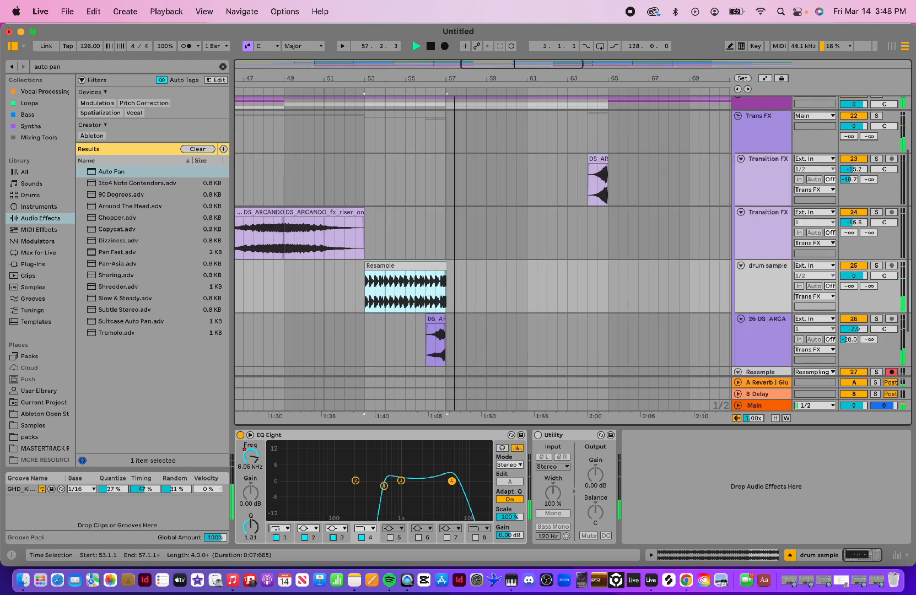
- Duplicate the trimmed four-bar Resample clip so the copy starts at bar 57, and stop playback
left_click(444, 293)
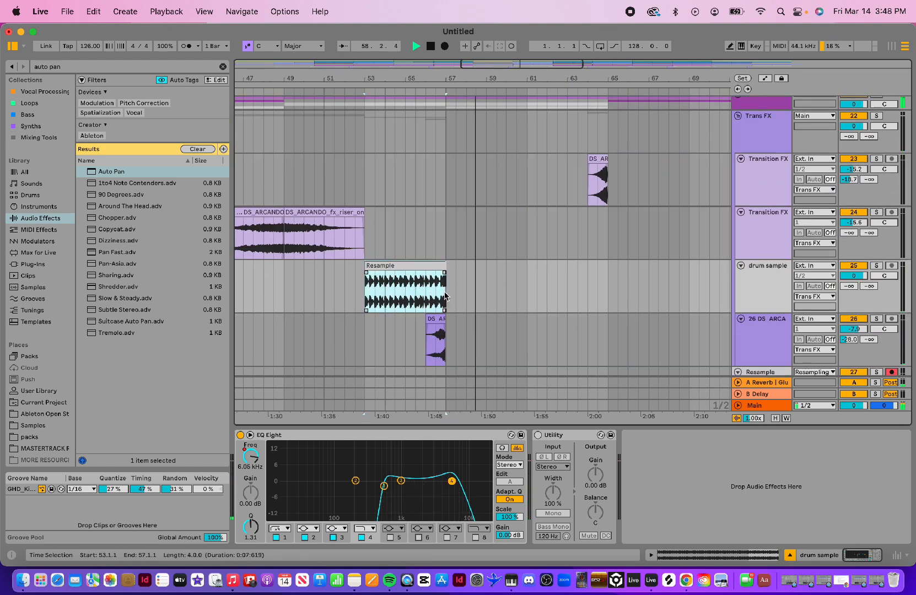
key("super+d")
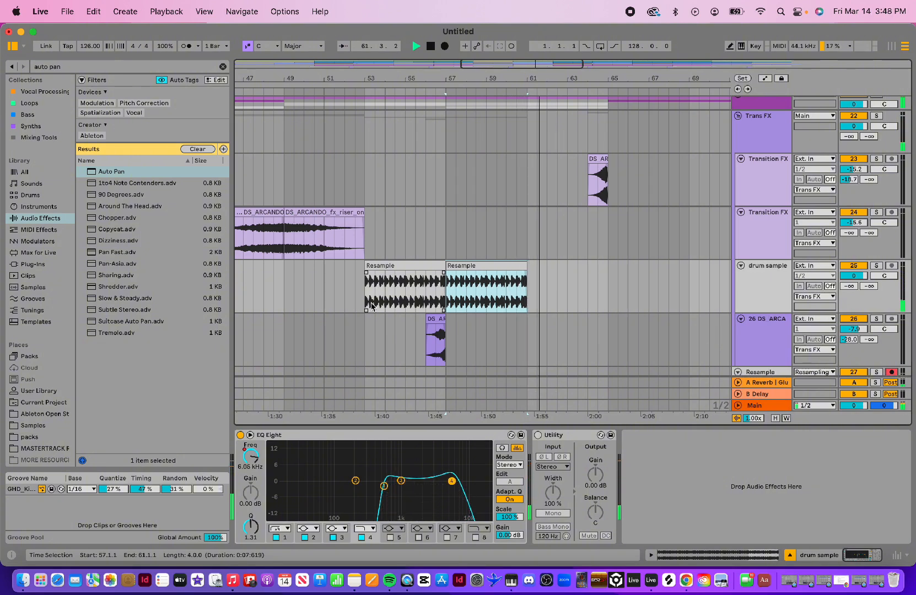
key("space")
left_click_drag(362, 298, 527, 300)
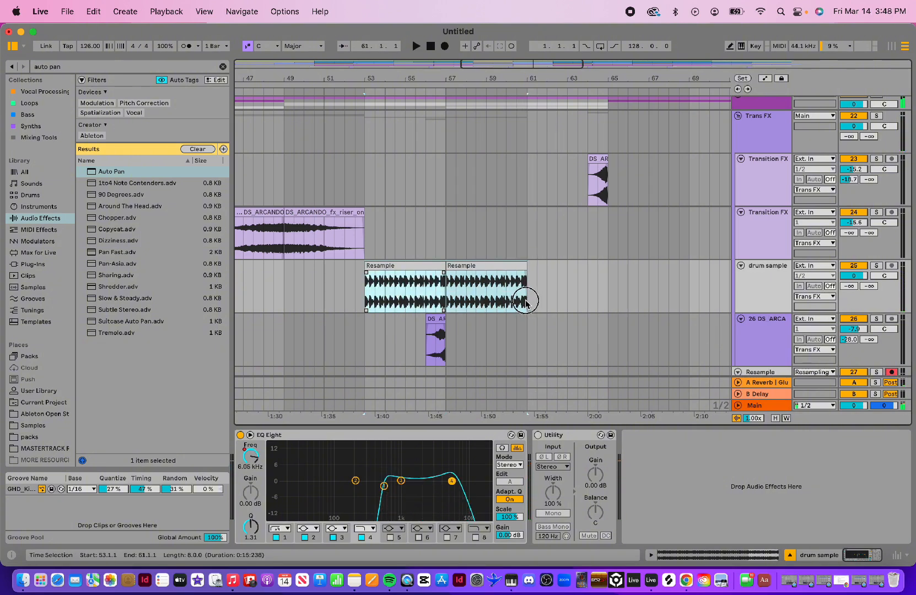
key("super+d")
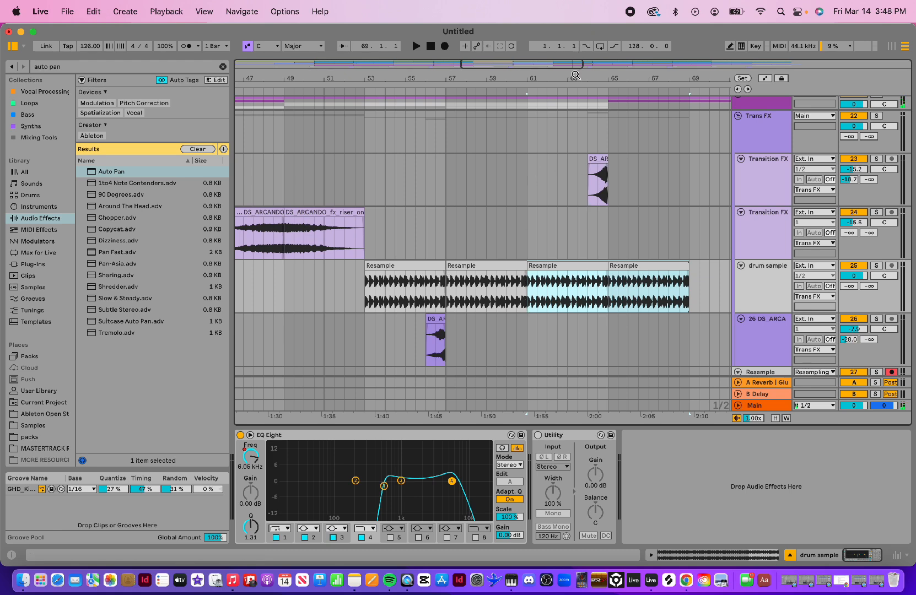
left_click_drag(584, 75, 544, 75)
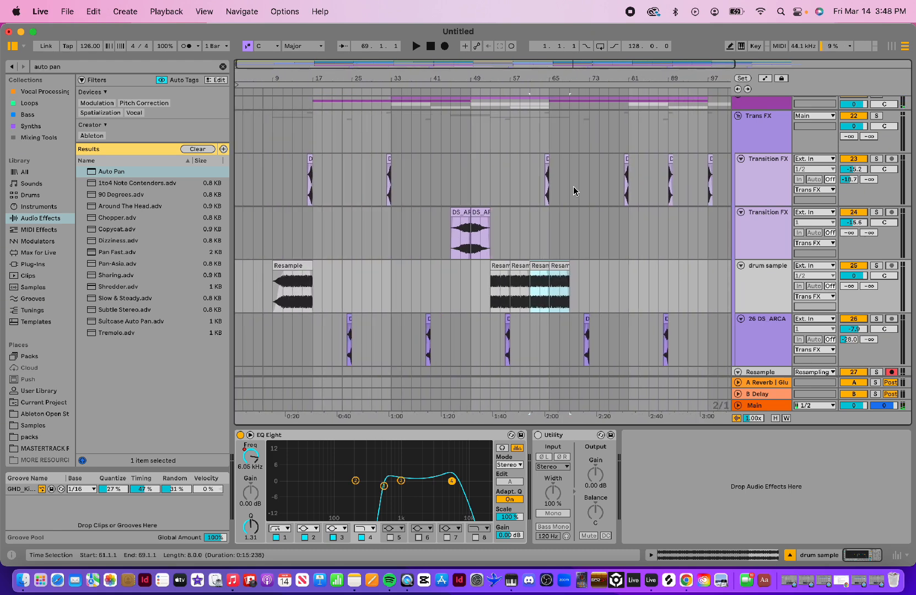
scroll(573, 192, "up", 5)
scroll(573, 191, "down", 5)
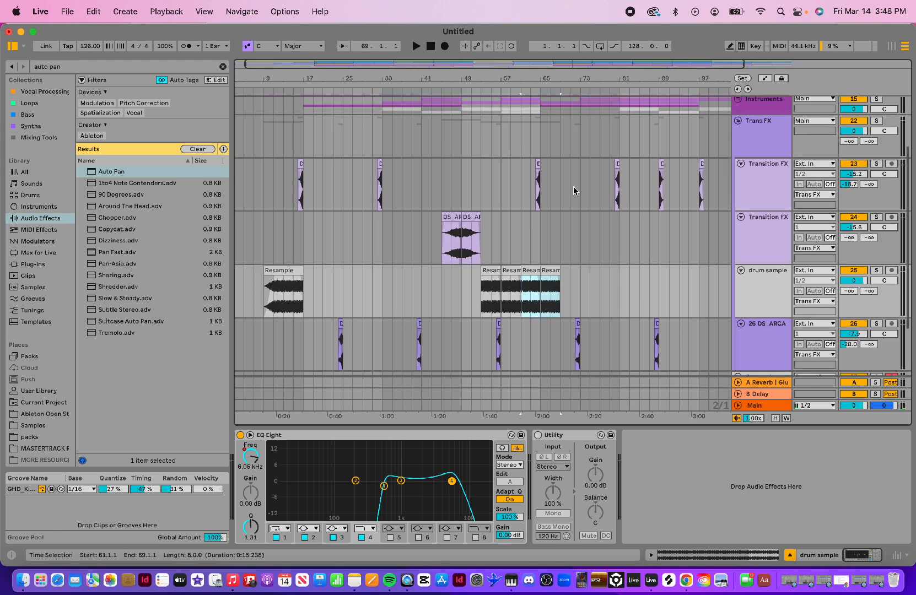
left_click_drag(587, 305, 524, 299)
key("Delete")
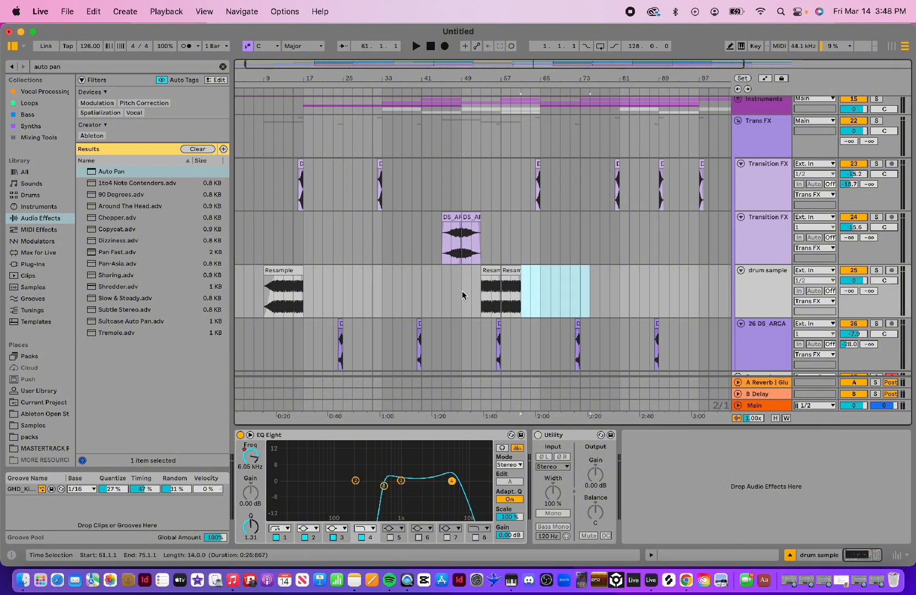
- Move the two adjoining Resample clips together to span bars 57 to 65 in the breakdown
mouse_move(482, 298)
left_mouse_down()
mouse_move(535, 301)
mouse_move(497, 276)
mouse_move(512, 273)
left_mouse_up()
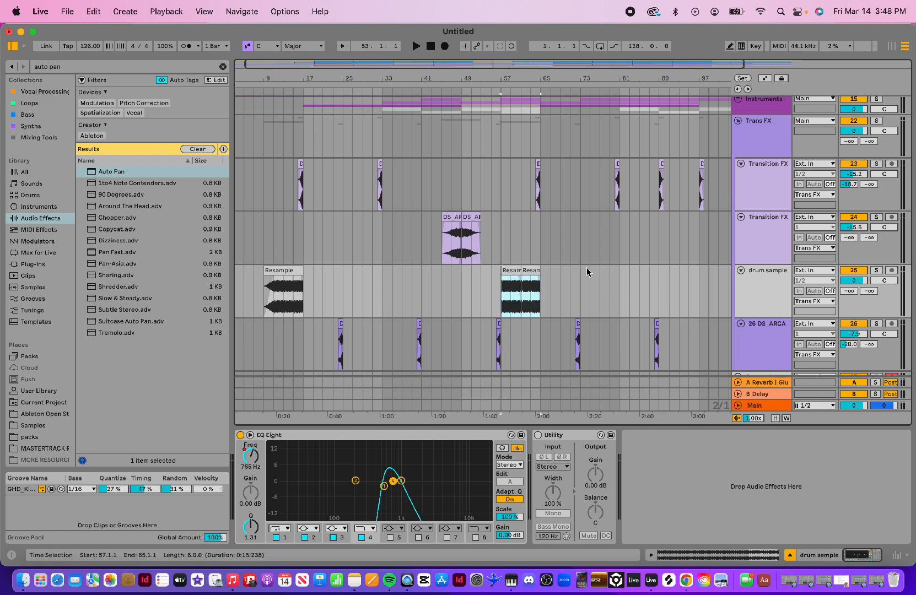
scroll(585, 266, "up", 5)
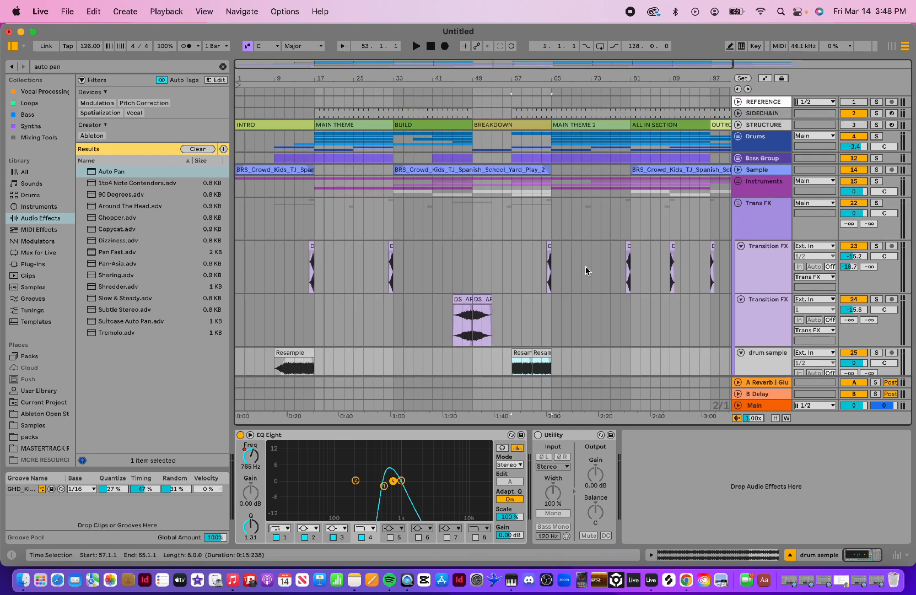
scroll(638, 267, "down", 3)
scroll(638, 267, "right", 2)
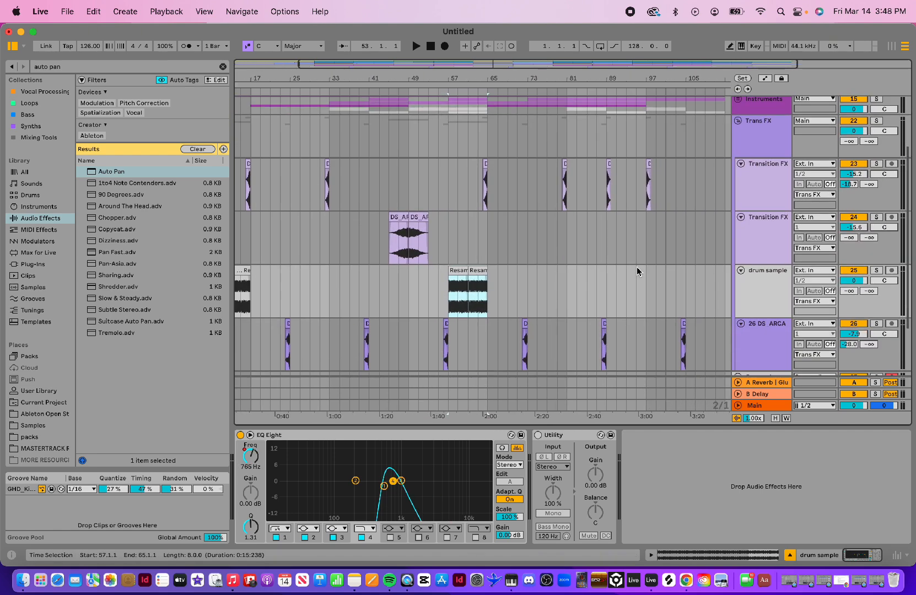
scroll(686, 285, "down", 3)
scroll(686, 285, "left", 2)
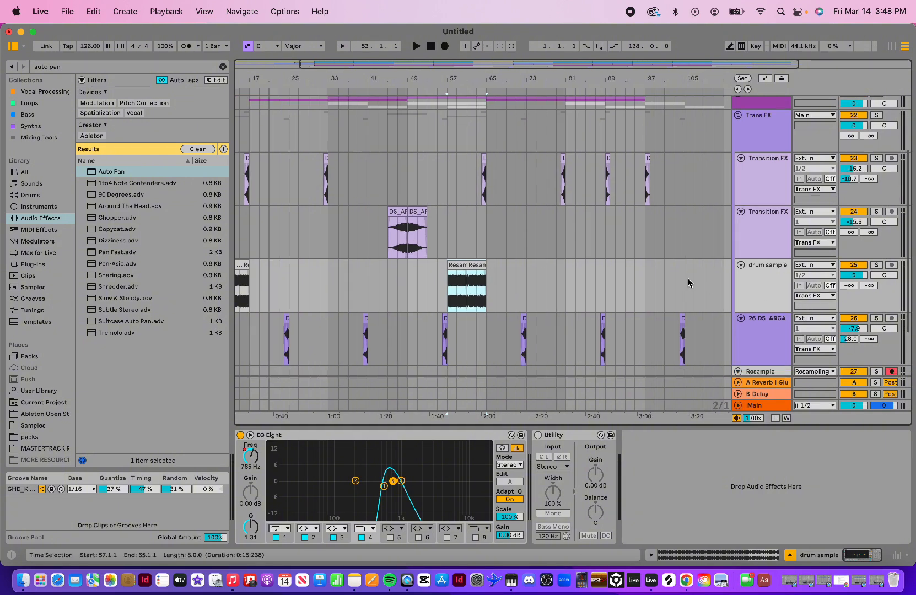
scroll(689, 282, "left", 1)
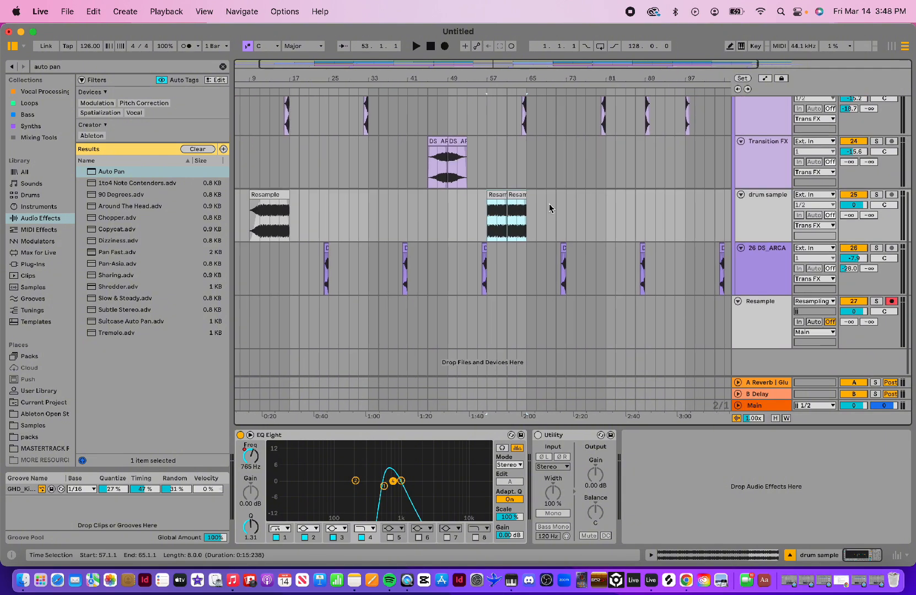
- Audition the last beat of the breakdown's Resample clip and select the clap hit from 64.4.1 to 64.4.3
scroll(732, 217, "up", 5)
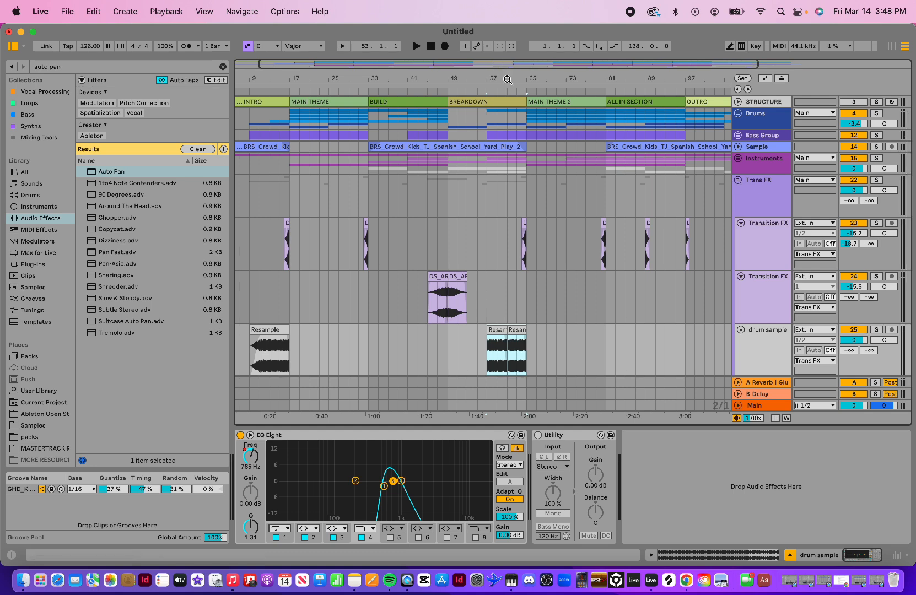
left_click_drag(554, 74, 603, 74)
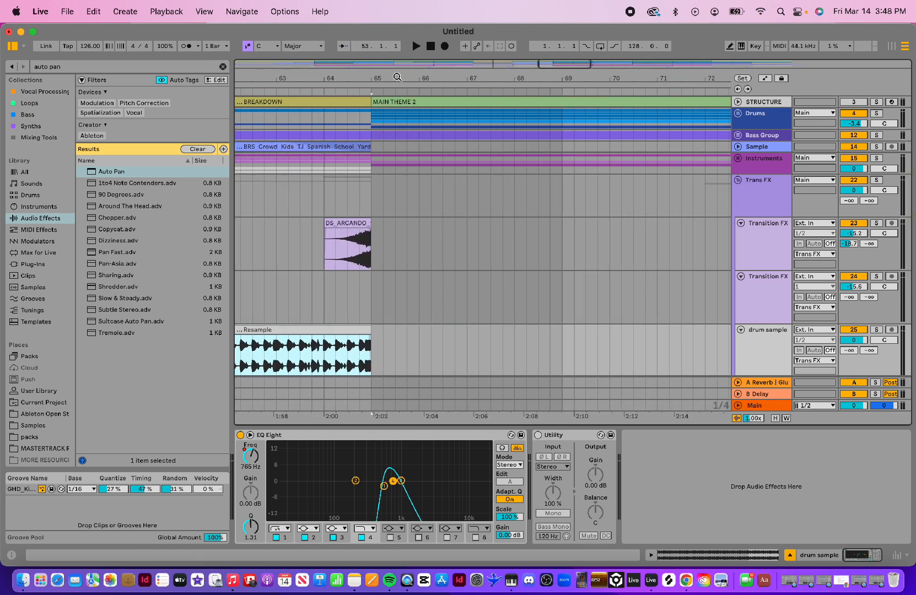
left_click_drag(397, 77, 392, 430)
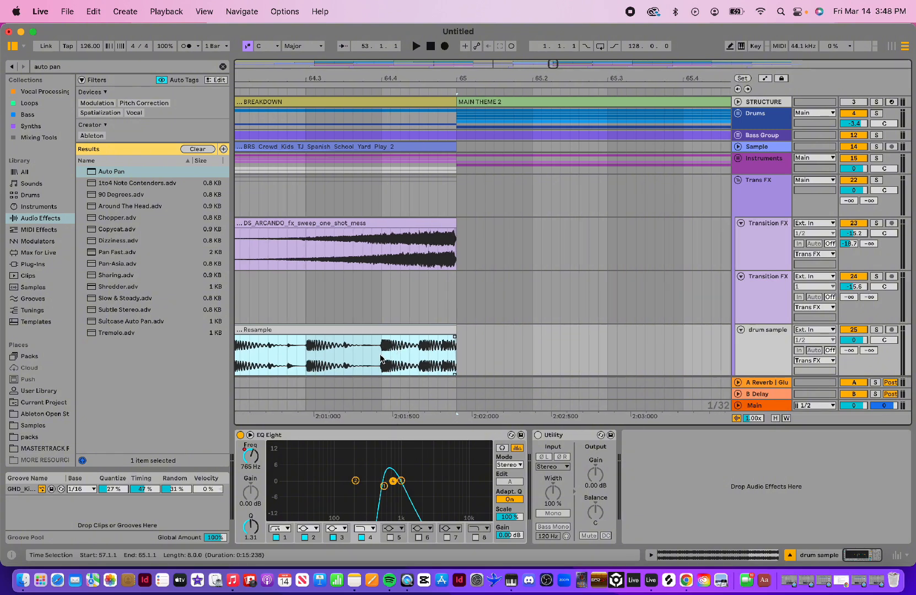
left_click_drag(382, 358, 409, 359)
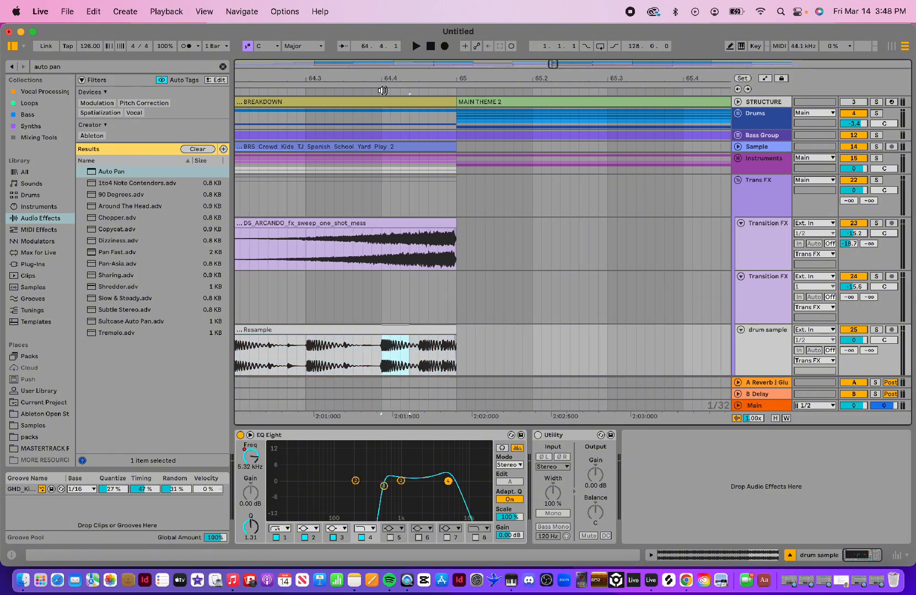
key("space")
key("space")
left_click(510, 466)
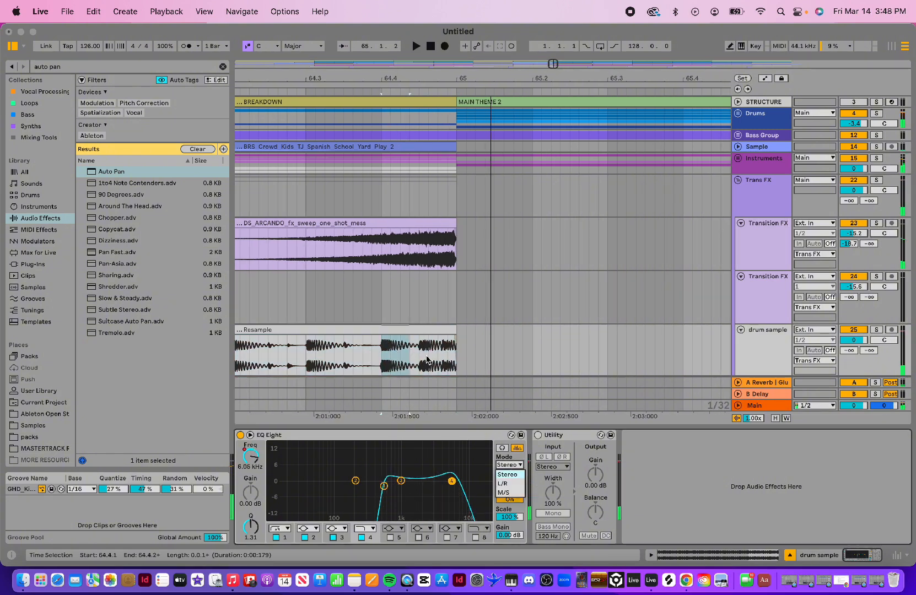
left_click(403, 338)
left_click_drag(382, 356, 420, 357)
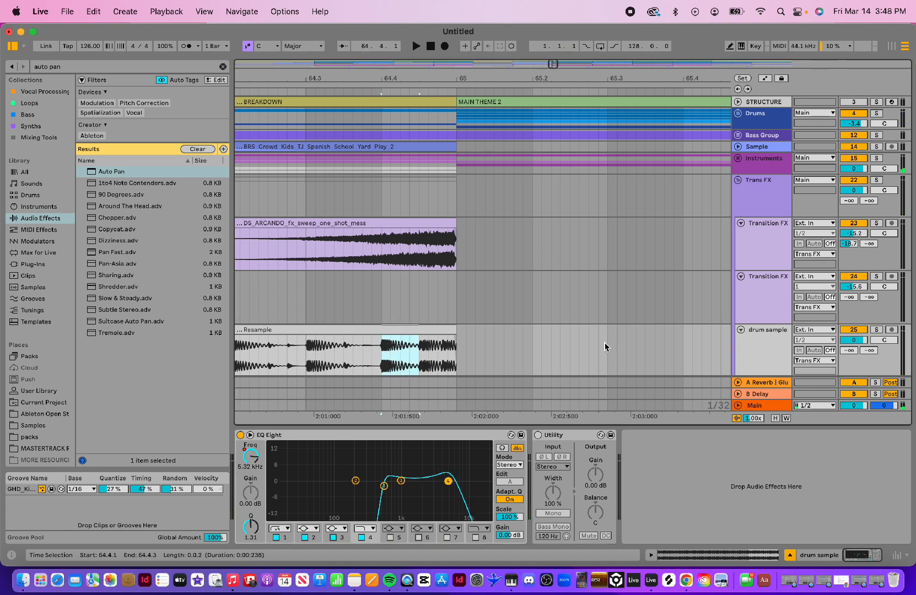
- Copy the selected clap hit to bar 81 on the drum sample track, at the start of the all-in section
left_click_drag(585, 77, 586, 34)
scroll(625, 340, "right", 8)
scroll(625, 340, "down", 2)
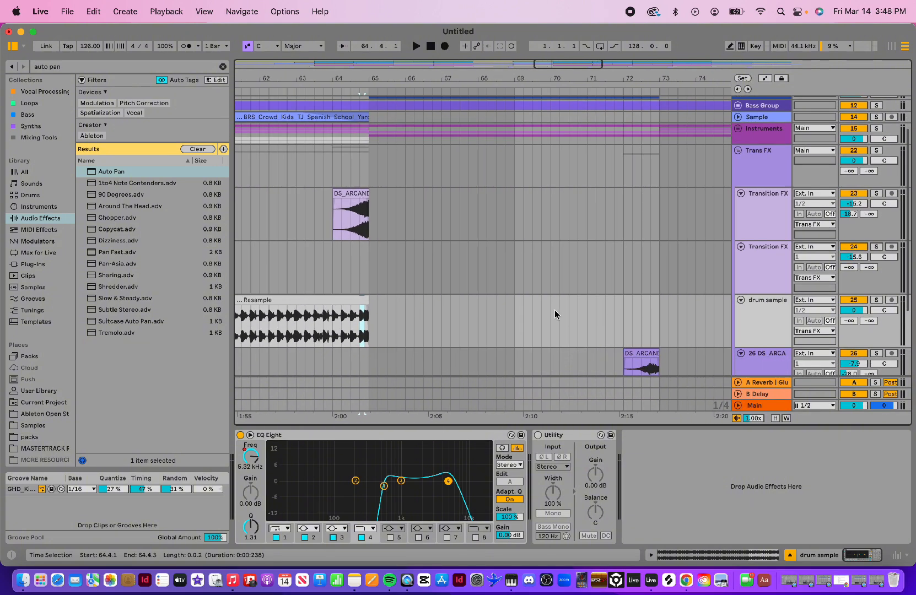
left_click_drag(501, 74, 501, 45)
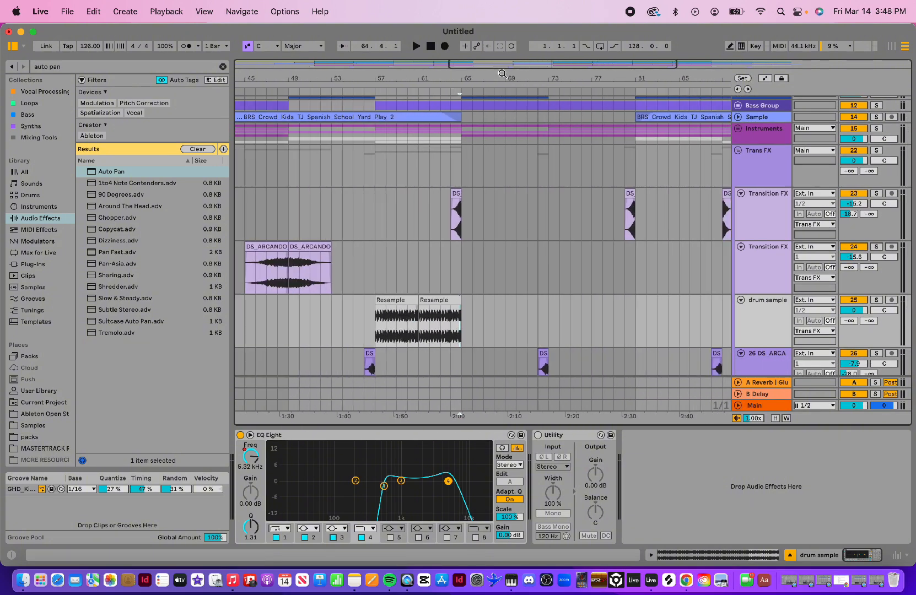
scroll(559, 202, "up", 4)
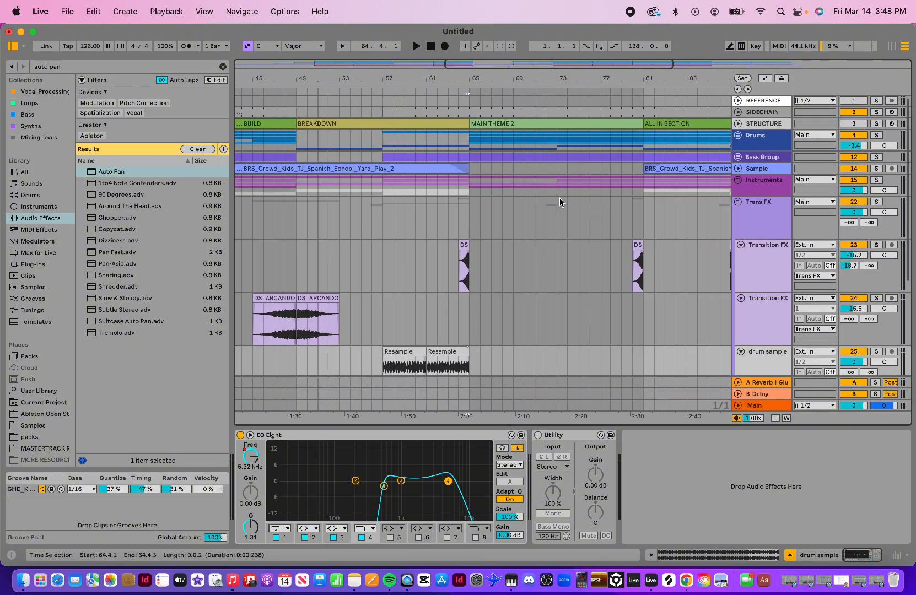
scroll(559, 198, "down", 5)
scroll(559, 197, "right", 3)
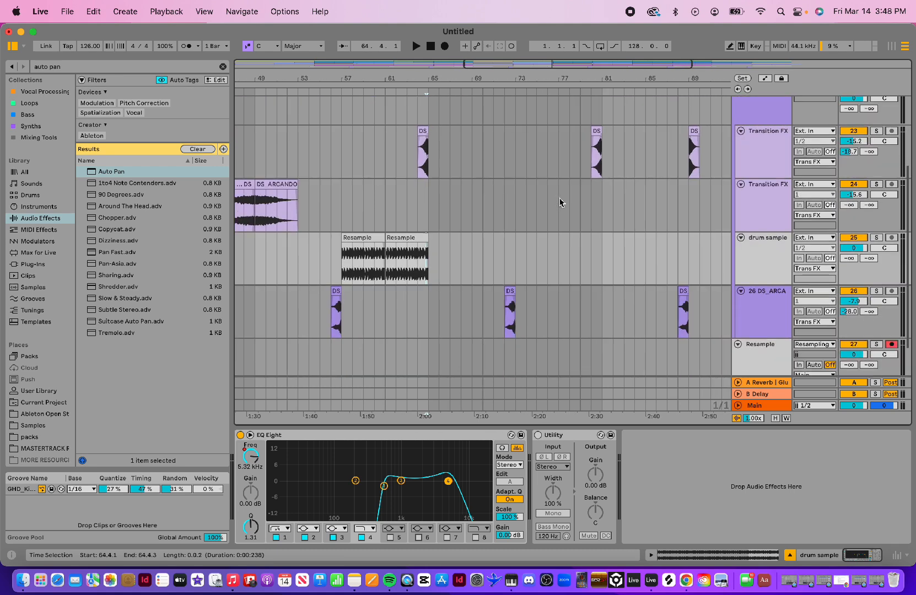
left_click(602, 256)
key("super+v")
- Play the pasted clap from bar 81, solo the drum sample track and stop playback
left_click_drag(624, 76, 623, 118)
key("space")
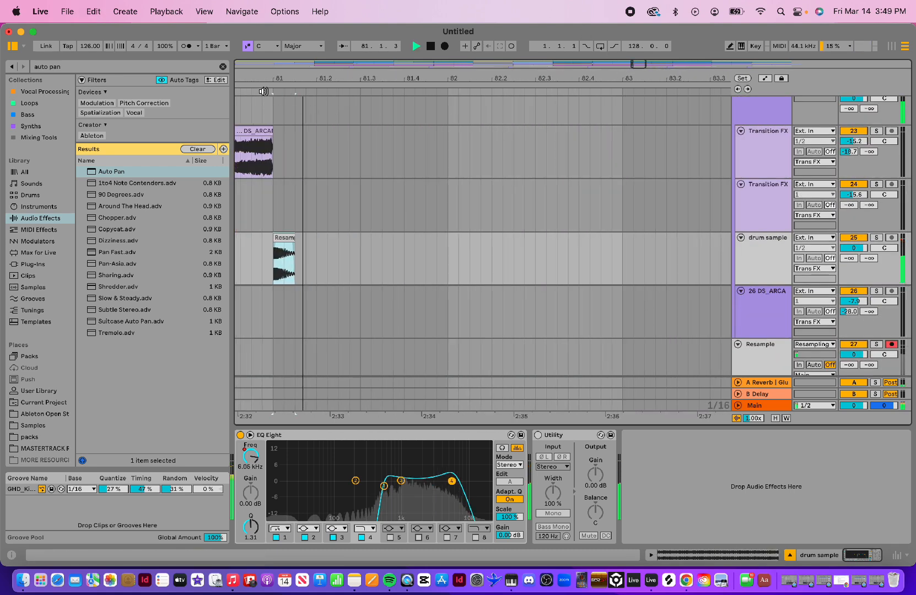
left_click(876, 238)
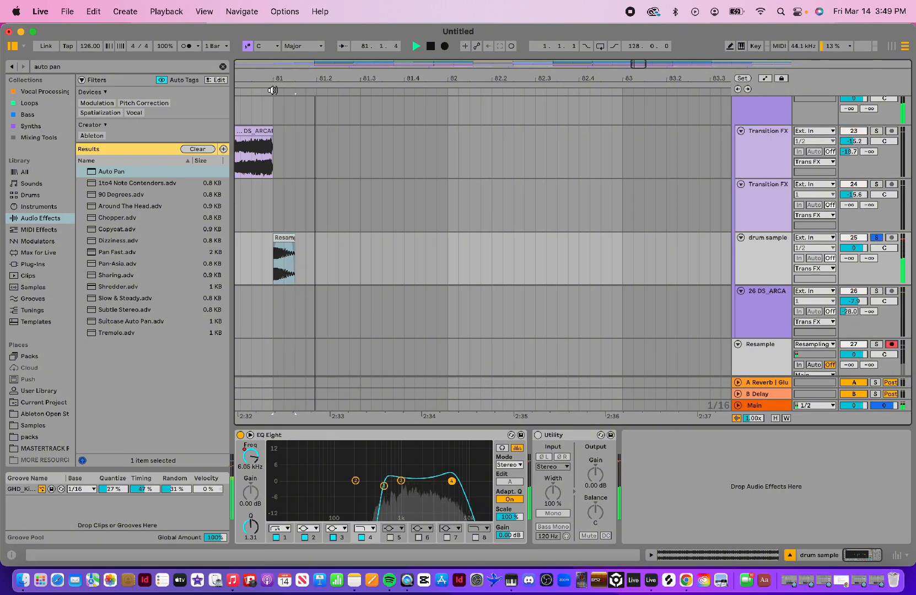
mouse_move(295, 238)
left_mouse_down()
mouse_move(325, 238)
mouse_move(294, 239)
left_mouse_up()
scroll(581, 228, "left", 5)
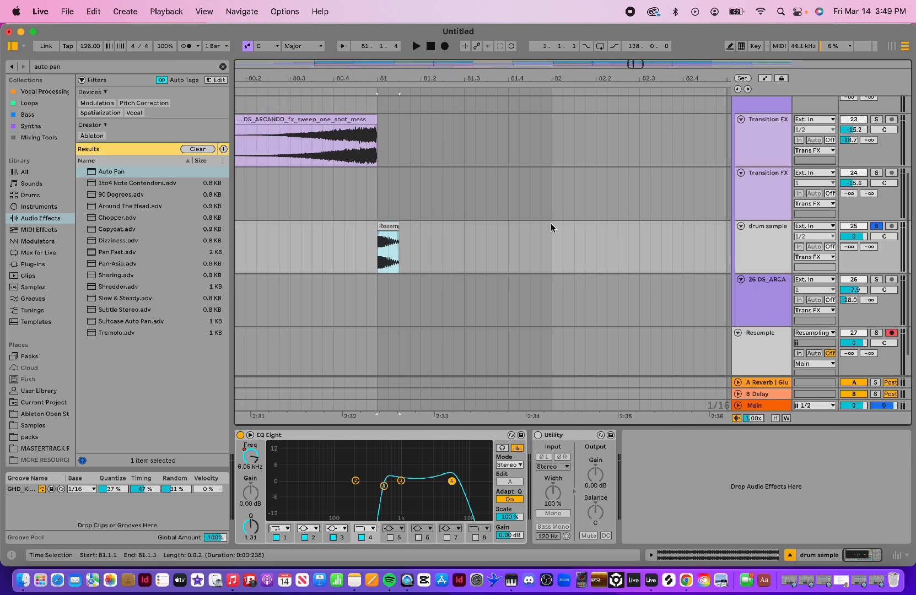
- Rename the drum sample track as "sample clap"
left_click_drag(505, 80, 506, 55)
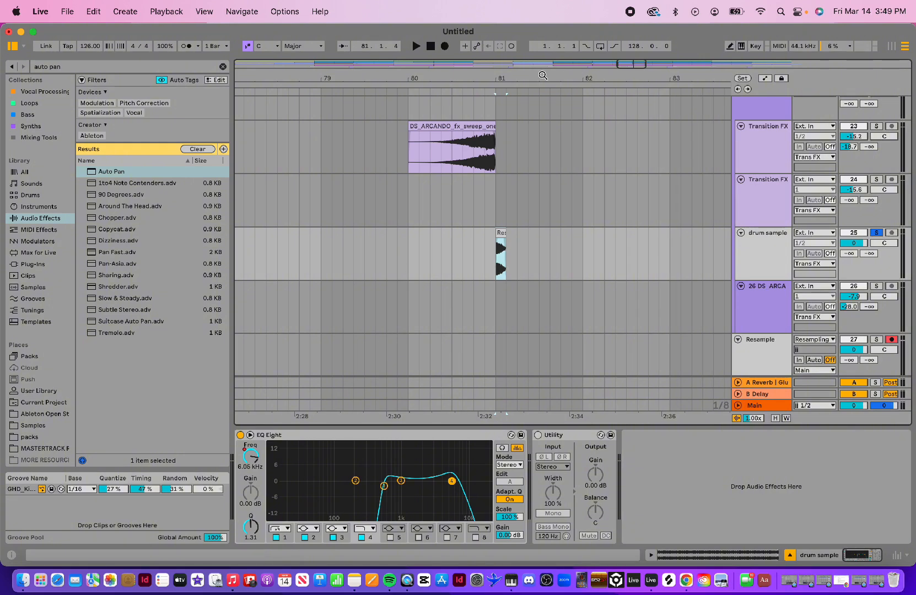
left_click_drag(543, 75, 544, 105)
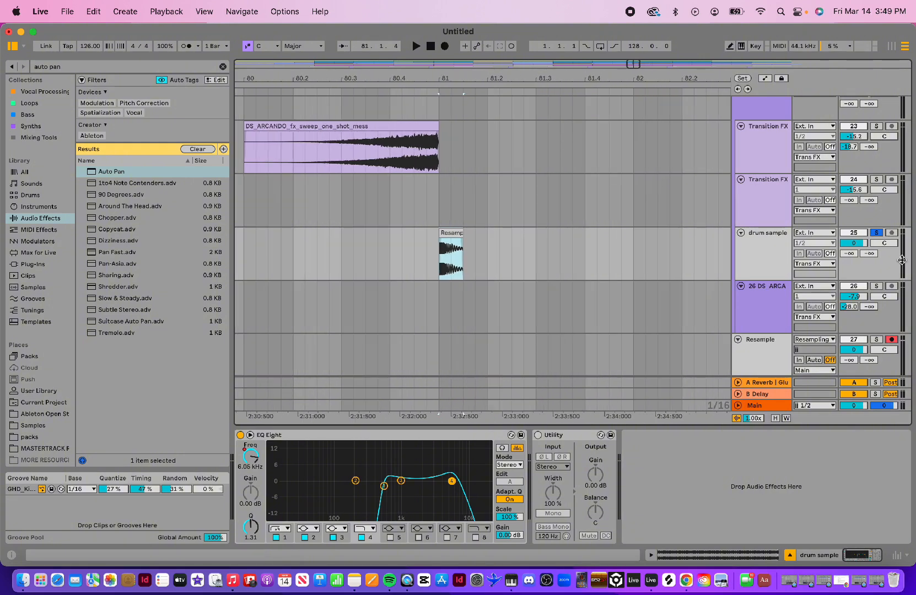
left_click(769, 251)
key("super+r")
type("sam")
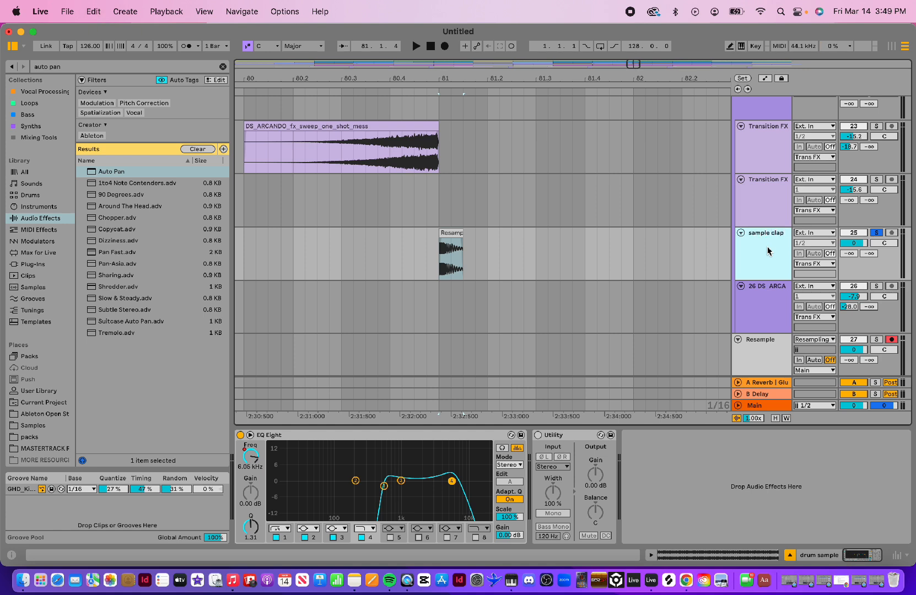
scroll(717, 284, "down", 3)
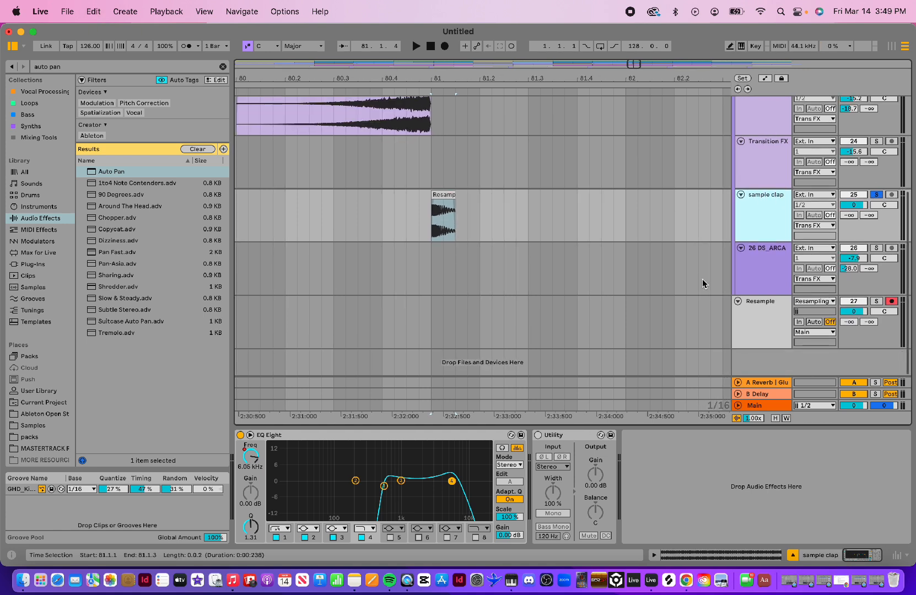
- Add Hybrid Reverb to the sample clap track and set its decay to 22.3 s and its size to 72 %
left_click(758, 318)
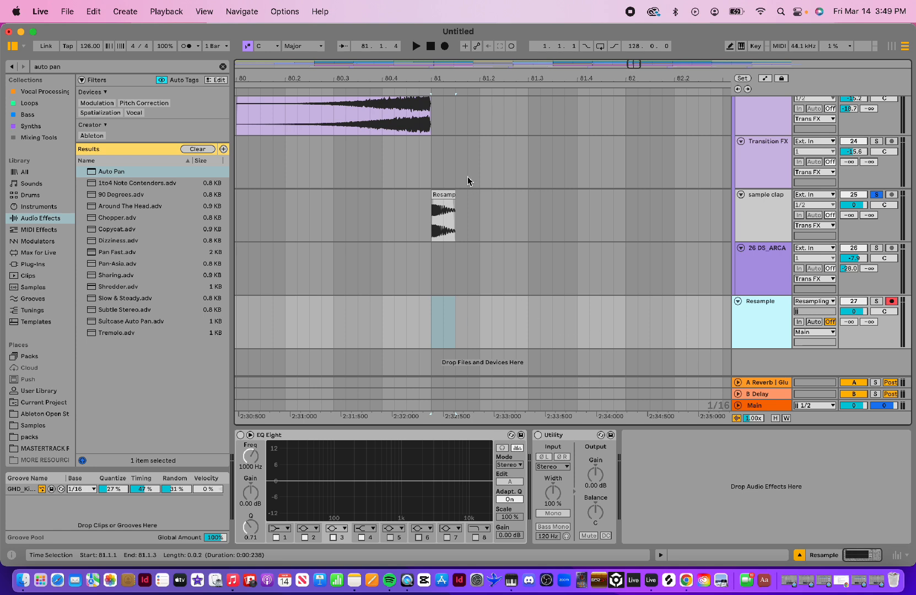
left_click(748, 215)
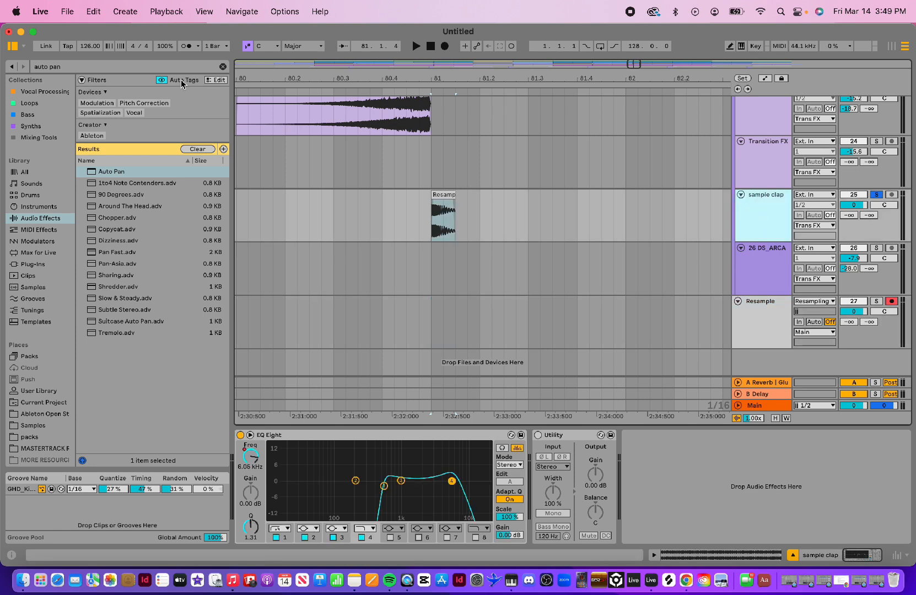
left_click(223, 67)
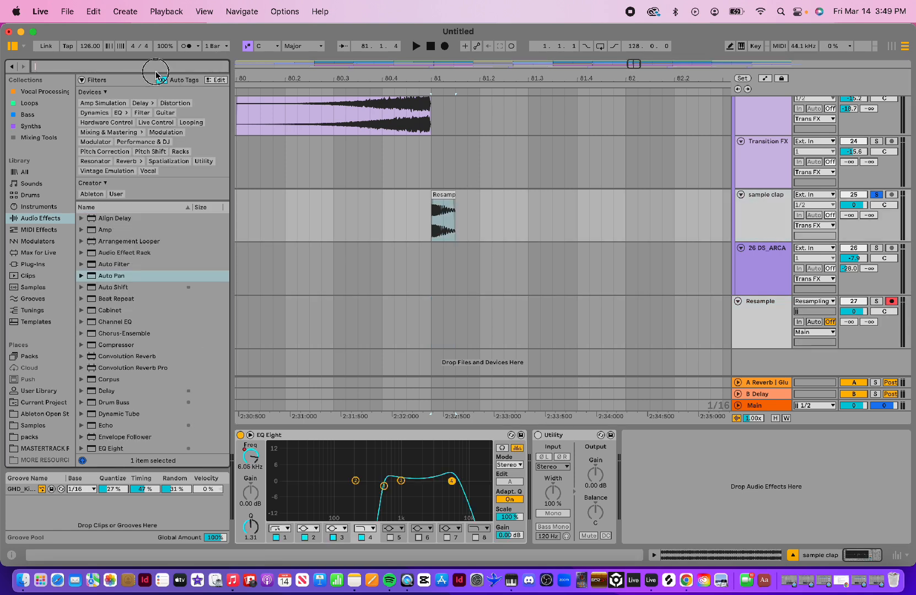
type("hypb")
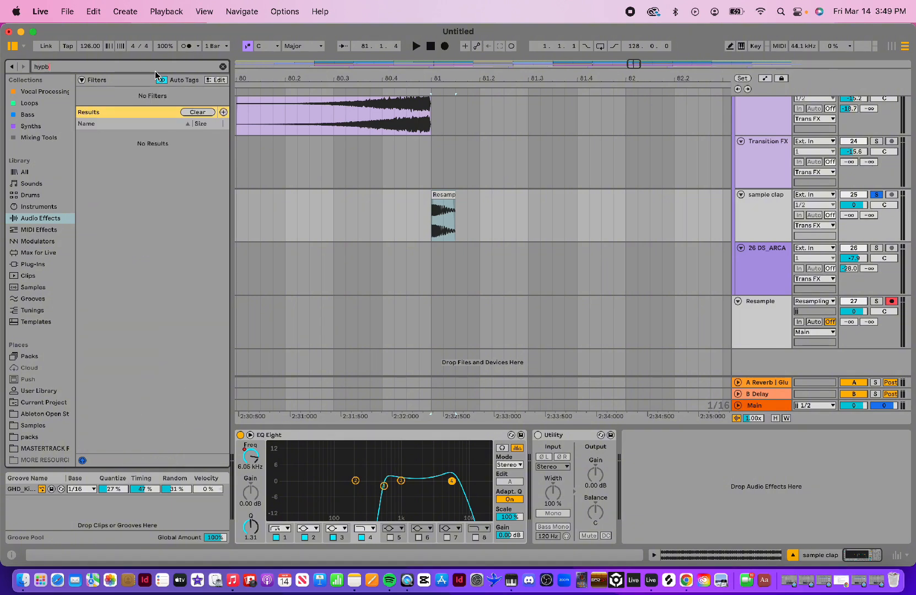
type("rid")
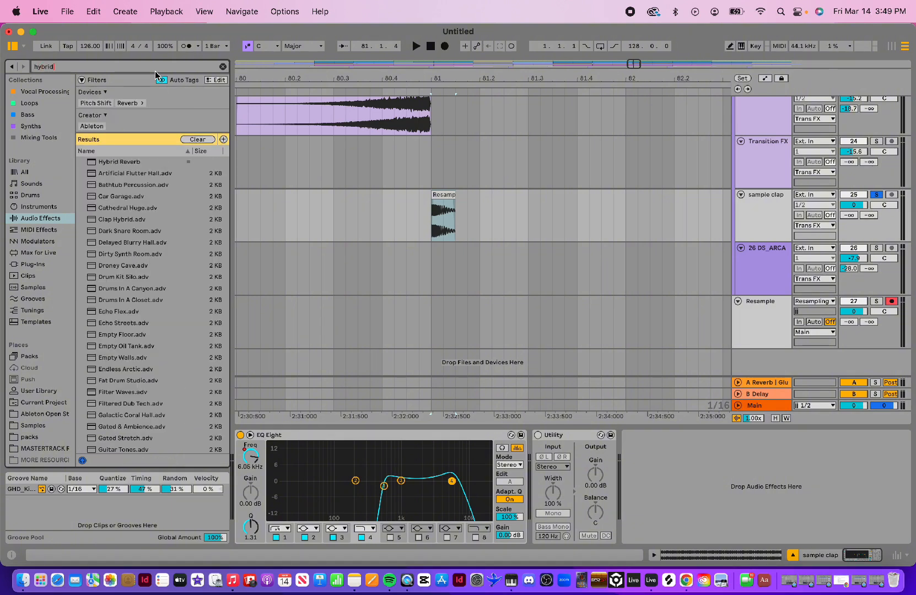
left_click(127, 162)
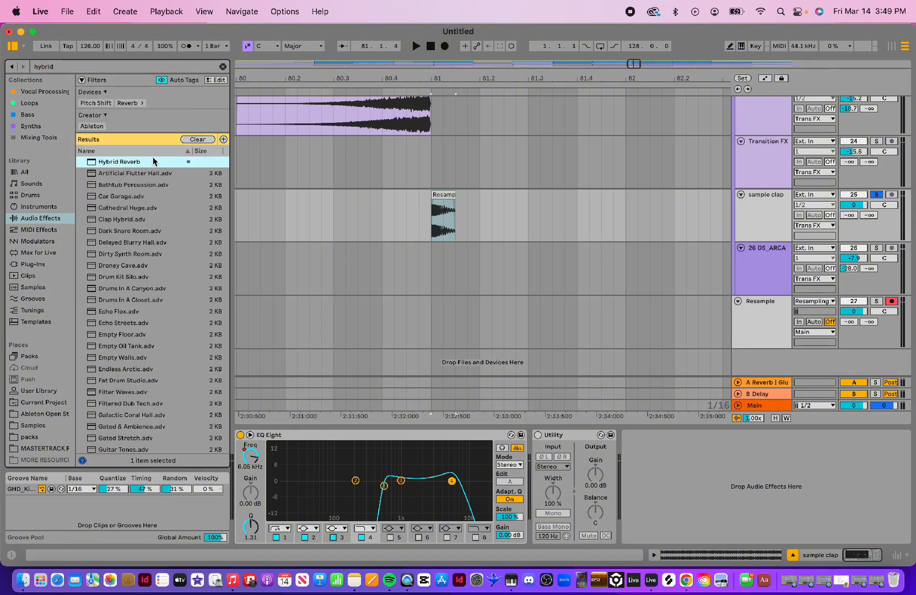
left_click_drag(153, 161, 445, 223)
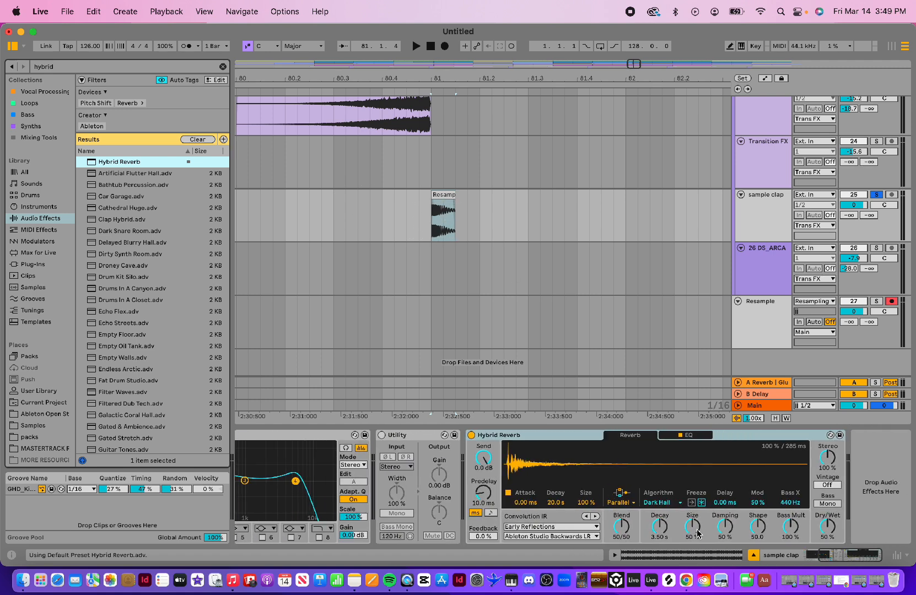
left_click_drag(698, 533, 698, 531)
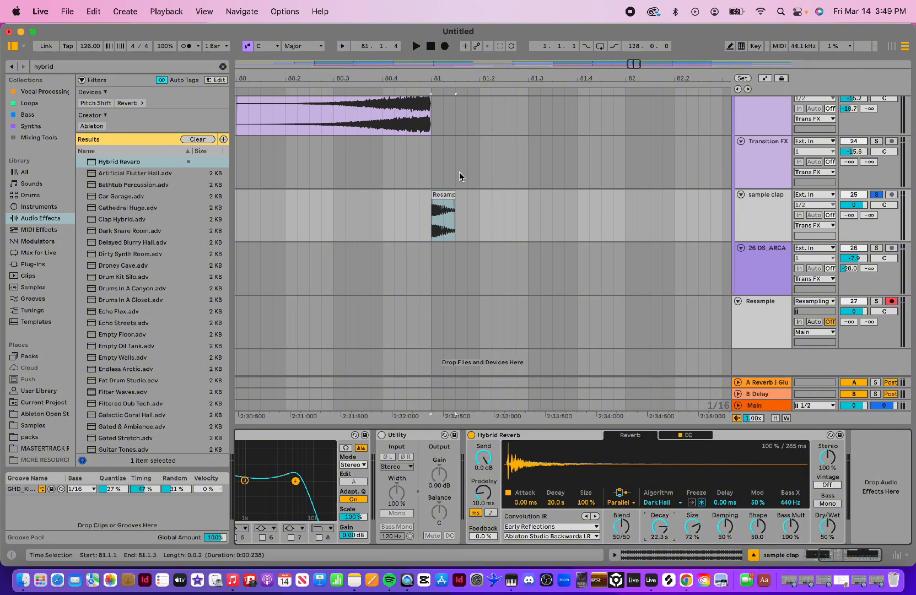
- Listen to the soloed clap with its long reverb tail from bar 81, and stop playback
scroll(691, 209, "right", 2)
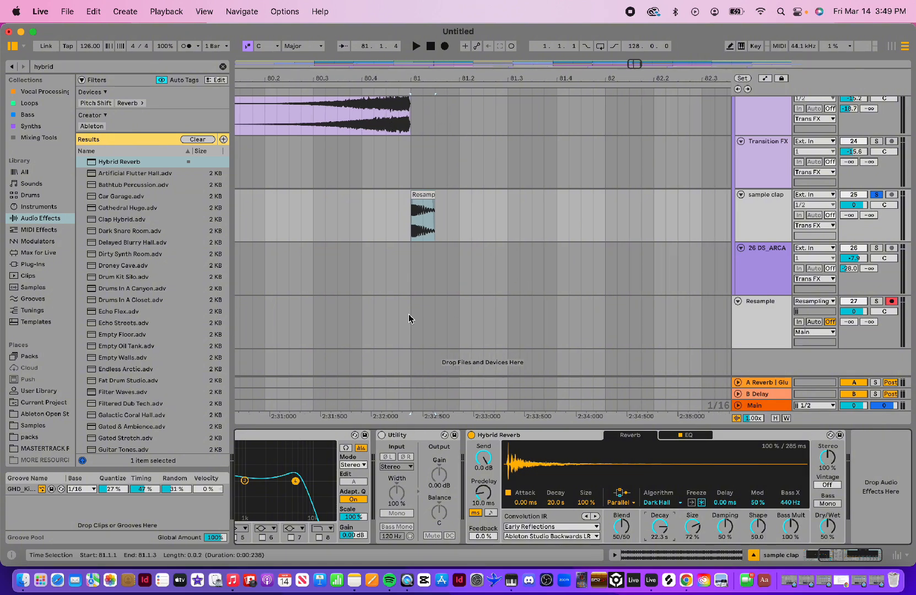
left_click(409, 284)
scroll(408, 284, "right", 1)
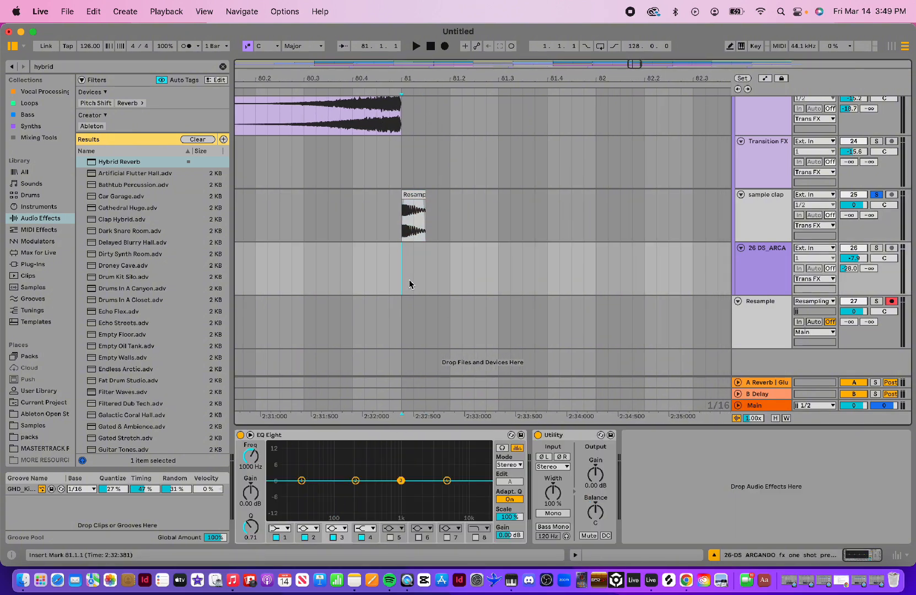
left_click(404, 320)
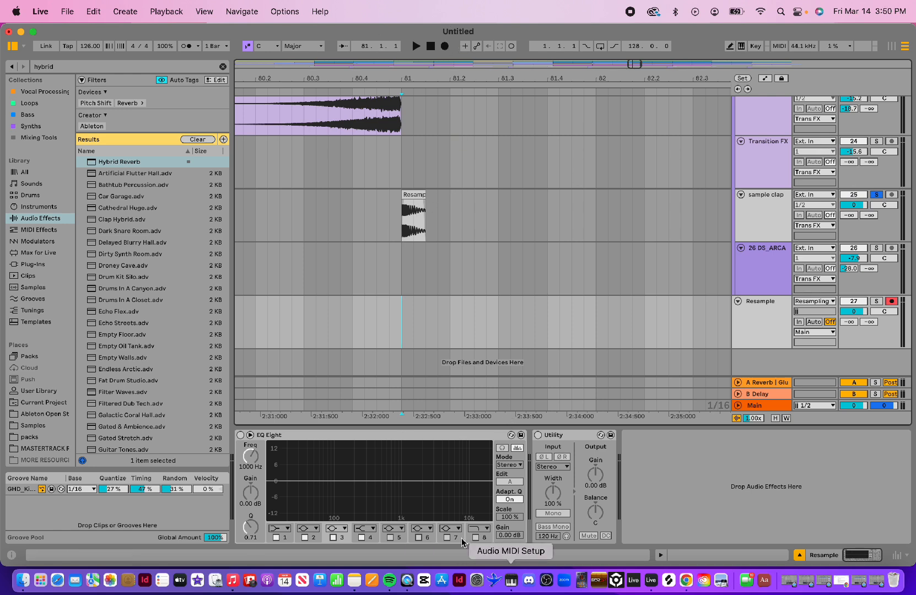
left_click(402, 90)
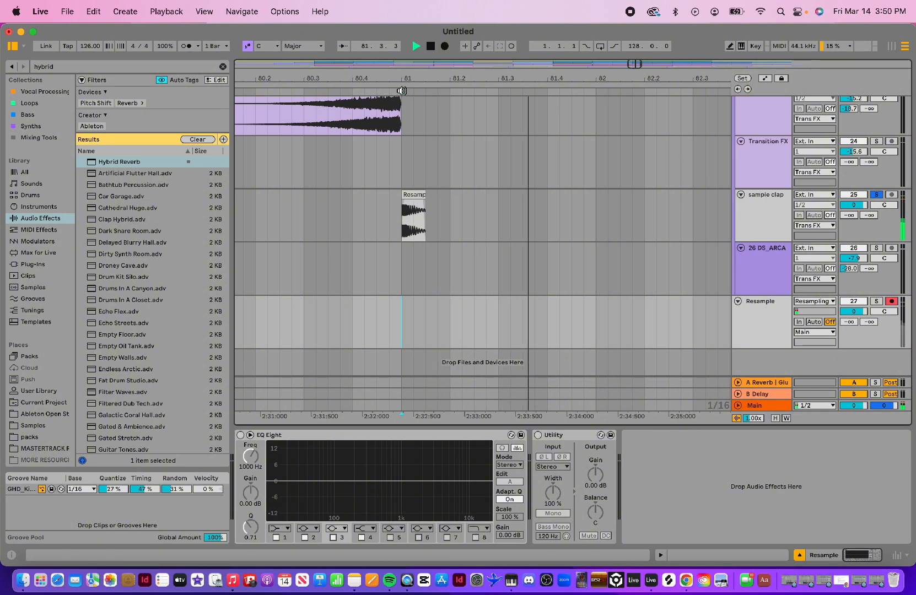
key("space")
left_click(431, 47)
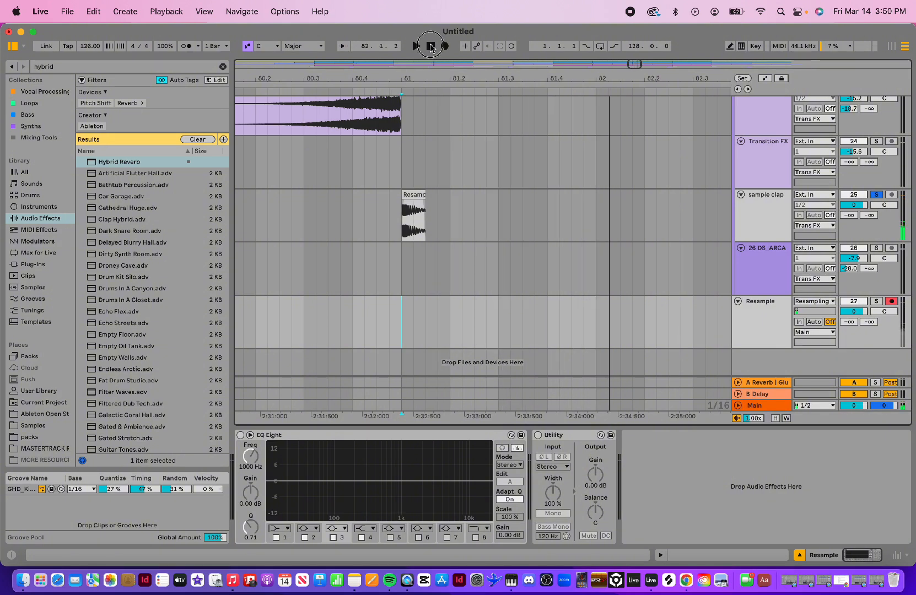
- Record the soloed reverb clap onto the Resample track from bar 81 to bar 88, and stop recording
left_click(401, 329)
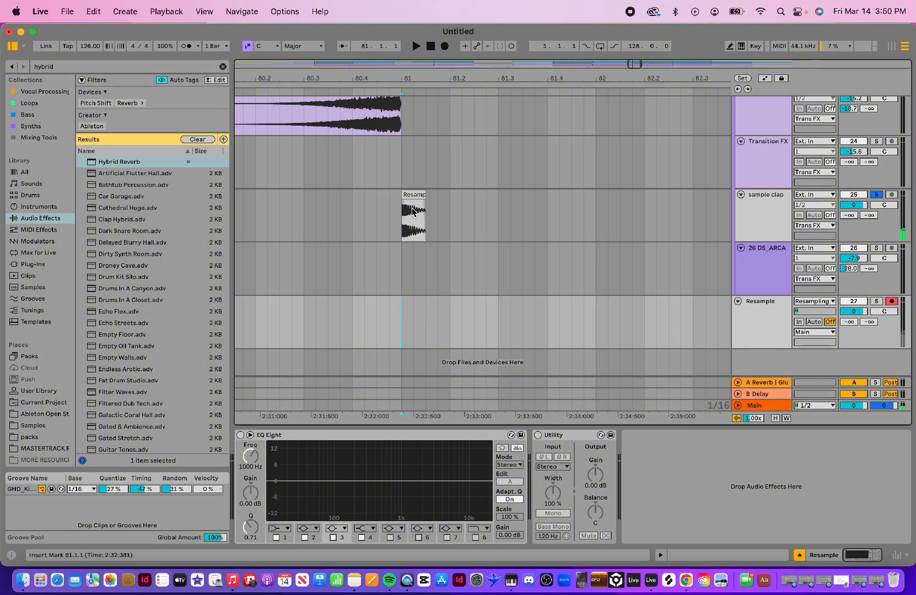
left_click(446, 46)
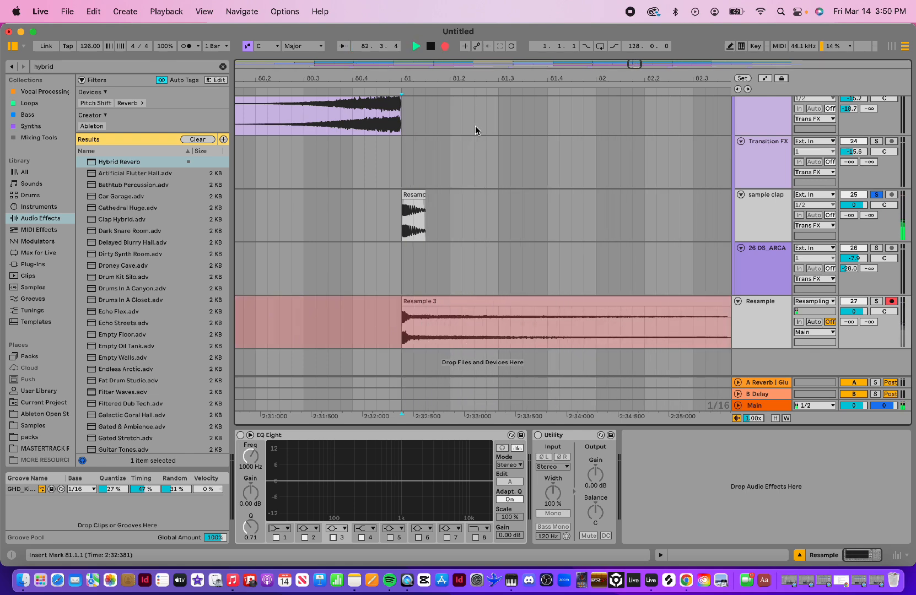
scroll(475, 128, "up", 1)
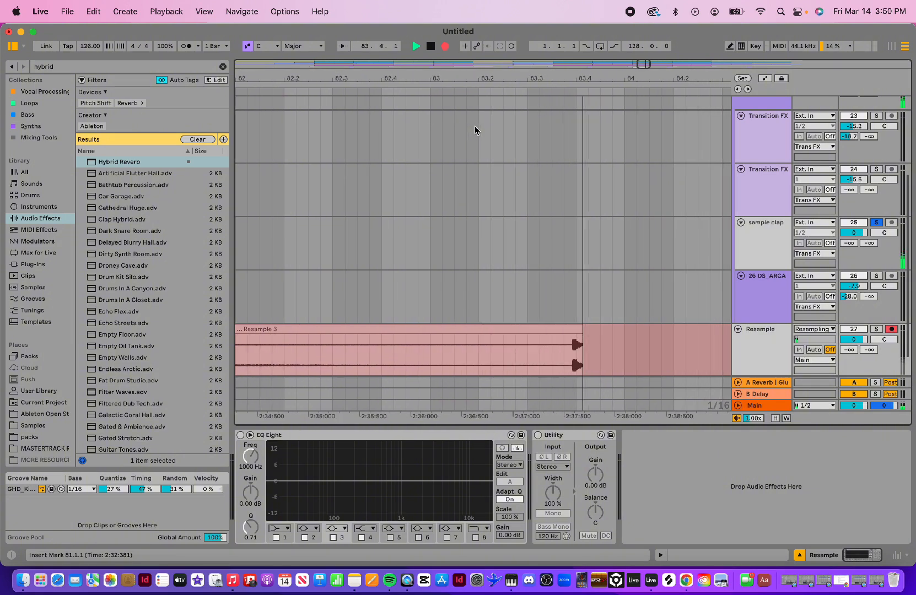
scroll(474, 127, "up", 1)
scroll(475, 128, "down", 2)
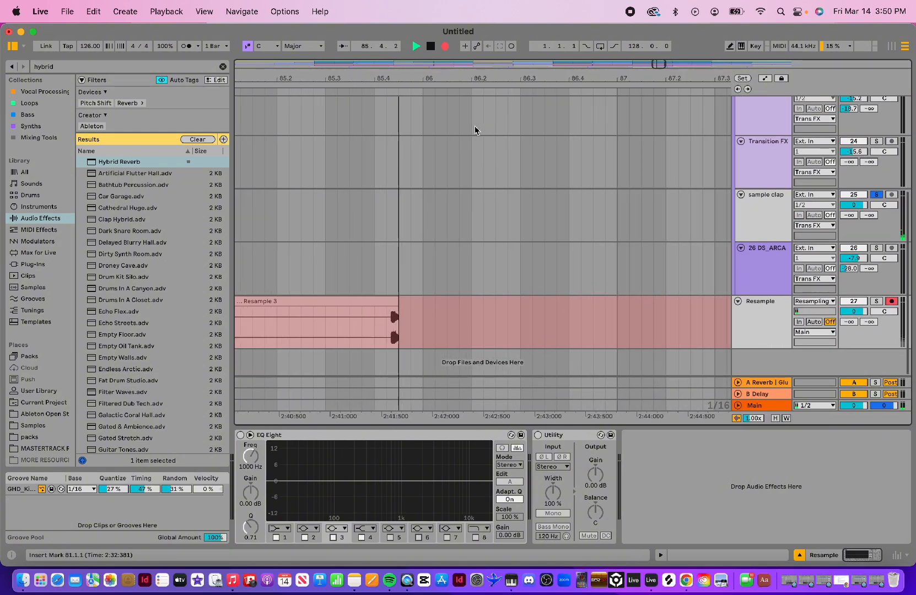
scroll(475, 130, "up", 1)
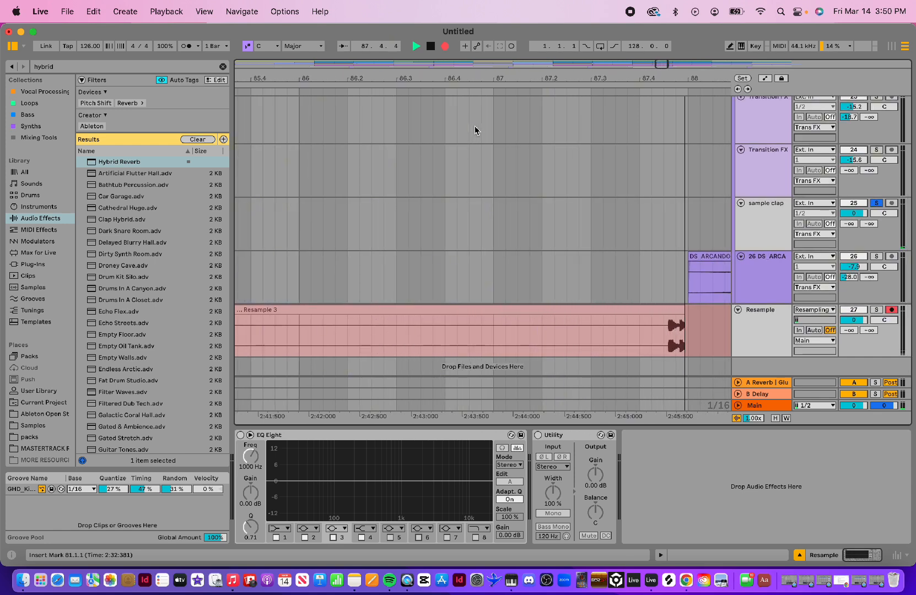
key("space")
left_click_drag(484, 76, 484, 32)
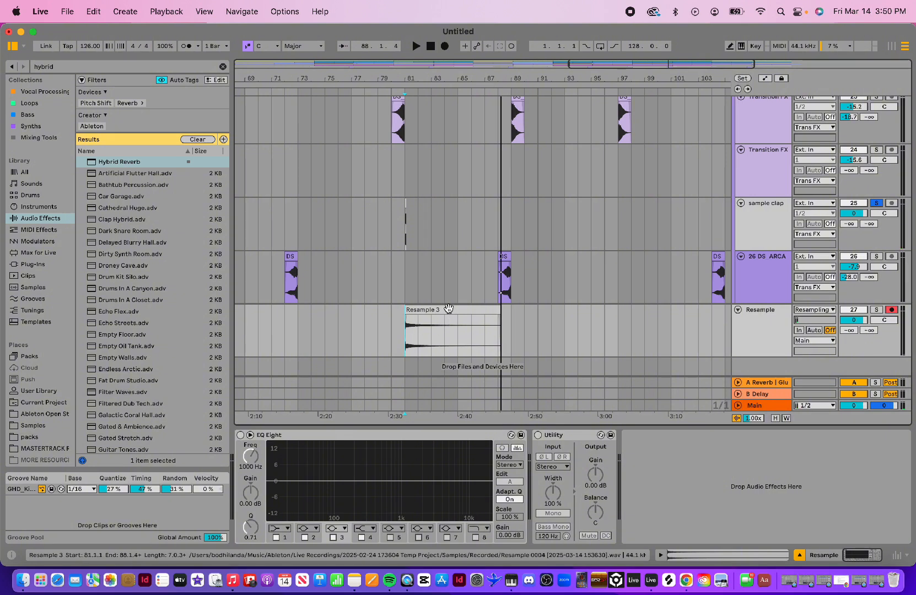
- Open the newly recorded reverb clap clip and raise its gain to 2.8 dB
left_click(448, 309)
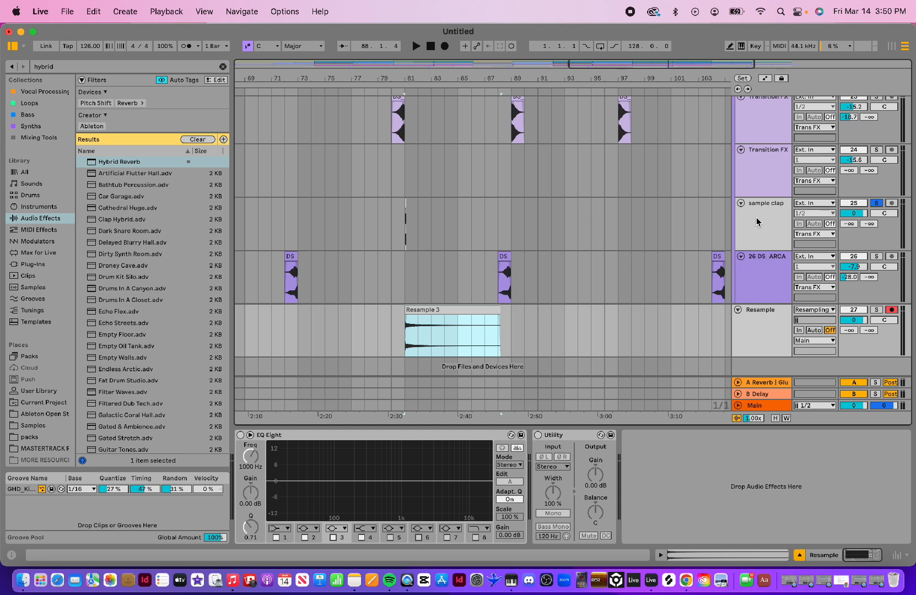
double_click(439, 317)
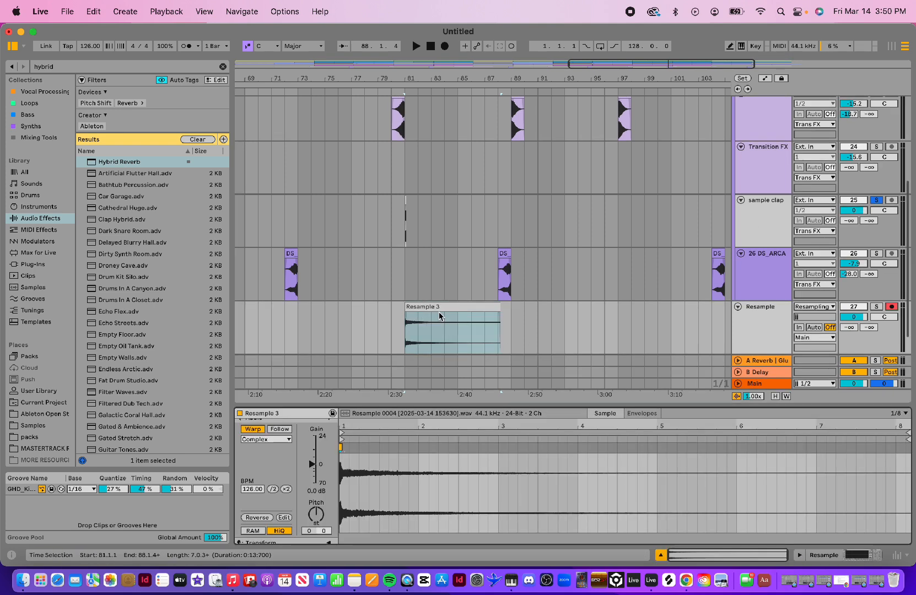
scroll(323, 474, "down", 1)
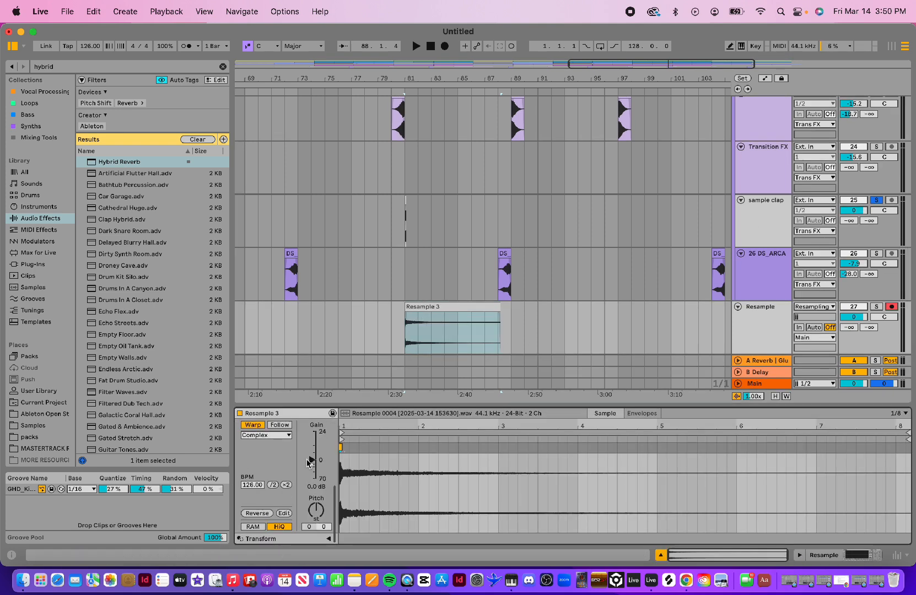
mouse_move(316, 485)
left_mouse_down()
mouse_move(316, 493)
mouse_move(312, 459)
left_mouse_up()
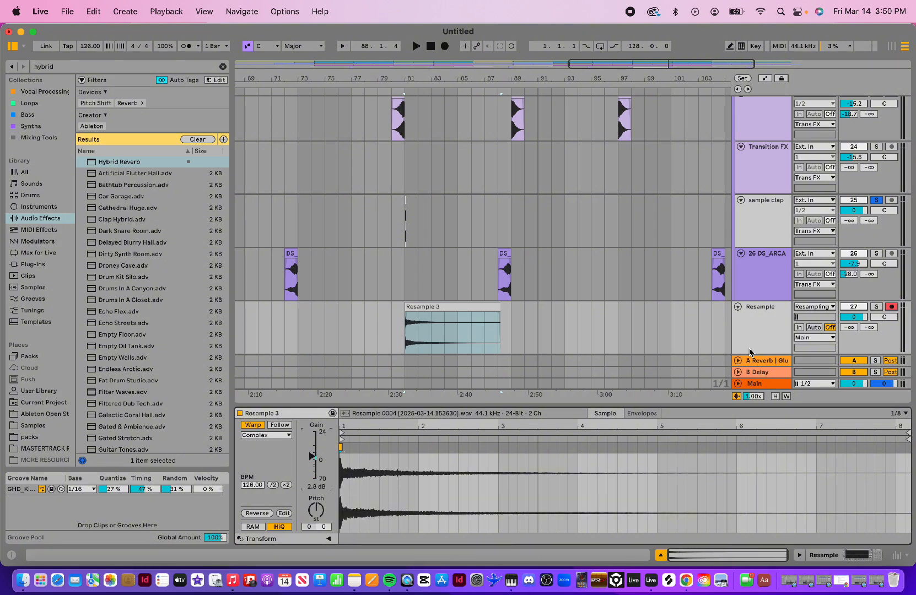
- Delete the sample clap track and move the Resample track into the Trans FX group, directly below the first Transition FX track
left_click(766, 332)
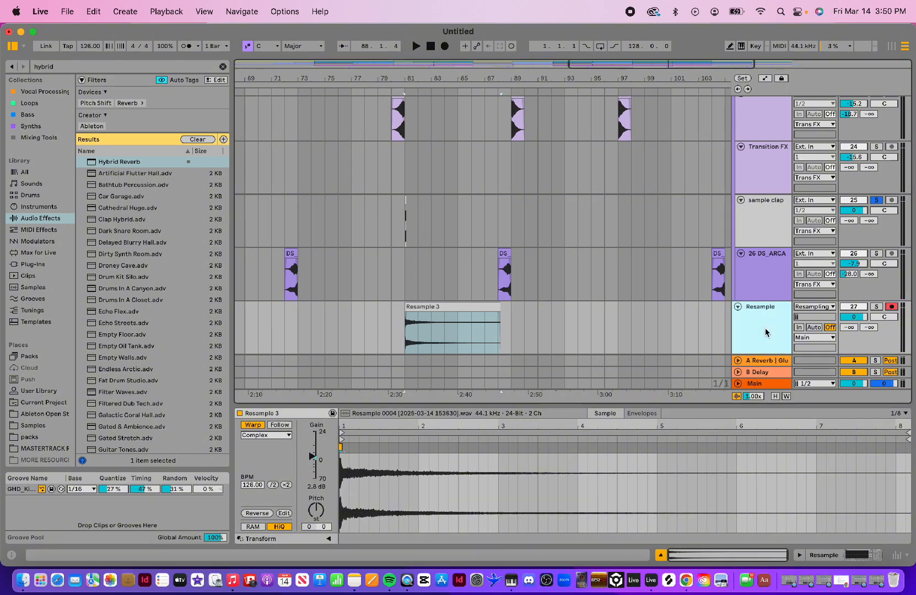
left_click(765, 240)
key("Delete")
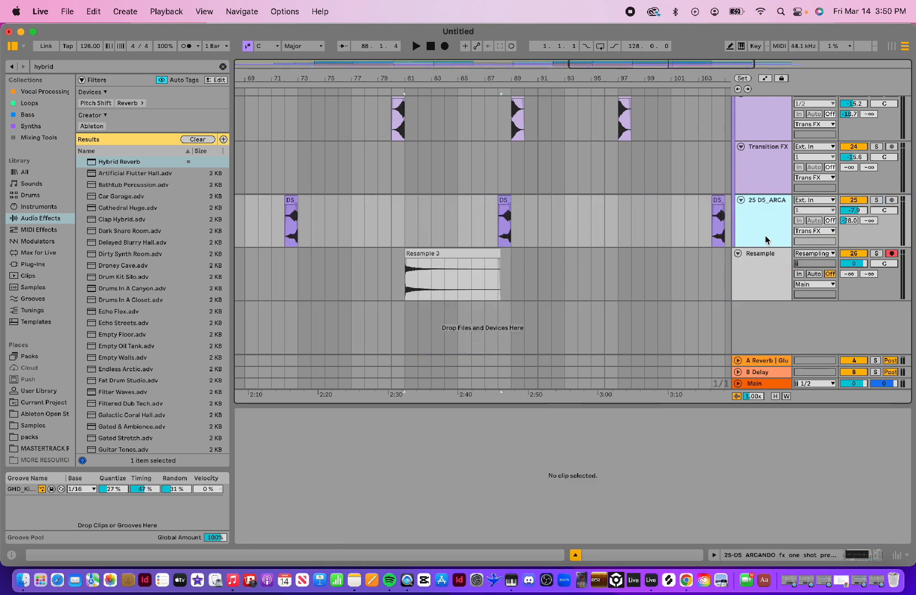
left_click_drag(758, 270, 757, 165)
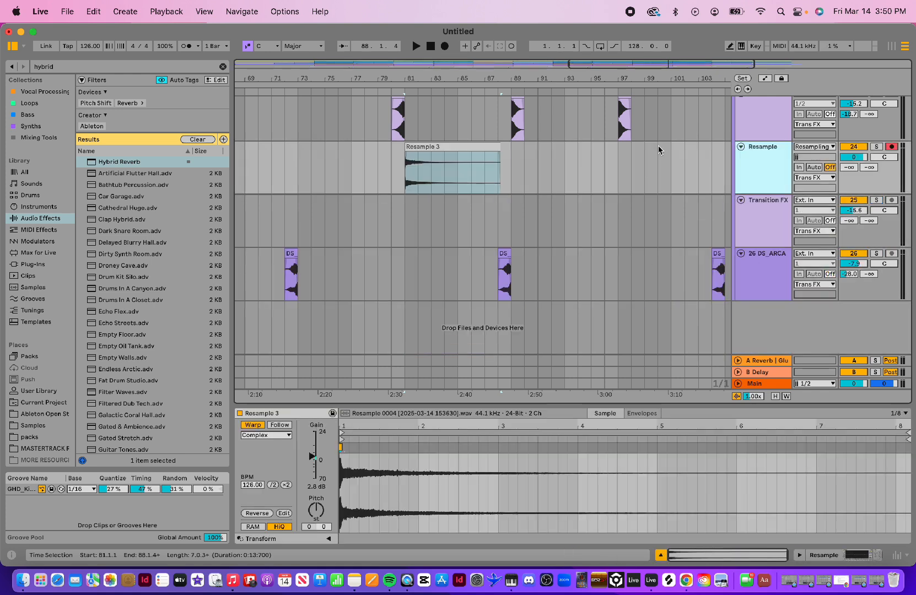
- Rename the Resample track as "clap sweep"
key("super+r")
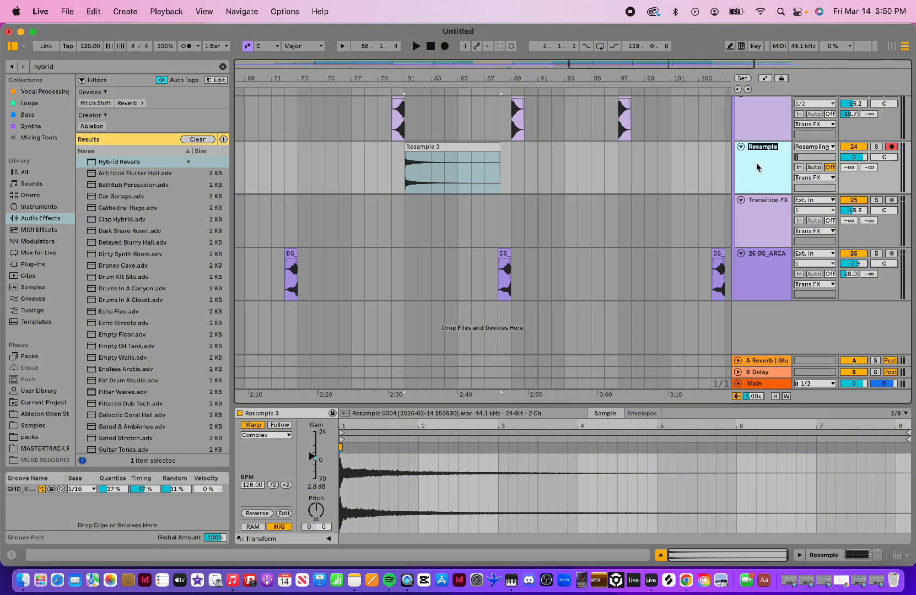
type("clap")
key("Return")
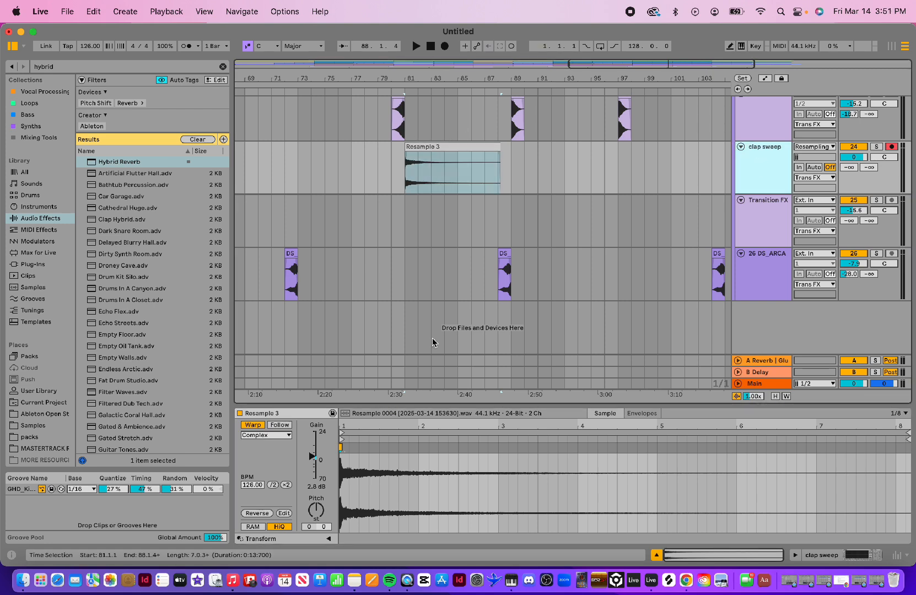
- Add Saturator to the clap sweep track, enable its EQ Eight and set the Saturator drive to 9.7 dB
left_click(222, 67)
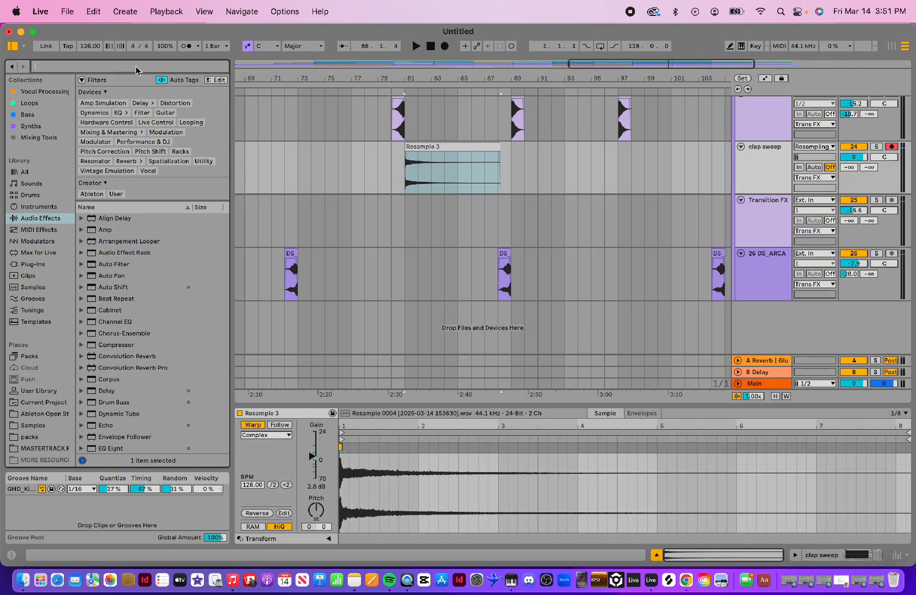
type("satura")
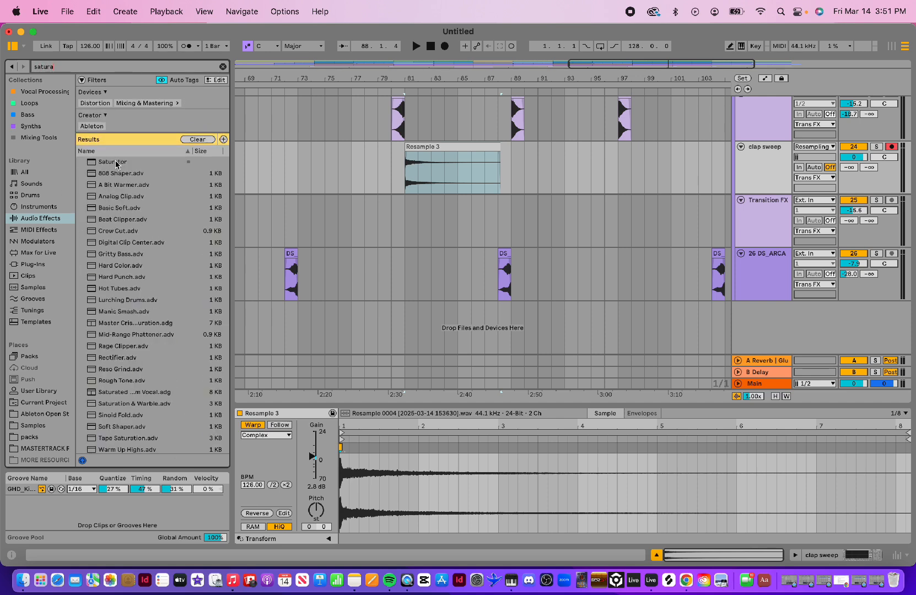
left_click_drag(116, 163, 420, 148)
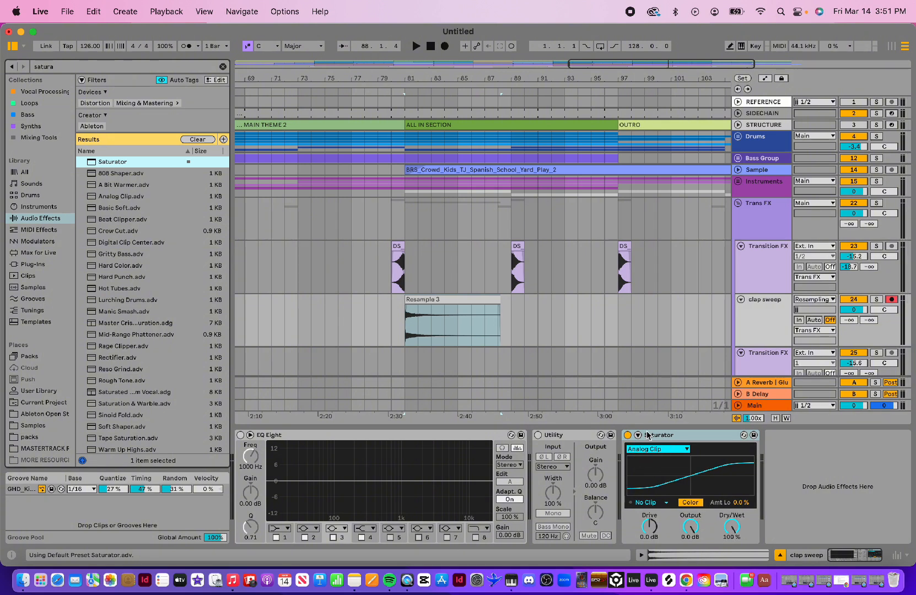
left_click(241, 435)
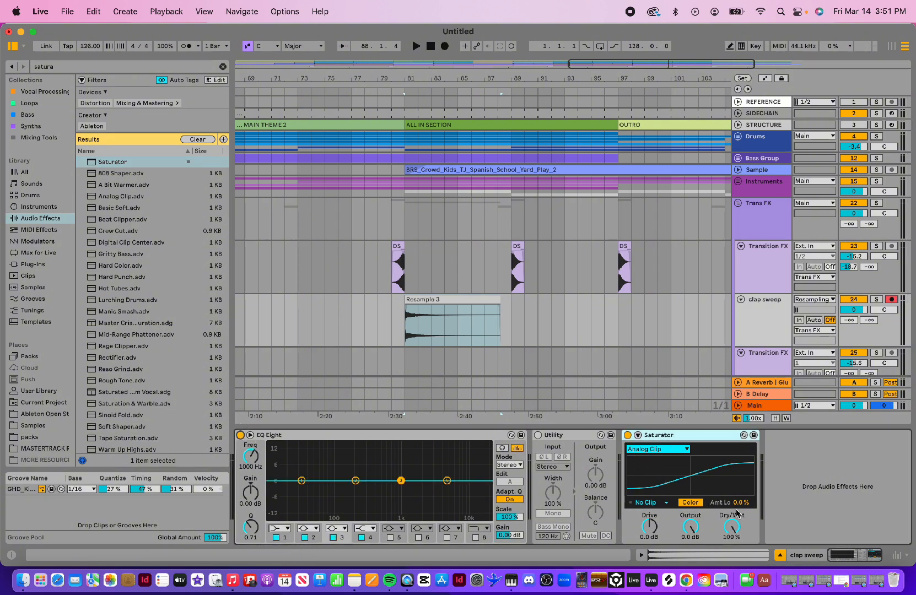
left_click_drag(648, 529, 648, 515)
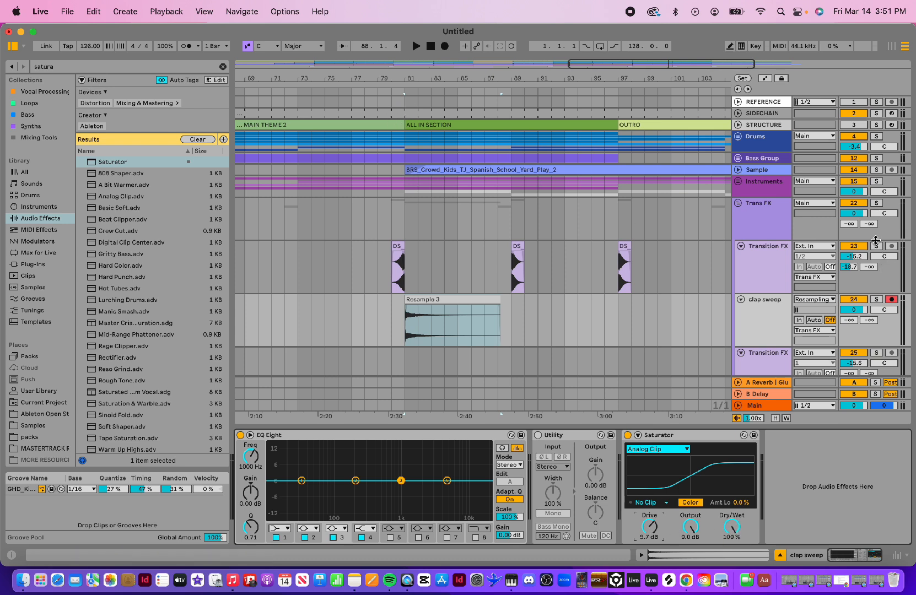
- Solo the clap sweep track, play it from bar 81 and lower its track volume to -15.6 dB
left_click(877, 300)
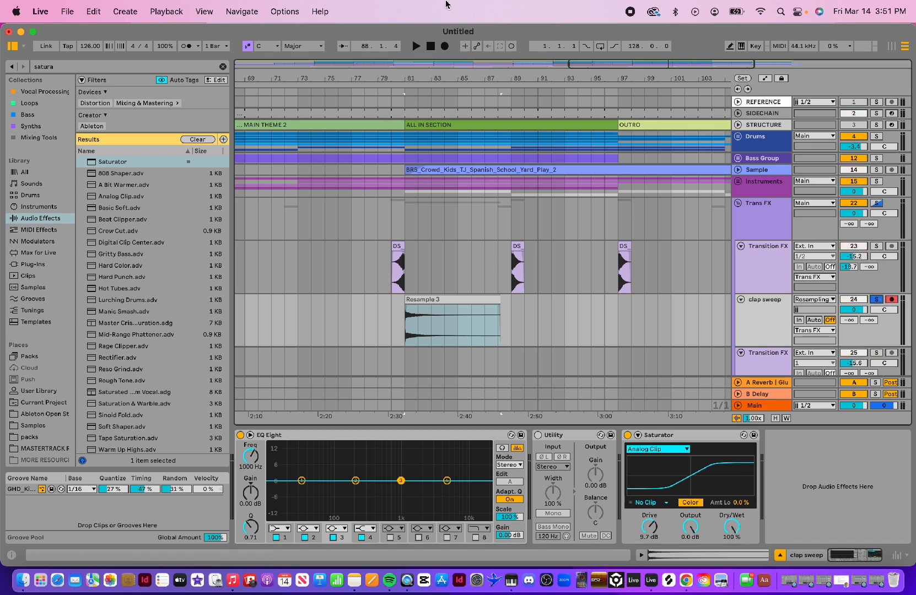
key("space")
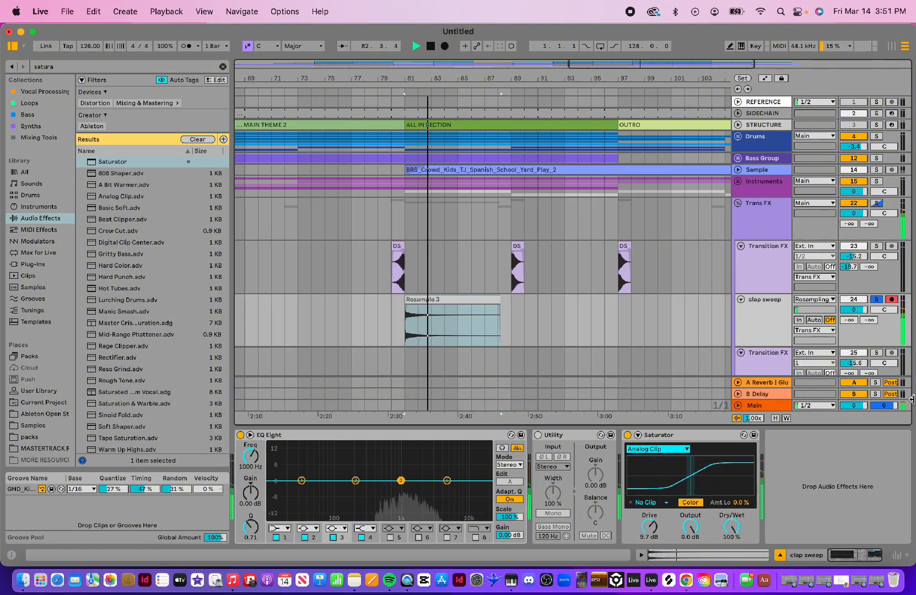
key("space")
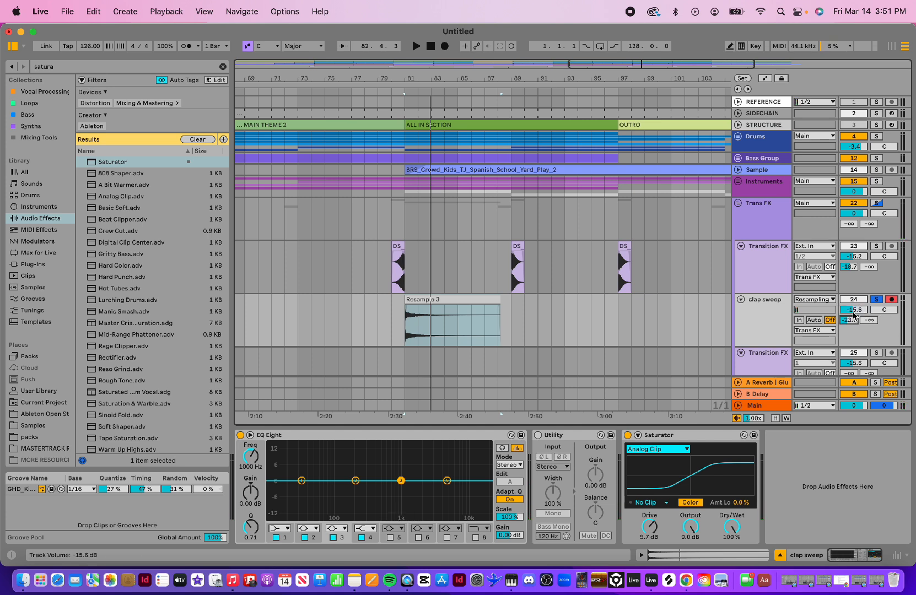
- Reverse the recorded clap clip and trim its end back to 88.1.4, where the sweep peaks
left_click(439, 299)
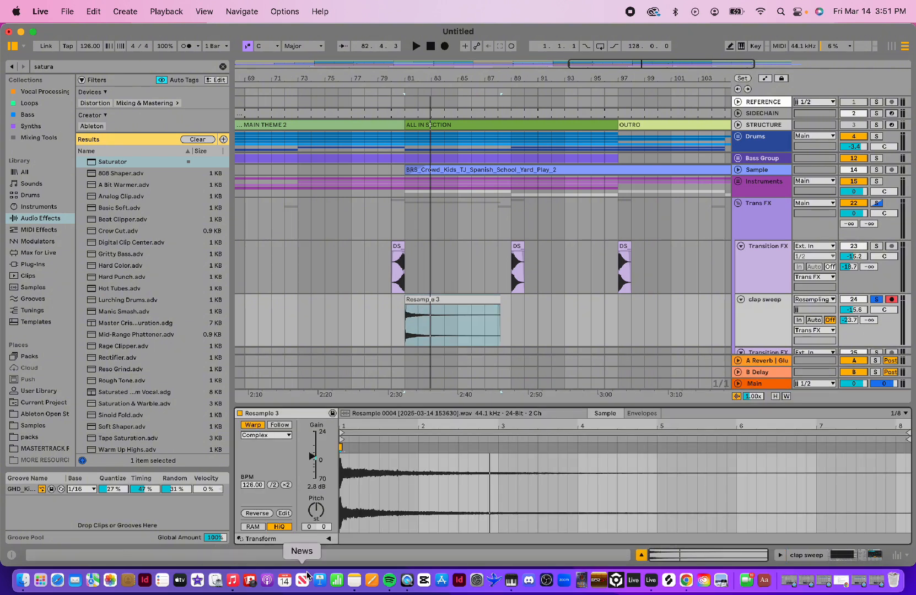
left_click(255, 513)
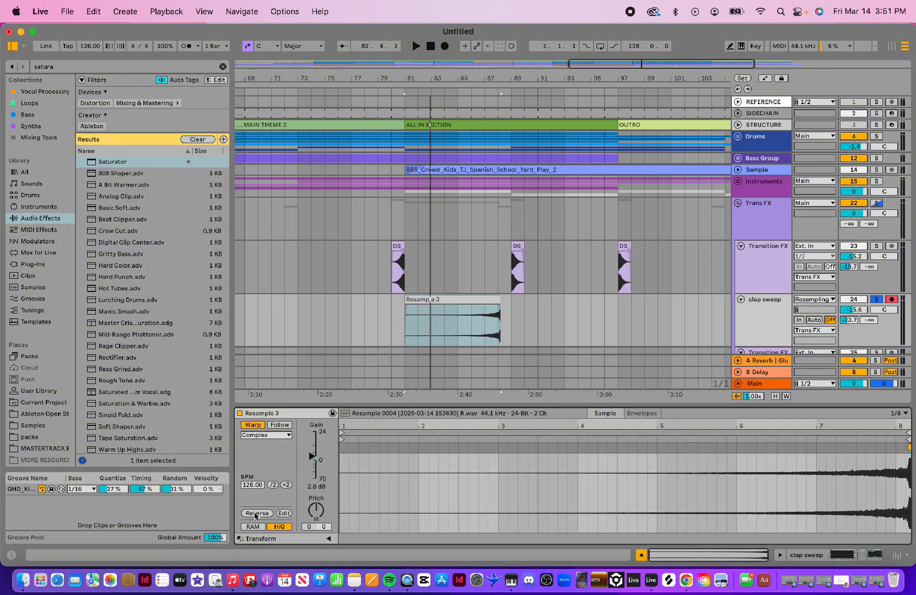
left_click_drag(526, 77, 526, 113)
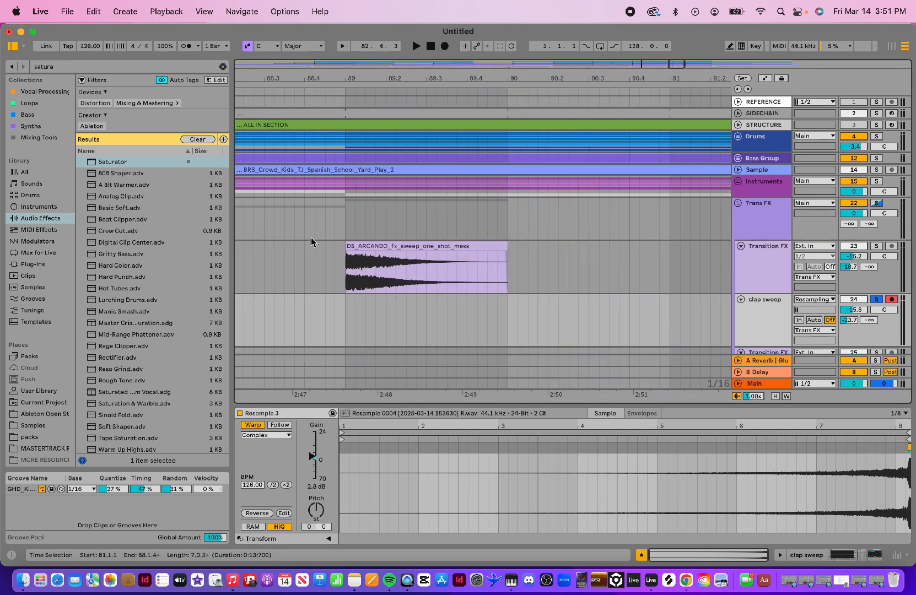
scroll(325, 270, "left", 3)
scroll(324, 269, "down", 1)
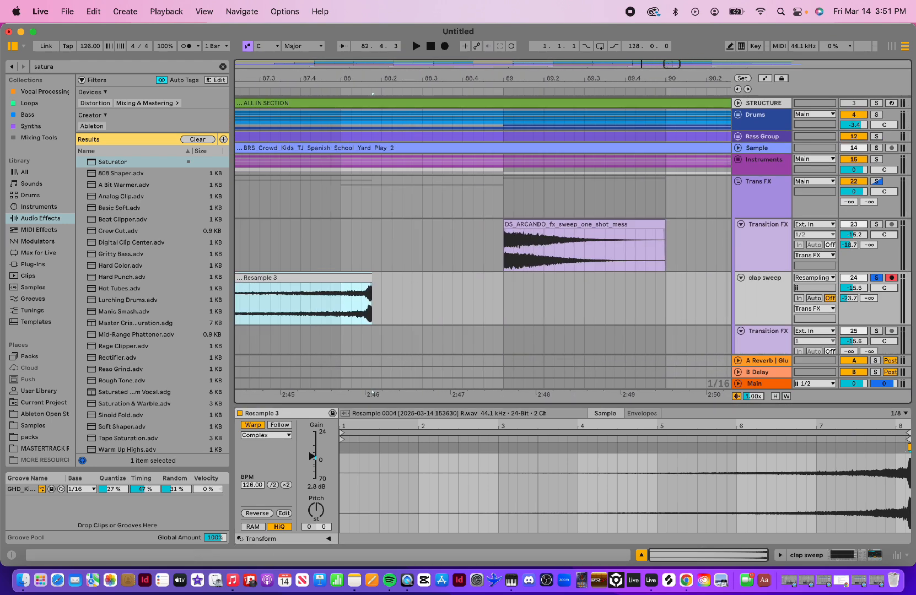
left_click_drag(405, 79, 619, 83)
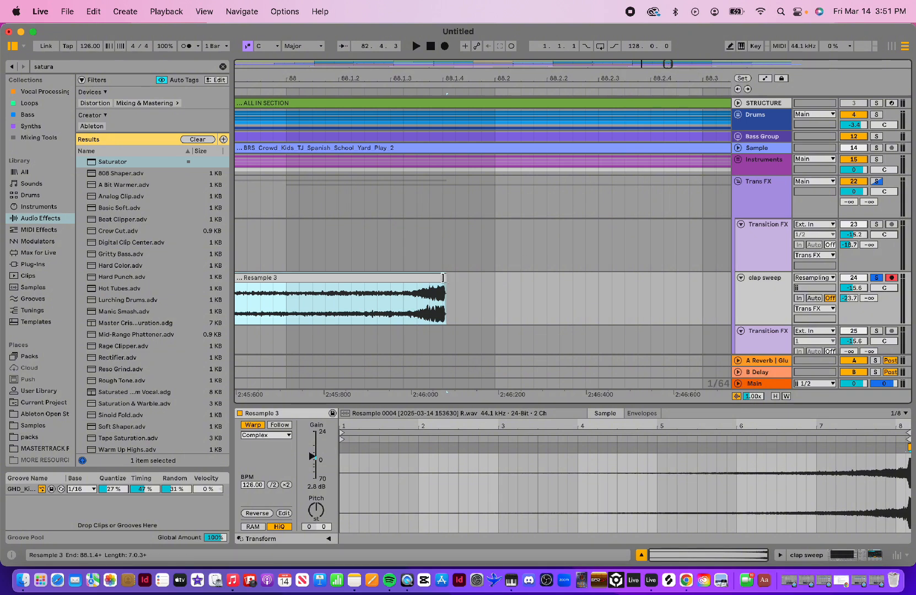
mouse_move(442, 278)
left_mouse_down()
mouse_move(431, 274)
mouse_move(441, 277)
left_mouse_up()
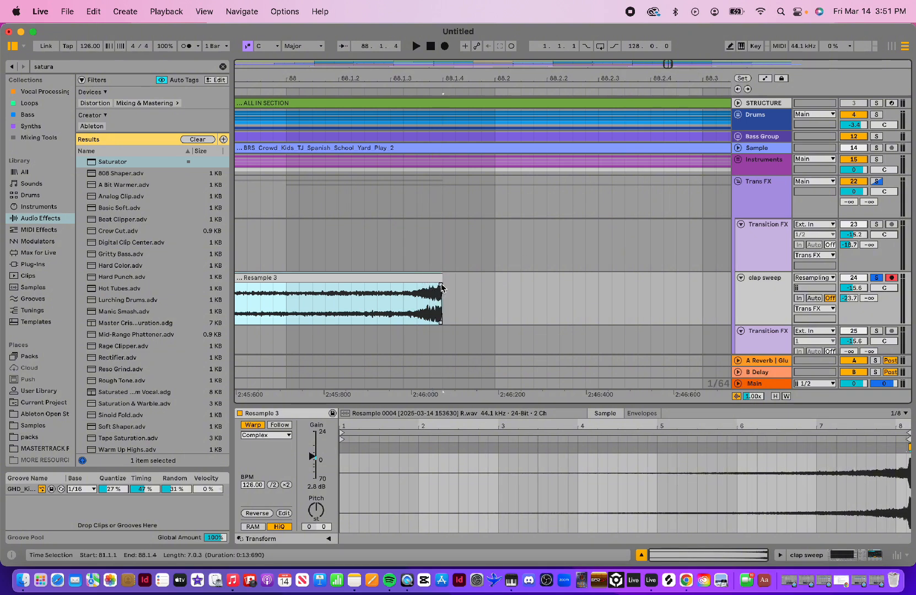
left_click(468, 307)
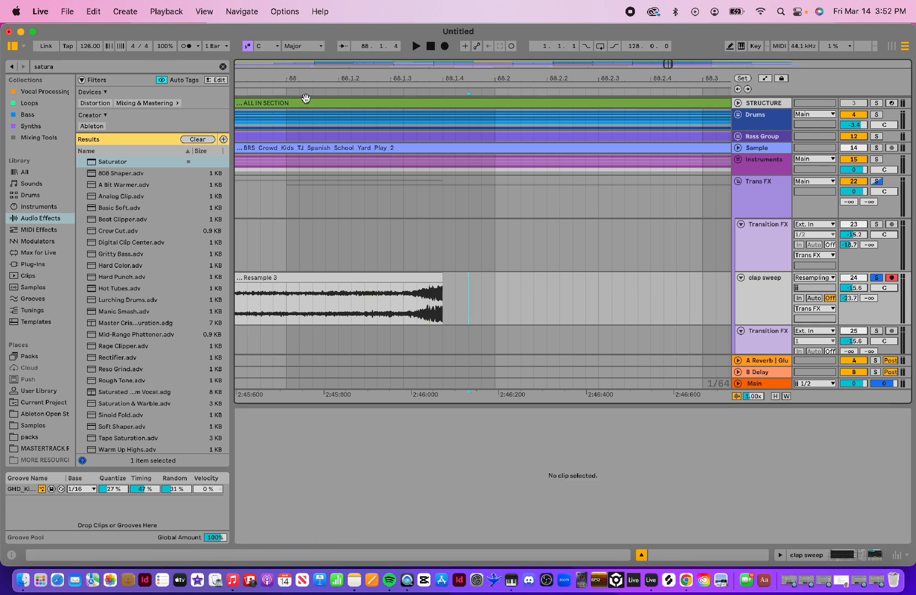
- Move the reversed clap clip into the MAIN THEME 2 section so that it ends at bar 73
left_click_drag(478, 76, 476, 11)
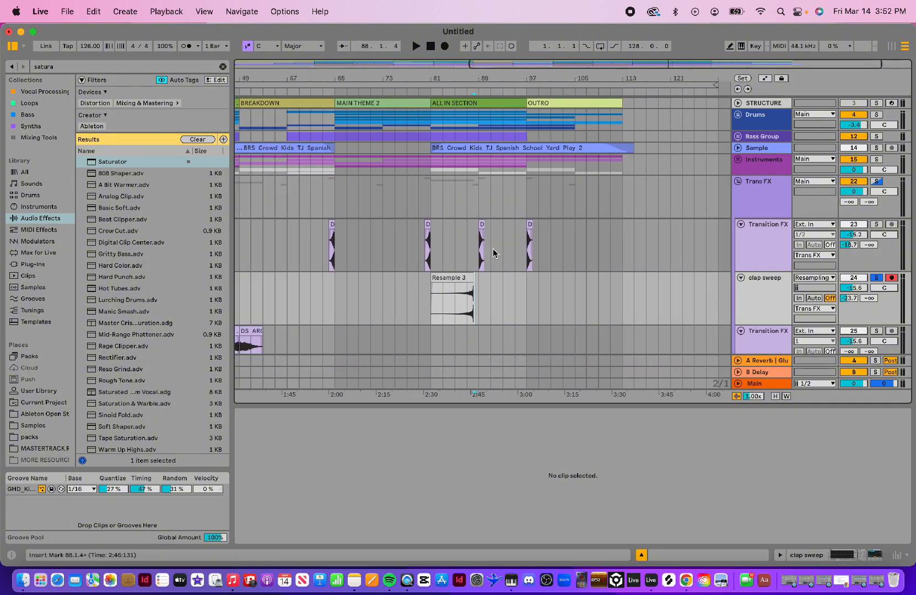
left_click(454, 275)
left_click_drag(454, 276, 366, 285)
left_click_drag(415, 78, 632, 128)
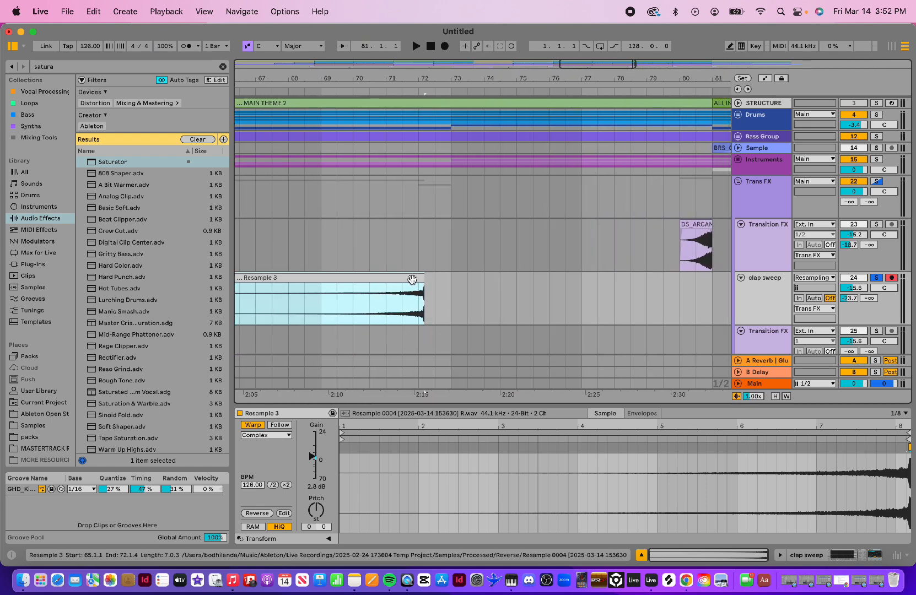
mouse_move(412, 277)
left_mouse_down()
mouse_move(443, 275)
mouse_move(430, 273)
left_mouse_up()
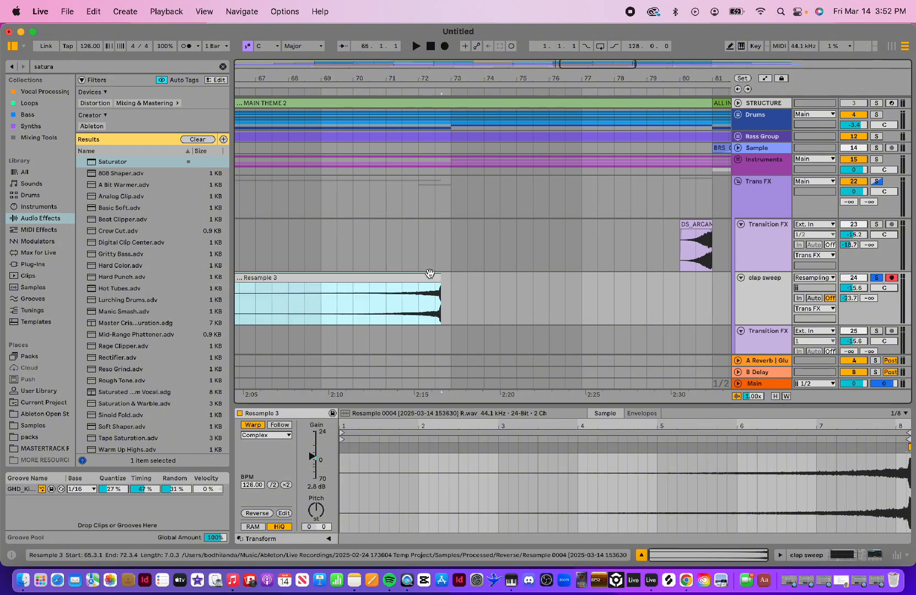
left_click_drag(472, 79, 553, 115)
left_click_drag(405, 280, 451, 280)
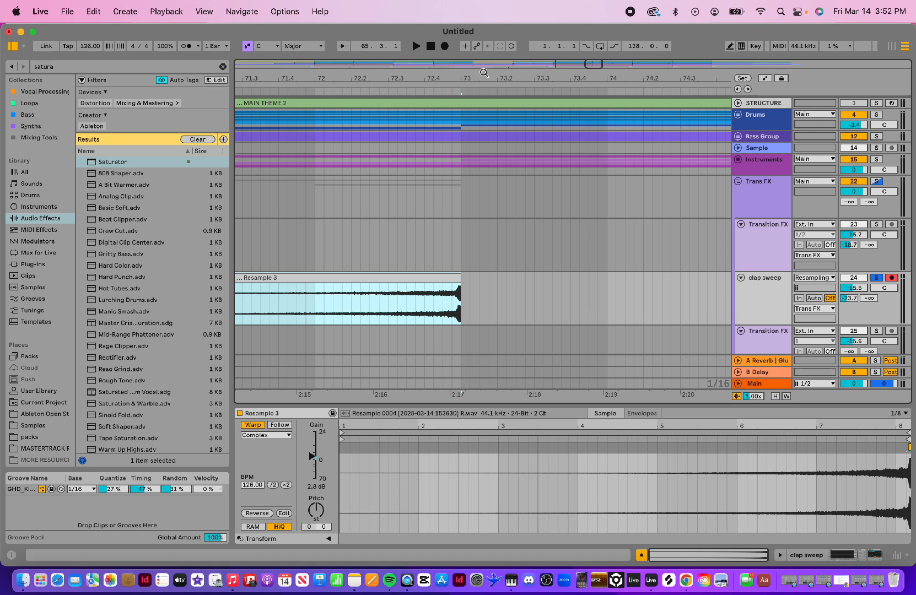
left_click_drag(482, 78, 479, 27)
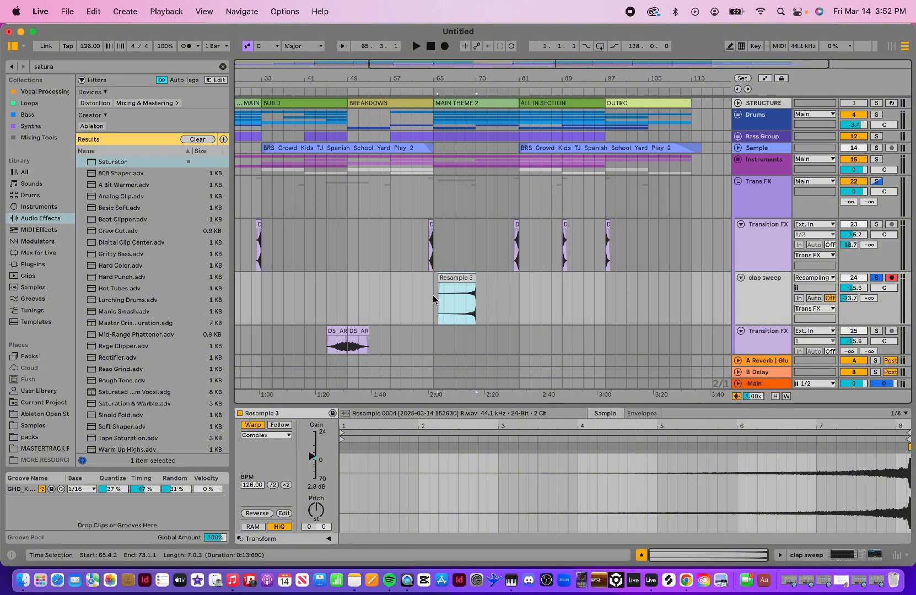
- Duplicate the clap sweep track's MAIN THEME 2 span, bars 65 to 81, twice into the ALL IN SECTION and OUTRO
left_click_drag(434, 295, 518, 306)
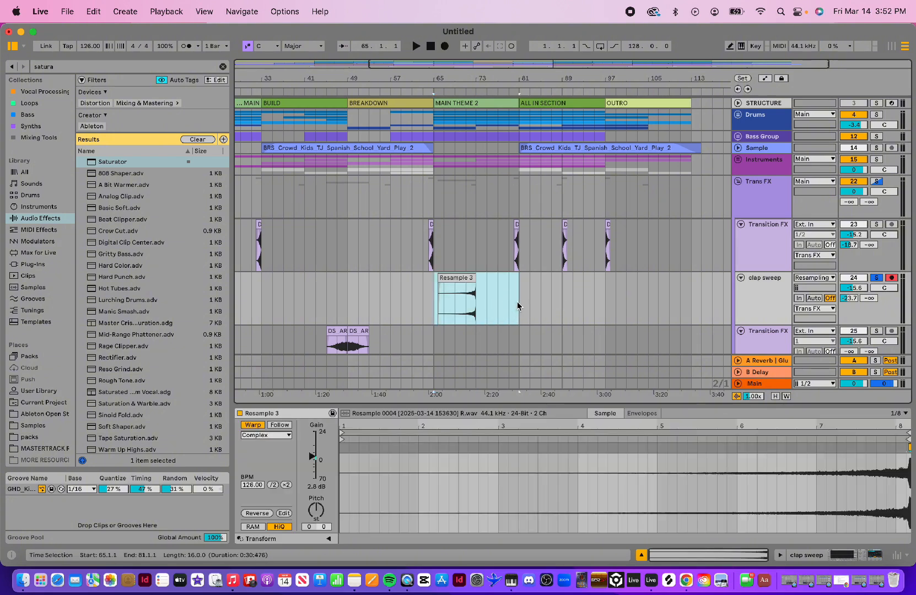
key("super+d")
key("super+d")
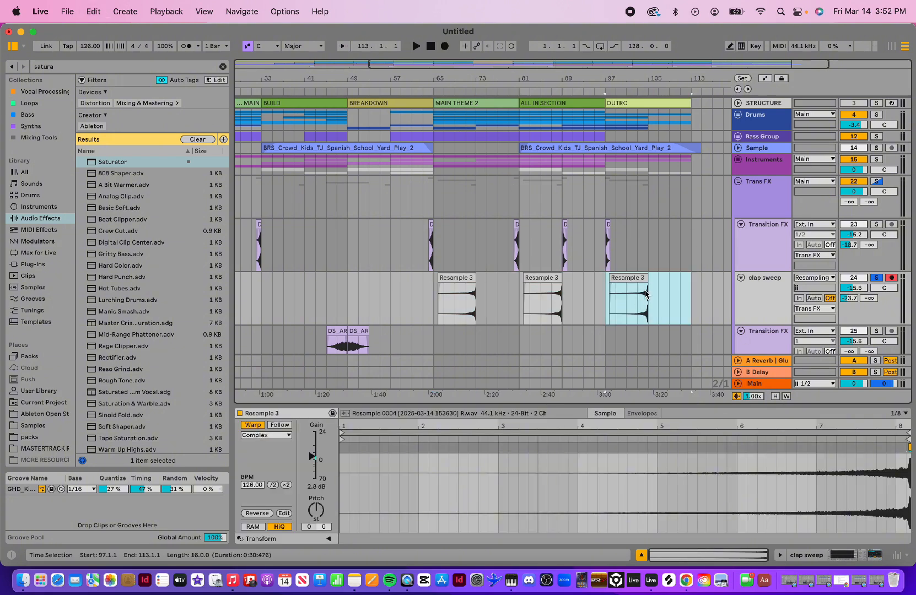
- Unsolo the clap sweep track and play the full arrangement from bar 65 past the sweep's peak
scroll(473, 265, "down", 2)
scroll(453, 163, "up", 4)
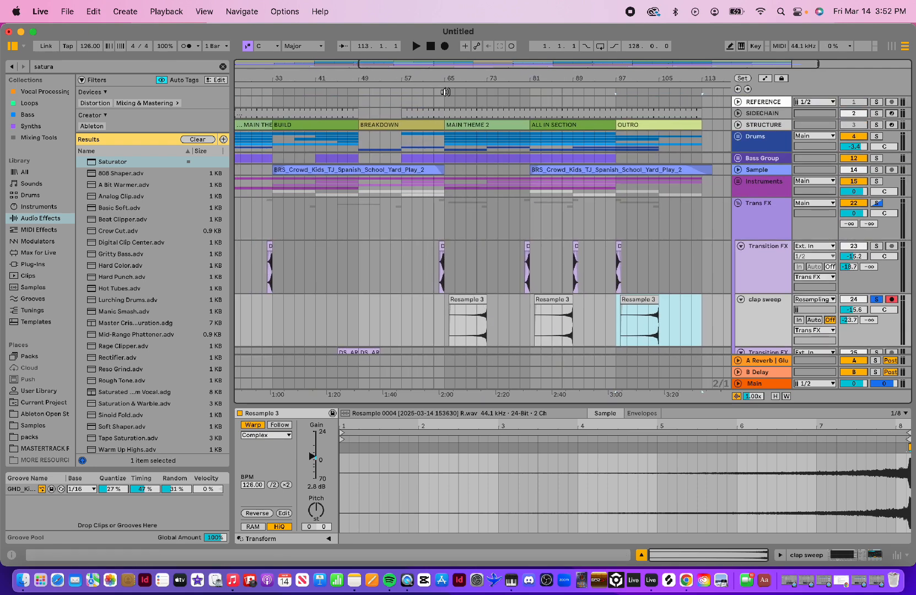
left_click(446, 92)
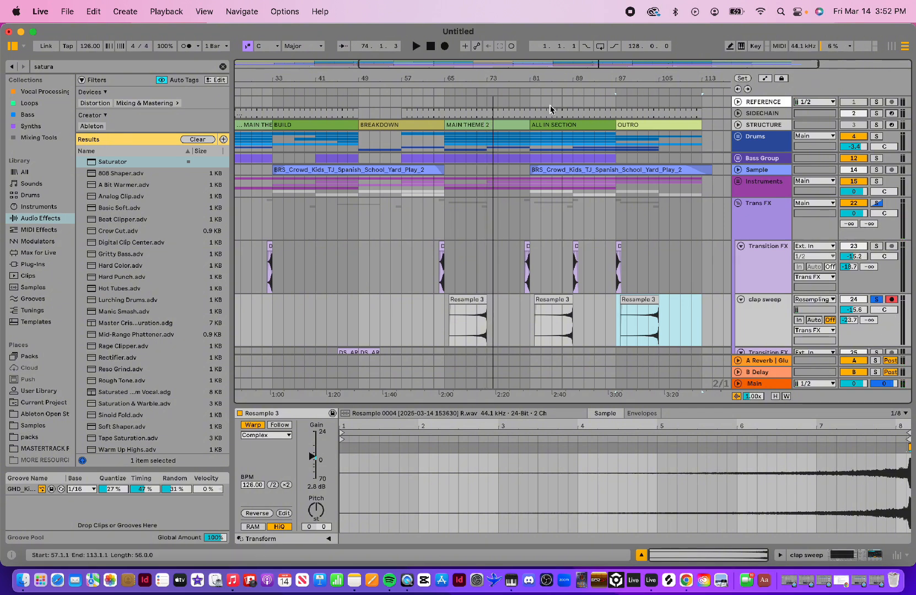
mouse_move(472, 76)
left_mouse_down()
mouse_move(472, 174)
mouse_move(472, 66)
left_mouse_up()
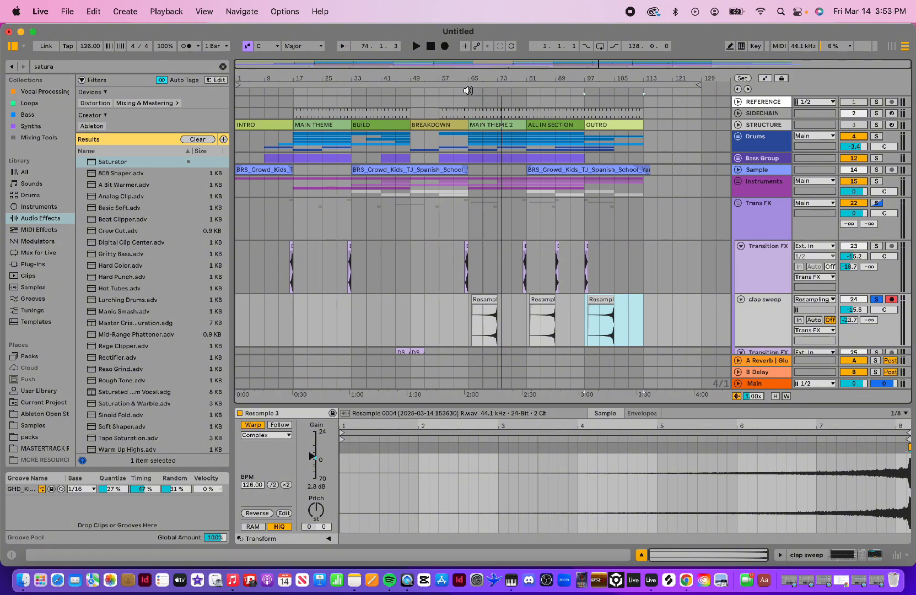
left_click(877, 301)
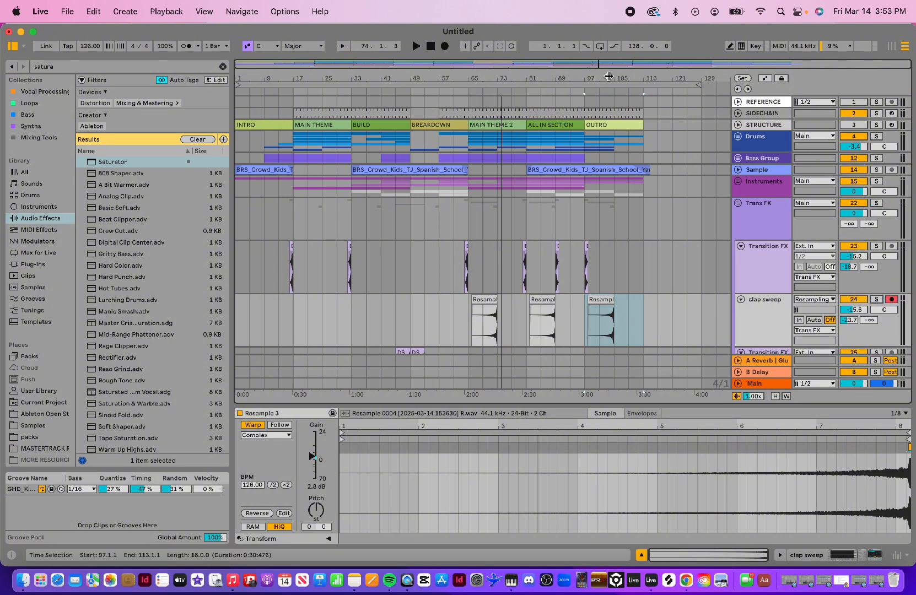
left_click(468, 90)
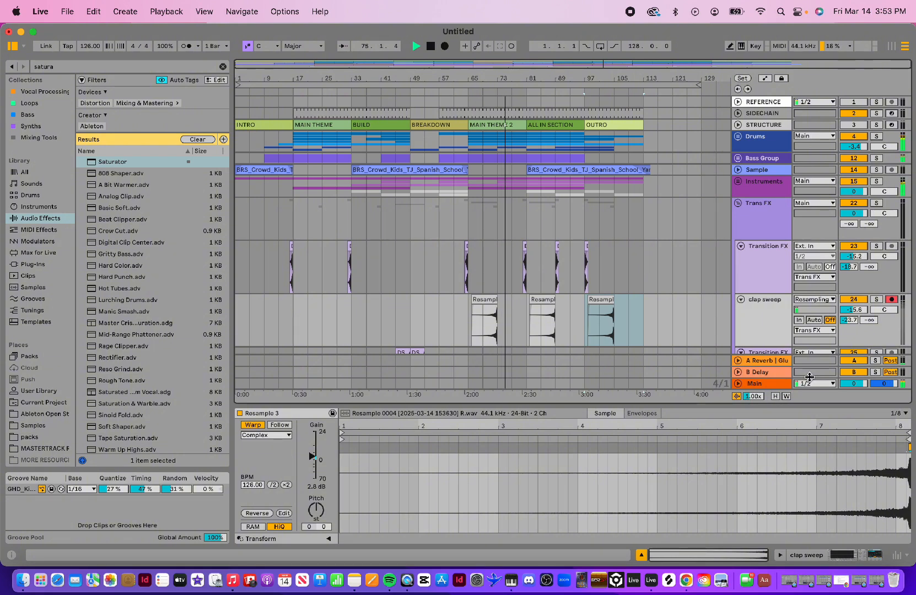
key("space")
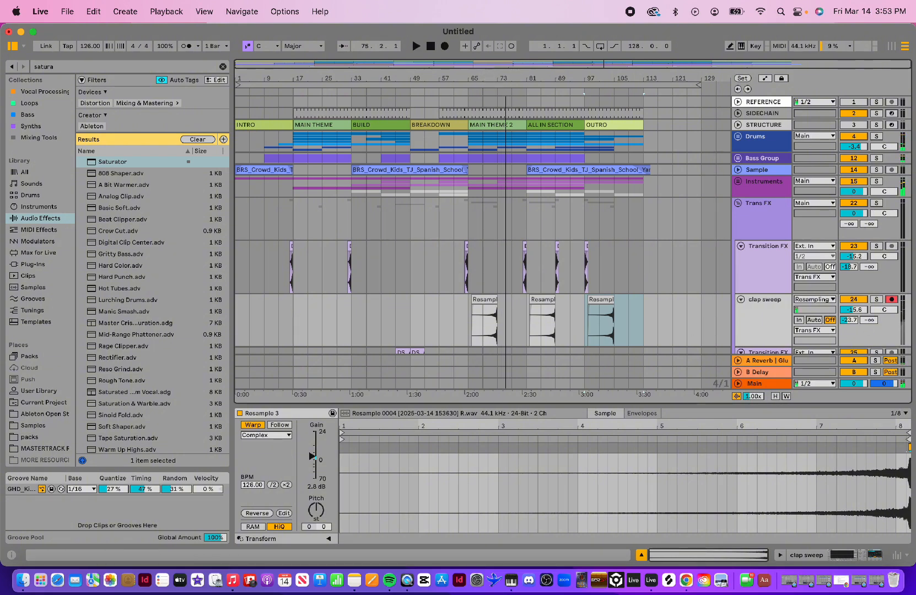
- Trim a sliver off the end of the MAIN THEME 2 sweep clip, keep it ending at bar 73, and play the transition
left_click_drag(490, 76, 236, 75)
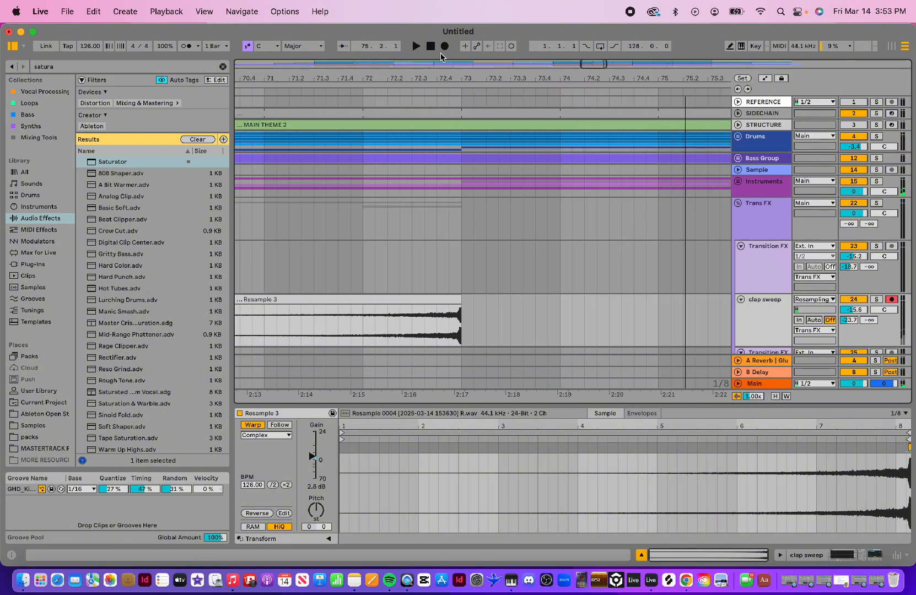
mouse_move(439, 76)
left_mouse_down()
mouse_move(419, 105)
mouse_move(236, 146)
mouse_move(236, 165)
mouse_move(236, 74)
left_mouse_up()
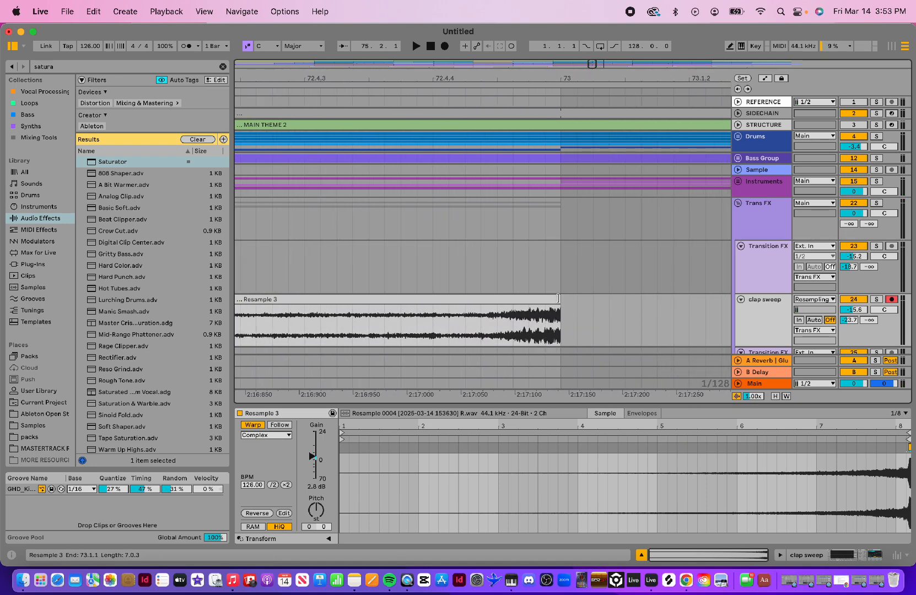
mouse_move(548, 300)
left_mouse_down()
mouse_move(515, 300)
mouse_move(547, 301)
left_mouse_up()
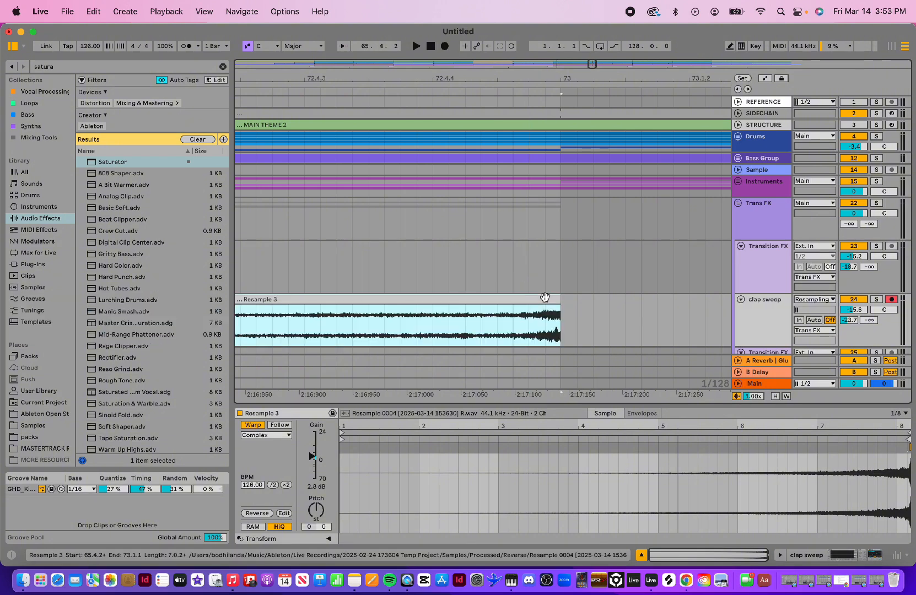
left_click(359, 92)
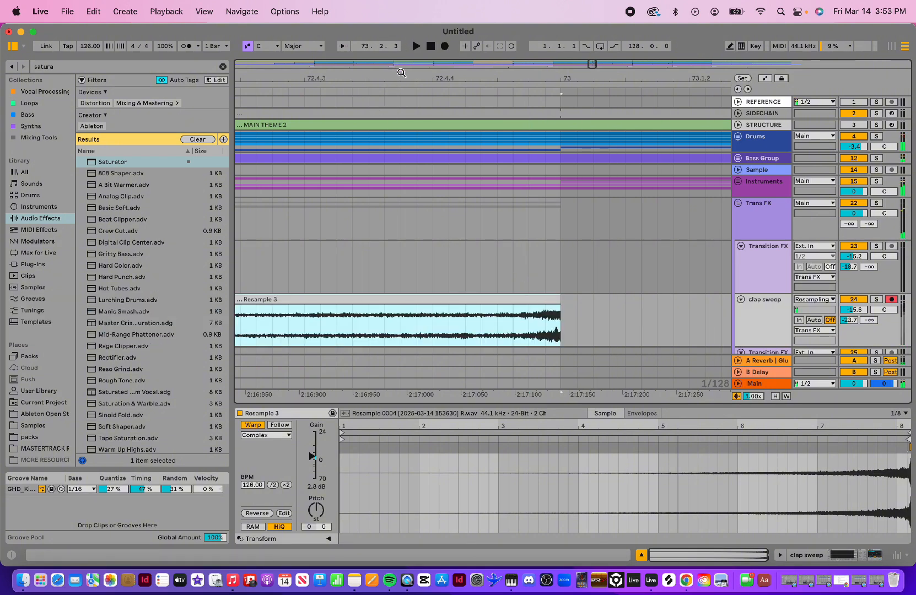
left_click_drag(401, 73, 401, 22)
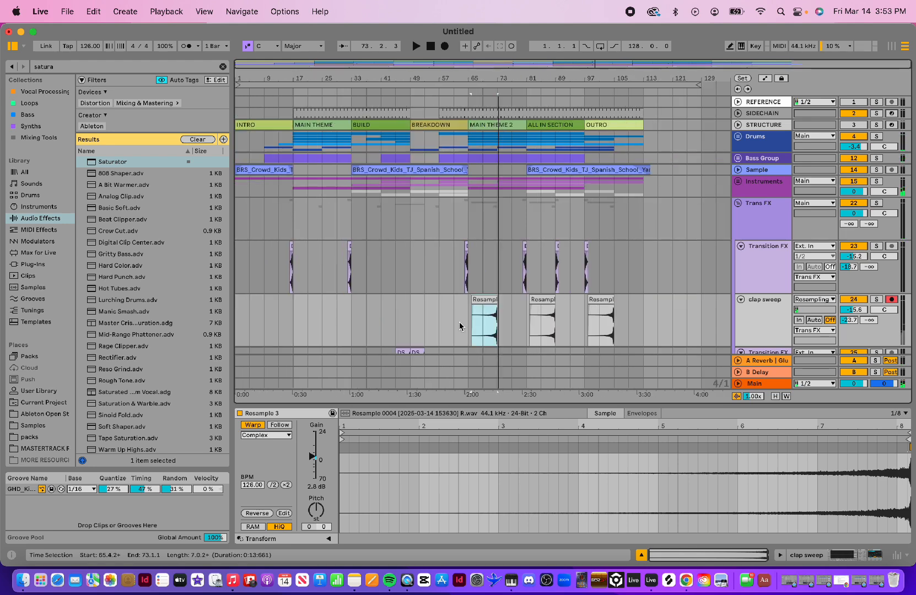
- Duplicate the trimmed sweep's span, bars 65 to 81, twice so it replaces the copies in the ALL IN SECTION and OUTRO
left_click_drag(469, 325, 526, 328)
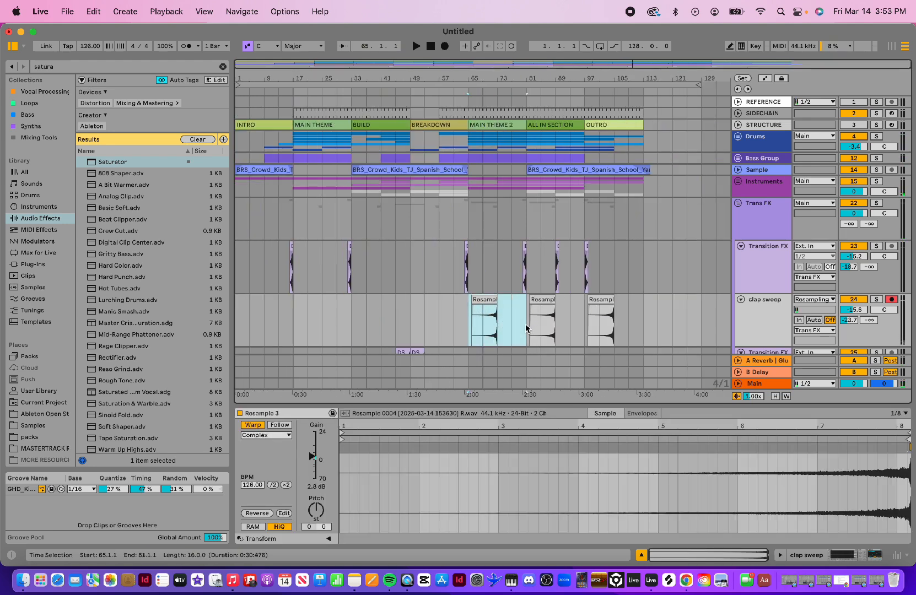
key("super+d")
key("super+d")
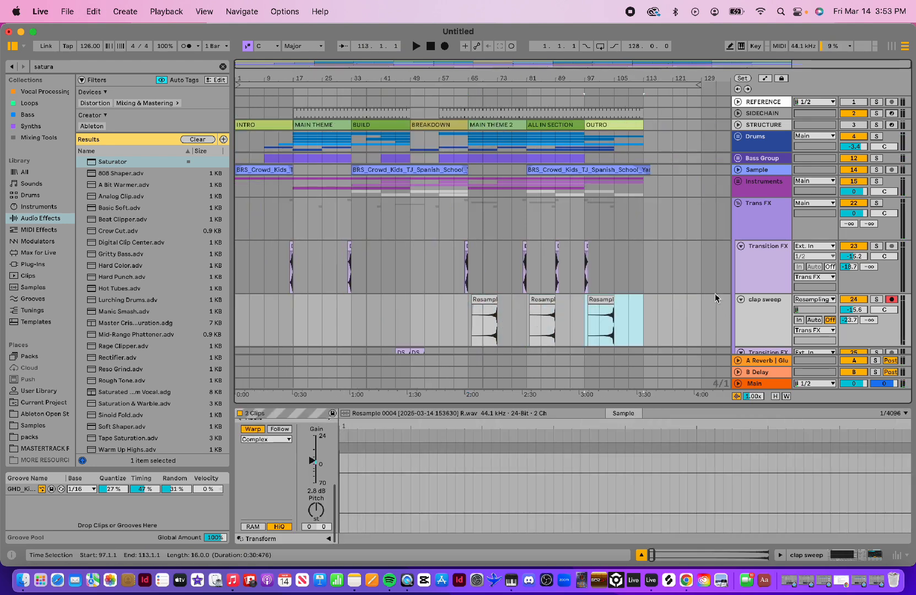
left_click(645, 260)
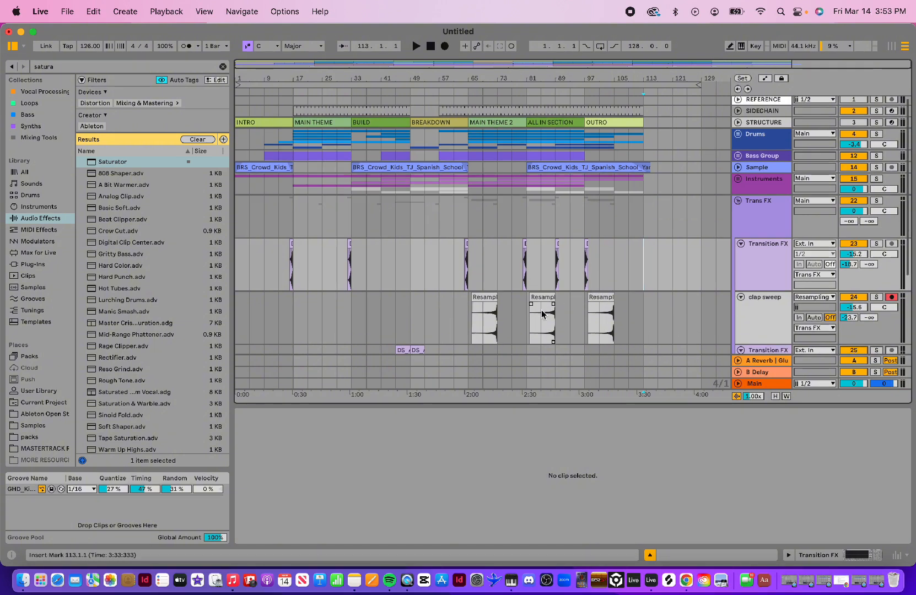
- Copy the MAIN THEME 2 sweep clip to bar 33 on the clap sweep track and reverse the copy
left_click(483, 300)
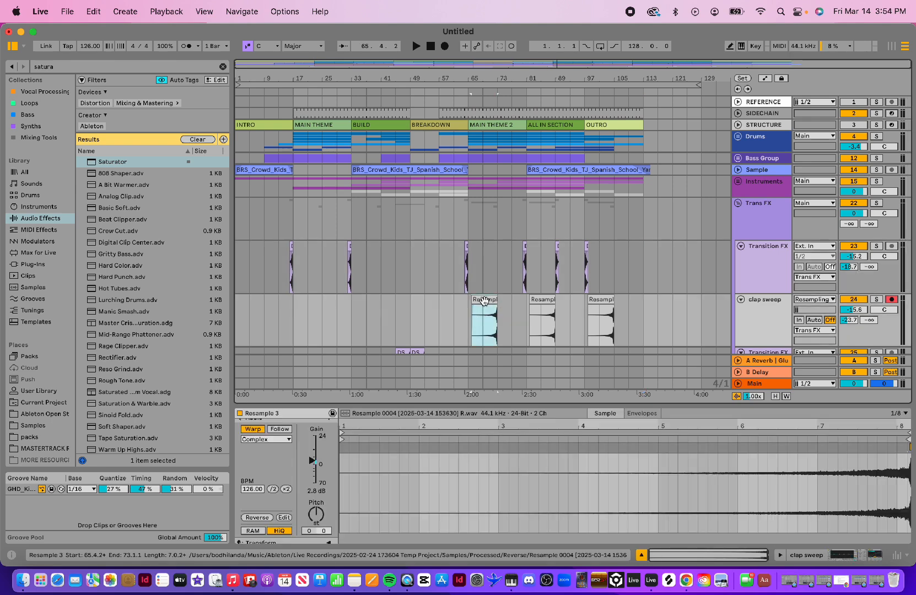
scroll(516, 280, "down", 6)
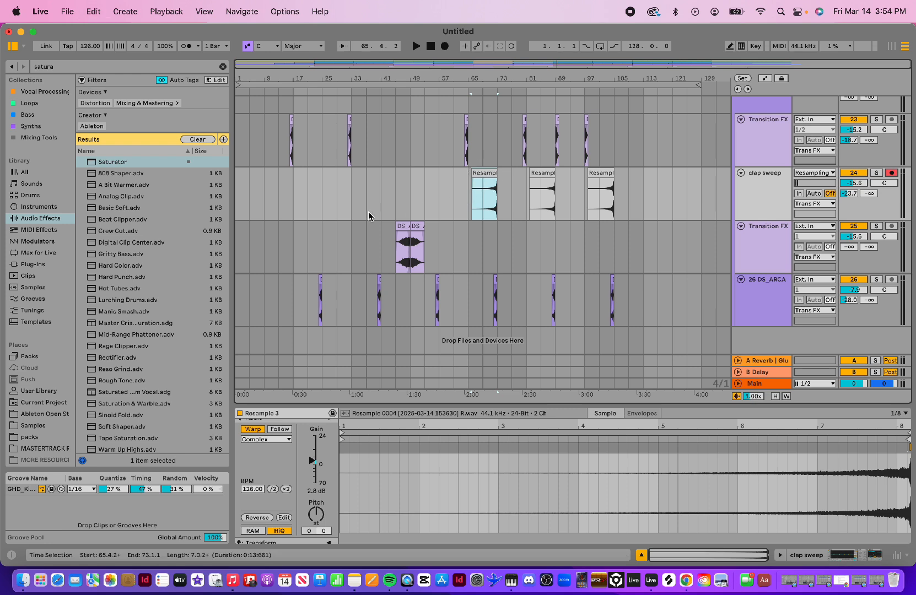
left_click(352, 203)
key("super+v")
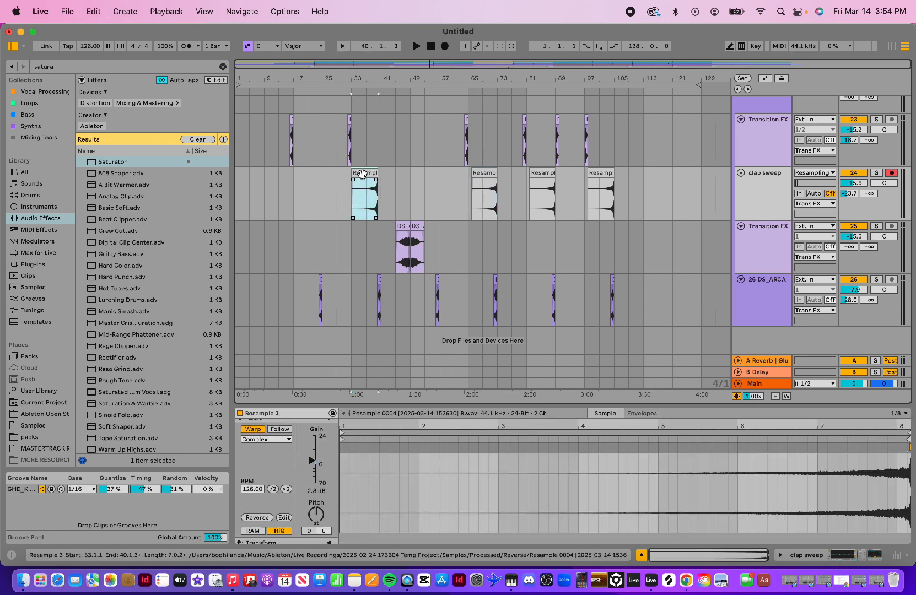
scroll(273, 512, "down", 1)
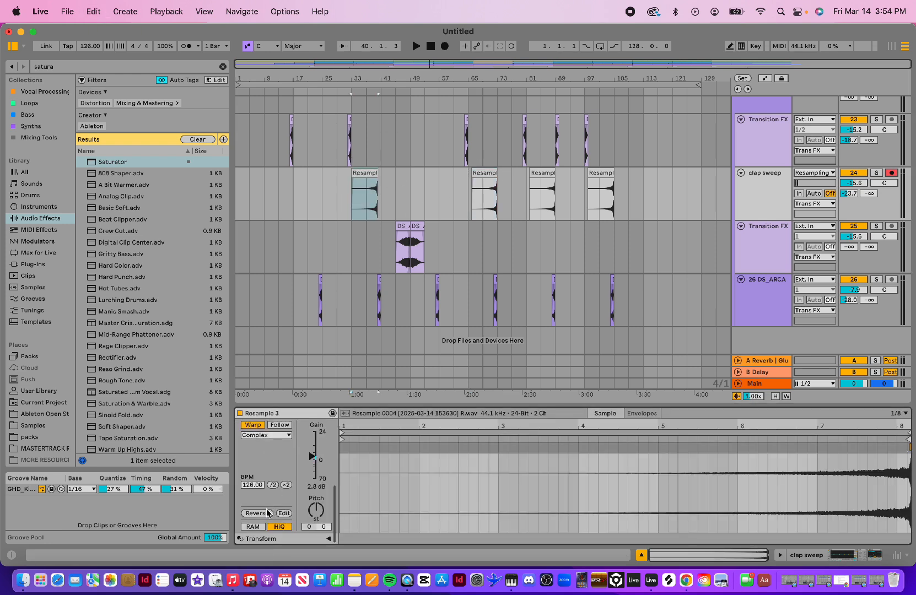
left_click(264, 517)
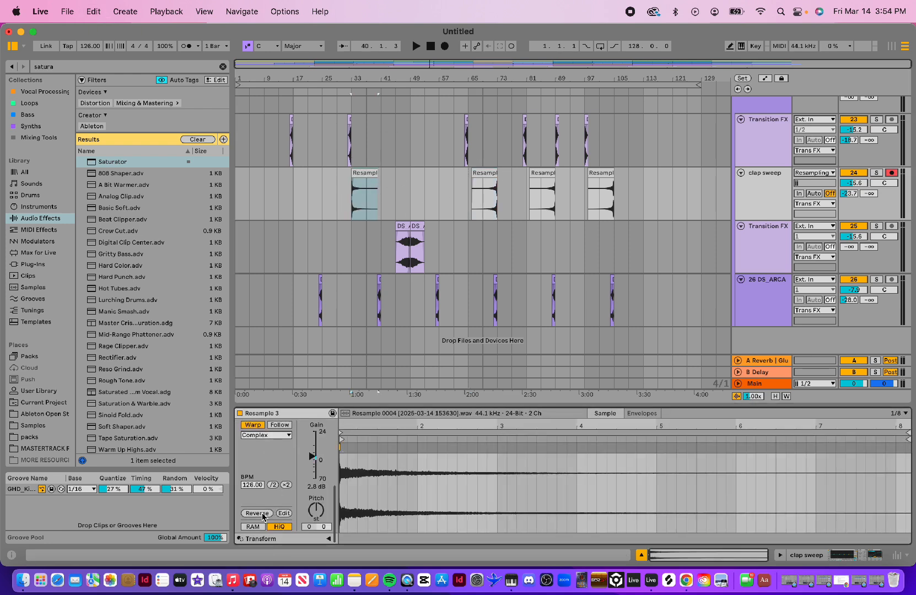
- Play the start of the BUILD section from bar 31 to hear the reversed copy in context
left_click(344, 90)
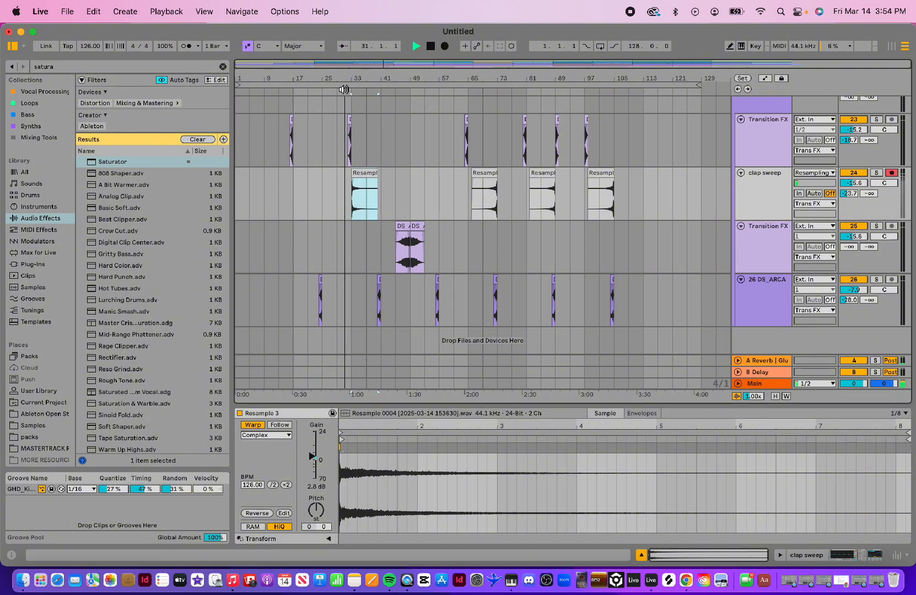
left_click_drag(376, 76, 401, 77)
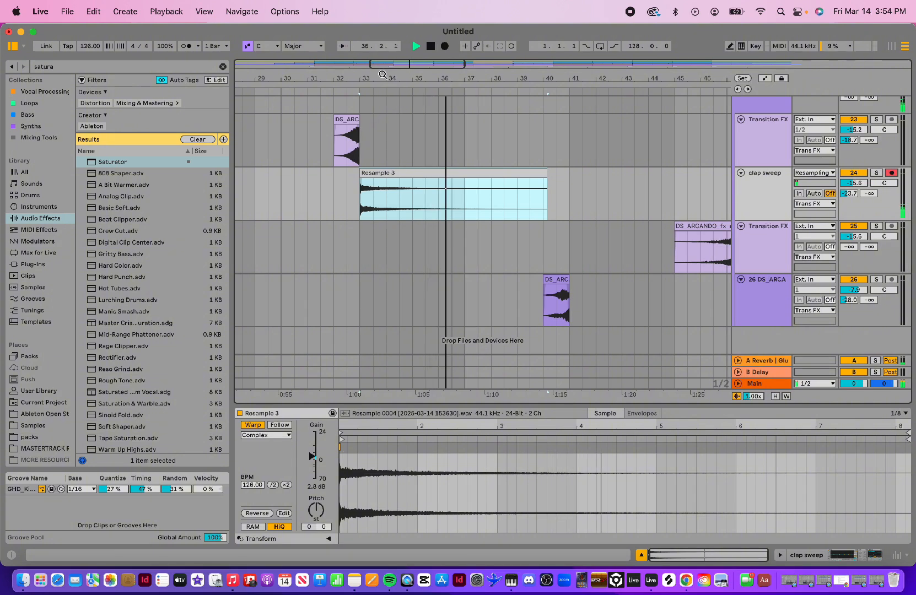
key("space")
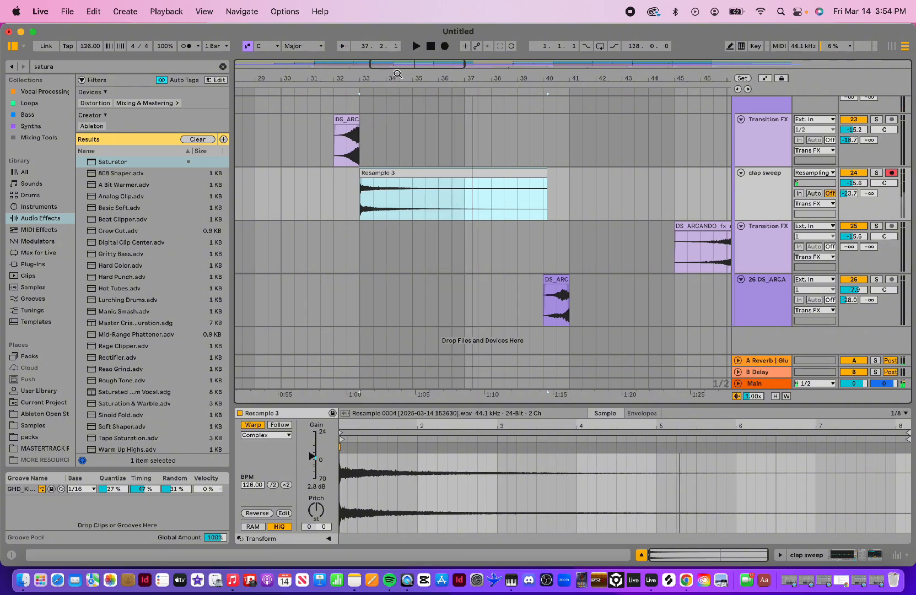
- Move the reversed clap clip one beat earlier so it starts at 32.4.1, and play the transition into BUILD from about bar 30
mouse_move(400, 77)
left_mouse_down()
mouse_move(399, 65)
mouse_move(402, 76)
left_mouse_up()
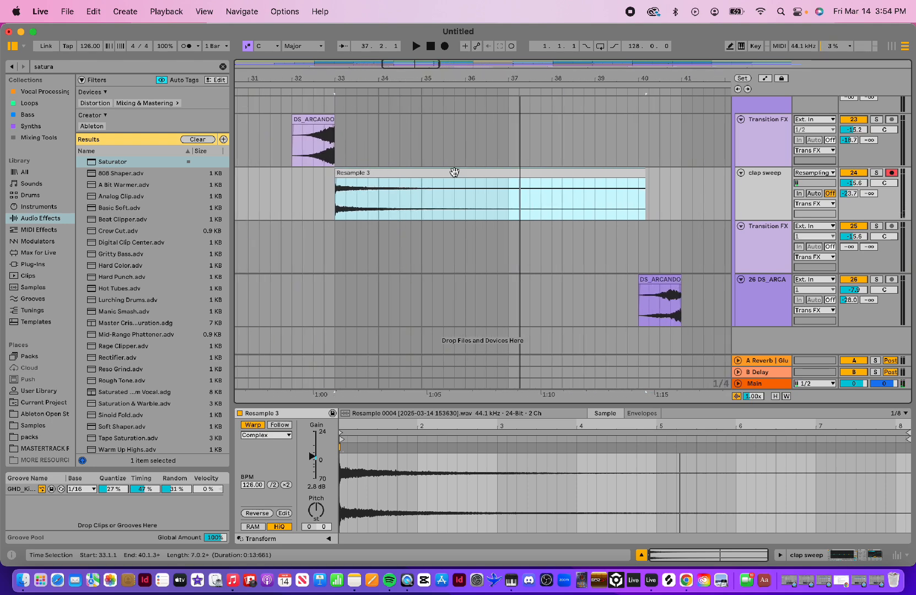
scroll(466, 189, "up", 5)
scroll(465, 189, "left", 8)
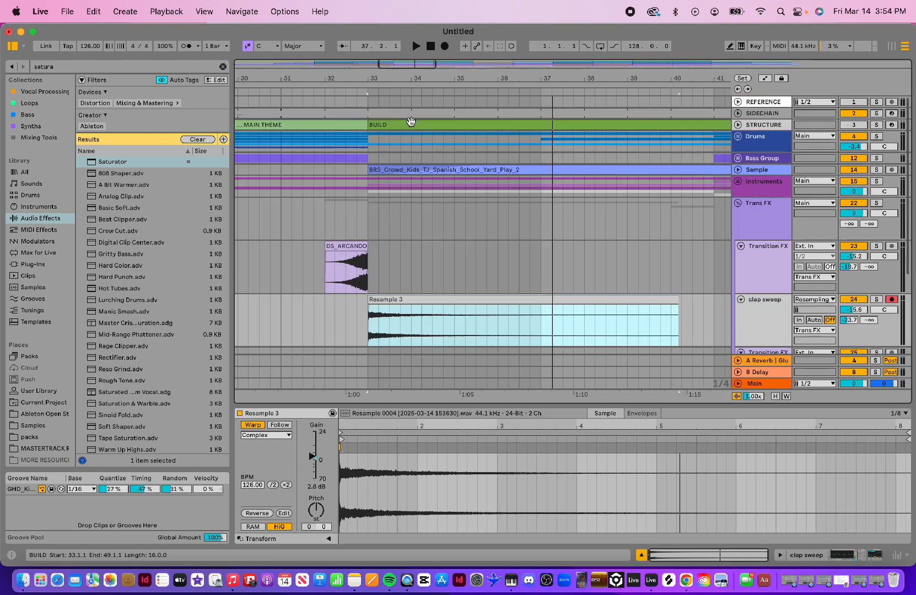
scroll(412, 121, "right", 4)
left_click_drag(496, 77, 497, 28)
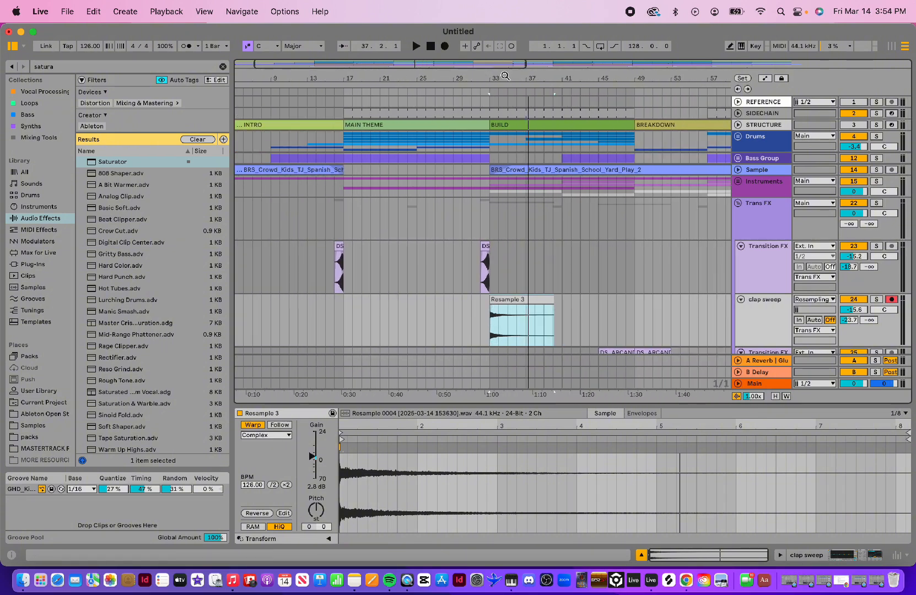
left_click_drag(505, 76, 506, 135)
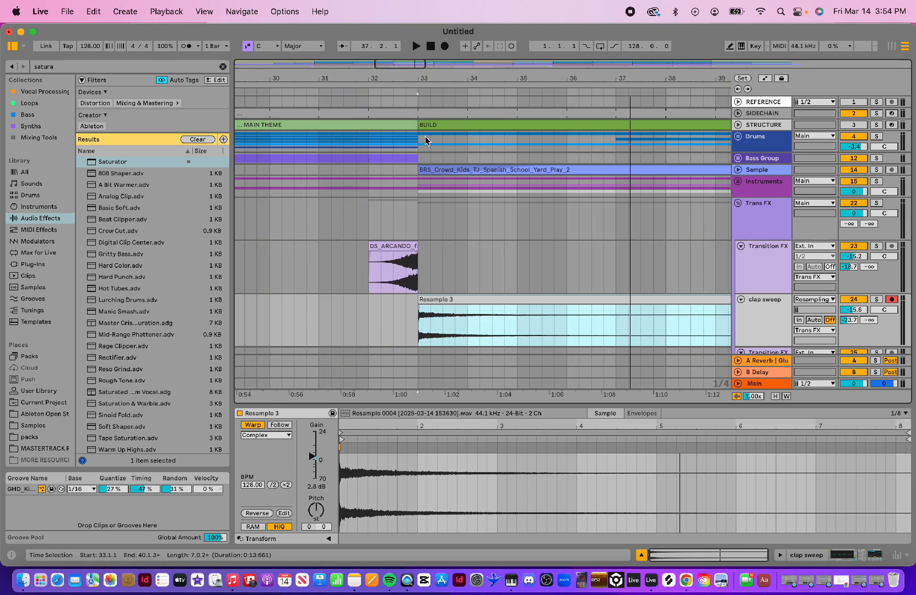
left_click_drag(439, 77, 436, 121)
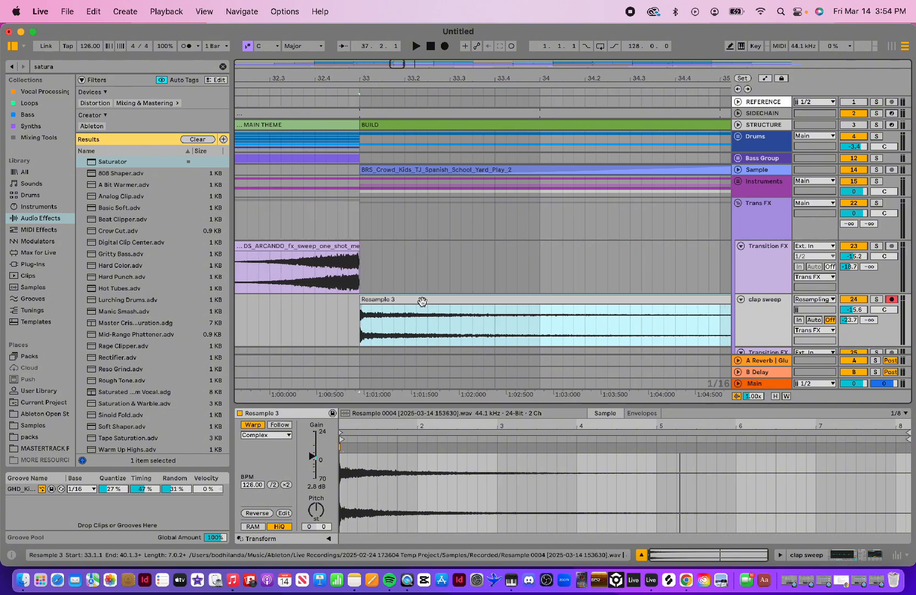
left_click_drag(415, 301, 374, 300)
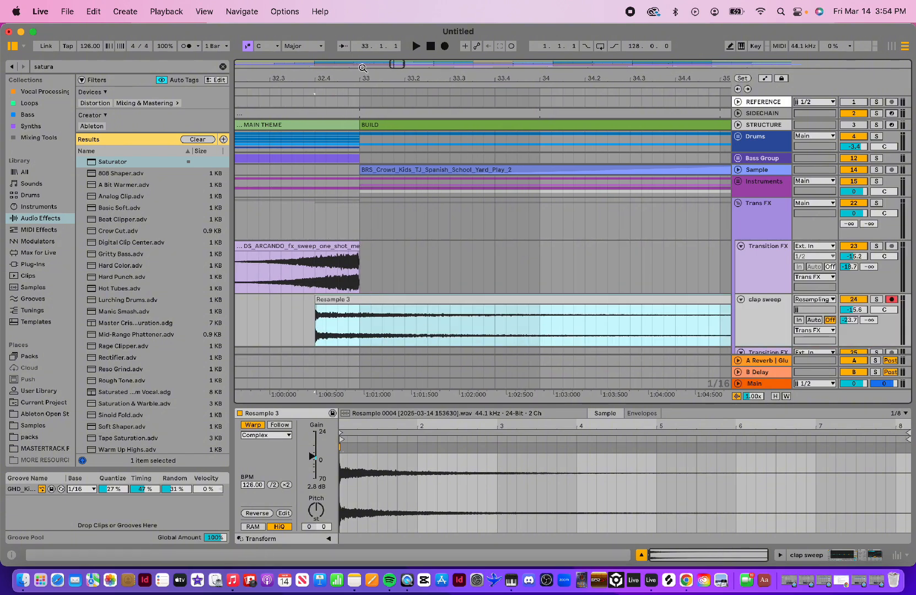
left_click_drag(351, 77, 351, 31)
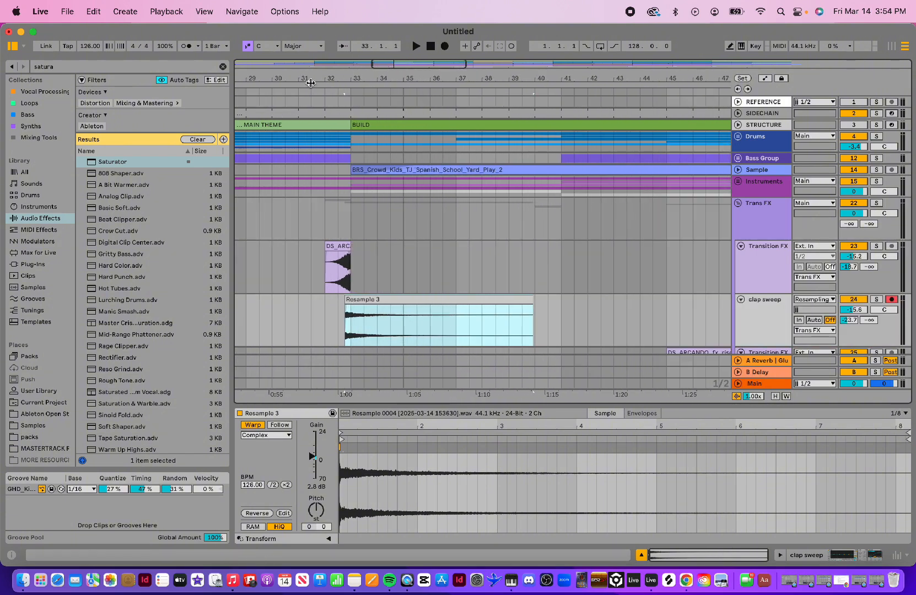
left_click(283, 89)
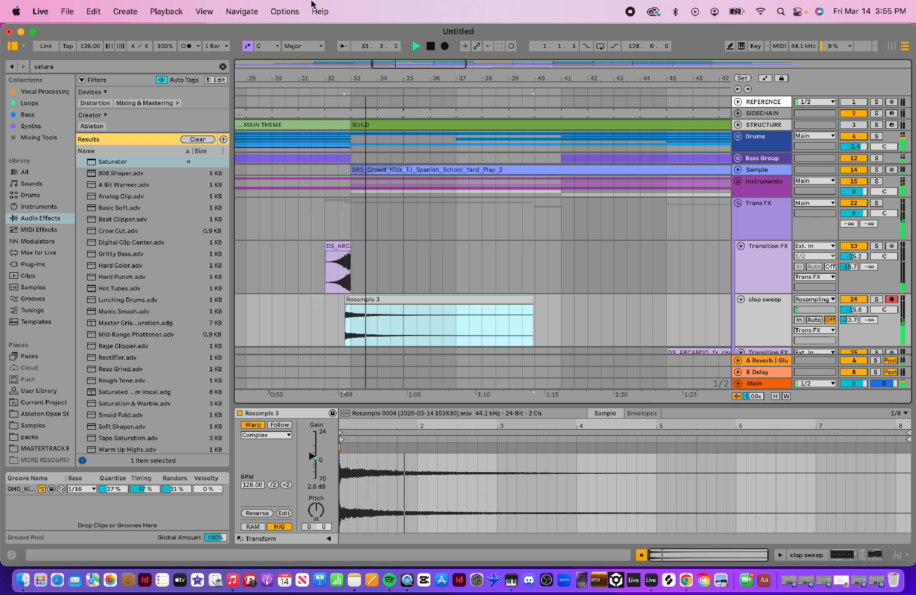
left_click(430, 47)
left_click_drag(422, 81, 473, 276)
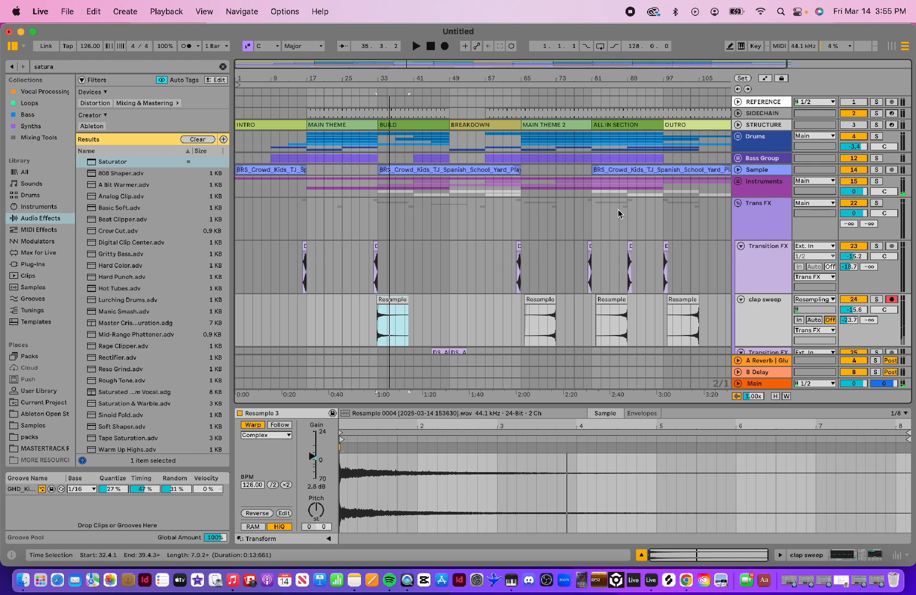
- Unfold the Drums group and look over the kick, snare, clap, hi-hat and perc loop clips across the sections
left_click(738, 137)
scroll(446, 266, "down", 5)
scroll(446, 265, "right", 5)
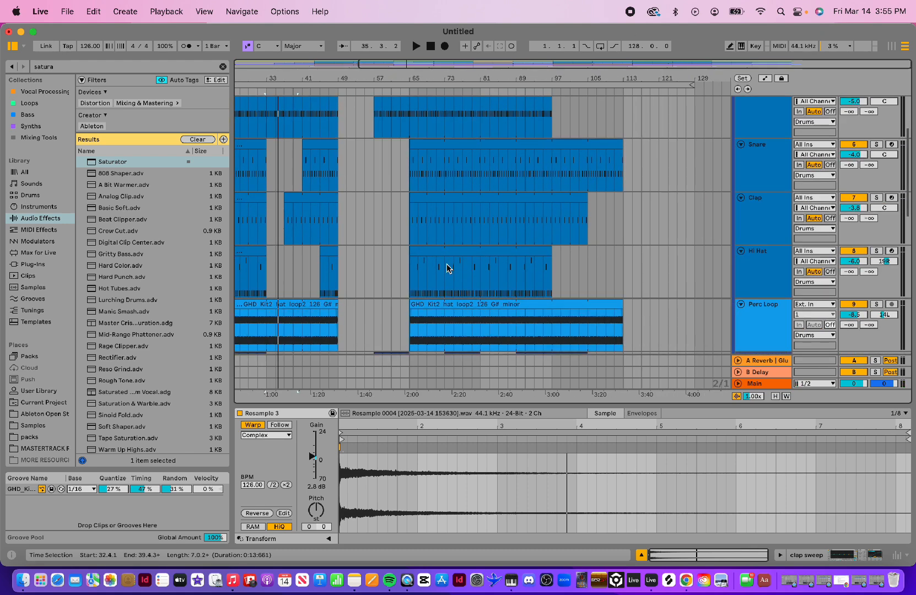
scroll(447, 268, "left", 4)
scroll(447, 269, "down", 2)
scroll(447, 268, "up", 8)
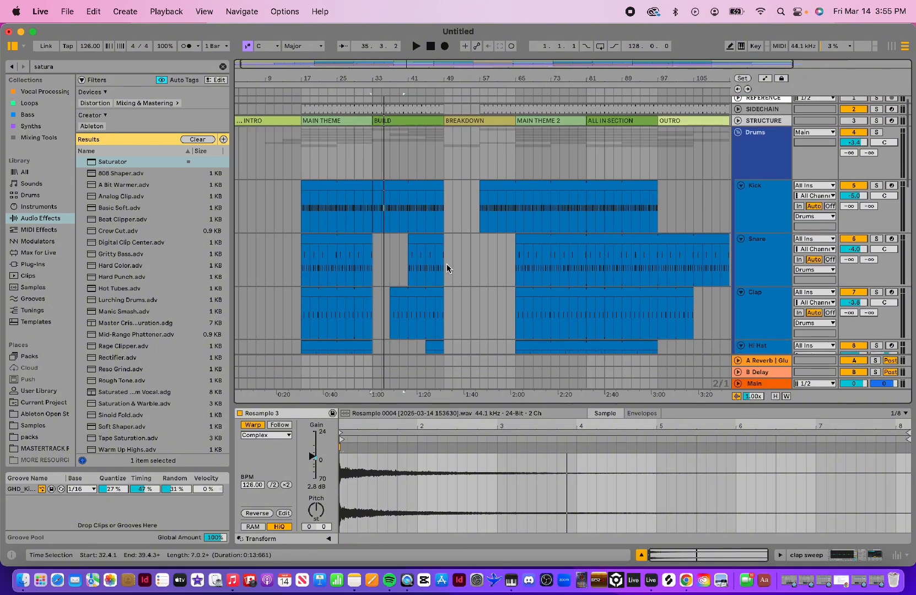
- Fold the Trans FX group in the arrangement
scroll(447, 268, "down", 15)
scroll(447, 269, "right", 1)
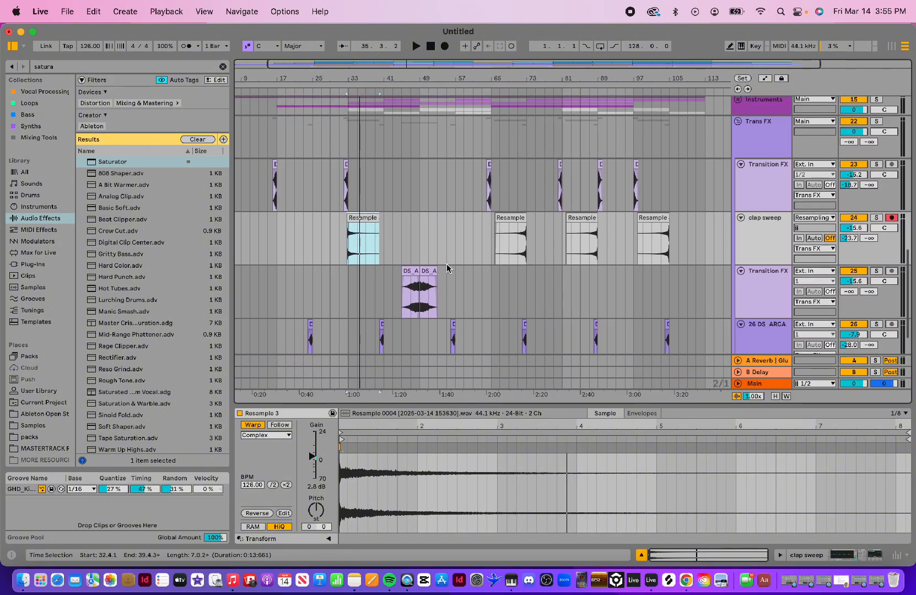
scroll(447, 268, "up", 6)
scroll(447, 268, "right", 1)
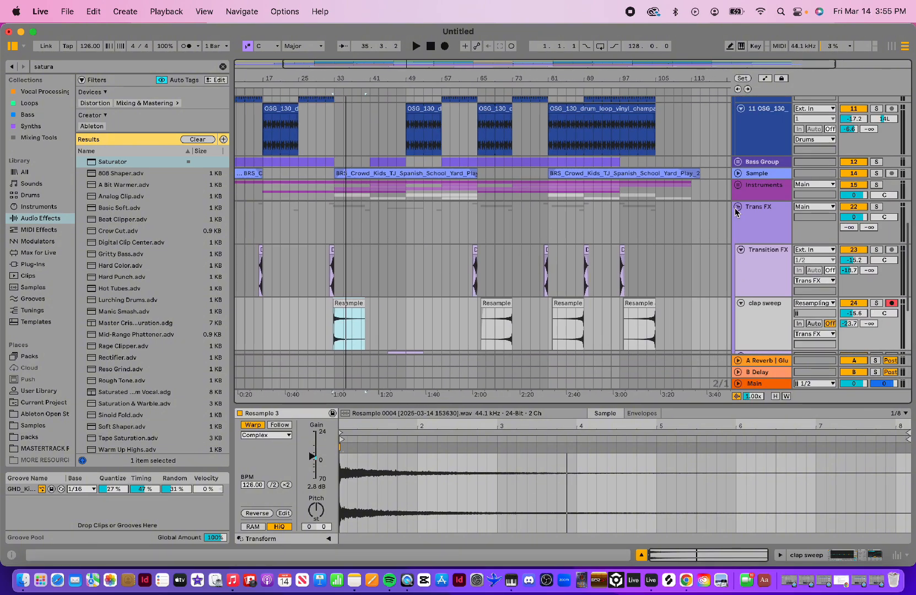
left_click(738, 207)
- Look over the kick, snare, clap, hi-hat and perc loop clips to choose a drum part to process
scroll(697, 181, "up", 6)
scroll(697, 181, "right", 1)
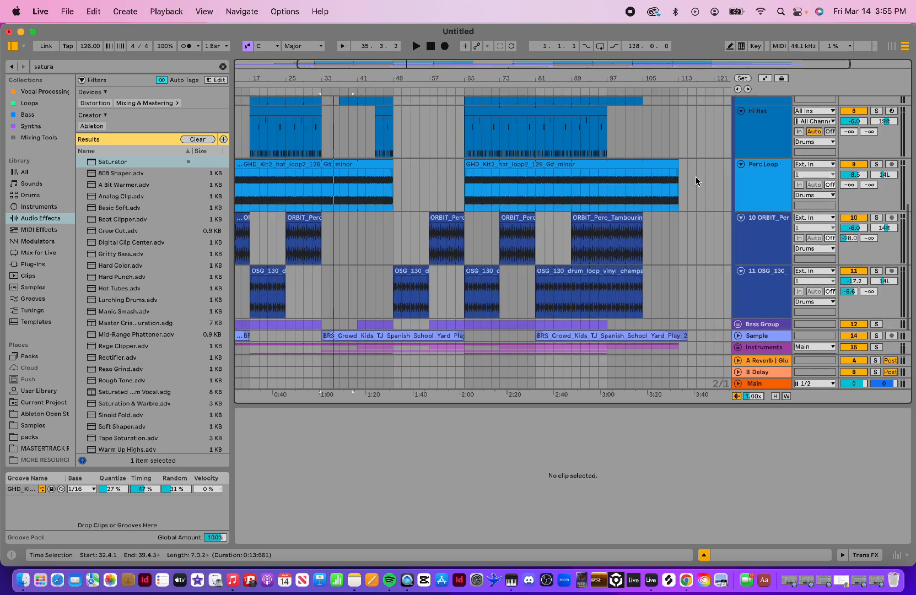
scroll(696, 181, "up", 8)
scroll(696, 180, "left", 1)
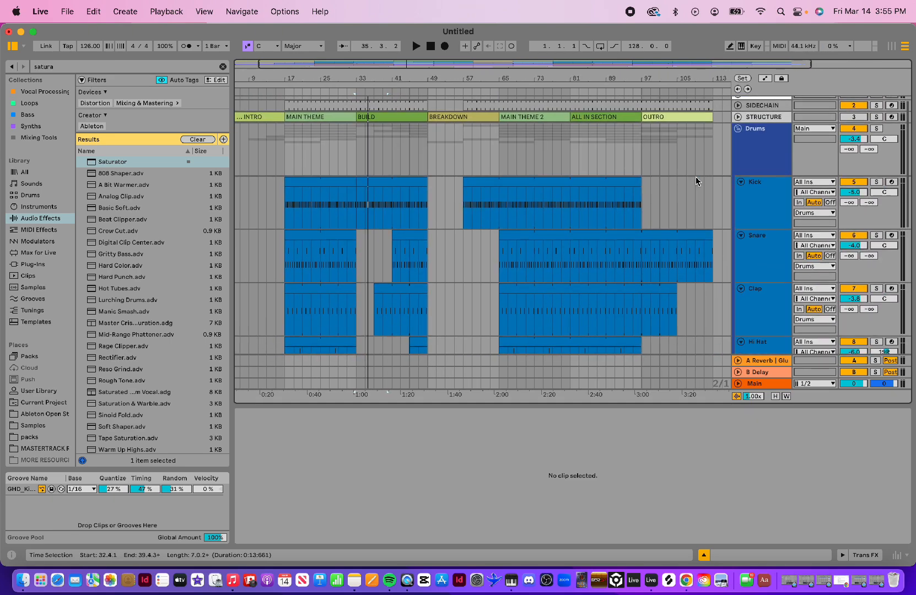
scroll(695, 175, "down", 5)
scroll(696, 176, "up", 3)
scroll(696, 177, "left", 1)
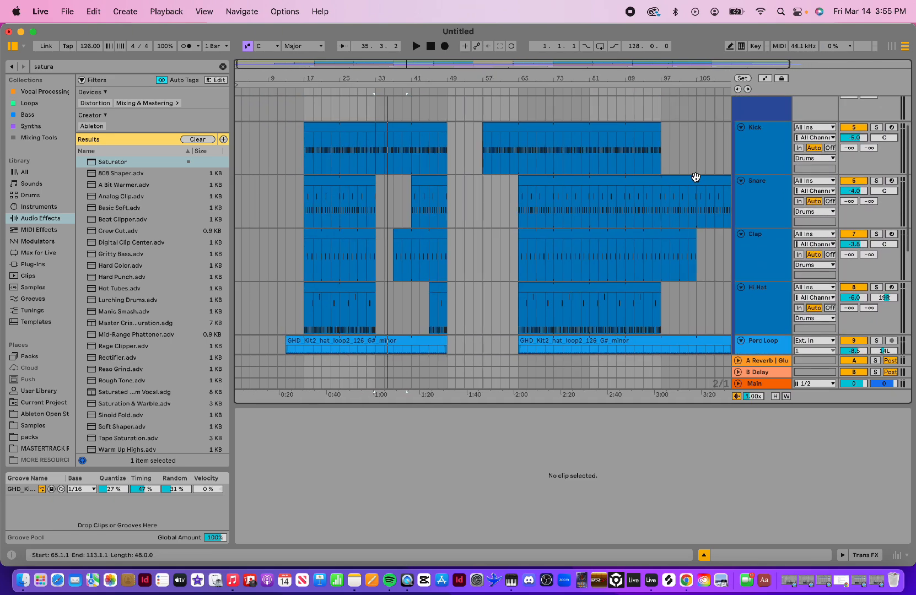
scroll(695, 177, "right", 3)
scroll(696, 177, "down", 2)
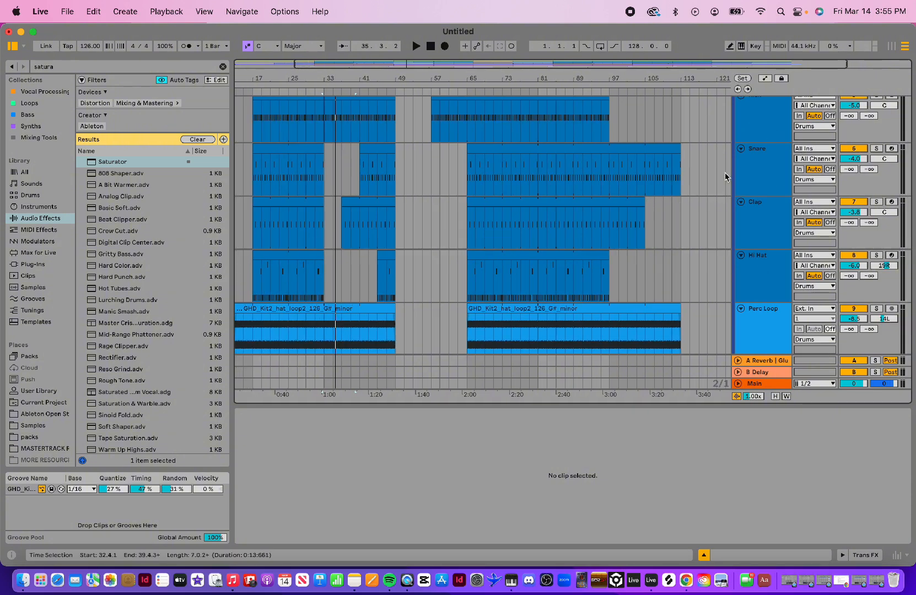
- Examine the Snare track's notes and its device chain, including the EQ Eight and Utility
left_click(765, 168)
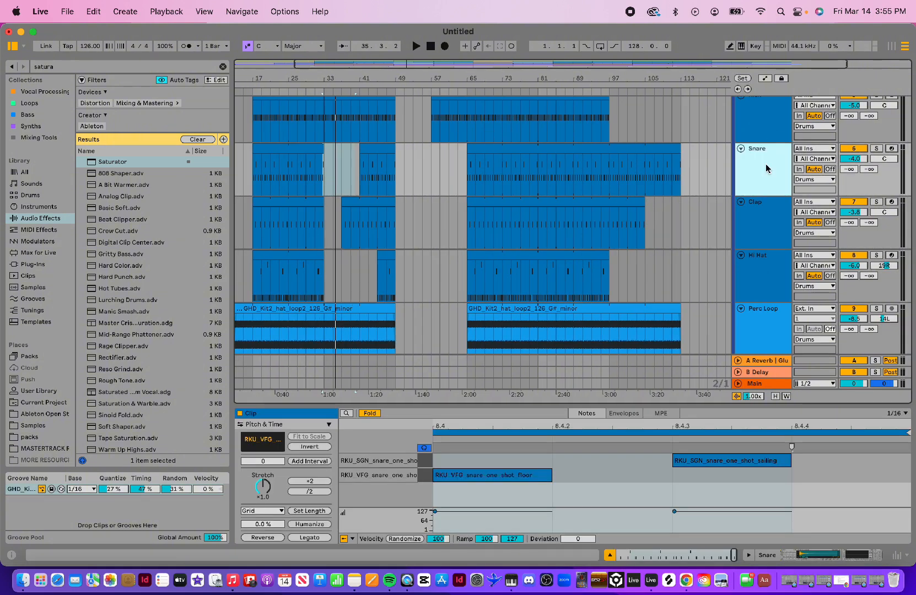
double_click(768, 168)
scroll(682, 503, "right", 6)
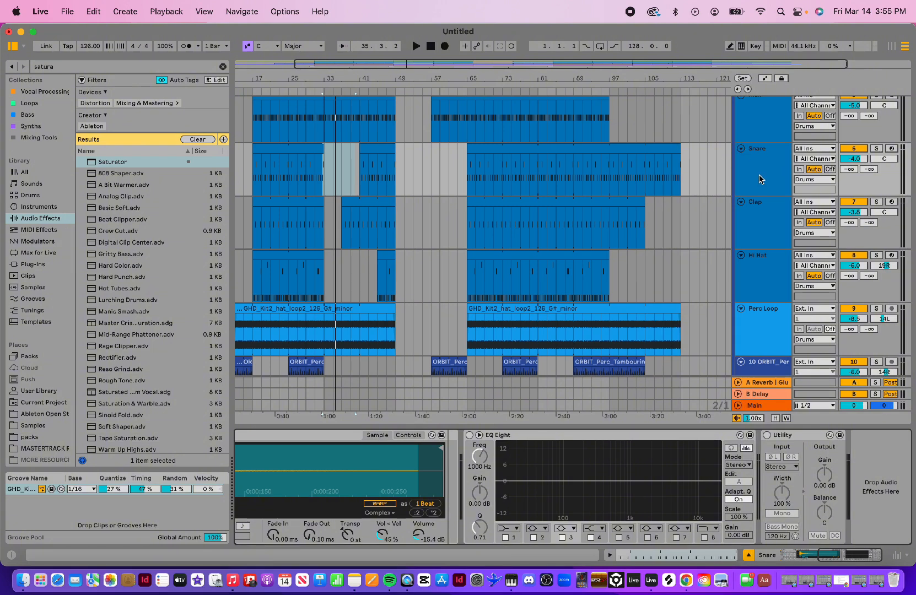
left_click(760, 178)
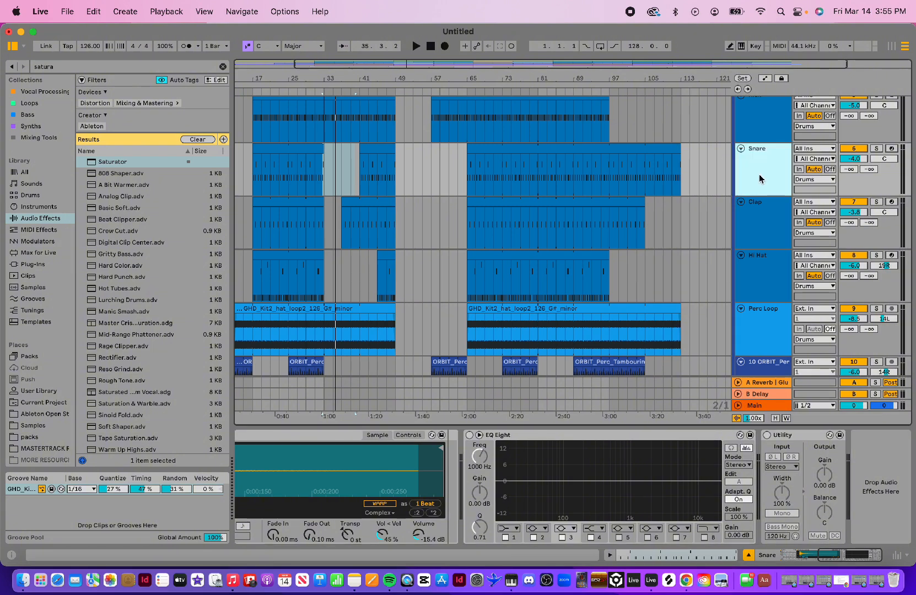
scroll(622, 187, "up", 5)
scroll(622, 188, "left", 2)
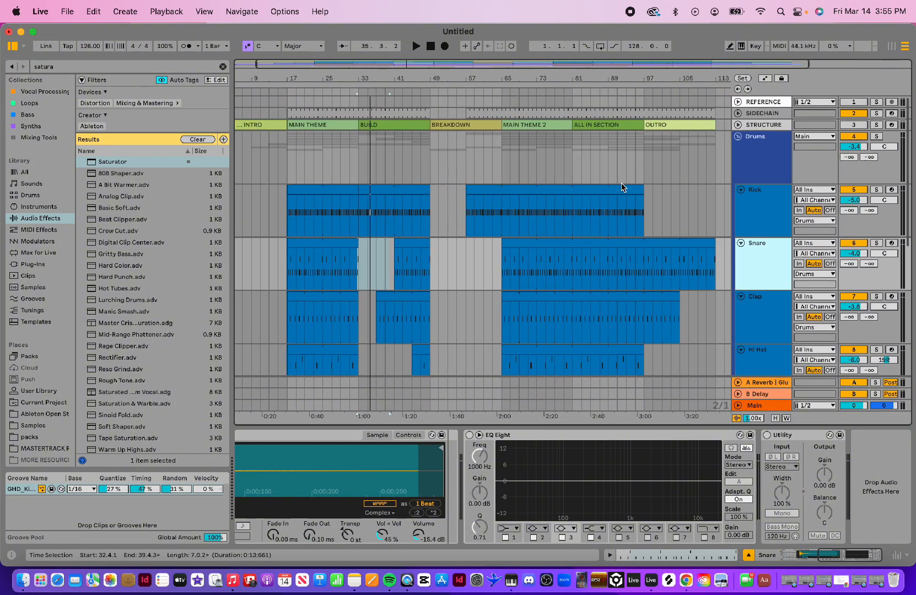
scroll(622, 188, "down", 1)
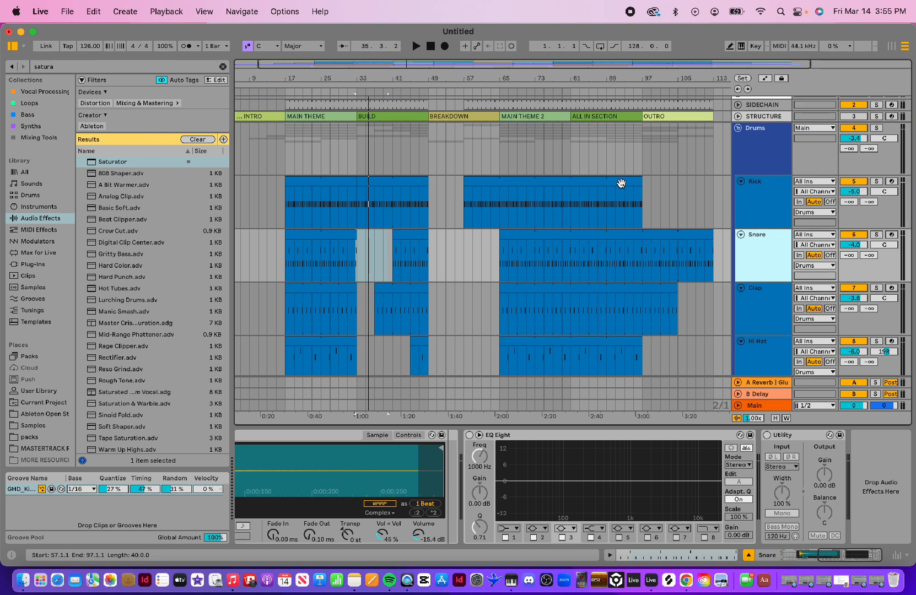
scroll(622, 183, "down", 6)
scroll(621, 183, "right", 1)
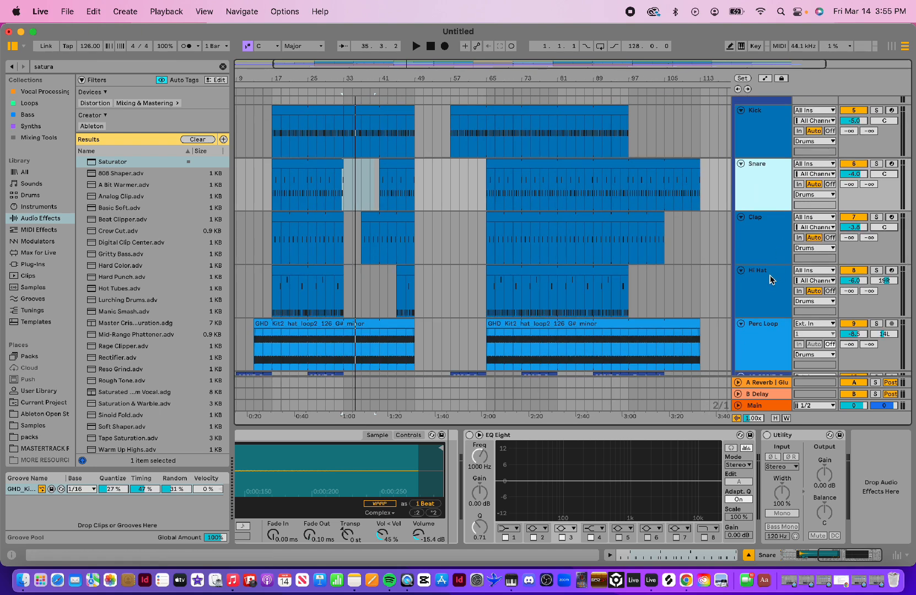
- Check the Clap and Hi Hat device chains and return to the Snare track
left_click(754, 246)
left_click(763, 310)
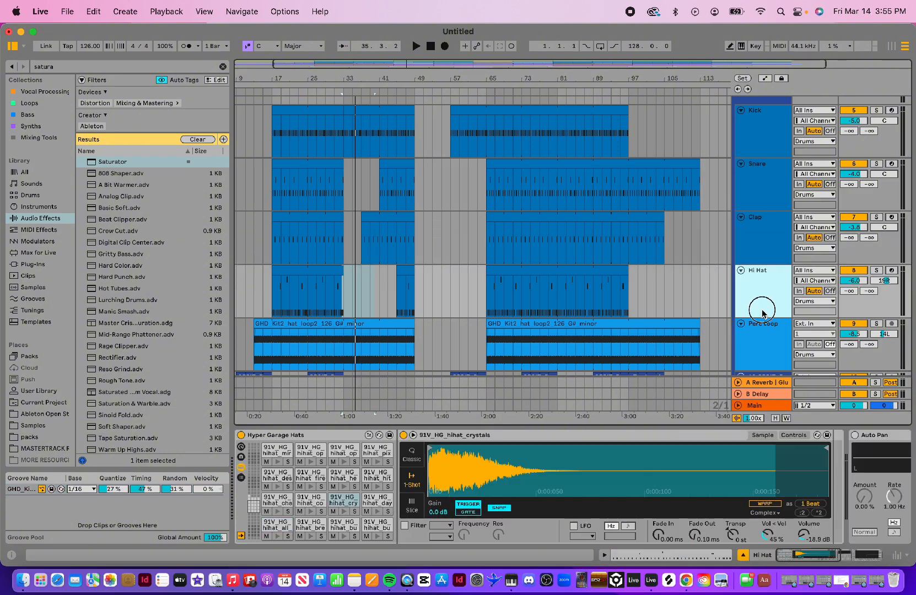
left_click(756, 261)
left_click(754, 193)
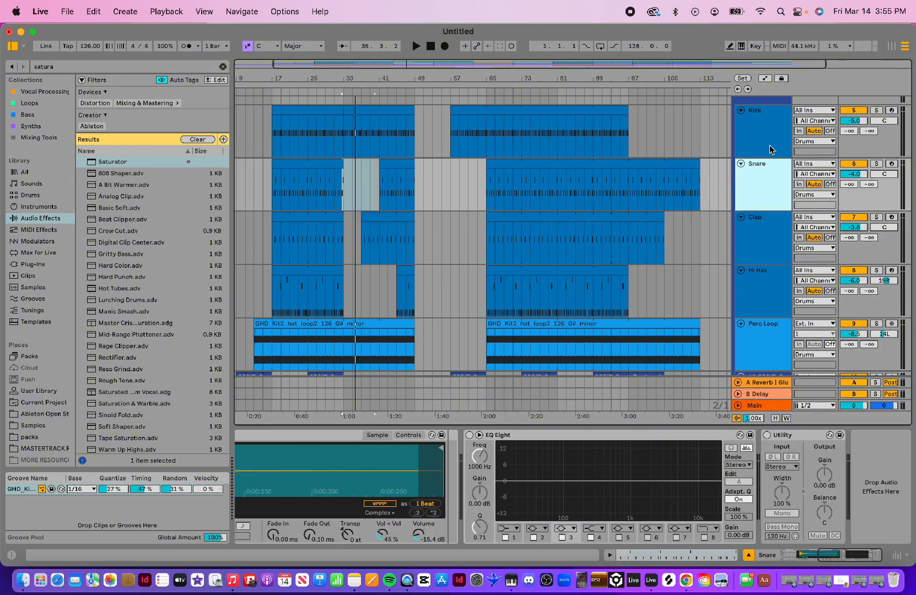
- Freeze the Snare track and flatten it to audio
right_click(770, 189)
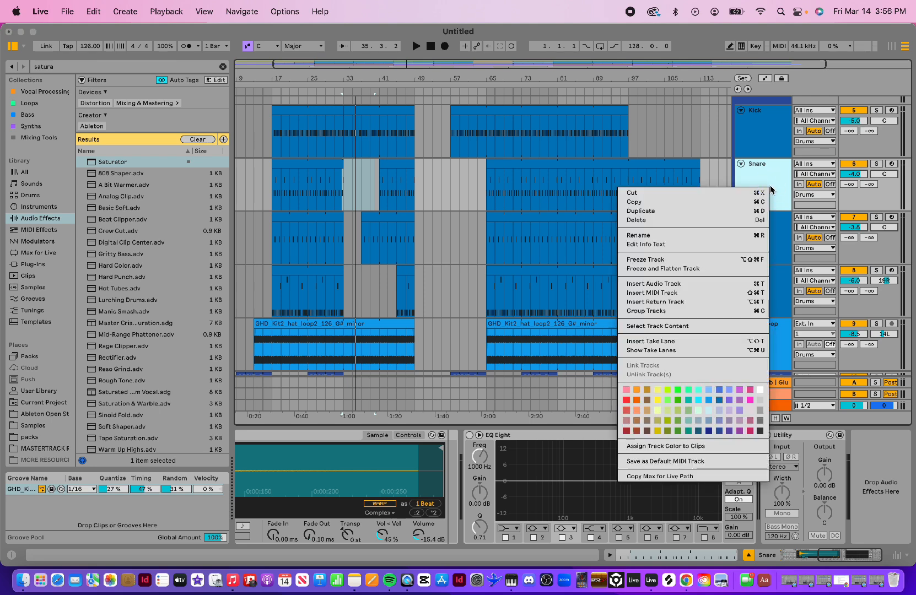
left_click(671, 259)
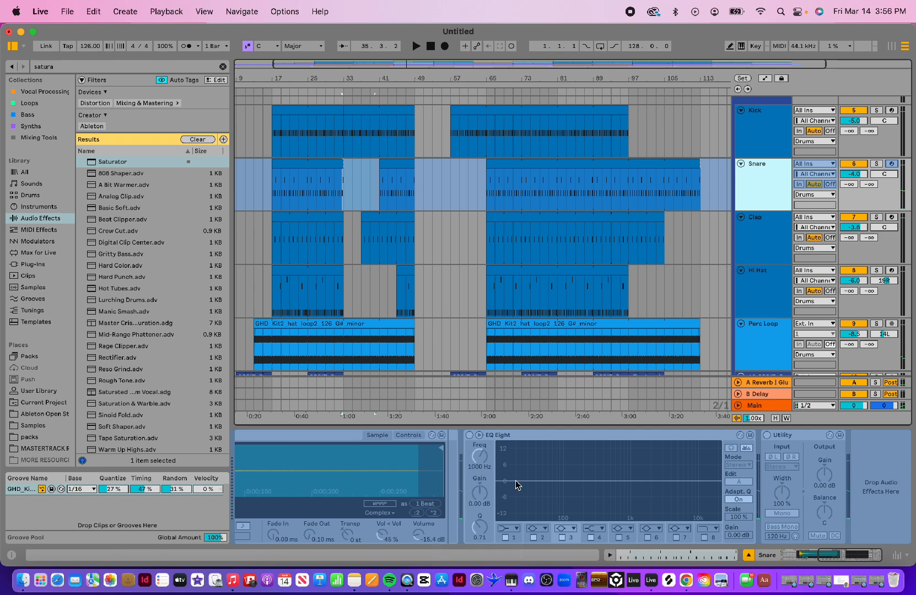
right_click(765, 190)
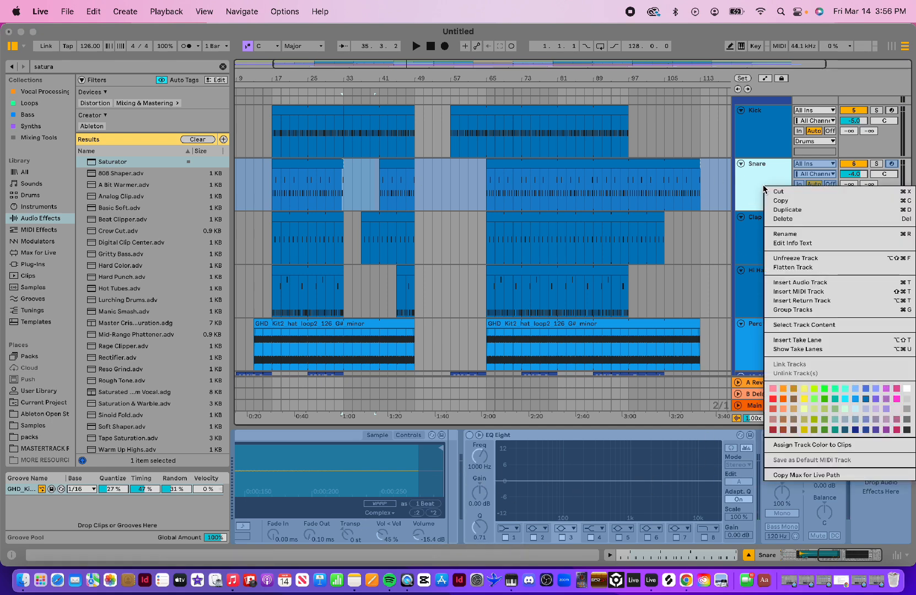
left_click(805, 269)
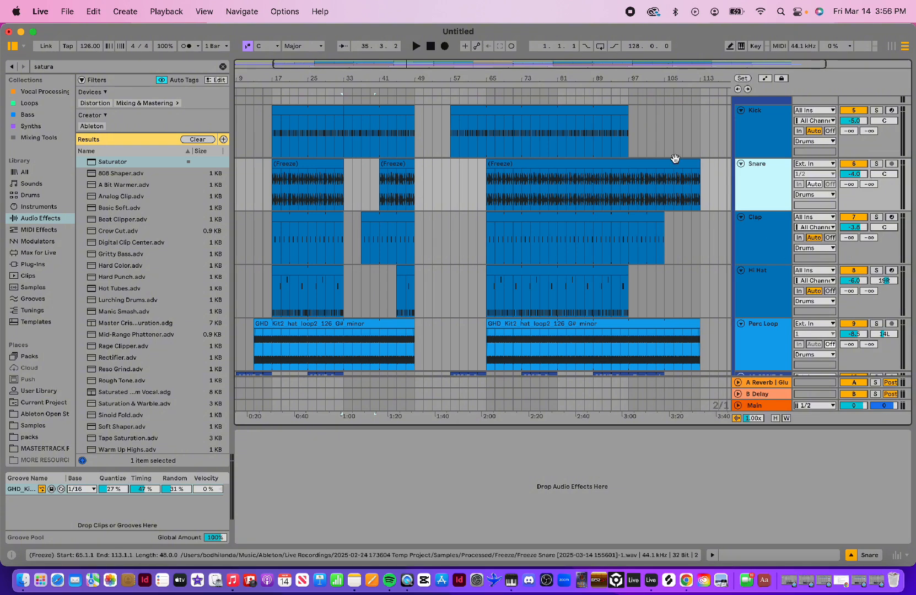
- Add the Saturator preset A Bit Warmer to the flattened Snare track
mouse_move(544, 78)
left_mouse_down()
mouse_move(544, 144)
mouse_move(543, 78)
left_mouse_up()
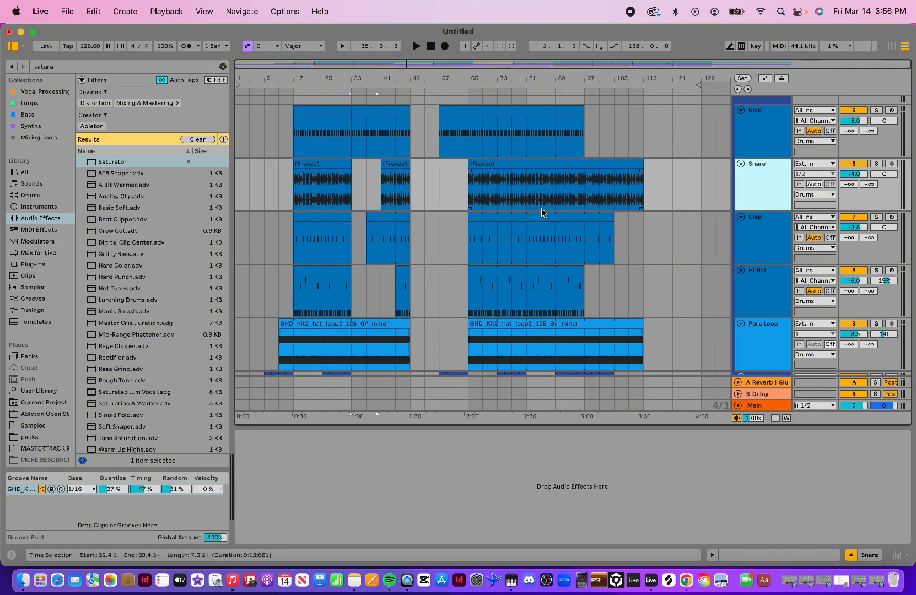
mouse_move(491, 78)
left_mouse_down()
mouse_move(491, 245)
mouse_move(490, 78)
left_mouse_up()
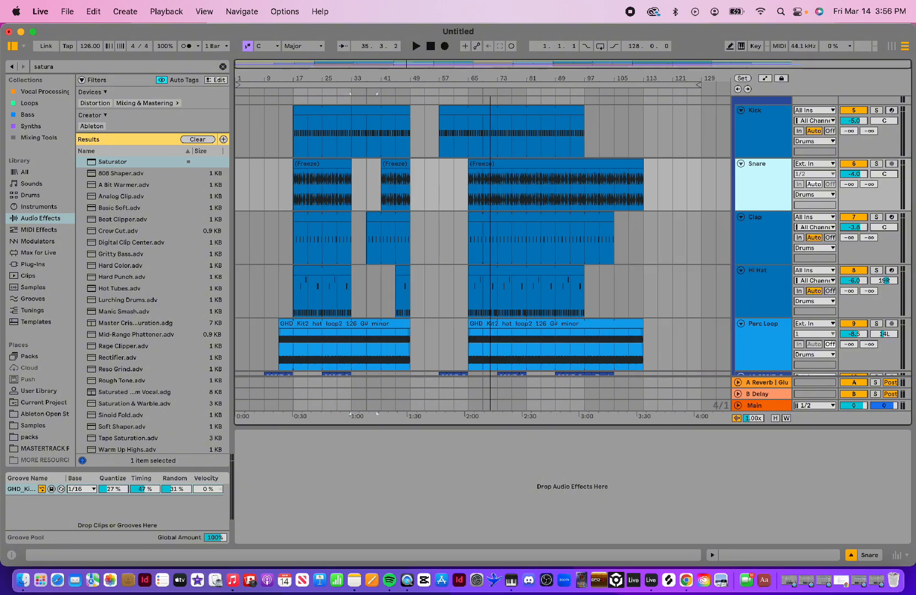
double_click(767, 187)
double_click(767, 187)
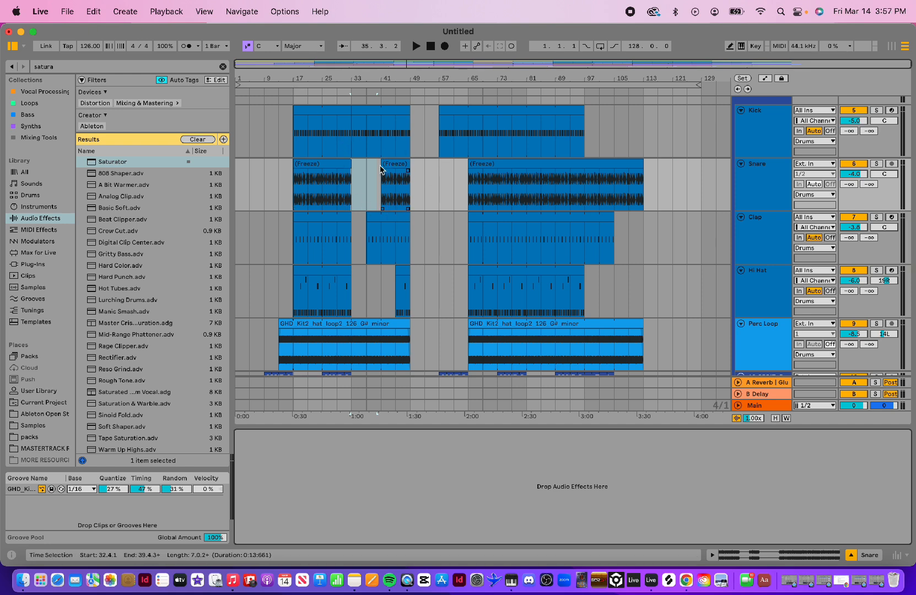
left_click(772, 182)
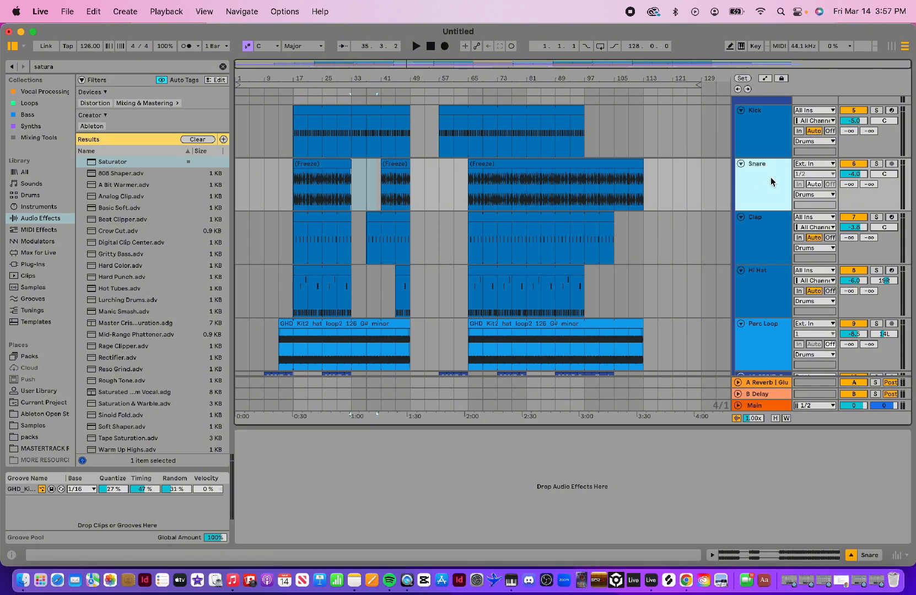
left_click(610, 462)
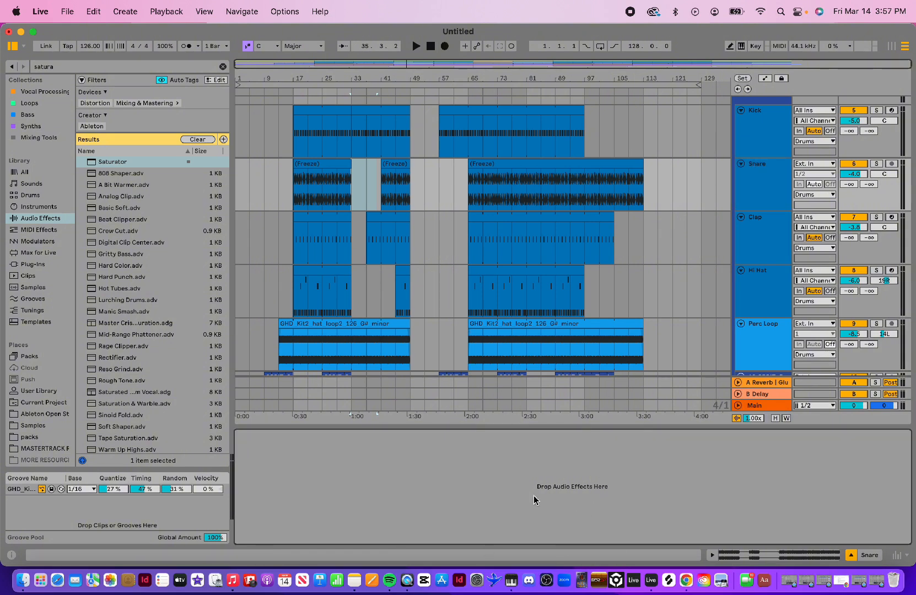
left_click(122, 185)
left_click_drag(121, 189, 326, 186)
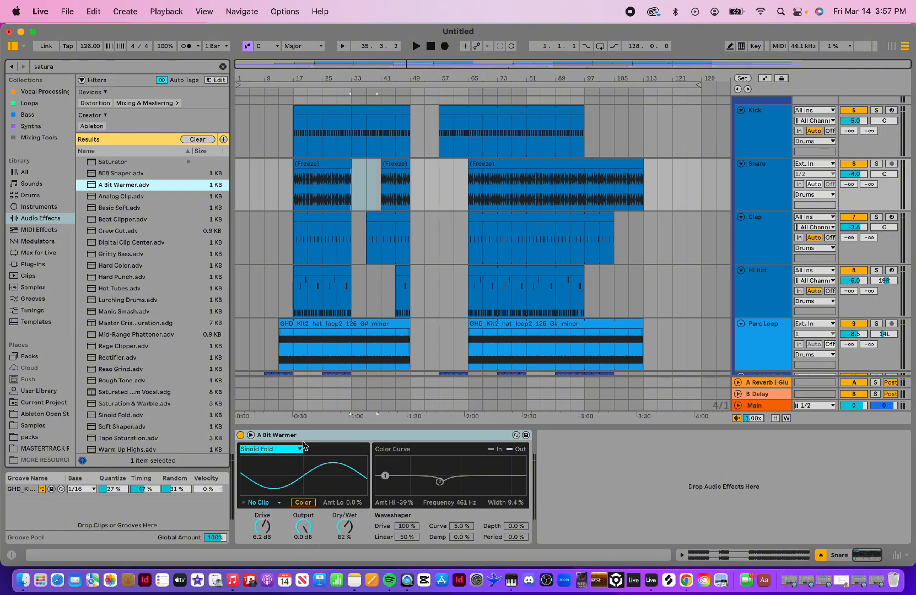
- Set A Bit Warmer's Drive to -15 dB and its Dry/Wet to 75 % on the Snare track
mouse_move(264, 532)
left_mouse_down()
mouse_move(263, 542)
mouse_move(263, 532)
left_mouse_up()
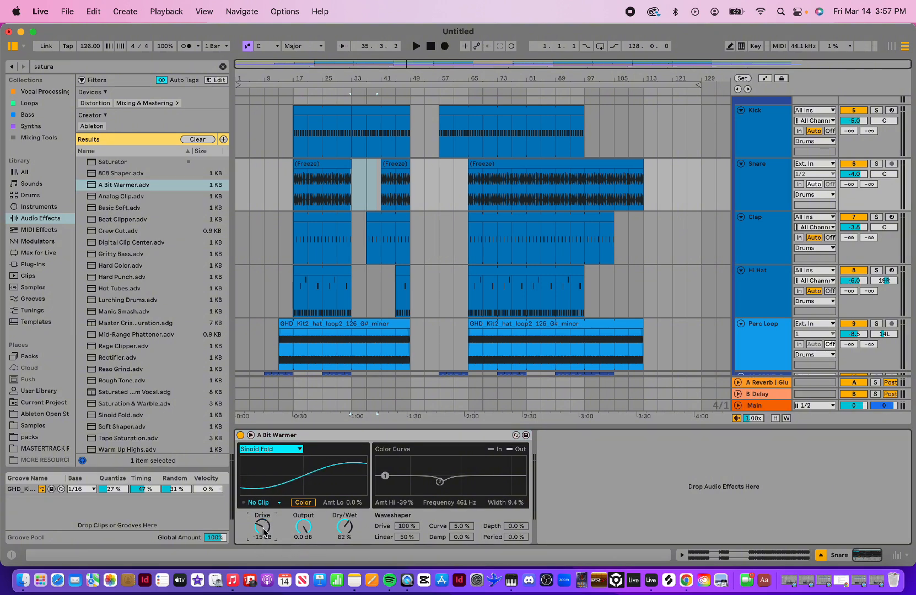
right_click(345, 531)
left_click(341, 530)
- Find EQ Eight in the browser and add it after A Bit Warmer on the Snare track
left_click(108, 66)
type("eq ")
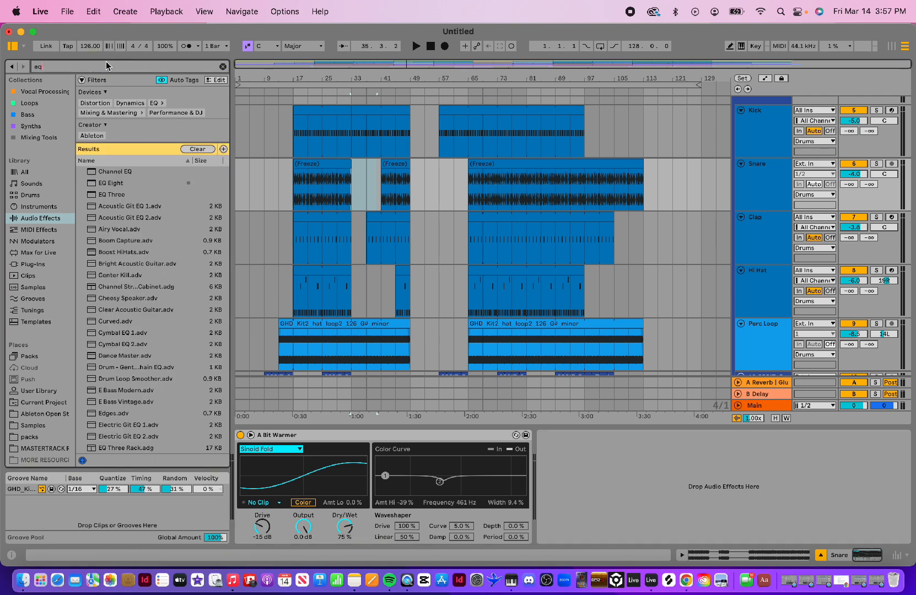
type("eigh")
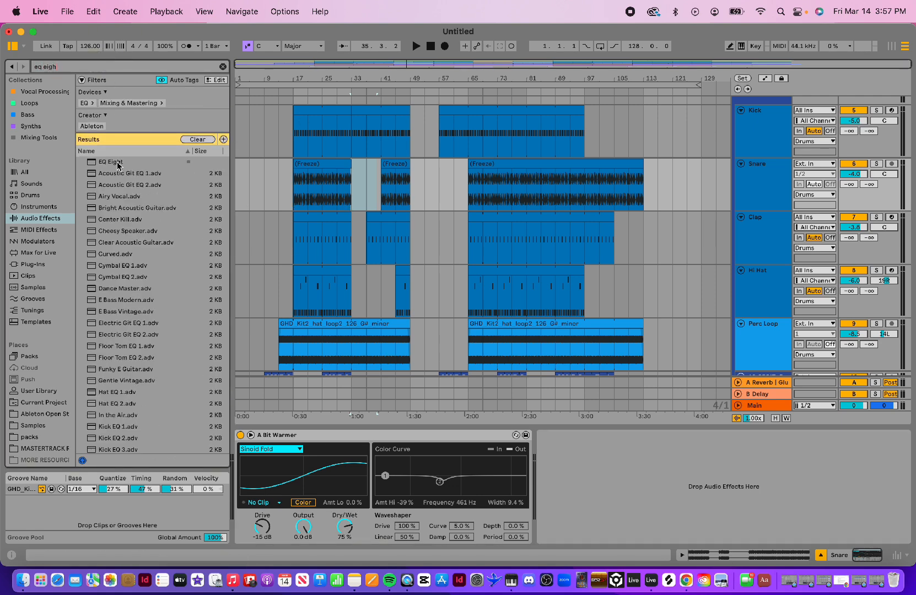
left_click_drag(118, 165, 587, 436)
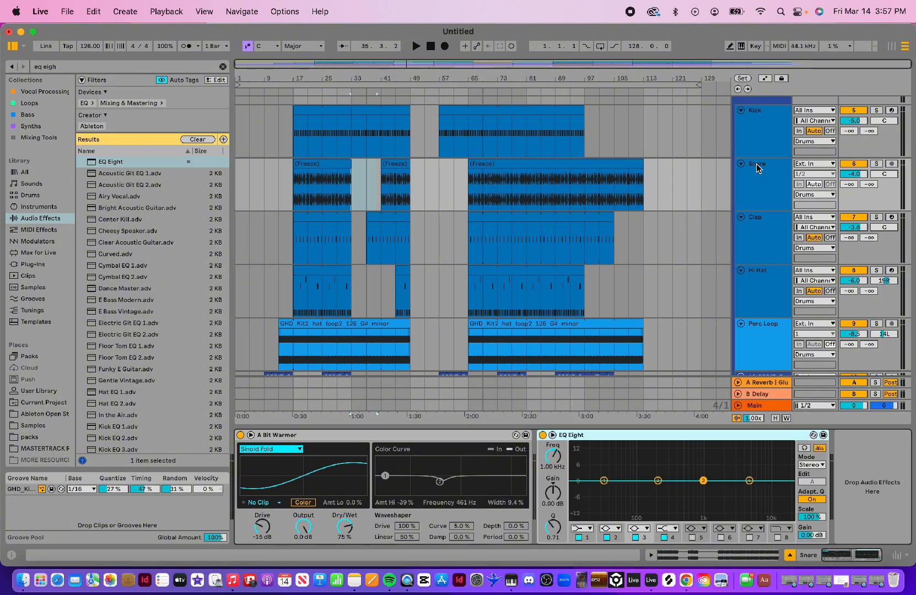
- Solo the Drums group, play from the start of MAIN THEME, and solo the Snare track during playback
scroll(756, 168, "up", 5)
left_click(876, 136)
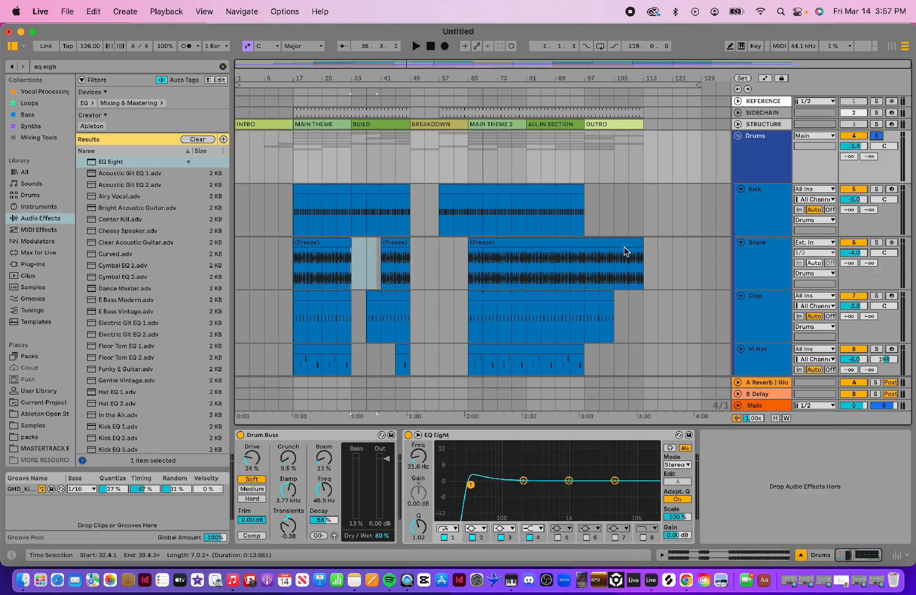
scroll(626, 251, "down", 3)
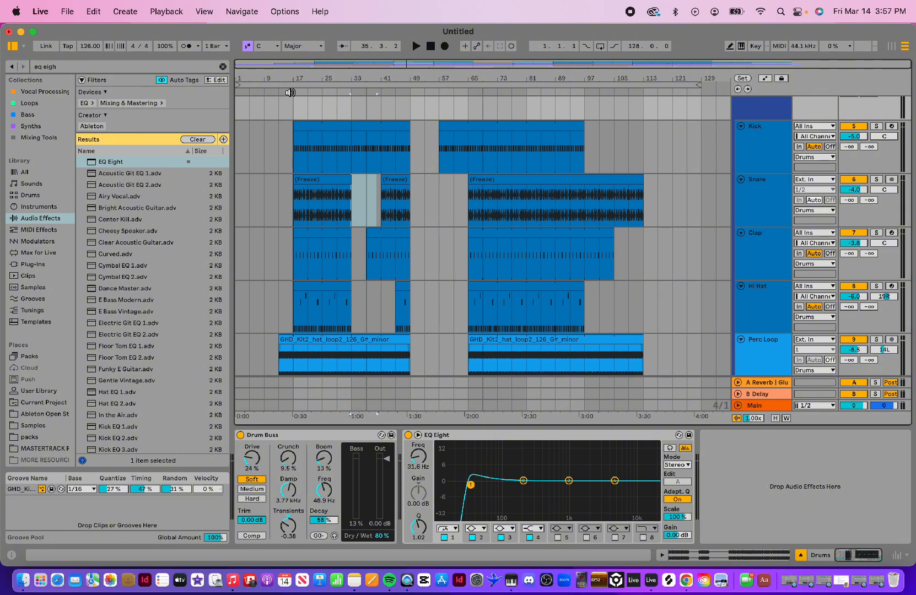
left_click(290, 92)
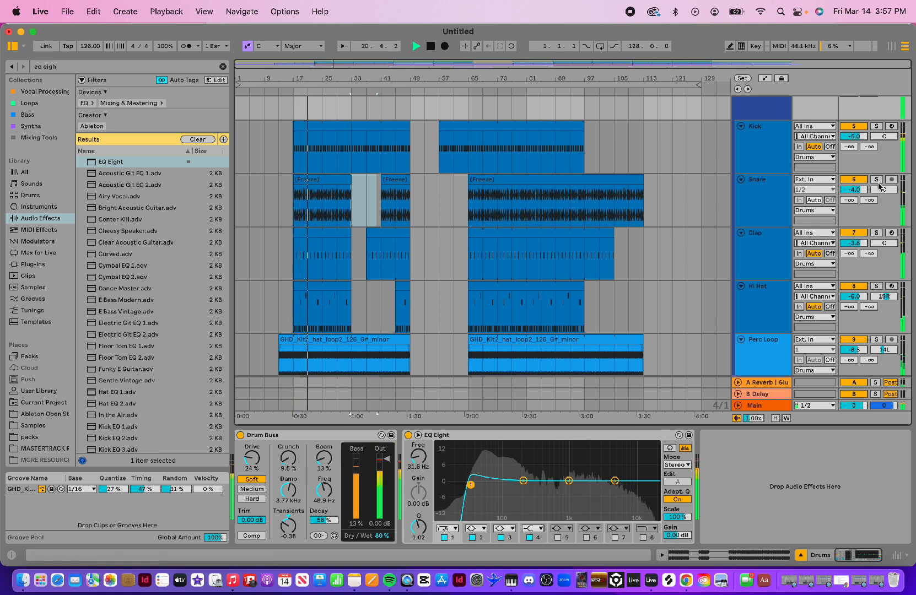
left_click(708, 209)
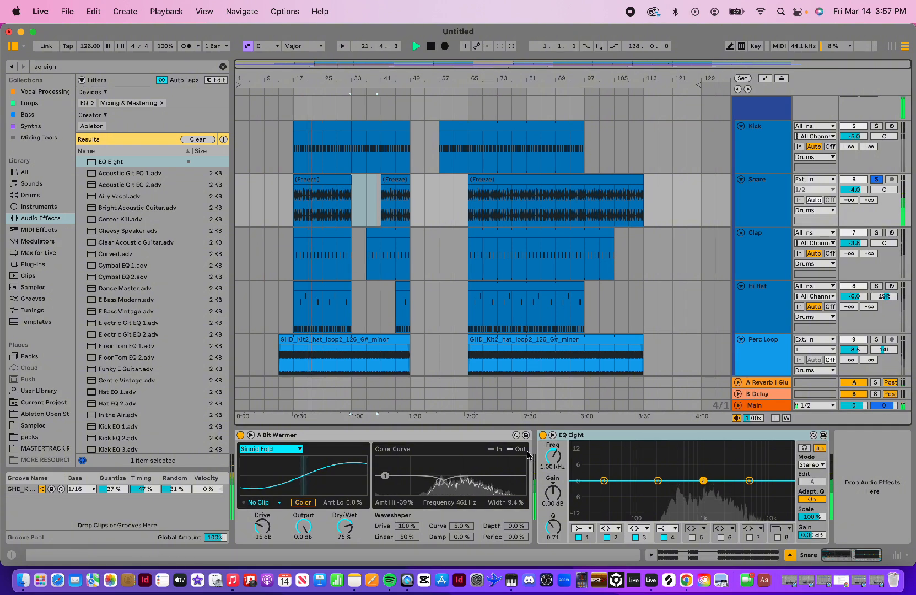
- Make EQ Eight's first band a low cut at about 178 Hz on the snare and set A Bit Warmer's Drive to -4.0 dB
left_click(588, 529)
left_click(582, 458)
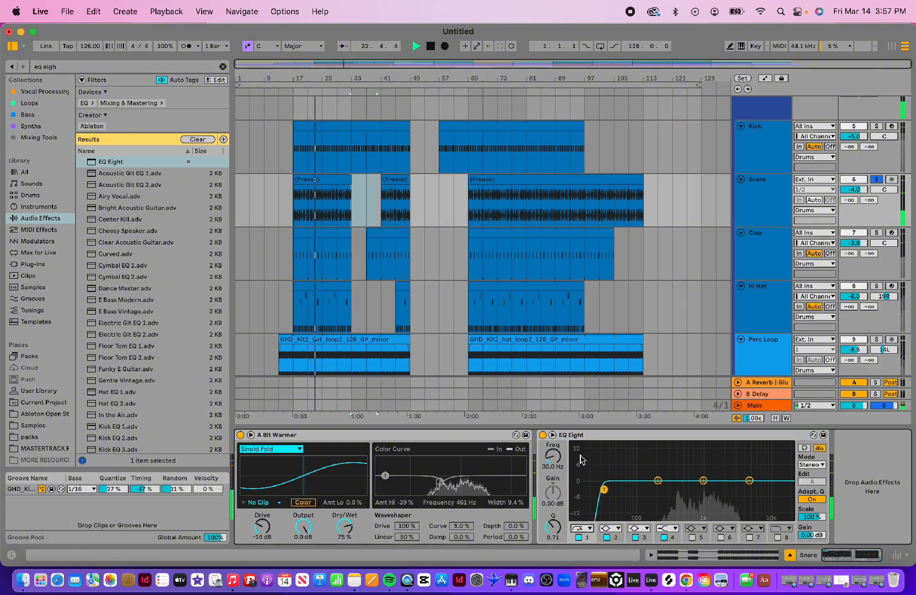
left_click_drag(604, 489, 630, 487)
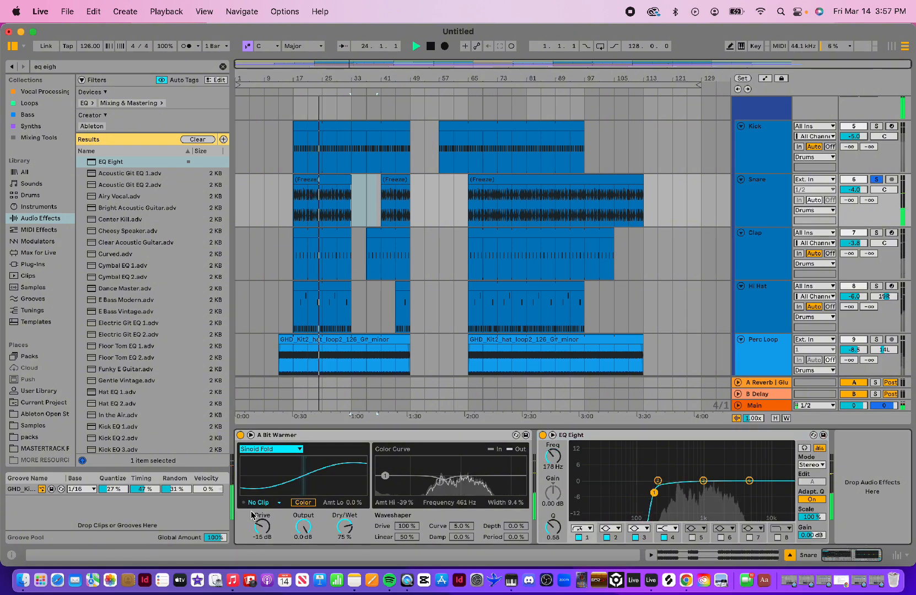
mouse_move(262, 527)
left_mouse_down()
mouse_move(262, 496)
mouse_move(262, 509)
left_mouse_up()
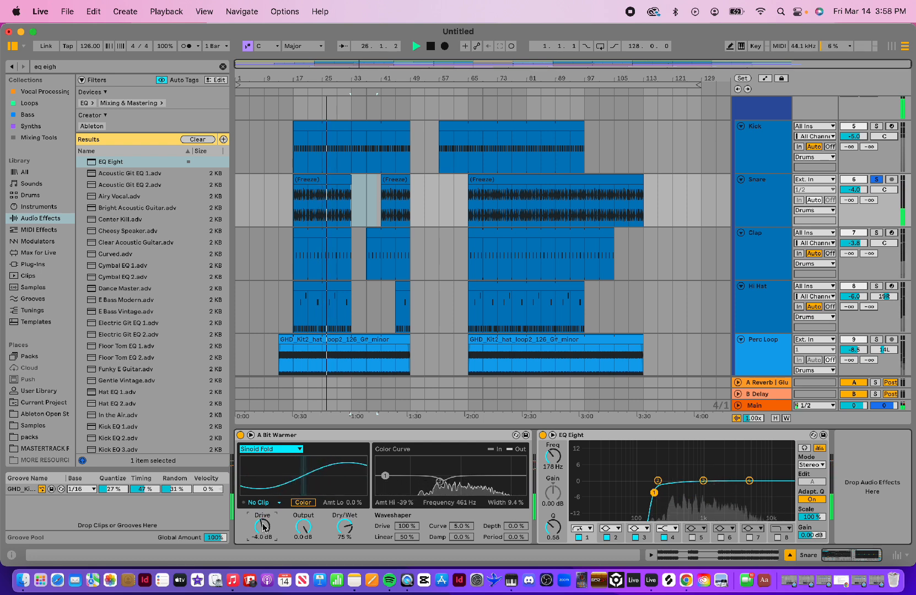
- On the snare's EQ Eight, set band 3 to 758 Hz at 0.87 dB and band 4 to 2.61 kHz at -14.5 dB
left_click_drag(749, 481, 696, 480)
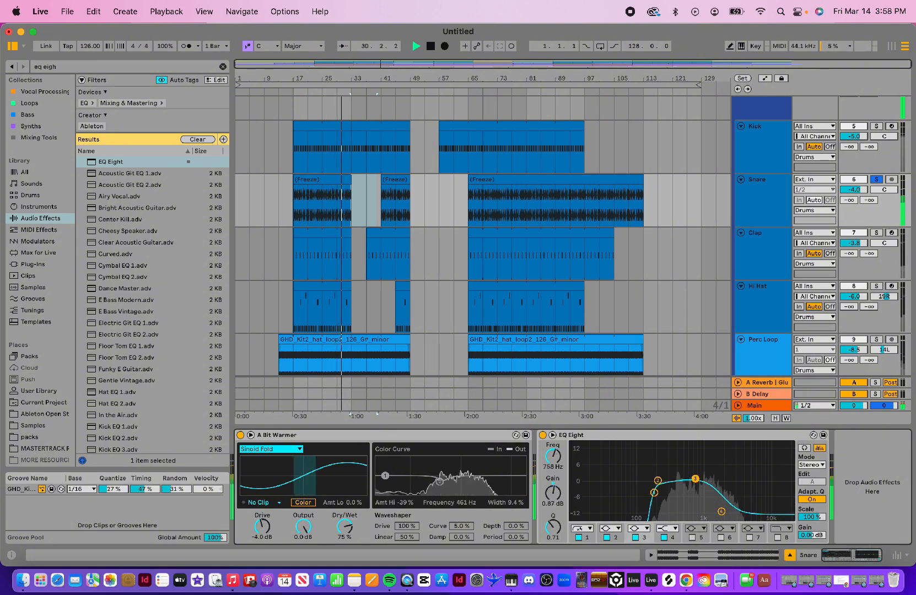
left_click_drag(721, 511, 731, 517)
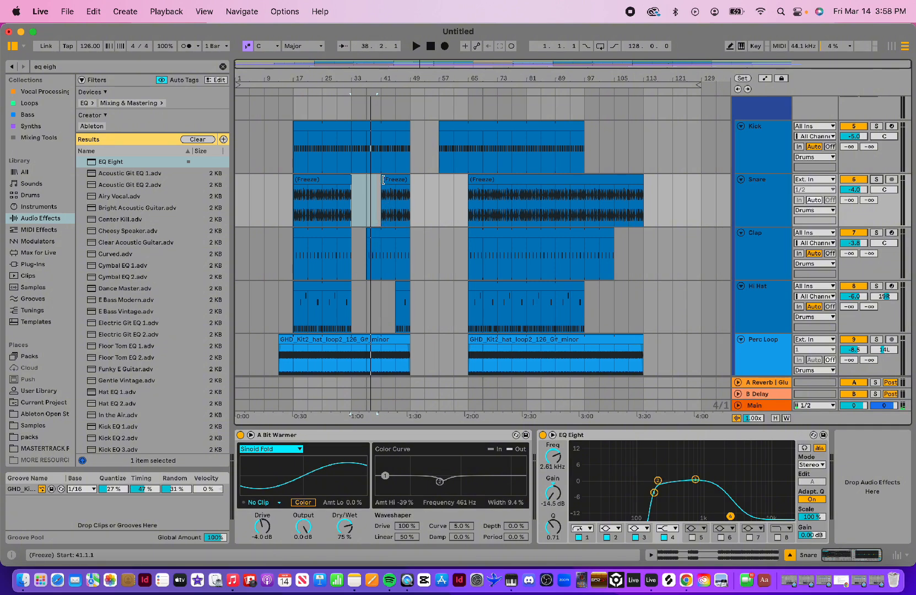
- Copy the Snare audio from bars 41–45 into bars 37–41 and trim the Clap clip's start to bar 41
mouse_move(382, 179)
left_mouse_down()
mouse_move(368, 179)
mouse_move(403, 209)
mouse_move(393, 212)
left_mouse_up()
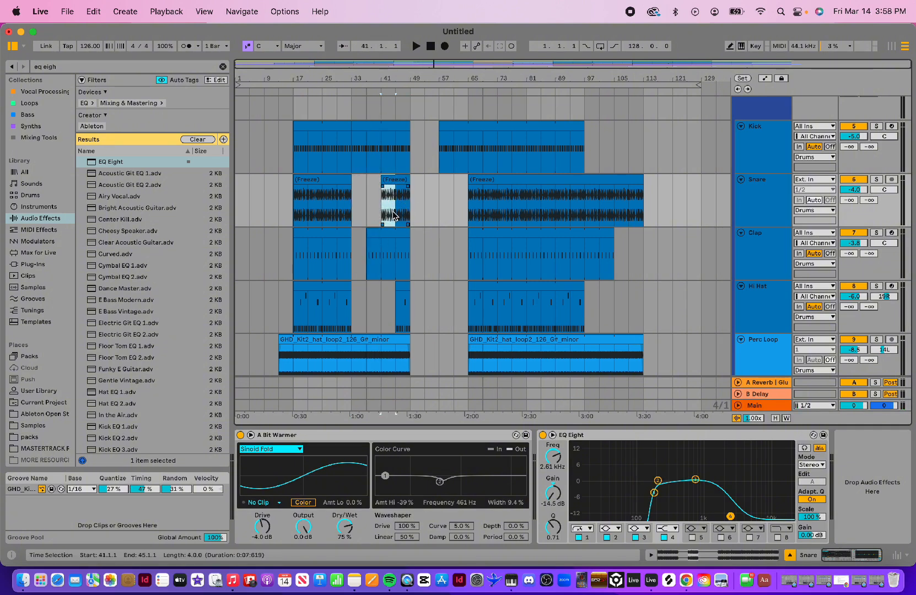
left_click(369, 210)
key("super+v")
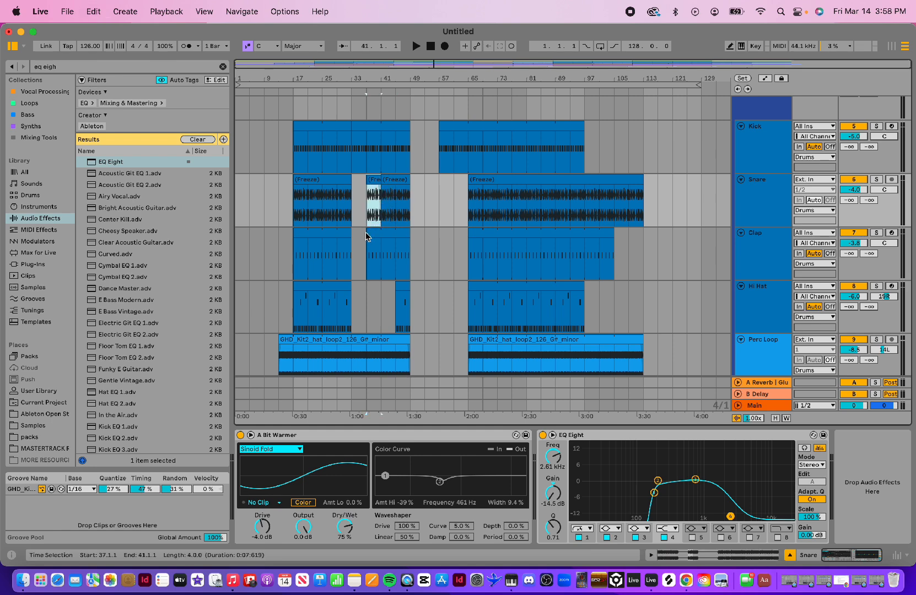
left_click_drag(366, 237, 382, 237)
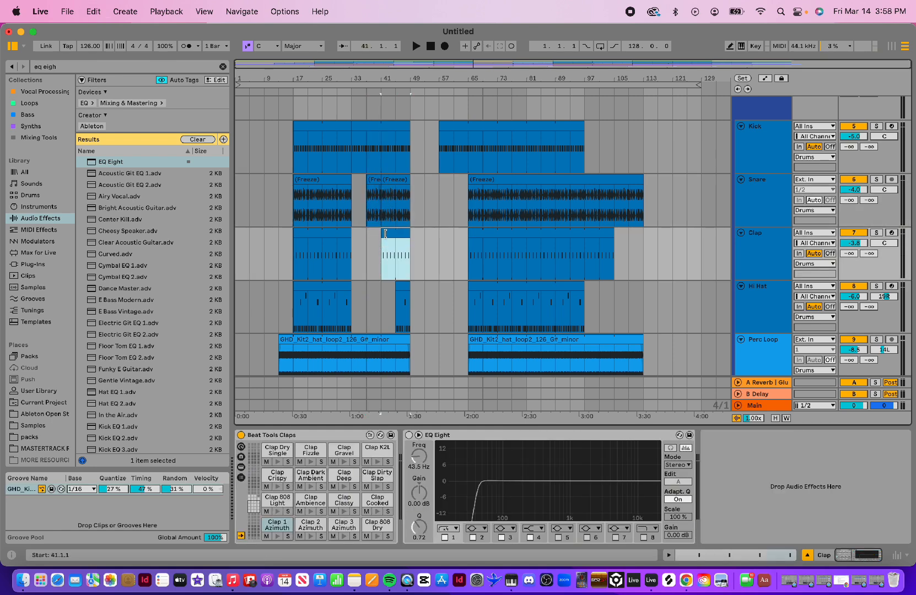
- Play the arrangement from just before BUILD through its end and look over the clips on the drum tracks
left_click(348, 91)
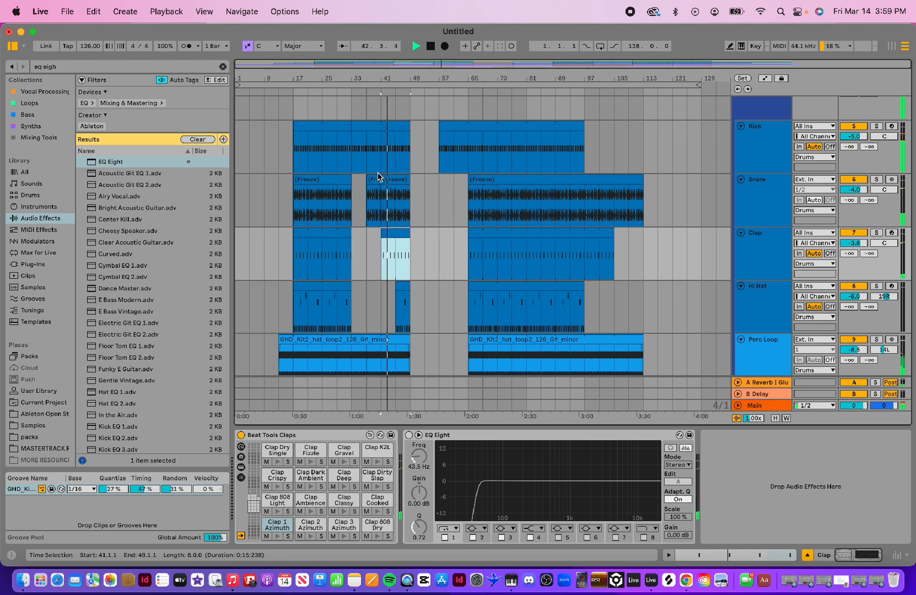
left_click(430, 51)
scroll(528, 245, "down", 2)
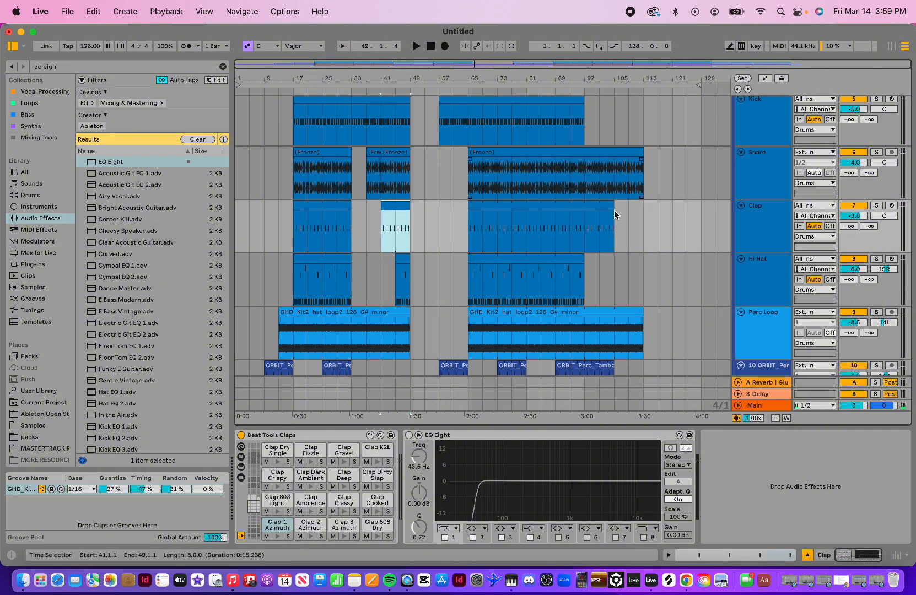
scroll(593, 206, "up", 5)
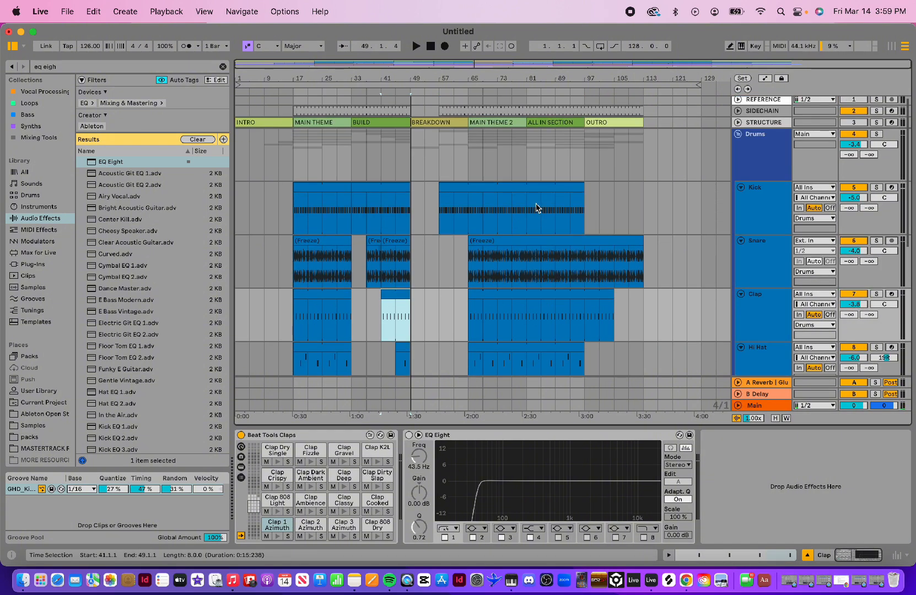
scroll(554, 128, "down", 5)
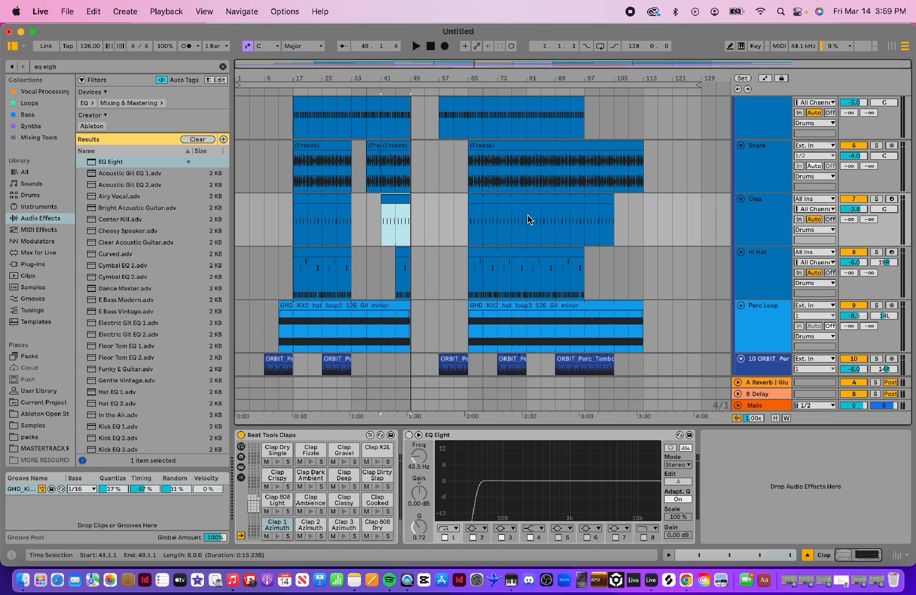
scroll(534, 220, "up", 3)
scroll(535, 219, "down", 3)
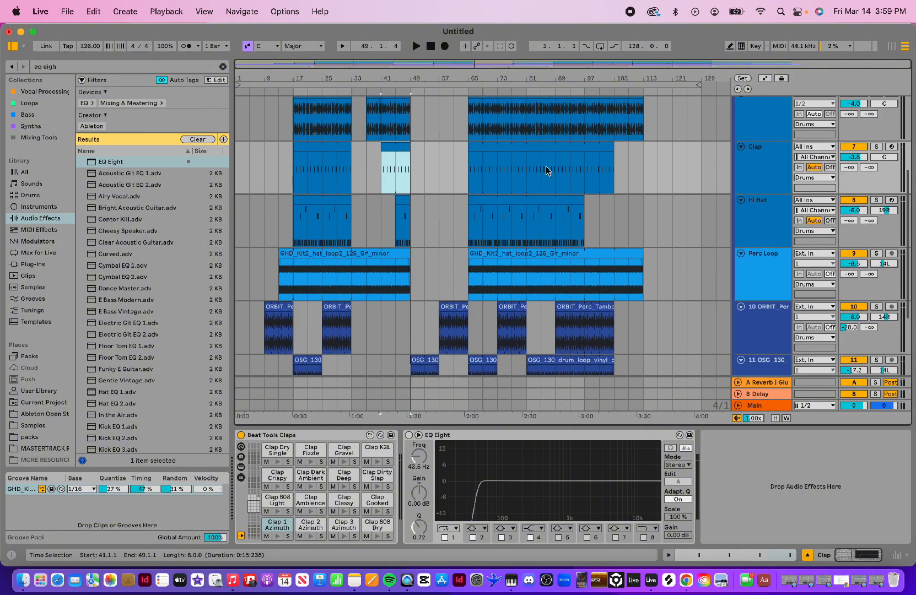
scroll(547, 172, "up", 3)
scroll(545, 167, "down", 1)
scroll(528, 231, "down", 4)
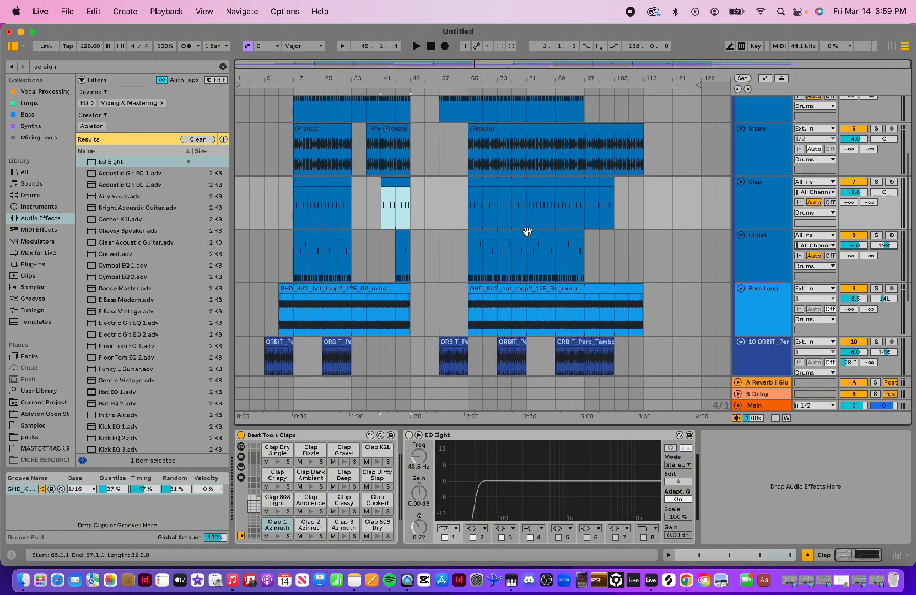
scroll(527, 230, "up", 4)
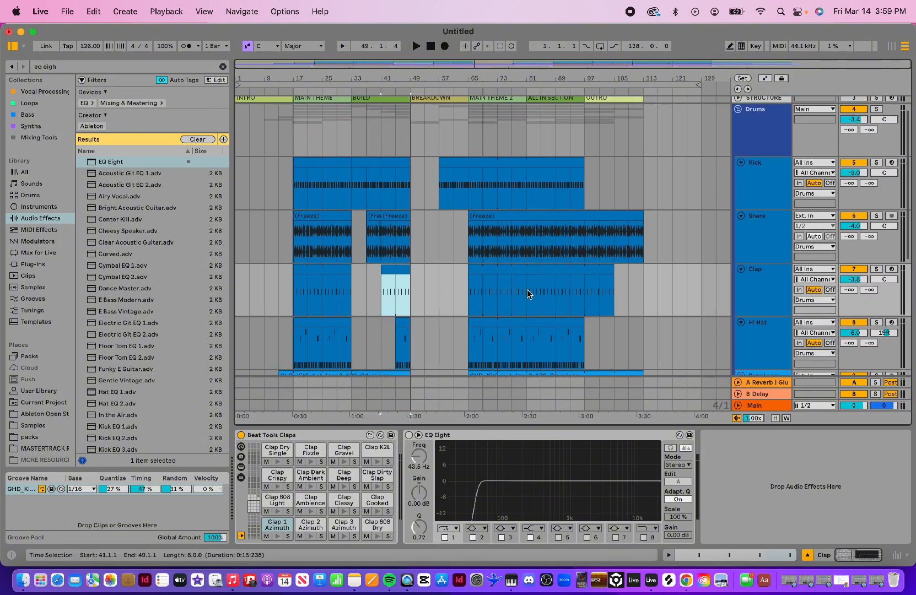
- In the Clap clip at bars 81–97, copy the four Clap 2 Azimuth notes from beat 4 to beat 2 of each bar
left_click_drag(527, 291, 589, 293)
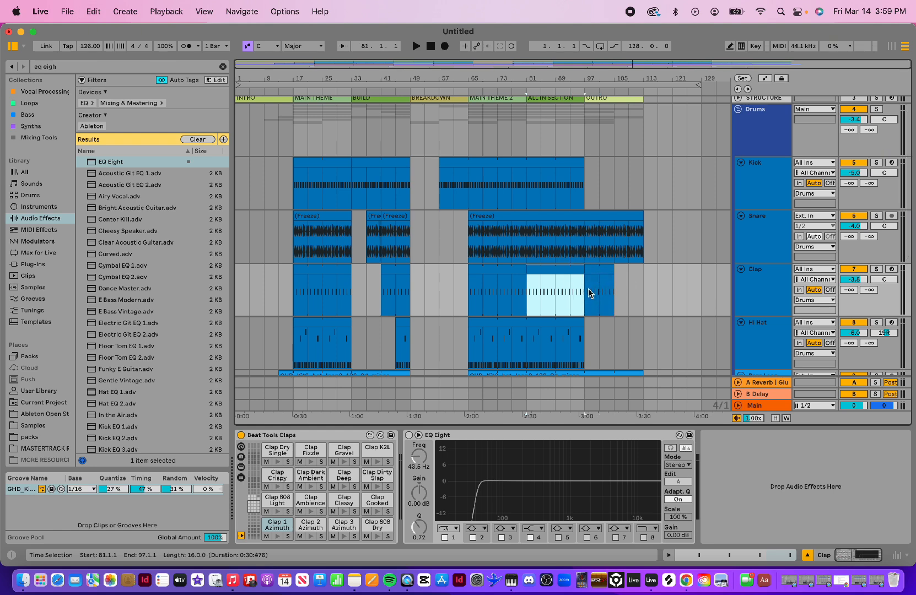
left_click(703, 288)
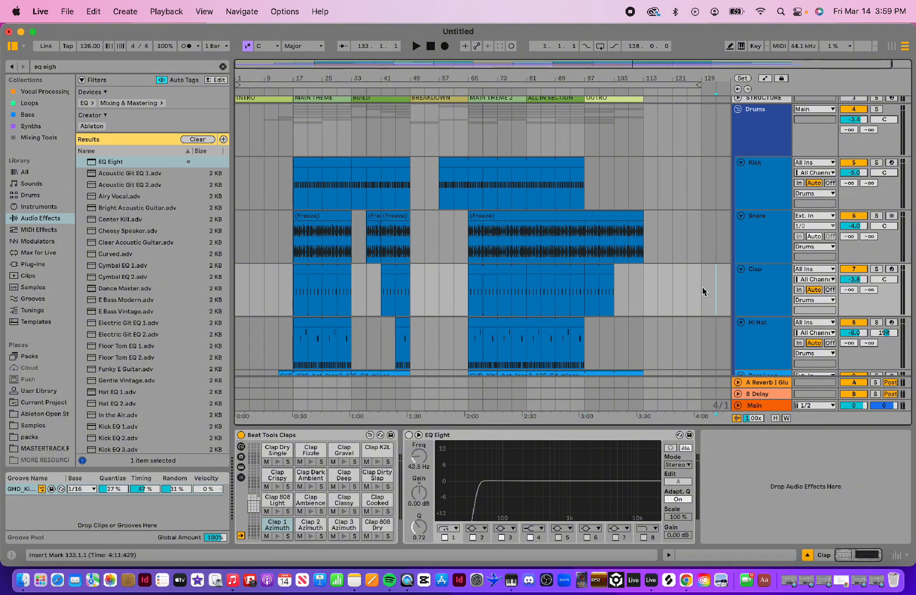
left_click(556, 268)
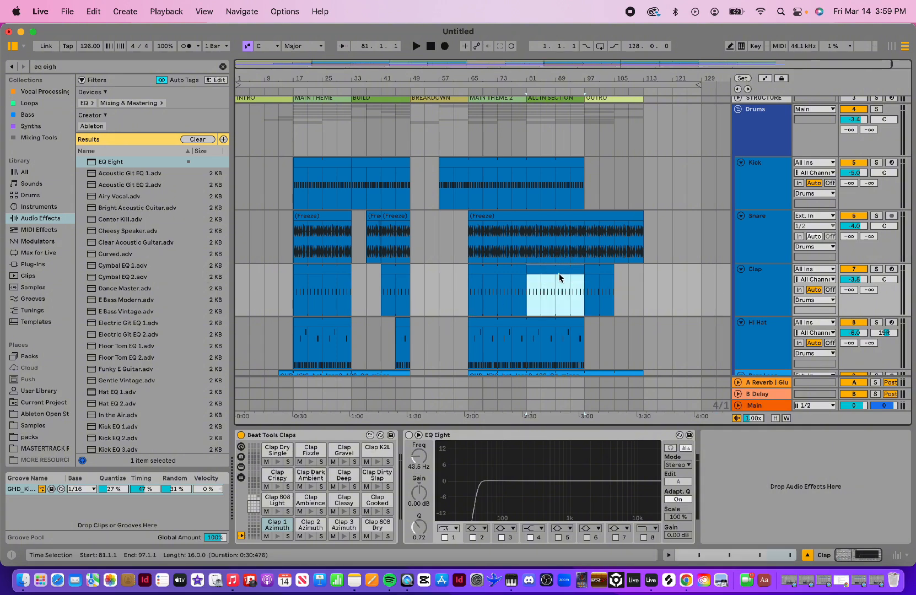
double_click(559, 277)
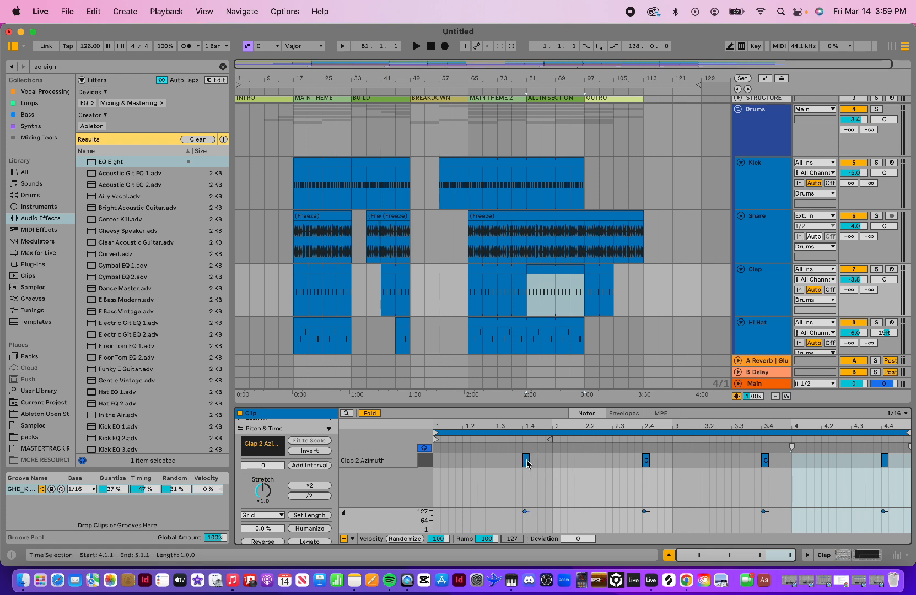
left_click(426, 461)
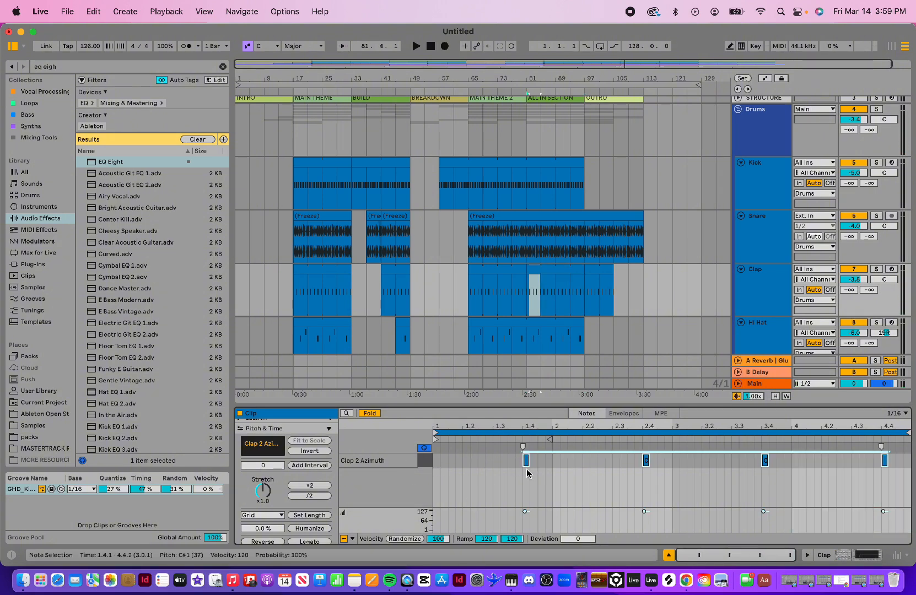
left_click_drag(526, 468, 467, 463)
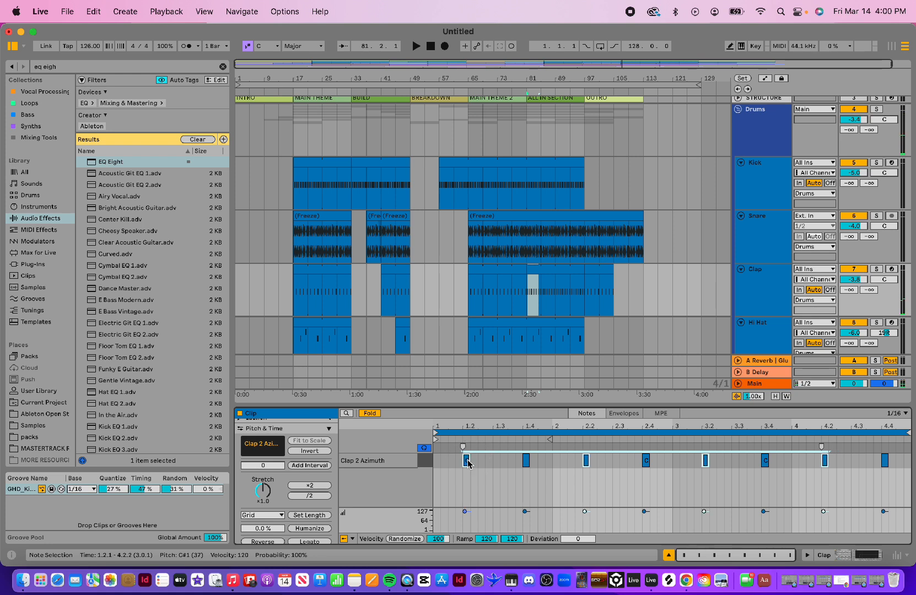
left_click(650, 309)
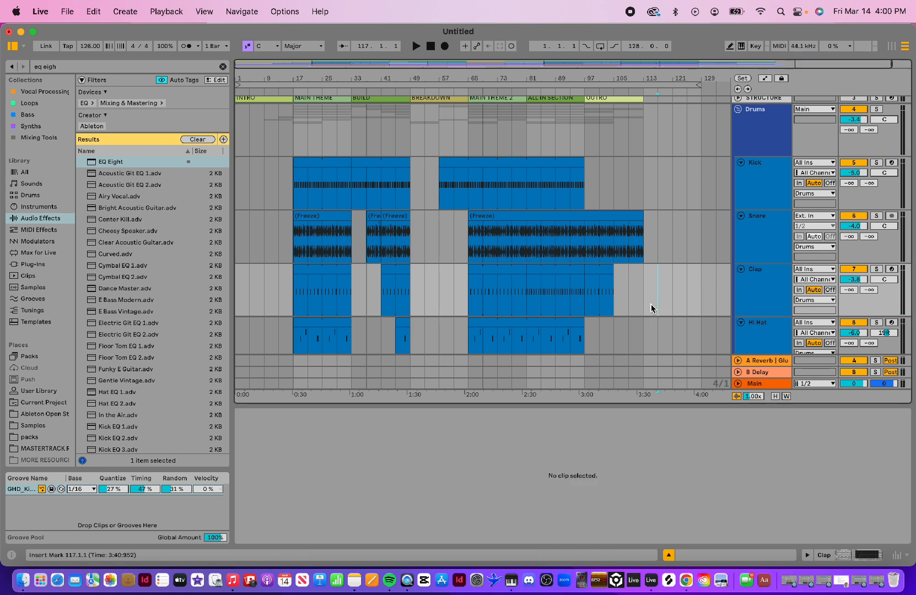
- Play the end of MAIN THEME 2 and restart playback around the start of ALL IN SECTION to hear the claps
left_click(509, 90)
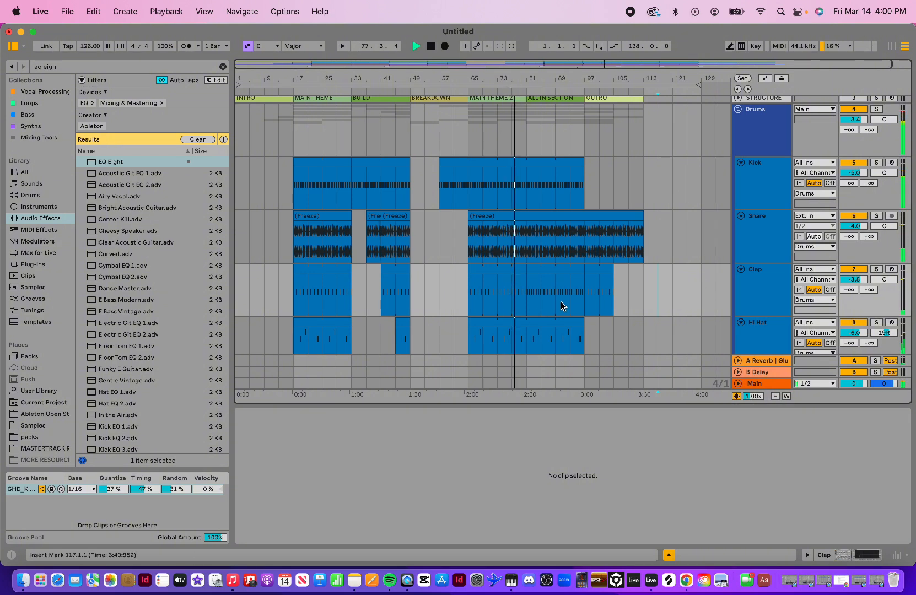
key("space")
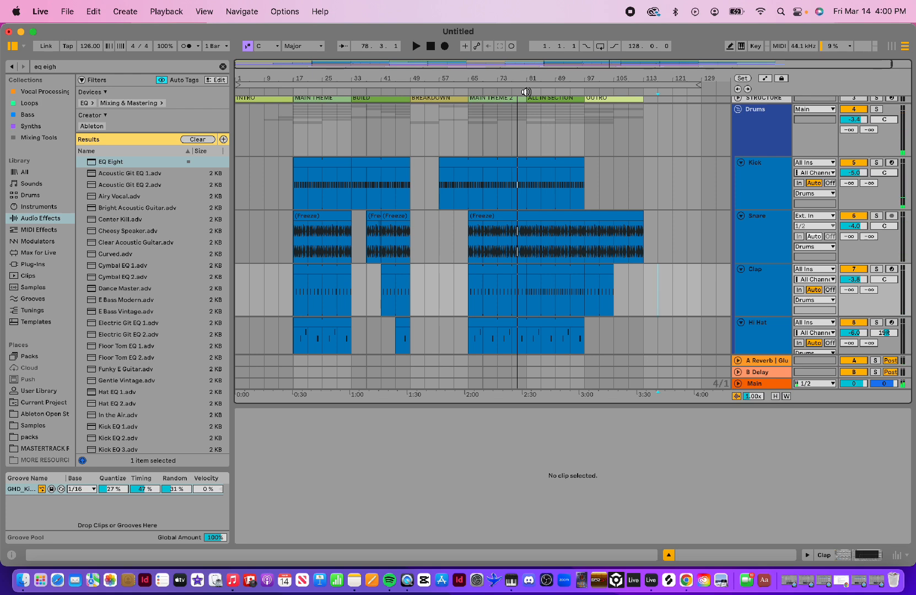
left_click(524, 90)
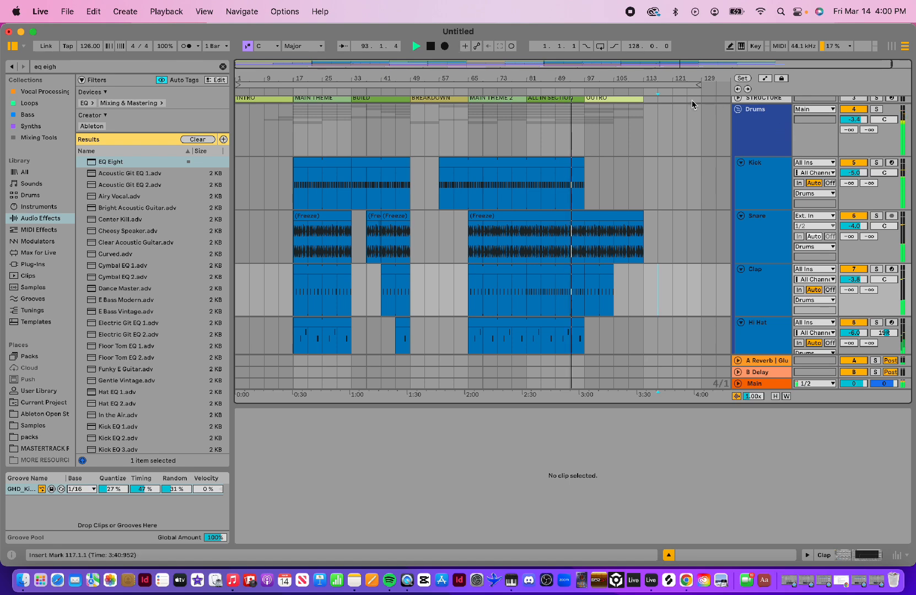
- Extend the doubled Clap clip of the ALL IN SECTION into the OUTRO as far as bar 105
left_click_drag(637, 76, 626, 74)
scroll(700, 263, "down", 5)
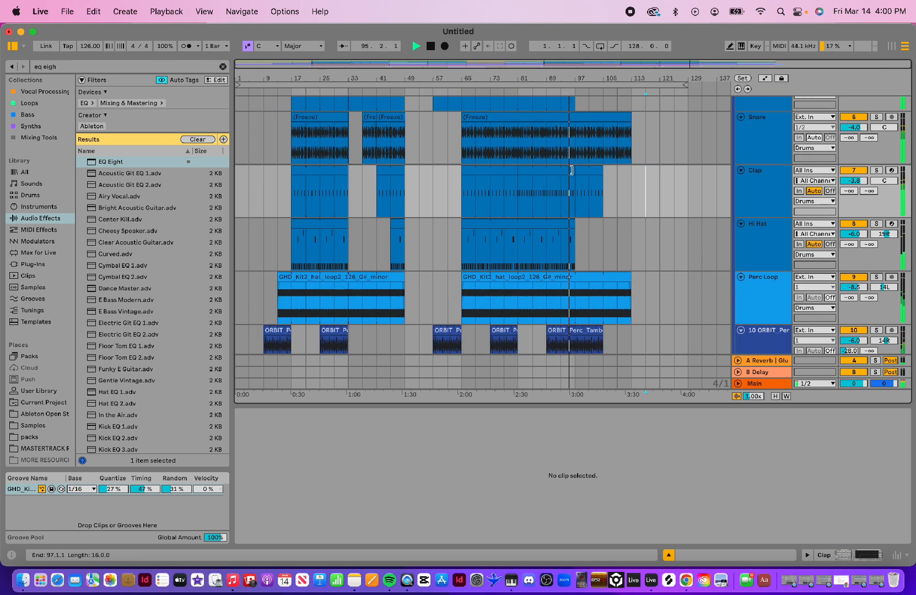
left_click_drag(519, 182, 603, 169)
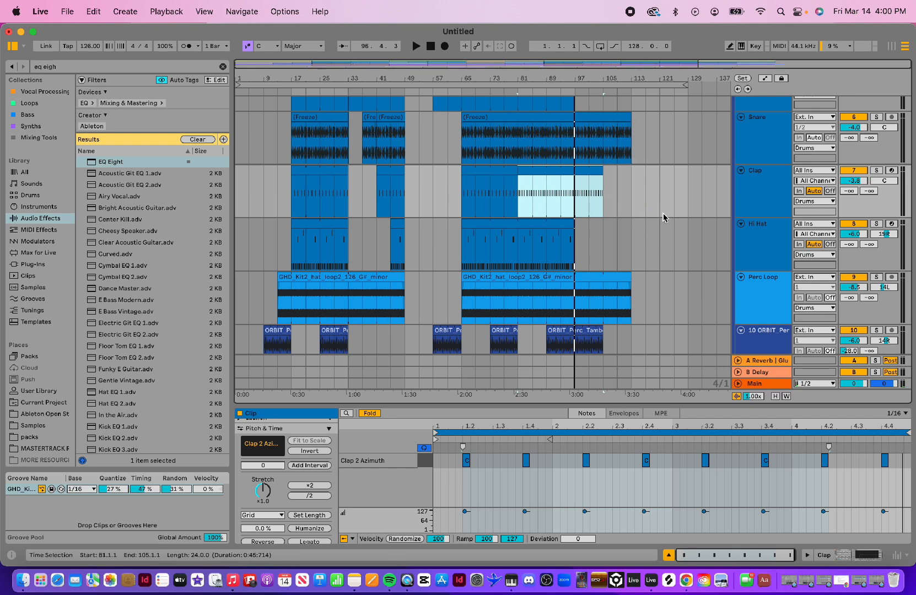
scroll(663, 217, "down", 3)
scroll(663, 216, "up", 10)
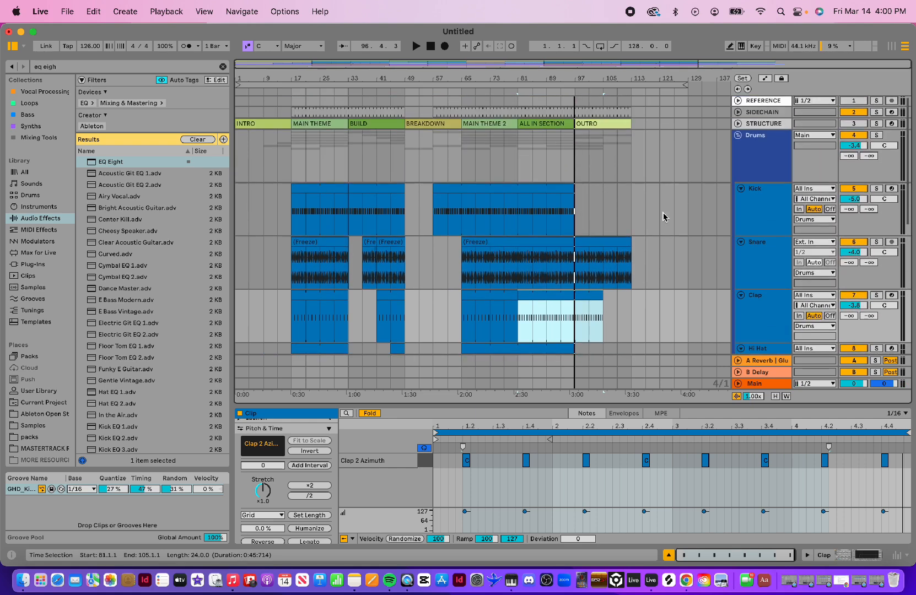
scroll(663, 217, "down", 3)
left_click(663, 216)
scroll(680, 251, "up", 5)
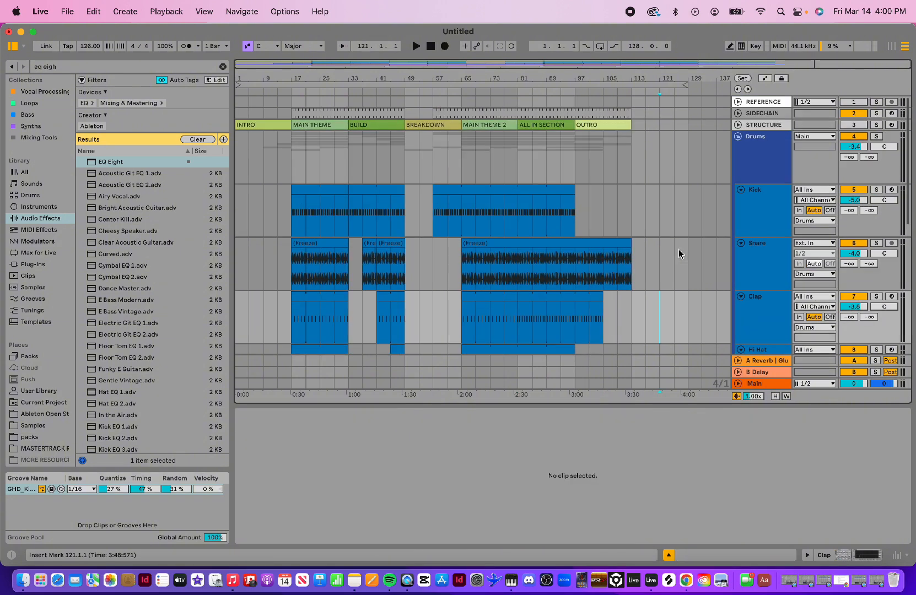
- Collapse the Drums group and expand the Trans FX group to show its transition and clap sweep tracks
scroll(680, 251, "down", 8)
scroll(678, 251, "up", 8)
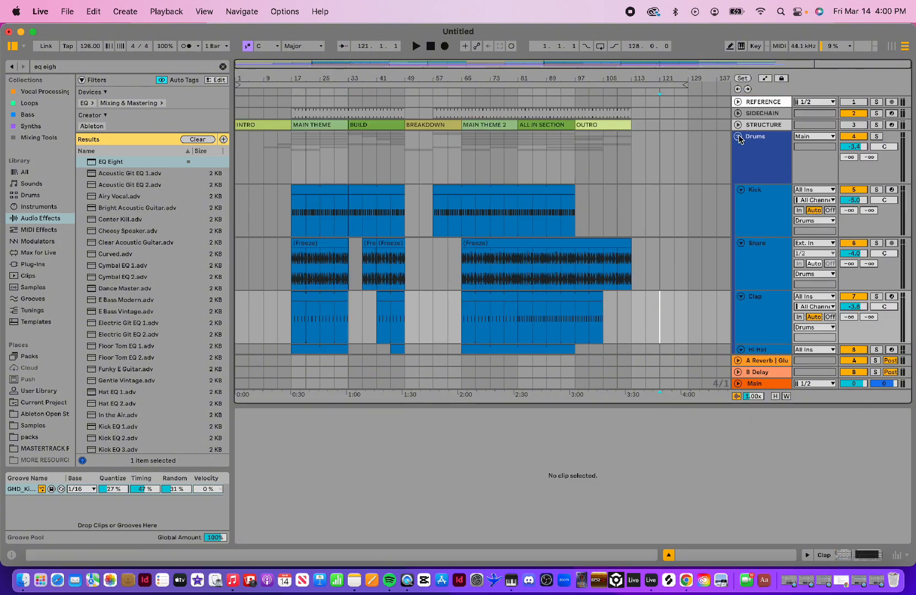
left_click(738, 137)
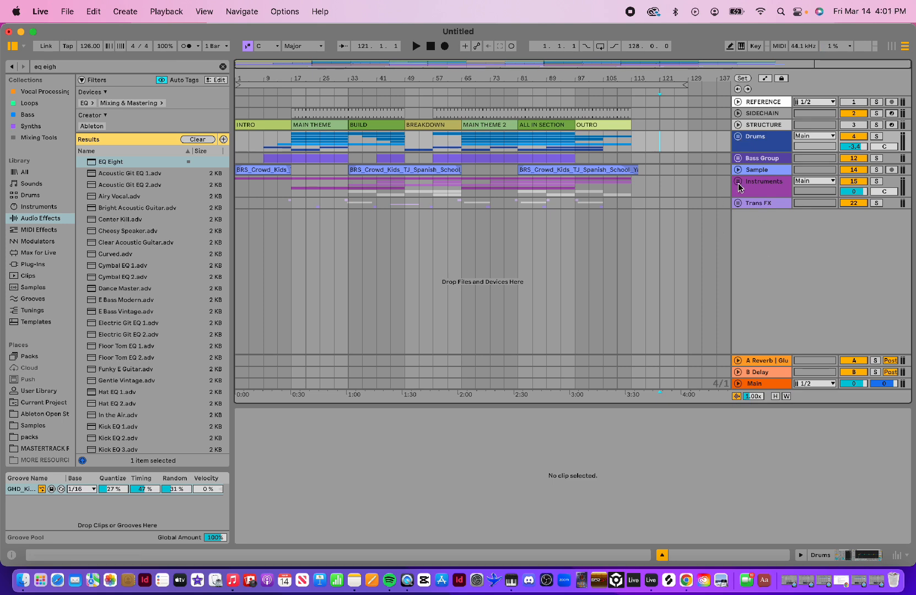
left_click(738, 138)
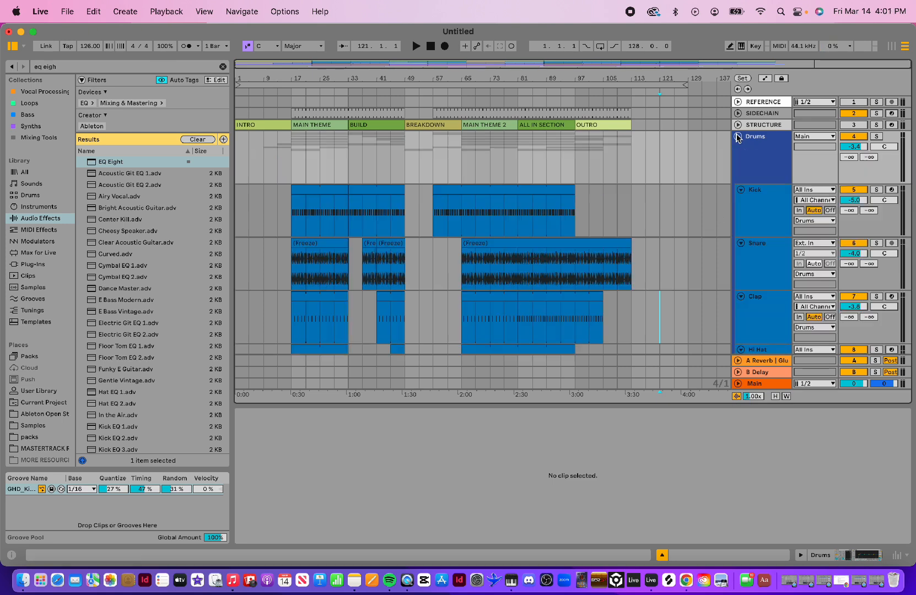
left_click(738, 137)
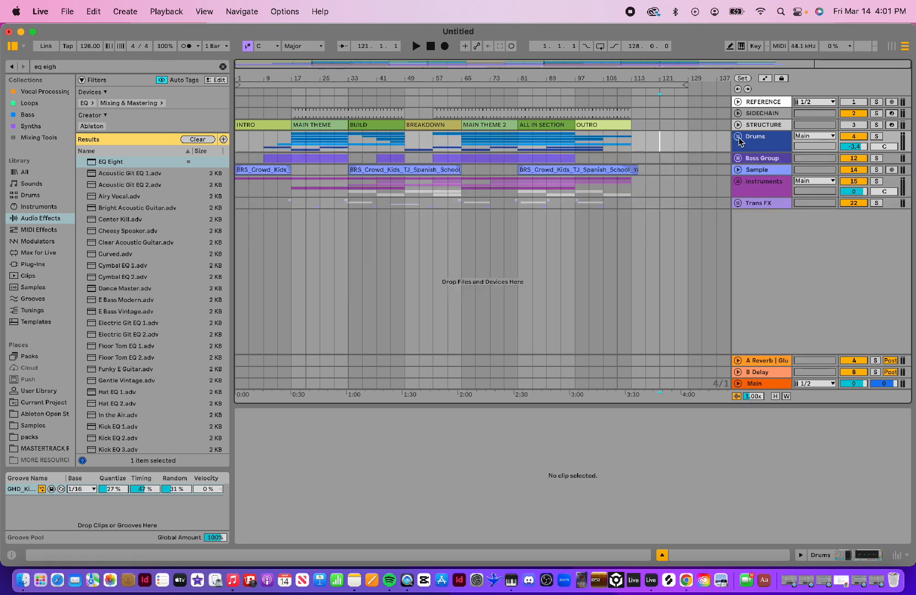
left_click(738, 203)
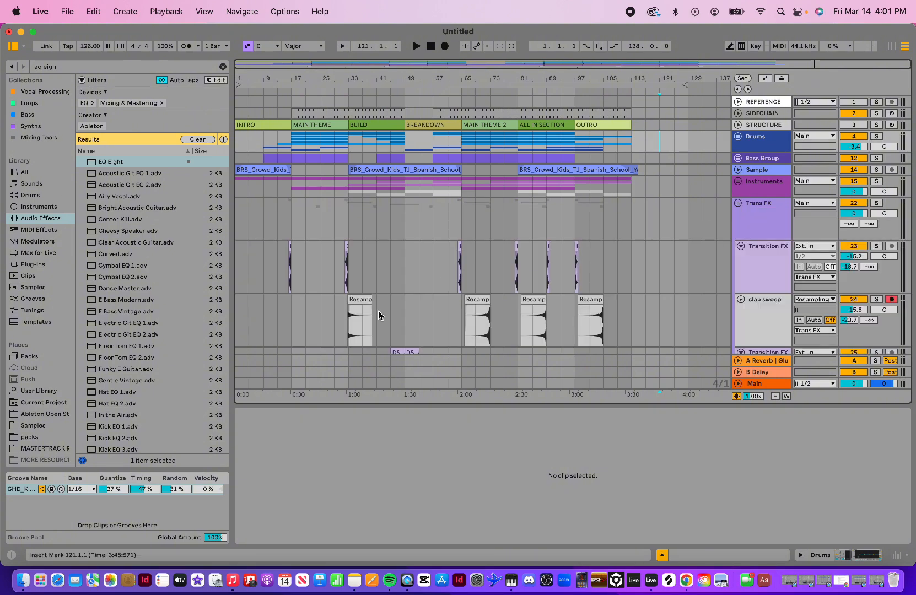
scroll(379, 313, "down", 5)
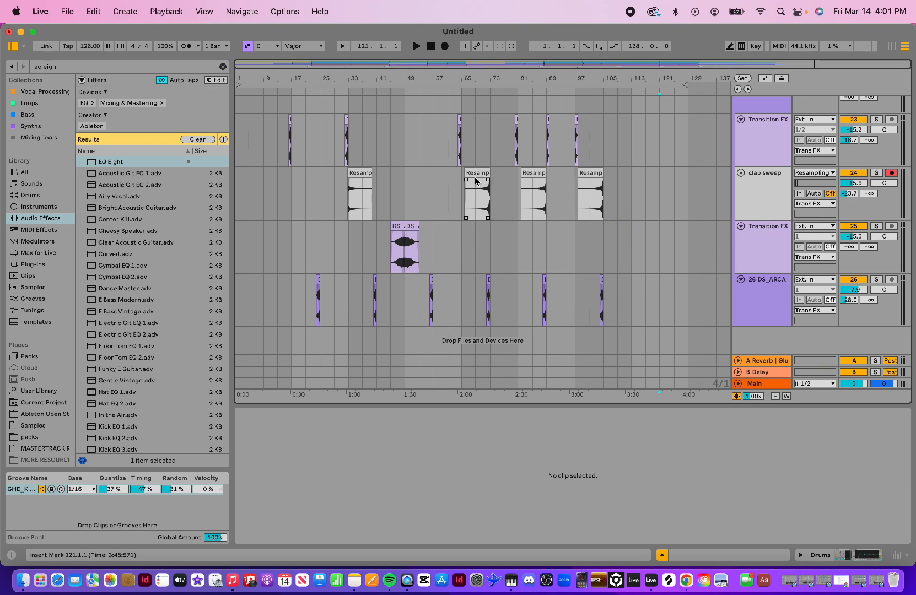
- Delete the two clap sweep clips between bars 61 and 89, in MAIN THEME 2 and ALL IN SECTION
left_click(353, 196)
left_click_drag(433, 193, 643, 194)
left_click(618, 190)
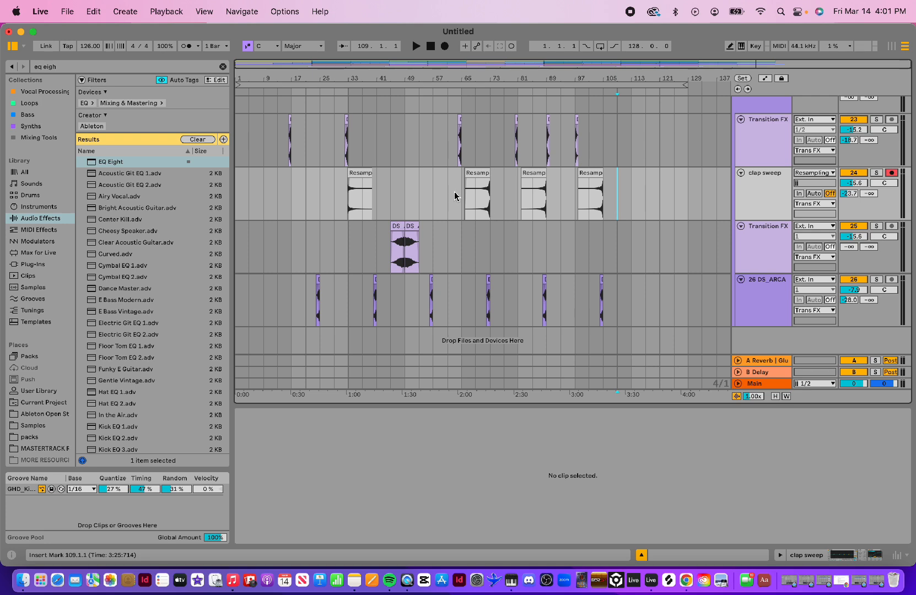
left_click_drag(441, 195, 553, 200)
key("Delete")
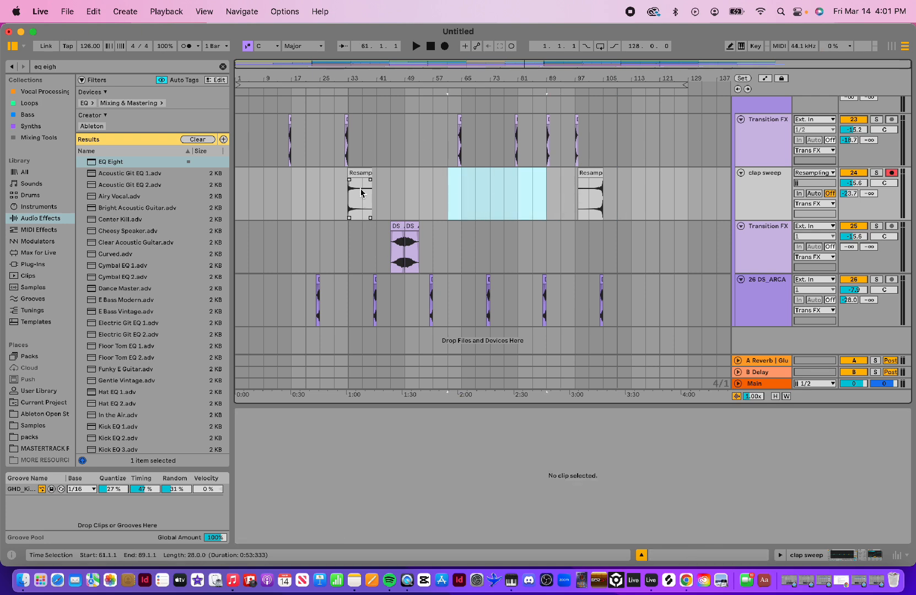
- Duplicate the clap sweep clip that starts at 32.4.1 to 64.3.1, just before MAIN THEME 2
left_click_drag(395, 77, 617, 77)
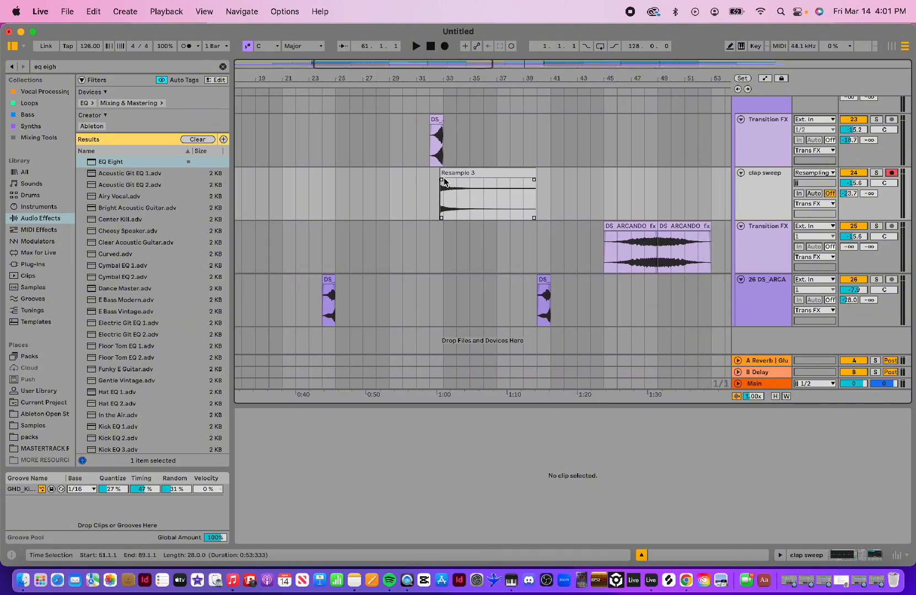
left_click_drag(468, 80, 475, 185)
left_click_drag(472, 77, 449, 178)
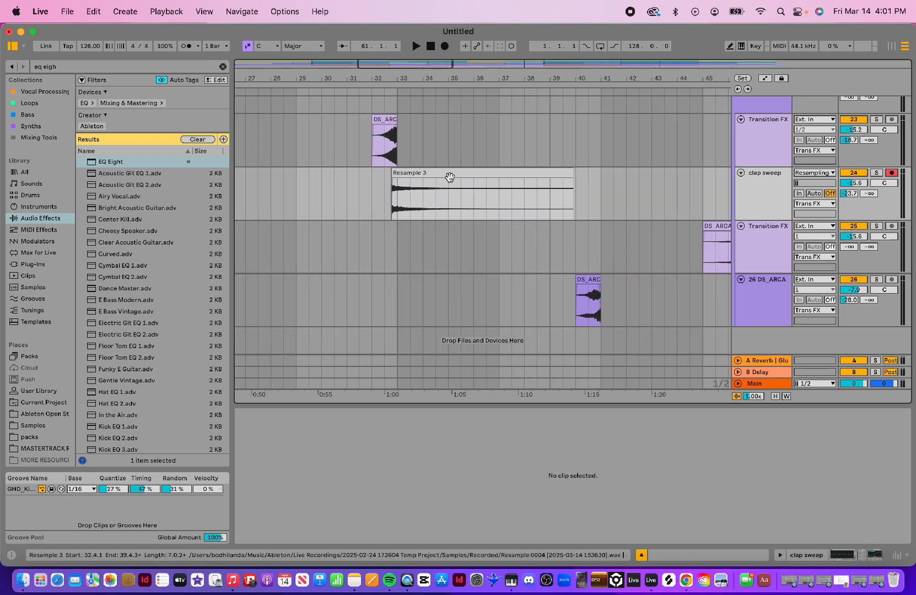
left_click(424, 173)
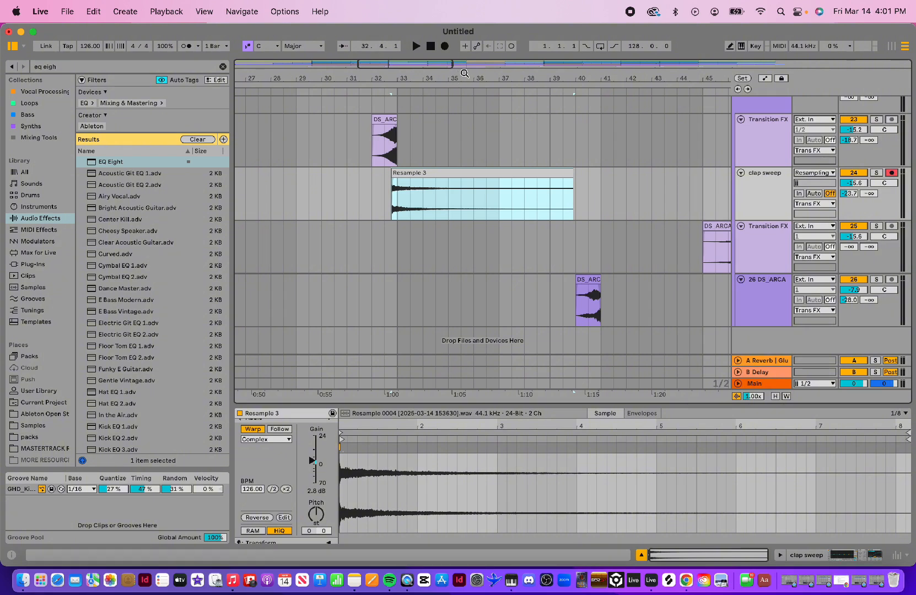
left_click_drag(465, 76, 359, 76)
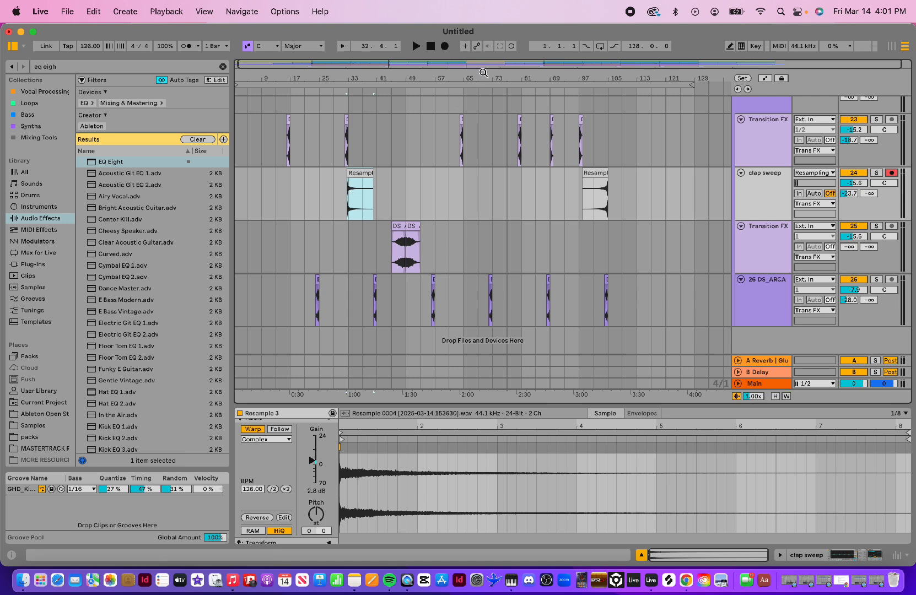
left_click_drag(483, 72, 484, 121)
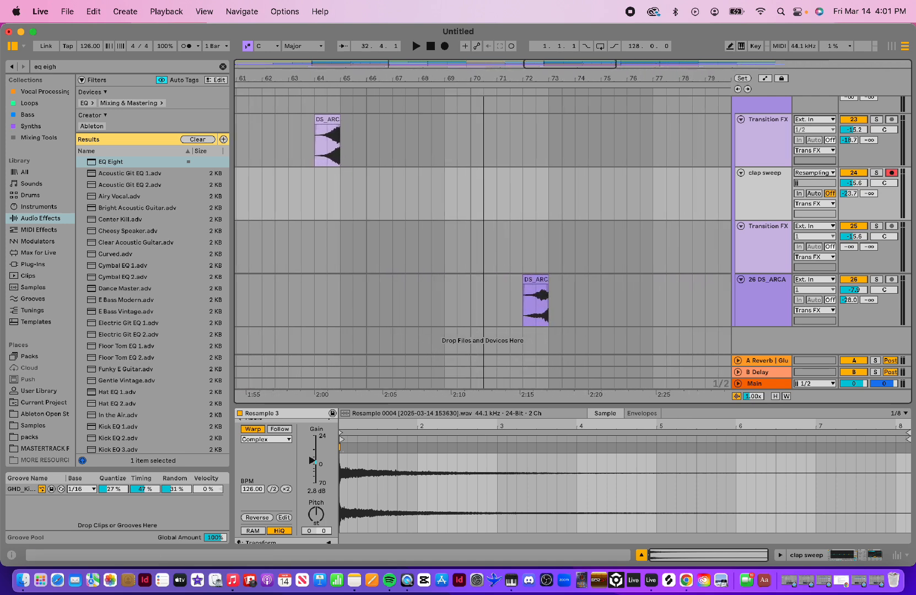
left_click(328, 194)
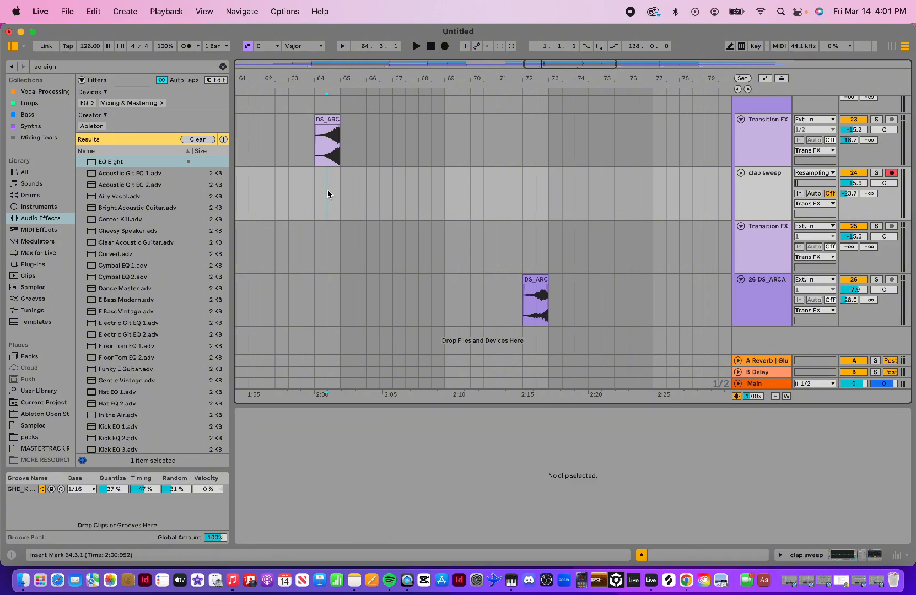
key("super+v")
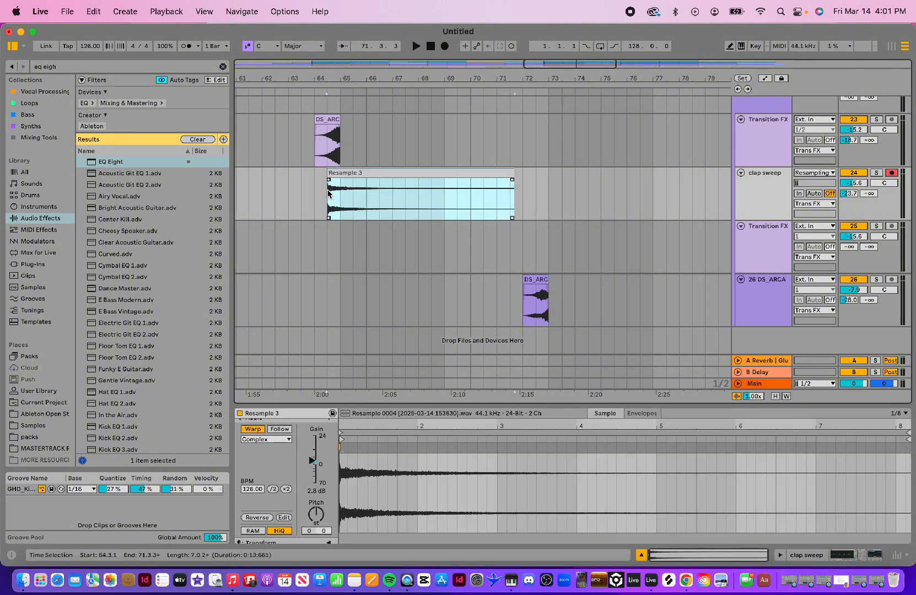
- Play the pasted clap sweep and shift the clip to start at 64.4.1
left_click(293, 90)
left_click_drag(384, 74, 479, 75)
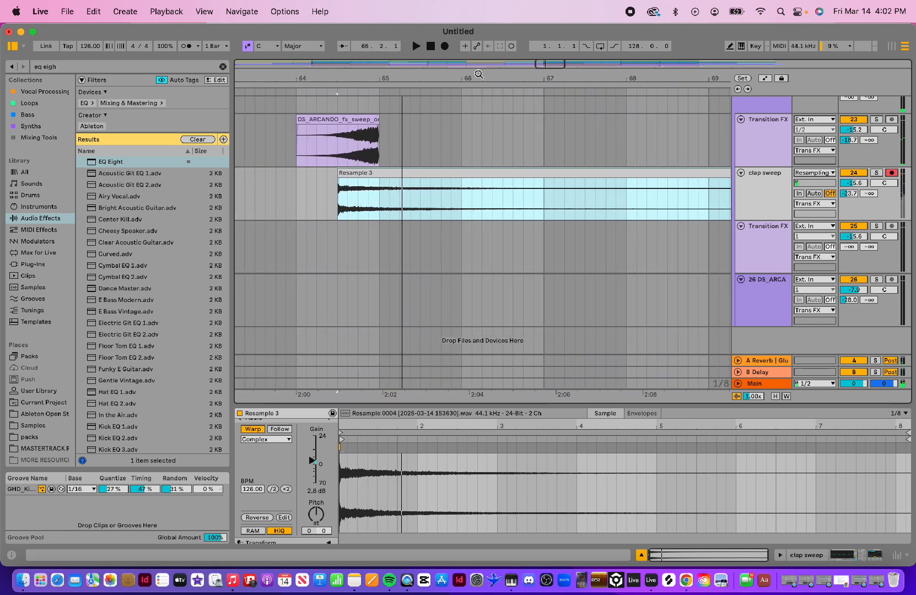
left_click(359, 172)
left_click_drag(359, 173, 379, 173)
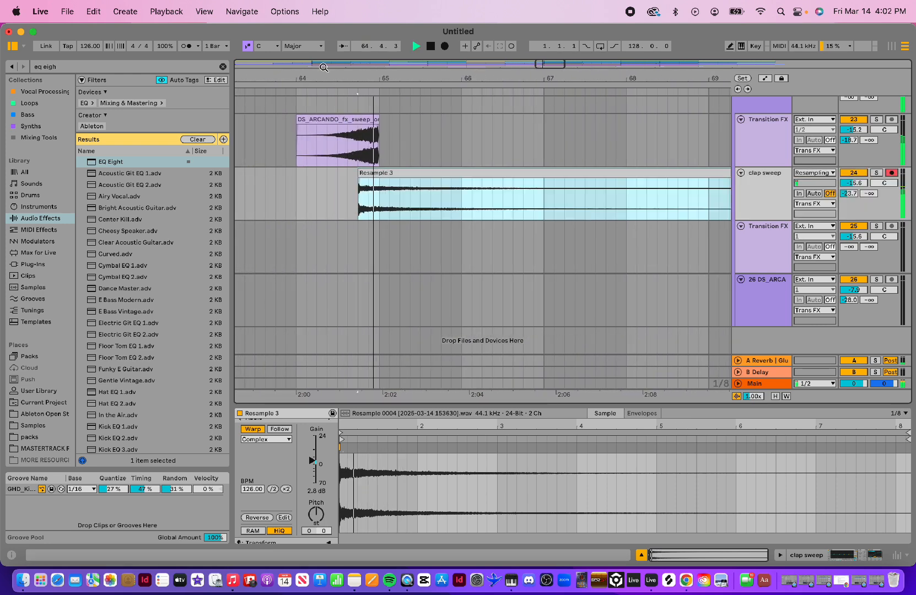
- Play from around bar 57 into MAIN THEME 2 to check the clap sweep against the section layout
left_click_drag(326, 75, 326, 75)
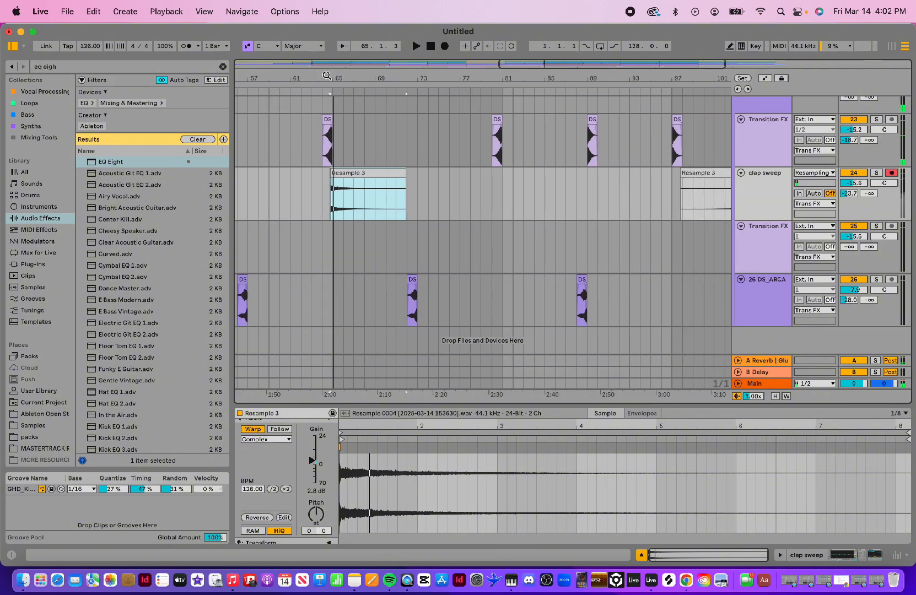
left_click(255, 92)
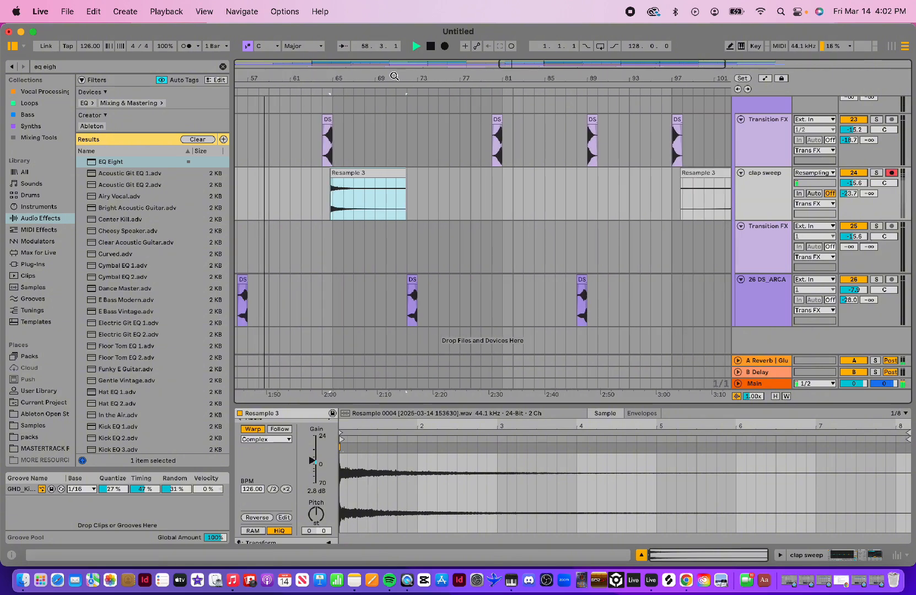
left_click_drag(409, 76, 409, 84)
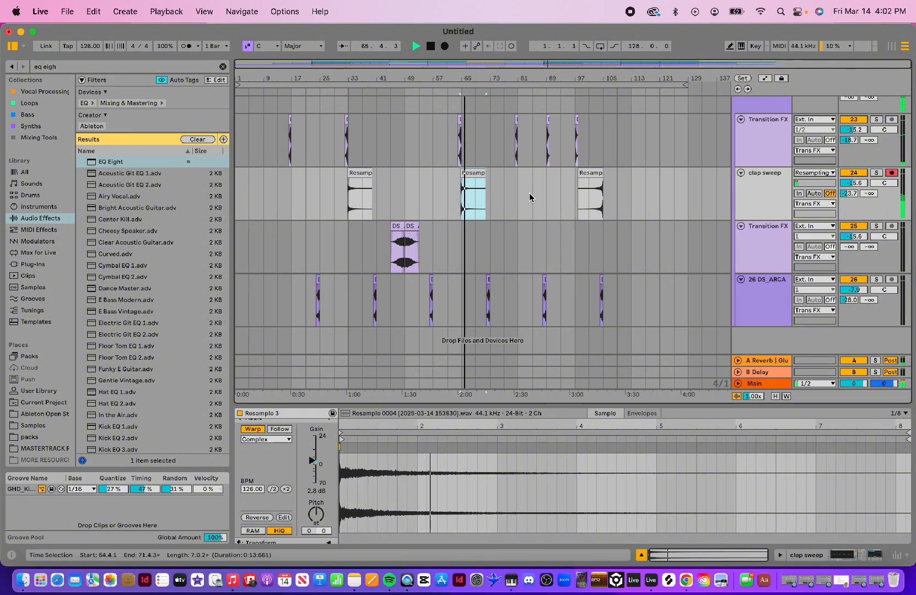
scroll(520, 168, "up", 5)
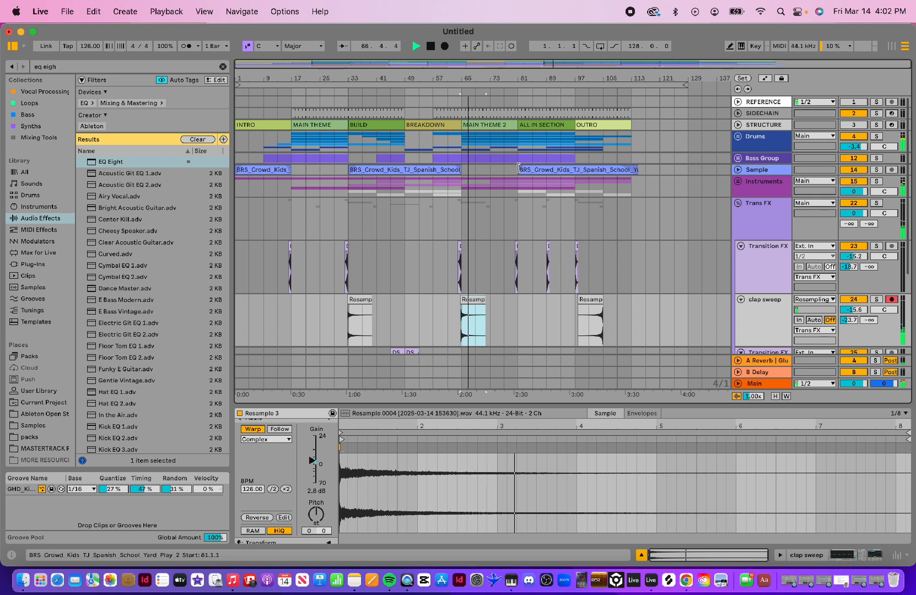
left_click(578, 304)
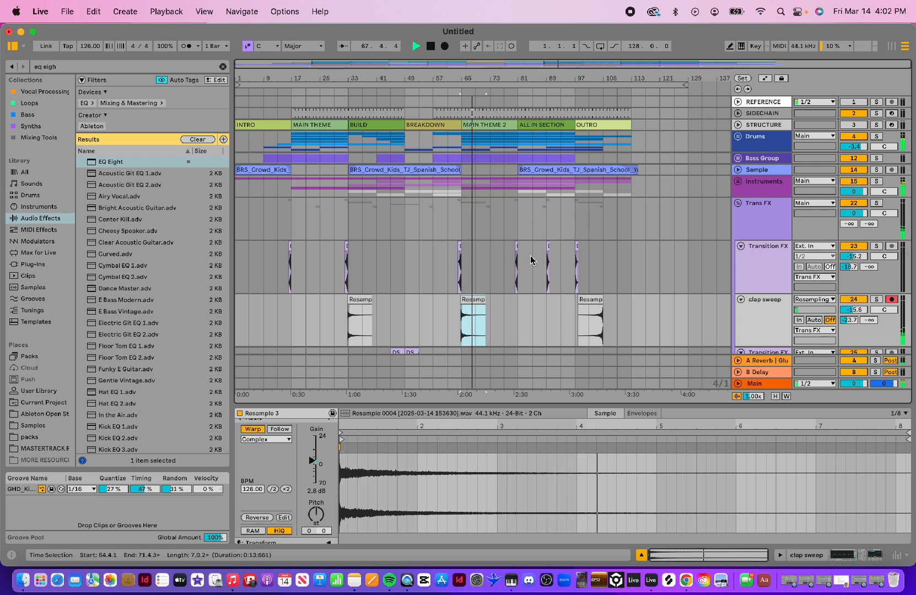
scroll(531, 260, "down", 5)
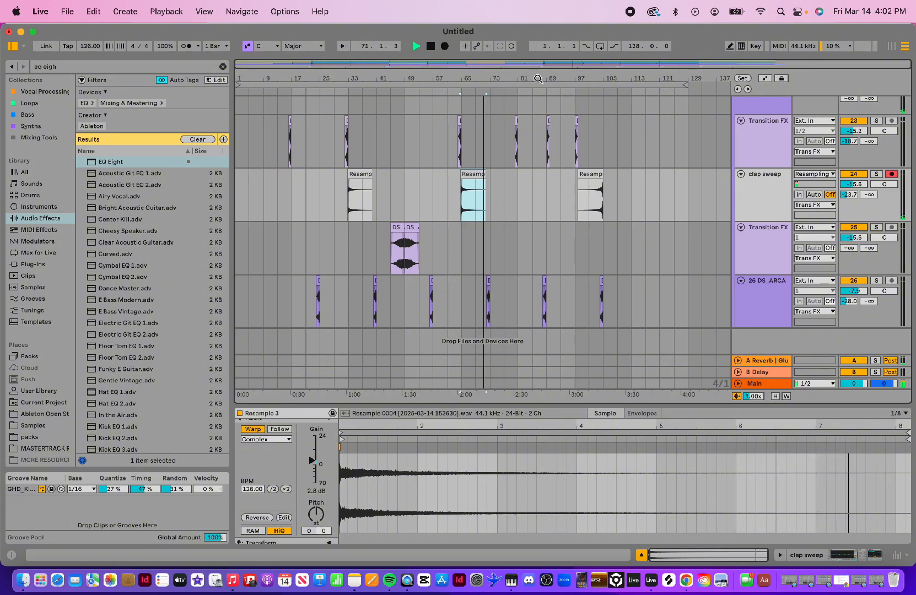
- Paste another clap sweep clip in the ALL IN SECTION, align its start to 88.4.1 and play it back
left_click_drag(541, 76, 541, 127)
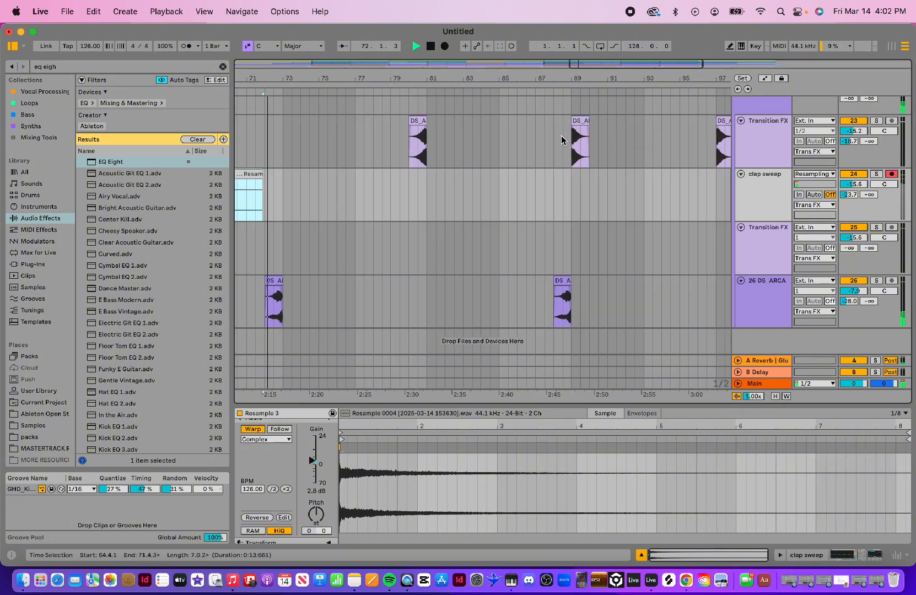
left_click(566, 184)
key("super+v")
left_click_drag(604, 81, 605, 144)
left_click_drag(369, 174, 403, 184)
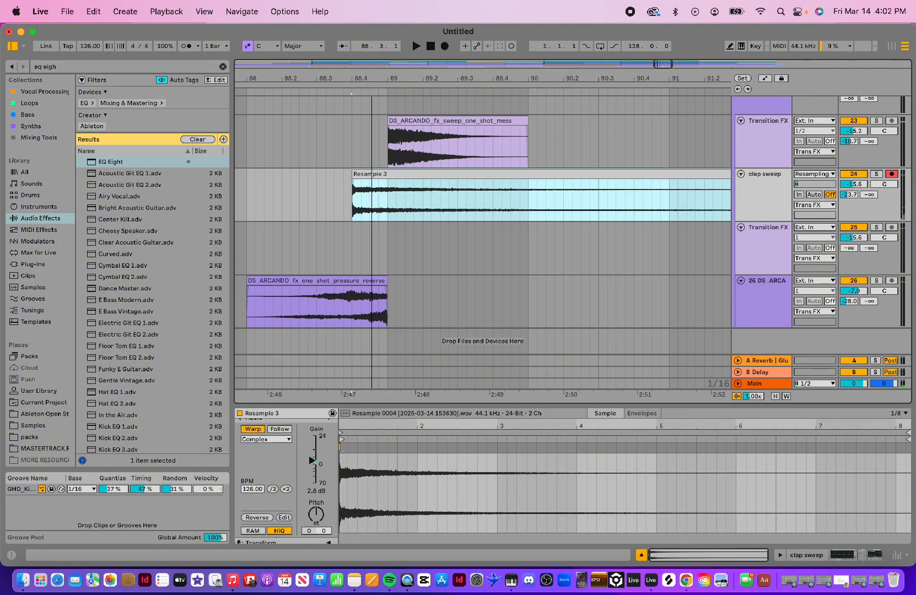
left_click_drag(370, 92, 369, 86)
left_click(363, 92)
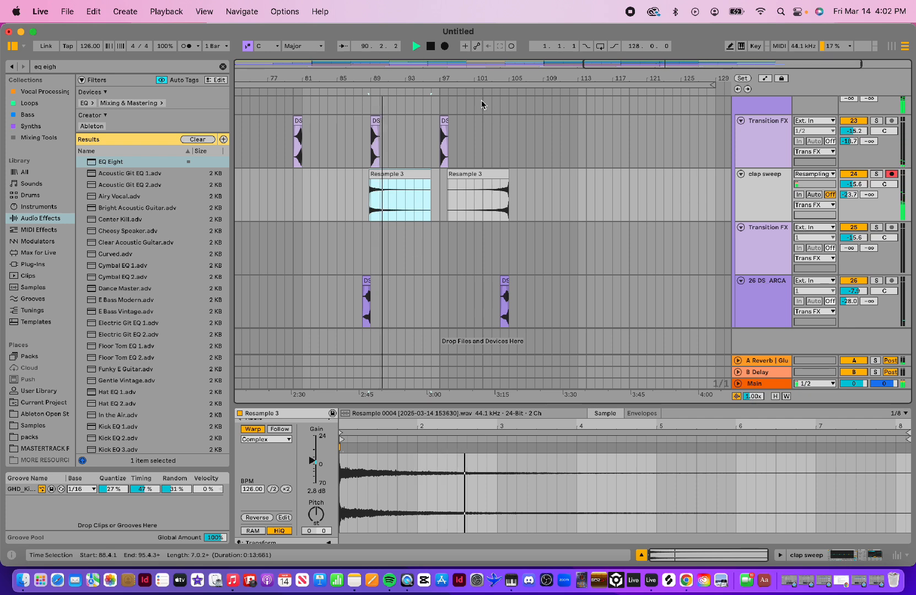
left_click_drag(479, 80, 478, 65)
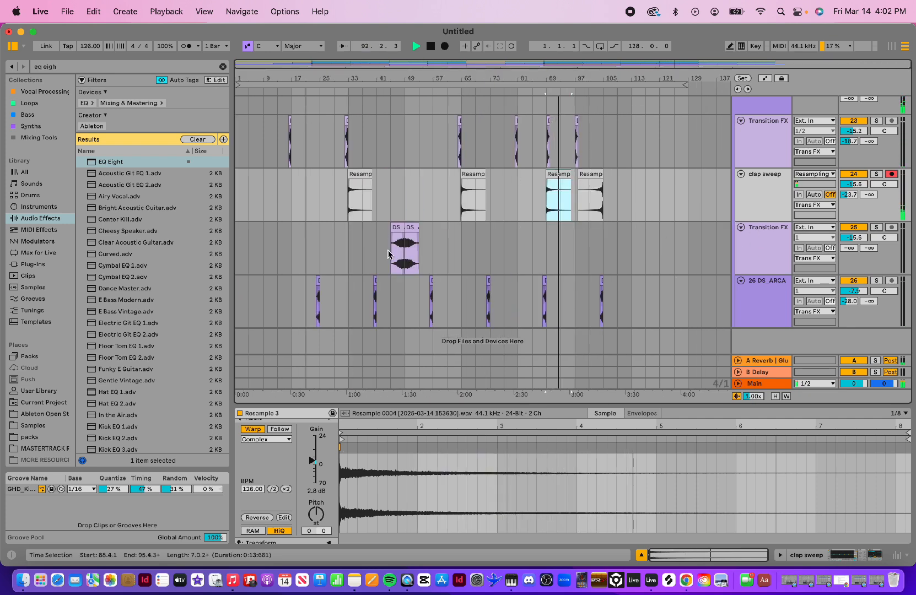
- Collapse the Trans FX group and expand the Instruments group
scroll(483, 241, "up", 5)
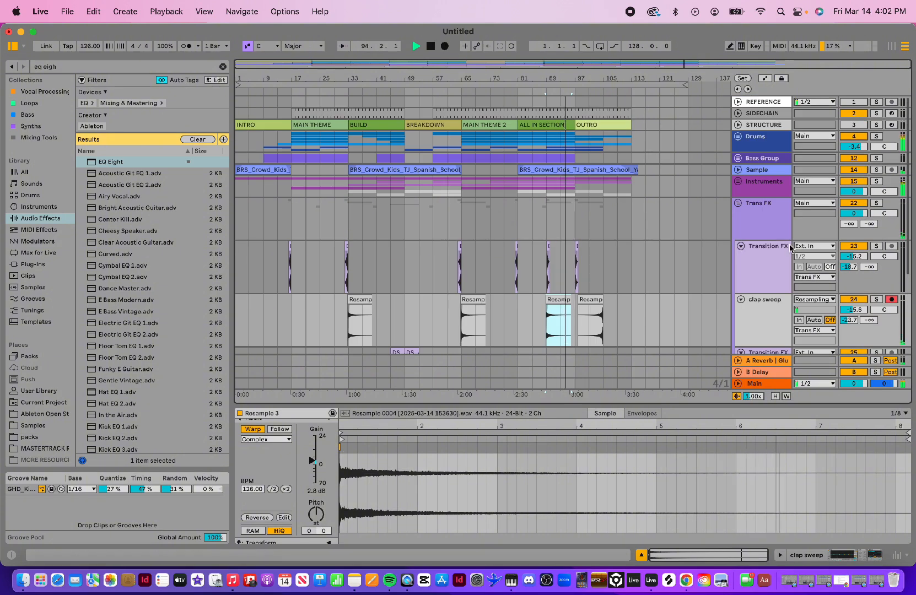
left_click(738, 204)
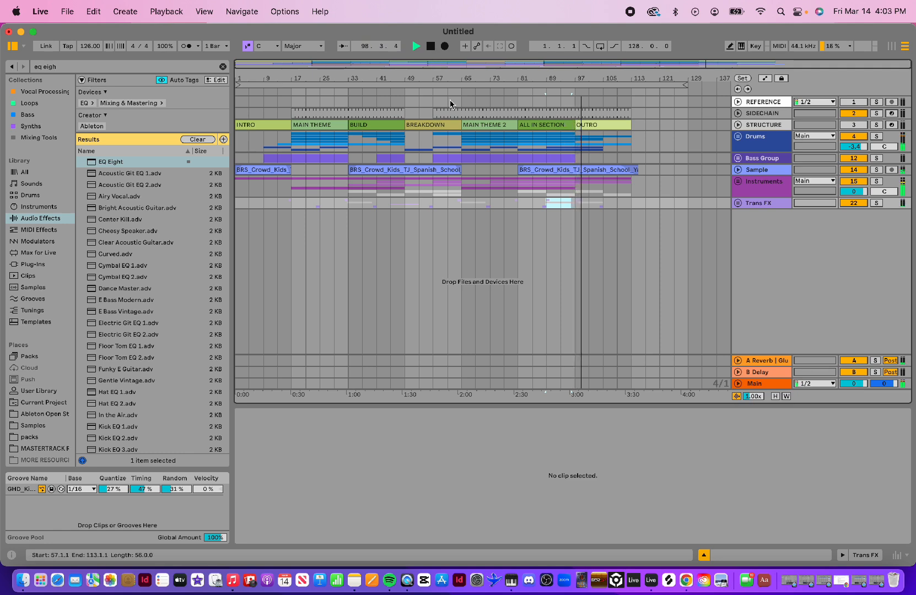
left_click(738, 181)
- Delete the high piano clip between bars 105 and 113 of the OUTRO and stop playback
scroll(652, 224, "down", 8)
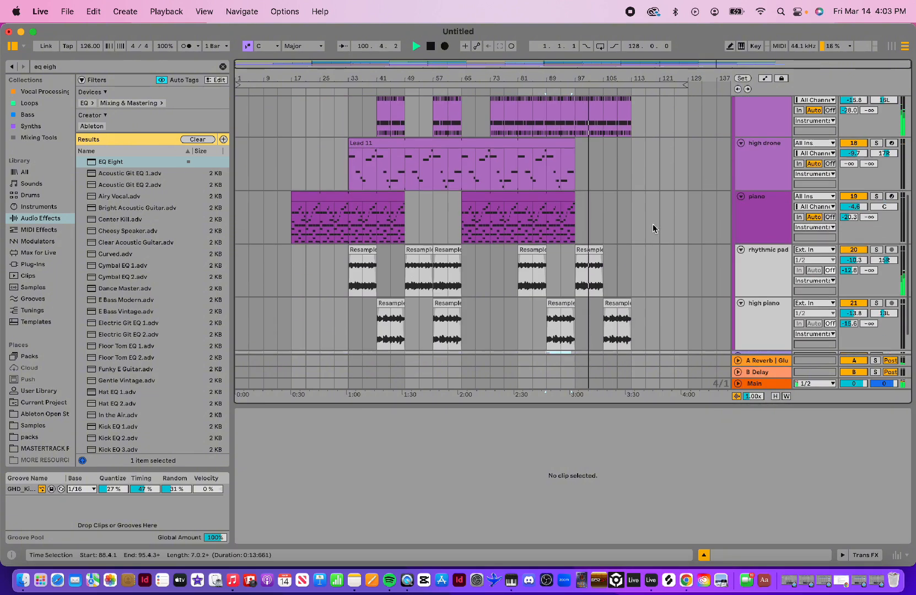
scroll(652, 223, "down", 1)
left_click(617, 265)
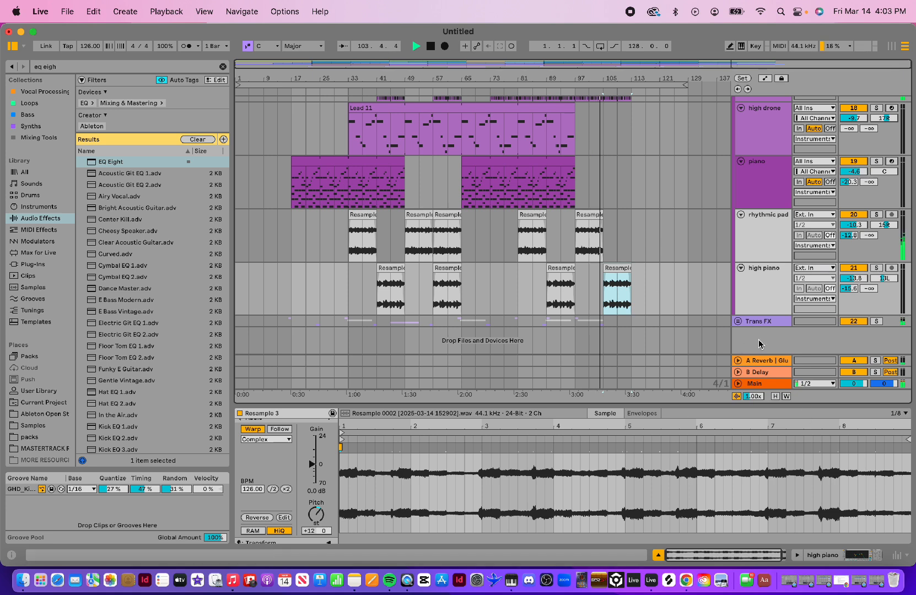
key("Delete")
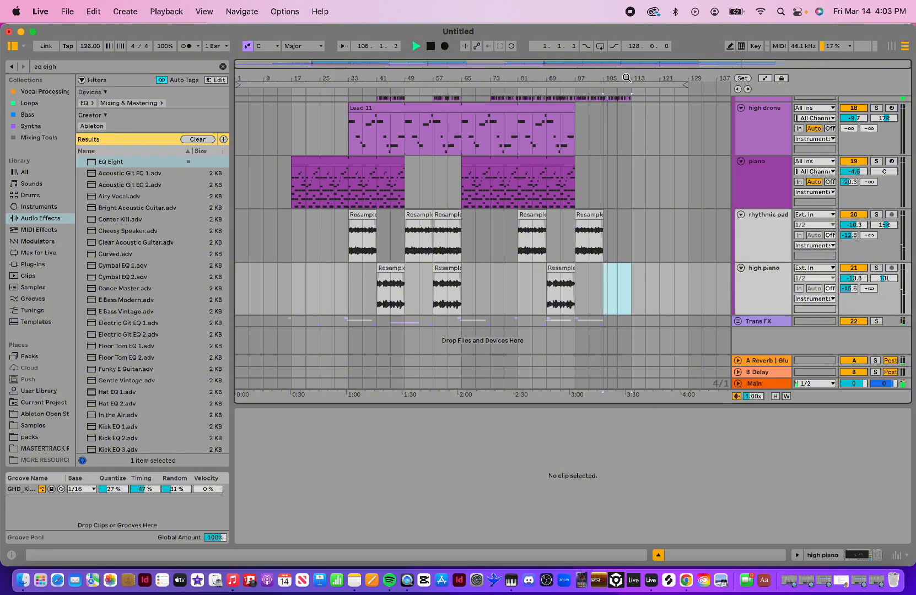
scroll(716, 171, "up", 8)
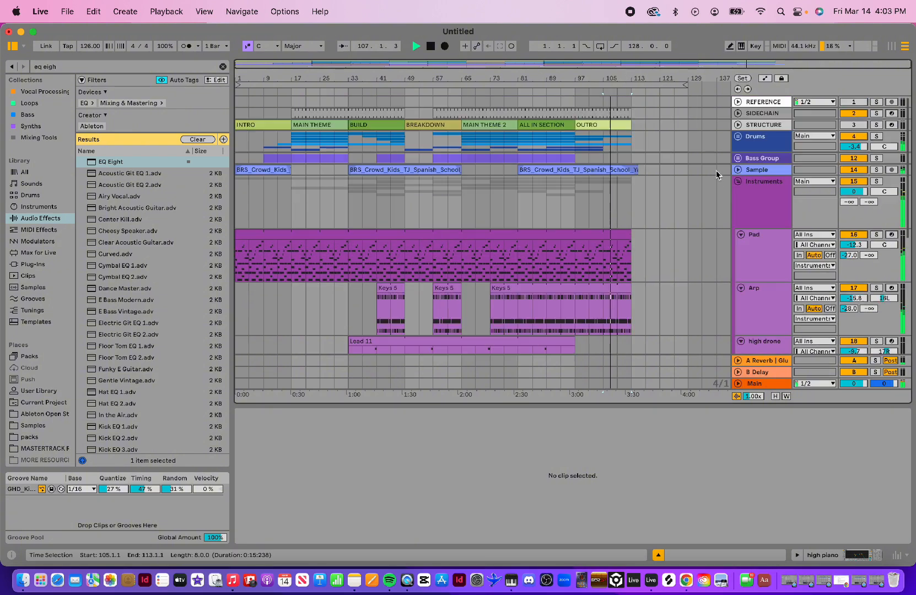
key("space")
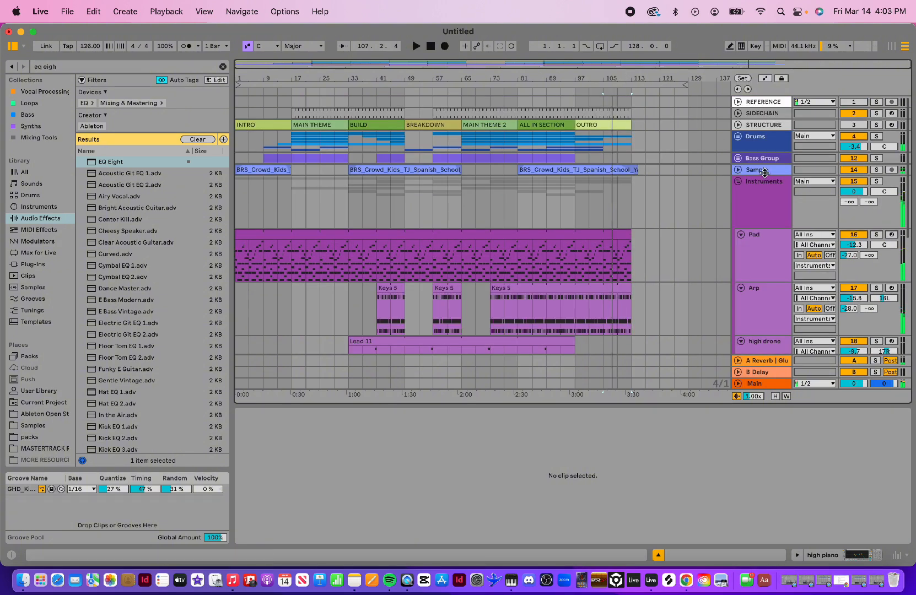
- Expand the Drums group and shorten the last Snare clip to end at bar 105 in the OUTRO
left_click(738, 137)
scroll(596, 213, "down", 5)
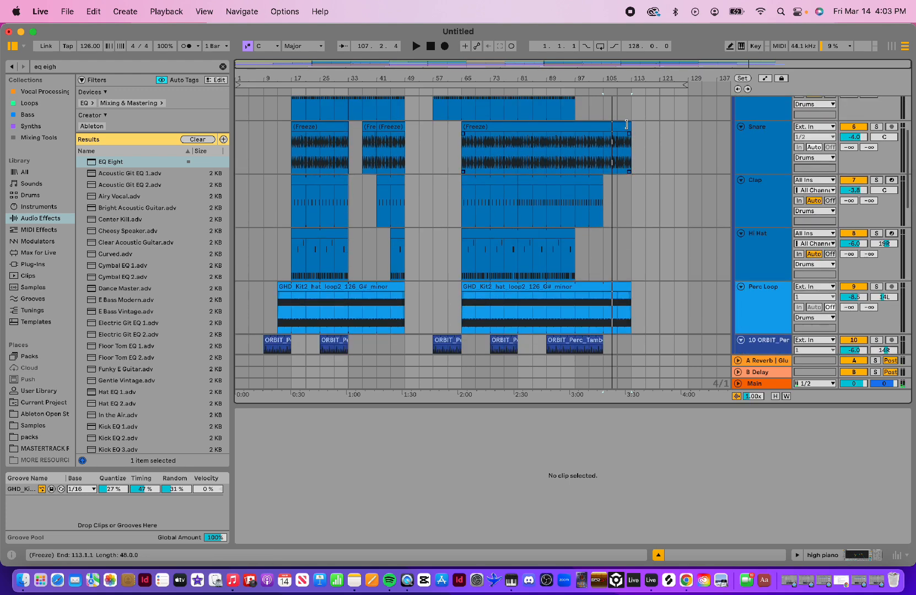
left_click_drag(628, 126, 603, 126)
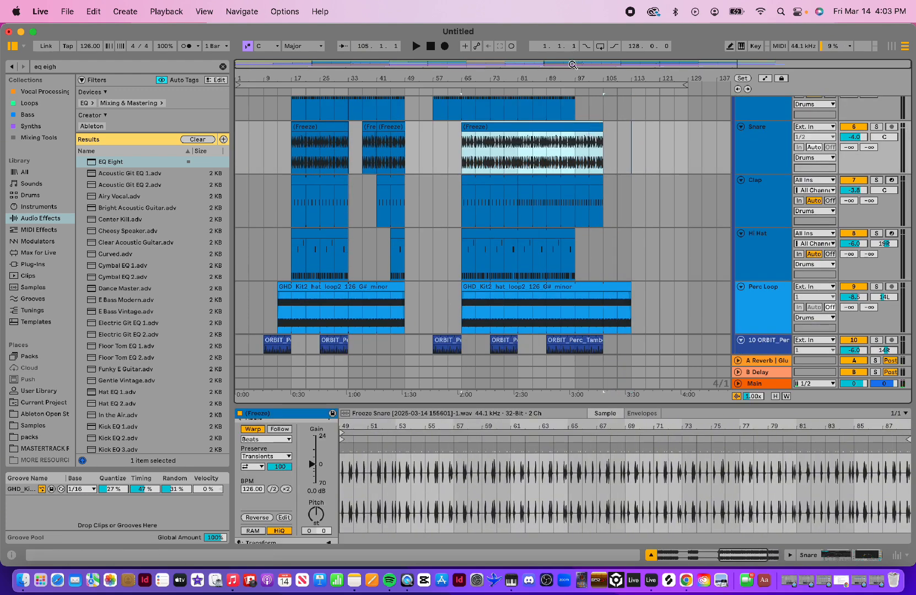
- Collapse the Drums and Instruments groups
scroll(755, 163, "up", 5)
left_click(739, 138)
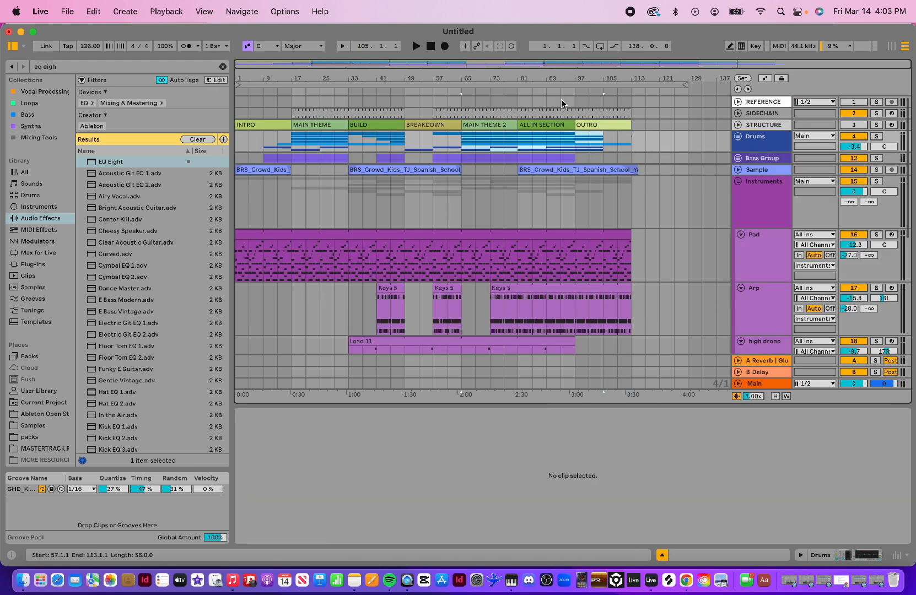
left_click(738, 181)
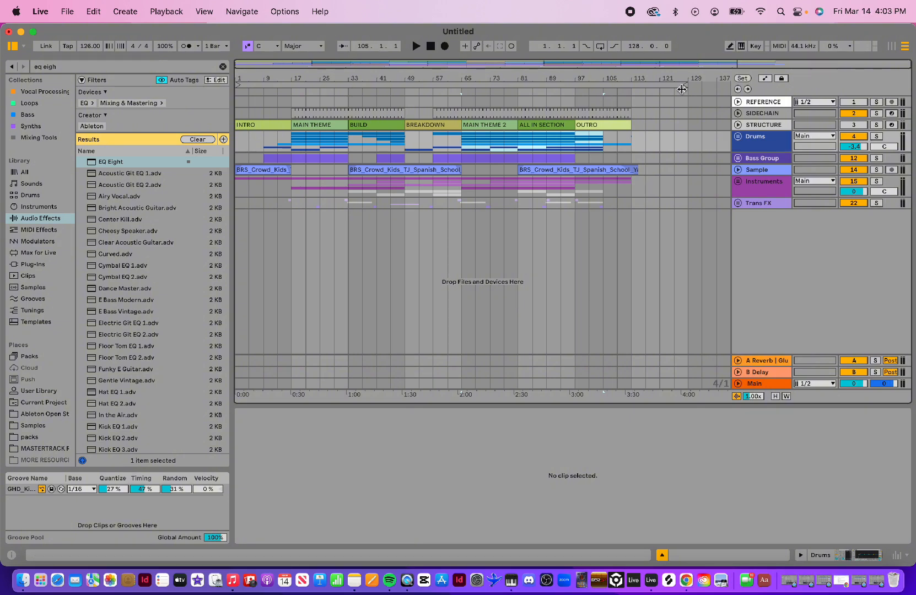
- Expand the Drums group and delete the Kick segment from 32.4.1 to 33.1.1, right before the BUILD
left_click(738, 137)
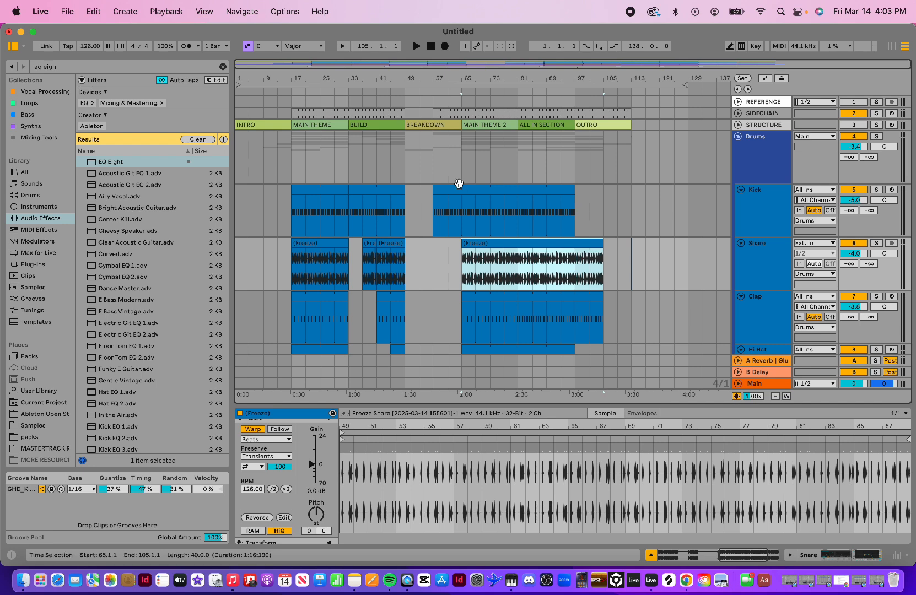
scroll(459, 183, "down", 8)
scroll(460, 186, "up", 8)
scroll(377, 183, "down", 1)
scroll(377, 184, "down", 2)
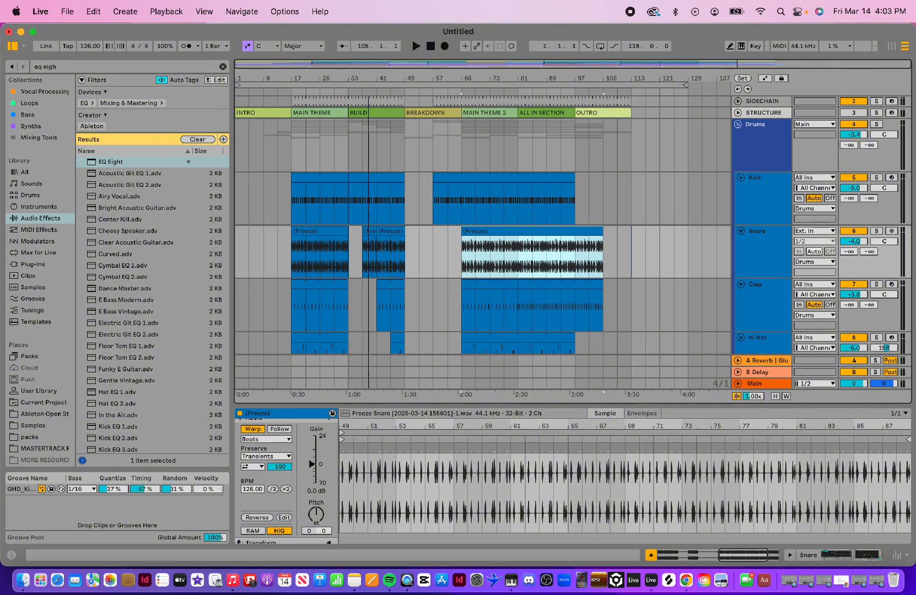
key("plus")
key("plus")
key("plus")
key("plus")
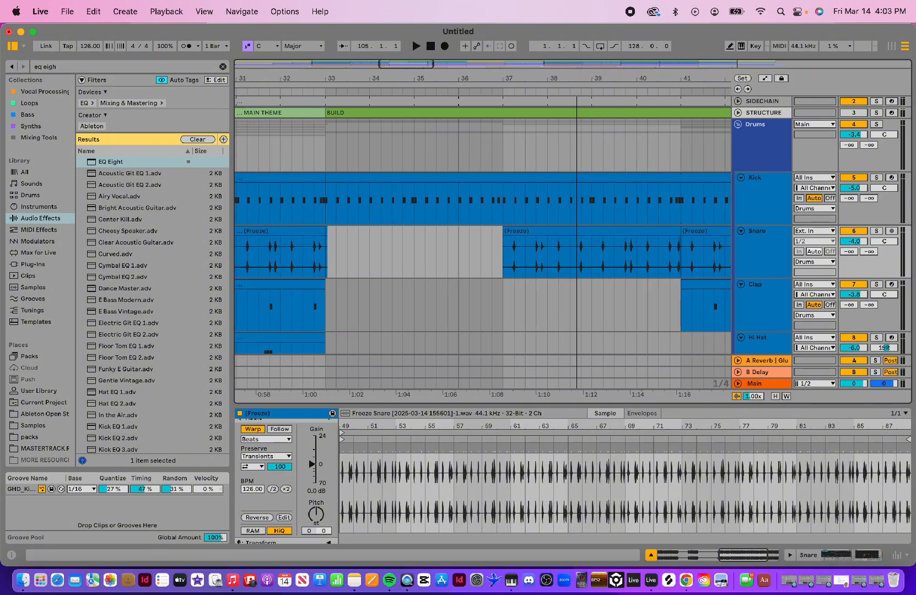
left_click_drag(325, 79, 396, 123)
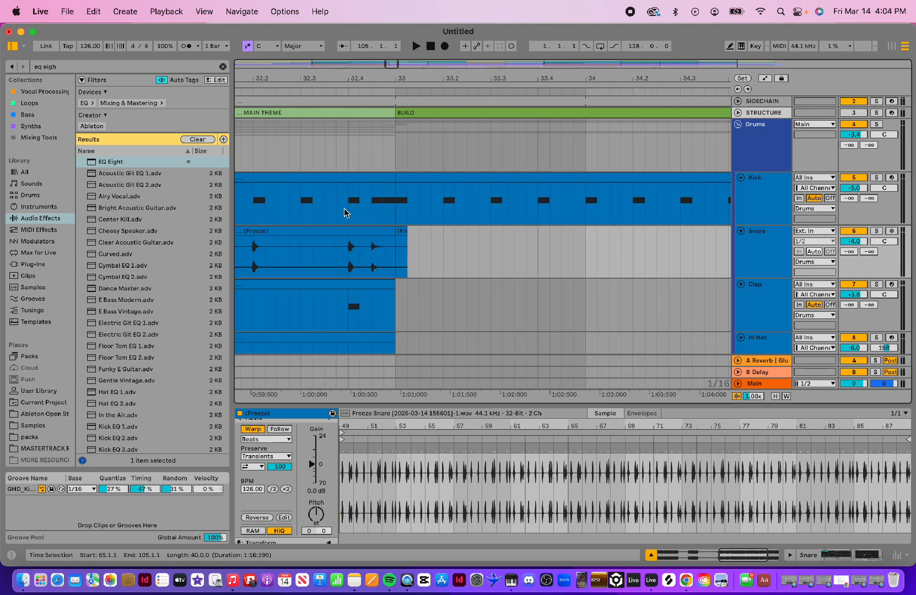
left_click_drag(347, 212, 393, 214)
key("Delete")
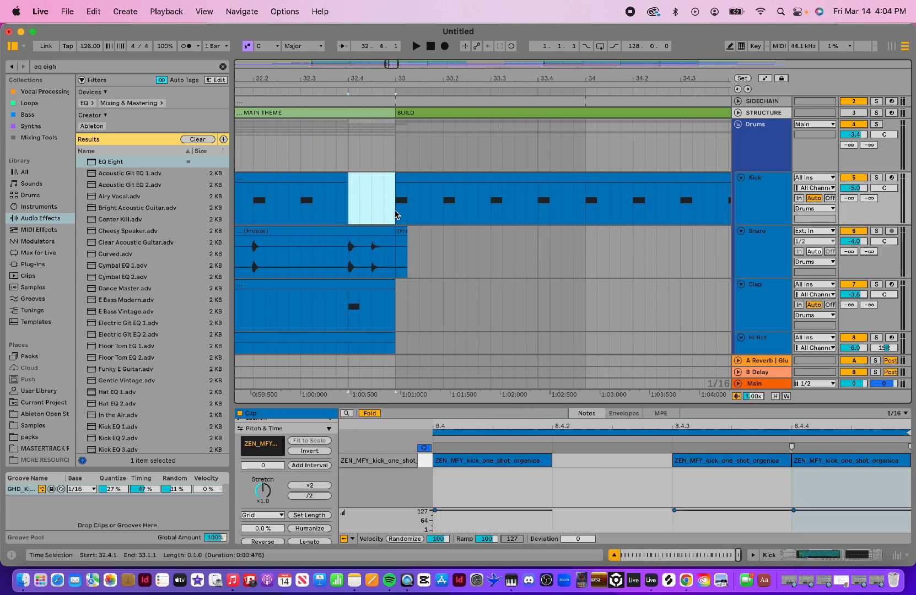
- Expand the SIDECHAIN track and delete its segment from 32.4.1 to 33.1.1, matching the kick break before the BUILD
mouse_move(383, 75)
left_mouse_down()
mouse_move(383, 20)
mouse_move(382, 83)
left_mouse_up()
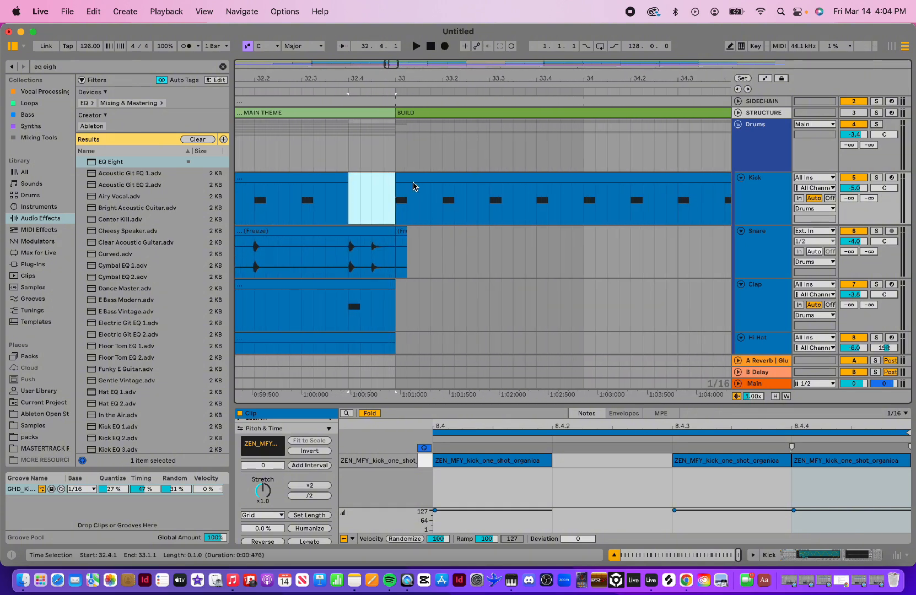
scroll(407, 163, "up", 2)
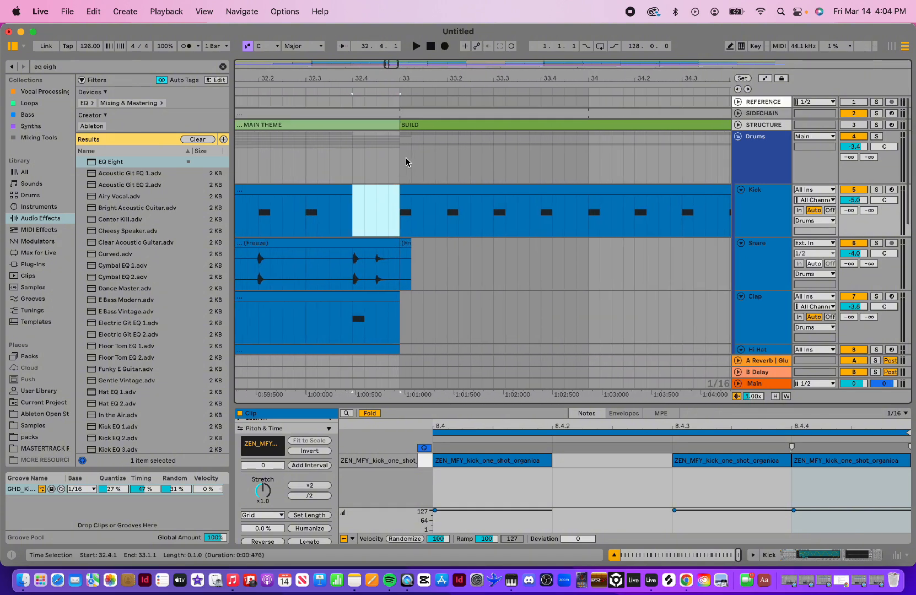
left_click(738, 114)
left_click_drag(358, 150, 404, 150)
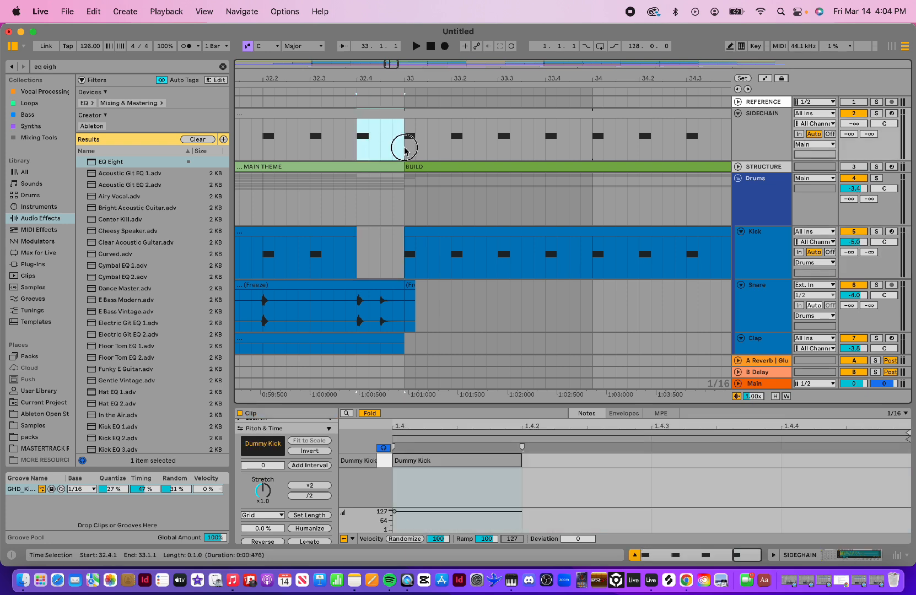
key("Delete")
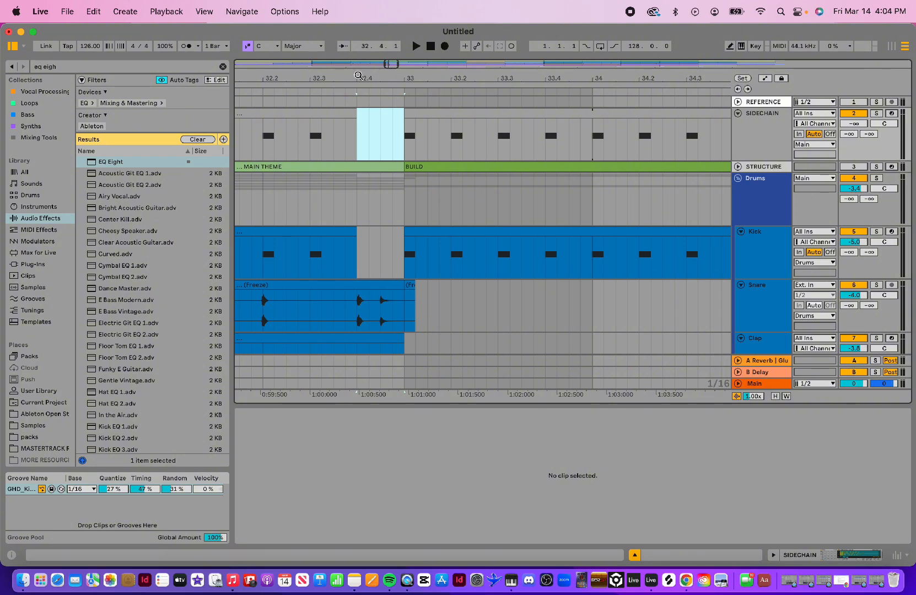
- In MAIN THEME 2, delete the Kick segment from 72.4.3 to 73.1.1 and the SIDECHAIN segment from 72.4.1 to 73.1.1
left_click_drag(385, 78, 384, 21)
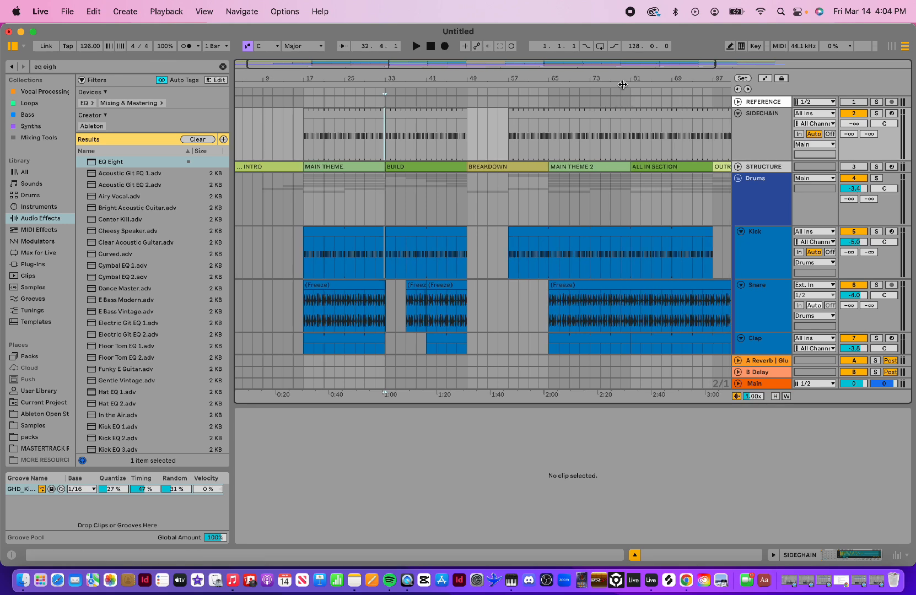
left_click_drag(612, 78, 624, 229)
left_click_drag(434, 246, 450, 246)
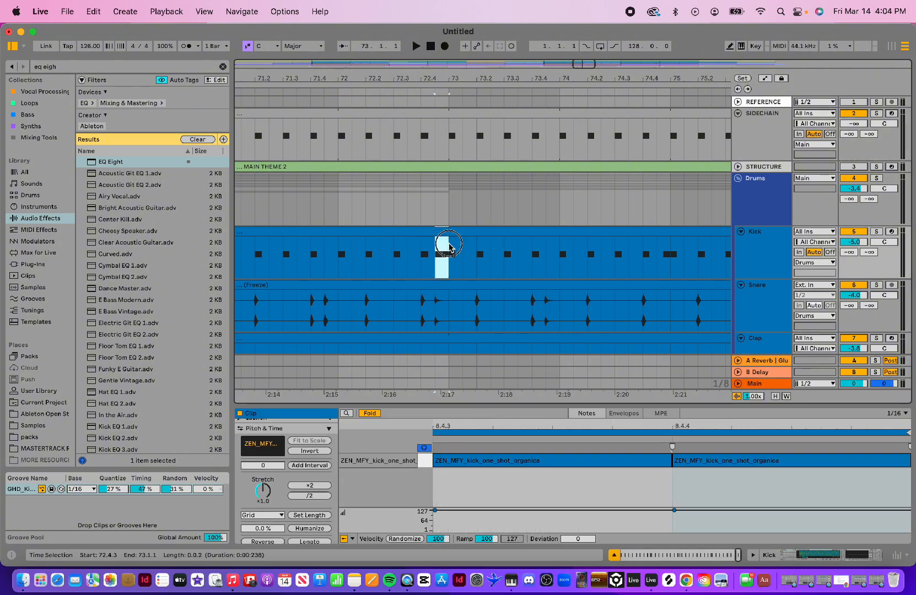
key("Delete")
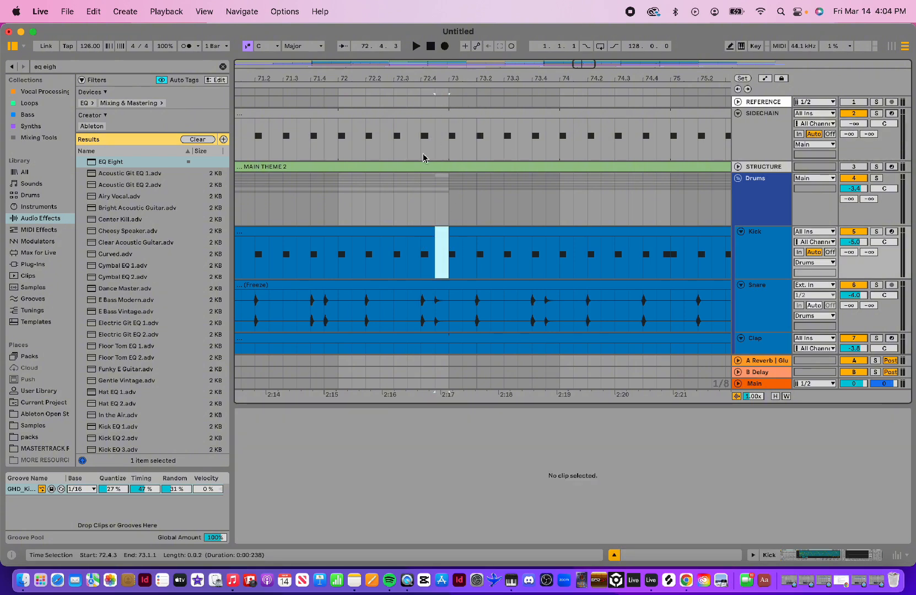
left_click_drag(422, 154, 450, 156)
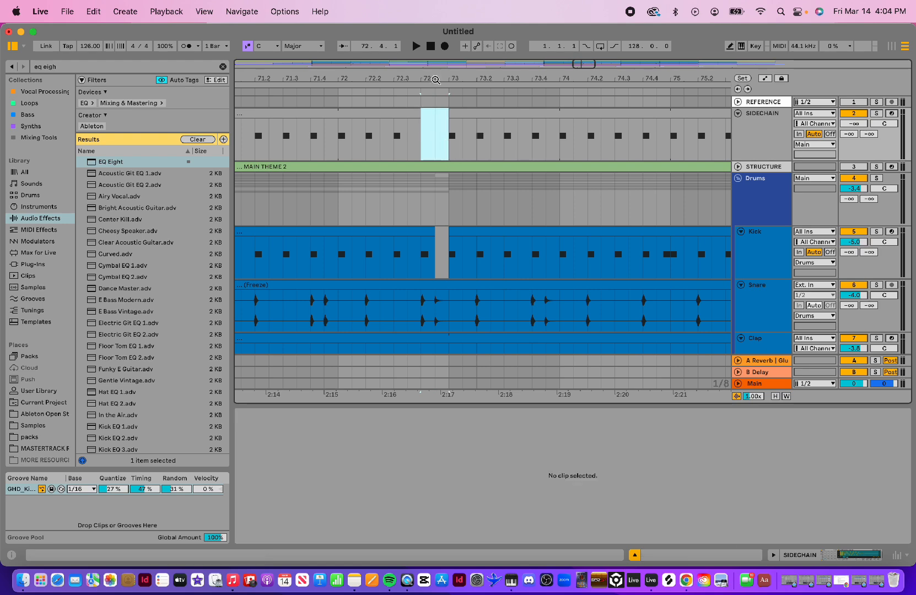
- Delete the Kick and SIDECHAIN segments from 86.4.1 to 87.1.1 in the ALL IN SECTION
left_click_drag(444, 80, 443, 72)
scroll(557, 235, "right", 10)
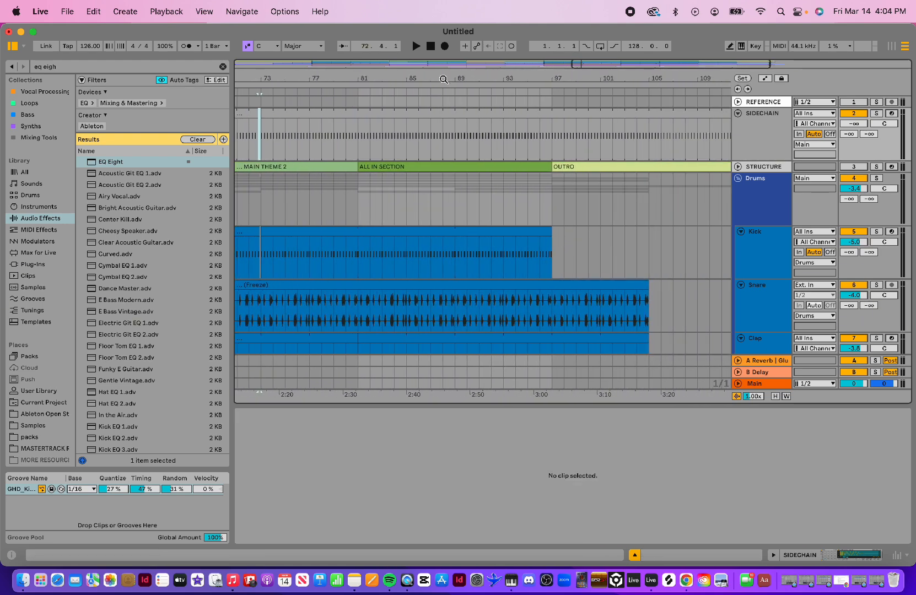
left_click_drag(440, 76, 441, 138)
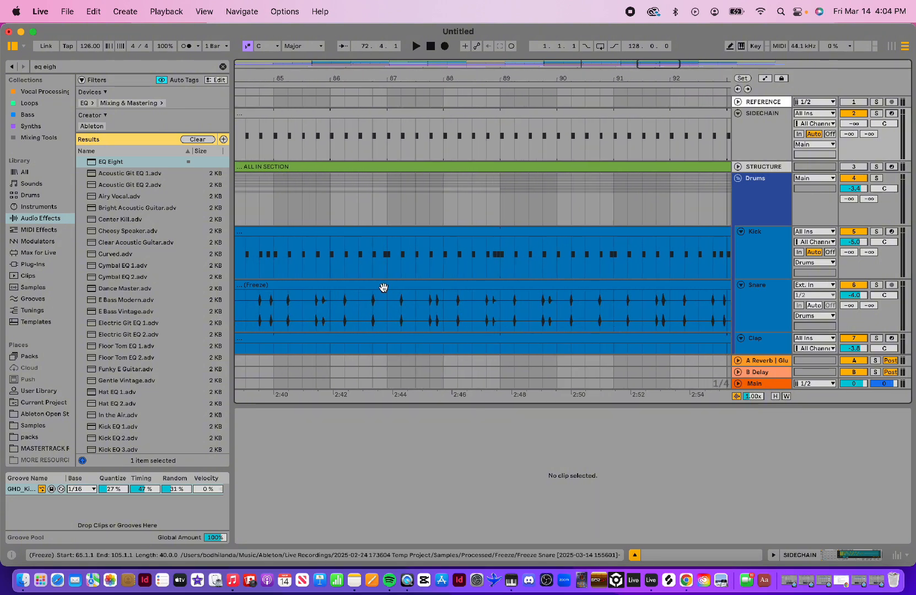
left_click(380, 259)
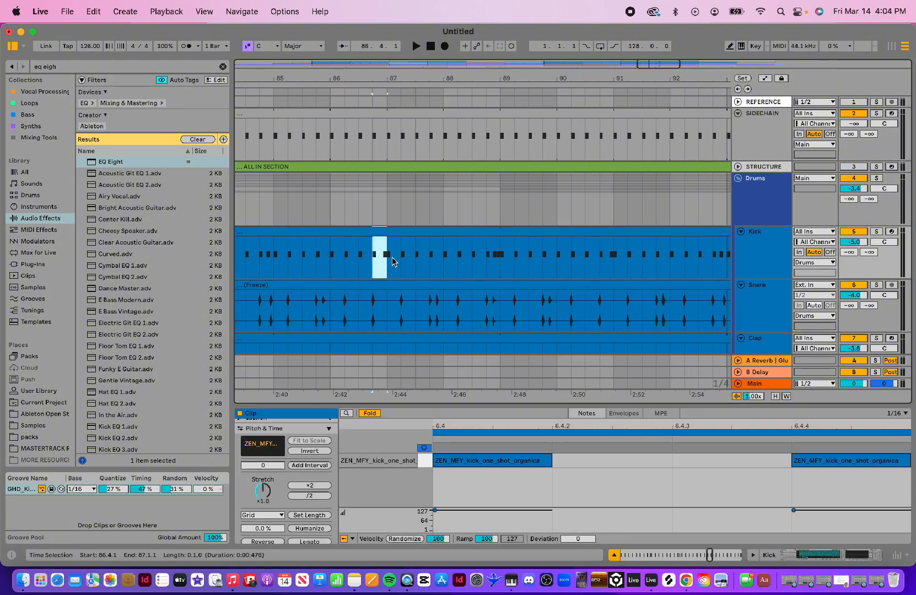
key("z")
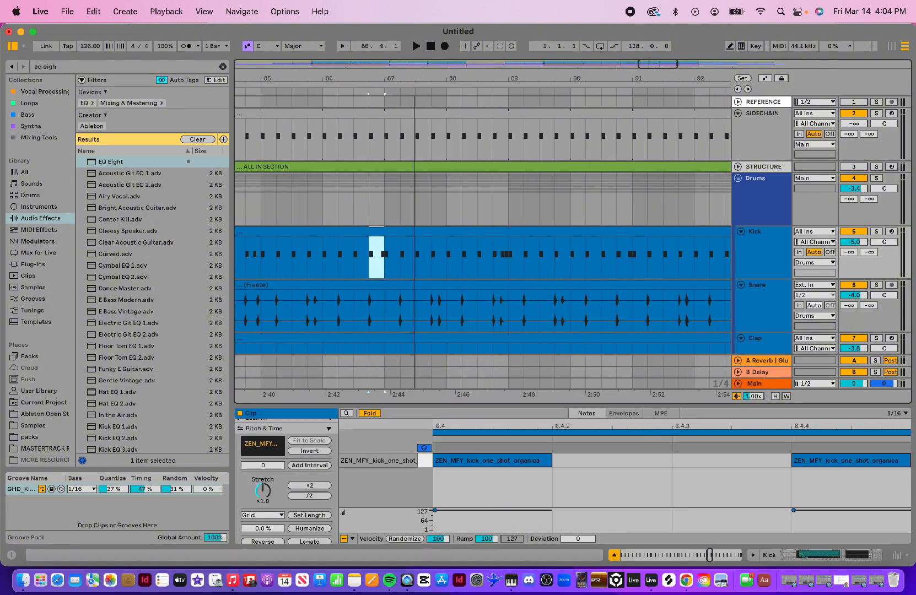
left_click_drag(395, 268, 415, 275)
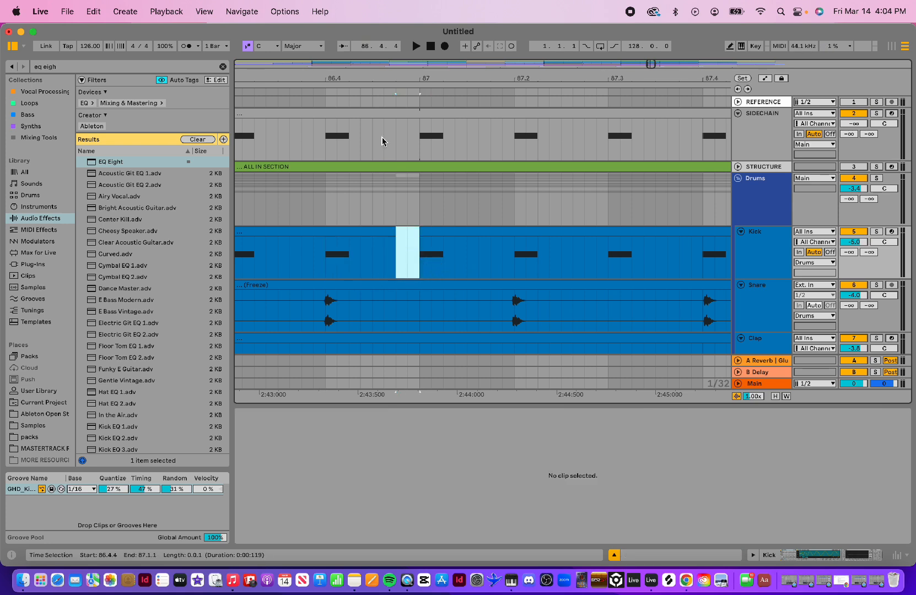
left_click_drag(324, 264, 368, 266)
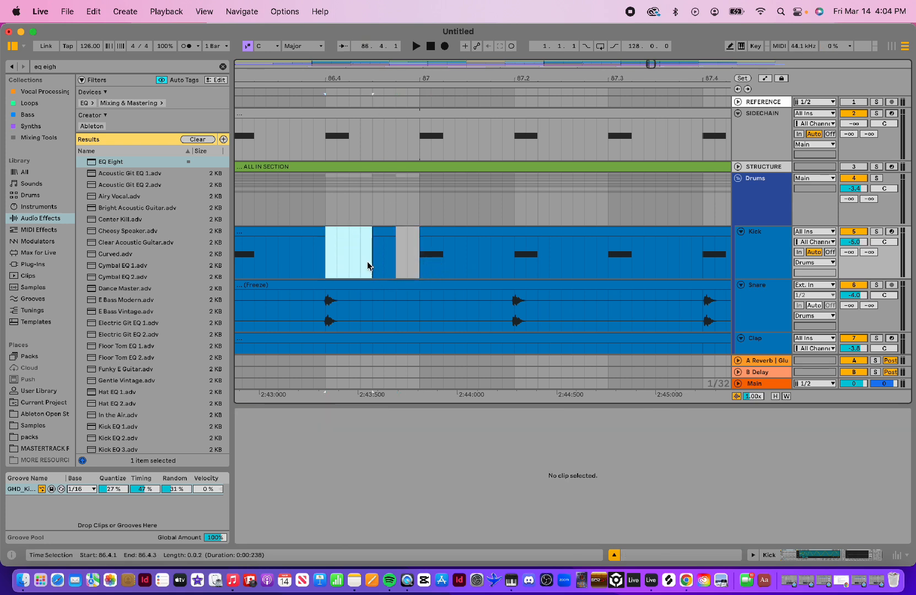
left_click_drag(324, 152, 419, 148)
left_click(384, 231)
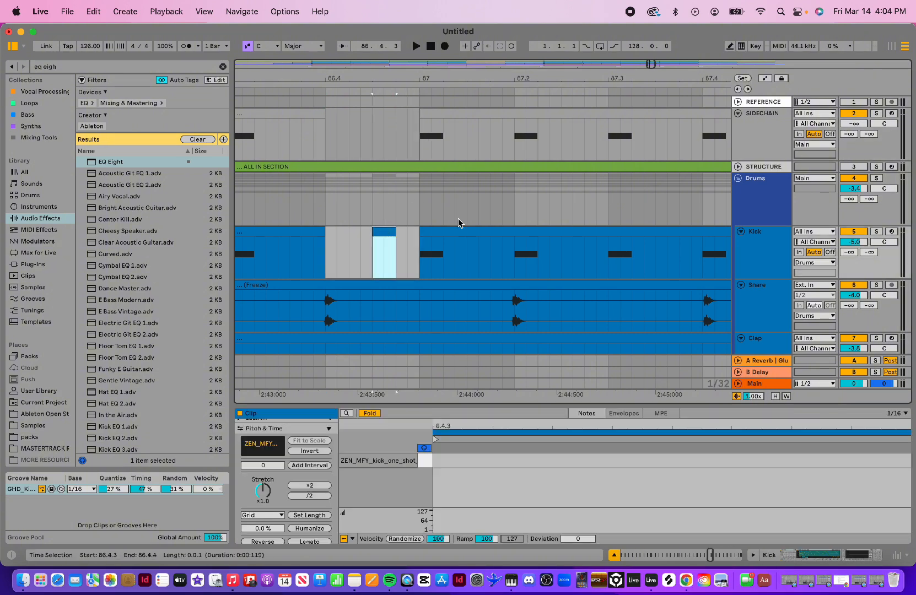
key("Delete")
- Collapse the SIDECHAIN track, keeping the Drums group expanded
left_click_drag(389, 78, 539, 76)
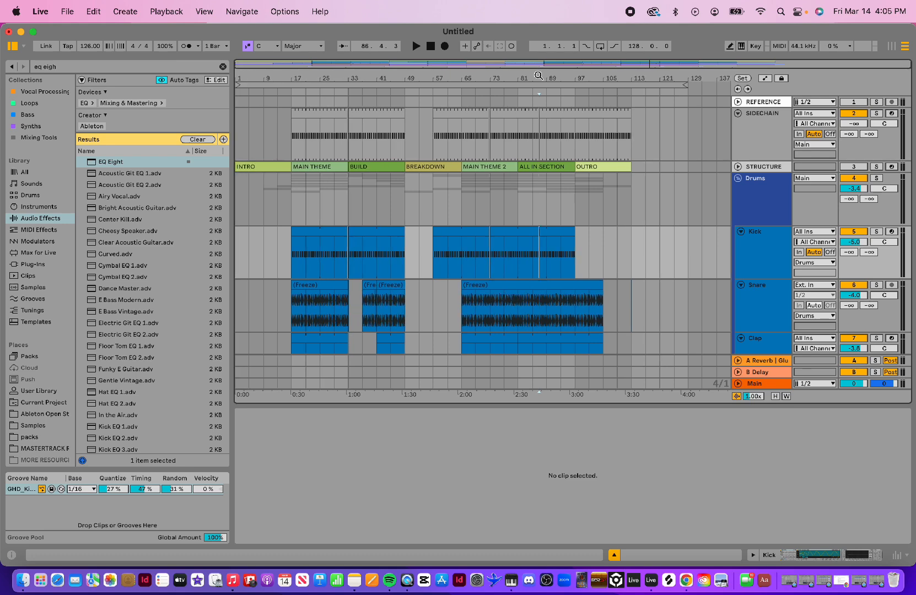
scroll(571, 280, "down", 8)
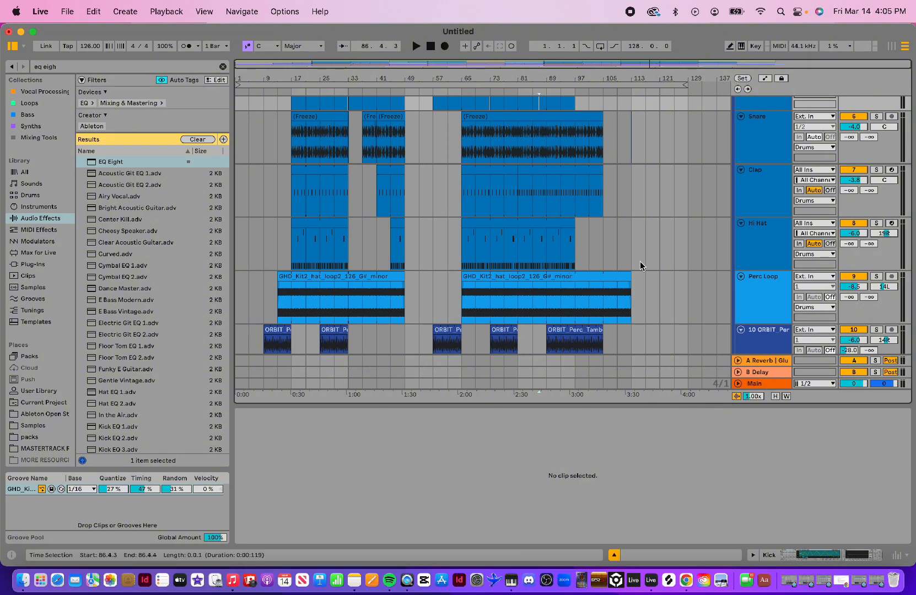
scroll(718, 174, "up", 6)
left_click(738, 129)
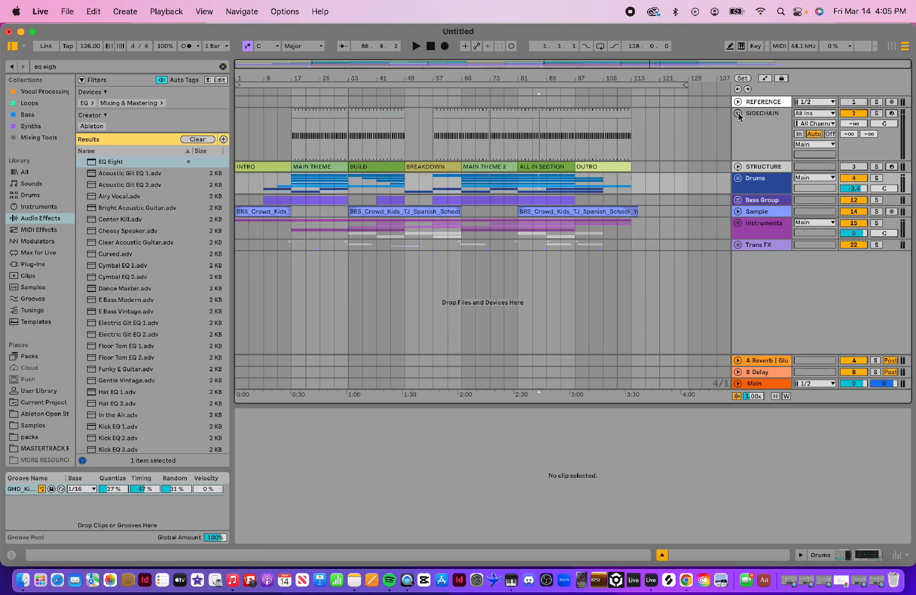
left_click(738, 114)
left_click(738, 137)
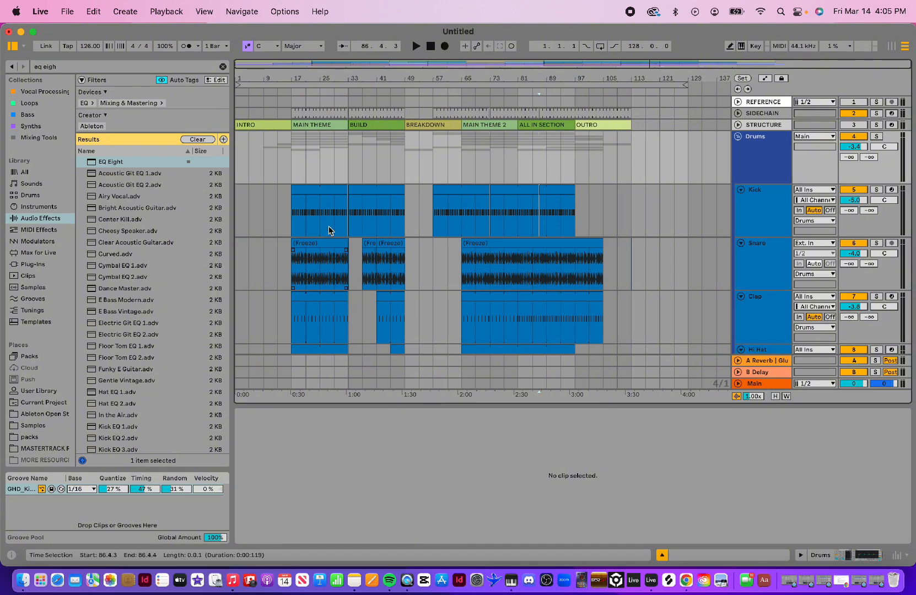
- Delete the Snare and Clap segments from 80.1.1 to 81.1.1, in the last bar before the ALL IN SECTION
left_click(484, 80)
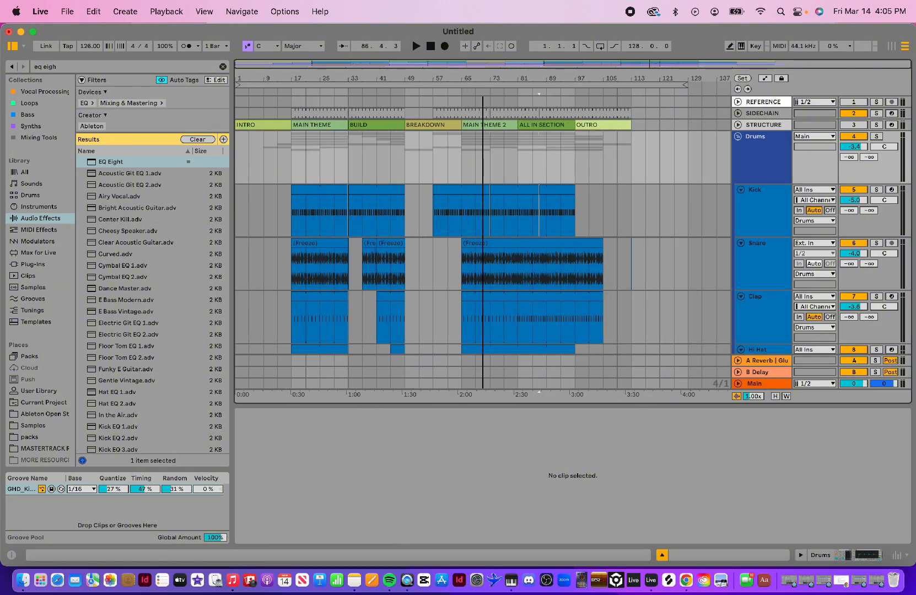
left_click_drag(483, 80, 483, 88)
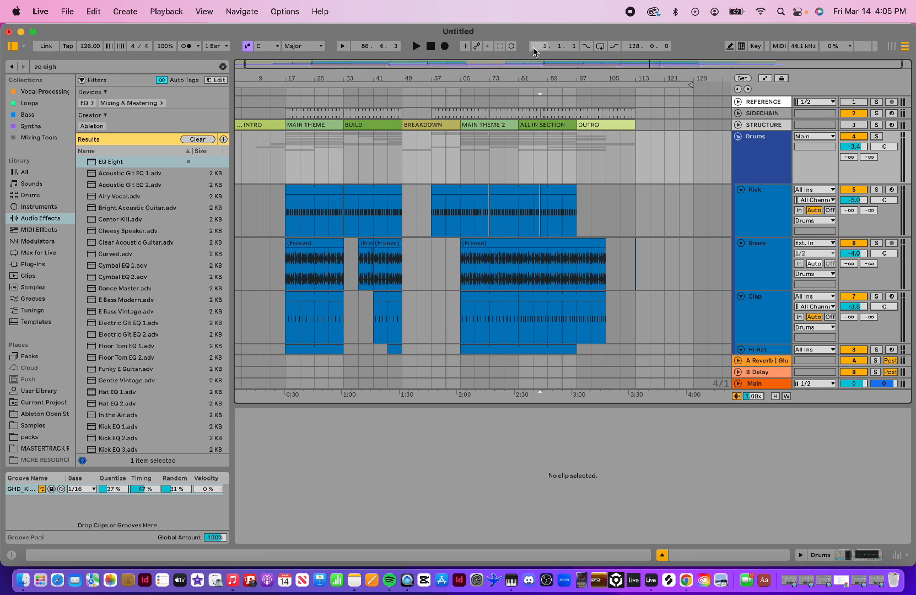
left_click_drag(534, 76, 631, 157)
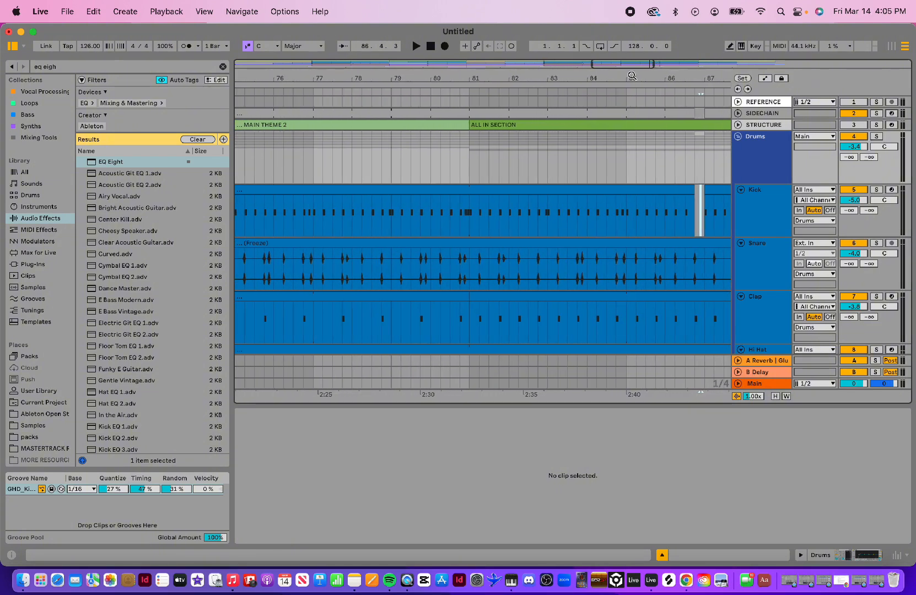
left_click_drag(424, 266, 466, 275)
scroll(487, 302, "down", 3)
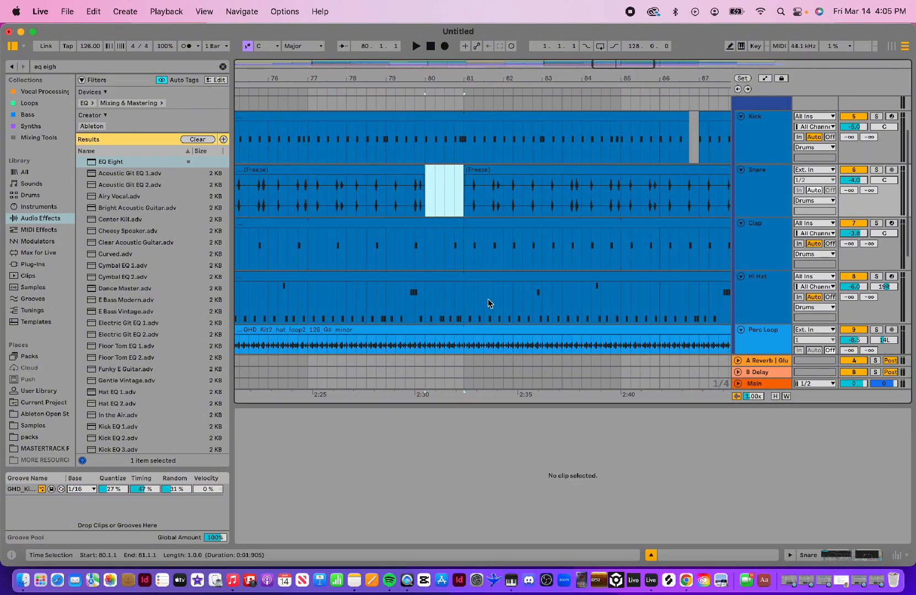
left_click_drag(430, 251, 464, 252)
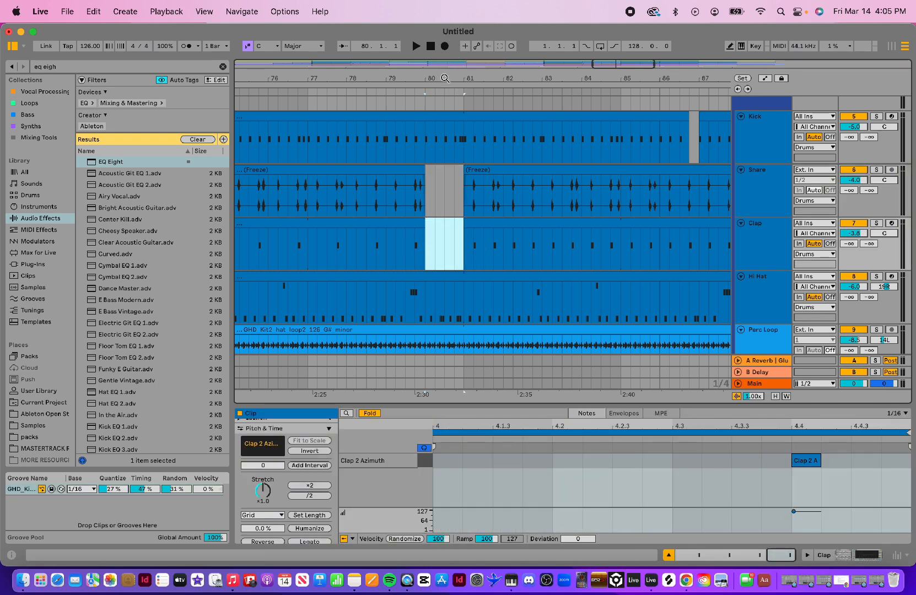
- Close the gap before bar 87 by extending the SIDECHAIN and following Kick clips back to 86.4.1
mouse_move(445, 78)
left_mouse_down()
mouse_move(444, 91)
mouse_move(446, 61)
left_mouse_up()
scroll(452, 206, "down", 2)
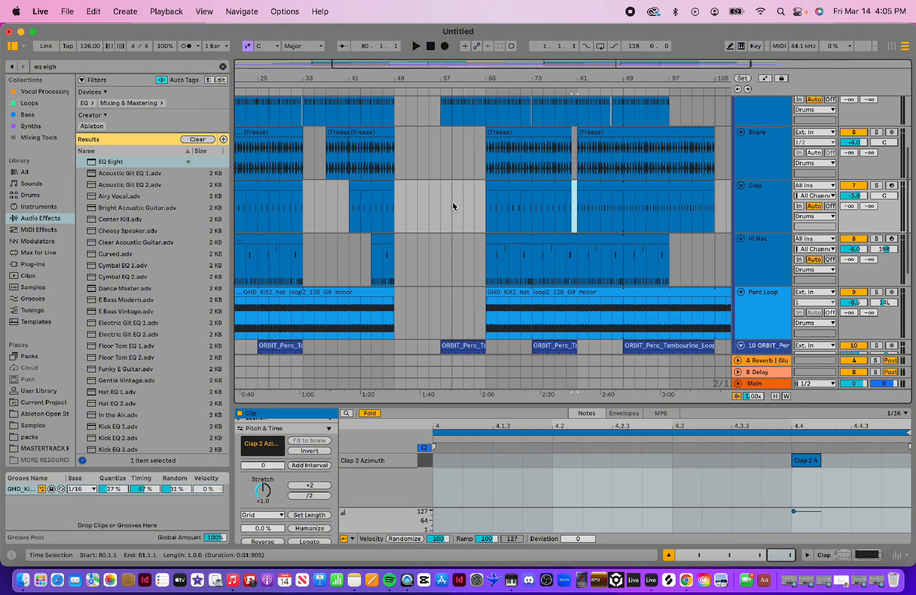
scroll(452, 202, "up", 3)
scroll(452, 201, "right", 2)
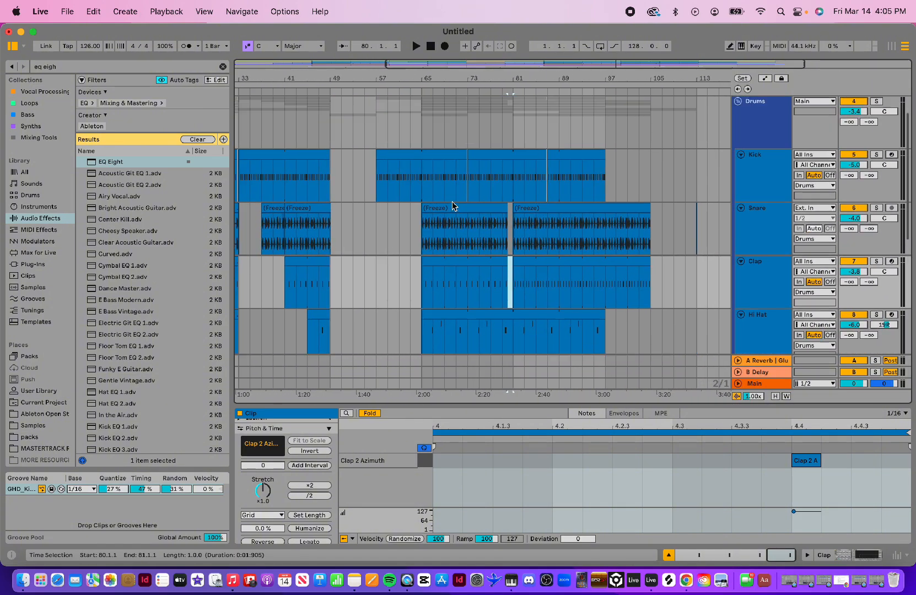
scroll(453, 206, "up", 2)
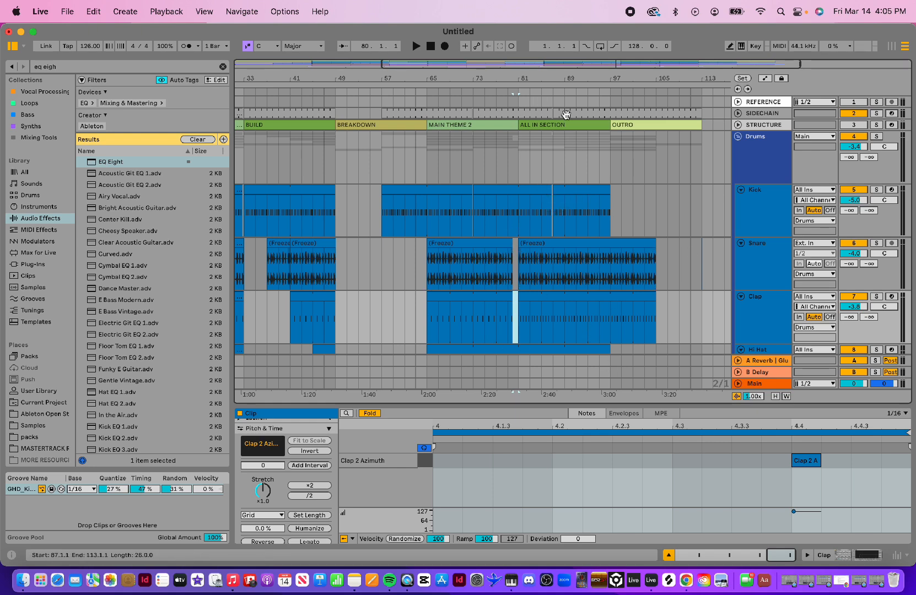
left_click_drag(572, 70, 572, 119)
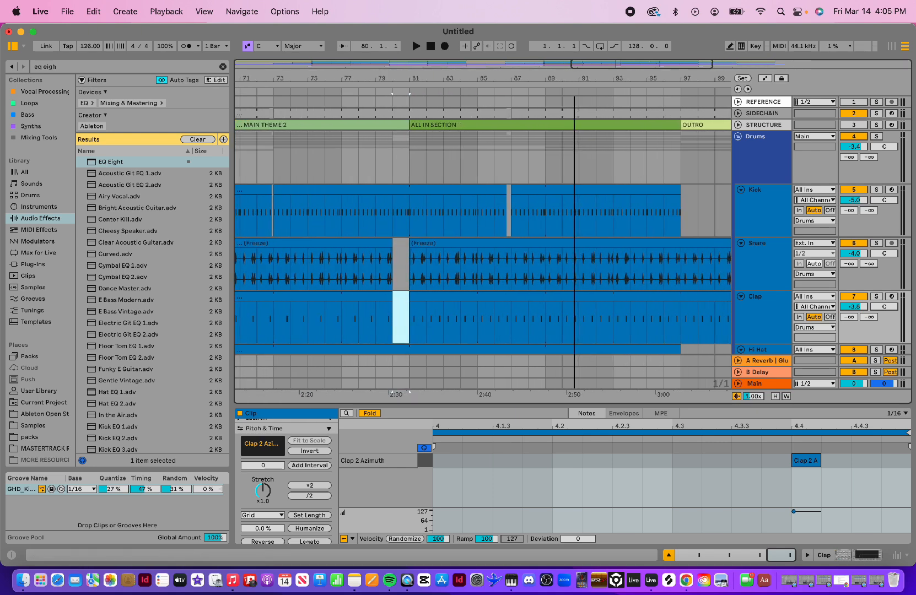
left_click_drag(505, 112, 681, 111)
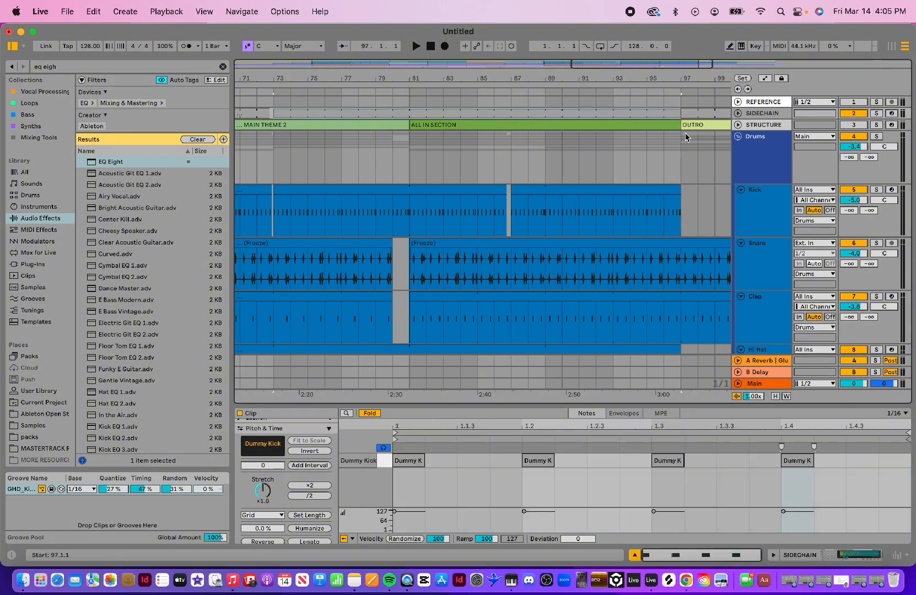
left_click(512, 189)
left_click(510, 190)
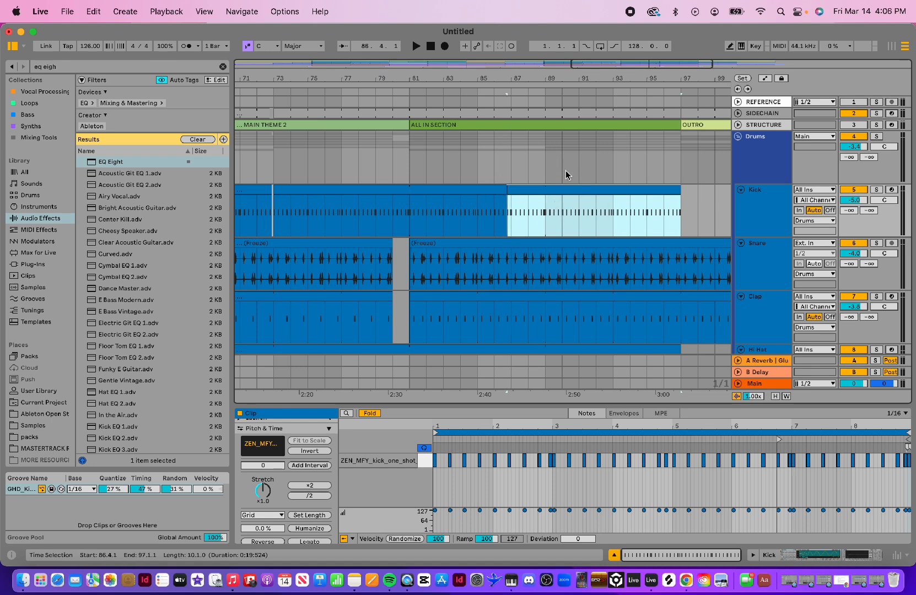
- In the ALL IN SECTION, delete the Kick segment from 88.4.3 to 89.1.1 and the expanded SIDECHAIN track's segment from 88.4.1 to 89.1.1
left_click_drag(565, 73, 563, 111)
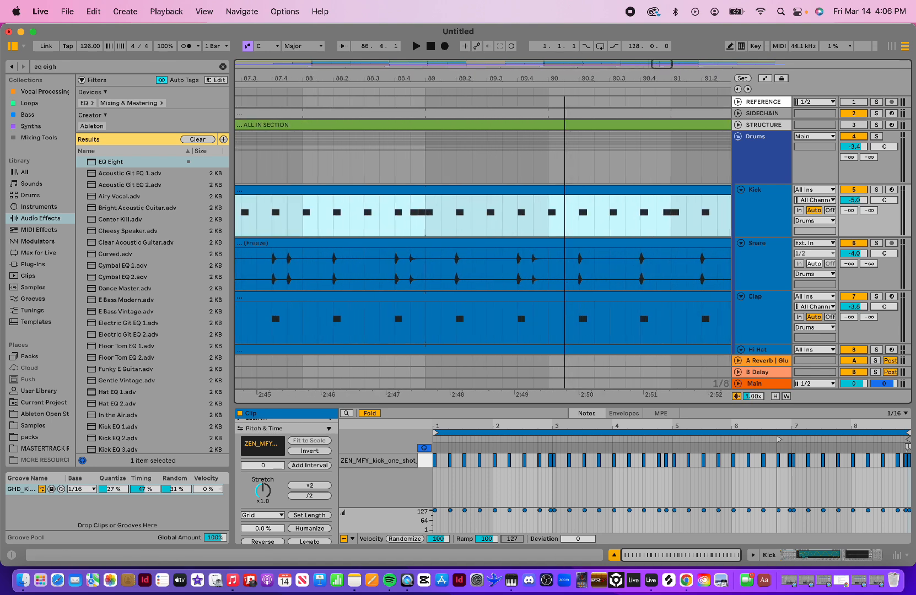
left_click_drag(407, 227, 419, 226)
key("Delete")
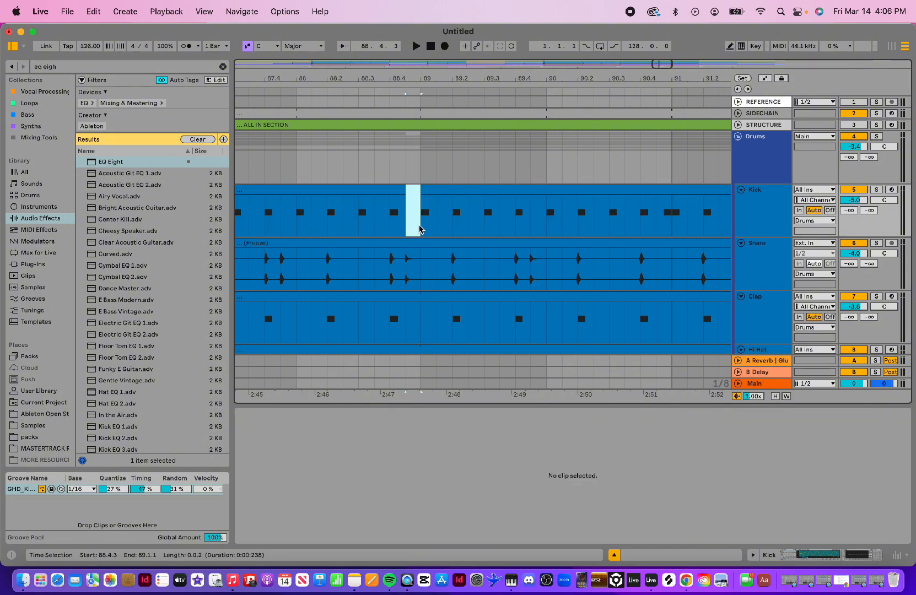
scroll(413, 154, "right", 1)
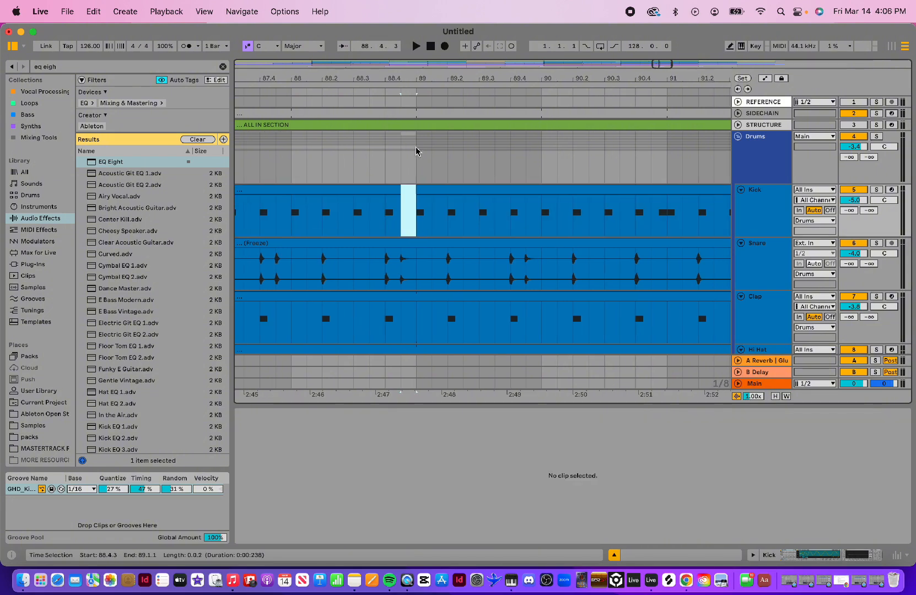
left_click(738, 114)
left_click_drag(386, 147, 411, 148)
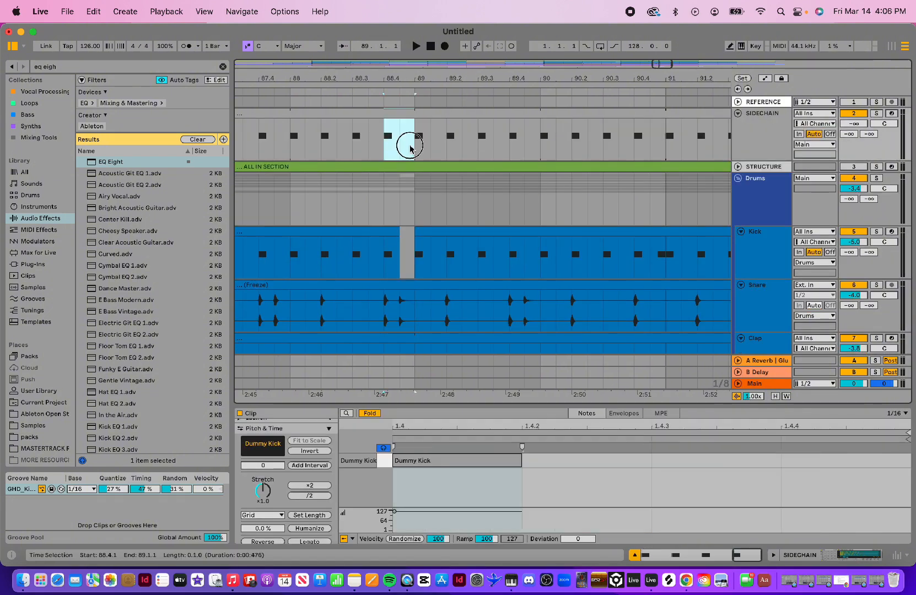
key("Delete")
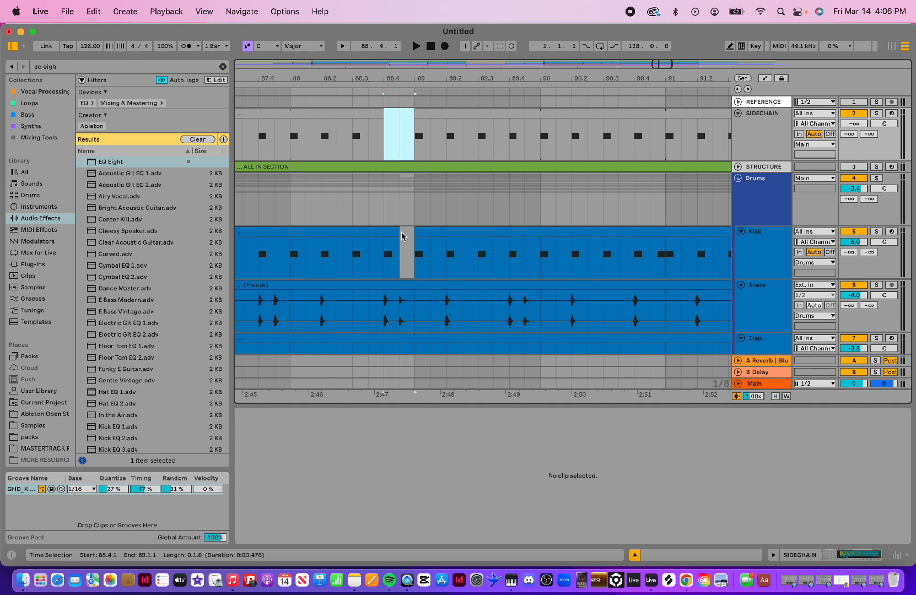
- Trim the end of the Kick clip back to 88.4.1 and delete the Snare segment from just after 88.4.2 to 89.1.1
left_click_drag(401, 237, 392, 231)
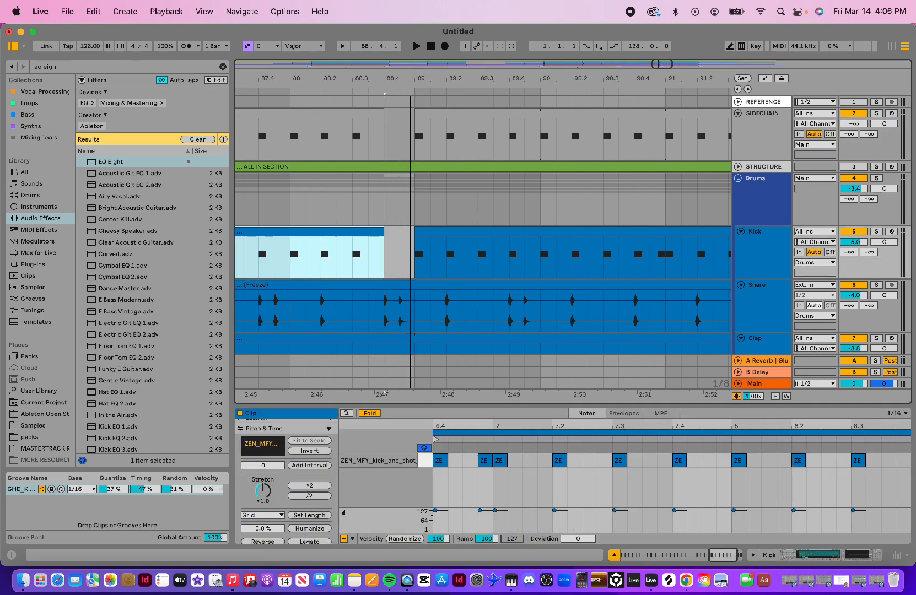
left_click_drag(410, 78, 472, 77)
left_click_drag(430, 318, 482, 321)
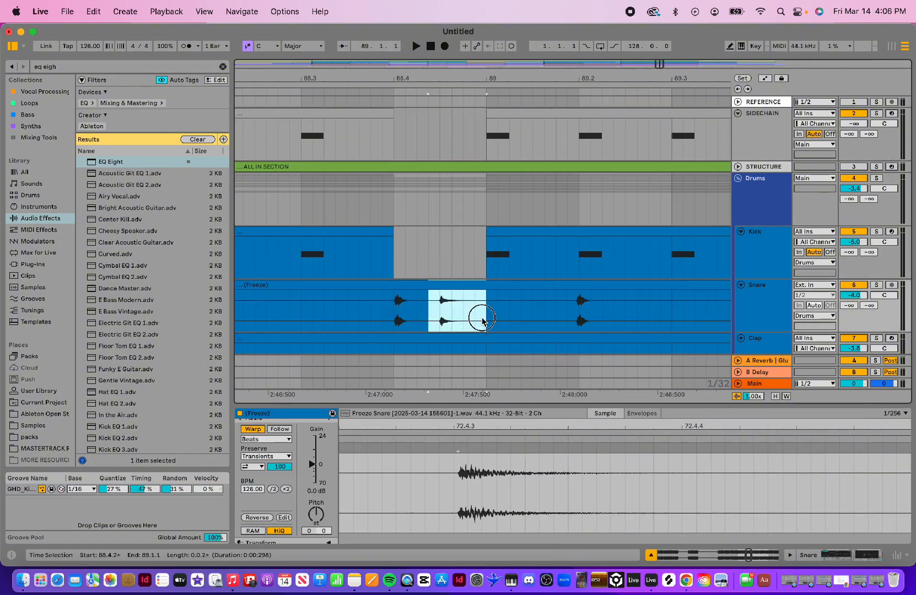
key("Delete")
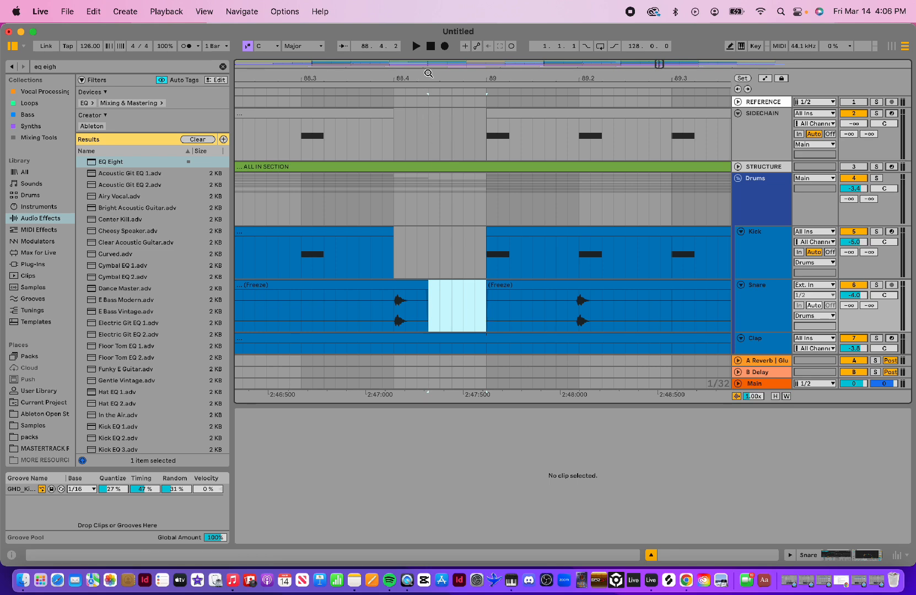
- Play back the transition from the MAIN THEME into the BUILD section, starting shortly before bar 33, and stop past it
left_click_drag(428, 75, 428, 25)
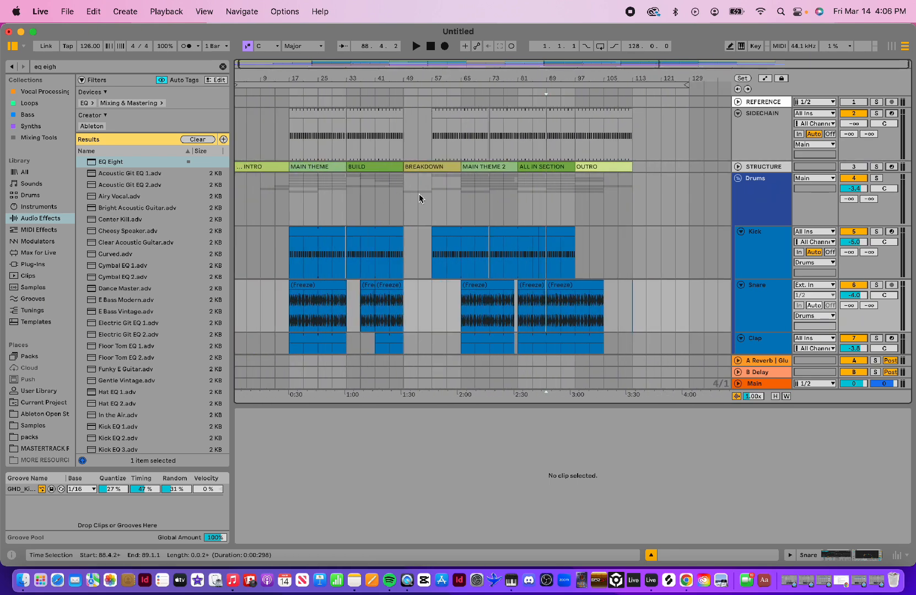
scroll(419, 196, "down", 5)
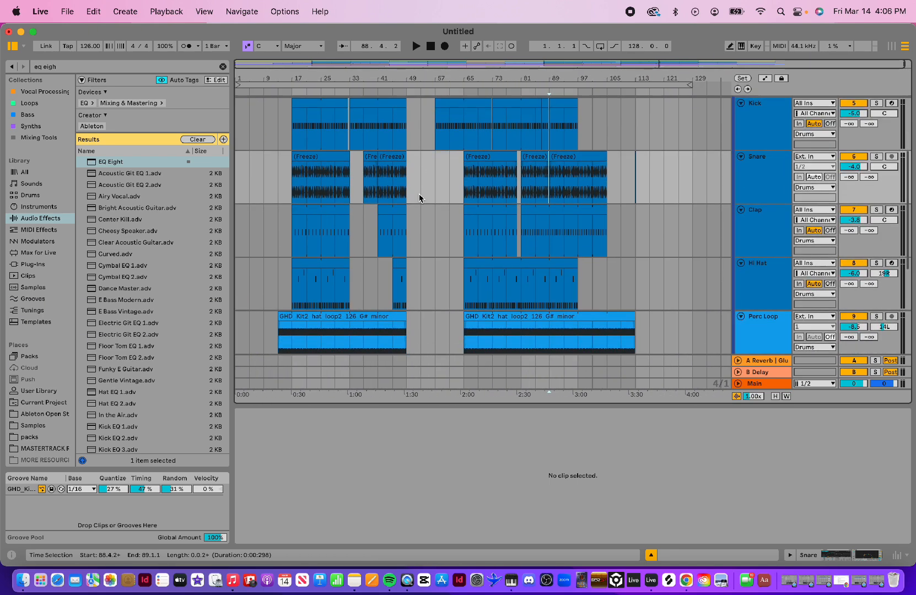
left_click(343, 91)
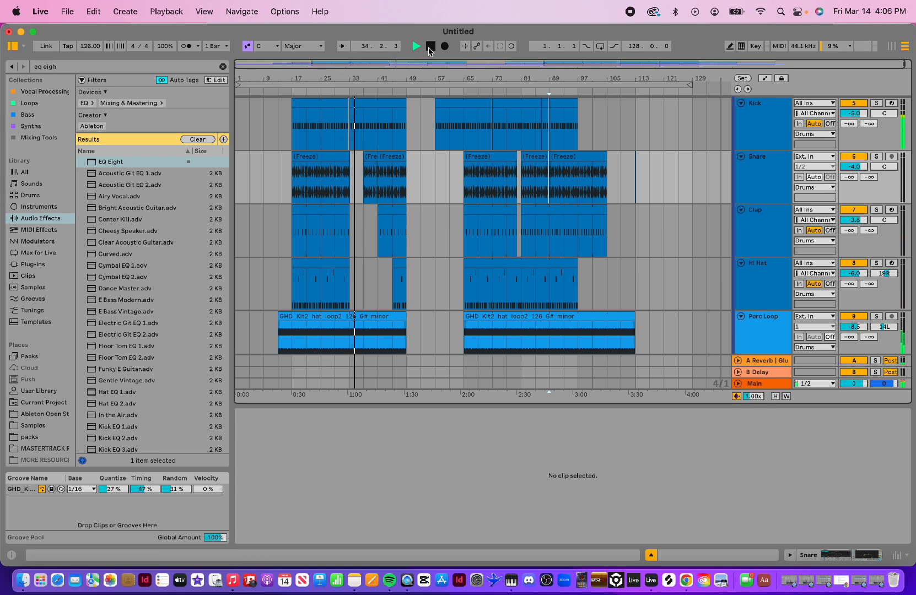
left_click(429, 48)
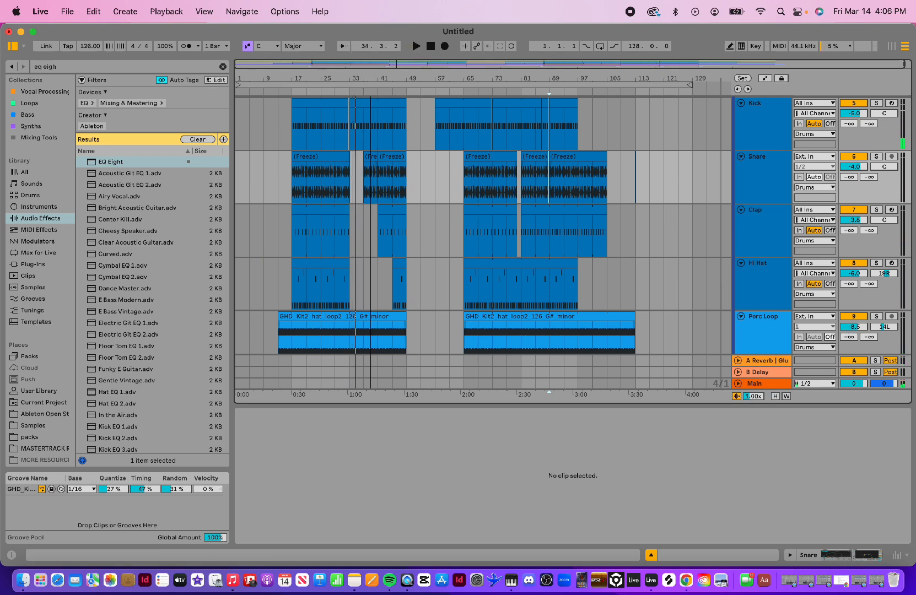
- Check the tracks around the start of the BUILD section at bar 33 and collapse the SIDECHAIN track
scroll(360, 199, "up", 5)
scroll(360, 199, "up", 3)
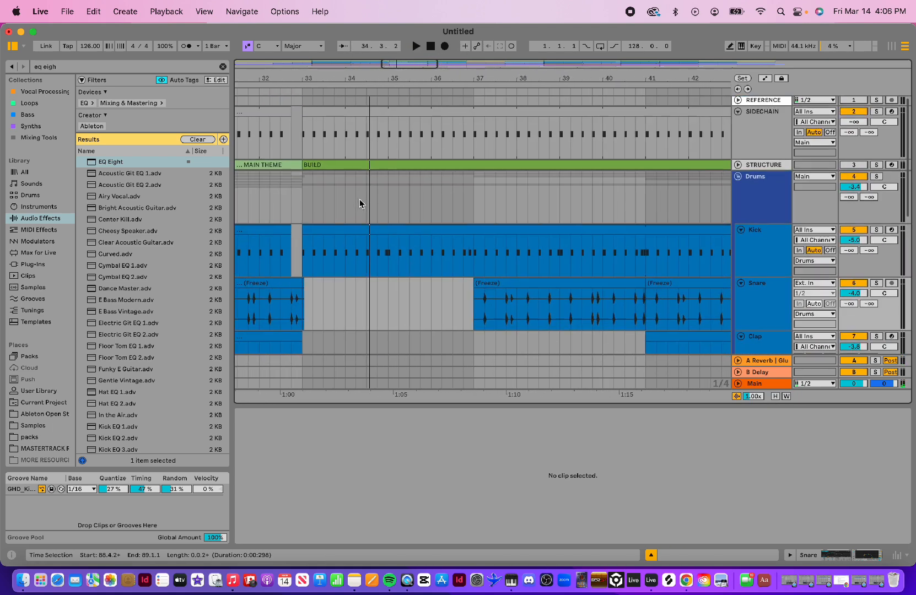
scroll(304, 278, "down", 2)
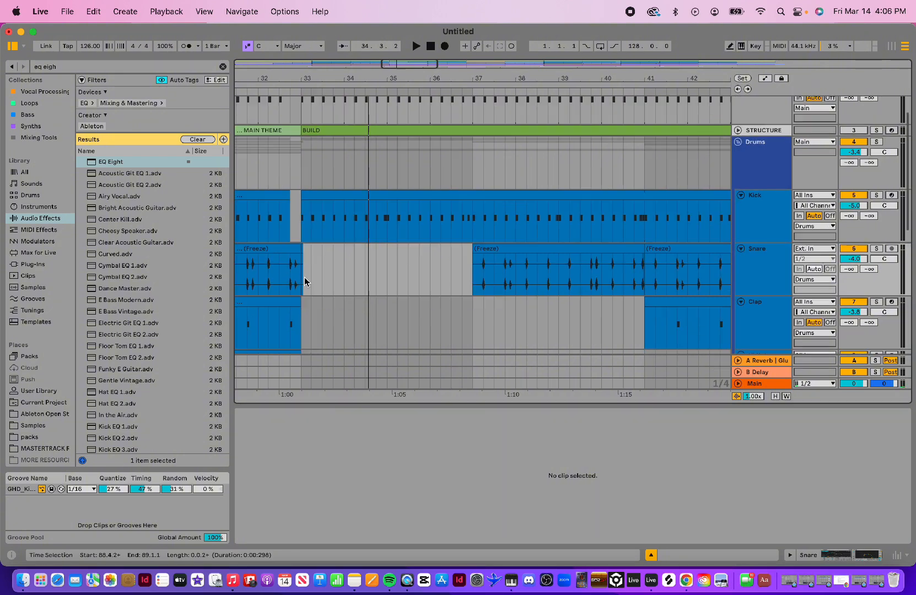
scroll(305, 281, "down", 8)
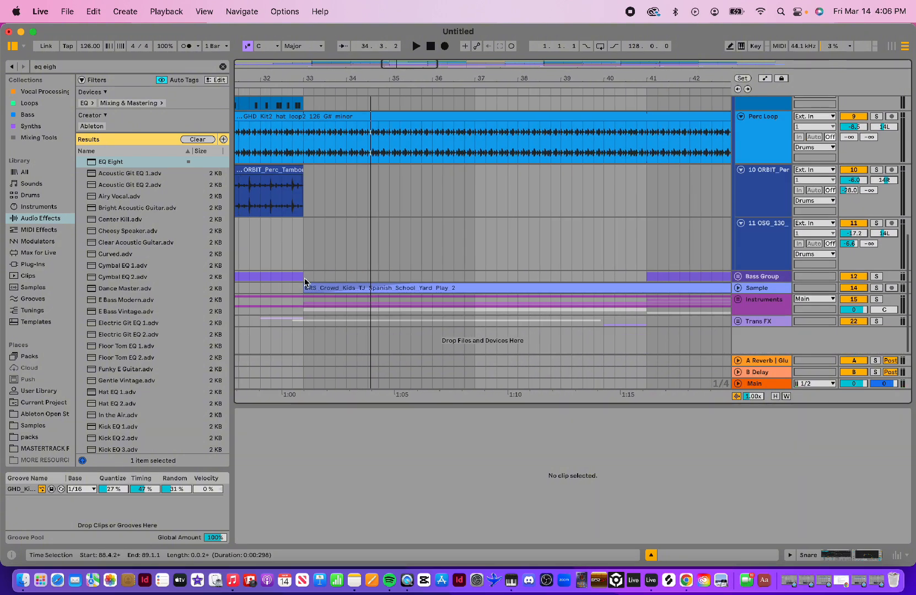
scroll(305, 281, "up", 10)
scroll(304, 281, "left", 1)
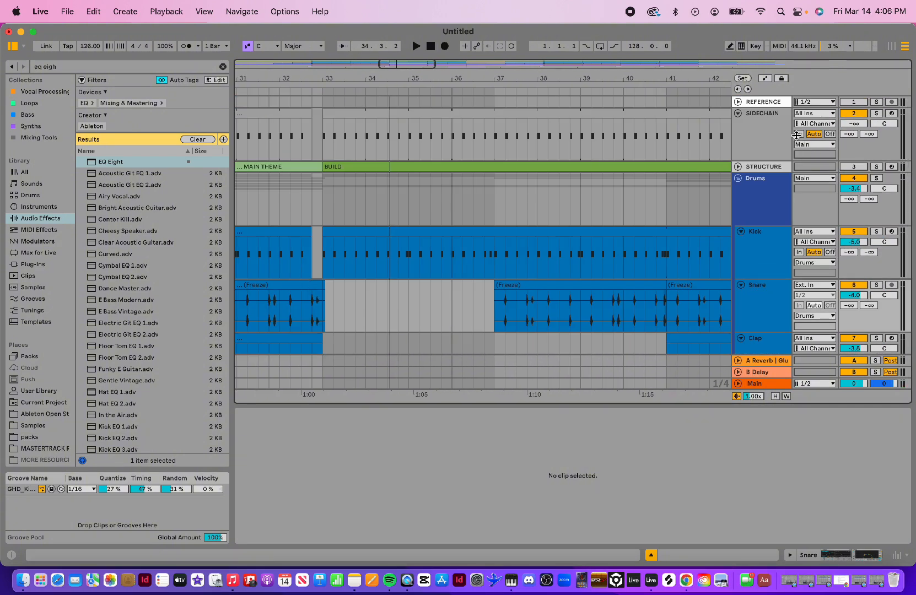
left_click(738, 114)
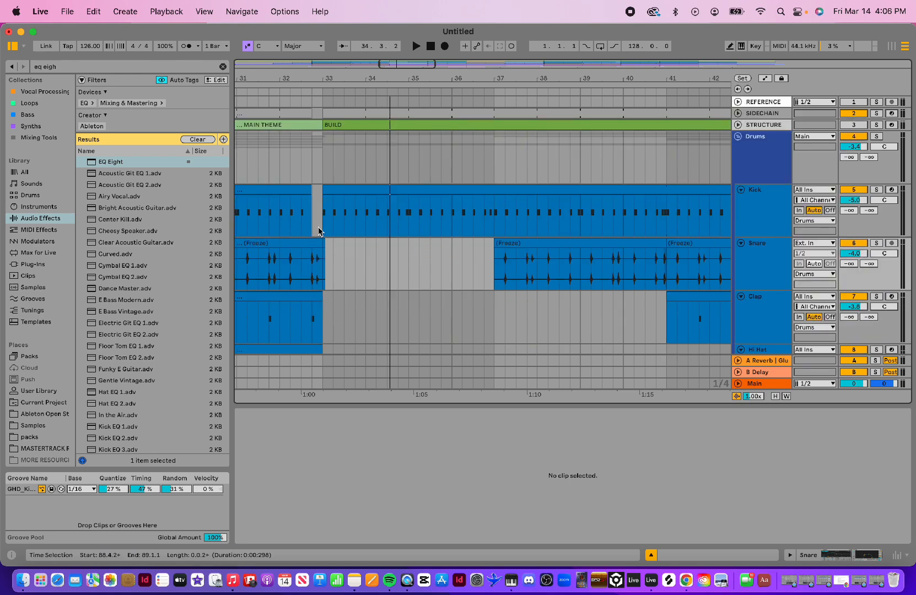
- Play back the ALL IN SECTION from about bar 86 through the drum break before bar 89, and stop around bar 90
scroll(527, 213, "right", 5)
scroll(528, 213, "down", 1)
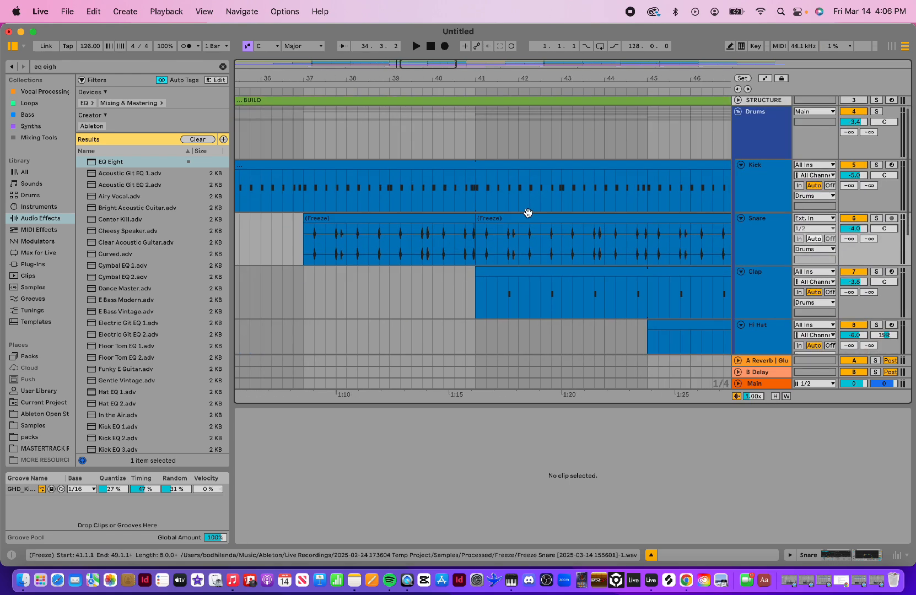
scroll(529, 213, "right", 6)
left_click_drag(462, 74, 462, 30)
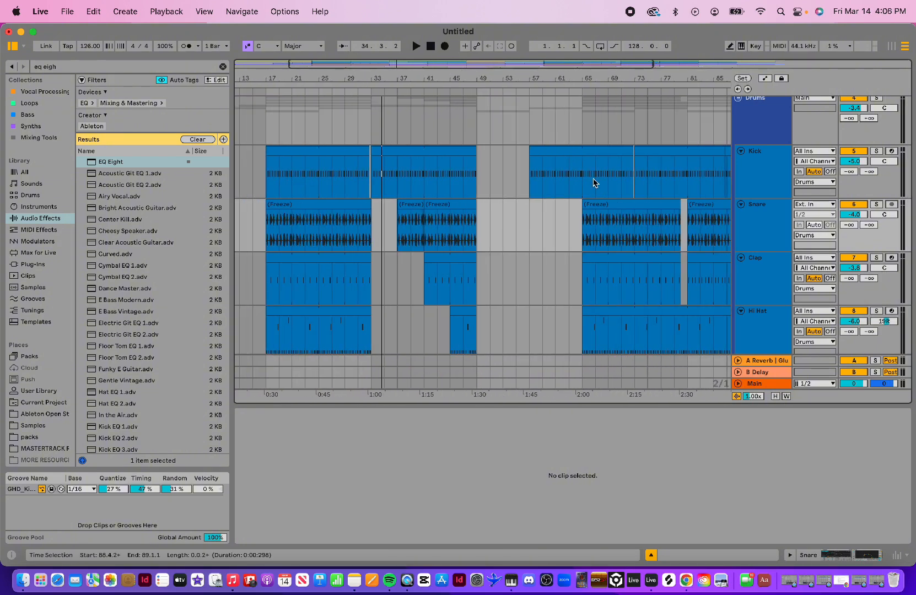
scroll(594, 183, "down", 1)
scroll(595, 183, "right", 10)
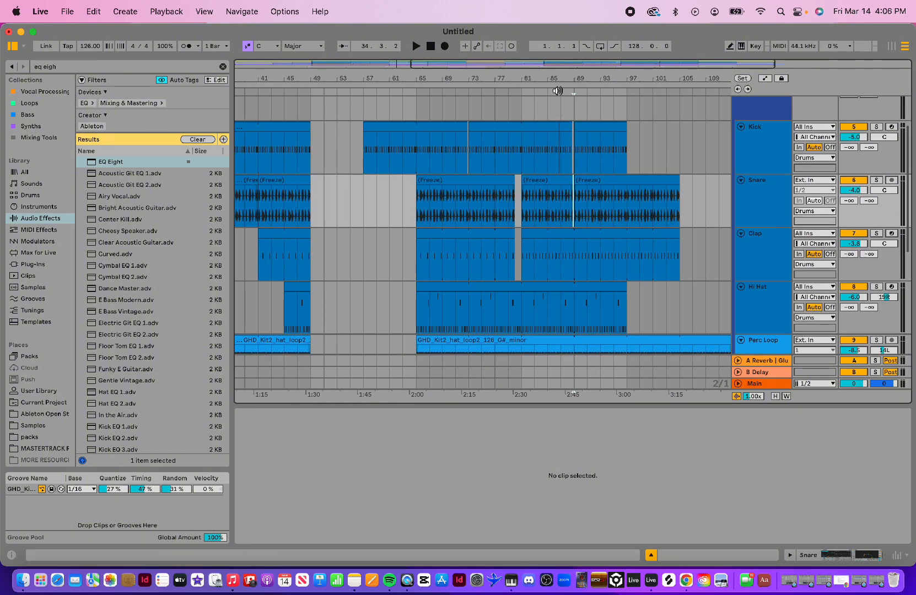
left_click(557, 90)
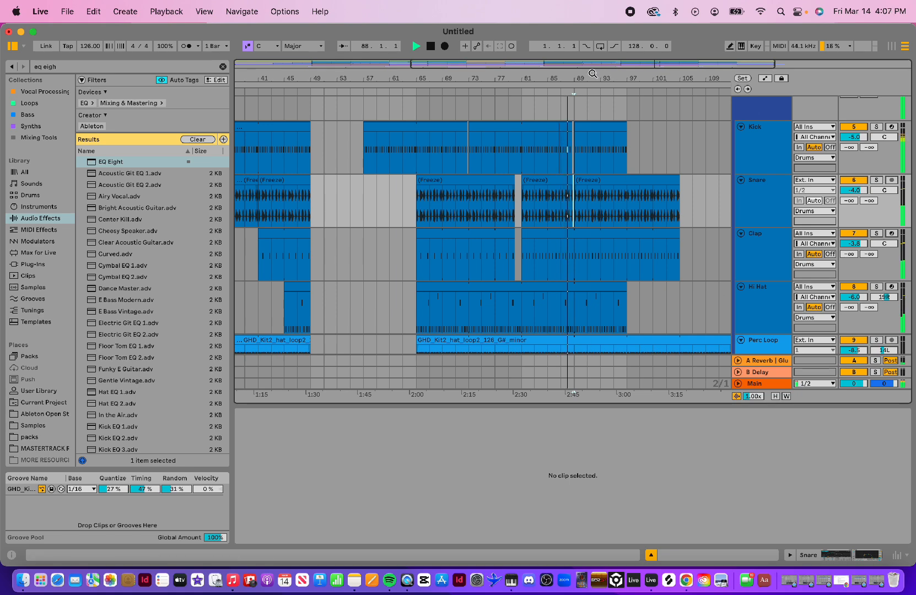
left_click_drag(592, 73, 603, 74)
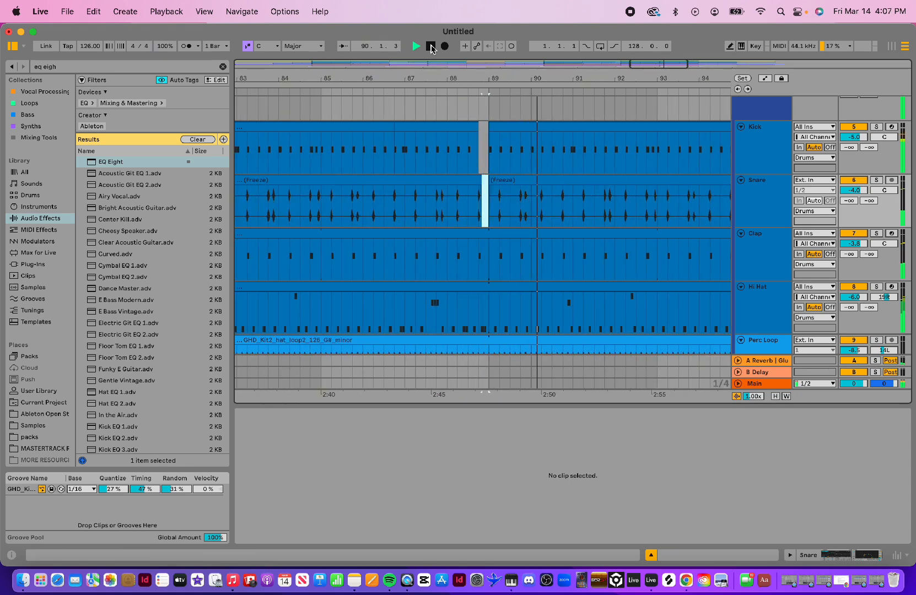
key("space")
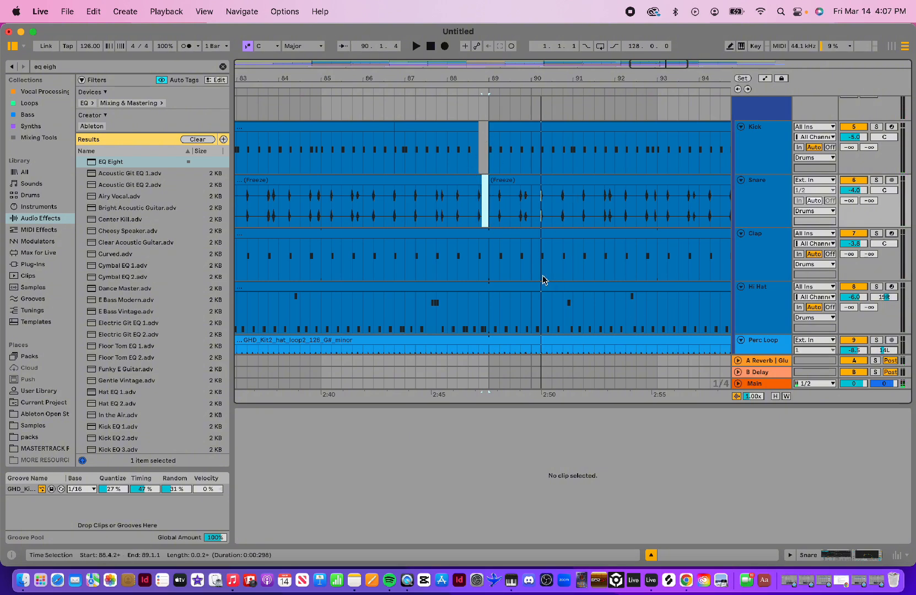
- Expand the Trans FX group and examine the placement of its transition clips across the whole arrangement
scroll(529, 206, "down", 8)
scroll(528, 205, "right", 2)
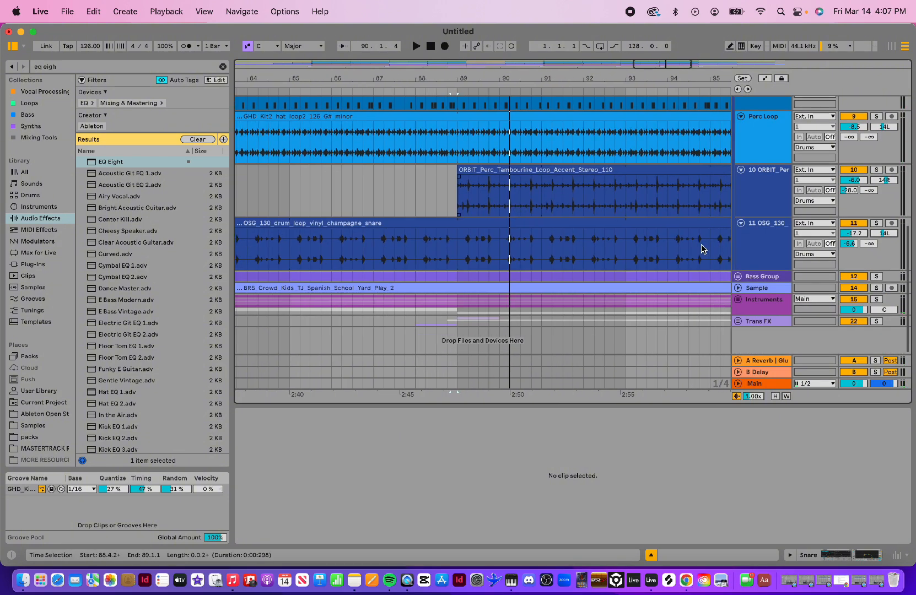
left_click(737, 322)
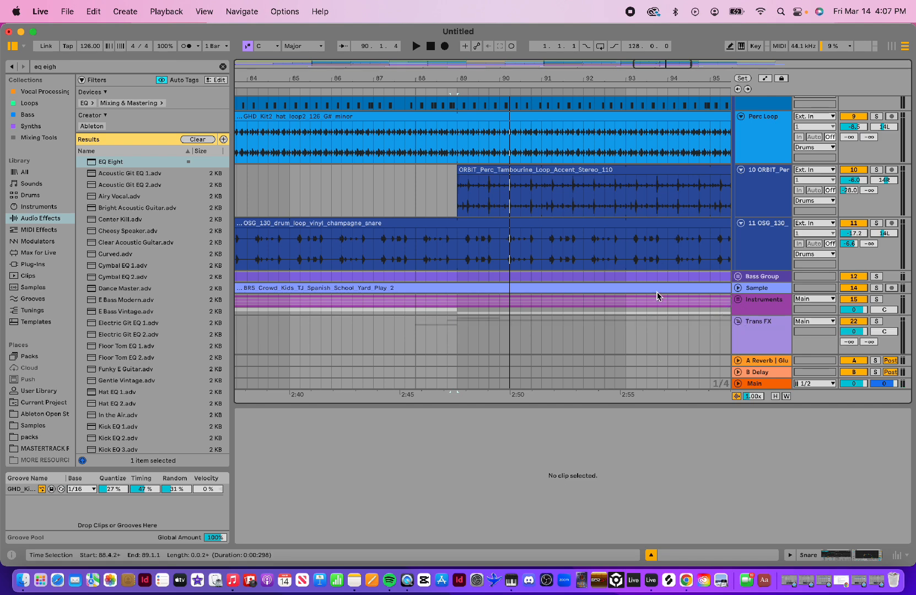
scroll(535, 267, "down", 7)
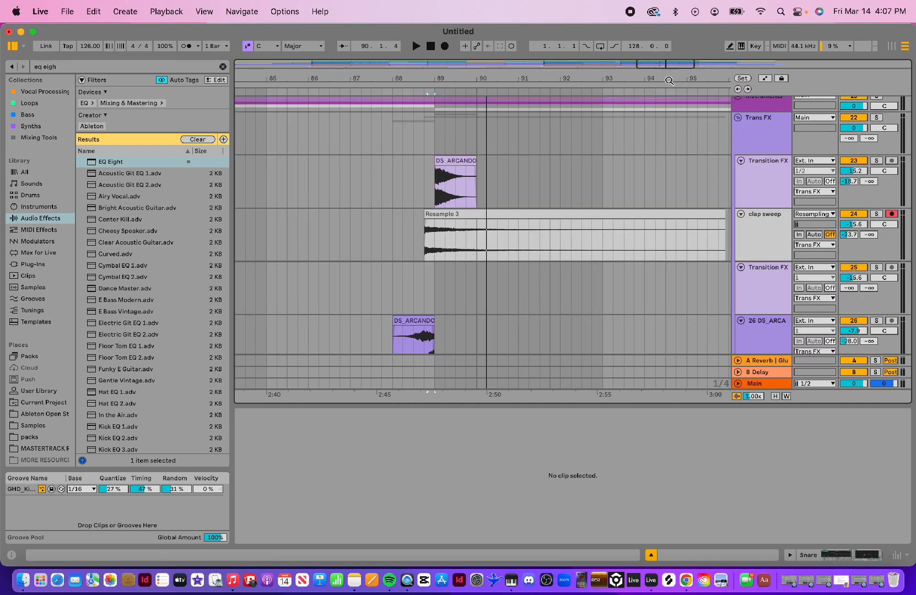
double_click(670, 77)
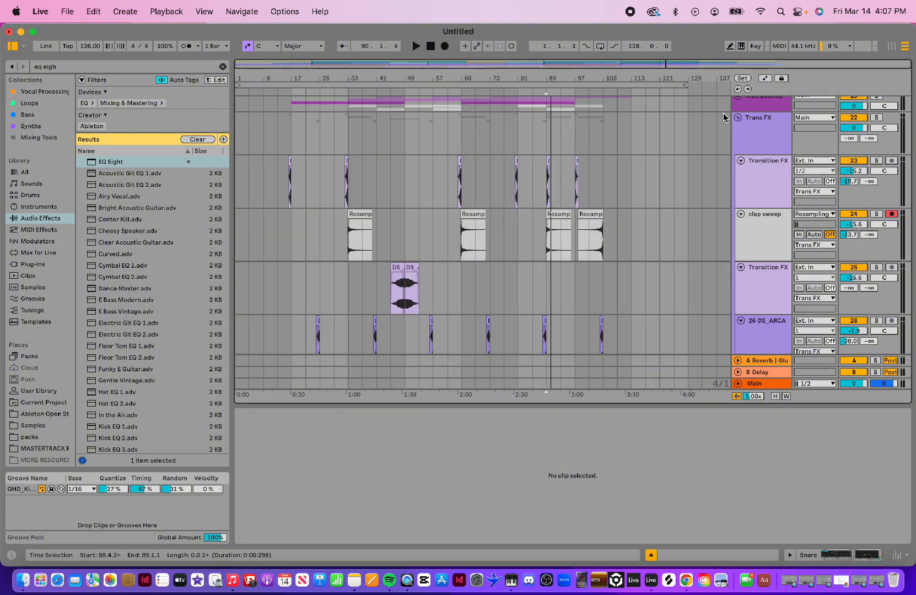
scroll(742, 110, "up", 5)
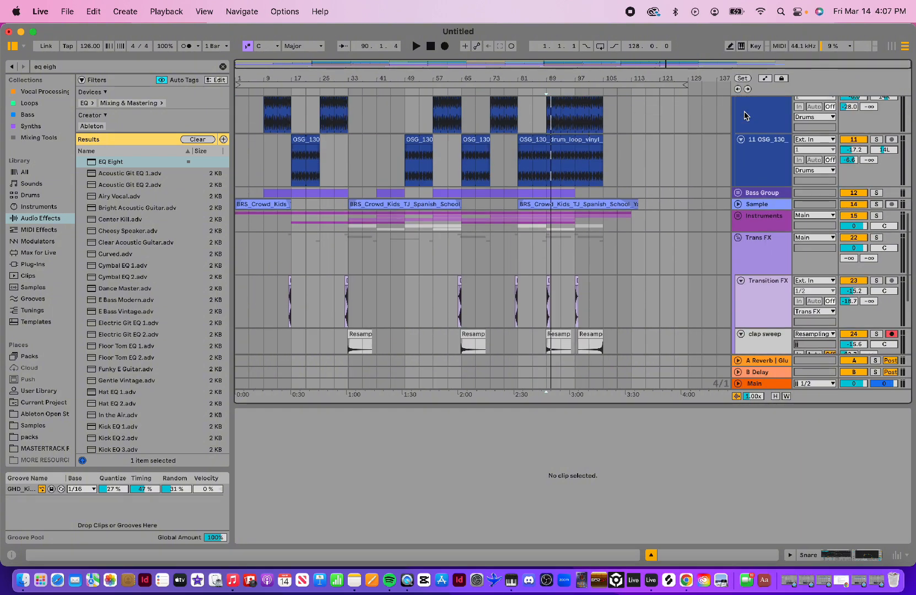
- Collapse the Trans FX group and the Drums group
left_click(737, 238)
scroll(731, 182, "up", 8)
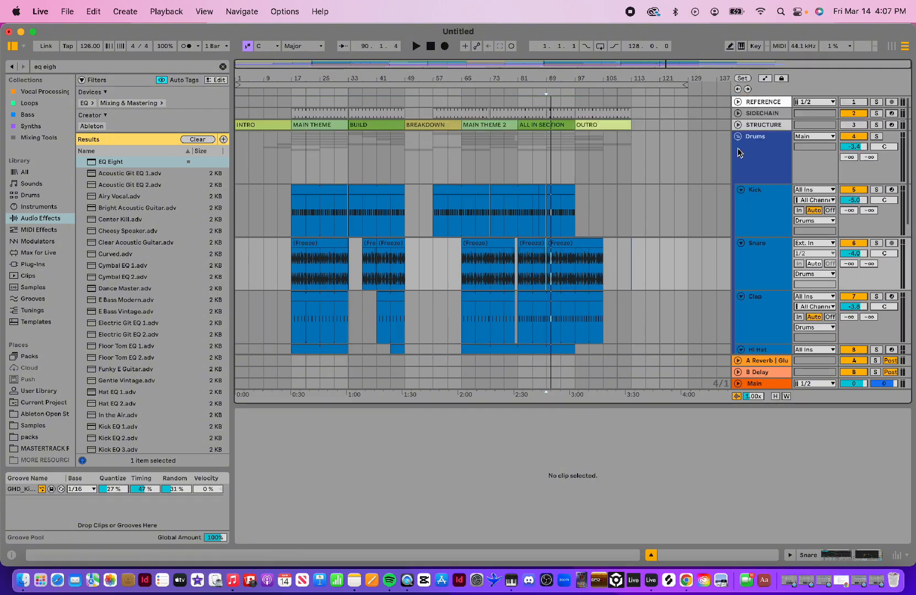
left_click(738, 136)
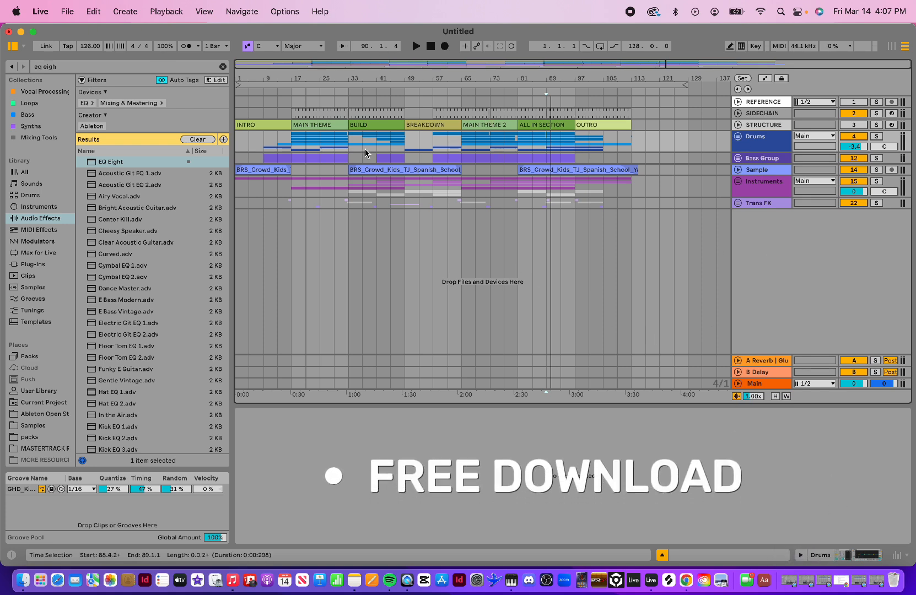
- Narrow the browser to widen the arrangement area and fit the song from INTRO to OUTRO in view
left_click_drag(231, 141, 189, 141)
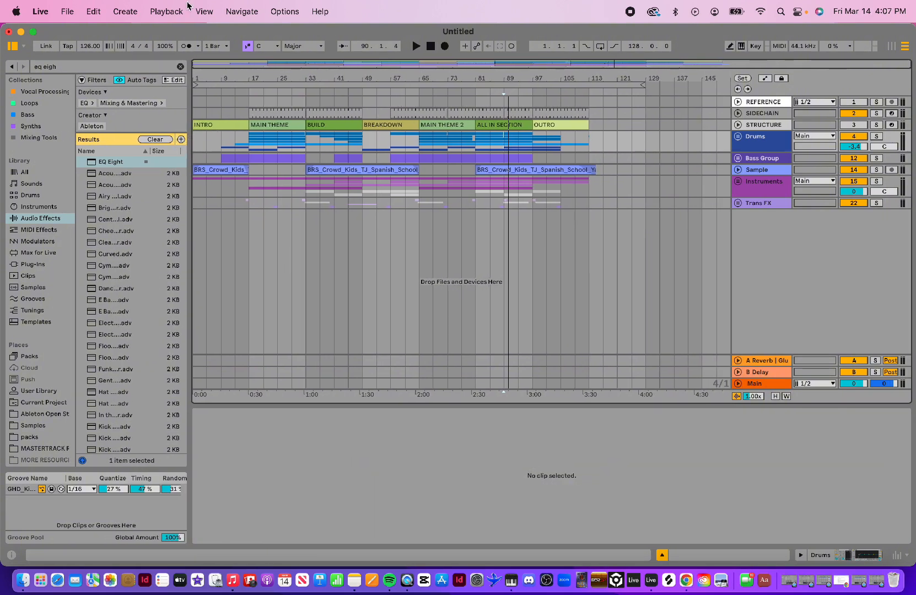
left_click_drag(467, 79, 547, 102)
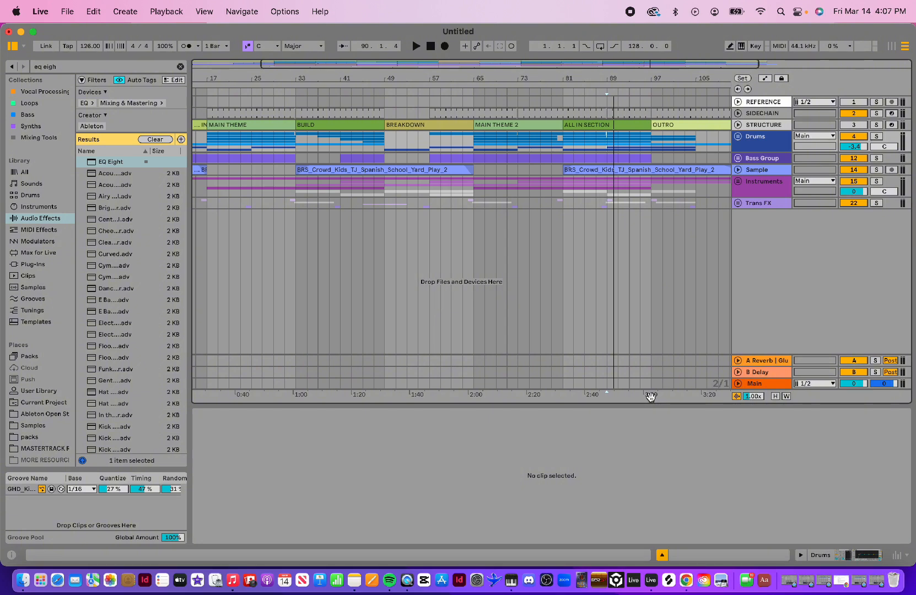
scroll(578, 204, "left", 5)
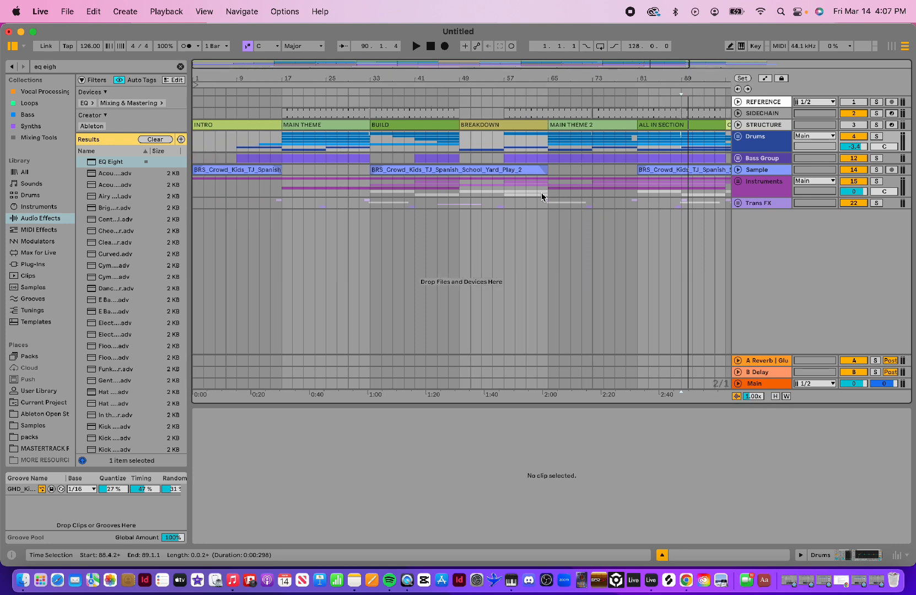
left_click_drag(359, 78, 320, 69)
scroll(459, 157, "left", 2)
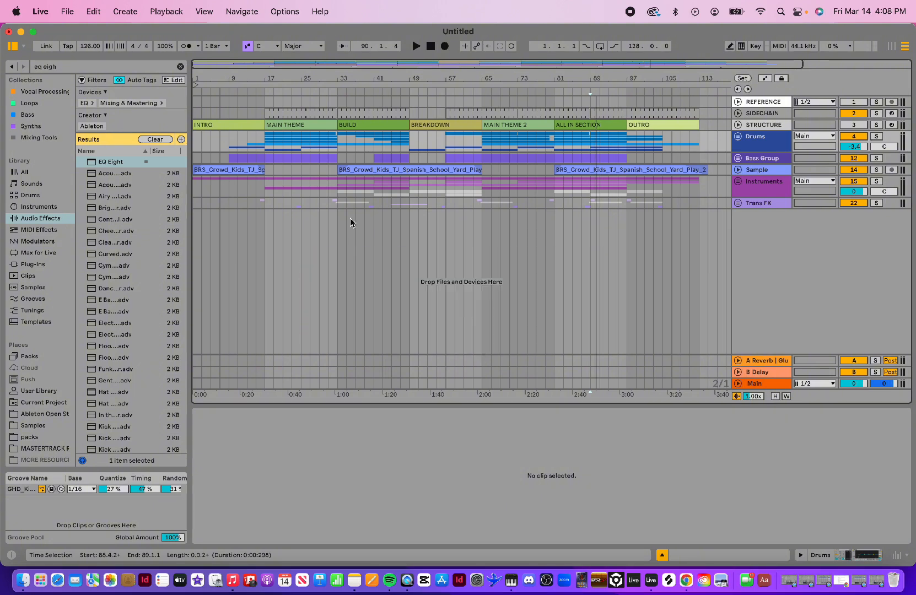
mouse_move(185, 222)
left_mouse_down()
mouse_move(228, 228)
mouse_move(174, 229)
left_mouse_up()
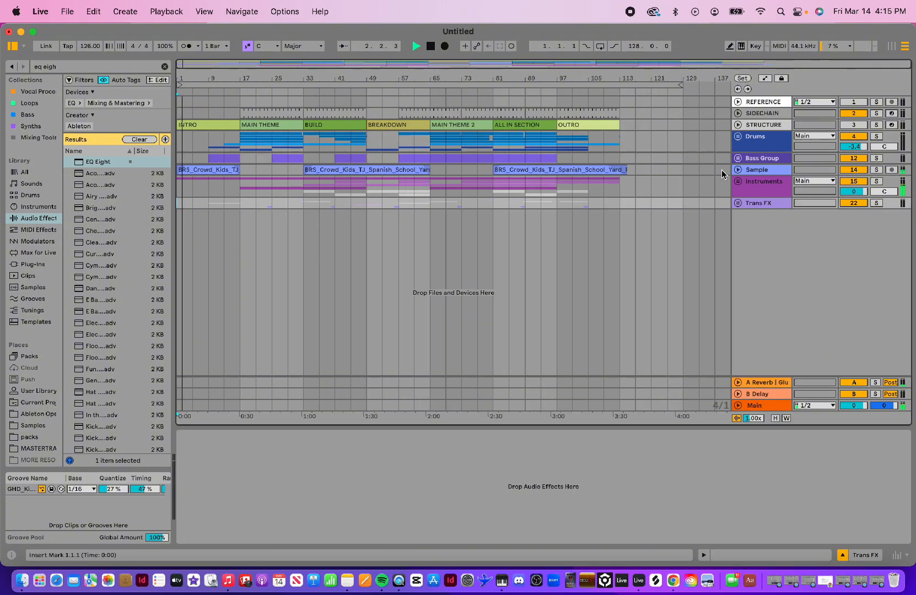
- During playback, expand the Sample track, the Trans FX group and the Bass Group, and show the automation lanes
left_click(737, 170)
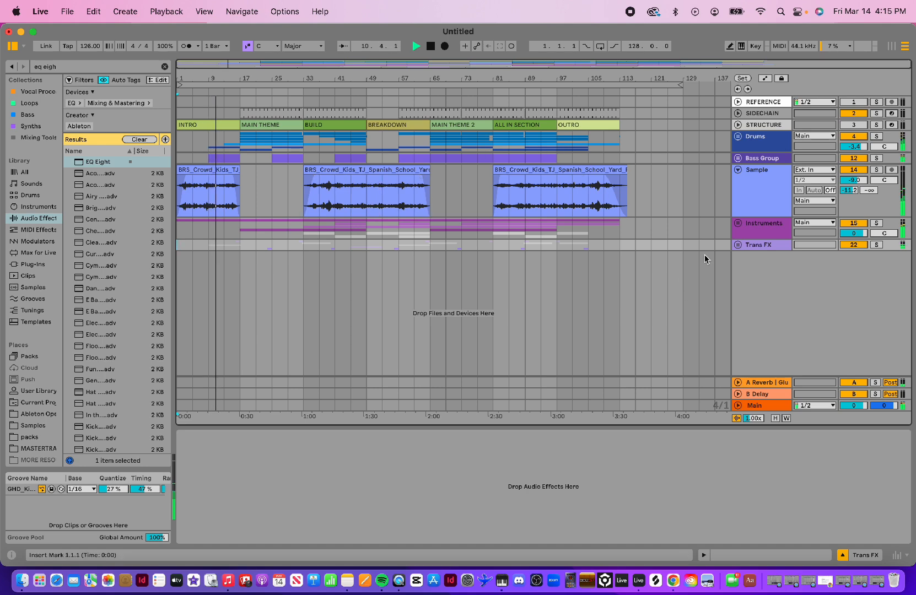
left_click(738, 245)
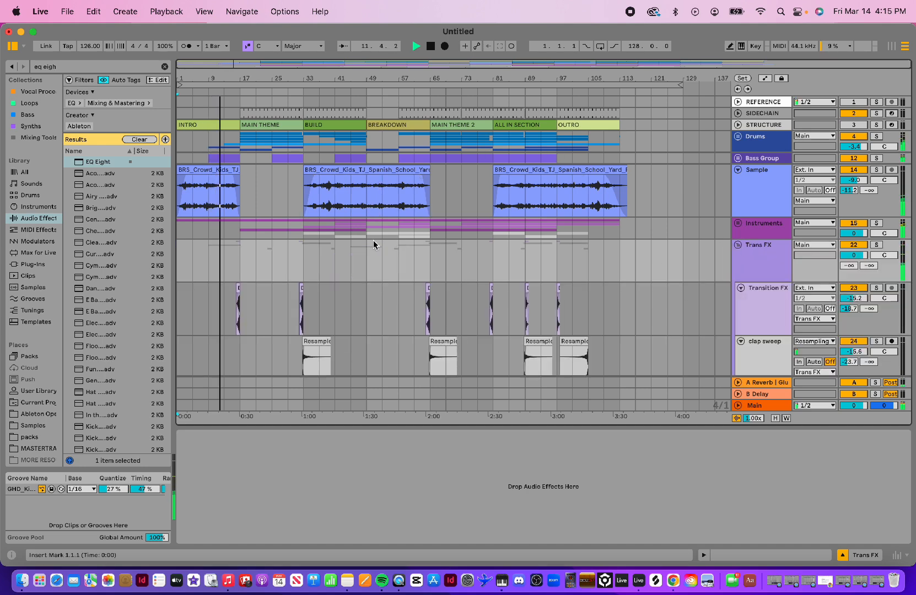
scroll(373, 240, "down", 5)
scroll(373, 241, "up", 5)
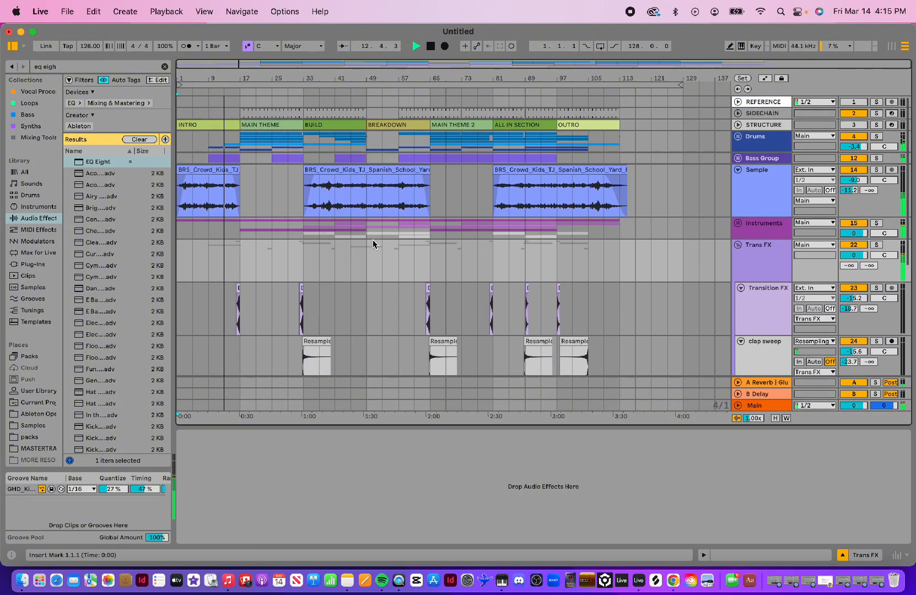
left_click(737, 158)
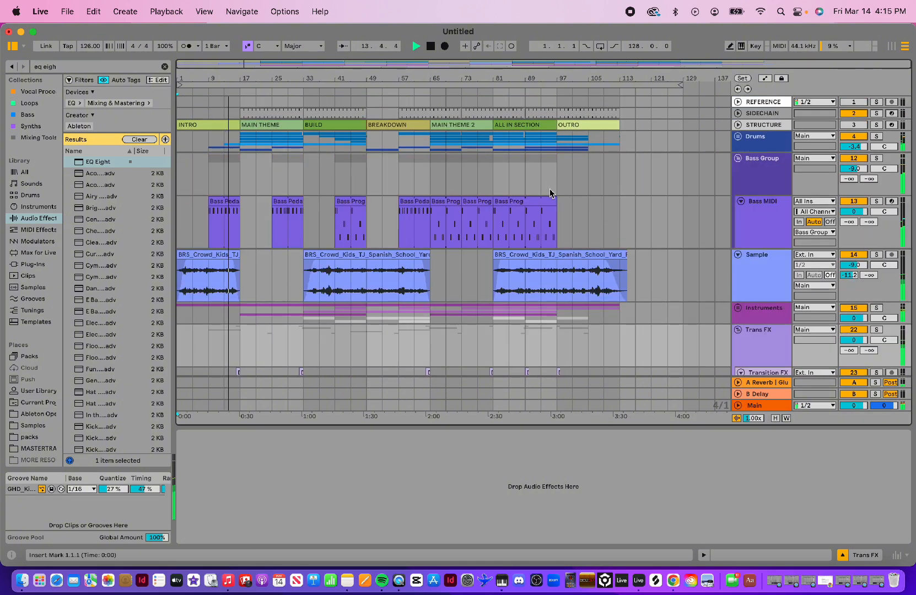
left_click(767, 79)
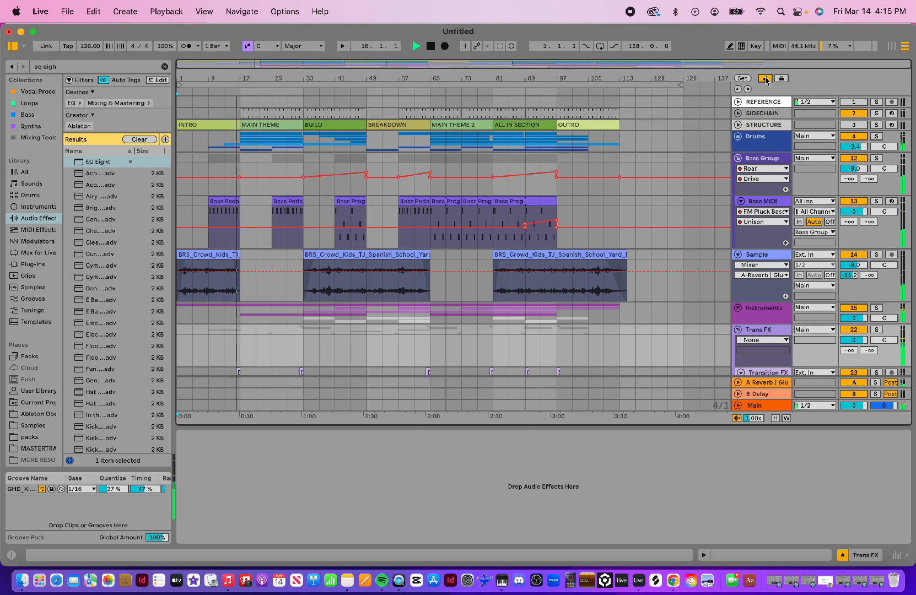
- Expand the Instruments group to check its clips and automation lanes, and collapse the Trans FX group
key("a")
scroll(358, 181, "down", 6)
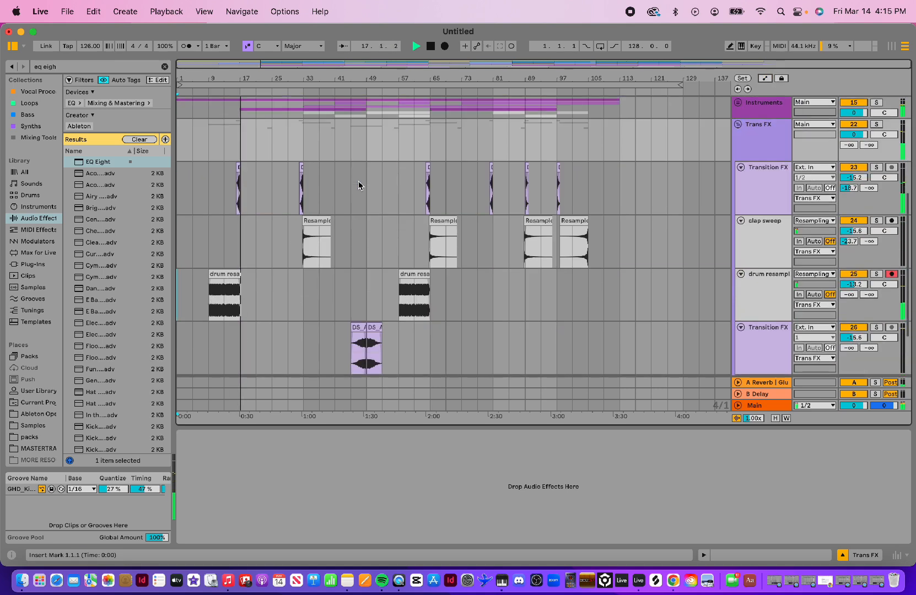
scroll(359, 182, "up", 3)
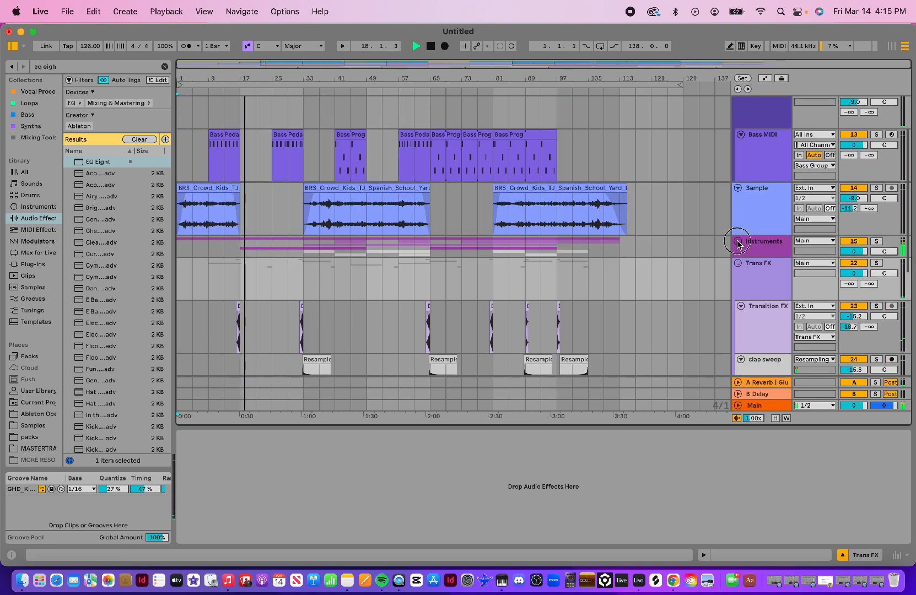
left_click(739, 243)
scroll(609, 256, "down", 6)
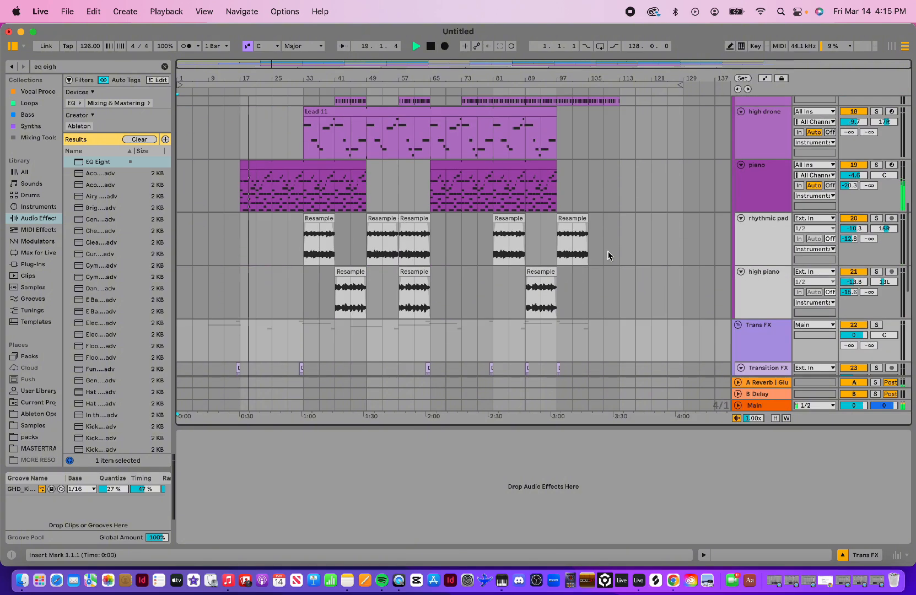
scroll(609, 255, "up", 2)
left_click(765, 78)
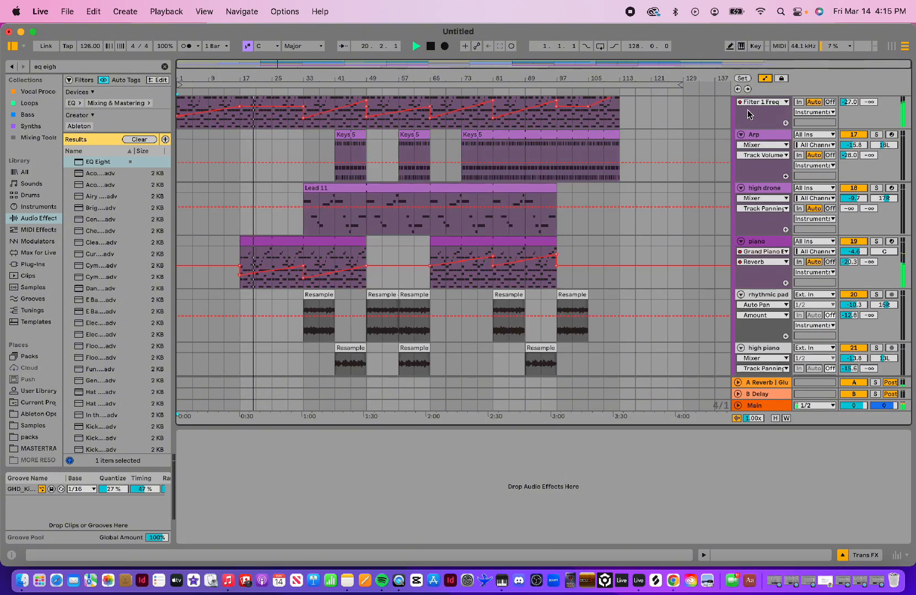
scroll(543, 164, "down", 5)
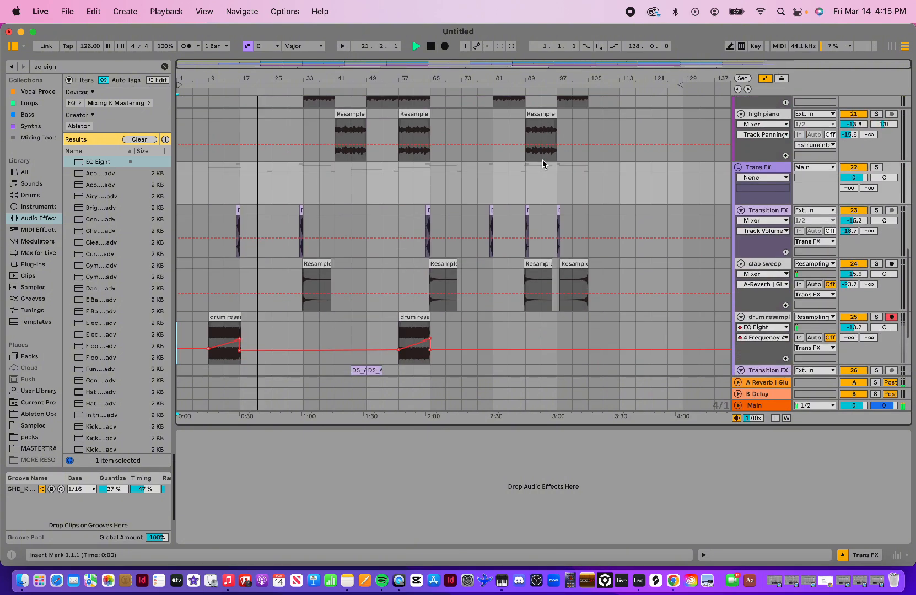
left_click(738, 168)
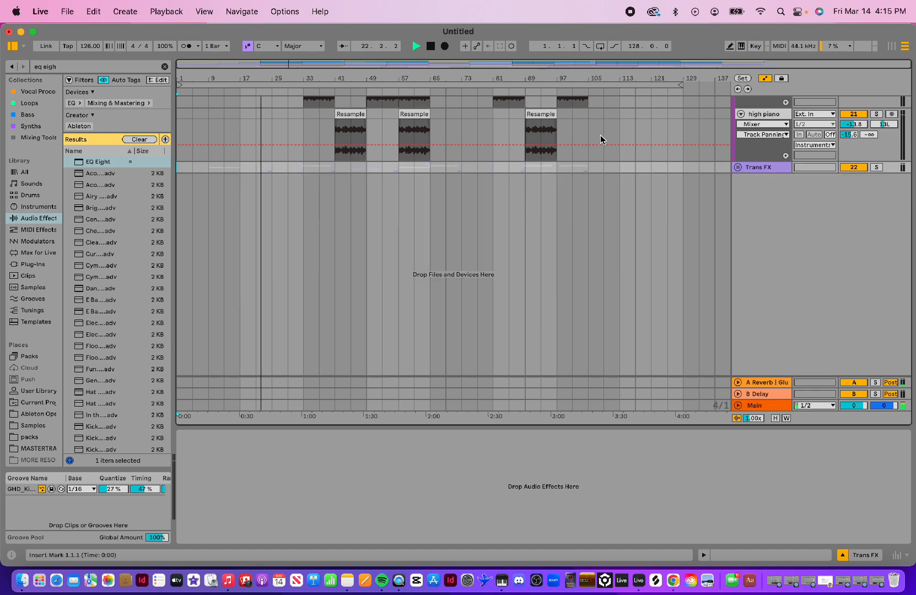
- Smooth the start of the Bass MIDI track's Unison ramp at bar 89 and copy the bars 89–97 ramp to bars 57–65
scroll(600, 140, "up", 5)
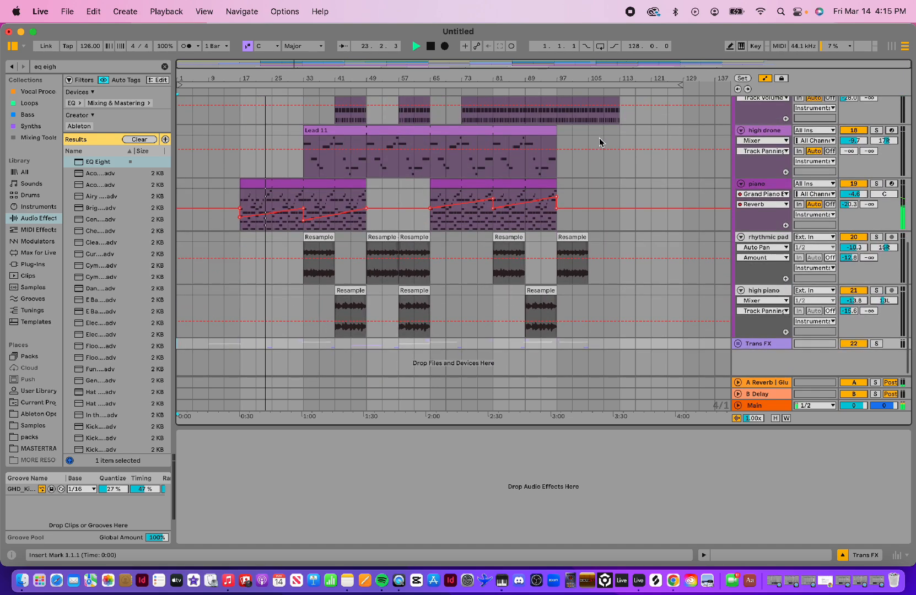
scroll(599, 142, "up", 8)
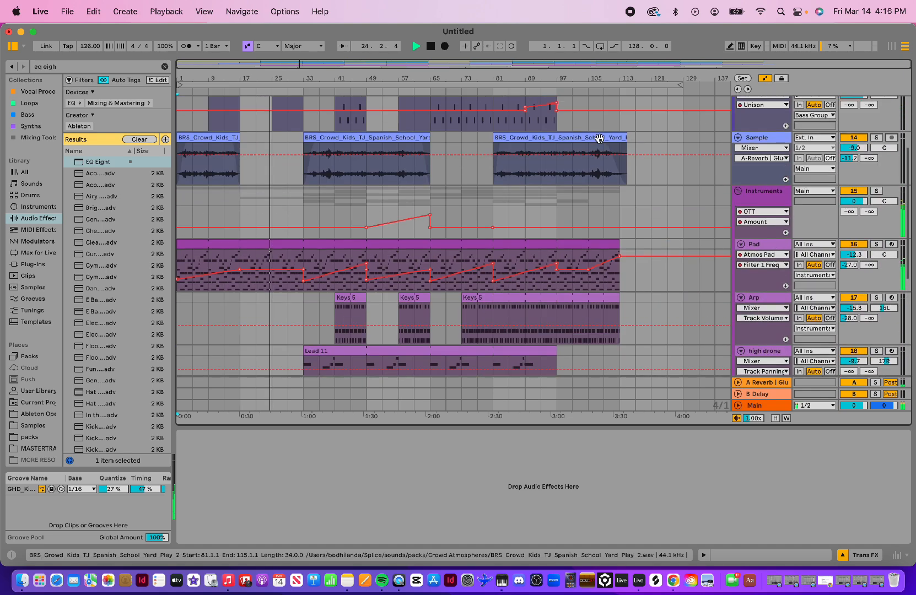
scroll(599, 141, "up", 3)
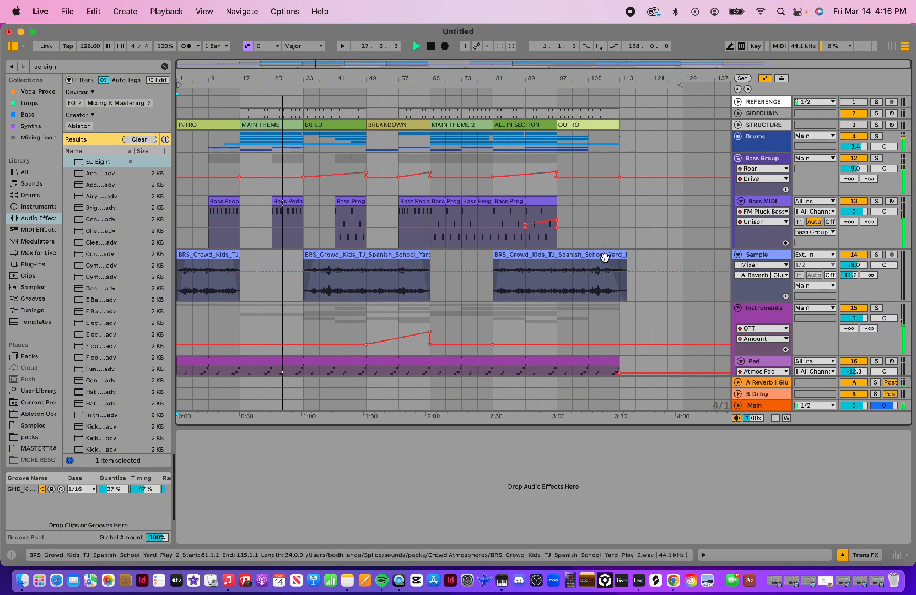
left_click(519, 227)
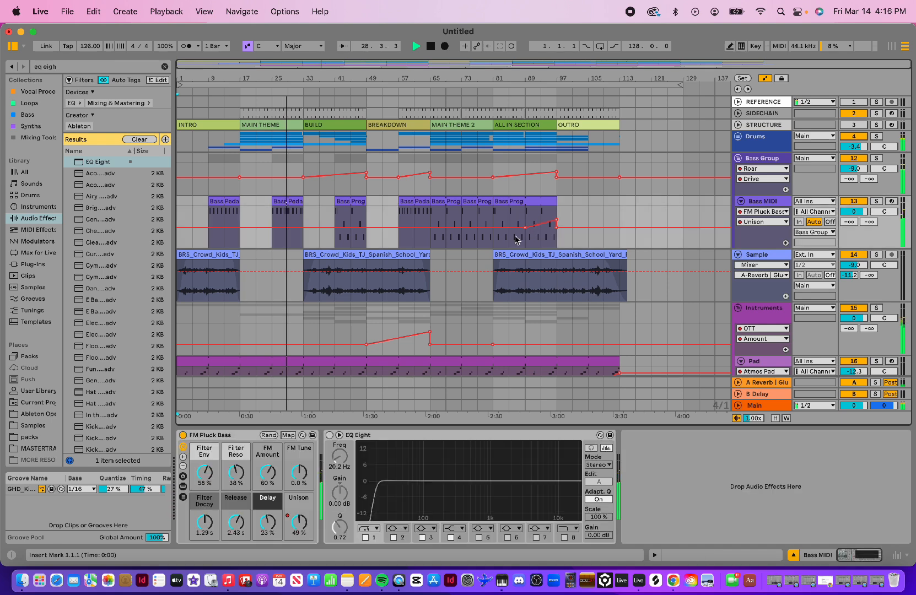
mouse_move(525, 231)
left_mouse_down()
mouse_move(541, 230)
mouse_move(525, 231)
mouse_move(527, 208)
mouse_move(518, 214)
left_mouse_up()
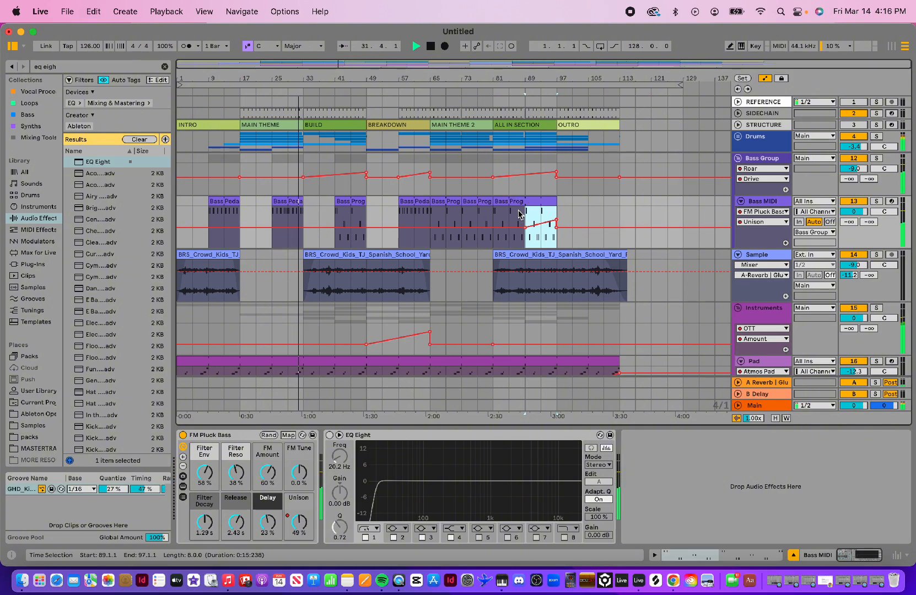
left_click(399, 219)
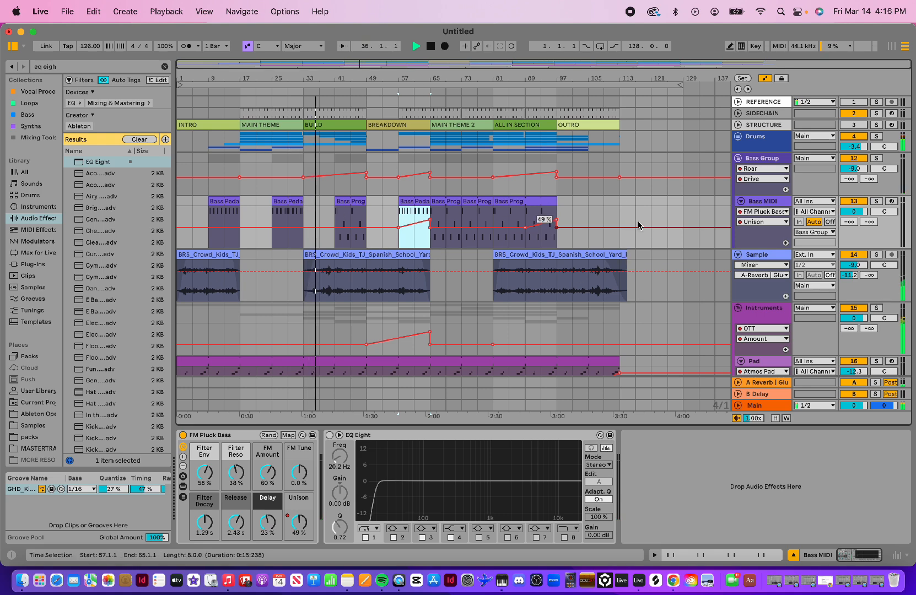
- During playback, examine the Arp and Pad tracks' devices and the automation ramps across the bass and instrument tracks
scroll(638, 224, "down", 2)
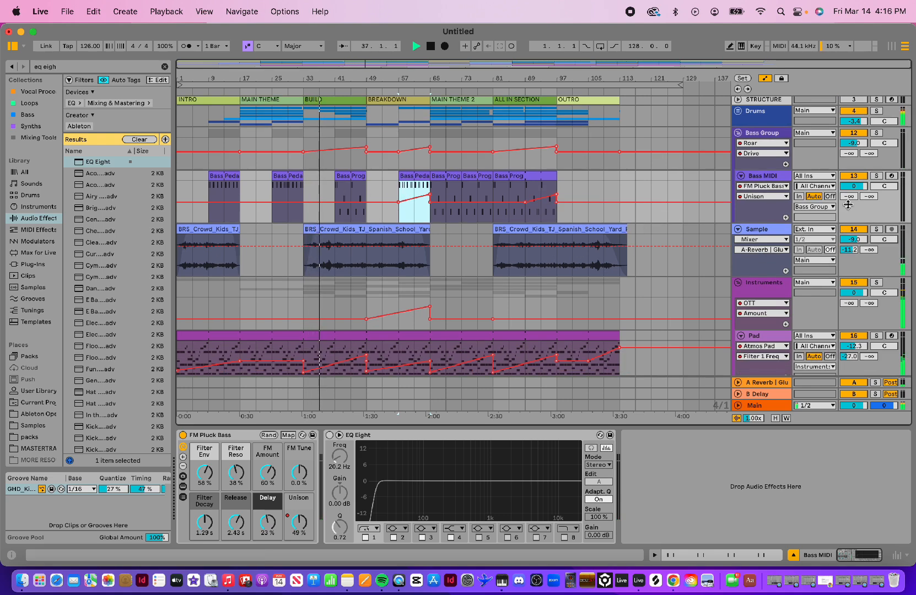
scroll(603, 217, "down", 15)
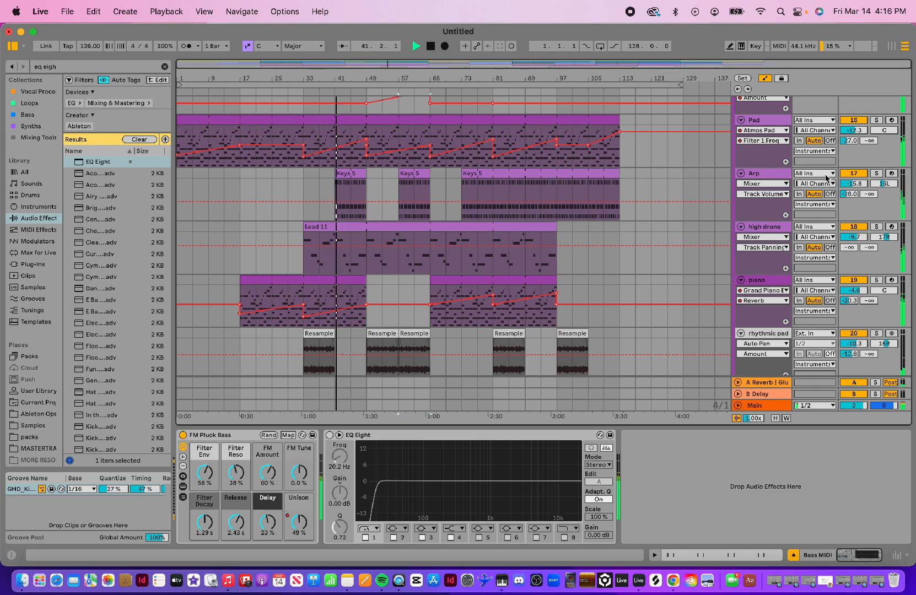
left_click(764, 174)
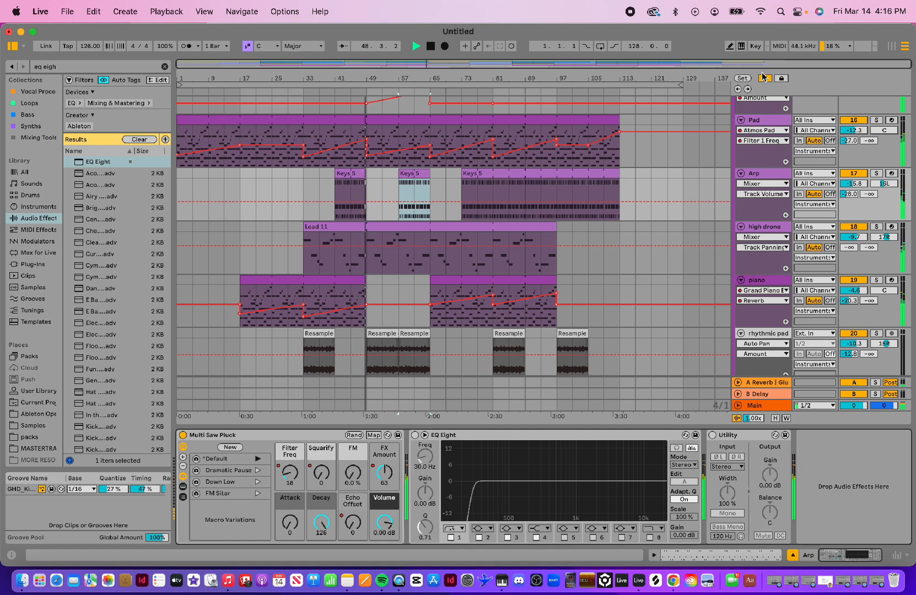
left_click(367, 147)
mouse_move(700, 132)
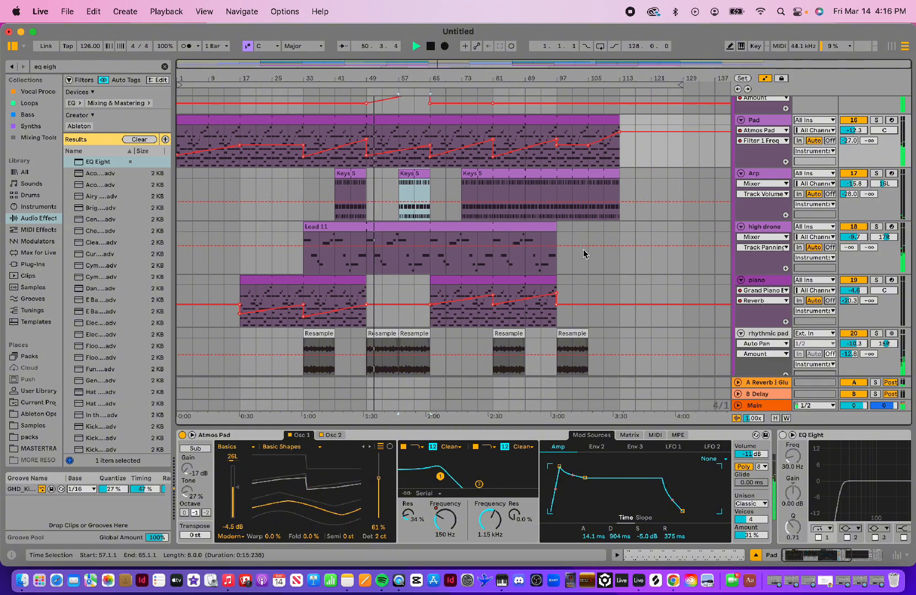
scroll(491, 155, "up", 5)
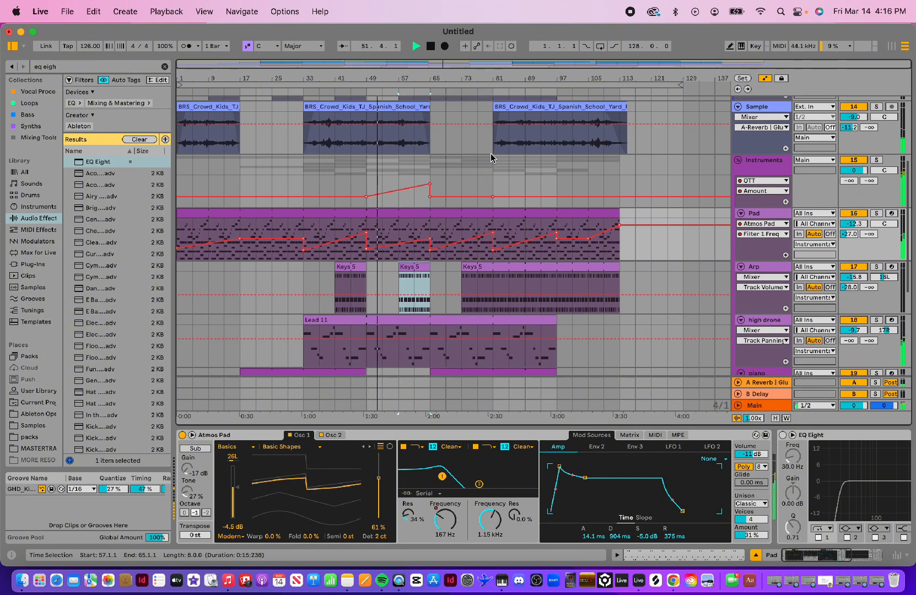
scroll(527, 173, "down", 10)
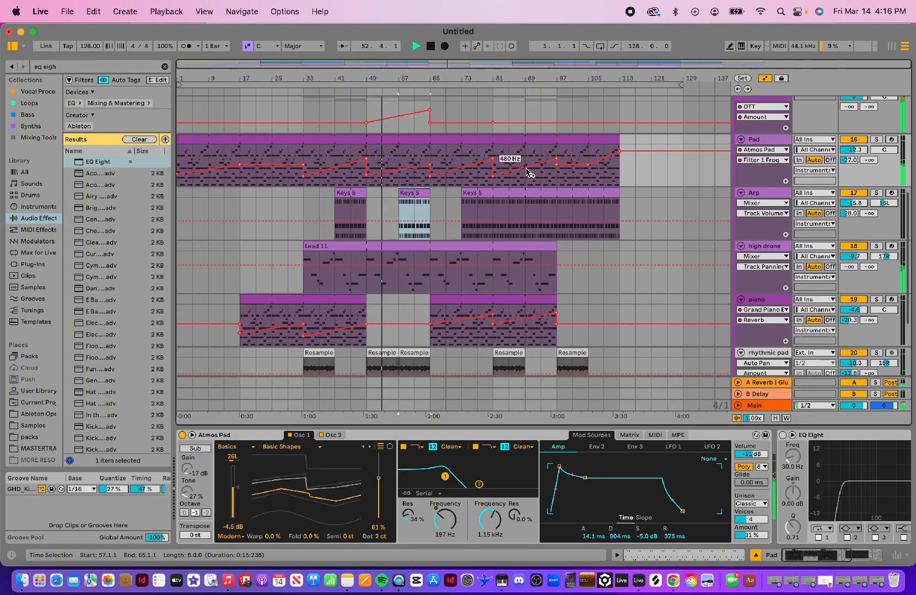
scroll(527, 173, "up", 15)
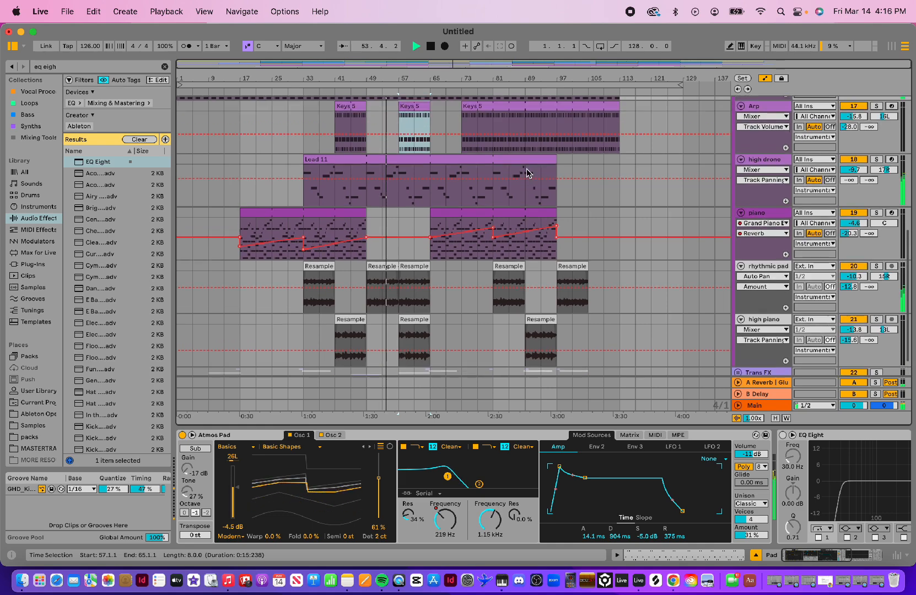
scroll(527, 172, "up", 1)
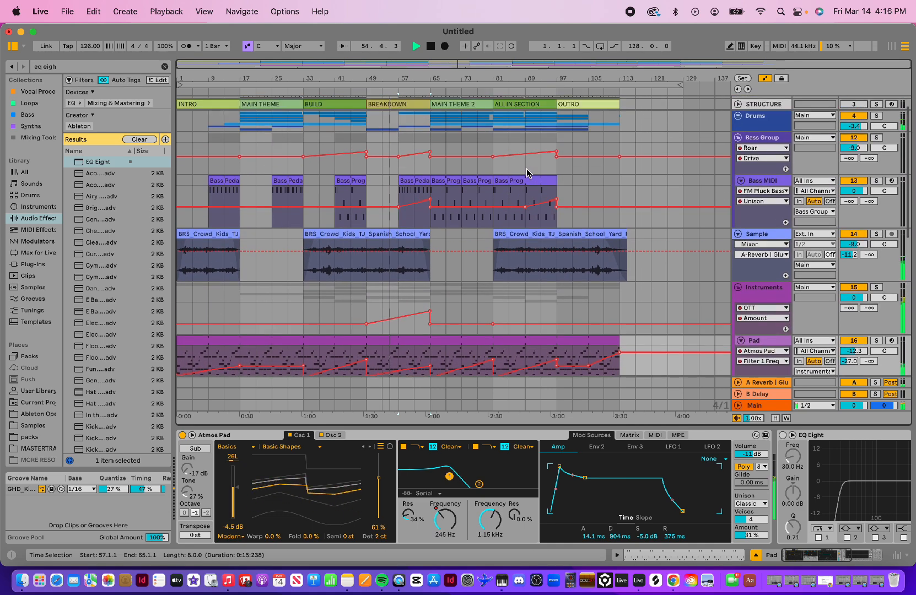
scroll(418, 179, "down", 15)
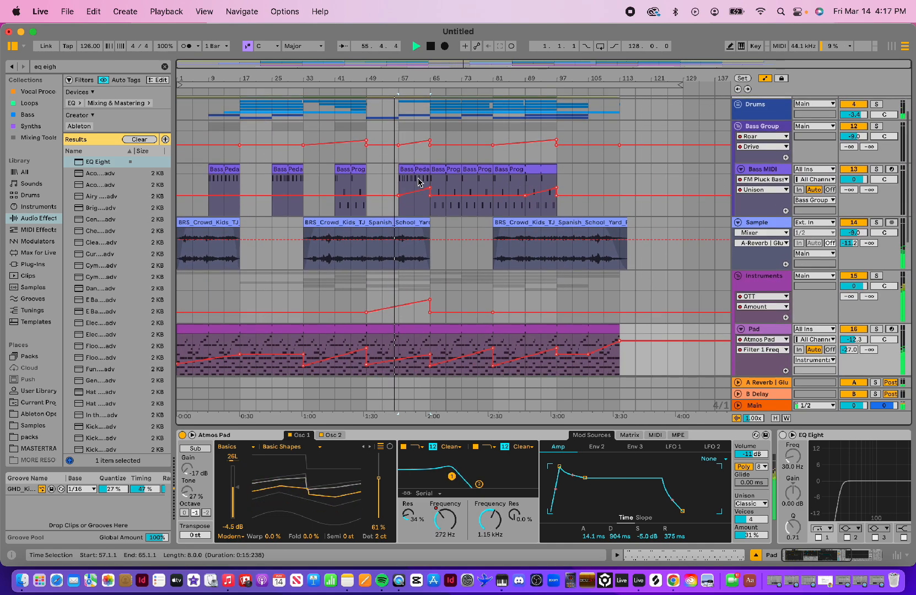
scroll(419, 181, "down", 2)
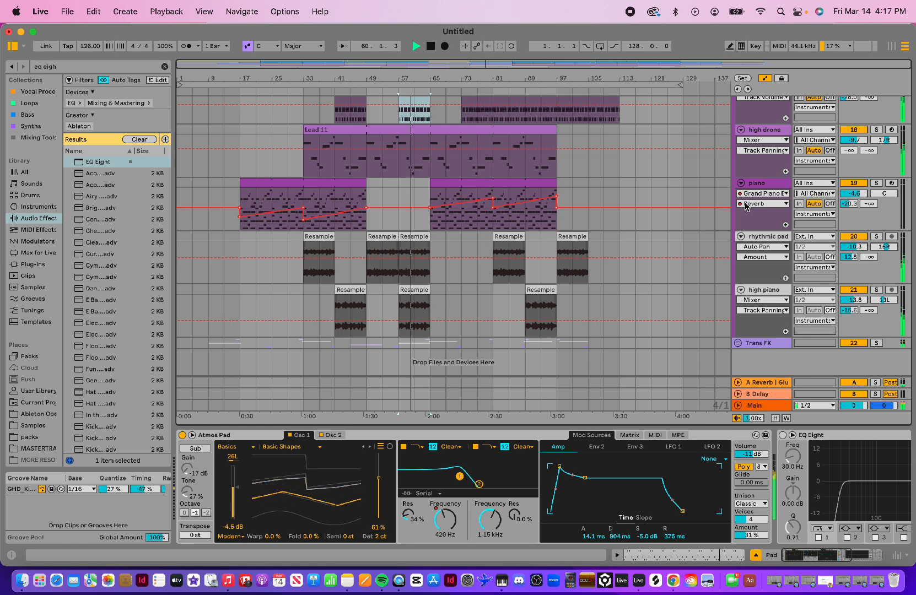
- Collapse the Instruments group and the Bass Group
scroll(745, 206, "up", 10)
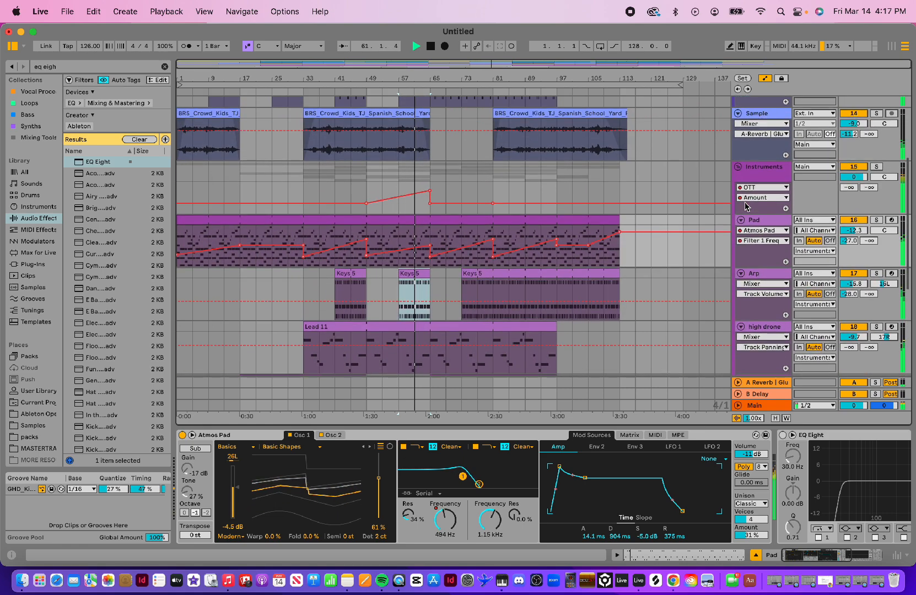
scroll(745, 204, "up", 3)
left_click(739, 223)
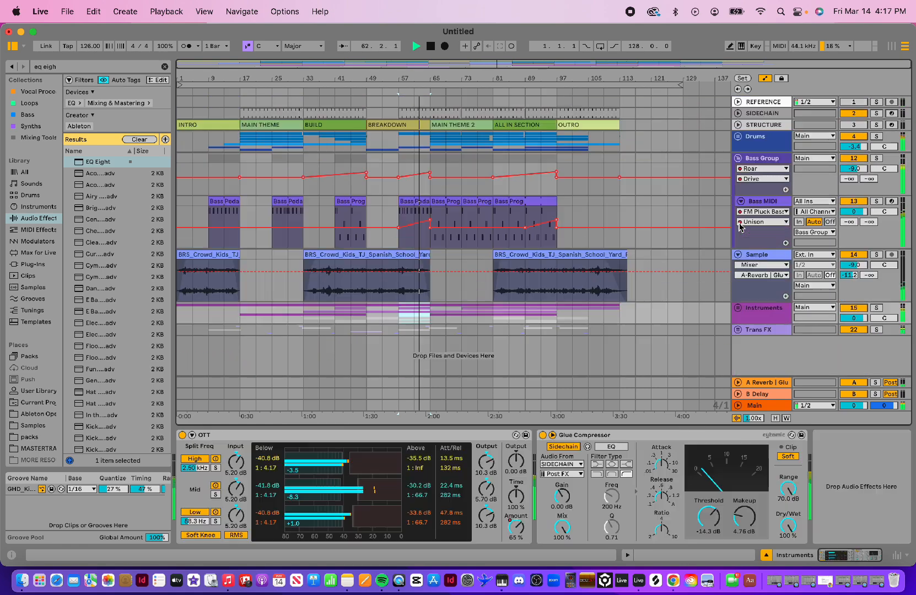
left_click(738, 159)
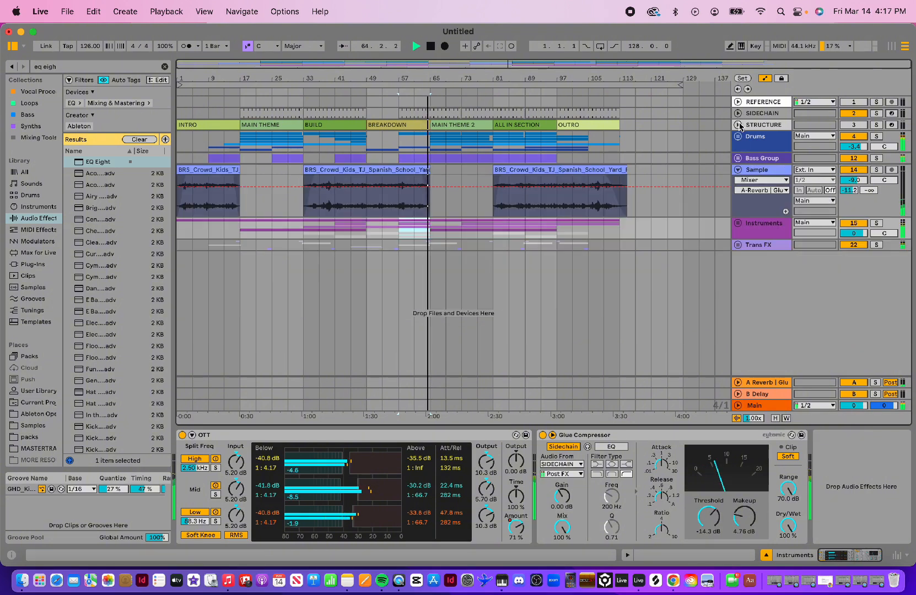
- Expand the Drums group to review its clips and automation, hide the automation lanes and collapse the group again
left_click(738, 136)
scroll(656, 204, "down", 3)
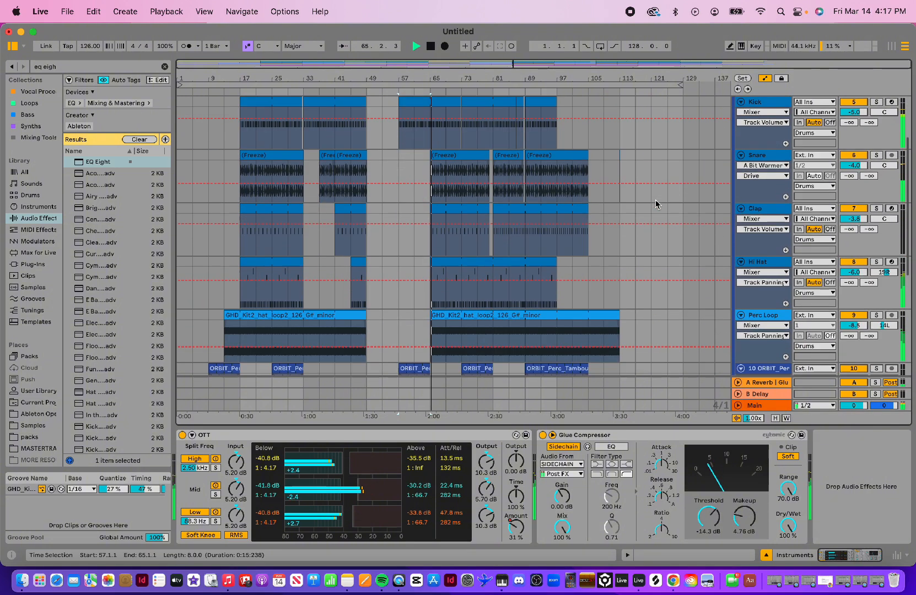
scroll(655, 204, "down", 2)
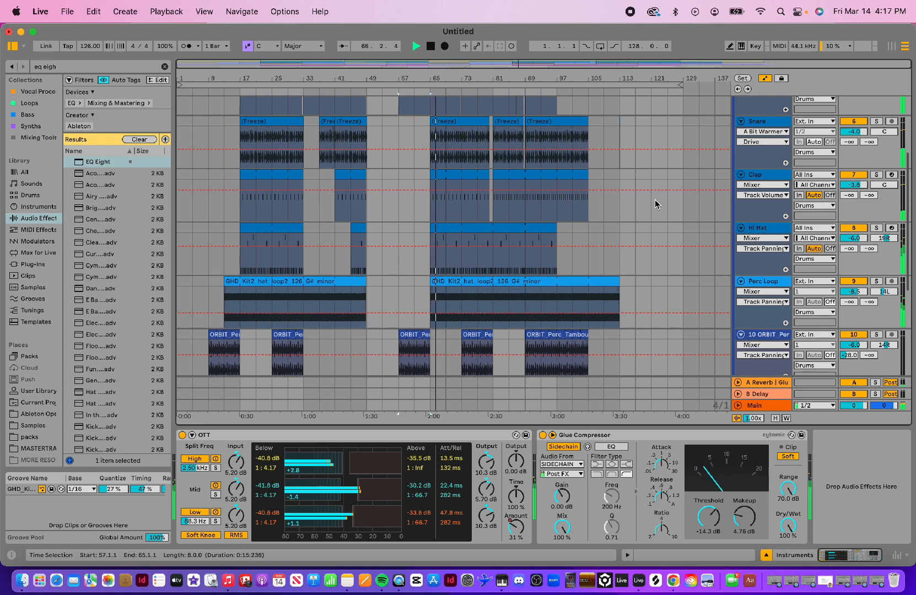
scroll(656, 204, "up", 7)
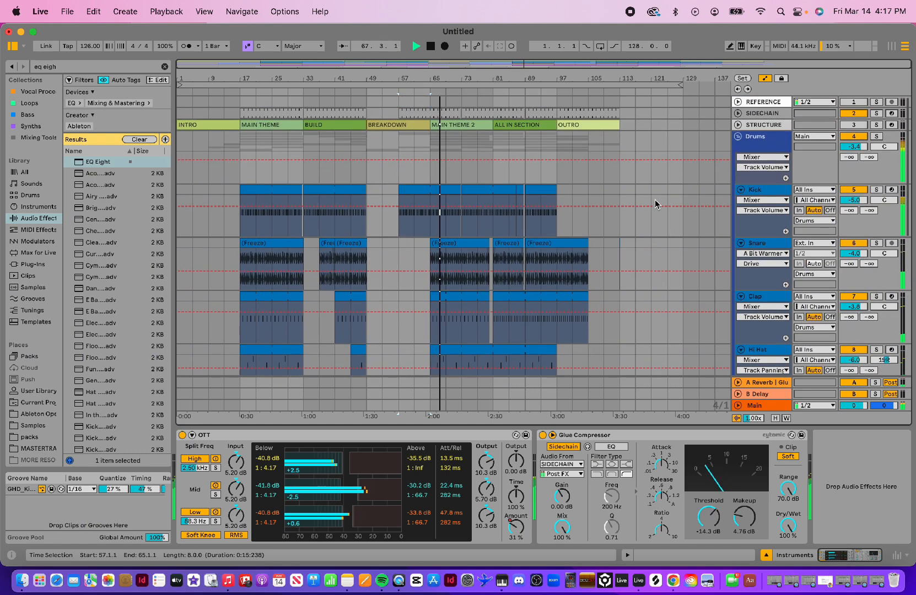
left_click(765, 79)
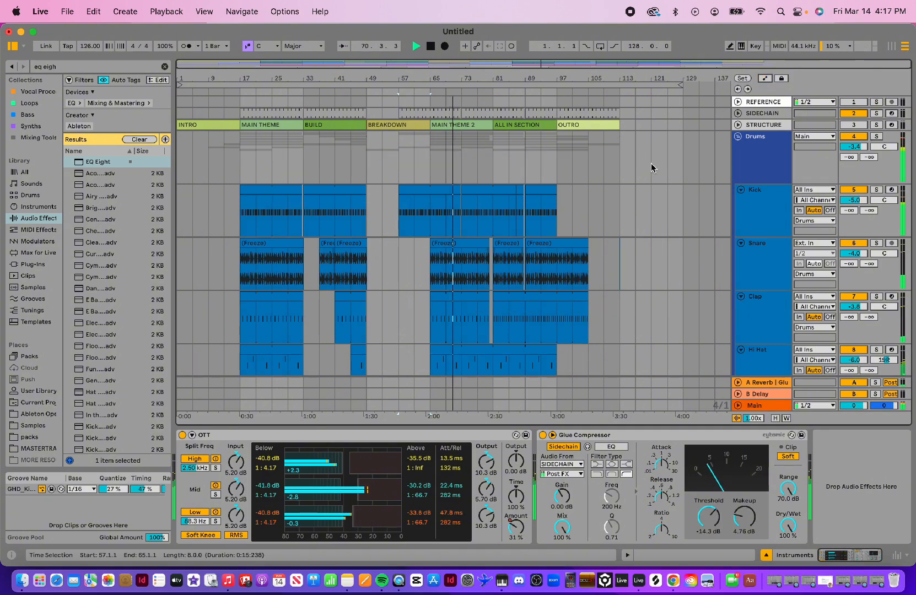
left_click(738, 136)
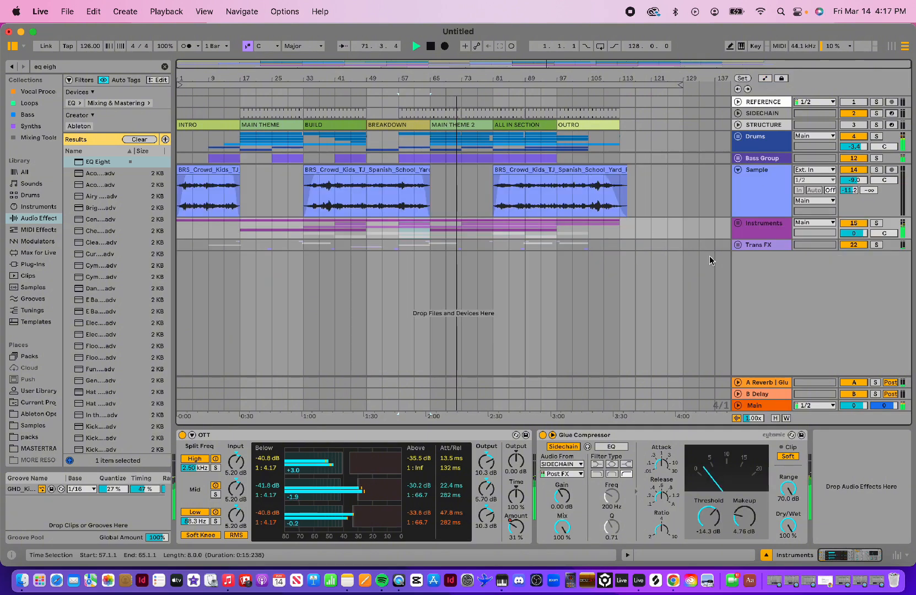
- Enable the Arp track's EQ Eight, dip the mids slightly above 1 kHz, boost 4.64 kHz by 0.87 dB, and set the low cut to 95.8 Hz
left_click(739, 223)
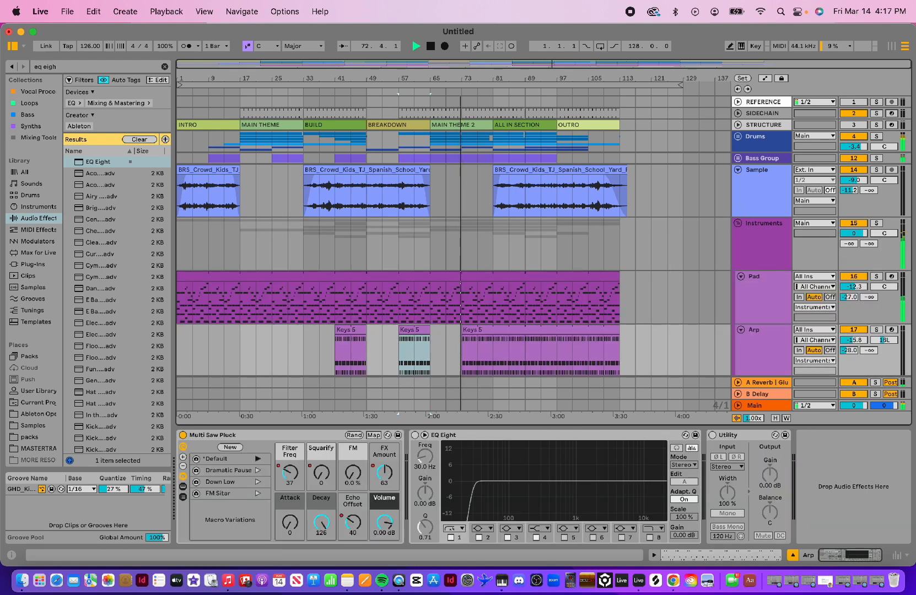
scroll(606, 291, "down", 5)
scroll(606, 295, "down", 2)
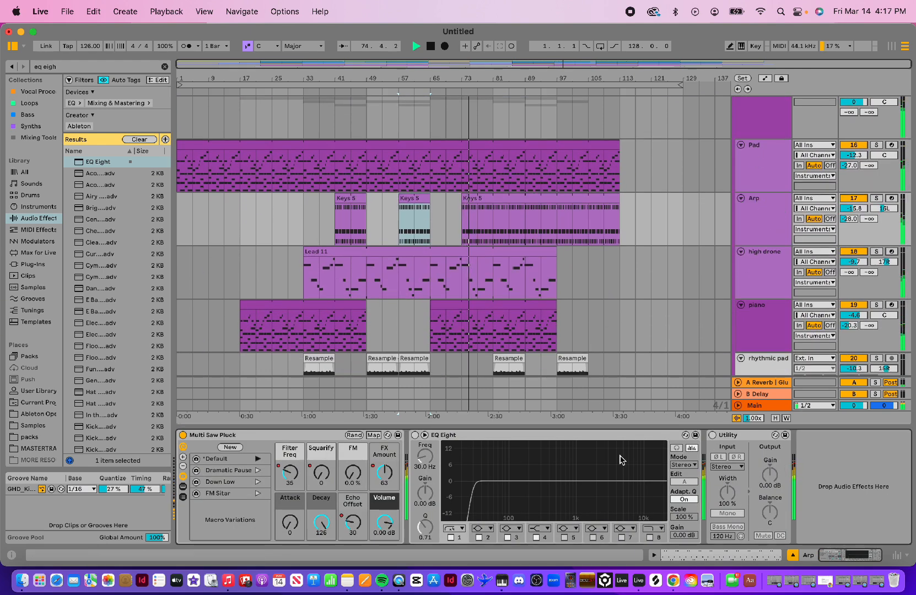
left_click(415, 435)
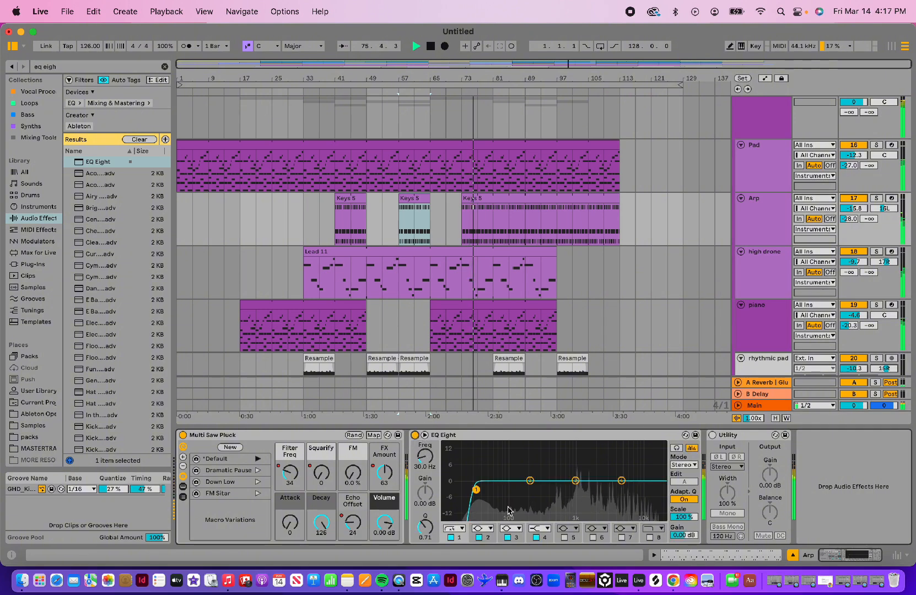
left_click_drag(576, 481, 619, 478)
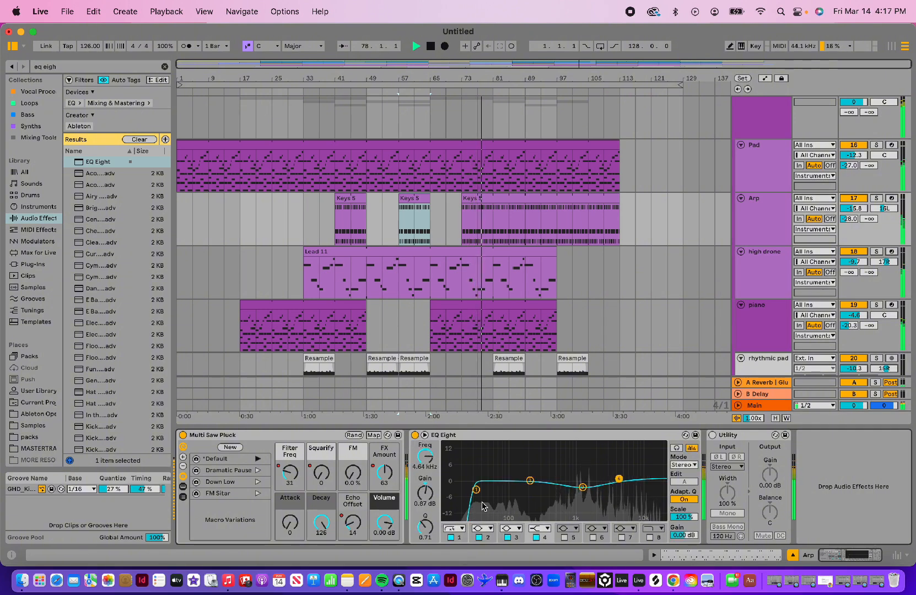
left_click_drag(476, 490, 508, 490)
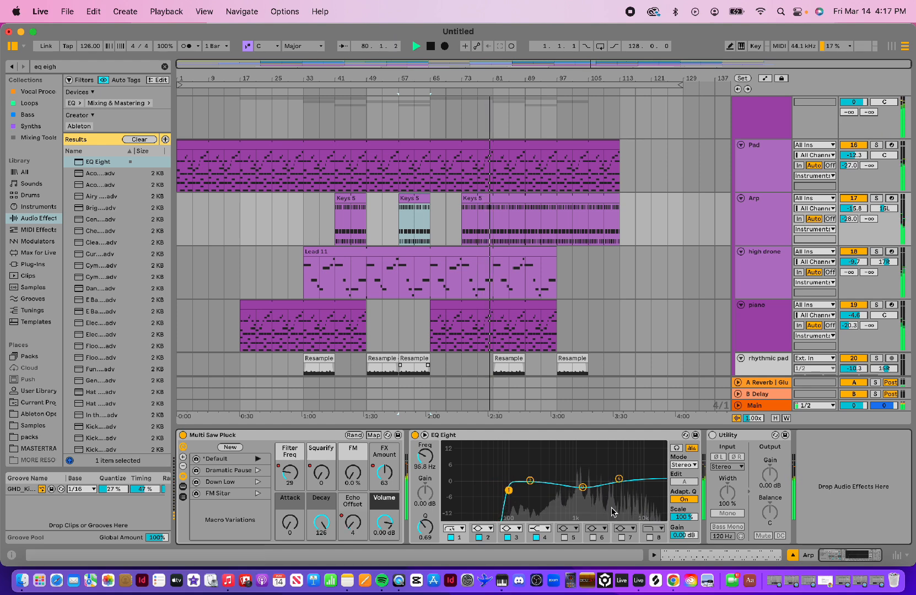
- During playback, review the clips on the sample and instrument tracks from the Drums group down to the Trans FX group
scroll(602, 222, "down", 5)
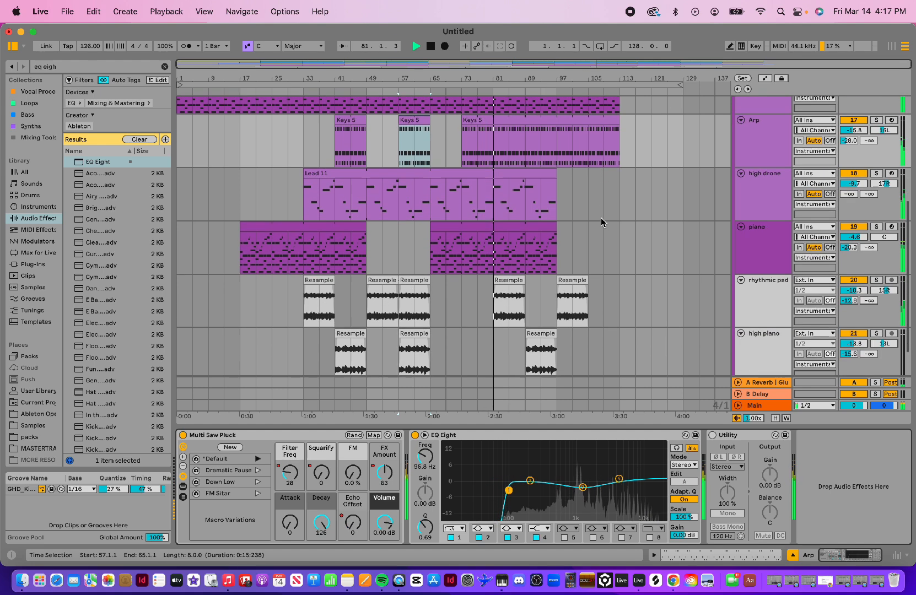
scroll(595, 194, "up", 10)
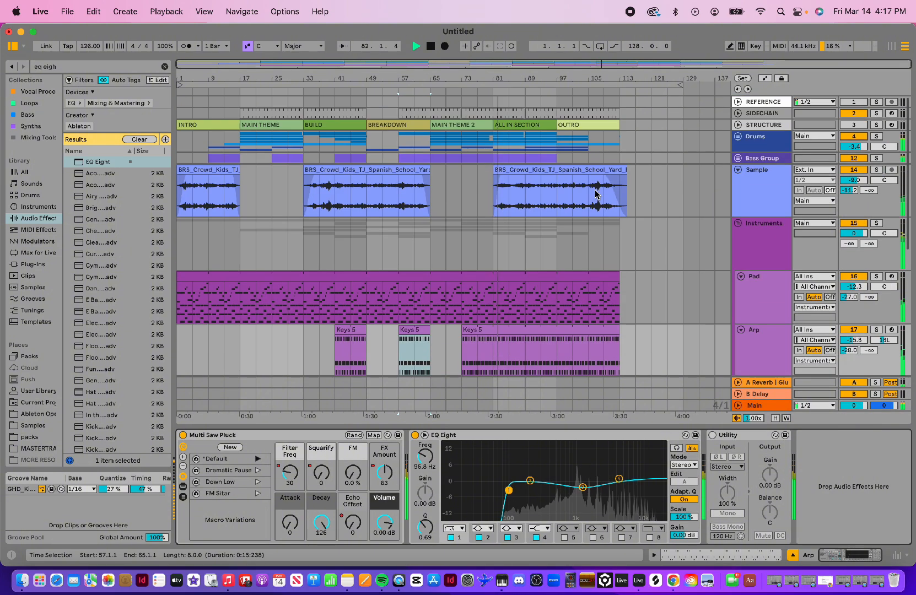
scroll(595, 194, "down", 7)
scroll(595, 194, "down", 3)
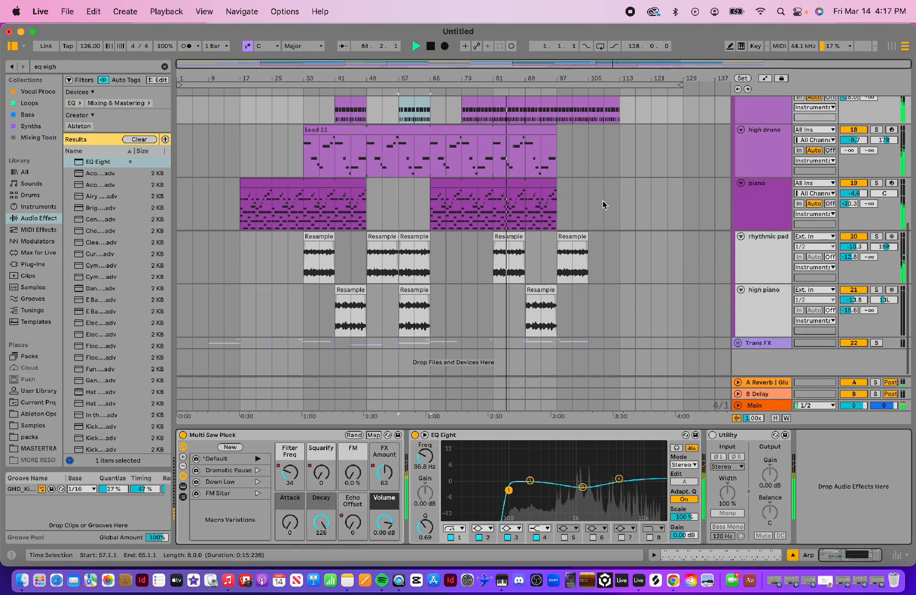
scroll(603, 201, "up", 9)
scroll(602, 201, "up", 3)
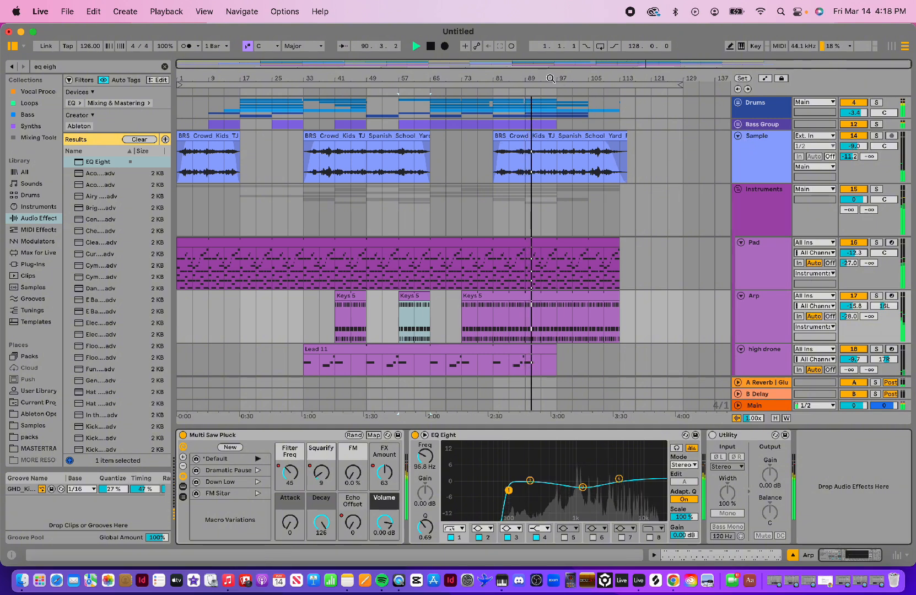
scroll(597, 200, "down", 8)
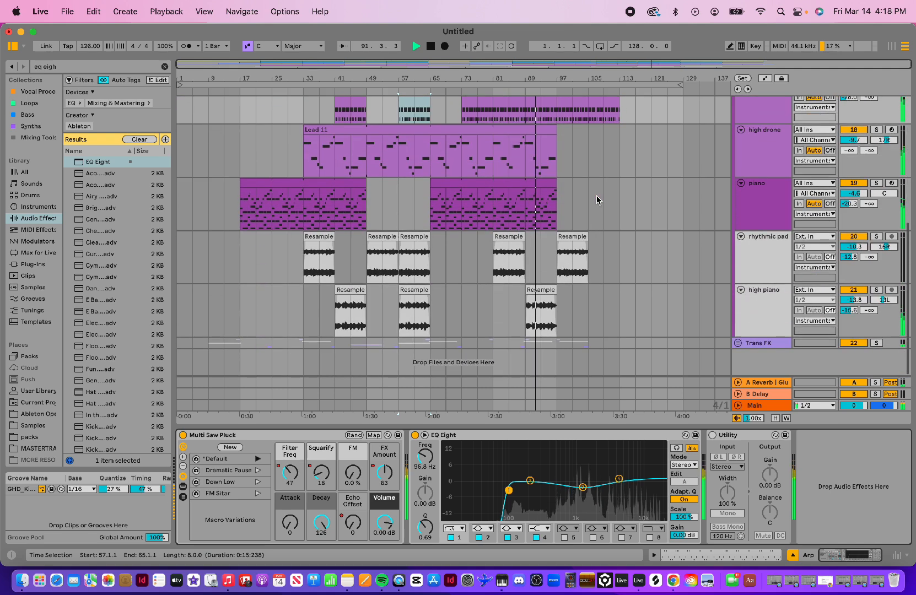
- Expand the Trans FX group to review its transition, clap sweep and drum resample clips
left_click(742, 345)
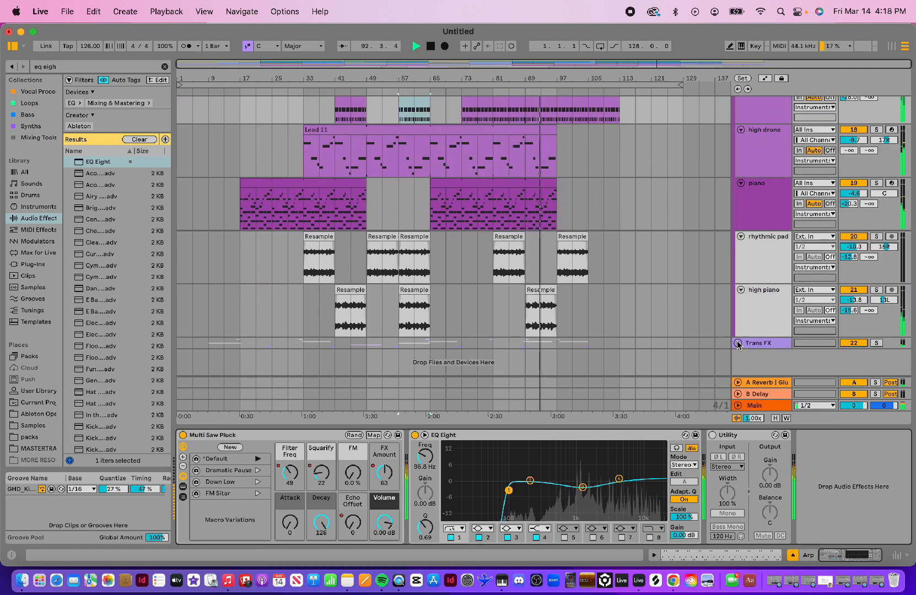
left_click(737, 344)
scroll(612, 239, "down", 8)
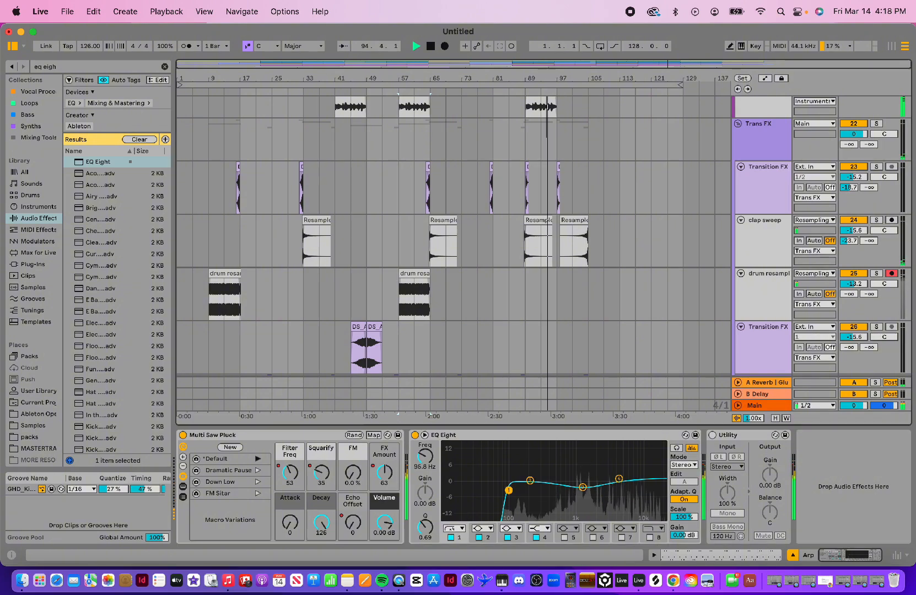
- Examine the end of the All In section and the Outro across all tracks, including the resampled and transition effect clips, during playback
left_click_drag(554, 75, 499, 94)
scroll(655, 143, "up", 15)
scroll(656, 144, "left", 3)
scroll(655, 145, "right", 5)
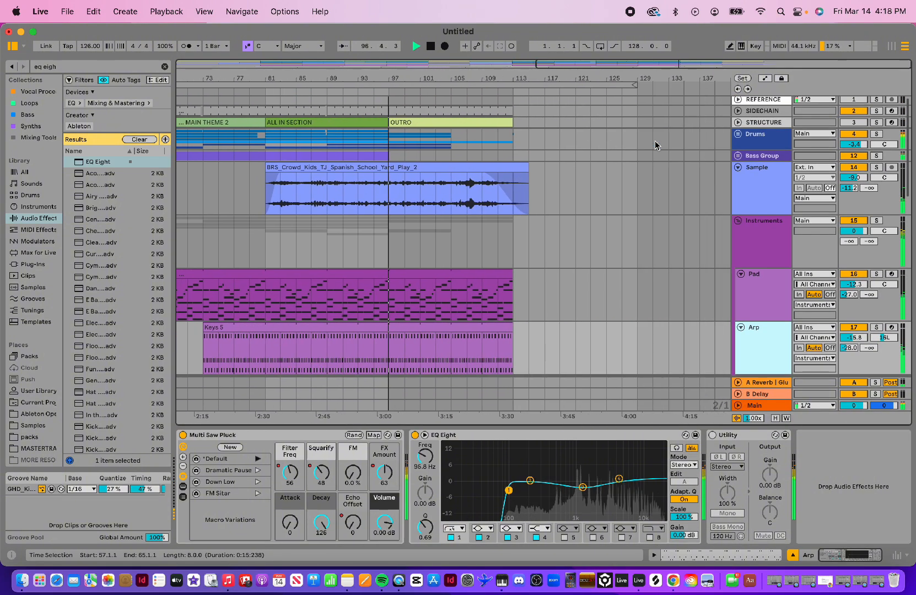
scroll(655, 145, "down", 10)
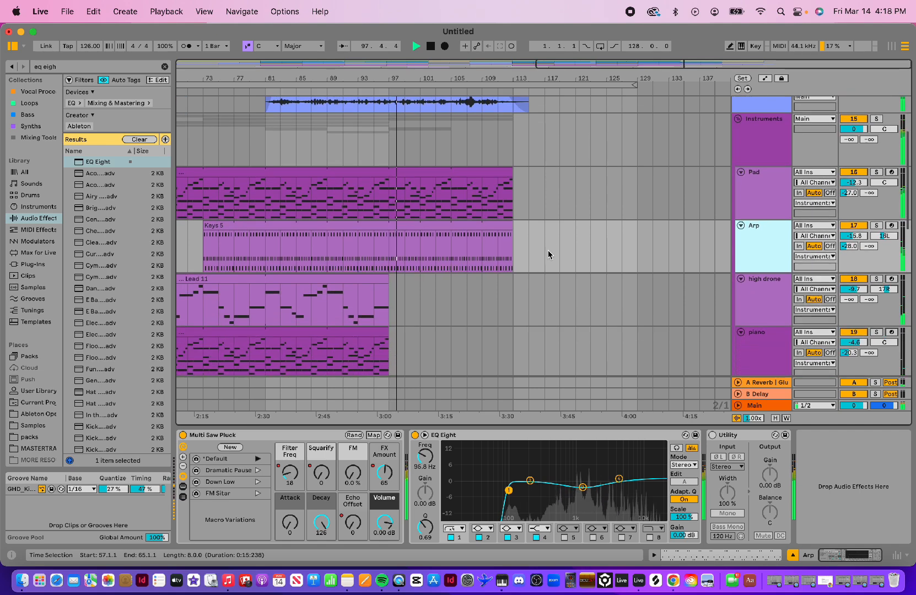
scroll(548, 253, "down", 10)
scroll(548, 253, "left", 2)
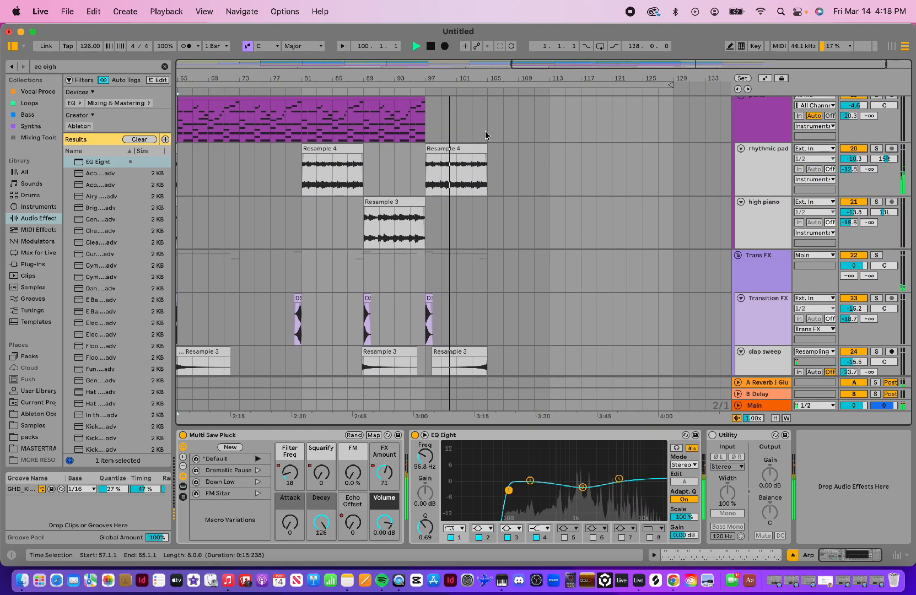
scroll(479, 124, "left", 2)
scroll(480, 124, "up", 1)
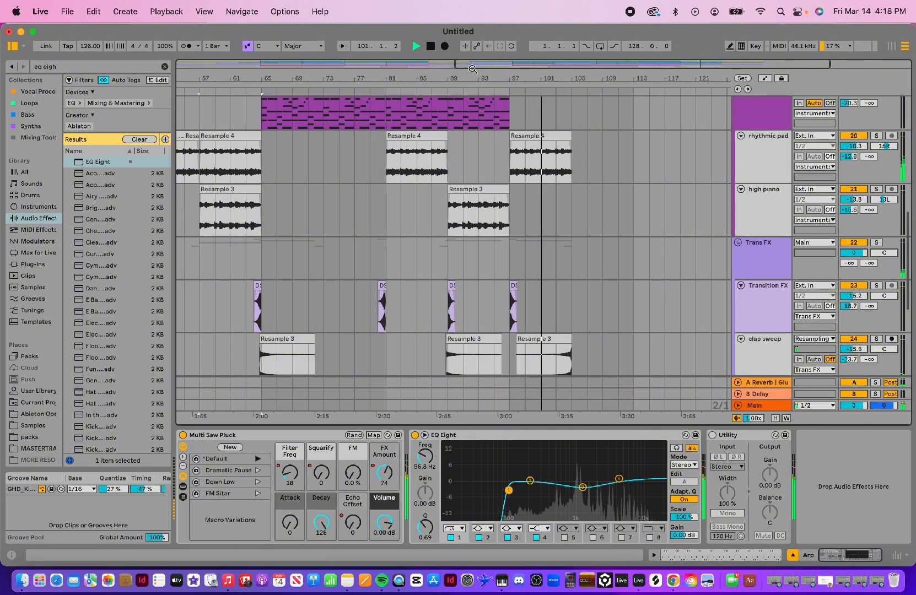
left_click_drag(471, 82, 538, 78)
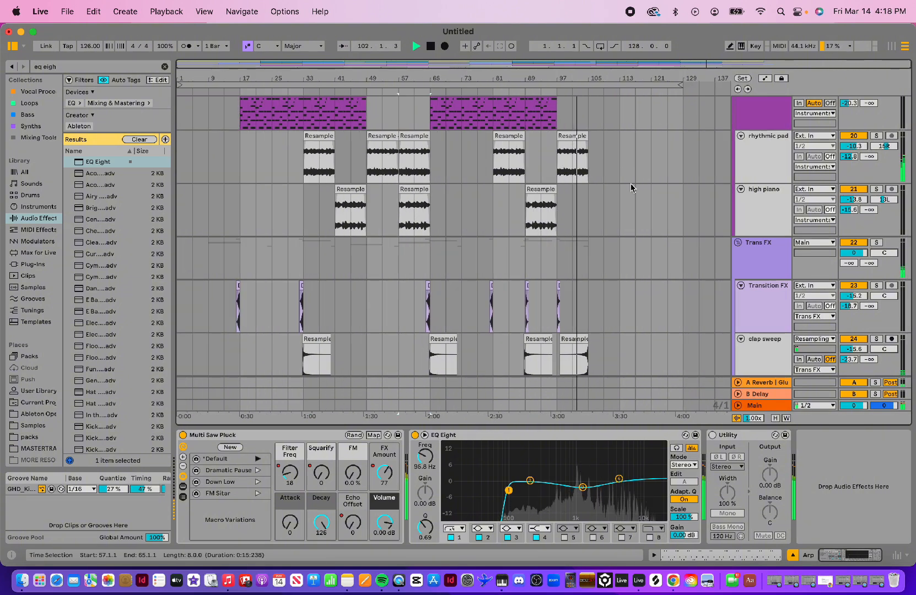
scroll(630, 188, "up", 10)
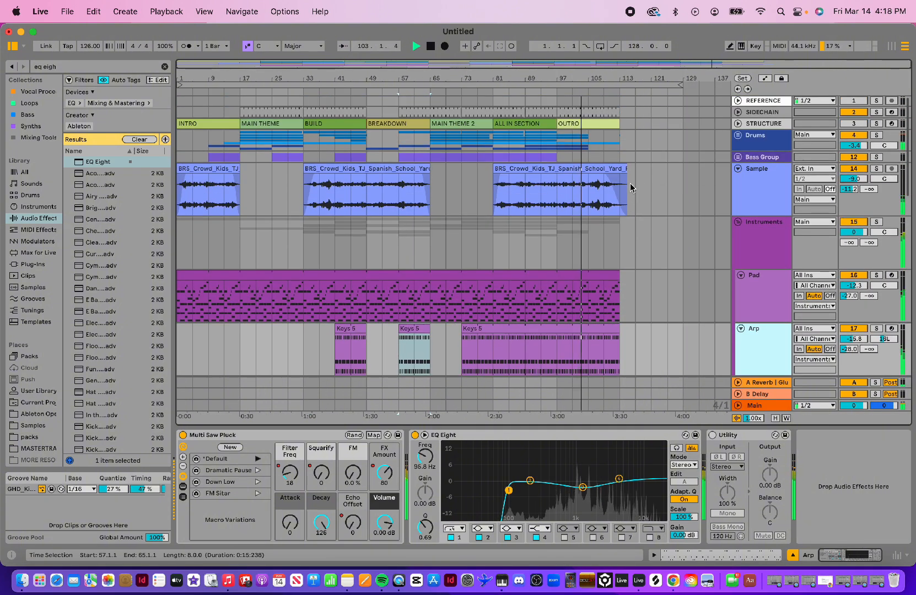
scroll(631, 188, "down", 1)
scroll(631, 188, "up", 1)
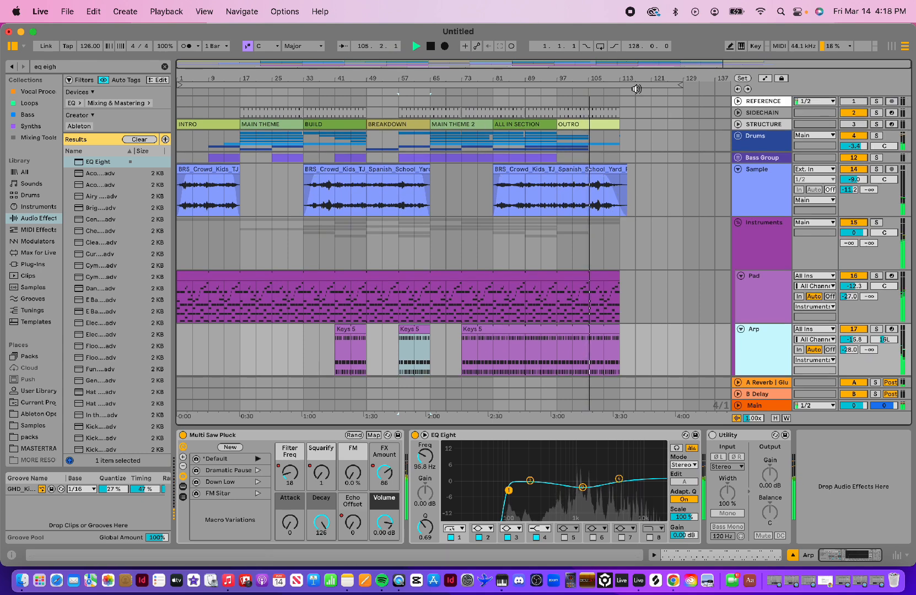
- Collapse the Sample track, the Instruments group and the Trans FX group for a compact overview of the arrangement
left_click_drag(639, 75, 570, 182)
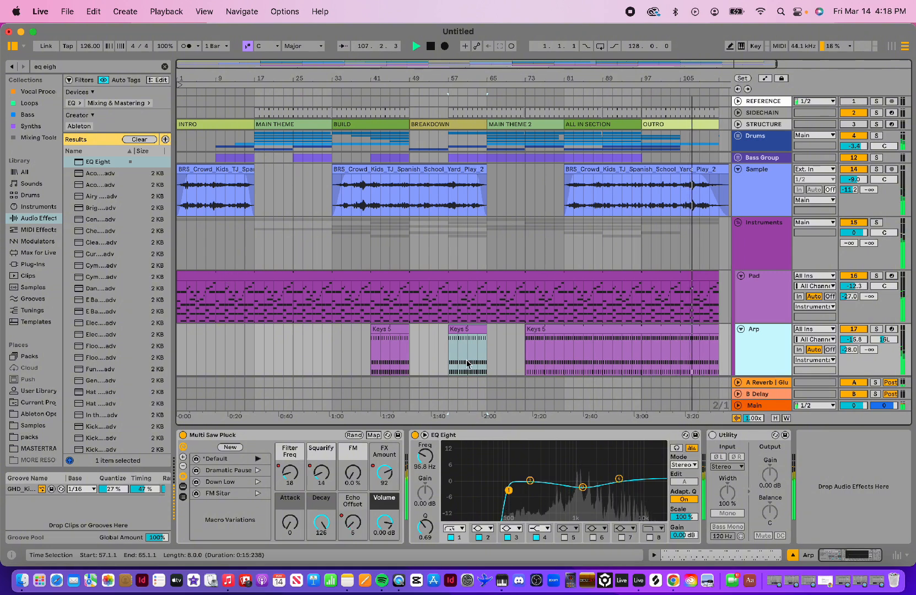
left_click(738, 170)
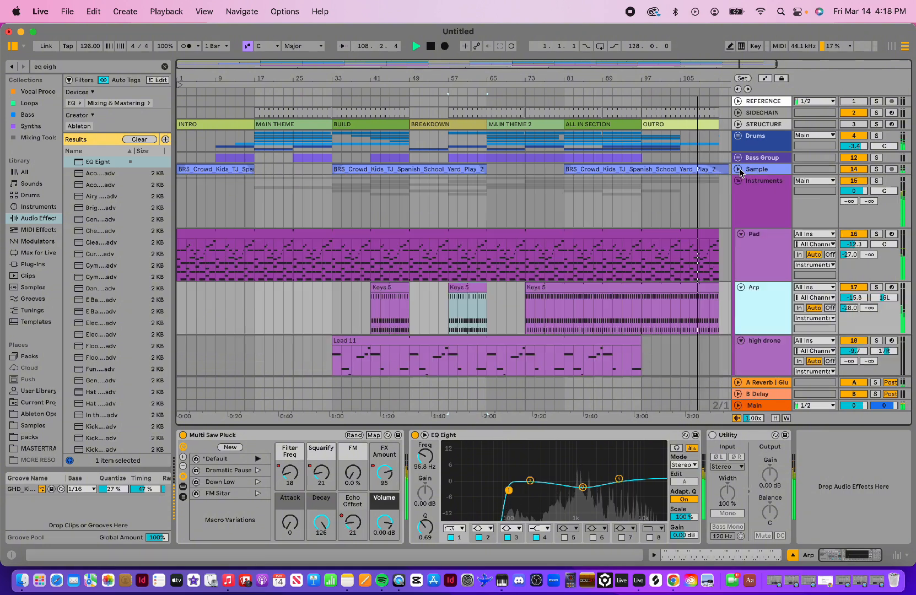
left_click(738, 180)
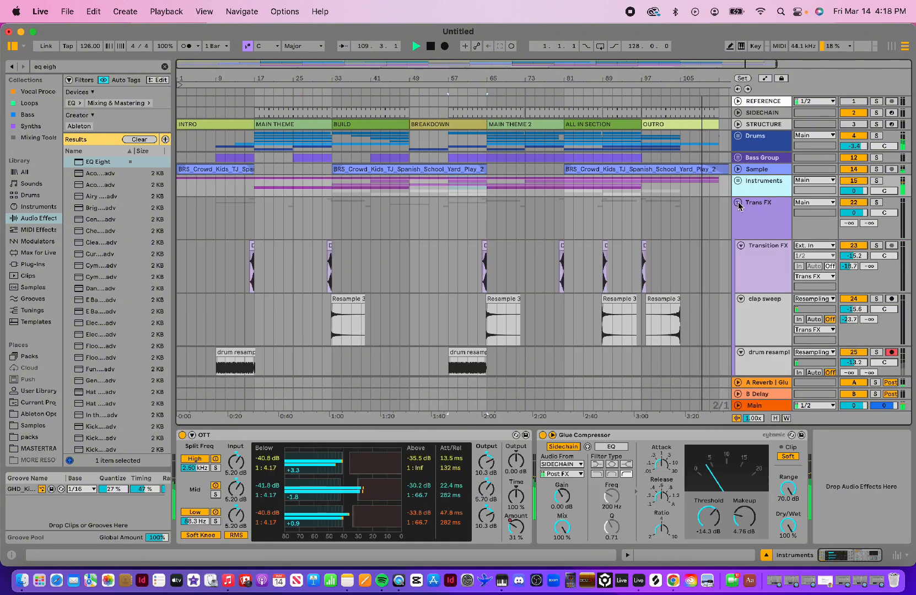
left_click(738, 203)
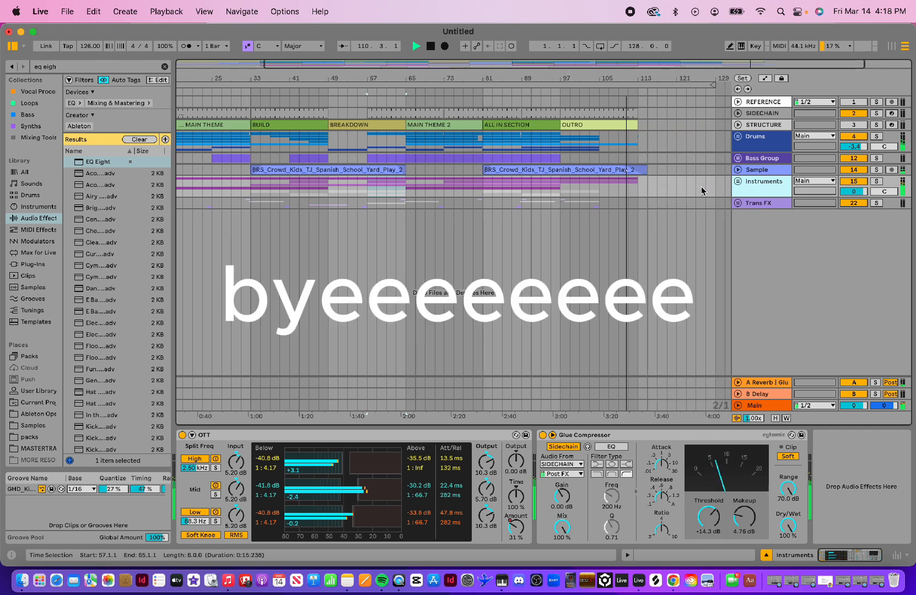